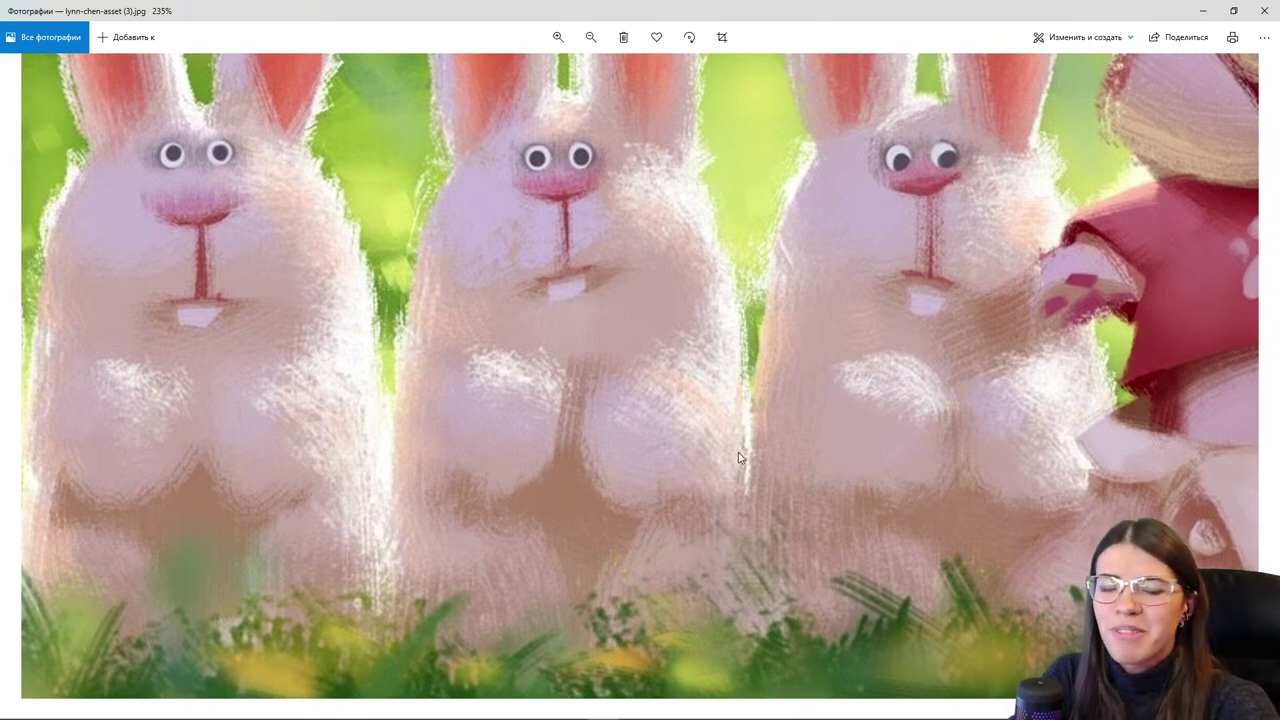
- Browse the reference illustrations from the rabbits through the mail-carrier dog, cat and corgis to the chick with the carrot crate
{"action": "scroll", "coordinate": [603, 368], "scroll_direction": "down", "scroll_amount": 3}
{"action": "scroll", "coordinate": [601, 369], "scroll_direction": "down", "scroll_amount": 2}
{"action": "key", "text": "Right"}
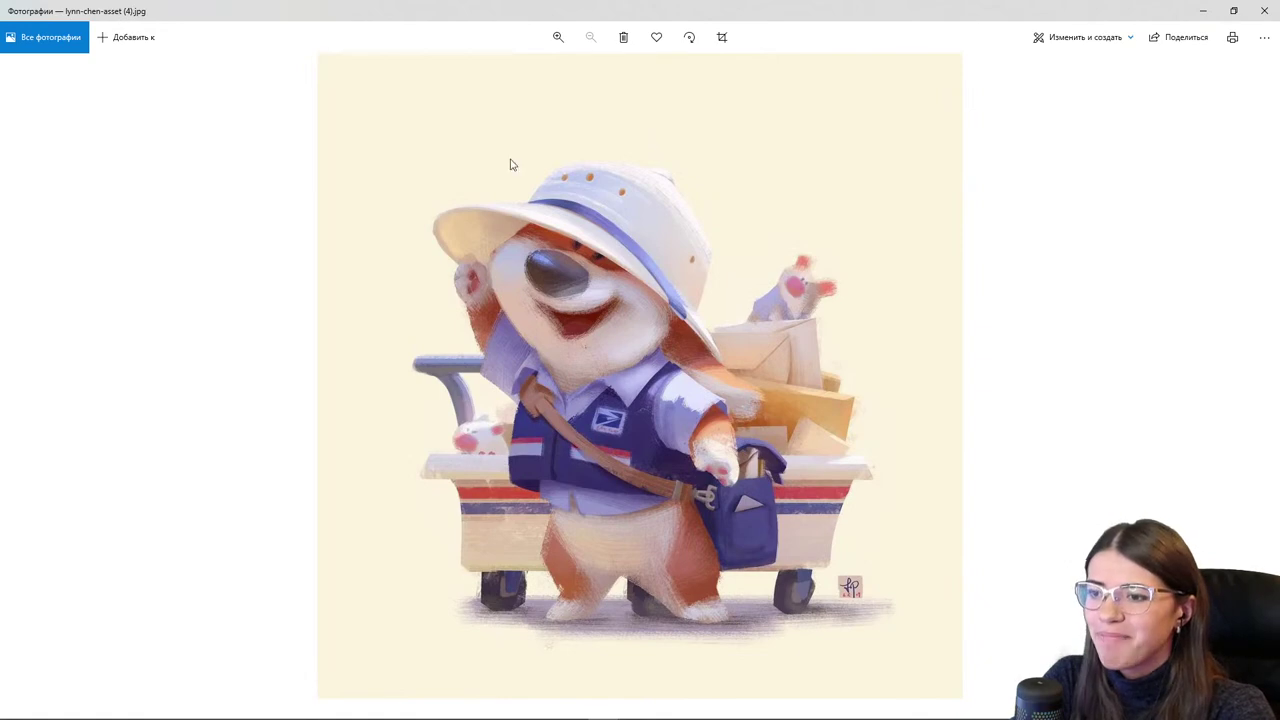
{"action": "key", "text": "Right"}
{"action": "key", "text": "Left"}
{"action": "scroll", "coordinate": [418, 489], "scroll_direction": "up", "scroll_amount": 4}
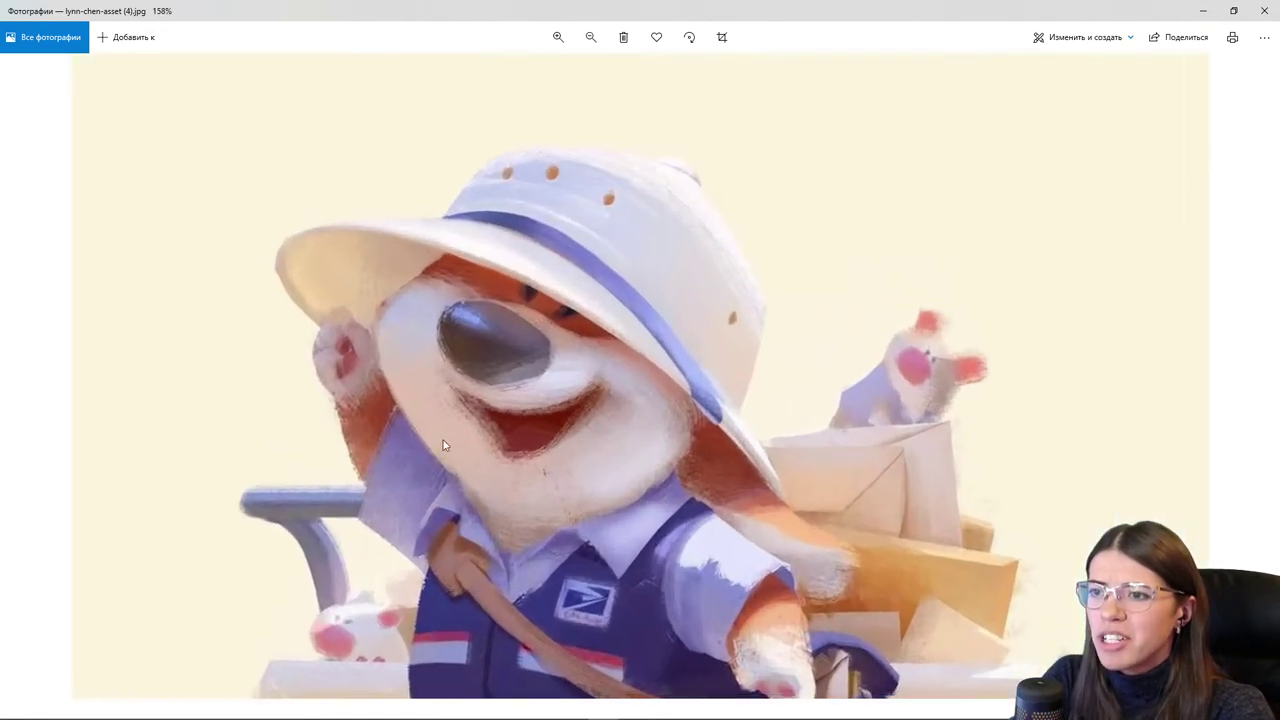
{"action": "scroll", "coordinate": [323, 425], "scroll_direction": "down", "scroll_amount": 4}
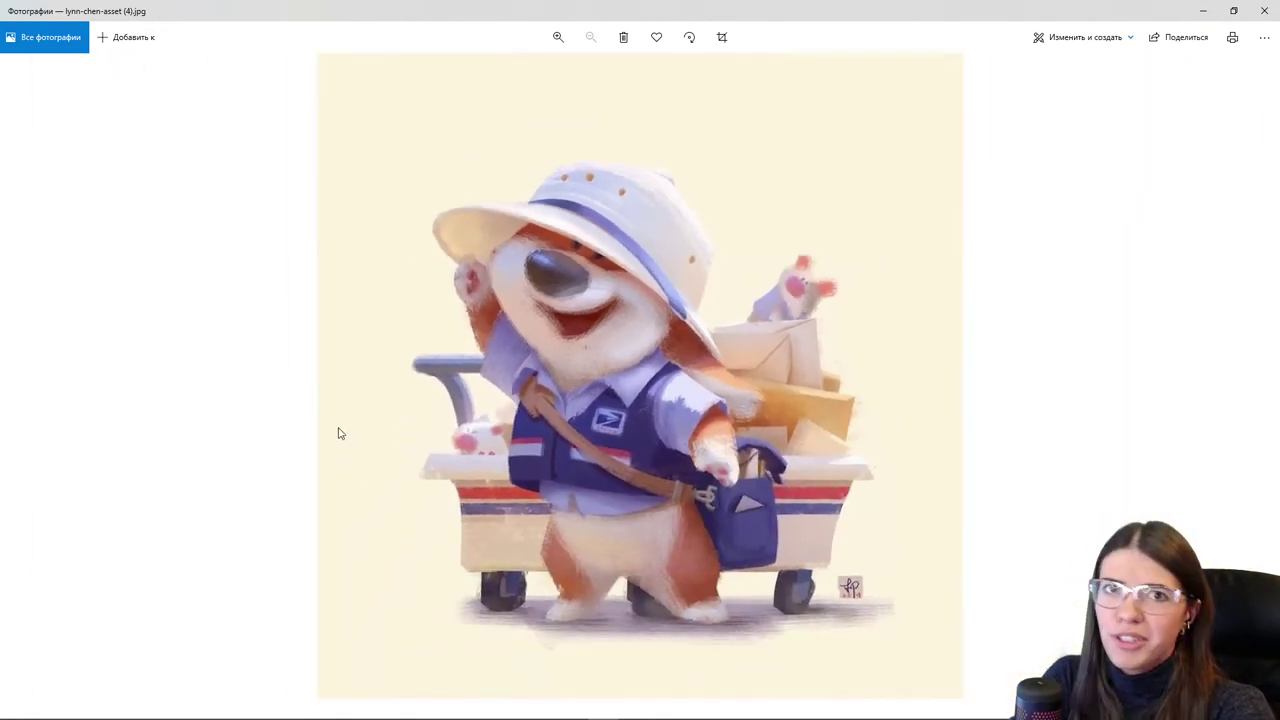
{"action": "key", "text": "Right"}
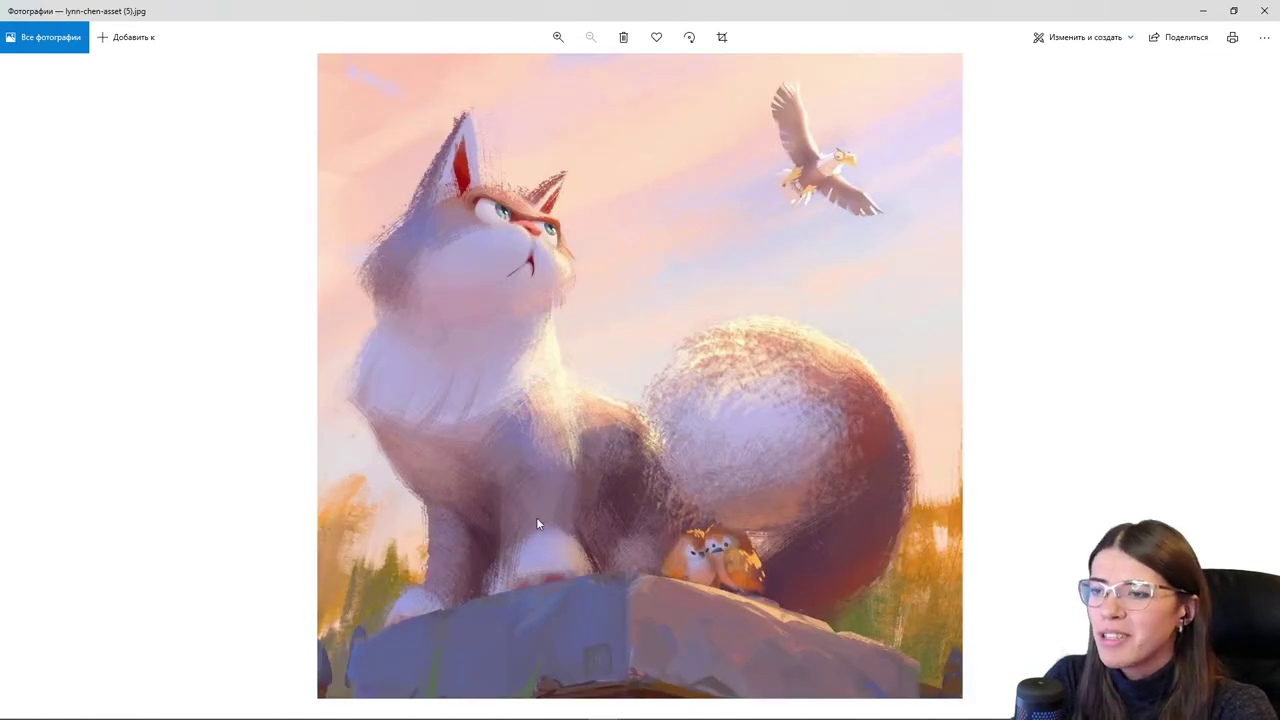
{"action": "key", "text": "Right"}
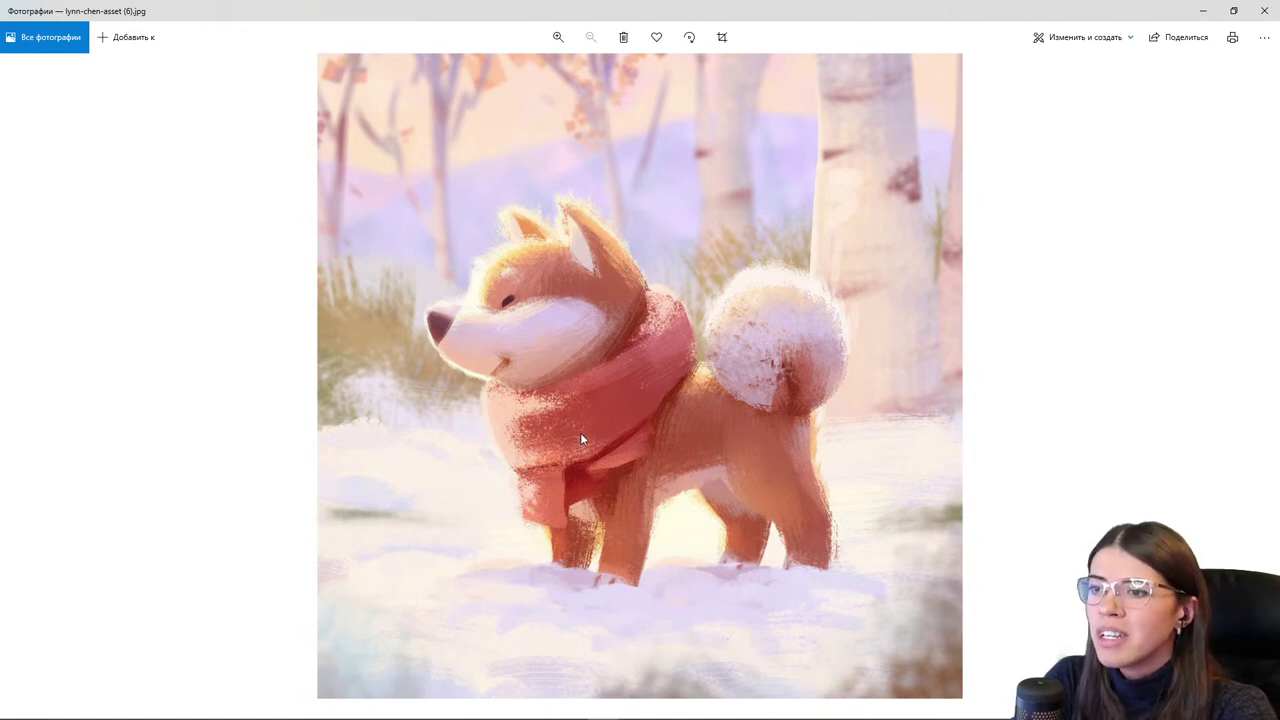
{"action": "key", "text": "Right"}
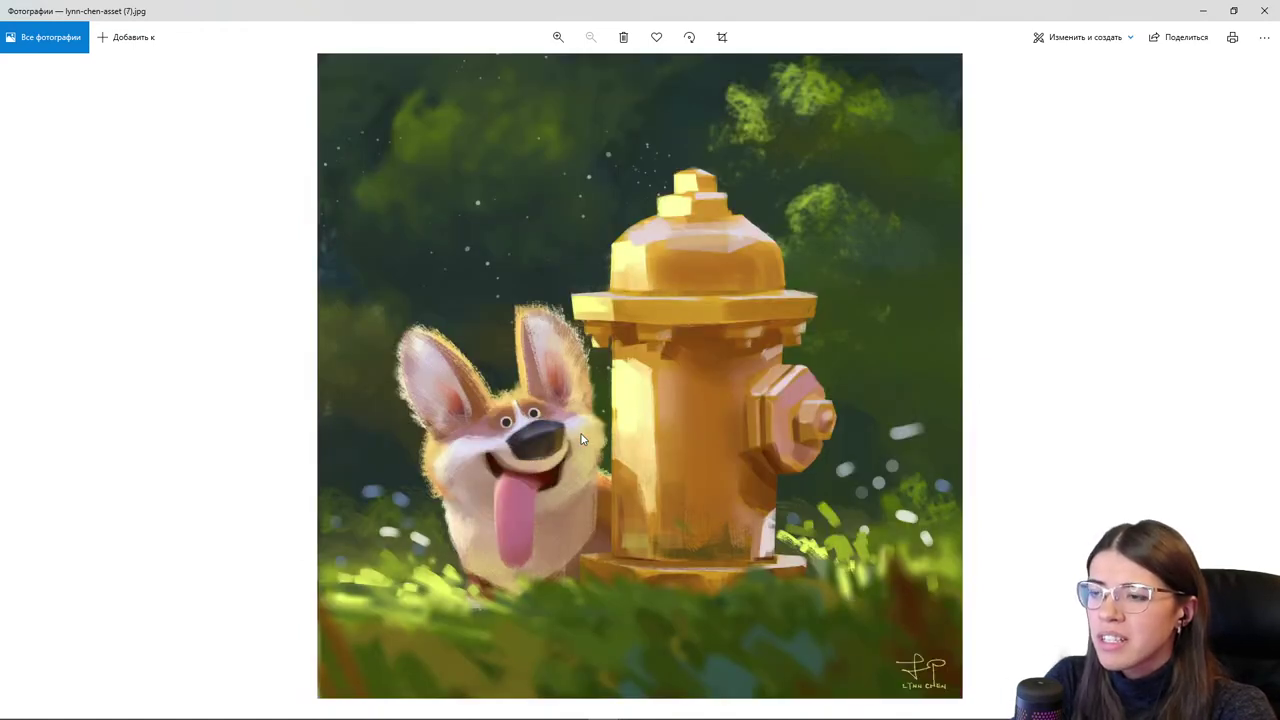
{"action": "key", "text": "Right"}
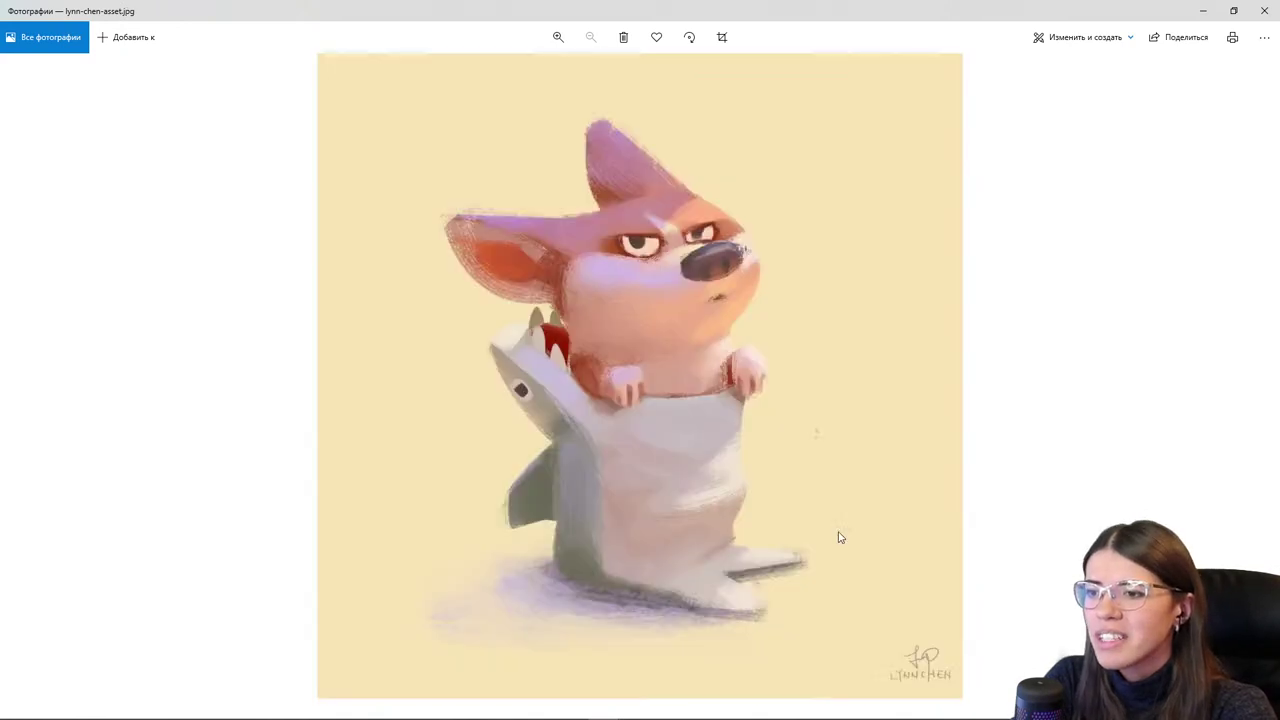
{"action": "key", "text": "Right"}
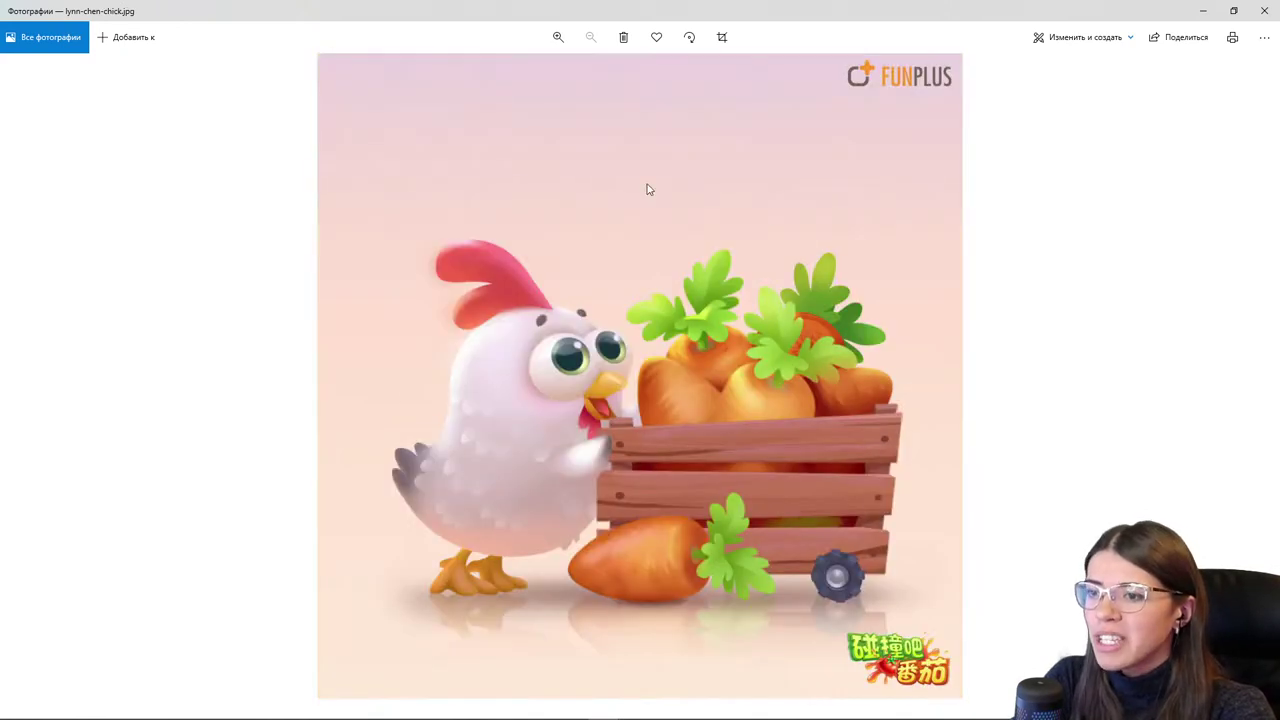
- Enlarge the chick illustration and capture a rectangular snip of the chick with the Snipping Tool
{"action": "key", "text": "ctrl+plus"}
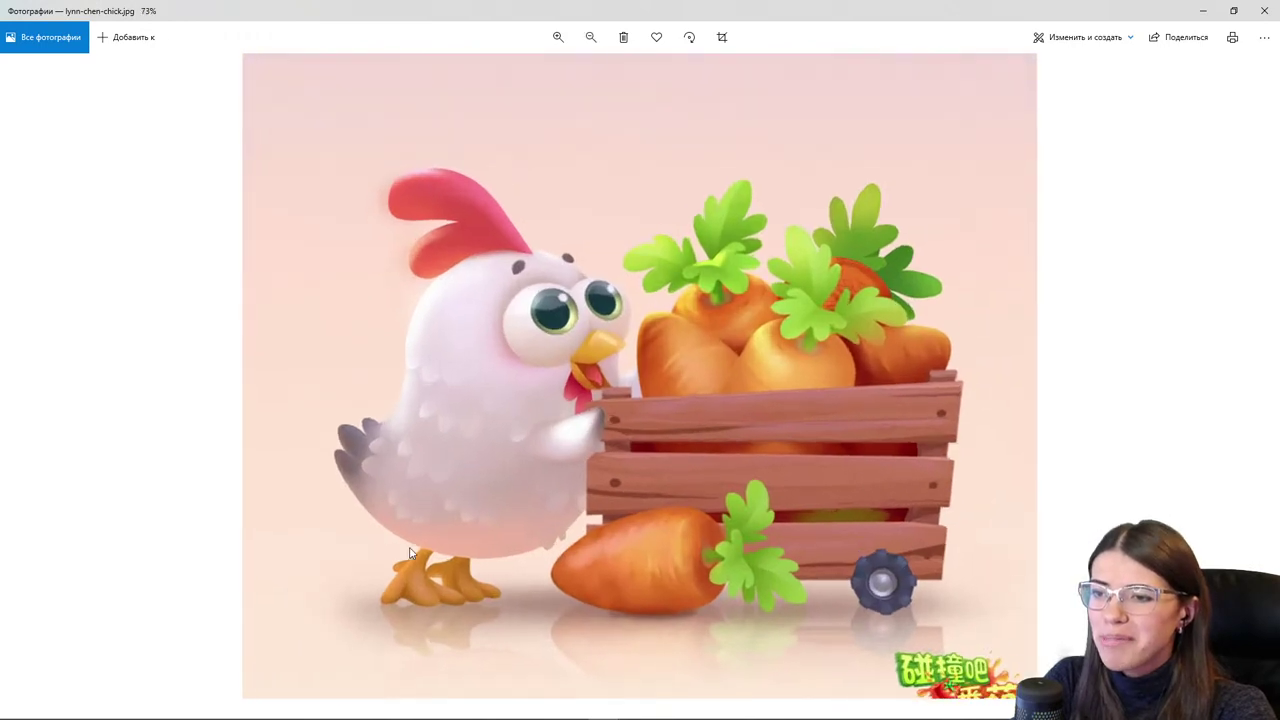
{"action": "key", "text": "ctrl+plus"}
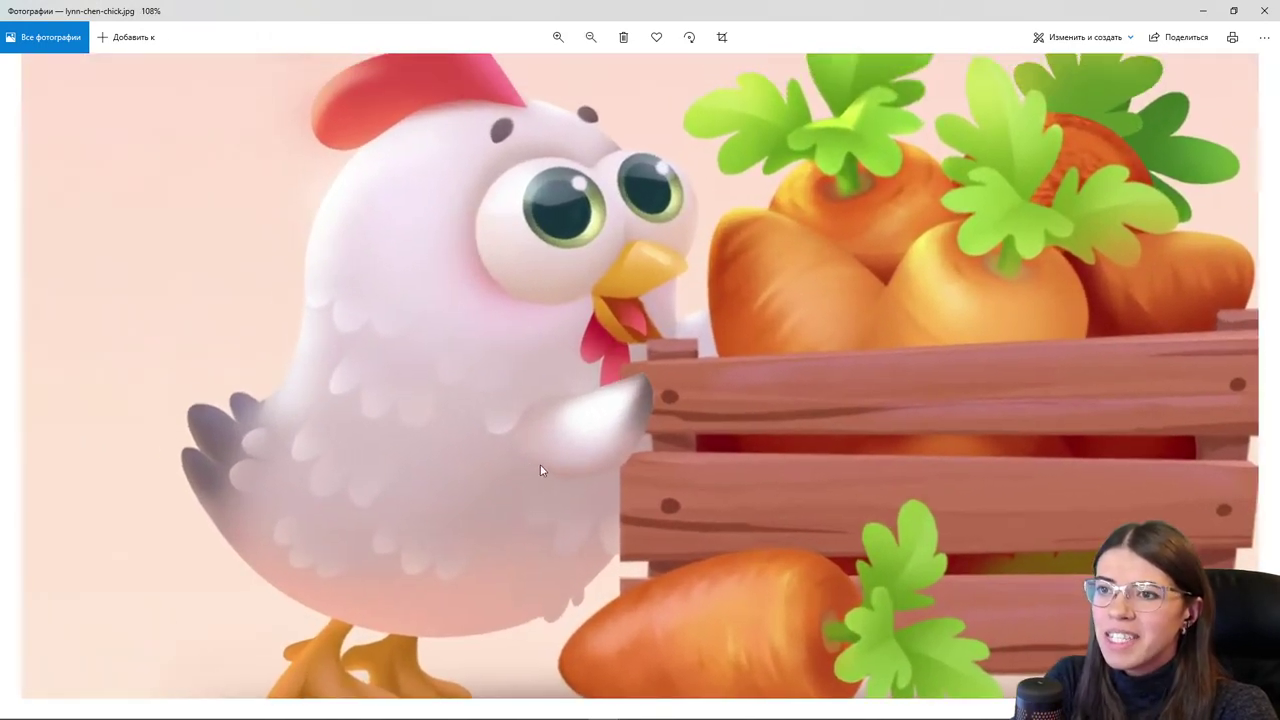
{"action": "left_click", "coordinate": [425, 707]}
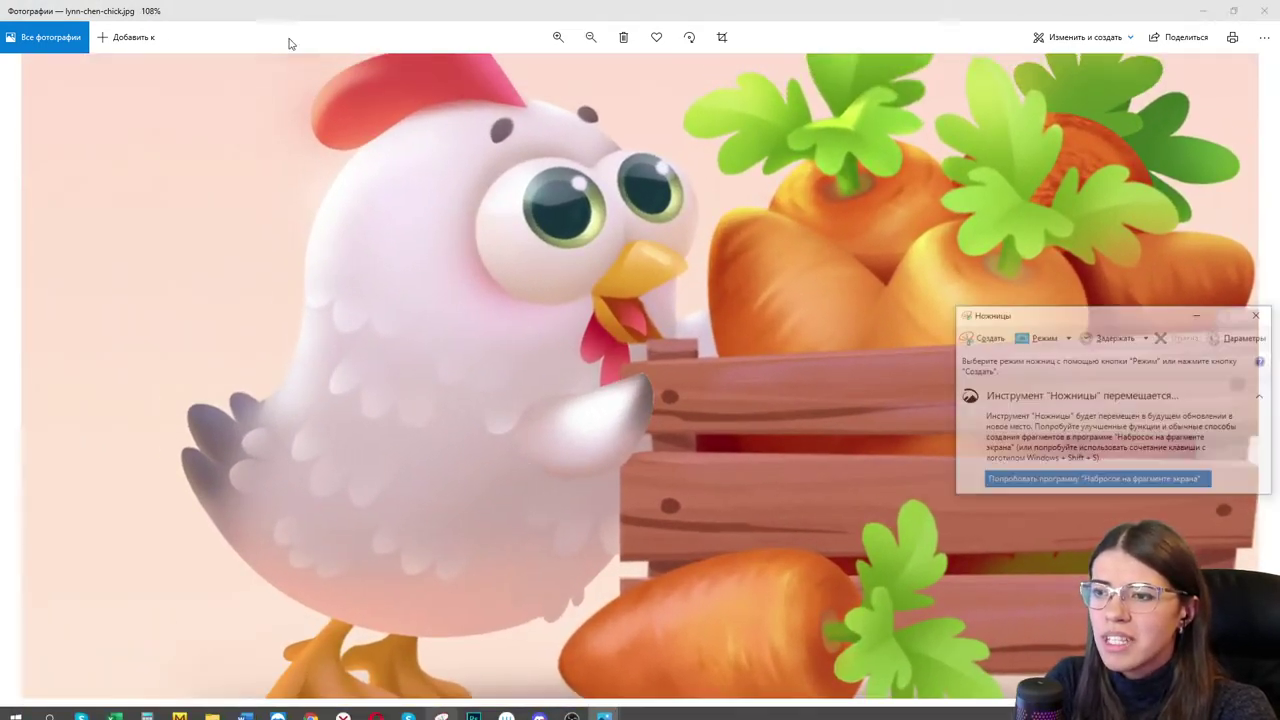
{"action": "left_click", "coordinate": [983, 337]}
{"action": "left_click_drag", "start_coordinate": [122, 87], "coordinate": [733, 641]}
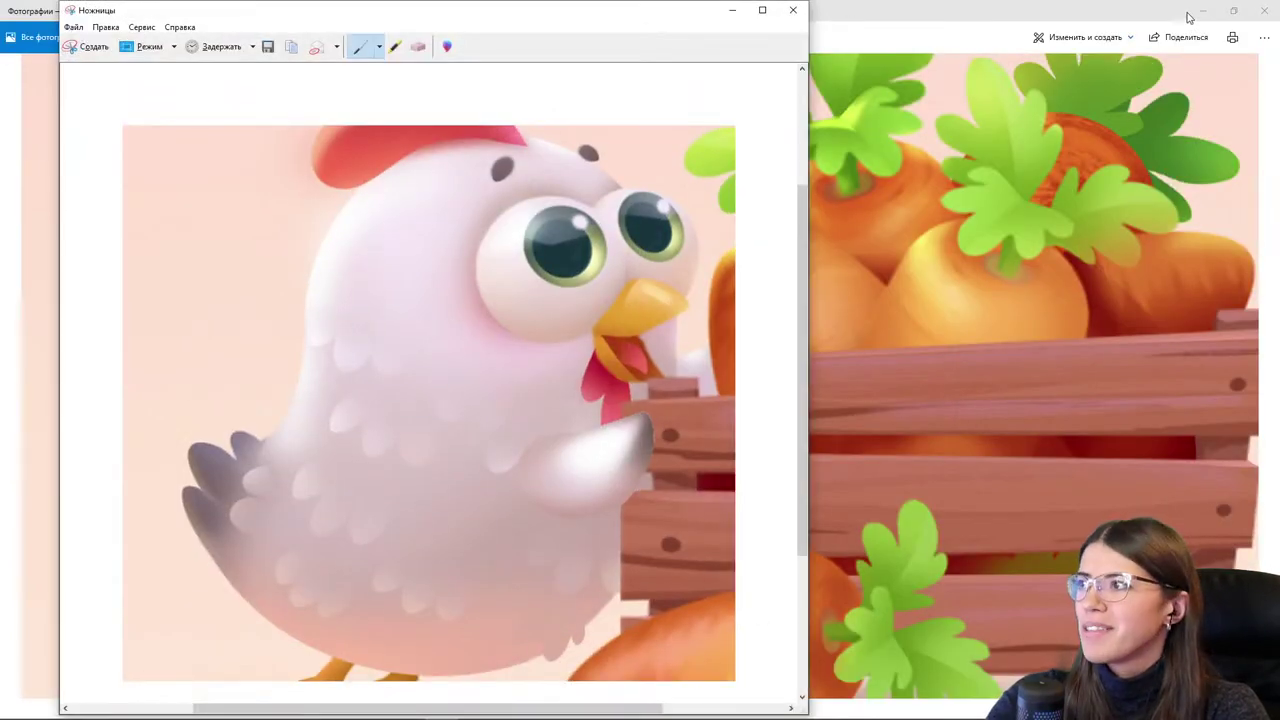
- Switch to Photoshop and paste the chick snip as a new layer above the group in the Maria character document
{"action": "left_click", "coordinate": [1204, 10]}
{"action": "left_click", "coordinate": [606, 428]}
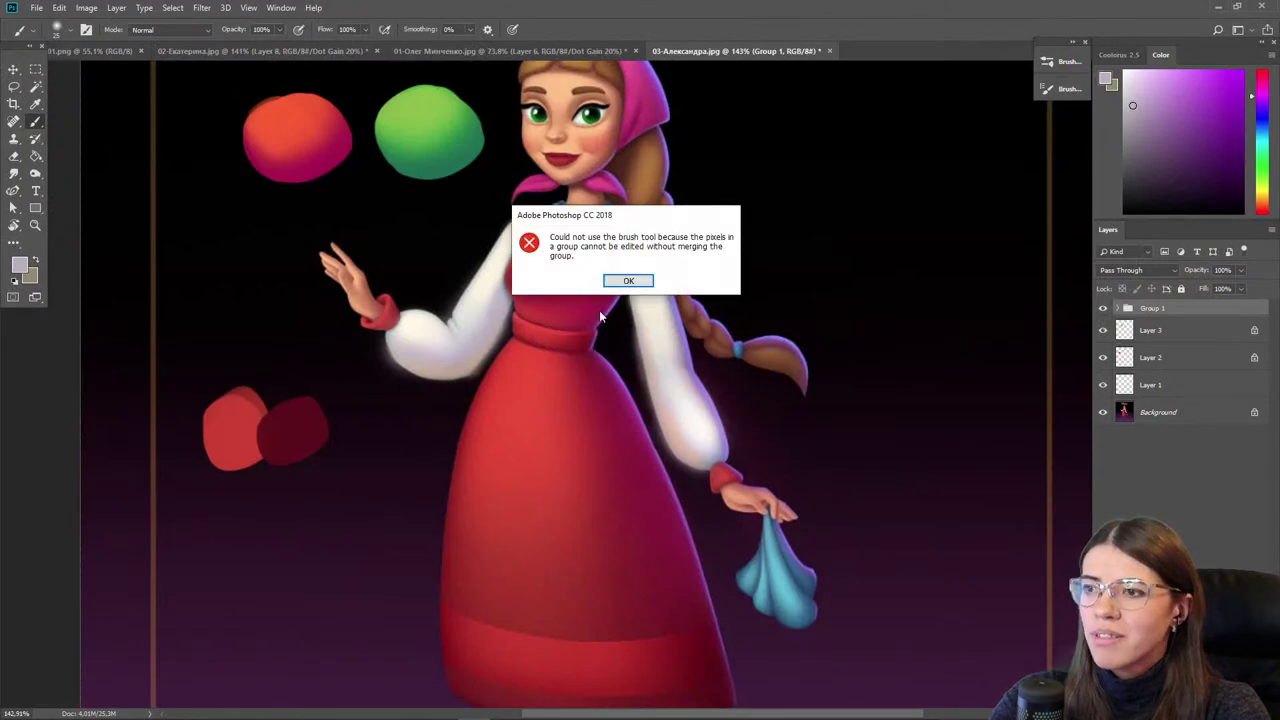
{"action": "left_click", "coordinate": [631, 280]}
{"action": "key", "text": "ctrl+v"}
{"action": "key", "text": "ctrl+0"}
- Scale the pasted chick snip down with Free Transform and place it beside the character's braid
{"action": "key", "text": "ctrl+t"}
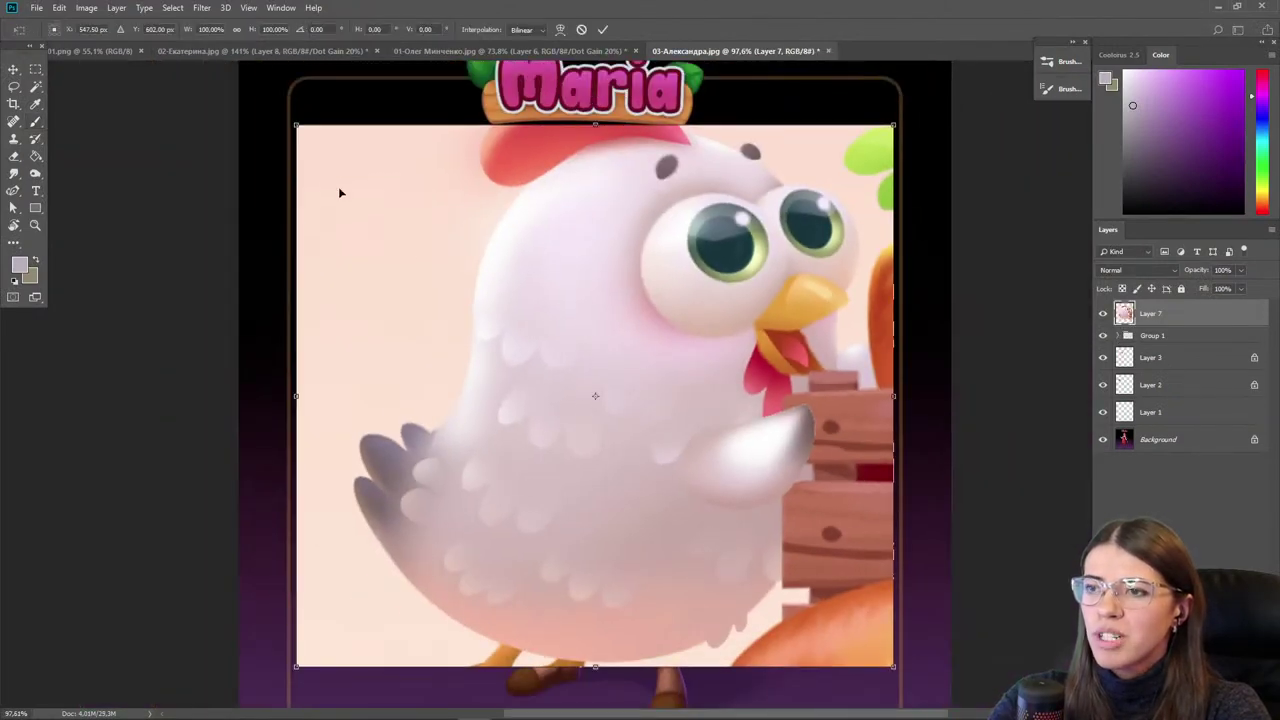
{"action": "left_click_drag", "start_coordinate": [295, 120], "coordinate": [728, 510]}
{"action": "mouse_move", "coordinate": [760, 595]}
{"action": "left_mouse_down"}
{"action": "mouse_move", "coordinate": [763, 395]}
{"action": "mouse_move", "coordinate": [727, 371]}
{"action": "left_mouse_up"}
{"action": "key", "text": "Return"}
- Sample the chick's colours from its bright head and body down to the pinkish edge of its belly
{"action": "scroll", "coordinate": [710, 360], "scroll_direction": "up", "scroll_amount": 5}
{"action": "key", "text": "b"}
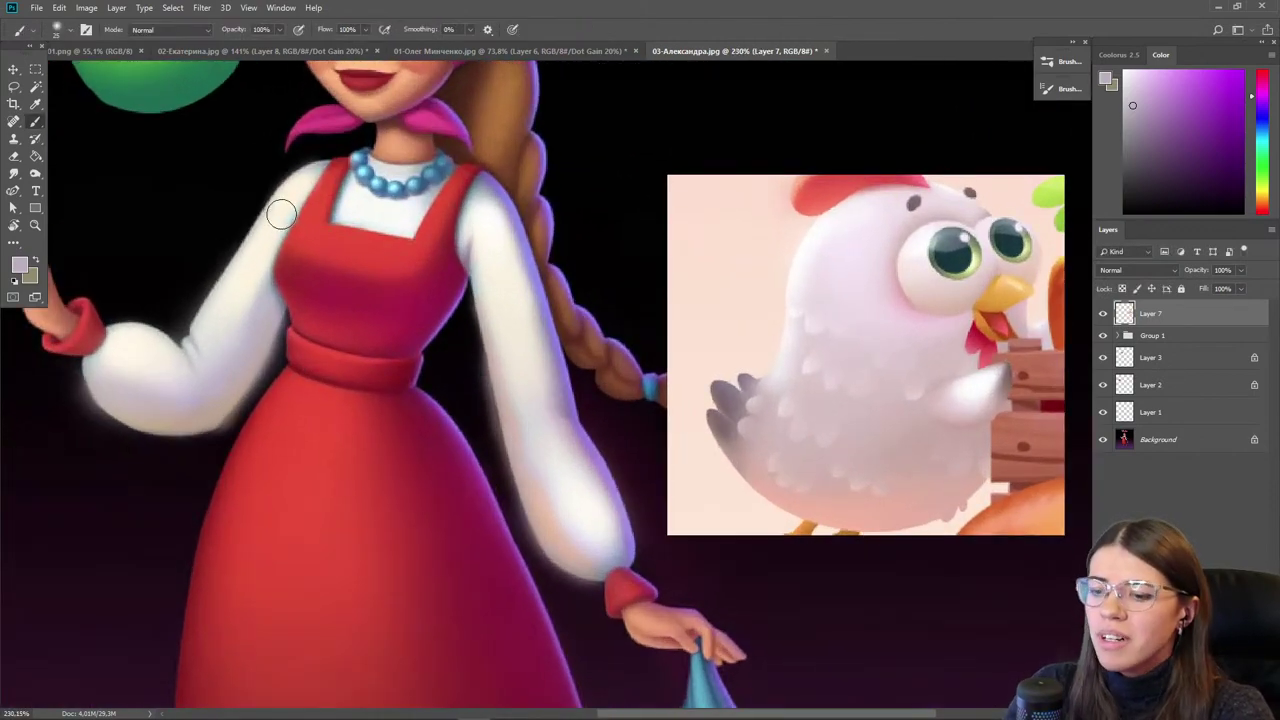
{"action": "left_click", "coordinate": [820, 235], "text": "alt"}
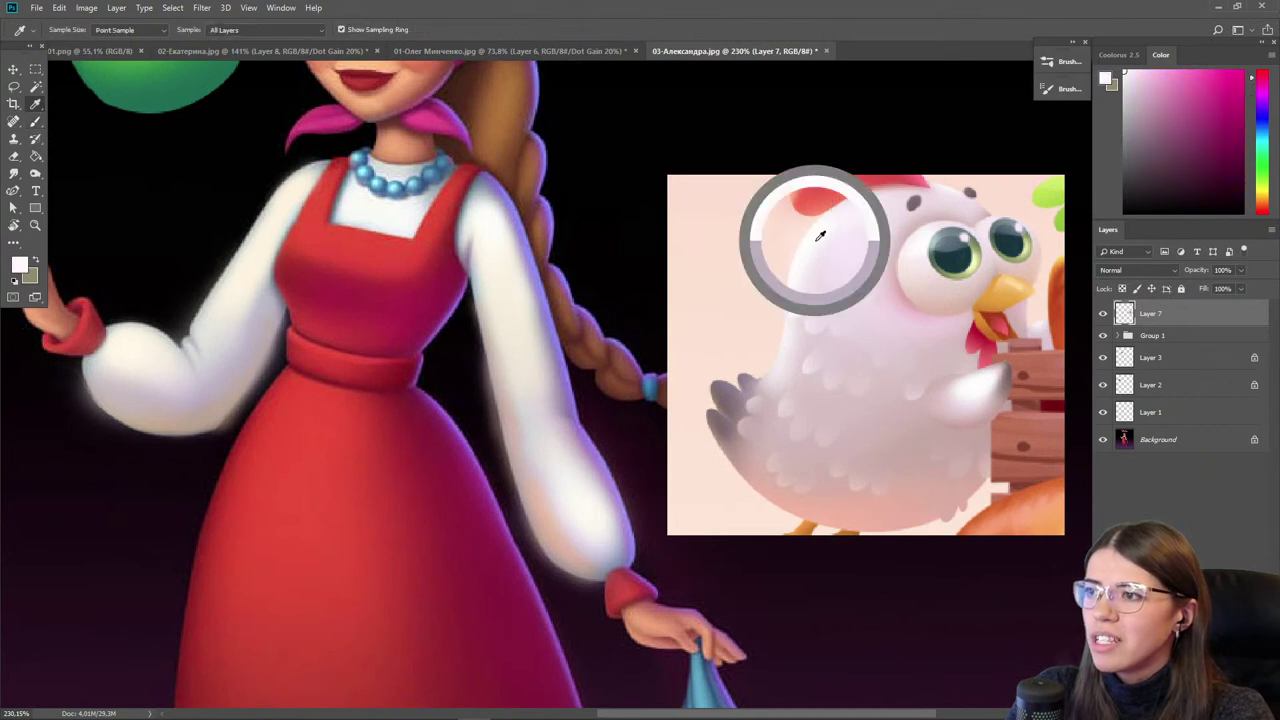
{"action": "left_click", "coordinate": [846, 262], "text": "alt"}
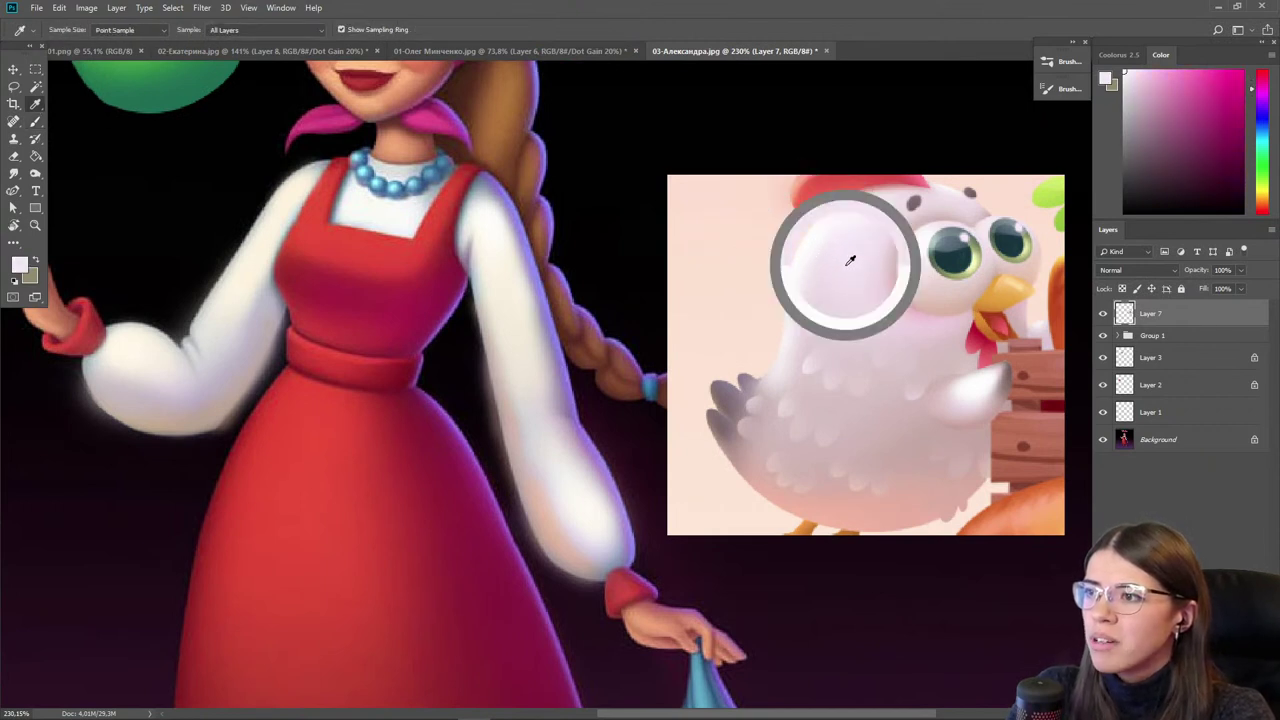
{"action": "mouse_move", "coordinate": [848, 263]}
{"action": "left_mouse_down"}
{"action": "mouse_move", "coordinate": [885, 340]}
{"action": "mouse_move", "coordinate": [880, 397]}
{"action": "mouse_move", "coordinate": [851, 400]}
{"action": "mouse_move", "coordinate": [844, 443]}
{"action": "left_mouse_up"}
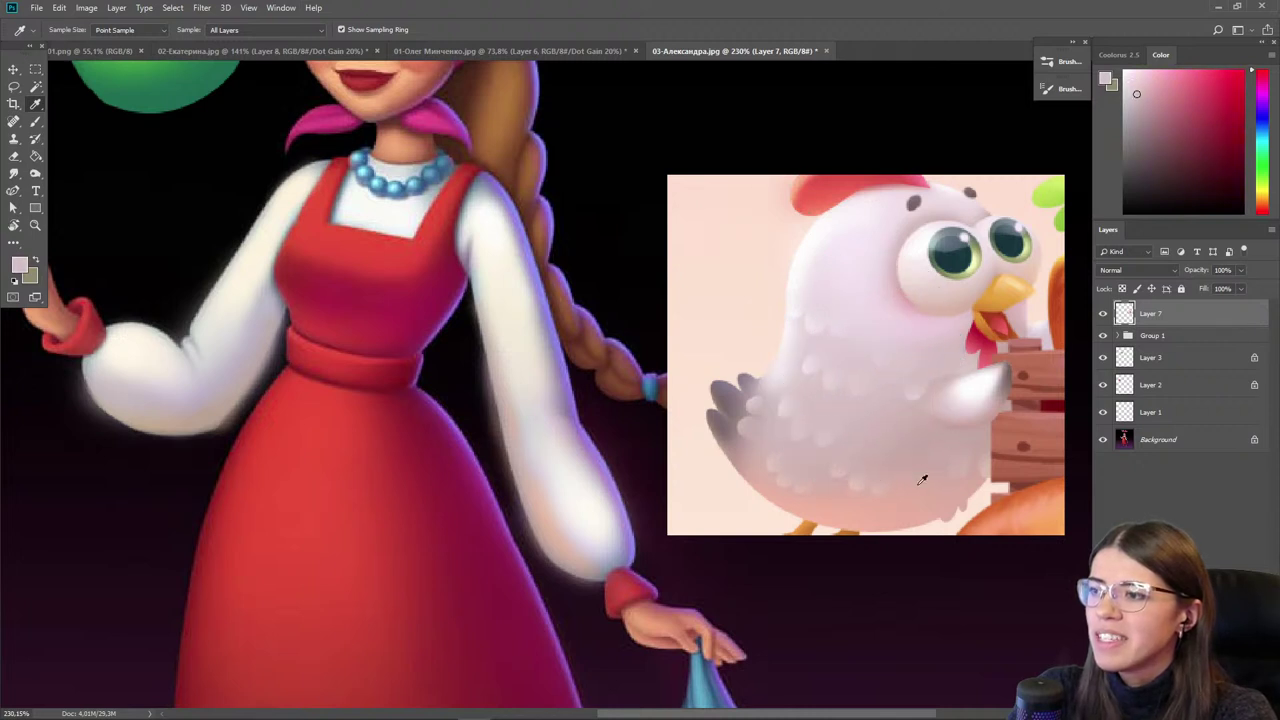
{"action": "left_click_drag", "start_coordinate": [871, 508], "coordinate": [886, 518]}
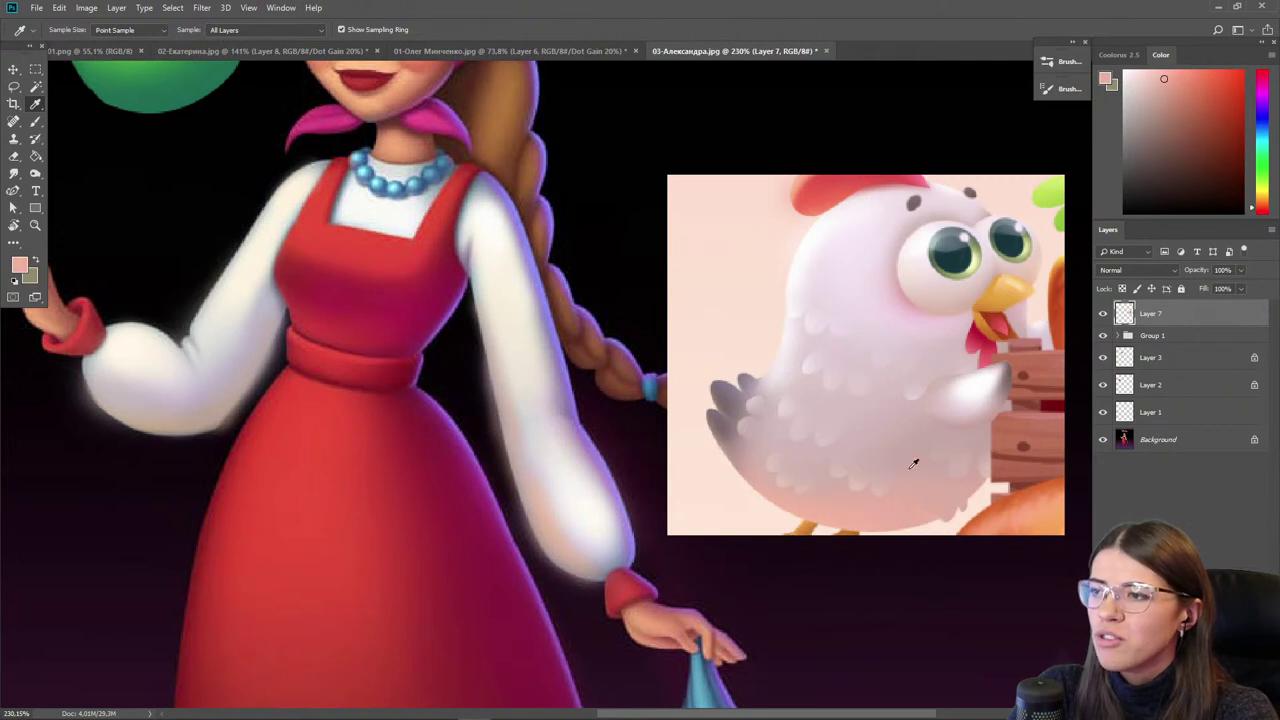
- Hide the chick reference layer and switch to the Move tool
{"action": "scroll", "coordinate": [841, 270], "scroll_direction": "down", "scroll_amount": 2}
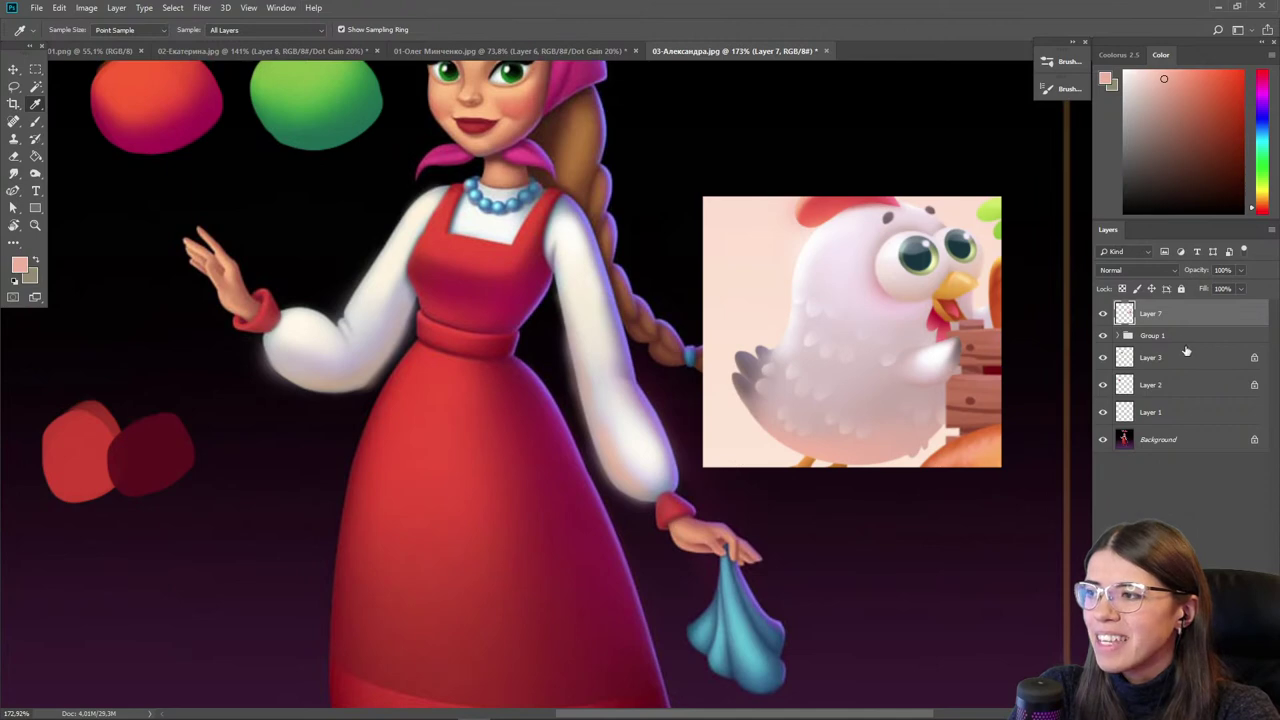
{"action": "scroll", "coordinate": [860, 345], "scroll_direction": "down", "scroll_amount": 2}
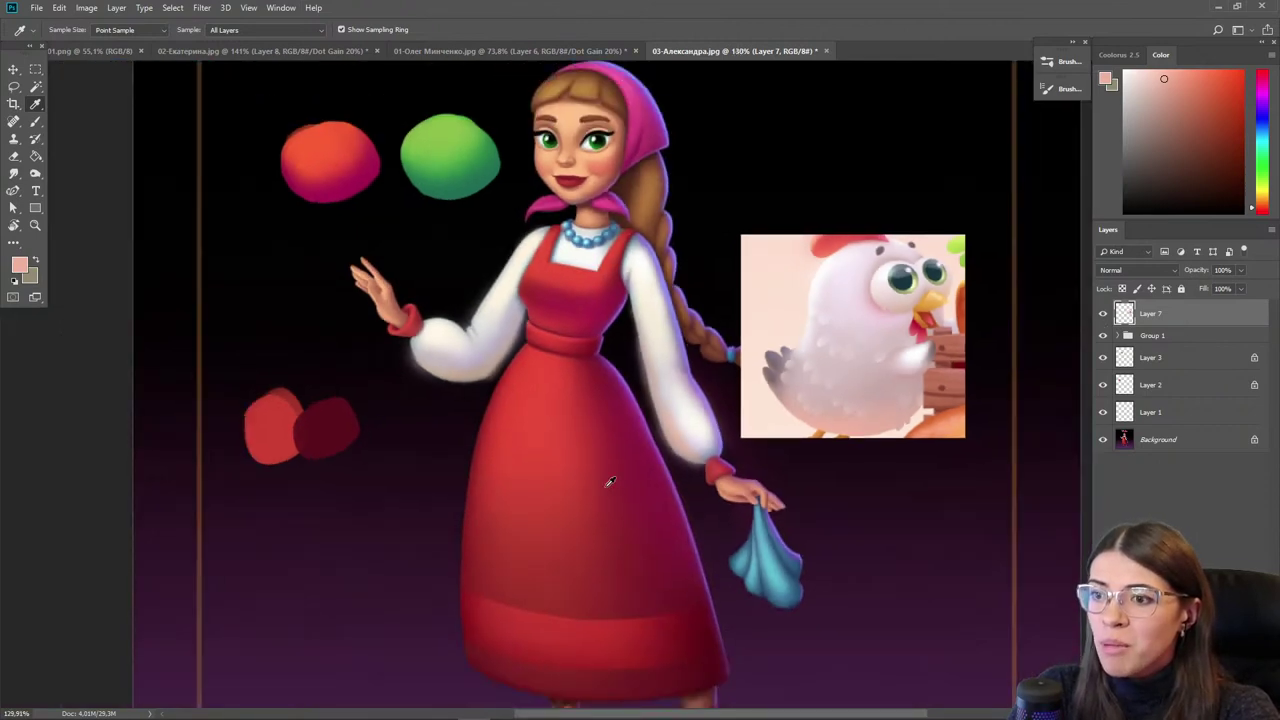
{"action": "scroll", "coordinate": [606, 487], "scroll_direction": "down", "scroll_amount": 2}
{"action": "left_click_drag", "start_coordinate": [548, 524], "coordinate": [554, 459]}
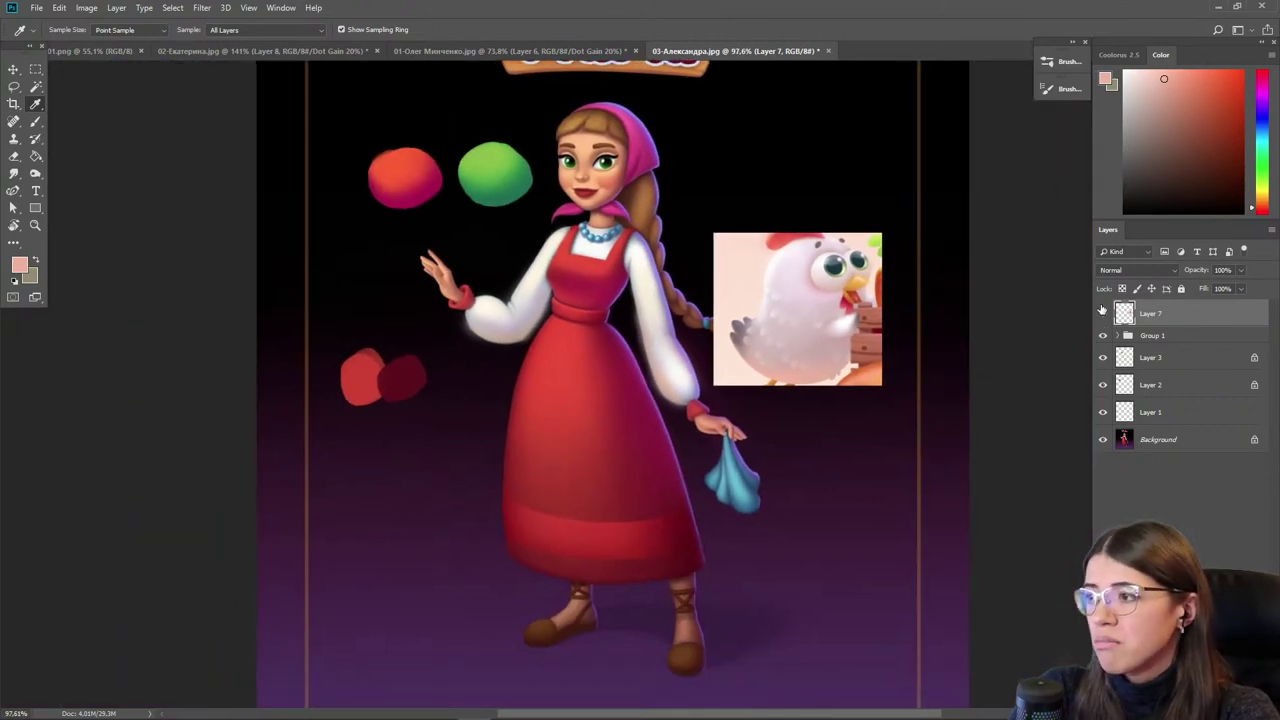
{"action": "left_click", "coordinate": [1102, 312]}
{"action": "left_click", "coordinate": [13, 70]}
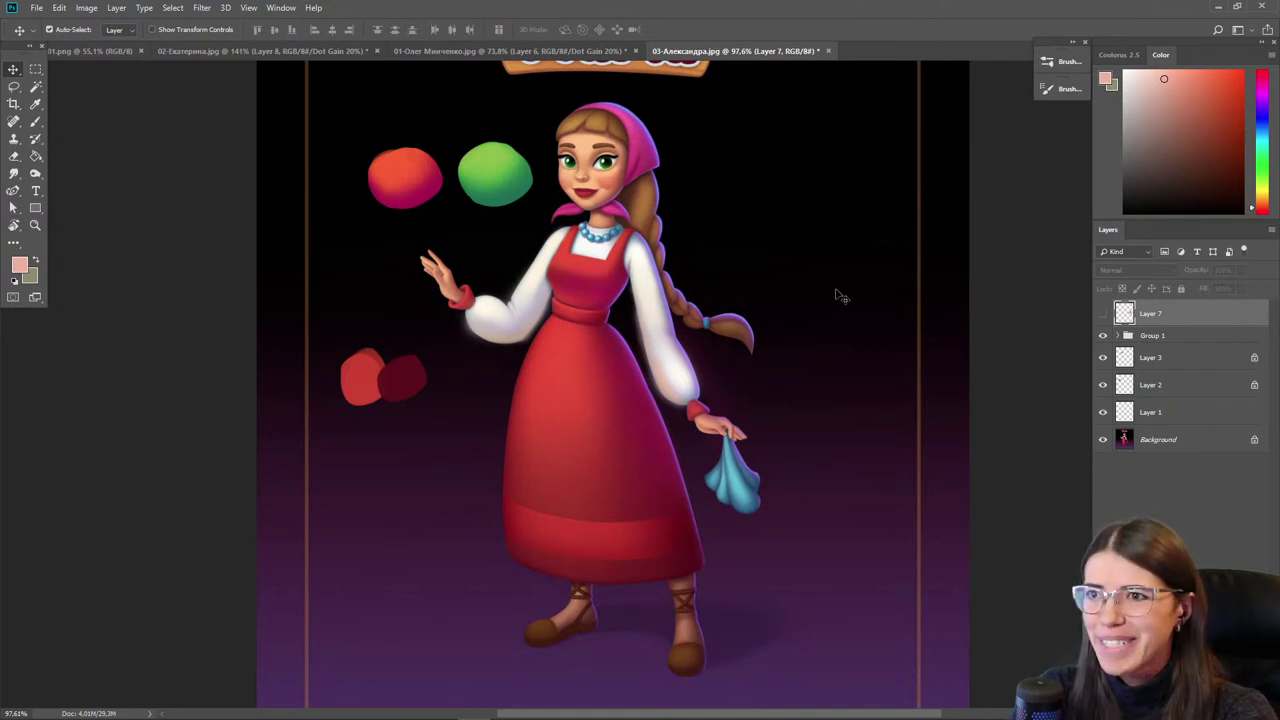
- Open the isometric house illustration as a new document and add an empty layer above its background
{"action": "scroll", "coordinate": [735, 306], "scroll_direction": "down", "scroll_amount": 1}
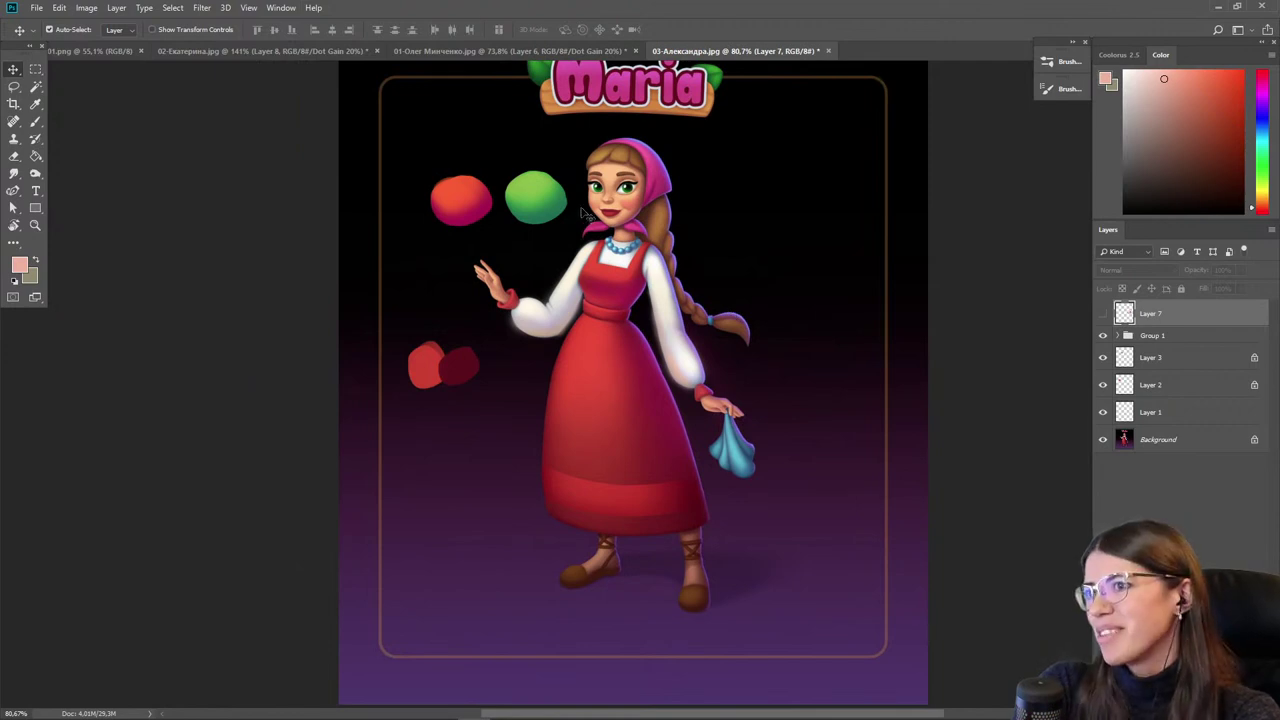
{"action": "scroll", "coordinate": [595, 215], "scroll_direction": "up", "scroll_amount": 1}
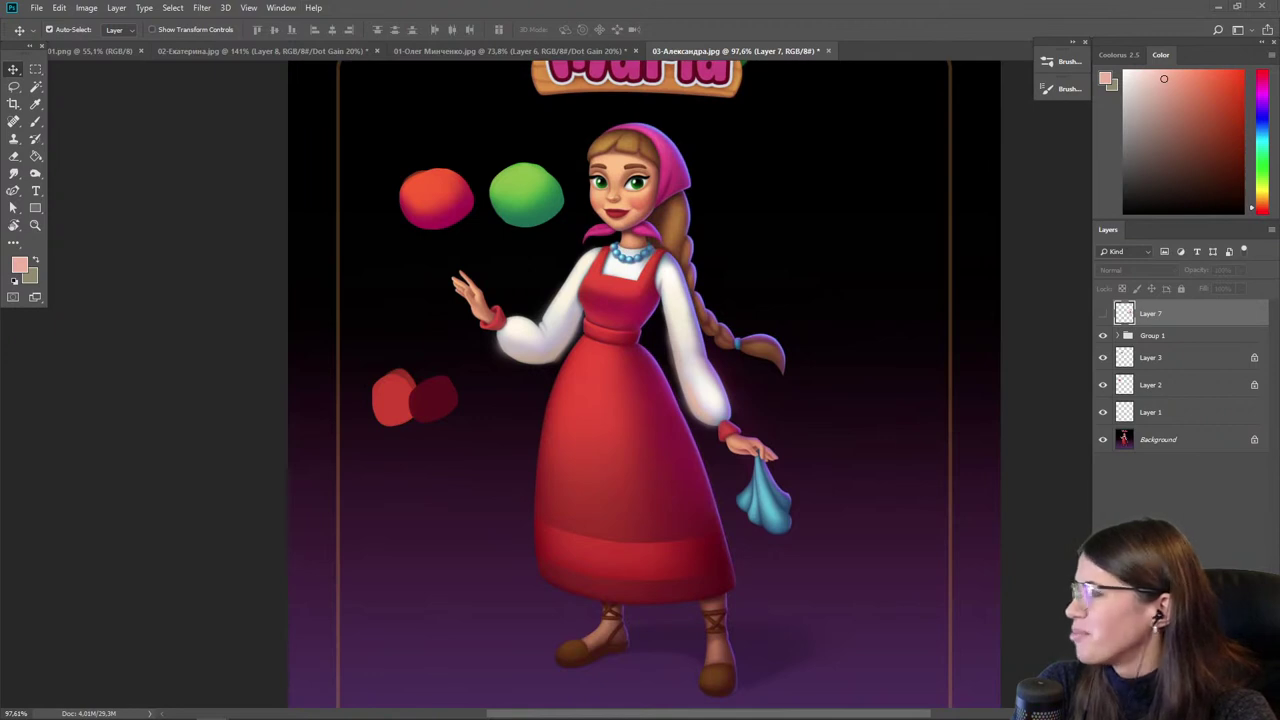
{"action": "left_click_drag", "start_coordinate": [1012, 4], "coordinate": [885, 52]}
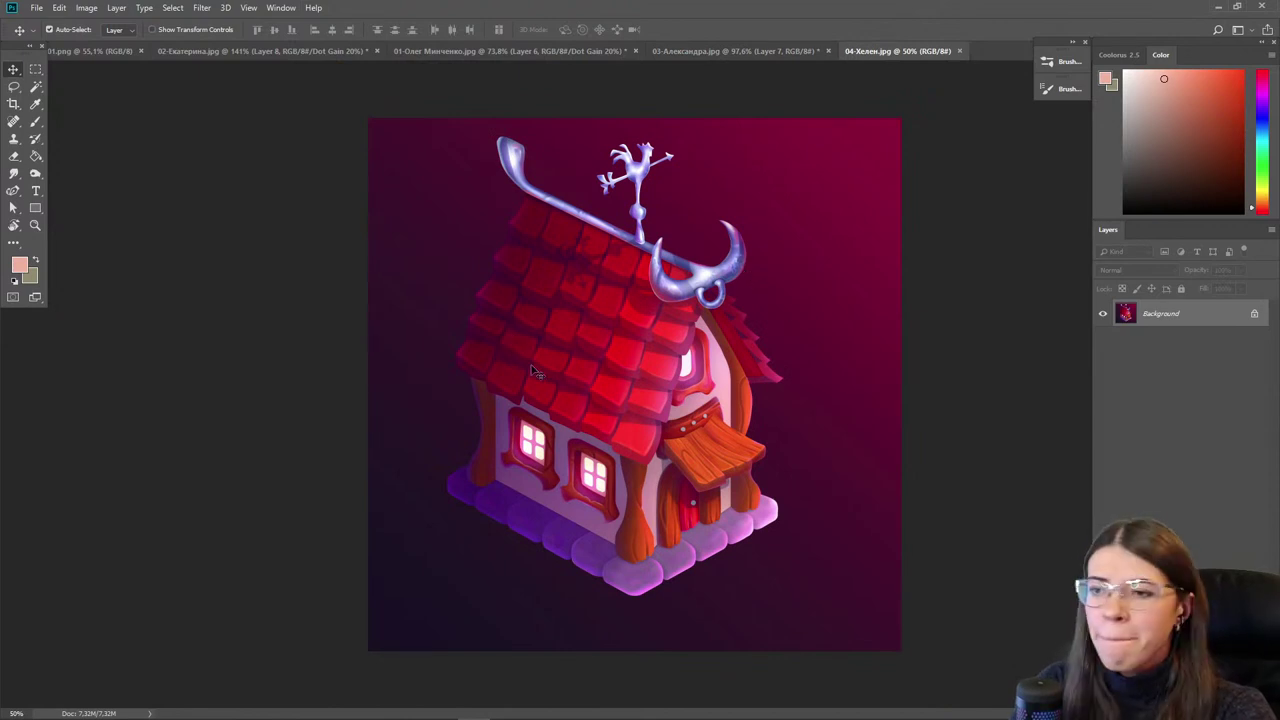
{"action": "scroll", "coordinate": [535, 228], "scroll_direction": "up", "scroll_amount": 1}
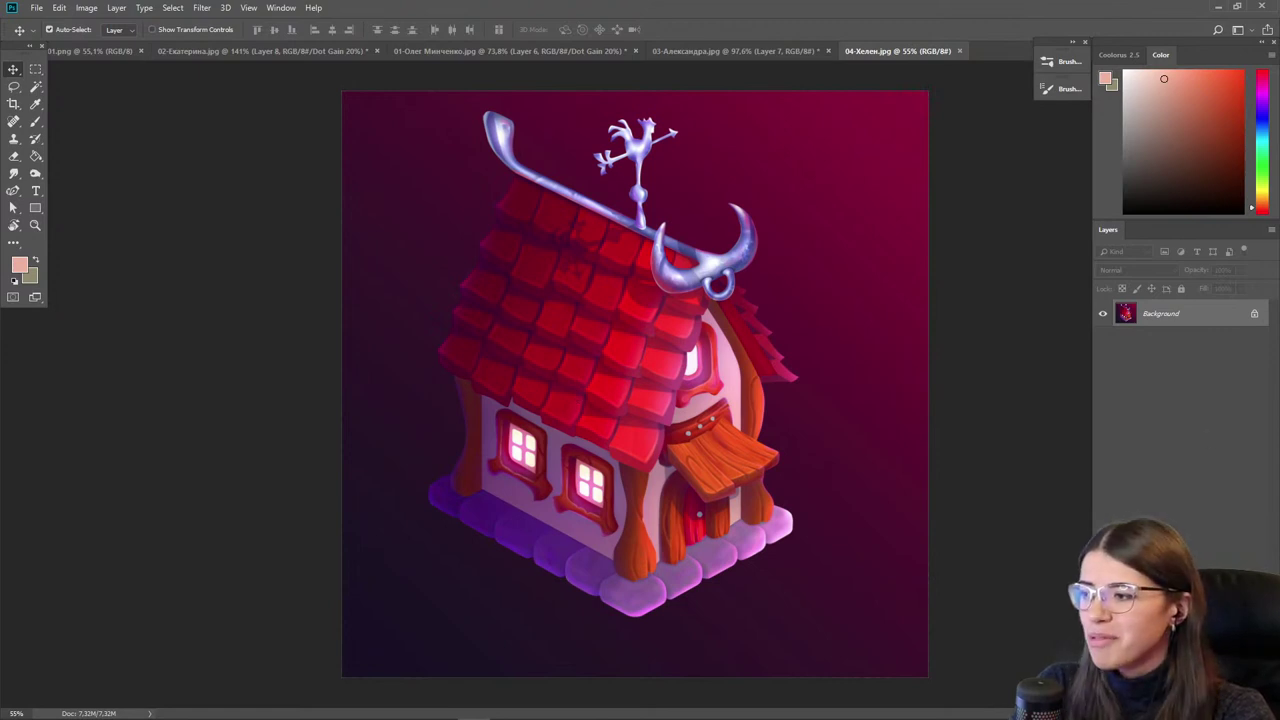
{"action": "key", "text": "ctrl+shift+alt+n"}
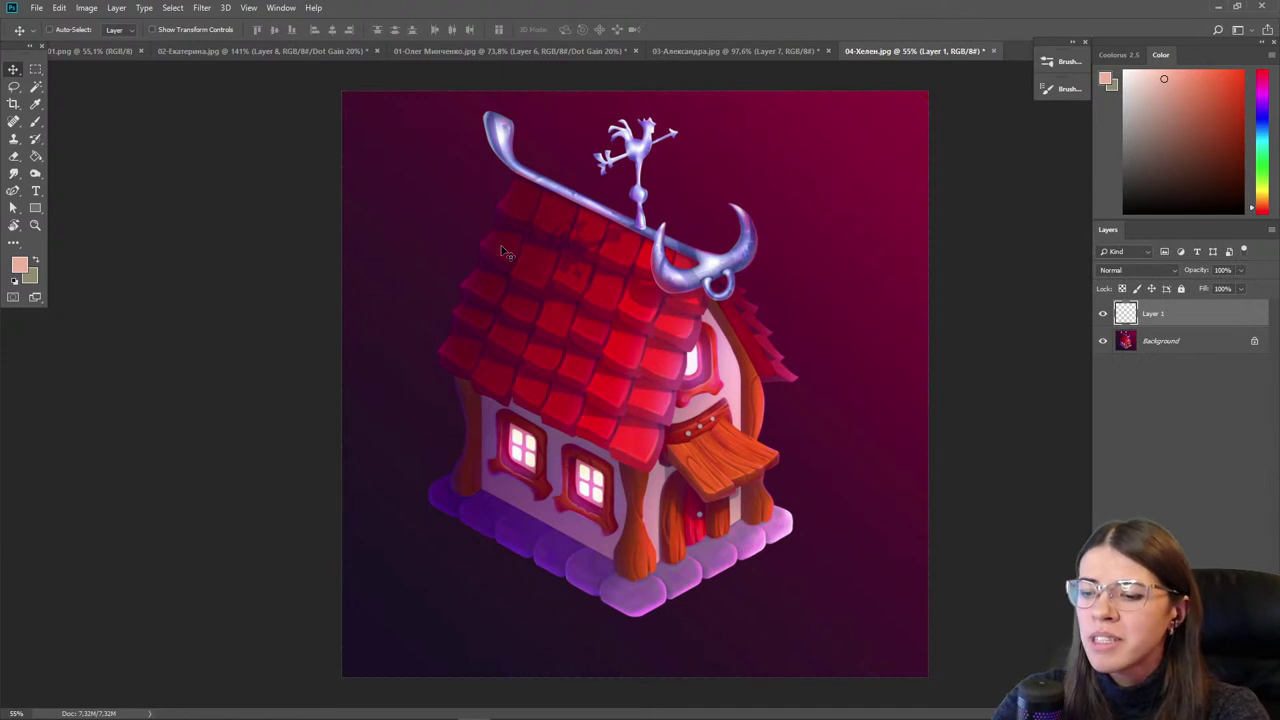
- Preview the house in grayscale proof colours and examine the tonal values of its roof, walls, windows and porch
{"action": "key", "text": "ctrl+y"}
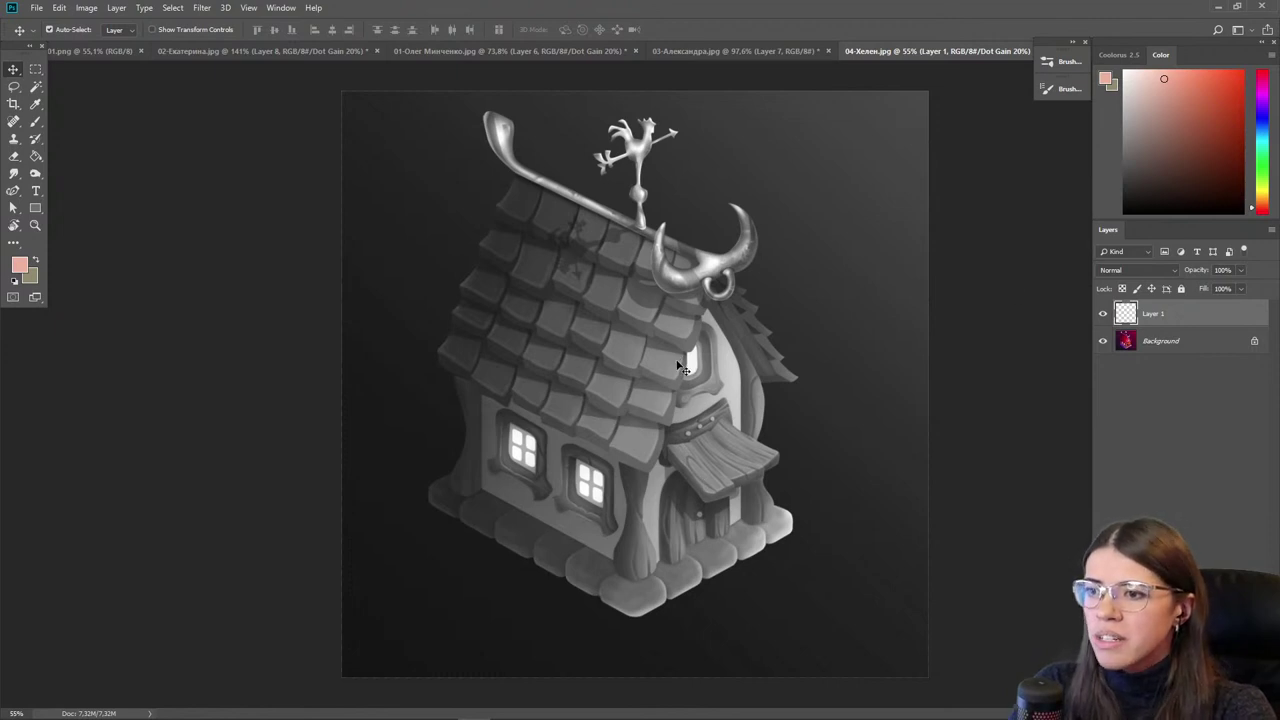
{"action": "scroll", "coordinate": [702, 344], "scroll_direction": "up", "scroll_amount": 2}
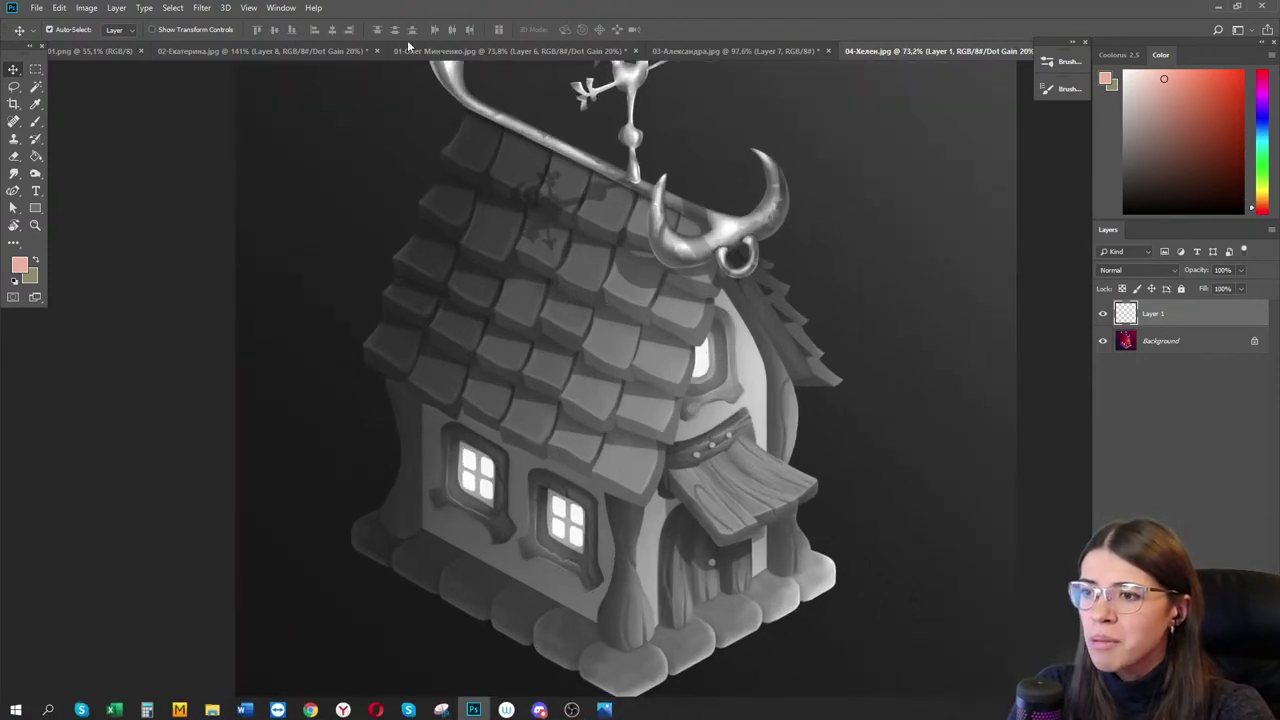
{"action": "scroll", "coordinate": [683, 548], "scroll_direction": "up", "scroll_amount": 2}
{"action": "scroll", "coordinate": [683, 548], "scroll_direction": "up", "scroll_amount": 2}
{"action": "mouse_move", "coordinate": [578, 354]}
{"action": "left_mouse_down"}
{"action": "mouse_move", "coordinate": [569, 383]}
{"action": "mouse_move", "coordinate": [564, 360]}
{"action": "left_mouse_up"}
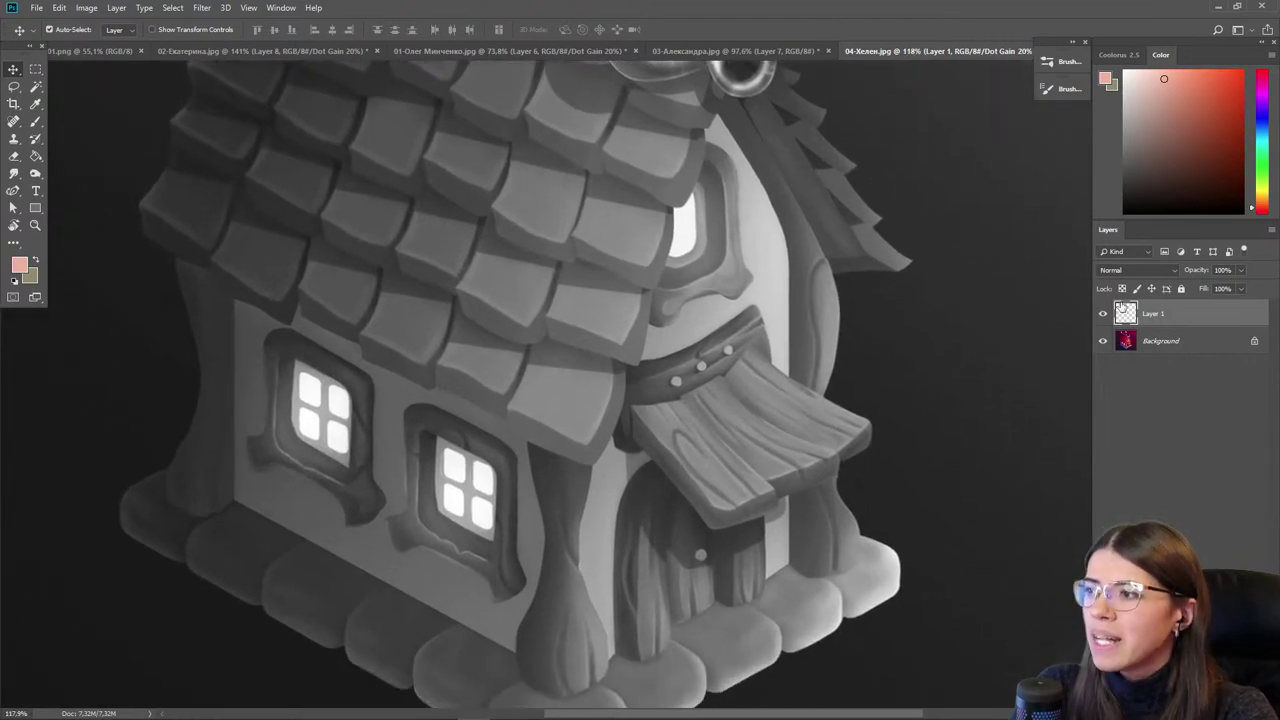
{"action": "key", "text": "ctrl+t"}
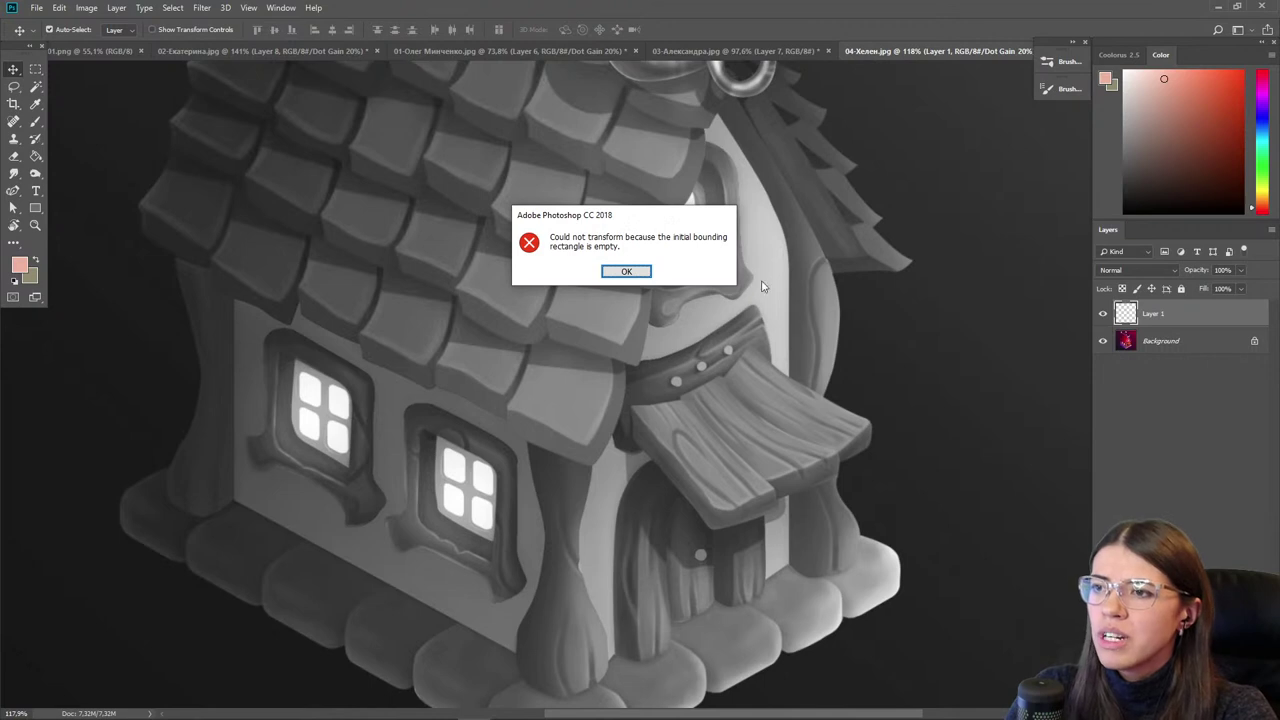
{"action": "left_click", "coordinate": [635, 270]}
- Return the house to full colour and examine the wooden porch canopy, its nails and the door up close
{"action": "key", "text": "ctrl+y"}
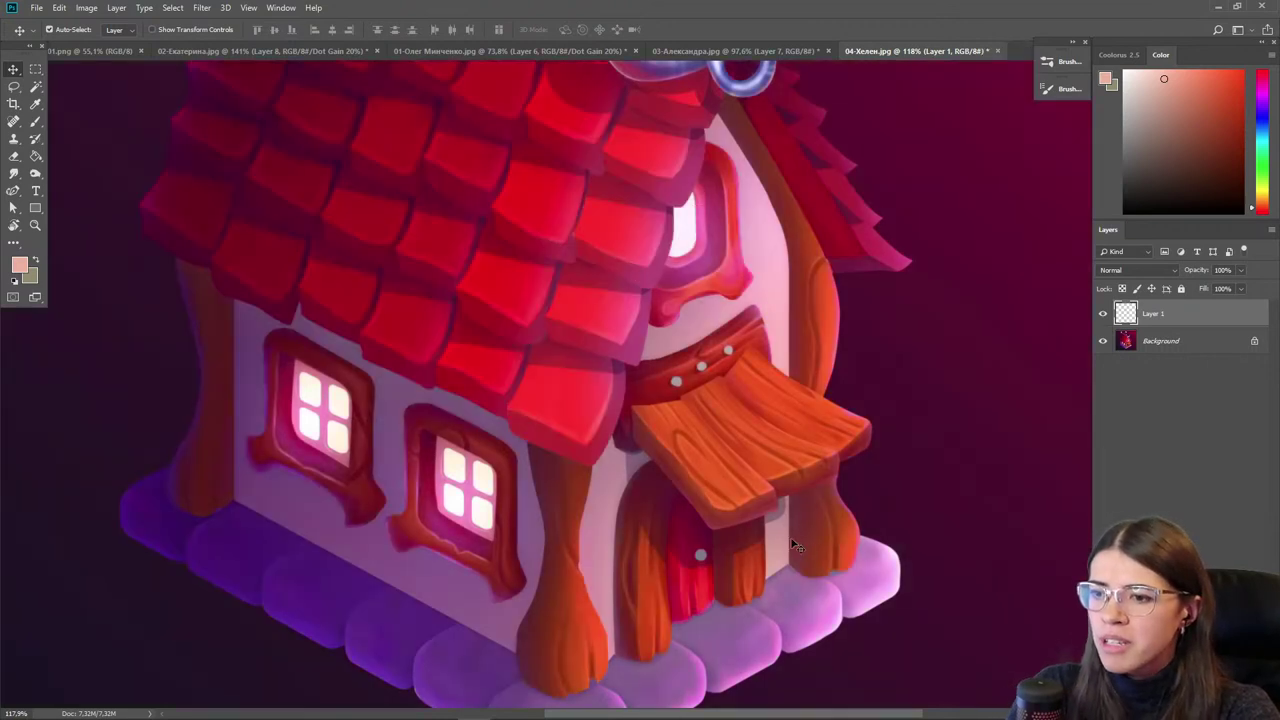
{"action": "scroll", "coordinate": [750, 435], "scroll_direction": "up", "scroll_amount": 1}
{"action": "scroll", "coordinate": [740, 450], "scroll_direction": "up", "scroll_amount": 1}
{"action": "left_click_drag", "start_coordinate": [697, 460], "coordinate": [657, 464]}
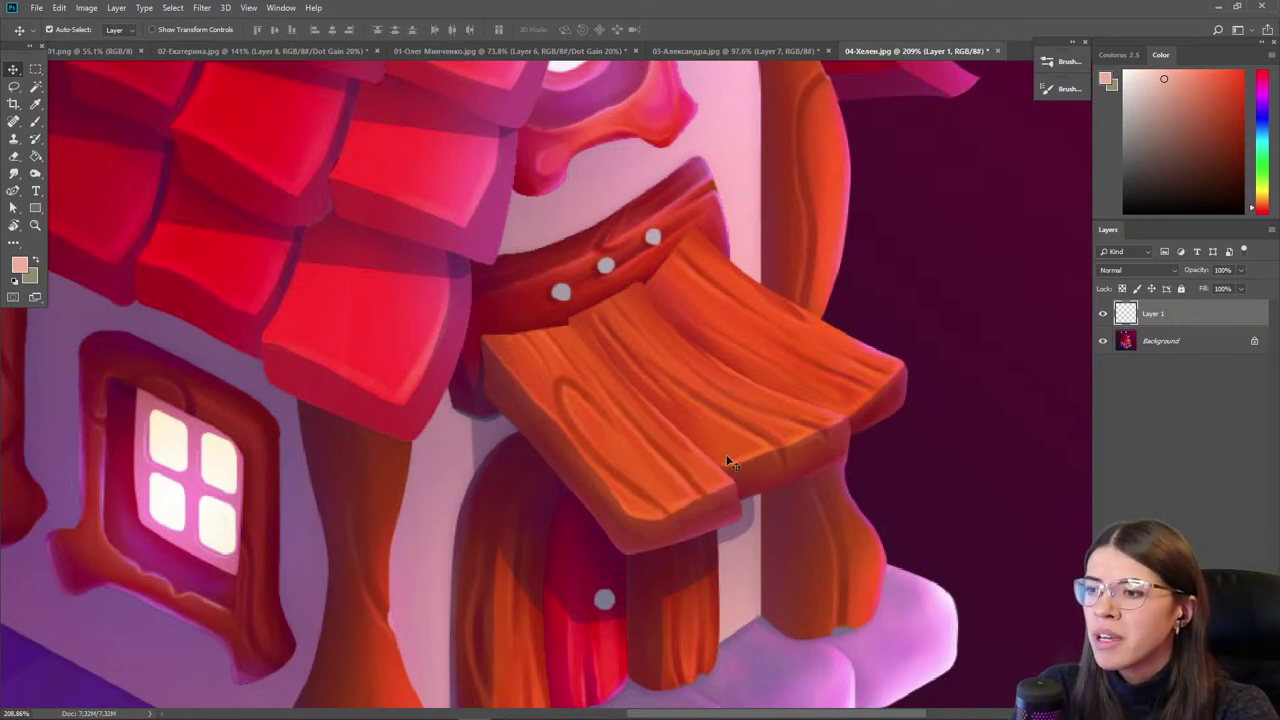
{"action": "scroll", "coordinate": [645, 437], "scroll_direction": "down", "scroll_amount": 3}
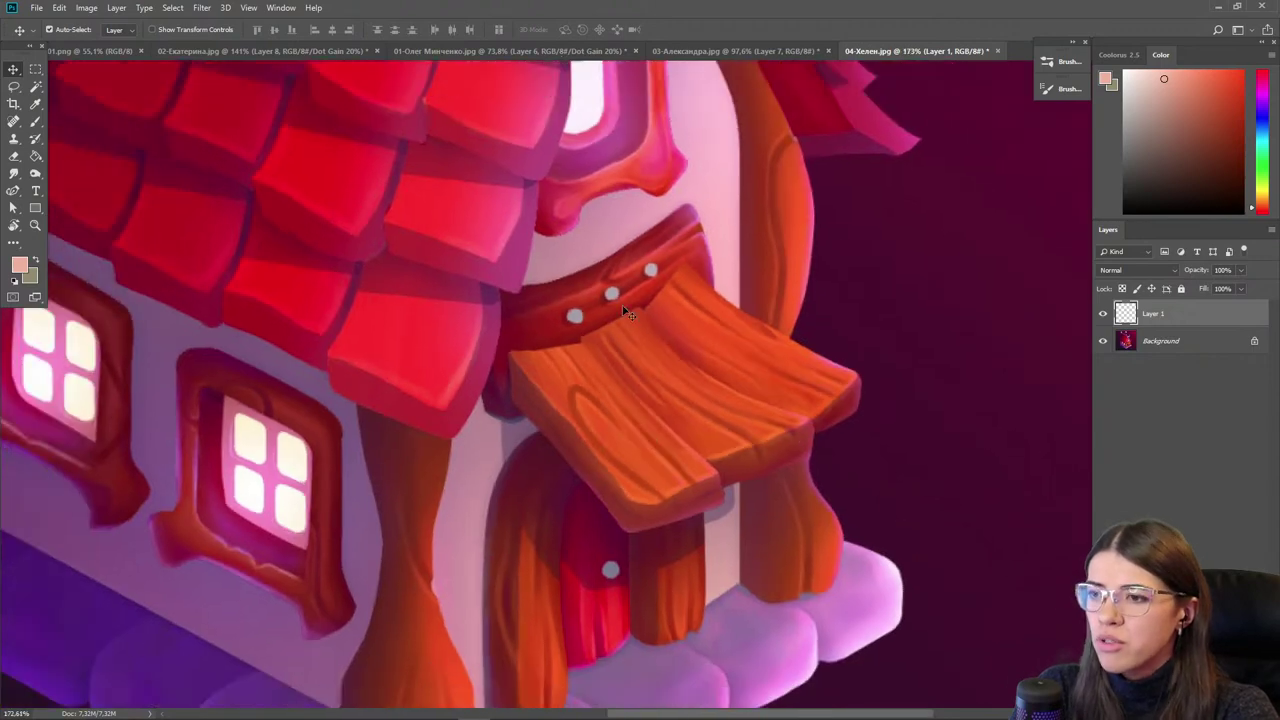
- Examine the wooden canopy's grain, the roof tiles' shading and the house's lower walls and stone base up close
{"action": "scroll", "coordinate": [669, 366], "scroll_direction": "up", "scroll_amount": 5}
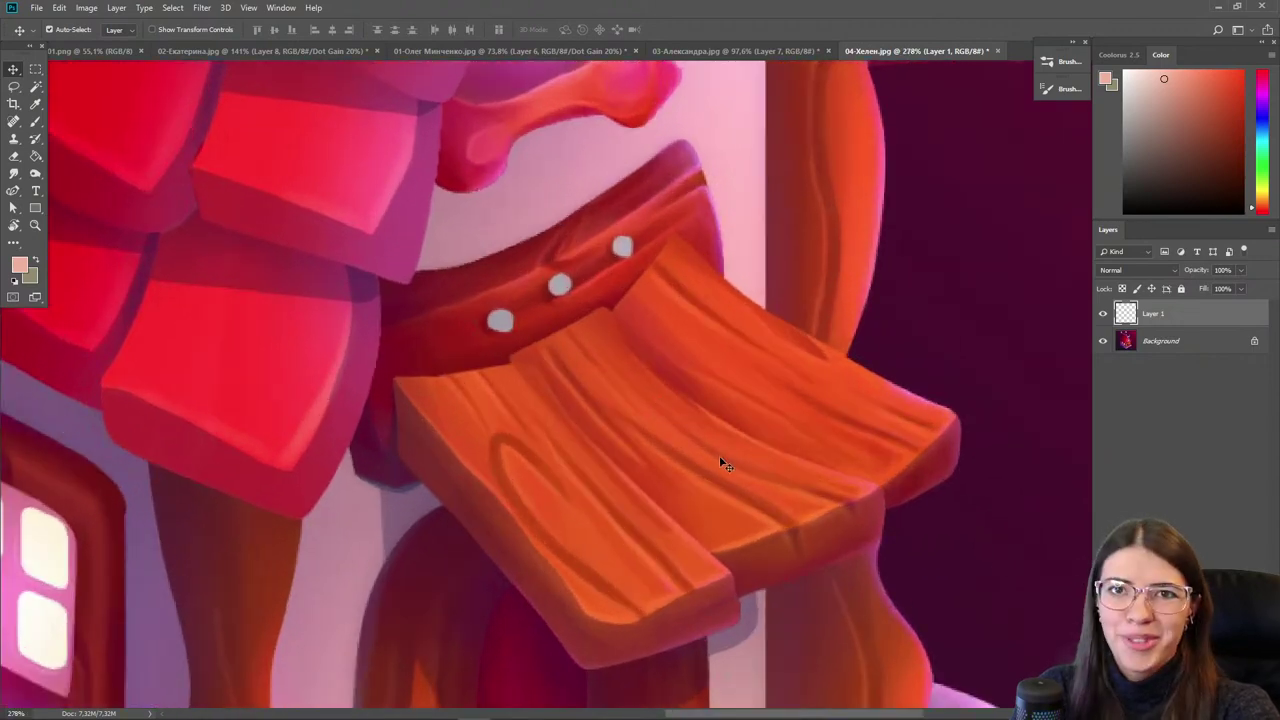
{"action": "scroll", "coordinate": [721, 455], "scroll_direction": "down", "scroll_amount": 3}
{"action": "left_click_drag", "start_coordinate": [411, 329], "coordinate": [760, 625]}
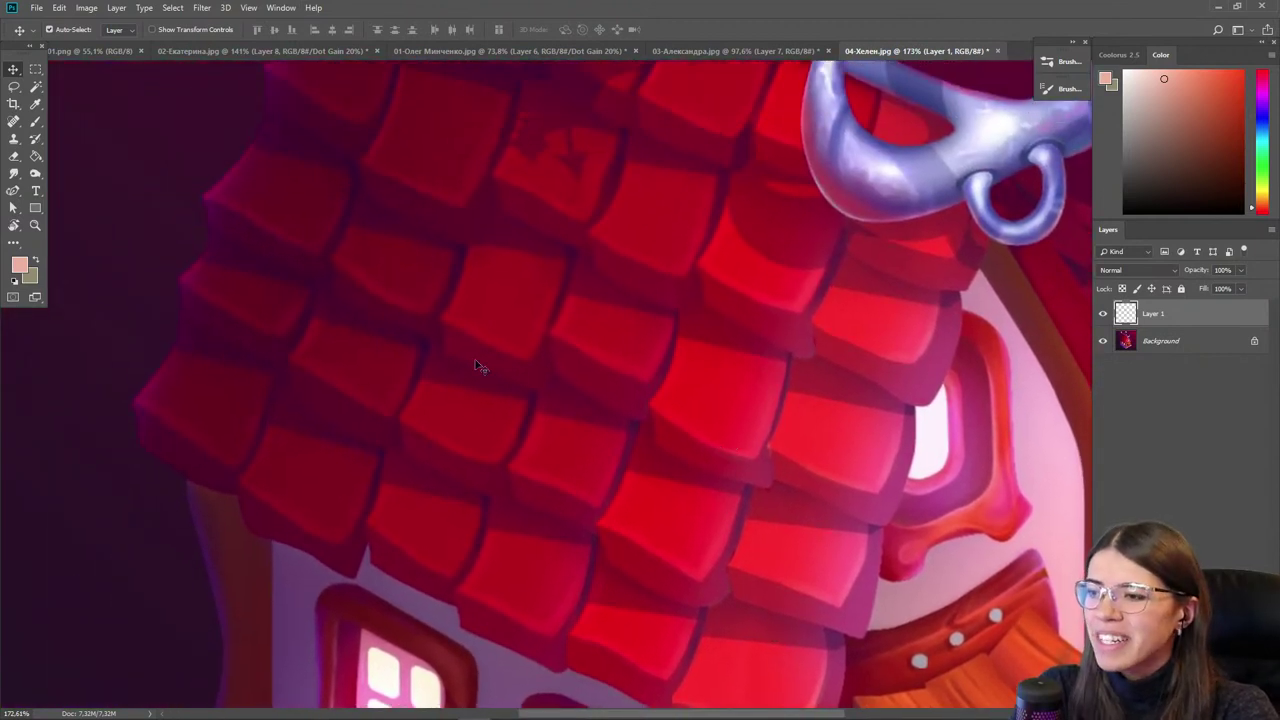
{"action": "scroll", "coordinate": [690, 390], "scroll_direction": "down", "scroll_amount": 2}
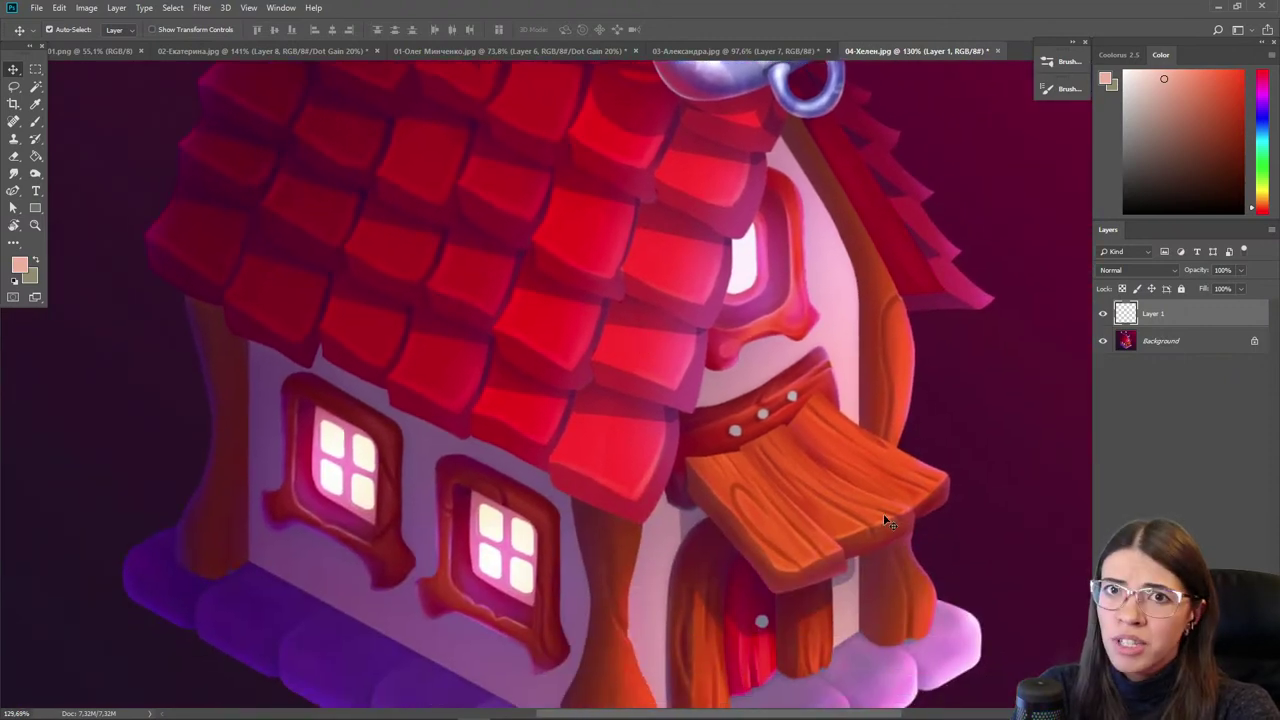
{"action": "left_click_drag", "start_coordinate": [575, 537], "coordinate": [486, 363]}
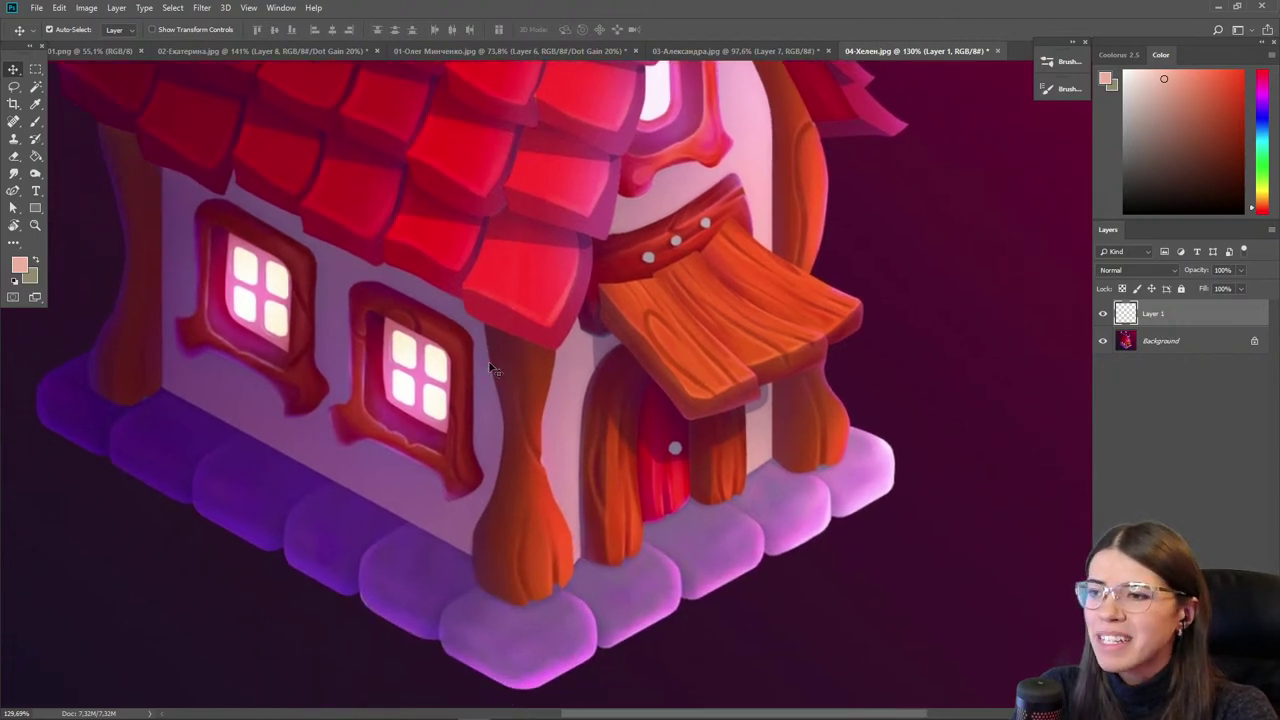
- Paint a crack and subtle tonal patches on the lowest corner roof tile with the hard brush preset "кисть жесткая" and sampled reds
{"action": "scroll", "coordinate": [529, 180], "scroll_direction": "up", "scroll_amount": 2}
{"action": "scroll", "coordinate": [479, 203], "scroll_direction": "up", "scroll_amount": 2}
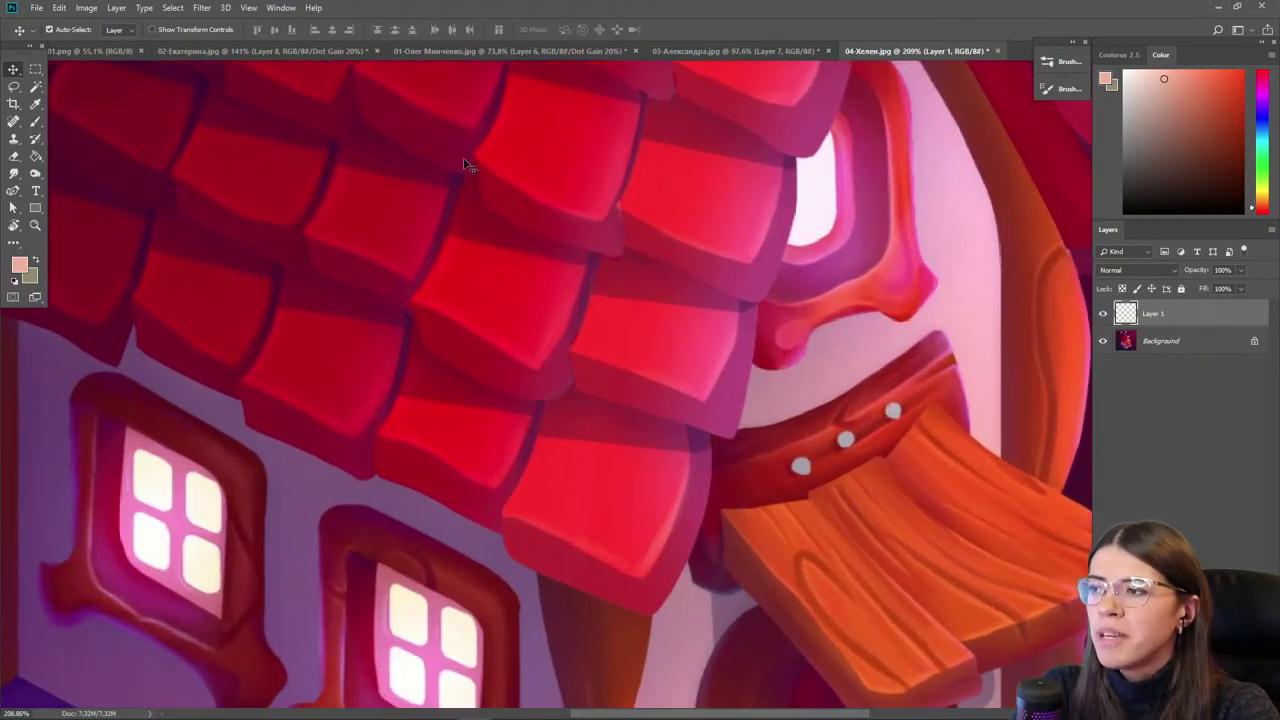
{"action": "key", "text": "b"}
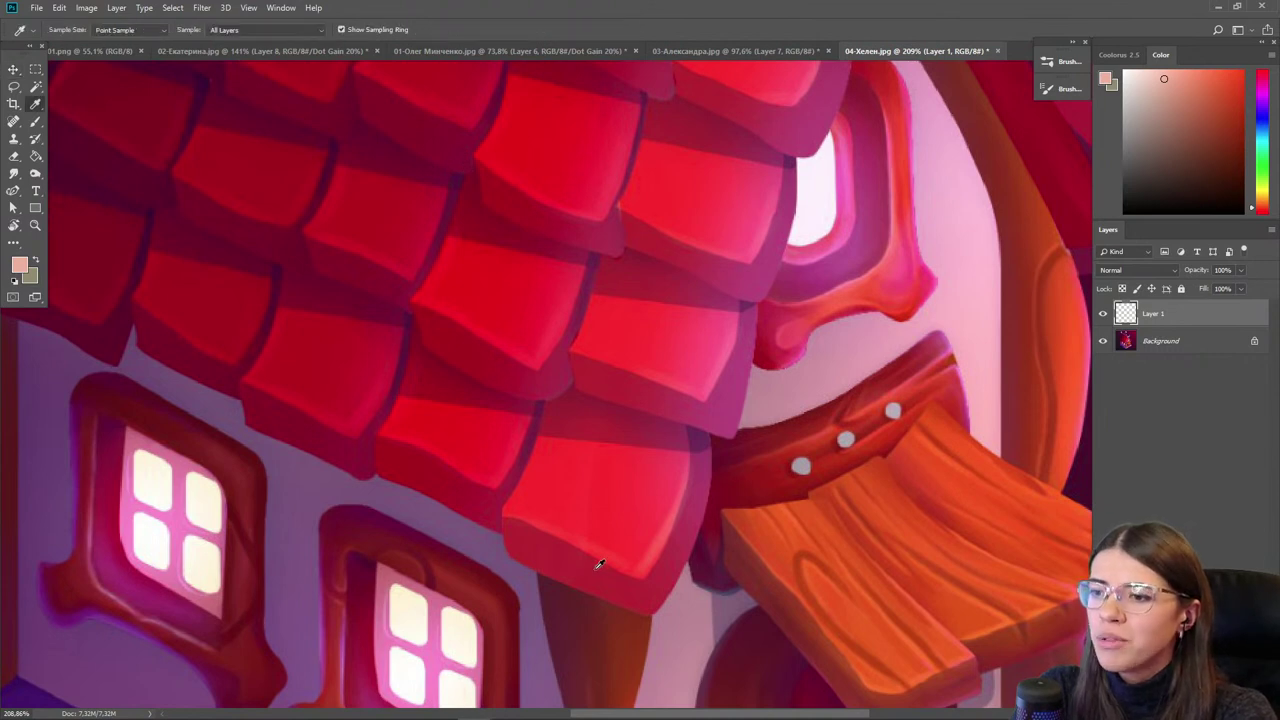
{"action": "left_click", "coordinate": [592, 567], "text": "alt"}
{"action": "right_click", "coordinate": [719, 331]}
{"action": "left_click", "coordinate": [754, 518]}
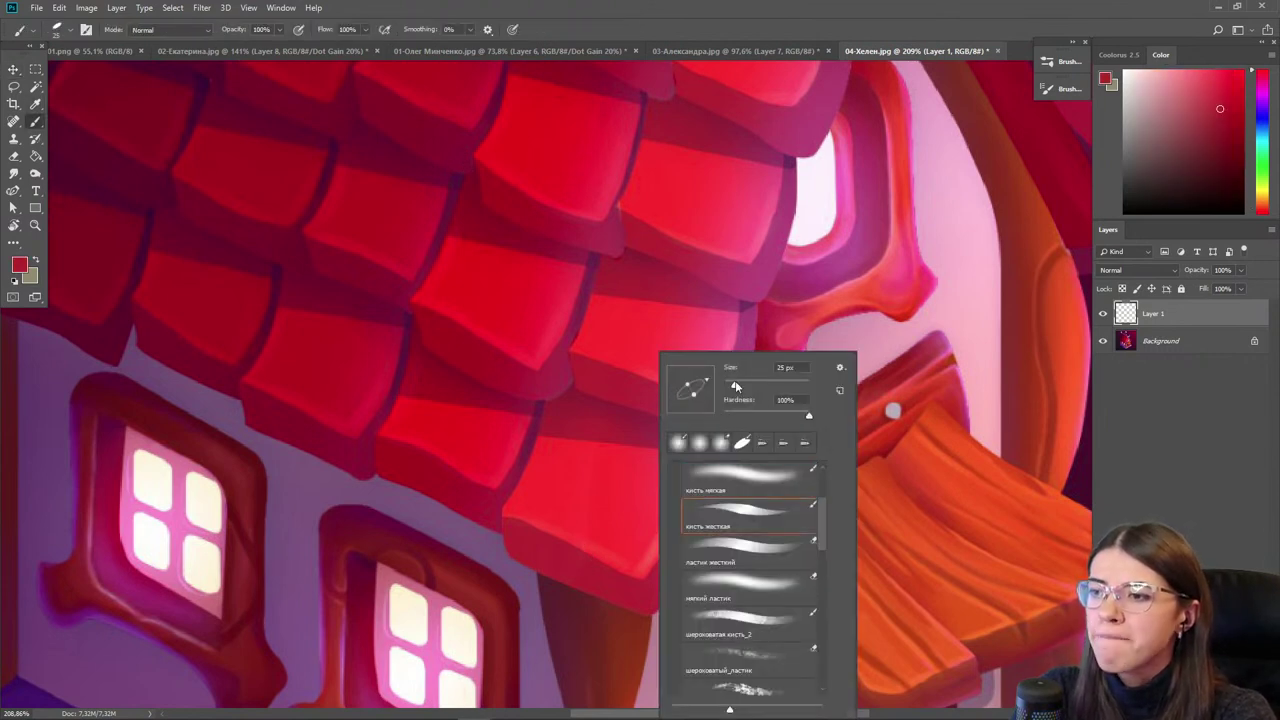
{"action": "key", "text": "Return"}
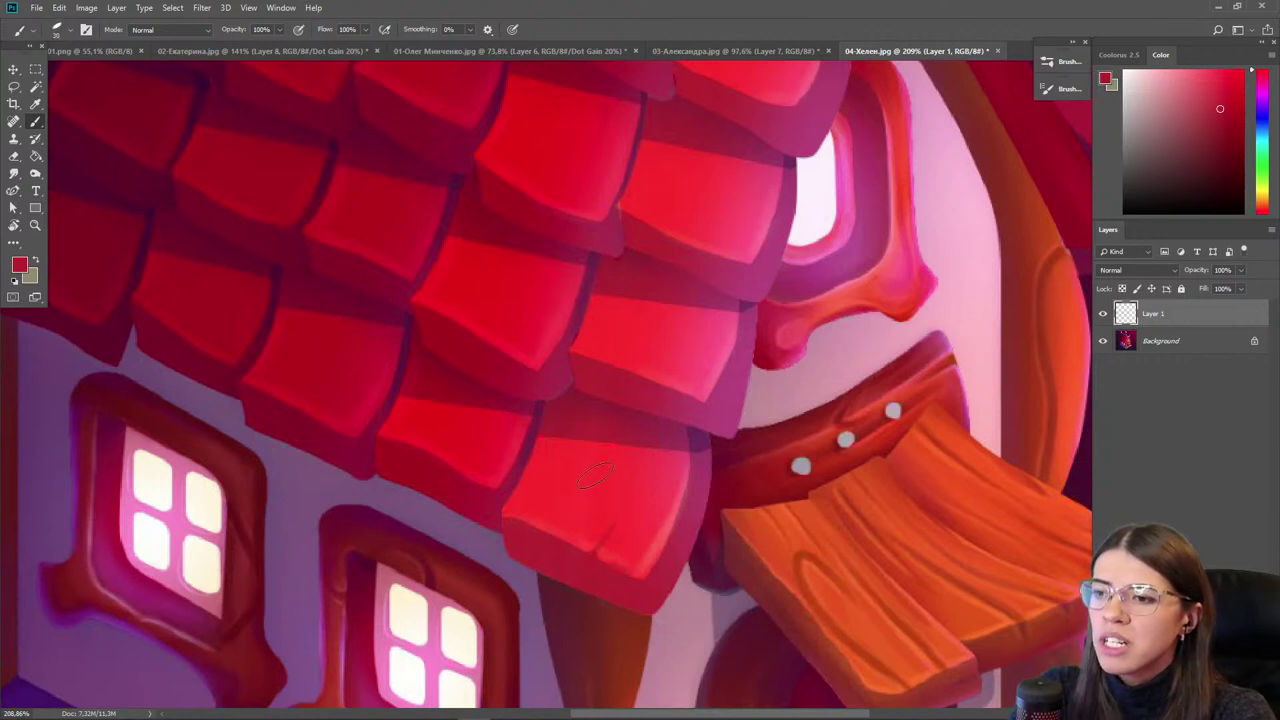
{"action": "left_click", "coordinate": [600, 508], "text": "alt"}
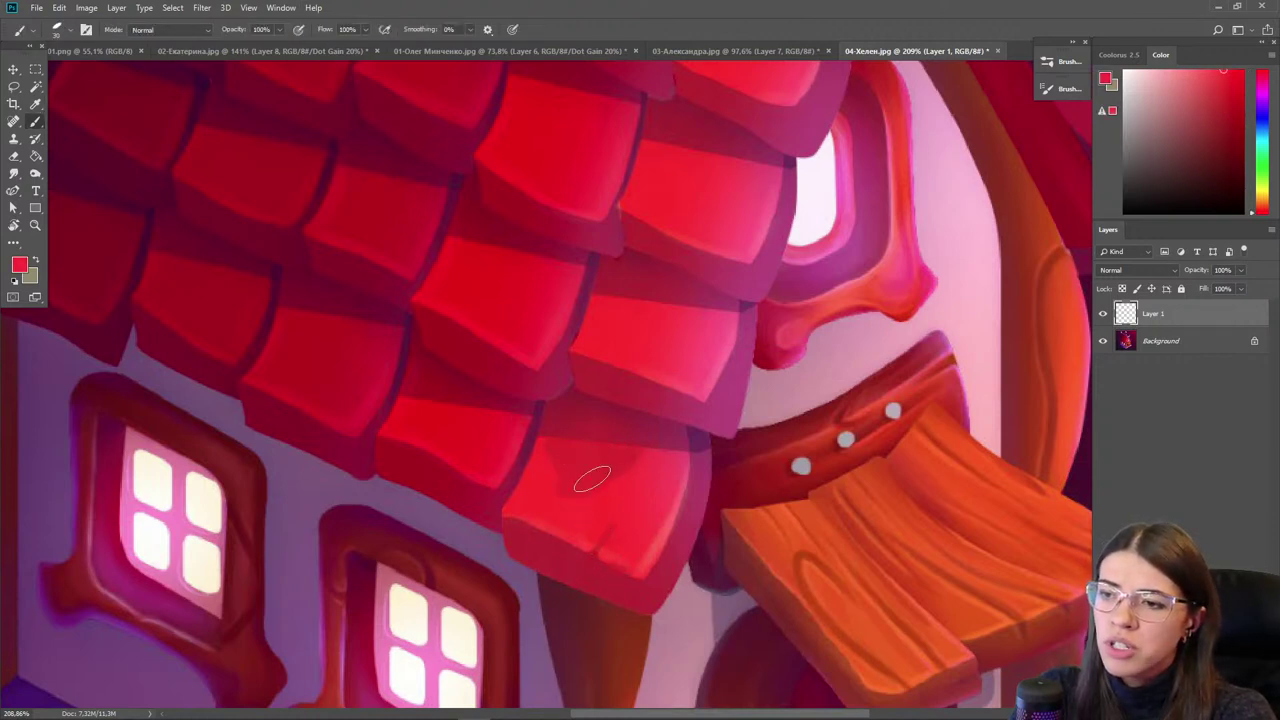
{"action": "left_click", "coordinate": [577, 451], "text": "alt"}
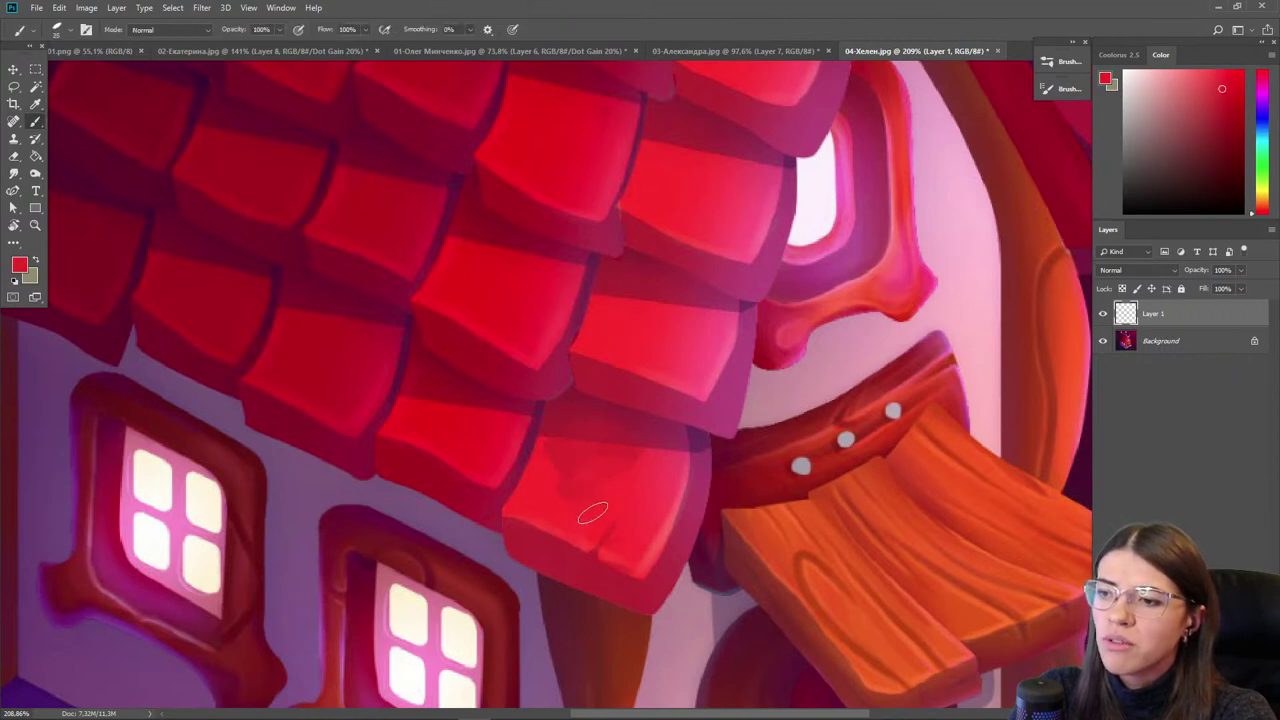
{"action": "left_click", "coordinate": [625, 497], "text": "alt"}
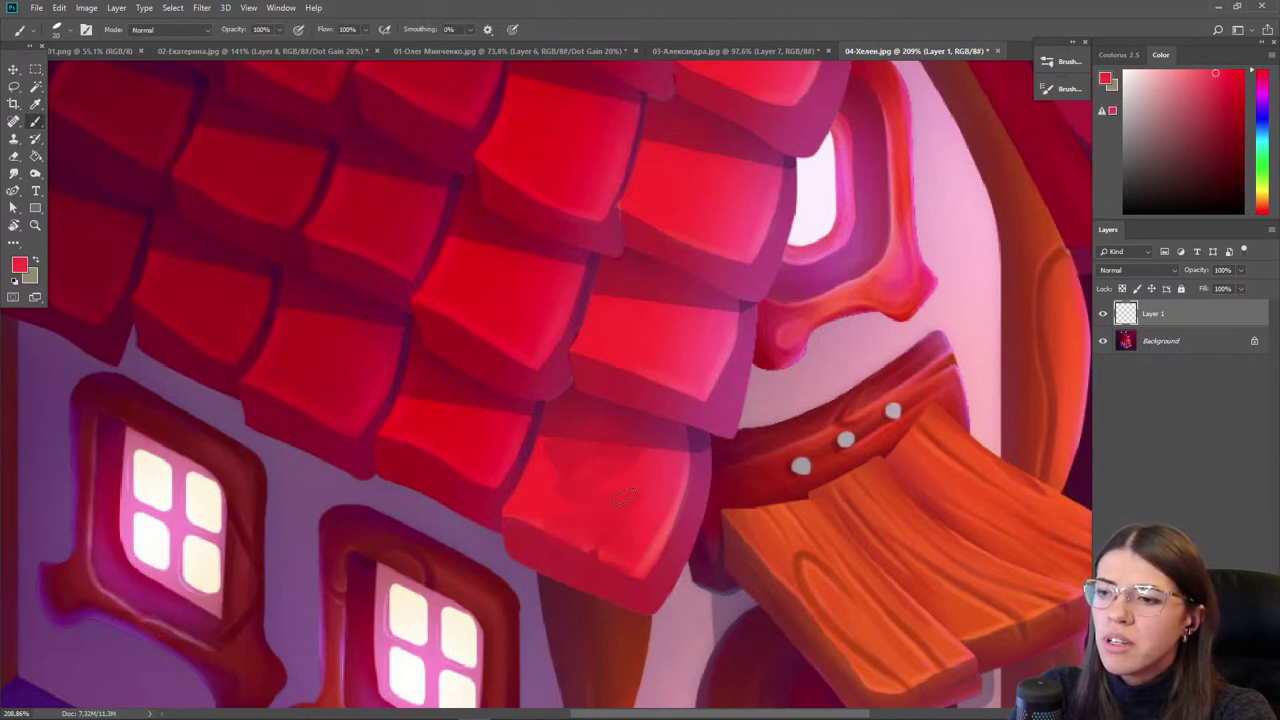
{"action": "left_click", "coordinate": [545, 502], "text": "alt"}
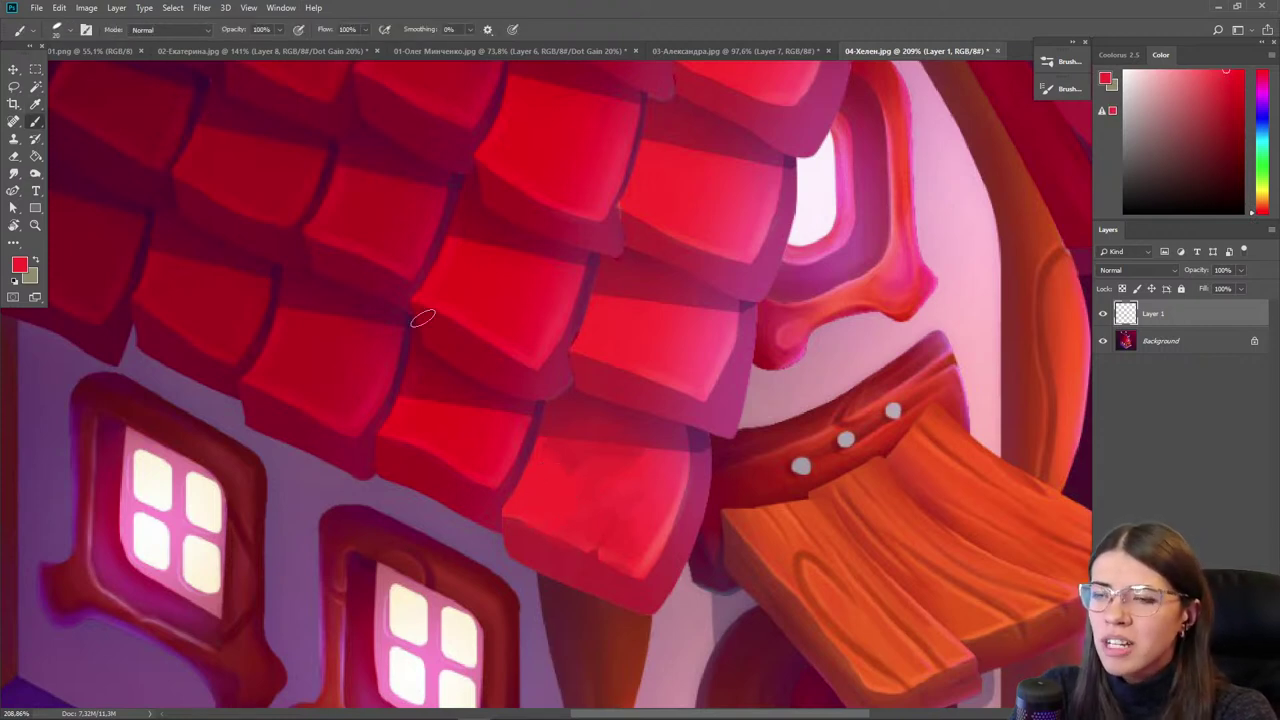
{"action": "left_click", "coordinate": [203, 8]}
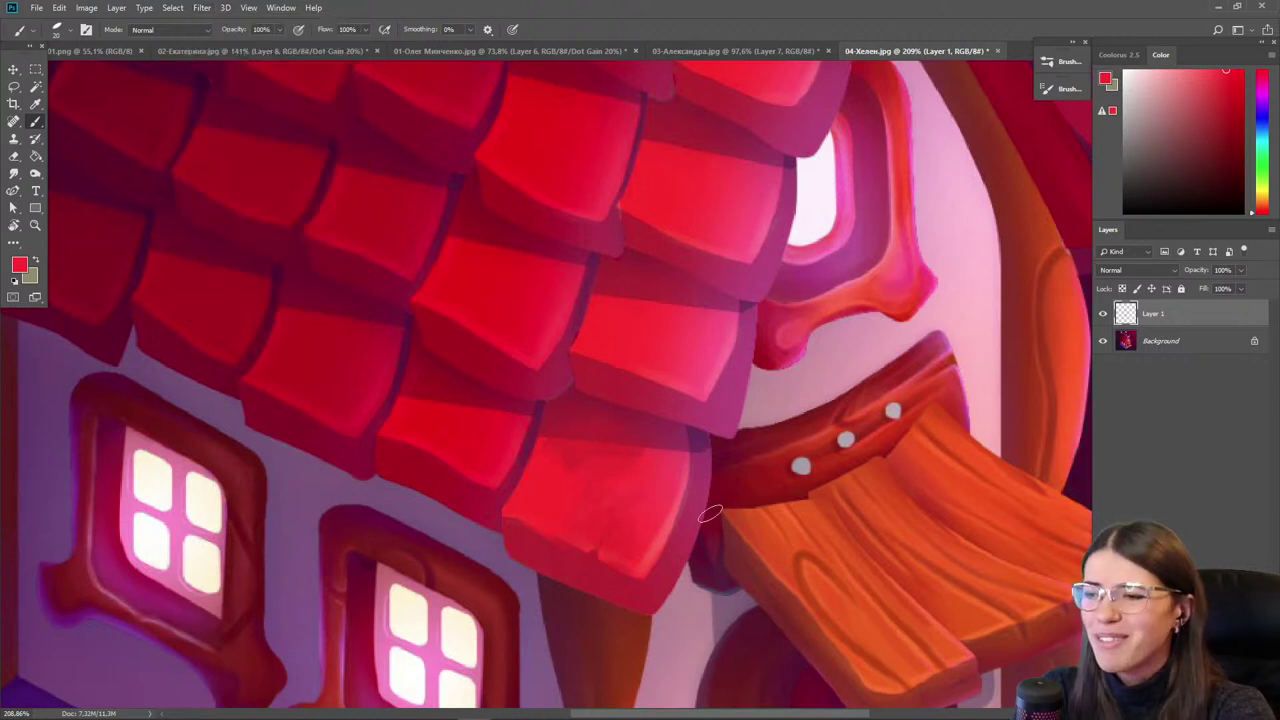
- Deepen the crack in the lowest corner tile and chip its lower edge with darker reds
{"action": "left_click", "coordinate": [582, 561], "text": "alt"}
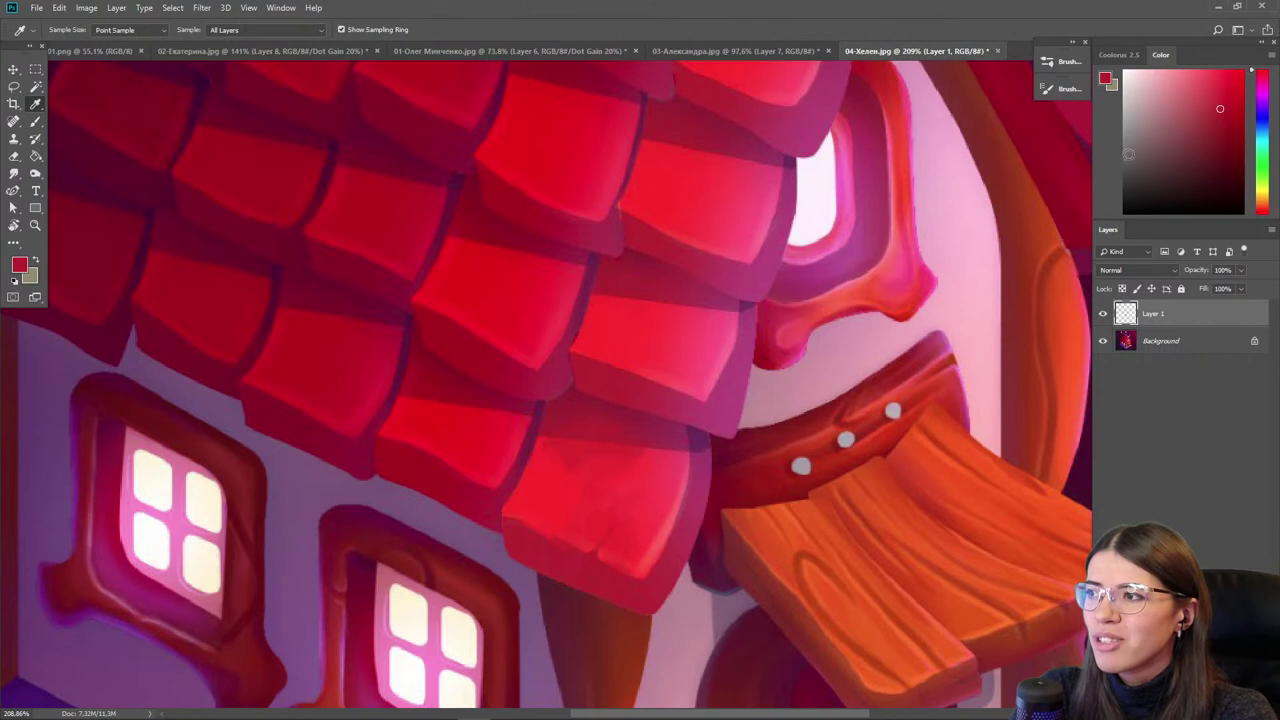
{"action": "left_click_drag", "start_coordinate": [611, 539], "coordinate": [597, 559]}
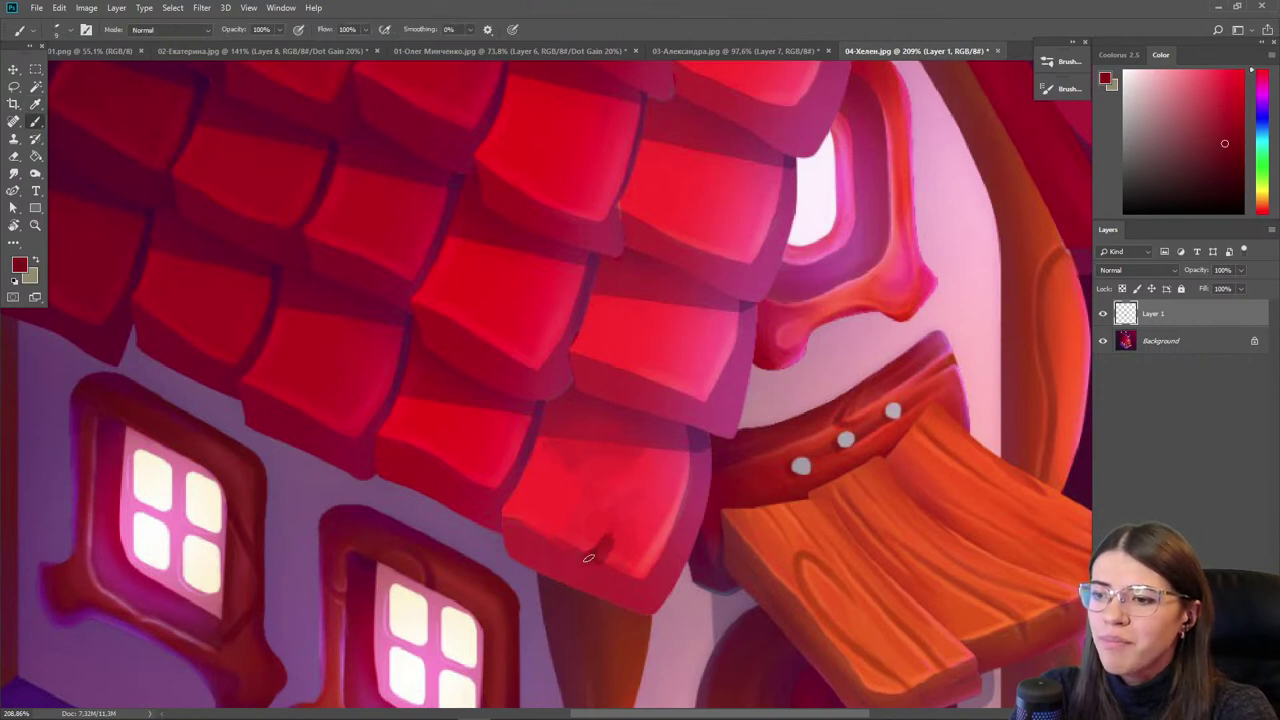
{"action": "left_click", "coordinate": [595, 566], "text": "alt"}
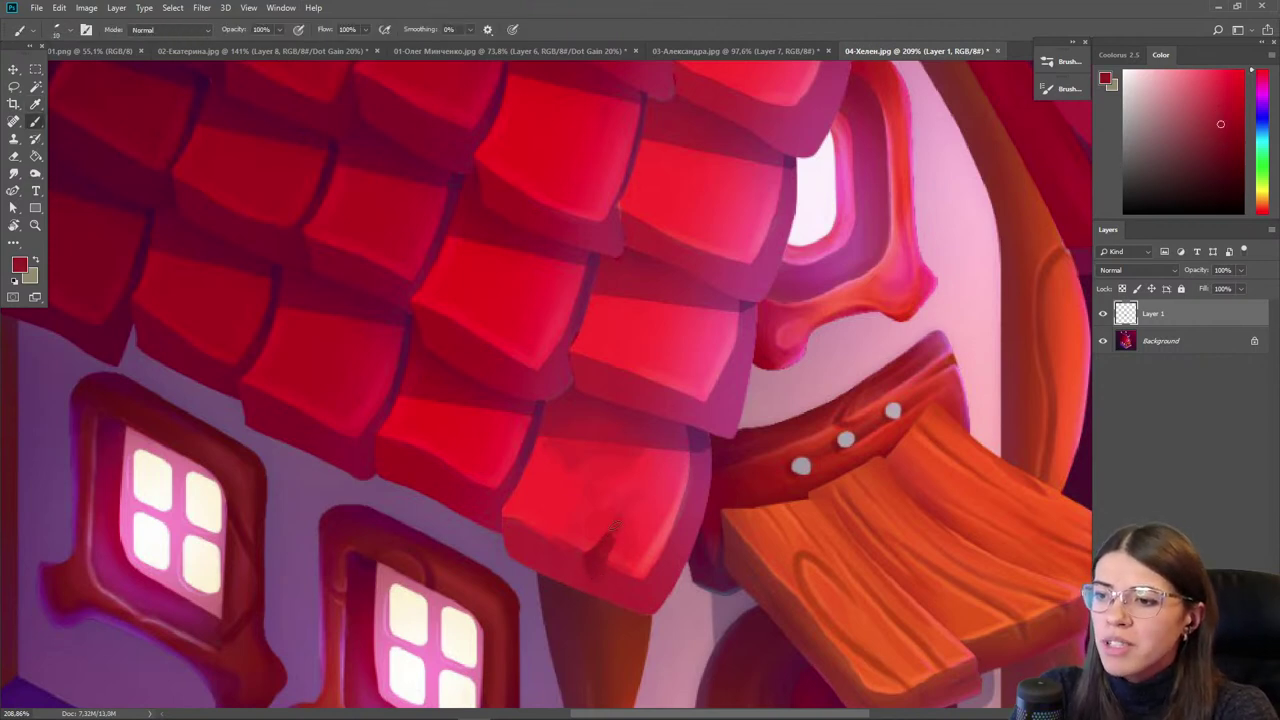
- Paint a chip on the lower edge of the tile above and rework its side edge with finer strokes in sampled reds and magentas
{"action": "left_click", "coordinate": [654, 393], "text": "alt"}
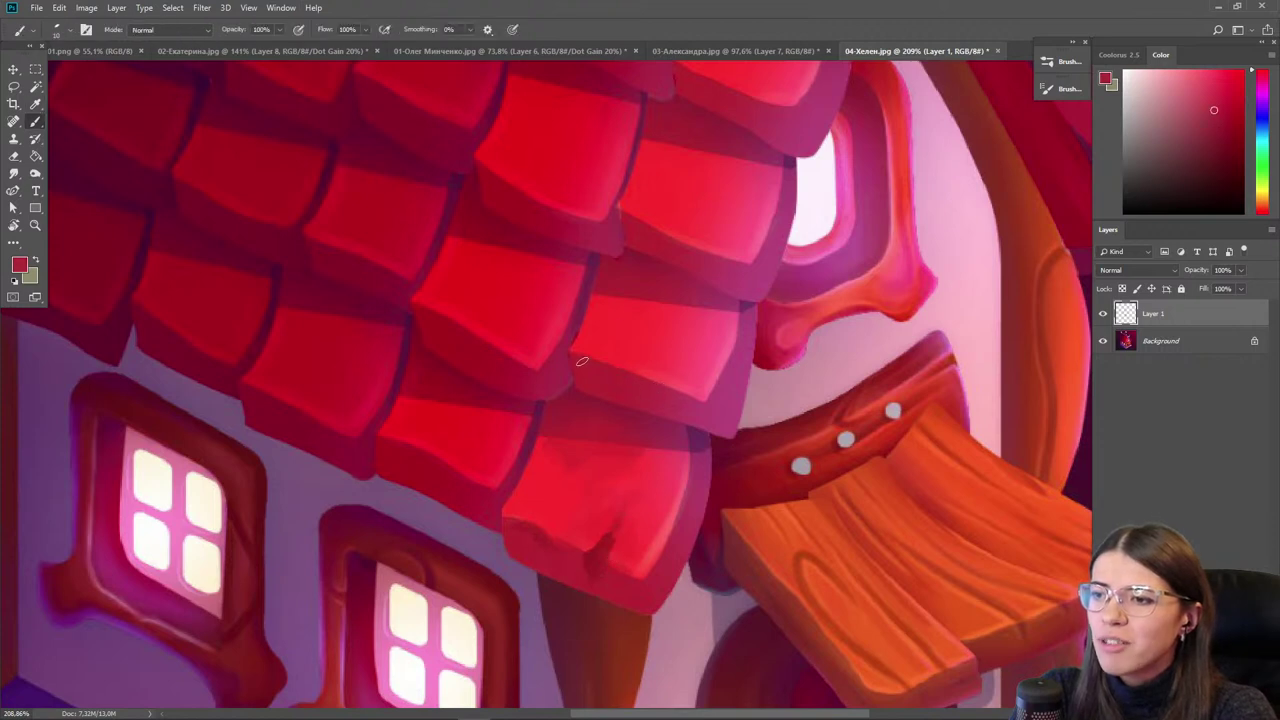
{"action": "left_click", "coordinate": [598, 363], "text": "alt"}
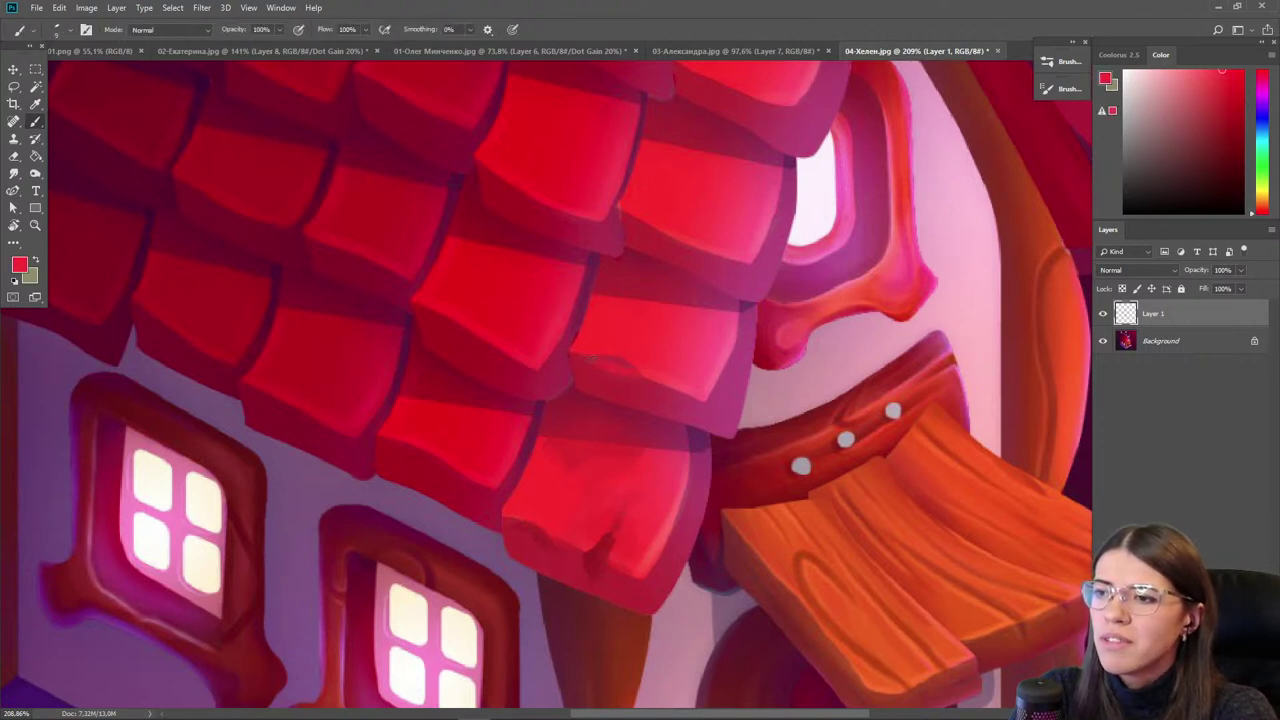
{"action": "left_click", "coordinate": [590, 361], "text": "alt"}
{"action": "left_click", "coordinate": [652, 383], "text": "alt"}
{"action": "key", "text": "bracketleft"}
{"action": "key", "text": "bracketleft"}
{"action": "left_click", "coordinate": [734, 362], "text": "alt"}
{"action": "left_click_drag", "start_coordinate": [734, 318], "coordinate": [711, 395]}
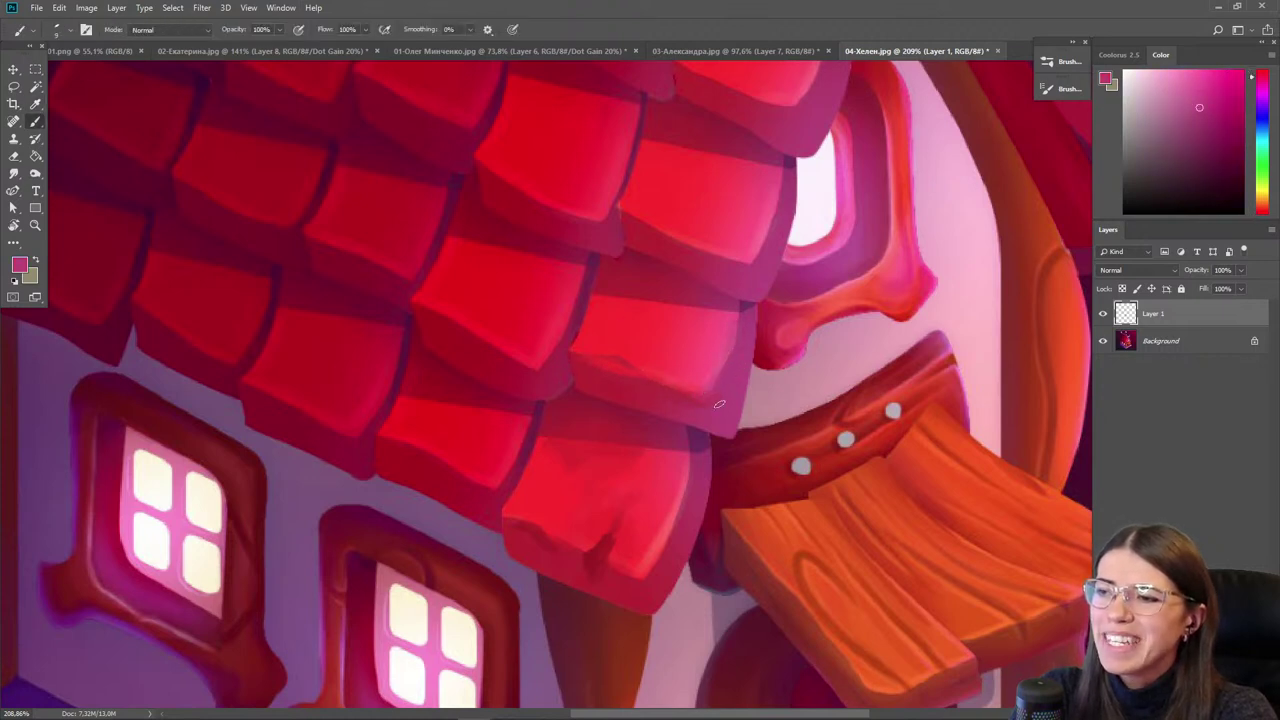
{"action": "left_click", "coordinate": [702, 412], "text": "alt"}
{"action": "key", "text": "bracketleft"}
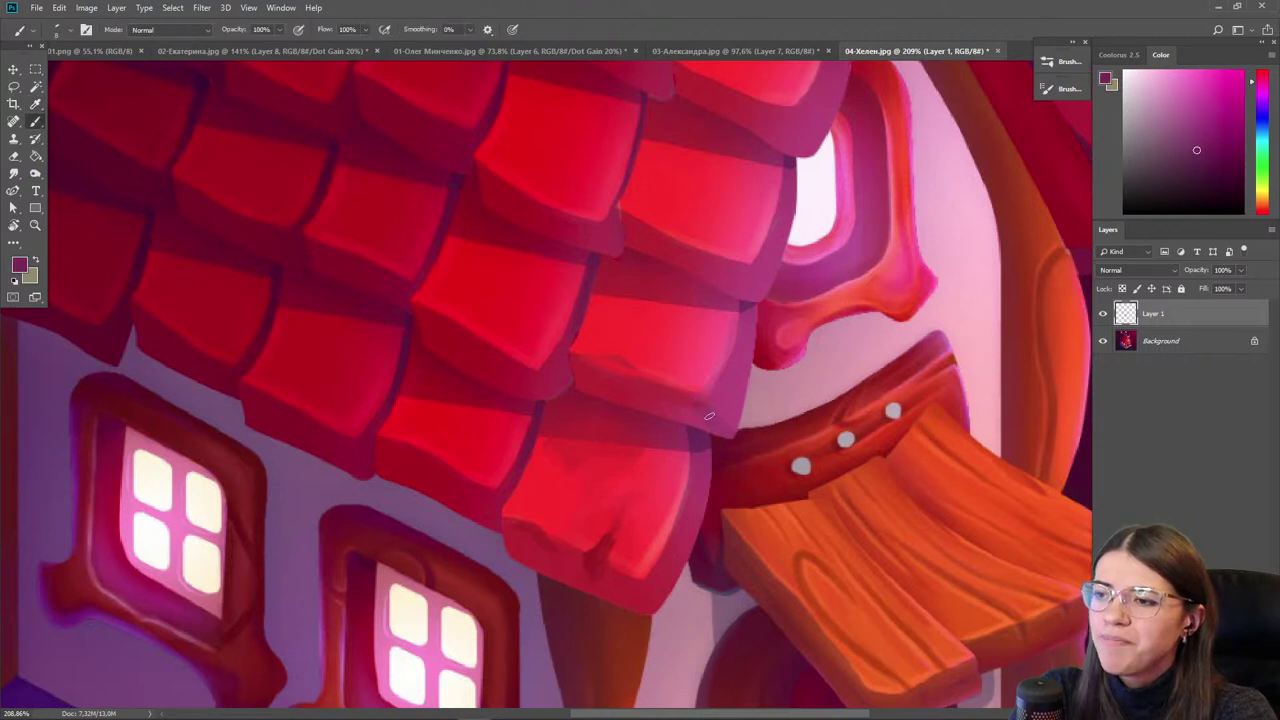
- Give the nail nearest the roof on the canopy beam volume with a darker grey shadow and a light highlight
{"action": "scroll", "coordinate": [708, 416], "scroll_direction": "down", "scroll_amount": 2}
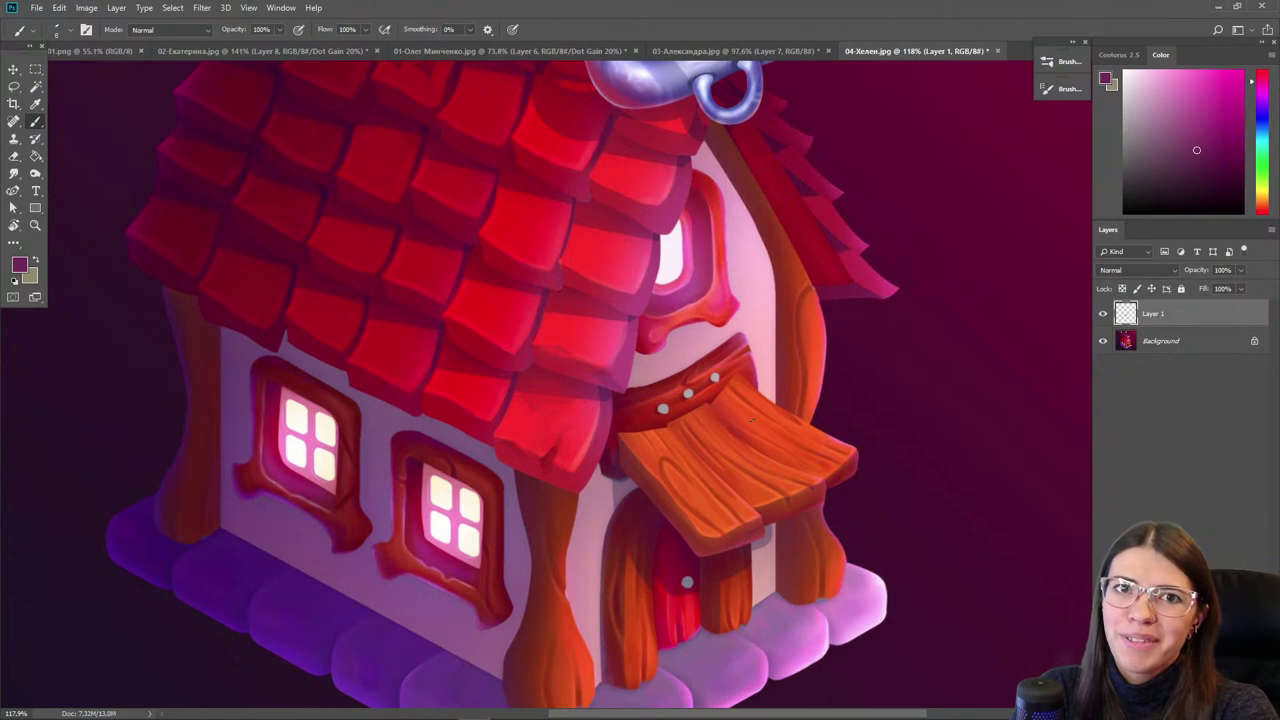
{"action": "left_click_drag", "start_coordinate": [491, 571], "coordinate": [528, 461]}
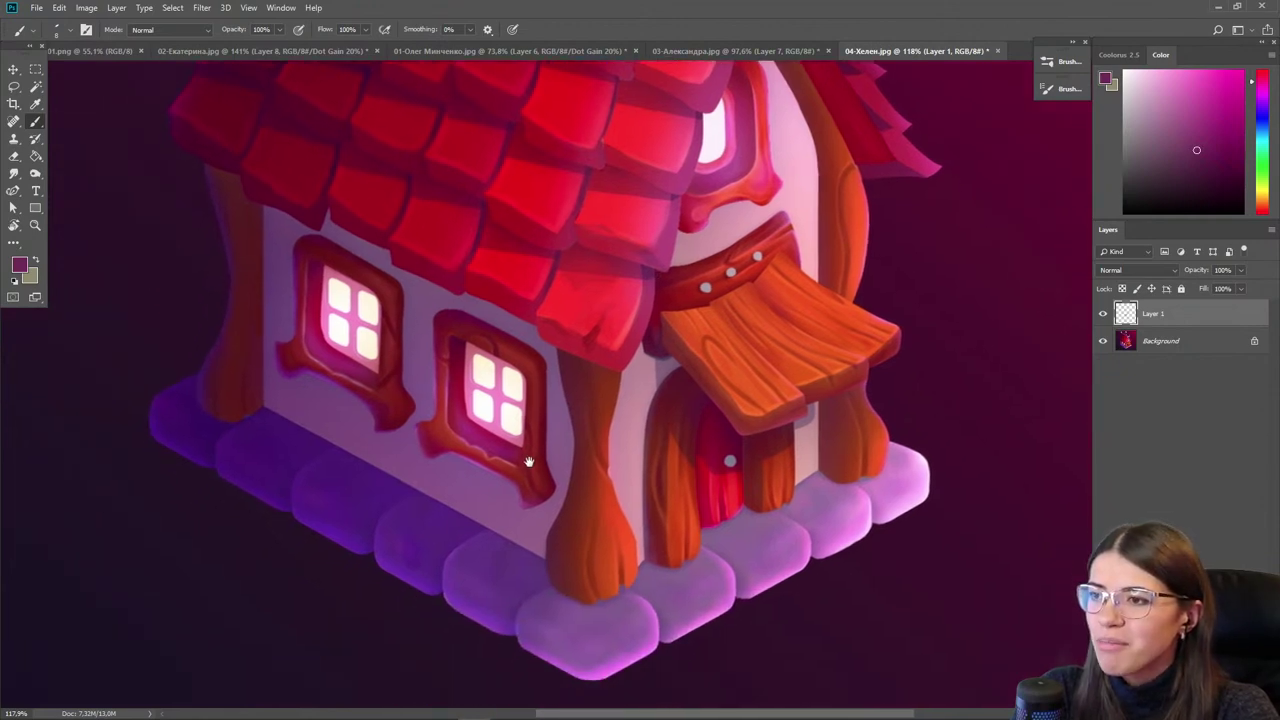
{"action": "scroll", "coordinate": [731, 272], "scroll_direction": "up", "scroll_amount": 4}
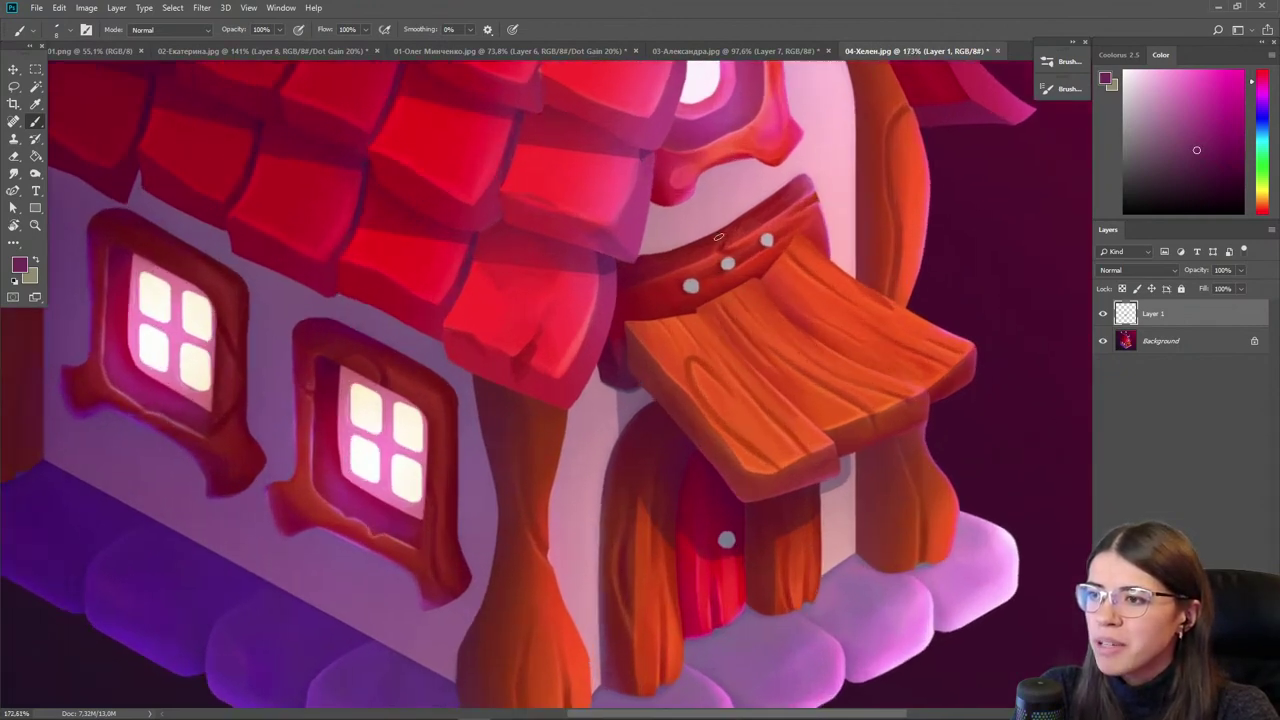
{"action": "key", "text": "i"}
{"action": "left_click", "coordinate": [690, 292]}
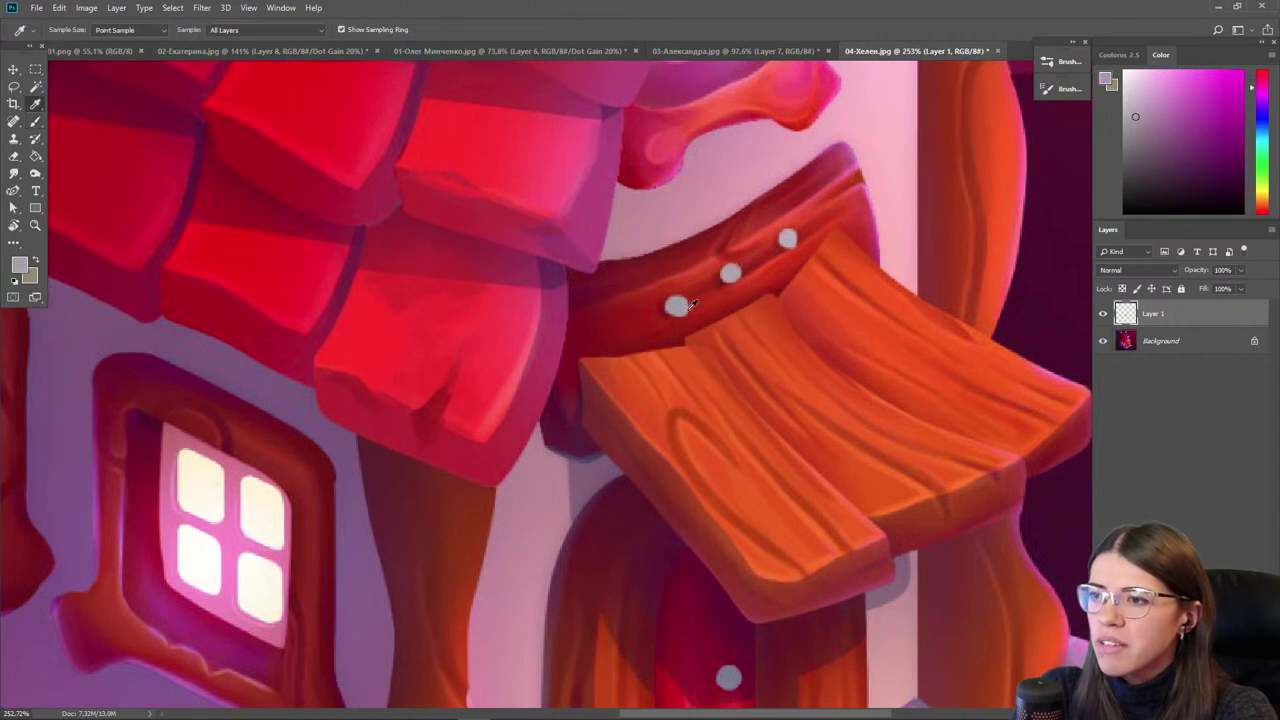
{"action": "key", "text": "b"}
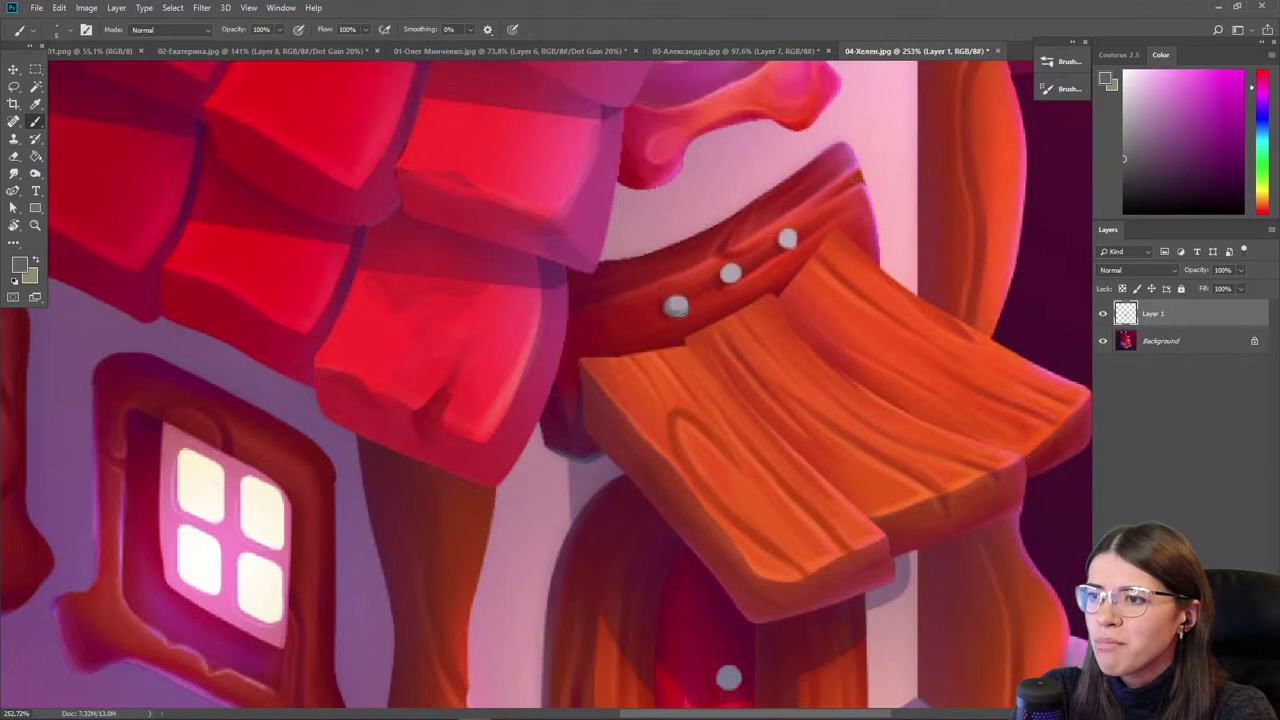
{"action": "left_click", "coordinate": [676, 305], "text": "alt"}
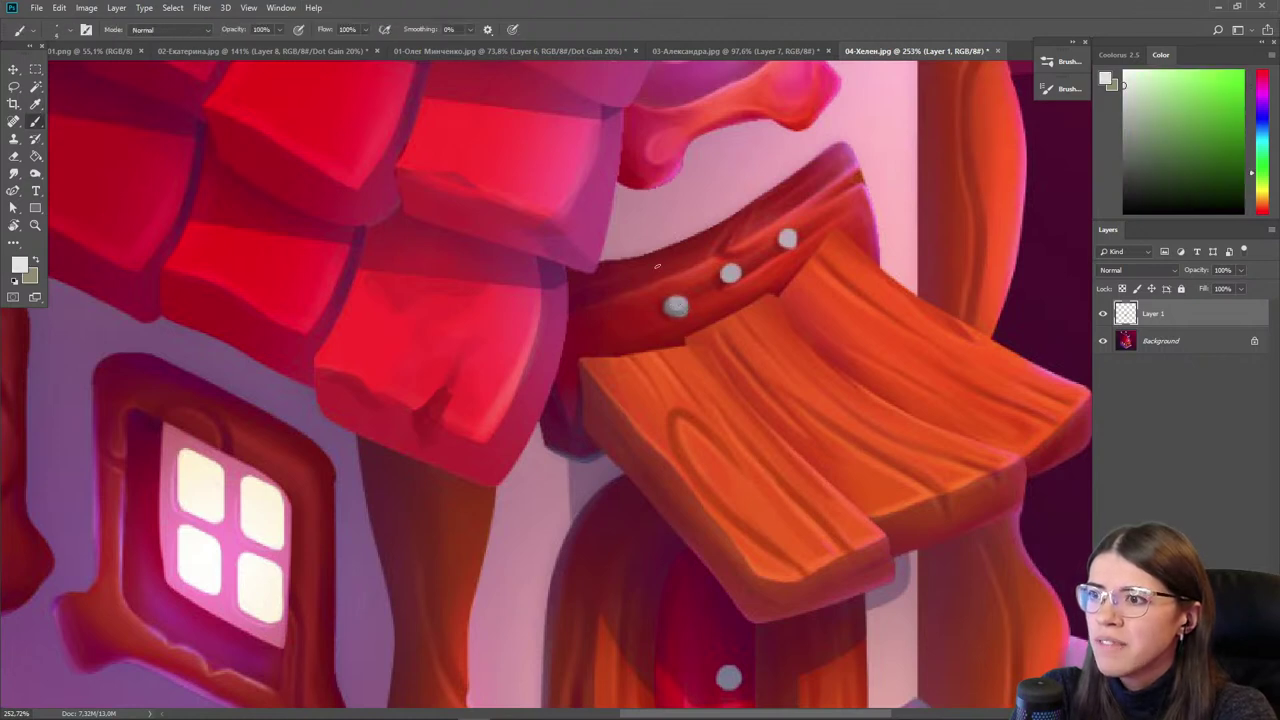
{"action": "left_click", "coordinate": [676, 305], "text": "alt"}
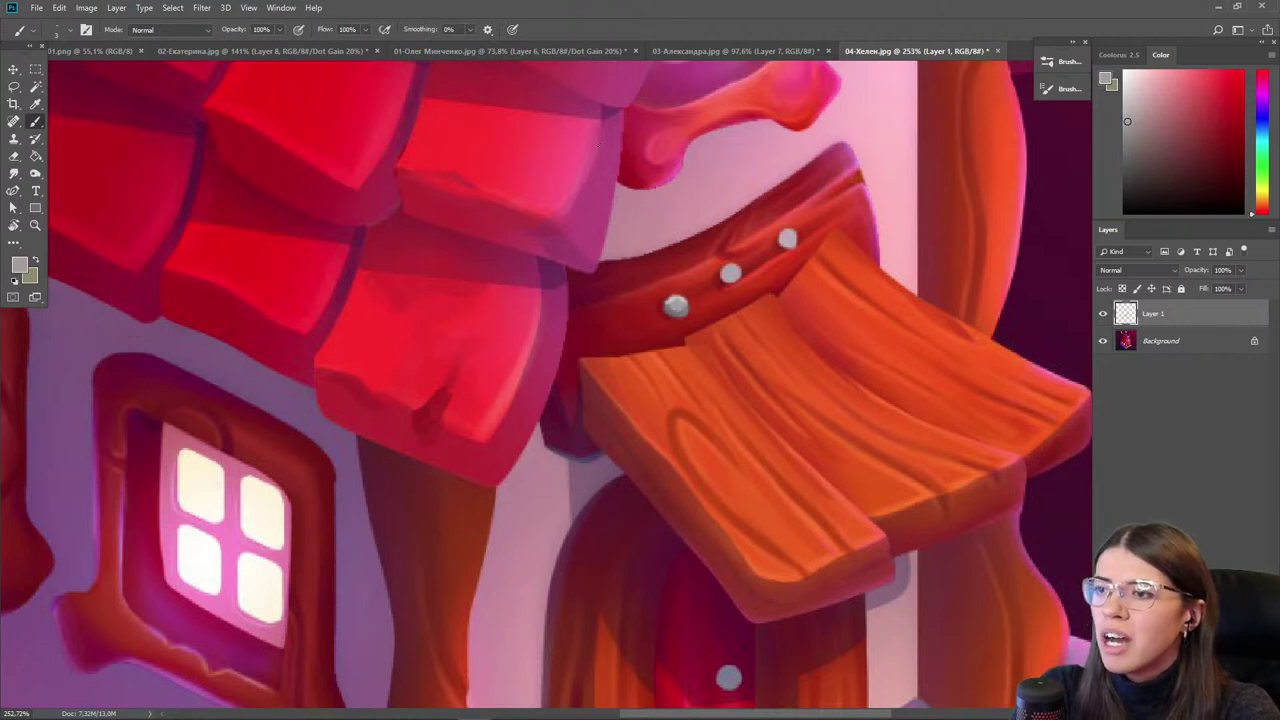
- Block in separate top and side planes on the corner foundation stone below the wooden pillar, using flat sampled purples
{"action": "scroll", "coordinate": [728, 282], "scroll_direction": "down", "scroll_amount": 3}
{"action": "left_click_drag", "start_coordinate": [459, 622], "coordinate": [634, 486]}
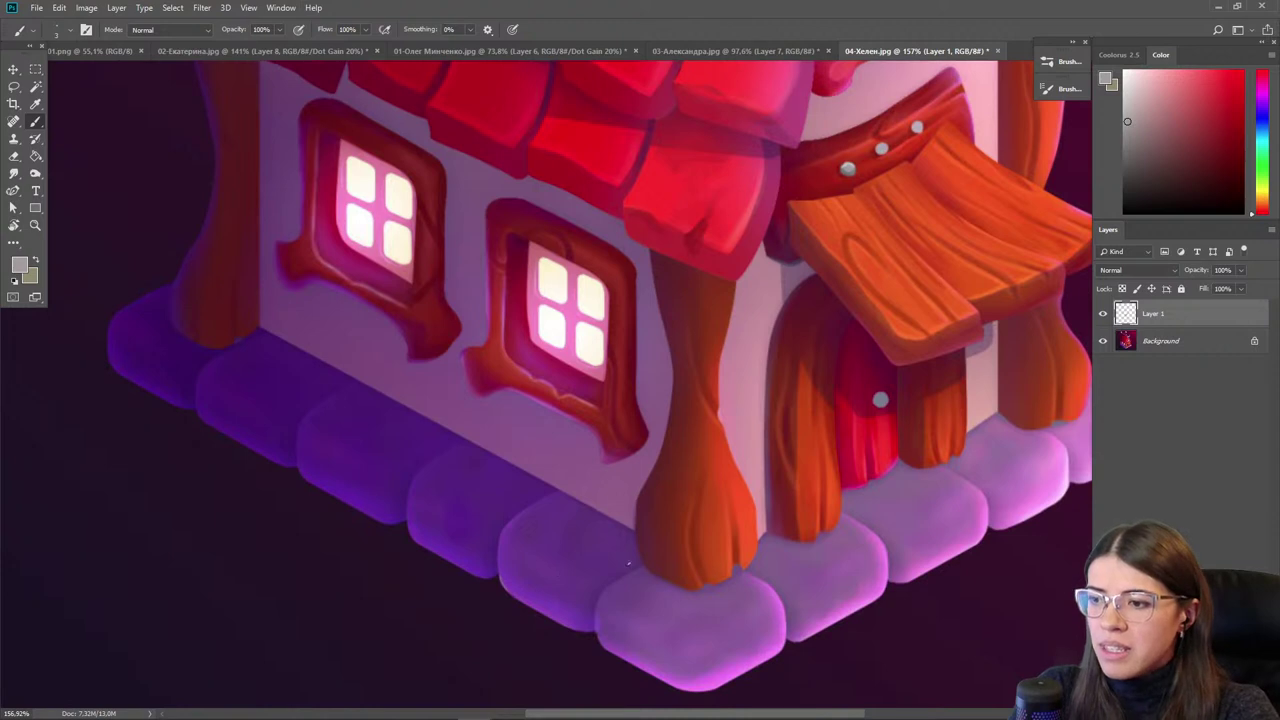
{"action": "scroll", "coordinate": [743, 514], "scroll_direction": "down", "scroll_amount": 2}
{"action": "left_click_drag", "start_coordinate": [741, 510], "coordinate": [612, 482]}
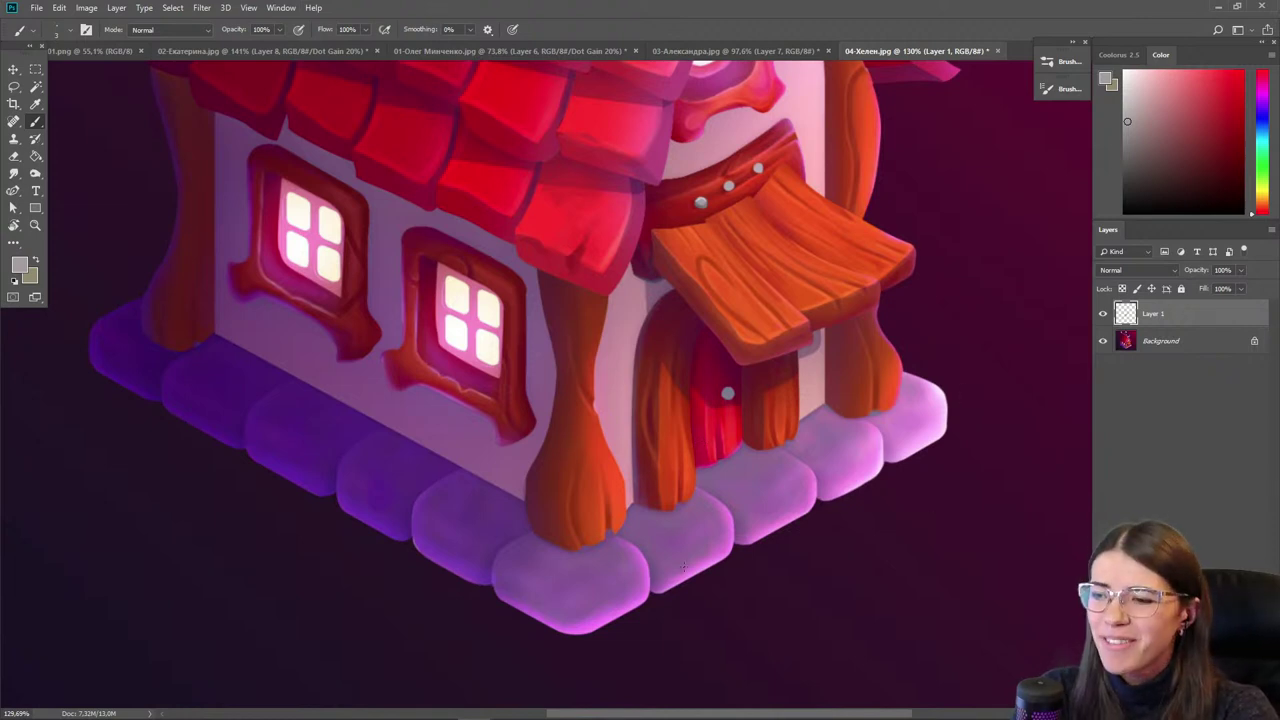
{"action": "scroll", "coordinate": [686, 567], "scroll_direction": "up", "scroll_amount": 2}
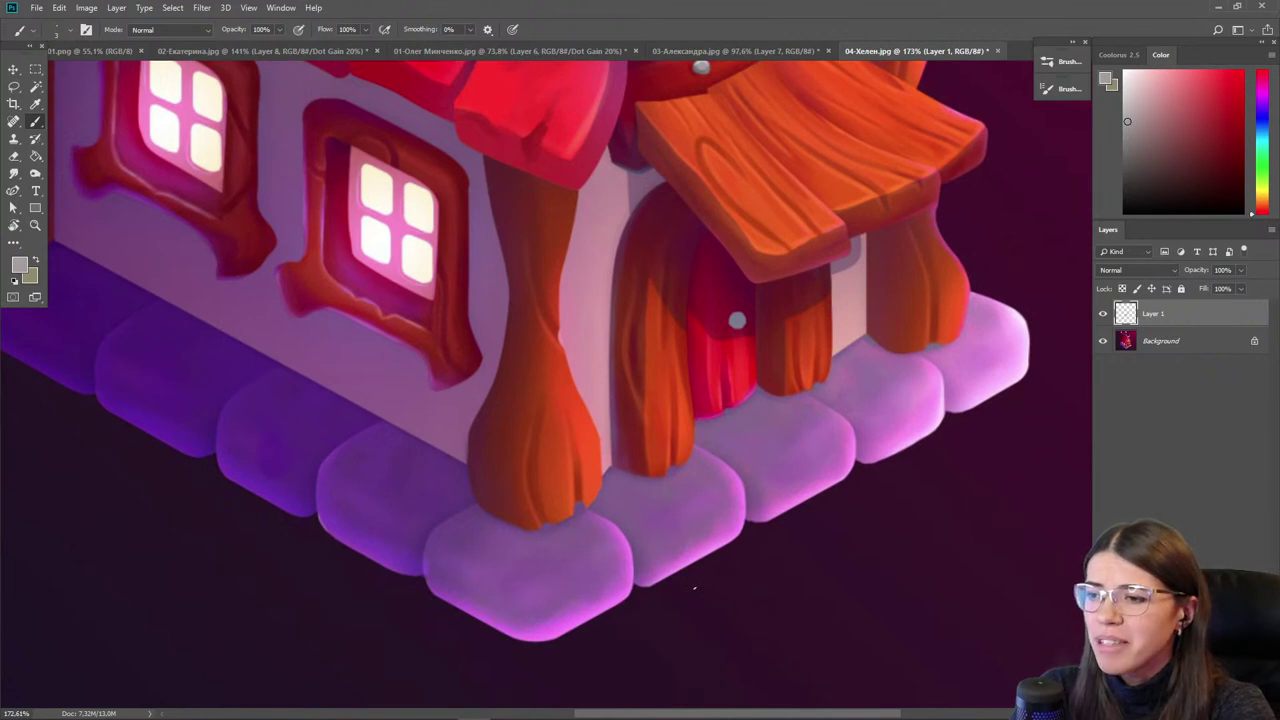
{"action": "key", "text": "i"}
{"action": "left_click", "coordinate": [494, 543]}
{"action": "key", "text": "b"}
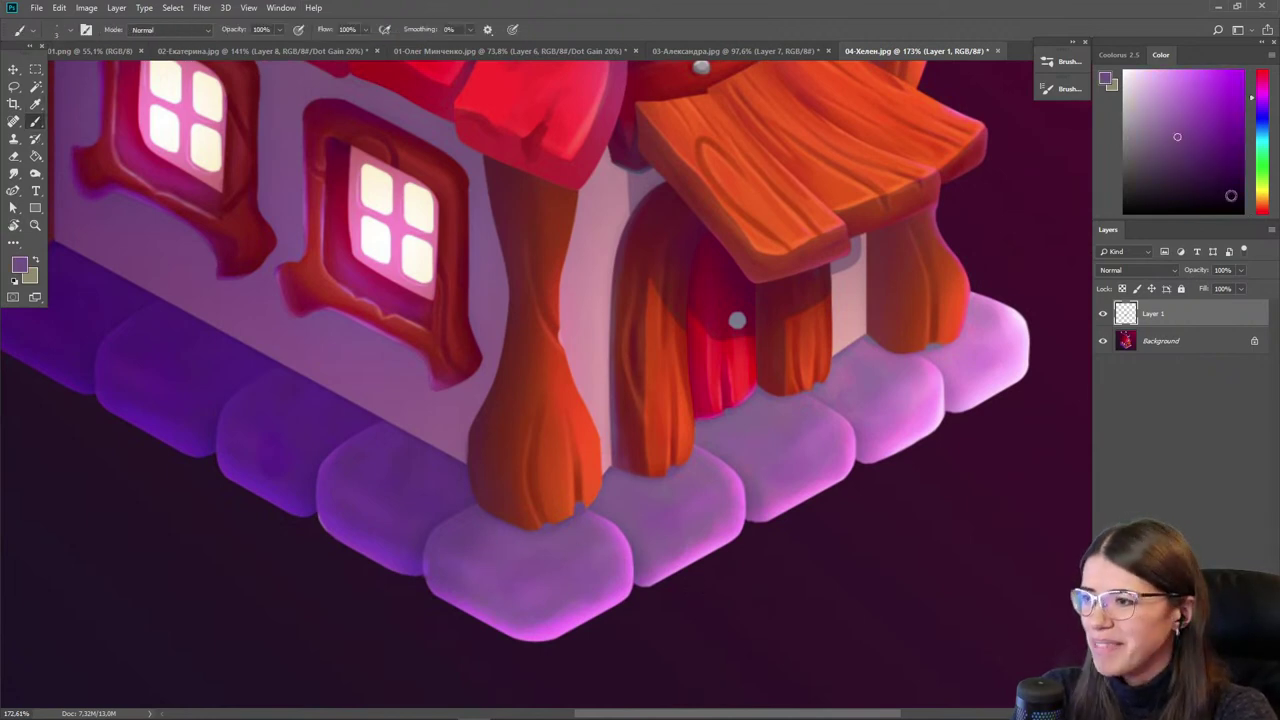
{"action": "key", "text": "]"}
{"action": "mouse_move", "coordinate": [612, 553]}
{"action": "left_mouse_down"}
{"action": "mouse_move", "coordinate": [520, 586]}
{"action": "mouse_move", "coordinate": [446, 553]}
{"action": "mouse_move", "coordinate": [530, 630]}
{"action": "mouse_move", "coordinate": [436, 588]}
{"action": "left_mouse_up"}
{"action": "left_click", "coordinate": [443, 534], "text": "alt"}
{"action": "left_click", "coordinate": [650, 494], "text": "alt"}
{"action": "mouse_move", "coordinate": [590, 562]}
{"action": "left_mouse_down"}
{"action": "mouse_move", "coordinate": [496, 563]}
{"action": "mouse_move", "coordinate": [455, 541]}
{"action": "mouse_move", "coordinate": [546, 560]}
{"action": "left_mouse_up"}
- Refine the corner stone's lighter top plane and its darker window-side face, giving the edge between them an uneven, chipped shape
{"action": "left_click", "coordinate": [498, 552], "text": "alt"}
{"action": "left_click", "coordinate": [584, 548], "text": "alt"}
{"action": "key", "text": "]"}
{"action": "mouse_move", "coordinate": [464, 538]}
{"action": "left_mouse_down"}
{"action": "mouse_move", "coordinate": [540, 572]}
{"action": "mouse_move", "coordinate": [494, 570]}
{"action": "left_mouse_up"}
{"action": "left_click", "coordinate": [480, 520], "text": "alt"}
{"action": "key", "text": "["}
{"action": "left_click", "coordinate": [543, 557], "text": "alt"}
{"action": "key", "text": "]"}
{"action": "left_click", "coordinate": [503, 594], "text": "alt"}
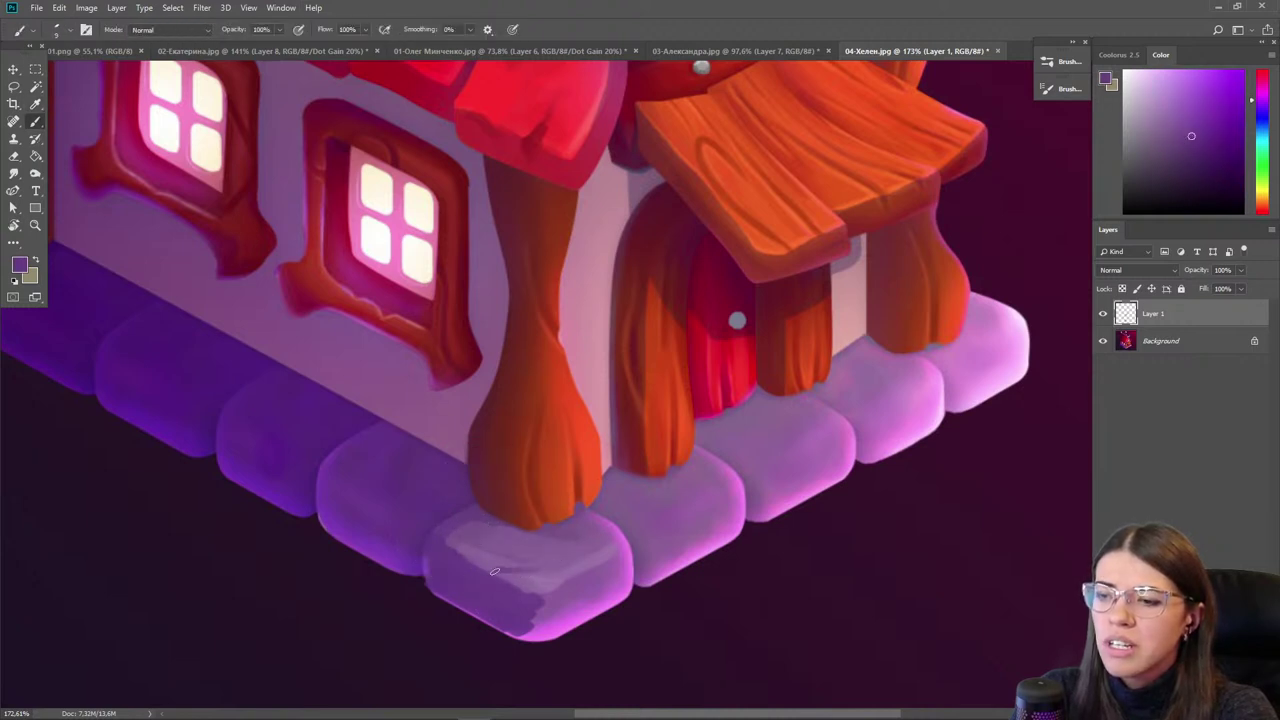
- Repaint the corner stone's door-side face in an even purple and tidy the stone's lower outline
{"action": "left_click", "coordinate": [571, 586], "text": "alt"}
{"action": "left_click_drag", "start_coordinate": [592, 610], "coordinate": [620, 602]}
{"action": "left_click", "coordinate": [527, 604], "text": "alt"}
{"action": "key", "text": "["}
{"action": "mouse_move", "coordinate": [538, 602]}
{"action": "left_mouse_down"}
{"action": "mouse_move", "coordinate": [533, 632]}
{"action": "mouse_move", "coordinate": [476, 618]}
{"action": "left_mouse_up"}
- Define the corner stone's door-side face and upper edge with sampled purples, painting over the bright outer rim
{"action": "left_click", "coordinate": [560, 594], "text": "alt"}
{"action": "key", "text": "["}
{"action": "left_click", "coordinate": [563, 557], "text": "alt"}
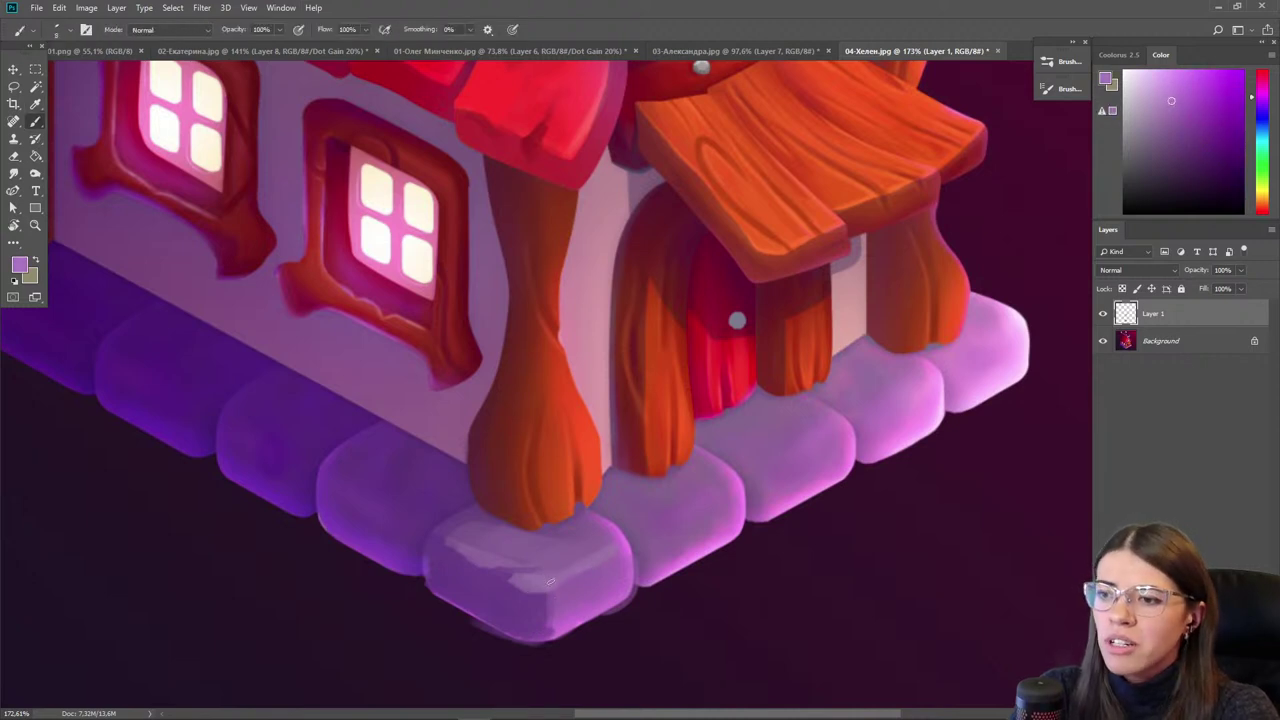
{"action": "left_click", "coordinate": [600, 538], "text": "alt"}
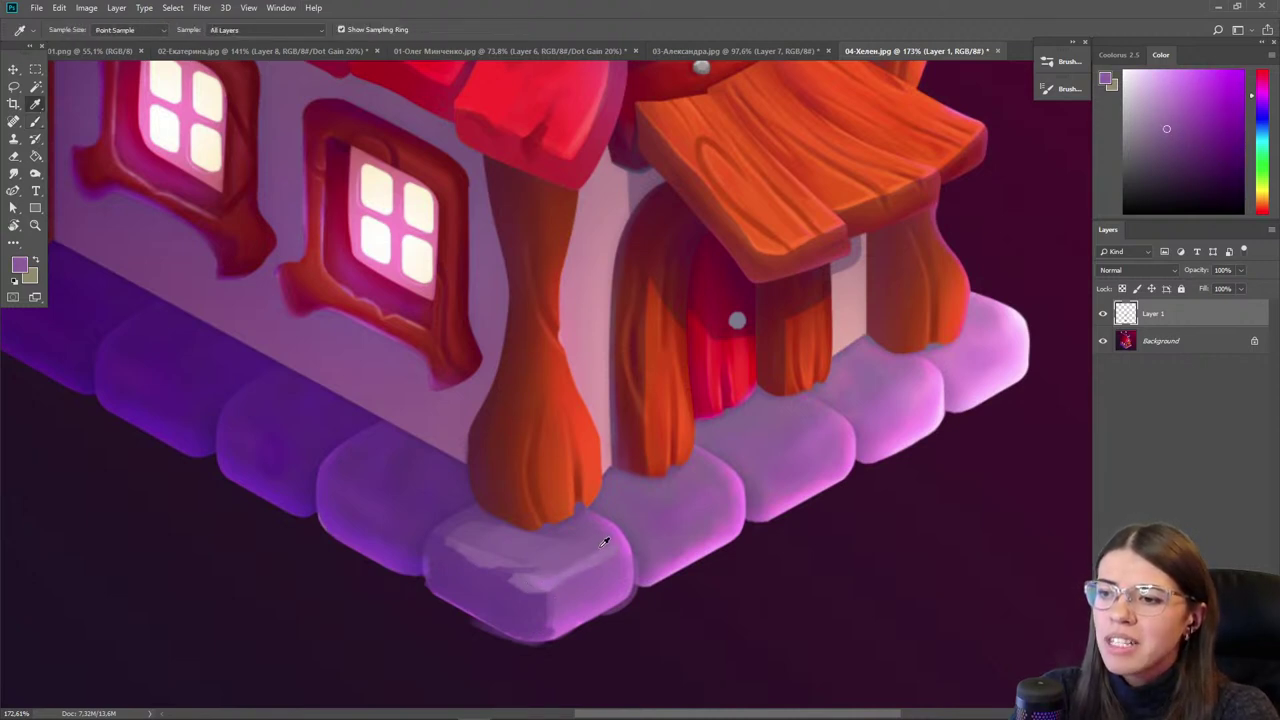
{"action": "left_click_drag", "start_coordinate": [590, 527], "coordinate": [619, 535]}
{"action": "left_click", "coordinate": [631, 545], "text": "alt"}
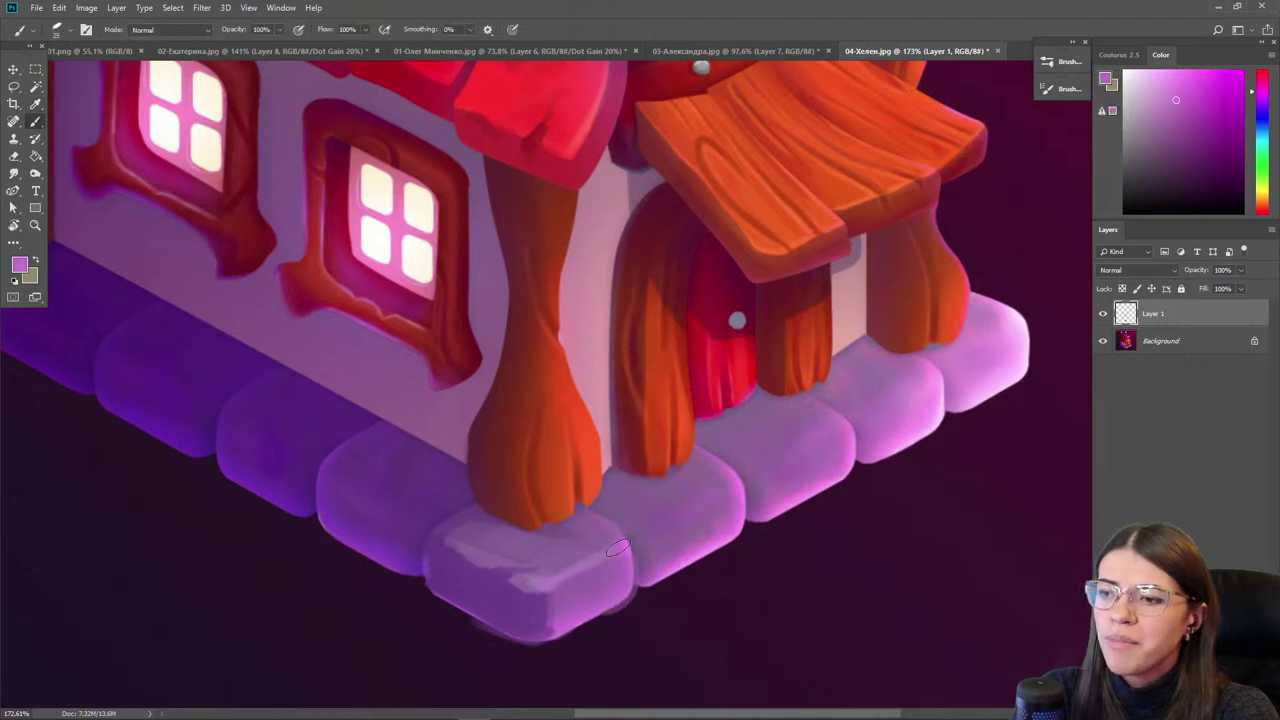
{"action": "left_click", "coordinate": [556, 564], "text": "alt"}
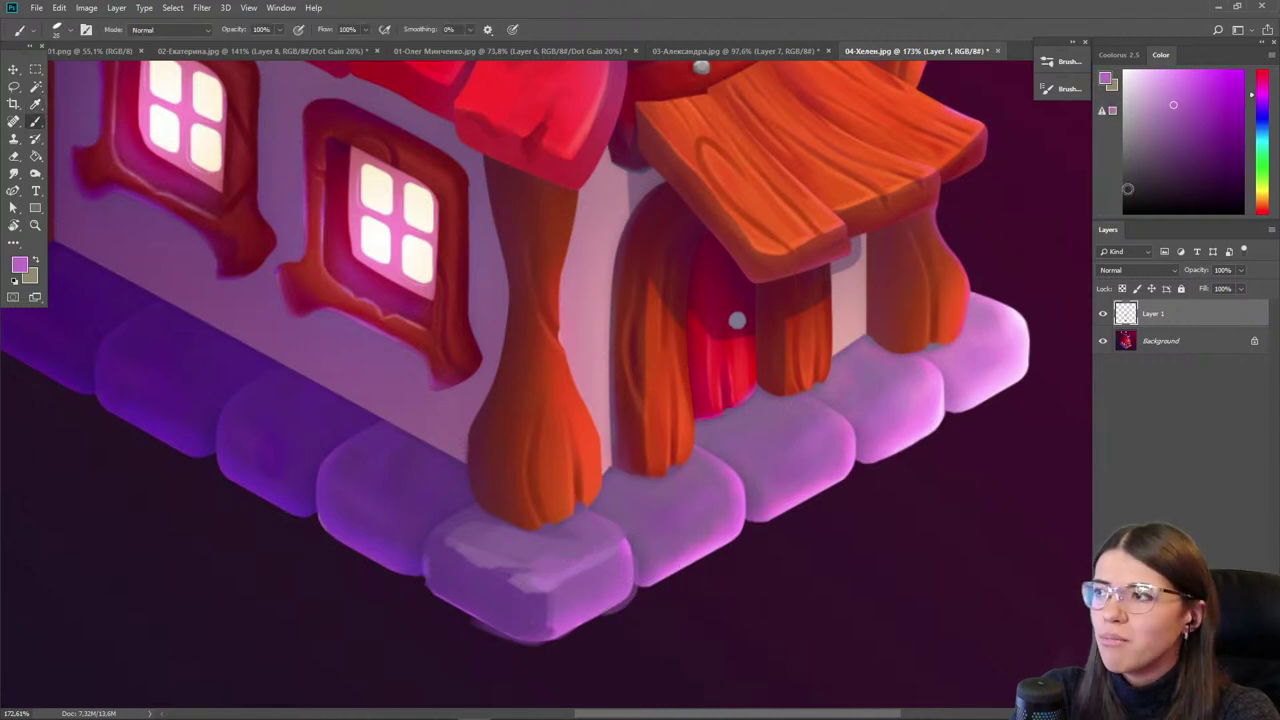
- Lighten the corner stone's top plane and paint a pale lilac highlight where its front edges meet
{"action": "key", "text": "bracketright"}
{"action": "key", "text": "bracketright"}
{"action": "key", "text": "bracketright"}
{"action": "key", "text": "bracketright"}
{"action": "mouse_move", "coordinate": [554, 538]}
{"action": "left_mouse_down"}
{"action": "mouse_move", "coordinate": [447, 541]}
{"action": "mouse_move", "coordinate": [546, 571]}
{"action": "mouse_move", "coordinate": [610, 551]}
{"action": "mouse_move", "coordinate": [552, 578]}
{"action": "left_mouse_up"}
{"action": "key", "text": "bracketleft"}
{"action": "key", "text": "bracketleft"}
{"action": "key", "text": "bracketleft"}
{"action": "key", "text": "bracketleft"}
{"action": "key", "text": "bracketleft"}
{"action": "key", "text": "bracketleft"}
{"action": "key", "text": "bracketleft"}
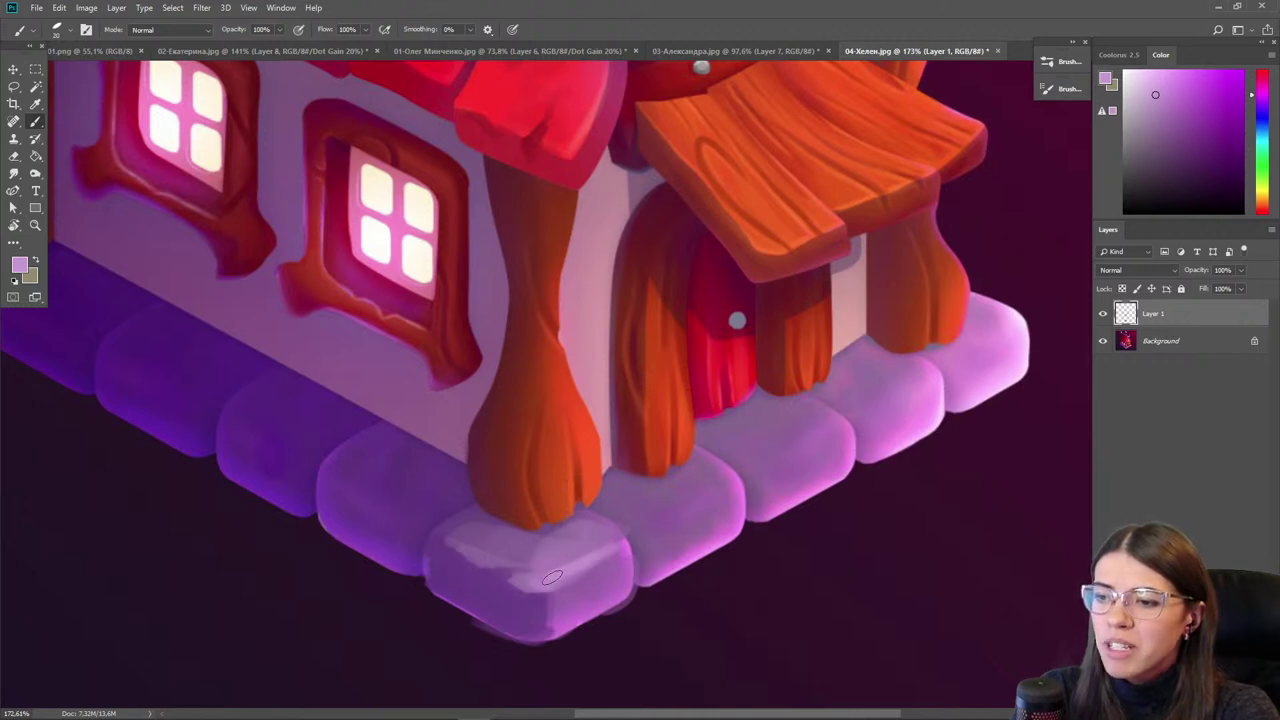
{"action": "left_click", "coordinate": [543, 605], "text": "alt"}
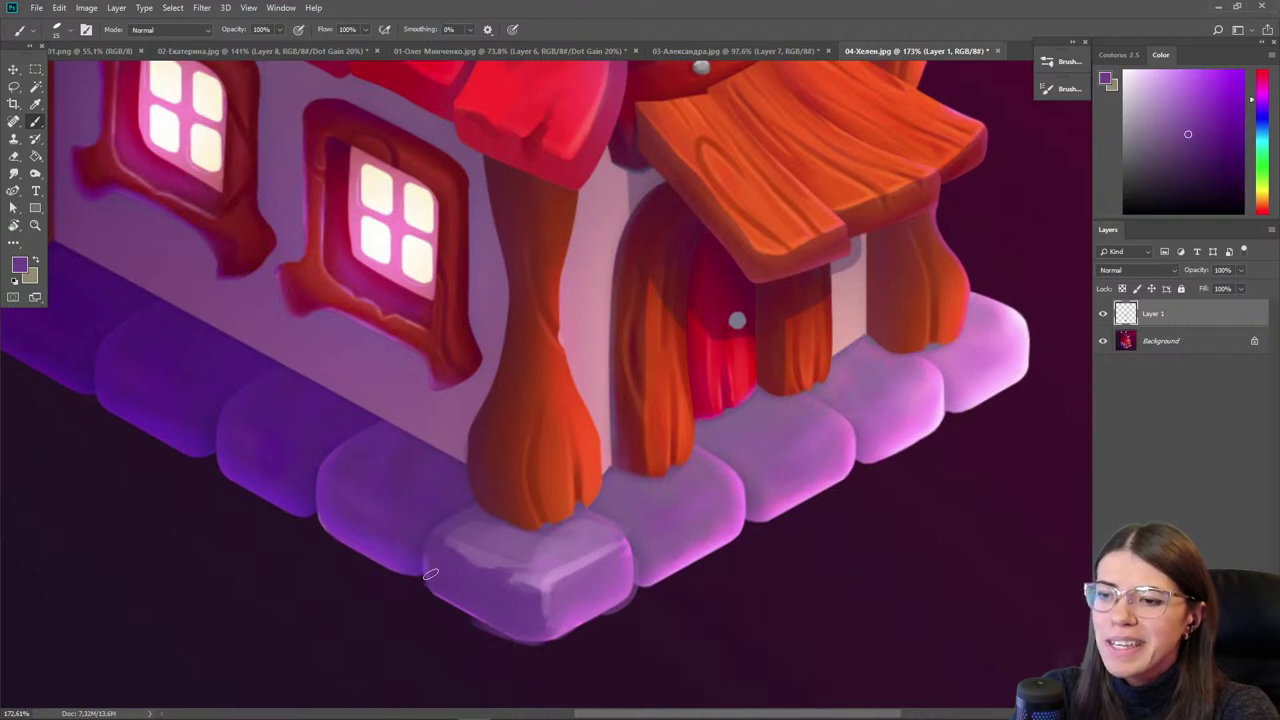
- Paint dark purple chips and shadows on the corner stone's side faces, roughening the vertical edge and lower outline
{"action": "left_click", "coordinate": [1202, 172]}
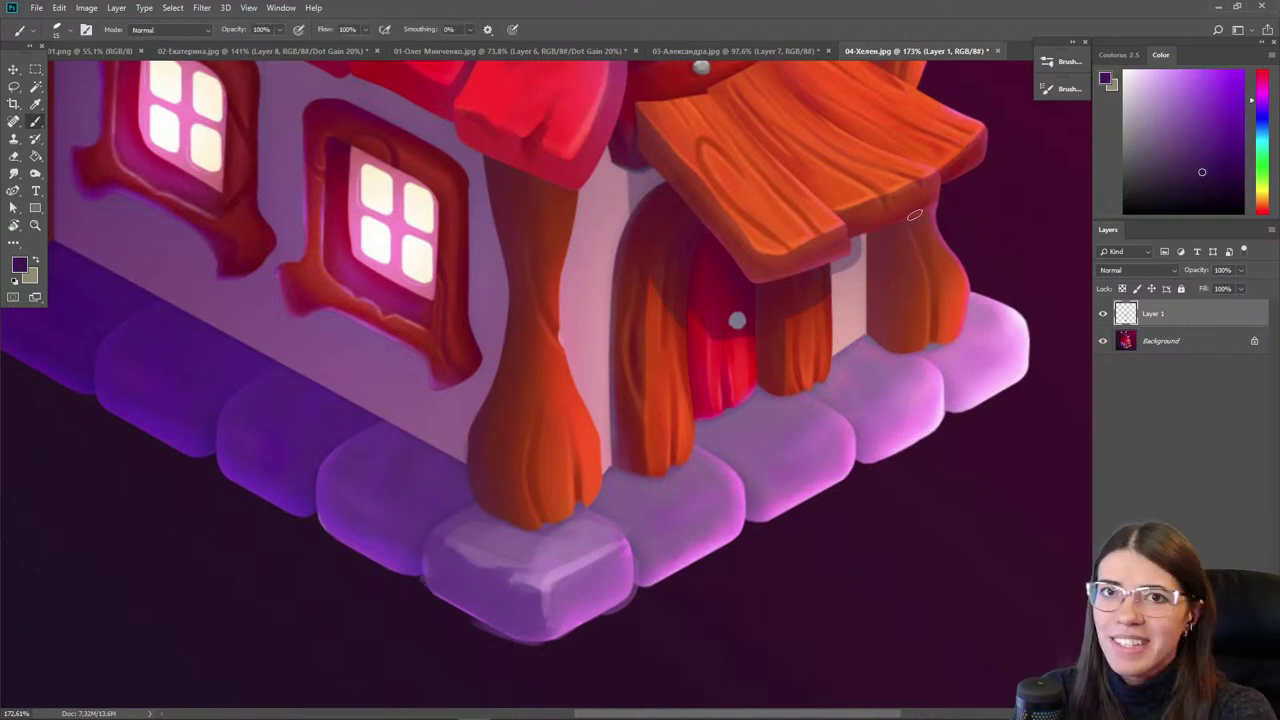
{"action": "key", "text": "bracketright"}
{"action": "mouse_move", "coordinate": [523, 600]}
{"action": "left_mouse_down"}
{"action": "mouse_move", "coordinate": [528, 630]}
{"action": "mouse_move", "coordinate": [499, 586]}
{"action": "mouse_move", "coordinate": [546, 623]}
{"action": "mouse_move", "coordinate": [510, 599]}
{"action": "mouse_move", "coordinate": [493, 608]}
{"action": "mouse_move", "coordinate": [472, 578]}
{"action": "mouse_move", "coordinate": [522, 628]}
{"action": "mouse_move", "coordinate": [495, 613]}
{"action": "mouse_move", "coordinate": [512, 632]}
{"action": "mouse_move", "coordinate": [461, 606]}
{"action": "mouse_move", "coordinate": [521, 632]}
{"action": "mouse_move", "coordinate": [465, 586]}
{"action": "left_mouse_up"}
{"action": "left_click", "coordinate": [509, 597], "text": "alt"}
{"action": "left_click", "coordinate": [550, 620], "text": "alt"}
{"action": "mouse_move", "coordinate": [557, 617]}
{"action": "left_mouse_down"}
{"action": "mouse_move", "coordinate": [624, 592]}
{"action": "mouse_move", "coordinate": [629, 569]}
{"action": "mouse_move", "coordinate": [562, 600]}
{"action": "mouse_move", "coordinate": [614, 579]}
{"action": "mouse_move", "coordinate": [538, 642]}
{"action": "mouse_move", "coordinate": [593, 588]}
{"action": "mouse_move", "coordinate": [550, 640]}
{"action": "left_mouse_up"}
{"action": "left_click", "coordinate": [562, 600], "text": "alt"}
{"action": "left_click", "coordinate": [538, 641], "text": "alt"}
{"action": "left_click", "coordinate": [577, 590], "text": "alt"}
{"action": "left_click", "coordinate": [490, 593], "text": "alt"}
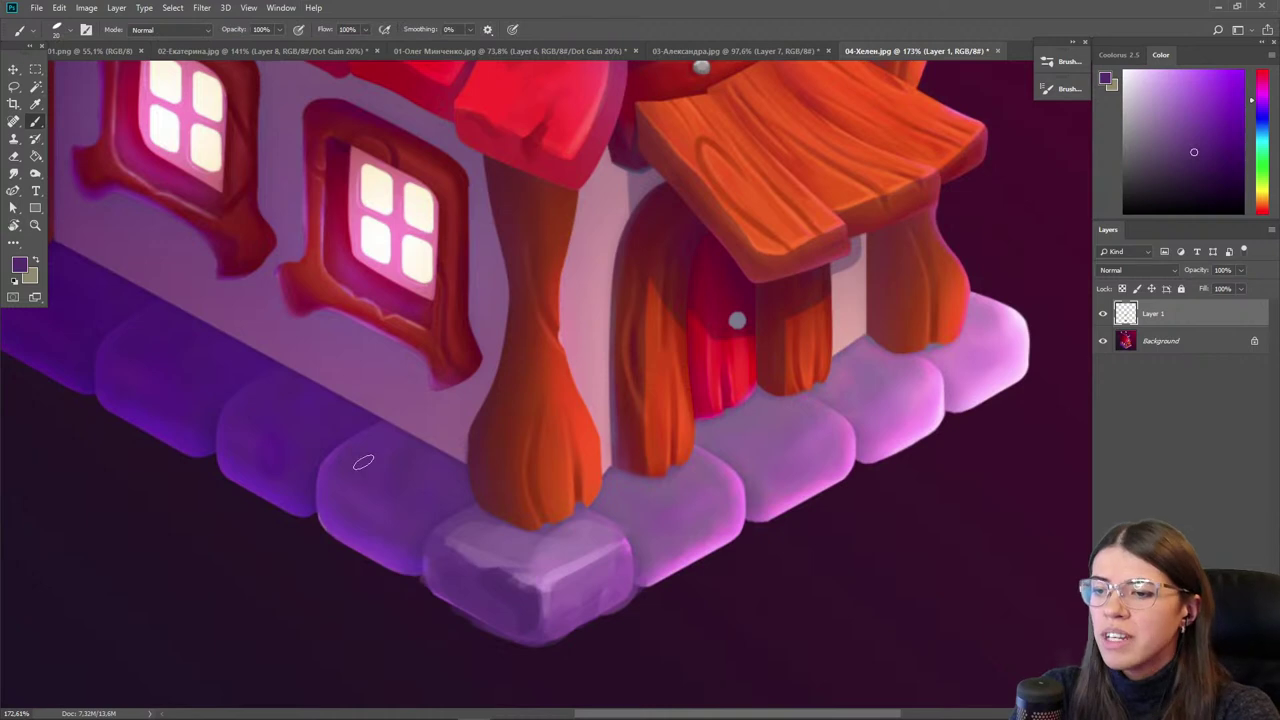
- Check the tonal values of the whole house with a greyscale proof view
{"action": "scroll", "coordinate": [584, 478], "scroll_direction": "down", "scroll_amount": 5}
{"action": "scroll", "coordinate": [728, 252], "scroll_direction": "down", "scroll_amount": 3}
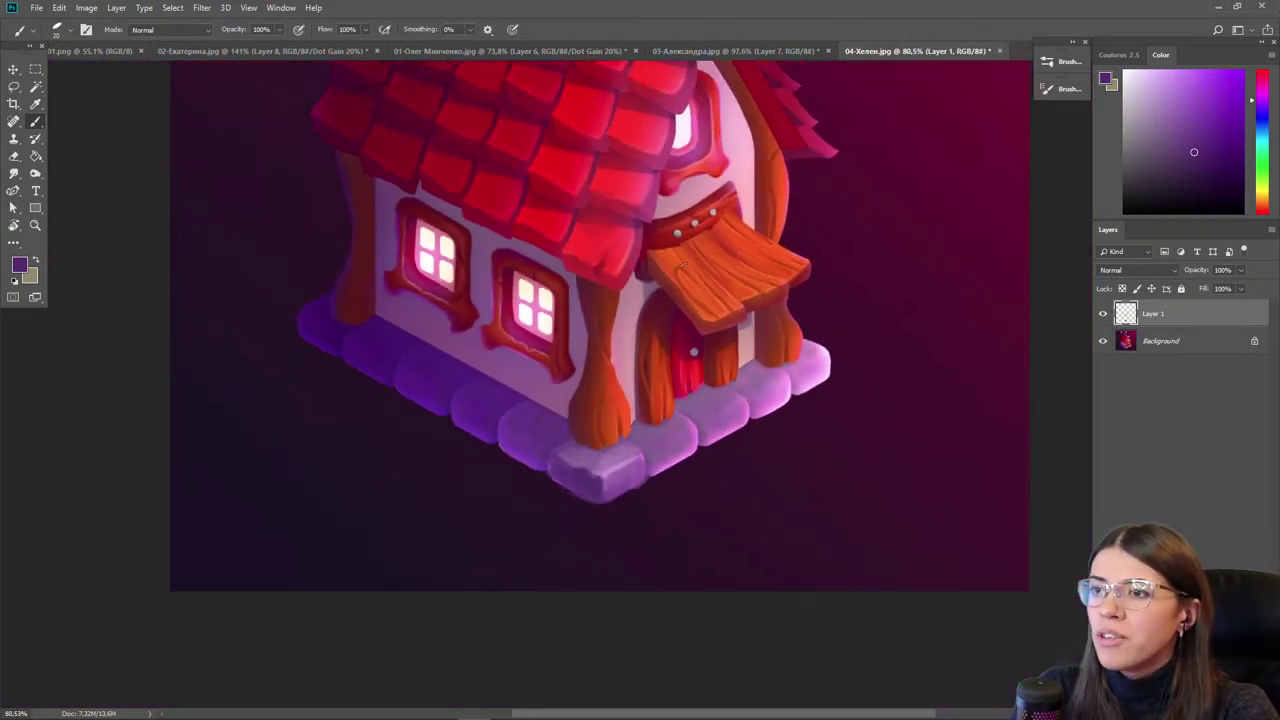
{"action": "left_click_drag", "start_coordinate": [643, 238], "coordinate": [602, 398]}
{"action": "scroll", "coordinate": [590, 395], "scroll_direction": "down", "scroll_amount": 2}
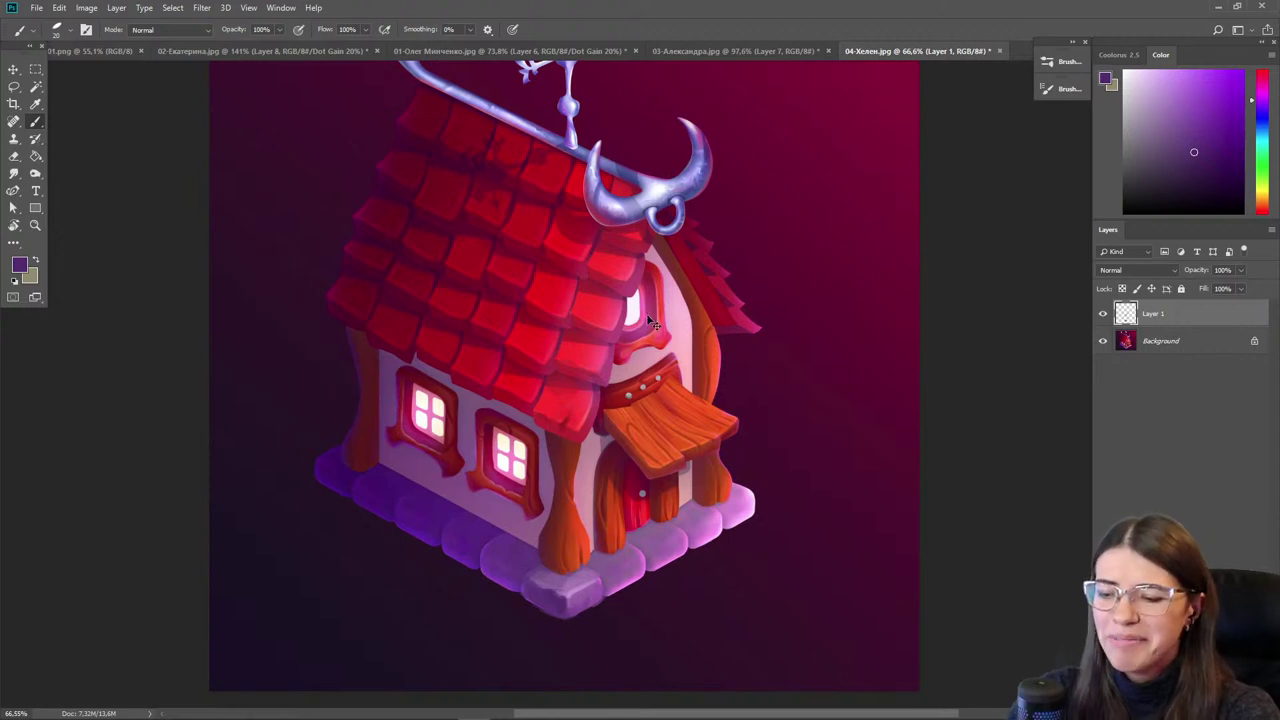
{"action": "key", "text": "ctrl+y"}
{"action": "scroll", "coordinate": [535, 408], "scroll_direction": "down", "scroll_amount": 1}
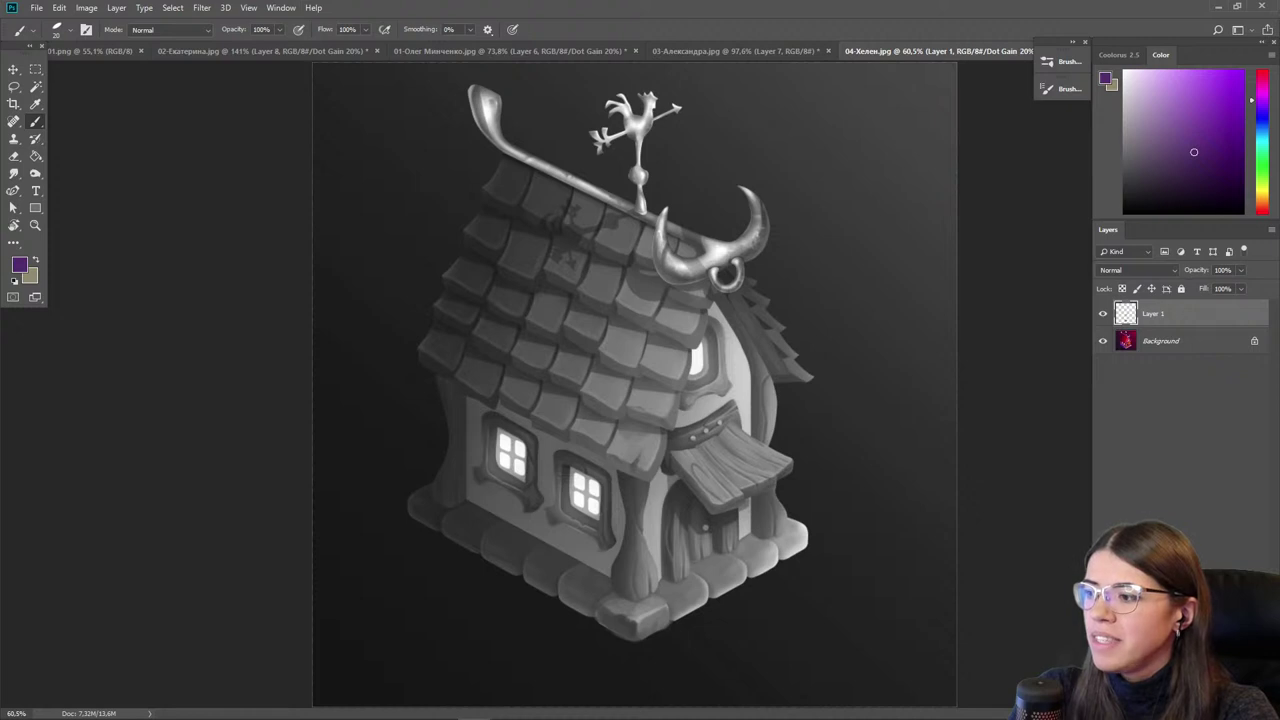
- On a new layer, sketch in white a light source beside the doorway with three arrows, and outline the lit foundation stones
{"action": "left_click", "coordinate": [1223, 710]}
{"action": "left_click_drag", "start_coordinate": [1217, 137], "coordinate": [980, 22]}
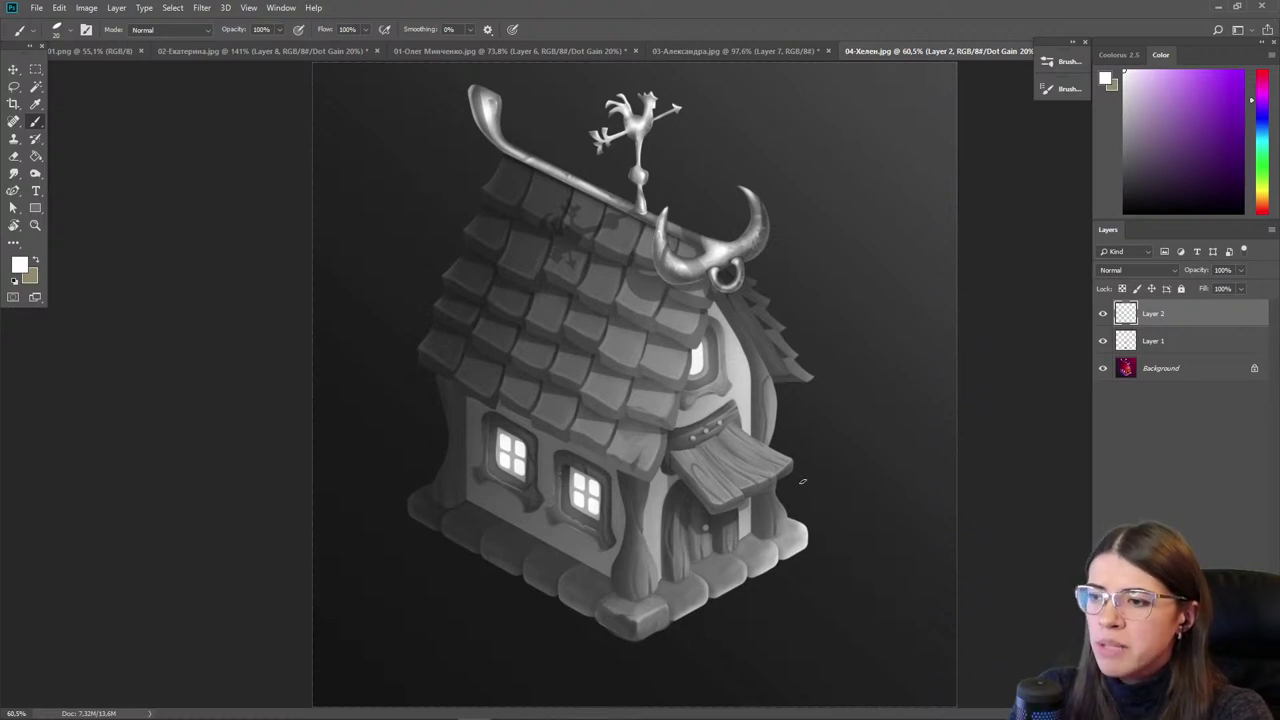
{"action": "mouse_move", "coordinate": [902, 517]}
{"action": "left_mouse_down"}
{"action": "mouse_move", "coordinate": [873, 557]}
{"action": "mouse_move", "coordinate": [882, 517]}
{"action": "mouse_move", "coordinate": [826, 500]}
{"action": "left_mouse_up"}
{"action": "mouse_move", "coordinate": [871, 592]}
{"action": "left_mouse_down"}
{"action": "mouse_move", "coordinate": [805, 611]}
{"action": "mouse_move", "coordinate": [836, 612]}
{"action": "left_mouse_up"}
{"action": "mouse_move", "coordinate": [805, 522]}
{"action": "left_mouse_down"}
{"action": "mouse_move", "coordinate": [804, 545]}
{"action": "mouse_move", "coordinate": [818, 547]}
{"action": "left_mouse_up"}
{"action": "left_click_drag", "start_coordinate": [818, 547], "coordinate": [833, 556]}
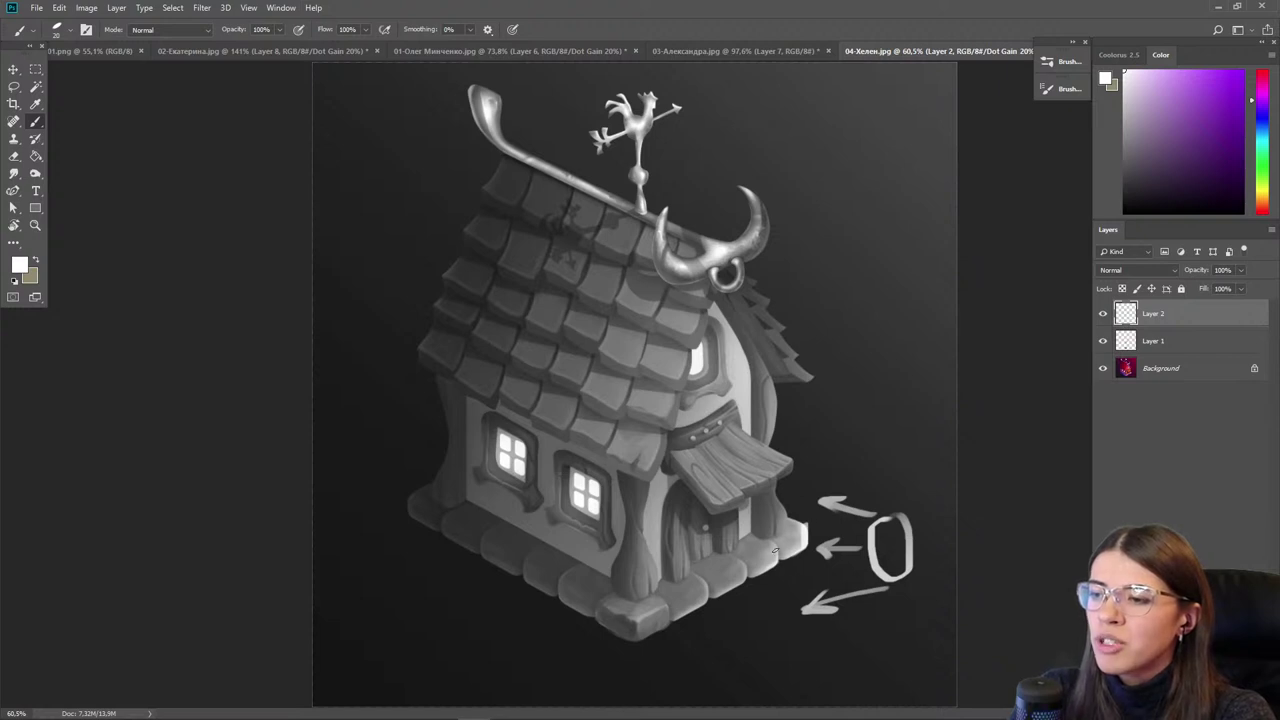
{"action": "mouse_move", "coordinate": [776, 546]}
{"action": "left_mouse_down"}
{"action": "mouse_move", "coordinate": [807, 542]}
{"action": "mouse_move", "coordinate": [749, 605]}
{"action": "mouse_move", "coordinate": [692, 635]}
{"action": "mouse_move", "coordinate": [680, 617]}
{"action": "mouse_move", "coordinate": [700, 590]}
{"action": "mouse_move", "coordinate": [766, 556]}
{"action": "left_mouse_up"}
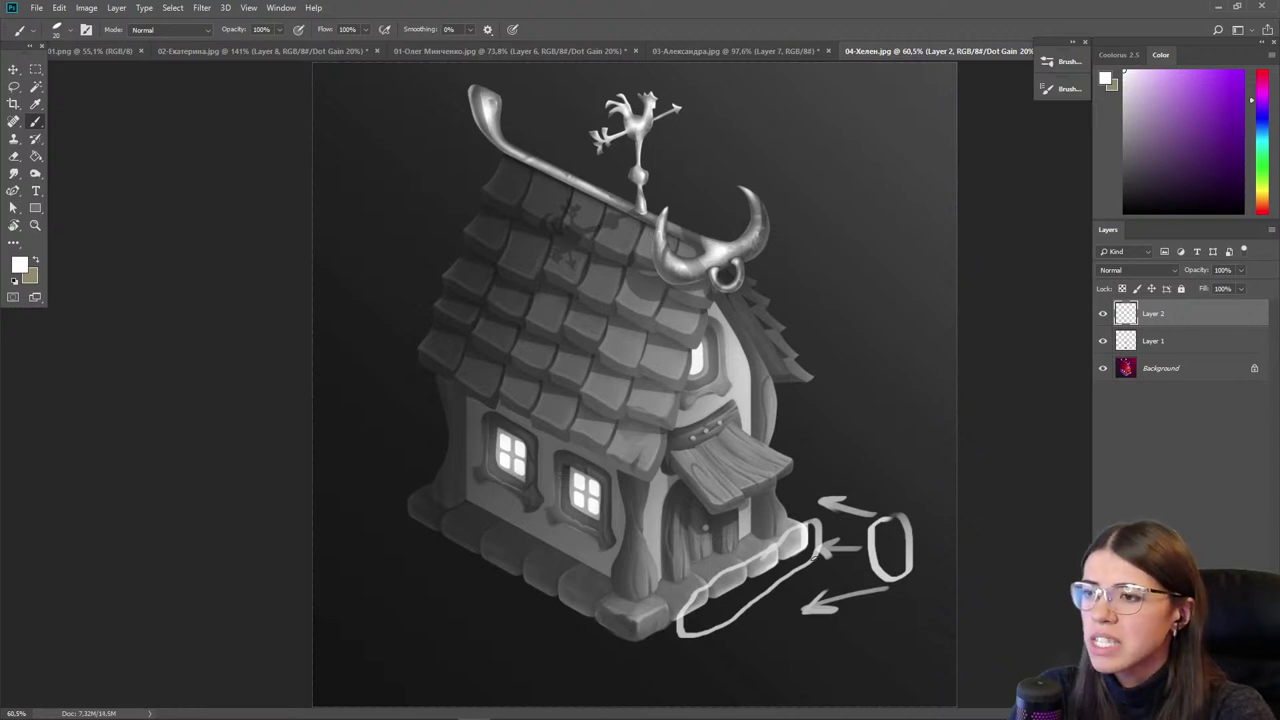
- Sketch a main light source above the roof with short rays and an arrow pointing down toward the house
{"action": "scroll", "coordinate": [791, 318], "scroll_direction": "up", "scroll_amount": 3}
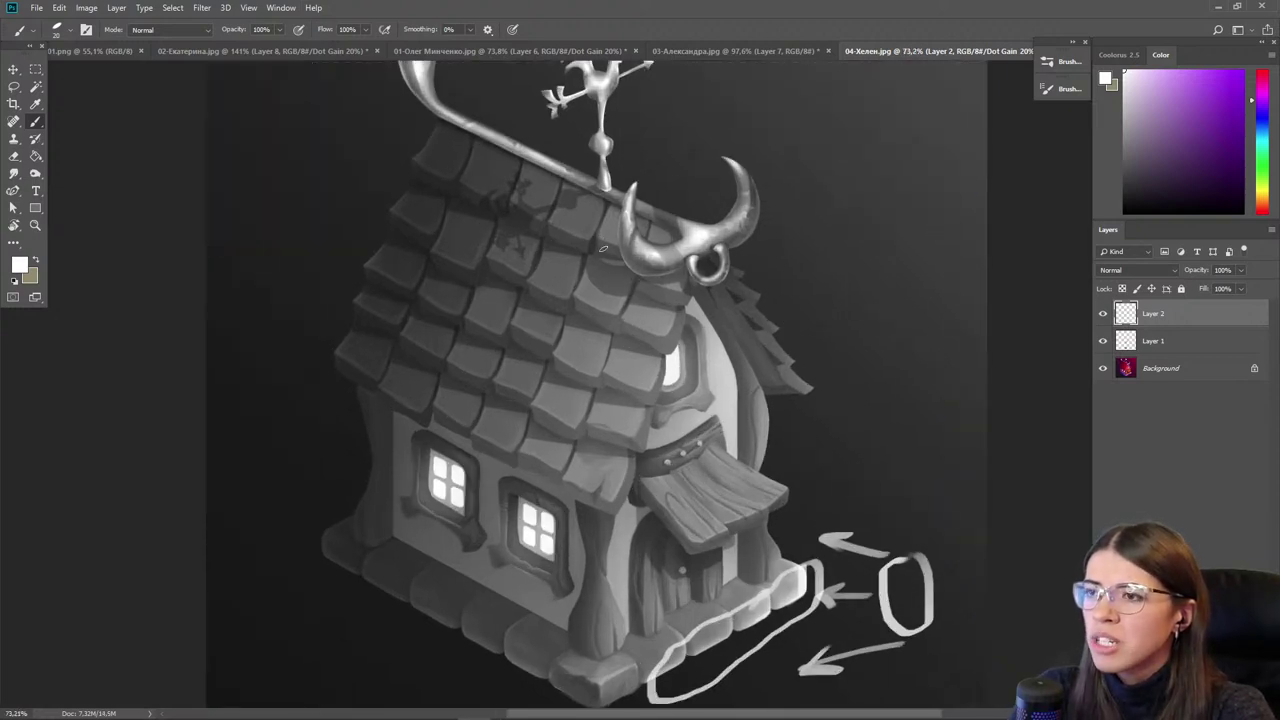
{"action": "left_click_drag", "start_coordinate": [600, 308], "coordinate": [607, 408]}
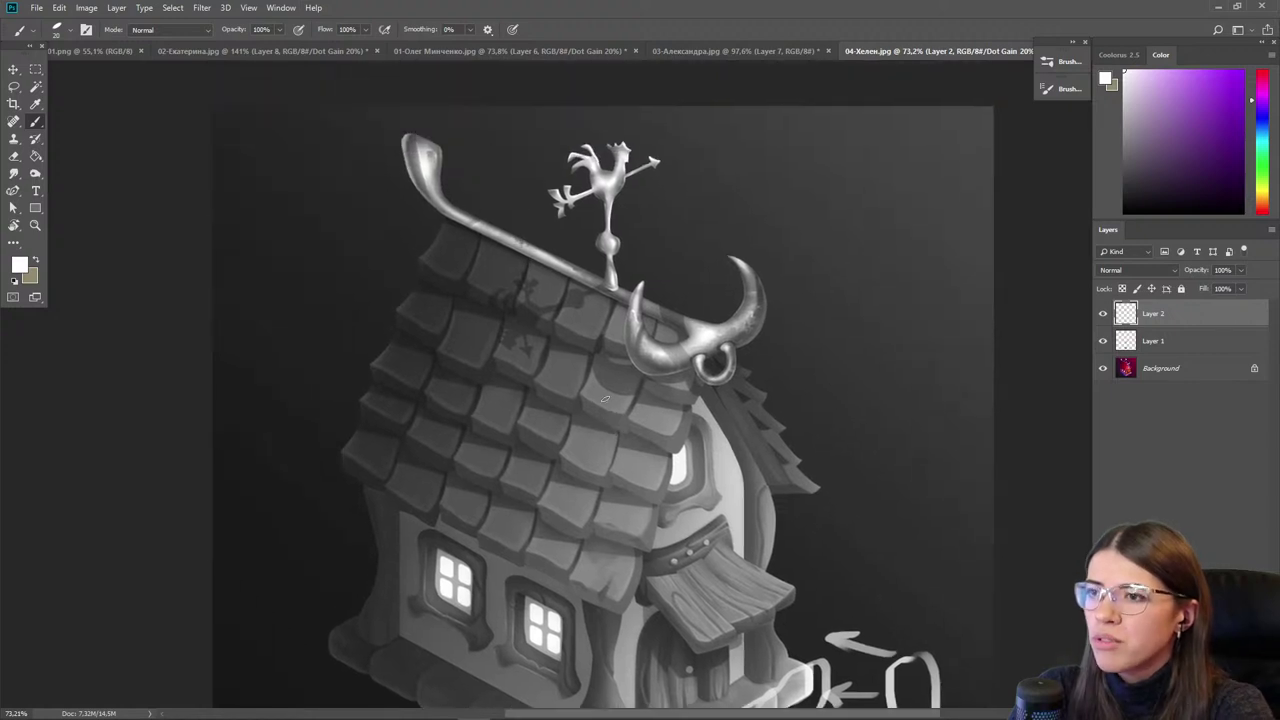
{"action": "mouse_move", "coordinate": [768, 128]}
{"action": "left_mouse_down"}
{"action": "mouse_move", "coordinate": [735, 176]}
{"action": "mouse_move", "coordinate": [764, 174]}
{"action": "mouse_move", "coordinate": [802, 140]}
{"action": "mouse_move", "coordinate": [828, 192]}
{"action": "mouse_move", "coordinate": [787, 194]}
{"action": "left_mouse_up"}
{"action": "mouse_move", "coordinate": [719, 136]}
{"action": "left_mouse_down"}
{"action": "mouse_move", "coordinate": [700, 148]}
{"action": "mouse_move", "coordinate": [680, 119]}
{"action": "left_mouse_up"}
{"action": "scroll", "coordinate": [597, 382], "scroll_direction": "down", "scroll_amount": 2}
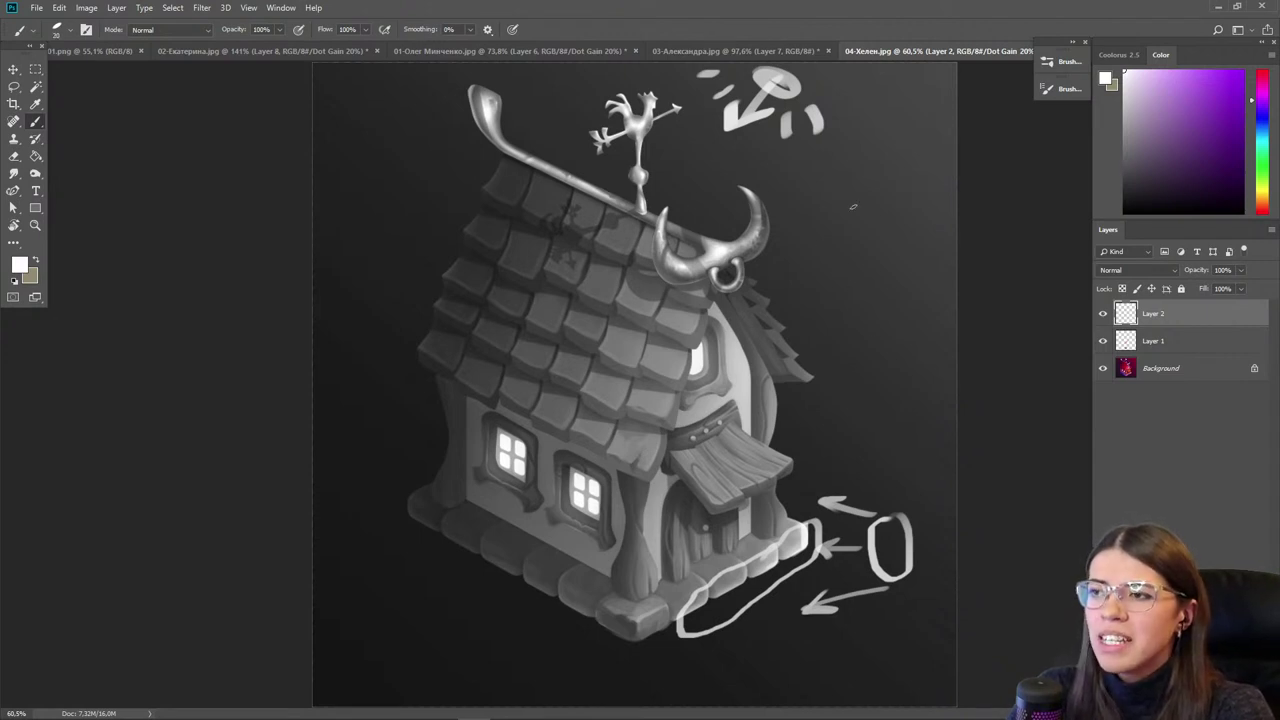
- Sketch an ambient-light diagram beside the roof: a dome over a small object with arrows pointing inward
{"action": "mouse_move", "coordinate": [853, 261]}
{"action": "left_mouse_down"}
{"action": "mouse_move", "coordinate": [906, 273]}
{"action": "mouse_move", "coordinate": [854, 276]}
{"action": "mouse_move", "coordinate": [912, 265]}
{"action": "mouse_move", "coordinate": [895, 243]}
{"action": "mouse_move", "coordinate": [846, 252]}
{"action": "left_mouse_up"}
{"action": "left_click_drag", "start_coordinate": [928, 222], "coordinate": [906, 240]}
{"action": "mouse_move", "coordinate": [906, 229]}
{"action": "left_mouse_down"}
{"action": "mouse_move", "coordinate": [918, 241]}
{"action": "mouse_move", "coordinate": [863, 228]}
{"action": "left_mouse_up"}
{"action": "mouse_move", "coordinate": [855, 220]}
{"action": "left_mouse_down"}
{"action": "mouse_move", "coordinate": [872, 222]}
{"action": "mouse_move", "coordinate": [845, 241]}
{"action": "left_mouse_up"}
{"action": "mouse_move", "coordinate": [834, 240]}
{"action": "left_mouse_down"}
{"action": "mouse_move", "coordinate": [848, 230]}
{"action": "mouse_move", "coordinate": [848, 242]}
{"action": "left_mouse_up"}
{"action": "left_click_drag", "start_coordinate": [802, 254], "coordinate": [830, 262]}
{"action": "left_click_drag", "start_coordinate": [930, 261], "coordinate": [917, 270]}
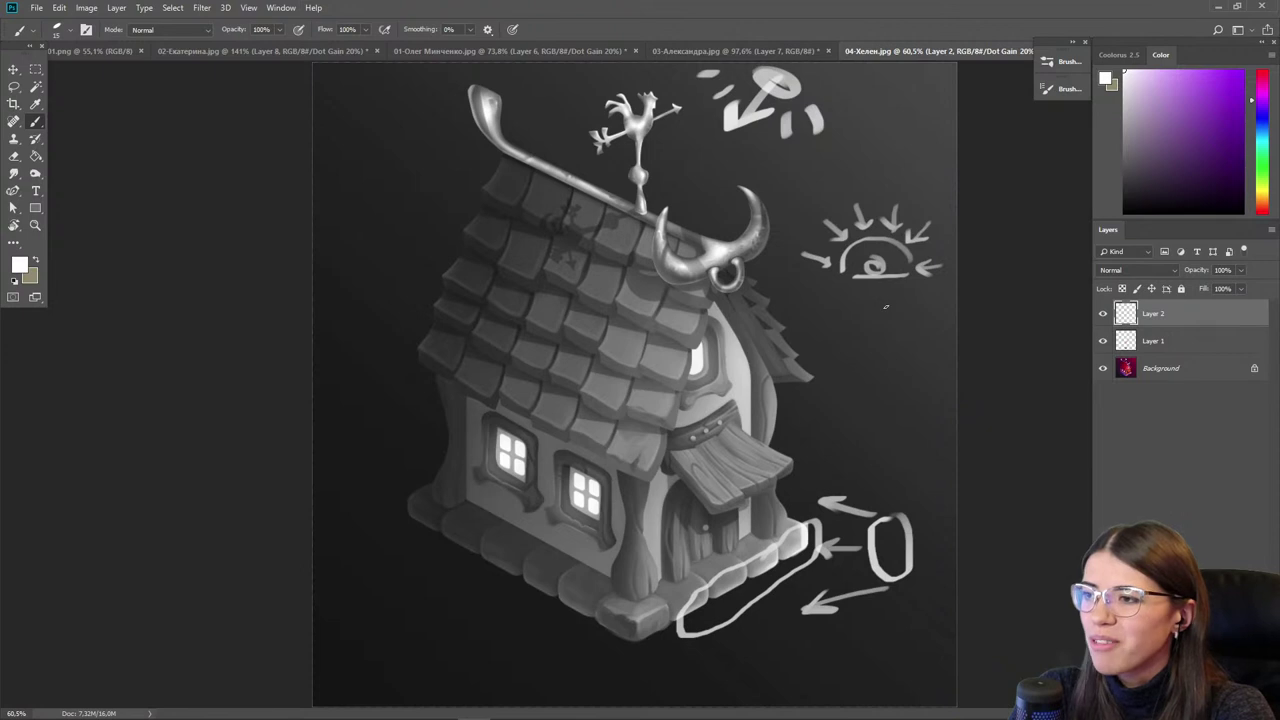
- Add a plus sign and a second diagram below the dome, showing an object on a line with three directional light arrows
{"action": "mouse_move", "coordinate": [853, 375]}
{"action": "left_mouse_down"}
{"action": "mouse_move", "coordinate": [911, 375]}
{"action": "mouse_move", "coordinate": [878, 374]}
{"action": "left_mouse_up"}
{"action": "left_click_drag", "start_coordinate": [920, 316], "coordinate": [884, 350]}
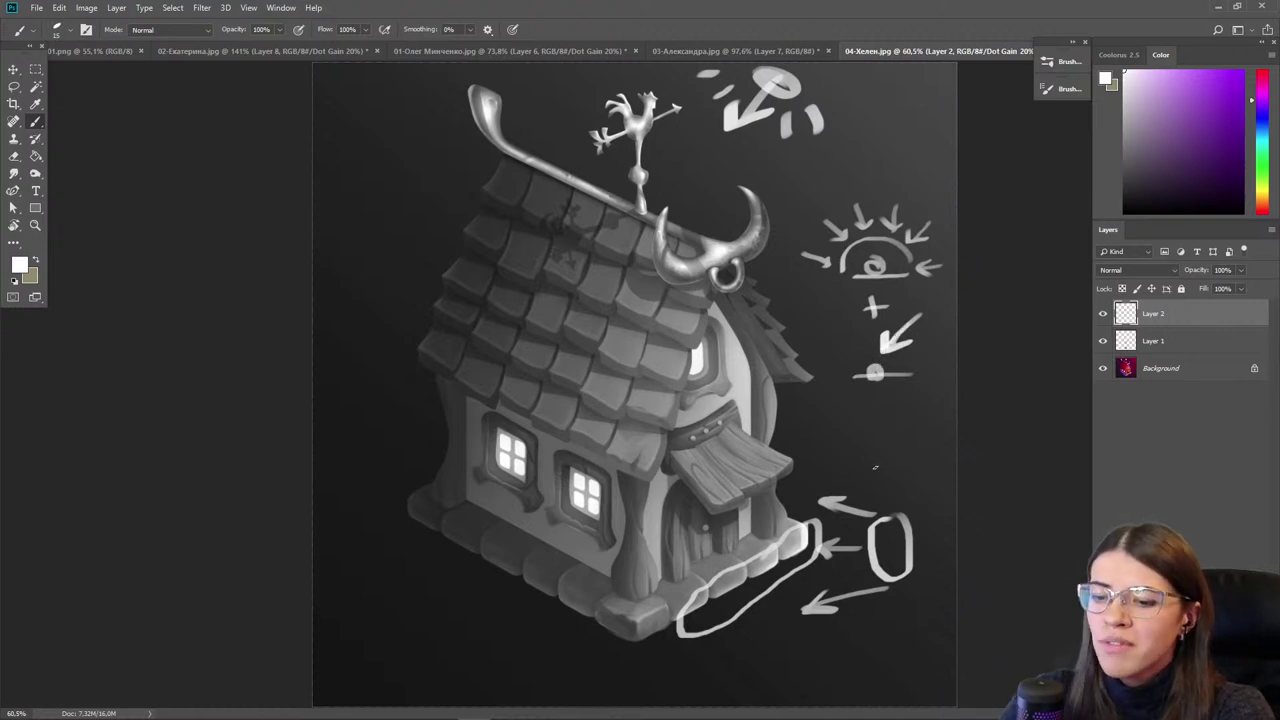
{"action": "left_click_drag", "start_coordinate": [920, 412], "coordinate": [893, 395]}
{"action": "left_click_drag", "start_coordinate": [832, 336], "coordinate": [860, 362]}
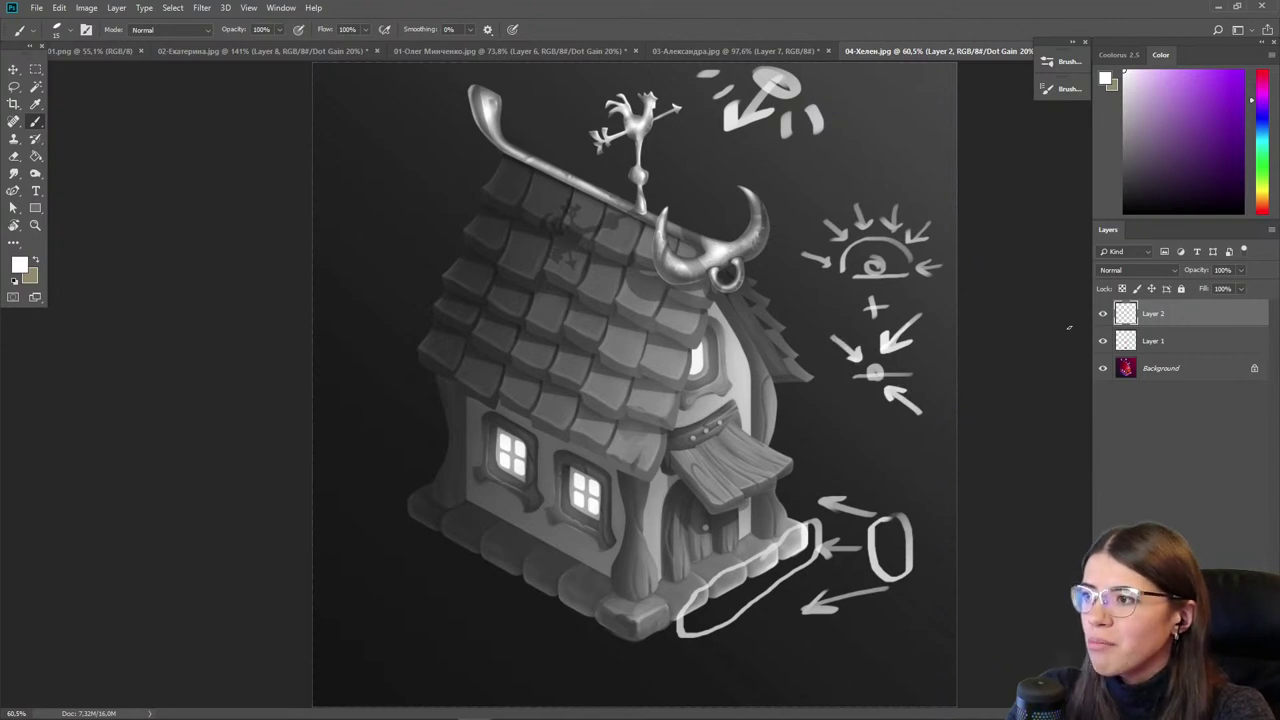
- Hide the lighting notes, add a new layer above Layer 1 and paint a large white arrow showing the main light's direction
{"action": "left_click", "coordinate": [1103, 314]}
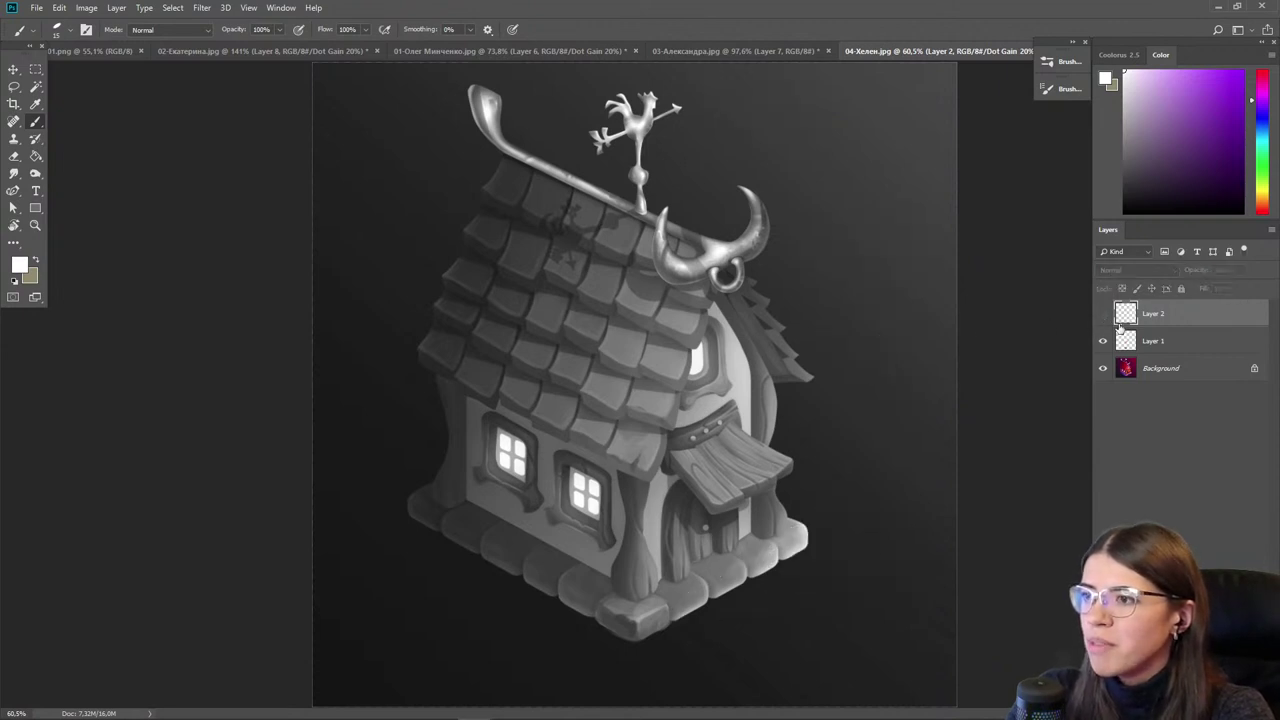
{"action": "left_click", "coordinate": [1175, 342]}
{"action": "key", "text": "ctrl+shift+alt+n"}
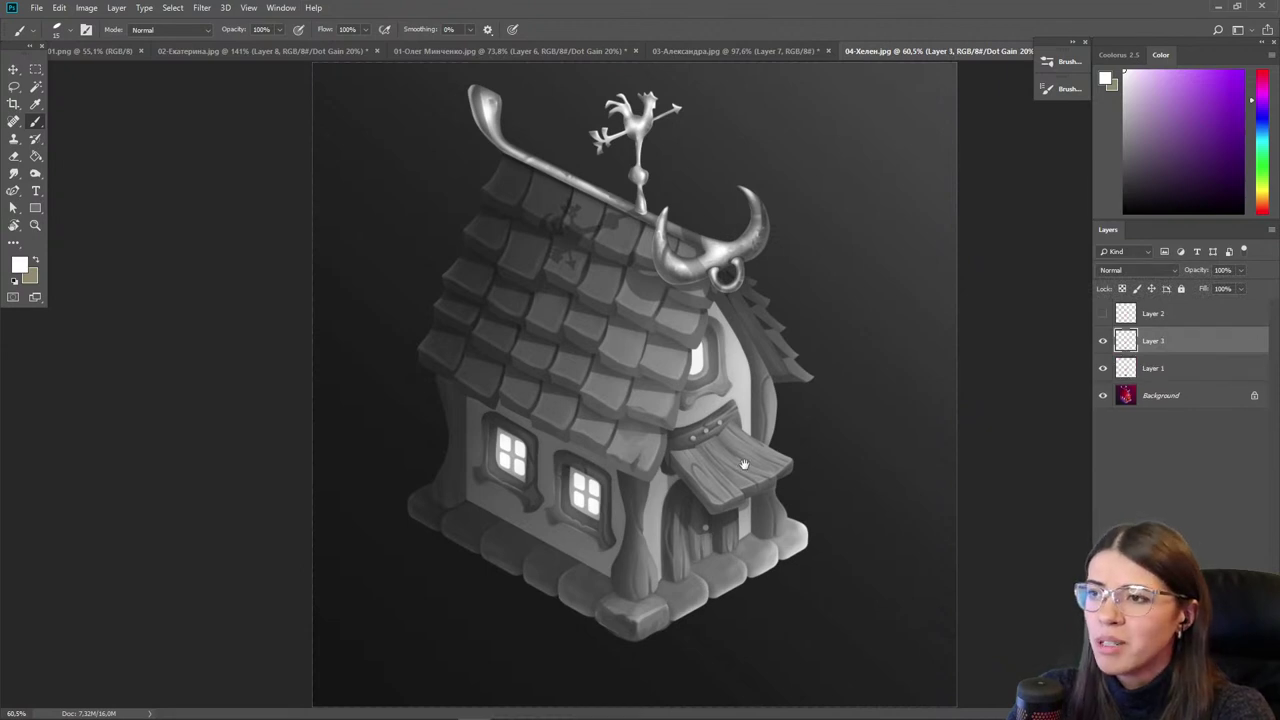
{"action": "mouse_move", "coordinate": [864, 88]}
{"action": "left_mouse_down"}
{"action": "mouse_move", "coordinate": [787, 148]}
{"action": "mouse_move", "coordinate": [778, 104]}
{"action": "left_mouse_up"}
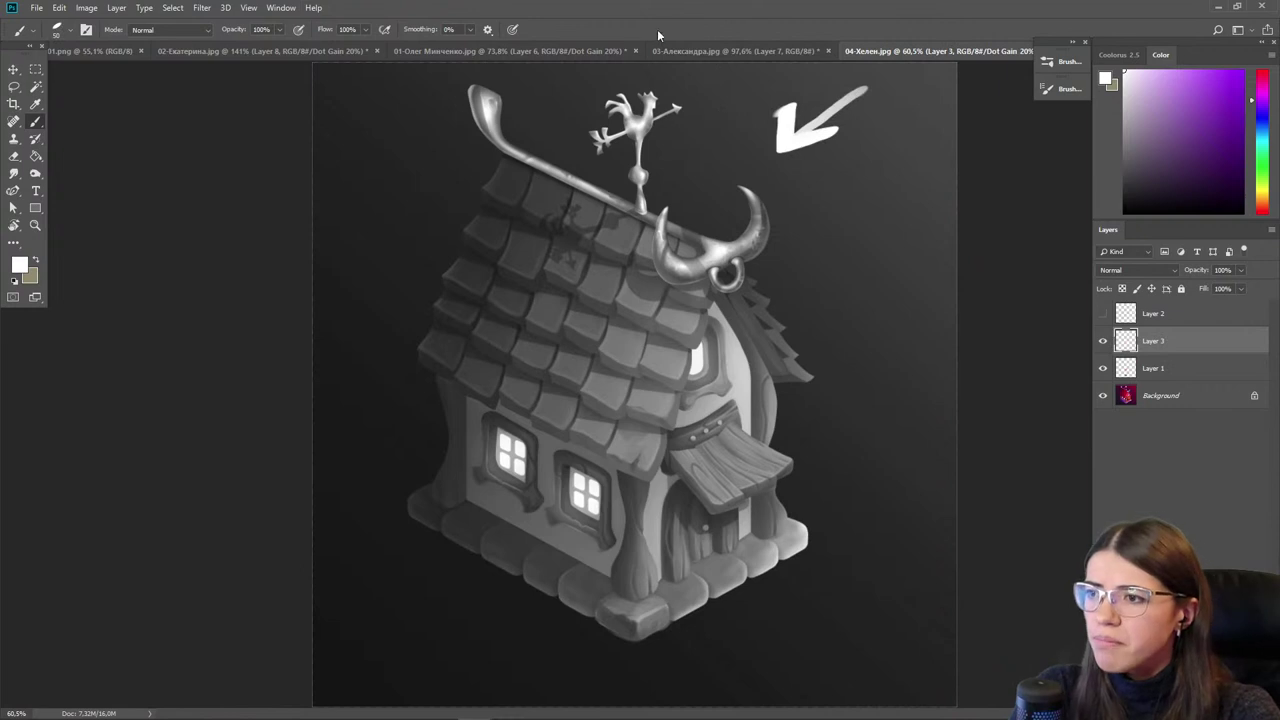
- Paint a light top plane on the weathervane rooster's back and crest with a sampled near-white
{"action": "scroll", "coordinate": [678, 66], "scroll_direction": "up", "scroll_amount": 6}
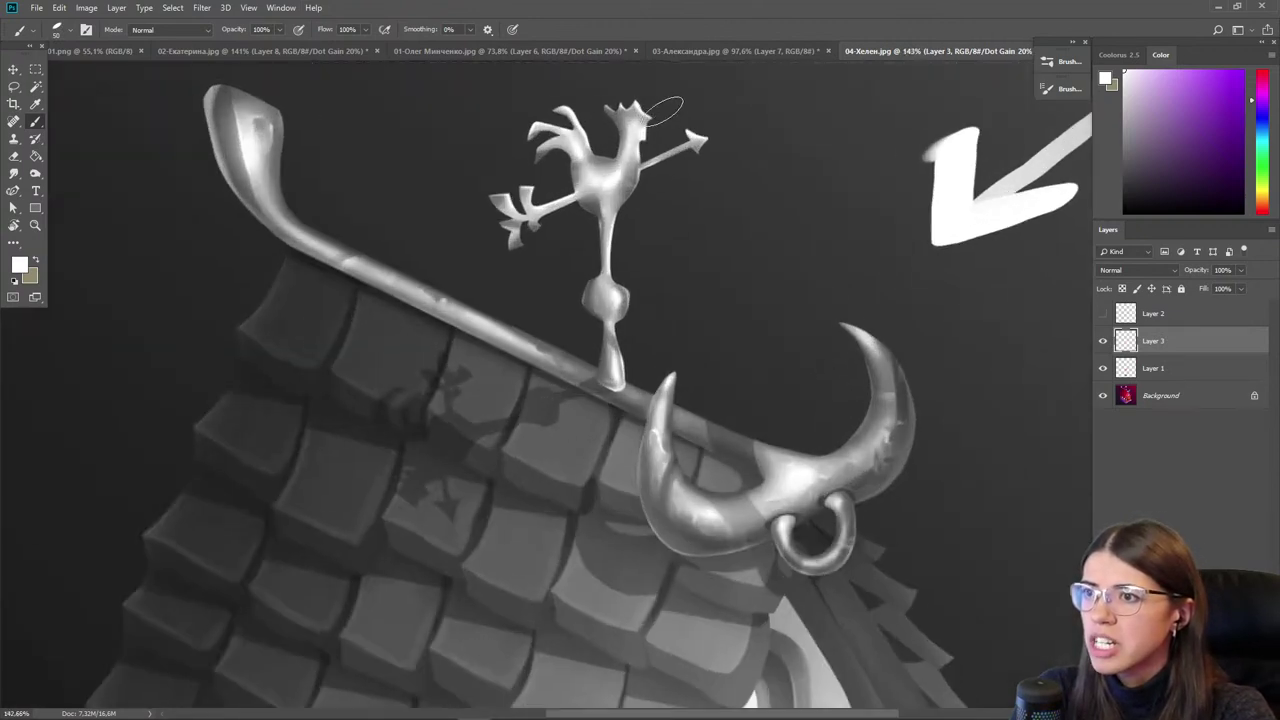
{"action": "scroll", "coordinate": [632, 137], "scroll_direction": "up", "scroll_amount": 4}
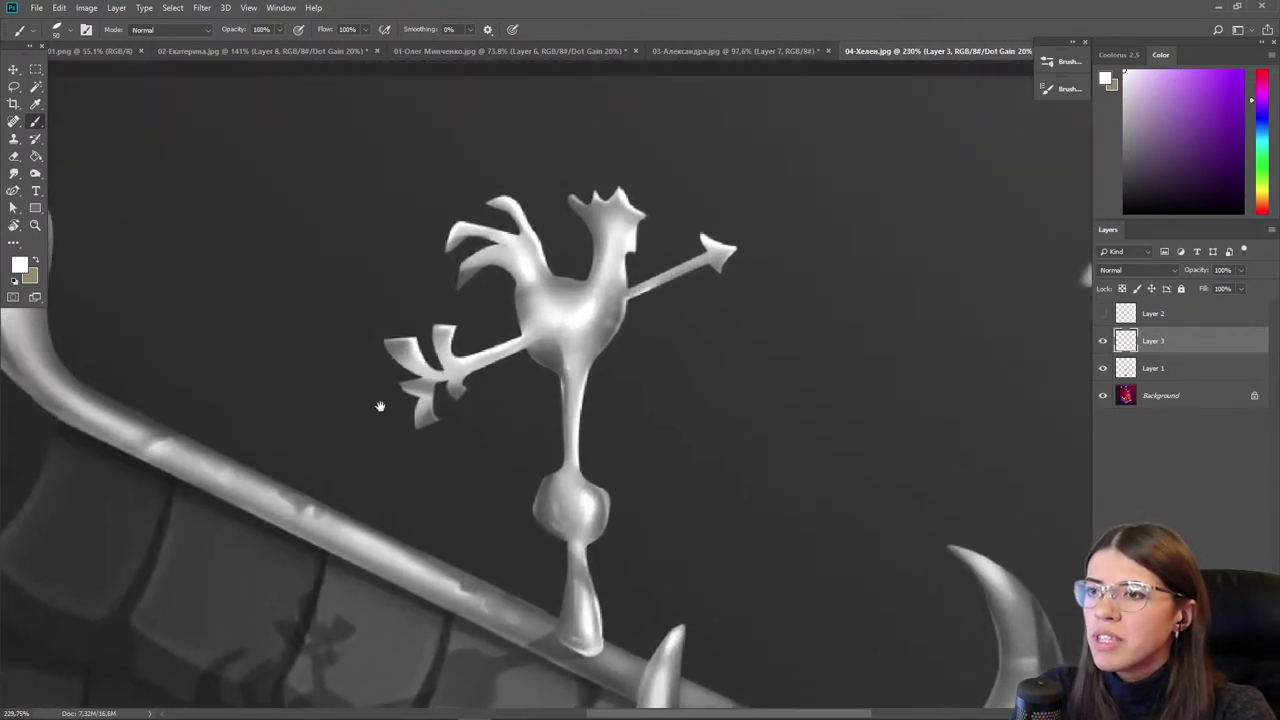
{"action": "key", "text": "ctrl+y"}
{"action": "key", "text": "ctrl+y"}
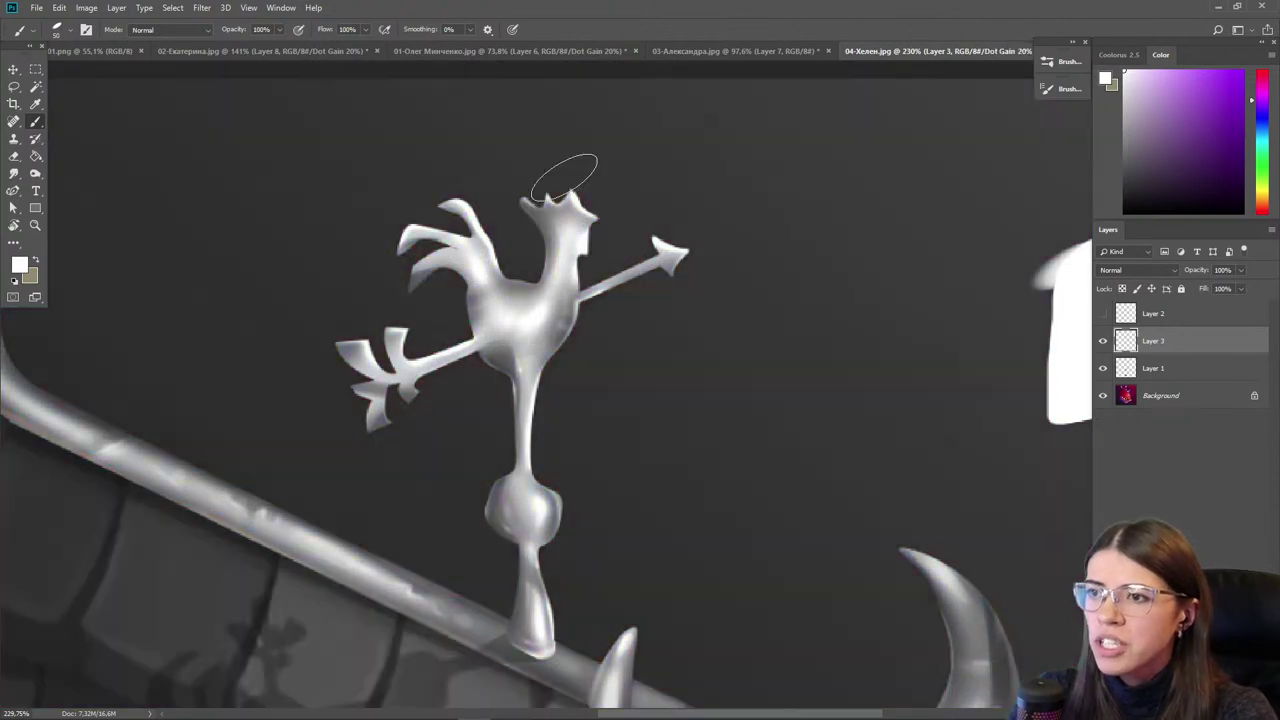
{"action": "left_click", "coordinate": [530, 309], "text": "alt"}
{"action": "key", "text": "bracketleft"}
{"action": "key", "text": "bracketleft"}
{"action": "key", "text": "bracketleft"}
{"action": "key", "text": "bracketleft"}
{"action": "key", "text": "bracketleft"}
{"action": "key", "text": "bracketleft"}
{"action": "key", "text": "bracketleft"}
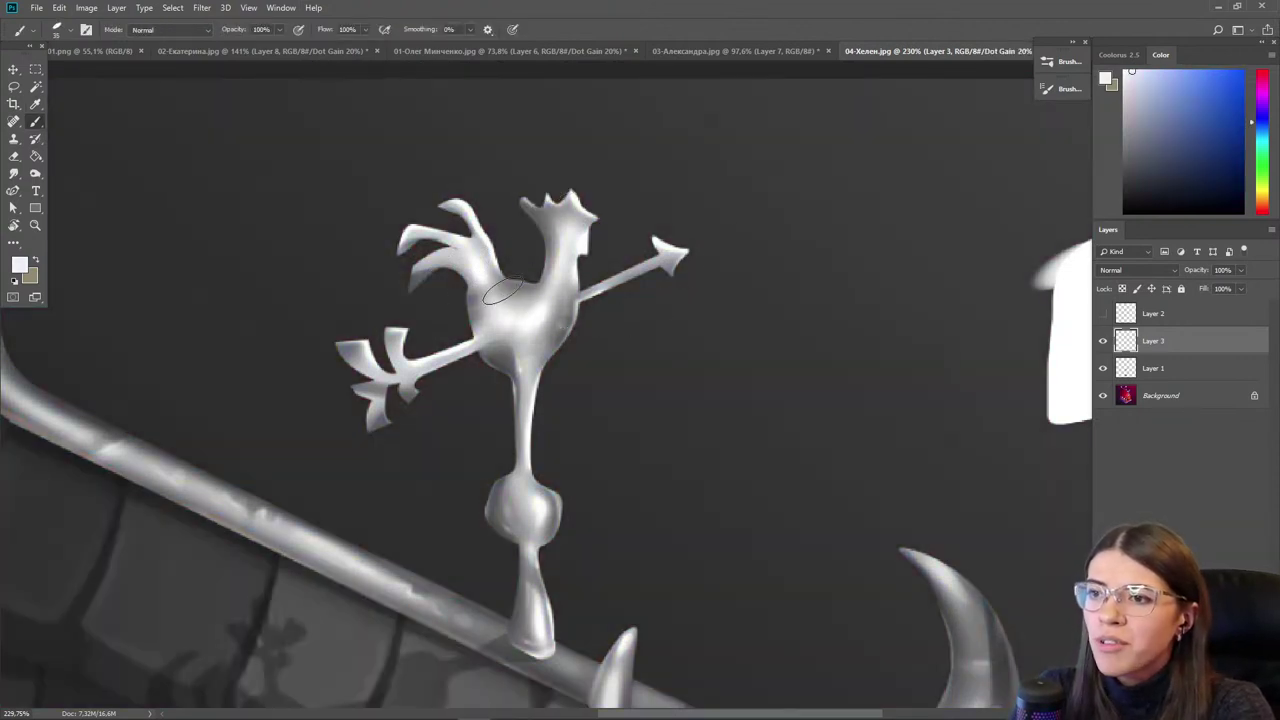
{"action": "left_click_drag", "start_coordinate": [503, 290], "coordinate": [534, 298]}
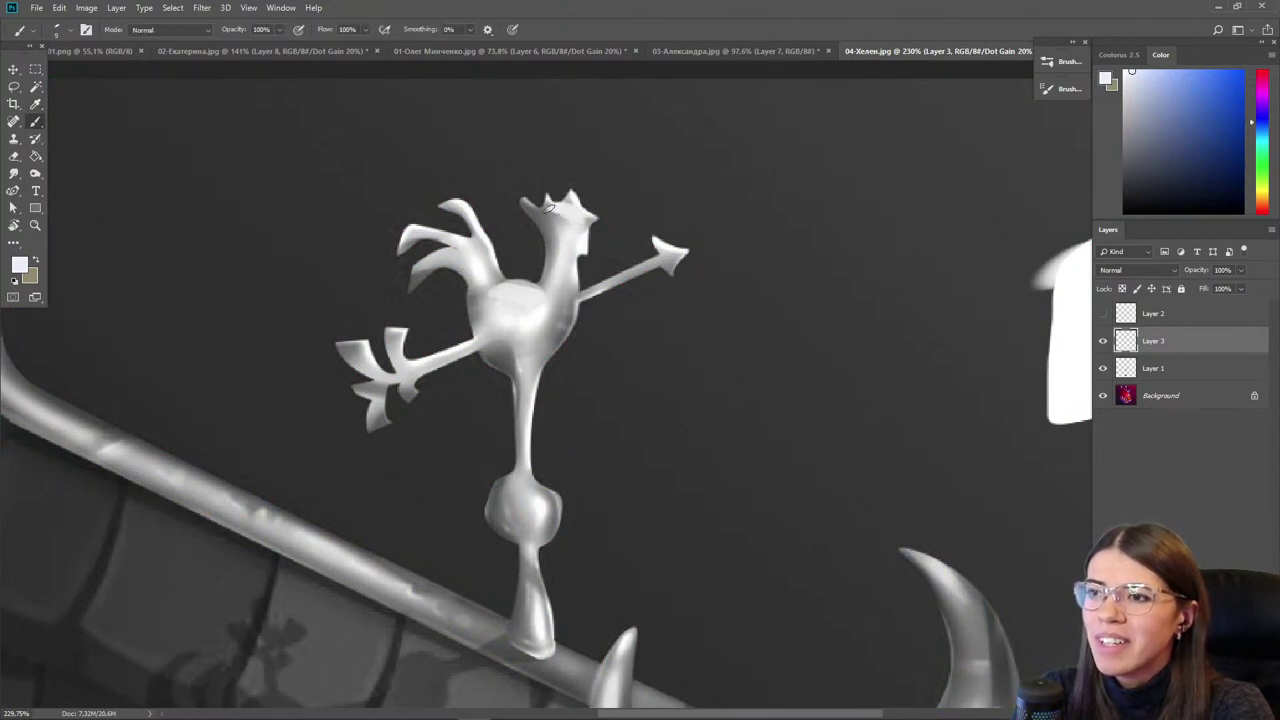
- Shade the rooster's neck and the middle of its body with a sampled blue-violet, keeping a light rim along the back
{"action": "left_click", "coordinate": [552, 246], "text": "alt"}
{"action": "key", "text": "]"}
{"action": "key", "text": "]"}
{"action": "left_click_drag", "start_coordinate": [552, 216], "coordinate": [573, 240]}
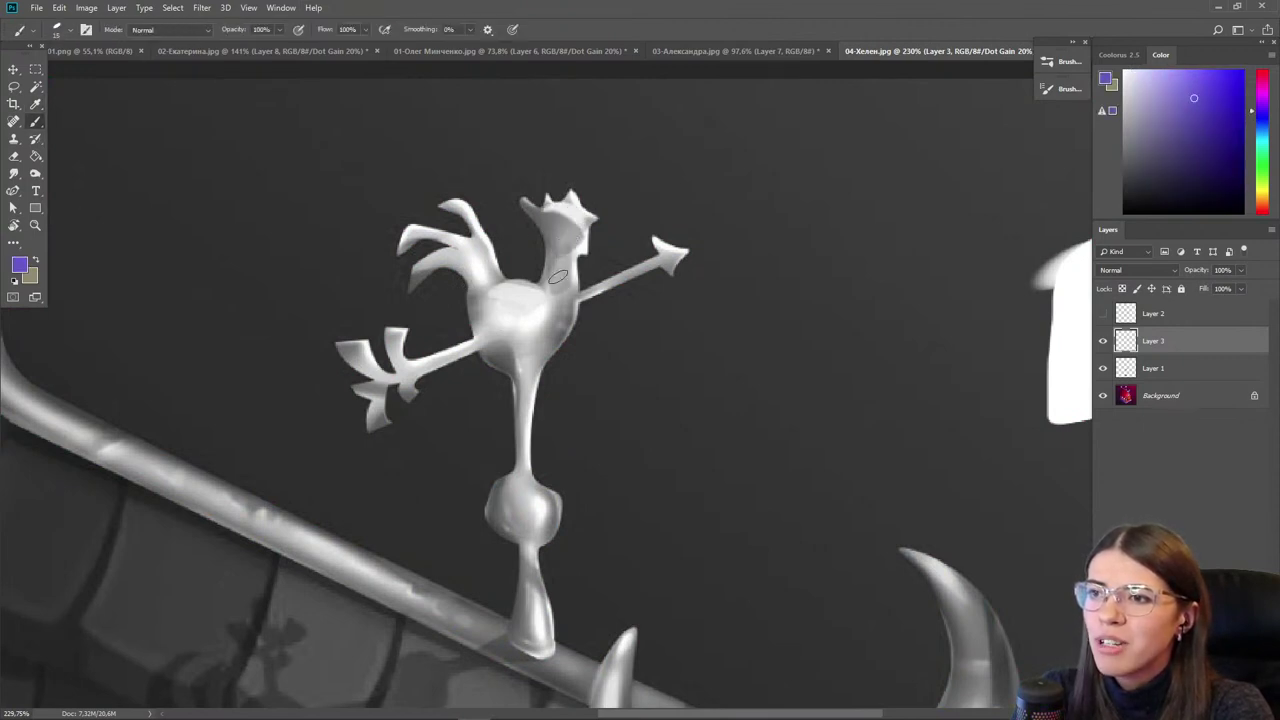
{"action": "left_click_drag", "start_coordinate": [499, 307], "coordinate": [521, 351]}
{"action": "left_click", "coordinate": [512, 283], "text": "alt"}
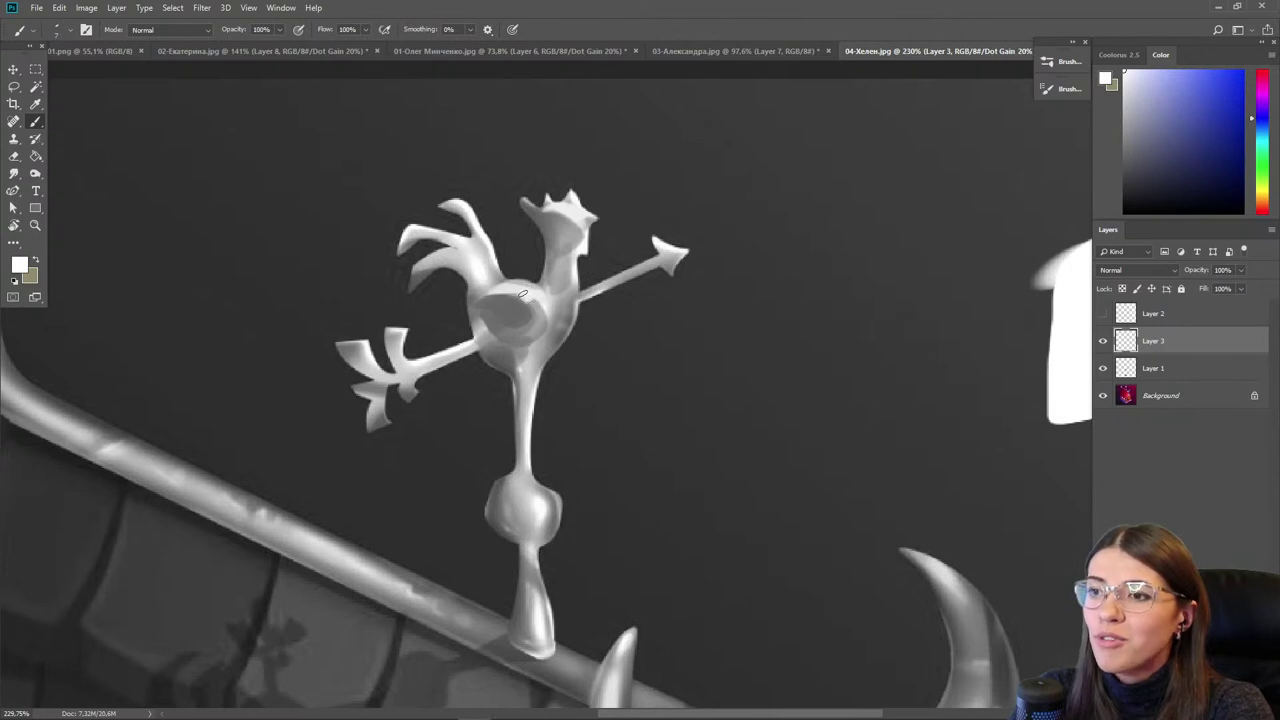
- Blend the rooster's lower body and chest into rounded shading with sampled violet midtones
{"action": "left_click", "coordinate": [529, 355], "text": "alt"}
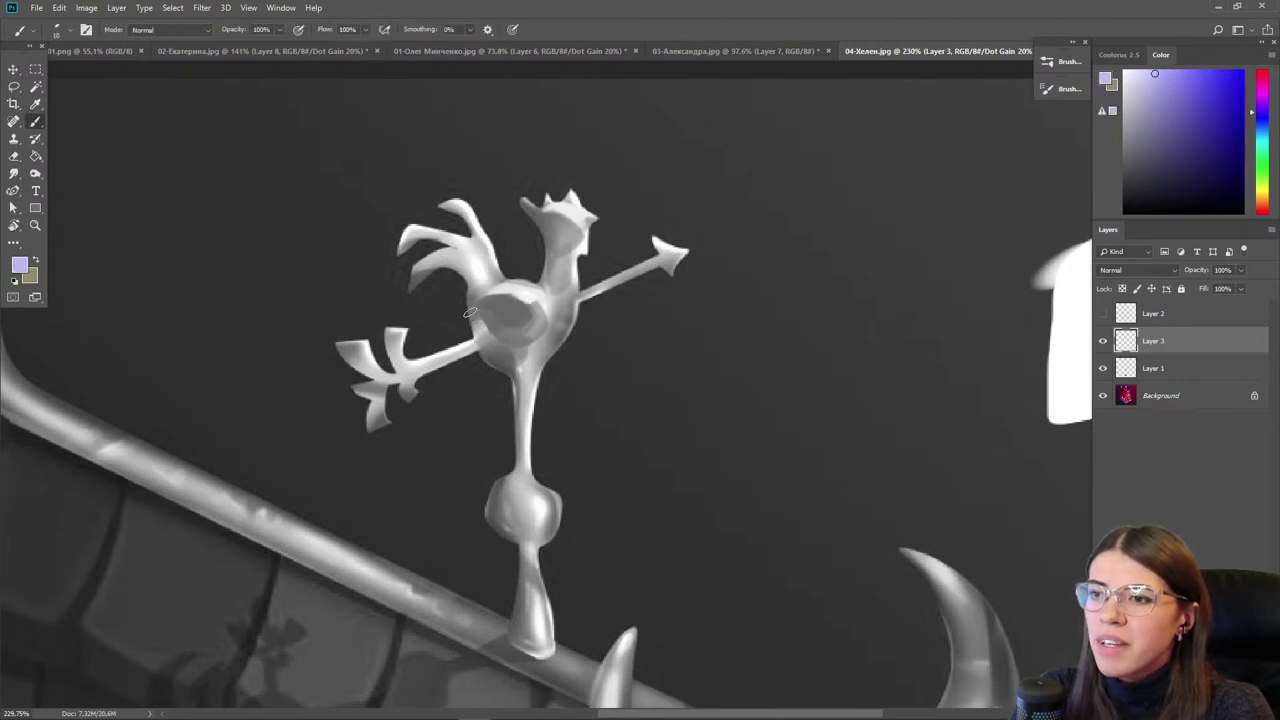
{"action": "left_click", "coordinate": [508, 318], "text": "alt"}
{"action": "key", "text": "bracketright"}
{"action": "mouse_move", "coordinate": [479, 325]}
{"action": "left_mouse_down"}
{"action": "mouse_move", "coordinate": [535, 356]}
{"action": "mouse_move", "coordinate": [492, 346]}
{"action": "left_mouse_up"}
{"action": "left_click", "coordinate": [558, 308], "text": "alt"}
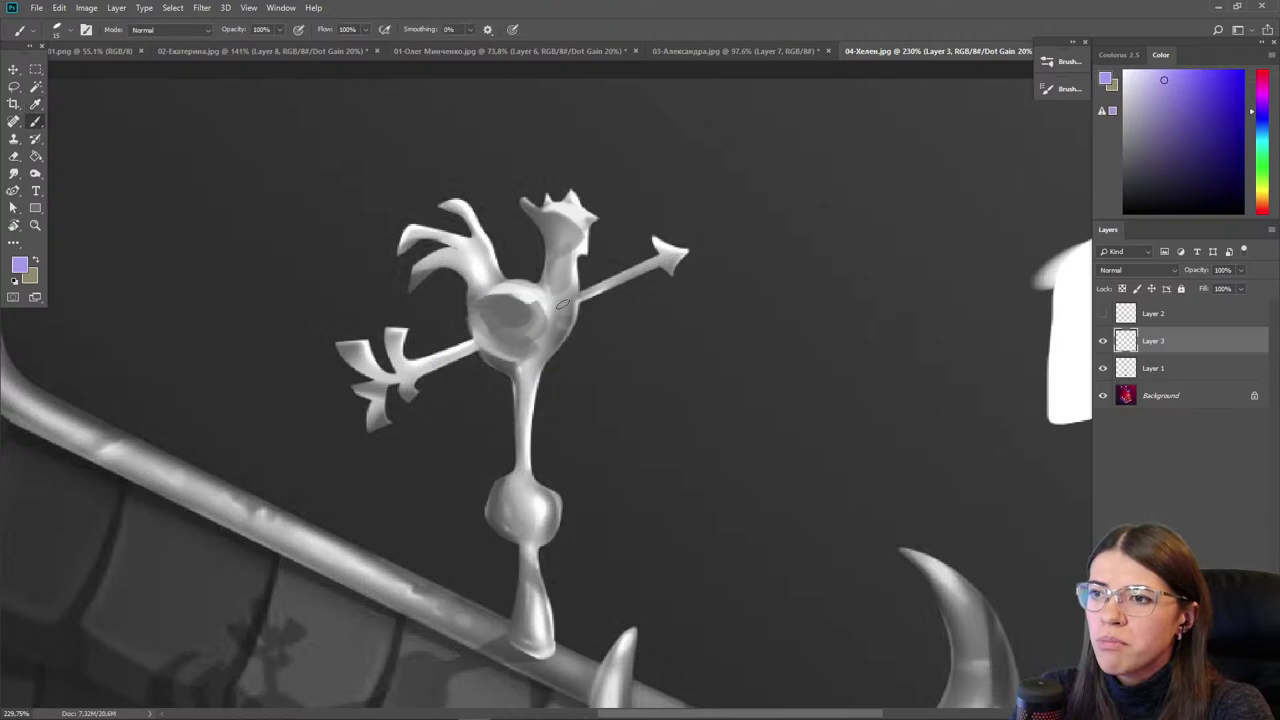
- Darken the shadow areas on the rooster's head, the arrow shaft and the tail feathers with sampled violet tones
{"action": "left_click", "coordinate": [555, 221], "text": "alt"}
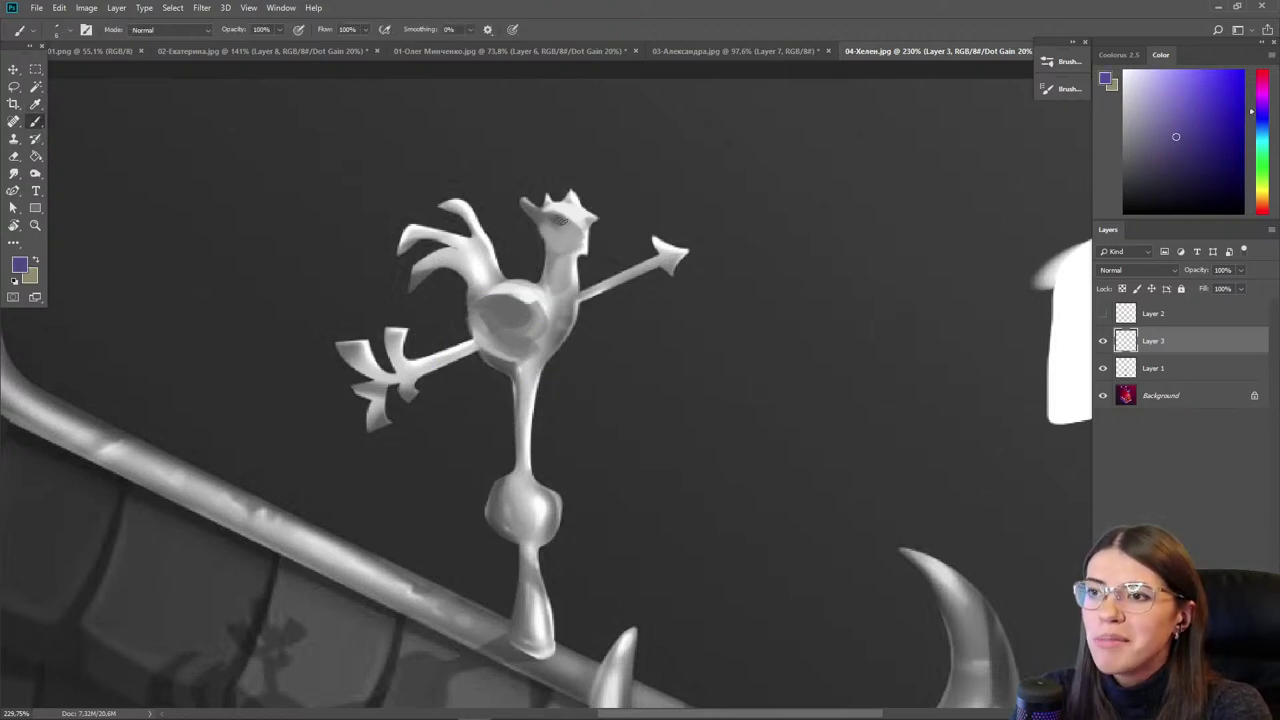
{"action": "left_click", "coordinate": [597, 209], "text": "alt"}
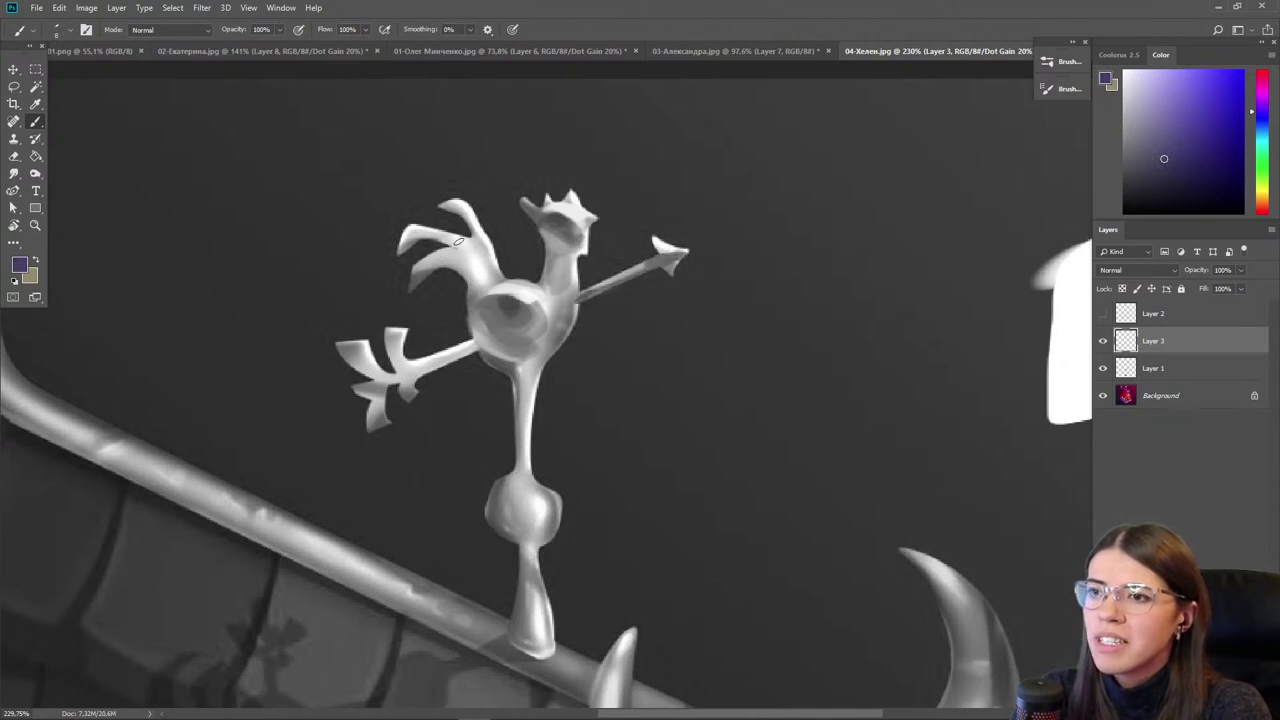
{"action": "left_click", "coordinate": [477, 256], "text": "alt"}
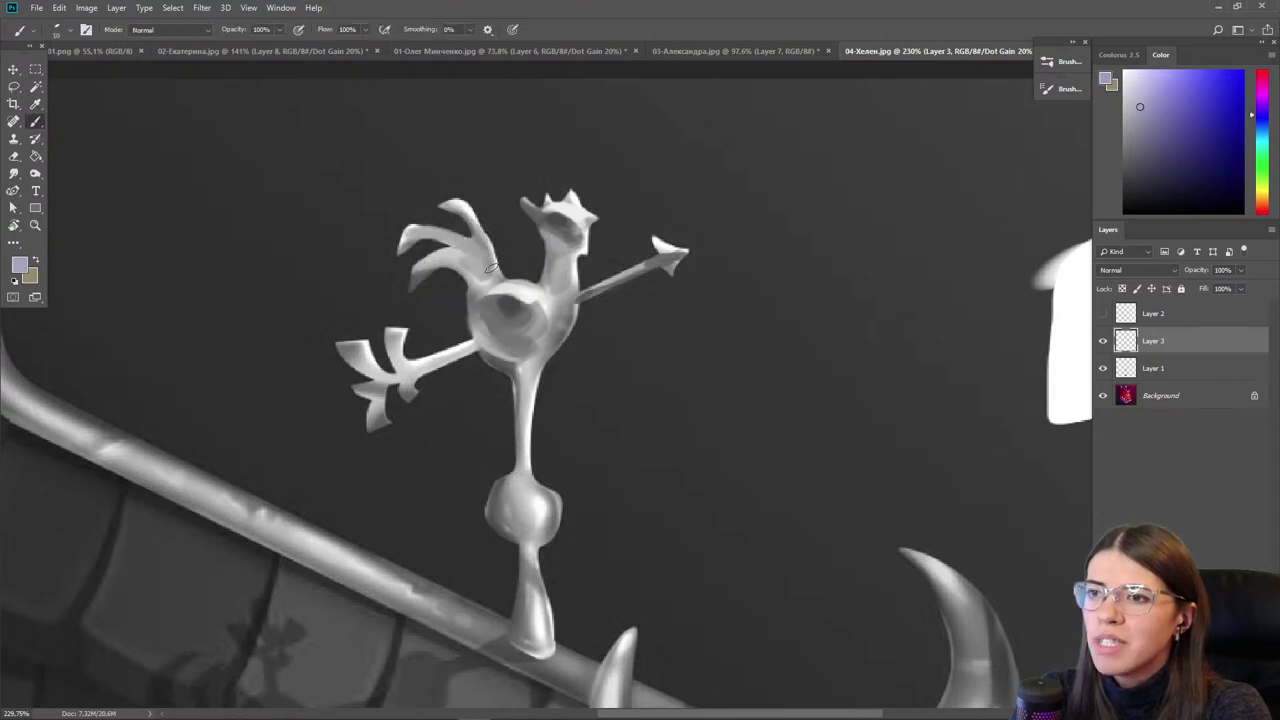
- Shade the rooster's tail feathers with sampled blue-violet midtones, keeping the feather tips light
{"action": "left_click", "coordinate": [440, 222], "text": "alt"}
{"action": "key", "text": "bracketleft"}
{"action": "mouse_move", "coordinate": [407, 232]}
{"action": "left_mouse_down"}
{"action": "mouse_move", "coordinate": [480, 250]}
{"action": "mouse_move", "coordinate": [490, 274]}
{"action": "left_mouse_up"}
{"action": "left_click", "coordinate": [491, 273], "text": "alt"}
{"action": "left_click", "coordinate": [437, 260], "text": "alt"}
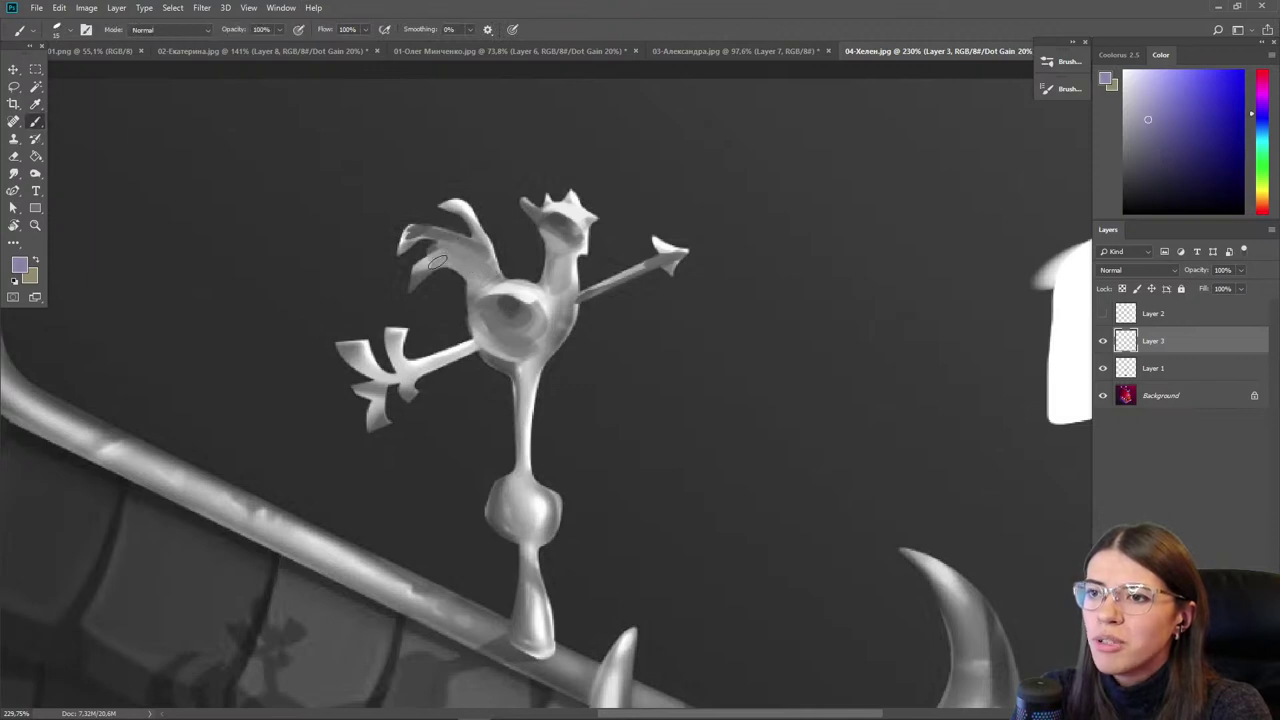
- Darken the arrow's forked tail end and its shaft with sampled violet tones, blending them into the rooster's body
{"action": "mouse_move", "coordinate": [475, 347]}
{"action": "left_mouse_down"}
{"action": "mouse_move", "coordinate": [400, 374]}
{"action": "mouse_move", "coordinate": [362, 348]}
{"action": "mouse_move", "coordinate": [372, 405]}
{"action": "left_mouse_up"}
{"action": "left_click", "coordinate": [497, 347], "text": "alt"}
{"action": "mouse_move", "coordinate": [470, 342]}
{"action": "left_mouse_down"}
{"action": "mouse_move", "coordinate": [526, 369]}
{"action": "mouse_move", "coordinate": [475, 315]}
{"action": "left_mouse_up"}
{"action": "left_click", "coordinate": [512, 347], "text": "alt"}
{"action": "left_click", "coordinate": [488, 297], "text": "alt"}
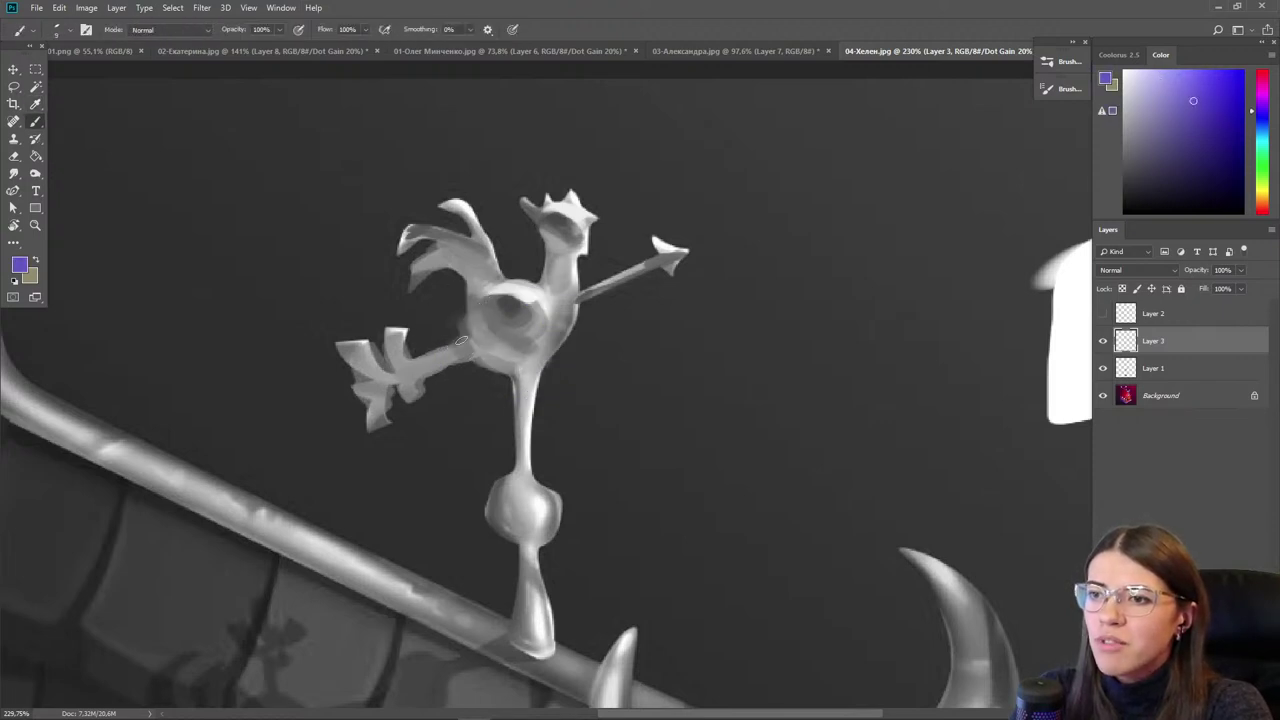
{"action": "left_click_drag", "start_coordinate": [376, 482], "coordinate": [388, 440]}
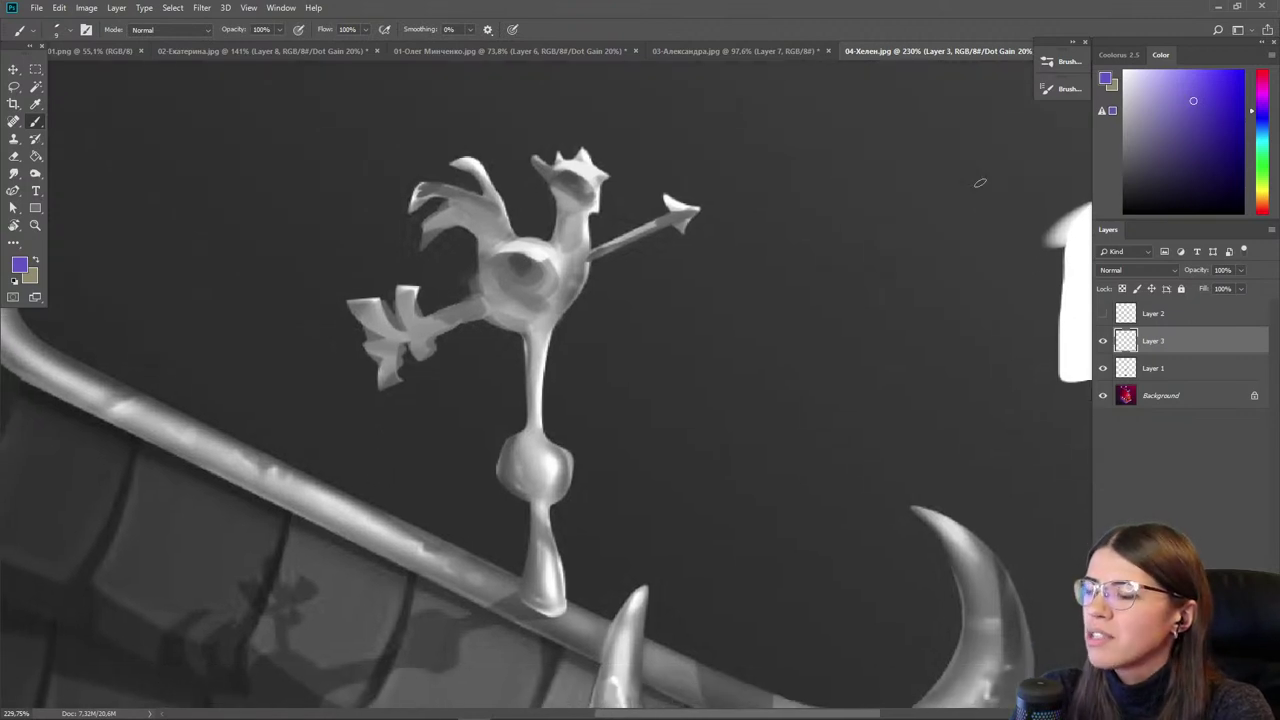
- Compare the weathervane with and without Layer 3, and touch up the rooster's chest edge with a sampled light violet
{"action": "left_click", "coordinate": [1104, 342]}
{"action": "left_click", "coordinate": [1104, 342]}
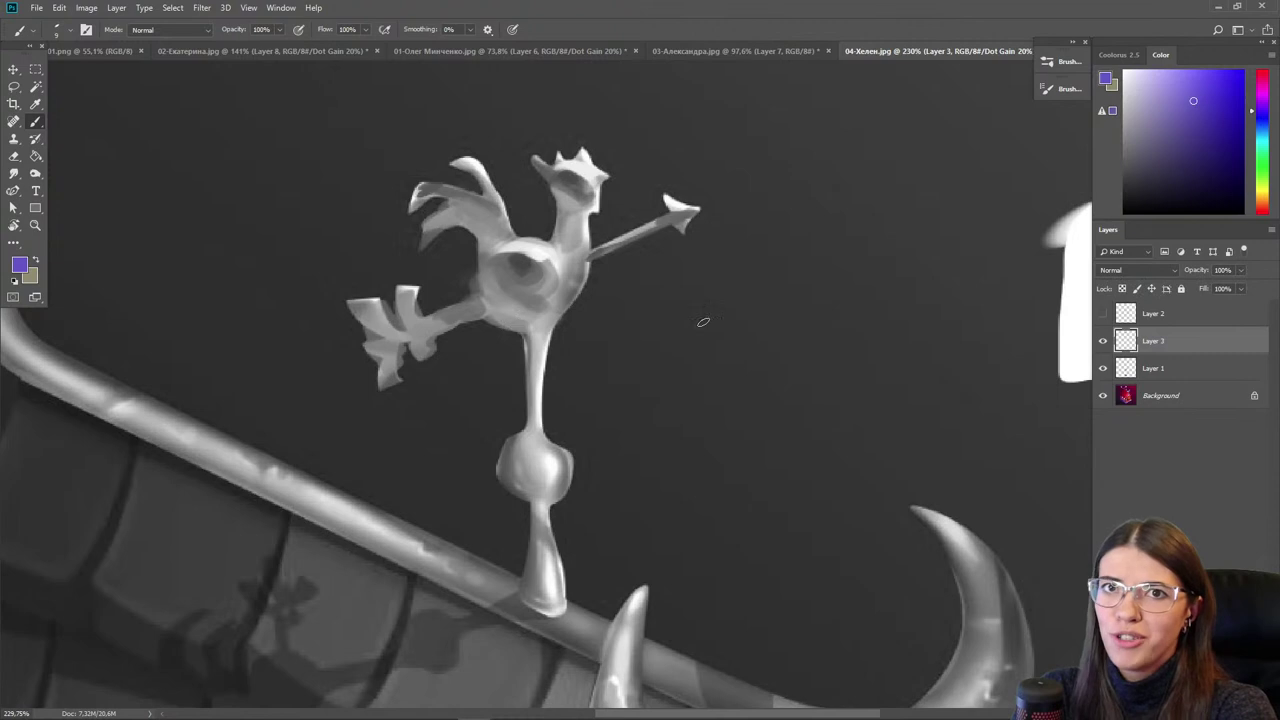
{"action": "left_click", "coordinate": [584, 220], "text": "alt"}
{"action": "left_click_drag", "start_coordinate": [587, 246], "coordinate": [582, 279]}
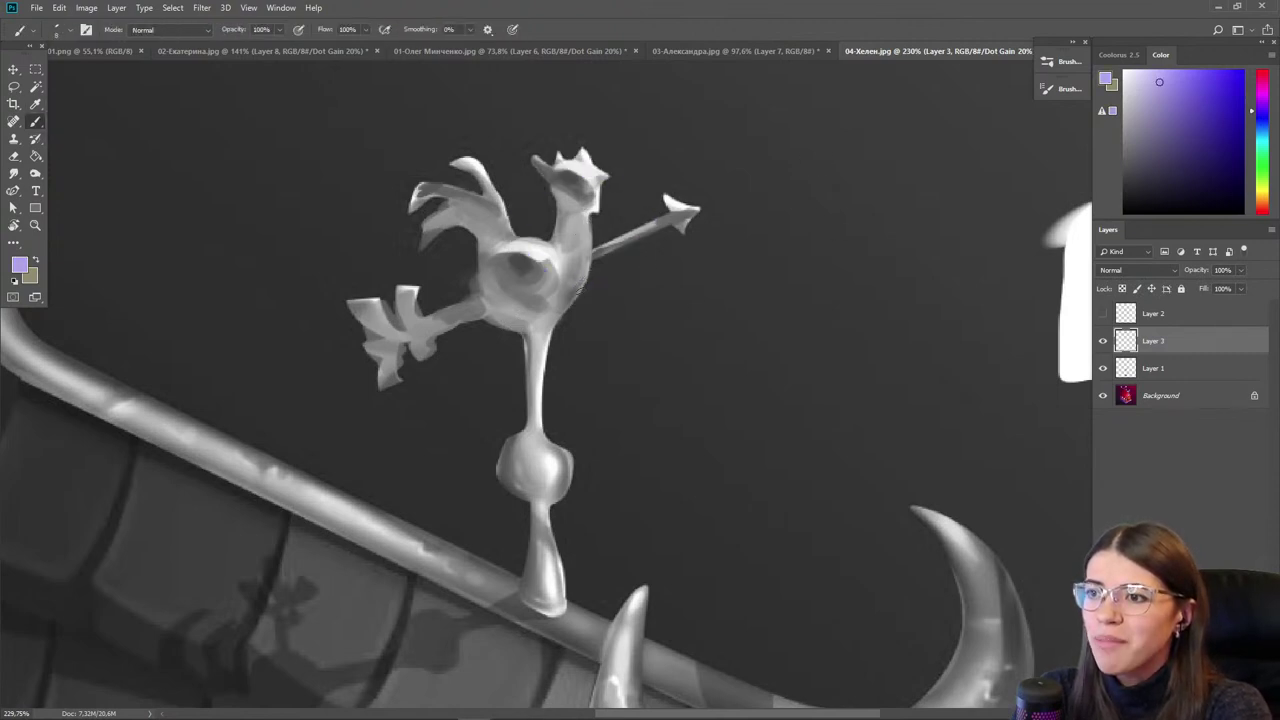
- Paint a near-white top plane and a dark blue-violet core on the ball of the weathervane pole
{"action": "left_click", "coordinate": [541, 240], "text": "alt"}
{"action": "key", "text": "]"}
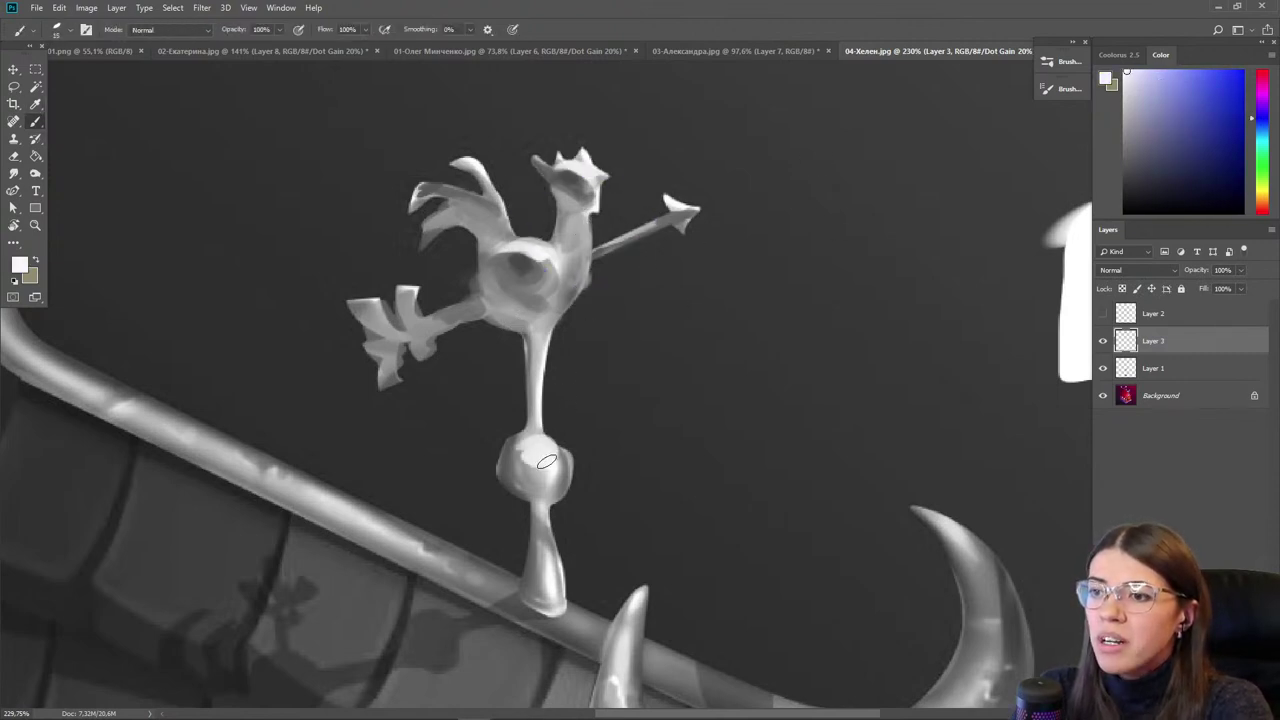
{"action": "left_click", "coordinate": [518, 263], "text": "alt"}
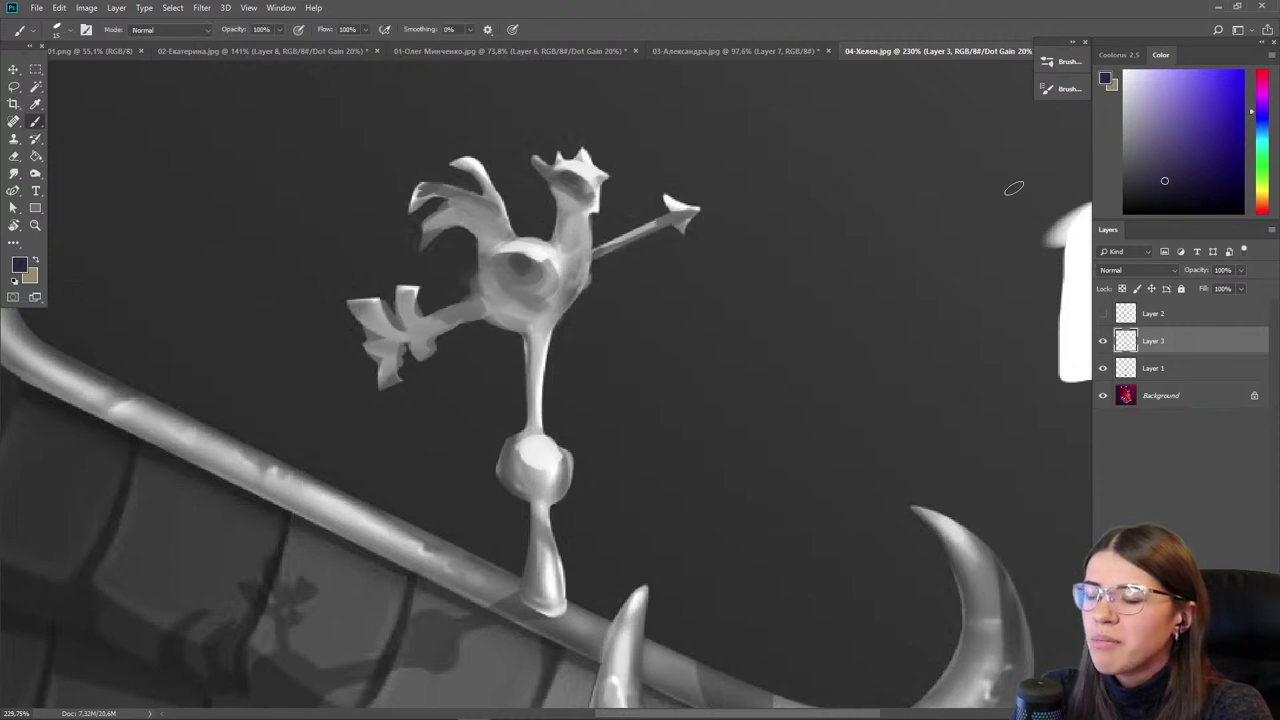
{"action": "mouse_move", "coordinate": [517, 462]}
{"action": "left_mouse_down"}
{"action": "mouse_move", "coordinate": [541, 457]}
{"action": "mouse_move", "coordinate": [549, 477]}
{"action": "left_mouse_up"}
{"action": "left_click", "coordinate": [534, 455], "text": "alt"}
{"action": "left_click", "coordinate": [540, 465], "text": "alt"}
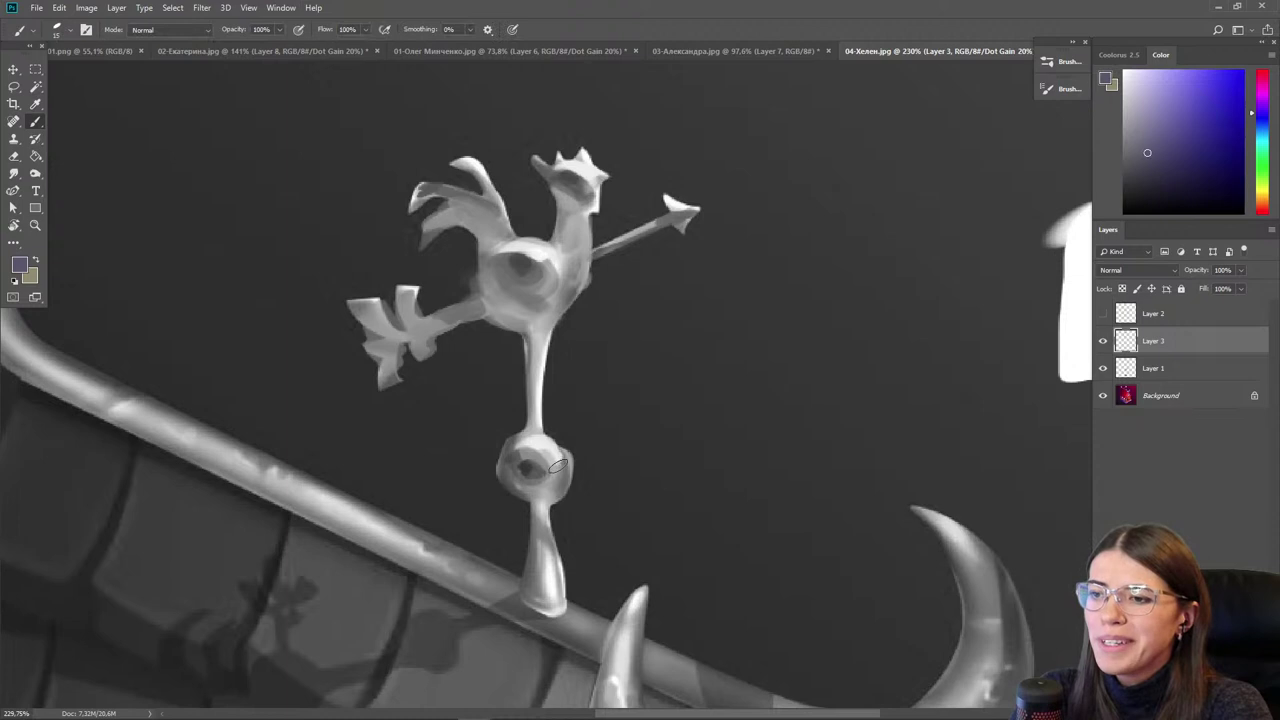
- Blend the pole ball's light and dark areas into rounded shading with sampled violet midtones
{"action": "left_click", "coordinate": [540, 443], "text": "alt"}
{"action": "mouse_move", "coordinate": [543, 443]}
{"action": "left_mouse_down"}
{"action": "mouse_move", "coordinate": [561, 490]}
{"action": "mouse_move", "coordinate": [558, 476]}
{"action": "mouse_move", "coordinate": [540, 497]}
{"action": "mouse_move", "coordinate": [761, 172]}
{"action": "mouse_move", "coordinate": [536, 495]}
{"action": "mouse_move", "coordinate": [518, 481]}
{"action": "mouse_move", "coordinate": [519, 492]}
{"action": "mouse_move", "coordinate": [510, 462]}
{"action": "mouse_move", "coordinate": [541, 482]}
{"action": "mouse_move", "coordinate": [527, 491]}
{"action": "mouse_move", "coordinate": [523, 467]}
{"action": "mouse_move", "coordinate": [537, 496]}
{"action": "mouse_move", "coordinate": [512, 454]}
{"action": "mouse_move", "coordinate": [545, 482]}
{"action": "left_mouse_up"}
{"action": "left_click", "coordinate": [555, 476], "text": "alt"}
{"action": "left_click", "coordinate": [1131, 91]}
{"action": "key", "text": "bracketleft"}
{"action": "left_click", "coordinate": [521, 468], "text": "alt"}
{"action": "left_click", "coordinate": [527, 465], "text": "alt"}
{"action": "key", "text": "bracketright"}
{"action": "left_click", "coordinate": [528, 461], "text": "alt"}
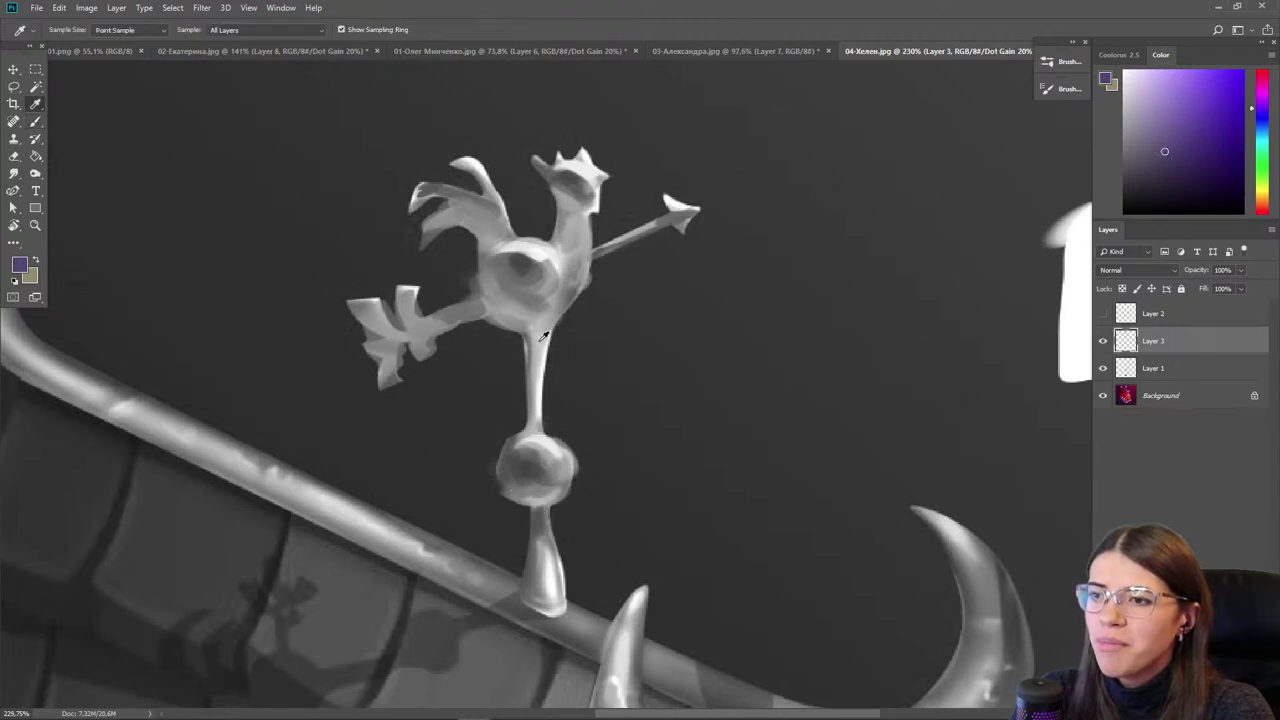
- Shade the weathervane pole above the ball and the flared foot below it with sampled violet tones
{"action": "left_click", "coordinate": [538, 350], "text": "alt"}
{"action": "left_click_drag", "start_coordinate": [544, 327], "coordinate": [535, 432]}
{"action": "left_click", "coordinate": [532, 323], "text": "alt"}
{"action": "left_click", "coordinate": [536, 534], "text": "alt"}
{"action": "mouse_move", "coordinate": [552, 528]}
{"action": "left_mouse_down"}
{"action": "mouse_move", "coordinate": [556, 598]}
{"action": "mouse_move", "coordinate": [531, 505]}
{"action": "left_mouse_up"}
- Paint a dark blue shadow along the outer curve and underside of the crescent's left horn
{"action": "scroll", "coordinate": [512, 360], "scroll_direction": "down", "scroll_amount": 5}
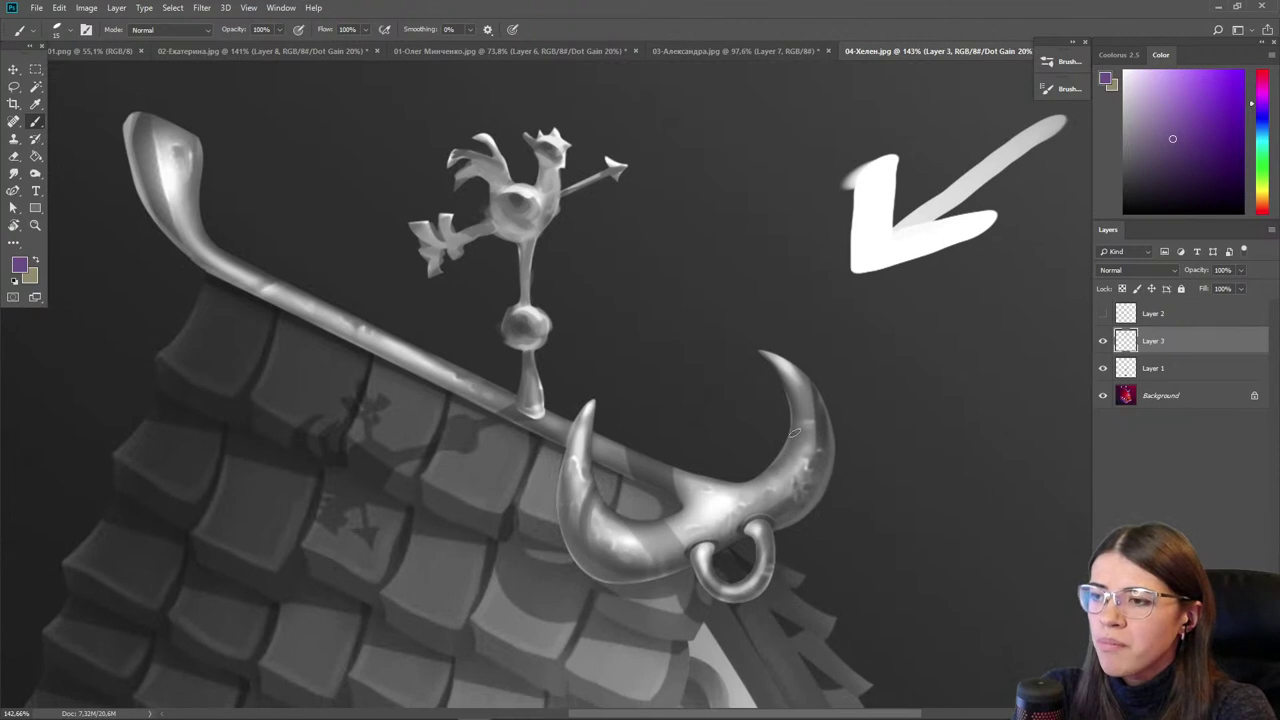
{"action": "key", "text": "alt"}
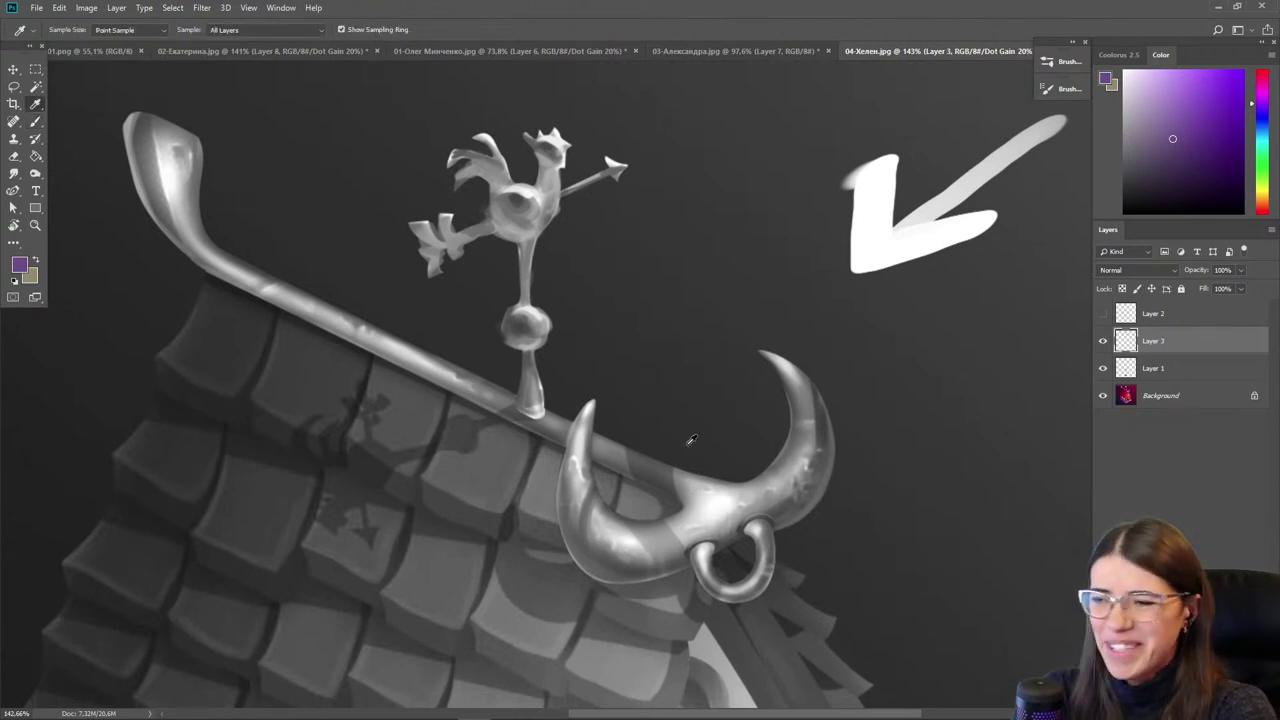
{"action": "left_click", "coordinate": [785, 495], "text": "alt"}
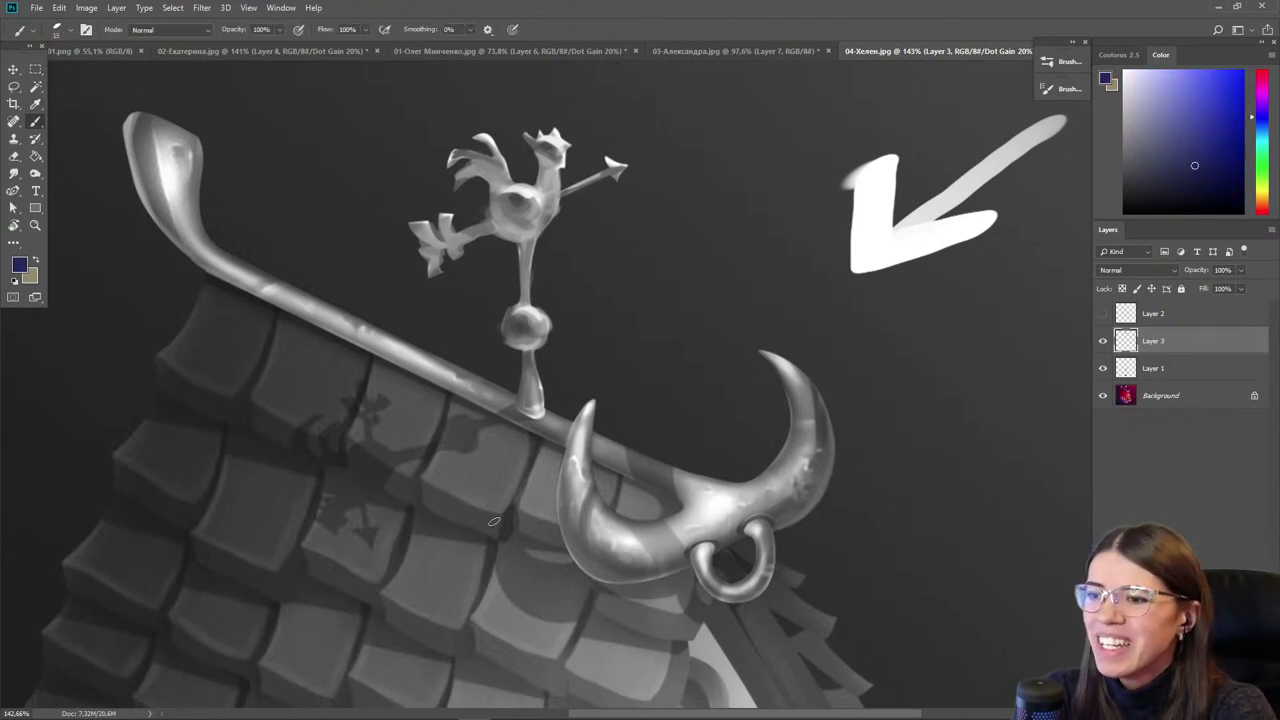
{"action": "key", "text": "bracketright"}
{"action": "mouse_move", "coordinate": [576, 430]}
{"action": "left_mouse_down"}
{"action": "mouse_move", "coordinate": [567, 512]}
{"action": "mouse_move", "coordinate": [583, 538]}
{"action": "left_mouse_up"}
{"action": "mouse_move", "coordinate": [568, 458]}
{"action": "left_mouse_down"}
{"action": "mouse_move", "coordinate": [609, 549]}
{"action": "mouse_move", "coordinate": [573, 513]}
{"action": "mouse_move", "coordinate": [628, 547]}
{"action": "mouse_move", "coordinate": [613, 567]}
{"action": "mouse_move", "coordinate": [695, 558]}
{"action": "left_mouse_up"}
- Soften the left horn's dark shadow with a sampled violet midtone, leaving a reflected-light band along the outer edge
{"action": "left_click", "coordinate": [612, 551], "text": "alt"}
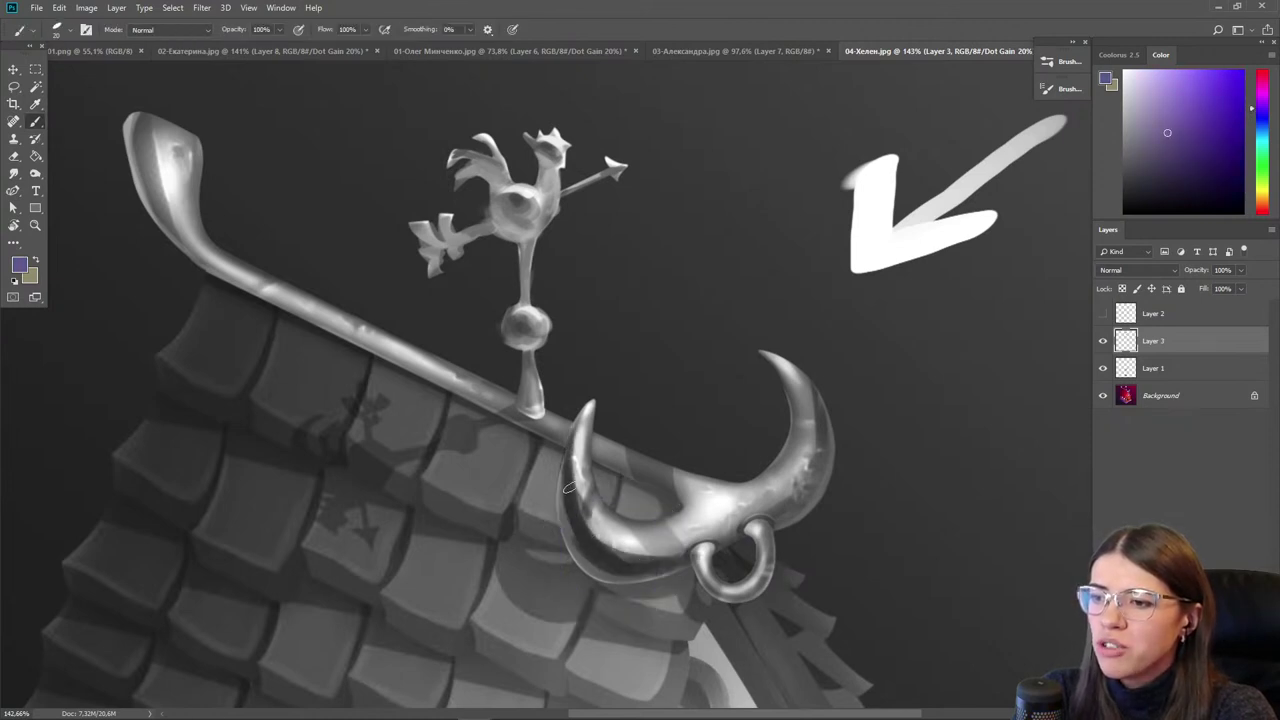
{"action": "left_click_drag", "start_coordinate": [573, 498], "coordinate": [637, 548]}
{"action": "left_click_drag", "start_coordinate": [592, 530], "coordinate": [652, 560]}
{"action": "left_click", "coordinate": [563, 490], "text": "alt"}
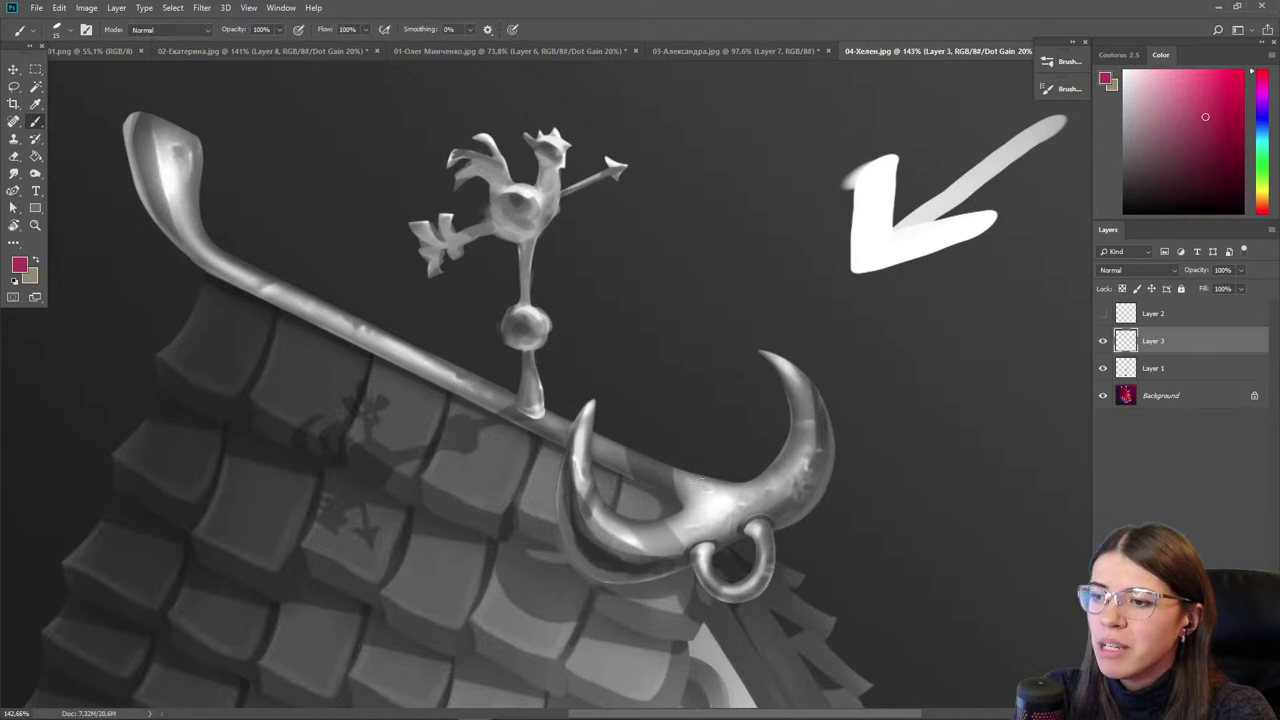
- Smooth the crescent's right horn from tip to bend with sampled light blue-violet tones
{"action": "left_click", "coordinate": [765, 355], "text": "alt"}
{"action": "left_click_drag", "start_coordinate": [765, 352], "coordinate": [818, 455]}
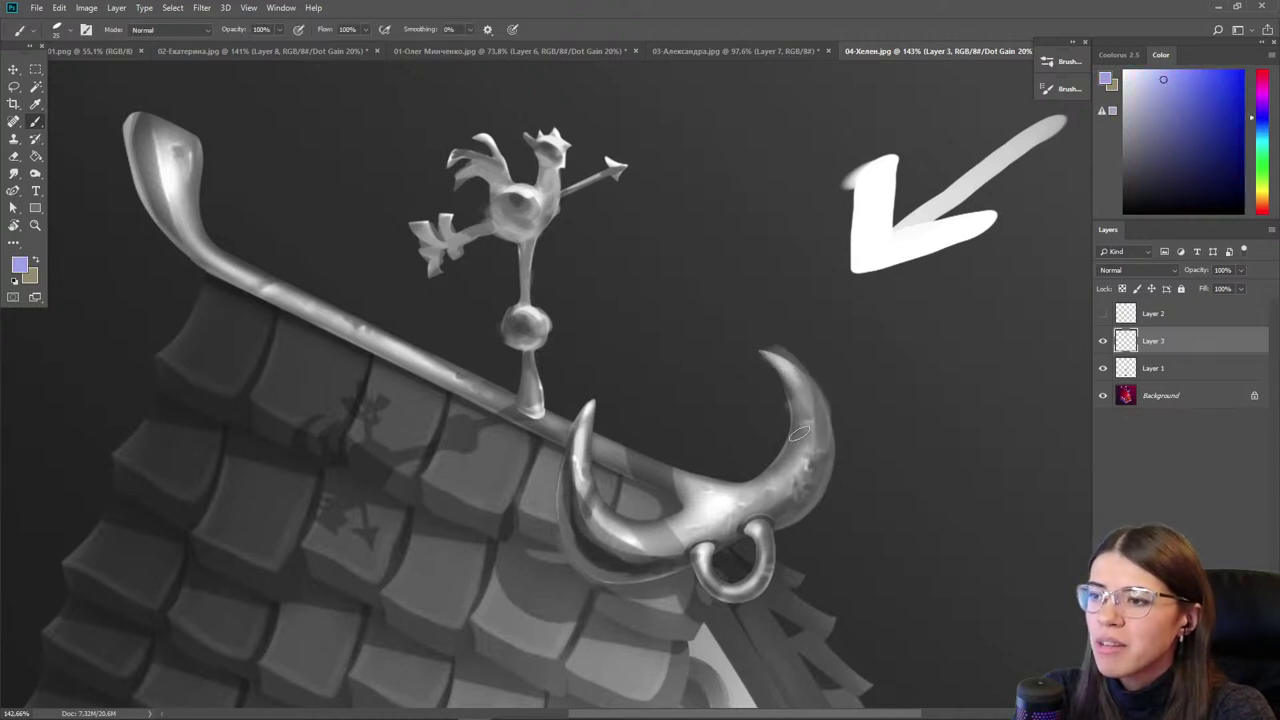
{"action": "left_click", "coordinate": [793, 465], "text": "alt"}
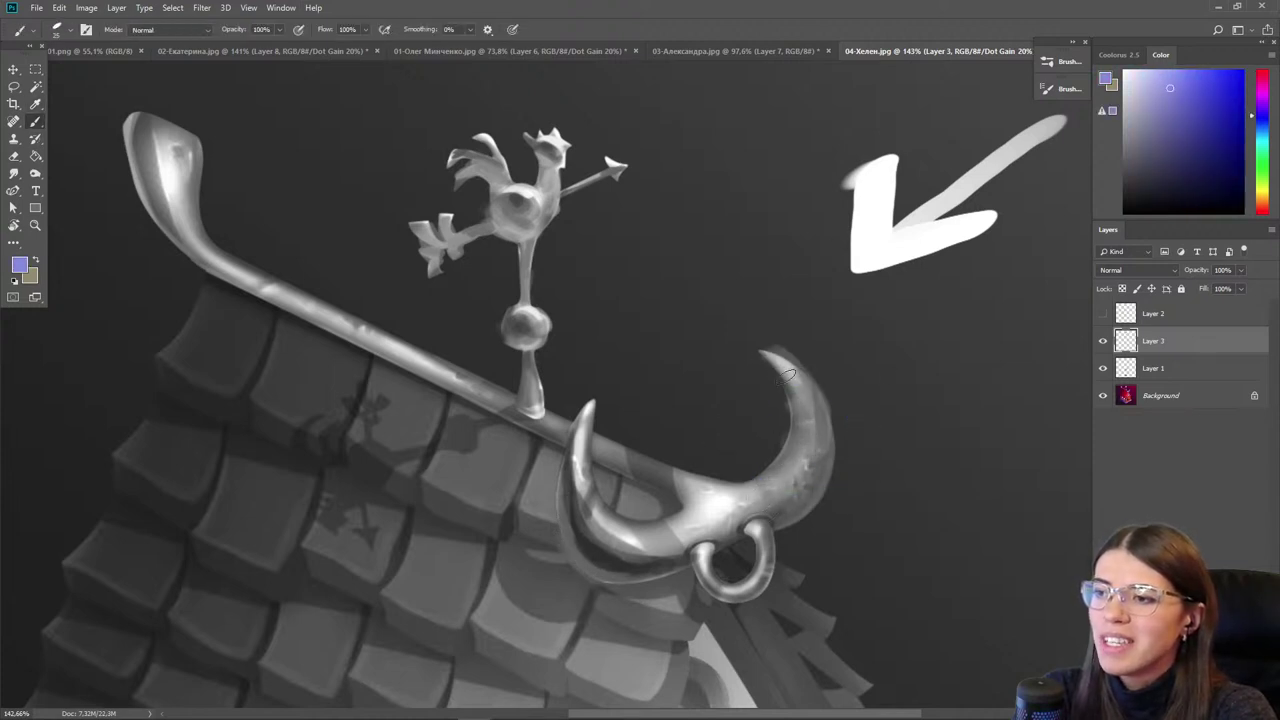
- Paint a continuous near-white highlight along the upper surface of the crescent's middle and right bend
{"action": "left_click", "coordinate": [736, 494], "text": "alt"}
{"action": "mouse_move", "coordinate": [788, 471]}
{"action": "left_mouse_down"}
{"action": "mouse_move", "coordinate": [719, 515]}
{"action": "mouse_move", "coordinate": [773, 487]}
{"action": "mouse_move", "coordinate": [690, 520]}
{"action": "left_mouse_up"}
{"action": "mouse_move", "coordinate": [799, 462]}
{"action": "left_mouse_down"}
{"action": "mouse_move", "coordinate": [767, 490]}
{"action": "mouse_move", "coordinate": [724, 503]}
{"action": "mouse_move", "coordinate": [730, 533]}
{"action": "left_mouse_up"}
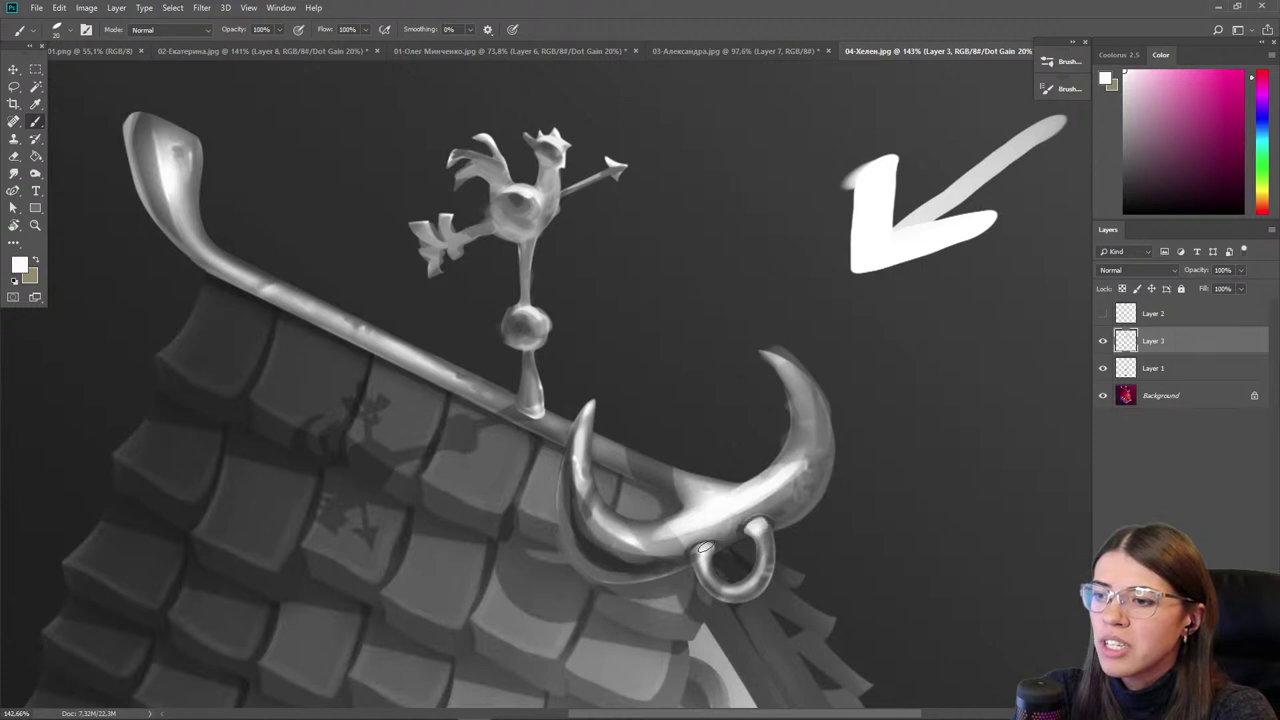
- Deepen the shadows around the hanging ring and along the left horn's outer edge and underside with sampled dark blue
{"action": "left_click", "coordinate": [708, 550], "text": "alt"}
{"action": "mouse_move", "coordinate": [670, 556]}
{"action": "left_mouse_down"}
{"action": "mouse_move", "coordinate": [563, 540]}
{"action": "mouse_move", "coordinate": [537, 557]}
{"action": "mouse_move", "coordinate": [523, 442]}
{"action": "left_mouse_up"}
{"action": "left_click", "coordinate": [560, 330], "text": "alt"}
{"action": "key", "text": "bracketleft"}
{"action": "mouse_move", "coordinate": [574, 288]}
{"action": "left_mouse_down"}
{"action": "mouse_move", "coordinate": [566, 326]}
{"action": "mouse_move", "coordinate": [568, 302]}
{"action": "mouse_move", "coordinate": [623, 415]}
{"action": "mouse_move", "coordinate": [584, 417]}
{"action": "mouse_move", "coordinate": [628, 430]}
{"action": "mouse_move", "coordinate": [564, 364]}
{"action": "left_mouse_up"}
{"action": "left_click", "coordinate": [621, 417], "text": "alt"}
{"action": "key", "text": "bracketright"}
{"action": "key", "text": "bracketright"}
{"action": "left_click", "coordinate": [640, 440], "text": "alt"}
{"action": "key", "text": "bracketright"}
{"action": "left_click_drag", "start_coordinate": [655, 434], "coordinate": [582, 418]}
{"action": "left_click_drag", "start_coordinate": [560, 364], "coordinate": [576, 412]}
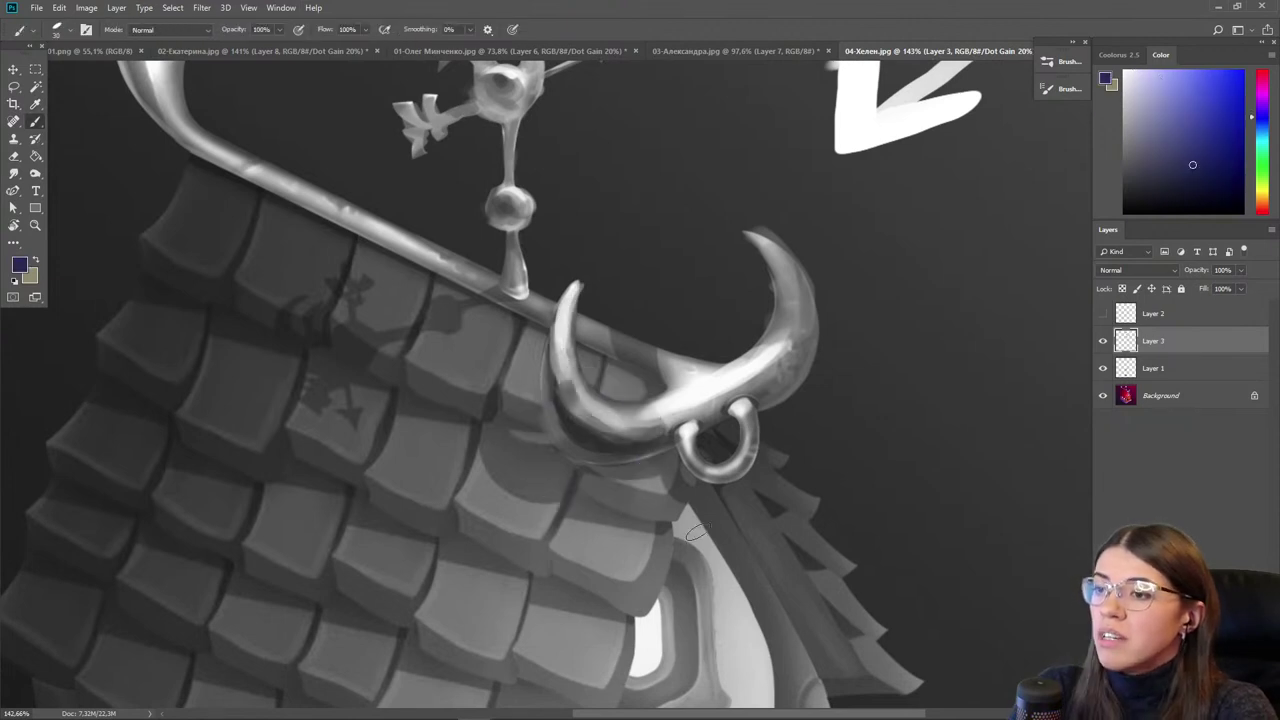
- Paint lighter tops in sampled pink on three roof tiles just below the horned crescent
{"action": "scroll", "coordinate": [640, 182], "scroll_direction": "down", "scroll_amount": 3}
{"action": "left_click_drag", "start_coordinate": [619, 495], "coordinate": [692, 405]}
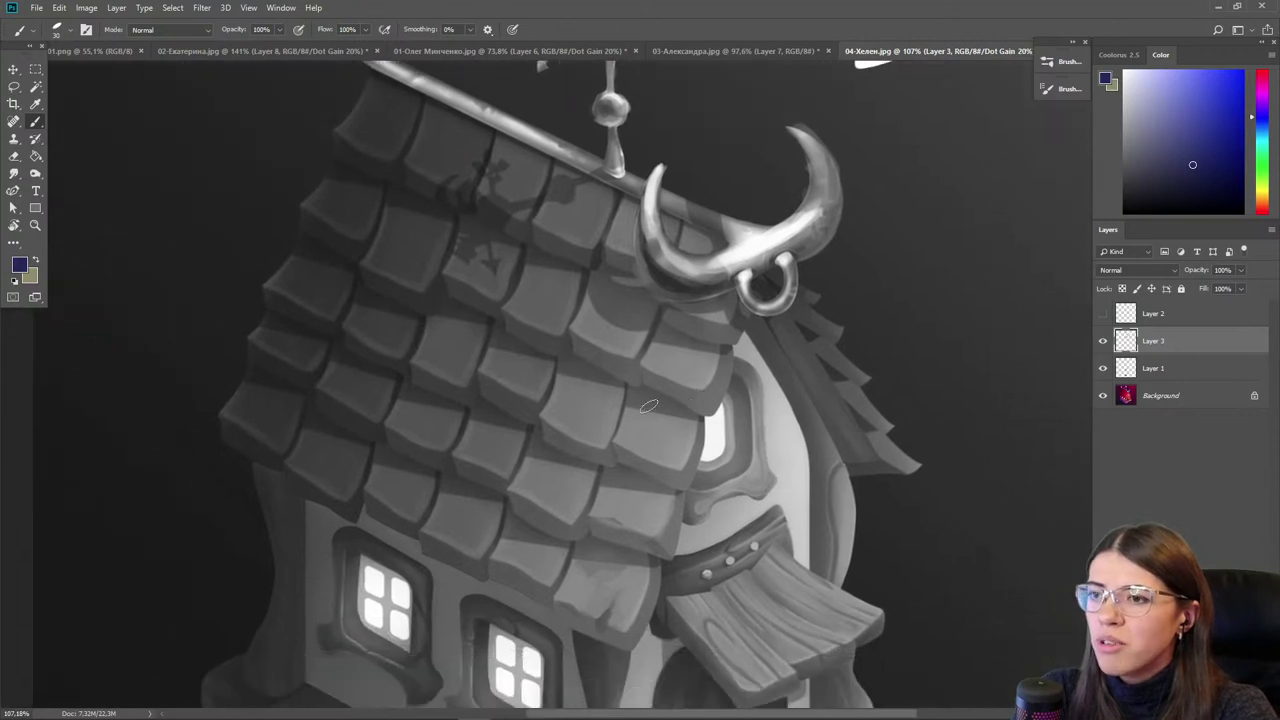
{"action": "scroll", "coordinate": [640, 397], "scroll_direction": "down", "scroll_amount": 2}
{"action": "left_click_drag", "start_coordinate": [458, 336], "coordinate": [501, 390]}
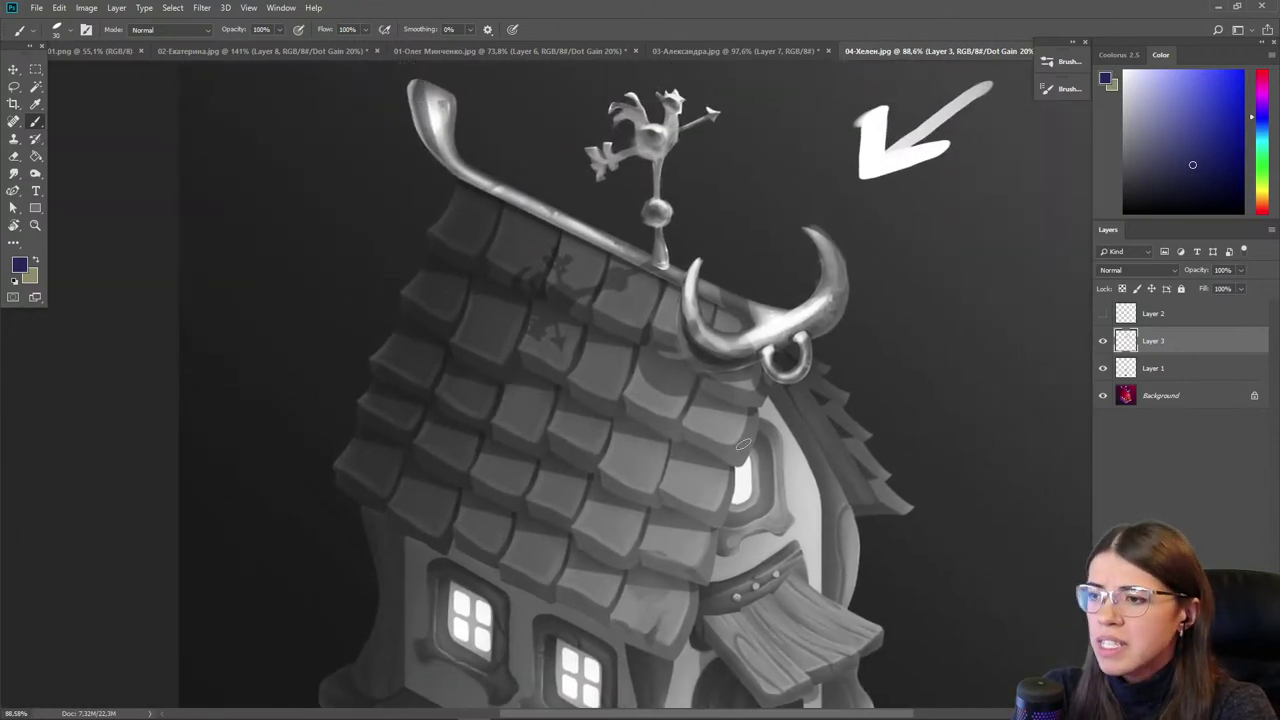
{"action": "left_click_drag", "start_coordinate": [734, 541], "coordinate": [680, 497]}
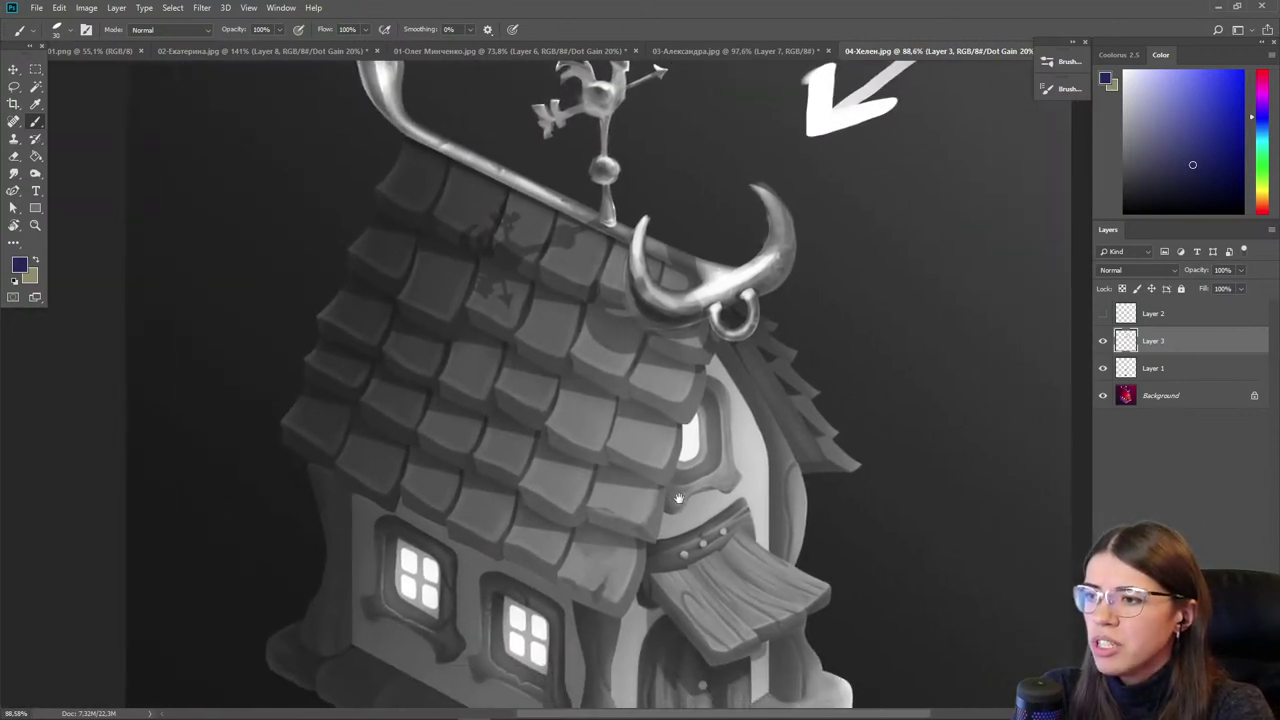
{"action": "left_click", "coordinate": [671, 372], "text": "alt"}
{"action": "left_click", "coordinate": [1173, 71]}
{"action": "key", "text": "]"}
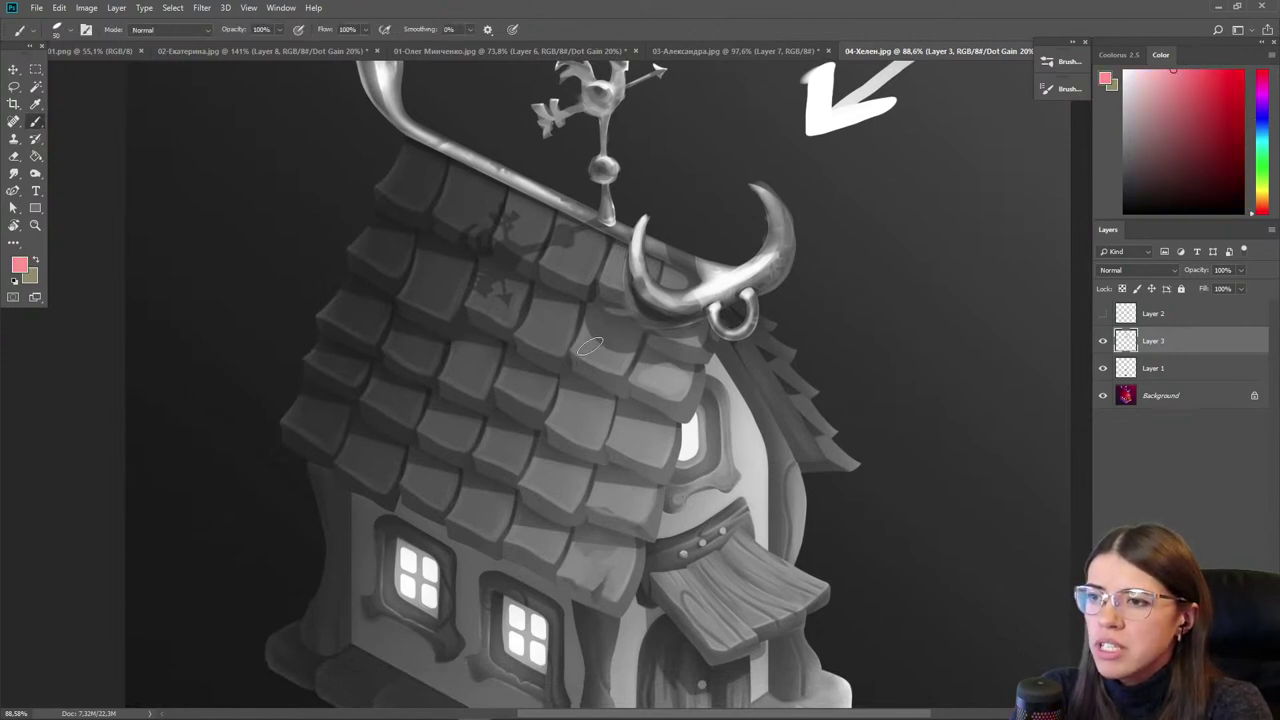
{"action": "left_click_drag", "start_coordinate": [587, 345], "coordinate": [618, 347]}
{"action": "key", "text": "]"}
{"action": "key", "text": "]"}
{"action": "key", "text": "]"}
{"action": "left_click_drag", "start_coordinate": [538, 312], "coordinate": [556, 324]}
{"action": "left_click", "coordinate": [551, 308], "text": "alt"}
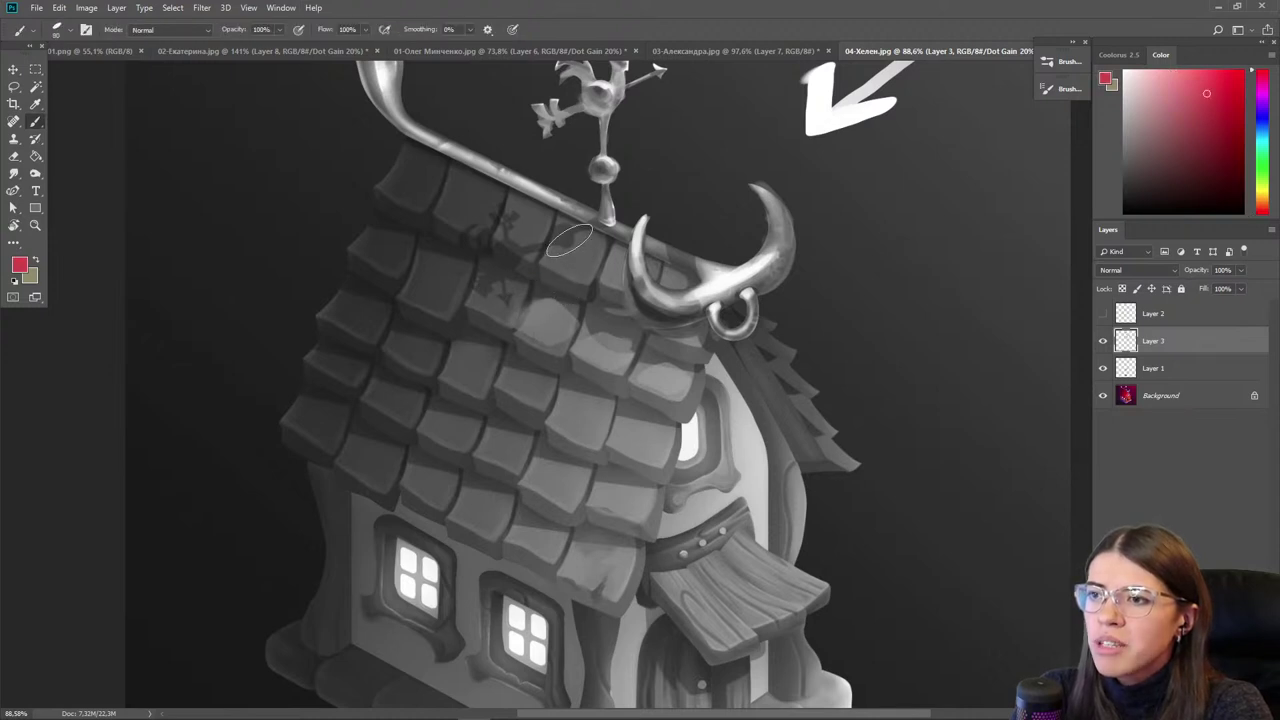
- Cover the tile gaps and shadows on the roof's upper-left rows with broad sampled dark red strokes
{"action": "left_click", "coordinate": [462, 177], "text": "alt"}
{"action": "mouse_move", "coordinate": [451, 194]}
{"action": "left_mouse_down"}
{"action": "mouse_move", "coordinate": [509, 229]}
{"action": "mouse_move", "coordinate": [400, 206]}
{"action": "mouse_move", "coordinate": [530, 308]}
{"action": "left_mouse_up"}
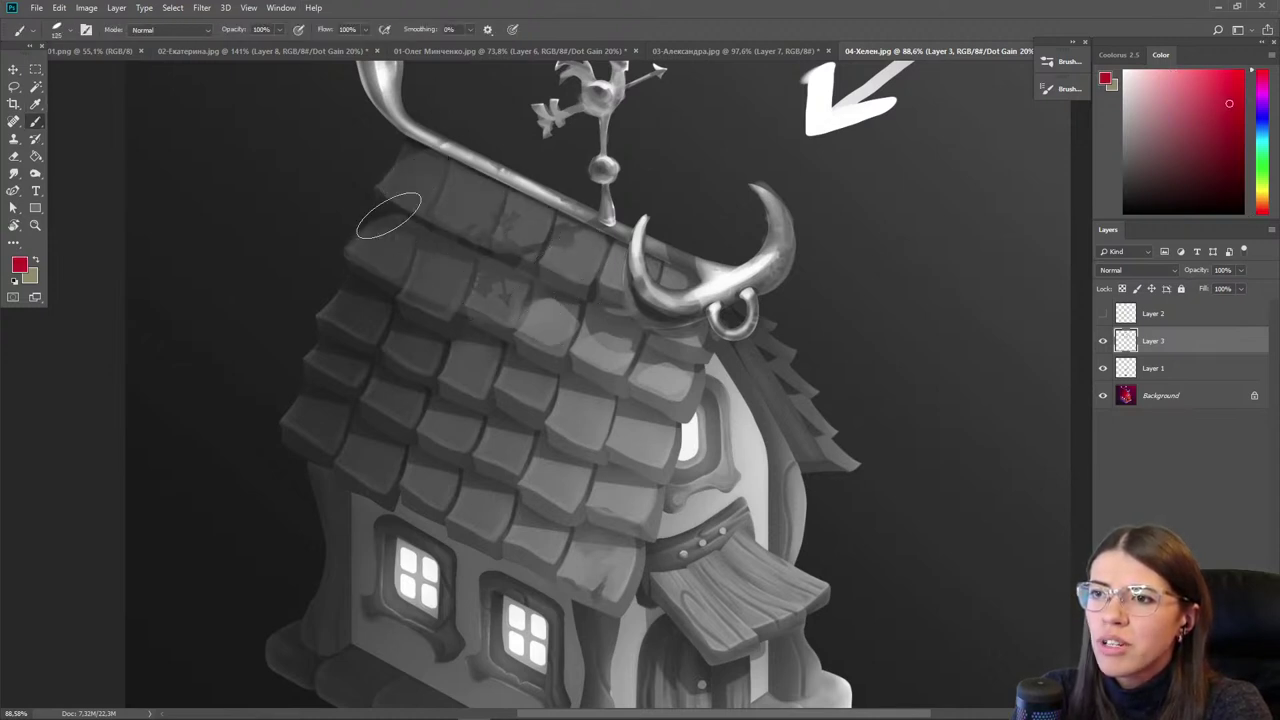
{"action": "left_click", "coordinate": [378, 278], "text": "alt"}
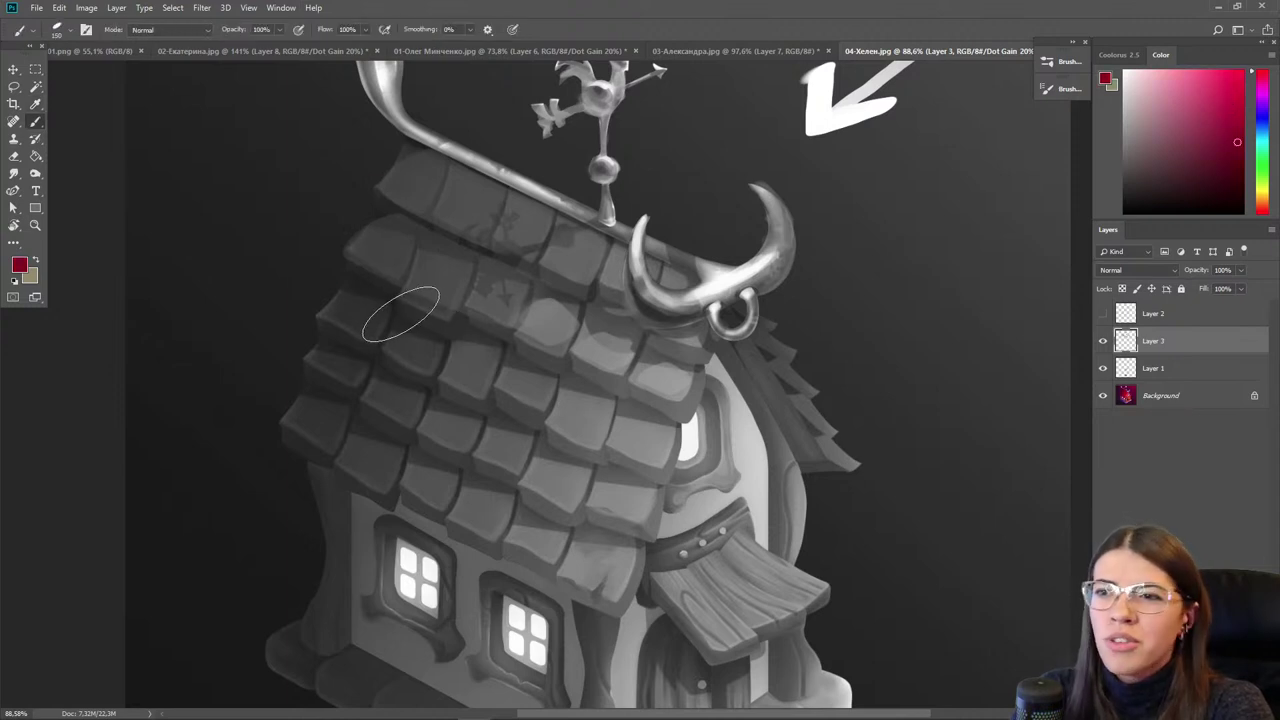
{"action": "left_click", "coordinate": [510, 308], "text": "alt"}
{"action": "left_click_drag", "start_coordinate": [361, 314], "coordinate": [494, 406]}
{"action": "left_click_drag", "start_coordinate": [371, 369], "coordinate": [453, 444]}
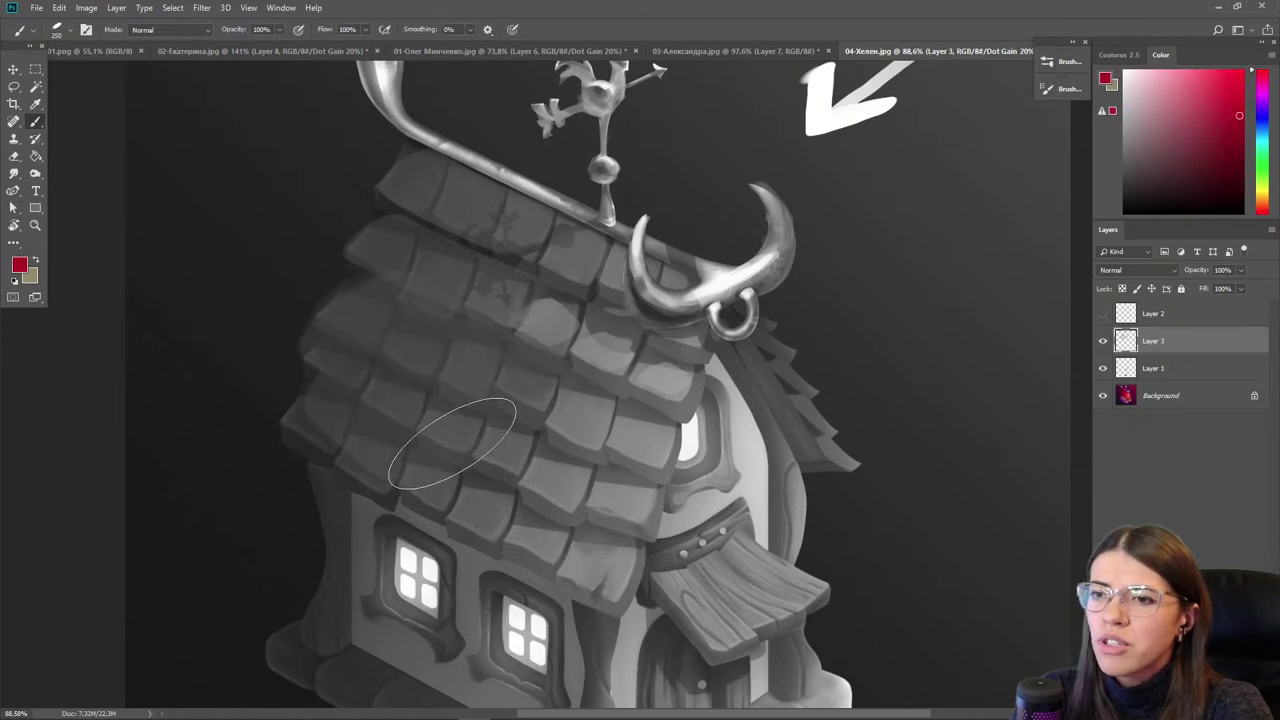
- Even out the tiles in the middle and left of the roof with large strokes of sampled brighter red
{"action": "left_click", "coordinate": [556, 482], "text": "alt"}
{"action": "key", "text": "bracketleft"}
{"action": "key", "text": "bracketleft"}
{"action": "key", "text": "bracketleft"}
{"action": "key", "text": "bracketleft"}
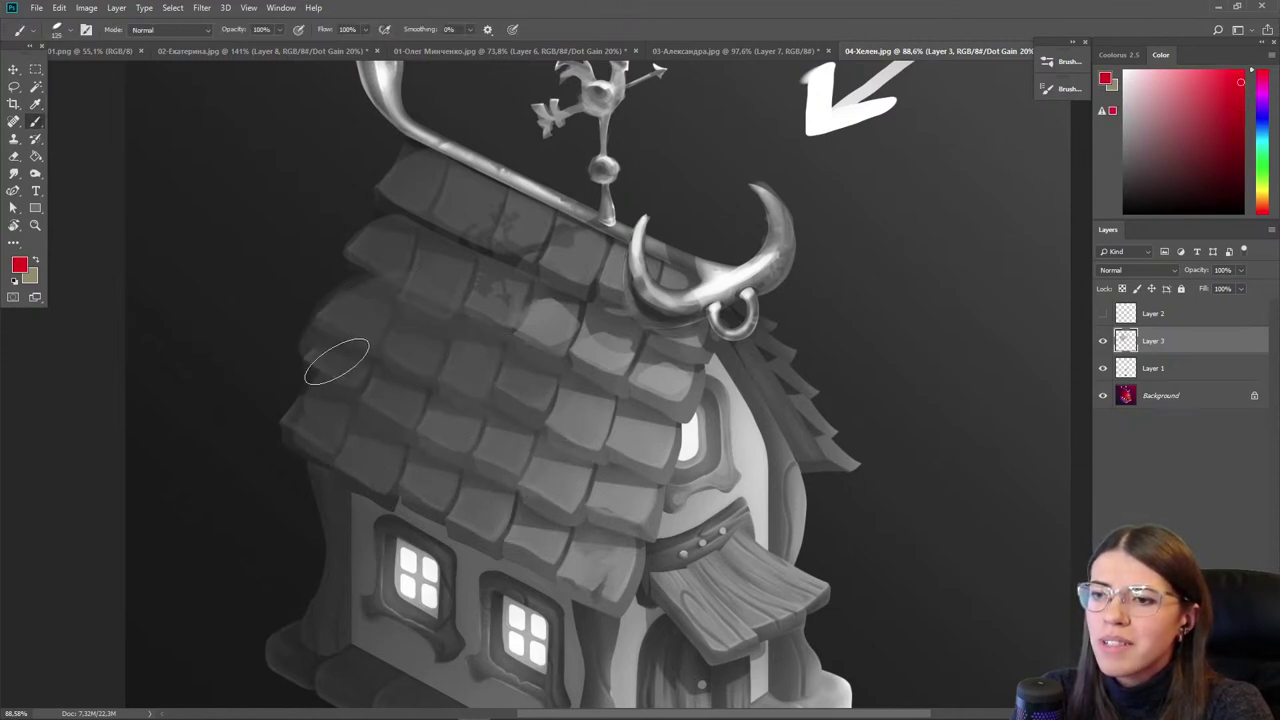
{"action": "left_click_drag", "start_coordinate": [537, 532], "coordinate": [325, 407]}
{"action": "mouse_move", "coordinate": [554, 419]}
{"action": "left_mouse_down"}
{"action": "mouse_move", "coordinate": [453, 370]}
{"action": "mouse_move", "coordinate": [480, 330]}
{"action": "left_mouse_up"}
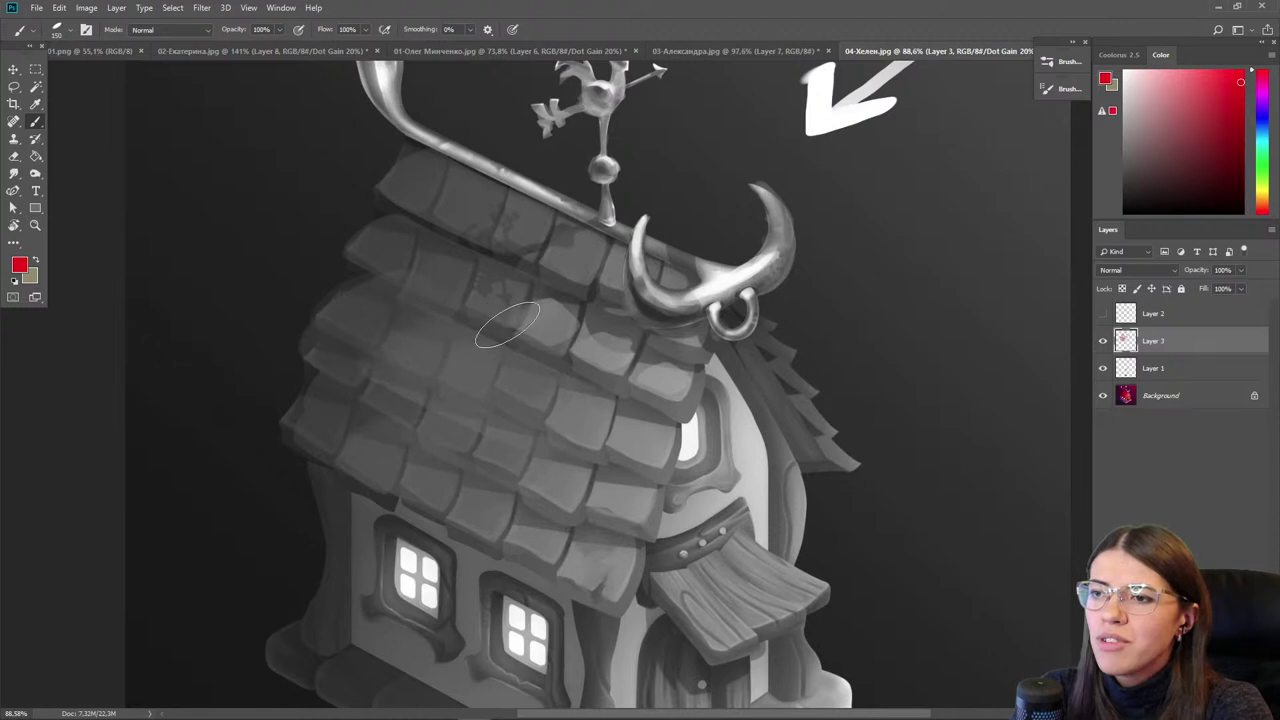
{"action": "left_click_drag", "start_coordinate": [580, 332], "coordinate": [404, 237]}
- Paint over the weathervane's cast shadow and the left end of the roof's top row with sampled dark red
{"action": "key", "text": "bracketleft"}
{"action": "key", "text": "bracketleft"}
{"action": "mouse_move", "coordinate": [607, 272]}
{"action": "left_mouse_down"}
{"action": "mouse_move", "coordinate": [419, 175]}
{"action": "mouse_move", "coordinate": [644, 304]}
{"action": "left_mouse_up"}
{"action": "left_click", "coordinate": [424, 194], "text": "alt"}
{"action": "left_click_drag", "start_coordinate": [400, 157], "coordinate": [438, 205]}
{"action": "left_click", "coordinate": [360, 300], "text": "alt"}
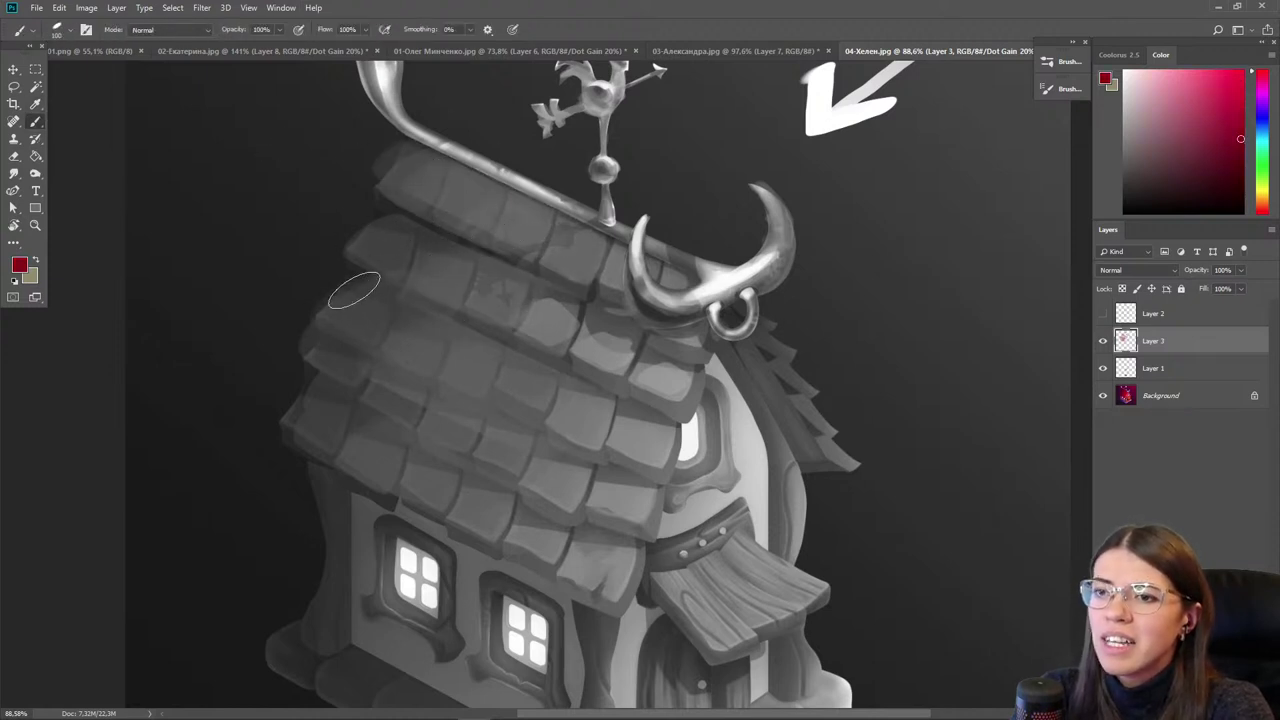
{"action": "left_click", "coordinate": [280, 271], "text": "alt"}
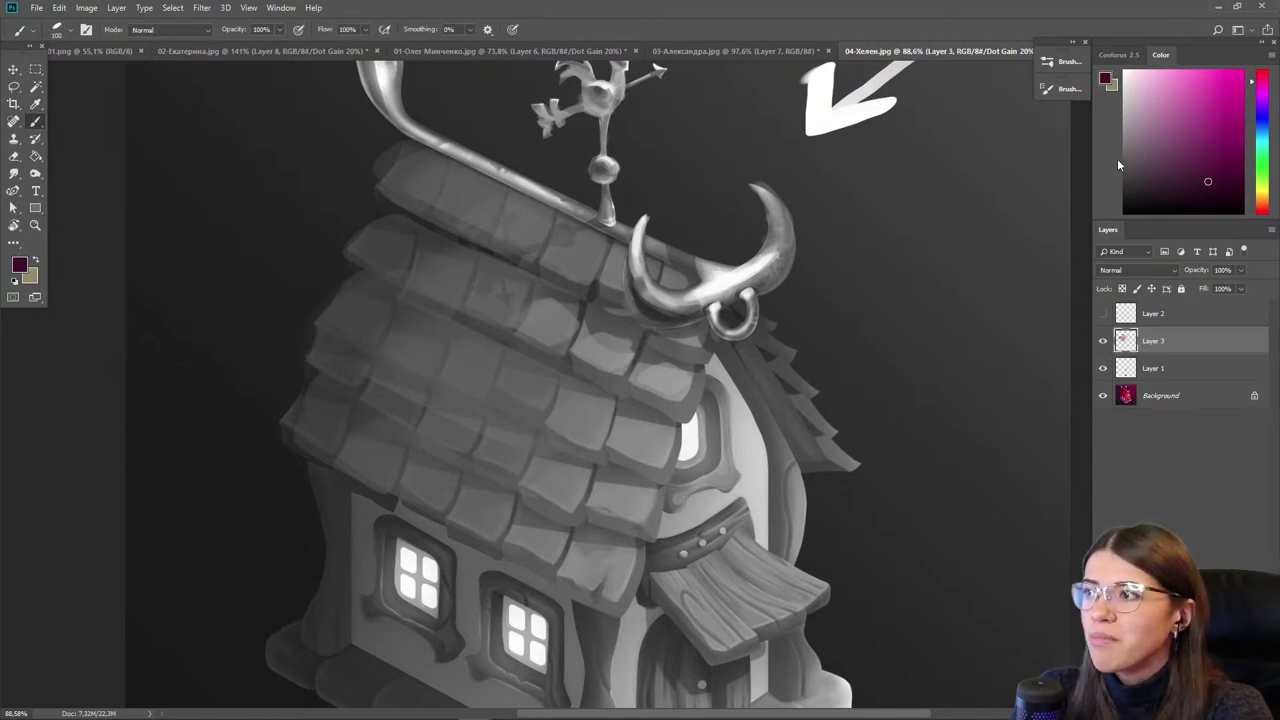
- Outline the thick front and side faces of the tile beside the attic window in dark plum, and undo the outline
{"action": "scroll", "coordinate": [640, 380], "scroll_direction": "up", "scroll_amount": 5}
{"action": "left_click", "coordinate": [718, 413], "text": "alt"}
{"action": "key", "text": "bracketleft"}
{"action": "key", "text": "bracketleft"}
{"action": "key", "text": "bracketleft"}
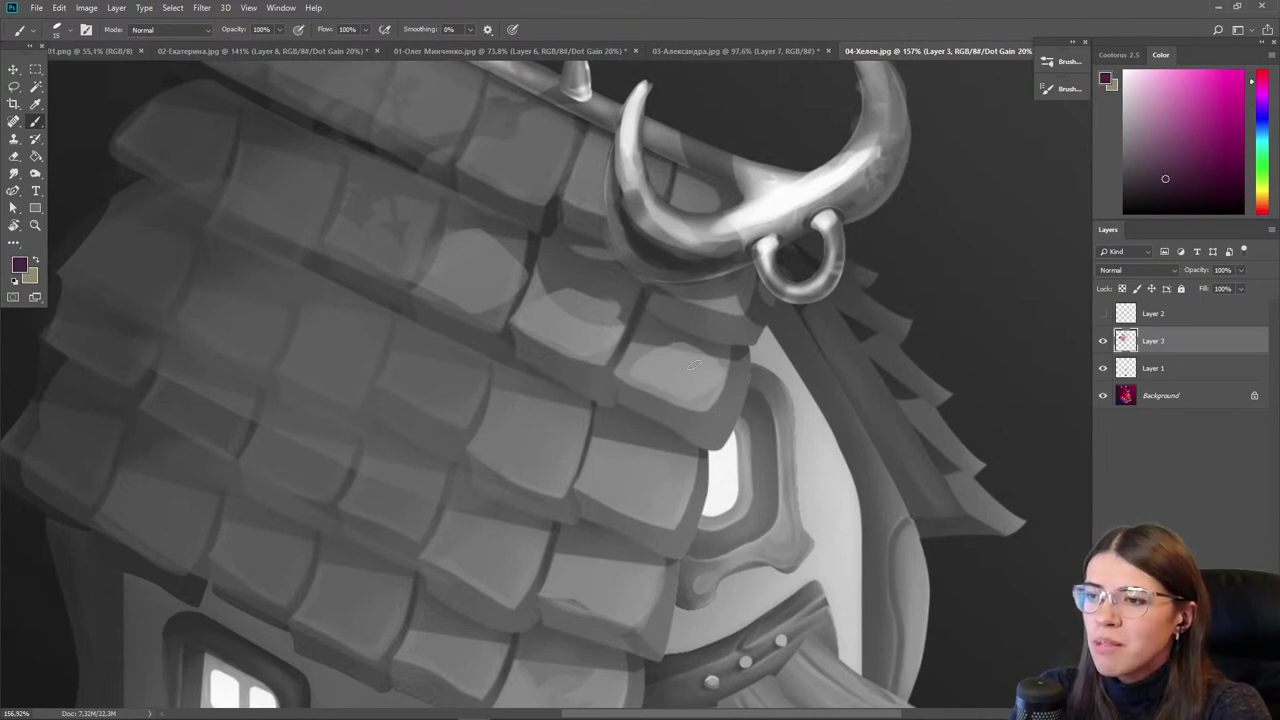
{"action": "mouse_move", "coordinate": [650, 393]}
{"action": "left_mouse_down"}
{"action": "mouse_move", "coordinate": [700, 412]}
{"action": "mouse_move", "coordinate": [732, 356]}
{"action": "mouse_move", "coordinate": [751, 361]}
{"action": "mouse_move", "coordinate": [741, 420]}
{"action": "mouse_move", "coordinate": [641, 424]}
{"action": "left_mouse_up"}
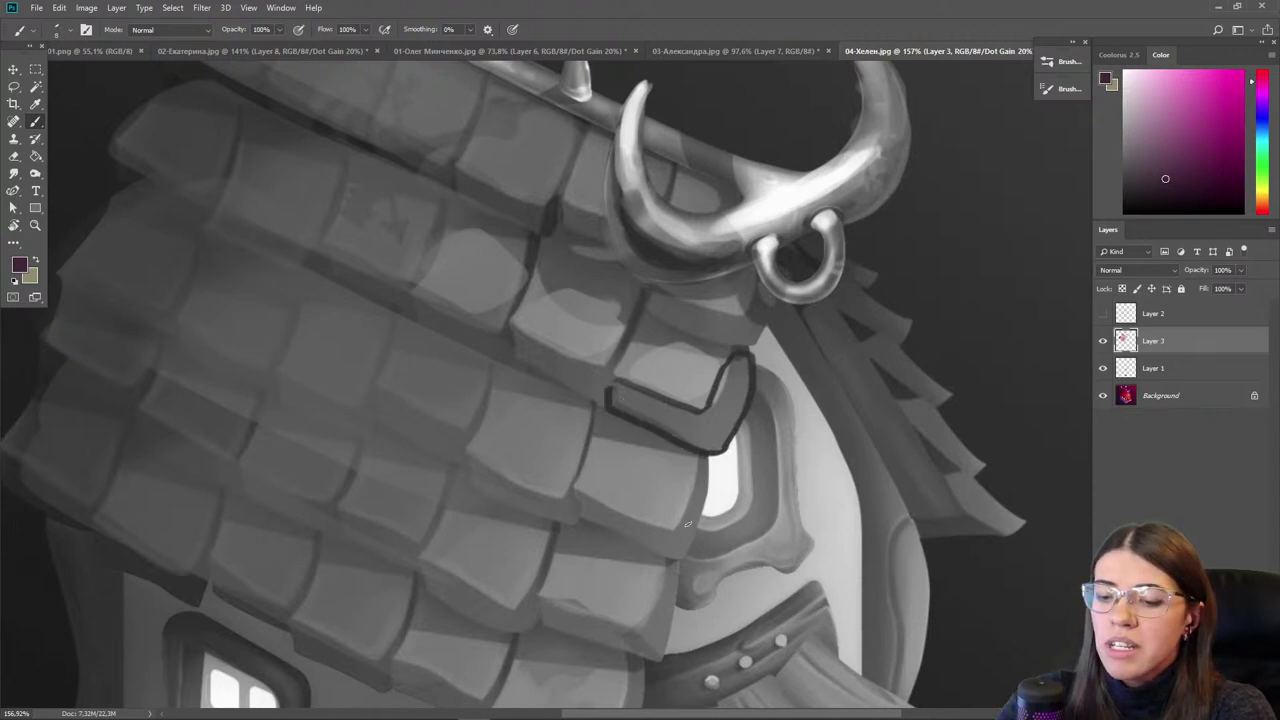
{"action": "key", "text": "ctrl+z"}
{"action": "key", "text": "ctrl+z"}
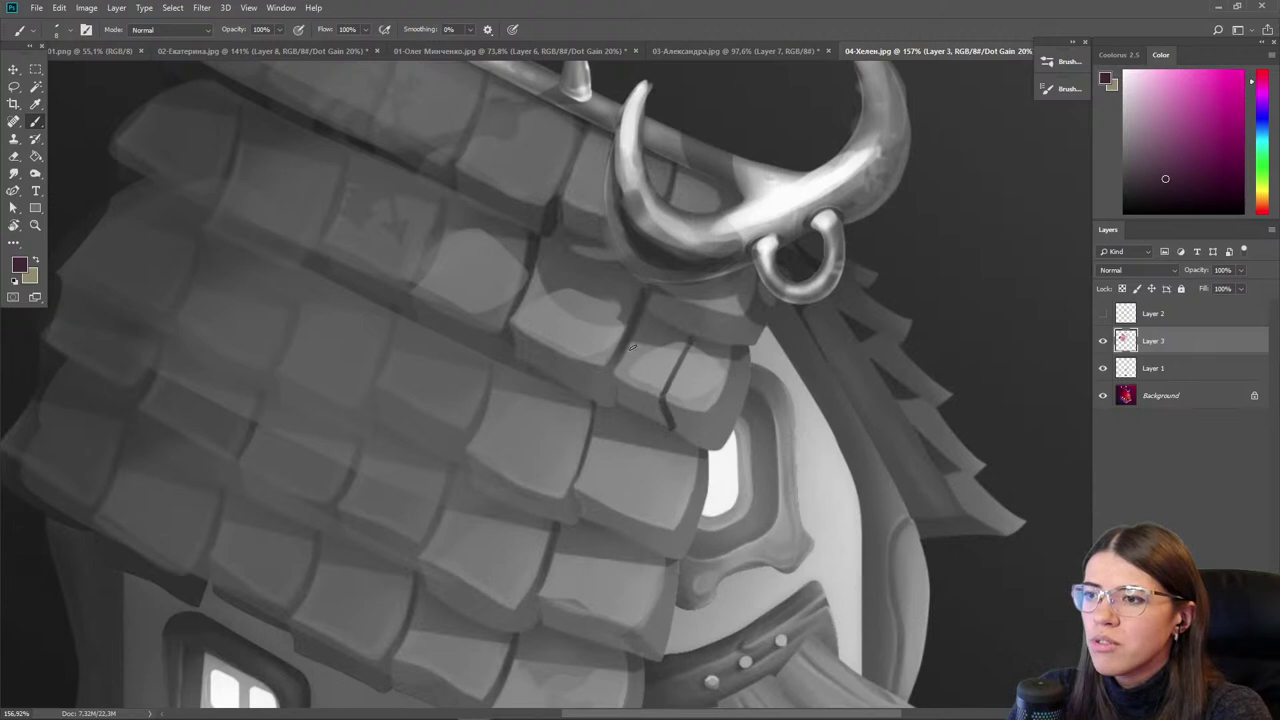
- Rebuild the tile beside the attic window with sampled colours: plum-red thick side faces and a bright pink top face
{"action": "left_click", "coordinate": [706, 438], "text": "alt"}
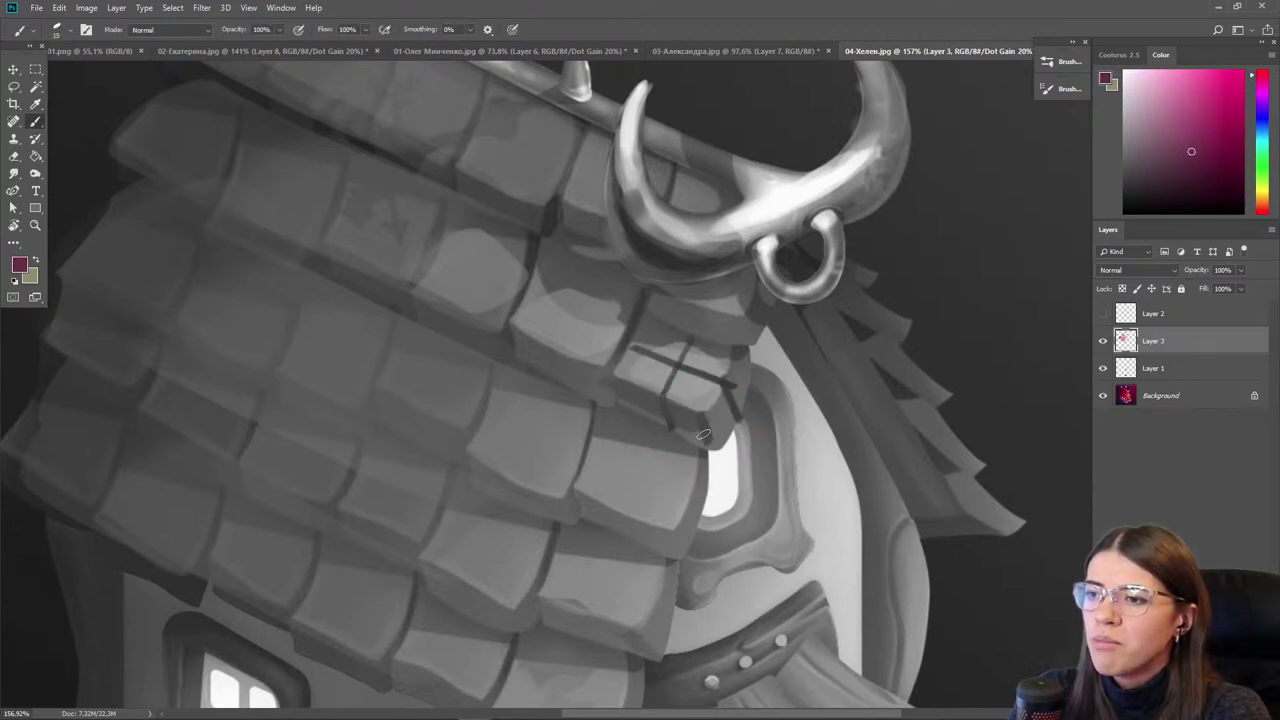
{"action": "left_click", "coordinate": [717, 400], "text": "alt"}
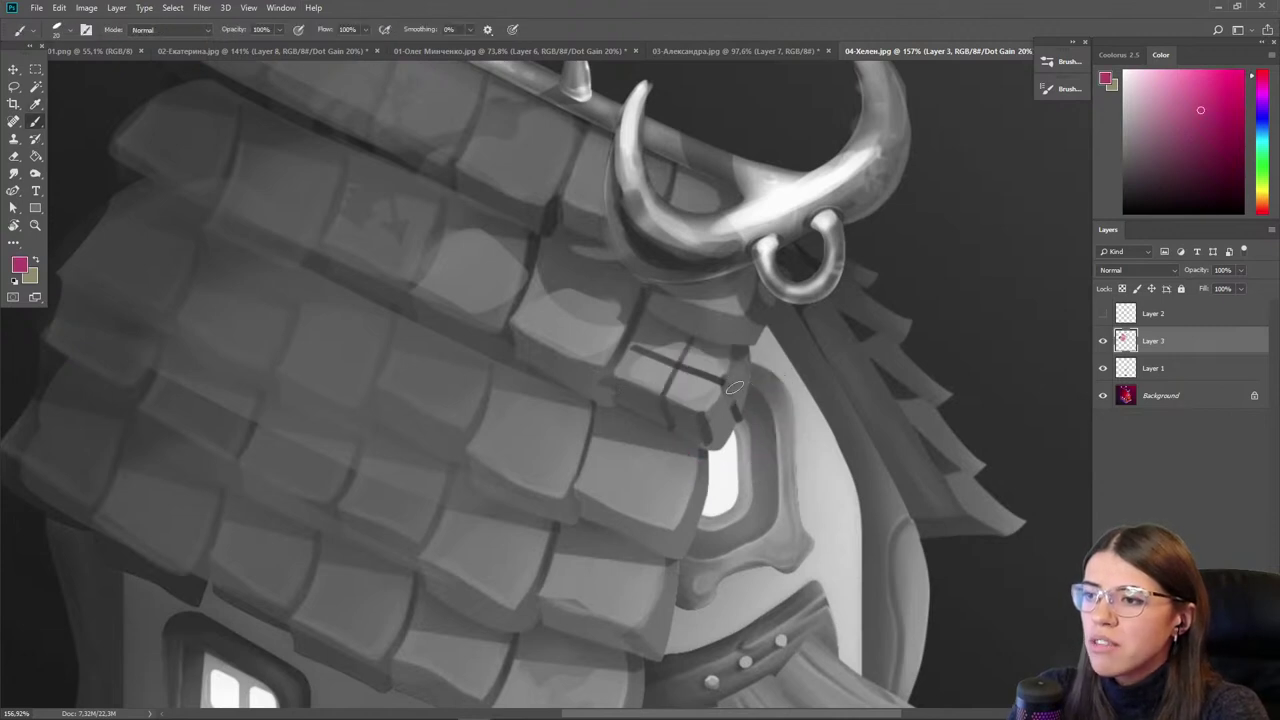
{"action": "left_click", "coordinate": [699, 394], "text": "alt"}
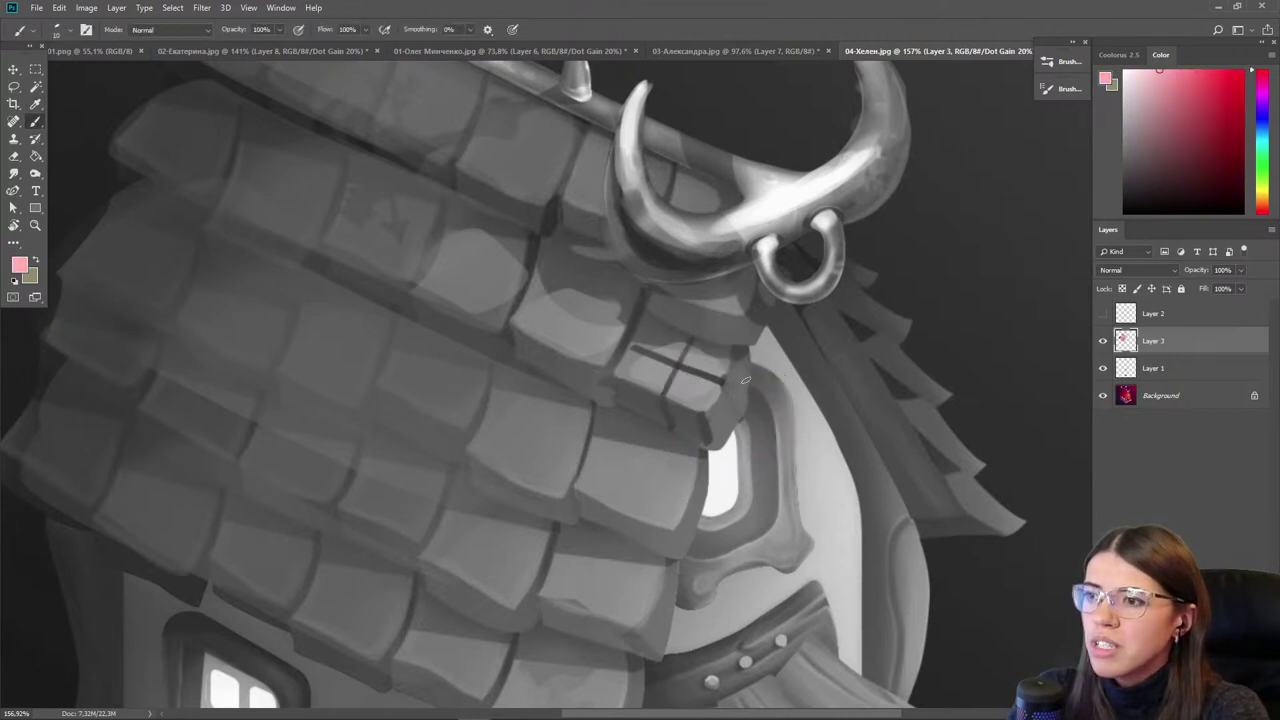
{"action": "left_click", "coordinate": [694, 395], "text": "alt"}
{"action": "key", "text": "bracketright"}
{"action": "key", "text": "bracketright"}
{"action": "key", "text": "bracketright"}
{"action": "mouse_move", "coordinate": [692, 397]}
{"action": "left_mouse_down"}
{"action": "mouse_move", "coordinate": [627, 368]}
{"action": "mouse_move", "coordinate": [697, 394]}
{"action": "mouse_move", "coordinate": [698, 369]}
{"action": "mouse_move", "coordinate": [660, 348]}
{"action": "left_mouse_up"}
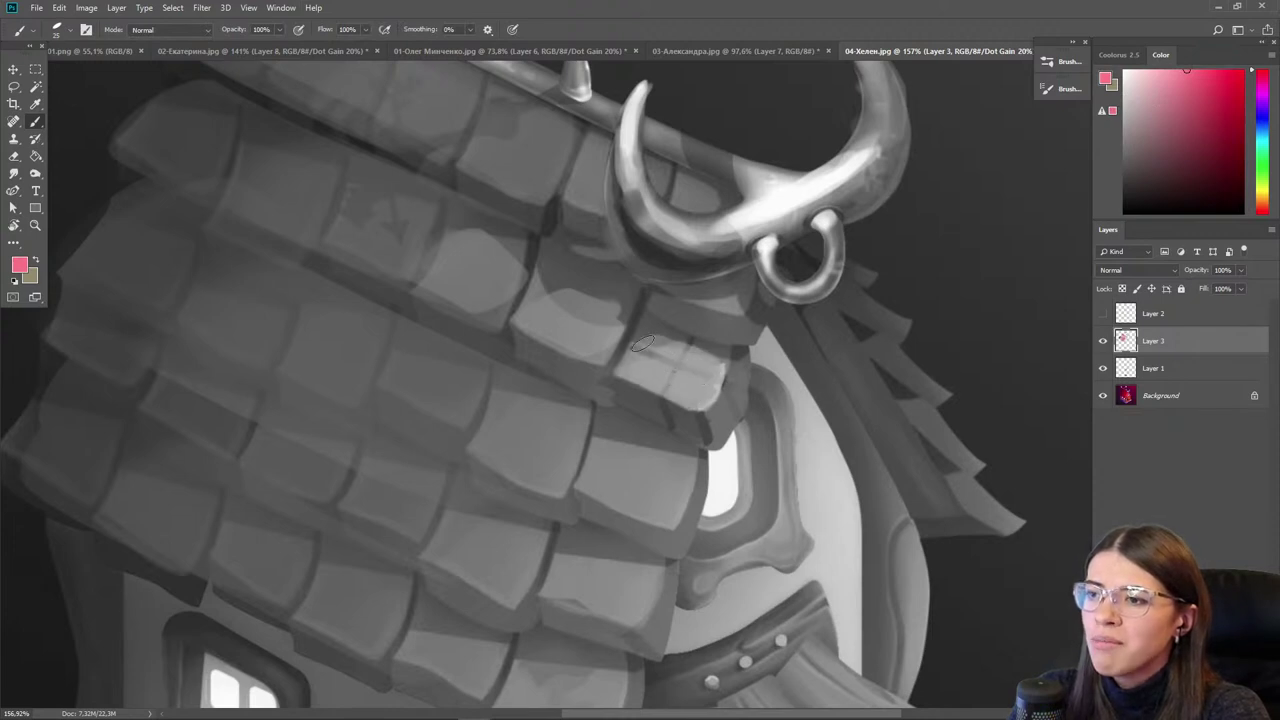
- Shade the upper part of the next tile down with darker red and brighten its lower edge with light pink
{"action": "scroll", "coordinate": [507, 357], "scroll_direction": "up", "scroll_amount": 2}
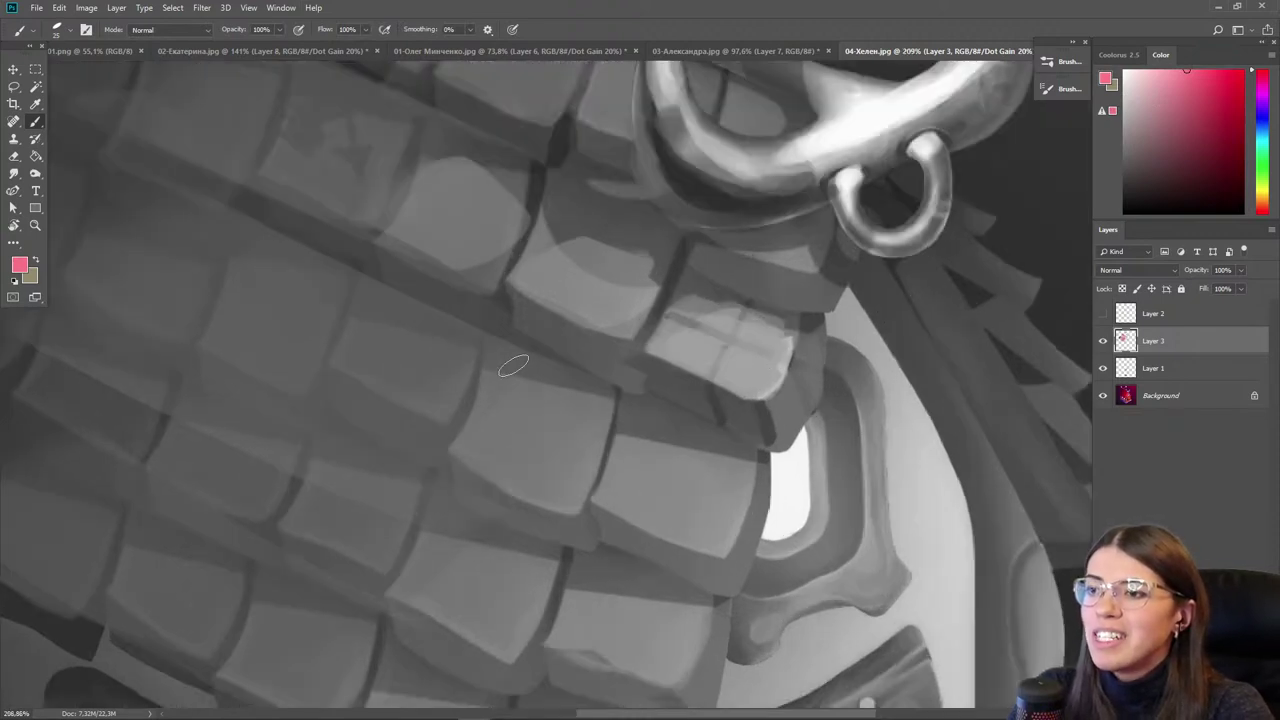
{"action": "left_click", "coordinate": [1202, 152]}
{"action": "mouse_move", "coordinate": [757, 461]}
{"action": "left_mouse_down"}
{"action": "mouse_move", "coordinate": [699, 425]}
{"action": "mouse_move", "coordinate": [770, 457]}
{"action": "mouse_move", "coordinate": [628, 400]}
{"action": "mouse_move", "coordinate": [724, 450]}
{"action": "mouse_move", "coordinate": [658, 415]}
{"action": "mouse_move", "coordinate": [684, 435]}
{"action": "mouse_move", "coordinate": [637, 422]}
{"action": "mouse_move", "coordinate": [696, 479]}
{"action": "mouse_move", "coordinate": [687, 460]}
{"action": "mouse_move", "coordinate": [670, 496]}
{"action": "left_mouse_up"}
{"action": "key", "text": "]"}
{"action": "left_click", "coordinate": [754, 370], "text": "alt"}
{"action": "left_click", "coordinate": [1159, 71]}
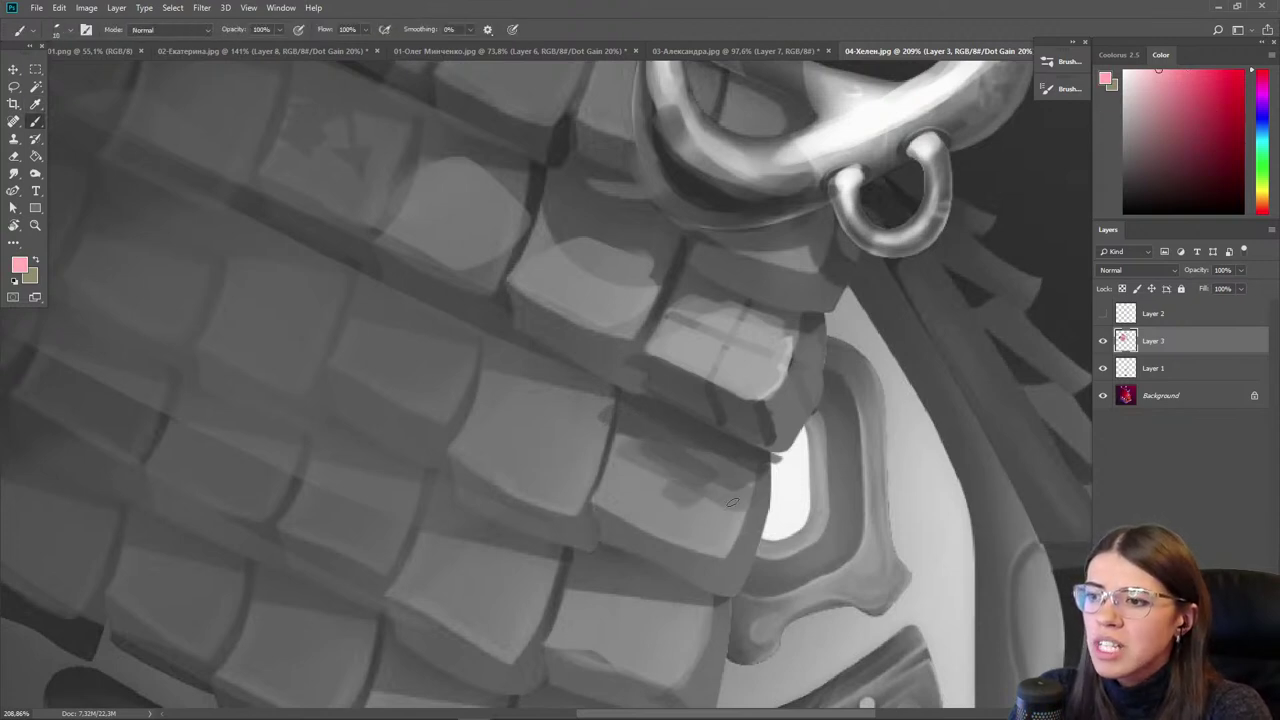
{"action": "mouse_move", "coordinate": [752, 488]}
{"action": "left_mouse_down"}
{"action": "mouse_move", "coordinate": [718, 551]}
{"action": "mouse_move", "coordinate": [608, 507]}
{"action": "left_mouse_up"}
{"action": "left_click", "coordinate": [722, 533], "text": "alt"}
{"action": "key", "text": "]"}
{"action": "mouse_move", "coordinate": [725, 530]}
{"action": "left_mouse_down"}
{"action": "mouse_move", "coordinate": [666, 508]}
{"action": "mouse_move", "coordinate": [718, 474]}
{"action": "left_mouse_up"}
- Blend that tile's top face with a sampled mid pink and lighten the neighbouring tile to its left
{"action": "left_click", "coordinate": [663, 503], "text": "alt"}
{"action": "key", "text": "]"}
{"action": "key", "text": "]"}
{"action": "left_click_drag", "start_coordinate": [634, 460], "coordinate": [732, 480]}
{"action": "left_click", "coordinate": [677, 511], "text": "alt"}
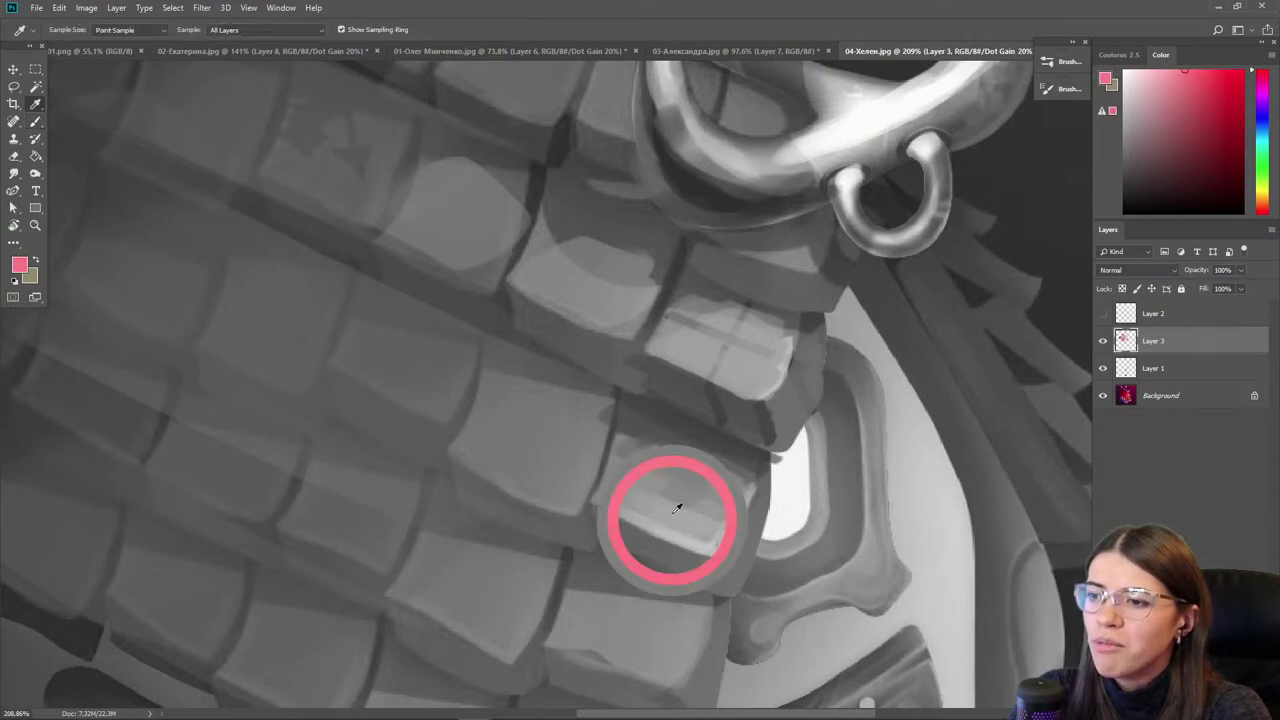
{"action": "mouse_move", "coordinate": [592, 413]}
{"action": "left_mouse_down"}
{"action": "mouse_move", "coordinate": [566, 428]}
{"action": "mouse_move", "coordinate": [567, 456]}
{"action": "mouse_move", "coordinate": [475, 442]}
{"action": "mouse_move", "coordinate": [530, 452]}
{"action": "left_mouse_up"}
{"action": "left_click", "coordinate": [517, 431], "text": "alt"}
{"action": "key", "text": "]"}
- Darken the thick front and side faces of the tile beside the attic window's lower part with sampled dark plum-red
{"action": "left_click", "coordinate": [772, 417], "text": "alt"}
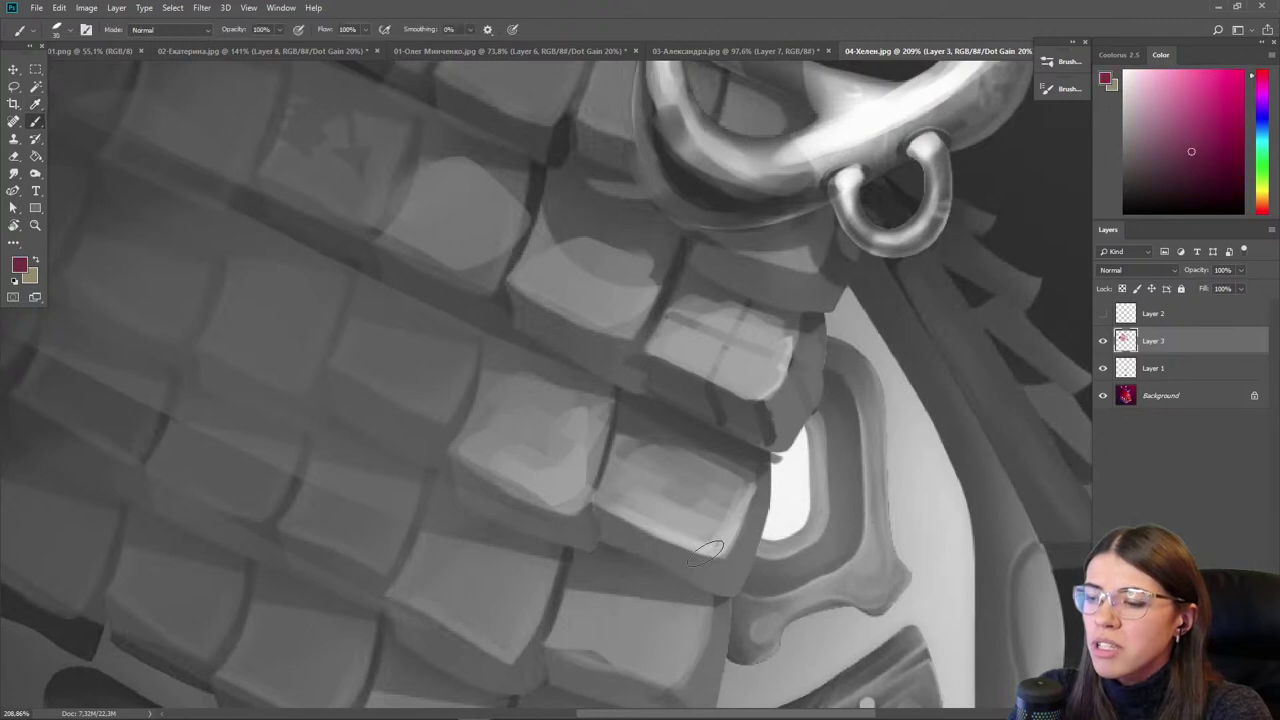
{"action": "left_click_drag", "start_coordinate": [716, 590], "coordinate": [609, 539]}
{"action": "left_click", "coordinate": [762, 449], "text": "alt"}
{"action": "key", "text": "["}
{"action": "key", "text": "["}
{"action": "mouse_move", "coordinate": [725, 603]}
{"action": "left_mouse_down"}
{"action": "mouse_move", "coordinate": [570, 554]}
{"action": "mouse_move", "coordinate": [618, 580]}
{"action": "left_mouse_up"}
- Paint sampled pink light onto the upper tile ends of the roof's far right slope
{"action": "left_click_drag", "start_coordinate": [371, 480], "coordinate": [374, 391]}
{"action": "left_click_drag", "start_coordinate": [564, 412], "coordinate": [628, 398]}
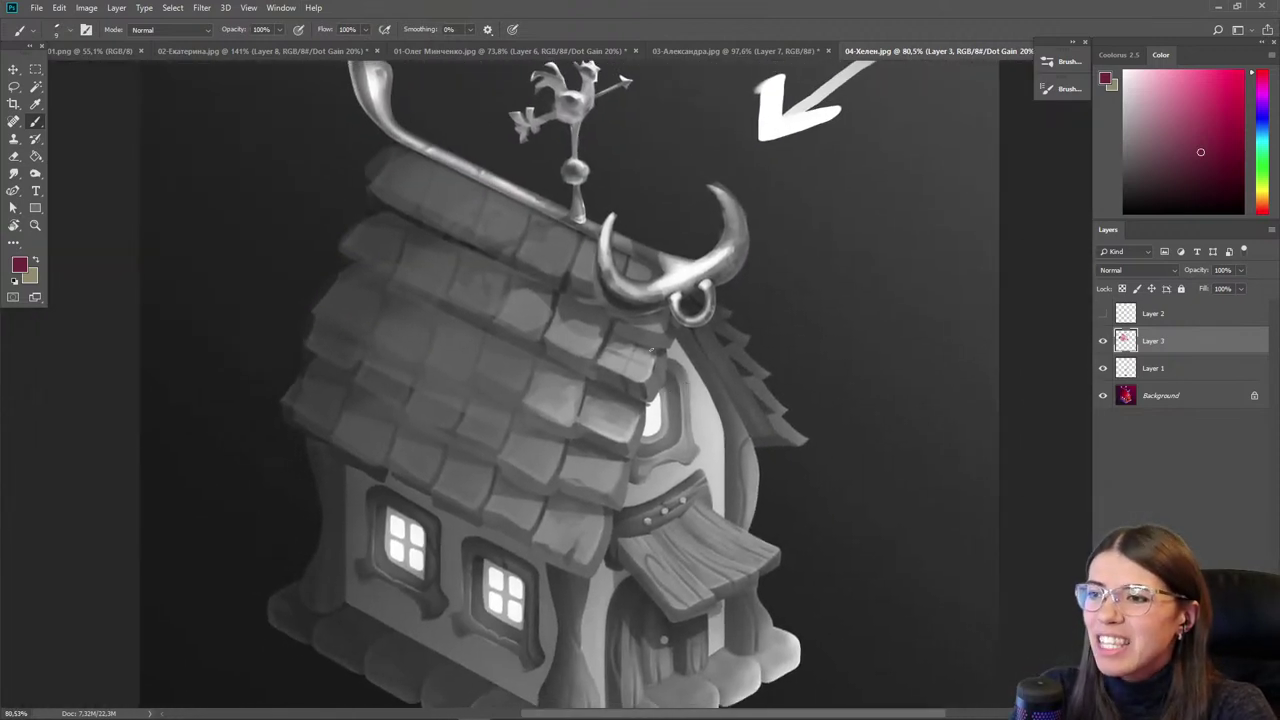
{"action": "scroll", "coordinate": [628, 398], "scroll_direction": "up", "scroll_amount": 4}
{"action": "scroll", "coordinate": [574, 366], "scroll_direction": "down", "scroll_amount": 1}
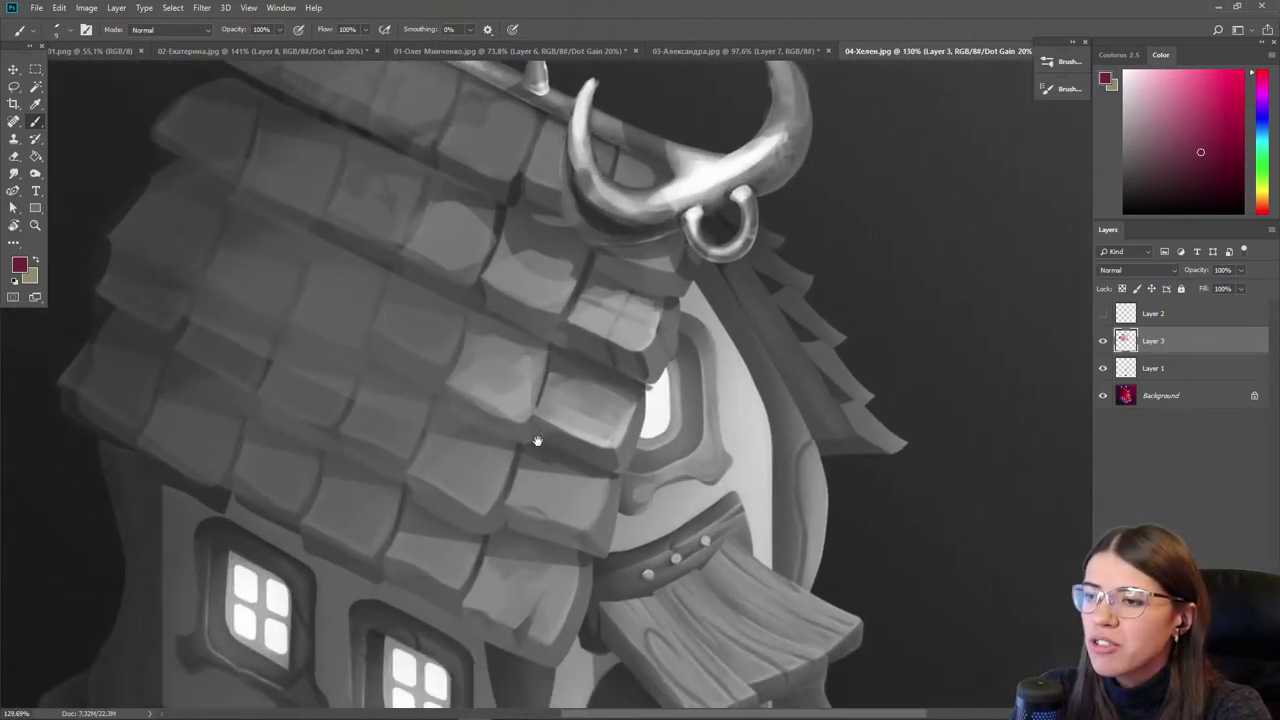
{"action": "key", "text": "i"}
{"action": "left_click", "coordinate": [622, 306]}
{"action": "key", "text": "b"}
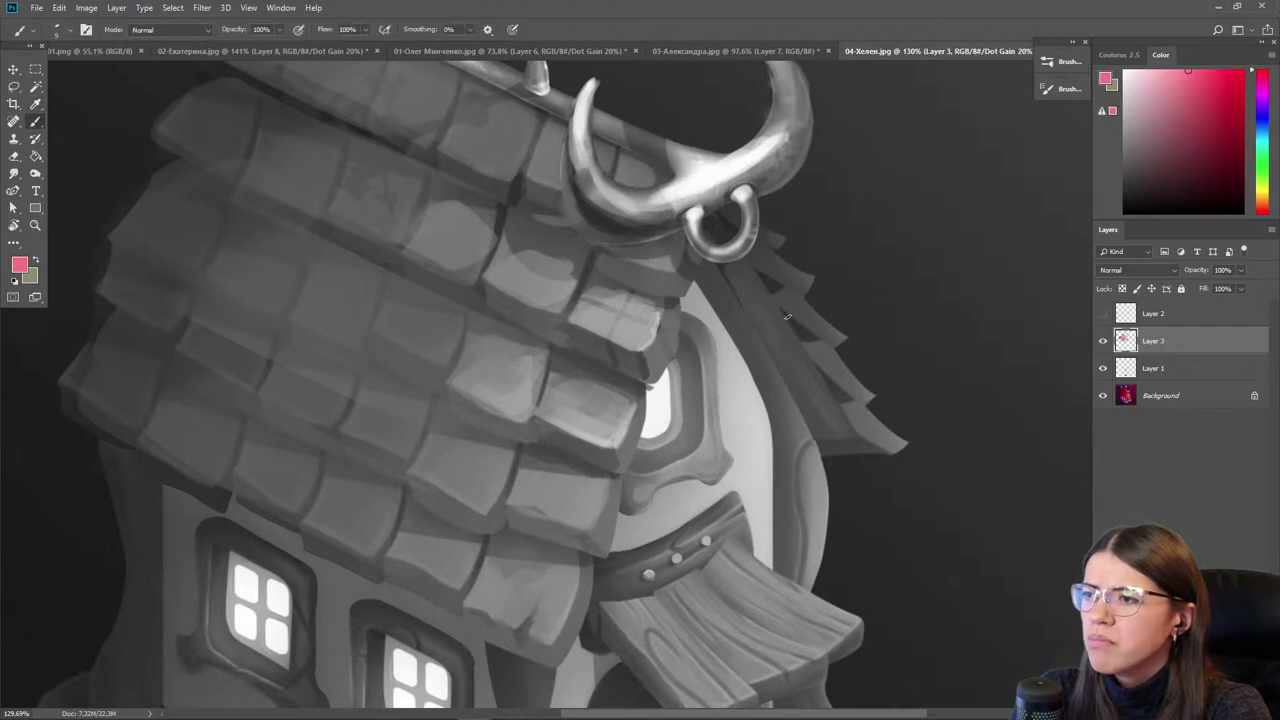
{"action": "left_click_drag", "start_coordinate": [784, 297], "coordinate": [834, 336]}
{"action": "mouse_move", "coordinate": [768, 267]}
{"action": "left_mouse_down"}
{"action": "mouse_move", "coordinate": [805, 286]}
{"action": "mouse_move", "coordinate": [784, 255]}
{"action": "mouse_move", "coordinate": [835, 420]}
{"action": "mouse_move", "coordinate": [725, 259]}
{"action": "left_mouse_up"}
- Repaint the inner edge of the right roof overhang with sampled dark red
{"action": "key", "text": "bracketright"}
{"action": "key", "text": "bracketright"}
{"action": "key", "text": "i"}
{"action": "left_click", "coordinate": [746, 328]}
{"action": "key", "text": "b"}
{"action": "key", "text": "bracketleft"}
{"action": "mouse_move", "coordinate": [768, 416]}
{"action": "left_mouse_down"}
{"action": "mouse_move", "coordinate": [731, 323]}
{"action": "mouse_move", "coordinate": [756, 378]}
{"action": "left_mouse_up"}
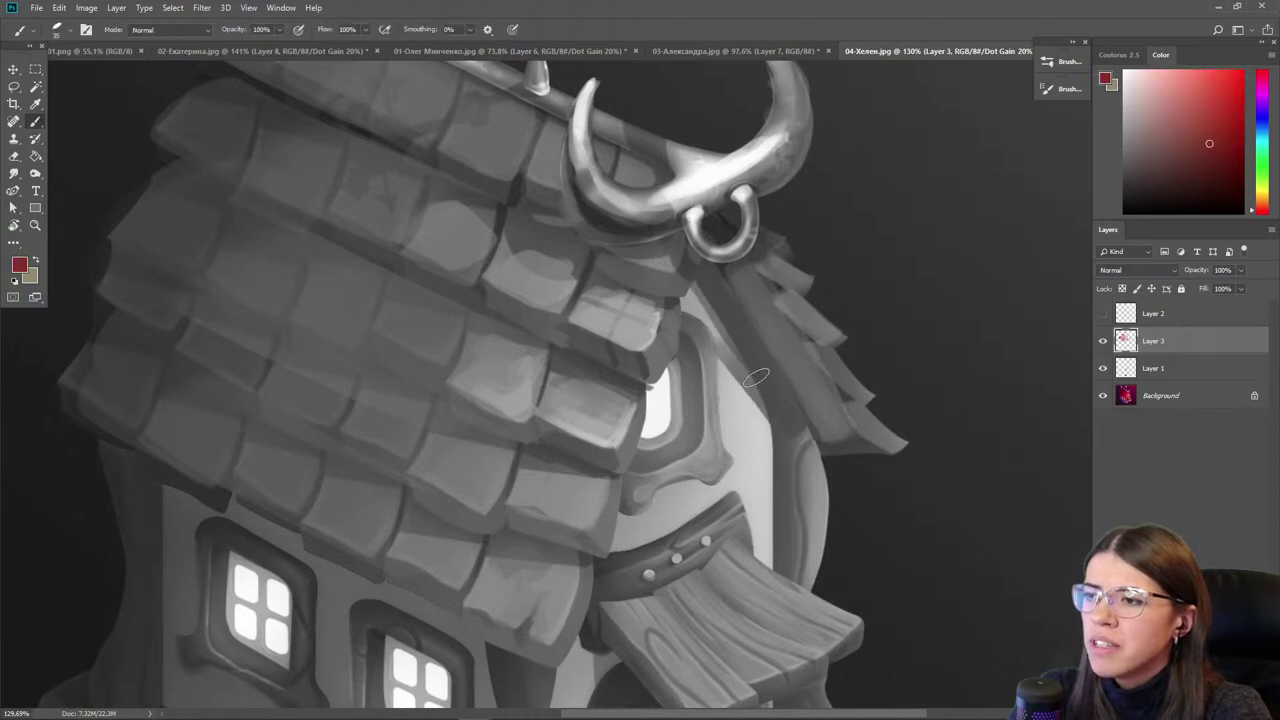
- Extend the roof's cast shadow from the gable peak down the front wall to the canopy with a larger dark red brush
{"action": "left_click", "coordinate": [708, 294], "text": "alt"}
{"action": "key", "text": "bracketright"}
{"action": "key", "text": "bracketright"}
{"action": "mouse_move", "coordinate": [699, 294]}
{"action": "left_mouse_down"}
{"action": "mouse_move", "coordinate": [742, 392]}
{"action": "mouse_move", "coordinate": [722, 368]}
{"action": "left_mouse_up"}
{"action": "left_click_drag", "start_coordinate": [768, 444], "coordinate": [777, 562]}
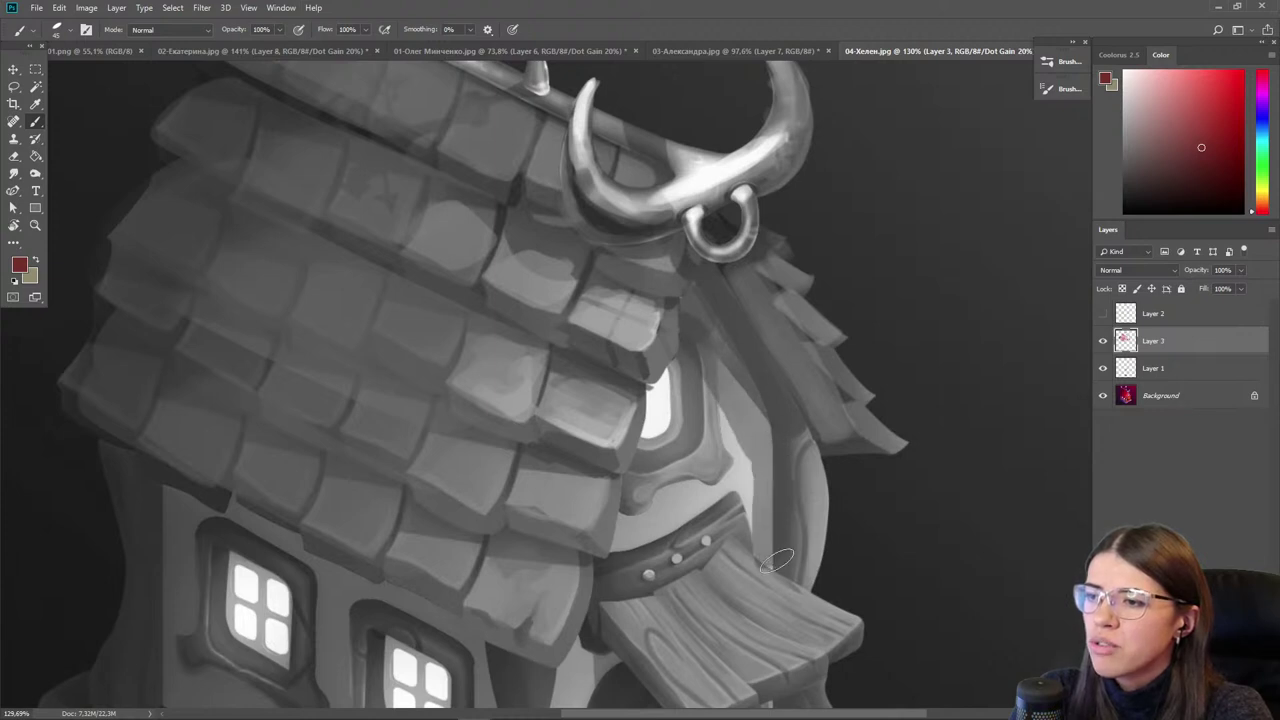
- Shape the right corner post with sampled orange-red and dark red, and even out the wall shadow beside it with muted red
{"action": "left_click", "coordinate": [810, 510], "text": "alt"}
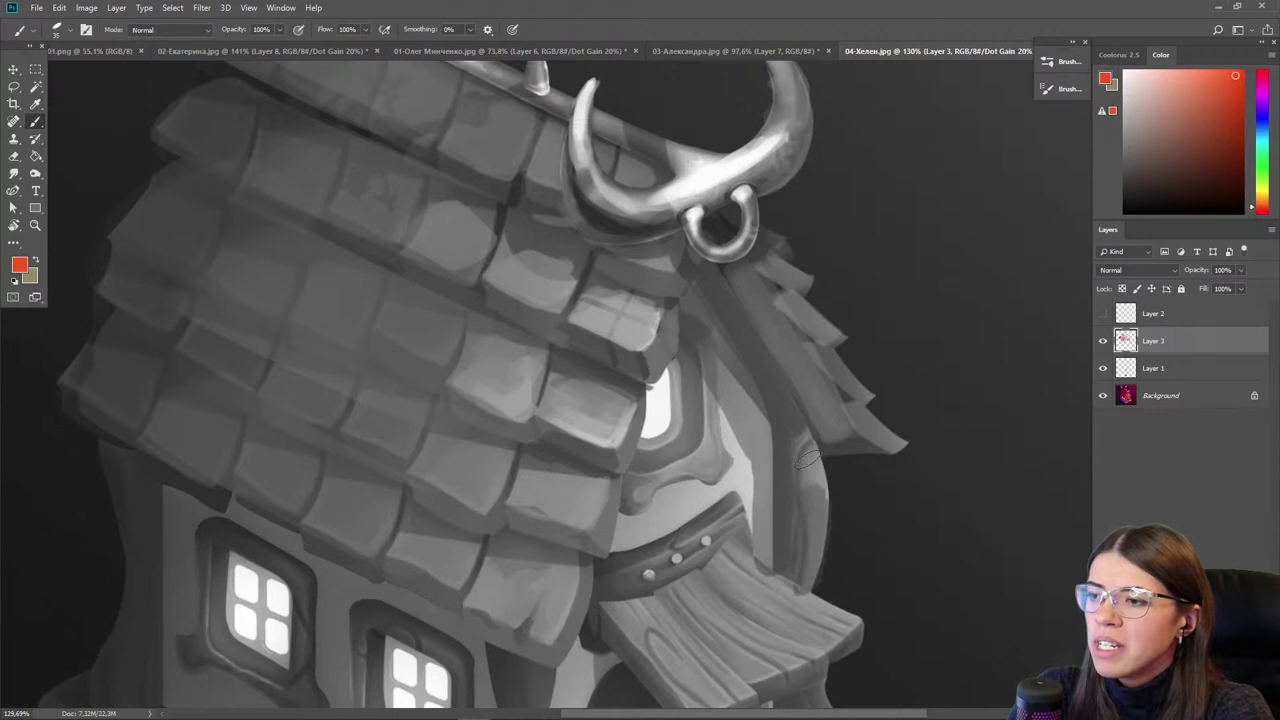
{"action": "key", "text": "bracketright"}
{"action": "left_click", "coordinate": [780, 440], "text": "alt"}
{"action": "left_click_drag", "start_coordinate": [772, 412], "coordinate": [767, 538]}
{"action": "left_click", "coordinate": [771, 497], "text": "alt"}
{"action": "key", "text": "bracketright"}
{"action": "left_click_drag", "start_coordinate": [756, 450], "coordinate": [766, 530]}
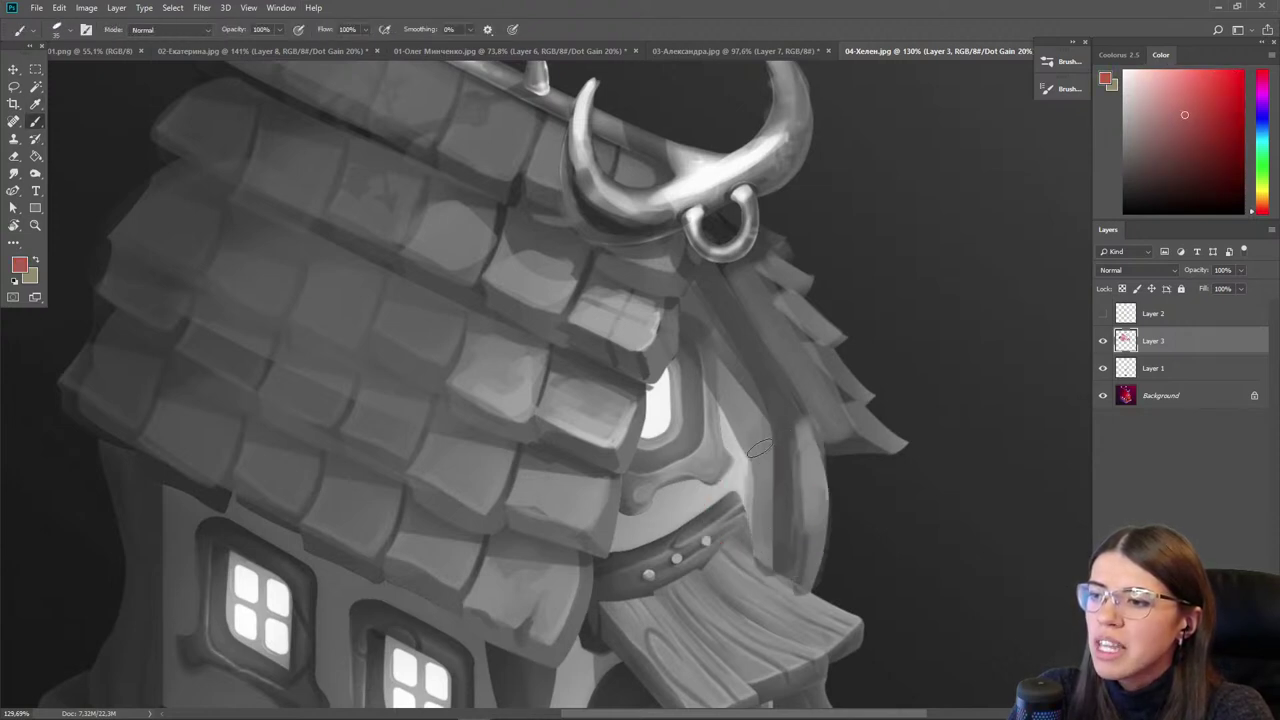
- Choose a pale yellow and paint the window's glow onto the inner faces of the attic window frame
{"action": "scroll", "coordinate": [650, 310], "scroll_direction": "up", "scroll_amount": 4}
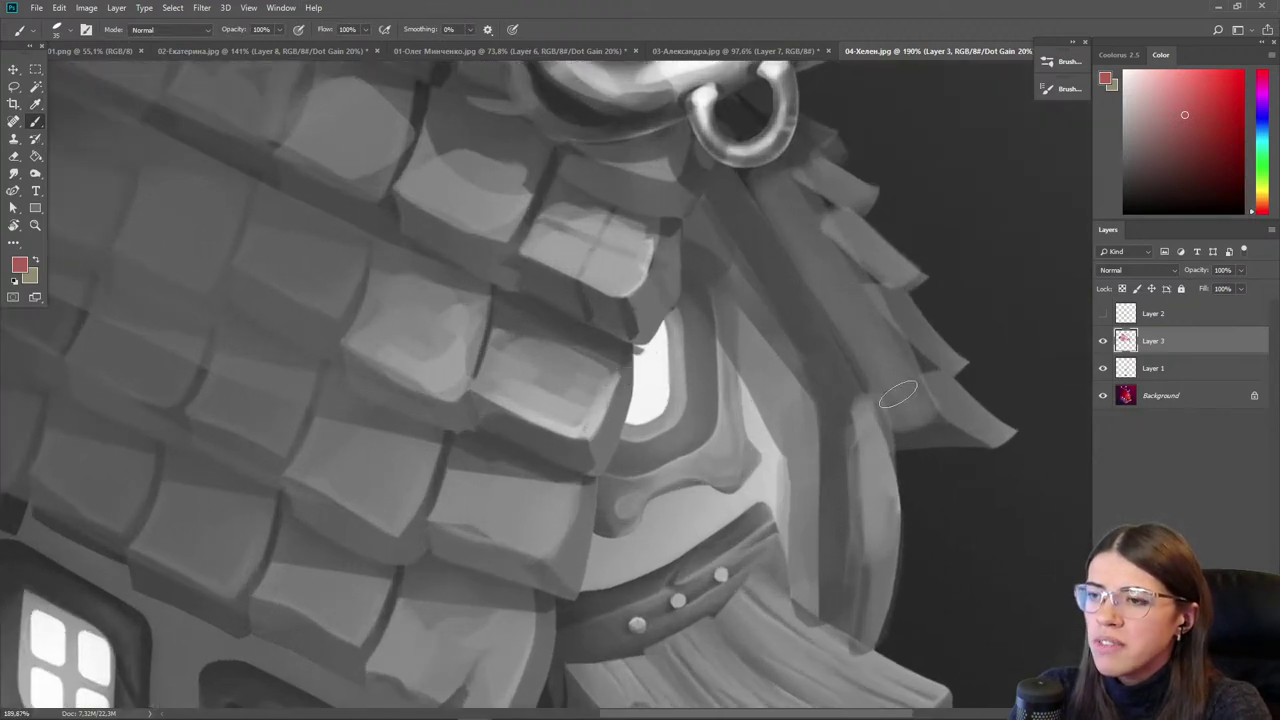
{"action": "left_click", "coordinate": [651, 366], "text": "alt"}
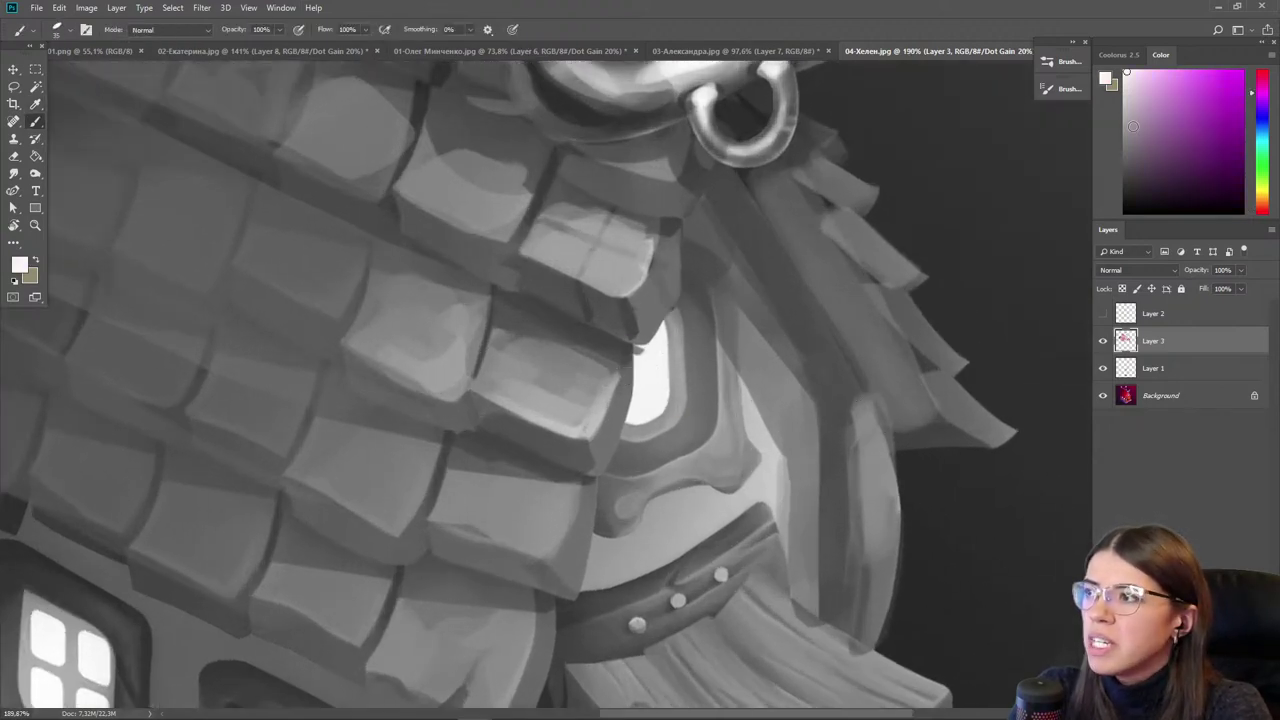
{"action": "key", "text": "ctrl+y"}
{"action": "key", "text": "ctrl+y"}
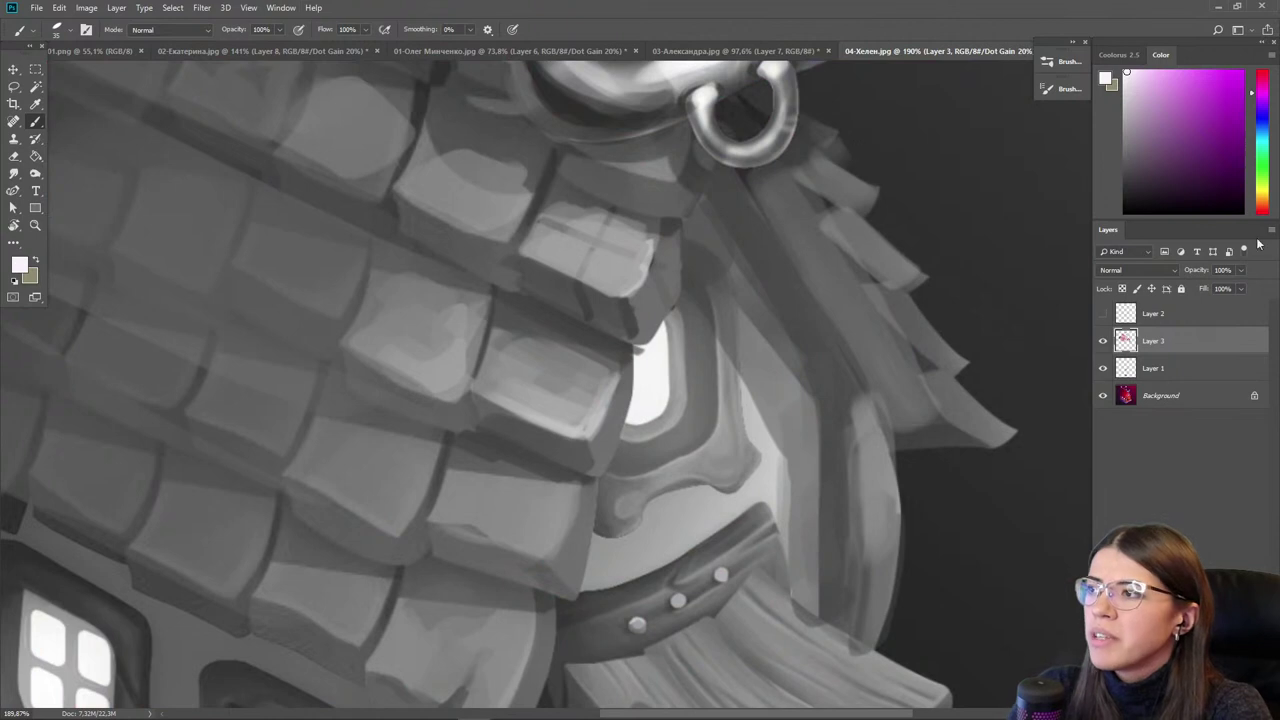
{"action": "left_click", "coordinate": [1262, 191]}
{"action": "left_click_drag", "start_coordinate": [1152, 84], "coordinate": [1155, 71]}
{"action": "mouse_move", "coordinate": [708, 424]}
{"action": "left_mouse_down"}
{"action": "mouse_move", "coordinate": [643, 429]}
{"action": "mouse_move", "coordinate": [638, 448]}
{"action": "mouse_move", "coordinate": [689, 417]}
{"action": "mouse_move", "coordinate": [691, 432]}
{"action": "mouse_move", "coordinate": [700, 283]}
{"action": "mouse_move", "coordinate": [667, 455]}
{"action": "mouse_move", "coordinate": [728, 306]}
{"action": "left_mouse_up"}
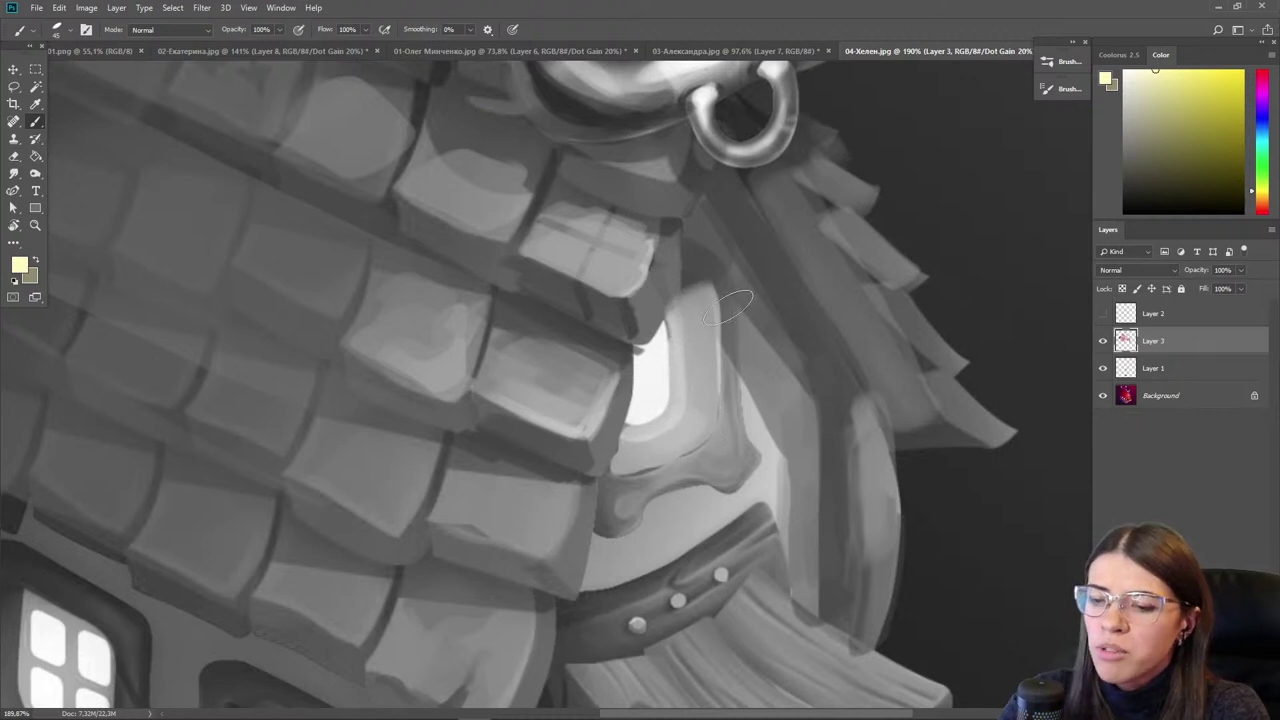
{"action": "left_click_drag", "start_coordinate": [665, 346], "coordinate": [649, 444]}
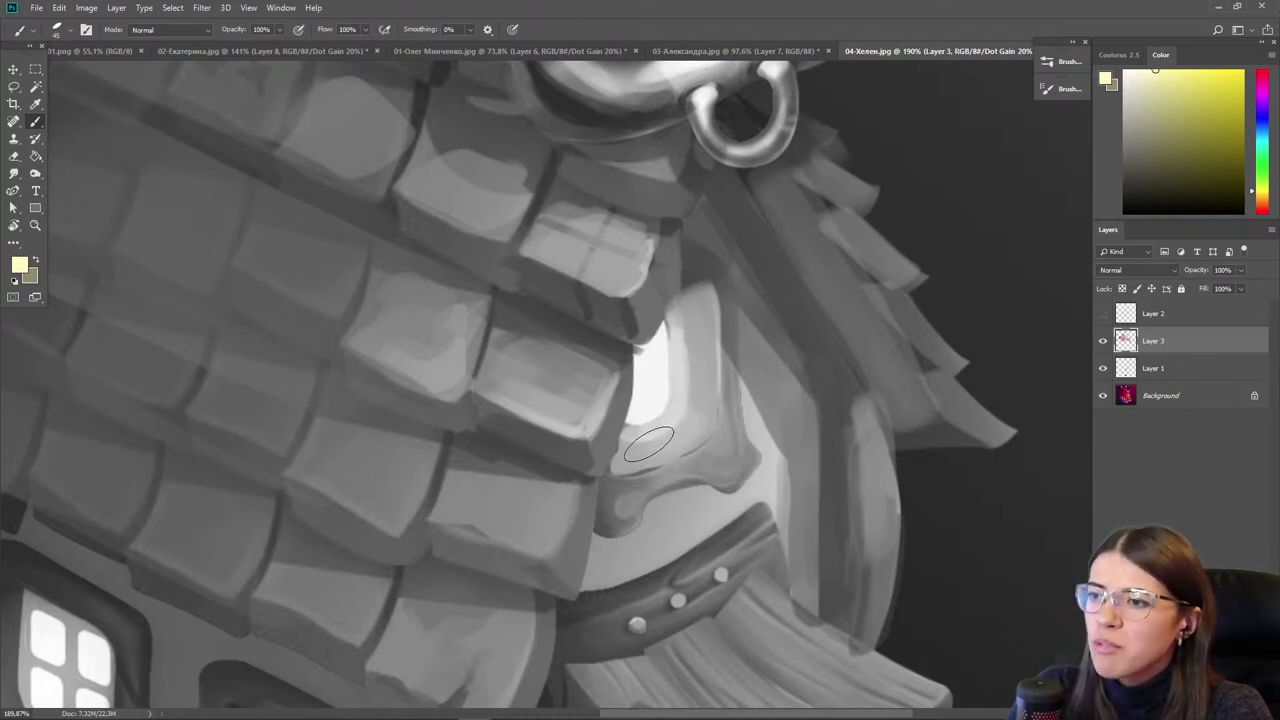
- Redefine the attic window's sill and the outer side of its frame with sampled darker reds
{"action": "left_click", "coordinate": [640, 472], "text": "alt"}
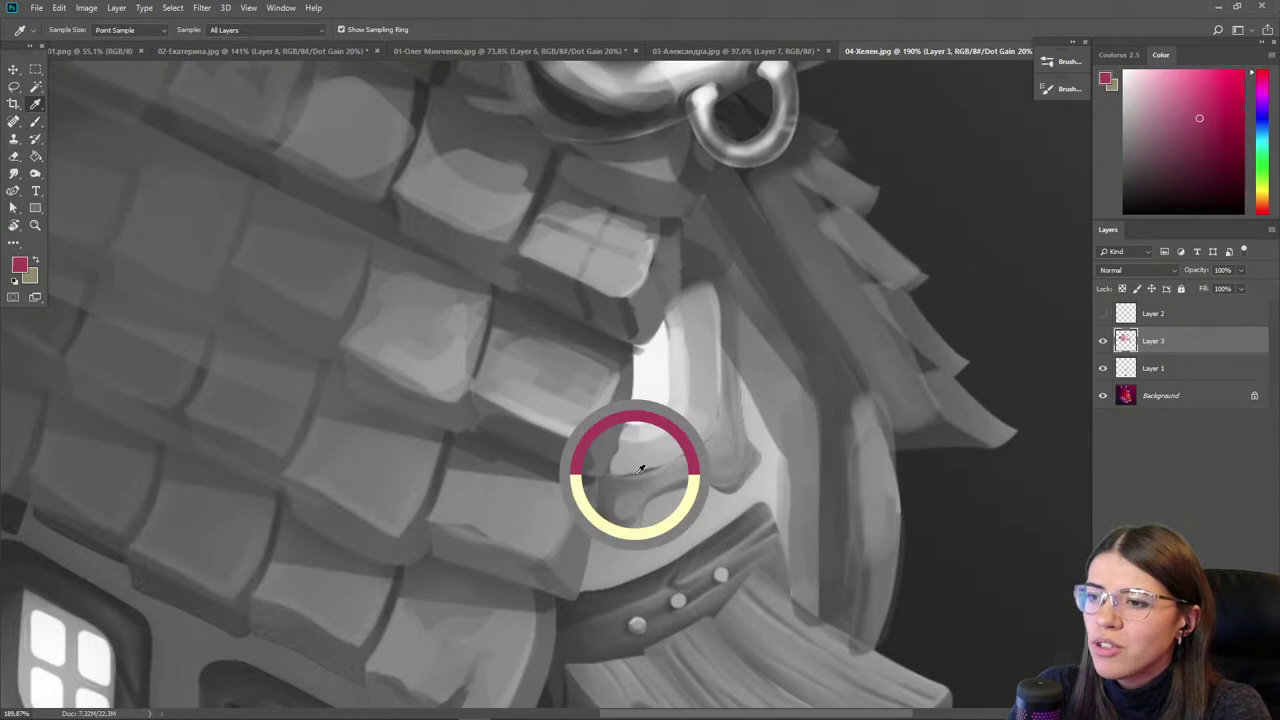
{"action": "left_click", "coordinate": [614, 492], "text": "alt"}
{"action": "left_click", "coordinate": [1203, 155]}
{"action": "left_click_drag", "start_coordinate": [699, 456], "coordinate": [637, 481]}
{"action": "left_click", "coordinate": [692, 458], "text": "alt"}
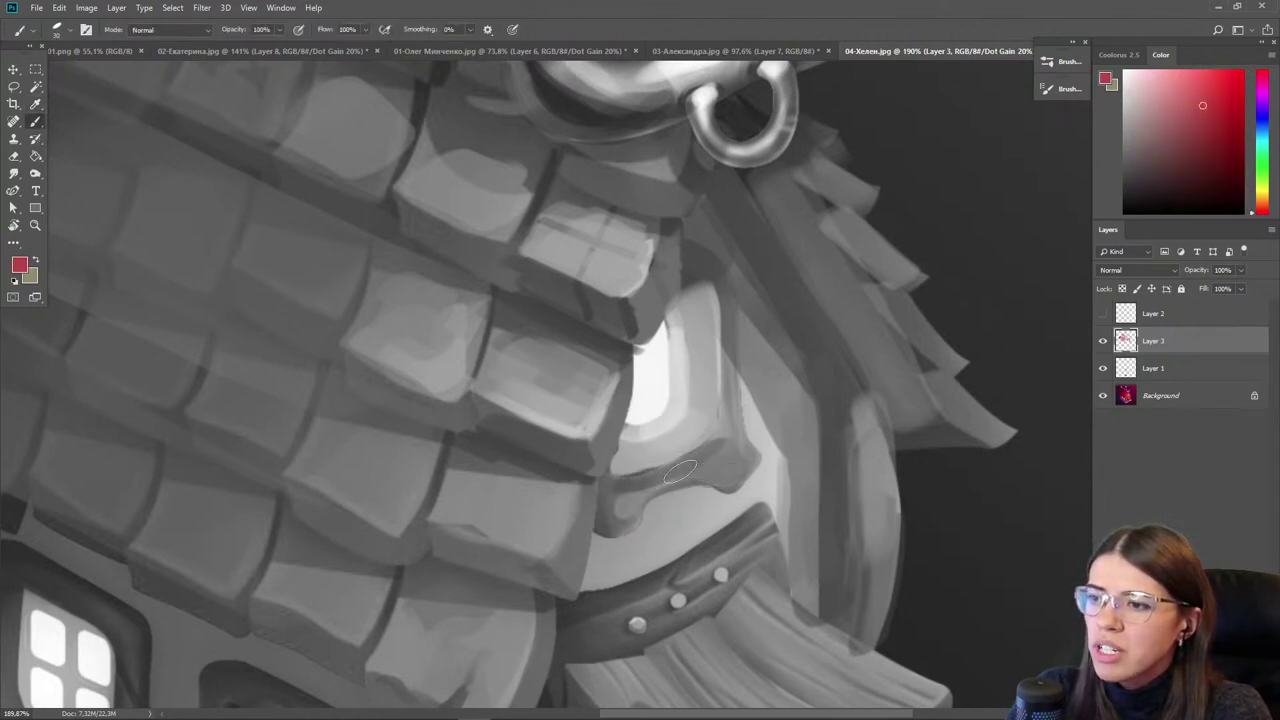
{"action": "left_click_drag", "start_coordinate": [733, 349], "coordinate": [736, 456]}
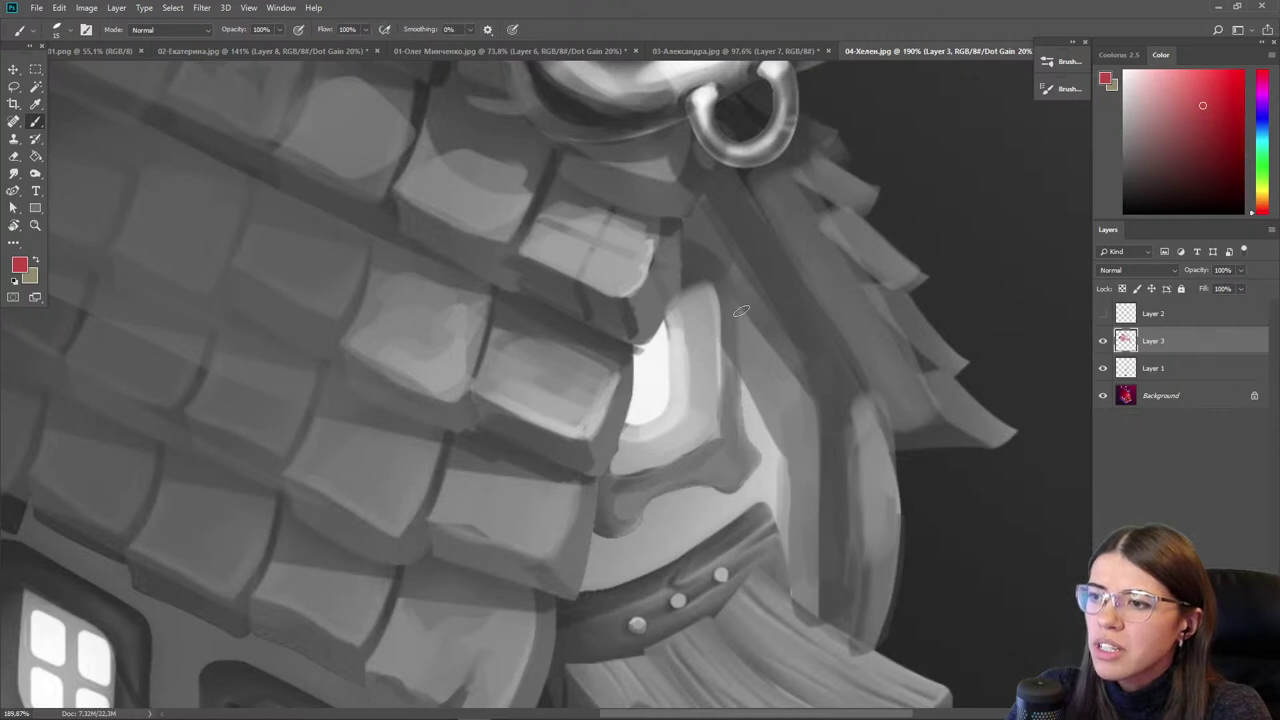
{"action": "left_click_drag", "start_coordinate": [722, 319], "coordinate": [724, 363]}
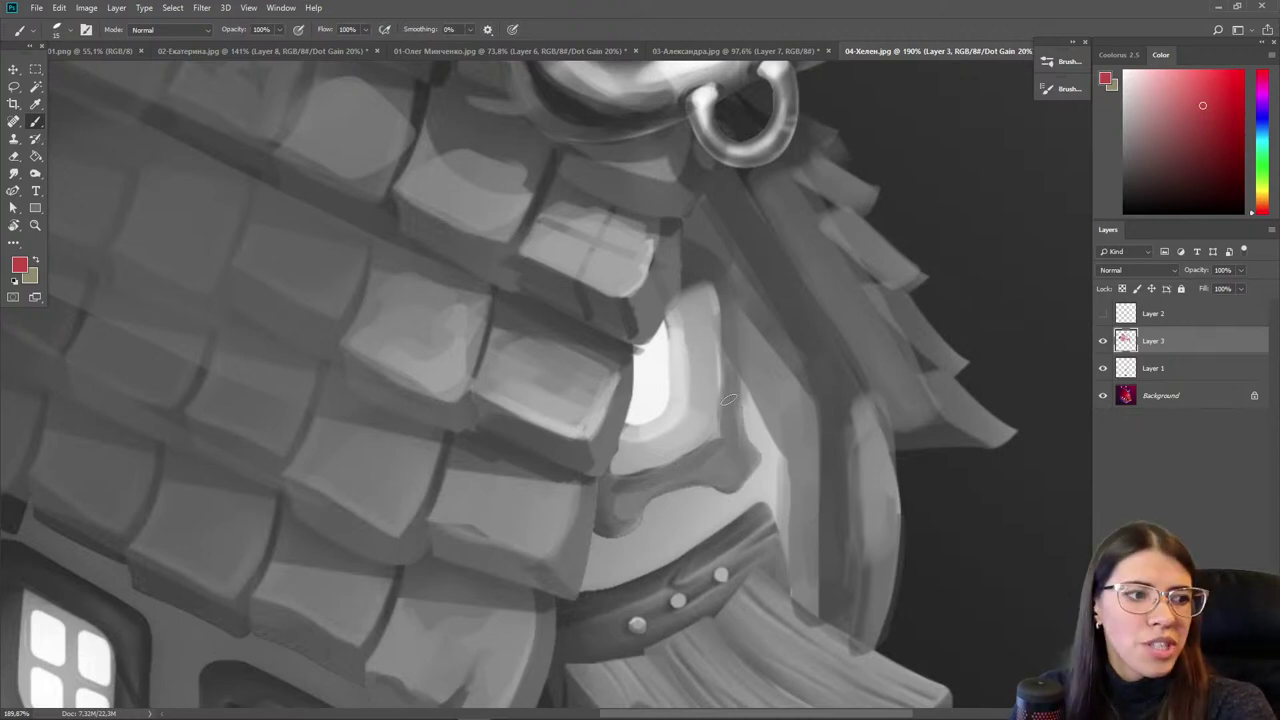
- Deepen the shadow under the gable's overhang with sampled dark maroon, and compare the house with and without Layer 3
{"action": "scroll", "coordinate": [729, 399], "scroll_direction": "down", "scroll_amount": 4}
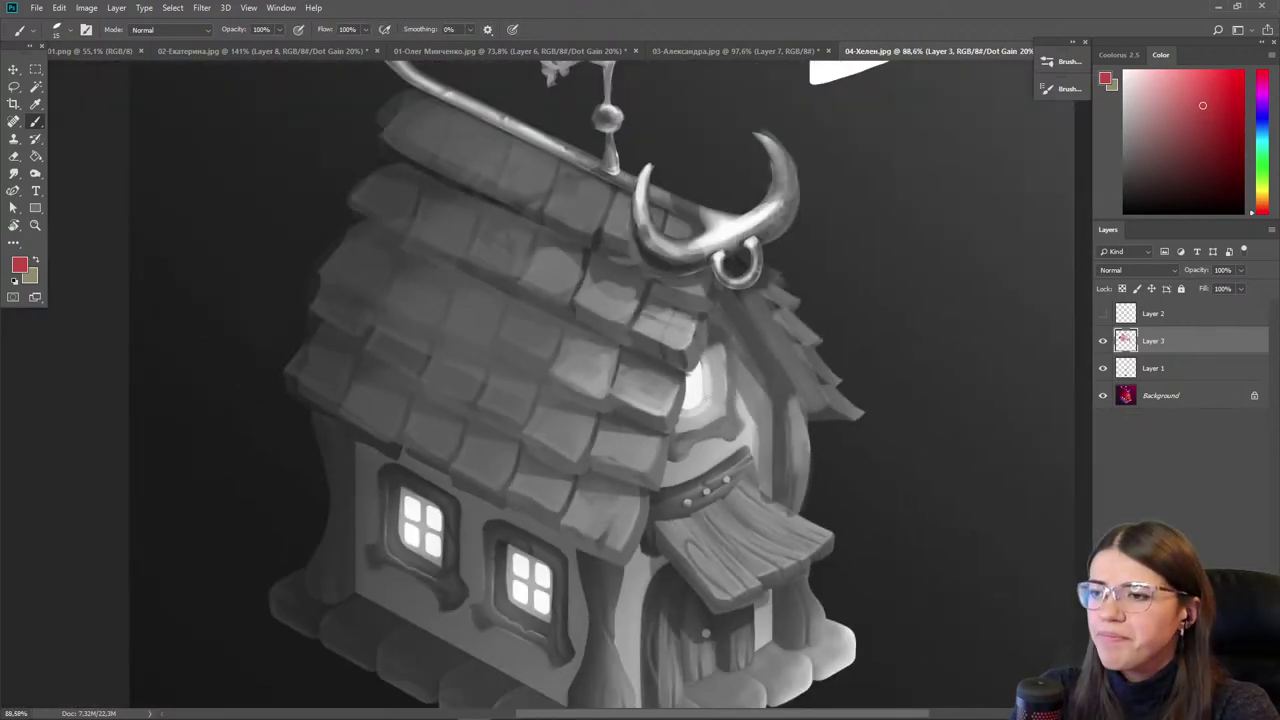
{"action": "left_click", "coordinate": [708, 342], "text": "alt"}
{"action": "left_click", "coordinate": [709, 340], "text": "alt"}
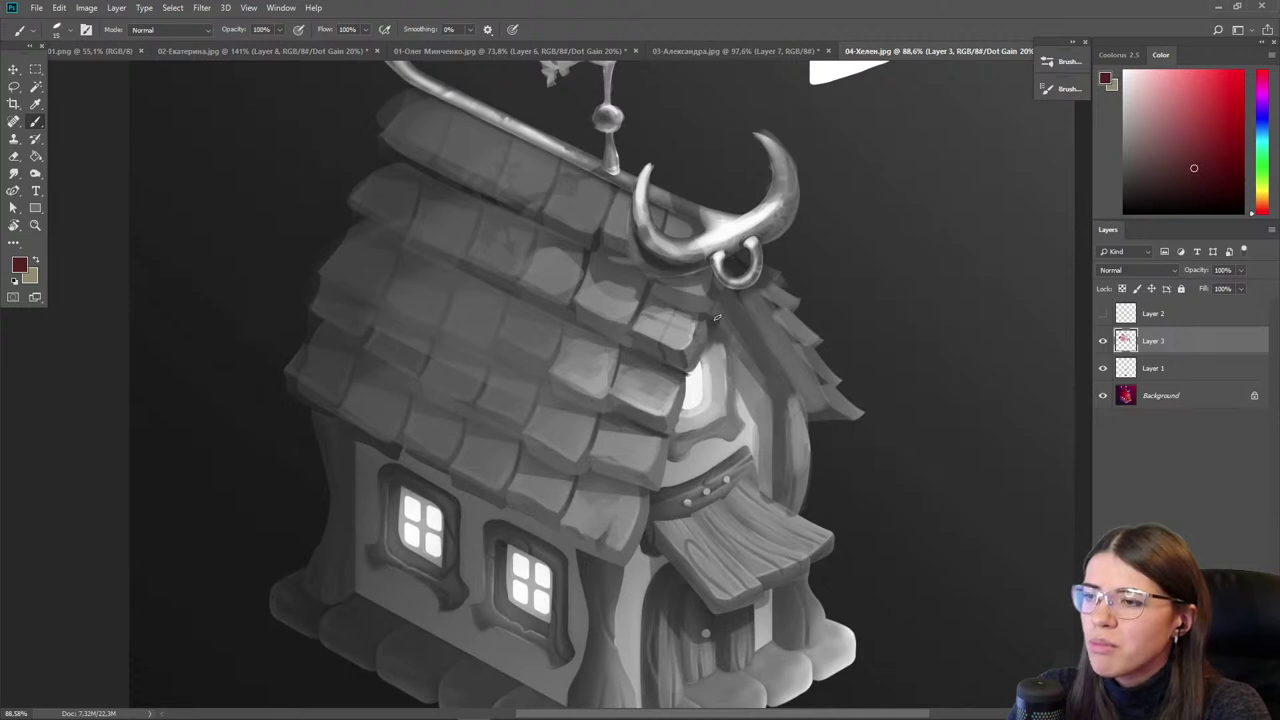
{"action": "mouse_move", "coordinate": [732, 336]}
{"action": "left_mouse_down"}
{"action": "mouse_move", "coordinate": [717, 324]}
{"action": "mouse_move", "coordinate": [766, 390]}
{"action": "left_mouse_up"}
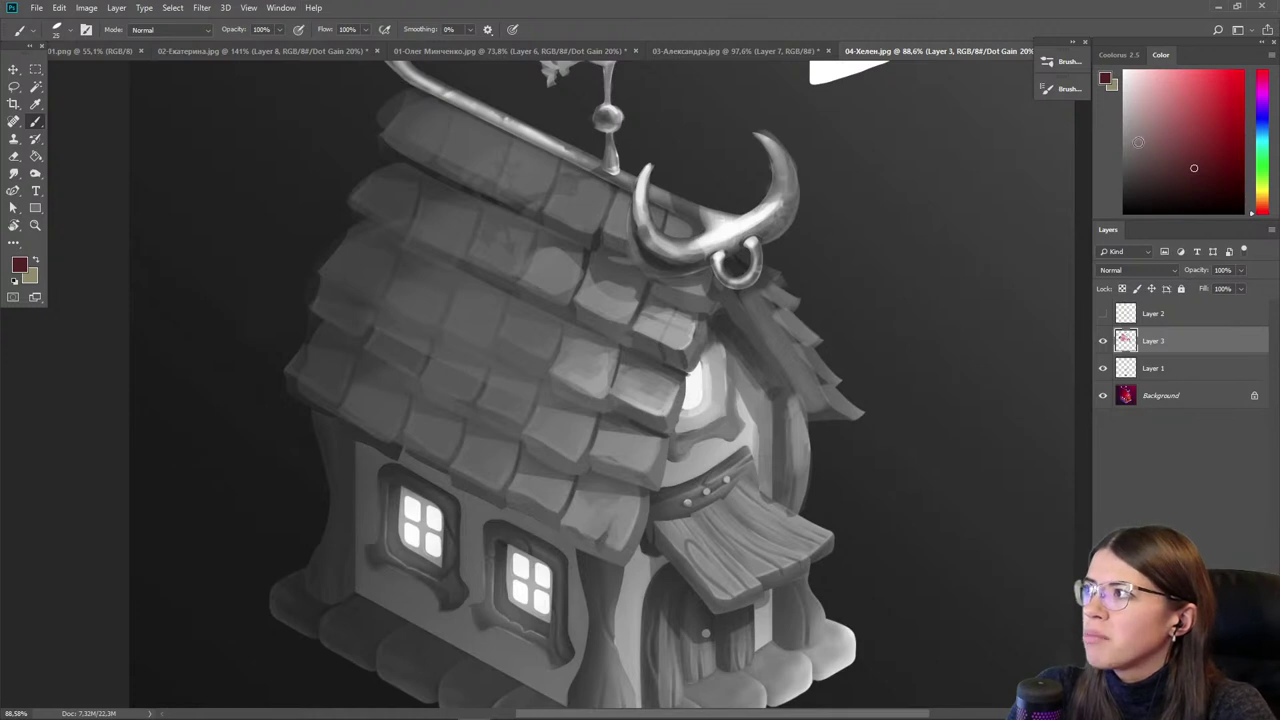
{"action": "left_click", "coordinate": [1104, 341]}
{"action": "left_click", "coordinate": [1104, 341]}
{"action": "left_click", "coordinate": [1104, 341]}
{"action": "left_click", "coordinate": [1104, 341]}
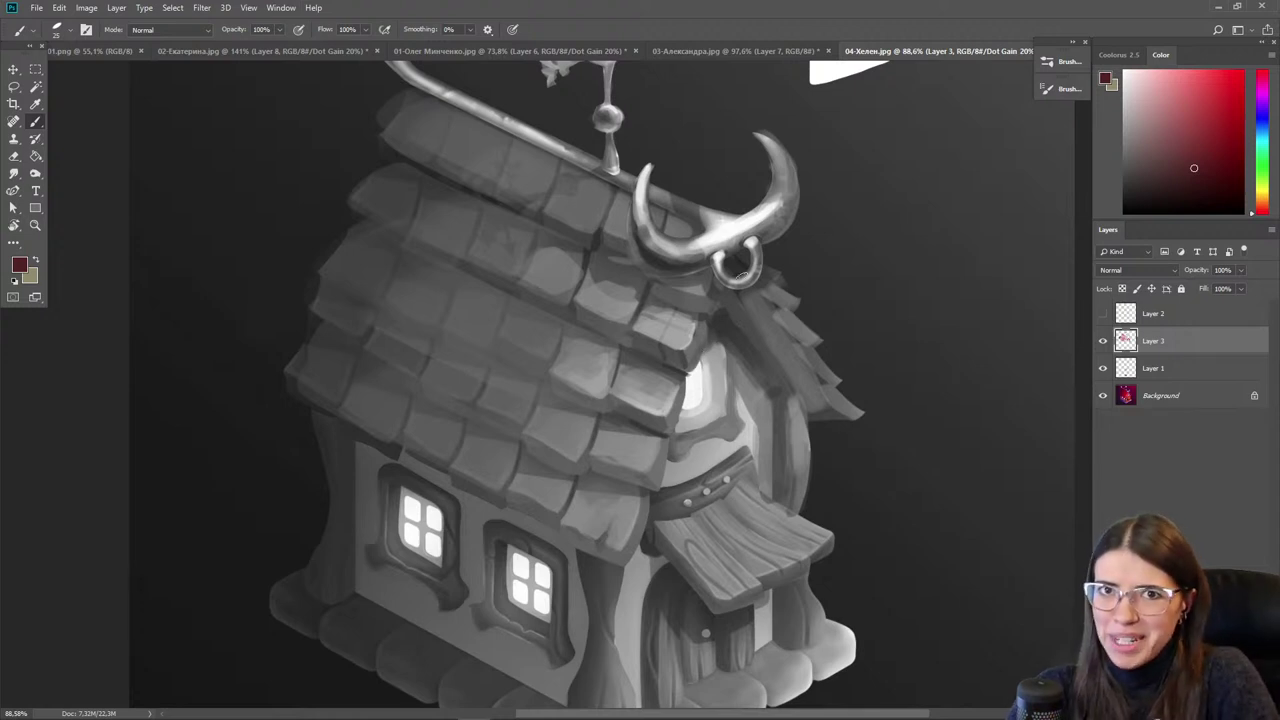
- Give the riveted beam above the canopy a lighter red top face and a darker red front using sampled colours
{"action": "scroll", "coordinate": [710, 462], "scroll_direction": "up", "scroll_amount": 4}
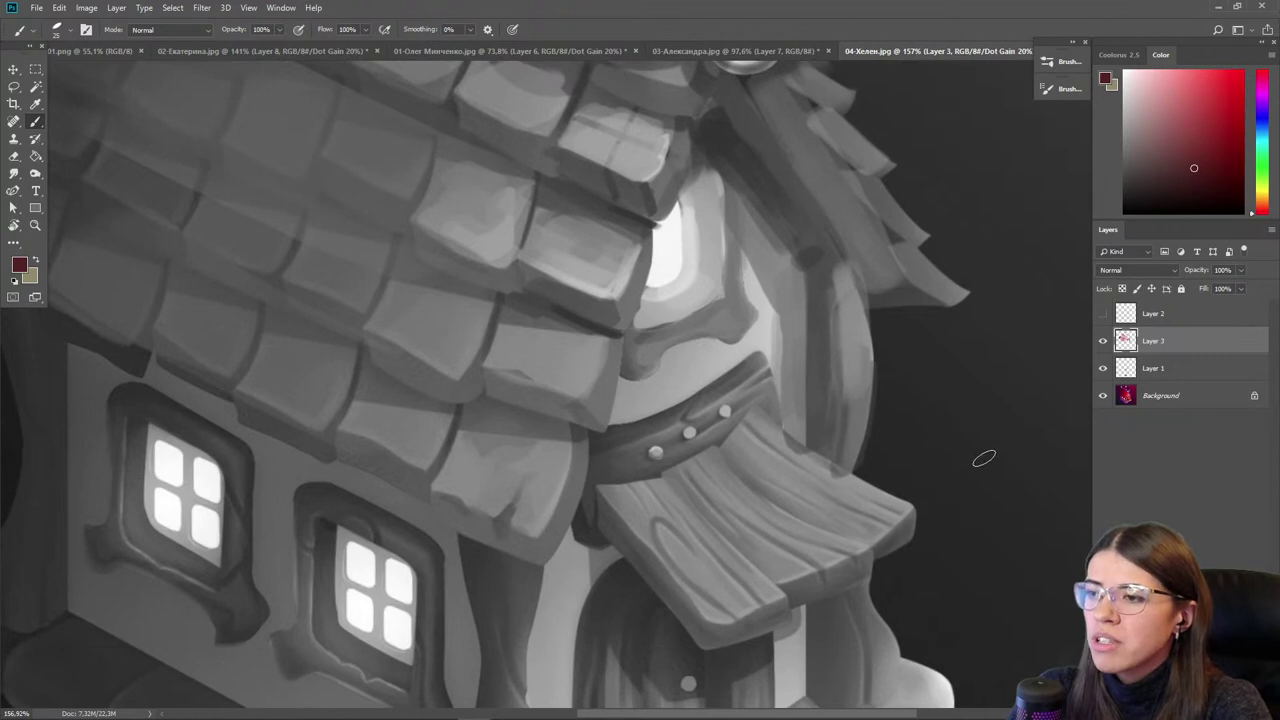
{"action": "left_click", "coordinate": [686, 396], "text": "alt"}
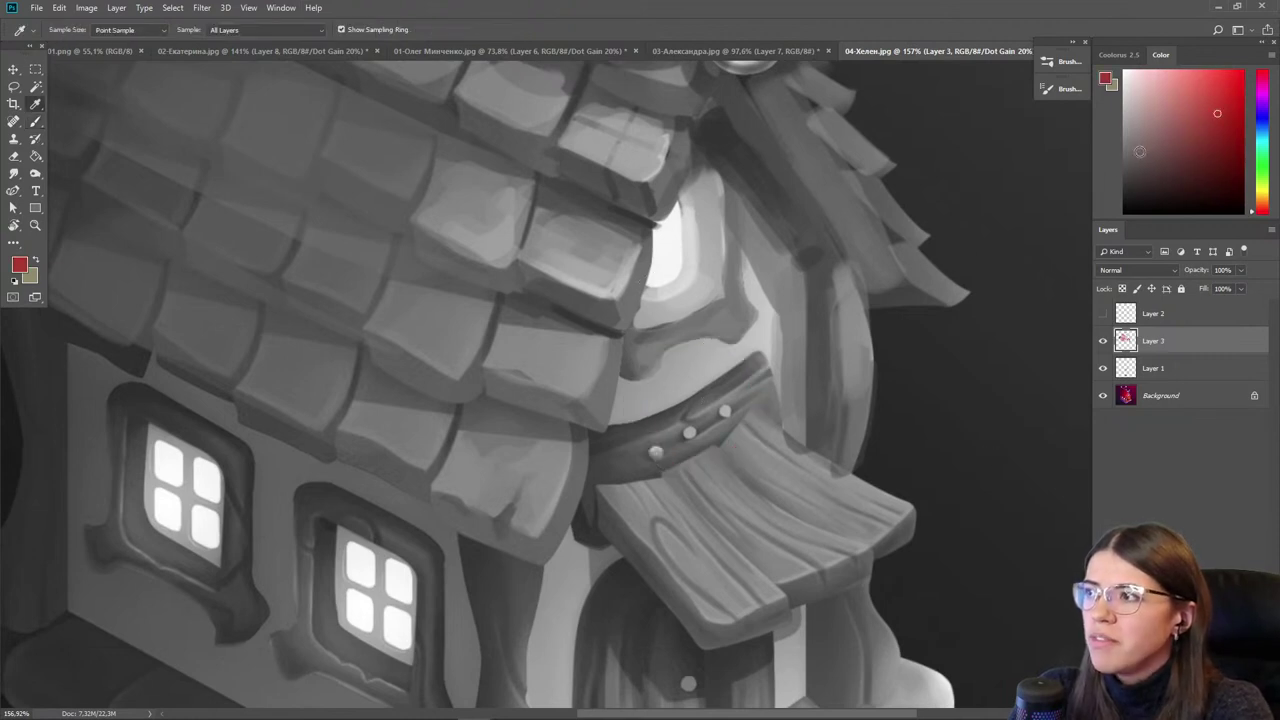
{"action": "left_click_drag", "start_coordinate": [757, 366], "coordinate": [612, 438]}
{"action": "left_click", "coordinate": [622, 461], "text": "alt"}
{"action": "key", "text": "bracketright"}
{"action": "mouse_move", "coordinate": [765, 380]}
{"action": "left_mouse_down"}
{"action": "mouse_move", "coordinate": [690, 440]}
{"action": "mouse_move", "coordinate": [705, 437]}
{"action": "left_mouse_up"}
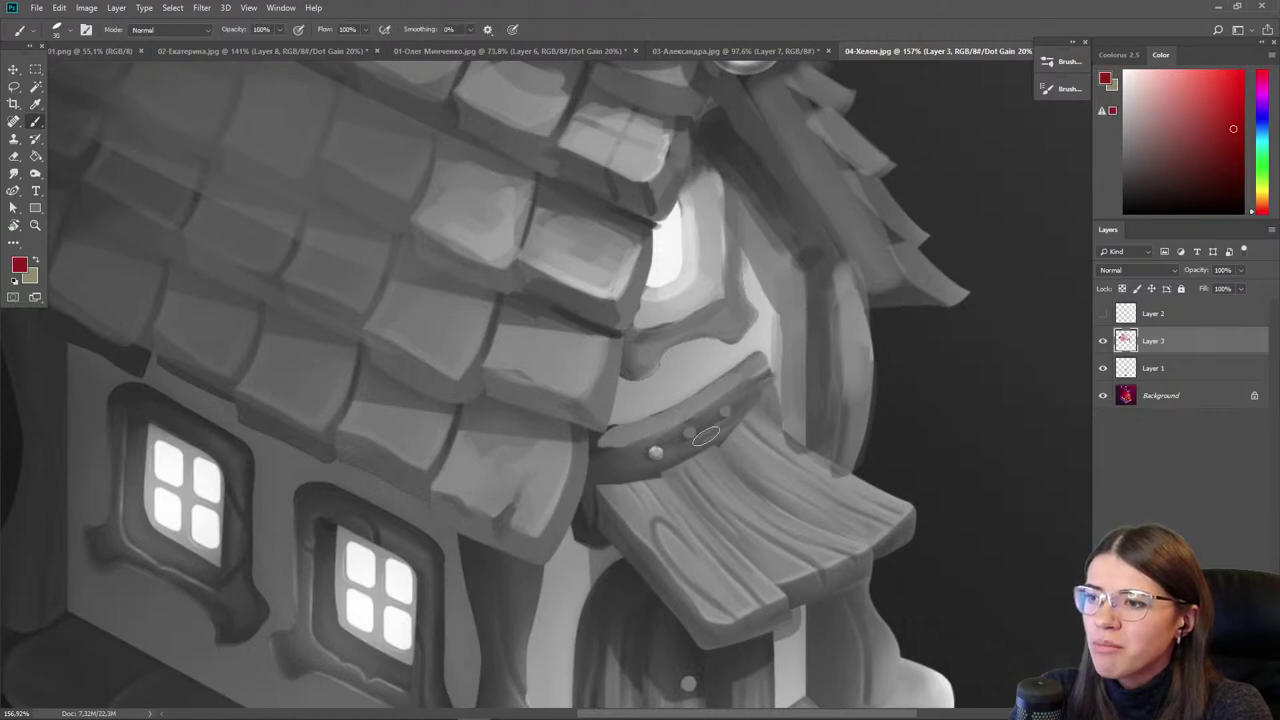
{"action": "left_click", "coordinate": [755, 378], "text": "alt"}
{"action": "left_click_drag", "start_coordinate": [758, 377], "coordinate": [620, 438]}
{"action": "left_click", "coordinate": [640, 430], "text": "alt"}
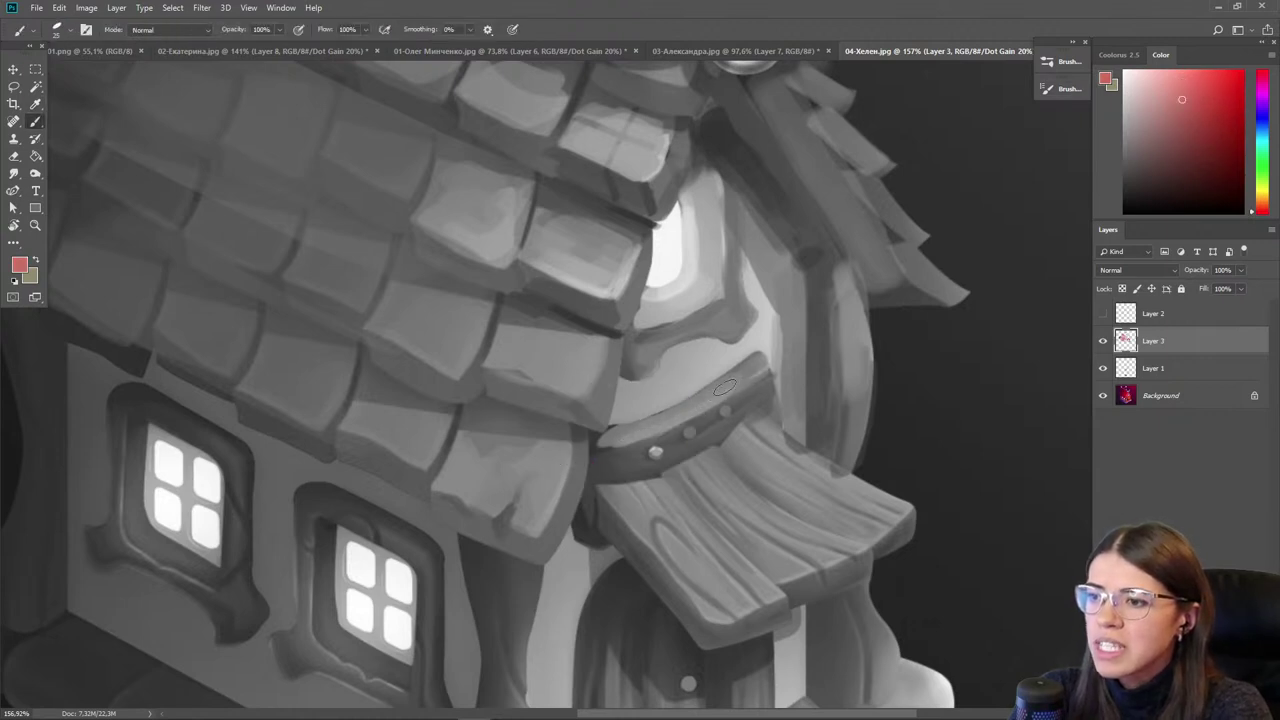
- Brush broad light pink strokes along the canopy's wooden planks with a much larger brush
{"action": "scroll", "coordinate": [724, 388], "scroll_direction": "down", "scroll_amount": 2}
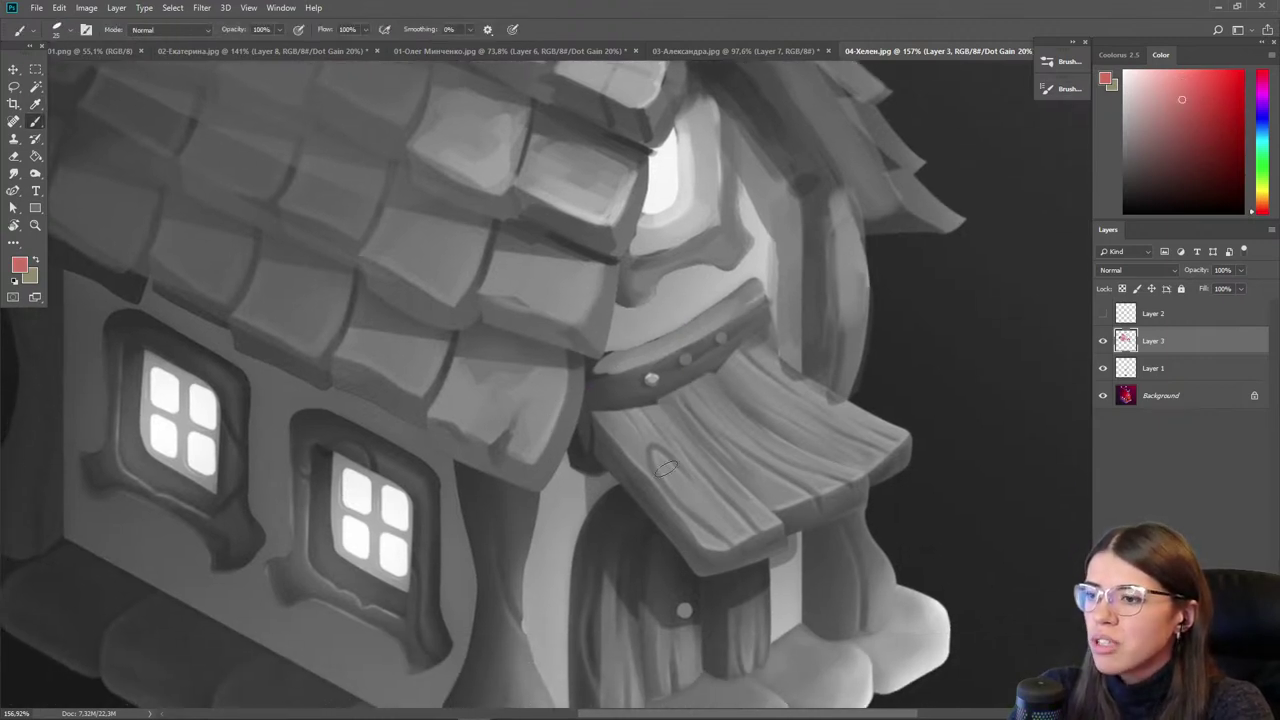
{"action": "left_click", "coordinate": [1153, 76]}
{"action": "key", "text": "bracketright"}
{"action": "key", "text": "bracketright"}
{"action": "key", "text": "bracketright"}
{"action": "key", "text": "bracketright"}
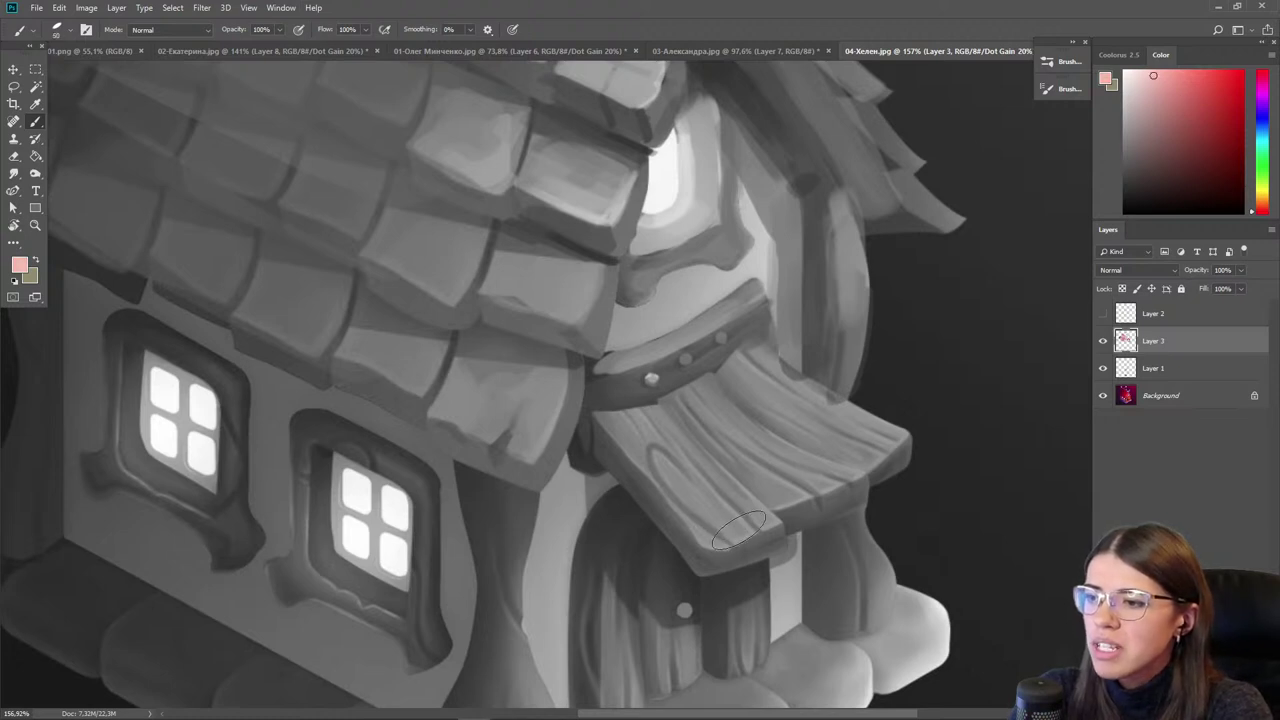
{"action": "left_click_drag", "start_coordinate": [733, 529], "coordinate": [689, 447]}
{"action": "left_click_drag", "start_coordinate": [823, 481], "coordinate": [699, 406]}
{"action": "left_click_drag", "start_coordinate": [870, 447], "coordinate": [753, 392]}
- Add thinner light pink highlights along the edges and front end of the canopy's left plank using a smaller brush
{"action": "key", "text": "bracketleft"}
{"action": "key", "text": "bracketleft"}
{"action": "key", "text": "bracketleft"}
{"action": "mouse_move", "coordinate": [760, 525]}
{"action": "left_mouse_down"}
{"action": "mouse_move", "coordinate": [700, 544]}
{"action": "mouse_move", "coordinate": [620, 437]}
{"action": "left_mouse_up"}
{"action": "mouse_move", "coordinate": [662, 474]}
{"action": "left_mouse_down"}
{"action": "mouse_move", "coordinate": [705, 517]}
{"action": "mouse_move", "coordinate": [745, 528]}
{"action": "left_mouse_up"}
- Deepen the gap between the canopy's planks and define their side edge and front end with sampled darker reds
{"action": "left_click", "coordinate": [800, 514], "text": "alt"}
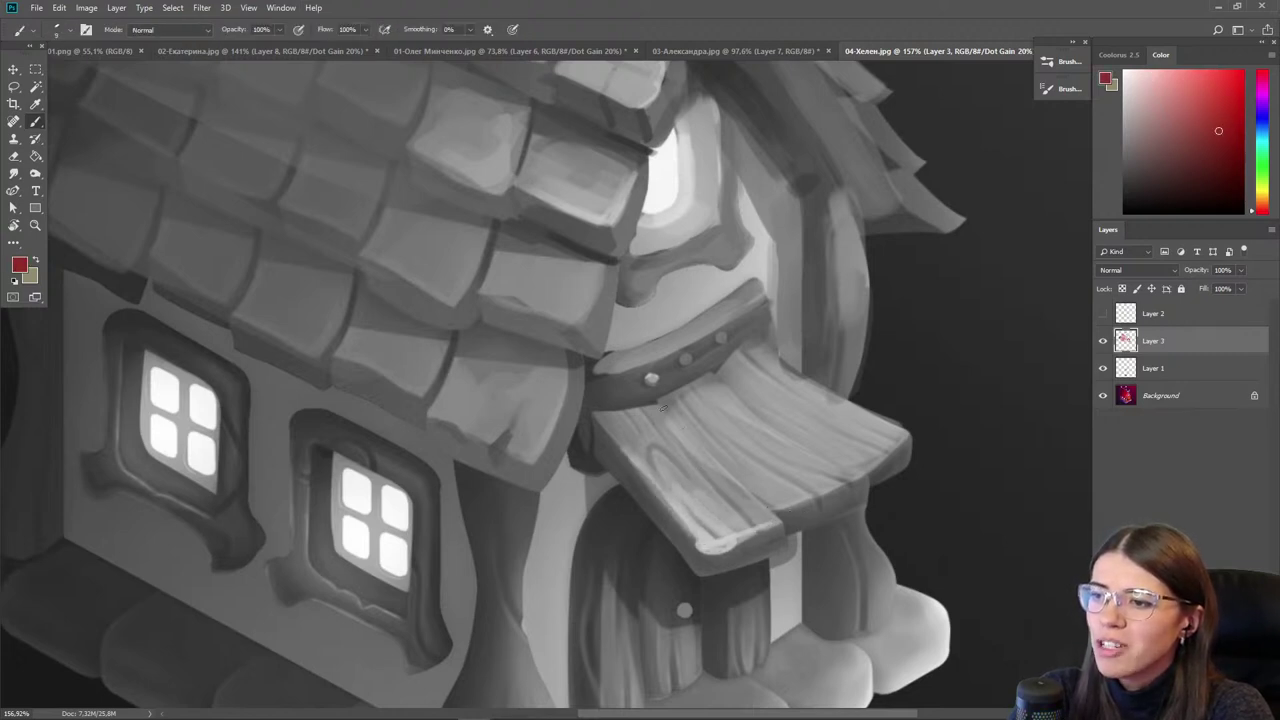
{"action": "mouse_move", "coordinate": [676, 426]}
{"action": "left_mouse_down"}
{"action": "mouse_move", "coordinate": [776, 517]}
{"action": "mouse_move", "coordinate": [690, 453]}
{"action": "left_mouse_up"}
{"action": "left_click", "coordinate": [738, 498], "text": "alt"}
{"action": "key", "text": "]"}
{"action": "left_click", "coordinate": [697, 565], "text": "alt"}
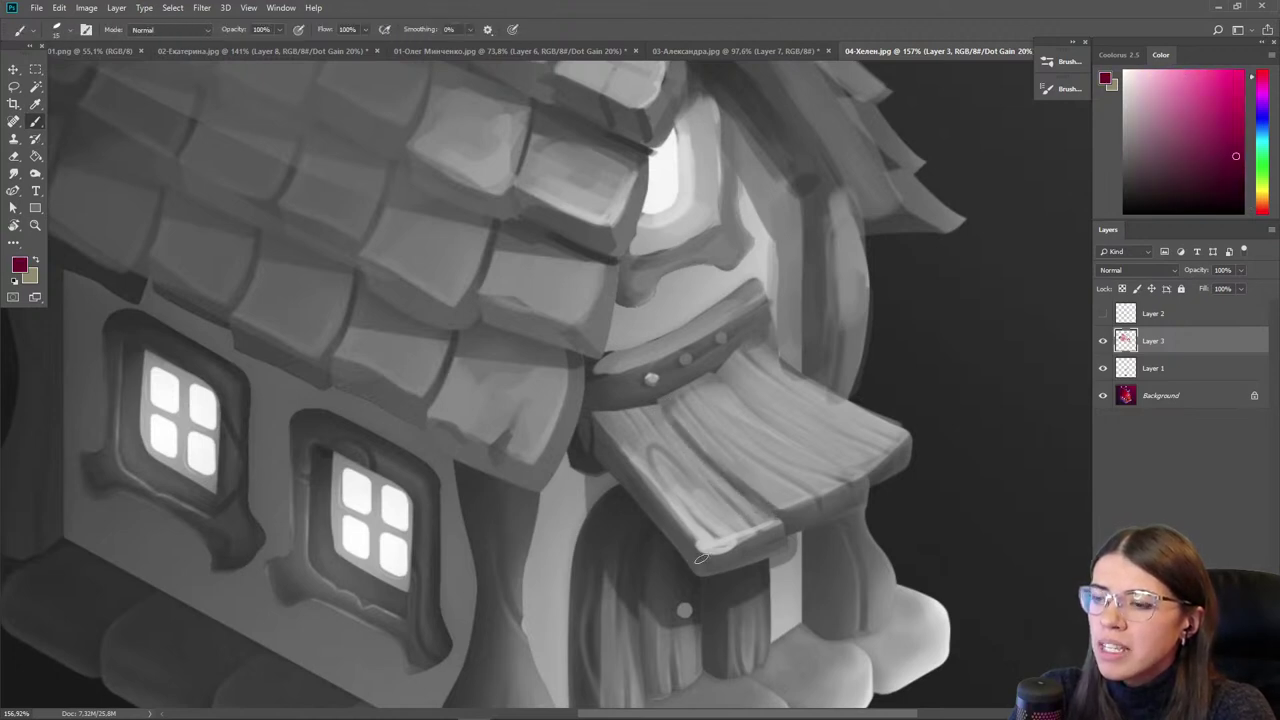
{"action": "left_click_drag", "start_coordinate": [696, 562], "coordinate": [607, 453]}
{"action": "left_click", "coordinate": [706, 567], "text": "alt"}
{"action": "key", "text": "["}
{"action": "key", "text": "["}
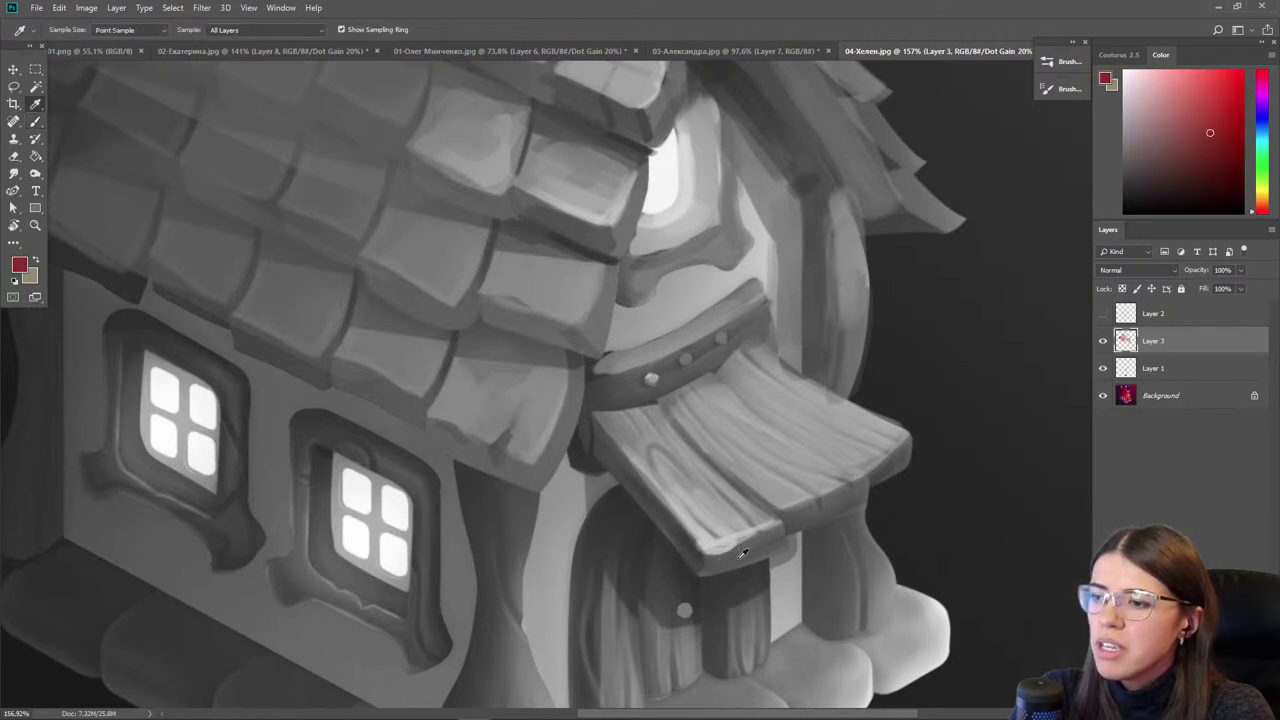
{"action": "left_click", "coordinate": [725, 555], "text": "alt"}
{"action": "left_click", "coordinate": [725, 555], "text": "alt"}
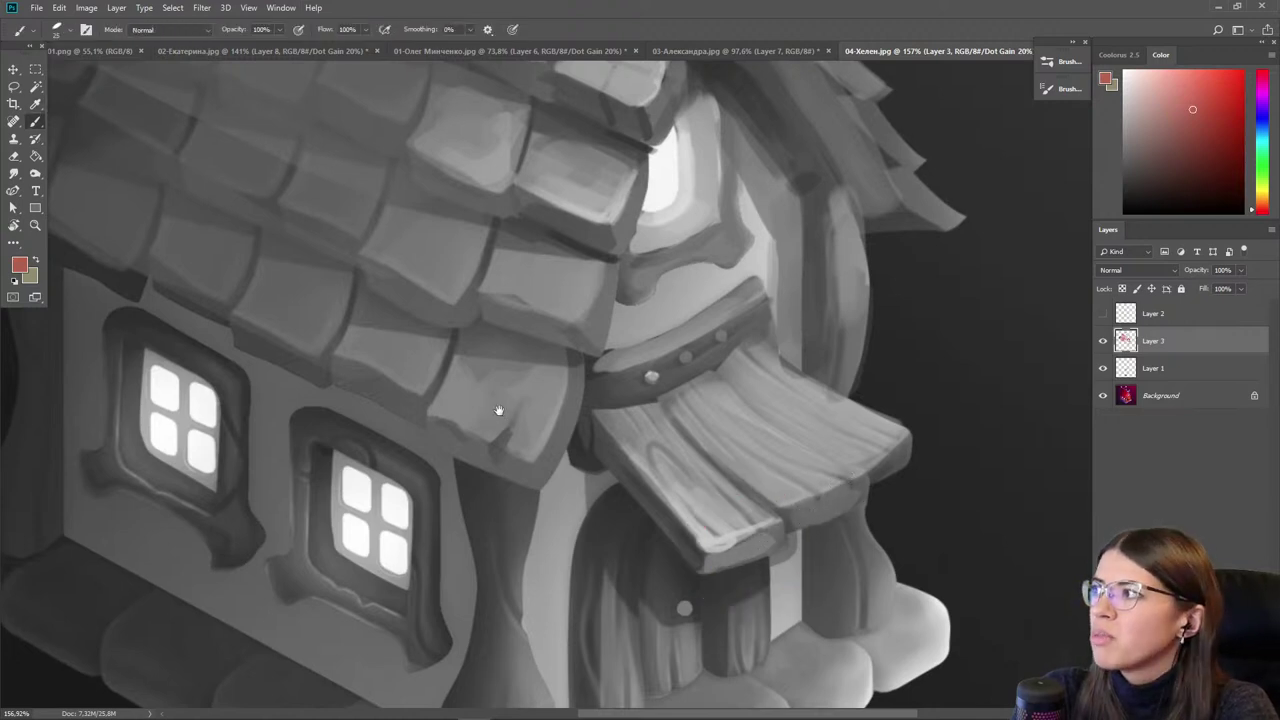
- Paint the shadow beneath the canopy over the wall, door surround and far pillar with a sampled dark maroon
{"action": "left_click_drag", "start_coordinate": [497, 409], "coordinate": [483, 291]}
{"action": "left_click", "coordinate": [700, 397], "text": "alt"}
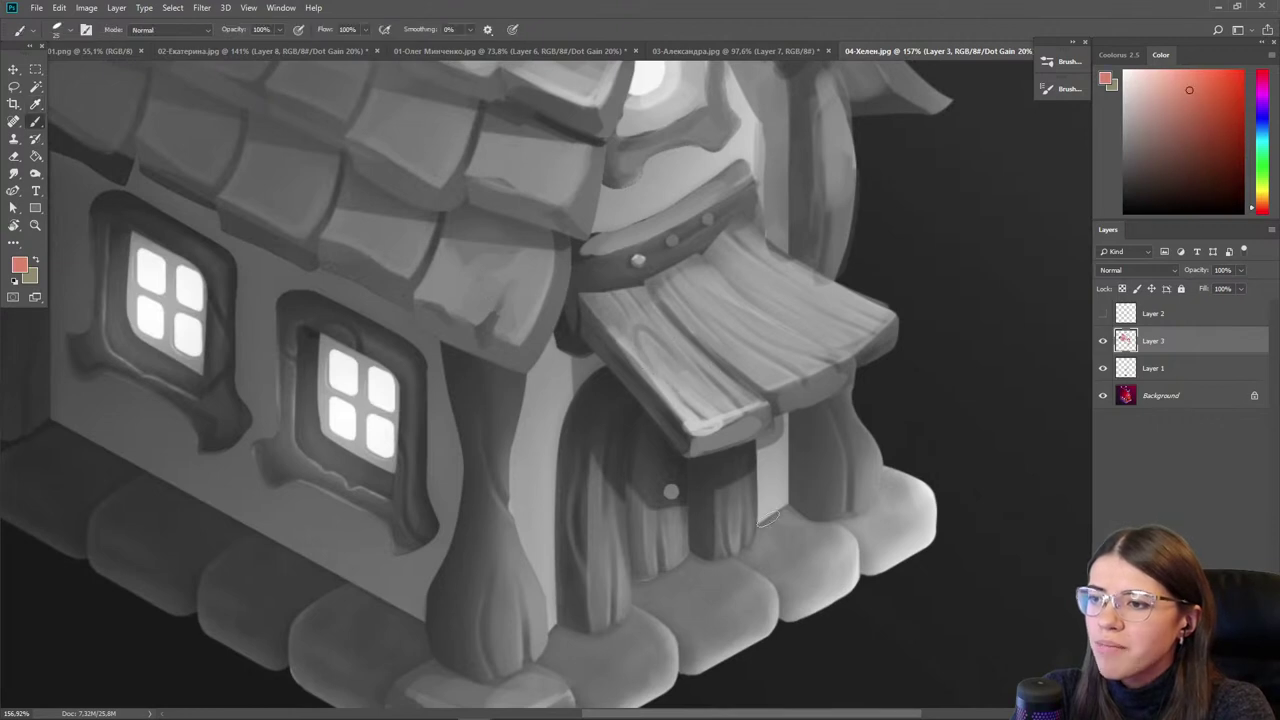
{"action": "left_click", "coordinate": [626, 449], "text": "alt"}
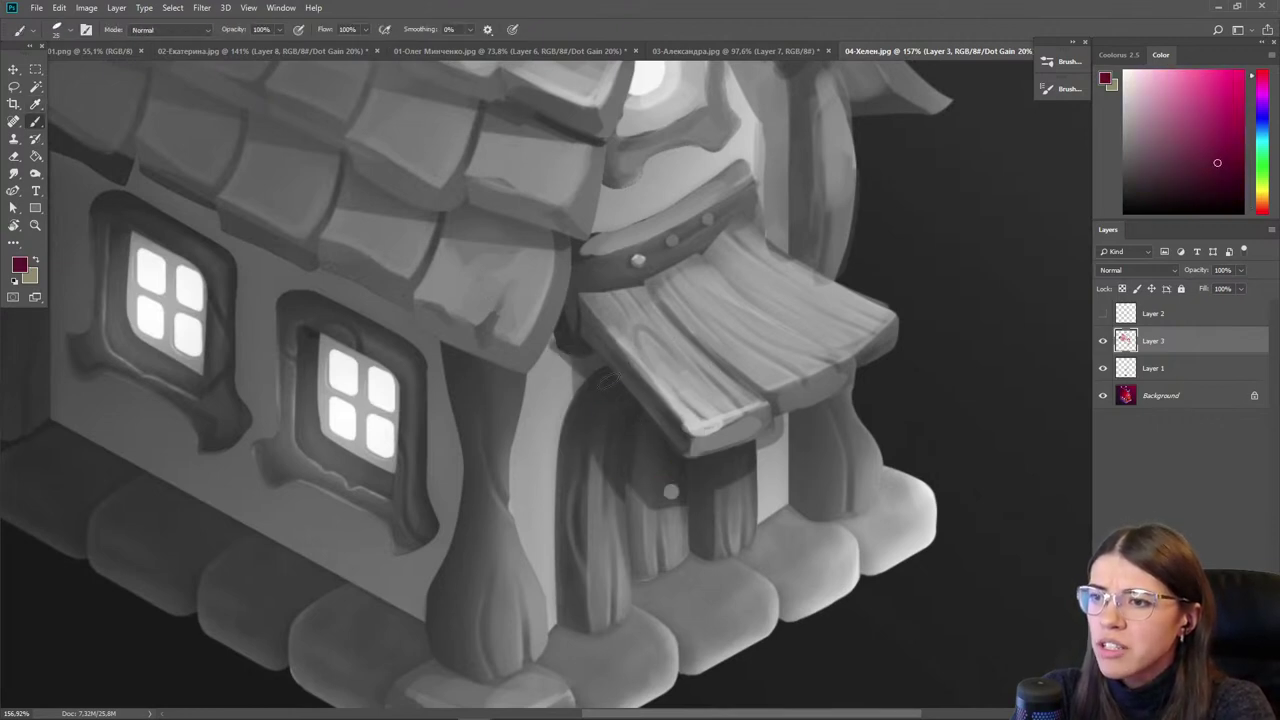
{"action": "mouse_move", "coordinate": [558, 344]}
{"action": "left_mouse_down"}
{"action": "mouse_move", "coordinate": [550, 430]}
{"action": "mouse_move", "coordinate": [589, 464]}
{"action": "left_mouse_up"}
{"action": "mouse_move", "coordinate": [783, 442]}
{"action": "left_mouse_down"}
{"action": "mouse_move", "coordinate": [806, 420]}
{"action": "mouse_move", "coordinate": [760, 451]}
{"action": "mouse_move", "coordinate": [831, 437]}
{"action": "mouse_move", "coordinate": [829, 409]}
{"action": "mouse_move", "coordinate": [818, 425]}
{"action": "mouse_move", "coordinate": [826, 392]}
{"action": "left_mouse_up"}
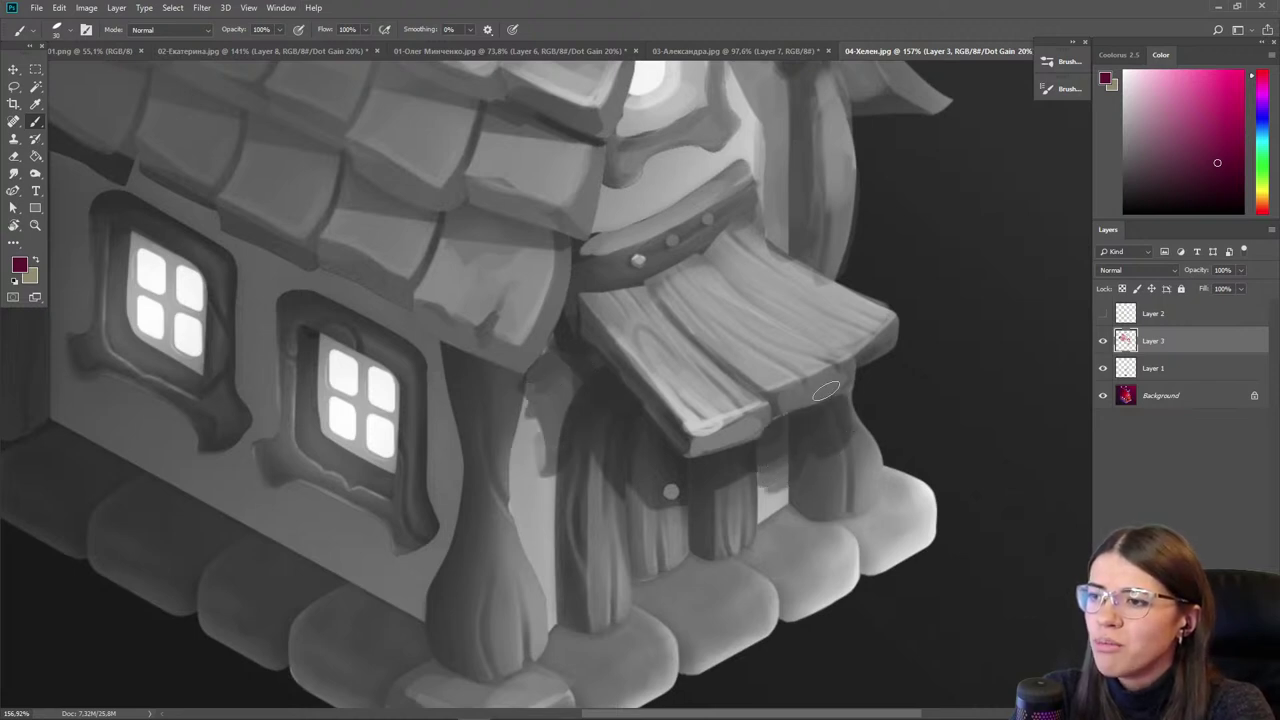
- Lighten the top faces and upper edges of the entrance-side foundation stones, including the corner stone, with sampled colours
{"action": "left_click_drag", "start_coordinate": [513, 548], "coordinate": [537, 457]}
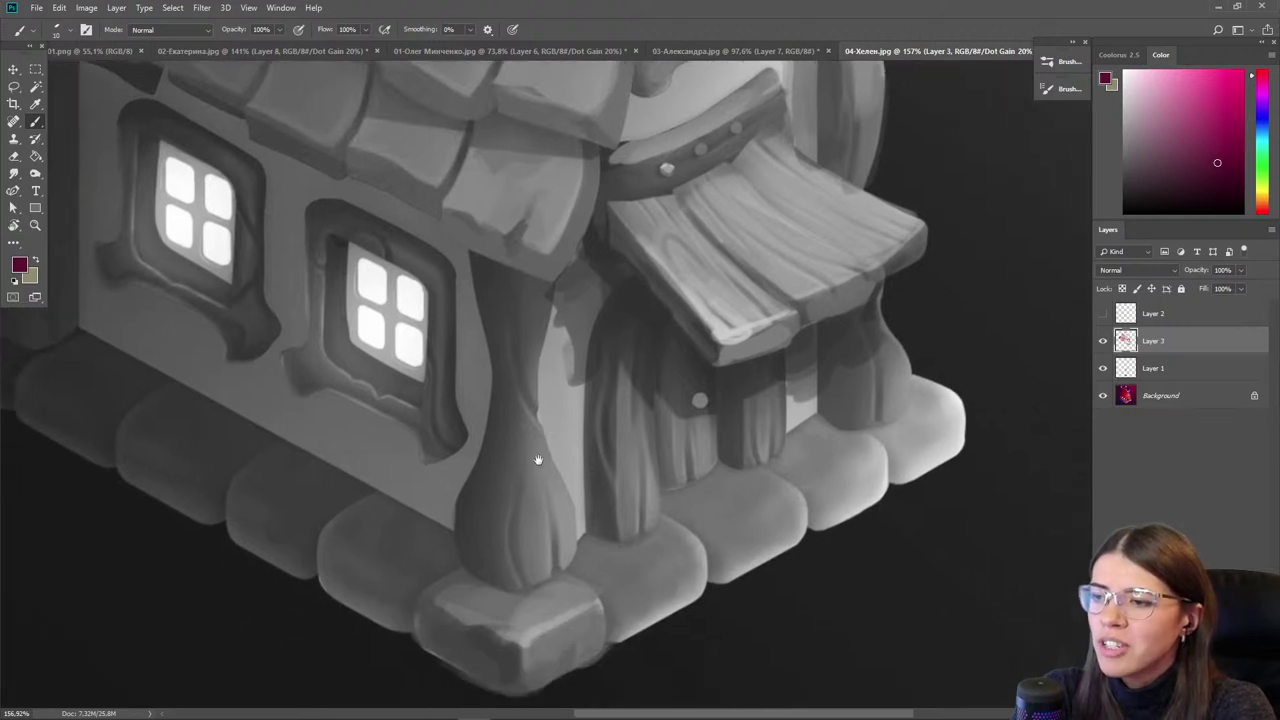
{"action": "key", "text": "i"}
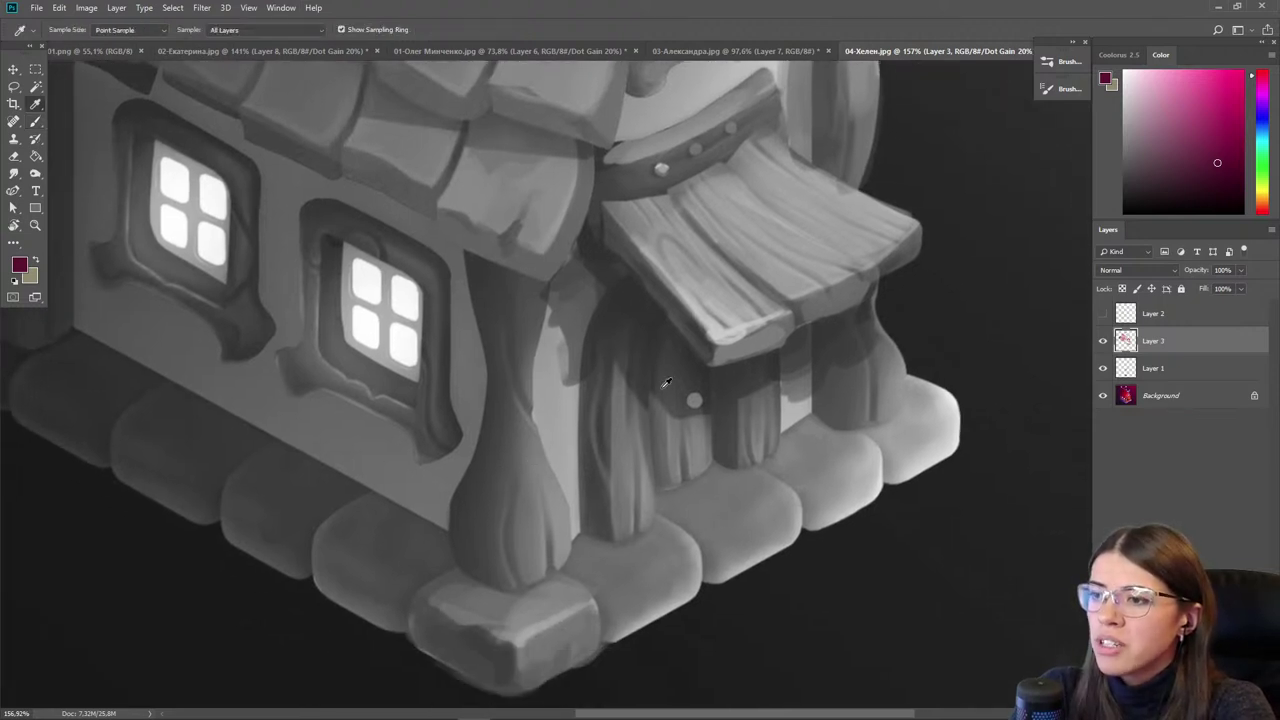
{"action": "left_click", "coordinate": [648, 582], "text": "alt"}
{"action": "left_click", "coordinate": [750, 530], "text": "alt"}
{"action": "mouse_move", "coordinate": [932, 427]}
{"action": "left_mouse_down"}
{"action": "mouse_move", "coordinate": [950, 455]}
{"action": "mouse_move", "coordinate": [783, 539]}
{"action": "mouse_move", "coordinate": [692, 562]}
{"action": "mouse_move", "coordinate": [624, 618]}
{"action": "left_mouse_up"}
{"action": "left_click", "coordinate": [942, 397], "text": "alt"}
{"action": "key", "text": "bracketleft"}
{"action": "key", "text": "bracketleft"}
{"action": "mouse_move", "coordinate": [890, 432]}
{"action": "left_mouse_down"}
{"action": "mouse_move", "coordinate": [822, 468]}
{"action": "mouse_move", "coordinate": [852, 451]}
{"action": "mouse_move", "coordinate": [810, 466]}
{"action": "mouse_move", "coordinate": [806, 443]}
{"action": "mouse_move", "coordinate": [780, 484]}
{"action": "mouse_move", "coordinate": [699, 520]}
{"action": "mouse_move", "coordinate": [759, 489]}
{"action": "mouse_move", "coordinate": [696, 499]}
{"action": "mouse_move", "coordinate": [620, 549]}
{"action": "mouse_move", "coordinate": [626, 567]}
{"action": "mouse_move", "coordinate": [604, 577]}
{"action": "mouse_move", "coordinate": [597, 554]}
{"action": "mouse_move", "coordinate": [559, 602]}
{"action": "mouse_move", "coordinate": [515, 615]}
{"action": "left_mouse_up"}
{"action": "left_click", "coordinate": [590, 558], "text": "alt"}
{"action": "key", "text": "bracketleft"}
{"action": "mouse_move", "coordinate": [584, 583]}
{"action": "left_mouse_down"}
{"action": "mouse_move", "coordinate": [495, 609]}
{"action": "mouse_move", "coordinate": [539, 590]}
{"action": "left_mouse_up"}
- Brush a dark brown-red vertical core shadow along the swollen base of the front corner pillar
{"action": "left_click", "coordinate": [481, 536], "text": "alt"}
{"action": "left_click", "coordinate": [1201, 174]}
{"action": "left_click_drag", "start_coordinate": [478, 528], "coordinate": [545, 503]}
{"action": "key", "text": "bracketleft"}
{"action": "key", "text": "bracketleft"}
{"action": "left_click", "coordinate": [1190, 189]}
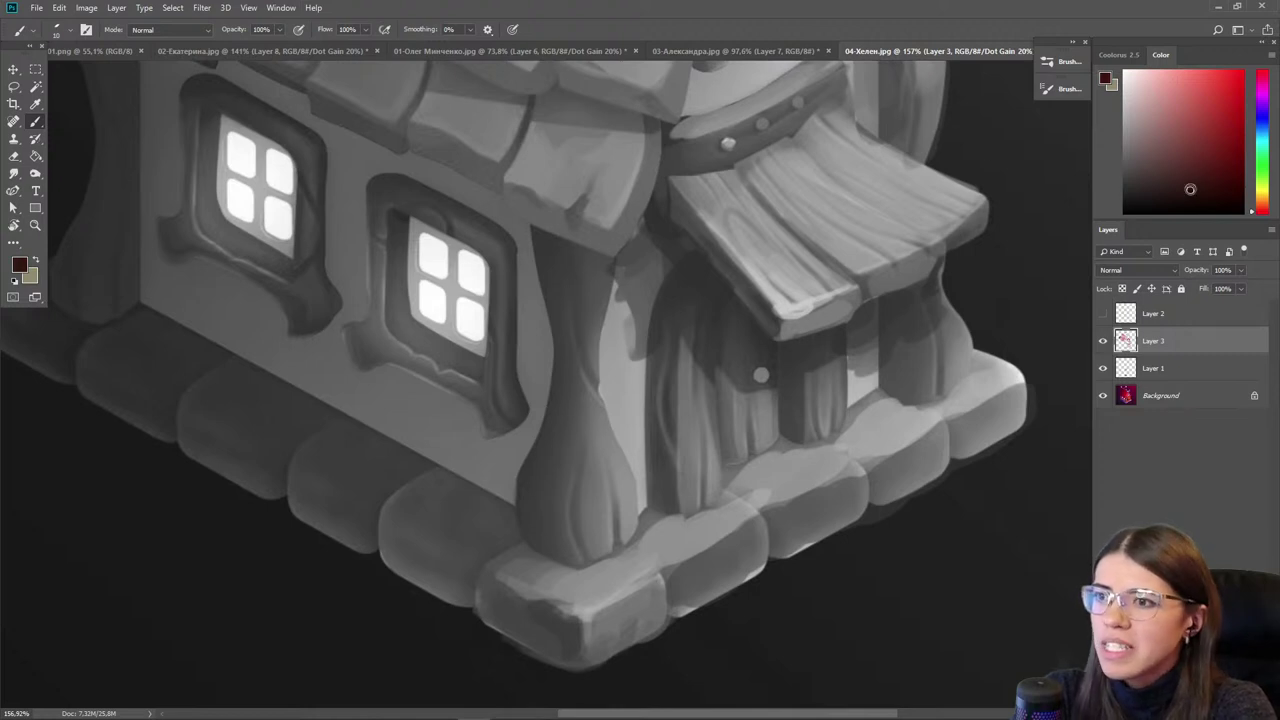
{"action": "left_click_drag", "start_coordinate": [558, 437], "coordinate": [550, 541]}
{"action": "left_click", "coordinate": [550, 501], "text": "alt"}
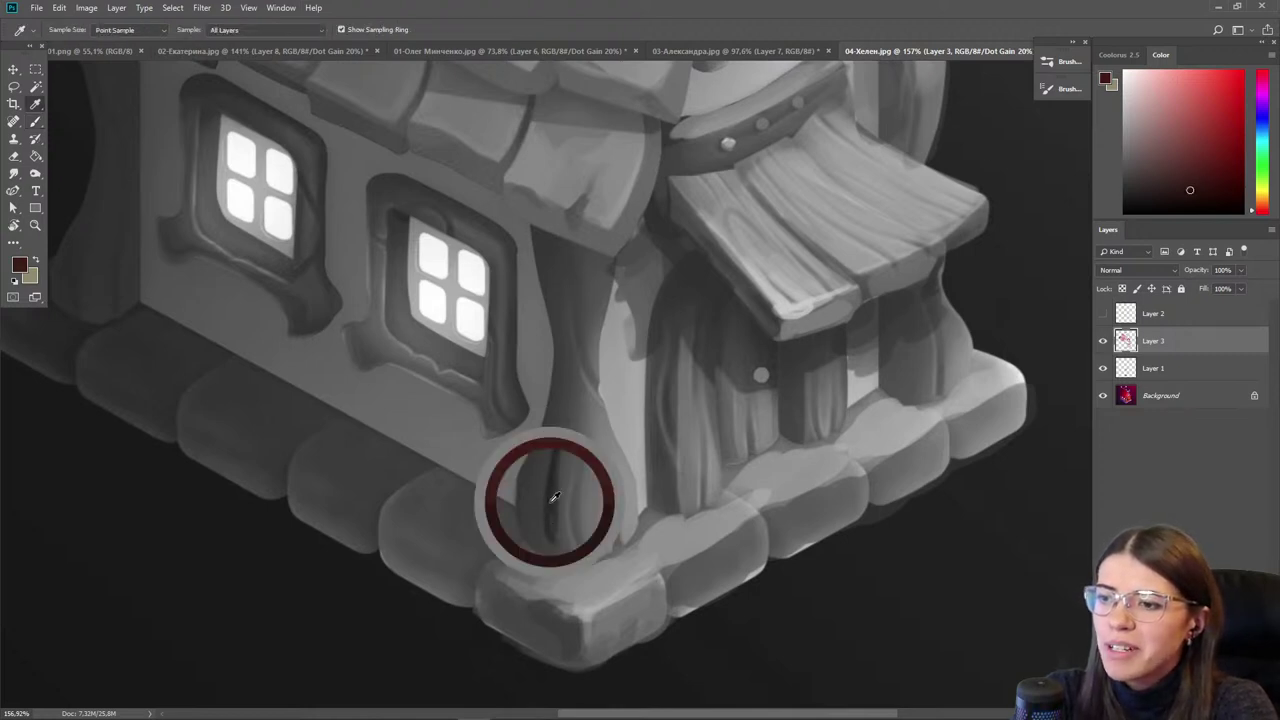
{"action": "left_click_drag", "start_coordinate": [563, 433], "coordinate": [558, 523]}
- Sketch a black elliptical cross-section around the corner pillar's base and strengthen the dark stroke where its planes turn
{"action": "left_click", "coordinate": [848, 240], "text": "alt"}
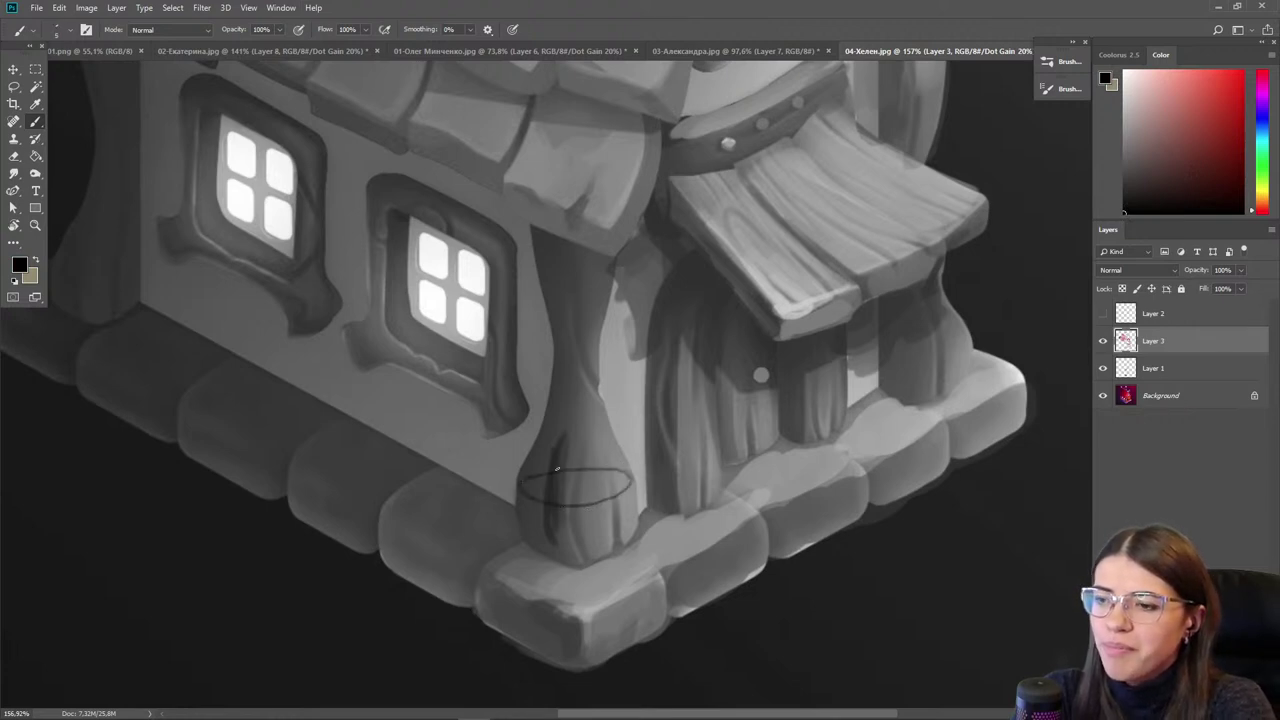
{"action": "left_click_drag", "start_coordinate": [549, 490], "coordinate": [559, 523]}
{"action": "left_click", "coordinate": [550, 502], "text": "alt"}
{"action": "left_click_drag", "start_coordinate": [558, 436], "coordinate": [549, 541]}
{"action": "left_click", "coordinate": [547, 527], "text": "alt"}
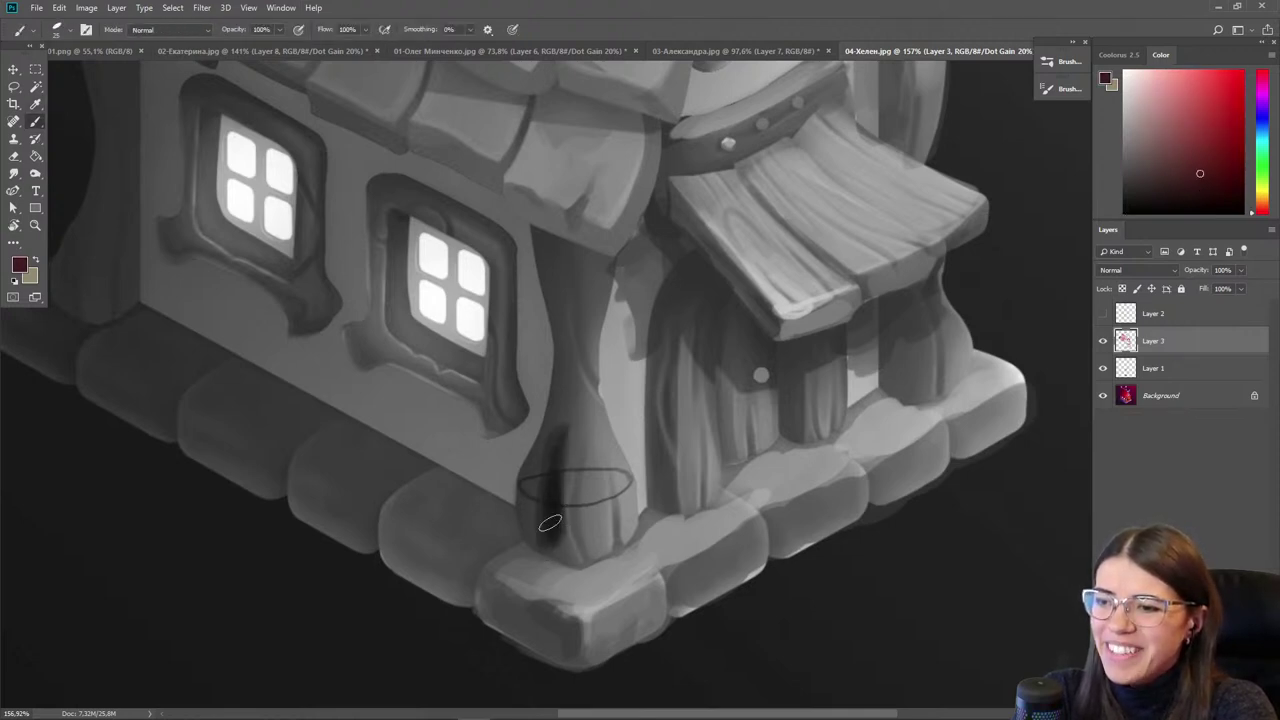
- Extend the dark core shadow up the corner pillar's narrow shaft to the roof, using sampled dark reds
{"action": "left_click", "coordinate": [557, 410], "text": "alt"}
{"action": "mouse_move", "coordinate": [557, 430]}
{"action": "left_mouse_down"}
{"action": "mouse_move", "coordinate": [568, 344]}
{"action": "mouse_move", "coordinate": [559, 457]}
{"action": "mouse_move", "coordinate": [561, 268]}
{"action": "left_mouse_up"}
{"action": "left_click_drag", "start_coordinate": [566, 338], "coordinate": [558, 272]}
{"action": "mouse_move", "coordinate": [572, 322]}
{"action": "left_mouse_down"}
{"action": "mouse_move", "coordinate": [562, 412]}
{"action": "mouse_move", "coordinate": [577, 360]}
{"action": "mouse_move", "coordinate": [588, 420]}
{"action": "mouse_move", "coordinate": [571, 509]}
{"action": "left_mouse_up"}
{"action": "left_click", "coordinate": [566, 487], "text": "alt"}
{"action": "key", "text": "bracketright"}
{"action": "key", "text": "bracketright"}
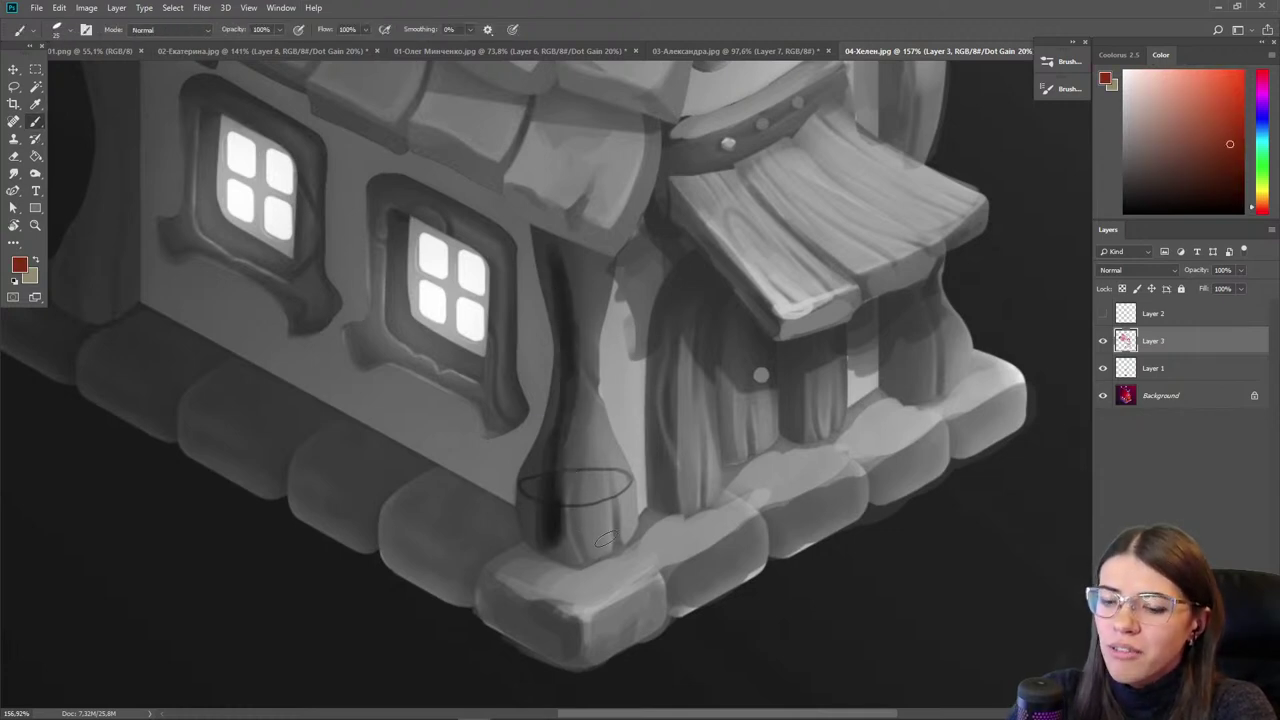
- Erase the elliptical guide line from the lit side of the corner pillar's base
{"action": "key", "text": "e"}
{"action": "left_click_drag", "start_coordinate": [606, 470], "coordinate": [580, 531]}
{"action": "key", "text": "b"}
- Repaint the corner pillar's shaded left side with sampled dark reds, softening the transition into the core shadow
{"action": "left_click", "coordinate": [560, 288], "text": "alt"}
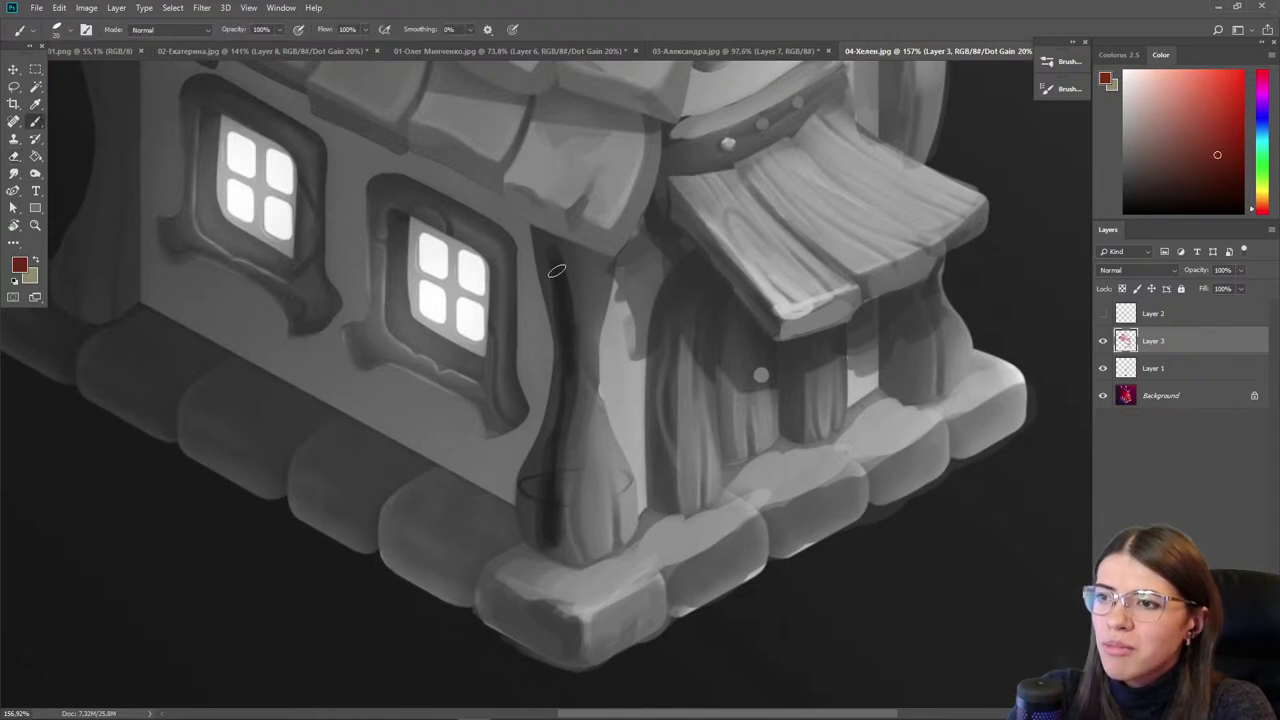
{"action": "left_click", "coordinate": [537, 531], "text": "alt"}
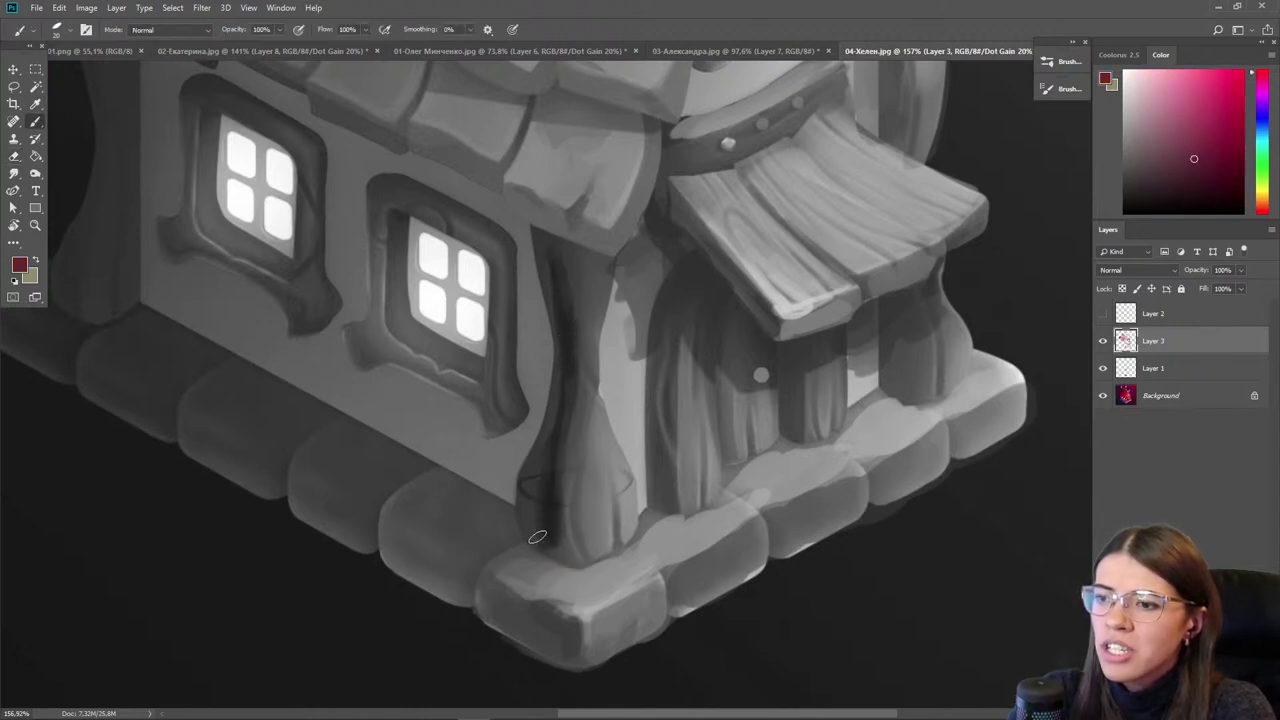
{"action": "left_click", "coordinate": [545, 400], "text": "alt"}
{"action": "left_click", "coordinate": [544, 400], "text": "alt"}
{"action": "key", "text": "bracketright"}
{"action": "key", "text": "bracketright"}
{"action": "left_click_drag", "start_coordinate": [557, 366], "coordinate": [532, 468]}
{"action": "left_click", "coordinate": [542, 436], "text": "alt"}
{"action": "left_click_drag", "start_coordinate": [558, 400], "coordinate": [540, 485]}
{"action": "left_click", "coordinate": [549, 390], "text": "alt"}
{"action": "left_click_drag", "start_coordinate": [552, 290], "coordinate": [560, 392]}
{"action": "left_click", "coordinate": [566, 362], "text": "alt"}
{"action": "left_click_drag", "start_coordinate": [552, 300], "coordinate": [556, 396]}
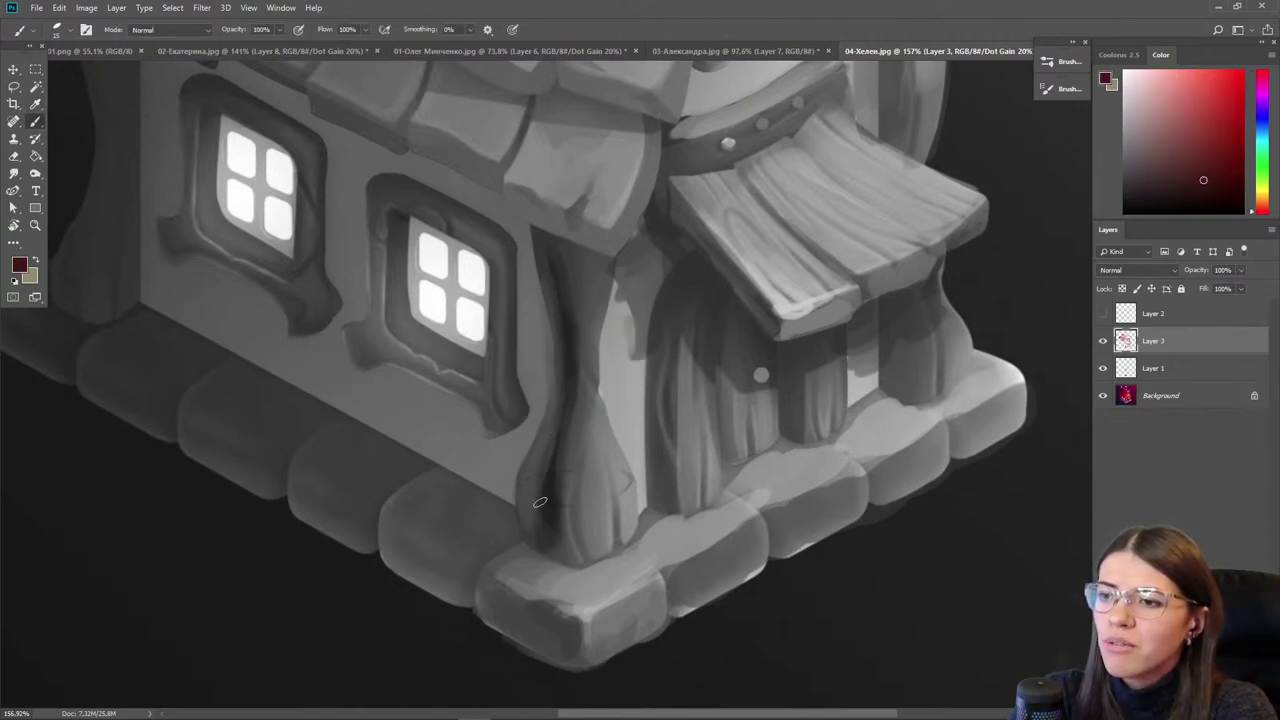
- Paint lighter sampled orange-red tones on the bulge of the corner pillar's base and blend them with the Smudge tool
{"action": "left_click", "coordinate": [609, 443], "text": "alt"}
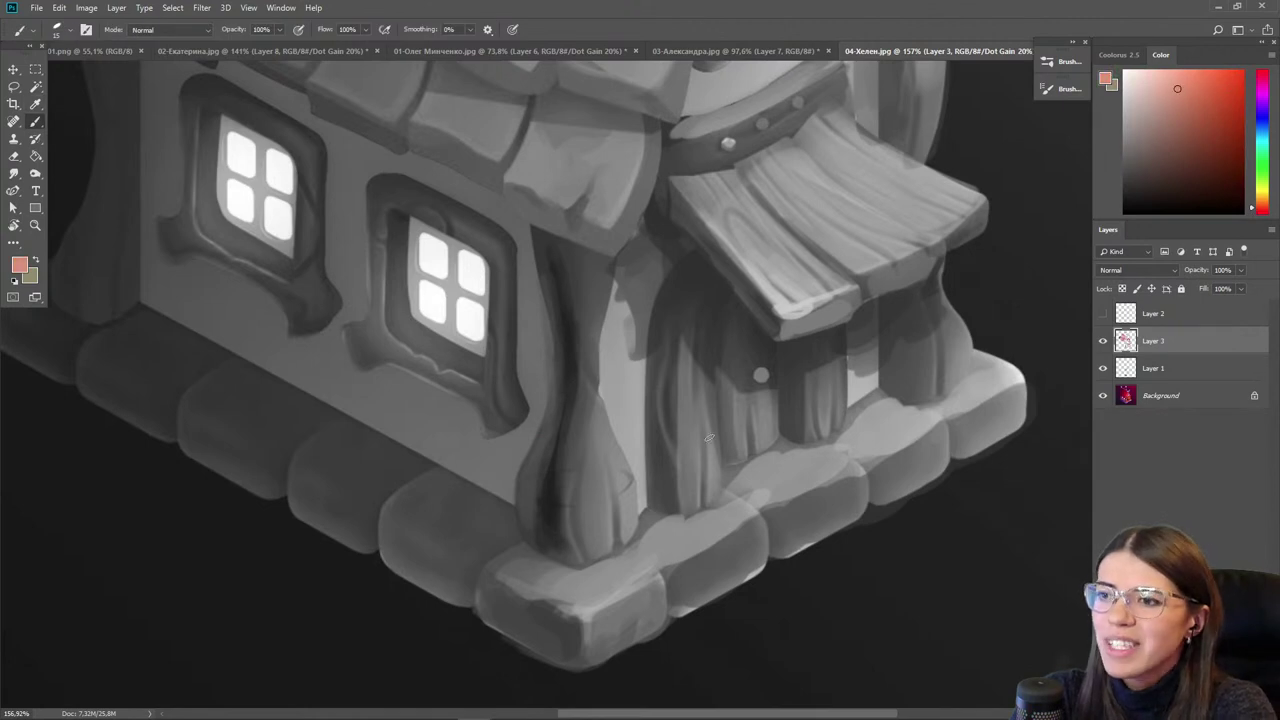
{"action": "left_click", "coordinate": [586, 462], "text": "alt"}
{"action": "key", "text": "bracketright"}
{"action": "key", "text": "bracketright"}
{"action": "mouse_move", "coordinate": [594, 474]}
{"action": "left_mouse_down"}
{"action": "mouse_move", "coordinate": [599, 512]}
{"action": "mouse_move", "coordinate": [580, 507]}
{"action": "left_mouse_up"}
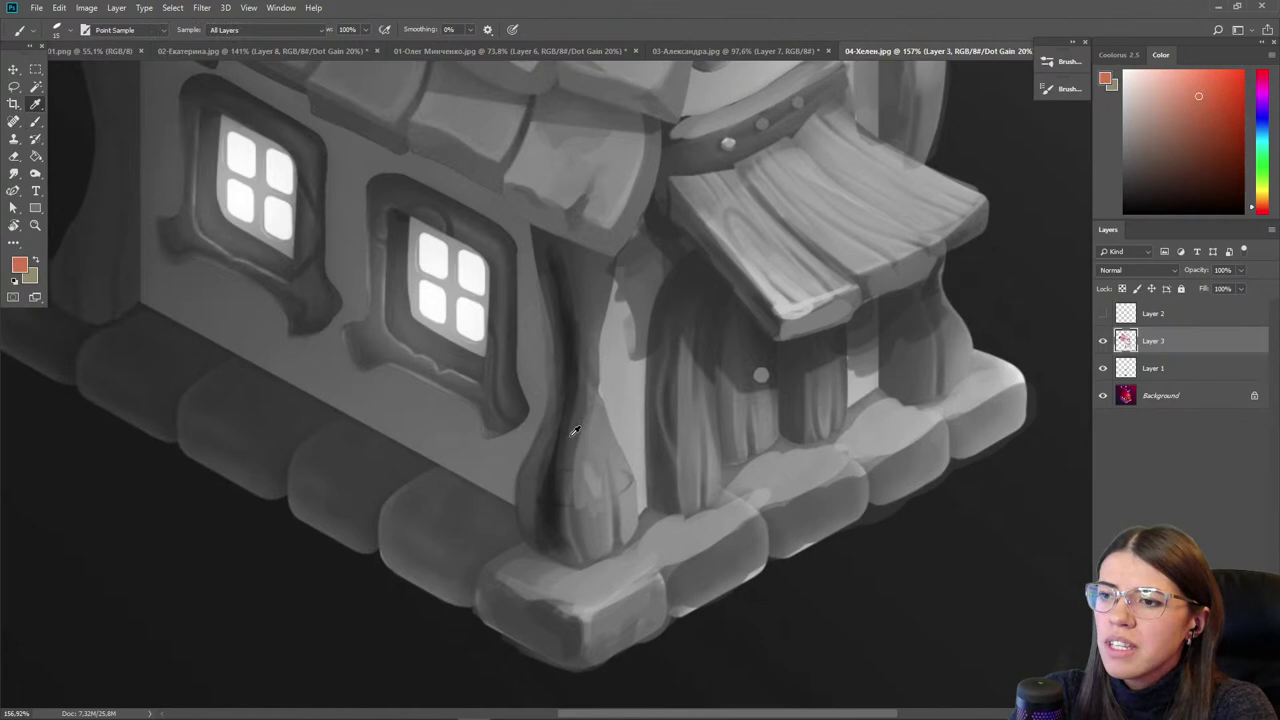
{"action": "left_click", "coordinate": [579, 461], "text": "alt"}
{"action": "key", "text": "r"}
{"action": "mouse_move", "coordinate": [560, 402]}
{"action": "left_mouse_down"}
{"action": "mouse_move", "coordinate": [574, 443]}
{"action": "mouse_move", "coordinate": [551, 523]}
{"action": "mouse_move", "coordinate": [587, 563]}
{"action": "left_mouse_up"}
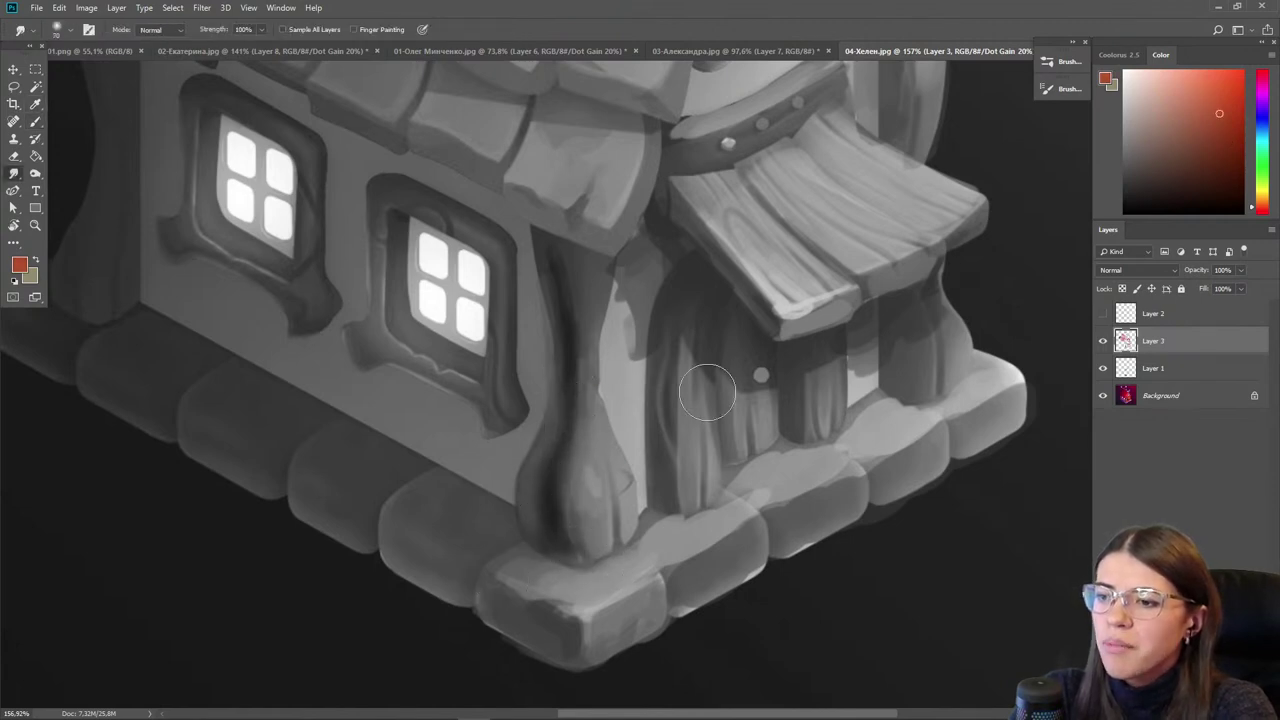
- Lasso the corner pillar's cast shadow on the foundation stones, paint it dark brown, deselect and smudge its edge
{"action": "key", "text": "l"}
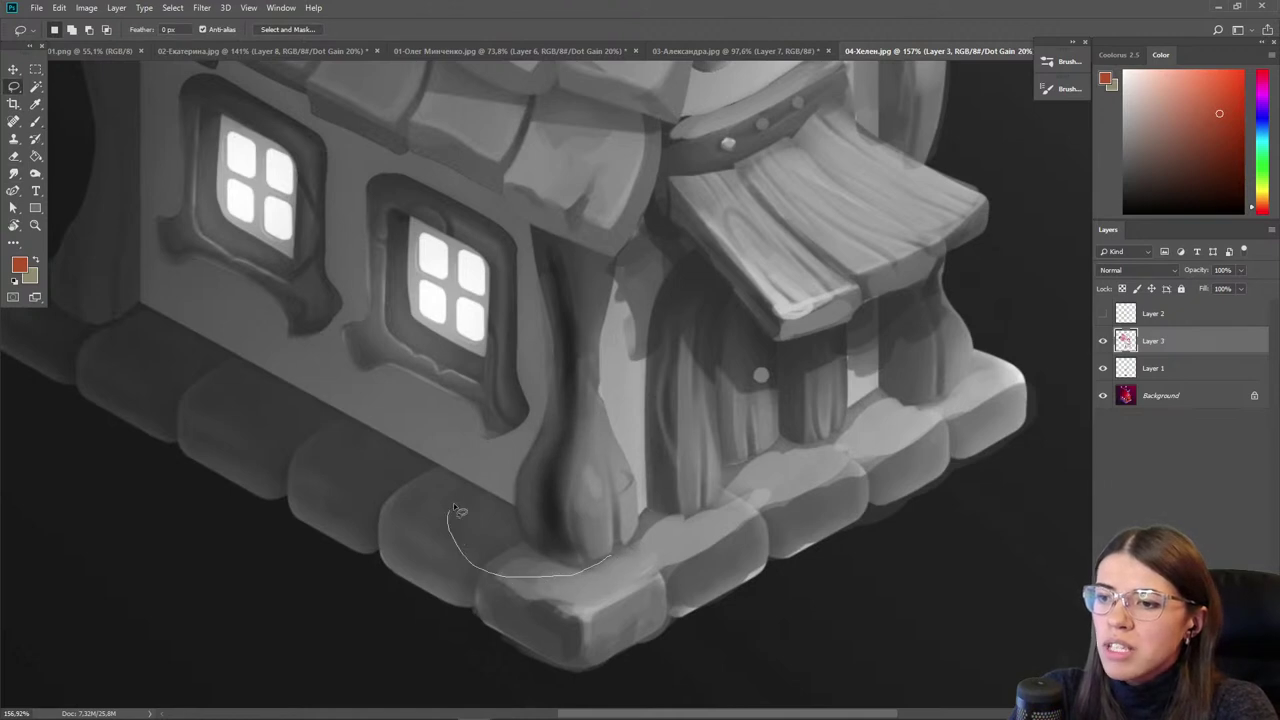
{"action": "mouse_move", "coordinate": [558, 560]}
{"action": "left_mouse_down"}
{"action": "mouse_move", "coordinate": [605, 557]}
{"action": "mouse_move", "coordinate": [535, 565]}
{"action": "mouse_move", "coordinate": [490, 550]}
{"action": "mouse_move", "coordinate": [500, 565]}
{"action": "left_mouse_up"}
{"action": "left_click", "coordinate": [1197, 169]}
{"action": "key", "text": "b"}
{"action": "key", "text": "l"}
{"action": "left_click", "coordinate": [390, 597]}
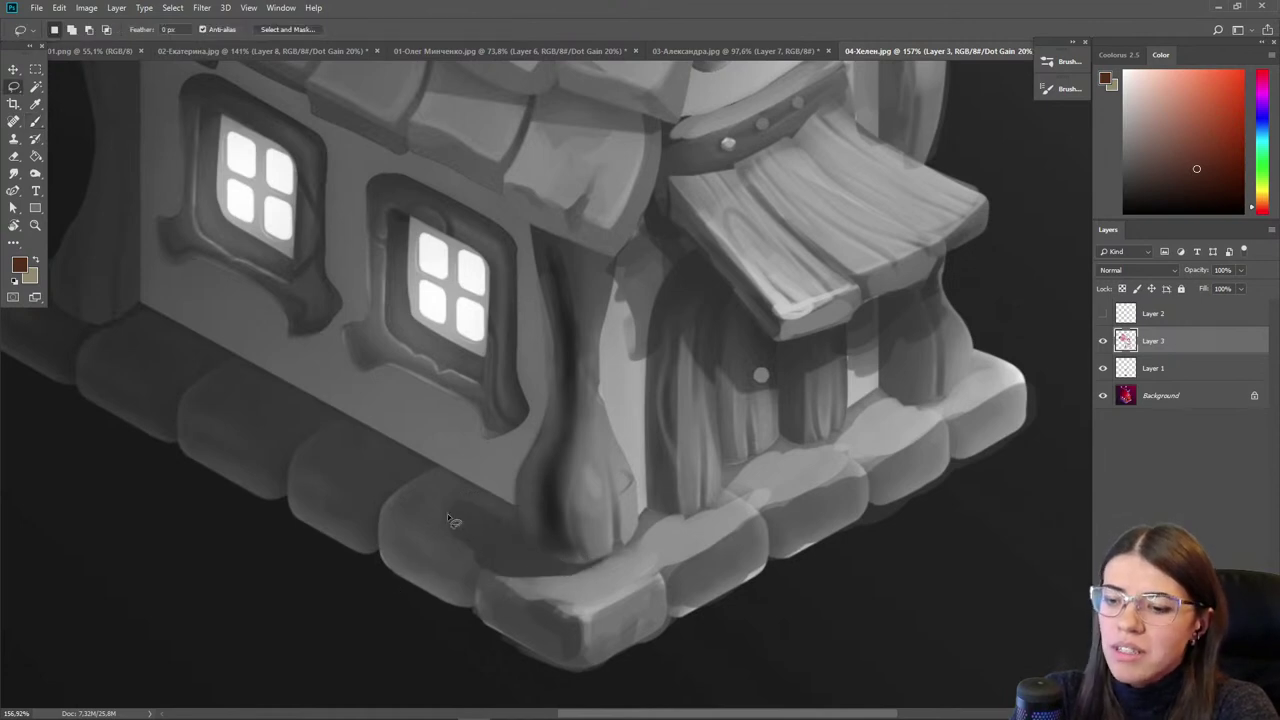
{"action": "key", "text": "r"}
{"action": "left_click_drag", "start_coordinate": [451, 518], "coordinate": [475, 493]}
{"action": "left_click_drag", "start_coordinate": [466, 563], "coordinate": [407, 565]}
- Darken the foundation stones' outer faces along the windowed wall with sampled purple and tone down the entrance side's lower edge
{"action": "key", "text": "b"}
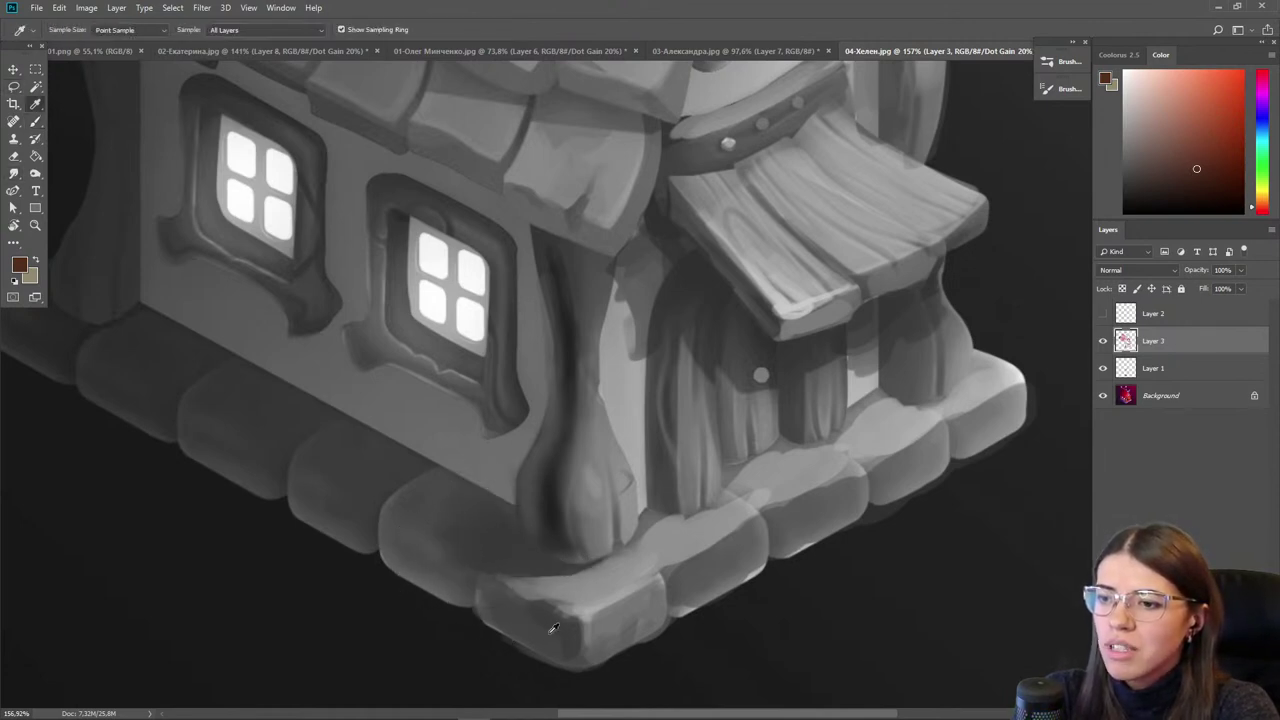
{"action": "left_click", "coordinate": [539, 634], "text": "alt"}
{"action": "left_click_drag", "start_coordinate": [548, 635], "coordinate": [208, 447]}
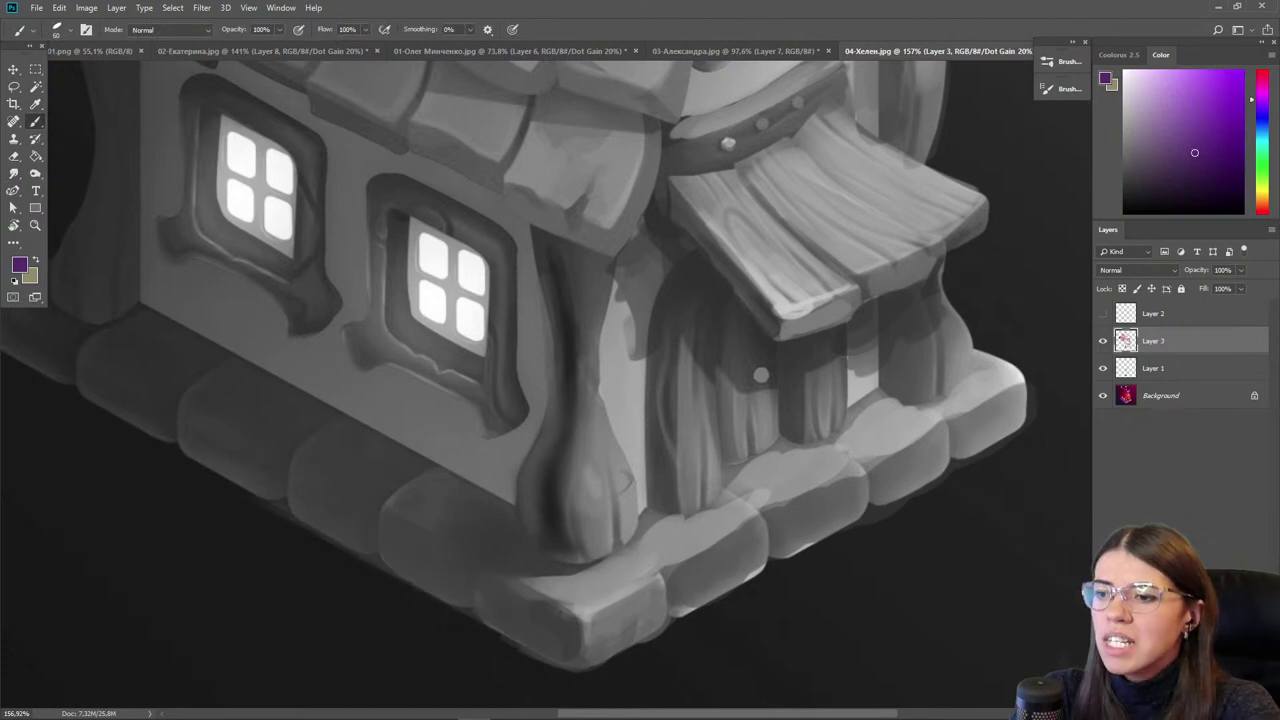
{"action": "scroll", "coordinate": [337, 419], "scroll_direction": "down", "scroll_amount": 4}
{"action": "left_click_drag", "start_coordinate": [370, 458], "coordinate": [481, 490]}
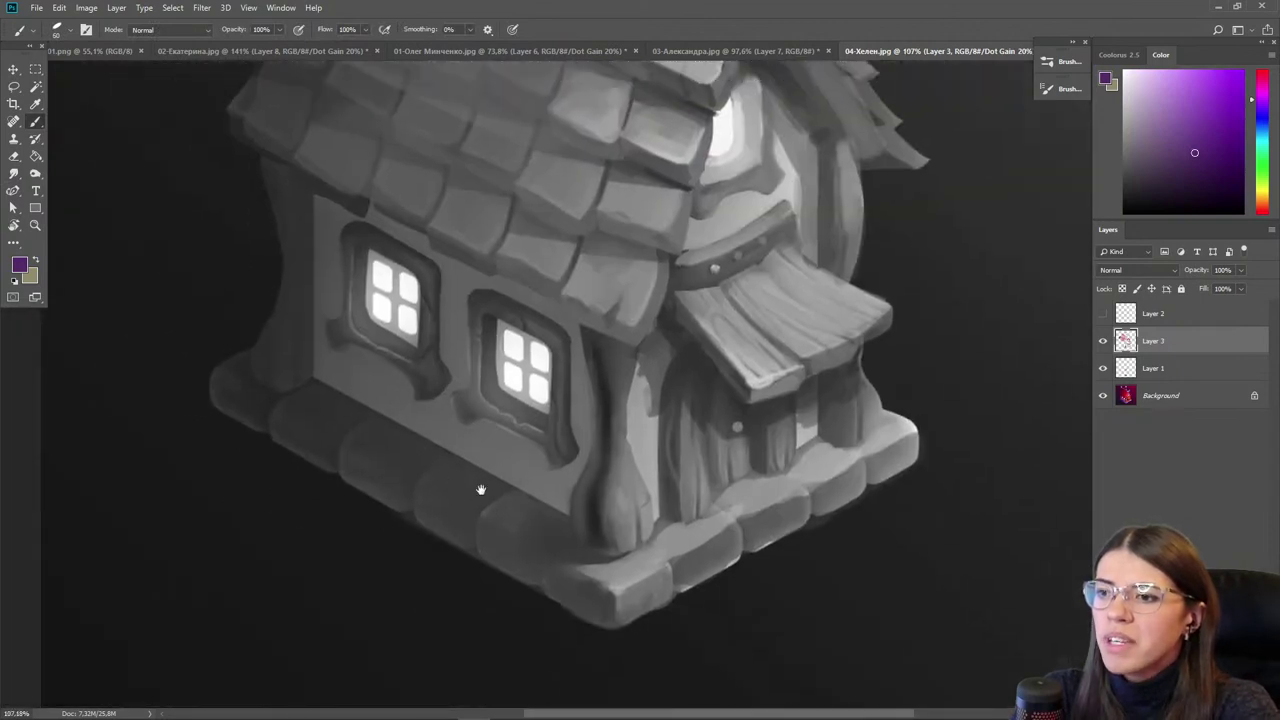
{"action": "left_click", "coordinate": [730, 576], "text": "alt"}
{"action": "left_click", "coordinate": [607, 583], "text": "alt"}
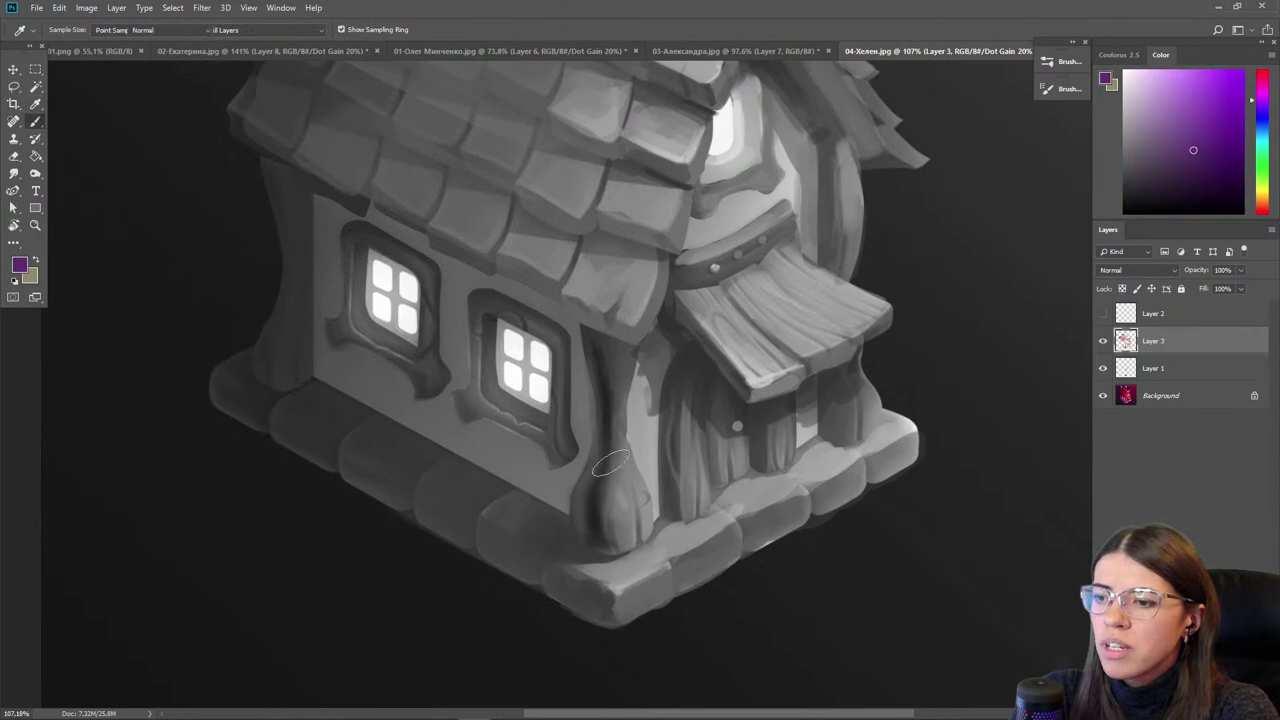
- Paint a lighter purple top face along the foundation stones beneath the windowed wall and around its rear corner
{"action": "left_click", "coordinate": [533, 530], "text": "alt"}
{"action": "key", "text": "alt"}
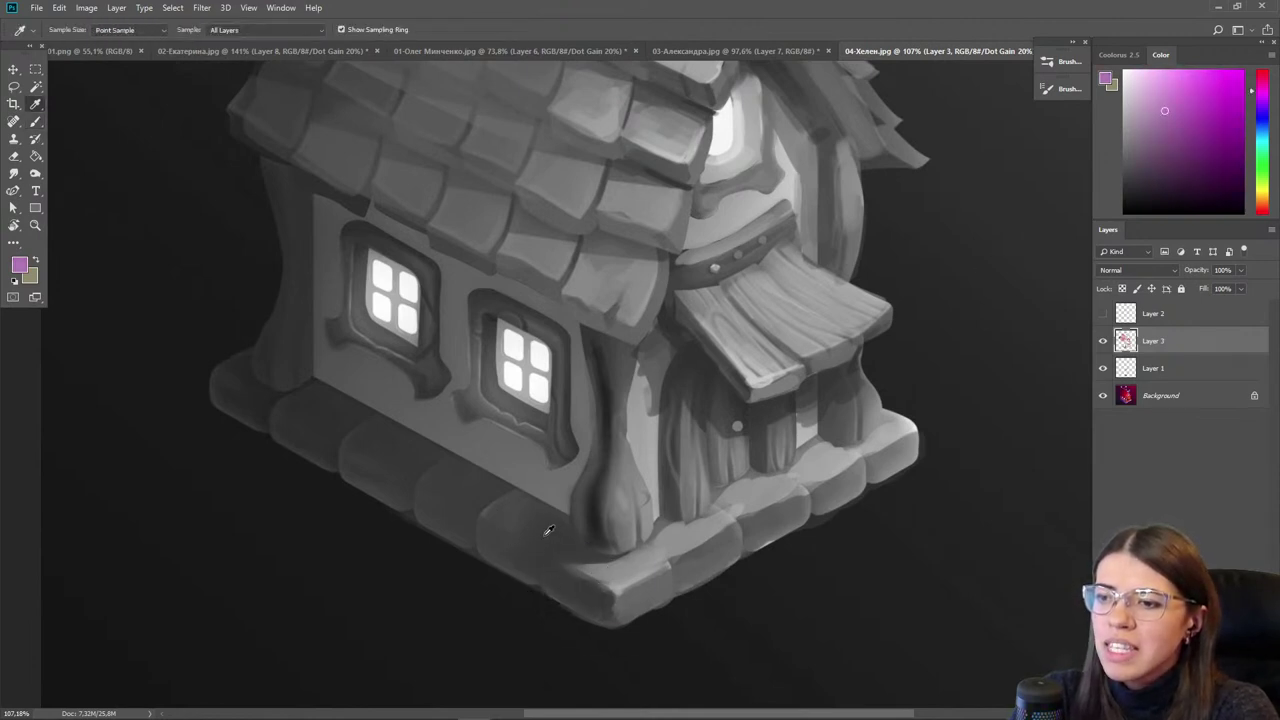
{"action": "left_click_drag", "start_coordinate": [291, 397], "coordinate": [428, 466]}
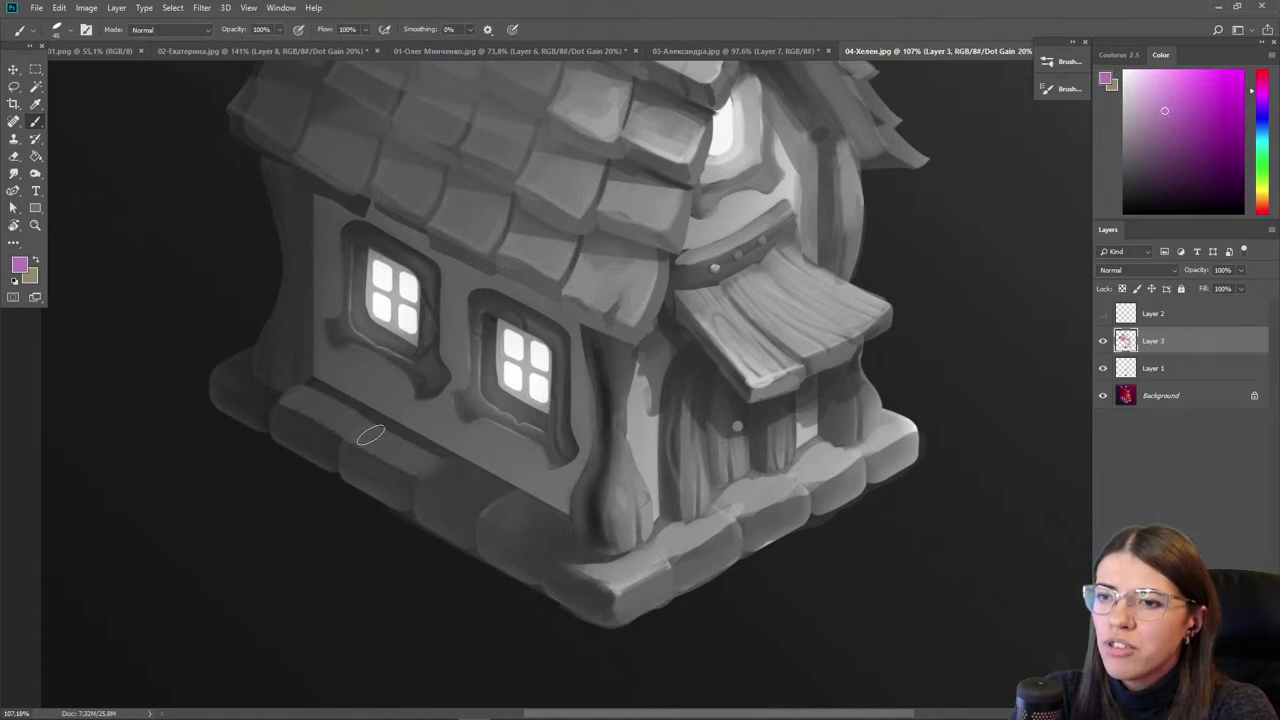
{"action": "left_click", "coordinate": [338, 409], "text": "alt"}
{"action": "mouse_move", "coordinate": [296, 392]}
{"action": "left_mouse_down"}
{"action": "mouse_move", "coordinate": [445, 462]}
{"action": "mouse_move", "coordinate": [575, 553]}
{"action": "mouse_move", "coordinate": [560, 538]}
{"action": "left_mouse_up"}
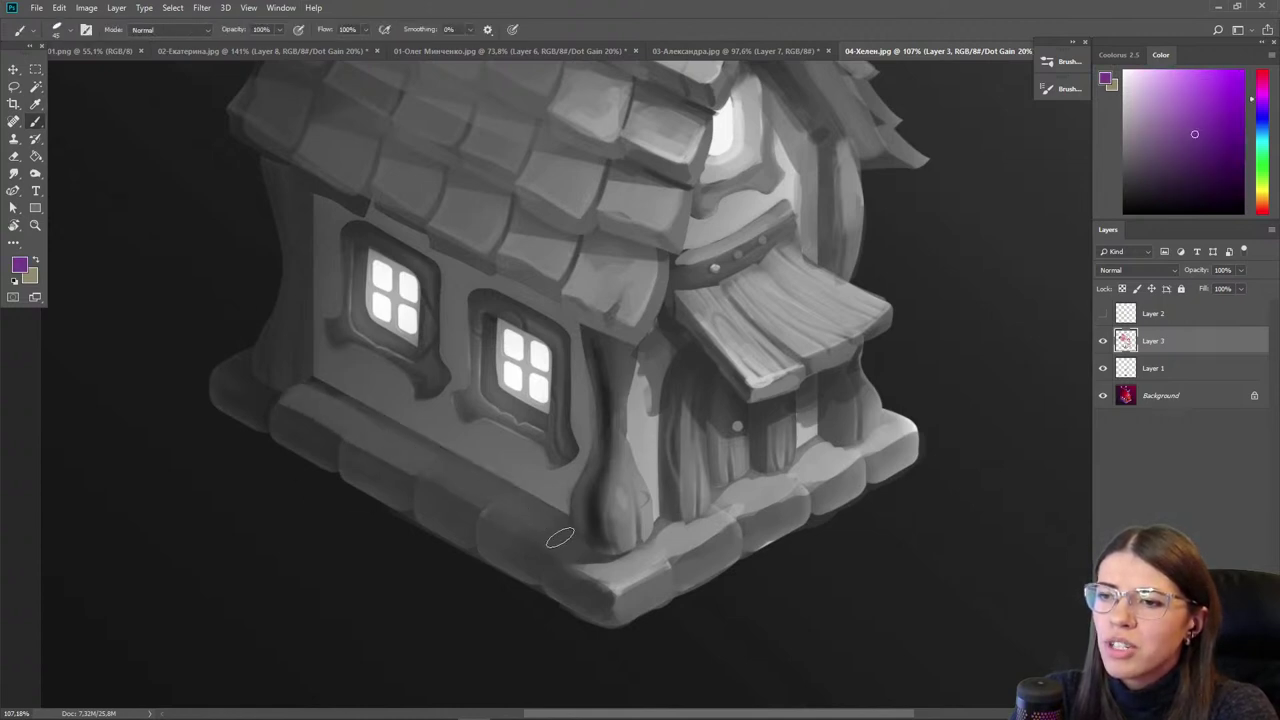
{"action": "left_click", "coordinate": [290, 393], "text": "alt"}
{"action": "left_click_drag", "start_coordinate": [234, 370], "coordinate": [292, 392]}
- Shade the vertical face of the foundation under the windowed wall with darker sampled and picked purples
{"action": "left_click", "coordinate": [363, 409], "text": "alt"}
{"action": "left_click", "coordinate": [469, 516], "text": "alt"}
{"action": "left_click", "coordinate": [1175, 179]}
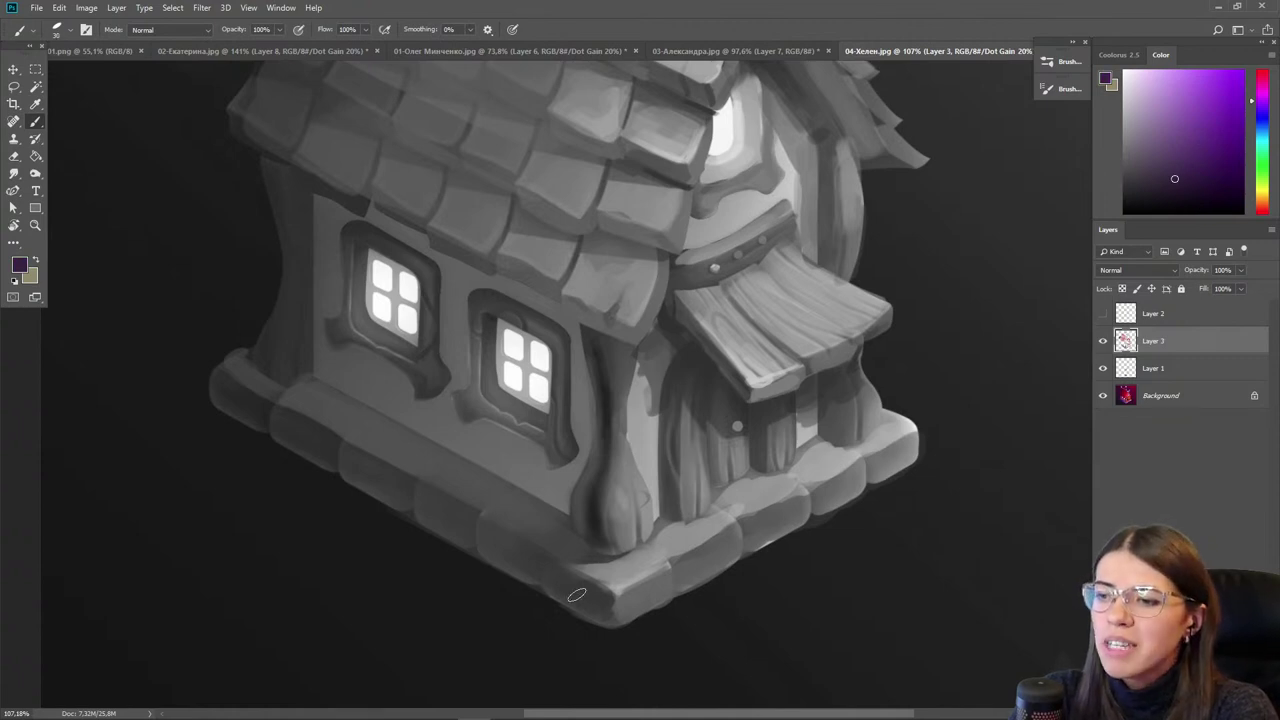
{"action": "left_click", "coordinate": [437, 519], "text": "alt"}
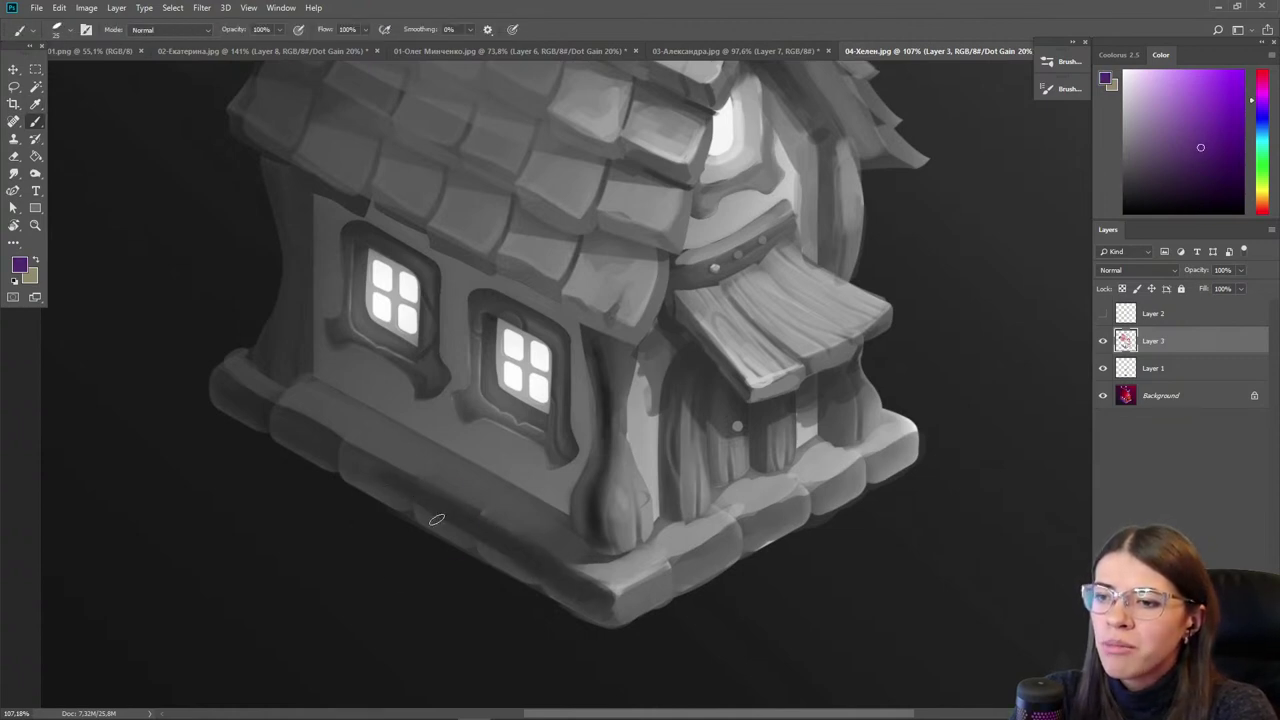
{"action": "left_click", "coordinate": [489, 530], "text": "alt"}
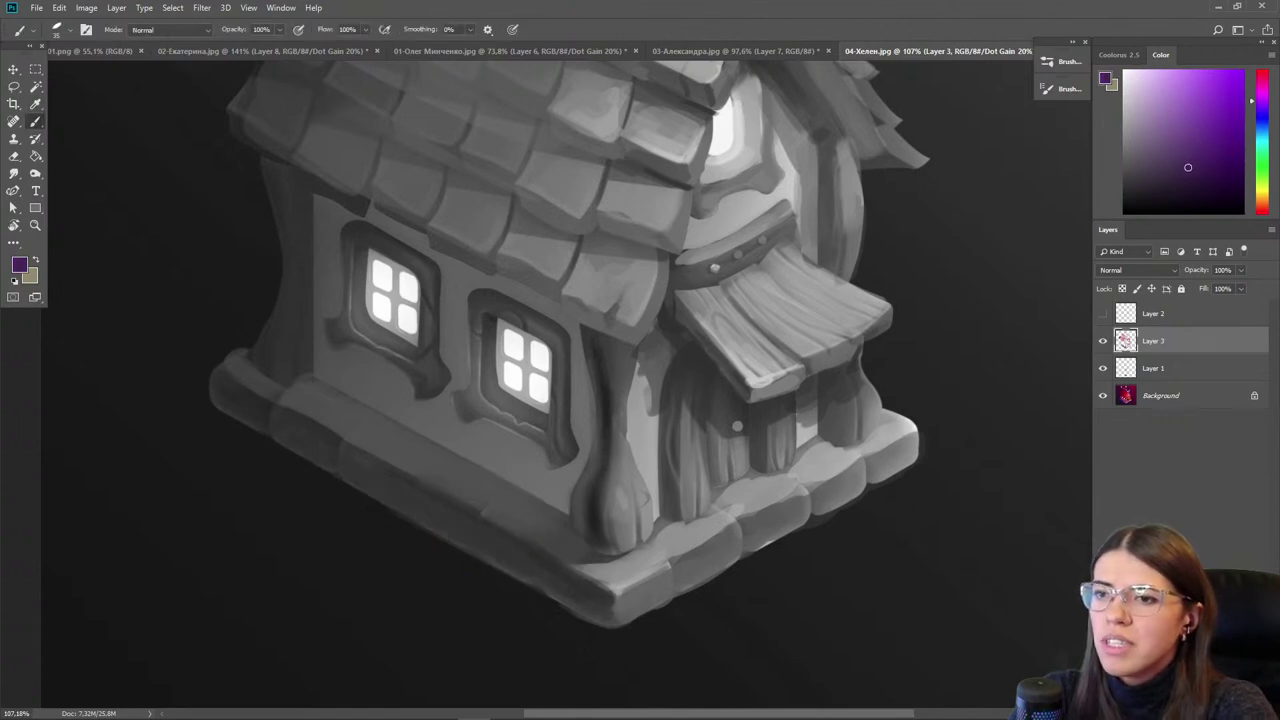
- Paint pale yellow-green light onto the inner frame and glazing bars of the window nearest the corner pillar
{"action": "key", "text": "ctrl+0"}
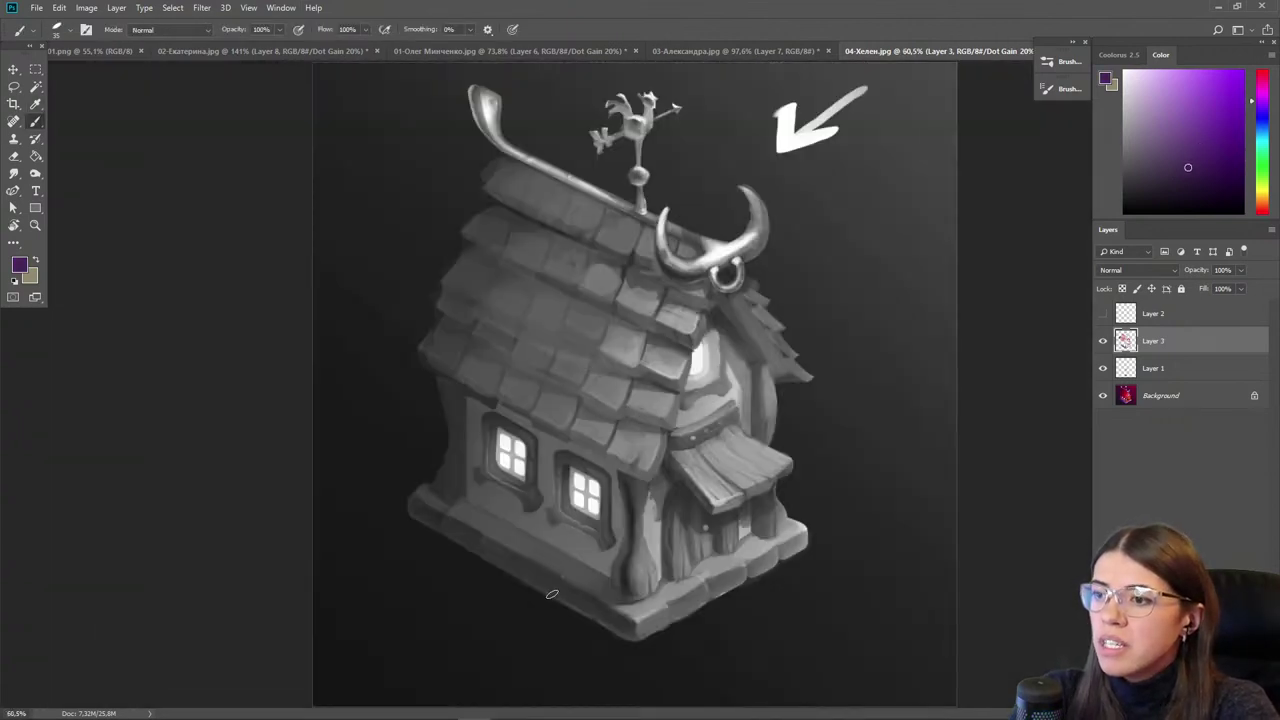
{"action": "scroll", "coordinate": [540, 603], "scroll_direction": "up", "scroll_amount": 13}
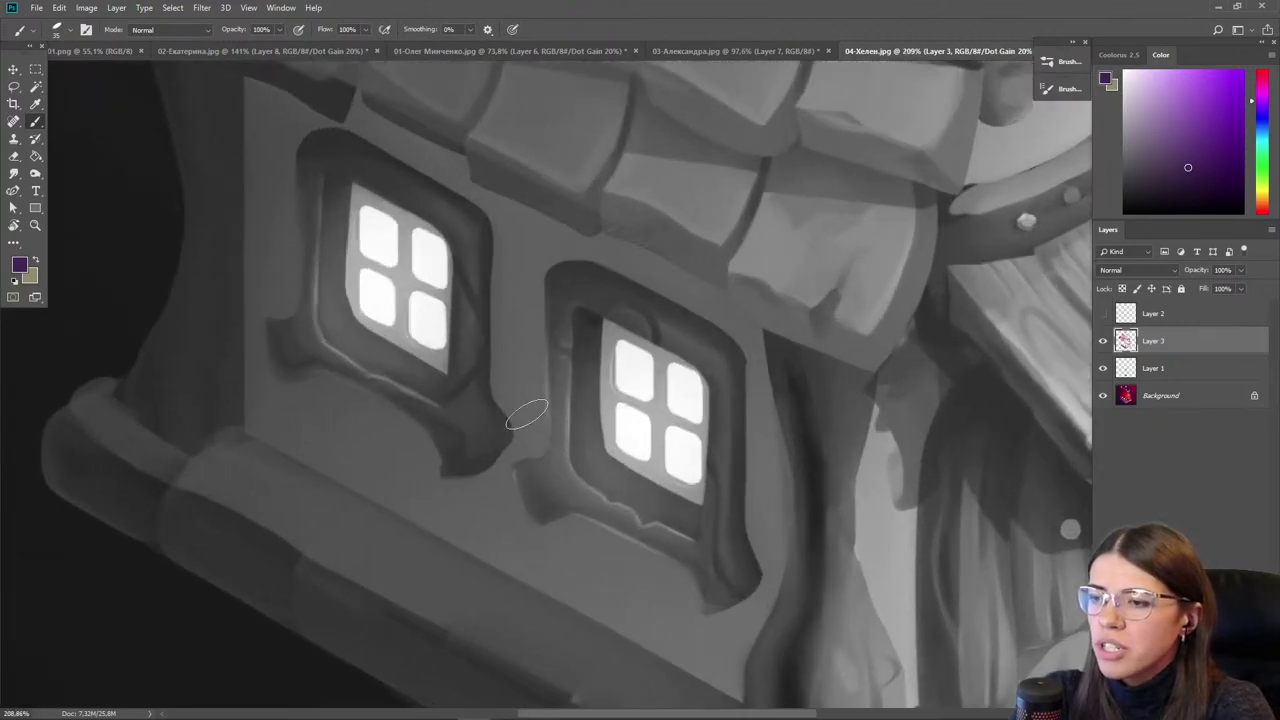
{"action": "left_click", "coordinate": [713, 400]}
{"action": "key", "text": "b"}
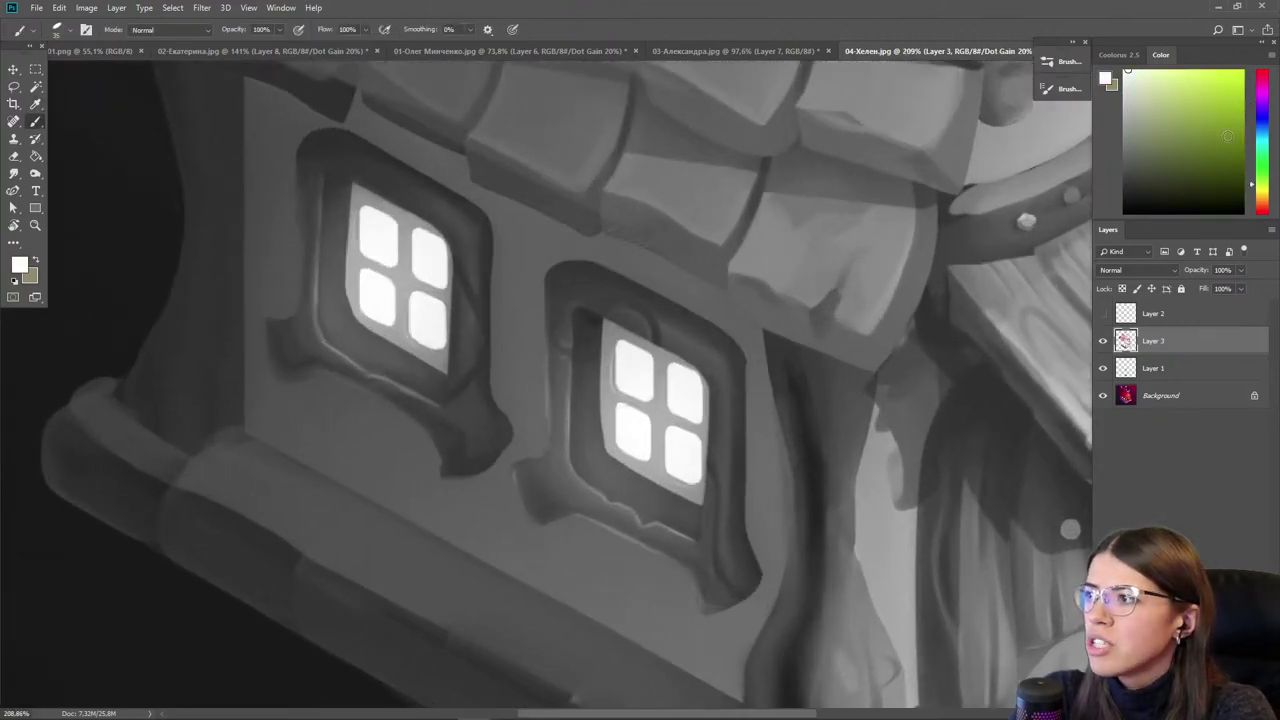
{"action": "mouse_move", "coordinate": [597, 450]}
{"action": "left_mouse_down"}
{"action": "mouse_move", "coordinate": [637, 494]}
{"action": "mouse_move", "coordinate": [587, 462]}
{"action": "mouse_move", "coordinate": [590, 325]}
{"action": "left_mouse_up"}
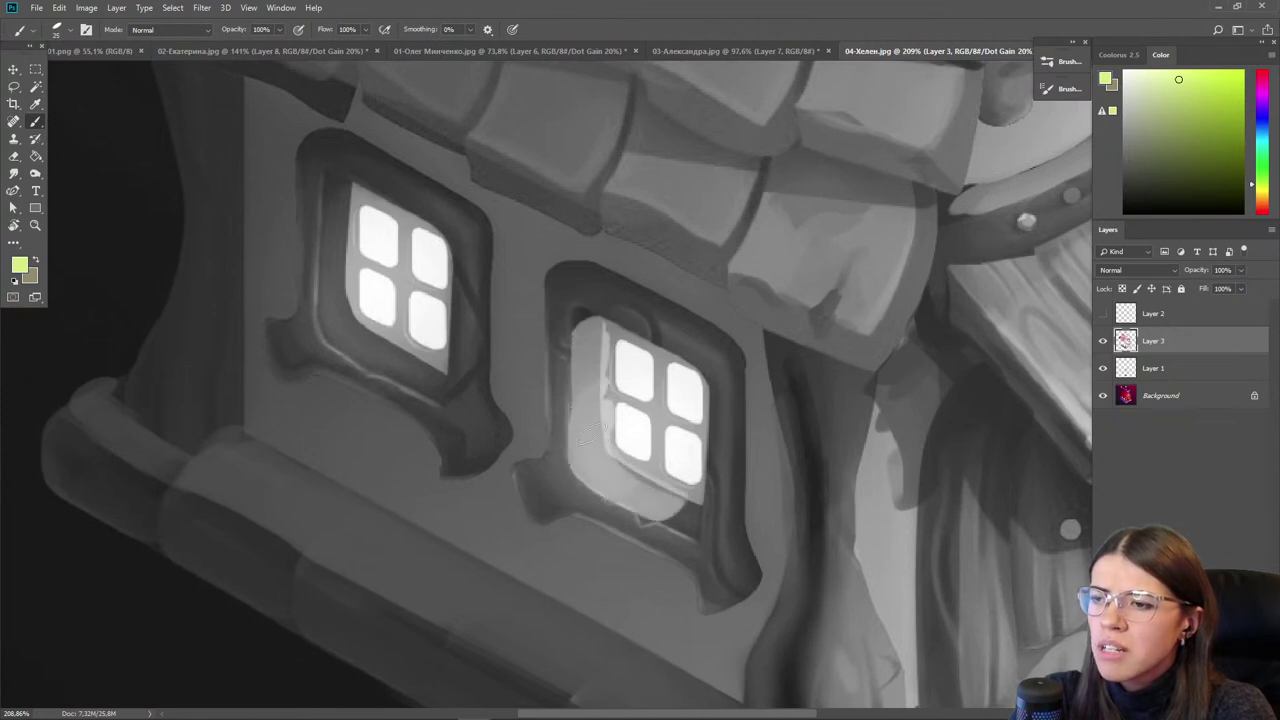
{"action": "mouse_move", "coordinate": [686, 508]}
{"action": "left_mouse_down"}
{"action": "mouse_move", "coordinate": [600, 479]}
{"action": "mouse_move", "coordinate": [575, 418]}
{"action": "left_mouse_up"}
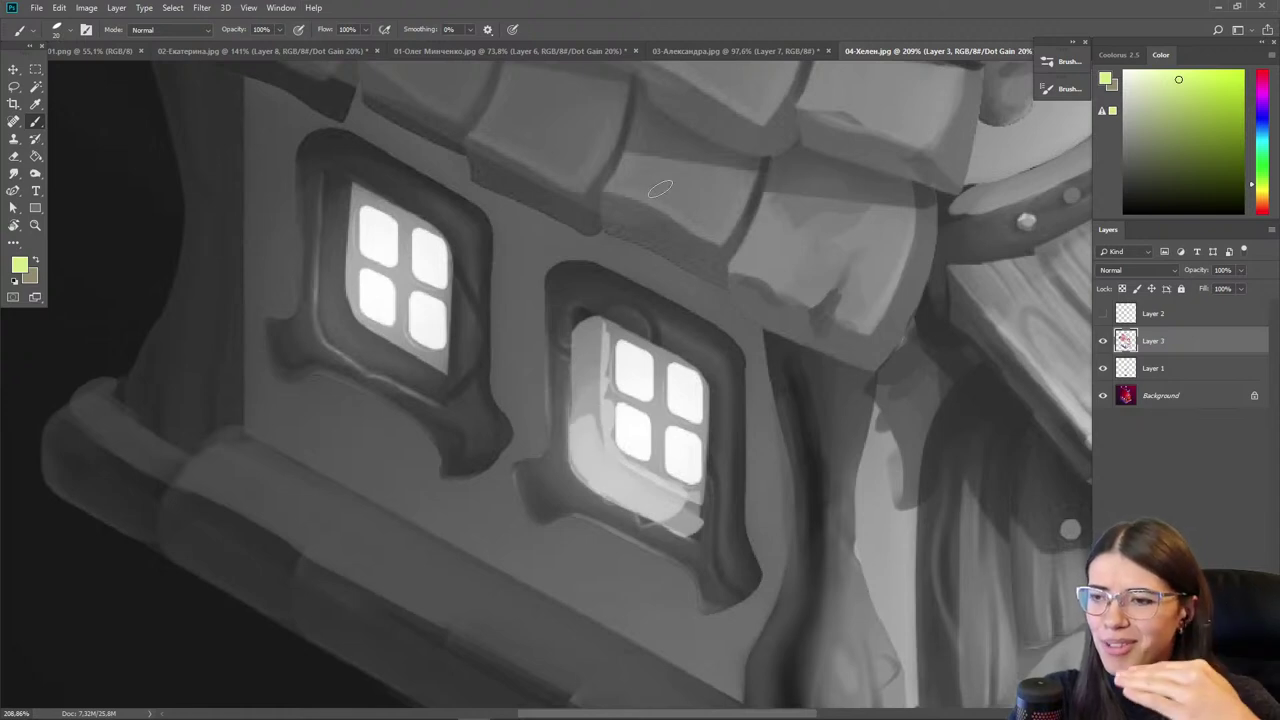
{"action": "left_click_drag", "start_coordinate": [663, 457], "coordinate": [655, 368]}
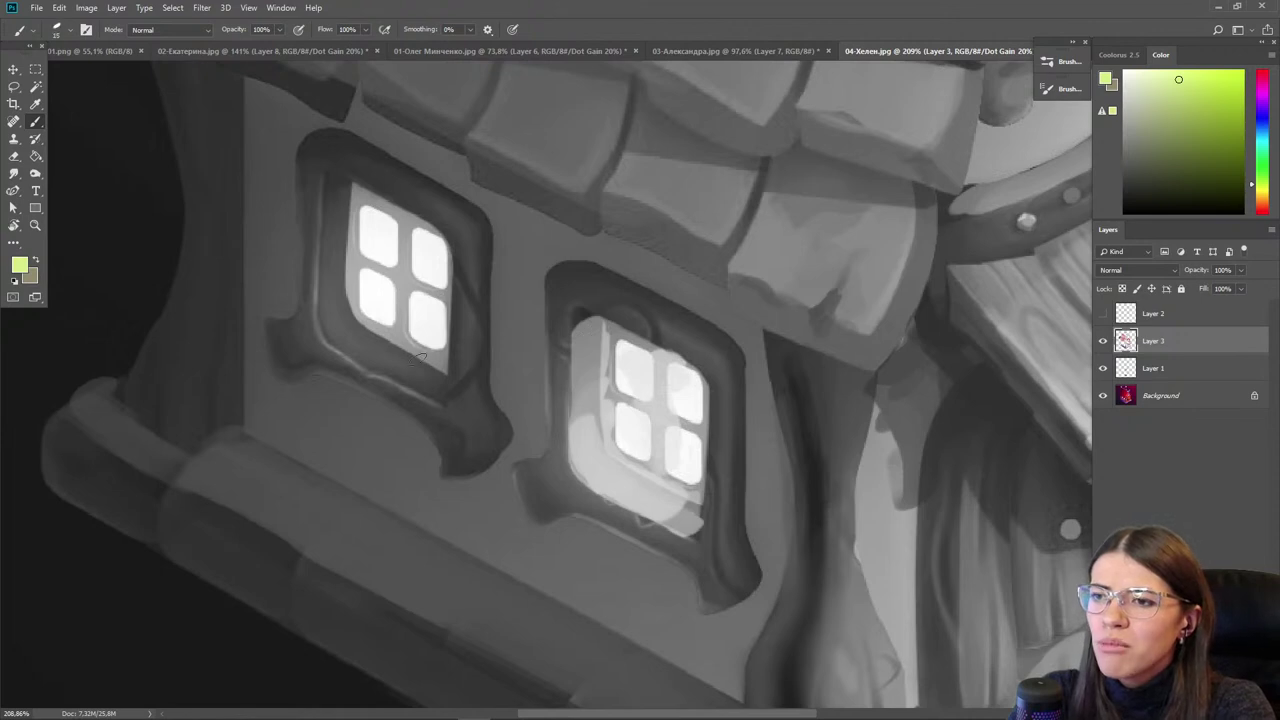
- Paint the same light on the rear window's inner frame and brighten the glow around both windows with sampled colors
{"action": "mouse_move", "coordinate": [423, 368]}
{"action": "left_mouse_down"}
{"action": "mouse_move", "coordinate": [415, 377]}
{"action": "mouse_move", "coordinate": [340, 345]}
{"action": "mouse_move", "coordinate": [325, 318]}
{"action": "mouse_move", "coordinate": [342, 182]}
{"action": "mouse_move", "coordinate": [332, 296]}
{"action": "mouse_move", "coordinate": [423, 306]}
{"action": "mouse_move", "coordinate": [377, 206]}
{"action": "mouse_move", "coordinate": [389, 294]}
{"action": "mouse_move", "coordinate": [362, 272]}
{"action": "mouse_move", "coordinate": [430, 350]}
{"action": "left_mouse_up"}
{"action": "left_click", "coordinate": [337, 264], "text": "alt"}
{"action": "left_click", "coordinate": [338, 300], "text": "alt"}
{"action": "mouse_move", "coordinate": [625, 395]}
{"action": "left_mouse_down"}
{"action": "mouse_move", "coordinate": [657, 466]}
{"action": "mouse_move", "coordinate": [663, 429]}
{"action": "mouse_move", "coordinate": [716, 497]}
{"action": "left_mouse_up"}
{"action": "scroll", "coordinate": [716, 497], "scroll_direction": "down", "scroll_amount": 5}
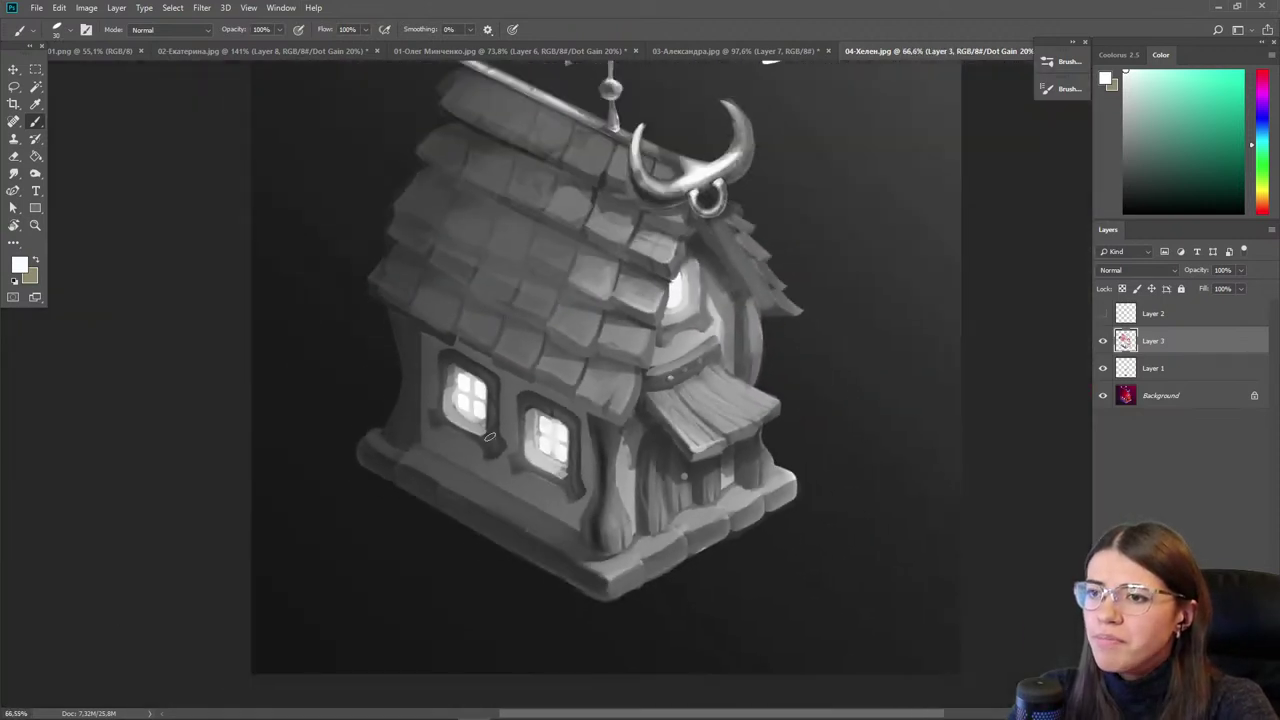
{"action": "left_click_drag", "start_coordinate": [490, 437], "coordinate": [519, 473]}
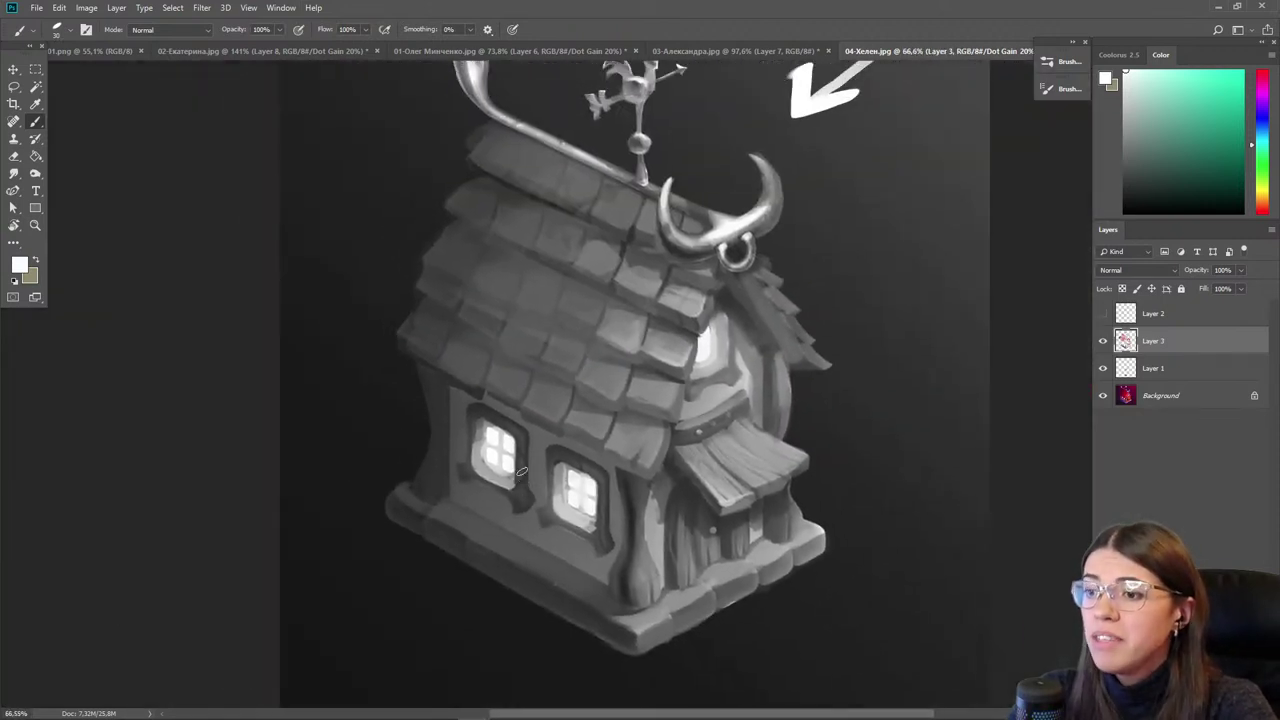
- Add a new layer above Layer 3 and switch to the soft brush "кисть мягкая" with a color sampled from the wall
{"action": "left_click", "coordinate": [818, 538], "text": "alt"}
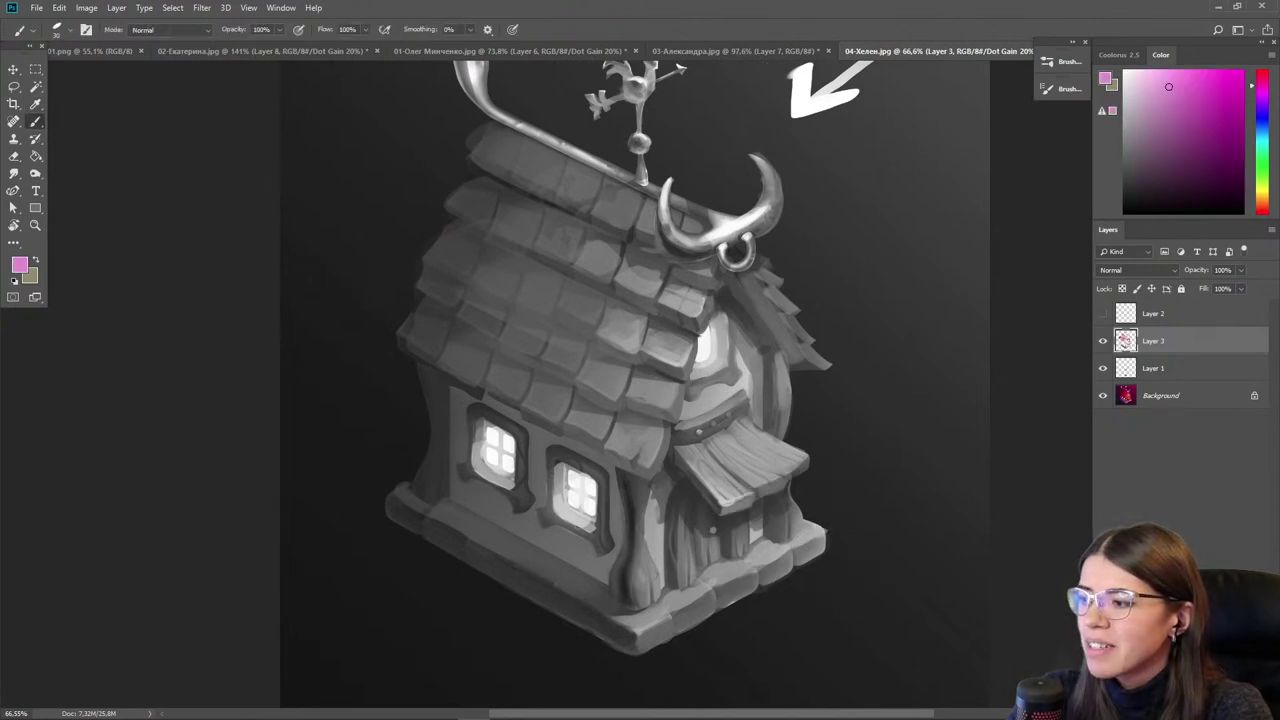
{"action": "key", "text": "ctrl+shift+alt+n"}
{"action": "left_click", "coordinate": [468, 508], "text": "alt"}
{"action": "right_click", "coordinate": [516, 508]}
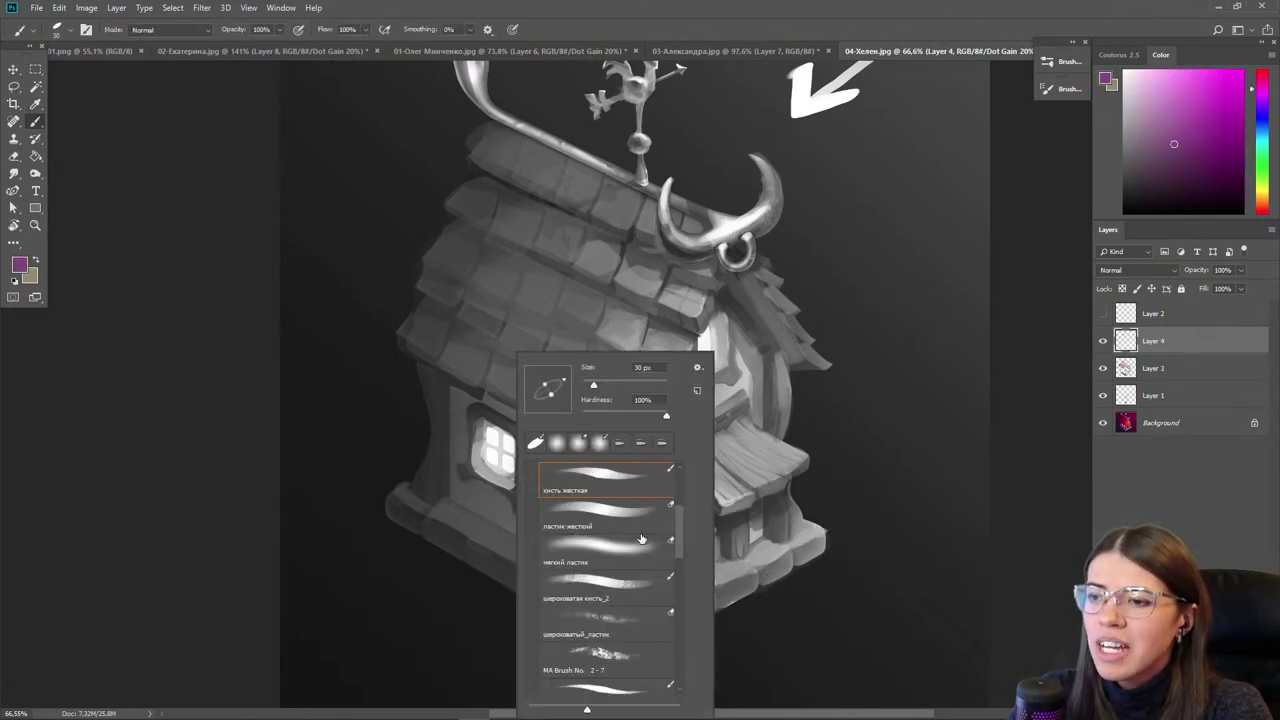
{"action": "scroll", "coordinate": [672, 540], "scroll_direction": "up", "scroll_amount": 1}
{"action": "left_click", "coordinate": [617, 508]}
{"action": "left_click", "coordinate": [348, 406]}
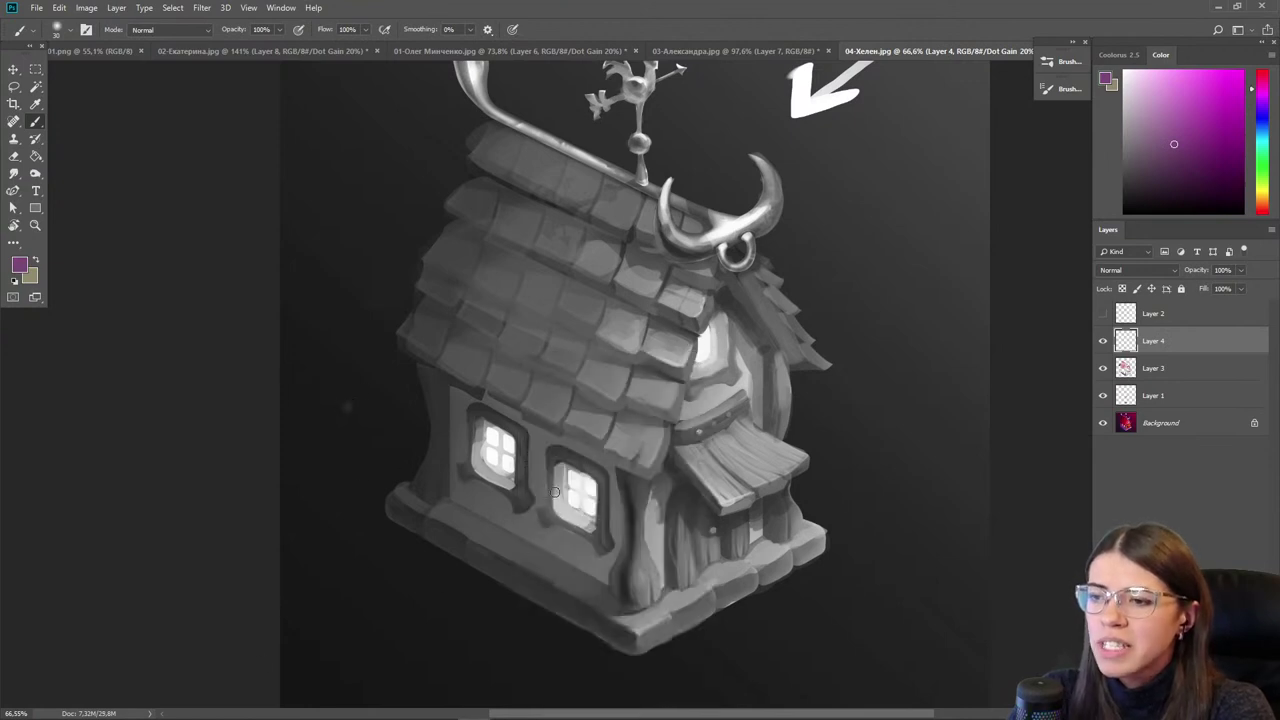
- Number the near window 1 and the rear window 2 in black, and erase both numbers
{"action": "left_click", "coordinate": [1124, 213]}
{"action": "key", "text": "bracketleft"}
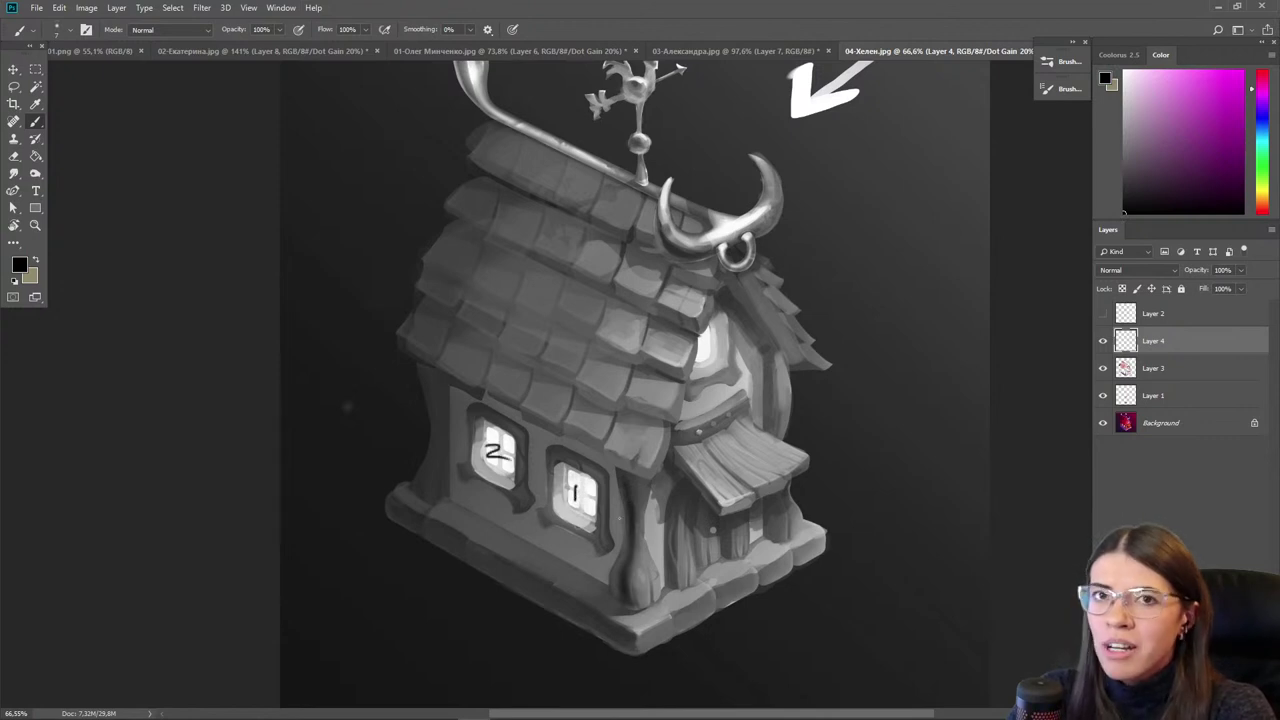
{"action": "key", "text": "e"}
{"action": "left_click_drag", "start_coordinate": [582, 498], "coordinate": [562, 485]}
{"action": "mouse_move", "coordinate": [508, 456]}
{"action": "left_mouse_down"}
{"action": "mouse_move", "coordinate": [491, 441]}
{"action": "mouse_move", "coordinate": [491, 452]}
{"action": "left_mouse_up"}
- Airbrush a muted grey-purple haze over the house's far rear side with a 700 px soft brush, undoing the excess stroke
{"action": "key", "text": "b"}
{"action": "left_click", "coordinate": [486, 503], "text": "alt"}
{"action": "left_click", "coordinate": [1132, 154]}
{"action": "key", "text": "bracketright"}
{"action": "key", "text": "bracketright"}
{"action": "key", "text": "bracketright"}
{"action": "key", "text": "bracketright"}
{"action": "key", "text": "bracketright"}
{"action": "key", "text": "bracketright"}
{"action": "key", "text": "bracketright"}
{"action": "key", "text": "bracketright"}
{"action": "key", "text": "bracketright"}
{"action": "key", "text": "bracketright"}
{"action": "key", "text": "bracketright"}
{"action": "key", "text": "bracketright"}
{"action": "key", "text": "bracketright"}
{"action": "key", "text": "bracketright"}
{"action": "key", "text": "bracketright"}
{"action": "key", "text": "bracketright"}
{"action": "key", "text": "bracketright"}
{"action": "key", "text": "bracketright"}
{"action": "key", "text": "bracketright"}
{"action": "key", "text": "bracketright"}
{"action": "mouse_move", "coordinate": [470, 473]}
{"action": "left_mouse_down"}
{"action": "mouse_move", "coordinate": [419, 440]}
{"action": "mouse_move", "coordinate": [415, 362]}
{"action": "mouse_move", "coordinate": [428, 364]}
{"action": "mouse_move", "coordinate": [371, 298]}
{"action": "mouse_move", "coordinate": [420, 229]}
{"action": "left_mouse_up"}
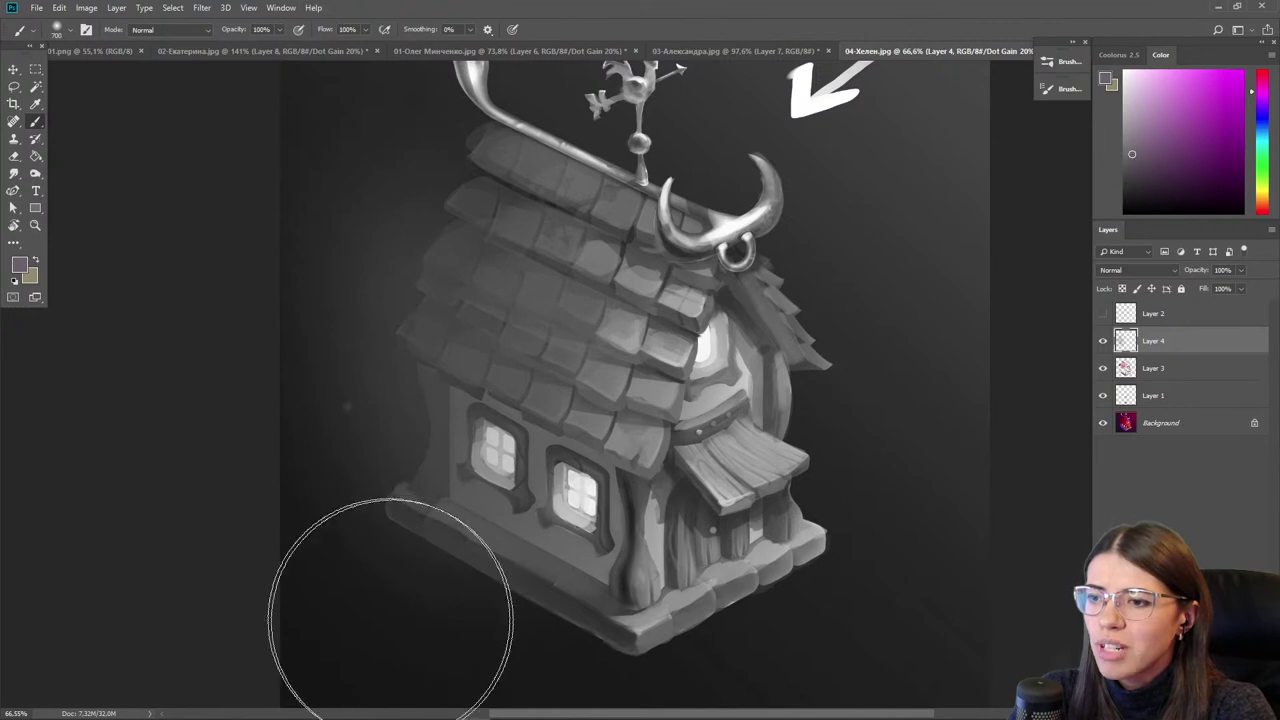
{"action": "key", "text": "ctrl+z"}
- Erase the haze from the background behind the house with a soft eraser enlarged to 600 px
{"action": "key", "text": "e"}
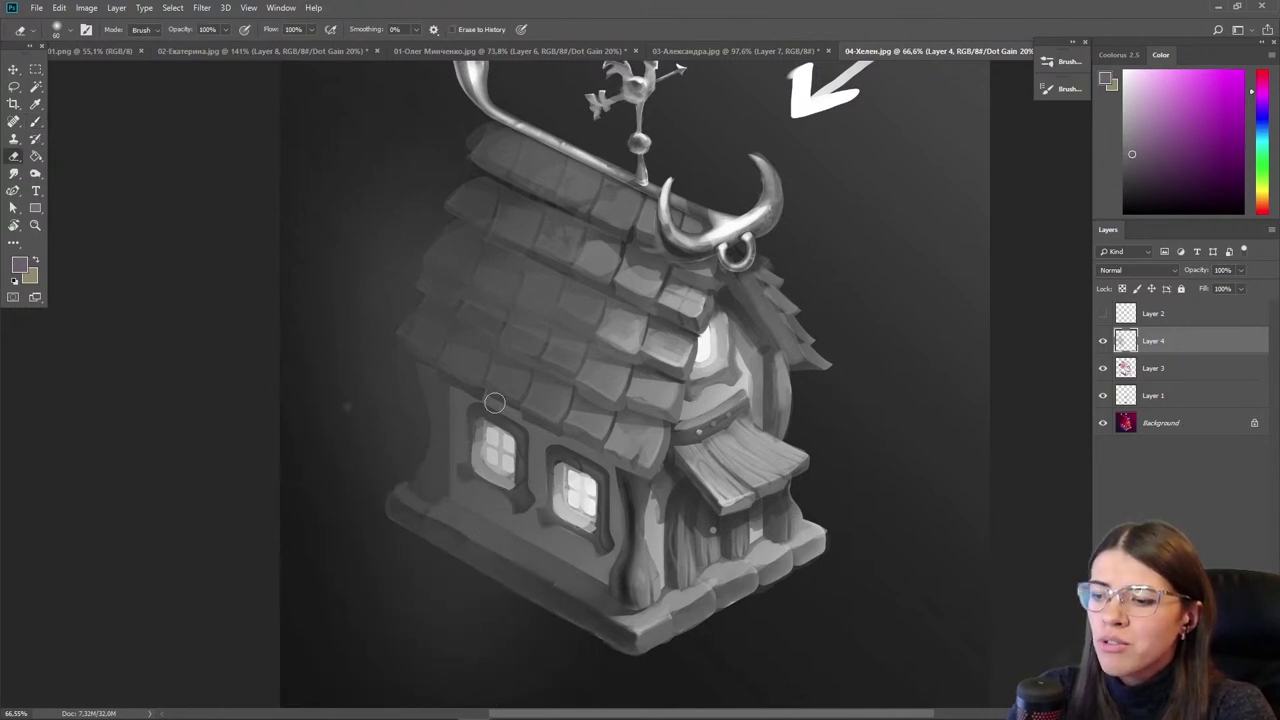
{"action": "key", "text": "bracketright"}
{"action": "key", "text": "bracketright"}
{"action": "key", "text": "bracketright"}
{"action": "key", "text": "bracketright"}
{"action": "key", "text": "bracketright"}
{"action": "key", "text": "bracketright"}
{"action": "key", "text": "bracketright"}
{"action": "key", "text": "bracketright"}
{"action": "key", "text": "bracketright"}
{"action": "key", "text": "bracketright"}
{"action": "mouse_move", "coordinate": [405, 227]}
{"action": "left_mouse_down"}
{"action": "mouse_move", "coordinate": [315, 352]}
{"action": "mouse_move", "coordinate": [320, 410]}
{"action": "mouse_move", "coordinate": [351, 410]}
{"action": "mouse_move", "coordinate": [334, 377]}
{"action": "left_mouse_up"}
{"action": "key", "text": "bracketright"}
{"action": "key", "text": "bracketright"}
{"action": "key", "text": "bracketright"}
{"action": "mouse_move", "coordinate": [343, 309]}
{"action": "left_mouse_down"}
{"action": "mouse_move", "coordinate": [296, 135]}
{"action": "mouse_move", "coordinate": [273, 284]}
{"action": "mouse_move", "coordinate": [354, 449]}
{"action": "left_mouse_up"}
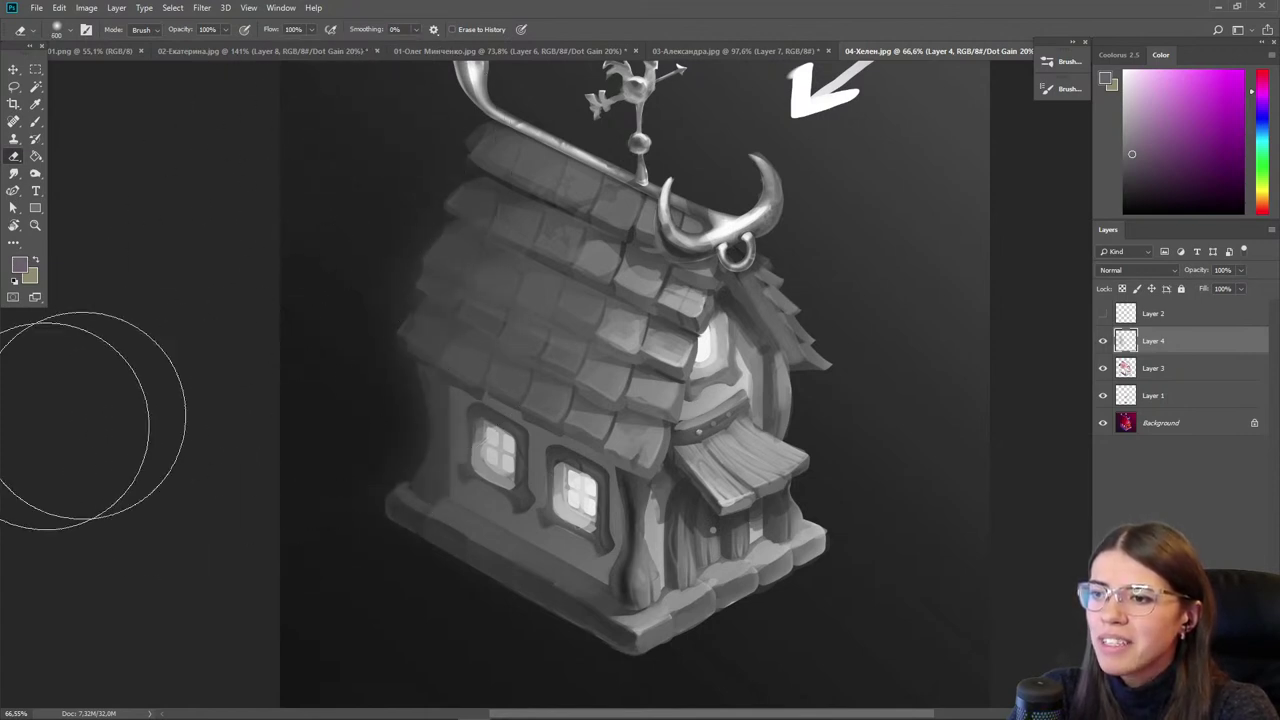
- Darken the lower edges of the roof's corner tiles above the pillar with sampled dark maroon and the hard brush "кисть жесткая"
{"action": "key", "text": "b"}
{"action": "right_click", "coordinate": [702, 382]}
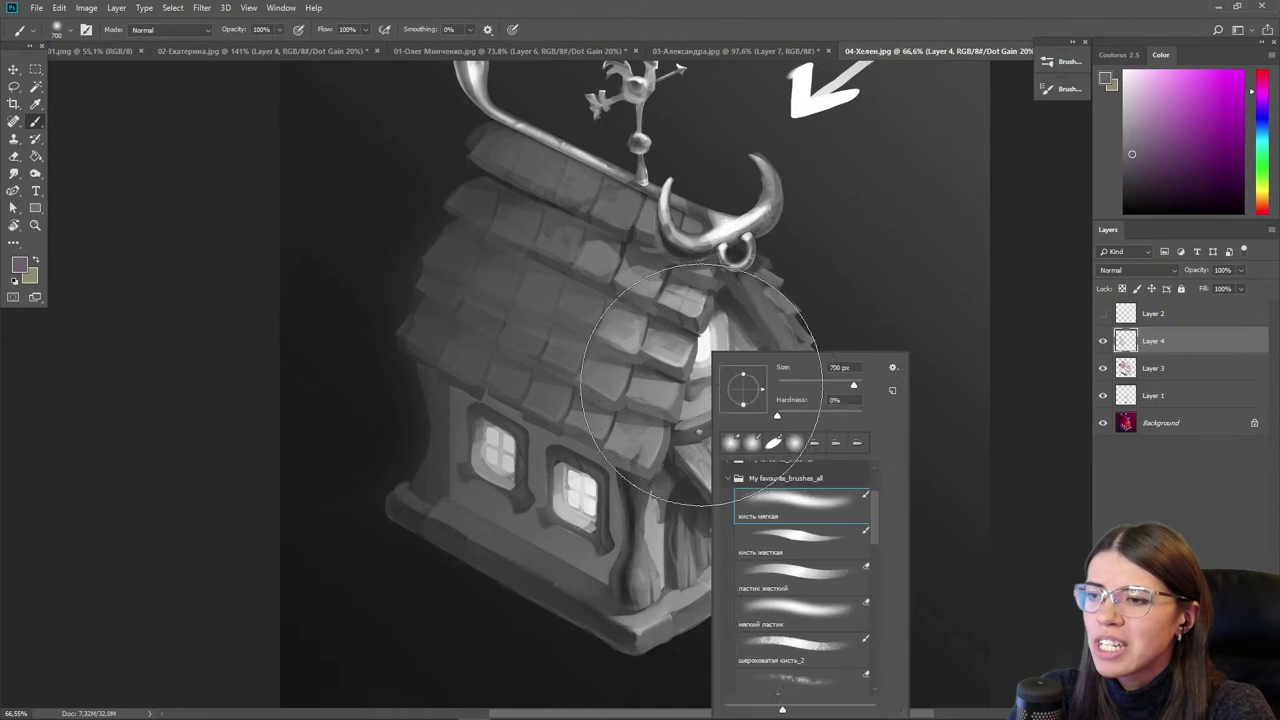
{"action": "left_click", "coordinate": [803, 538]}
{"action": "left_click", "coordinate": [784, 385]}
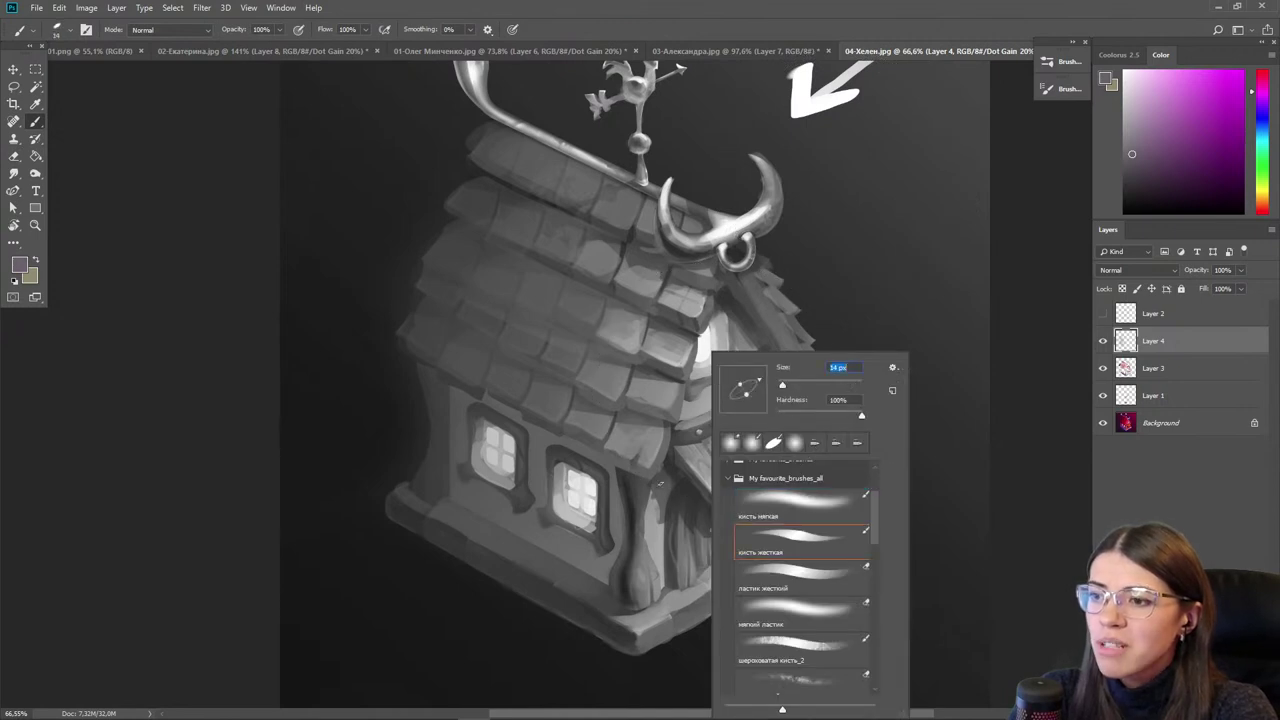
{"action": "left_click", "coordinate": [648, 462]}
{"action": "left_click", "coordinate": [643, 477], "text": "alt"}
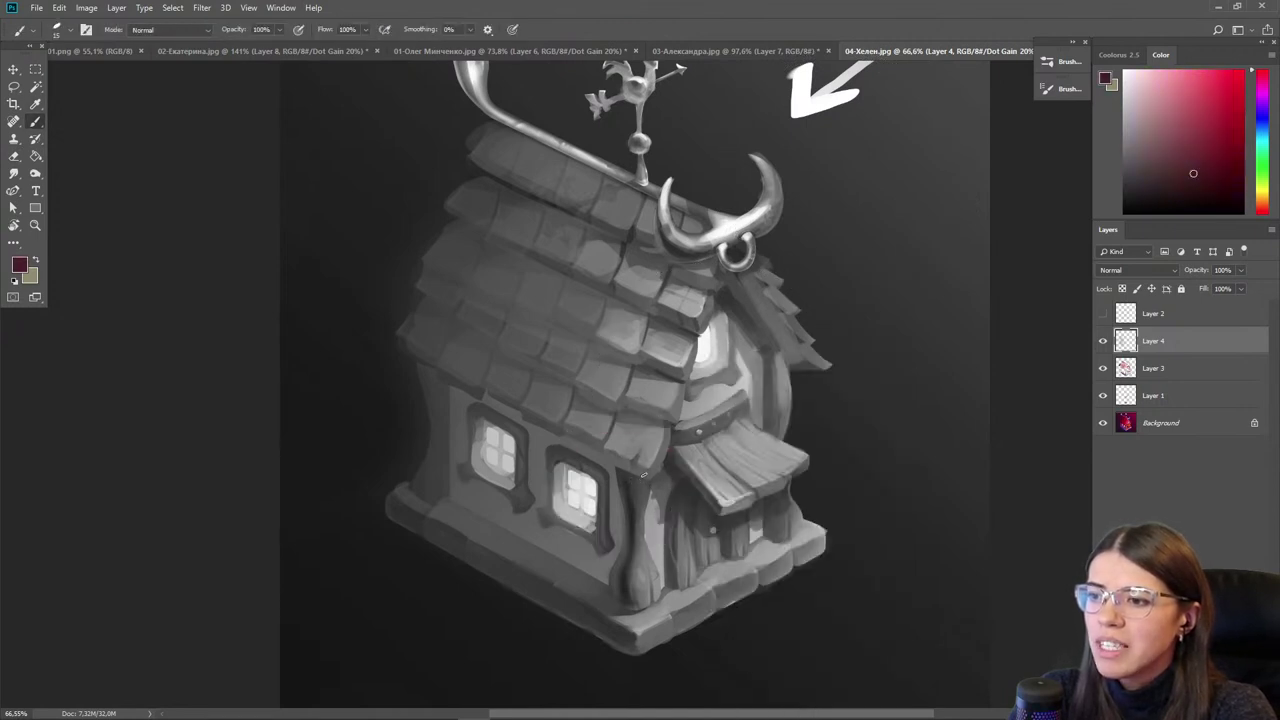
{"action": "left_click_drag", "start_coordinate": [638, 467], "coordinate": [627, 468]}
{"action": "left_click_drag", "start_coordinate": [665, 428], "coordinate": [655, 466]}
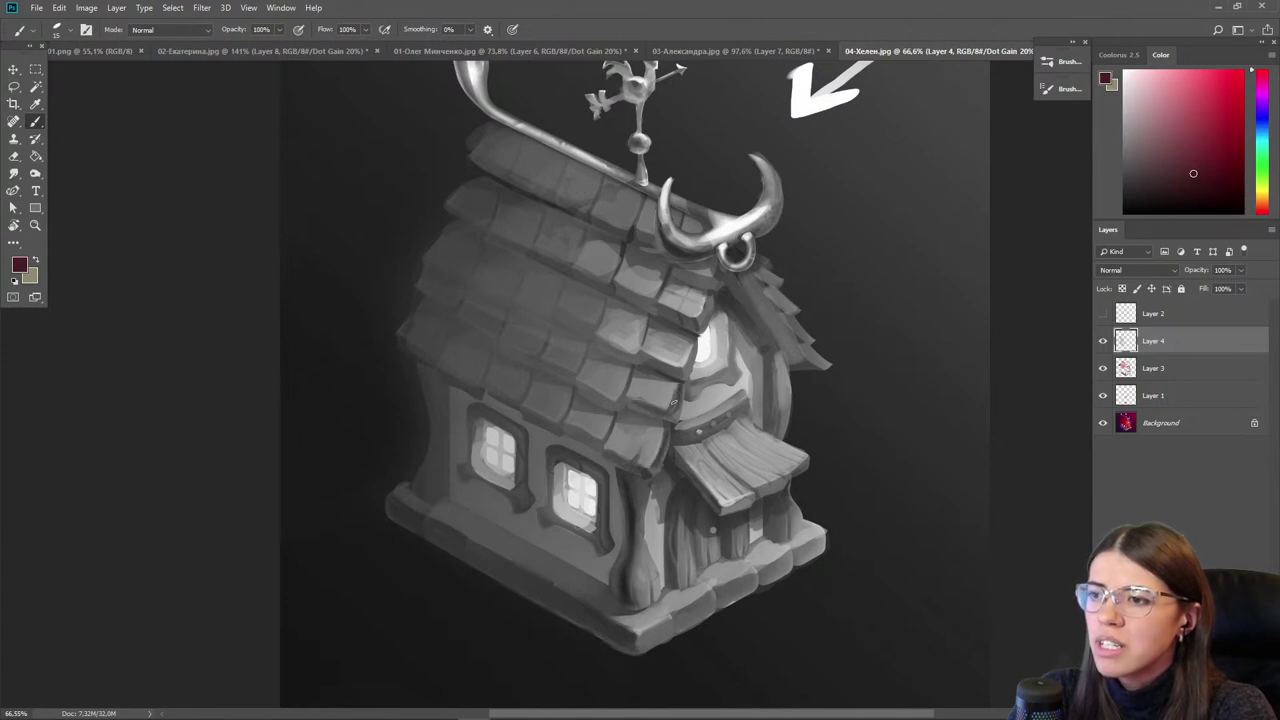
- Paint light pink highlights on the lower roof tiles nearest the facade, using sampled and picked pinks
{"action": "left_click", "coordinate": [660, 372], "text": "alt"}
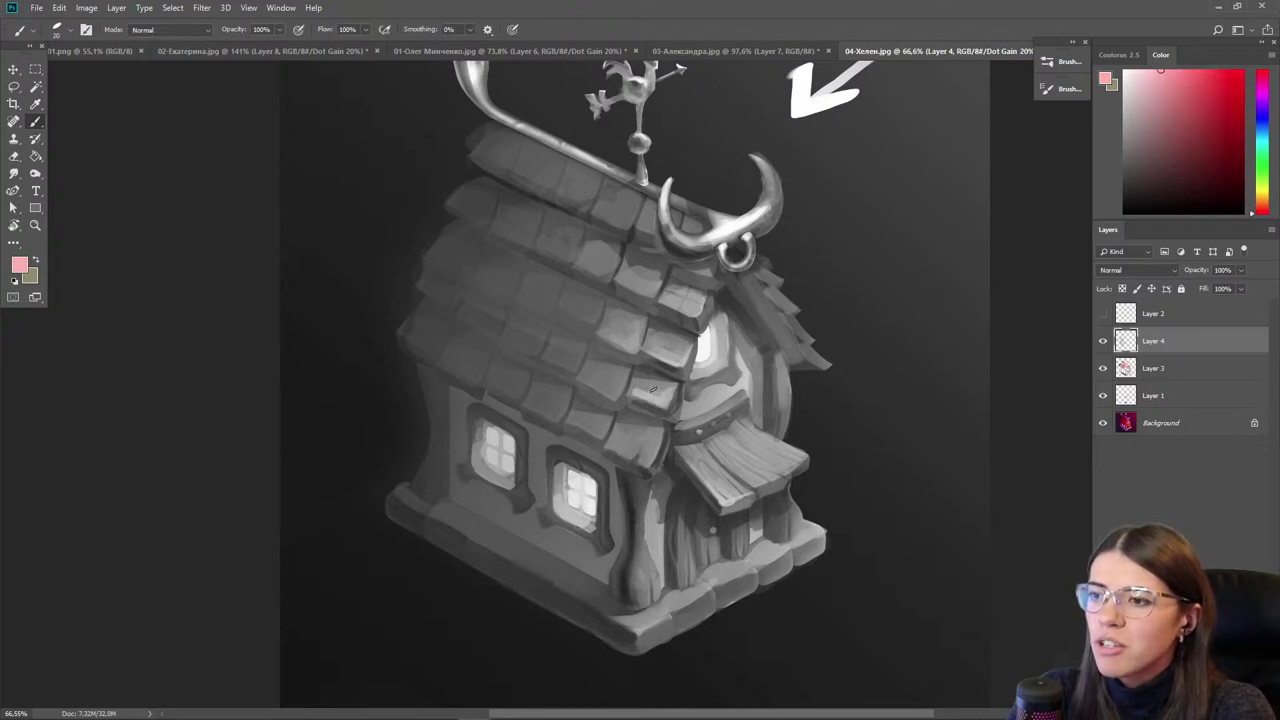
{"action": "left_click", "coordinate": [628, 442], "text": "alt"}
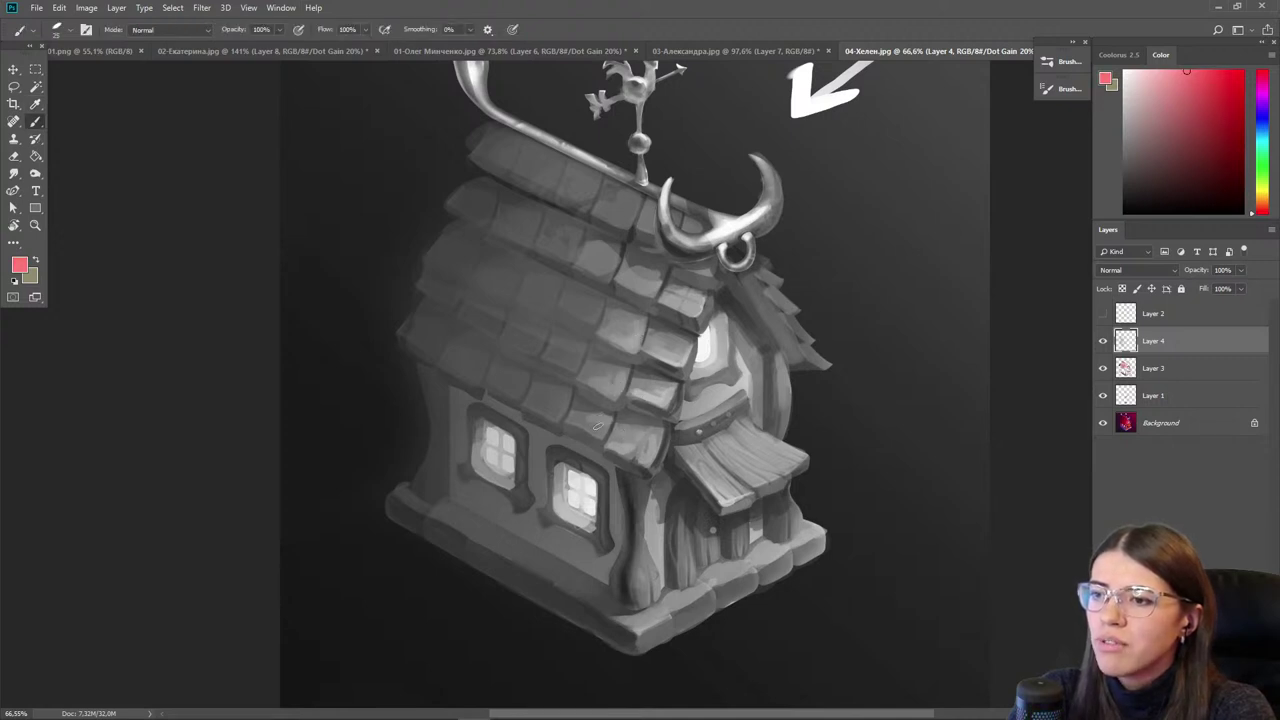
{"action": "left_click", "coordinate": [1150, 70]}
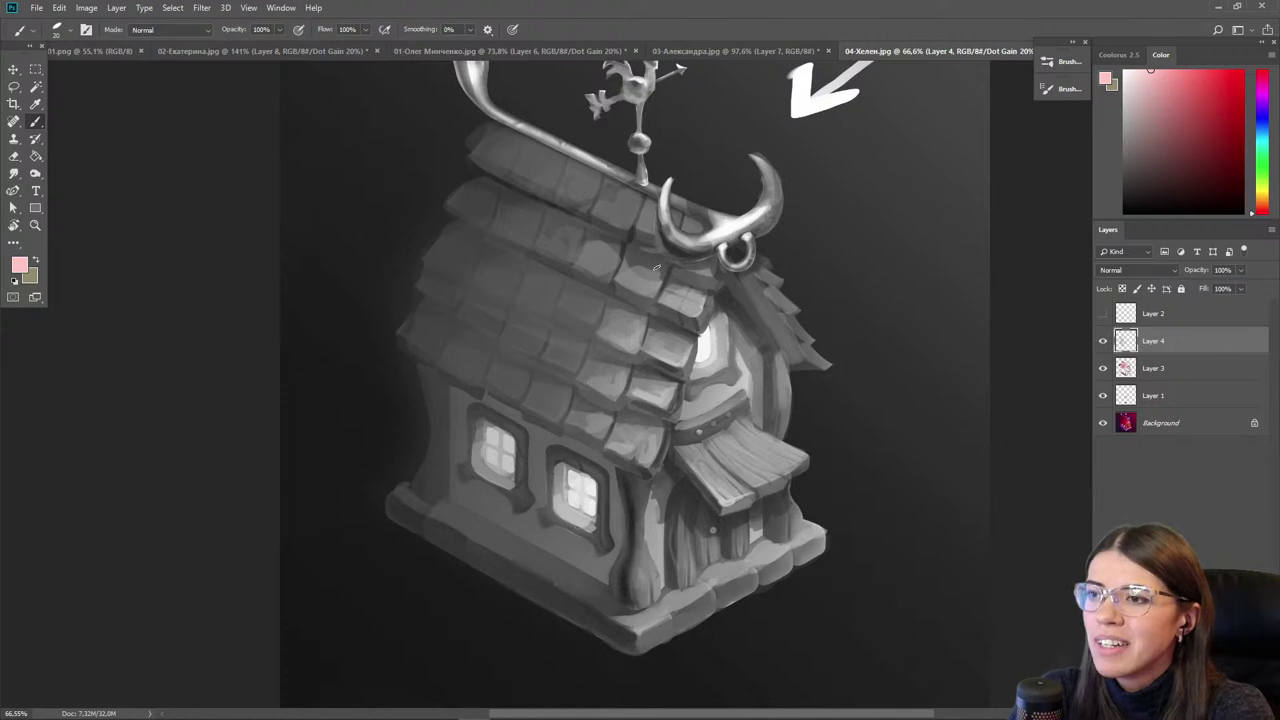
- Brighten the upper roof tiles below the horns with light pink strokes, using a smaller brush and resampled tile colors
{"action": "left_click", "coordinate": [626, 281], "text": "alt"}
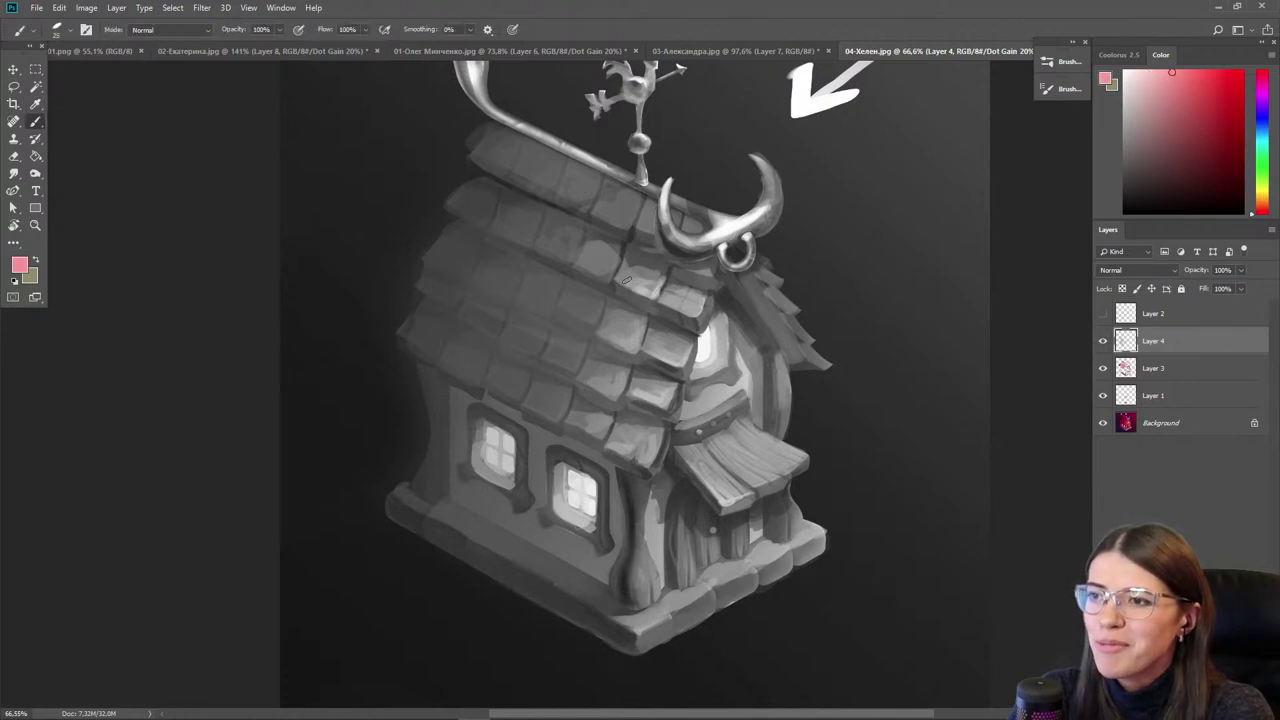
{"action": "left_click", "coordinate": [1145, 71]}
{"action": "key", "text": "bracketleft"}
{"action": "key", "text": "bracketleft"}
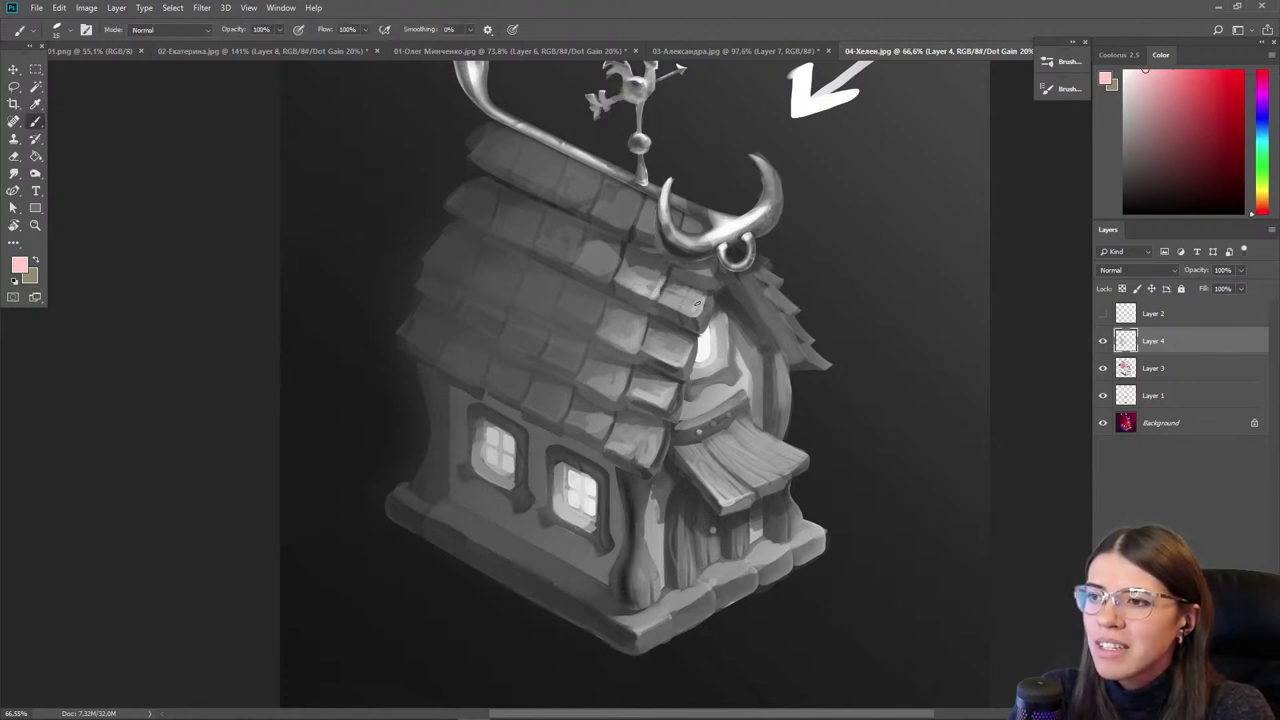
{"action": "left_click", "coordinate": [676, 305], "text": "alt"}
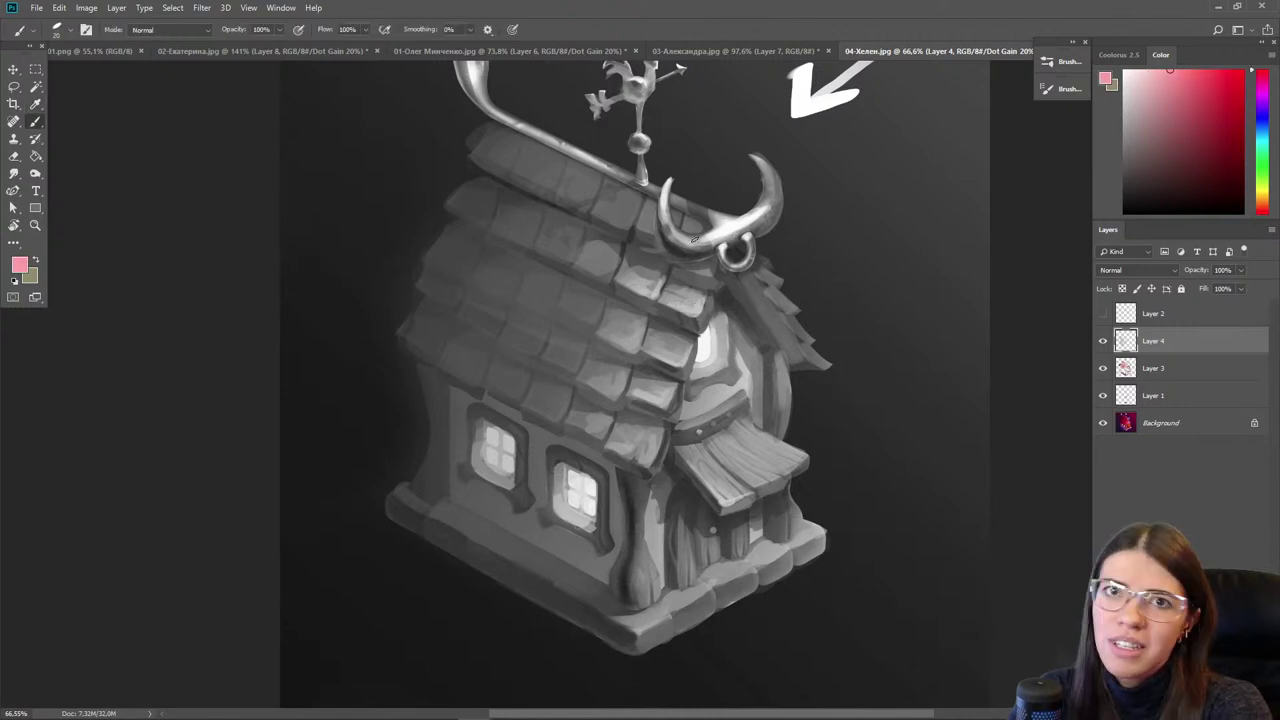
- Lighten the tiles in the middle of the roof with sampled reds to soften the transition toward the shaded rear
{"action": "scroll", "coordinate": [587, 264], "scroll_direction": "down", "scroll_amount": 1}
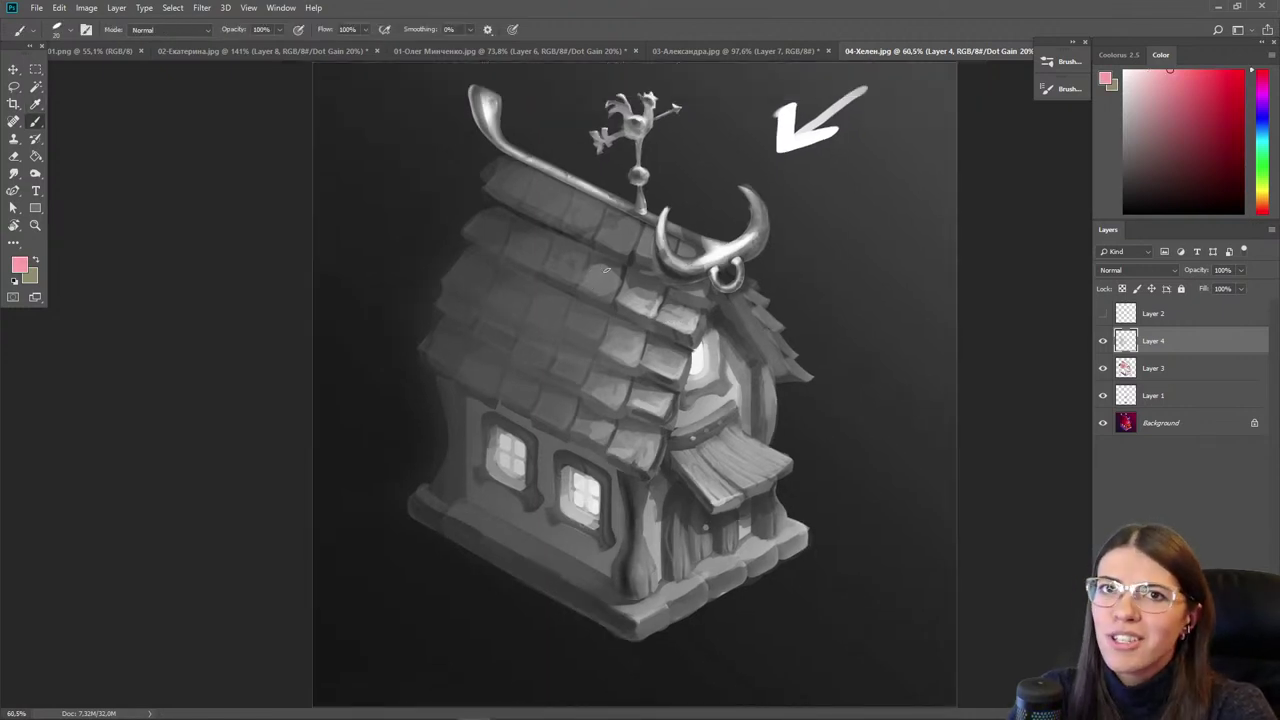
{"action": "scroll", "coordinate": [606, 269], "scroll_direction": "up", "scroll_amount": 2}
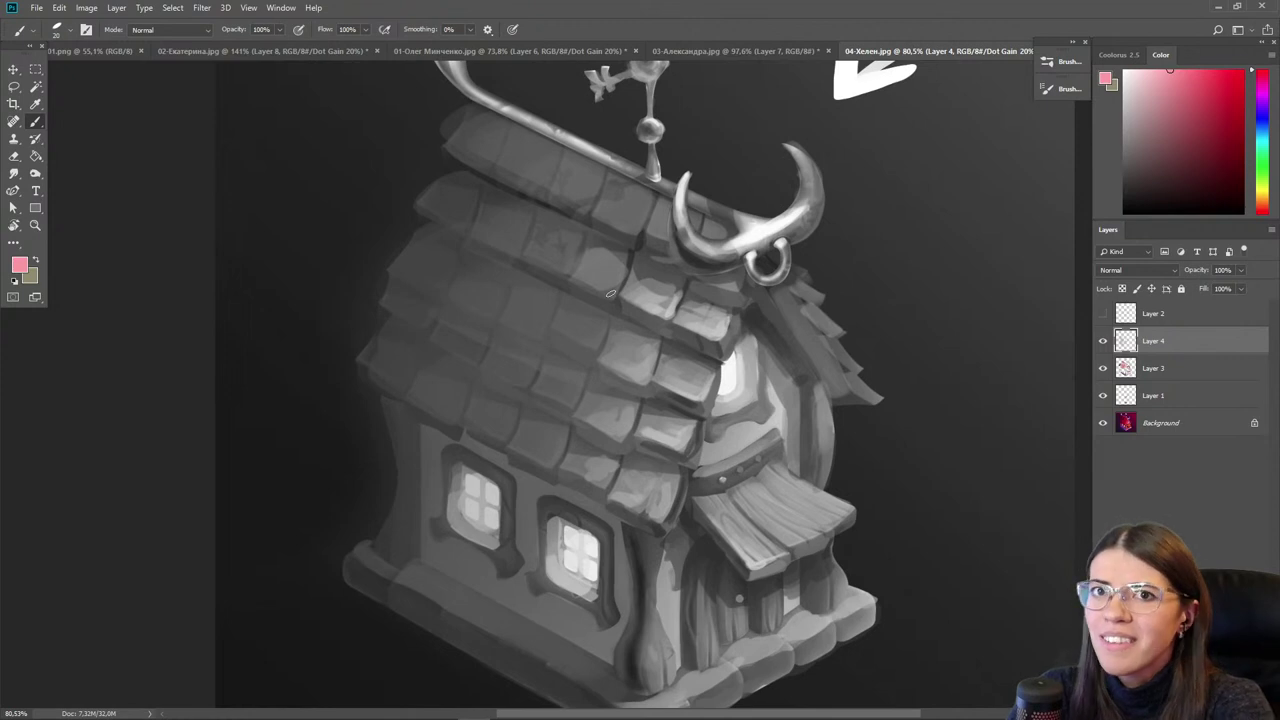
{"action": "left_click", "coordinate": [614, 329], "text": "alt"}
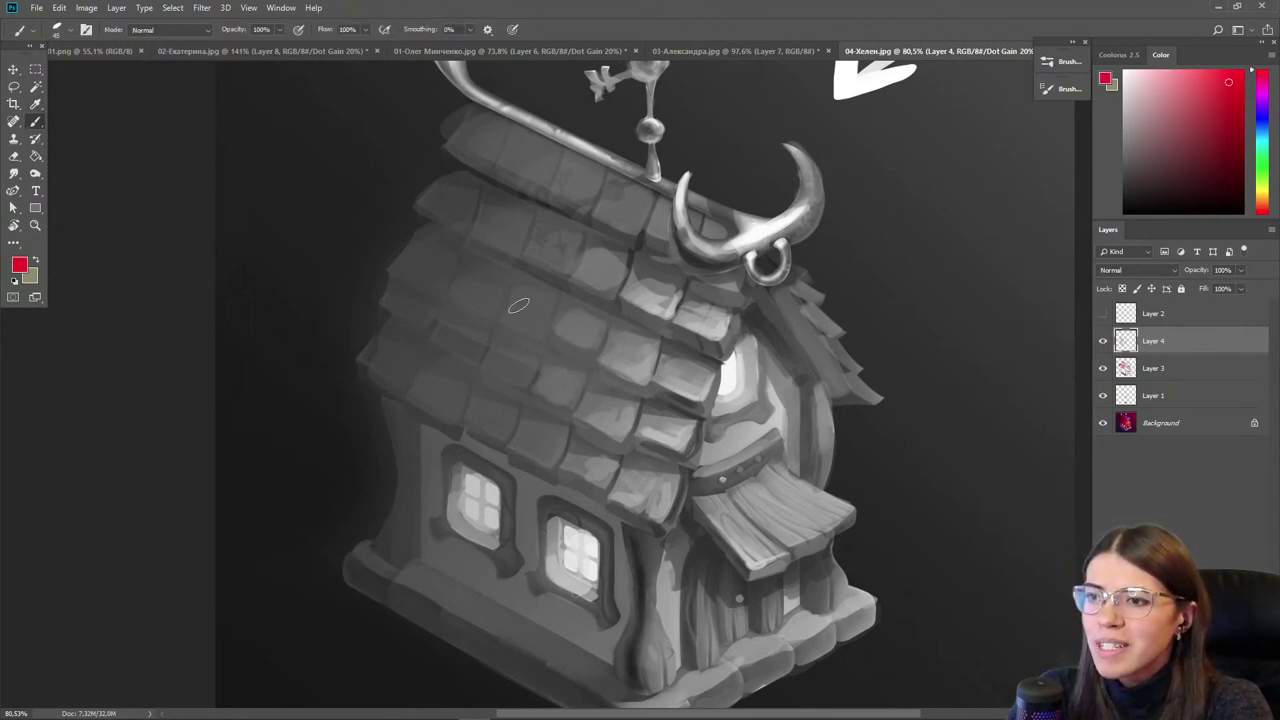
{"action": "left_click", "coordinate": [532, 289], "text": "alt"}
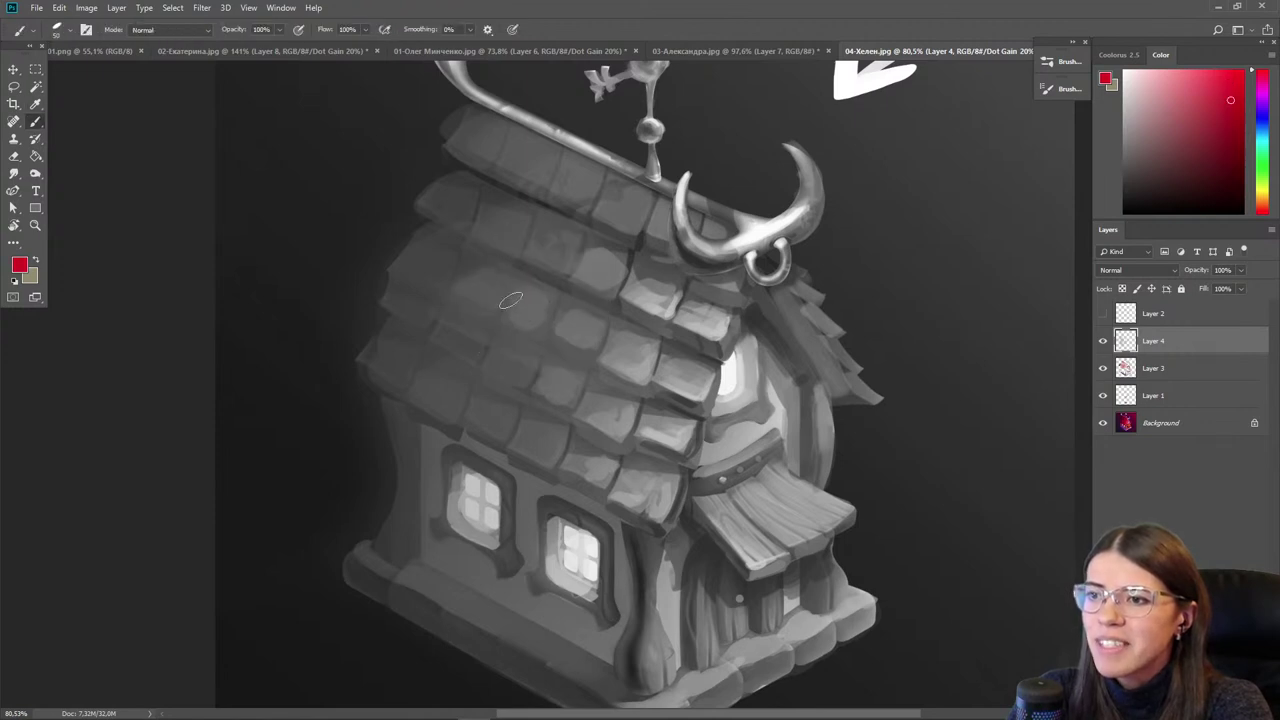
{"action": "scroll", "coordinate": [722, 268], "scroll_direction": "down", "scroll_amount": 6}
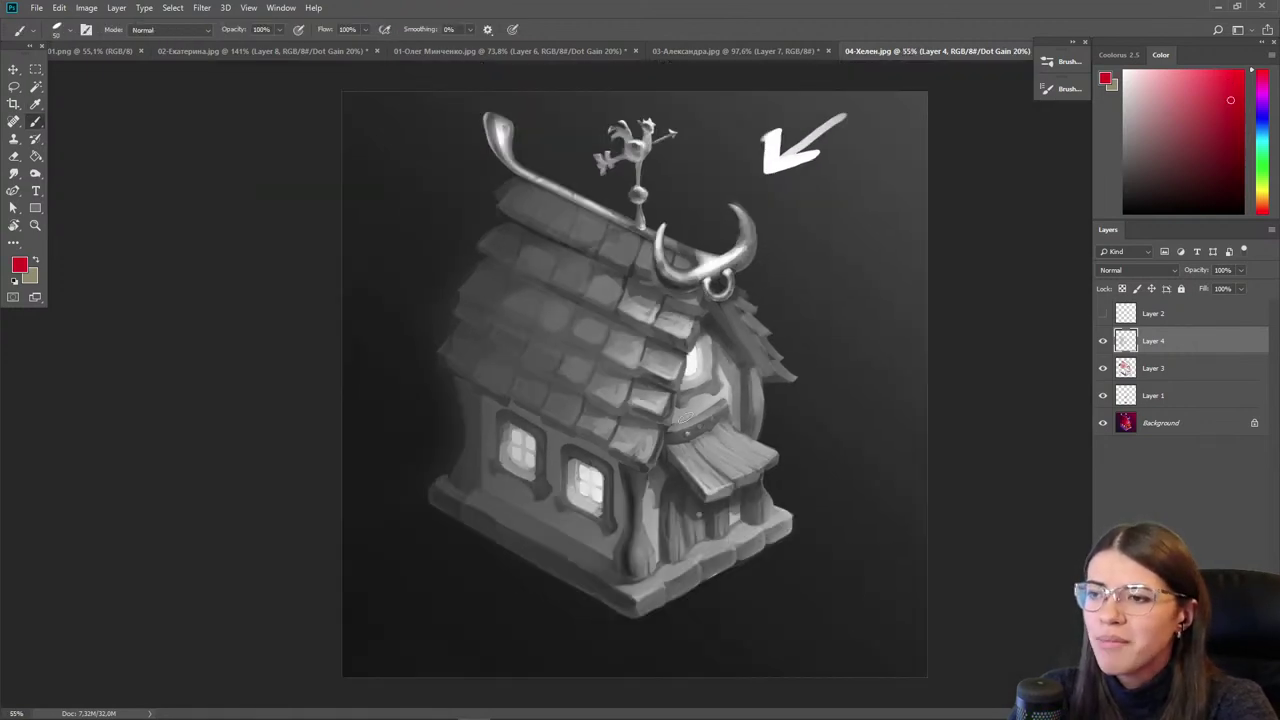
- Group Layer 4 through Layer 1 and toggle the group's visibility to compare the repaint with the original
{"action": "left_click", "coordinate": [1170, 395], "text": "shift"}
{"action": "key", "text": "ctrl+g"}
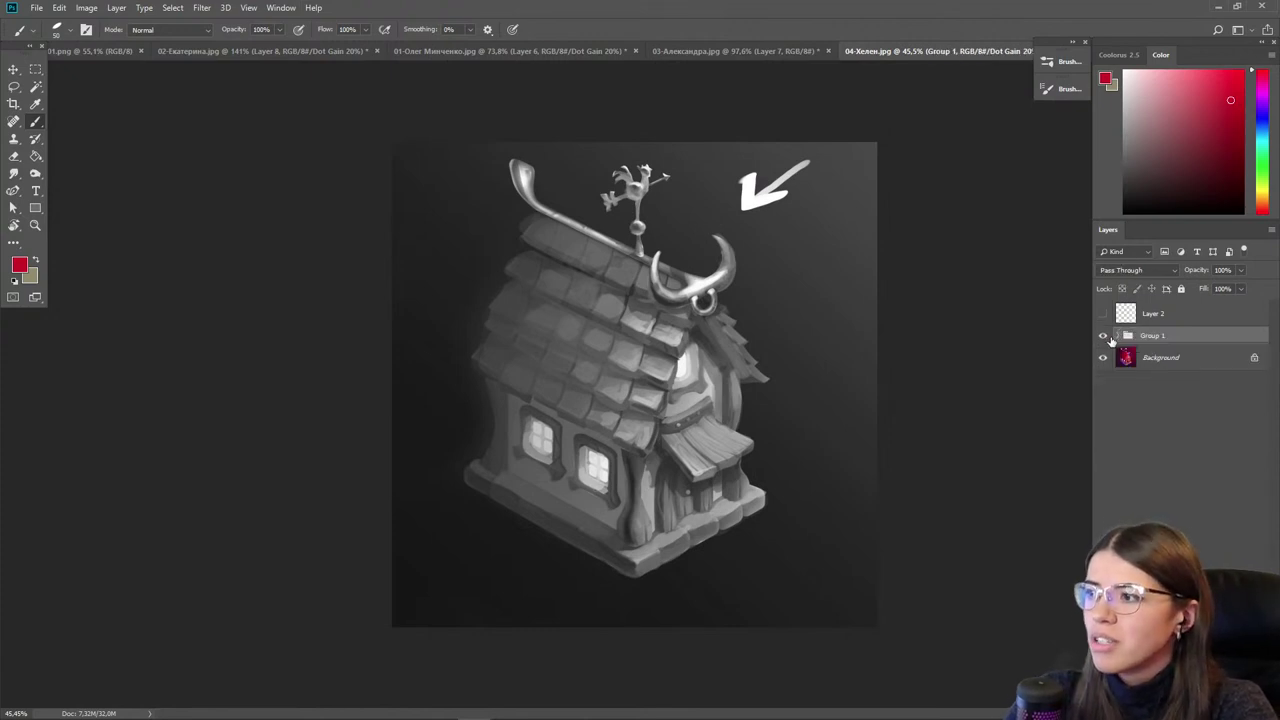
{"action": "left_click", "coordinate": [1103, 336]}
{"action": "left_click", "coordinate": [1103, 336]}
{"action": "left_click", "coordinate": [1103, 336]}
{"action": "left_click", "coordinate": [1103, 336]}
{"action": "scroll", "coordinate": [1055, 367], "scroll_direction": "up", "scroll_amount": 1}
{"action": "left_click", "coordinate": [1101, 336]}
{"action": "left_click", "coordinate": [1101, 336]}
{"action": "left_click", "coordinate": [1102, 336]}
{"action": "left_click", "coordinate": [1102, 336]}
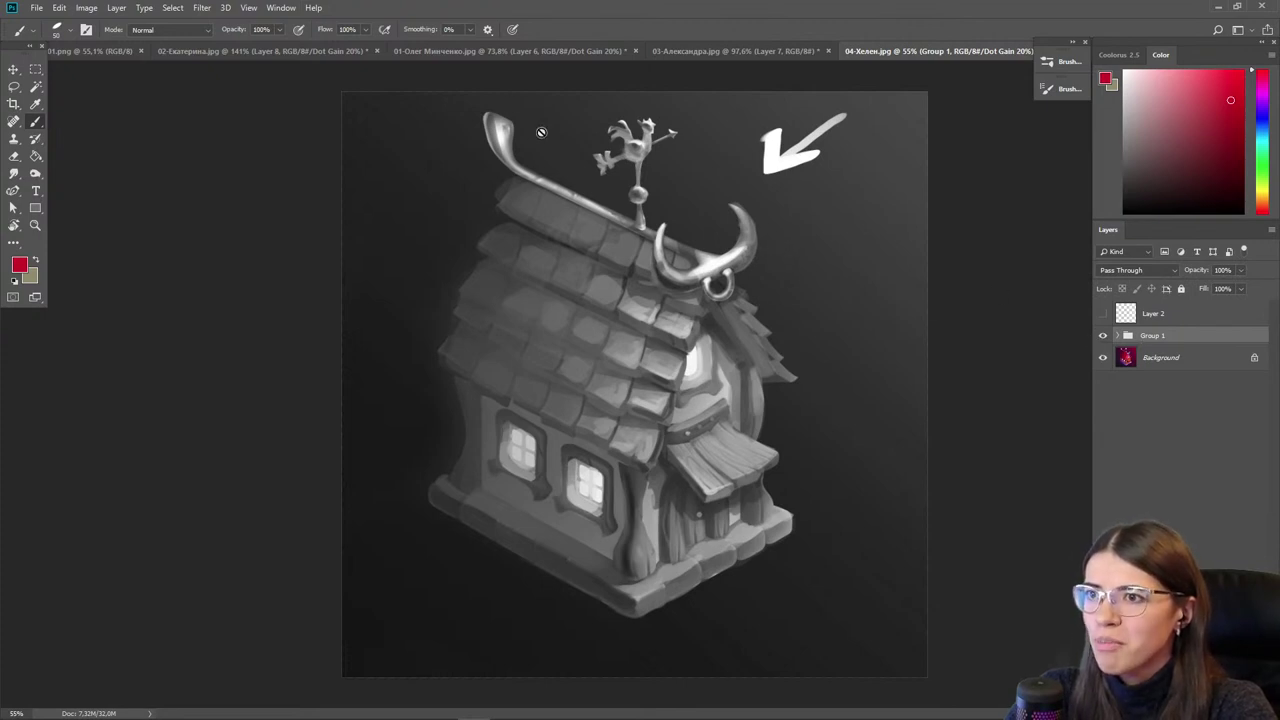
- On a new layer, darken the rear of the roof ridge and repaint the ridge near the horns with a smaller near-white brush
{"action": "key", "text": "ctrl+shift+alt+n"}
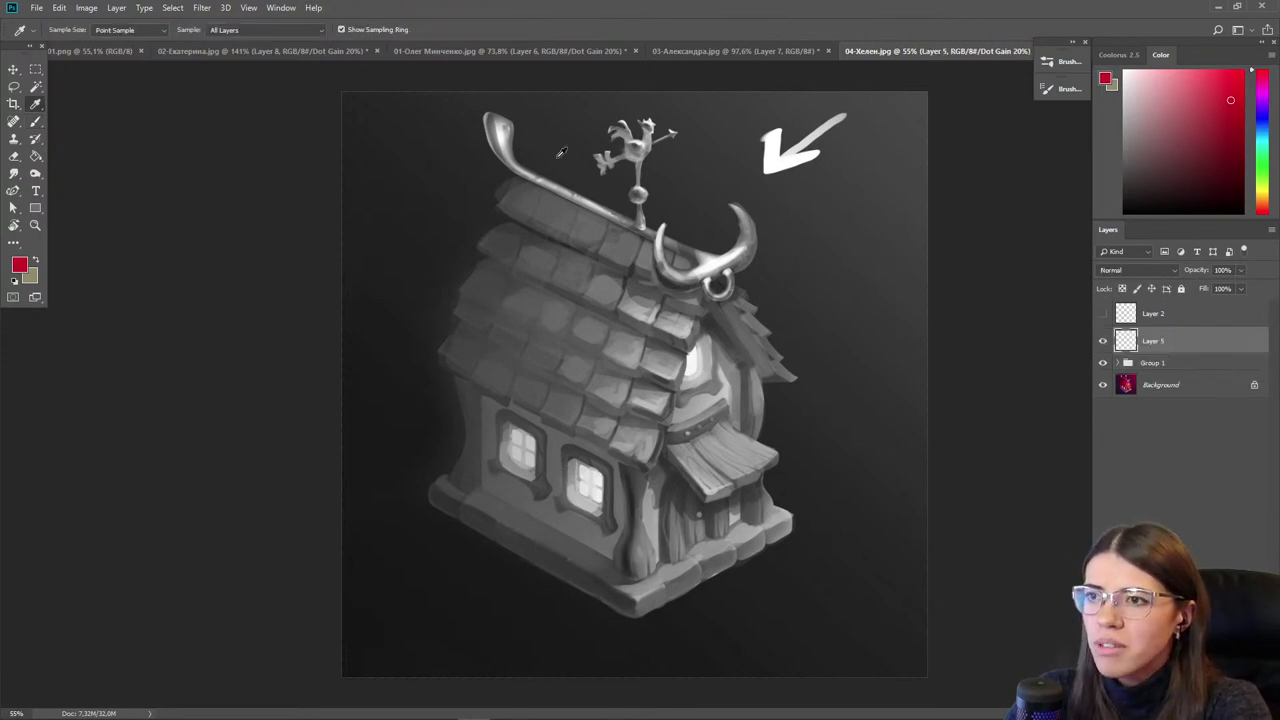
{"action": "mouse_move", "coordinate": [492, 119]}
{"action": "left_mouse_down"}
{"action": "mouse_move", "coordinate": [524, 170]}
{"action": "mouse_move", "coordinate": [499, 140]}
{"action": "mouse_move", "coordinate": [573, 200]}
{"action": "mouse_move", "coordinate": [523, 172]}
{"action": "mouse_move", "coordinate": [629, 232]}
{"action": "left_mouse_up"}
{"action": "key", "text": "bracketleft"}
{"action": "key", "text": "bracketleft"}
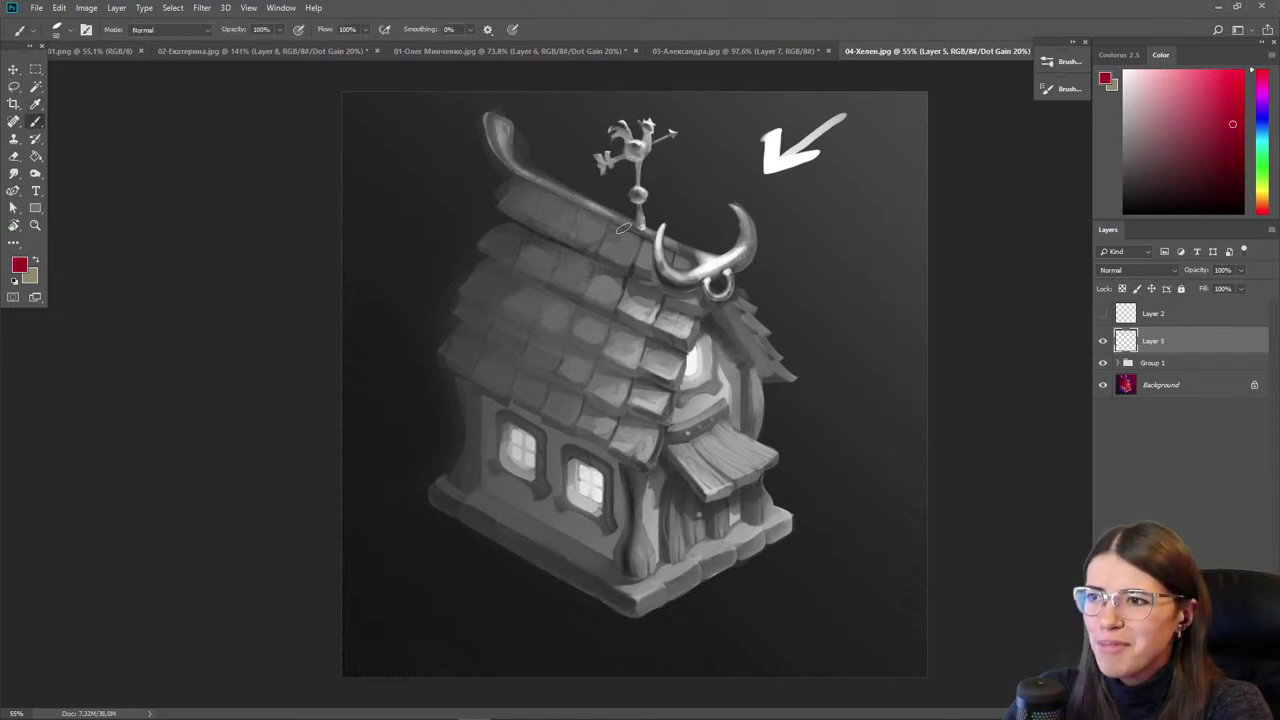
{"action": "left_click", "coordinate": [697, 240], "text": "alt"}
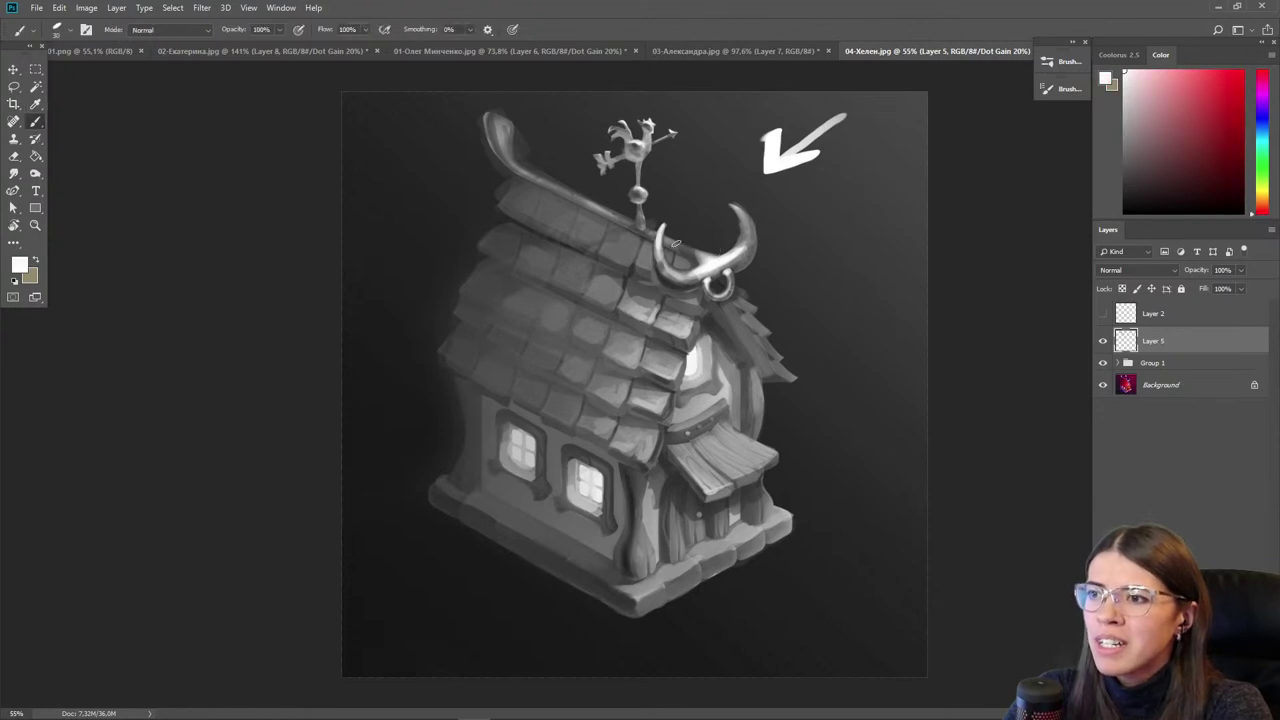
{"action": "left_click_drag", "start_coordinate": [615, 213], "coordinate": [540, 175]}
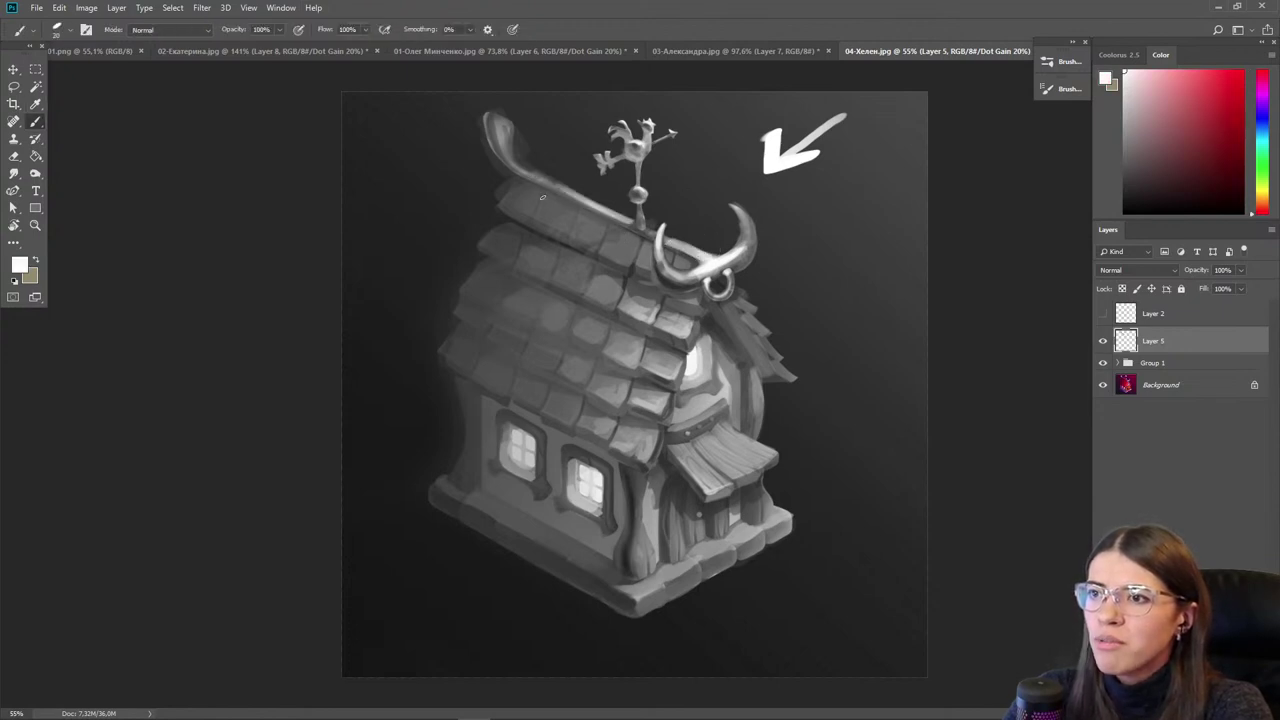
- Move Layer 5 into Group 1 and toggle the group's visibility to compare the repaint with the original house
{"action": "key", "text": "i"}
{"action": "left_click_drag", "start_coordinate": [1125, 340], "coordinate": [1117, 350]}
{"action": "left_click", "coordinate": [1102, 334]}
{"action": "left_click", "coordinate": [1102, 334]}
{"action": "left_click", "coordinate": [1102, 334]}
{"action": "left_click", "coordinate": [1102, 334]}
{"action": "left_click", "coordinate": [1102, 334]}
{"action": "left_click", "coordinate": [1102, 334]}
{"action": "left_click", "coordinate": [1102, 334]}
{"action": "left_click", "coordinate": [1102, 334]}
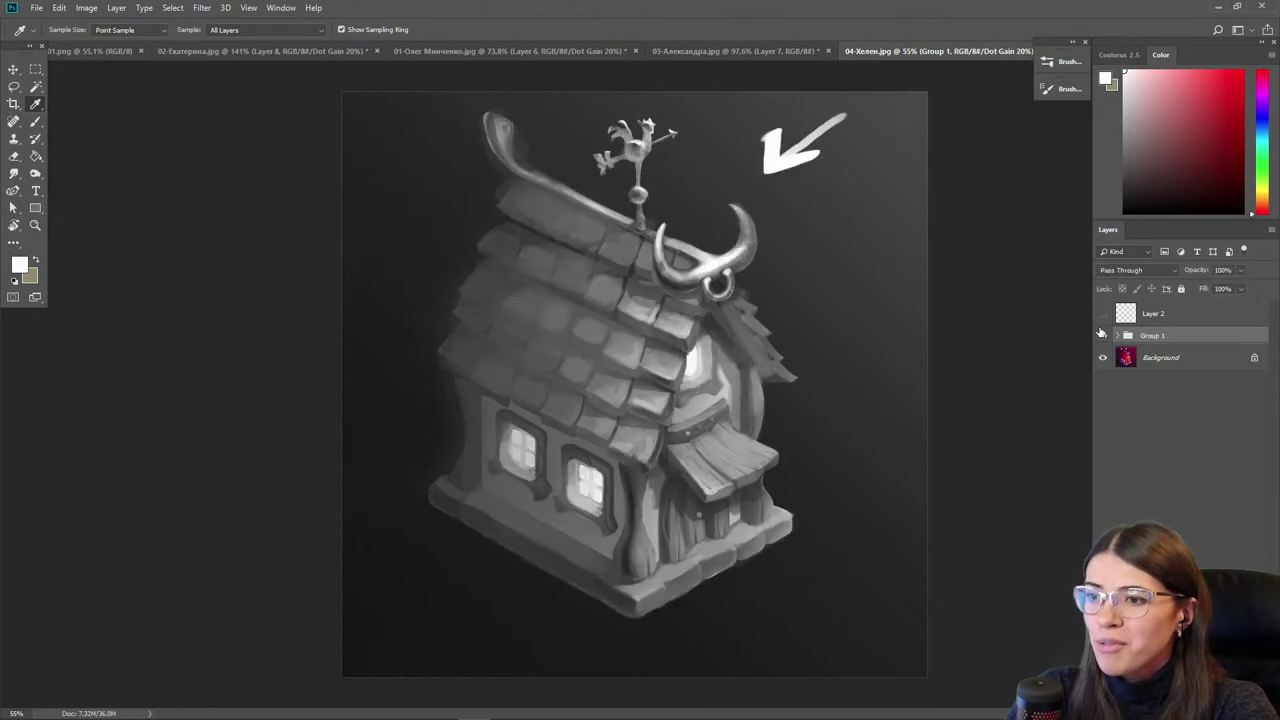
{"action": "left_click", "coordinate": [1102, 334]}
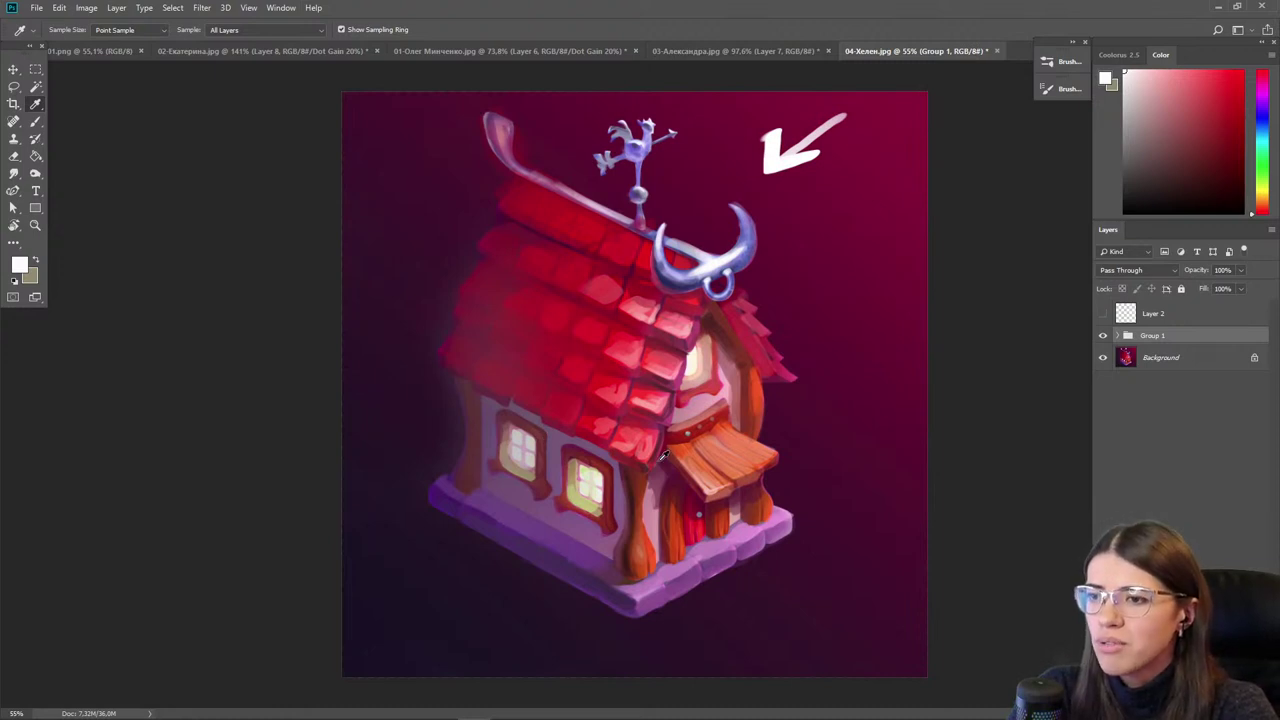
- Switch the house to the grayscale proof and compare its values with Group 1 hidden and shown
{"action": "key", "text": "ctrl+y"}
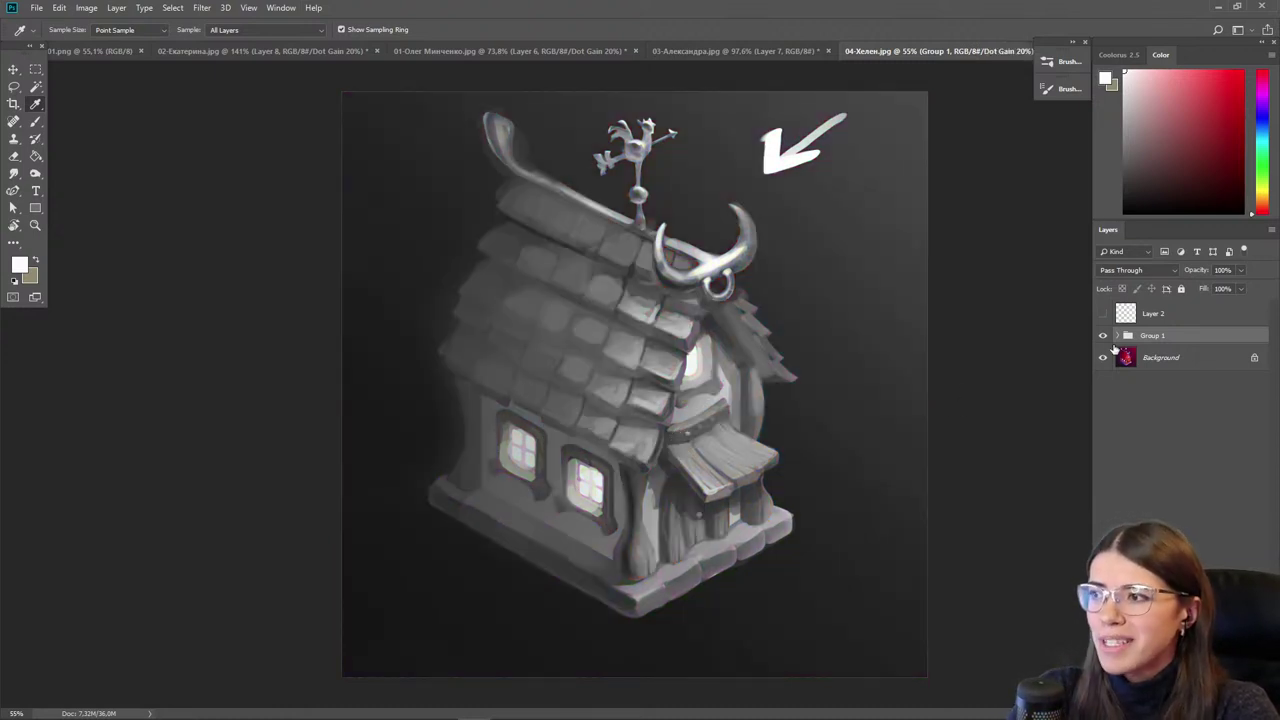
{"action": "left_click", "coordinate": [1102, 335]}
{"action": "left_click", "coordinate": [1102, 335]}
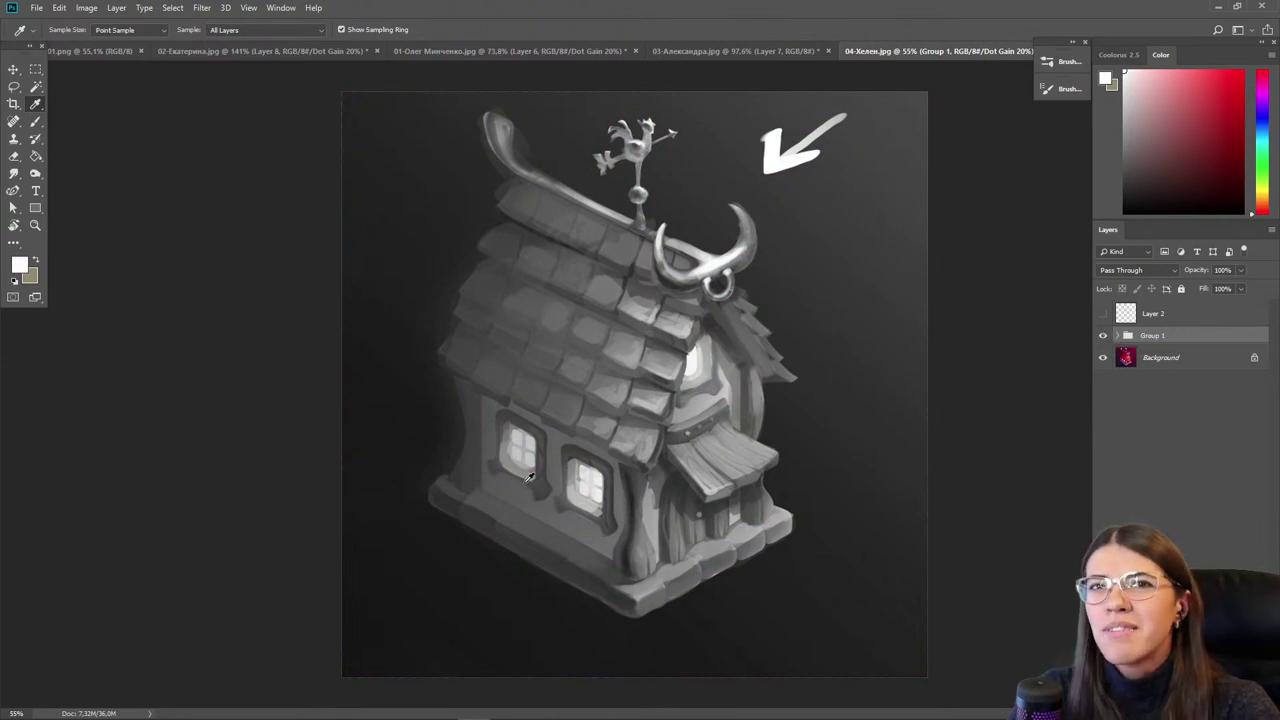
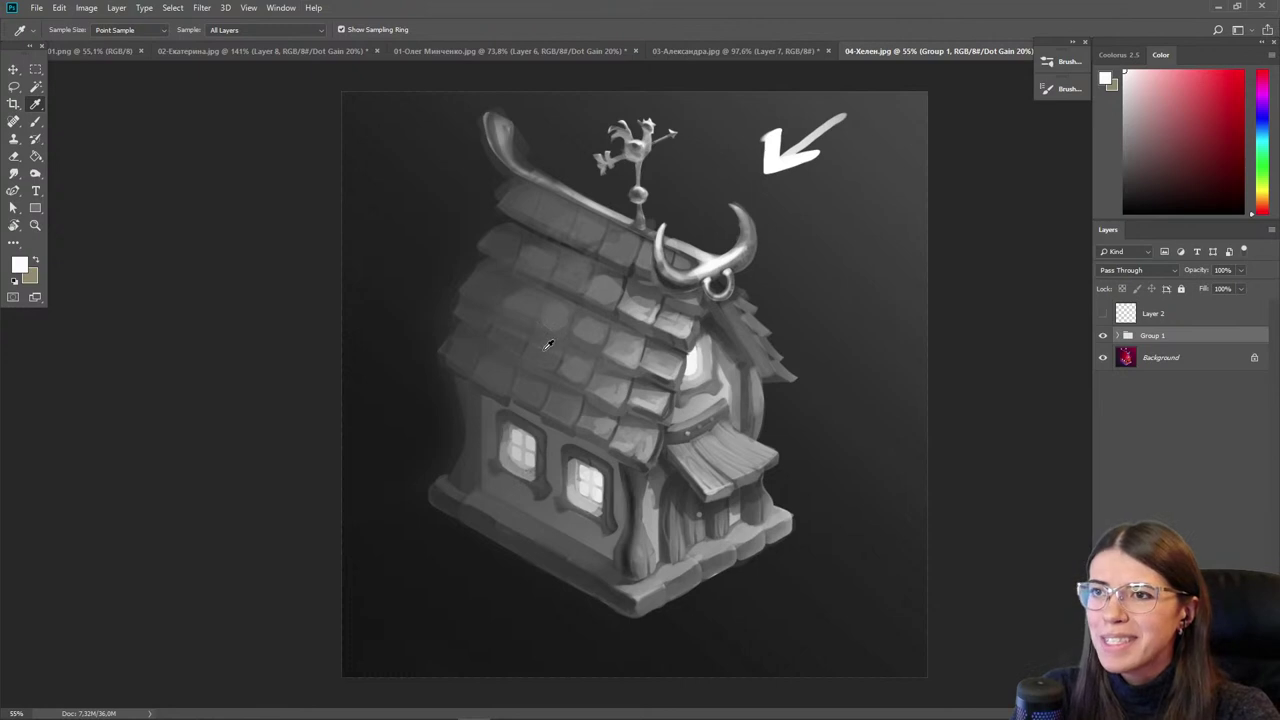
{"action": "scroll", "coordinate": [548, 345], "scroll_direction": "up", "scroll_amount": 1}
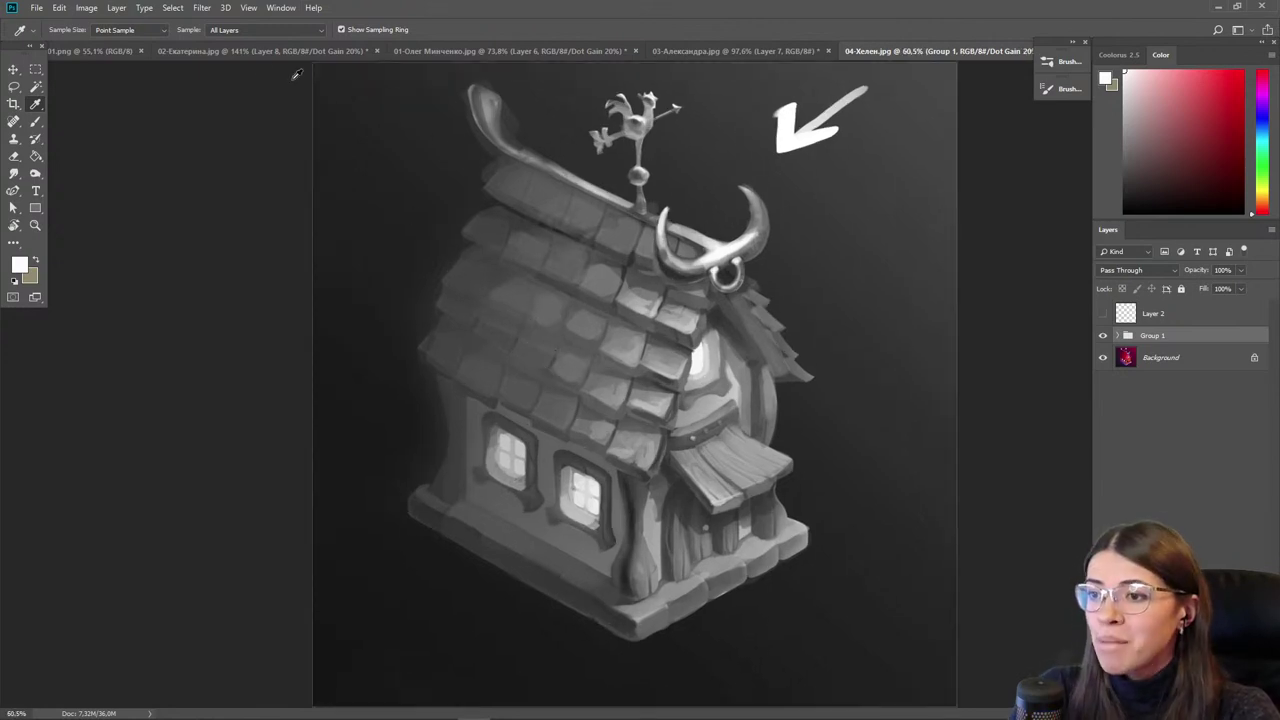
{"action": "left_click", "coordinate": [13, 70]}
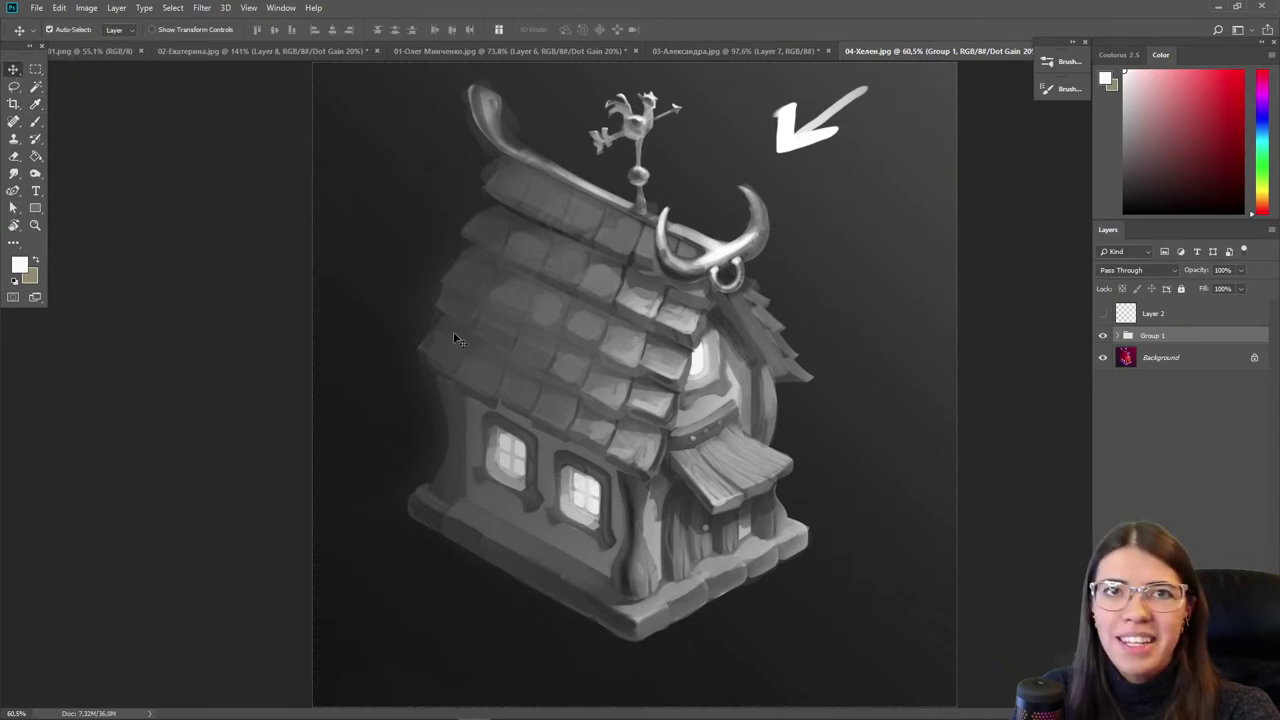
{"action": "scroll", "coordinate": [452, 345], "scroll_direction": "down", "scroll_amount": 1}
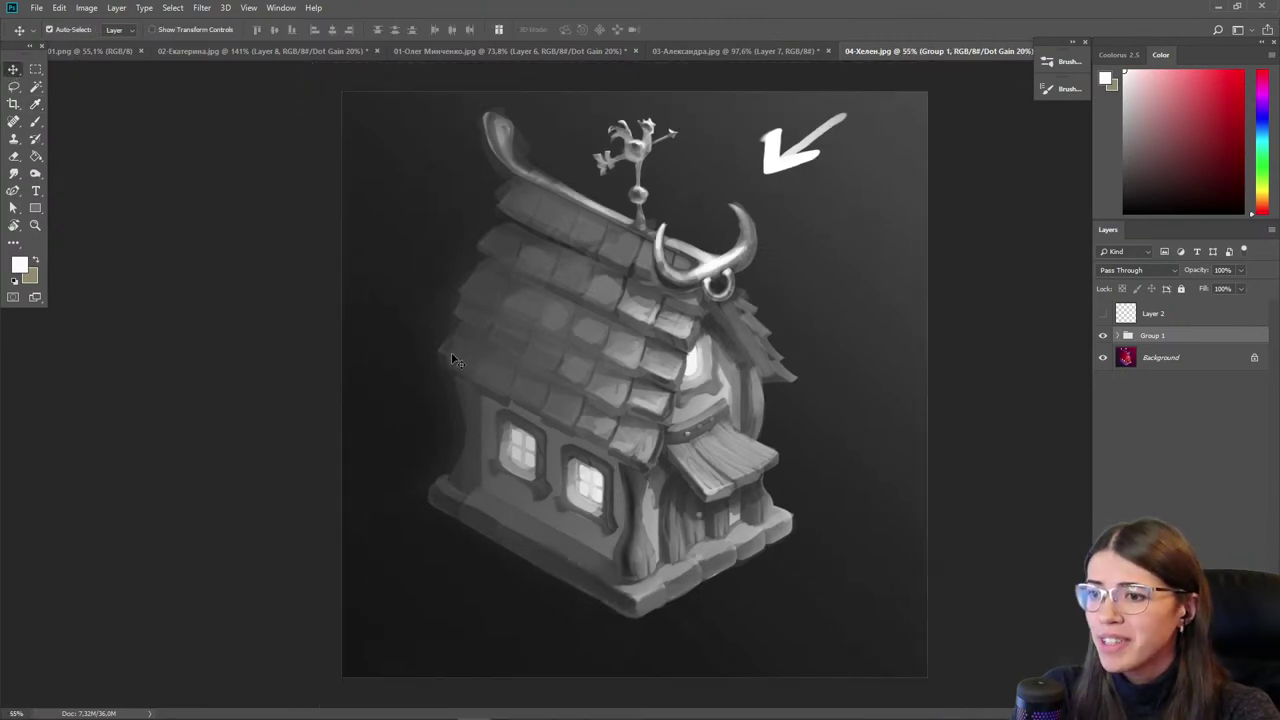
{"action": "left_click", "coordinate": [1104, 337]}
{"action": "left_click", "coordinate": [1104, 337]}
{"action": "left_click", "coordinate": [1104, 337]}
{"action": "left_click", "coordinate": [1104, 337]}
{"action": "left_click", "coordinate": [1104, 337]}
{"action": "left_click", "coordinate": [1105, 340]}
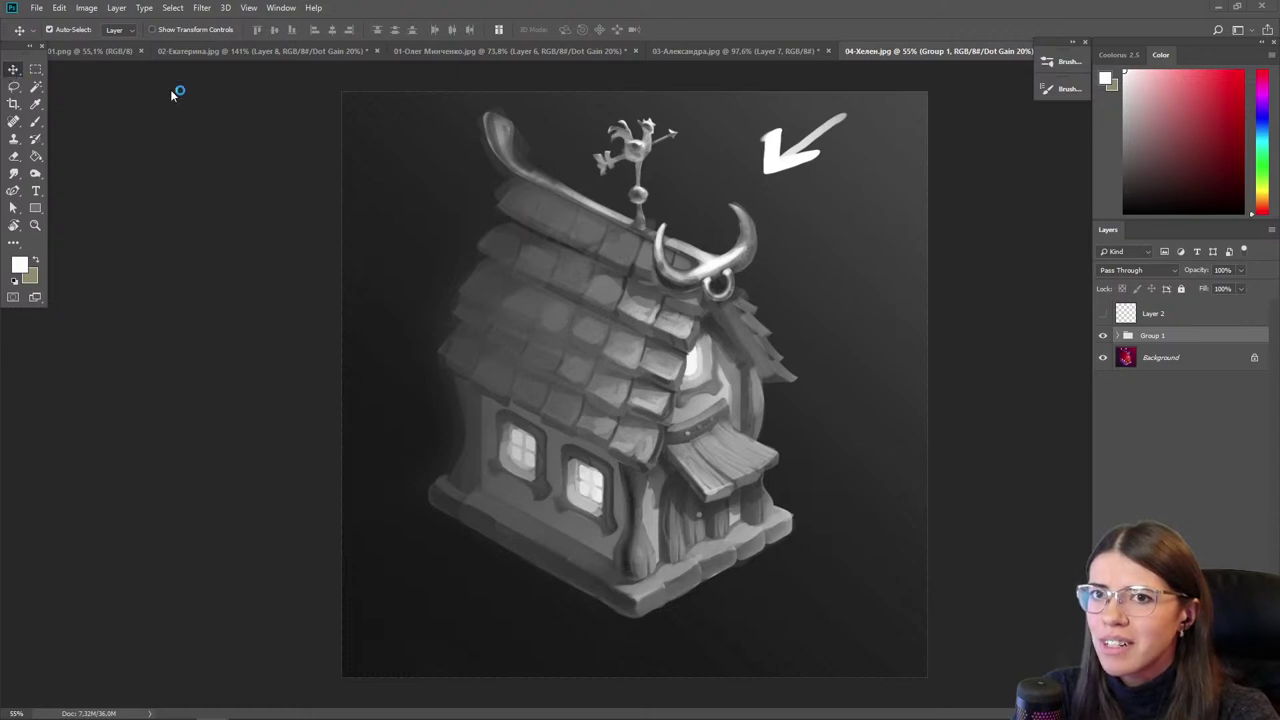
- Close the reviewed documents numbered 01, 02 and 03 without saving their changes, keeping the house document open
{"action": "left_click", "coordinate": [272, 50]}
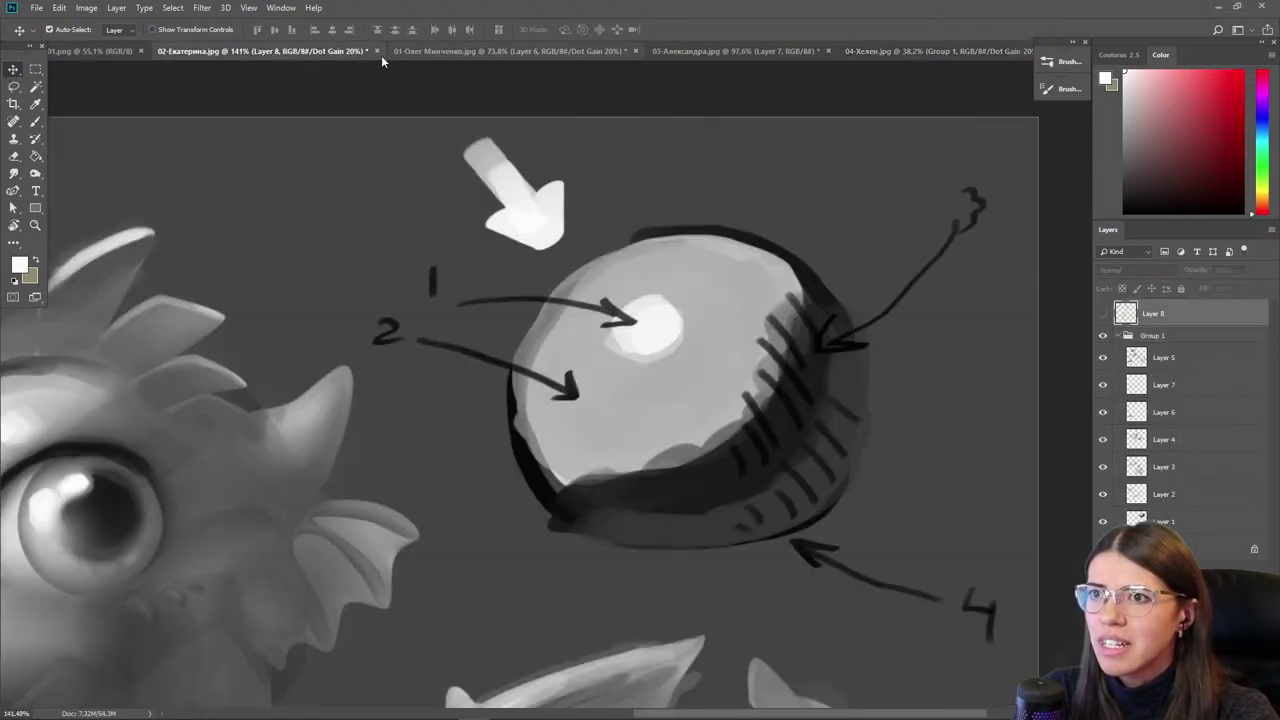
{"action": "left_click", "coordinate": [424, 51]}
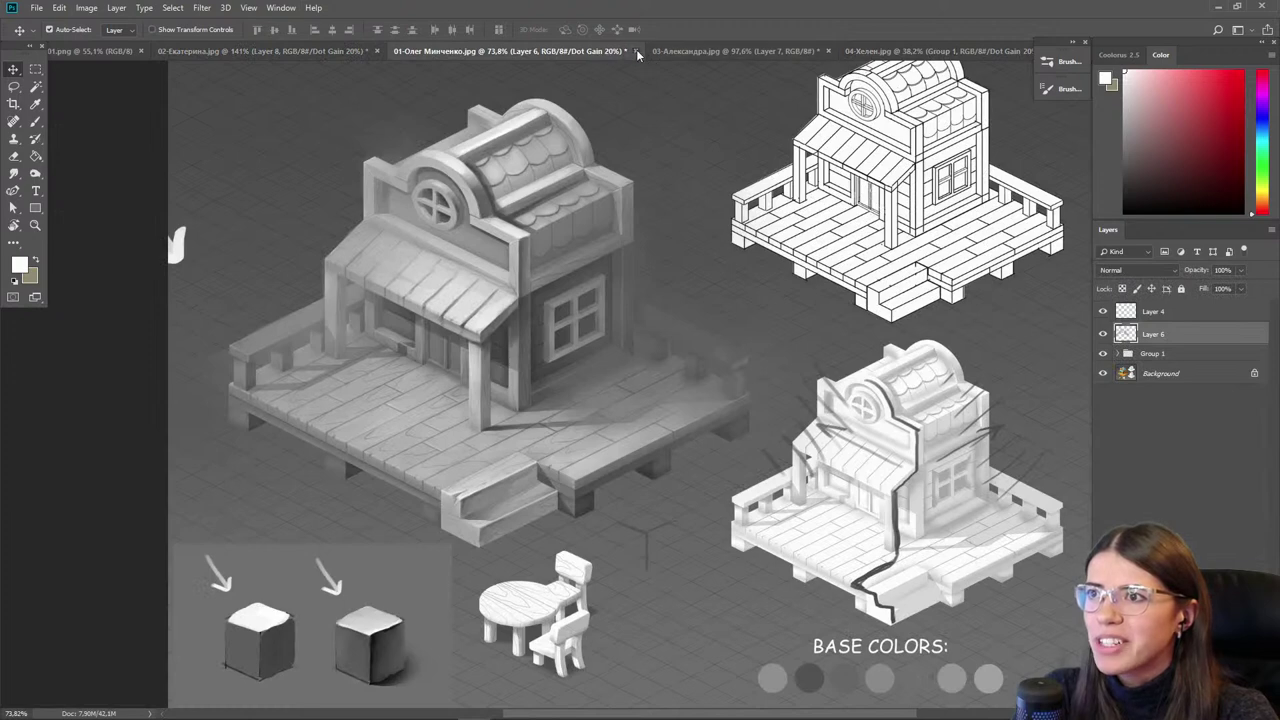
{"action": "left_click", "coordinate": [635, 51]}
{"action": "left_click", "coordinate": [653, 271]}
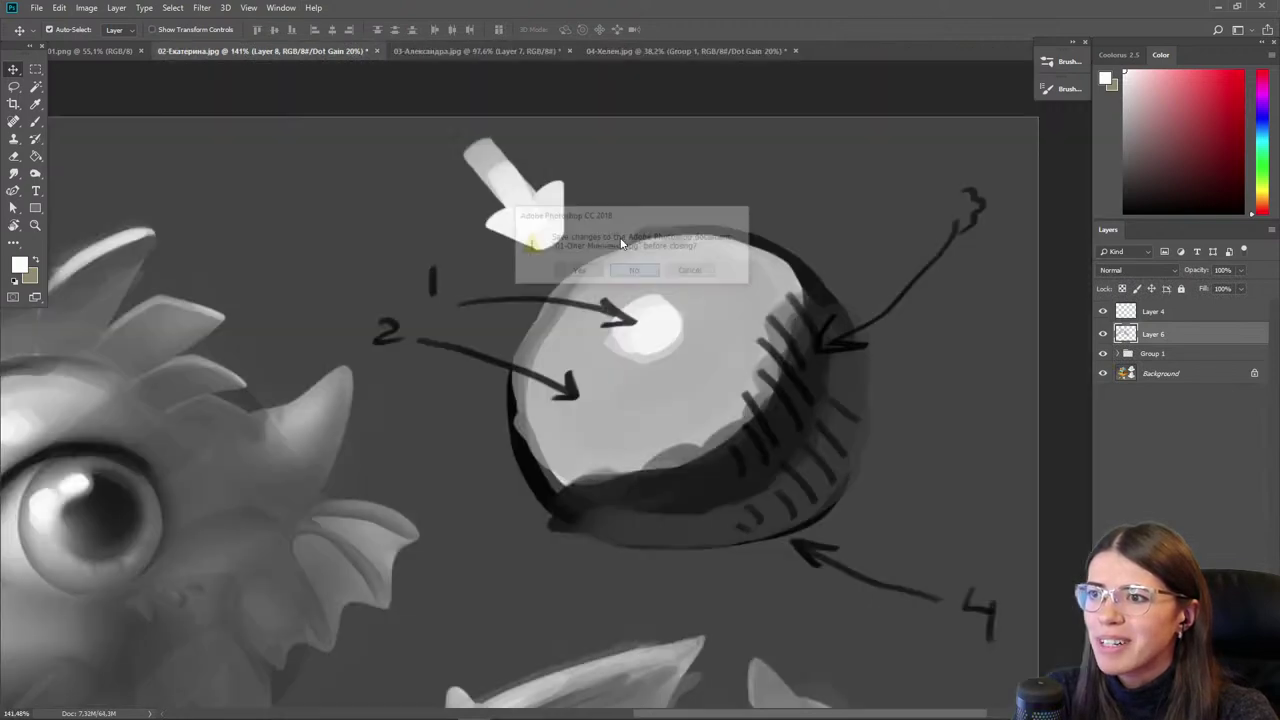
{"action": "left_click", "coordinate": [378, 51]}
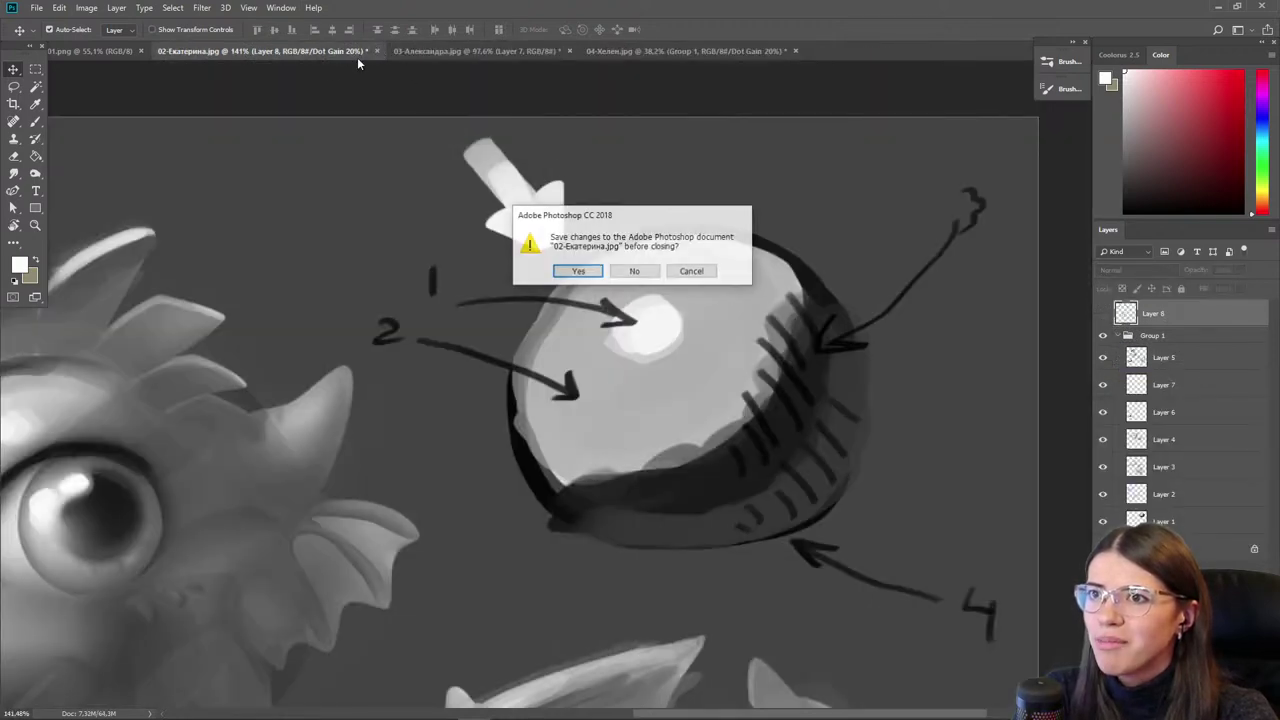
{"action": "left_click", "coordinate": [636, 268]}
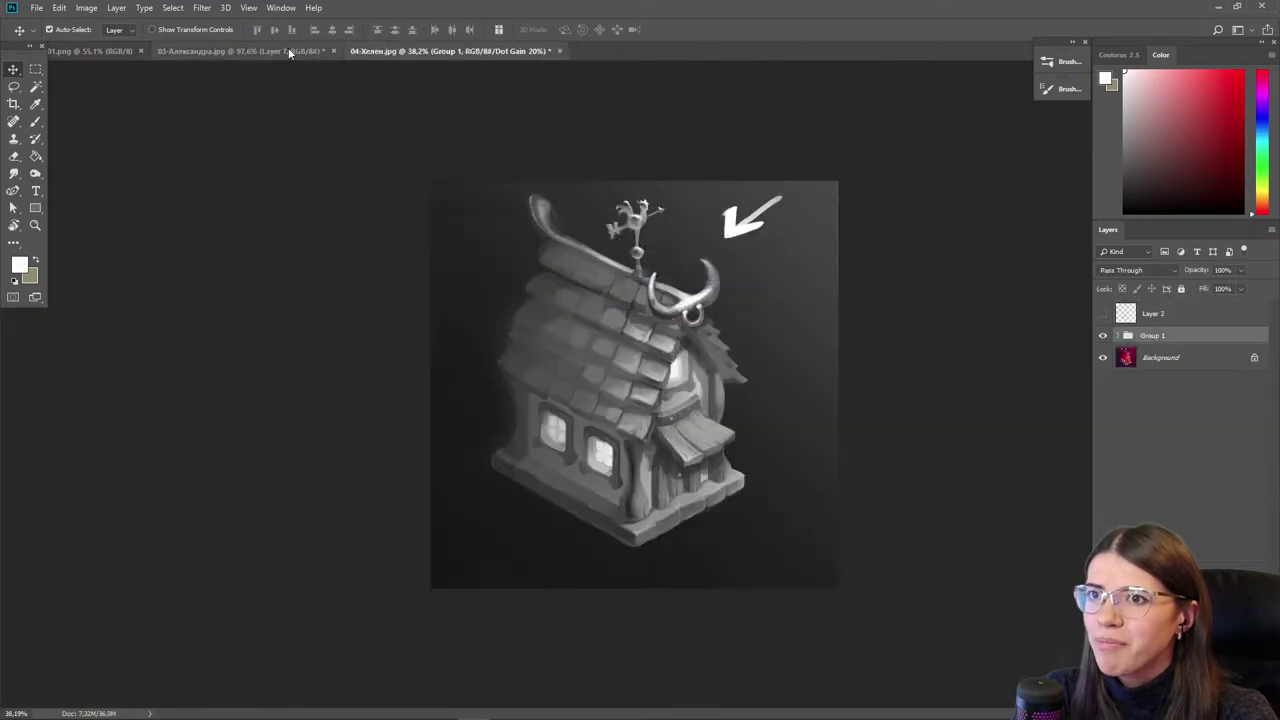
{"action": "left_click", "coordinate": [250, 48]}
{"action": "left_click", "coordinate": [334, 51]}
{"action": "left_click", "coordinate": [638, 270]}
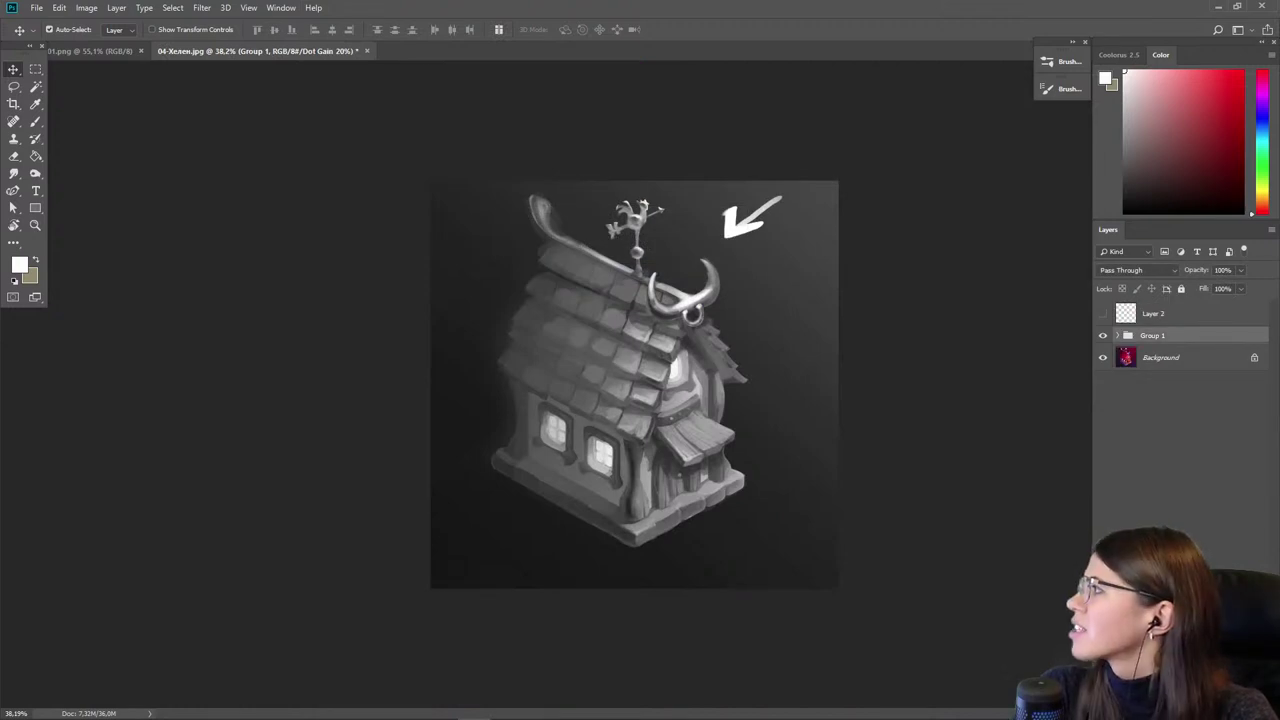
- Open the pumpkin artwork numbered 05 as a separate document and examine its twisted stem, segments and stand
{"action": "left_click_drag", "start_coordinate": [1153, 336], "coordinate": [463, 72]}
{"action": "left_click_drag", "start_coordinate": [416, 49], "coordinate": [416, 49]}
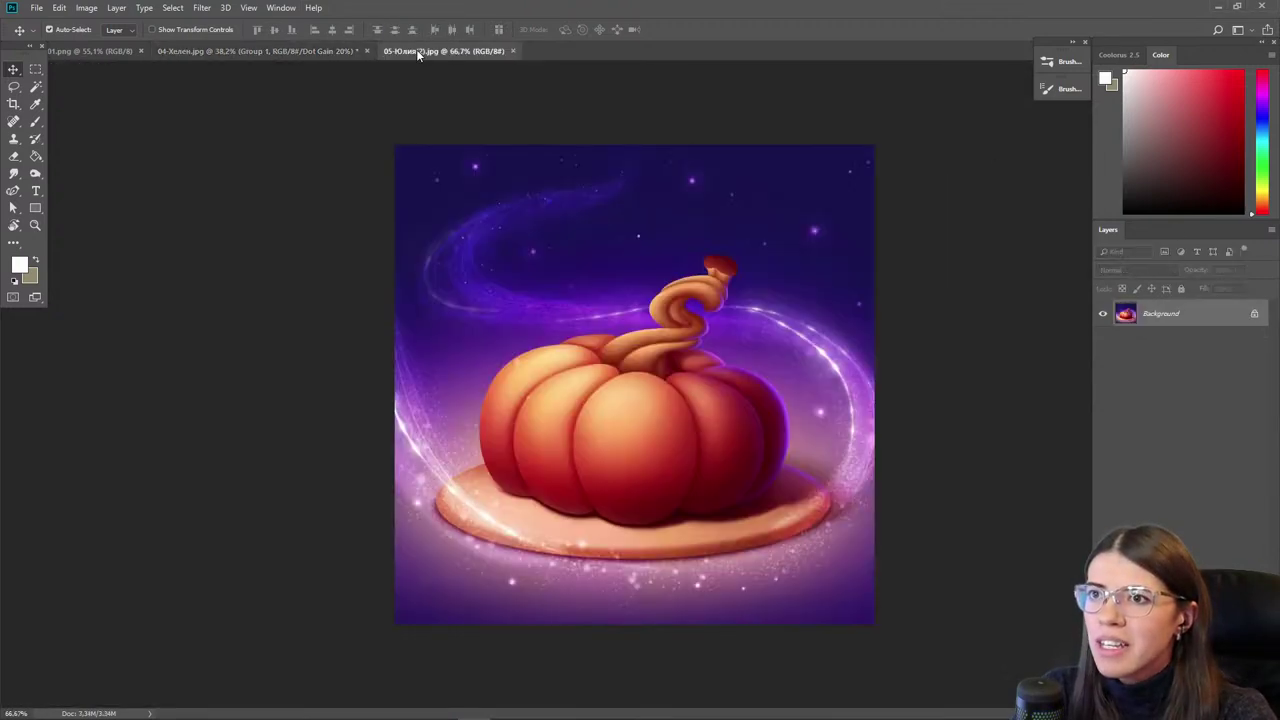
{"action": "scroll", "coordinate": [950, 617], "scroll_direction": "up", "scroll_amount": 3}
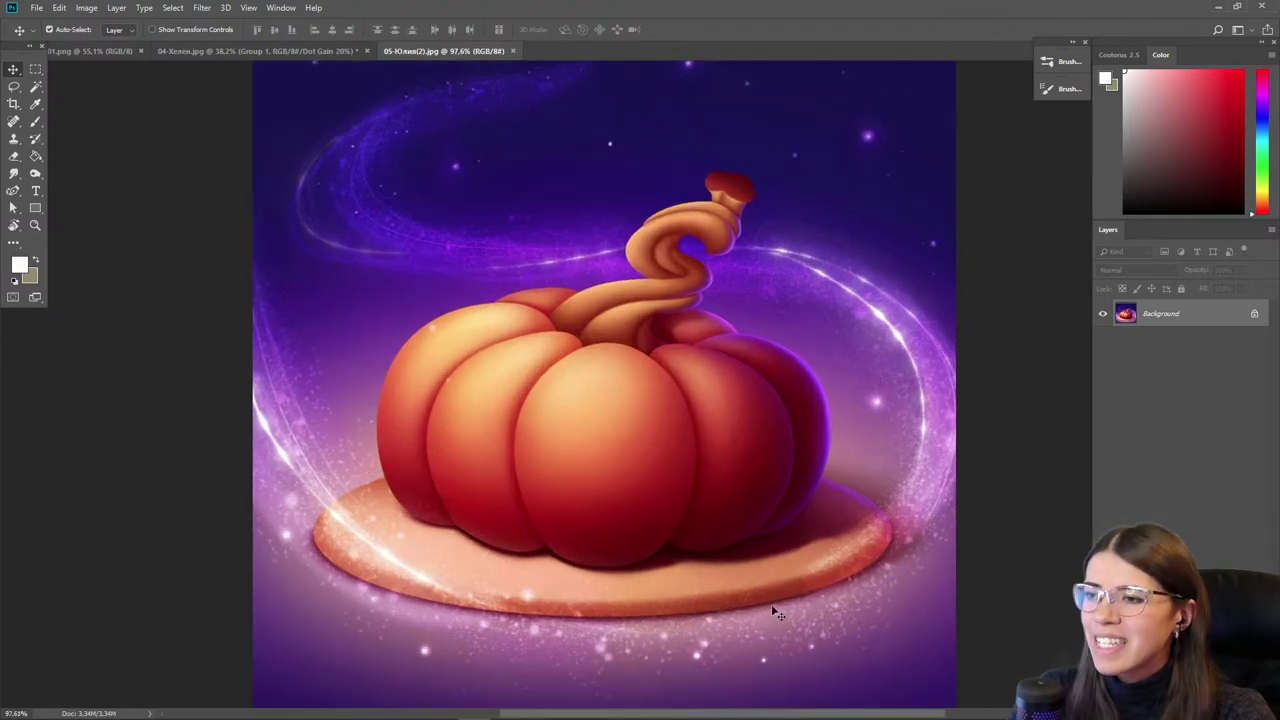
{"action": "scroll", "coordinate": [619, 480], "scroll_direction": "down", "scroll_amount": 2}
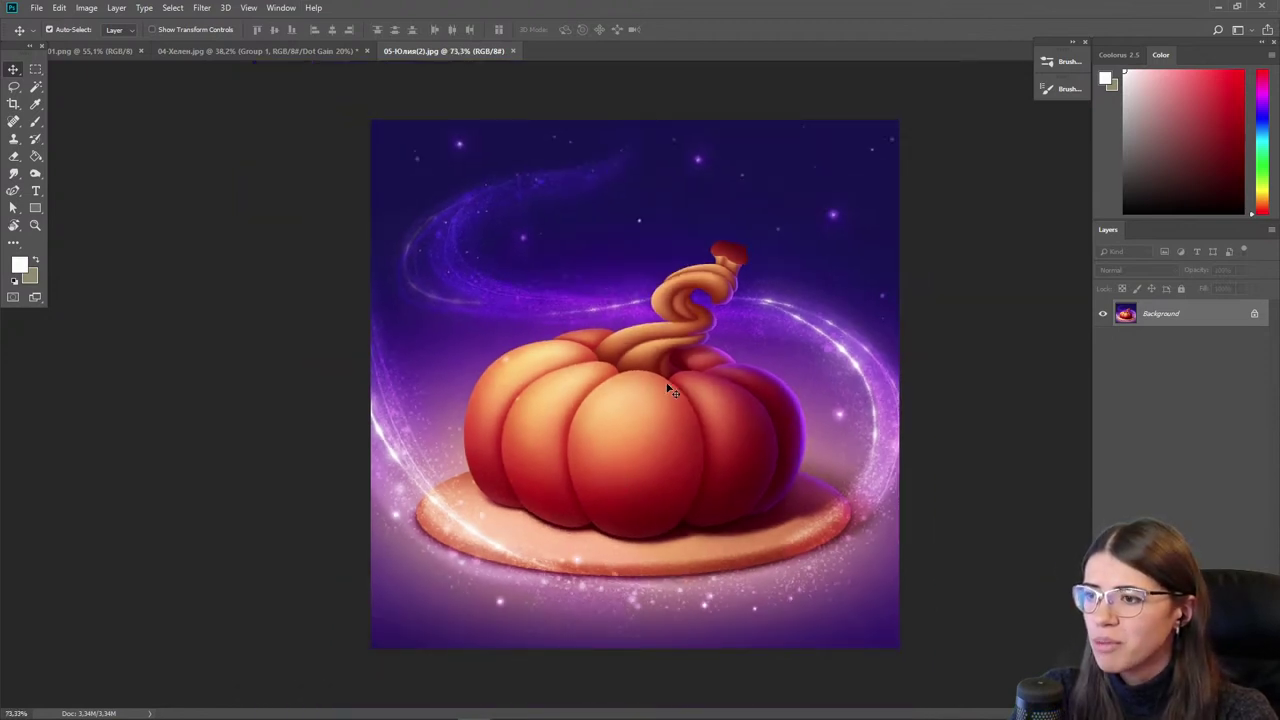
{"action": "scroll", "coordinate": [660, 397], "scroll_direction": "up", "scroll_amount": 3}
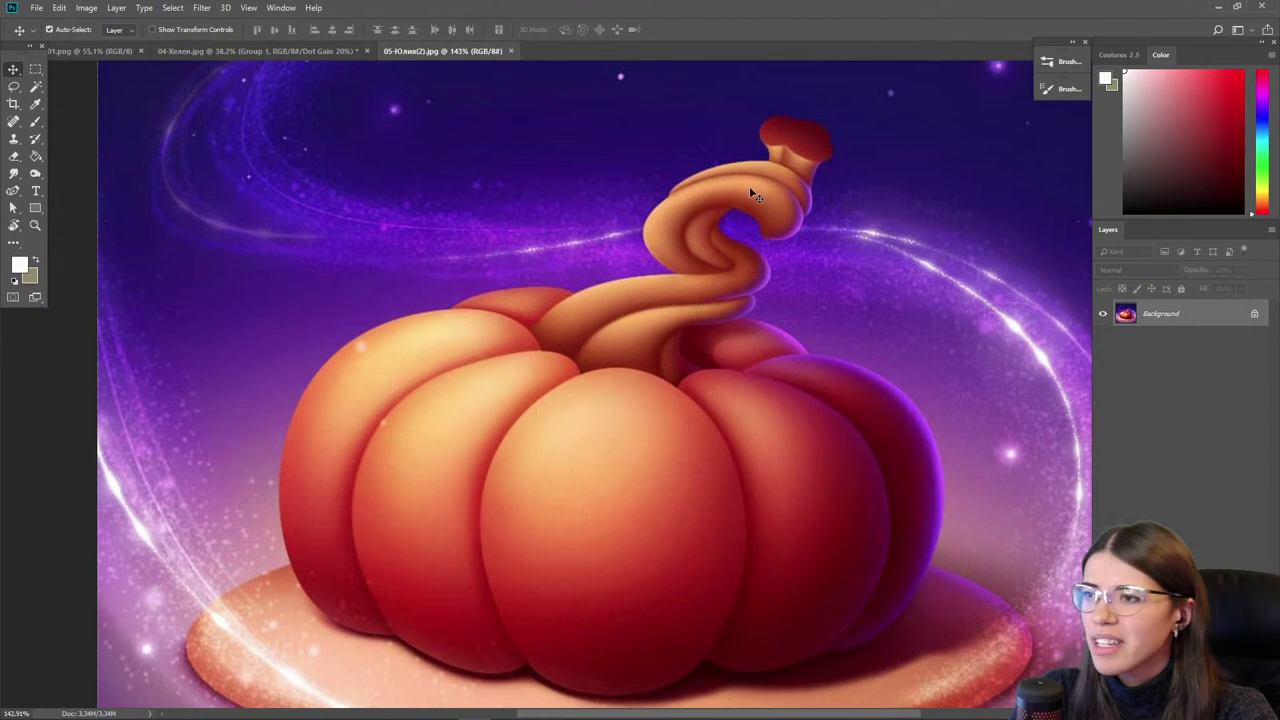
{"action": "scroll", "coordinate": [745, 193], "scroll_direction": "up", "scroll_amount": 2}
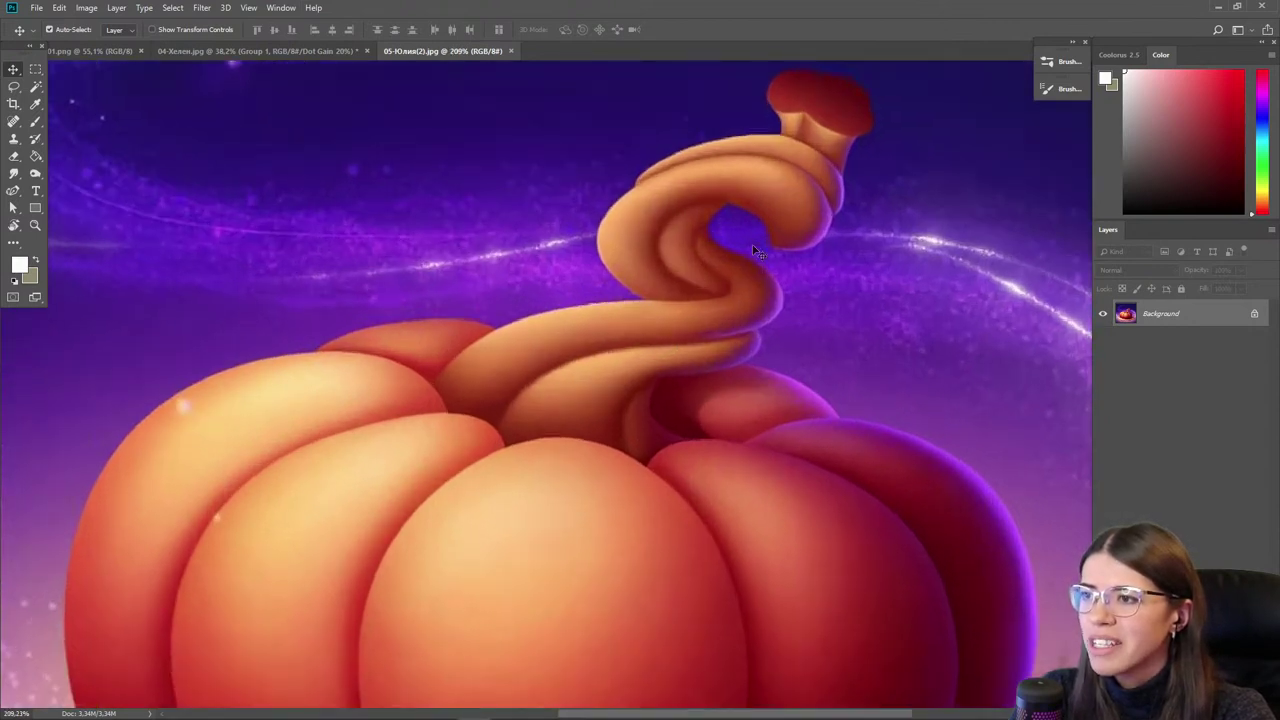
{"action": "left_click_drag", "start_coordinate": [700, 388], "coordinate": [644, 463]}
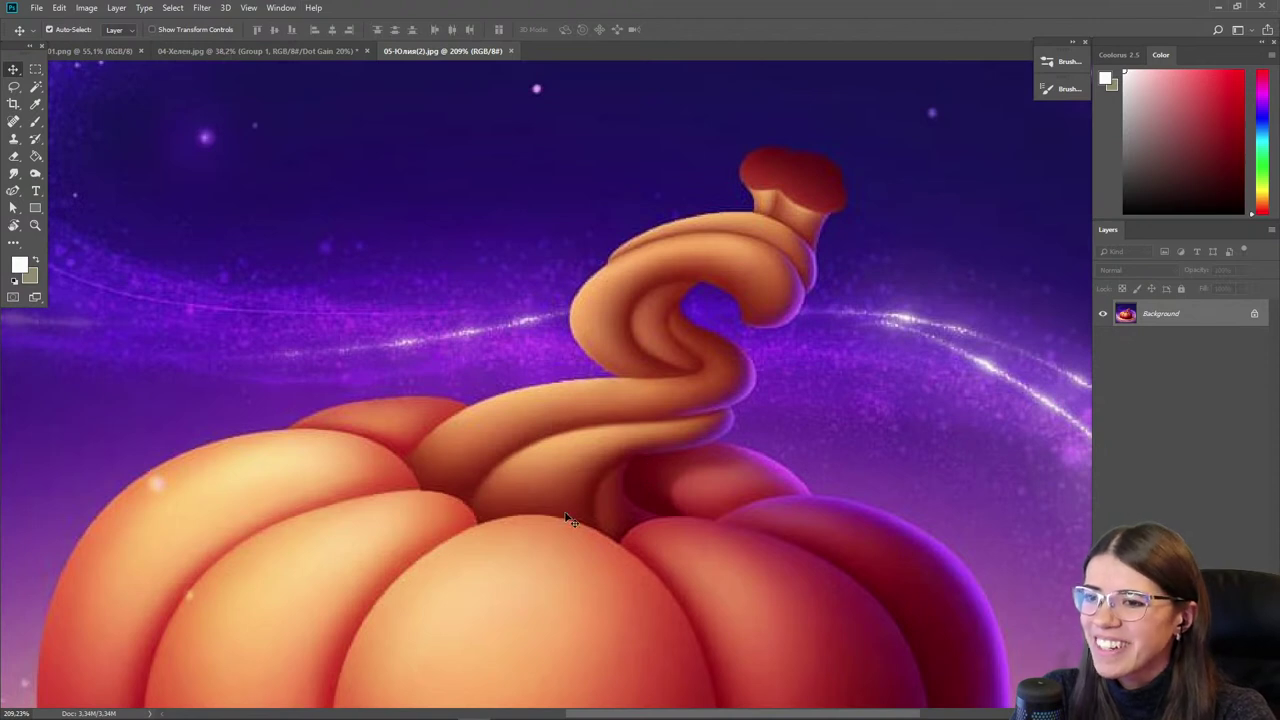
{"action": "scroll", "coordinate": [566, 518], "scroll_direction": "down", "scroll_amount": 4}
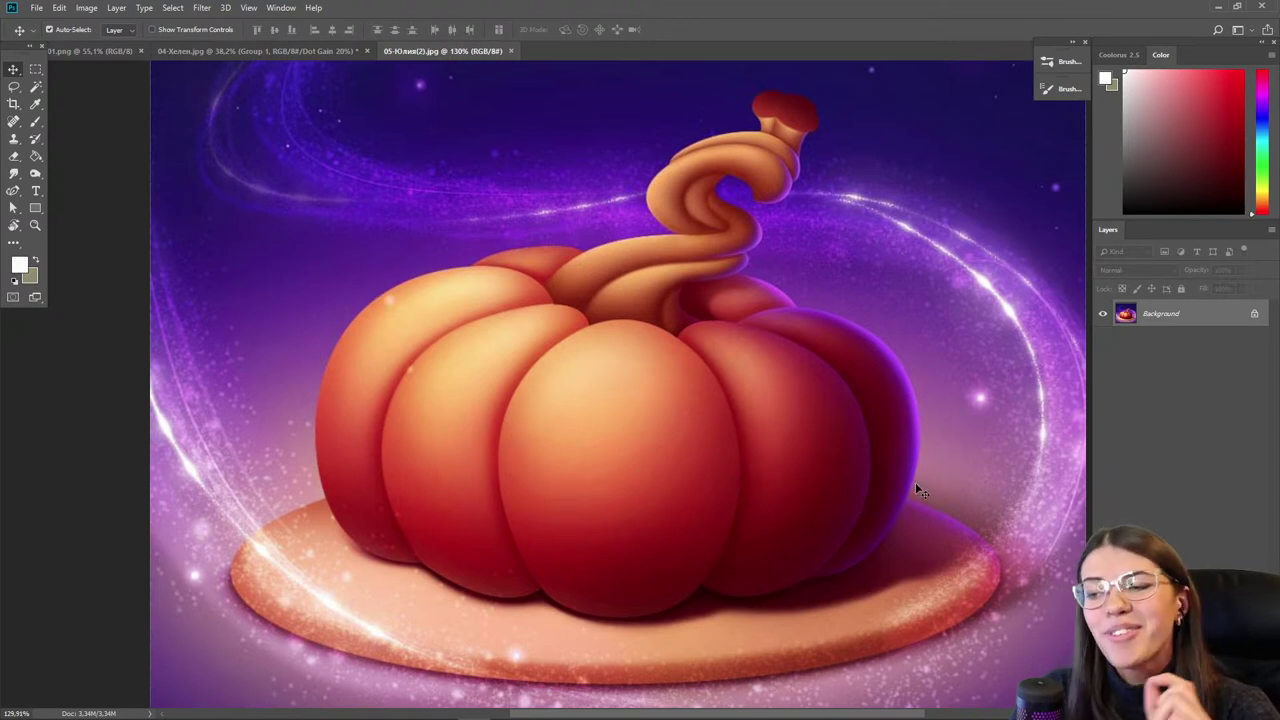
{"action": "scroll", "coordinate": [633, 392], "scroll_direction": "down", "scroll_amount": 2}
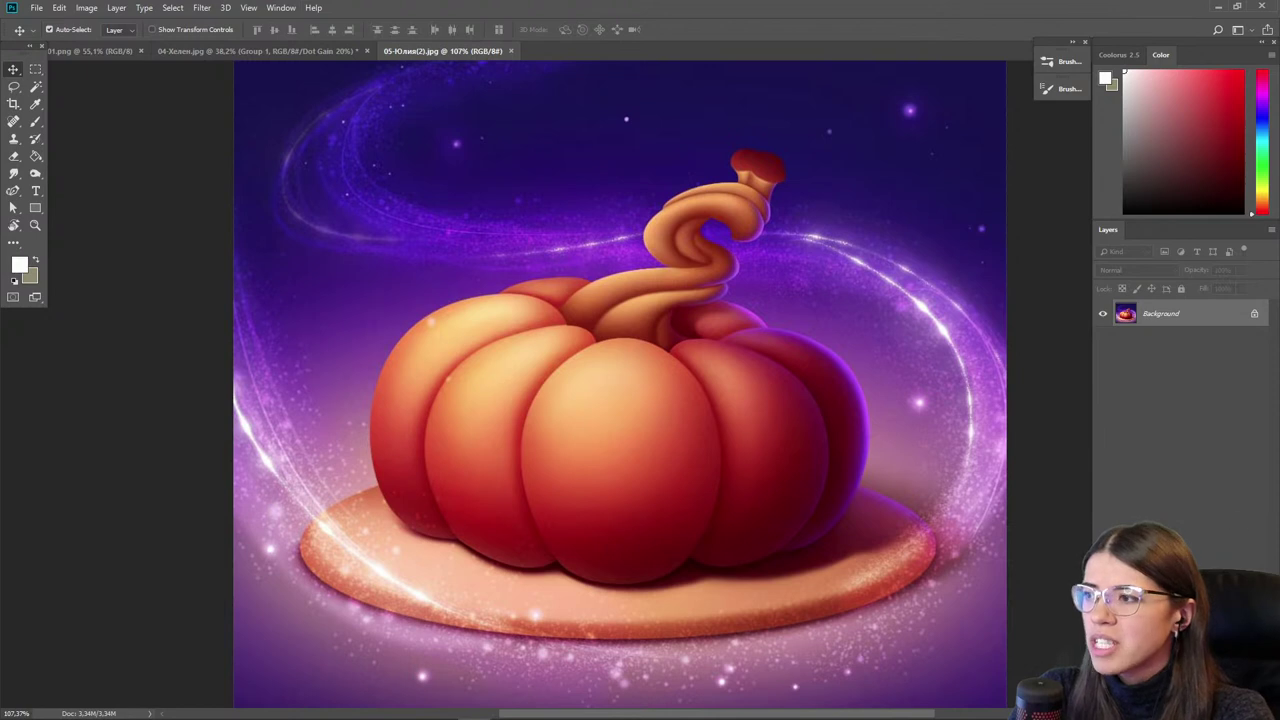
- Add a new layer above the pumpkin background and set up an enlarged soft round brush with a light orange color
{"action": "key", "text": "ctrl+shift+alt+n"}
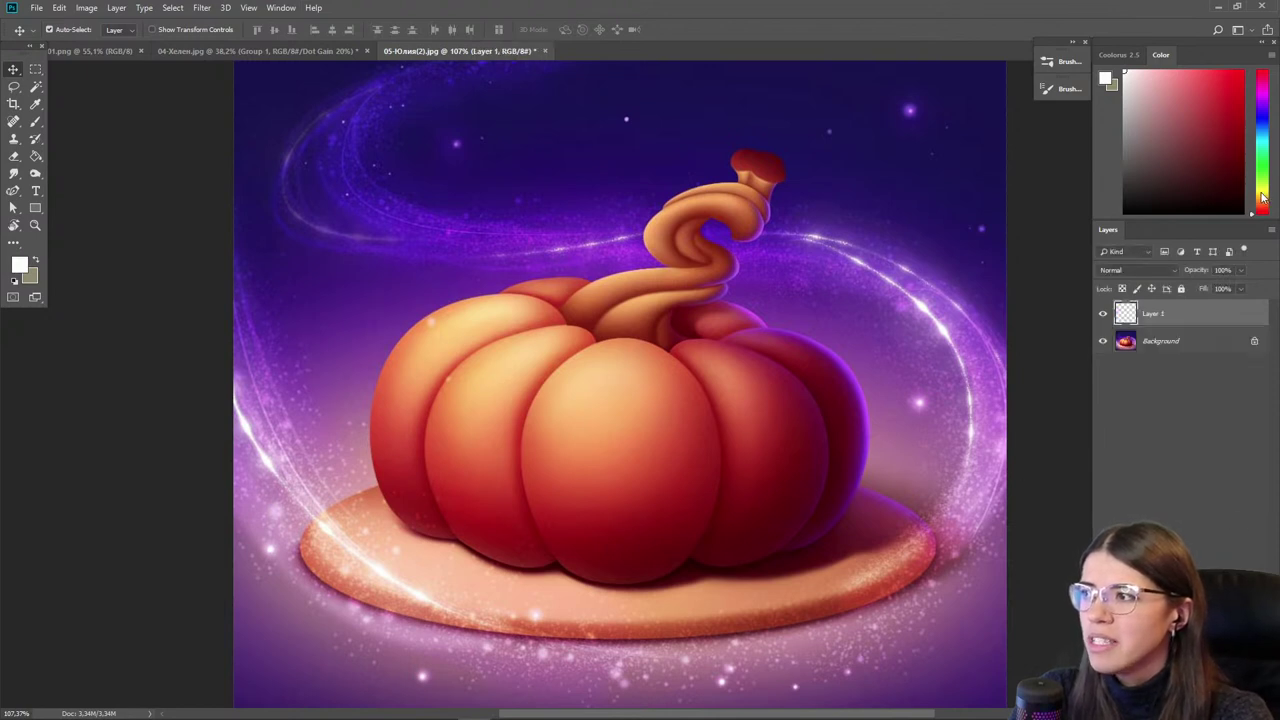
{"action": "left_click", "coordinate": [1262, 198]}
{"action": "left_click", "coordinate": [1262, 205]}
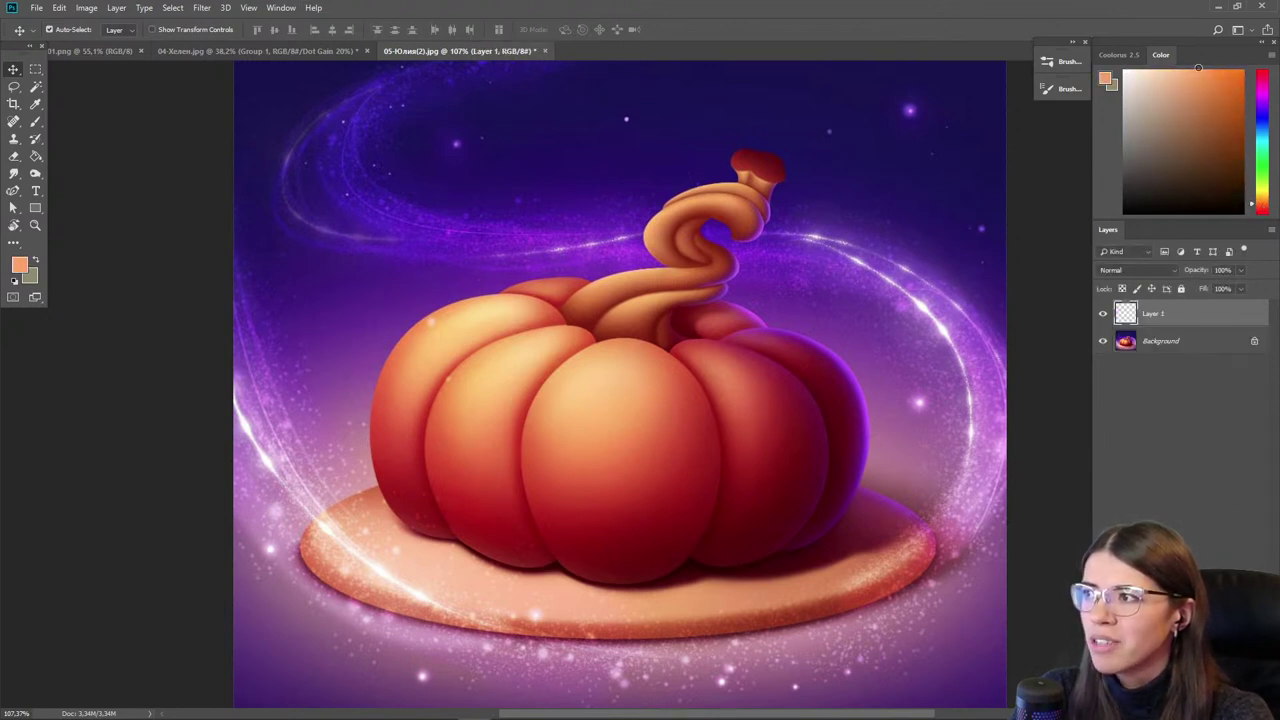
{"action": "key", "text": "b"}
{"action": "right_click", "coordinate": [662, 334]}
{"action": "left_click", "coordinate": [776, 493]}
{"action": "left_click", "coordinate": [588, 416]}
{"action": "key", "text": "bracketright"}
{"action": "key", "text": "bracketright"}
{"action": "key", "text": "bracketright"}
{"action": "key", "text": "bracketright"}
{"action": "key", "text": "bracketright"}
{"action": "key", "text": "bracketright"}
{"action": "key", "text": "bracketright"}
{"action": "key", "text": "bracketright"}
{"action": "key", "text": "bracketright"}
{"action": "key", "text": "bracketright"}
{"action": "key", "text": "bracketright"}
{"action": "key", "text": "bracketright"}
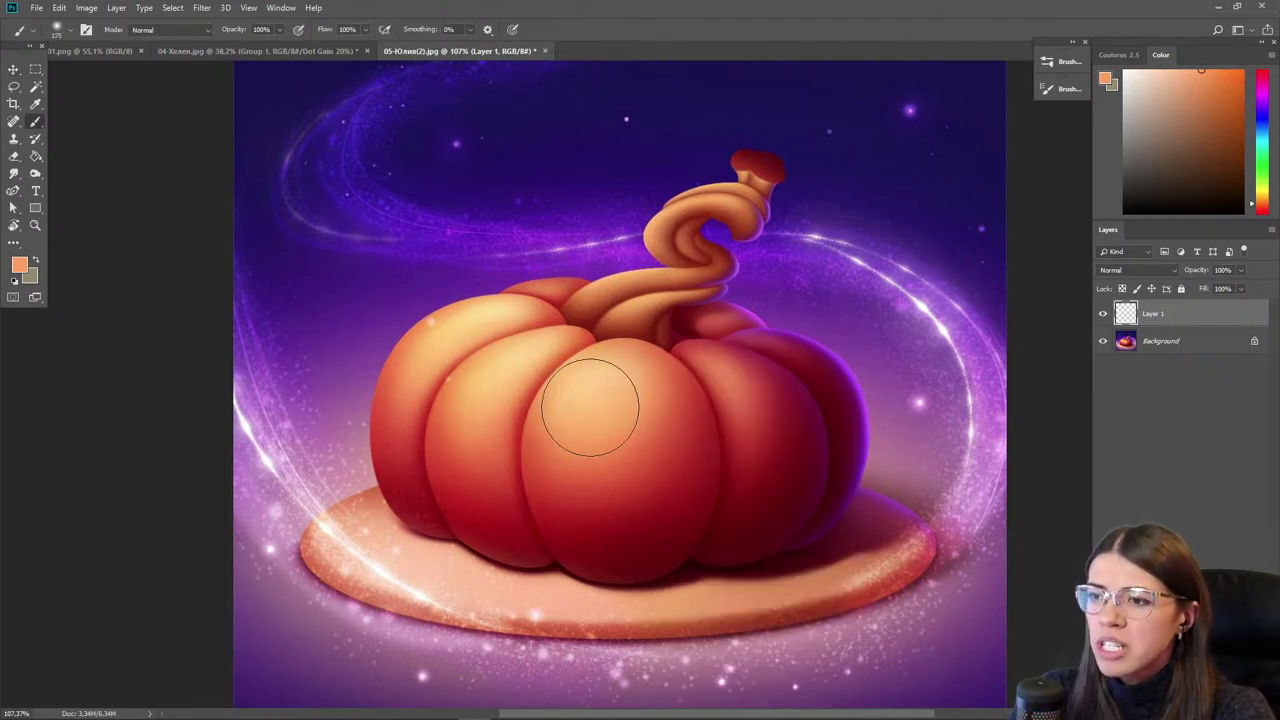
- Compare the pumpkin artwork's values in the grayscale proof with its full-color view
{"action": "key", "text": "ctrl+y"}
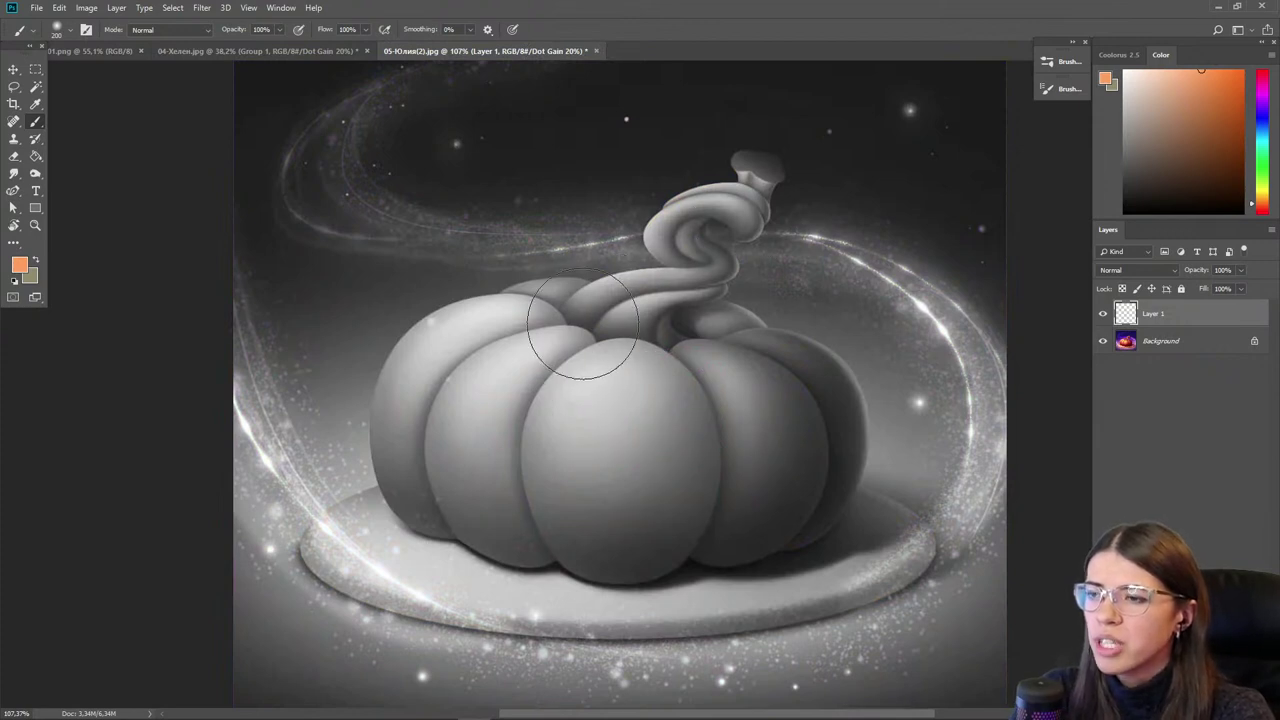
{"action": "key", "text": "ctrl+y"}
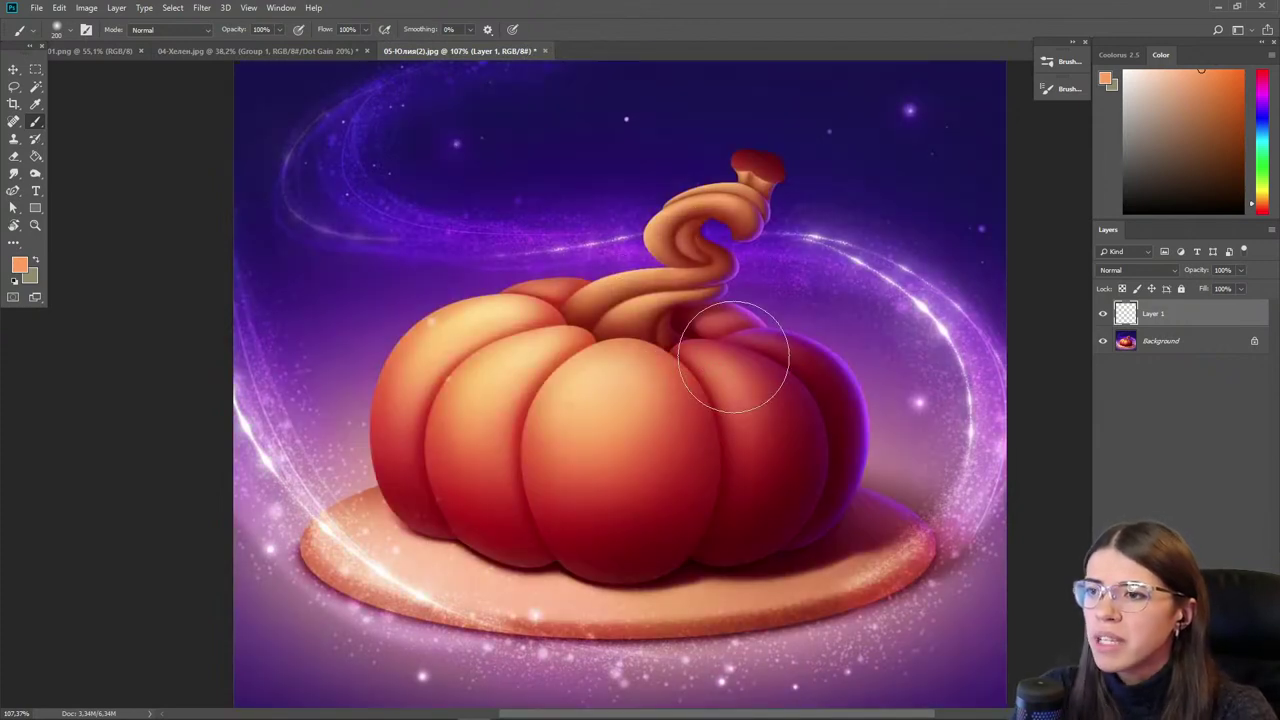
- Paint a near-white and a mid-gray rounded shape with the "кисть жесткая" brush over the upper-left sky, in the grayscale proof
{"action": "scroll", "coordinate": [275, 200], "scroll_direction": "up", "scroll_amount": 3}
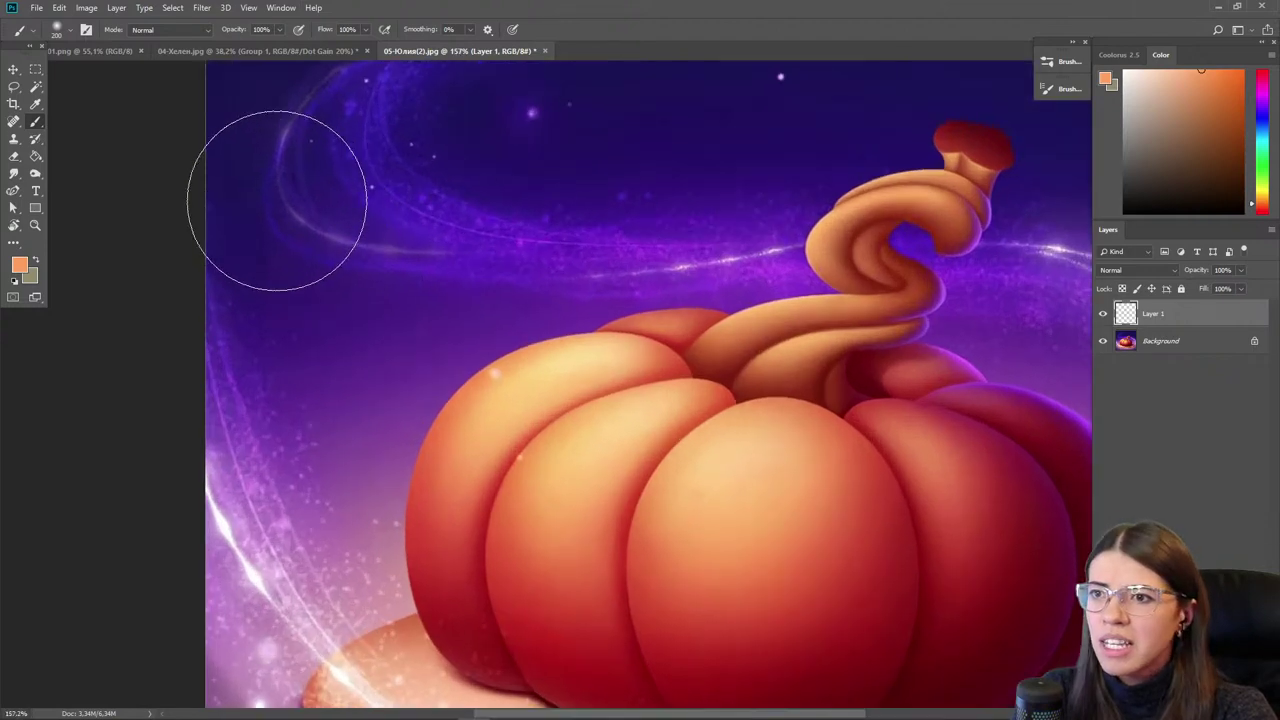
{"action": "scroll", "coordinate": [275, 200], "scroll_direction": "up", "scroll_amount": 2}
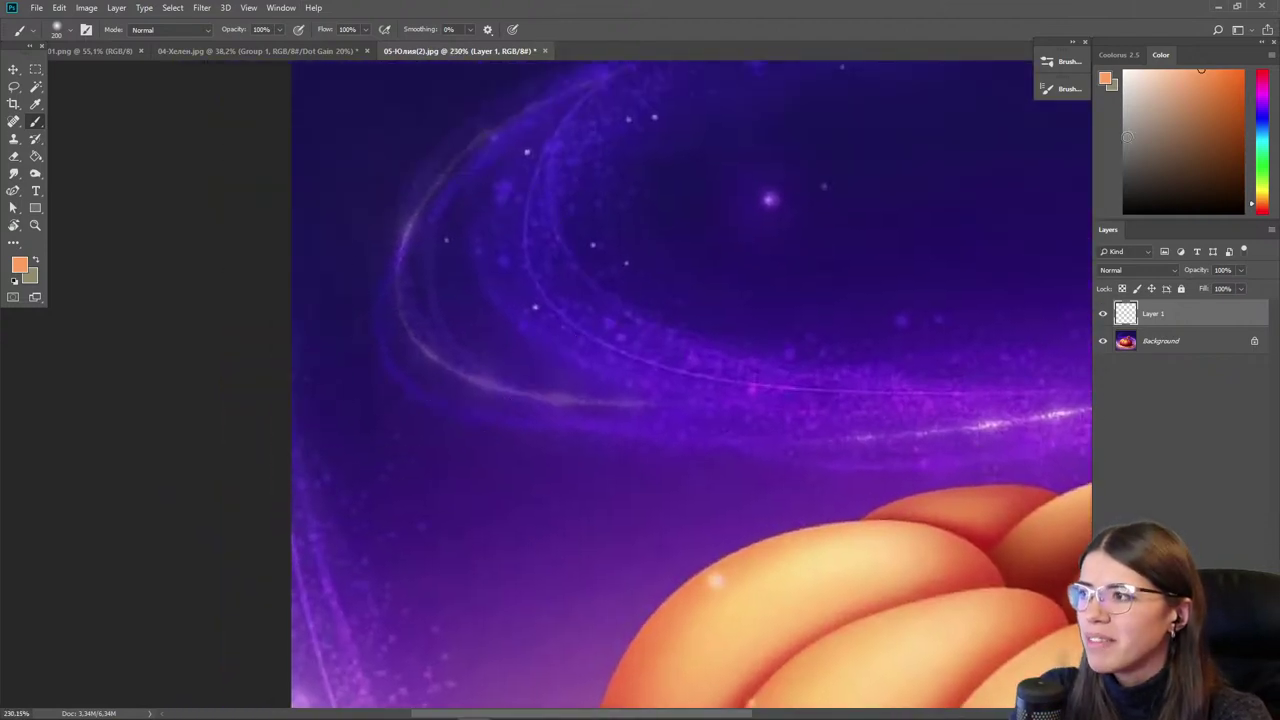
{"action": "right_click", "coordinate": [763, 268]}
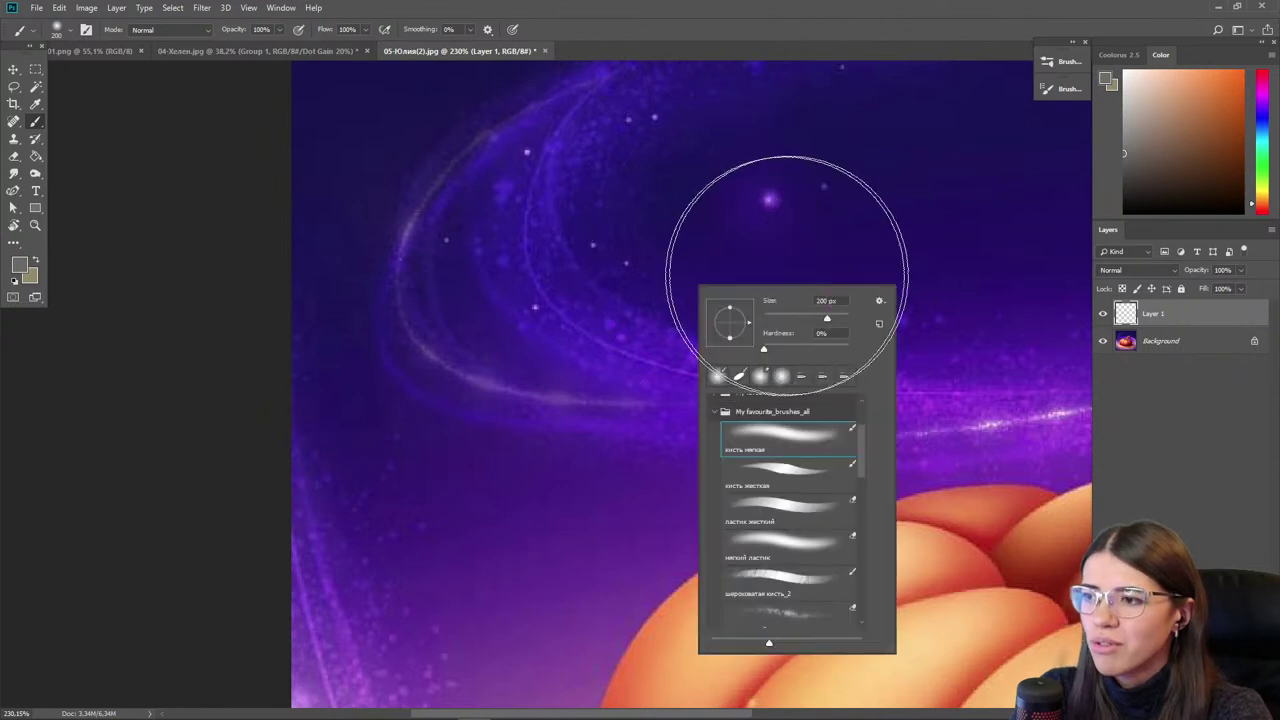
{"action": "left_click", "coordinate": [805, 472]}
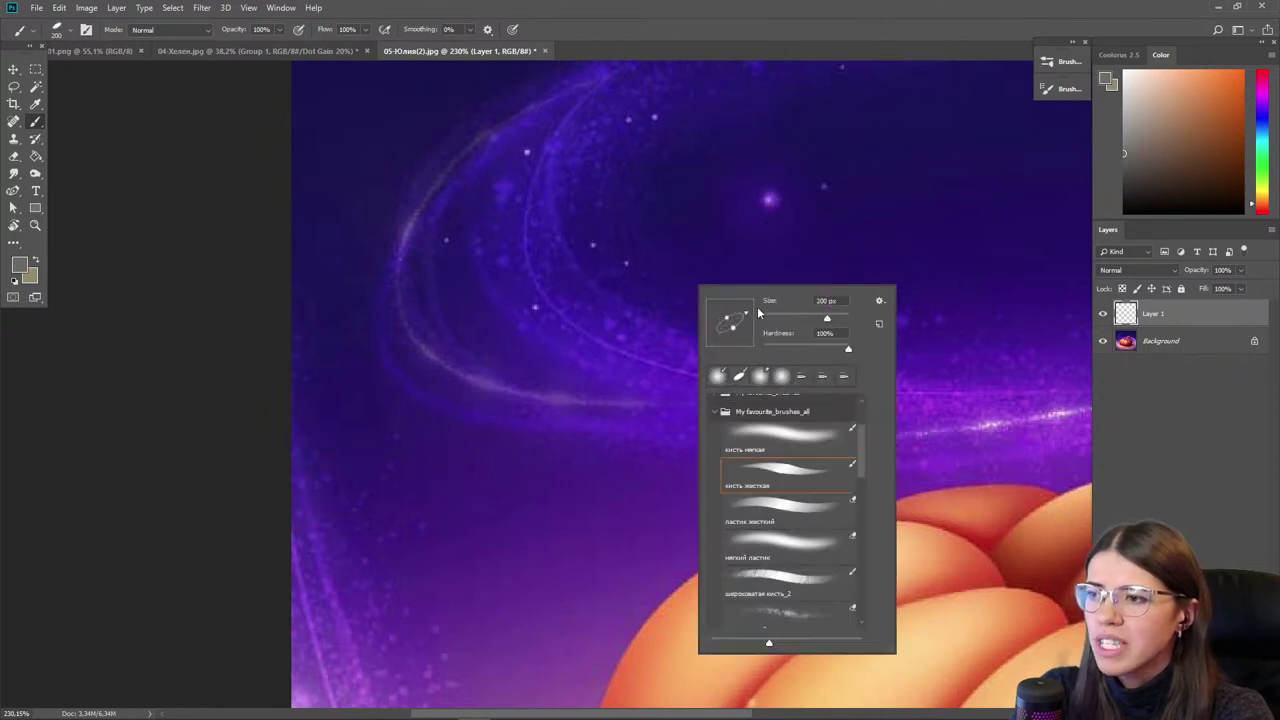
{"action": "left_click", "coordinate": [594, 31]}
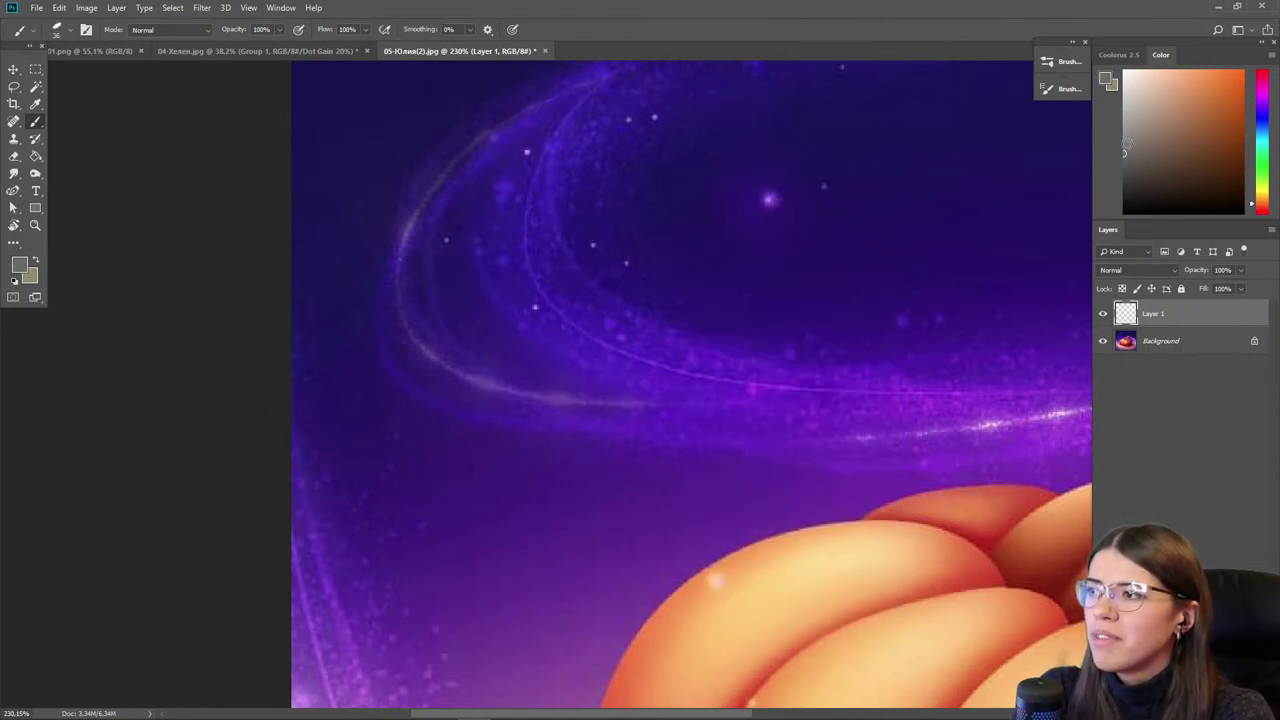
{"action": "key", "text": "ctrl+y"}
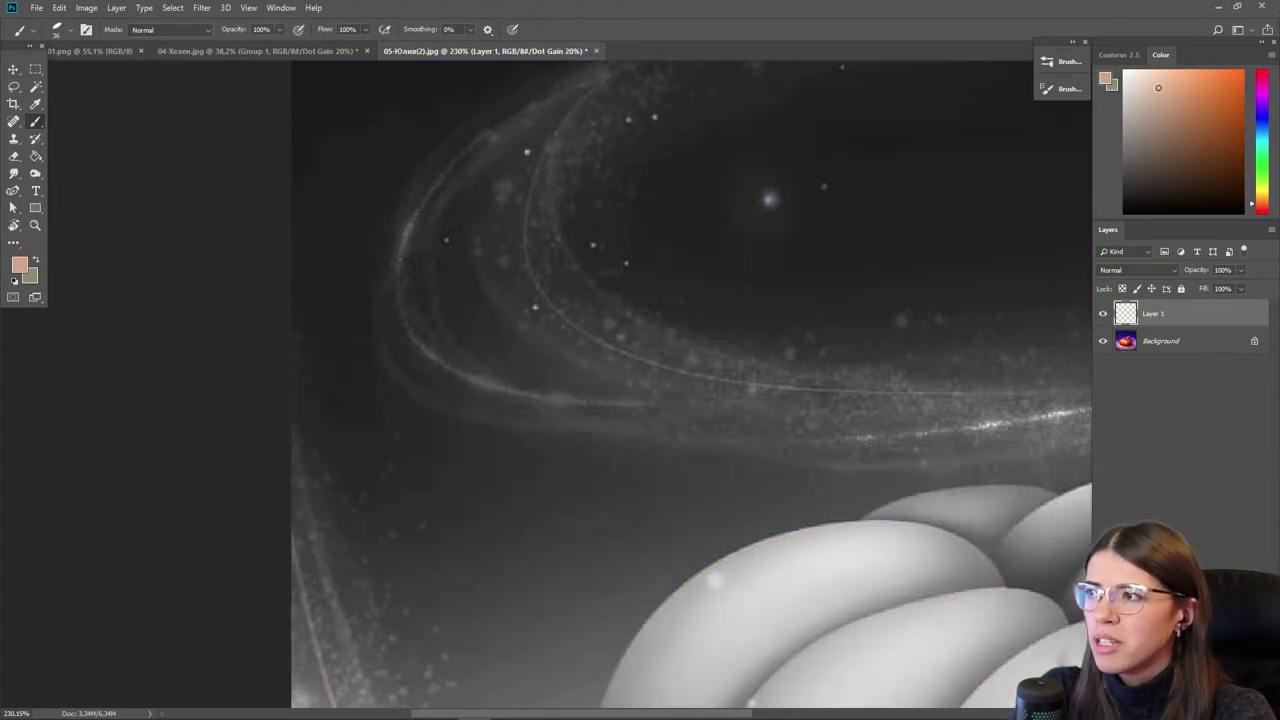
{"action": "mouse_move", "coordinate": [569, 214]}
{"action": "left_mouse_down"}
{"action": "mouse_move", "coordinate": [537, 173]}
{"action": "mouse_move", "coordinate": [568, 171]}
{"action": "mouse_move", "coordinate": [617, 236]}
{"action": "mouse_move", "coordinate": [550, 228]}
{"action": "mouse_move", "coordinate": [562, 188]}
{"action": "mouse_move", "coordinate": [630, 245]}
{"action": "left_mouse_up"}
{"action": "mouse_move", "coordinate": [614, 343]}
{"action": "left_mouse_down"}
{"action": "mouse_move", "coordinate": [654, 429]}
{"action": "mouse_move", "coordinate": [566, 363]}
{"action": "mouse_move", "coordinate": [648, 450]}
{"action": "left_mouse_up"}
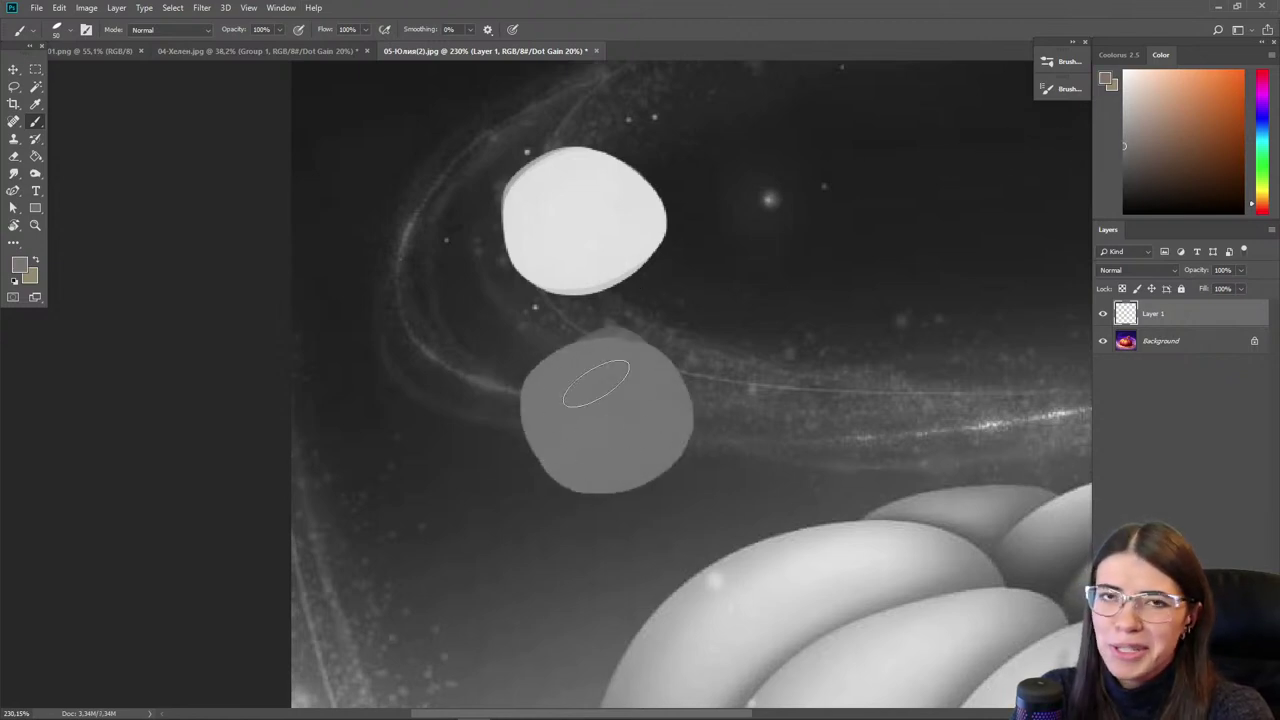
- Lock Layer 1's transparent pixels and paint a slightly darker gray shadow along the lower-right side of both rounded shapes
{"action": "left_click", "coordinate": [560, 194], "text": "alt"}
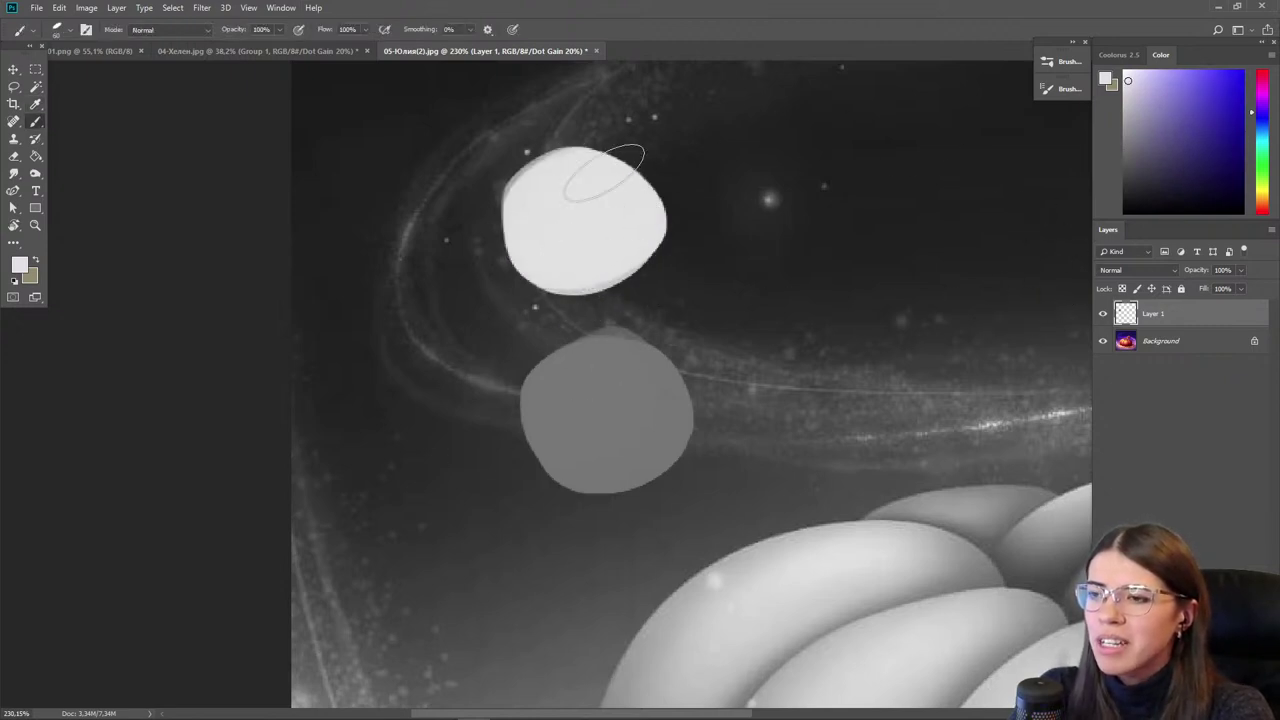
{"action": "left_click", "coordinate": [1122, 289]}
{"action": "left_click", "coordinate": [1124, 144]}
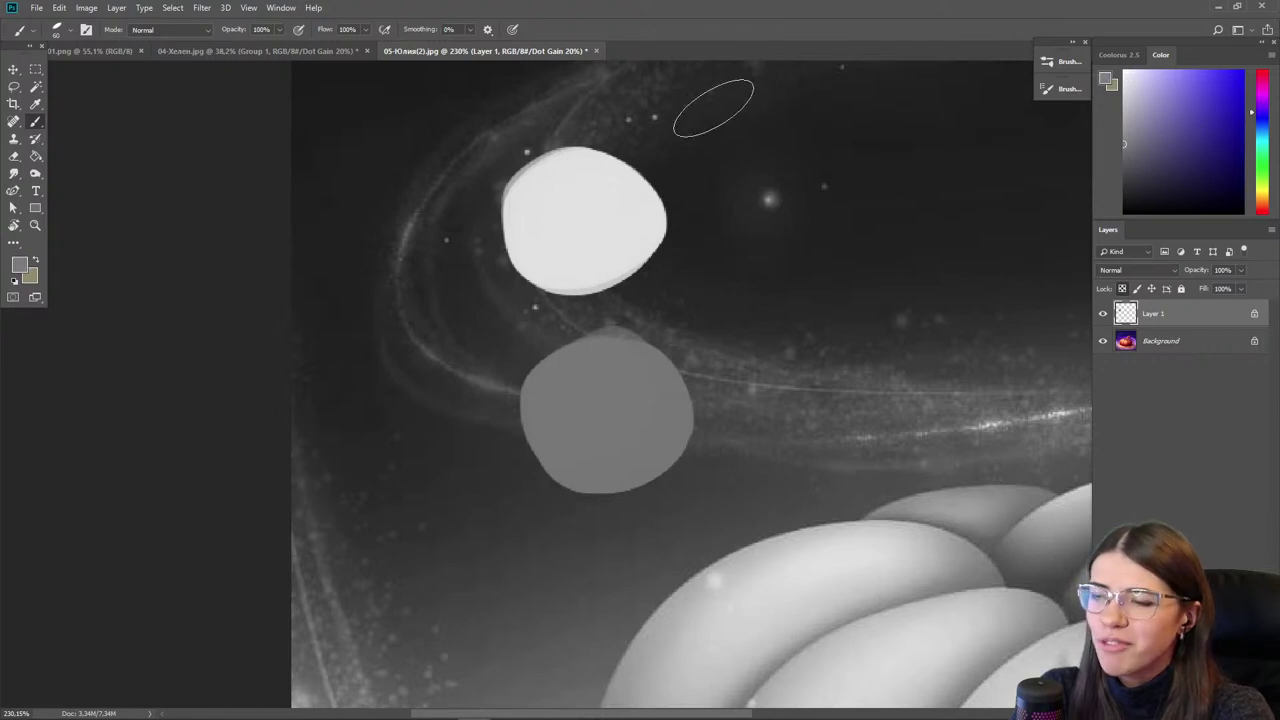
{"action": "left_click", "coordinate": [1123, 127]}
{"action": "mouse_move", "coordinate": [658, 205]}
{"action": "left_mouse_down"}
{"action": "mouse_move", "coordinate": [585, 292]}
{"action": "mouse_move", "coordinate": [453, 275]}
{"action": "left_mouse_up"}
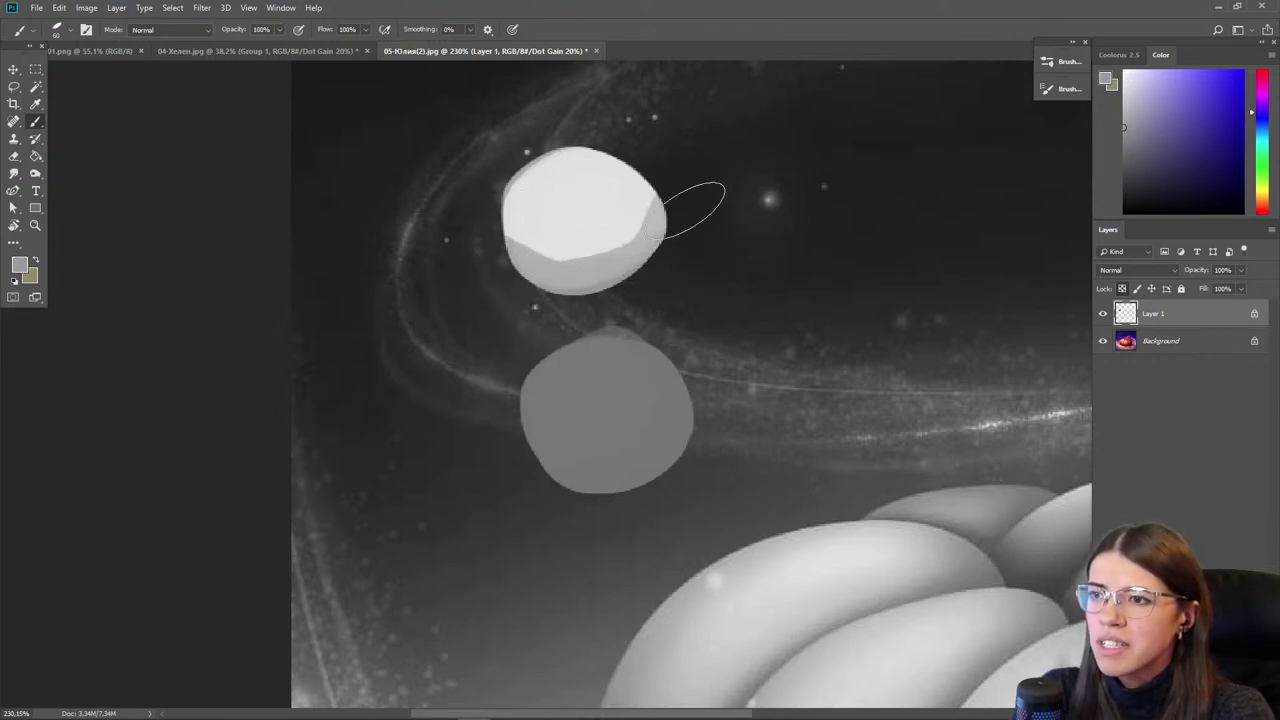
{"action": "left_click", "coordinate": [571, 317], "text": "alt"}
{"action": "mouse_move", "coordinate": [721, 395]}
{"action": "left_mouse_down"}
{"action": "mouse_move", "coordinate": [557, 491]}
{"action": "mouse_move", "coordinate": [520, 486]}
{"action": "left_mouse_up"}
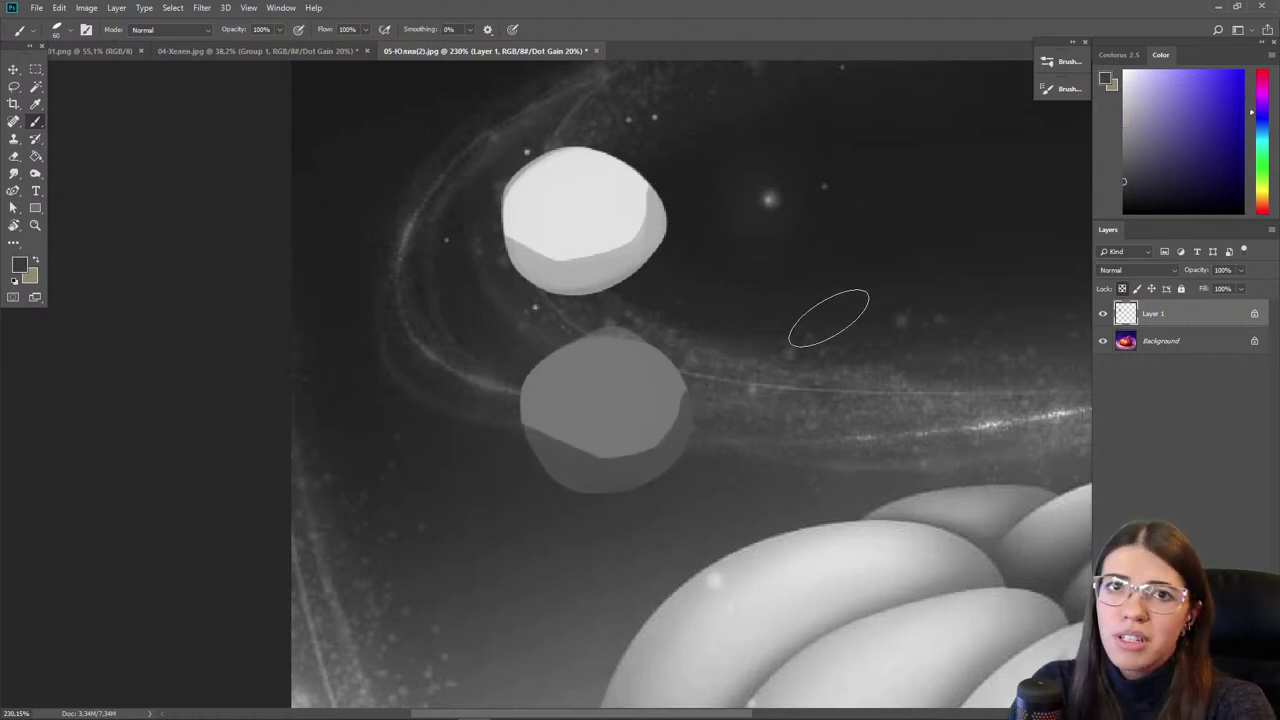
- Add a new layer and paint a third near-white rounded shape beside the first two, using the first shape's light tone
{"action": "left_click", "coordinate": [1124, 132]}
{"action": "left_click_drag", "start_coordinate": [858, 372], "coordinate": [774, 384]}
{"action": "left_click", "coordinate": [1219, 712]}
{"action": "left_click", "coordinate": [482, 227], "text": "alt"}
{"action": "key", "text": "]"}
{"action": "mouse_move", "coordinate": [728, 273]}
{"action": "left_mouse_down"}
{"action": "mouse_move", "coordinate": [770, 300]}
{"action": "mouse_move", "coordinate": [749, 329]}
{"action": "left_mouse_up"}
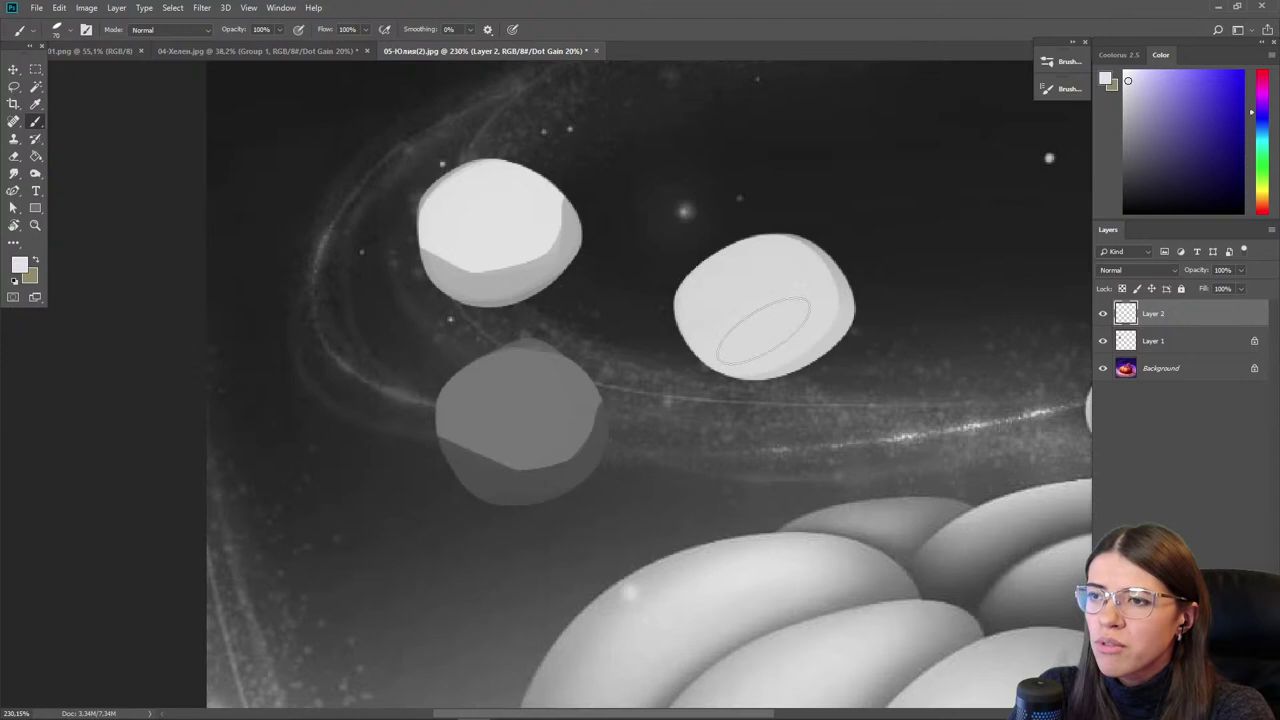
- Lock the new layer's transparent pixels and paint a strongly contrasting dark gray shadow on the third shape's lower-right side
{"action": "left_click", "coordinate": [1122, 288]}
{"action": "left_click", "coordinate": [777, 297], "text": "alt"}
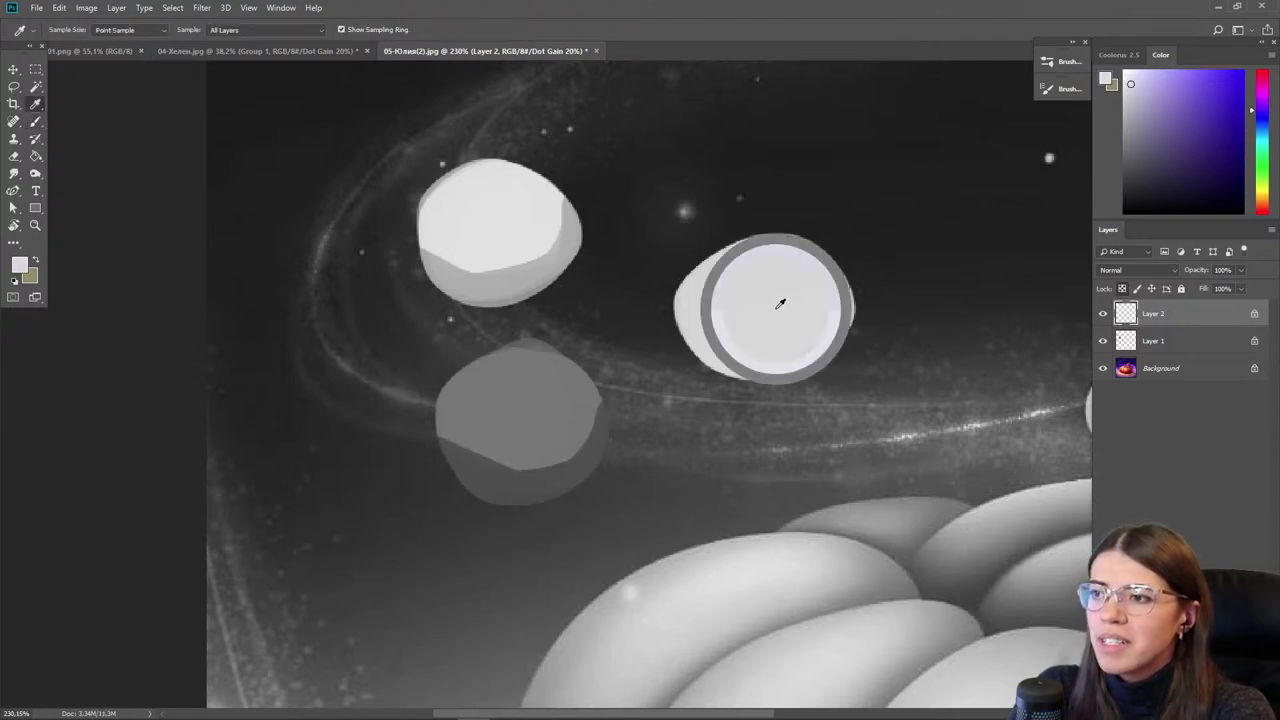
{"action": "left_click", "coordinate": [510, 475], "text": "alt"}
{"action": "mouse_move", "coordinate": [815, 365]}
{"action": "left_mouse_down"}
{"action": "mouse_move", "coordinate": [860, 333]}
{"action": "mouse_move", "coordinate": [845, 317]}
{"action": "mouse_move", "coordinate": [831, 342]}
{"action": "mouse_move", "coordinate": [697, 388]}
{"action": "mouse_move", "coordinate": [657, 360]}
{"action": "mouse_move", "coordinate": [833, 354]}
{"action": "mouse_move", "coordinate": [875, 302]}
{"action": "mouse_move", "coordinate": [849, 336]}
{"action": "left_mouse_up"}
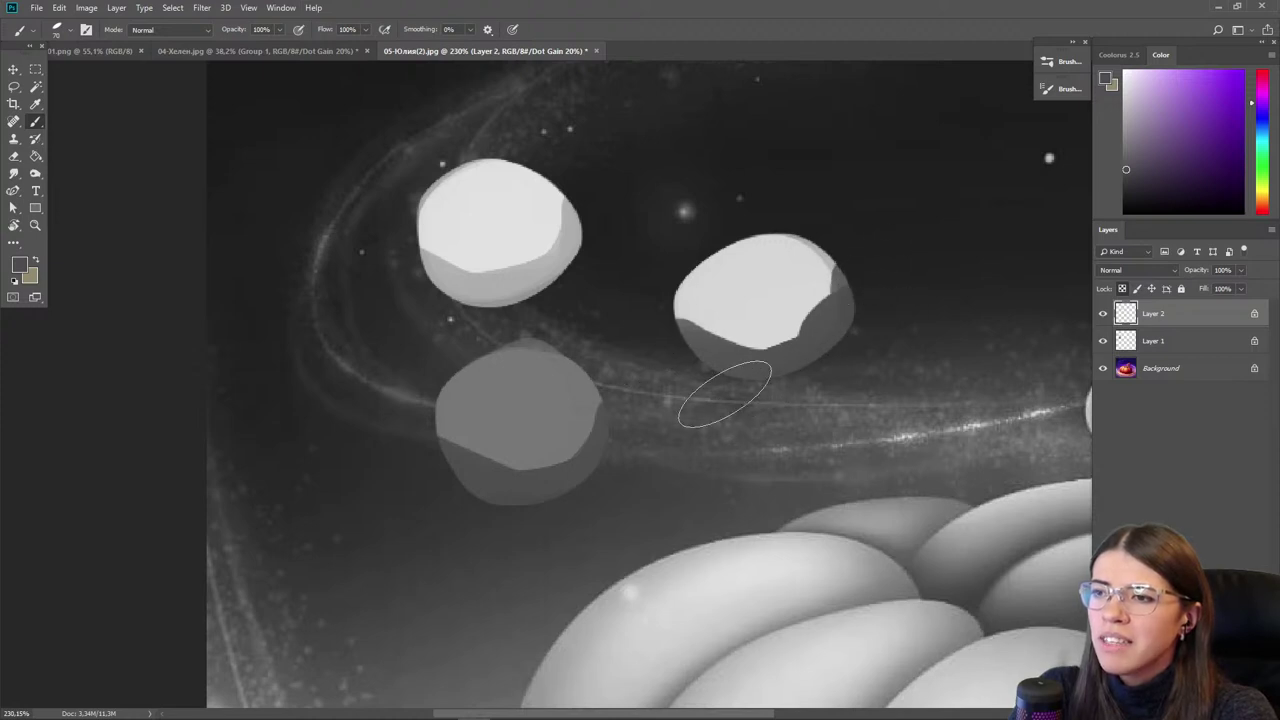
- Try a lighter gray shadow on the third rounded shape and undo the trial
{"action": "left_click", "coordinate": [1124, 213]}
{"action": "left_click", "coordinate": [820, 334], "text": "alt"}
{"action": "mouse_move", "coordinate": [759, 294]}
{"action": "left_mouse_down"}
{"action": "mouse_move", "coordinate": [795, 289]}
{"action": "mouse_move", "coordinate": [784, 279]}
{"action": "mouse_move", "coordinate": [826, 335]}
{"action": "mouse_move", "coordinate": [724, 350]}
{"action": "left_mouse_up"}
{"action": "key", "text": "ctrl+z"}
{"action": "left_click", "coordinate": [755, 291], "text": "alt"}
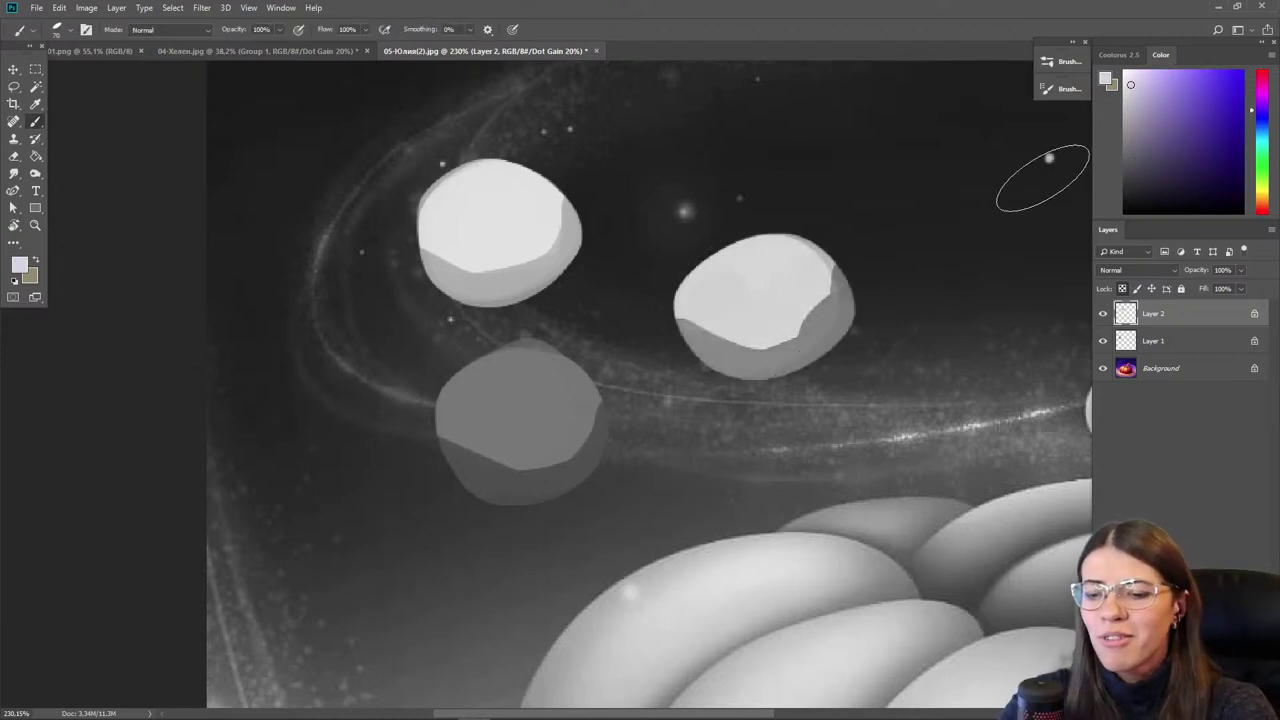
{"action": "key", "text": "ctrl+z"}
- Unlock Layer 2's transparent pixels and draw thin black arrows pointing at the lit sides of the first two shapes
{"action": "left_click_drag", "start_coordinate": [1139, 186], "coordinate": [1122, 215]}
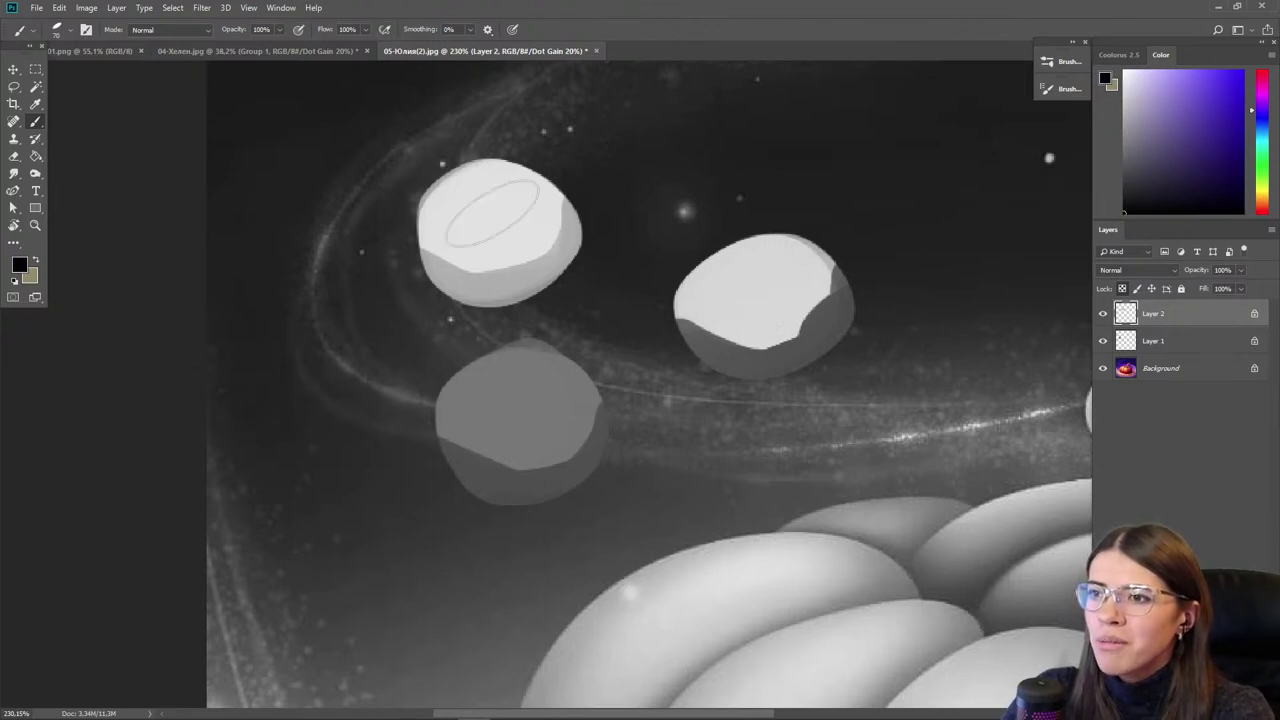
{"action": "left_click", "coordinate": [1123, 289]}
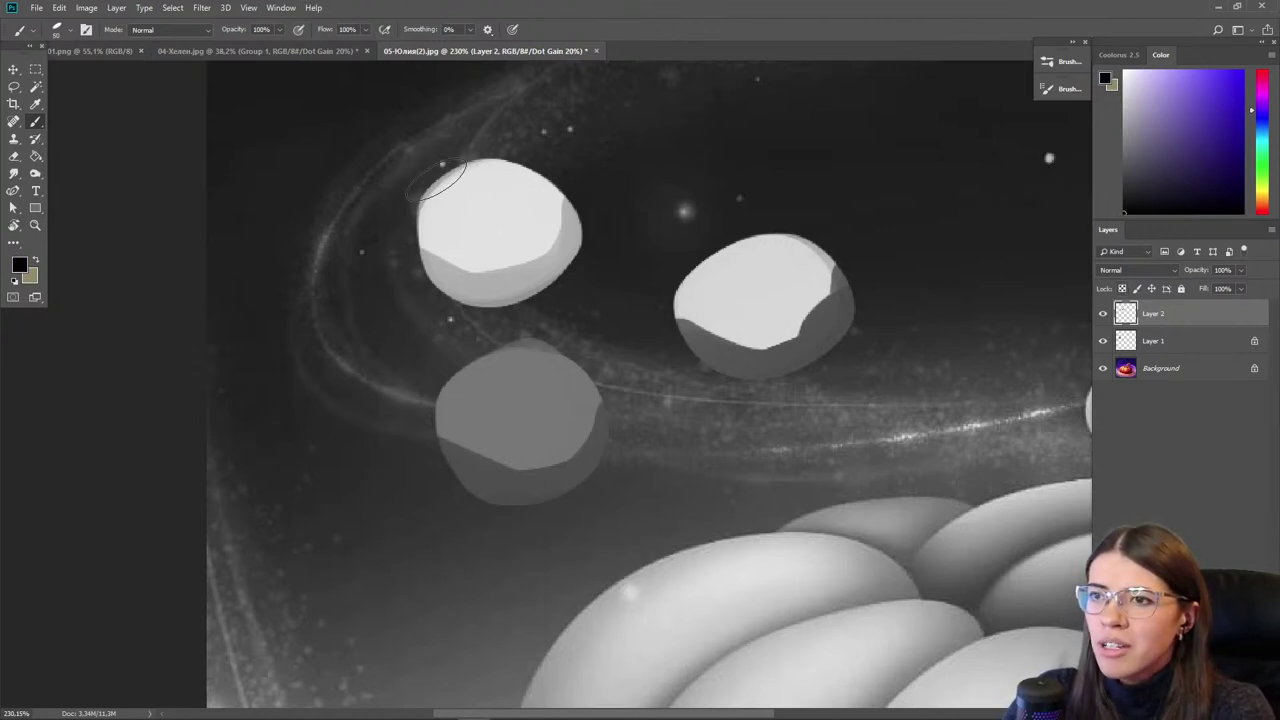
{"action": "left_click_drag", "start_coordinate": [366, 128], "coordinate": [462, 185]}
{"action": "left_click_drag", "start_coordinate": [342, 306], "coordinate": [479, 402]}
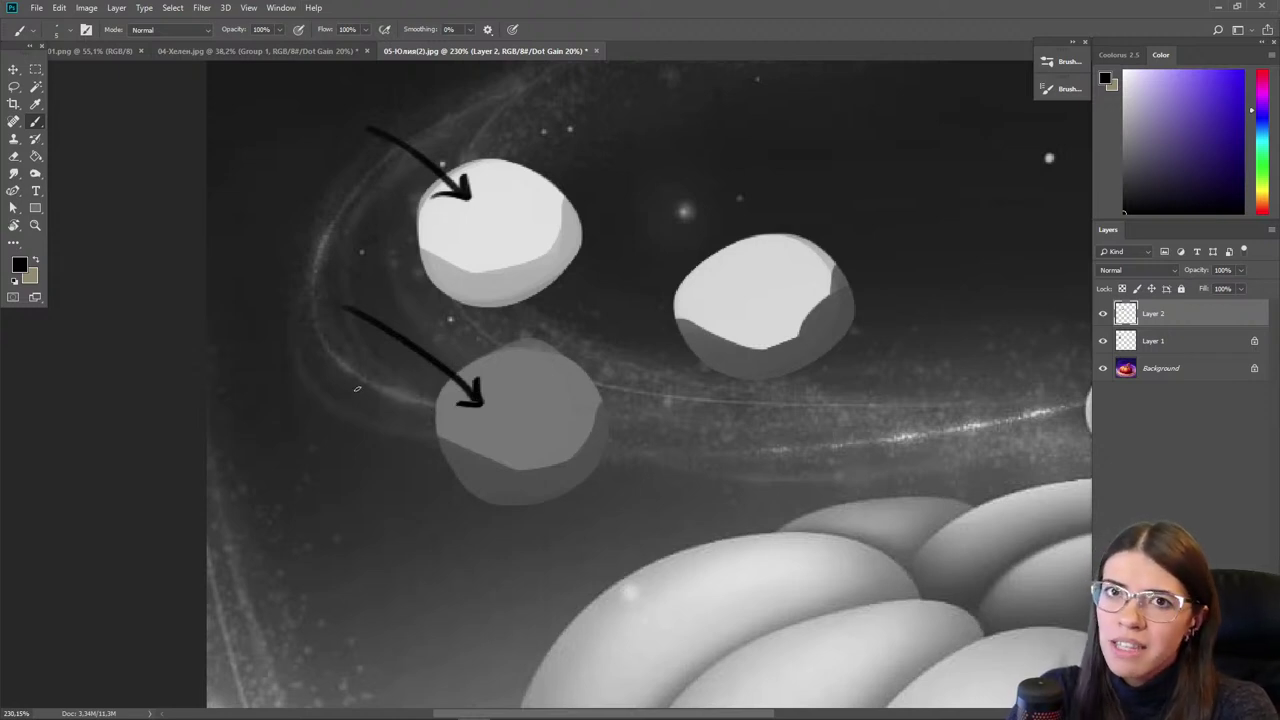
- Add a new layer and paint light orange over the pumpkin's dark lower segments with a greatly enlarged brush
{"action": "scroll", "coordinate": [458, 331], "scroll_direction": "down", "scroll_amount": 6}
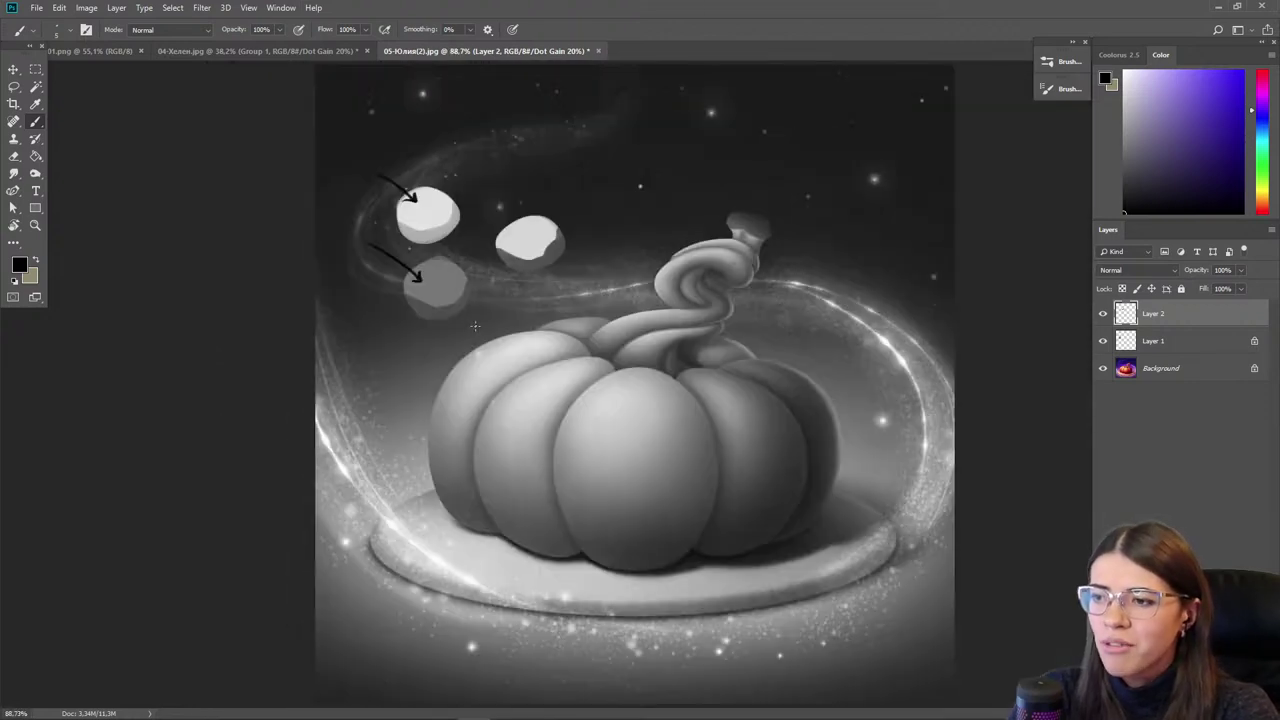
{"action": "scroll", "coordinate": [560, 414], "scroll_direction": "up", "scroll_amount": 2}
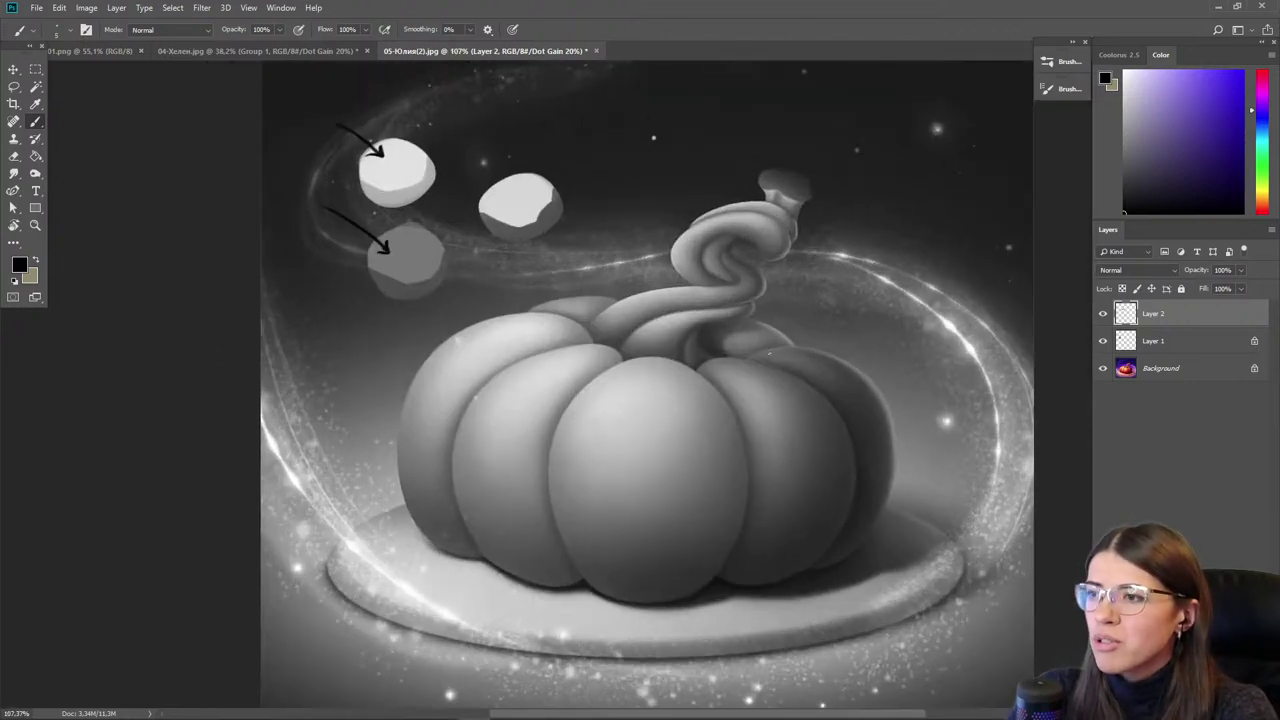
{"action": "key", "text": "ctrl+shift+alt+n"}
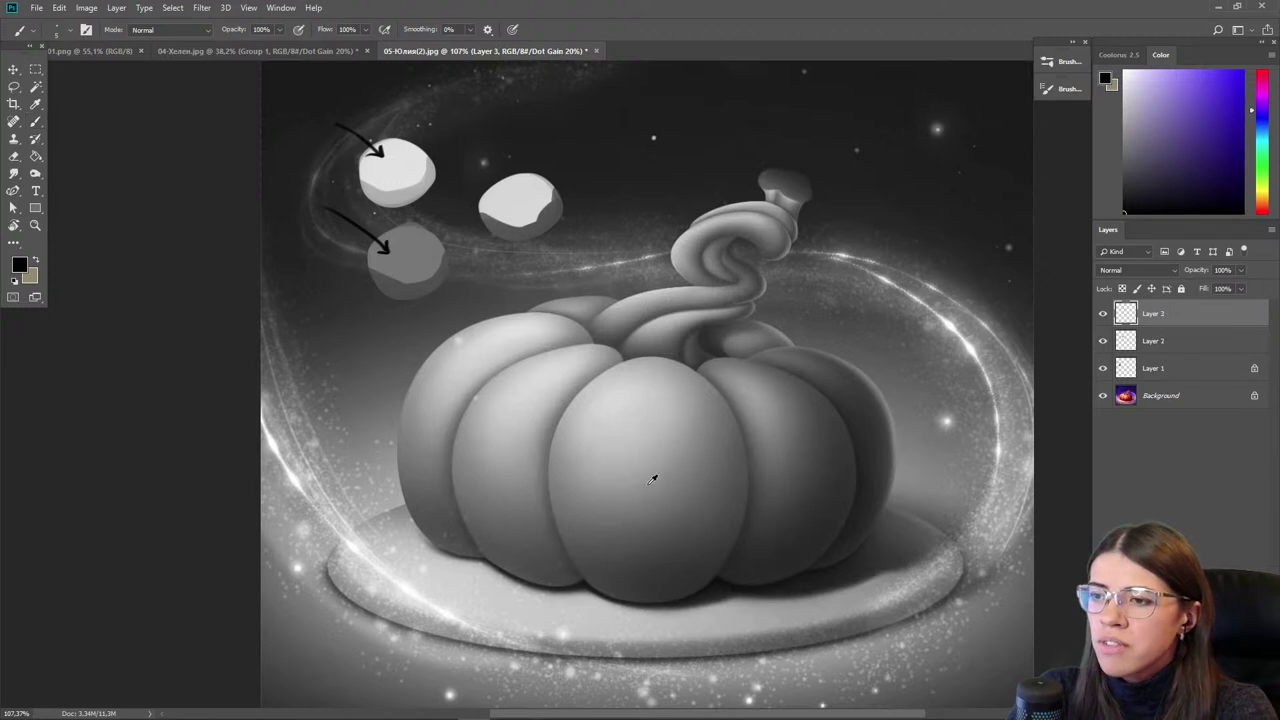
{"action": "key", "text": "i"}
{"action": "left_click", "coordinate": [658, 477]}
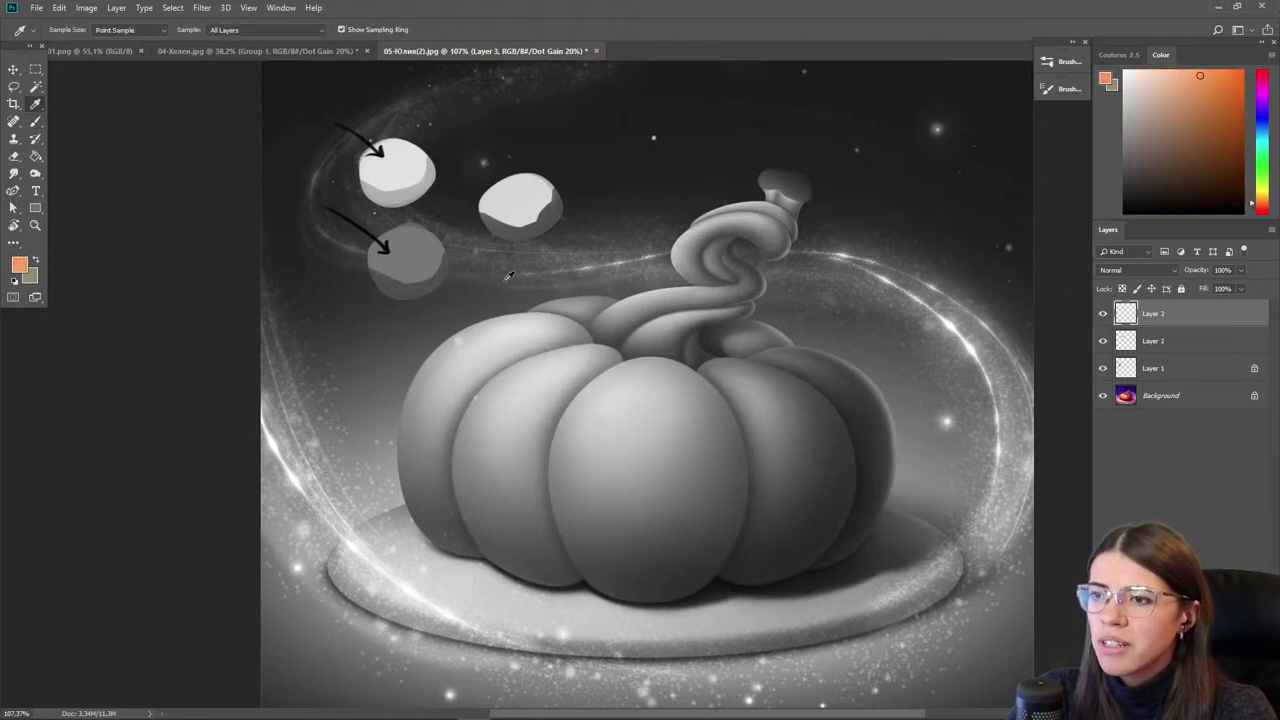
{"action": "key", "text": "b"}
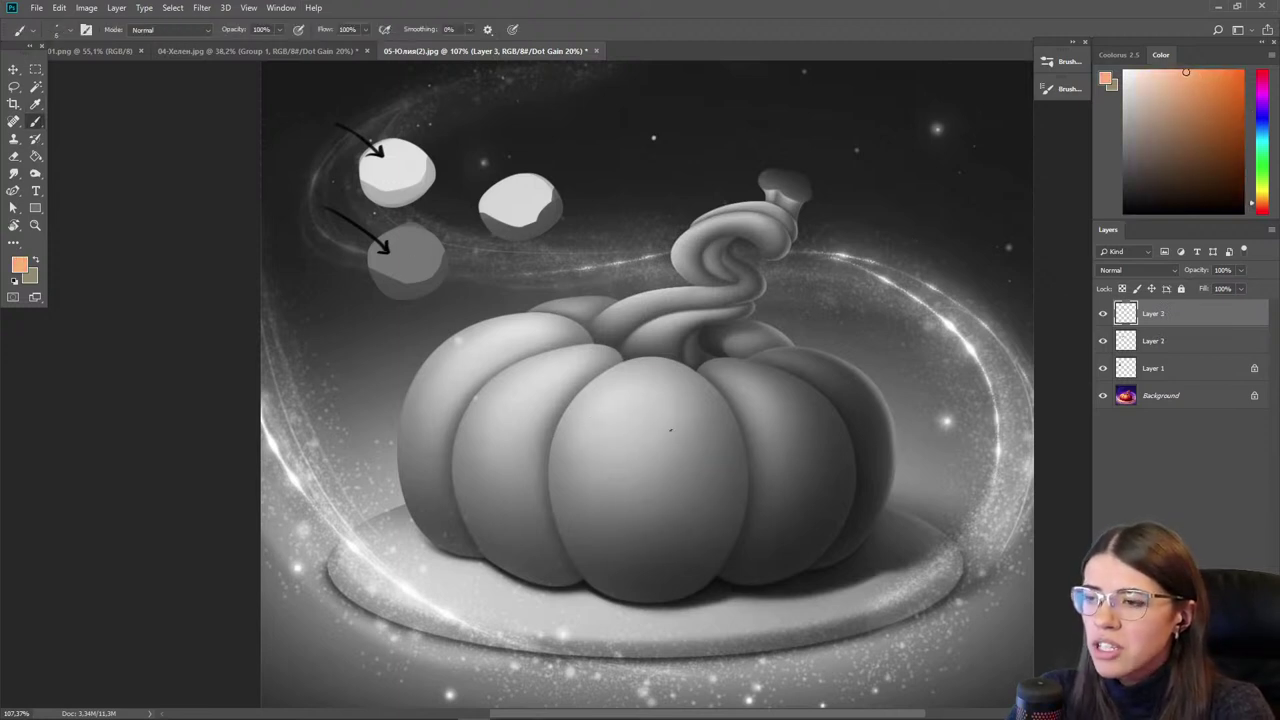
{"action": "key", "text": "bracketright"}
{"action": "key", "text": "bracketright"}
{"action": "key", "text": "bracketright"}
{"action": "key", "text": "bracketright"}
{"action": "key", "text": "bracketright"}
{"action": "key", "text": "bracketright"}
{"action": "key", "text": "bracketright"}
{"action": "key", "text": "bracketright"}
{"action": "key", "text": "bracketright"}
{"action": "key", "text": "bracketright"}
{"action": "key", "text": "bracketright"}
{"action": "key", "text": "bracketright"}
{"action": "key", "text": "bracketright"}
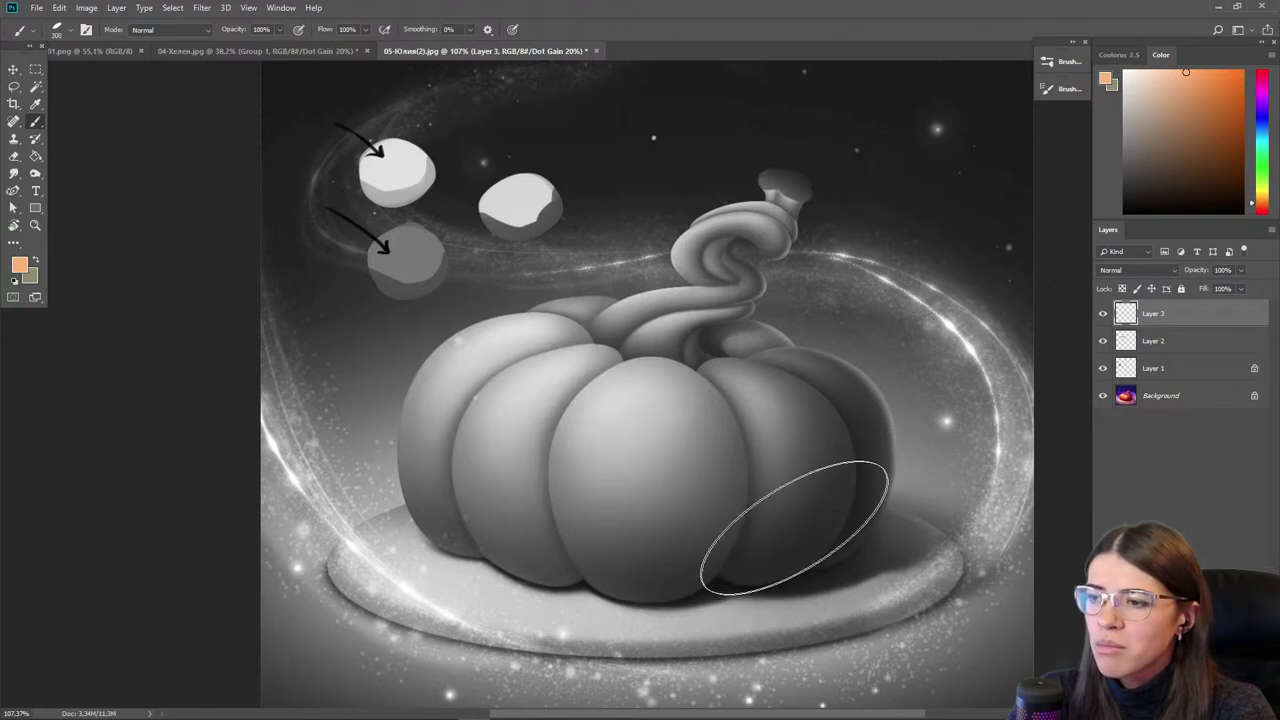
{"action": "mouse_move", "coordinate": [806, 520]}
{"action": "left_mouse_down"}
{"action": "mouse_move", "coordinate": [760, 450]}
{"action": "mouse_move", "coordinate": [780, 460]}
{"action": "mouse_move", "coordinate": [700, 500]}
{"action": "mouse_move", "coordinate": [735, 535]}
{"action": "mouse_move", "coordinate": [520, 440]}
{"action": "mouse_move", "coordinate": [600, 500]}
{"action": "mouse_move", "coordinate": [780, 480]}
{"action": "mouse_move", "coordinate": [668, 543]}
{"action": "left_mouse_up"}
- Soften the orange overpaint around the pumpkin's edges with a large soft eraser and compare it with the layer hidden
{"action": "key", "text": "e"}
{"action": "mouse_move", "coordinate": [823, 517]}
{"action": "left_mouse_down"}
{"action": "mouse_move", "coordinate": [718, 616]}
{"action": "mouse_move", "coordinate": [593, 622]}
{"action": "mouse_move", "coordinate": [512, 589]}
{"action": "left_mouse_up"}
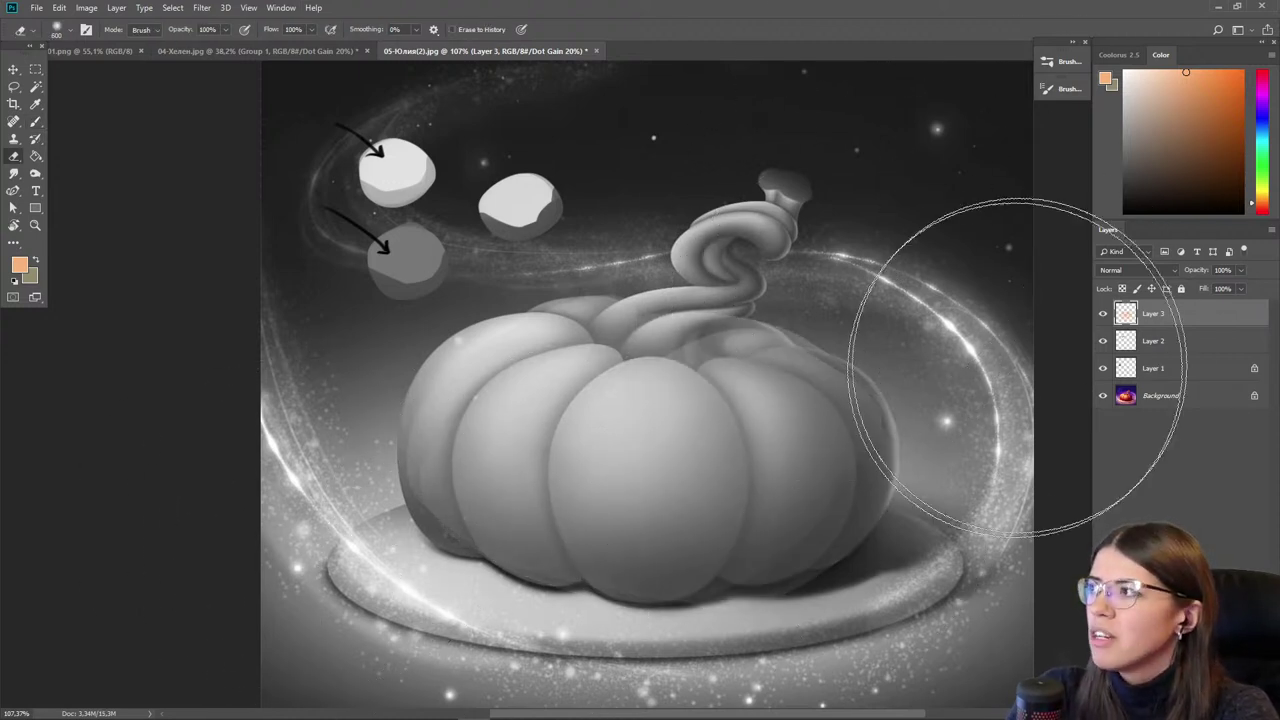
{"action": "left_click", "coordinate": [1103, 314]}
{"action": "left_click", "coordinate": [1103, 314]}
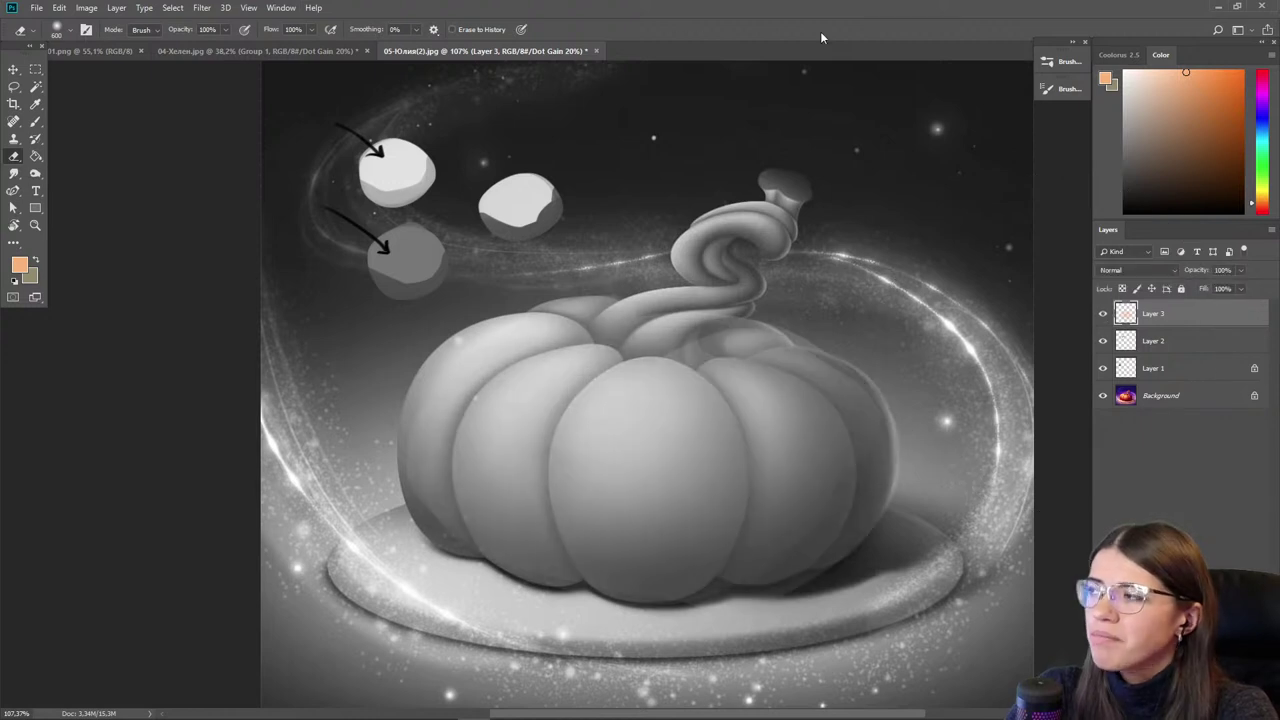
- Darken the twisted stem by painting over it on Layer 3 with a dark reddish brown based on a color sampled from the stem
{"action": "key", "text": "i"}
{"action": "left_click", "coordinate": [730, 292]}
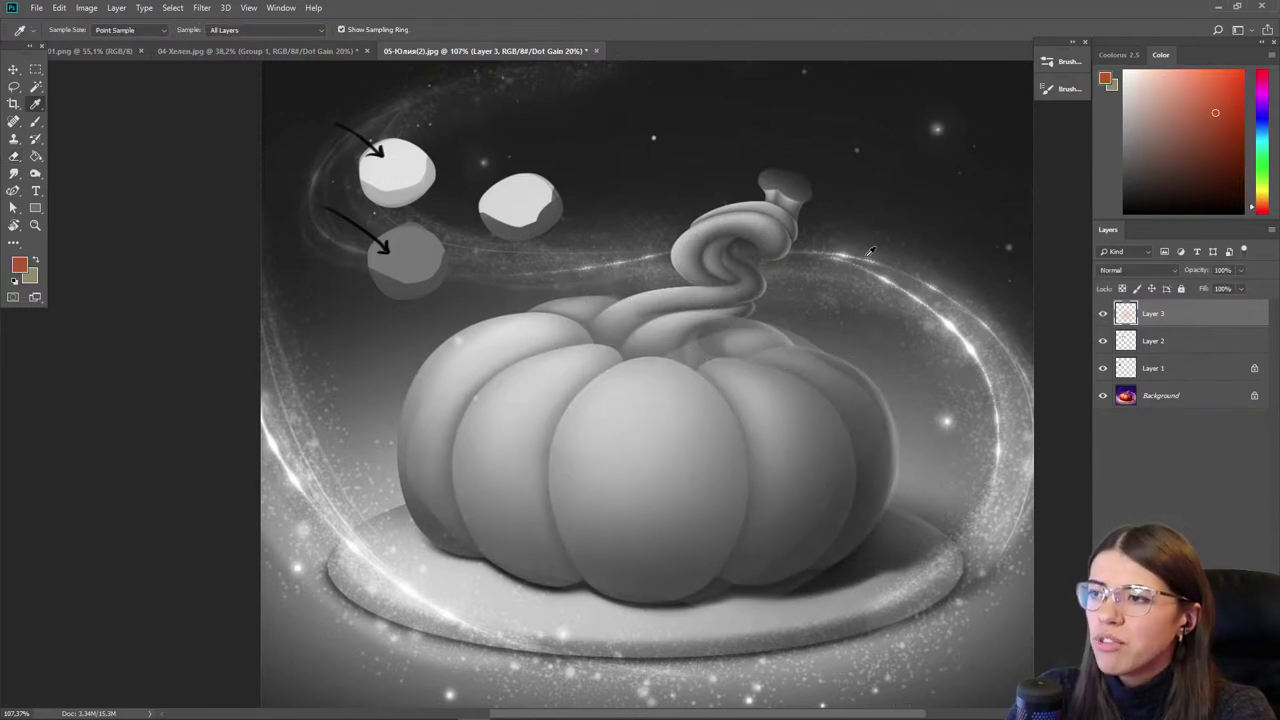
{"action": "left_click", "coordinate": [1214, 162]}
{"action": "key", "text": "b"}
{"action": "key", "text": "bracketleft"}
{"action": "key", "text": "bracketleft"}
{"action": "key", "text": "bracketleft"}
{"action": "key", "text": "bracketleft"}
{"action": "key", "text": "bracketleft"}
{"action": "key", "text": "bracketleft"}
{"action": "key", "text": "bracketleft"}
{"action": "key", "text": "bracketleft"}
{"action": "mouse_move", "coordinate": [727, 309]}
{"action": "left_mouse_down"}
{"action": "mouse_move", "coordinate": [685, 291]}
{"action": "mouse_move", "coordinate": [658, 303]}
{"action": "mouse_move", "coordinate": [681, 331]}
{"action": "mouse_move", "coordinate": [646, 327]}
{"action": "left_mouse_up"}
{"action": "mouse_move", "coordinate": [717, 284]}
{"action": "left_mouse_down"}
{"action": "mouse_move", "coordinate": [711, 227]}
{"action": "mouse_move", "coordinate": [783, 232]}
{"action": "left_mouse_up"}
{"action": "mouse_move", "coordinate": [749, 288]}
{"action": "left_mouse_down"}
{"action": "mouse_move", "coordinate": [642, 303]}
{"action": "mouse_move", "coordinate": [699, 343]}
{"action": "left_mouse_up"}
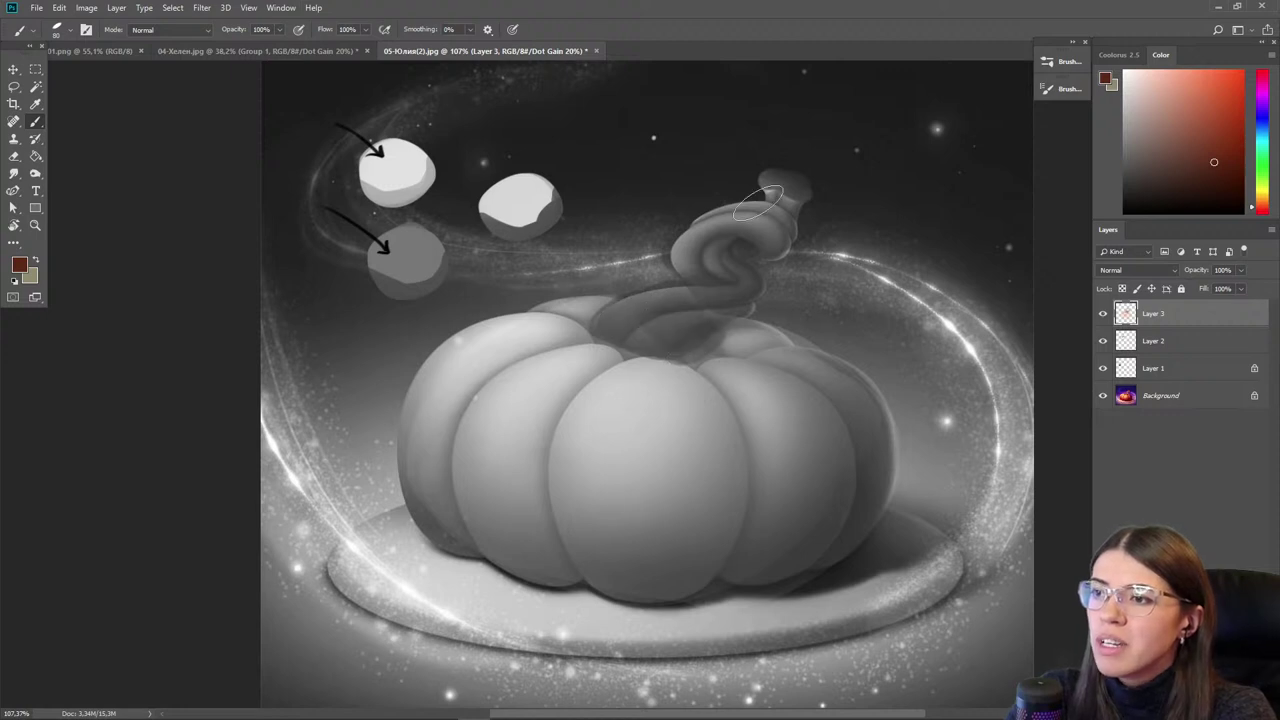
- Erase the excess dark paint around the stem's upper curl and refine its base with reddish tones sampled nearby
{"action": "key", "text": "e"}
{"action": "key", "text": "bracketleft"}
{"action": "key", "text": "bracketleft"}
{"action": "key", "text": "bracketleft"}
{"action": "key", "text": "bracketleft"}
{"action": "mouse_move", "coordinate": [683, 284]}
{"action": "left_mouse_down"}
{"action": "mouse_move", "coordinate": [680, 297]}
{"action": "mouse_move", "coordinate": [674, 226]}
{"action": "left_mouse_up"}
{"action": "key", "text": "b"}
{"action": "left_click", "coordinate": [720, 291]}
{"action": "key", "text": "b"}
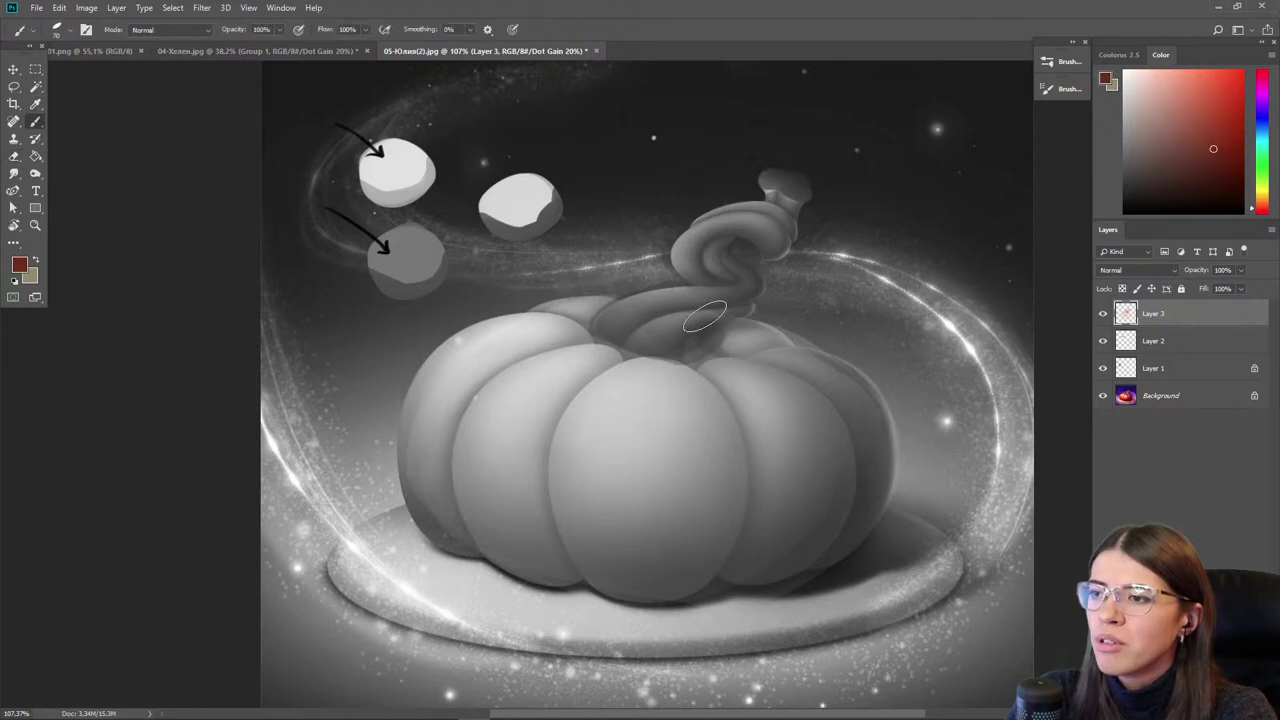
{"action": "left_click", "coordinate": [714, 337], "text": "alt"}
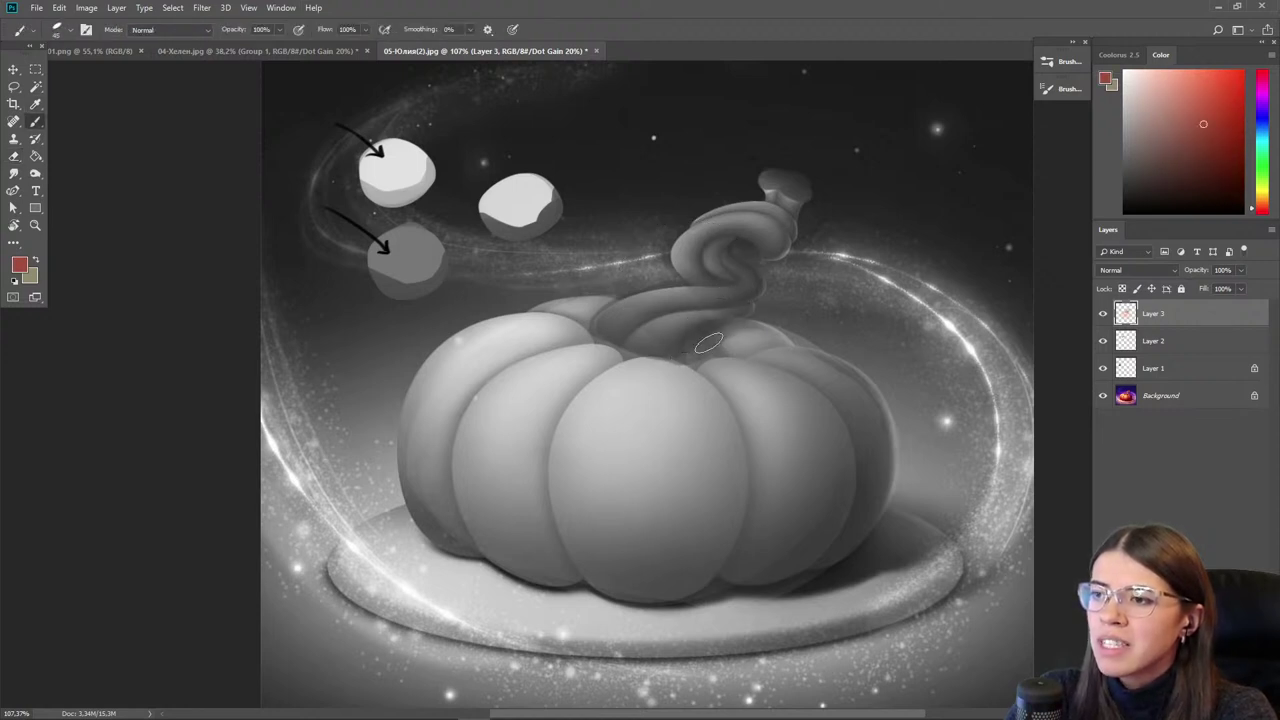
{"action": "left_click", "coordinate": [713, 340], "text": "alt"}
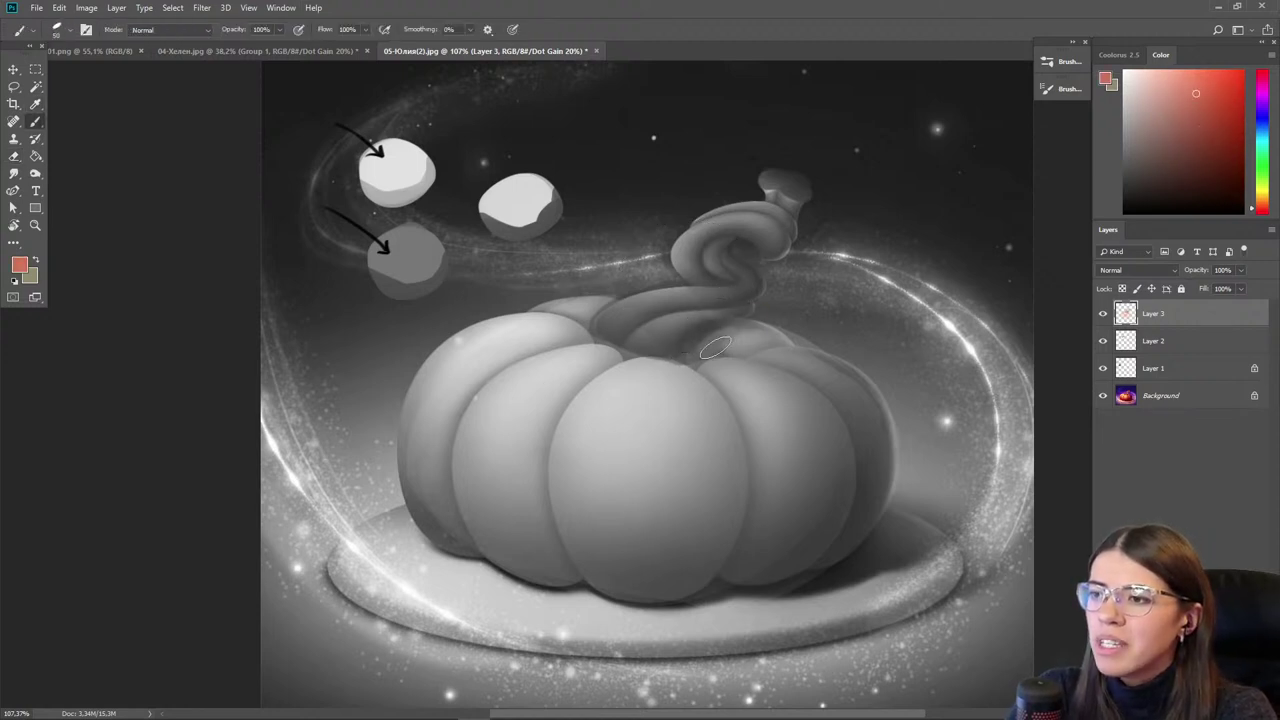
- Compare the zoomed-out pumpkin with and without the Layer 3 overpaint and switch back to the full-color view
{"action": "scroll", "coordinate": [643, 322], "scroll_direction": "down", "scroll_amount": 8}
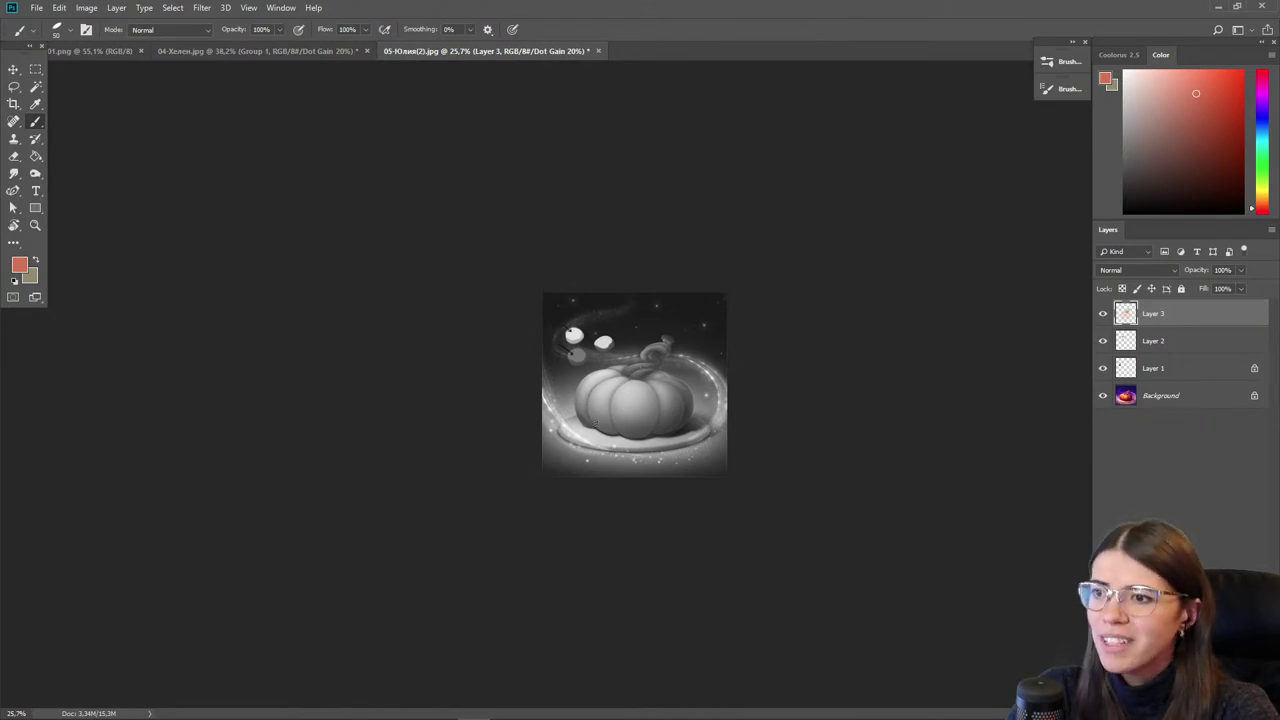
{"action": "left_click", "coordinate": [1103, 313]}
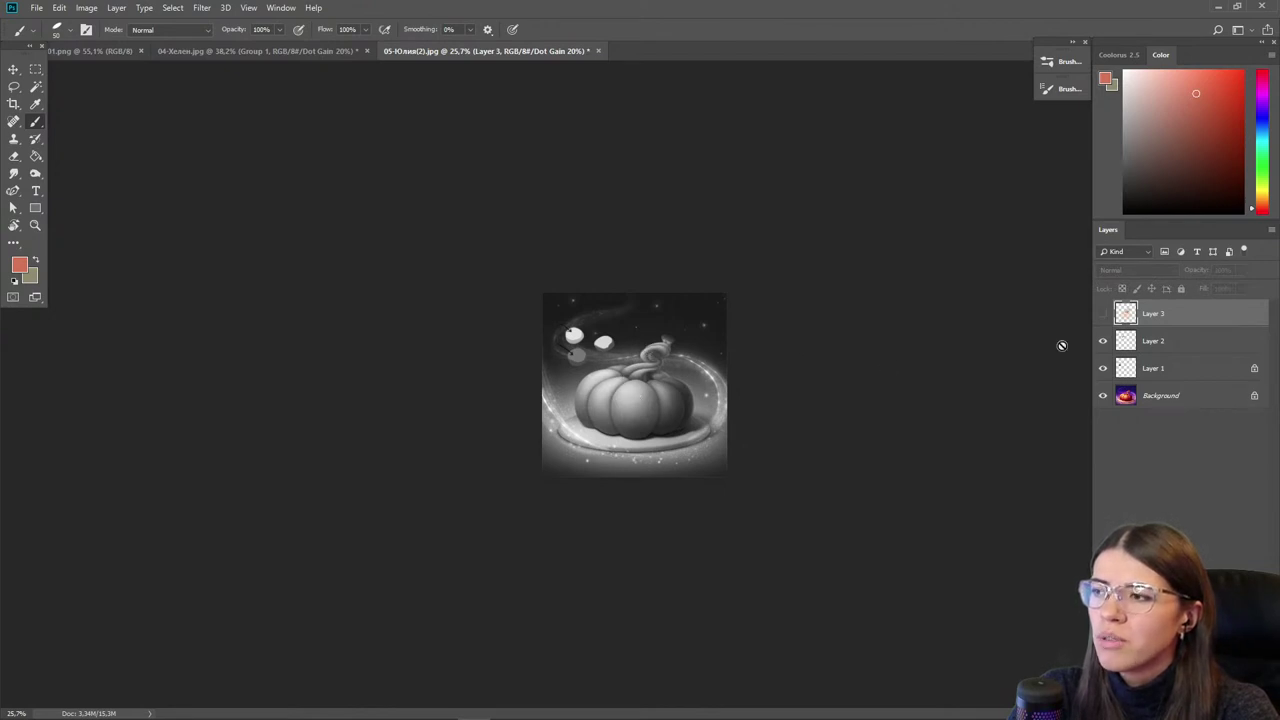
{"action": "left_click", "coordinate": [1102, 316]}
{"action": "left_click", "coordinate": [1102, 316]}
{"action": "left_click", "coordinate": [1102, 316]}
{"action": "left_click", "coordinate": [1102, 316]}
{"action": "left_click", "coordinate": [1102, 316]}
{"action": "scroll", "coordinate": [640, 373], "scroll_direction": "up", "scroll_amount": 6}
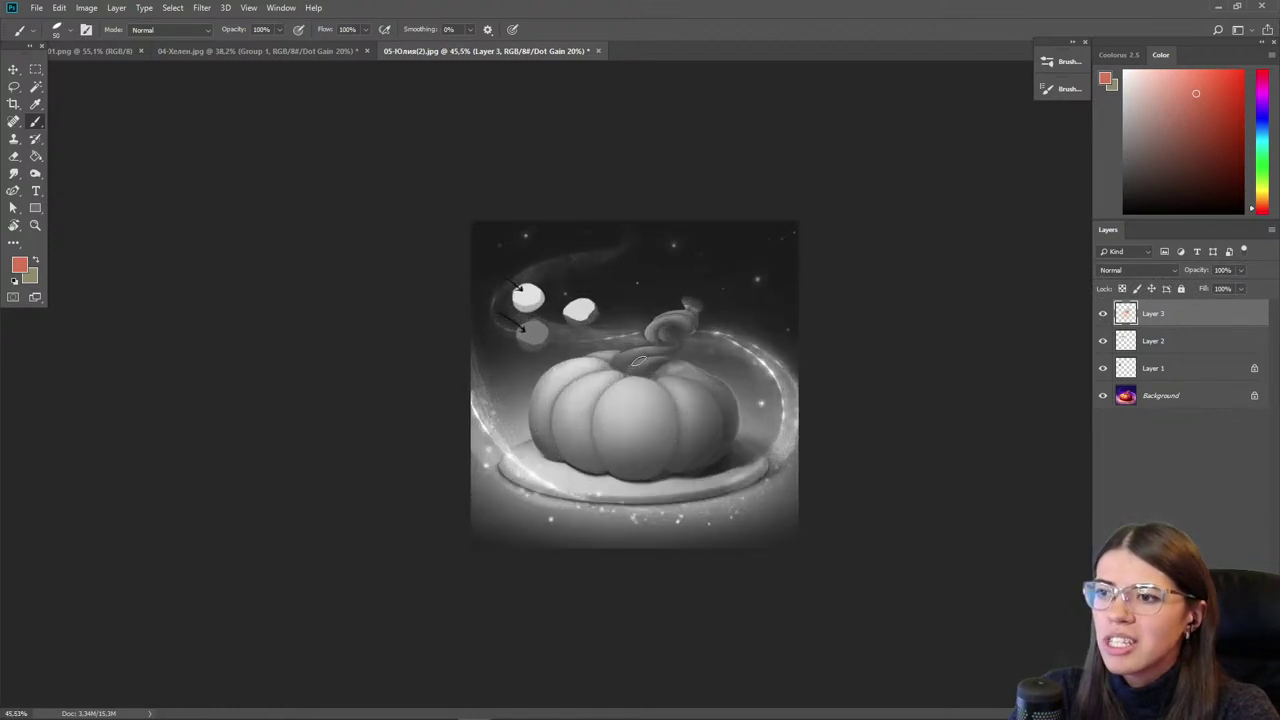
{"action": "key", "text": "ctrl+y"}
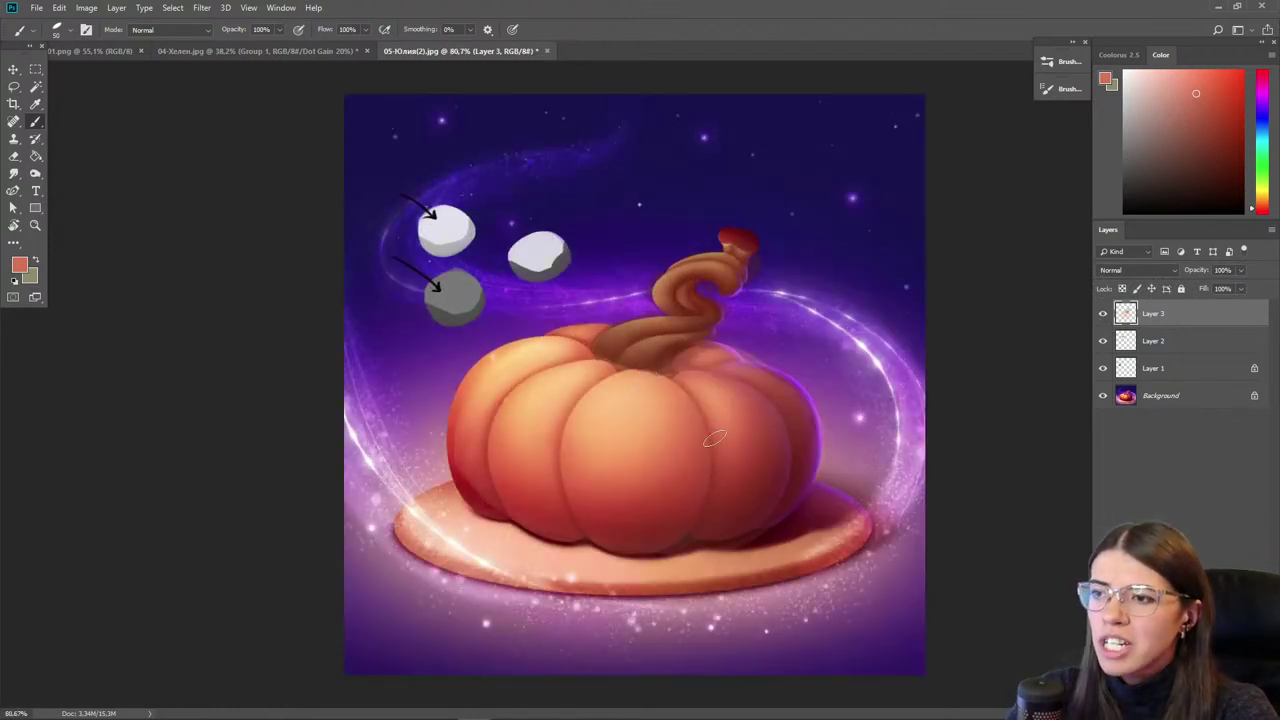
- Add a new layer above Layer 3 and set up the soft brush "кисть мягкая" at a larger size with a light orange color
{"action": "scroll", "coordinate": [672, 388], "scroll_direction": "up", "scroll_amount": 1}
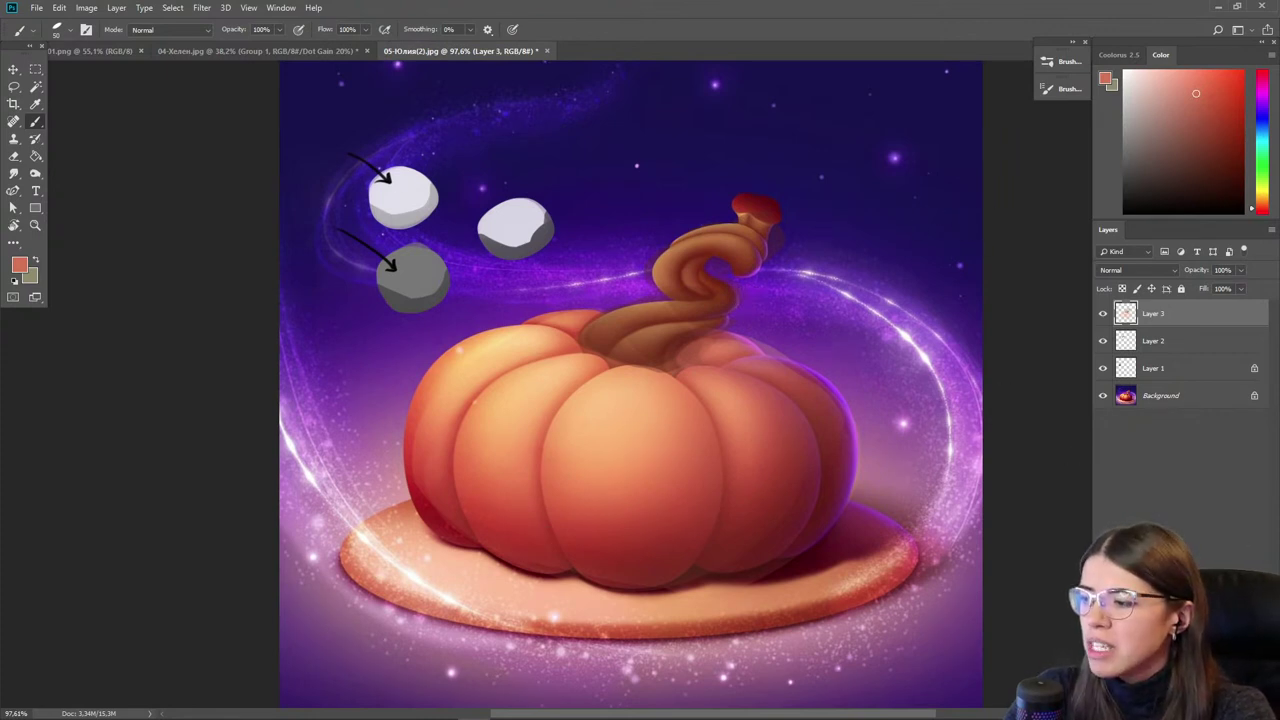
{"action": "key", "text": "ctrl+shift+alt+n"}
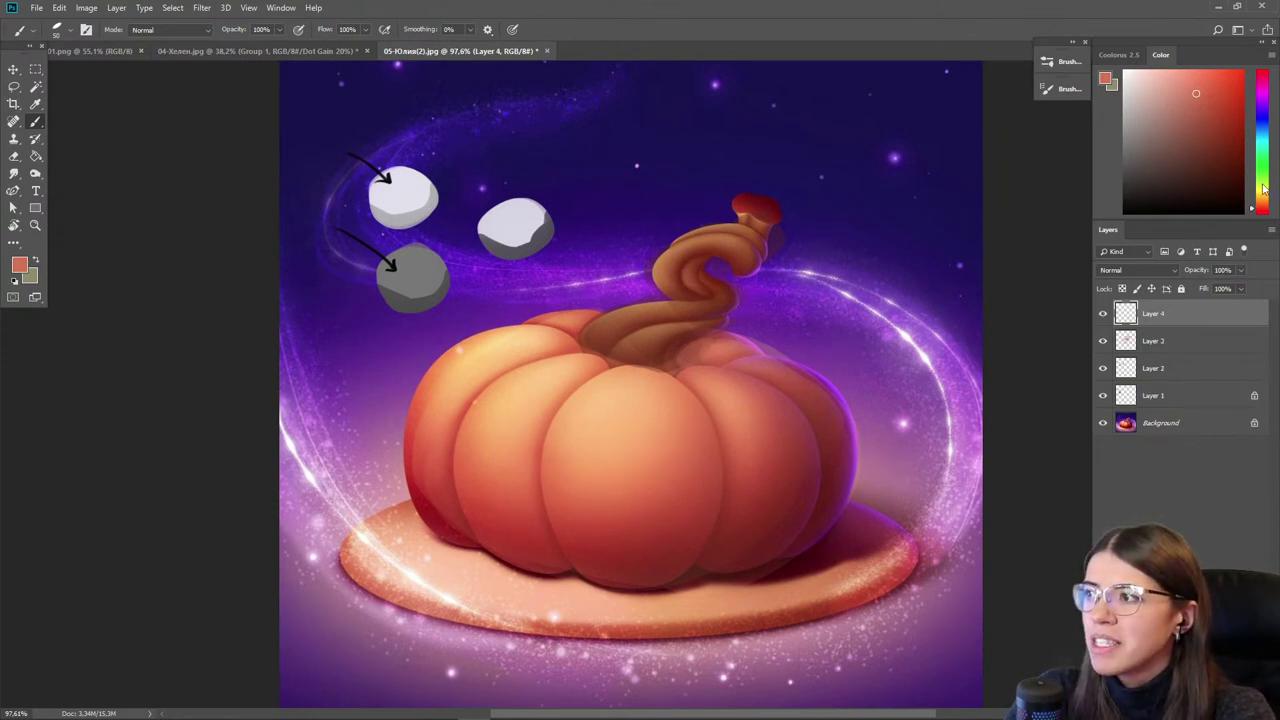
{"action": "left_click_drag", "start_coordinate": [1265, 207], "coordinate": [1263, 201]}
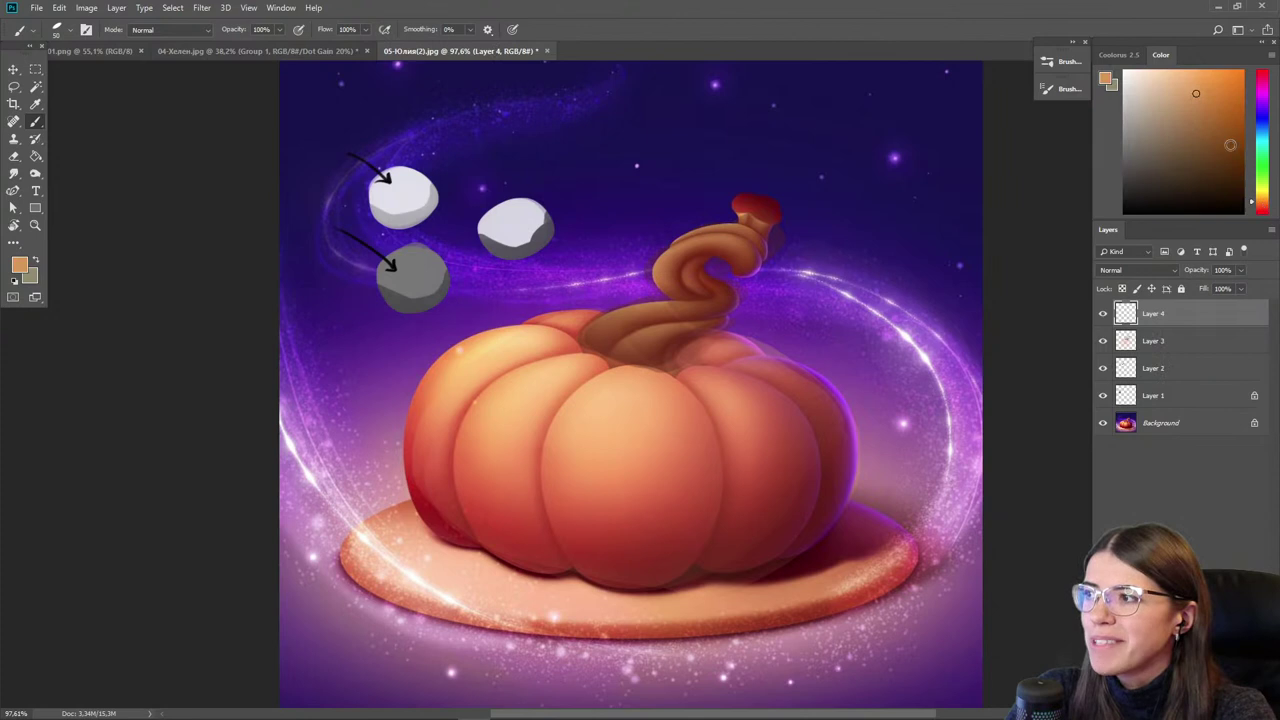
{"action": "right_click", "coordinate": [657, 443]}
{"action": "left_click_drag", "start_coordinate": [788, 522], "coordinate": [780, 514]}
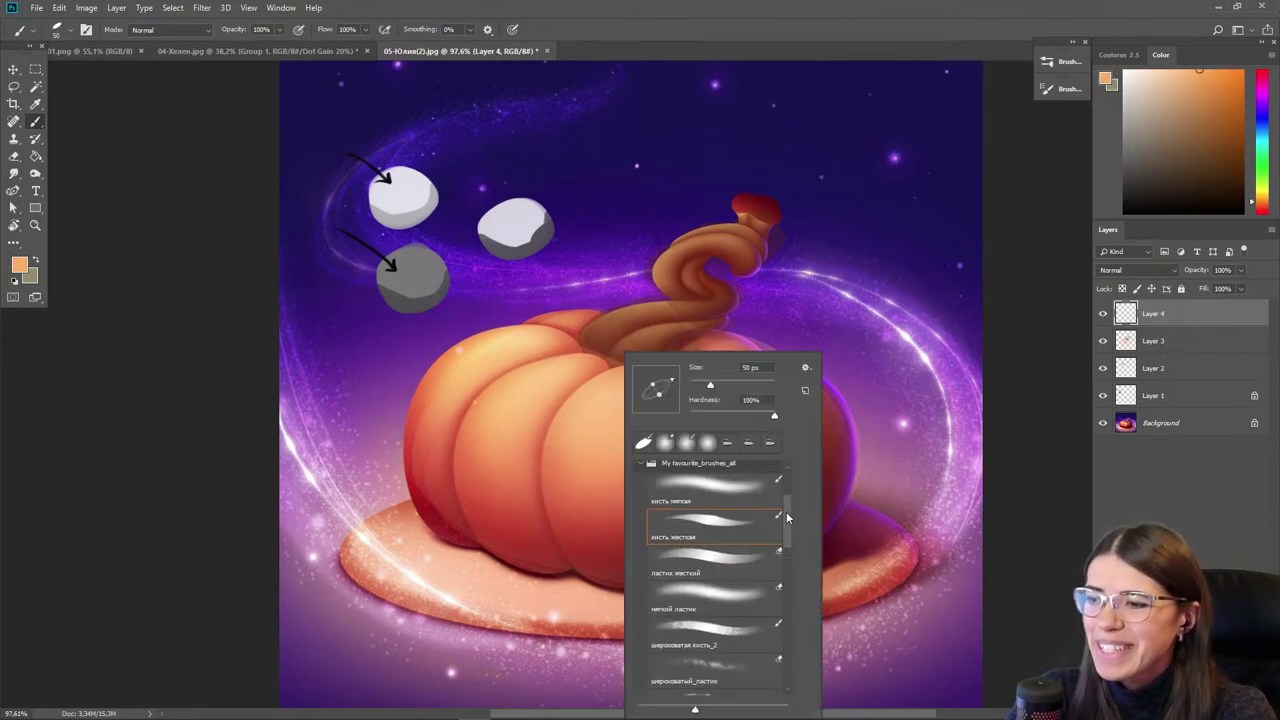
{"action": "left_click", "coordinate": [732, 497]}
{"action": "left_click", "coordinate": [150, 394]}
{"action": "key", "text": "bracketright"}
{"action": "key", "text": "bracketright"}
{"action": "key", "text": "bracketright"}
{"action": "key", "text": "bracketright"}
{"action": "key", "text": "bracketright"}
{"action": "key", "text": "bracketright"}
{"action": "key", "text": "bracketright"}
{"action": "key", "text": "bracketright"}
{"action": "key", "text": "bracketright"}
{"action": "key", "text": "bracketright"}
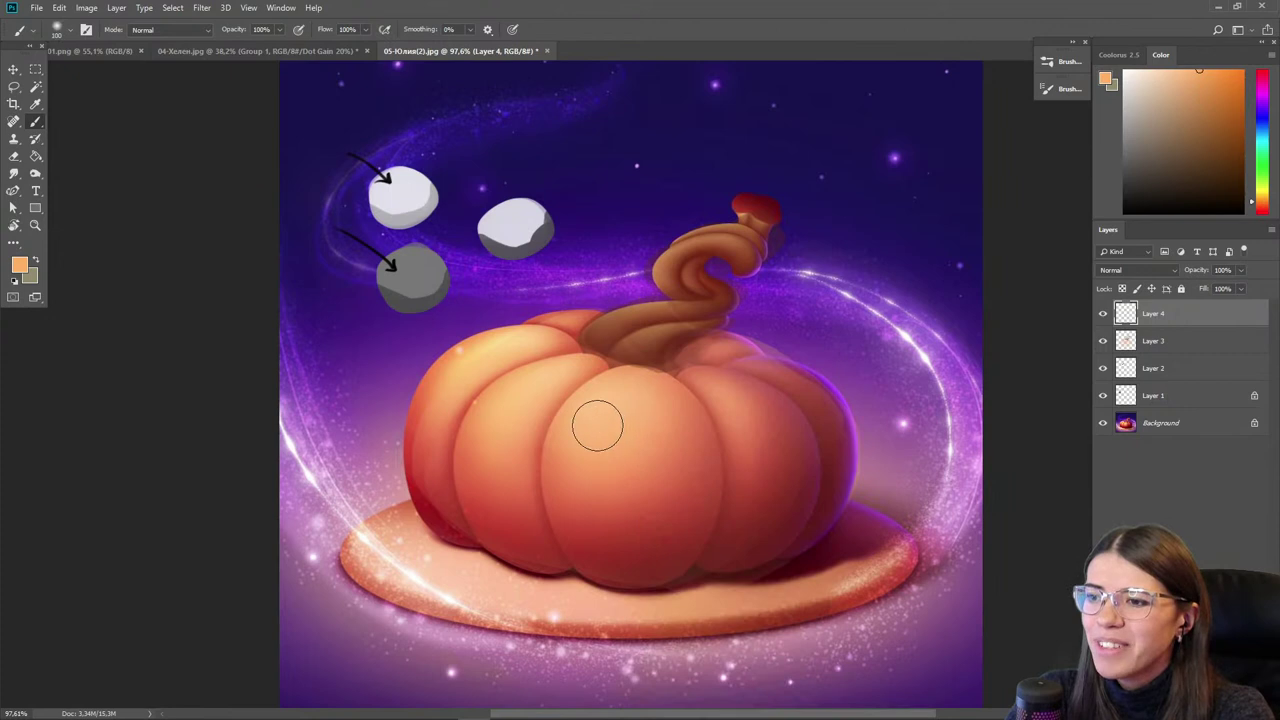
- Paint saturated light orange over the upper parts of the pumpkin's segments with the large soft brush, shifting to a richer orange
{"action": "left_click", "coordinate": [1201, 79]}
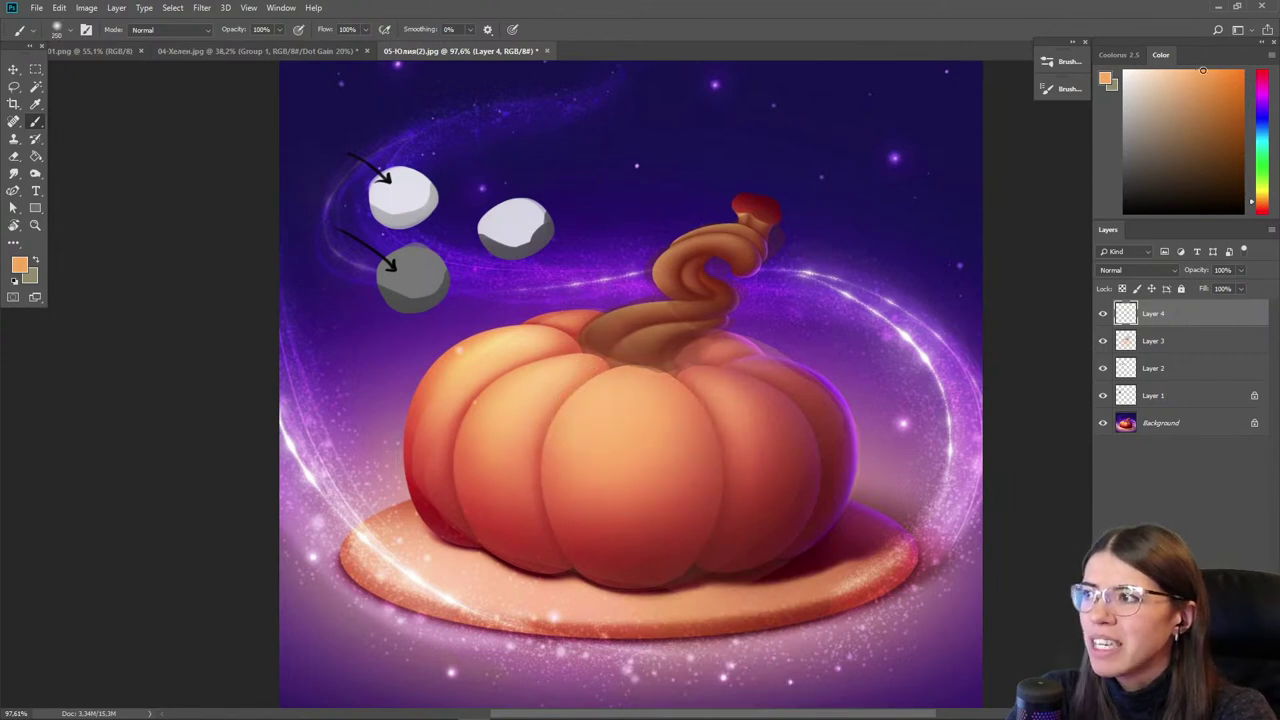
{"action": "mouse_move", "coordinate": [667, 452]}
{"action": "left_mouse_down"}
{"action": "mouse_move", "coordinate": [594, 446]}
{"action": "mouse_move", "coordinate": [728, 365]}
{"action": "left_mouse_up"}
{"action": "key", "text": "bracketright"}
{"action": "key", "text": "bracketright"}
{"action": "key", "text": "bracketright"}
{"action": "left_click_drag", "start_coordinate": [603, 457], "coordinate": [625, 459]}
{"action": "key", "text": "bracketleft"}
{"action": "key", "text": "bracketleft"}
{"action": "key", "text": "bracketleft"}
{"action": "key", "text": "bracketleft"}
{"action": "mouse_move", "coordinate": [556, 383]}
{"action": "left_mouse_down"}
{"action": "mouse_move", "coordinate": [503, 431]}
{"action": "mouse_move", "coordinate": [491, 386]}
{"action": "mouse_move", "coordinate": [466, 428]}
{"action": "left_mouse_up"}
{"action": "left_click", "coordinate": [1213, 71]}
{"action": "key", "text": "bracketright"}
{"action": "key", "text": "bracketright"}
{"action": "left_click_drag", "start_coordinate": [611, 466], "coordinate": [630, 482]}
{"action": "key", "text": "bracketleft"}
{"action": "key", "text": "bracketleft"}
{"action": "key", "text": "bracketleft"}
{"action": "key", "text": "bracketleft"}
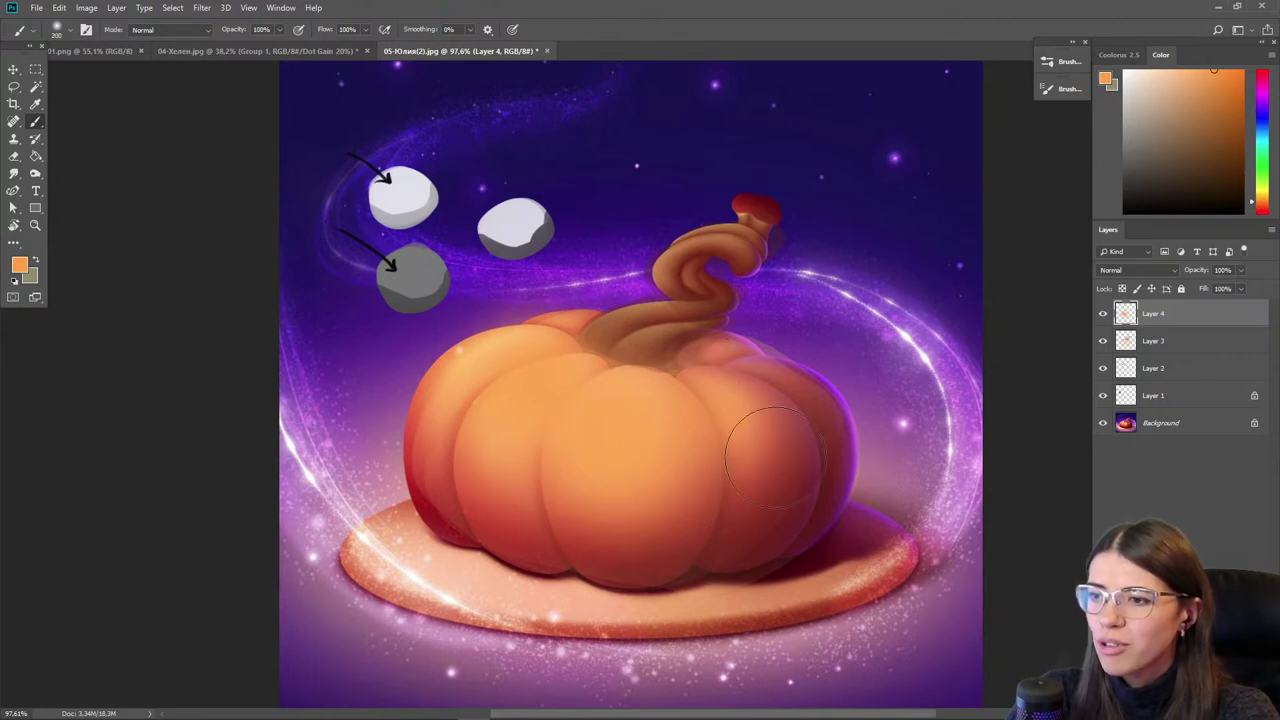
- Tint the shaded right side and the underside of the pumpkin with soft magenta and dark crimson
{"action": "left_click", "coordinate": [647, 546], "text": "alt"}
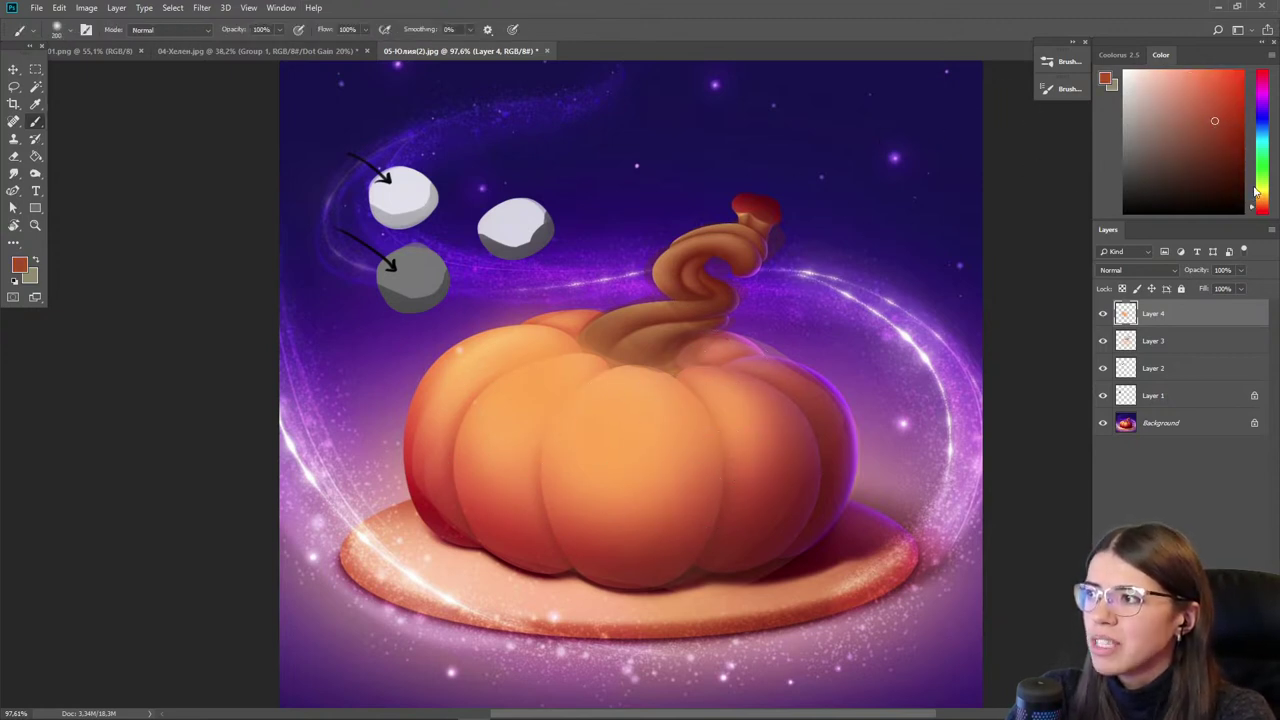
{"action": "left_click", "coordinate": [1260, 83]}
{"action": "left_click", "coordinate": [1214, 91]}
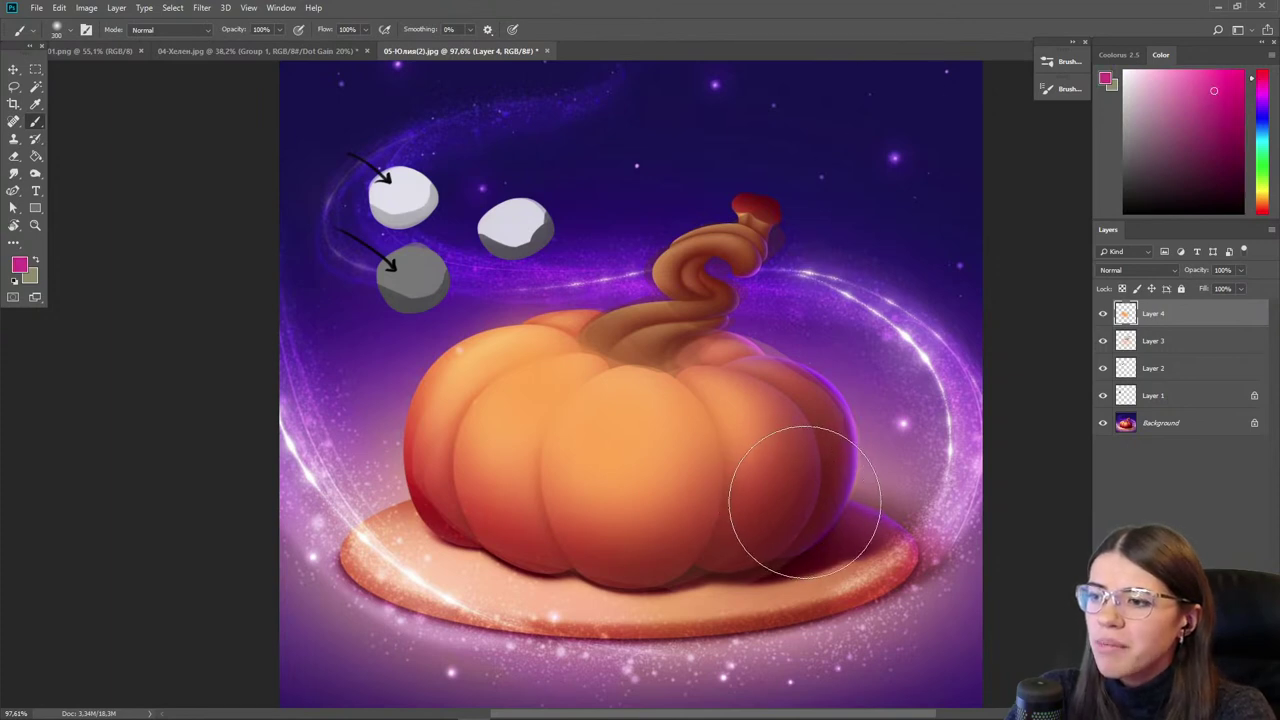
{"action": "left_click", "coordinate": [690, 544], "text": "alt"}
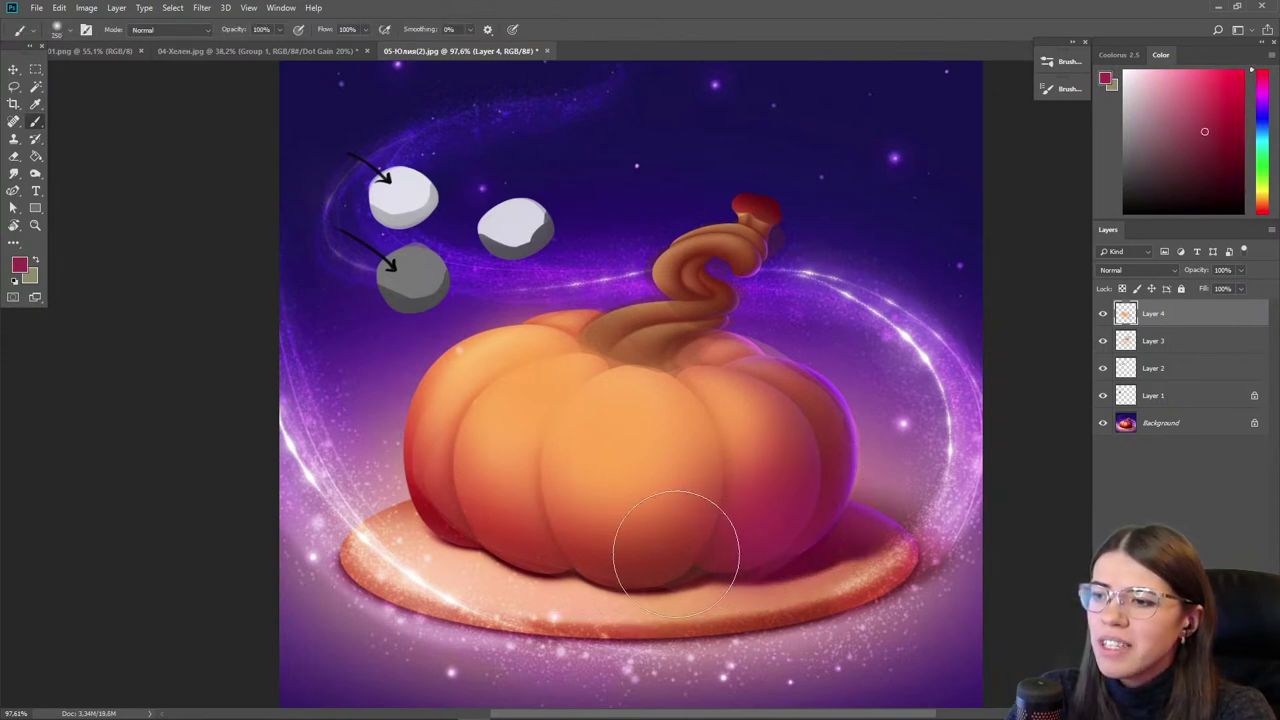
{"action": "left_click_drag", "start_coordinate": [574, 548], "coordinate": [614, 540]}
{"action": "mouse_move", "coordinate": [619, 545]}
{"action": "left_mouse_down"}
{"action": "mouse_move", "coordinate": [665, 504]}
{"action": "mouse_move", "coordinate": [550, 539]}
{"action": "mouse_move", "coordinate": [517, 530]}
{"action": "mouse_move", "coordinate": [692, 560]}
{"action": "mouse_move", "coordinate": [802, 507]}
{"action": "left_mouse_up"}
{"action": "key", "text": "bracketleft"}
{"action": "key", "text": "bracketleft"}
{"action": "key", "text": "bracketright"}
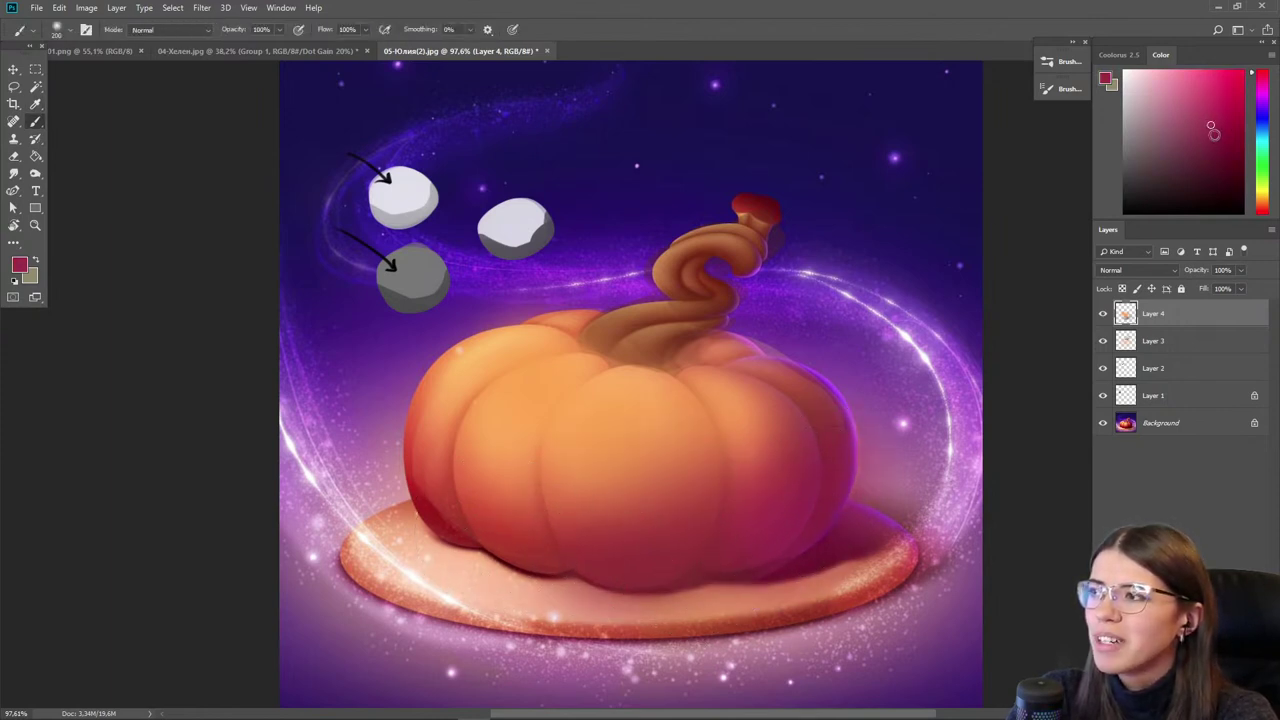
- Paint bright red midtones across the lower middle of the central, left and right pumpkin segments
{"action": "left_click", "coordinate": [1262, 208]}
{"action": "left_click", "coordinate": [1225, 83]}
{"action": "key", "text": "bracketleft"}
{"action": "key", "text": "bracketleft"}
{"action": "mouse_move", "coordinate": [651, 490]}
{"action": "left_mouse_down"}
{"action": "mouse_move", "coordinate": [603, 511]}
{"action": "mouse_move", "coordinate": [586, 503]}
{"action": "left_mouse_up"}
{"action": "key", "text": "bracketright"}
{"action": "key", "text": "bracketright"}
{"action": "key", "text": "bracketleft"}
{"action": "key", "text": "bracketleft"}
{"action": "key", "text": "bracketleft"}
{"action": "left_click_drag", "start_coordinate": [507, 466], "coordinate": [485, 458]}
{"action": "key", "text": "bracketright"}
{"action": "key", "text": "bracketright"}
{"action": "left_click_drag", "start_coordinate": [766, 459], "coordinate": [763, 470]}
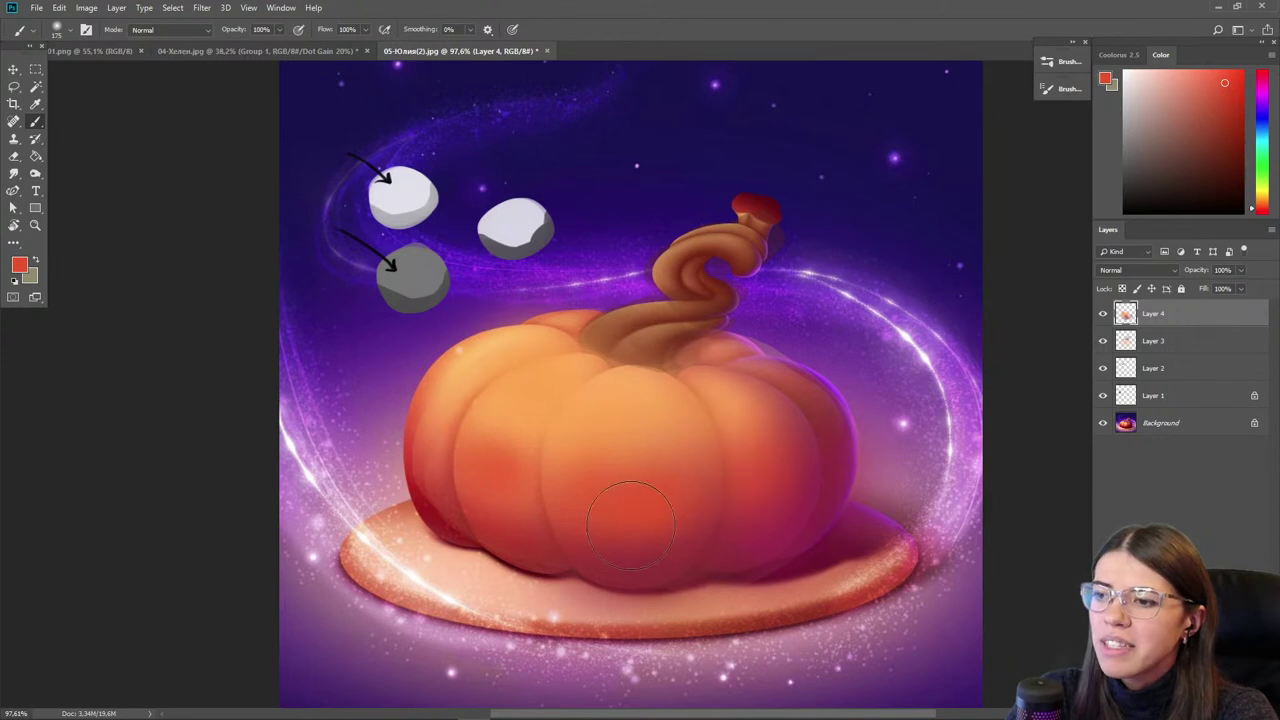
- Build up a soft yellow-orange glow on the upper part of the central pumpkin segment, blending it with sampled colors
{"action": "left_click", "coordinate": [662, 533], "text": "alt"}
{"action": "scroll", "coordinate": [557, 540], "scroll_direction": "up", "scroll_amount": 3}
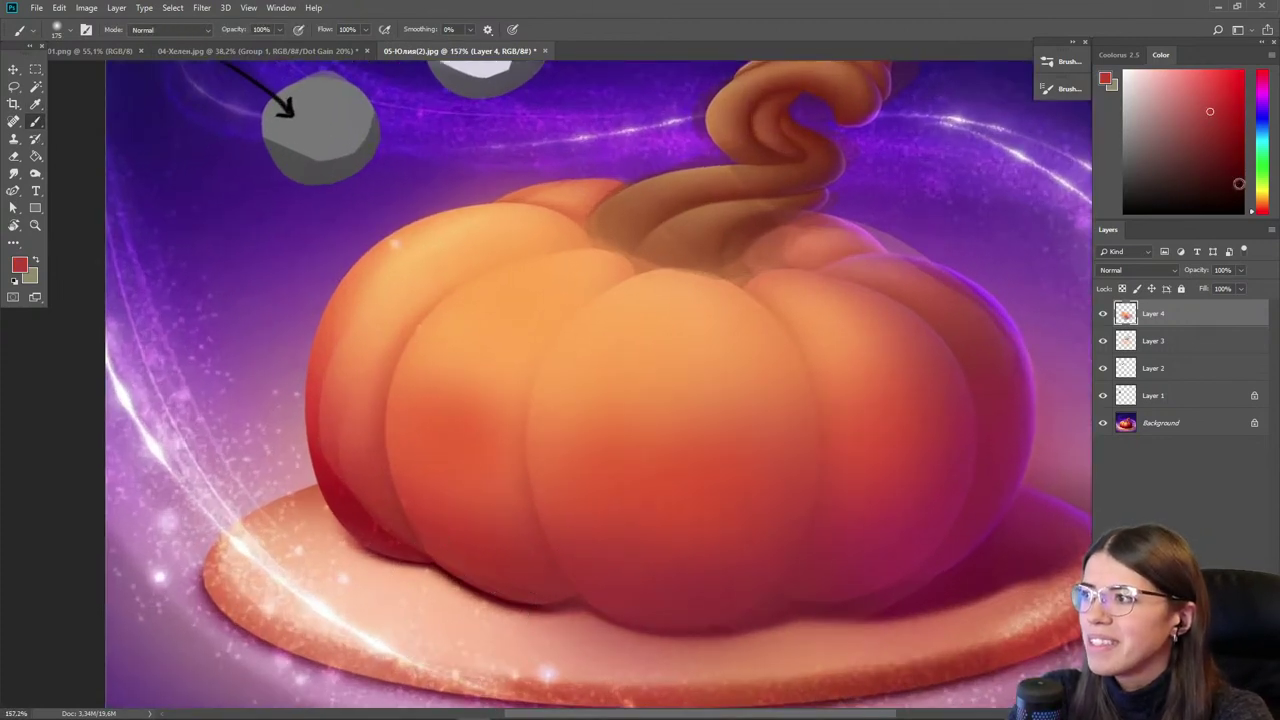
{"action": "left_click", "coordinate": [1262, 198]}
{"action": "left_click", "coordinate": [1187, 71]}
{"action": "key", "text": "bracketleft"}
{"action": "key", "text": "bracketleft"}
{"action": "key", "text": "bracketleft"}
{"action": "key", "text": "bracketleft"}
{"action": "key", "text": "bracketleft"}
{"action": "key", "text": "bracketleft"}
{"action": "key", "text": "bracketleft"}
{"action": "key", "text": "bracketleft"}
{"action": "mouse_move", "coordinate": [660, 356]}
{"action": "left_mouse_down"}
{"action": "mouse_move", "coordinate": [682, 312]}
{"action": "mouse_move", "coordinate": [640, 386]}
{"action": "mouse_move", "coordinate": [662, 358]}
{"action": "mouse_move", "coordinate": [694, 367]}
{"action": "mouse_move", "coordinate": [640, 372]}
{"action": "left_mouse_up"}
{"action": "left_click", "coordinate": [1197, 73]}
{"action": "key", "text": "bracketright"}
{"action": "key", "text": "bracketleft"}
{"action": "left_click", "coordinate": [669, 358], "text": "alt"}
{"action": "key", "text": "bracketright"}
{"action": "key", "text": "bracketright"}
{"action": "key", "text": "bracketright"}
{"action": "key", "text": "bracketright"}
{"action": "key", "text": "bracketright"}
{"action": "key", "text": "bracketright"}
{"action": "key", "text": "bracketright"}
{"action": "key", "text": "bracketright"}
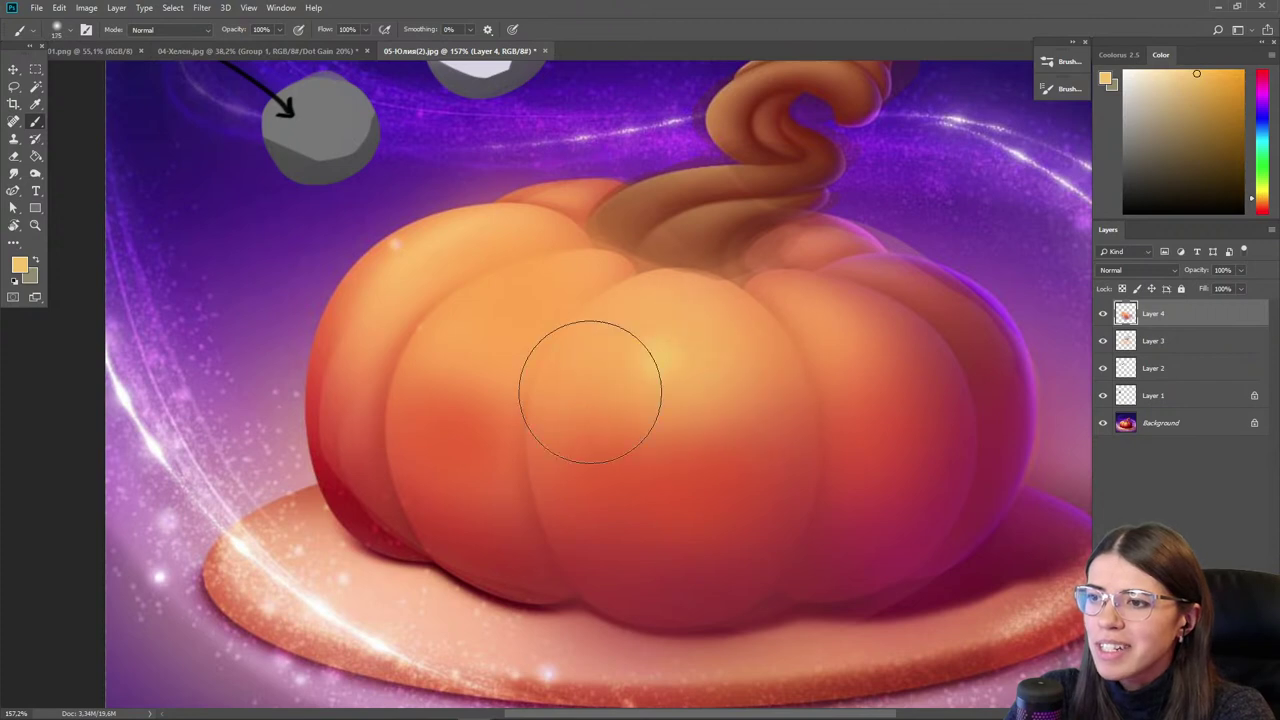
{"action": "left_click", "coordinate": [664, 371], "text": "alt"}
{"action": "key", "text": "bracketleft"}
{"action": "key", "text": "bracketleft"}
{"action": "key", "text": "bracketleft"}
{"action": "key", "text": "bracketleft"}
{"action": "key", "text": "bracketleft"}
{"action": "key", "text": "bracketleft"}
{"action": "key", "text": "bracketleft"}
{"action": "key", "text": "bracketleft"}
{"action": "key", "text": "bracketleft"}
{"action": "key", "text": "bracketleft"}
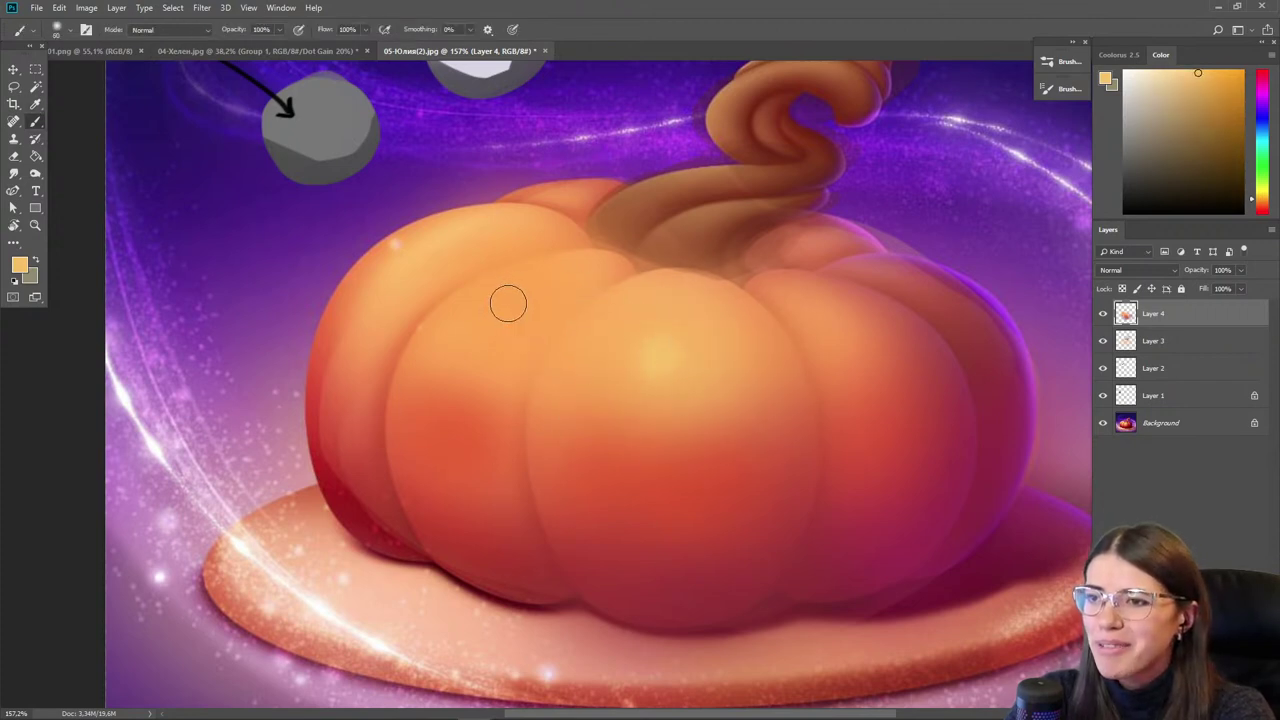
- Add a soft yellow-orange glow to the upper part of the segment left of the center and blend it with sampled tones
{"action": "key", "text": "bracketright"}
{"action": "key", "text": "bracketright"}
{"action": "key", "text": "bracketright"}
{"action": "left_click_drag", "start_coordinate": [534, 297], "coordinate": [474, 353]}
{"action": "left_click", "coordinate": [457, 346], "text": "alt"}
{"action": "left_click", "coordinate": [520, 300], "text": "alt"}
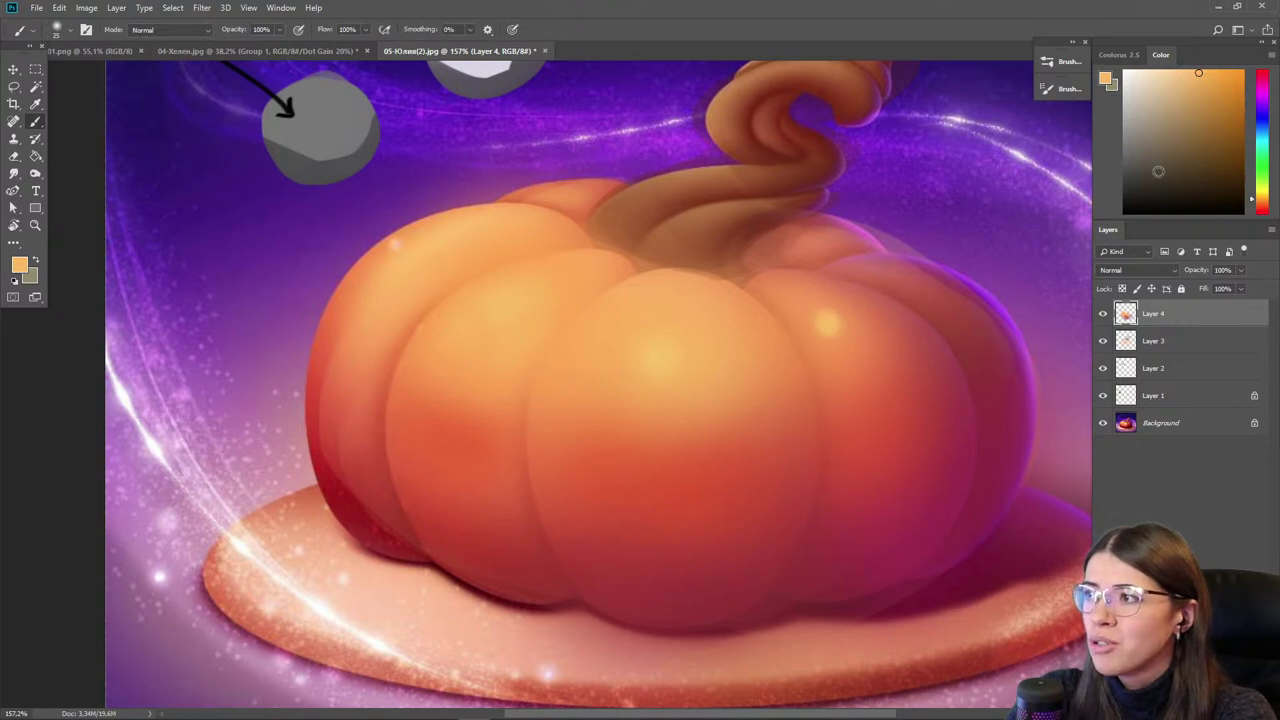
- Paint a soft yellow-orange glow on the segment right of the center and blend it downward into the red with sampled tones
{"action": "key", "text": "bracketright"}
{"action": "key", "text": "bracketright"}
{"action": "key", "text": "bracketright"}
{"action": "key", "text": "bracketright"}
{"action": "key", "text": "bracketright"}
{"action": "key", "text": "bracketright"}
{"action": "key", "text": "bracketright"}
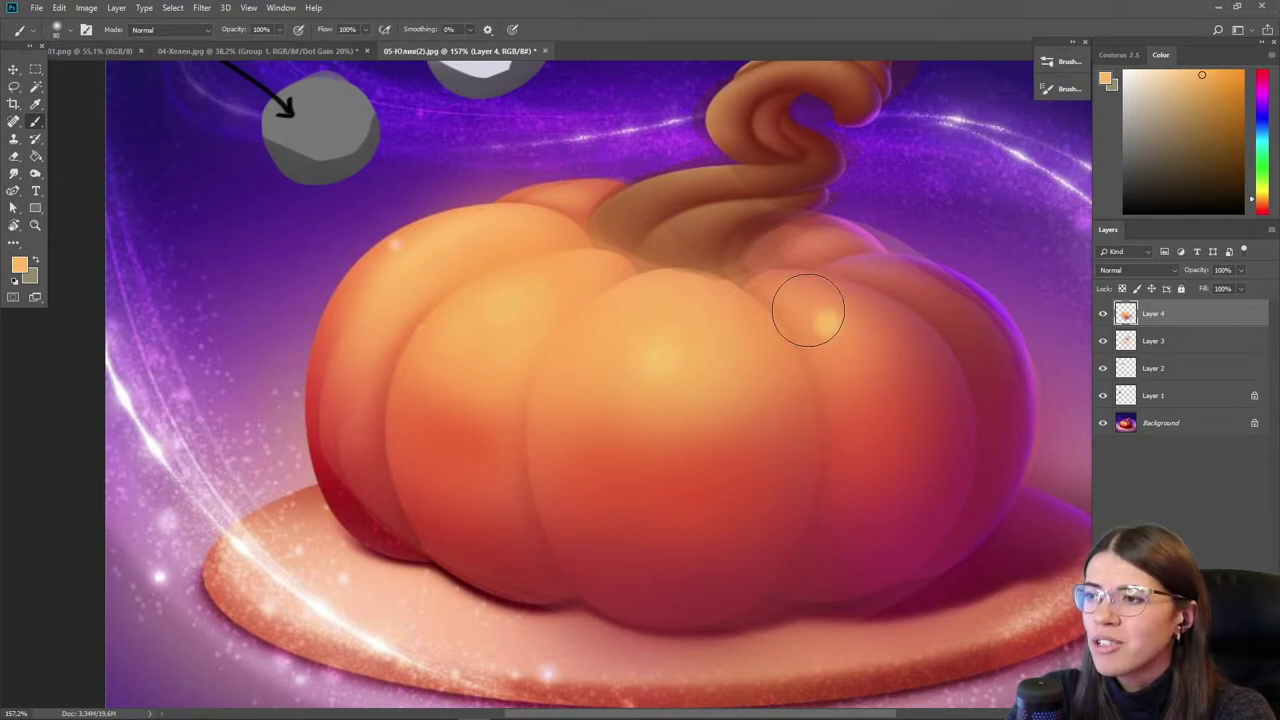
{"action": "left_click_drag", "start_coordinate": [826, 320], "coordinate": [876, 376]}
{"action": "left_click", "coordinate": [852, 378], "text": "alt"}
{"action": "key", "text": "bracketright"}
{"action": "key", "text": "bracketright"}
{"action": "key", "text": "bracketright"}
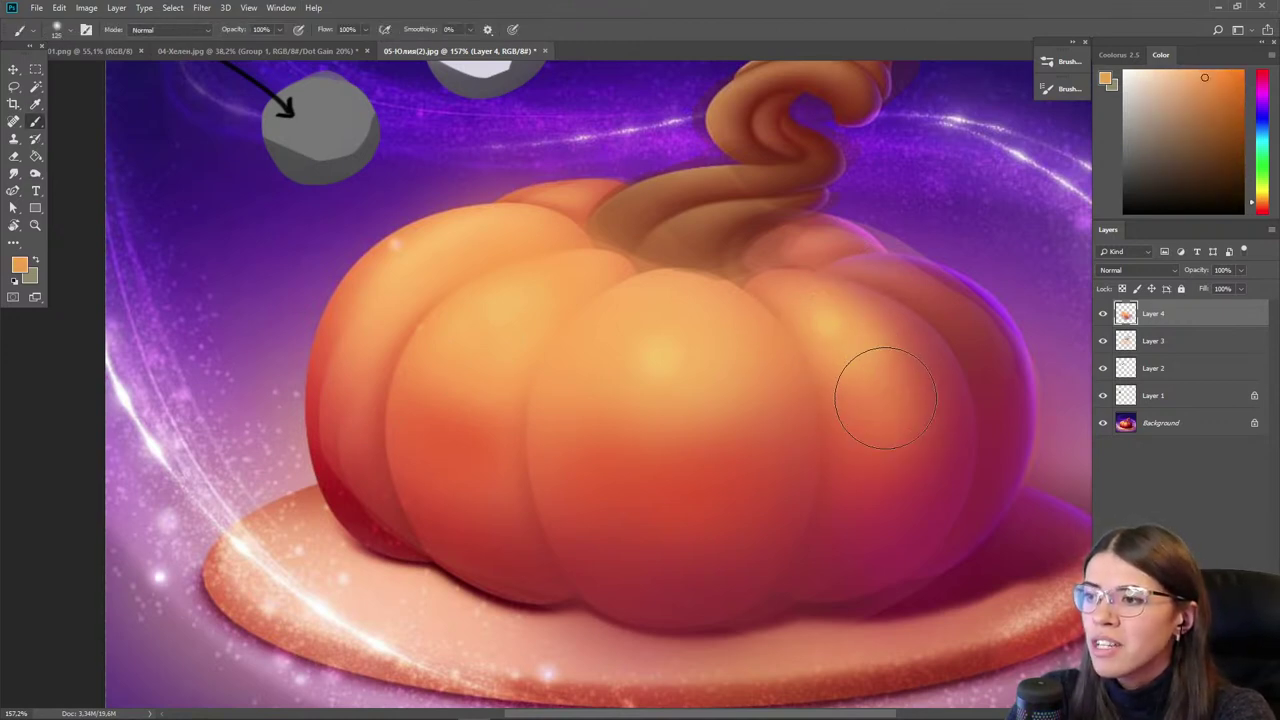
{"action": "left_click", "coordinate": [892, 425], "text": "alt"}
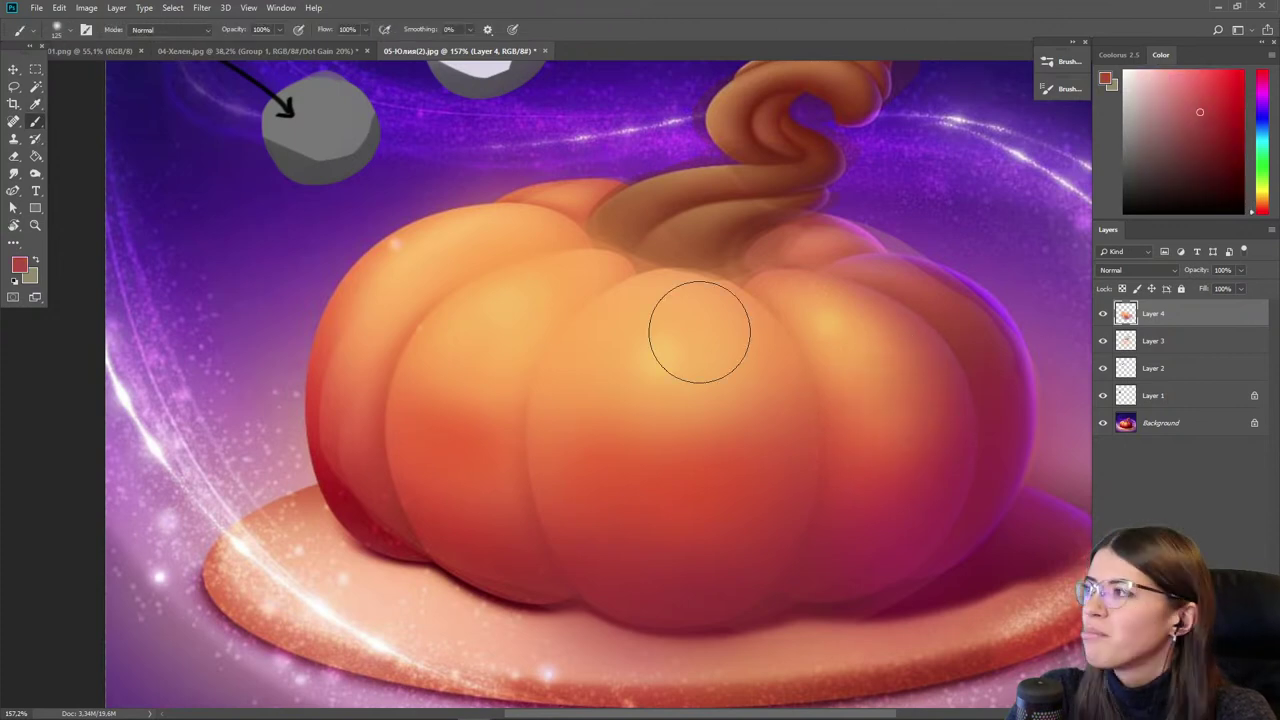
- Soften the orange-to-red transition on the segment left of the center with an orange sampled from it
{"action": "key", "text": "i"}
{"action": "left_click", "coordinate": [480, 406]}
{"action": "key", "text": "b"}
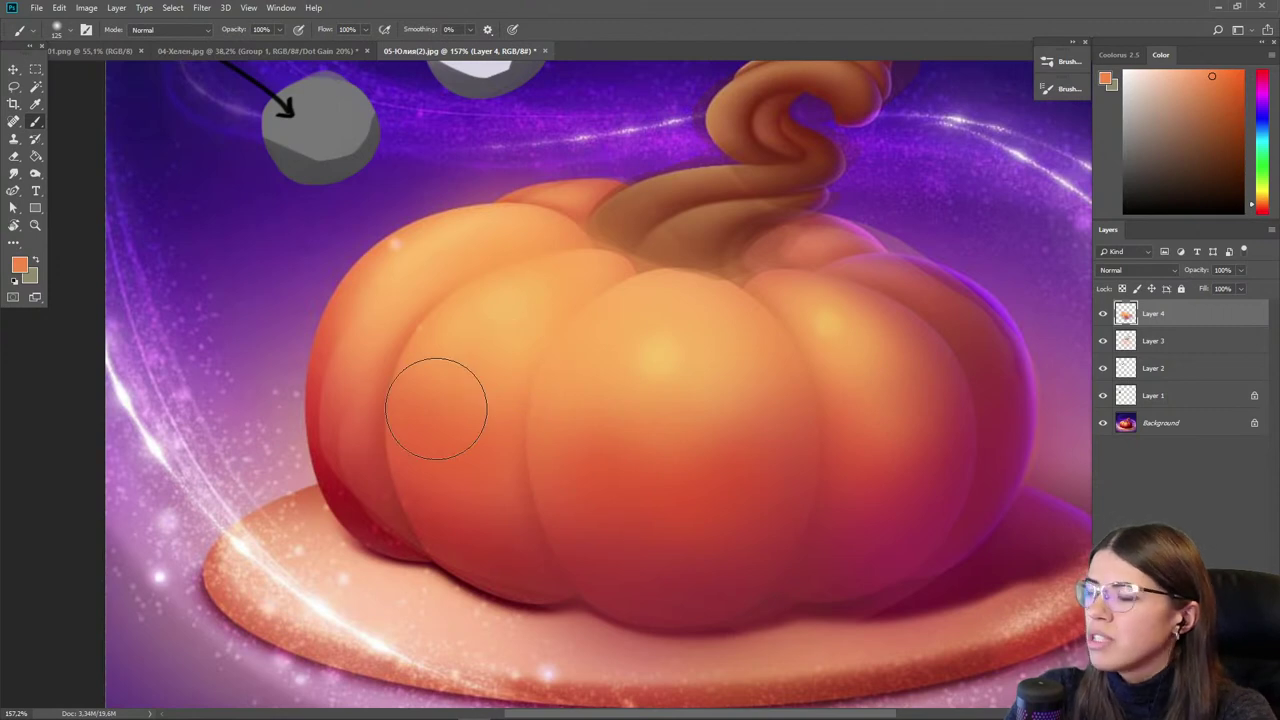
- Add a new layer above Layer 4 and set up the hard brush "кисть жесткая" with black
{"action": "left_click", "coordinate": [1217, 711]}
{"action": "left_click", "coordinate": [1126, 211]}
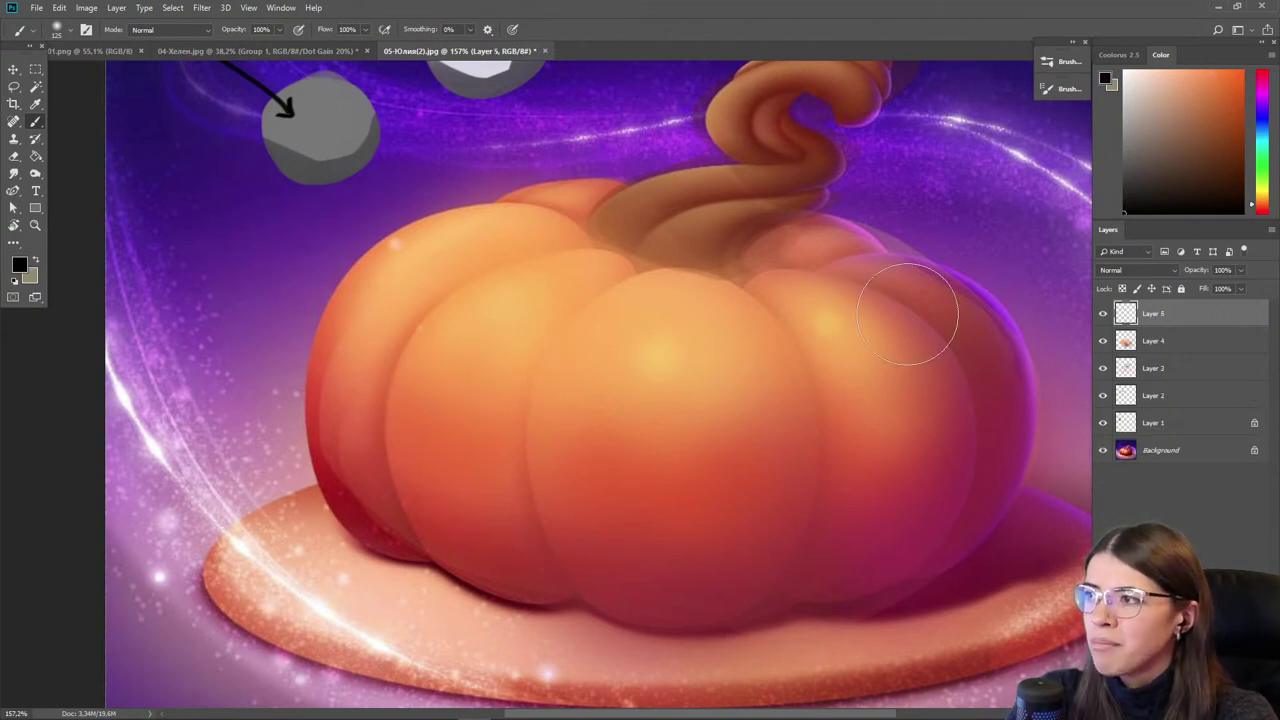
{"action": "right_click", "coordinate": [748, 348]}
{"action": "left_click", "coordinate": [873, 517]}
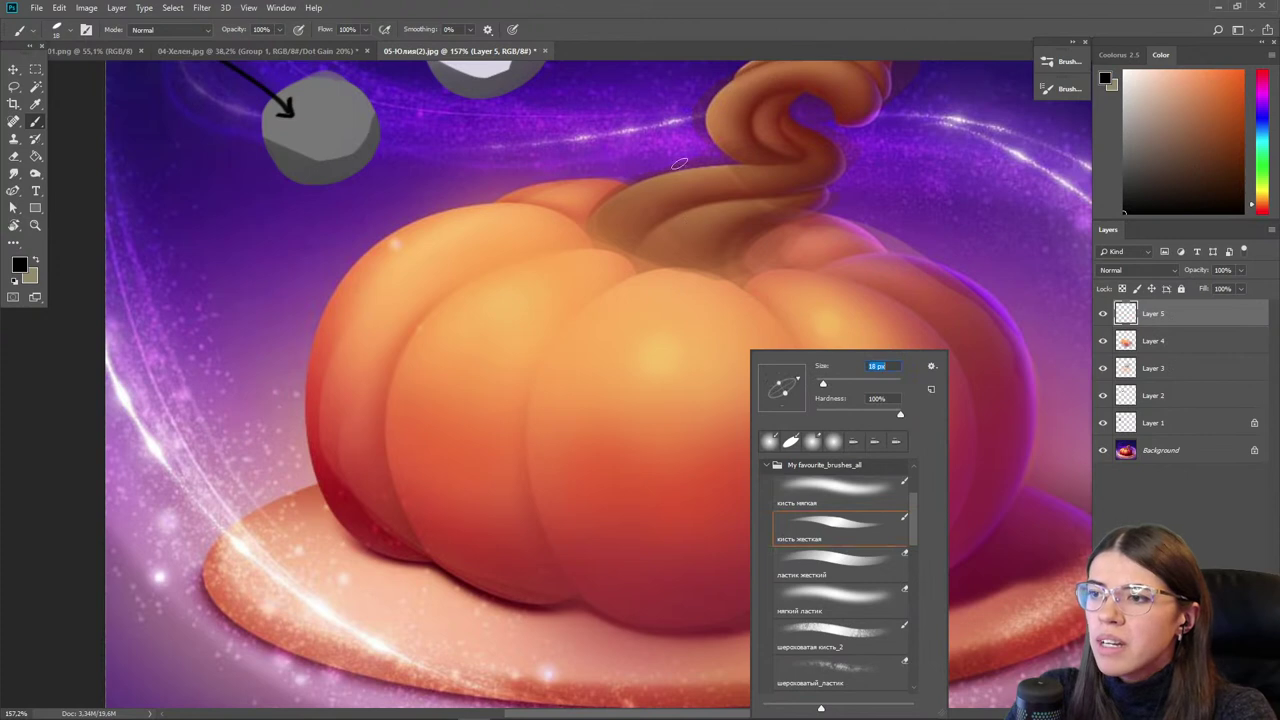
{"action": "left_click", "coordinate": [615, 24]}
- Outline the central pumpkin segment in black, divide it with two curved cross lines, and draw an arrow for the light direction
{"action": "mouse_move", "coordinate": [755, 286]}
{"action": "left_mouse_down"}
{"action": "mouse_move", "coordinate": [826, 423]}
{"action": "mouse_move", "coordinate": [757, 615]}
{"action": "mouse_move", "coordinate": [597, 627]}
{"action": "left_mouse_up"}
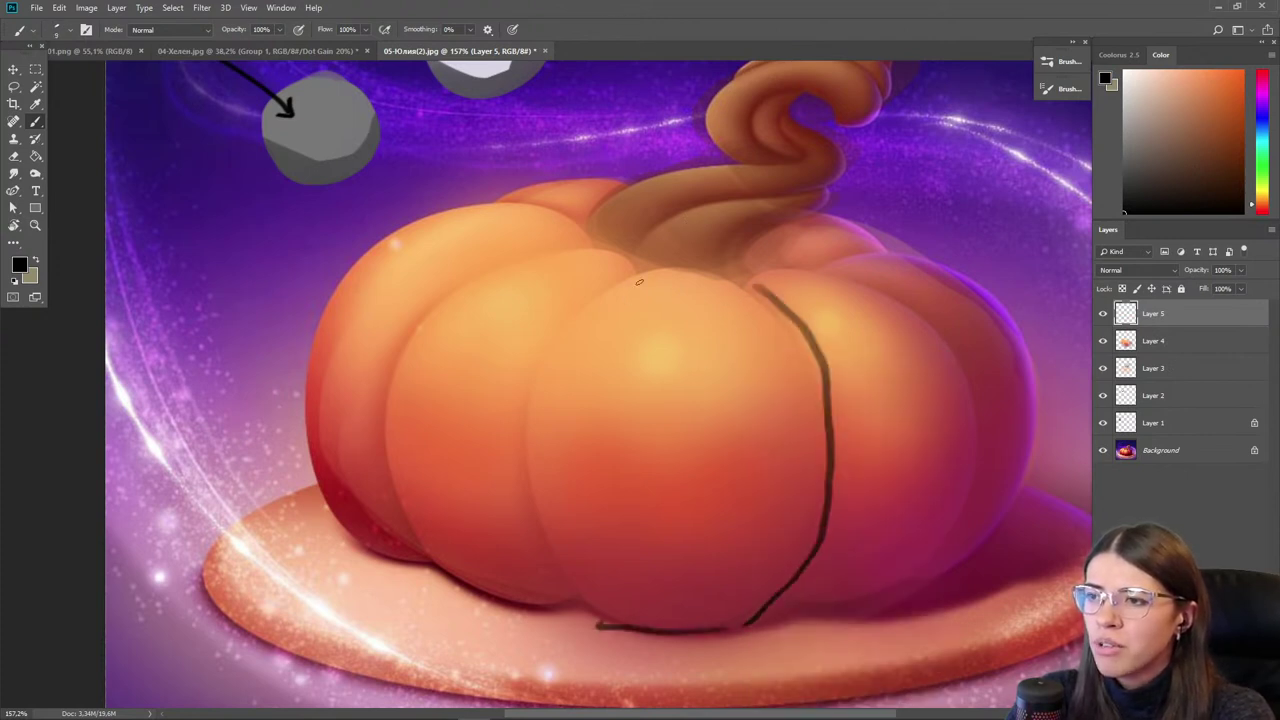
{"action": "mouse_move", "coordinate": [657, 266]}
{"action": "left_mouse_down"}
{"action": "mouse_move", "coordinate": [601, 299]}
{"action": "mouse_move", "coordinate": [541, 376]}
{"action": "mouse_move", "coordinate": [532, 489]}
{"action": "mouse_move", "coordinate": [554, 564]}
{"action": "mouse_move", "coordinate": [580, 628]}
{"action": "left_mouse_up"}
{"action": "mouse_move", "coordinate": [811, 393]}
{"action": "left_mouse_down"}
{"action": "mouse_move", "coordinate": [737, 419]}
{"action": "mouse_move", "coordinate": [588, 411]}
{"action": "left_mouse_up"}
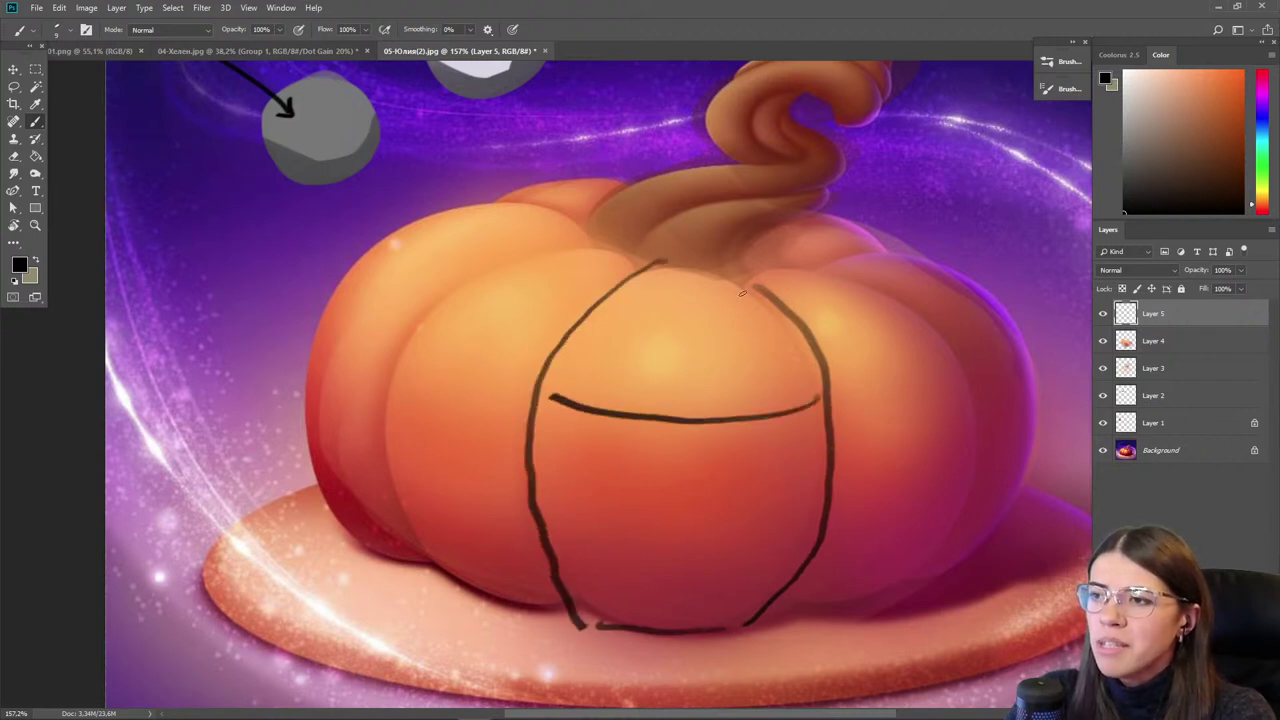
{"action": "left_click_drag", "start_coordinate": [755, 284], "coordinate": [669, 266]}
{"action": "left_click_drag", "start_coordinate": [562, 230], "coordinate": [632, 318]}
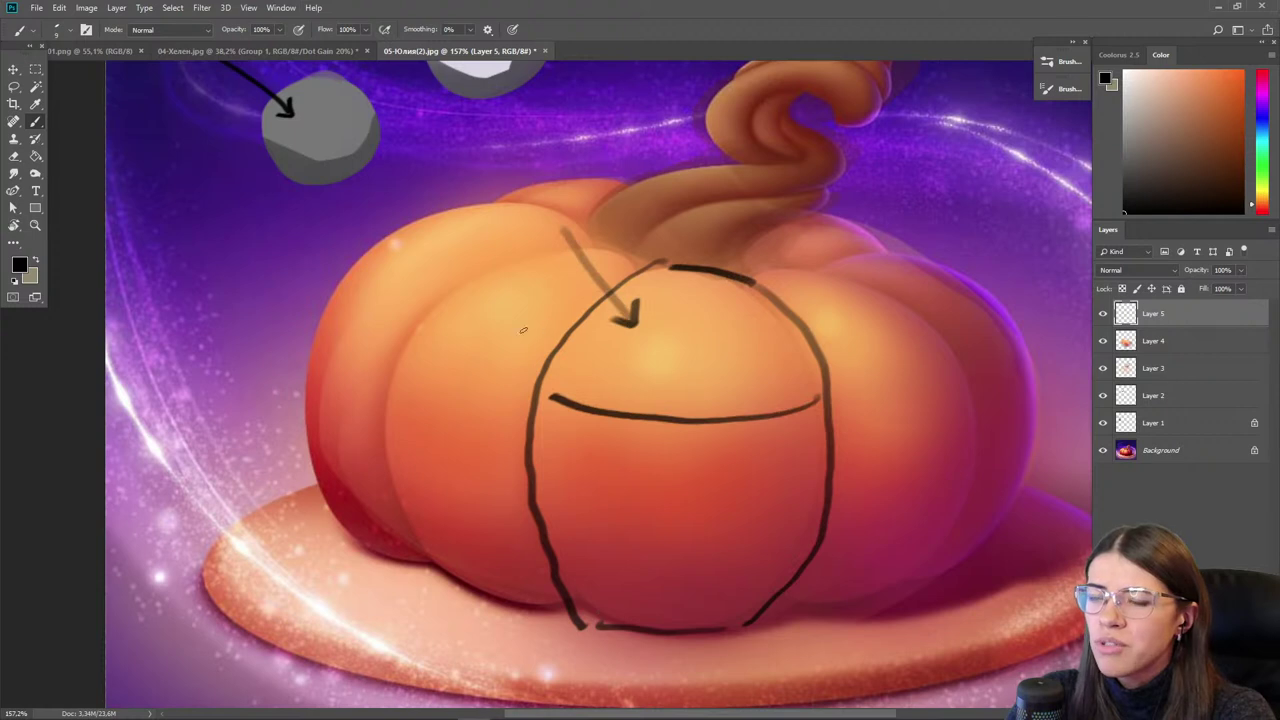
{"action": "mouse_move", "coordinate": [818, 513]}
{"action": "left_mouse_down"}
{"action": "mouse_move", "coordinate": [733, 532]}
{"action": "mouse_move", "coordinate": [566, 514]}
{"action": "left_mouse_up"}
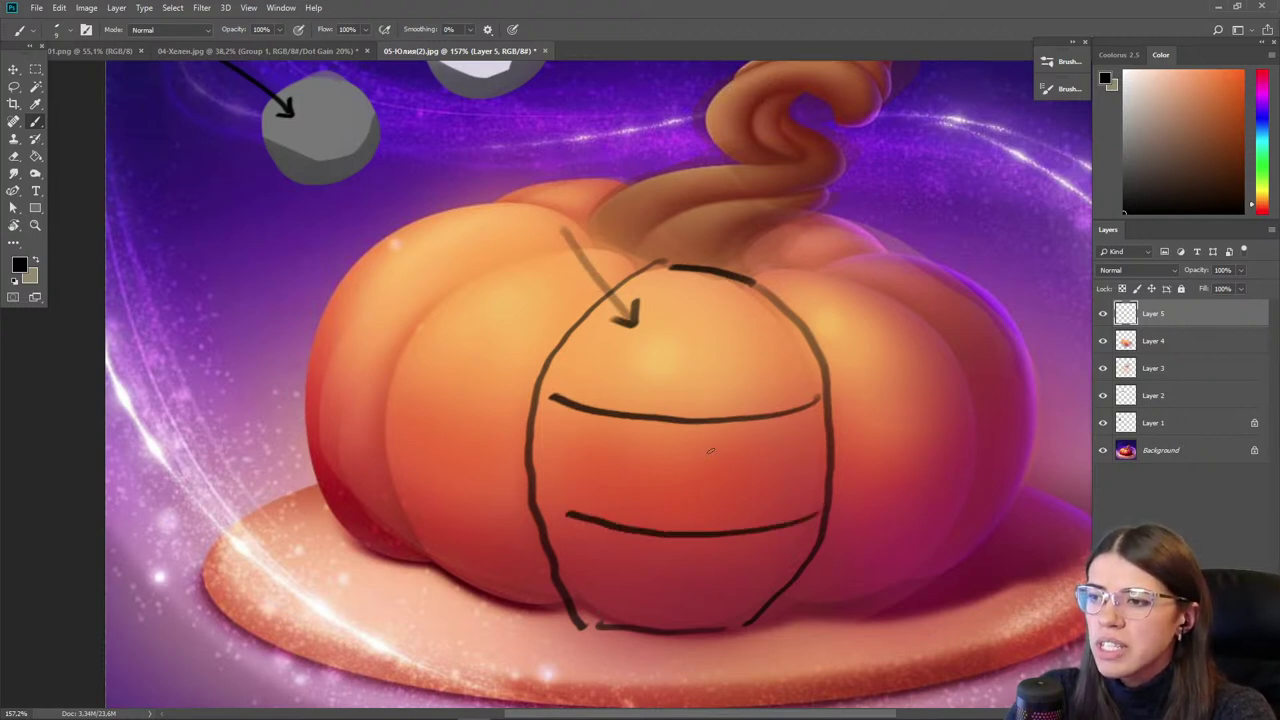
- Mark the sides of the central segment's middle band with vertical hatch lines
{"action": "left_click_drag", "start_coordinate": [768, 470], "coordinate": [766, 520]}
{"action": "mouse_move", "coordinate": [560, 412]}
{"action": "left_mouse_down"}
{"action": "mouse_move", "coordinate": [558, 516]}
{"action": "mouse_move", "coordinate": [580, 514]}
{"action": "left_mouse_up"}
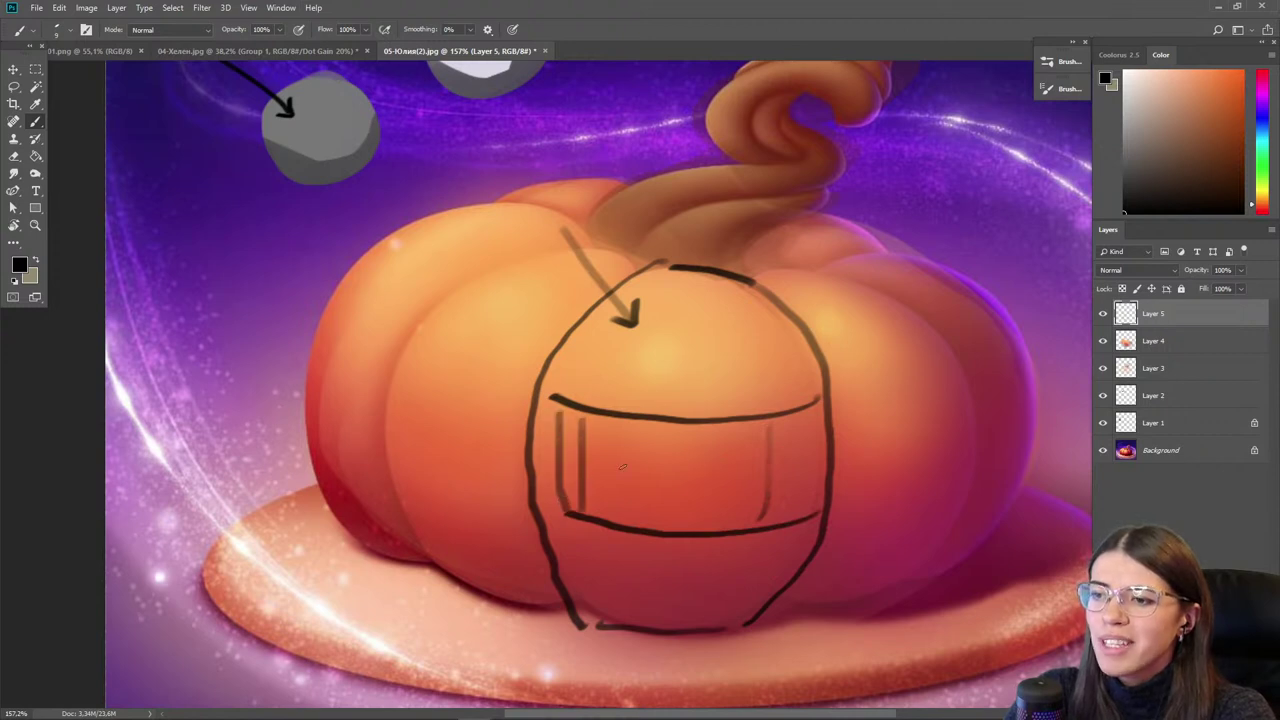
{"action": "left_click_drag", "start_coordinate": [800, 414], "coordinate": [799, 516]}
{"action": "left_click_drag", "start_coordinate": [748, 433], "coordinate": [746, 524]}
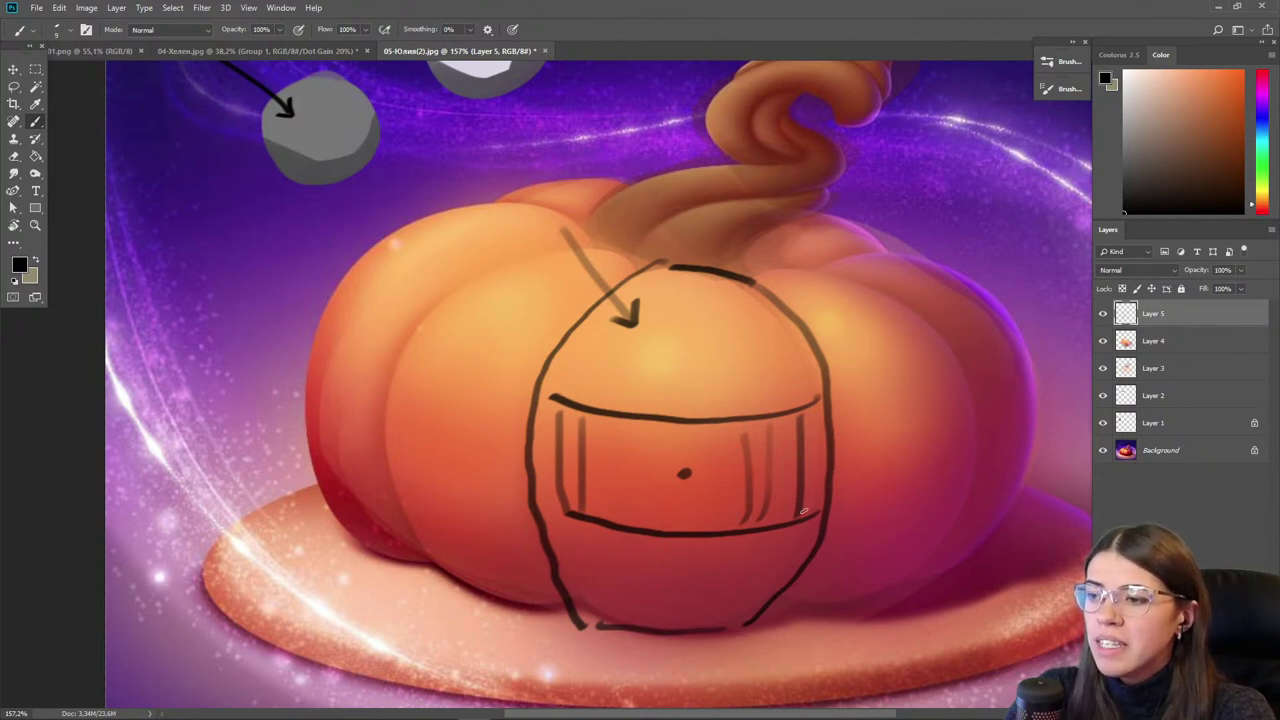
- Hatch the bottom and top bands of the central segment with lines following its form, and add one line to the middle band
{"action": "mouse_move", "coordinate": [758, 540]}
{"action": "left_mouse_down"}
{"action": "mouse_move", "coordinate": [714, 566]}
{"action": "mouse_move", "coordinate": [688, 624]}
{"action": "left_mouse_up"}
{"action": "left_click_drag", "start_coordinate": [683, 538], "coordinate": [670, 624]}
{"action": "left_click_drag", "start_coordinate": [654, 554], "coordinate": [642, 620]}
{"action": "left_click_drag", "start_coordinate": [626, 542], "coordinate": [606, 618]}
{"action": "left_click_drag", "start_coordinate": [564, 534], "coordinate": [610, 622]}
{"action": "mouse_move", "coordinate": [700, 272]}
{"action": "left_mouse_down"}
{"action": "mouse_move", "coordinate": [802, 388]}
{"action": "mouse_move", "coordinate": [752, 404]}
{"action": "left_mouse_up"}
{"action": "mouse_move", "coordinate": [690, 294]}
{"action": "left_mouse_down"}
{"action": "mouse_move", "coordinate": [704, 405]}
{"action": "mouse_move", "coordinate": [603, 380]}
{"action": "left_mouse_up"}
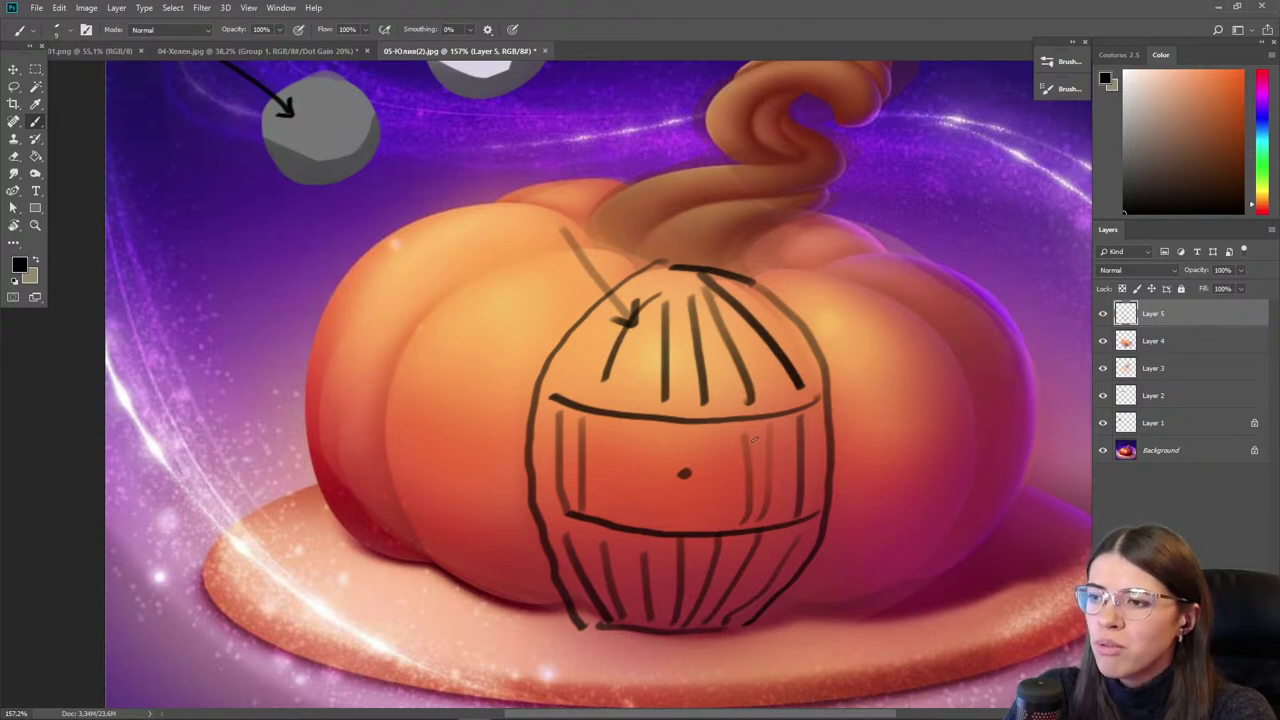
{"action": "left_click_drag", "start_coordinate": [752, 426], "coordinate": [742, 522]}
- Cross-hatch the bottom band of the central segment with horizontal strokes and hide the sketch layer
{"action": "left_click_drag", "start_coordinate": [588, 548], "coordinate": [802, 544]}
{"action": "left_click_drag", "start_coordinate": [590, 561], "coordinate": [790, 558]}
{"action": "left_click_drag", "start_coordinate": [776, 572], "coordinate": [595, 575]}
{"action": "left_click_drag", "start_coordinate": [610, 588], "coordinate": [760, 585]}
{"action": "mouse_move", "coordinate": [615, 600]}
{"action": "left_mouse_down"}
{"action": "mouse_move", "coordinate": [750, 598]}
{"action": "mouse_move", "coordinate": [730, 611]}
{"action": "left_mouse_up"}
{"action": "left_click", "coordinate": [1103, 314]}
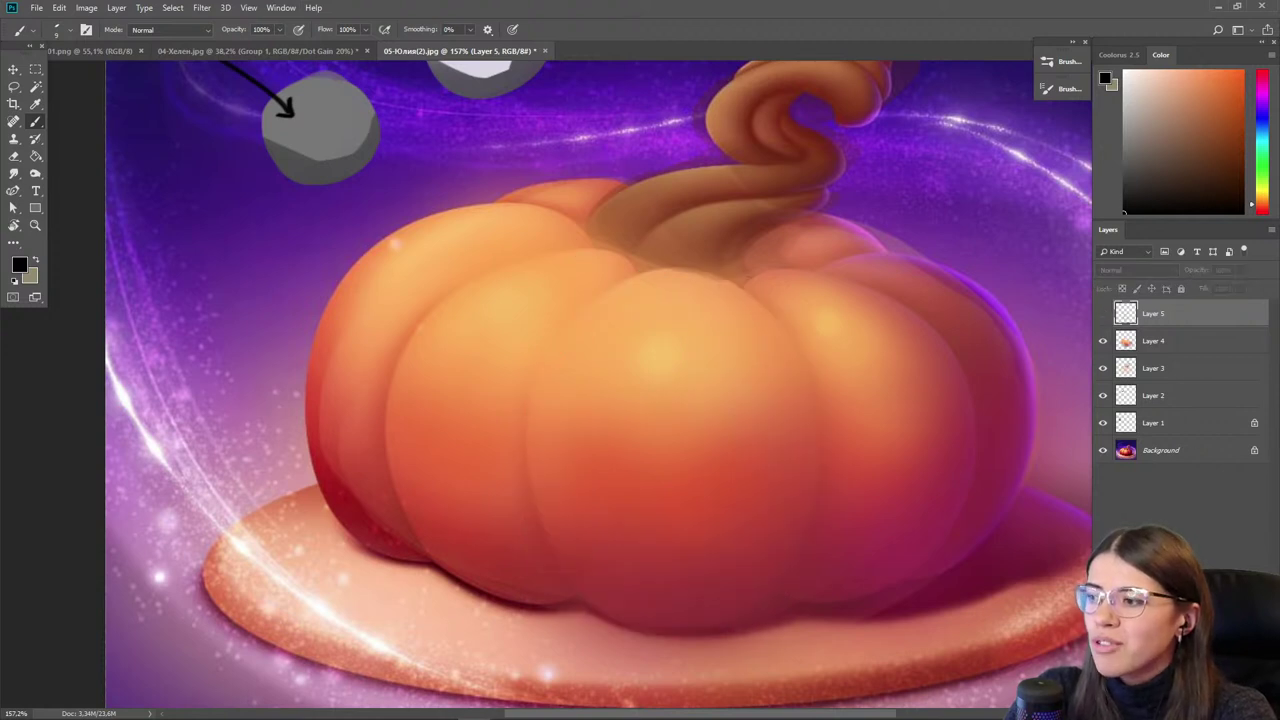
- Draw a closed bean-shaped outline across the middle of the central segment on a new layer, and hide that layer
{"action": "key", "text": "ctrl+shift+alt+n"}
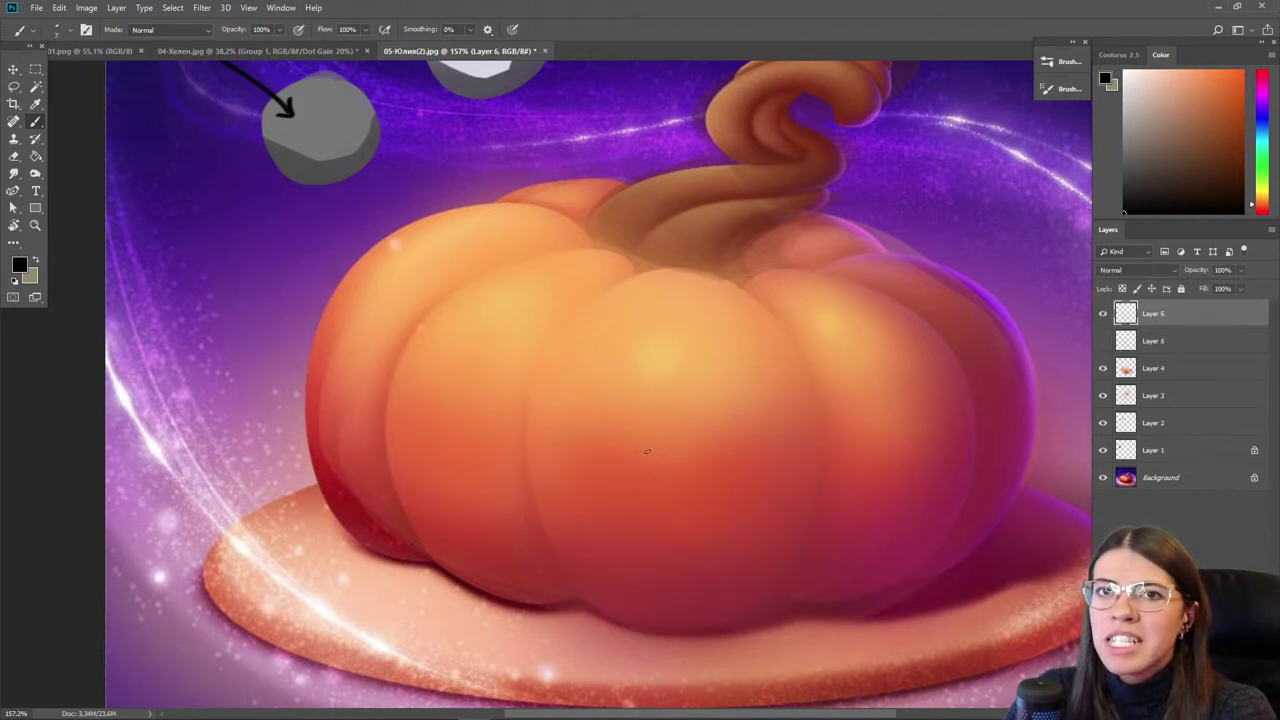
{"action": "mouse_move", "coordinate": [650, 421]}
{"action": "left_mouse_down"}
{"action": "mouse_move", "coordinate": [824, 430]}
{"action": "mouse_move", "coordinate": [610, 532]}
{"action": "mouse_move", "coordinate": [600, 412]}
{"action": "left_mouse_up"}
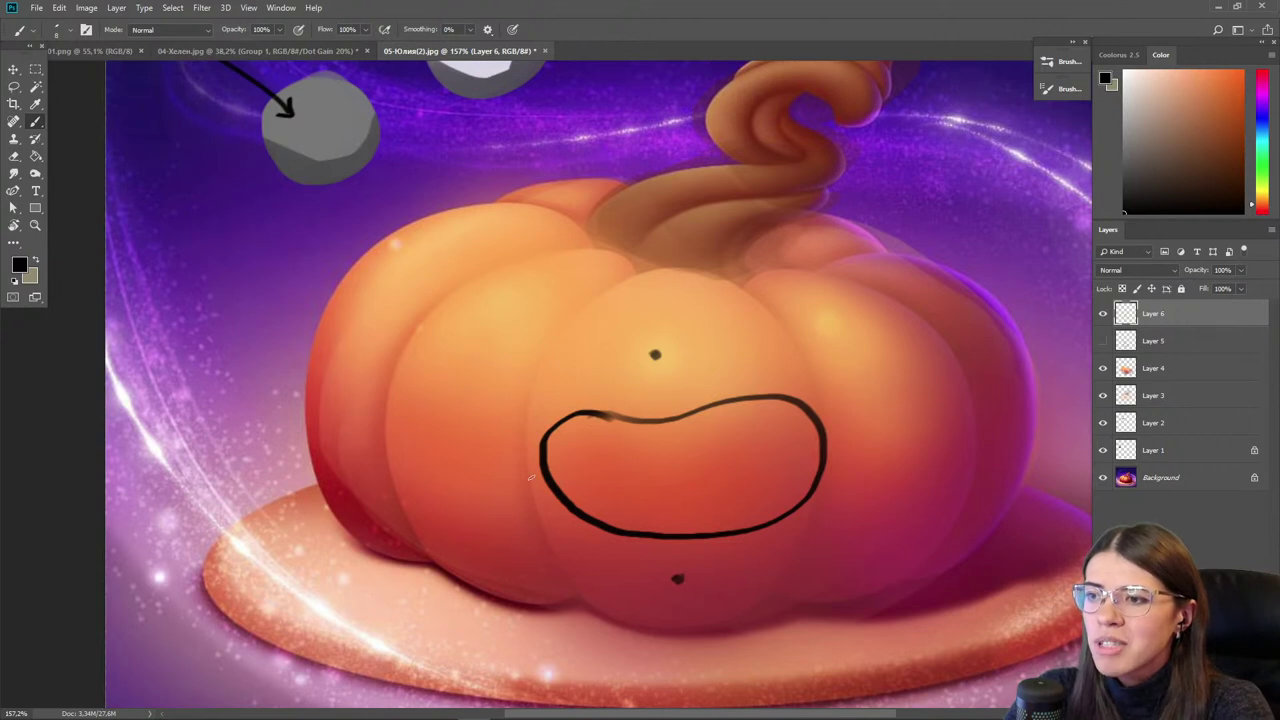
{"action": "left_click", "coordinate": [1105, 315]}
- Add a new layer above Layer 4 and paint pale yellow highlights on the upper central and right pumpkin segments
{"action": "left_click", "coordinate": [1171, 368]}
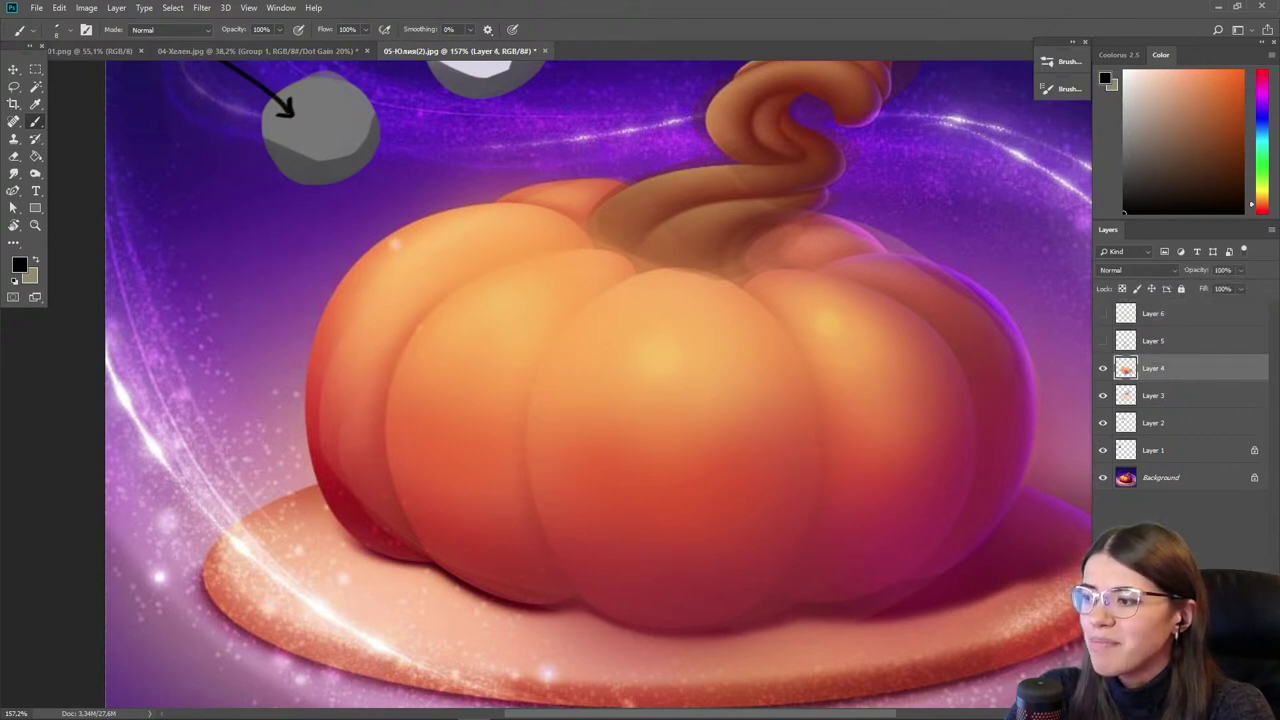
{"action": "key", "text": "ctrl+alt+shift+n"}
{"action": "left_click", "coordinate": [1180, 70]}
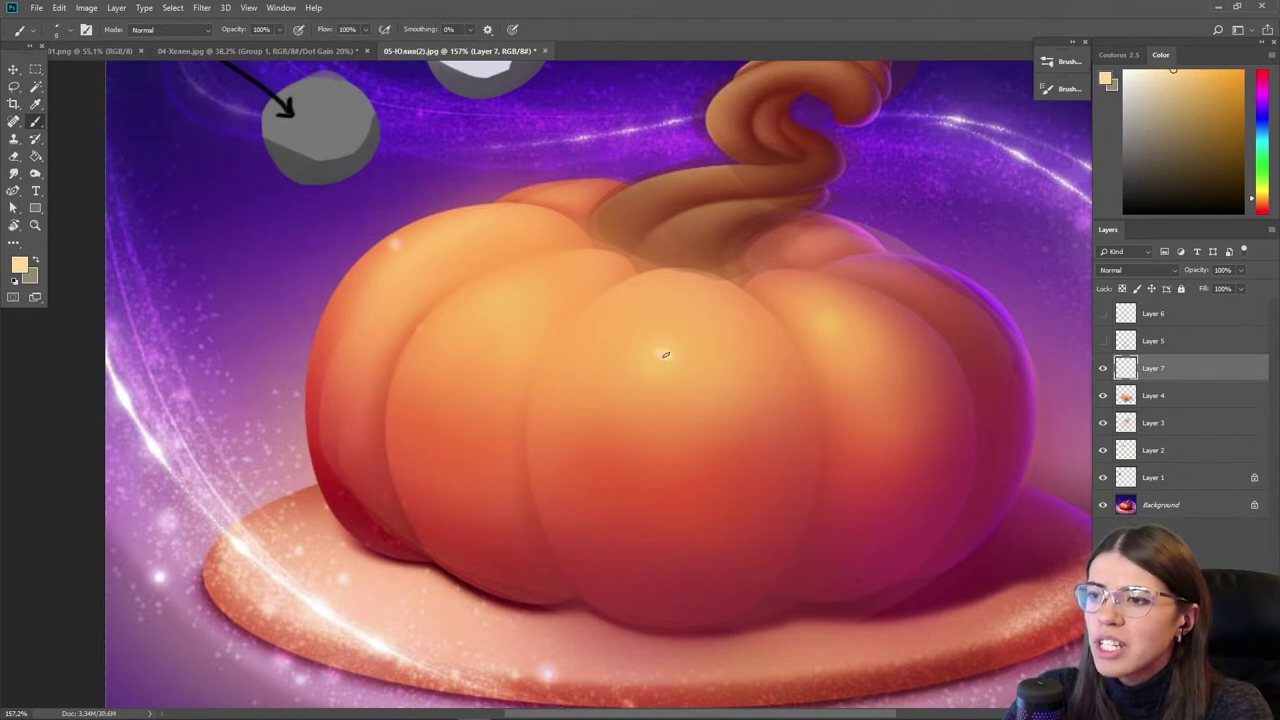
{"action": "key", "text": "bracketright"}
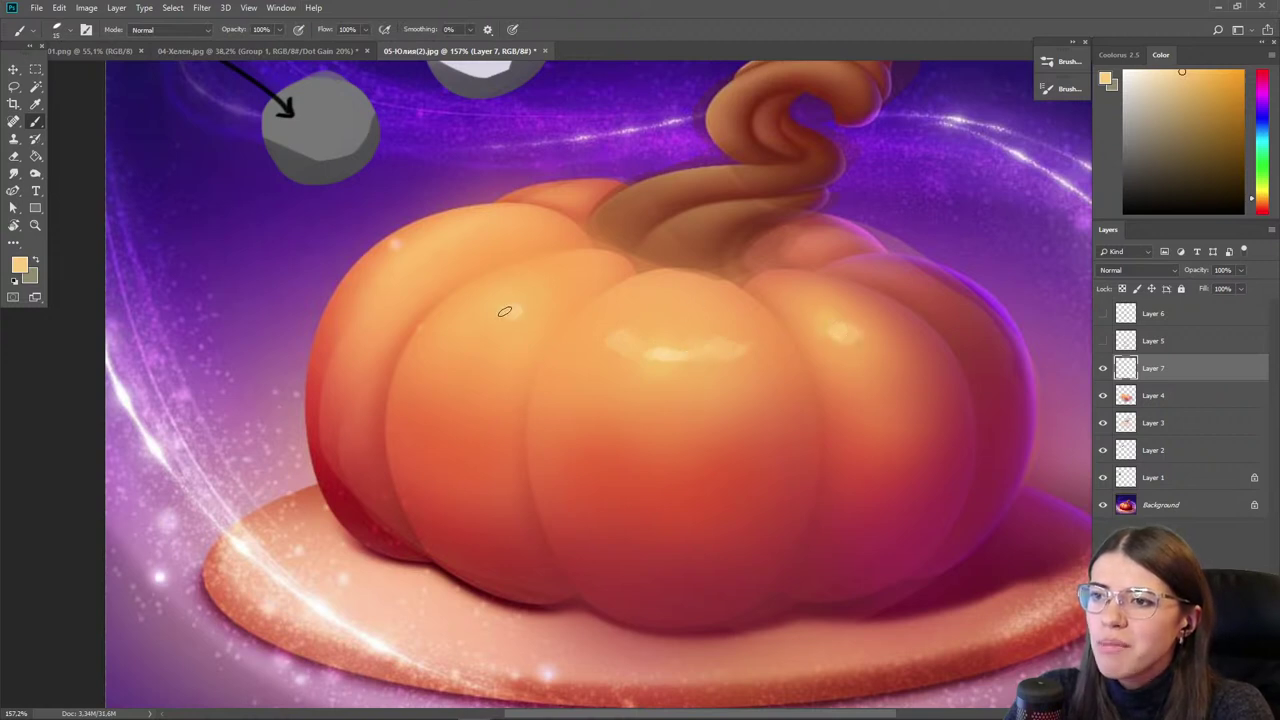
- Paint pale yellow-orange highlights on the upper parts of the two pumpkin segments left of the central one
{"action": "key", "text": "bracketright"}
{"action": "key", "text": "bracketright"}
{"action": "left_click_drag", "start_coordinate": [560, 307], "coordinate": [537, 294]}
{"action": "left_click", "coordinate": [532, 280], "text": "alt"}
{"action": "left_click", "coordinate": [500, 294], "text": "alt"}
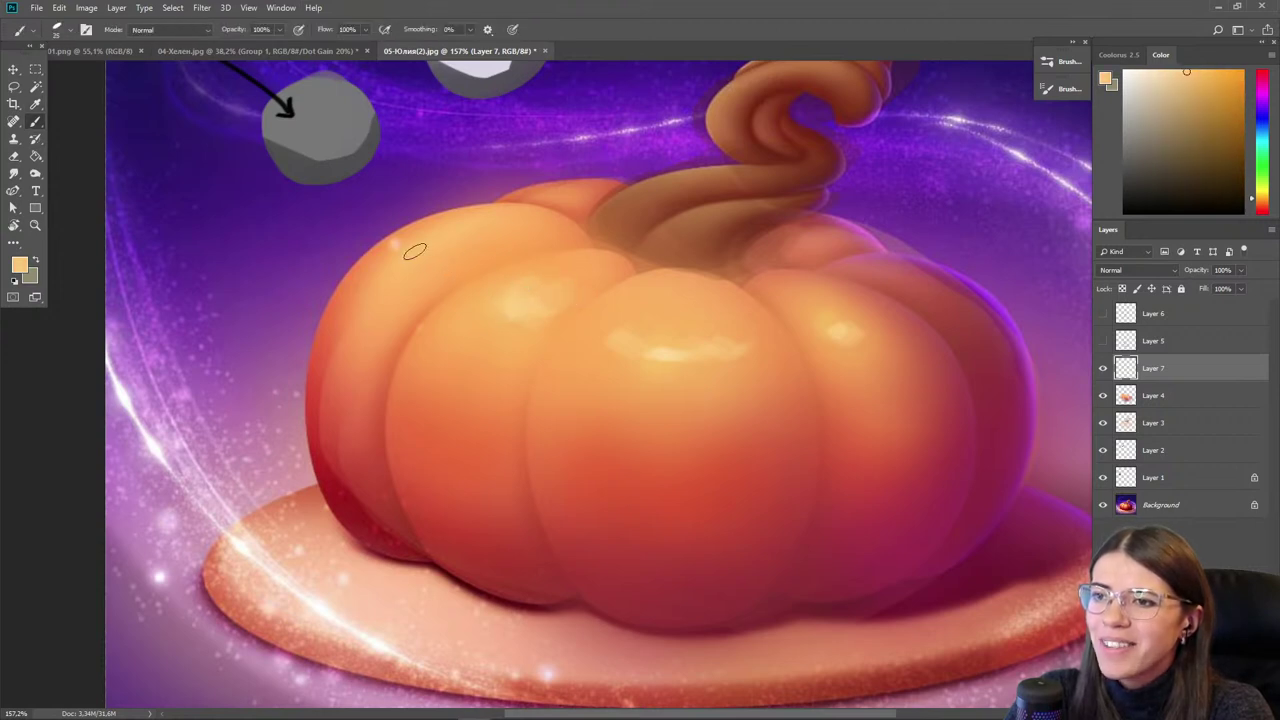
{"action": "left_click", "coordinate": [397, 246], "text": "alt"}
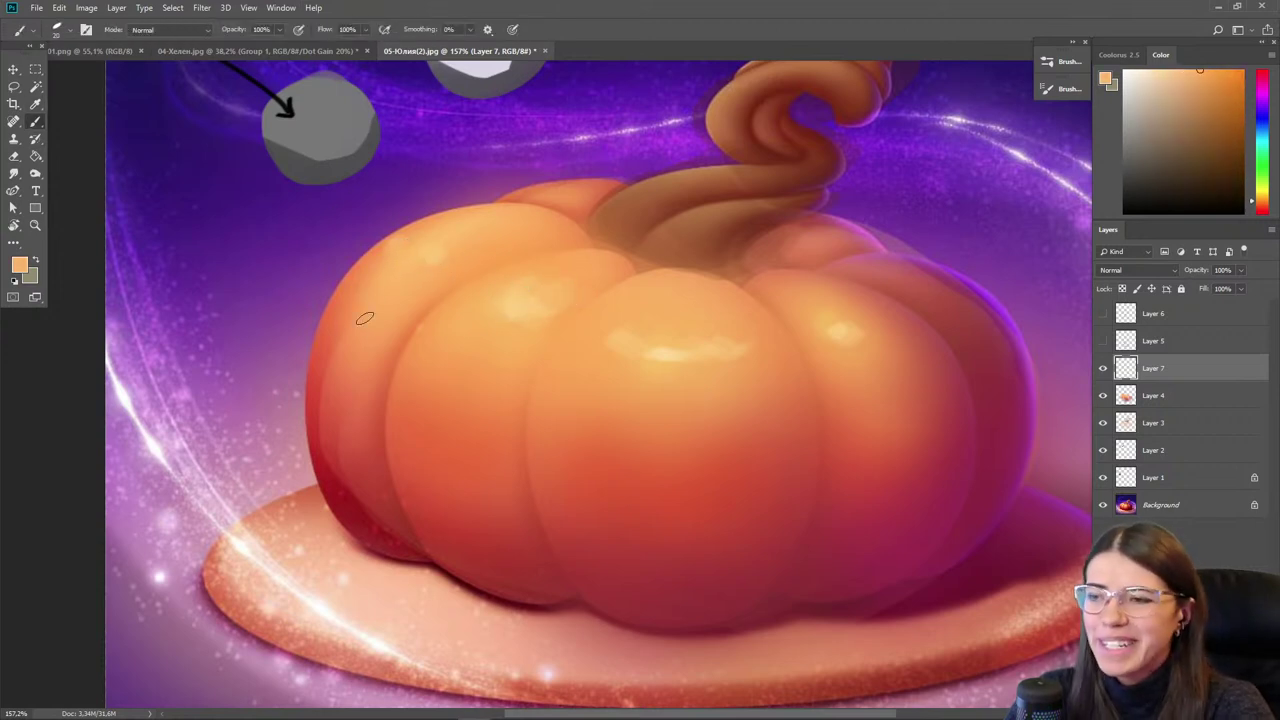
{"action": "scroll", "coordinate": [406, 306], "scroll_direction": "down", "scroll_amount": 2}
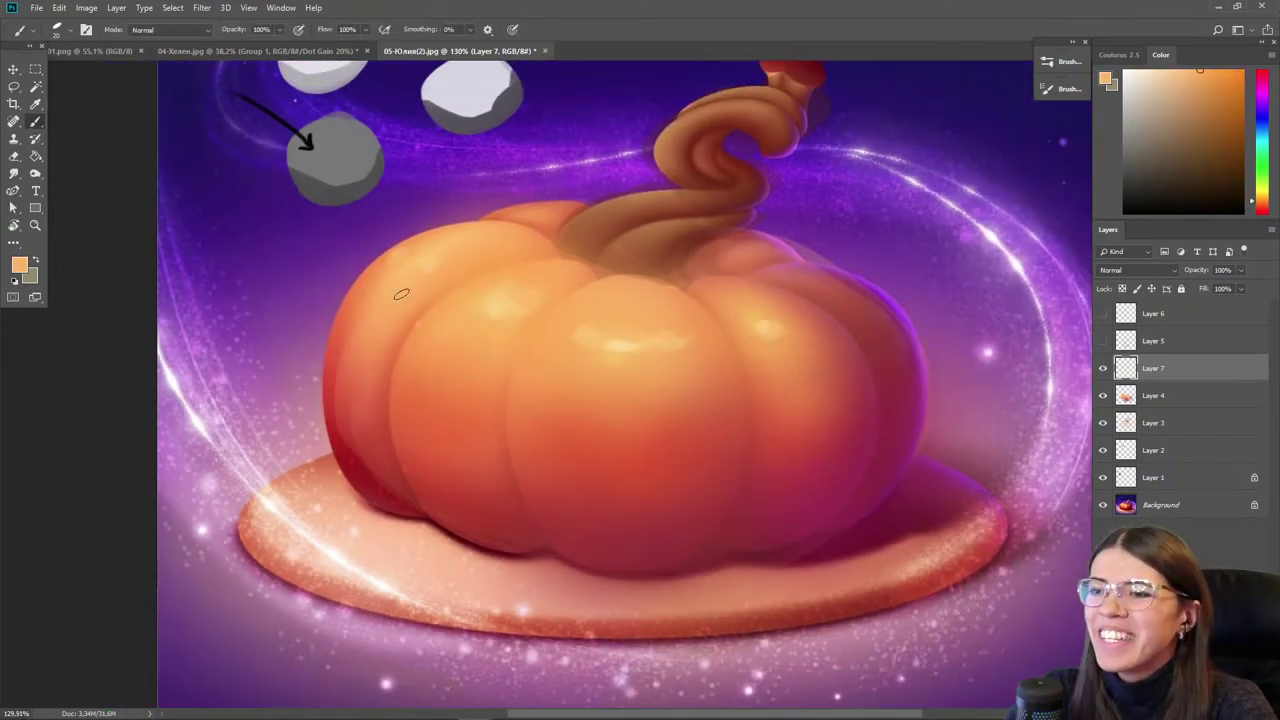
- Blend orange around the central segment's highlight and paint near-white cream strokes over the highlights on the central and adjacent left segments
{"action": "left_click", "coordinate": [590, 331], "text": "alt"}
{"action": "left_click", "coordinate": [677, 318], "text": "alt"}
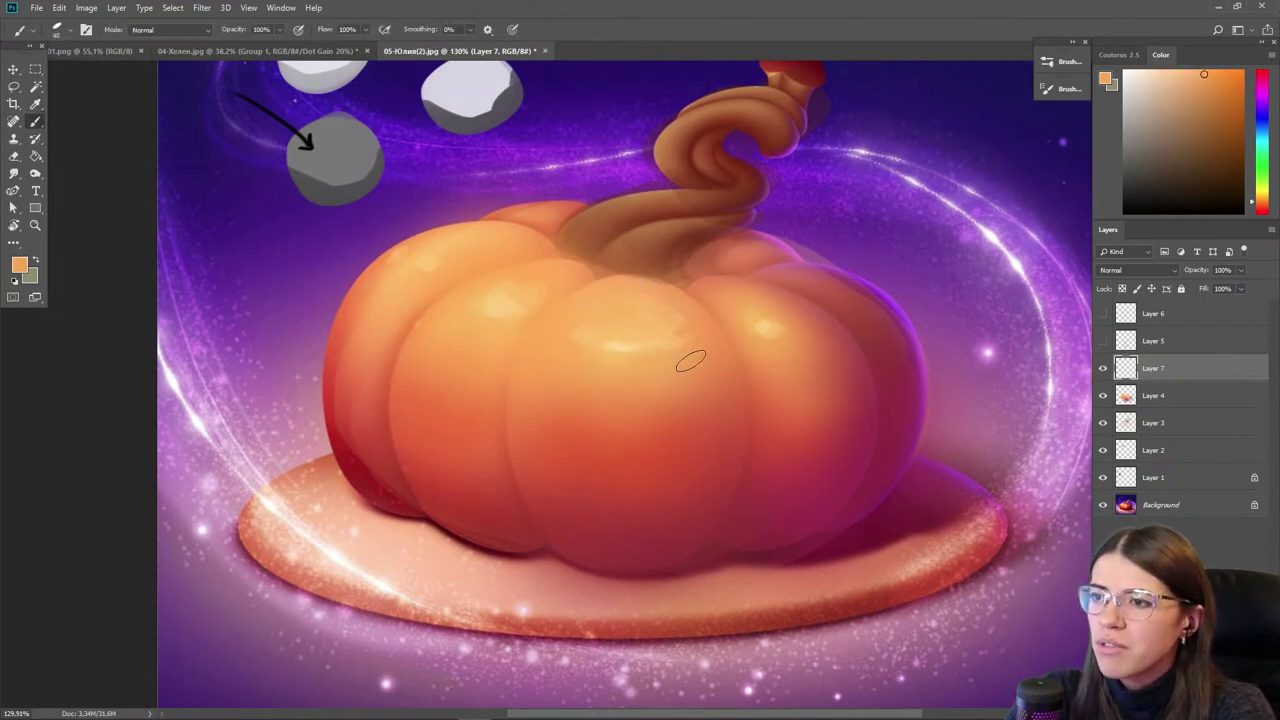
{"action": "left_click", "coordinate": [661, 357], "text": "alt"}
{"action": "left_click", "coordinate": [1141, 71]}
{"action": "left_click_drag", "start_coordinate": [650, 347], "coordinate": [610, 348]}
{"action": "right_click", "coordinate": [661, 324]}
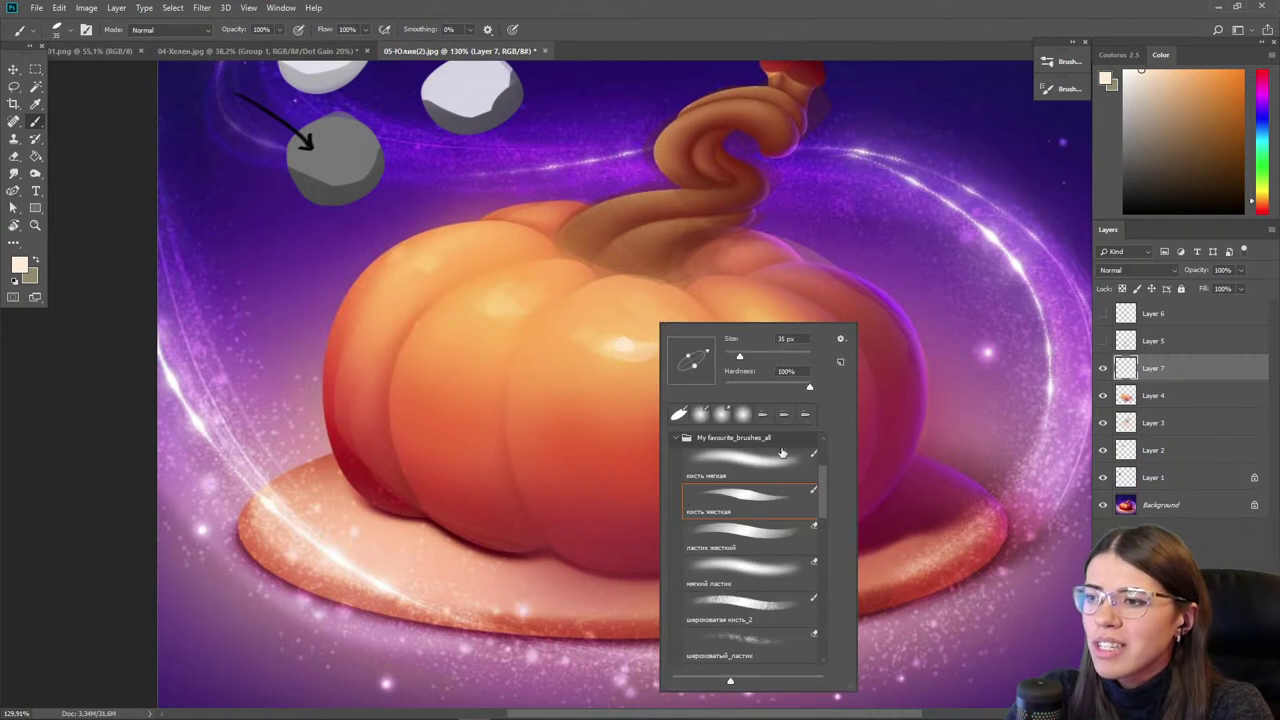
{"action": "left_click", "coordinate": [608, 350]}
{"action": "left_click_drag", "start_coordinate": [673, 357], "coordinate": [577, 349]}
{"action": "left_click_drag", "start_coordinate": [491, 319], "coordinate": [501, 318]}
- Soften the edges of the cream highlights on the central and adjacent left segments with a smaller soft eraser
{"action": "key", "text": "e"}
{"action": "key", "text": "bracketleft"}
{"action": "key", "text": "bracketleft"}
{"action": "key", "text": "bracketleft"}
{"action": "key", "text": "bracketleft"}
{"action": "key", "text": "bracketleft"}
{"action": "key", "text": "bracketleft"}
{"action": "key", "text": "bracketleft"}
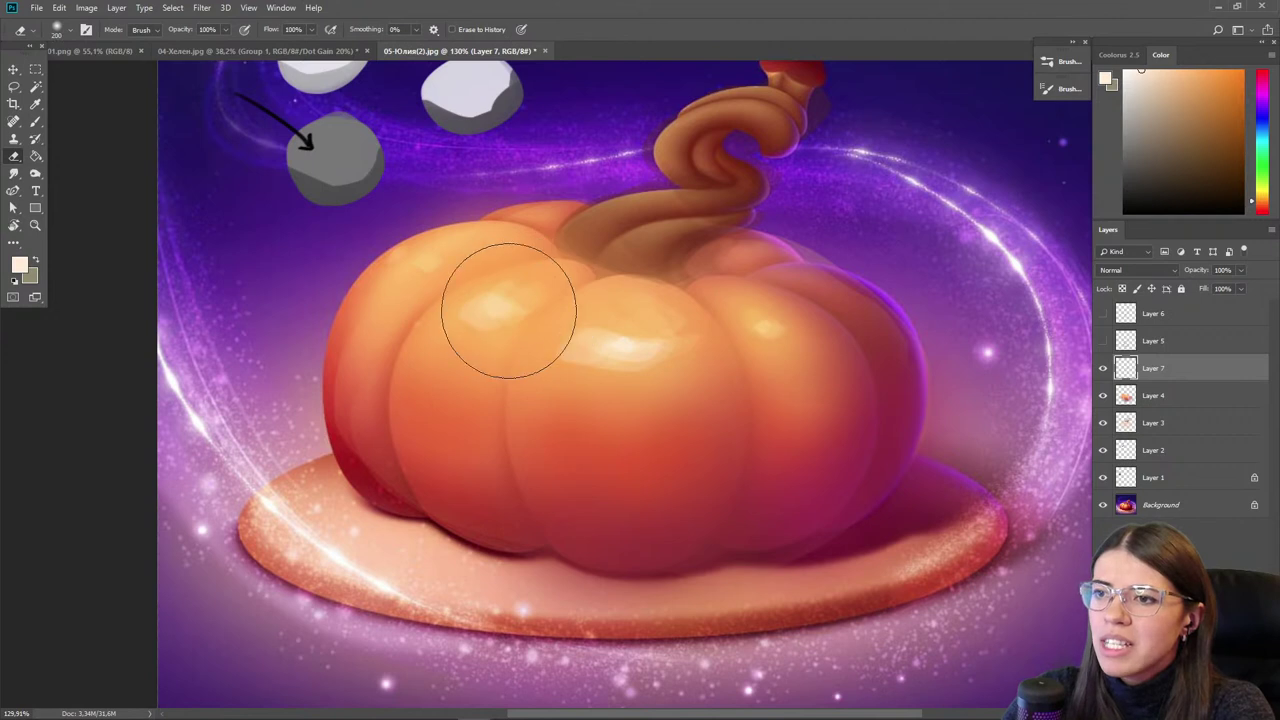
{"action": "key", "text": "bracketright"}
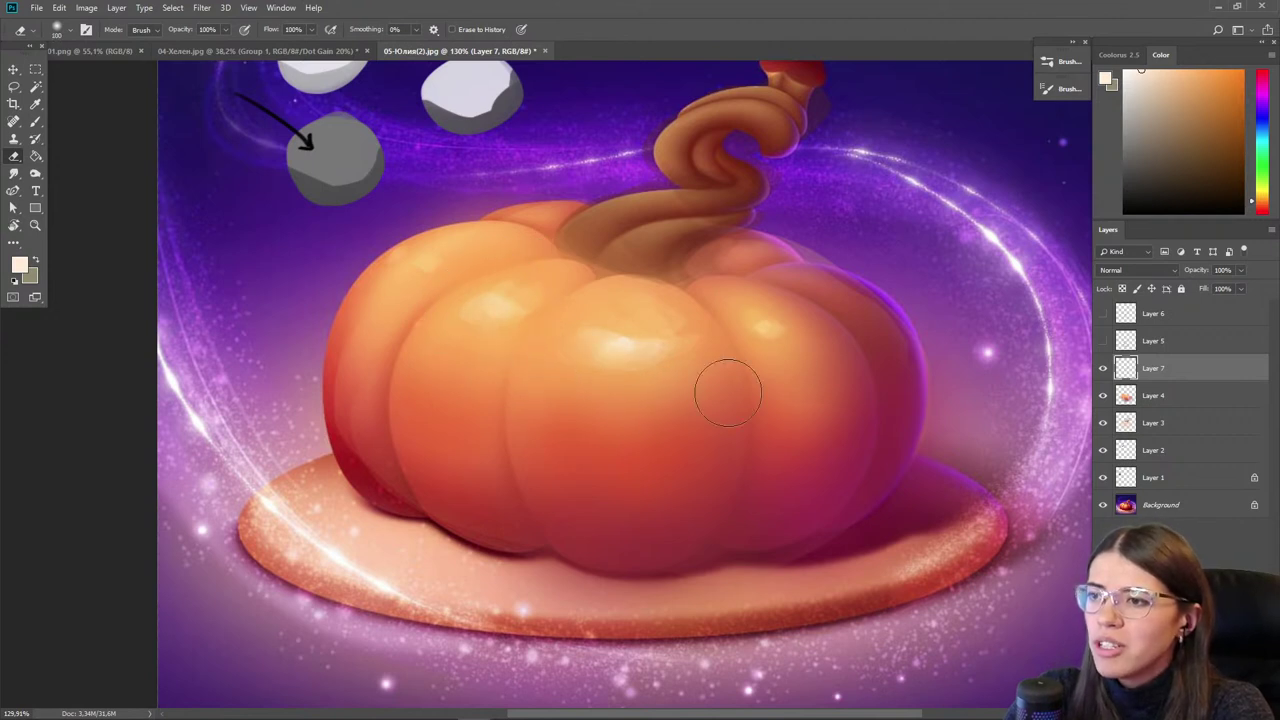
- Paint a soft-edged near-white highlight with a crisp core on the segment right of centre, and add small dabs beside the central highlight
{"action": "key", "text": "b"}
{"action": "key", "text": "e"}
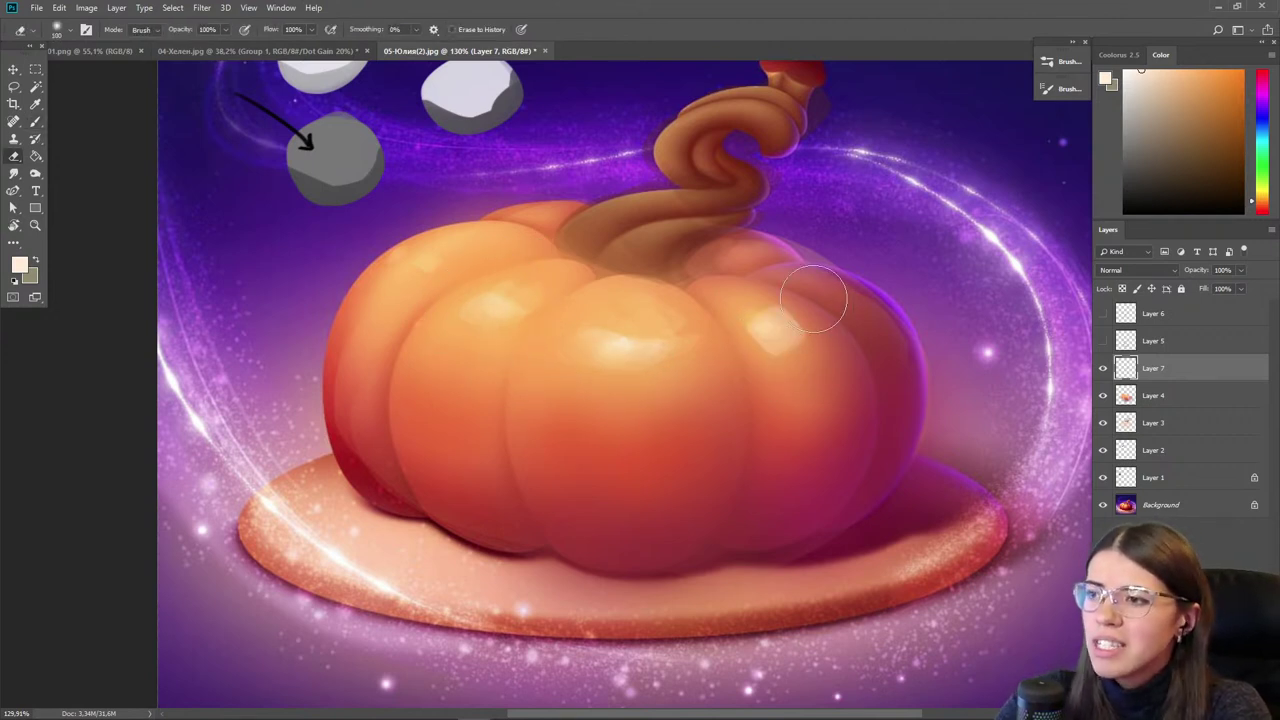
{"action": "key", "text": "b"}
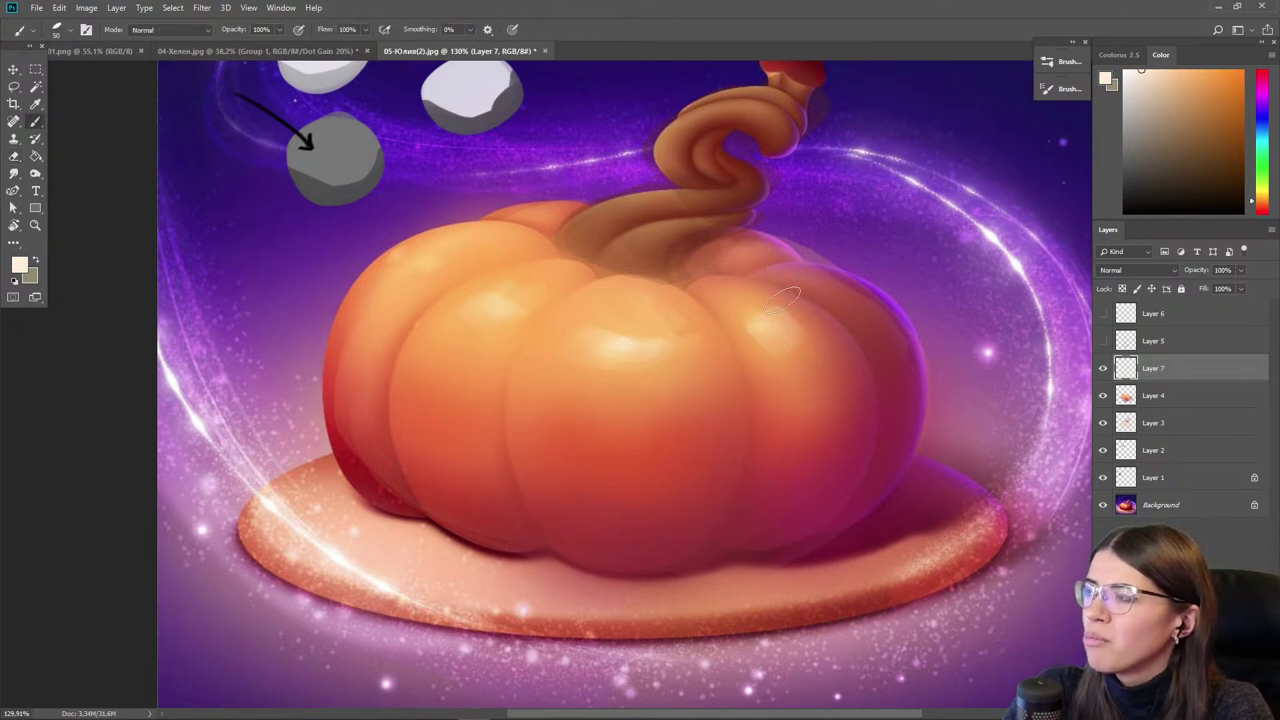
{"action": "left_click", "coordinate": [772, 329]}
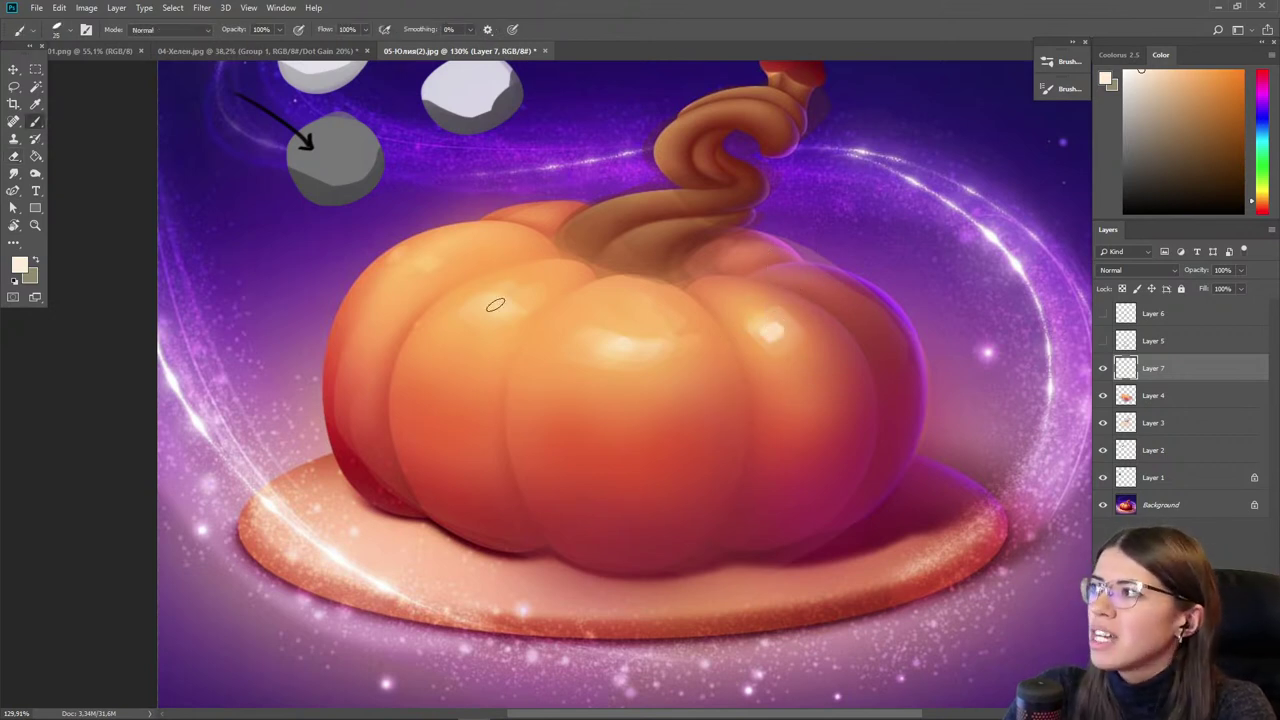
{"action": "left_click", "coordinate": [551, 329], "text": "alt"}
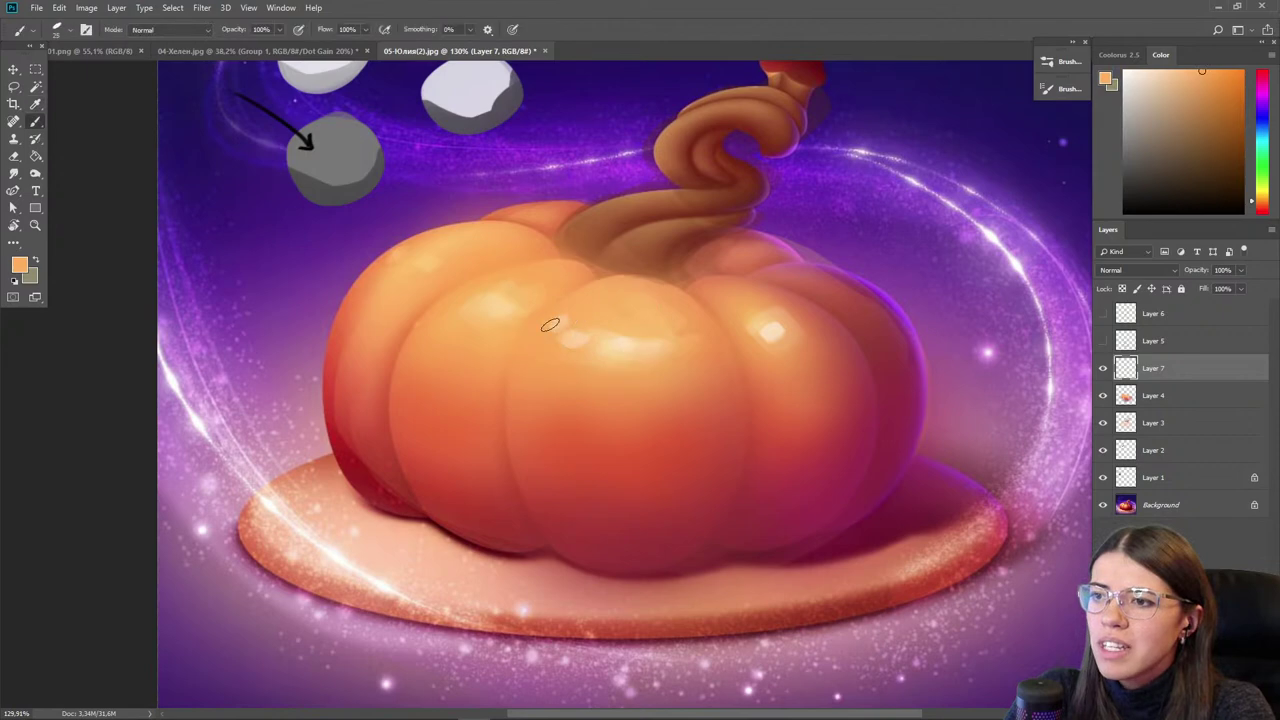
{"action": "scroll", "coordinate": [815, 481], "scroll_direction": "up", "scroll_amount": 4}
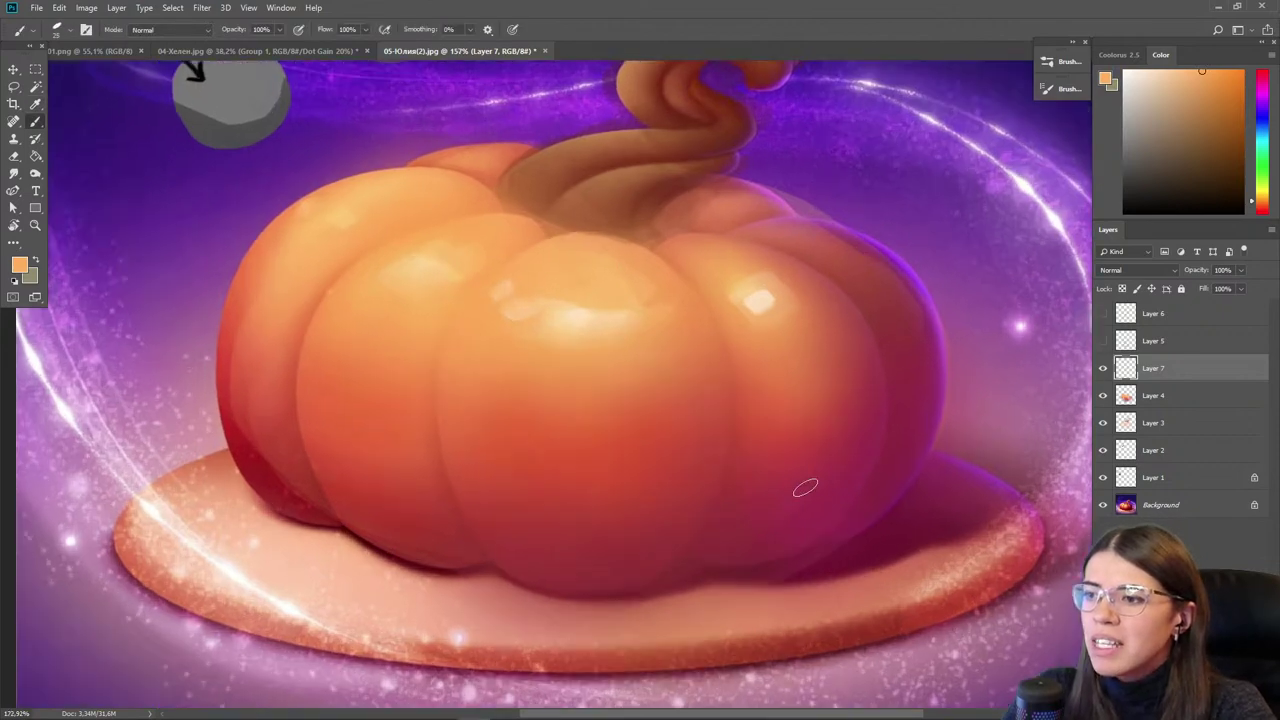
{"action": "left_click_drag", "start_coordinate": [363, 307], "coordinate": [432, 351]}
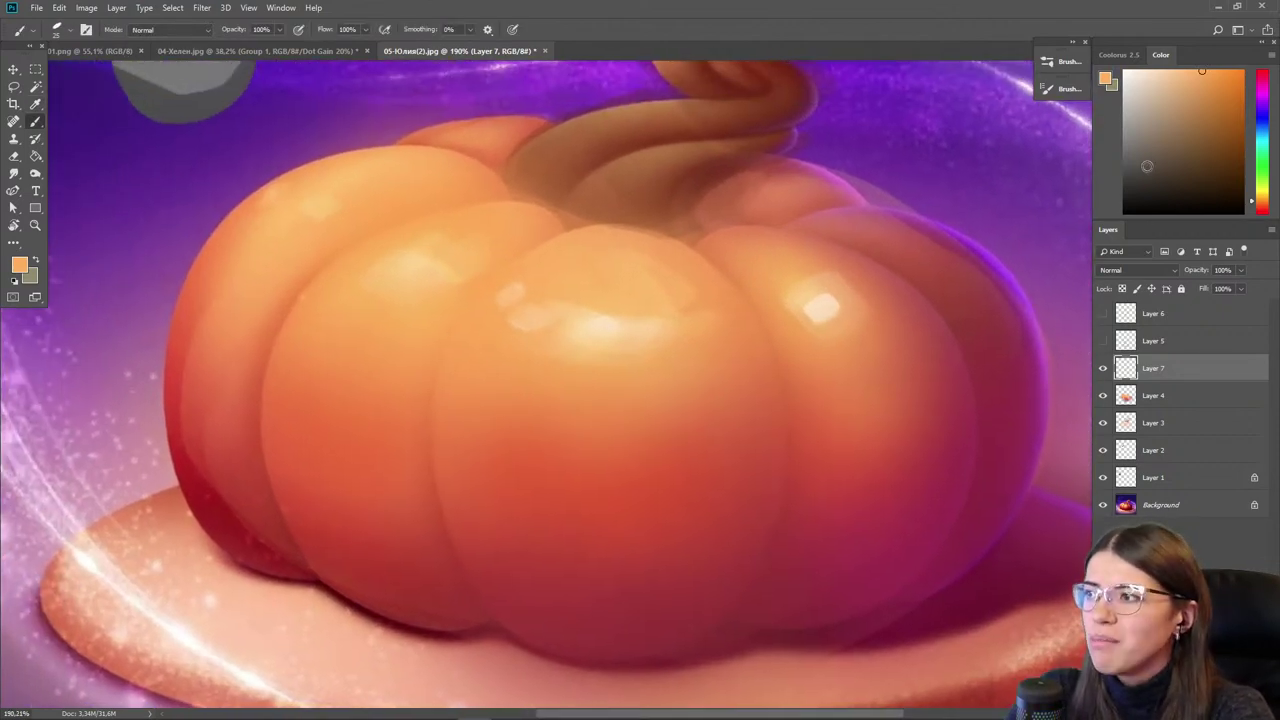
- Paint dark red crease lines along both upper edges of the central segment
{"action": "left_click", "coordinate": [762, 585], "text": "alt"}
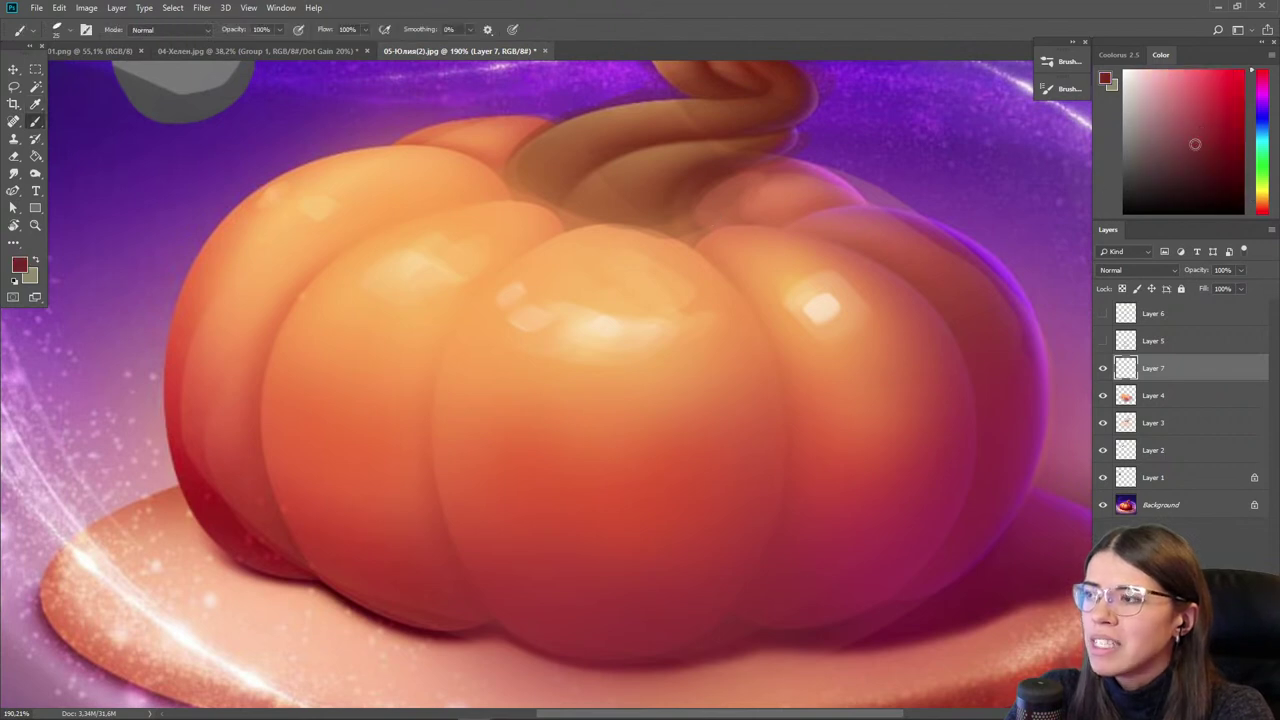
{"action": "left_click_drag", "start_coordinate": [674, 235], "coordinate": [732, 274]}
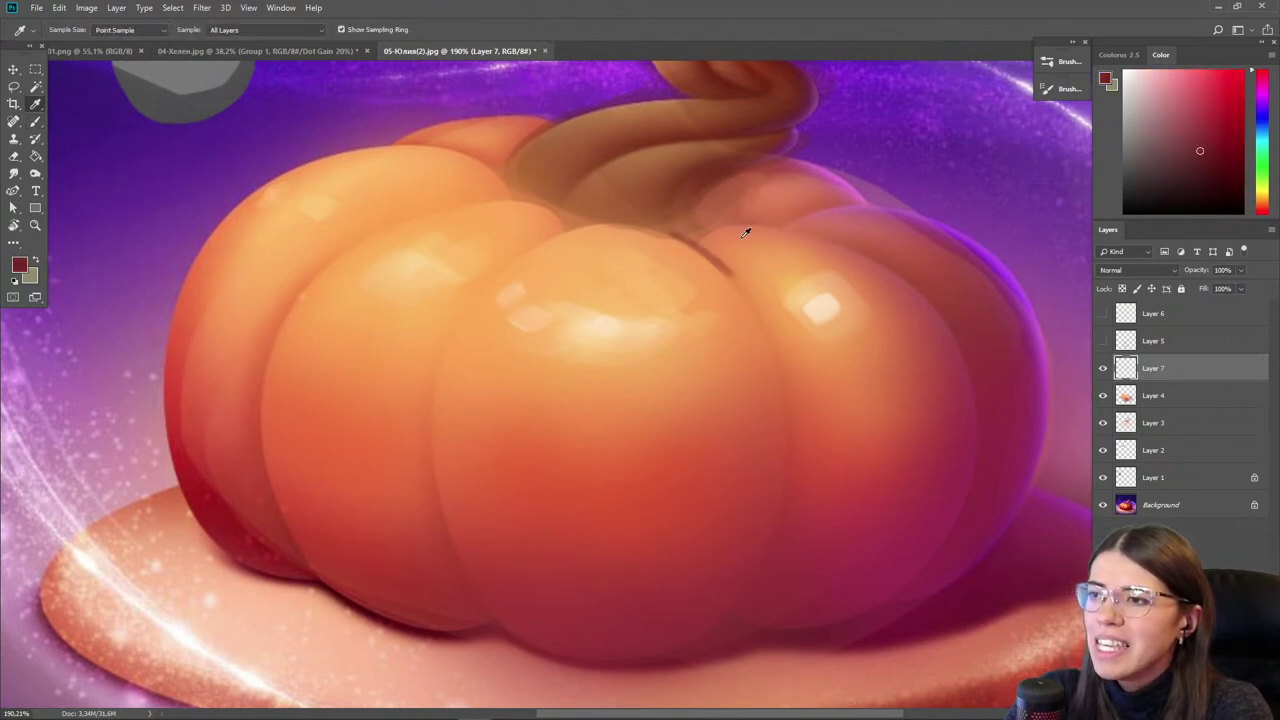
{"action": "left_click", "coordinate": [1201, 98]}
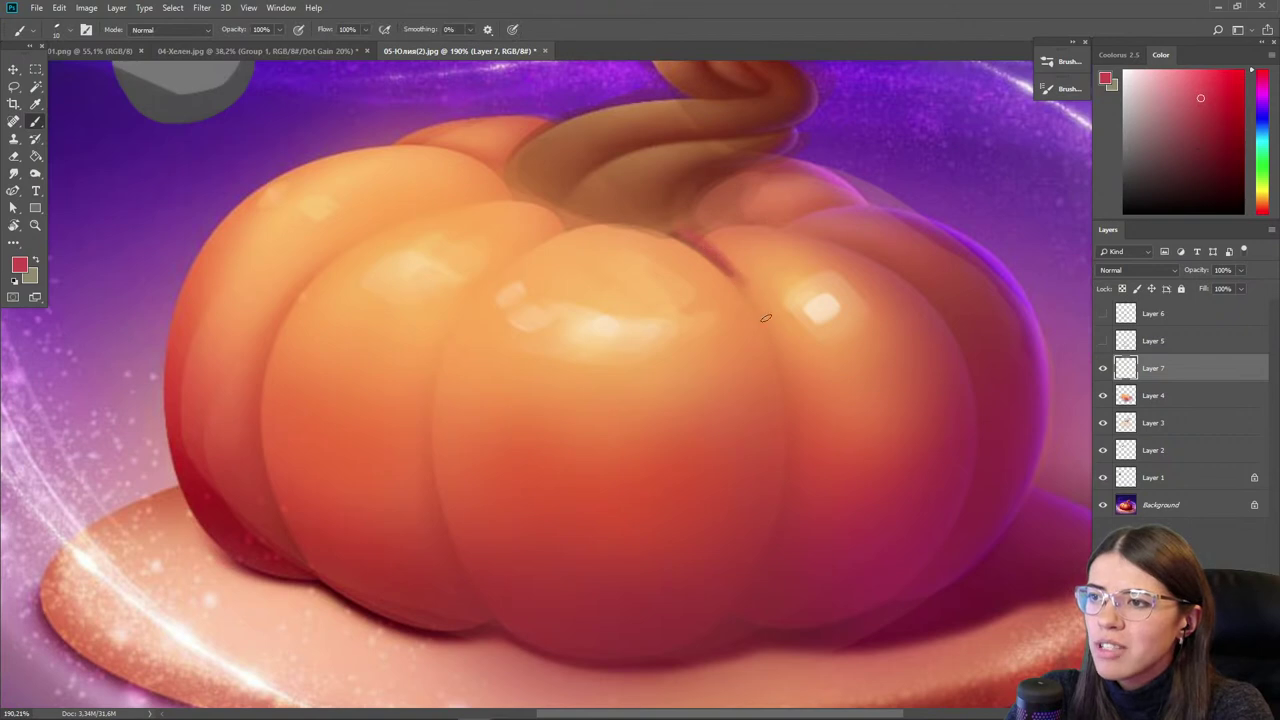
{"action": "left_click_drag", "start_coordinate": [740, 281], "coordinate": [779, 385]}
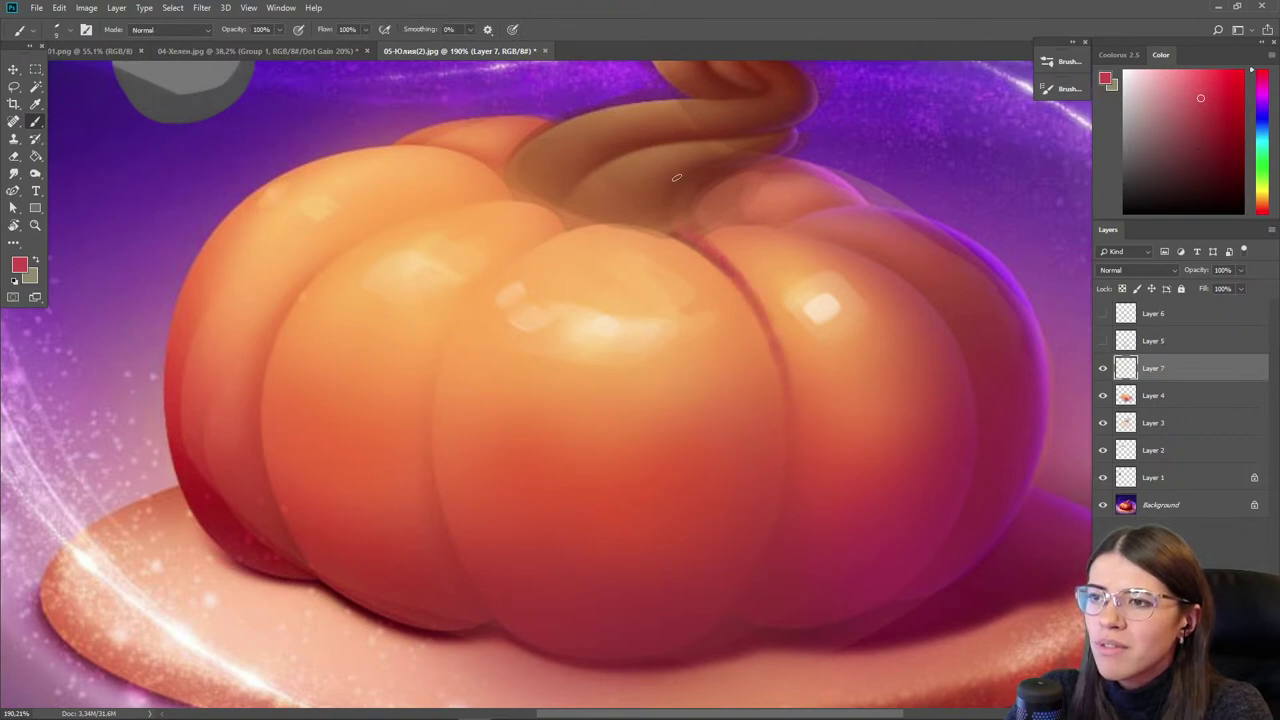
{"action": "left_click_drag", "start_coordinate": [575, 223], "coordinate": [430, 345]}
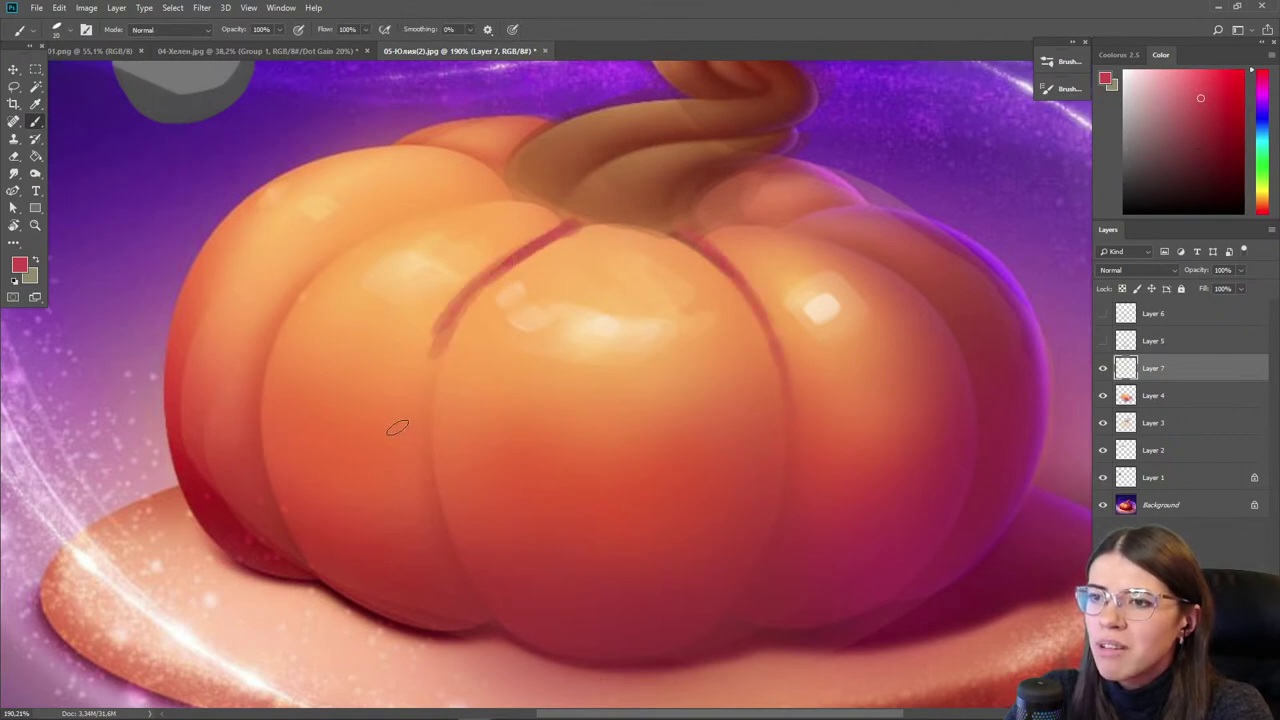
- Paint orange beside the crease left of the central segment and smudge both creases into the neighbouring segments
{"action": "left_click", "coordinate": [494, 259], "text": "alt"}
{"action": "mouse_move", "coordinate": [538, 232]}
{"action": "left_mouse_down"}
{"action": "mouse_move", "coordinate": [453, 299]}
{"action": "mouse_move", "coordinate": [413, 395]}
{"action": "left_mouse_up"}
{"action": "key", "text": "r"}
{"action": "mouse_move", "coordinate": [494, 238]}
{"action": "left_mouse_down"}
{"action": "mouse_move", "coordinate": [466, 251]}
{"action": "mouse_move", "coordinate": [410, 320]}
{"action": "mouse_move", "coordinate": [414, 378]}
{"action": "mouse_move", "coordinate": [397, 420]}
{"action": "left_mouse_up"}
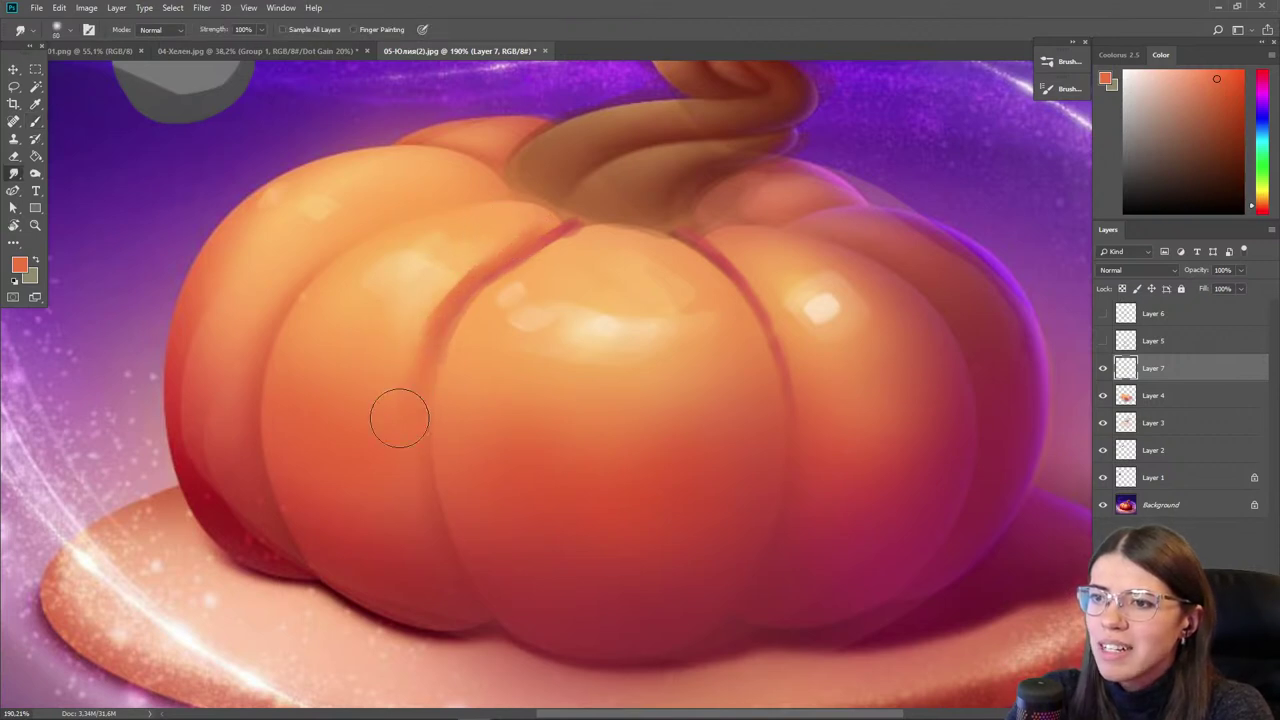
{"action": "mouse_move", "coordinate": [736, 241]}
{"action": "left_mouse_down"}
{"action": "mouse_move", "coordinate": [722, 232]}
{"action": "mouse_move", "coordinate": [766, 277]}
{"action": "mouse_move", "coordinate": [811, 398]}
{"action": "left_mouse_up"}
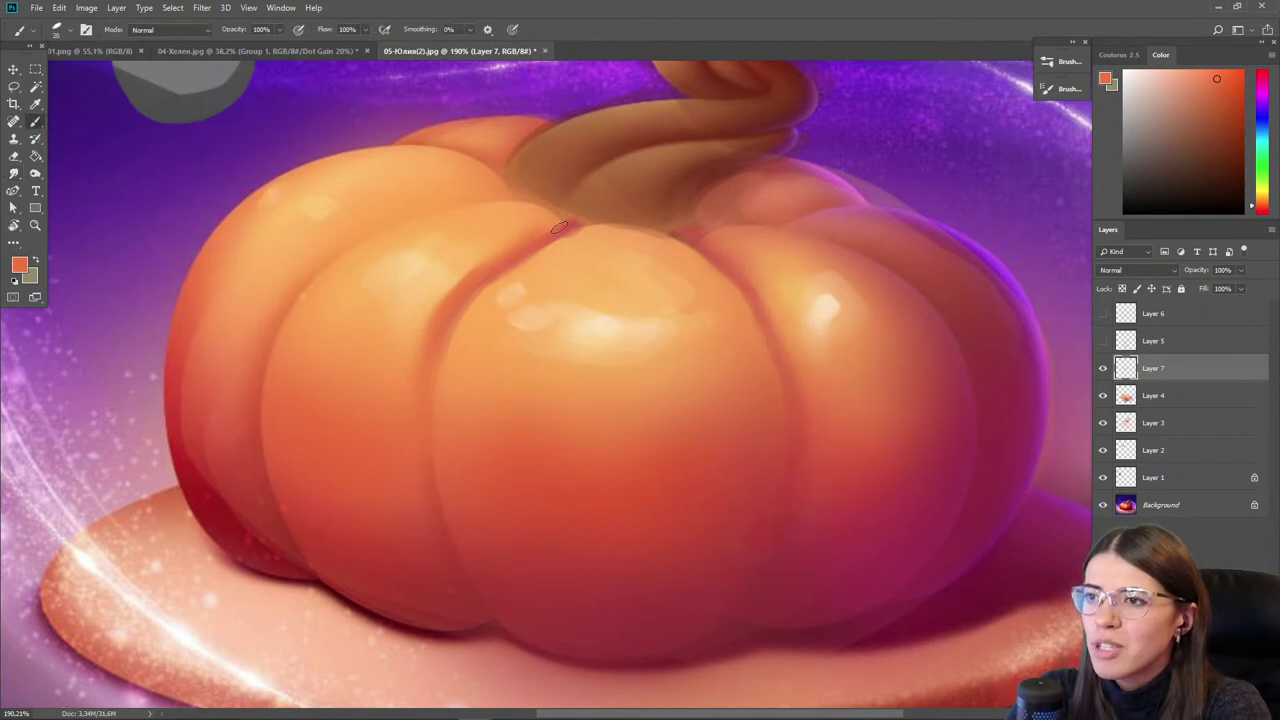
- Clean up the central segment's upper edge with light orange and draw a thin dark brown line in its right crease
{"action": "key", "text": "i"}
{"action": "left_click", "coordinate": [548, 242]}
{"action": "key", "text": "b"}
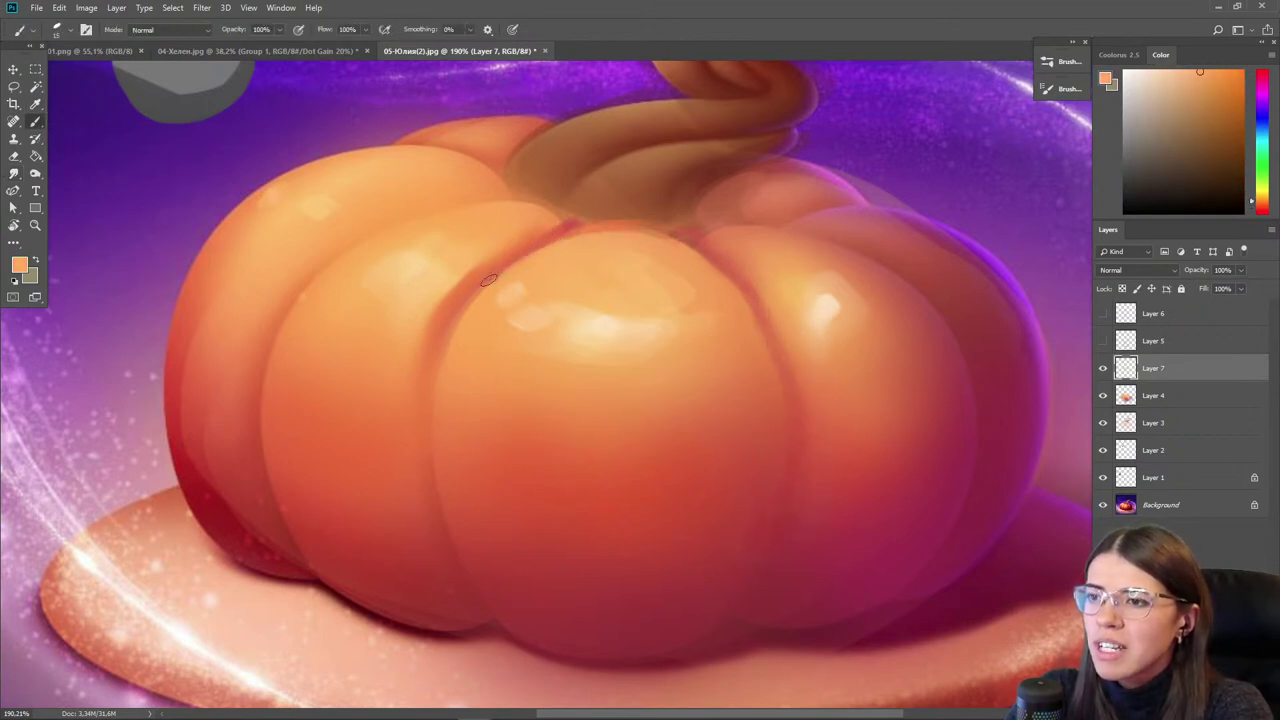
{"action": "left_click", "coordinate": [1184, 146]}
{"action": "left_click_drag", "start_coordinate": [722, 268], "coordinate": [759, 318]}
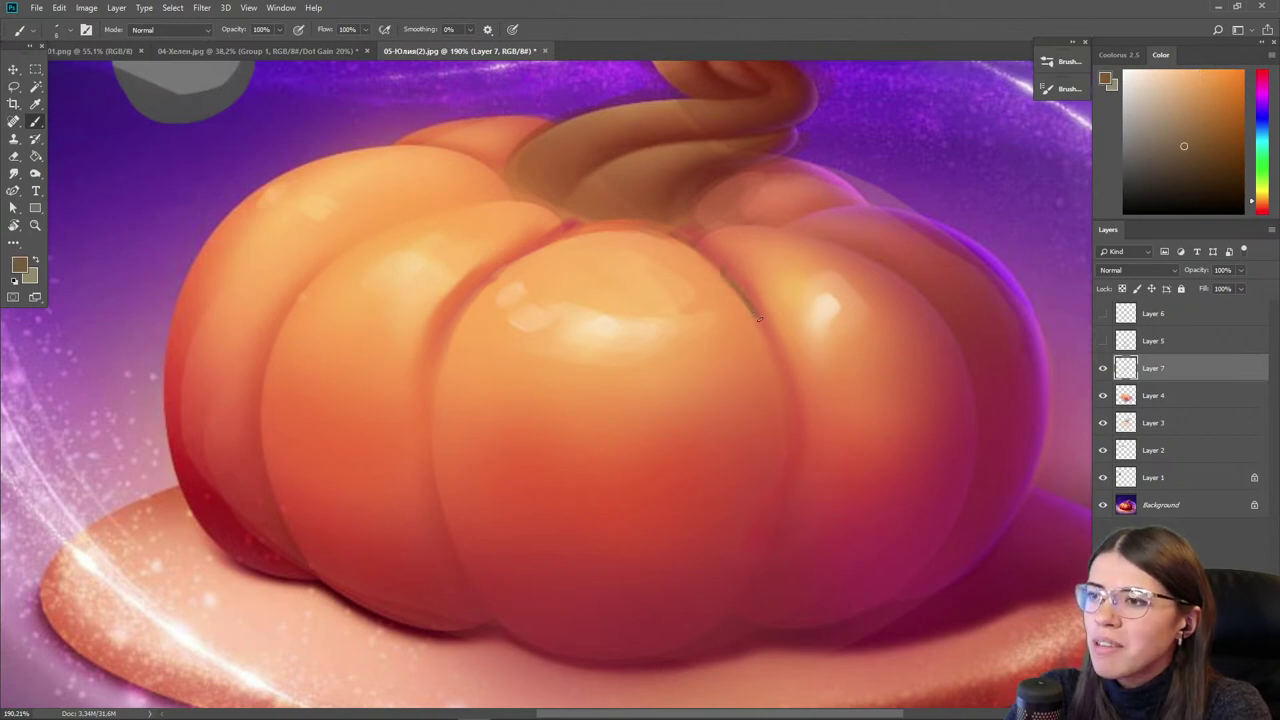
- Paint a dark reddish-brown shadow along the top of the gap between the two right-hand segments, building it up with a larger brush
{"action": "left_click", "coordinate": [738, 283], "text": "alt"}
{"action": "left_click", "coordinate": [1209, 135]}
{"action": "left_click_drag", "start_coordinate": [771, 222], "coordinate": [862, 247]}
{"action": "left_click_drag", "start_coordinate": [795, 227], "coordinate": [876, 252]}
{"action": "left_click", "coordinate": [823, 231], "text": "alt"}
{"action": "key", "text": "bracketright"}
{"action": "key", "text": "bracketright"}
{"action": "key", "text": "bracketright"}
{"action": "key", "text": "bracketright"}
{"action": "key", "text": "bracketright"}
{"action": "key", "text": "bracketright"}
{"action": "key", "text": "bracketright"}
{"action": "left_click_drag", "start_coordinate": [759, 220], "coordinate": [911, 263]}
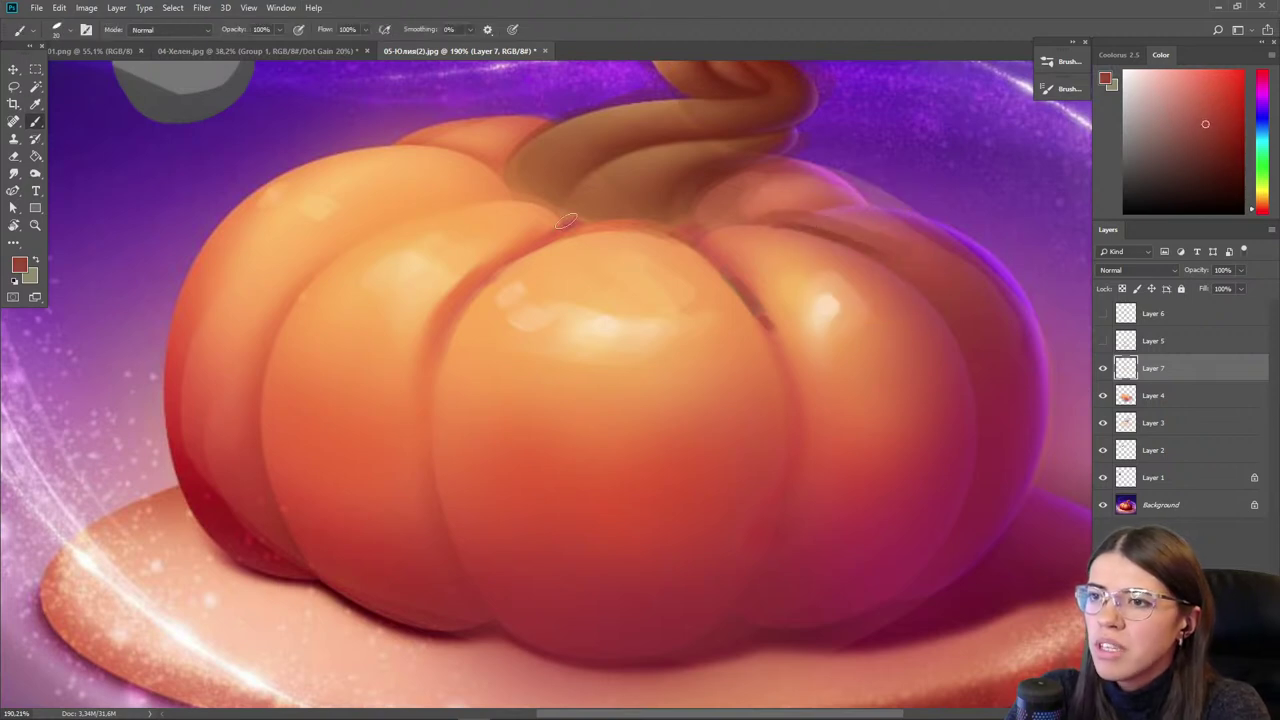
- Blend the dark line in the crease right of the central segment with a sampled muted red
{"action": "left_click", "coordinate": [772, 332], "text": "alt"}
{"action": "key", "text": "bracketleft"}
{"action": "left_click_drag", "start_coordinate": [752, 302], "coordinate": [784, 358]}
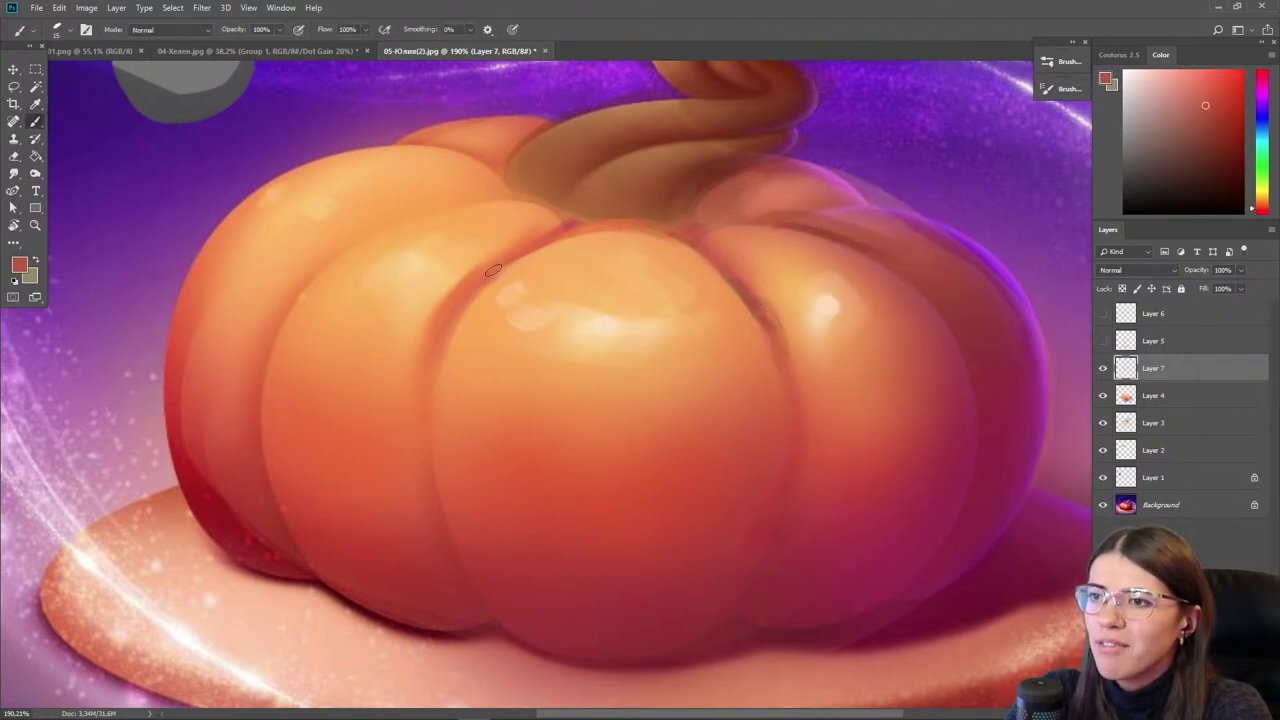
- Add dark brown accents to the crease left of the central segment and the top of the gap between the two left segments
{"action": "left_click", "coordinate": [589, 215], "text": "alt"}
{"action": "left_click_drag", "start_coordinate": [508, 199], "coordinate": [438, 209]}
{"action": "left_click", "coordinate": [513, 207], "text": "alt"}
{"action": "mouse_move", "coordinate": [528, 202]}
{"action": "left_mouse_down"}
{"action": "mouse_move", "coordinate": [423, 215]}
{"action": "mouse_move", "coordinate": [515, 192]}
{"action": "mouse_move", "coordinate": [588, 222]}
{"action": "left_mouse_up"}
- Darken the base of the stem with brown strokes where it meets the pumpkin, and paint sampled brown tones up its folds
{"action": "left_click", "coordinate": [549, 181], "text": "alt"}
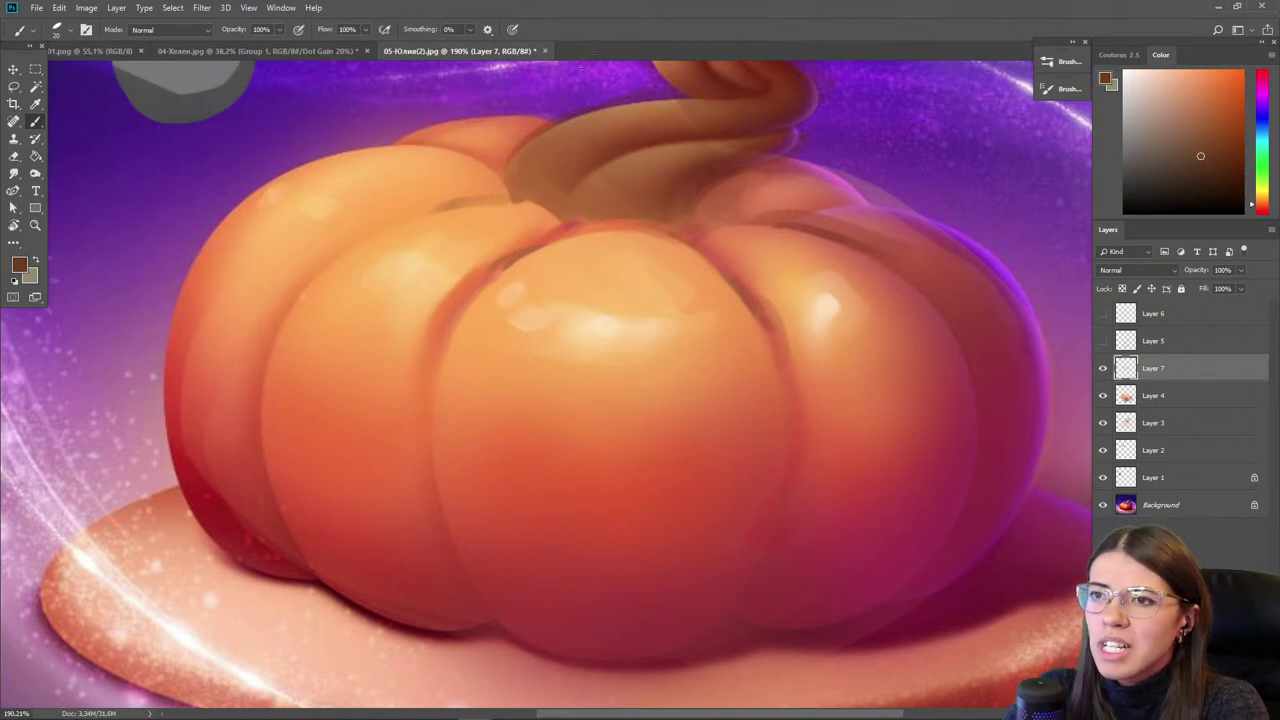
{"action": "mouse_move", "coordinate": [687, 228]}
{"action": "left_mouse_down"}
{"action": "mouse_move", "coordinate": [556, 215]}
{"action": "mouse_move", "coordinate": [576, 217]}
{"action": "left_mouse_up"}
{"action": "left_click", "coordinate": [581, 210], "text": "alt"}
{"action": "left_click_drag", "start_coordinate": [675, 175], "coordinate": [590, 210]}
{"action": "mouse_move", "coordinate": [590, 210]}
{"action": "left_mouse_down"}
{"action": "mouse_move", "coordinate": [694, 226]}
{"action": "mouse_move", "coordinate": [591, 168]}
{"action": "mouse_move", "coordinate": [540, 190]}
{"action": "mouse_move", "coordinate": [603, 195]}
{"action": "mouse_move", "coordinate": [602, 176]}
{"action": "mouse_move", "coordinate": [700, 137]}
{"action": "left_mouse_up"}
{"action": "left_click", "coordinate": [592, 182], "text": "alt"}
{"action": "key", "text": "]"}
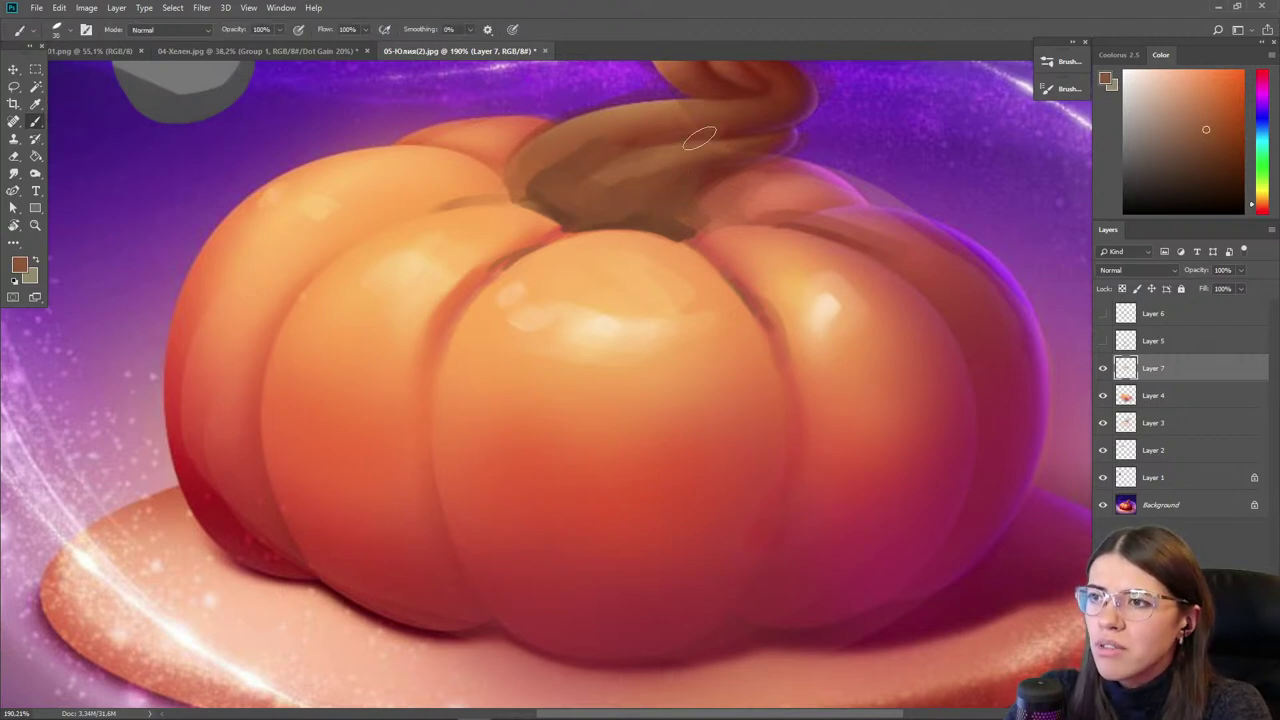
{"action": "left_click", "coordinate": [670, 230], "text": "alt"}
{"action": "left_click_drag", "start_coordinate": [694, 206], "coordinate": [706, 238]}
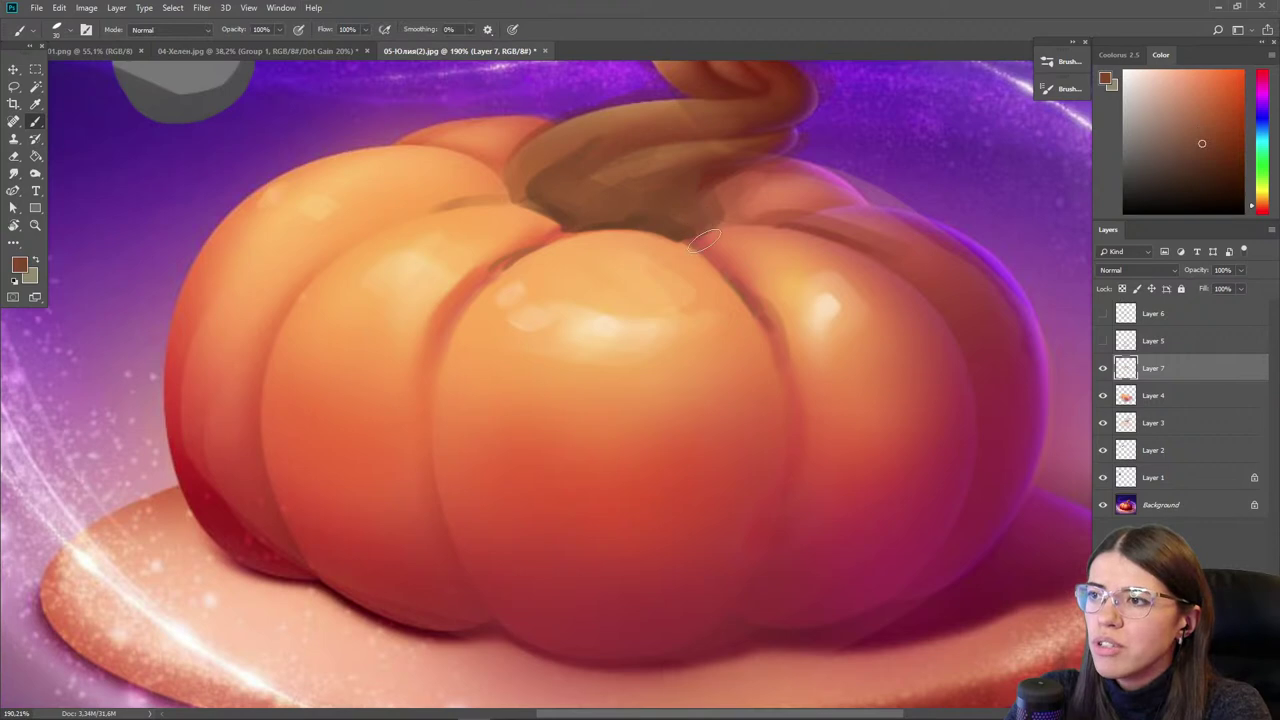
- Retouch the crease beside the stem and the right rear lobe of the pumpkin with sampled reddish tones
{"action": "left_click", "coordinate": [906, 250], "text": "alt"}
{"action": "key", "text": "]"}
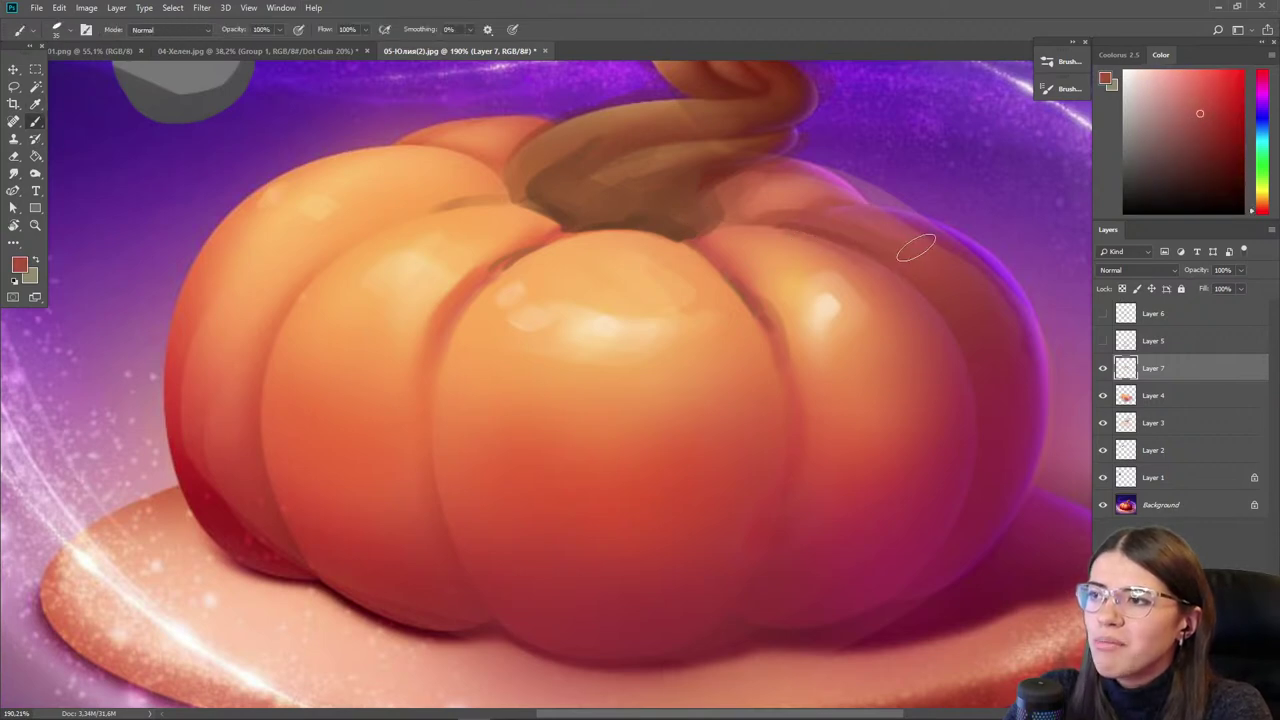
{"action": "left_click", "coordinate": [946, 246], "text": "alt"}
{"action": "scroll", "coordinate": [625, 345], "scroll_direction": "down", "scroll_amount": 4}
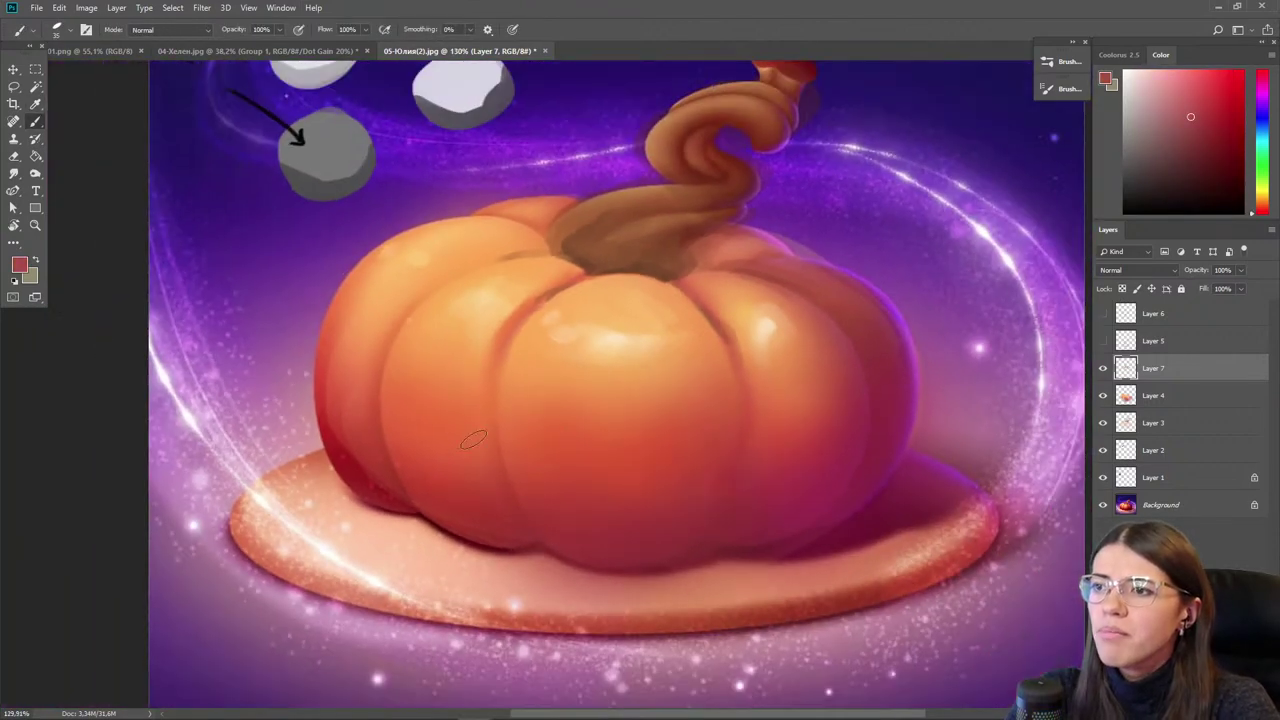
{"action": "left_click_drag", "start_coordinate": [257, 383], "coordinate": [263, 437]}
- Clean up the creases around the top of the pumpkin's central lobe with sampled orange tones
{"action": "left_click", "coordinate": [716, 345], "text": "alt"}
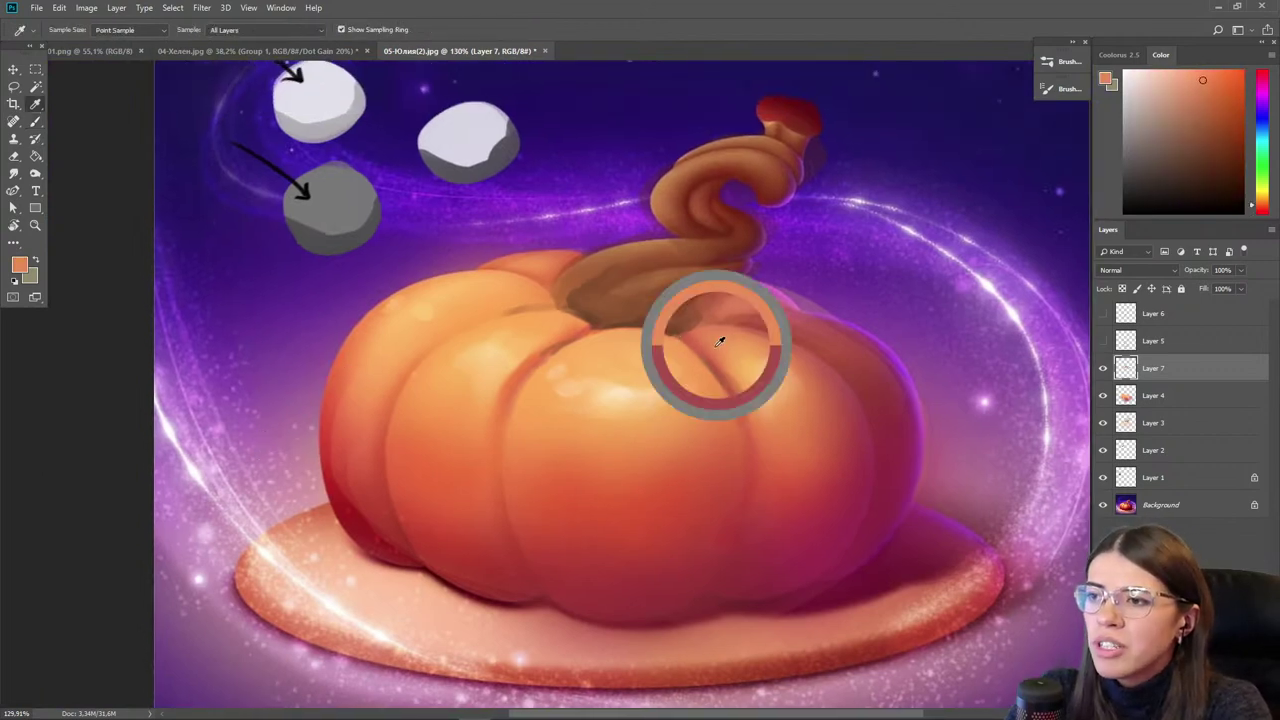
{"action": "left_click", "coordinate": [548, 360], "text": "alt"}
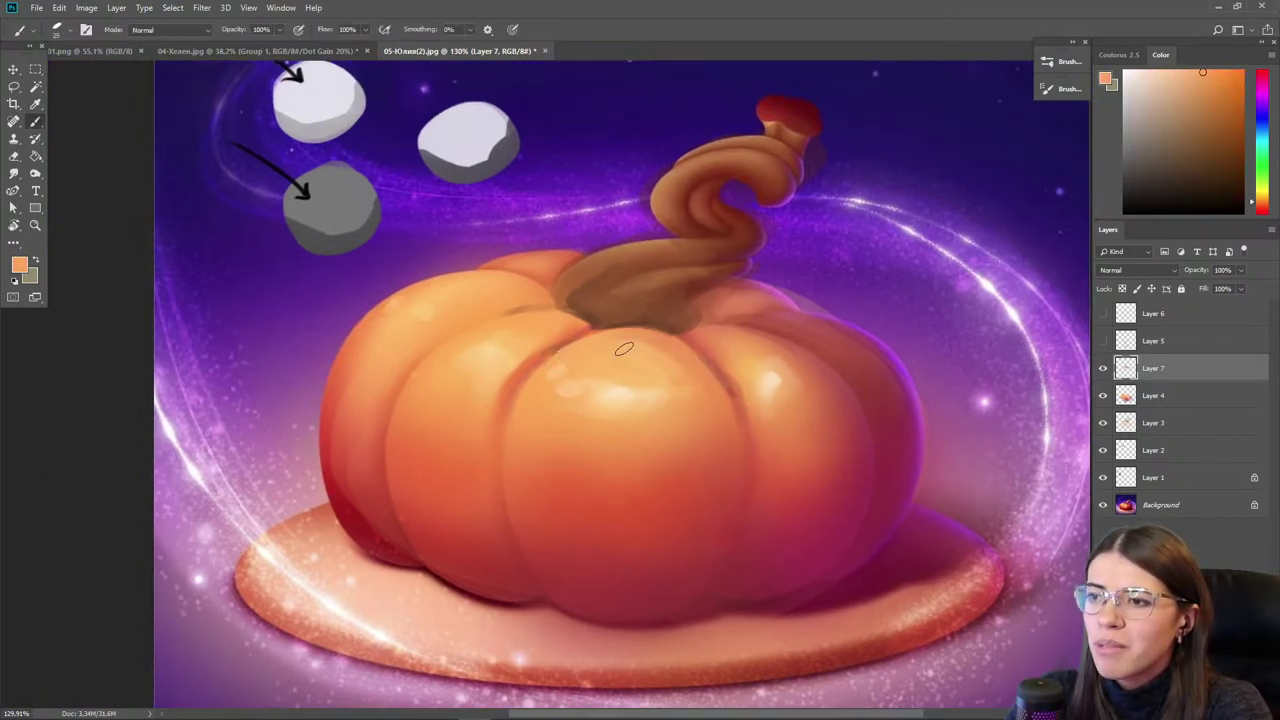
{"action": "left_click", "coordinate": [523, 369], "text": "alt"}
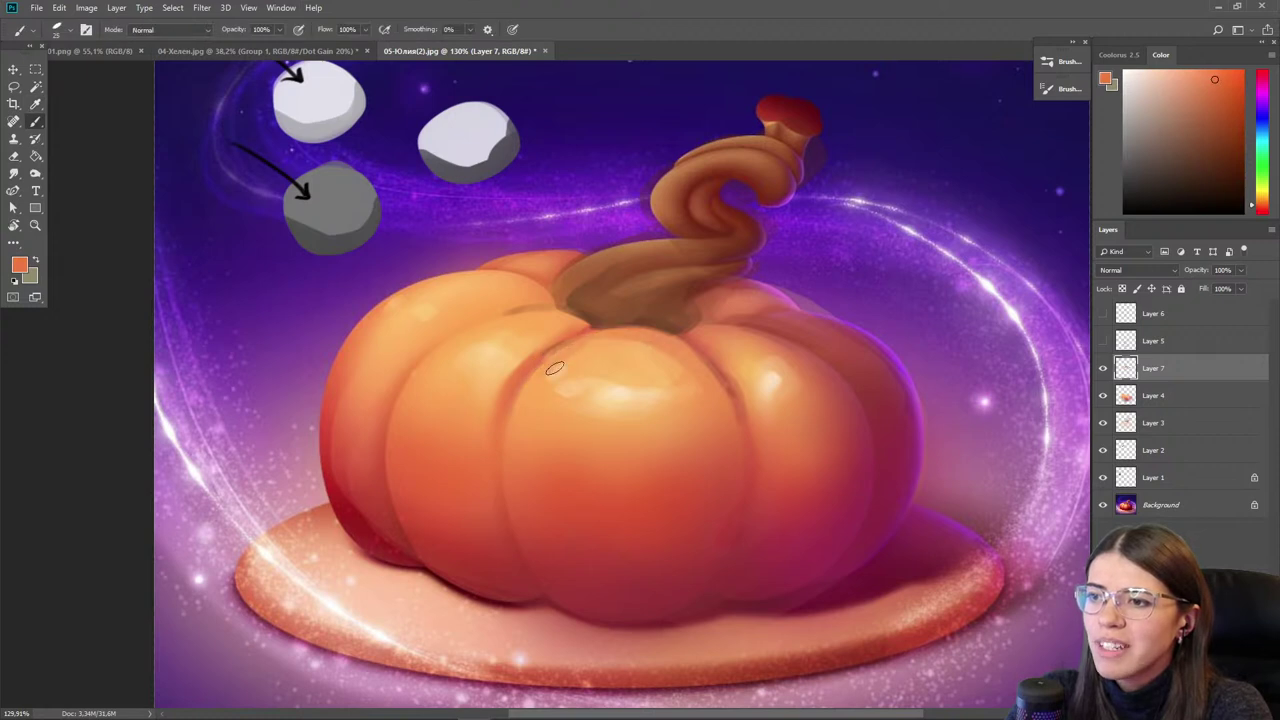
{"action": "left_click", "coordinate": [520, 395], "text": "alt"}
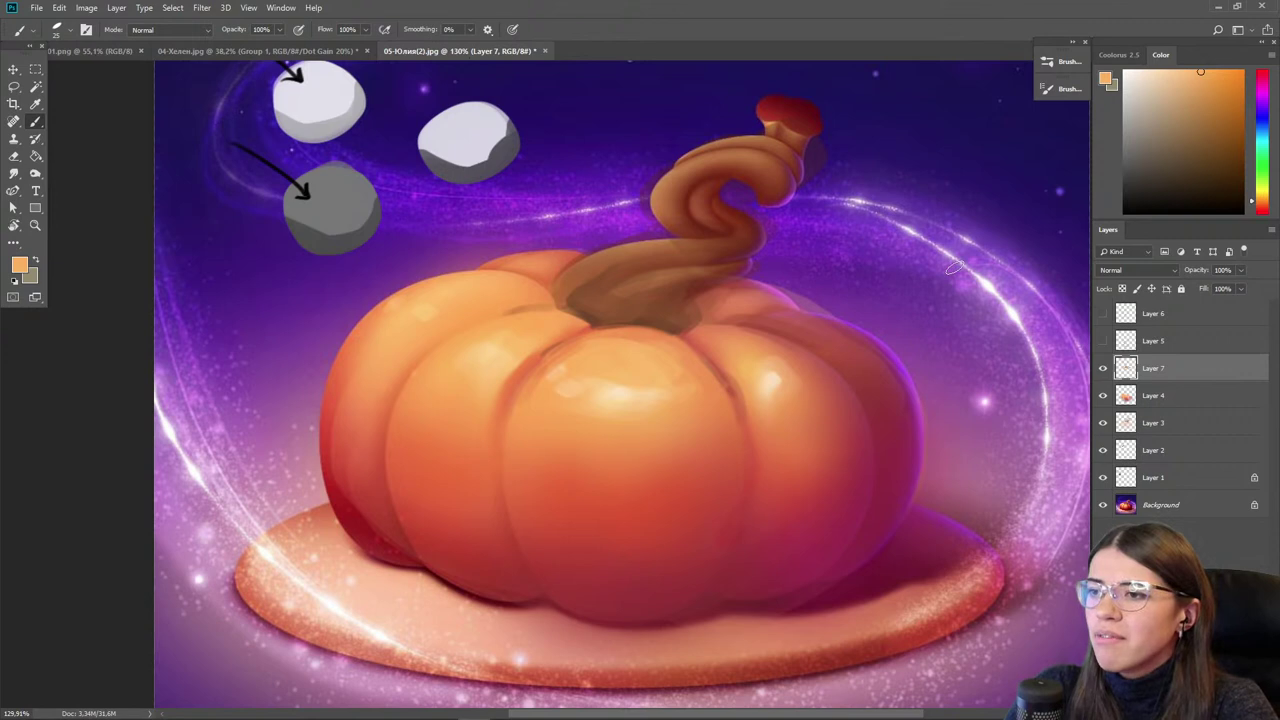
- Soften the dark crease between the left lobes near the stem with colours sampled from around it
{"action": "left_click", "coordinate": [750, 329], "text": "alt"}
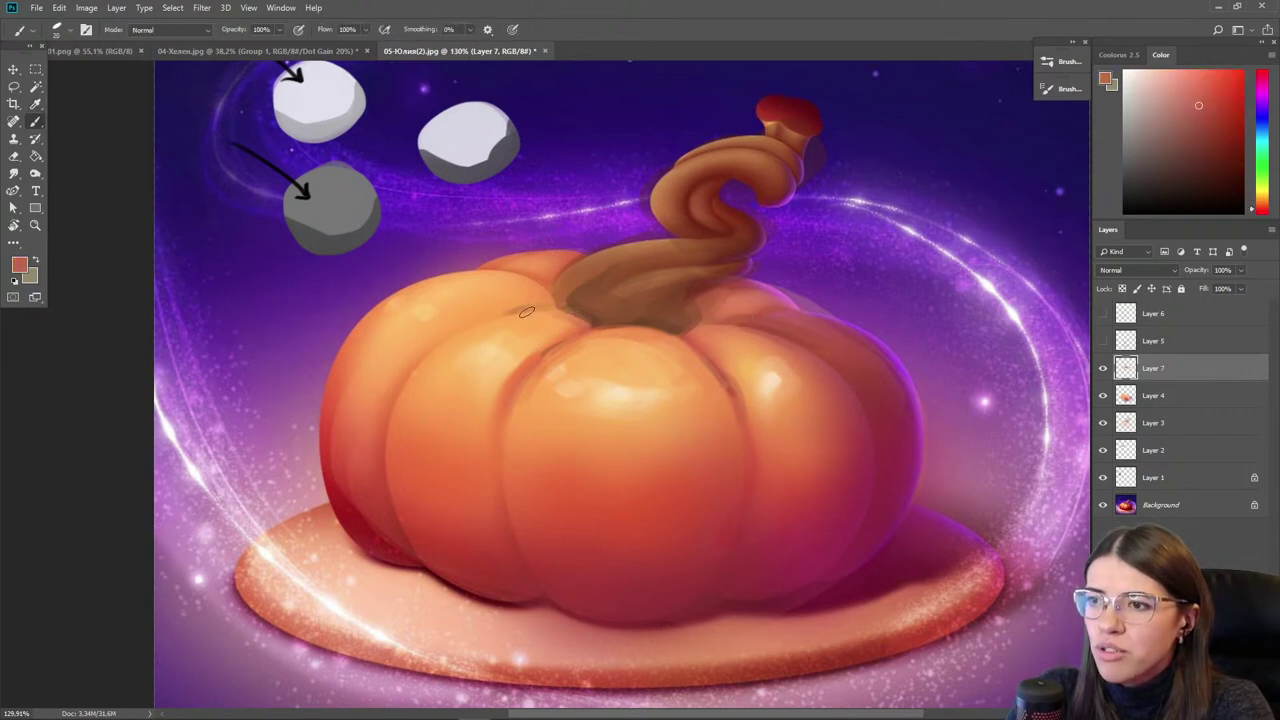
{"action": "left_click", "coordinate": [545, 318], "text": "alt"}
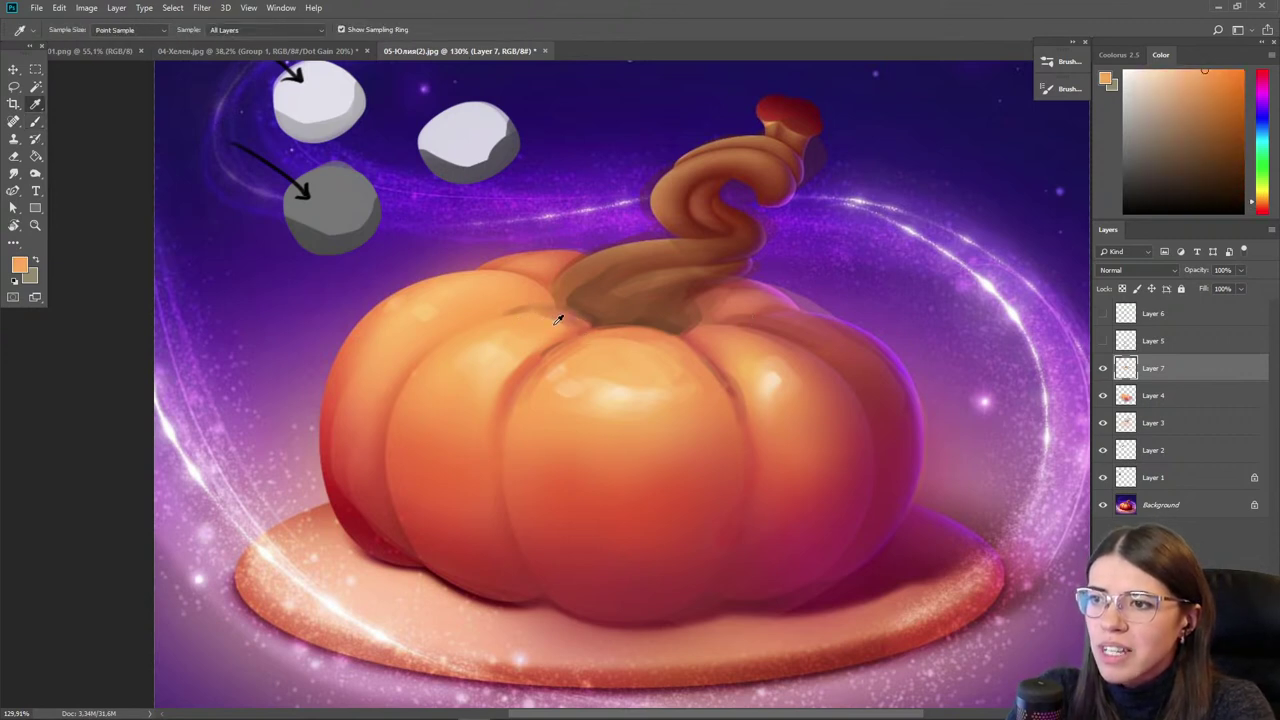
{"action": "left_click", "coordinate": [545, 275], "text": "alt"}
- Paint over the dark red outer edge of the leftmost lobe with lighter sampled orange-red tones
{"action": "left_click", "coordinate": [343, 405], "text": "alt"}
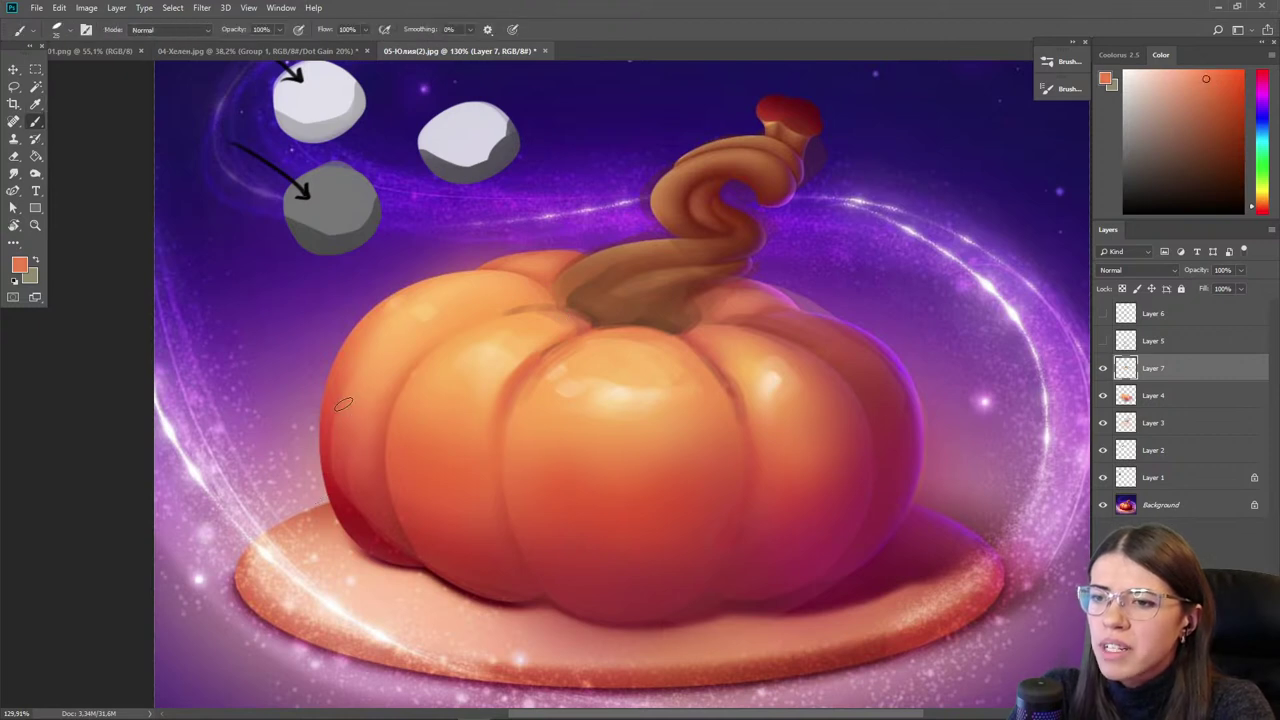
{"action": "left_click_drag", "start_coordinate": [348, 359], "coordinate": [386, 530]}
{"action": "mouse_move", "coordinate": [340, 435]}
{"action": "left_mouse_down"}
{"action": "mouse_move", "coordinate": [413, 566]}
{"action": "mouse_move", "coordinate": [354, 485]}
{"action": "mouse_move", "coordinate": [385, 545]}
{"action": "left_mouse_up"}
{"action": "left_click", "coordinate": [365, 532], "text": "alt"}
{"action": "key", "text": "bracketright"}
{"action": "left_click_drag", "start_coordinate": [366, 483], "coordinate": [398, 549]}
{"action": "left_click_drag", "start_coordinate": [362, 432], "coordinate": [354, 526]}
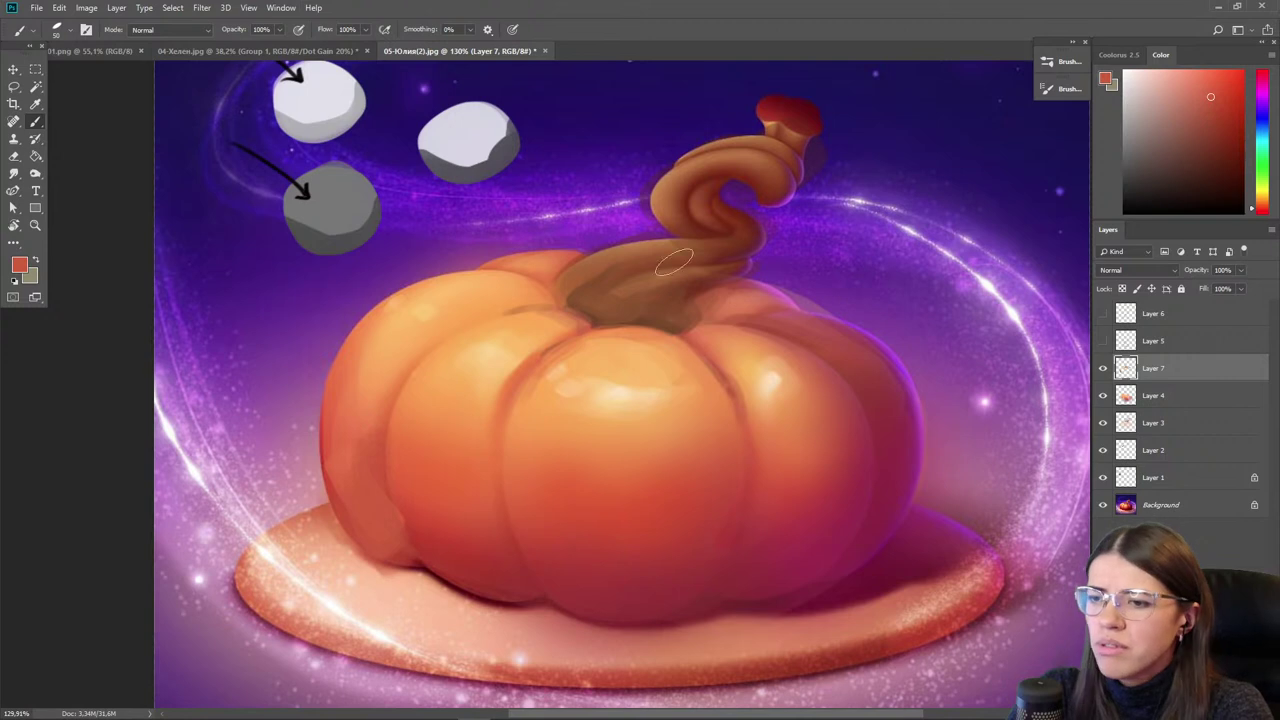
{"action": "left_click", "coordinate": [338, 468], "text": "alt"}
{"action": "left_click_drag", "start_coordinate": [354, 391], "coordinate": [362, 485]}
- Paint a thin dark brown contact shadow along the pumpkin's base where it meets the plate
{"action": "left_click", "coordinate": [1197, 160]}
{"action": "key", "text": "bracketleft"}
{"action": "key", "text": "bracketleft"}
{"action": "key", "text": "bracketleft"}
{"action": "key", "text": "bracketleft"}
{"action": "key", "text": "bracketleft"}
{"action": "left_click_drag", "start_coordinate": [820, 599], "coordinate": [695, 608]}
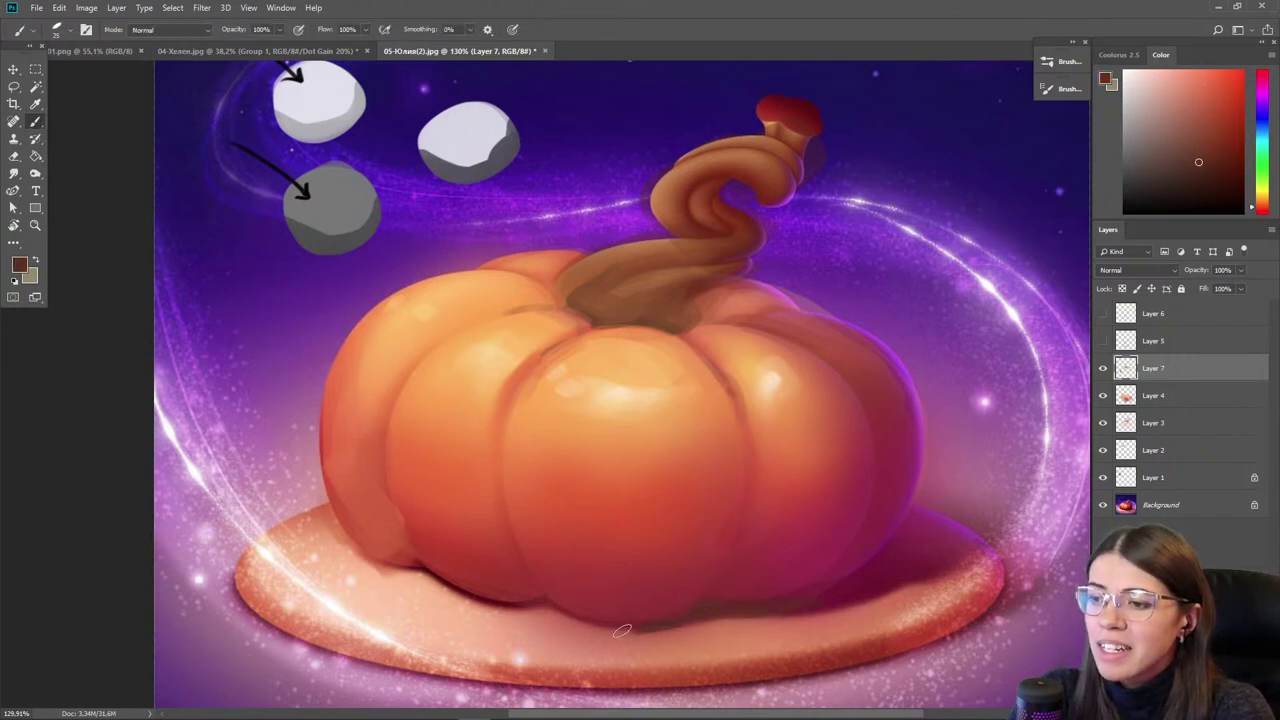
{"action": "left_click", "coordinate": [1202, 175]}
{"action": "left_click_drag", "start_coordinate": [697, 616], "coordinate": [560, 622]}
{"action": "left_click", "coordinate": [632, 622], "text": "alt"}
{"action": "left_click_drag", "start_coordinate": [640, 626], "coordinate": [525, 607]}
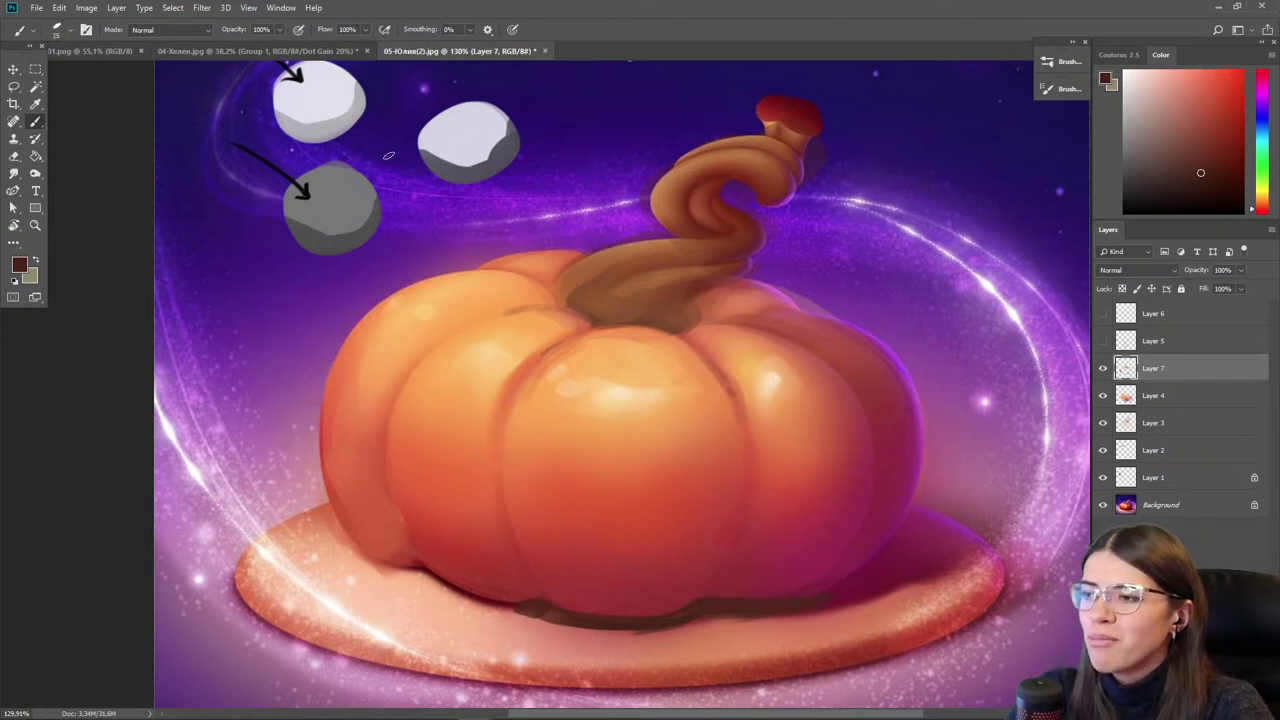
- Paint a brighter pink reflected light along the outer edge of the right front lobe and blend it downward
{"action": "left_click", "coordinate": [868, 416], "text": "alt"}
{"action": "left_click", "coordinate": [1191, 80]}
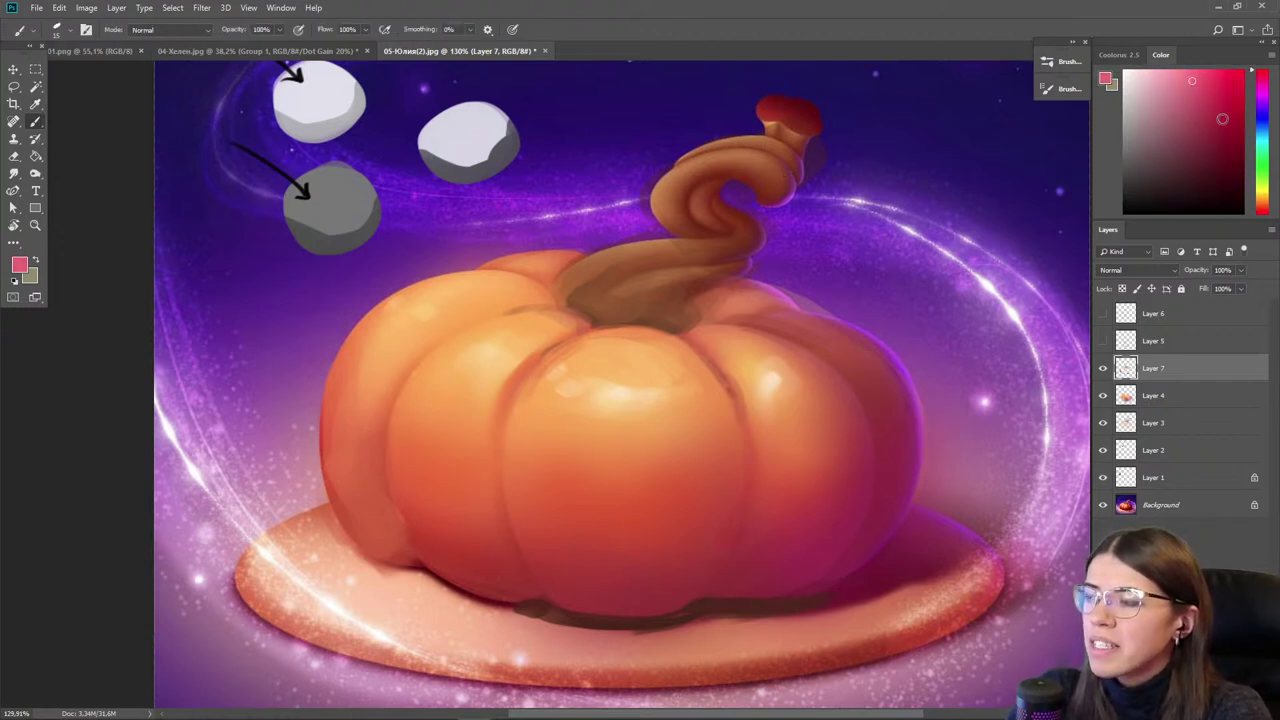
{"action": "mouse_move", "coordinate": [785, 350]}
{"action": "left_mouse_down"}
{"action": "mouse_move", "coordinate": [868, 427]}
{"action": "mouse_move", "coordinate": [839, 382]}
{"action": "mouse_move", "coordinate": [866, 490]}
{"action": "left_mouse_up"}
{"action": "left_click", "coordinate": [860, 417], "text": "alt"}
{"action": "key", "text": "]"}
{"action": "left_click_drag", "start_coordinate": [858, 446], "coordinate": [842, 532]}
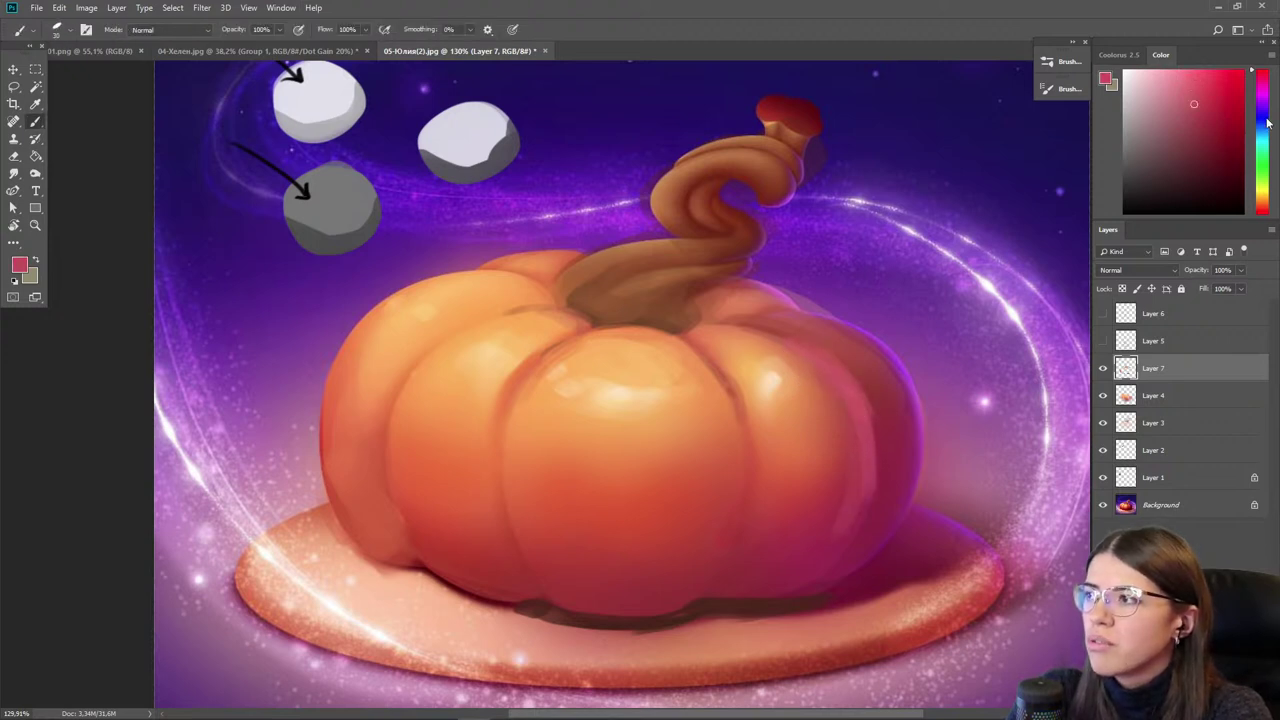
- Add a pale bluish reflection to the edge of the right front lobe and blend it with sampled pinkish tones
{"action": "left_click", "coordinate": [1263, 112]}
{"action": "left_click", "coordinate": [1157, 72]}
{"action": "left_click_drag", "start_coordinate": [805, 344], "coordinate": [873, 436]}
{"action": "left_click", "coordinate": [836, 385], "text": "alt"}
{"action": "key", "text": "]"}
{"action": "left_click_drag", "start_coordinate": [840, 396], "coordinate": [843, 514]}
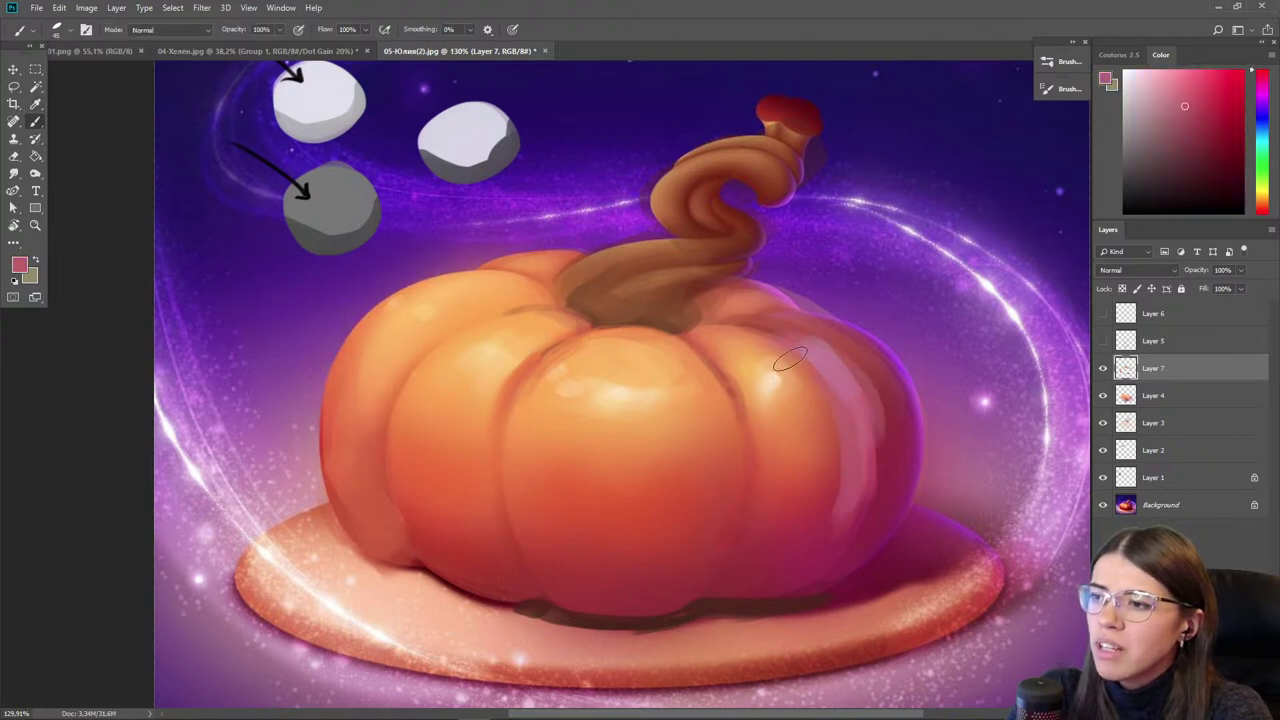
- Paint pinkish reflected light over the outermost right lobe and its rim, blending with sampled magenta tones
{"action": "left_click", "coordinate": [836, 360], "text": "alt"}
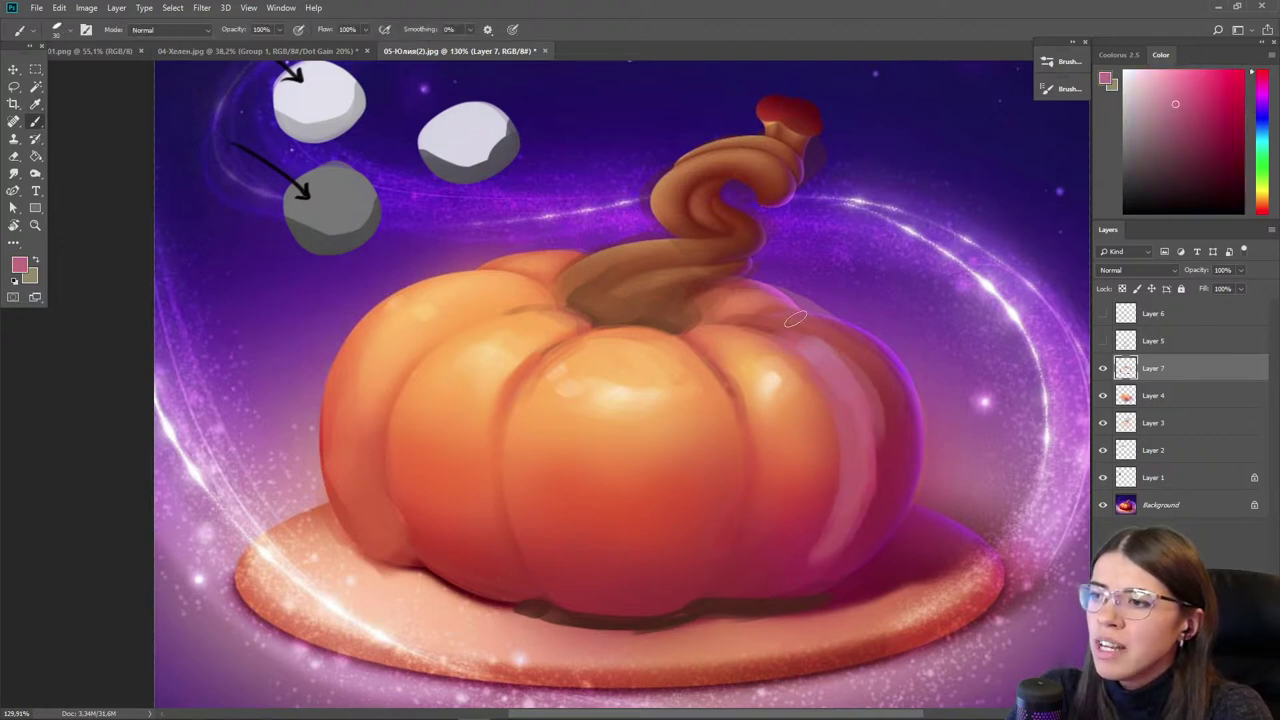
{"action": "left_click_drag", "start_coordinate": [777, 319], "coordinate": [897, 370]}
{"action": "left_click_drag", "start_coordinate": [832, 331], "coordinate": [926, 398]}
{"action": "mouse_move", "coordinate": [854, 354]}
{"action": "left_mouse_down"}
{"action": "mouse_move", "coordinate": [902, 401]}
{"action": "mouse_move", "coordinate": [914, 448]}
{"action": "left_mouse_up"}
{"action": "left_click_drag", "start_coordinate": [912, 384], "coordinate": [882, 535]}
{"action": "left_click", "coordinate": [888, 408], "text": "alt"}
{"action": "left_click", "coordinate": [898, 496], "text": "alt"}
{"action": "left_click", "coordinate": [900, 463], "text": "alt"}
{"action": "key", "text": "]"}
{"action": "left_click_drag", "start_coordinate": [894, 438], "coordinate": [903, 496]}
- Erase part of the reflection's inner edge and paint sampled pink light along the upper edges of the right lobes
{"action": "key", "text": "e"}
{"action": "mouse_move", "coordinate": [791, 383]}
{"action": "left_mouse_down"}
{"action": "mouse_move", "coordinate": [820, 394]}
{"action": "mouse_move", "coordinate": [784, 571]}
{"action": "mouse_move", "coordinate": [833, 508]}
{"action": "left_mouse_up"}
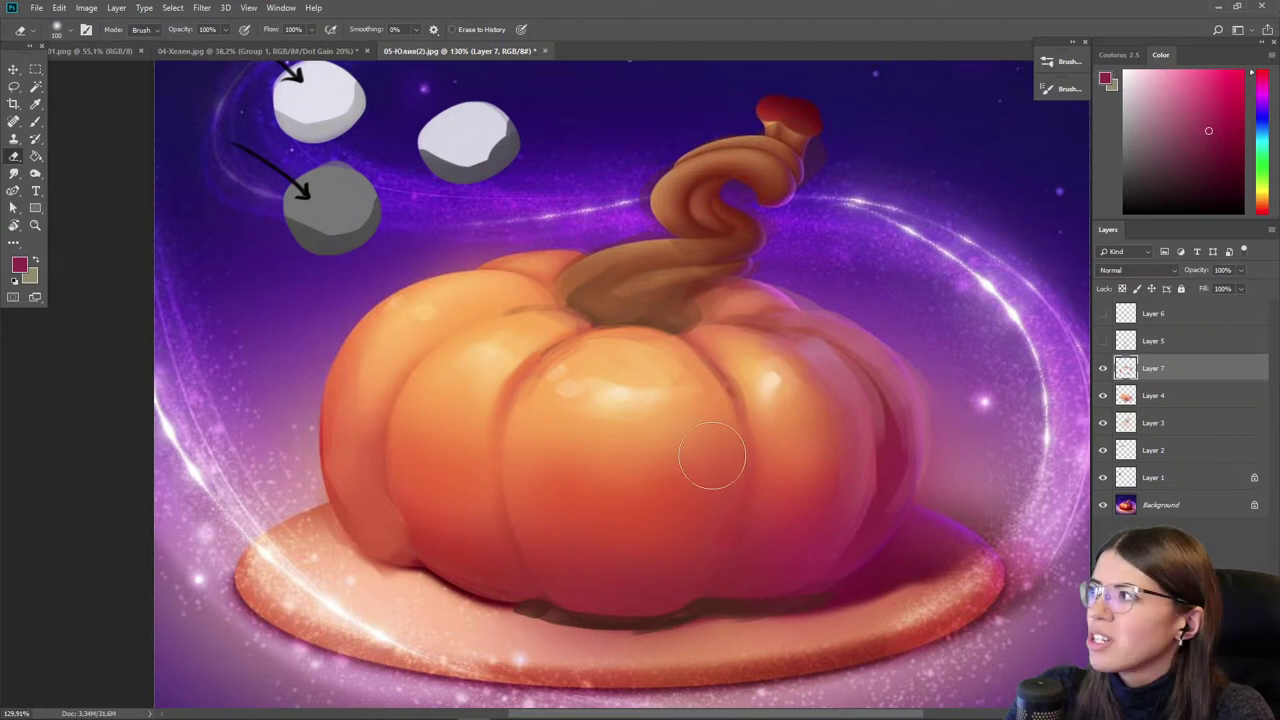
{"action": "key", "text": "i"}
{"action": "left_click", "coordinate": [820, 350]}
{"action": "key", "text": "b"}
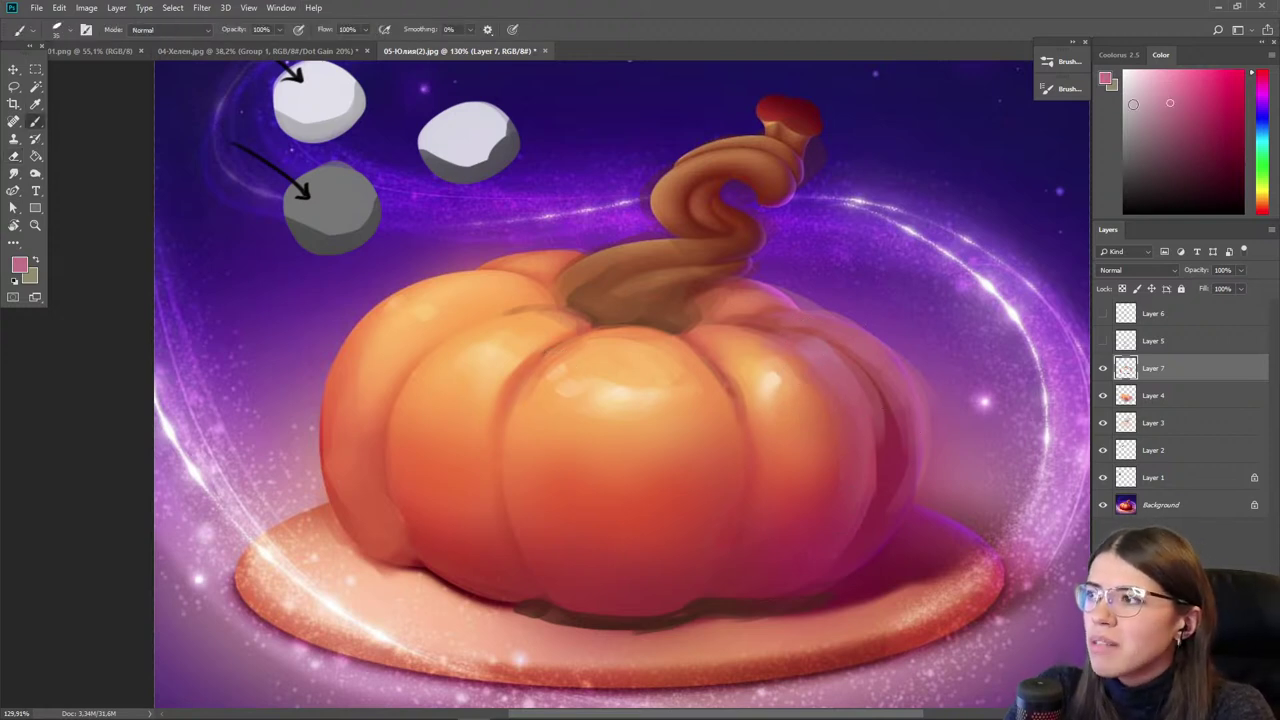
{"action": "key", "text": "bracketright"}
{"action": "left_click", "coordinate": [814, 352], "text": "alt"}
{"action": "left_click_drag", "start_coordinate": [845, 386], "coordinate": [866, 447]}
{"action": "left_click", "coordinate": [824, 360], "text": "alt"}
{"action": "left_click_drag", "start_coordinate": [803, 316], "coordinate": [866, 339]}
{"action": "left_click_drag", "start_coordinate": [752, 287], "coordinate": [791, 306]}
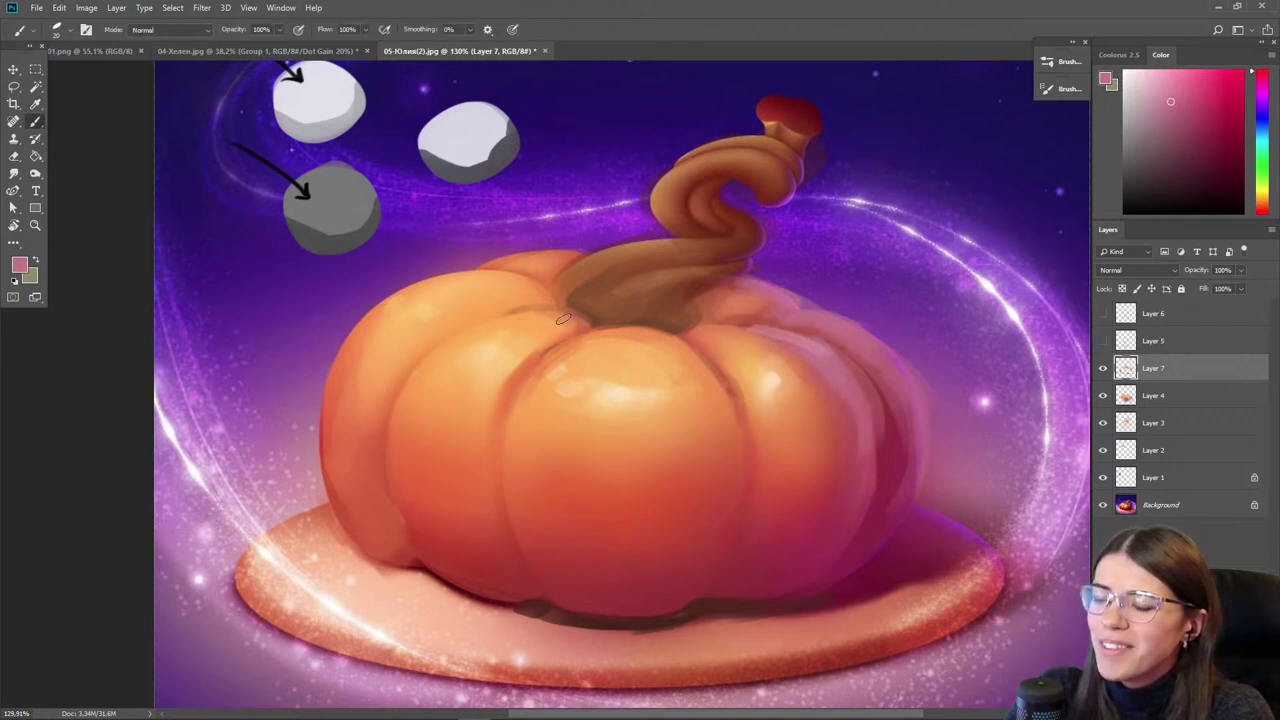
- Blend the rear right lobe and the dark crease of the outermost right lobe with sampled reds
{"action": "left_click", "coordinate": [766, 300], "text": "alt"}
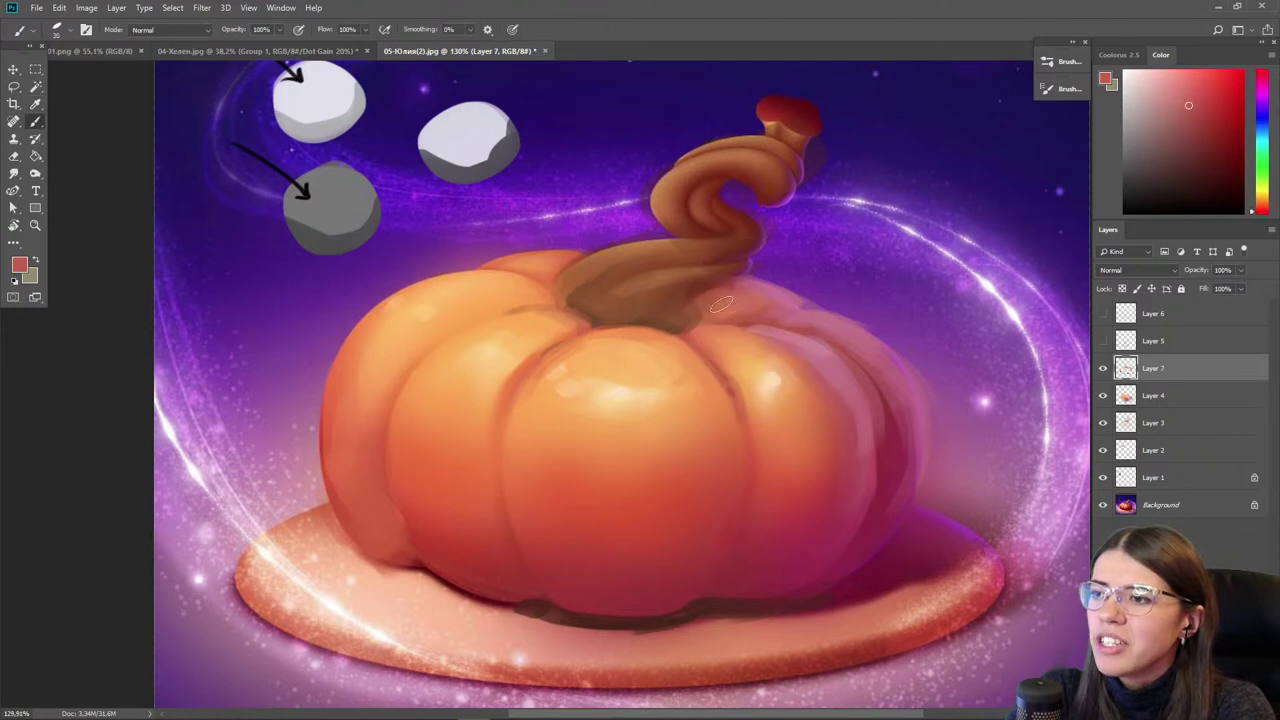
{"action": "scroll", "coordinate": [694, 294], "scroll_direction": "down", "scroll_amount": 6}
{"action": "scroll", "coordinate": [604, 488], "scroll_direction": "up", "scroll_amount": 2}
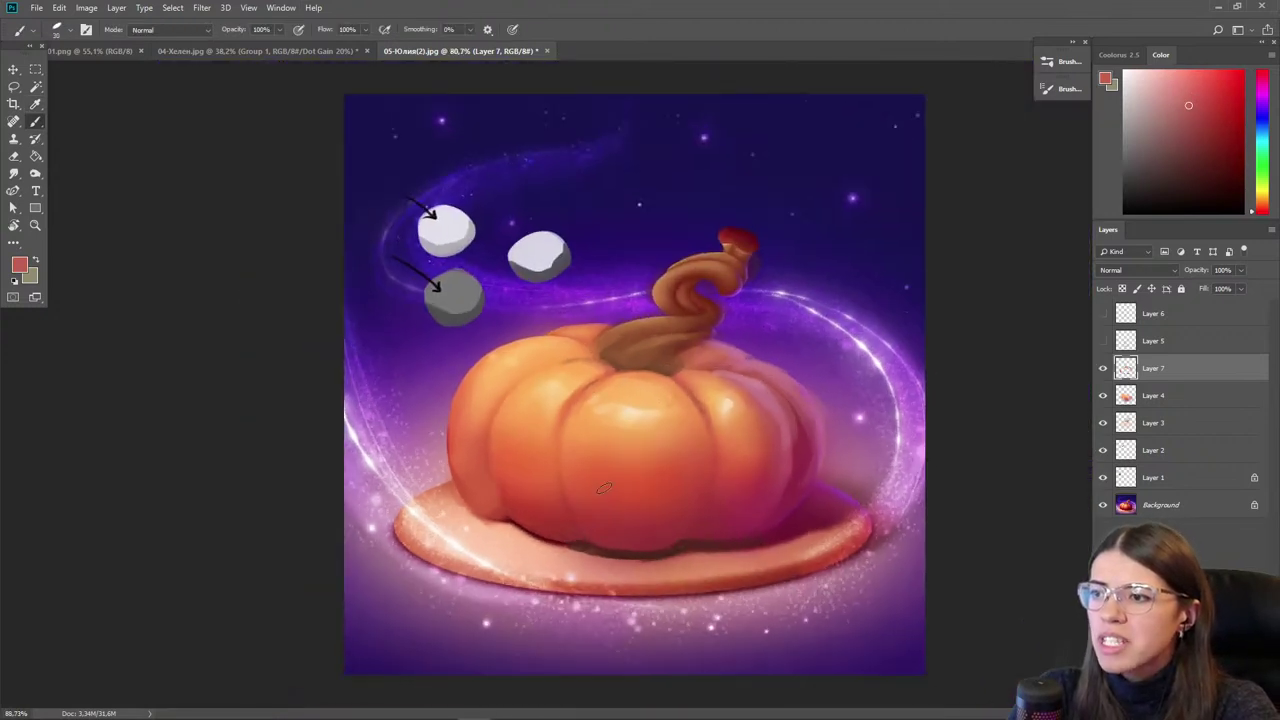
{"action": "scroll", "coordinate": [604, 488], "scroll_direction": "up", "scroll_amount": 1}
{"action": "left_click", "coordinate": [826, 418], "text": "alt"}
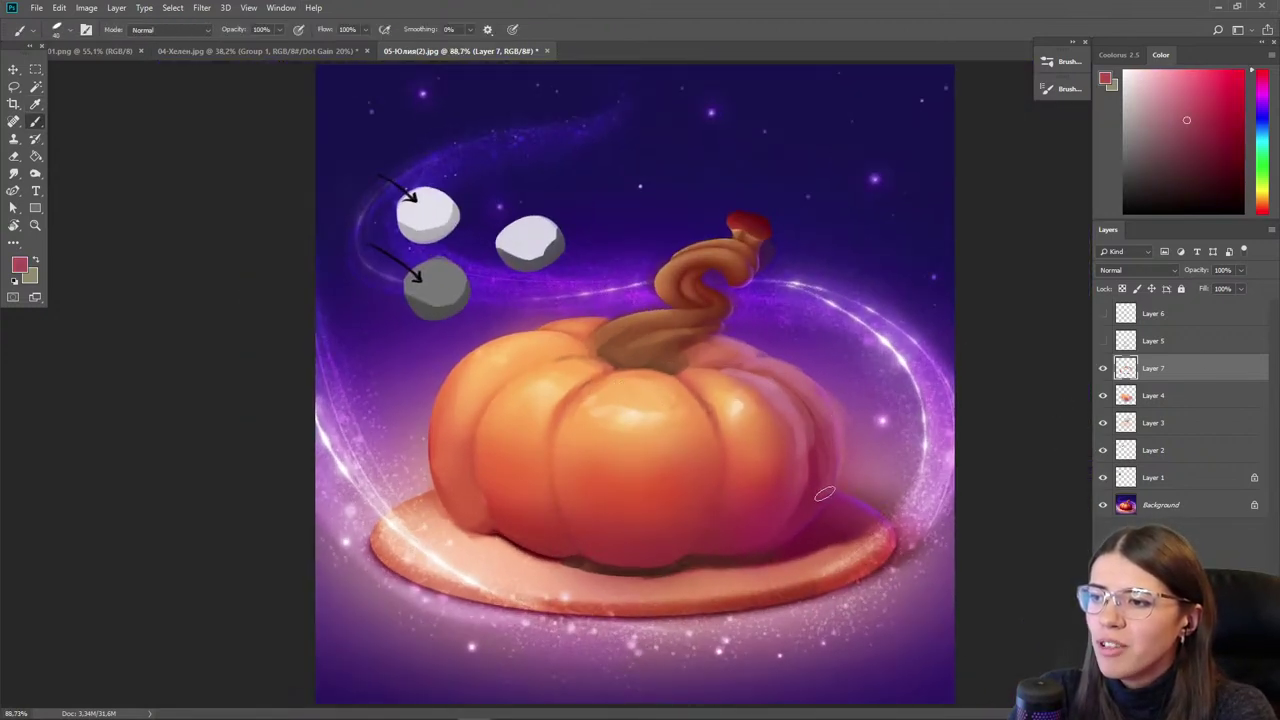
{"action": "left_click", "coordinate": [798, 486], "text": "alt"}
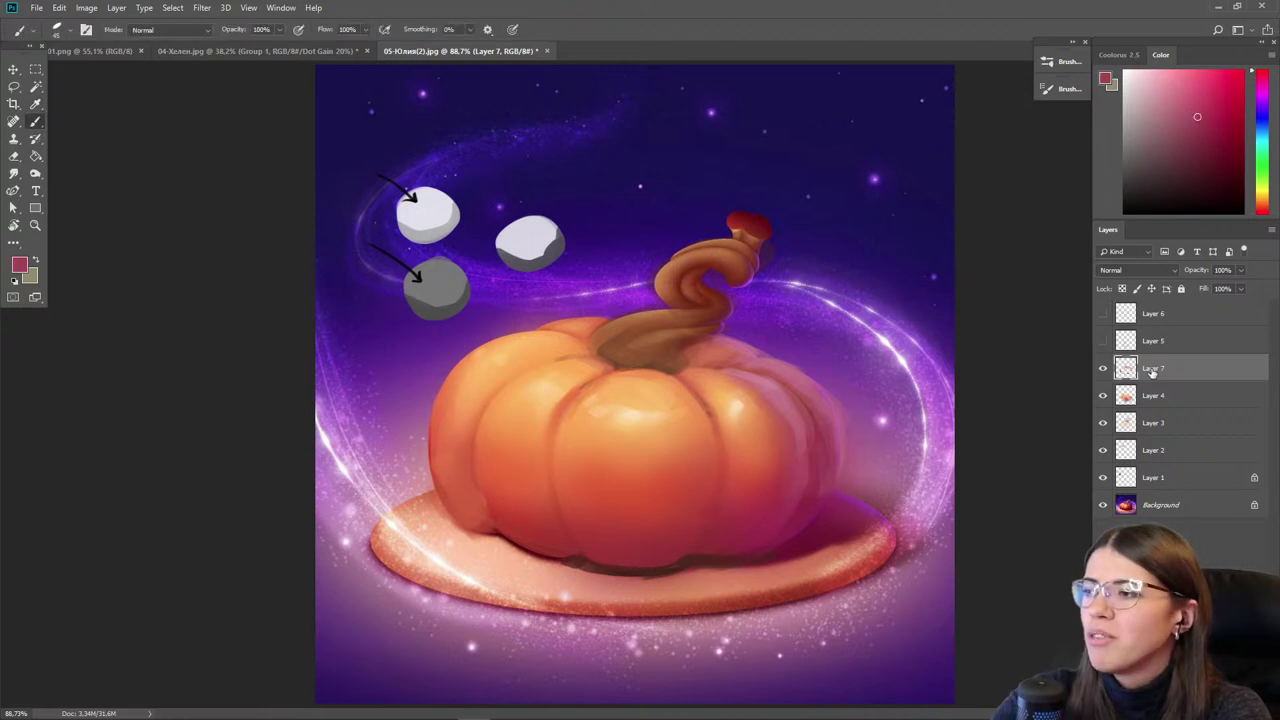
- Group Layer 7 through Layer 1, and toggle the group's visibility to compare the repaint with the original
{"action": "left_click", "coordinate": [1132, 470], "text": "shift"}
{"action": "key", "text": "ctrl+g"}
{"action": "left_click", "coordinate": [1100, 362]}
{"action": "left_click", "coordinate": [1100, 362]}
{"action": "left_click", "coordinate": [1085, 357]}
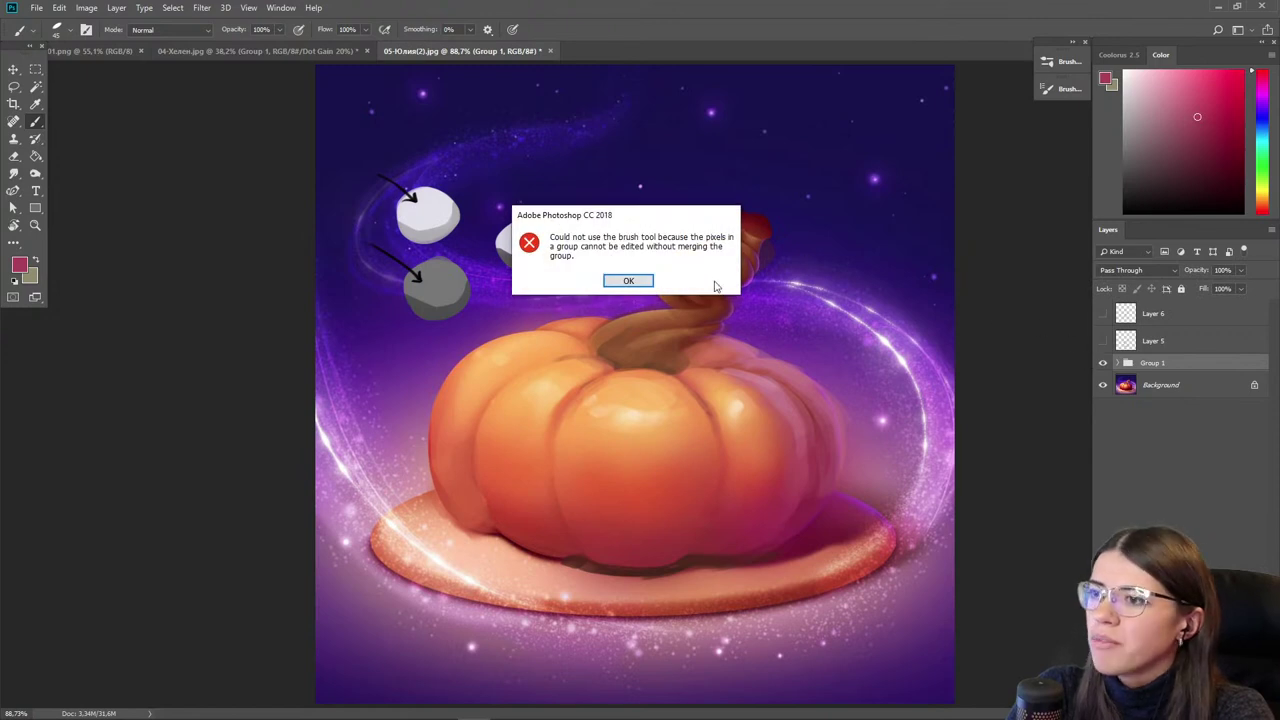
{"action": "left_click", "coordinate": [628, 281]}
{"action": "left_click", "coordinate": [1101, 364]}
{"action": "left_click", "coordinate": [1101, 363]}
{"action": "left_click", "coordinate": [1101, 363]}
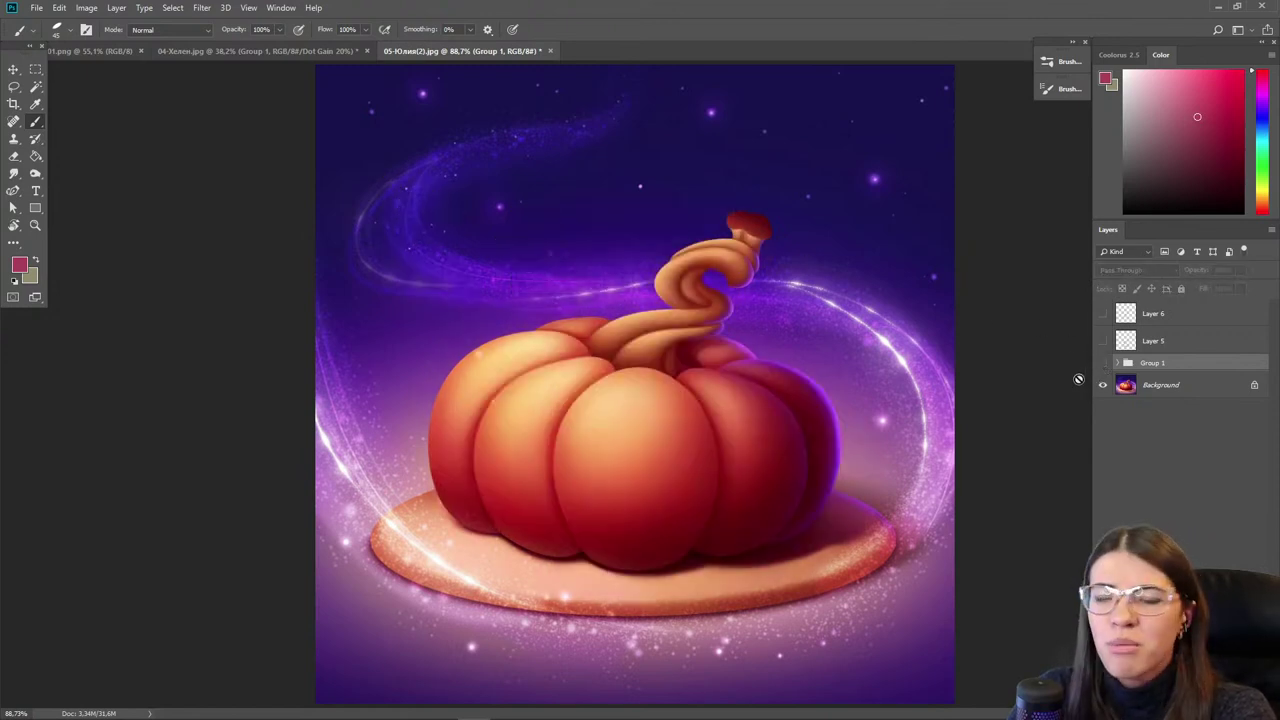
{"action": "left_click", "coordinate": [1101, 364]}
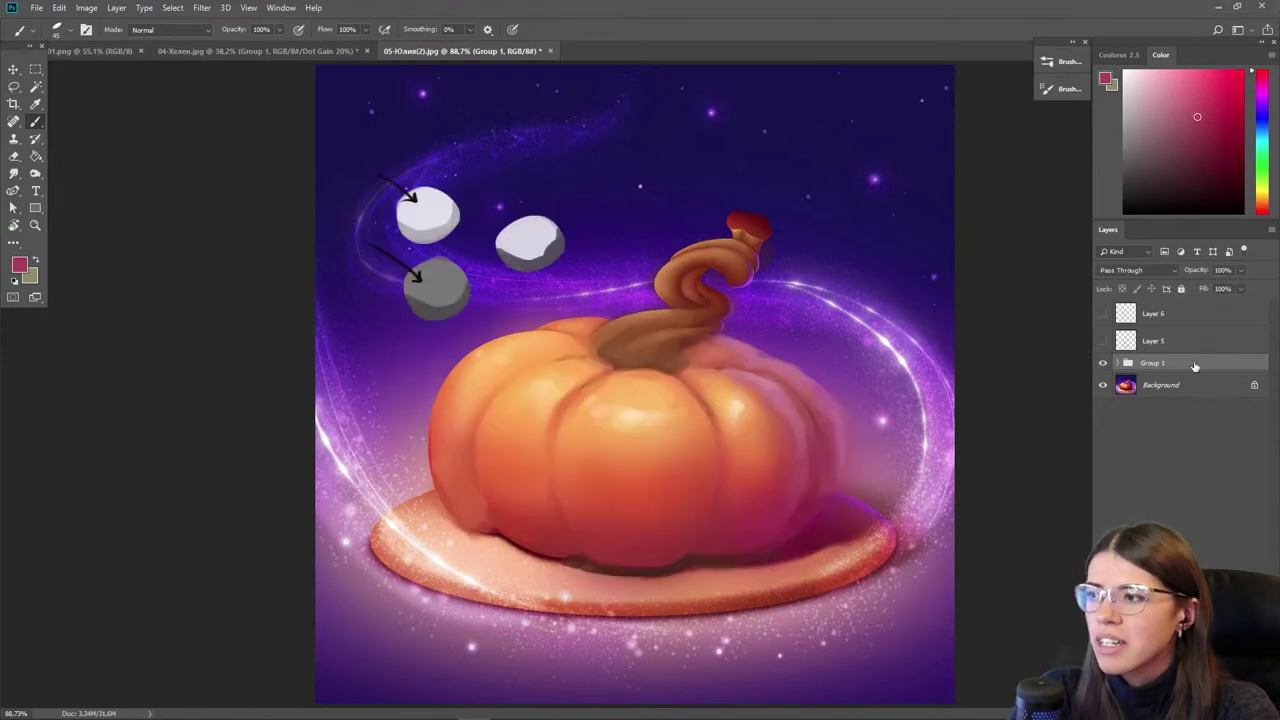
- Expand Group 1 and add a new layer above Layer 7
{"action": "left_click", "coordinate": [1117, 363]}
{"action": "left_click", "coordinate": [1184, 388]}
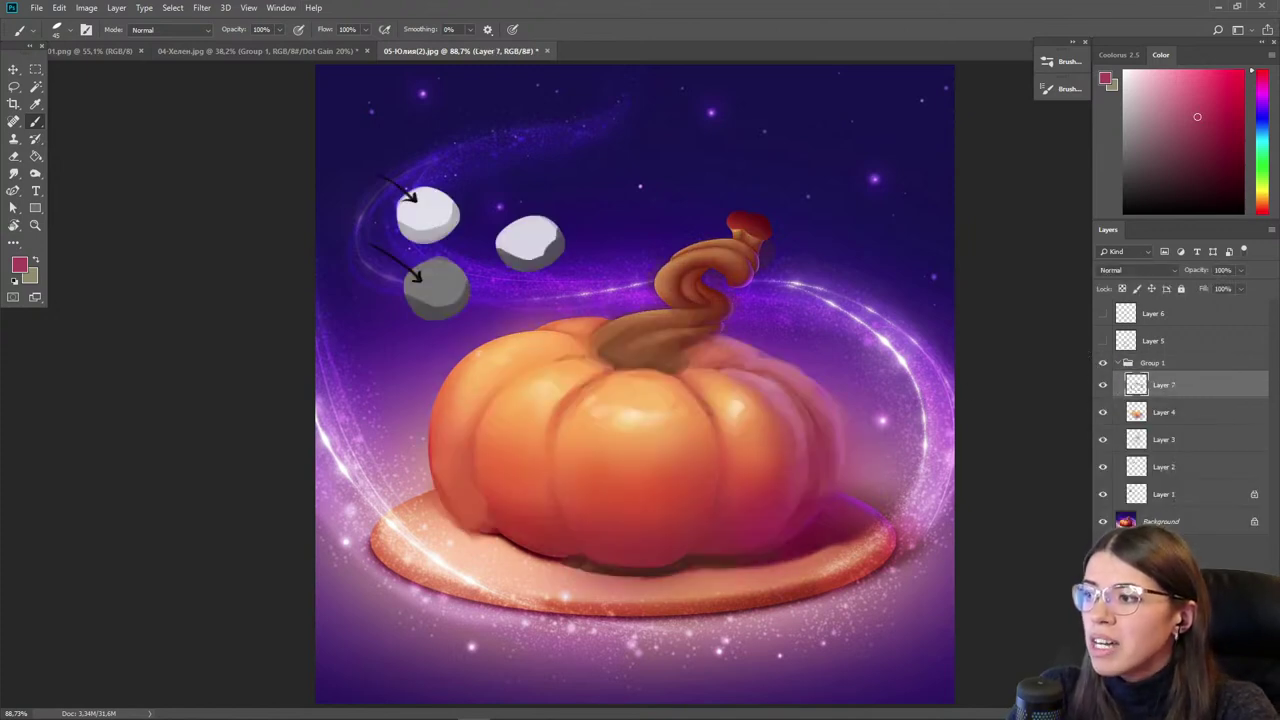
{"action": "left_click", "coordinate": [1222, 713]}
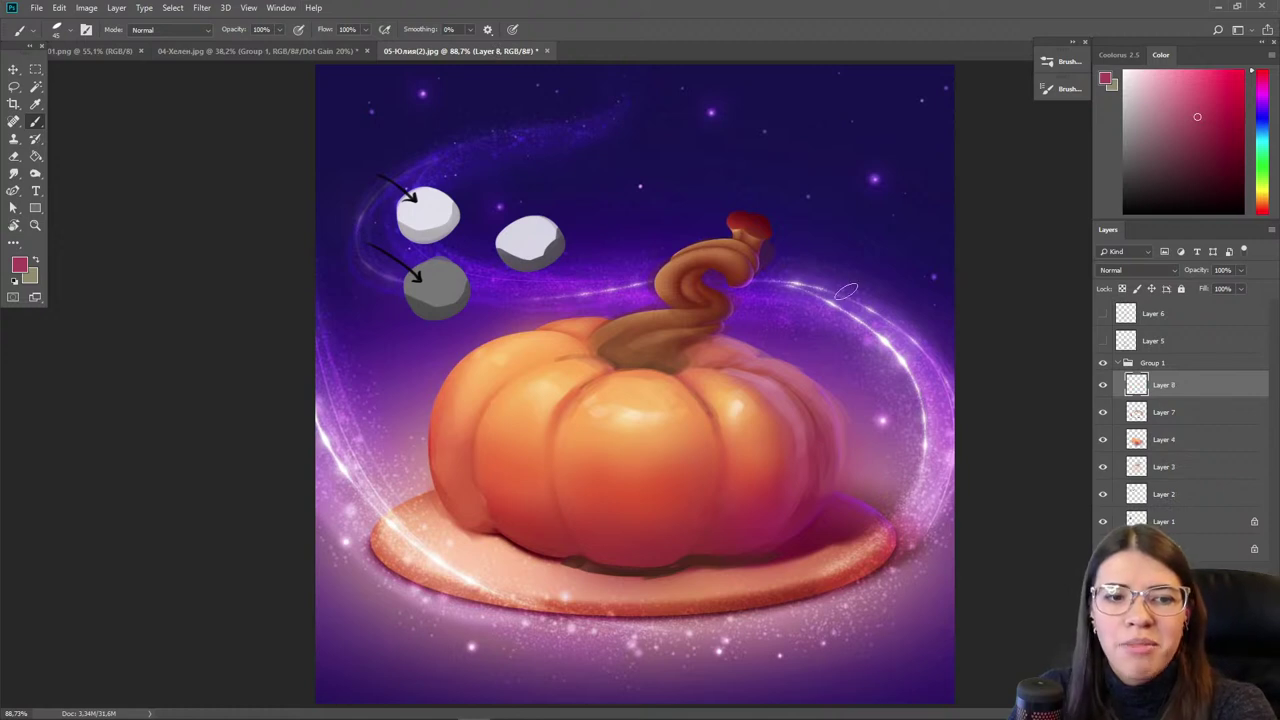
- Paint saturated magenta reflected light on the lower parts of the central and right lobes and soften it
{"action": "left_click", "coordinate": [767, 532], "text": "alt"}
{"action": "left_click", "coordinate": [1213, 93]}
{"action": "left_click_drag", "start_coordinate": [645, 550], "coordinate": [685, 525]}
{"action": "left_click", "coordinate": [744, 524], "text": "alt"}
{"action": "key", "text": "bracketright"}
{"action": "left_click", "coordinate": [690, 522], "text": "alt"}
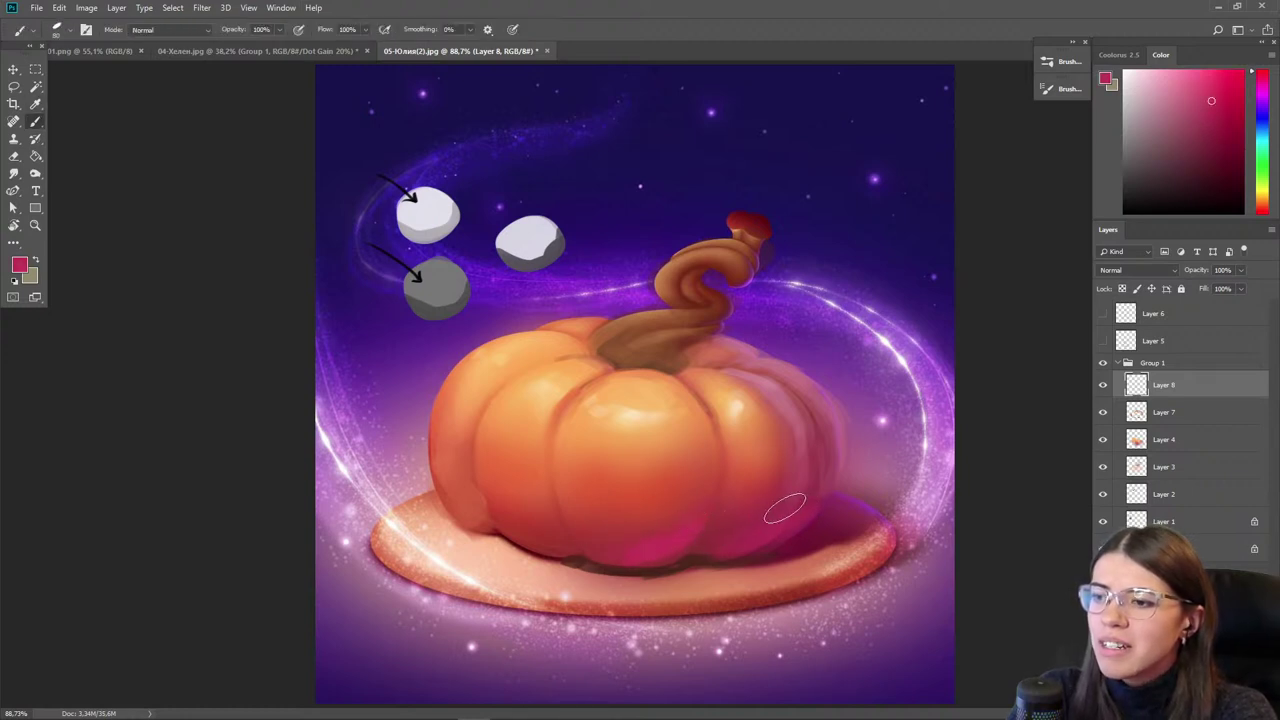
{"action": "key", "text": "e"}
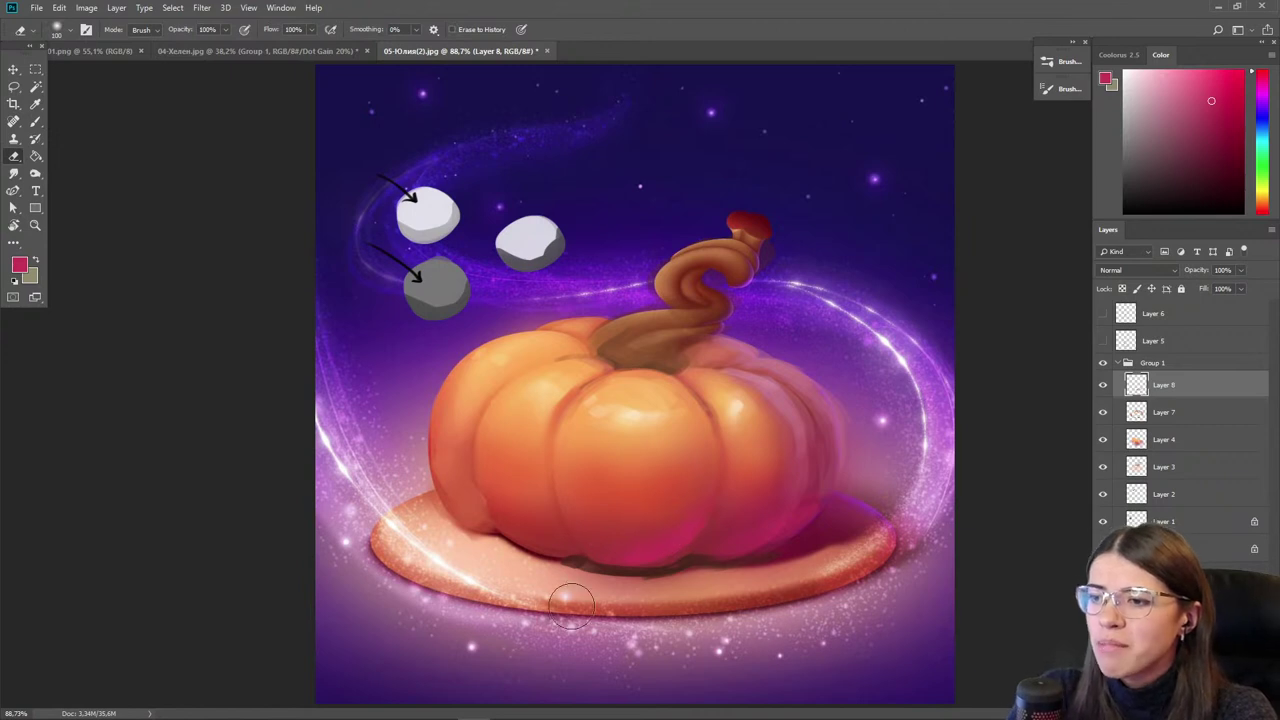
- Tint the plate's surface in front of the pumpkin with a light violet picked from the glowing swirl
{"action": "key", "text": "i"}
{"action": "left_click", "coordinate": [545, 570]}
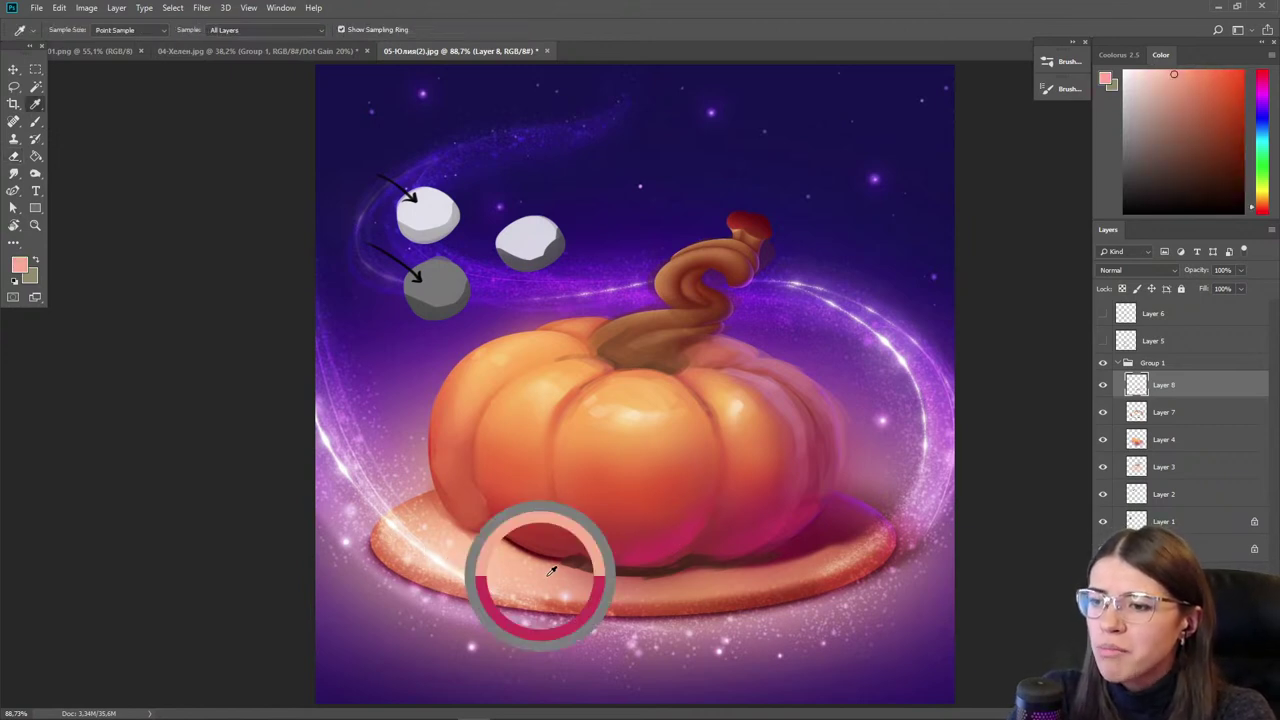
{"action": "left_click", "coordinate": [900, 315], "text": "alt"}
{"action": "left_click", "coordinate": [1189, 70]}
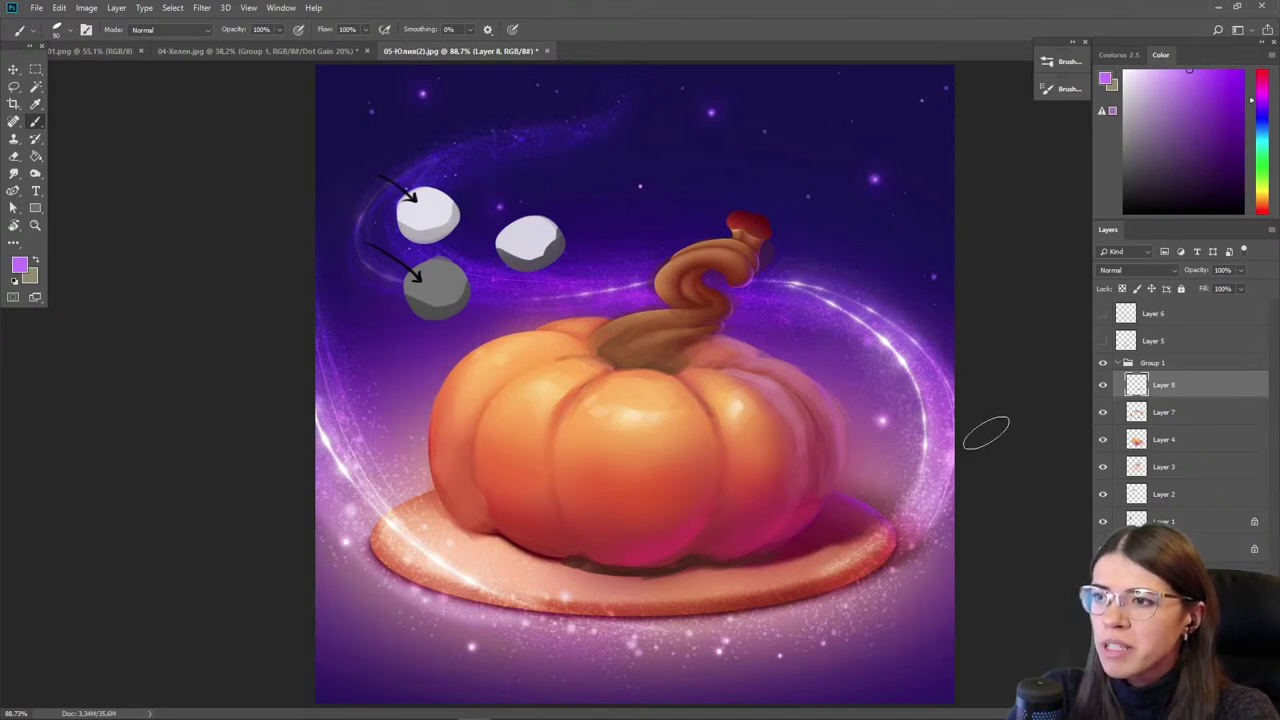
{"action": "mouse_move", "coordinate": [830, 557]}
{"action": "left_mouse_down"}
{"action": "mouse_move", "coordinate": [730, 582]}
{"action": "mouse_move", "coordinate": [832, 567]}
{"action": "mouse_move", "coordinate": [511, 583]}
{"action": "mouse_move", "coordinate": [709, 579]}
{"action": "mouse_move", "coordinate": [561, 580]}
{"action": "mouse_move", "coordinate": [700, 584]}
{"action": "mouse_move", "coordinate": [464, 559]}
{"action": "left_mouse_up"}
{"action": "left_click", "coordinate": [631, 576], "text": "alt"}
{"action": "mouse_move", "coordinate": [586, 590]}
{"action": "left_mouse_down"}
{"action": "mouse_move", "coordinate": [406, 519]}
{"action": "mouse_move", "coordinate": [419, 531]}
{"action": "left_mouse_up"}
- Paint a near-white highlight on the right front part of the plate with a smaller brush and blend it
{"action": "left_click", "coordinate": [778, 564], "text": "alt"}
{"action": "left_click", "coordinate": [1135, 71]}
{"action": "key", "text": "bracketleft"}
{"action": "key", "text": "bracketleft"}
{"action": "key", "text": "bracketleft"}
{"action": "key", "text": "bracketleft"}
{"action": "mouse_move", "coordinate": [762, 580]}
{"action": "left_mouse_down"}
{"action": "mouse_move", "coordinate": [679, 592]}
{"action": "mouse_move", "coordinate": [705, 592]}
{"action": "left_mouse_up"}
{"action": "left_click", "coordinate": [605, 594], "text": "alt"}
{"action": "key", "text": "bracketleft"}
{"action": "left_click_drag", "start_coordinate": [790, 571], "coordinate": [688, 588]}
- Extend and smooth the pinkish-violet sheen across the plate's front surface using sampled colours
{"action": "left_click", "coordinate": [720, 586], "text": "alt"}
{"action": "left_click_drag", "start_coordinate": [819, 567], "coordinate": [582, 599]}
{"action": "left_click_drag", "start_coordinate": [724, 588], "coordinate": [532, 587]}
{"action": "left_click", "coordinate": [629, 586], "text": "alt"}
{"action": "key", "text": "bracketright"}
{"action": "left_click_drag", "start_coordinate": [688, 586], "coordinate": [545, 587]}
- Cover the plate's front surface with dusty pink and violet tones sampled from the plate and the background
{"action": "left_click", "coordinate": [788, 565], "text": "alt"}
{"action": "left_click", "coordinate": [834, 546], "text": "alt"}
{"action": "left_click", "coordinate": [869, 460], "text": "alt"}
{"action": "key", "text": "bracketright"}
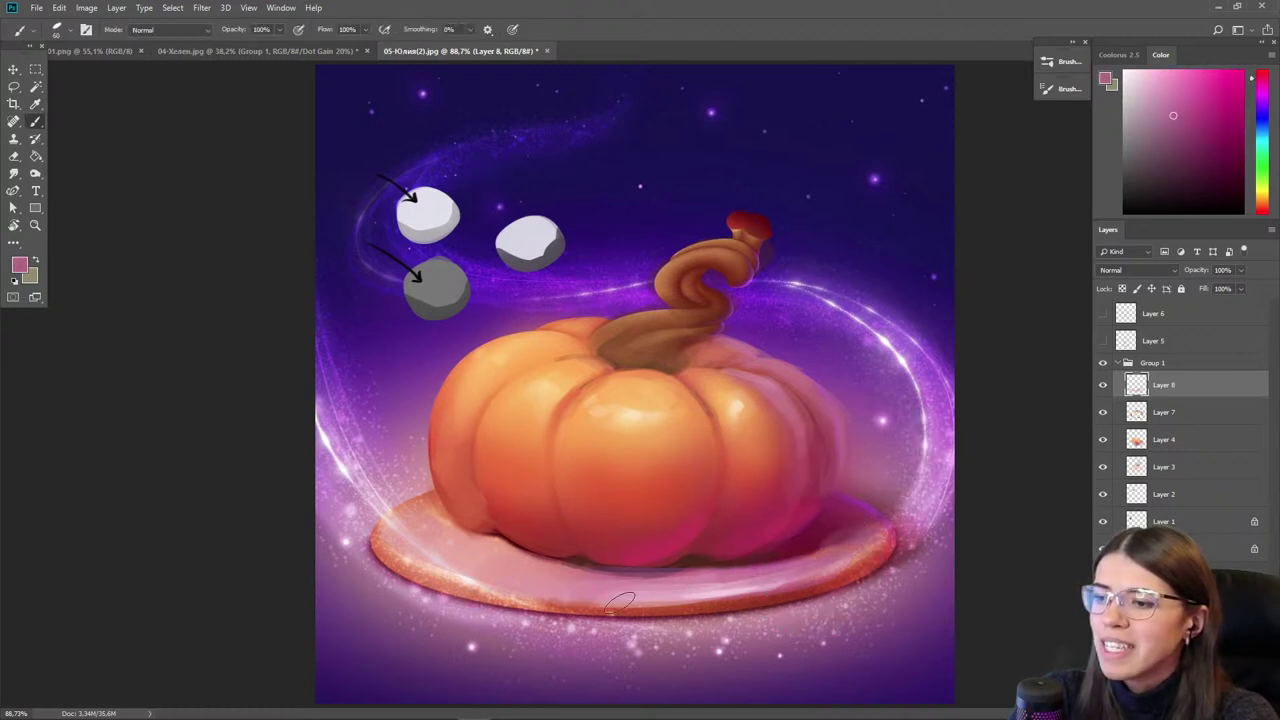
- Repaint the plate's front rim from the right end to the left end with dark violet and plum sampled near the pumpkin's shadow
{"action": "left_click", "coordinate": [834, 520], "text": "alt"}
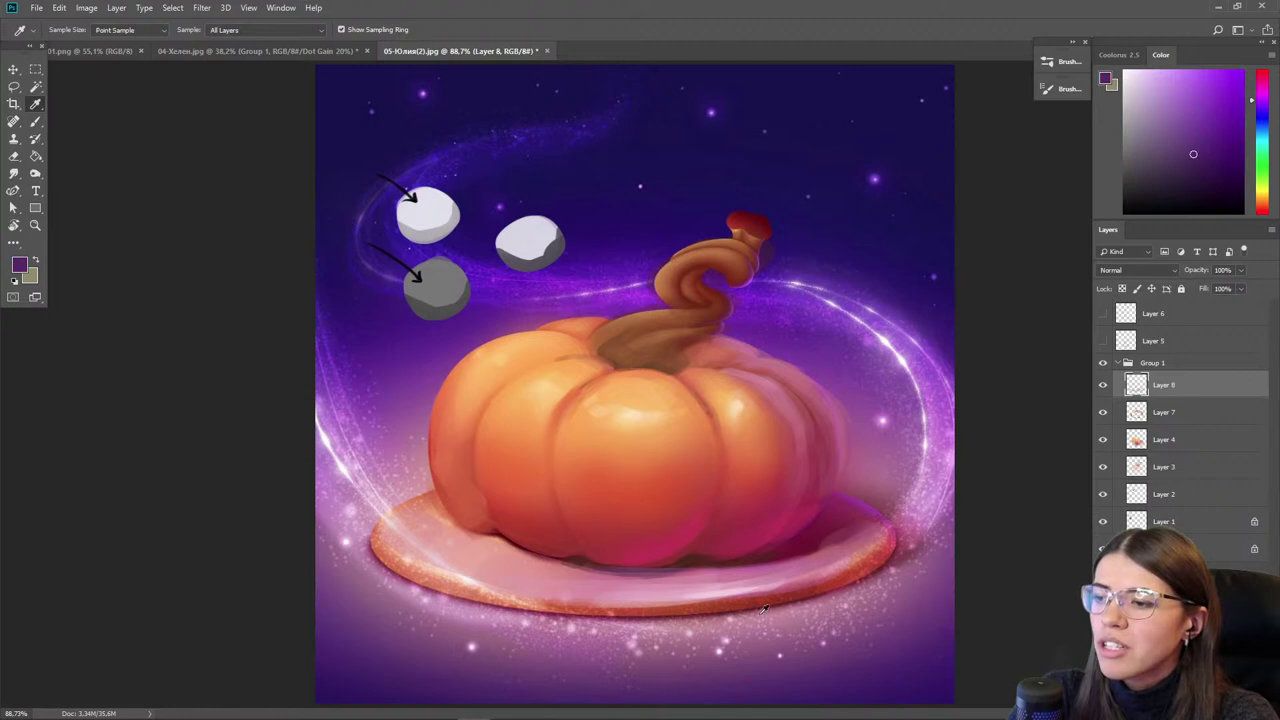
{"action": "mouse_move", "coordinate": [884, 559]}
{"action": "left_mouse_down"}
{"action": "mouse_move", "coordinate": [712, 611]}
{"action": "mouse_move", "coordinate": [604, 615]}
{"action": "left_mouse_up"}
{"action": "left_click", "coordinate": [858, 498], "text": "alt"}
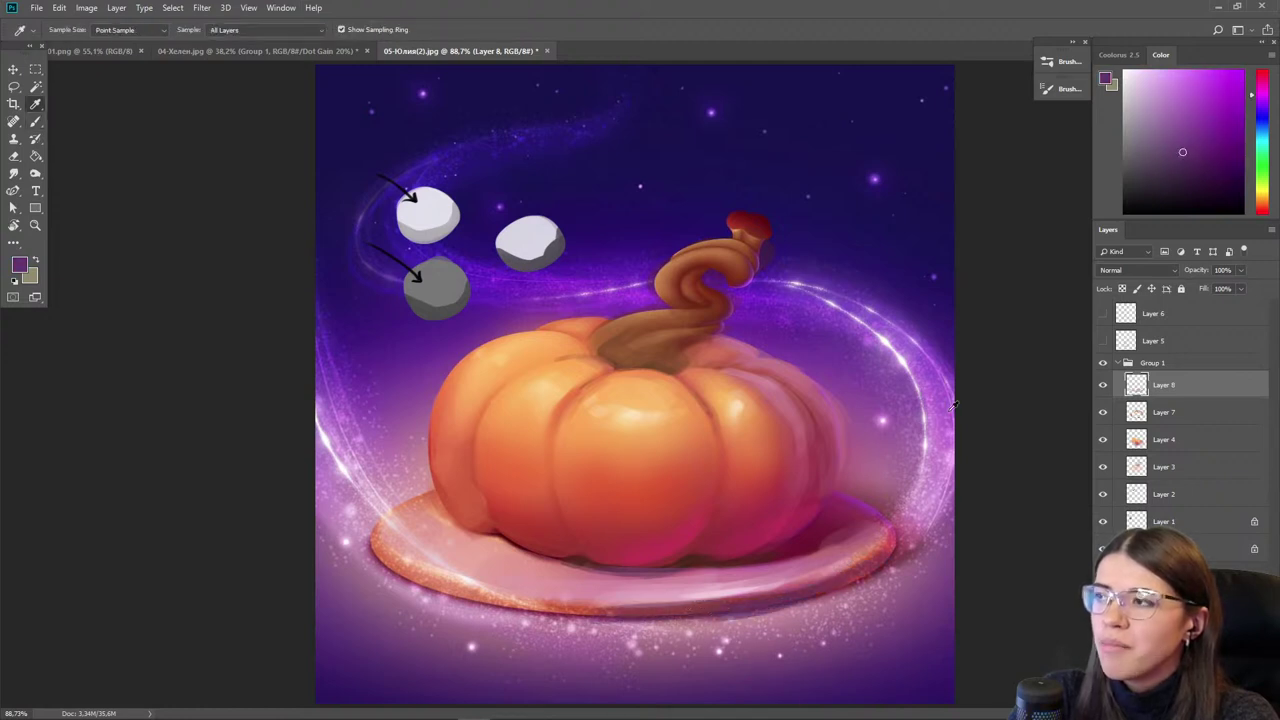
{"action": "left_click", "coordinate": [860, 494], "text": "alt"}
{"action": "mouse_move", "coordinate": [875, 556]}
{"action": "left_mouse_down"}
{"action": "mouse_move", "coordinate": [629, 619]}
{"action": "mouse_move", "coordinate": [751, 609]}
{"action": "mouse_move", "coordinate": [562, 619]}
{"action": "mouse_move", "coordinate": [688, 608]}
{"action": "mouse_move", "coordinate": [497, 602]}
{"action": "mouse_move", "coordinate": [391, 551]}
{"action": "left_mouse_up"}
{"action": "left_click", "coordinate": [640, 613], "text": "alt"}
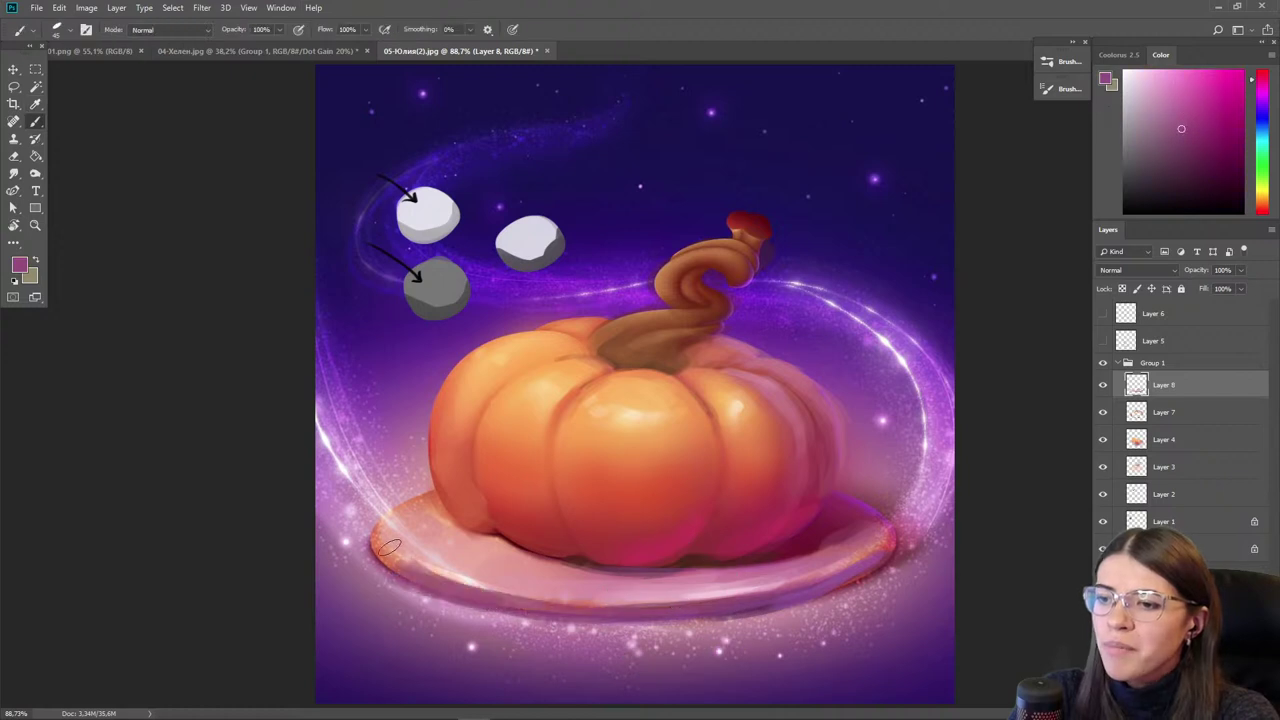
{"action": "left_click_drag", "start_coordinate": [447, 598], "coordinate": [366, 541]}
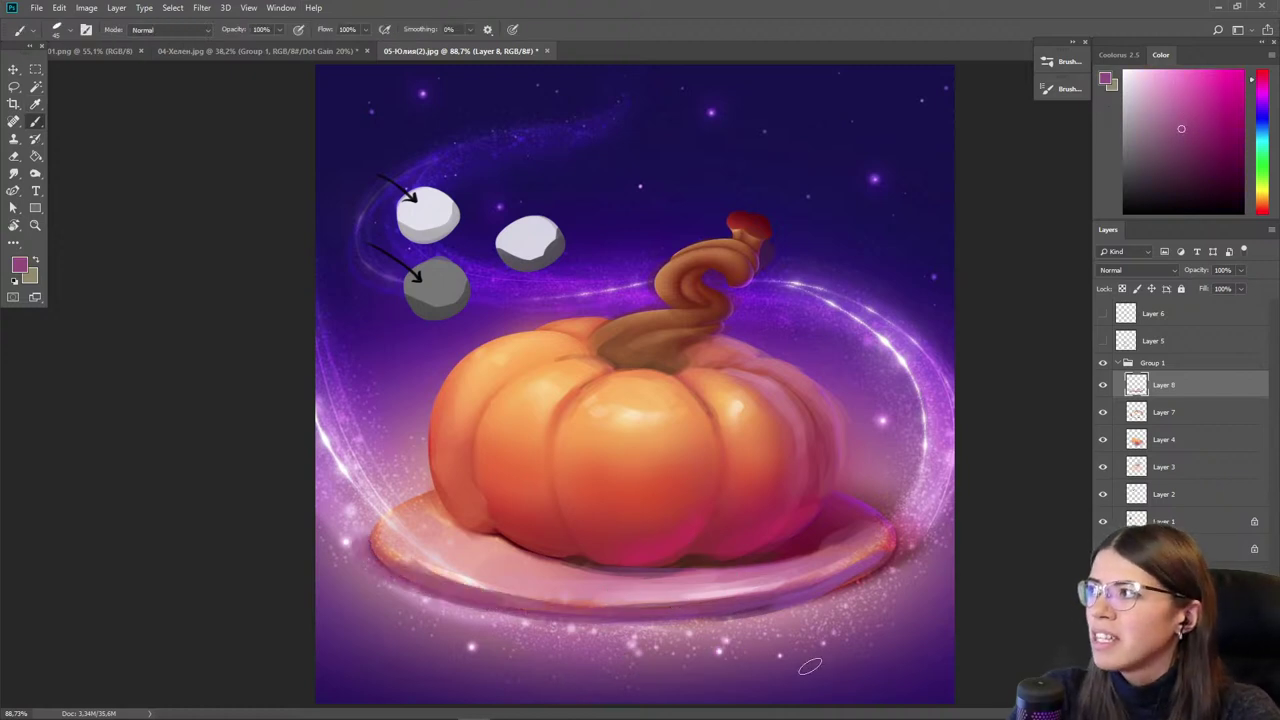
- Paint red reflected light on the plate along the pumpkin's lower edge with a red sampled from the pumpkin
{"action": "scroll", "coordinate": [625, 620], "scroll_direction": "up", "scroll_amount": 2}
{"action": "left_click", "coordinate": [681, 556], "text": "alt"}
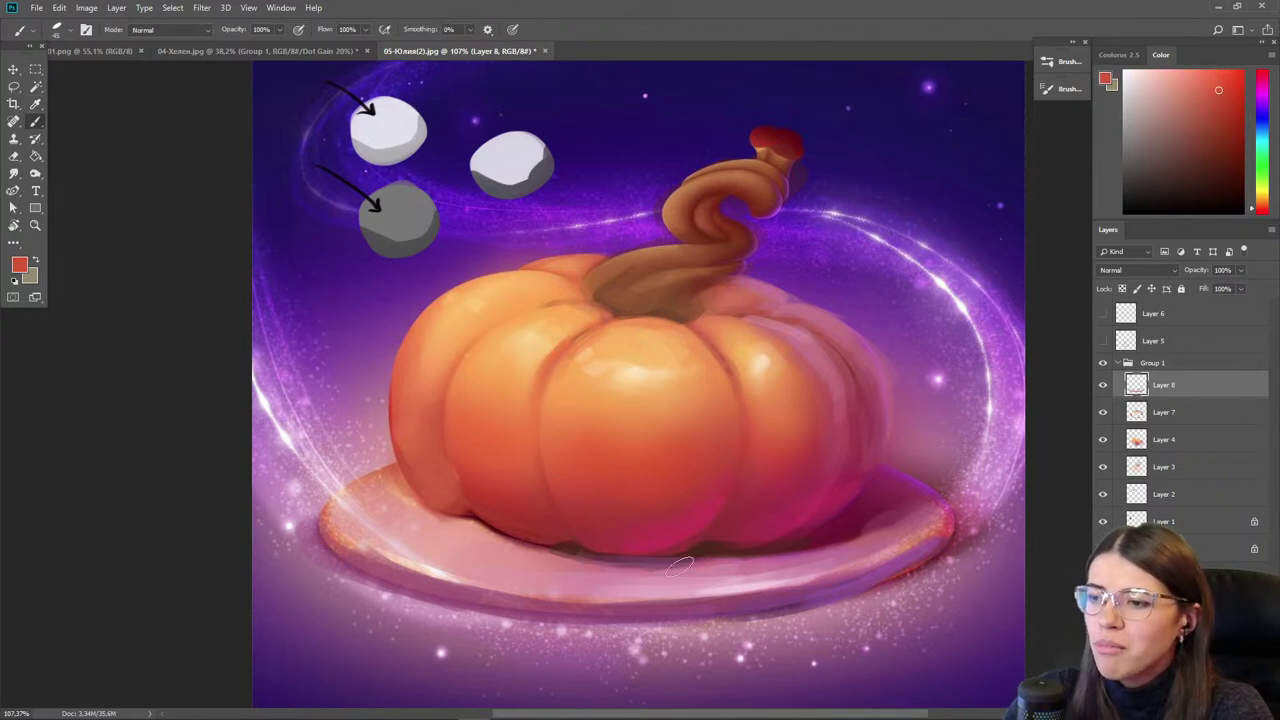
{"action": "mouse_move", "coordinate": [685, 566]}
{"action": "left_mouse_down"}
{"action": "mouse_move", "coordinate": [549, 562]}
{"action": "mouse_move", "coordinate": [460, 527]}
{"action": "left_mouse_up"}
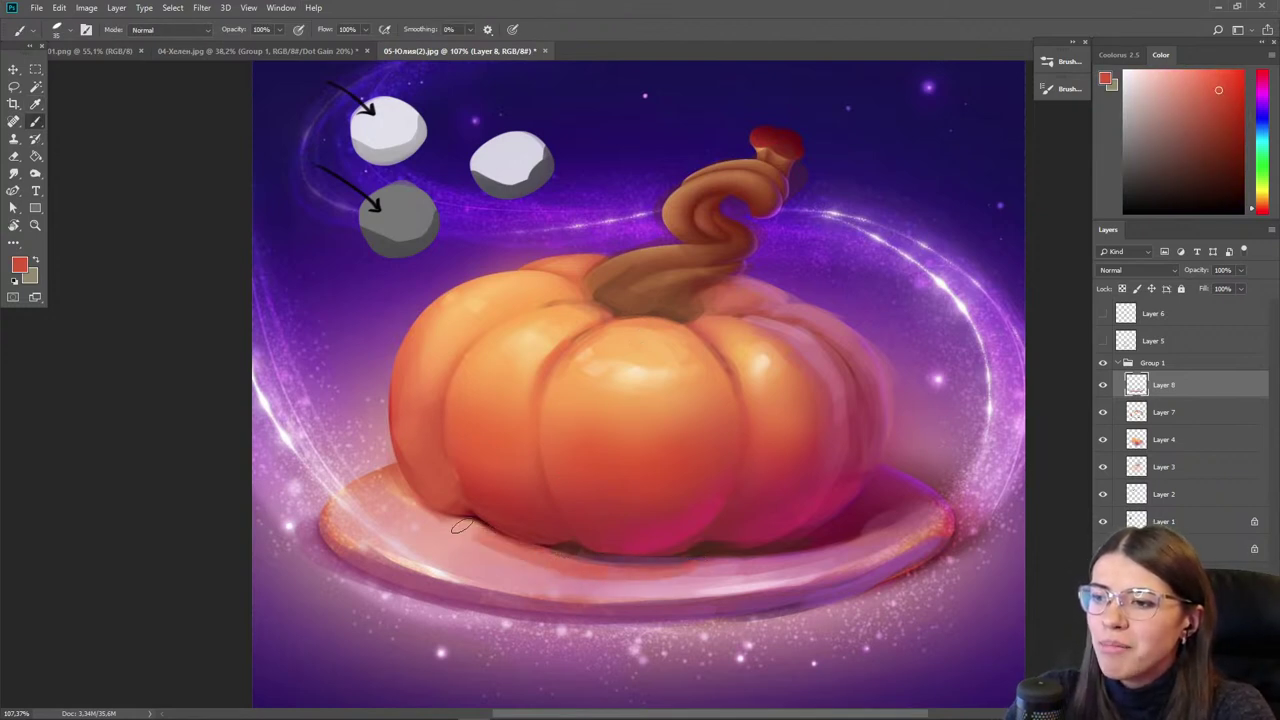
{"action": "left_click_drag", "start_coordinate": [816, 553], "coordinate": [685, 570]}
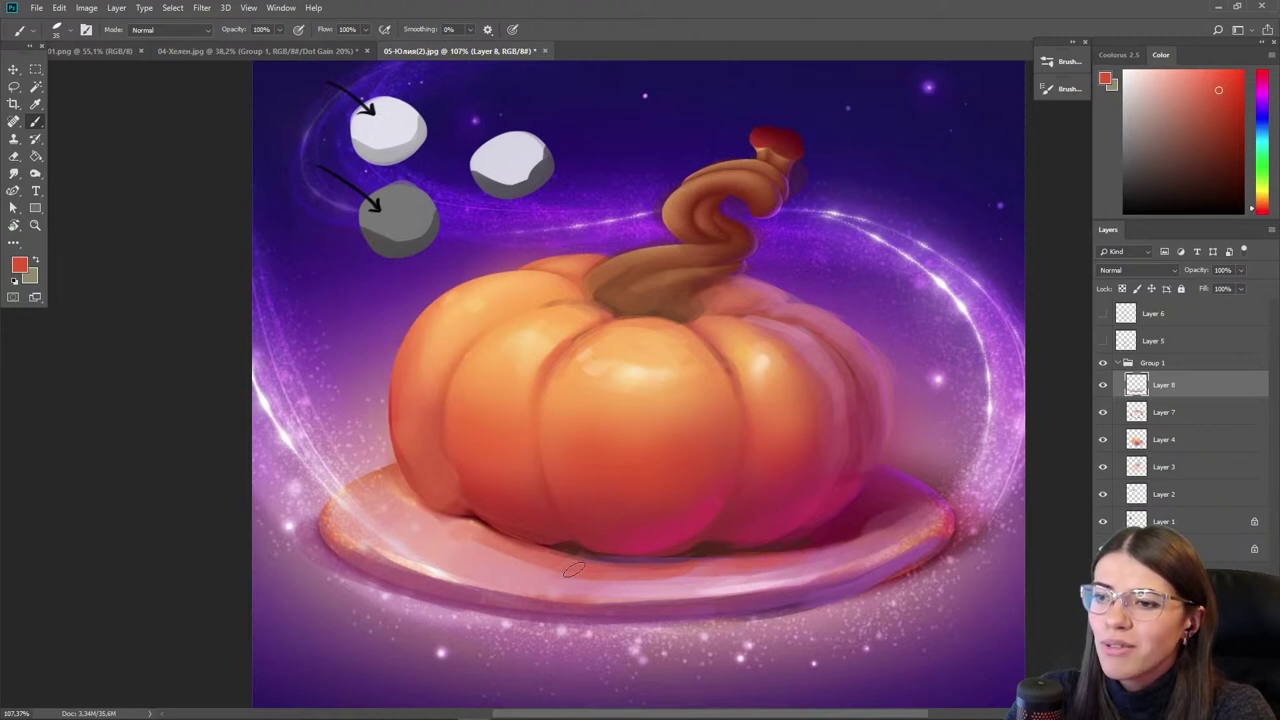
{"action": "key", "text": "i"}
{"action": "key", "text": "b"}
{"action": "left_click", "coordinate": [467, 504], "text": "alt"}
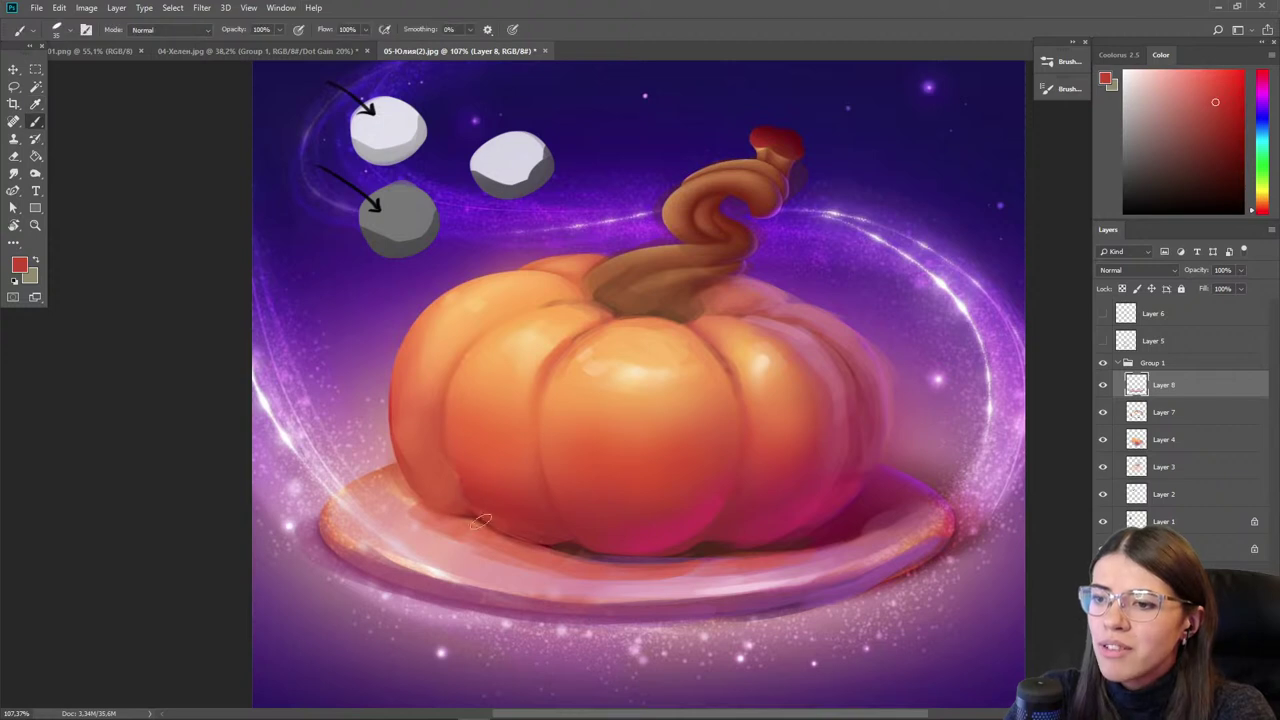
- Brighten the upper curl of the stem with light orange highlights and blend them with sampled tones
{"action": "scroll", "coordinate": [671, 126], "scroll_direction": "up", "scroll_amount": 2}
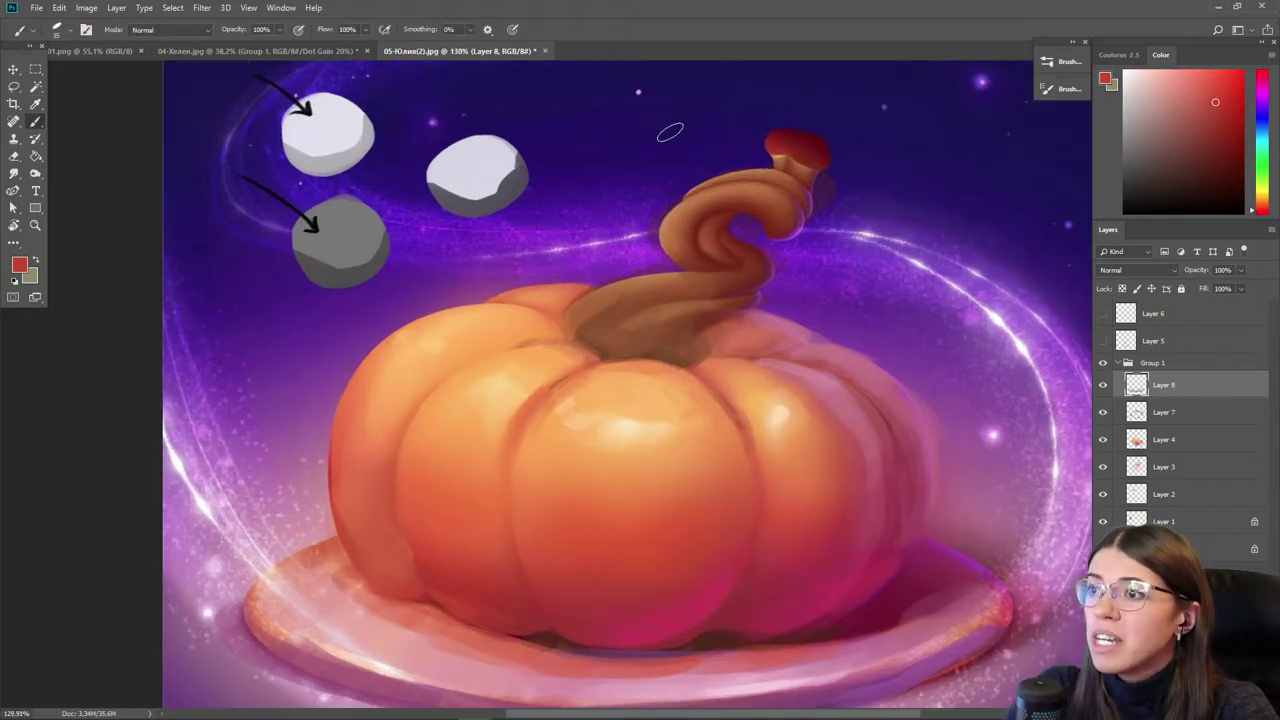
{"action": "left_click", "coordinate": [771, 188], "text": "alt"}
{"action": "left_click", "coordinate": [1202, 70]}
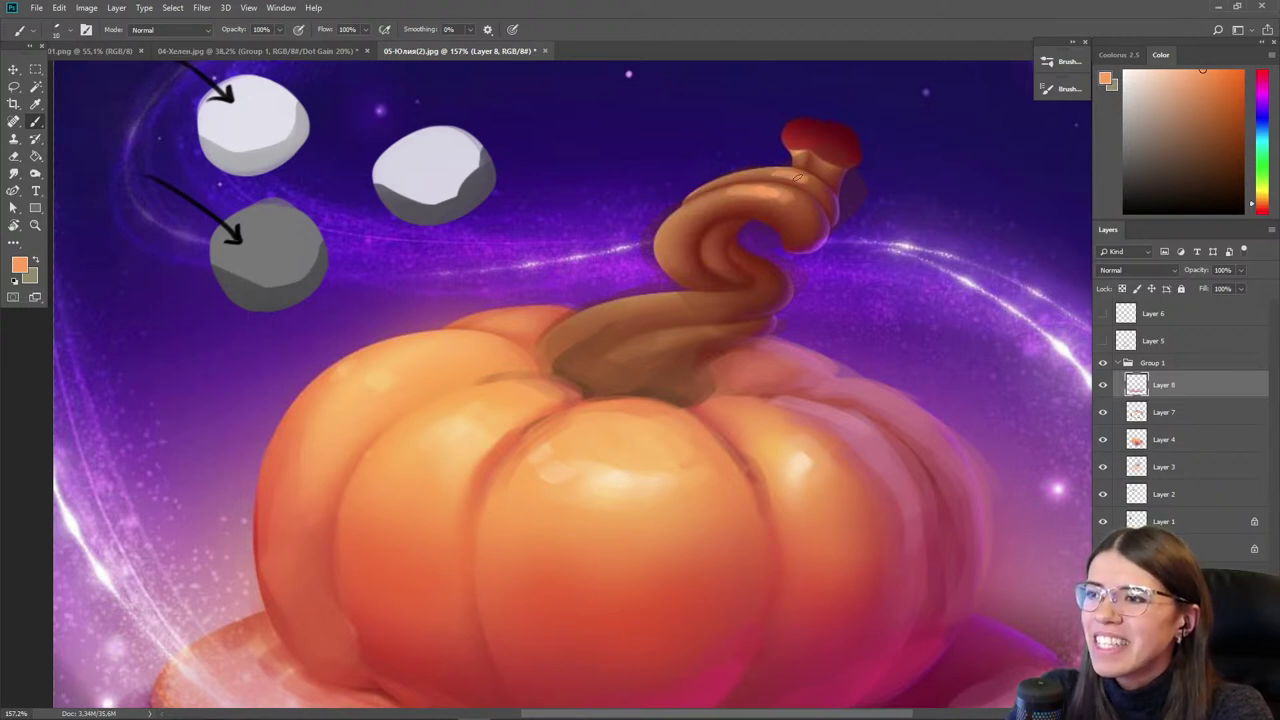
{"action": "left_click", "coordinate": [796, 183], "text": "alt"}
{"action": "left_click", "coordinate": [790, 190], "text": "alt"}
- Deepen the shadow inside the stem's curl with a dark reddish brown and smudge it soft
{"action": "left_click", "coordinate": [801, 218], "text": "alt"}
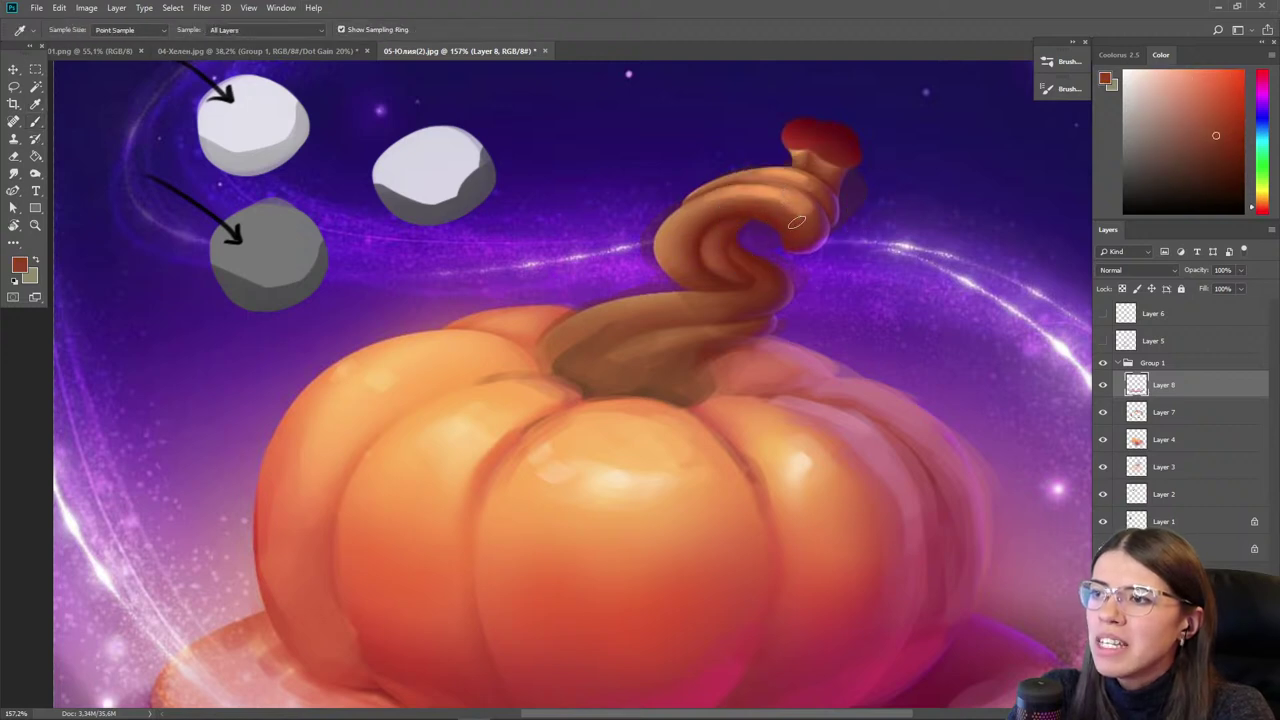
{"action": "left_click", "coordinate": [757, 207], "text": "alt"}
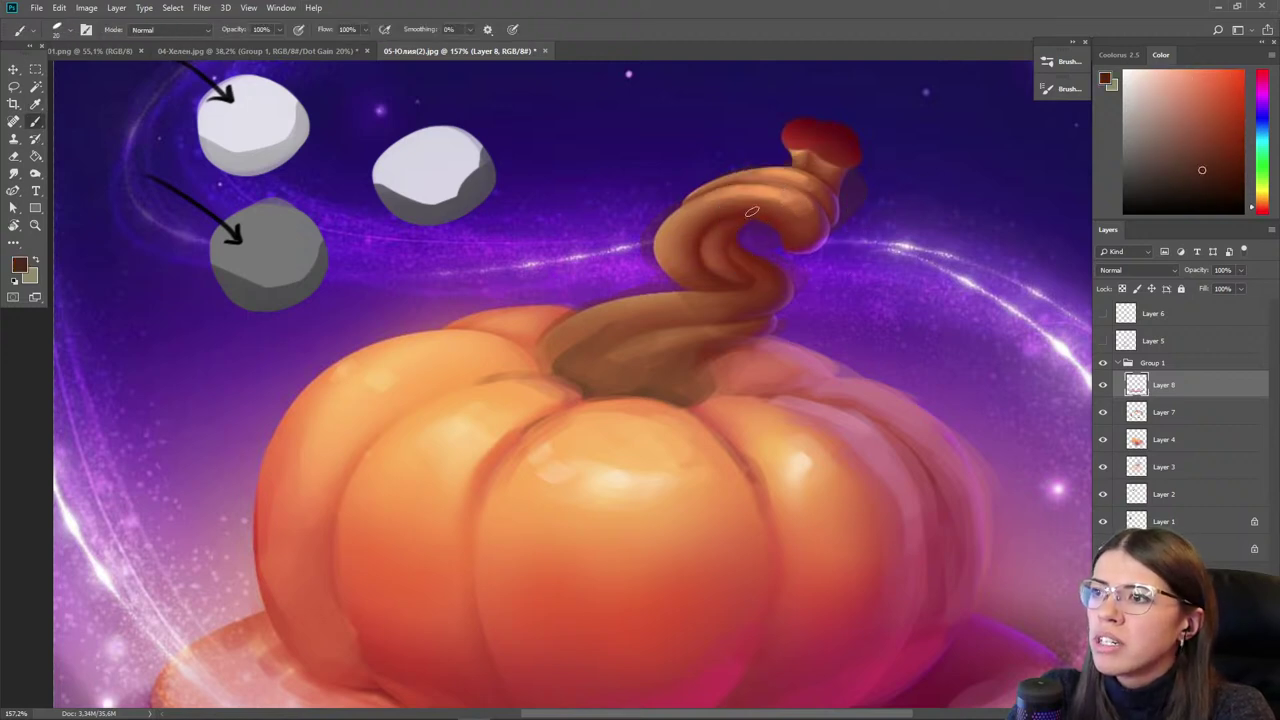
{"action": "left_click_drag", "start_coordinate": [1201, 172], "coordinate": [1211, 181]}
{"action": "mouse_move", "coordinate": [734, 229]}
{"action": "left_mouse_down"}
{"action": "mouse_move", "coordinate": [717, 277]}
{"action": "mouse_move", "coordinate": [710, 253]}
{"action": "mouse_move", "coordinate": [733, 271]}
{"action": "mouse_move", "coordinate": [698, 264]}
{"action": "mouse_move", "coordinate": [765, 225]}
{"action": "left_mouse_up"}
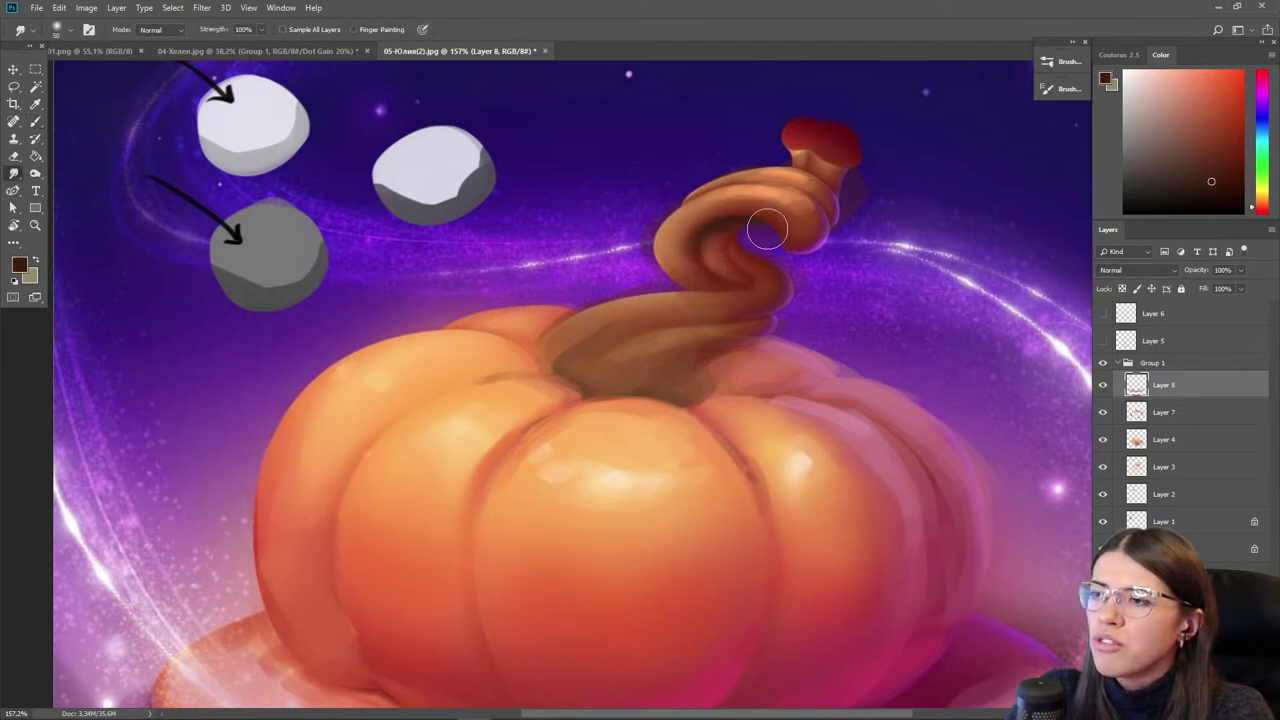
- Paint over the red cut end of the stem with a light orange sampled from the stem, using a larger brush
{"action": "left_click", "coordinate": [794, 174], "text": "alt"}
{"action": "key", "text": "bracketright"}
{"action": "key", "text": "bracketright"}
{"action": "key", "text": "bracketright"}
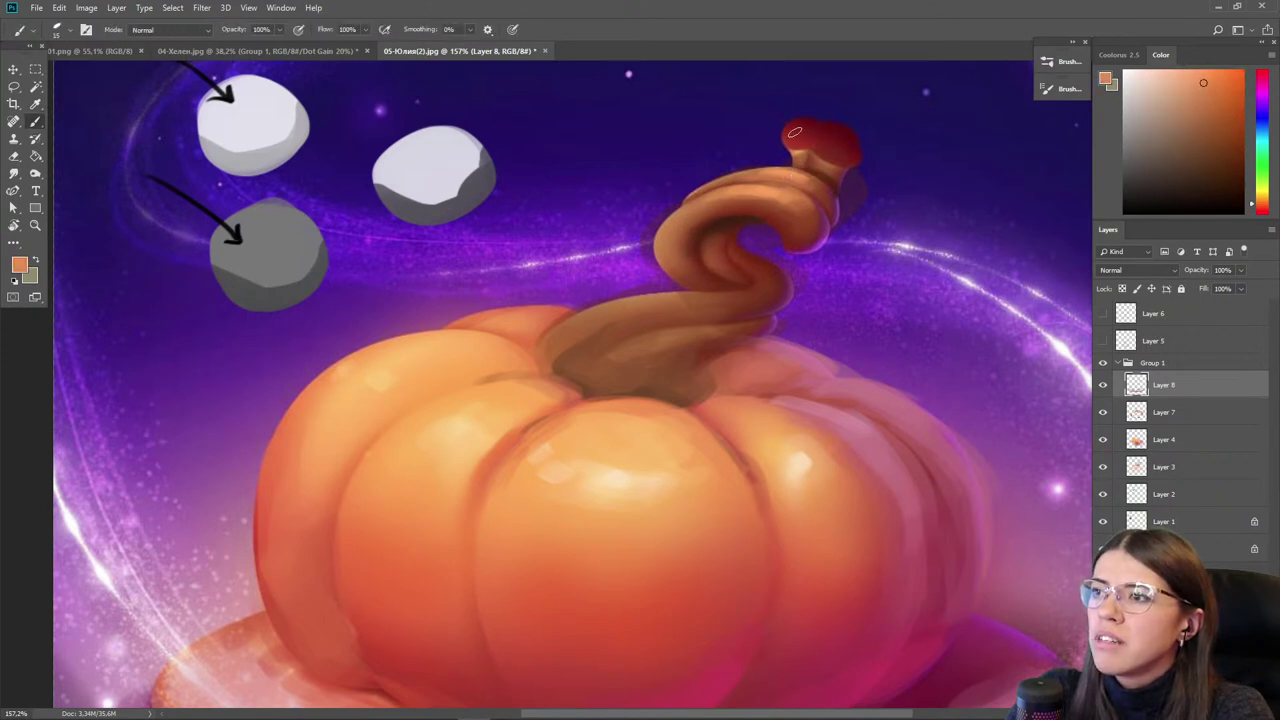
{"action": "mouse_move", "coordinate": [830, 121]}
{"action": "left_mouse_down"}
{"action": "mouse_move", "coordinate": [792, 138]}
{"action": "mouse_move", "coordinate": [845, 155]}
{"action": "mouse_move", "coordinate": [803, 132]}
{"action": "mouse_move", "coordinate": [821, 152]}
{"action": "left_mouse_up"}
- Add a paler peach highlight to the stem's cut end and blend it with sampled orange tones
{"action": "left_click_drag", "start_coordinate": [1140, 104], "coordinate": [1158, 70]}
{"action": "left_click", "coordinate": [825, 143], "text": "alt"}
{"action": "key", "text": "bracketright"}
{"action": "key", "text": "bracketright"}
{"action": "left_click_drag", "start_coordinate": [797, 138], "coordinate": [838, 149]}
{"action": "left_click", "coordinate": [815, 143], "text": "alt"}
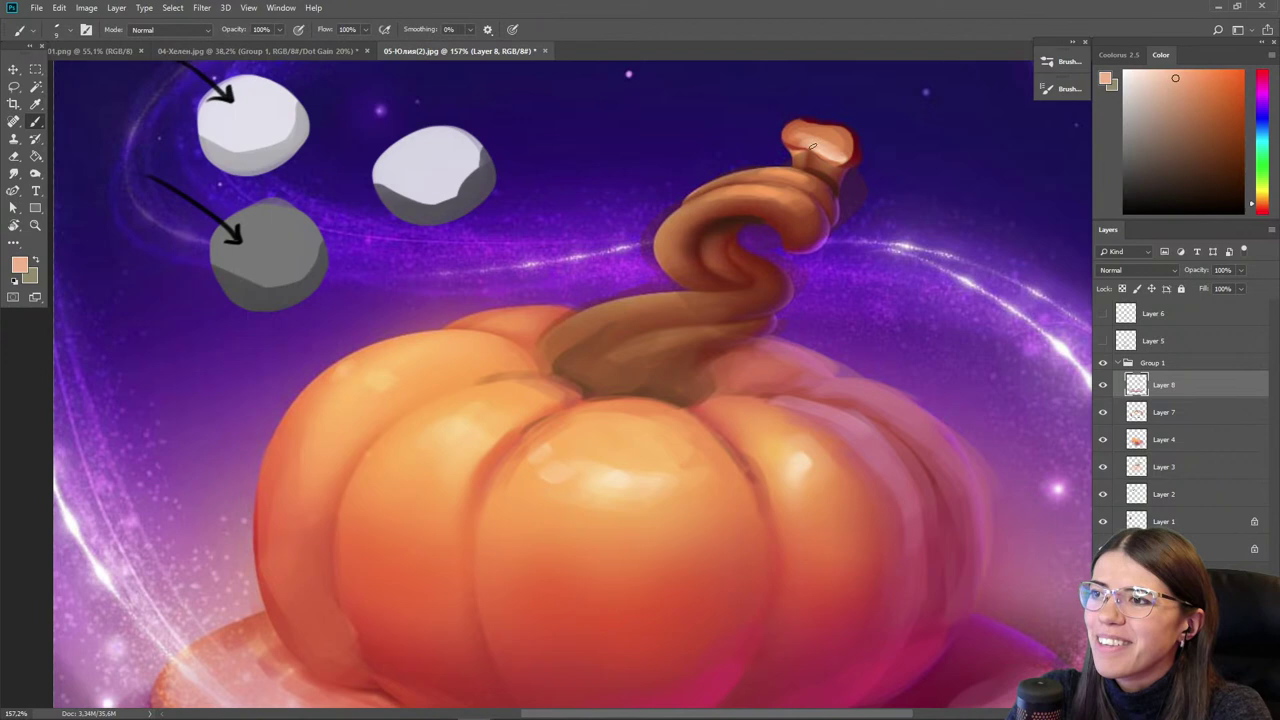
{"action": "left_click", "coordinate": [820, 150], "text": "alt"}
{"action": "left_click_drag", "start_coordinate": [845, 149], "coordinate": [799, 131]}
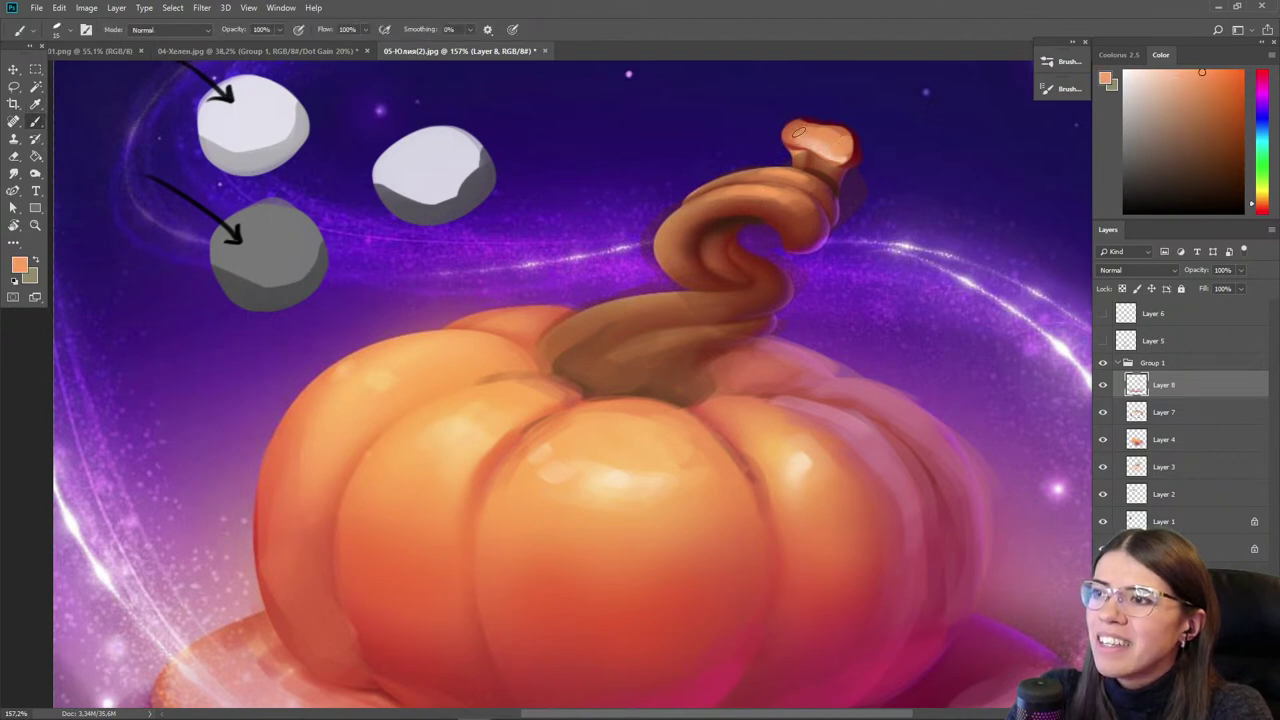
- Paint pink reflected light down the right edge of the stem's tip and upper curl with a colour sampled from the pumpkin
{"action": "left_click", "coordinate": [828, 160], "text": "alt"}
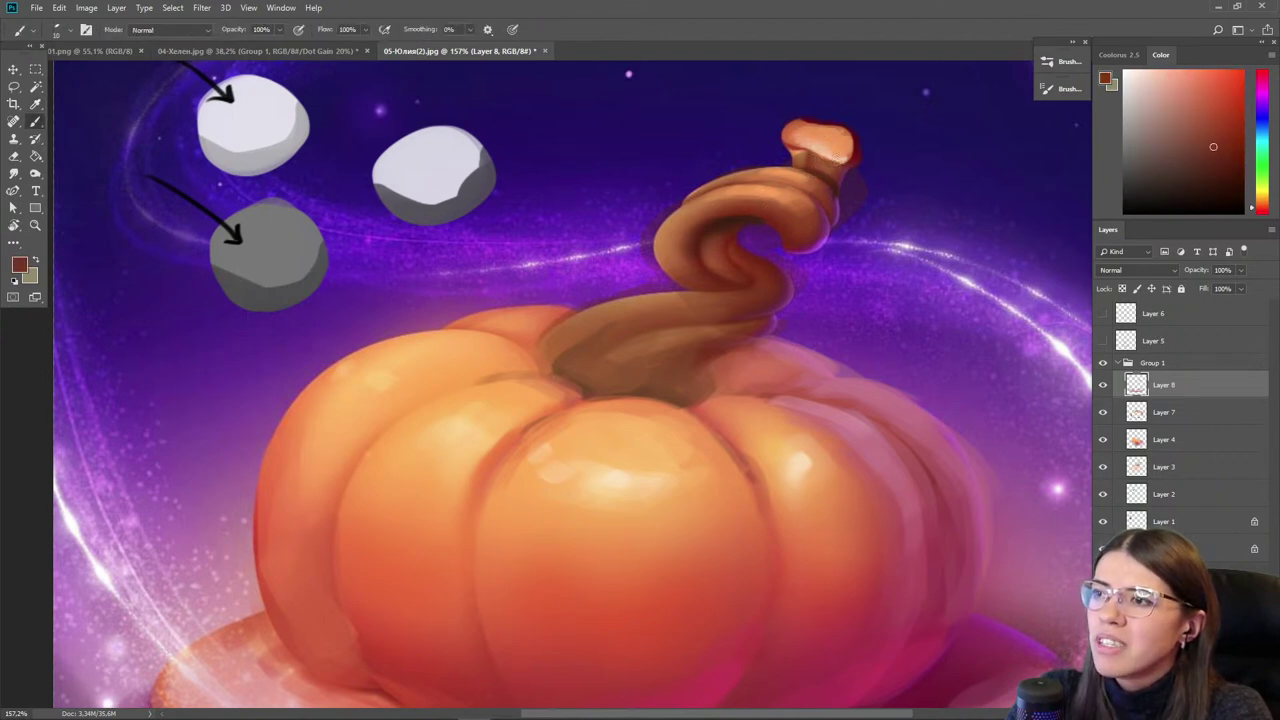
{"action": "key", "text": "alt"}
{"action": "left_click", "coordinate": [822, 383], "text": "alt"}
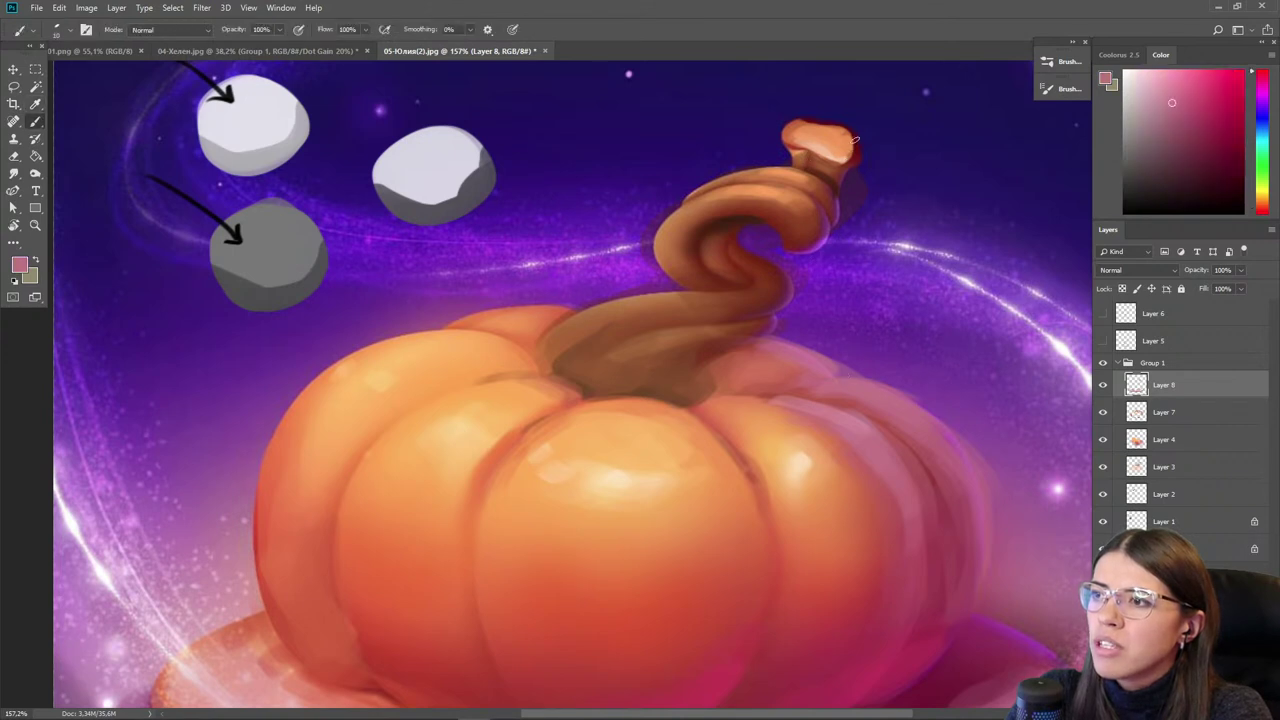
{"action": "mouse_move", "coordinate": [849, 143]}
{"action": "left_mouse_down"}
{"action": "mouse_move", "coordinate": [846, 196]}
{"action": "mouse_move", "coordinate": [837, 160]}
{"action": "mouse_move", "coordinate": [818, 239]}
{"action": "mouse_move", "coordinate": [807, 207]}
{"action": "mouse_move", "coordinate": [812, 240]}
{"action": "left_mouse_up"}
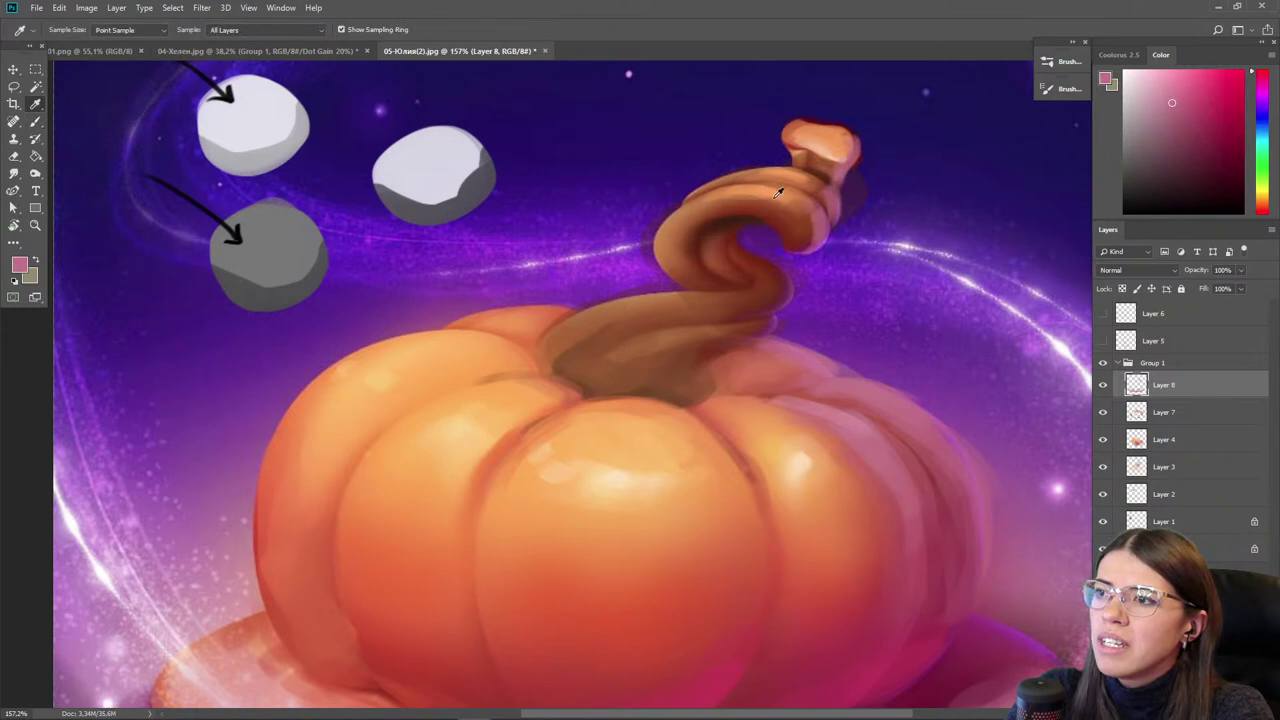
- Paint a light peach highlight along the top of the stem's base and blend it into the brown
{"action": "left_click", "coordinate": [789, 201], "text": "alt"}
{"action": "left_click", "coordinate": [1181, 82]}
{"action": "left_click_drag", "start_coordinate": [712, 303], "coordinate": [613, 317]}
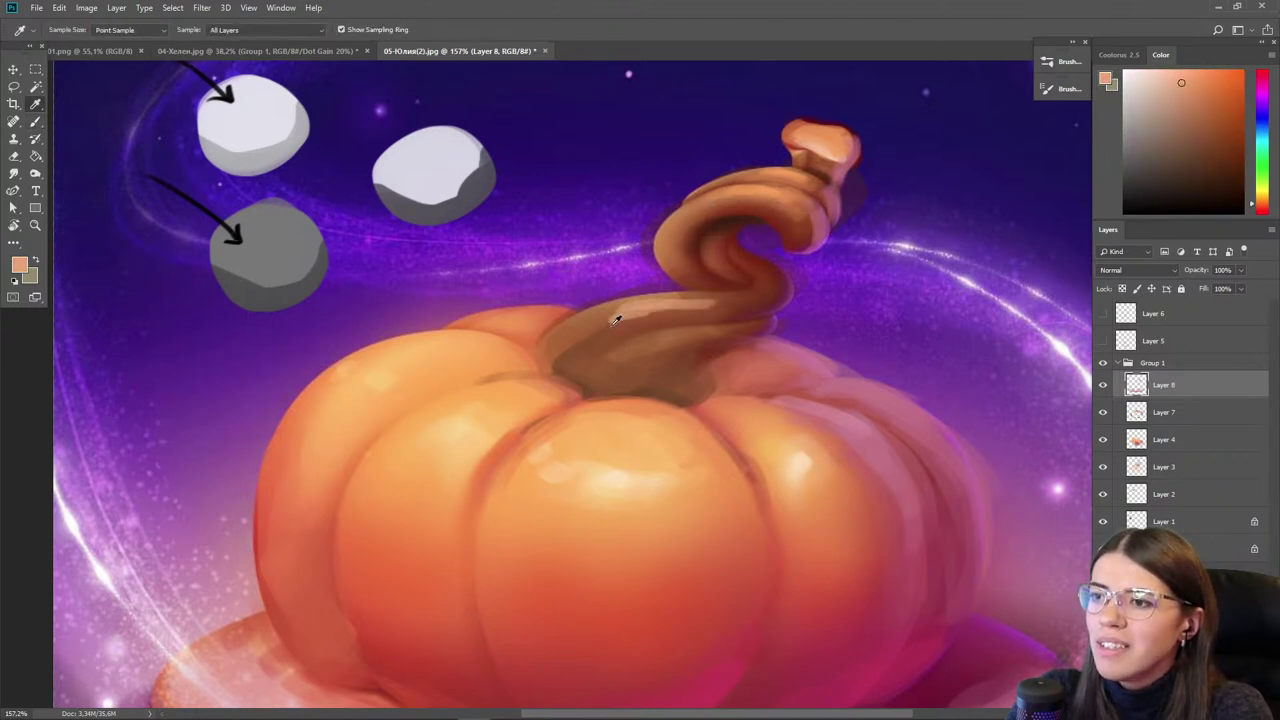
{"action": "left_click", "coordinate": [616, 317], "text": "alt"}
{"action": "key", "text": "bracketright"}
{"action": "left_click_drag", "start_coordinate": [720, 305], "coordinate": [586, 332]}
{"action": "left_click", "coordinate": [626, 312], "text": "alt"}
- Compare the repaint with the original illustration by repeatedly hiding and showing Group 1
{"action": "scroll", "coordinate": [654, 344], "scroll_direction": "down", "scroll_amount": 4}
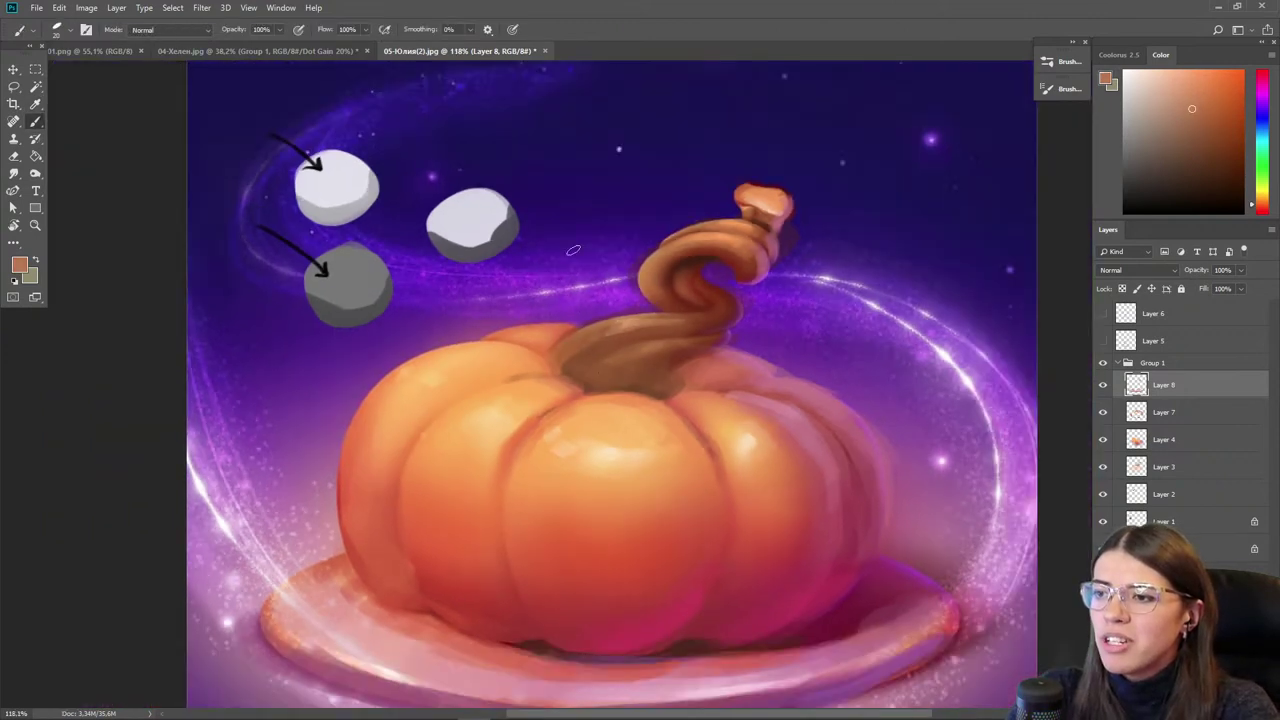
{"action": "left_click", "coordinate": [1105, 364]}
{"action": "left_click", "coordinate": [1105, 364]}
{"action": "left_click", "coordinate": [1105, 364]}
{"action": "left_click", "coordinate": [1105, 364]}
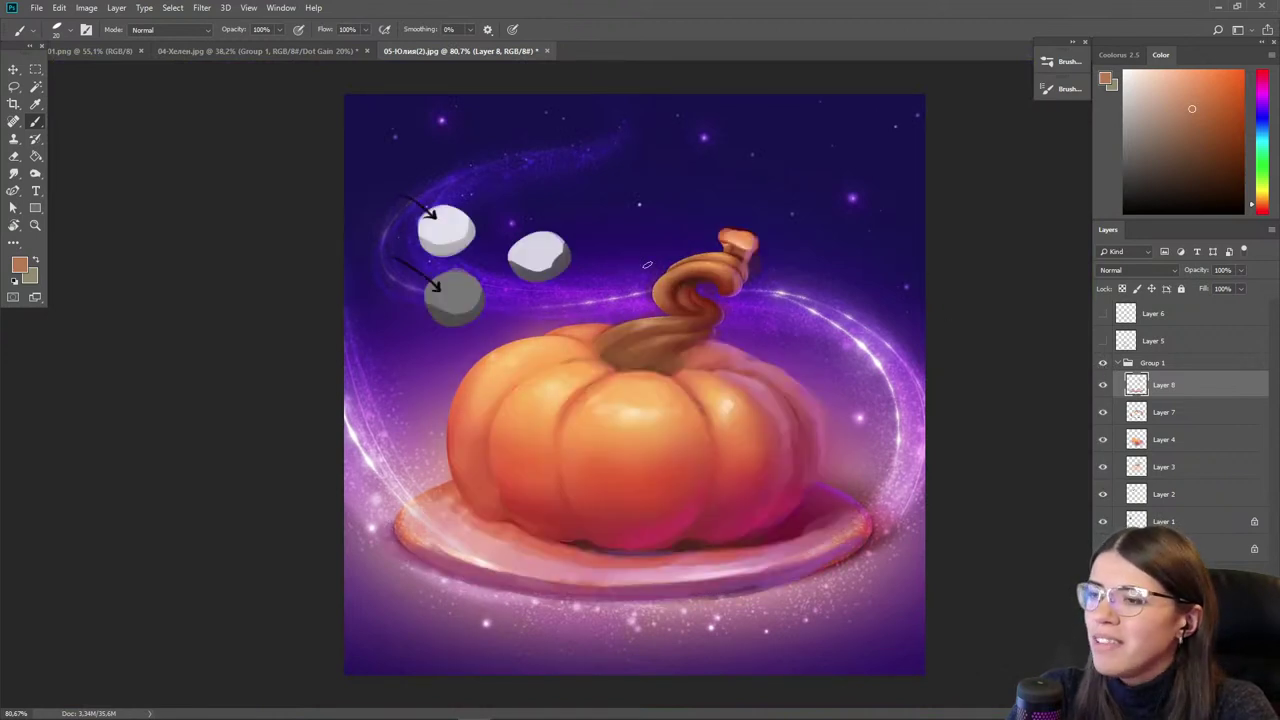
{"action": "scroll", "coordinate": [728, 273], "scroll_direction": "up", "scroll_amount": 2}
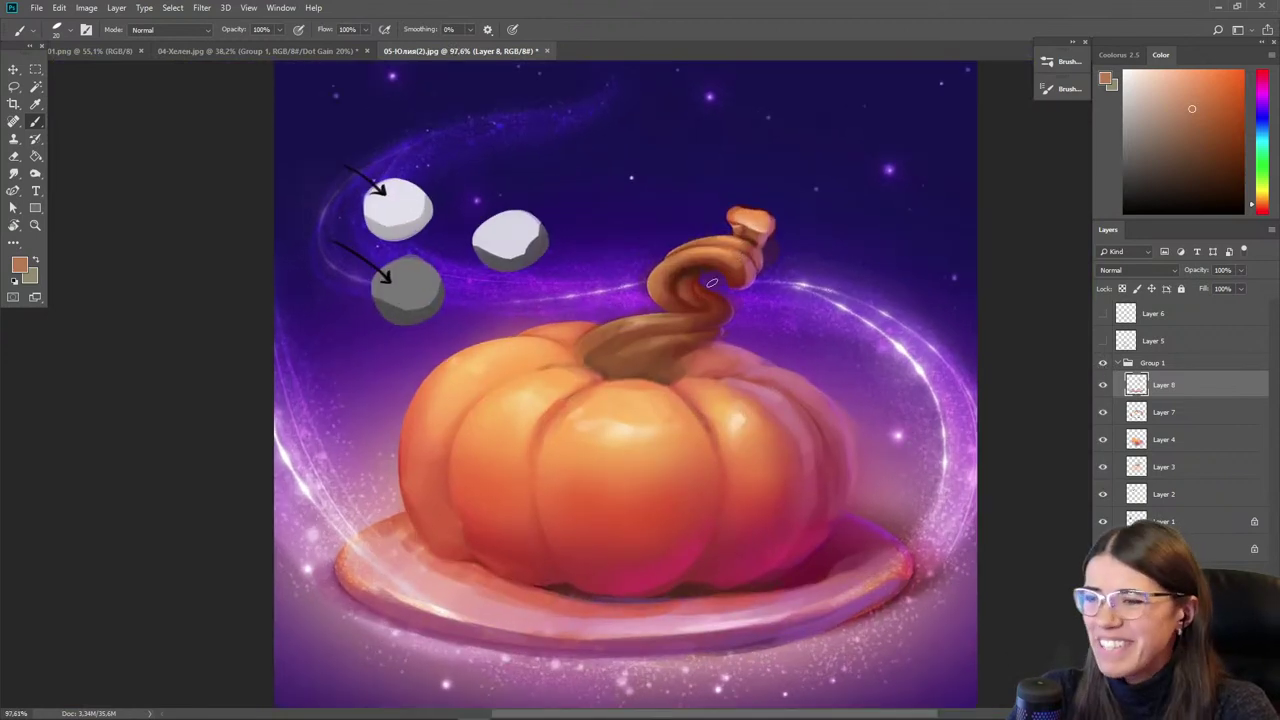
{"action": "left_click", "coordinate": [1101, 364]}
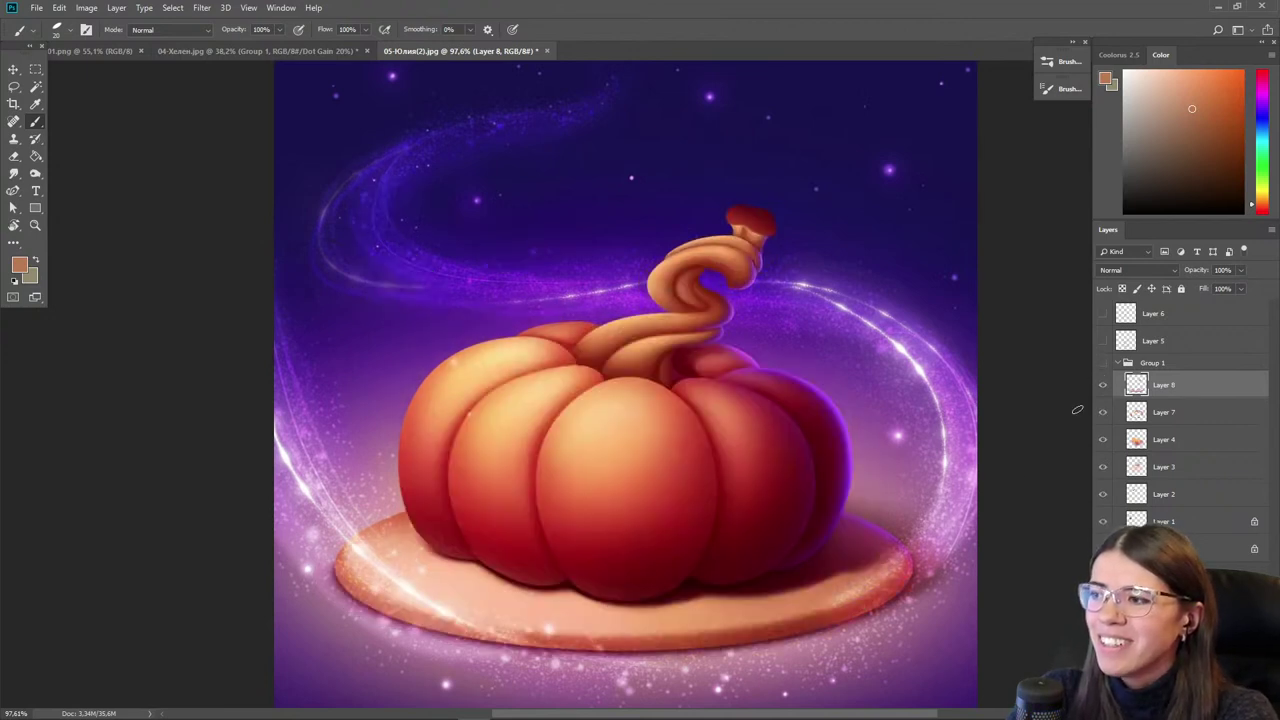
{"action": "left_click", "coordinate": [1104, 365]}
{"action": "left_click", "coordinate": [1104, 365]}
{"action": "left_click", "coordinate": [1104, 365]}
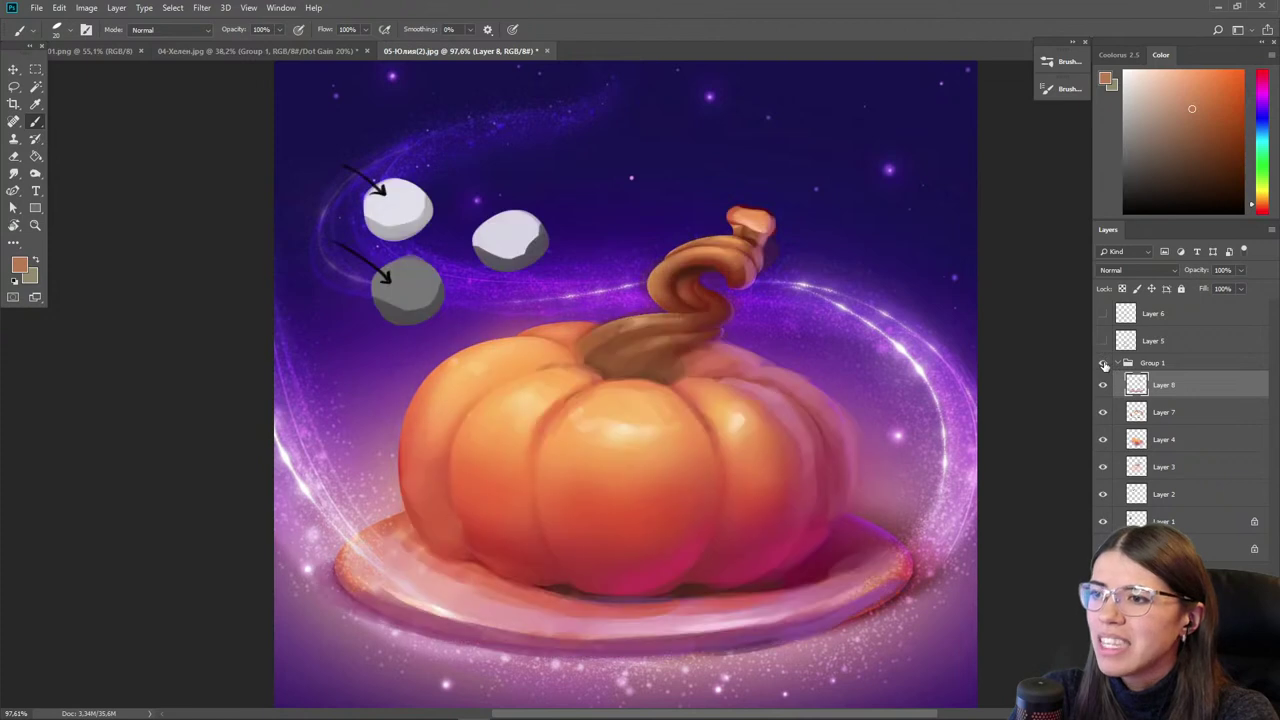
{"action": "left_click", "coordinate": [1102, 364]}
{"action": "left_click", "coordinate": [1103, 364]}
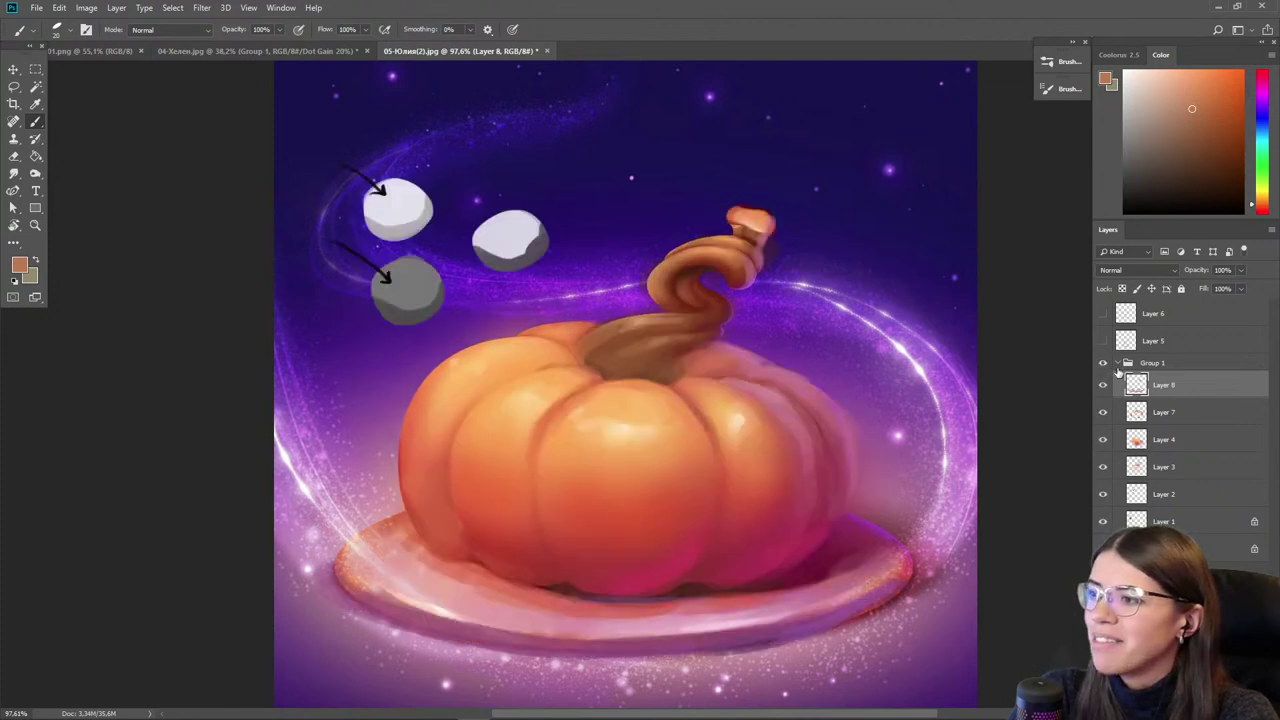
- Shade the grooves in the stem's base with dark reddish brown and soften them with sampled browns
{"action": "left_click", "coordinate": [672, 334], "text": "alt"}
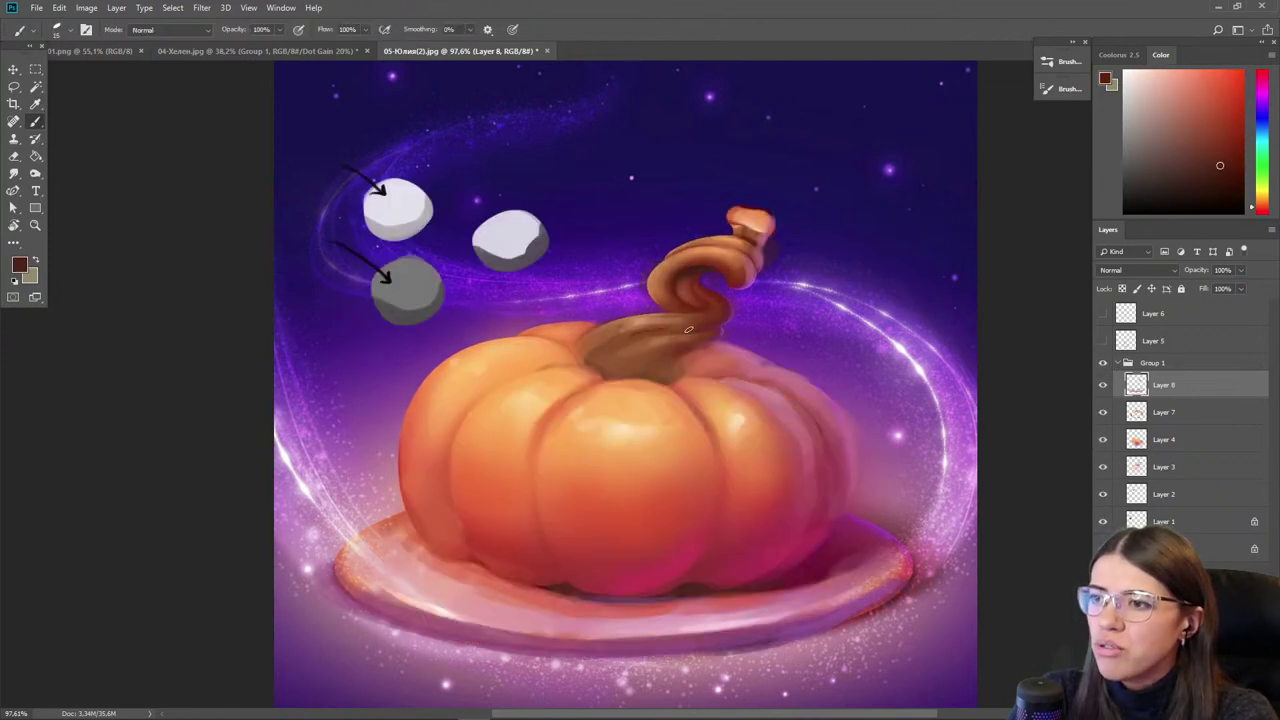
{"action": "left_click_drag", "start_coordinate": [676, 348], "coordinate": [612, 358]}
{"action": "left_click", "coordinate": [673, 353], "text": "alt"}
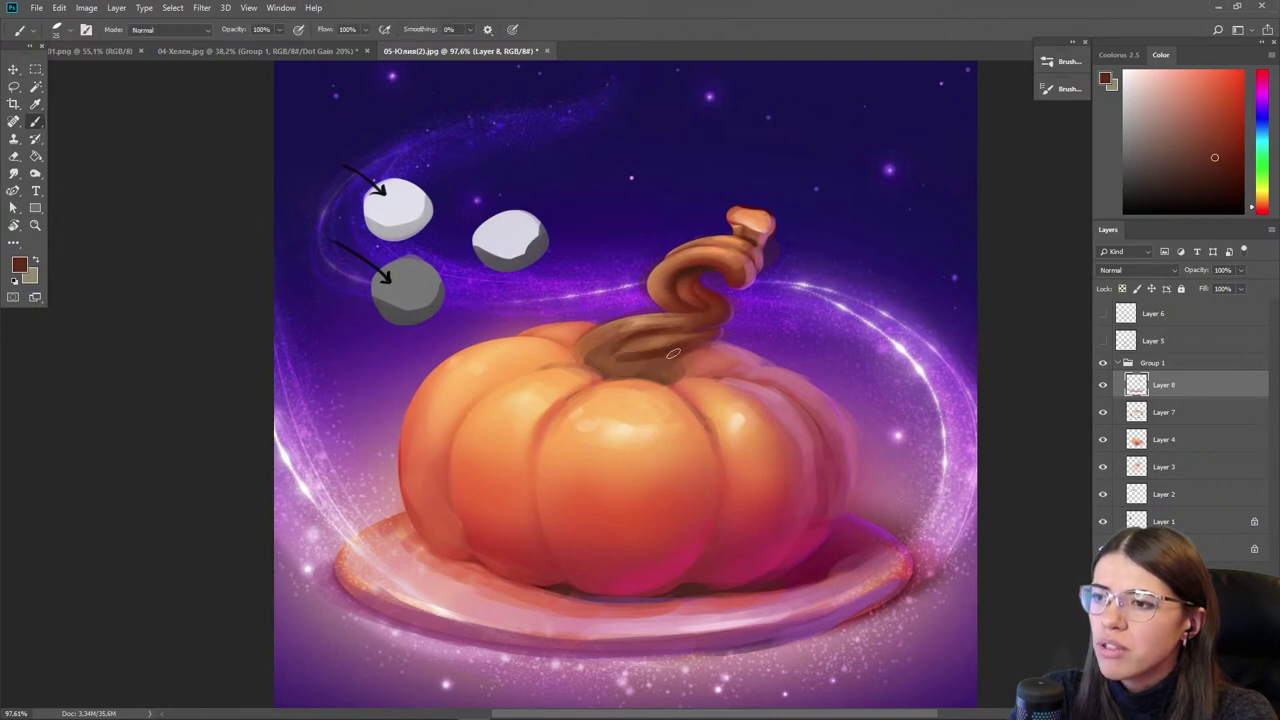
{"action": "left_click", "coordinate": [630, 353], "text": "alt"}
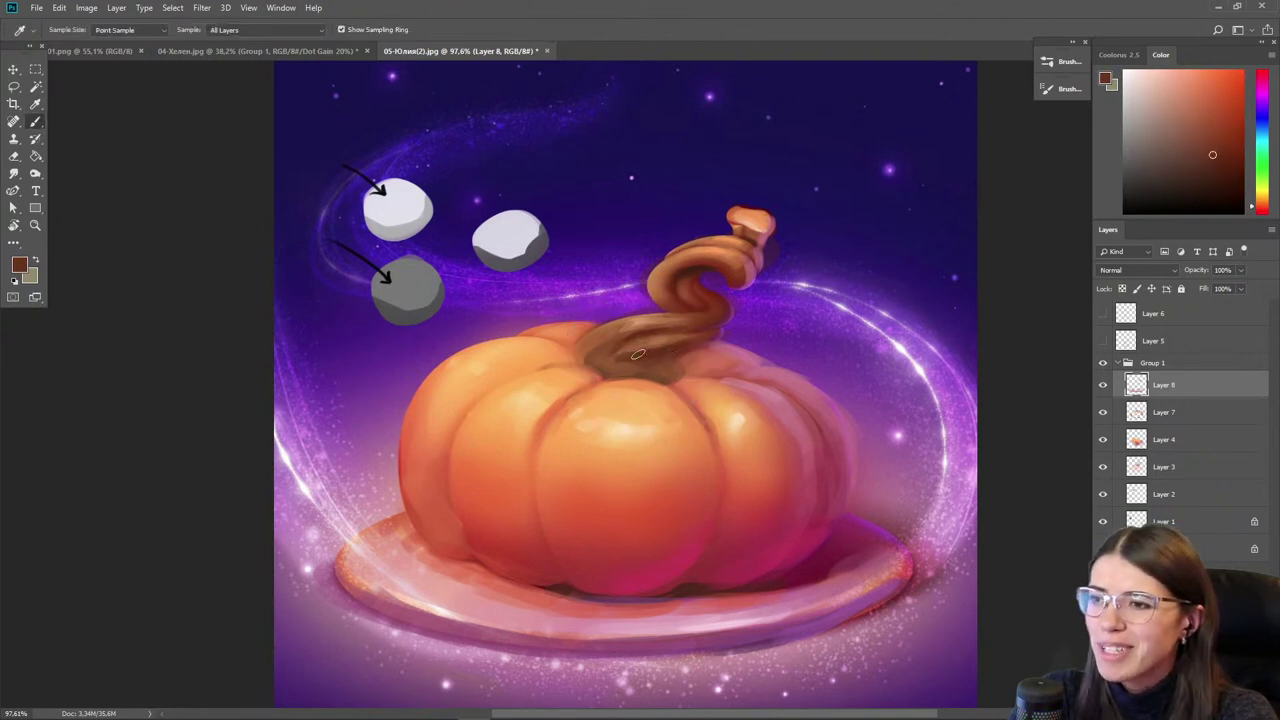
{"action": "key", "text": "alt"}
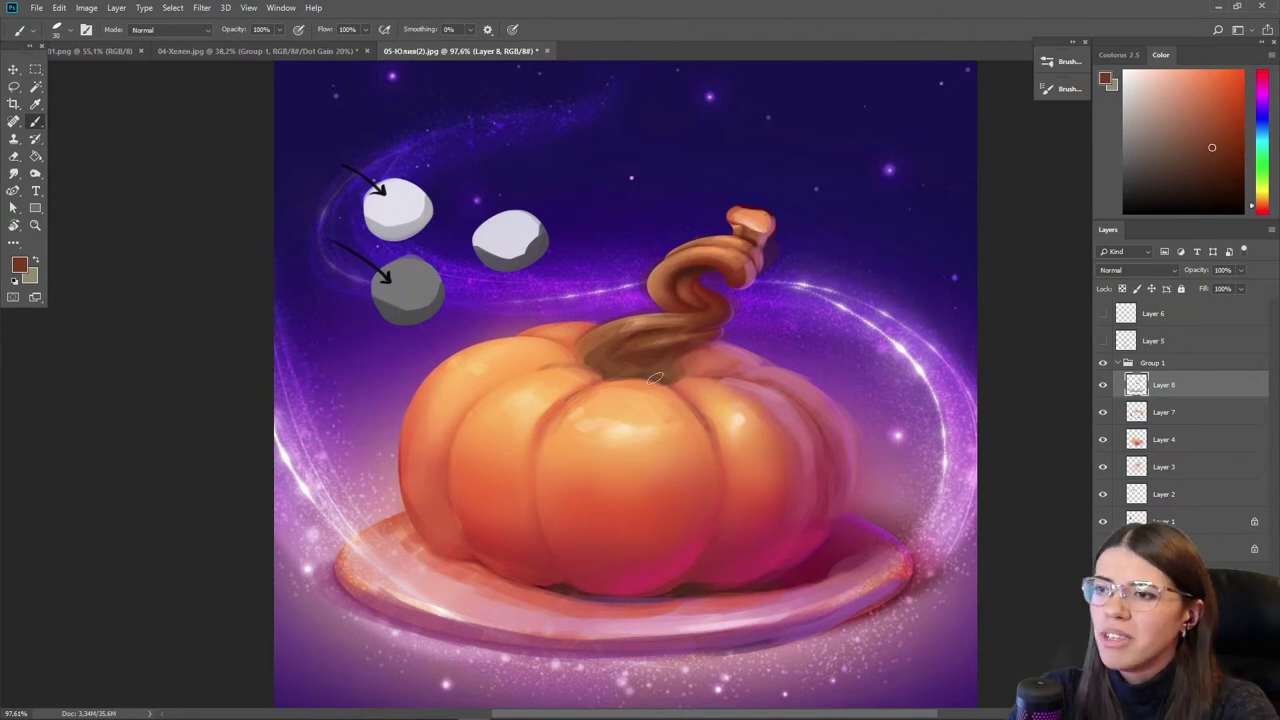
- Collapse Group 1 and toggle its visibility to check the whole repainted picture against the original
{"action": "scroll", "coordinate": [655, 377], "scroll_direction": "down", "scroll_amount": 2}
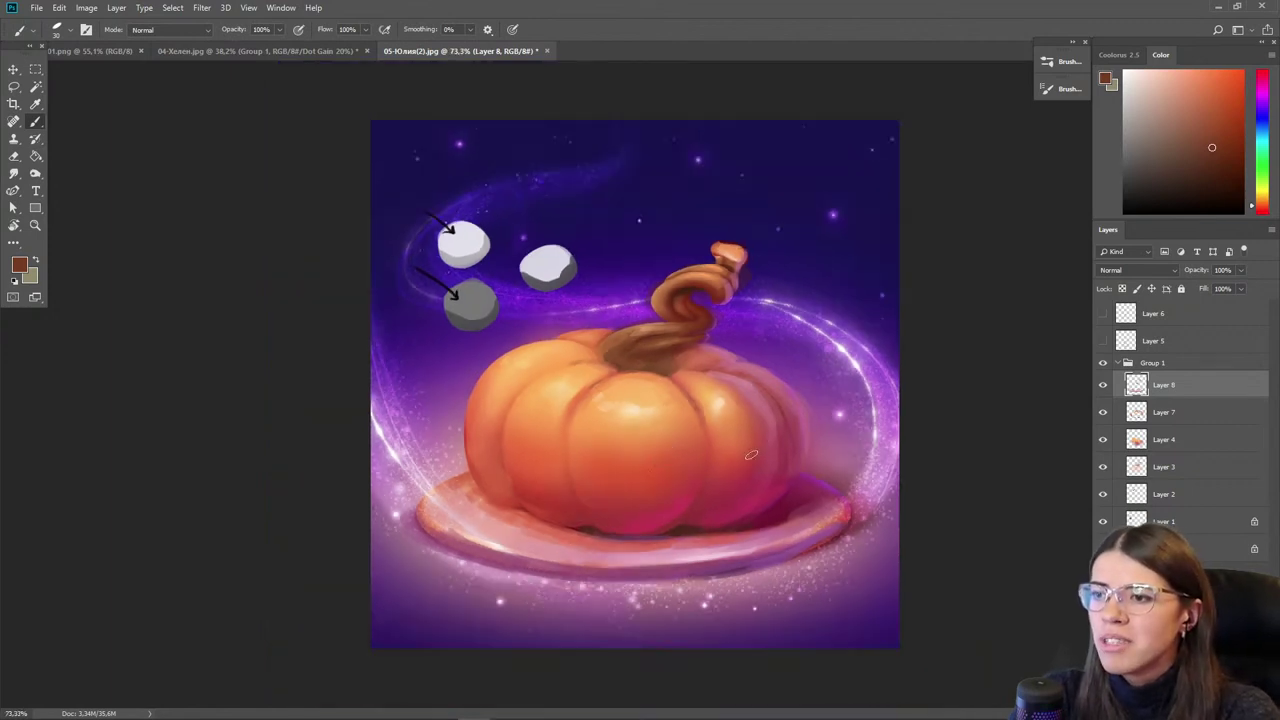
{"action": "left_click", "coordinate": [1119, 363]}
{"action": "left_click", "coordinate": [1103, 363]}
{"action": "left_click", "coordinate": [1103, 363]}
{"action": "left_click", "coordinate": [1103, 363]}
{"action": "left_click", "coordinate": [1102, 365]}
{"action": "left_click", "coordinate": [1102, 365]}
{"action": "left_click", "coordinate": [1102, 365]}
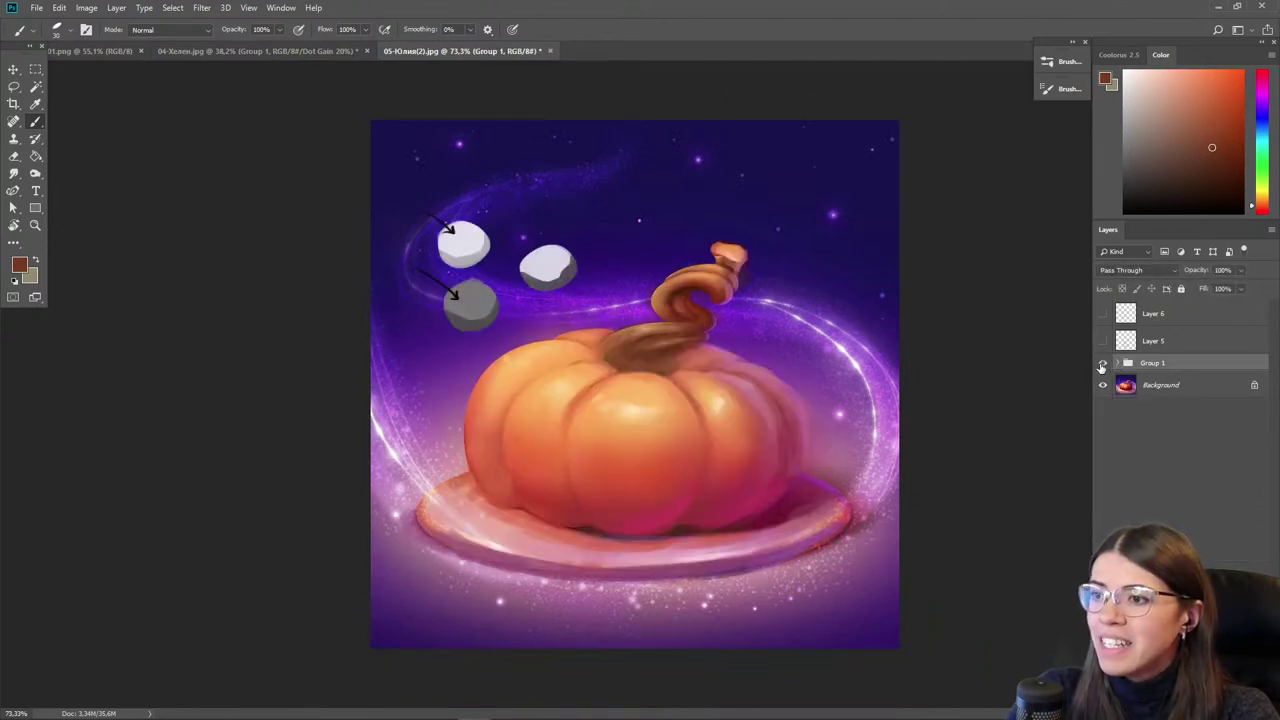
{"action": "scroll", "coordinate": [760, 507], "scroll_direction": "up", "scroll_amount": 1}
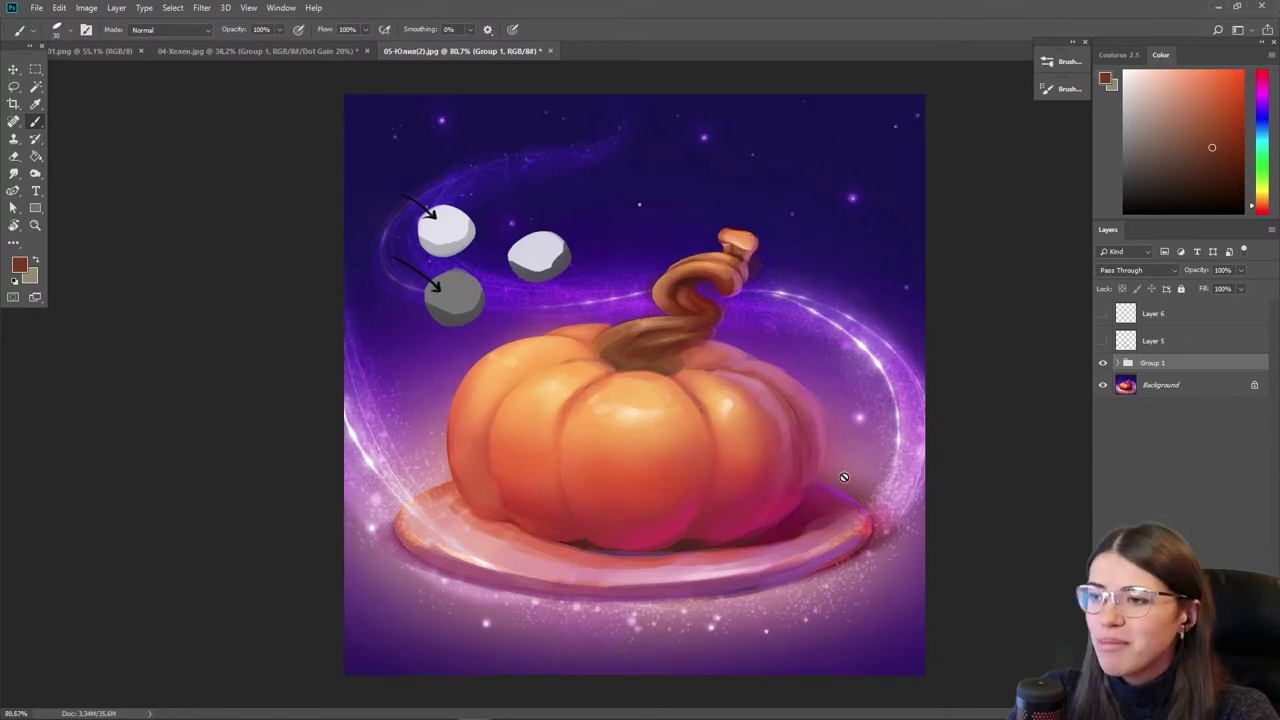
{"action": "left_click", "coordinate": [1107, 368]}
{"action": "left_click", "coordinate": [1107, 368]}
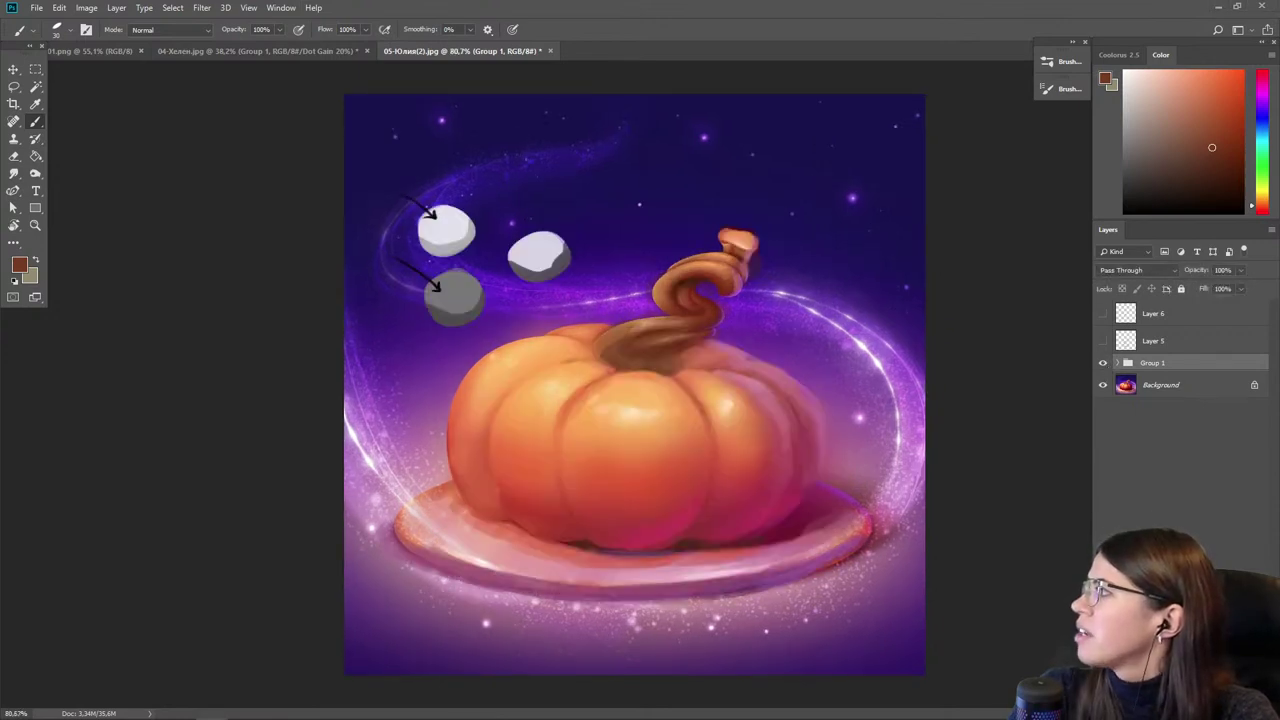
- Switch to the gift box illustration and shade the ribbon fold beside the bow's knot with sampled dark crimson
{"action": "left_click_drag", "start_coordinate": [575, 2], "coordinate": [595, 57]}
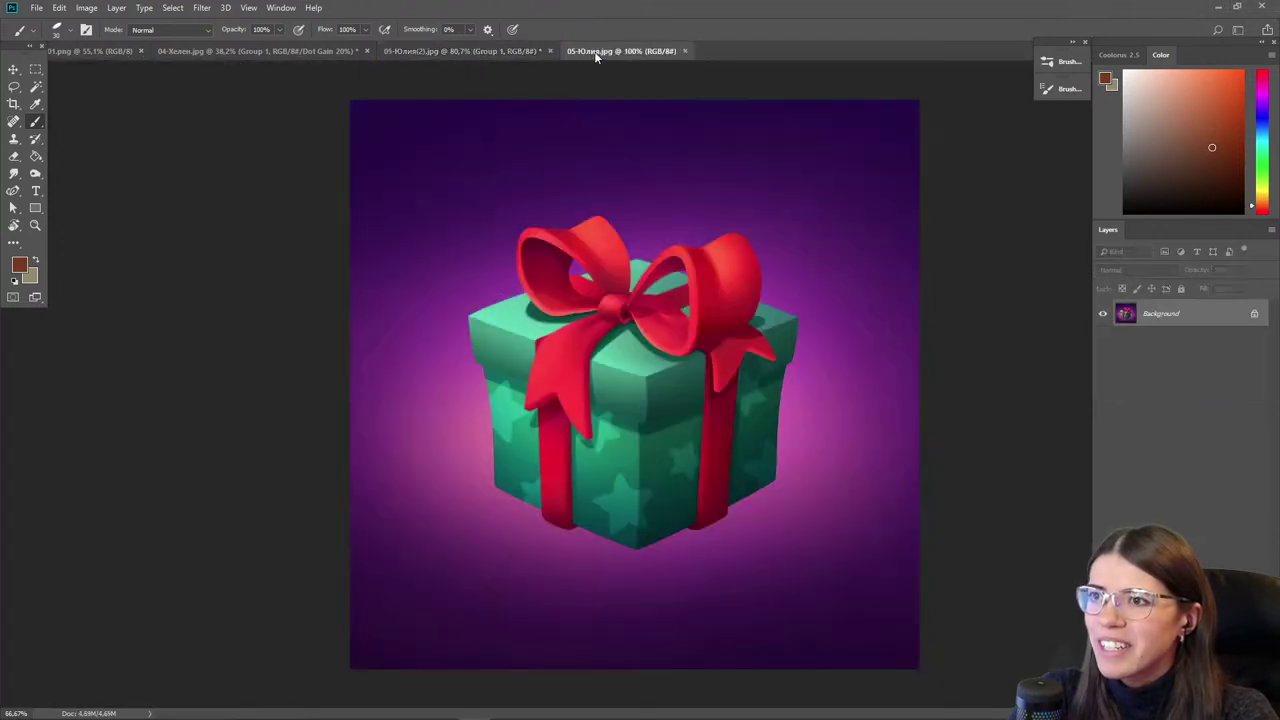
{"action": "scroll", "coordinate": [671, 411], "scroll_direction": "up", "scroll_amount": 2}
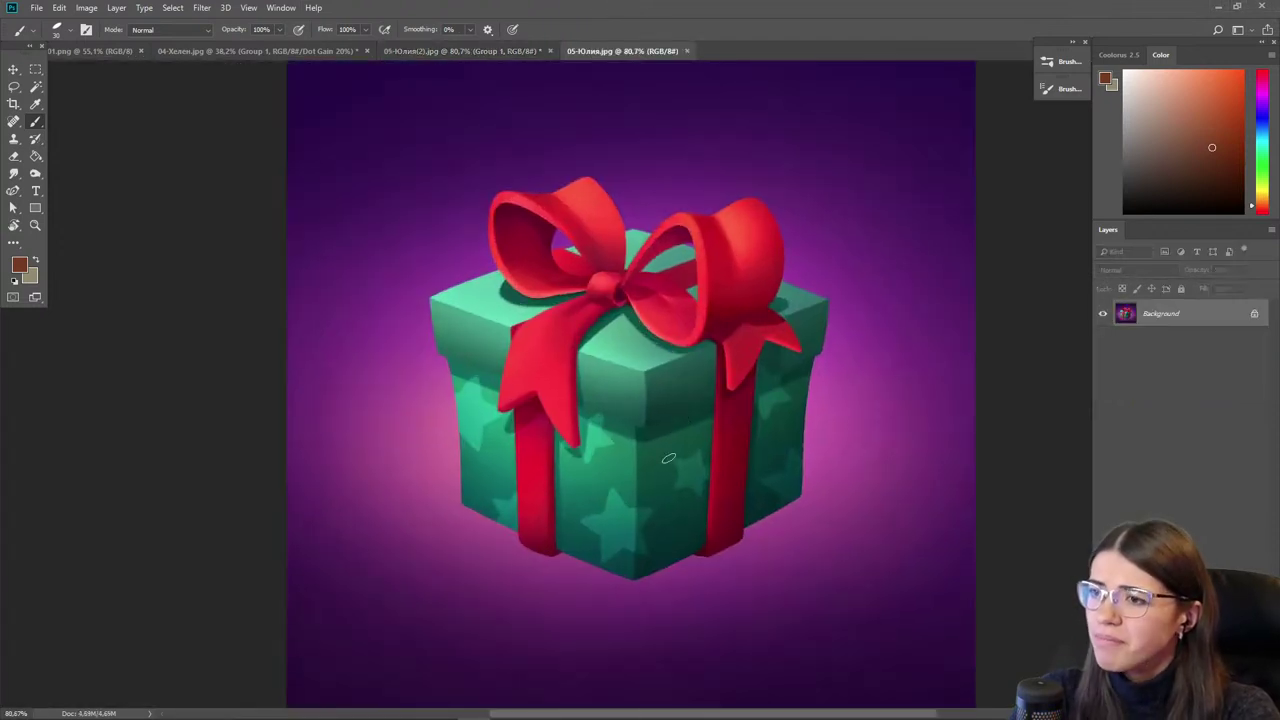
{"action": "scroll", "coordinate": [656, 402], "scroll_direction": "up", "scroll_amount": 2}
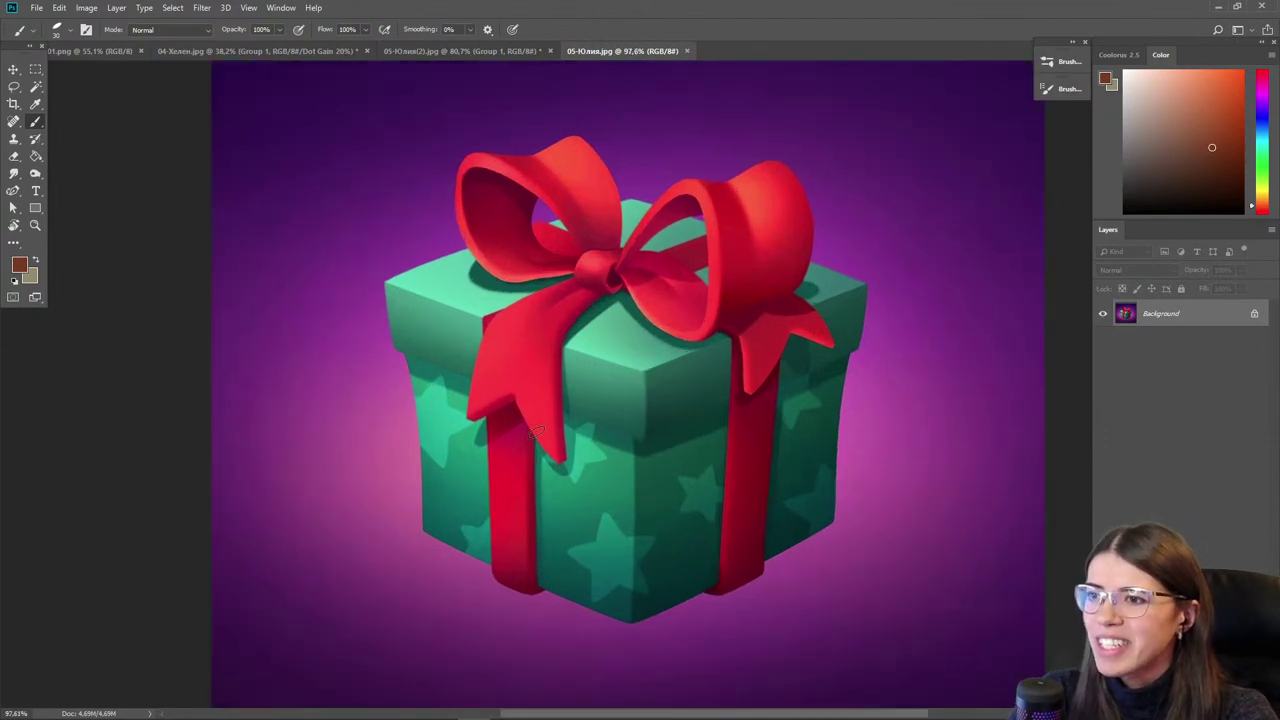
{"action": "scroll", "coordinate": [573, 177], "scroll_direction": "up", "scroll_amount": 5}
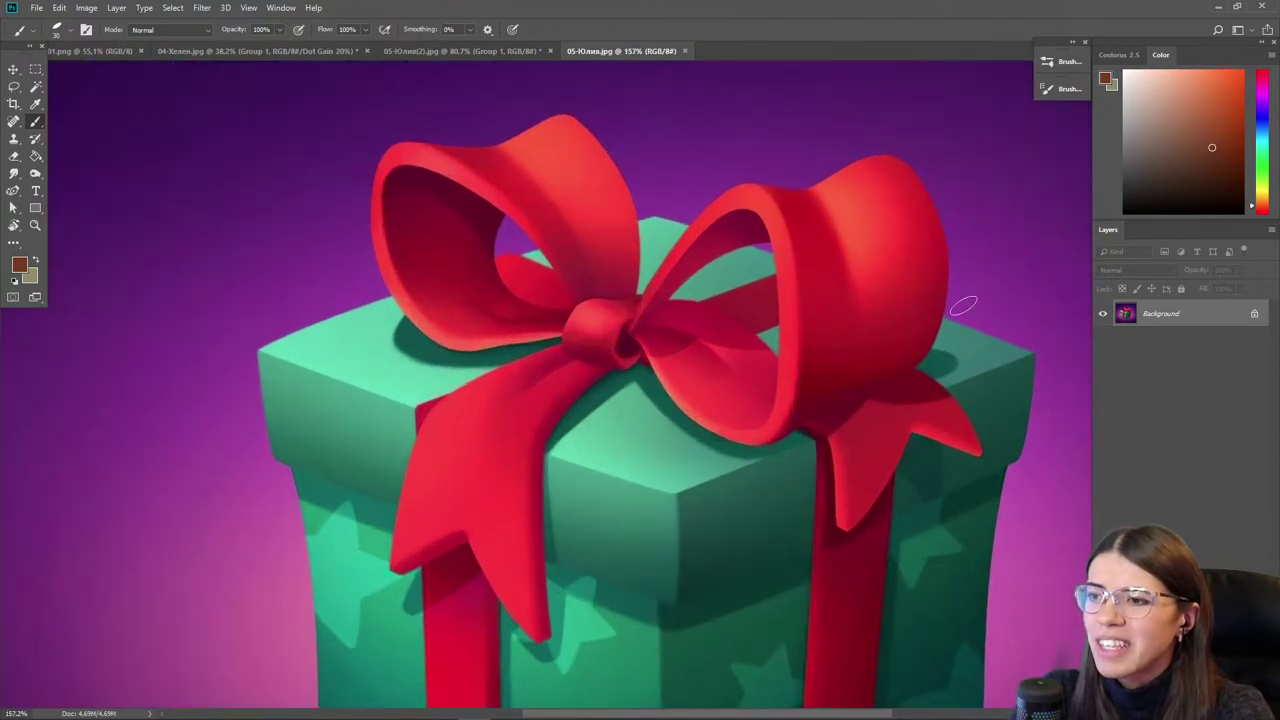
{"action": "left_click", "coordinate": [631, 340], "text": "alt"}
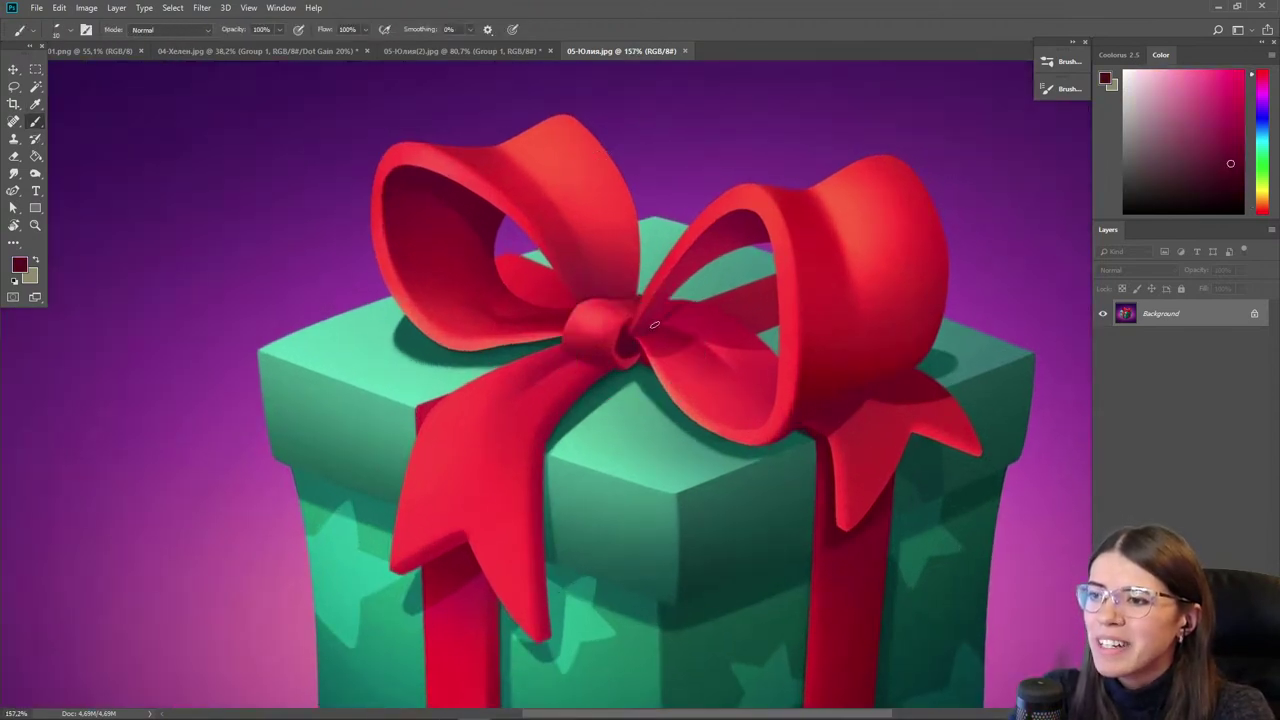
{"action": "key", "text": "alt"}
{"action": "left_click", "coordinate": [664, 317], "text": "alt"}
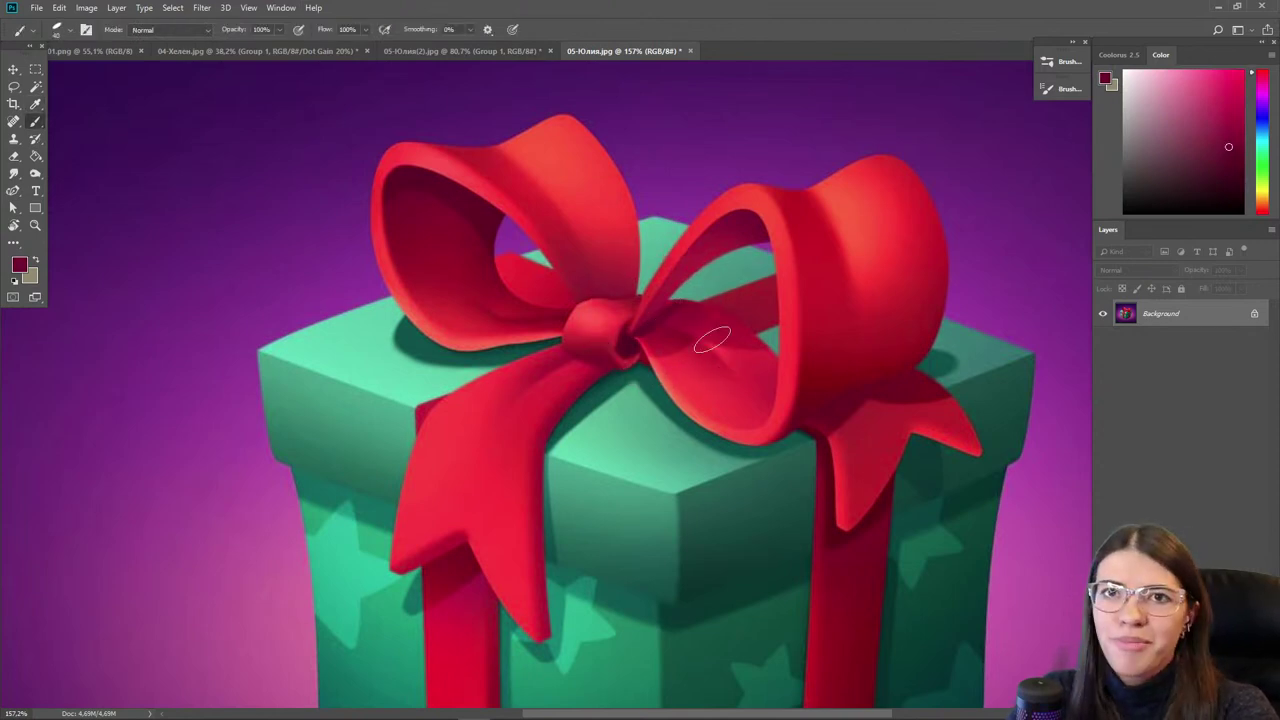
{"action": "scroll", "coordinate": [618, 445], "scroll_direction": "down", "scroll_amount": 6}
{"action": "left_click_drag", "start_coordinate": [535, 413], "coordinate": [510, 351]}
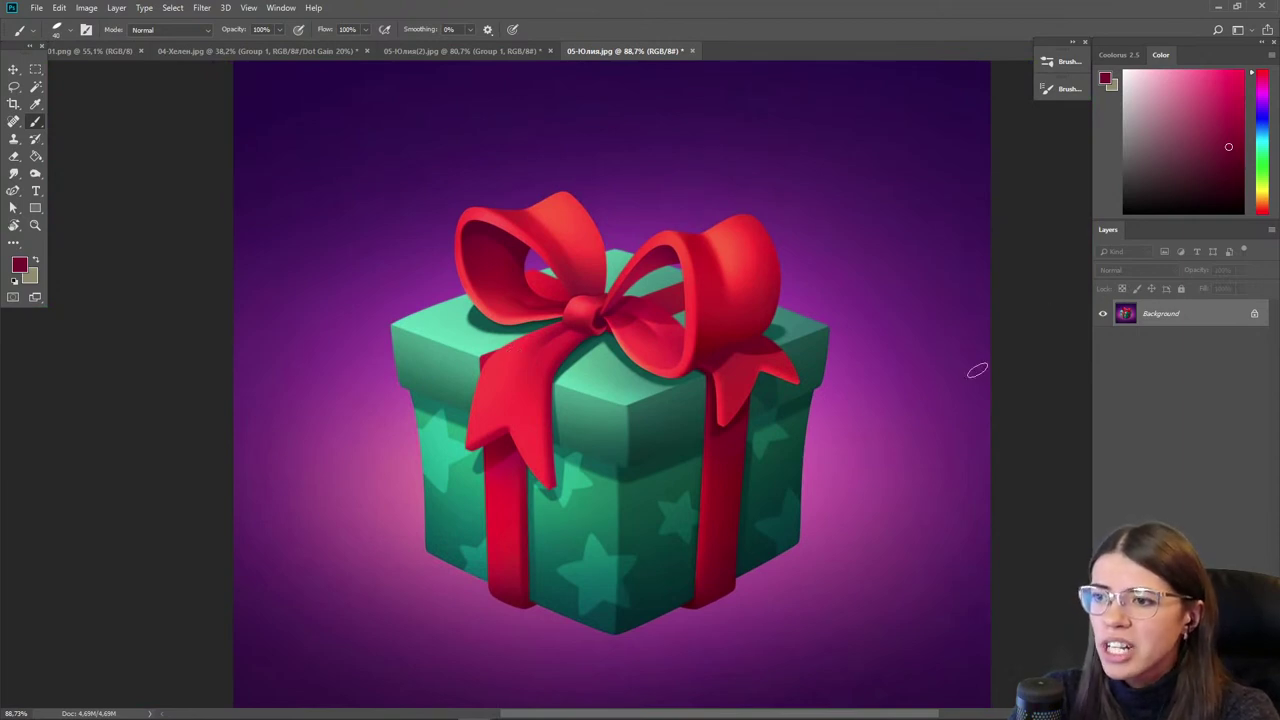
- Create a new layer and paint light and dark green swatches sampled from the box onto the background beside the bow
{"action": "key", "text": "ctrl+shift+alt+n"}
{"action": "left_click", "coordinate": [611, 383], "text": "alt"}
{"action": "key", "text": "bracketright"}
{"action": "key", "text": "bracketright"}
{"action": "mouse_move", "coordinate": [918, 240]}
{"action": "left_mouse_down"}
{"action": "mouse_move", "coordinate": [900, 270]}
{"action": "mouse_move", "coordinate": [883, 232]}
{"action": "mouse_move", "coordinate": [900, 310]}
{"action": "left_mouse_up"}
{"action": "left_click", "coordinate": [671, 409], "text": "alt"}
- Choose a brighter, warmer green and paint it over the visible parts of the box lid's top surface
{"action": "left_click_drag", "start_coordinate": [1255, 152], "coordinate": [1255, 158]}
{"action": "left_click", "coordinate": [1220, 84]}
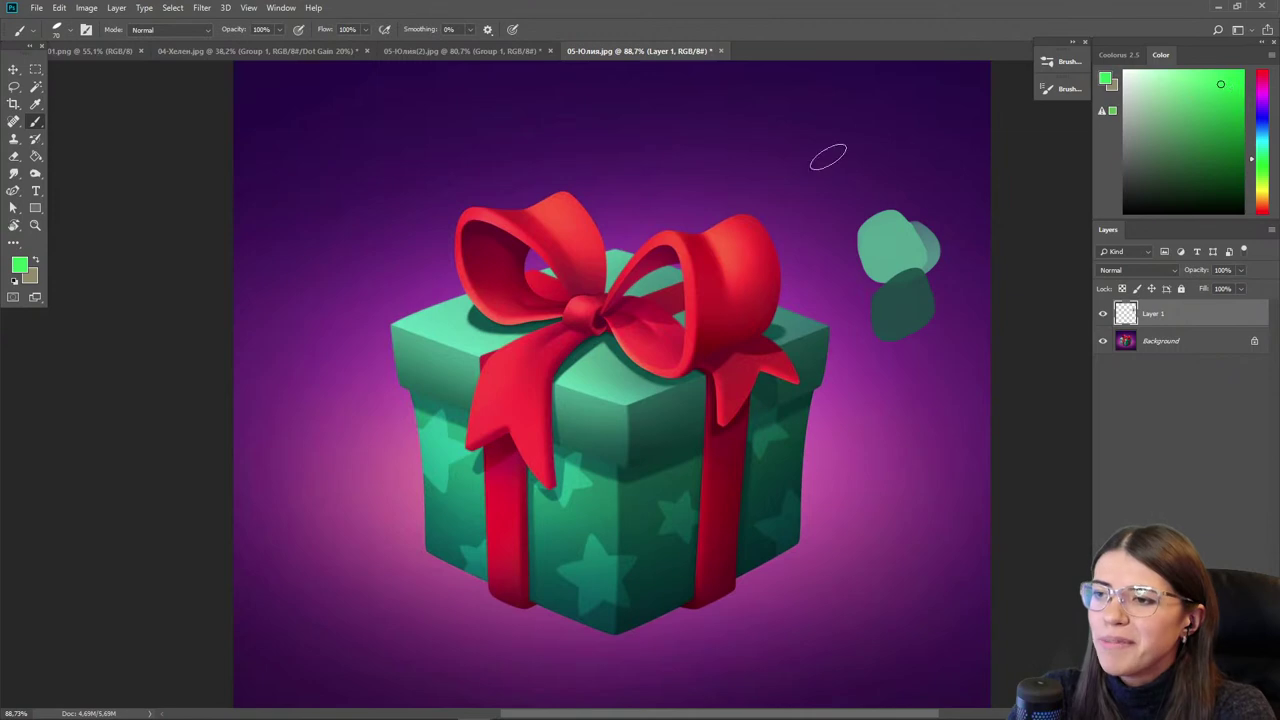
{"action": "mouse_move", "coordinate": [645, 390]}
{"action": "left_mouse_down"}
{"action": "mouse_move", "coordinate": [585, 360]}
{"action": "mouse_move", "coordinate": [580, 378]}
{"action": "left_mouse_up"}
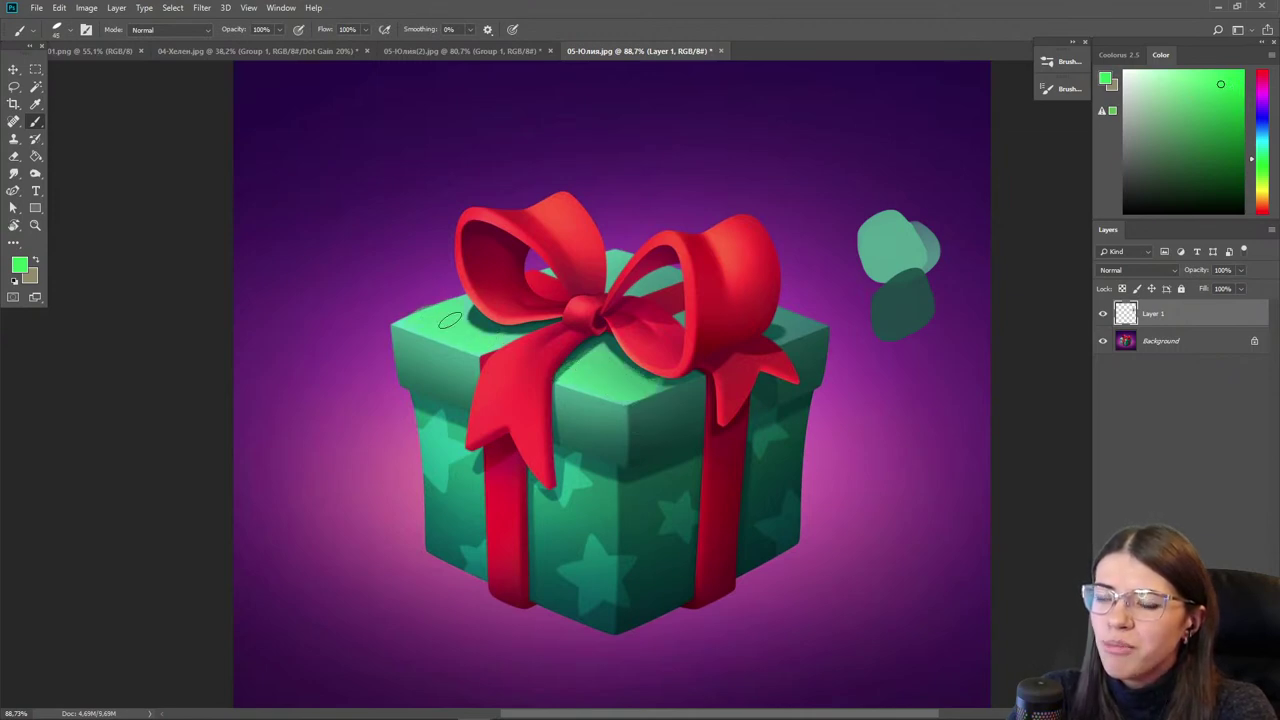
{"action": "mouse_move", "coordinate": [775, 333]}
{"action": "left_mouse_down"}
{"action": "mouse_move", "coordinate": [802, 330]}
{"action": "mouse_move", "coordinate": [772, 340]}
{"action": "left_mouse_up"}
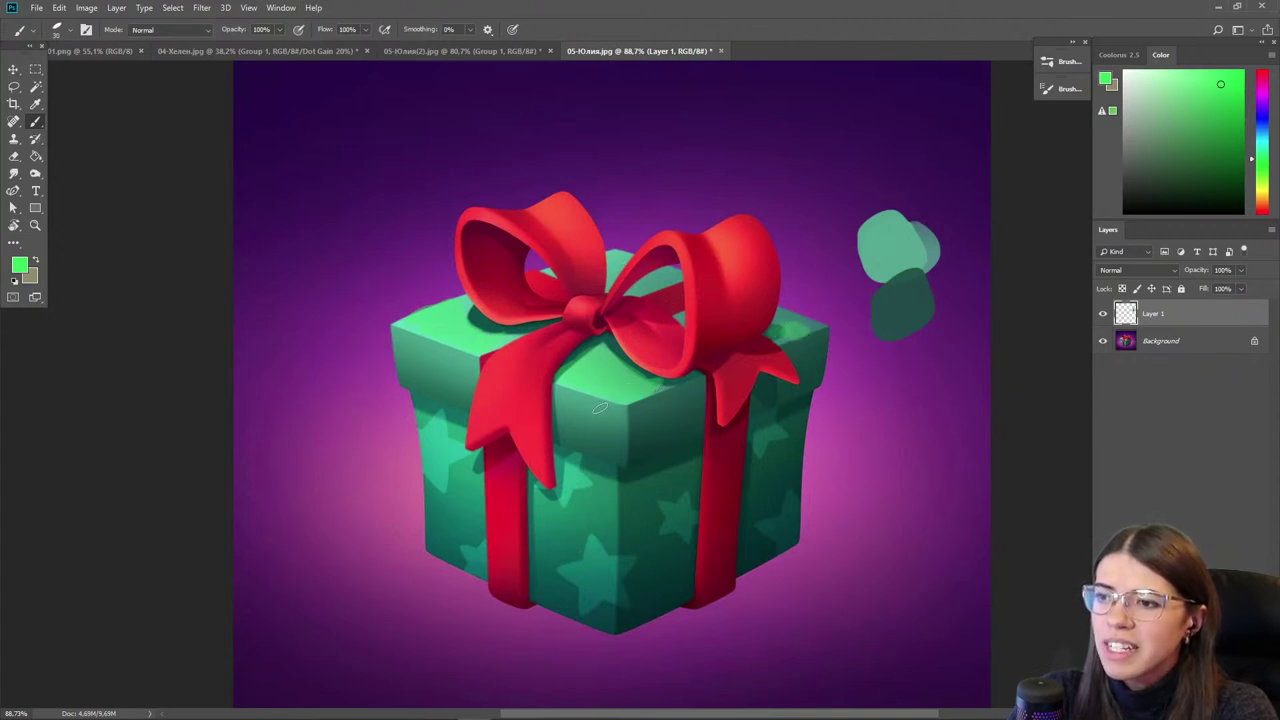
- Paint sampled green over the lid's front-left rim on both sides of the hanging ribbon with a larger brush
{"action": "left_click", "coordinate": [597, 374], "text": "alt"}
{"action": "key", "text": "bracketright"}
{"action": "key", "text": "bracketright"}
{"action": "key", "text": "bracketright"}
{"action": "mouse_move", "coordinate": [616, 411]}
{"action": "left_mouse_down"}
{"action": "mouse_move", "coordinate": [559, 402]}
{"action": "mouse_move", "coordinate": [592, 452]}
{"action": "left_mouse_up"}
{"action": "key", "text": "bracketright"}
{"action": "key", "text": "bracketright"}
{"action": "mouse_move", "coordinate": [423, 352]}
{"action": "left_mouse_down"}
{"action": "mouse_move", "coordinate": [435, 388]}
{"action": "mouse_move", "coordinate": [455, 396]}
{"action": "left_mouse_up"}
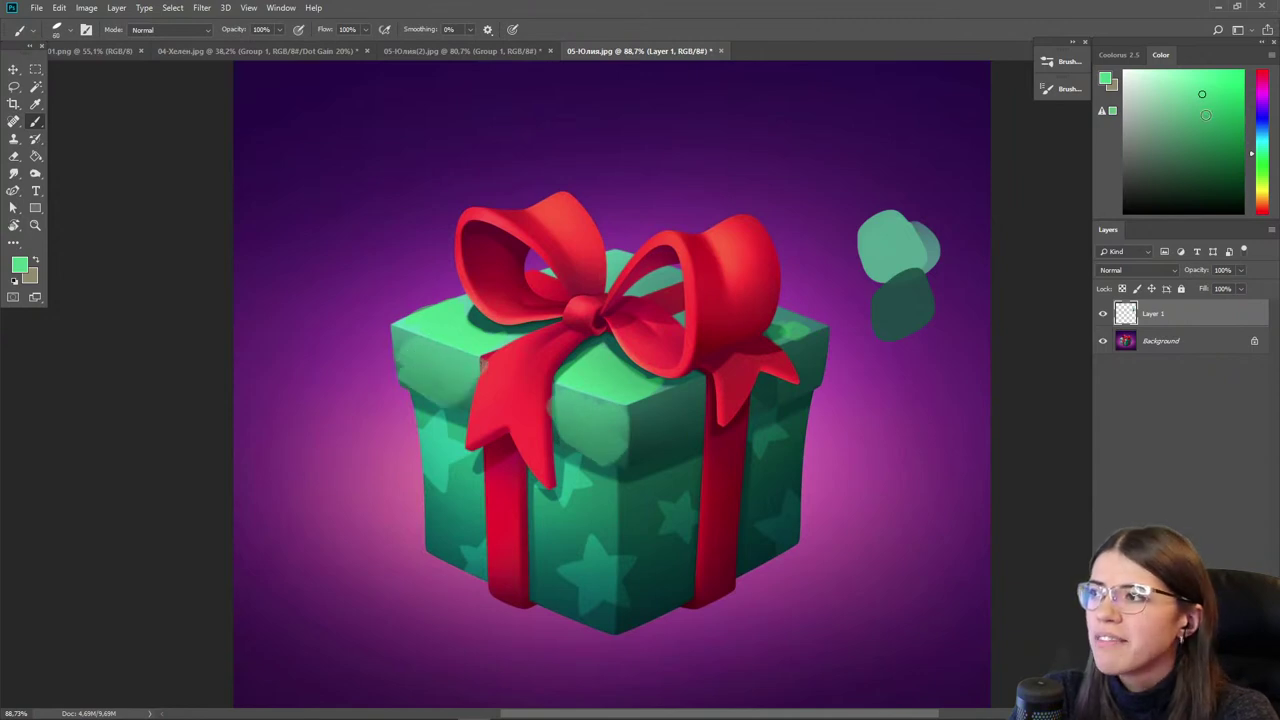
- Brighten the lid's top near its front corner and blend the lower part of the rim with sampled greens
{"action": "left_click", "coordinate": [1216, 78]}
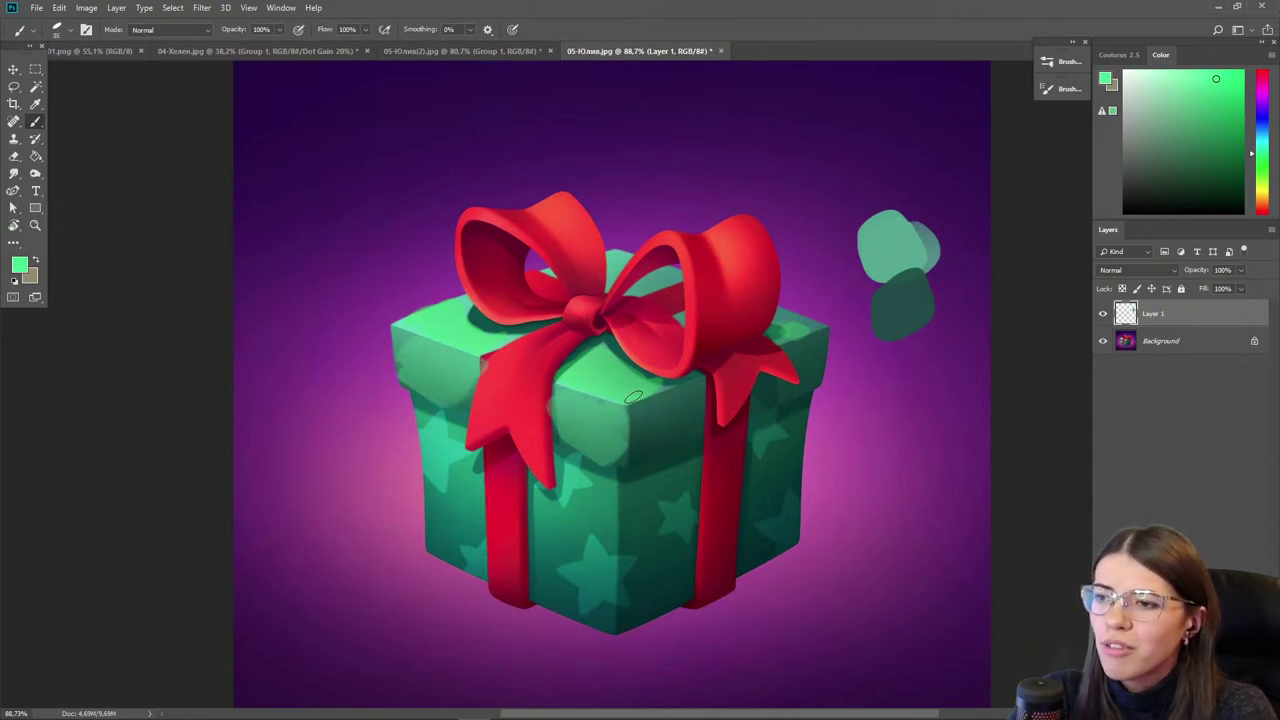
{"action": "key", "text": "i"}
{"action": "left_click", "coordinate": [606, 450]}
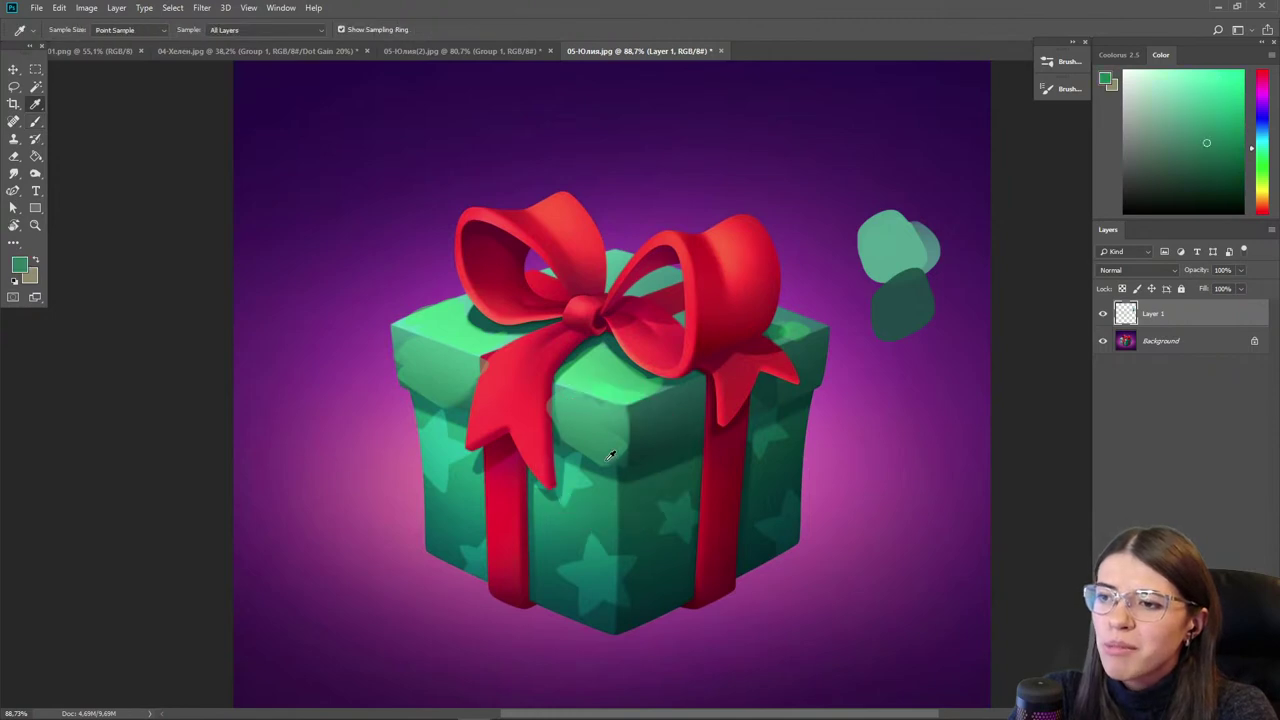
{"action": "key", "text": "b"}
{"action": "left_click", "coordinate": [606, 373], "text": "alt"}
{"action": "key", "text": "]"}
- Choose a muted blue and glaze it over the shaded right-hand faces of the box and lid as reflected light
{"action": "left_click", "coordinate": [683, 427], "text": "alt"}
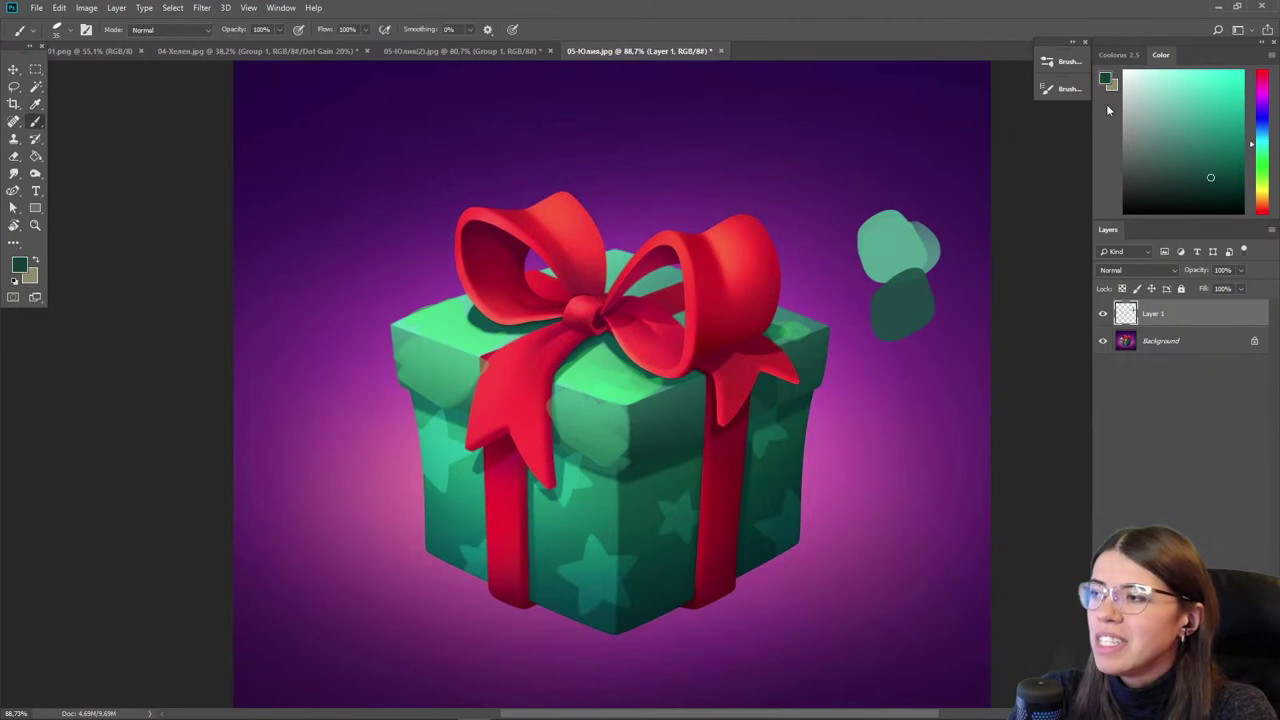
{"action": "left_click", "coordinate": [1259, 132]}
{"action": "left_click", "coordinate": [1192, 119]}
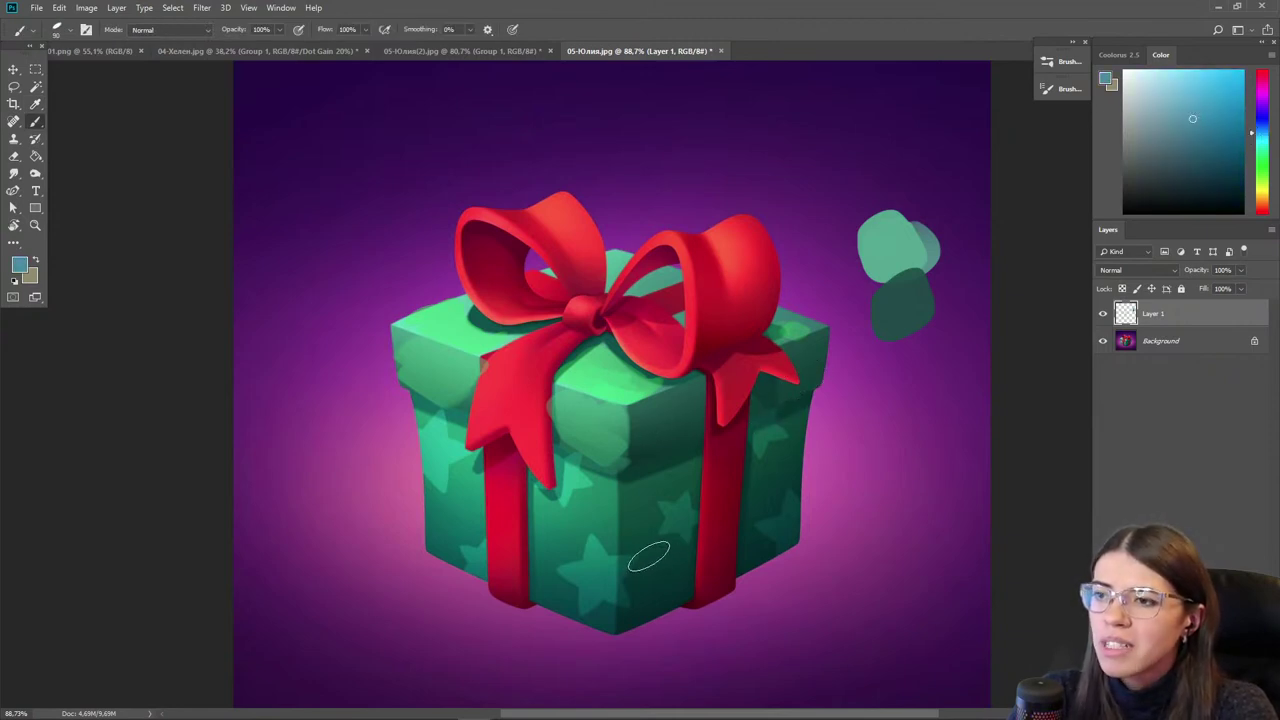
{"action": "mouse_move", "coordinate": [808, 362]}
{"action": "left_mouse_down"}
{"action": "mouse_move", "coordinate": [792, 413]}
{"action": "mouse_move", "coordinate": [763, 388]}
{"action": "mouse_move", "coordinate": [785, 448]}
{"action": "mouse_move", "coordinate": [794, 423]}
{"action": "mouse_move", "coordinate": [765, 489]}
{"action": "mouse_move", "coordinate": [768, 464]}
{"action": "mouse_move", "coordinate": [779, 520]}
{"action": "mouse_move", "coordinate": [729, 580]}
{"action": "left_mouse_up"}
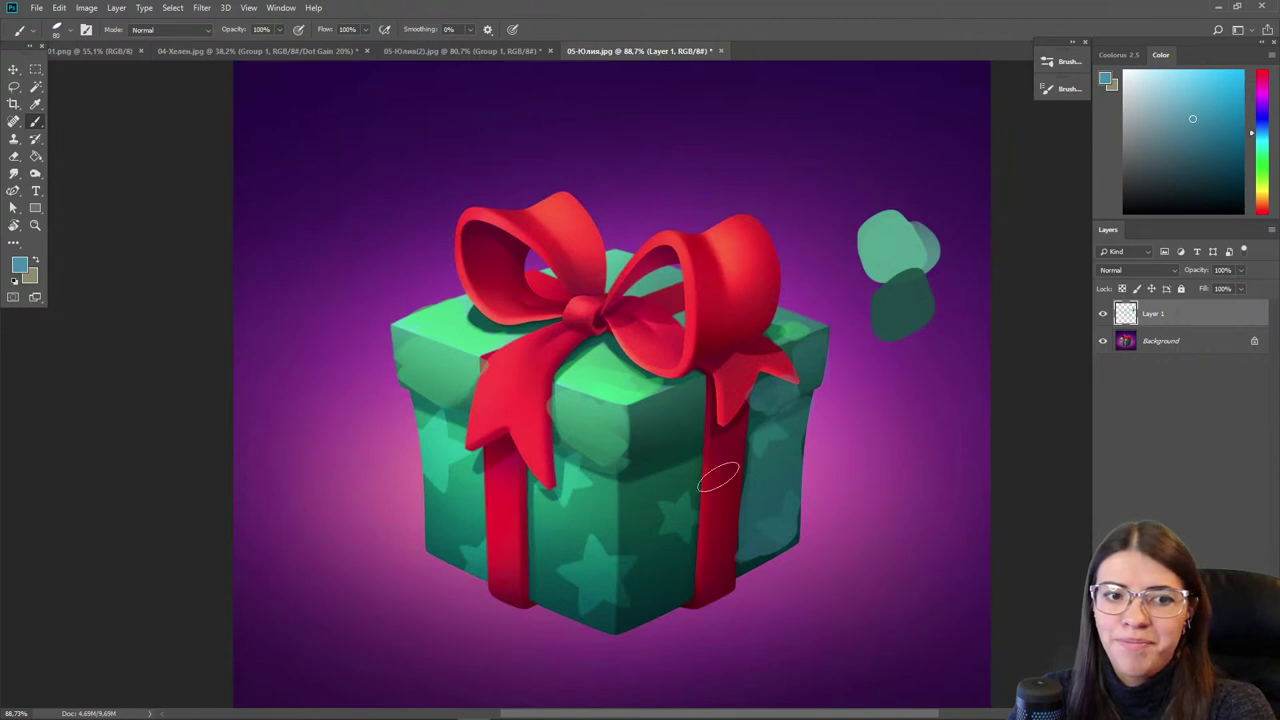
{"action": "mouse_move", "coordinate": [684, 398]}
{"action": "left_mouse_down"}
{"action": "mouse_move", "coordinate": [660, 440]}
{"action": "mouse_move", "coordinate": [676, 491]}
{"action": "mouse_move", "coordinate": [665, 575]}
{"action": "left_mouse_up"}
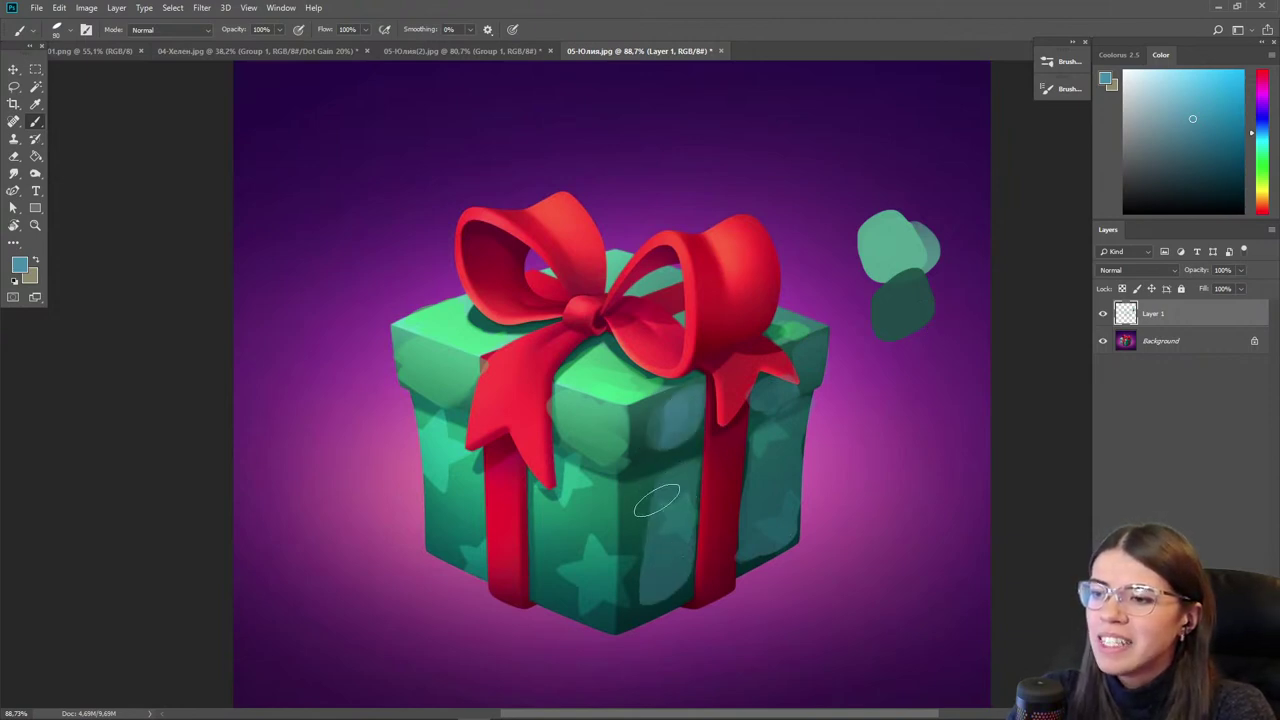
- Blend the blue reflection into the dark green on the lid's shaded rim and the box face below it
{"action": "left_click", "coordinate": [645, 527], "text": "alt"}
{"action": "left_click", "coordinate": [644, 459], "text": "alt"}
{"action": "mouse_move", "coordinate": [645, 442]}
{"action": "left_mouse_down"}
{"action": "mouse_move", "coordinate": [661, 424]}
{"action": "mouse_move", "coordinate": [657, 451]}
{"action": "left_mouse_up"}
{"action": "left_click", "coordinate": [657, 418], "text": "alt"}
{"action": "key", "text": "bracketright"}
{"action": "left_click", "coordinate": [662, 430], "text": "alt"}
{"action": "left_click", "coordinate": [647, 496], "text": "alt"}
{"action": "left_click_drag", "start_coordinate": [643, 502], "coordinate": [648, 537]}
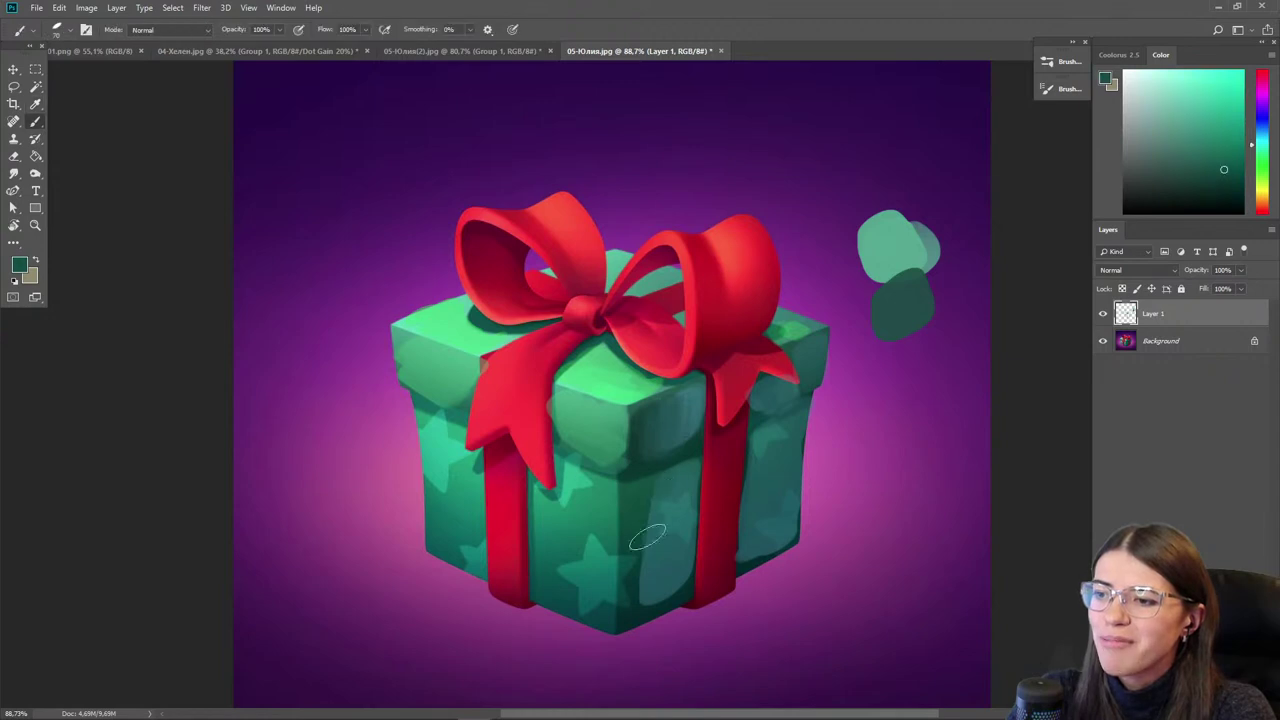
- Soften the blue reflection along the box's lower edge and behind the ribbon, then compare with the original by toggling Layer 1
{"action": "left_click", "coordinate": [642, 588], "text": "alt"}
{"action": "left_click_drag", "start_coordinate": [671, 594], "coordinate": [657, 604]}
{"action": "left_click", "coordinate": [752, 528], "text": "alt"}
{"action": "left_click_drag", "start_coordinate": [756, 544], "coordinate": [772, 555]}
{"action": "left_click", "coordinate": [764, 429], "text": "alt"}
{"action": "left_click_drag", "start_coordinate": [763, 431], "coordinate": [742, 505]}
{"action": "left_click_drag", "start_coordinate": [687, 442], "coordinate": [681, 458]}
{"action": "left_click", "coordinate": [678, 428], "text": "alt"}
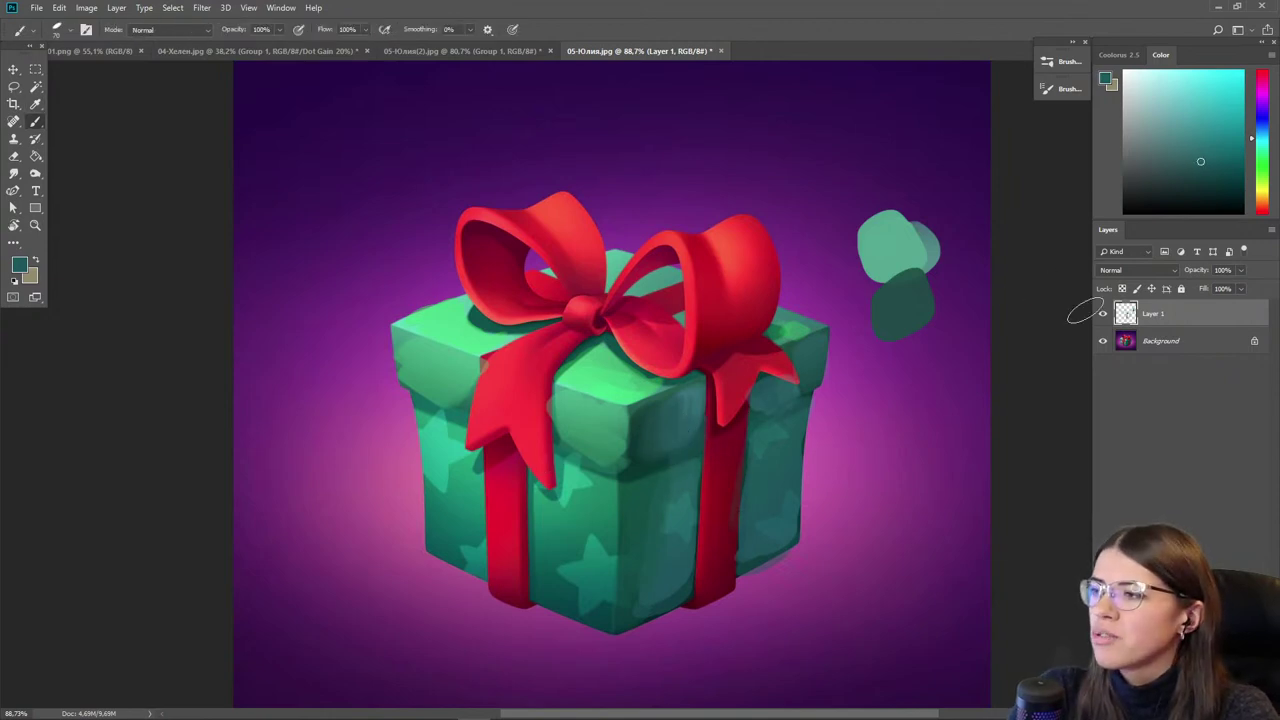
{"action": "left_click", "coordinate": [1104, 316]}
{"action": "left_click", "coordinate": [1104, 316]}
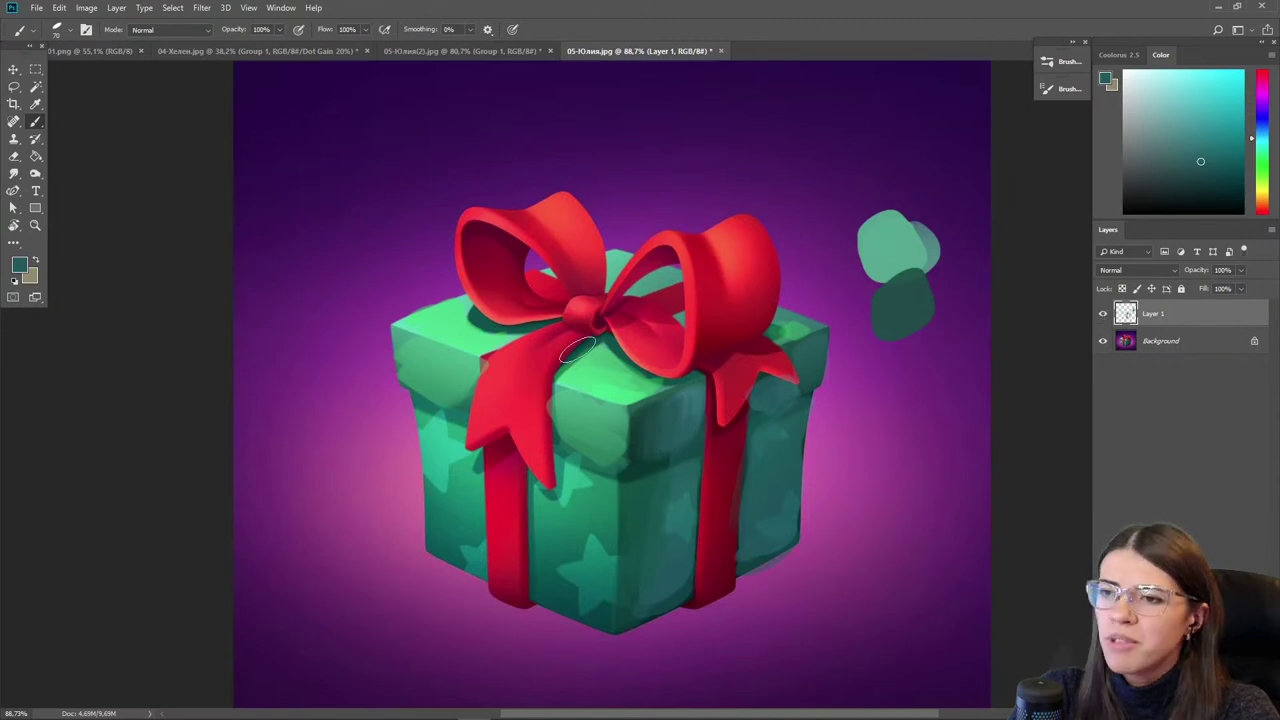
- Paint a thin pale green highlight along the lid's front edges on both sides of the hanging ribbon
{"action": "scroll", "coordinate": [590, 352], "scroll_direction": "up", "scroll_amount": 3}
{"action": "left_click", "coordinate": [661, 400], "text": "alt"}
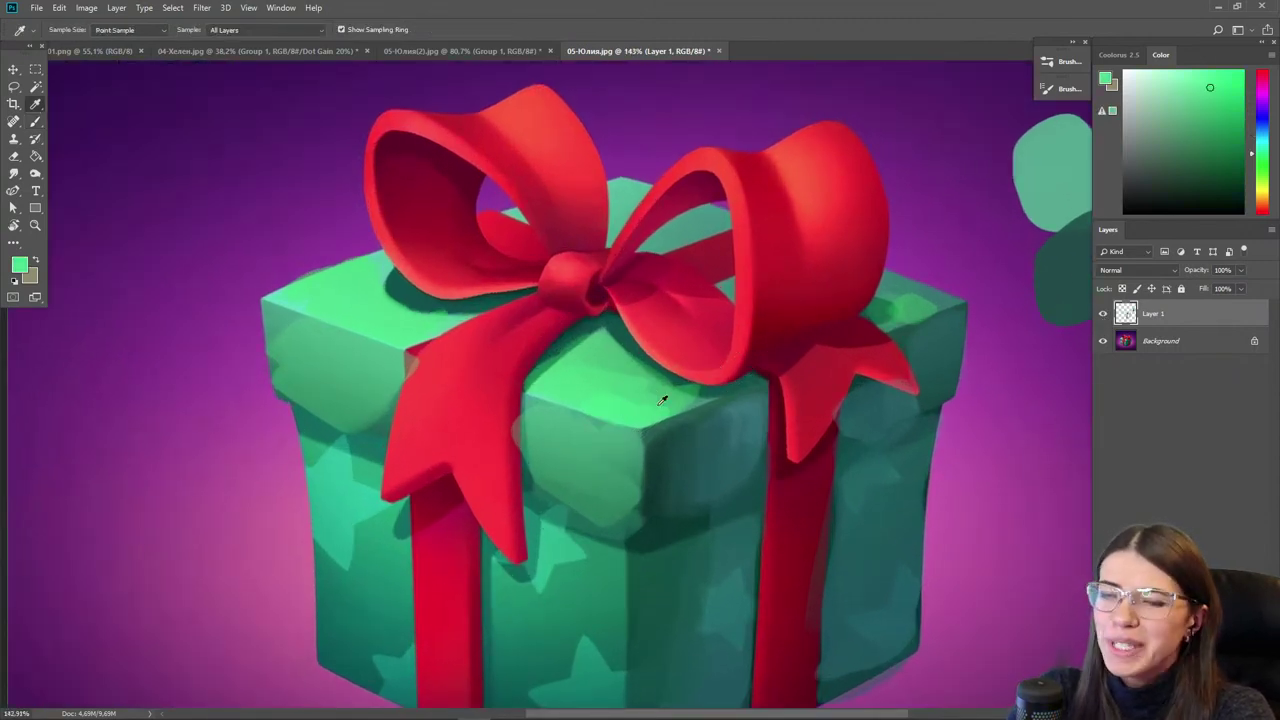
{"action": "left_click_drag", "start_coordinate": [1209, 85], "coordinate": [1191, 61]}
{"action": "key", "text": "bracketleft"}
{"action": "key", "text": "bracketleft"}
{"action": "key", "text": "bracketleft"}
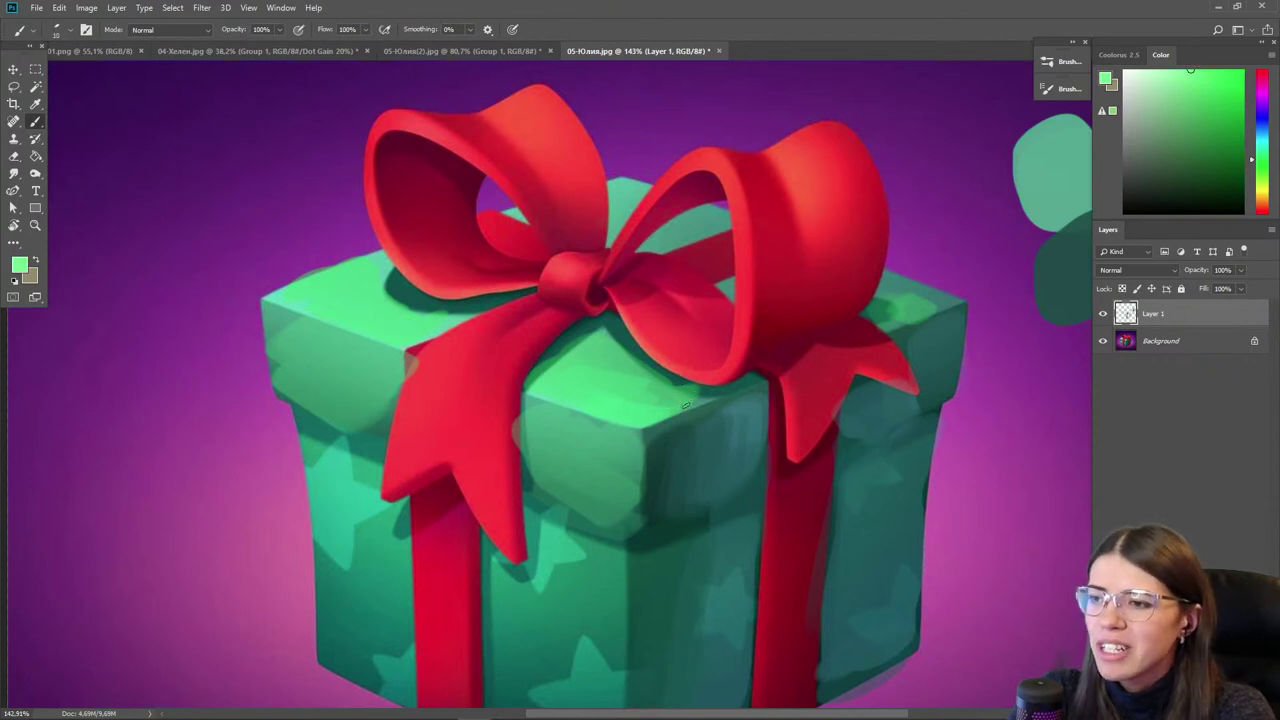
{"action": "left_click_drag", "start_coordinate": [598, 410], "coordinate": [539, 390]}
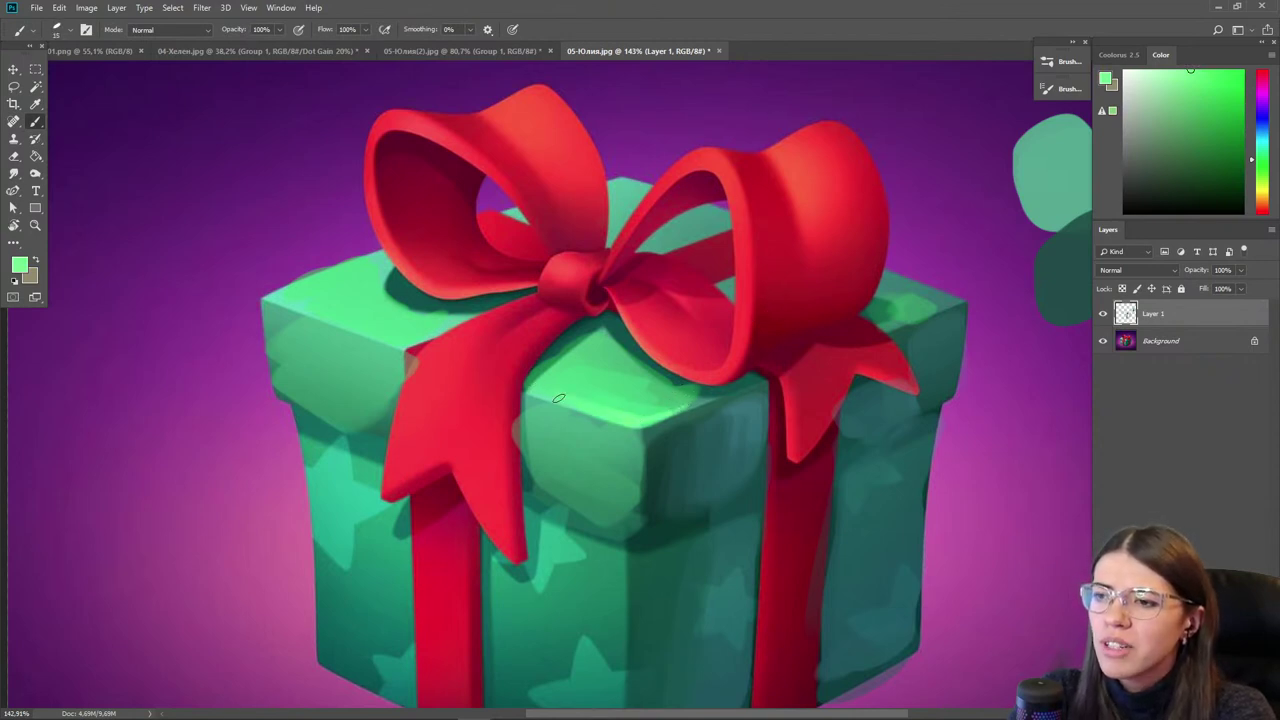
{"action": "left_click_drag", "start_coordinate": [401, 342], "coordinate": [290, 302]}
- Soften the bow's cast shadow on the left part of the lid's top with sampled greens
{"action": "left_click", "coordinate": [360, 309], "text": "alt"}
{"action": "key", "text": "bracketright"}
{"action": "key", "text": "bracketright"}
{"action": "mouse_move", "coordinate": [388, 283]}
{"action": "left_mouse_down"}
{"action": "mouse_move", "coordinate": [456, 312]}
{"action": "mouse_move", "coordinate": [404, 298]}
{"action": "mouse_move", "coordinate": [429, 319]}
{"action": "mouse_move", "coordinate": [398, 294]}
{"action": "left_mouse_up"}
{"action": "left_click", "coordinate": [379, 285], "text": "alt"}
- Blend the shadow beneath the bow's knot into the bright green of the lid's top with sampled mid-greens
{"action": "left_click", "coordinate": [620, 356], "text": "alt"}
{"action": "left_click", "coordinate": [598, 343], "text": "alt"}
{"action": "left_click", "coordinate": [607, 358], "text": "alt"}
{"action": "mouse_move", "coordinate": [604, 347]}
{"action": "left_mouse_down"}
{"action": "mouse_move", "coordinate": [644, 379]}
{"action": "mouse_move", "coordinate": [592, 345]}
{"action": "mouse_move", "coordinate": [638, 374]}
{"action": "left_mouse_up"}
{"action": "left_click", "coordinate": [620, 342], "text": "alt"}
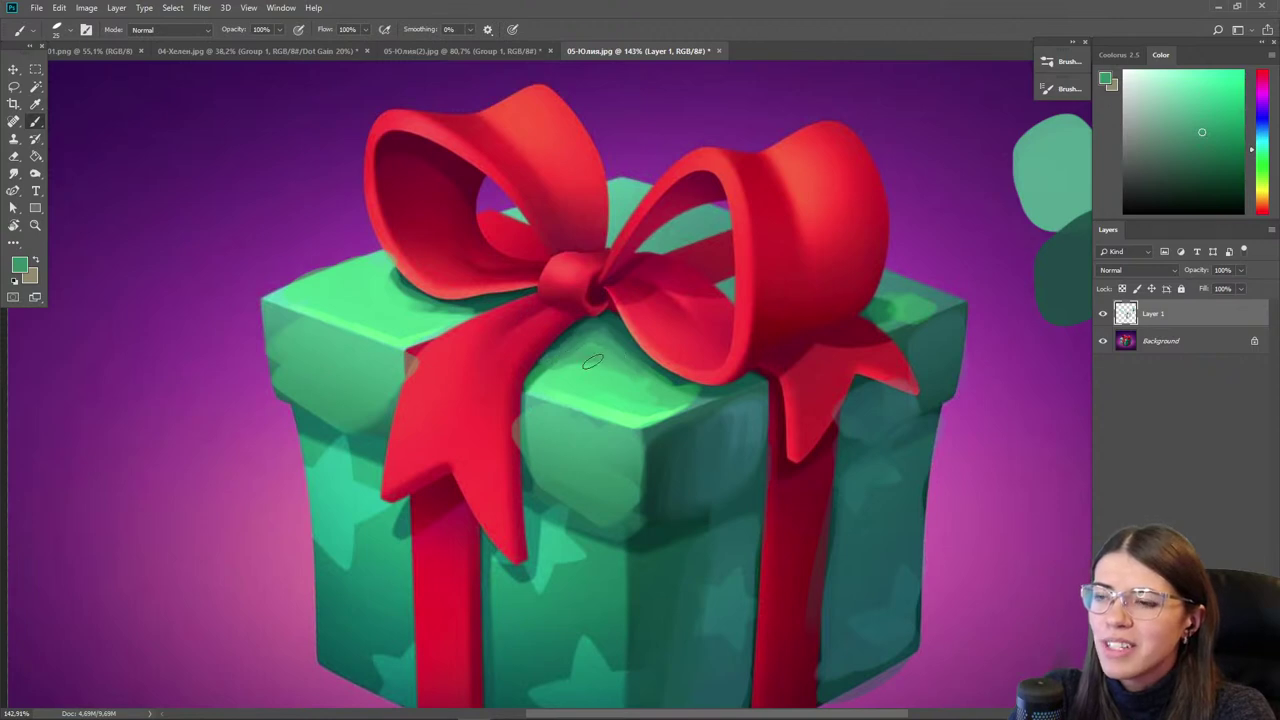
{"action": "left_click", "coordinate": [600, 355], "text": "alt"}
{"action": "left_click", "coordinate": [574, 355], "text": "alt"}
{"action": "left_click_drag", "start_coordinate": [601, 375], "coordinate": [575, 367]}
{"action": "left_click", "coordinate": [603, 364], "text": "alt"}
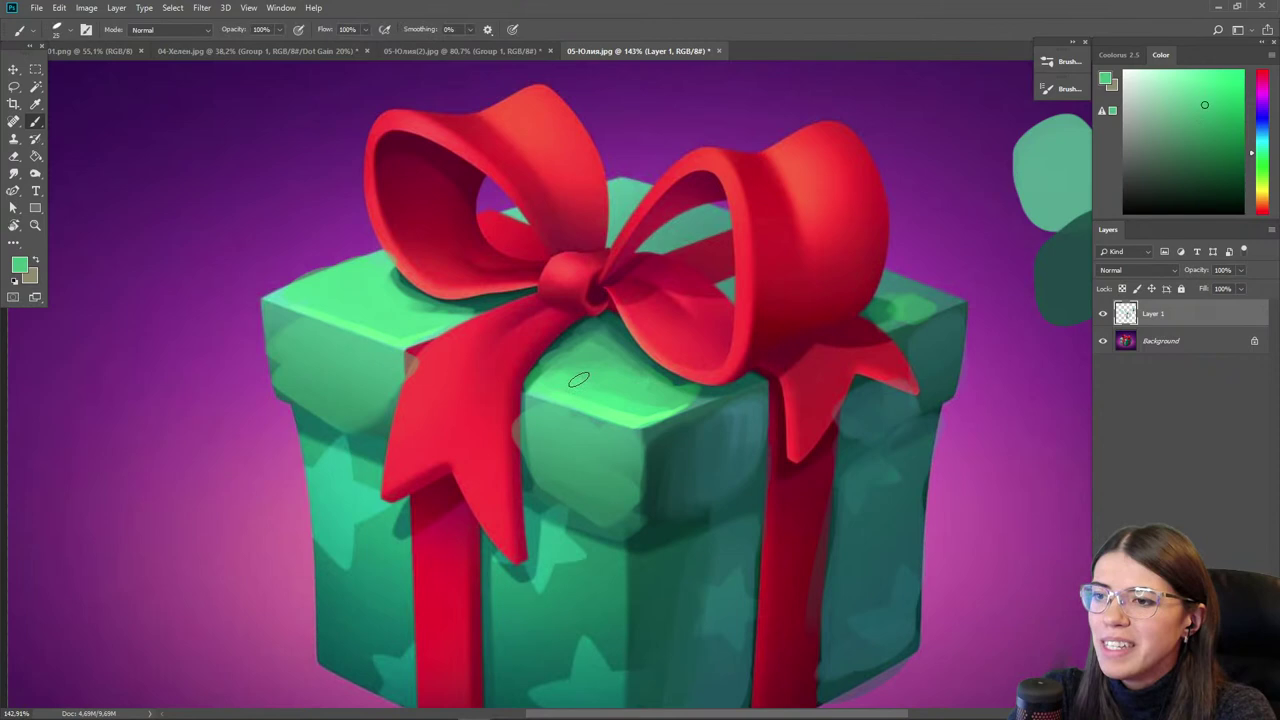
- Tint the shaded vertical ribbon, bow tail and right loop with magenta, and blend the loop with sampled pinks and reds
{"action": "key", "text": "ctrl+0"}
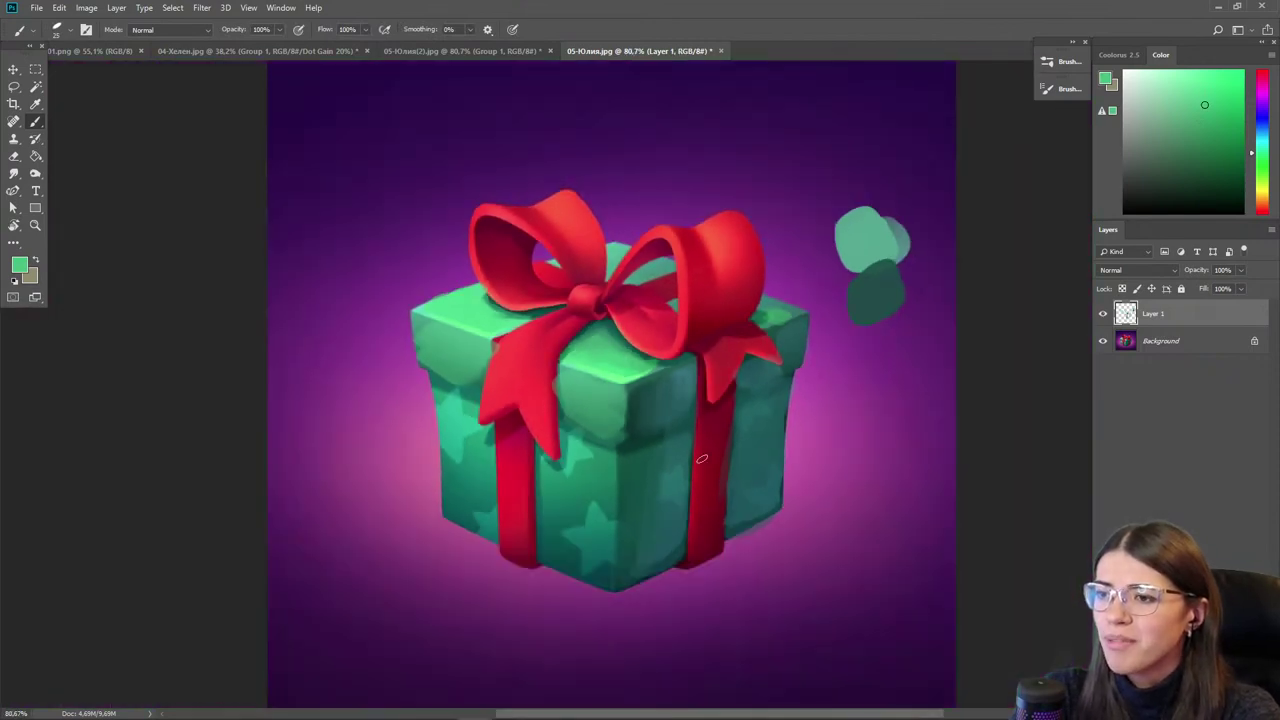
{"action": "scroll", "coordinate": [692, 328], "scroll_direction": "up", "scroll_amount": 2}
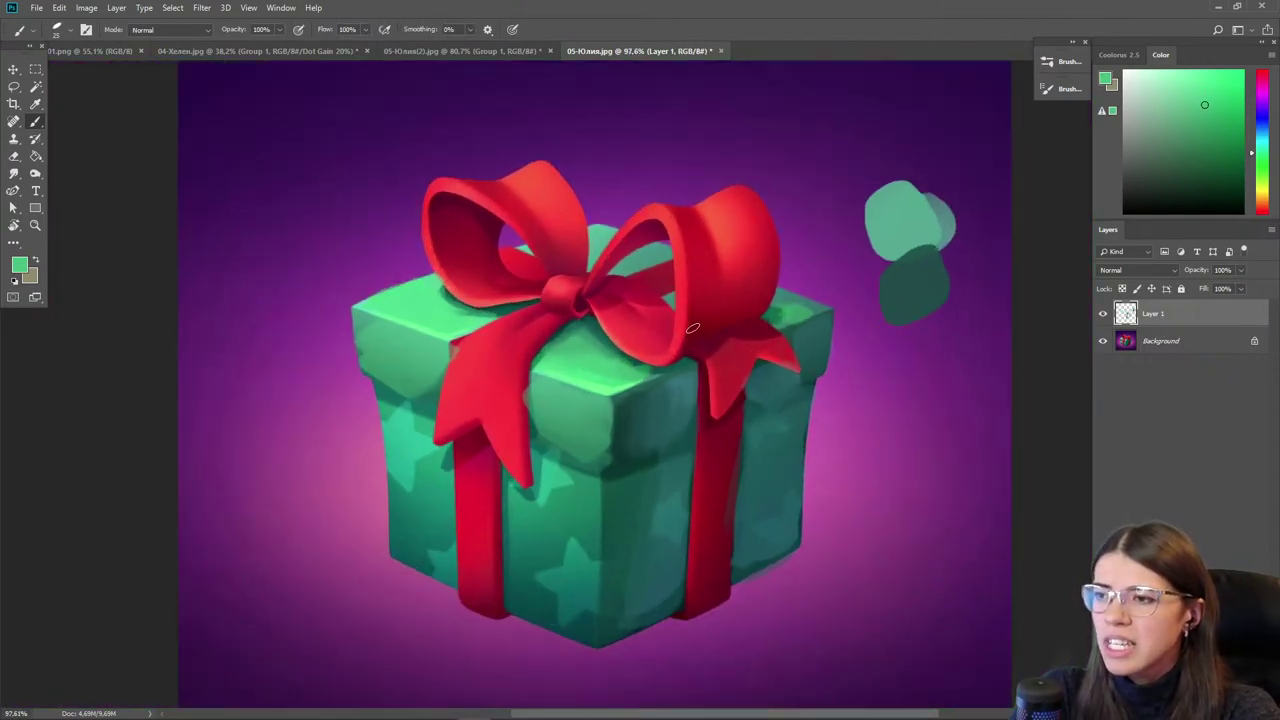
{"action": "left_click_drag", "start_coordinate": [1264, 110], "coordinate": [1264, 80]}
{"action": "left_click", "coordinate": [1216, 99]}
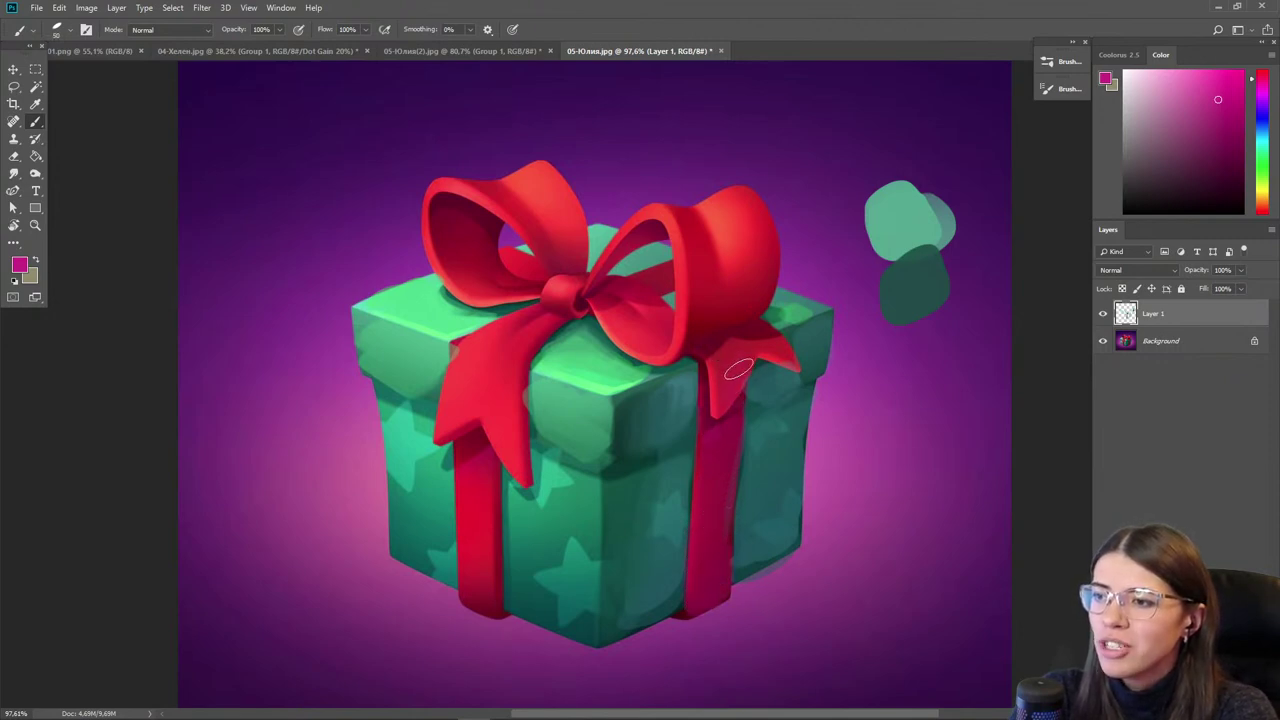
{"action": "left_click_drag", "start_coordinate": [716, 318], "coordinate": [698, 229]}
{"action": "left_click", "coordinate": [730, 278], "text": "alt"}
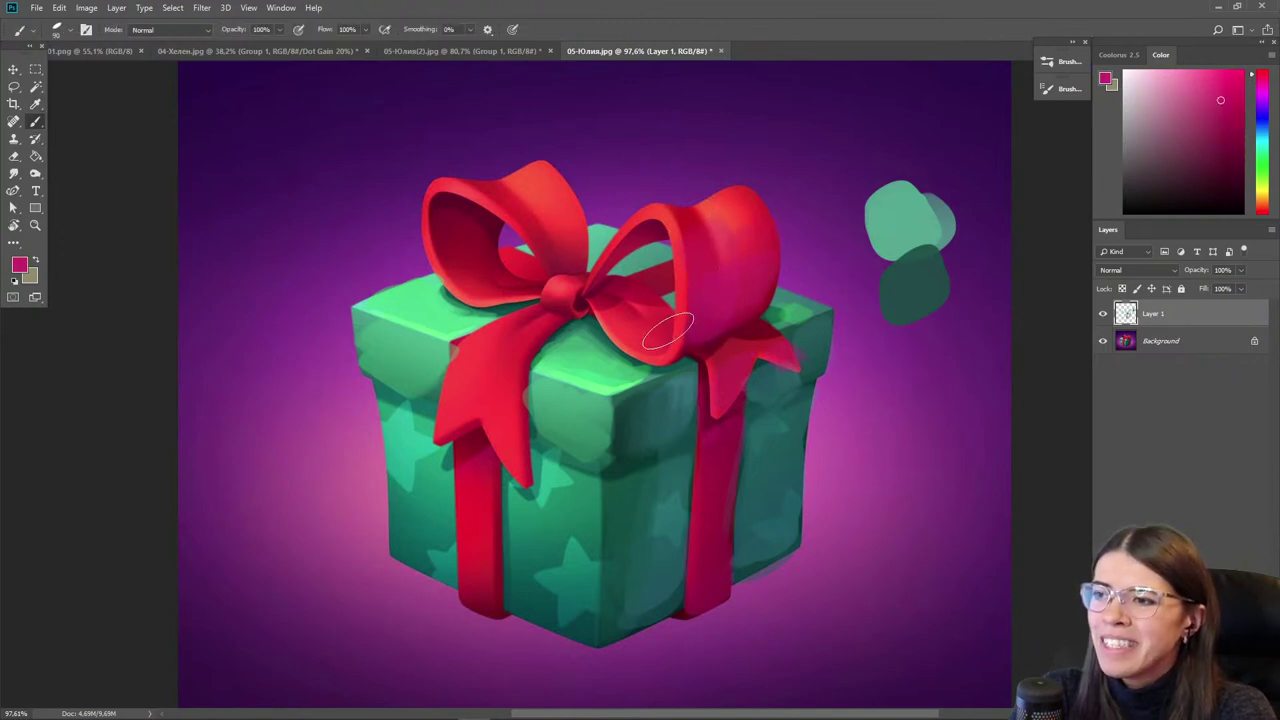
{"action": "left_click", "coordinate": [736, 310], "text": "alt"}
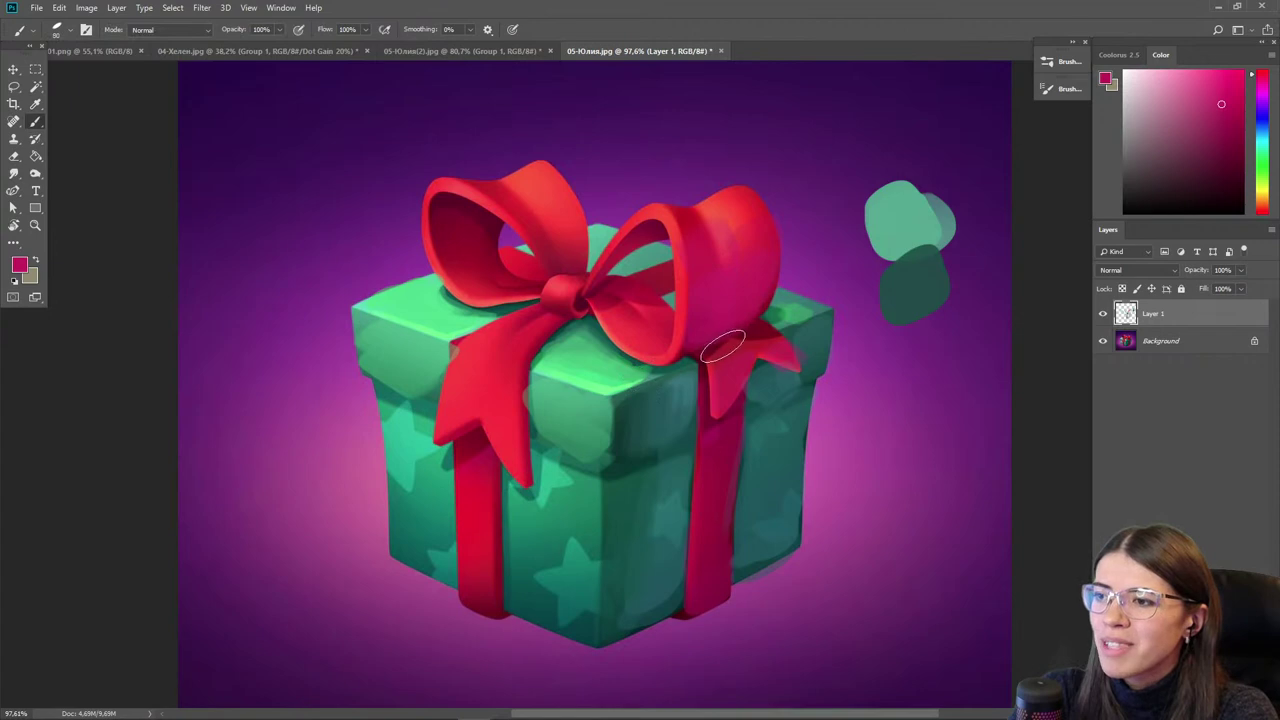
{"action": "left_click", "coordinate": [764, 228], "text": "alt"}
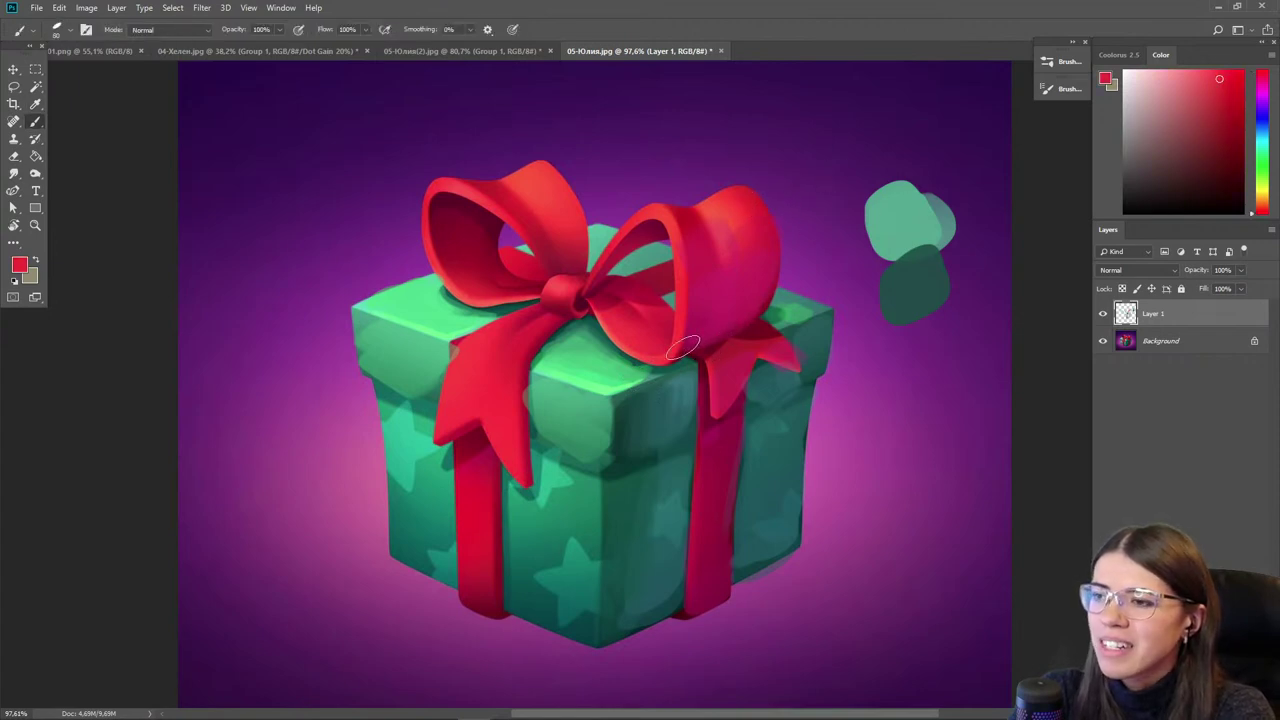
- Repaint the upper part of the right bow tail with sampled reds to soften the shadow under the loop
{"action": "left_click", "coordinate": [720, 347], "text": "alt"}
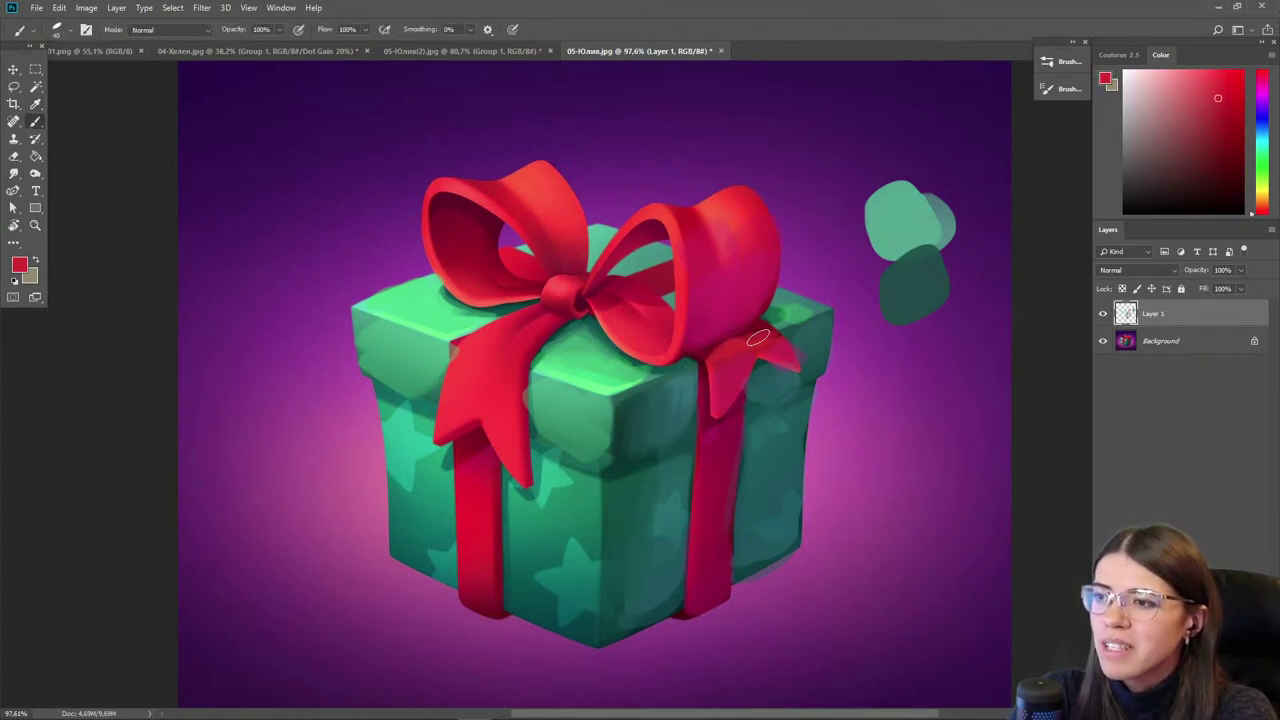
{"action": "left_click", "coordinate": [741, 338], "text": "alt"}
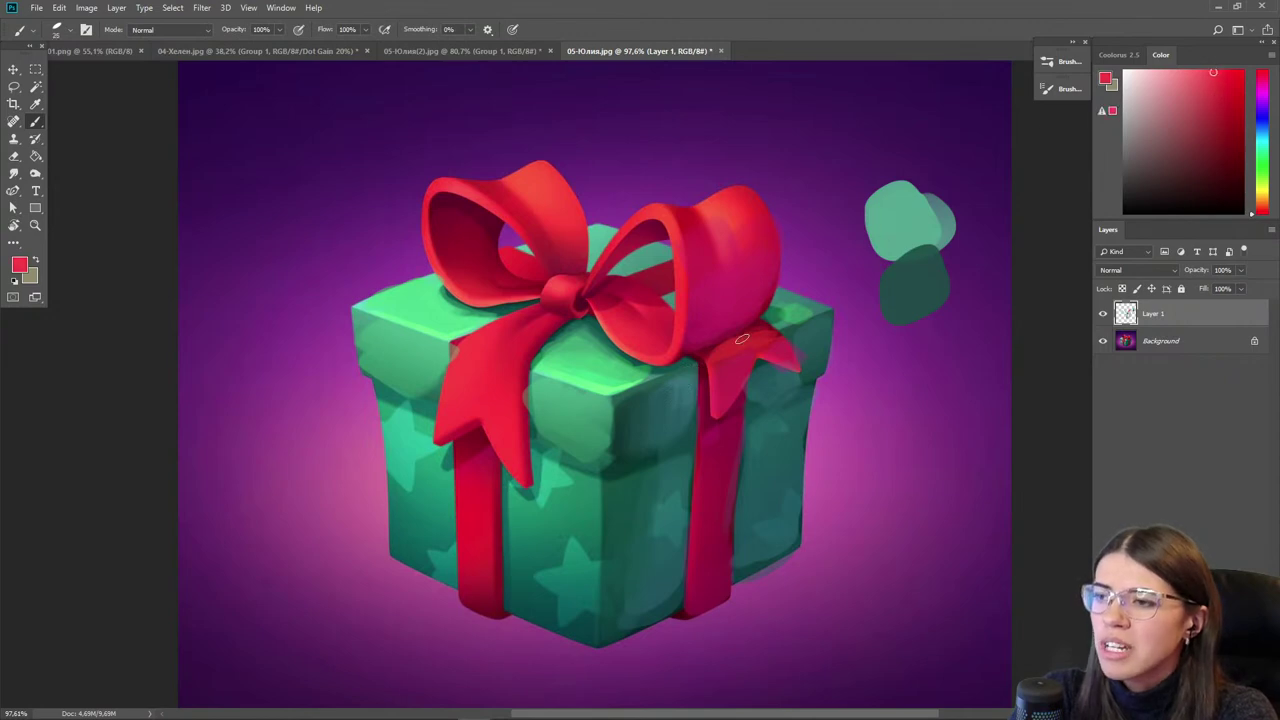
{"action": "left_click", "coordinate": [726, 347], "text": "alt"}
{"action": "key", "text": "]"}
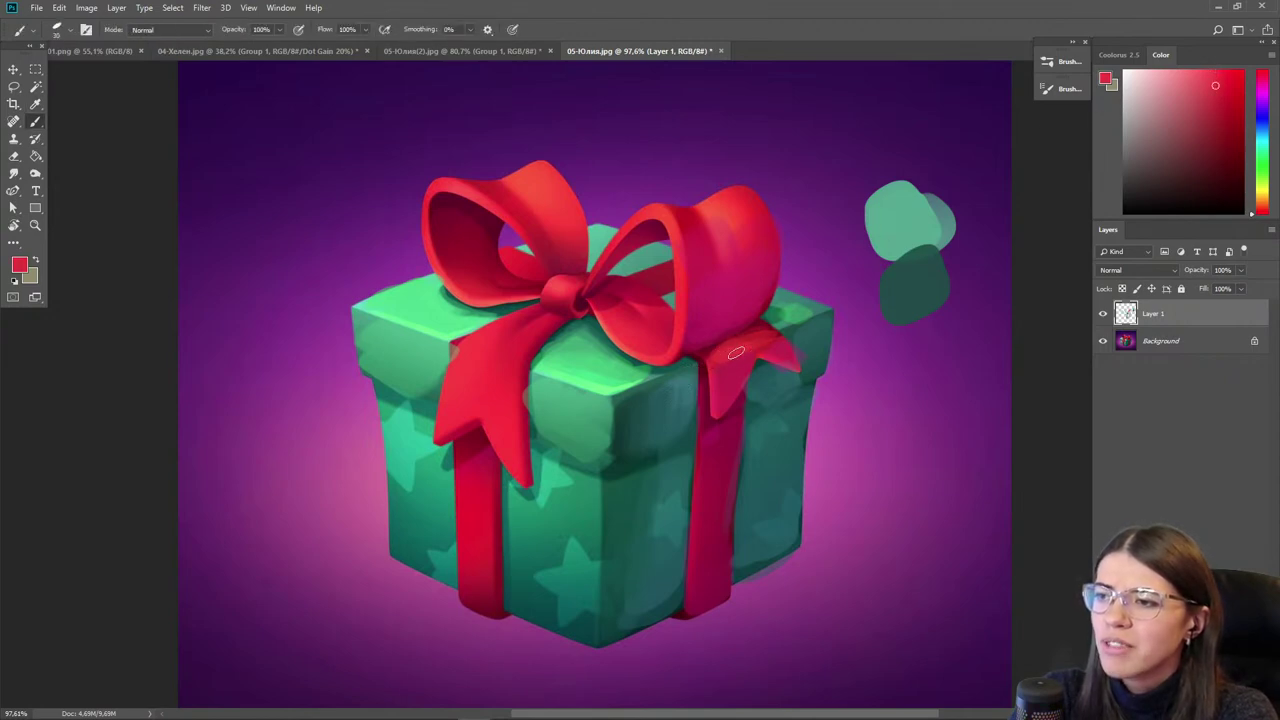
{"action": "left_click", "coordinate": [765, 338], "text": "alt"}
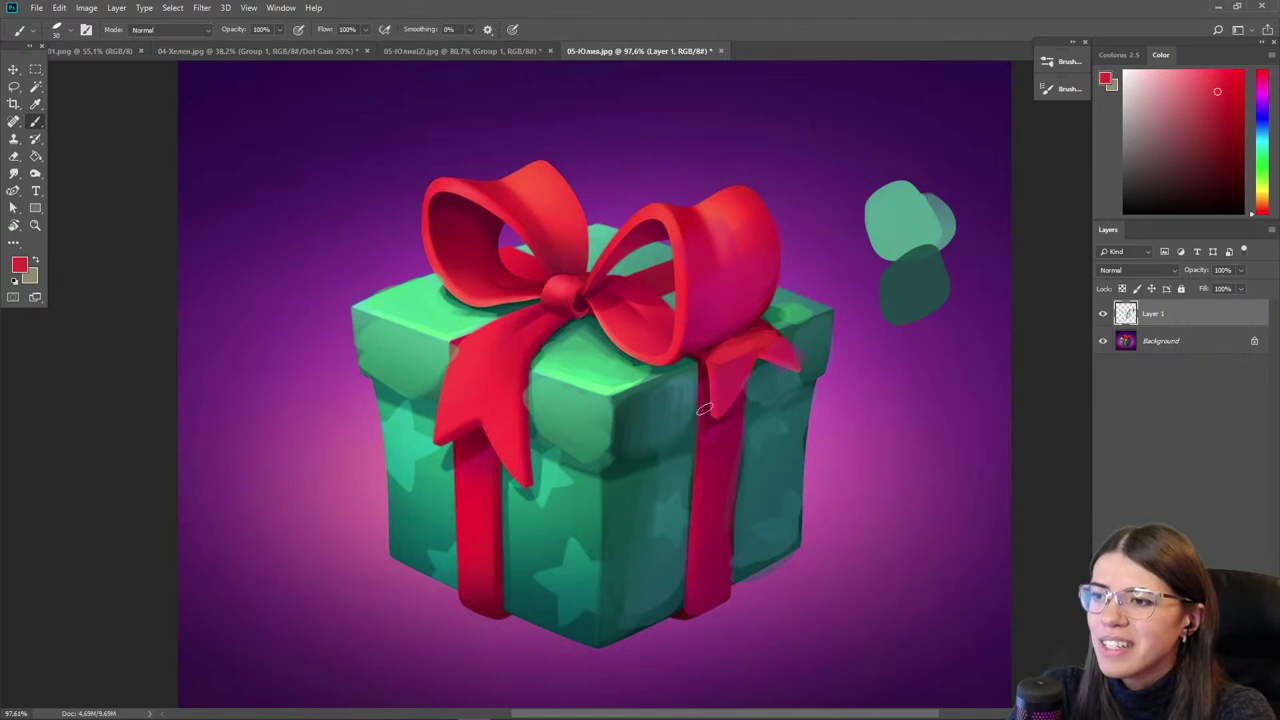
- Switch to a greyscale proof view and draw black guide lines on a new layer marking the left bow tail's direction and fold
{"action": "left_click", "coordinate": [647, 258], "text": "alt"}
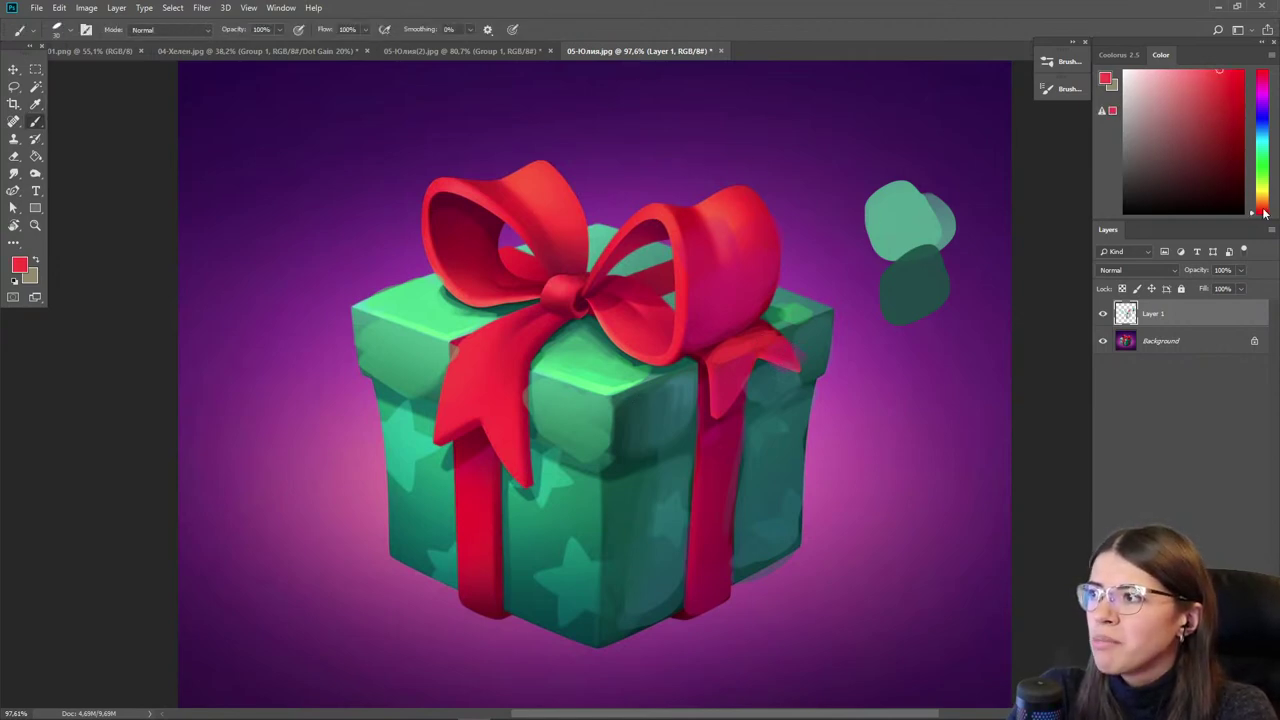
{"action": "left_click_drag", "start_coordinate": [1263, 213], "coordinate": [1263, 203]}
{"action": "key", "text": "ctrl+y"}
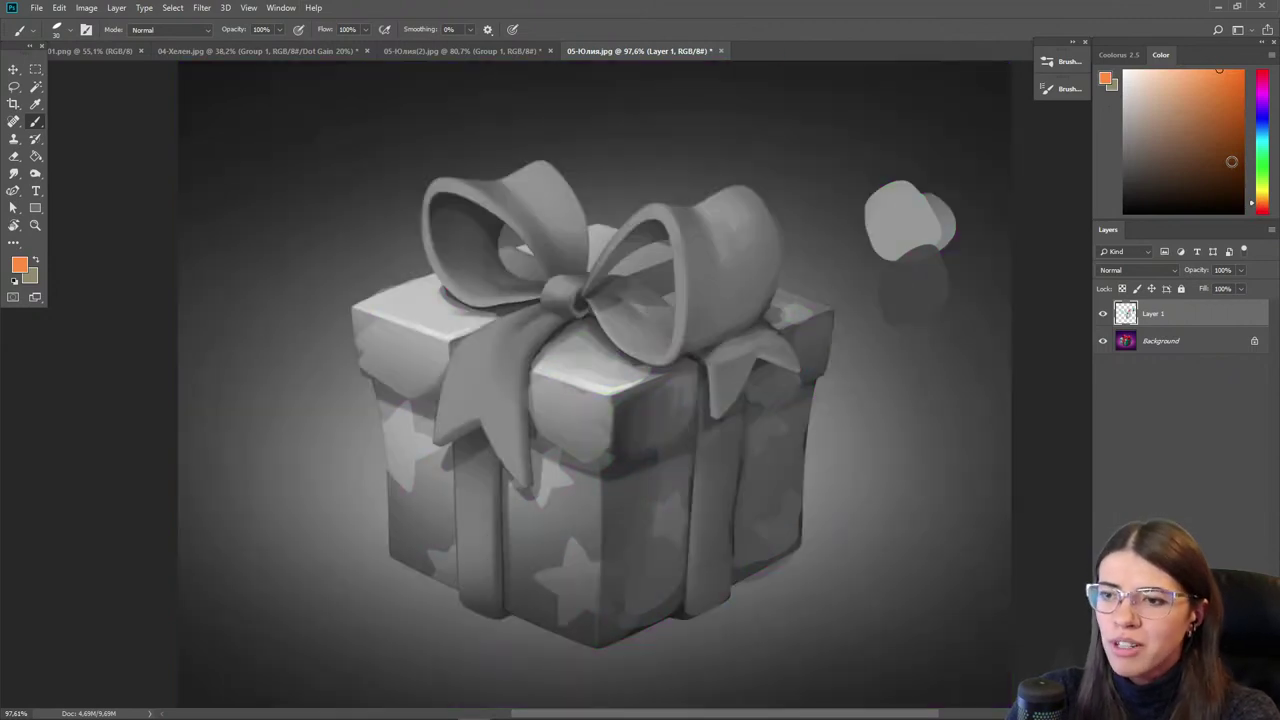
{"action": "scroll", "coordinate": [342, 354], "scroll_direction": "up", "scroll_amount": 5}
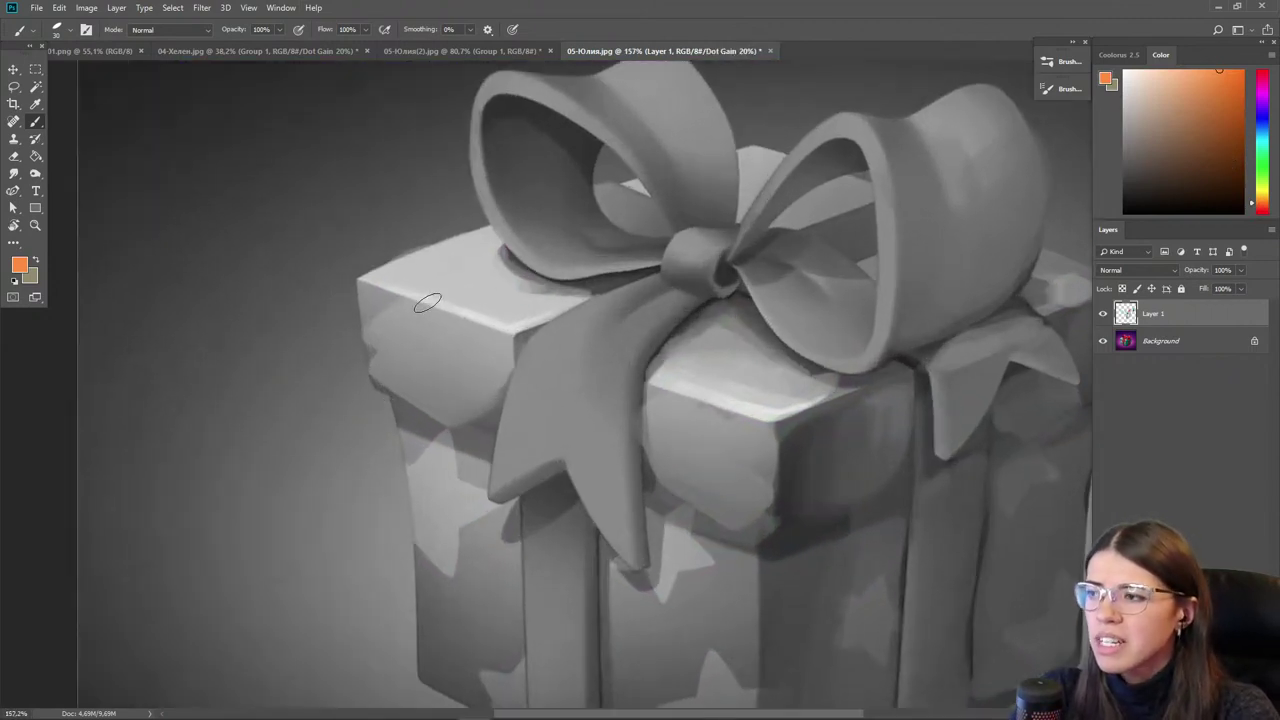
{"action": "key", "text": "ctrl+alt+shift+n"}
{"action": "left_click", "coordinate": [1123, 213]}
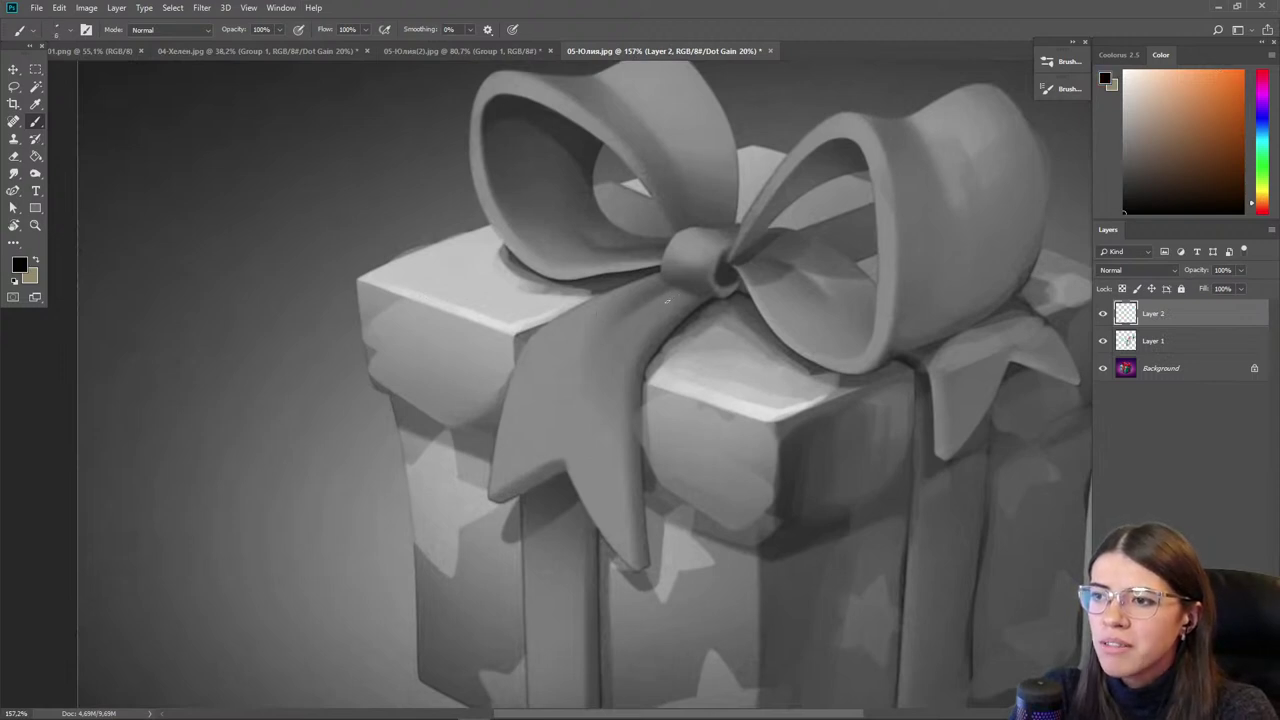
{"action": "left_click_drag", "start_coordinate": [597, 356], "coordinate": [611, 535]}
{"action": "left_click_drag", "start_coordinate": [645, 378], "coordinate": [541, 333]}
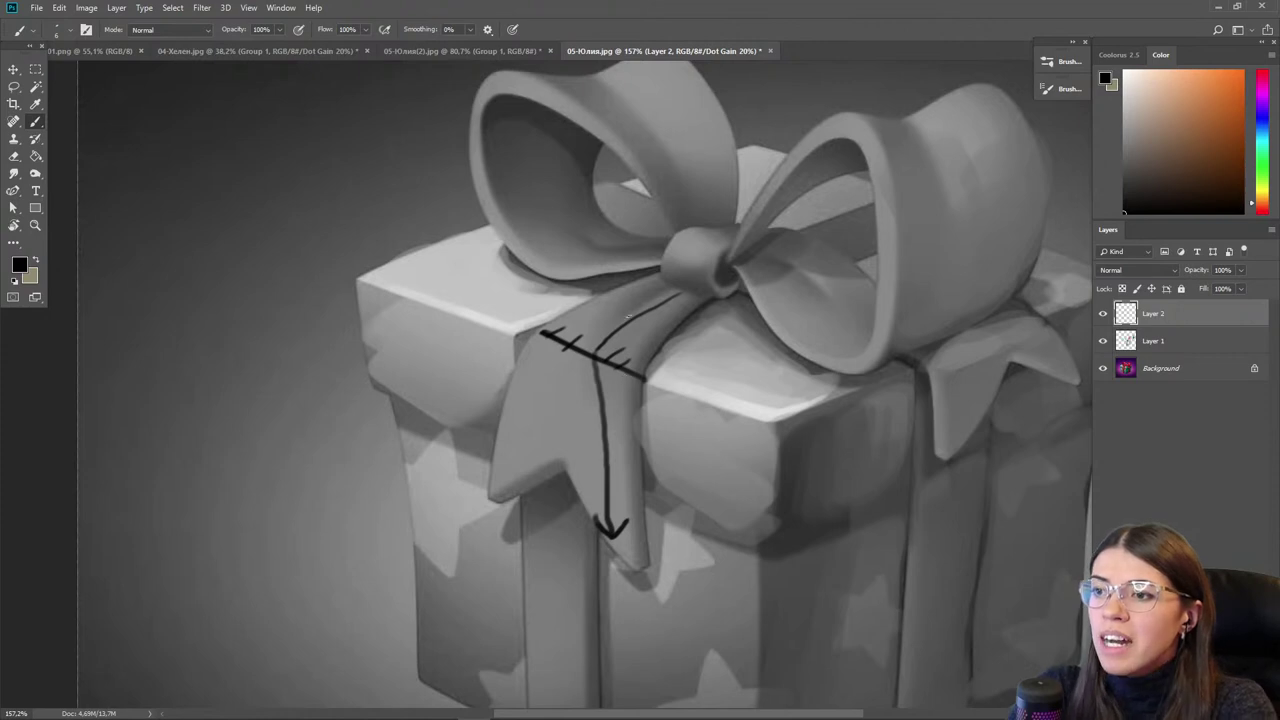
- Hatch the left bow tail's upper plane, between the knot and the fold line, with strokes in a sampled light green
{"action": "left_click", "coordinate": [661, 300], "text": "alt"}
{"action": "left_click_drag", "start_coordinate": [642, 277], "coordinate": [709, 312]}
{"action": "mouse_move", "coordinate": [622, 285]}
{"action": "left_mouse_down"}
{"action": "mouse_move", "coordinate": [693, 318]}
{"action": "mouse_move", "coordinate": [678, 326]}
{"action": "left_mouse_up"}
{"action": "left_click_drag", "start_coordinate": [592, 310], "coordinate": [660, 338]}
{"action": "mouse_move", "coordinate": [566, 312]}
{"action": "left_mouse_down"}
{"action": "mouse_move", "coordinate": [651, 353]}
{"action": "mouse_move", "coordinate": [647, 369]}
{"action": "left_mouse_up"}
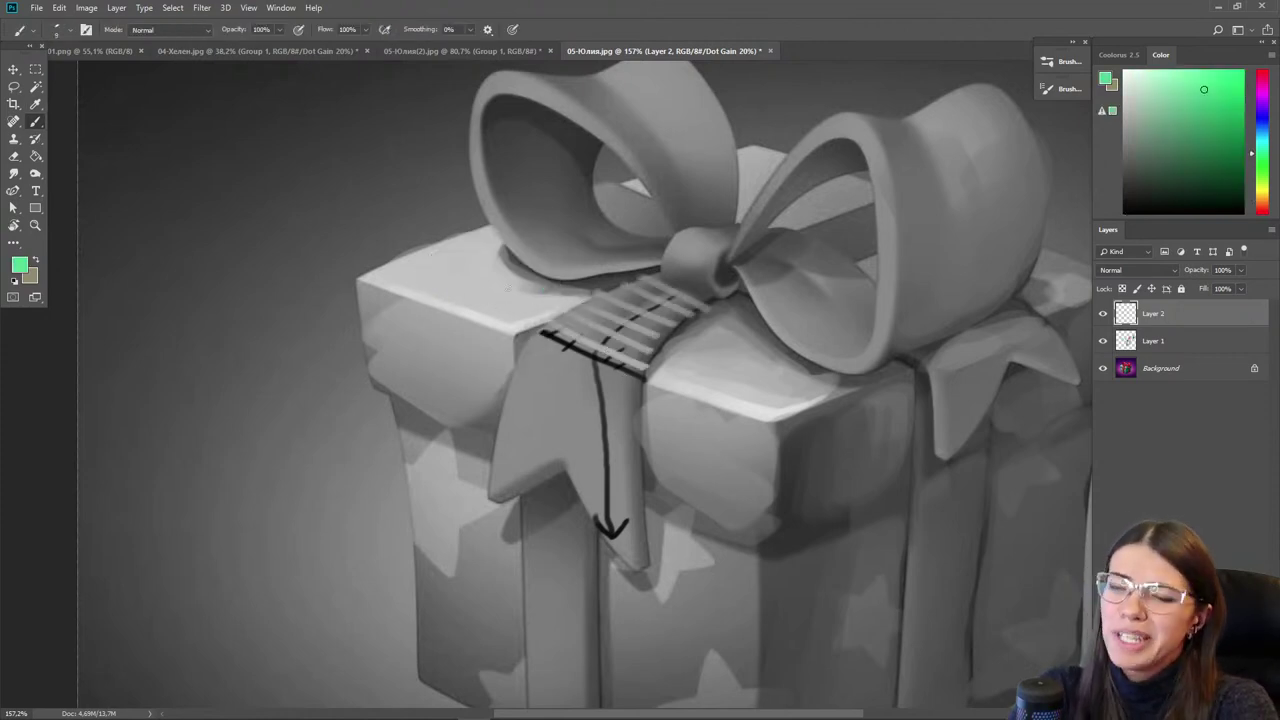
- Hatch the left bow tail's hanging plane with crimson strokes, and hide the guide layer to continue on Layer 1
{"action": "right_click", "coordinate": [648, 386], "text": "alt+shift"}
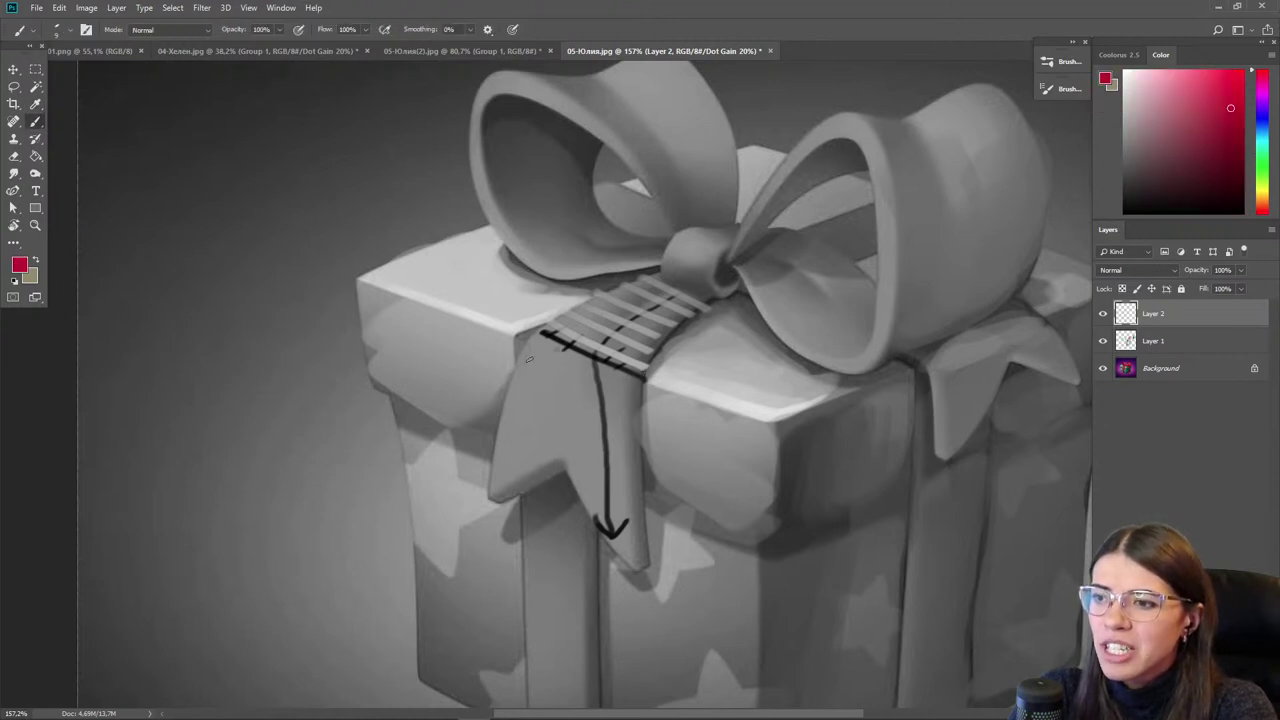
{"action": "left_click_drag", "start_coordinate": [520, 405], "coordinate": [612, 374]}
{"action": "left_click_drag", "start_coordinate": [514, 420], "coordinate": [600, 392]}
{"action": "mouse_move", "coordinate": [512, 434]}
{"action": "left_mouse_down"}
{"action": "mouse_move", "coordinate": [626, 390]}
{"action": "mouse_move", "coordinate": [600, 424]}
{"action": "left_mouse_up"}
{"action": "mouse_move", "coordinate": [542, 464]}
{"action": "left_mouse_down"}
{"action": "mouse_move", "coordinate": [616, 440]}
{"action": "mouse_move", "coordinate": [608, 464]}
{"action": "left_mouse_up"}
{"action": "left_click_drag", "start_coordinate": [568, 494], "coordinate": [616, 482]}
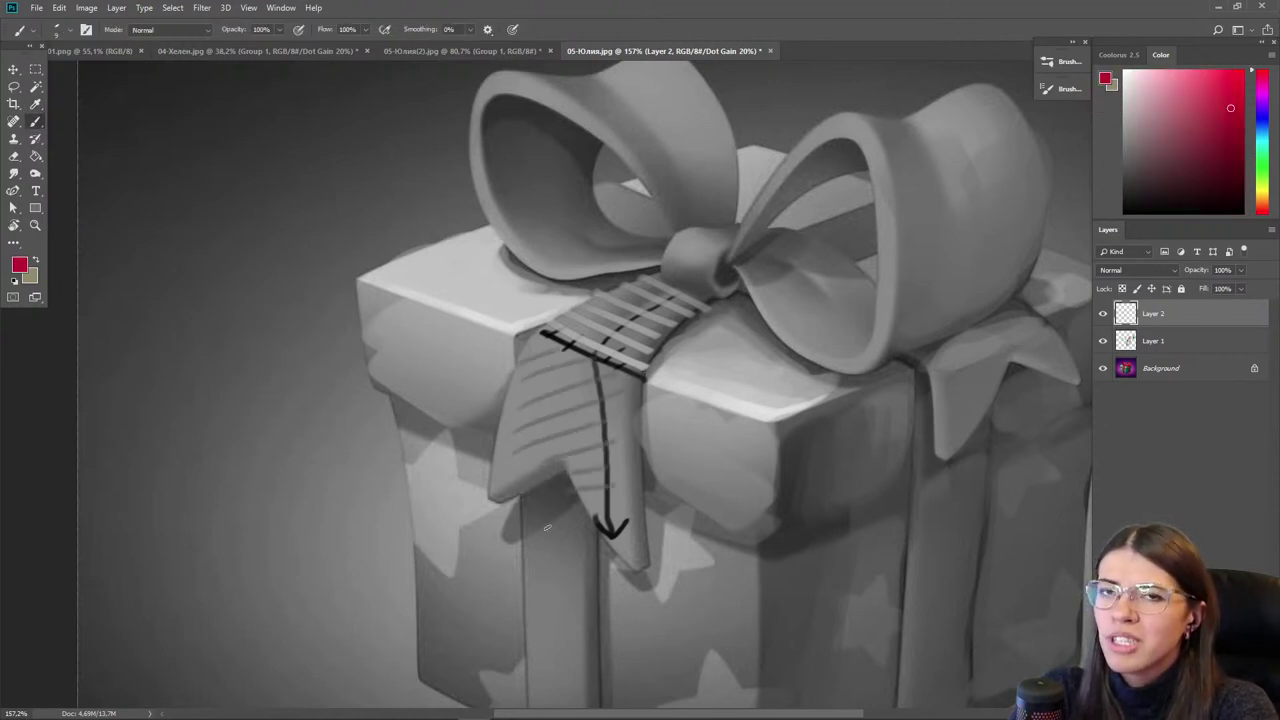
{"action": "left_click", "coordinate": [1103, 313]}
{"action": "left_click", "coordinate": [1155, 341]}
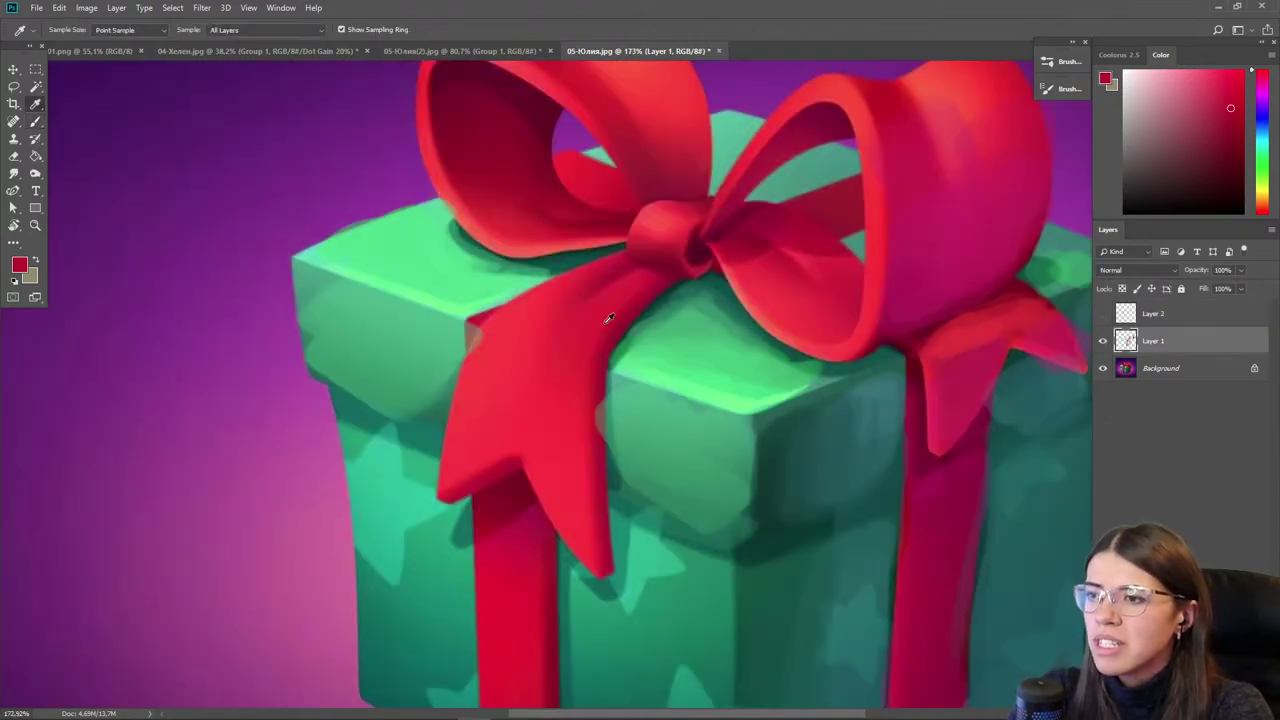
- Brighten the left bow tail's upper plane between the knot and the fold with a warm orange-red and a larger brush
{"action": "left_click", "coordinate": [590, 312], "text": "alt"}
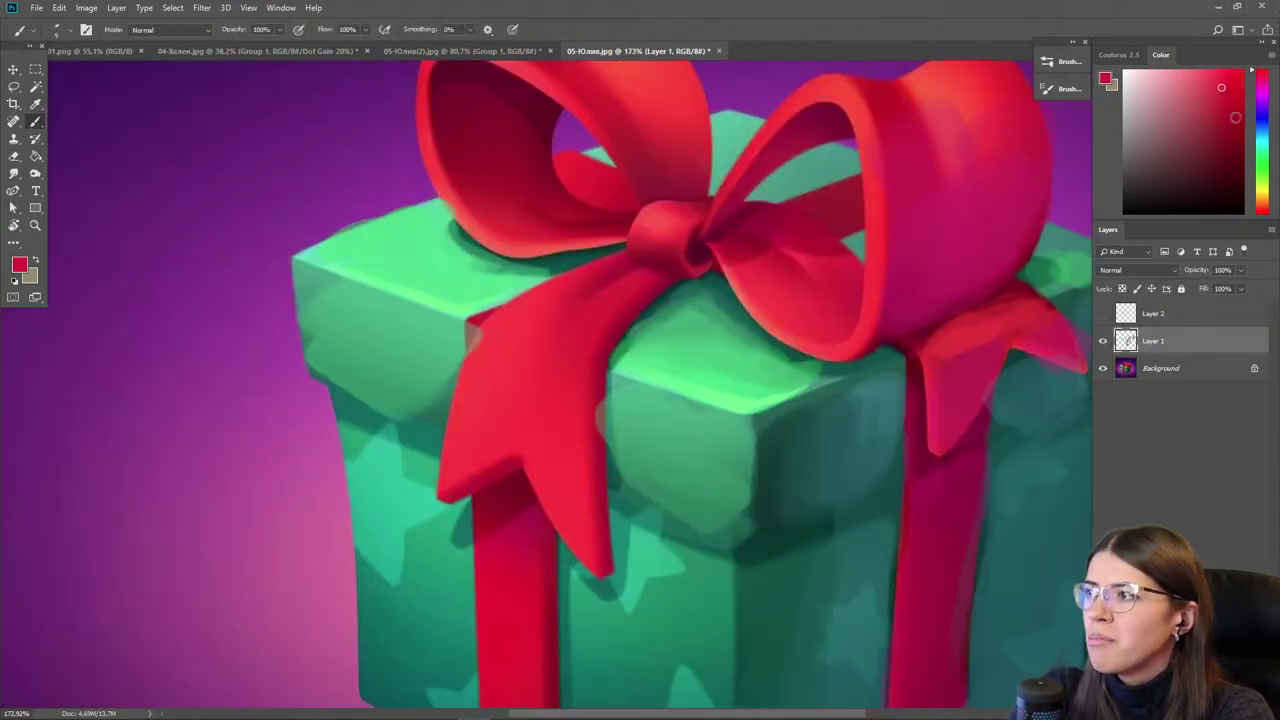
{"action": "left_click", "coordinate": [1263, 209]}
{"action": "left_click", "coordinate": [1224, 71]}
{"action": "key", "text": "bracketright"}
{"action": "key", "text": "bracketright"}
{"action": "key", "text": "bracketright"}
{"action": "key", "text": "bracketright"}
{"action": "key", "text": "bracketright"}
{"action": "key", "text": "bracketright"}
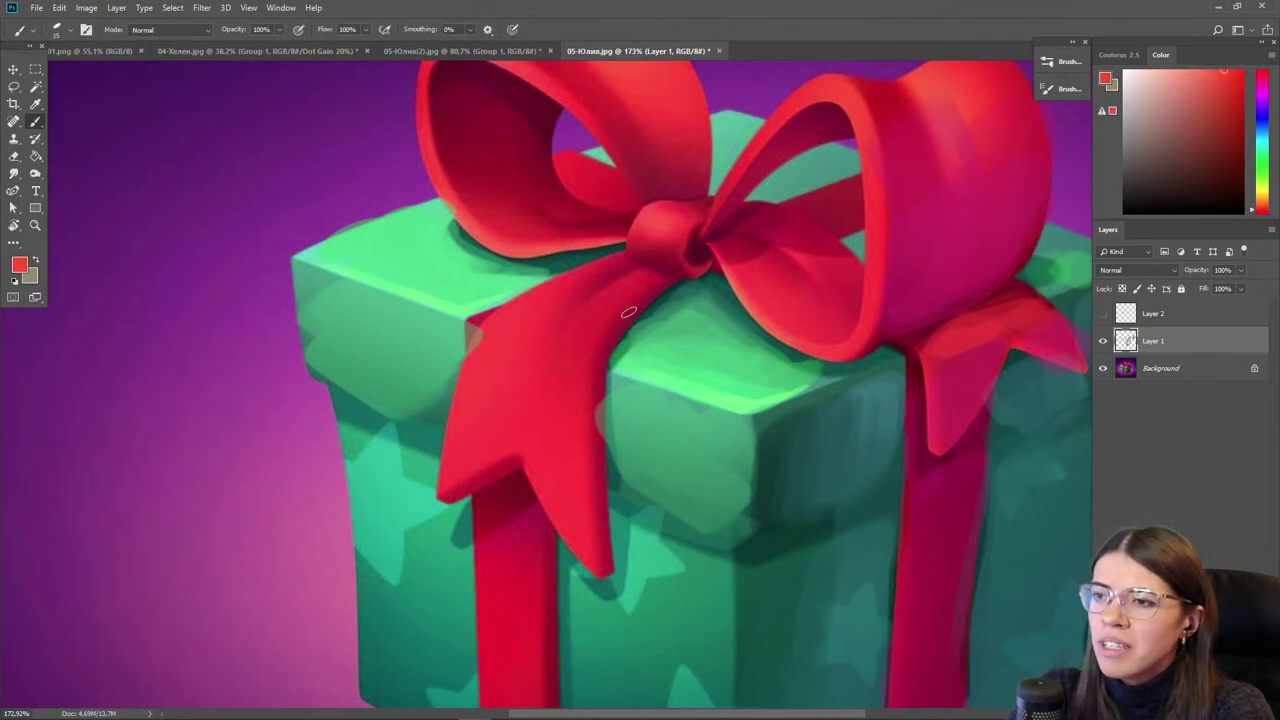
{"action": "mouse_move", "coordinate": [625, 289]}
{"action": "left_mouse_down"}
{"action": "mouse_move", "coordinate": [583, 335]}
{"action": "mouse_move", "coordinate": [561, 286]}
{"action": "mouse_move", "coordinate": [527, 305]}
{"action": "mouse_move", "coordinate": [554, 314]}
{"action": "mouse_move", "coordinate": [599, 284]}
{"action": "mouse_move", "coordinate": [558, 318]}
{"action": "mouse_move", "coordinate": [585, 330]}
{"action": "mouse_move", "coordinate": [625, 293]}
{"action": "mouse_move", "coordinate": [581, 322]}
{"action": "left_mouse_up"}
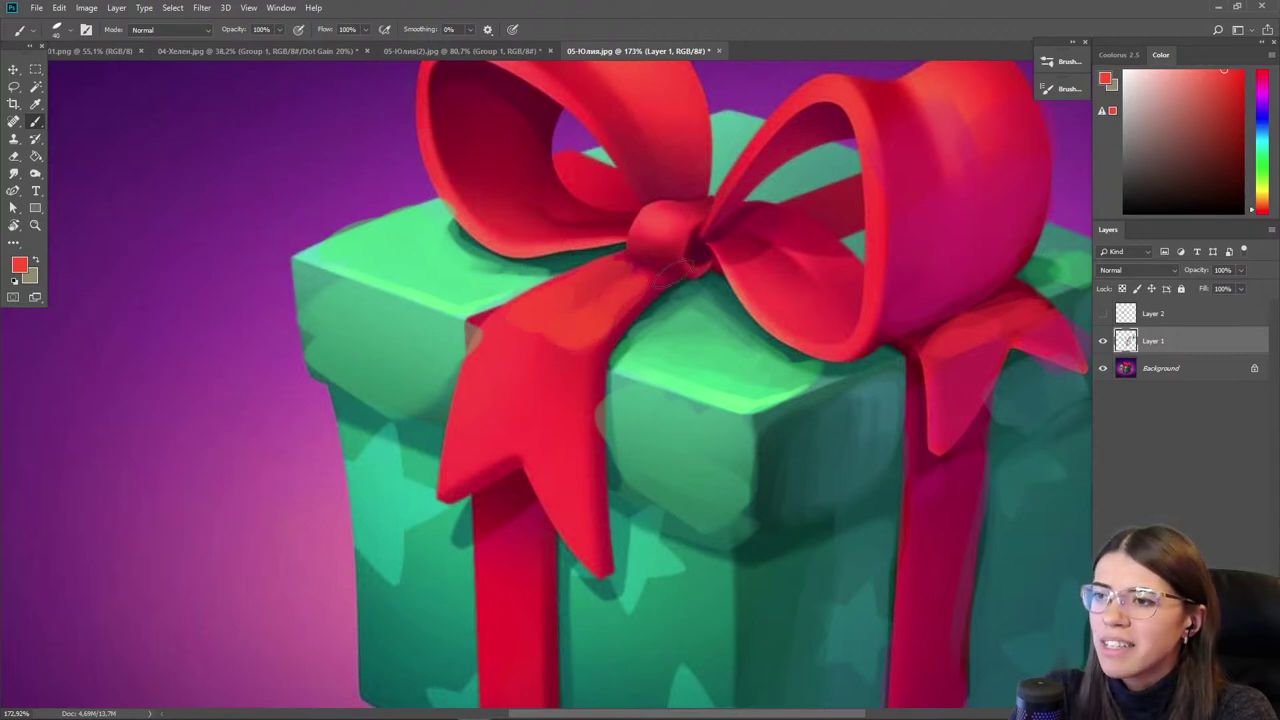
- Shade the left bow tail's hanging part below the fold with a cooler crimson and blend in sampled reds
{"action": "key", "text": "r"}
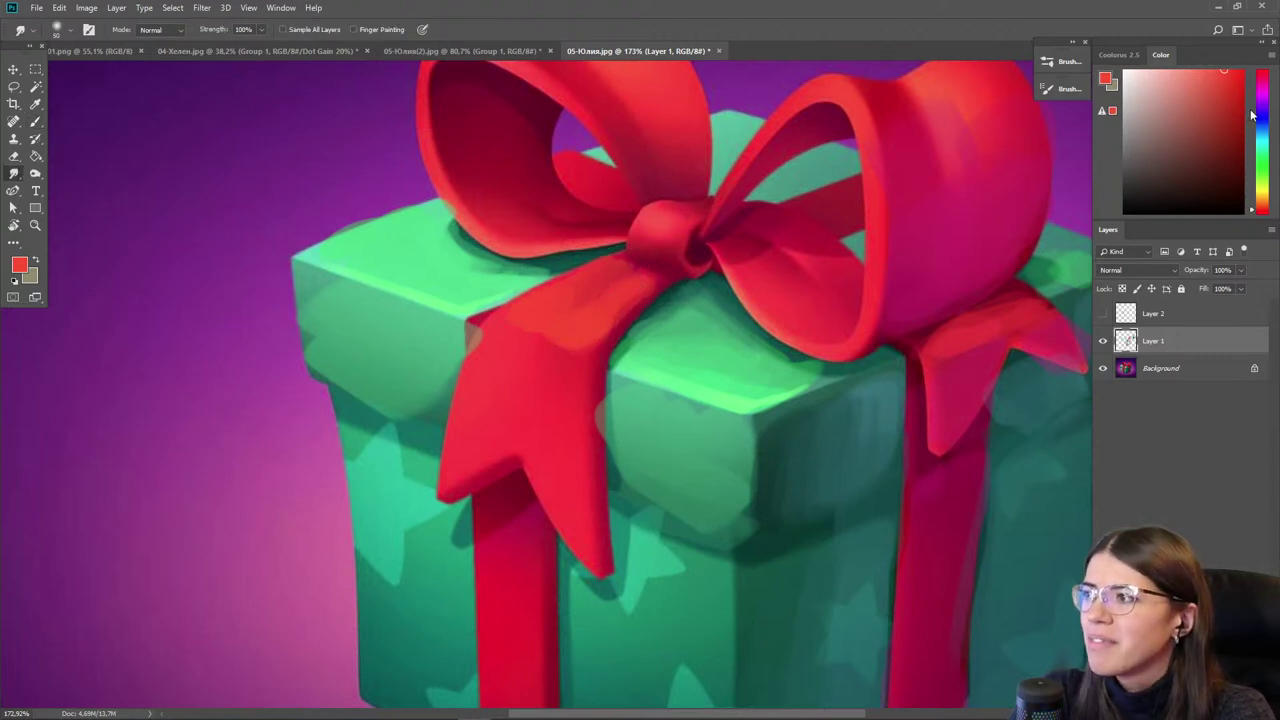
{"action": "left_click_drag", "start_coordinate": [1252, 115], "coordinate": [1252, 77]}
{"action": "left_click", "coordinate": [1221, 102]}
{"action": "key", "text": "b"}
{"action": "mouse_move", "coordinate": [512, 355]}
{"action": "left_mouse_down"}
{"action": "mouse_move", "coordinate": [547, 376]}
{"action": "mouse_move", "coordinate": [528, 384]}
{"action": "mouse_move", "coordinate": [538, 376]}
{"action": "mouse_move", "coordinate": [554, 411]}
{"action": "mouse_move", "coordinate": [551, 382]}
{"action": "mouse_move", "coordinate": [543, 402]}
{"action": "mouse_move", "coordinate": [508, 364]}
{"action": "left_mouse_up"}
{"action": "left_click", "coordinate": [549, 390], "text": "alt"}
{"action": "left_click", "coordinate": [508, 366], "text": "alt"}
{"action": "key", "text": "["}
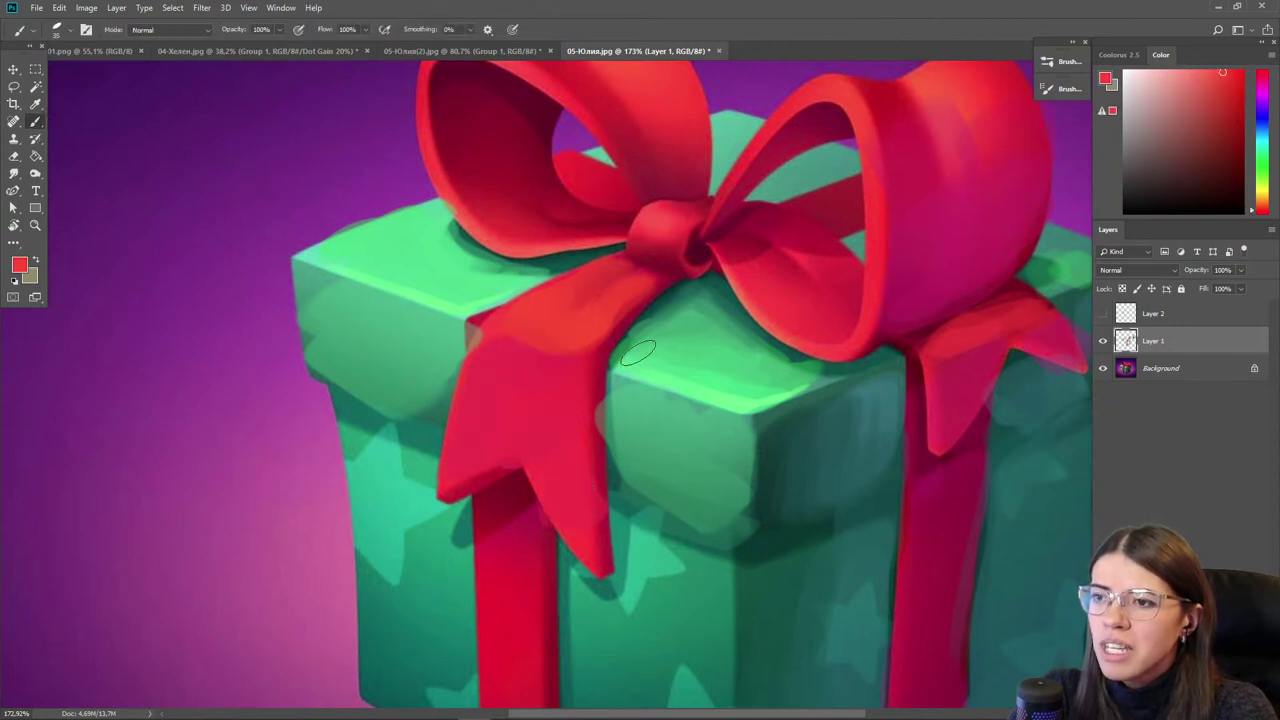
- In the greyscale view, paint a lighter red highlight along the left bow tail's fold and blend it with sampled reds
{"action": "key", "text": "ctrl+y"}
{"action": "left_click", "coordinate": [580, 330], "text": "alt"}
{"action": "left_click", "coordinate": [1203, 71]}
{"action": "key", "text": "bracketleft"}
{"action": "key", "text": "bracketleft"}
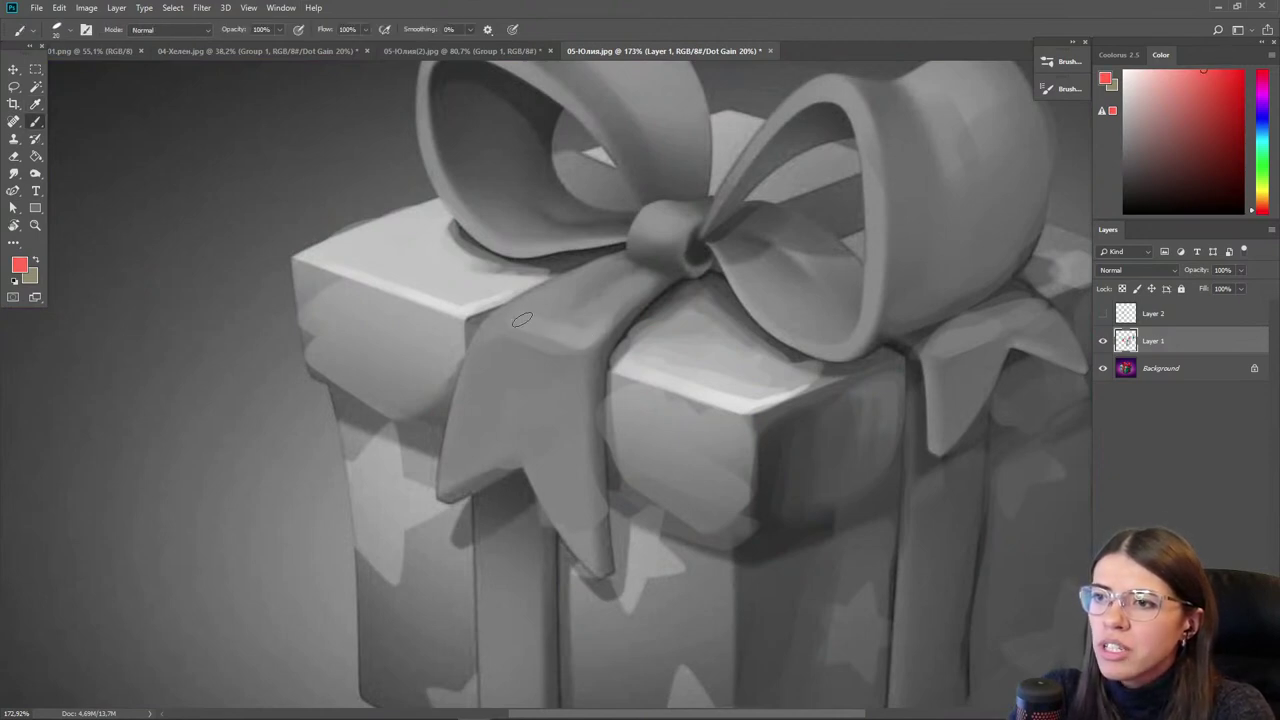
{"action": "left_click", "coordinate": [565, 326], "text": "alt"}
{"action": "left_click", "coordinate": [597, 318], "text": "alt"}
{"action": "left_click", "coordinate": [543, 314], "text": "alt"}
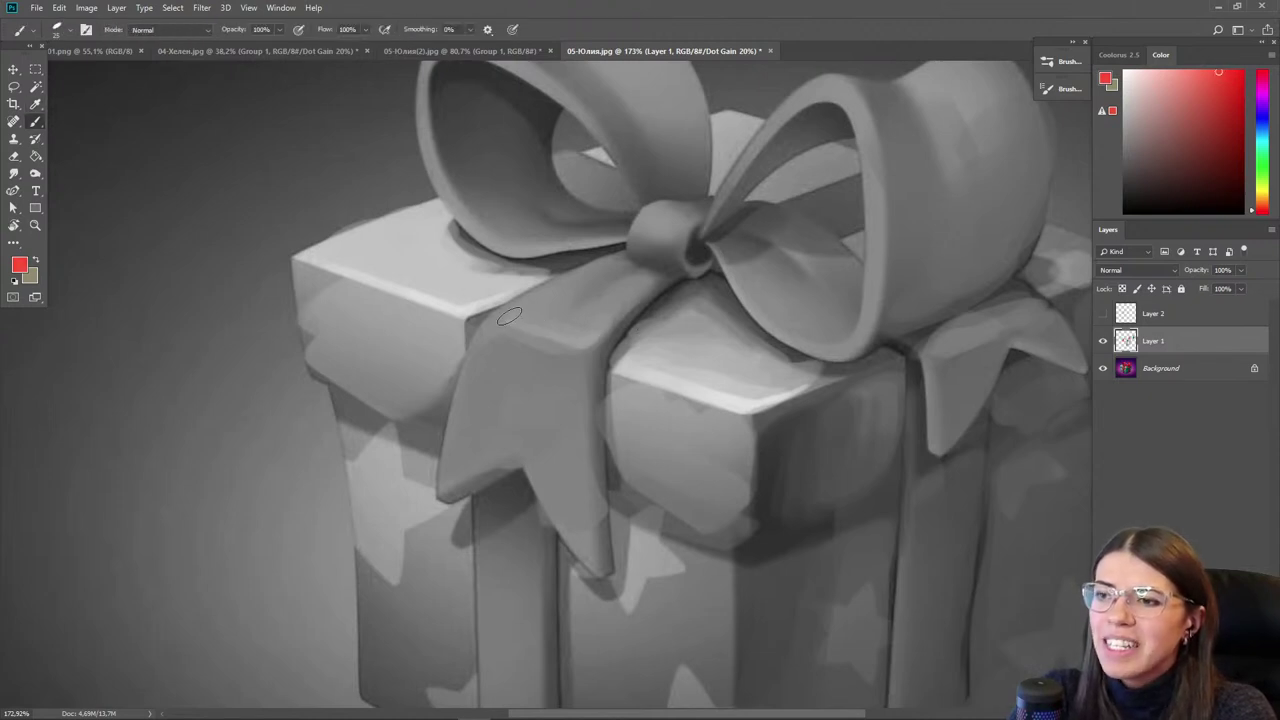
{"action": "left_click", "coordinate": [575, 349], "text": "alt"}
{"action": "left_click", "coordinate": [572, 343], "text": "alt"}
{"action": "left_click", "coordinate": [570, 352], "text": "alt"}
{"action": "scroll", "coordinate": [566, 369], "scroll_direction": "down", "scroll_amount": 2}
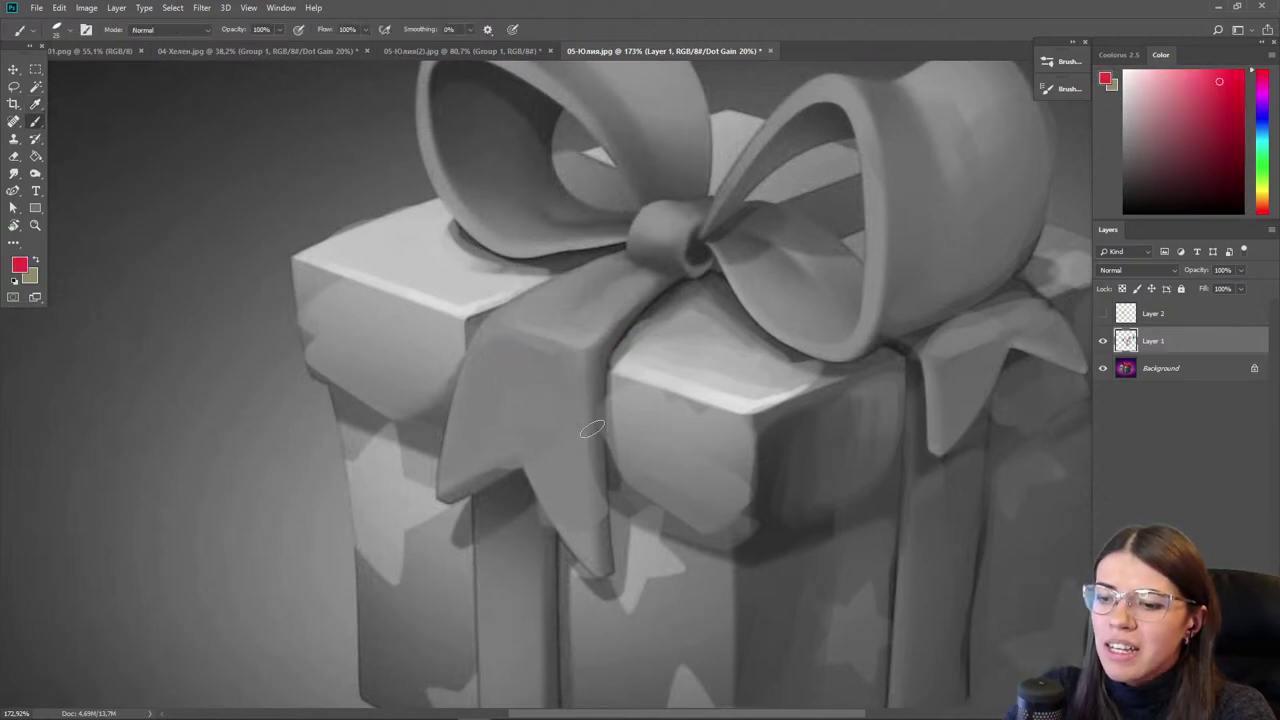
- Return to the colour view and deepen the front vertical ribbon below the bow tail with sampled dark crimson and red
{"action": "key", "text": "ctrl+y"}
{"action": "scroll", "coordinate": [557, 597], "scroll_direction": "down", "scroll_amount": 1}
{"action": "left_click_drag", "start_coordinate": [546, 512], "coordinate": [563, 459]}
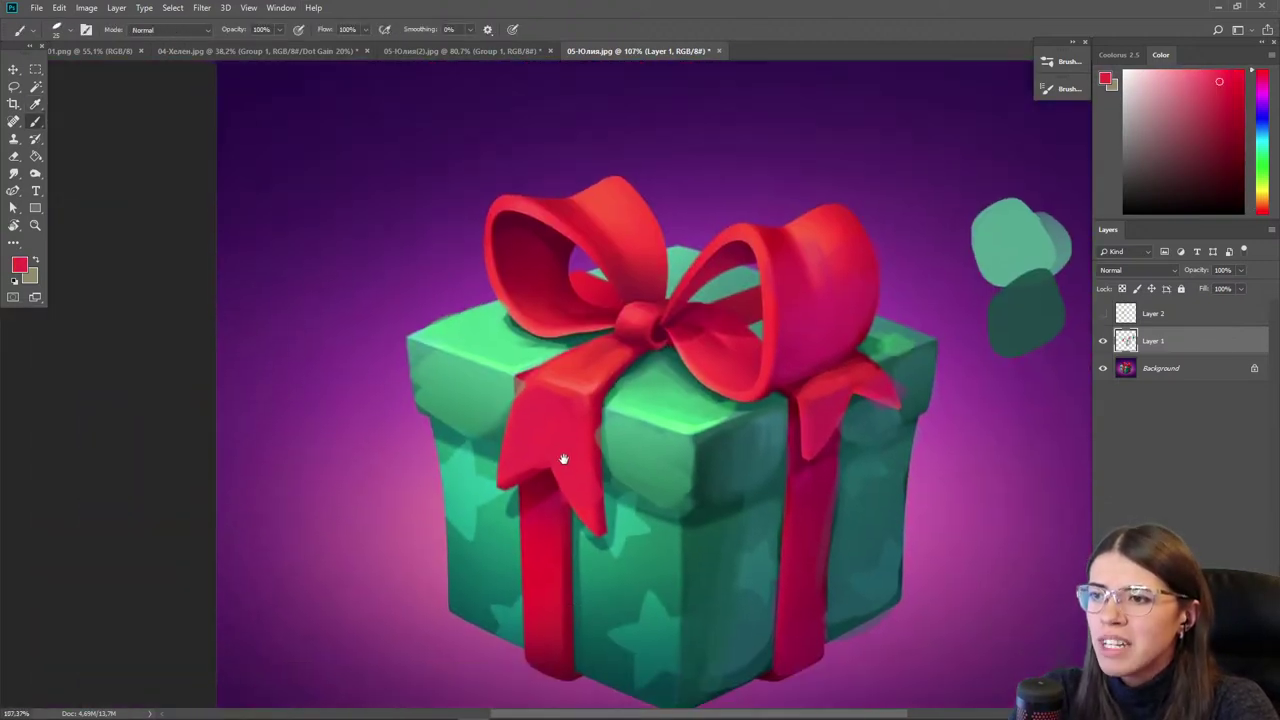
{"action": "left_click", "coordinate": [544, 416], "text": "alt"}
{"action": "key", "text": "bracketright"}
{"action": "key", "text": "bracketright"}
{"action": "key", "text": "bracketright"}
{"action": "key", "text": "bracketright"}
{"action": "key", "text": "bracketright"}
{"action": "key", "text": "bracketright"}
{"action": "left_click", "coordinate": [820, 478], "text": "alt"}
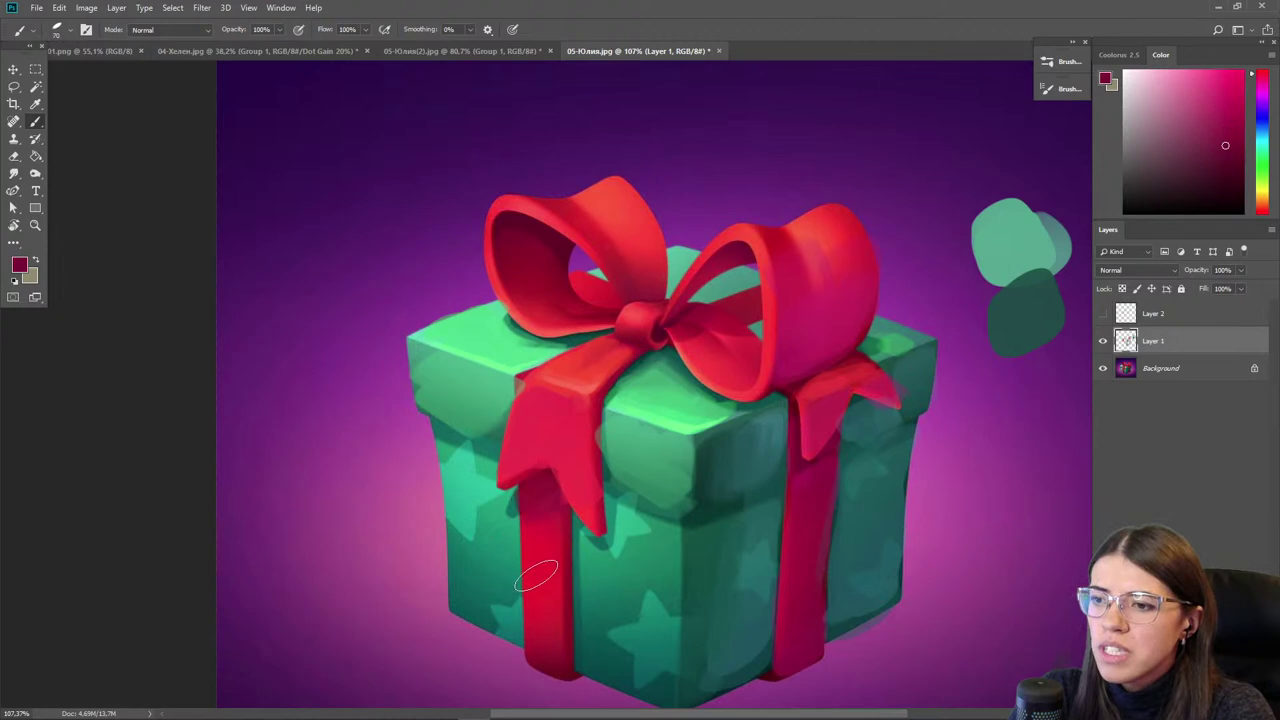
{"action": "left_click", "coordinate": [533, 487], "text": "alt"}
{"action": "key", "text": "alt"}
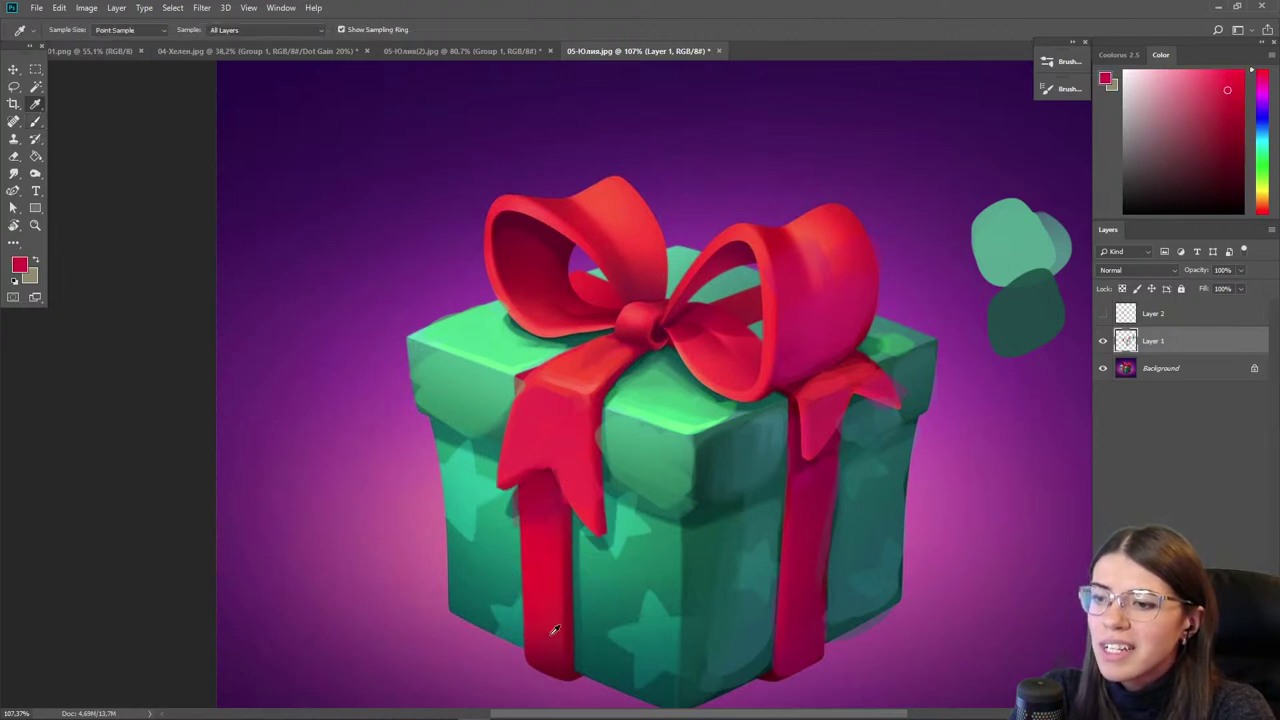
{"action": "left_click", "coordinate": [543, 623], "text": "alt"}
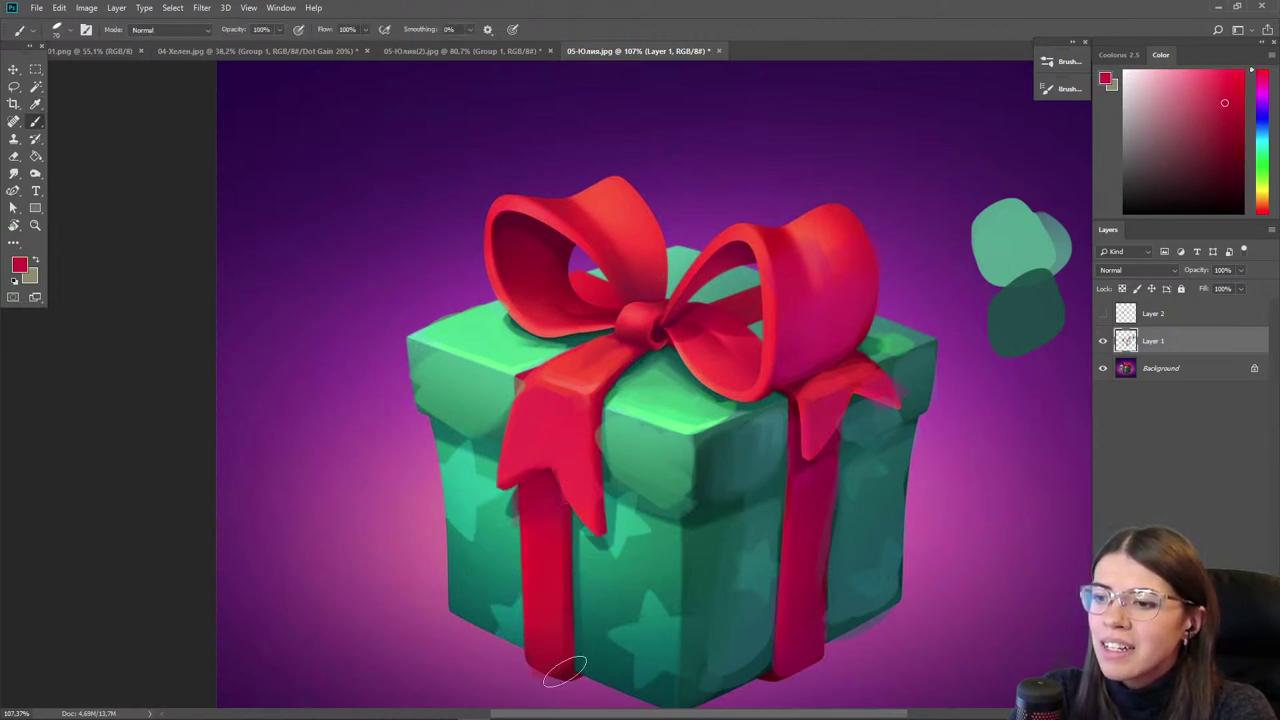
- Brush warm orange highlights onto the upper surfaces and top edges of both bow loops
{"action": "left_click", "coordinate": [1243, 72]}
{"action": "left_click", "coordinate": [1264, 205]}
{"action": "left_click", "coordinate": [1216, 71]}
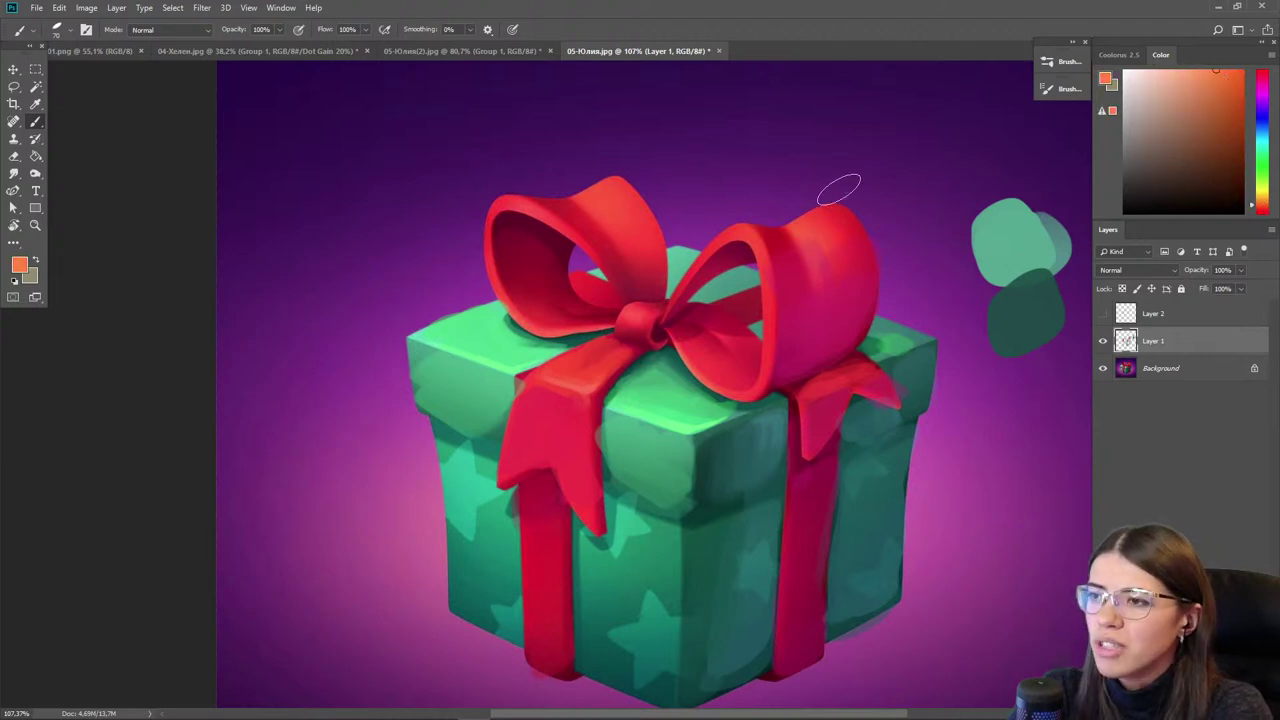
{"action": "key", "text": "bracketleft"}
{"action": "mouse_move", "coordinate": [743, 231]}
{"action": "left_mouse_down"}
{"action": "mouse_move", "coordinate": [789, 240]}
{"action": "mouse_move", "coordinate": [749, 229]}
{"action": "mouse_move", "coordinate": [792, 234]}
{"action": "mouse_move", "coordinate": [824, 209]}
{"action": "mouse_move", "coordinate": [777, 246]}
{"action": "left_mouse_up"}
{"action": "left_click", "coordinate": [818, 218], "text": "alt"}
{"action": "key", "text": "bracketright"}
{"action": "left_click_drag", "start_coordinate": [607, 186], "coordinate": [628, 219]}
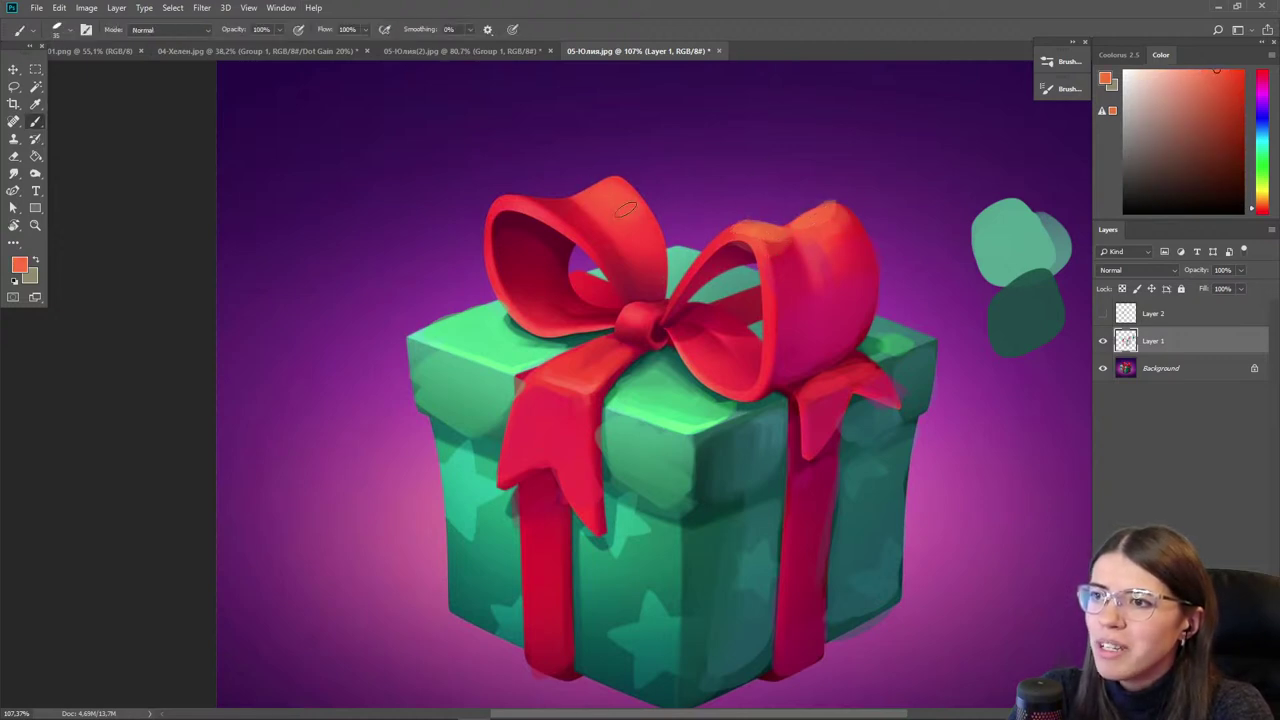
{"action": "left_click_drag", "start_coordinate": [524, 206], "coordinate": [610, 248]}
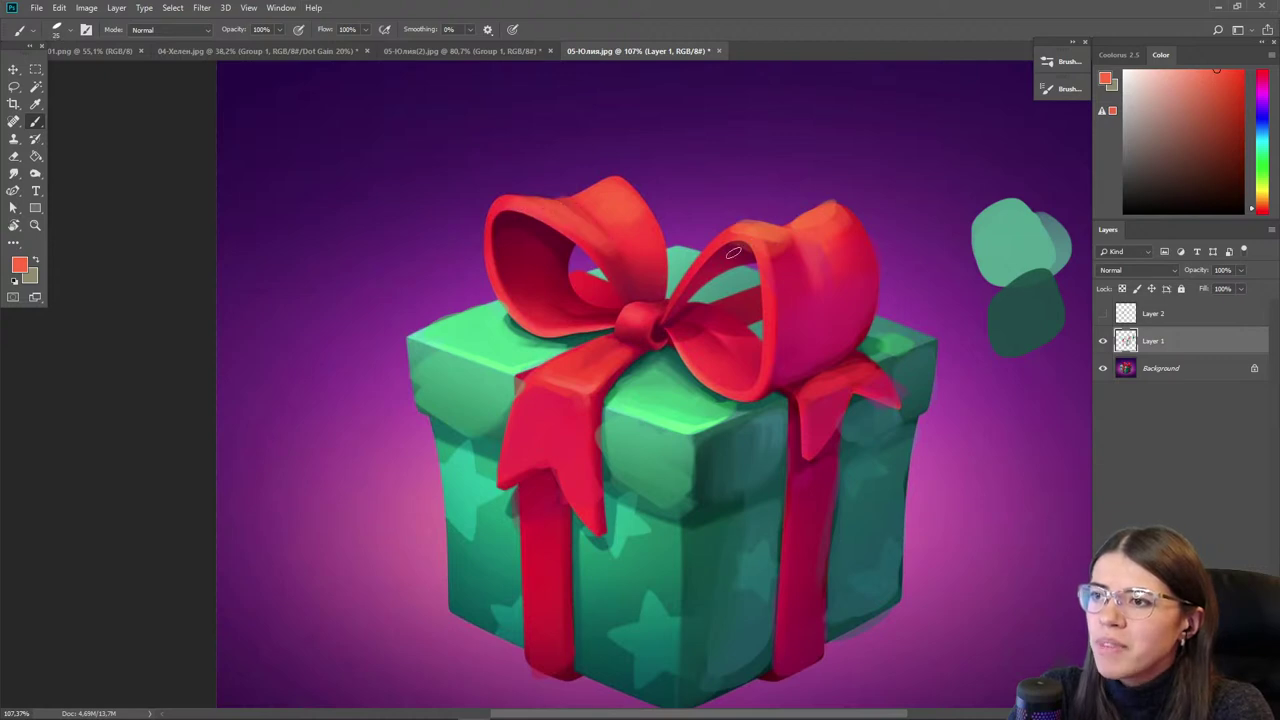
- Tone down the side rims of both bow loops with sampled crimson
{"action": "left_click", "coordinate": [797, 269], "text": "alt"}
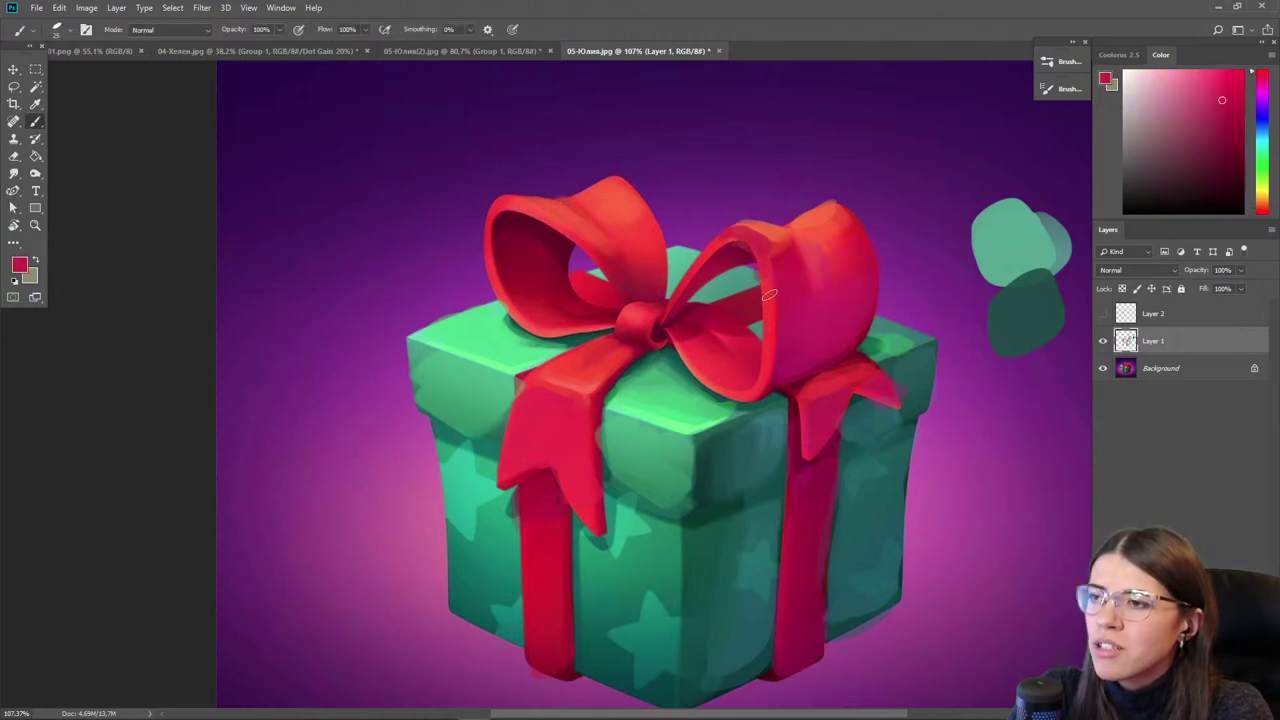
{"action": "left_click", "coordinate": [740, 231], "text": "alt"}
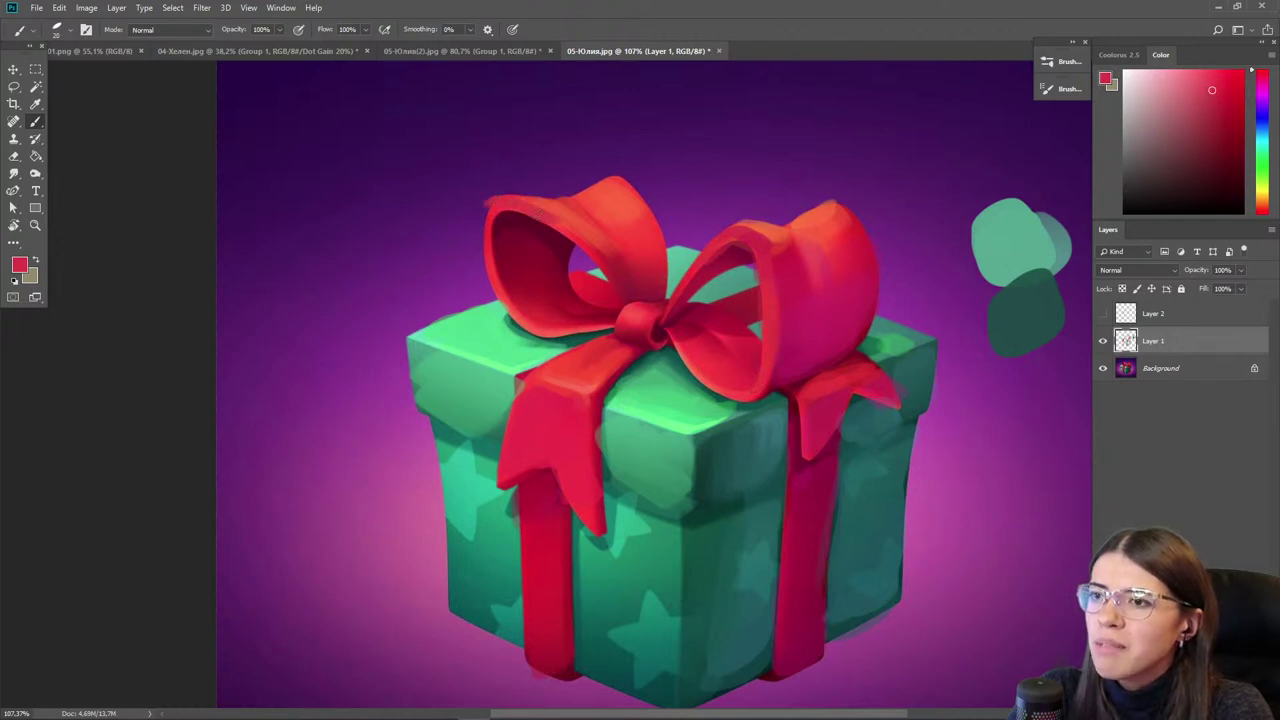
{"action": "left_click_drag", "start_coordinate": [489, 214], "coordinate": [512, 308]}
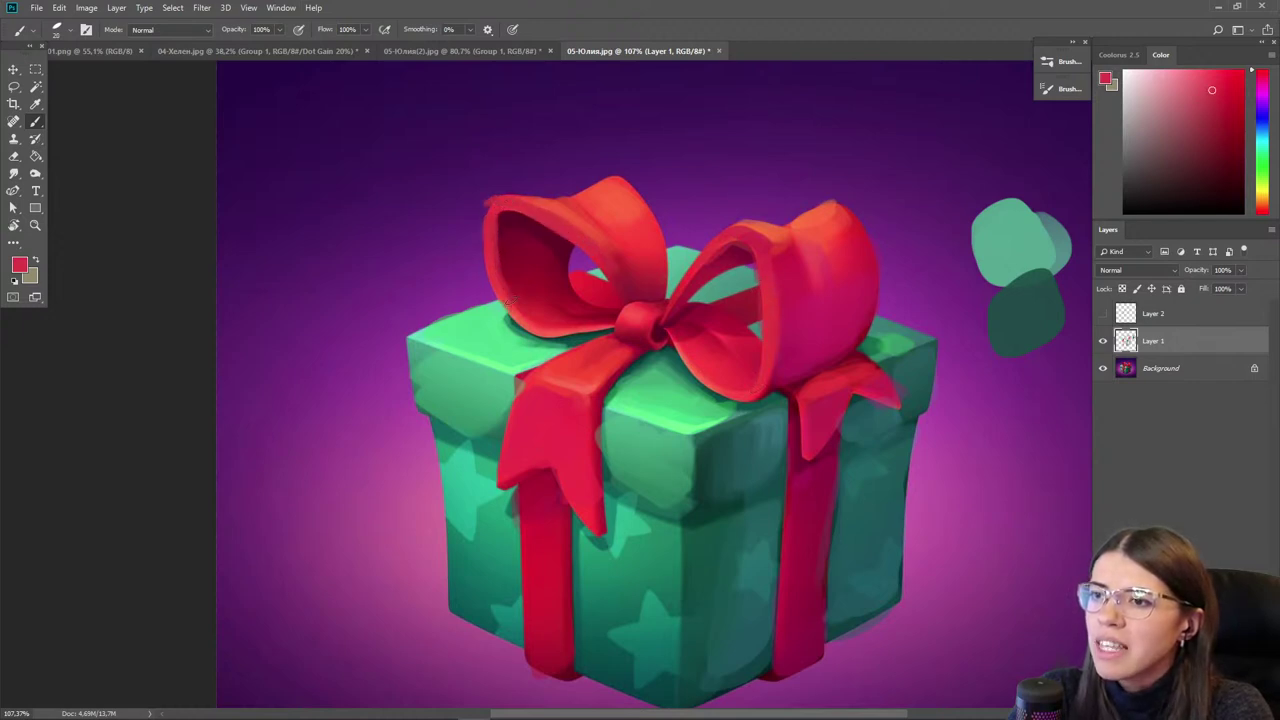
{"action": "key", "text": "alt"}
- Tint the inside and lower outer side of the left bow loop with sampled magenta
{"action": "left_click", "coordinate": [790, 402], "text": "alt"}
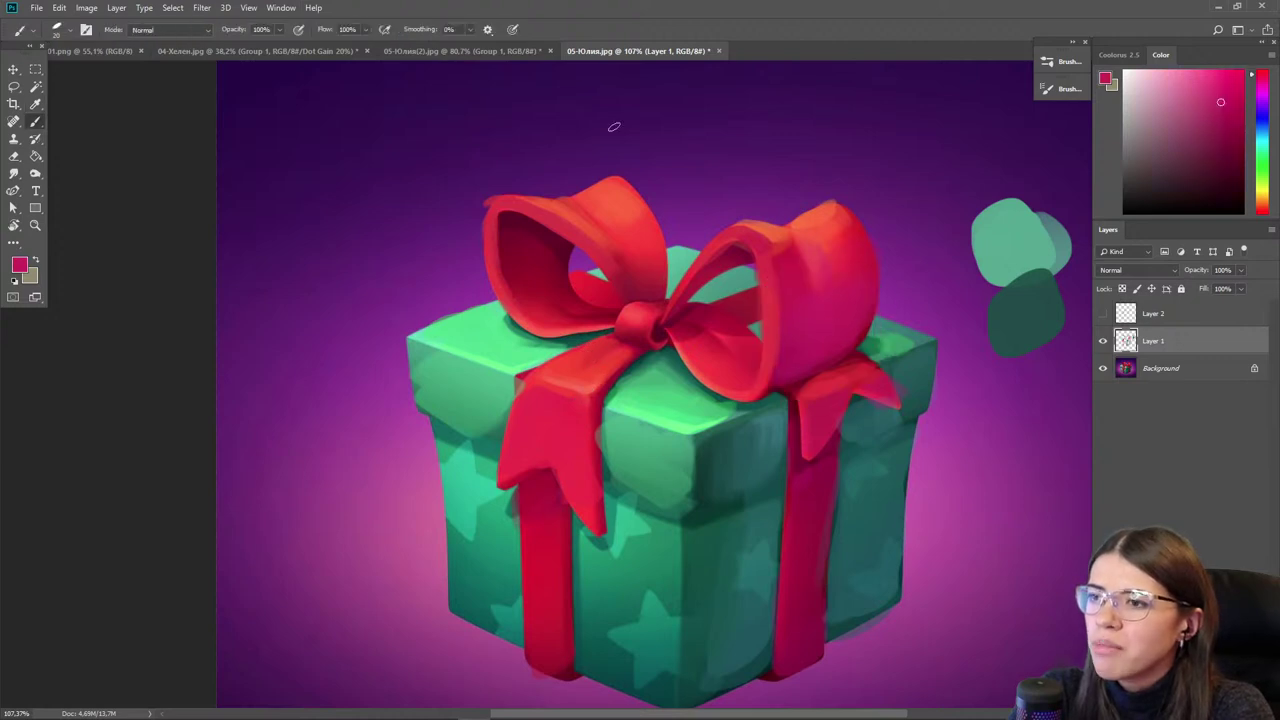
{"action": "mouse_move", "coordinate": [514, 214]}
{"action": "left_mouse_down"}
{"action": "mouse_move", "coordinate": [532, 262]}
{"action": "mouse_move", "coordinate": [513, 236]}
{"action": "mouse_move", "coordinate": [516, 265]}
{"action": "mouse_move", "coordinate": [574, 315]}
{"action": "mouse_move", "coordinate": [510, 291]}
{"action": "left_mouse_up"}
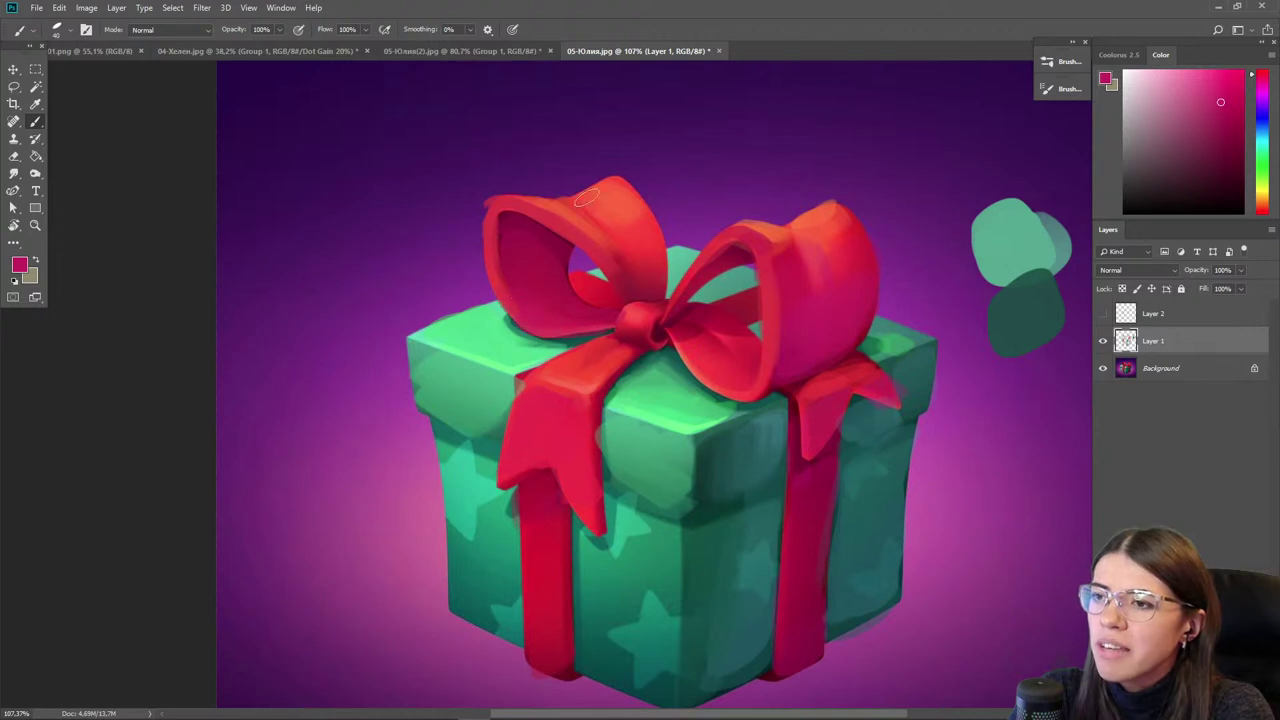
{"action": "key", "text": "["}
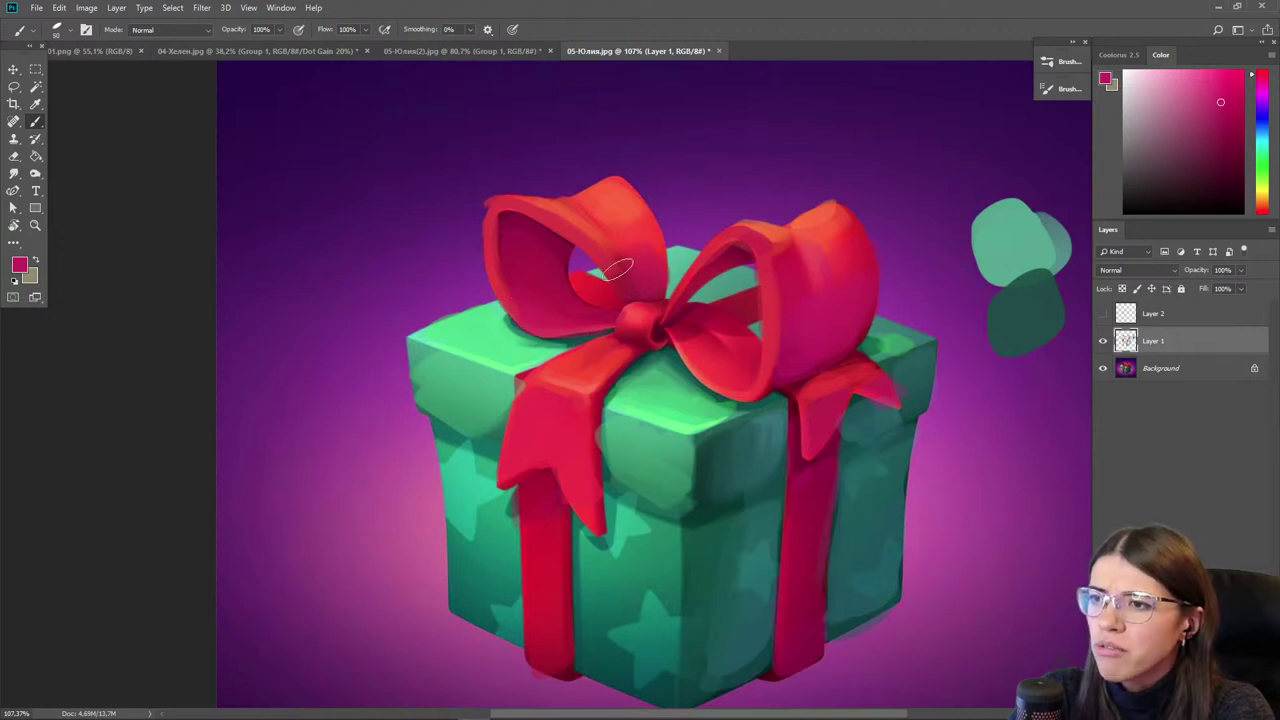
- Place a pale pink highlight on the right loop's top edge and blend its borders with sampled oranges and reds
{"action": "left_click", "coordinate": [608, 184], "text": "alt"}
{"action": "left_click", "coordinate": [1154, 70]}
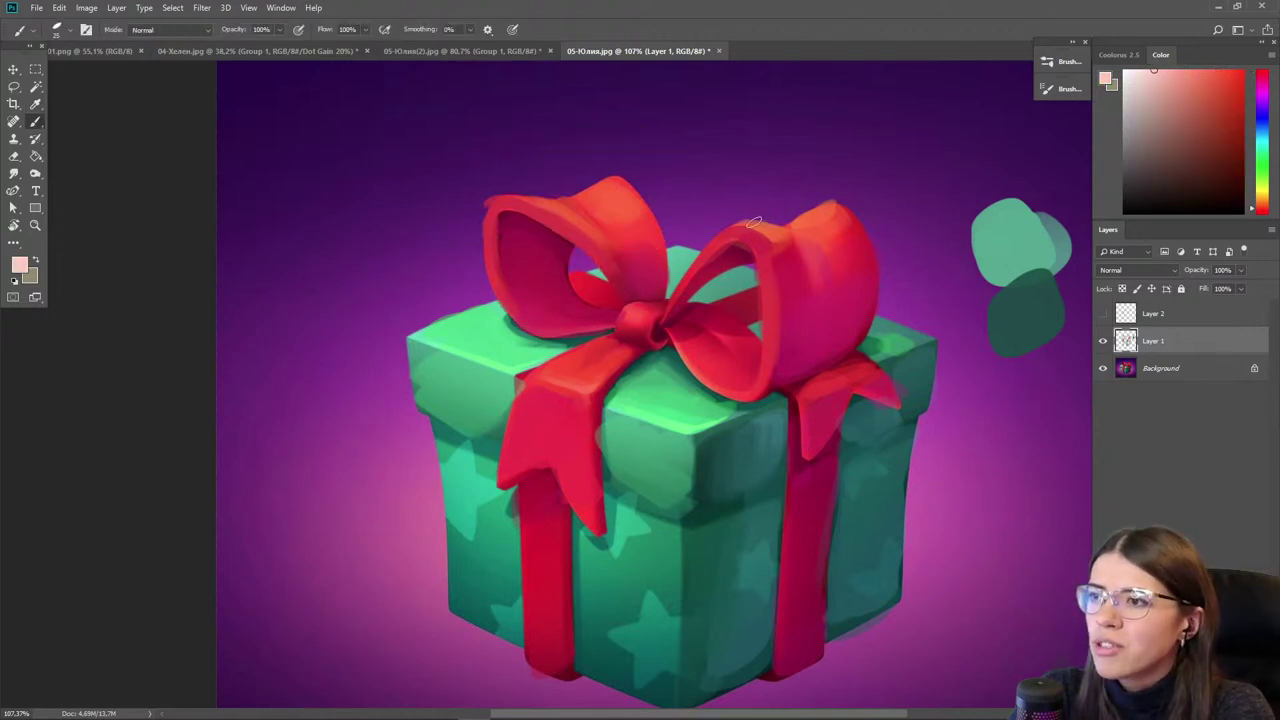
{"action": "scroll", "coordinate": [757, 228], "scroll_direction": "up", "scroll_amount": 5}
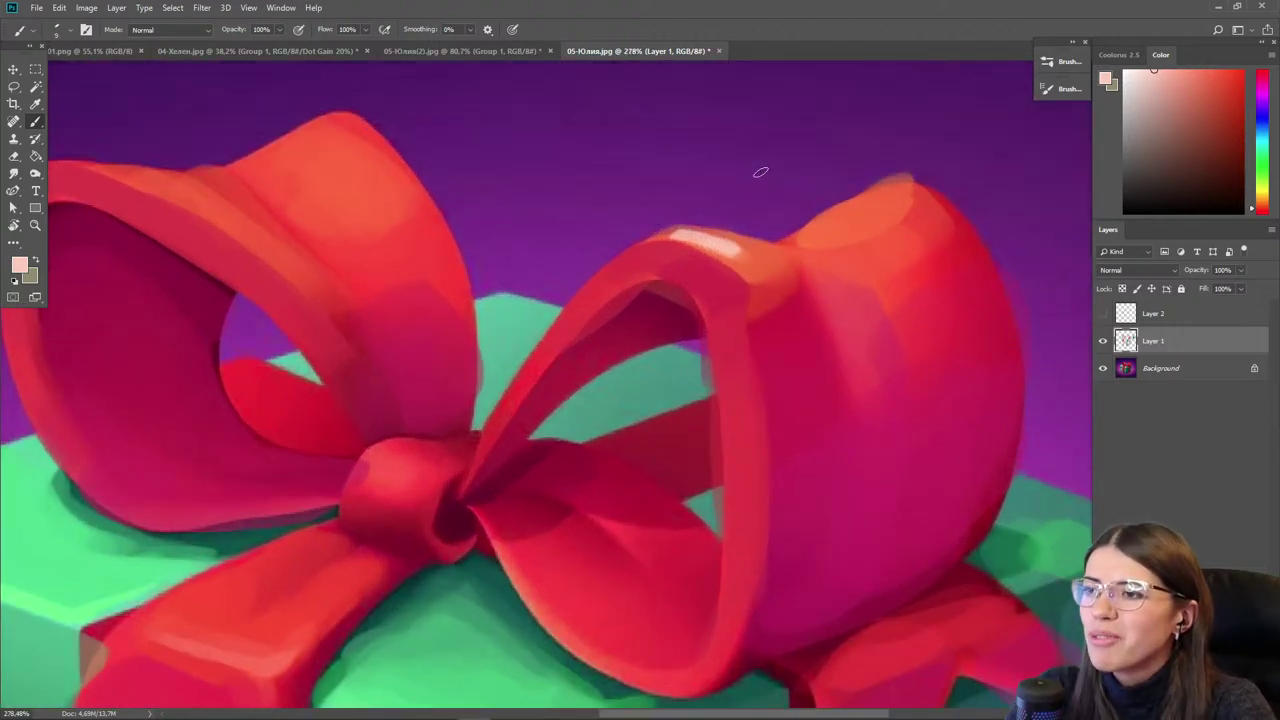
{"action": "left_click", "coordinate": [766, 250], "text": "alt"}
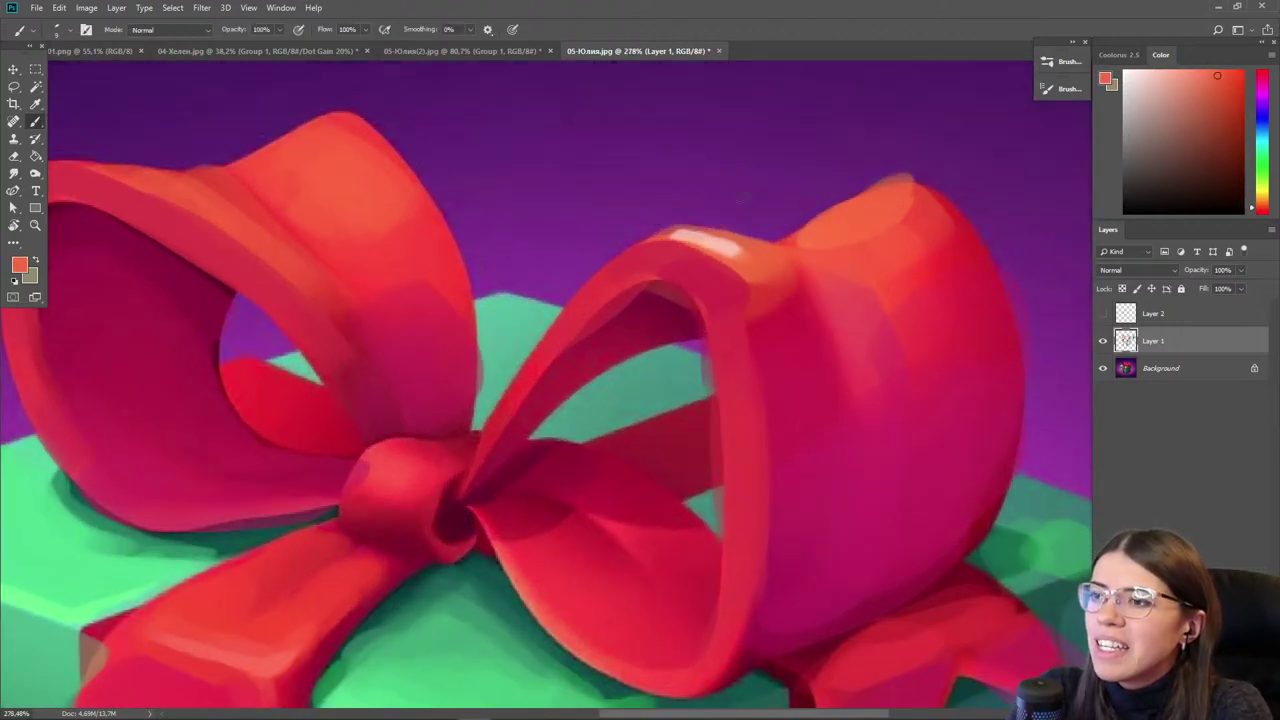
{"action": "mouse_move", "coordinate": [693, 232]}
{"action": "left_mouse_down"}
{"action": "mouse_move", "coordinate": [683, 270]}
{"action": "mouse_move", "coordinate": [698, 291]}
{"action": "mouse_move", "coordinate": [722, 249]}
{"action": "mouse_move", "coordinate": [740, 249]}
{"action": "mouse_move", "coordinate": [670, 233]}
{"action": "mouse_move", "coordinate": [715, 251]}
{"action": "mouse_move", "coordinate": [760, 312]}
{"action": "left_mouse_up"}
{"action": "left_click", "coordinate": [705, 245], "text": "alt"}
{"action": "left_click", "coordinate": [758, 270], "text": "alt"}
{"action": "mouse_move", "coordinate": [709, 243]}
{"action": "left_mouse_down"}
{"action": "mouse_move", "coordinate": [757, 294]}
{"action": "mouse_move", "coordinate": [769, 336]}
{"action": "left_mouse_up"}
{"action": "left_click", "coordinate": [767, 306], "text": "alt"}
{"action": "mouse_move", "coordinate": [742, 272]}
{"action": "left_mouse_down"}
{"action": "mouse_move", "coordinate": [769, 338]}
{"action": "mouse_move", "coordinate": [758, 303]}
{"action": "left_mouse_up"}
- Smudge the right loop's top highlight into the surrounding red with a smaller Smudge brush
{"action": "key", "text": "r"}
{"action": "key", "text": "bracketleft"}
{"action": "key", "text": "bracketleft"}
{"action": "key", "text": "bracketleft"}
{"action": "key", "text": "bracketleft"}
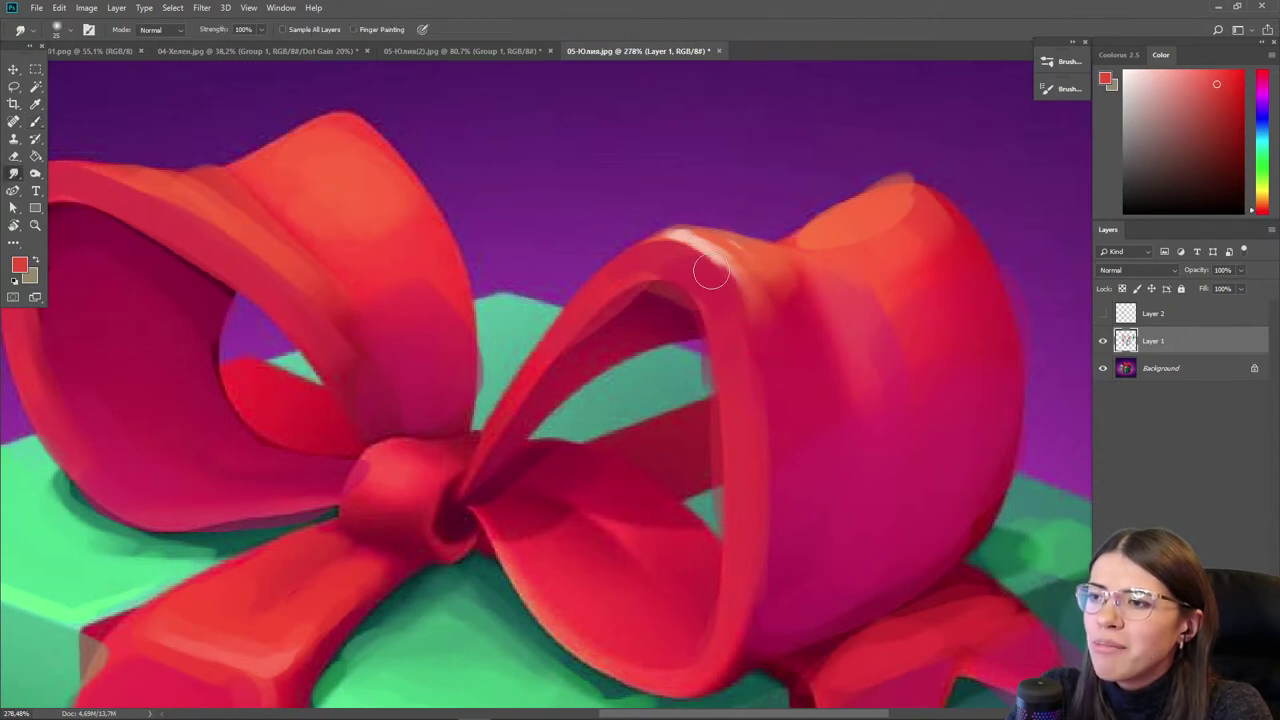
{"action": "key", "text": "bracketleft"}
{"action": "key", "text": "bracketleft"}
- Blend the right loop's top highlight with sampled oranges and pinks and extend it along the front rim with the Brush
{"action": "key", "text": "b"}
{"action": "left_click", "coordinate": [718, 242], "text": "alt"}
{"action": "left_click_drag", "start_coordinate": [708, 236], "coordinate": [741, 266]}
{"action": "left_click_drag", "start_coordinate": [670, 230], "coordinate": [735, 253]}
{"action": "left_click", "coordinate": [762, 248], "text": "alt"}
{"action": "mouse_move", "coordinate": [664, 234]}
{"action": "left_mouse_down"}
{"action": "mouse_move", "coordinate": [706, 238]}
{"action": "mouse_move", "coordinate": [620, 251]}
{"action": "left_mouse_up"}
{"action": "left_click", "coordinate": [674, 231], "text": "alt"}
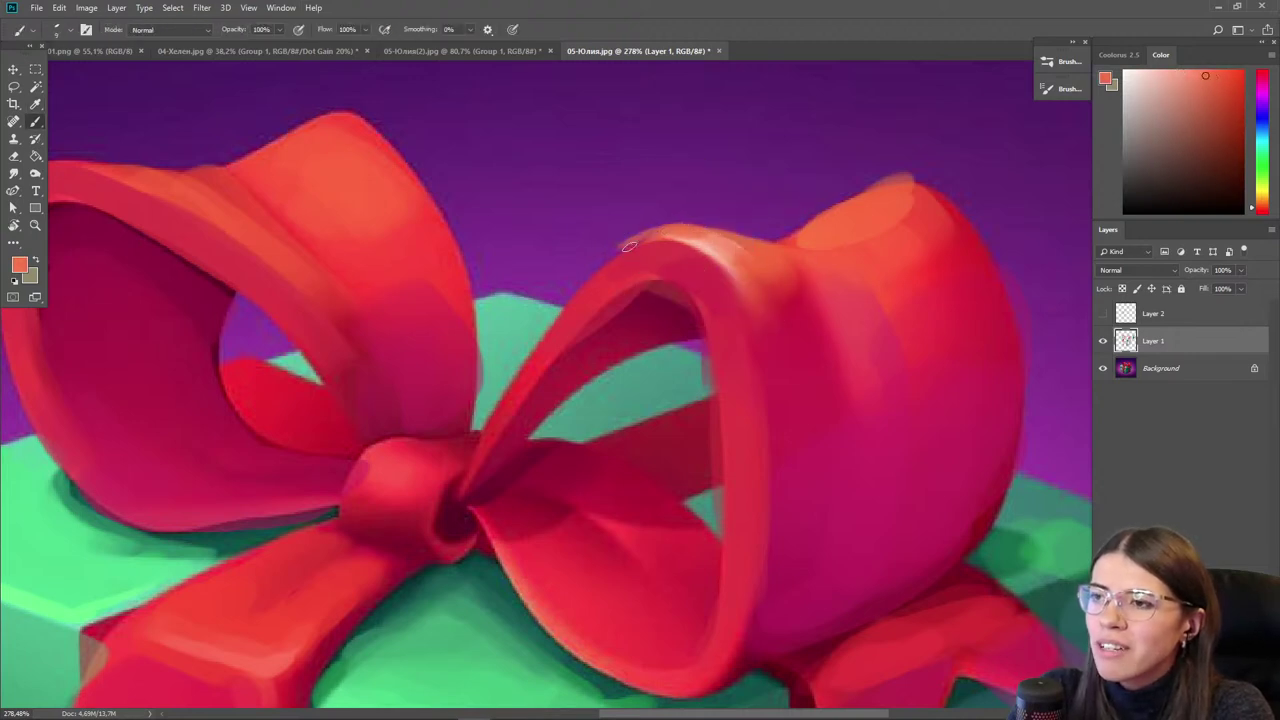
{"action": "left_click", "coordinate": [612, 268], "text": "alt"}
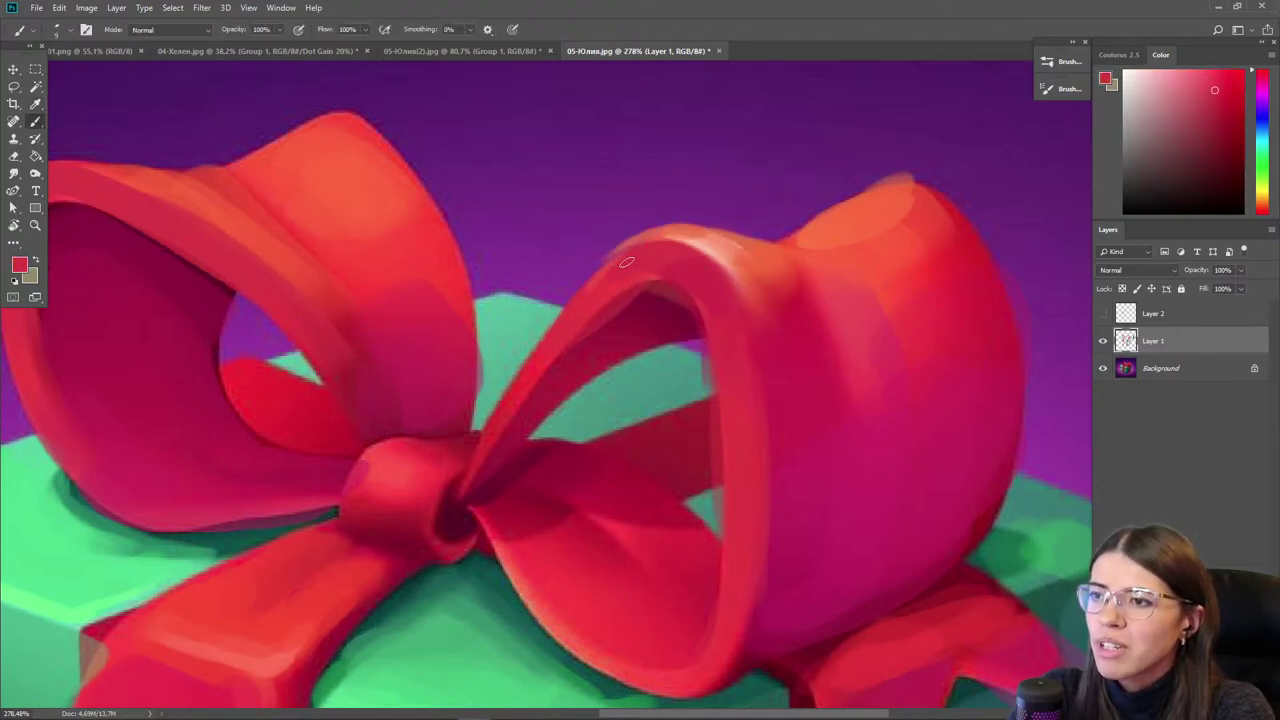
- Repaint the shadowed underside inside the right loop's top with sampled crimson and a darker shade, using a smaller brush
{"action": "left_click", "coordinate": [380, 343], "text": "alt"}
{"action": "left_click", "coordinate": [166, 338], "text": "alt"}
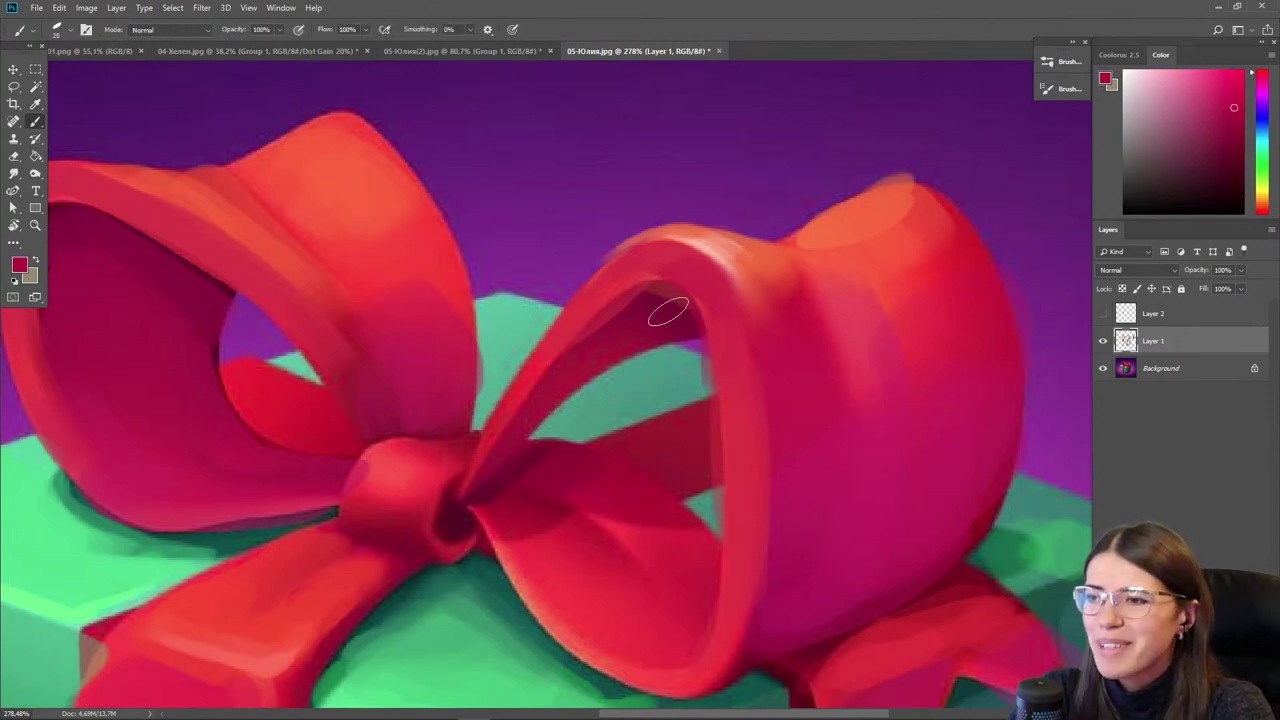
{"action": "left_click_drag", "start_coordinate": [592, 325], "coordinate": [539, 376]}
{"action": "left_click", "coordinate": [1210, 147]}
{"action": "key", "text": "bracketleft"}
{"action": "key", "text": "bracketleft"}
{"action": "key", "text": "bracketleft"}
{"action": "key", "text": "bracketleft"}
{"action": "key", "text": "bracketleft"}
{"action": "left_click", "coordinate": [645, 298], "text": "alt"}
{"action": "left_click", "coordinate": [630, 327], "text": "alt"}
- Paint a light coral patch on the inner lower surface of the right loop with a sampled and lightened orange
{"action": "scroll", "coordinate": [893, 117], "scroll_direction": "down", "scroll_amount": 10}
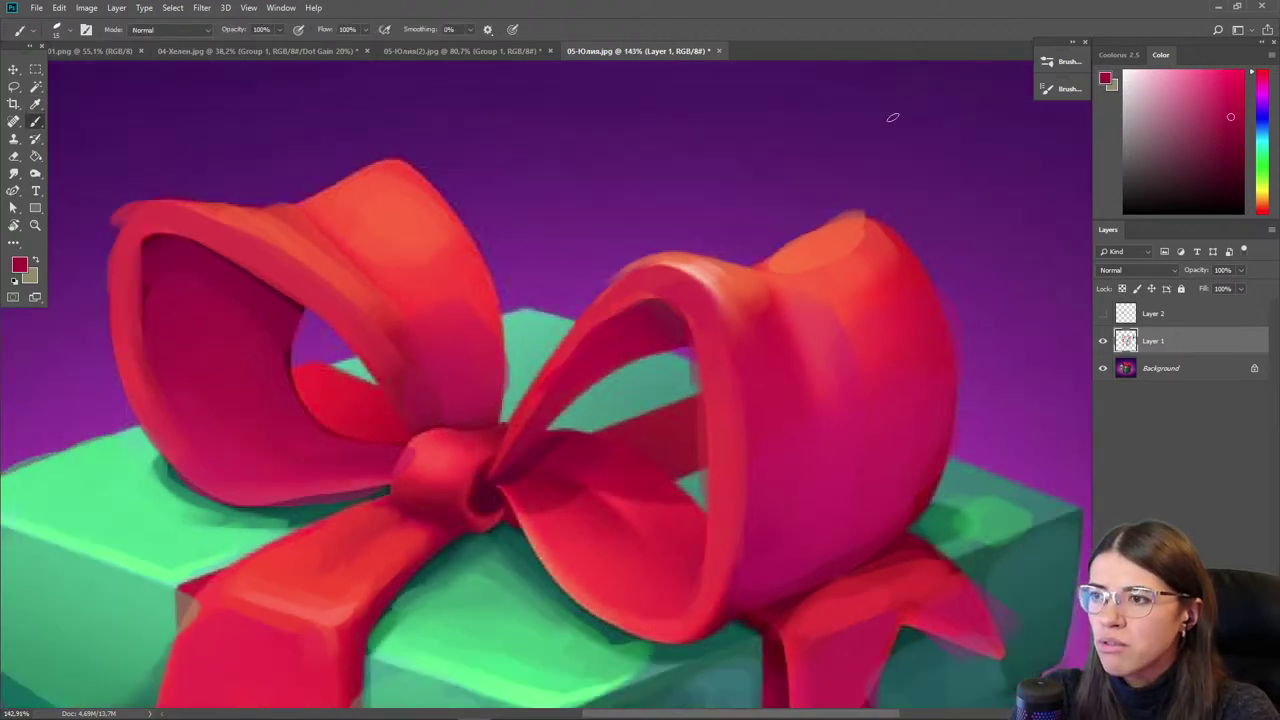
{"action": "left_click_drag", "start_coordinate": [635, 407], "coordinate": [600, 420]}
{"action": "left_click", "coordinate": [797, 290], "text": "alt"}
{"action": "mouse_move", "coordinate": [751, 364]}
{"action": "left_mouse_down"}
{"action": "mouse_move", "coordinate": [695, 356]}
{"action": "mouse_move", "coordinate": [752, 392]}
{"action": "left_mouse_up"}
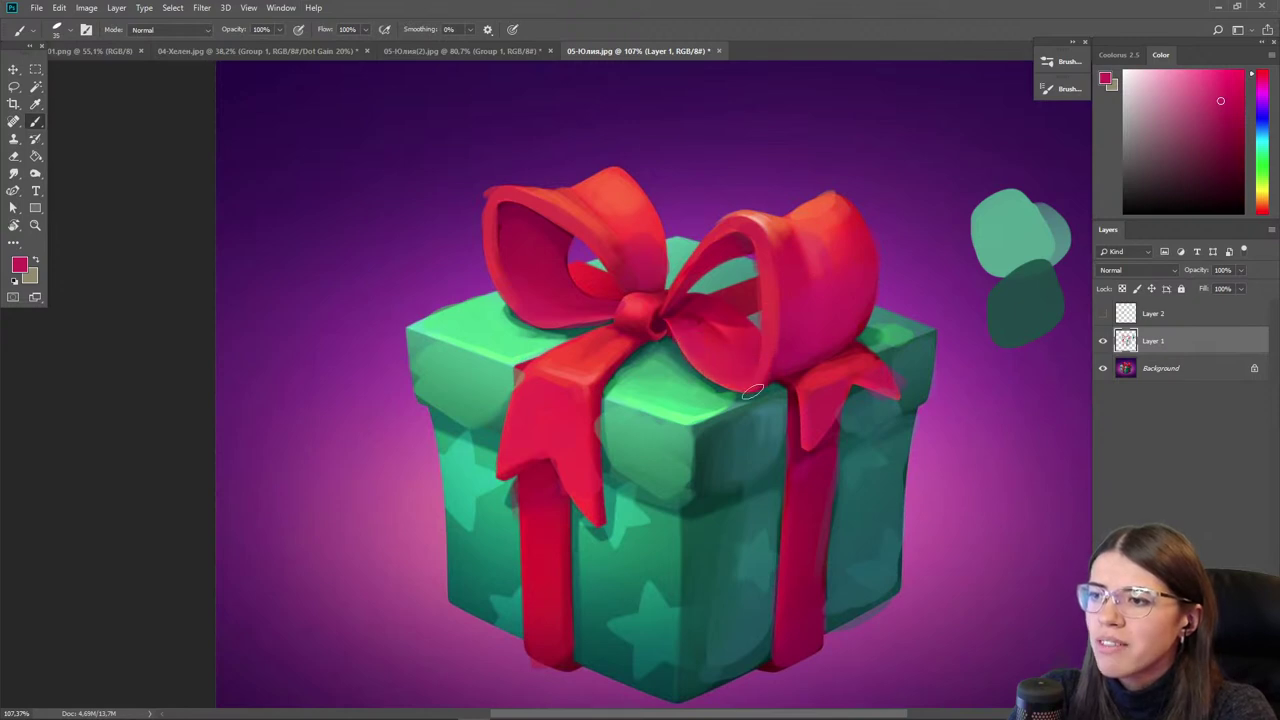
{"action": "left_click", "coordinate": [793, 222], "text": "alt"}
{"action": "mouse_move", "coordinate": [741, 346]}
{"action": "left_mouse_down"}
{"action": "mouse_move", "coordinate": [736, 370]}
{"action": "mouse_move", "coordinate": [726, 350]}
{"action": "left_mouse_up"}
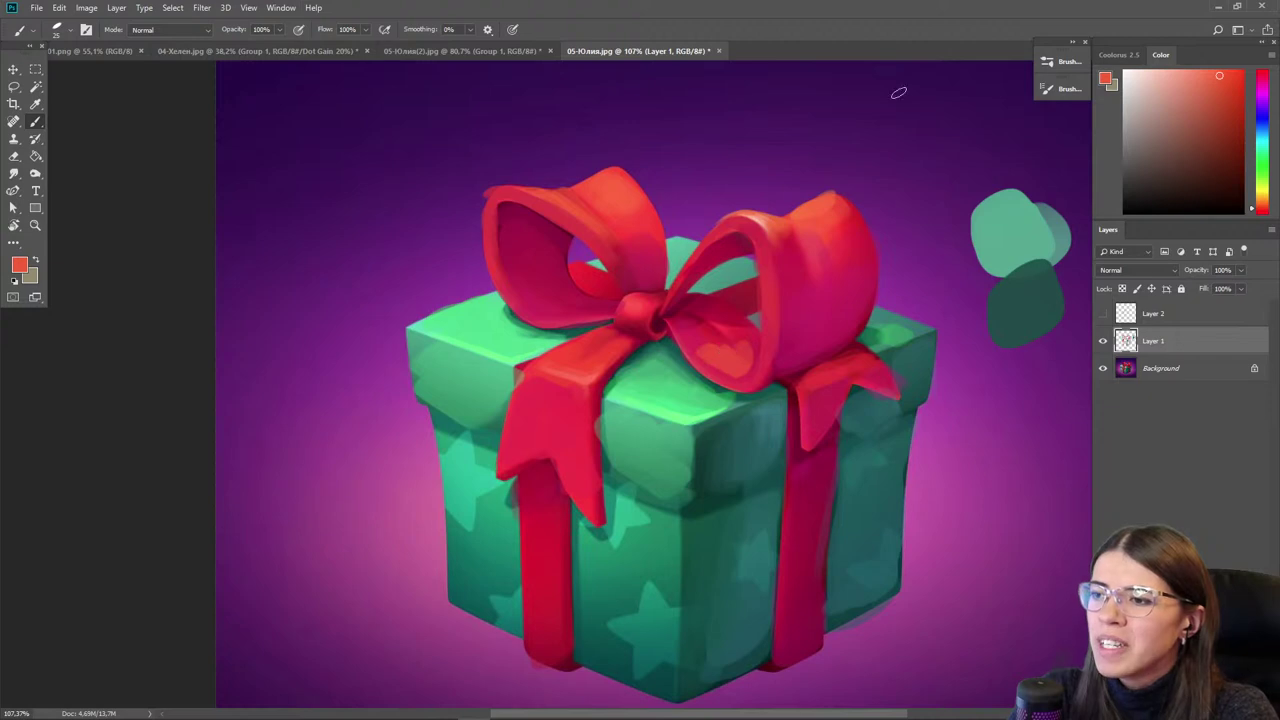
{"action": "left_click_drag", "start_coordinate": [1204, 79], "coordinate": [1202, 70]}
{"action": "mouse_move", "coordinate": [741, 370]}
{"action": "left_mouse_down"}
{"action": "mouse_move", "coordinate": [698, 343]}
{"action": "mouse_move", "coordinate": [740, 348]}
{"action": "mouse_move", "coordinate": [706, 363]}
{"action": "left_mouse_up"}
- Blend the coral patch into the right loop's inner surface with sampled reds and a smaller brush
{"action": "left_click", "coordinate": [732, 356], "text": "alt"}
{"action": "left_click", "coordinate": [748, 351], "text": "alt"}
{"action": "key", "text": "["}
{"action": "key", "text": "["}
{"action": "left_click", "coordinate": [733, 373], "text": "alt"}
{"action": "key", "text": "["}
{"action": "key", "text": "["}
{"action": "key", "text": "["}
{"action": "key", "text": "["}
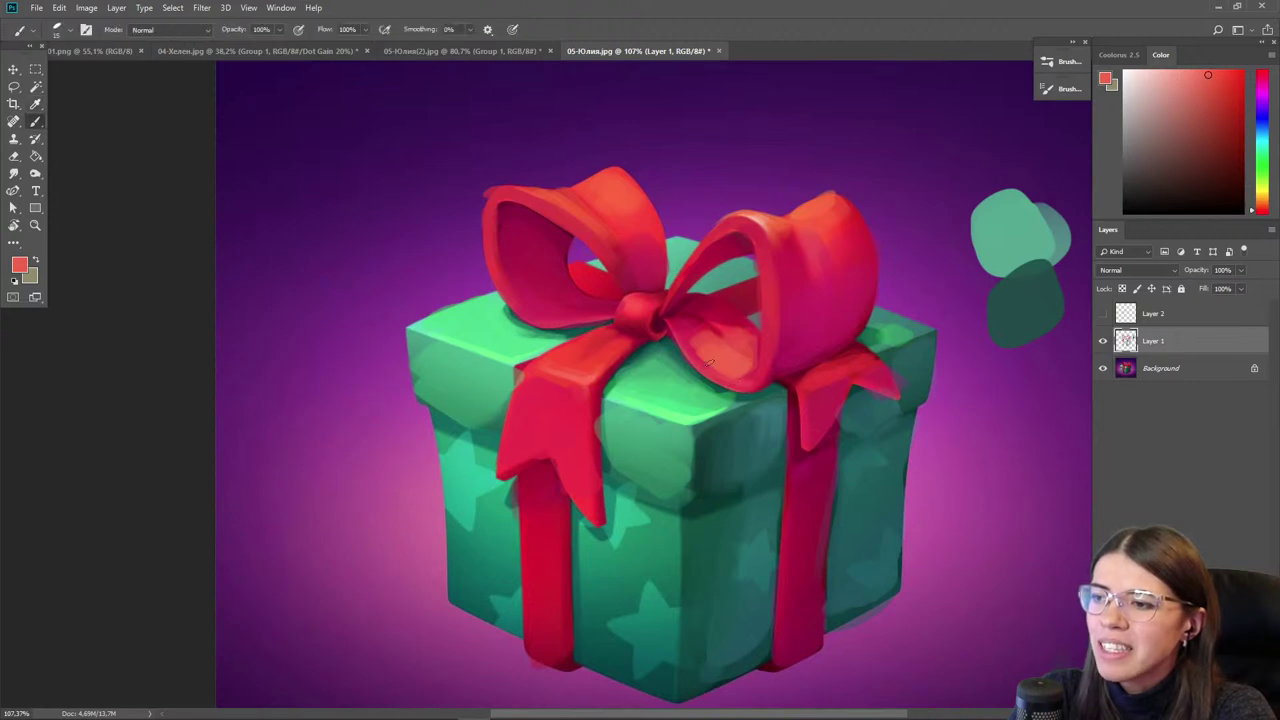
{"action": "left_click", "coordinate": [718, 370], "text": "alt"}
{"action": "left_click", "coordinate": [688, 332], "text": "alt"}
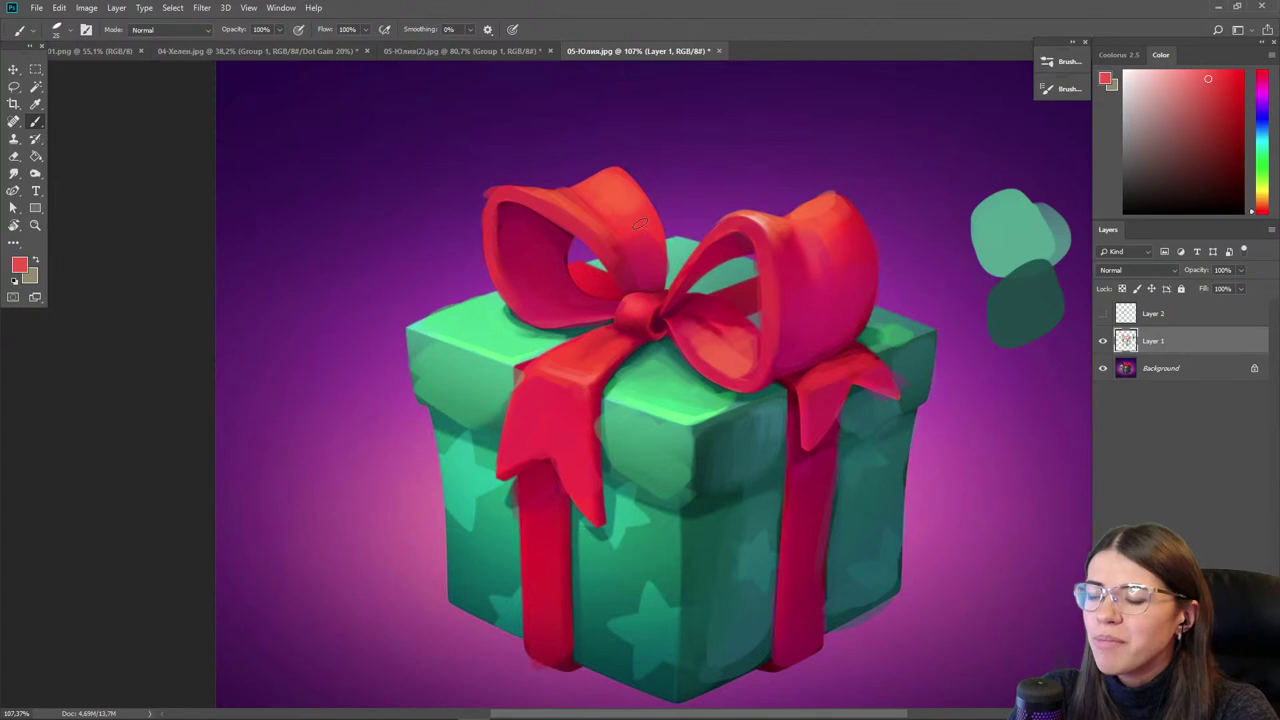
- Darken the opening on the knot's side with a deepened sampled magenta and a small brush
{"action": "scroll", "coordinate": [658, 257], "scroll_direction": "up", "scroll_amount": 6}
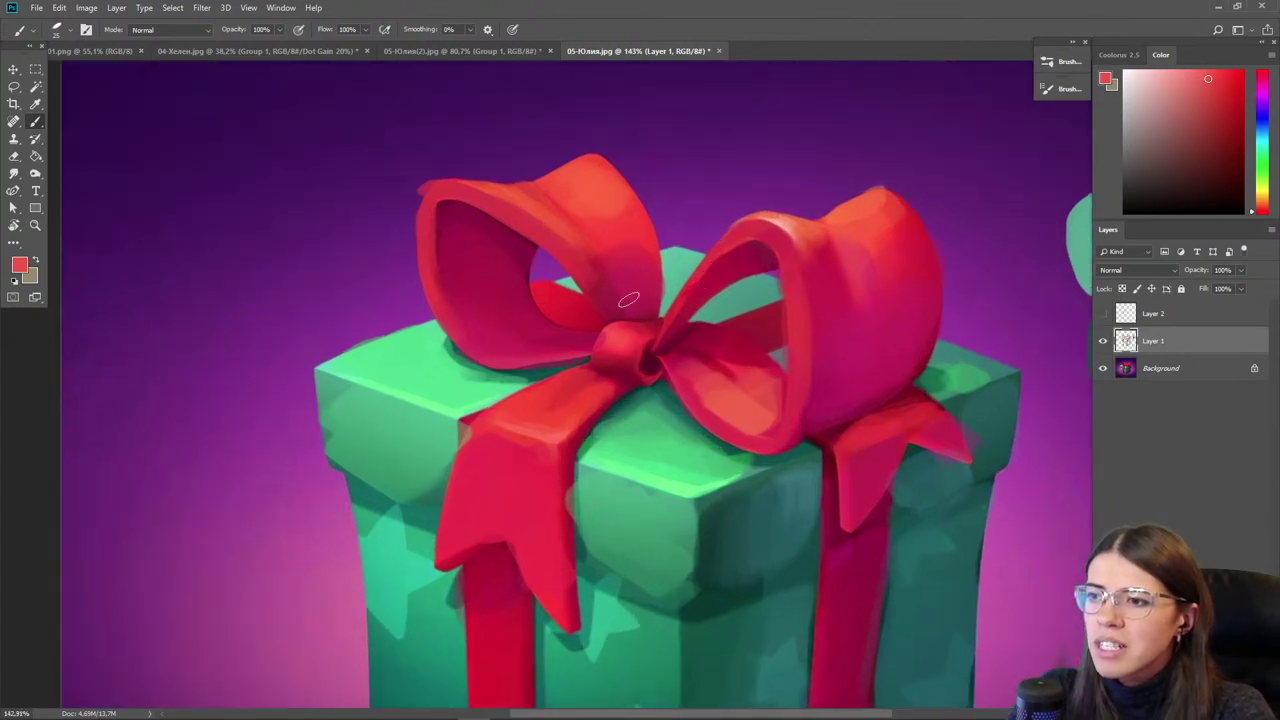
{"action": "left_click", "coordinate": [916, 362], "text": "alt"}
{"action": "left_click_drag", "start_coordinate": [1207, 113], "coordinate": [1228, 128]}
{"action": "key", "text": "bracketleft"}
{"action": "key", "text": "bracketleft"}
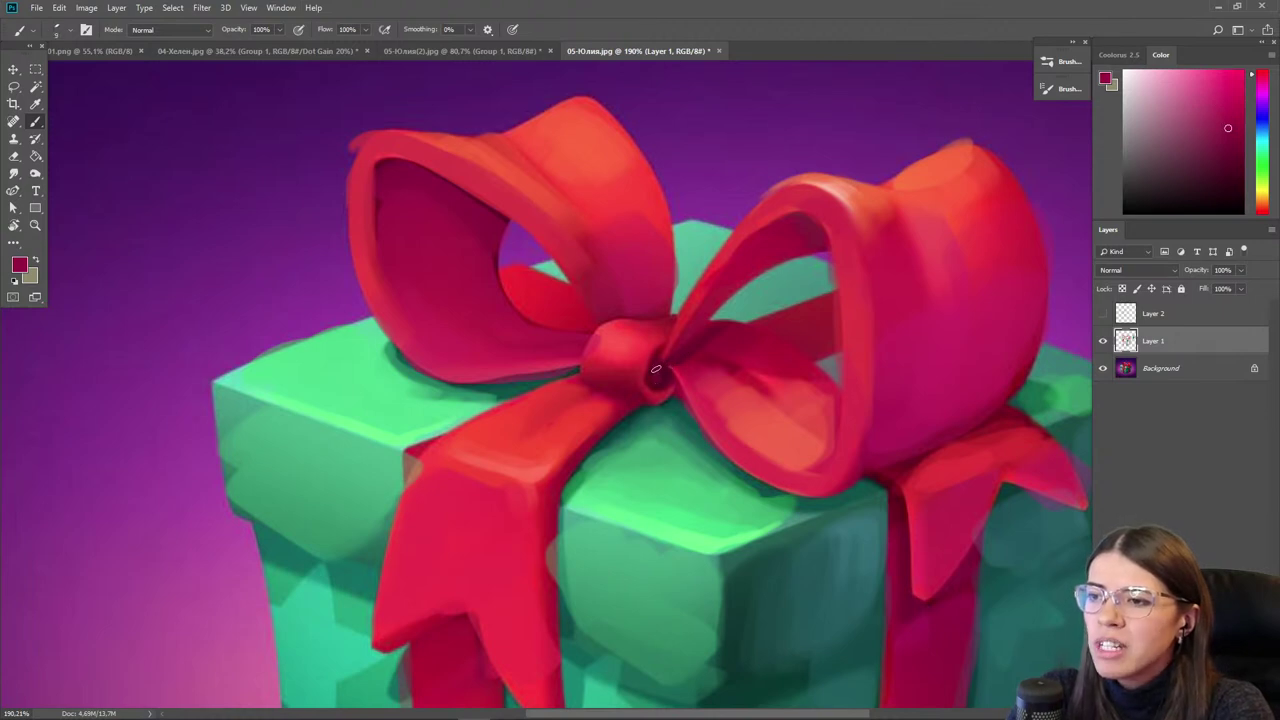
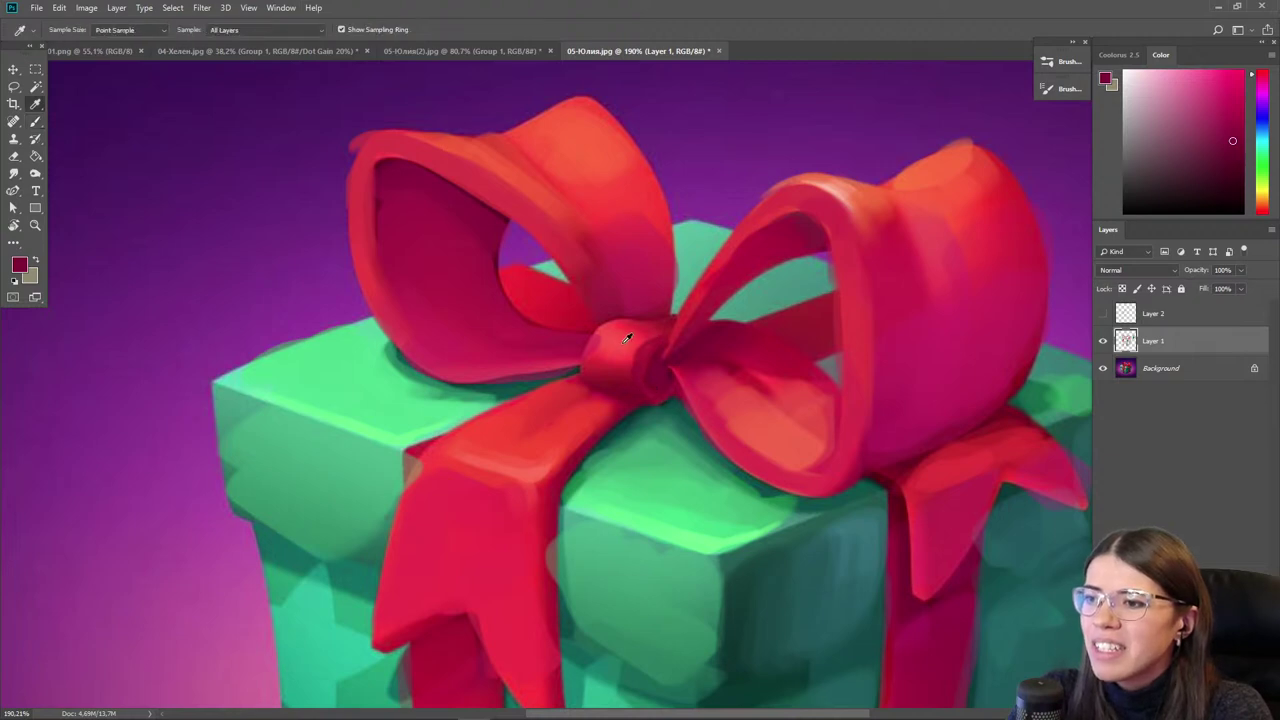
- Add a salmon highlight along the top of the knot with colors sampled from the bow loops
{"action": "left_click", "coordinate": [882, 204], "text": "alt"}
{"action": "left_click", "coordinate": [840, 180], "text": "alt"}
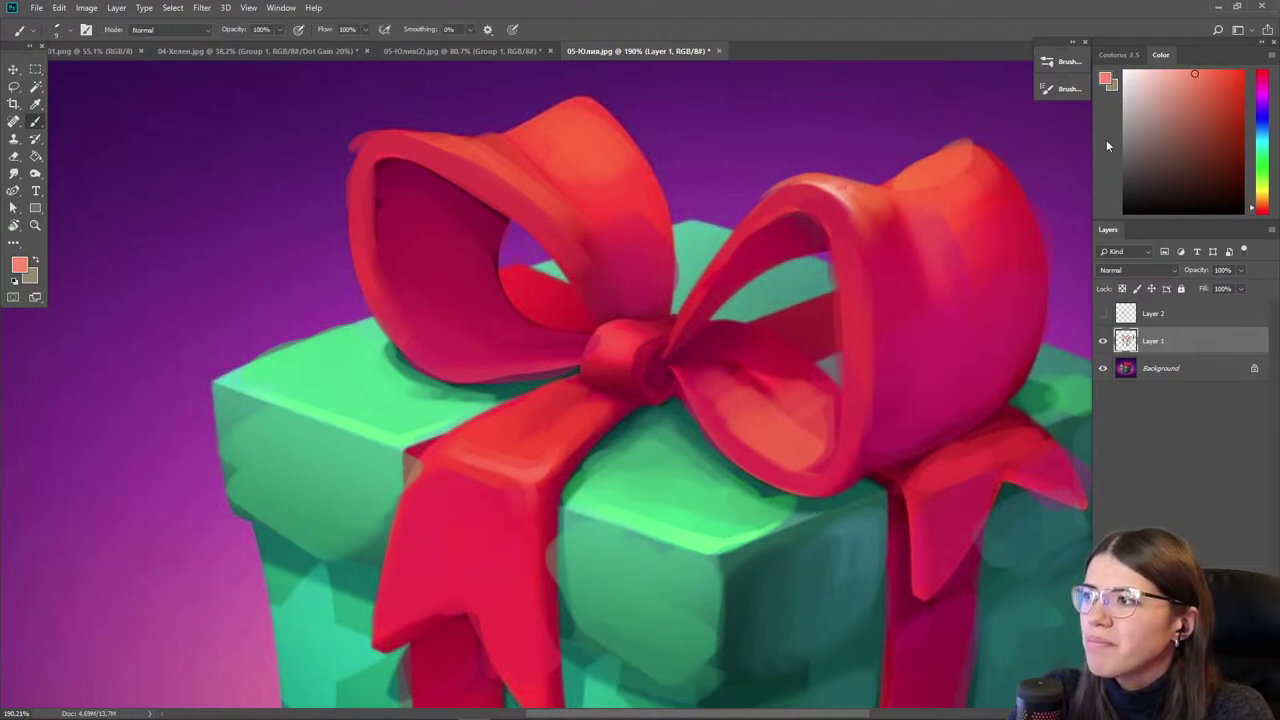
{"action": "left_click_drag", "start_coordinate": [625, 335], "coordinate": [636, 342]}
{"action": "left_click", "coordinate": [606, 196], "text": "alt"}
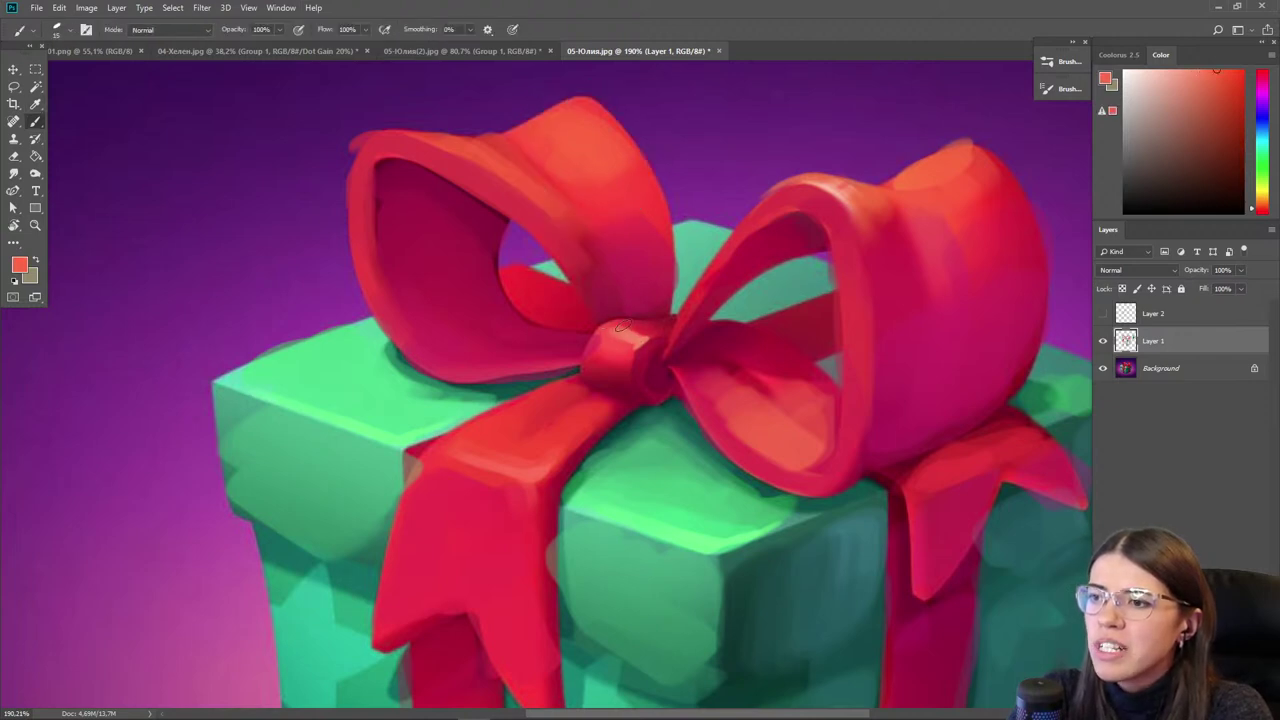
- Shade the front of the knot with sampled crimson and refine its edges with a smaller brush
{"action": "left_click", "coordinate": [430, 278], "text": "alt"}
{"action": "mouse_move", "coordinate": [605, 343]}
{"action": "left_mouse_down"}
{"action": "mouse_move", "coordinate": [641, 384]}
{"action": "mouse_move", "coordinate": [598, 359]}
{"action": "mouse_move", "coordinate": [599, 370]}
{"action": "mouse_move", "coordinate": [643, 396]}
{"action": "mouse_move", "coordinate": [589, 369]}
{"action": "mouse_move", "coordinate": [642, 400]}
{"action": "left_mouse_up"}
{"action": "left_click", "coordinate": [608, 355], "text": "alt"}
{"action": "key", "text": "bracketleft"}
{"action": "key", "text": "bracketleft"}
{"action": "key", "text": "bracketleft"}
{"action": "key", "text": "bracketleft"}
{"action": "key", "text": "bracketleft"}
{"action": "left_click", "coordinate": [648, 372], "text": "alt"}
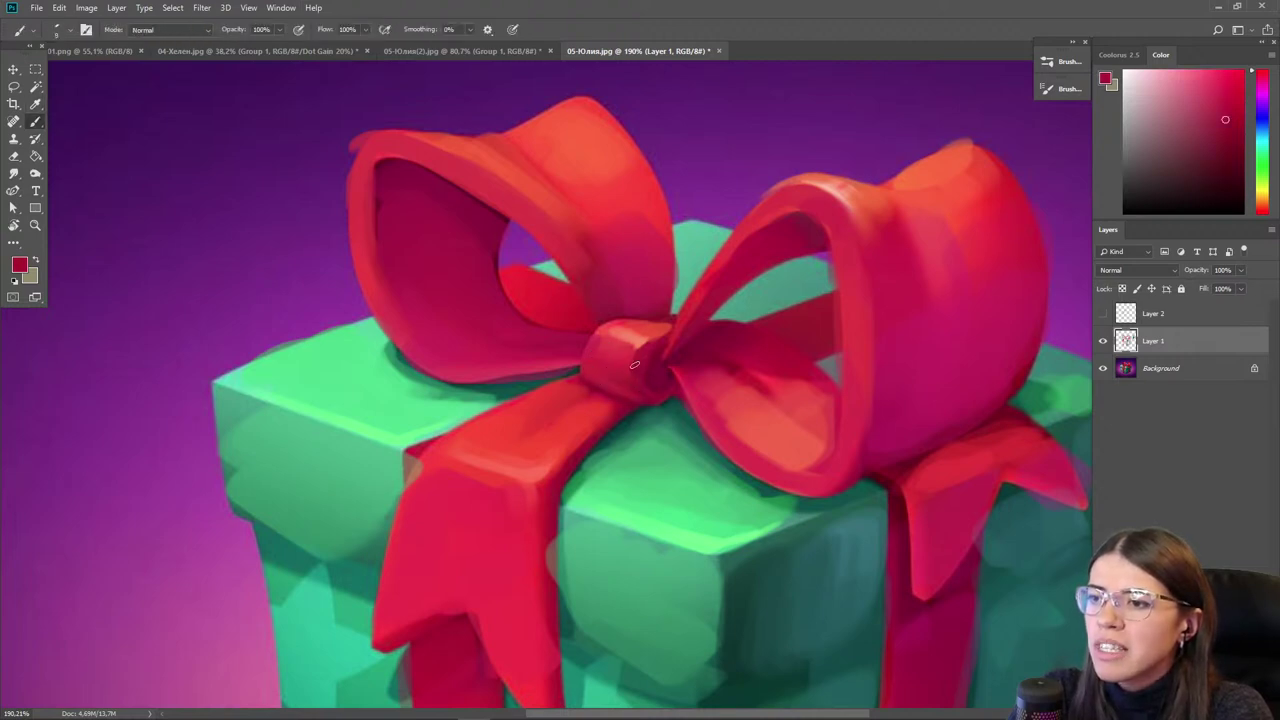
- Compare the whole repainted gift box with the original by toggling the visibility of Layer 1
{"action": "scroll", "coordinate": [637, 135], "scroll_direction": "down", "scroll_amount": 7}
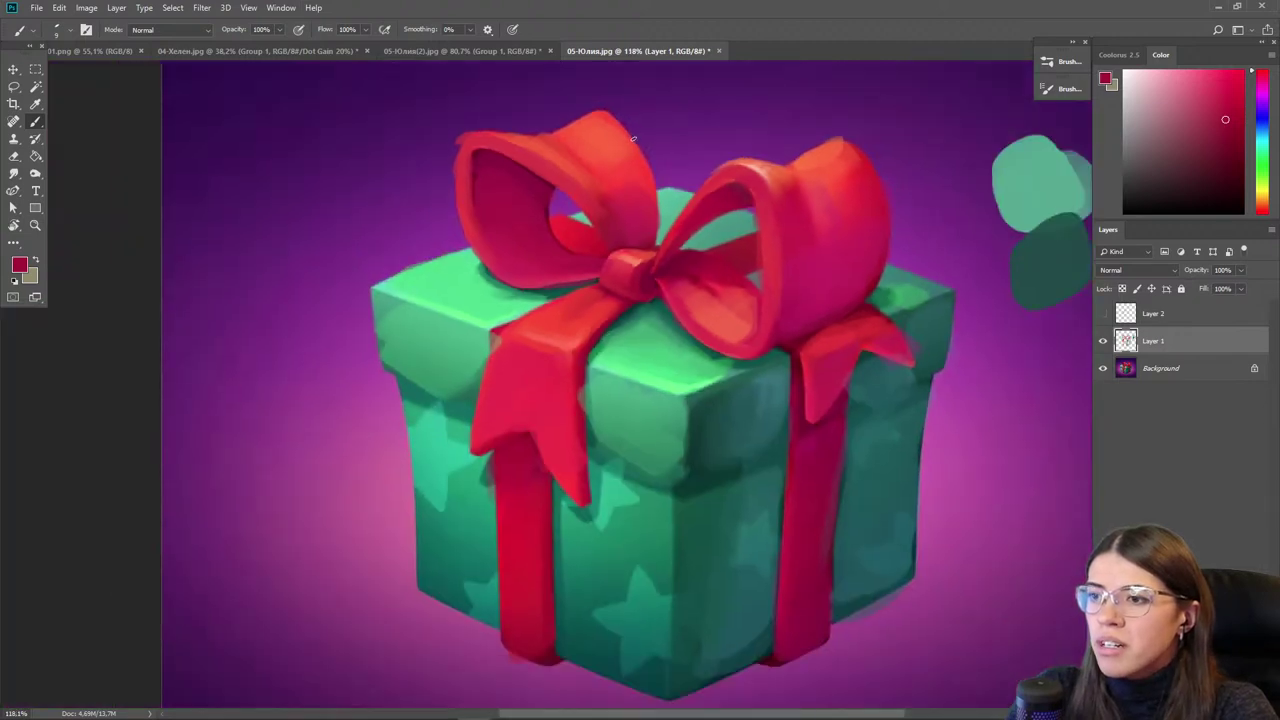
{"action": "left_click_drag", "start_coordinate": [391, 409], "coordinate": [382, 466]}
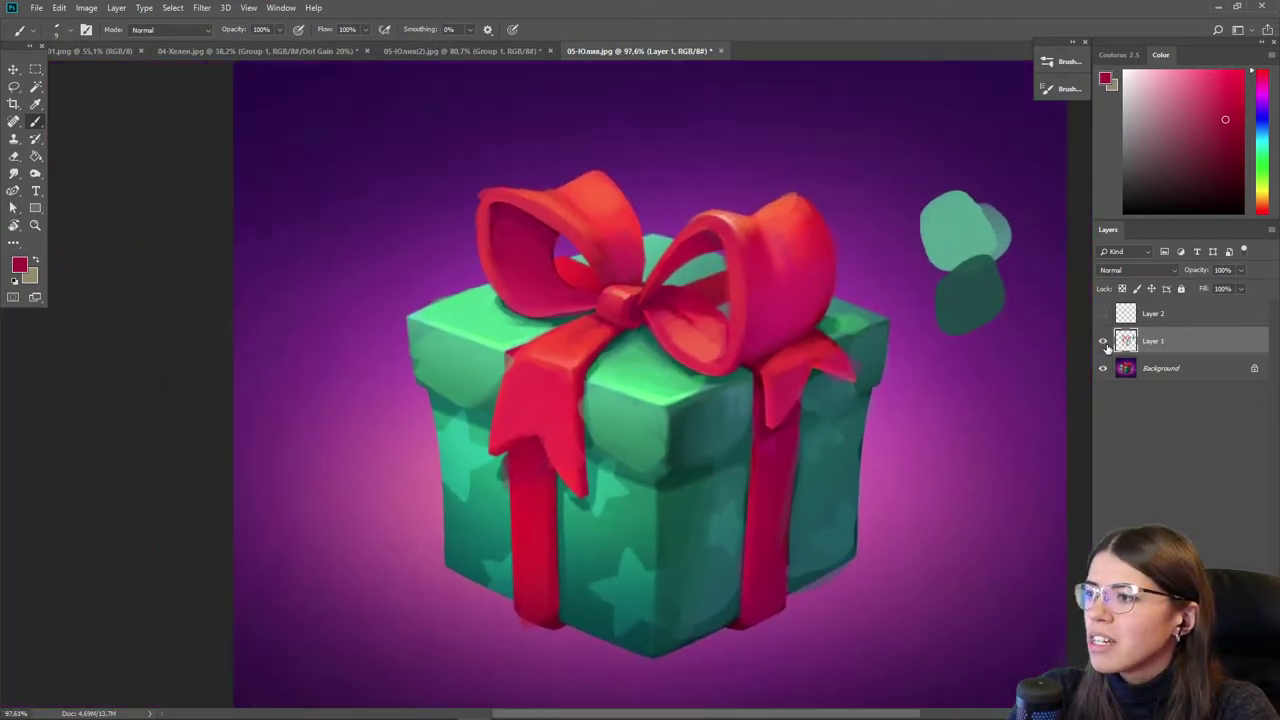
{"action": "left_click", "coordinate": [1104, 342]}
{"action": "left_click", "coordinate": [1104, 342]}
{"action": "left_click", "coordinate": [1104, 342]}
{"action": "left_click", "coordinate": [1104, 342]}
{"action": "left_click", "coordinate": [1104, 342]}
{"action": "left_click", "coordinate": [1104, 342]}
{"action": "left_click", "coordinate": [1104, 342]}
{"action": "left_click", "coordinate": [1104, 342]}
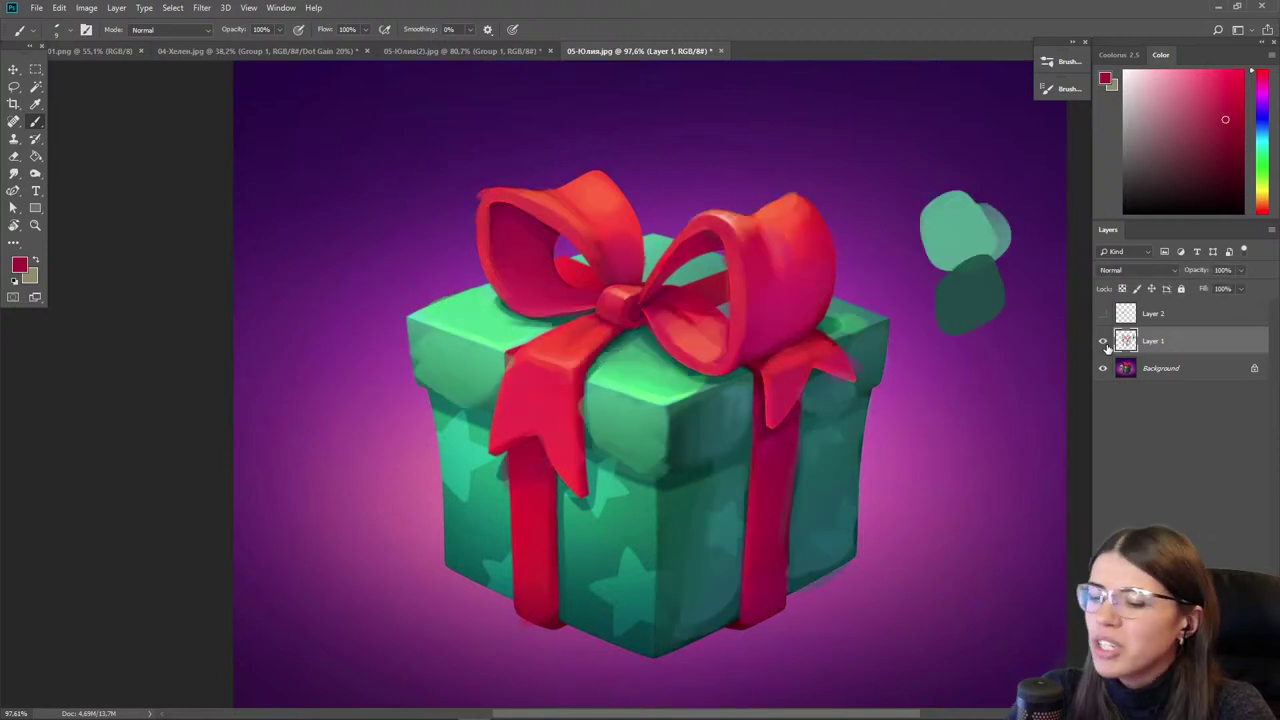
- Even out the lower outer side of the right loop with sampled magenta and dark crimson tones
{"action": "key", "text": "e"}
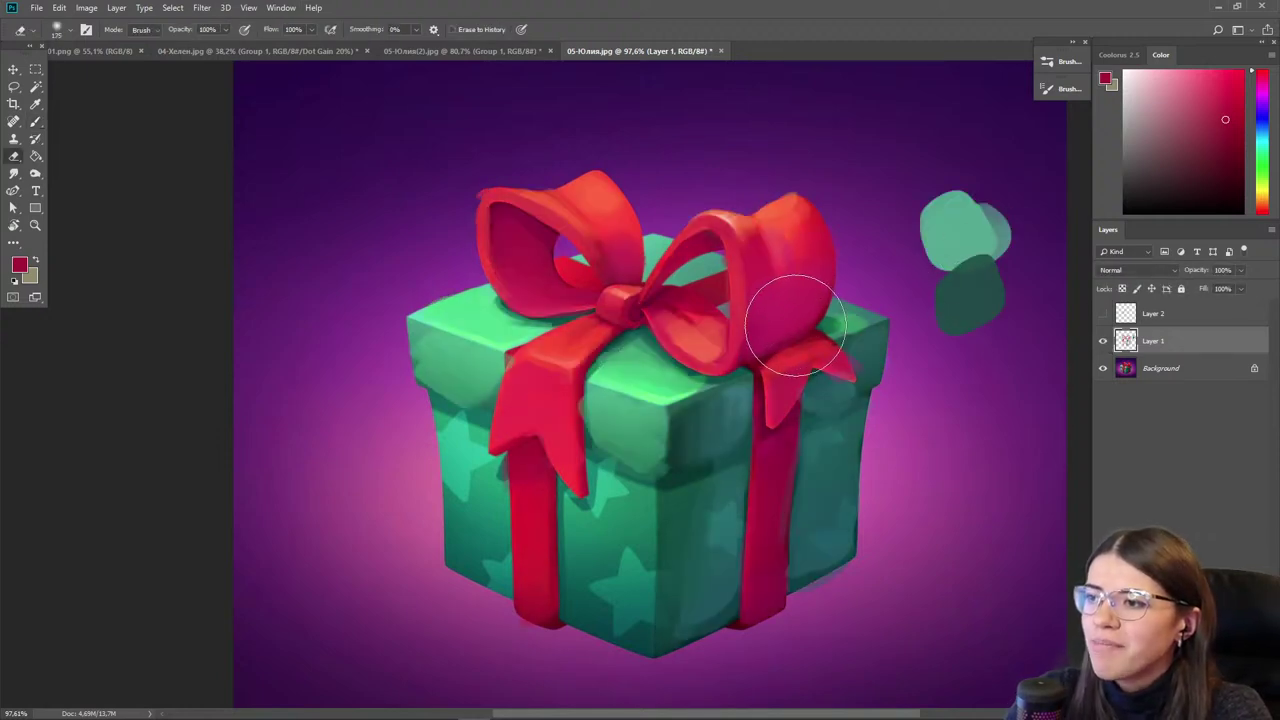
{"action": "key", "text": "i"}
{"action": "left_click", "coordinate": [773, 300]}
{"action": "key", "text": "b"}
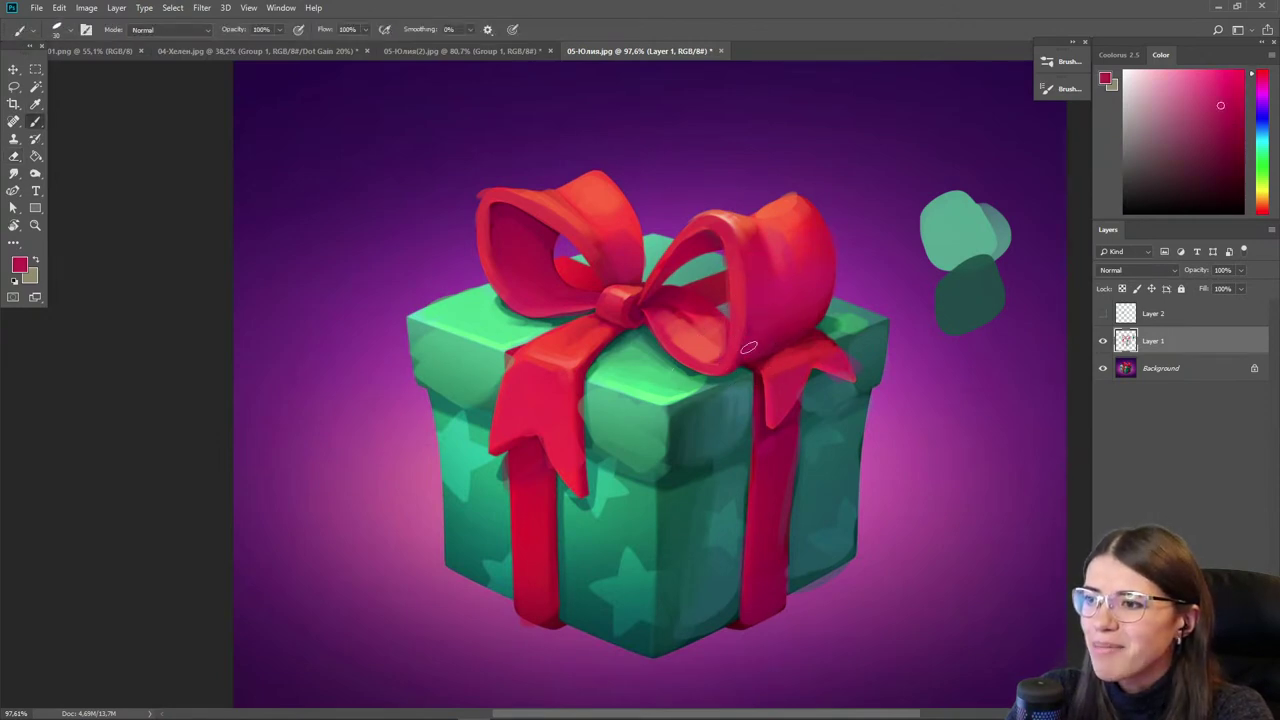
{"action": "left_click", "coordinate": [763, 335], "text": "alt"}
{"action": "left_click", "coordinate": [771, 341], "text": "alt"}
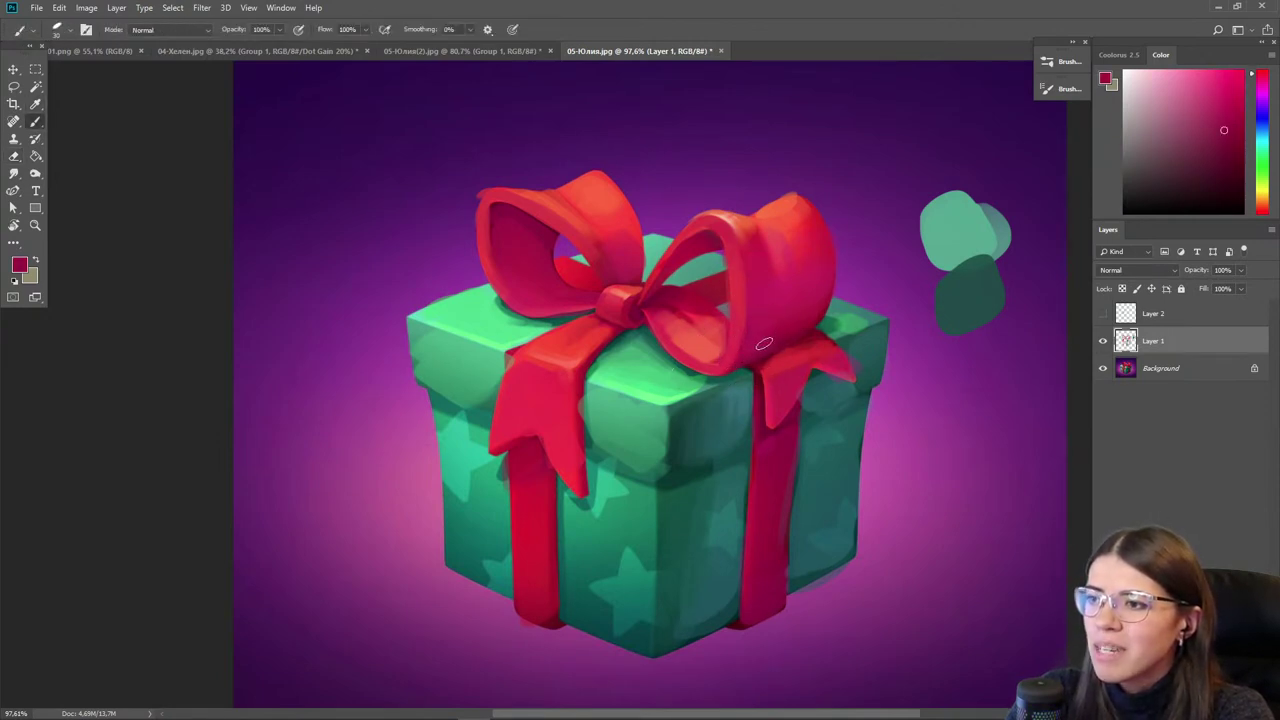
{"action": "left_click", "coordinate": [752, 333], "text": "alt"}
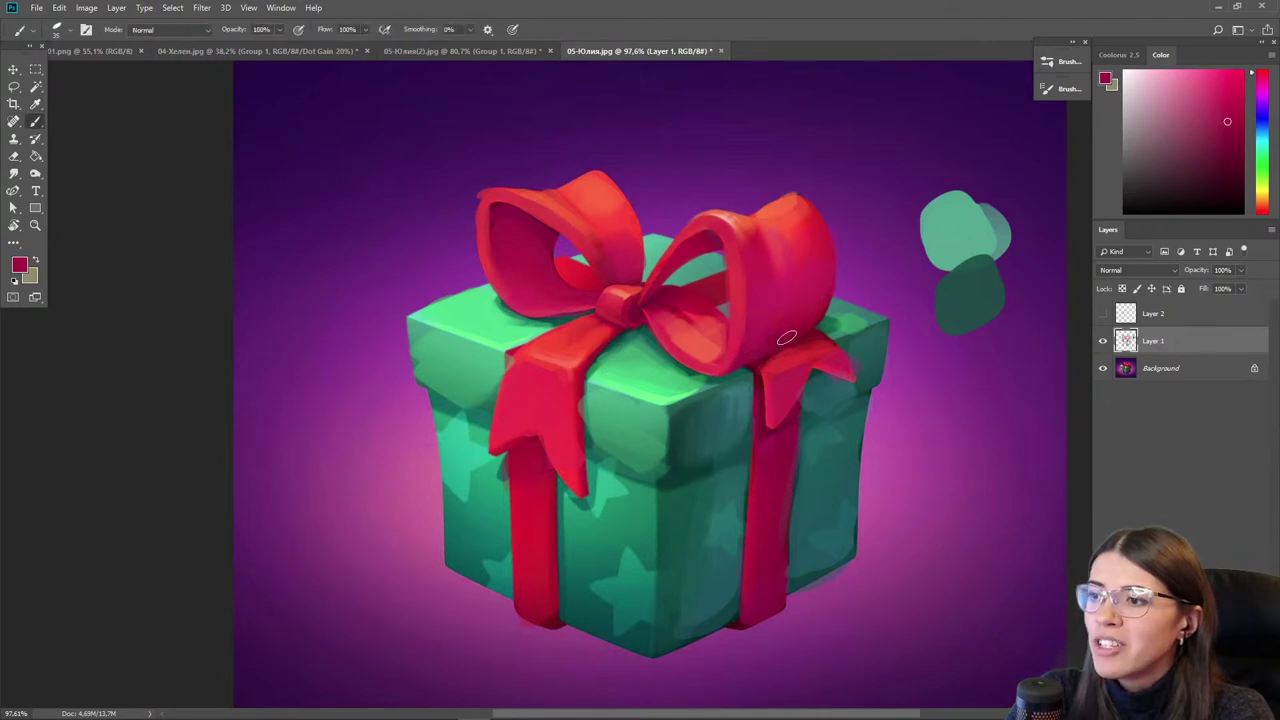
{"action": "left_click", "coordinate": [779, 322], "text": "alt"}
{"action": "key", "text": "bracketright"}
{"action": "key", "text": "bracketright"}
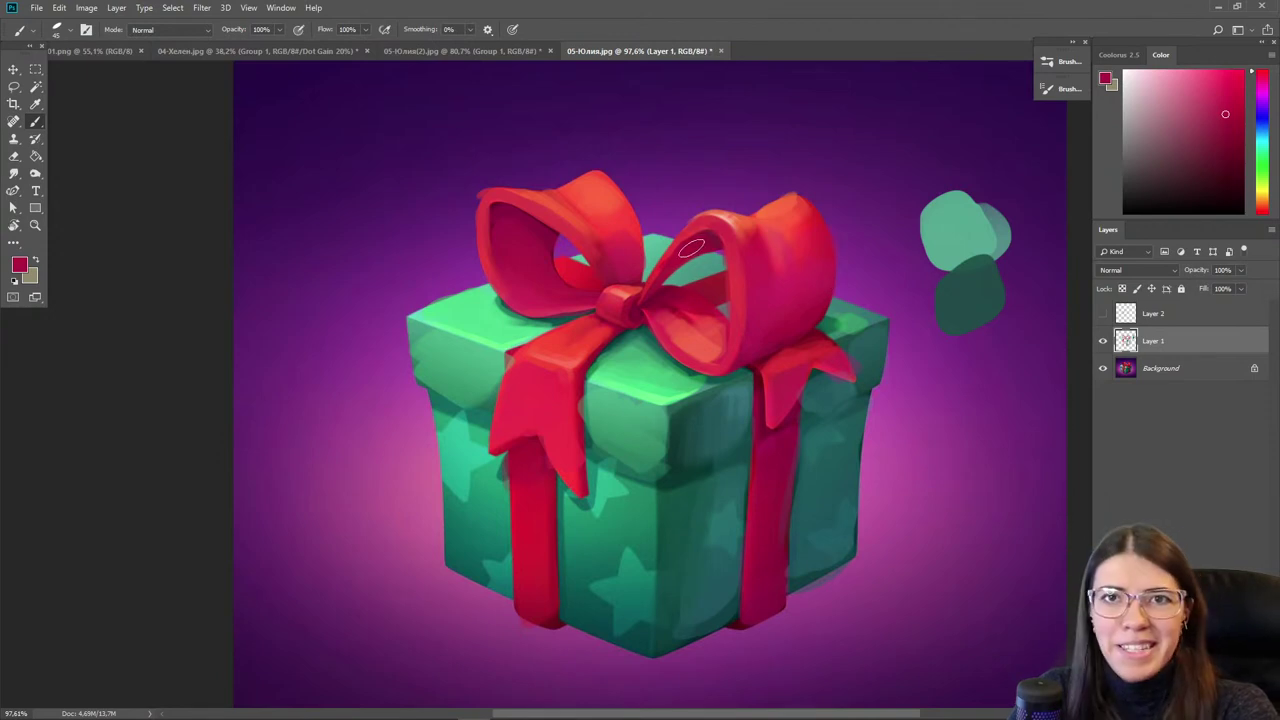
- Check the finished bow against the original by switching Layer 1 off and on again
{"action": "left_click", "coordinate": [1102, 340]}
{"action": "left_click", "coordinate": [1102, 340]}
{"action": "left_click", "coordinate": [1102, 340]}
{"action": "left_click", "coordinate": [1102, 340]}
- Review the repainted pumpkin, then close the black-and-white house illustration
{"action": "left_click", "coordinate": [14, 69]}
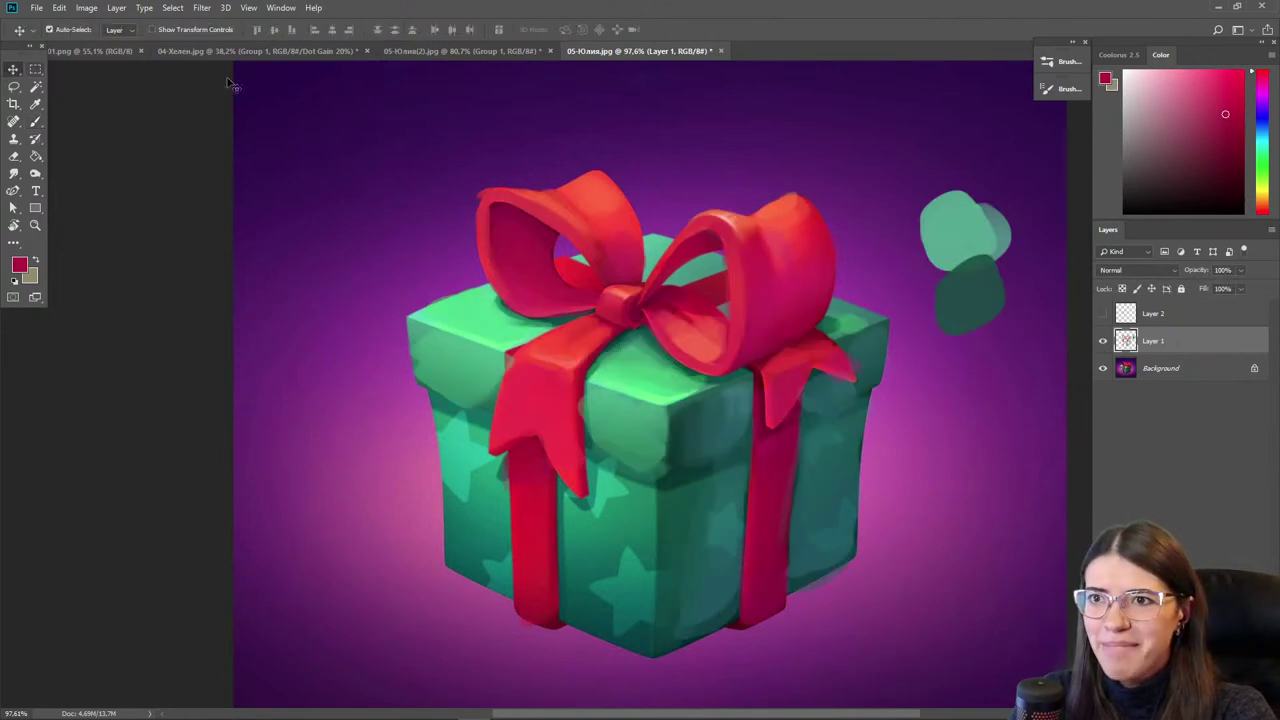
{"action": "left_click", "coordinate": [469, 52]}
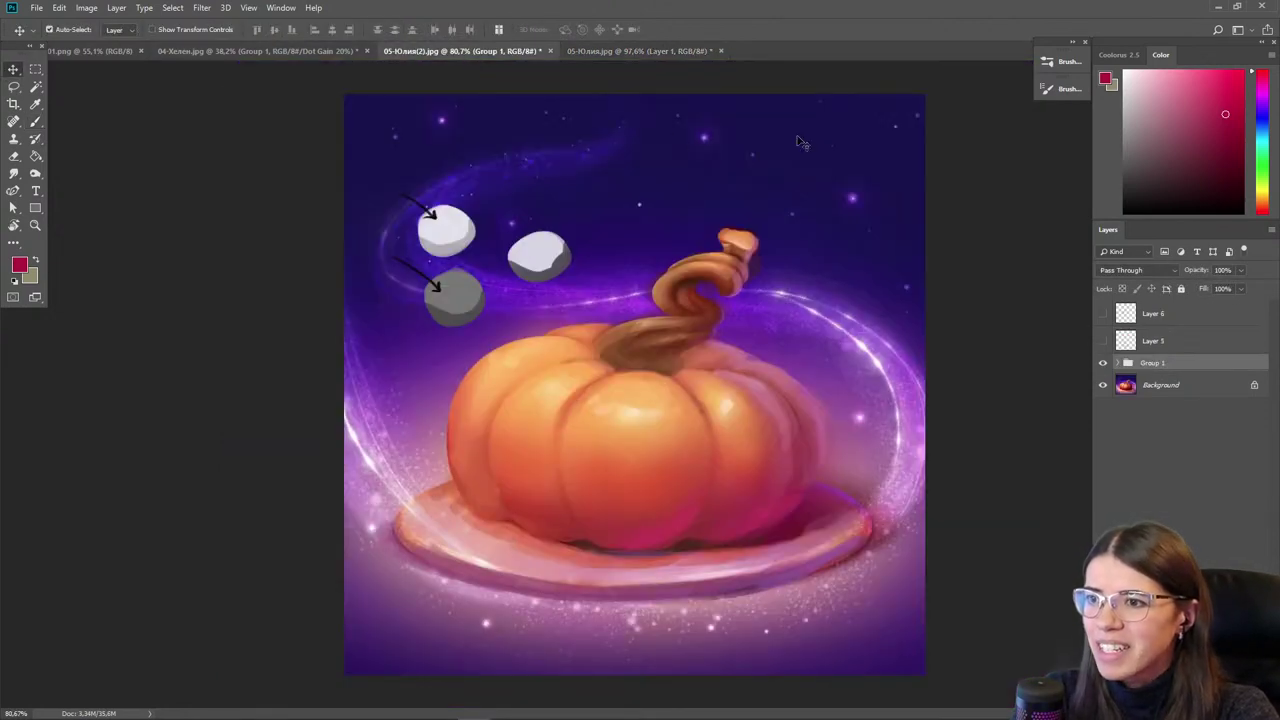
{"action": "left_click", "coordinate": [1104, 365]}
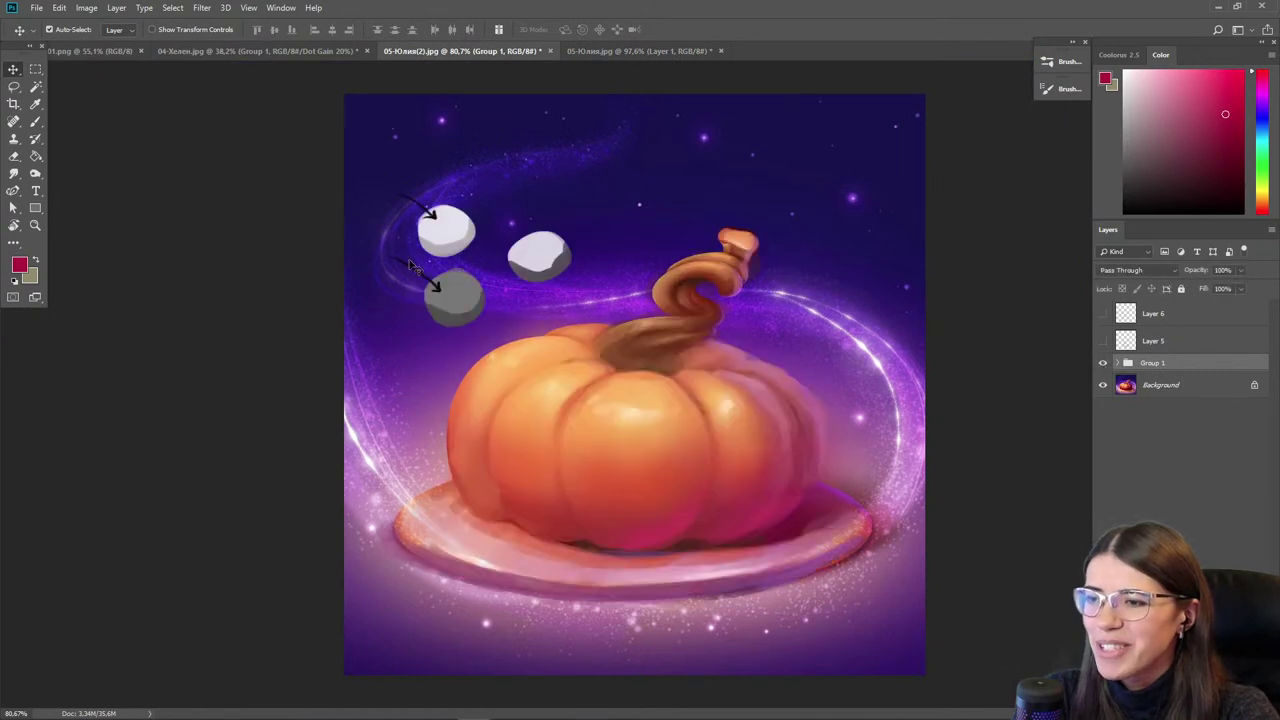
{"action": "left_click", "coordinate": [288, 53]}
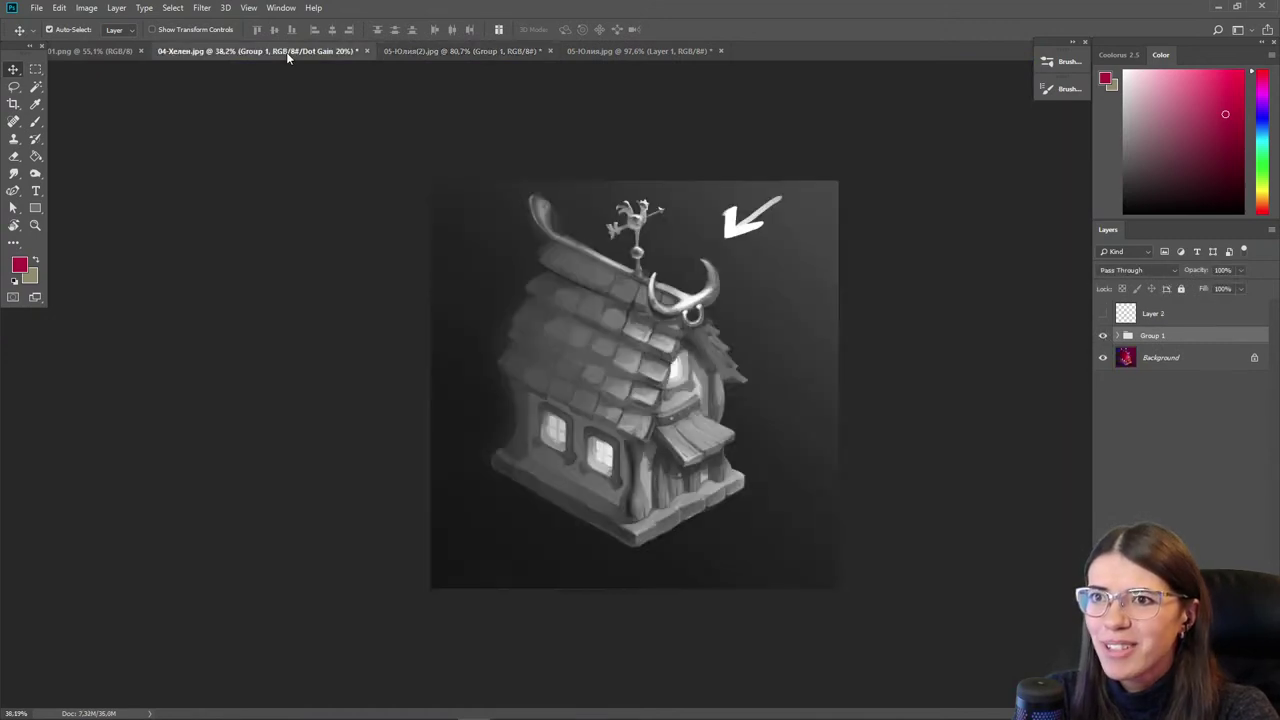
{"action": "left_click", "coordinate": [367, 51]}
{"action": "left_click", "coordinate": [633, 272]}
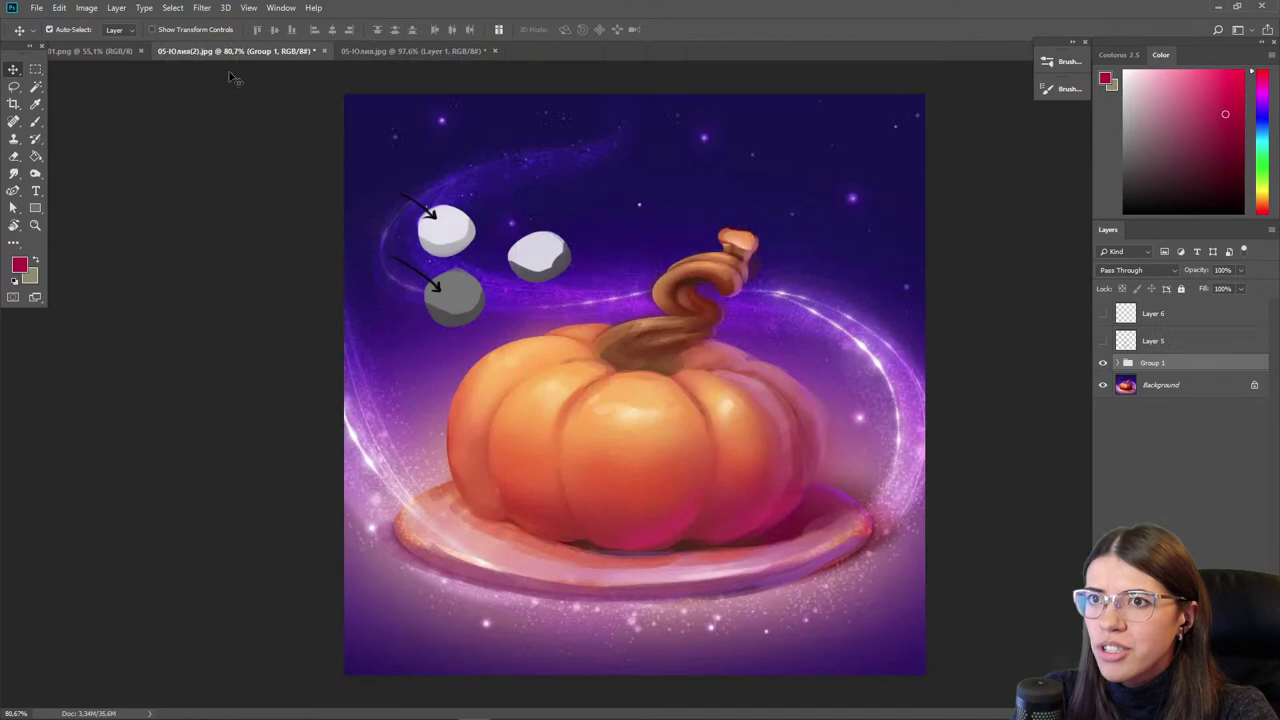
- Check the remaining open illustrations and open the picture of the horned, hooded lute player
{"action": "left_click", "coordinate": [124, 56]}
{"action": "left_click", "coordinate": [244, 55]}
{"action": "left_click", "coordinate": [377, 50]}
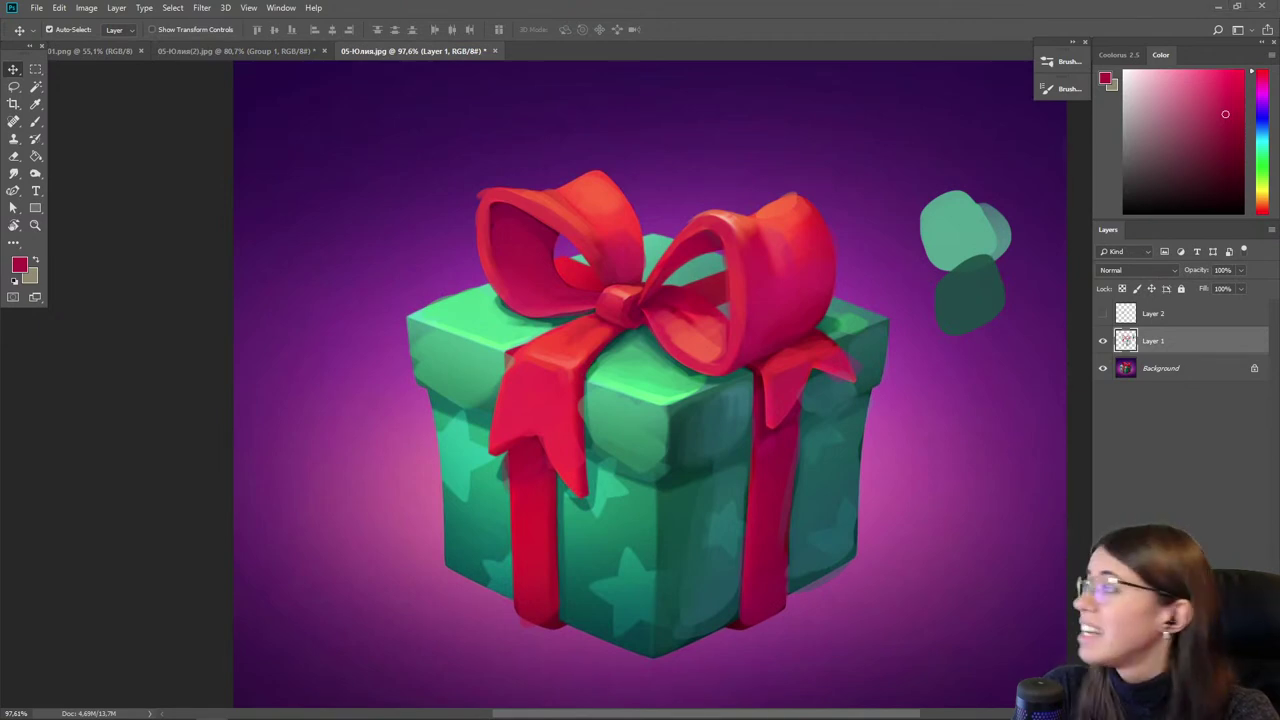
{"action": "left_click_drag", "start_coordinate": [505, 5], "coordinate": [545, 52]}
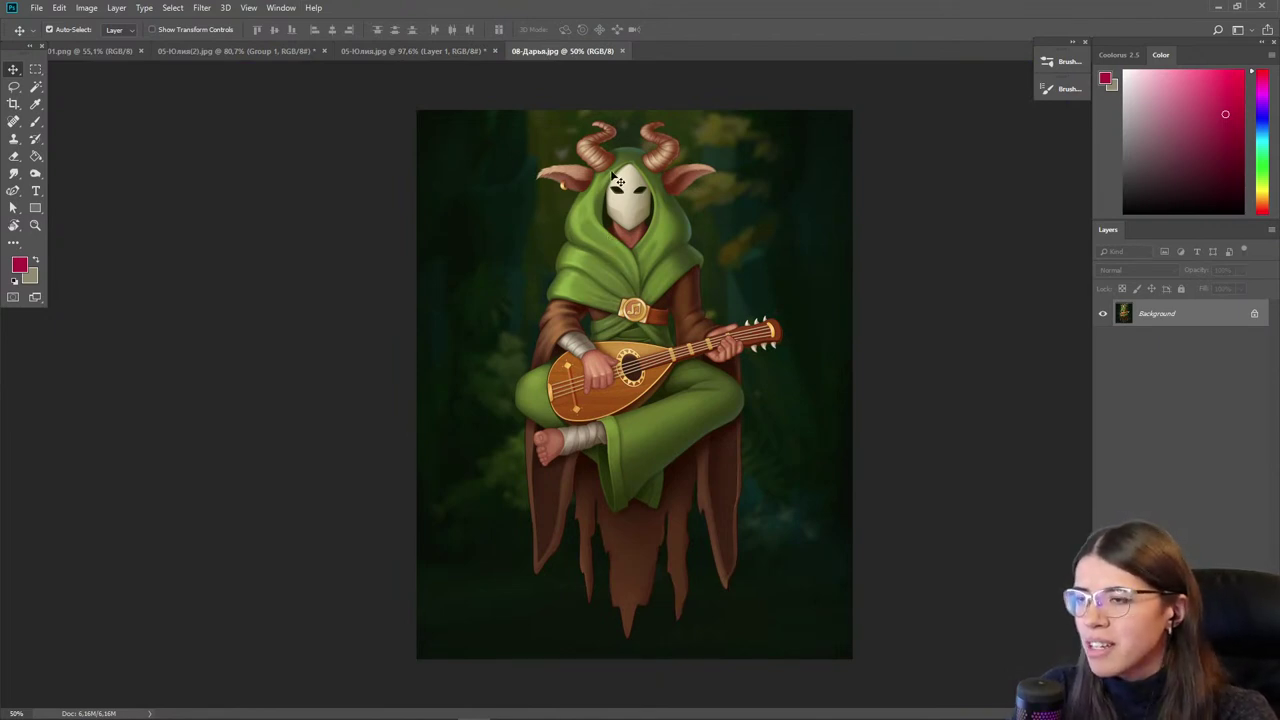
- Add a new layer above the lute player's background and set the foreground color to black
{"action": "scroll", "coordinate": [650, 140], "scroll_direction": "up", "scroll_amount": 2}
{"action": "scroll", "coordinate": [650, 140], "scroll_direction": "up", "scroll_amount": 3}
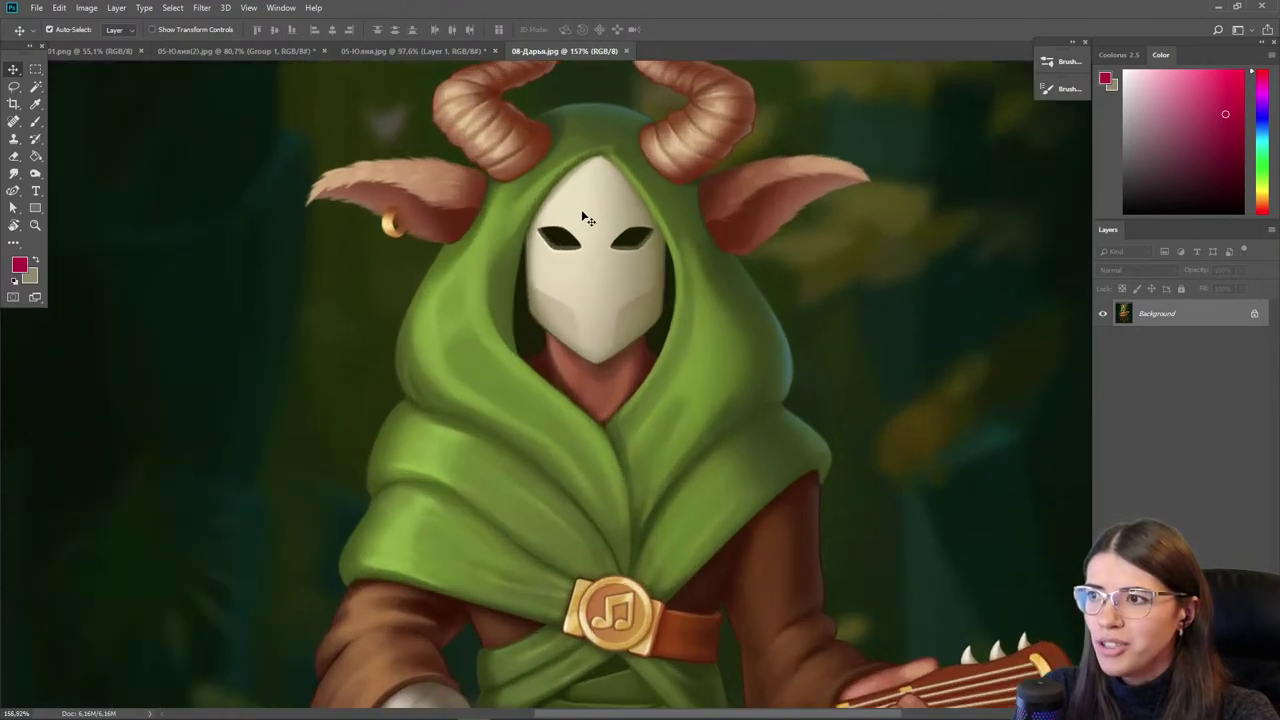
{"action": "scroll", "coordinate": [635, 225], "scroll_direction": "up", "scroll_amount": 2}
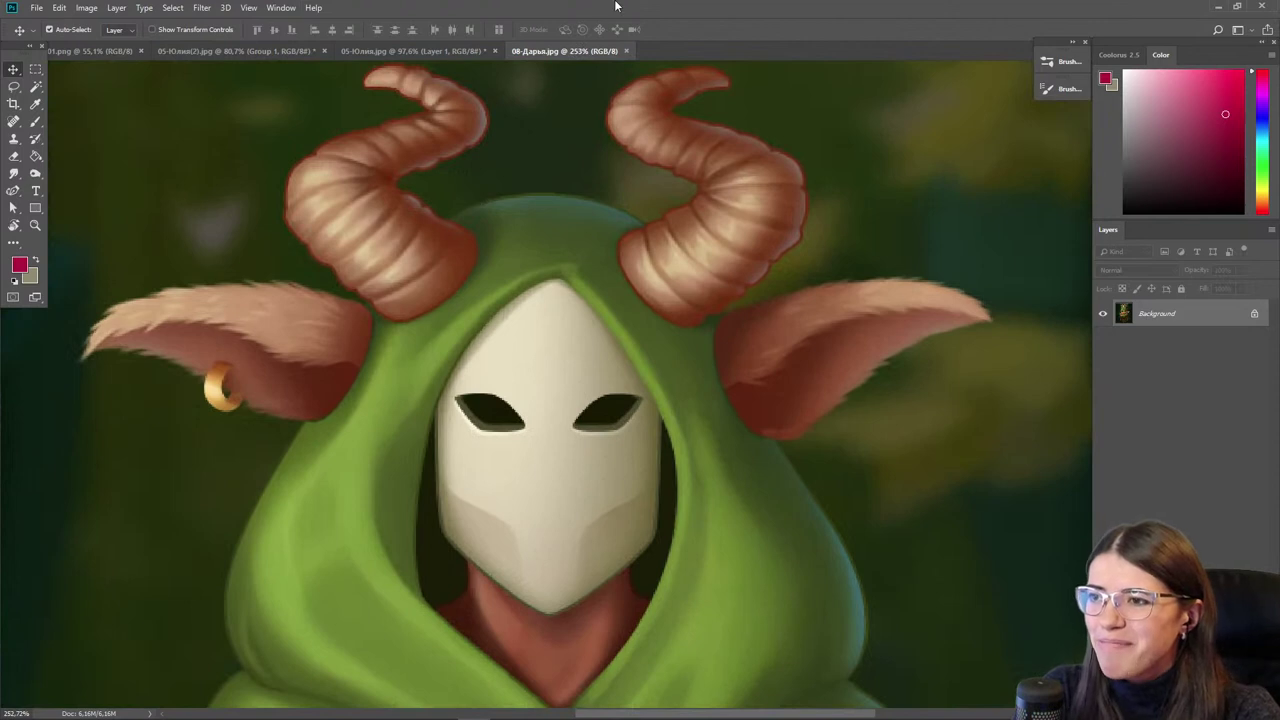
{"action": "left_click_drag", "start_coordinate": [382, 368], "coordinate": [444, 430]}
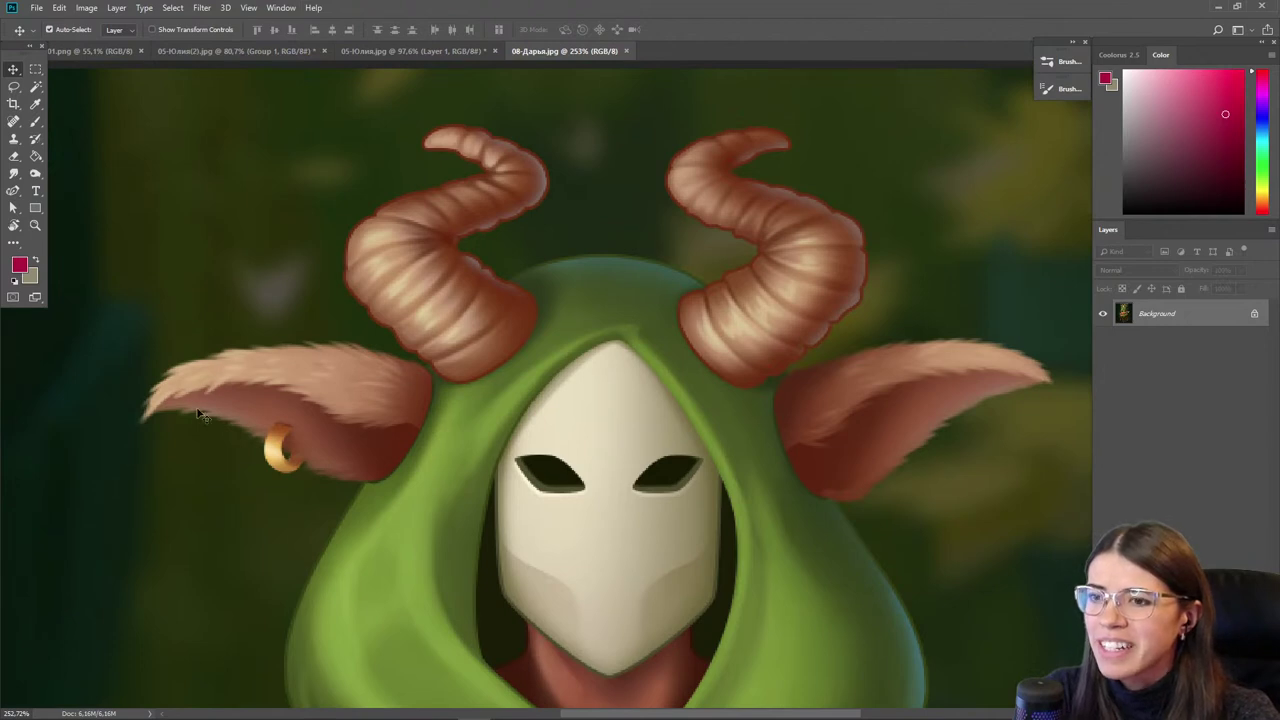
{"action": "scroll", "coordinate": [147, 413], "scroll_direction": "up", "scroll_amount": 2}
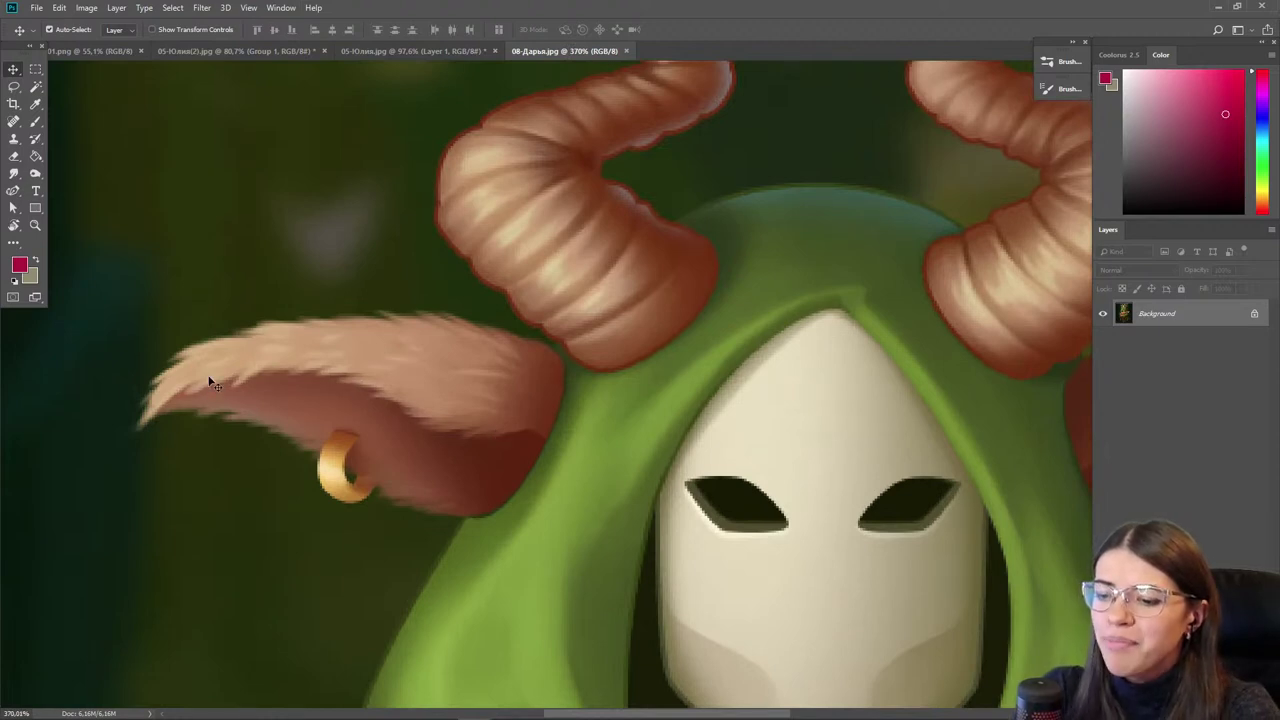
{"action": "left_click", "coordinate": [1221, 712]}
{"action": "left_click", "coordinate": [1125, 212]}
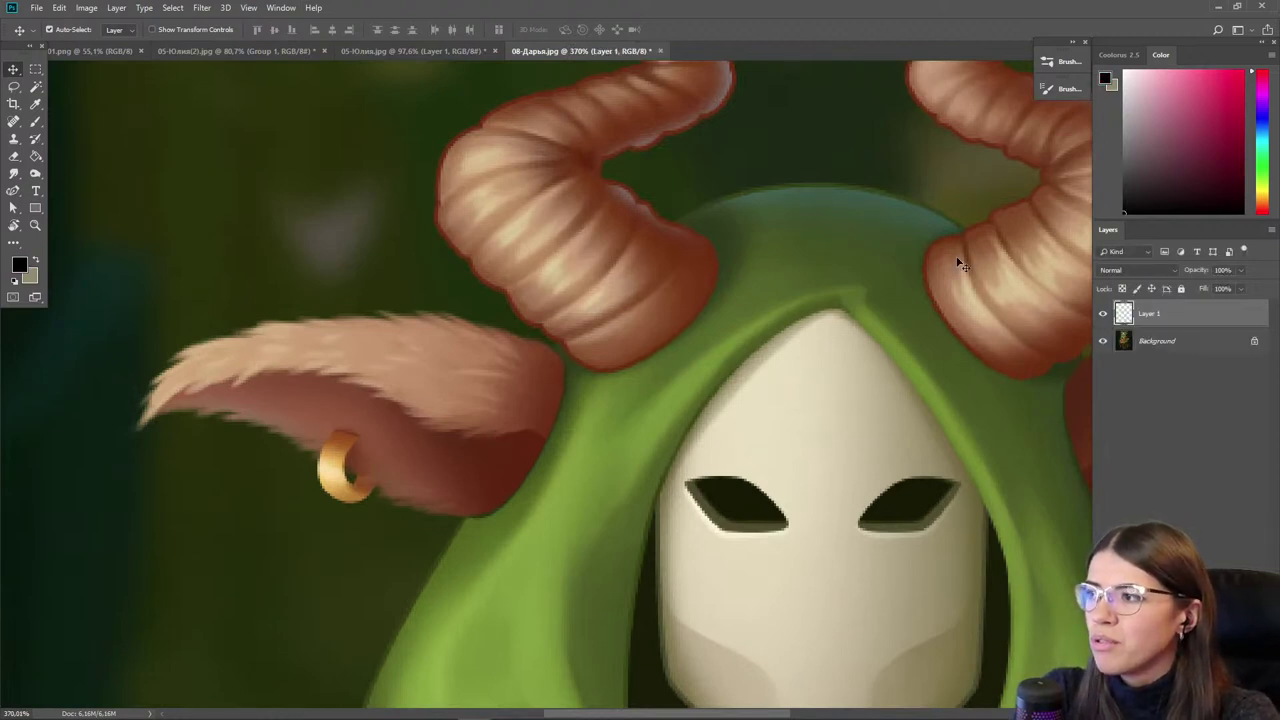
- Mark the inner fold and fur direction of the earringed ear with black brush strokes, and erase the marks
{"action": "key", "text": "b"}
{"action": "mouse_move", "coordinate": [485, 437]}
{"action": "left_mouse_down"}
{"action": "mouse_move", "coordinate": [290, 380]}
{"action": "mouse_move", "coordinate": [192, 385]}
{"action": "left_mouse_up"}
{"action": "left_click_drag", "start_coordinate": [350, 400], "coordinate": [326, 414]}
{"action": "mouse_move", "coordinate": [340, 406]}
{"action": "left_mouse_down"}
{"action": "mouse_move", "coordinate": [281, 411]}
{"action": "mouse_move", "coordinate": [276, 395]}
{"action": "mouse_move", "coordinate": [261, 419]}
{"action": "mouse_move", "coordinate": [304, 428]}
{"action": "left_mouse_up"}
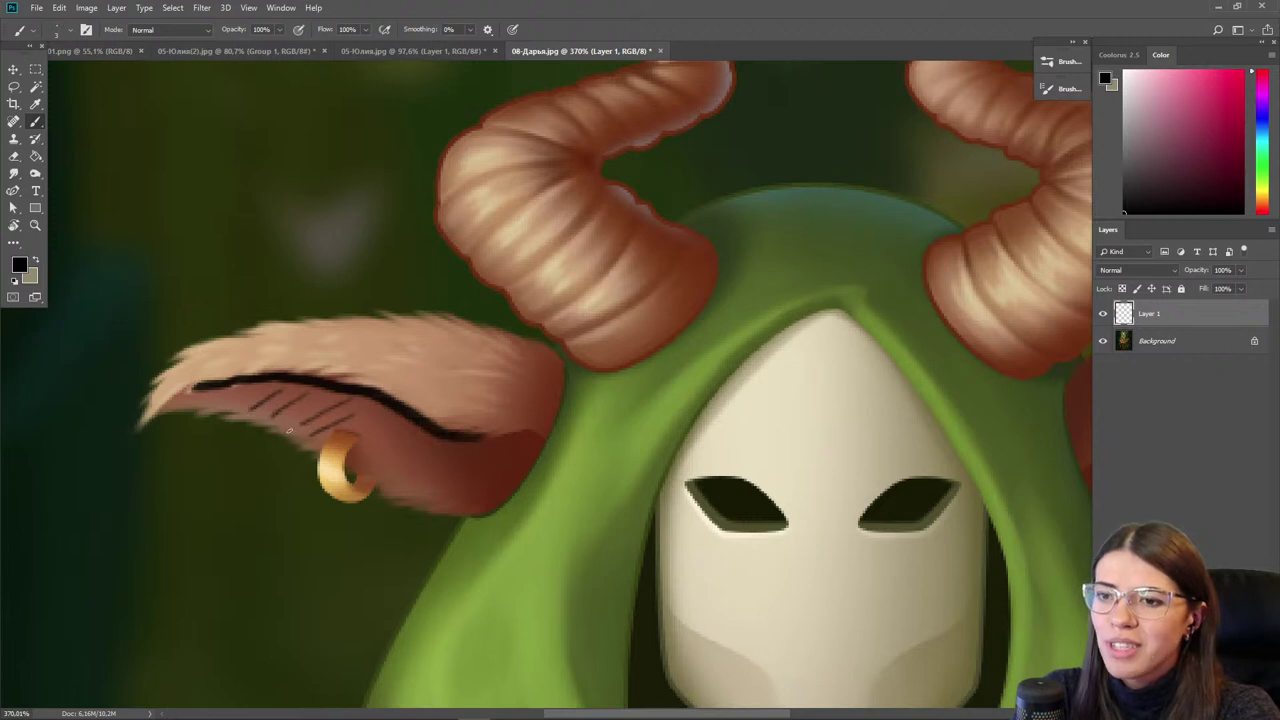
{"action": "key", "text": "e"}
{"action": "left_click_drag", "start_coordinate": [229, 471], "coordinate": [337, 457]}
- Examine the mask's shading against the hood and sample the shaded olive tone at the mask's edge
{"action": "scroll", "coordinate": [388, 500], "scroll_direction": "down", "scroll_amount": 4}
{"action": "left_click_drag", "start_coordinate": [446, 547], "coordinate": [343, 264]}
{"action": "scroll", "coordinate": [504, 303], "scroll_direction": "up", "scroll_amount": 3}
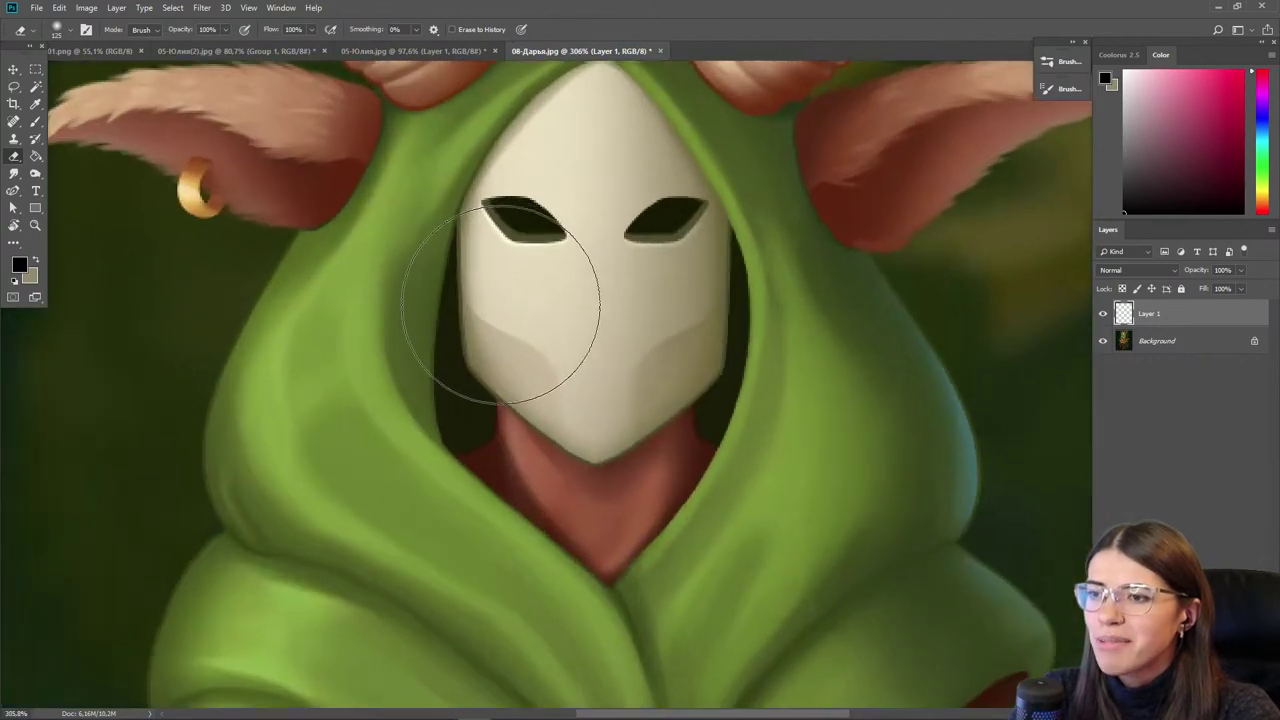
{"action": "key", "text": "i"}
{"action": "left_click", "coordinate": [740, 366]}
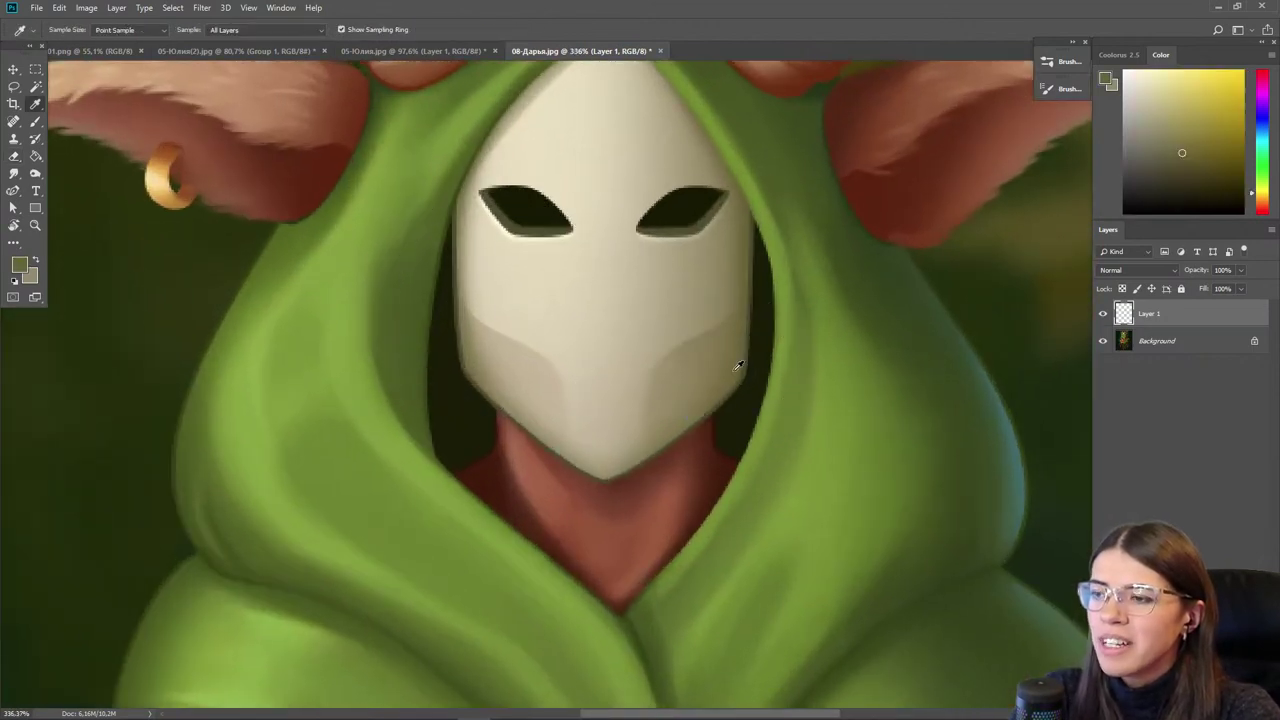
{"action": "scroll", "coordinate": [475, 359], "scroll_direction": "down", "scroll_amount": 3}
{"action": "scroll", "coordinate": [477, 360], "scroll_direction": "up", "scroll_amount": 1}
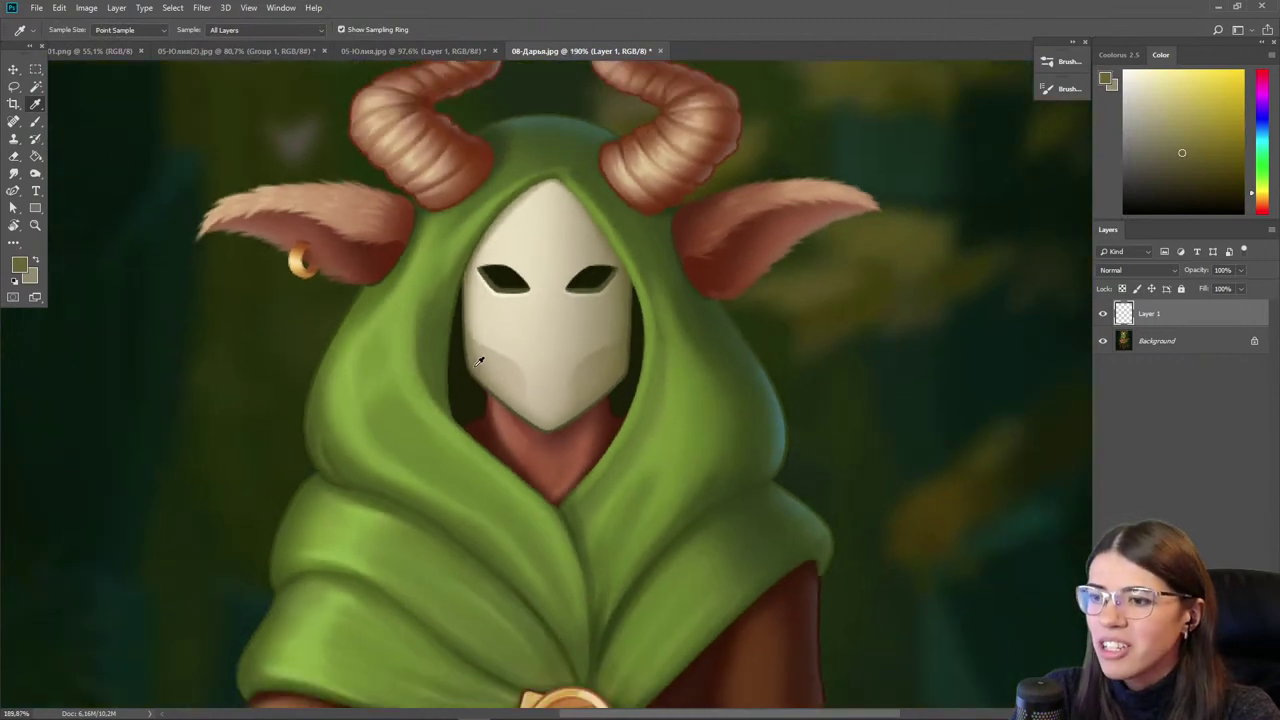
- Examine the folds of the green cape, the belt buckle, the hands and the lute
{"action": "left_click_drag", "start_coordinate": [396, 607], "coordinate": [481, 503]}
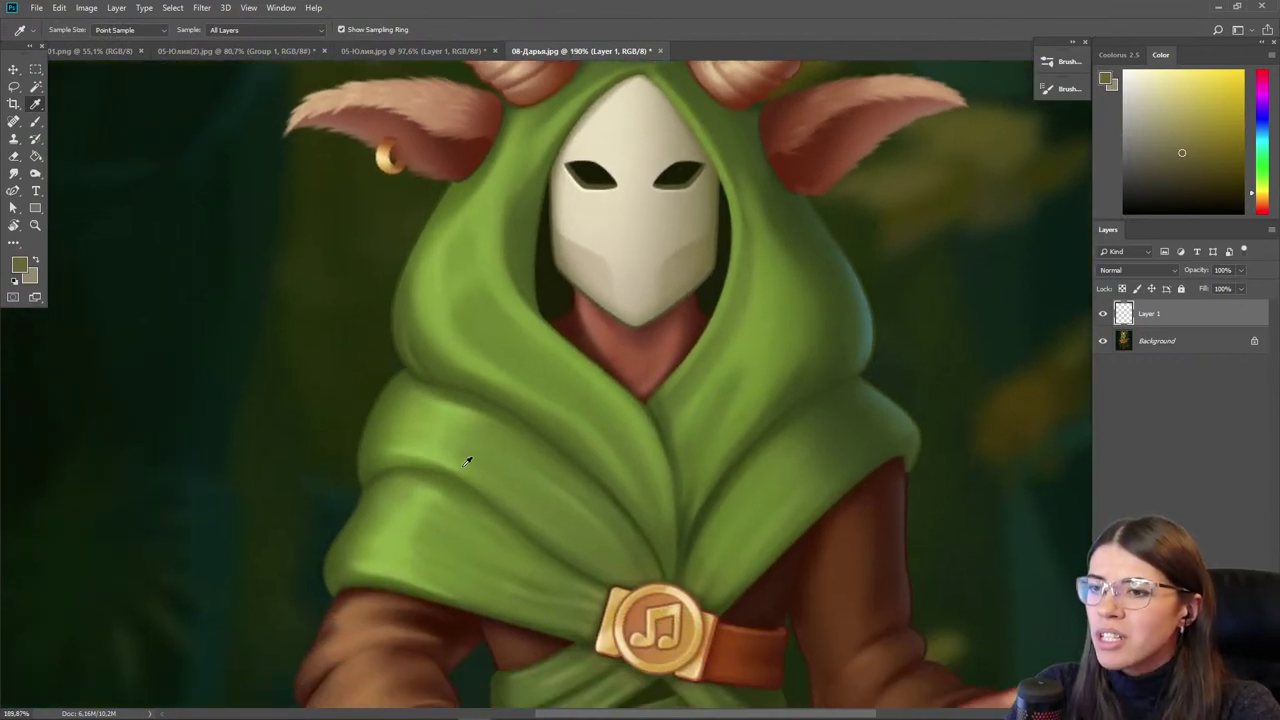
{"action": "scroll", "coordinate": [499, 434], "scroll_direction": "down", "scroll_amount": 1}
{"action": "scroll", "coordinate": [475, 390], "scroll_direction": "down", "scroll_amount": 3}
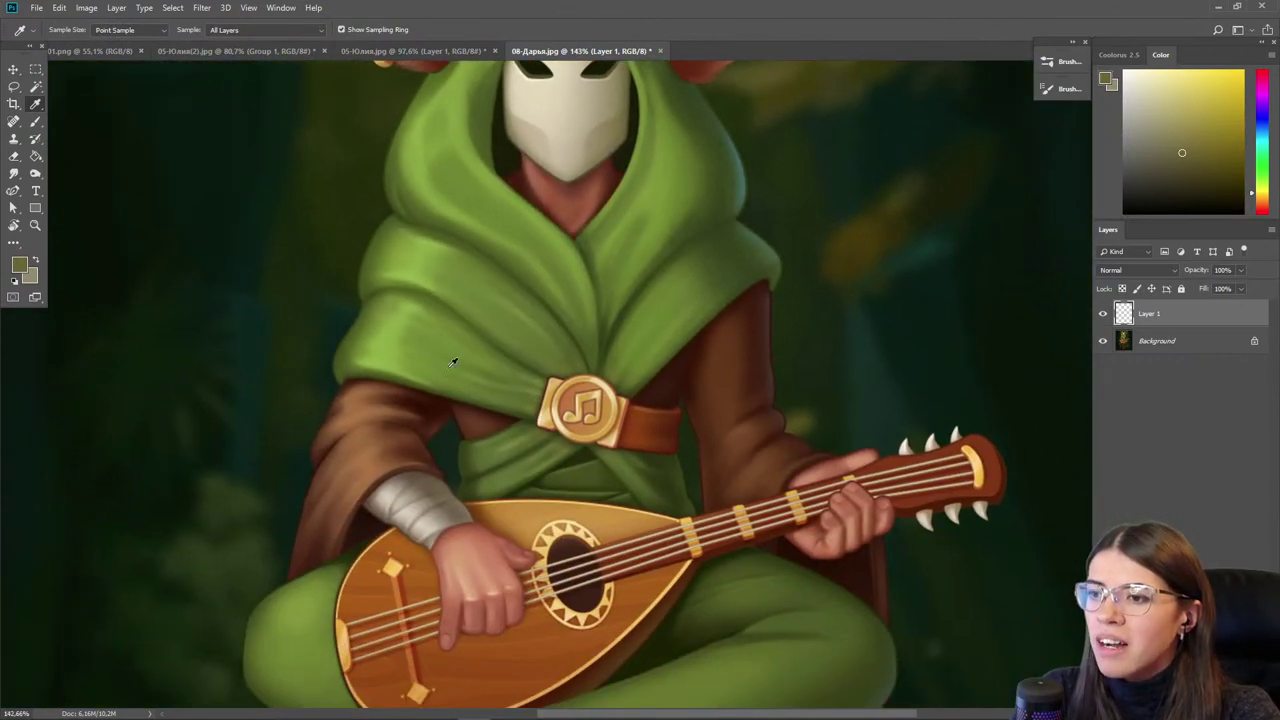
{"action": "left_click_drag", "start_coordinate": [477, 637], "coordinate": [477, 429]}
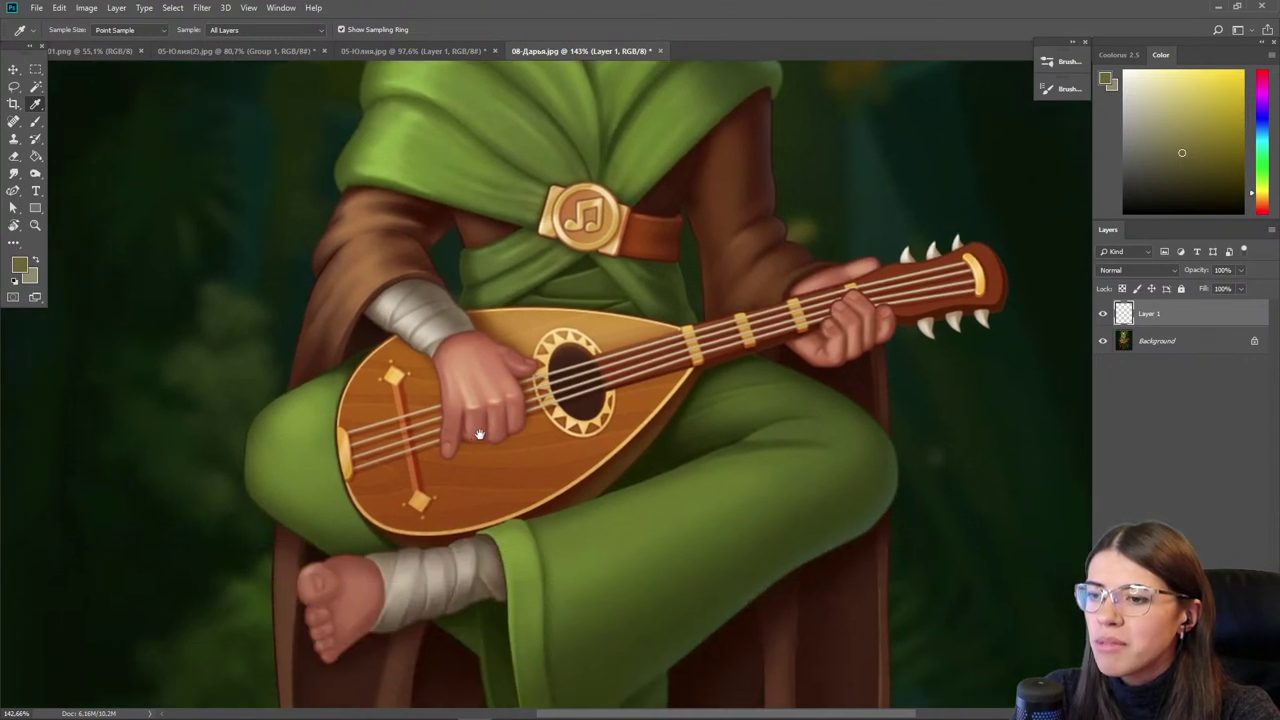
{"action": "scroll", "coordinate": [690, 360], "scroll_direction": "up", "scroll_amount": 2}
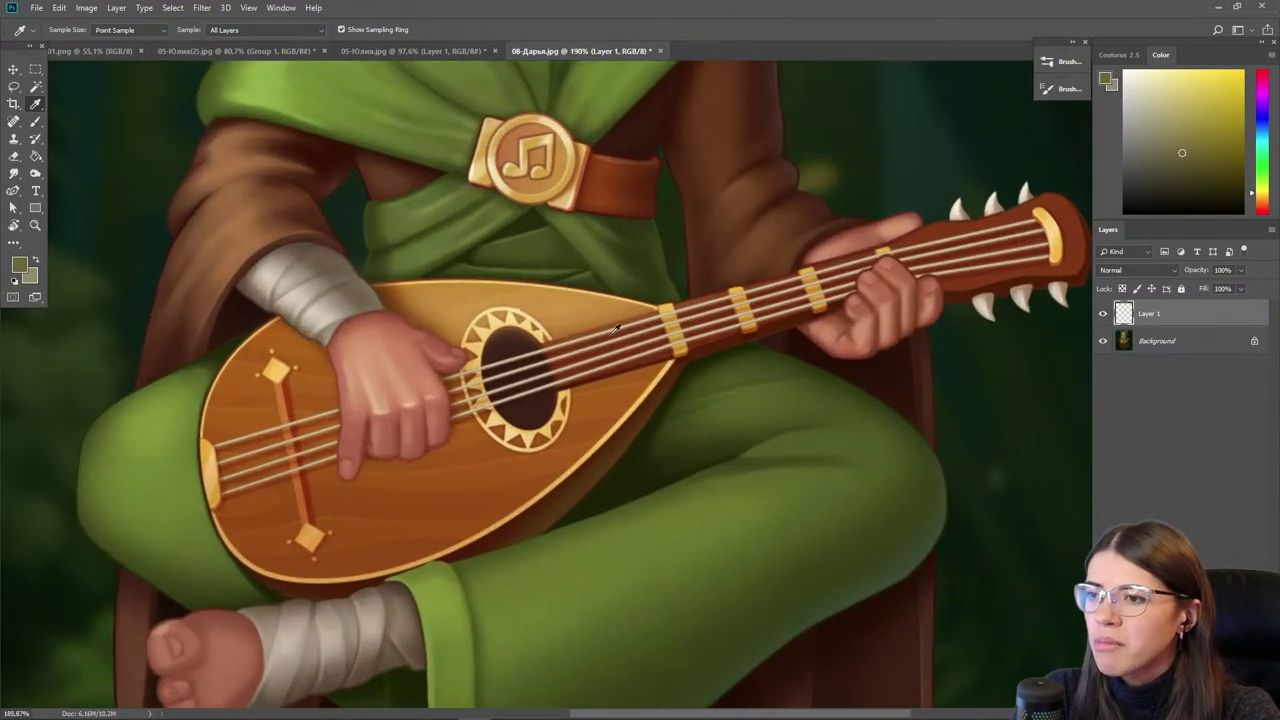
{"action": "scroll", "coordinate": [533, 408], "scroll_direction": "down", "scroll_amount": 6}
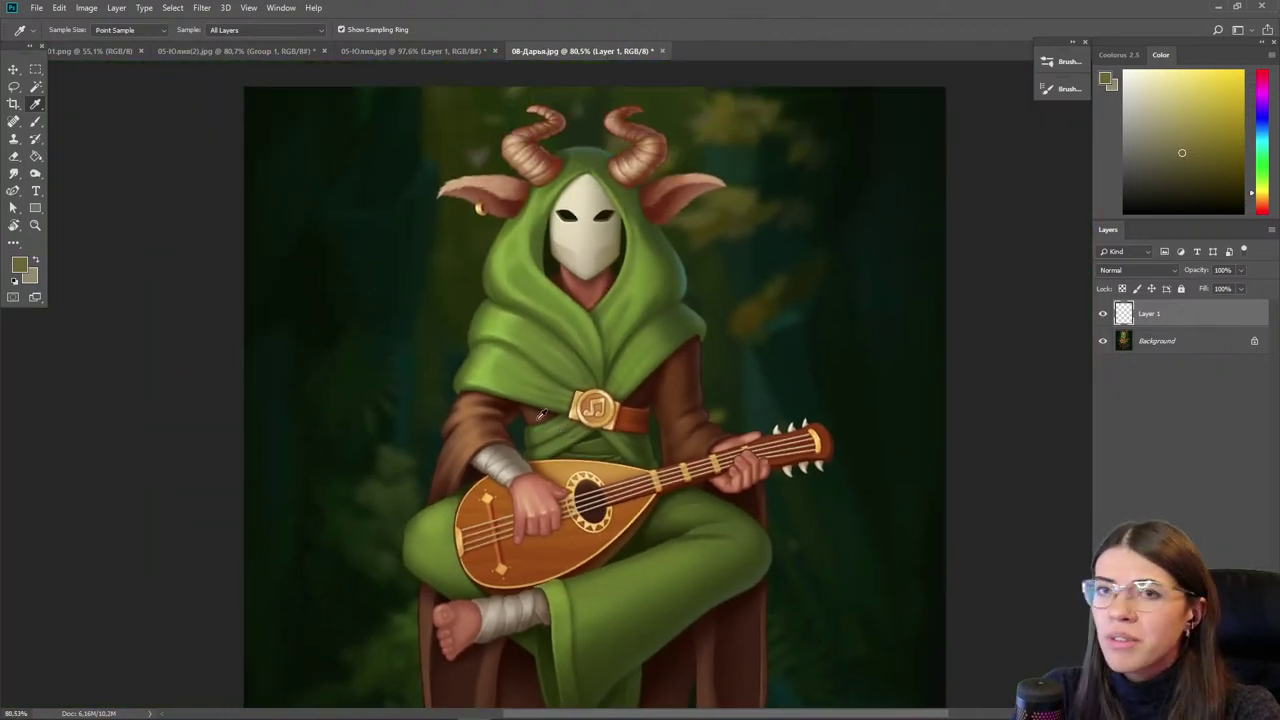
- Check the picture's tonal values in the grayscale proof, return to color and look over the upper figure
{"action": "key", "text": "ctrl+y"}
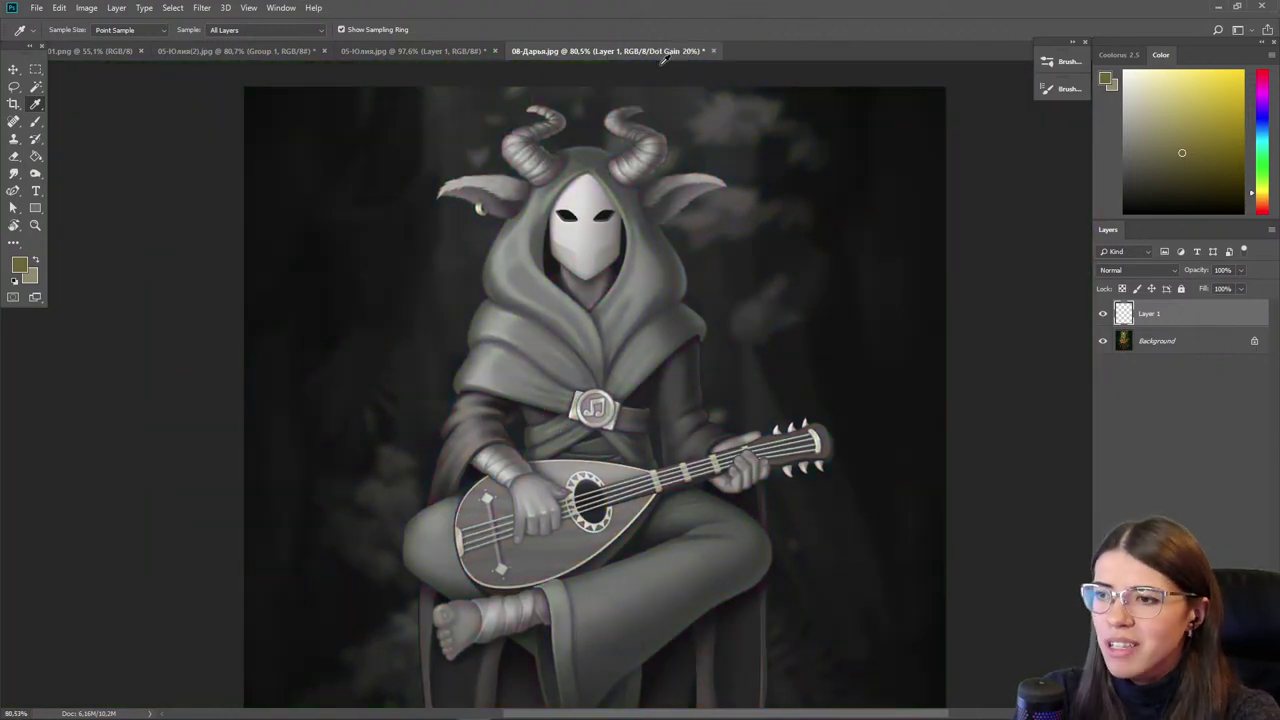
{"action": "scroll", "coordinate": [555, 345], "scroll_direction": "down", "scroll_amount": 2}
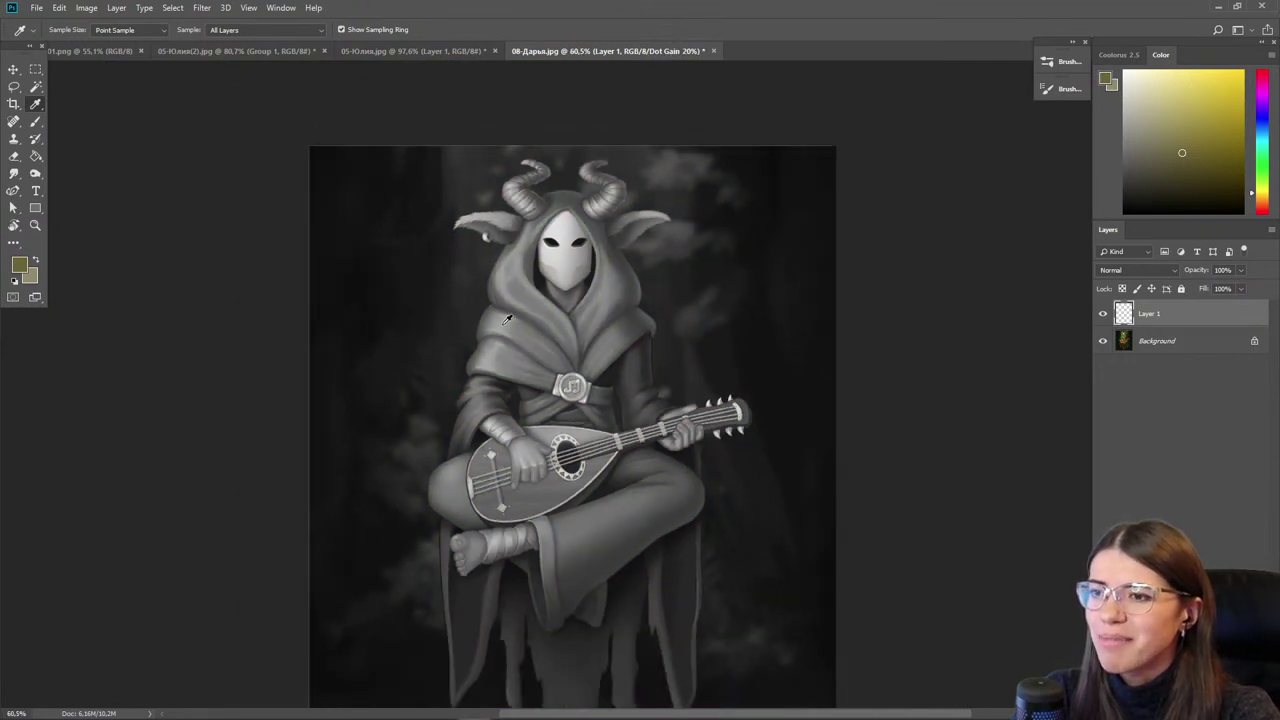
{"action": "key", "text": "ctrl+y"}
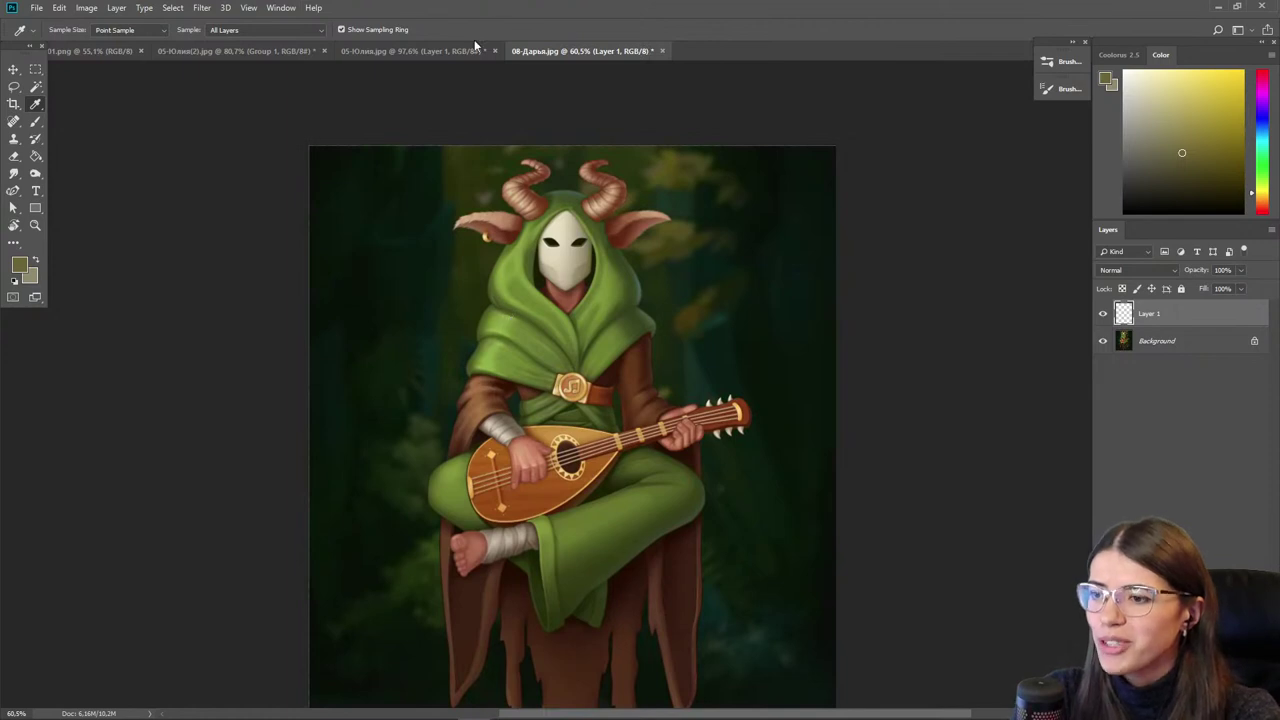
{"action": "scroll", "coordinate": [468, 268], "scroll_direction": "up", "scroll_amount": 2}
{"action": "scroll", "coordinate": [468, 268], "scroll_direction": "up", "scroll_amount": 2}
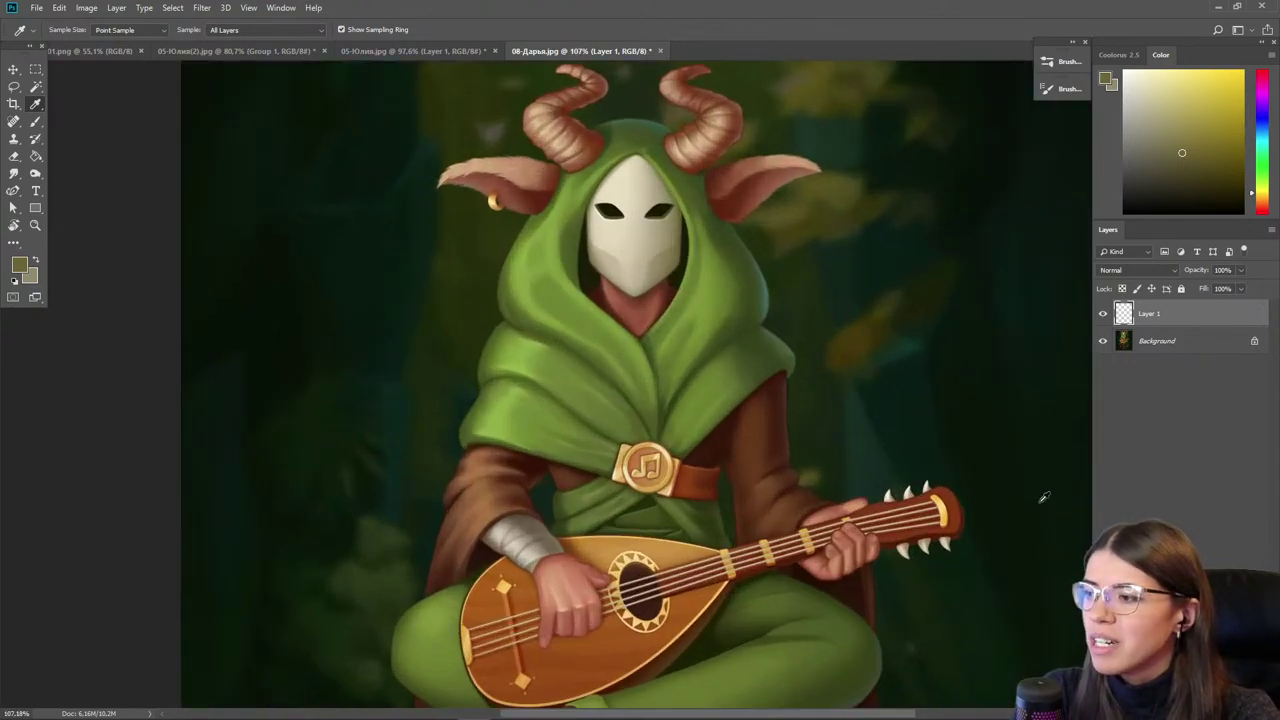
{"action": "left_click_drag", "start_coordinate": [651, 514], "coordinate": [612, 424]}
{"action": "left_click_drag", "start_coordinate": [585, 330], "coordinate": [607, 518]}
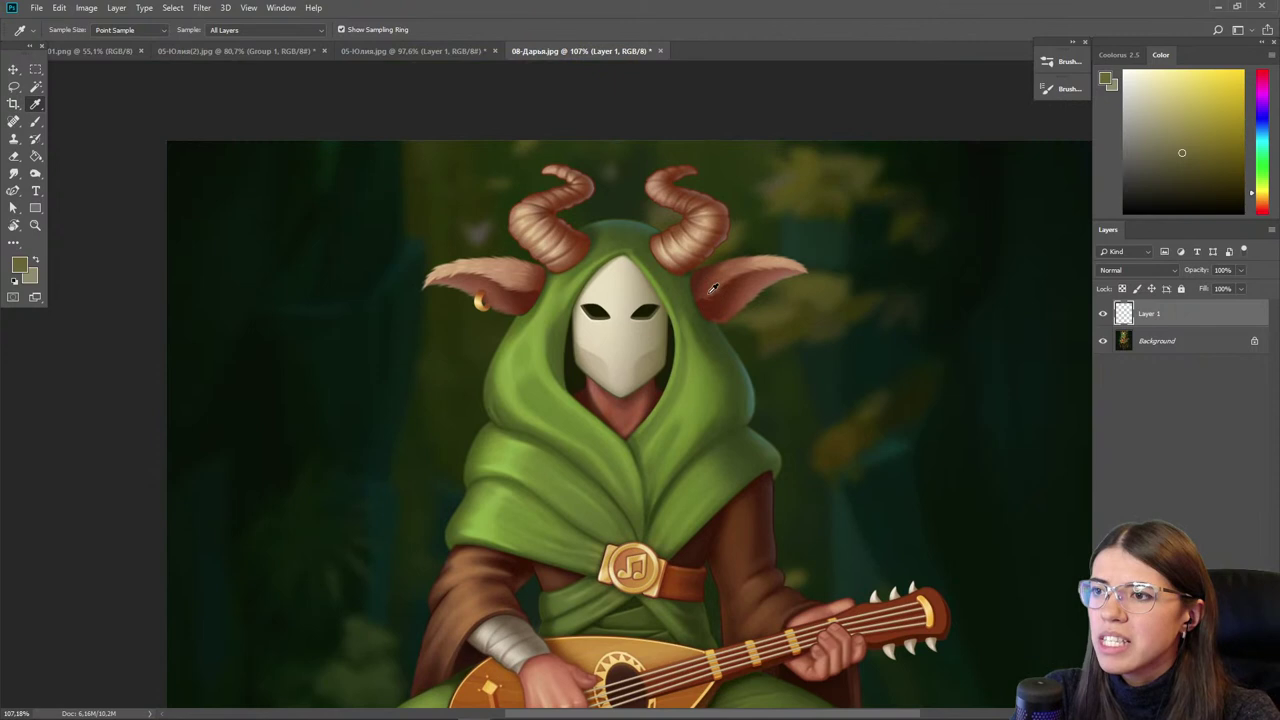
- Paint dark brown shadows into the grooves on the inner side of the left horn's lower part
{"action": "scroll", "coordinate": [709, 296], "scroll_direction": "up", "scroll_amount": 2}
{"action": "left_click_drag", "start_coordinate": [856, 401], "coordinate": [872, 449]}
{"action": "scroll", "coordinate": [623, 291], "scroll_direction": "up", "scroll_amount": 2}
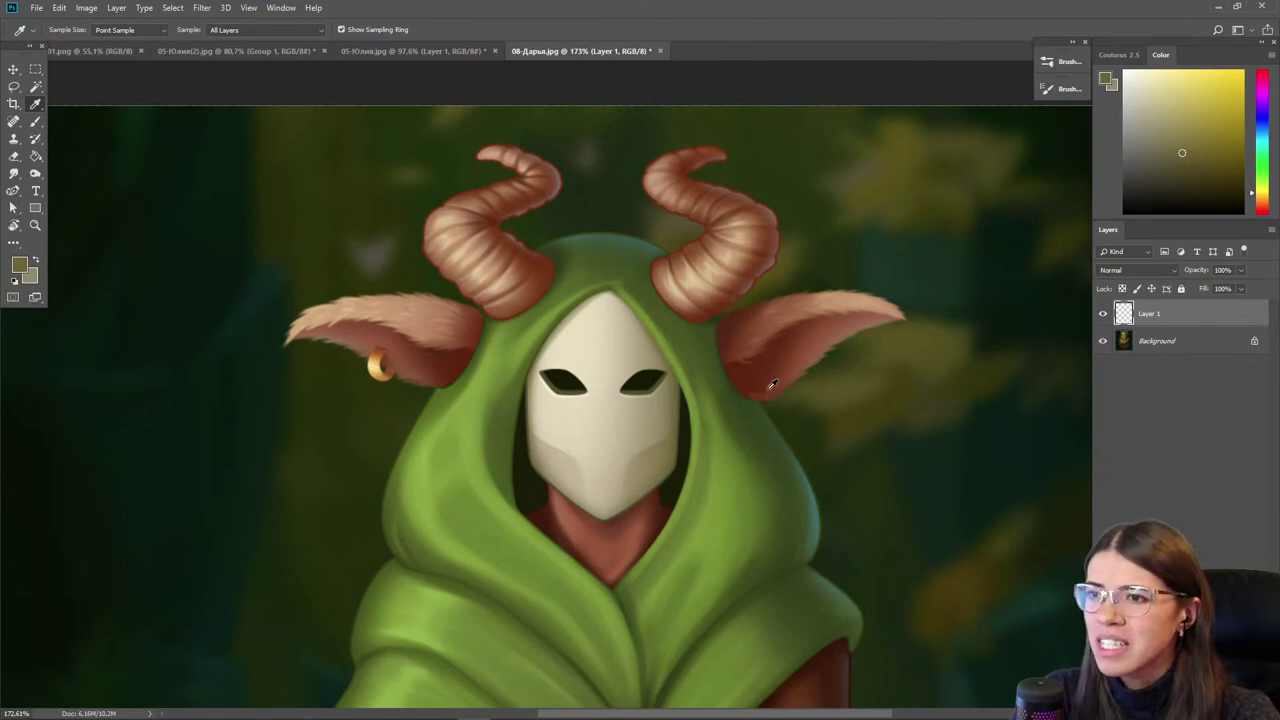
{"action": "scroll", "coordinate": [502, 230], "scroll_direction": "up", "scroll_amount": 1}
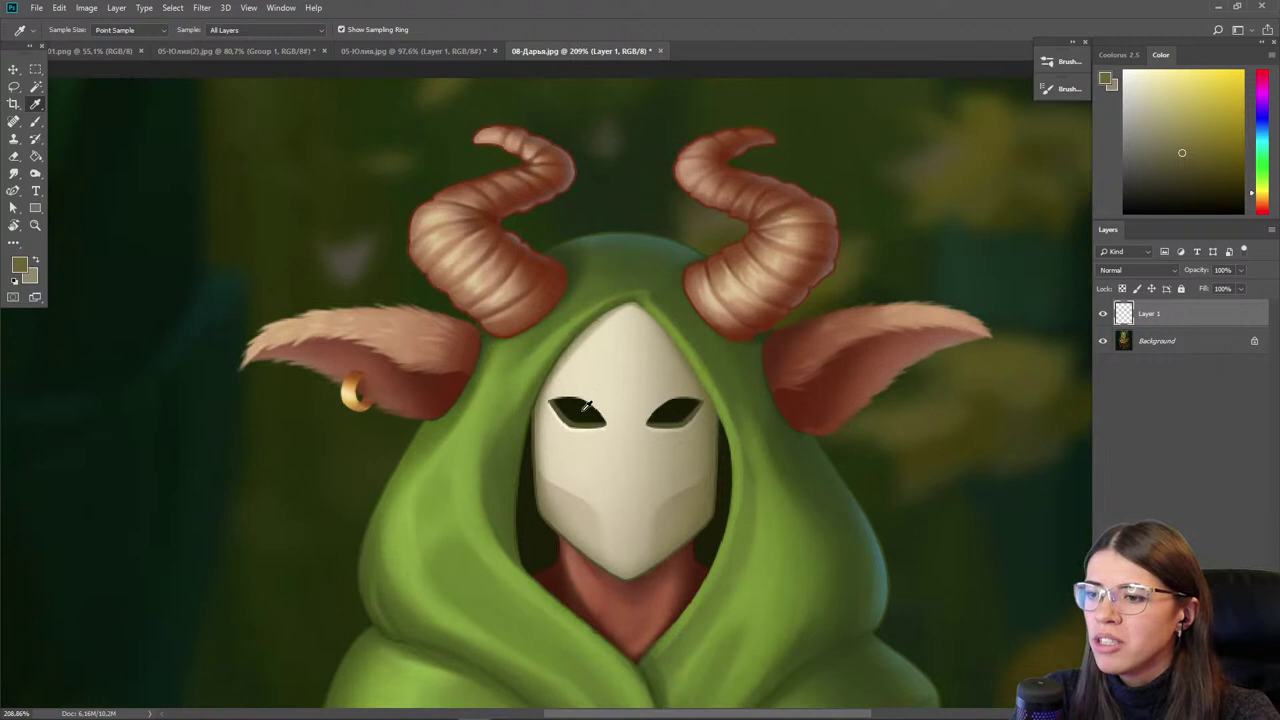
{"action": "scroll", "coordinate": [577, 236], "scroll_direction": "up", "scroll_amount": 1}
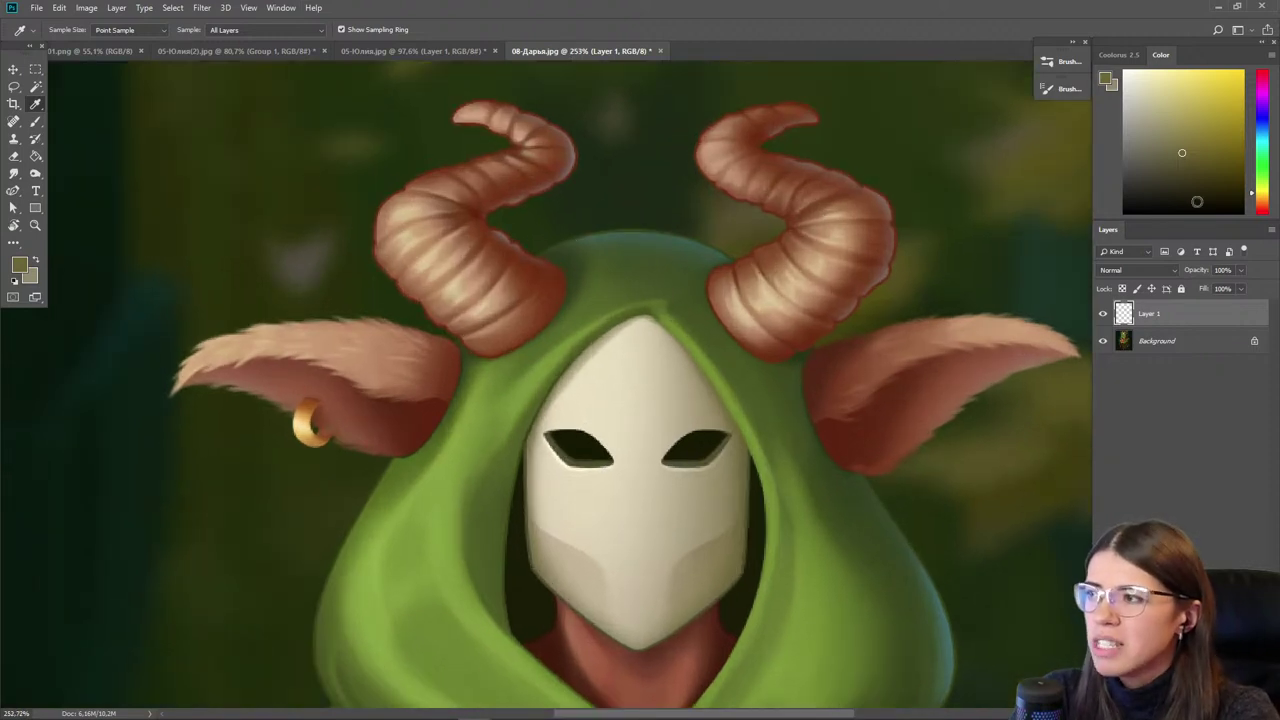
{"action": "left_click", "coordinate": [560, 287]}
{"action": "key", "text": "b"}
{"action": "left_click", "coordinate": [1207, 178]}
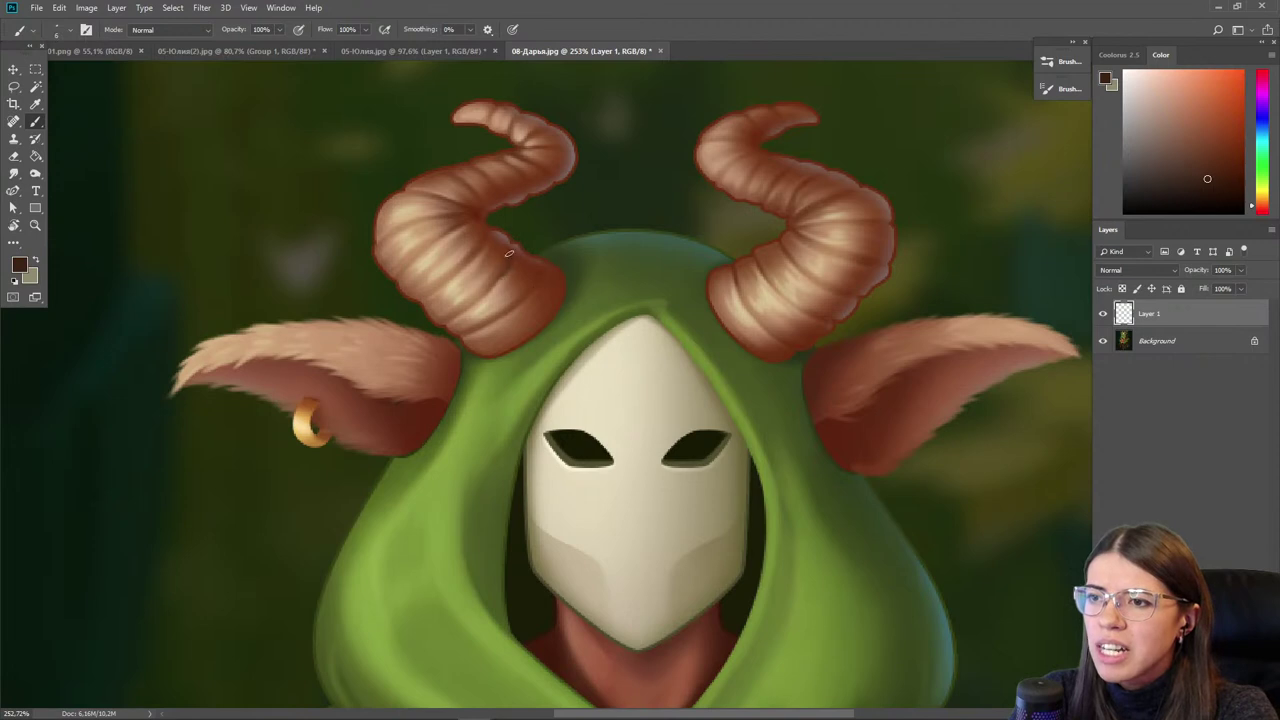
{"action": "mouse_move", "coordinate": [511, 254]}
{"action": "left_mouse_down"}
{"action": "mouse_move", "coordinate": [488, 287]}
{"action": "mouse_move", "coordinate": [528, 284]}
{"action": "mouse_move", "coordinate": [539, 267]}
{"action": "mouse_move", "coordinate": [519, 297]}
{"action": "mouse_move", "coordinate": [540, 273]}
{"action": "mouse_move", "coordinate": [516, 314]}
{"action": "mouse_move", "coordinate": [540, 264]}
{"action": "mouse_move", "coordinate": [481, 322]}
{"action": "left_mouse_up"}
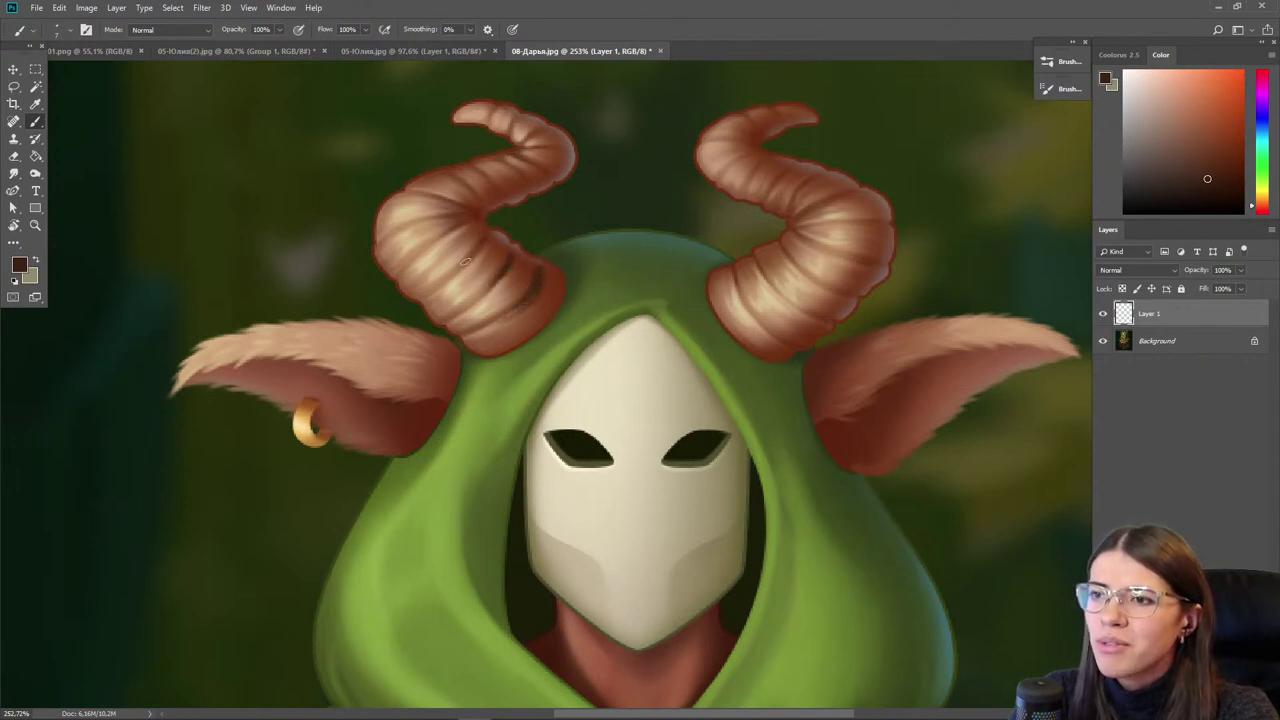
- Soften the edges of the new shadow strokes near the left horn's base with a smaller eraser
{"action": "key", "text": "e"}
{"action": "key", "text": "bracketleft"}
{"action": "key", "text": "bracketleft"}
{"action": "key", "text": "bracketleft"}
{"action": "key", "text": "bracketleft"}
{"action": "key", "text": "bracketleft"}
{"action": "key", "text": "bracketleft"}
{"action": "left_click_drag", "start_coordinate": [560, 270], "coordinate": [549, 284]}
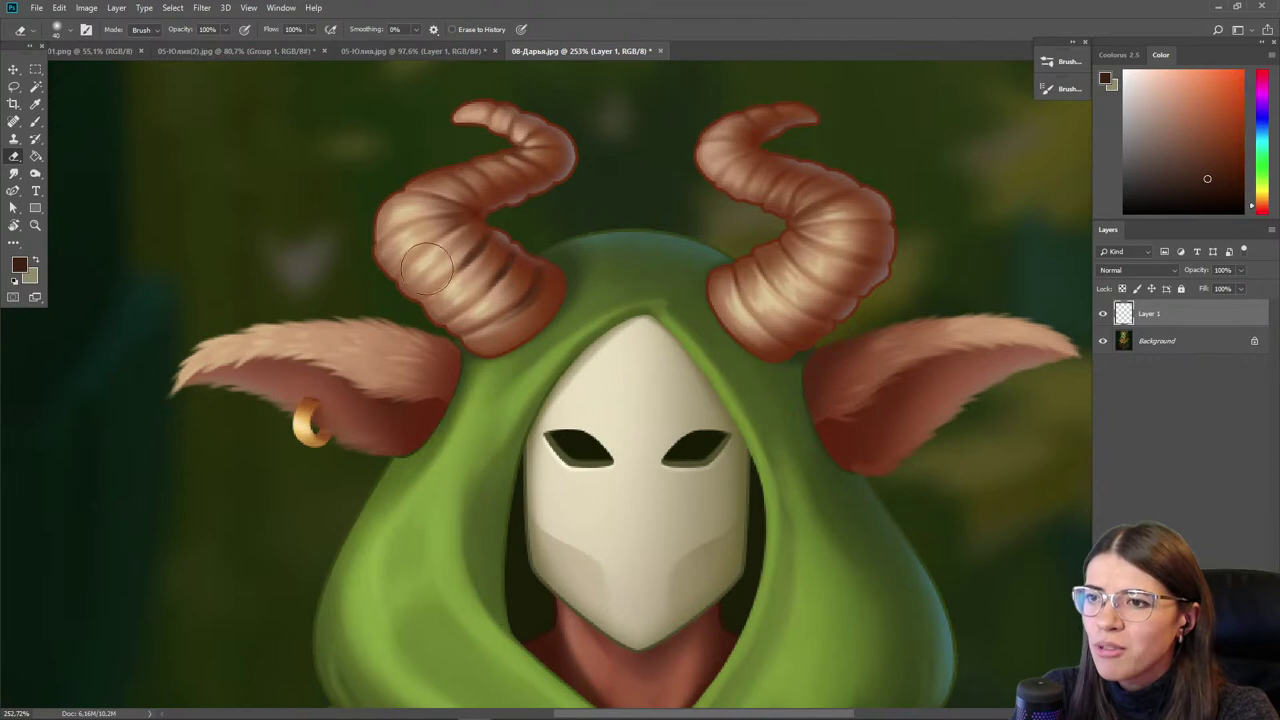
- Shade the base of the left horn with browns sampled from it, blending the shadow with a larger brush
{"action": "key", "text": "b"}
{"action": "key", "text": "bracketright"}
{"action": "left_click_drag", "start_coordinate": [543, 273], "coordinate": [514, 306]}
{"action": "left_click", "coordinate": [492, 320], "text": "alt"}
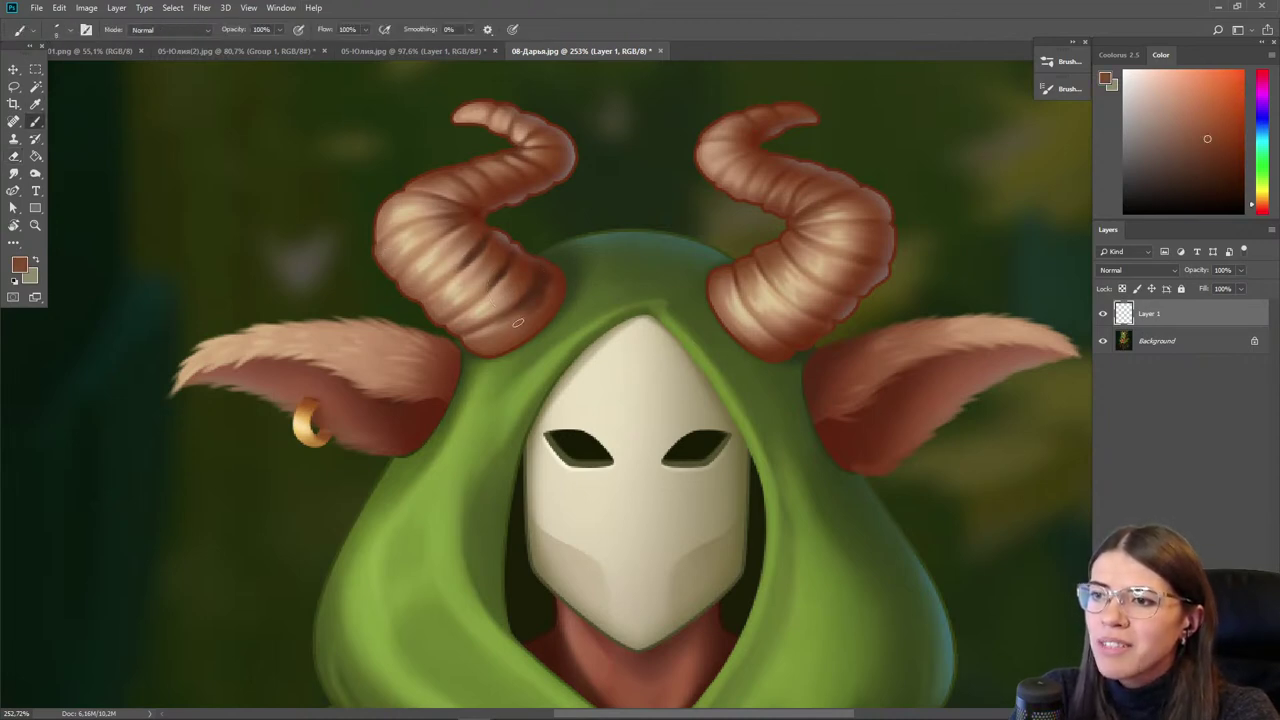
{"action": "left_click", "coordinate": [530, 293], "text": "alt"}
{"action": "left_click_drag", "start_coordinate": [546, 280], "coordinate": [508, 324]}
{"action": "left_click", "coordinate": [542, 314], "text": "alt"}
{"action": "key", "text": "bracketright"}
{"action": "key", "text": "bracketright"}
{"action": "key", "text": "bracketright"}
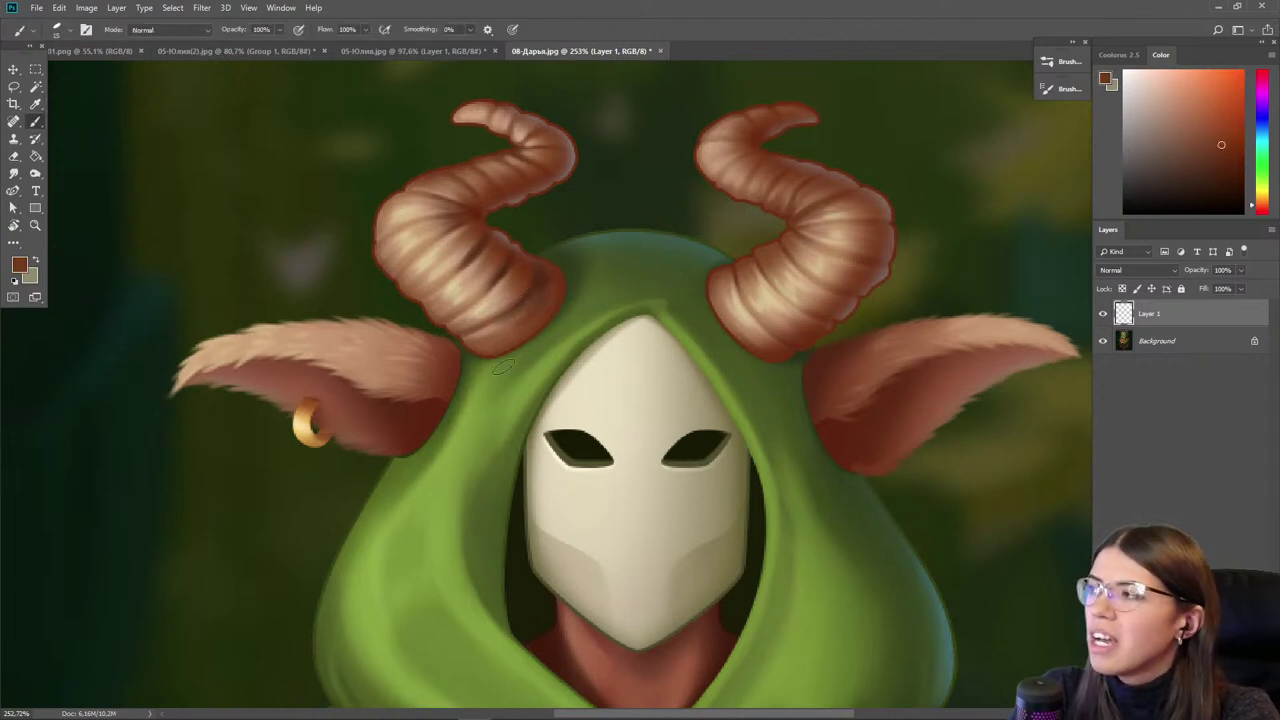
{"action": "key", "text": "e"}
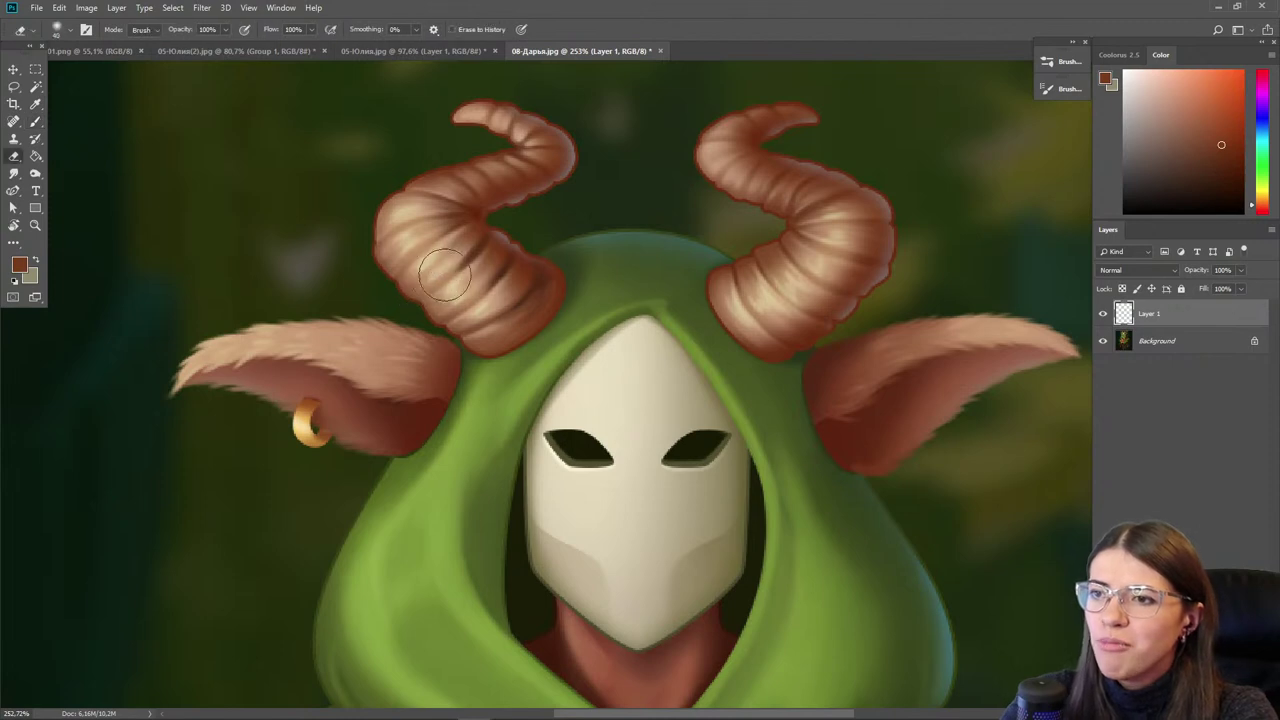
- Repaint the left horn's tip in a muted brown and add light peach highlights on its ridges
{"action": "key", "text": "b"}
{"action": "left_click", "coordinate": [495, 135], "text": "alt"}
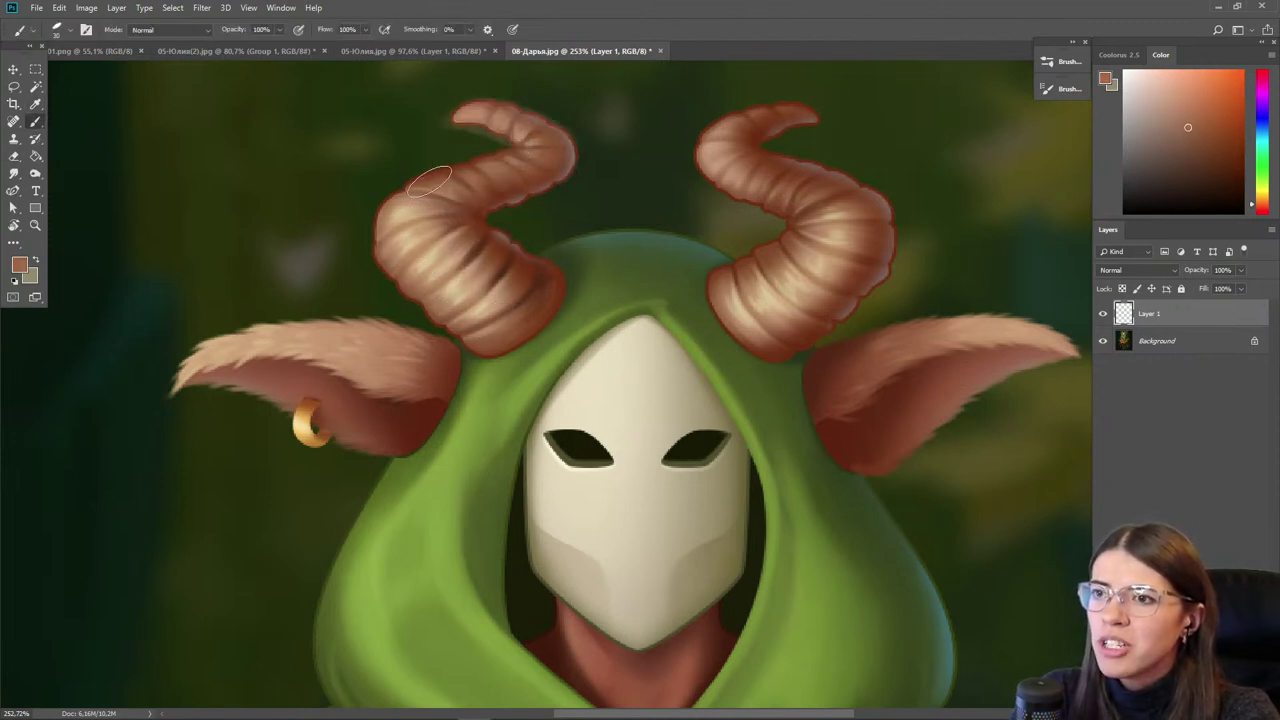
{"action": "left_click", "coordinate": [505, 218], "text": "alt"}
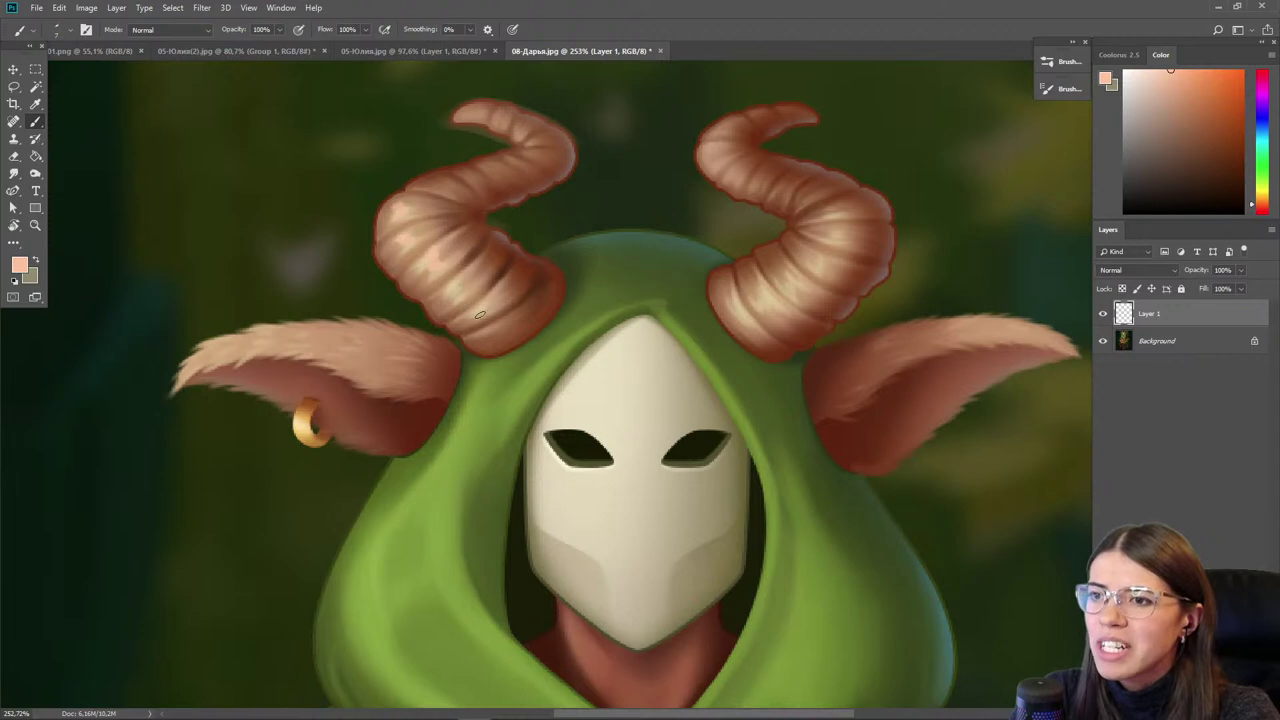
- Deepen the grooves along the left horn's inner side with a dark brown sampled from its shadows
{"action": "key", "text": "i"}
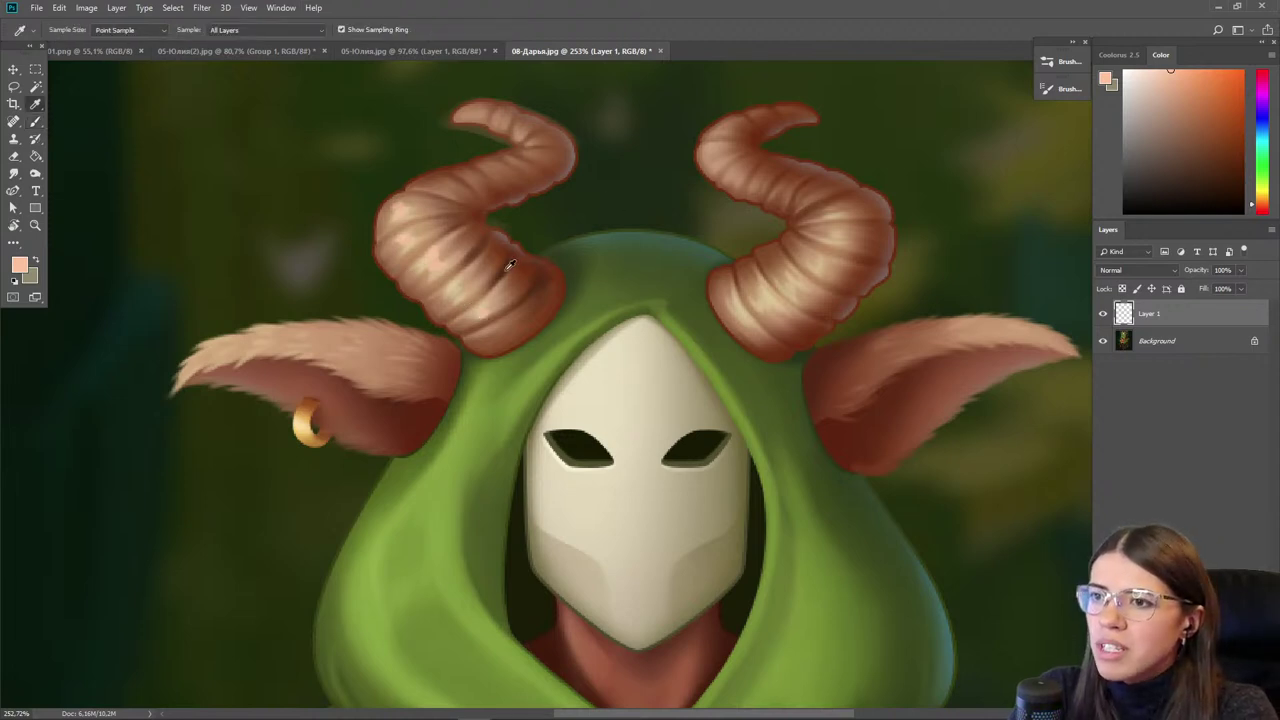
{"action": "left_click", "coordinate": [507, 267]}
{"action": "key", "text": "b"}
{"action": "left_click_drag", "start_coordinate": [511, 272], "coordinate": [515, 297]}
{"action": "left_click_drag", "start_coordinate": [463, 230], "coordinate": [480, 235]}
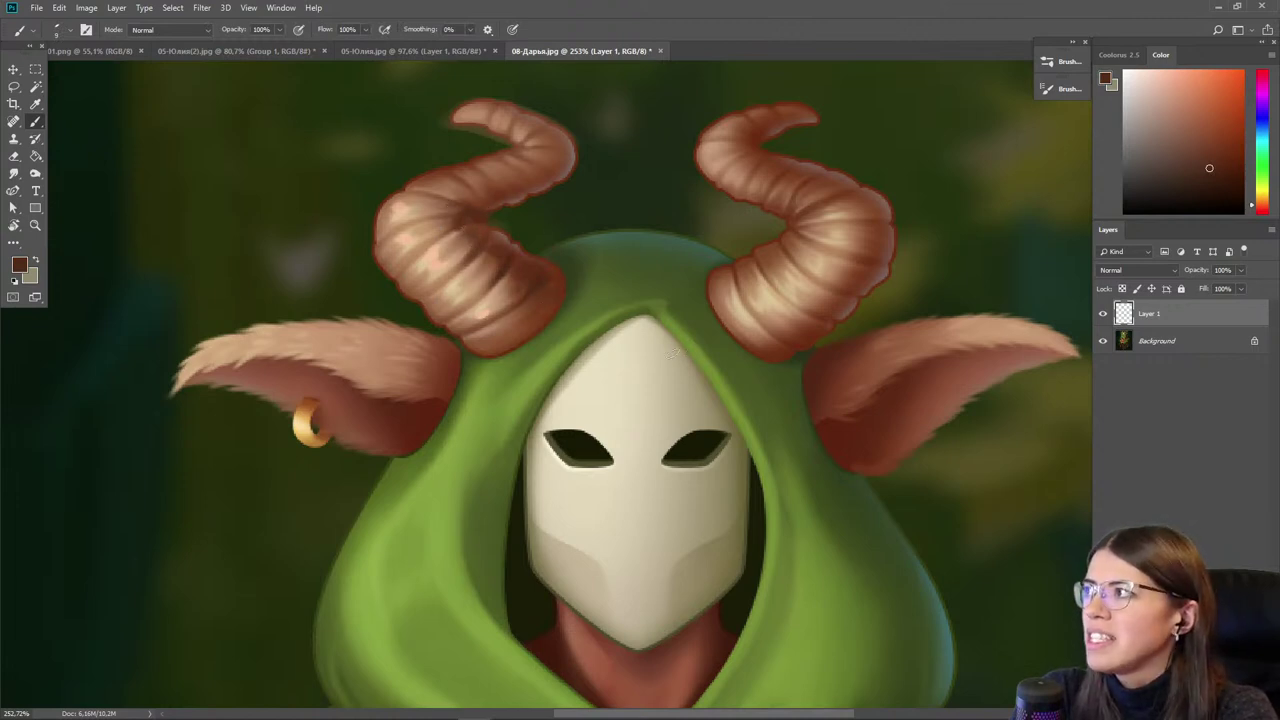
- Compare the repainted horn with the original by hiding and showing Layer 1 twice
{"action": "left_click_drag", "start_coordinate": [679, 352], "coordinate": [615, 356]}
{"action": "left_click", "coordinate": [1102, 313]}
{"action": "left_click", "coordinate": [1101, 314]}
{"action": "left_click", "coordinate": [1102, 313]}
{"action": "left_click", "coordinate": [1102, 313]}
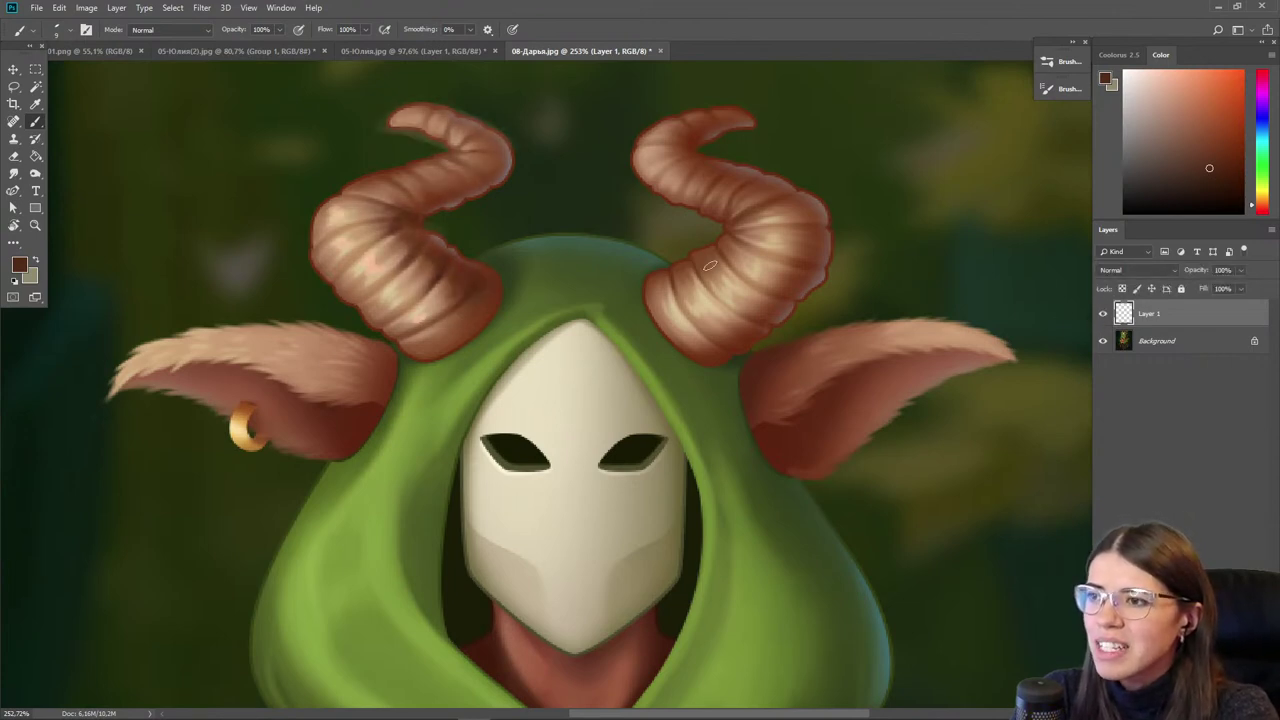
- Paint dark brown shadows into the inner grooves near the base of the right horn
{"action": "left_click_drag", "start_coordinate": [706, 266], "coordinate": [656, 292]}
{"action": "key", "text": "bracketright"}
{"action": "key", "text": "bracketright"}
- Examine the hood and cape folds, the lute and the gold music-note belt buckle
{"action": "left_click_drag", "start_coordinate": [522, 556], "coordinate": [524, 410]}
{"action": "left_click_drag", "start_coordinate": [520, 563], "coordinate": [517, 480]}
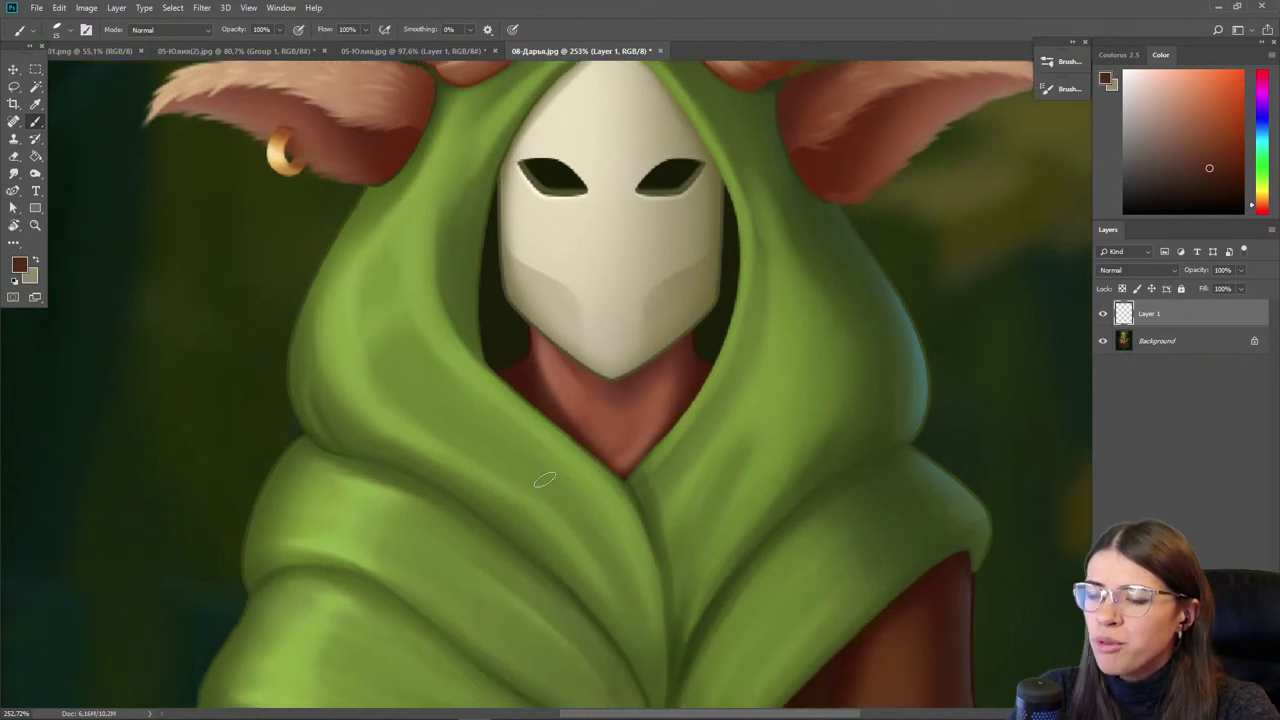
{"action": "scroll", "coordinate": [420, 370], "scroll_direction": "down", "scroll_amount": 2}
{"action": "left_click_drag", "start_coordinate": [403, 533], "coordinate": [465, 506]}
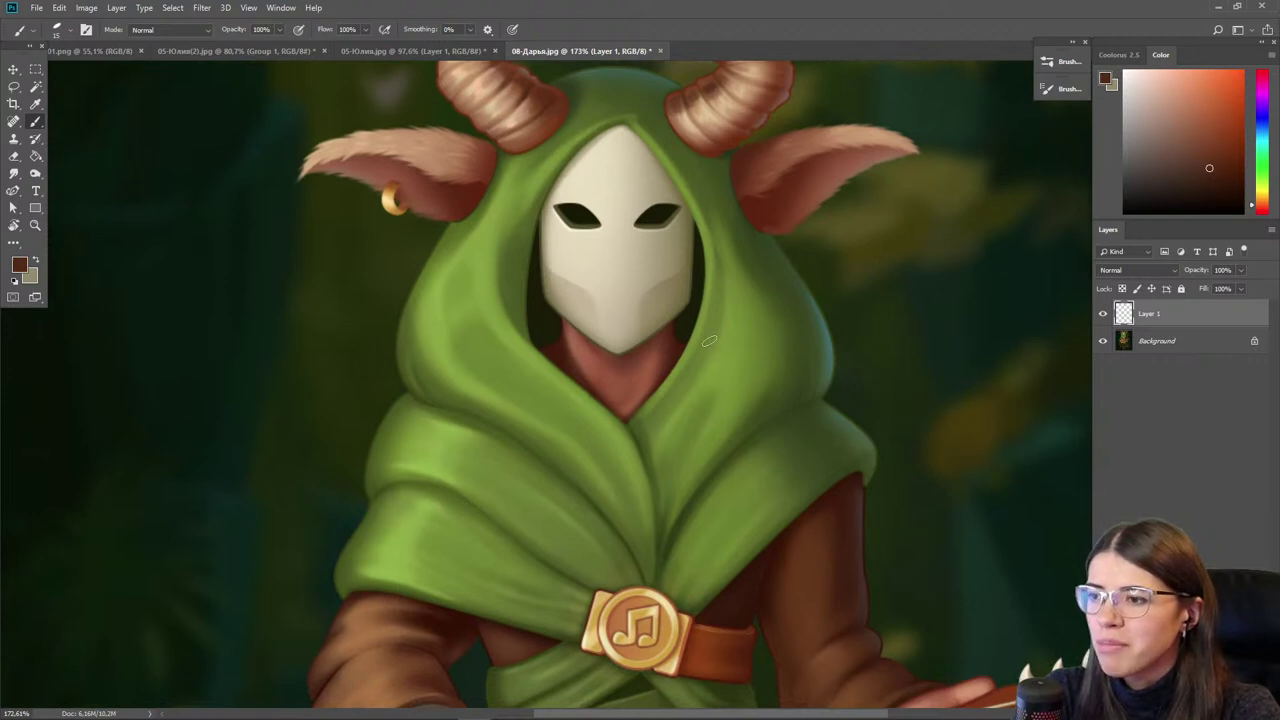
{"action": "left_click_drag", "start_coordinate": [526, 596], "coordinate": [494, 487]}
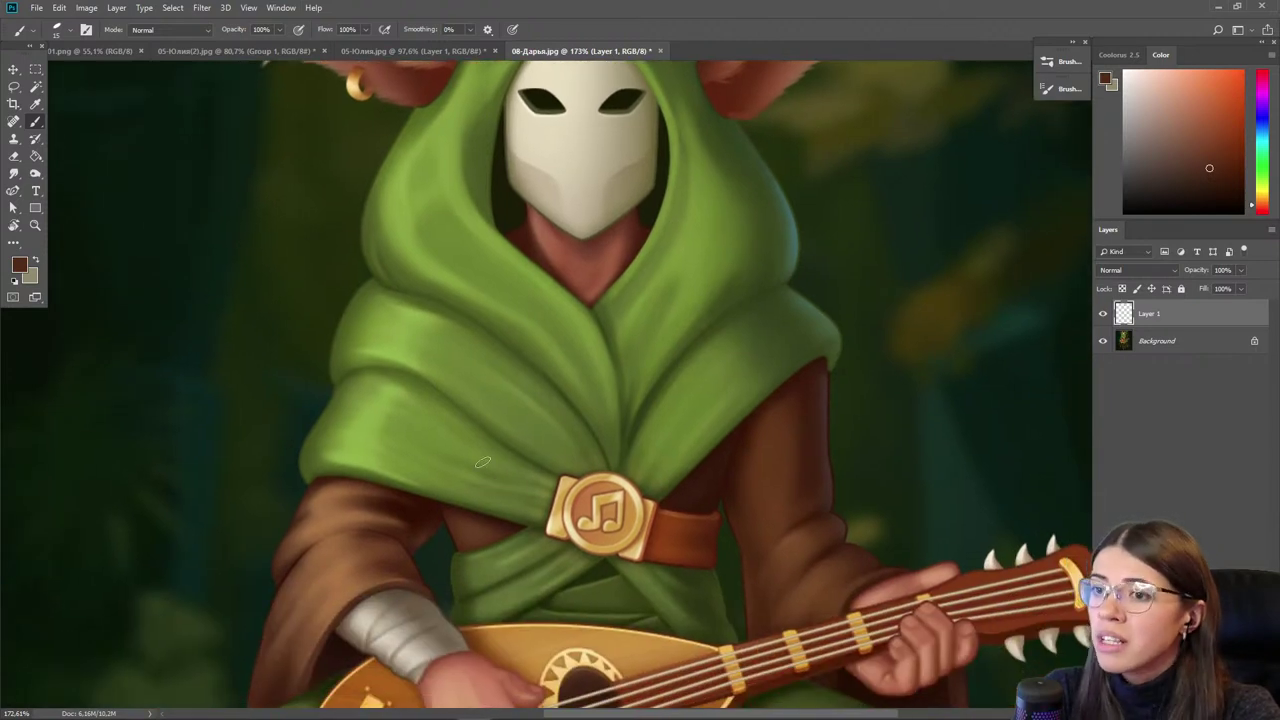
{"action": "scroll", "coordinate": [481, 458], "scroll_direction": "down", "scroll_amount": 5}
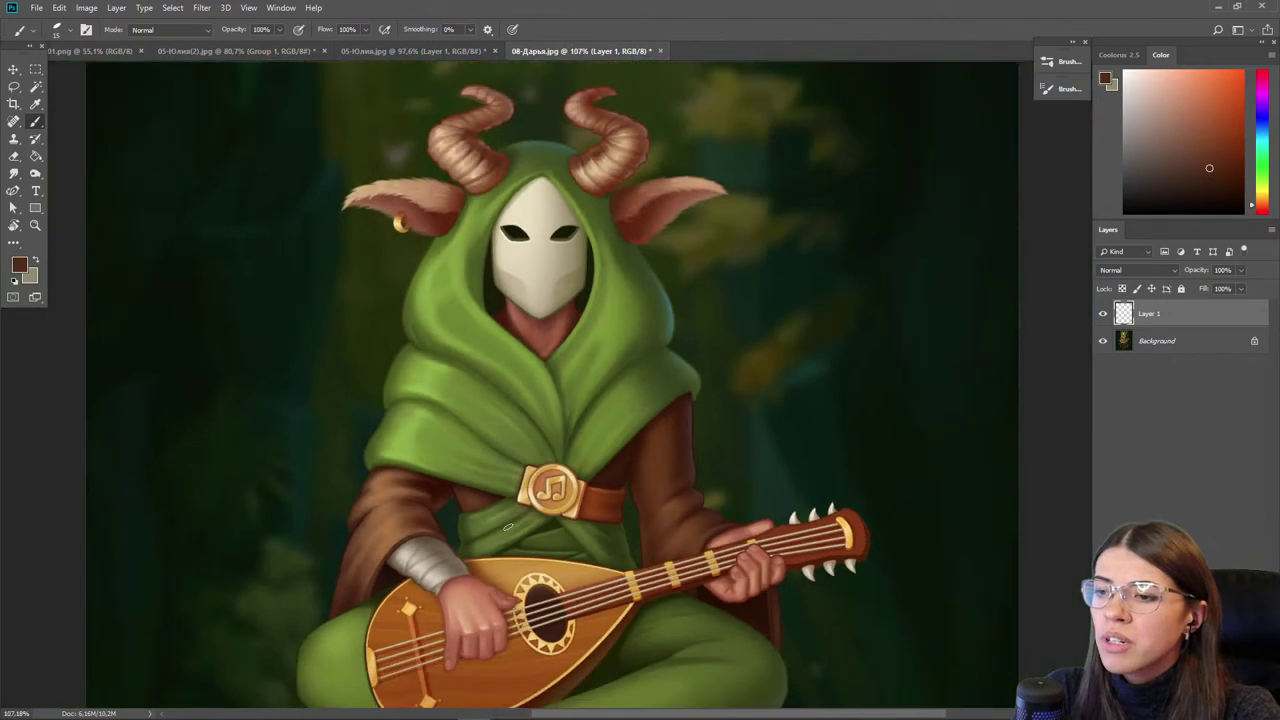
{"action": "left_click_drag", "start_coordinate": [510, 523], "coordinate": [554, 448]}
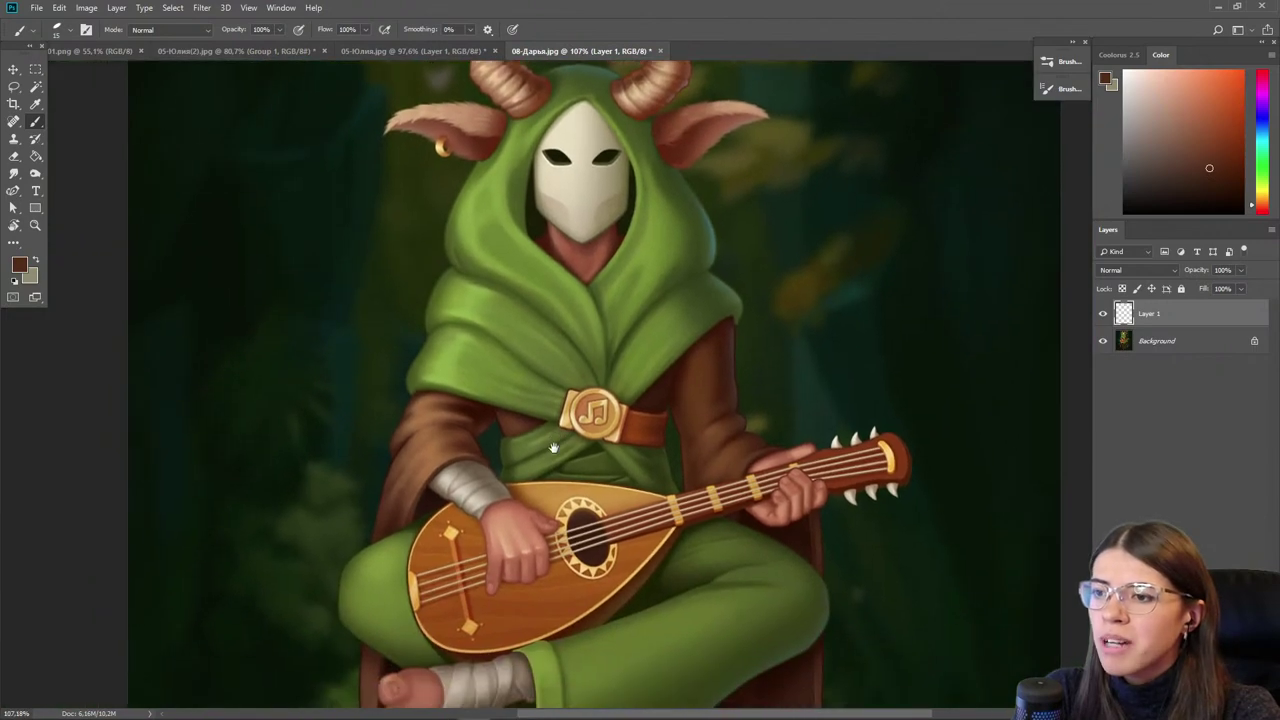
{"action": "scroll", "coordinate": [524, 549], "scroll_direction": "up", "scroll_amount": 3}
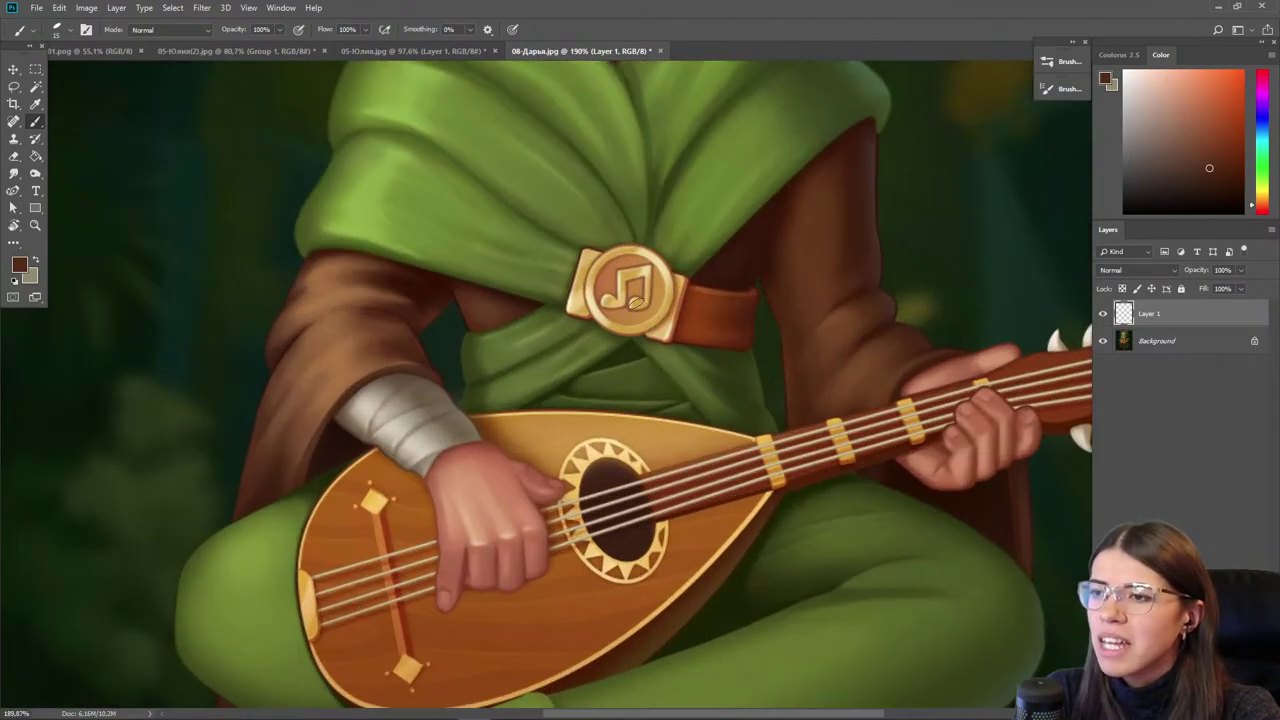
{"action": "scroll", "coordinate": [624, 281], "scroll_direction": "up", "scroll_amount": 1}
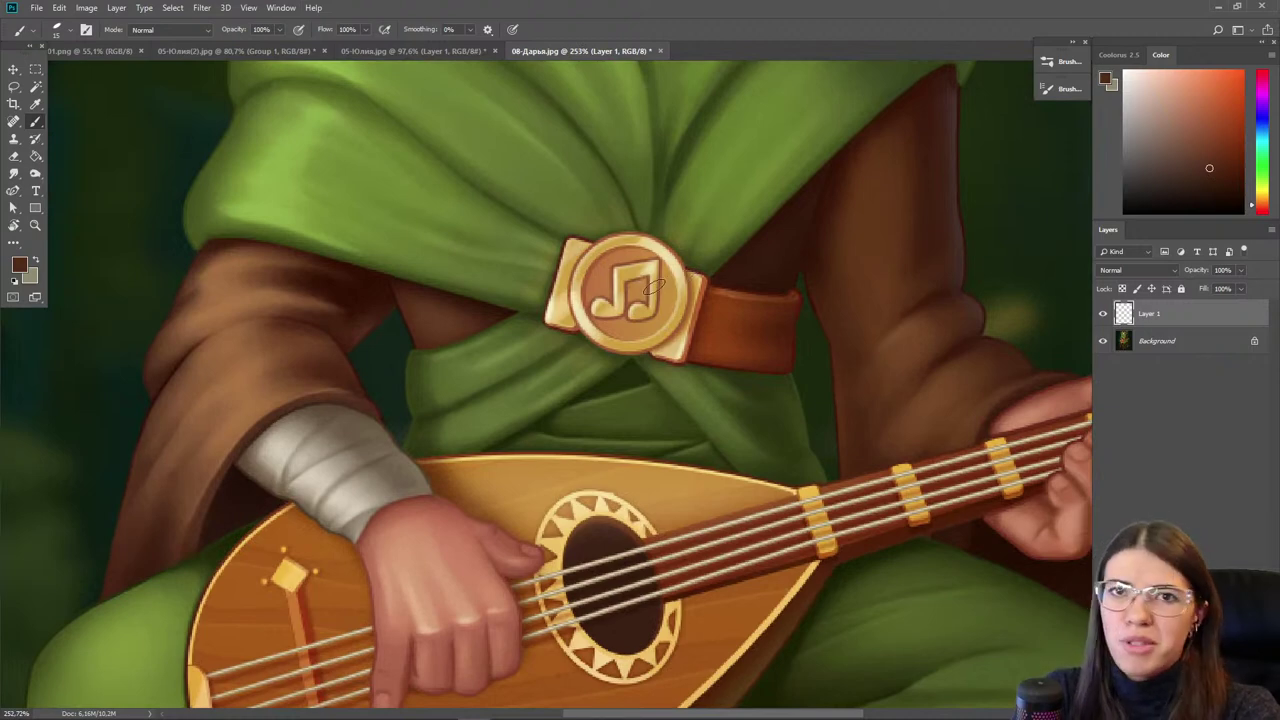
- Paint a pale gold thickness above the round buckle's upper edge and along the tops of its side plates on Layer 1
{"action": "left_click_drag", "start_coordinate": [473, 562], "coordinate": [427, 410]}
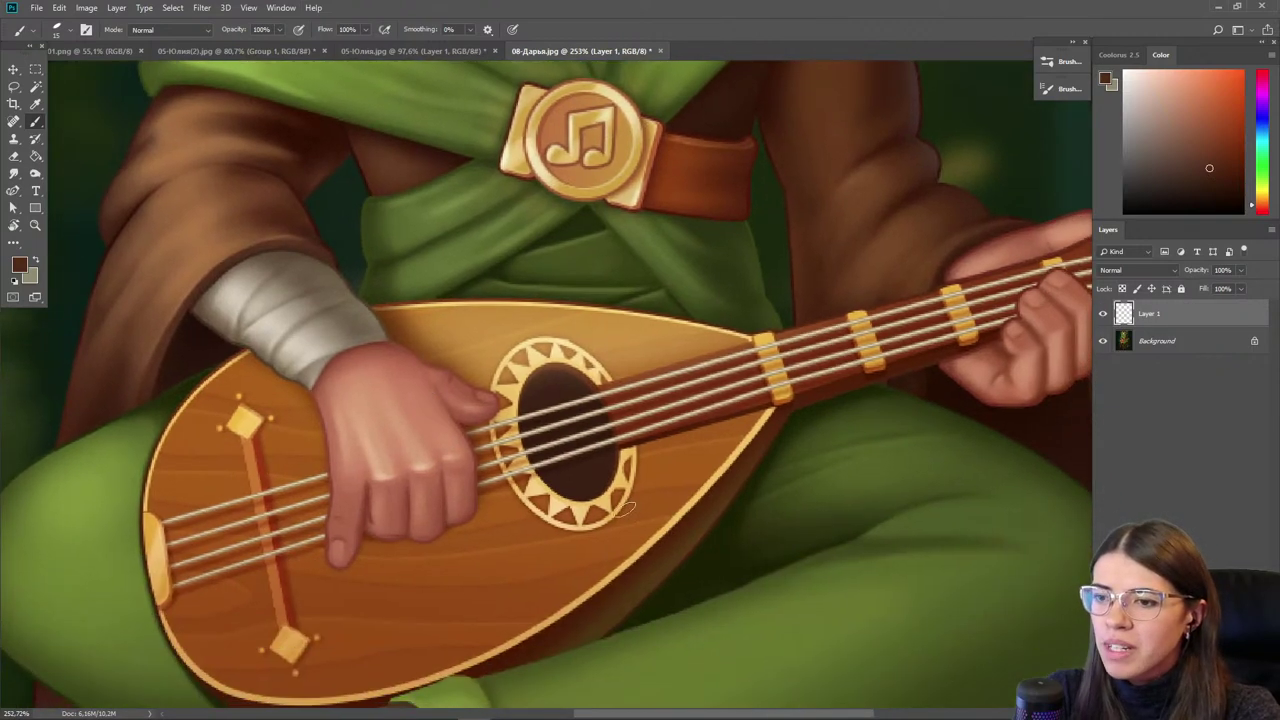
{"action": "scroll", "coordinate": [604, 492], "scroll_direction": "down", "scroll_amount": 2}
{"action": "scroll", "coordinate": [604, 492], "scroll_direction": "down", "scroll_amount": 2}
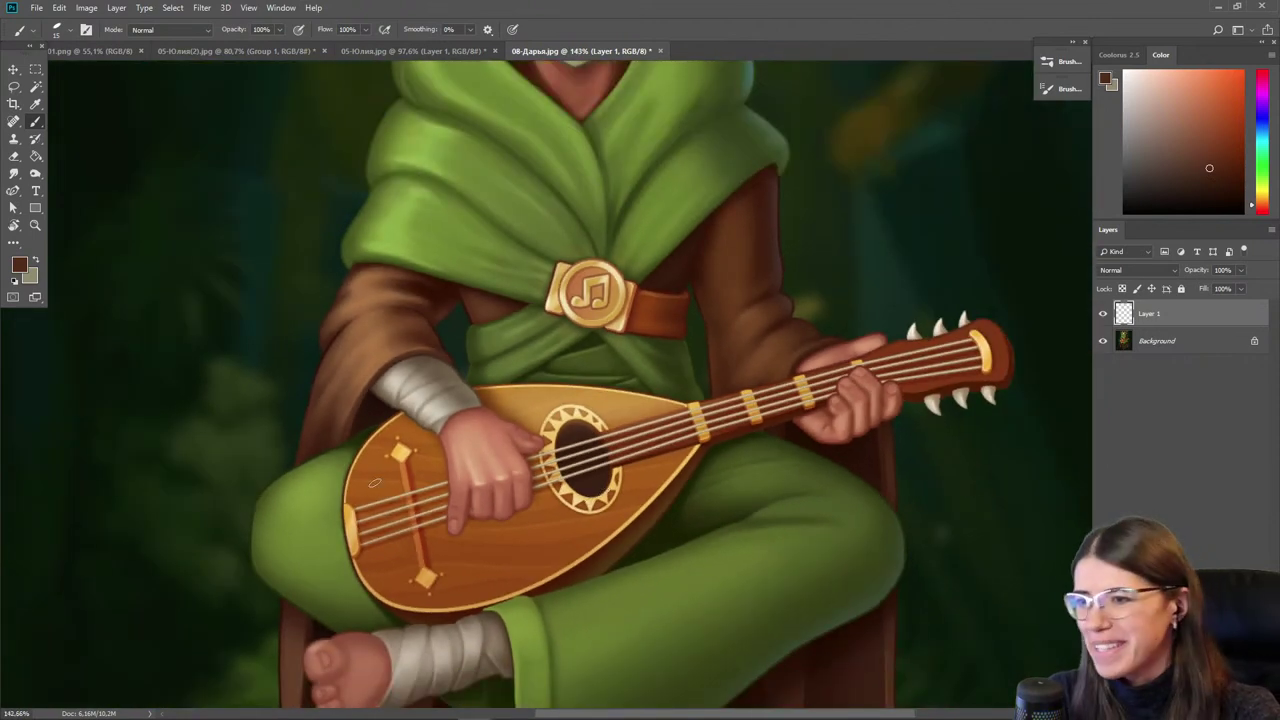
{"action": "scroll", "coordinate": [600, 472], "scroll_direction": "down", "scroll_amount": 1}
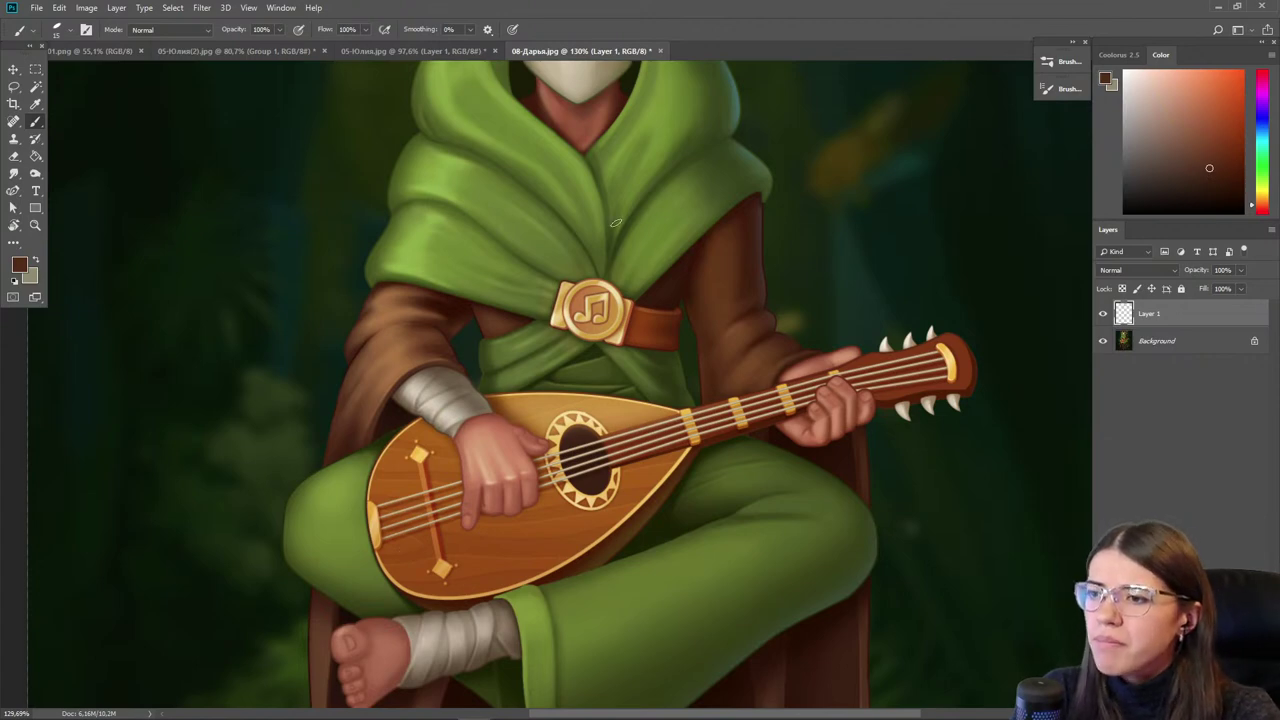
{"action": "scroll", "coordinate": [586, 212], "scroll_direction": "up", "scroll_amount": 10}
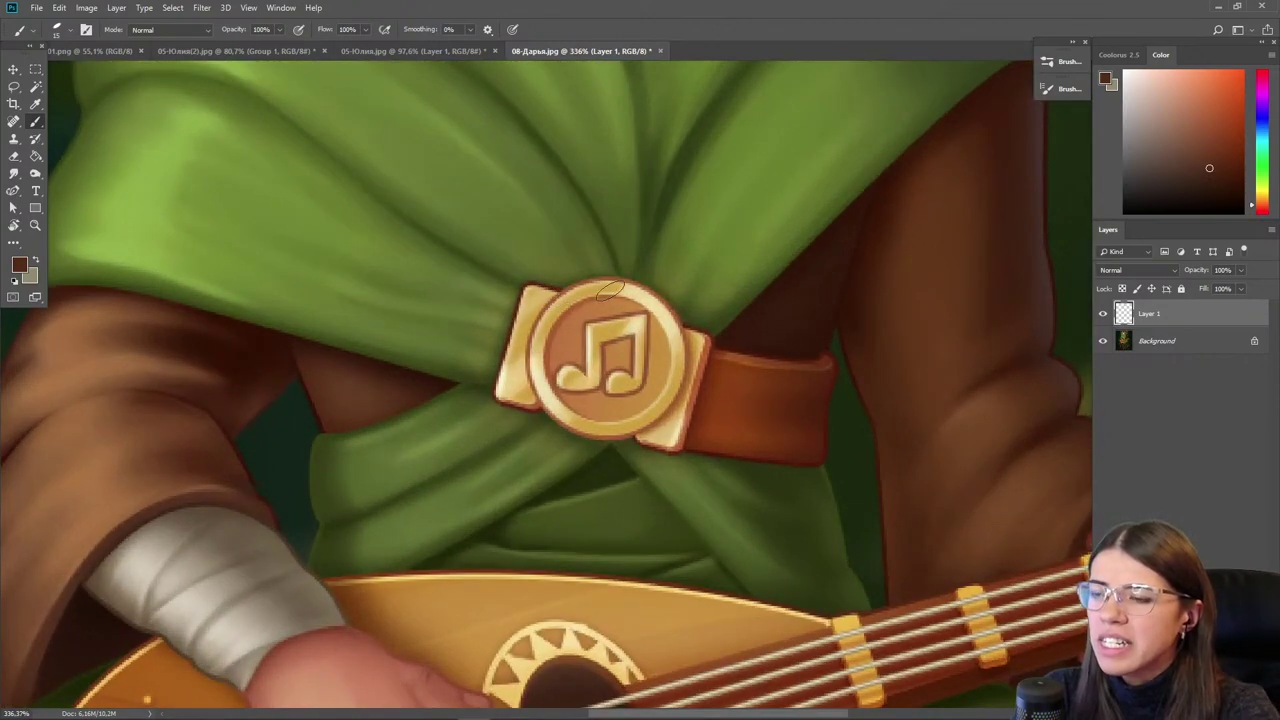
{"action": "left_click_drag", "start_coordinate": [672, 432], "coordinate": [647, 460]}
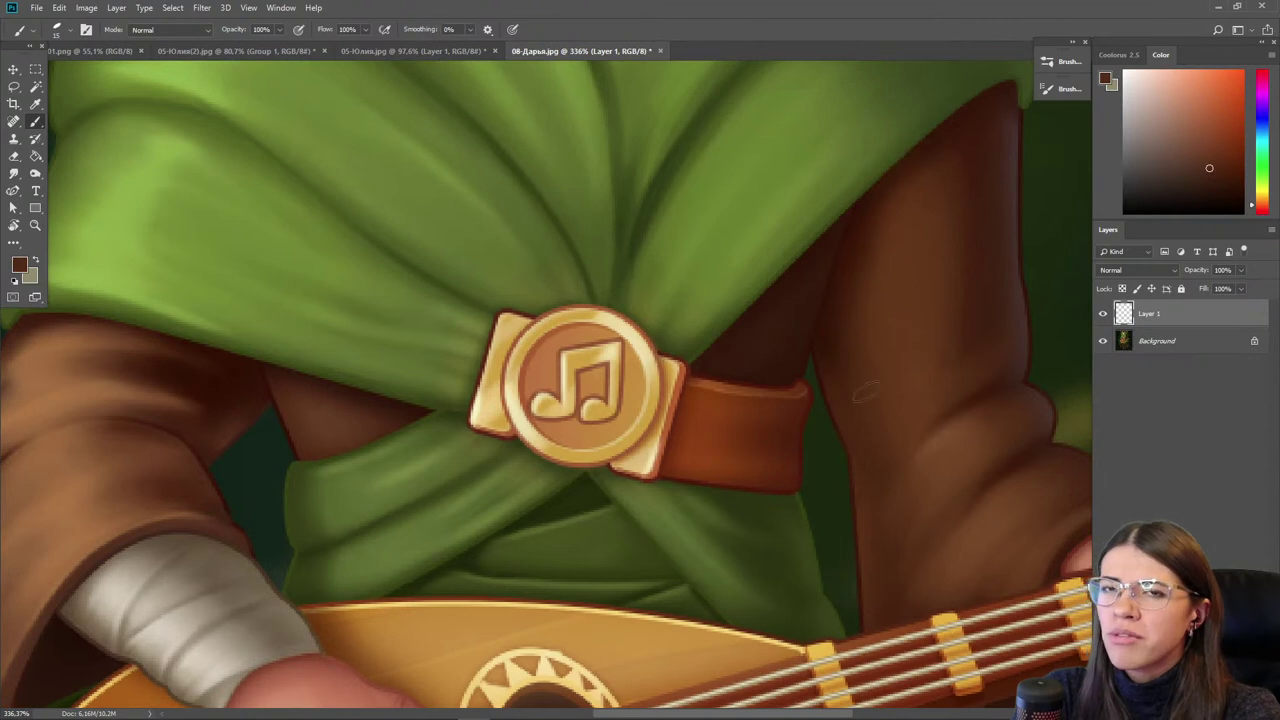
{"action": "left_click", "coordinate": [572, 312]}
{"action": "key", "text": "b"}
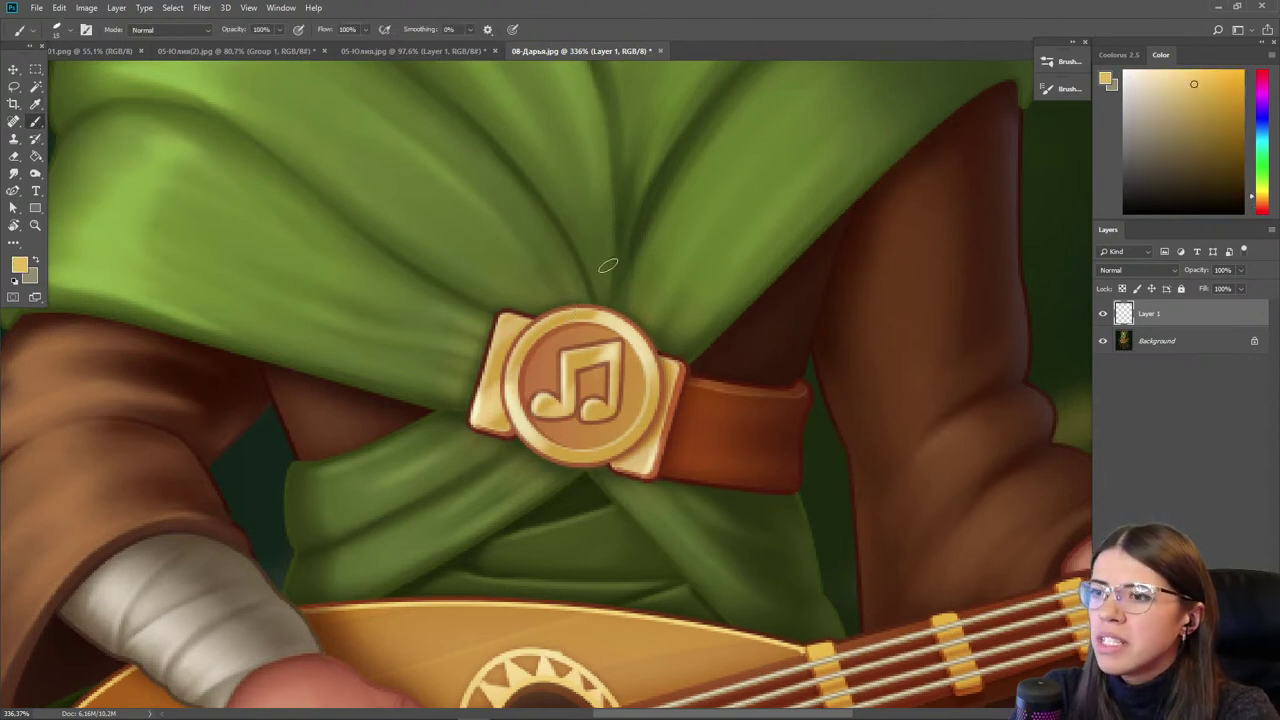
{"action": "mouse_move", "coordinate": [546, 308]}
{"action": "left_mouse_down"}
{"action": "mouse_move", "coordinate": [641, 310]}
{"action": "mouse_move", "coordinate": [610, 307]}
{"action": "mouse_move", "coordinate": [655, 333]}
{"action": "mouse_move", "coordinate": [639, 311]}
{"action": "mouse_move", "coordinate": [670, 348]}
{"action": "mouse_move", "coordinate": [660, 363]}
{"action": "mouse_move", "coordinate": [662, 338]}
{"action": "mouse_move", "coordinate": [688, 362]}
{"action": "left_mouse_up"}
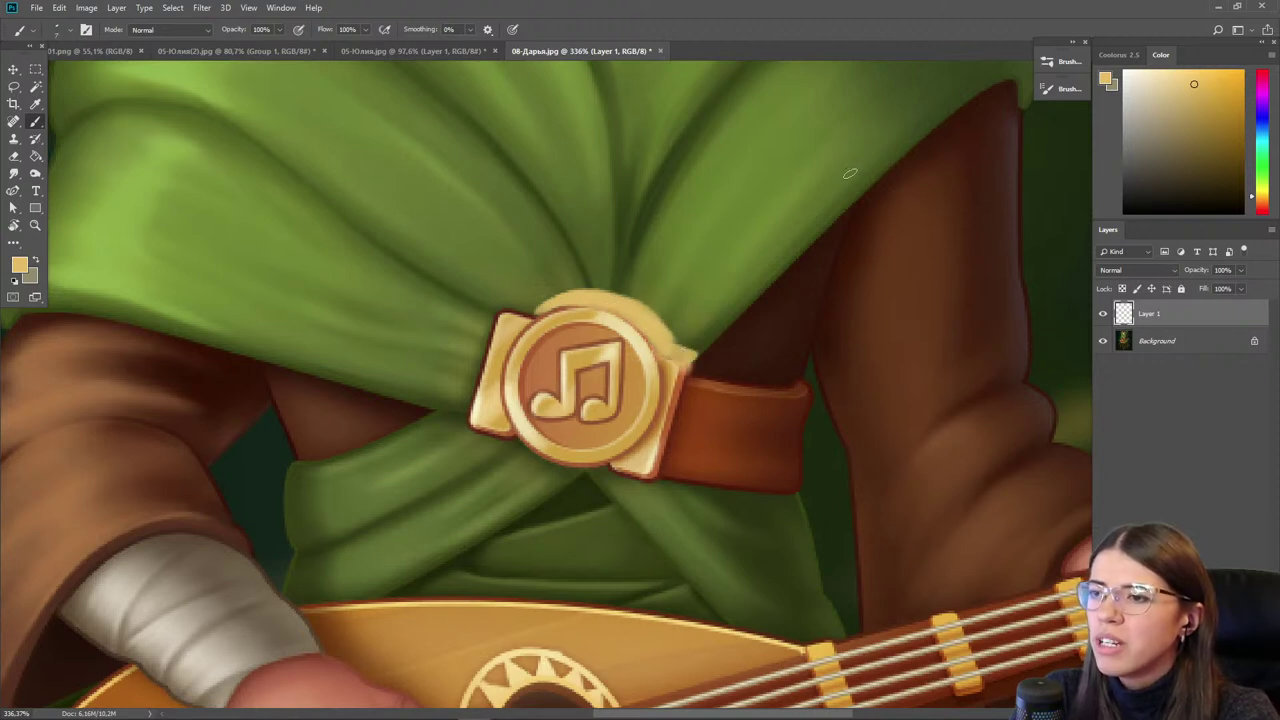
{"action": "left_click", "coordinate": [1173, 70]}
{"action": "mouse_move", "coordinate": [578, 301]}
{"action": "left_mouse_down"}
{"action": "mouse_move", "coordinate": [622, 307]}
{"action": "mouse_move", "coordinate": [680, 356]}
{"action": "left_mouse_up"}
{"action": "mouse_move", "coordinate": [512, 307]}
{"action": "left_mouse_down"}
{"action": "mouse_move", "coordinate": [534, 309]}
{"action": "mouse_move", "coordinate": [505, 303]}
{"action": "left_mouse_up"}
- Paint a reddish-brown side plane along the outer edge of the buckle's plate next to the leather belt
{"action": "left_click", "coordinate": [1124, 212]}
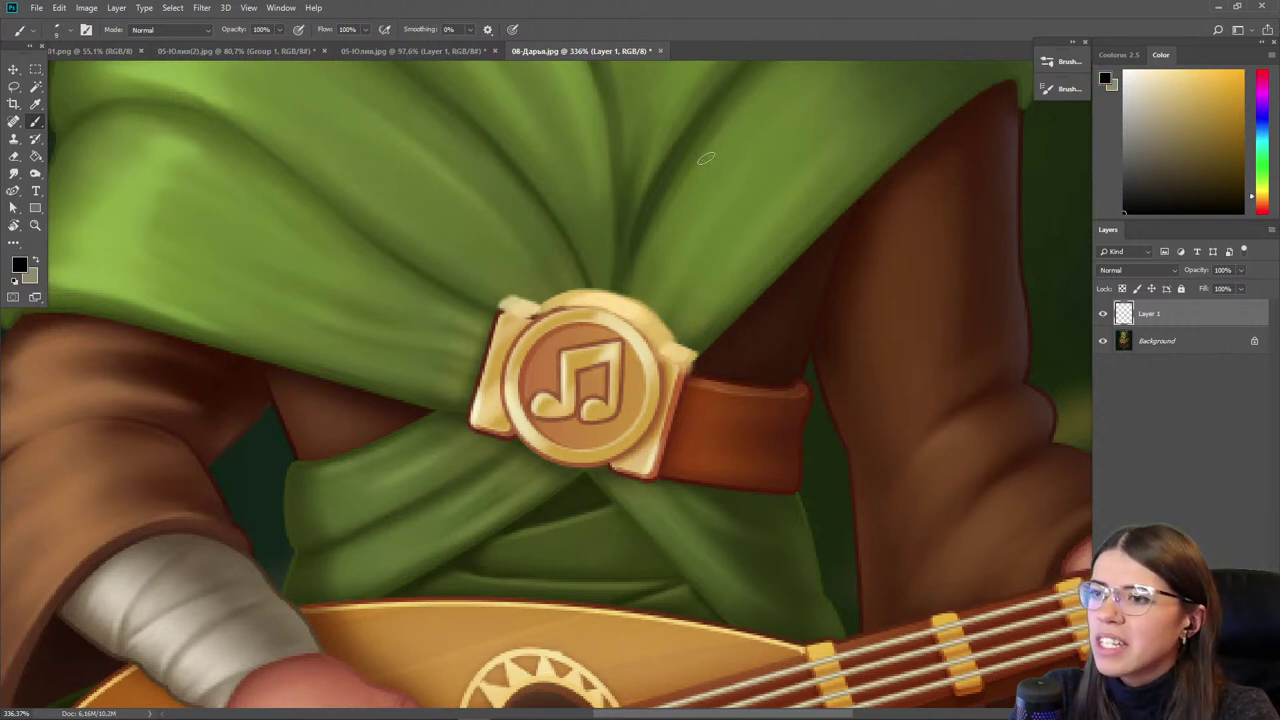
{"action": "left_click_drag", "start_coordinate": [691, 359], "coordinate": [668, 456]}
{"action": "left_click", "coordinate": [688, 388], "text": "alt"}
{"action": "key", "text": "]"}
{"action": "key", "text": "]"}
{"action": "key", "text": "]"}
{"action": "mouse_move", "coordinate": [679, 401]}
{"action": "left_mouse_down"}
{"action": "mouse_move", "coordinate": [659, 469]}
{"action": "mouse_move", "coordinate": [684, 372]}
{"action": "left_mouse_up"}
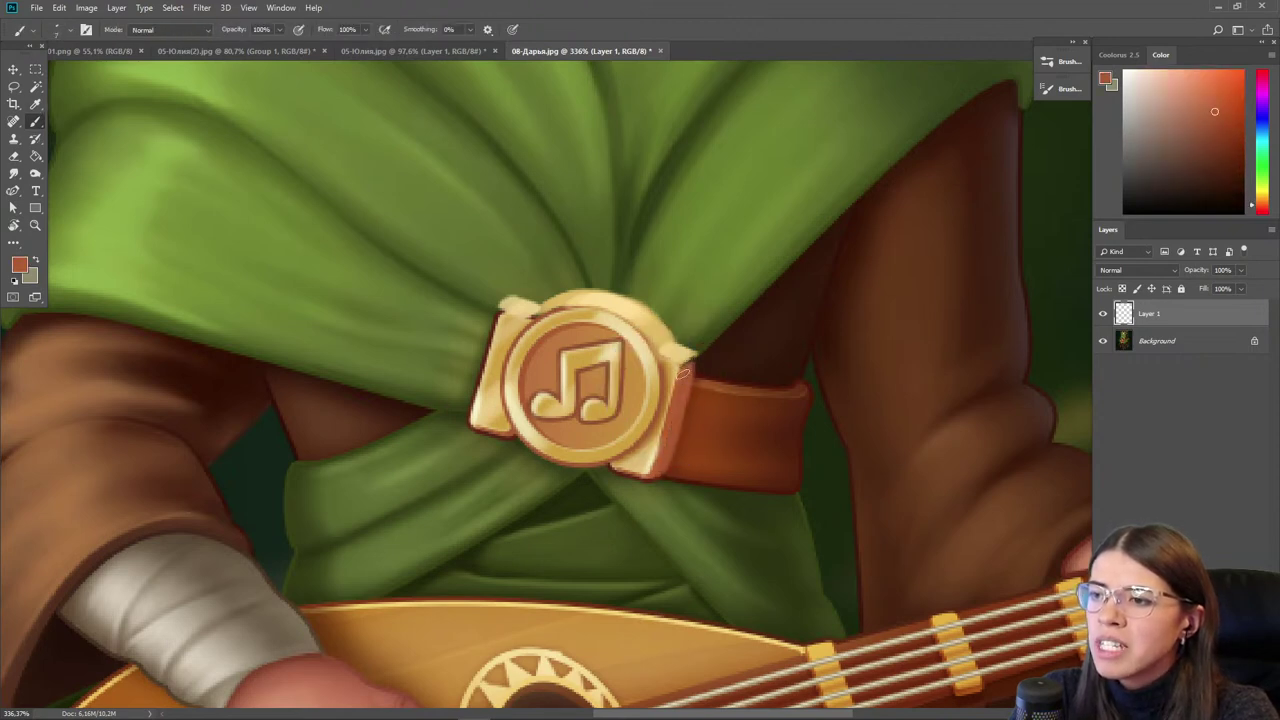
- Extend the opposite plate's outer edge with sampled gold and darken the gap between the medallion's rim and the belt-side plate
{"action": "left_click", "coordinate": [502, 326], "text": "alt"}
{"action": "left_click_drag", "start_coordinate": [506, 308], "coordinate": [489, 376]}
{"action": "left_click_drag", "start_coordinate": [488, 330], "coordinate": [468, 424]}
{"action": "key", "text": "i"}
{"action": "left_click", "coordinate": [652, 344]}
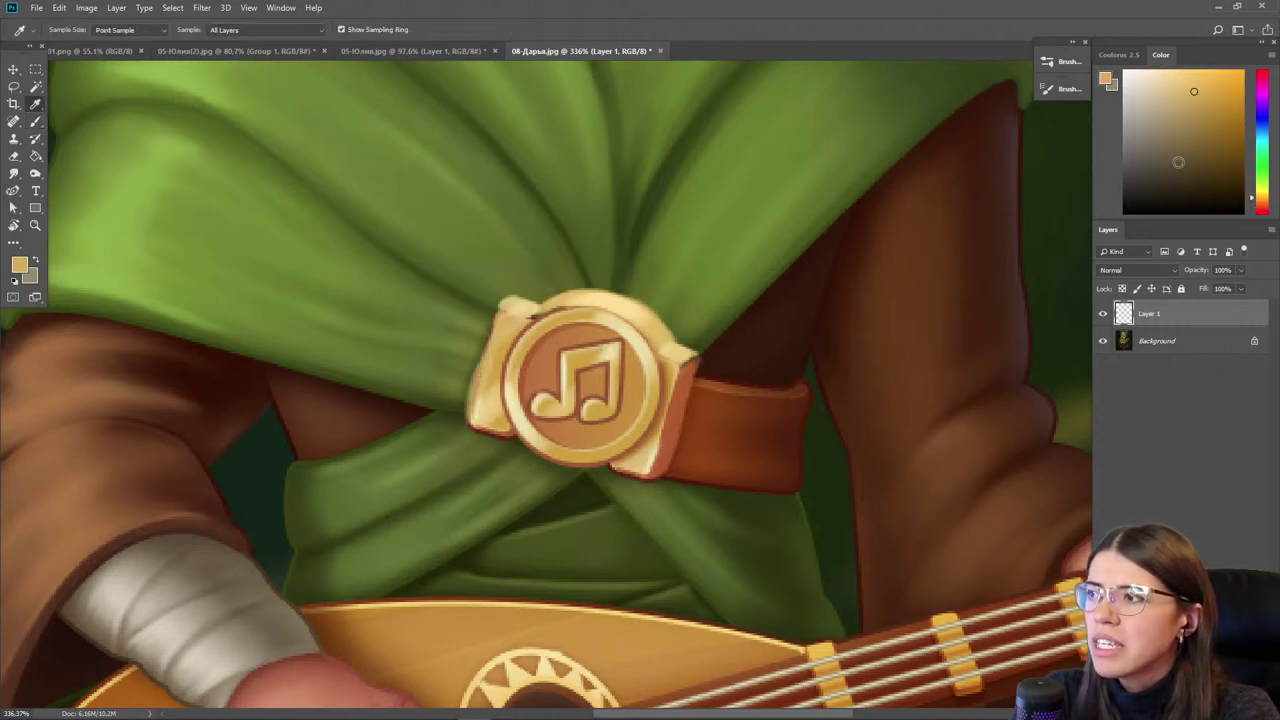
{"action": "key", "text": "b"}
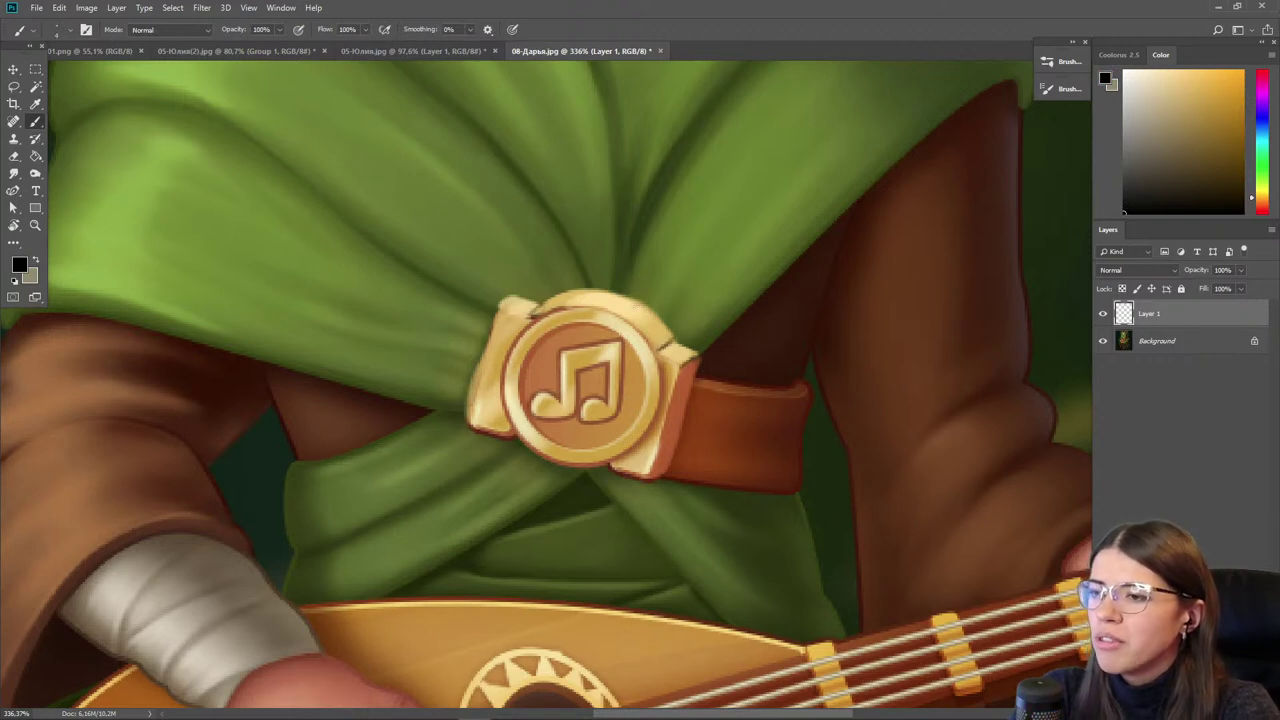
- Preview the image in grayscale and sketch a black three-dimensional box over the buckle on a new layer
{"action": "key", "text": "ctrl+y"}
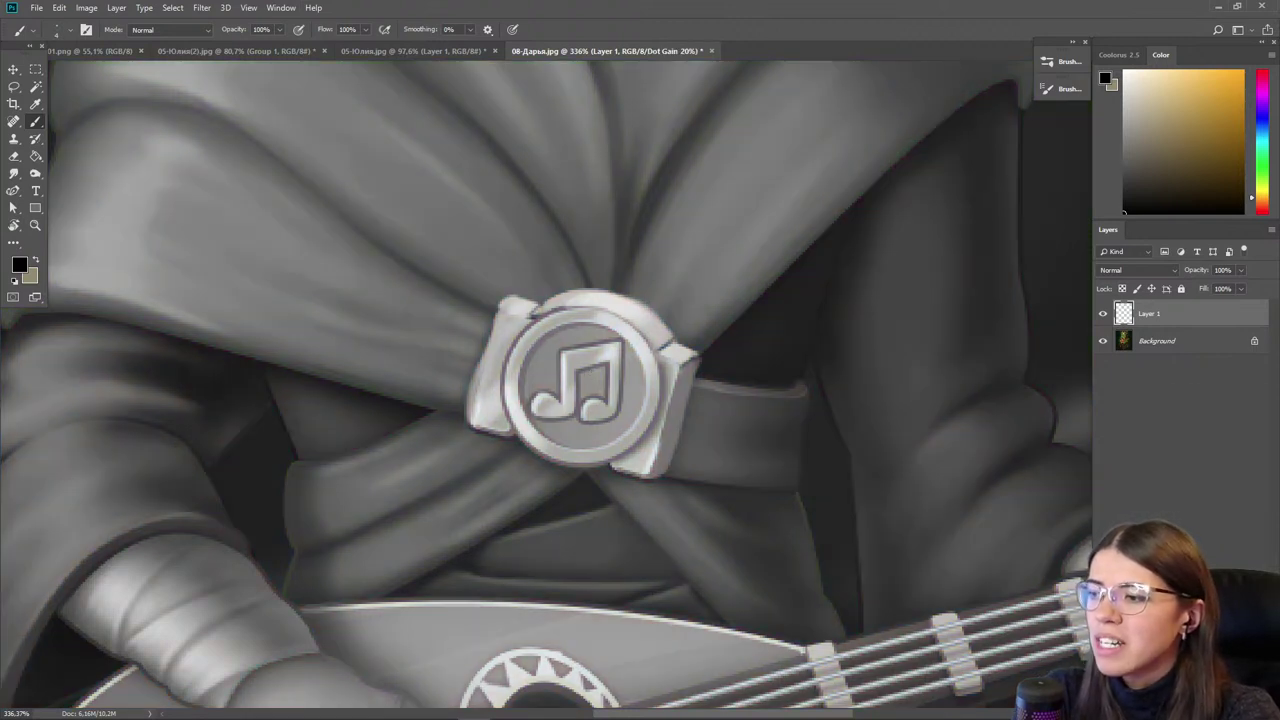
{"action": "key", "text": "ctrl+shift+alt+n"}
{"action": "left_click_drag", "start_coordinate": [1237, 128], "coordinate": [1122, 69]}
{"action": "left_click_drag", "start_coordinate": [1168, 200], "coordinate": [1123, 213]}
{"action": "left_click_drag", "start_coordinate": [690, 362], "coordinate": [514, 309]}
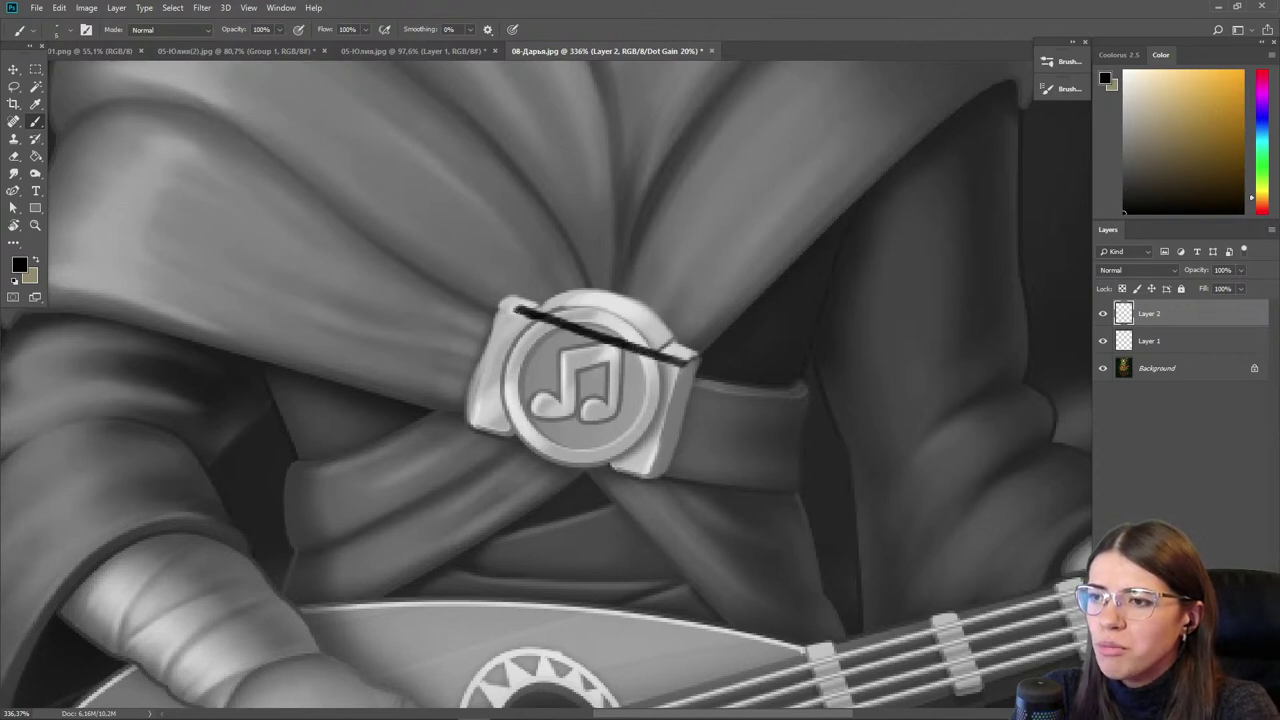
{"action": "mouse_move", "coordinate": [686, 366]}
{"action": "left_mouse_down"}
{"action": "mouse_move", "coordinate": [642, 478]}
{"action": "mouse_move", "coordinate": [462, 432]}
{"action": "left_mouse_up"}
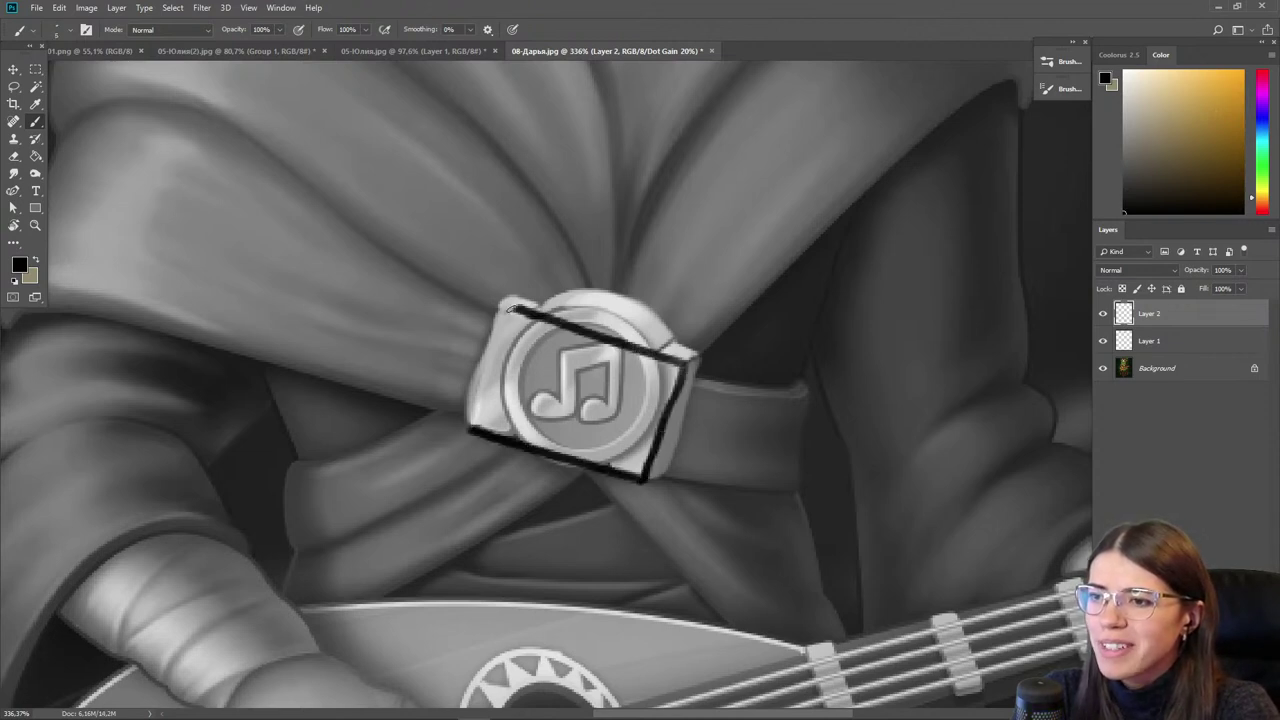
{"action": "left_click_drag", "start_coordinate": [512, 308], "coordinate": [458, 432]}
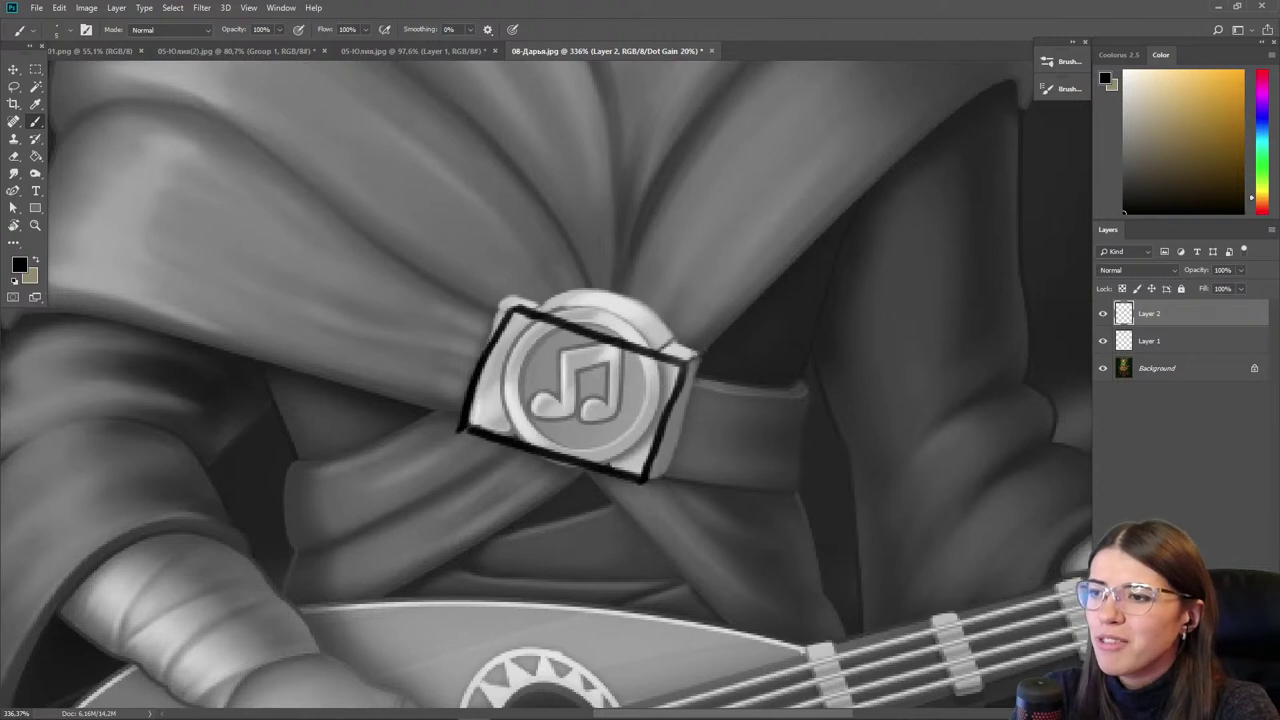
{"action": "mouse_move", "coordinate": [706, 345]}
{"action": "left_mouse_down"}
{"action": "mouse_move", "coordinate": [650, 470]}
{"action": "mouse_move", "coordinate": [548, 286]}
{"action": "mouse_move", "coordinate": [503, 306]}
{"action": "left_mouse_up"}
- Paint a white highlight along the box's upper front edge and lighten its top face
{"action": "left_click", "coordinate": [1125, 72]}
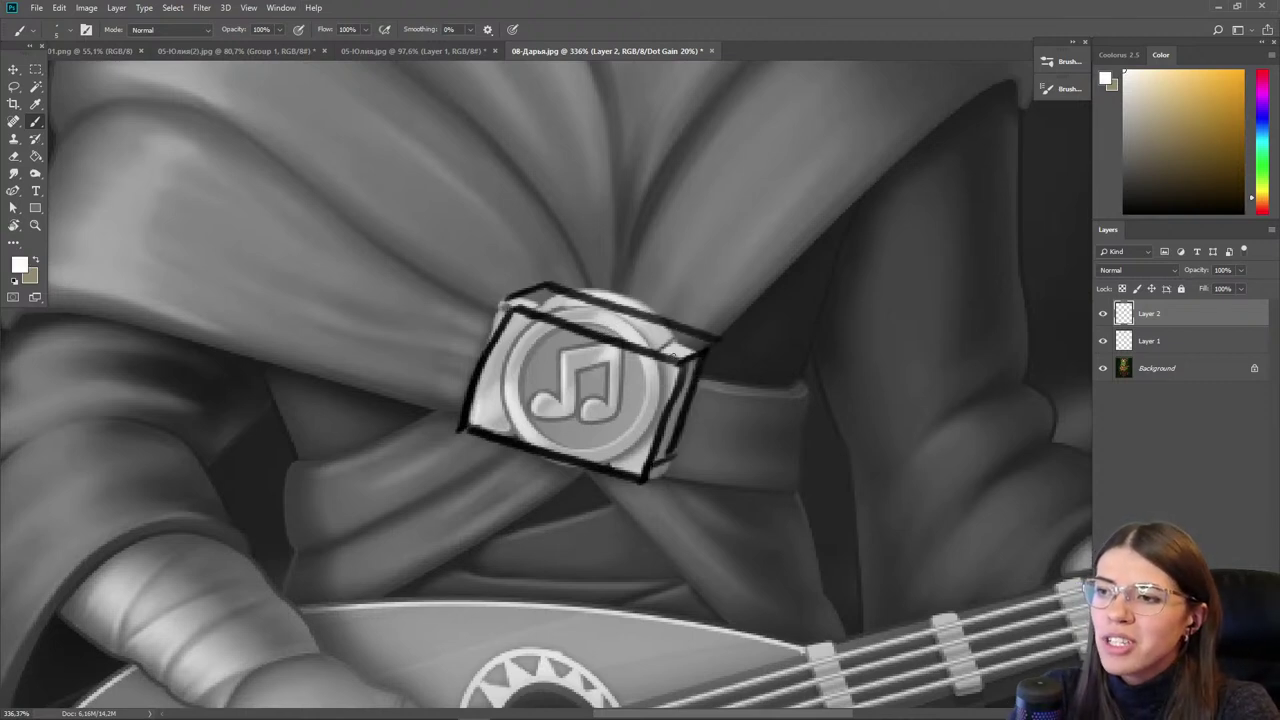
{"action": "left_click_drag", "start_coordinate": [683, 363], "coordinate": [518, 310]}
{"action": "mouse_move", "coordinate": [636, 348]}
{"action": "left_mouse_down"}
{"action": "mouse_move", "coordinate": [528, 318]}
{"action": "mouse_move", "coordinate": [669, 354]}
{"action": "mouse_move", "coordinate": [560, 292]}
{"action": "mouse_move", "coordinate": [572, 296]}
{"action": "left_mouse_up"}
{"action": "left_click", "coordinate": [584, 291], "text": "alt"}
{"action": "key", "text": "bracketright"}
{"action": "key", "text": "bracketright"}
{"action": "key", "text": "bracketright"}
{"action": "key", "text": "bracketright"}
{"action": "key", "text": "bracketright"}
{"action": "key", "text": "bracketright"}
{"action": "left_click", "coordinate": [572, 324], "text": "alt"}
{"action": "left_click_drag", "start_coordinate": [674, 346], "coordinate": [540, 300]}
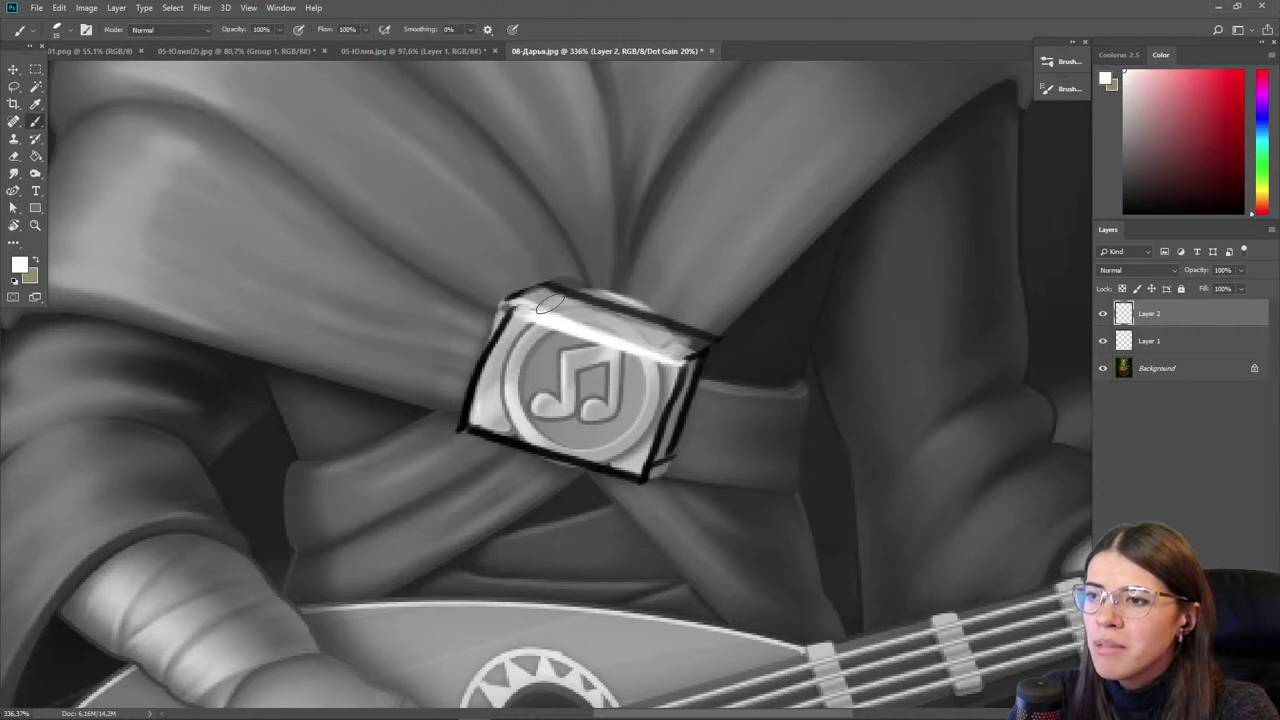
- Shade the front face of the box with dark brown tones and darken the back of its top face
{"action": "left_click", "coordinate": [614, 299], "text": "alt"}
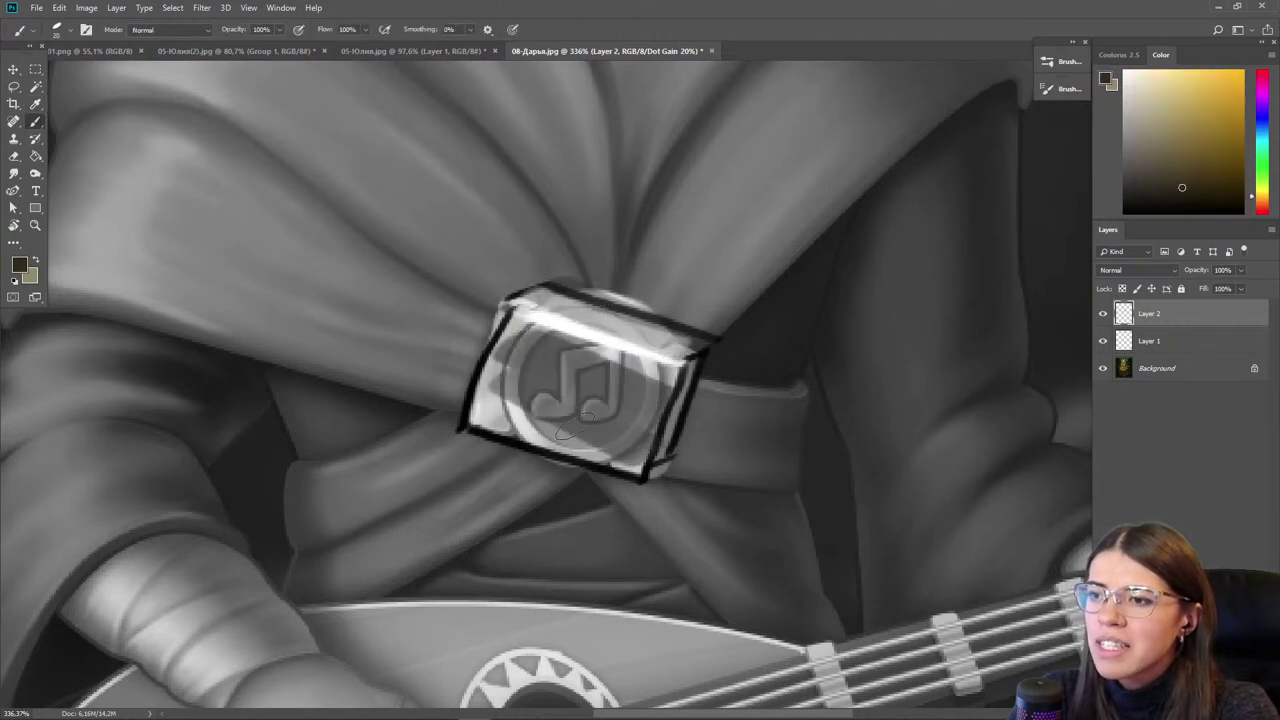
{"action": "left_click", "coordinate": [553, 368], "text": "alt"}
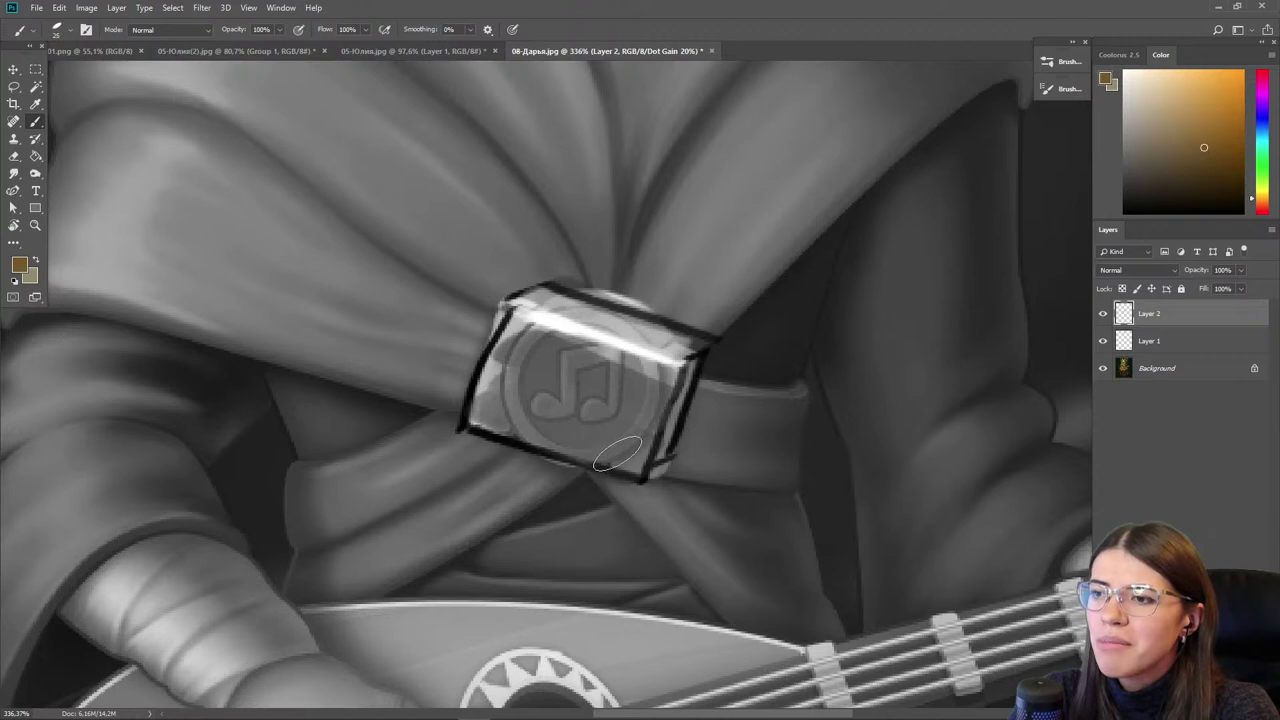
{"action": "left_click_drag", "start_coordinate": [699, 341], "coordinate": [562, 289]}
{"action": "left_click", "coordinate": [622, 361], "text": "alt"}
- Partly erase the shading on the box's front face and the paint along its upper edge, and sample a light tone
{"action": "key", "text": "e"}
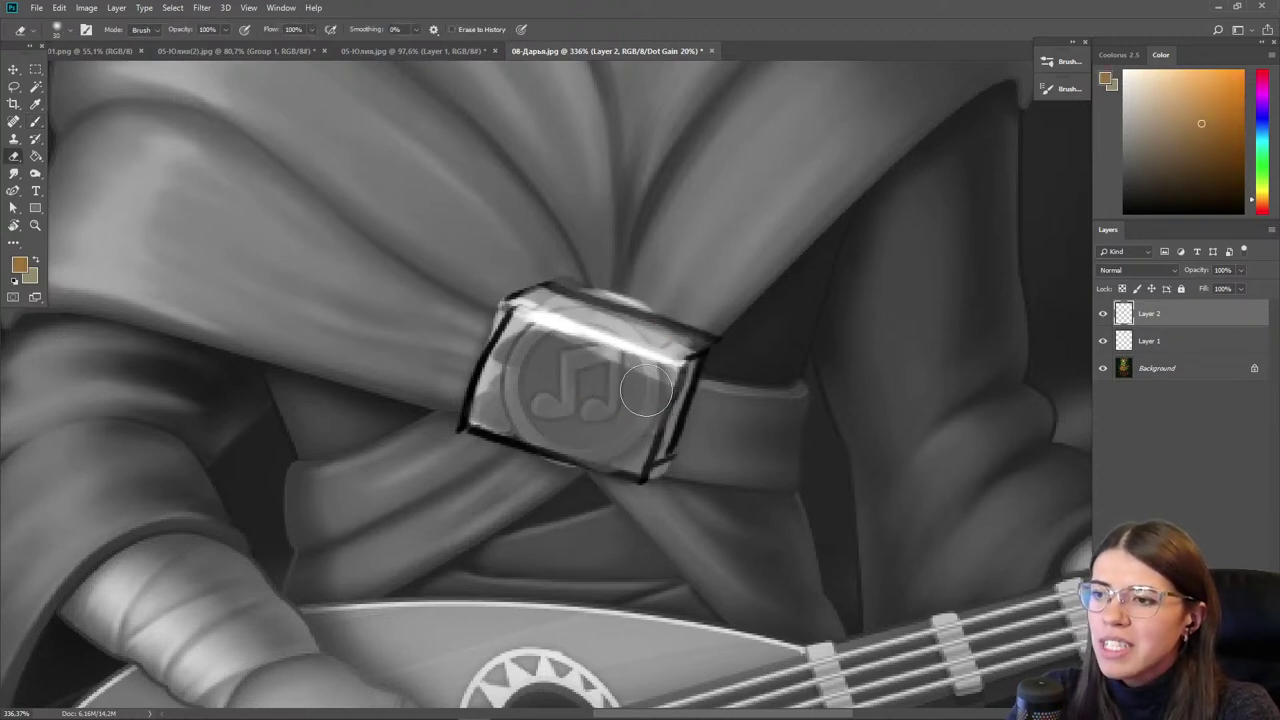
{"action": "left_click_drag", "start_coordinate": [637, 391], "coordinate": [525, 347]}
{"action": "key", "text": "["}
{"action": "key", "text": "["}
{"action": "key", "text": "["}
{"action": "key", "text": "["}
{"action": "key", "text": "["}
{"action": "key", "text": "["}
{"action": "key", "text": "["}
{"action": "key", "text": "["}
{"action": "left_click_drag", "start_coordinate": [669, 350], "coordinate": [548, 312]}
{"action": "key", "text": "b"}
{"action": "left_click", "coordinate": [597, 334], "text": "alt"}
{"action": "key", "text": "["}
{"action": "key", "text": "["}
{"action": "key", "text": "["}
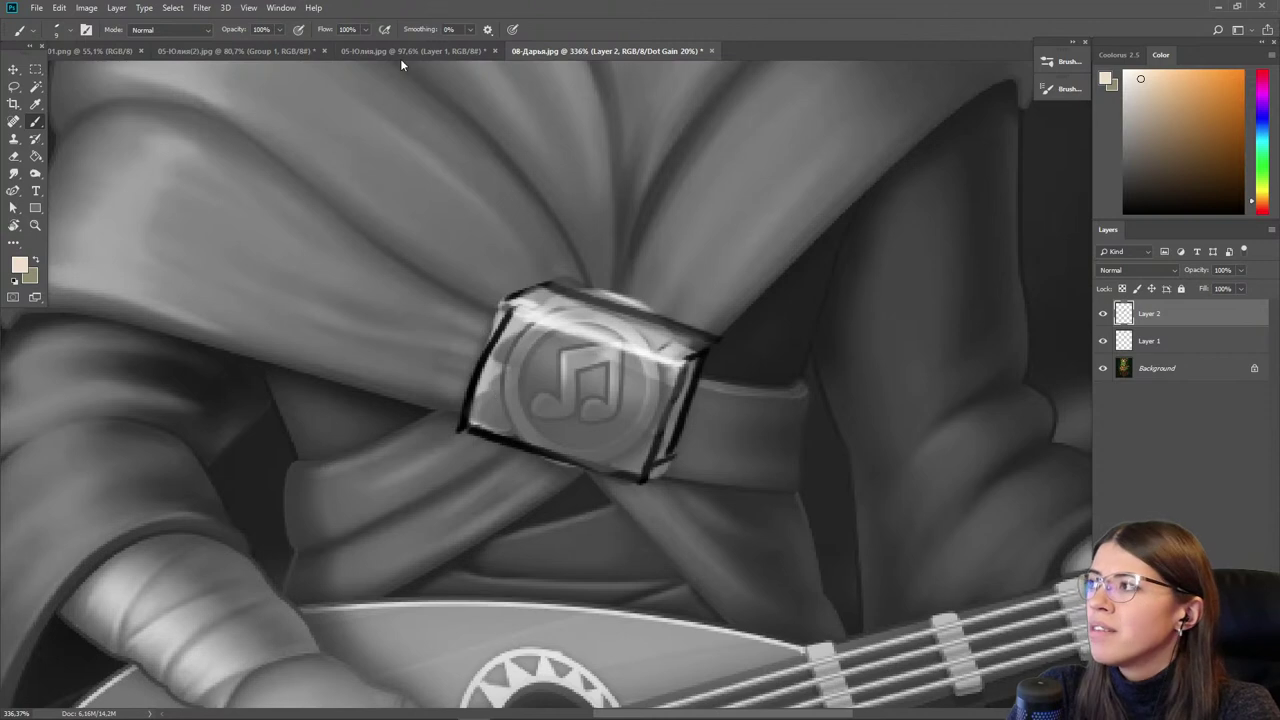
- Hide Layer 2 and paint a white highlight along the medallion's upper front edge on a new layer above Layer 1
{"action": "left_click", "coordinate": [1103, 313]}
{"action": "left_click", "coordinate": [1155, 343]}
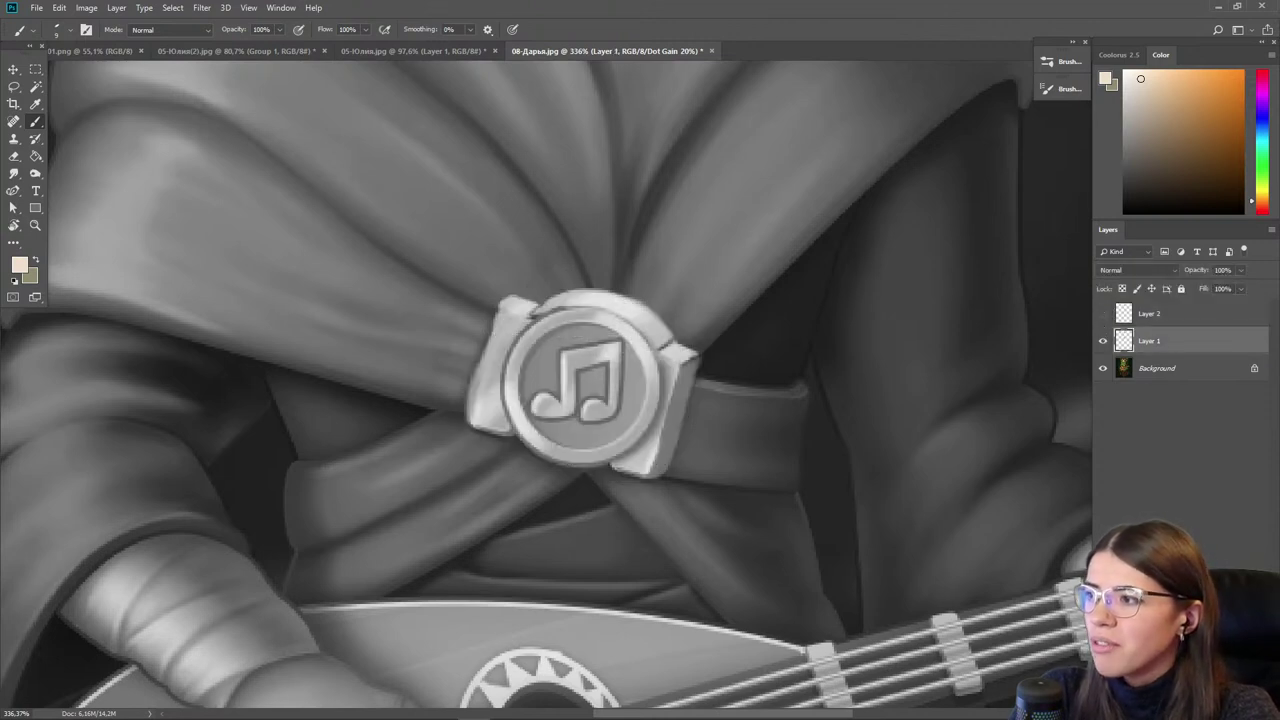
{"action": "key", "text": "ctrl+shift+alt+n"}
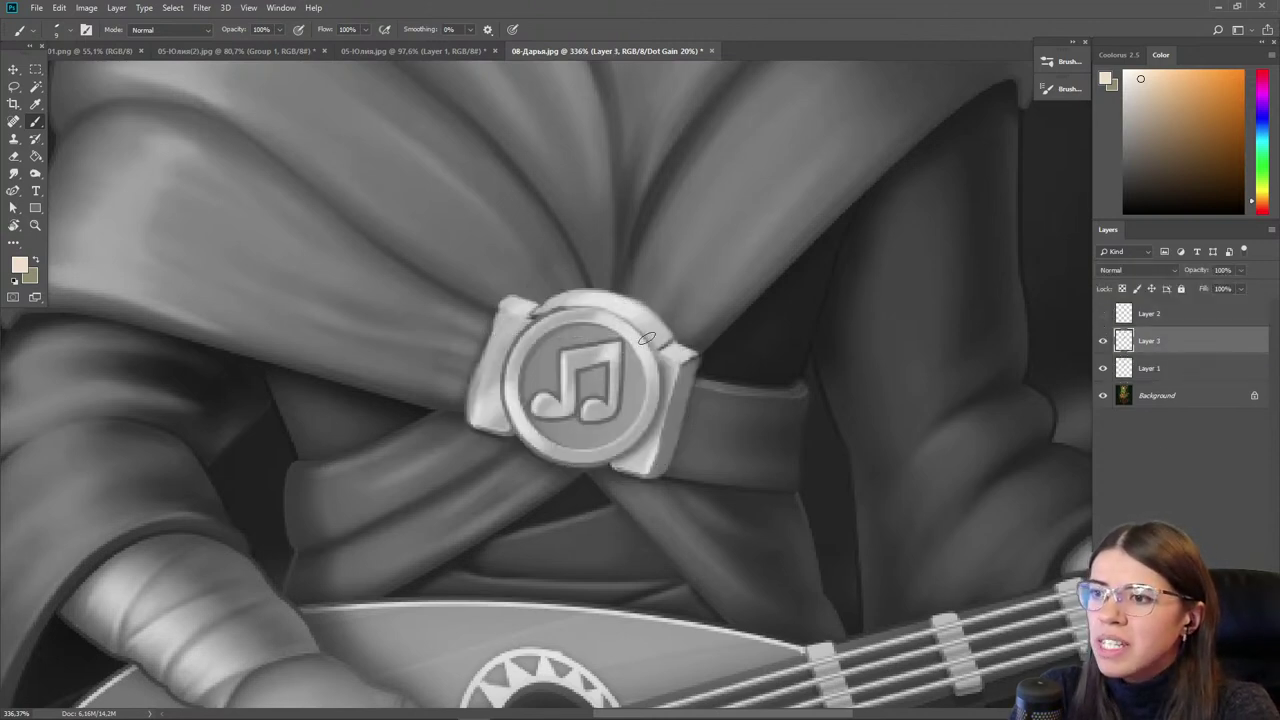
{"action": "left_click", "coordinate": [600, 291], "text": "alt"}
{"action": "left_click_drag", "start_coordinate": [1170, 92], "coordinate": [1123, 70]}
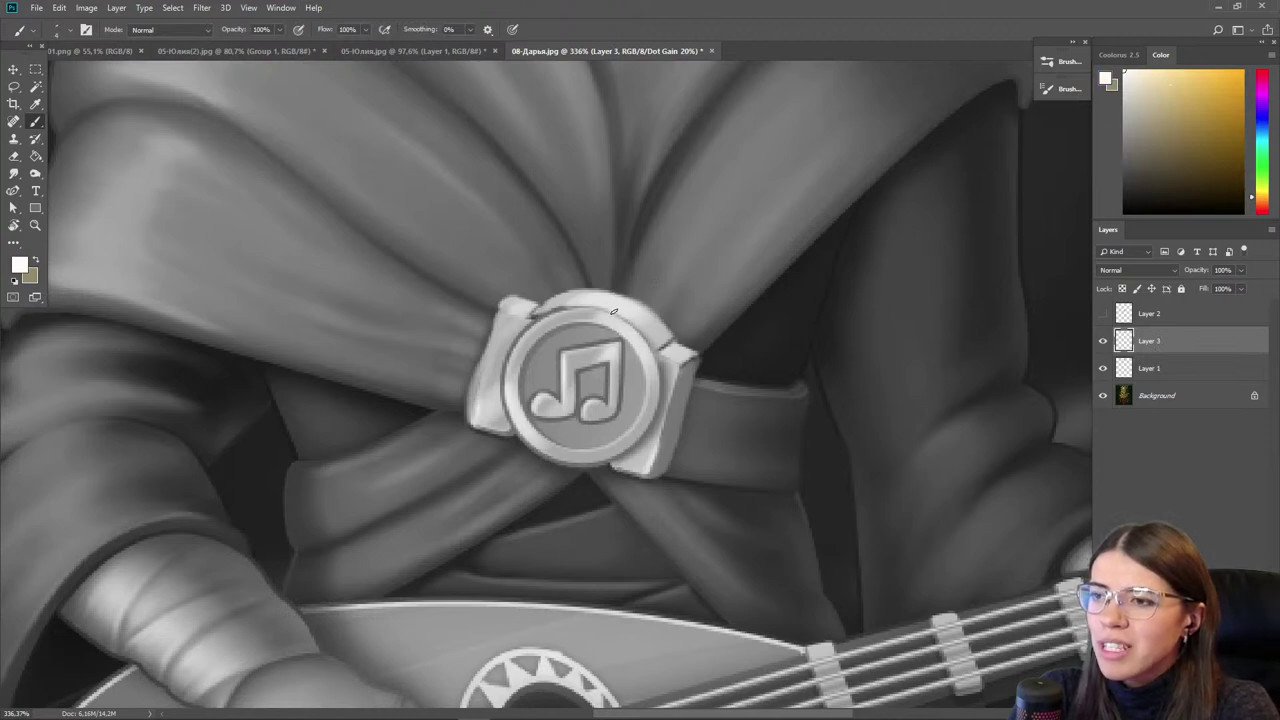
{"action": "left_click_drag", "start_coordinate": [610, 314], "coordinate": [646, 345]}
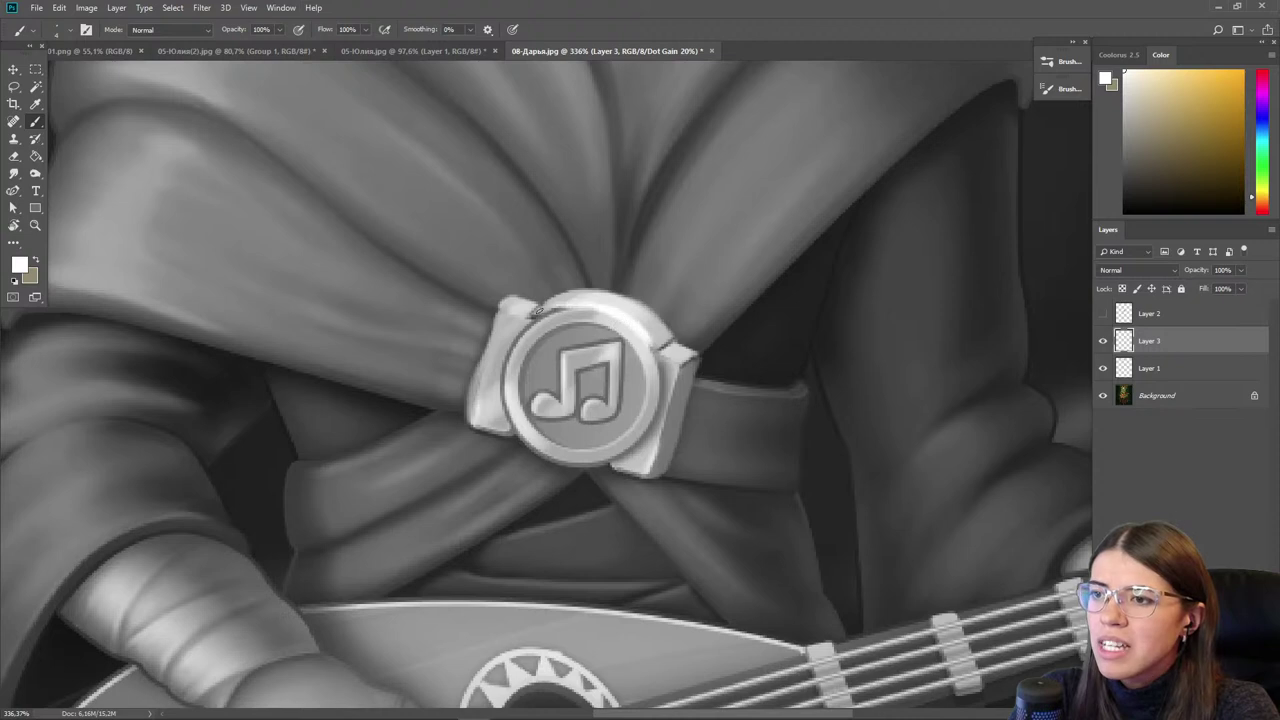
- Refine the medallion's upper rim beneath the highlight with brown-gold tones sampled from the rim
{"action": "left_click", "coordinate": [558, 316], "text": "alt"}
{"action": "left_click_drag", "start_coordinate": [564, 317], "coordinate": [648, 365]}
{"action": "left_click", "coordinate": [556, 317], "text": "alt"}
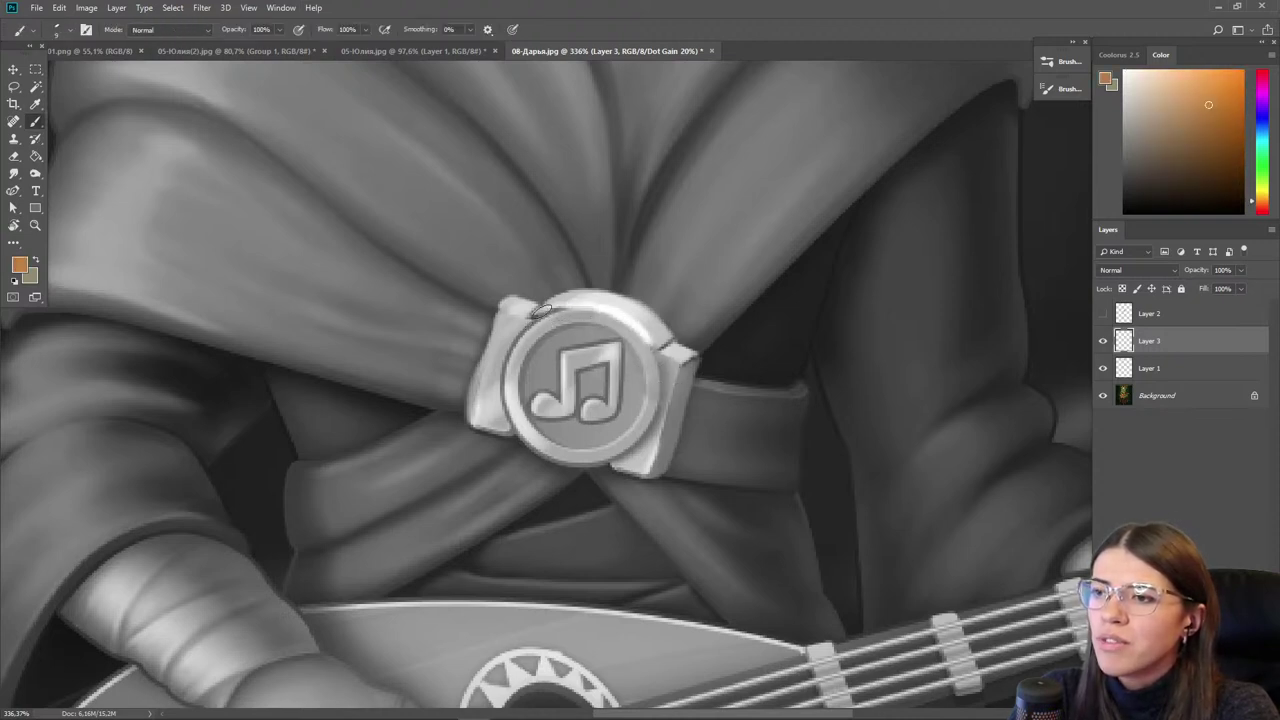
{"action": "left_click_drag", "start_coordinate": [546, 311], "coordinate": [522, 323]}
- Tone down the front faces of the medallion and its side plates with a large brown brush
{"action": "left_click", "coordinate": [565, 348], "text": "alt"}
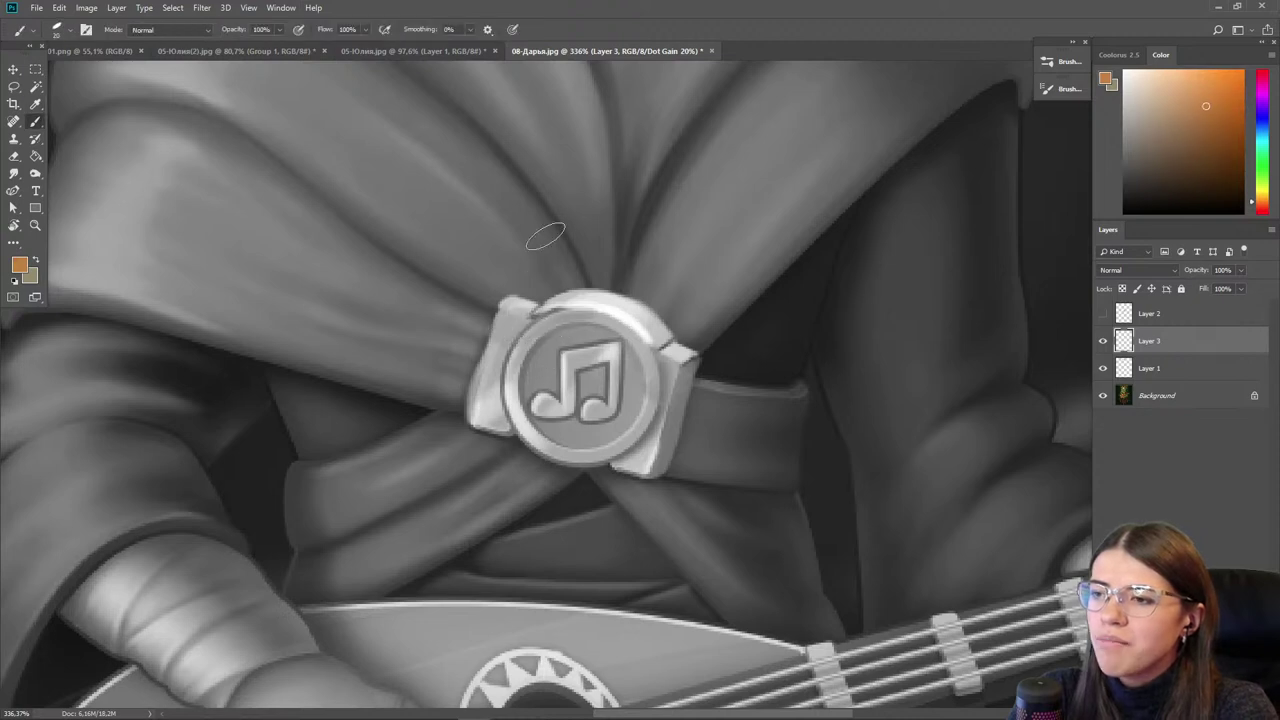
{"action": "key", "text": "bracketright"}
{"action": "mouse_move", "coordinate": [560, 346]}
{"action": "left_mouse_down"}
{"action": "mouse_move", "coordinate": [649, 443]}
{"action": "mouse_move", "coordinate": [529, 390]}
{"action": "mouse_move", "coordinate": [585, 424]}
{"action": "mouse_move", "coordinate": [523, 383]}
{"action": "mouse_move", "coordinate": [508, 409]}
{"action": "left_mouse_up"}
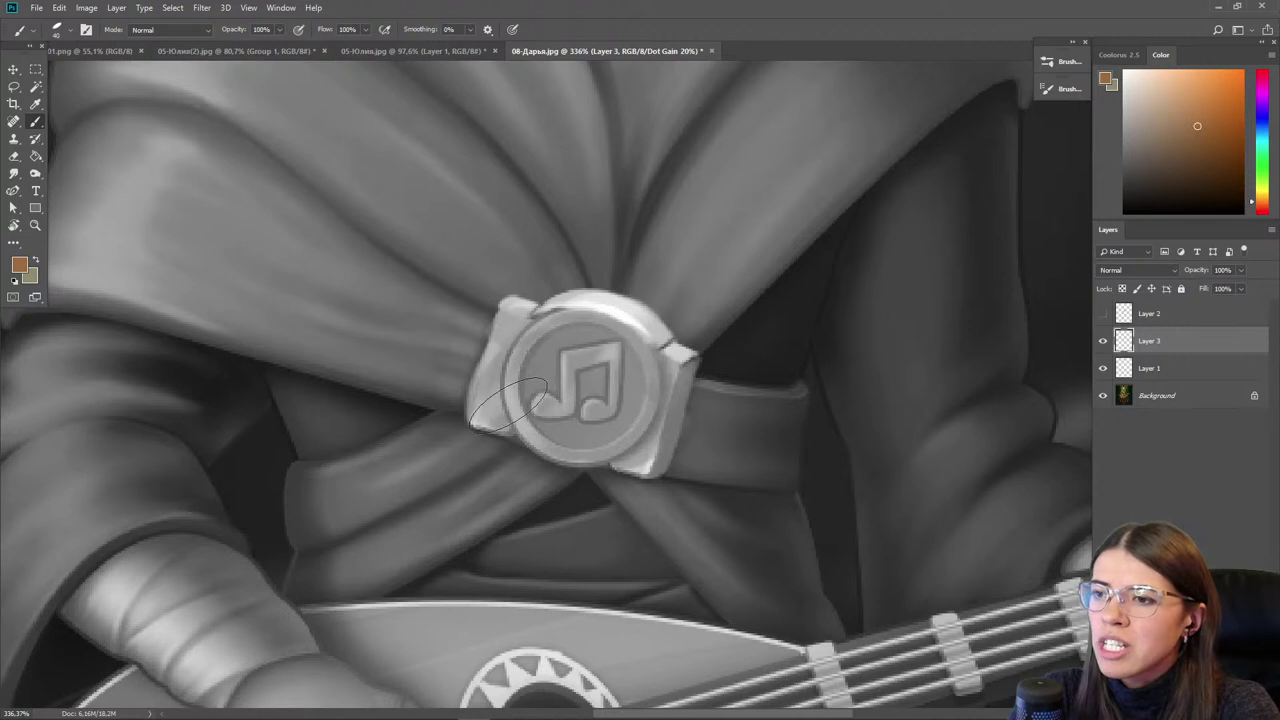
{"action": "left_click_drag", "start_coordinate": [518, 355], "coordinate": [515, 342]}
{"action": "left_click_drag", "start_coordinate": [622, 452], "coordinate": [655, 460]}
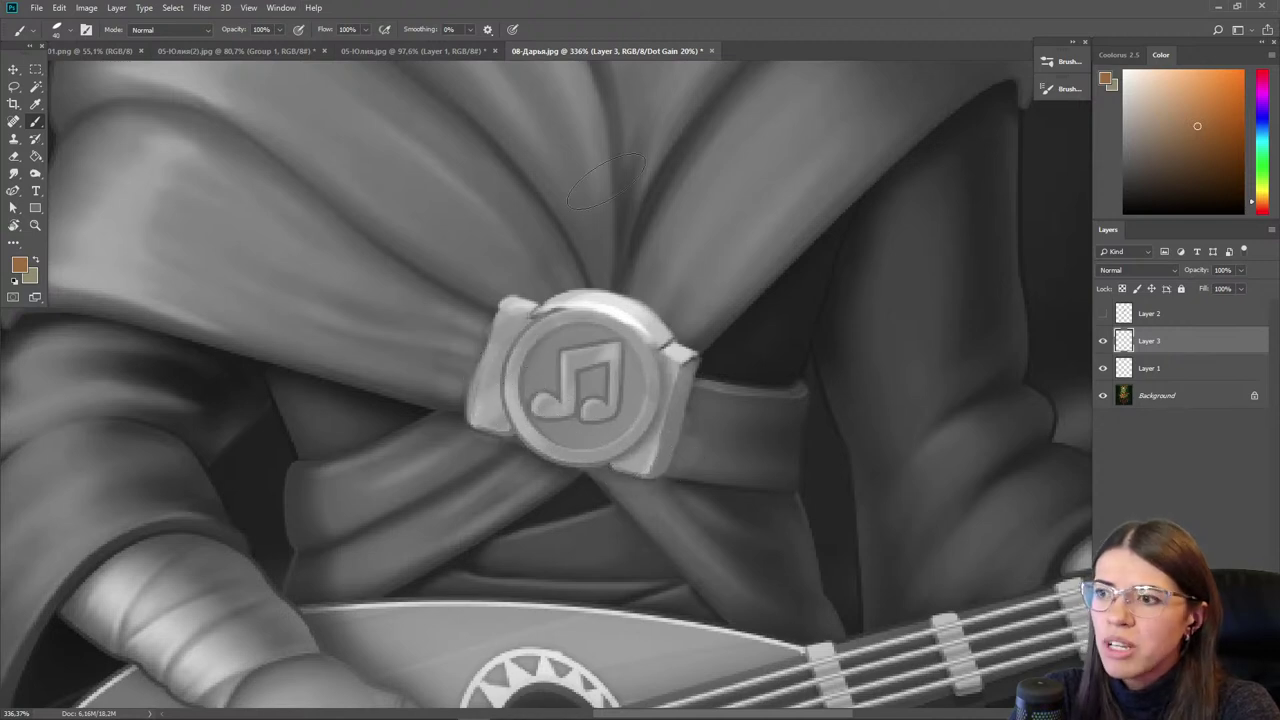
- Darken the side plane of the belt-side plate with a small dark brown brush
{"action": "left_click", "coordinate": [1186, 161]}
{"action": "key", "text": "bracketleft"}
{"action": "key", "text": "bracketleft"}
{"action": "key", "text": "bracketleft"}
{"action": "key", "text": "bracketleft"}
{"action": "key", "text": "bracketleft"}
{"action": "key", "text": "bracketleft"}
{"action": "key", "text": "bracketleft"}
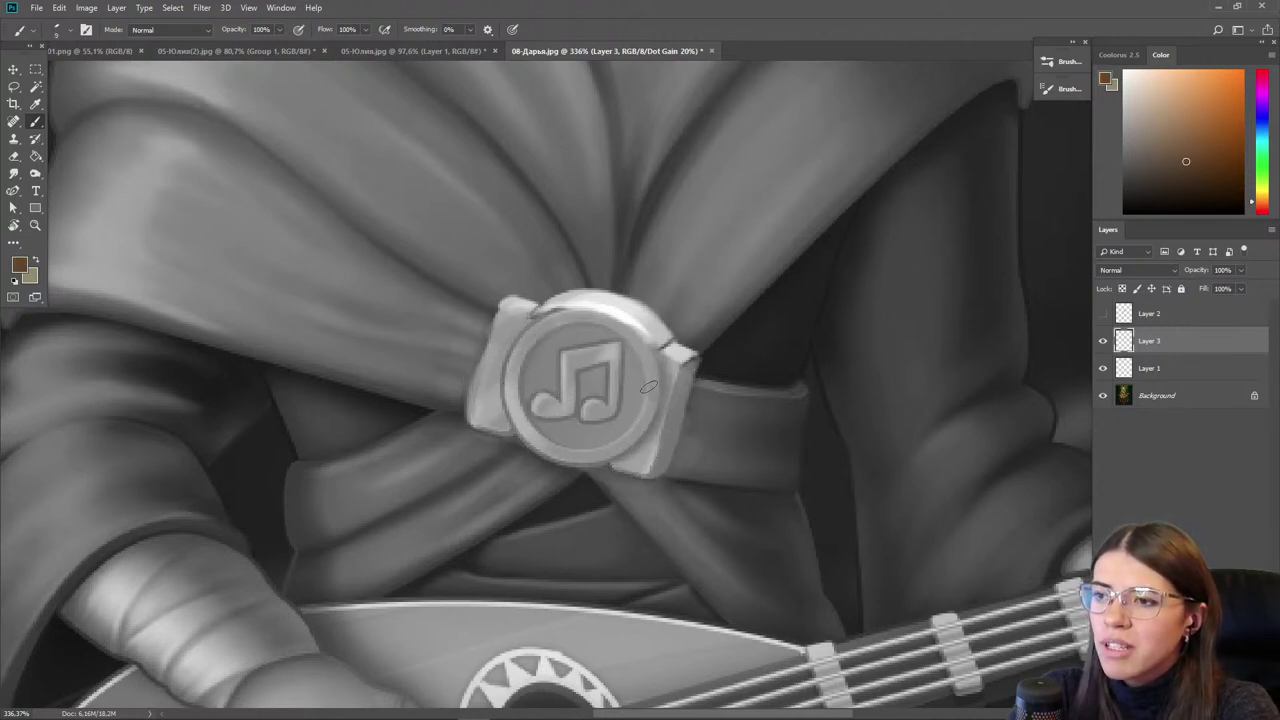
{"action": "left_click_drag", "start_coordinate": [684, 373], "coordinate": [654, 470]}
{"action": "left_click", "coordinate": [679, 418], "text": "alt"}
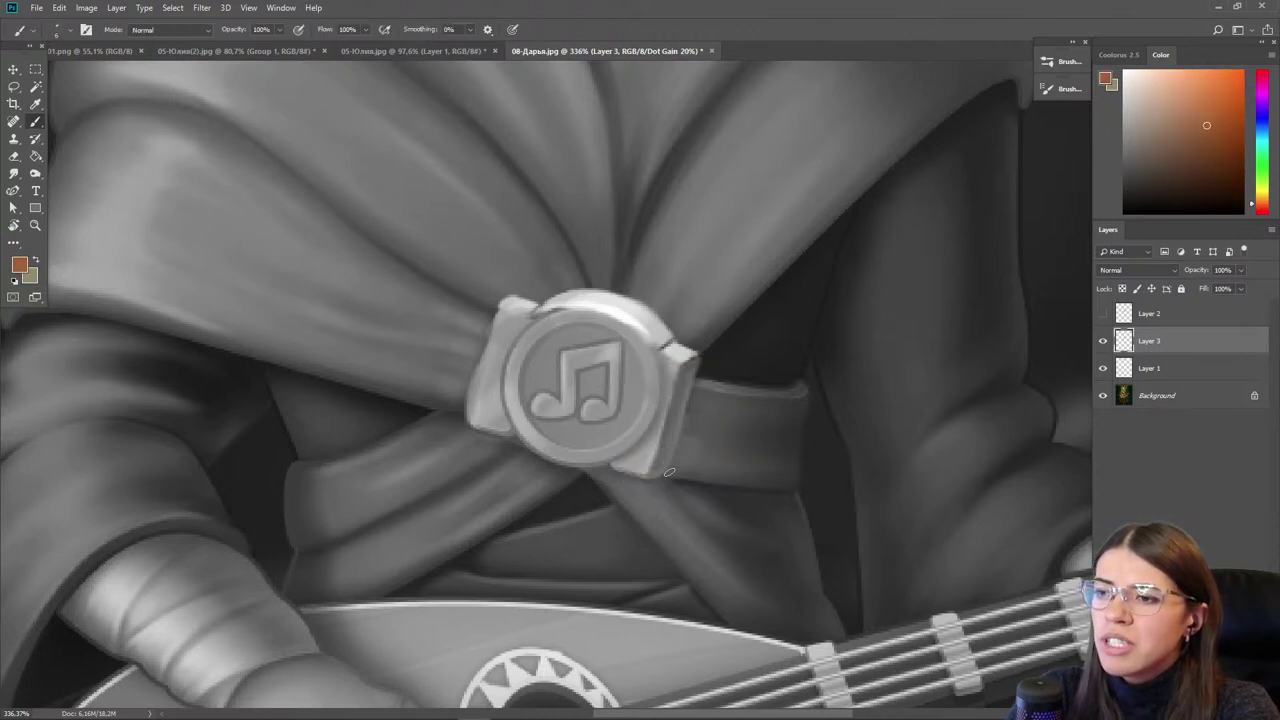
- Group Layer 3 with Layer 1 and compare the repainted picture with the original by hiding and showing the group twice
{"action": "scroll", "coordinate": [449, 220], "scroll_direction": "up", "scroll_amount": 5}
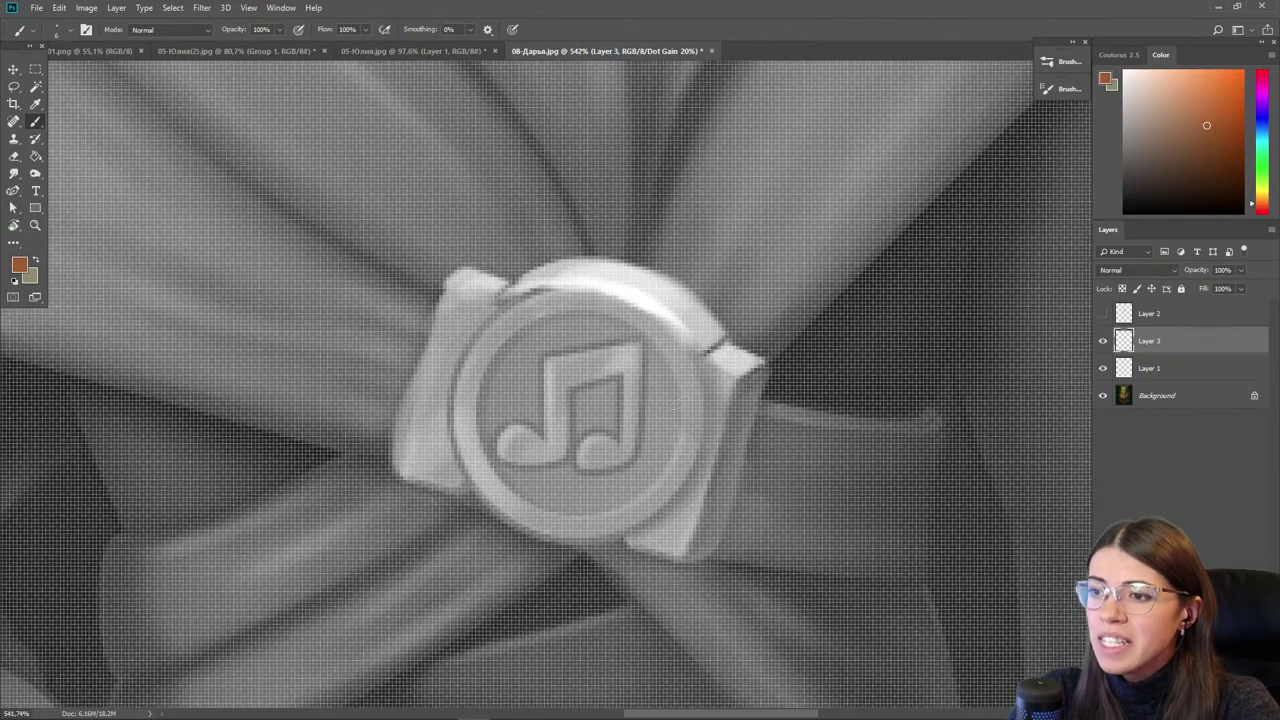
{"action": "scroll", "coordinate": [699, 428], "scroll_direction": "down", "scroll_amount": 8}
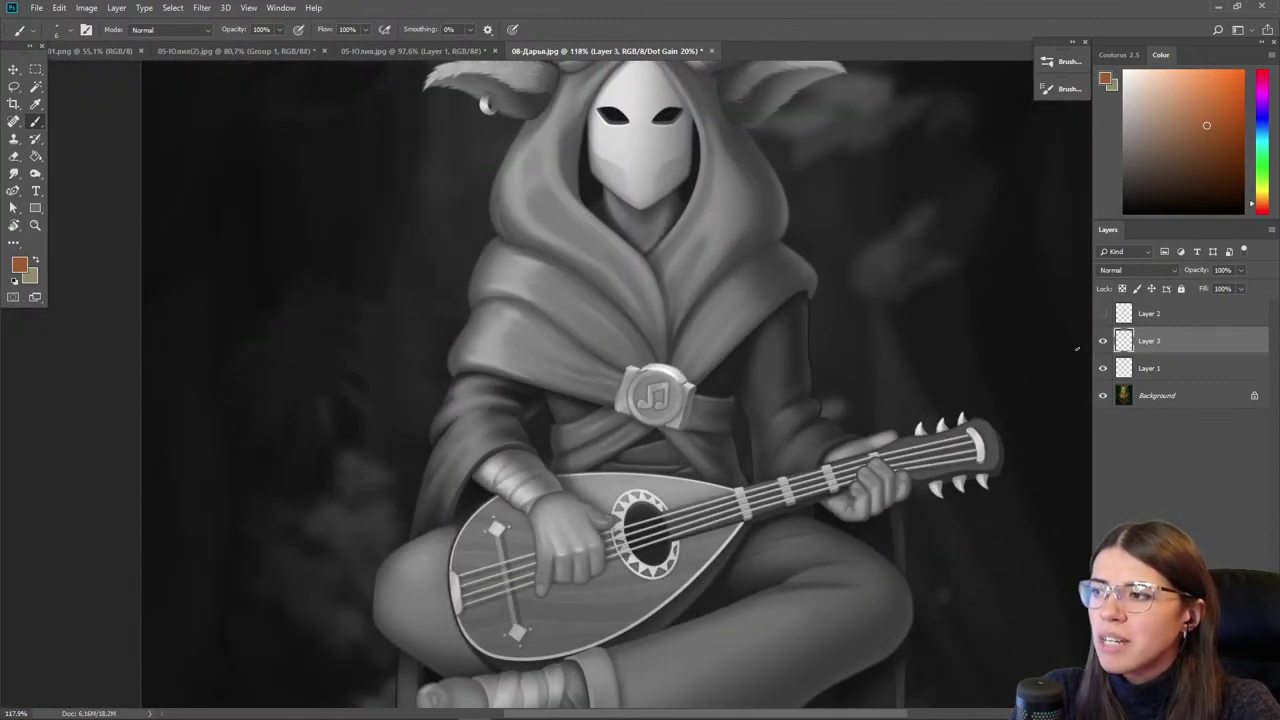
{"action": "left_click", "coordinate": [1184, 371], "text": "ctrl"}
{"action": "key", "text": "ctrl+g"}
{"action": "left_click", "coordinate": [1104, 337]}
{"action": "left_click", "coordinate": [1104, 337]}
{"action": "left_click", "coordinate": [1104, 337]}
{"action": "left_click", "coordinate": [1104, 337]}
- Expand Group 1 and make Layer 3 the active layer
{"action": "scroll", "coordinate": [714, 355], "scroll_direction": "up", "scroll_amount": 4}
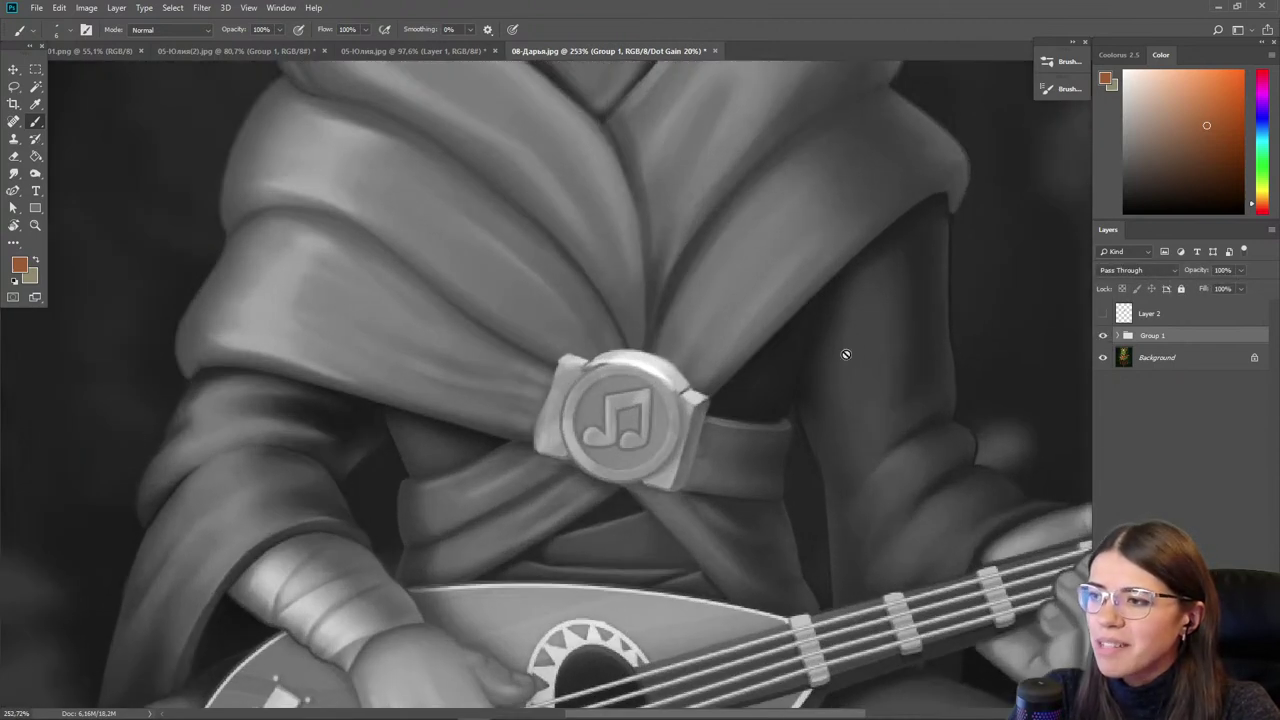
{"action": "left_click", "coordinate": [1119, 337]}
{"action": "left_click", "coordinate": [1175, 354]}
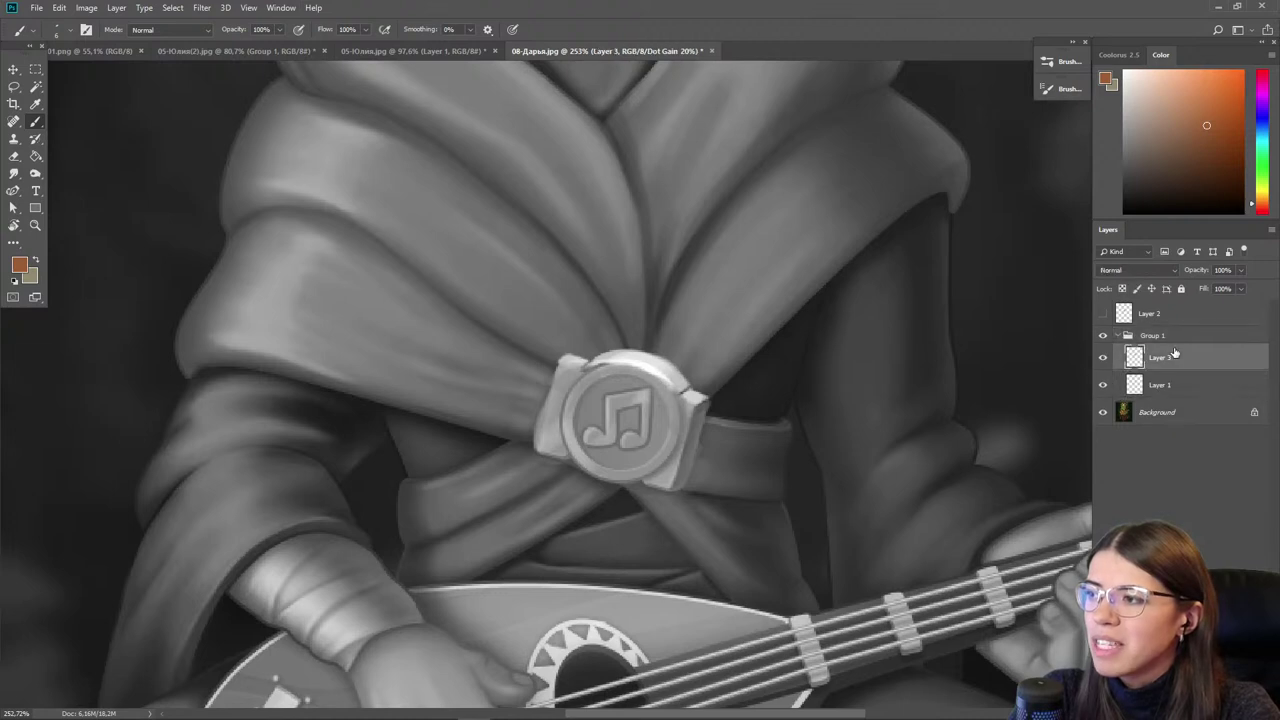
- Paint a dark brown cast shadow on the belt and cloth along the side and underside of the buckle
{"action": "left_click", "coordinate": [723, 400], "text": "alt"}
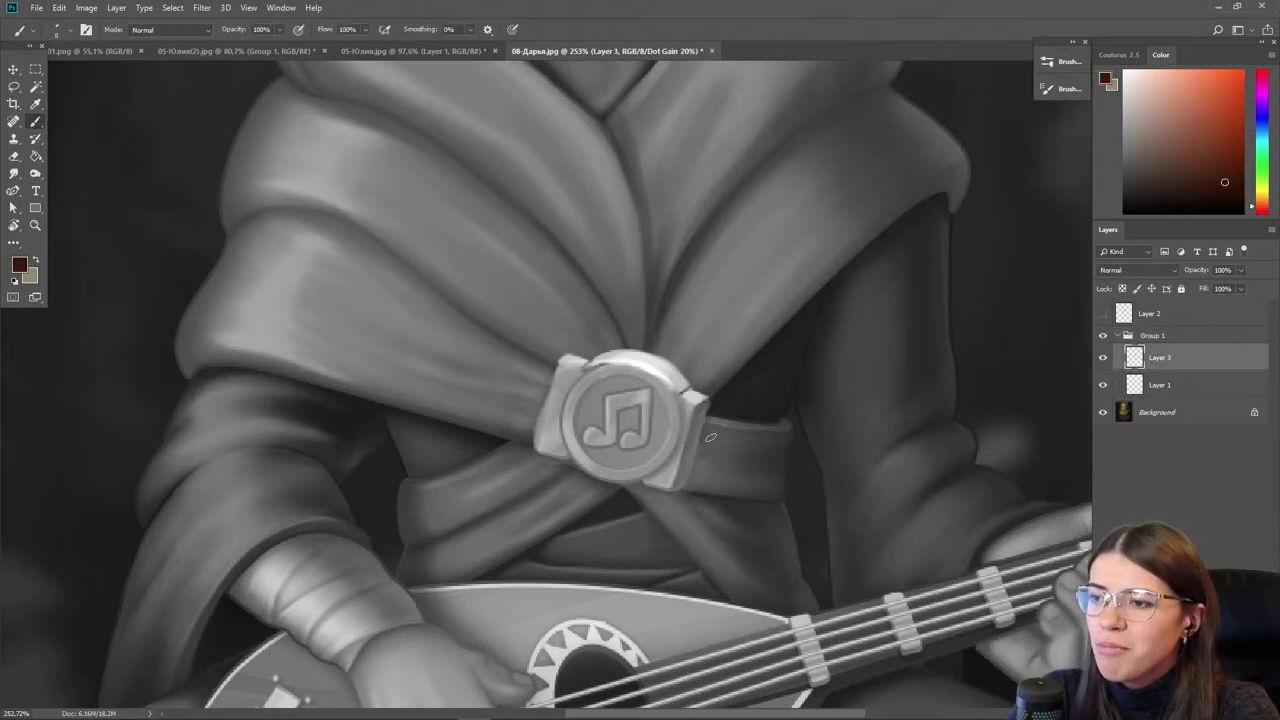
{"action": "mouse_move", "coordinate": [711, 423]}
{"action": "left_mouse_down"}
{"action": "mouse_move", "coordinate": [696, 490]}
{"action": "mouse_move", "coordinate": [668, 507]}
{"action": "mouse_move", "coordinate": [536, 462]}
{"action": "mouse_move", "coordinate": [590, 490]}
{"action": "left_mouse_up"}
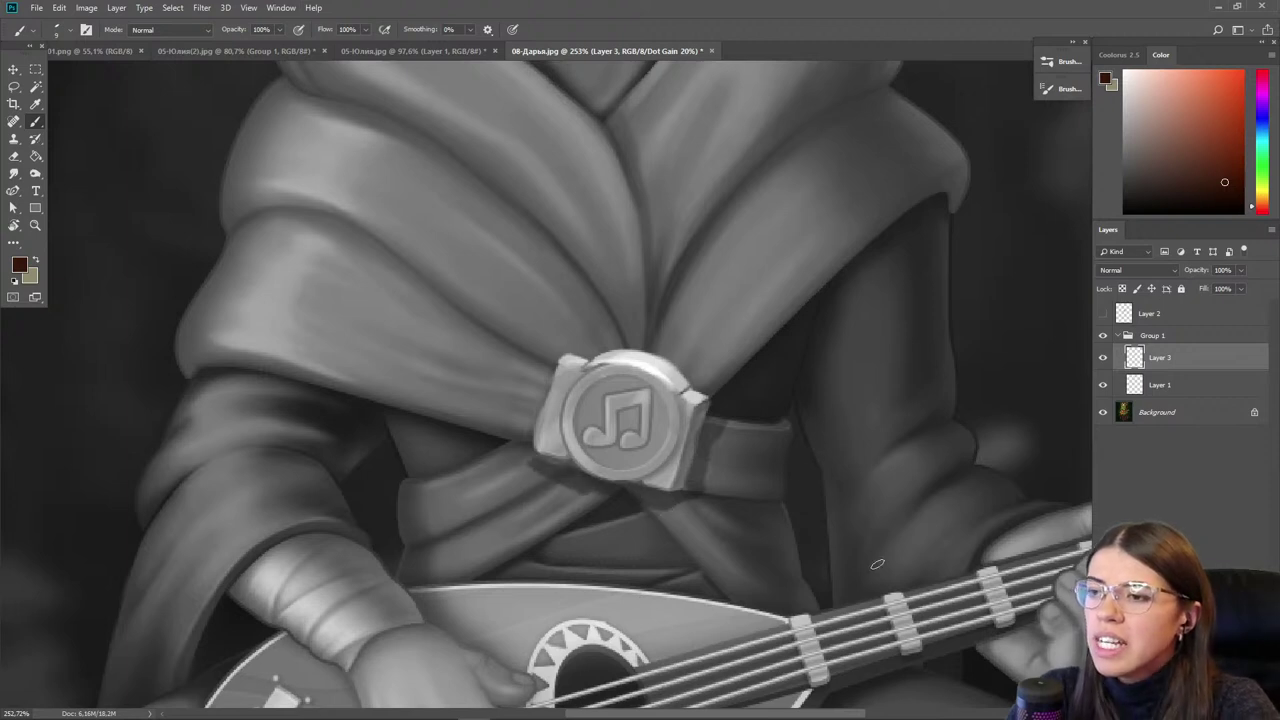
- Sharpen the music note's relief with a pale highlight along its edges and dark brown shadows beneath the beam and note heads
{"action": "scroll", "coordinate": [580, 413], "scroll_direction": "up", "scroll_amount": 4}
{"action": "left_click", "coordinate": [1186, 166]}
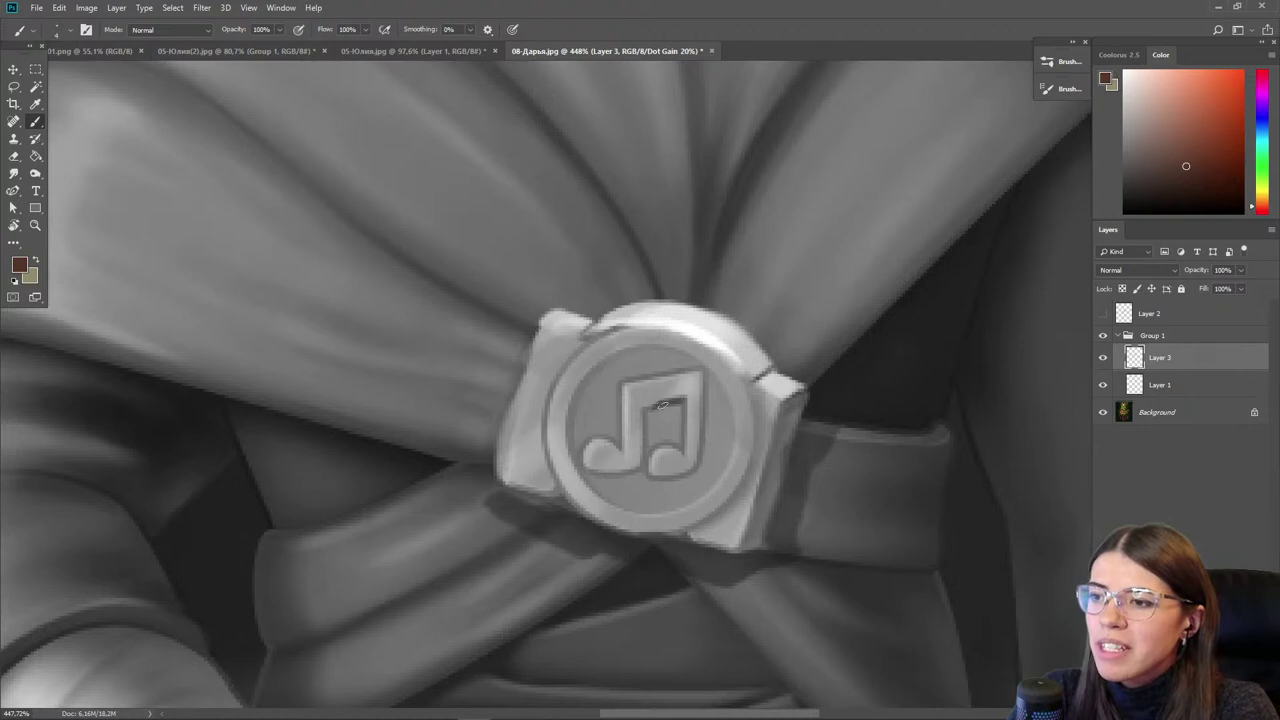
{"action": "left_click", "coordinate": [694, 349], "text": "alt"}
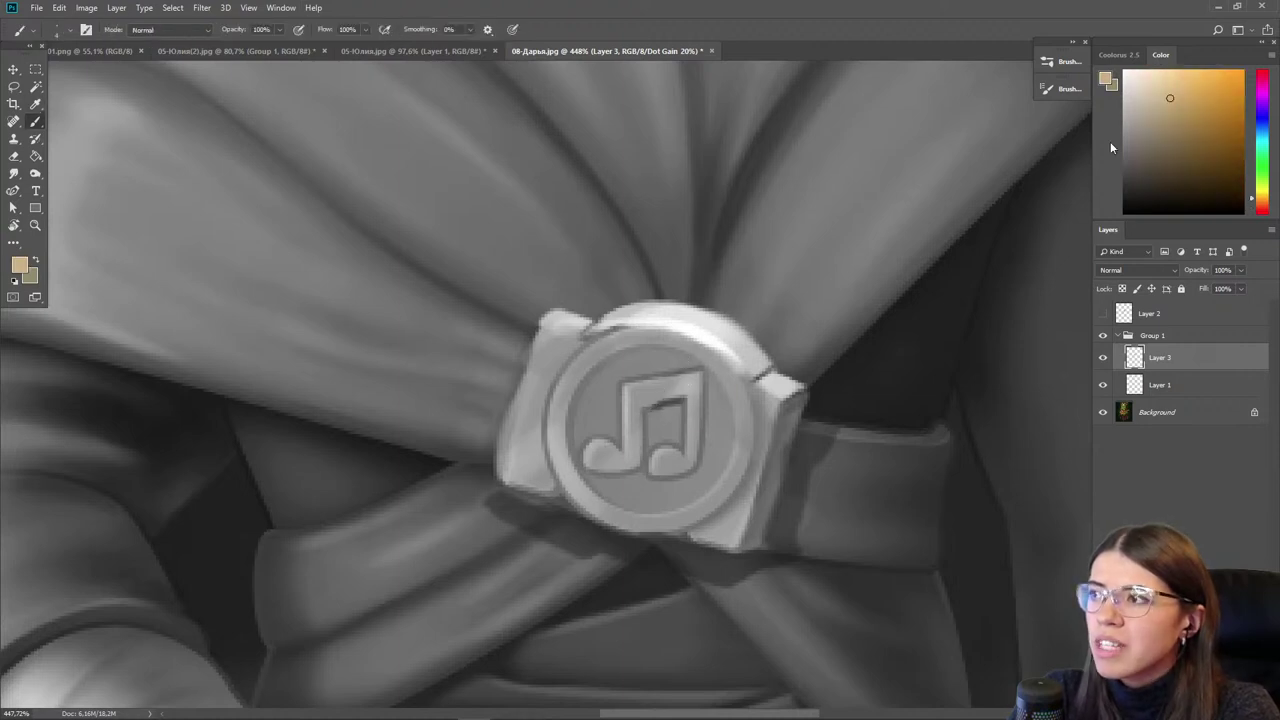
{"action": "mouse_move", "coordinate": [688, 373]}
{"action": "left_mouse_down"}
{"action": "mouse_move", "coordinate": [660, 384]}
{"action": "mouse_move", "coordinate": [697, 400]}
{"action": "mouse_move", "coordinate": [697, 432]}
{"action": "left_mouse_up"}
{"action": "left_click", "coordinate": [665, 402], "text": "alt"}
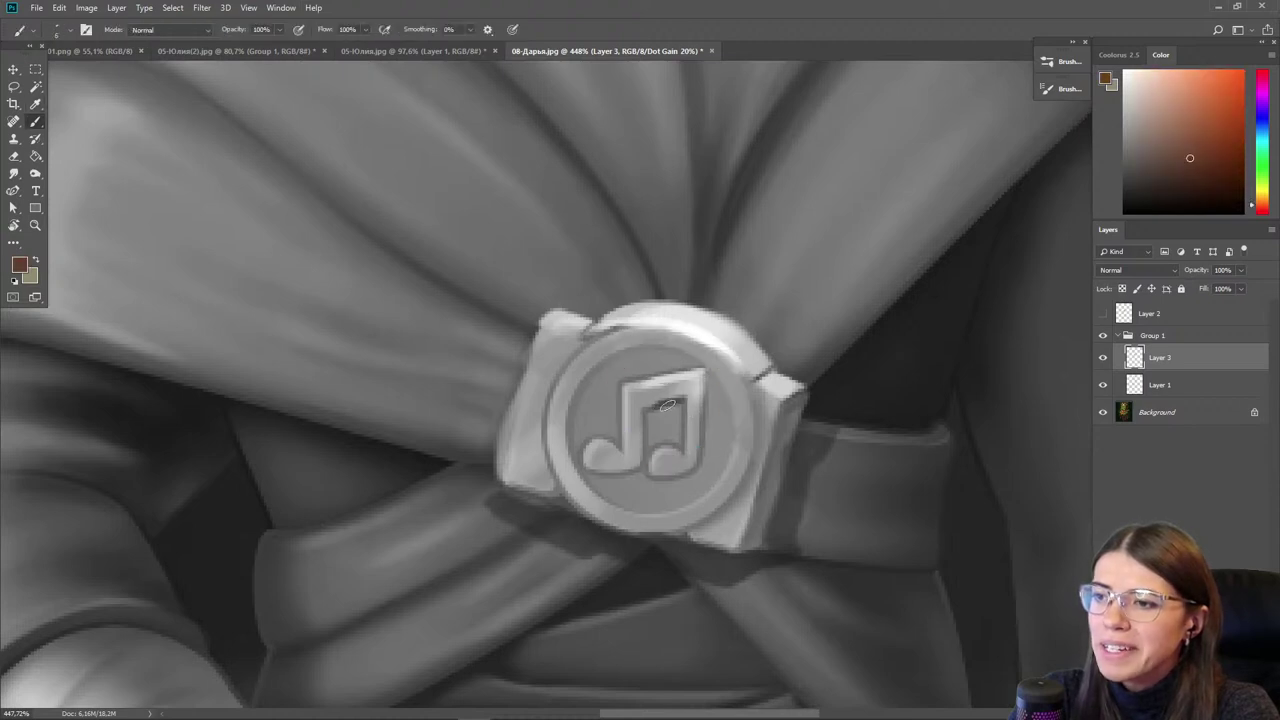
{"action": "mouse_move", "coordinate": [670, 481]}
{"action": "left_mouse_down"}
{"action": "mouse_move", "coordinate": [697, 471]}
{"action": "mouse_move", "coordinate": [598, 476]}
{"action": "mouse_move", "coordinate": [626, 475]}
{"action": "left_mouse_up"}
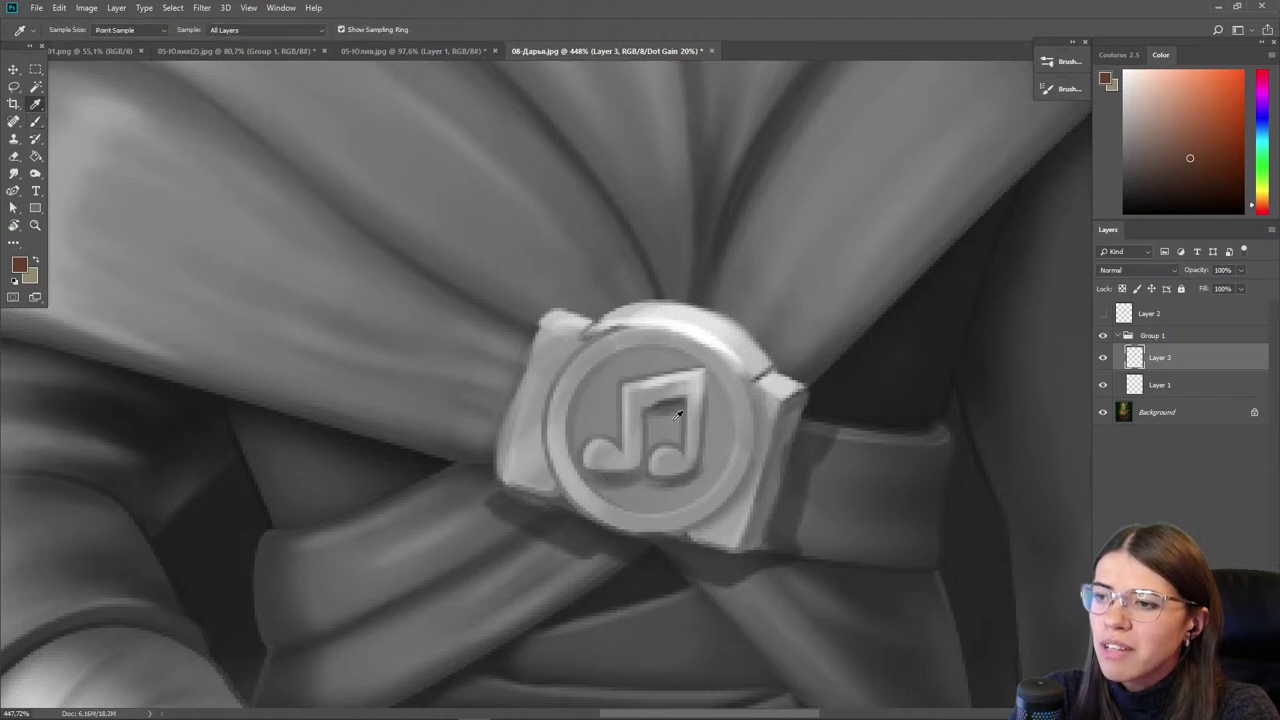
- Soften the shadows around the music note with ochre and even out the lower part of the medallion's rim
{"action": "left_click", "coordinate": [1153, 71]}
{"action": "key", "text": "["}
{"action": "left_click", "coordinate": [698, 452], "text": "alt"}
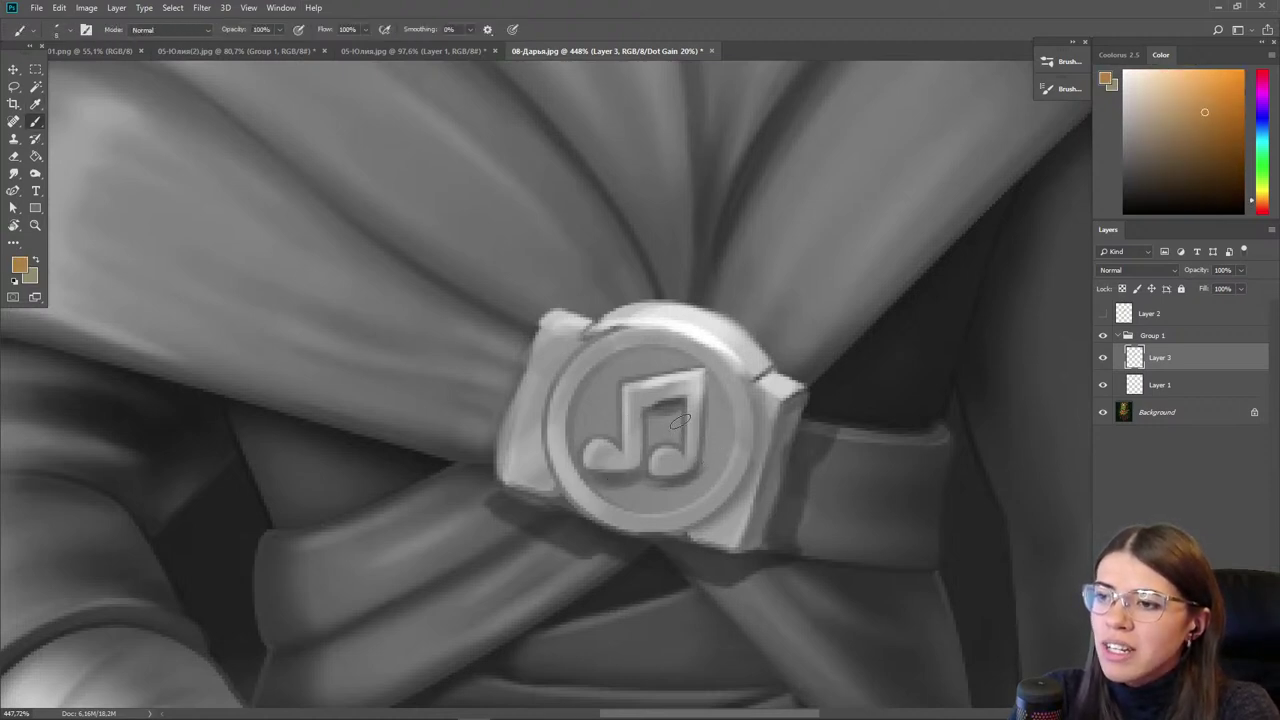
{"action": "mouse_move", "coordinate": [664, 421]}
{"action": "left_mouse_down"}
{"action": "mouse_move", "coordinate": [647, 463]}
{"action": "mouse_move", "coordinate": [627, 471]}
{"action": "mouse_move", "coordinate": [590, 464]}
{"action": "mouse_move", "coordinate": [630, 486]}
{"action": "left_mouse_up"}
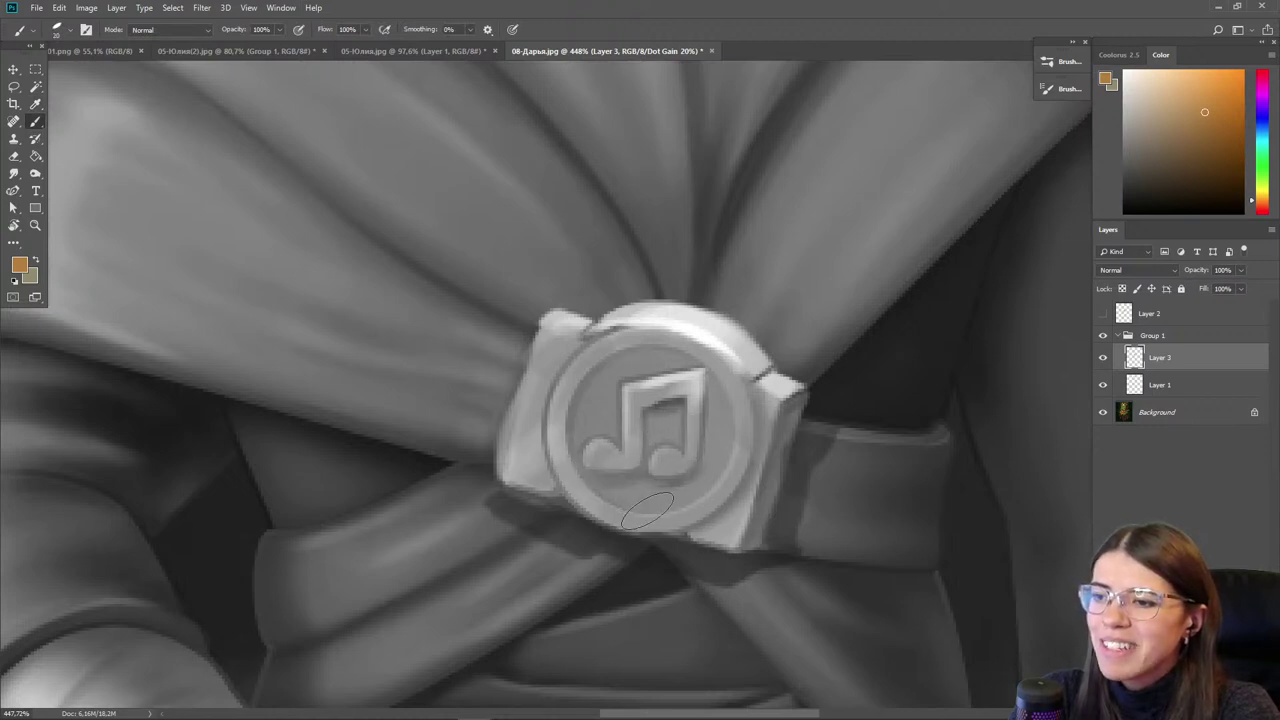
{"action": "left_click", "coordinate": [745, 514], "text": "alt"}
{"action": "left_click_drag", "start_coordinate": [740, 505], "coordinate": [662, 519]}
{"action": "key", "text": "]"}
{"action": "left_click", "coordinate": [714, 494], "text": "alt"}
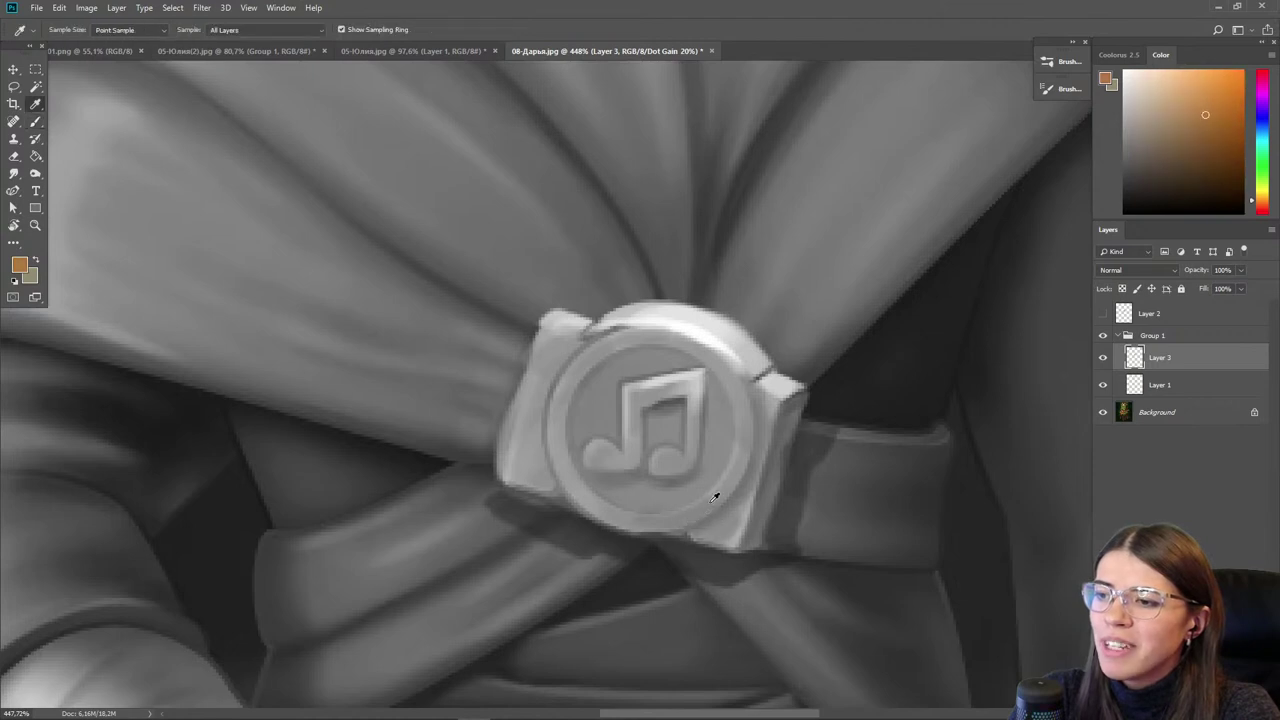
- Lighten the music note's beam and stems with a small pale ochre brush
{"action": "left_click", "coordinate": [691, 386], "text": "alt"}
{"action": "key", "text": "["}
{"action": "key", "text": "["}
{"action": "mouse_move", "coordinate": [676, 393]}
{"action": "left_mouse_down"}
{"action": "mouse_move", "coordinate": [619, 404]}
{"action": "mouse_move", "coordinate": [619, 452]}
{"action": "left_mouse_up"}
{"action": "key", "text": "alt"}
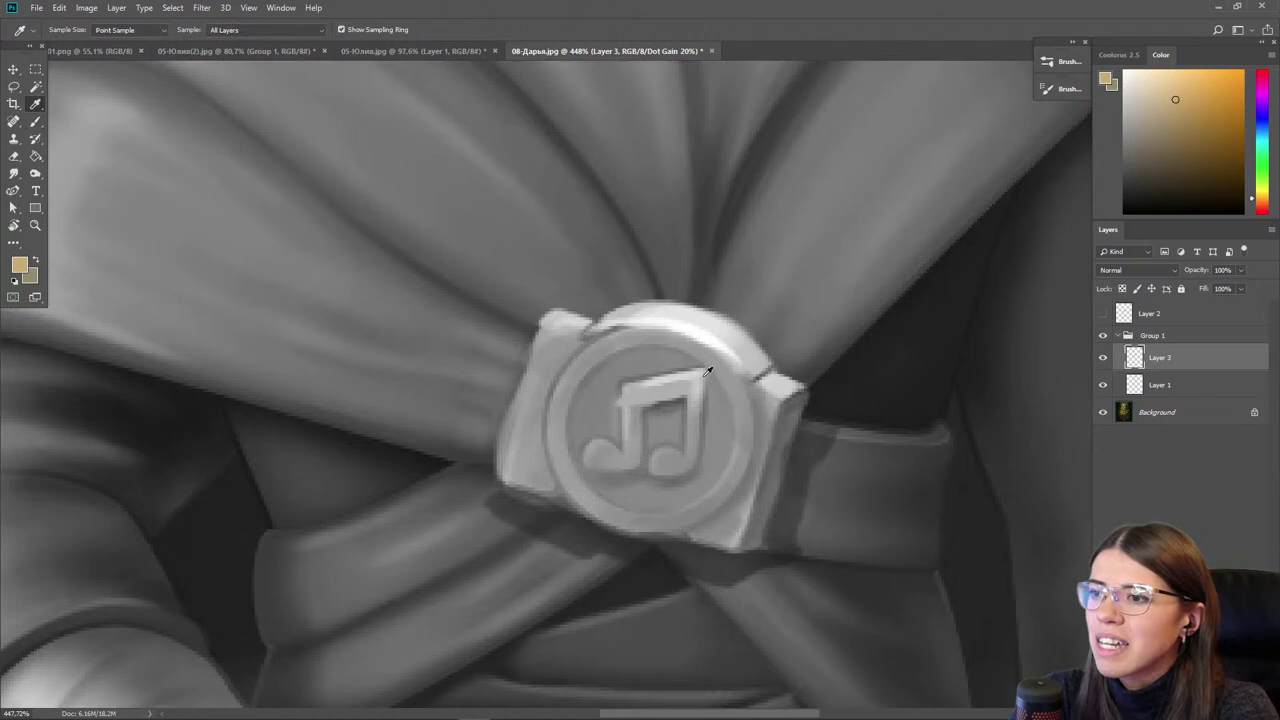
- Paint a thin dark shadow inside the medallion's upper rim and down its right side, using sampled ochre for blending
{"action": "left_click", "coordinate": [663, 347], "text": "alt"}
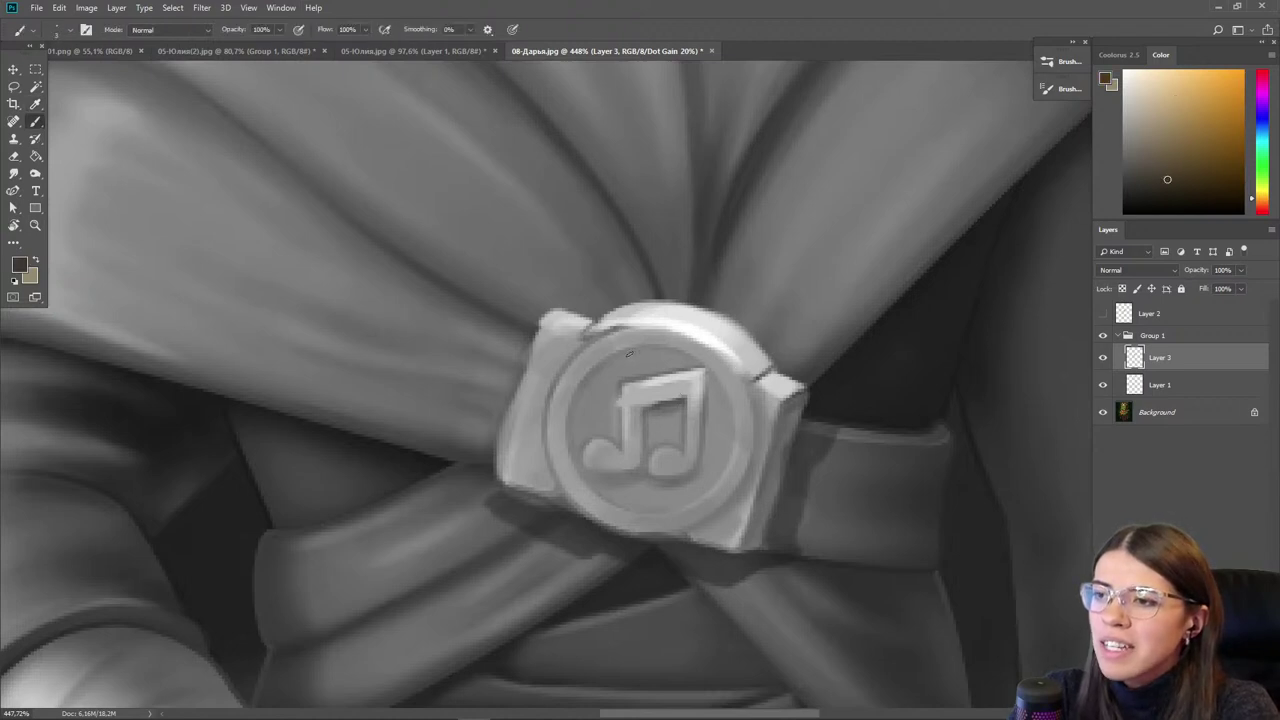
{"action": "mouse_move", "coordinate": [638, 352]}
{"action": "left_mouse_down"}
{"action": "mouse_move", "coordinate": [709, 371]}
{"action": "mouse_move", "coordinate": [664, 351]}
{"action": "mouse_move", "coordinate": [714, 378]}
{"action": "mouse_move", "coordinate": [692, 365]}
{"action": "mouse_move", "coordinate": [731, 408]}
{"action": "mouse_move", "coordinate": [738, 440]}
{"action": "left_mouse_up"}
{"action": "left_click_drag", "start_coordinate": [678, 357], "coordinate": [592, 375]}
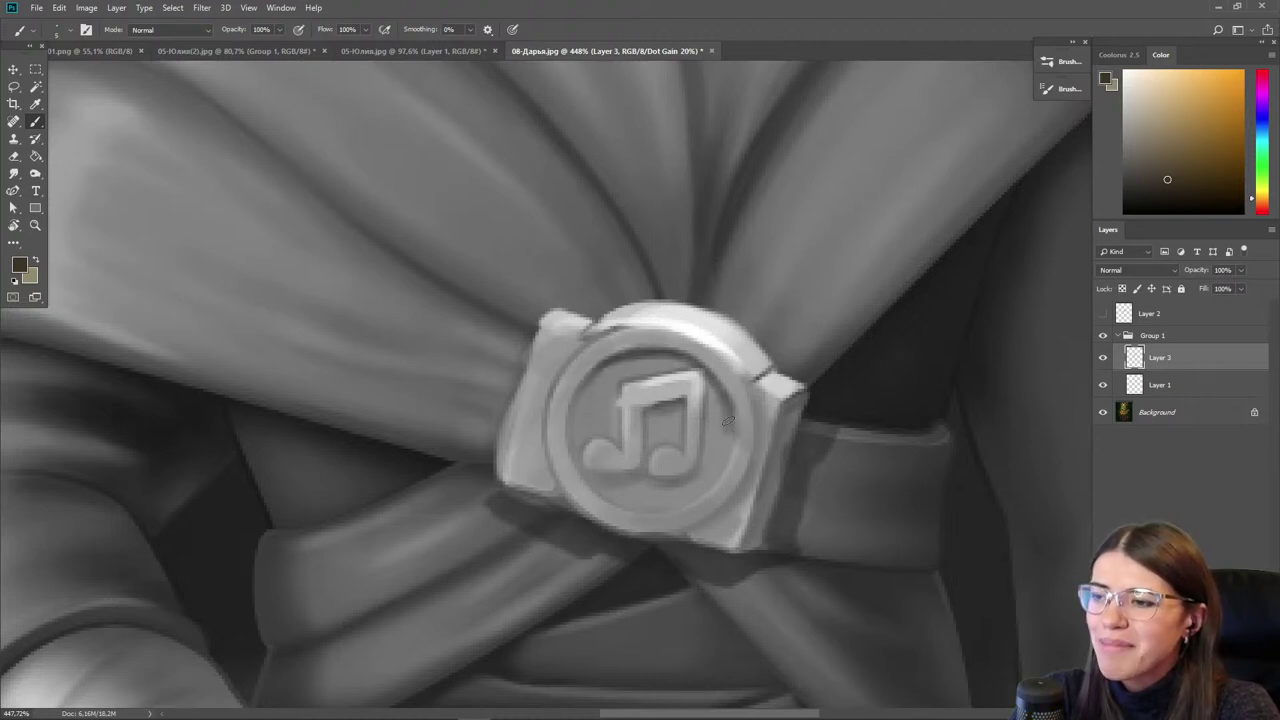
{"action": "left_click", "coordinate": [743, 447], "text": "alt"}
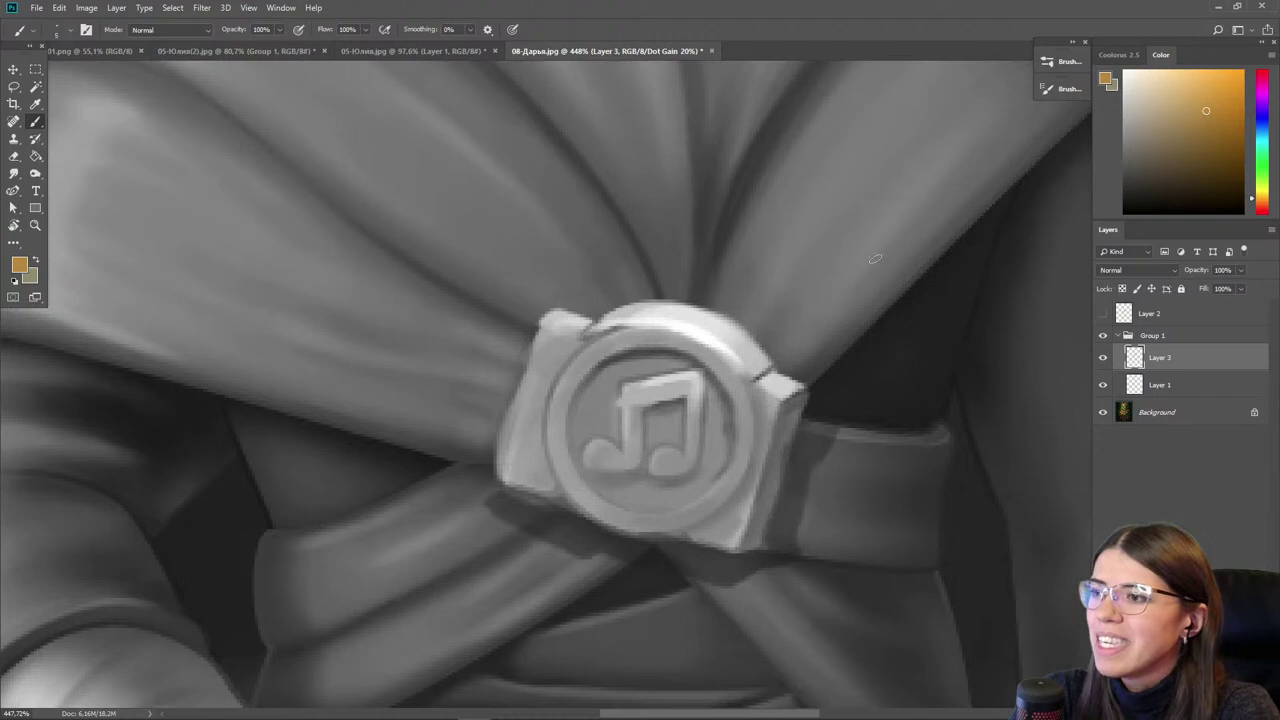
{"action": "left_click", "coordinate": [718, 465], "text": "alt"}
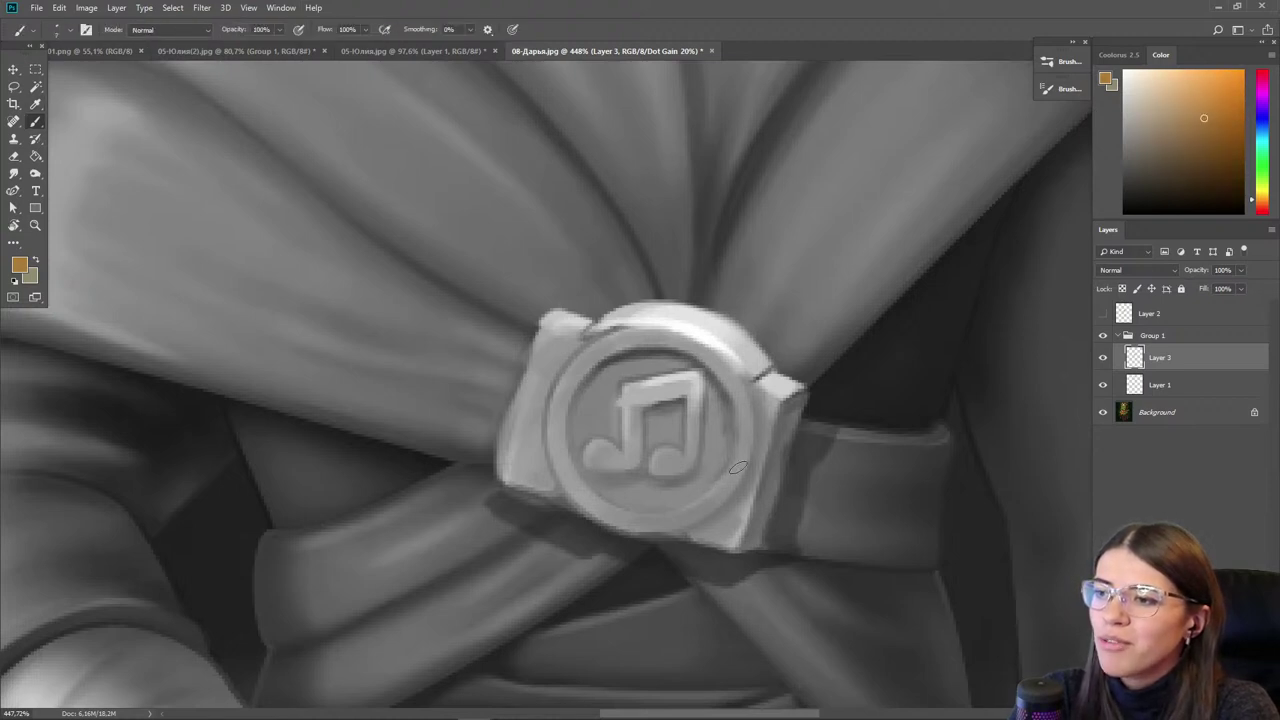
- Add a thin pale peach highlight along the lower arc of the medallion's rim
{"action": "left_click", "coordinate": [857, 345], "text": "alt"}
{"action": "left_click", "coordinate": [1161, 71]}
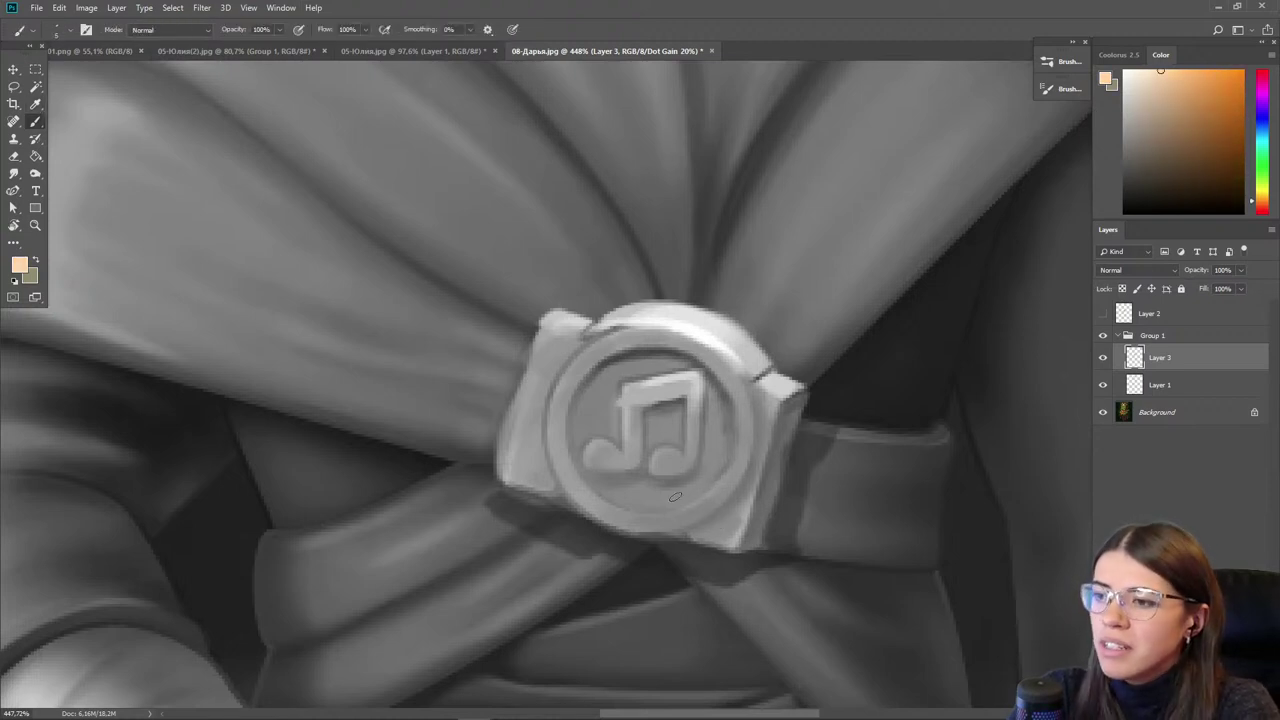
{"action": "mouse_move", "coordinate": [692, 503]}
{"action": "left_mouse_down"}
{"action": "mouse_move", "coordinate": [628, 514]}
{"action": "mouse_move", "coordinate": [597, 498]}
{"action": "left_mouse_up"}
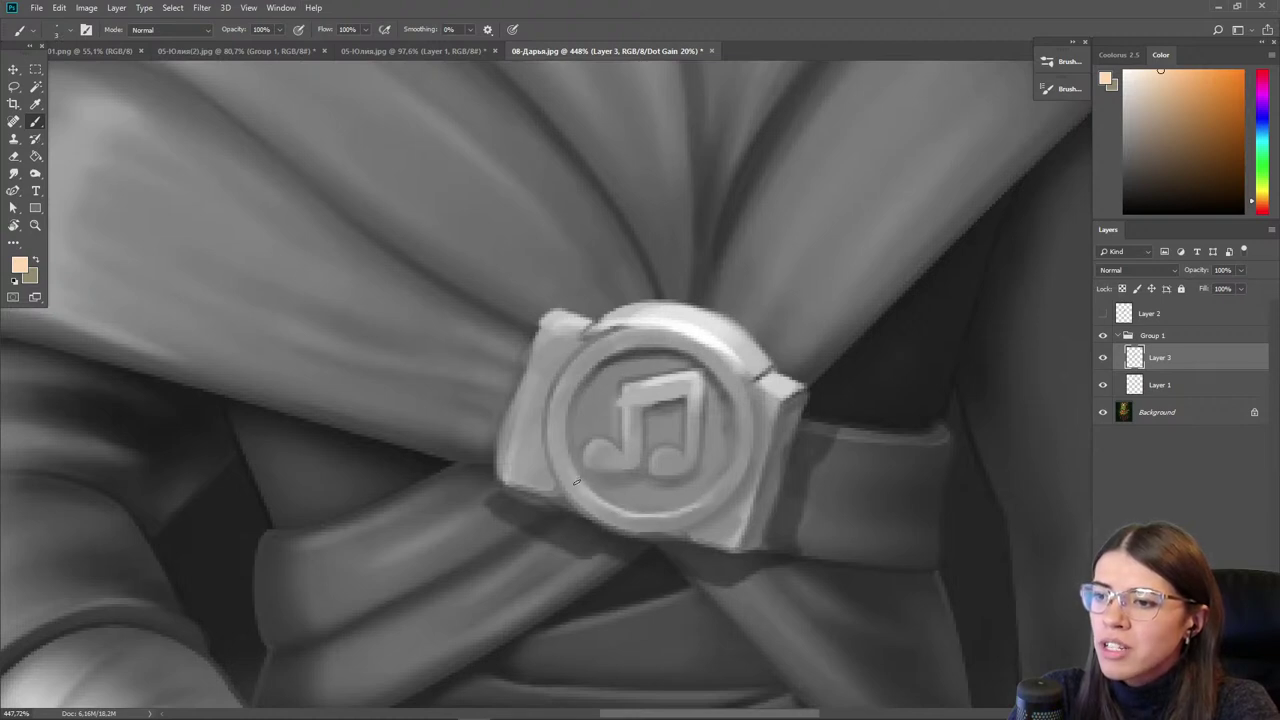
{"action": "left_click", "coordinate": [607, 326], "text": "alt"}
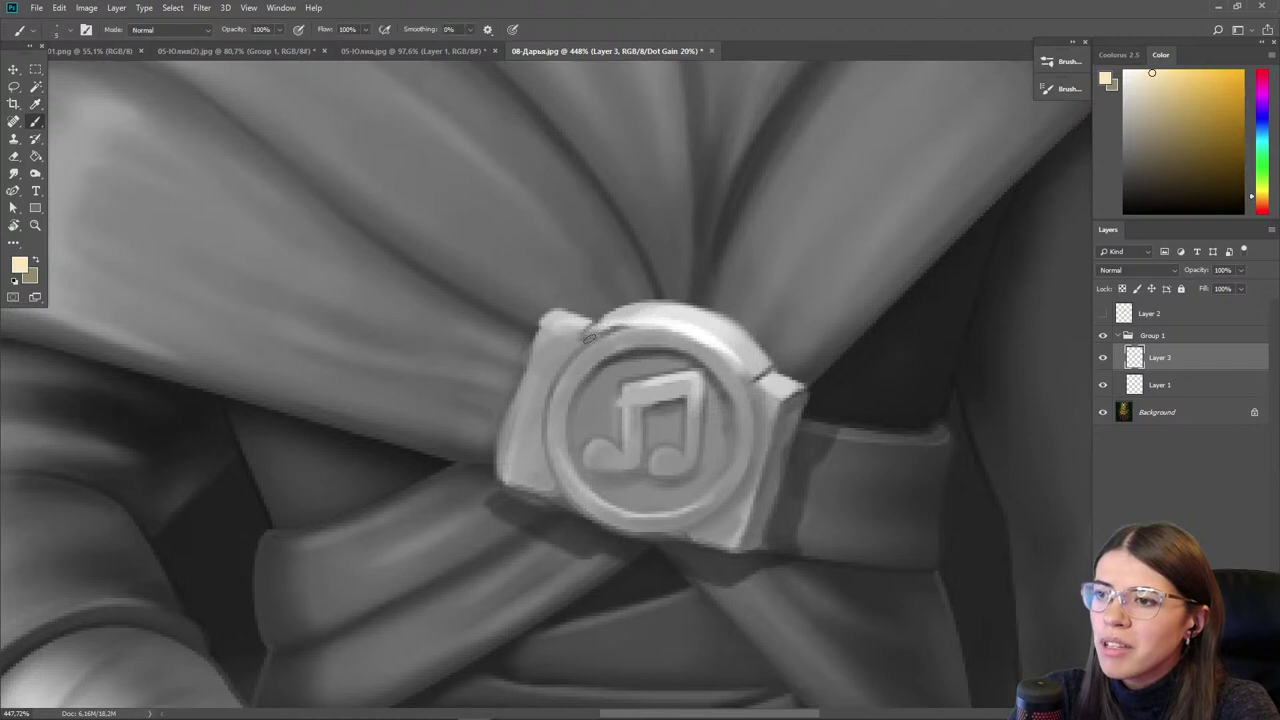
- Compare the repainted buckle with the original by hiding and showing Group 1 twice
{"action": "scroll", "coordinate": [597, 318], "scroll_direction": "down", "scroll_amount": 2}
{"action": "scroll", "coordinate": [475, 412], "scroll_direction": "down", "scroll_amount": 2}
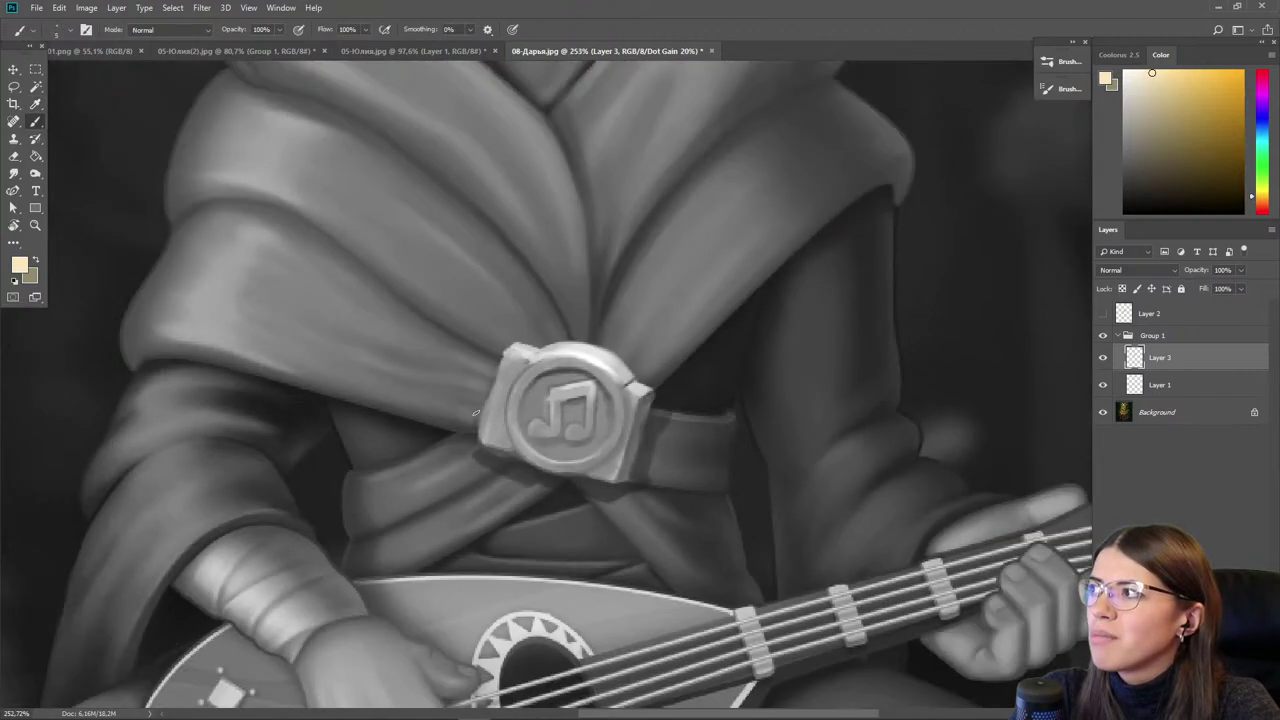
{"action": "scroll", "coordinate": [475, 412], "scroll_direction": "down", "scroll_amount": 1}
{"action": "left_click_drag", "start_coordinate": [580, 502], "coordinate": [663, 463]}
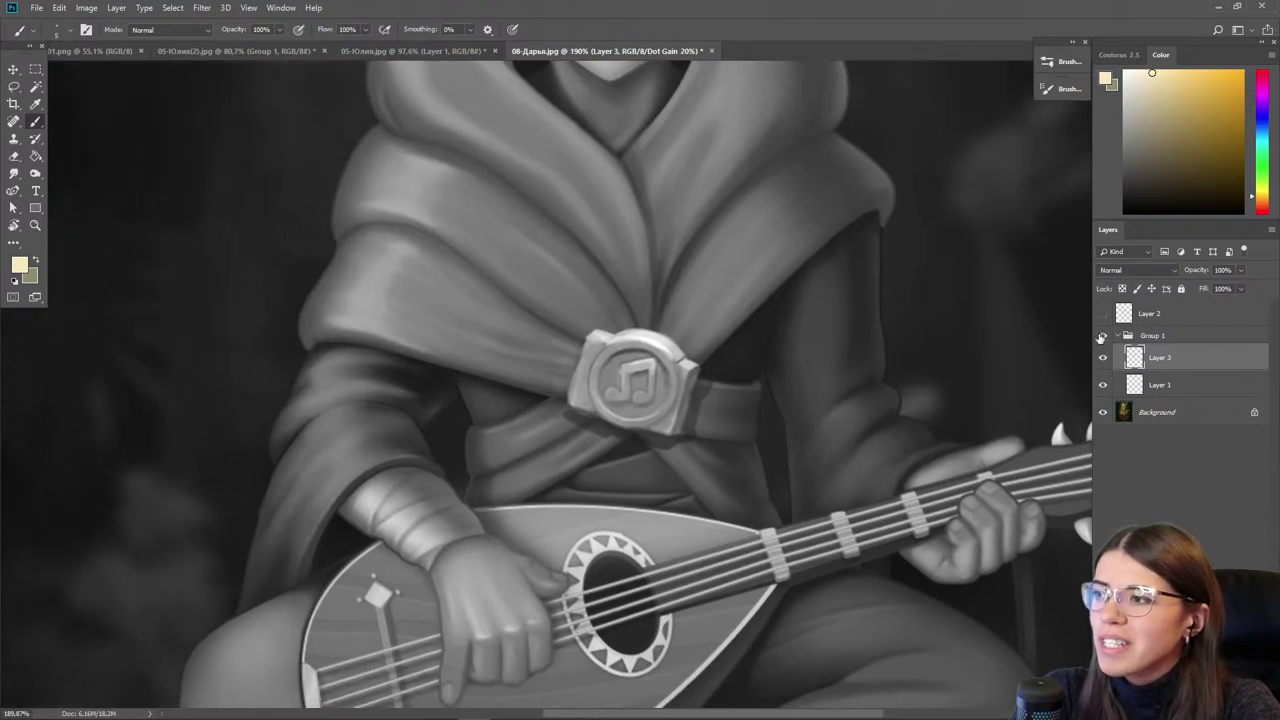
{"action": "left_click", "coordinate": [1101, 337]}
{"action": "left_click", "coordinate": [1101, 337]}
{"action": "left_click", "coordinate": [1101, 337]}
{"action": "left_click", "coordinate": [1101, 337]}
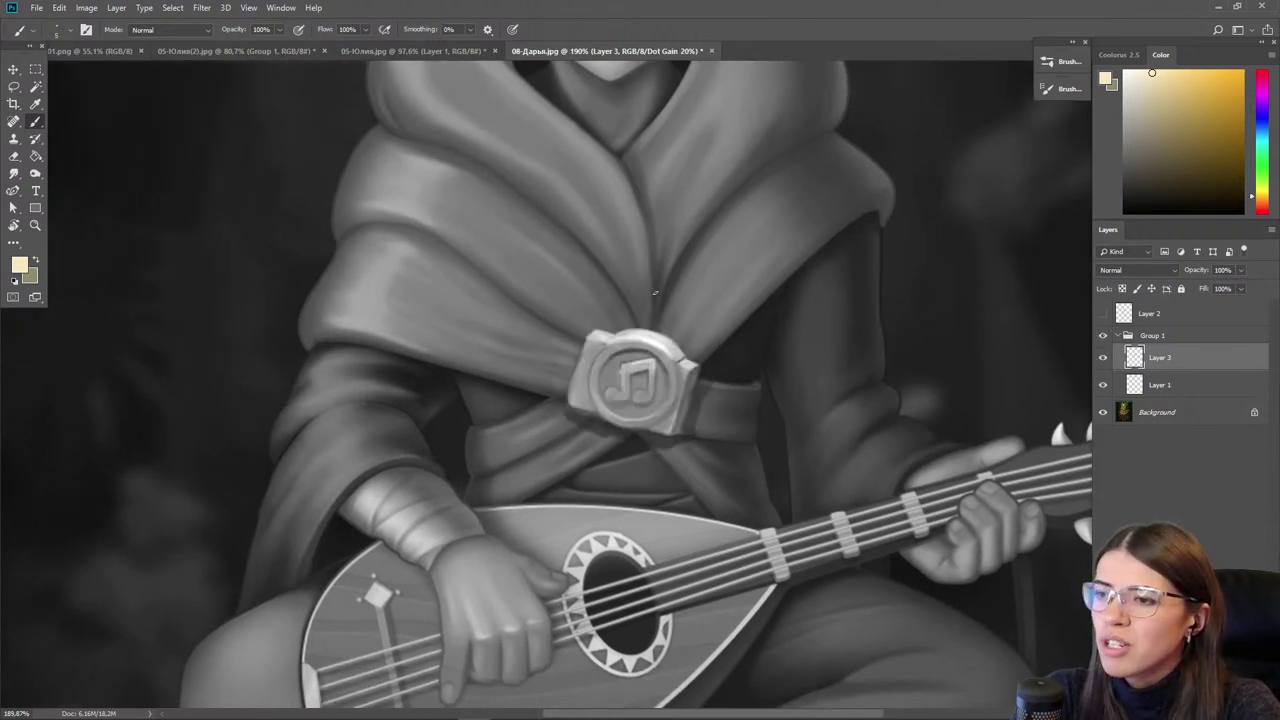
- Paint a lighter reddish-brown band along the lower edge of the lute headstock's front face
{"action": "left_click_drag", "start_coordinate": [546, 616], "coordinate": [503, 470]}
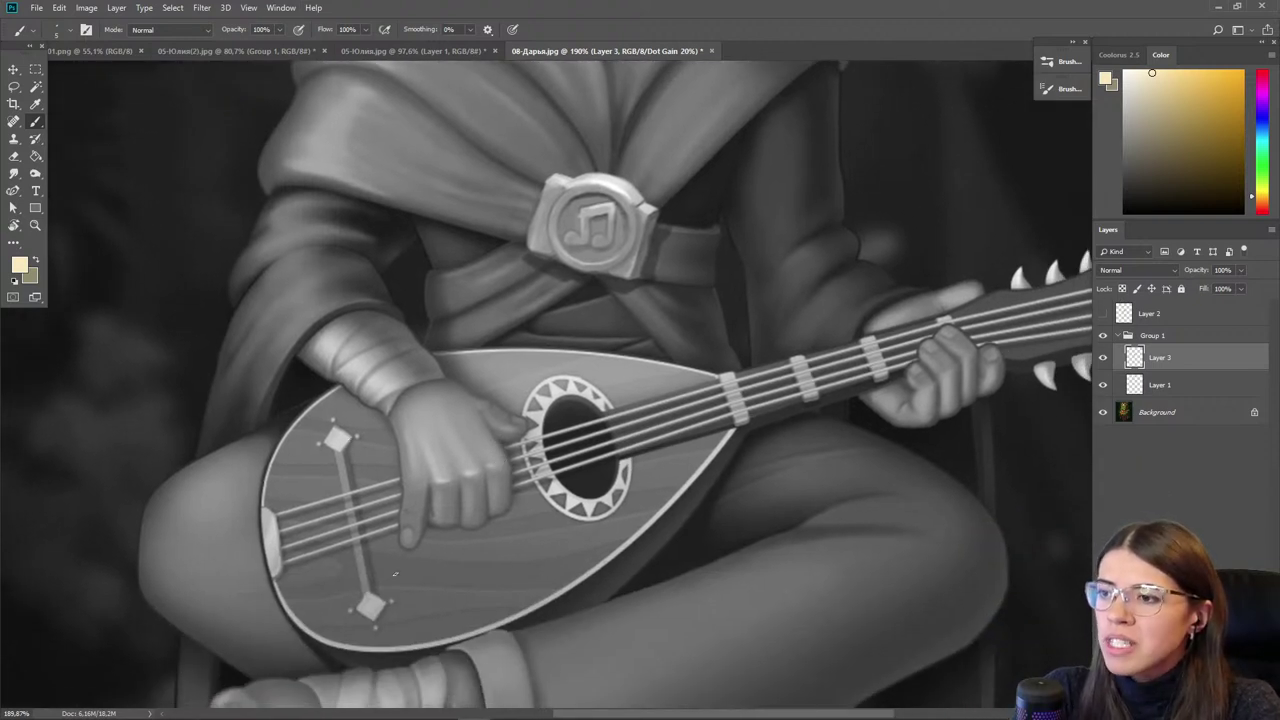
{"action": "left_click_drag", "start_coordinate": [373, 640], "coordinate": [421, 607]}
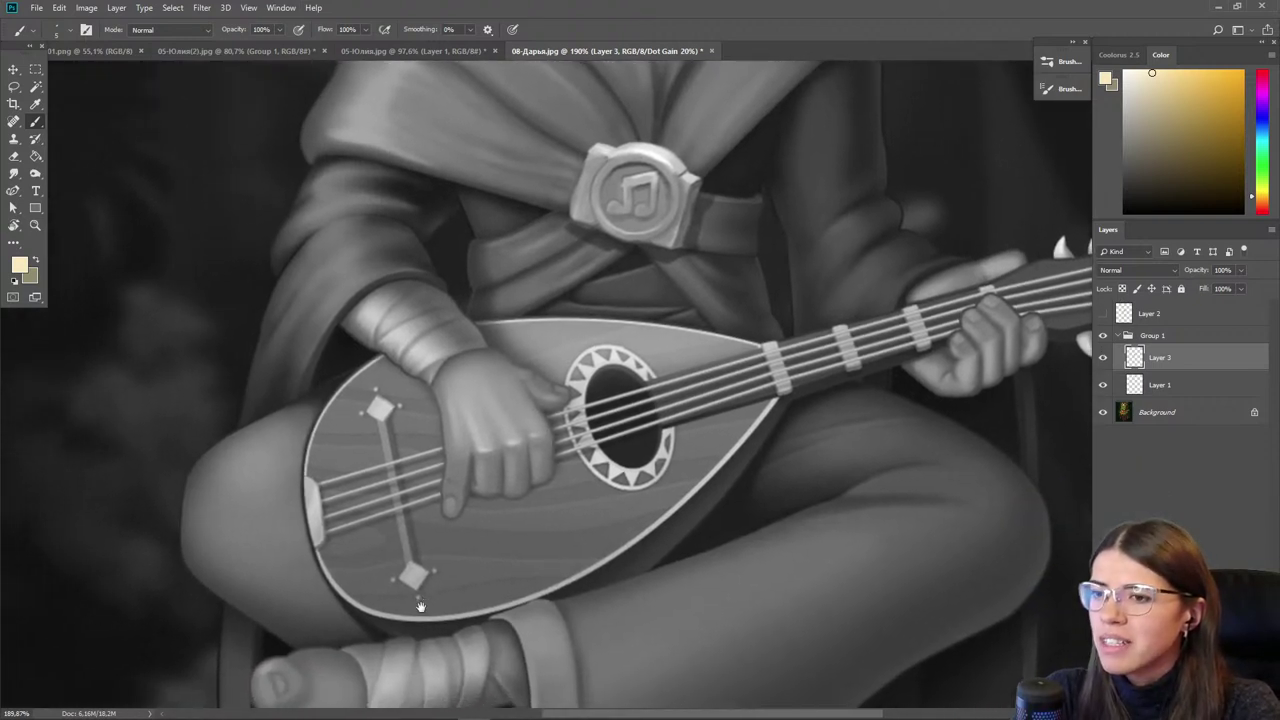
{"action": "left_click_drag", "start_coordinate": [699, 556], "coordinate": [422, 584]}
{"action": "scroll", "coordinate": [860, 241], "scroll_direction": "up", "scroll_amount": 7}
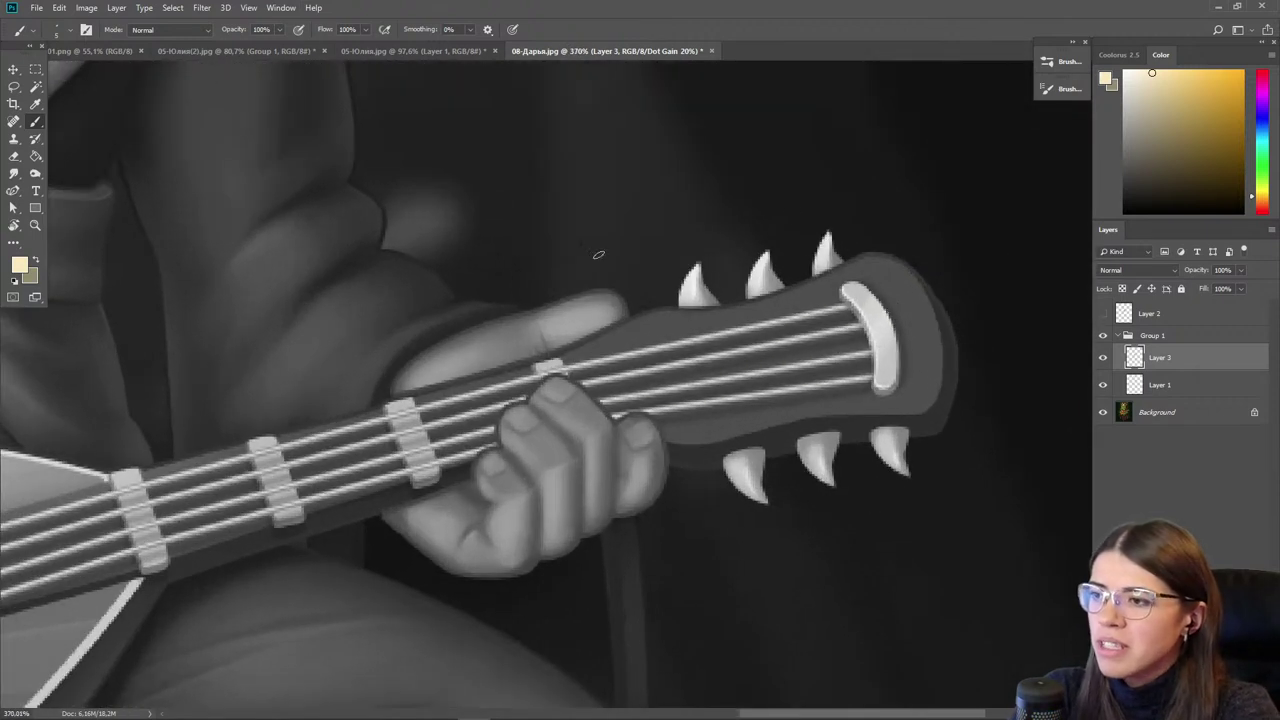
{"action": "left_click", "coordinate": [1141, 175]}
{"action": "left_click", "coordinate": [926, 408], "text": "alt"}
{"action": "left_click", "coordinate": [1212, 188]}
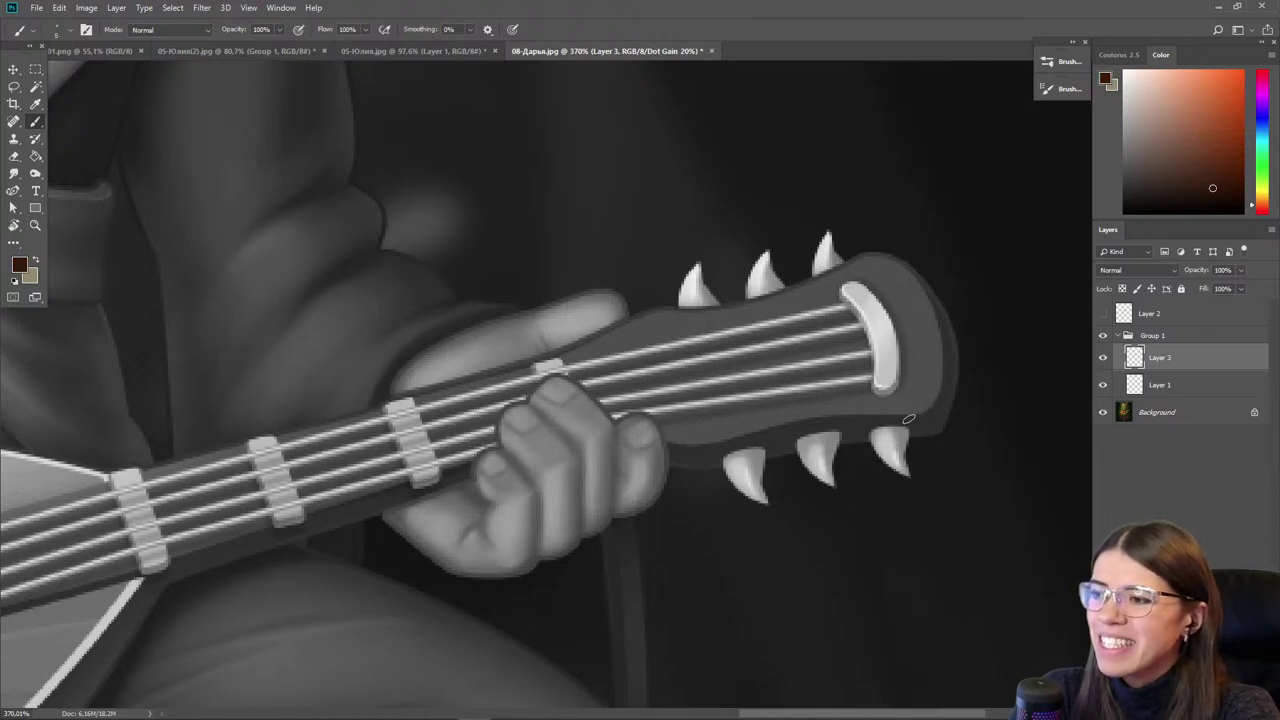
{"action": "left_click", "coordinate": [1230, 141]}
{"action": "left_click", "coordinate": [1206, 111]}
{"action": "left_click_drag", "start_coordinate": [888, 404], "coordinate": [708, 430]}
{"action": "left_click", "coordinate": [784, 417], "text": "alt"}
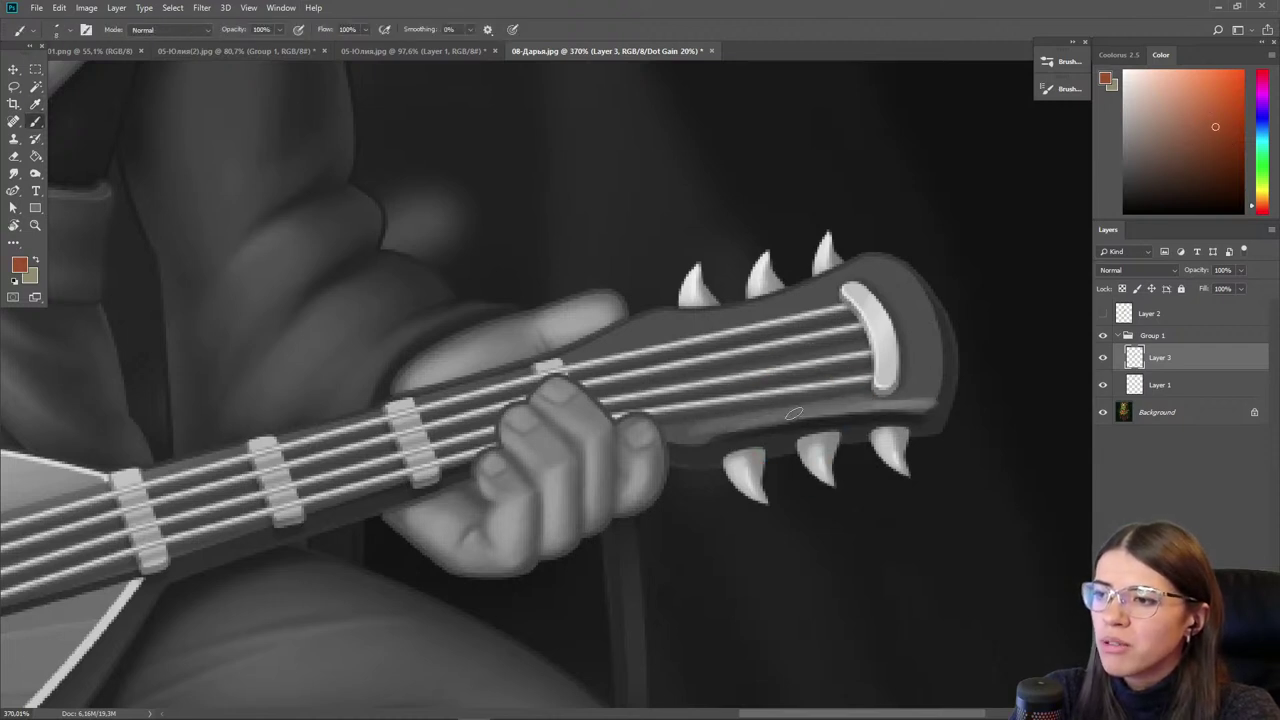
- Lighten the rounded end of the headstock beyond the nut with reddish brown
{"action": "left_click", "coordinate": [910, 396], "text": "alt"}
{"action": "mouse_move", "coordinate": [929, 378]}
{"action": "left_mouse_down"}
{"action": "mouse_move", "coordinate": [930, 338]}
{"action": "mouse_move", "coordinate": [902, 290]}
{"action": "left_mouse_up"}
{"action": "left_click", "coordinate": [918, 370], "text": "alt"}
{"action": "key", "text": "bracketright"}
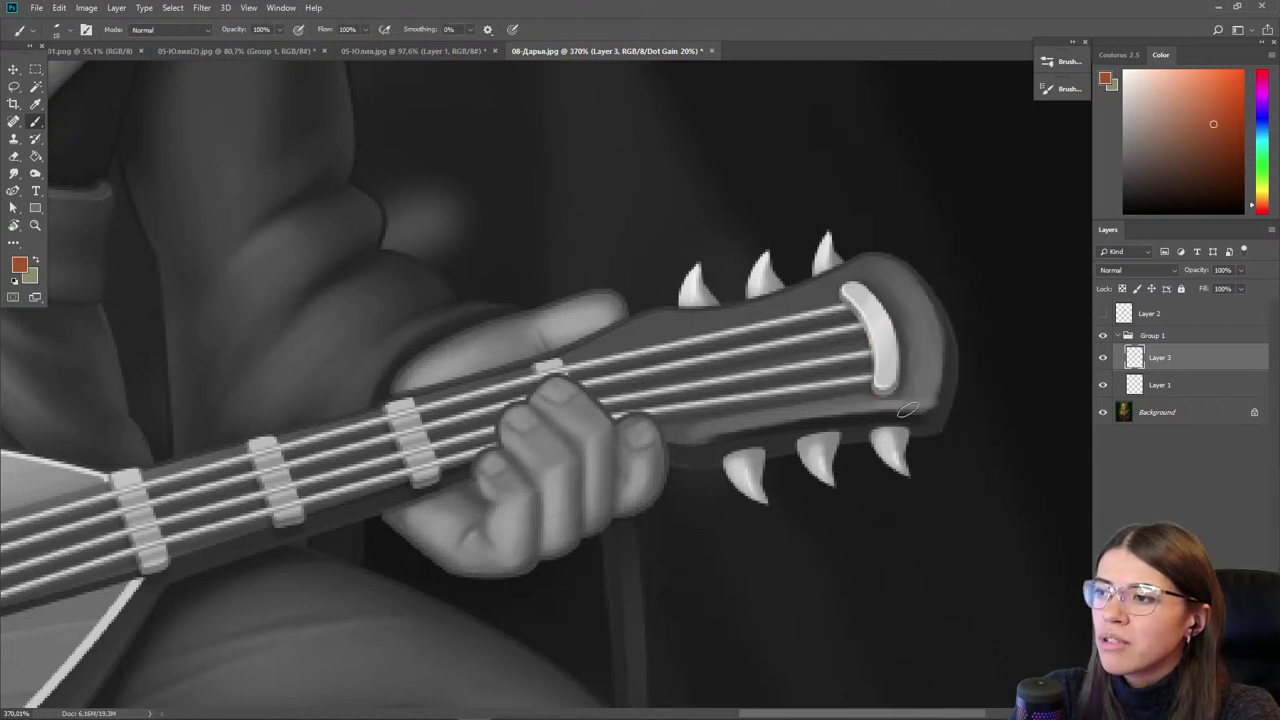
- Add a small pale pink highlight to the lower corner of the headstock and blend it with sampled reddish browns
{"action": "left_click", "coordinate": [1142, 71]}
{"action": "key", "text": "bracketleft"}
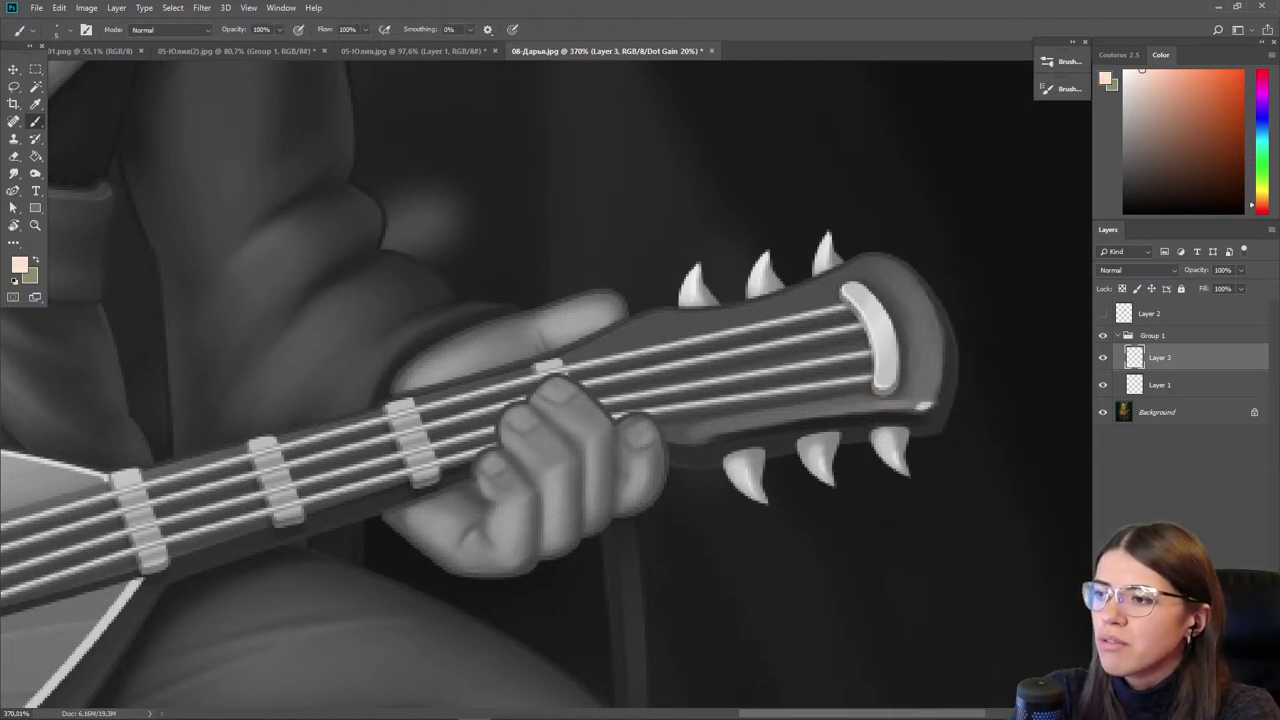
{"action": "left_click", "coordinate": [887, 407], "text": "alt"}
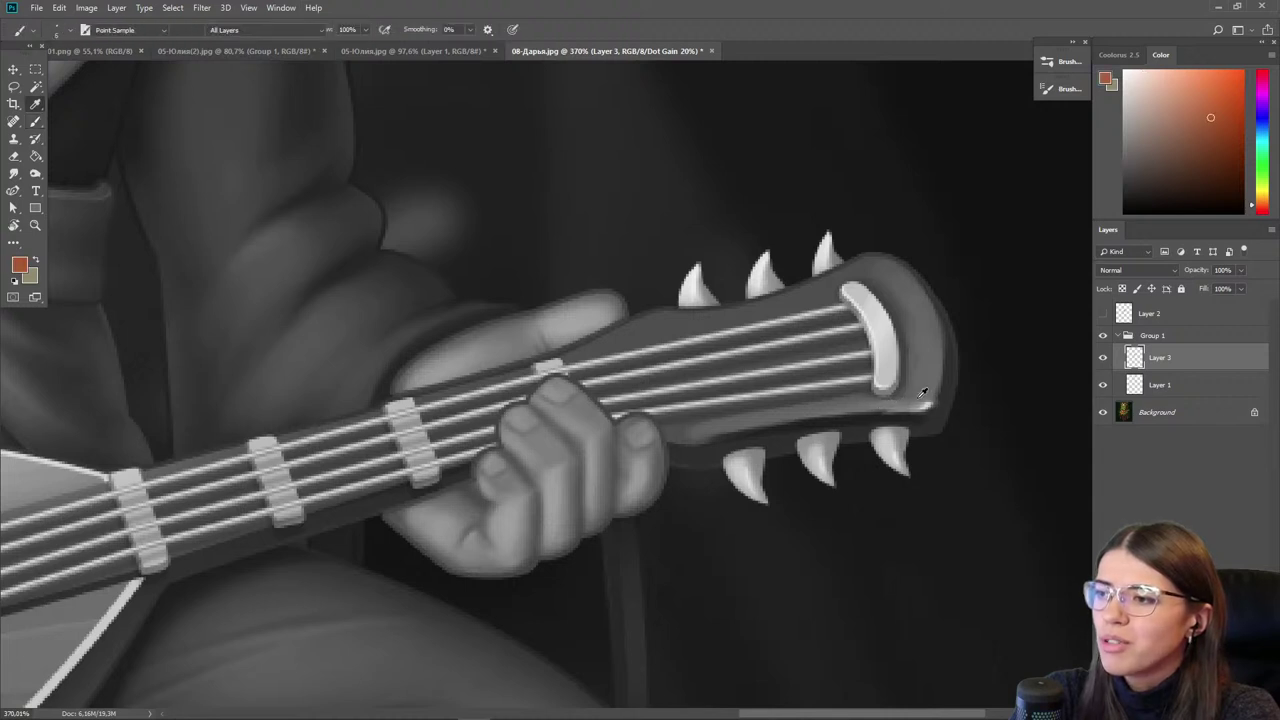
{"action": "left_click", "coordinate": [904, 400], "text": "alt"}
{"action": "left_click", "coordinate": [921, 397], "text": "alt"}
- Lighten the side plane at the headstock's end and refine its lower corner with sampled dark tones
{"action": "left_click", "coordinate": [931, 377], "text": "alt"}
{"action": "key", "text": "bracketright"}
{"action": "key", "text": "bracketright"}
{"action": "left_click_drag", "start_coordinate": [951, 393], "coordinate": [938, 422]}
{"action": "mouse_move", "coordinate": [950, 368]}
{"action": "left_mouse_down"}
{"action": "mouse_move", "coordinate": [932, 421]}
{"action": "mouse_move", "coordinate": [947, 393]}
{"action": "mouse_move", "coordinate": [931, 291]}
{"action": "left_mouse_up"}
{"action": "left_click", "coordinate": [921, 418], "text": "alt"}
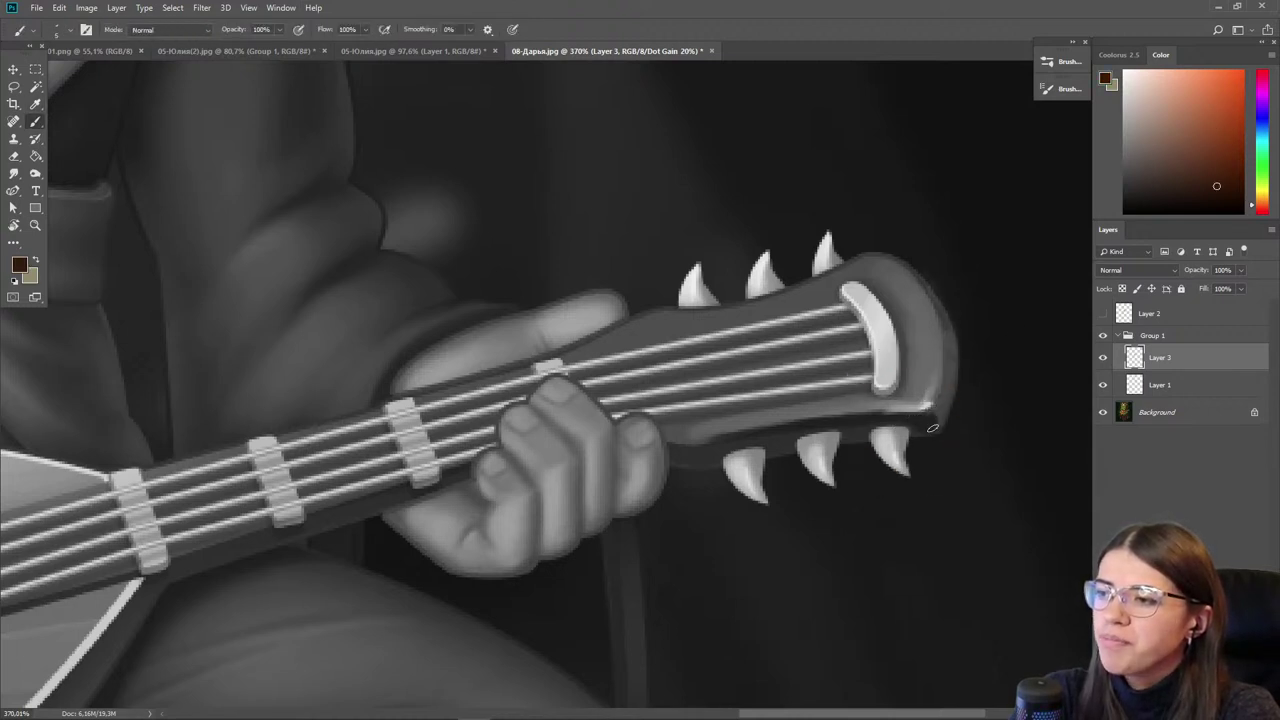
{"action": "left_click", "coordinate": [863, 240], "text": "alt"}
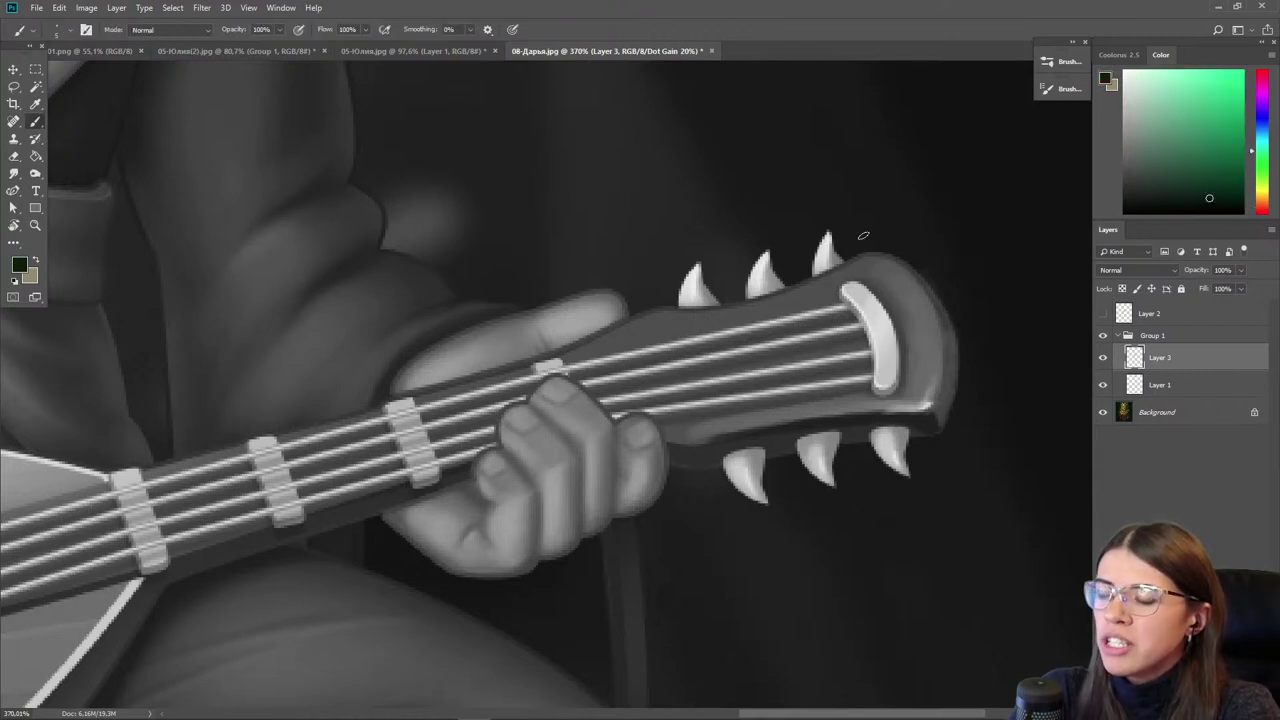
- Touch up the lower claw-shaped pegs with pale cream and dark red-brown, and darken the upper pegs with dark brown
{"action": "left_click", "coordinate": [895, 444], "text": "alt"}
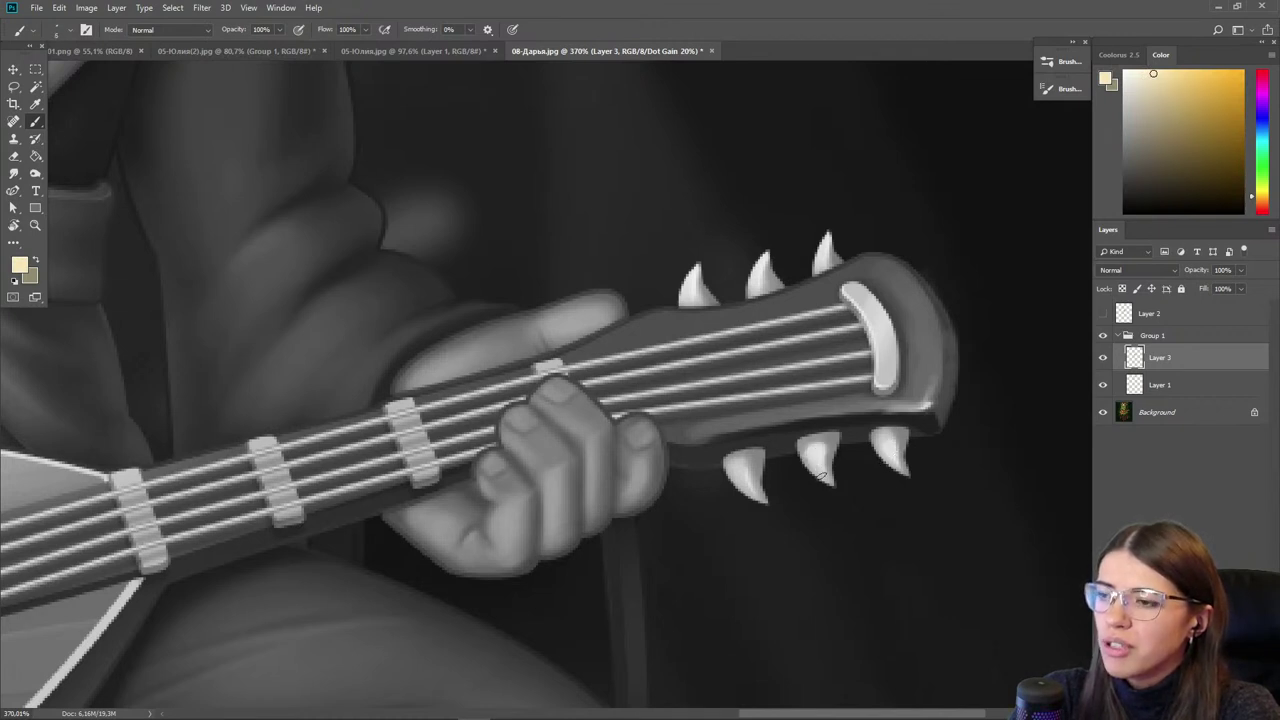
{"action": "left_click", "coordinate": [766, 437], "text": "alt"}
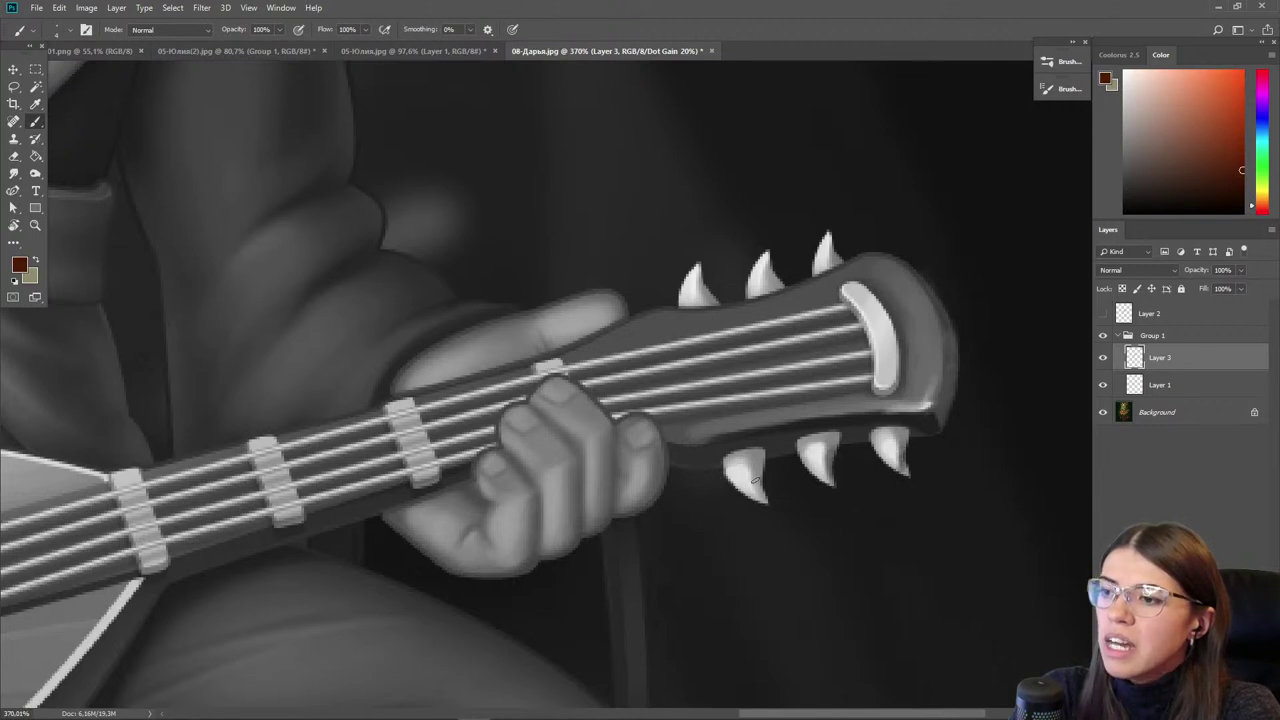
{"action": "left_click", "coordinate": [825, 258], "text": "alt"}
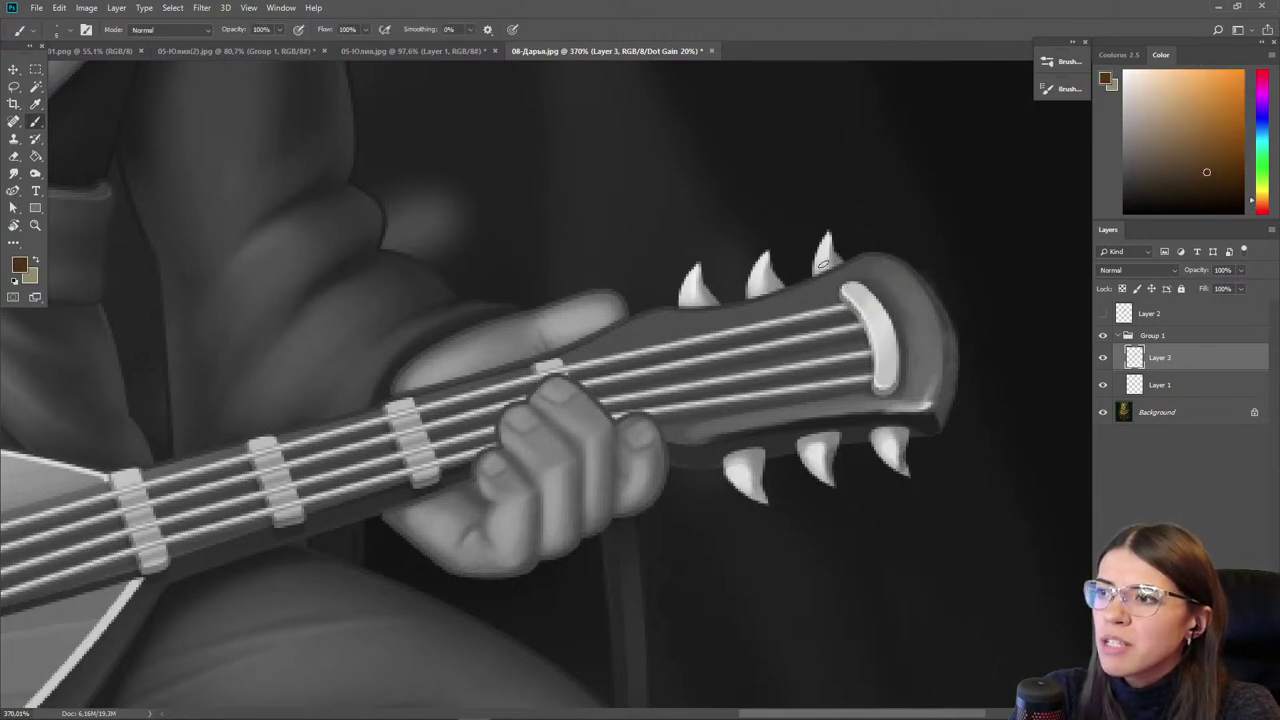
{"action": "mouse_move", "coordinate": [827, 238]}
{"action": "left_mouse_down"}
{"action": "mouse_move", "coordinate": [741, 268]}
{"action": "mouse_move", "coordinate": [773, 287]}
{"action": "mouse_move", "coordinate": [760, 291]}
{"action": "mouse_move", "coordinate": [694, 299]}
{"action": "left_mouse_up"}
- Glaze sampled browns over the headstock's upper edge and upper strings to lighten the wood and soften the strings
{"action": "key", "text": "i"}
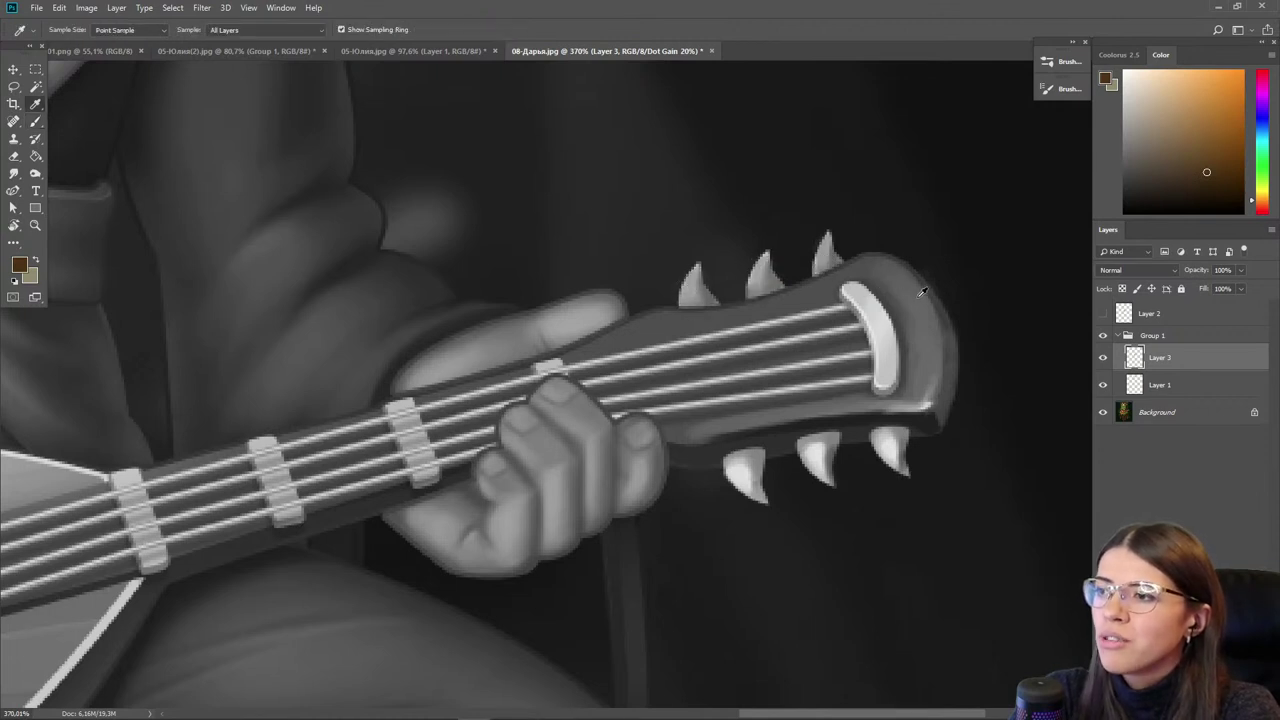
{"action": "left_click", "coordinate": [1189, 131]}
{"action": "key", "text": "b"}
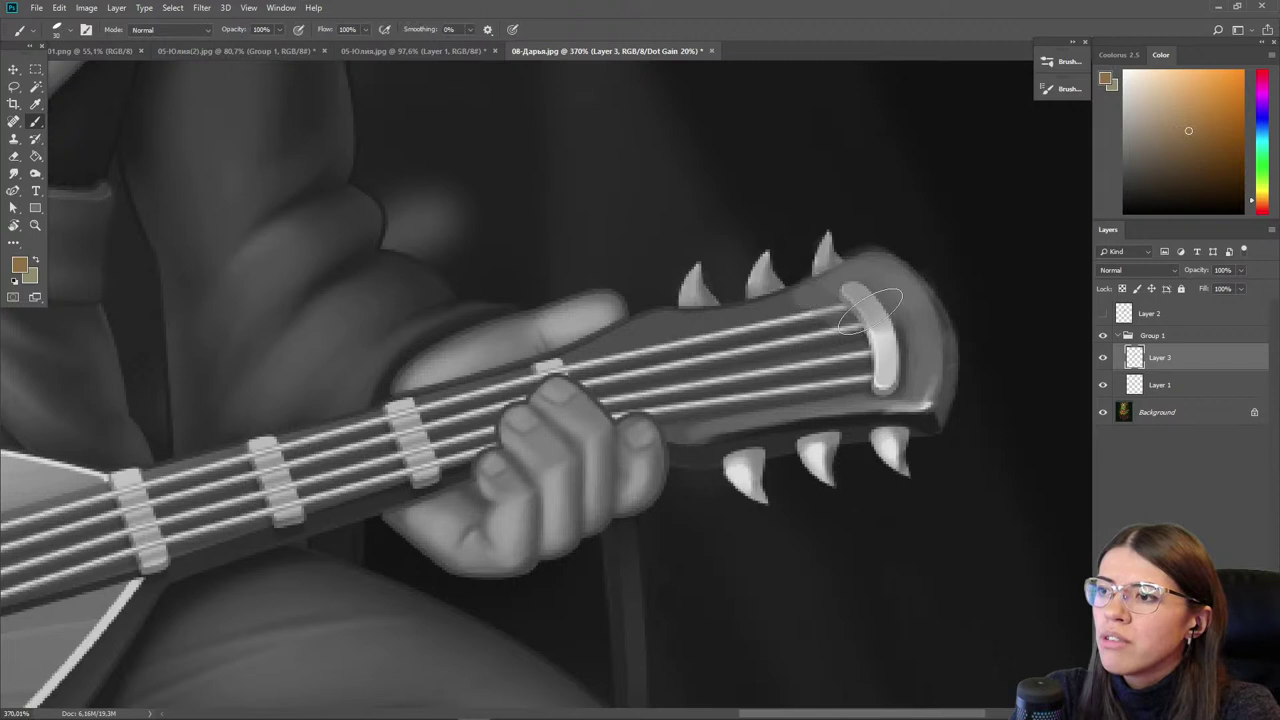
{"action": "key", "text": "i"}
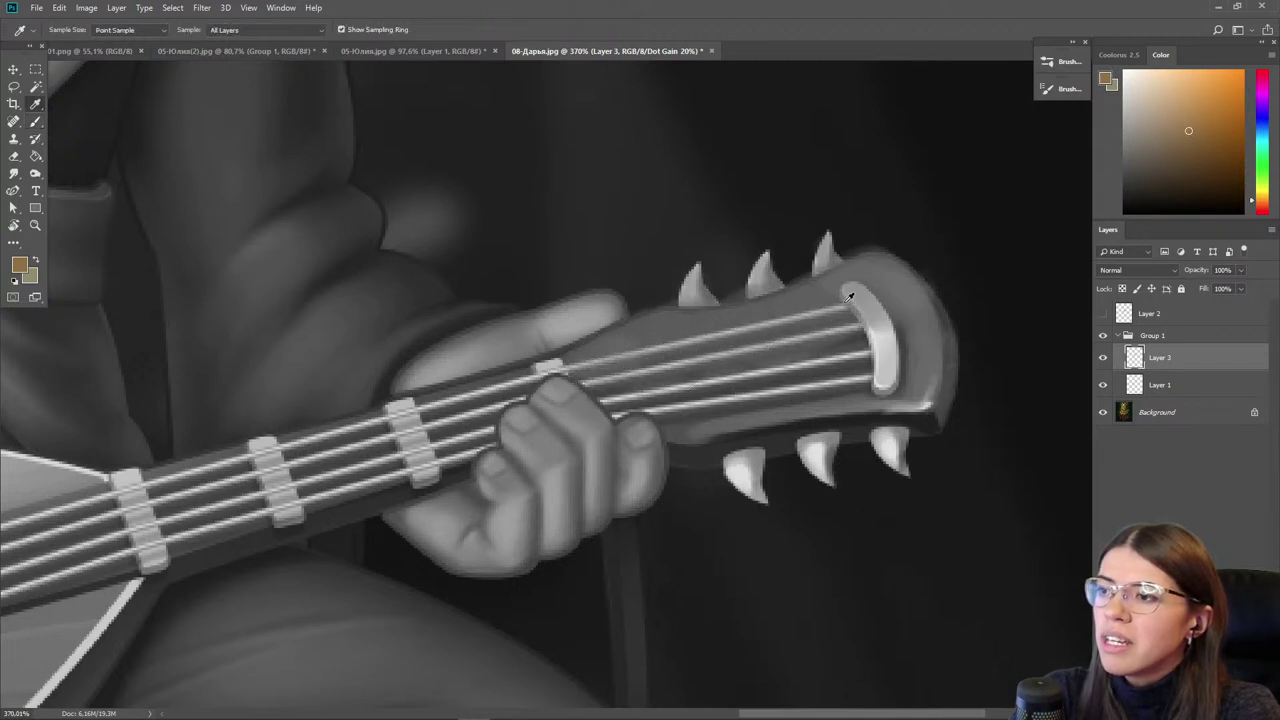
{"action": "left_click", "coordinate": [812, 297]}
{"action": "key", "text": "b"}
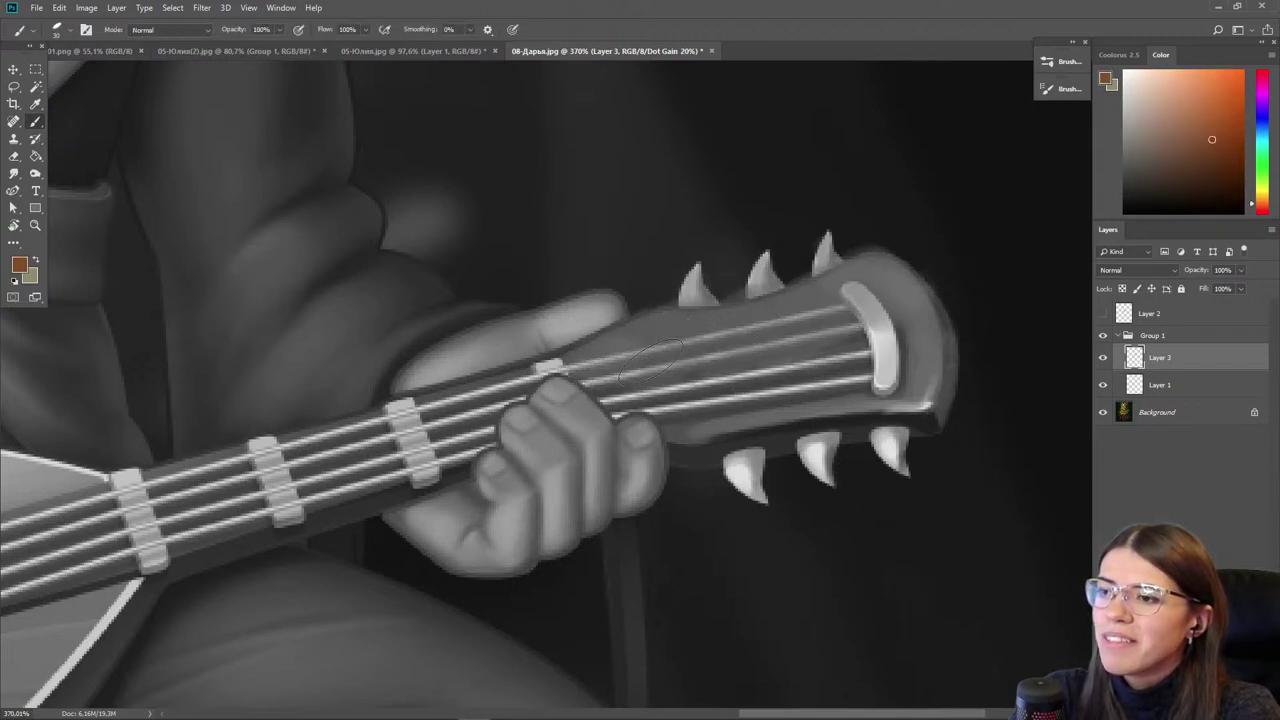
{"action": "left_click", "coordinate": [894, 290], "text": "alt"}
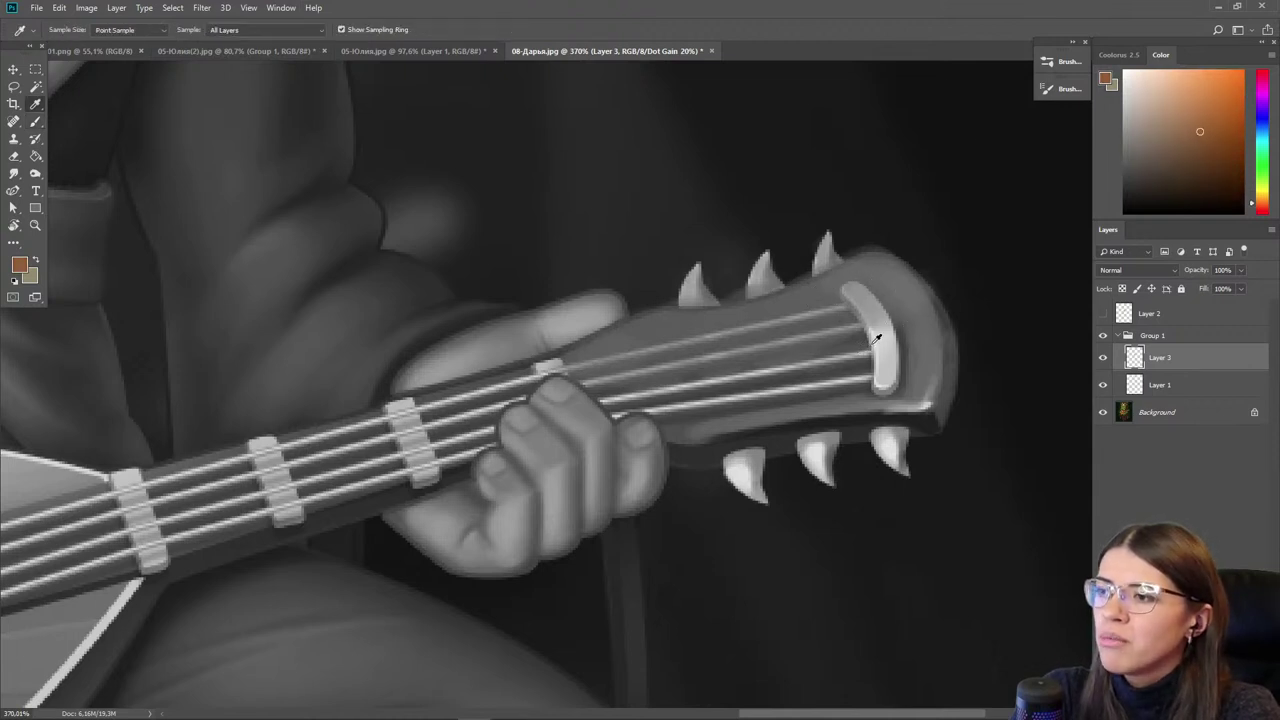
- Refine the nut's inner edge with sampled pale yellow and blend the headstock's lower end with reddish brown
{"action": "left_click", "coordinate": [880, 336], "text": "alt"}
{"action": "left_click_drag", "start_coordinate": [868, 304], "coordinate": [876, 370]}
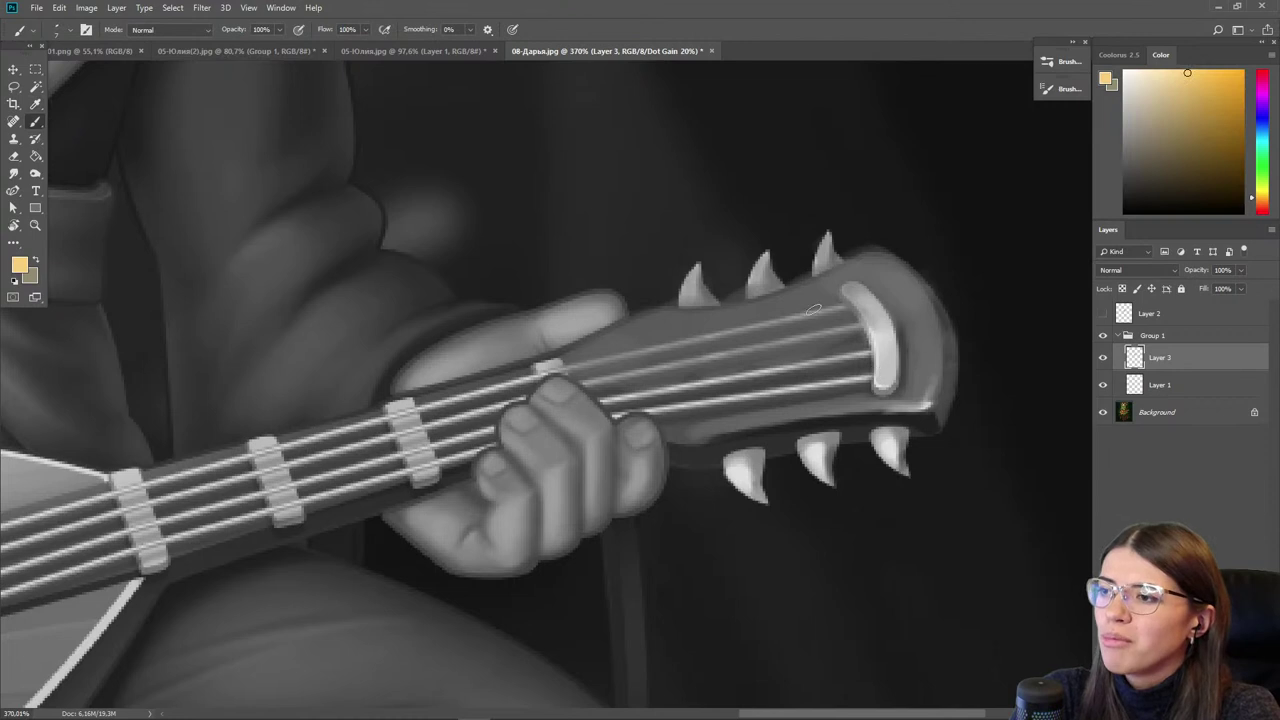
{"action": "left_click", "coordinate": [1105, 358]}
{"action": "left_click", "coordinate": [1105, 358]}
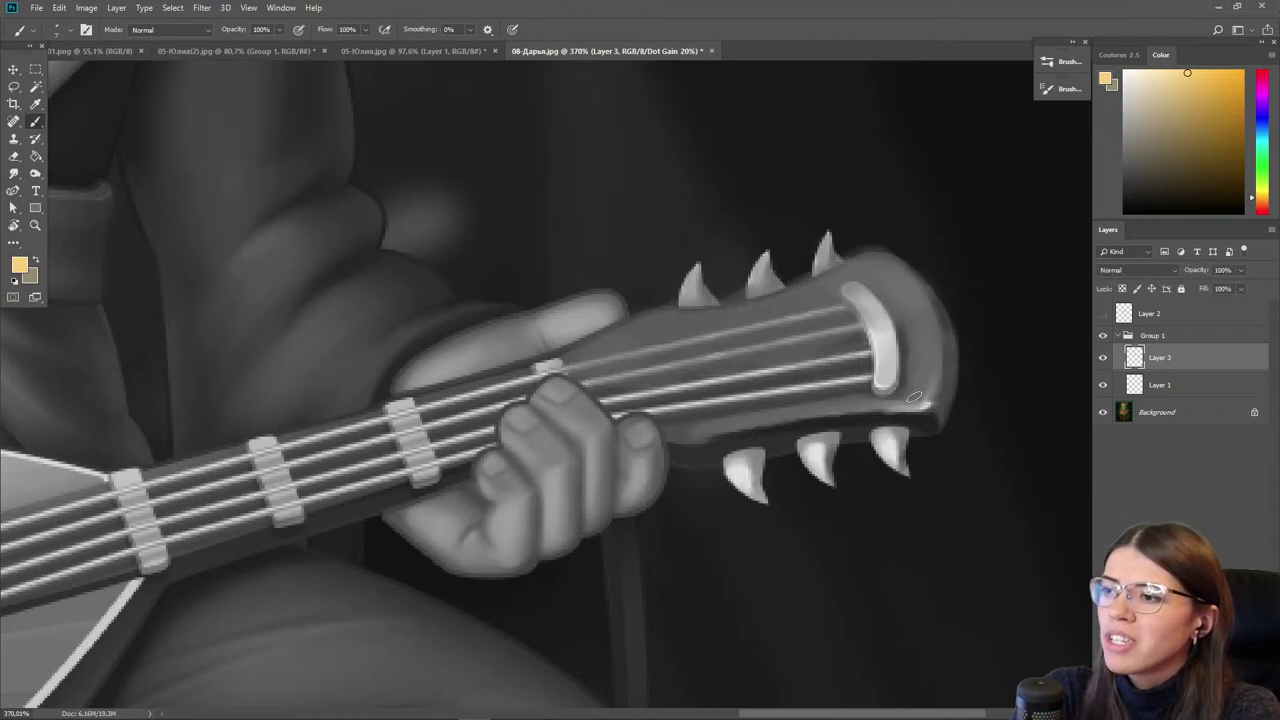
{"action": "left_click", "coordinate": [924, 394], "text": "alt"}
{"action": "left_click_drag", "start_coordinate": [935, 354], "coordinate": [916, 394]}
{"action": "left_click", "coordinate": [913, 390], "text": "alt"}
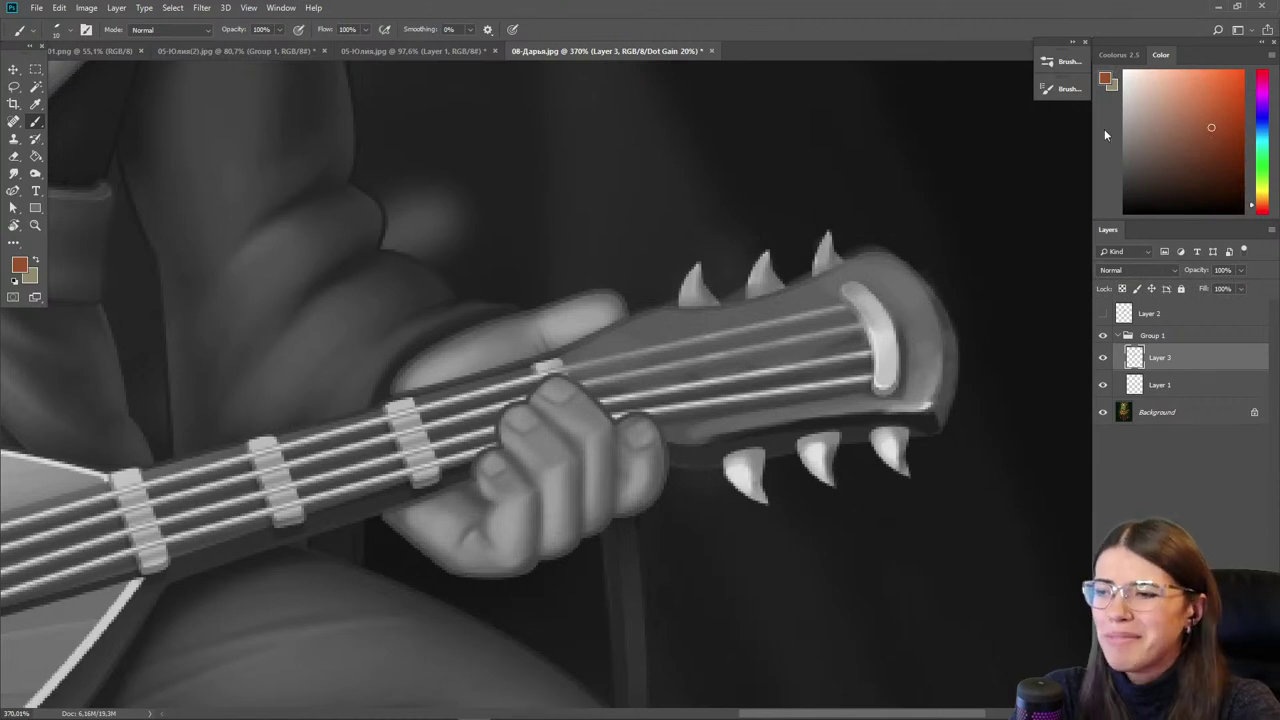
- Glaze sampled browns over the upper half of the lute's neck, muting the frets and strings between the hand and the body
{"action": "scroll", "coordinate": [642, 452], "scroll_direction": "down", "scroll_amount": 1}
{"action": "left_click_drag", "start_coordinate": [642, 452], "coordinate": [852, 428]}
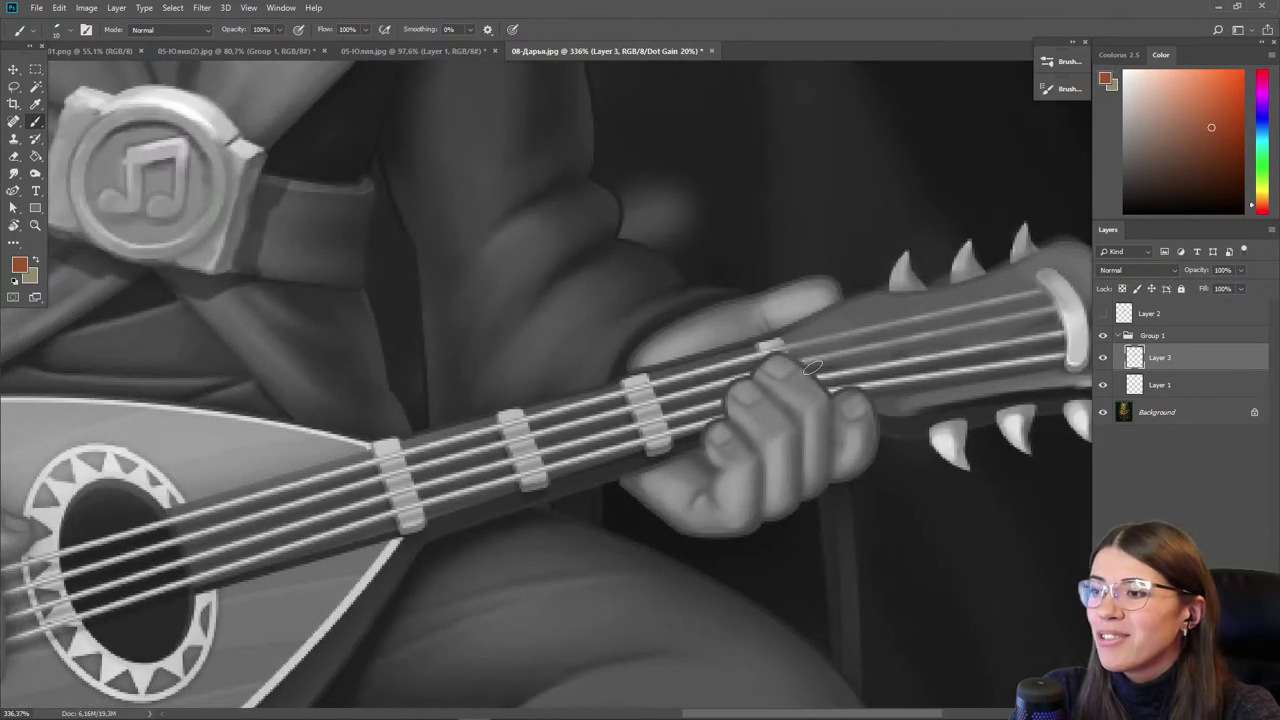
{"action": "left_click", "coordinate": [750, 347], "text": "alt"}
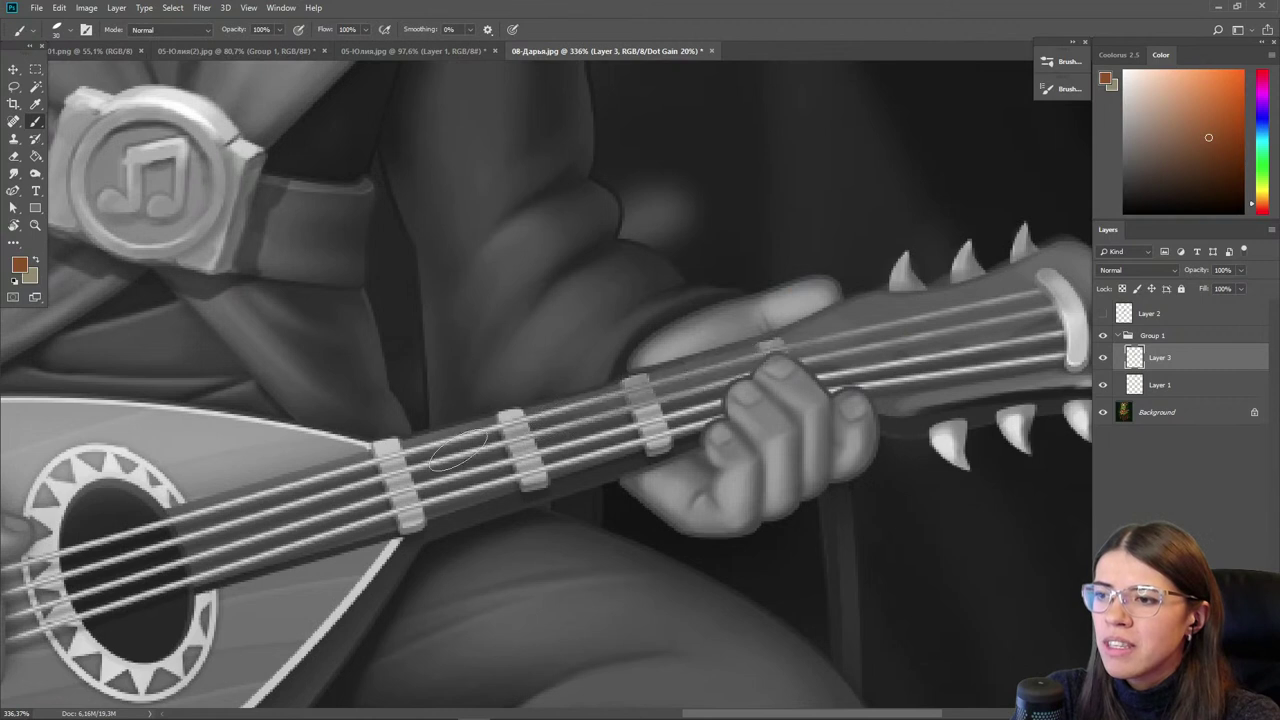
{"action": "left_click", "coordinate": [510, 427], "text": "alt"}
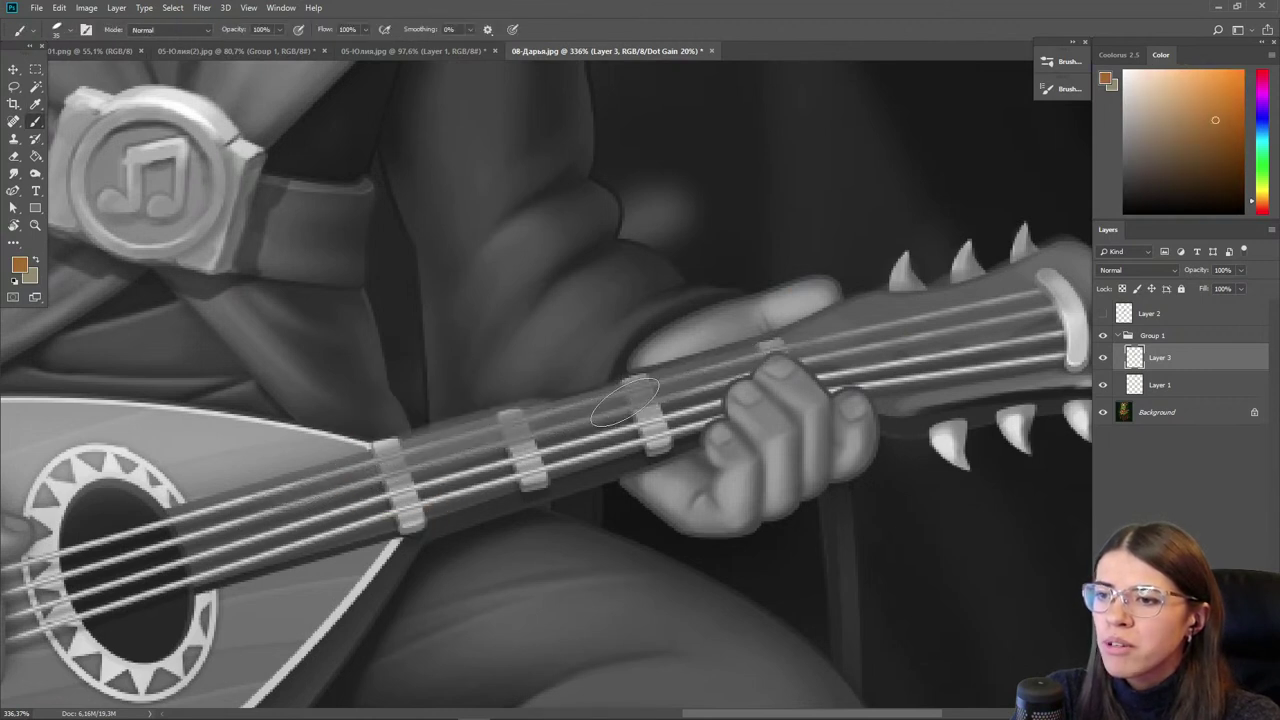
{"action": "left_click", "coordinate": [508, 418], "text": "alt"}
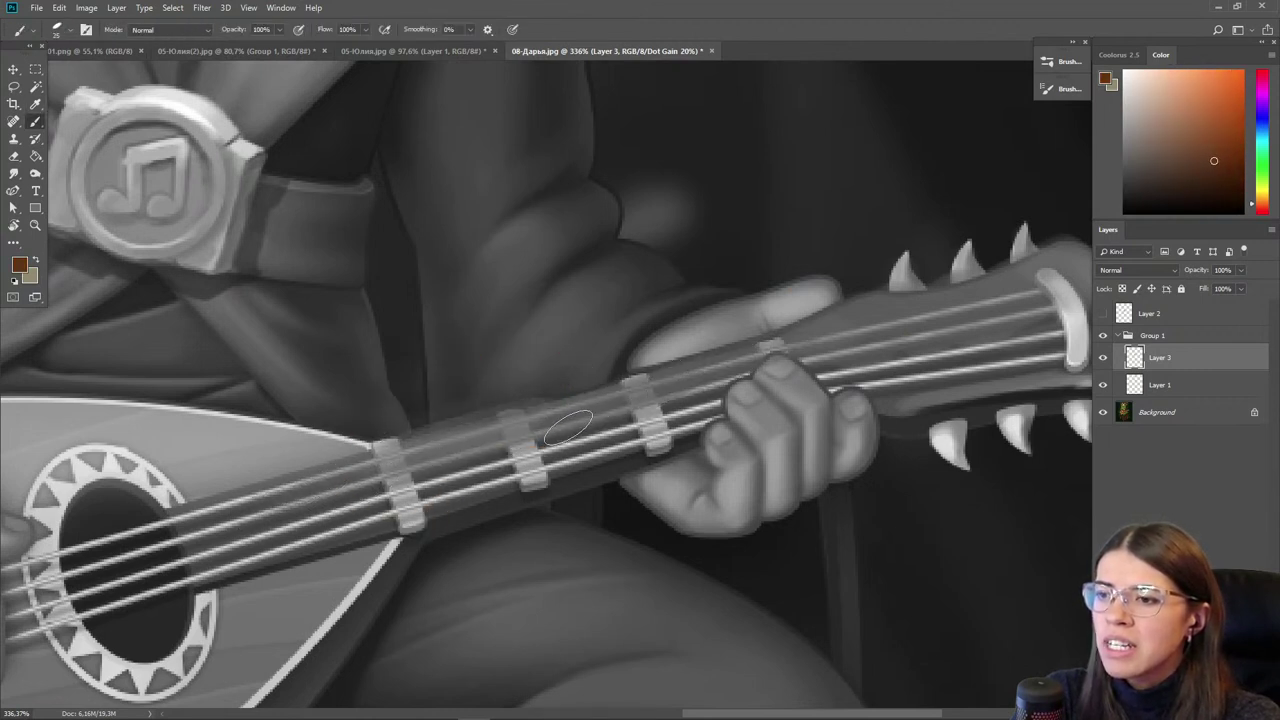
{"action": "left_click", "coordinate": [569, 429], "text": "alt"}
- Erase excess glaze around the neck and extend a sampled reddish brown over the upper strings toward the sound hole
{"action": "key", "text": "e"}
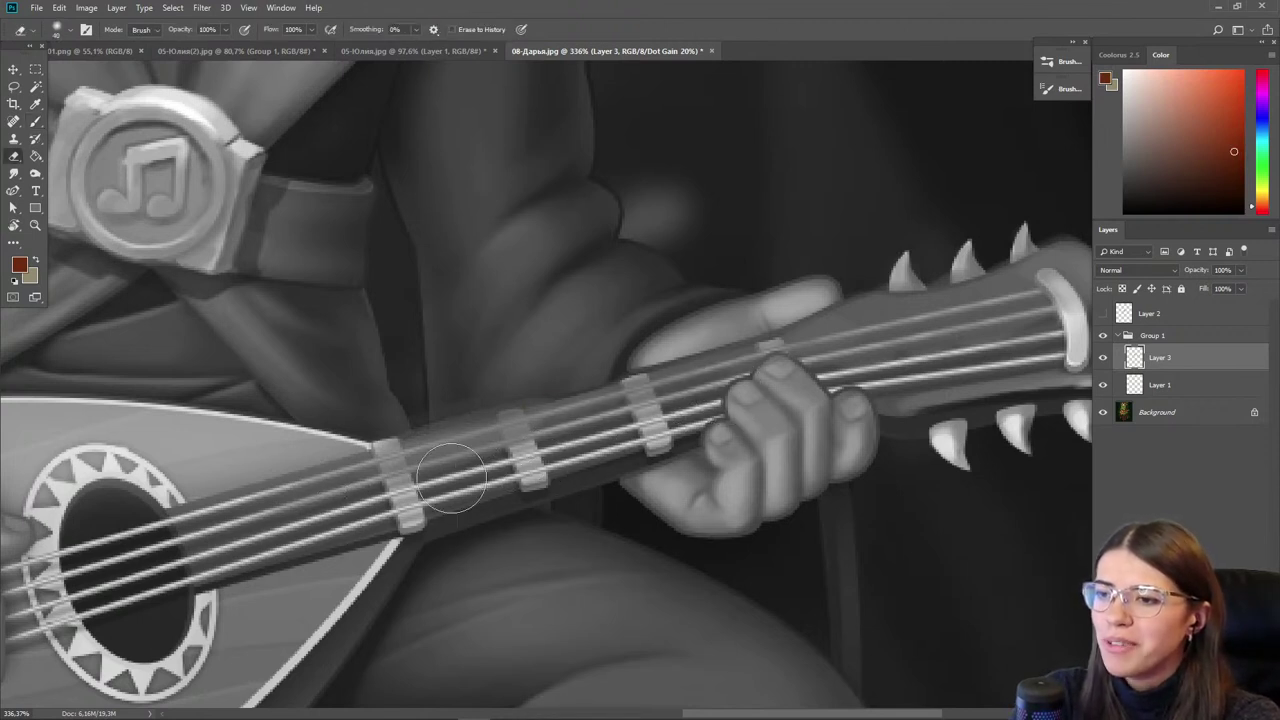
{"action": "left_click_drag", "start_coordinate": [575, 411], "coordinate": [580, 411]}
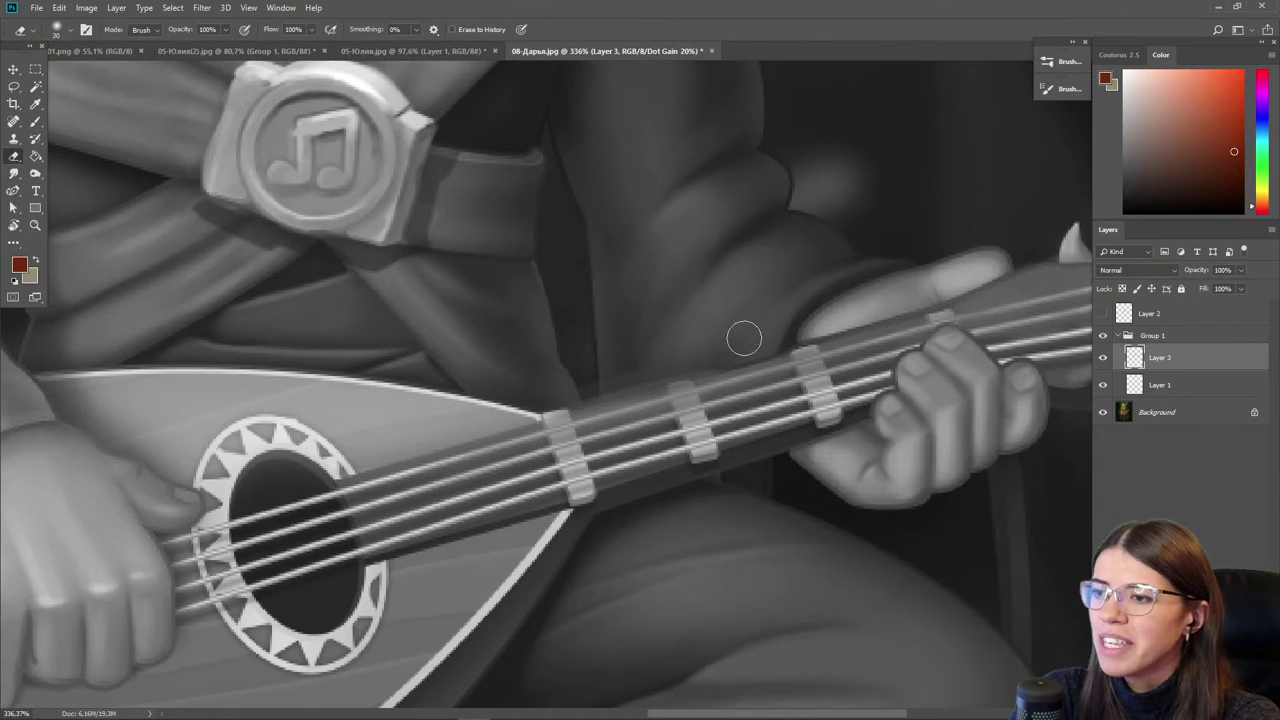
{"action": "key", "text": "i"}
{"action": "left_click", "coordinate": [510, 445]}
{"action": "key", "text": "b"}
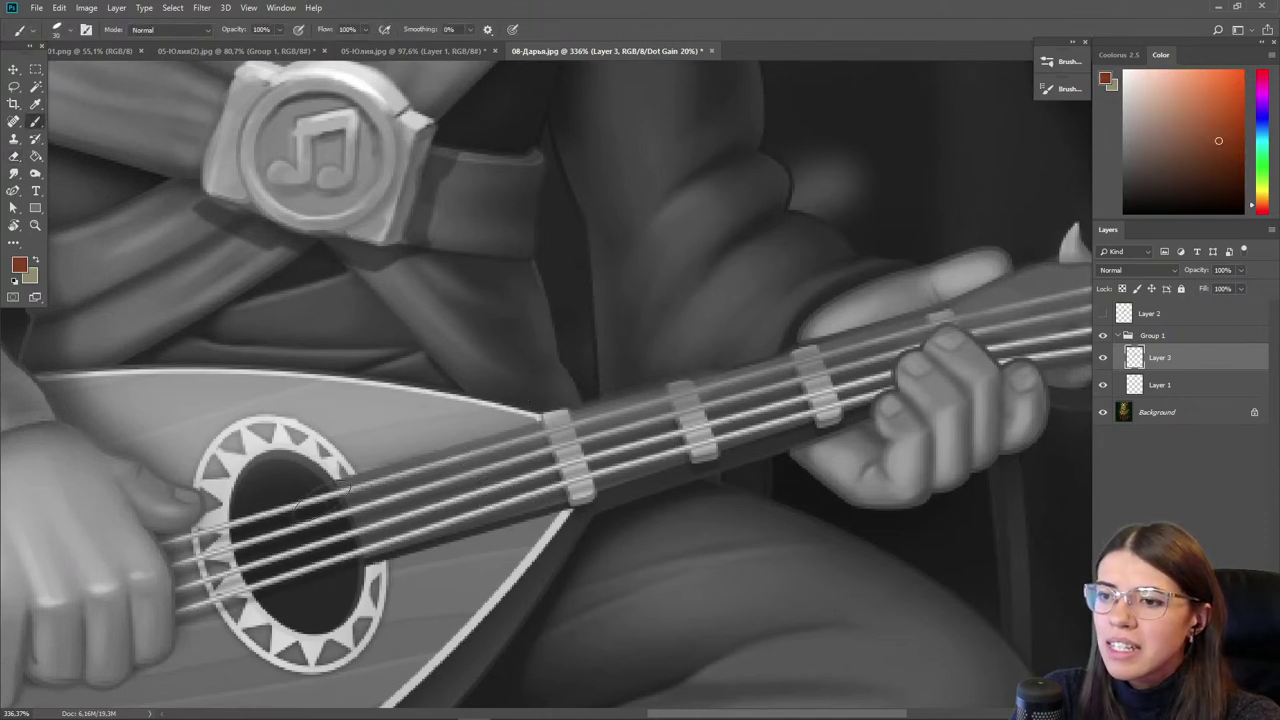
{"action": "scroll", "coordinate": [660, 620], "scroll_direction": "down", "scroll_amount": 3}
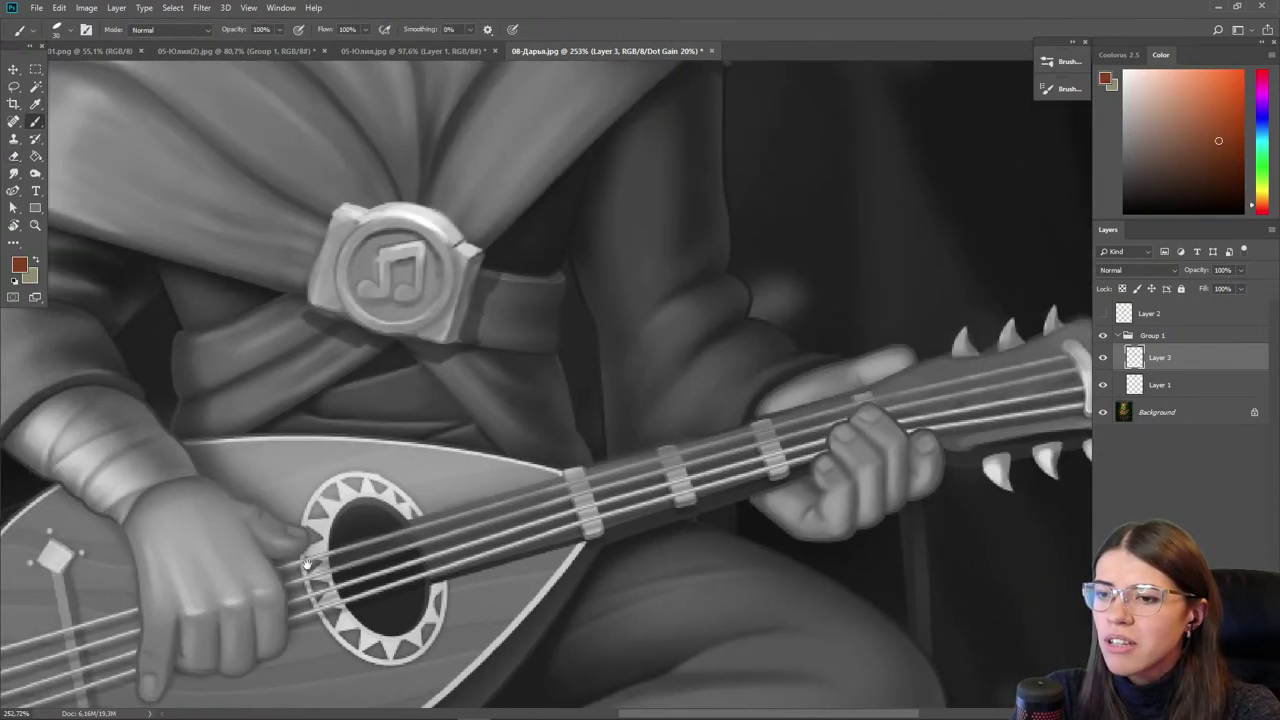
- Glaze sampled ochre brown over the lute's upper soundboard, toning down the light rim, sound hole ring and bridge
{"action": "left_click_drag", "start_coordinate": [285, 570], "coordinate": [507, 393]}
{"action": "key", "text": "alt"}
{"action": "left_click", "coordinate": [860, 305]}
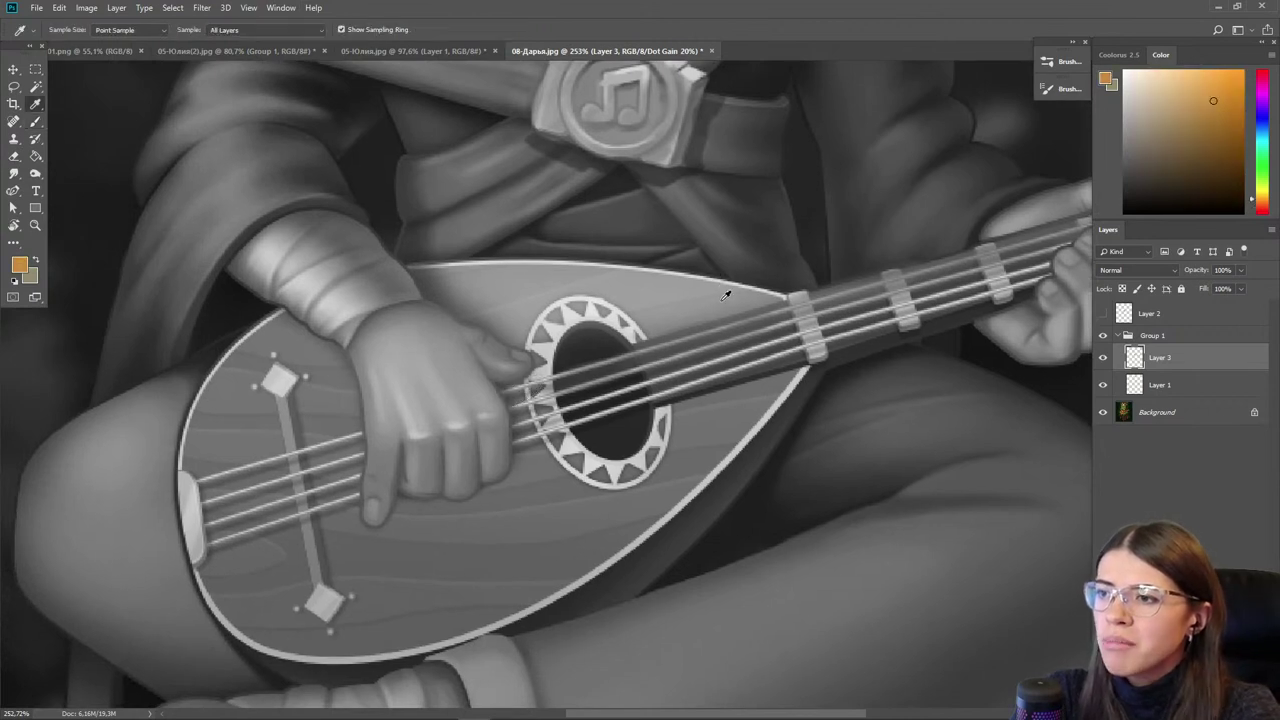
{"action": "key", "text": "b"}
{"action": "mouse_move", "coordinate": [709, 294]}
{"action": "left_mouse_down"}
{"action": "mouse_move", "coordinate": [752, 301]}
{"action": "mouse_move", "coordinate": [605, 286]}
{"action": "left_mouse_up"}
{"action": "key", "text": "bracketleft"}
{"action": "key", "text": "bracketleft"}
{"action": "key", "text": "bracketleft"}
{"action": "mouse_move", "coordinate": [660, 323]}
{"action": "left_mouse_down"}
{"action": "mouse_move", "coordinate": [764, 304]}
{"action": "mouse_move", "coordinate": [622, 285]}
{"action": "mouse_move", "coordinate": [659, 310]}
{"action": "mouse_move", "coordinate": [596, 318]}
{"action": "mouse_move", "coordinate": [534, 360]}
{"action": "mouse_move", "coordinate": [551, 367]}
{"action": "mouse_move", "coordinate": [559, 321]}
{"action": "mouse_move", "coordinate": [462, 285]}
{"action": "left_mouse_up"}
{"action": "mouse_move", "coordinate": [264, 345]}
{"action": "left_mouse_down"}
{"action": "mouse_move", "coordinate": [335, 427]}
{"action": "mouse_move", "coordinate": [250, 428]}
{"action": "mouse_move", "coordinate": [237, 370]}
{"action": "left_mouse_up"}
{"action": "mouse_move", "coordinate": [200, 492]}
{"action": "left_mouse_down"}
{"action": "mouse_move", "coordinate": [260, 448]}
{"action": "mouse_move", "coordinate": [330, 468]}
{"action": "mouse_move", "coordinate": [352, 432]}
{"action": "left_mouse_up"}
{"action": "key", "text": "r"}
{"action": "key", "text": "b"}
- Paint a lighter band of sampled warm brown along the lower edge of the lute's body near the neck
{"action": "left_click", "coordinate": [655, 500], "text": "alt"}
{"action": "mouse_move", "coordinate": [731, 450]}
{"action": "left_mouse_down"}
{"action": "mouse_move", "coordinate": [545, 597]}
{"action": "mouse_move", "coordinate": [662, 496]}
{"action": "left_mouse_up"}
{"action": "left_click", "coordinate": [606, 543], "text": "alt"}
{"action": "key", "text": "]"}
{"action": "key", "text": "]"}
{"action": "key", "text": "]"}
{"action": "left_click_drag", "start_coordinate": [776, 389], "coordinate": [685, 478]}
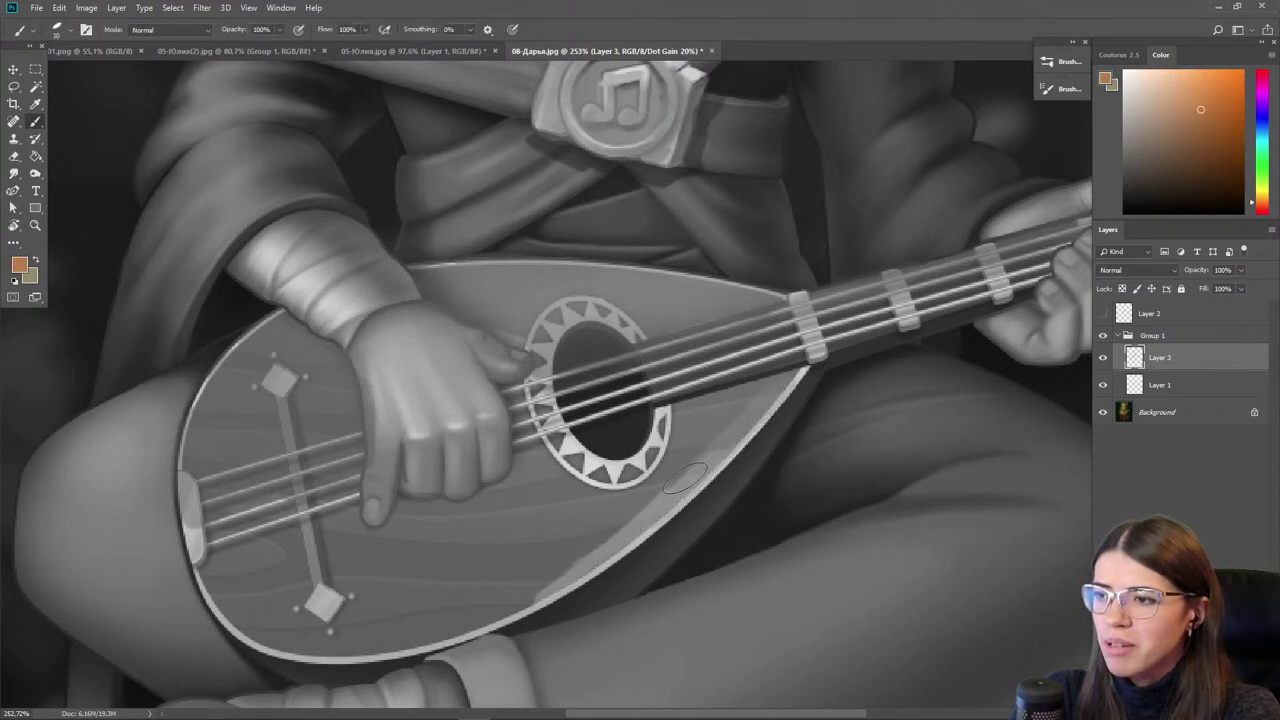
- Blend sampled orange browns across the lower soundboard, smoothing over the wood grain lines
{"action": "key", "text": "i"}
{"action": "left_click", "coordinate": [535, 576]}
{"action": "key", "text": "b"}
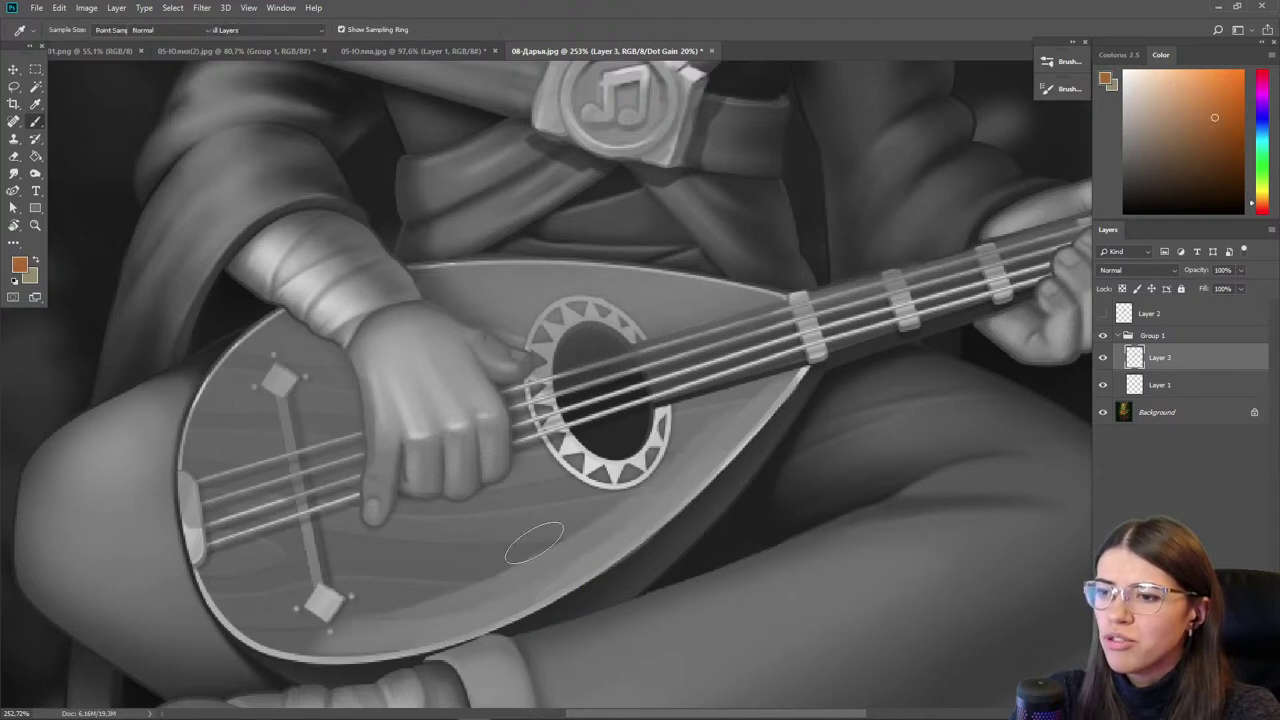
{"action": "left_click", "coordinate": [408, 583], "text": "alt"}
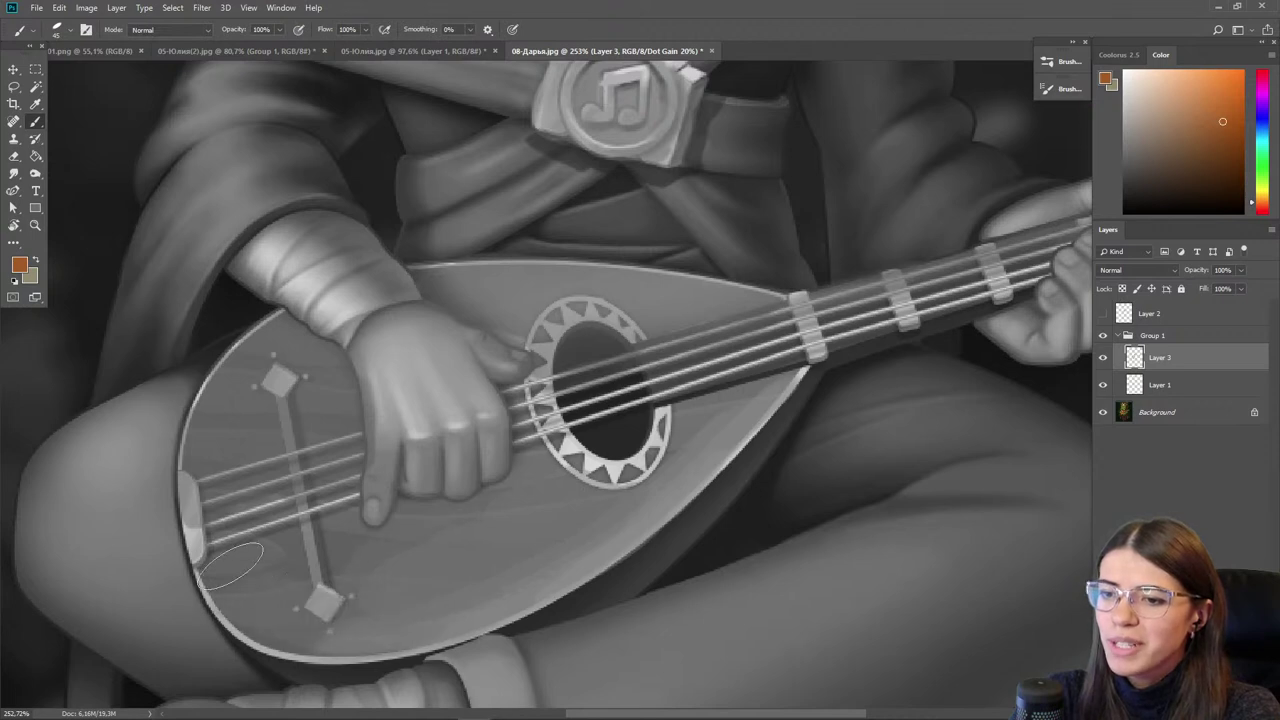
- Mute the lower diamond ornament and the soundboard around it with sampled orange brown
{"action": "left_click", "coordinate": [378, 650], "text": "alt"}
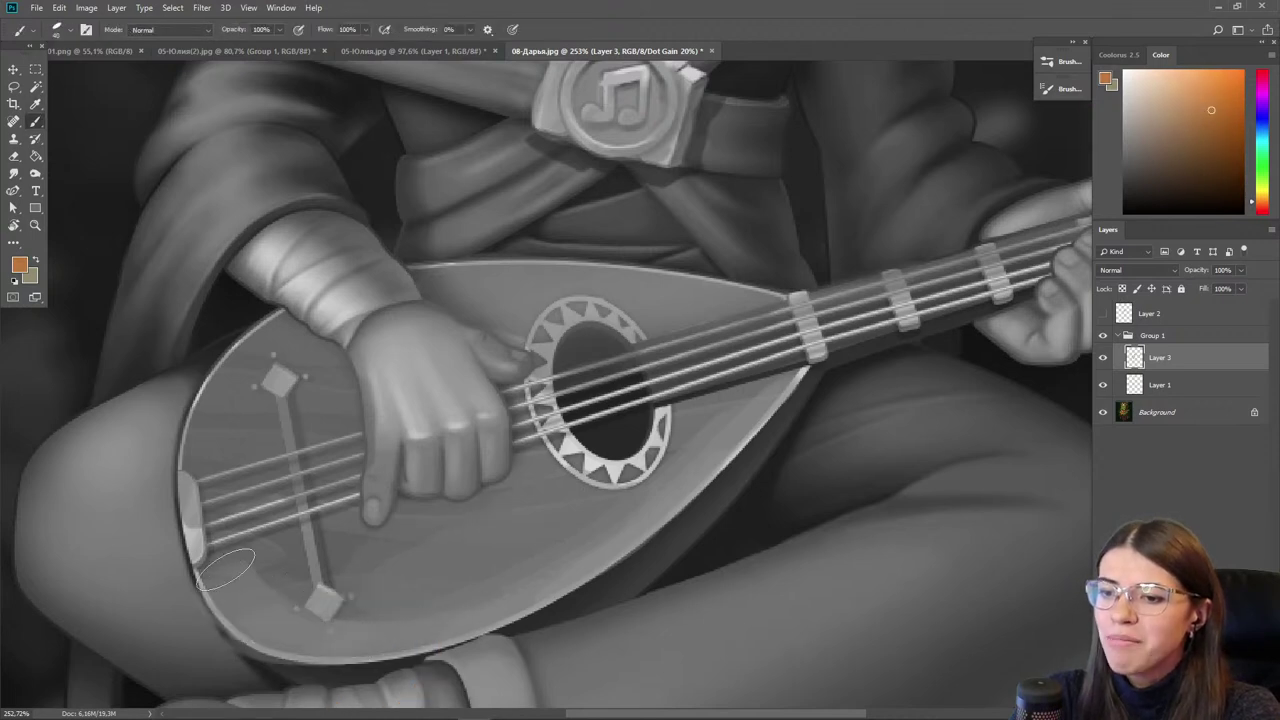
{"action": "left_click_drag", "start_coordinate": [227, 570], "coordinate": [345, 605]}
{"action": "left_click", "coordinate": [318, 562], "text": "alt"}
{"action": "left_click_drag", "start_coordinate": [340, 546], "coordinate": [285, 558]}
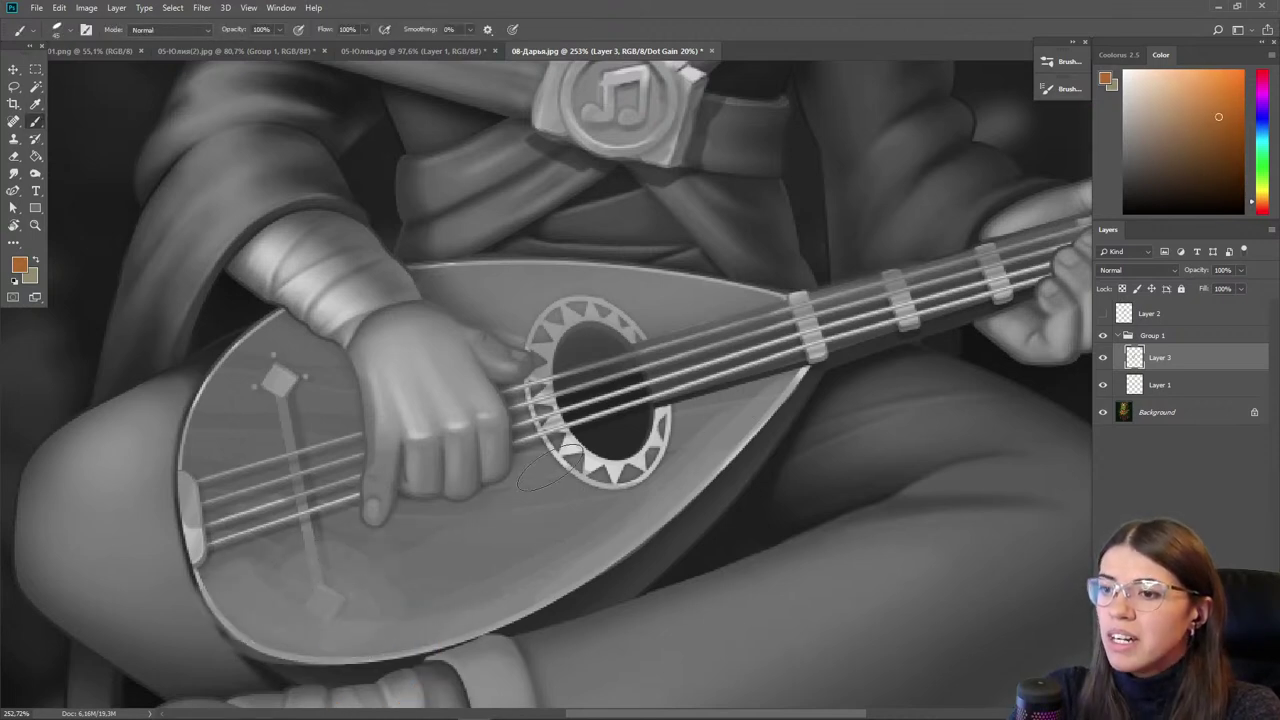
- Compare the whole lute with and without the Group 1 overpainting
{"action": "scroll", "coordinate": [652, 352], "scroll_direction": "down", "scroll_amount": 5}
{"action": "left_click_drag", "start_coordinate": [520, 368], "coordinate": [479, 378]}
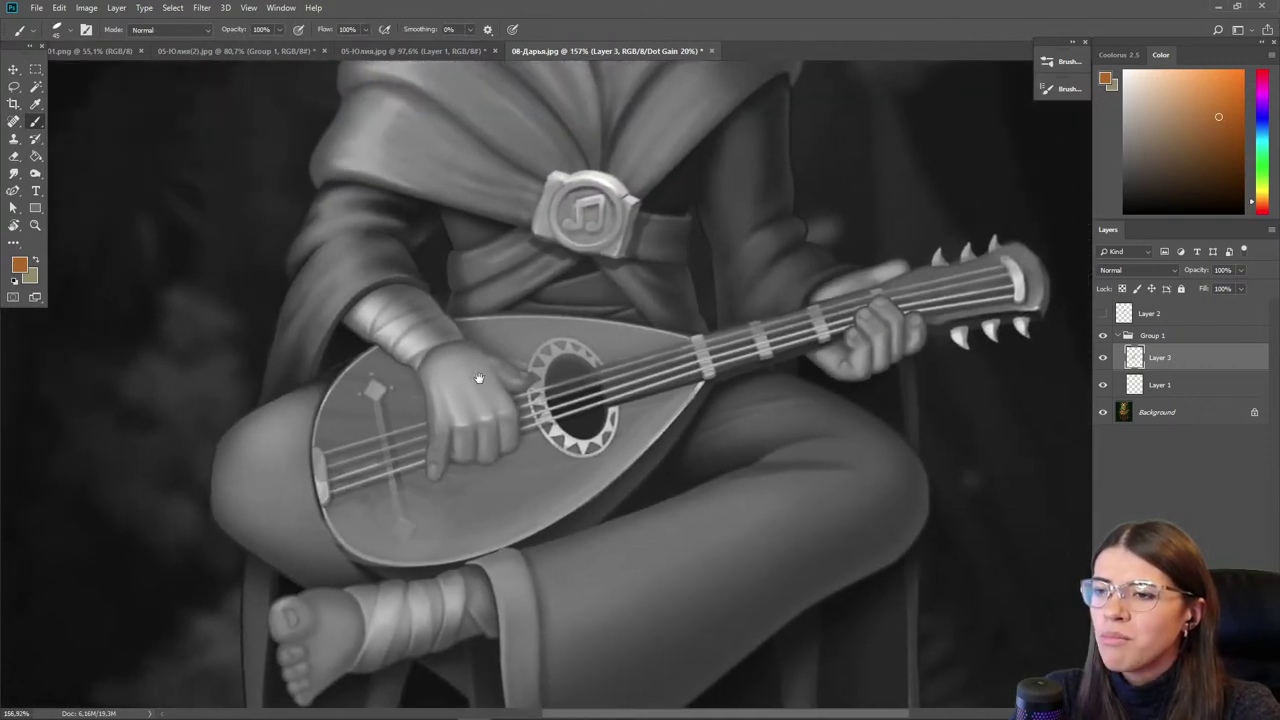
{"action": "left_click", "coordinate": [1104, 338]}
{"action": "left_click", "coordinate": [1104, 338]}
{"action": "left_click", "coordinate": [1104, 338]}
{"action": "left_click", "coordinate": [1104, 338]}
- Soften the lute's upper rim against the clothing with sampled olive and brown tones
{"action": "key", "text": "i"}
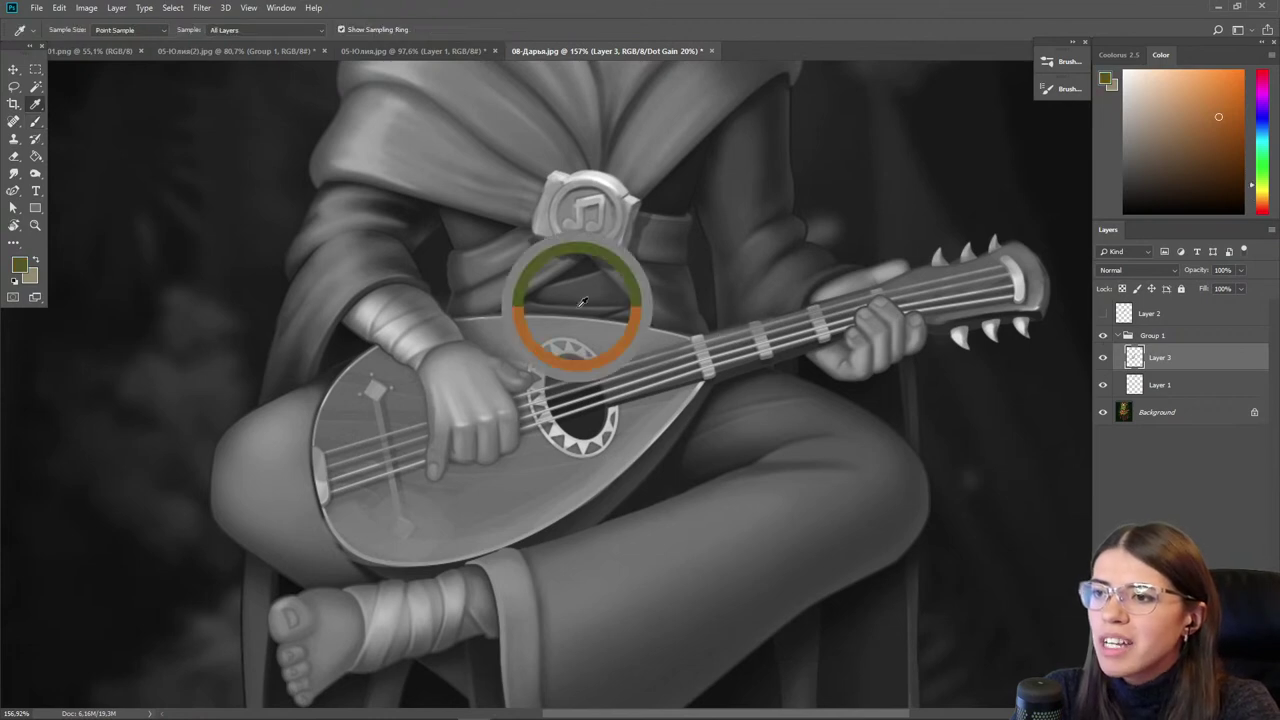
{"action": "left_click", "coordinate": [582, 302]}
{"action": "key", "text": "b"}
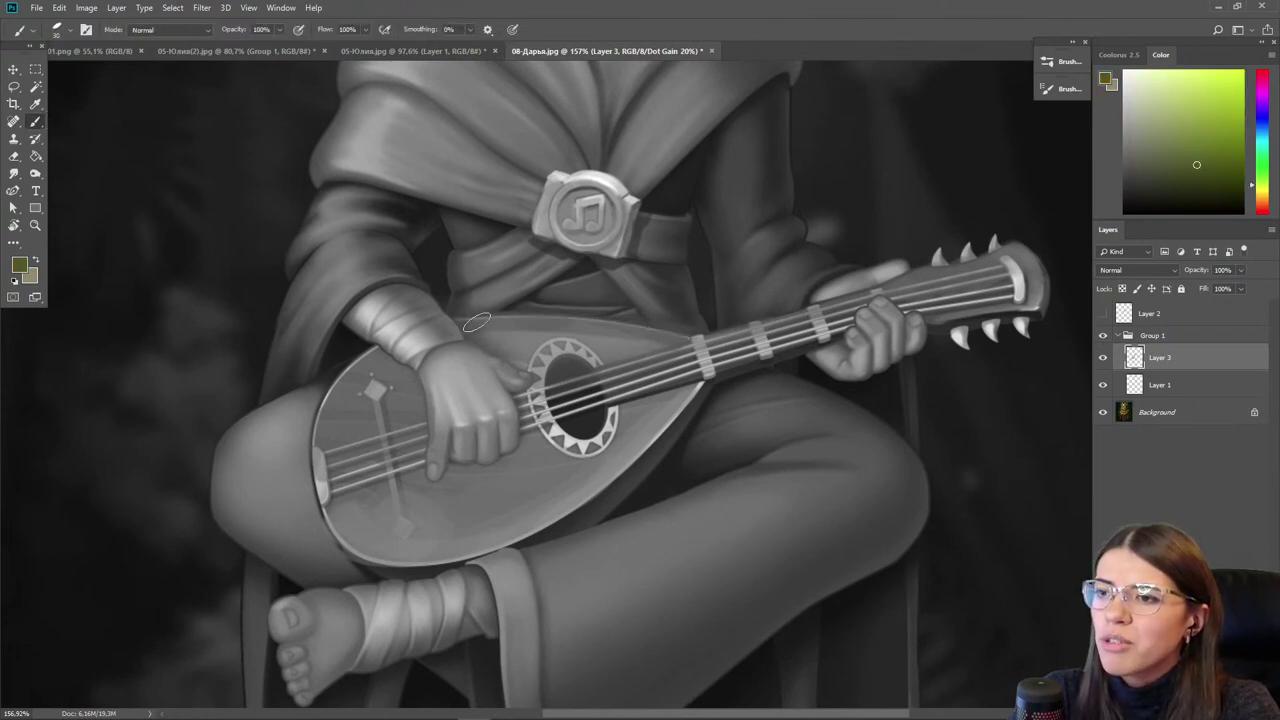
{"action": "left_click", "coordinate": [481, 327], "text": "alt"}
{"action": "left_click_drag", "start_coordinate": [573, 318], "coordinate": [674, 334]}
{"action": "left_click", "coordinate": [545, 312], "text": "alt"}
{"action": "key", "text": "bracketright"}
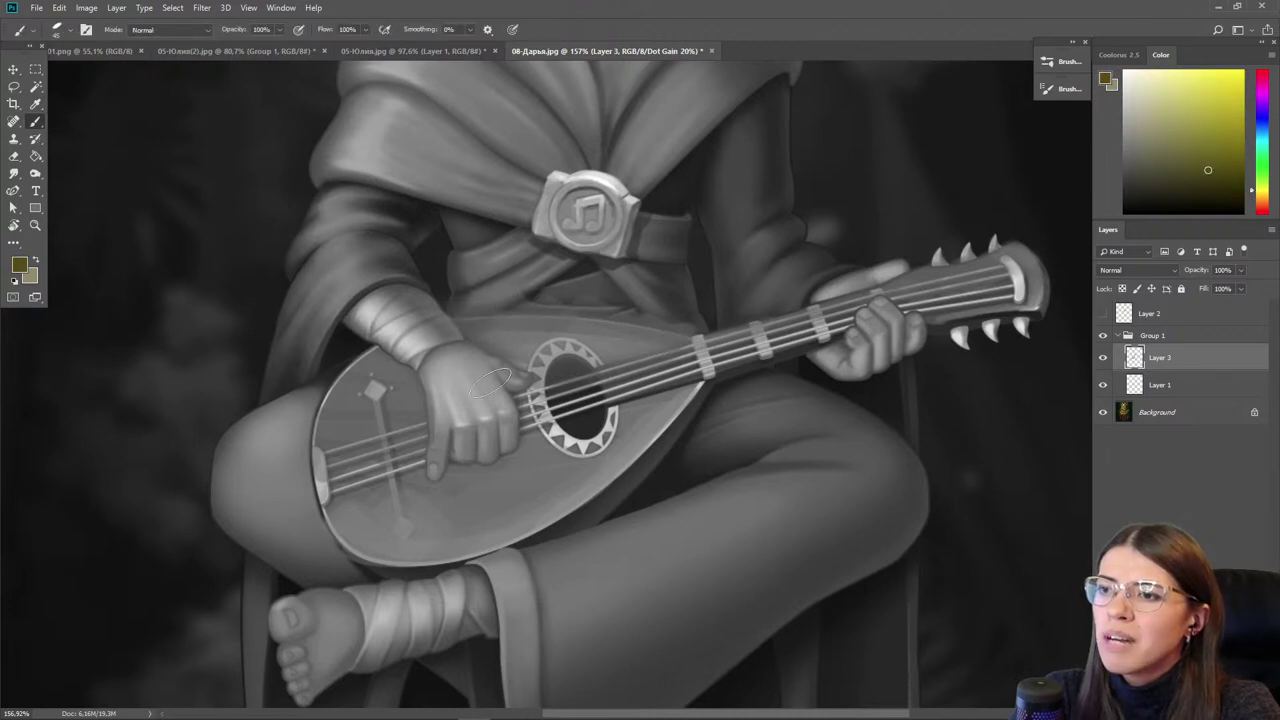
{"action": "scroll", "coordinate": [405, 460], "scroll_direction": "down", "scroll_amount": 3}
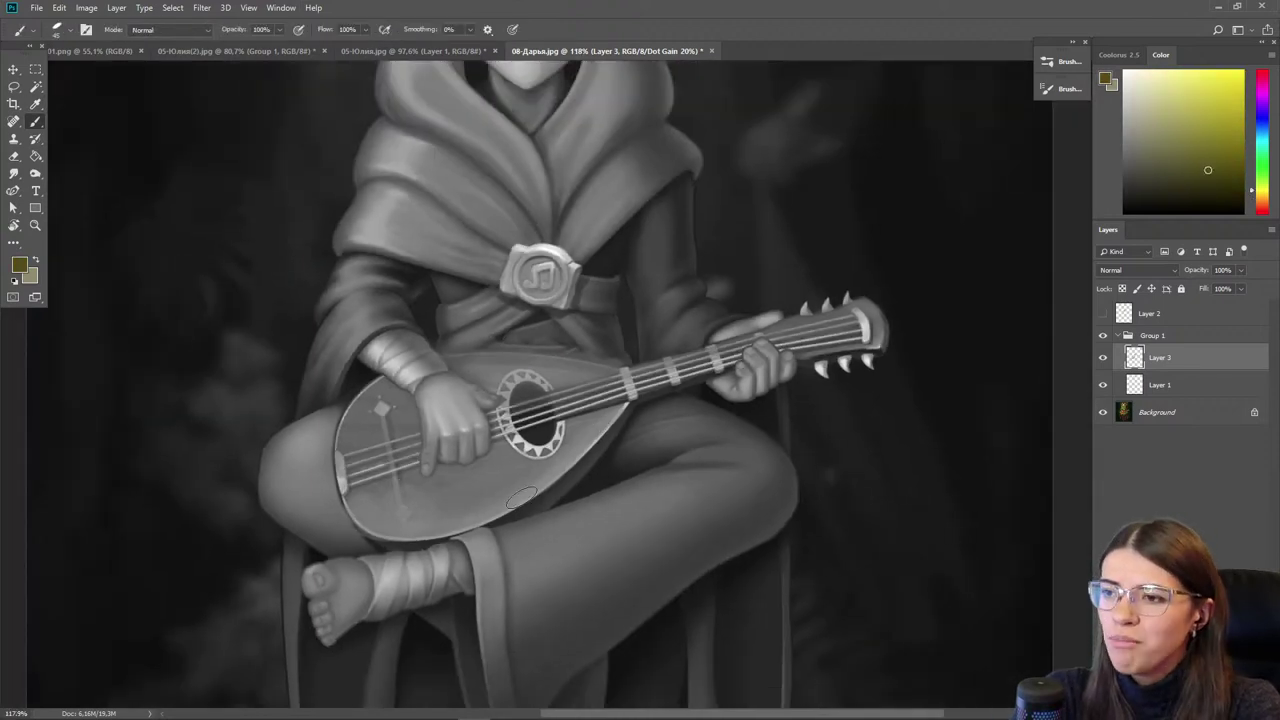
- Retouch the lower strings along the neck with pale yellow sampled from the nut
{"action": "scroll", "coordinate": [640, 375], "scroll_direction": "up", "scroll_amount": 5}
{"action": "key", "text": "i"}
{"action": "mouse_move", "coordinate": [752, 361]}
{"action": "left_mouse_down"}
{"action": "mouse_move", "coordinate": [654, 383]}
{"action": "mouse_move", "coordinate": [670, 381]}
{"action": "left_mouse_up"}
{"action": "left_click", "coordinate": [1086, 274], "text": "alt"}
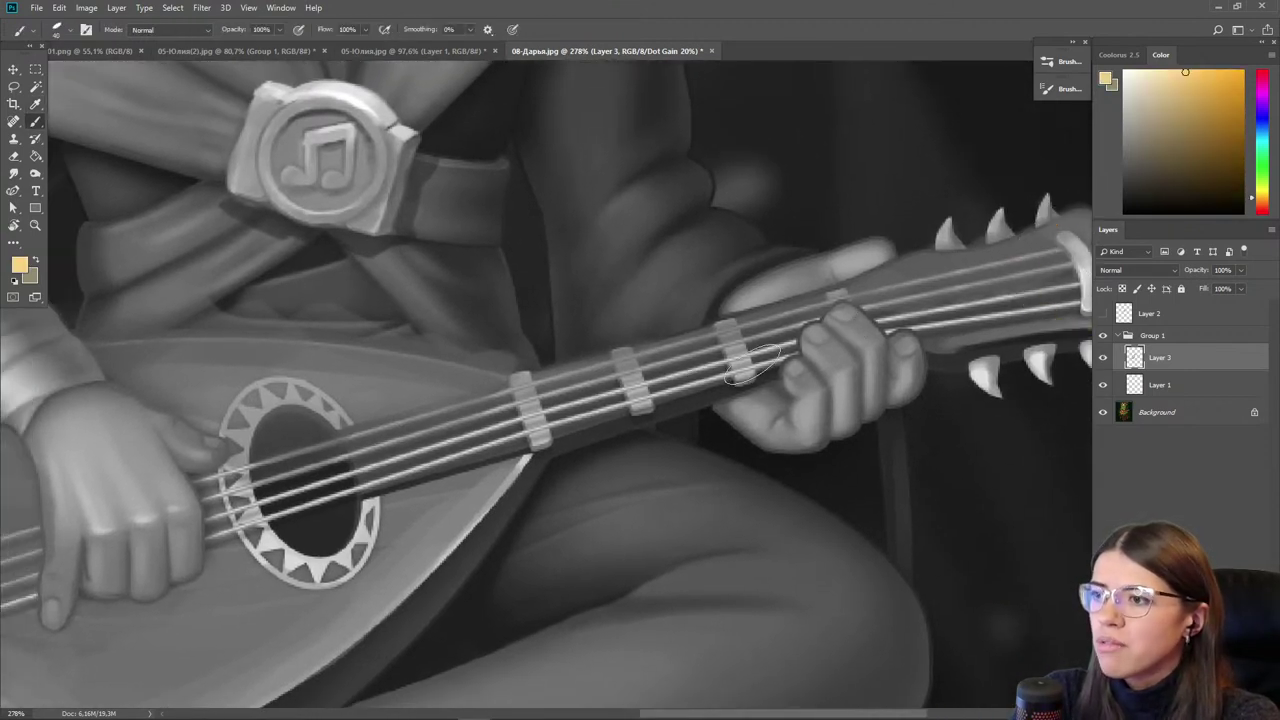
{"action": "mouse_move", "coordinate": [760, 370]}
{"action": "left_mouse_down"}
{"action": "mouse_move", "coordinate": [520, 438]}
{"action": "mouse_move", "coordinate": [585, 420]}
{"action": "left_mouse_up"}
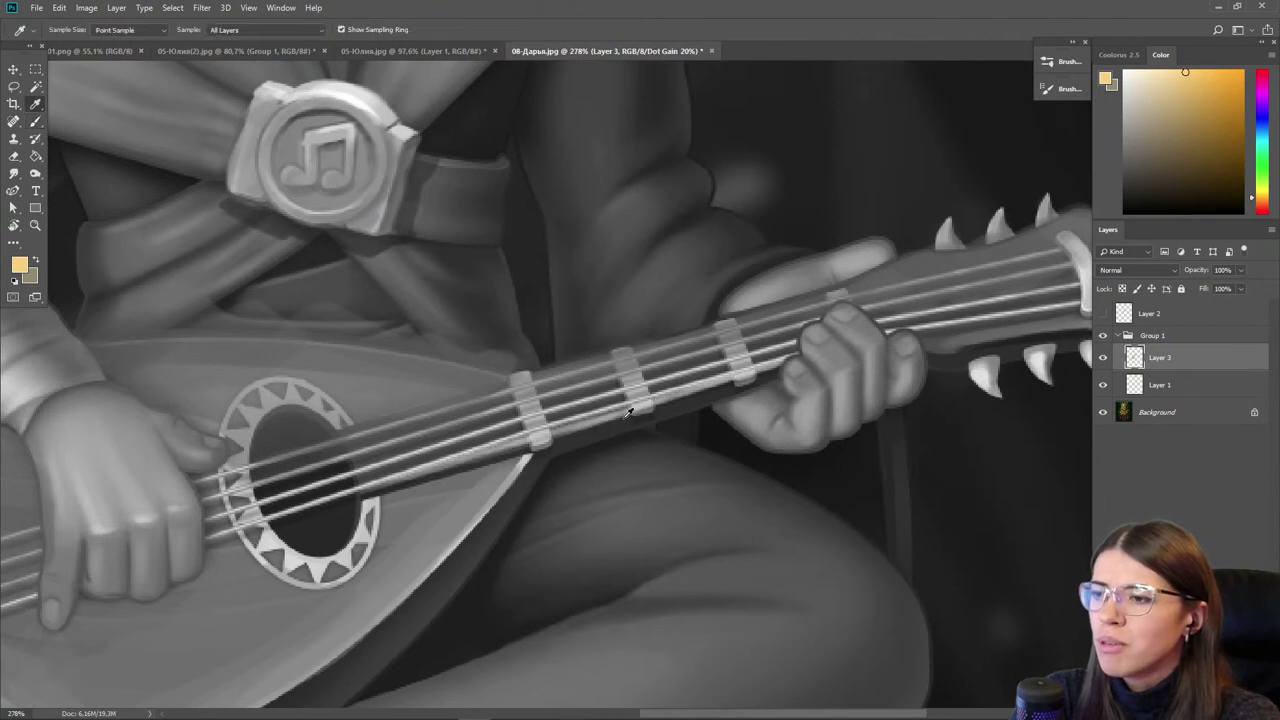
- Lighten the lower edge of the lute's neck with sampled brown and define its underside with dark brown
{"action": "left_click", "coordinate": [678, 381], "text": "alt"}
{"action": "left_click_drag", "start_coordinate": [754, 382], "coordinate": [586, 441]}
{"action": "key", "text": "bracketright"}
{"action": "left_click_drag", "start_coordinate": [717, 396], "coordinate": [375, 497]}
{"action": "key", "text": "i"}
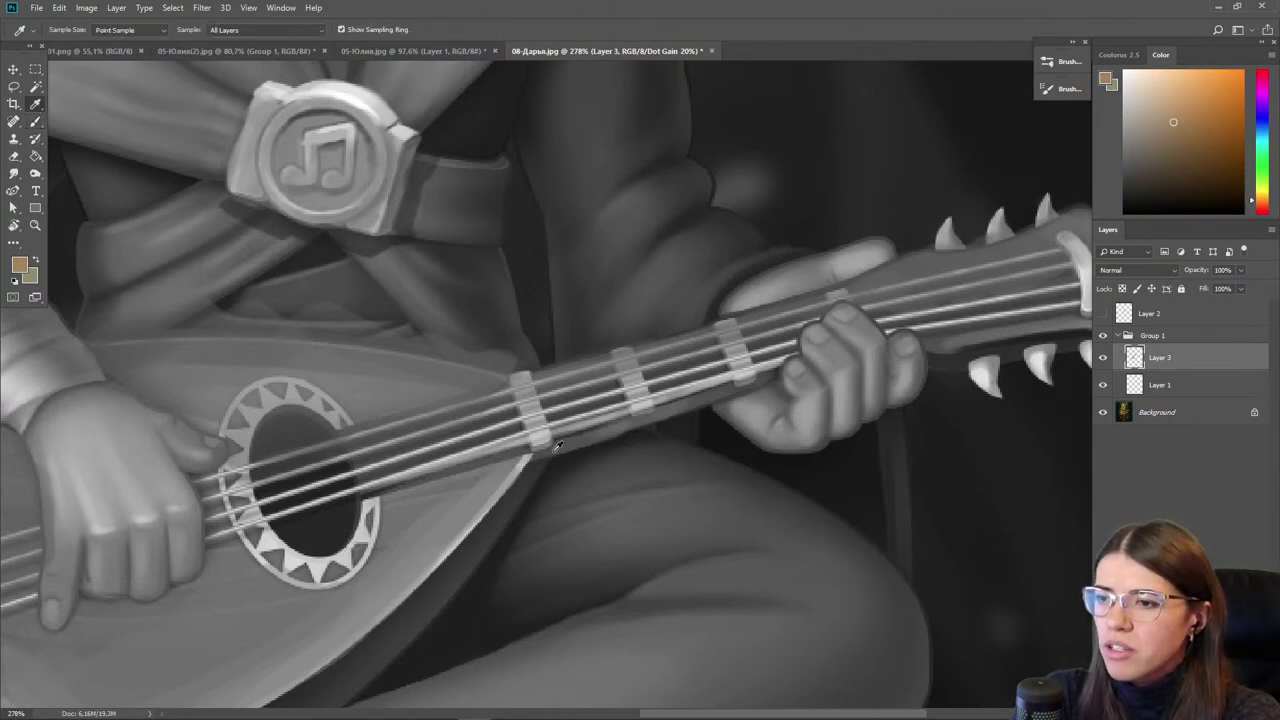
{"action": "left_click", "coordinate": [528, 482], "text": "alt"}
{"action": "left_click_drag", "start_coordinate": [722, 398], "coordinate": [543, 454]}
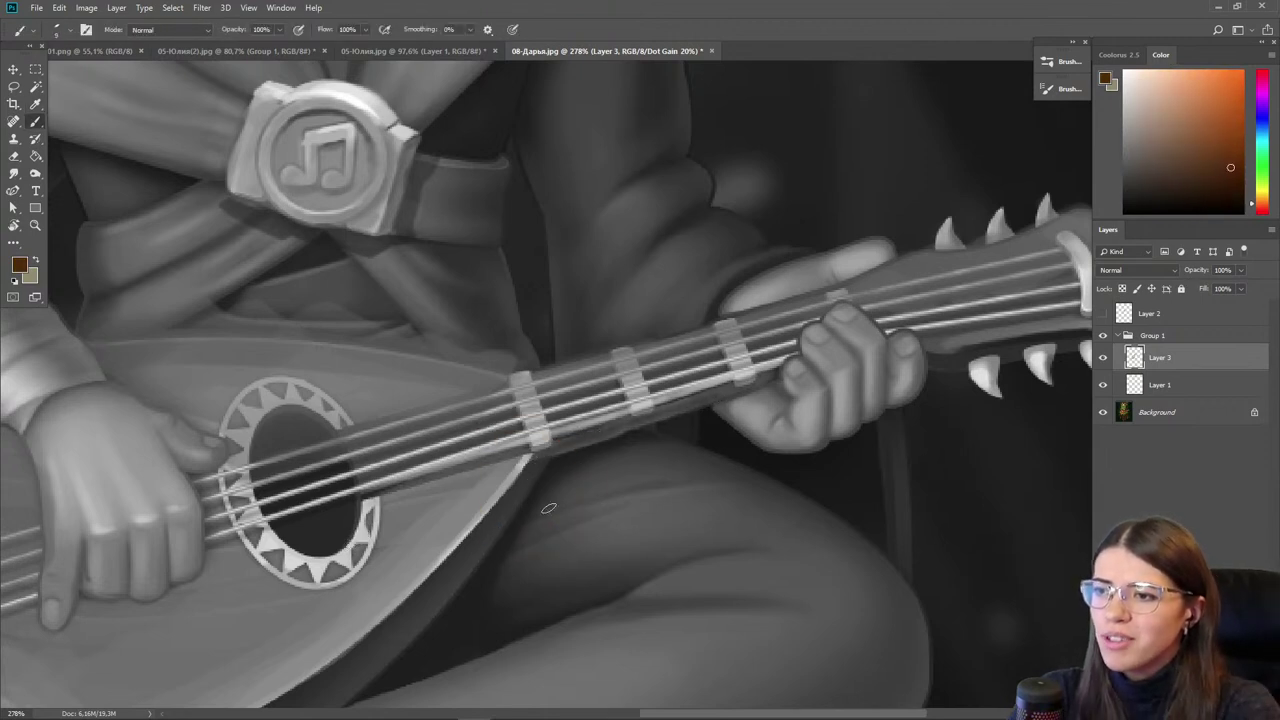
{"action": "scroll", "coordinate": [472, 355], "scroll_direction": "down", "scroll_amount": 5}
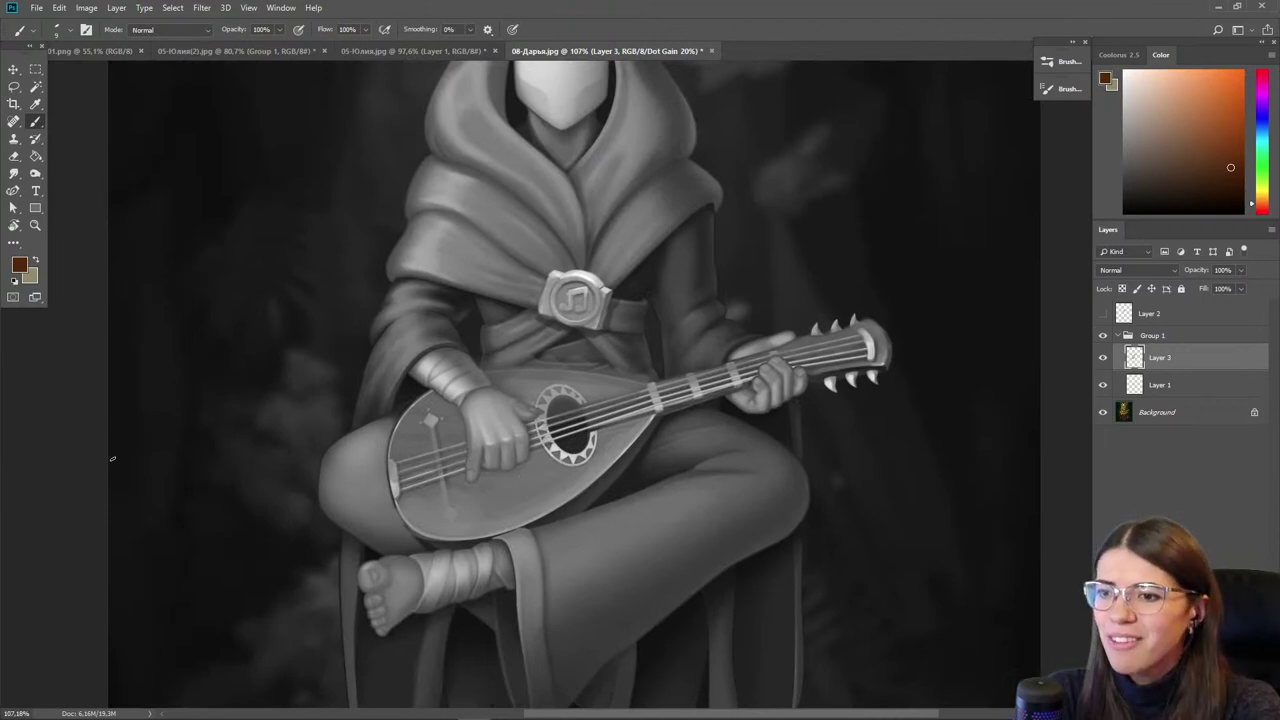
- Paint a dark olive shadow on the trousers' knee beside the lute's rounded end, darkening the sampled fabric colour
{"action": "scroll", "coordinate": [114, 457], "scroll_direction": "up", "scroll_amount": 1}
{"action": "key", "text": "alt"}
{"action": "left_click", "coordinate": [464, 560], "text": "alt"}
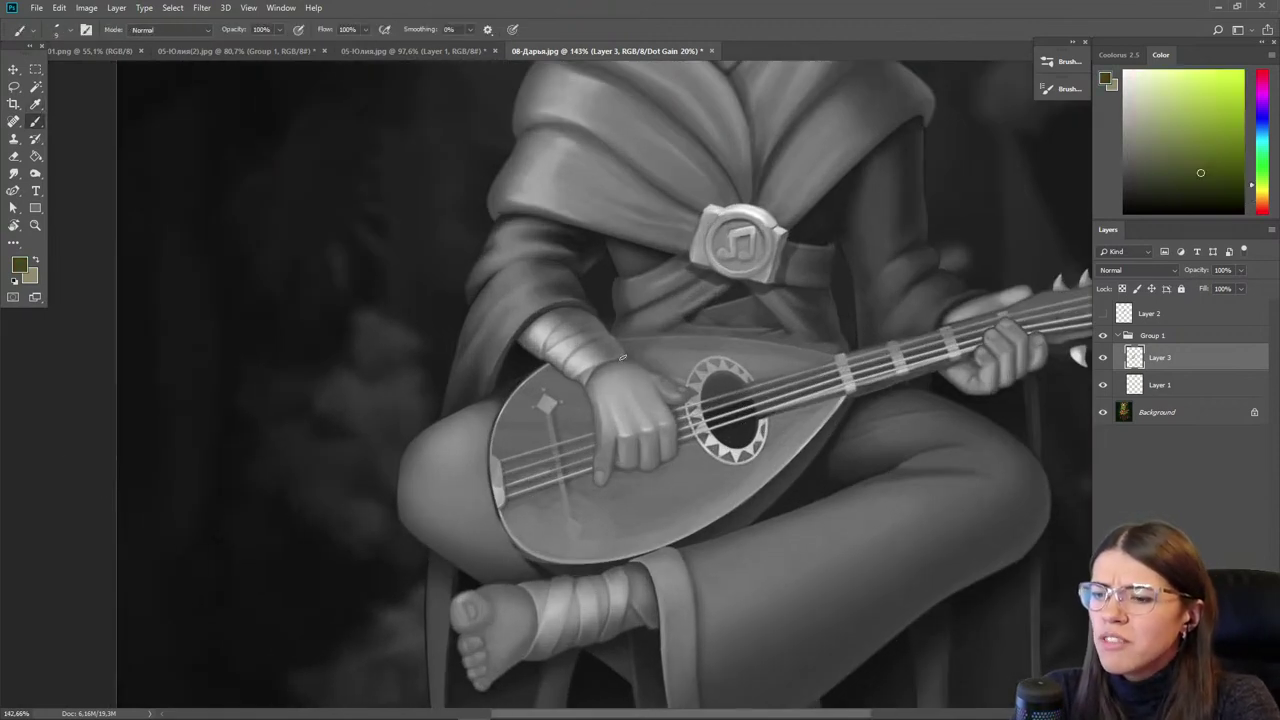
{"action": "left_click", "coordinate": [1209, 187]}
{"action": "left_click_drag", "start_coordinate": [586, 437], "coordinate": [467, 357]}
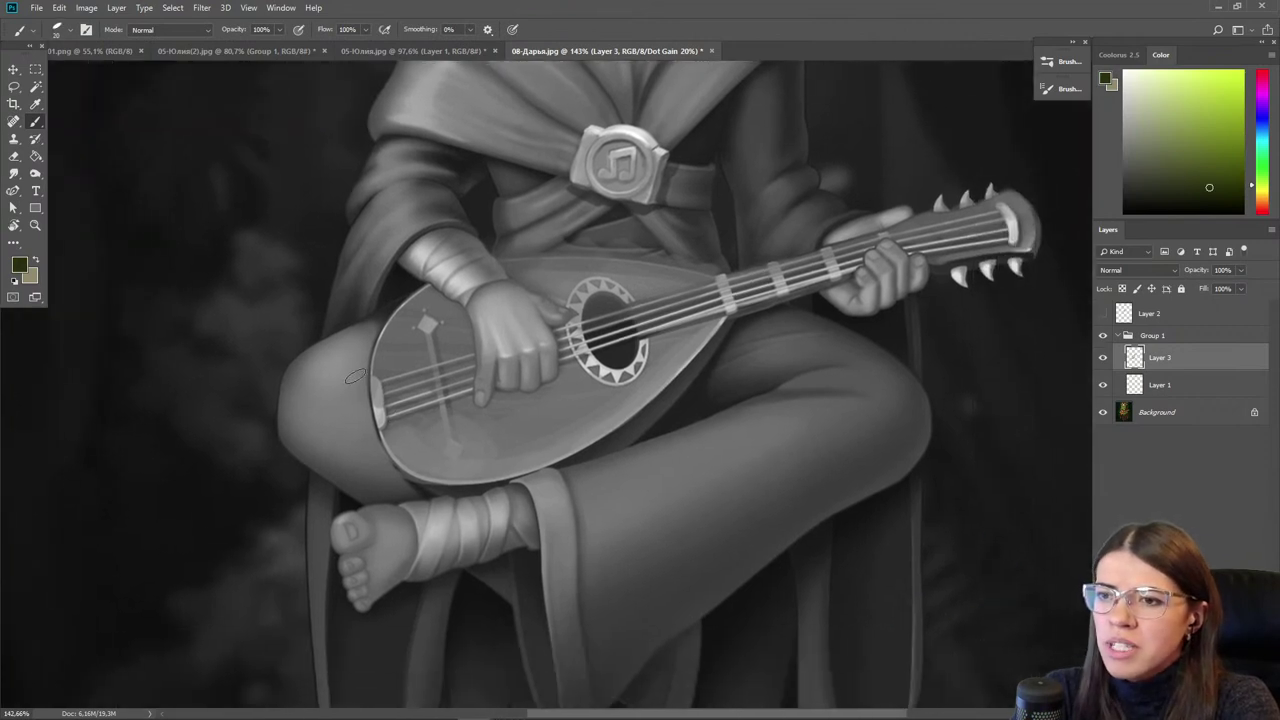
{"action": "mouse_move", "coordinate": [362, 435]}
{"action": "left_mouse_down"}
{"action": "mouse_move", "coordinate": [360, 470]}
{"action": "mouse_move", "coordinate": [380, 485]}
{"action": "mouse_move", "coordinate": [350, 410]}
{"action": "mouse_move", "coordinate": [347, 455]}
{"action": "left_mouse_up"}
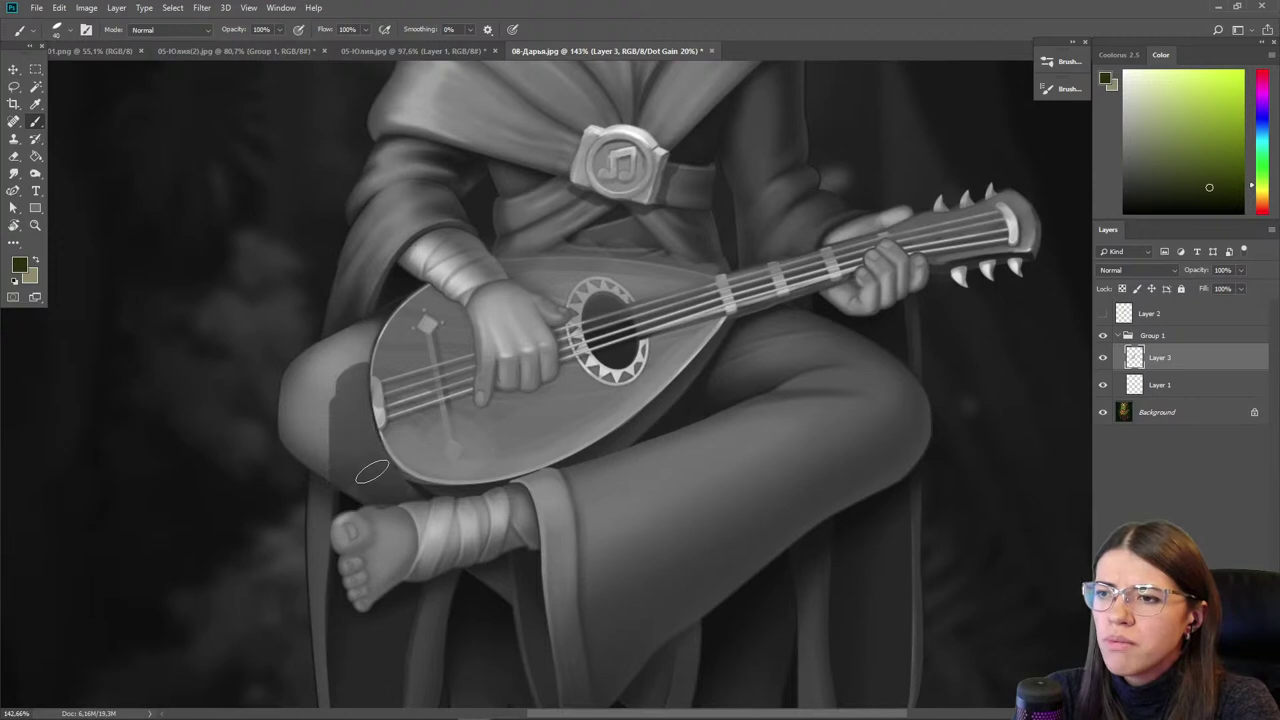
- Soften the outer edge of the knee's cast shadow with an enlarged eraser
{"action": "key", "text": "e"}
{"action": "key", "text": "bracketright"}
{"action": "key", "text": "bracketright"}
{"action": "key", "text": "bracketright"}
{"action": "key", "text": "bracketright"}
{"action": "key", "text": "bracketright"}
{"action": "mouse_move", "coordinate": [317, 388]}
{"action": "left_mouse_down"}
{"action": "mouse_move", "coordinate": [334, 341]}
{"action": "mouse_move", "coordinate": [326, 381]}
{"action": "left_mouse_up"}
- Compare the knee and lute area with and without the Group 1 overpainting
{"action": "scroll", "coordinate": [324, 487], "scroll_direction": "down", "scroll_amount": 6}
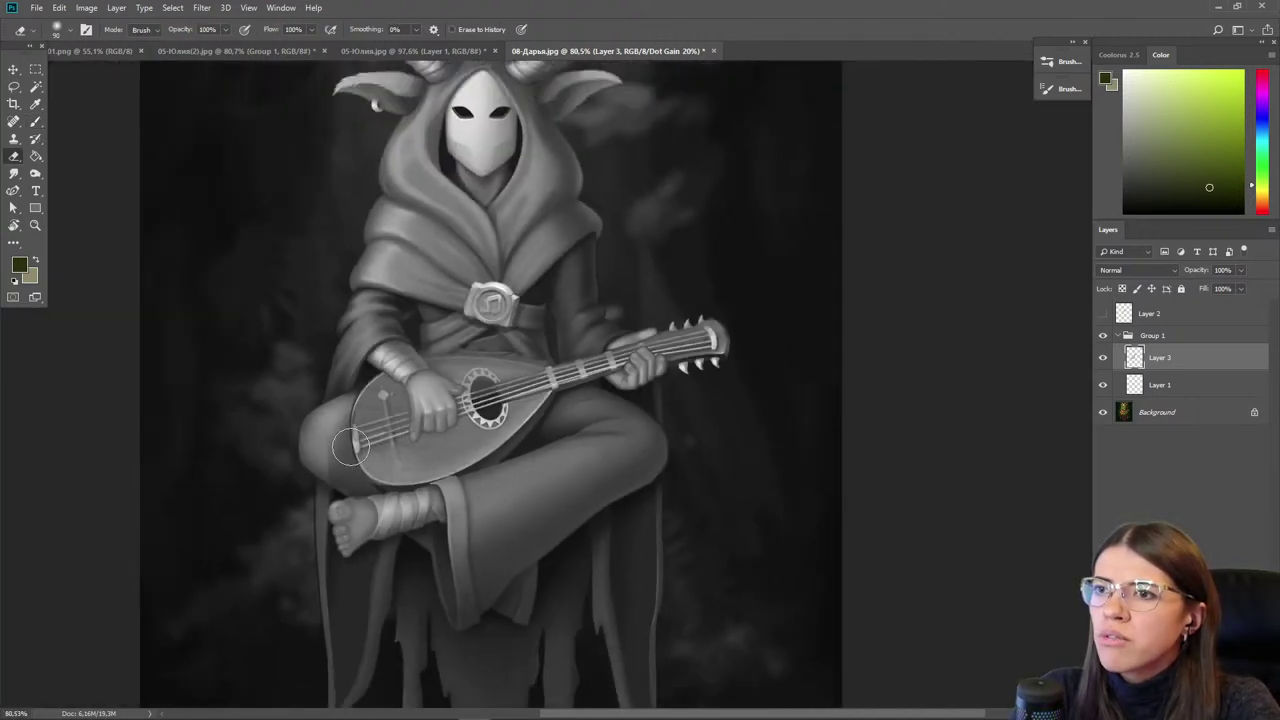
{"action": "scroll", "coordinate": [350, 447], "scroll_direction": "left", "scroll_amount": 3}
{"action": "scroll", "coordinate": [391, 306], "scroll_direction": "up", "scroll_amount": 2}
{"action": "left_click_drag", "start_coordinate": [428, 425], "coordinate": [460, 500]}
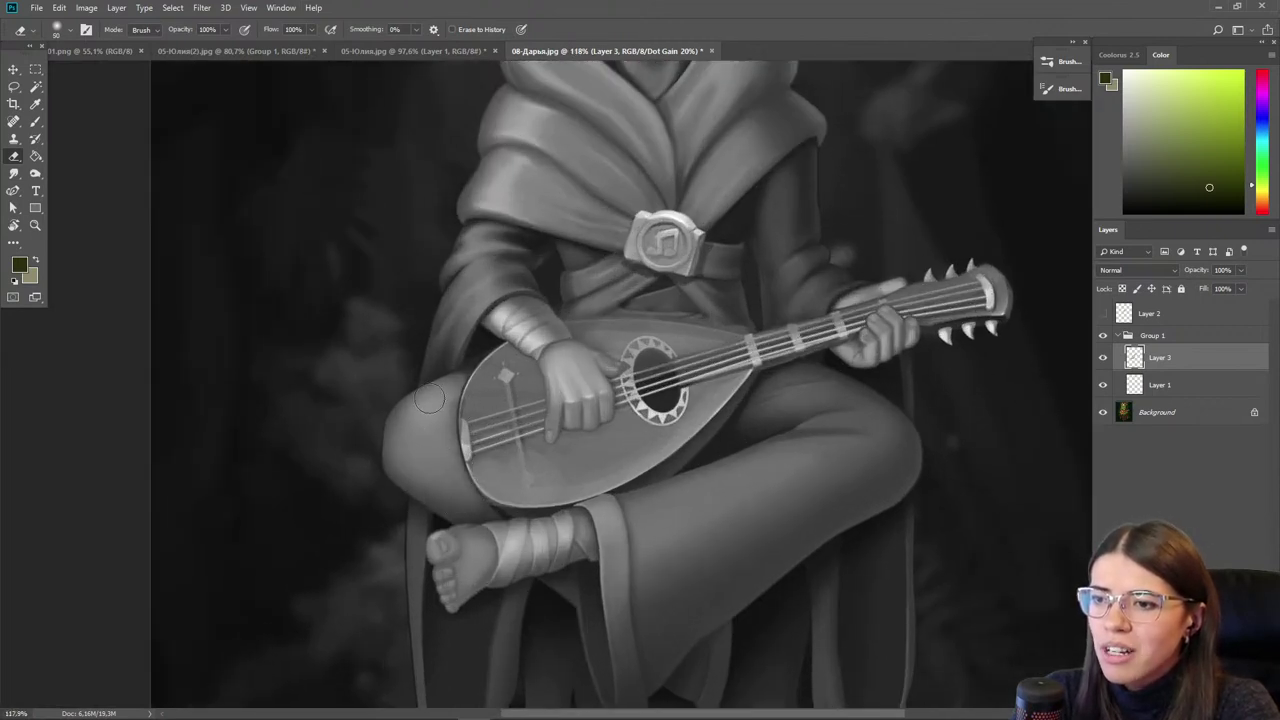
{"action": "left_click", "coordinate": [1103, 337]}
{"action": "left_click", "coordinate": [1104, 337]}
- Retouch the wrist wrapping of the strumming hand with a sampled muted grey-brown
{"action": "left_click_drag", "start_coordinate": [453, 365], "coordinate": [429, 408]}
{"action": "scroll", "coordinate": [430, 322], "scroll_direction": "up", "scroll_amount": 3}
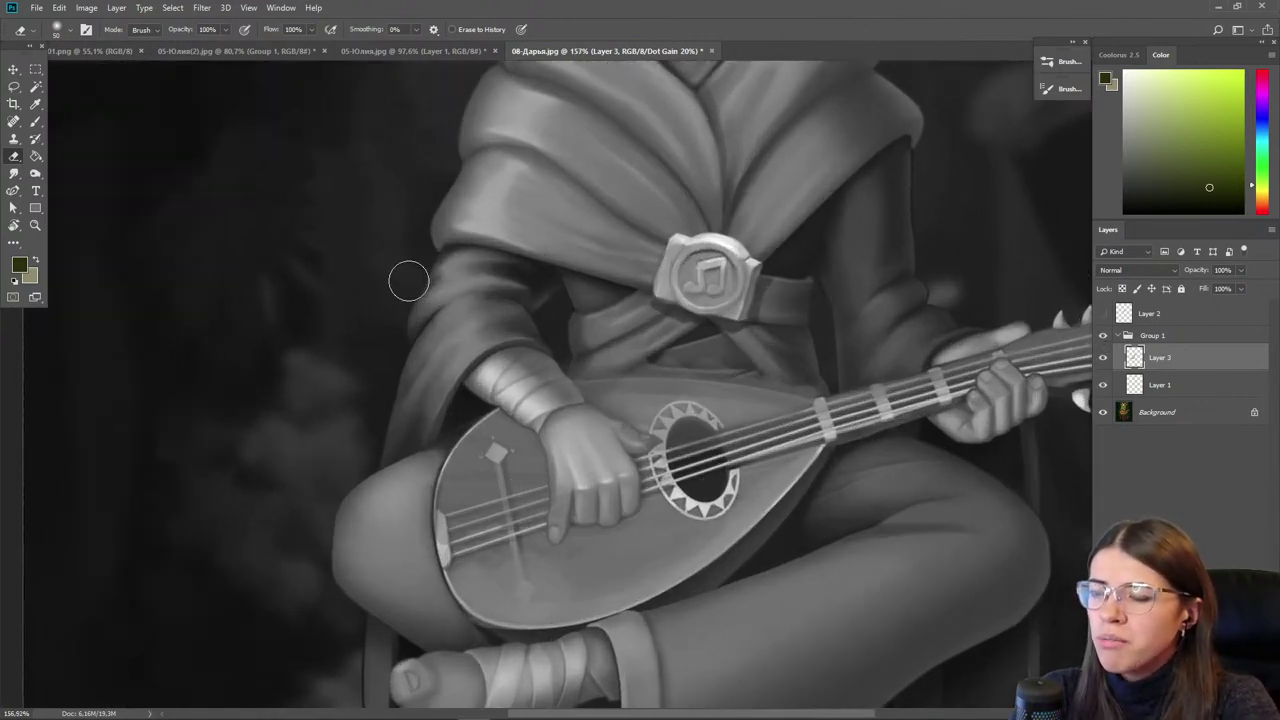
{"action": "key", "text": "b"}
{"action": "key", "text": "x"}
{"action": "left_click_drag", "start_coordinate": [451, 303], "coordinate": [399, 554]}
{"action": "left_click_drag", "start_coordinate": [540, 198], "coordinate": [525, 422]}
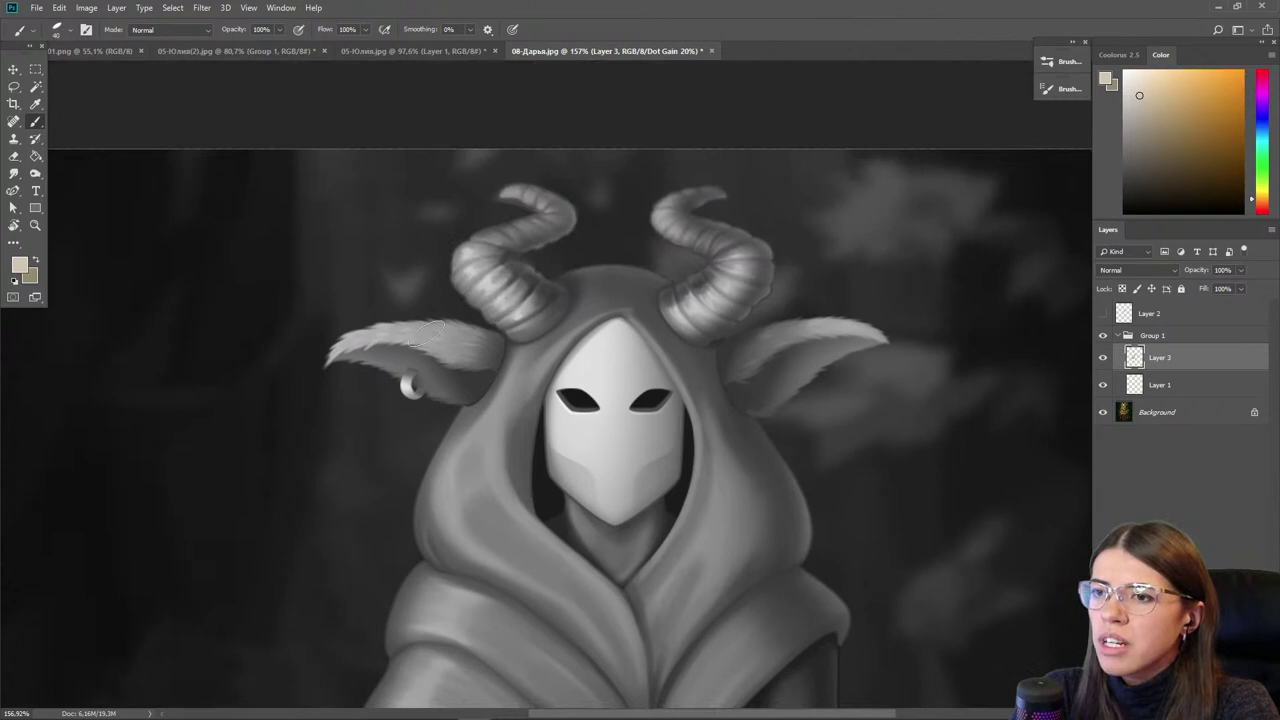
{"action": "left_click_drag", "start_coordinate": [418, 561], "coordinate": [429, 220]}
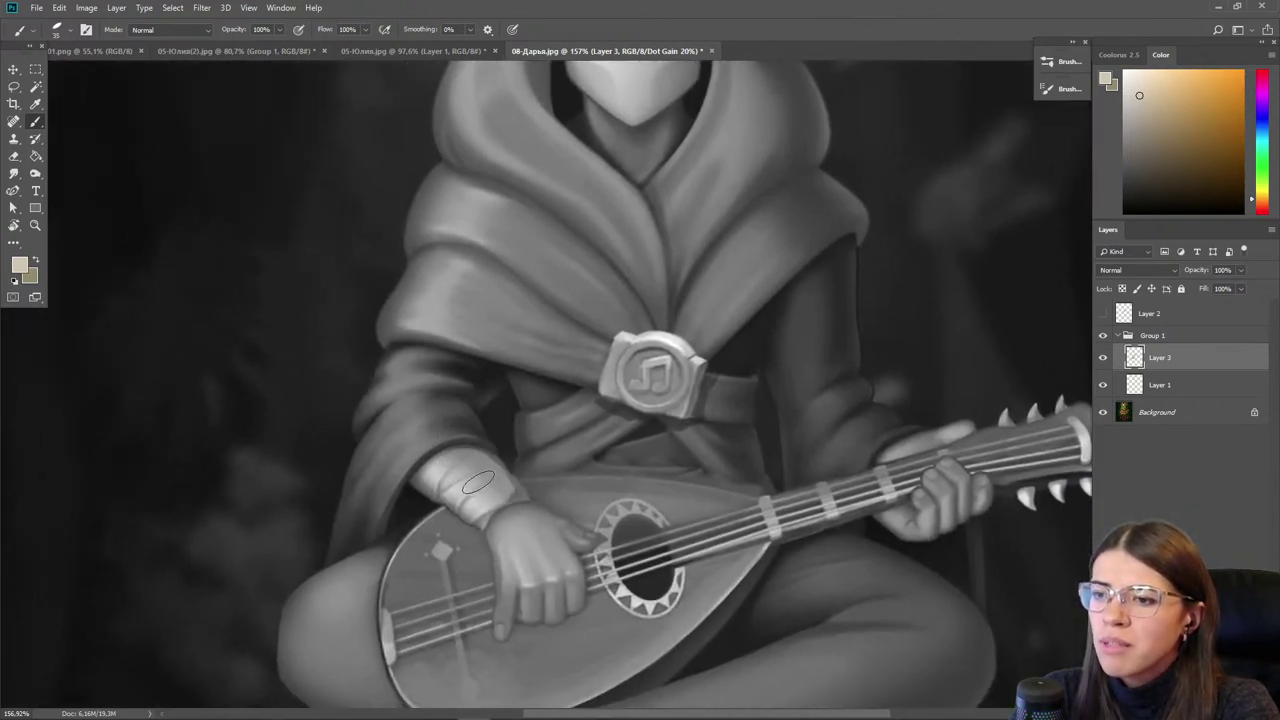
{"action": "key", "text": "i"}
{"action": "left_click", "coordinate": [423, 483]}
{"action": "key", "text": "b"}
{"action": "mouse_move", "coordinate": [466, 512]}
{"action": "left_mouse_down"}
{"action": "mouse_move", "coordinate": [416, 477]}
{"action": "mouse_move", "coordinate": [452, 497]}
{"action": "left_mouse_up"}
{"action": "left_click_drag", "start_coordinate": [480, 585], "coordinate": [462, 481]}
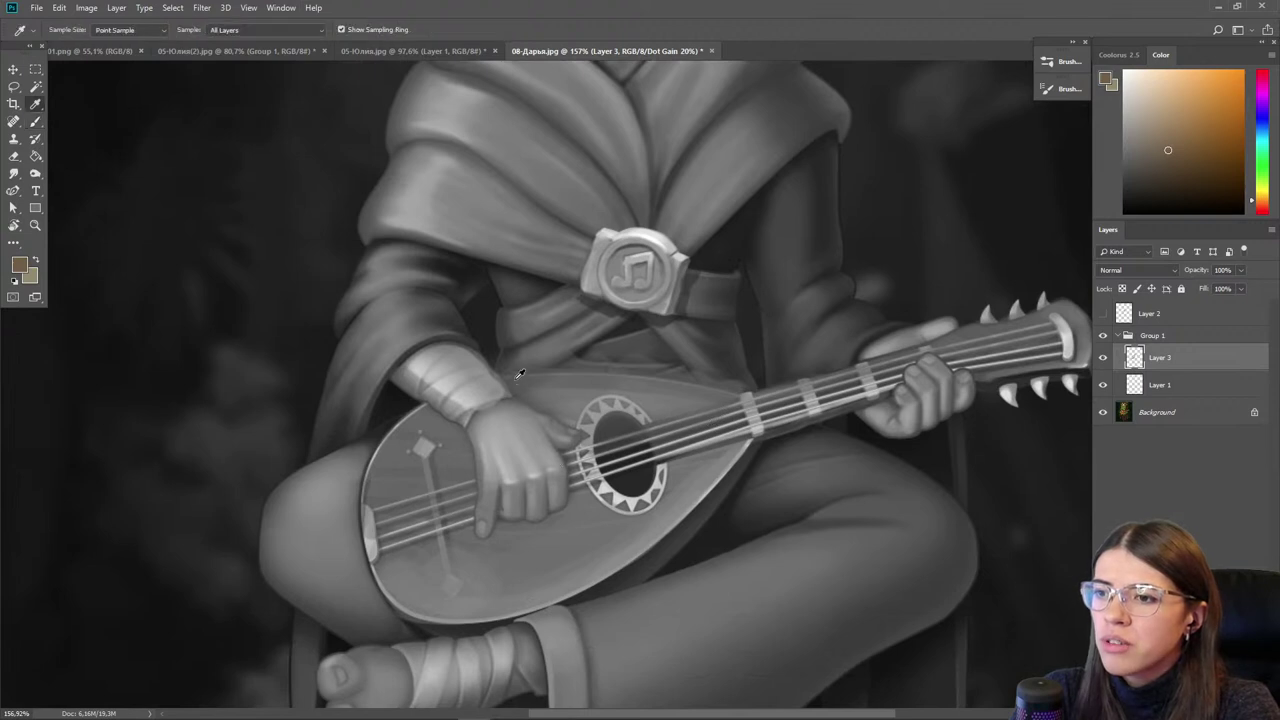
- Paint a brown cast shadow on the lute beneath the strumming fingers and smudge it softer
{"action": "left_click", "coordinate": [558, 514], "text": "alt"}
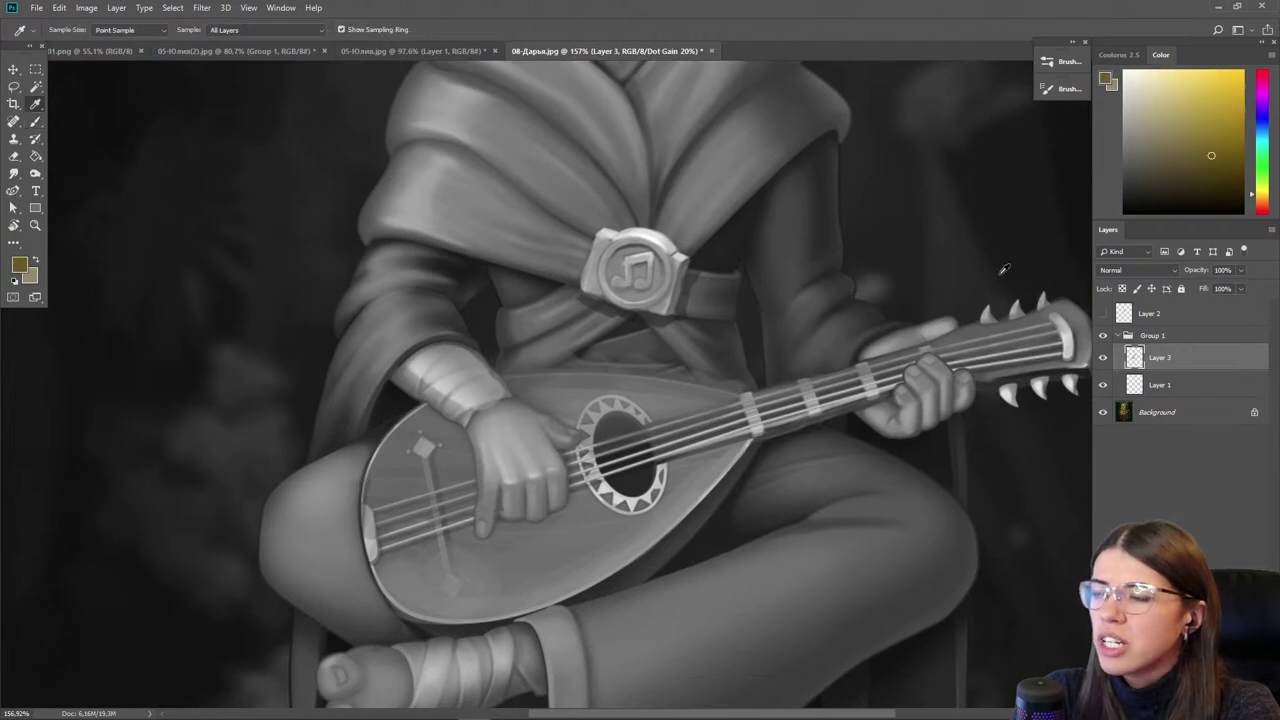
{"action": "left_click", "coordinate": [578, 511], "text": "alt"}
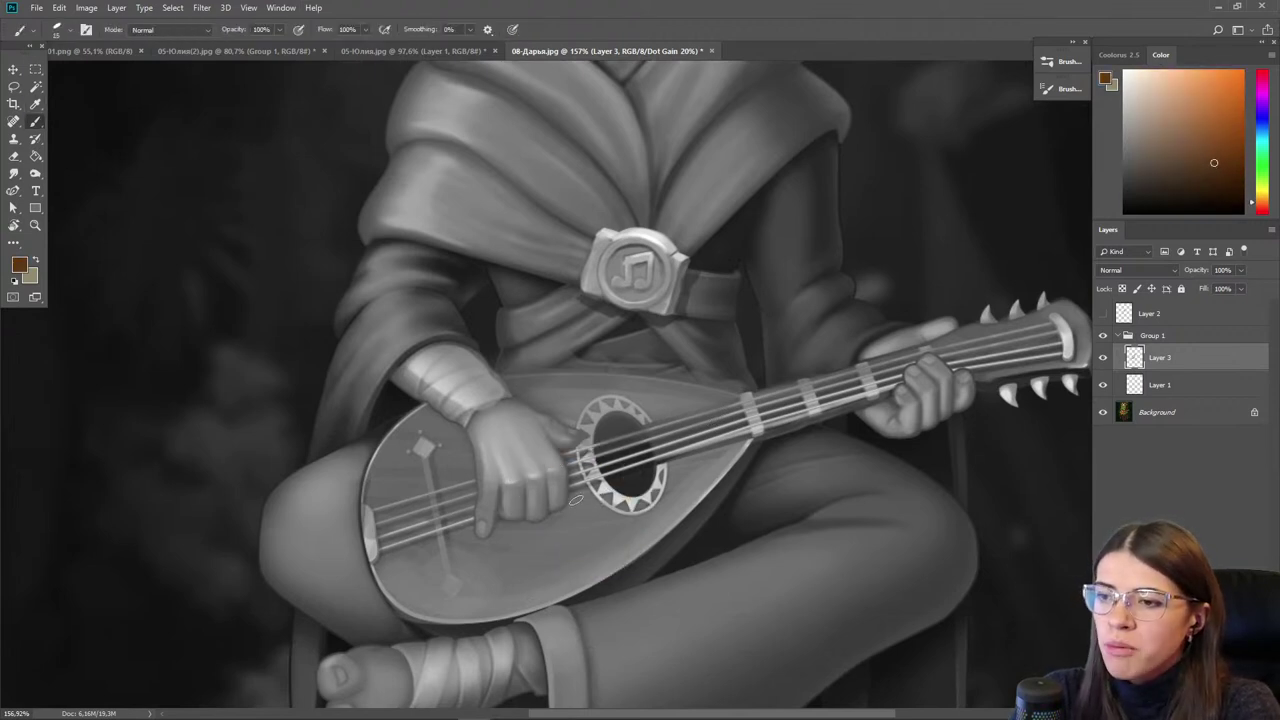
{"action": "key", "text": "]"}
{"action": "left_click_drag", "start_coordinate": [561, 515], "coordinate": [500, 530]}
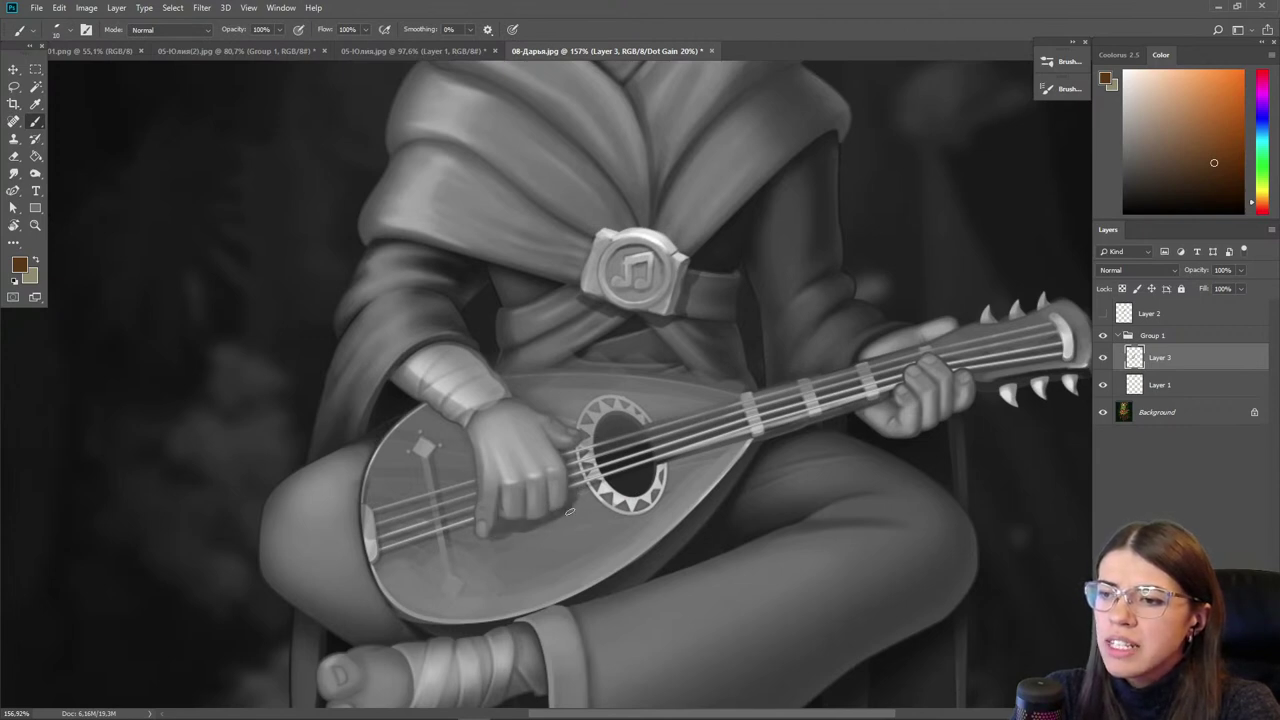
{"action": "key", "text": "r"}
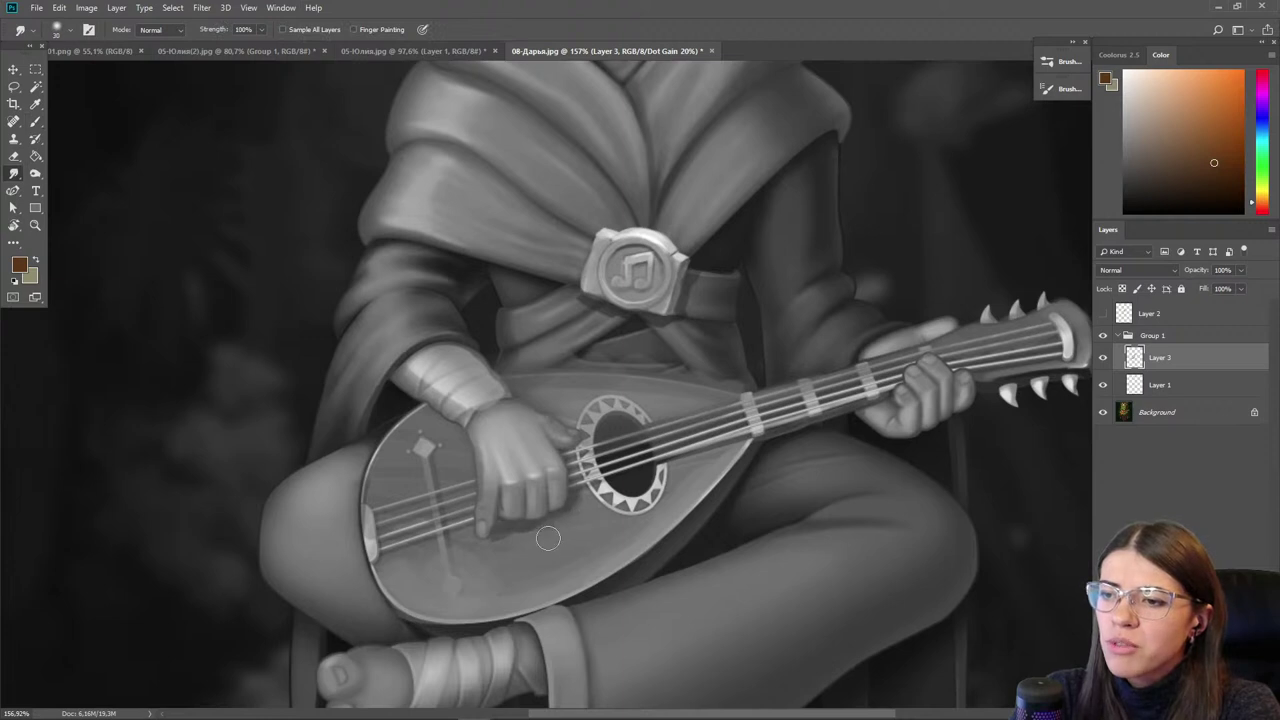
- Deepen the contact shadow right under the strumming fingers with sampled dark brown
{"action": "key", "text": "b"}
{"action": "left_click", "coordinate": [721, 289], "text": "alt"}
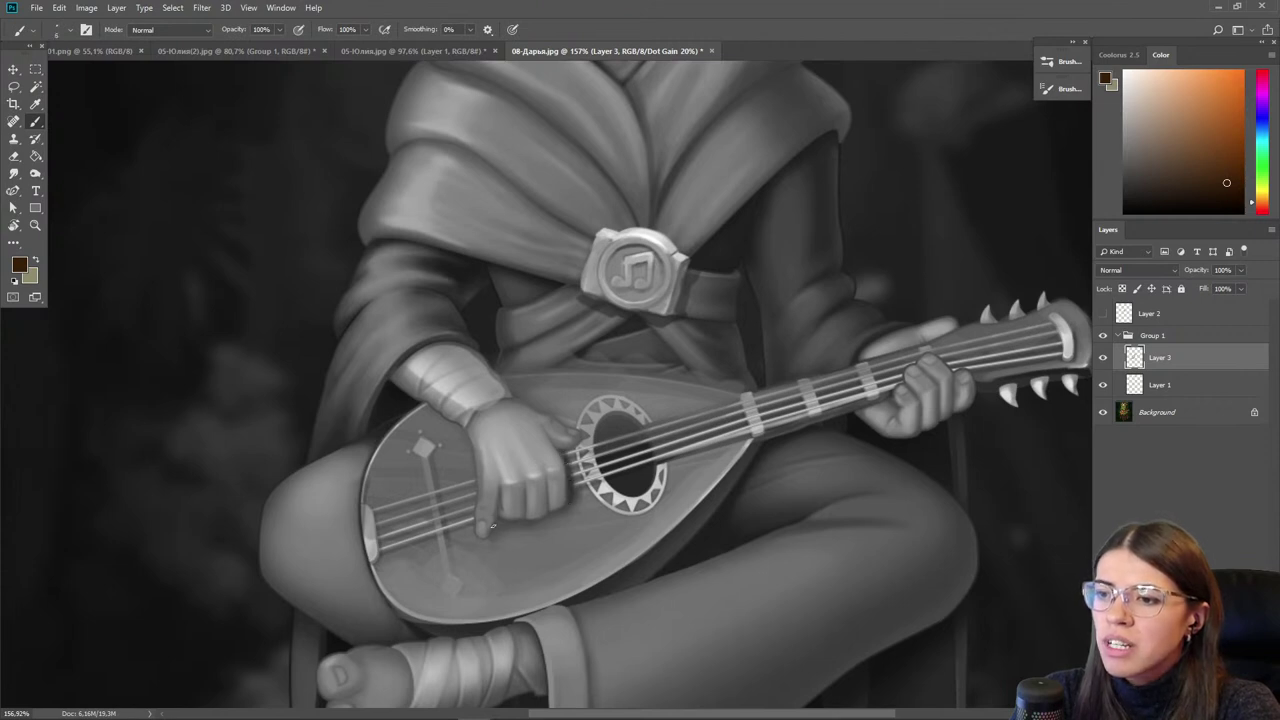
{"action": "mouse_move", "coordinate": [505, 475]}
{"action": "left_mouse_down"}
{"action": "mouse_move", "coordinate": [392, 500]}
{"action": "mouse_move", "coordinate": [452, 448]}
{"action": "left_mouse_up"}
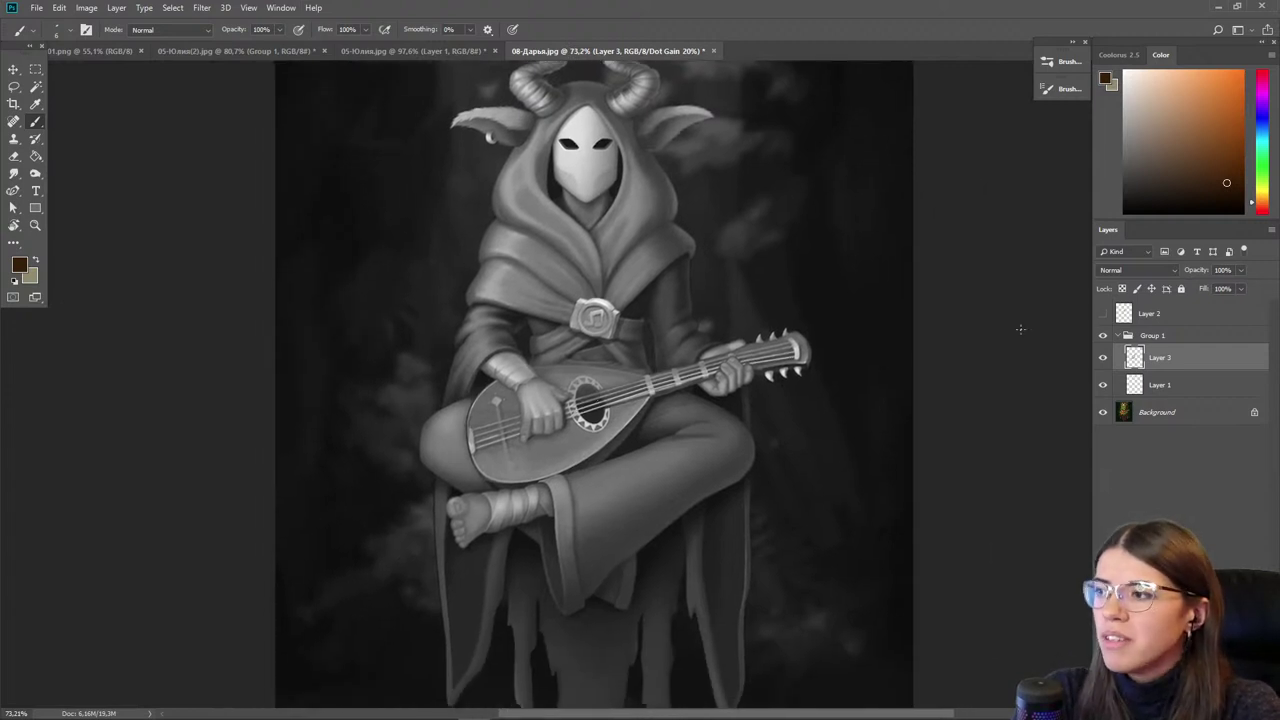
- Compare the grayscale values of the figure and lute with and without the Group 1 overpainting
{"action": "left_click", "coordinate": [1102, 337]}
{"action": "left_click", "coordinate": [1102, 337]}
{"action": "left_click", "coordinate": [1102, 337]}
{"action": "left_click", "coordinate": [1102, 337]}
{"action": "scroll", "coordinate": [509, 449], "scroll_direction": "up", "scroll_amount": 2}
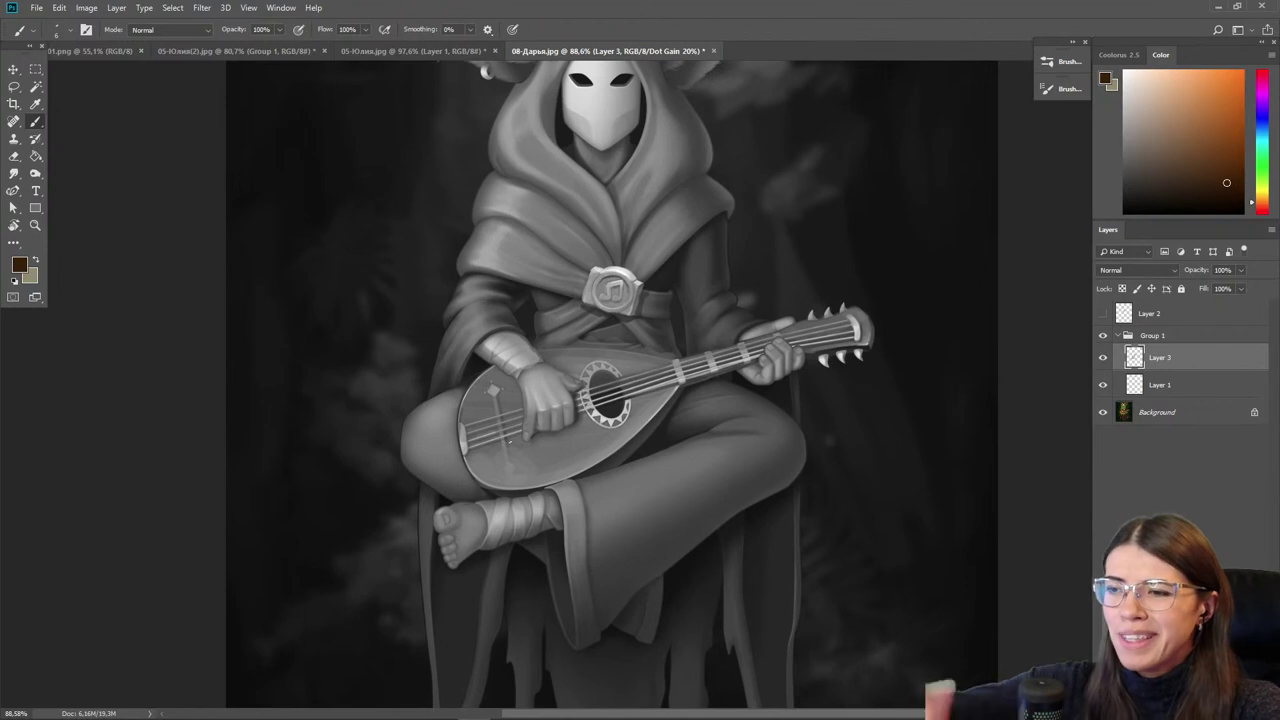
{"action": "scroll", "coordinate": [549, 420], "scroll_direction": "up", "scroll_amount": 1}
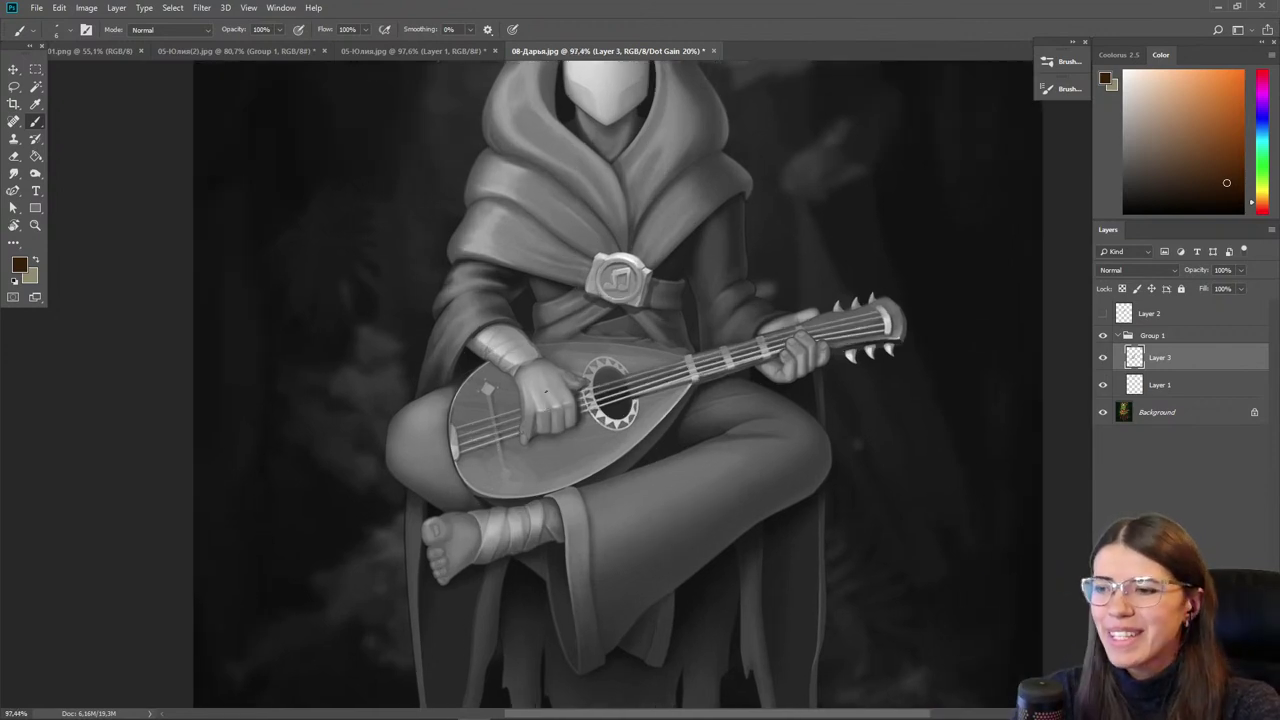
{"action": "scroll", "coordinate": [549, 412], "scroll_direction": "up", "scroll_amount": 2}
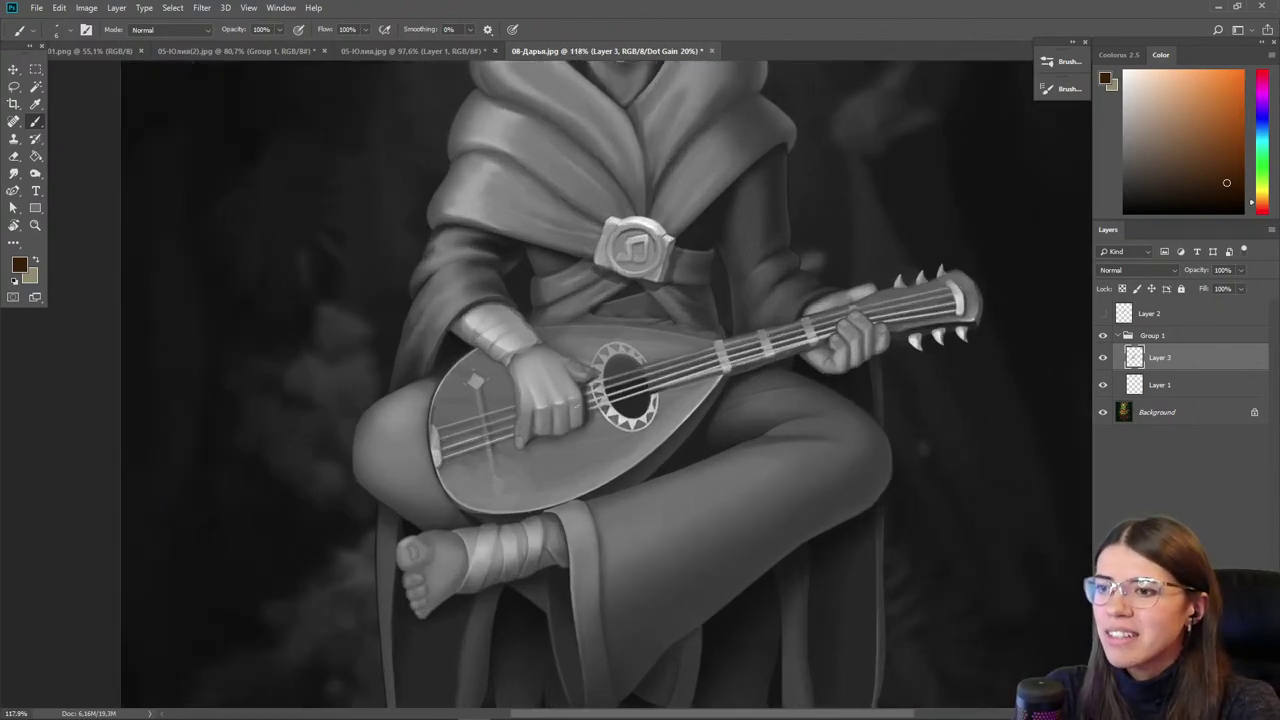
{"action": "left_click", "coordinate": [1103, 336]}
{"action": "left_click", "coordinate": [1103, 336]}
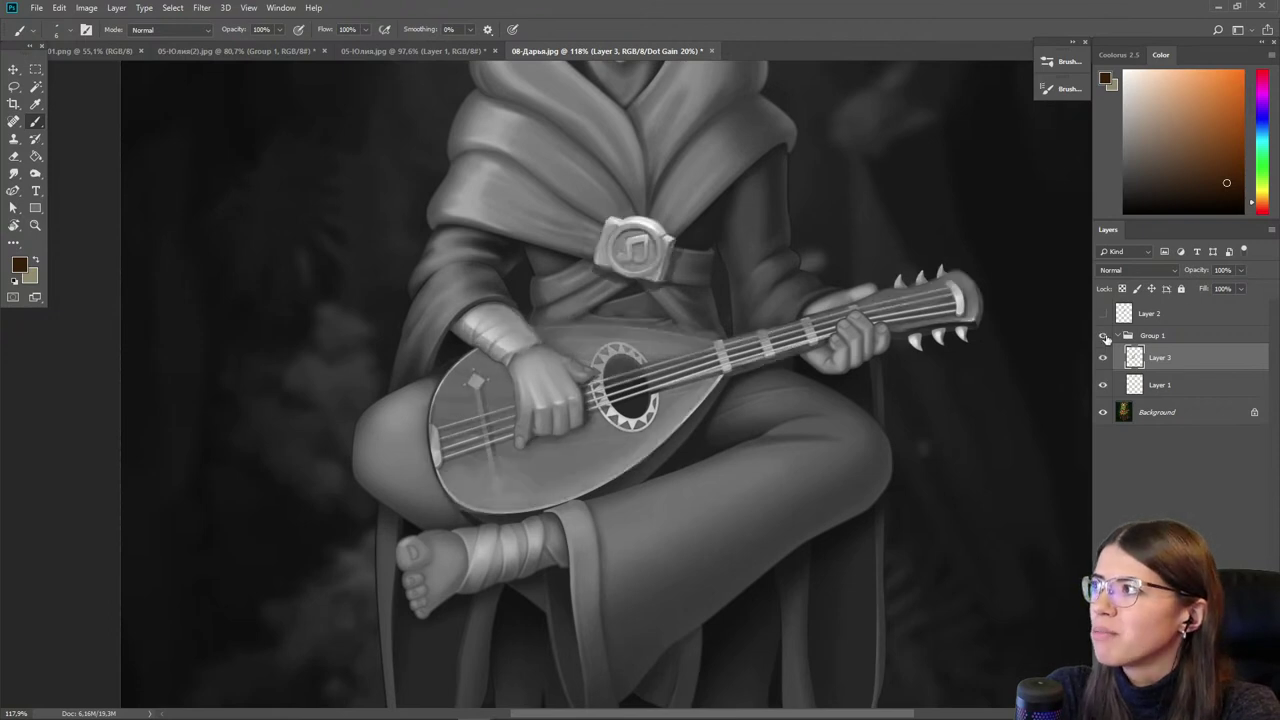
- Turn off the grayscale proof preview and compare the full-colour figure with and without Group 1
{"action": "left_click", "coordinate": [803, 311], "text": "alt"}
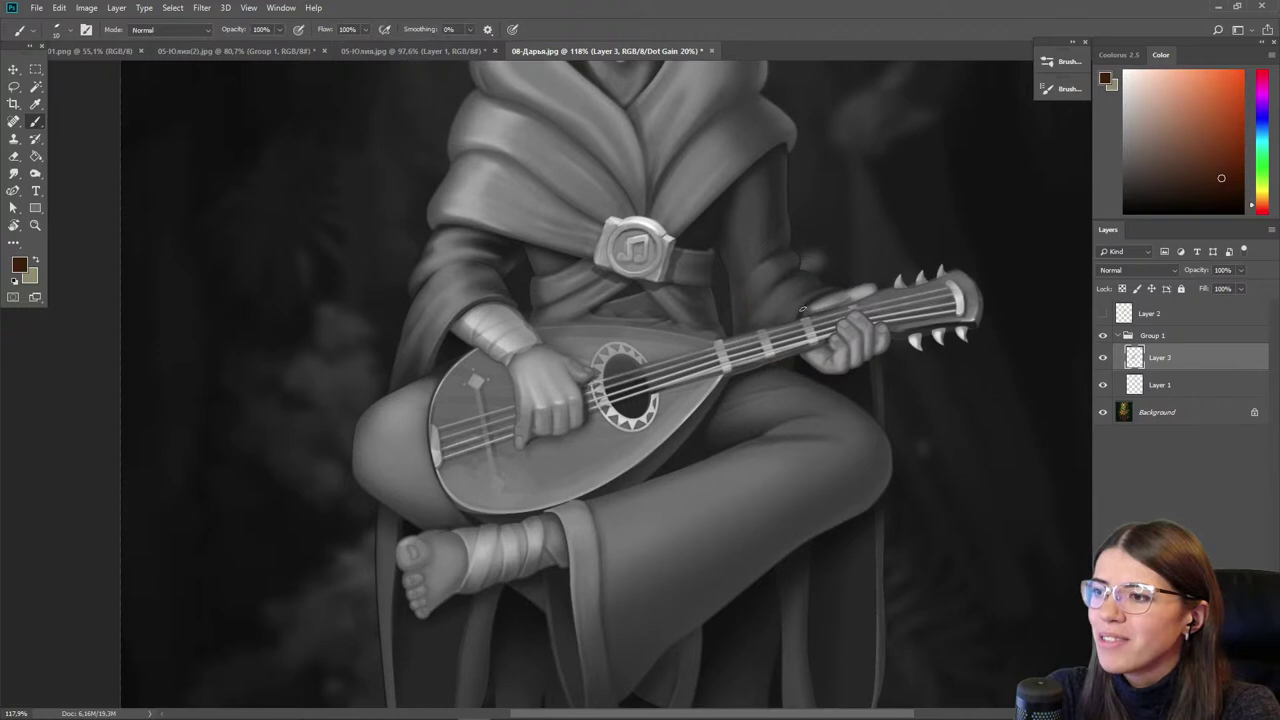
{"action": "scroll", "coordinate": [762, 293], "scroll_direction": "down", "scroll_amount": 3}
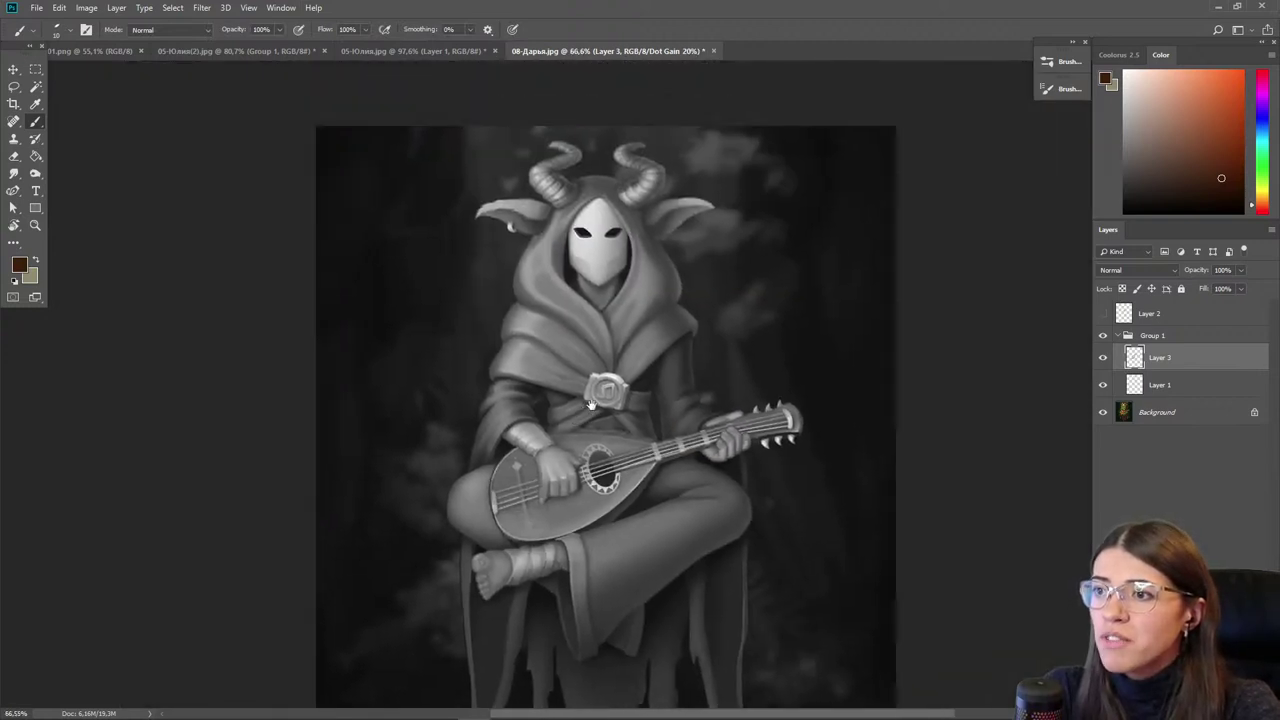
{"action": "key", "text": "ctrl+y"}
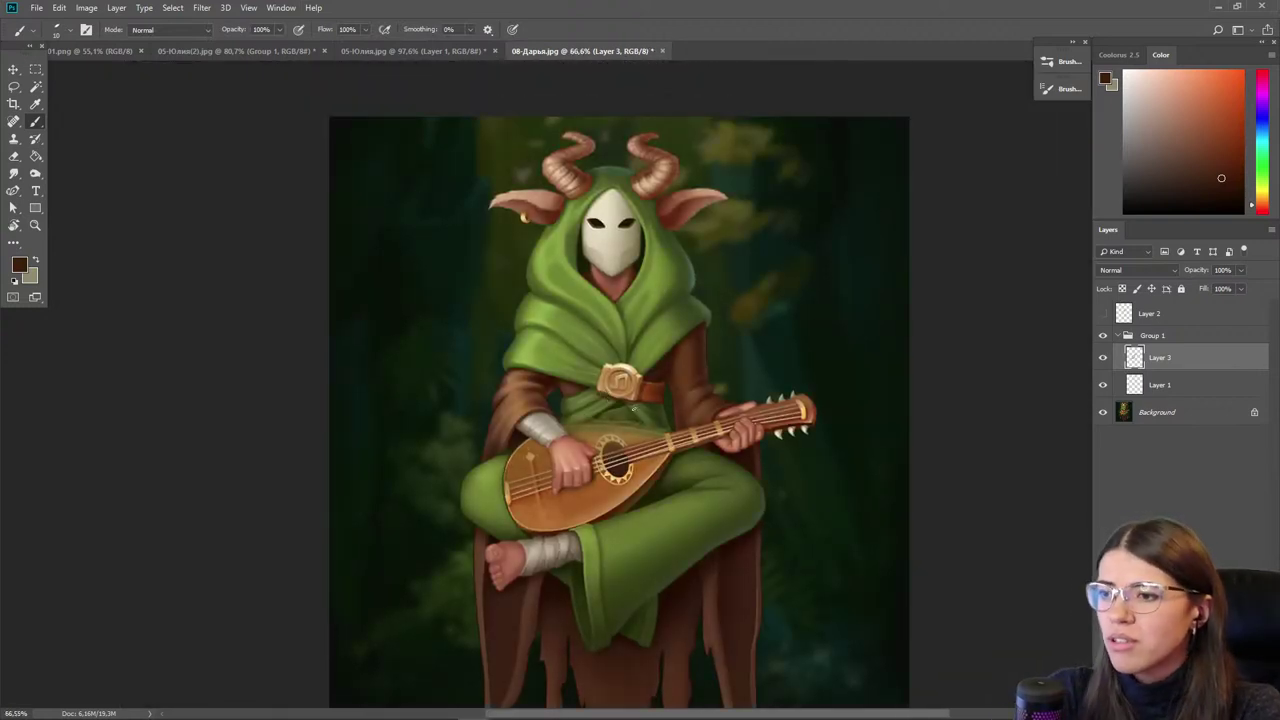
{"action": "left_click", "coordinate": [1105, 335]}
{"action": "left_click", "coordinate": [1105, 335]}
{"action": "left_click", "coordinate": [1105, 335]}
{"action": "left_click", "coordinate": [1105, 335]}
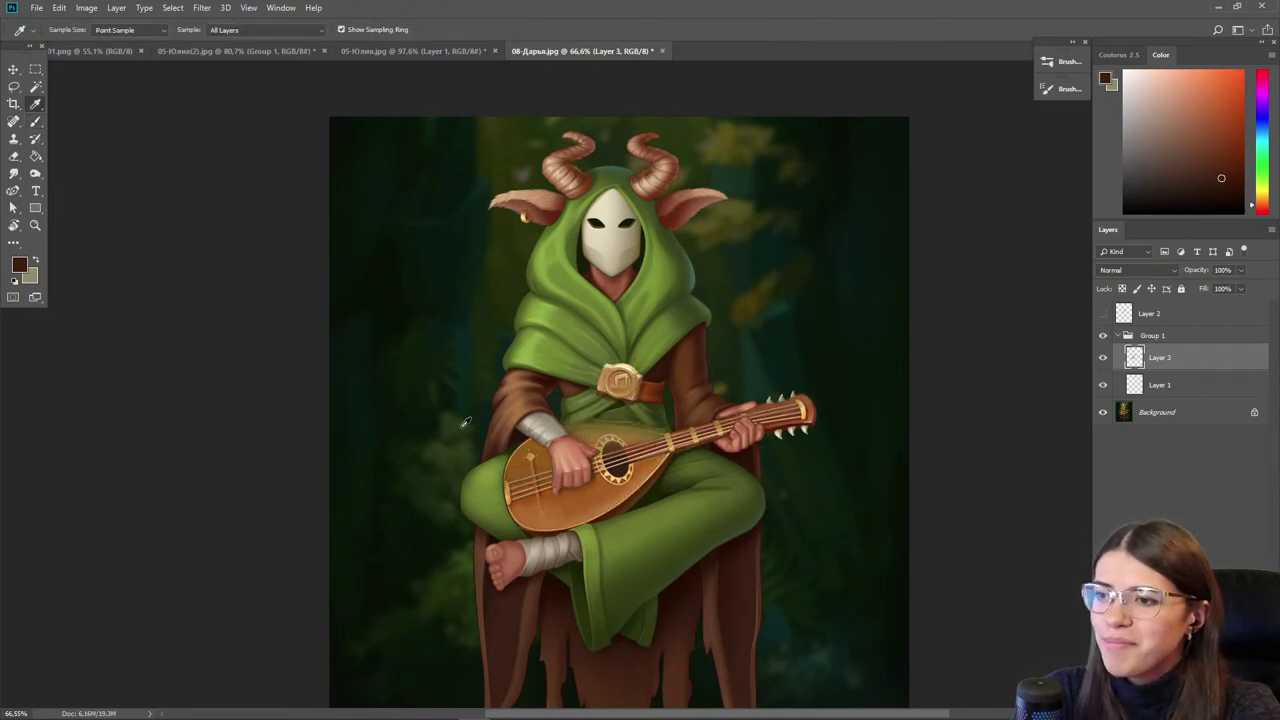
- Sample olive green from the clothing above the lute and recheck the whole character before and after the overpainting
{"action": "left_click", "coordinate": [653, 425], "text": "alt"}
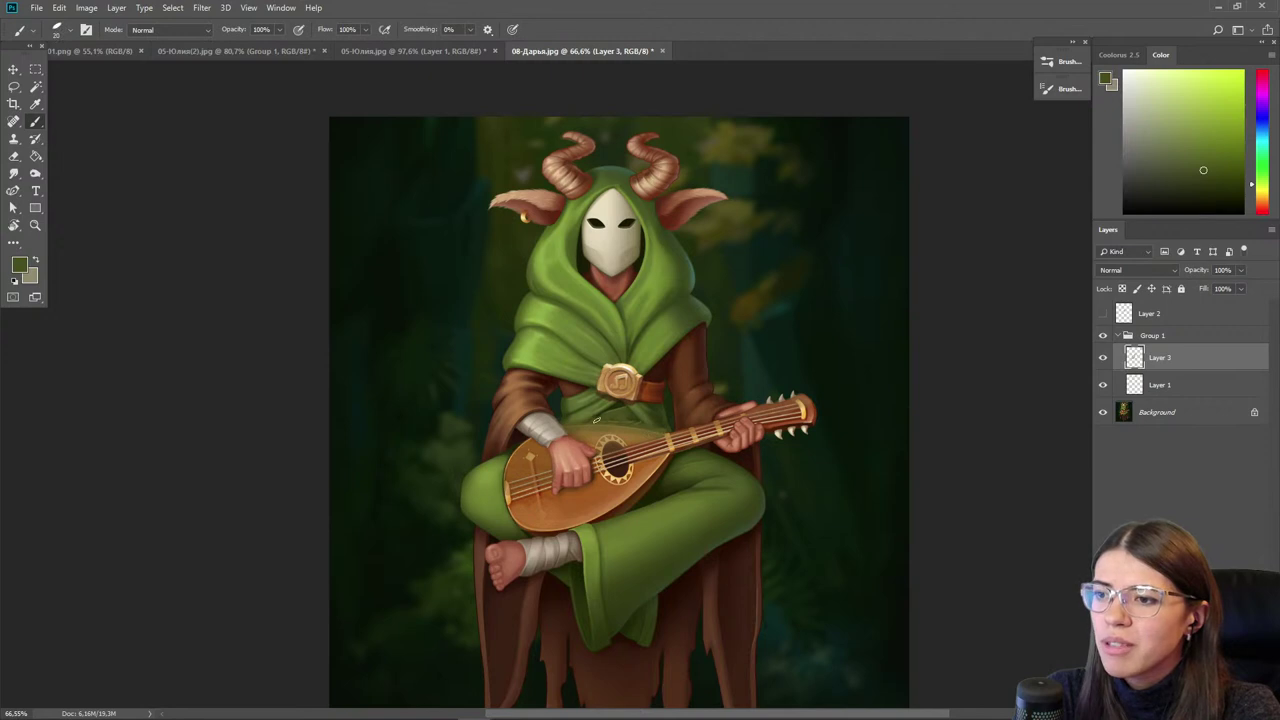
{"action": "left_click_drag", "start_coordinate": [512, 540], "coordinate": [530, 502]}
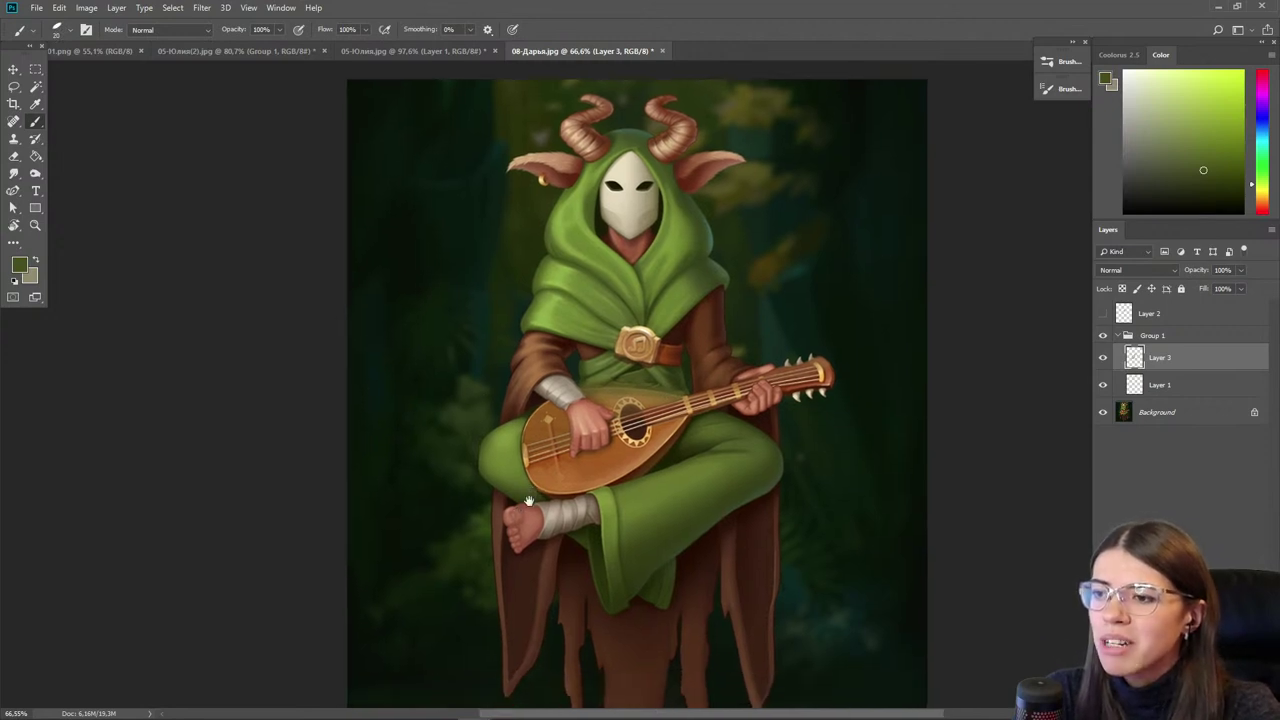
{"action": "left_click", "coordinate": [1105, 335]}
{"action": "left_click", "coordinate": [1105, 335]}
{"action": "left_click", "coordinate": [1106, 336]}
{"action": "left_click", "coordinate": [1104, 336]}
{"action": "left_click", "coordinate": [1103, 336]}
{"action": "left_click", "coordinate": [1102, 336]}
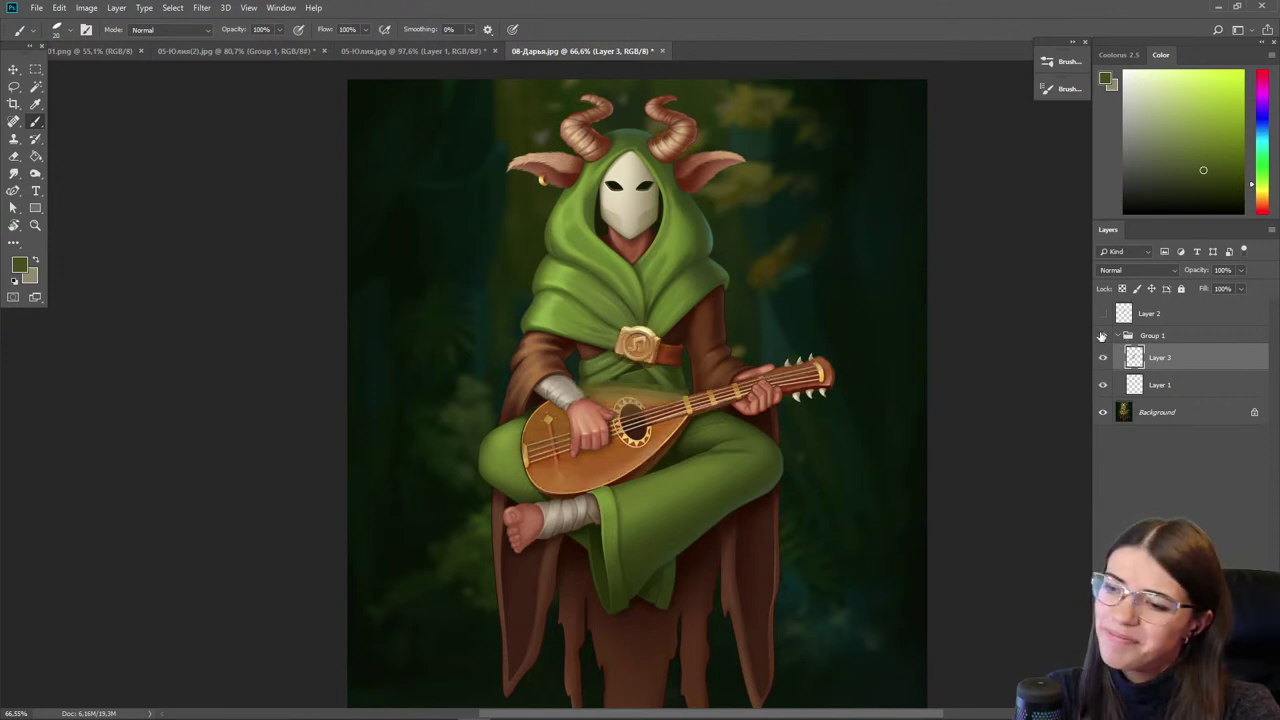
- Examine the mask, hood folds and belt buckle up close, plus the whole figure, with the Move tool active
{"action": "scroll", "coordinate": [650, 407], "scroll_direction": "up", "scroll_amount": 2}
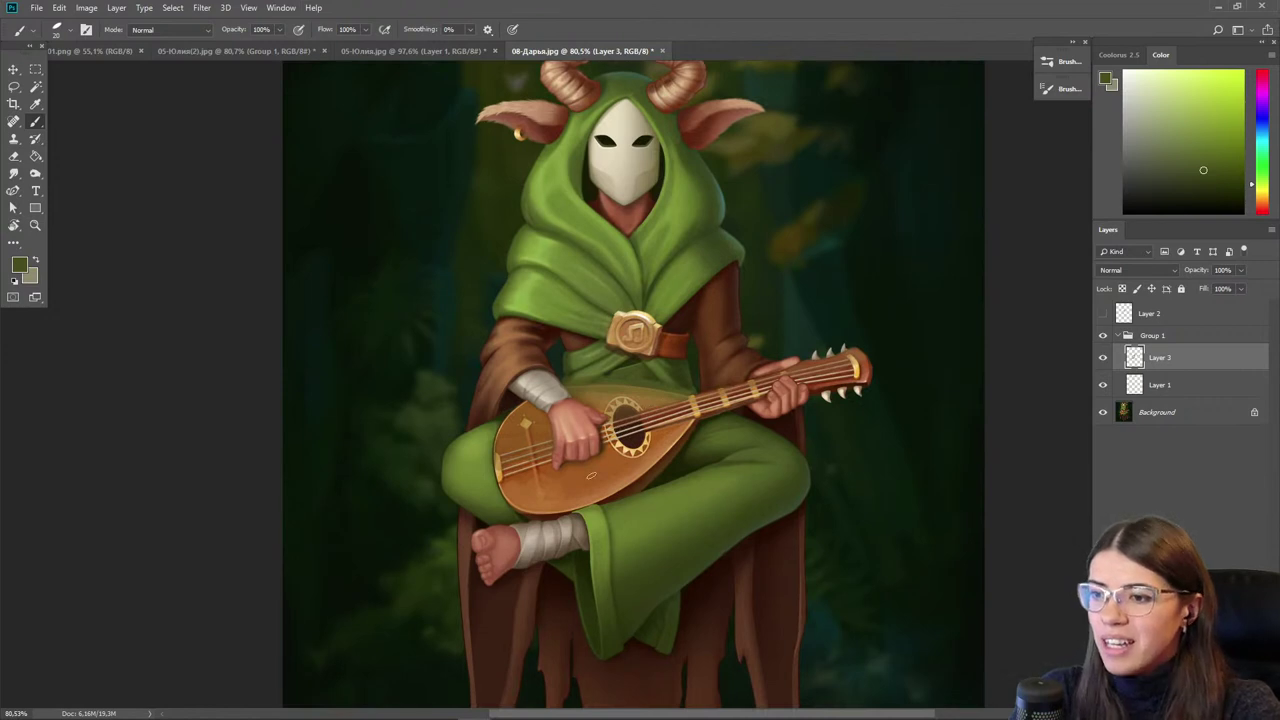
{"action": "scroll", "coordinate": [591, 476], "scroll_direction": "up", "scroll_amount": 1}
{"action": "left_click_drag", "start_coordinate": [565, 278], "coordinate": [543, 414]}
{"action": "scroll", "coordinate": [590, 208], "scroll_direction": "up", "scroll_amount": 6}
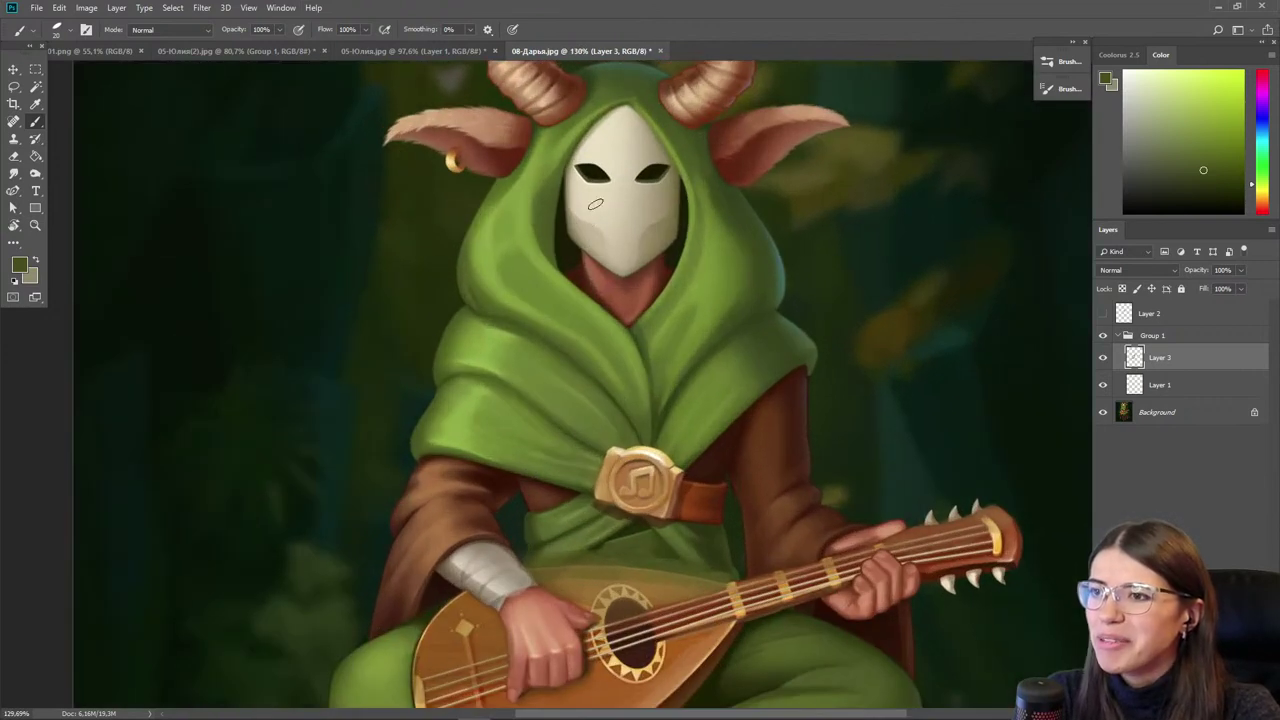
{"action": "left_click", "coordinate": [14, 69]}
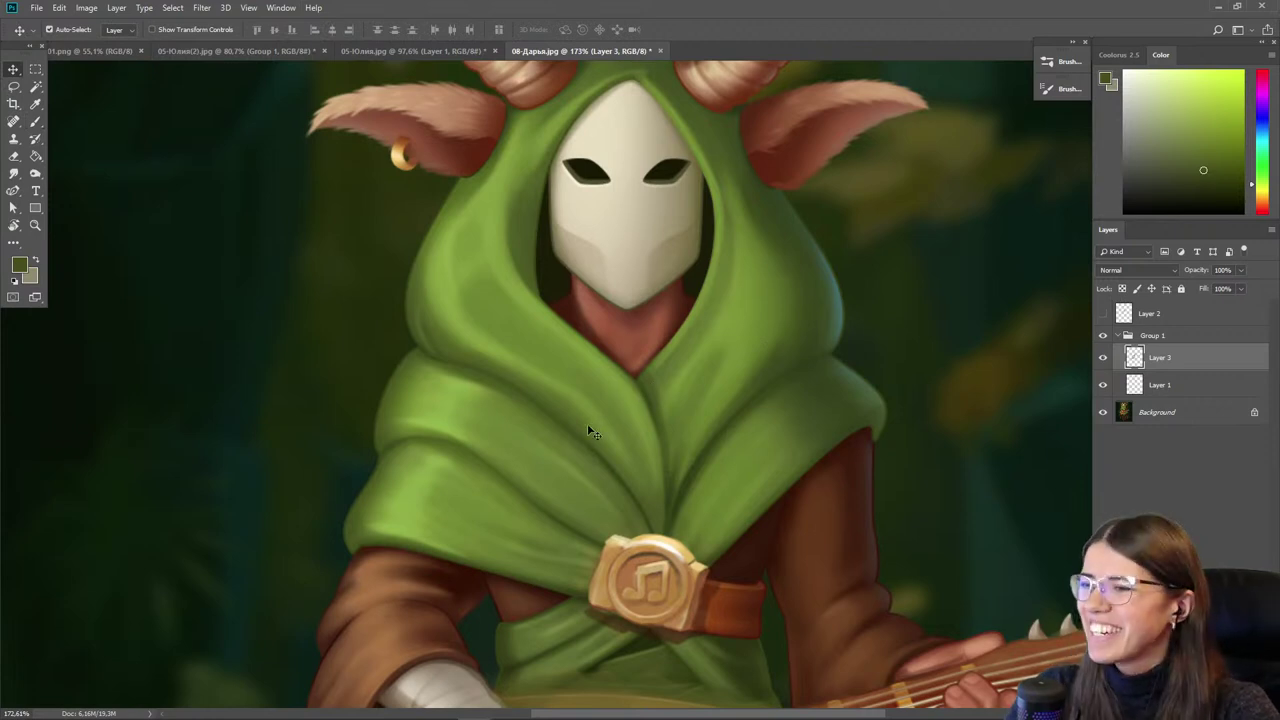
{"action": "scroll", "coordinate": [587, 423], "scroll_direction": "down", "scroll_amount": 4}
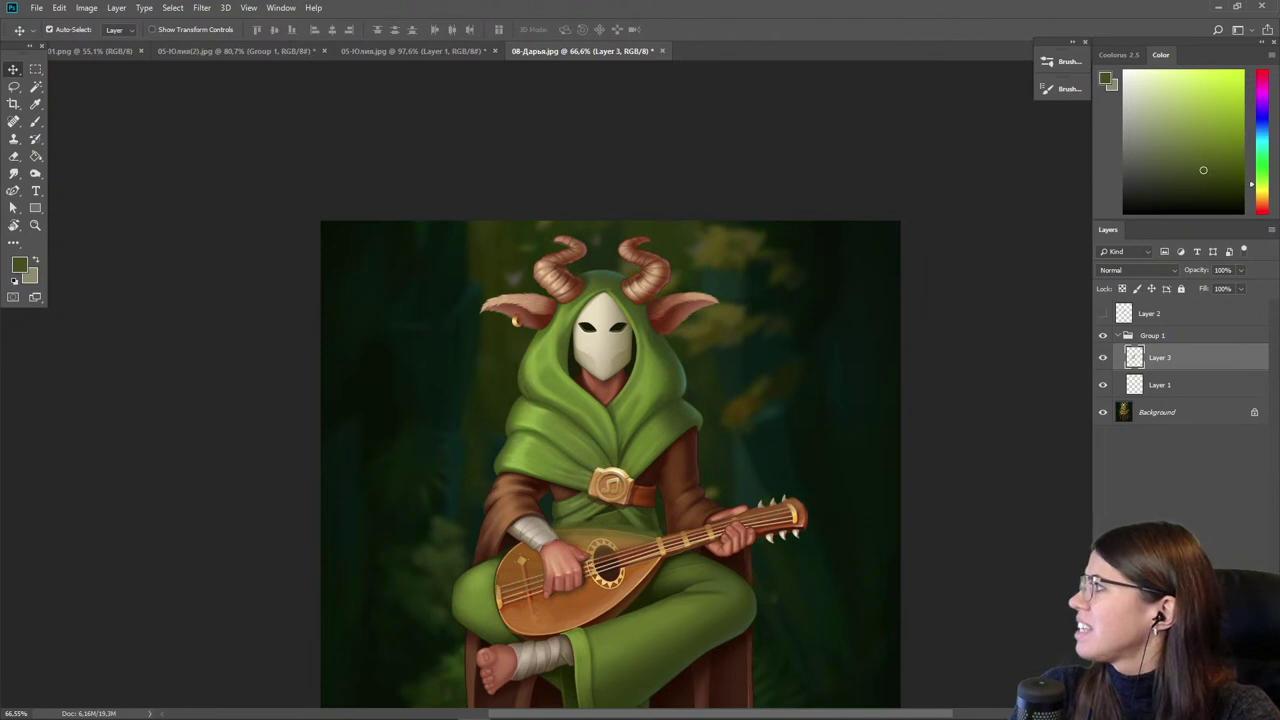
- Open the portrait of the woman with round glasses and a pistol and check its values in grayscale and colour
{"action": "left_click_drag", "start_coordinate": [567, 37], "coordinate": [701, 49]}
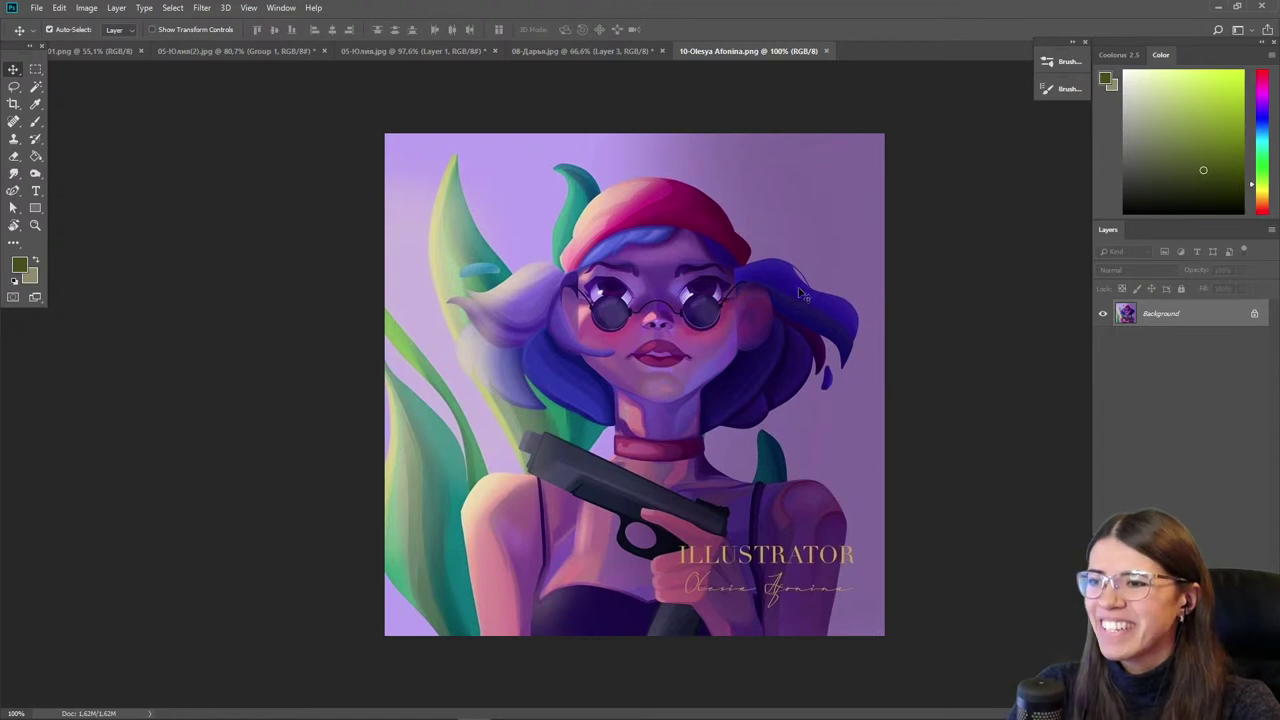
{"action": "scroll", "coordinate": [743, 280], "scroll_direction": "up", "scroll_amount": 1}
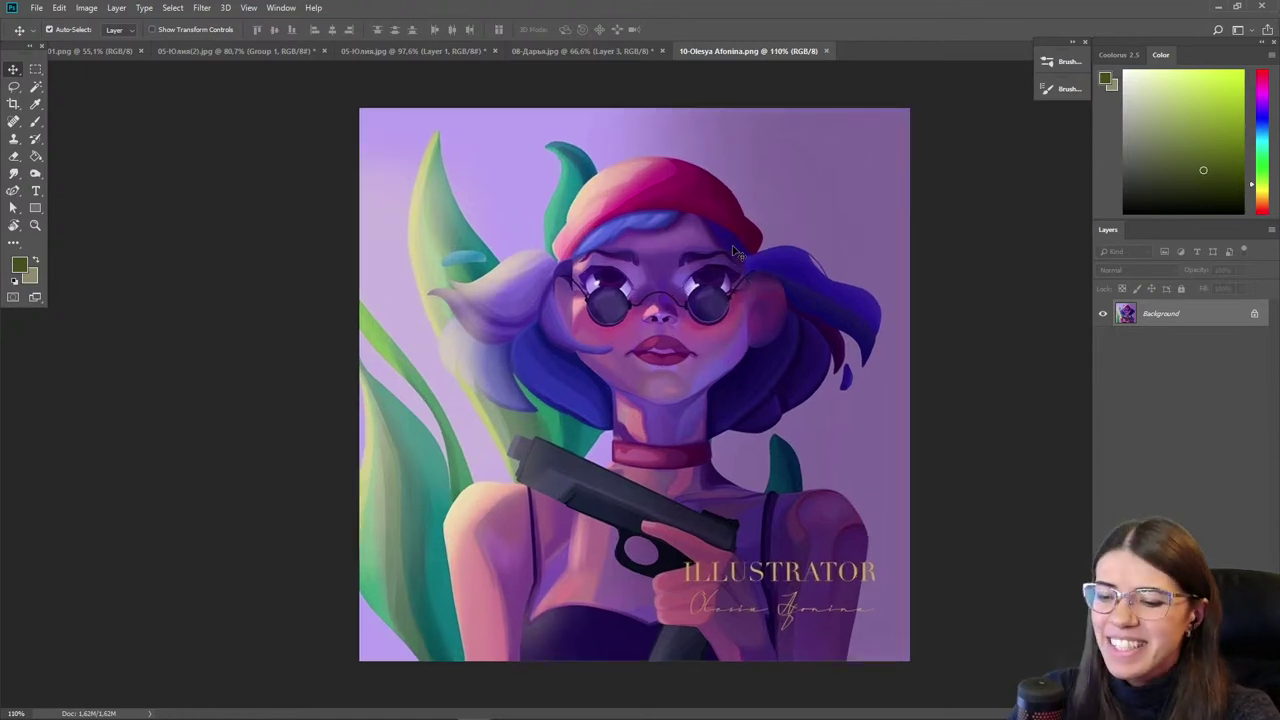
{"action": "key", "text": "ctrl+y"}
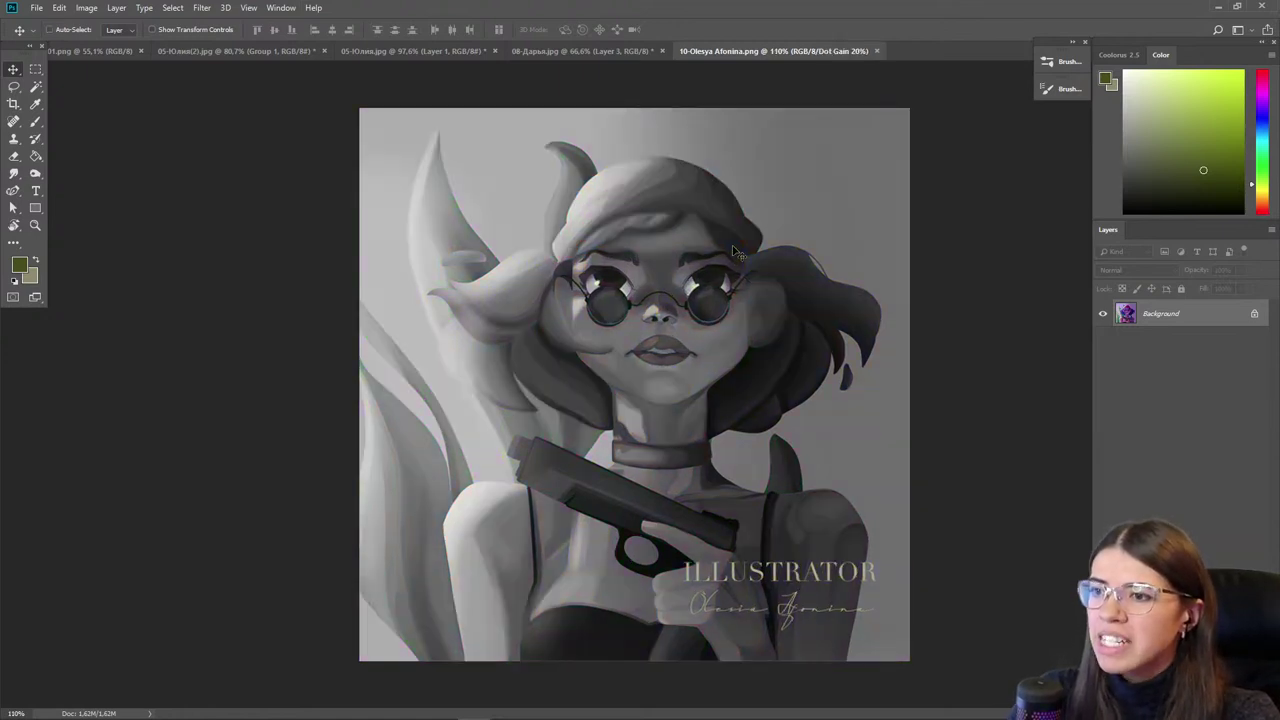
{"action": "key", "text": "ctrl+y"}
{"action": "scroll", "coordinate": [450, 219], "scroll_direction": "up", "scroll_amount": 3}
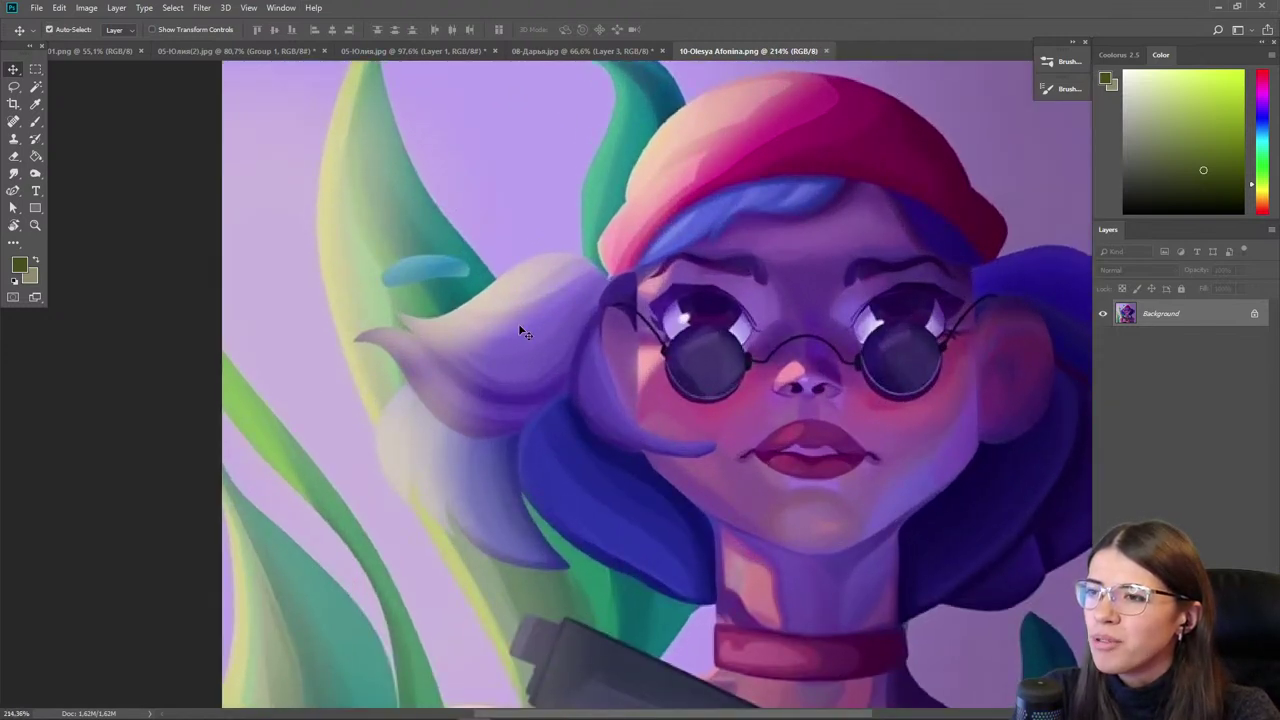
{"action": "scroll", "coordinate": [635, 392], "scroll_direction": "down", "scroll_amount": 3}
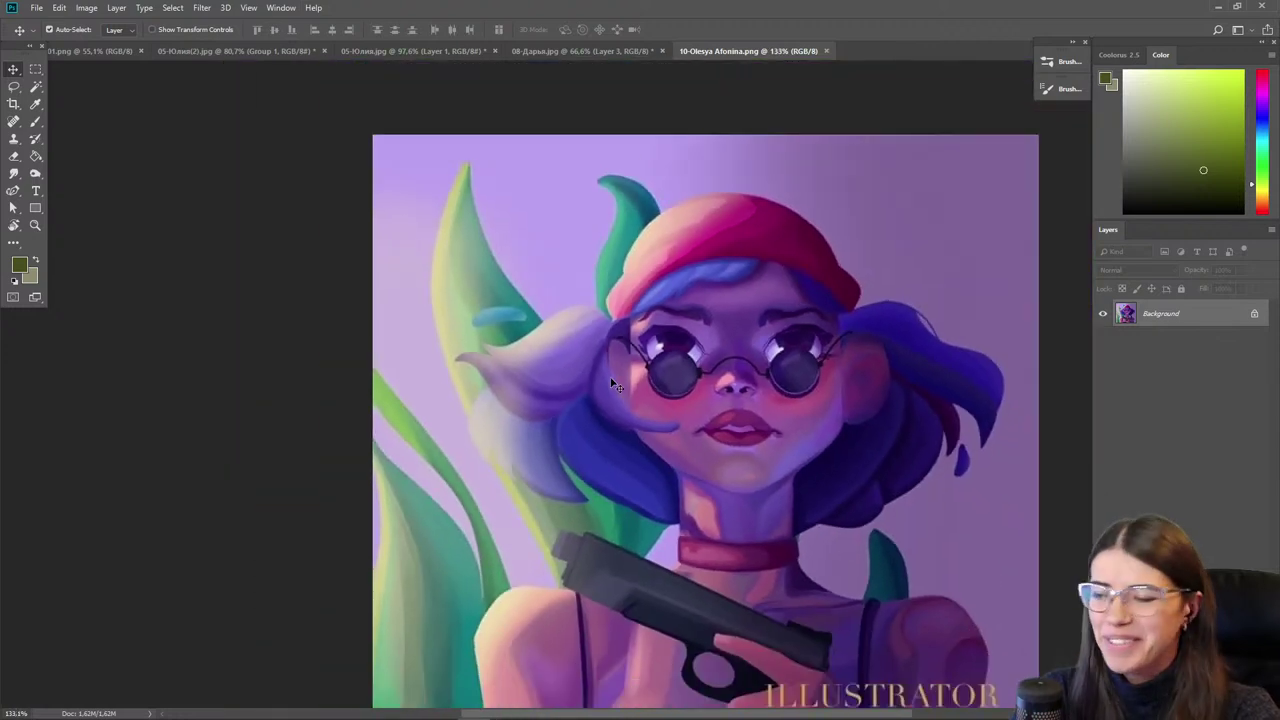
- Add a new empty layer above the Background of the portrait with round glasses
{"action": "left_click_drag", "start_coordinate": [630, 465], "coordinate": [490, 375]}
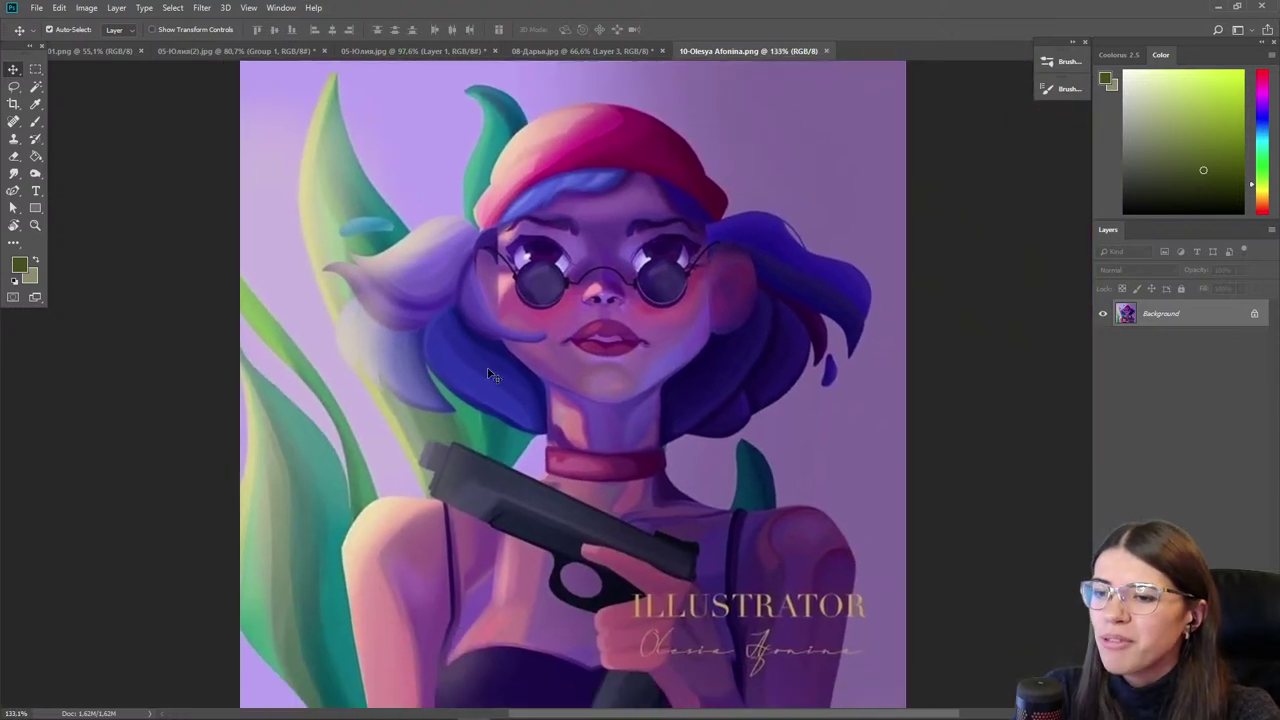
{"action": "scroll", "coordinate": [490, 375], "scroll_direction": "down", "scroll_amount": 1}
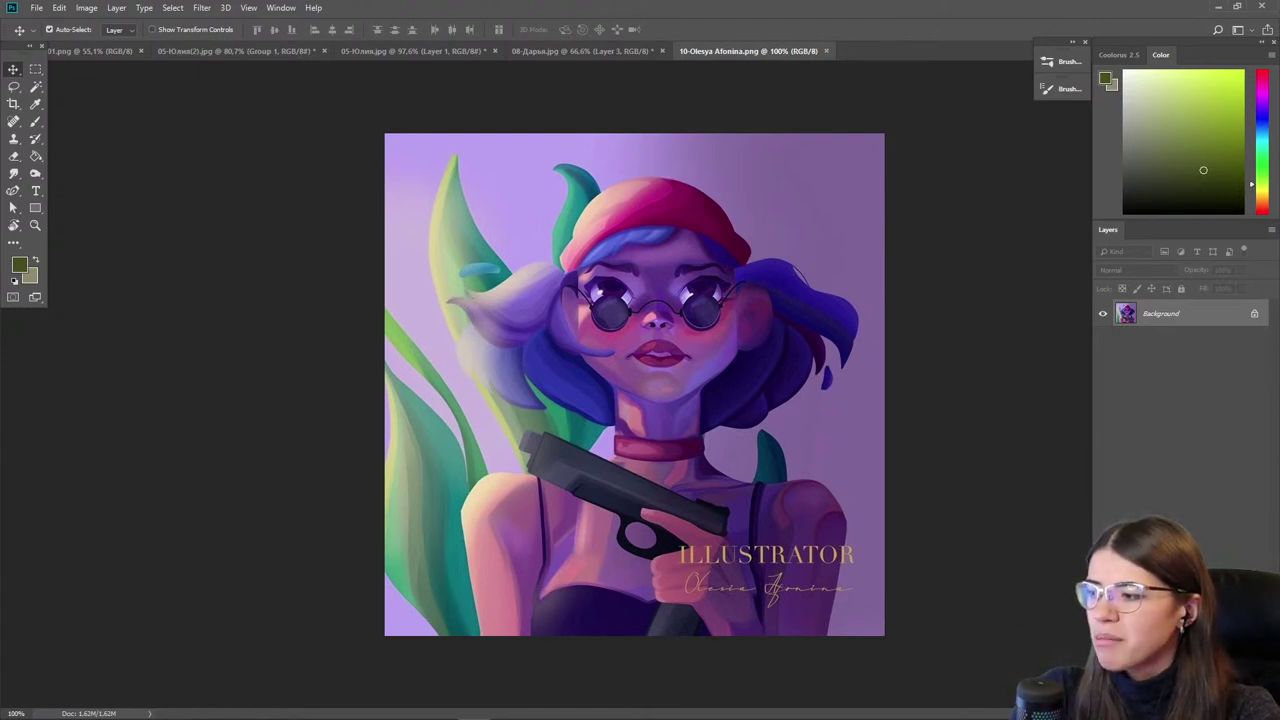
{"action": "key", "text": "ctrl+shift+alt+n"}
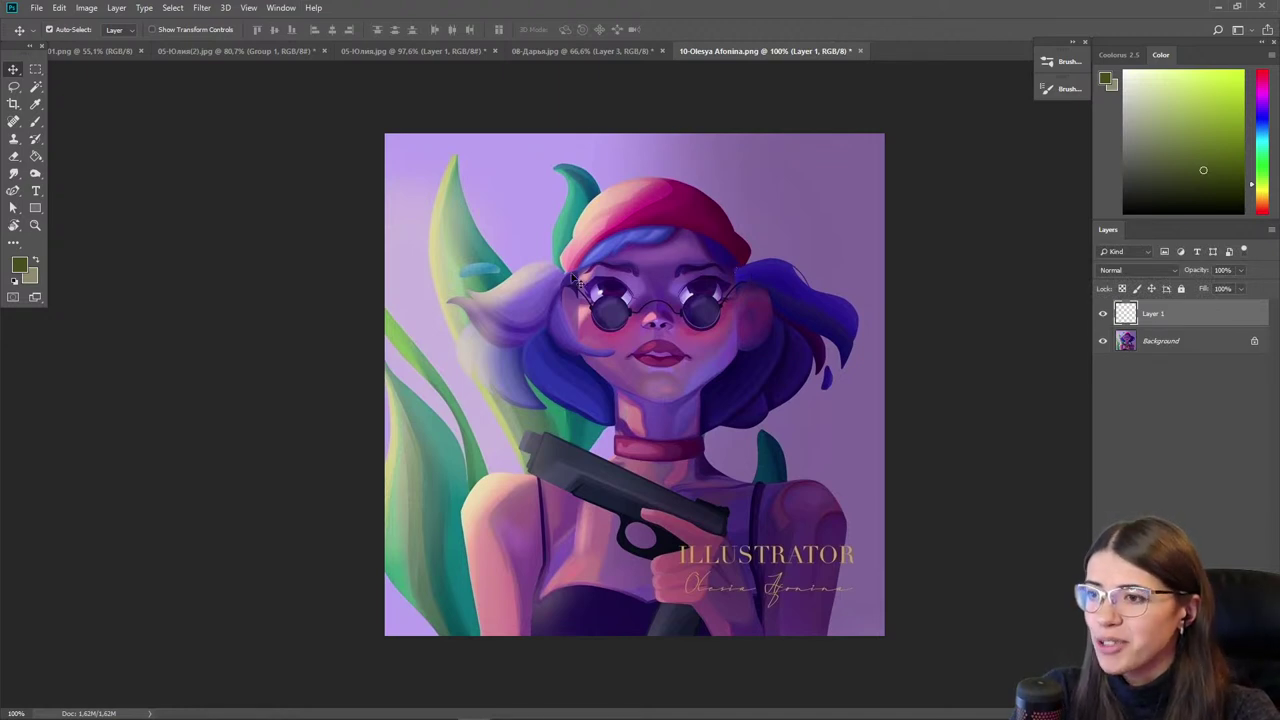
{"action": "scroll", "coordinate": [846, 128], "scroll_direction": "up", "scroll_amount": 7}
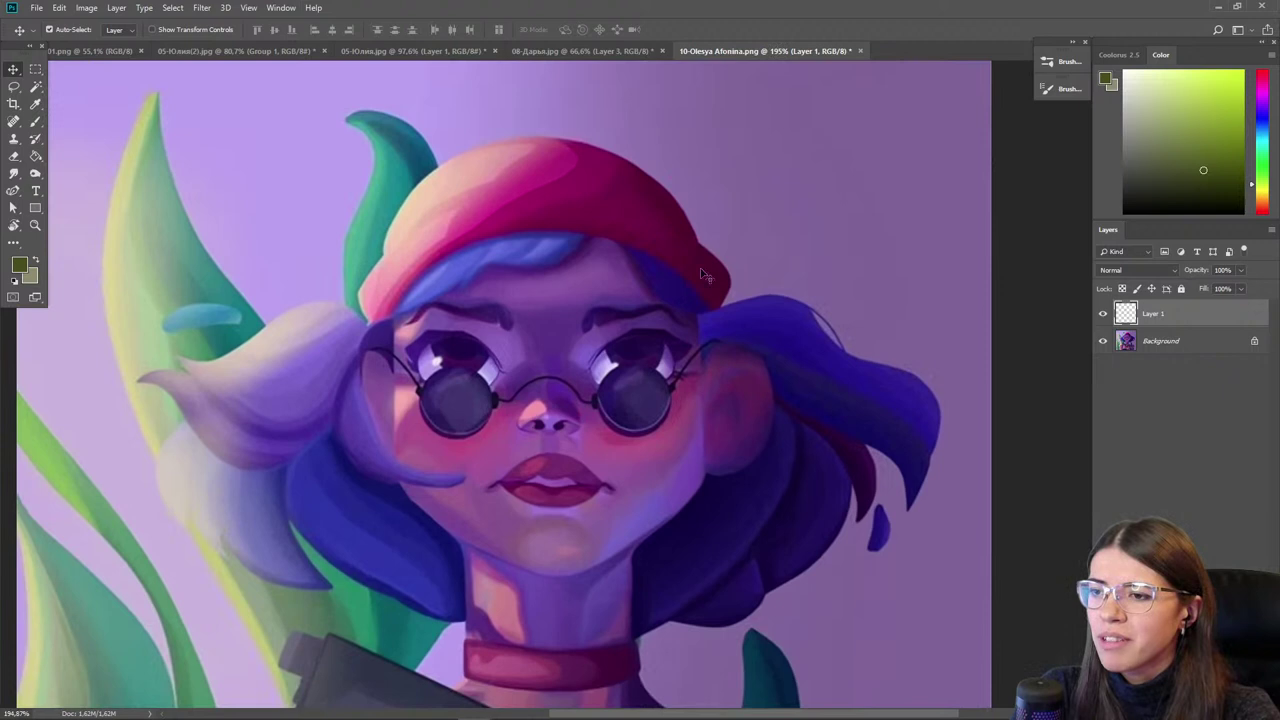
{"action": "mouse_move", "coordinate": [703, 274]}
{"action": "left_mouse_down"}
{"action": "mouse_move", "coordinate": [677, 357]}
{"action": "mouse_move", "coordinate": [742, 234]}
{"action": "mouse_move", "coordinate": [636, 350]}
{"action": "left_mouse_up"}
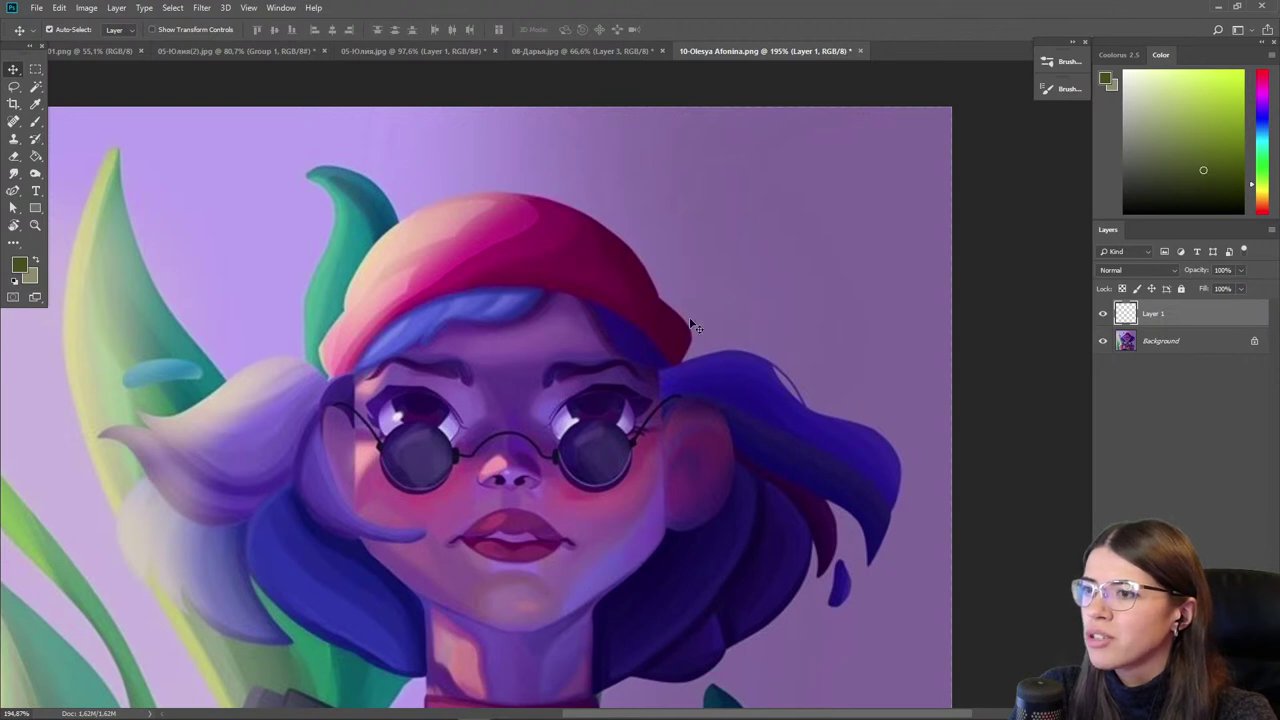
- Paint a small flat orange-brown circle as a thumbnail face on the purple background beside the red beret
{"action": "left_click_drag", "start_coordinate": [1268, 198], "coordinate": [1266, 204]}
{"action": "left_click", "coordinate": [1211, 121]}
{"action": "key", "text": "b"}
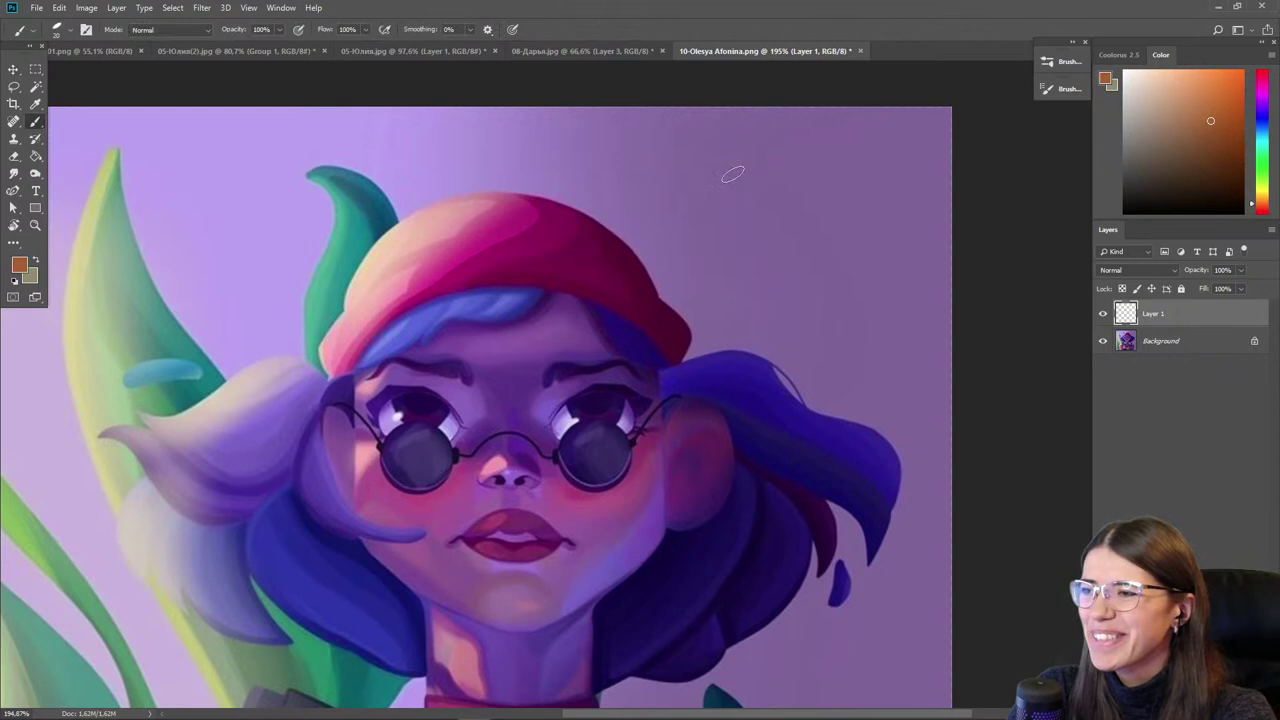
{"action": "left_click", "coordinate": [1196, 108]}
{"action": "mouse_move", "coordinate": [800, 214]}
{"action": "left_mouse_down"}
{"action": "mouse_move", "coordinate": [816, 253]}
{"action": "mouse_move", "coordinate": [797, 210]}
{"action": "left_mouse_up"}
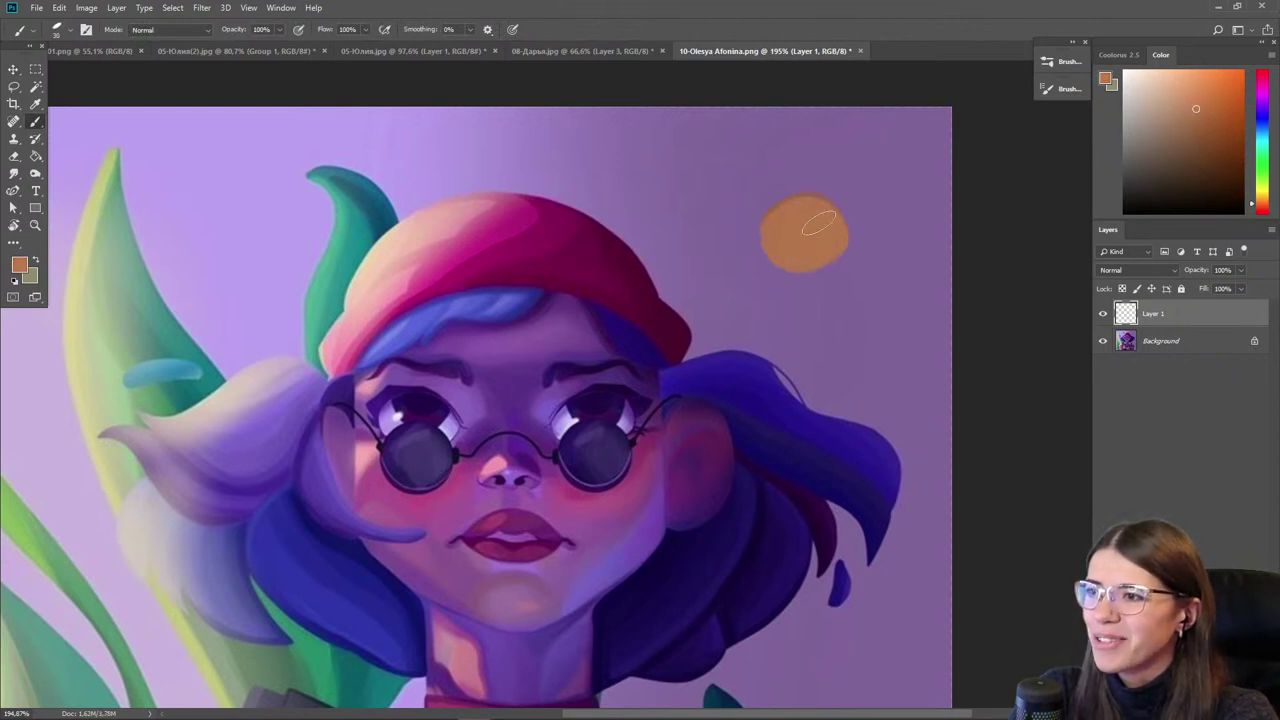
- Outline a hair shape around the thumbnail face and fill it with a blue-violet based on the portrait's hair
{"action": "key", "text": "l"}
{"action": "mouse_move", "coordinate": [835, 269]}
{"action": "left_mouse_down"}
{"action": "mouse_move", "coordinate": [890, 267]}
{"action": "mouse_move", "coordinate": [871, 193]}
{"action": "left_mouse_up"}
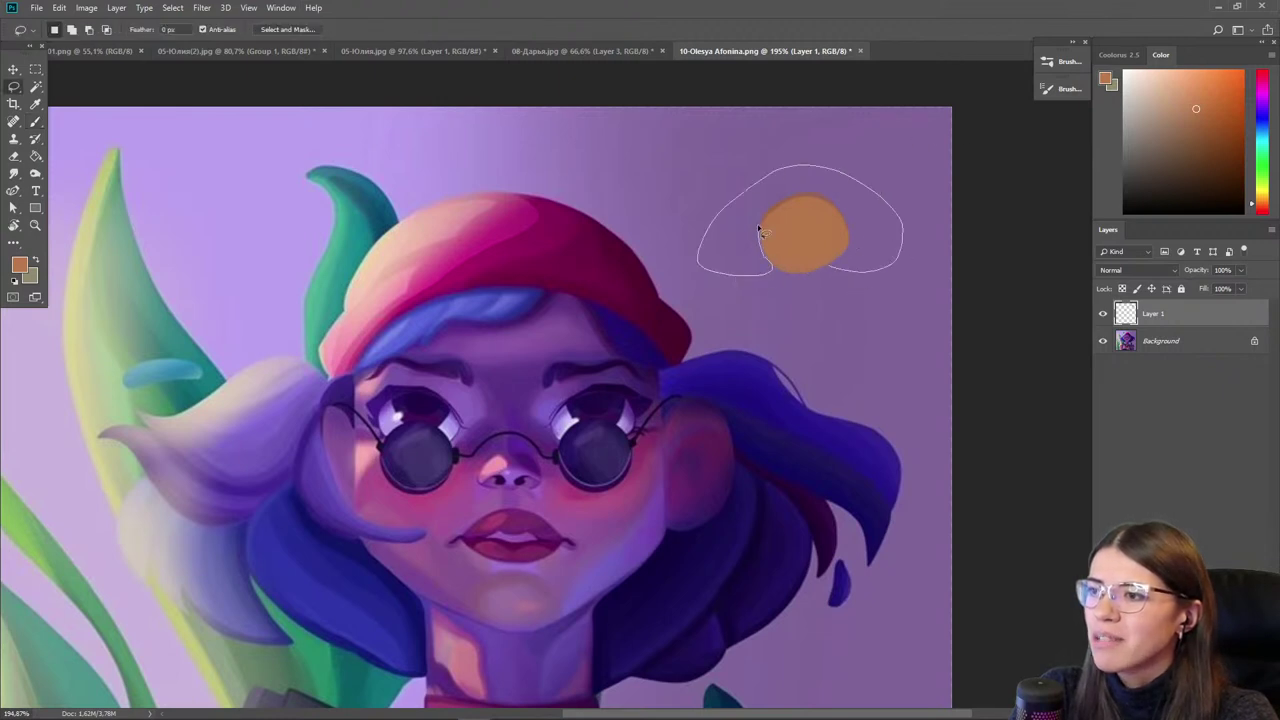
{"action": "left_click_drag", "start_coordinate": [827, 215], "coordinate": [837, 272]}
{"action": "key", "text": "b"}
{"action": "left_click", "coordinate": [740, 357], "text": "alt"}
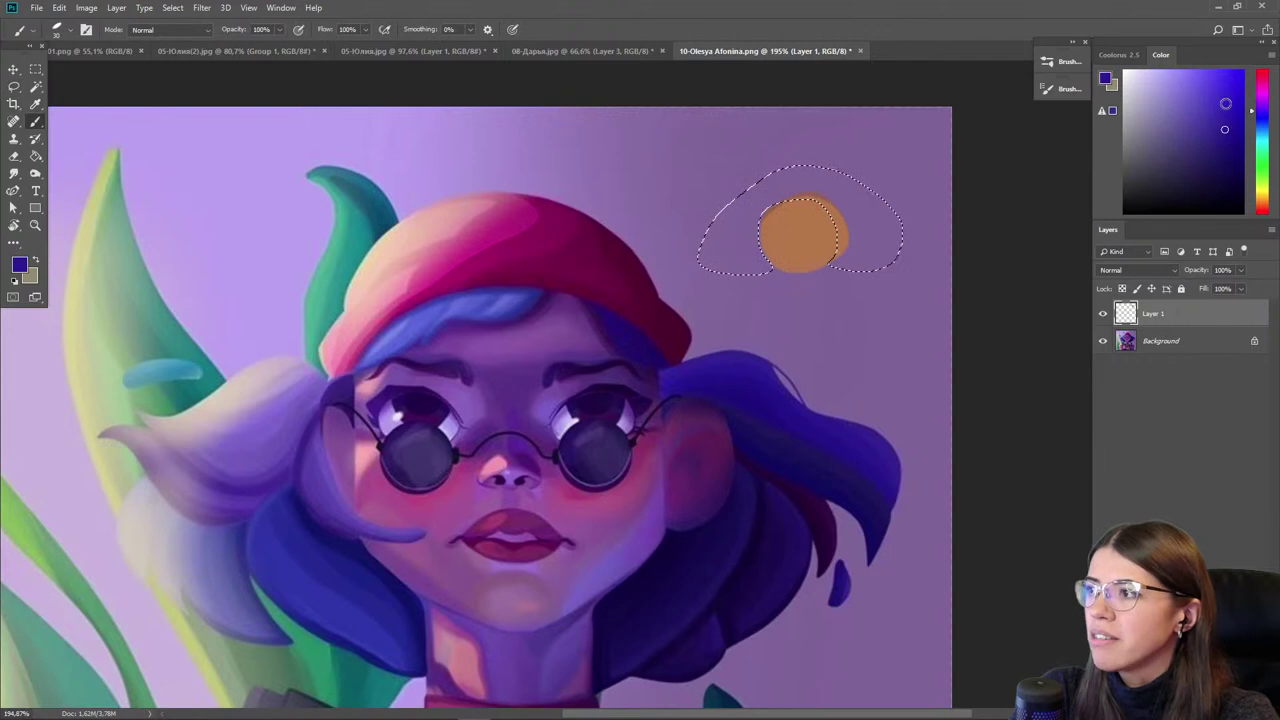
{"action": "mouse_move", "coordinate": [800, 212]}
{"action": "left_mouse_down"}
{"action": "mouse_move", "coordinate": [737, 163]}
{"action": "mouse_move", "coordinate": [697, 214]}
{"action": "mouse_move", "coordinate": [729, 266]}
{"action": "left_mouse_up"}
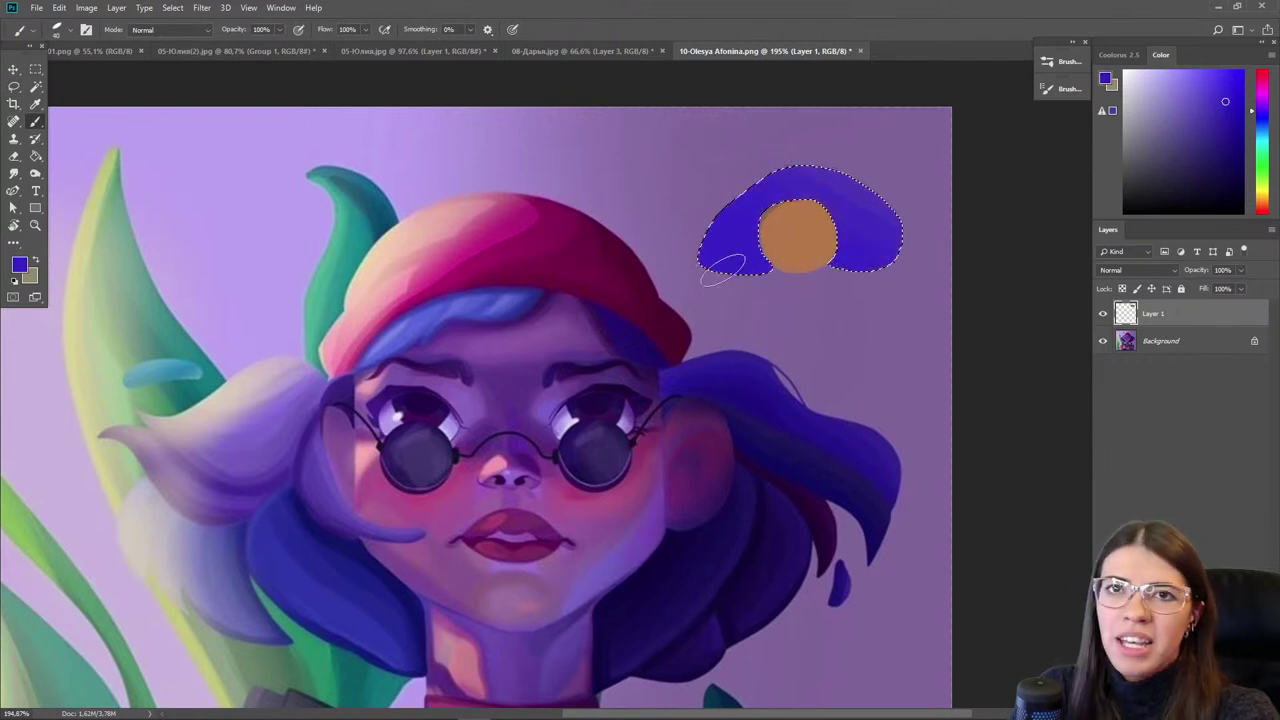
{"action": "key", "text": "l"}
{"action": "key", "text": "ctrl+d"}
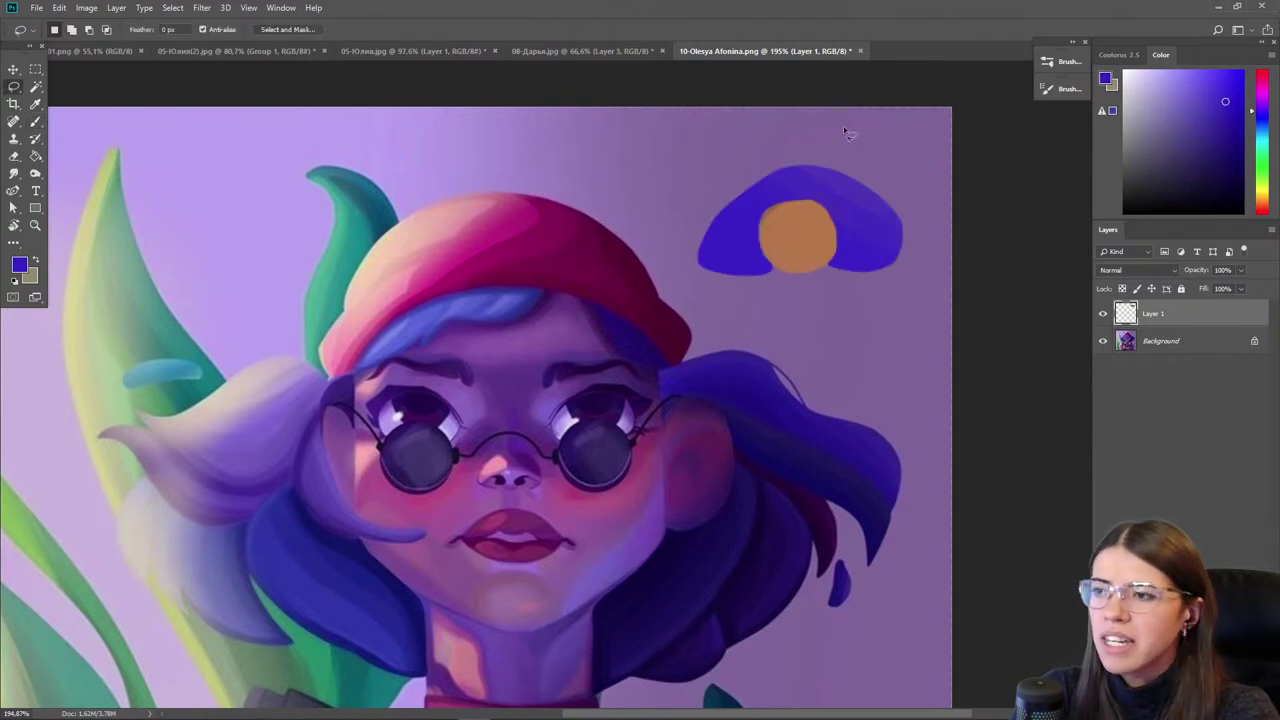
- Lasso a beret shape on top of the thumbnail's hair and fill it with flat crimson-magenta
{"action": "mouse_move", "coordinate": [855, 170]}
{"action": "left_mouse_down"}
{"action": "mouse_move", "coordinate": [739, 176]}
{"action": "mouse_move", "coordinate": [741, 201]}
{"action": "mouse_move", "coordinate": [801, 186]}
{"action": "mouse_move", "coordinate": [858, 195]}
{"action": "left_mouse_up"}
{"action": "left_click", "coordinate": [1262, 88]}
{"action": "left_click", "coordinate": [1229, 72]}
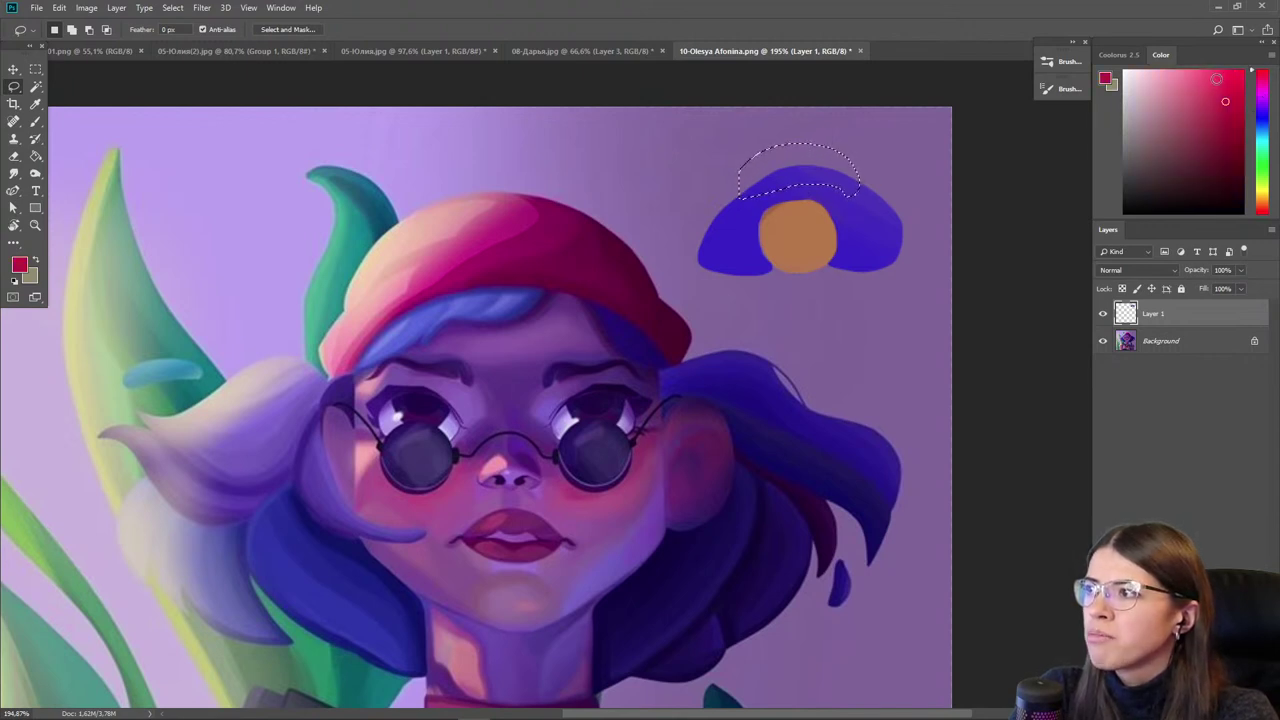
{"action": "key", "text": "b"}
{"action": "mouse_move", "coordinate": [757, 150]}
{"action": "left_mouse_down"}
{"action": "mouse_move", "coordinate": [850, 180]}
{"action": "mouse_move", "coordinate": [805, 160]}
{"action": "left_mouse_up"}
{"action": "left_click", "coordinate": [1219, 113]}
{"action": "key", "text": "ctrl+d"}
{"action": "key", "text": "l"}
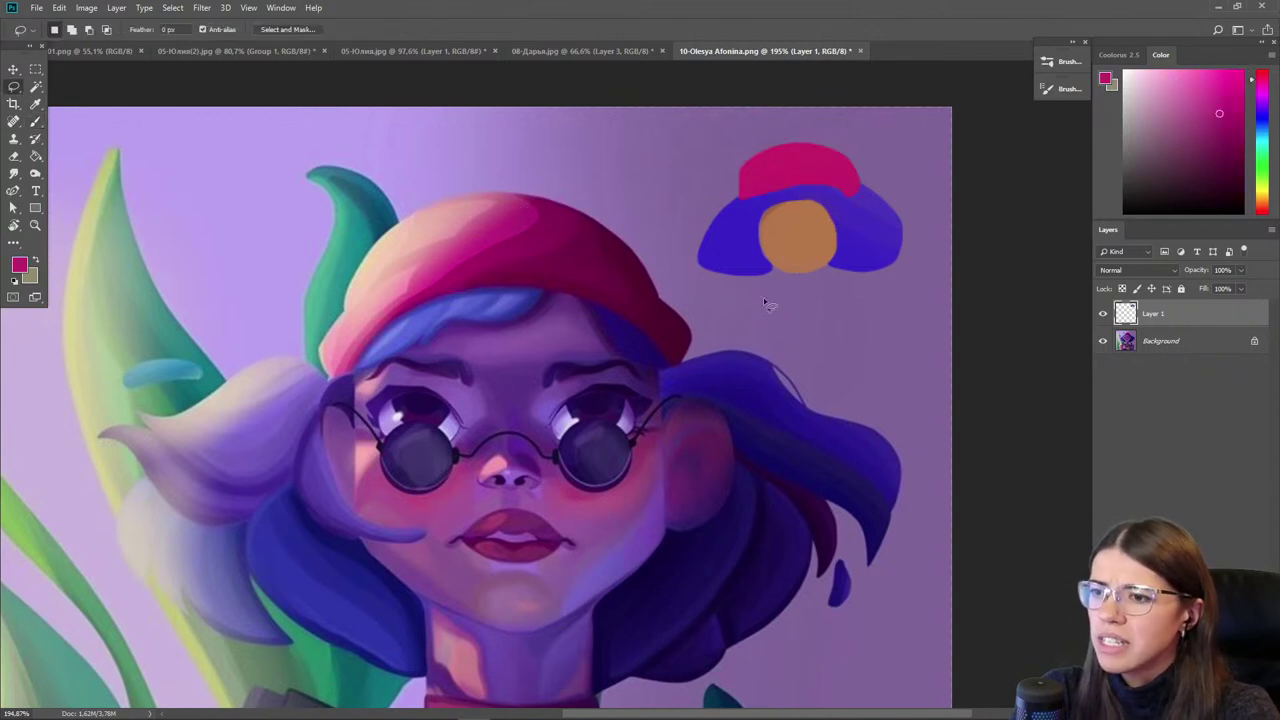
- Select a small lens shape on the right half of the thumbnail face and fill it with dark purple sampled from the glasses
{"action": "mouse_move", "coordinate": [612, 458]}
{"action": "left_mouse_down"}
{"action": "mouse_move", "coordinate": [594, 265]}
{"action": "mouse_move", "coordinate": [568, 387]}
{"action": "left_mouse_up"}
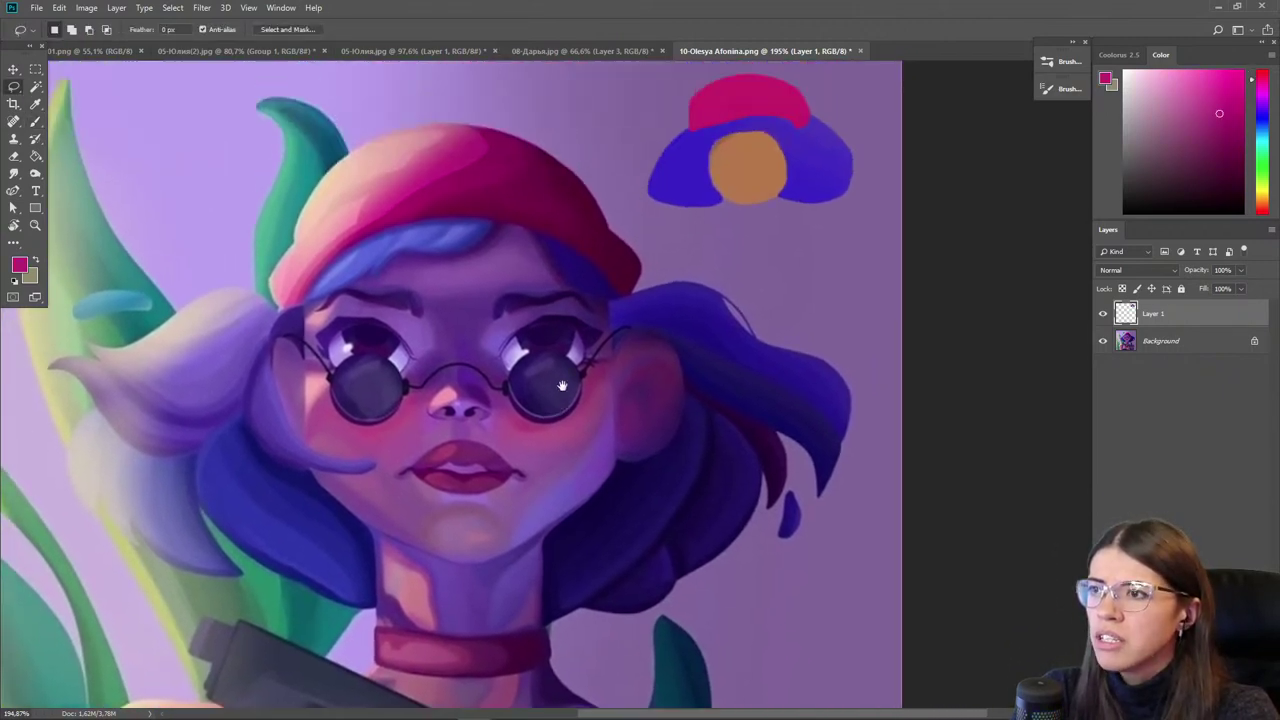
{"action": "scroll", "coordinate": [577, 416], "scroll_direction": "down", "scroll_amount": 5}
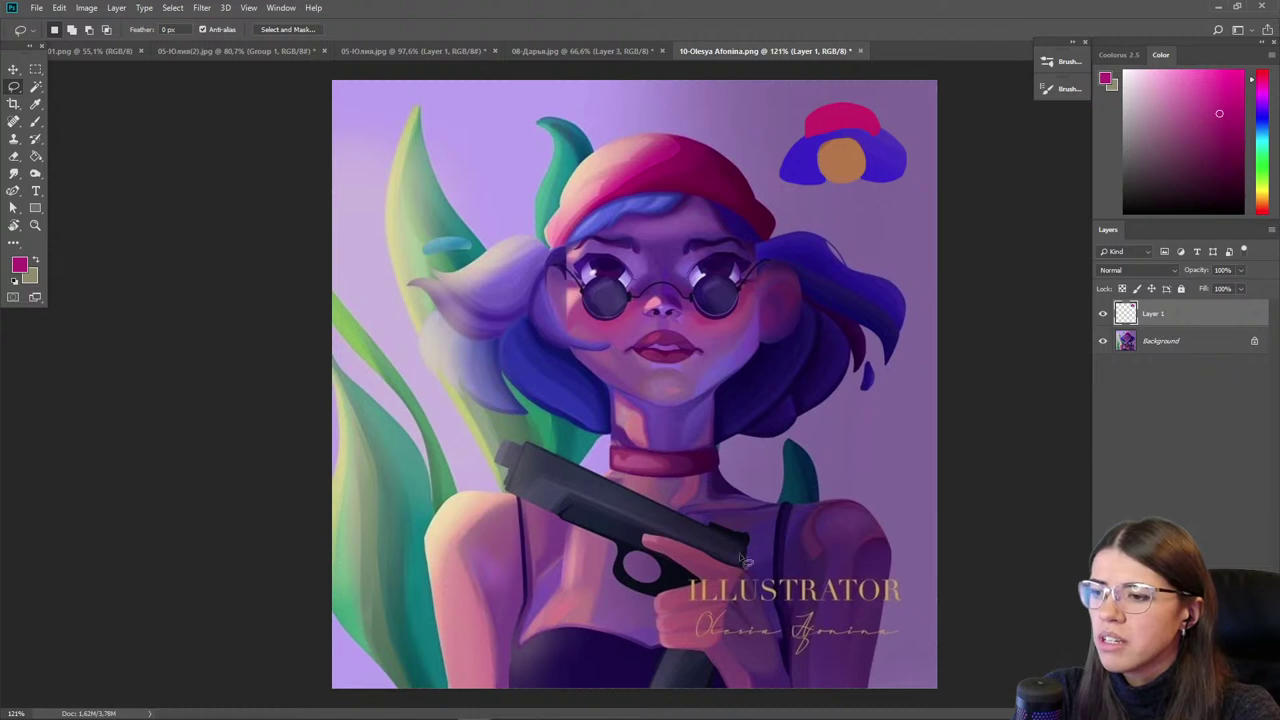
{"action": "scroll", "coordinate": [811, 217], "scroll_direction": "up", "scroll_amount": 3}
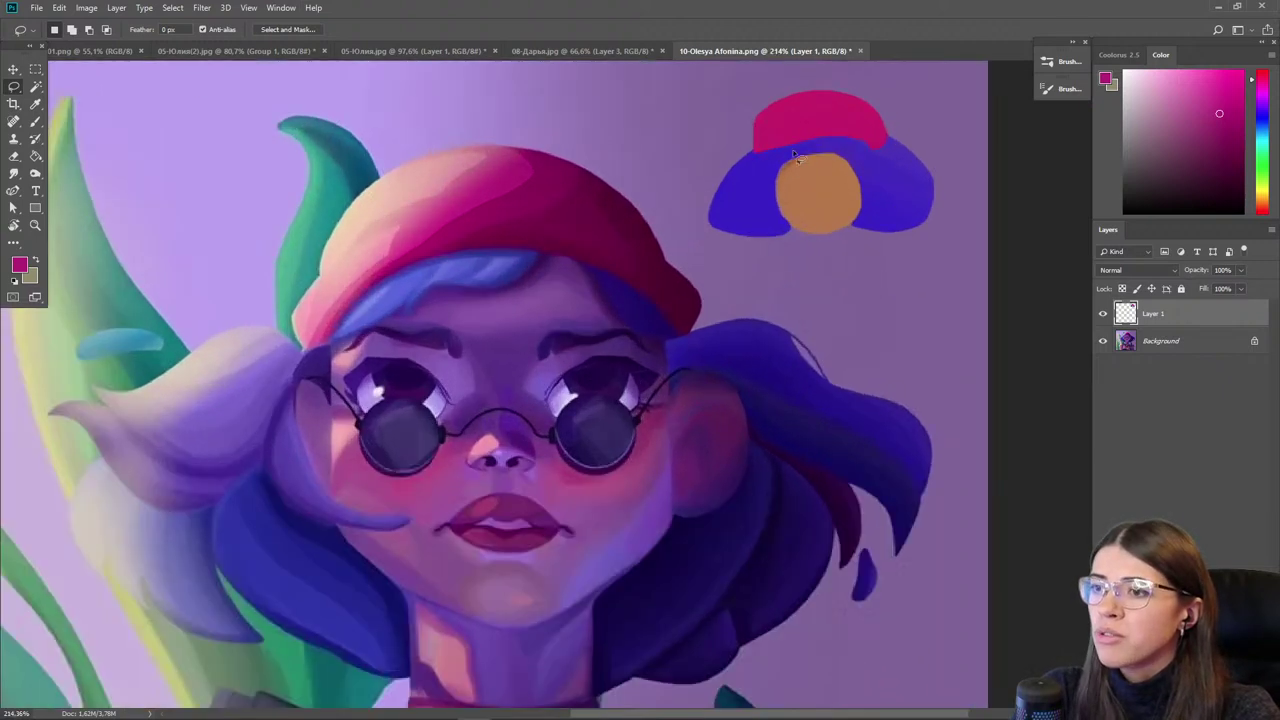
{"action": "left_click_drag", "start_coordinate": [857, 196], "coordinate": [835, 180]}
{"action": "key", "text": "b"}
{"action": "left_click", "coordinate": [600, 426], "text": "alt"}
{"action": "left_click", "coordinate": [843, 188]}
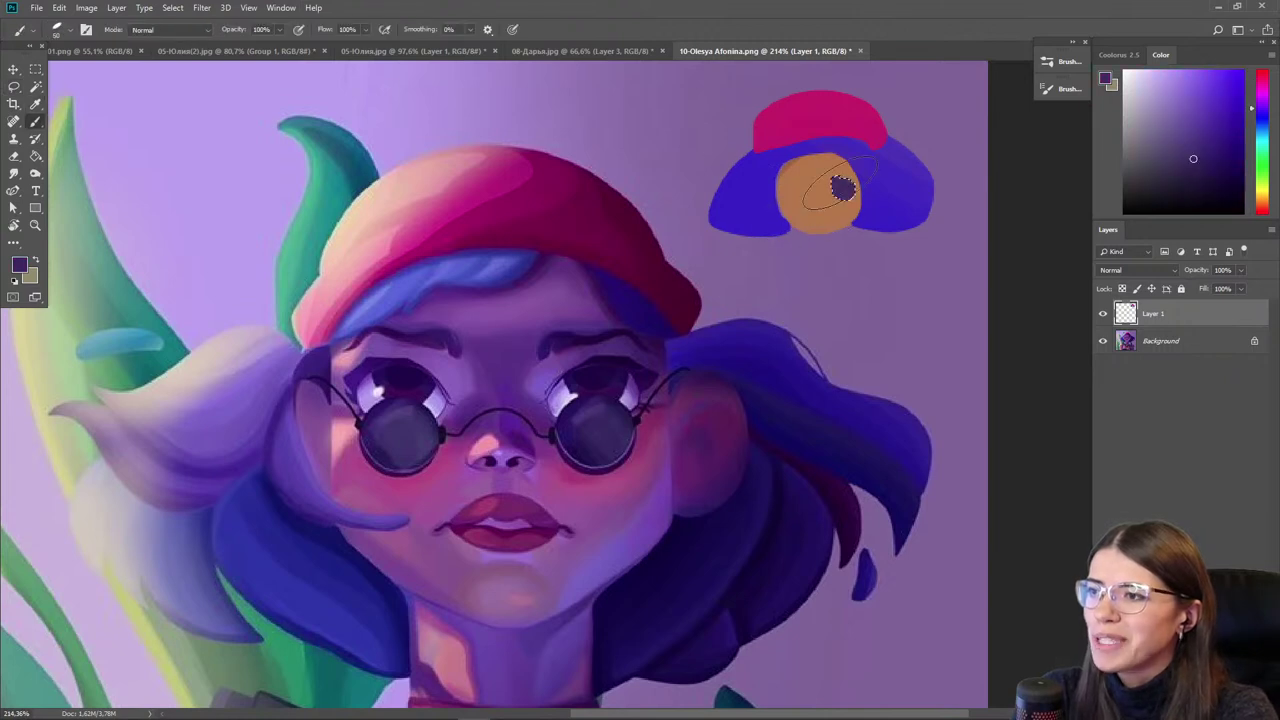
{"action": "key", "text": "ctrl+d"}
- Add the second dark purple lens on the left half of the thumbnail face and clear the selection
{"action": "key", "text": "l"}
{"action": "left_click_drag", "start_coordinate": [808, 199], "coordinate": [810, 201]}
{"action": "key", "text": "b"}
{"action": "left_click", "coordinate": [798, 193]}
{"action": "key", "text": "ctrl+d"}
{"action": "key", "text": "l"}
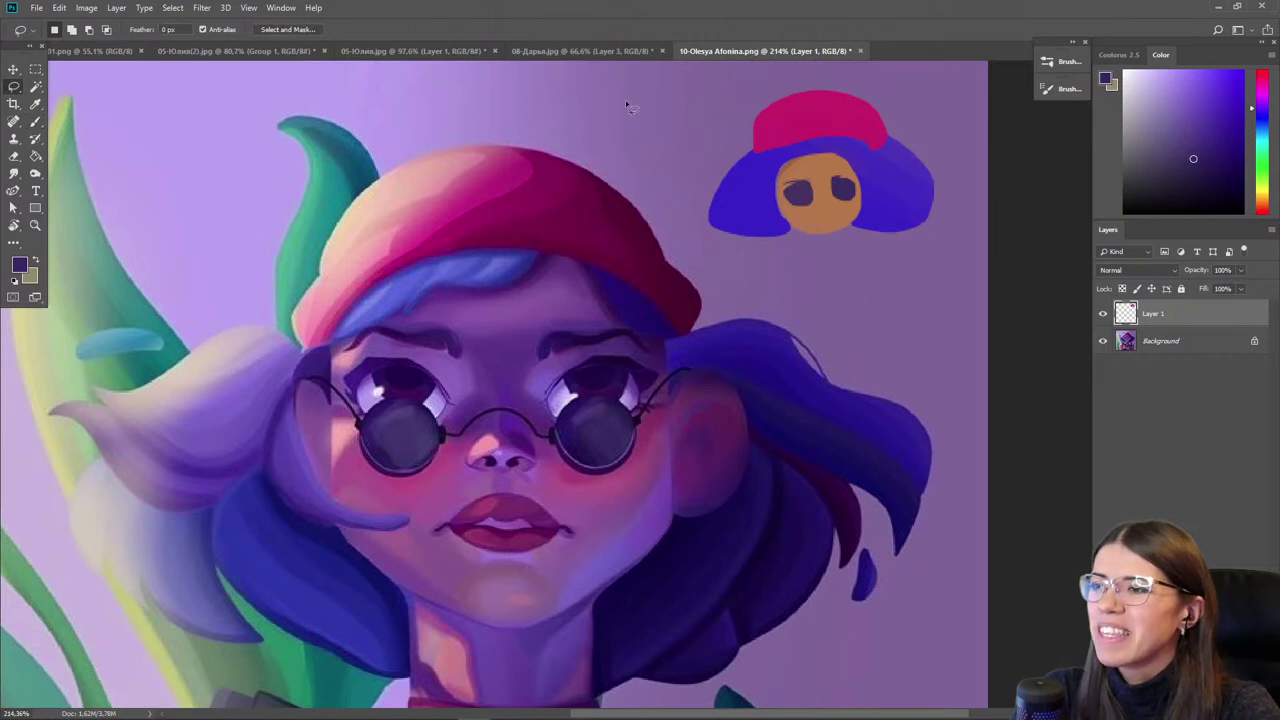
- Draw four thin white arrows pointing to the thumbnail's hair, face, beret and lens to mark its flat local colours
{"action": "left_click_drag", "start_coordinate": [1210, 72], "coordinate": [956, 5]}
{"action": "key", "text": "b"}
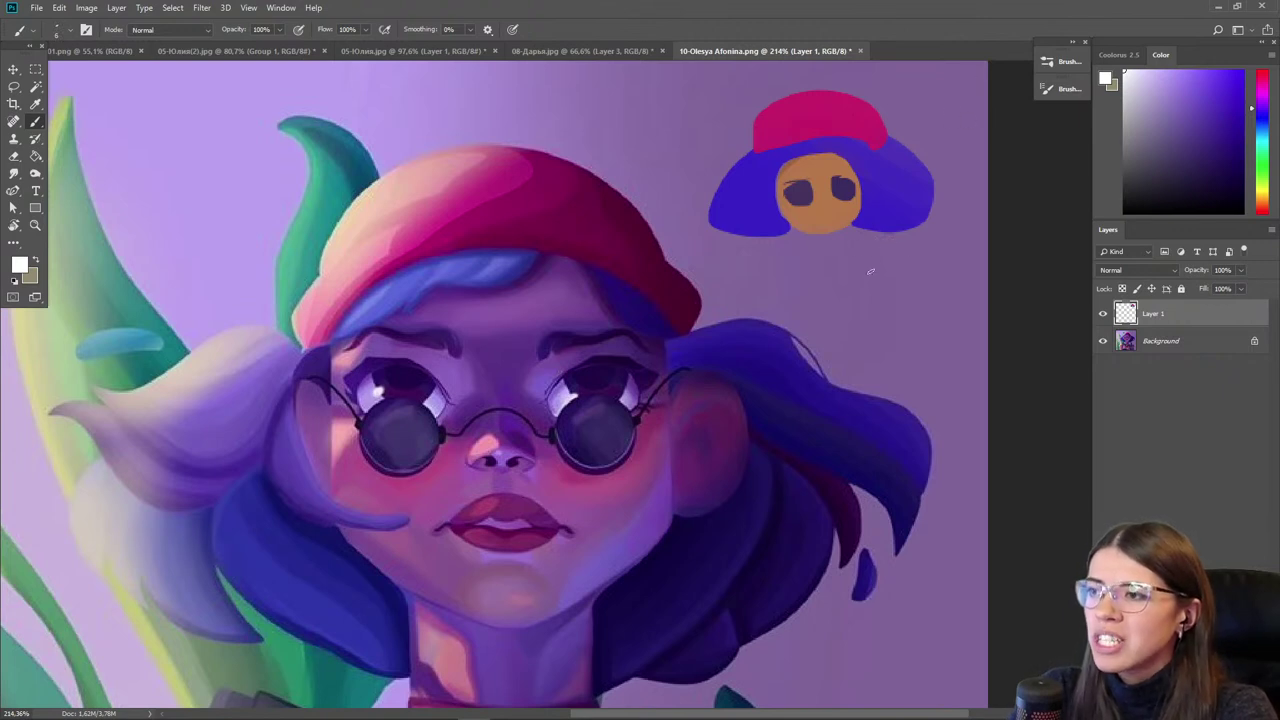
{"action": "left_click_drag", "start_coordinate": [879, 265], "coordinate": [886, 234]}
{"action": "left_click_drag", "start_coordinate": [829, 275], "coordinate": [829, 229]}
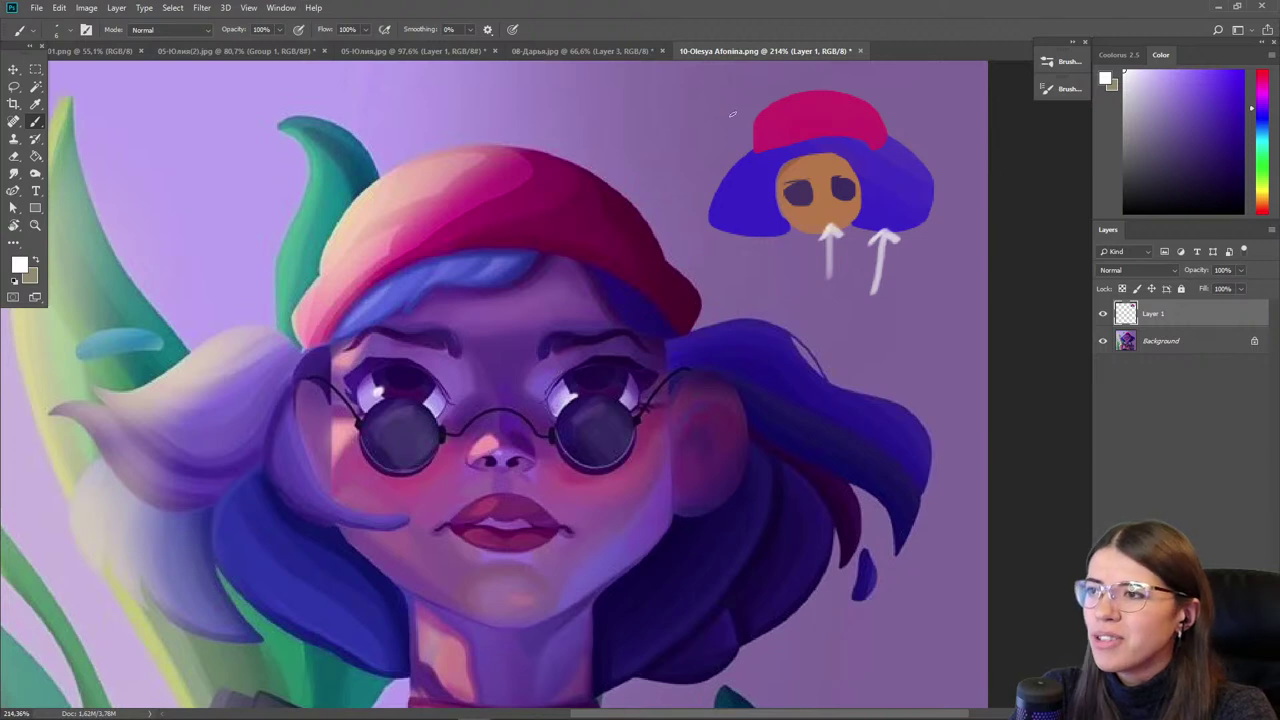
{"action": "left_click_drag", "start_coordinate": [741, 104], "coordinate": [779, 118]}
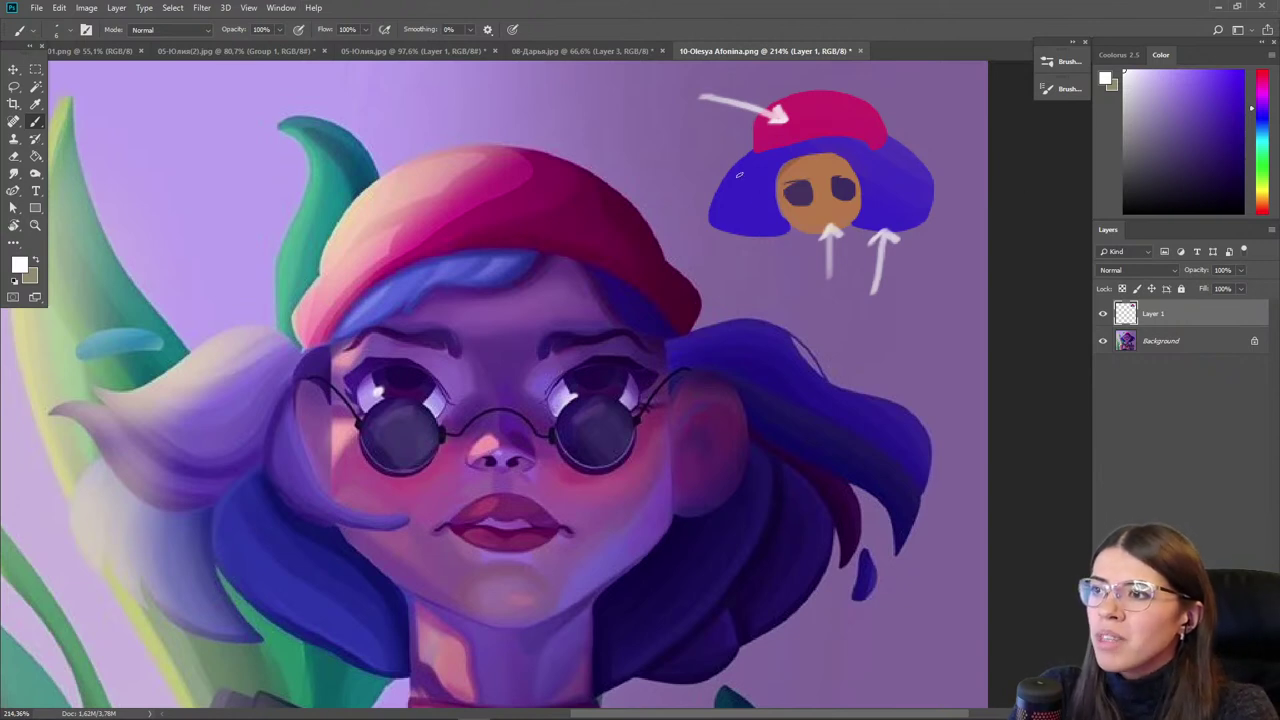
{"action": "left_click_drag", "start_coordinate": [680, 168], "coordinate": [788, 186]}
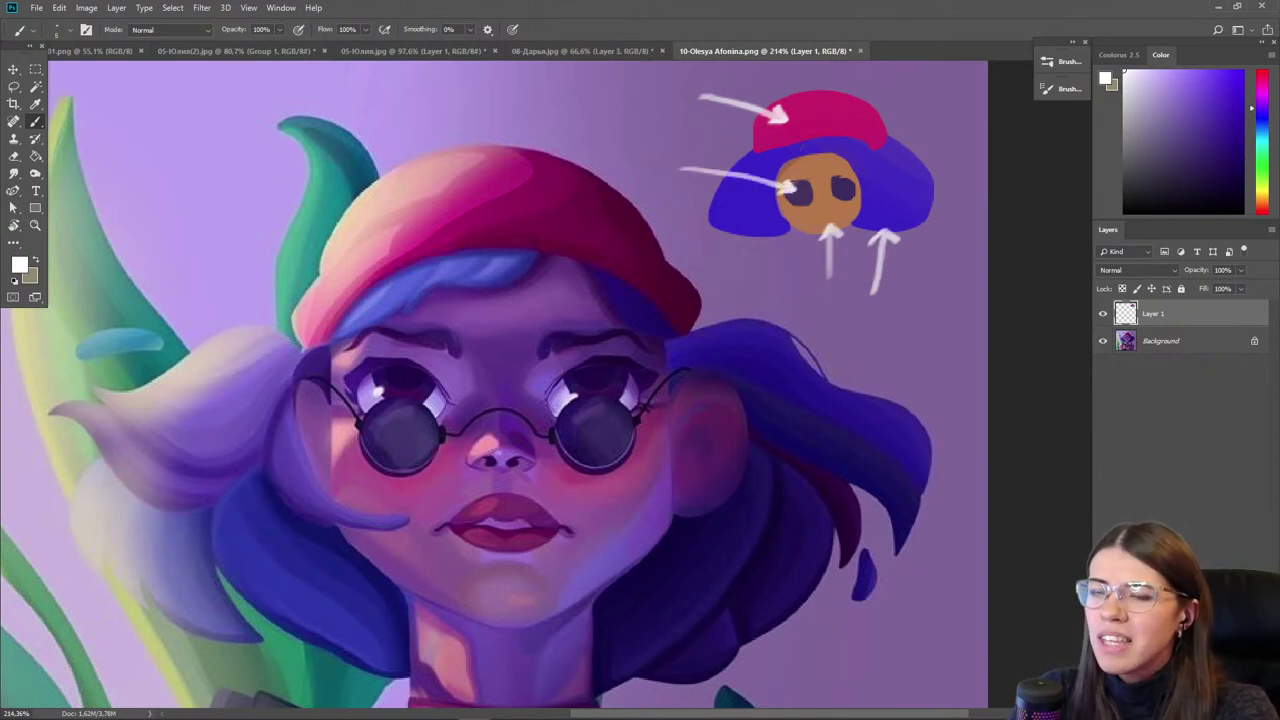
- Examine the portrait's lighting and colours, sampling the tones of the cheek, the pale hair lock and the face
{"action": "scroll", "coordinate": [646, 165], "scroll_direction": "down", "scroll_amount": 2}
{"action": "left_click_drag", "start_coordinate": [610, 491], "coordinate": [700, 455]}
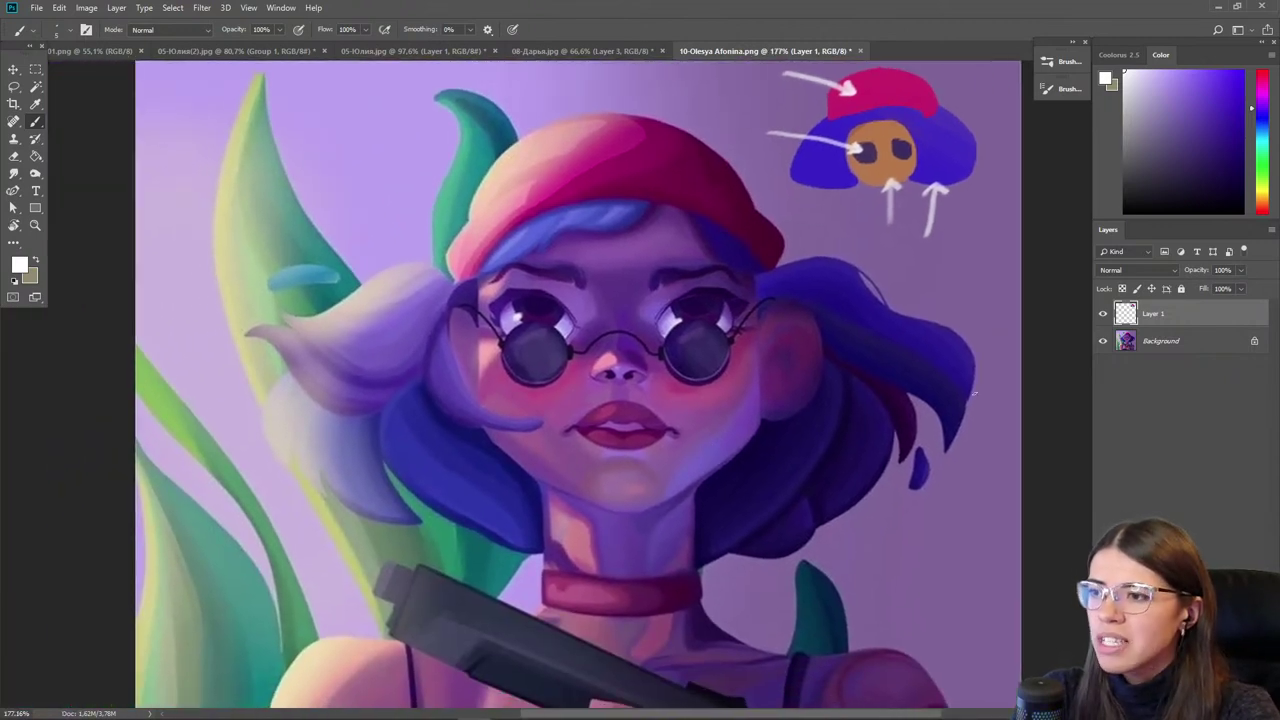
{"action": "key", "text": "i"}
{"action": "mouse_move", "coordinate": [745, 420]}
{"action": "left_mouse_down"}
{"action": "mouse_move", "coordinate": [733, 436]}
{"action": "mouse_move", "coordinate": [750, 422]}
{"action": "left_mouse_up"}
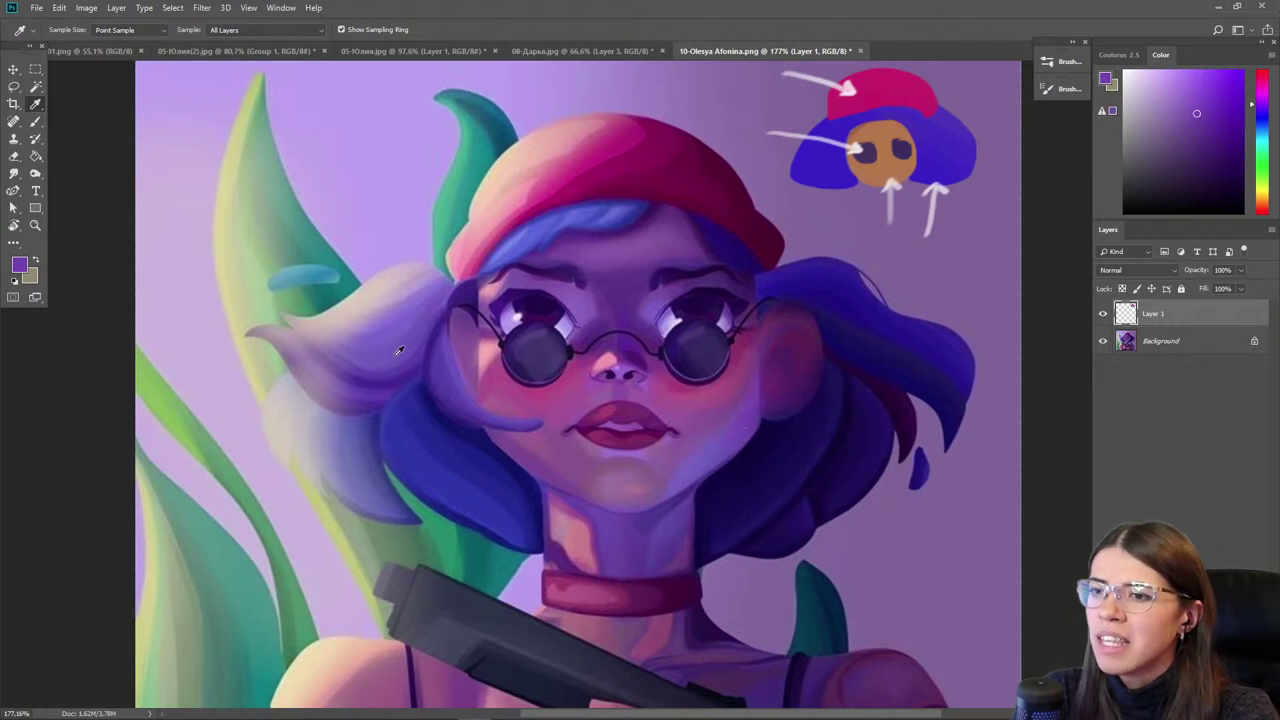
{"action": "left_click_drag", "start_coordinate": [381, 348], "coordinate": [381, 348]}
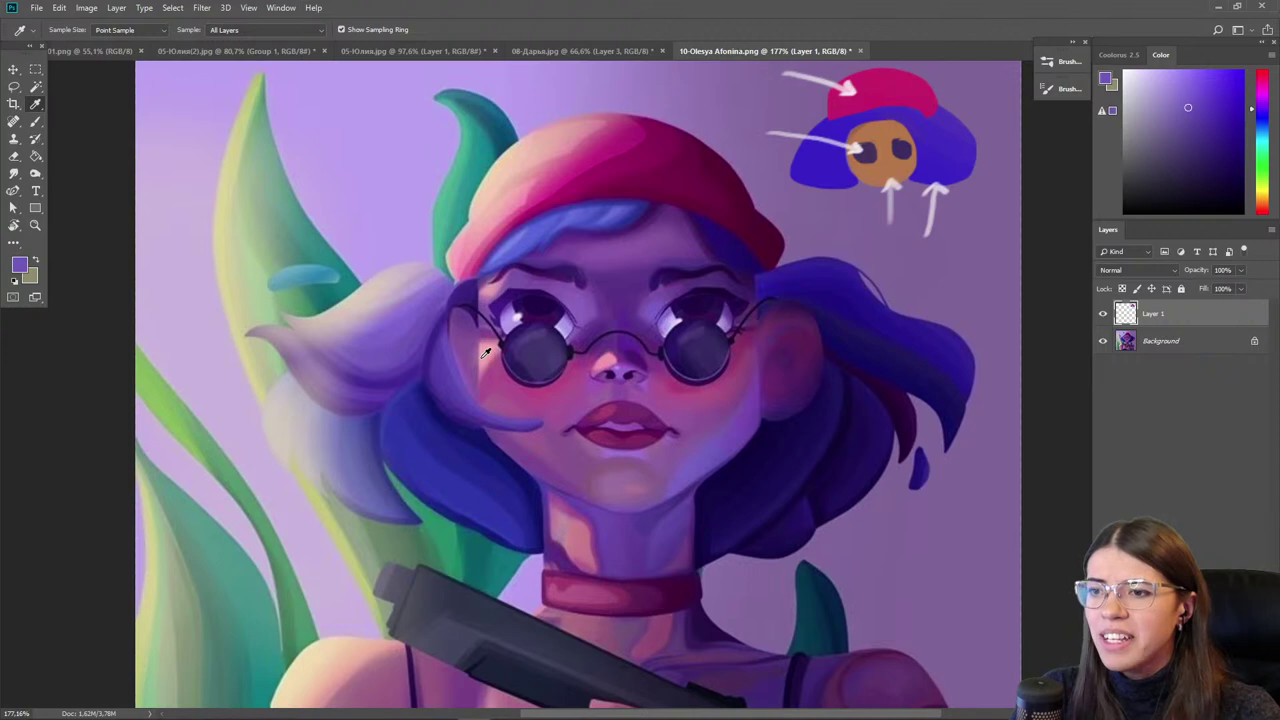
{"action": "scroll", "coordinate": [590, 355], "scroll_direction": "down", "scroll_amount": 3}
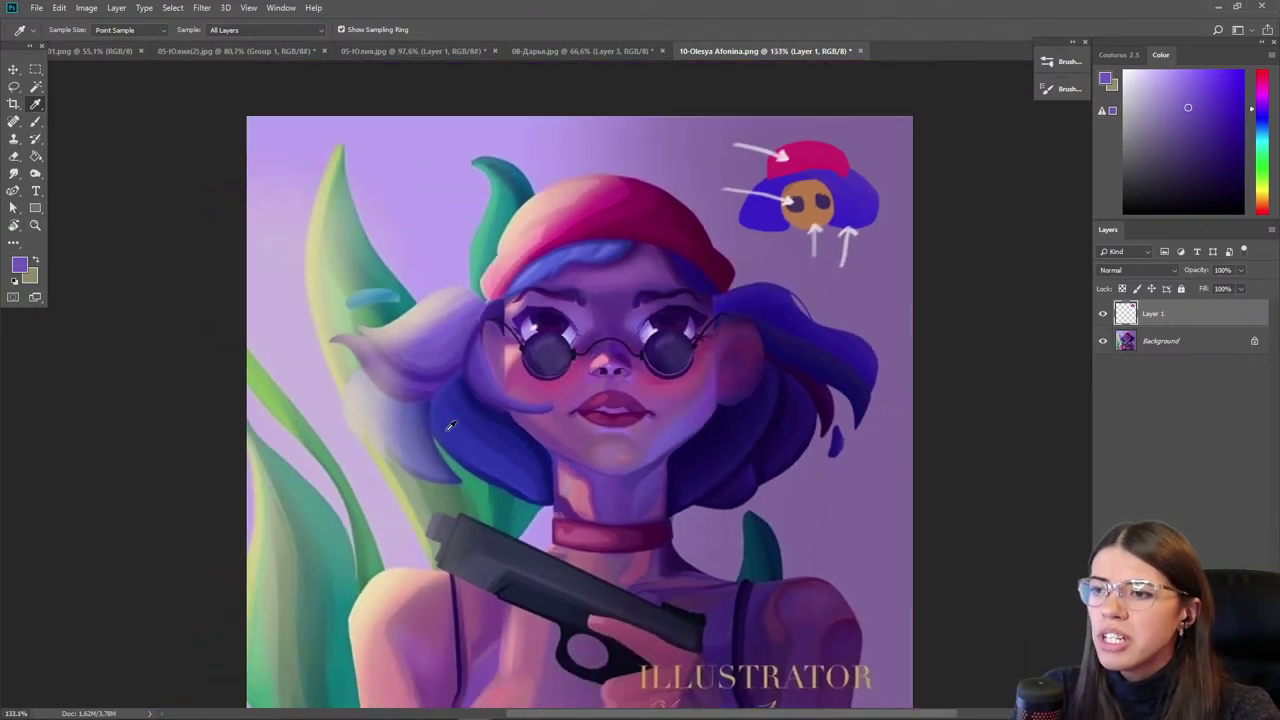
{"action": "left_click_drag", "start_coordinate": [611, 315], "coordinate": [662, 390]}
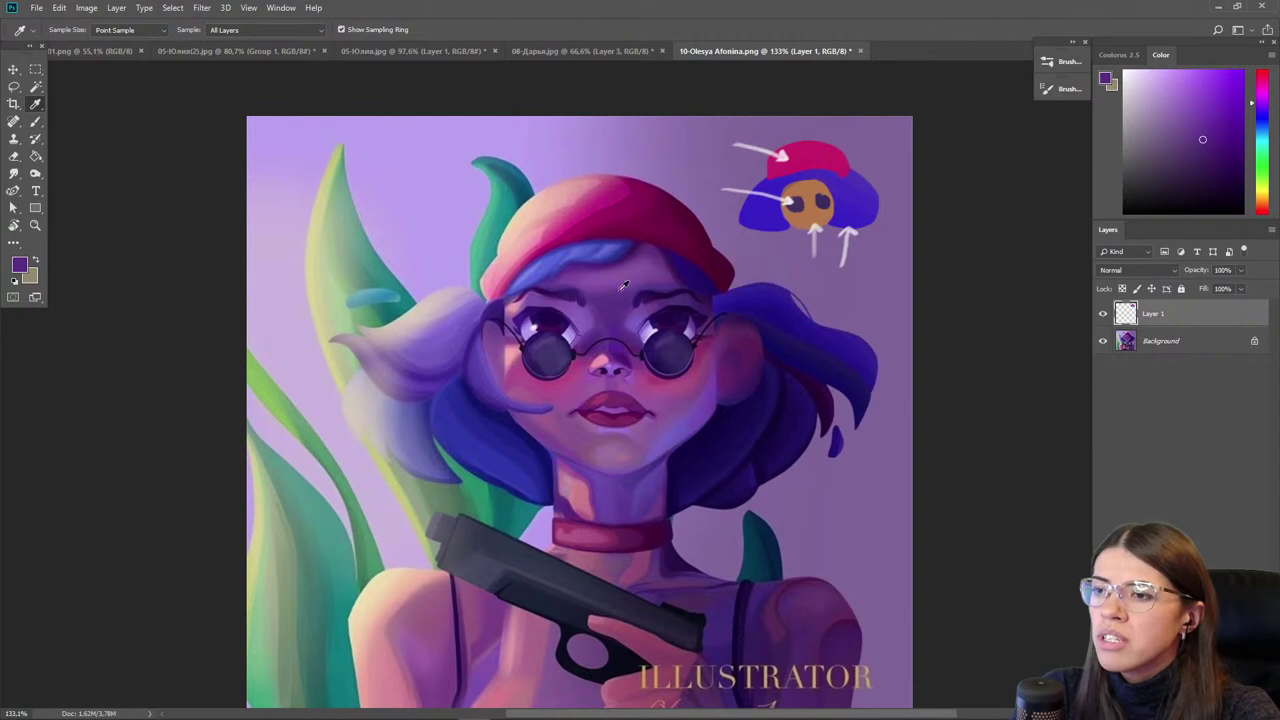
{"action": "scroll", "coordinate": [559, 409], "scroll_direction": "up", "scroll_amount": 5}
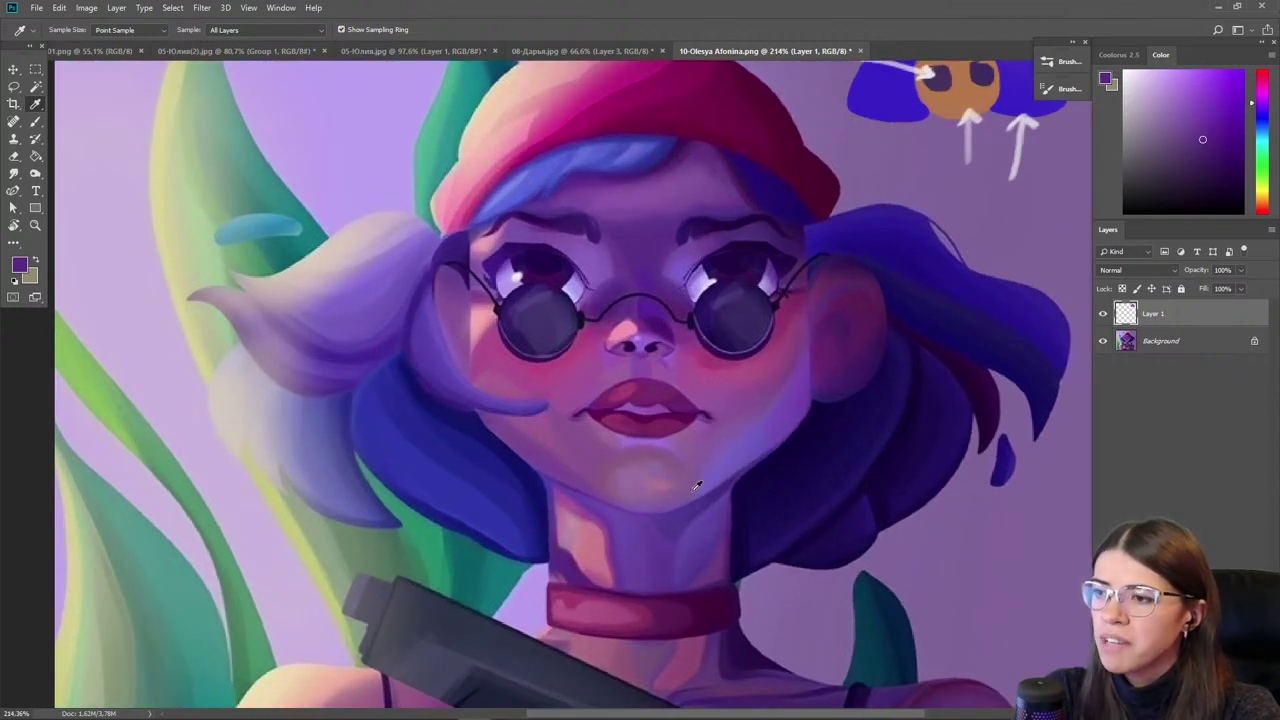
{"action": "scroll", "coordinate": [673, 468], "scroll_direction": "down", "scroll_amount": 3}
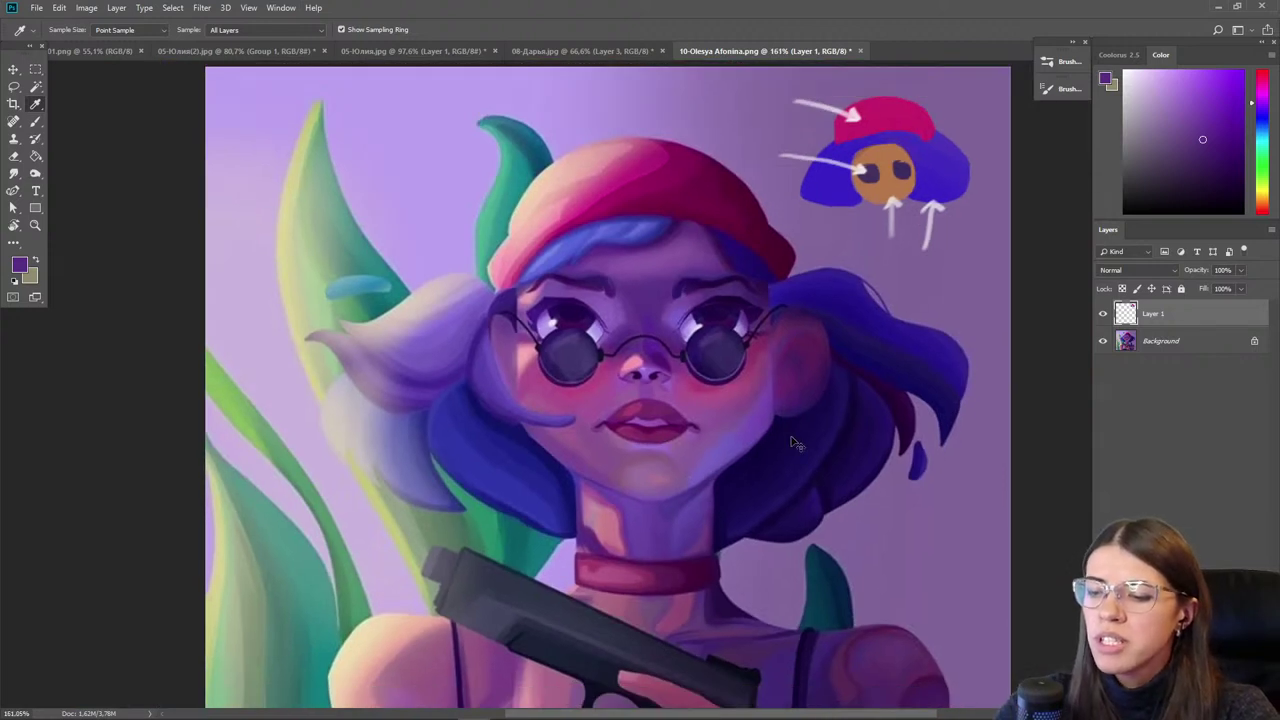
{"action": "key", "text": "ctrl+y"}
{"action": "scroll", "coordinate": [694, 446], "scroll_direction": "down", "scroll_amount": 5}
{"action": "key", "text": "ctrl+y"}
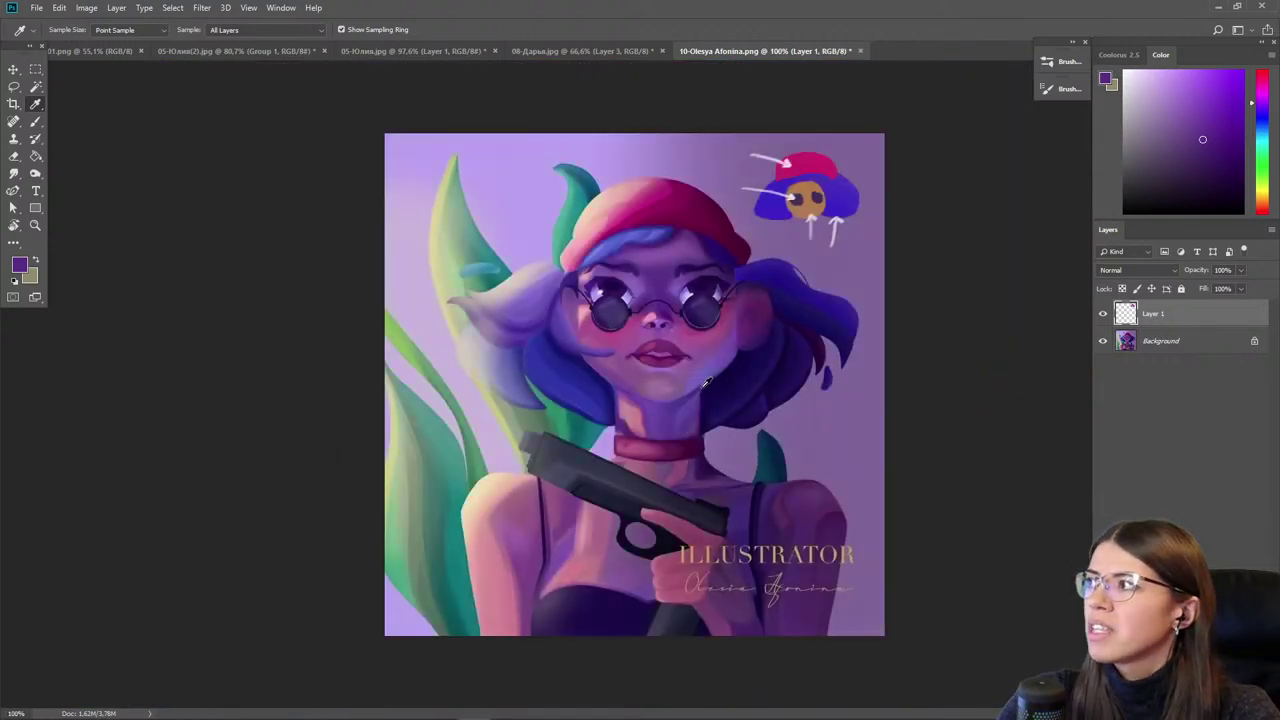
{"action": "scroll", "coordinate": [720, 398], "scroll_direction": "up", "scroll_amount": 3}
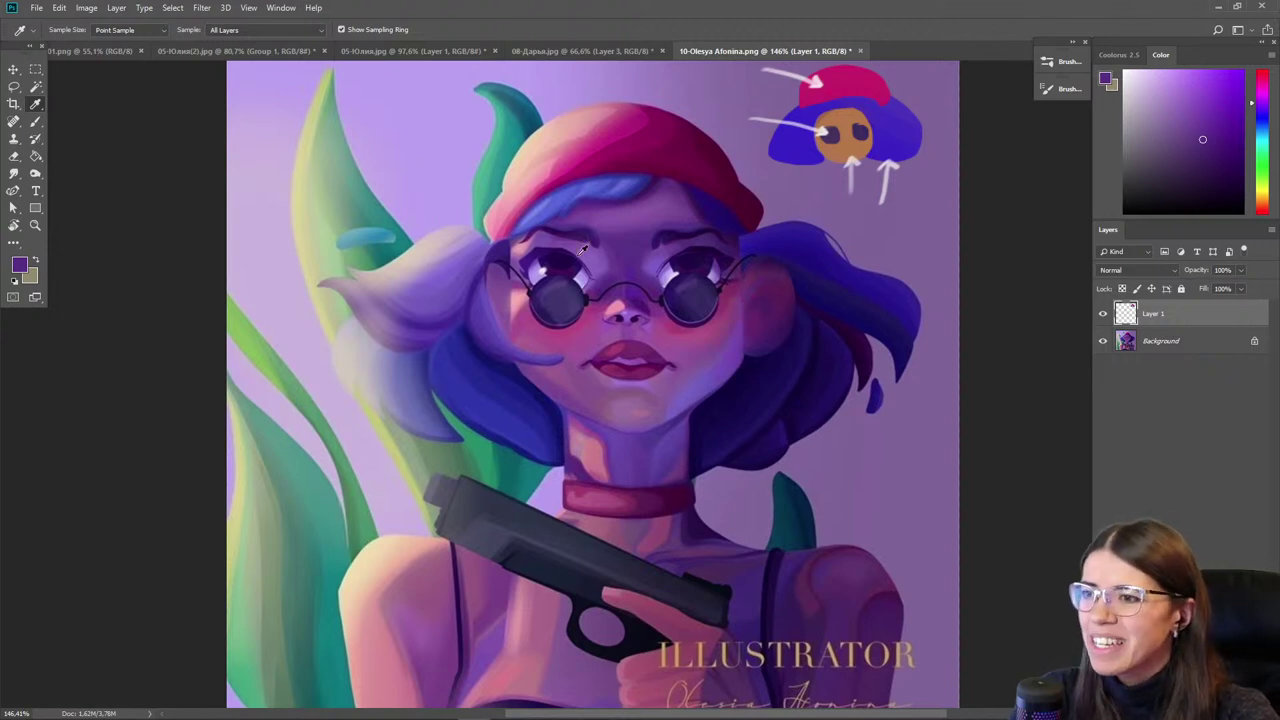
{"action": "scroll", "coordinate": [640, 239], "scroll_direction": "up", "scroll_amount": 2}
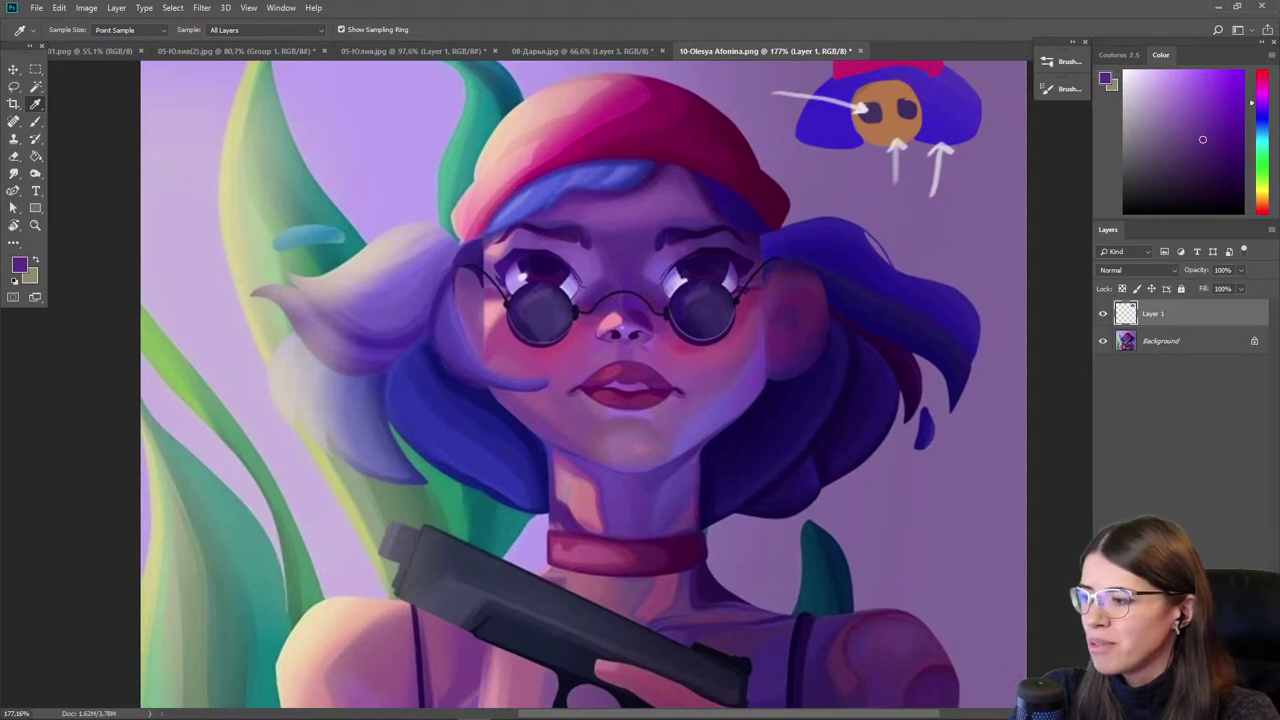
- Add a new layer above Layer 1 and choose a saturated dark blue for painting the shaded hair
{"action": "key", "text": "ctrl+shift+alt+n"}
{"action": "scroll", "coordinate": [644, 201], "scroll_direction": "up", "scroll_amount": 2}
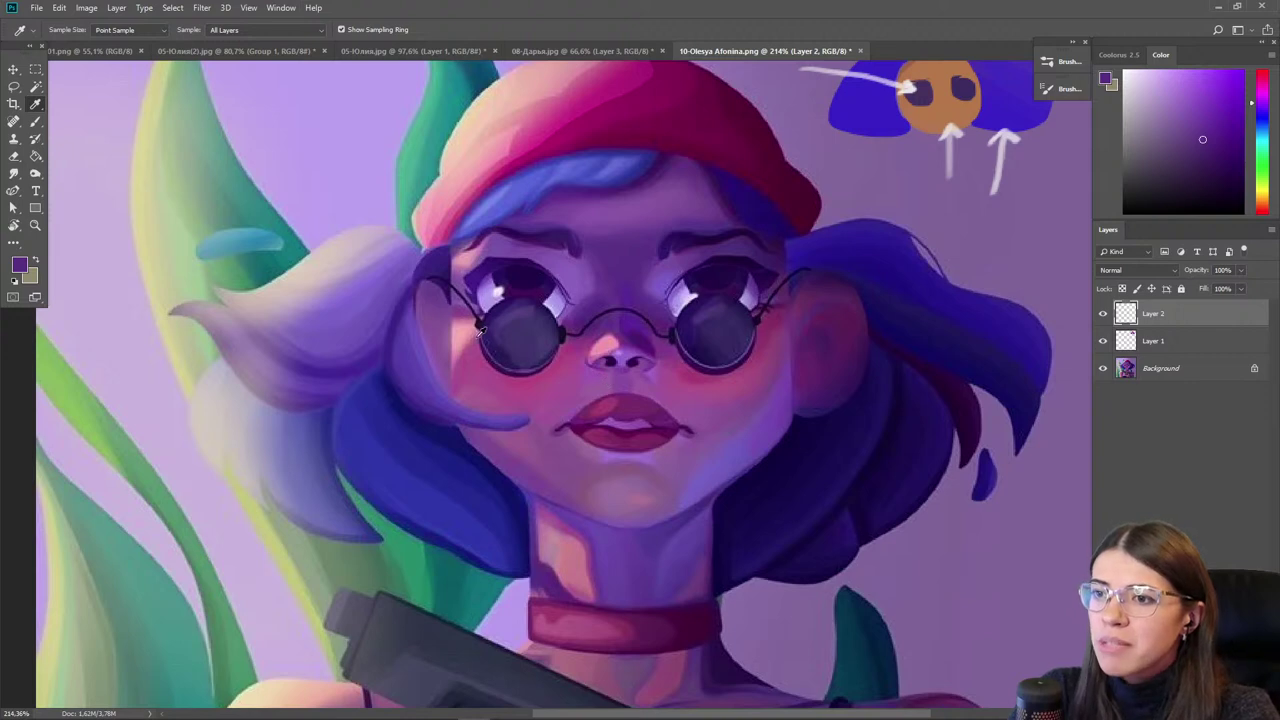
{"action": "left_click", "coordinate": [869, 258], "text": "alt"}
{"action": "left_click", "coordinate": [1203, 96]}
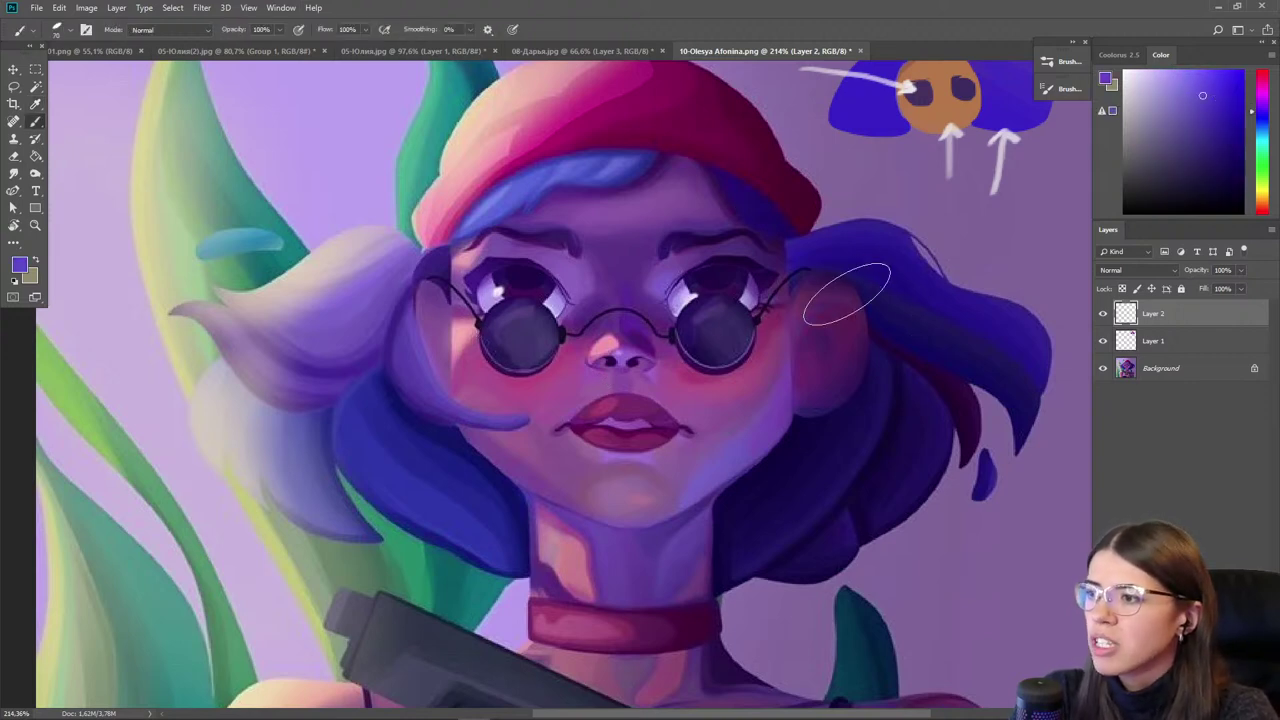
{"action": "key", "text": "i"}
{"action": "left_click", "coordinate": [963, 405]}
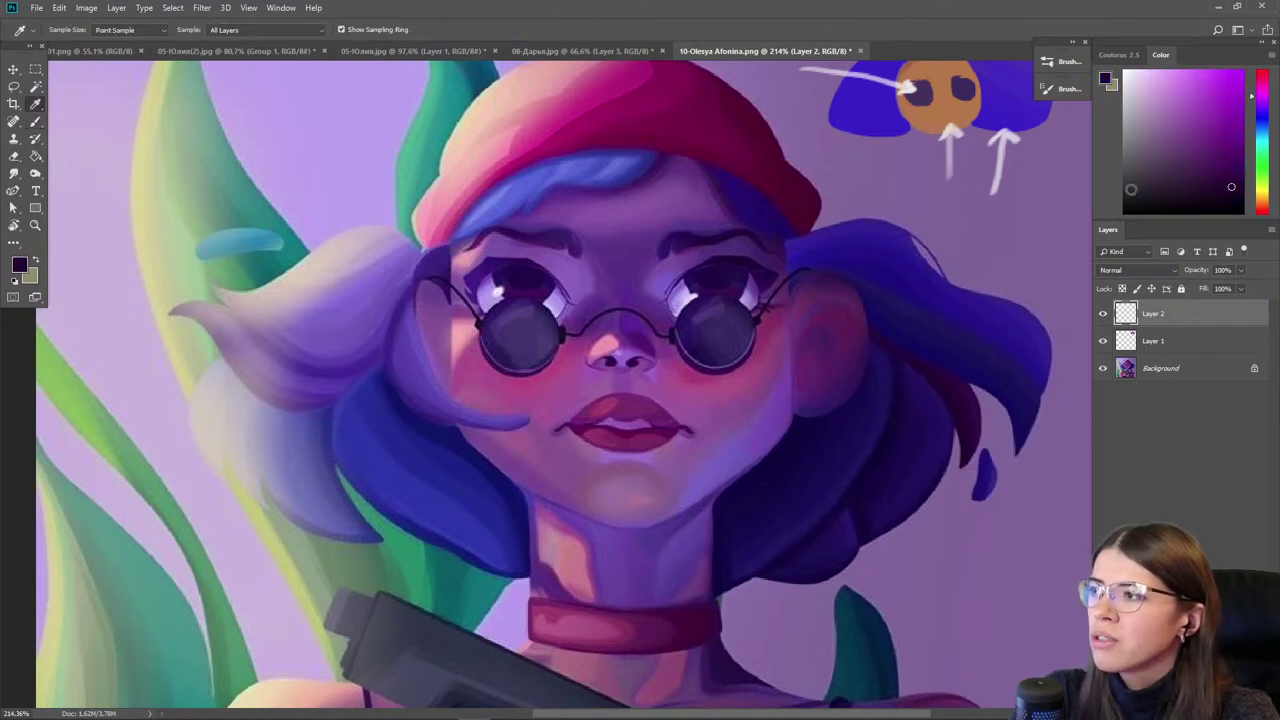
{"action": "left_click", "coordinate": [1262, 117]}
{"action": "left_click", "coordinate": [1225, 149]}
{"action": "key", "text": "b"}
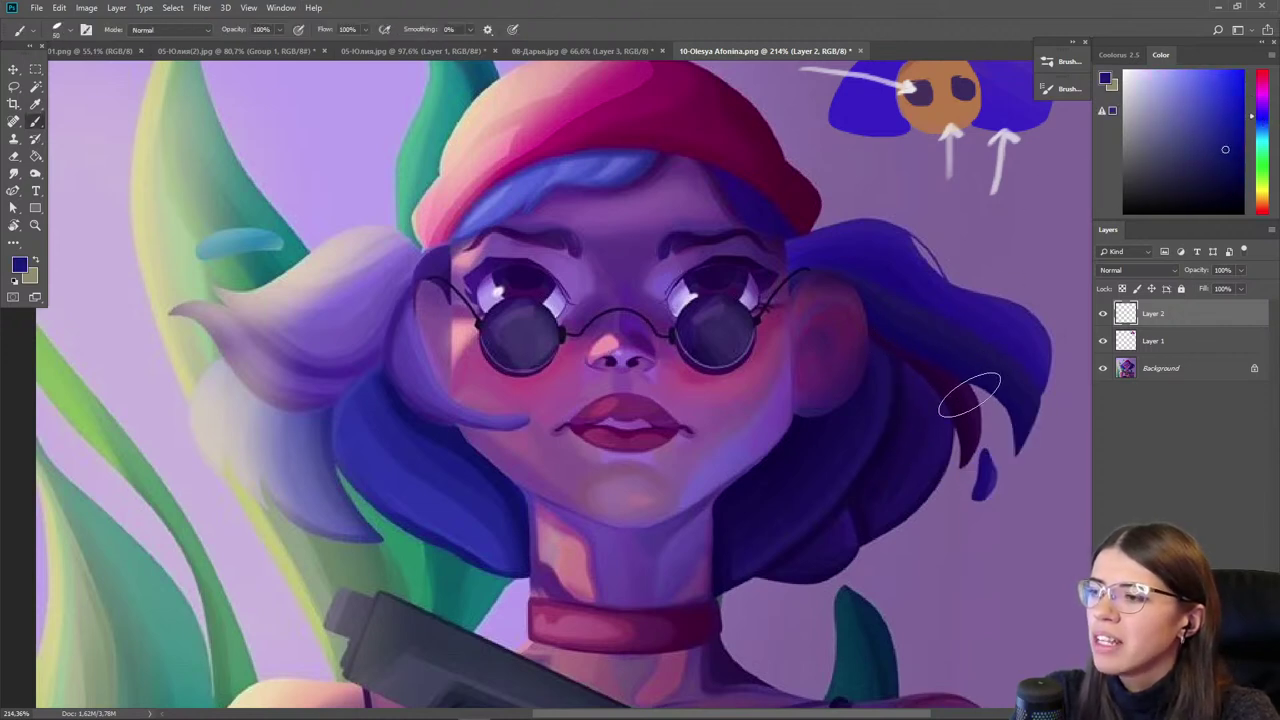
- Paint the shaded hair beside and below the right-hand ear in dark blue, covering the reddish strand
{"action": "mouse_move", "coordinate": [889, 492]}
{"action": "left_mouse_down"}
{"action": "mouse_move", "coordinate": [806, 491]}
{"action": "mouse_move", "coordinate": [754, 531]}
{"action": "mouse_move", "coordinate": [809, 531]}
{"action": "mouse_move", "coordinate": [804, 488]}
{"action": "left_mouse_up"}
{"action": "key", "text": "bracketleft"}
{"action": "key", "text": "bracketleft"}
{"action": "mouse_move", "coordinate": [800, 431]}
{"action": "left_mouse_down"}
{"action": "mouse_move", "coordinate": [828, 470]}
{"action": "mouse_move", "coordinate": [898, 481]}
{"action": "left_mouse_up"}
{"action": "key", "text": "bracketleft"}
{"action": "left_click_drag", "start_coordinate": [946, 416], "coordinate": [950, 372]}
{"action": "key", "text": "l"}
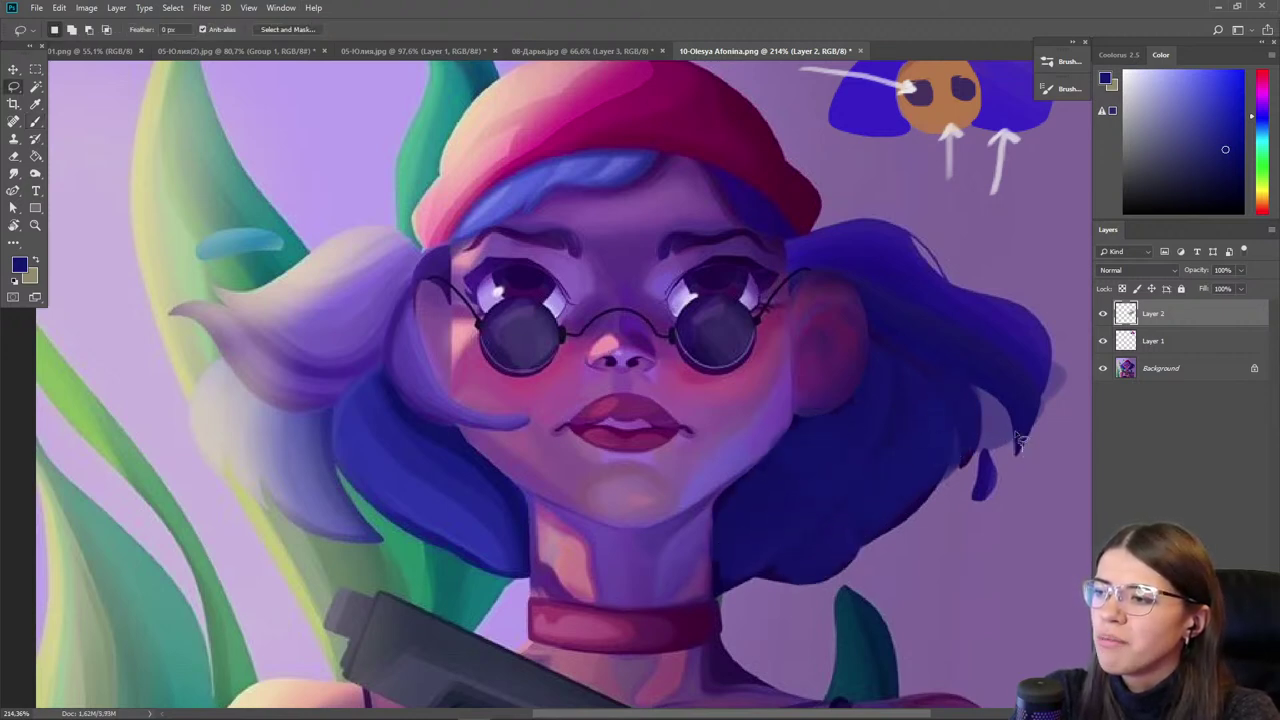
- Cover the lower left curl and the shaded parts of the pale left locks with blue sampled from the hair
{"action": "key", "text": "i"}
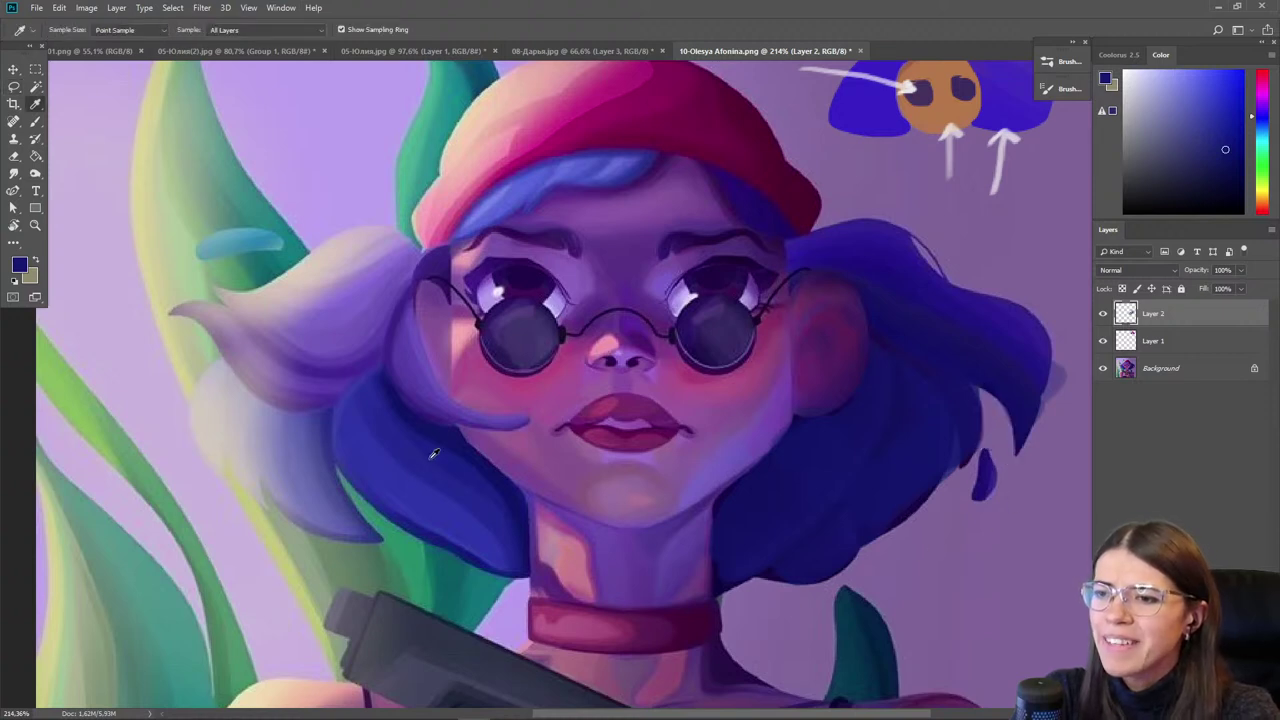
{"action": "left_click", "coordinate": [432, 453]}
{"action": "key", "text": "b"}
{"action": "mouse_move", "coordinate": [443, 487]}
{"action": "left_mouse_down"}
{"action": "mouse_move", "coordinate": [427, 460]}
{"action": "mouse_move", "coordinate": [422, 496]}
{"action": "mouse_move", "coordinate": [465, 538]}
{"action": "left_mouse_up"}
{"action": "mouse_move", "coordinate": [371, 314]}
{"action": "left_mouse_down"}
{"action": "mouse_move", "coordinate": [345, 350]}
{"action": "mouse_move", "coordinate": [296, 357]}
{"action": "mouse_move", "coordinate": [278, 342]}
{"action": "mouse_move", "coordinate": [356, 366]}
{"action": "mouse_move", "coordinate": [335, 396]}
{"action": "mouse_move", "coordinate": [309, 394]}
{"action": "mouse_move", "coordinate": [379, 333]}
{"action": "mouse_move", "coordinate": [381, 372]}
{"action": "mouse_move", "coordinate": [450, 424]}
{"action": "mouse_move", "coordinate": [359, 340]}
{"action": "mouse_move", "coordinate": [288, 408]}
{"action": "mouse_move", "coordinate": [338, 504]}
{"action": "mouse_move", "coordinate": [313, 482]}
{"action": "left_mouse_up"}
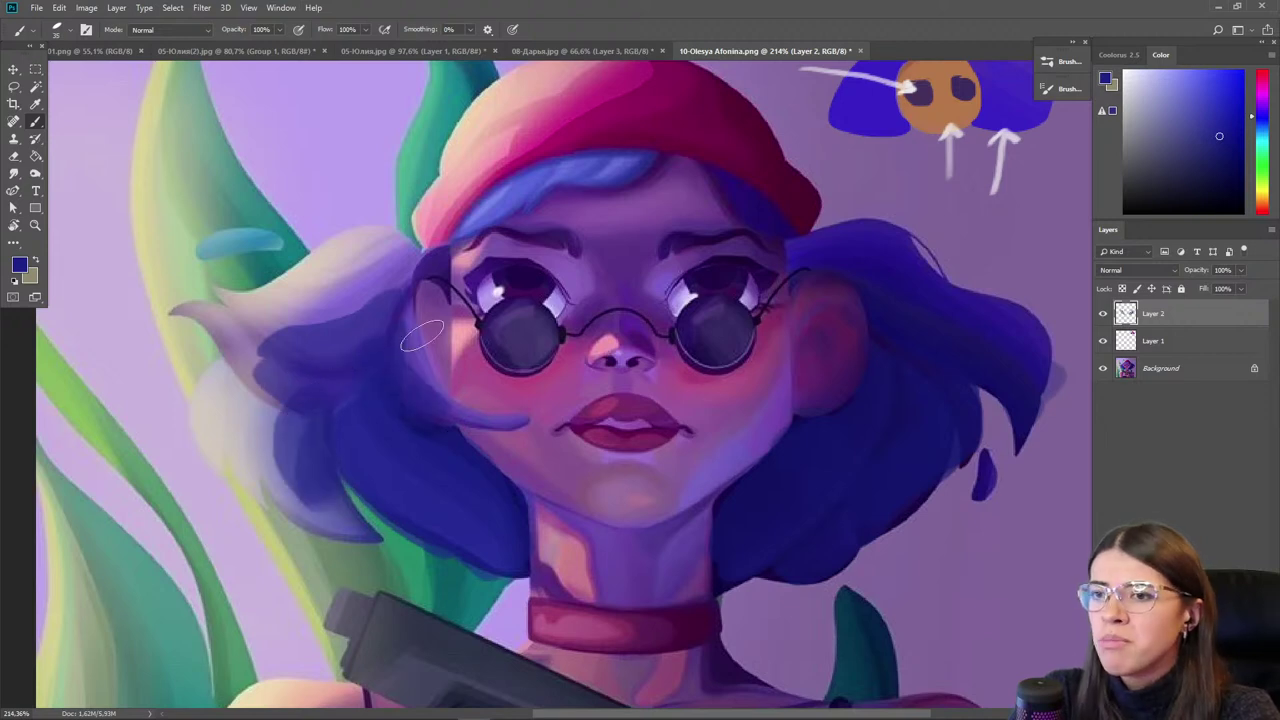
- Paint brighter blue volume over the left-hand curls with a larger brush, blending with tones sampled from the hair
{"action": "left_click", "coordinate": [1213, 80]}
{"action": "key", "text": "bracketright"}
{"action": "key", "text": "bracketright"}
{"action": "mouse_move", "coordinate": [376, 328]}
{"action": "left_mouse_down"}
{"action": "mouse_move", "coordinate": [320, 391]}
{"action": "mouse_move", "coordinate": [460, 532]}
{"action": "left_mouse_up"}
{"action": "left_click_drag", "start_coordinate": [366, 369], "coordinate": [377, 460]}
{"action": "left_click", "coordinate": [405, 472], "text": "alt"}
{"action": "key", "text": "bracketright"}
{"action": "left_click", "coordinate": [305, 409], "text": "alt"}
{"action": "left_click_drag", "start_coordinate": [283, 420], "coordinate": [342, 522]}
{"action": "left_click_drag", "start_coordinate": [297, 378], "coordinate": [315, 484]}
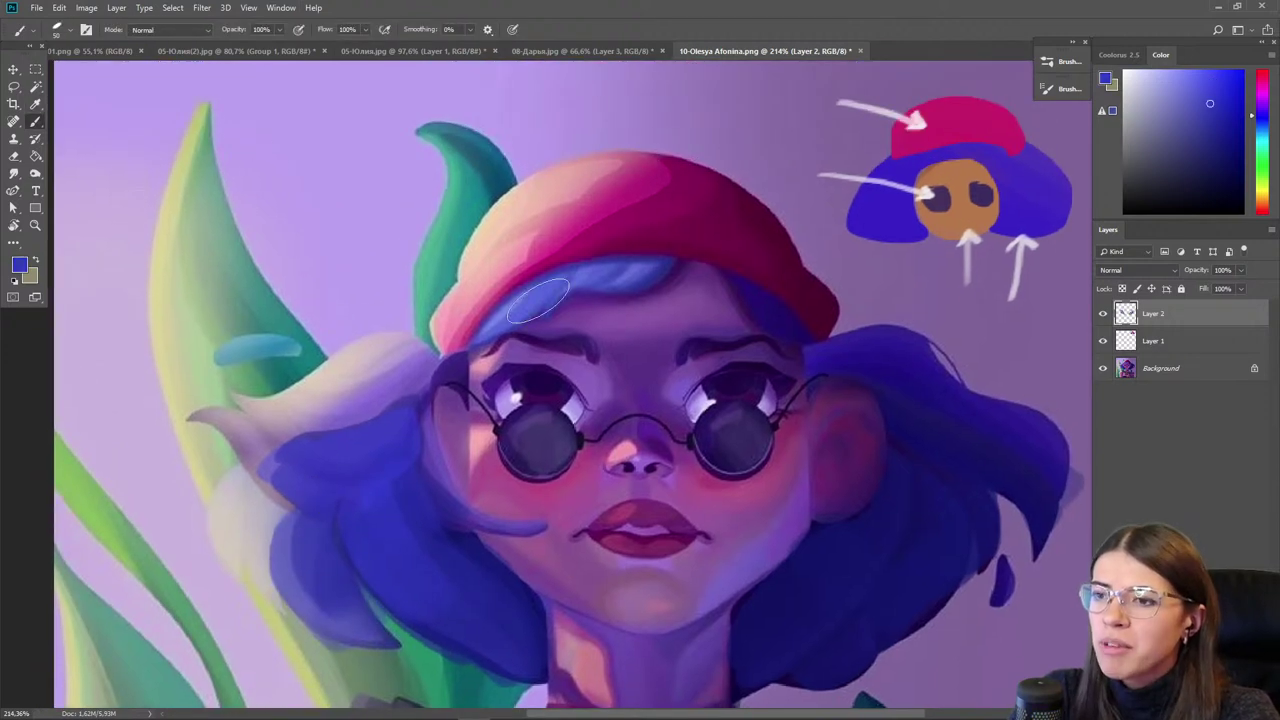
- Smooth the fringe under the beret with its own blue, and repaint the upper left lock in a lighter sky blue
{"action": "left_click", "coordinate": [522, 336], "text": "alt"}
{"action": "mouse_move", "coordinate": [640, 276]}
{"action": "left_mouse_down"}
{"action": "mouse_move", "coordinate": [536, 299]}
{"action": "mouse_move", "coordinate": [591, 276]}
{"action": "mouse_move", "coordinate": [480, 325]}
{"action": "left_mouse_up"}
{"action": "left_click", "coordinate": [1262, 127]}
{"action": "left_click", "coordinate": [1210, 71]}
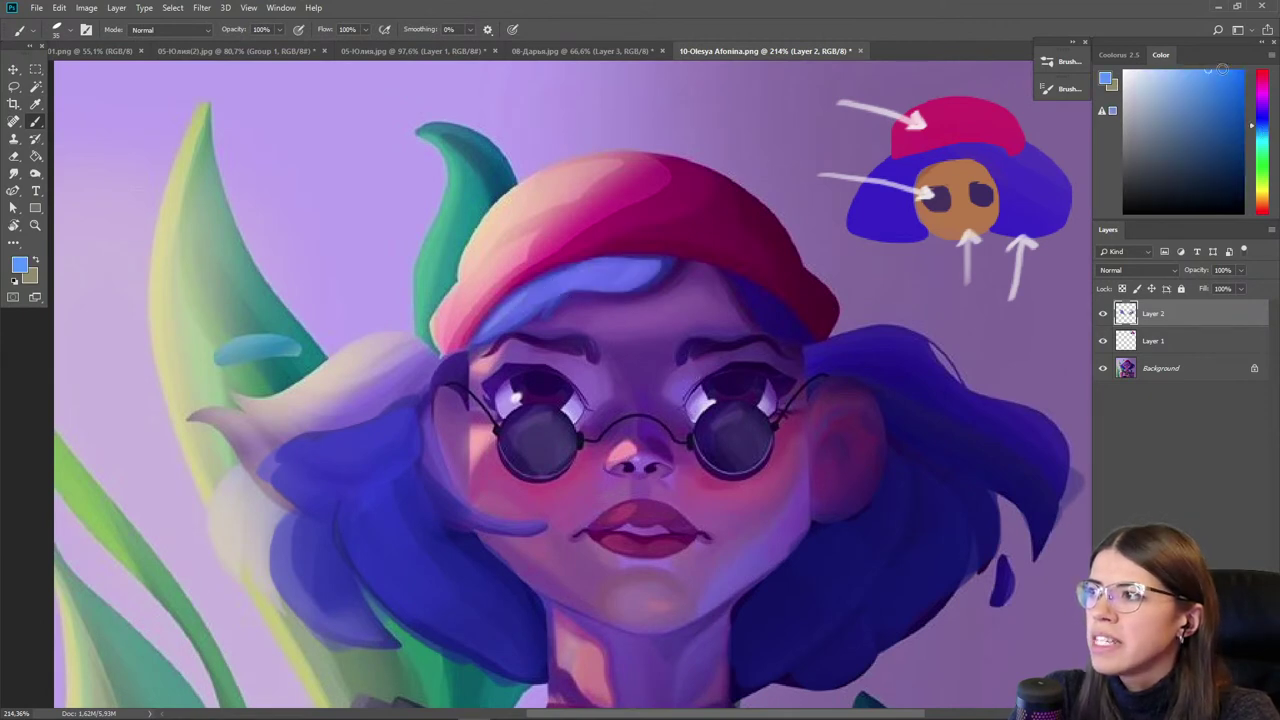
{"action": "mouse_move", "coordinate": [405, 358]}
{"action": "left_mouse_down"}
{"action": "mouse_move", "coordinate": [420, 360]}
{"action": "mouse_move", "coordinate": [345, 362]}
{"action": "mouse_move", "coordinate": [298, 411]}
{"action": "mouse_move", "coordinate": [225, 415]}
{"action": "mouse_move", "coordinate": [270, 455]}
{"action": "mouse_move", "coordinate": [285, 452]}
{"action": "mouse_move", "coordinate": [245, 436]}
{"action": "mouse_move", "coordinate": [250, 450]}
{"action": "left_mouse_up"}
{"action": "left_click", "coordinate": [309, 449], "text": "alt"}
{"action": "left_click", "coordinate": [316, 450], "text": "alt"}
{"action": "key", "text": "bracketleft"}
{"action": "key", "text": "bracketleft"}
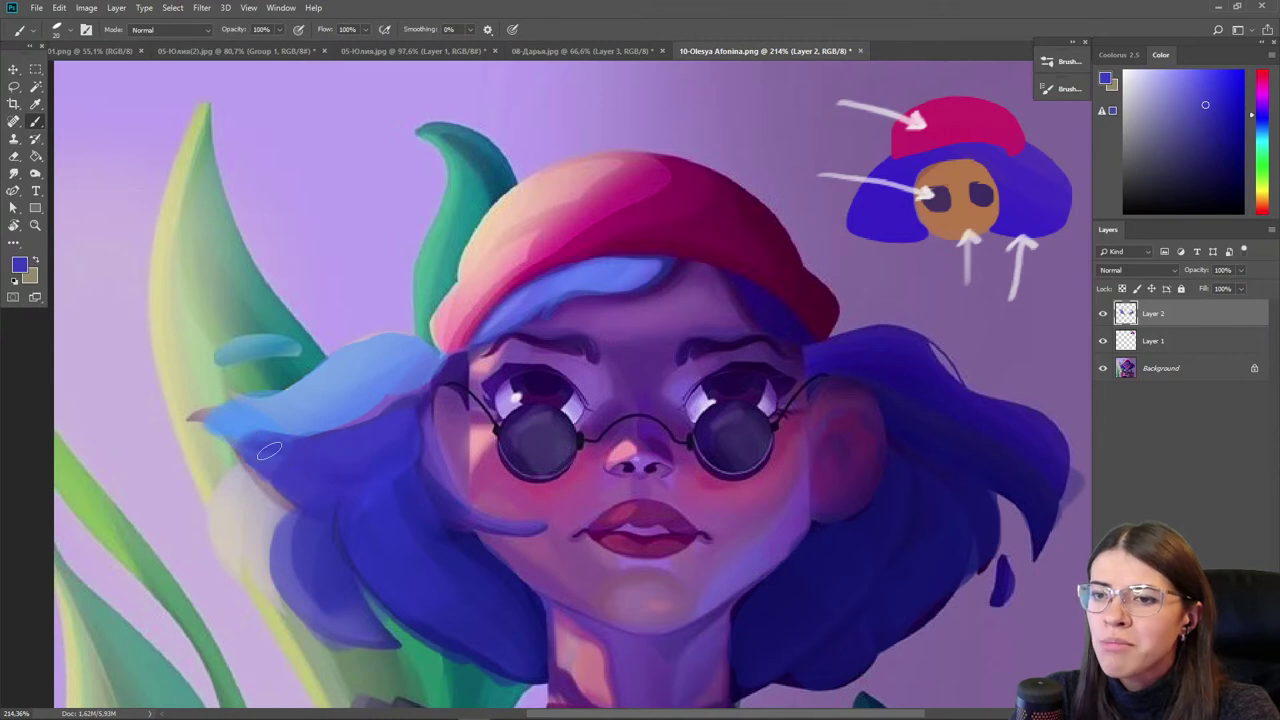
{"action": "left_click", "coordinate": [229, 435], "text": "alt"}
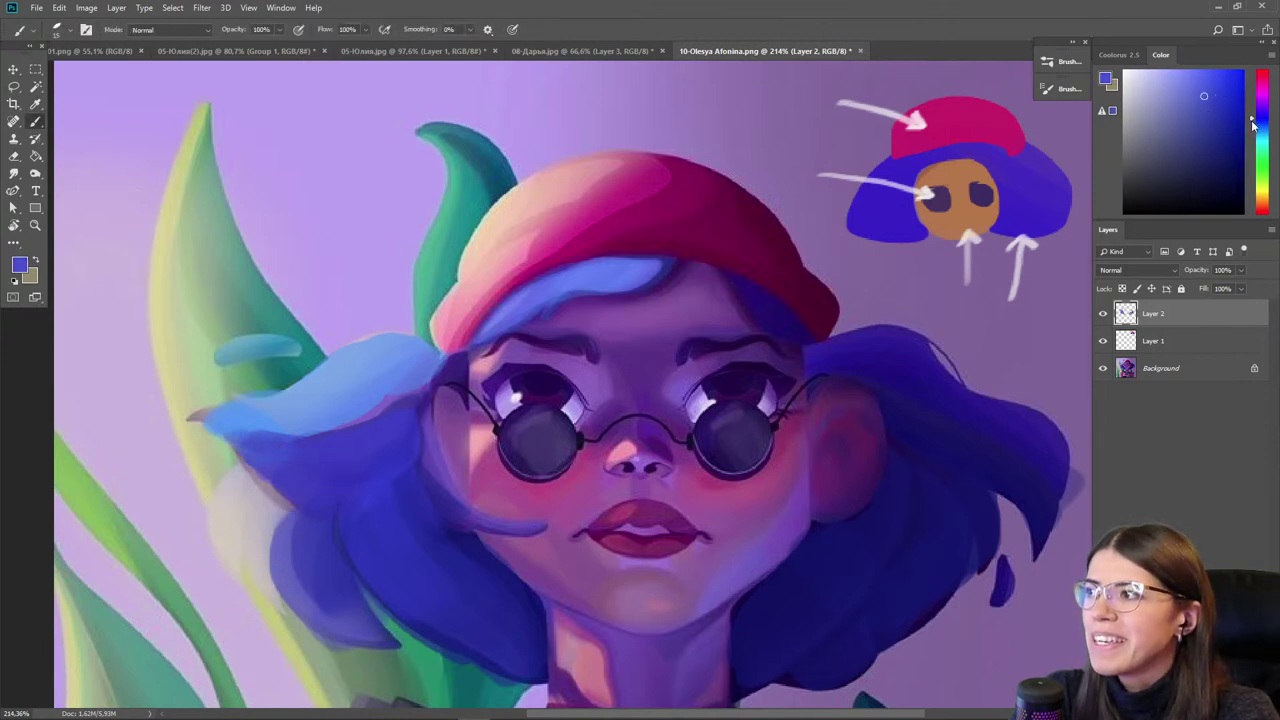
- Paint a light blue ball on the empty background above the left leaf as a lighting example
{"action": "left_click_drag", "start_coordinate": [1253, 124], "coordinate": [1253, 131]}
{"action": "left_click", "coordinate": [1214, 75]}
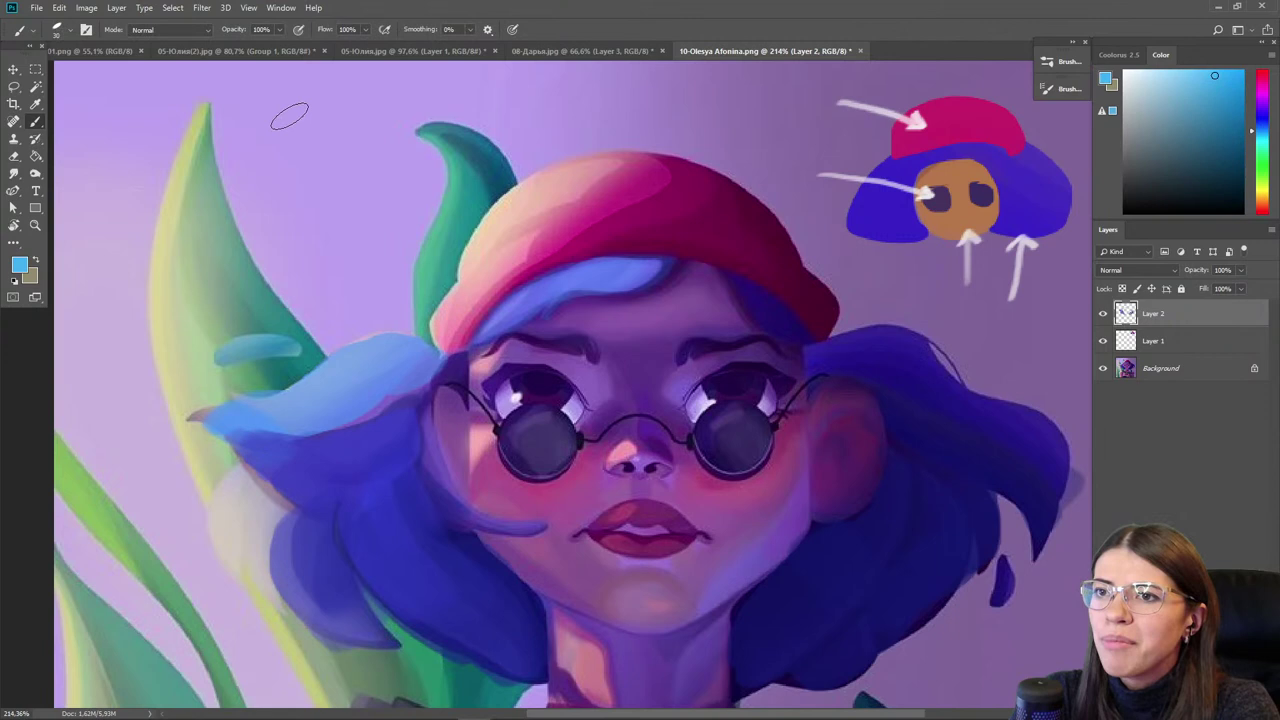
{"action": "left_click_drag", "start_coordinate": [289, 116], "coordinate": [305, 150]}
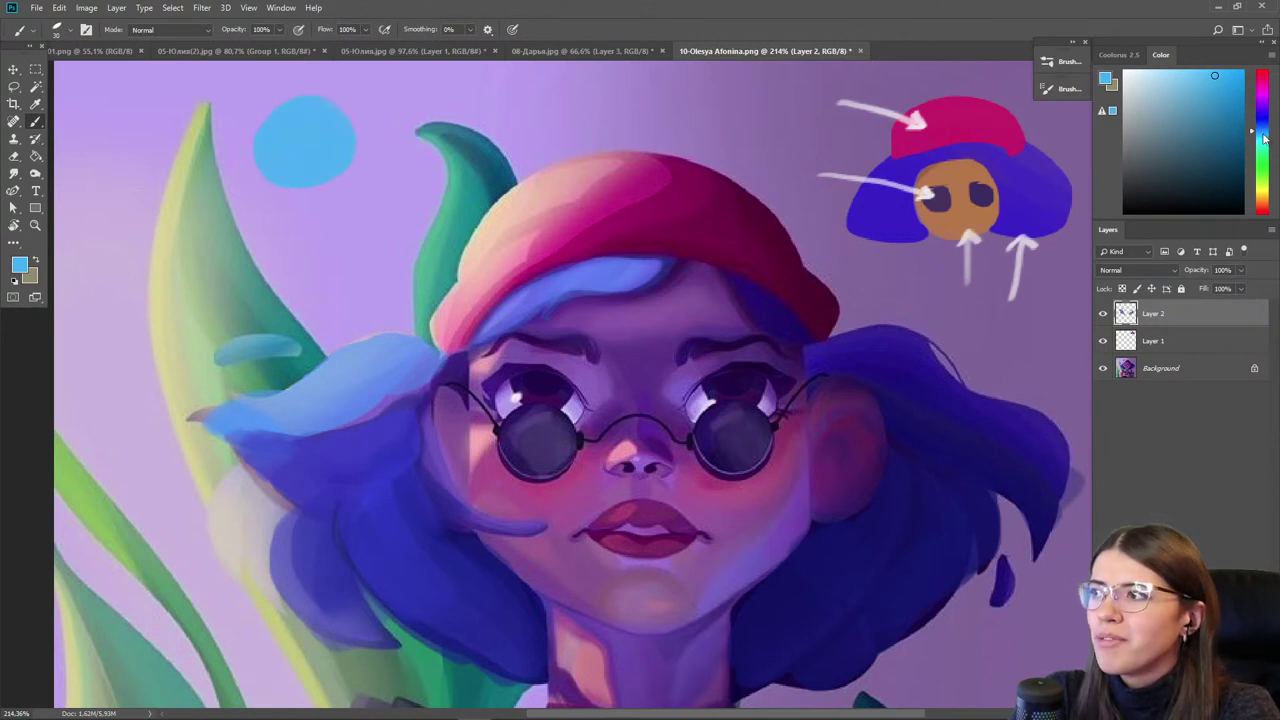
{"action": "left_click", "coordinate": [1209, 71]}
{"action": "key", "text": "bracketright"}
{"action": "mouse_move", "coordinate": [257, 148]}
{"action": "left_mouse_down"}
{"action": "mouse_move", "coordinate": [294, 117]}
{"action": "mouse_move", "coordinate": [294, 164]}
{"action": "mouse_move", "coordinate": [265, 143]}
{"action": "left_mouse_up"}
- Lock Layer 2's transparent pixels and shade the ball's underside with deep blue, blended up and edged in violet-blue
{"action": "left_click", "coordinate": [1122, 288]}
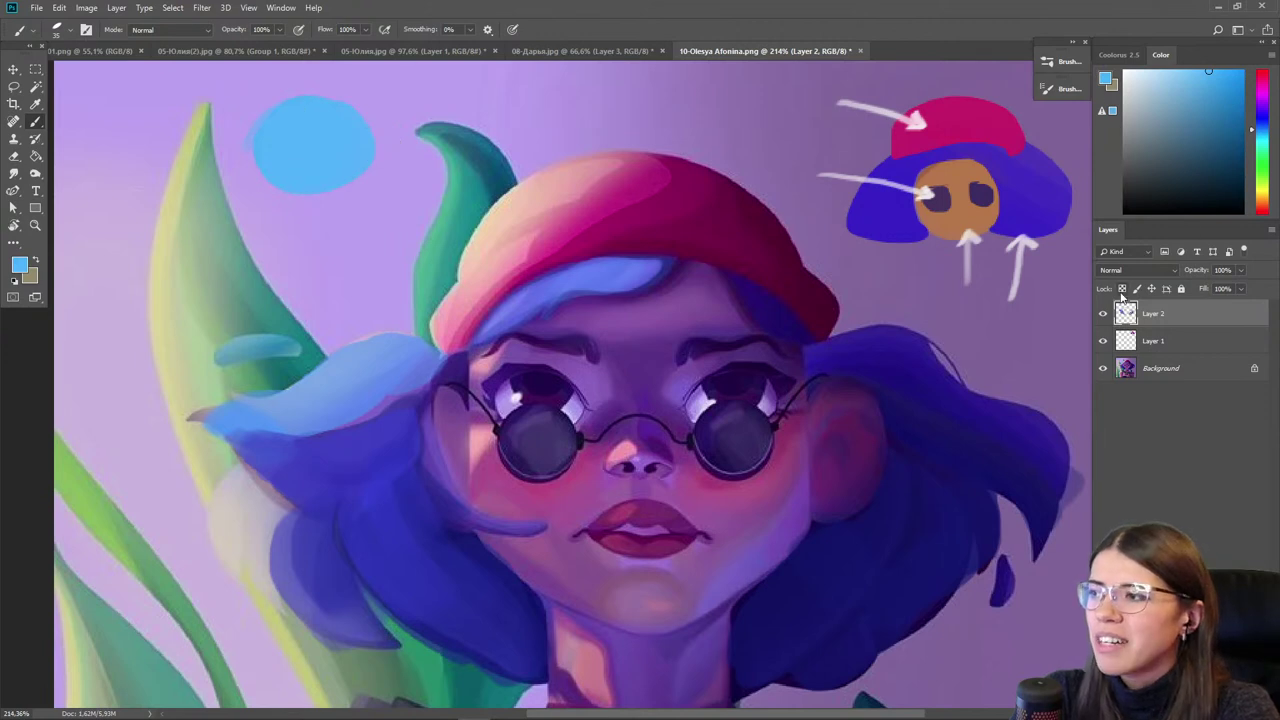
{"action": "left_click_drag", "start_coordinate": [1257, 135], "coordinate": [1257, 117]}
{"action": "left_click", "coordinate": [1222, 98]}
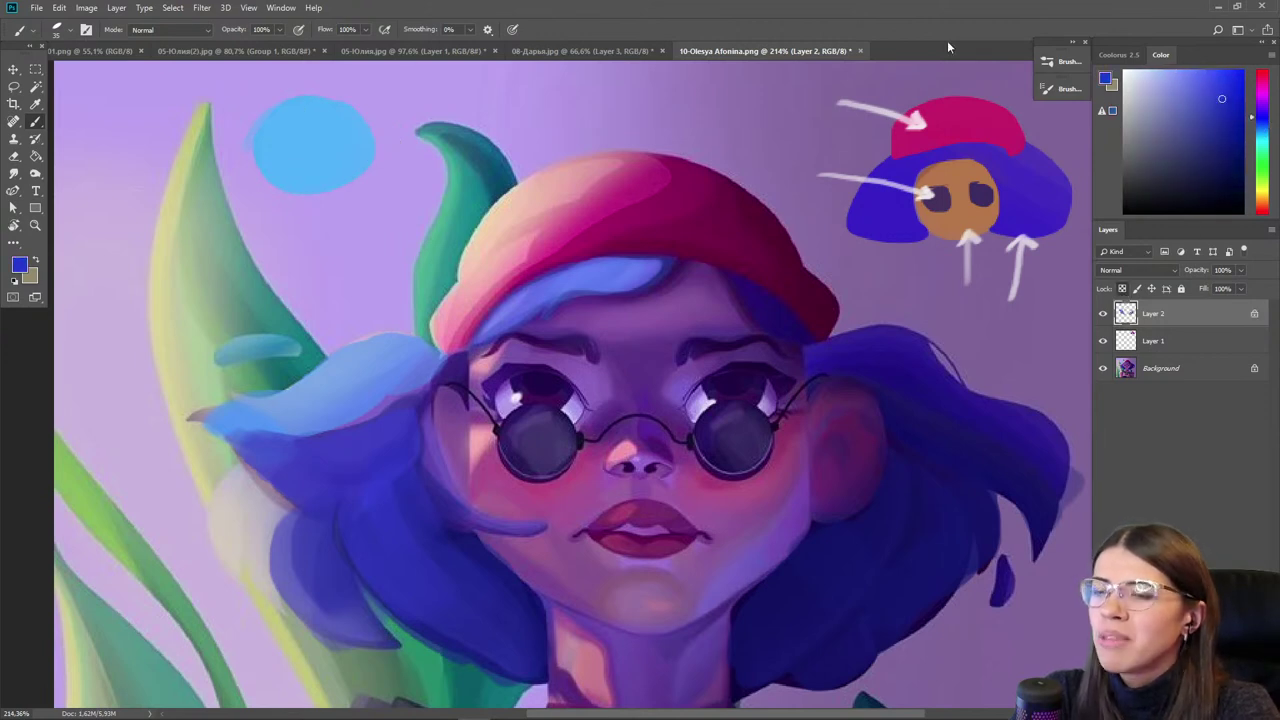
{"action": "mouse_move", "coordinate": [368, 148]}
{"action": "left_mouse_down"}
{"action": "mouse_move", "coordinate": [307, 190]}
{"action": "mouse_move", "coordinate": [250, 186]}
{"action": "mouse_move", "coordinate": [340, 159]}
{"action": "mouse_move", "coordinate": [330, 147]}
{"action": "mouse_move", "coordinate": [358, 131]}
{"action": "mouse_move", "coordinate": [306, 153]}
{"action": "mouse_move", "coordinate": [246, 143]}
{"action": "left_mouse_up"}
{"action": "key", "text": "r"}
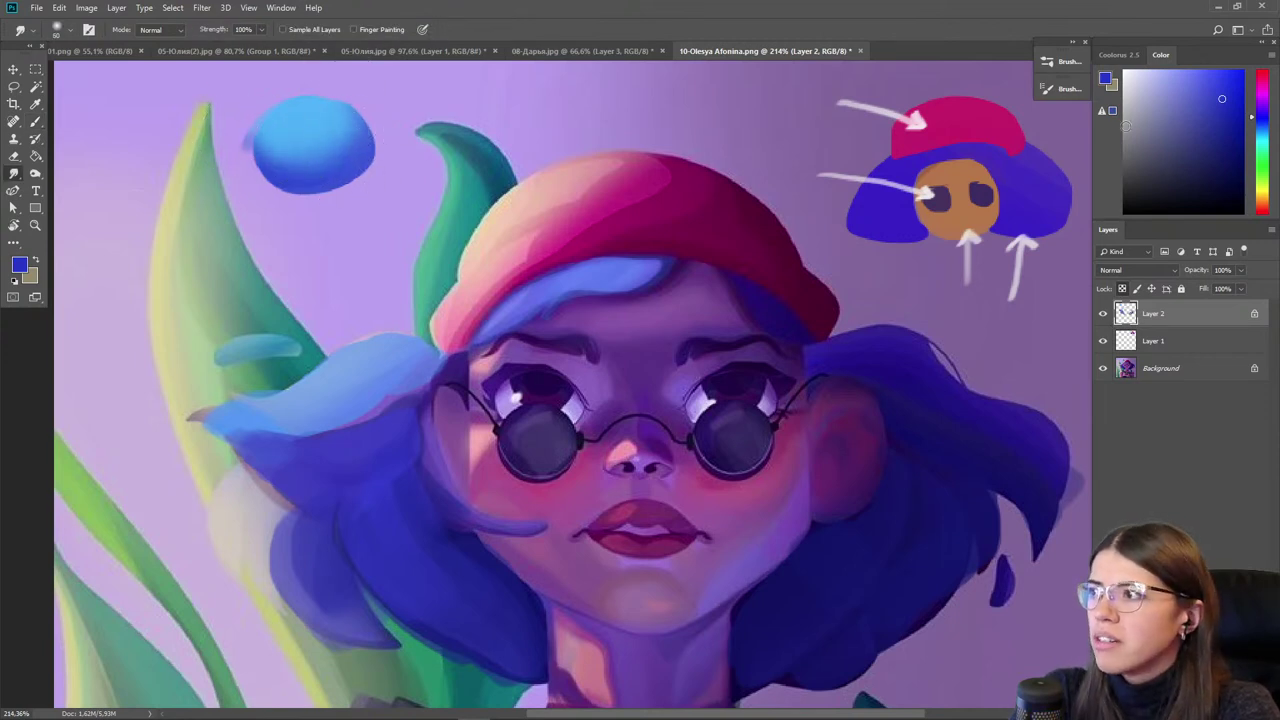
{"action": "left_click", "coordinate": [1208, 79]}
{"action": "key", "text": "b"}
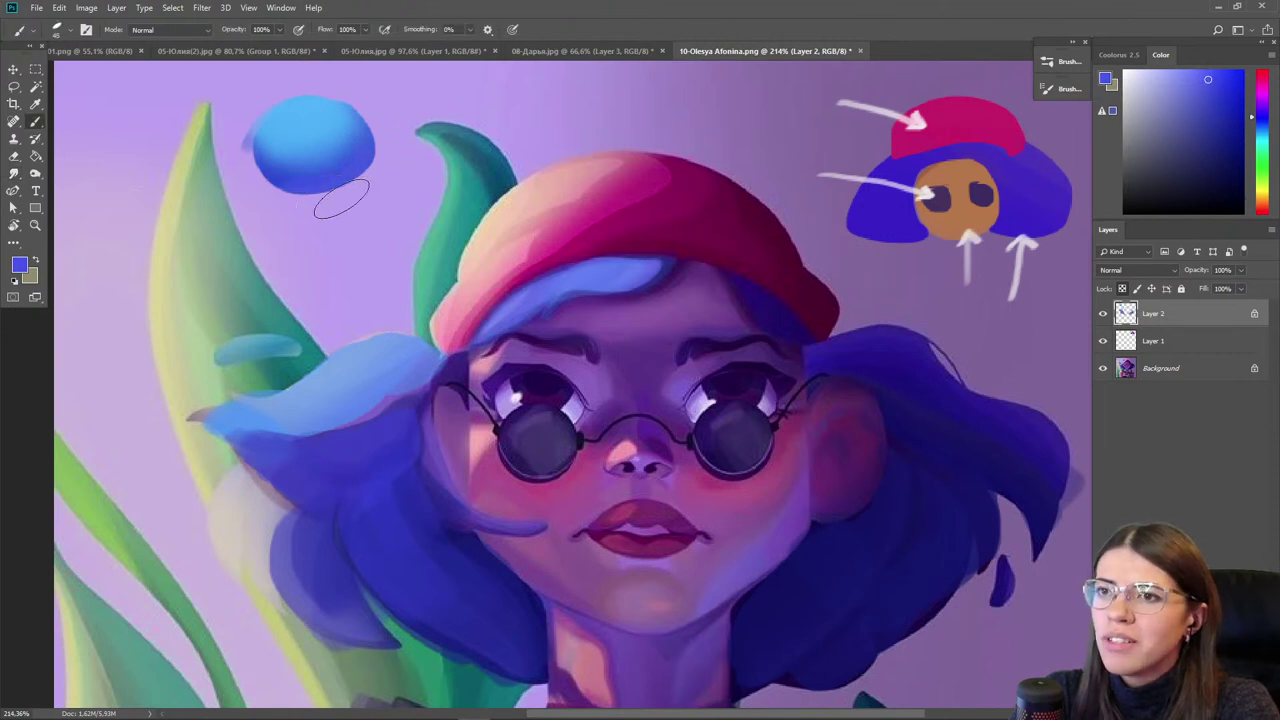
{"action": "left_click", "coordinate": [1198, 77]}
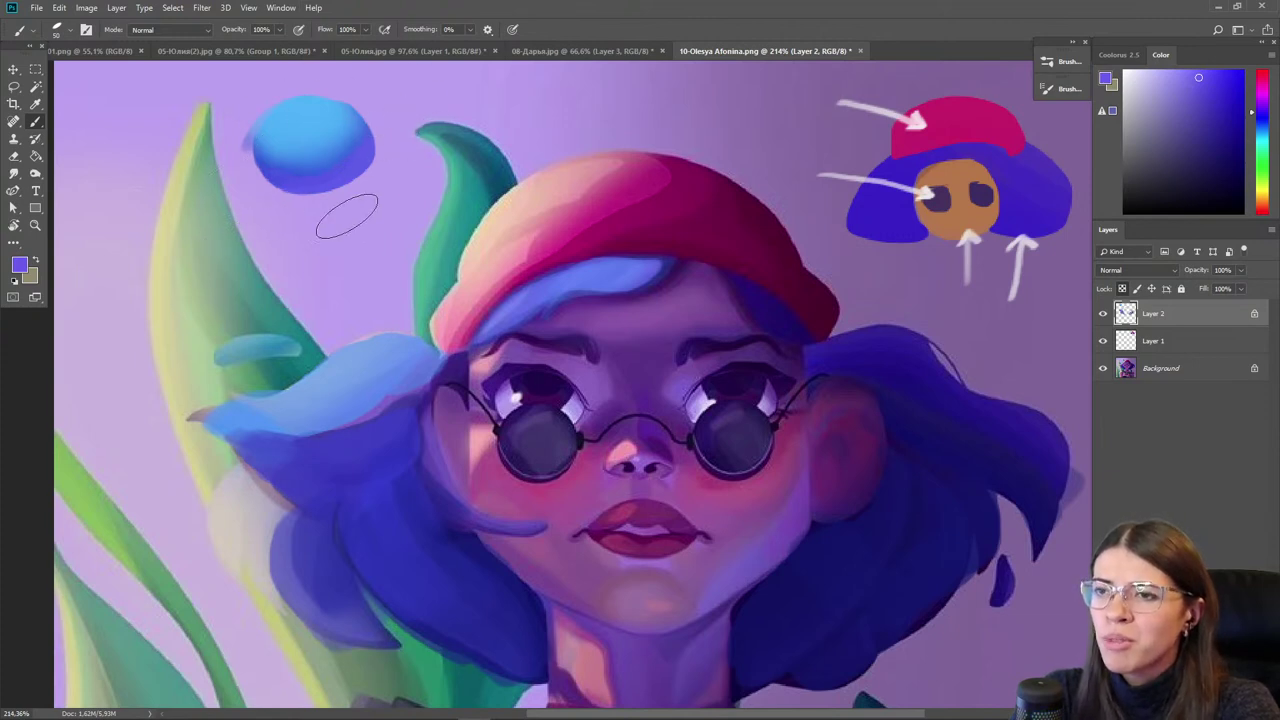
- Unlock the layer's transparency and brighten the upper left lock with the light blue sampled from the ball
{"action": "left_click_drag", "start_coordinate": [231, 443], "coordinate": [312, 399]}
{"action": "left_click", "coordinate": [1122, 289]}
{"action": "left_click", "coordinate": [414, 86], "text": "alt"}
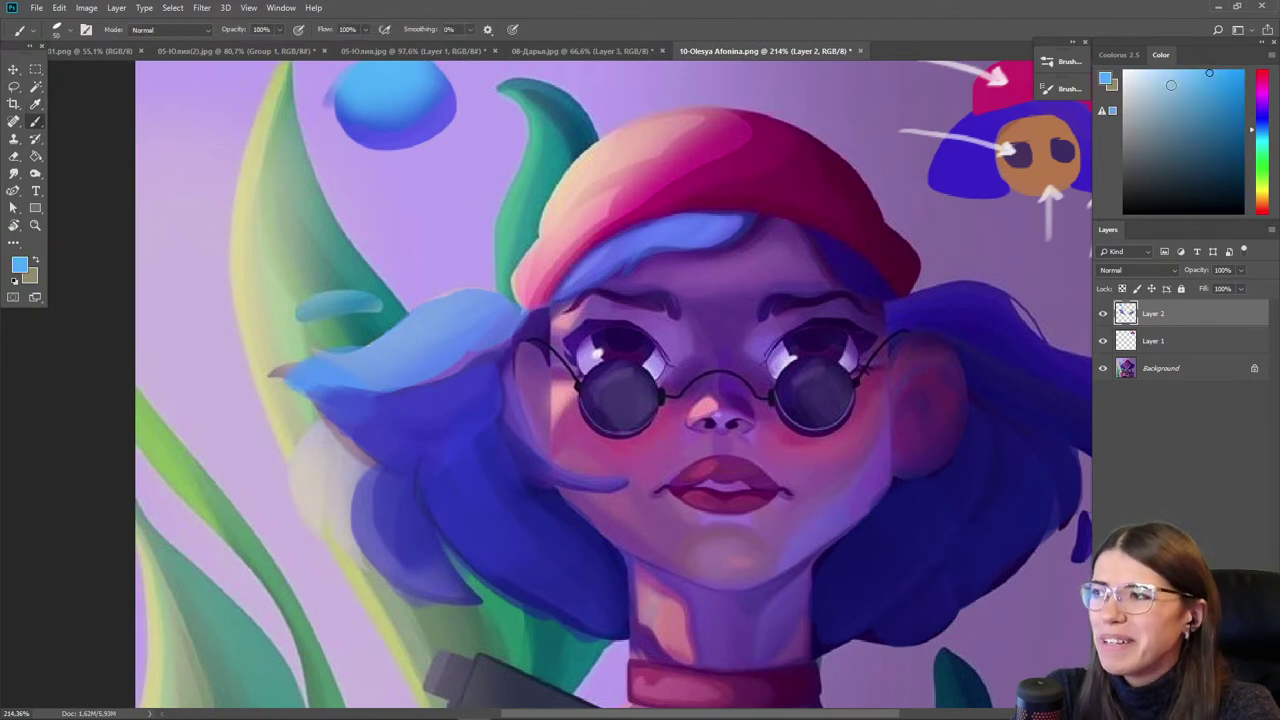
{"action": "key", "text": "bracketleft"}
{"action": "mouse_move", "coordinate": [465, 328]}
{"action": "left_mouse_down"}
{"action": "mouse_move", "coordinate": [429, 350]}
{"action": "mouse_move", "coordinate": [451, 322]}
{"action": "mouse_move", "coordinate": [361, 371]}
{"action": "mouse_move", "coordinate": [316, 372]}
{"action": "left_mouse_up"}
{"action": "left_click", "coordinate": [387, 368], "text": "alt"}
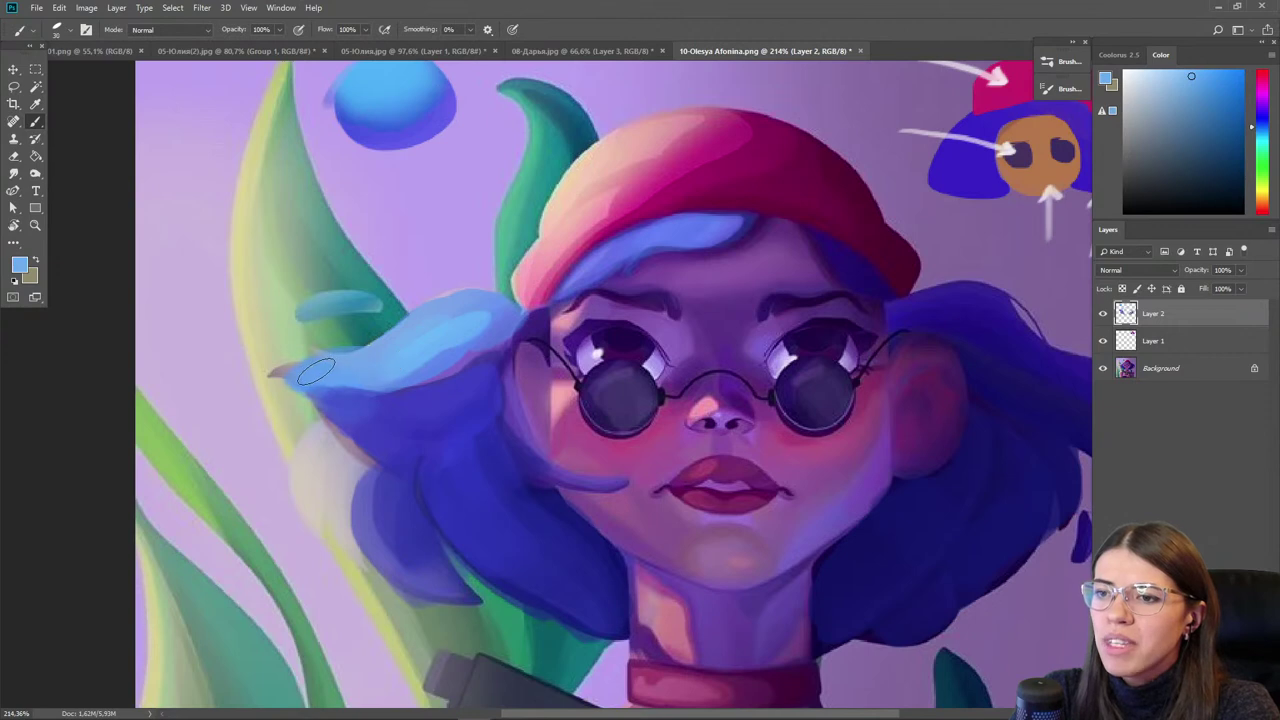
{"action": "left_click", "coordinate": [433, 363], "text": "alt"}
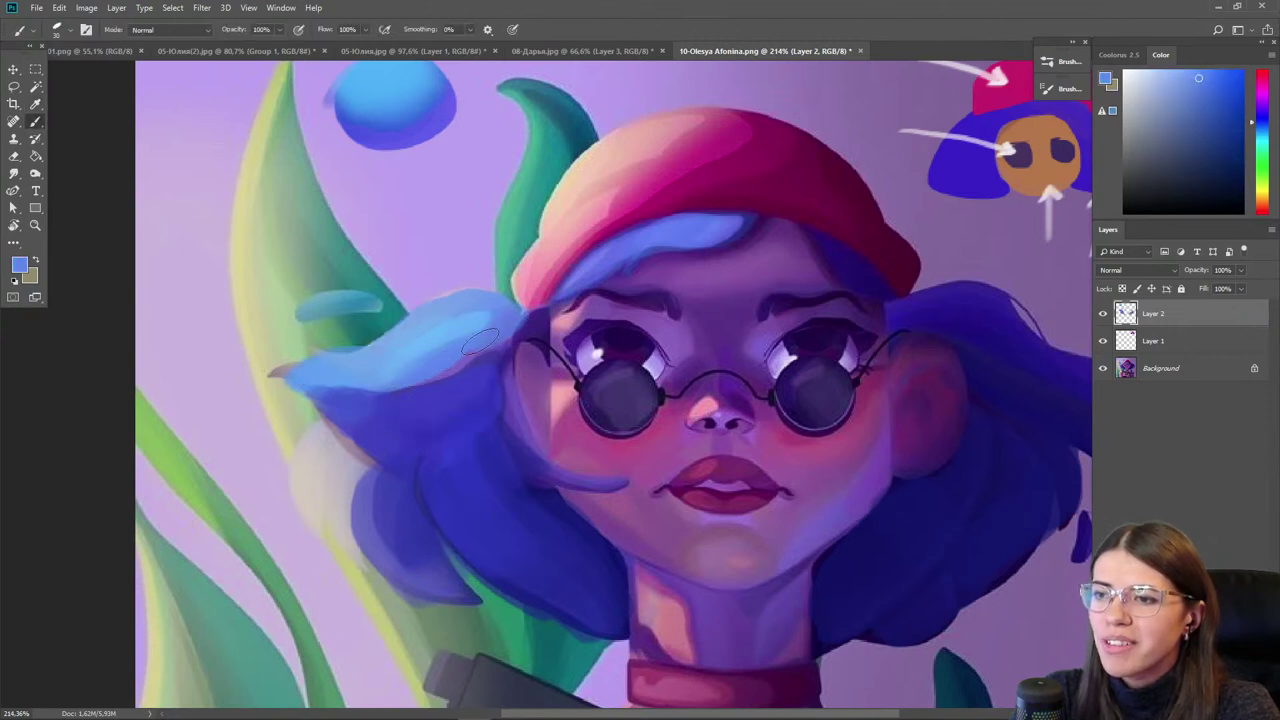
- Shade the underside of the upper left lock and the lower edge of the fringe with deeper blue sampled from the hair
{"action": "left_click", "coordinate": [474, 385], "text": "alt"}
{"action": "mouse_move", "coordinate": [491, 353]}
{"action": "left_mouse_down"}
{"action": "mouse_move", "coordinate": [410, 398]}
{"action": "mouse_move", "coordinate": [340, 399]}
{"action": "left_mouse_up"}
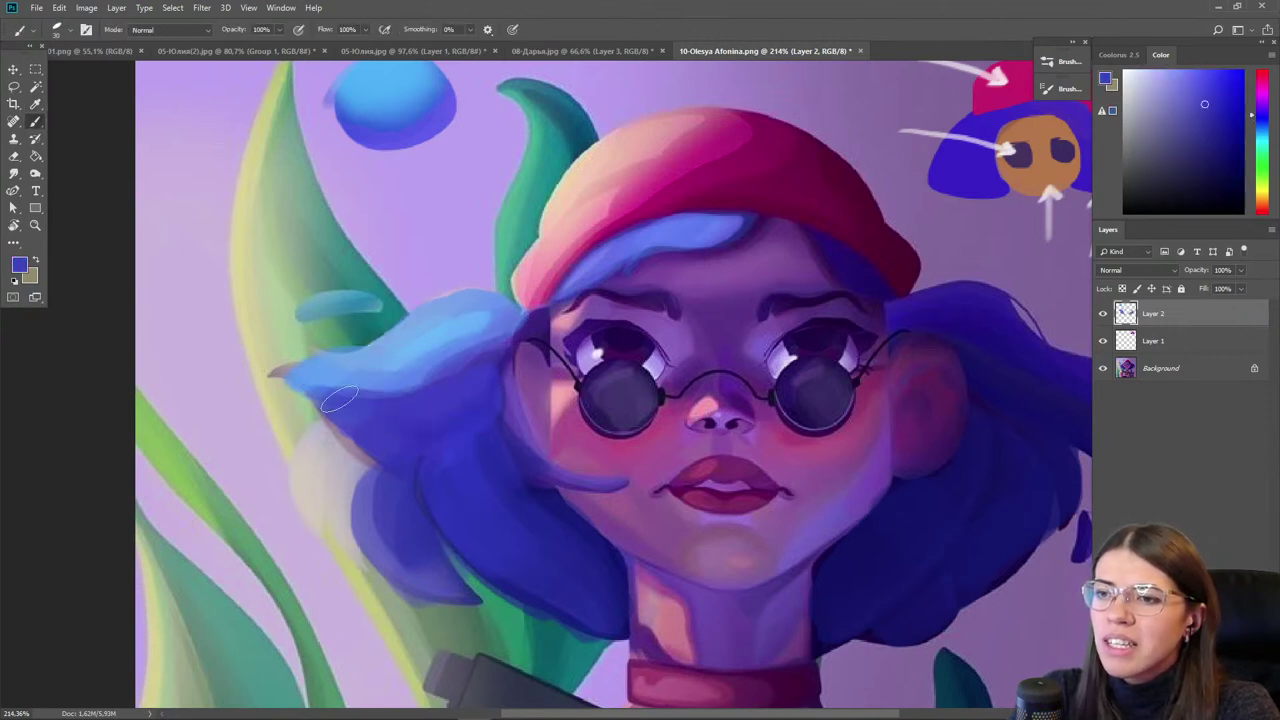
{"action": "mouse_move", "coordinate": [422, 381]}
{"action": "left_mouse_down"}
{"action": "mouse_move", "coordinate": [285, 392]}
{"action": "mouse_move", "coordinate": [330, 385]}
{"action": "left_mouse_up"}
{"action": "mouse_move", "coordinate": [750, 222]}
{"action": "left_mouse_down"}
{"action": "mouse_move", "coordinate": [647, 244]}
{"action": "mouse_move", "coordinate": [682, 245]}
{"action": "mouse_move", "coordinate": [600, 272]}
{"action": "mouse_move", "coordinate": [535, 310]}
{"action": "left_mouse_up"}
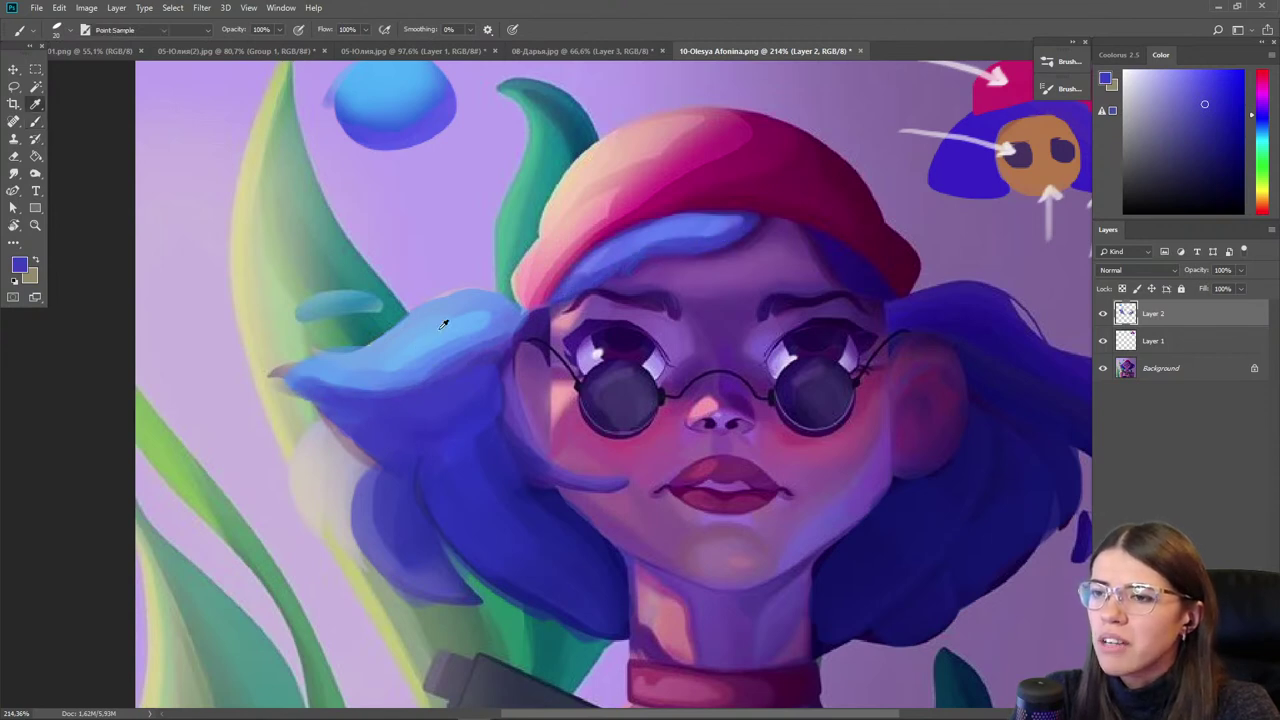
- Hide Layer 2 to compare the repainted blue hair with the original colours
{"action": "left_click", "coordinate": [444, 323], "text": "alt"}
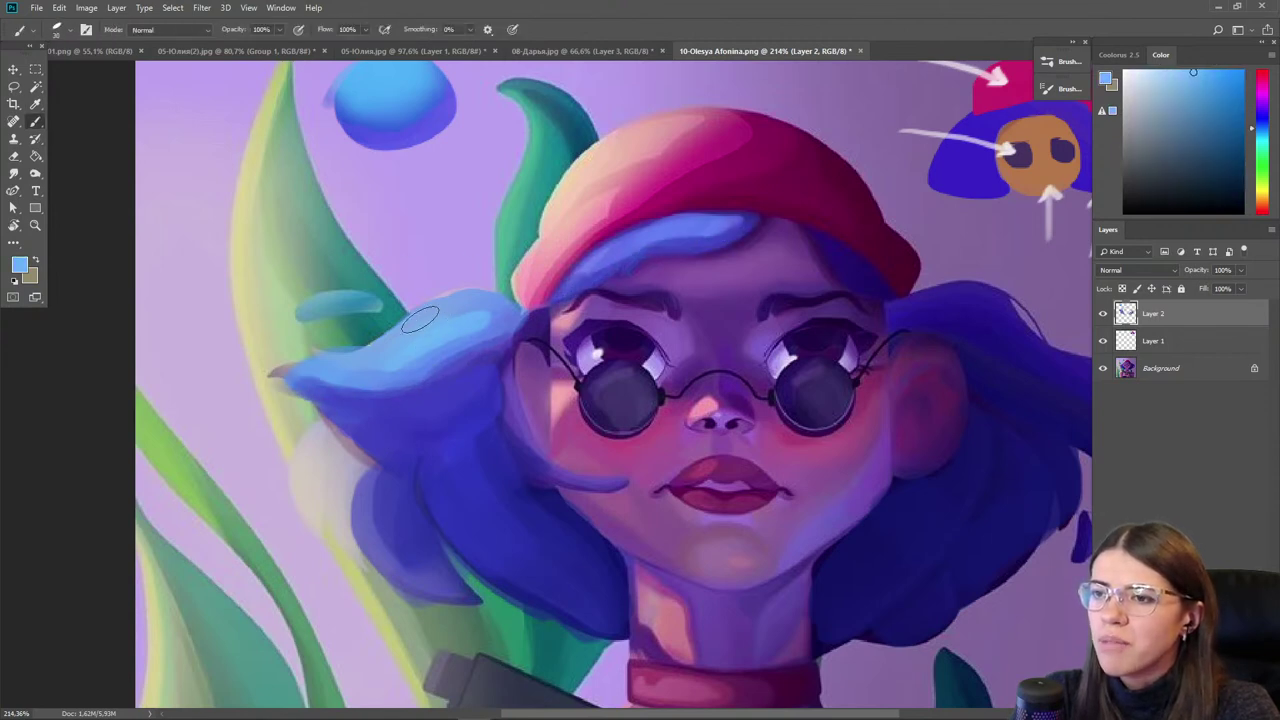
{"action": "left_click", "coordinate": [1103, 313]}
{"action": "key", "text": "i"}
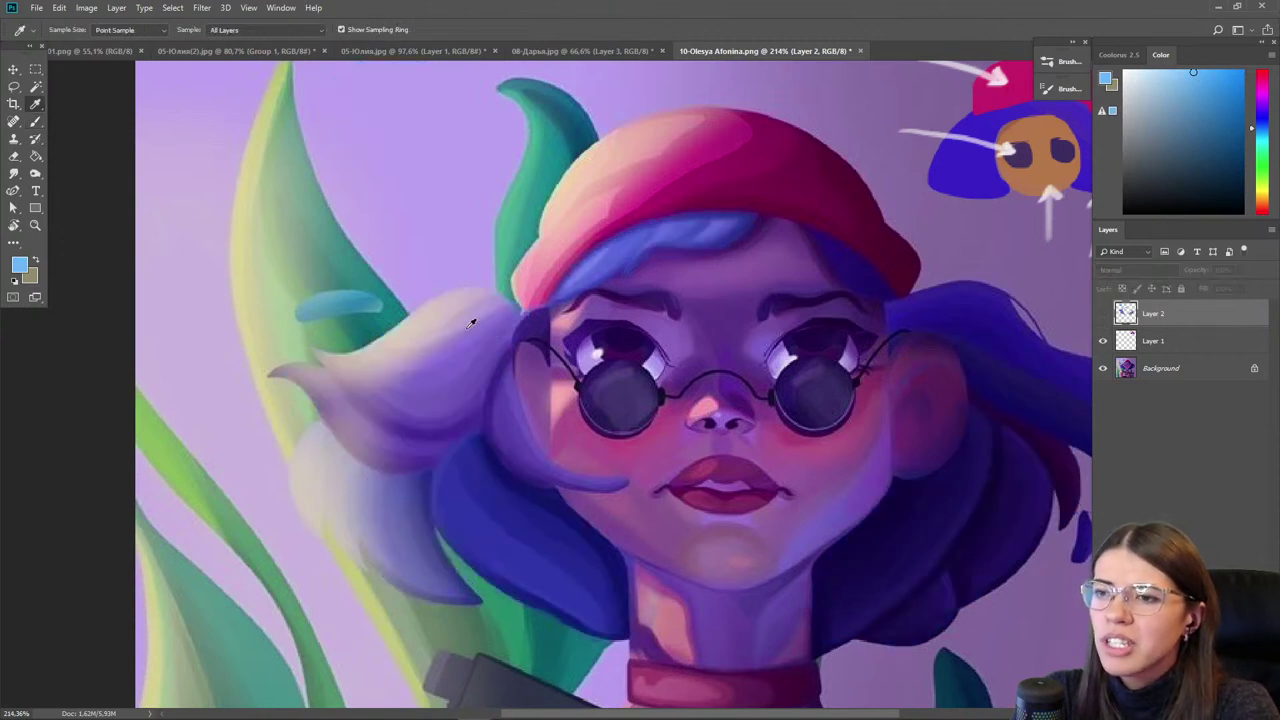
- Show Layer 2 again and shade the underside of the small loose strand over the leaf with deeper blue sampled from the hair
{"action": "left_click", "coordinate": [1103, 313]}
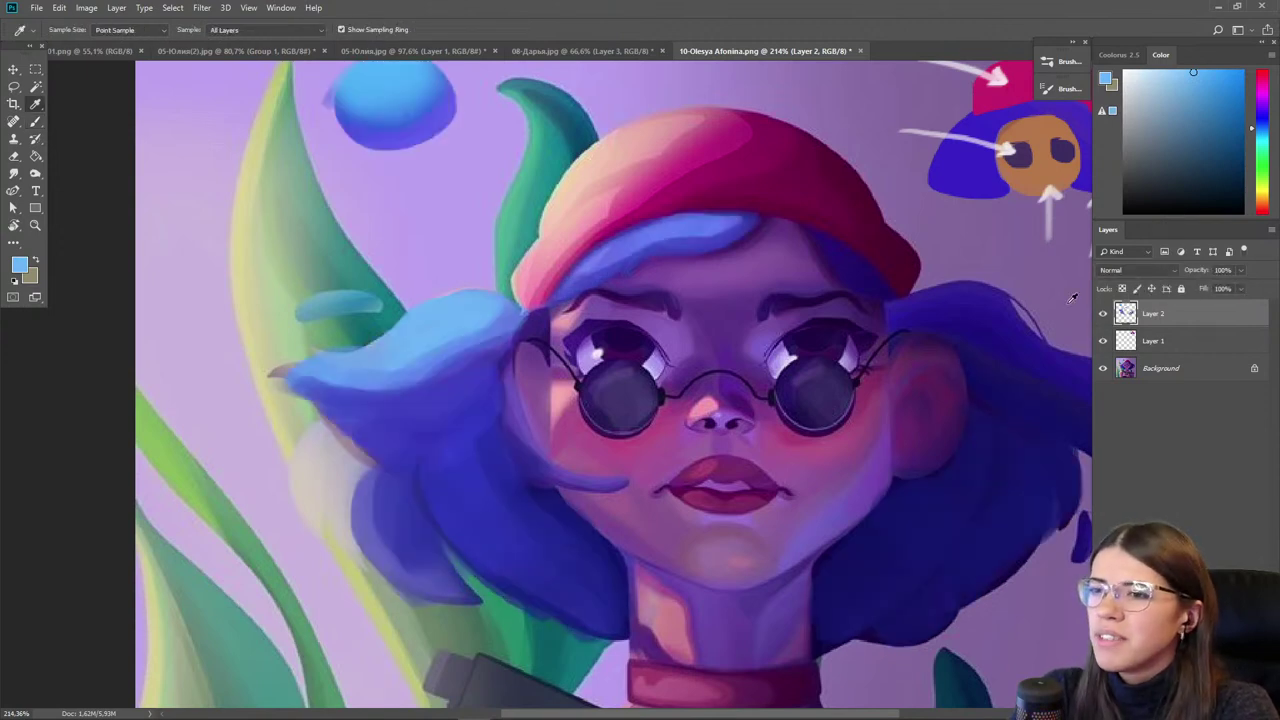
{"action": "left_click", "coordinate": [446, 307]}
{"action": "key", "text": "b"}
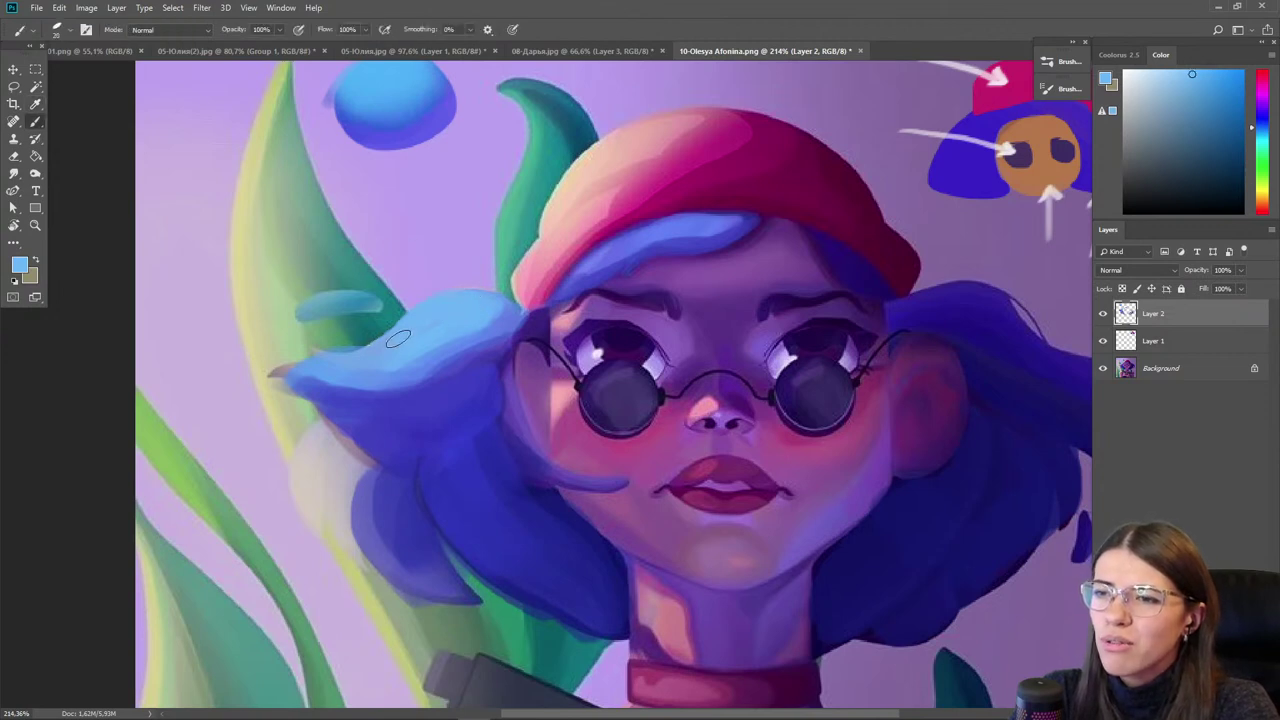
{"action": "left_click", "coordinate": [408, 385], "text": "alt"}
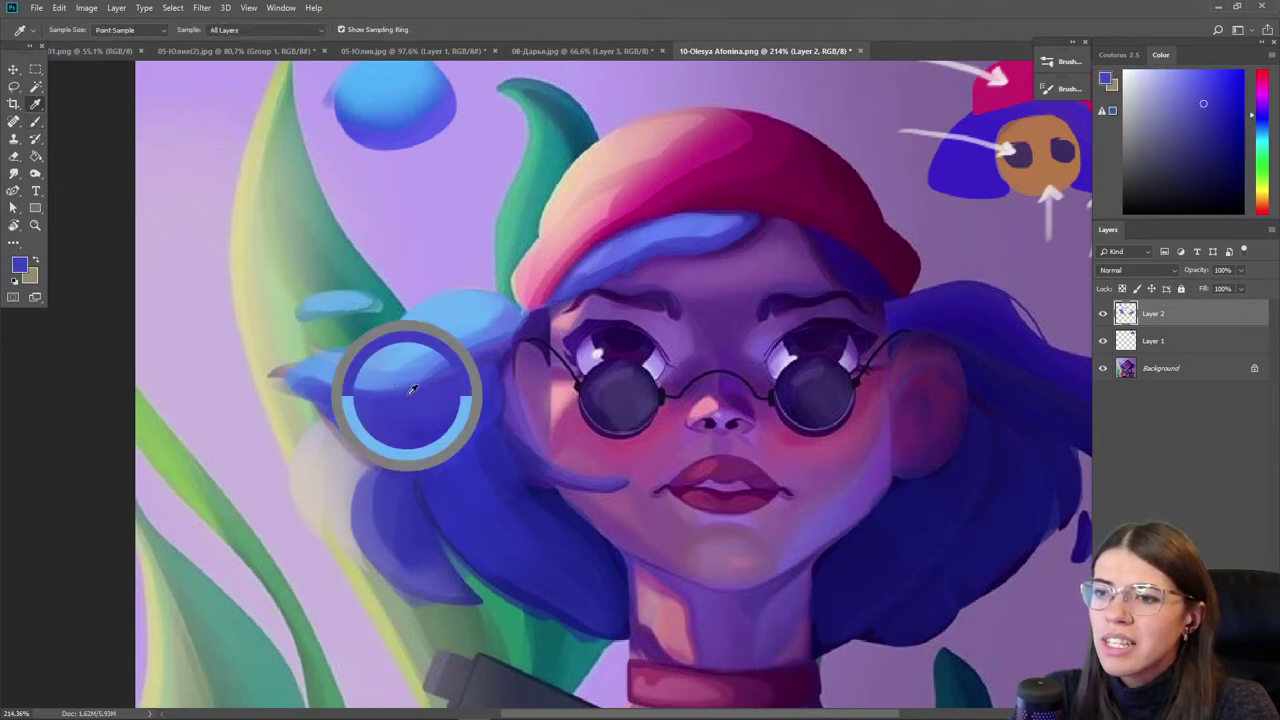
{"action": "left_click_drag", "start_coordinate": [311, 315], "coordinate": [370, 309]}
- Cover the pale outer edge of the lower left lock with sampled light blue and blend its inner side with deeper blue from the hair
{"action": "scroll", "coordinate": [788, 110], "scroll_direction": "down", "scroll_amount": 5}
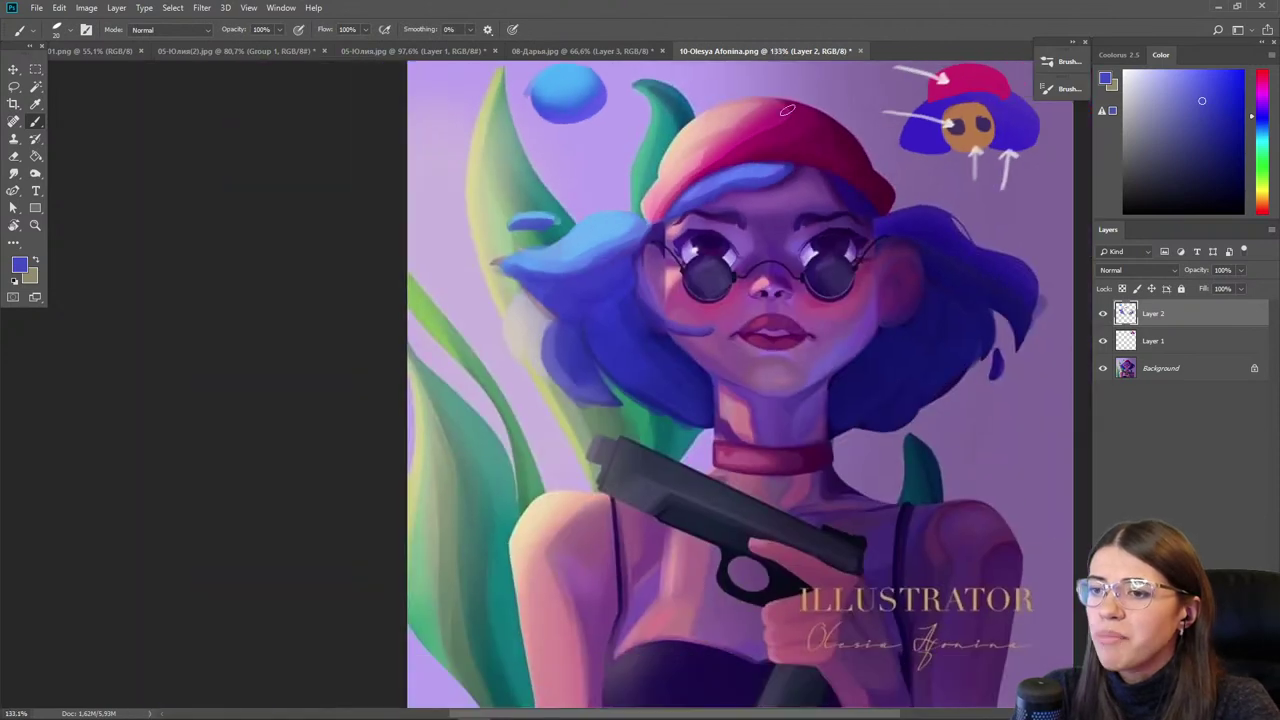
{"action": "left_click_drag", "start_coordinate": [554, 405], "coordinate": [430, 452]}
{"action": "left_click", "coordinate": [434, 298], "text": "alt"}
{"action": "key", "text": "bracketright"}
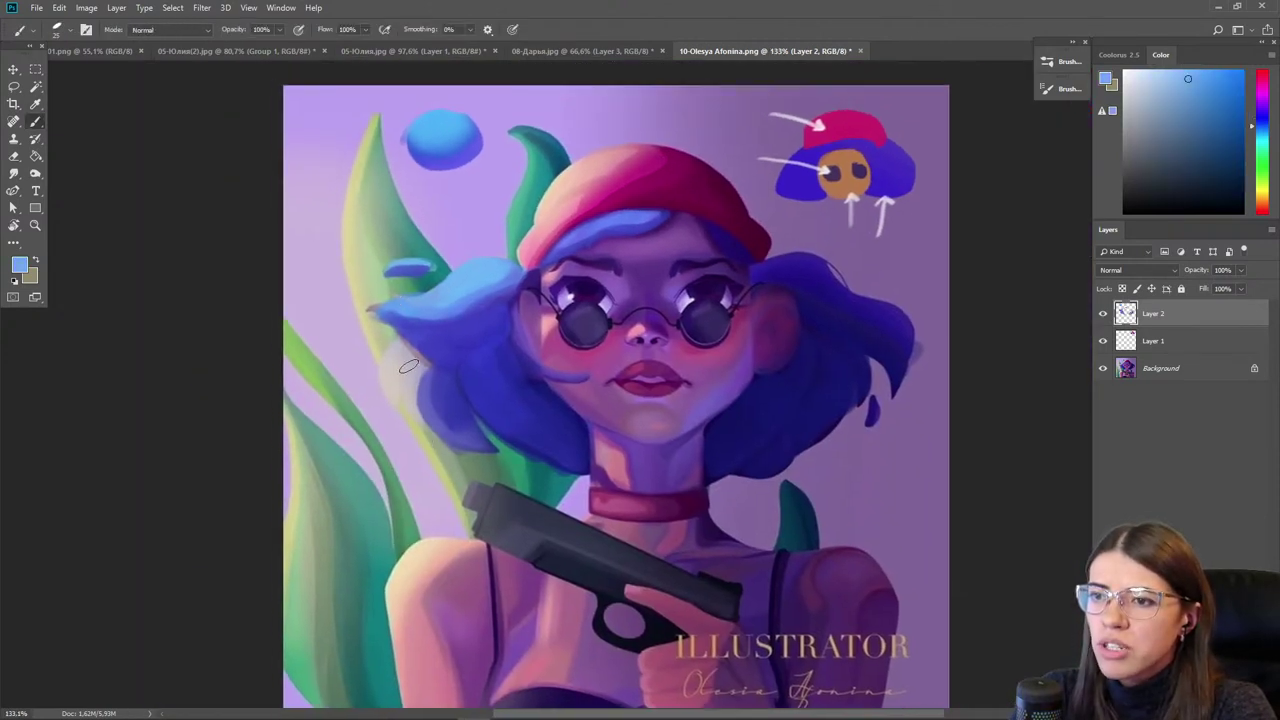
{"action": "mouse_move", "coordinate": [407, 383]}
{"action": "left_mouse_down"}
{"action": "mouse_move", "coordinate": [400, 346]}
{"action": "mouse_move", "coordinate": [392, 374]}
{"action": "mouse_move", "coordinate": [434, 426]}
{"action": "mouse_move", "coordinate": [418, 373]}
{"action": "mouse_move", "coordinate": [449, 436]}
{"action": "mouse_move", "coordinate": [426, 373]}
{"action": "mouse_move", "coordinate": [446, 429]}
{"action": "mouse_move", "coordinate": [430, 388]}
{"action": "mouse_move", "coordinate": [470, 448]}
{"action": "left_mouse_up"}
{"action": "key", "text": "bracketleft"}
{"action": "left_click", "coordinate": [438, 400], "text": "alt"}
{"action": "key", "text": "bracketright"}
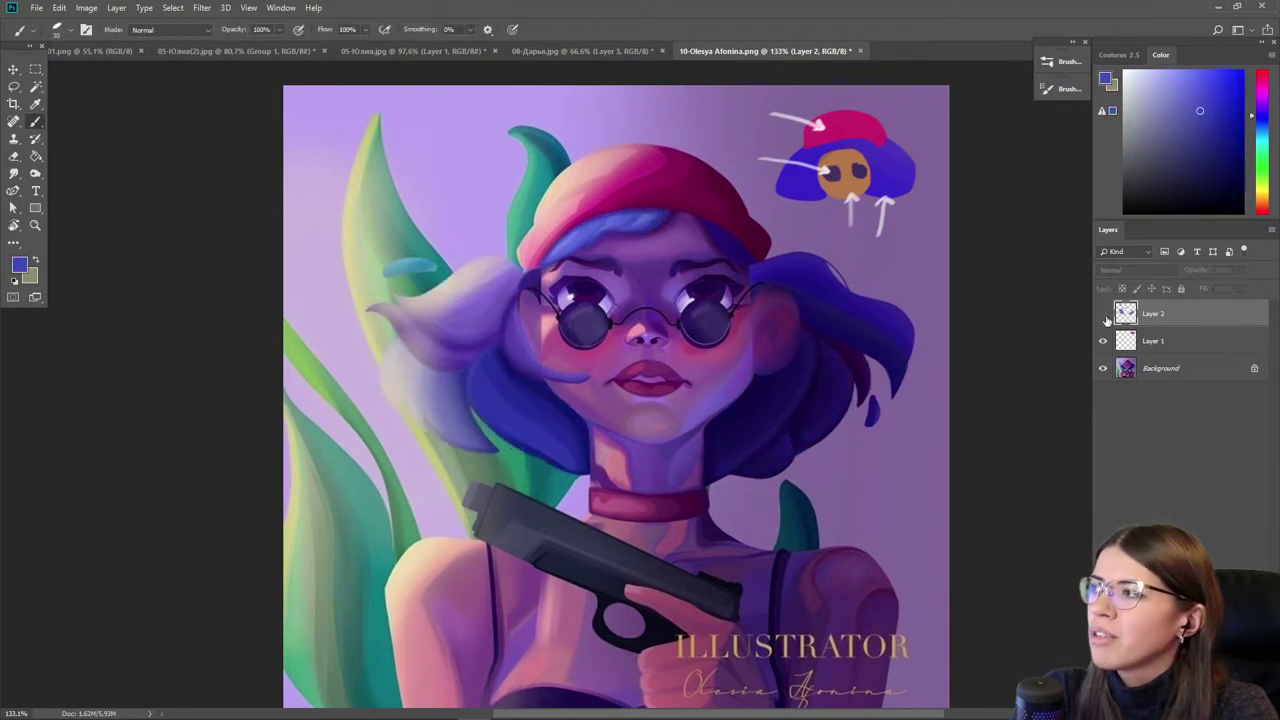
- Toggle Layer 2 off and on to compare the repainted hair with the original colours
{"action": "left_click", "coordinate": [1104, 315]}
{"action": "left_click", "coordinate": [1104, 315]}
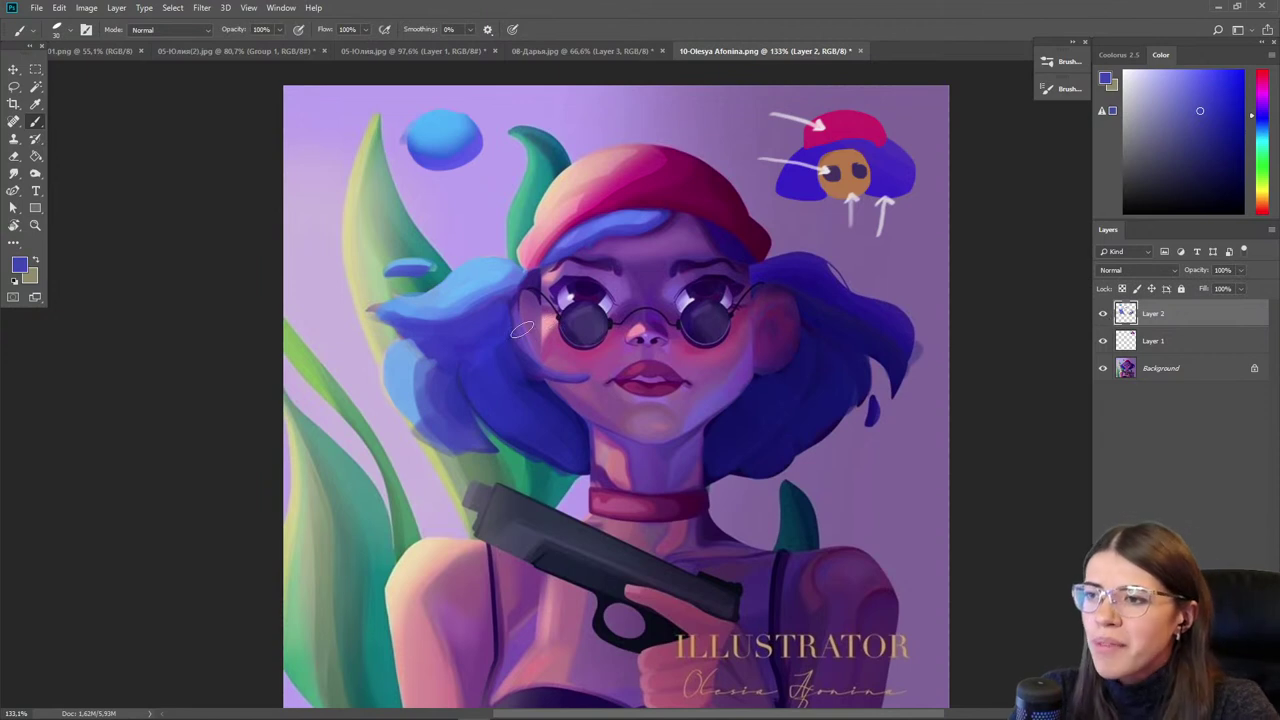
{"action": "scroll", "coordinate": [737, 261], "scroll_direction": "up", "scroll_amount": 2}
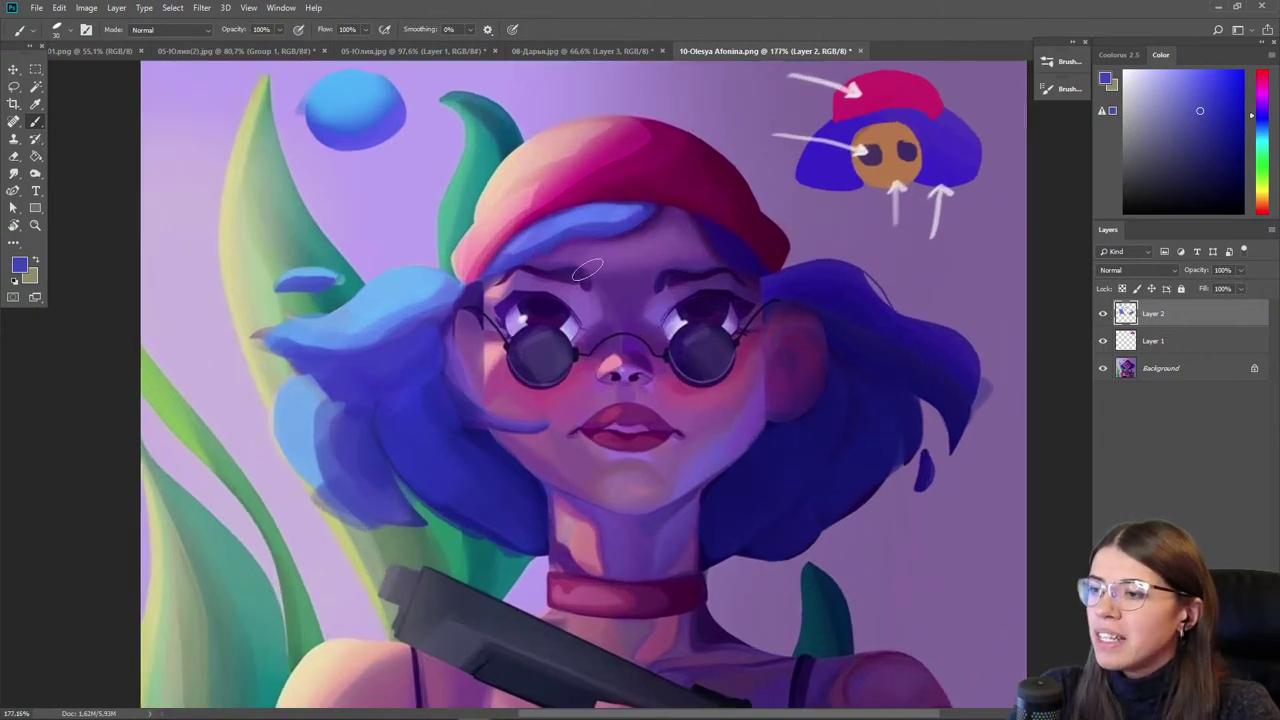
{"action": "scroll", "coordinate": [600, 240], "scroll_direction": "up", "scroll_amount": 2}
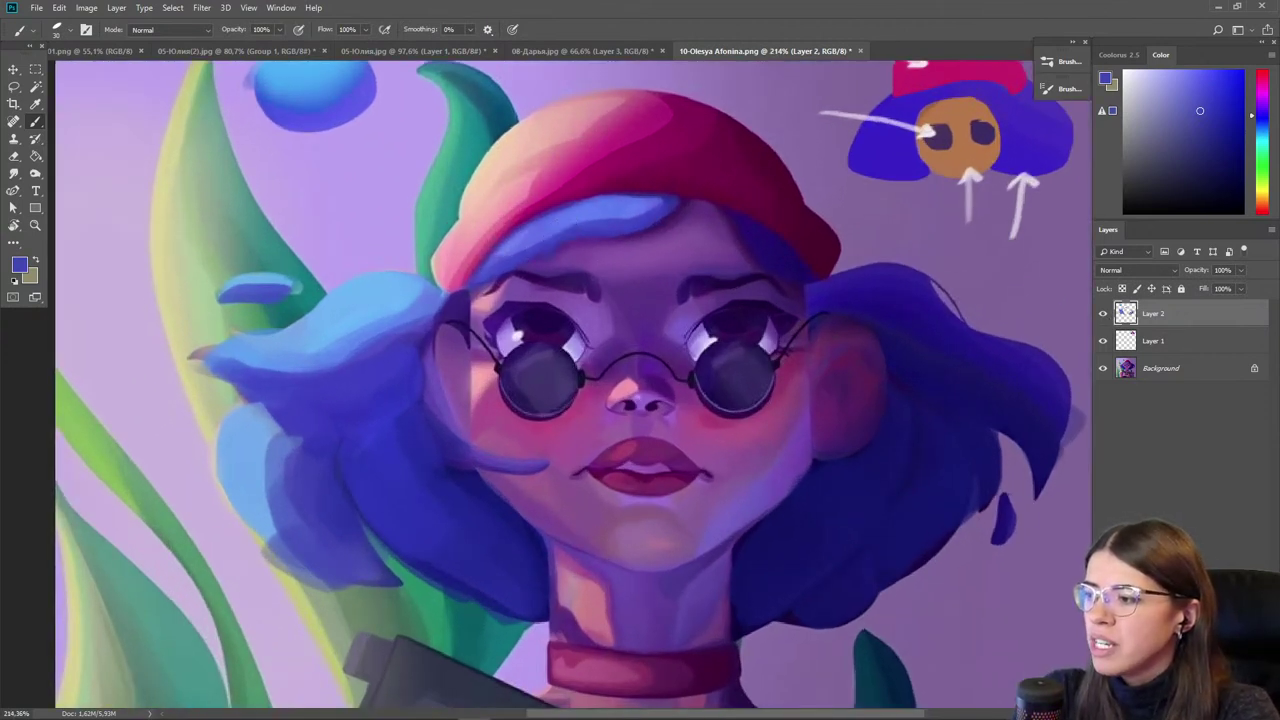
- Add a new layer and paint a large skin-brown ball over the blue one, using the colour sampled from the small sketch's face
{"action": "key", "text": "ctrl+shift+alt+n"}
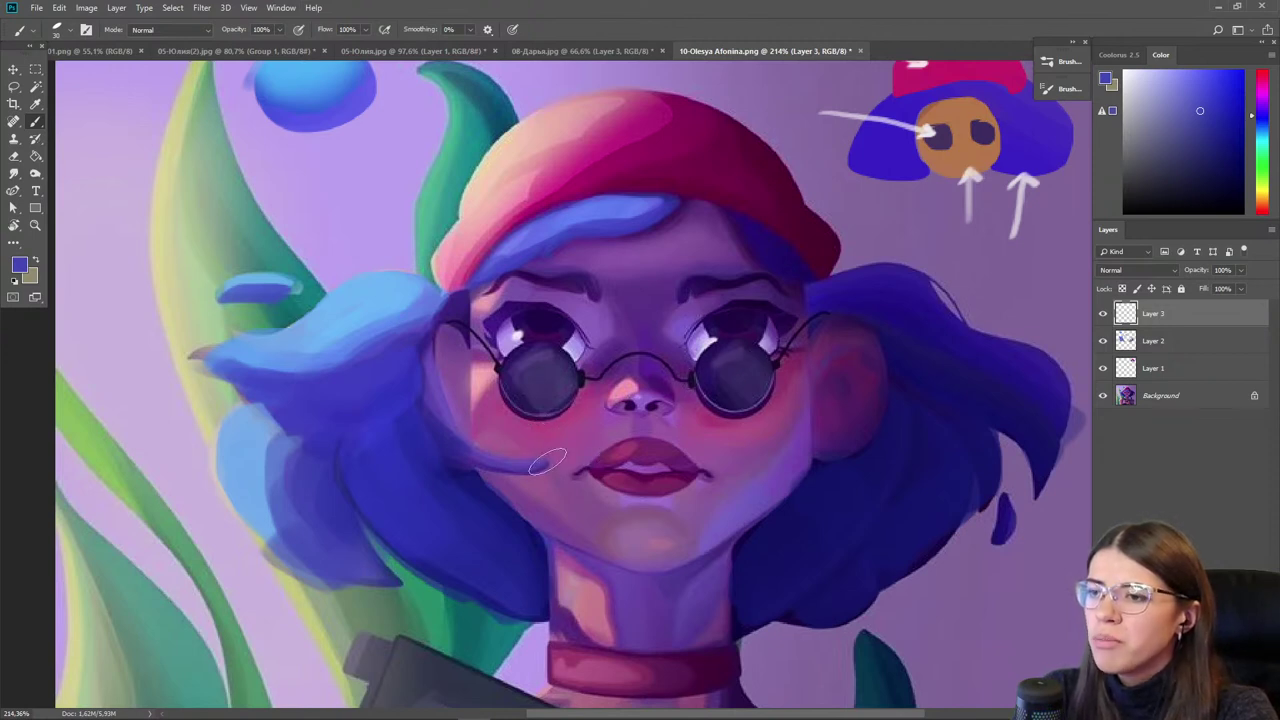
{"action": "left_click_drag", "start_coordinate": [814, 261], "coordinate": [610, 313]}
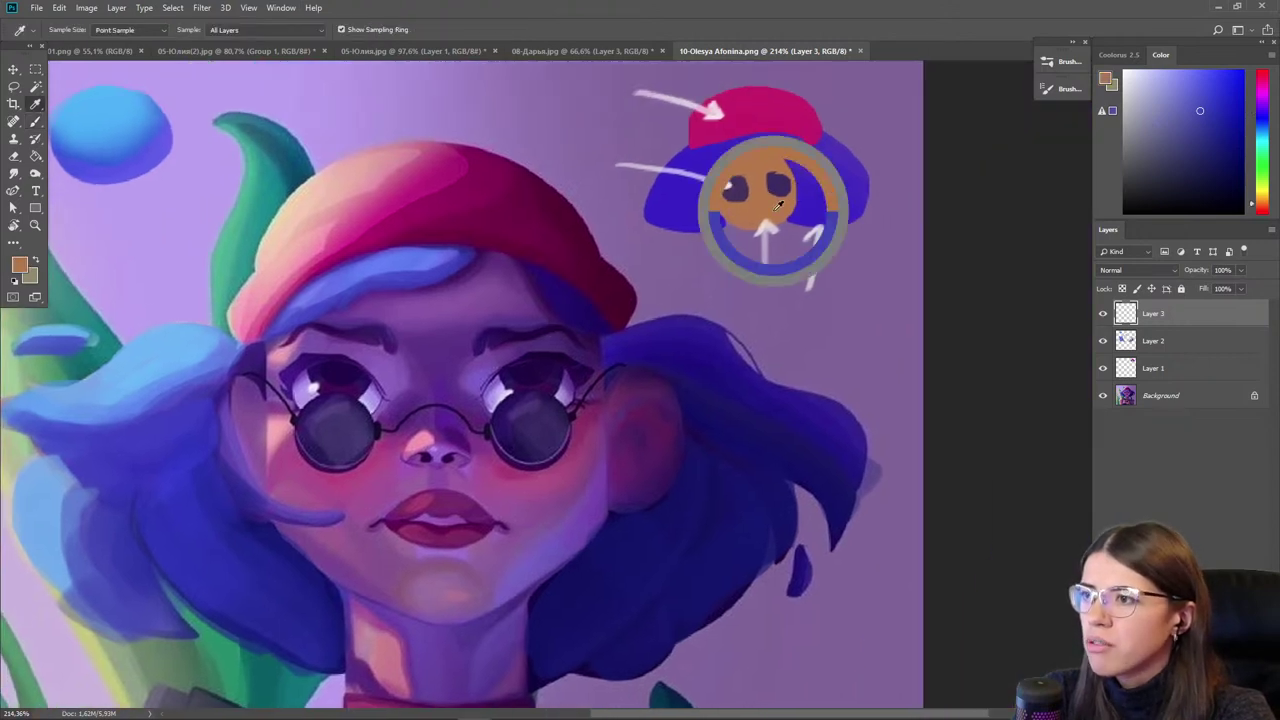
{"action": "left_click", "coordinate": [777, 203]}
{"action": "key", "text": "b"}
{"action": "mouse_move", "coordinate": [386, 370]}
{"action": "left_mouse_down"}
{"action": "mouse_move", "coordinate": [676, 369]}
{"action": "mouse_move", "coordinate": [682, 440]}
{"action": "left_mouse_up"}
{"action": "mouse_move", "coordinate": [428, 163]}
{"action": "left_mouse_down"}
{"action": "mouse_move", "coordinate": [428, 186]}
{"action": "mouse_move", "coordinate": [378, 182]}
{"action": "mouse_move", "coordinate": [400, 212]}
{"action": "left_mouse_up"}
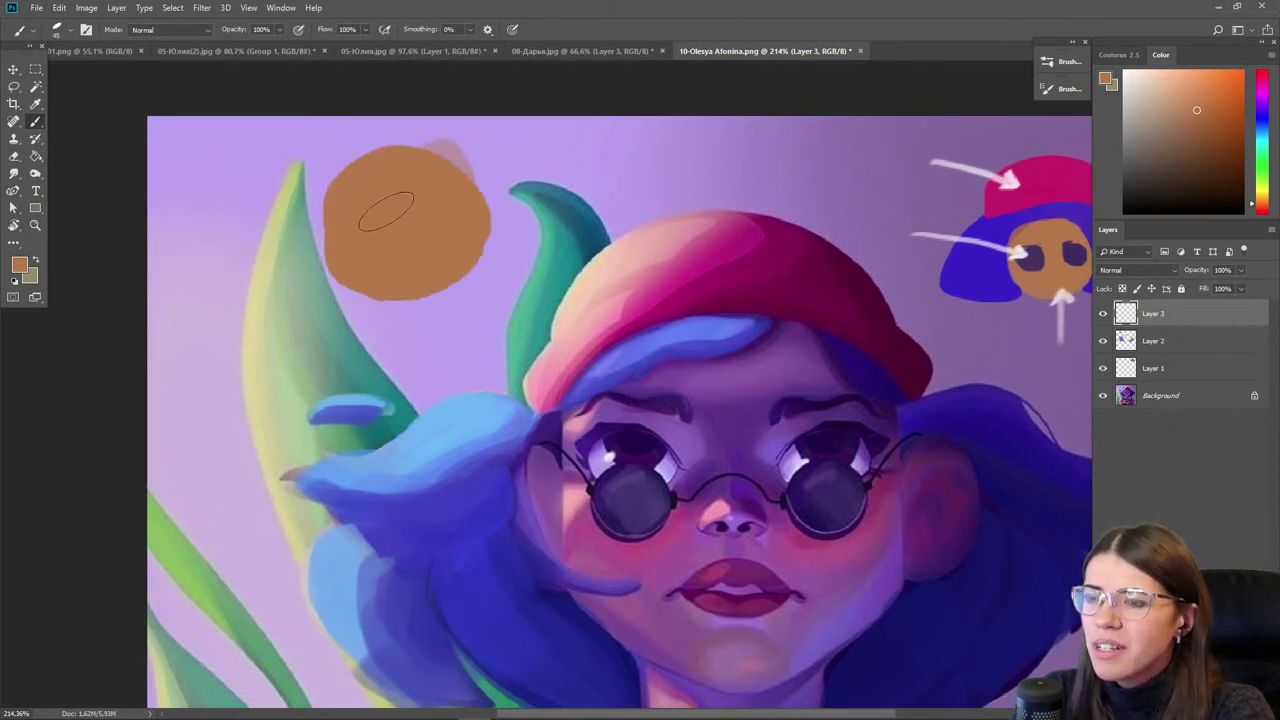
- Shift the brush colour to a brighter reddish orange and repaint the ball with it
{"action": "left_click", "coordinate": [1267, 206]}
{"action": "key", "text": "]"}
{"action": "mouse_move", "coordinate": [394, 222]}
{"action": "left_mouse_down"}
{"action": "mouse_move", "coordinate": [376, 226]}
{"action": "mouse_move", "coordinate": [359, 174]}
{"action": "mouse_move", "coordinate": [428, 231]}
{"action": "left_mouse_up"}
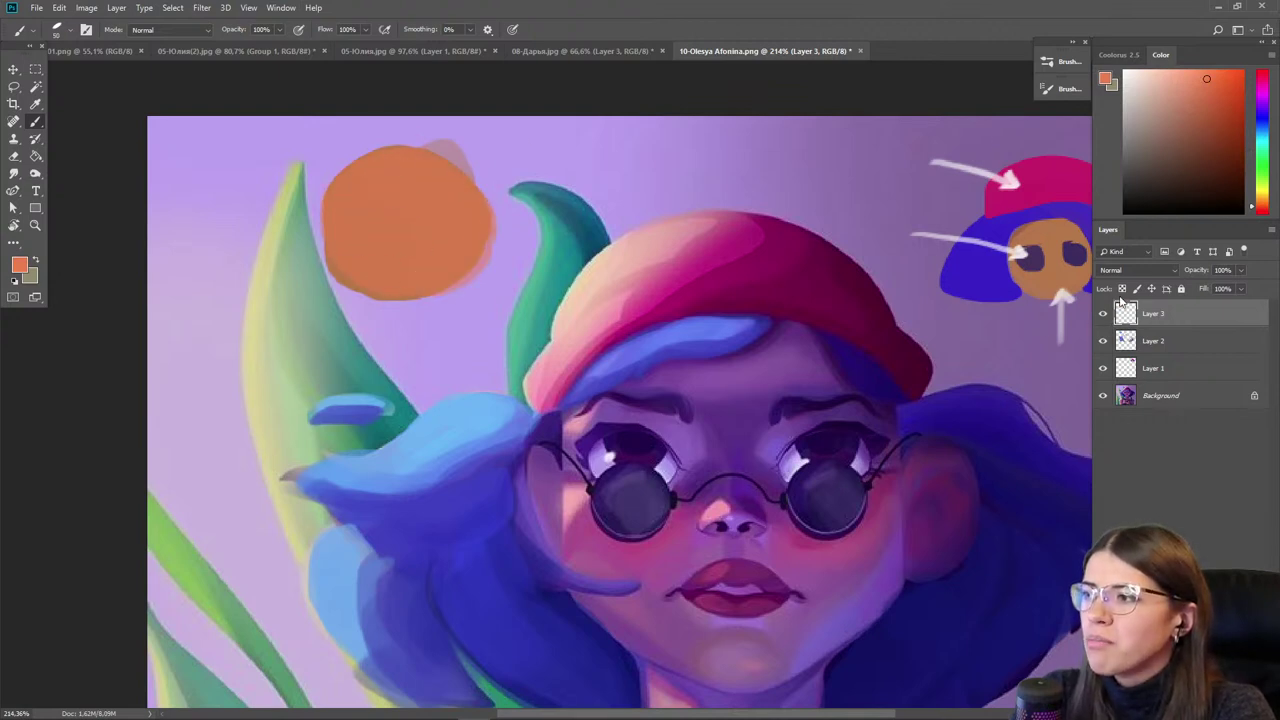
- Lock Layer 3's transparent pixels and shade the ball, except its upper left edge, with purple sampled from the forehead
{"action": "left_click", "coordinate": [789, 369], "text": "alt"}
{"action": "key", "text": "]"}
{"action": "key", "text": "]"}
{"action": "key", "text": "]"}
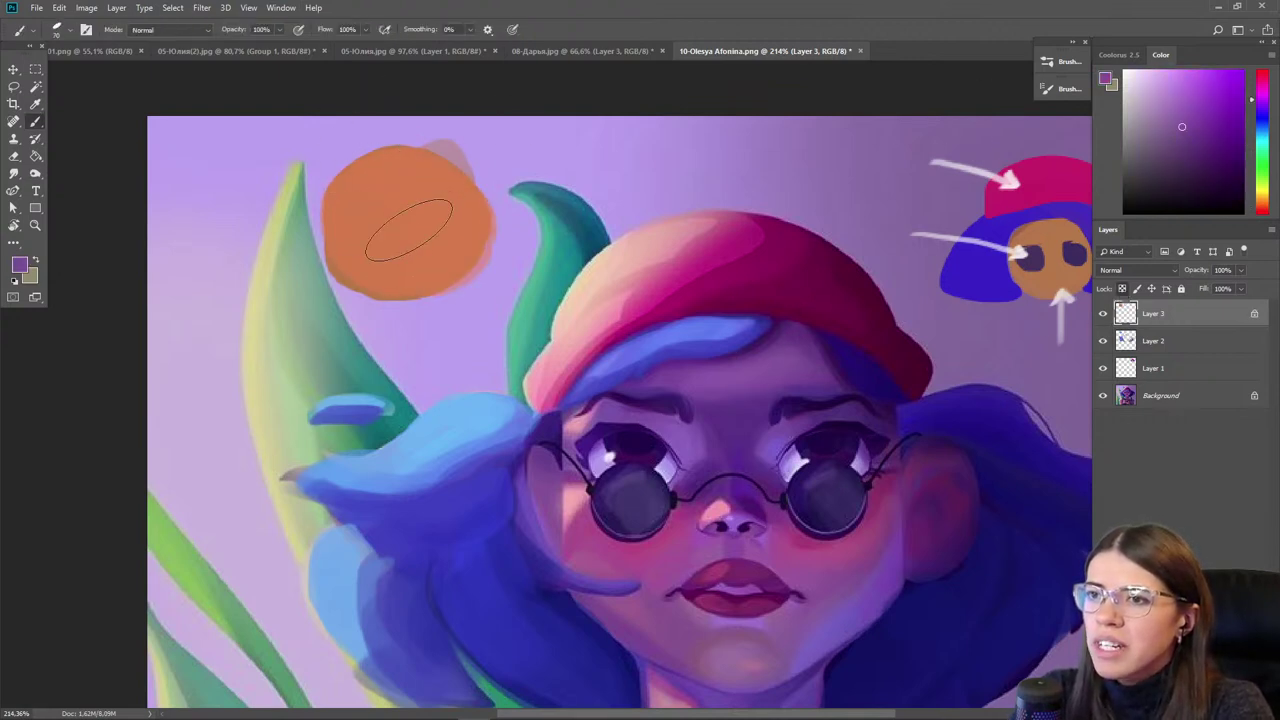
{"action": "mouse_move", "coordinate": [440, 160]}
{"action": "left_mouse_down"}
{"action": "mouse_move", "coordinate": [405, 250]}
{"action": "mouse_move", "coordinate": [457, 160]}
{"action": "mouse_move", "coordinate": [385, 262]}
{"action": "mouse_move", "coordinate": [395, 215]}
{"action": "mouse_move", "coordinate": [440, 185]}
{"action": "mouse_move", "coordinate": [426, 170]}
{"action": "mouse_move", "coordinate": [438, 145]}
{"action": "mouse_move", "coordinate": [400, 195]}
{"action": "left_mouse_up"}
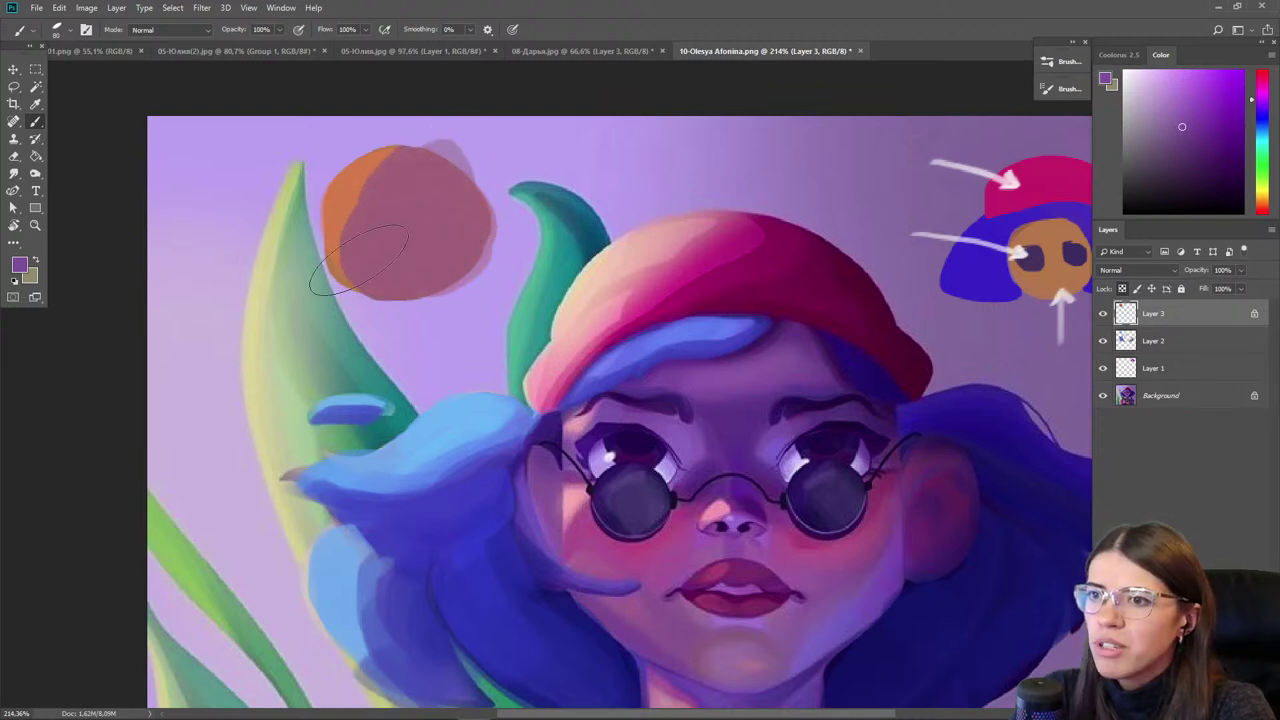
- Smudge the boundary between the ball's orange lit edge and its purple shadow into a soft transition
{"action": "key", "text": "r"}
{"action": "mouse_move", "coordinate": [378, 193]}
{"action": "left_mouse_down"}
{"action": "mouse_move", "coordinate": [392, 163]}
{"action": "mouse_move", "coordinate": [446, 157]}
{"action": "left_mouse_up"}
{"action": "left_click_drag", "start_coordinate": [348, 214], "coordinate": [348, 284]}
- Paint pink sampled from the lit side of the face along the ball's upper left edge and smudge it in
{"action": "key", "text": "b"}
{"action": "left_click", "coordinate": [571, 424], "text": "alt"}
{"action": "mouse_move", "coordinate": [352, 175]}
{"action": "left_mouse_down"}
{"action": "mouse_move", "coordinate": [302, 243]}
{"action": "mouse_move", "coordinate": [305, 281]}
{"action": "mouse_move", "coordinate": [324, 202]}
{"action": "mouse_move", "coordinate": [357, 165]}
{"action": "mouse_move", "coordinate": [389, 145]}
{"action": "mouse_move", "coordinate": [478, 137]}
{"action": "mouse_move", "coordinate": [345, 186]}
{"action": "mouse_move", "coordinate": [417, 162]}
{"action": "mouse_move", "coordinate": [381, 173]}
{"action": "mouse_move", "coordinate": [372, 201]}
{"action": "mouse_move", "coordinate": [438, 152]}
{"action": "mouse_move", "coordinate": [396, 176]}
{"action": "mouse_move", "coordinate": [323, 248]}
{"action": "left_mouse_up"}
{"action": "key", "text": "r"}
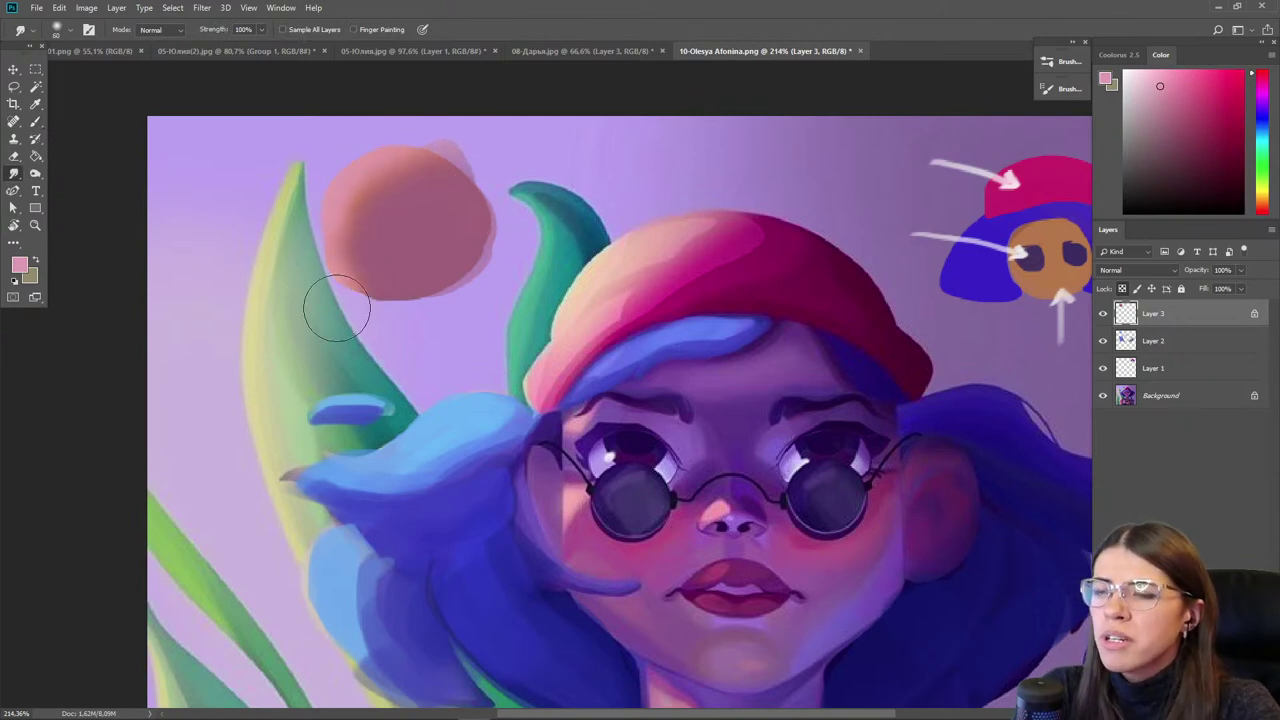
- Add a new layer and draw a black light-direction arrow at the ball's upper left, with short hatches along the light-shadow transition
{"action": "scroll", "coordinate": [218, 219], "scroll_direction": "up", "scroll_amount": 3}
{"action": "scroll", "coordinate": [205, 195], "scroll_direction": "up", "scroll_amount": 1}
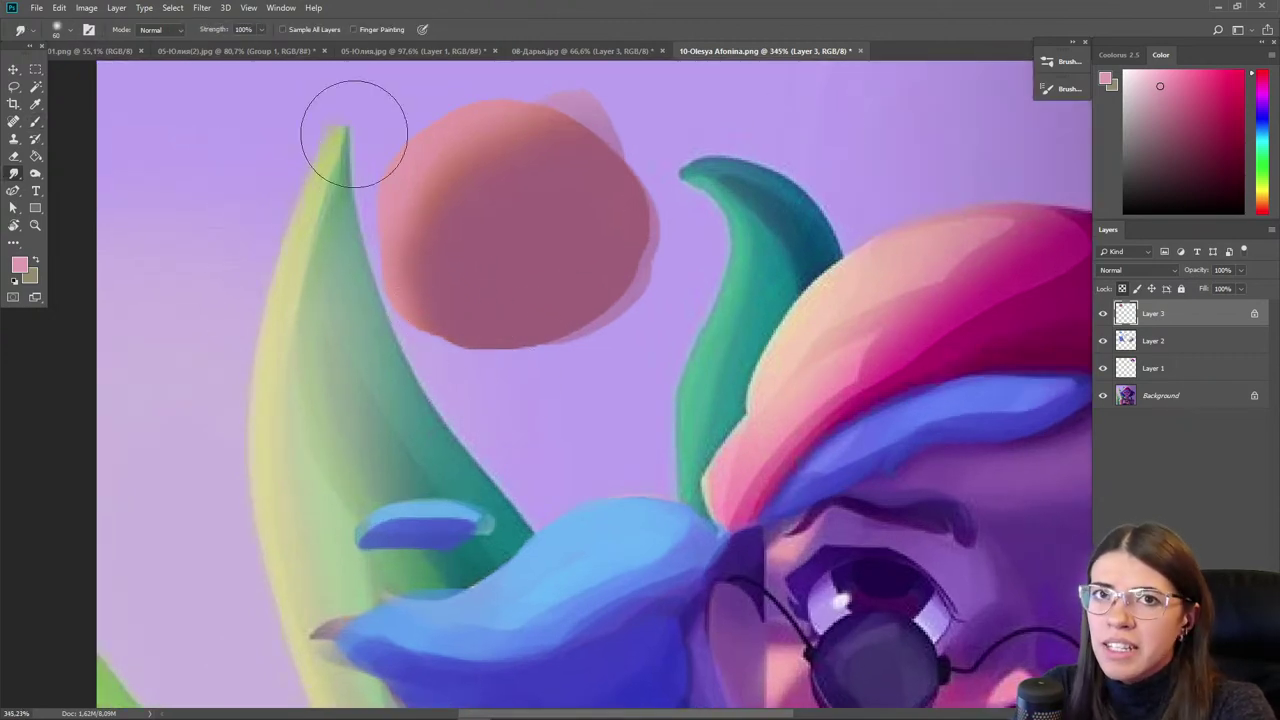
{"action": "left_click", "coordinate": [1124, 212]}
{"action": "key", "text": "b"}
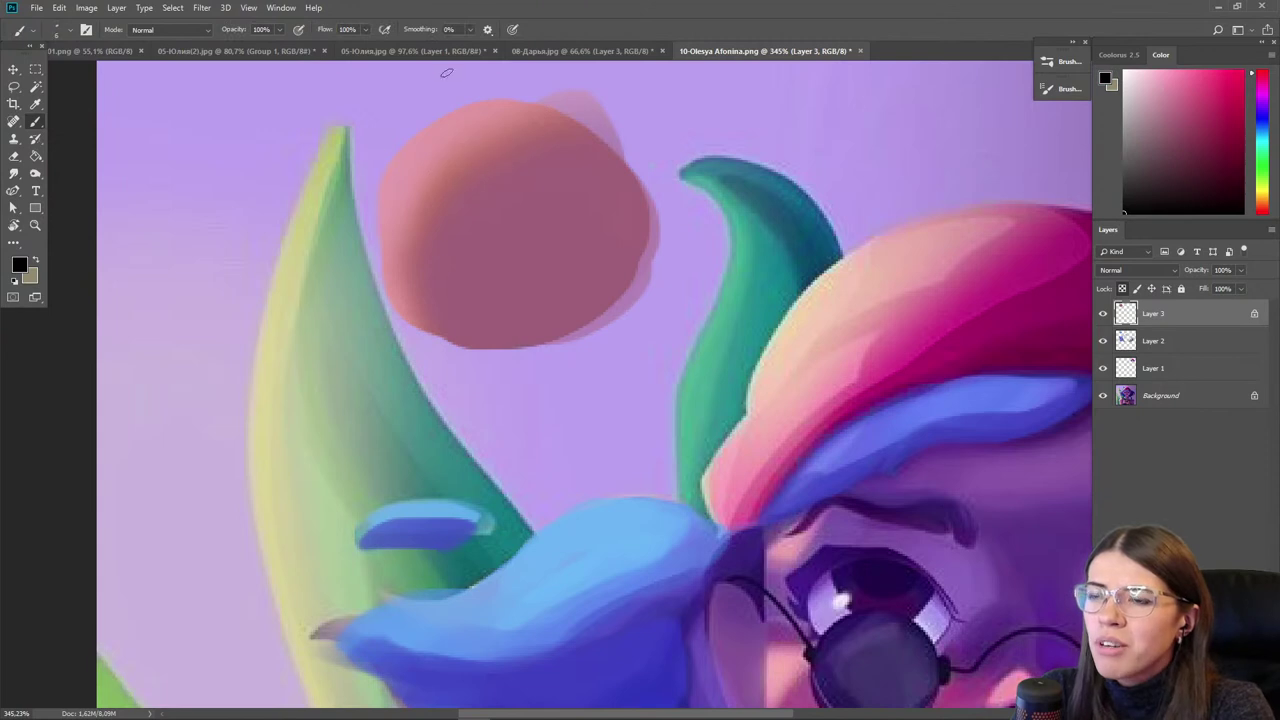
{"action": "left_click_drag", "start_coordinate": [392, 230], "coordinate": [431, 281]}
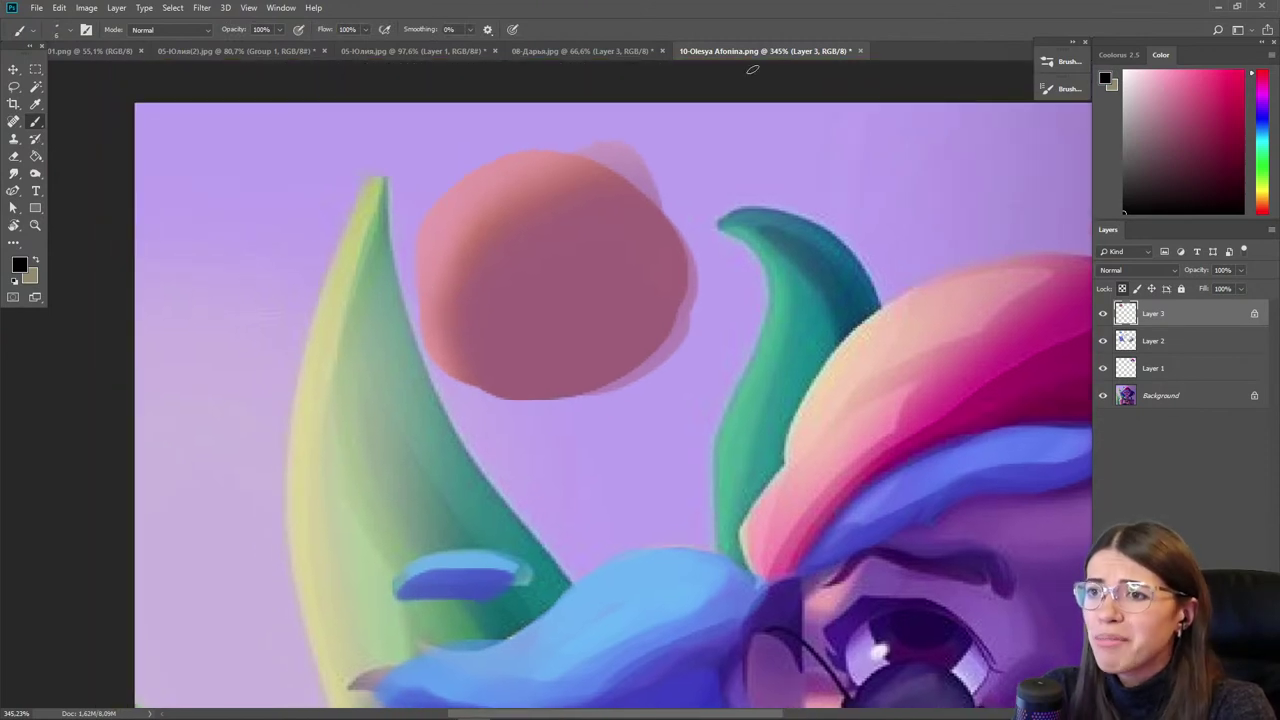
{"action": "key", "text": "ctrl+alt+shift+n"}
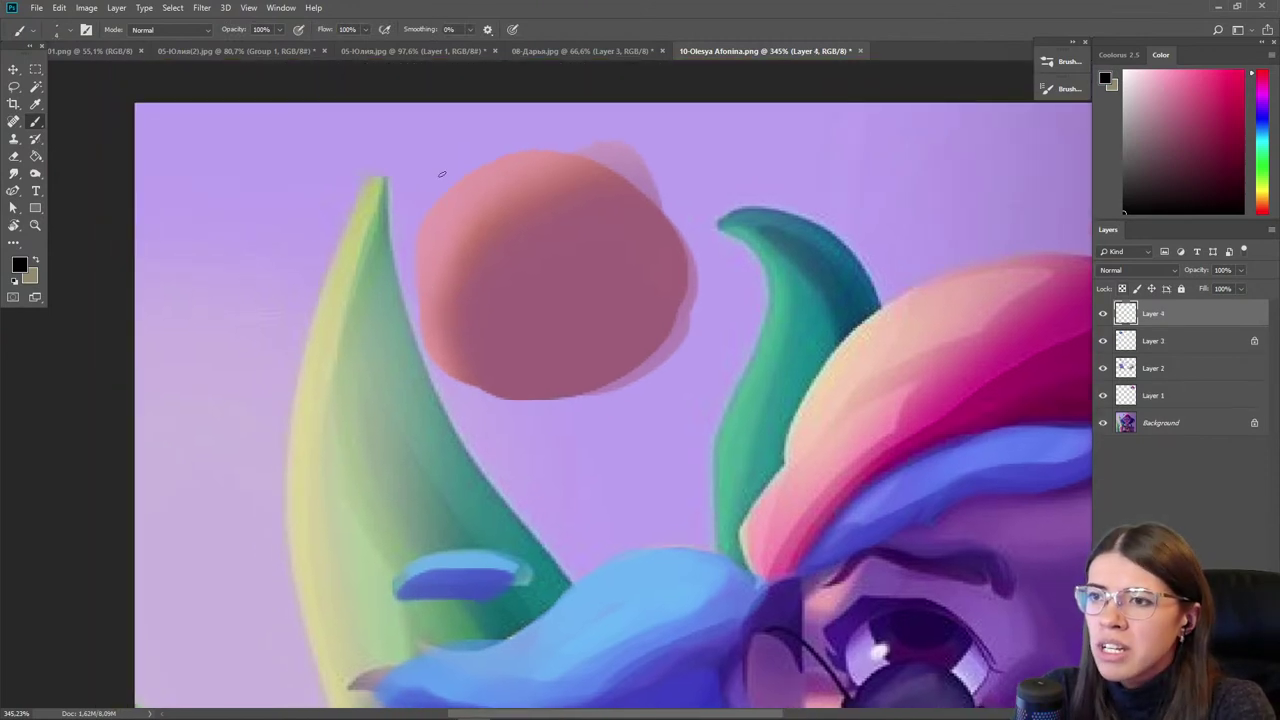
{"action": "left_click_drag", "start_coordinate": [446, 186], "coordinate": [462, 186]}
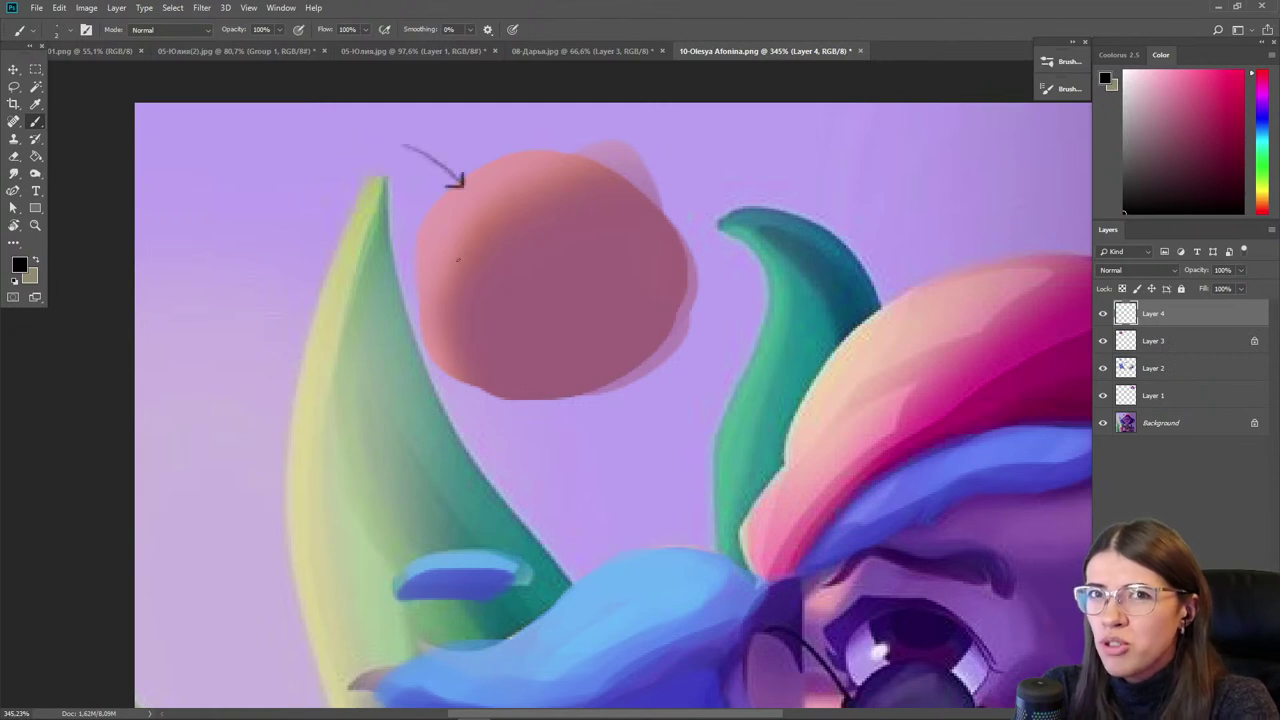
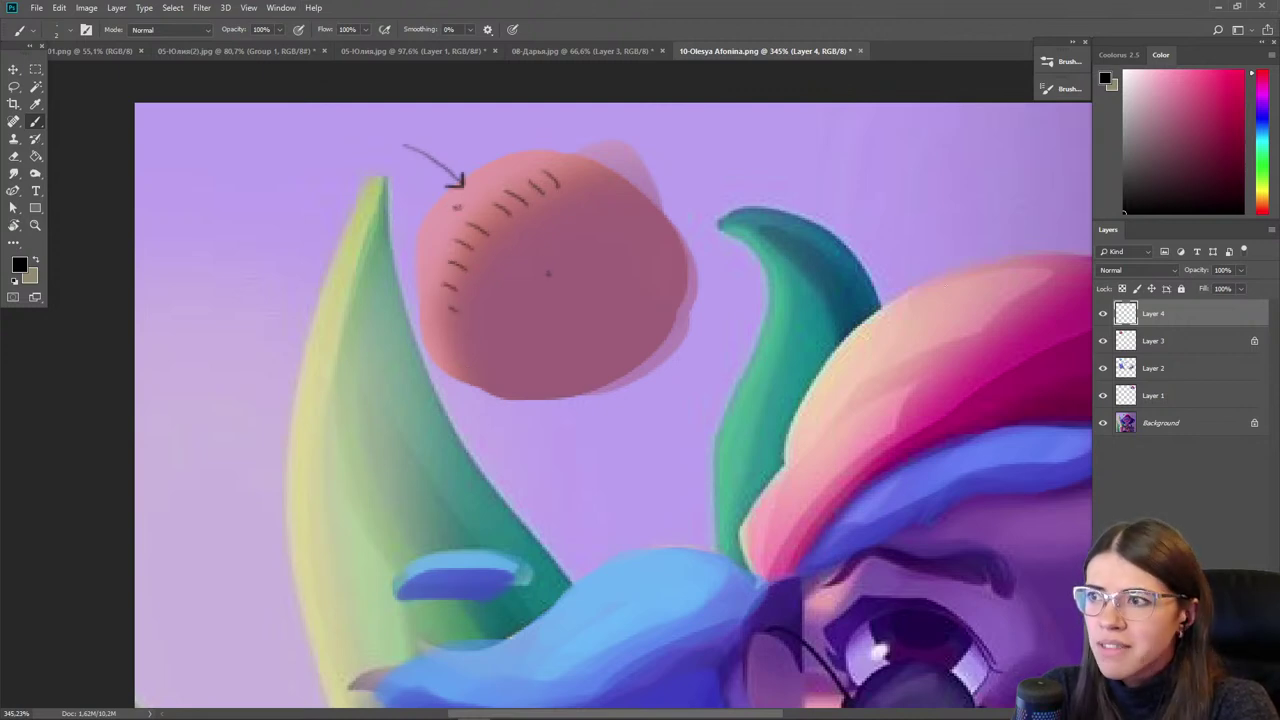
- Toggle Layer 4 to compare the ball without its marks, and add curved black hatches across its lower right shadow
{"action": "left_click", "coordinate": [1102, 316]}
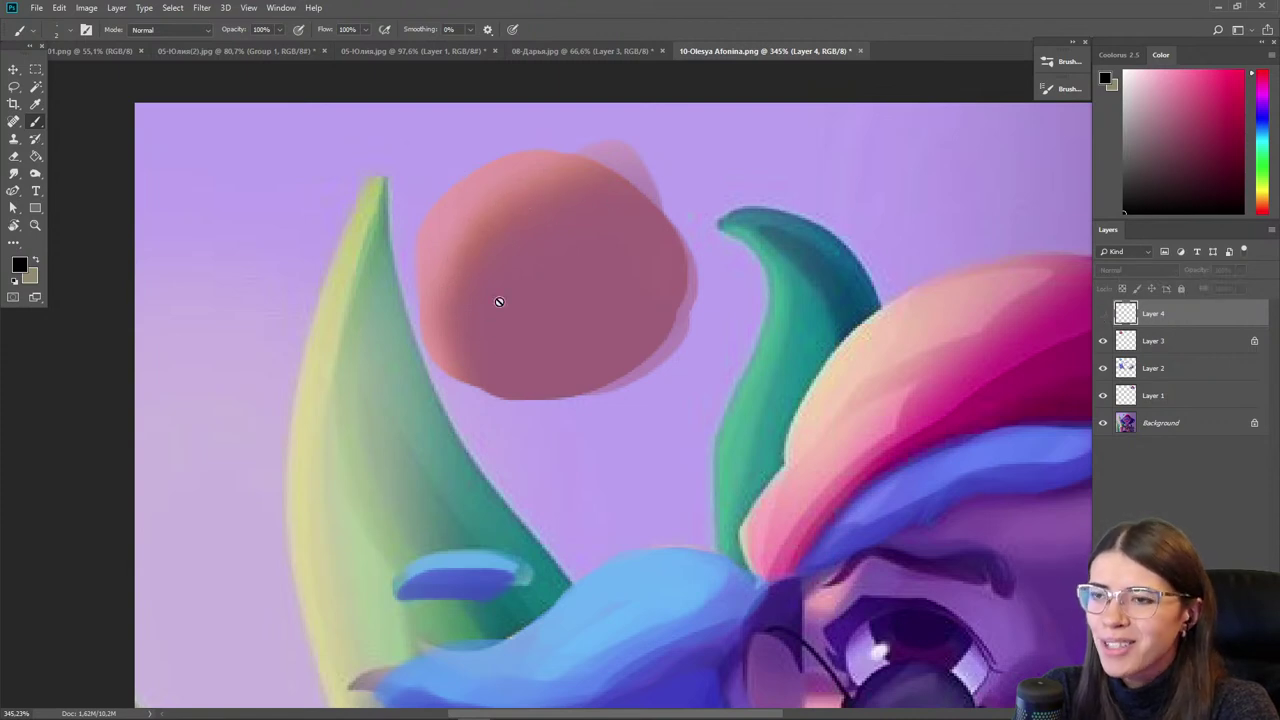
{"action": "left_click", "coordinate": [1103, 316]}
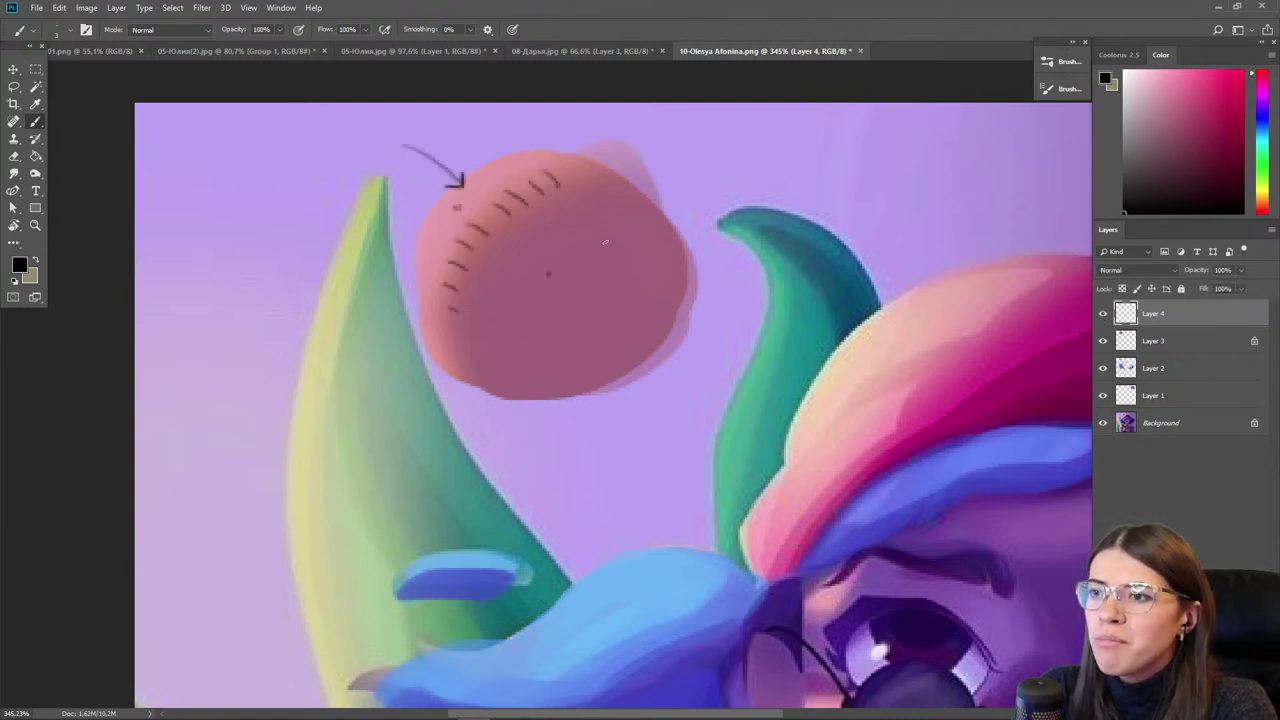
{"action": "left_click_drag", "start_coordinate": [597, 279], "coordinate": [641, 360]}
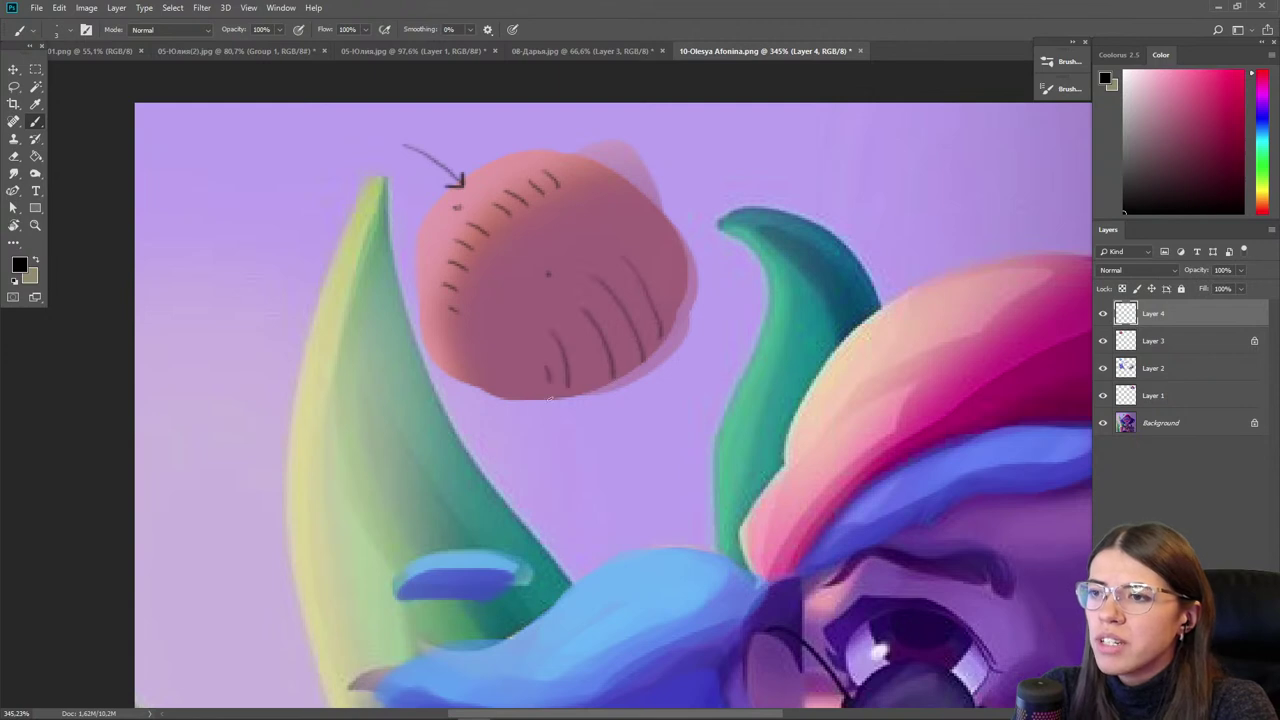
- On Layer 3, paint and smudge background lavender along the ball's lower right edge as reflected light, and hide Layer 4
{"action": "left_click", "coordinate": [1152, 341]}
{"action": "left_click", "coordinate": [723, 273], "text": "alt"}
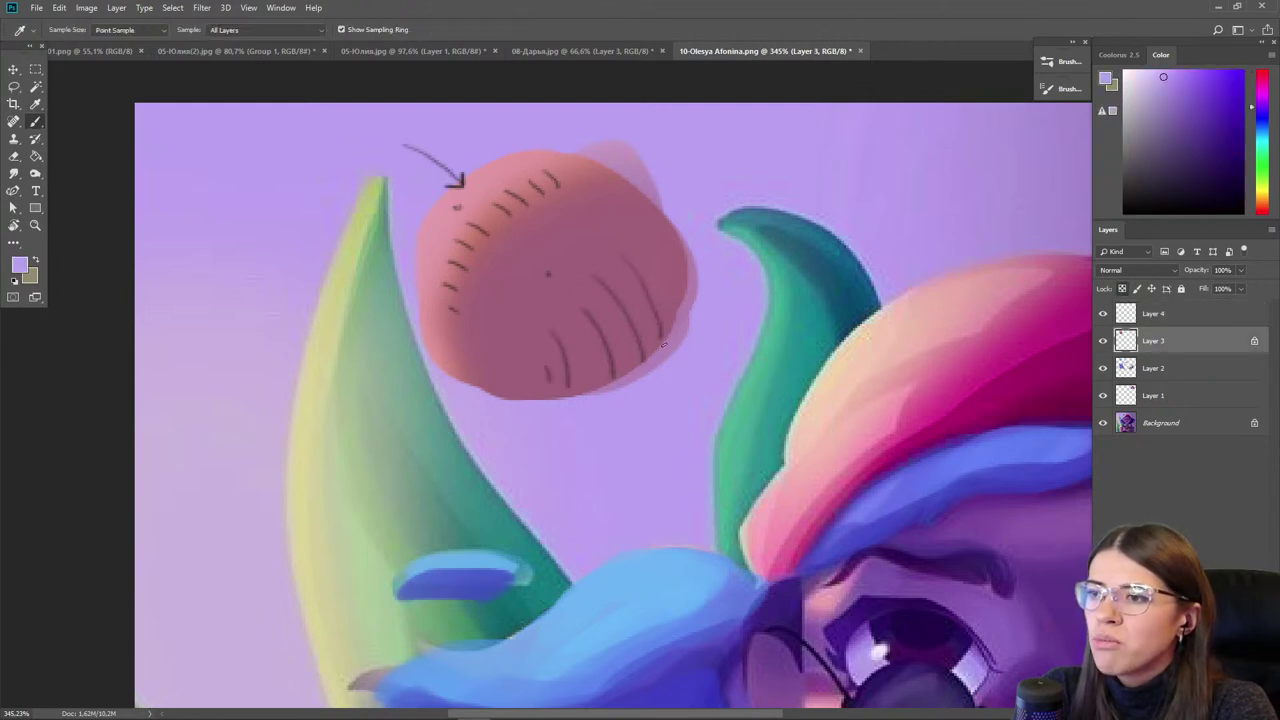
{"action": "mouse_move", "coordinate": [660, 248]}
{"action": "left_mouse_down"}
{"action": "mouse_move", "coordinate": [662, 318]}
{"action": "mouse_move", "coordinate": [612, 358]}
{"action": "mouse_move", "coordinate": [512, 382]}
{"action": "left_mouse_up"}
{"action": "key", "text": "r"}
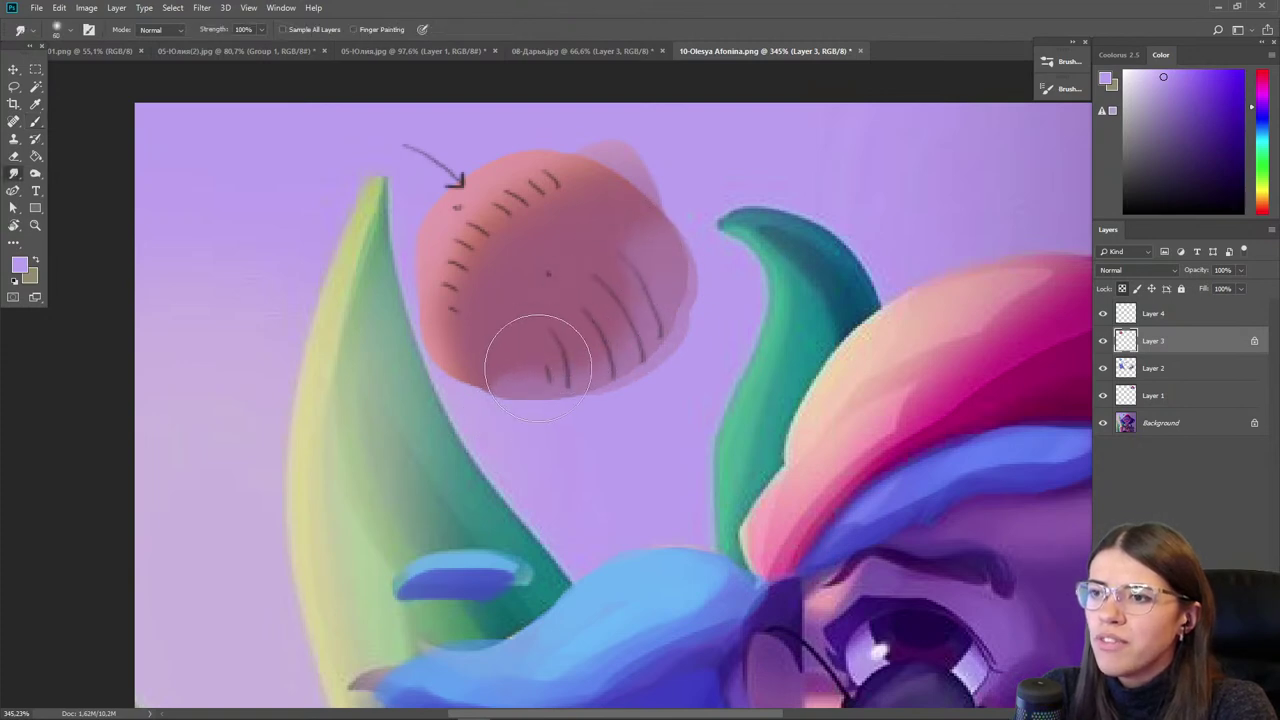
{"action": "left_click", "coordinate": [1103, 314]}
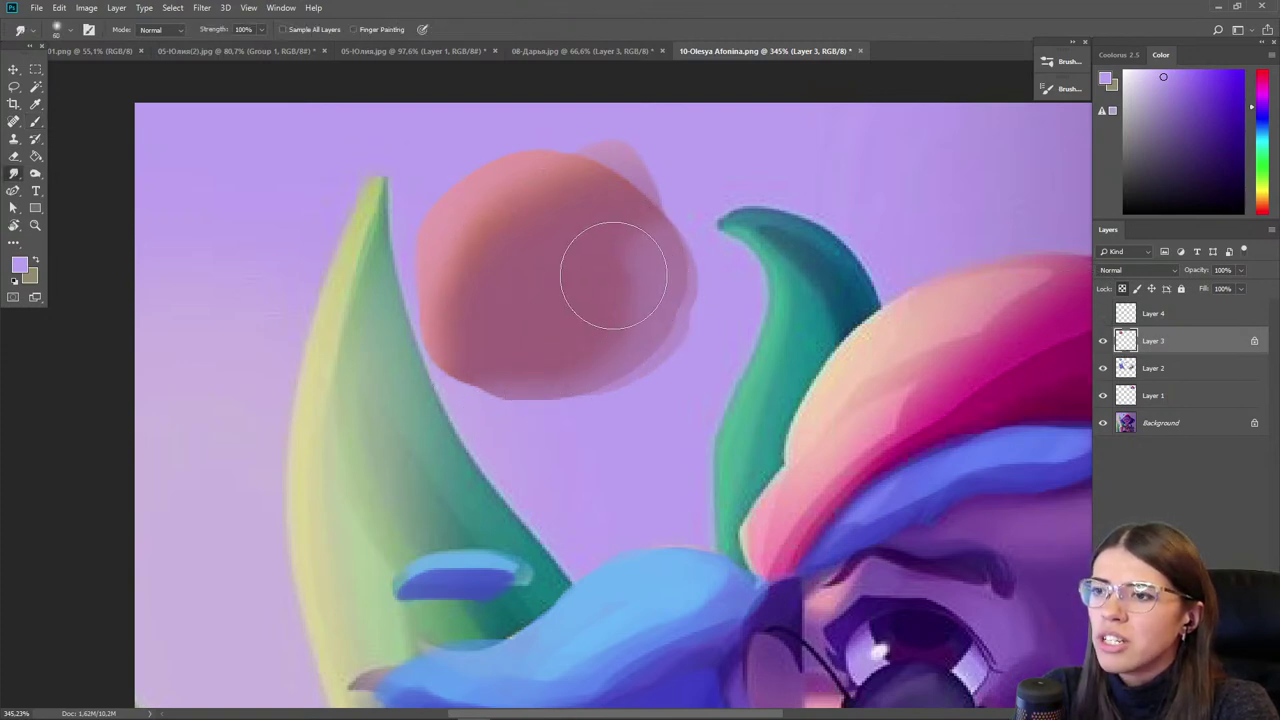
{"action": "scroll", "coordinate": [380, 325], "scroll_direction": "down", "scroll_amount": 2}
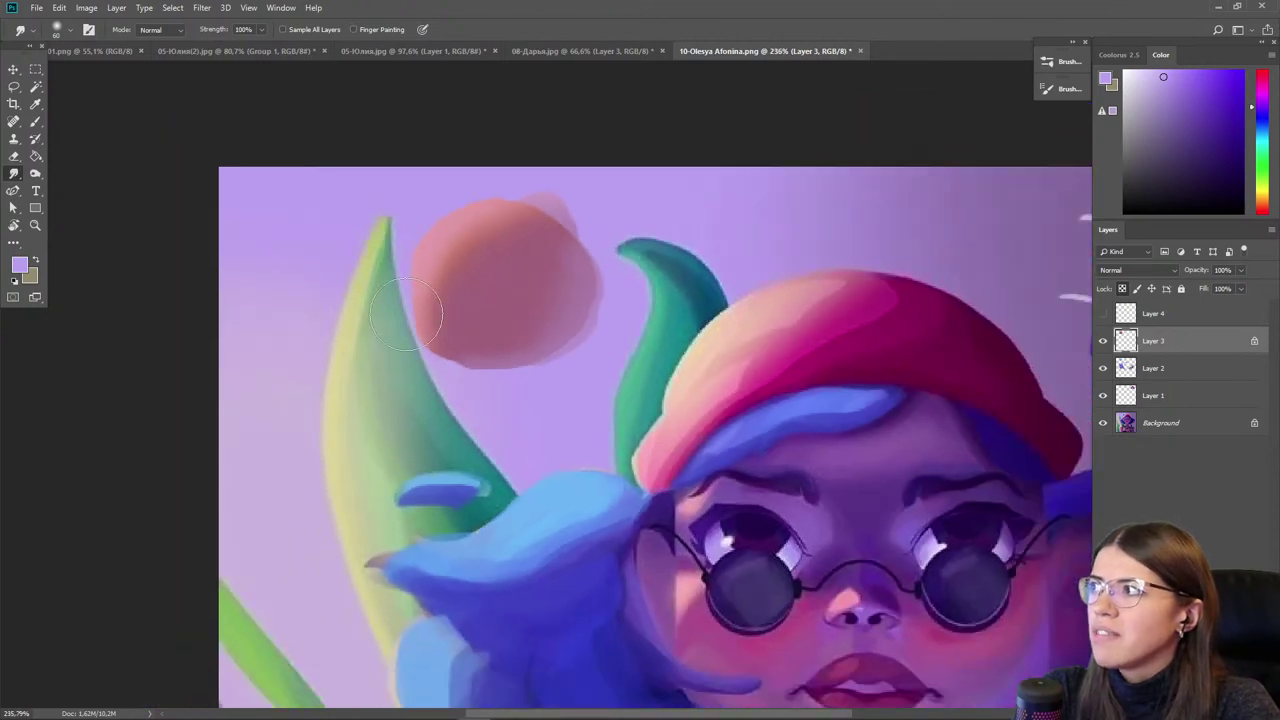
- Sample the dull pink from the shaded skin-coloured ball and add a new layer above Layer 3
{"action": "key", "text": "b"}
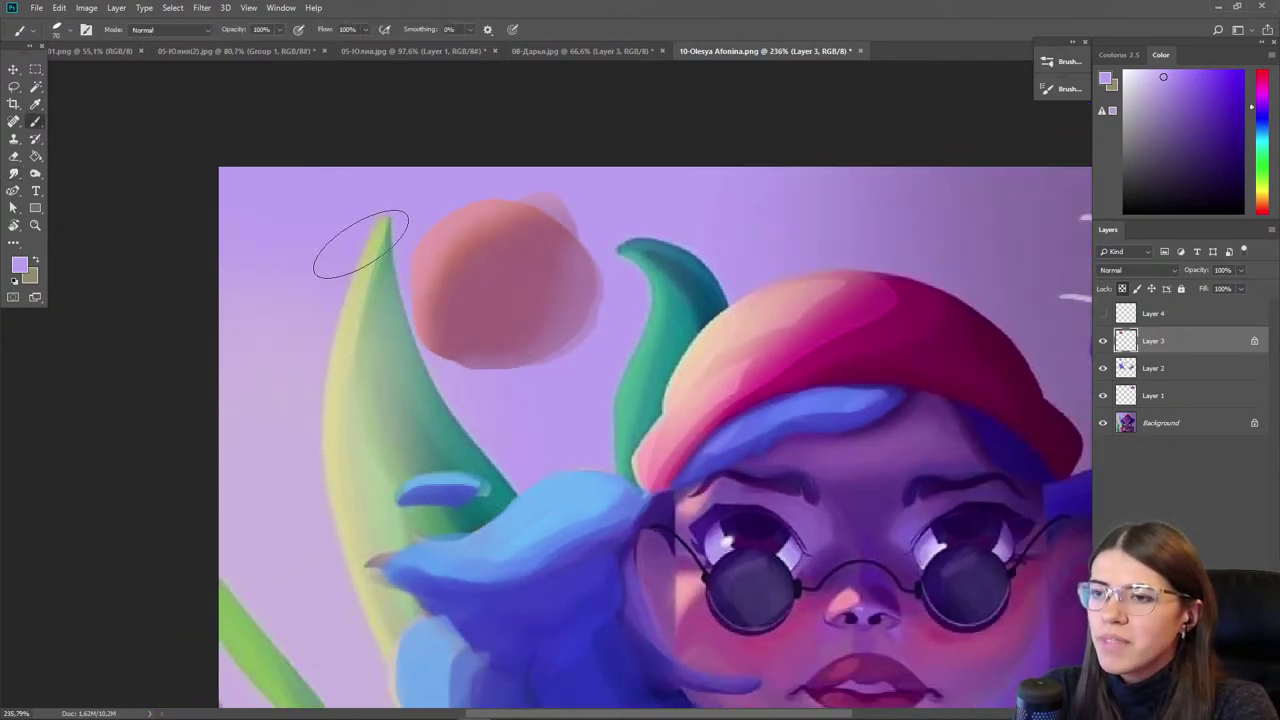
{"action": "left_click_drag", "start_coordinate": [565, 468], "coordinate": [425, 333]}
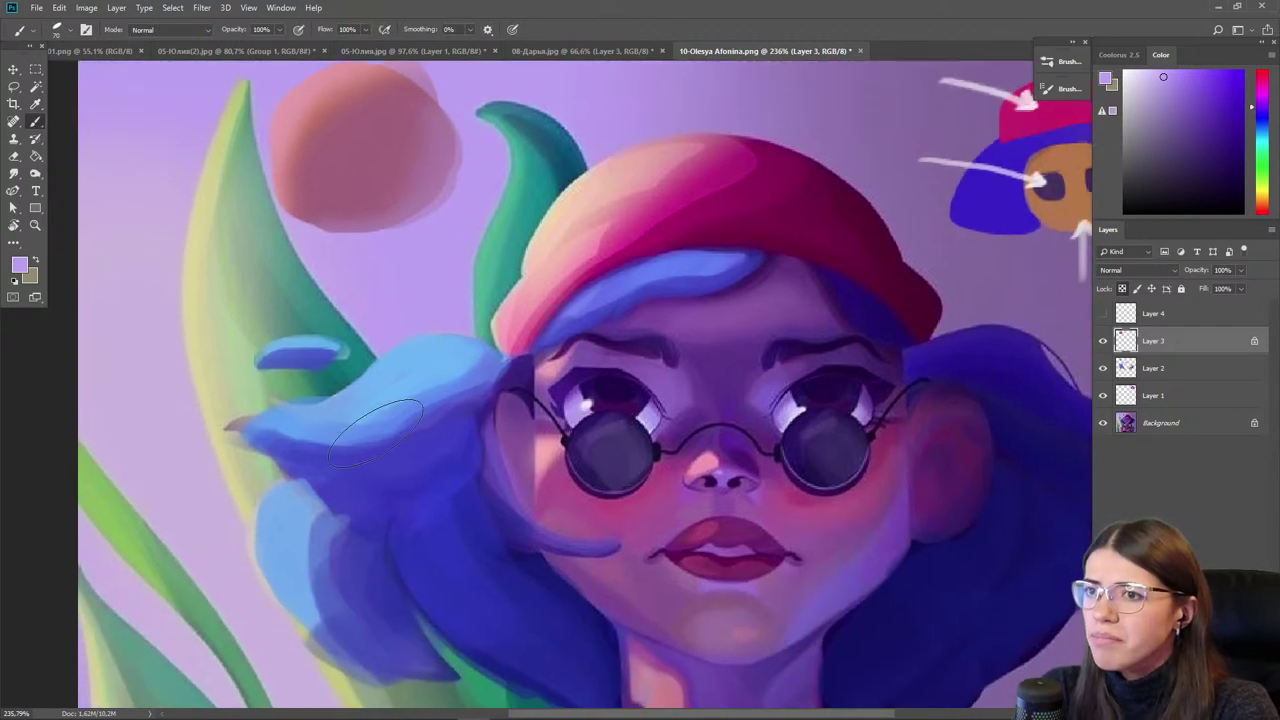
{"action": "left_click_drag", "start_coordinate": [654, 441], "coordinate": [624, 427]}
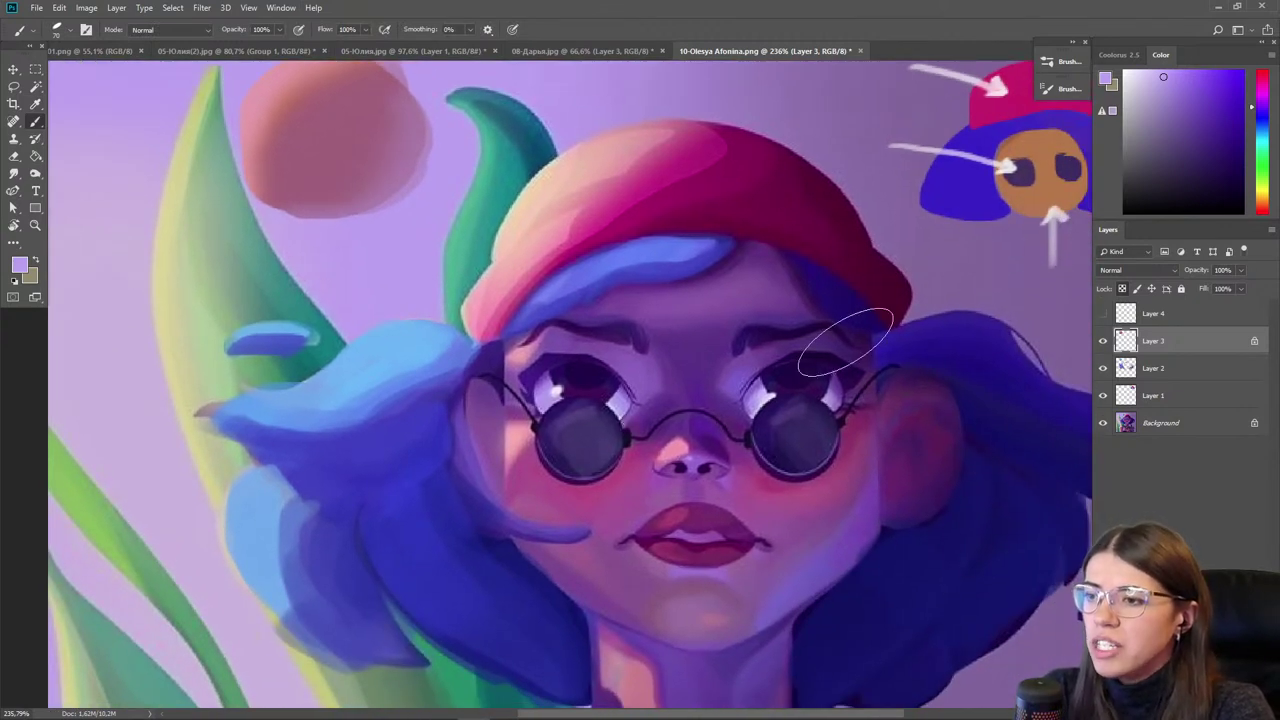
{"action": "key", "text": "i"}
{"action": "left_click", "coordinate": [302, 107]}
{"action": "key", "text": "b"}
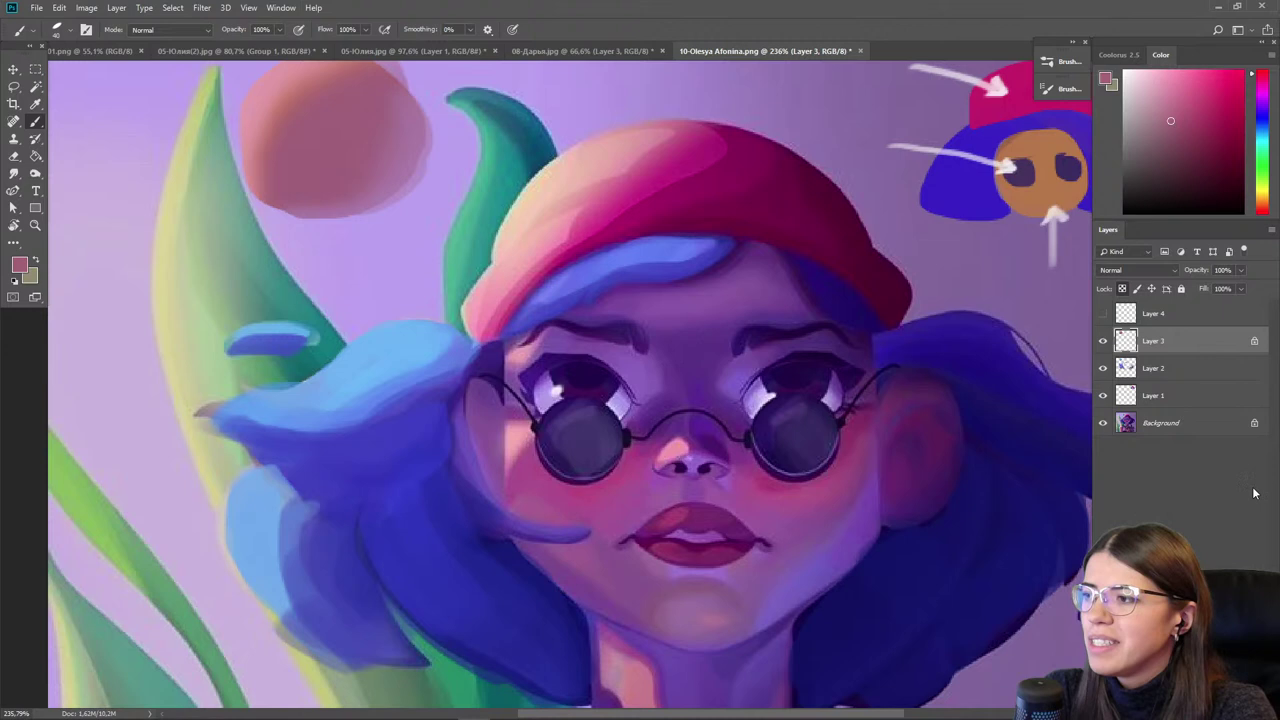
{"action": "key", "text": "ctrl+shift+alt+n"}
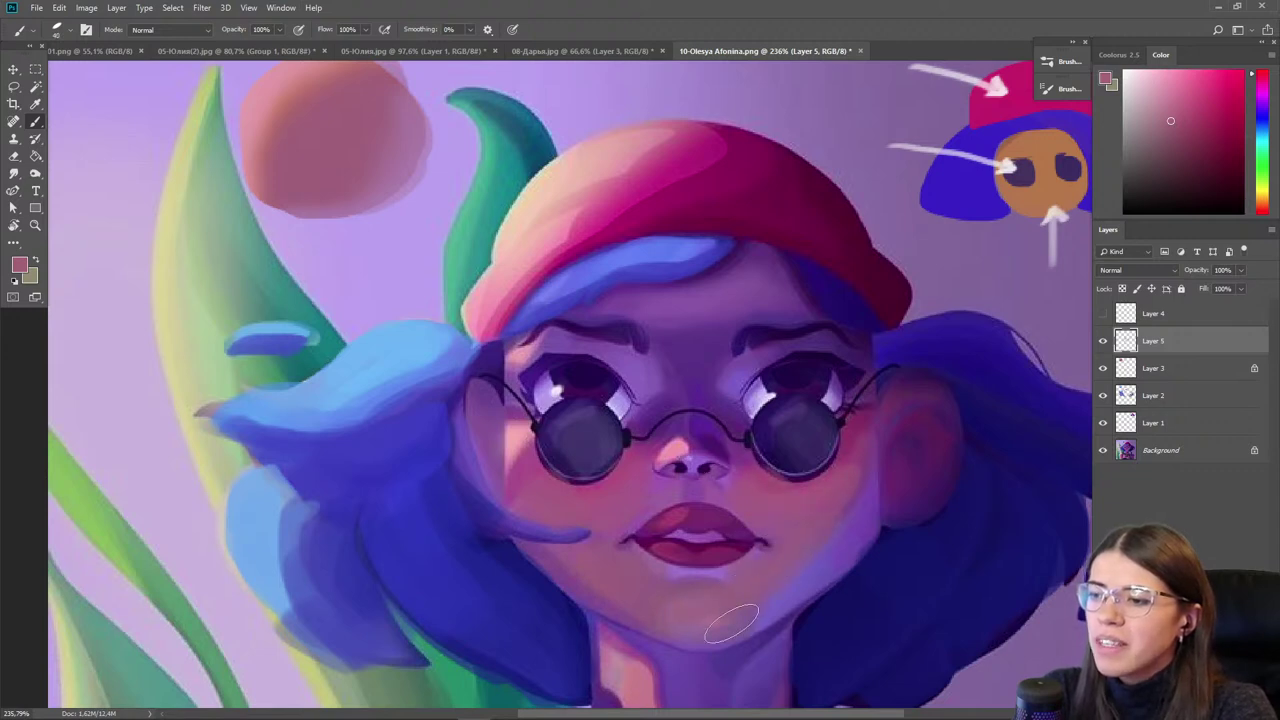
- Brush muted pinks sampled from the face over the chin and the underside of the nose
{"action": "left_click", "coordinate": [806, 560], "text": "alt"}
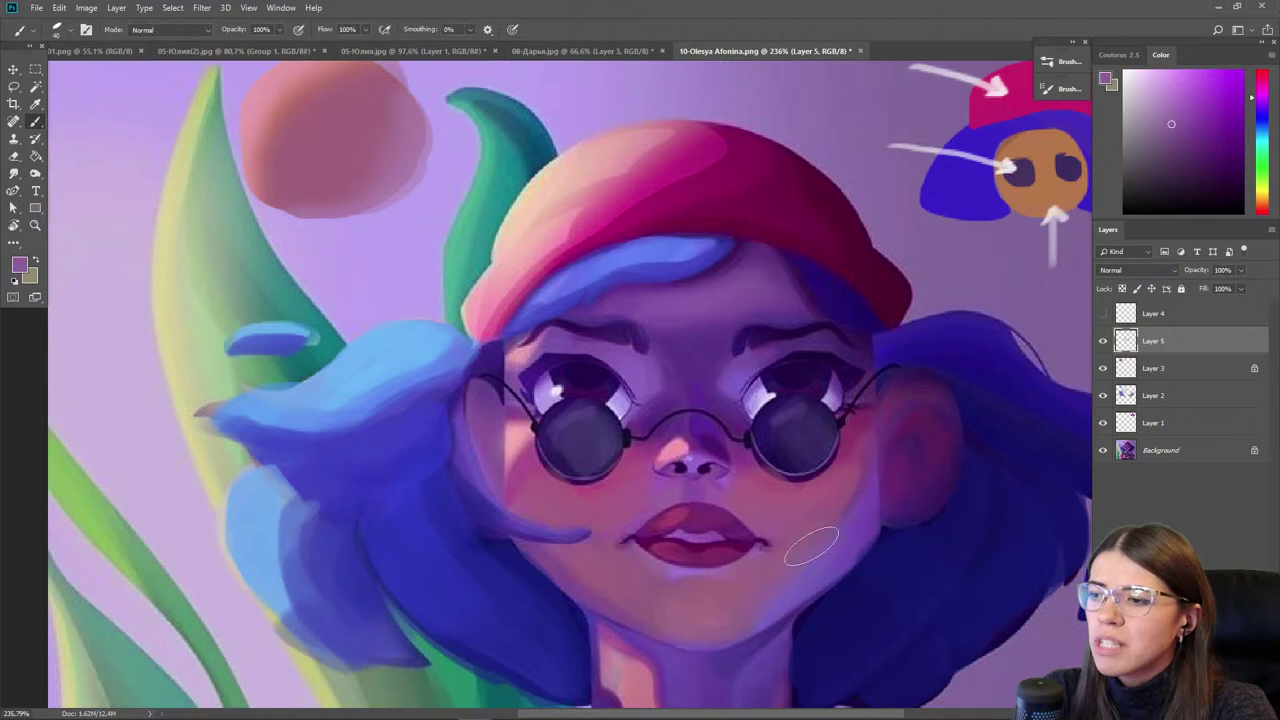
{"action": "left_click", "coordinate": [705, 482], "text": "alt"}
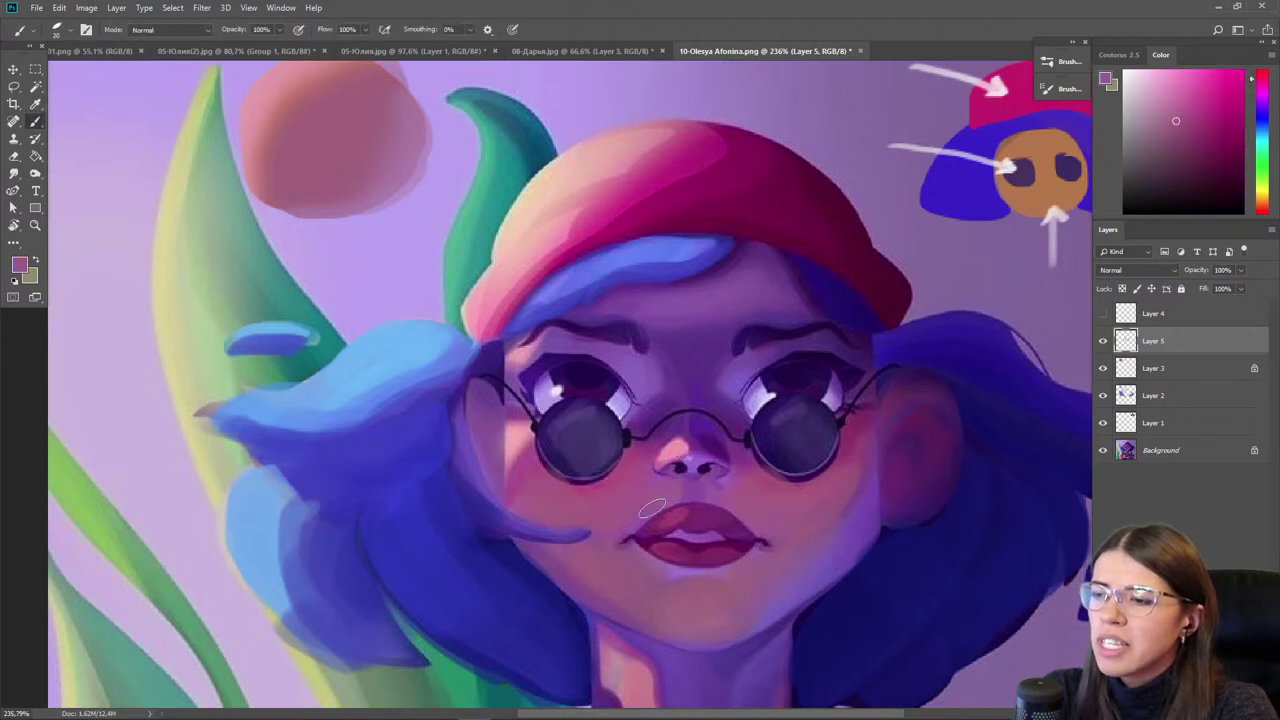
{"action": "left_click_drag", "start_coordinate": [665, 445], "coordinate": [705, 452]}
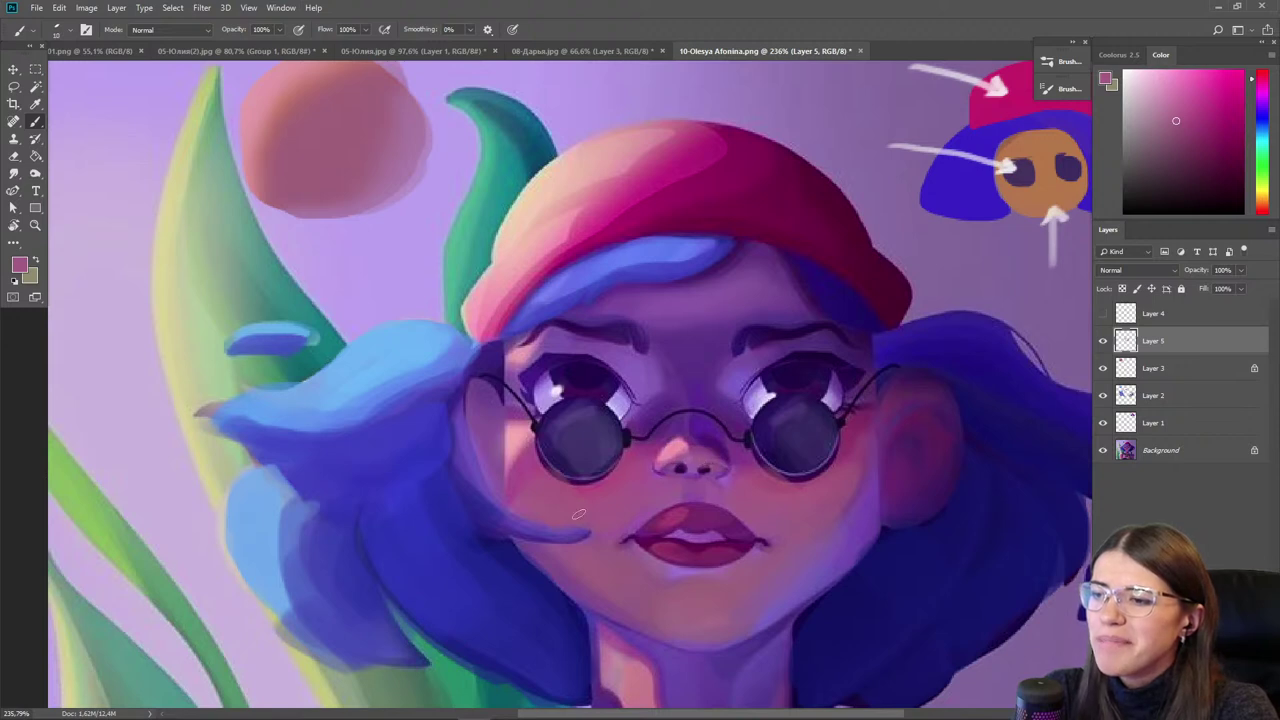
- Paint translucent magenta pink over the forehead, inner brows and nose bridge to warm the purple skin
{"action": "left_click_drag", "start_coordinate": [716, 467], "coordinate": [618, 481]}
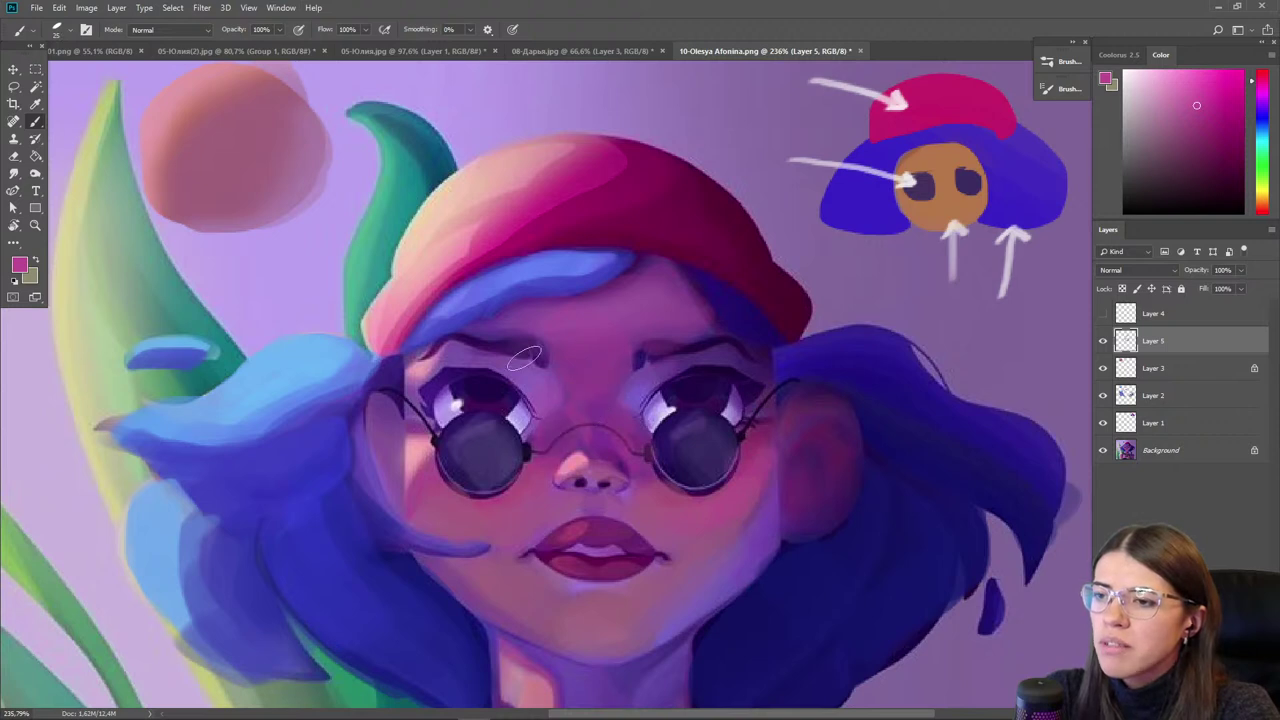
{"action": "left_click_drag", "start_coordinate": [512, 512], "coordinate": [532, 478]}
{"action": "left_click", "coordinate": [725, 491]}
{"action": "key", "text": "b"}
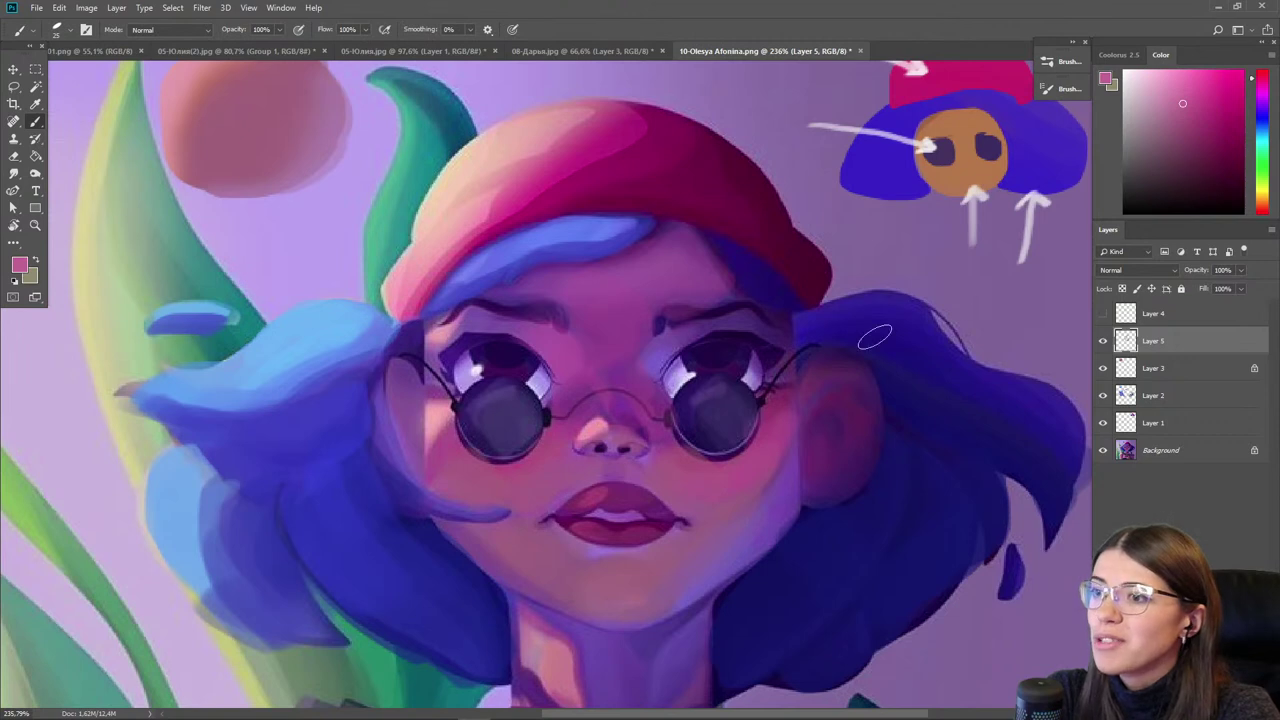
- Choose a light peach and paint warm light along the underside of the chin, blending it with sampled skin tones
{"action": "left_click", "coordinate": [1261, 206]}
{"action": "key", "text": "b"}
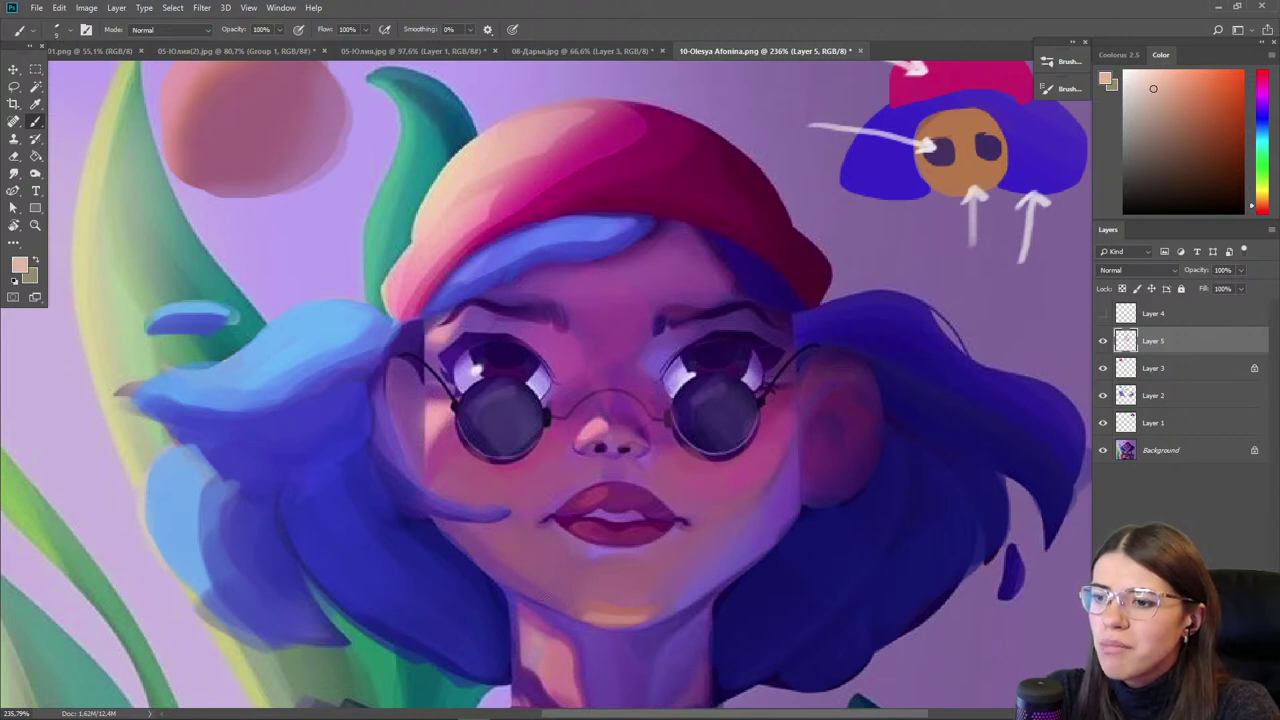
{"action": "left_click", "coordinate": [600, 610], "text": "alt"}
{"action": "left_click", "coordinate": [645, 616], "text": "alt"}
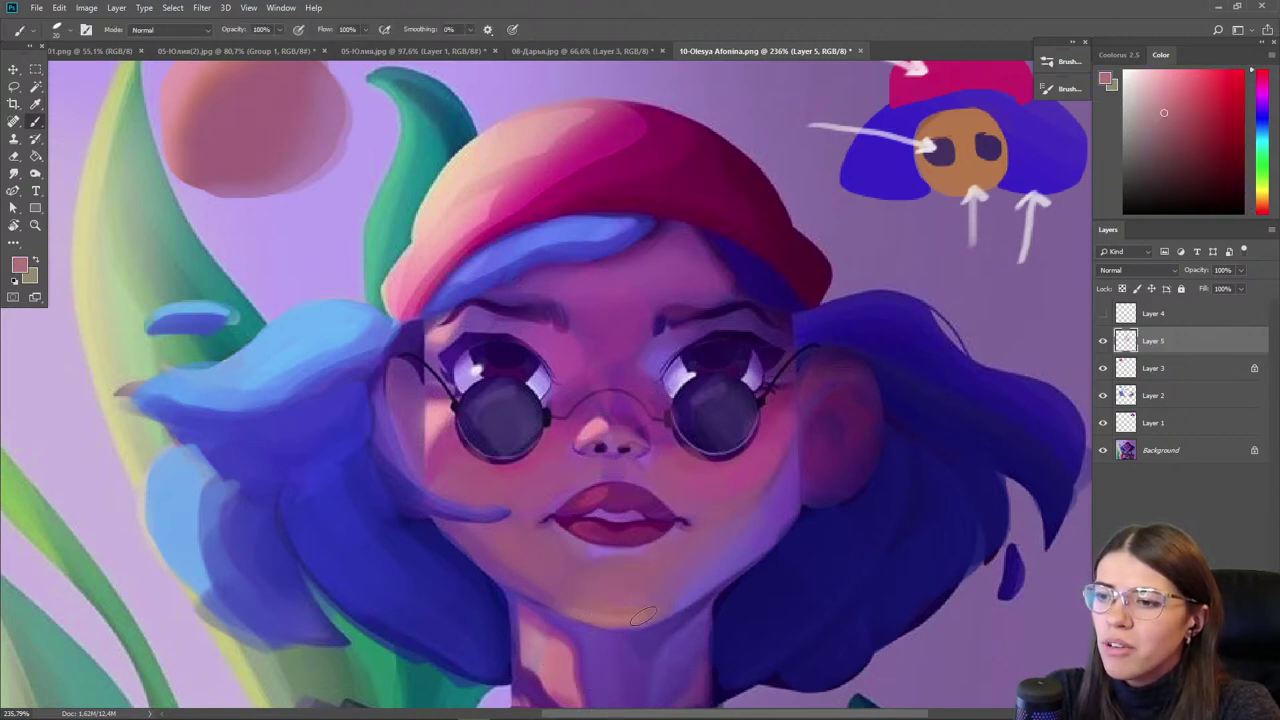
- Paint warm sampled skin tones on both upper eyelids below the brows and on the underside of the nose
{"action": "left_click_drag", "start_coordinate": [648, 358], "coordinate": [732, 335]}
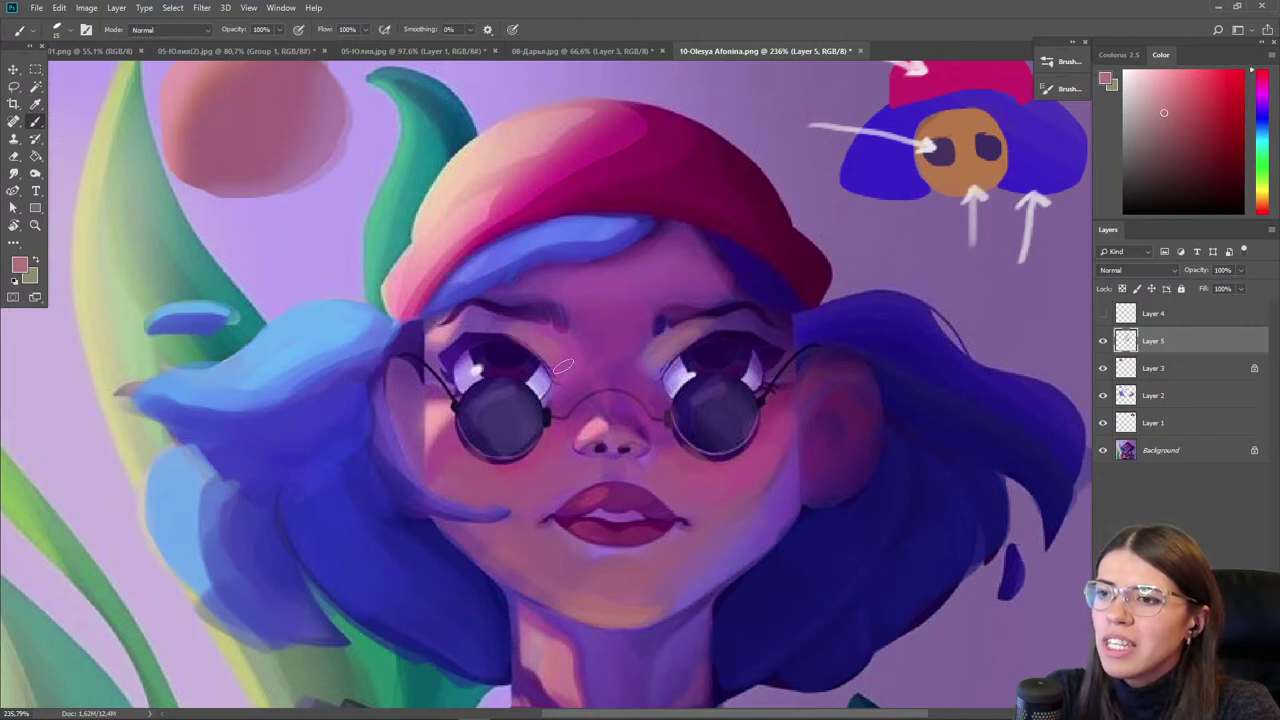
{"action": "key", "text": "alt"}
{"action": "left_click", "coordinate": [492, 315], "text": "alt"}
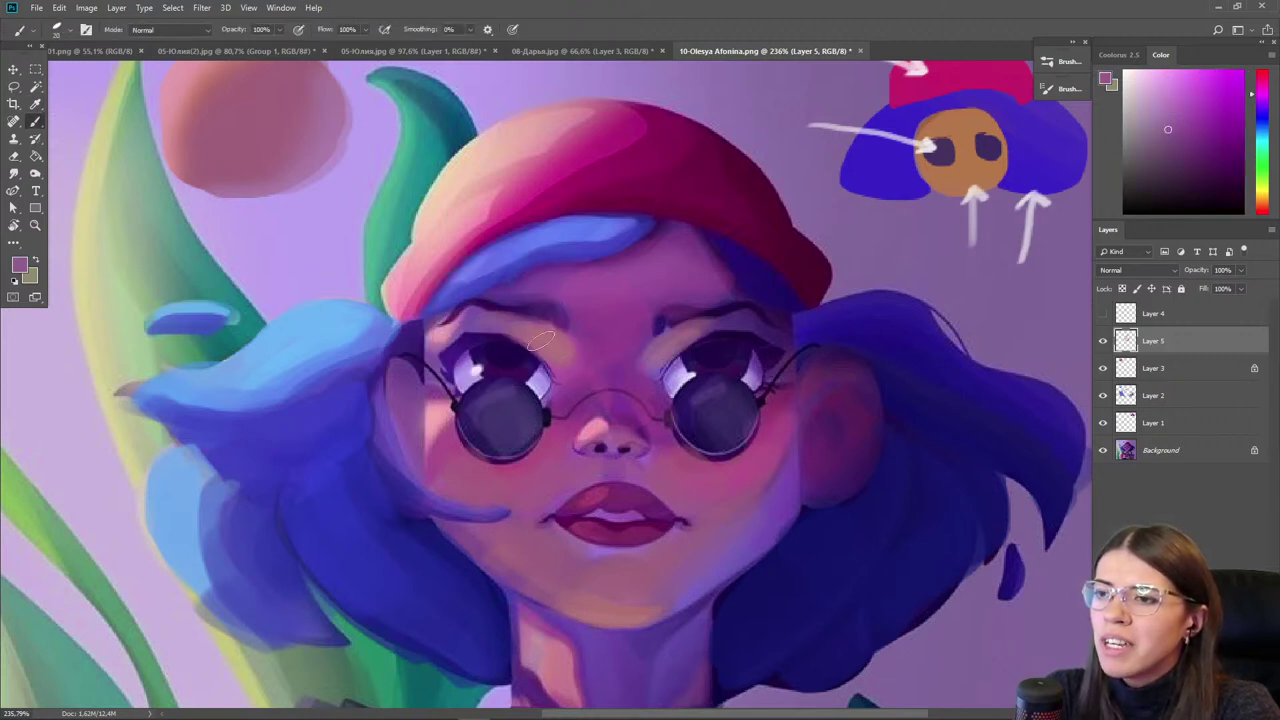
{"action": "left_click", "coordinate": [638, 368], "text": "alt"}
{"action": "key", "text": "bracketright"}
{"action": "left_click", "coordinate": [623, 608], "text": "alt"}
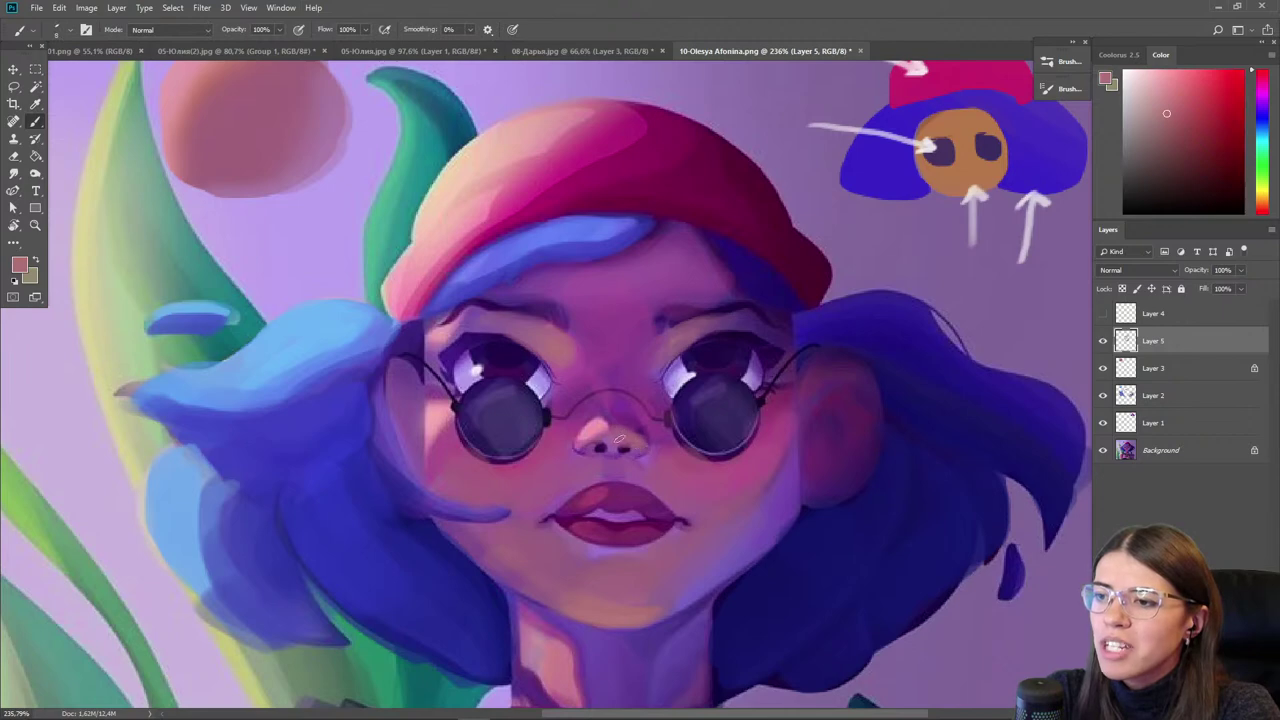
- Sample the pink of the lower cheek and brush it along the jaw beside the mouth
{"action": "key", "text": "ctrl+0"}
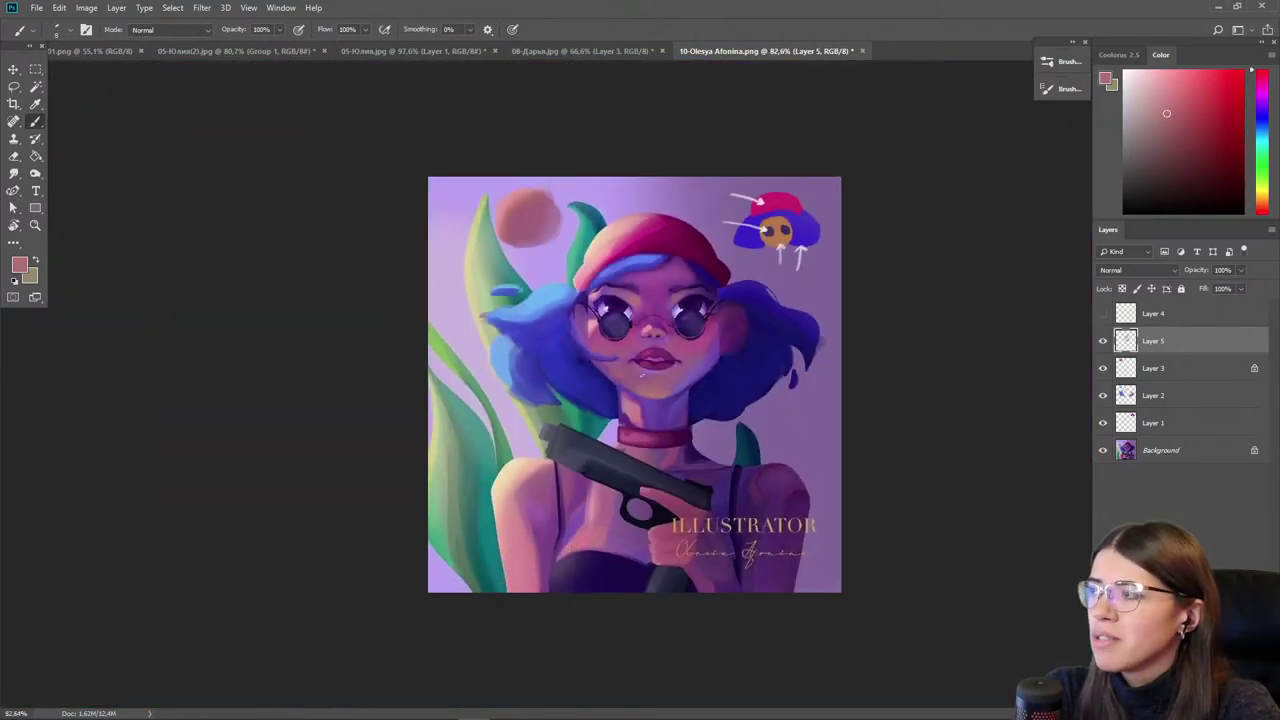
{"action": "scroll", "coordinate": [668, 606], "scroll_direction": "up", "scroll_amount": 3}
{"action": "scroll", "coordinate": [681, 350], "scroll_direction": "up", "scroll_amount": 5}
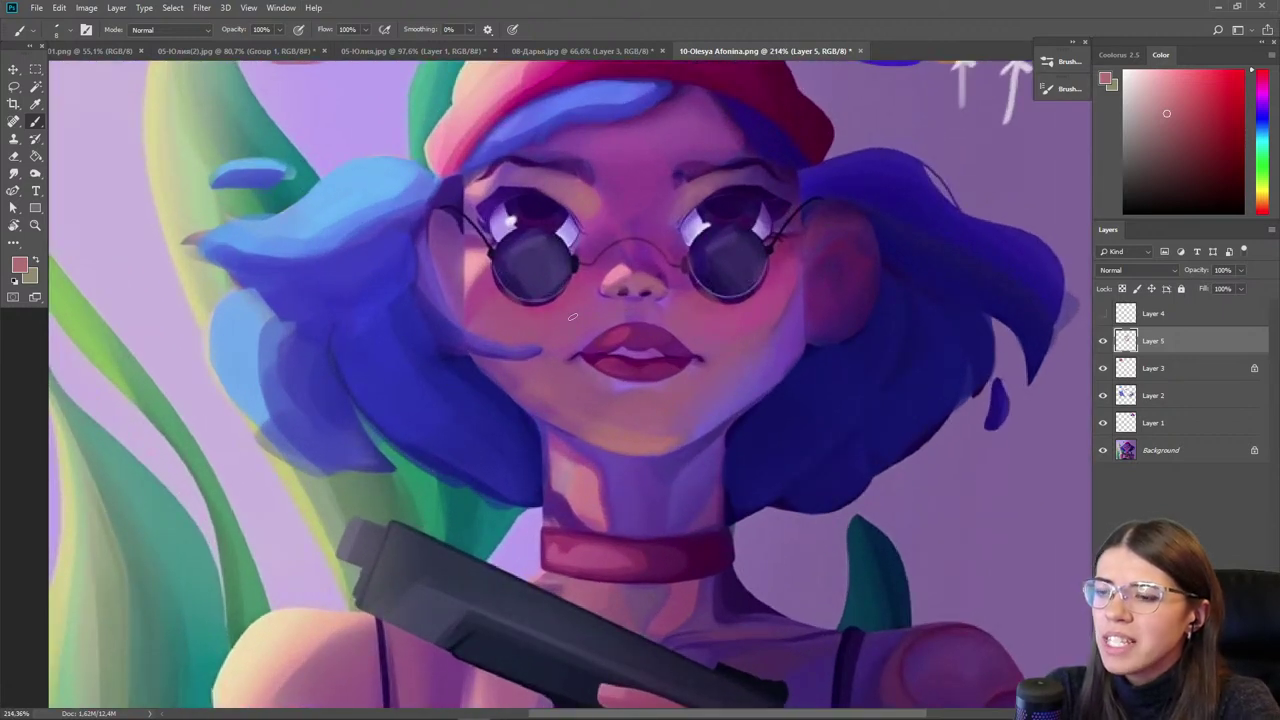
{"action": "key", "text": "i"}
{"action": "left_click", "coordinate": [573, 376]}
{"action": "key", "text": "b"}
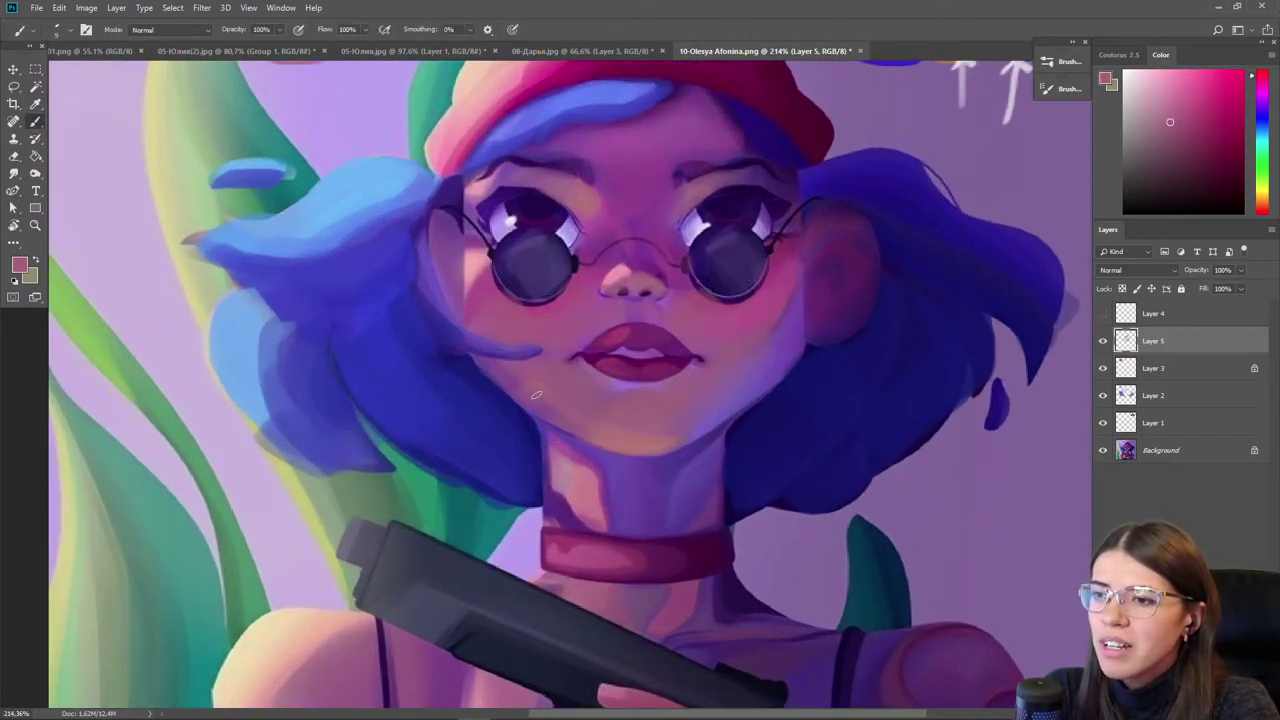
{"action": "key", "text": "bracketright"}
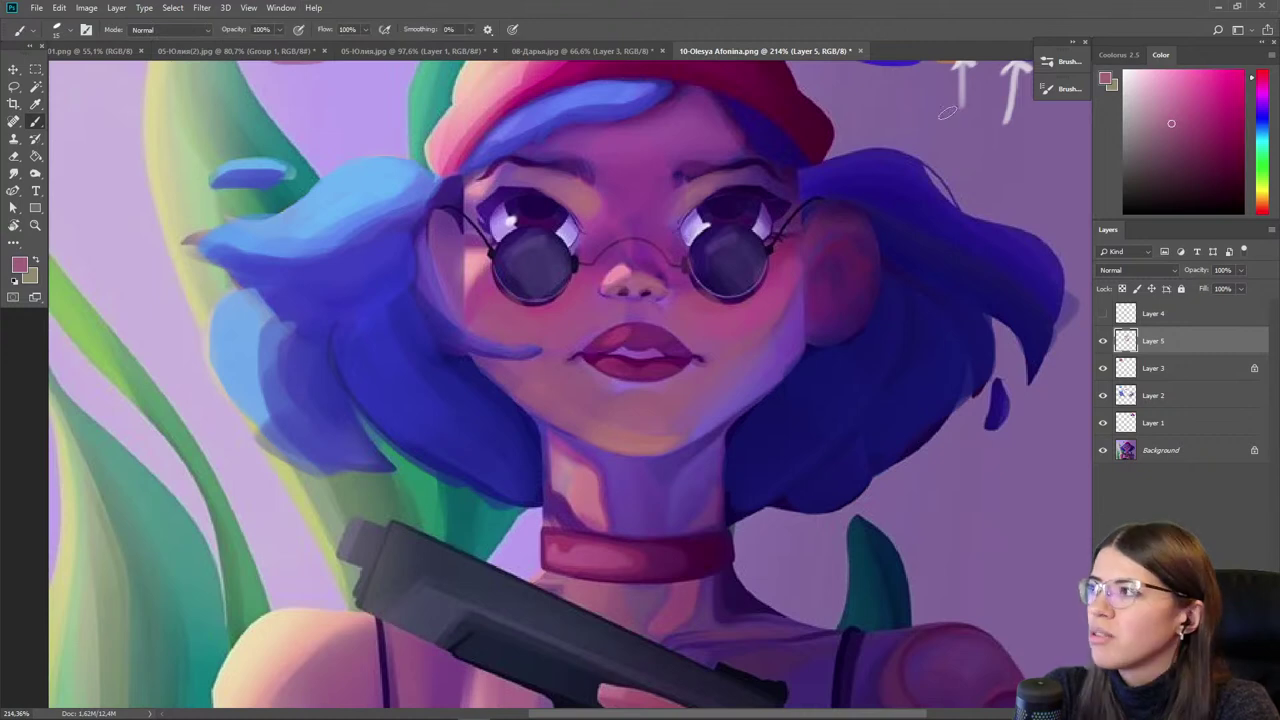
- Toggle Layer 5 to compare the face, and shift its midtones with Color Balance to +29, 0, -31
{"action": "left_click", "coordinate": [1102, 342]}
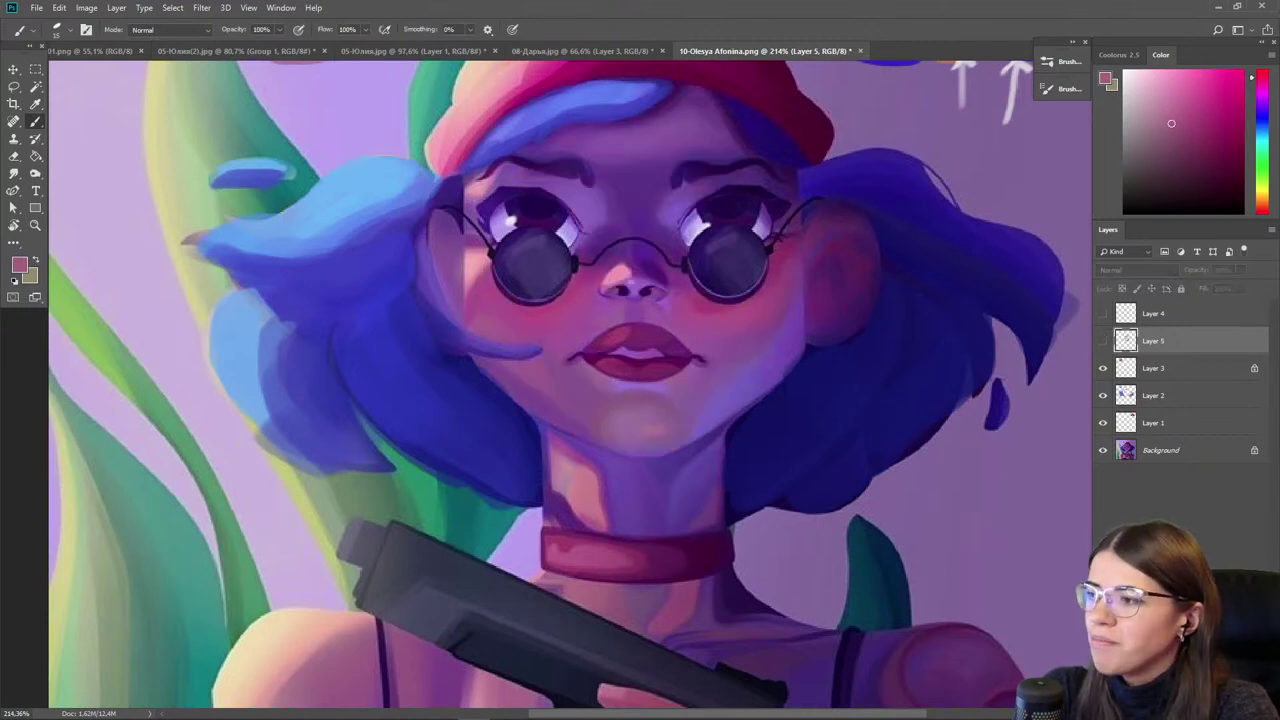
{"action": "left_click", "coordinate": [1103, 341]}
{"action": "key", "text": "ctrl+b"}
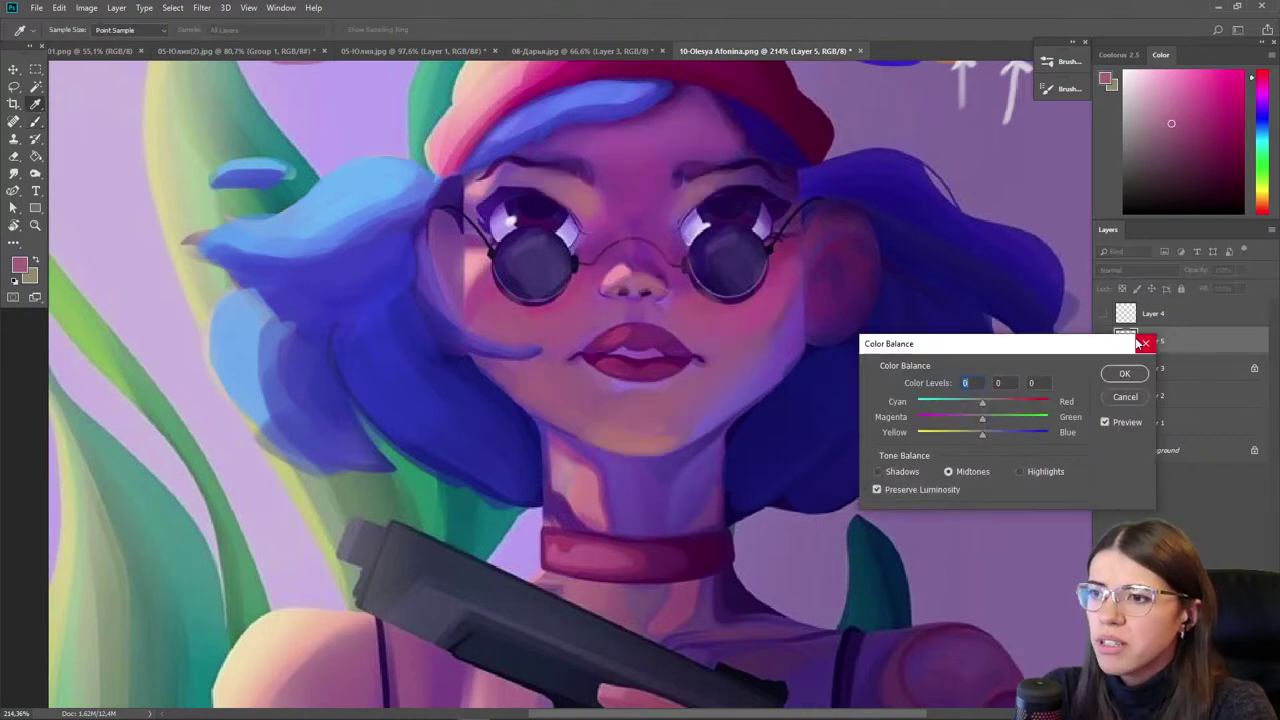
{"action": "left_click_drag", "start_coordinate": [982, 405], "coordinate": [961, 437]}
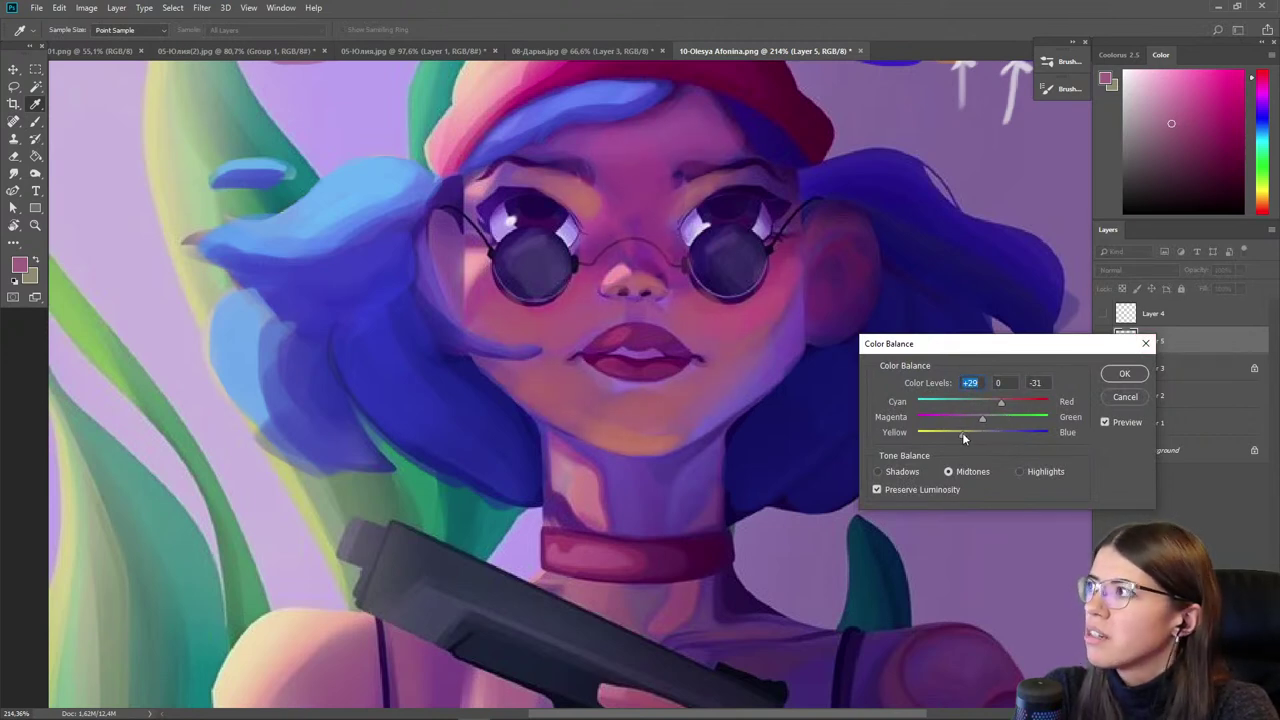
{"action": "left_click", "coordinate": [1124, 373]}
- Paint magenta pink over the shaded skin of the face and sample the purple of the forehead
{"action": "mouse_move", "coordinate": [508, 386]}
{"action": "left_mouse_down"}
{"action": "mouse_move", "coordinate": [508, 466]}
{"action": "mouse_move", "coordinate": [544, 466]}
{"action": "left_mouse_up"}
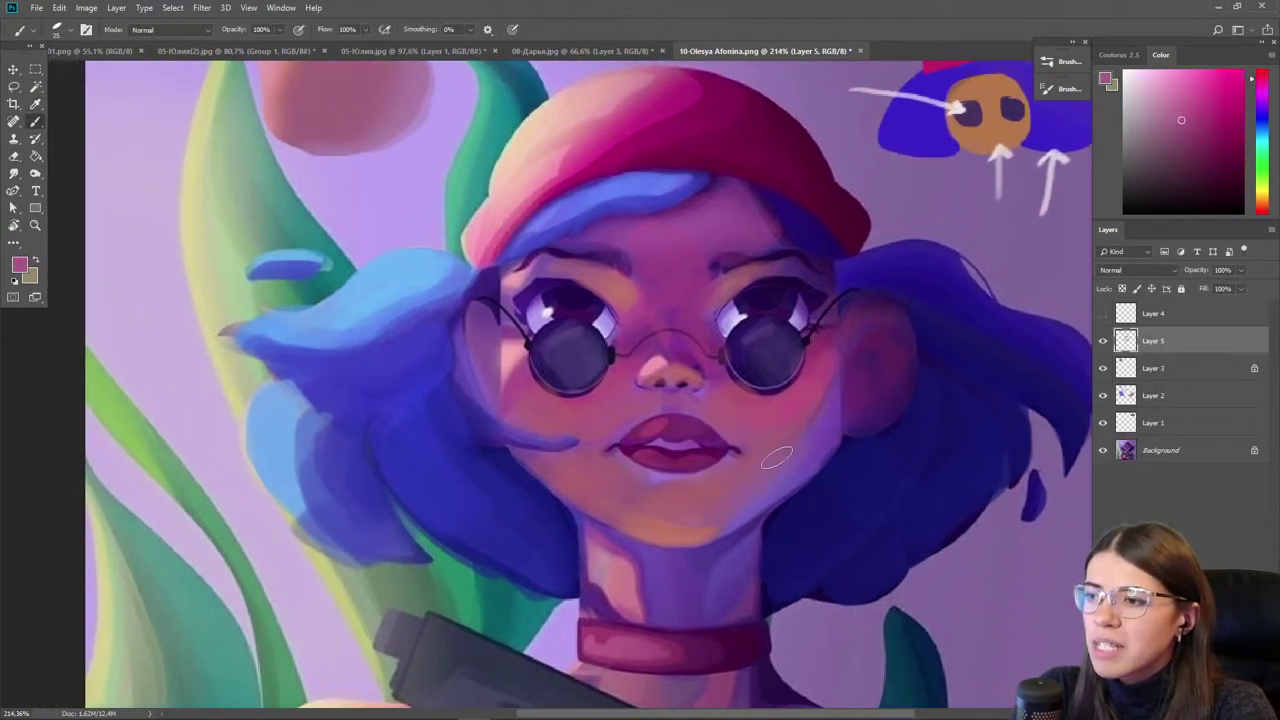
{"action": "left_click_drag", "start_coordinate": [563, 415], "coordinate": [522, 417]}
{"action": "key", "text": "i"}
{"action": "left_click", "coordinate": [671, 220]}
{"action": "left_click_drag", "start_coordinate": [512, 245], "coordinate": [476, 342]}
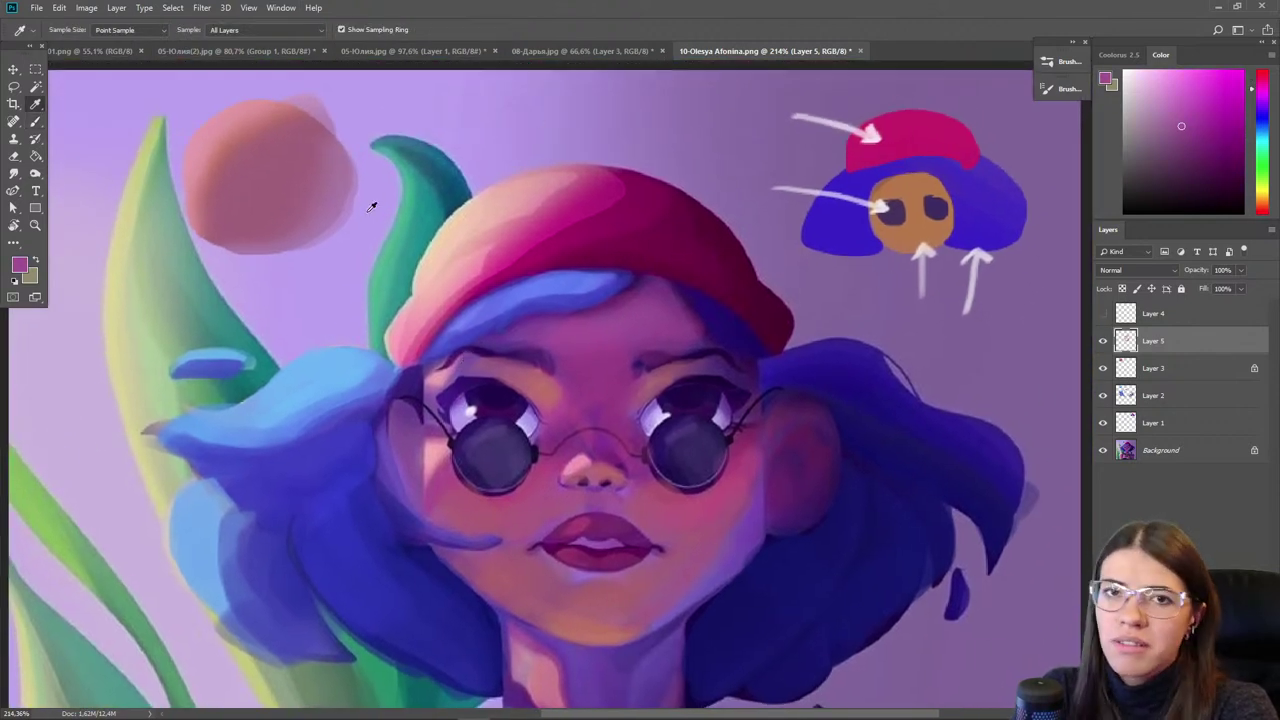
- Choose a light violet and paint it across the top of the skin-coloured ball as cool light from above
{"action": "left_click", "coordinate": [1263, 102]}
{"action": "left_click", "coordinate": [1204, 88]}
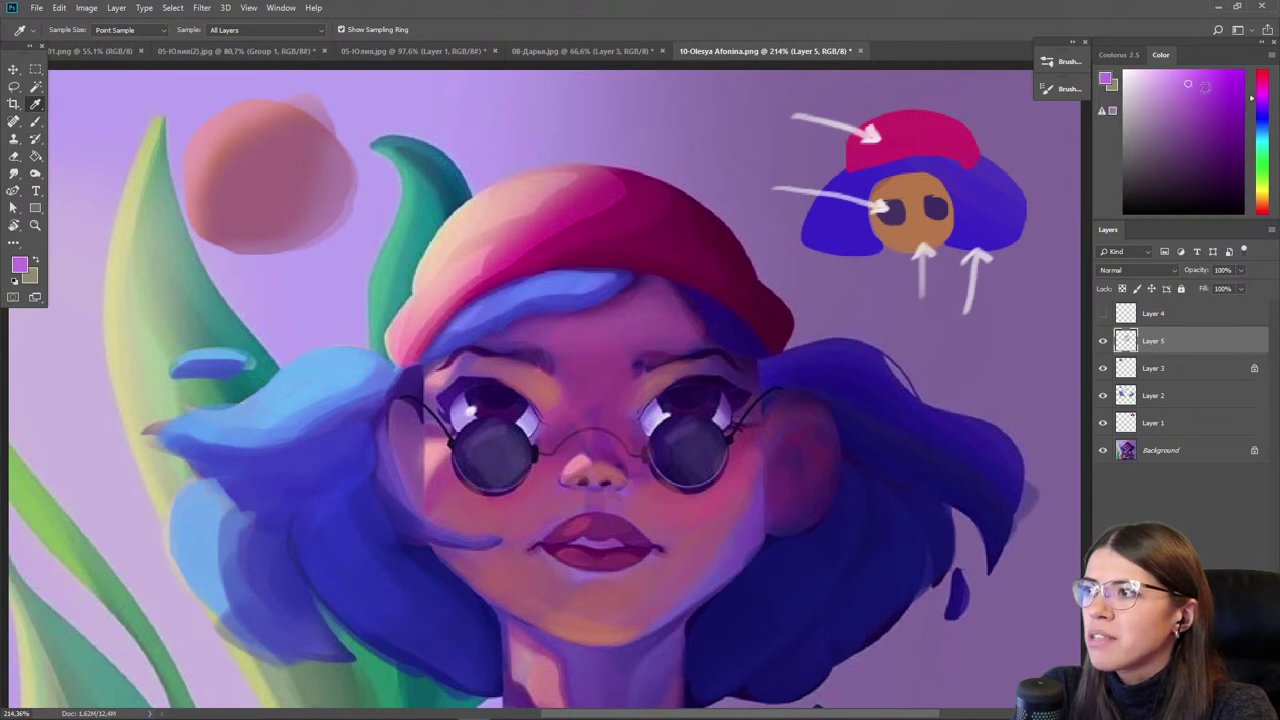
{"action": "left_click", "coordinate": [1263, 106]}
{"action": "left_click", "coordinate": [1175, 72]}
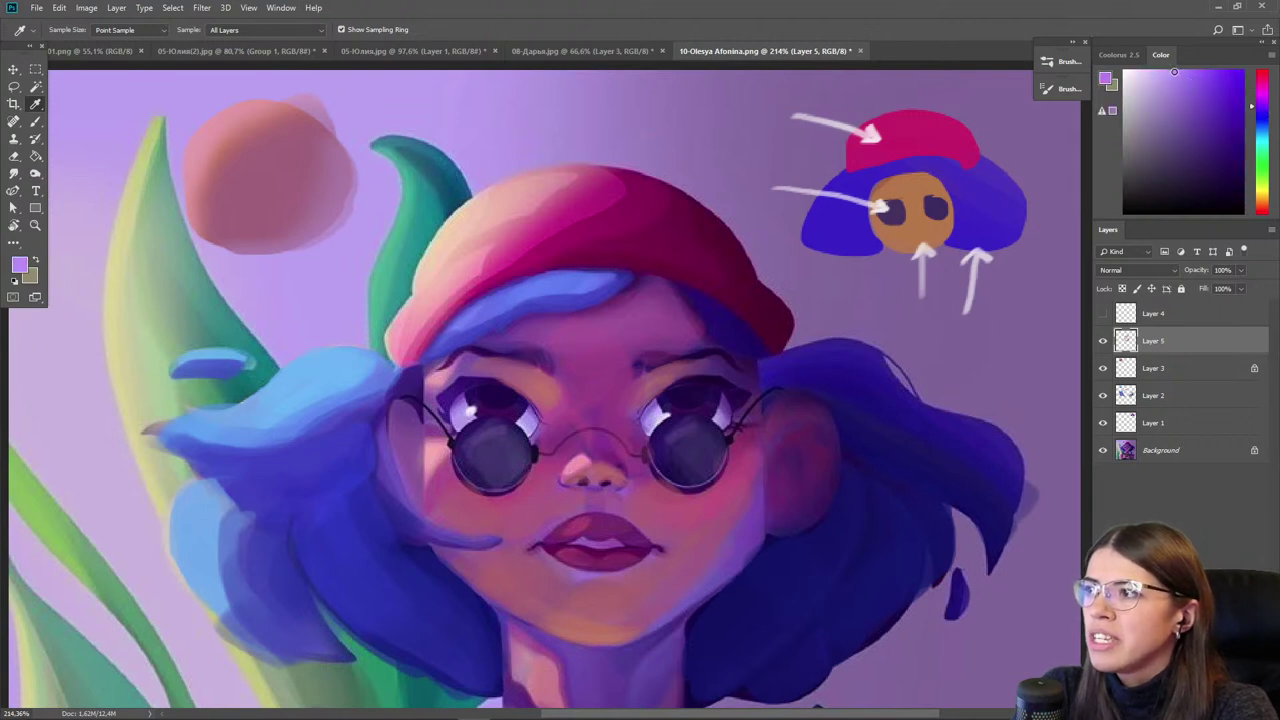
{"action": "mouse_move", "coordinate": [202, 141]}
{"action": "left_mouse_down"}
{"action": "mouse_move", "coordinate": [256, 124]}
{"action": "mouse_move", "coordinate": [304, 135]}
{"action": "left_mouse_up"}
- Paint lavender light on the forehead and nose bridge, and blend sampled warm and purple tones between the brows
{"action": "key", "text": "bracketleft"}
{"action": "left_click", "coordinate": [638, 331], "text": "alt"}
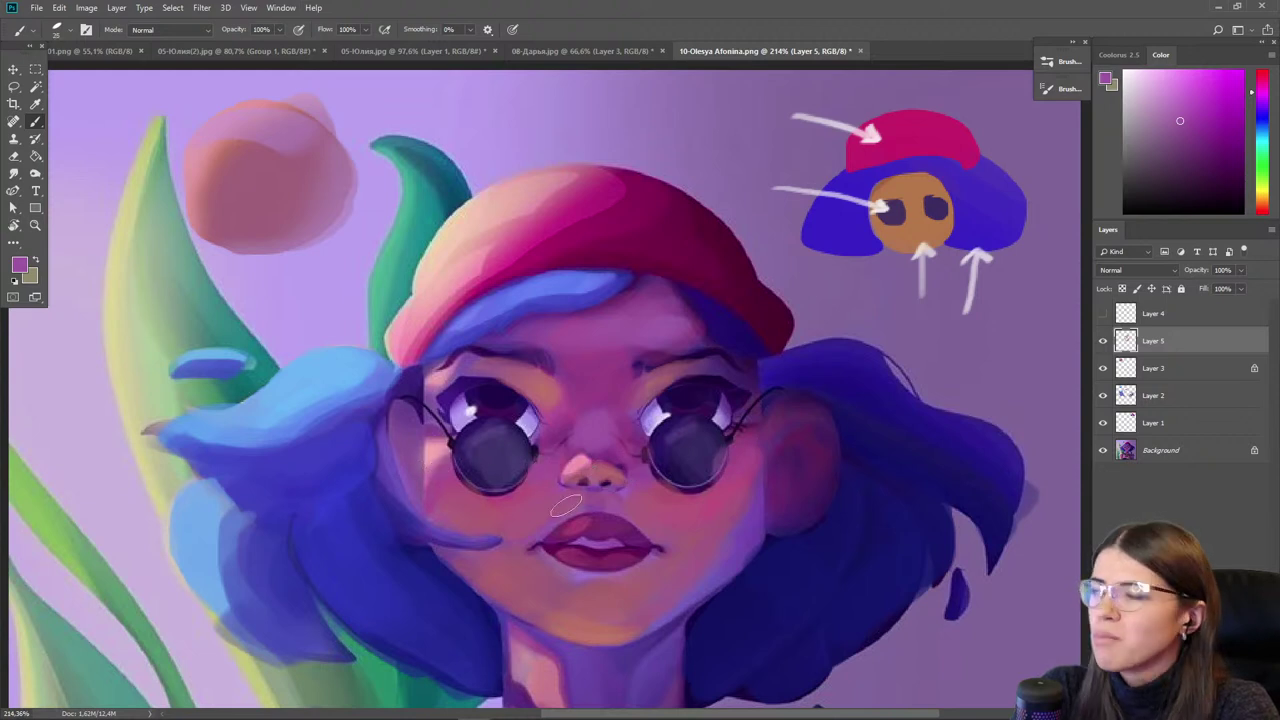
{"action": "left_click_drag", "start_coordinate": [490, 495], "coordinate": [456, 449]}
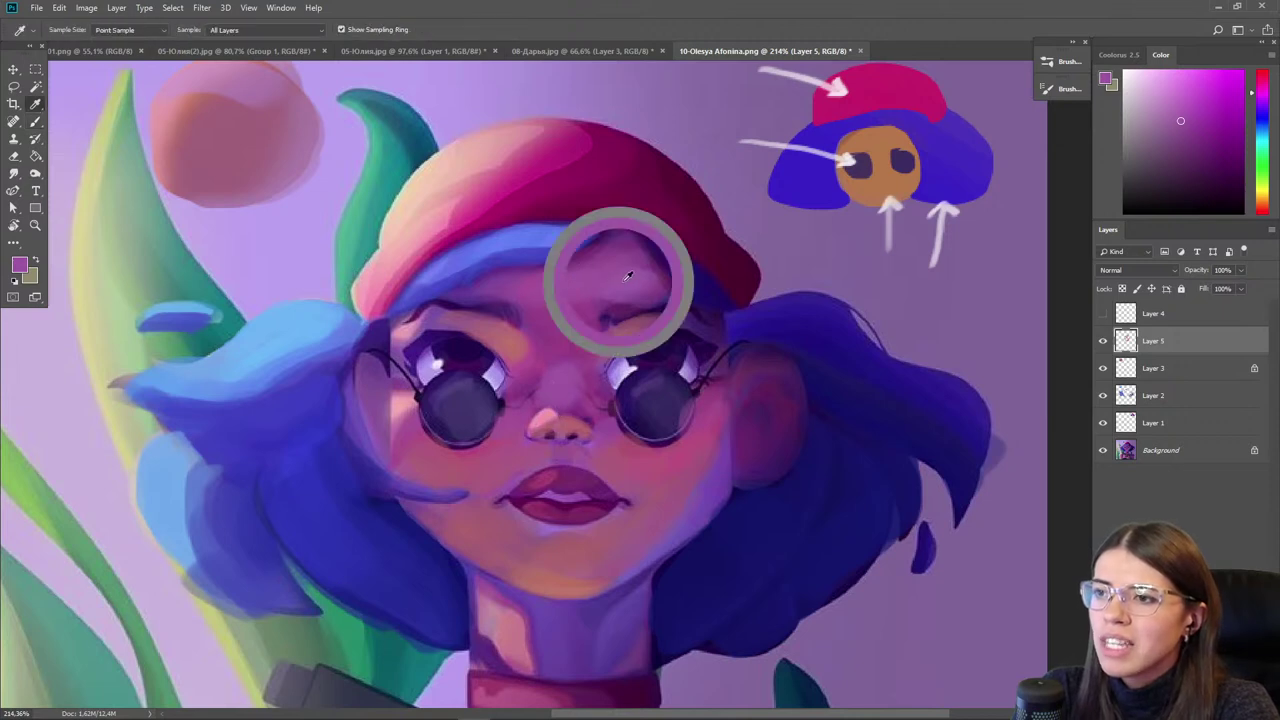
{"action": "left_click", "coordinate": [548, 352], "text": "alt"}
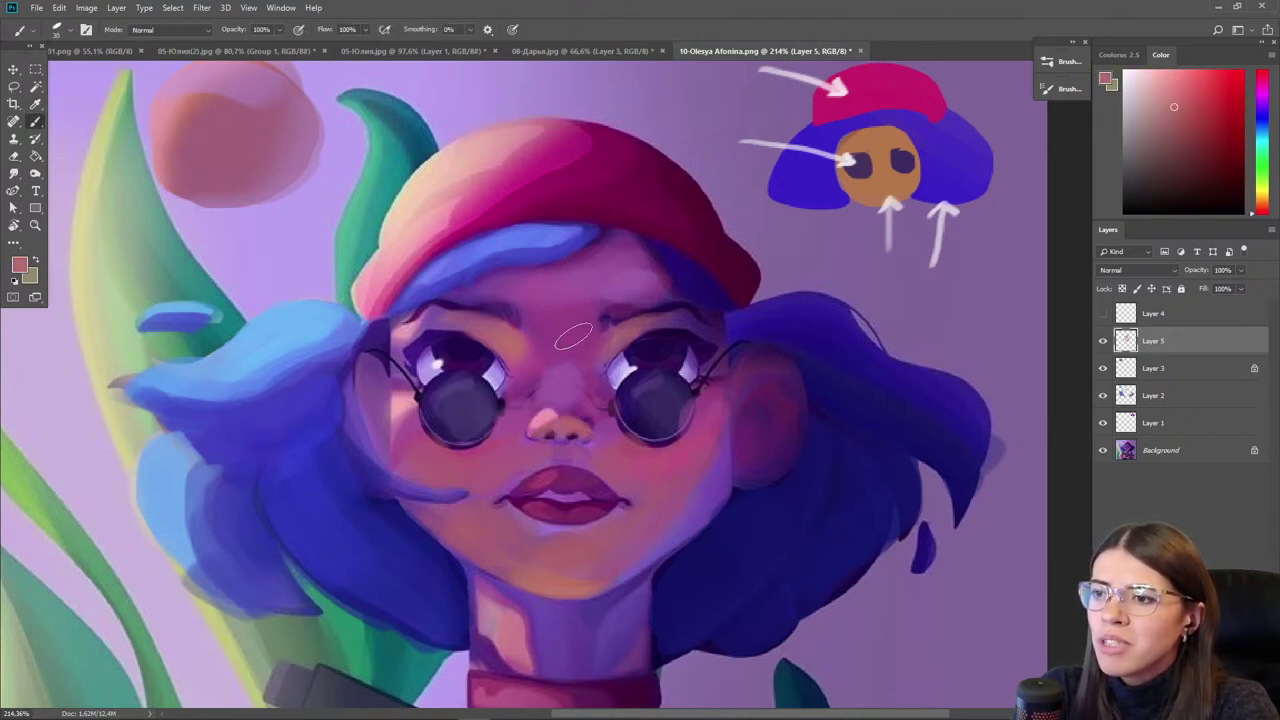
{"action": "left_click", "coordinate": [545, 350], "text": "alt"}
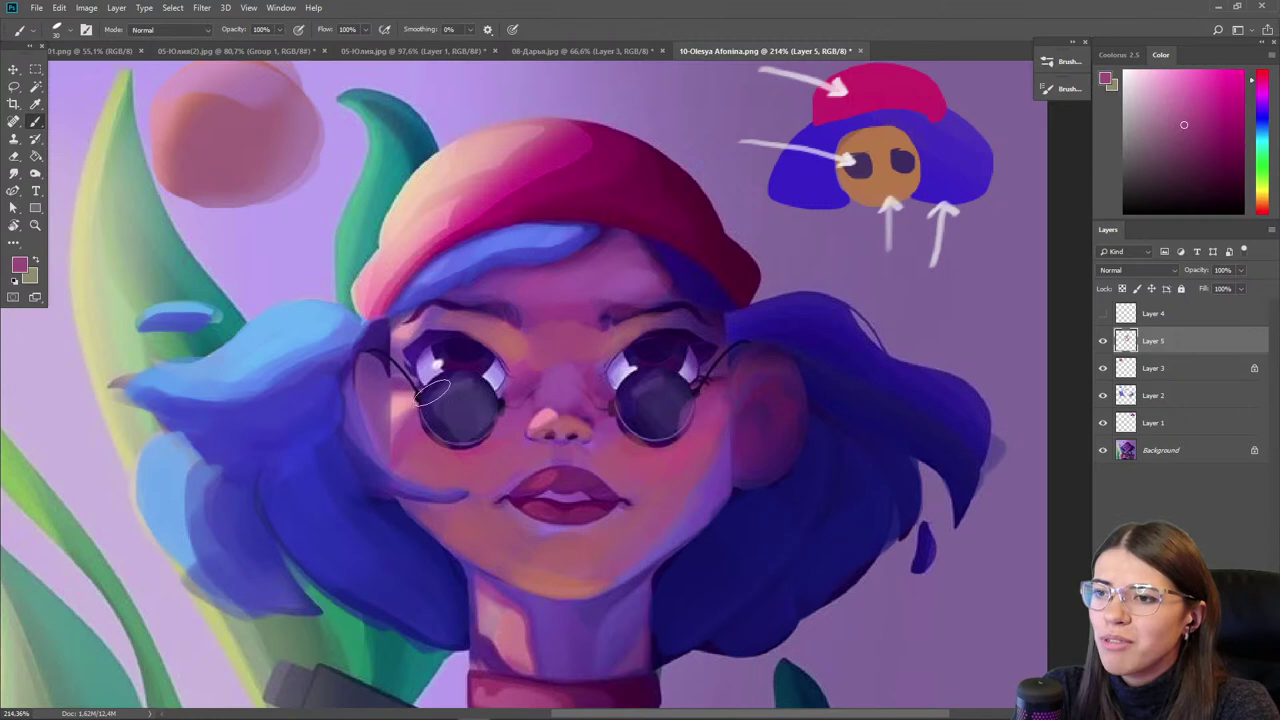
- Paint orange-pink tones sampled from the chin along the chin and the jawline beside the left hair
{"action": "left_click", "coordinate": [556, 546], "text": "alt"}
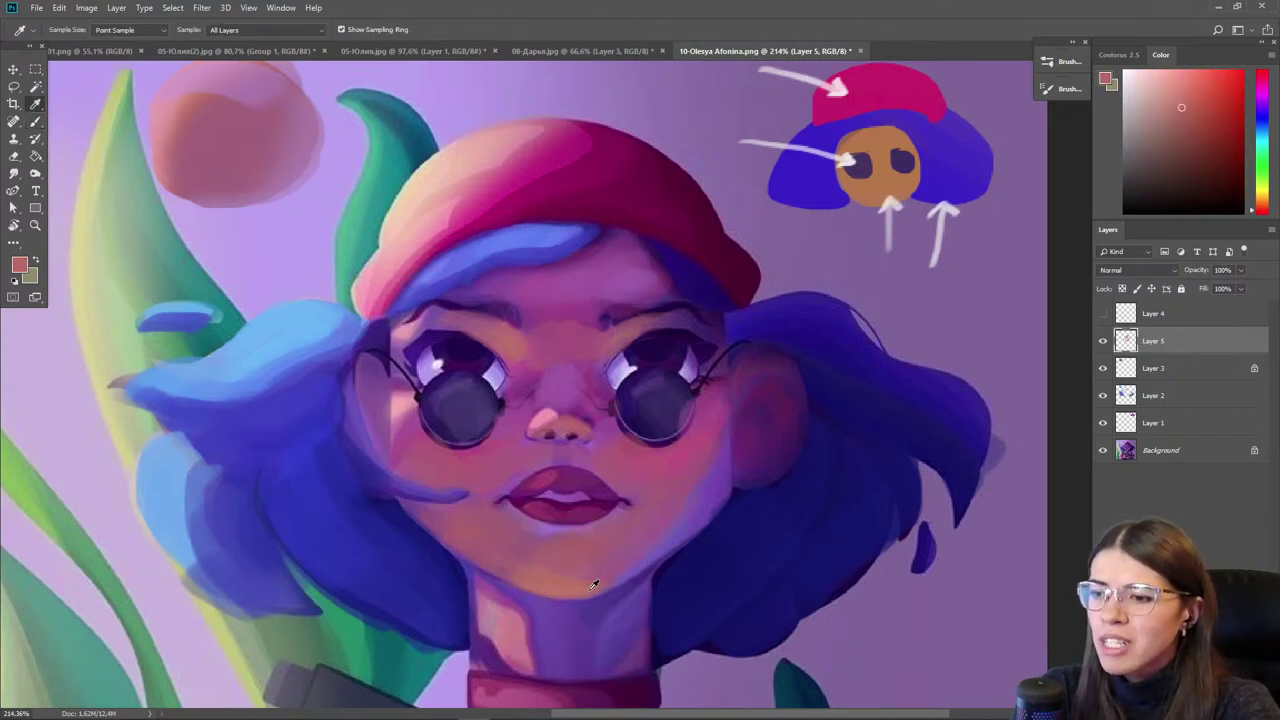
{"action": "left_click", "coordinate": [537, 573], "text": "alt"}
{"action": "key", "text": "bracketright"}
{"action": "key", "text": "bracketright"}
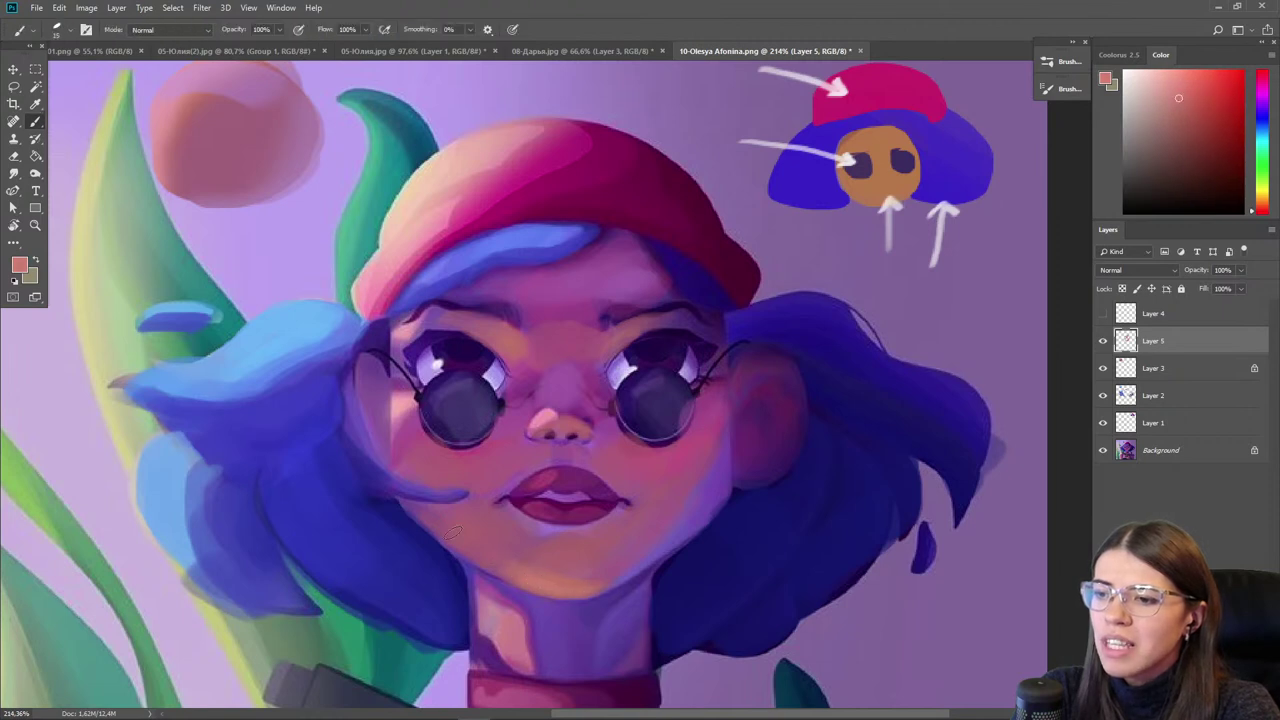
{"action": "left_click", "coordinate": [468, 530], "text": "alt"}
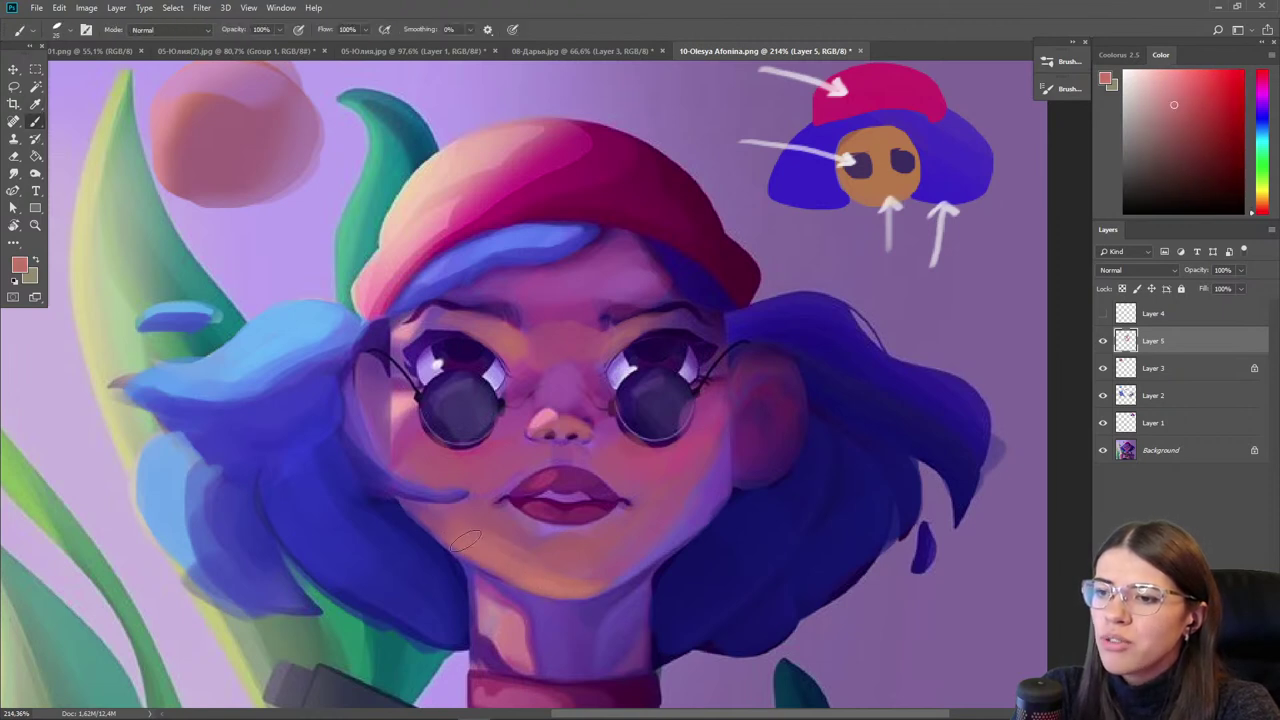
{"action": "left_click", "coordinate": [475, 532], "text": "alt"}
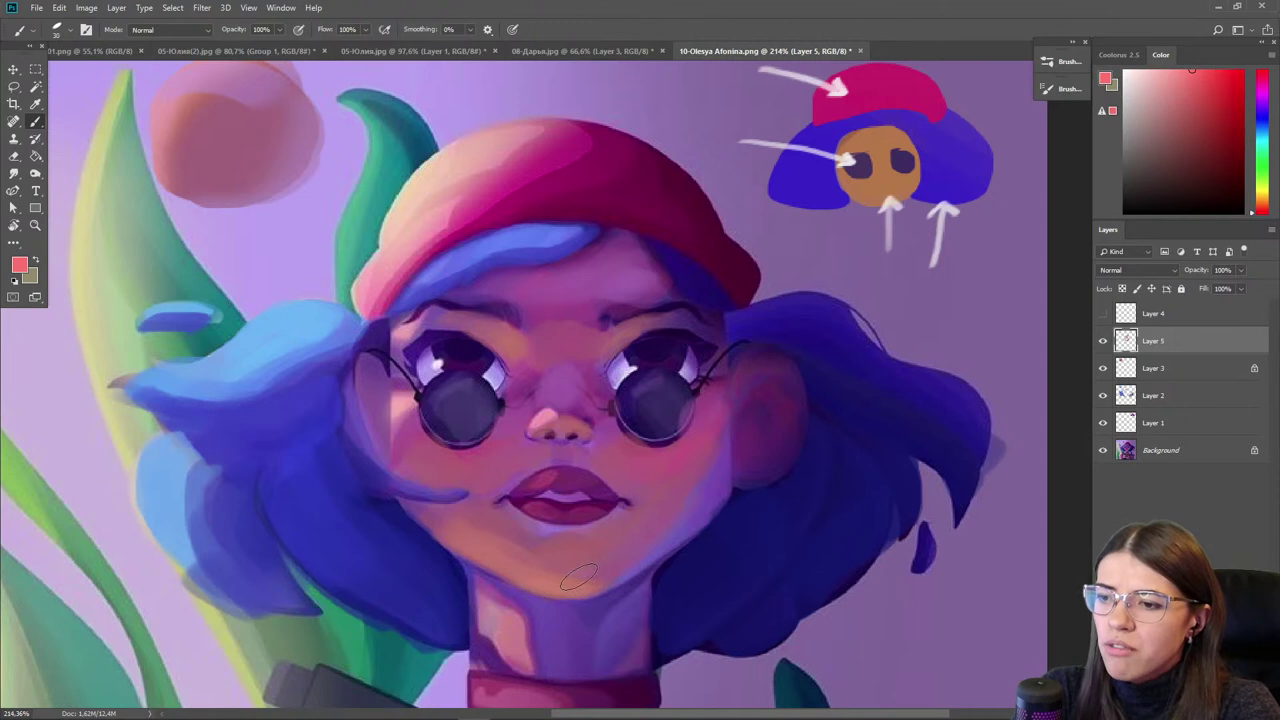
- Choose a pink, paint it over the chin and lower jaw, and blend it with tones sampled from the chin
{"action": "left_click", "coordinate": [1200, 104]}
{"action": "left_click", "coordinate": [1264, 85]}
{"action": "left_click", "coordinate": [1190, 78]}
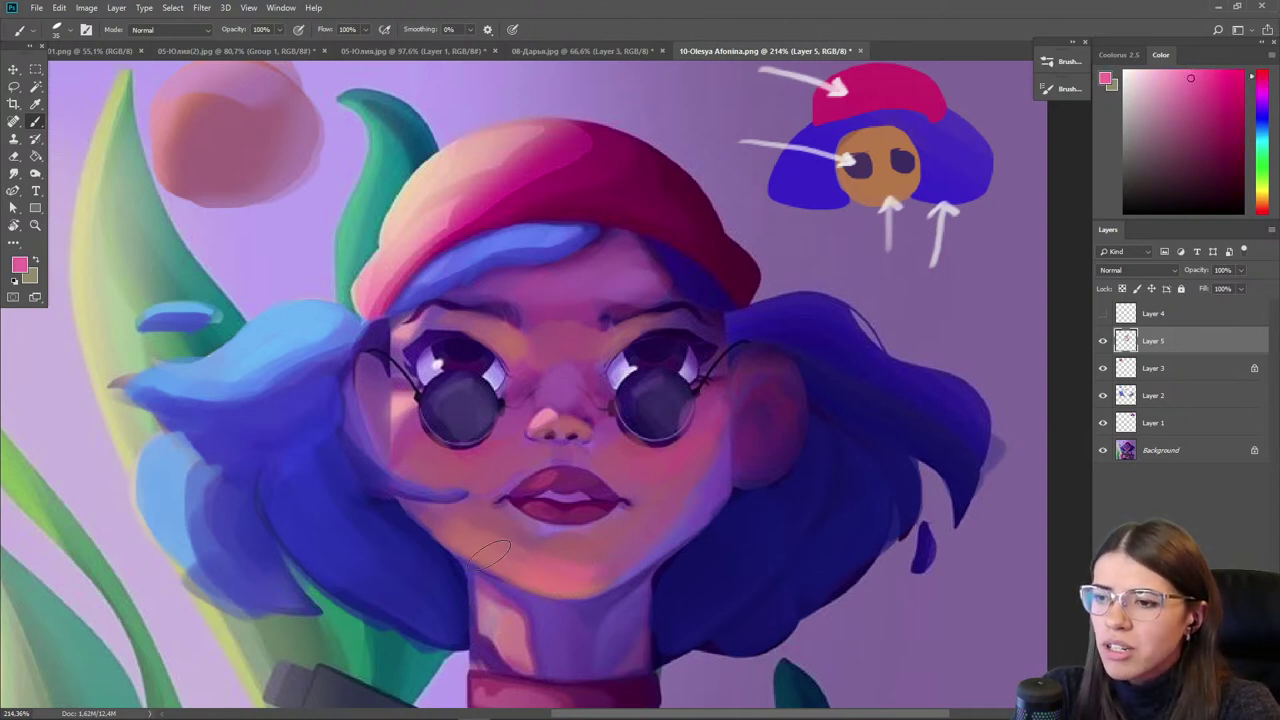
{"action": "left_click", "coordinate": [526, 556], "text": "alt"}
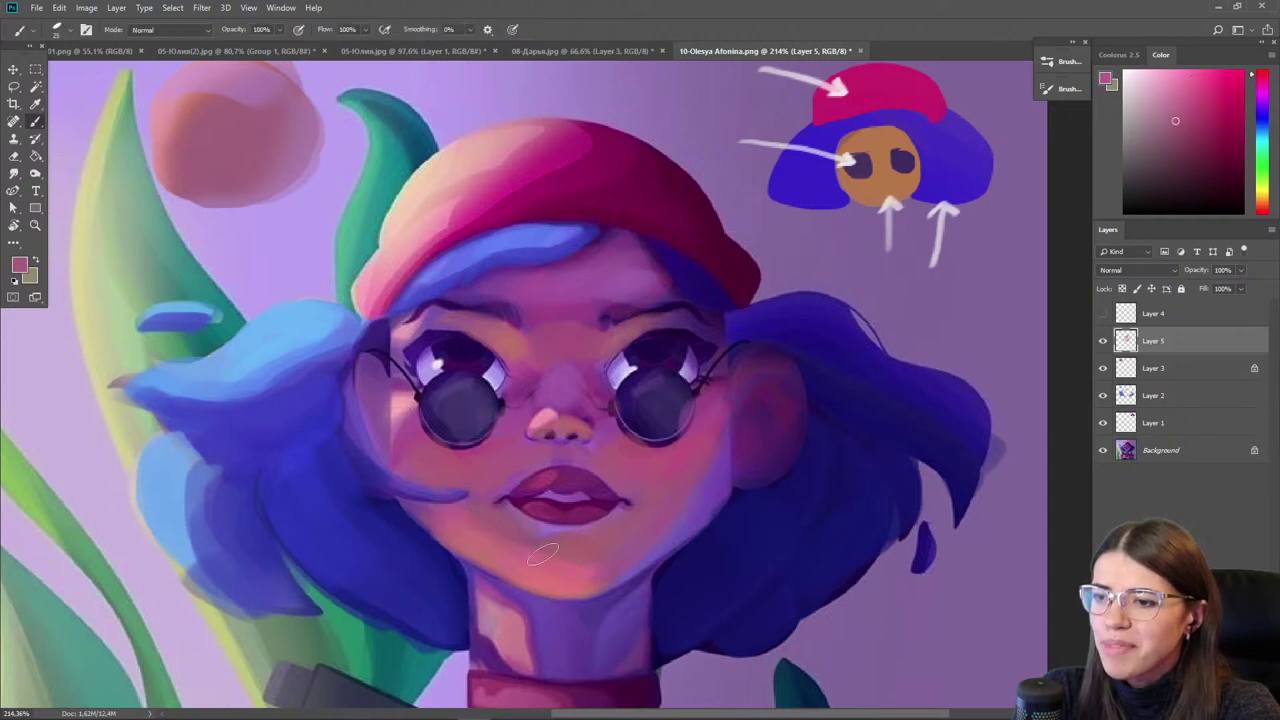
{"action": "left_click", "coordinate": [550, 566], "text": "alt"}
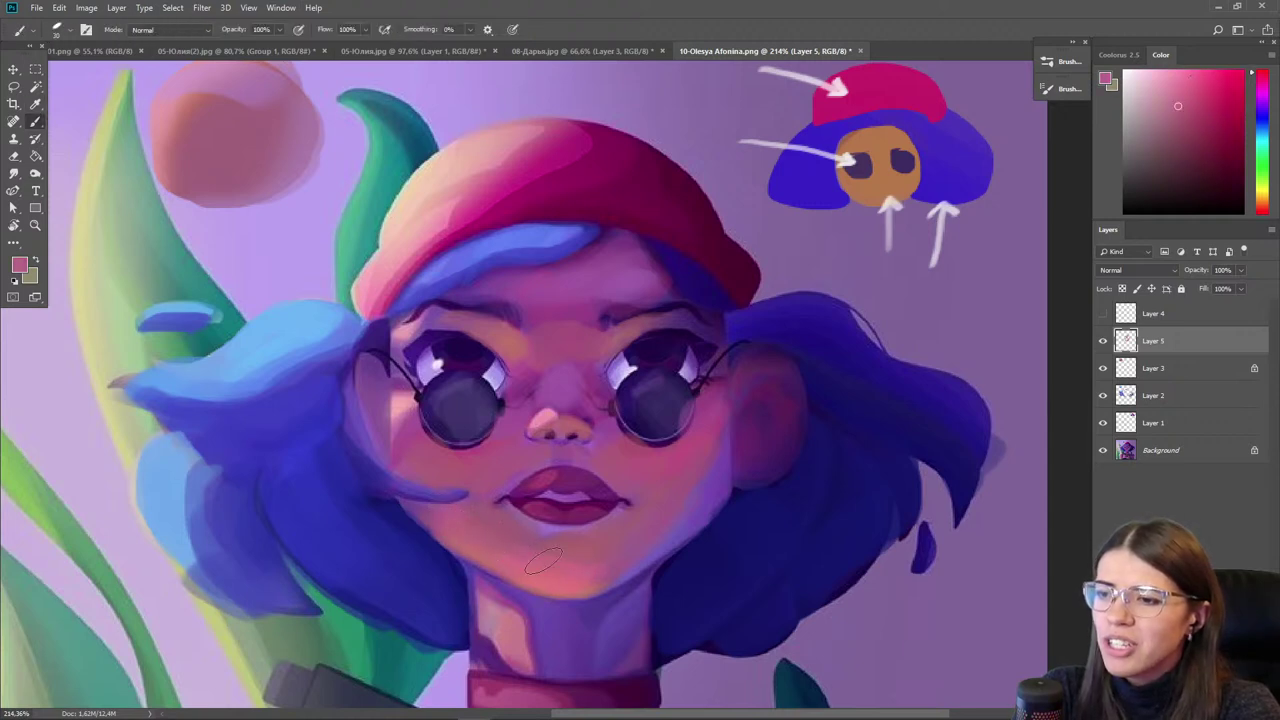
{"action": "left_click_drag", "start_coordinate": [477, 549], "coordinate": [509, 523]}
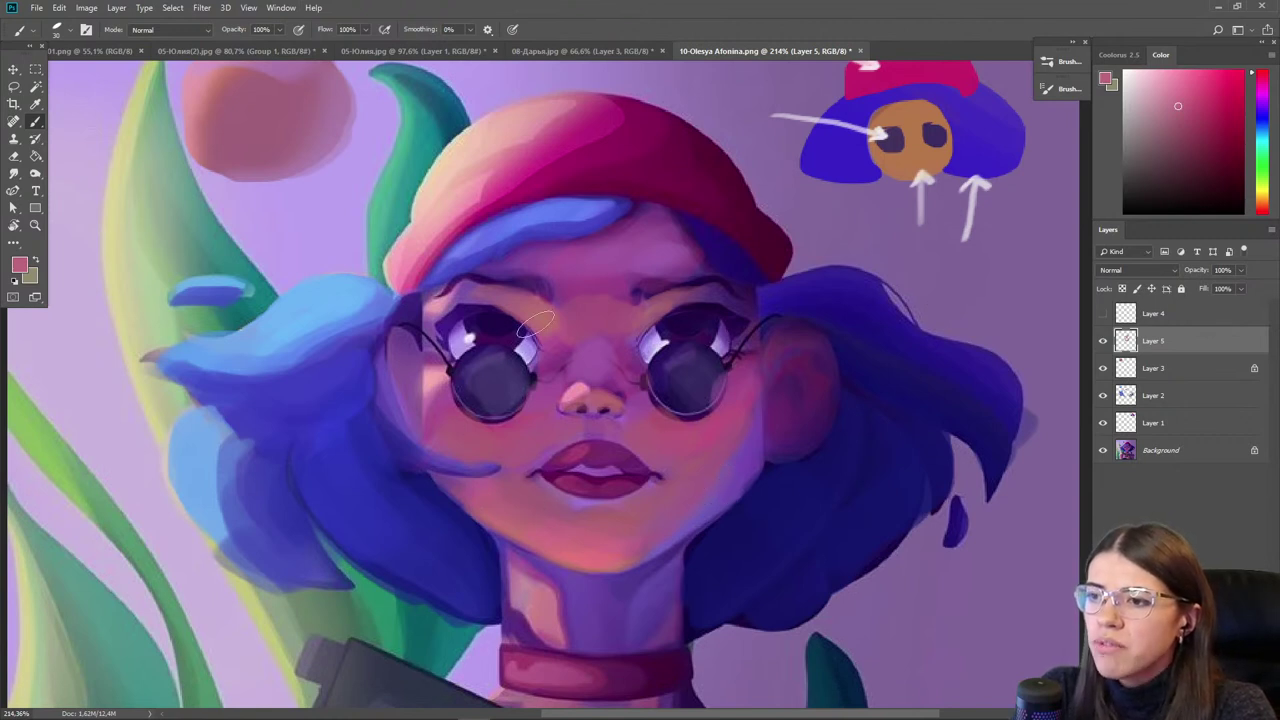
- Choose a saturated orange-red and paint it with an enlarged brush over the pale, lit side of the beret
{"action": "key", "text": "i"}
{"action": "left_click", "coordinate": [1263, 209]}
{"action": "left_click", "coordinate": [1221, 75]}
{"action": "left_click_drag", "start_coordinate": [1261, 208], "coordinate": [1262, 204]}
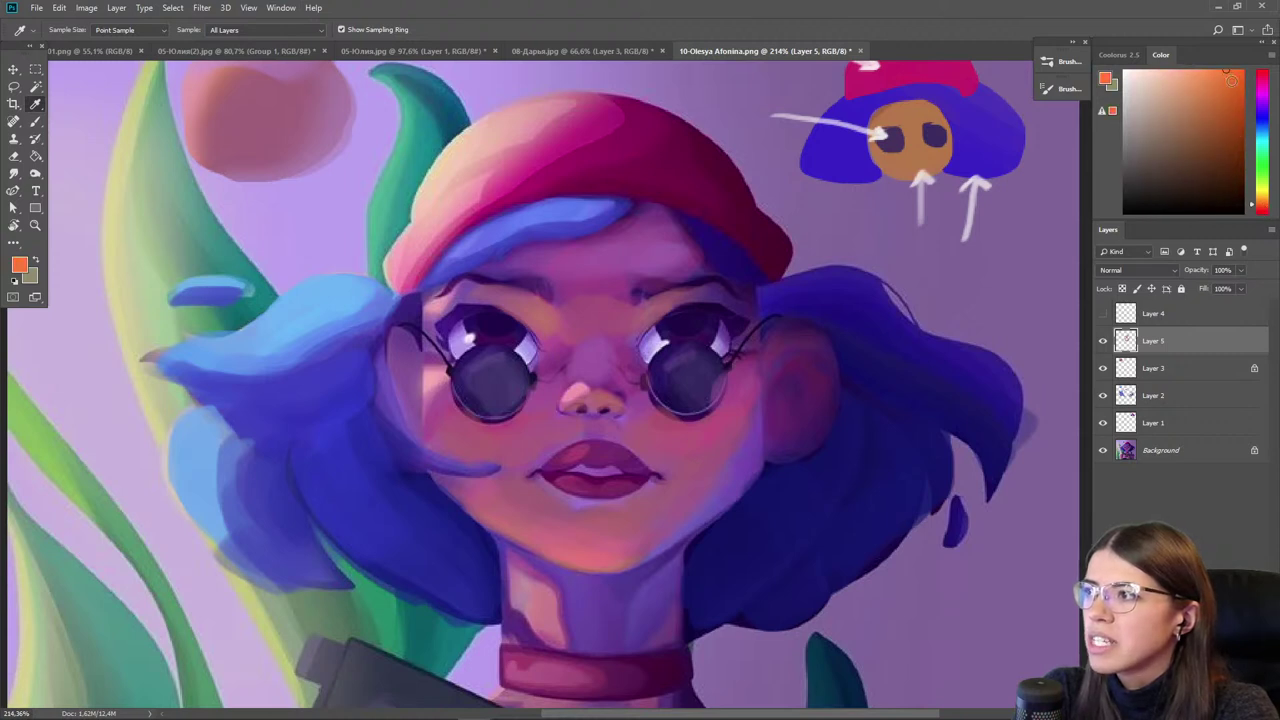
{"action": "left_click", "coordinate": [1266, 210]}
{"action": "left_click", "coordinate": [1221, 108]}
{"action": "left_click_drag", "start_coordinate": [725, 249], "coordinate": [664, 294]}
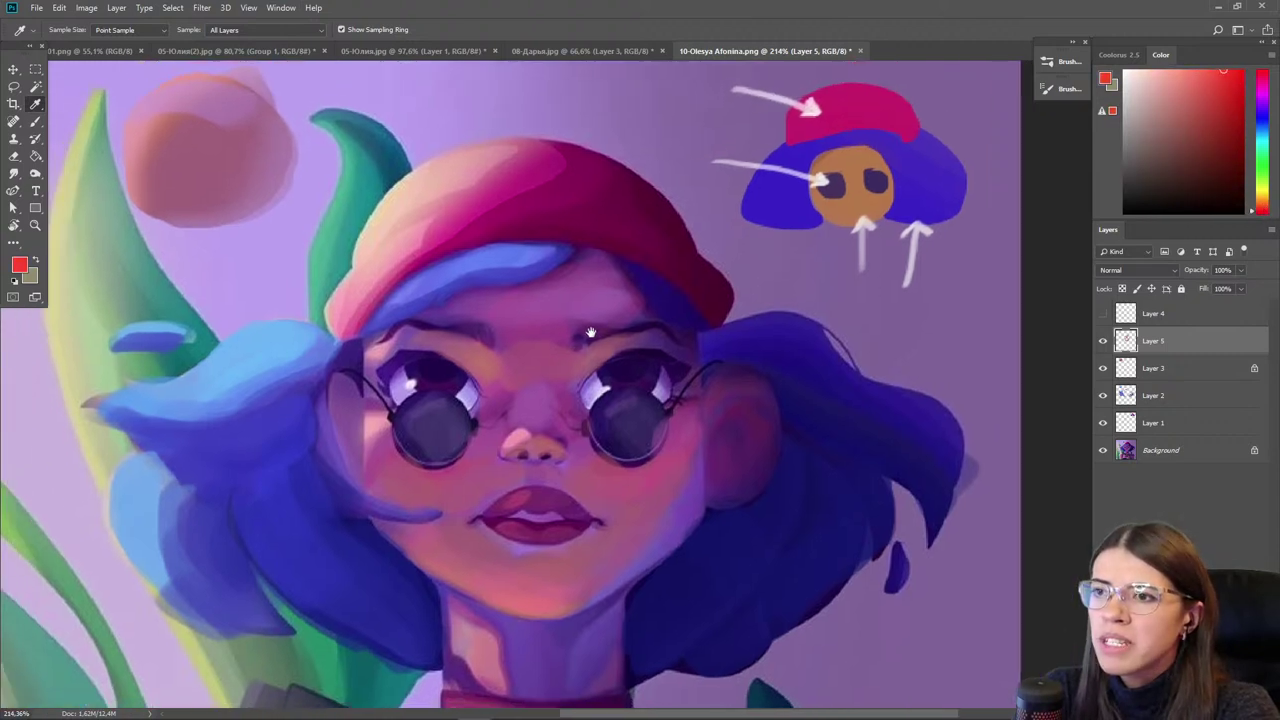
{"action": "key", "text": "b"}
{"action": "key", "text": "bracketright"}
{"action": "key", "text": "bracketright"}
{"action": "key", "text": "bracketright"}
{"action": "key", "text": "bracketright"}
{"action": "key", "text": "bracketright"}
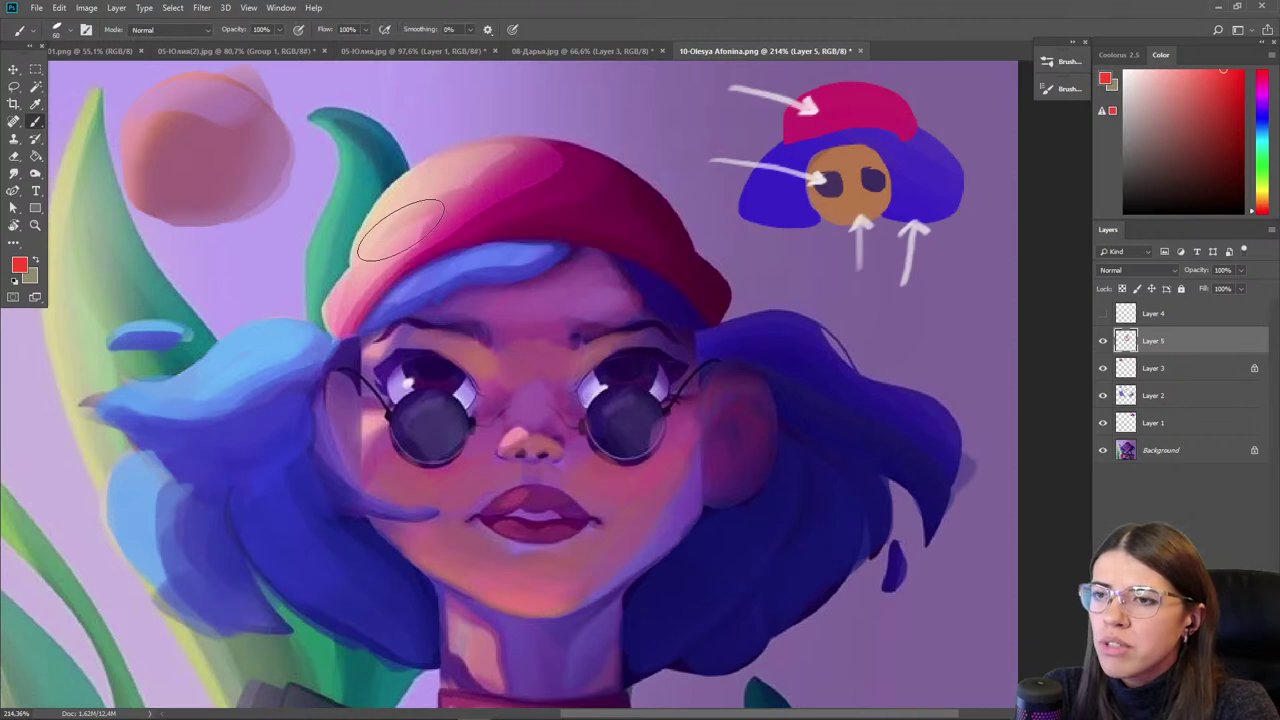
{"action": "left_click_drag", "start_coordinate": [424, 203], "coordinate": [434, 190]}
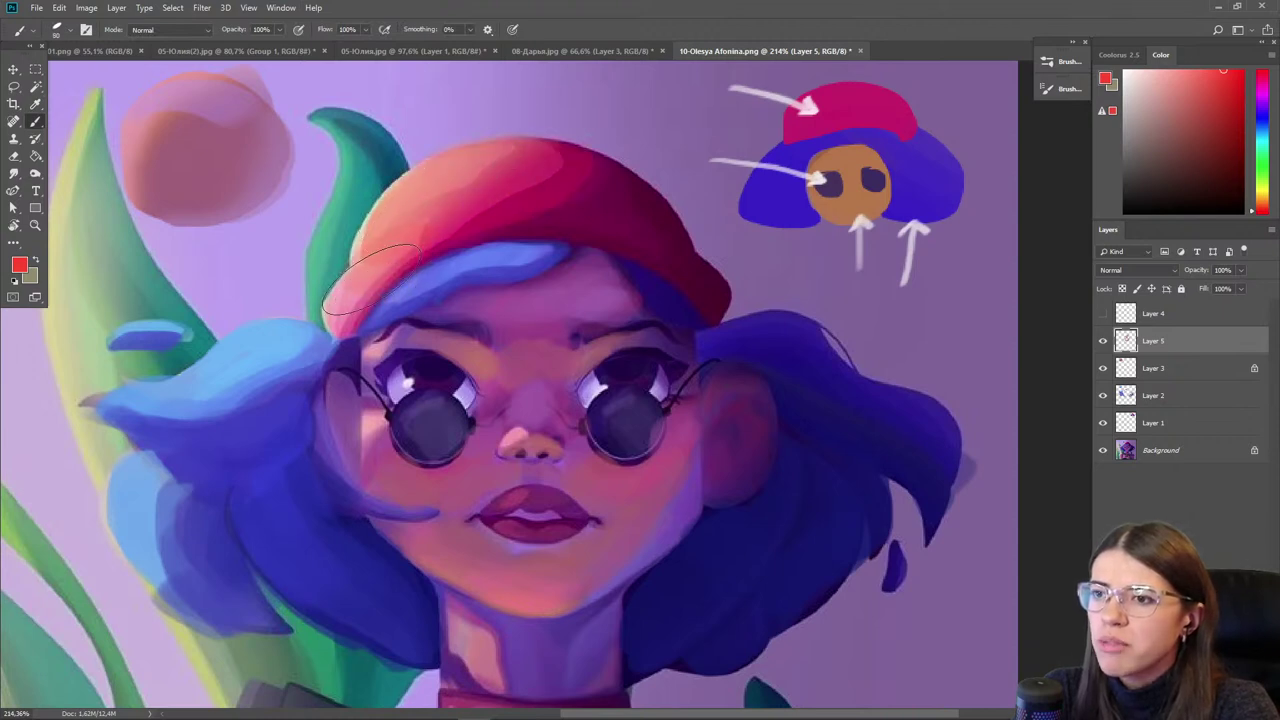
- Paint a crimson based on the beret's sampled colour over its middle and the dark shaded side
{"action": "key", "text": "i"}
{"action": "left_click", "coordinate": [530, 195], "text": "alt"}
{"action": "left_click_drag", "start_coordinate": [1228, 90], "coordinate": [1238, 85]}
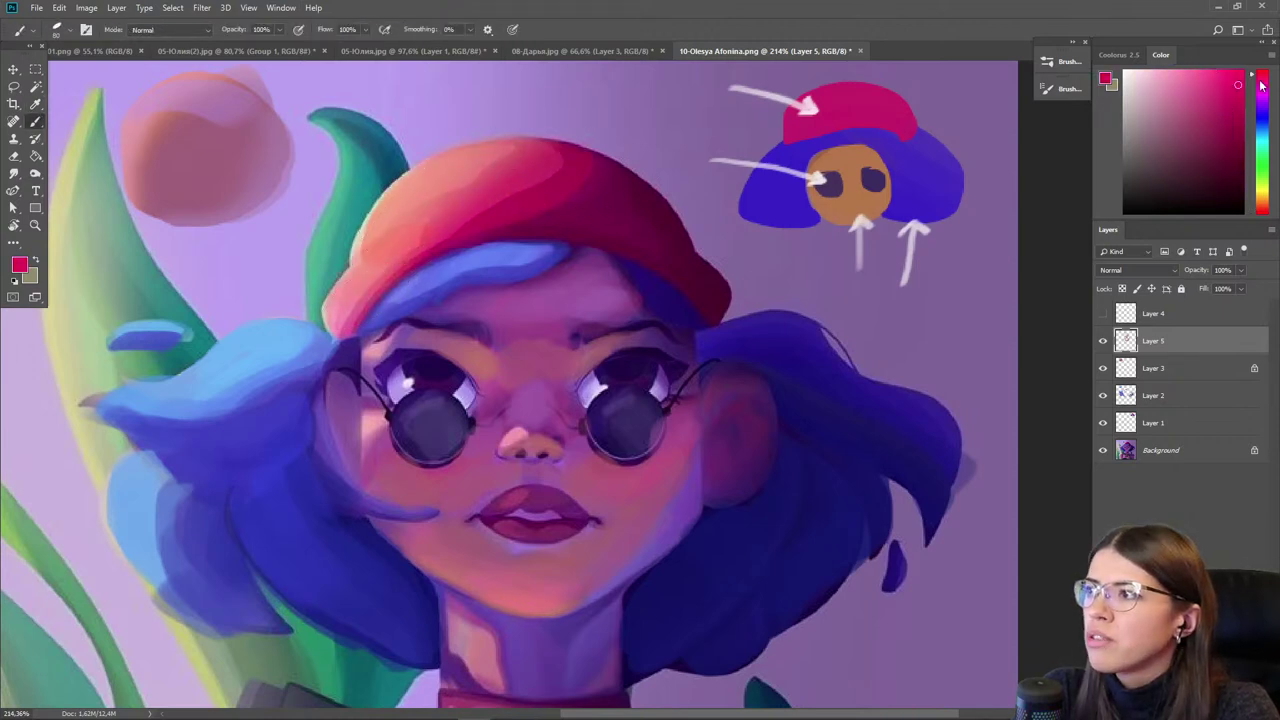
{"action": "left_click", "coordinate": [1228, 96]}
{"action": "mouse_move", "coordinate": [531, 200]}
{"action": "left_mouse_down"}
{"action": "mouse_move", "coordinate": [569, 176]}
{"action": "mouse_move", "coordinate": [656, 237]}
{"action": "mouse_move", "coordinate": [481, 229]}
{"action": "mouse_move", "coordinate": [521, 199]}
{"action": "mouse_move", "coordinate": [590, 205]}
{"action": "mouse_move", "coordinate": [538, 176]}
{"action": "mouse_move", "coordinate": [480, 207]}
{"action": "left_mouse_up"}
{"action": "key", "text": "alt"}
{"action": "left_click", "coordinate": [502, 206], "text": "alt"}
{"action": "left_click", "coordinate": [636, 238], "text": "alt"}
{"action": "mouse_move", "coordinate": [656, 250]}
{"action": "left_mouse_down"}
{"action": "mouse_move", "coordinate": [686, 263]}
{"action": "mouse_move", "coordinate": [686, 277]}
{"action": "left_mouse_up"}
- Blend the orange-lit side of the beret into the crimson middle with red tones sampled from both areas
{"action": "key", "text": "i"}
{"action": "left_click", "coordinate": [440, 218]}
{"action": "mouse_move", "coordinate": [566, 168]}
{"action": "left_mouse_down"}
{"action": "mouse_move", "coordinate": [457, 178]}
{"action": "mouse_move", "coordinate": [440, 242]}
{"action": "left_mouse_up"}
{"action": "left_click", "coordinate": [428, 205], "text": "alt"}
{"action": "left_click", "coordinate": [517, 194], "text": "alt"}
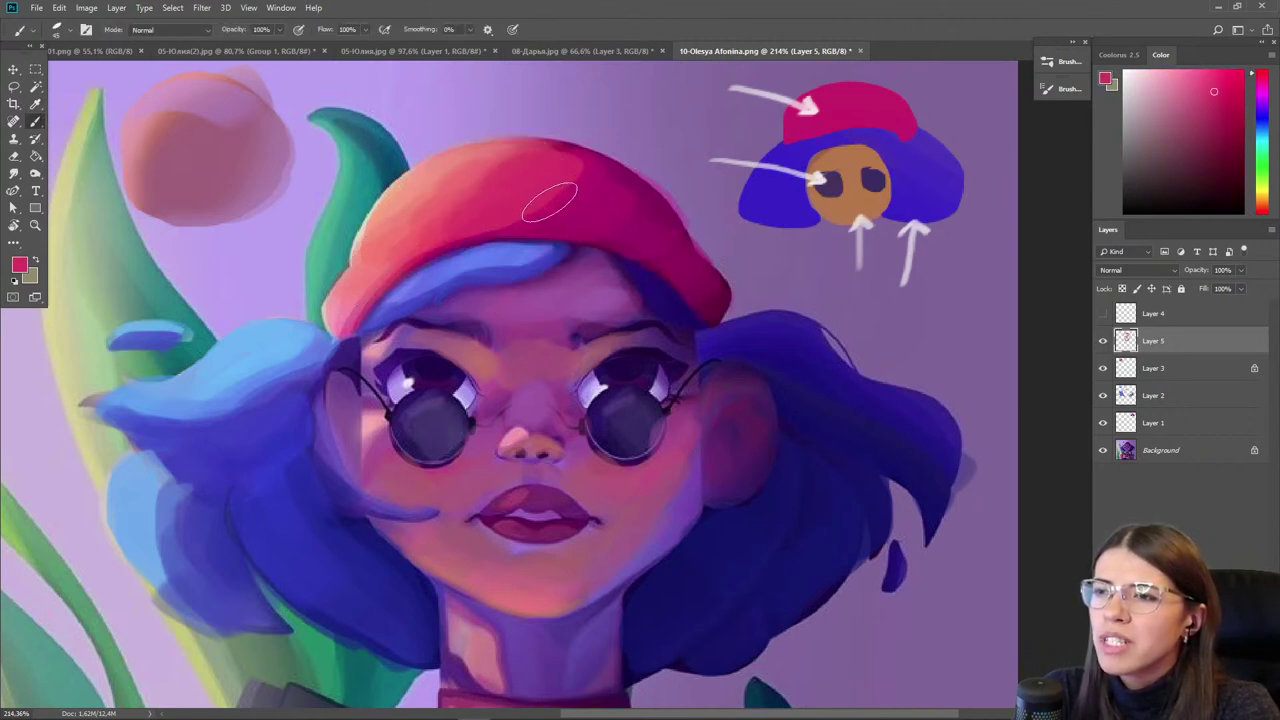
{"action": "left_click", "coordinate": [553, 207], "text": "alt"}
{"action": "left_click_drag", "start_coordinate": [545, 171], "coordinate": [550, 206]}
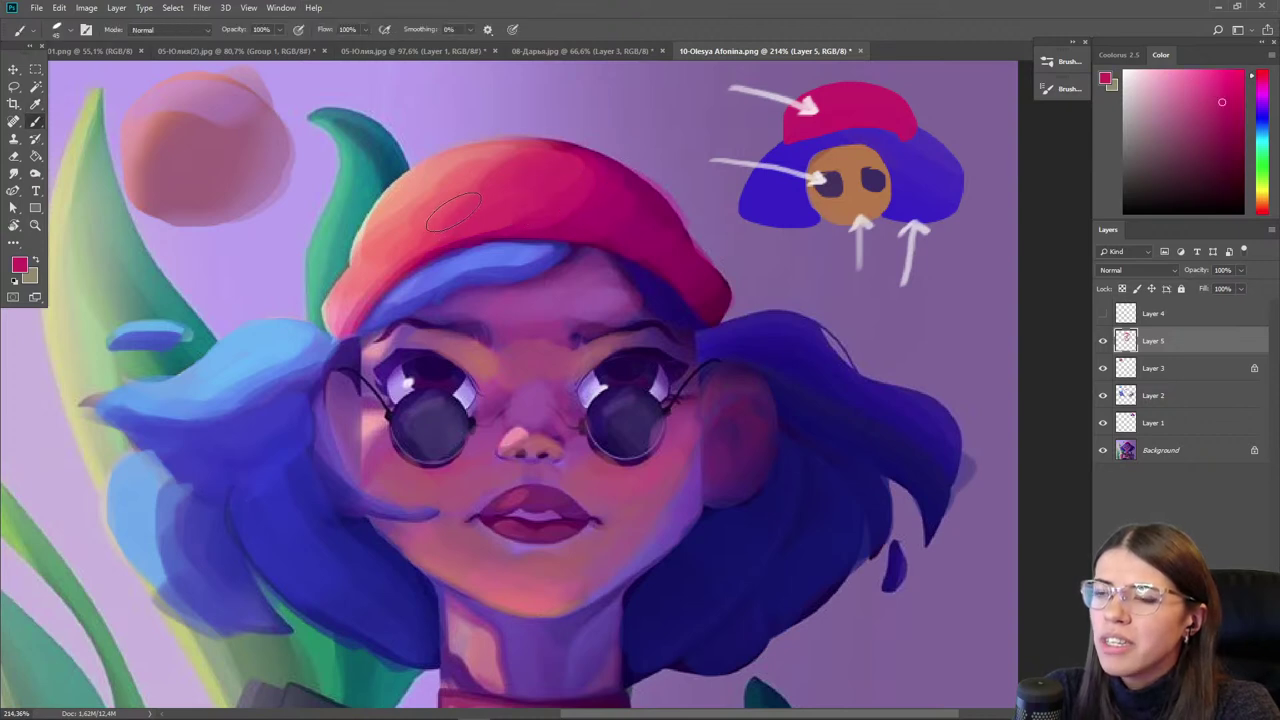
{"action": "left_click", "coordinate": [525, 205], "text": "alt"}
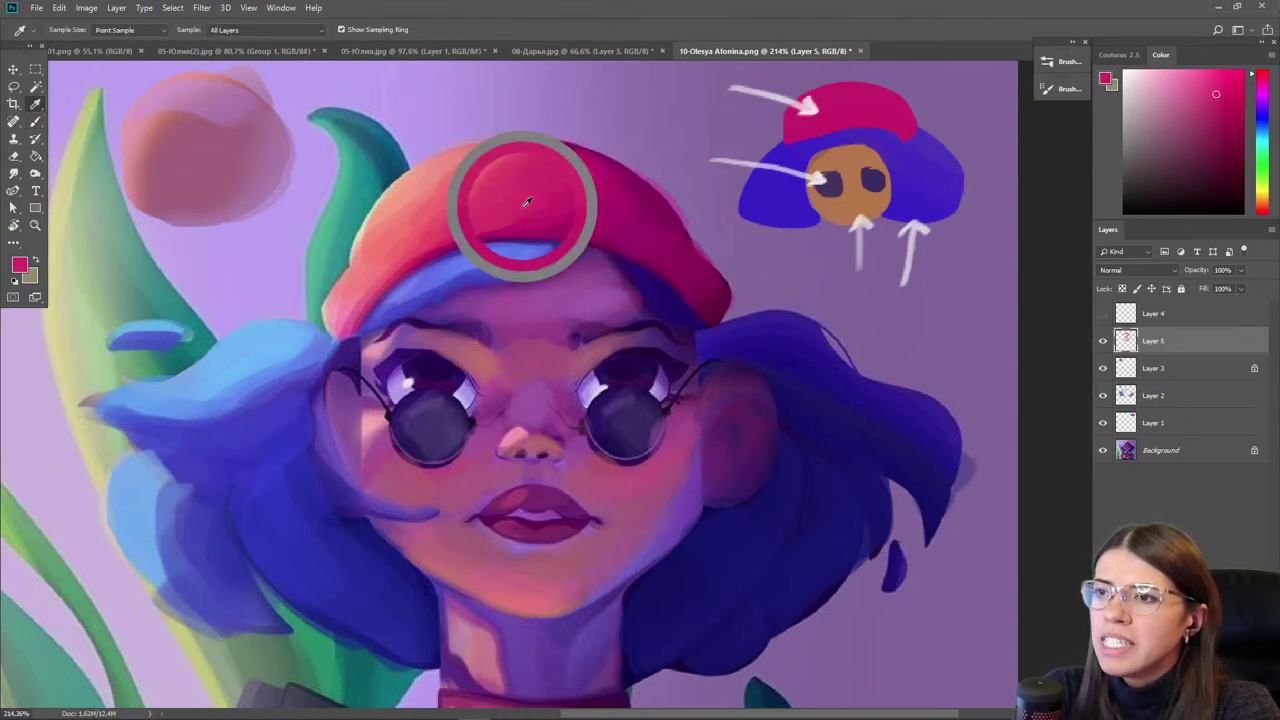
- Choose a purple-magenta and paint it with a smaller brush along the shaded outer edge of the beret
{"action": "left_click", "coordinate": [658, 230], "text": "alt"}
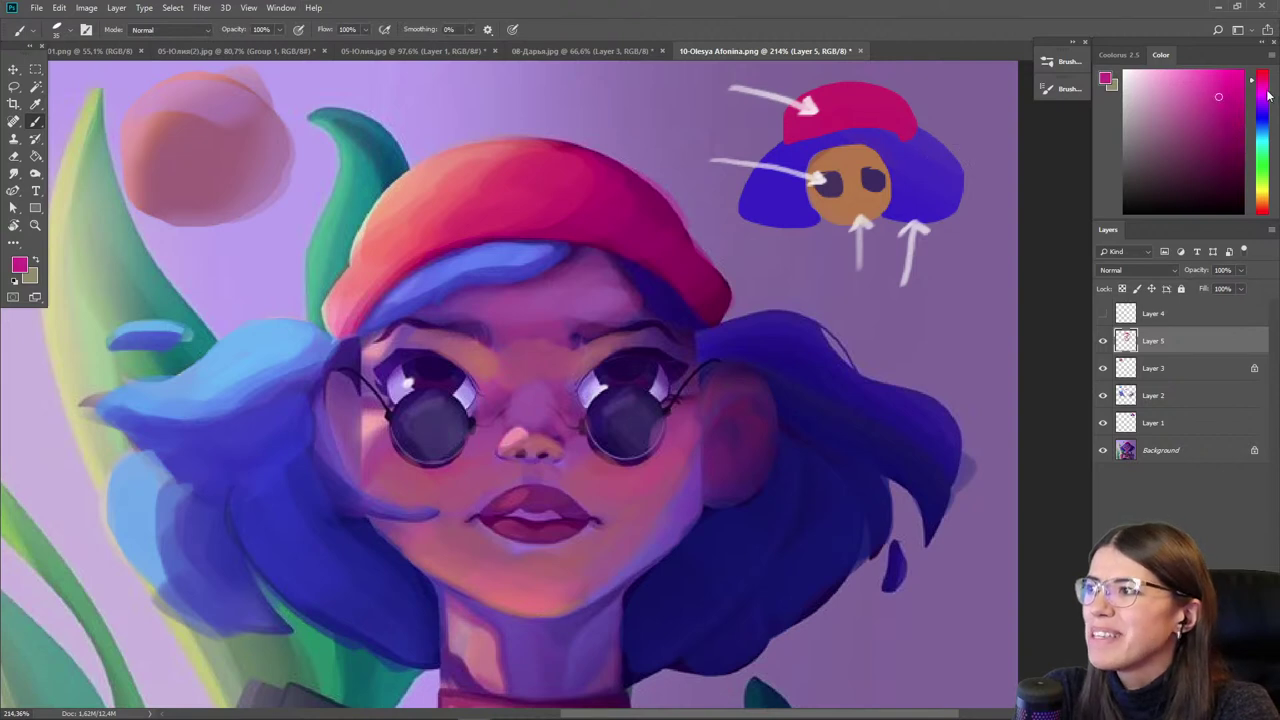
{"action": "left_click", "coordinate": [1211, 105]}
{"action": "key", "text": "["}
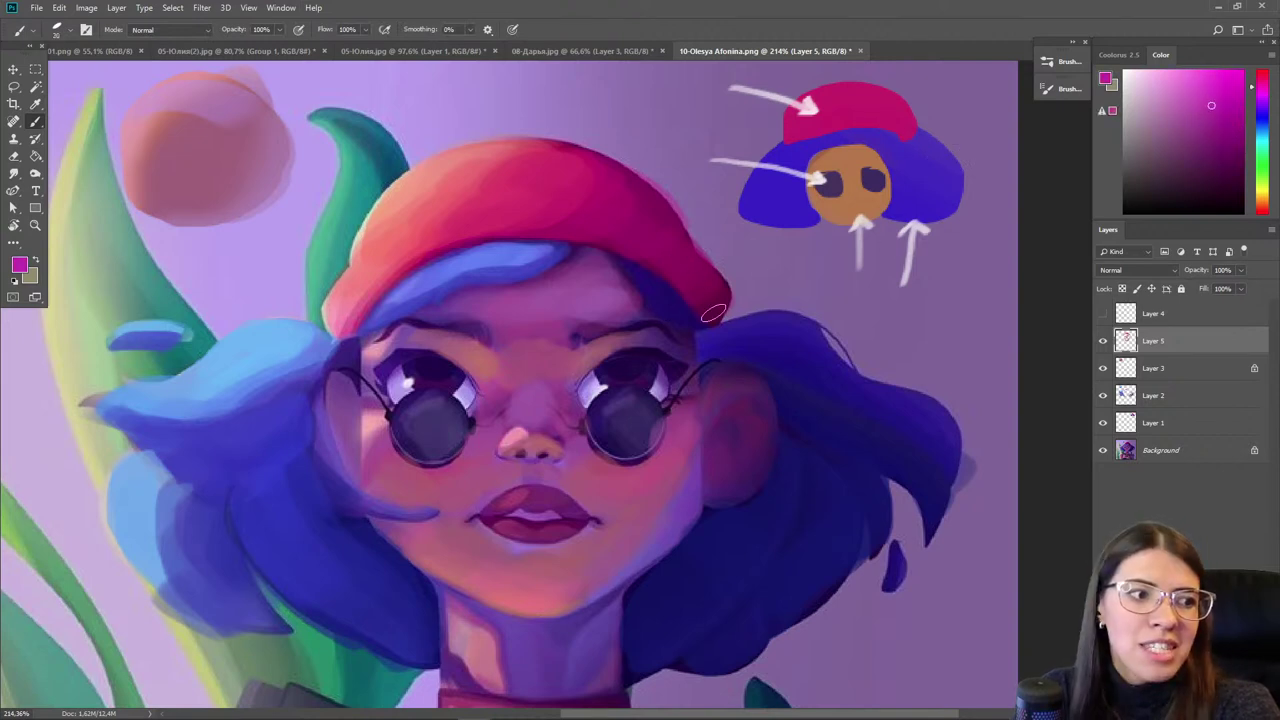
{"action": "left_click_drag", "start_coordinate": [714, 313], "coordinate": [702, 277]}
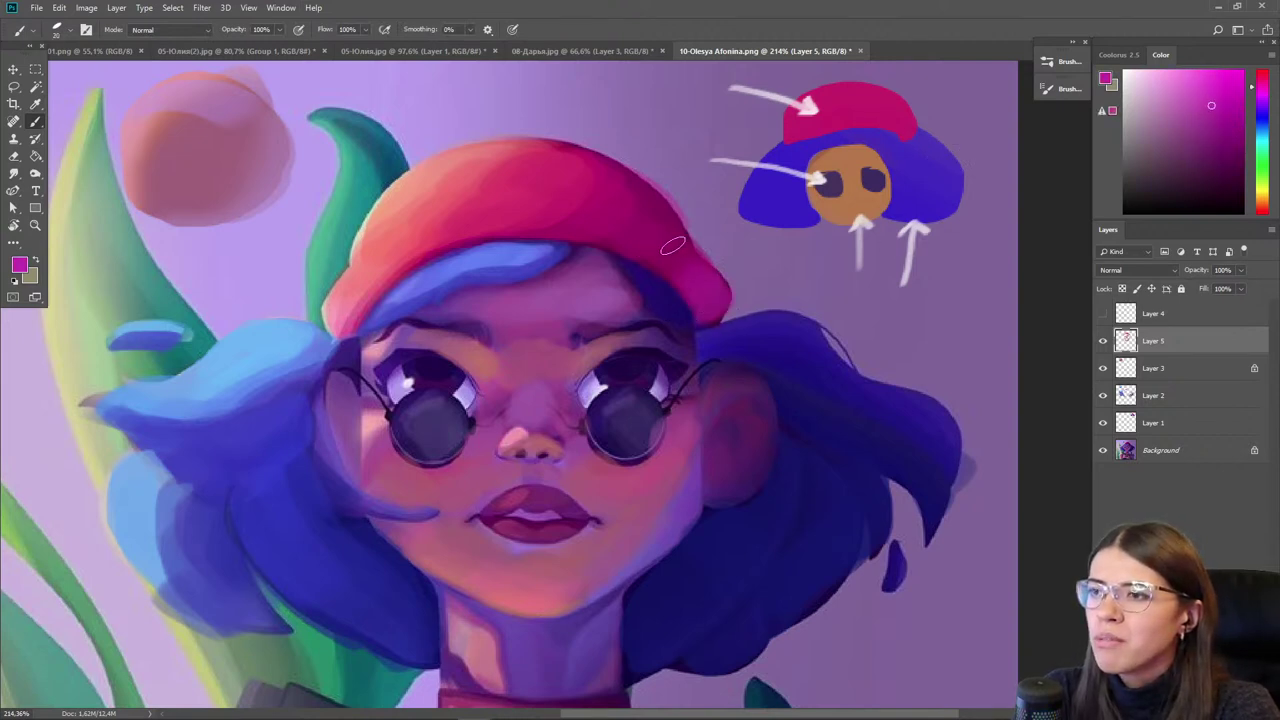
- Blend sampled dark magenta tones into the beret's shaded side, and compare the picture with Layer 5 hidden and shown
{"action": "left_click", "coordinate": [644, 232], "text": "alt"}
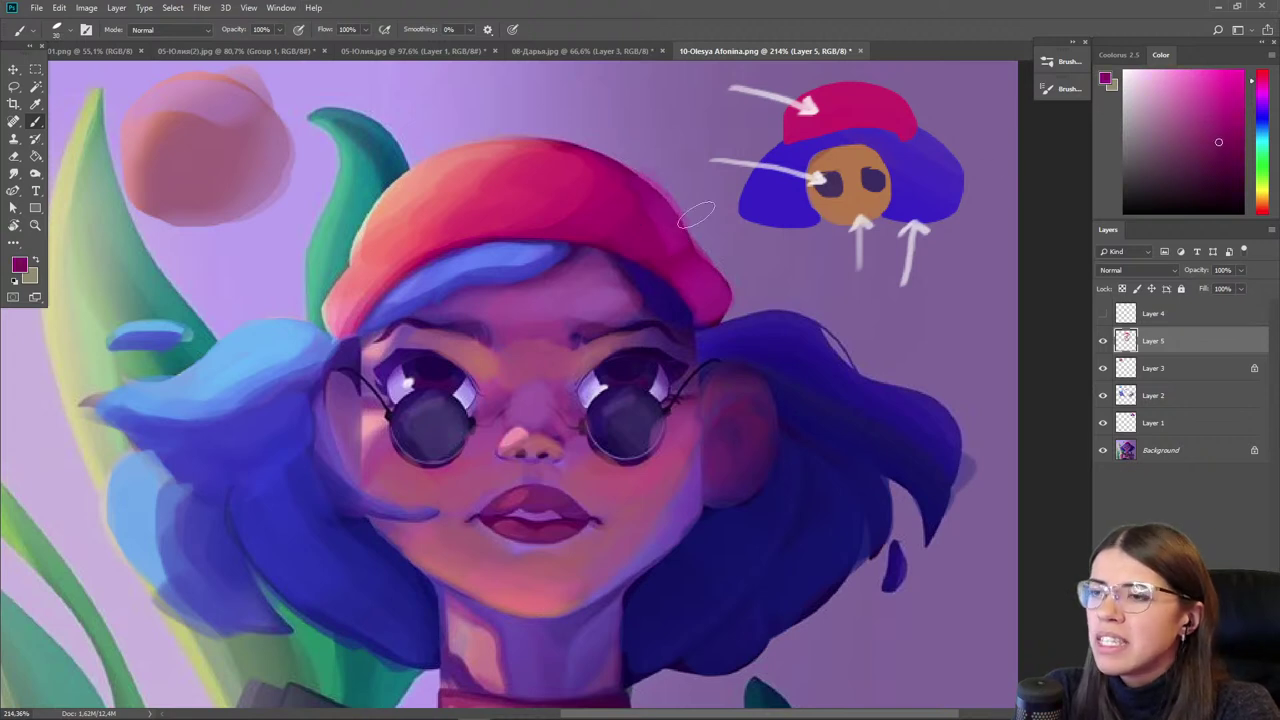
{"action": "left_click", "coordinate": [612, 234], "text": "alt"}
{"action": "left_click", "coordinate": [631, 248], "text": "alt"}
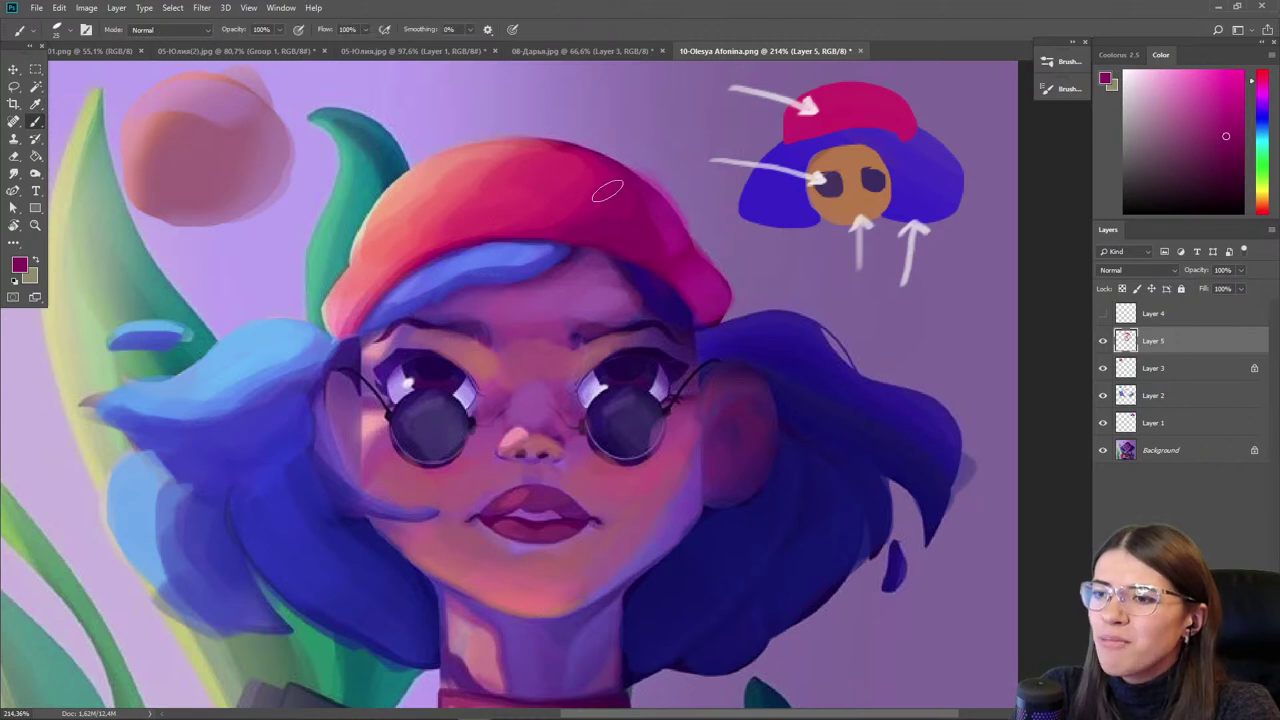
{"action": "left_click", "coordinate": [578, 204], "text": "alt"}
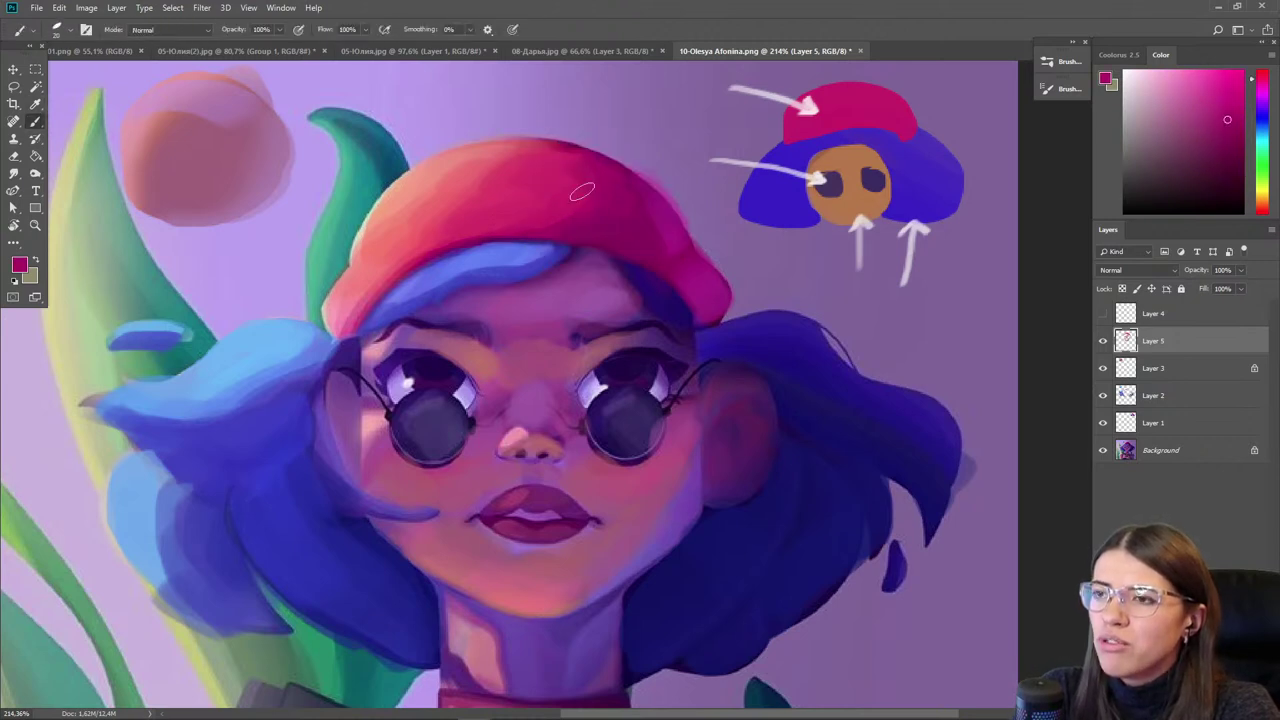
{"action": "scroll", "coordinate": [260, 208], "scroll_direction": "down", "scroll_amount": 4}
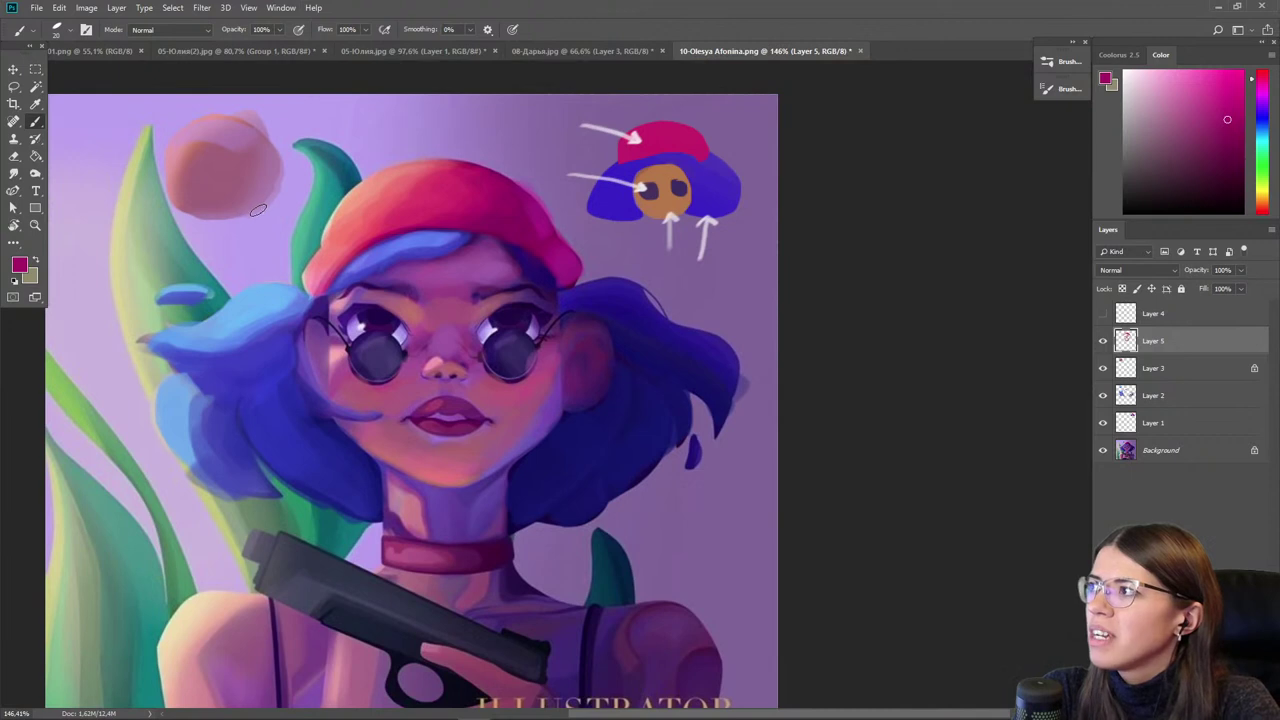
{"action": "left_click_drag", "start_coordinate": [280, 290], "coordinate": [407, 306]}
{"action": "left_click", "coordinate": [620, 238], "text": "alt"}
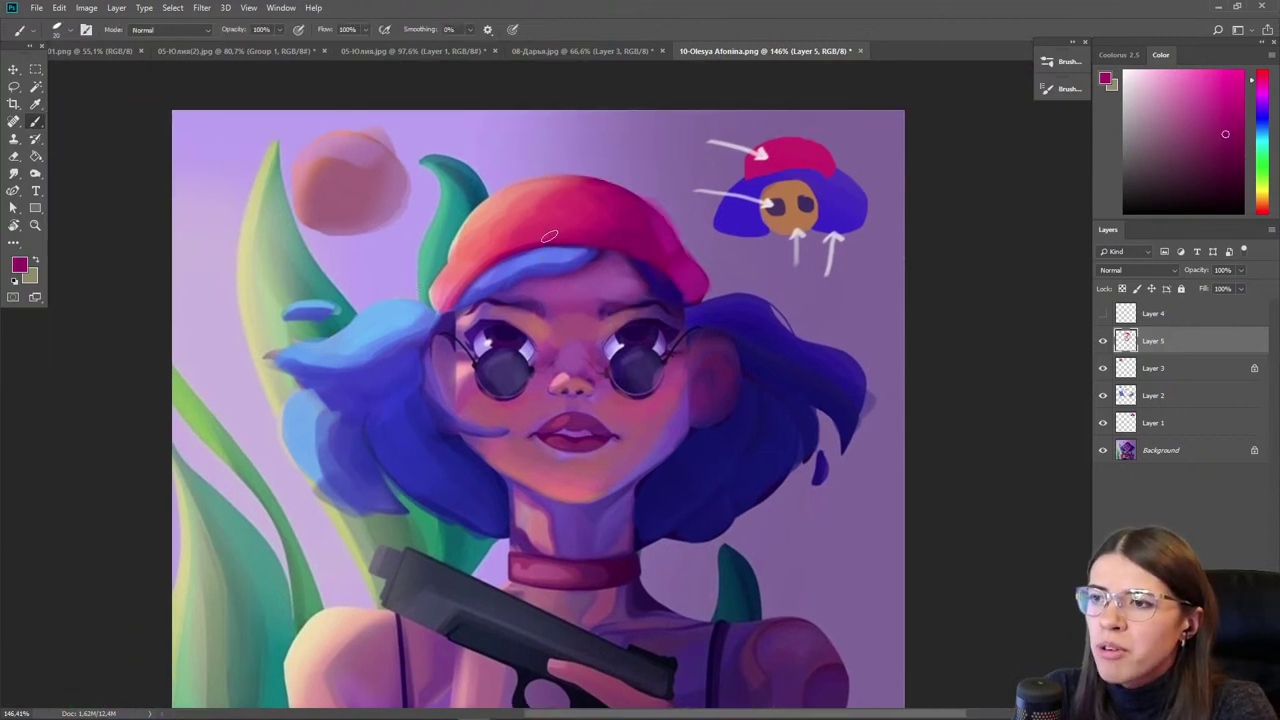
{"action": "left_click", "coordinate": [1102, 341]}
{"action": "left_click", "coordinate": [1101, 341]}
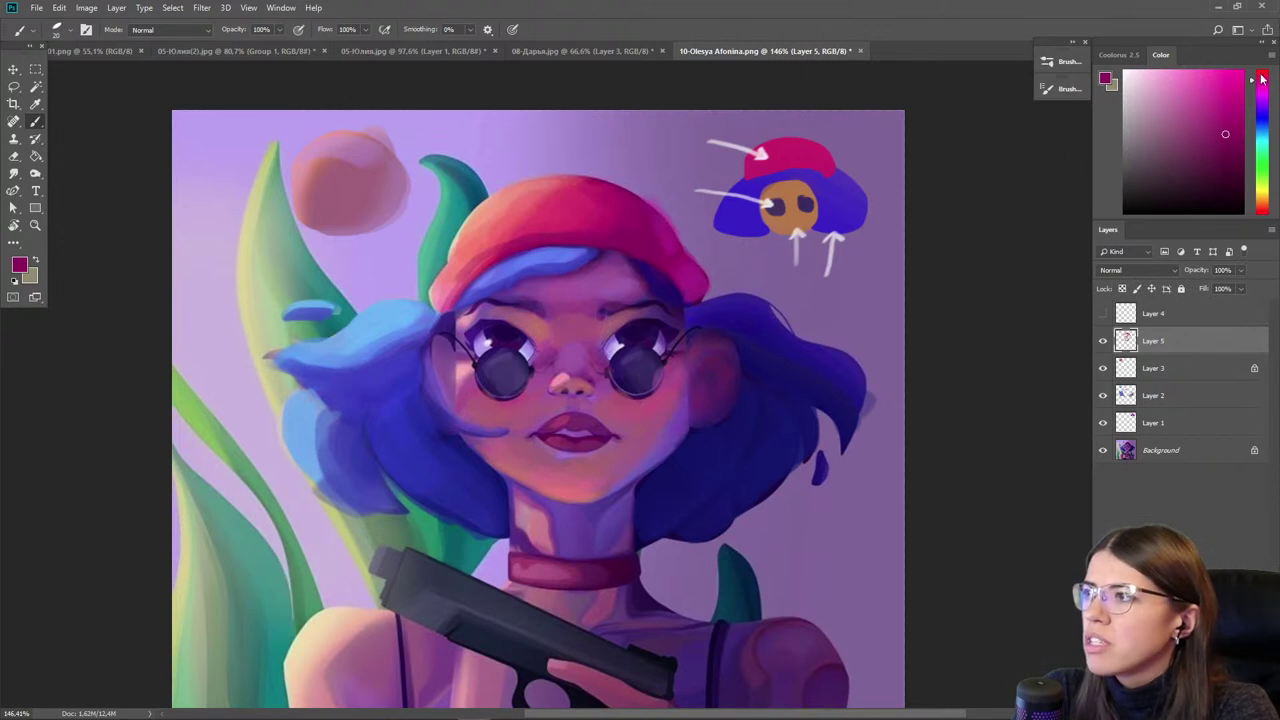
- Paint a crimson fold line above the beret's brim on the lit side
{"action": "left_click", "coordinate": [1216, 82]}
{"action": "left_click", "coordinate": [532, 243], "text": "alt"}
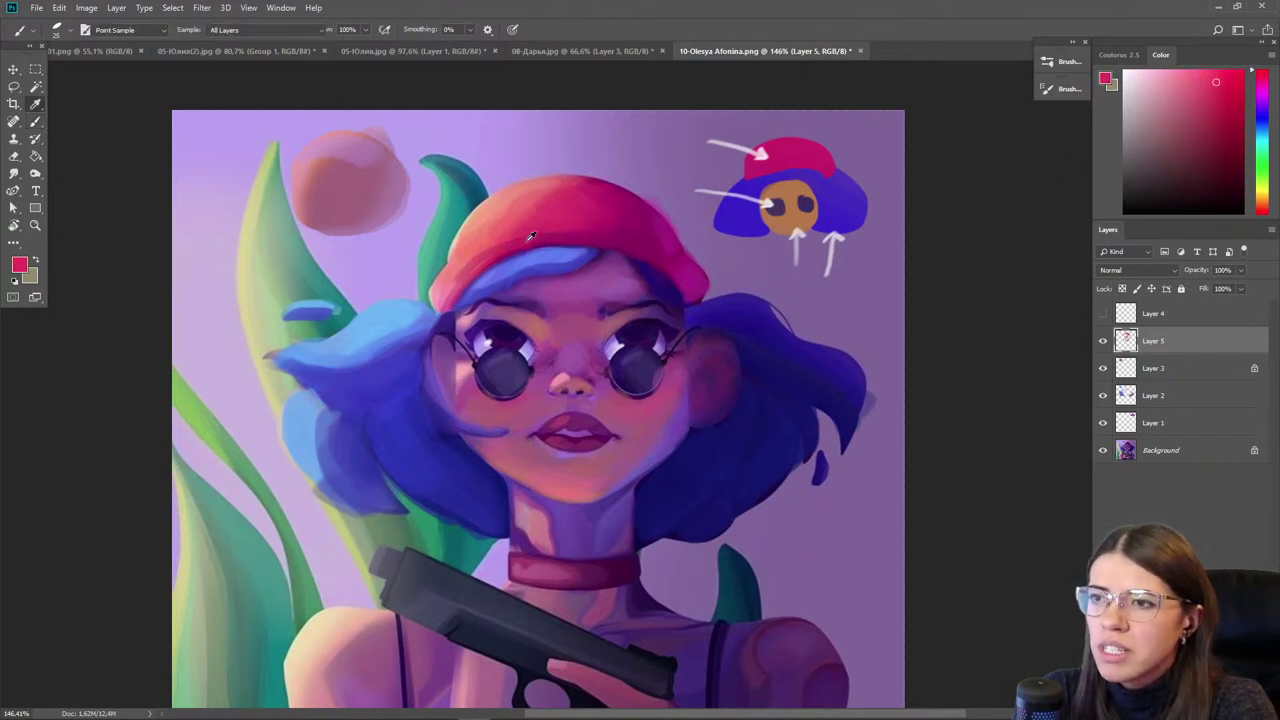
{"action": "left_click_drag", "start_coordinate": [484, 265], "coordinate": [444, 303]}
{"action": "key", "text": "bracketleft"}
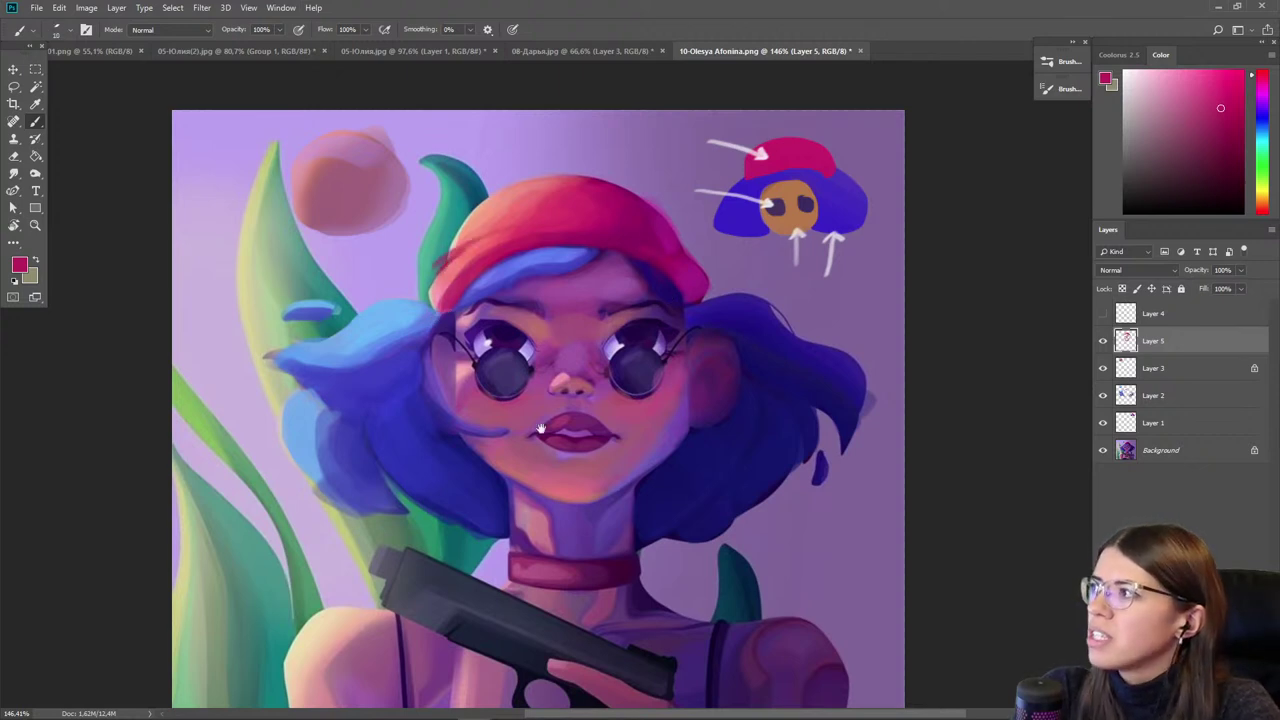
- Repaint the choker with magenta sampled from the beret on its shaded side and brighter pink towards the light
{"action": "left_click_drag", "start_coordinate": [511, 455], "coordinate": [548, 458]}
{"action": "scroll", "coordinate": [522, 530], "scroll_direction": "up", "scroll_amount": 2}
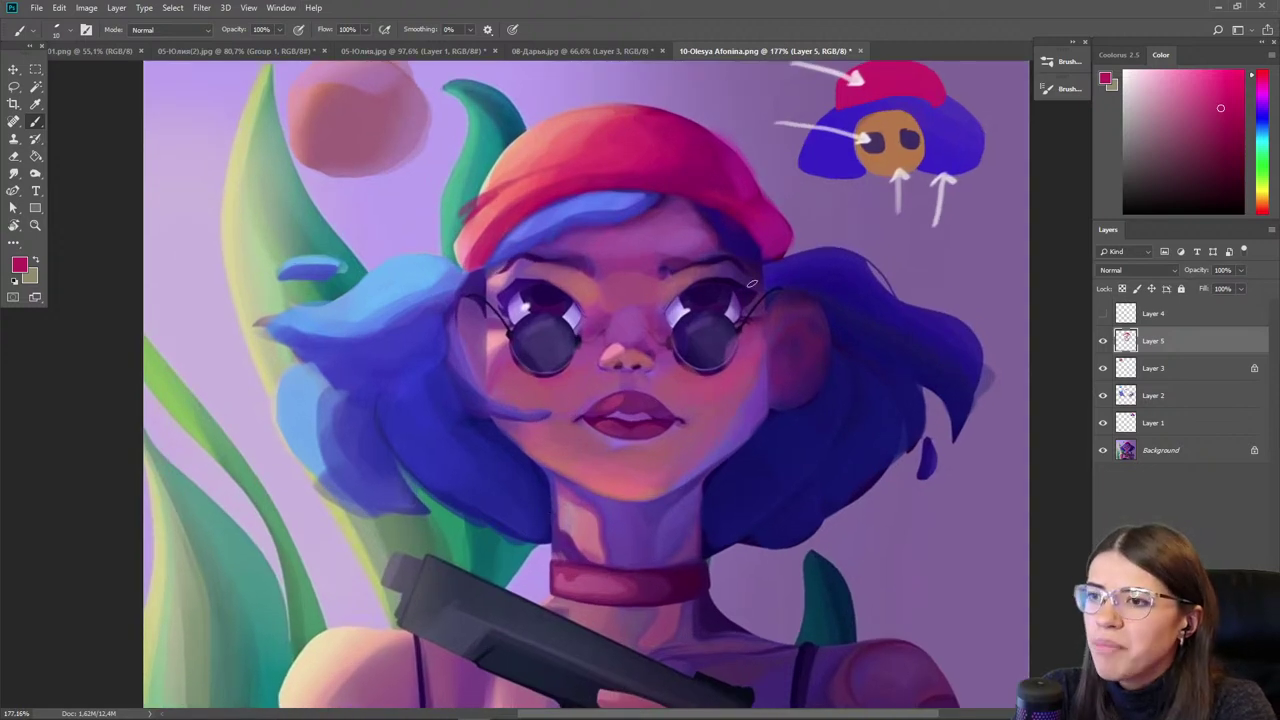
{"action": "left_click", "coordinate": [731, 175], "text": "alt"}
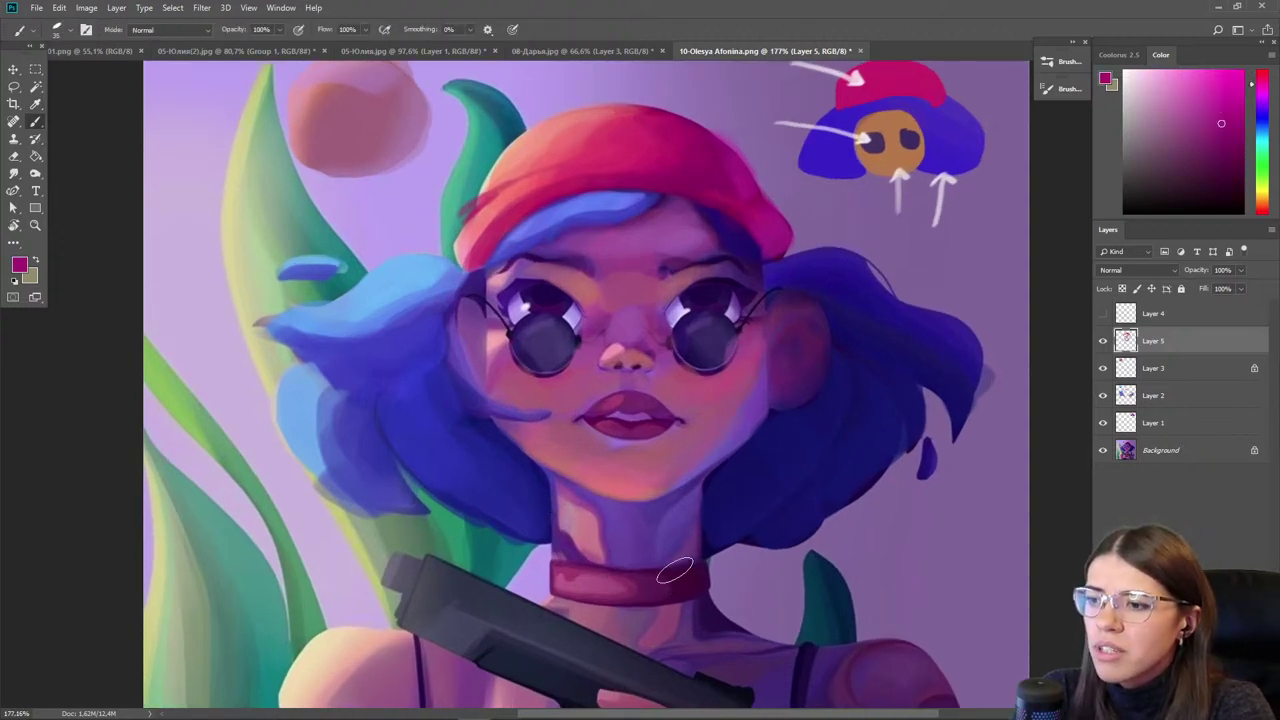
{"action": "left_click", "coordinate": [620, 242], "text": "alt"}
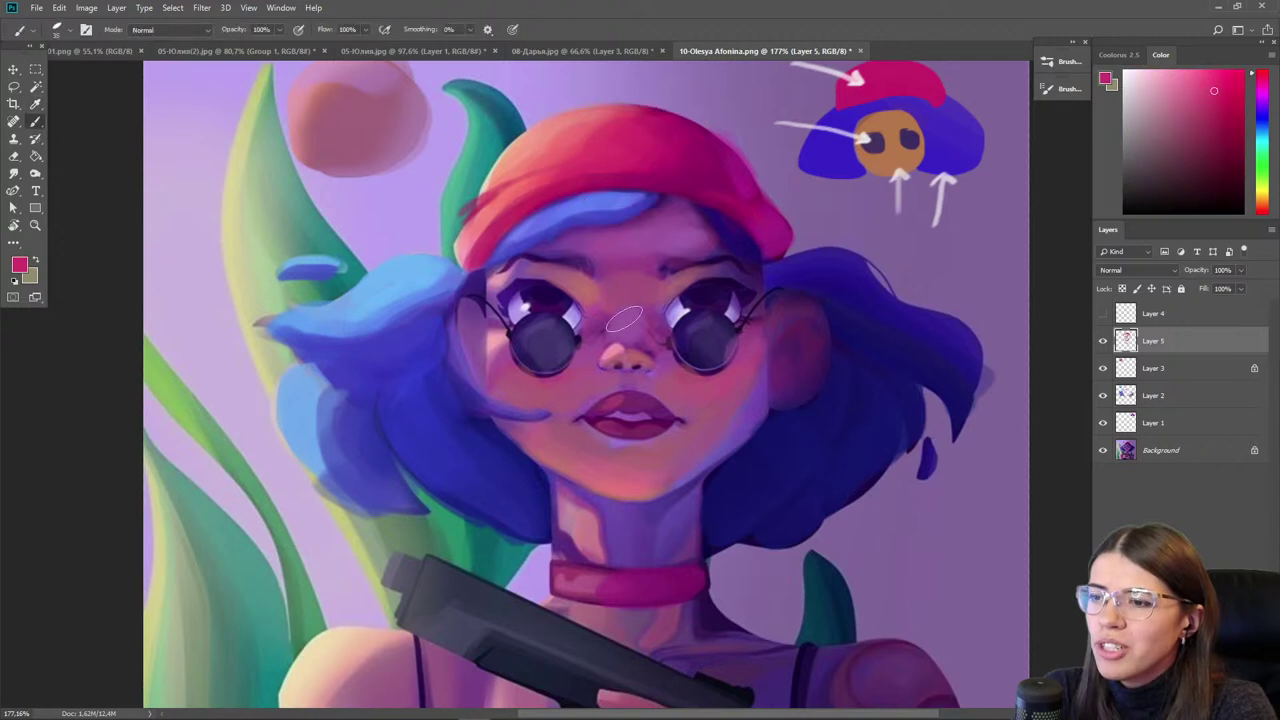
{"action": "mouse_move", "coordinate": [594, 581]}
{"action": "left_mouse_down"}
{"action": "mouse_move", "coordinate": [564, 583]}
{"action": "mouse_move", "coordinate": [626, 593]}
{"action": "left_mouse_up"}
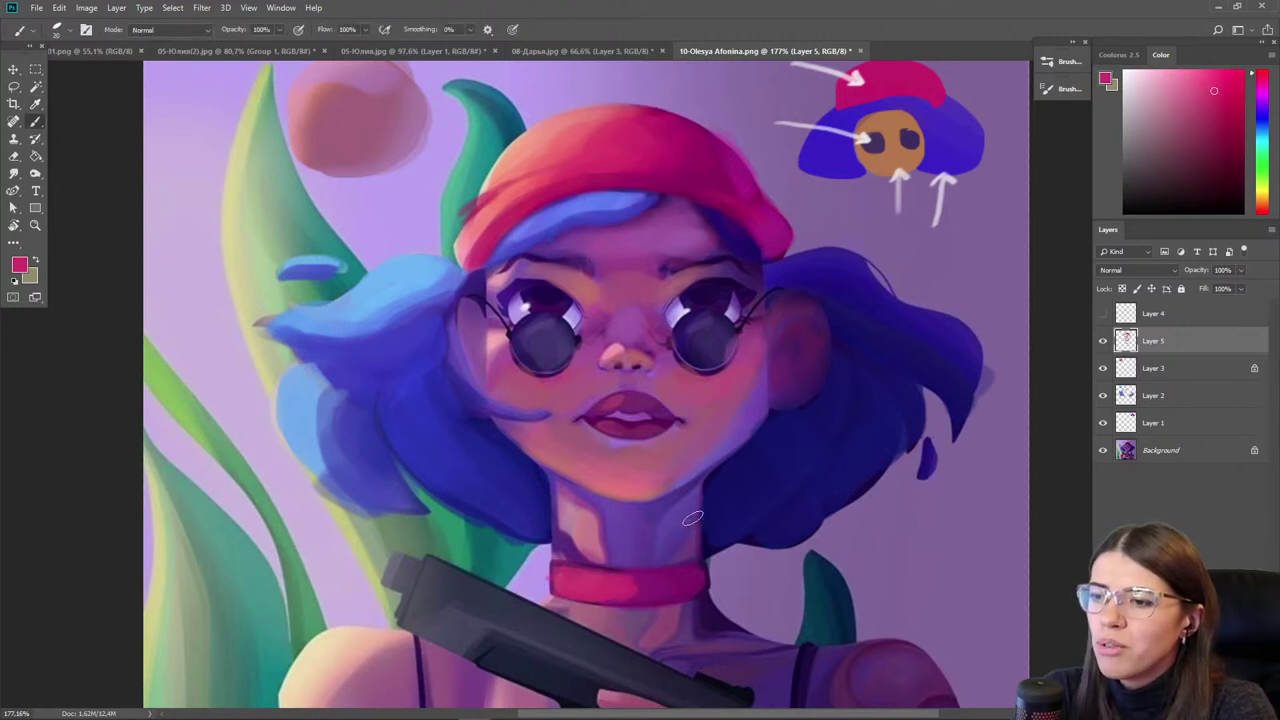
{"action": "left_click", "coordinate": [1192, 109]}
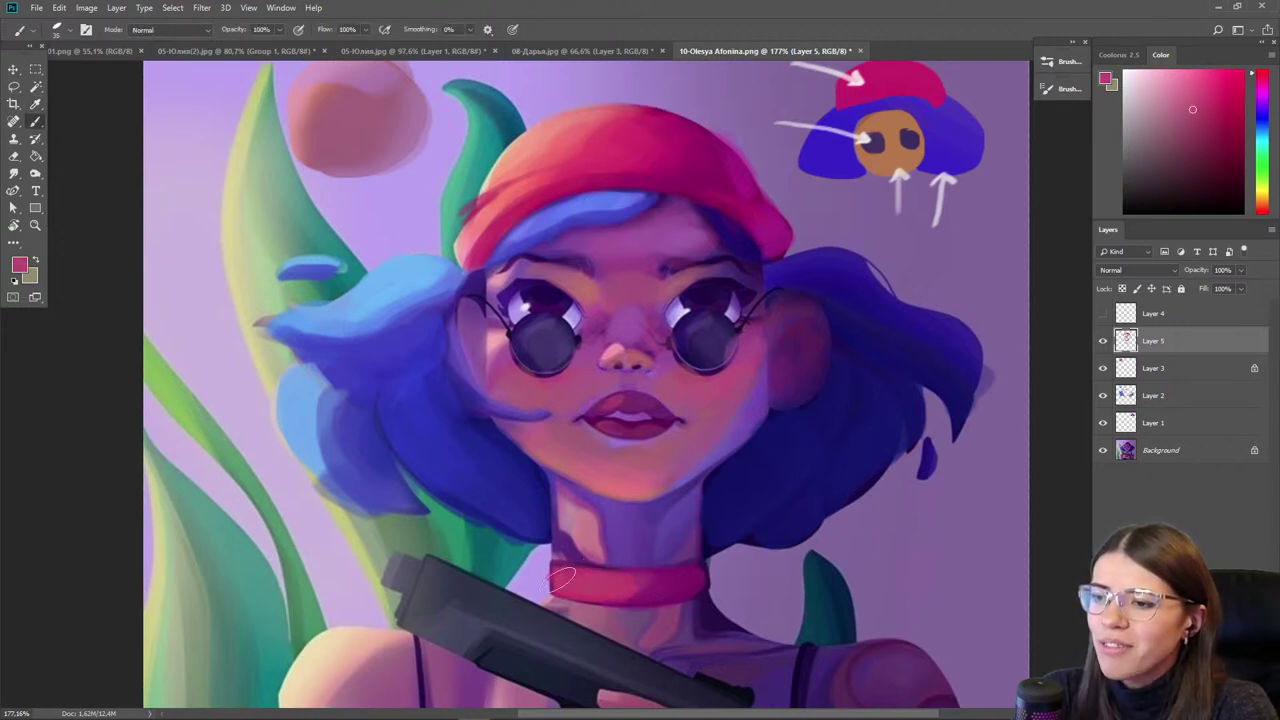
{"action": "left_click", "coordinate": [631, 587], "text": "alt"}
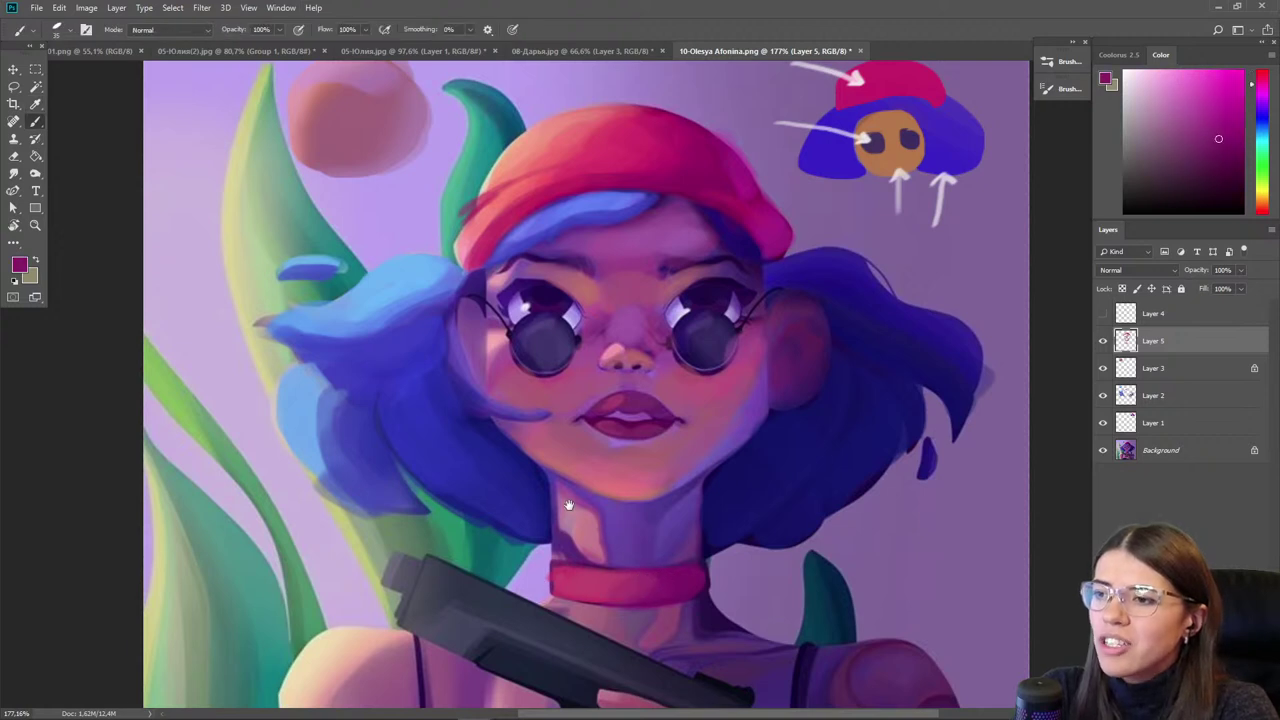
{"action": "left_click_drag", "start_coordinate": [576, 517], "coordinate": [568, 501]}
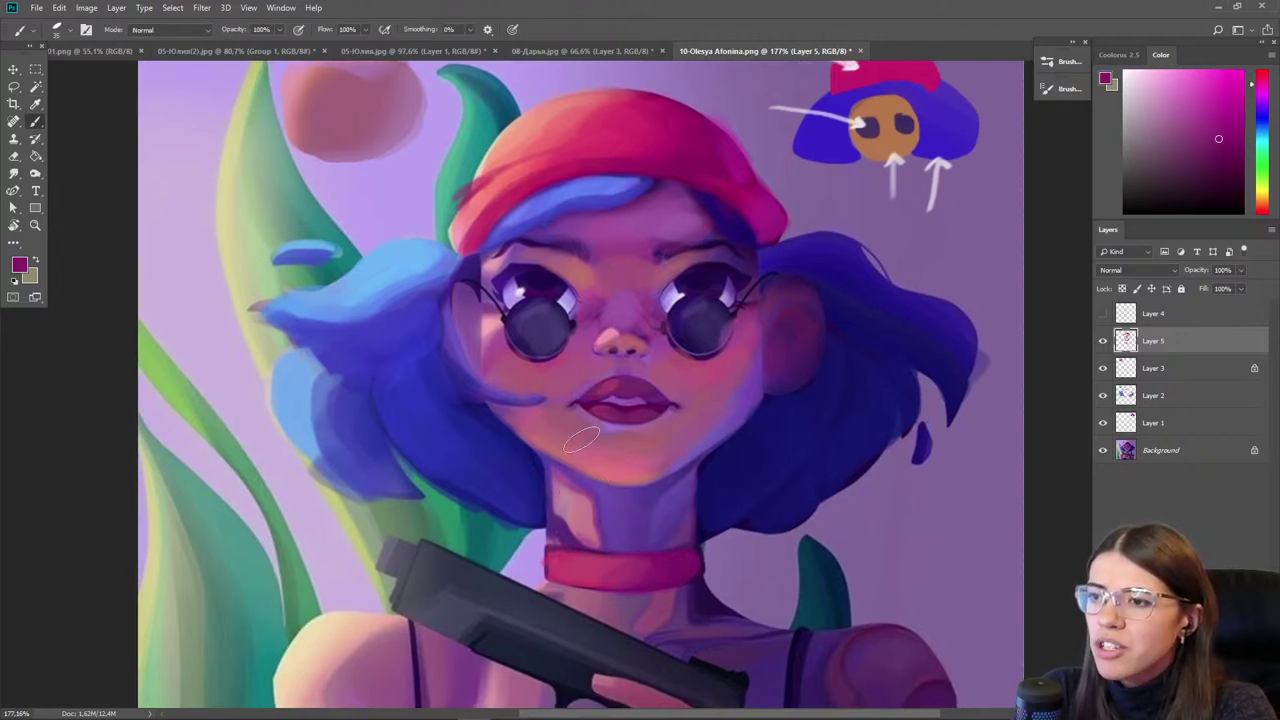
- Paint the lower lip with saturated magenta sampled from the beret
{"action": "left_click", "coordinate": [722, 101], "text": "alt"}
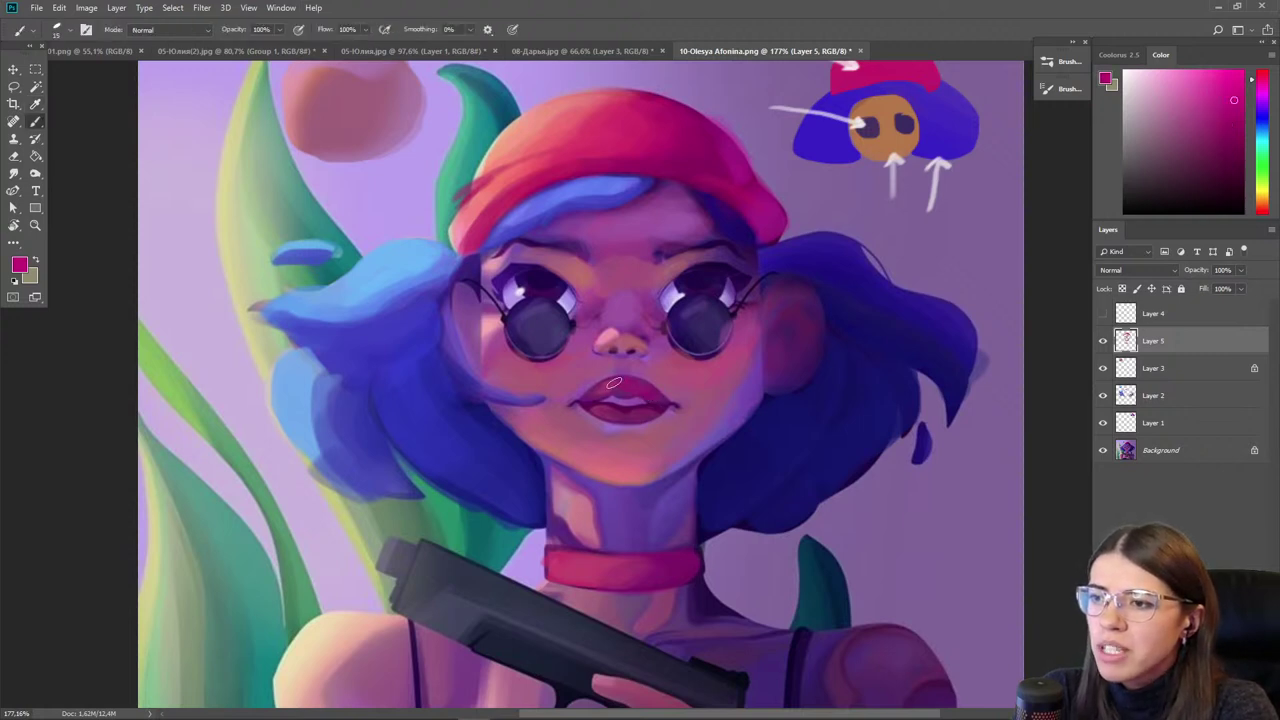
{"action": "scroll", "coordinate": [632, 453], "scroll_direction": "up", "scroll_amount": 5}
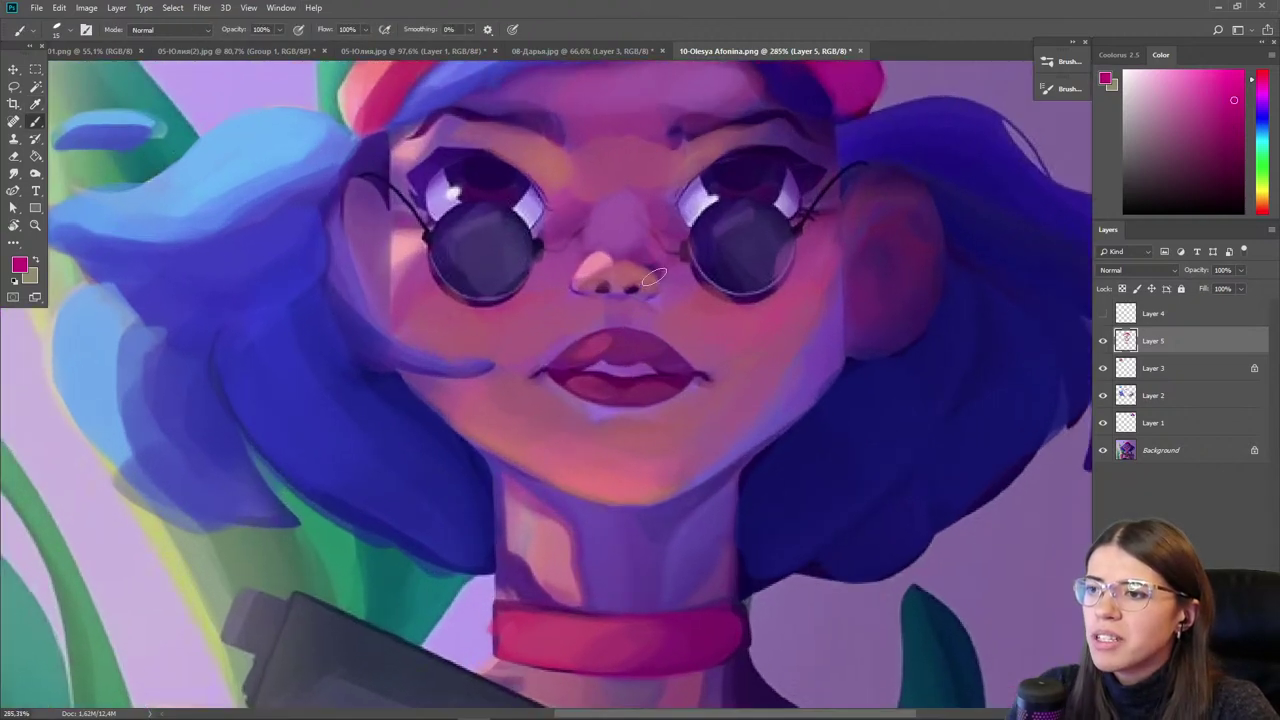
{"action": "left_click_drag", "start_coordinate": [571, 341], "coordinate": [543, 403]}
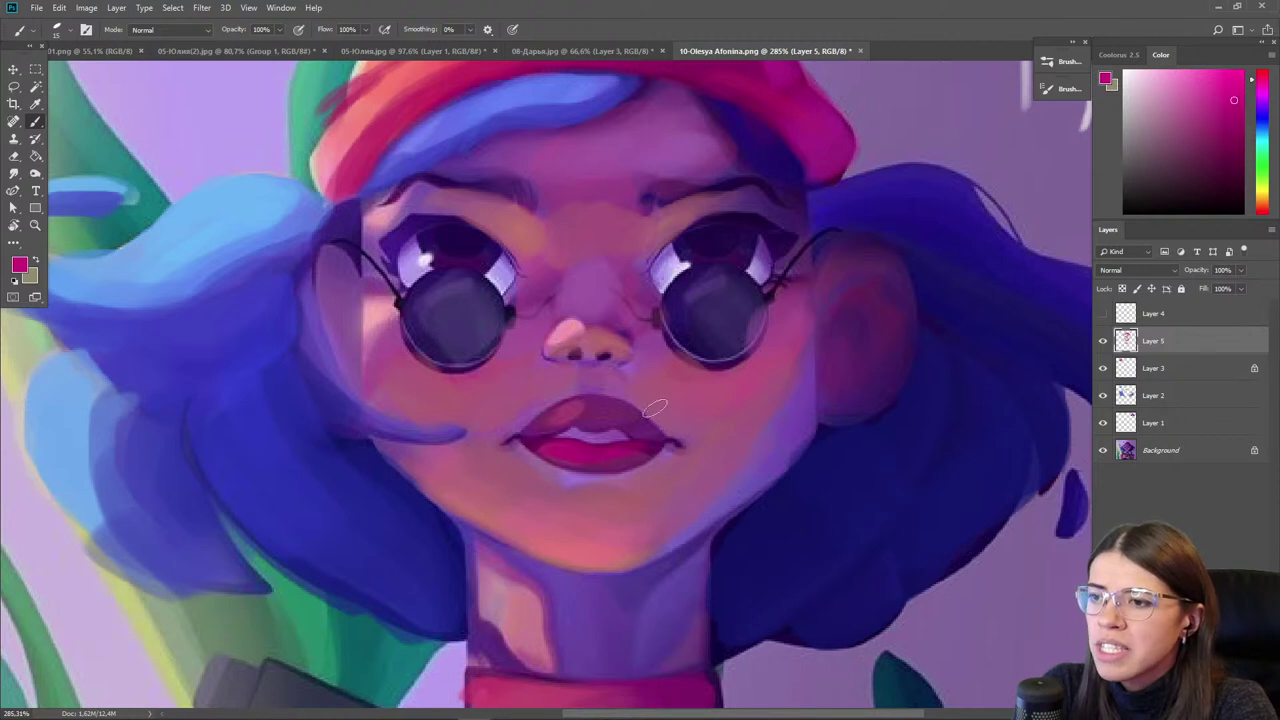
- Repaint the upper lip with saturated reds and crimson, blending them with tones sampled from the lip
{"action": "left_click", "coordinate": [511, 159], "text": "alt"}
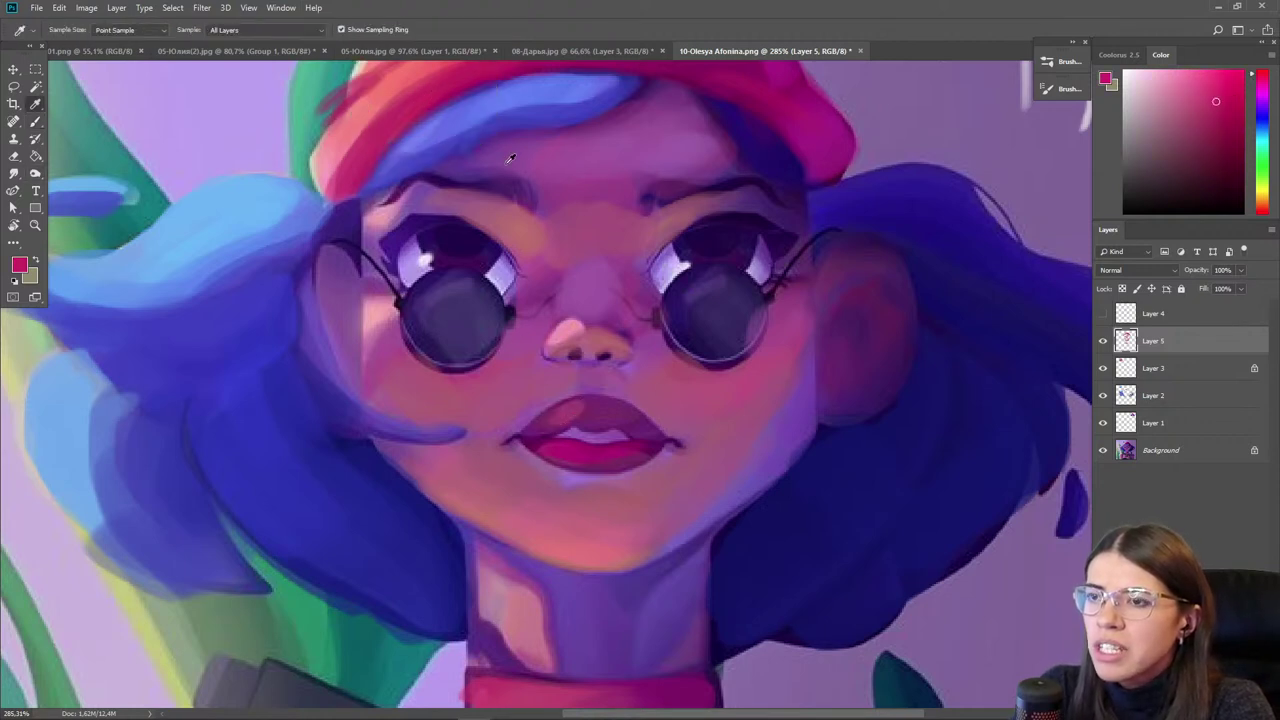
{"action": "left_click", "coordinate": [1262, 205]}
{"action": "left_click", "coordinate": [1228, 113]}
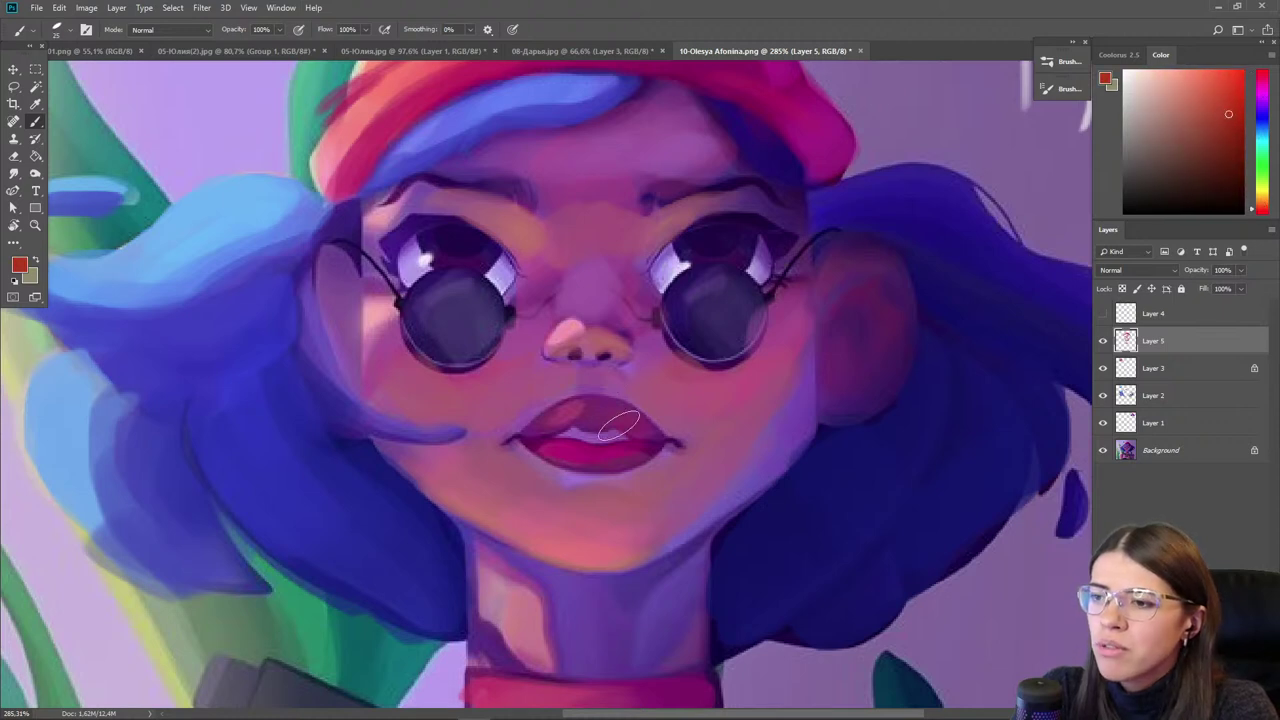
{"action": "left_click", "coordinate": [1262, 212]}
{"action": "left_click", "coordinate": [1209, 69]}
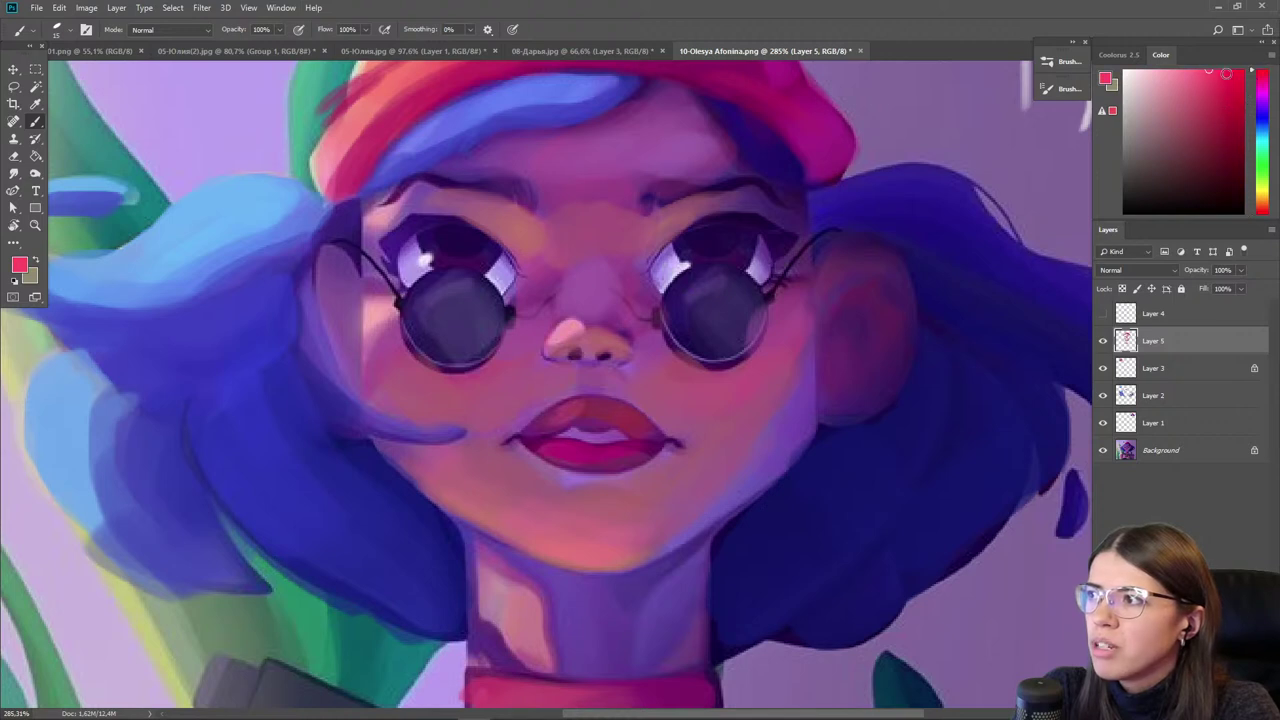
{"action": "left_click", "coordinate": [1246, 70]}
{"action": "left_click", "coordinate": [549, 407], "text": "alt"}
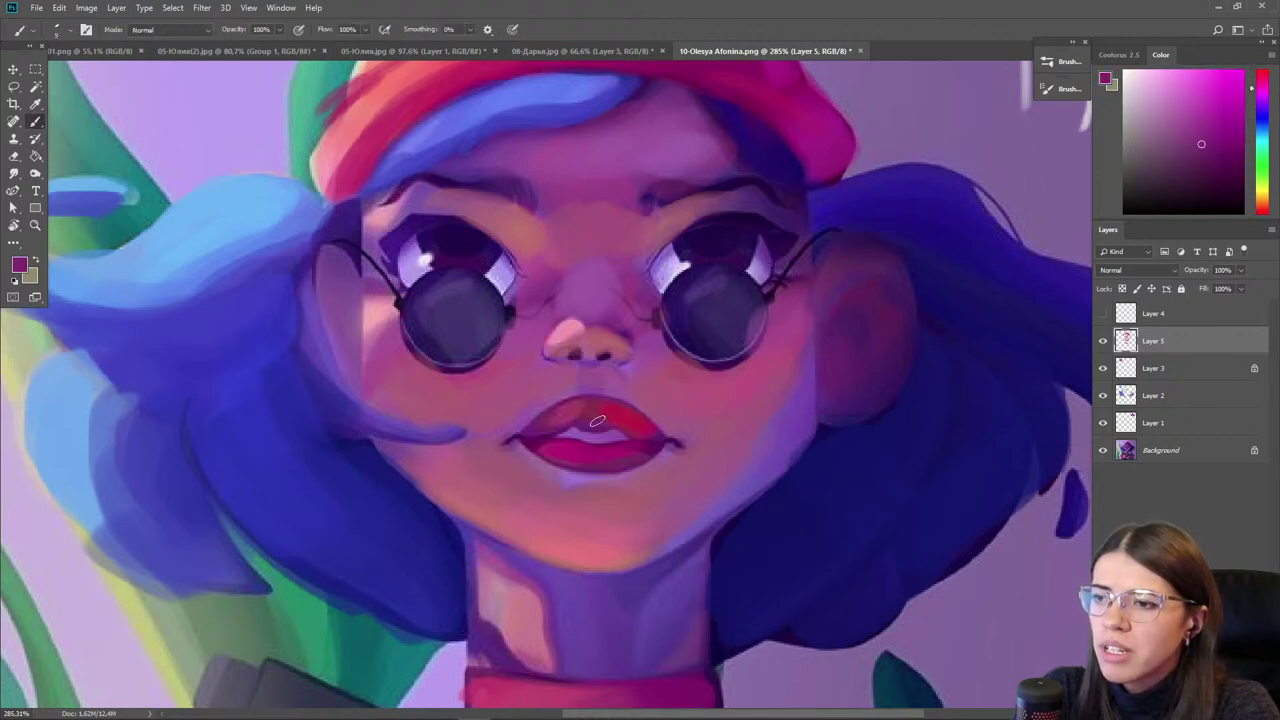
{"action": "left_click", "coordinate": [602, 414], "text": "alt"}
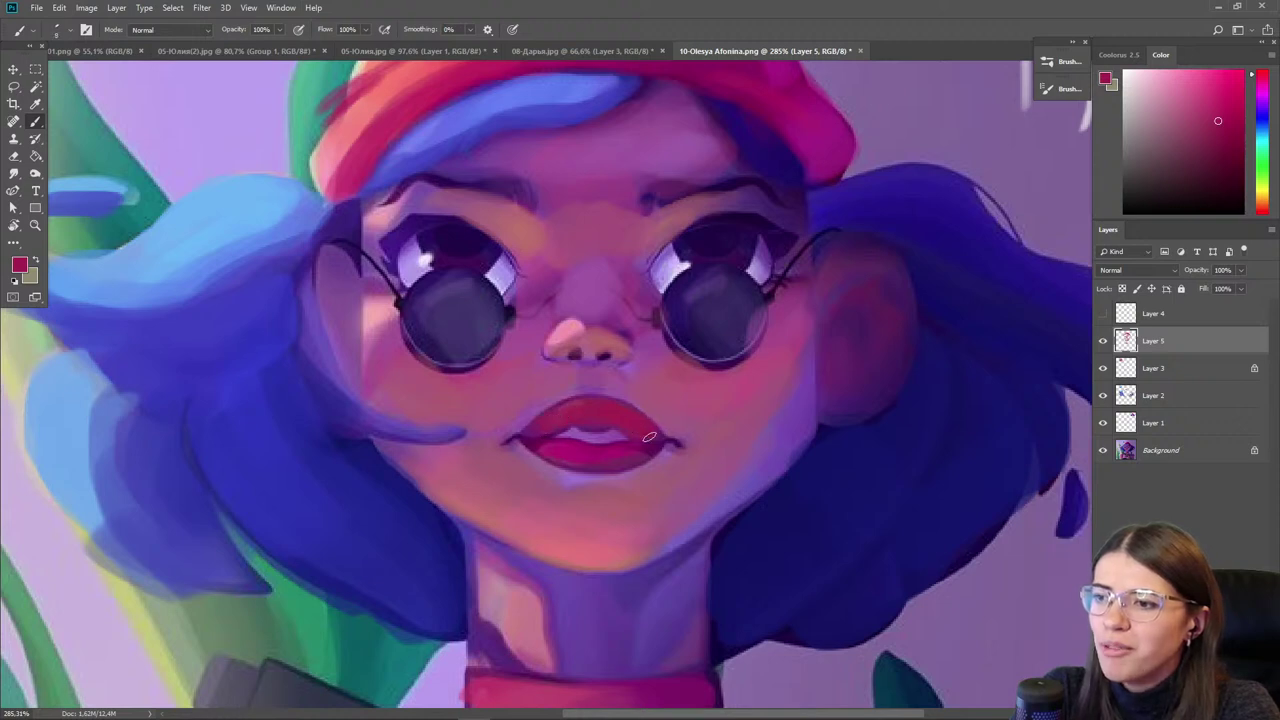
- Blend sampled magenta tones across the lower lip and clean up the mouth corner on the lit side
{"action": "key", "text": "alt"}
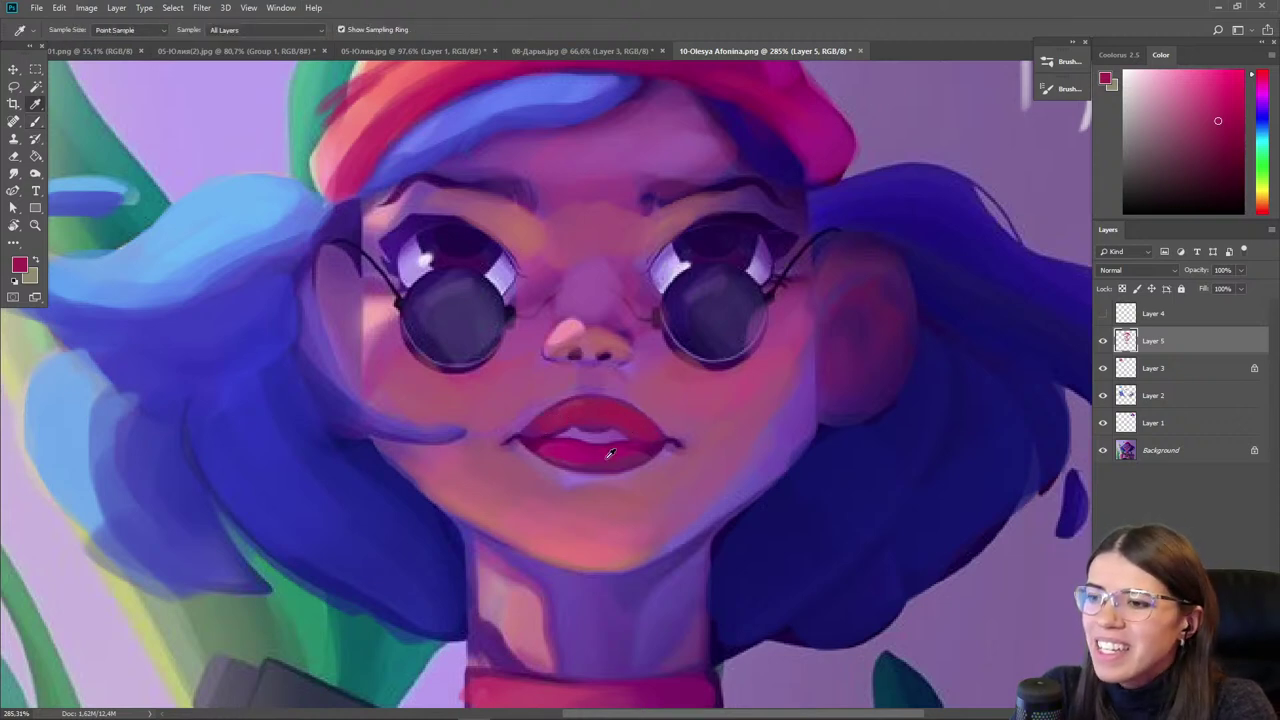
{"action": "left_click", "coordinate": [587, 447], "text": "alt"}
{"action": "left_click_drag", "start_coordinate": [637, 450], "coordinate": [598, 453]}
{"action": "left_click", "coordinate": [618, 461], "text": "alt"}
{"action": "left_click", "coordinate": [592, 453], "text": "alt"}
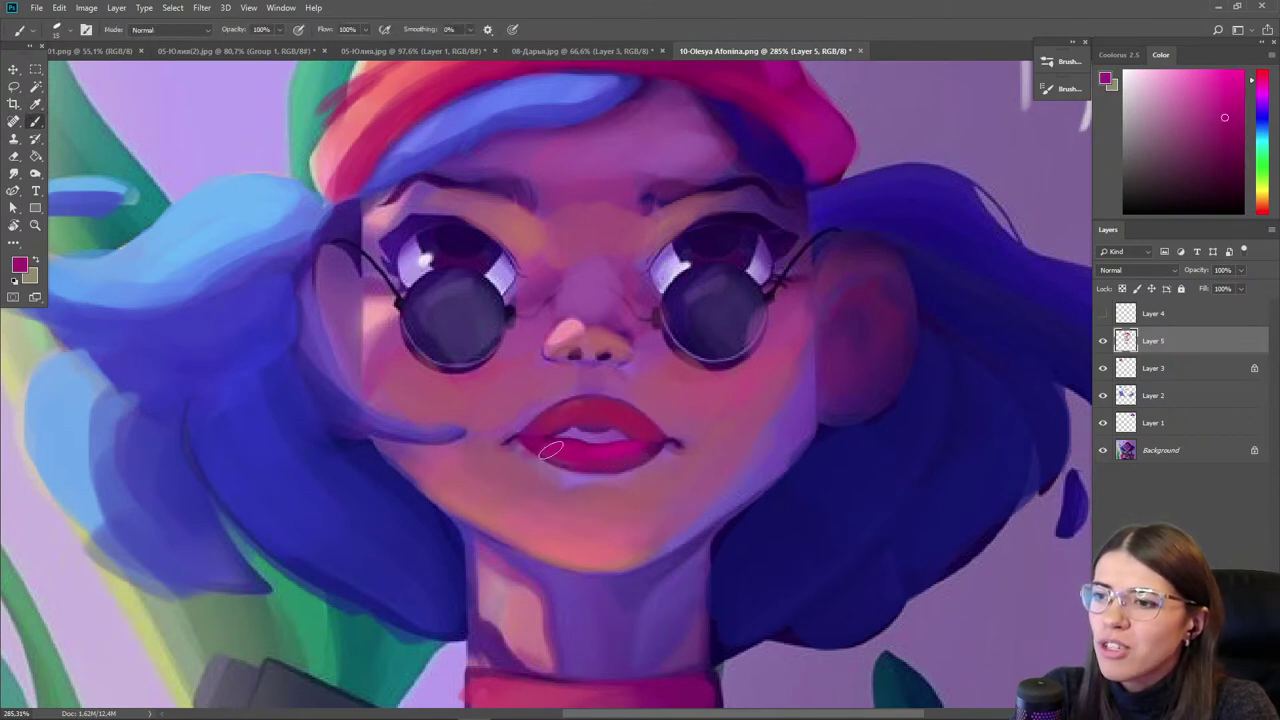
{"action": "left_click", "coordinate": [557, 422], "text": "alt"}
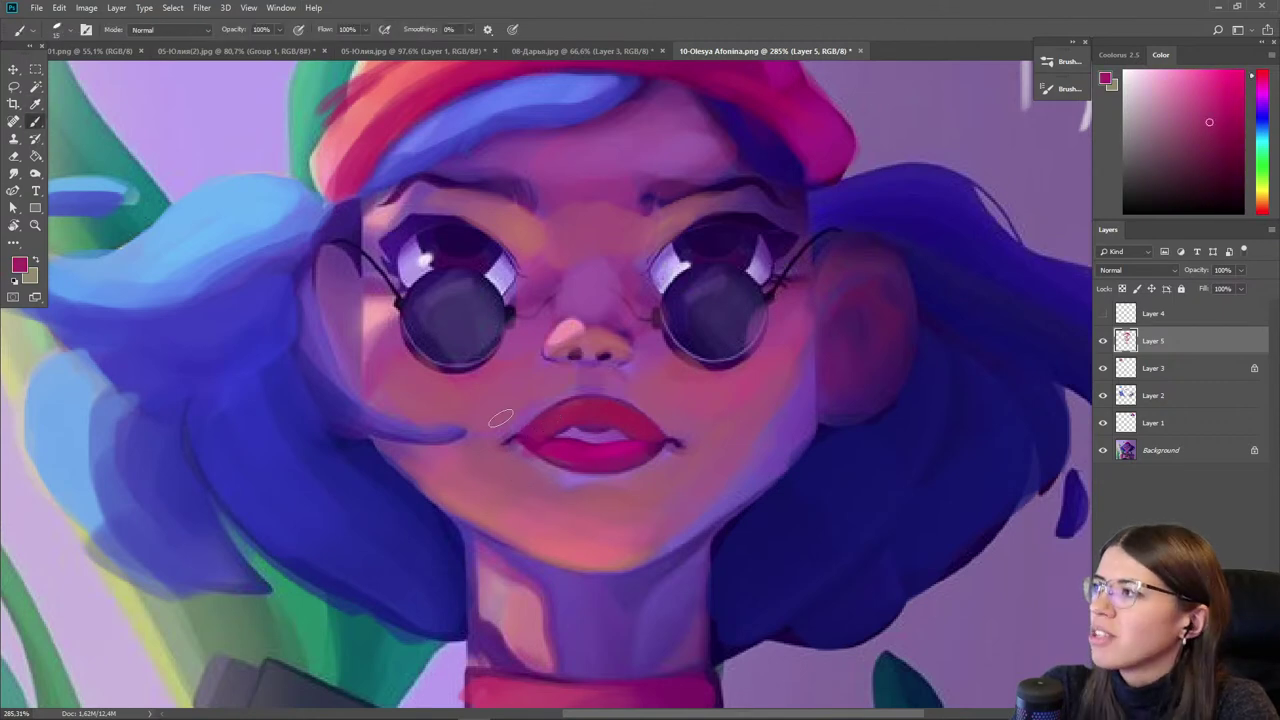
{"action": "key", "text": "e"}
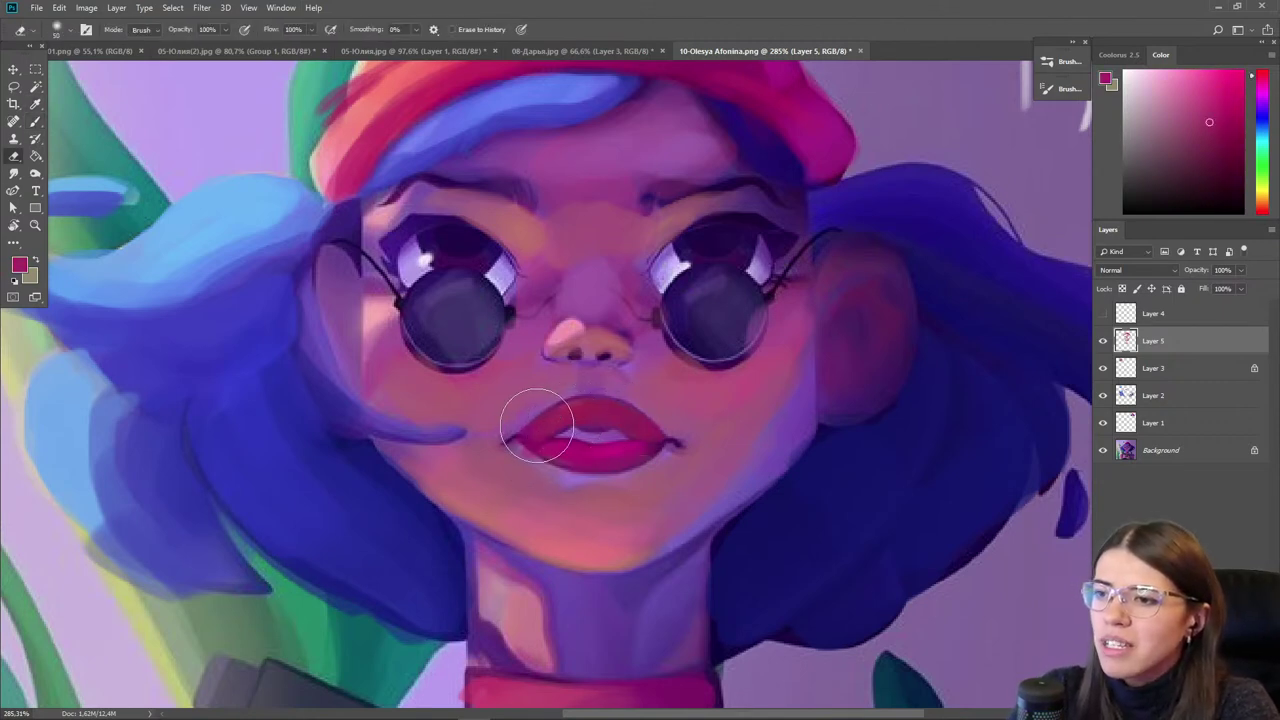
- Soften the skin shading around the nose, mouth and forehead with sampled purple and muted pink tones
{"action": "scroll", "coordinate": [671, 343], "scroll_direction": "down", "scroll_amount": 3}
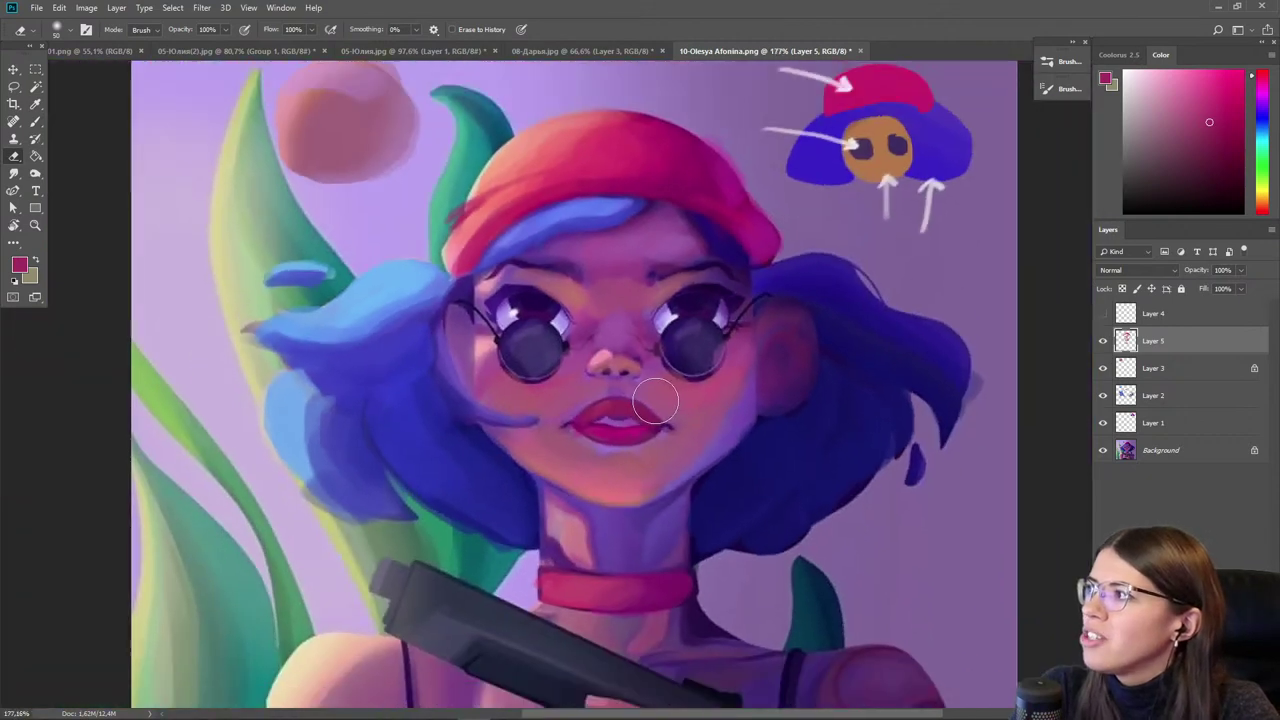
{"action": "key", "text": "i"}
{"action": "left_click", "coordinate": [597, 328]}
{"action": "key", "text": "b"}
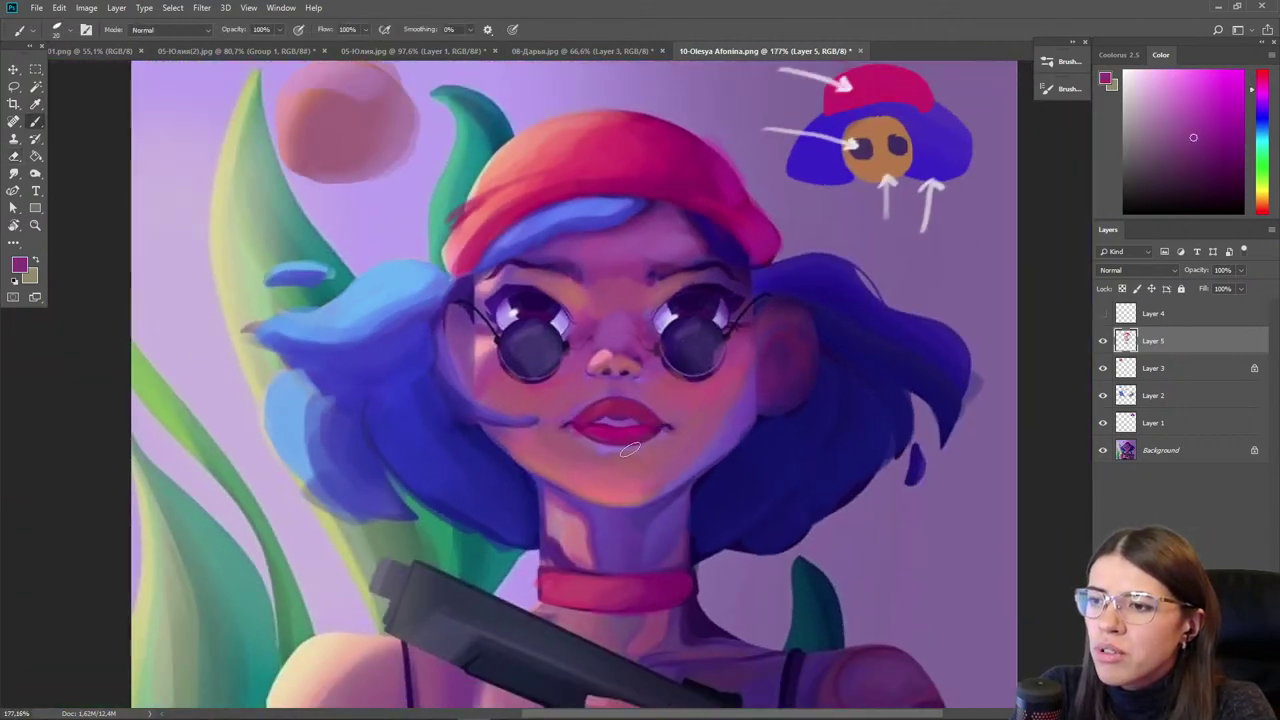
{"action": "left_click", "coordinate": [568, 376], "text": "alt"}
{"action": "left_click", "coordinate": [1197, 128]}
{"action": "key", "text": "bracketleft"}
{"action": "key", "text": "bracketleft"}
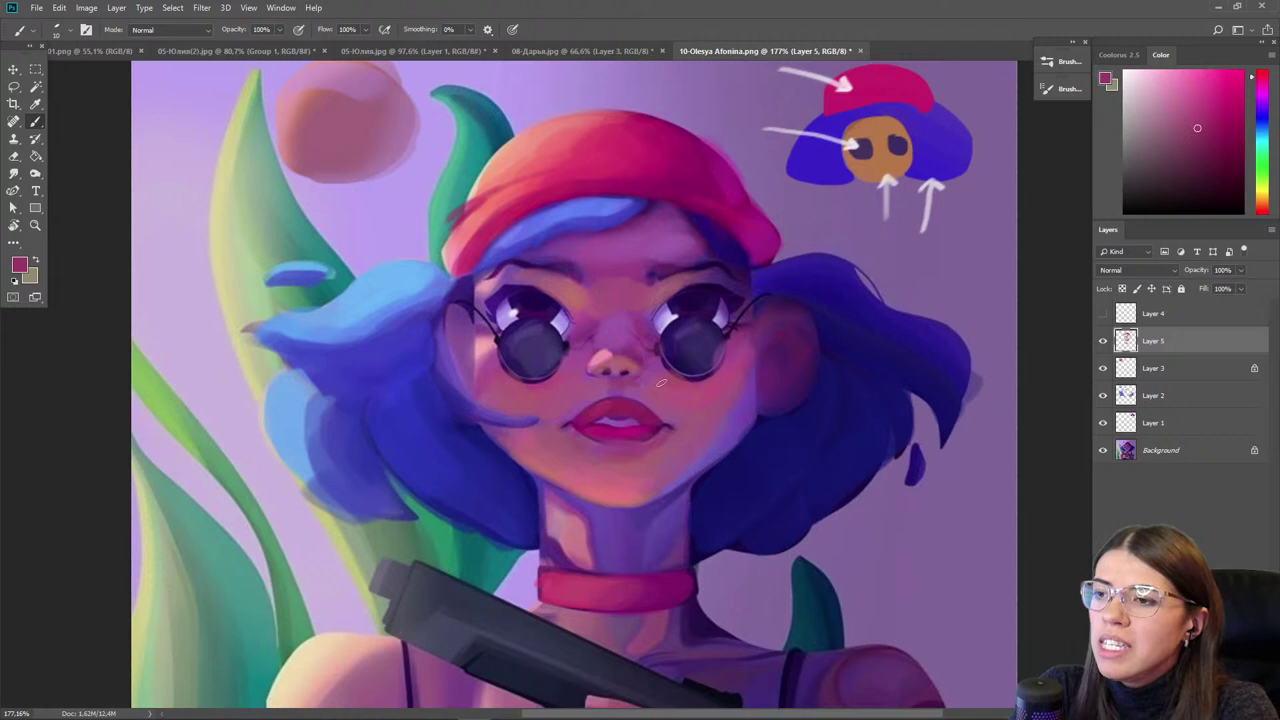
{"action": "left_click", "coordinate": [610, 324], "text": "alt"}
{"action": "key", "text": "bracketright"}
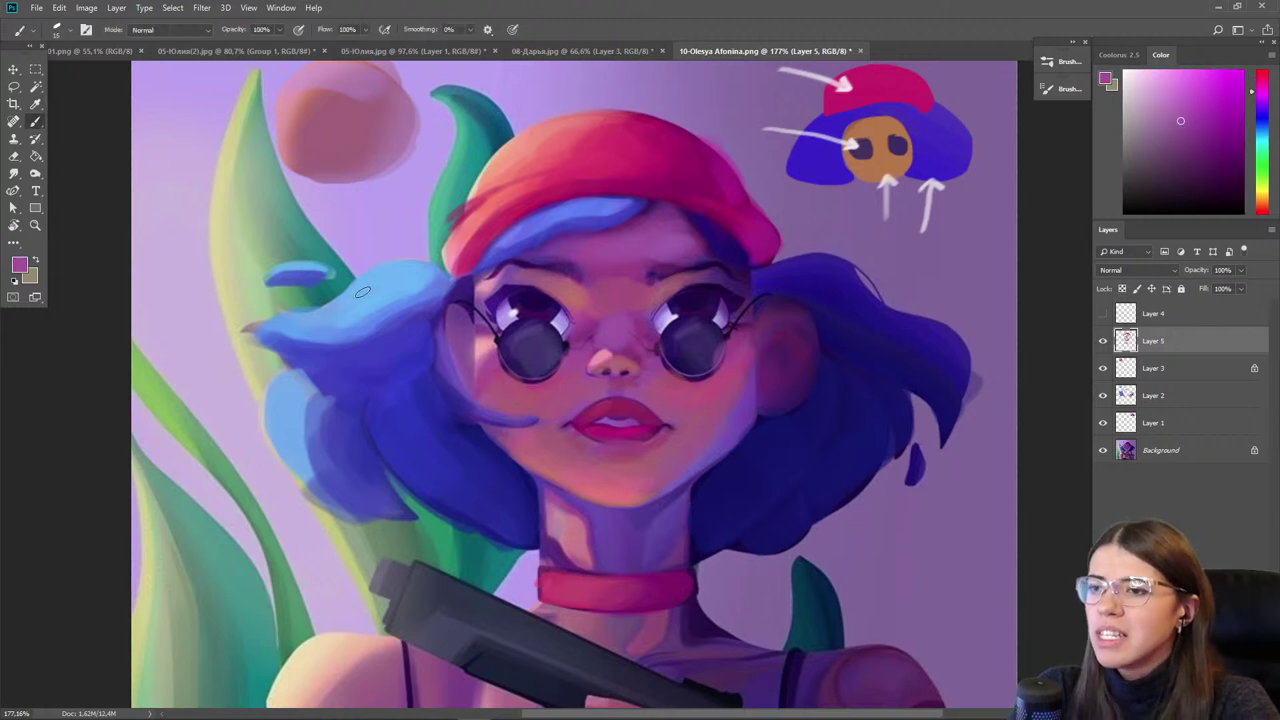
{"action": "left_click", "coordinate": [530, 281], "text": "alt"}
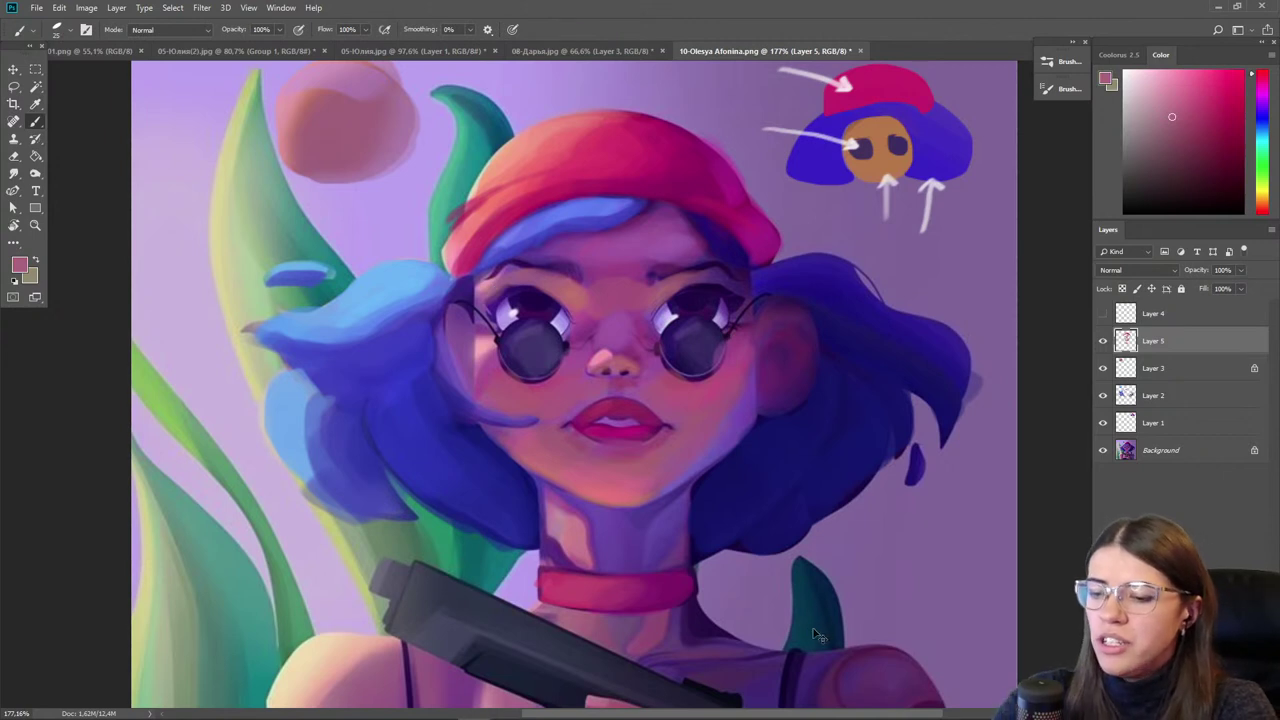
- Compare the picture with Layer 5 hidden and shown in the proof colour view
{"action": "key", "text": "ctrl+y"}
{"action": "left_click", "coordinate": [1103, 341]}
{"action": "left_click", "coordinate": [1103, 341]}
{"action": "key", "text": "ctrl+y"}
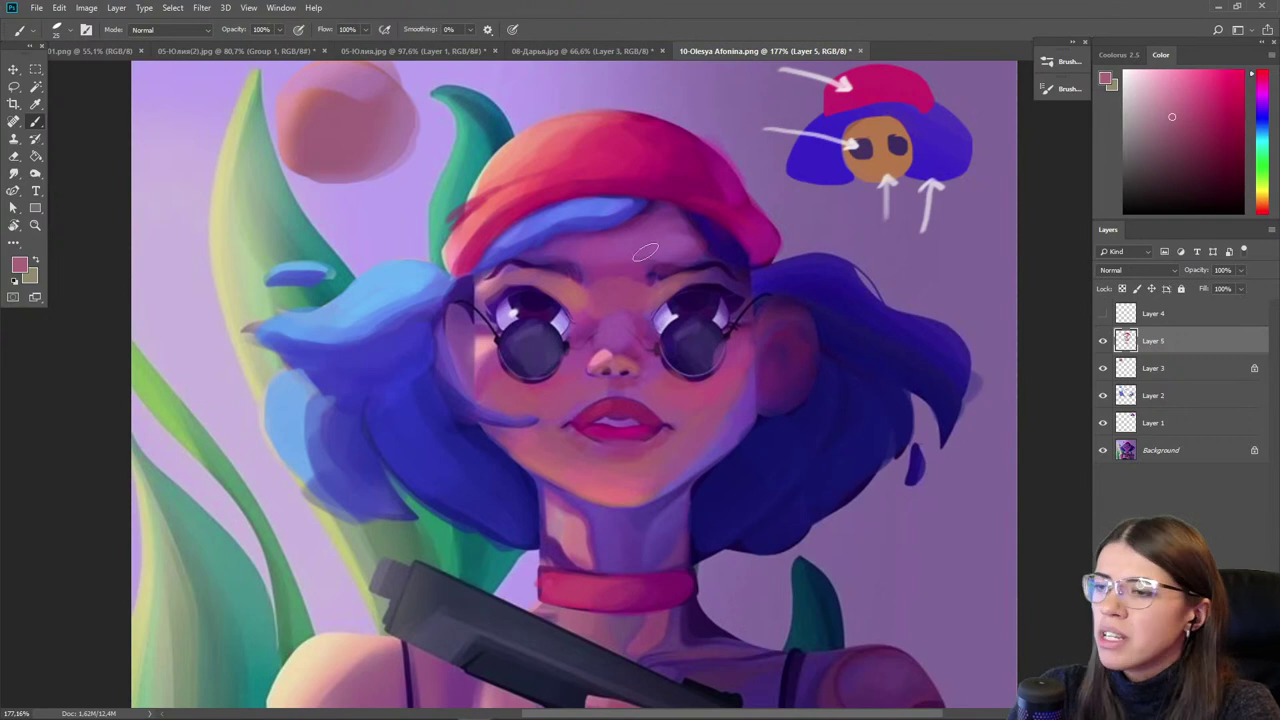
- Paint a lighter pink-violet plane on the bridge of the nose and blend it with tones sampled from the nose and forehead
{"action": "left_click", "coordinate": [634, 323], "text": "alt"}
{"action": "left_click", "coordinate": [1176, 86]}
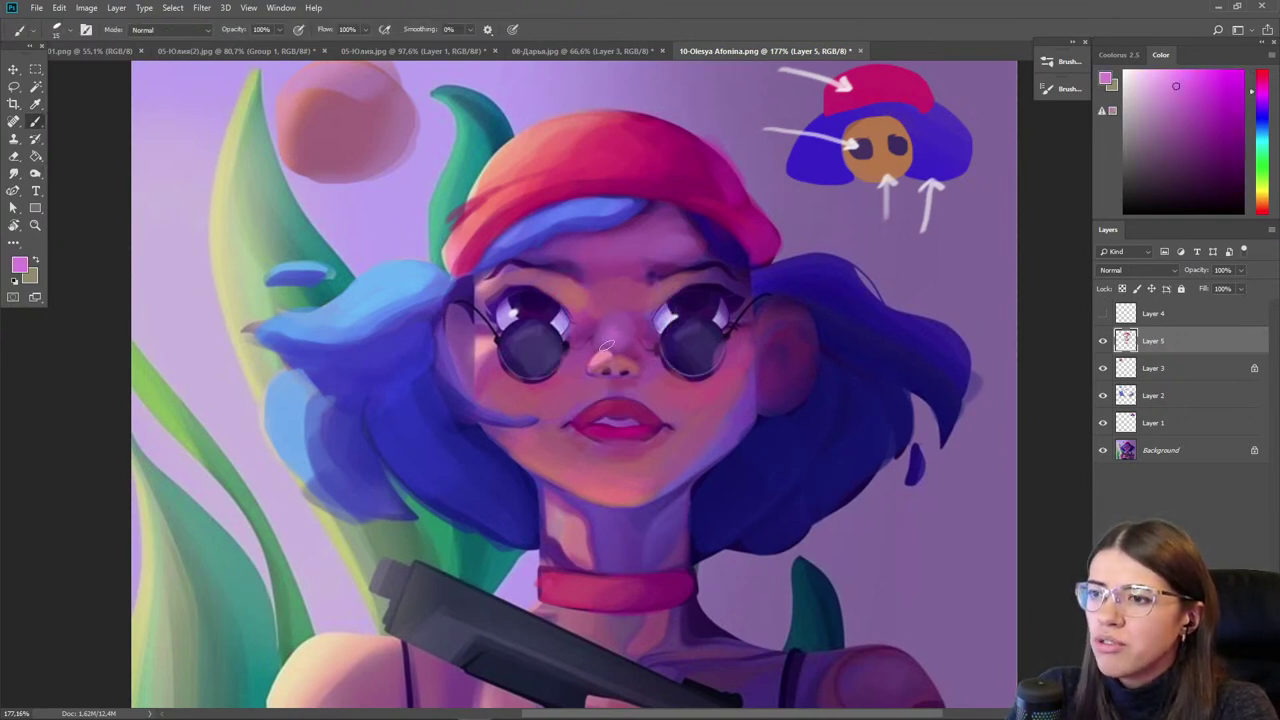
{"action": "left_click", "coordinate": [628, 317], "text": "alt"}
{"action": "left_click", "coordinate": [618, 241], "text": "alt"}
{"action": "key", "text": "bracketright"}
{"action": "key", "text": "bracketright"}
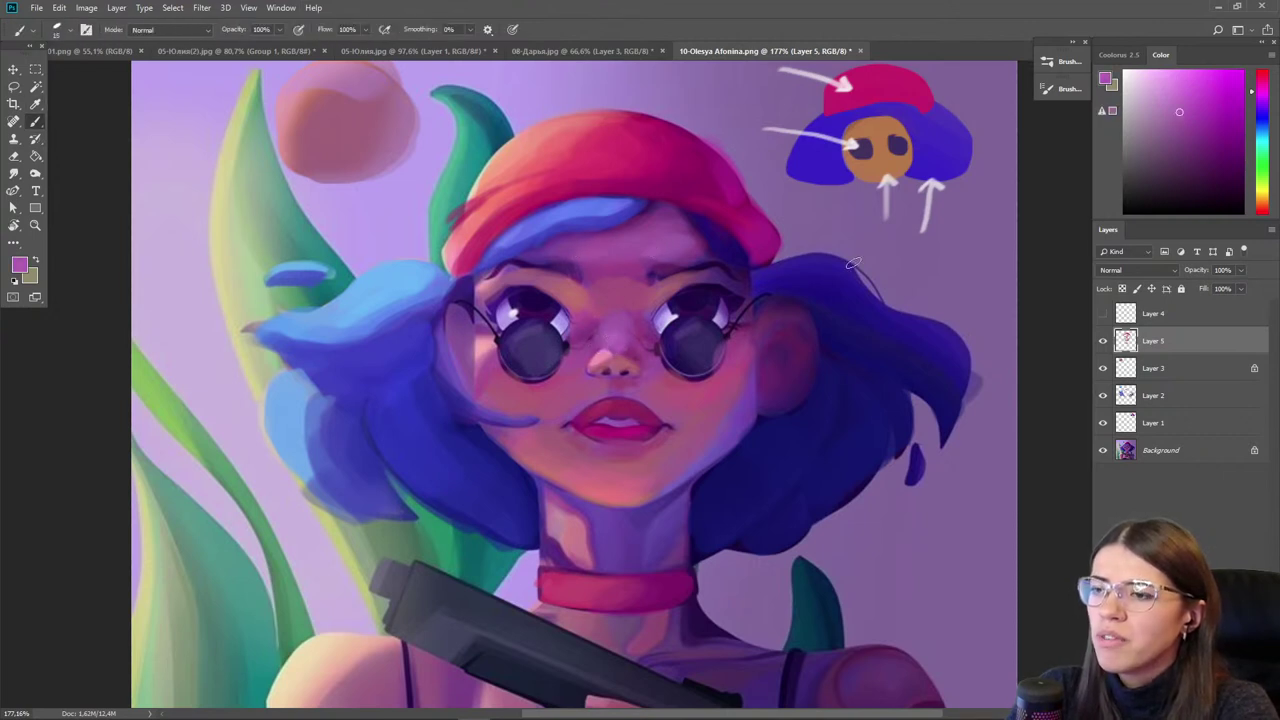
{"action": "scroll", "coordinate": [853, 263], "scroll_direction": "down", "scroll_amount": 2}
{"action": "scroll", "coordinate": [706, 193], "scroll_direction": "up", "scroll_amount": 1}
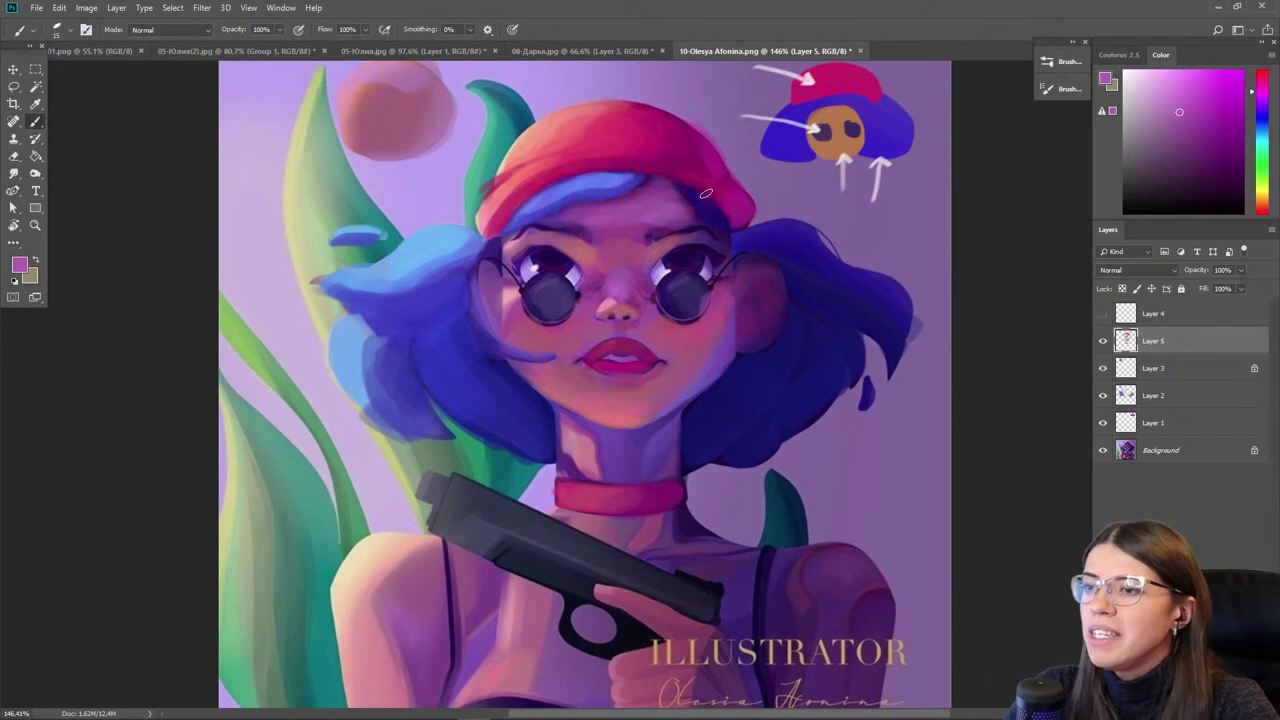
- Refine the lit cheek beside the hair with sampled skin tones and a warm orange-red where light turns to shadow
{"action": "left_click", "coordinate": [509, 297], "text": "alt"}
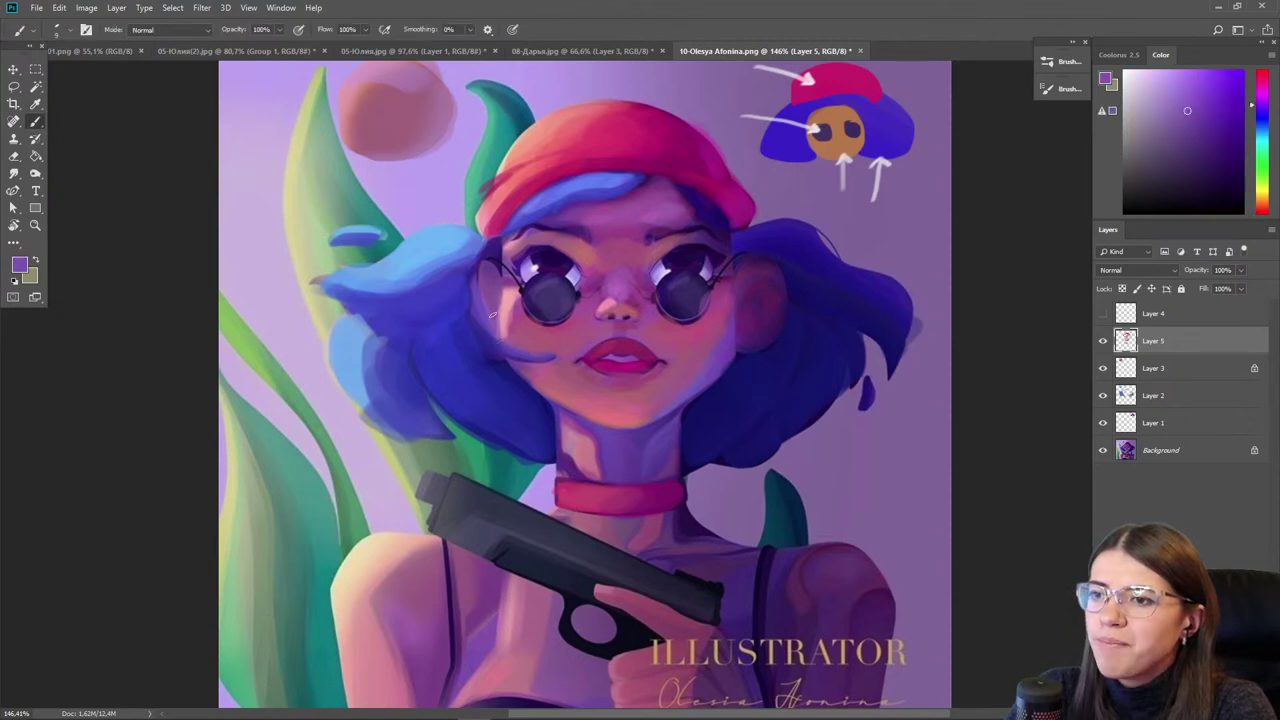
{"action": "left_click", "coordinate": [505, 322], "text": "alt"}
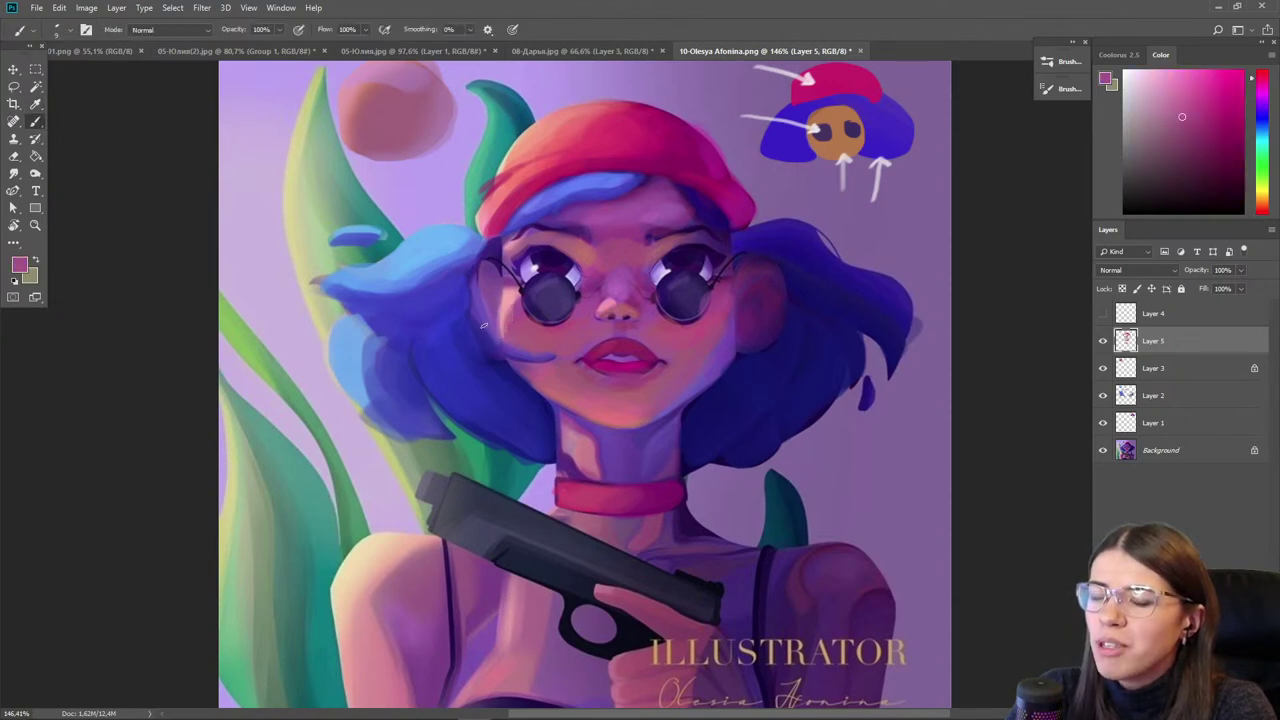
{"action": "scroll", "coordinate": [491, 272], "scroll_direction": "up", "scroll_amount": 3}
{"action": "scroll", "coordinate": [477, 364], "scroll_direction": "up", "scroll_amount": 1}
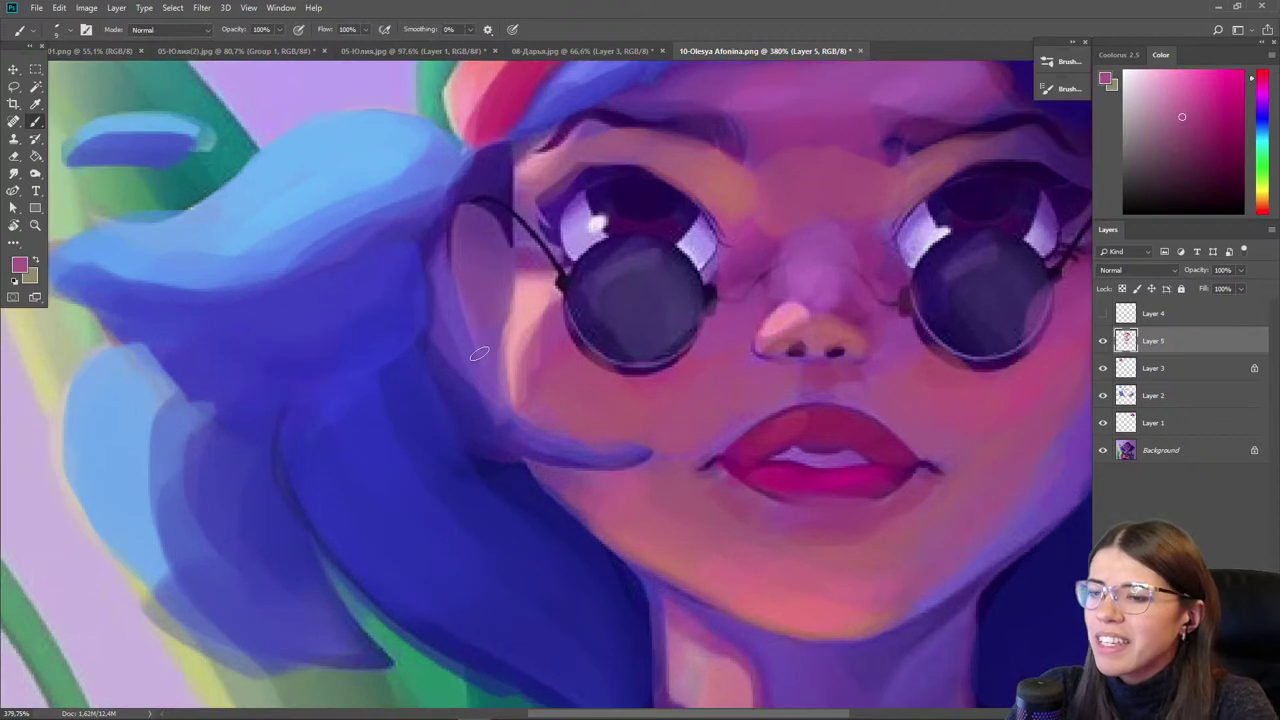
{"action": "left_click_drag", "start_coordinate": [1254, 200], "coordinate": [1254, 208]}
{"action": "left_click", "coordinate": [1216, 70]}
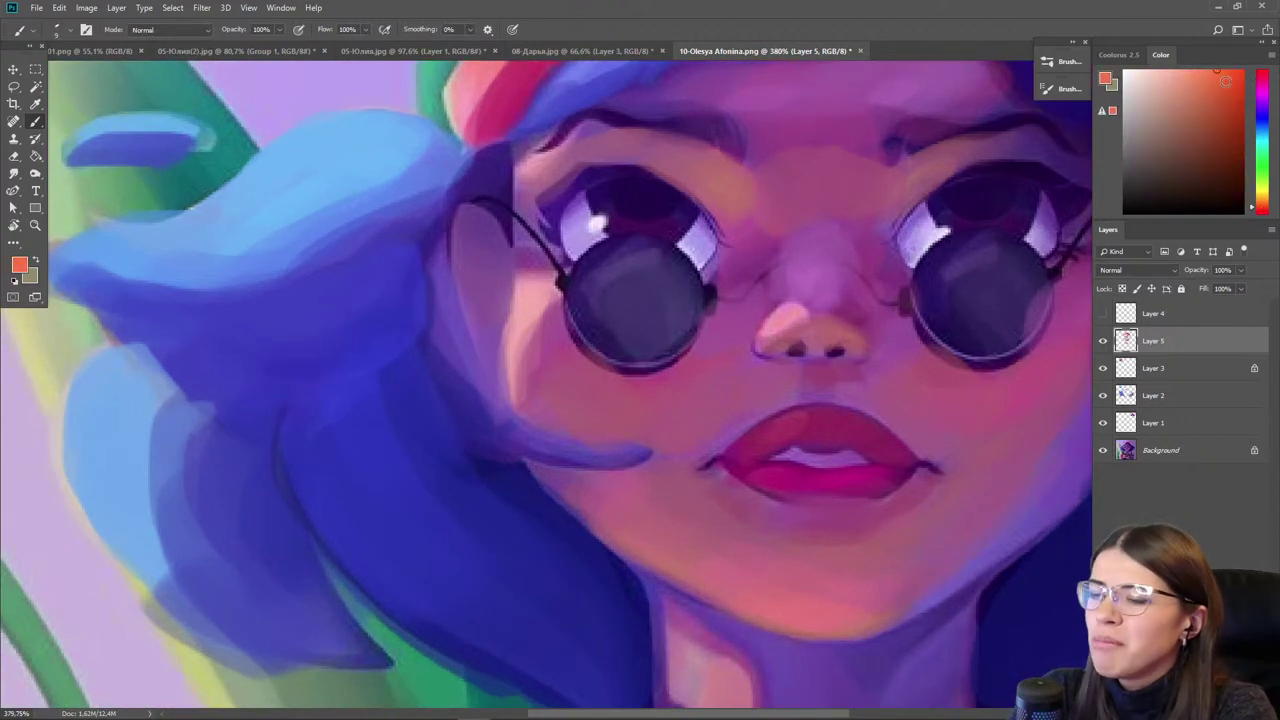
{"action": "left_click", "coordinate": [541, 316], "text": "alt"}
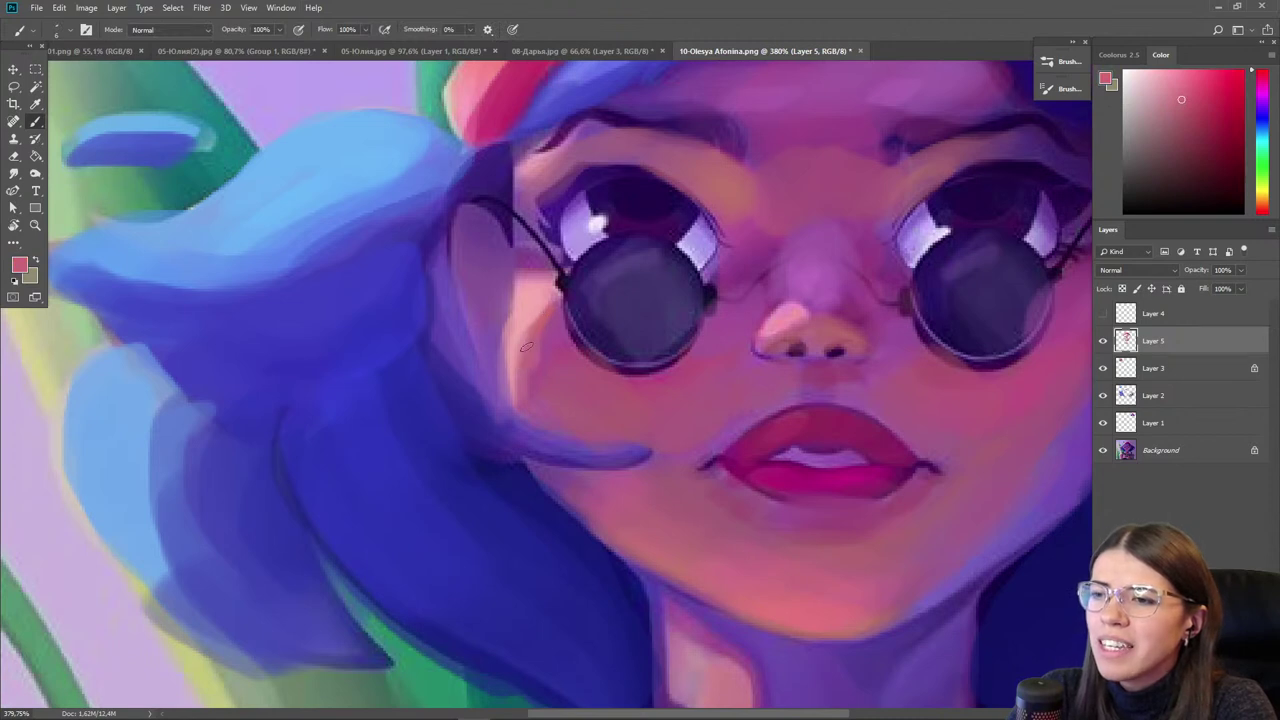
{"action": "left_click", "coordinate": [547, 338], "text": "alt"}
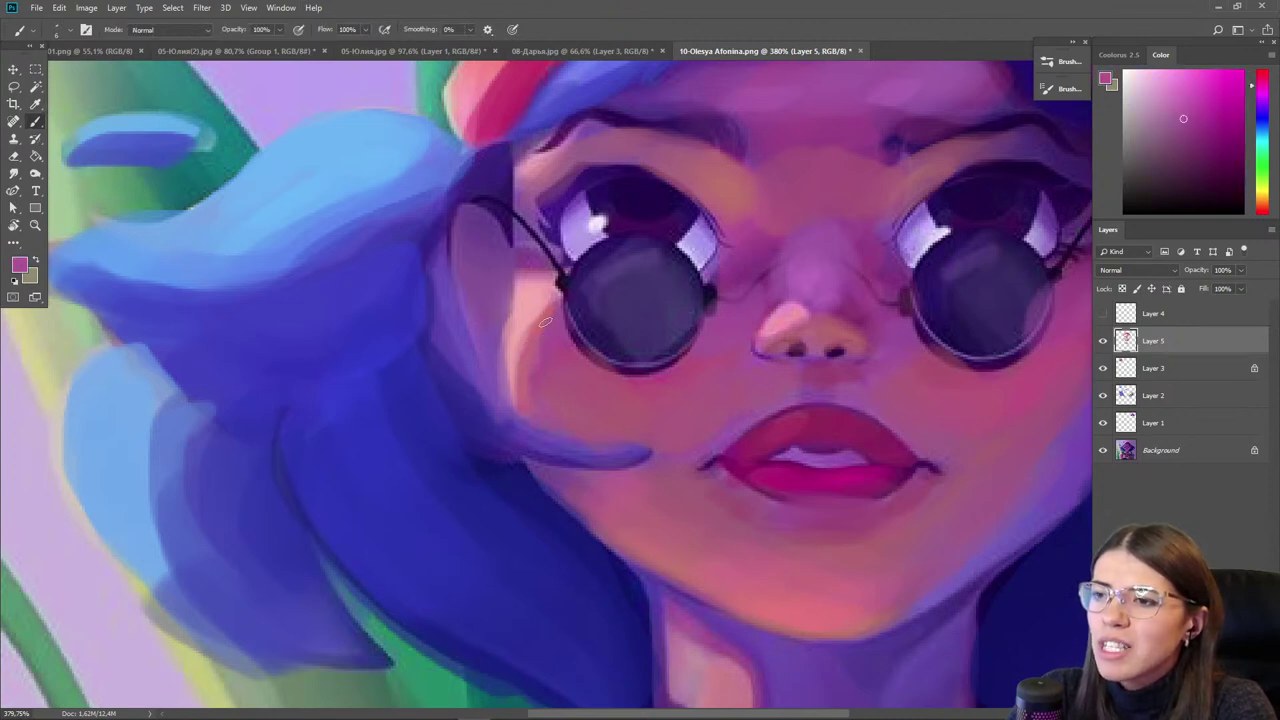
- Soften the edge of the cheek's light patch with a smaller Smudge tool and accent it with saturated red
{"action": "key", "text": "r"}
{"action": "key", "text": "bracketleft"}
{"action": "key", "text": "bracketleft"}
{"action": "key", "text": "bracketleft"}
{"action": "key", "text": "bracketleft"}
{"action": "key", "text": "bracketleft"}
{"action": "key", "text": "bracketleft"}
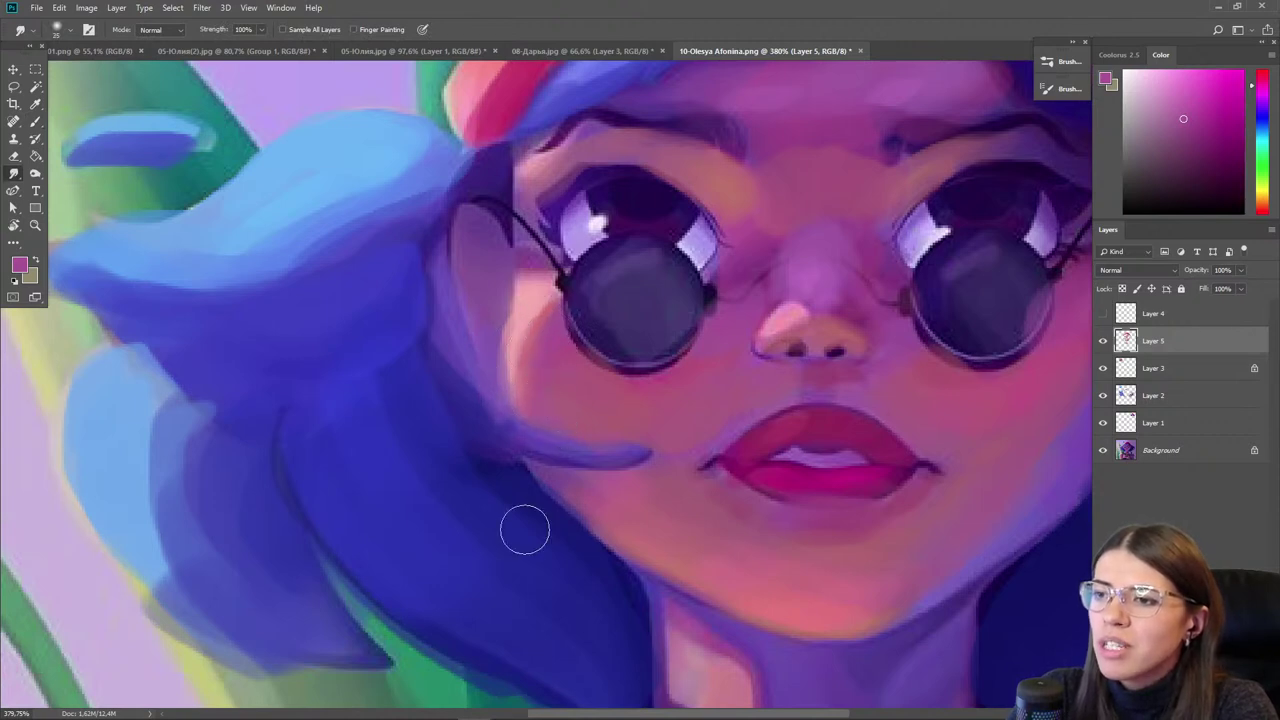
{"action": "key", "text": "i"}
{"action": "left_click", "coordinate": [540, 323]}
{"action": "key", "text": "b"}
{"action": "left_click_drag", "start_coordinate": [1263, 198], "coordinate": [1263, 210]}
{"action": "left_click_drag", "start_coordinate": [1193, 110], "coordinate": [1222, 71]}
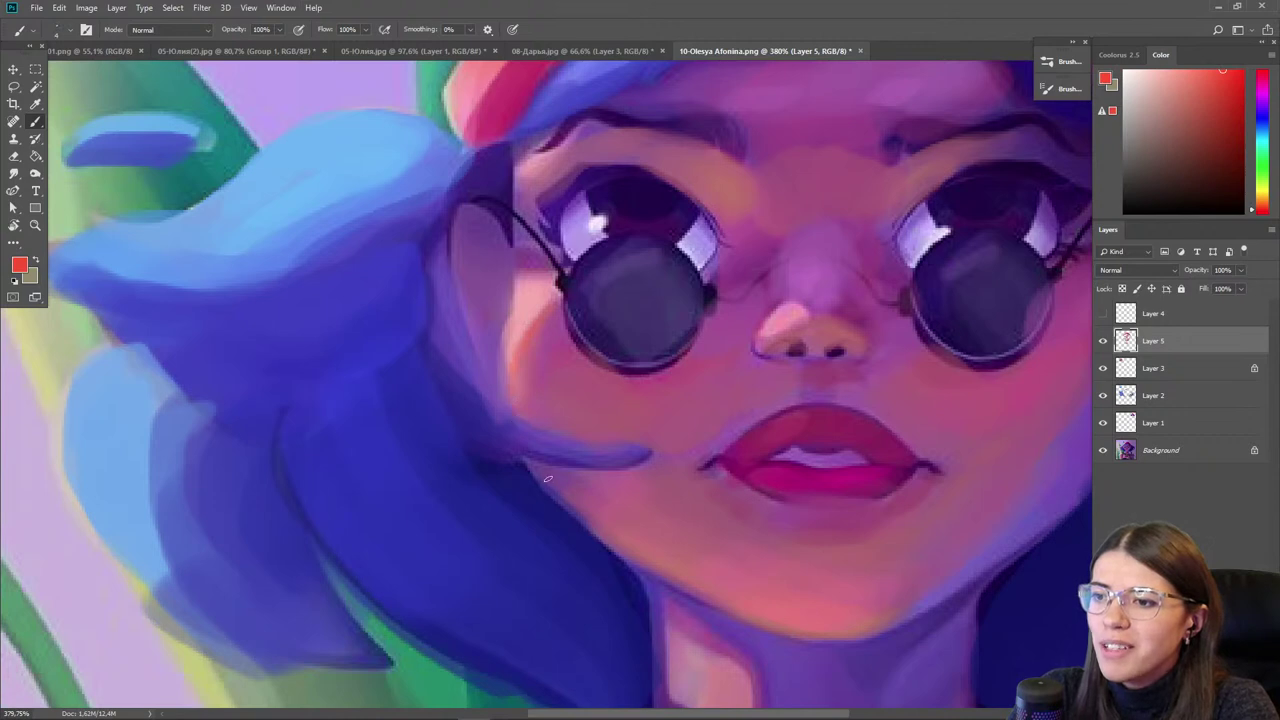
- Paint the jaw edge below the hair strand with a skin tone sampled from the cheek
{"action": "left_click", "coordinate": [546, 404], "text": "alt"}
{"action": "key", "text": "bracketright"}
{"action": "key", "text": "bracketright"}
{"action": "left_click_drag", "start_coordinate": [541, 474], "coordinate": [594, 520]}
- Paint the lit temple and brow area beside the eye with light pink, blending towards sampled salmon tones
{"action": "left_click_drag", "start_coordinate": [490, 385], "coordinate": [472, 538]}
{"action": "left_click", "coordinate": [507, 455], "text": "alt"}
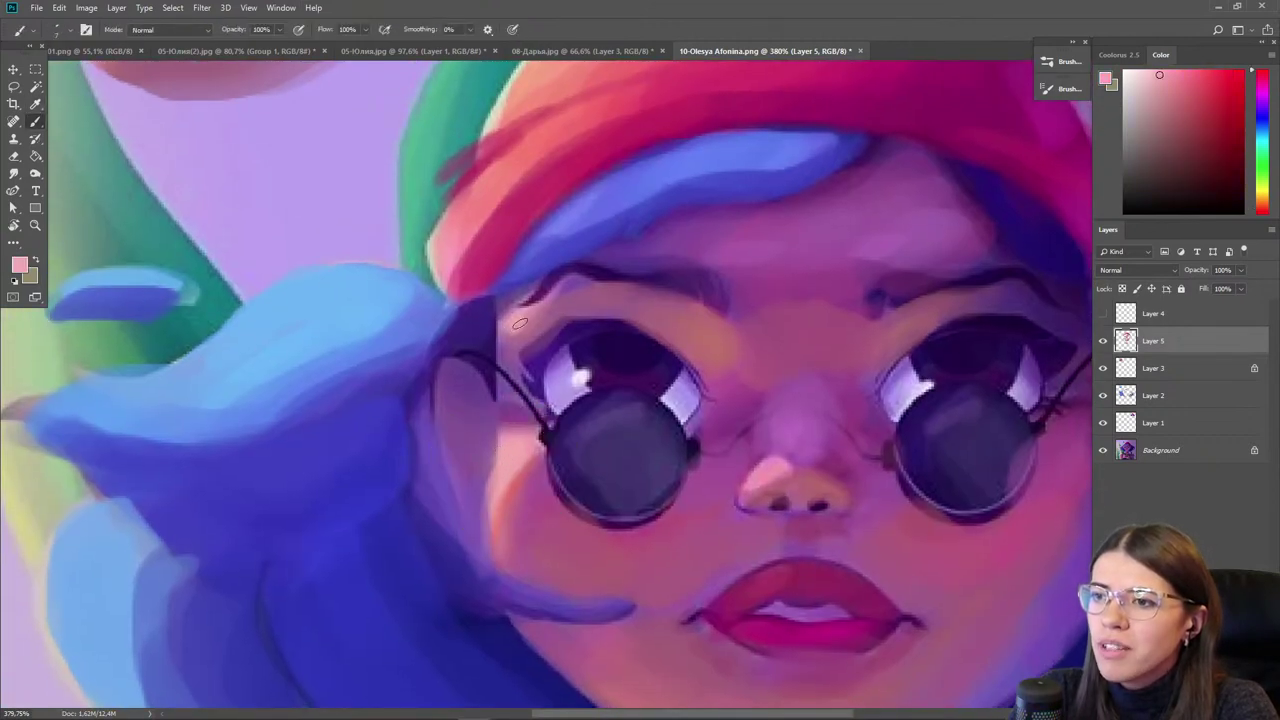
{"action": "left_click", "coordinate": [534, 319], "text": "alt"}
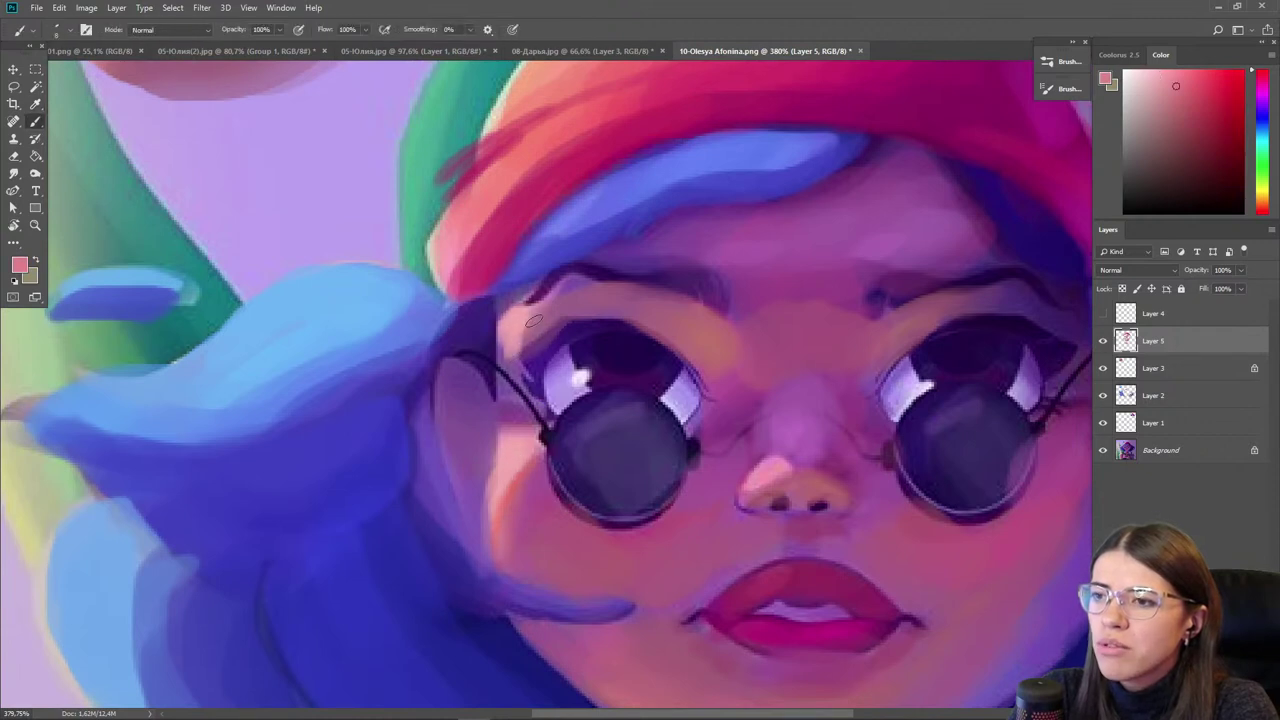
{"action": "left_click", "coordinate": [519, 479], "text": "alt"}
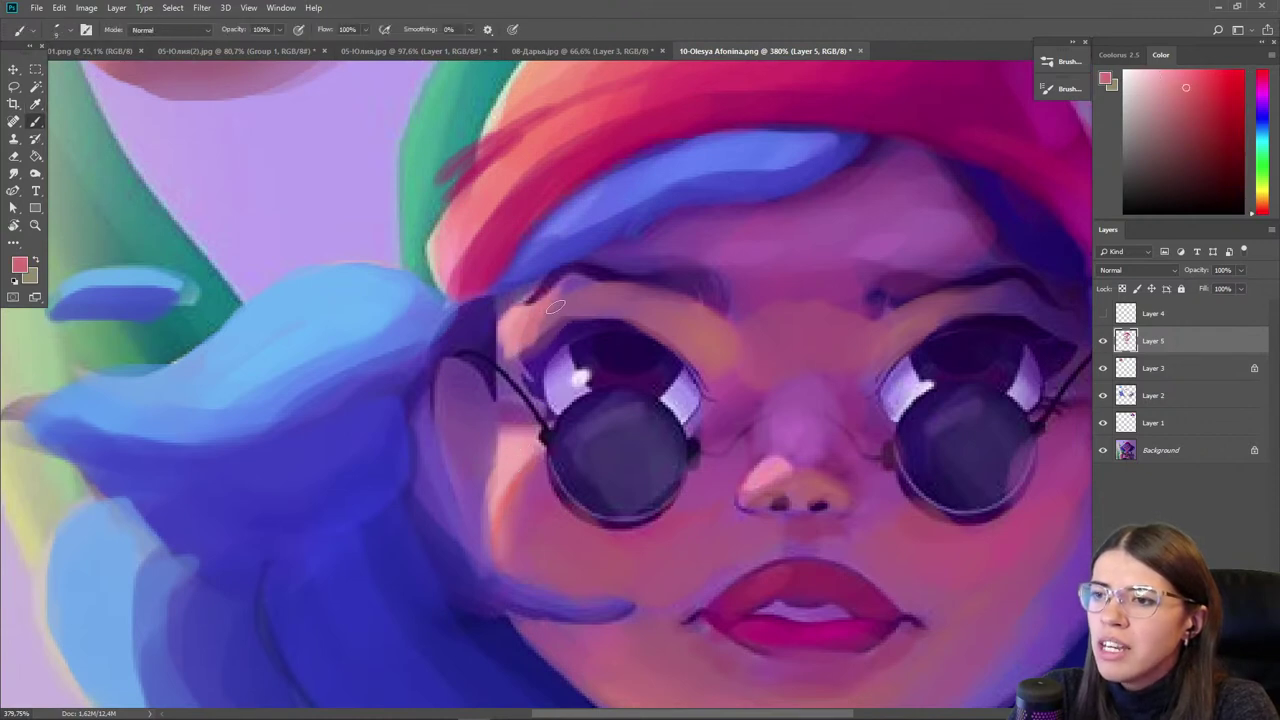
{"action": "left_click_drag", "start_coordinate": [511, 335], "coordinate": [509, 415]}
{"action": "left_click", "coordinate": [520, 343], "text": "alt"}
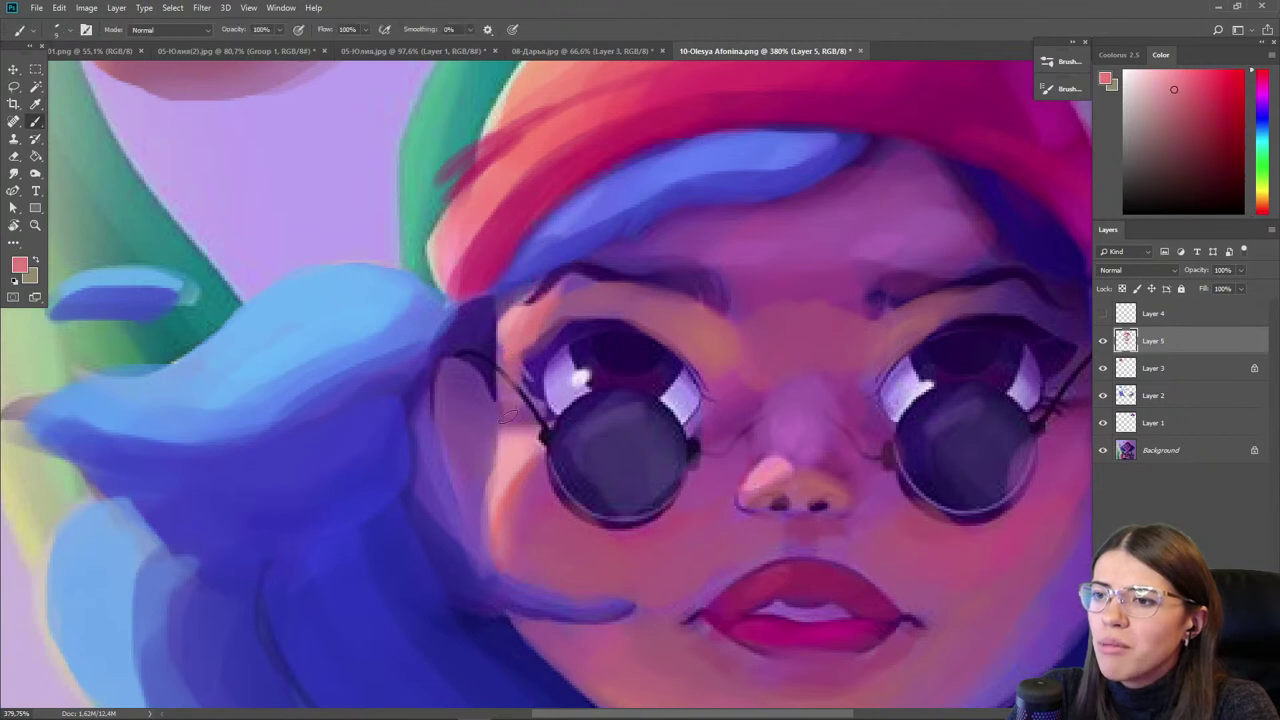
- Cover the ear on the shaded side with muted magenta sampled from the edge of the cheek, using a larger brush
{"action": "scroll", "coordinate": [436, 401], "scroll_direction": "down", "scroll_amount": 5}
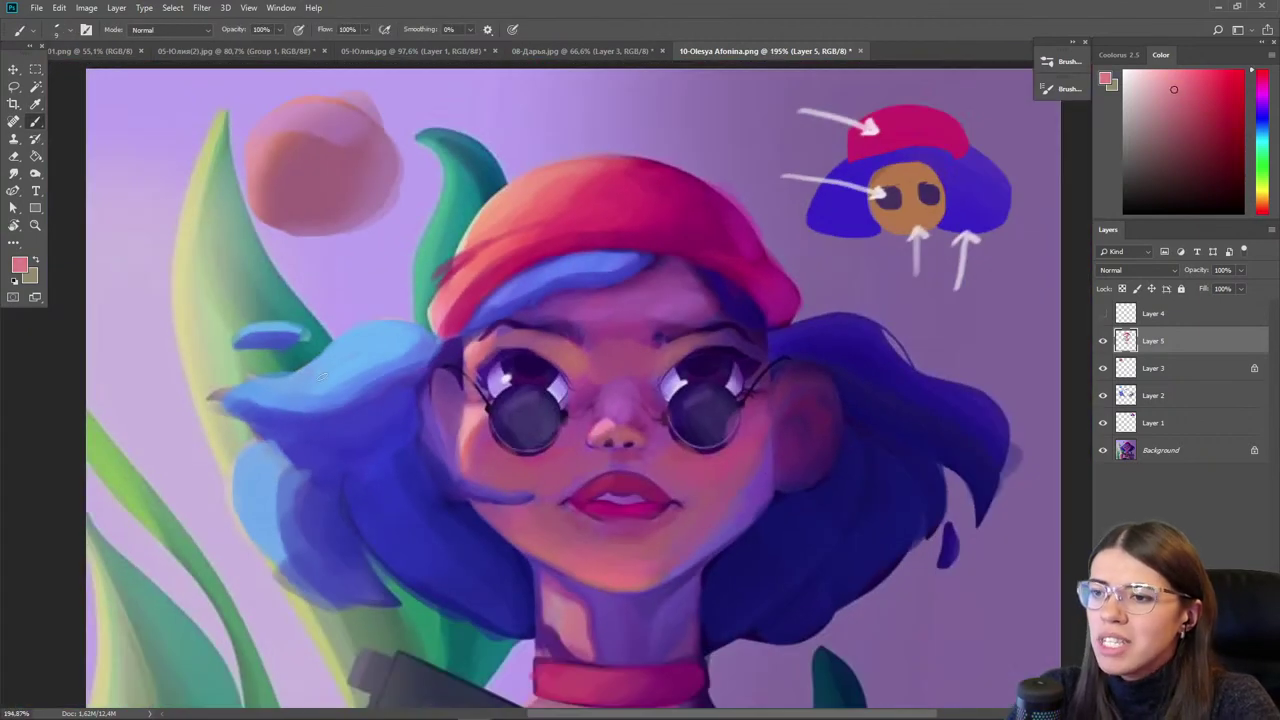
{"action": "scroll", "coordinate": [570, 540], "scroll_direction": "up", "scroll_amount": 2}
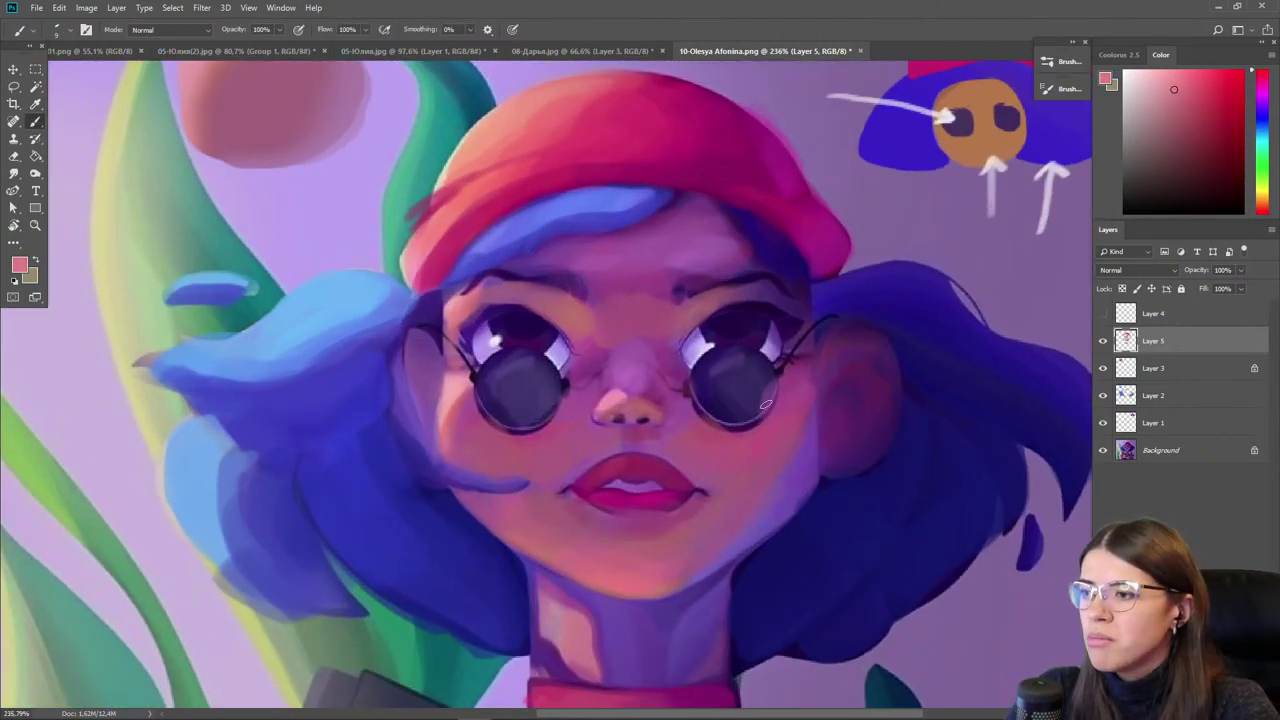
{"action": "left_click", "coordinate": [806, 397], "text": "alt"}
{"action": "key", "text": "bracketright"}
{"action": "key", "text": "bracketright"}
{"action": "key", "text": "bracketright"}
{"action": "key", "text": "bracketright"}
{"action": "key", "text": "bracketright"}
{"action": "key", "text": "bracketright"}
{"action": "key", "text": "bracketright"}
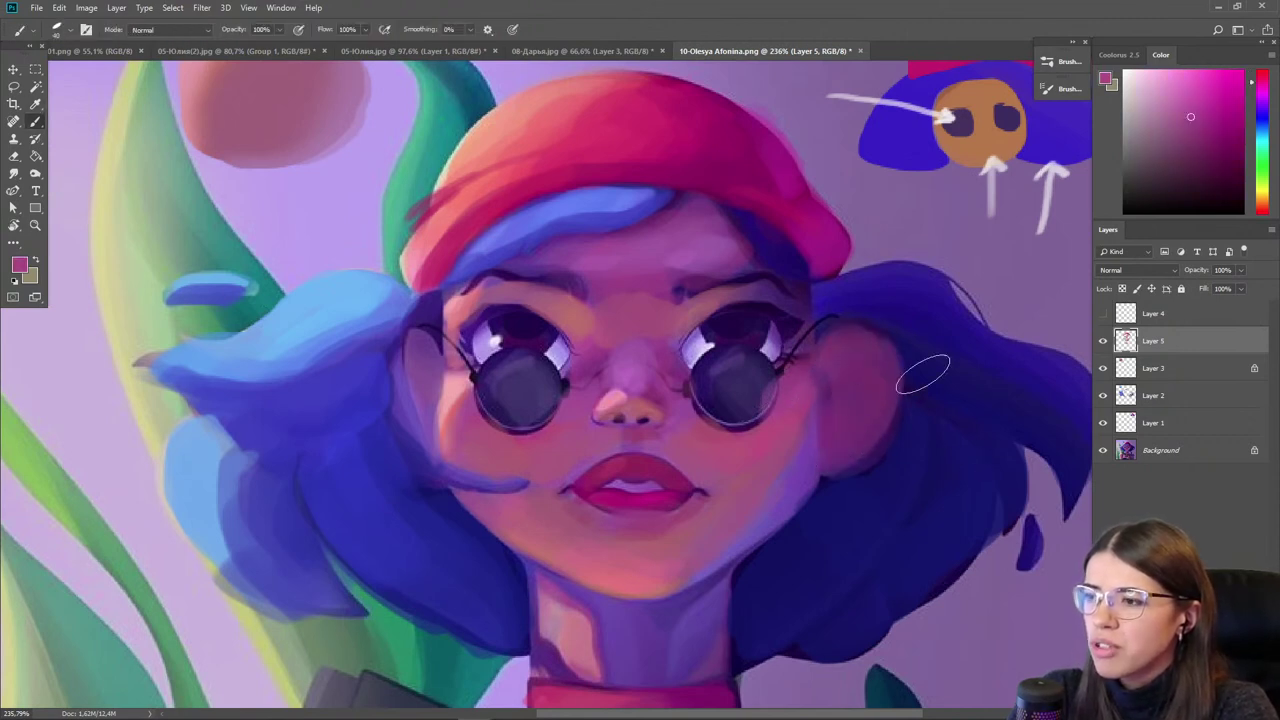
- Darken the shaded ear with deep violet tones sampled from the ear and the neighbouring hair
{"action": "key", "text": "i"}
{"action": "left_click", "coordinate": [835, 467]}
{"action": "key", "text": "b"}
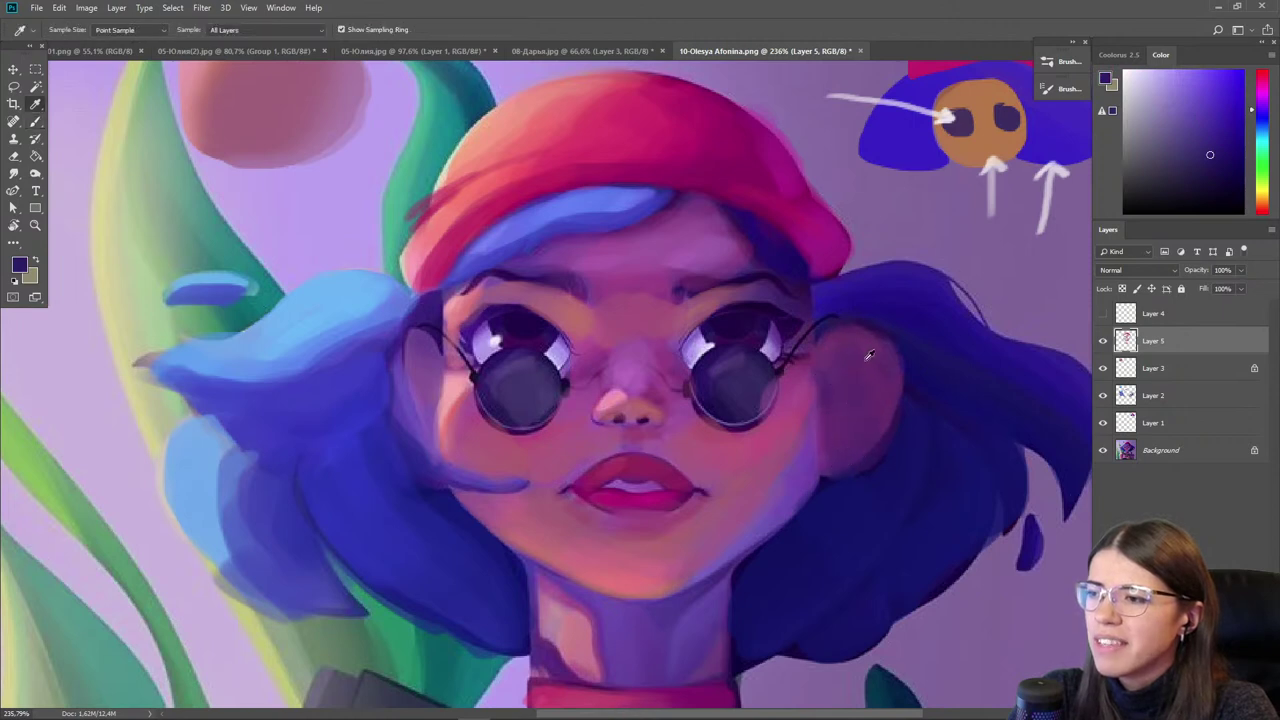
{"action": "left_click", "coordinate": [840, 365], "text": "alt"}
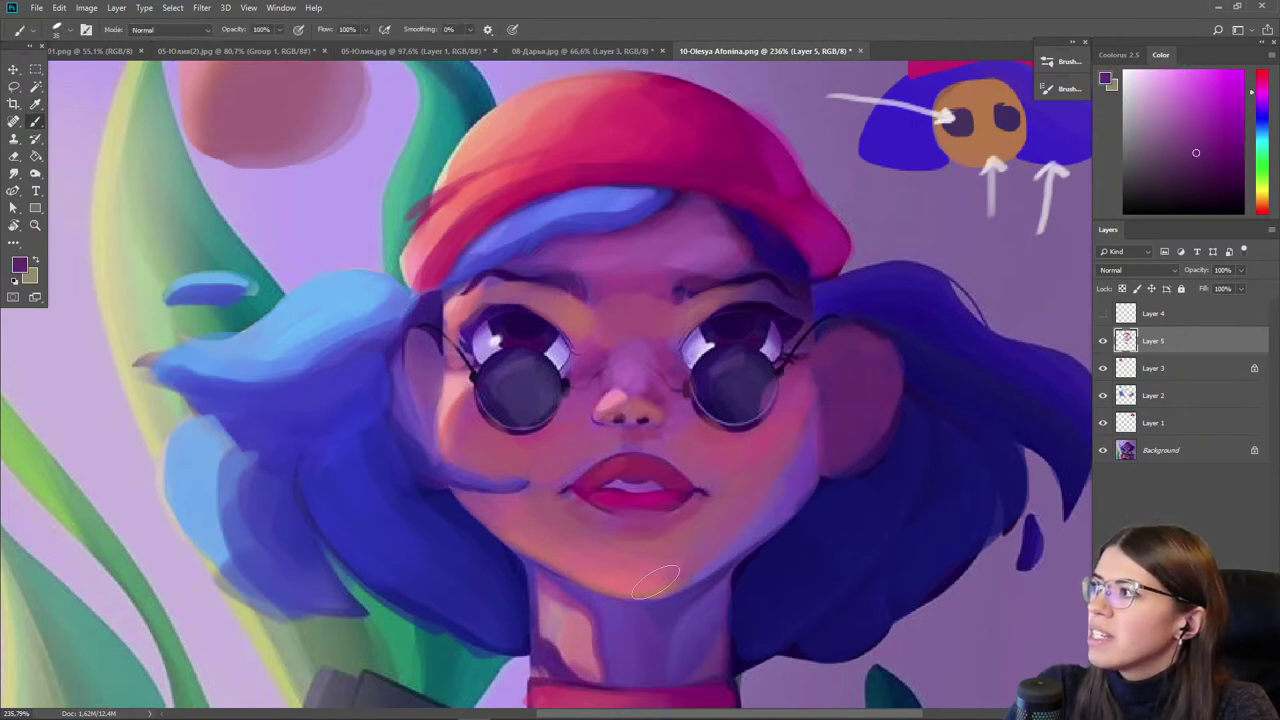
- Paint a light blue rim light along the shaded cheek edge down to the jaw, varying it with sampled periwinkle tones
{"action": "left_click", "coordinate": [808, 466], "text": "alt"}
{"action": "left_click", "coordinate": [1171, 71]}
{"action": "left_click", "coordinate": [1262, 122]}
{"action": "left_click", "coordinate": [1188, 69]}
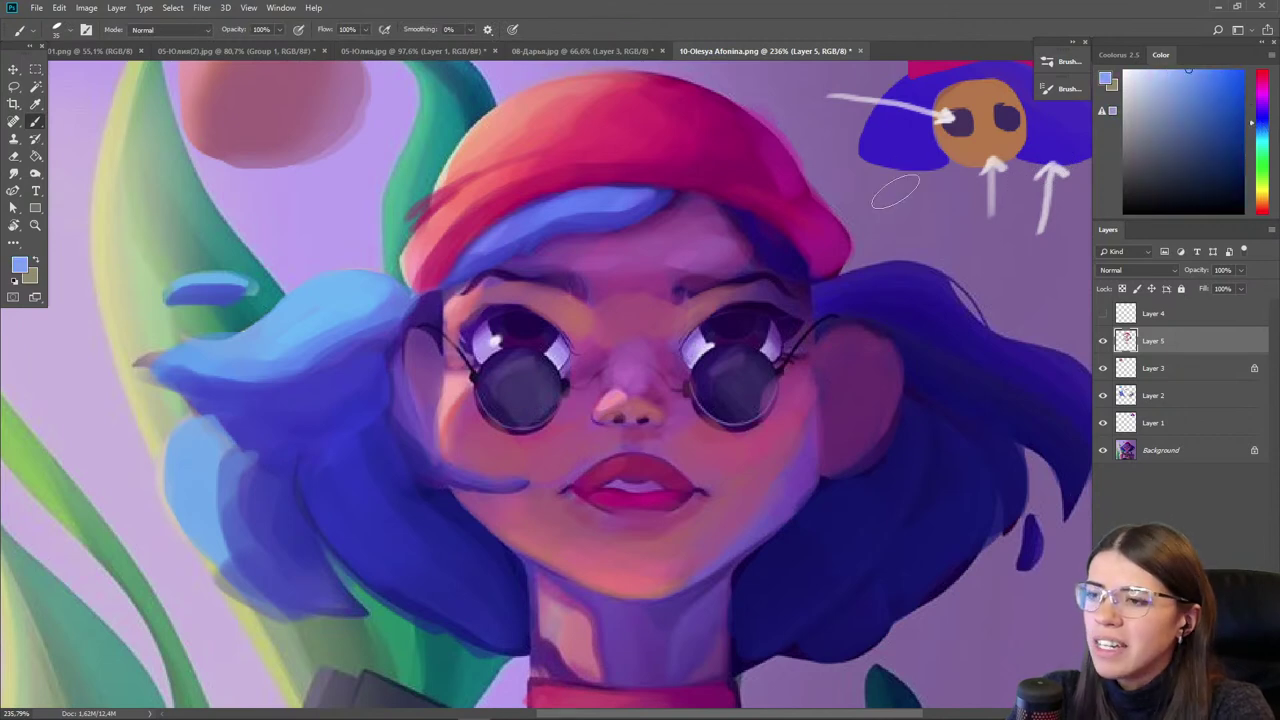
{"action": "left_click_drag", "start_coordinate": [816, 380], "coordinate": [810, 470]}
{"action": "left_click_drag", "start_coordinate": [808, 408], "coordinate": [810, 480]}
{"action": "left_click", "coordinate": [806, 433], "text": "alt"}
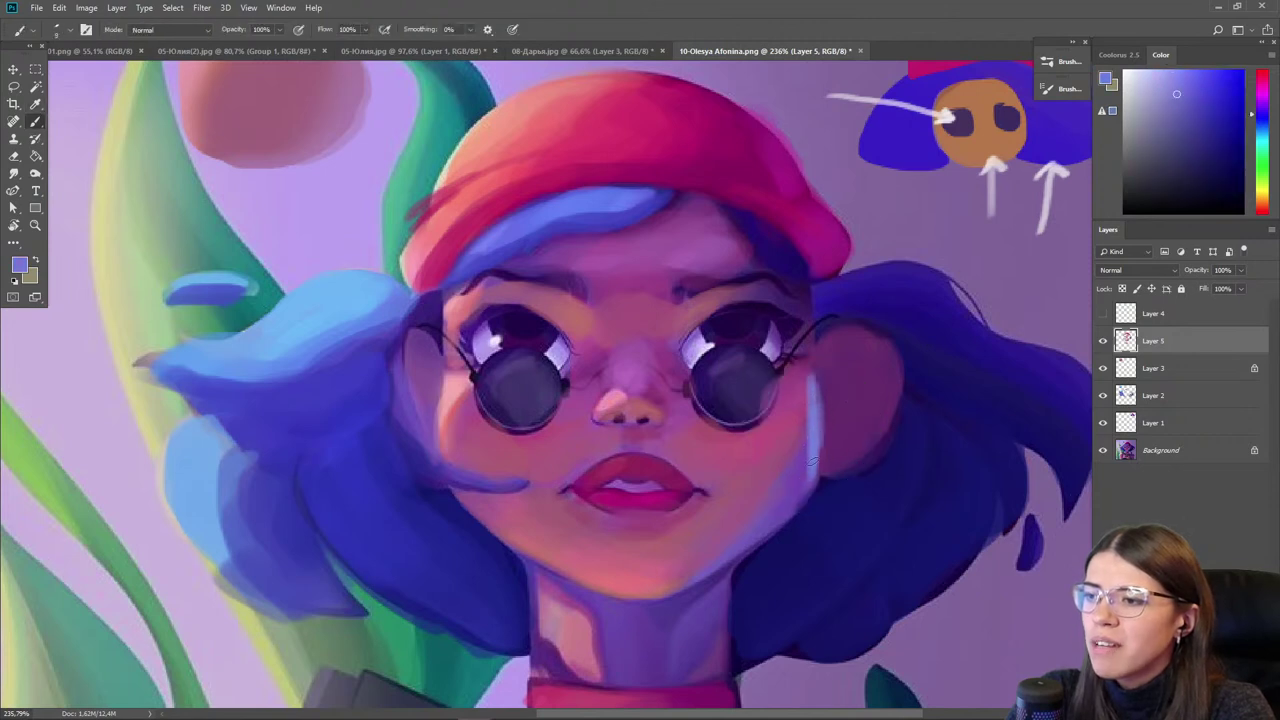
{"action": "left_click", "coordinate": [1153, 70]}
{"action": "mouse_move", "coordinate": [811, 432]}
{"action": "left_mouse_down"}
{"action": "mouse_move", "coordinate": [788, 511]}
{"action": "mouse_move", "coordinate": [811, 470]}
{"action": "left_mouse_up"}
{"action": "left_click", "coordinate": [812, 441], "text": "alt"}
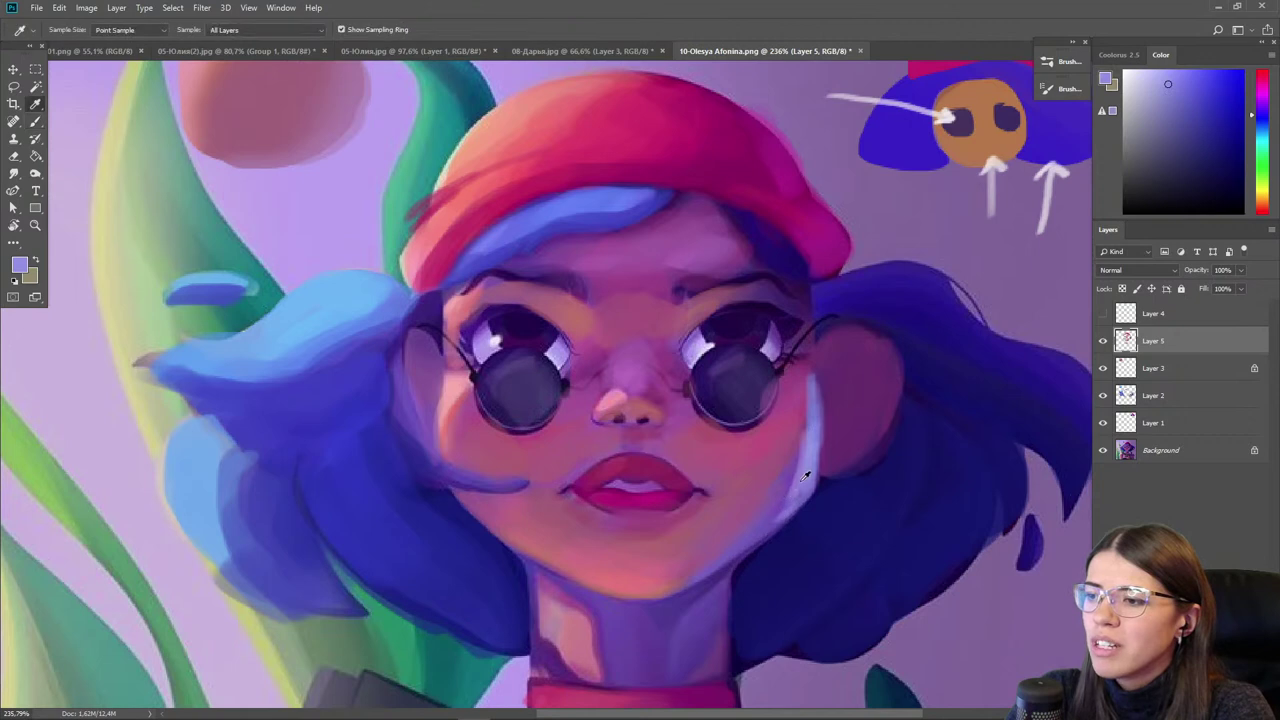
- Blend the inner edge of the rim light into the shaded cheek with violet and mauve tones sampled around it
{"action": "left_click", "coordinate": [808, 412], "text": "alt"}
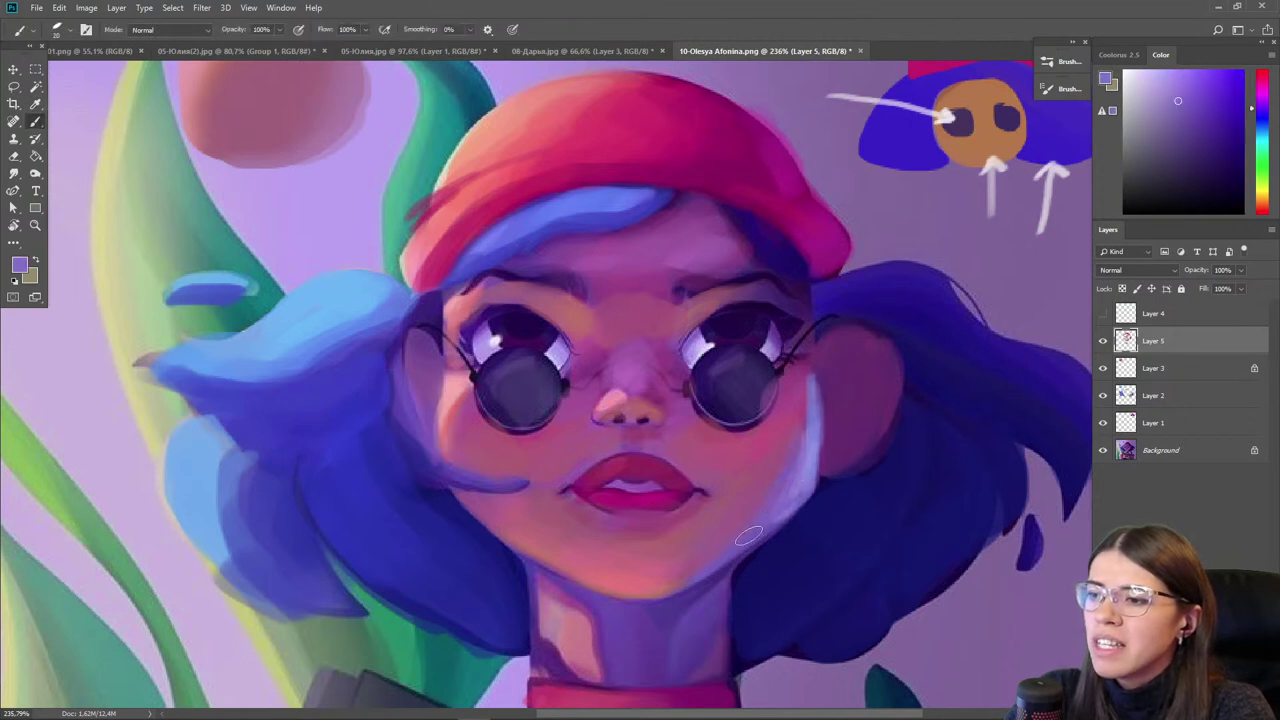
{"action": "left_click", "coordinate": [806, 458], "text": "alt"}
{"action": "key", "text": "["}
{"action": "left_click_drag", "start_coordinate": [809, 408], "coordinate": [797, 501]}
{"action": "left_click", "coordinate": [797, 470], "text": "alt"}
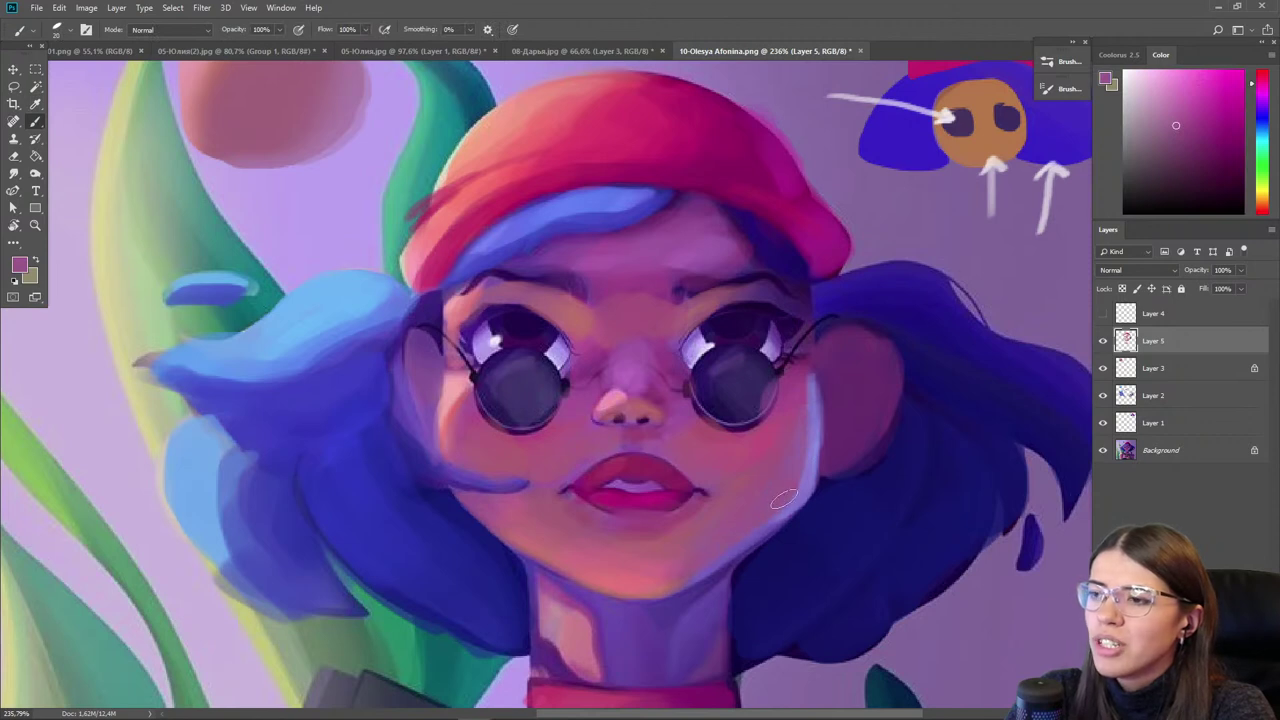
{"action": "left_click", "coordinate": [806, 422], "text": "alt"}
{"action": "left_click_drag", "start_coordinate": [806, 388], "coordinate": [798, 444]}
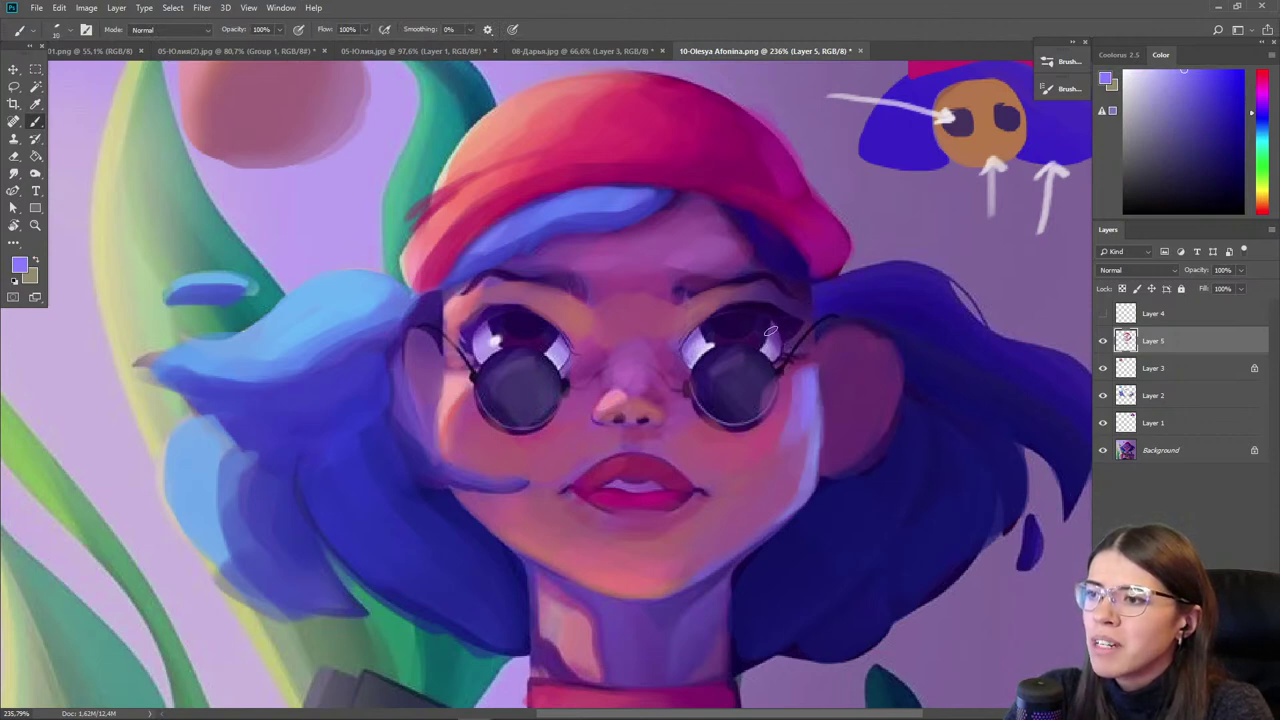
- Add periwinkle rim light to the hair beside the shaded temple and along the upper edges of the outer hair locks
{"action": "mouse_move", "coordinate": [800, 305]}
{"action": "left_mouse_down"}
{"action": "mouse_move", "coordinate": [800, 260]}
{"action": "mouse_move", "coordinate": [806, 296]}
{"action": "left_mouse_up"}
{"action": "left_click_drag", "start_coordinate": [788, 248], "coordinate": [810, 302]}
{"action": "left_click_drag", "start_coordinate": [803, 450], "coordinate": [698, 420]}
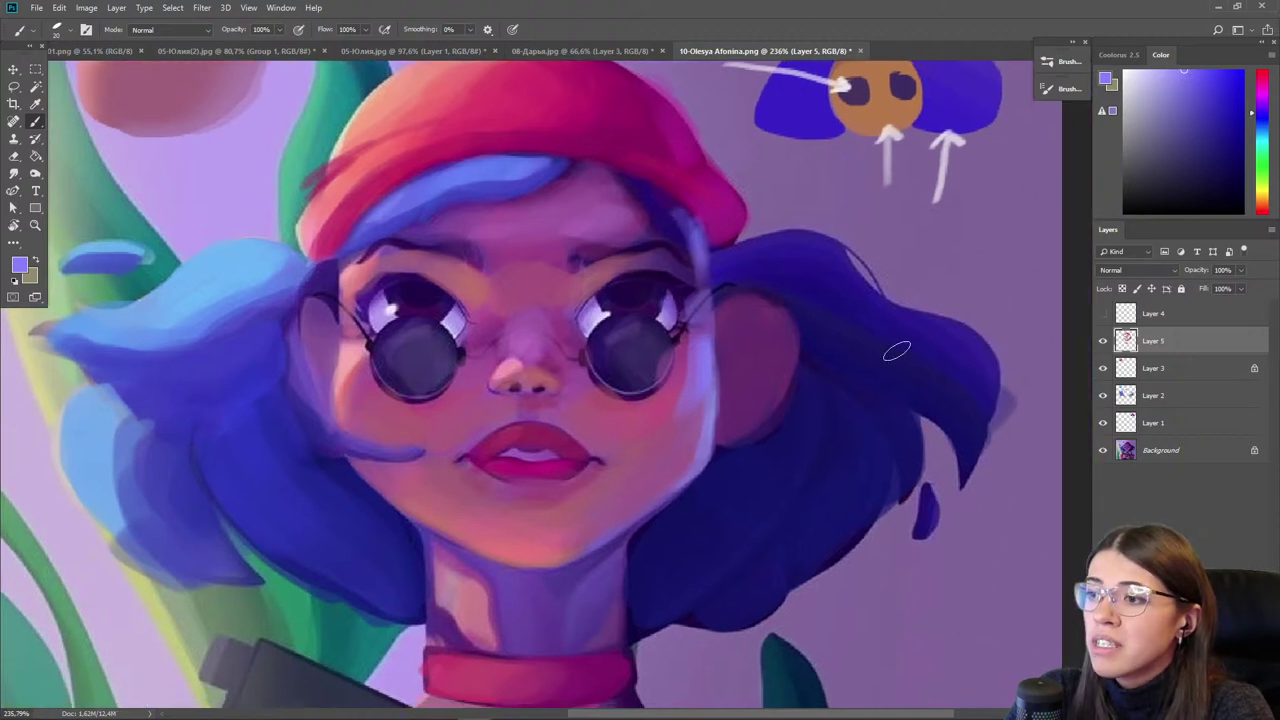
{"action": "mouse_move", "coordinate": [885, 308]}
{"action": "left_mouse_down"}
{"action": "mouse_move", "coordinate": [983, 353]}
{"action": "mouse_move", "coordinate": [990, 410]}
{"action": "left_mouse_up"}
{"action": "key", "text": "]"}
{"action": "left_click_drag", "start_coordinate": [762, 247], "coordinate": [868, 288]}
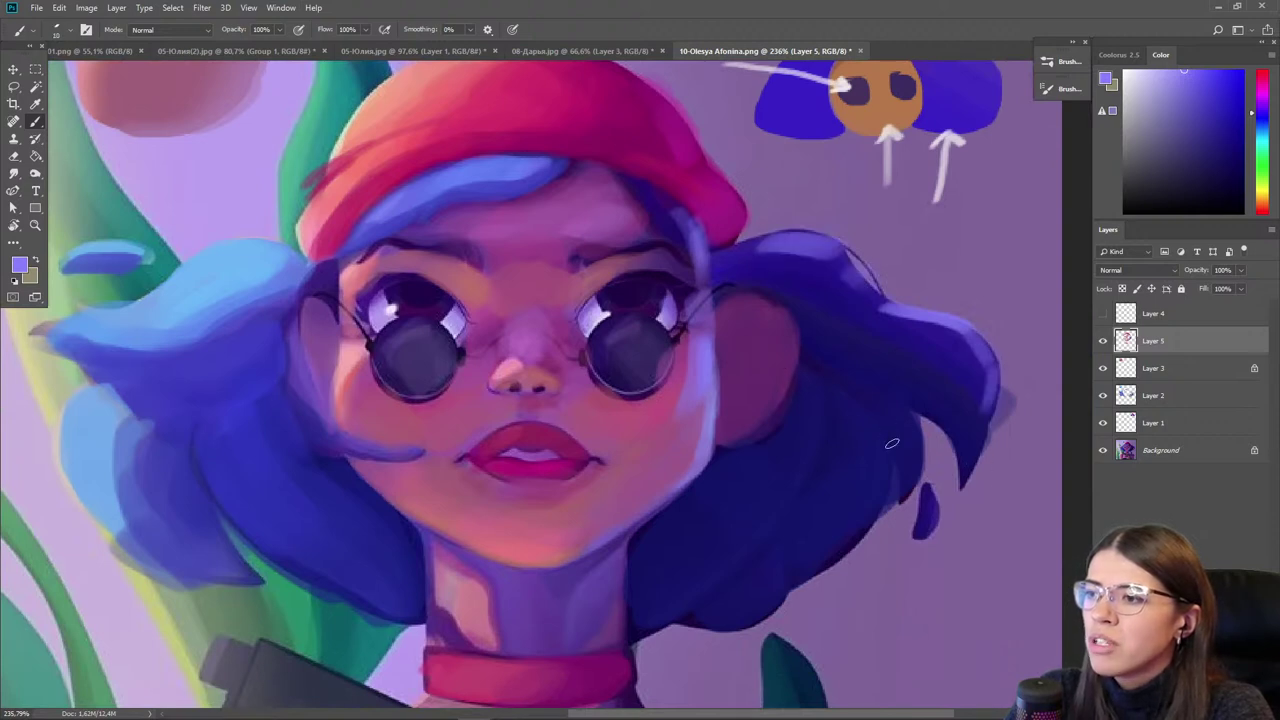
- Highlight the remaining strands on the shaded side of the hair and deepen the upper lock's shadows with sampled dark blue
{"action": "mouse_move", "coordinate": [926, 382]}
{"action": "left_mouse_down"}
{"action": "mouse_move", "coordinate": [975, 469]}
{"action": "mouse_move", "coordinate": [937, 538]}
{"action": "left_mouse_up"}
{"action": "left_click_drag", "start_coordinate": [880, 456], "coordinate": [820, 567]}
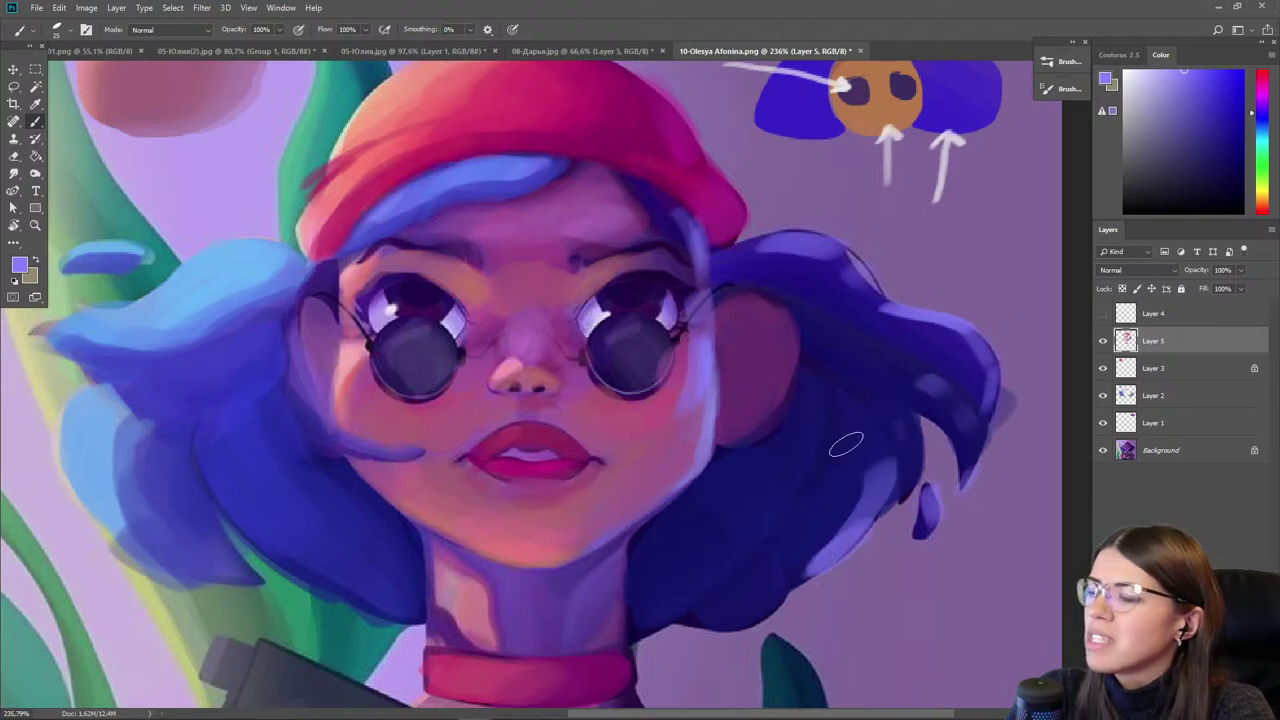
{"action": "mouse_move", "coordinate": [755, 241]}
{"action": "left_mouse_down"}
{"action": "mouse_move", "coordinate": [840, 252]}
{"action": "mouse_move", "coordinate": [925, 337]}
{"action": "mouse_move", "coordinate": [993, 378]}
{"action": "mouse_move", "coordinate": [984, 372]}
{"action": "left_mouse_up"}
{"action": "left_click", "coordinate": [866, 343], "text": "alt"}
{"action": "key", "text": "bracketright"}
{"action": "left_click_drag", "start_coordinate": [884, 320], "coordinate": [828, 313]}
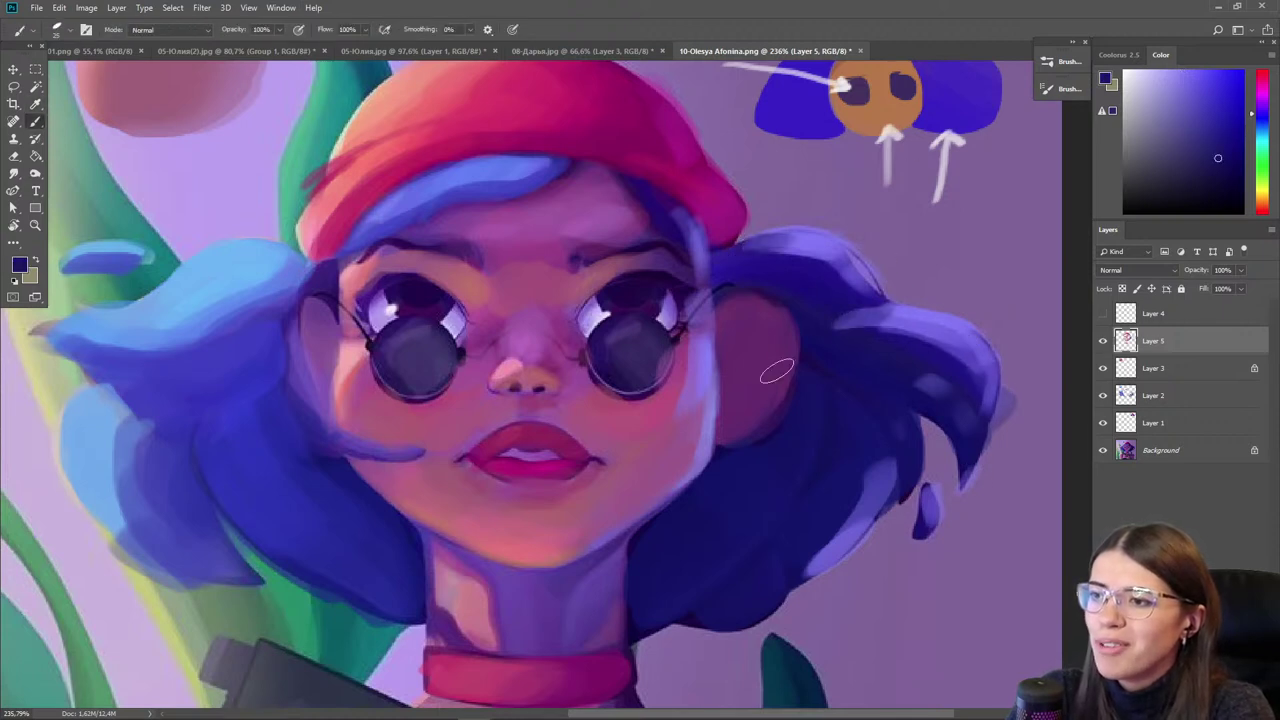
- Model the inner folds of the shaded ear with a reddish tone sampled from the cheek and sampled dark purples
{"action": "left_click", "coordinate": [655, 442], "text": "alt"}
{"action": "mouse_move", "coordinate": [731, 338]}
{"action": "left_mouse_down"}
{"action": "mouse_move", "coordinate": [748, 318]}
{"action": "mouse_move", "coordinate": [762, 330]}
{"action": "mouse_move", "coordinate": [770, 378]}
{"action": "mouse_move", "coordinate": [743, 366]}
{"action": "left_mouse_up"}
{"action": "left_click", "coordinate": [731, 337], "text": "alt"}
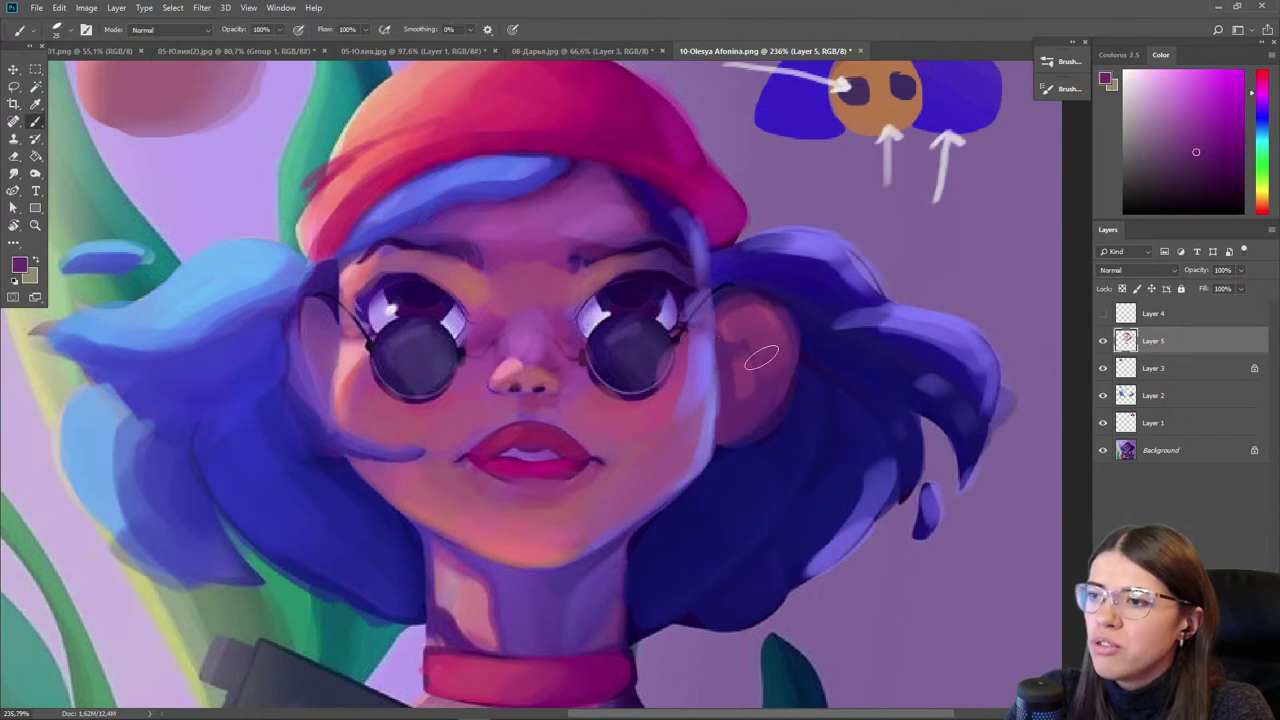
{"action": "left_click", "coordinate": [740, 322], "text": "alt"}
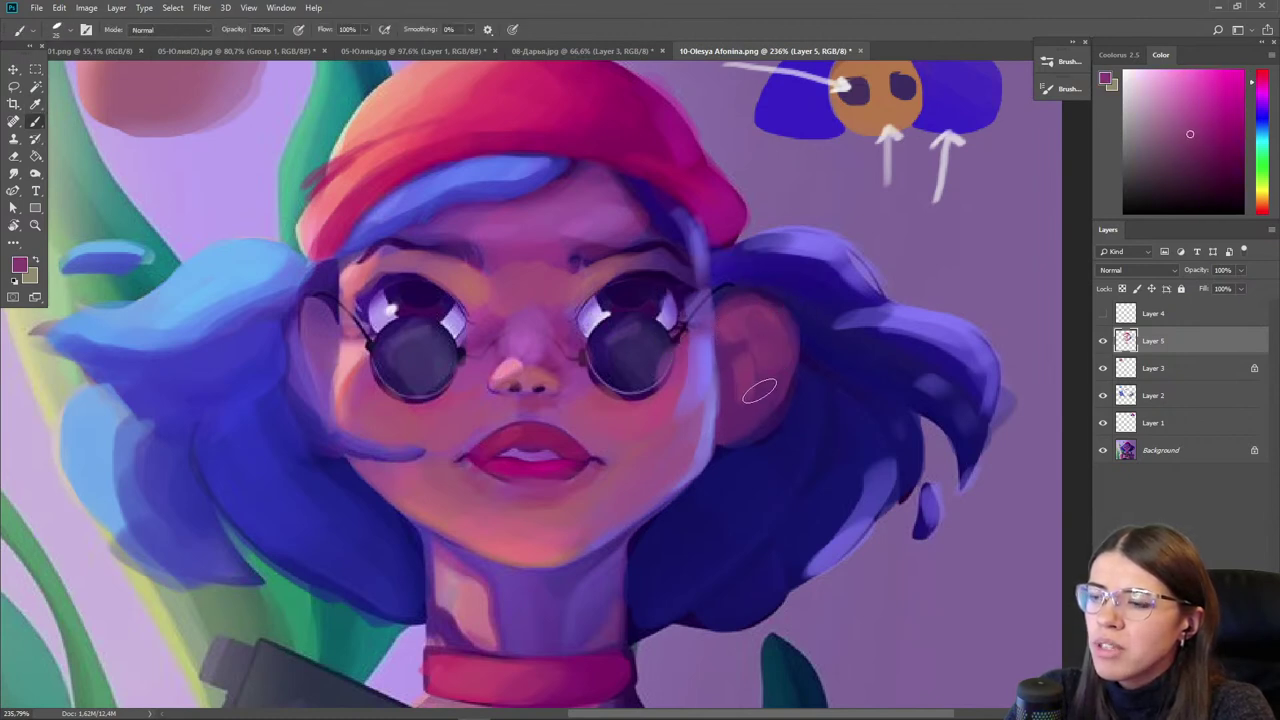
{"action": "left_click", "coordinate": [736, 357], "text": "alt"}
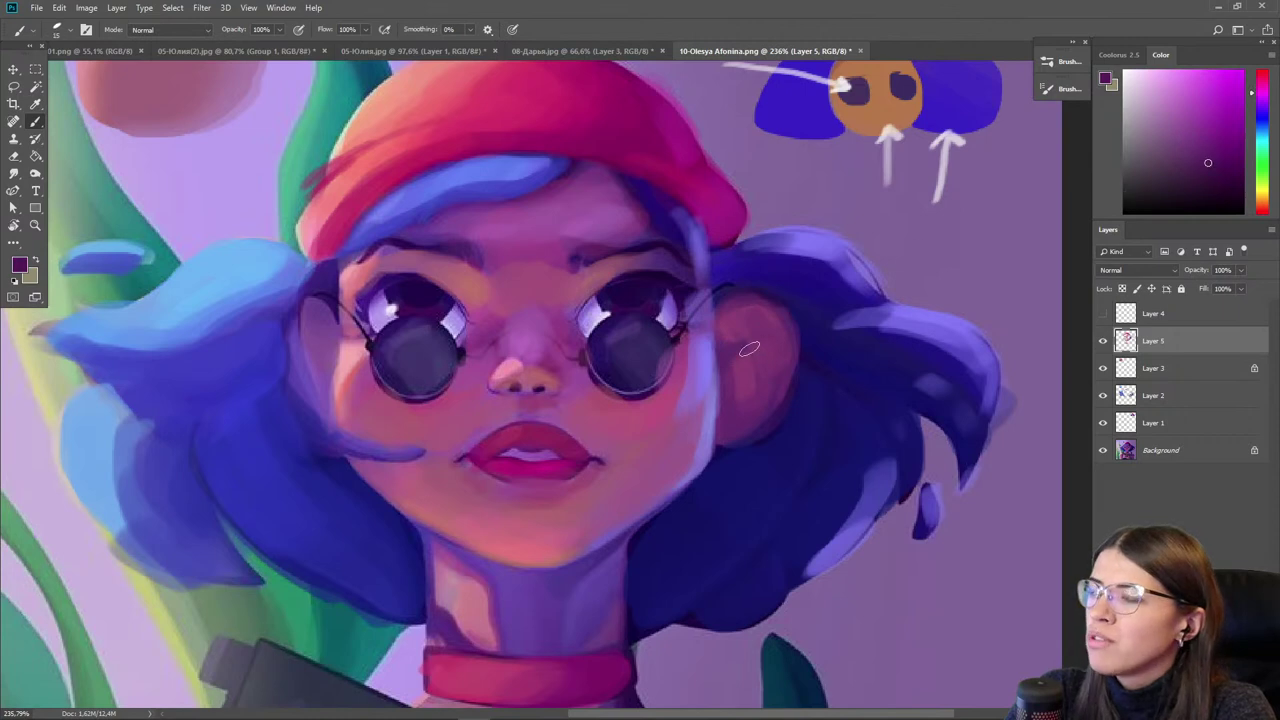
{"action": "left_click", "coordinate": [733, 342], "text": "alt"}
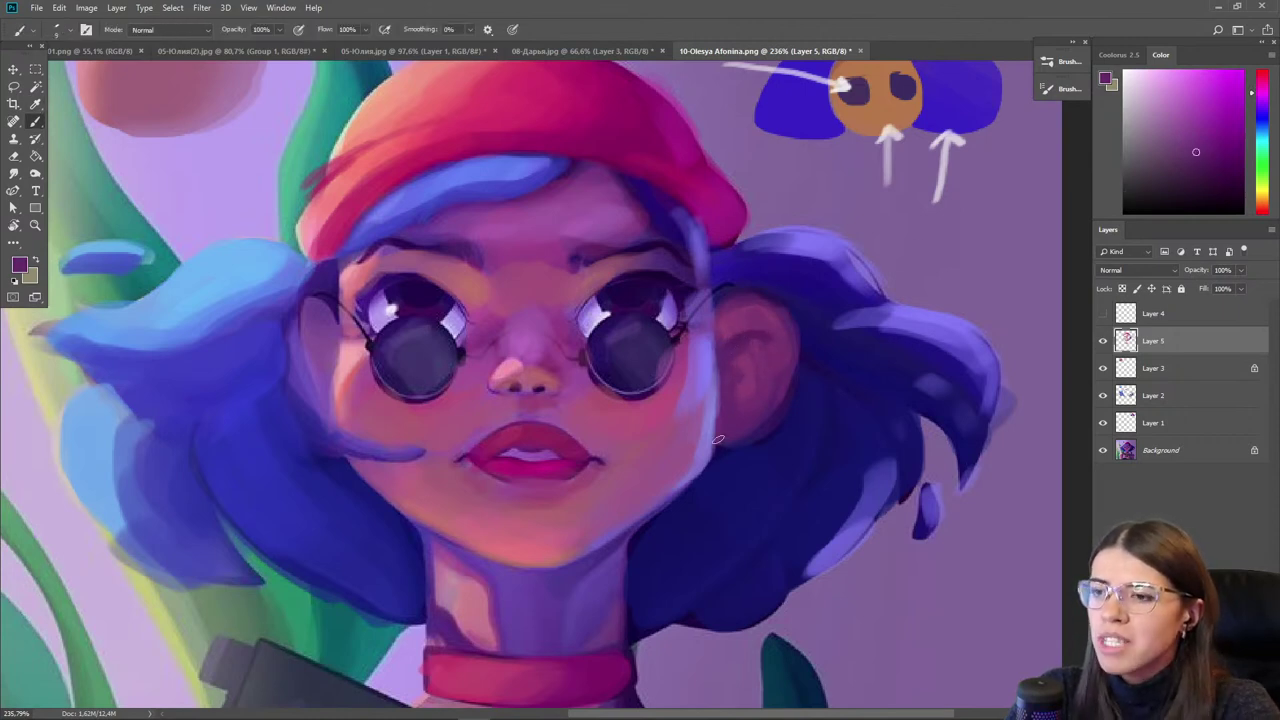
- Repaint the hair strand under the beret at the shaded temple with blues sampled from the hair, using a larger brush
{"action": "scroll", "coordinate": [733, 372], "scroll_direction": "down", "scroll_amount": 1}
{"action": "left_click", "coordinate": [815, 295], "text": "alt"}
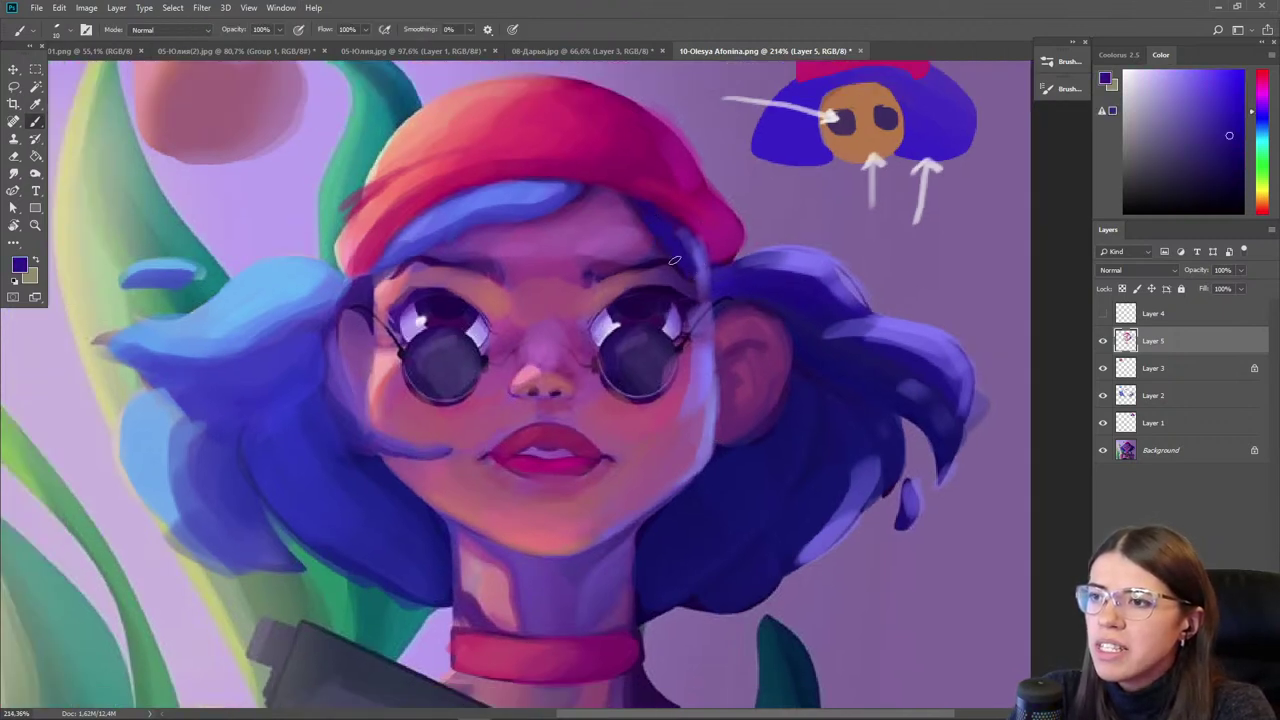
{"action": "key", "text": "bracketright"}
{"action": "left_click", "coordinate": [672, 263], "text": "alt"}
{"action": "mouse_move", "coordinate": [690, 283]}
{"action": "left_mouse_down"}
{"action": "mouse_move", "coordinate": [647, 215]}
{"action": "mouse_move", "coordinate": [673, 252]}
{"action": "mouse_move", "coordinate": [605, 191]}
{"action": "left_mouse_up"}
{"action": "left_click", "coordinate": [900, 146], "text": "alt"}
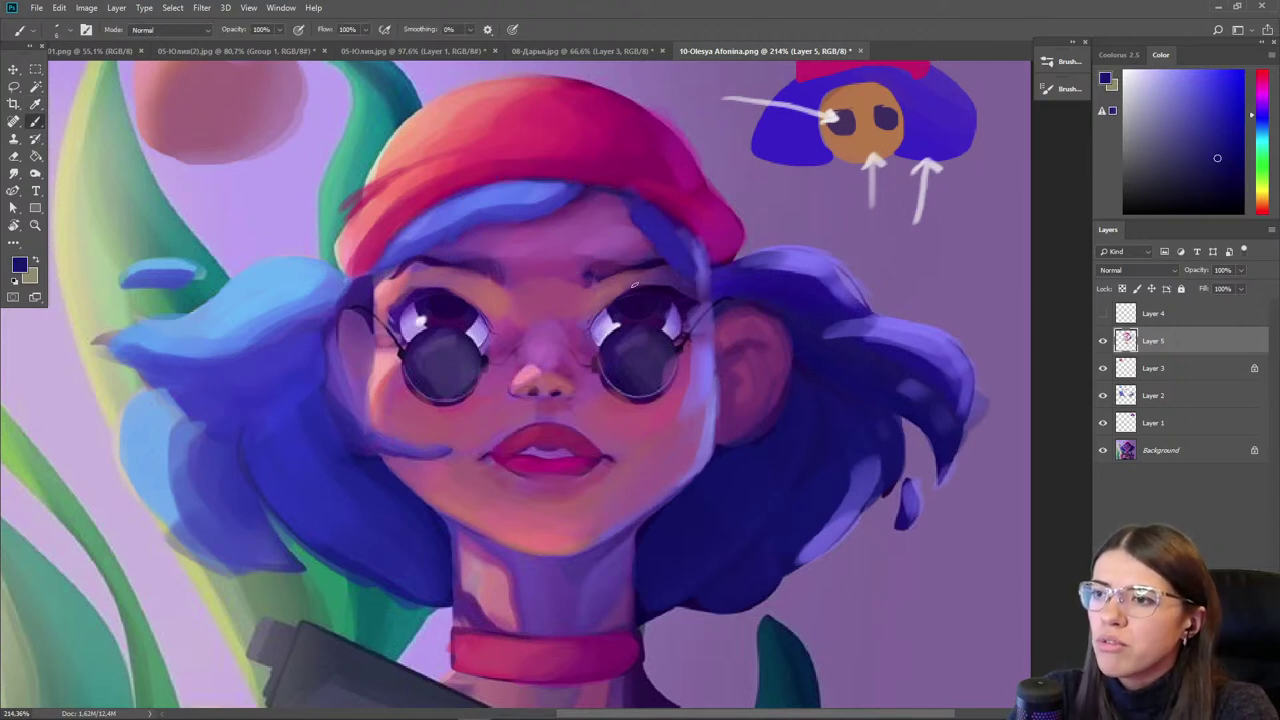
- Paint the eyelid area under the shaded-side eyebrow with a muted pink sampled from the skin
{"action": "key", "text": "i"}
{"action": "left_click", "coordinate": [622, 280]}
{"action": "key", "text": "b"}
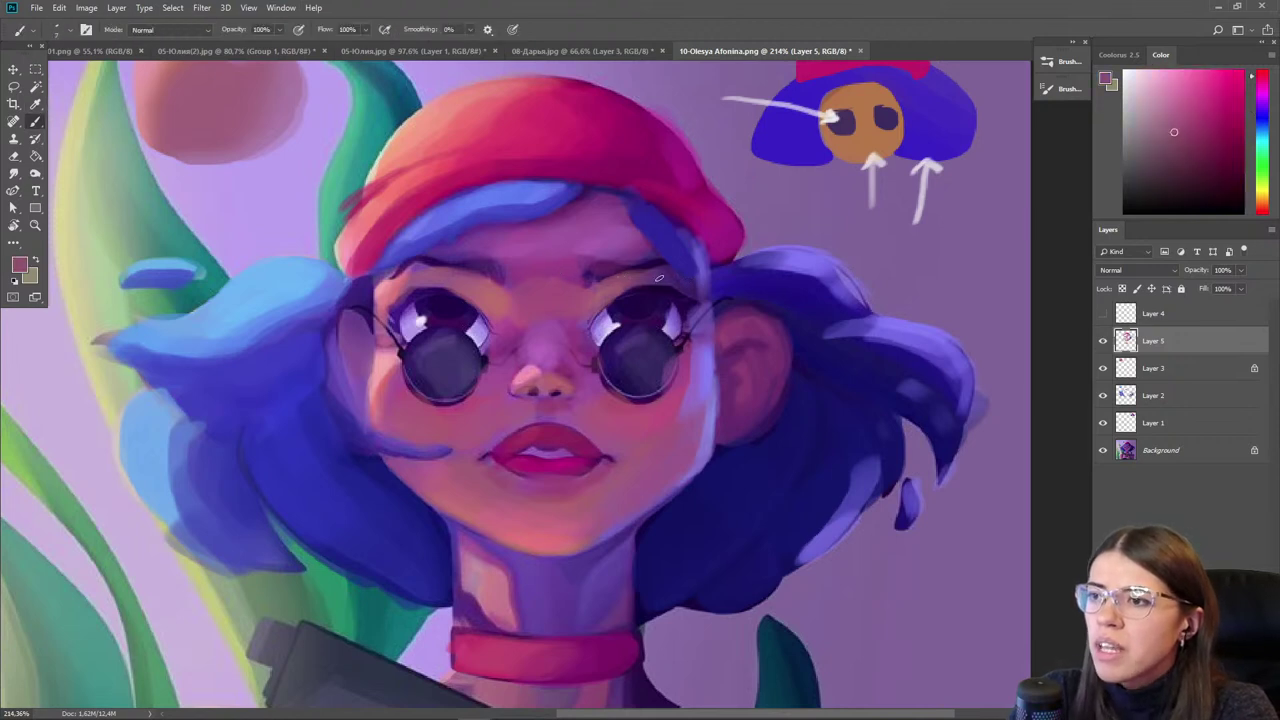
{"action": "left_click_drag", "start_coordinate": [692, 294], "coordinate": [656, 276]}
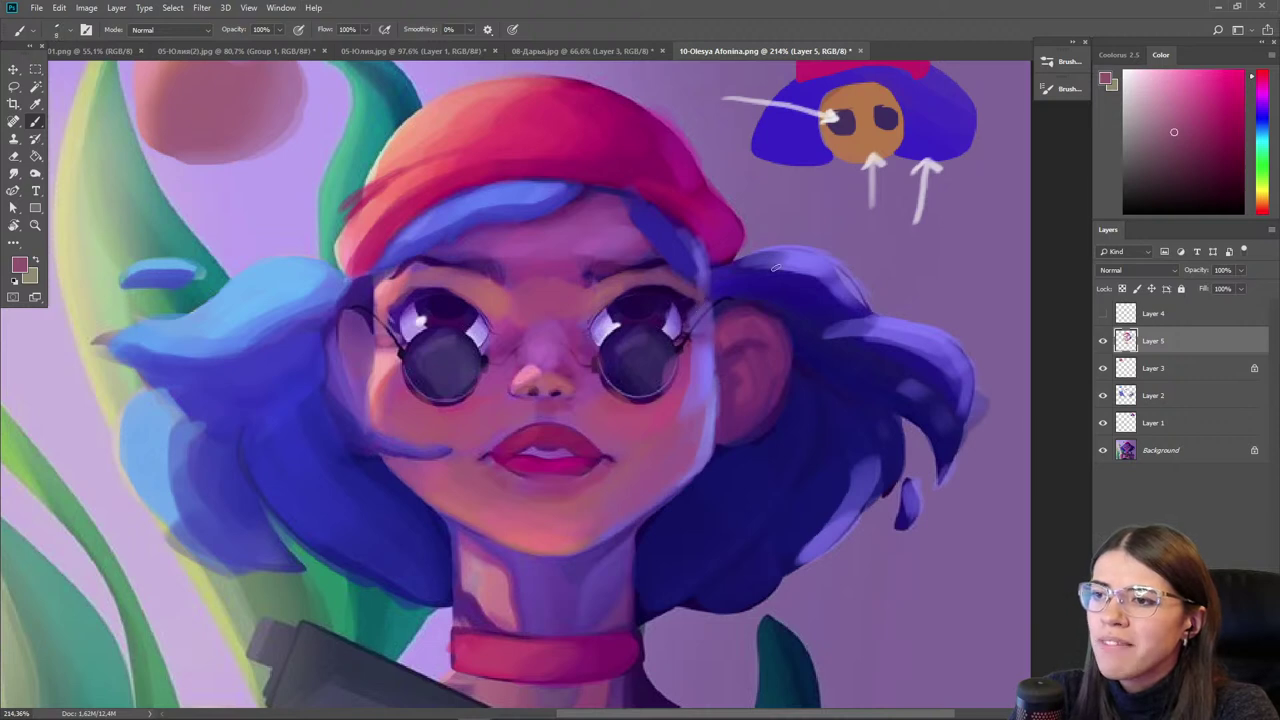
- Darken and sharpen the inner ends of both eyebrows with deep violet sampled from the brow
{"action": "left_click", "coordinate": [417, 271], "text": "alt"}
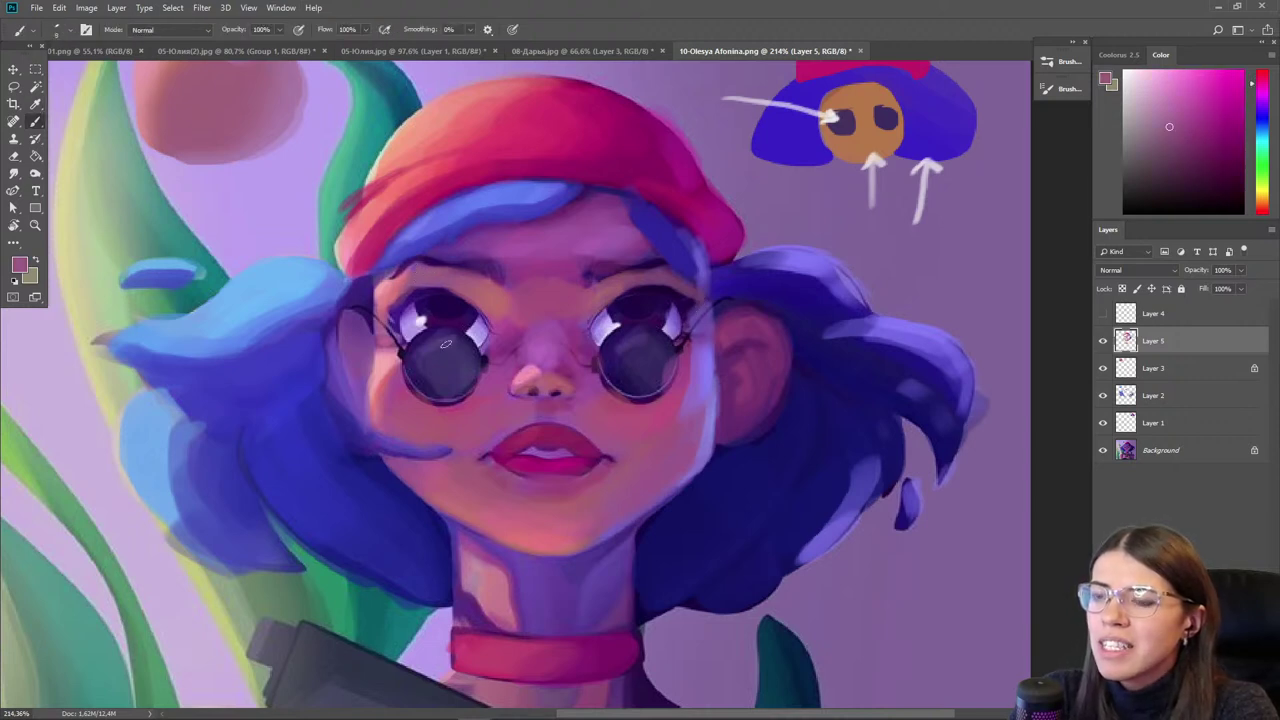
{"action": "left_click", "coordinate": [645, 266], "text": "alt"}
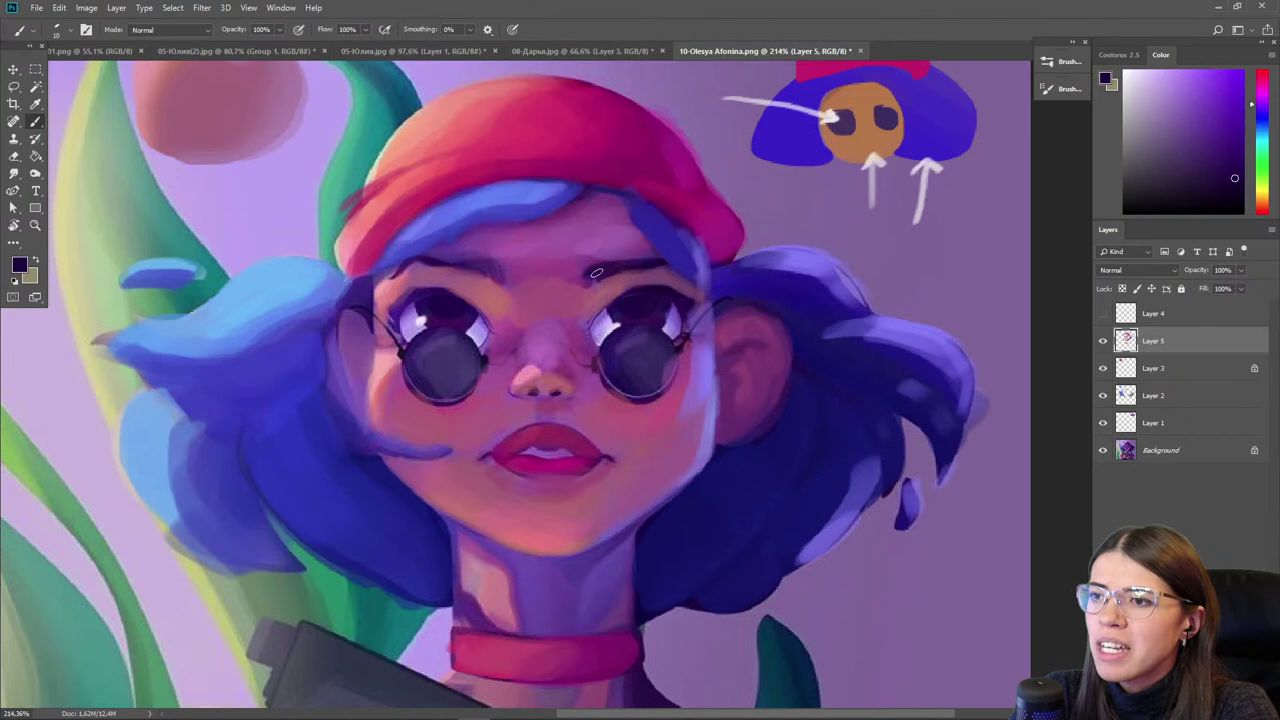
{"action": "mouse_move", "coordinate": [495, 268]}
{"action": "left_mouse_down"}
{"action": "mouse_move", "coordinate": [442, 264]}
{"action": "mouse_move", "coordinate": [454, 268]}
{"action": "left_mouse_up"}
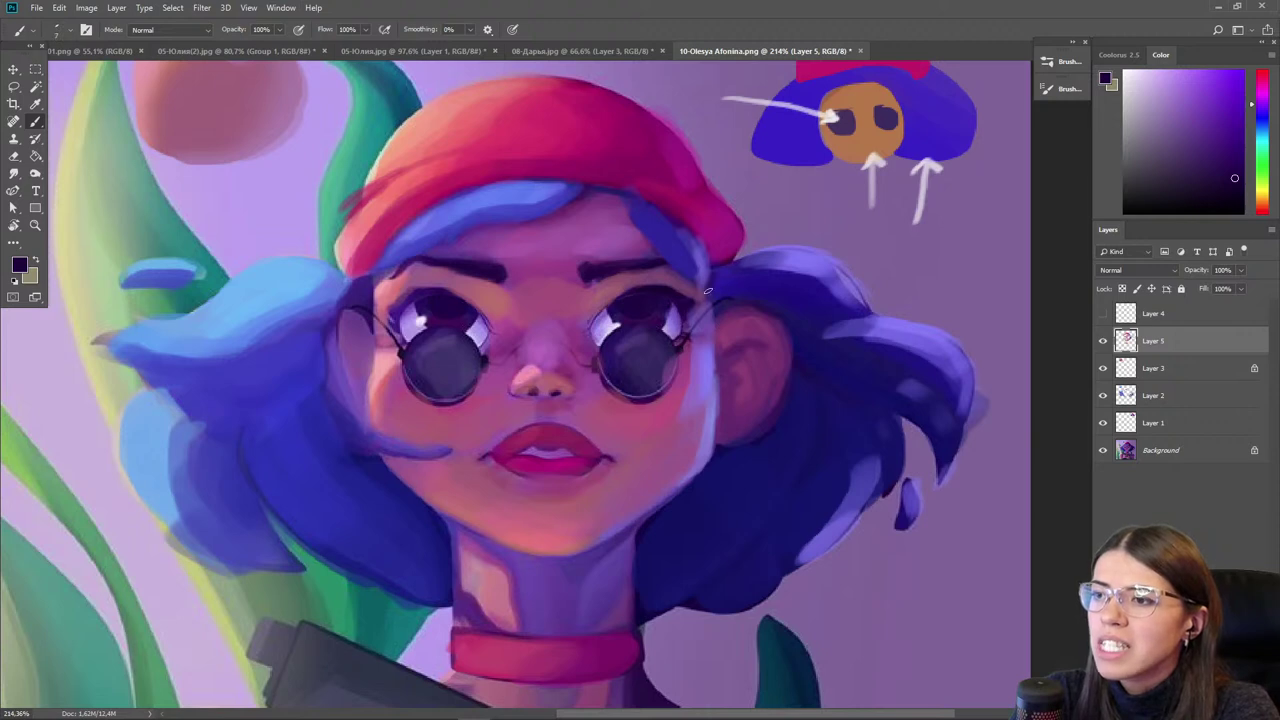
- Group Layers 1, 2, 3 and 5 and toggle the group's visibility to compare the paint-over with the original
{"action": "scroll", "coordinate": [660, 423], "scroll_direction": "down", "scroll_amount": 4}
{"action": "left_click_drag", "start_coordinate": [399, 568], "coordinate": [492, 517]}
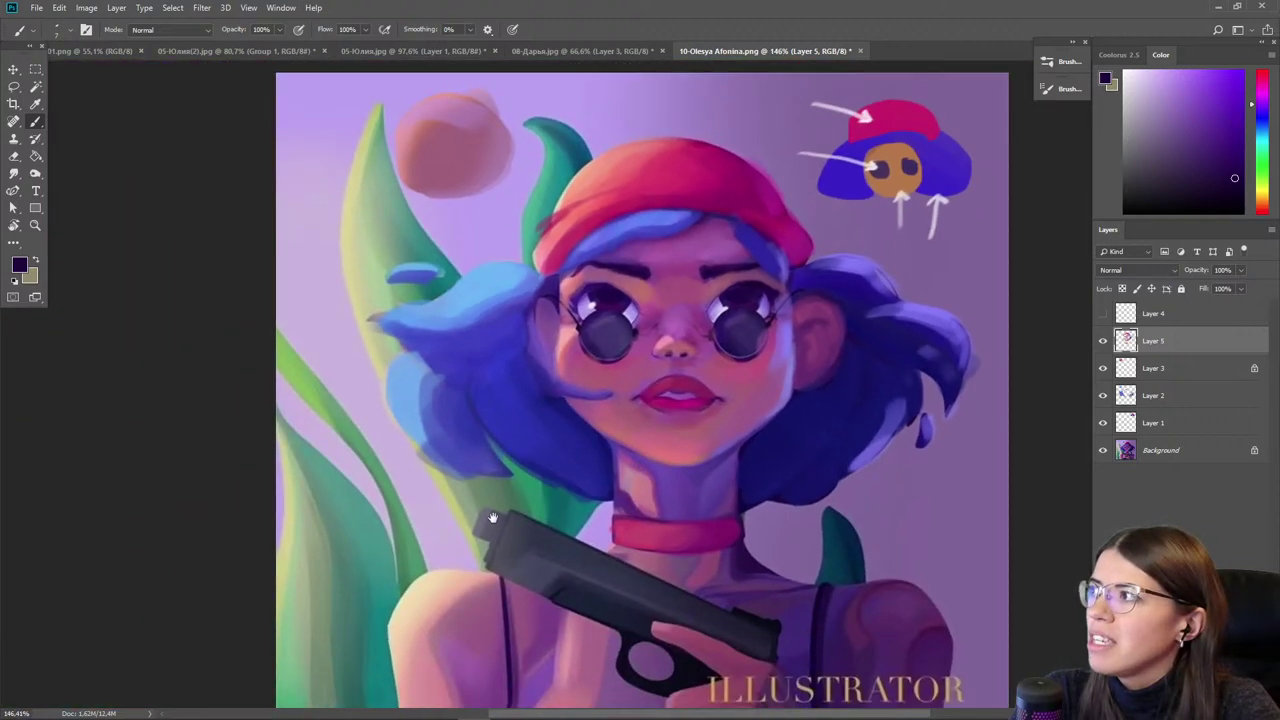
{"action": "left_click", "coordinate": [1154, 424], "text": "shift"}
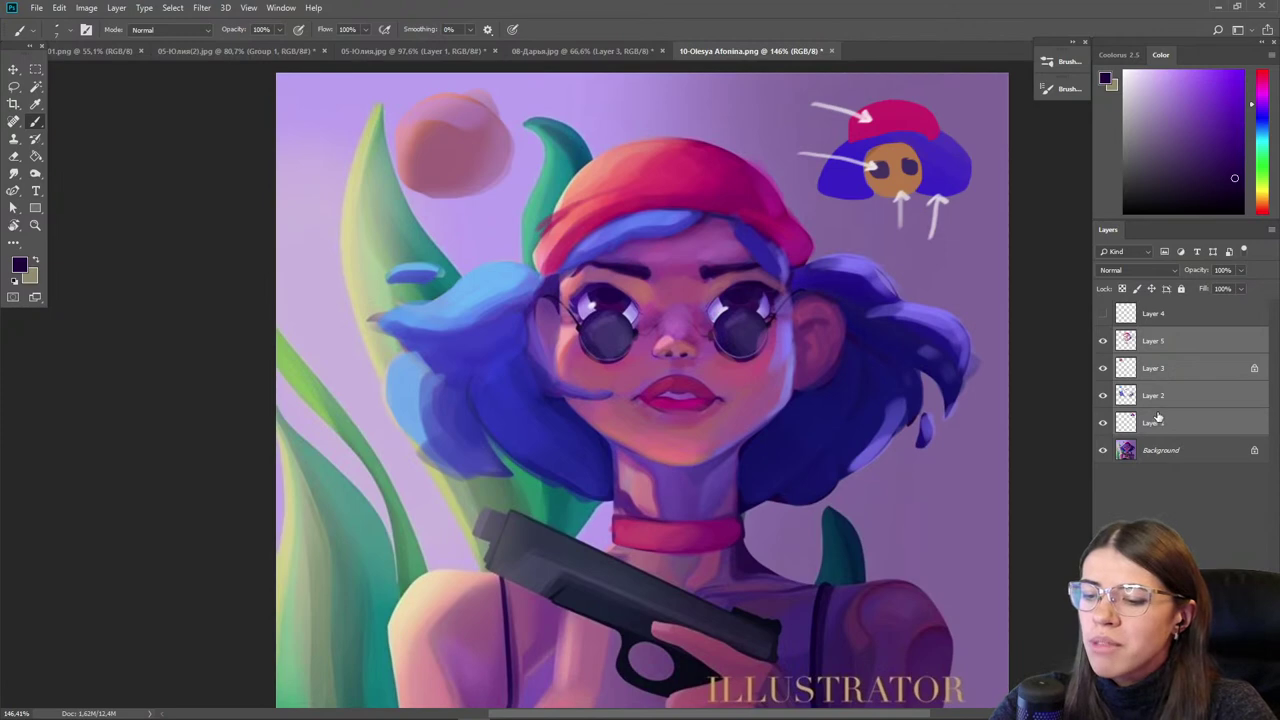
{"action": "key", "text": "ctrl+g"}
{"action": "left_click", "coordinate": [1103, 337]}
{"action": "left_click", "coordinate": [1103, 337]}
{"action": "left_click", "coordinate": [1103, 337]}
{"action": "left_click", "coordinate": [1103, 337]}
{"action": "scroll", "coordinate": [747, 422], "scroll_direction": "up", "scroll_amount": 2}
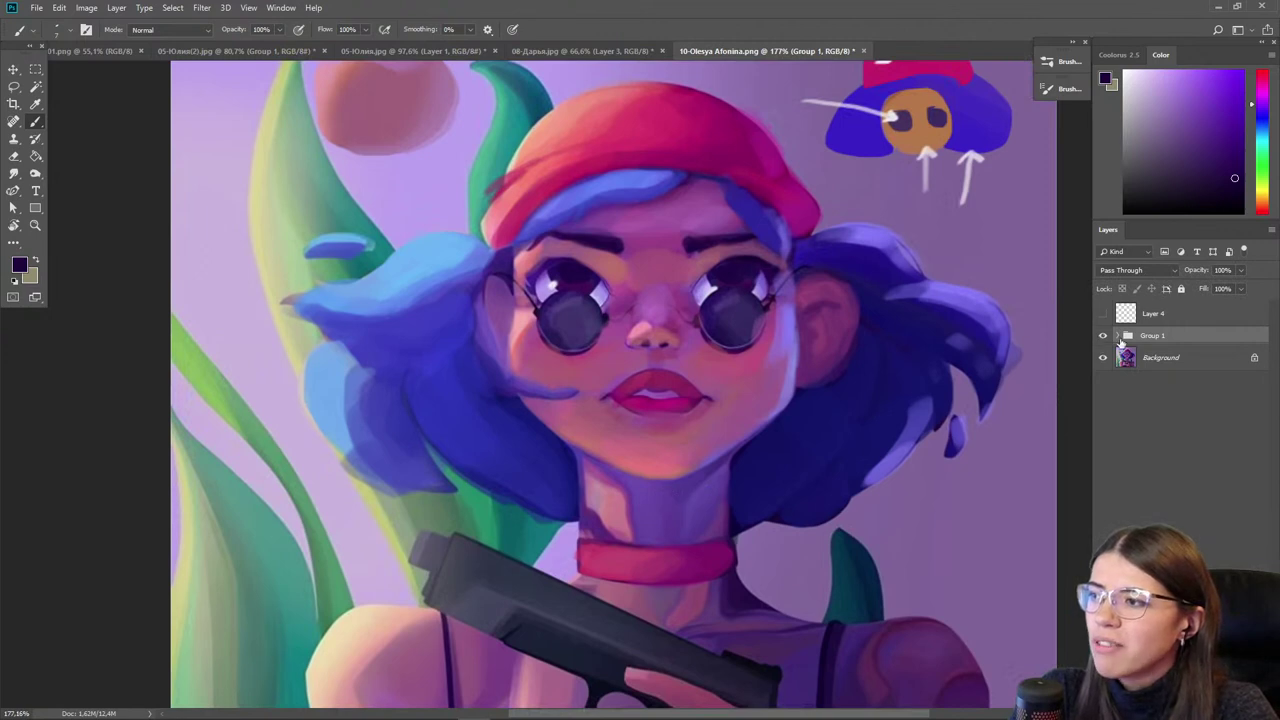
- Select Layer 5 inside the group and paint the neck below the chin with magenta-purple sampled from the face
{"action": "left_click", "coordinate": [1117, 336]}
{"action": "left_click", "coordinate": [1163, 357]}
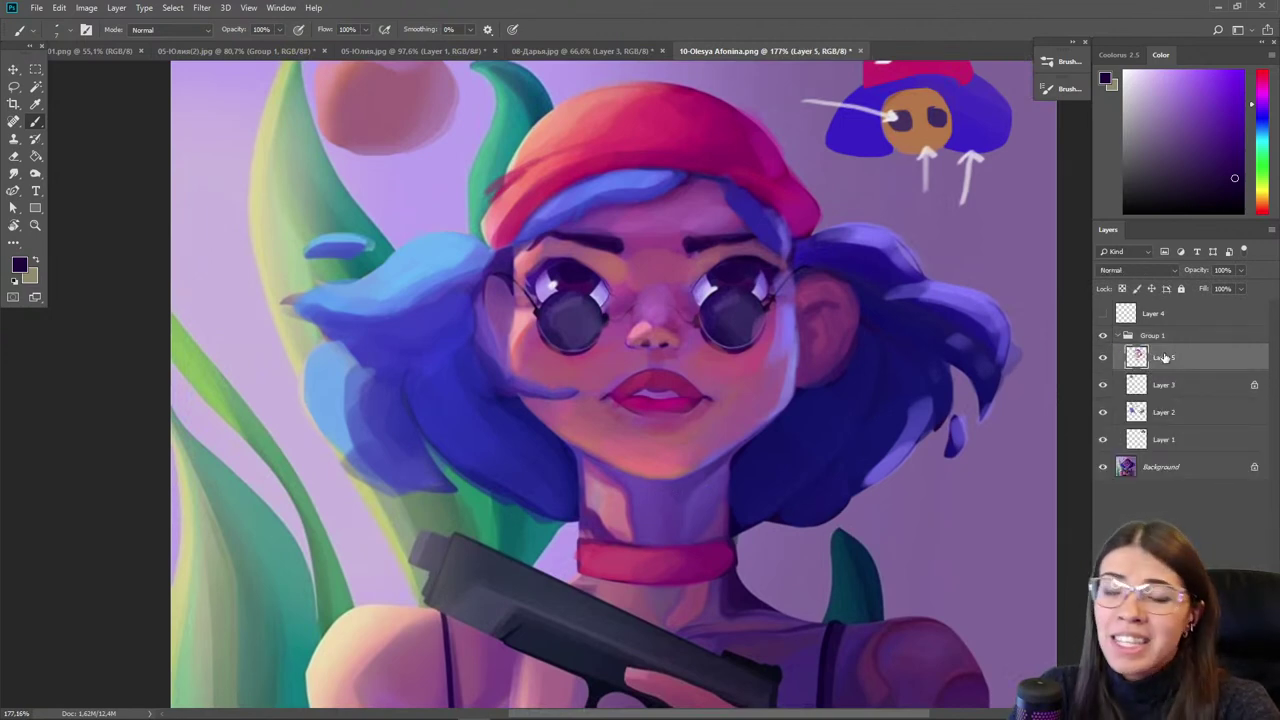
{"action": "key", "text": "i"}
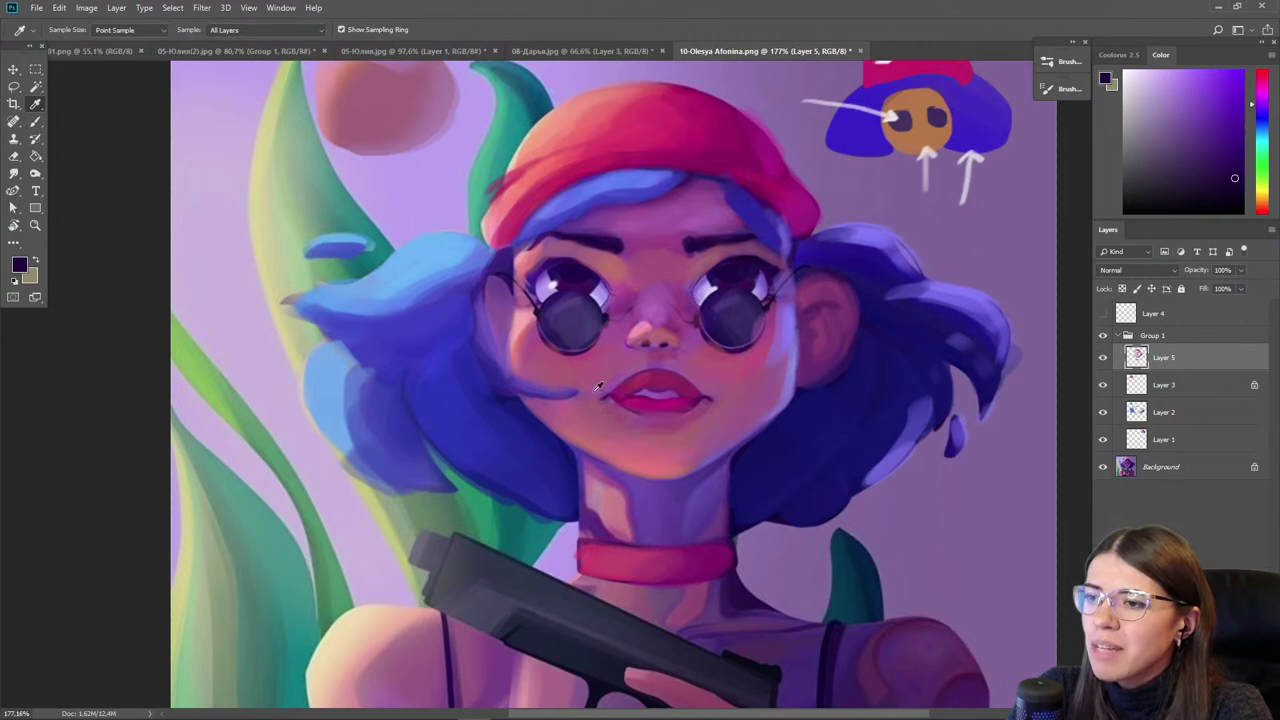
{"action": "left_click", "coordinate": [622, 330]}
{"action": "key", "text": "b"}
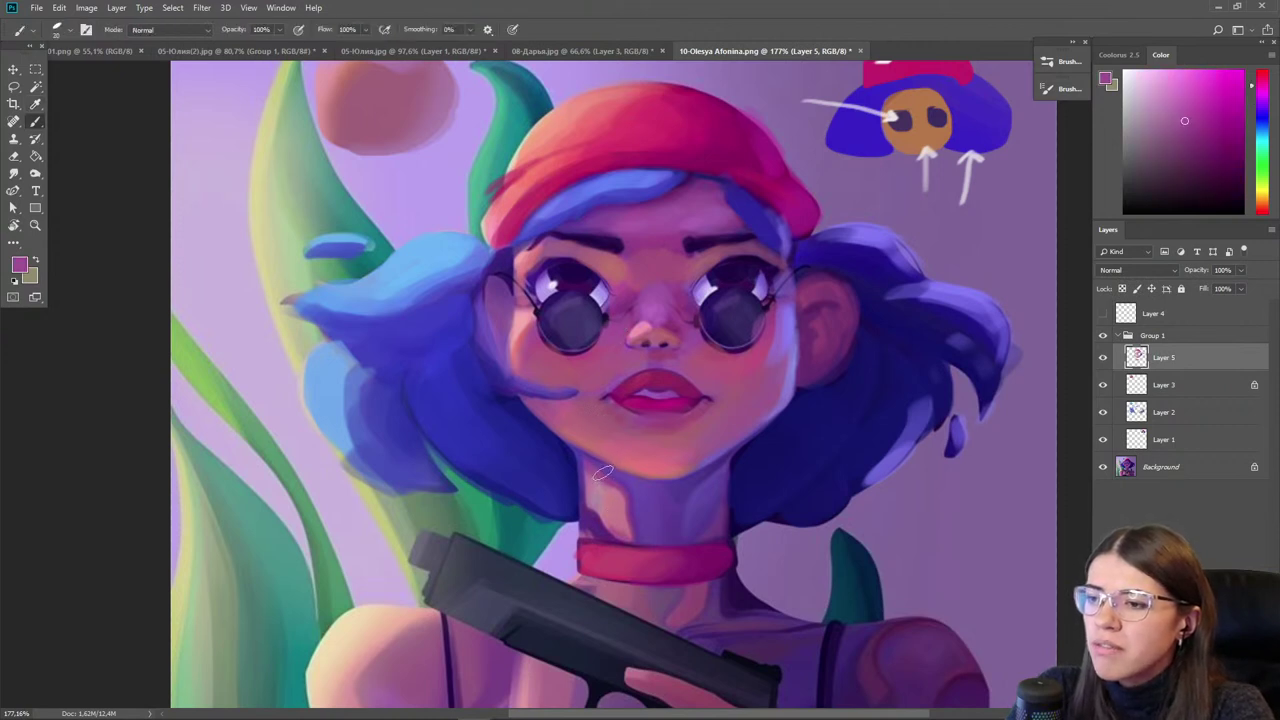
{"action": "mouse_move", "coordinate": [652, 497]}
{"action": "left_mouse_down"}
{"action": "mouse_move", "coordinate": [658, 528]}
{"action": "mouse_move", "coordinate": [663, 498]}
{"action": "mouse_move", "coordinate": [720, 475]}
{"action": "mouse_move", "coordinate": [693, 528]}
{"action": "left_mouse_up"}
- Smooth the neck above the choker with a warmer tone sampled from the jaw and purples from the neck, using a larger brush
{"action": "key", "text": "bracketright"}
{"action": "left_click", "coordinate": [591, 428], "text": "alt"}
{"action": "mouse_move", "coordinate": [591, 517]}
{"action": "left_mouse_down"}
{"action": "mouse_move", "coordinate": [663, 536]}
{"action": "mouse_move", "coordinate": [638, 531]}
{"action": "mouse_move", "coordinate": [598, 496]}
{"action": "mouse_move", "coordinate": [659, 539]}
{"action": "mouse_move", "coordinate": [592, 478]}
{"action": "mouse_move", "coordinate": [654, 514]}
{"action": "left_mouse_up"}
{"action": "left_click", "coordinate": [654, 514], "text": "alt"}
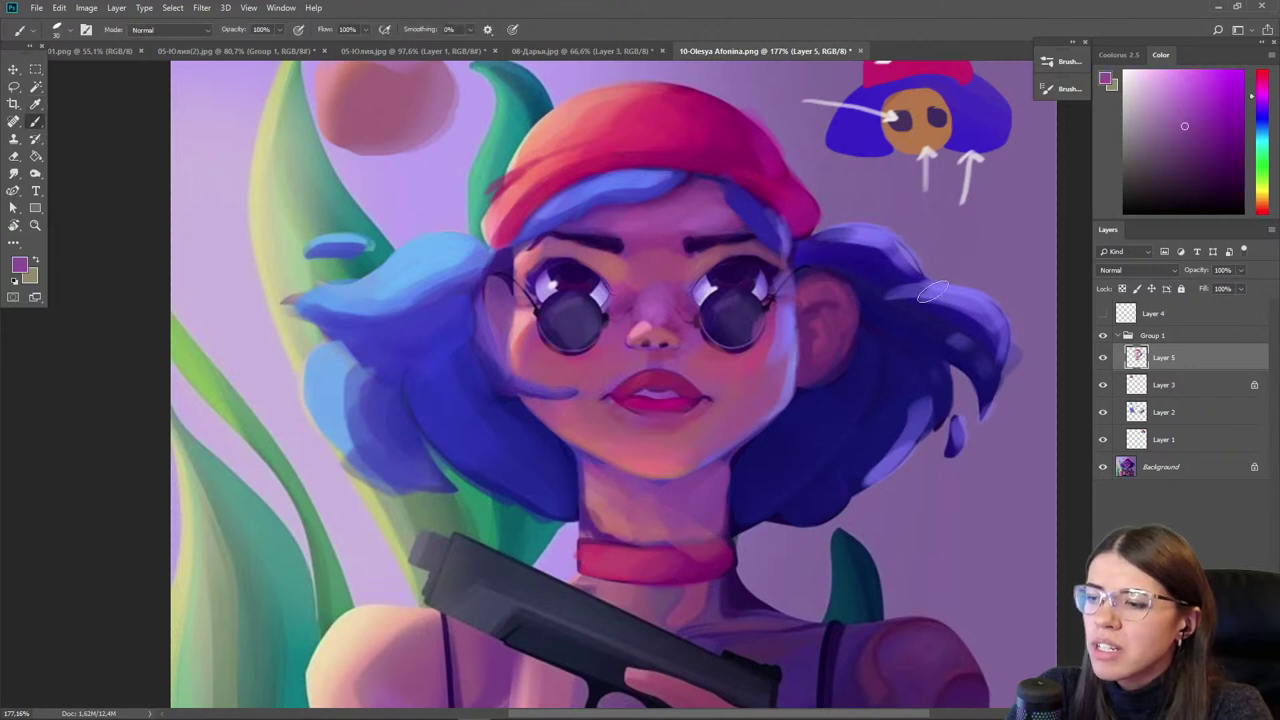
{"action": "left_click", "coordinate": [724, 471], "text": "alt"}
{"action": "key", "text": "bracketright"}
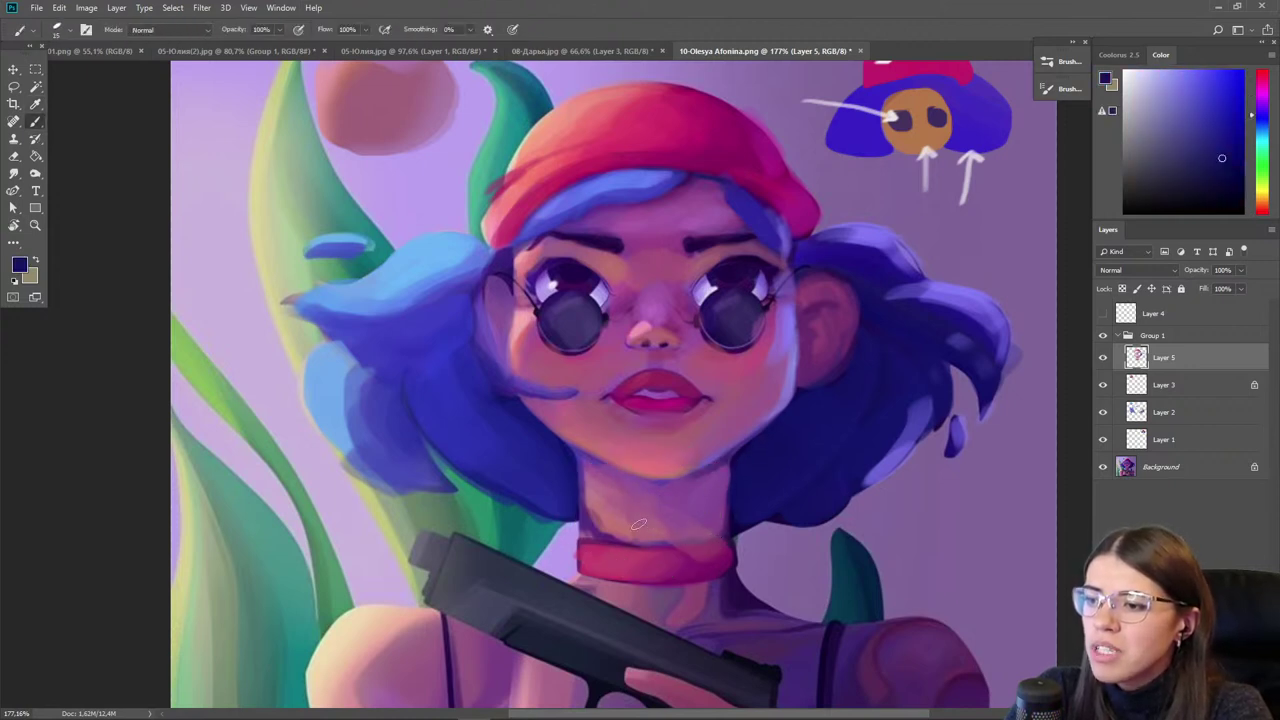
- Paint saturated red into the middle of the choker and sample the neck's skin tone for its upper edge
{"action": "left_click", "coordinate": [680, 558], "text": "alt"}
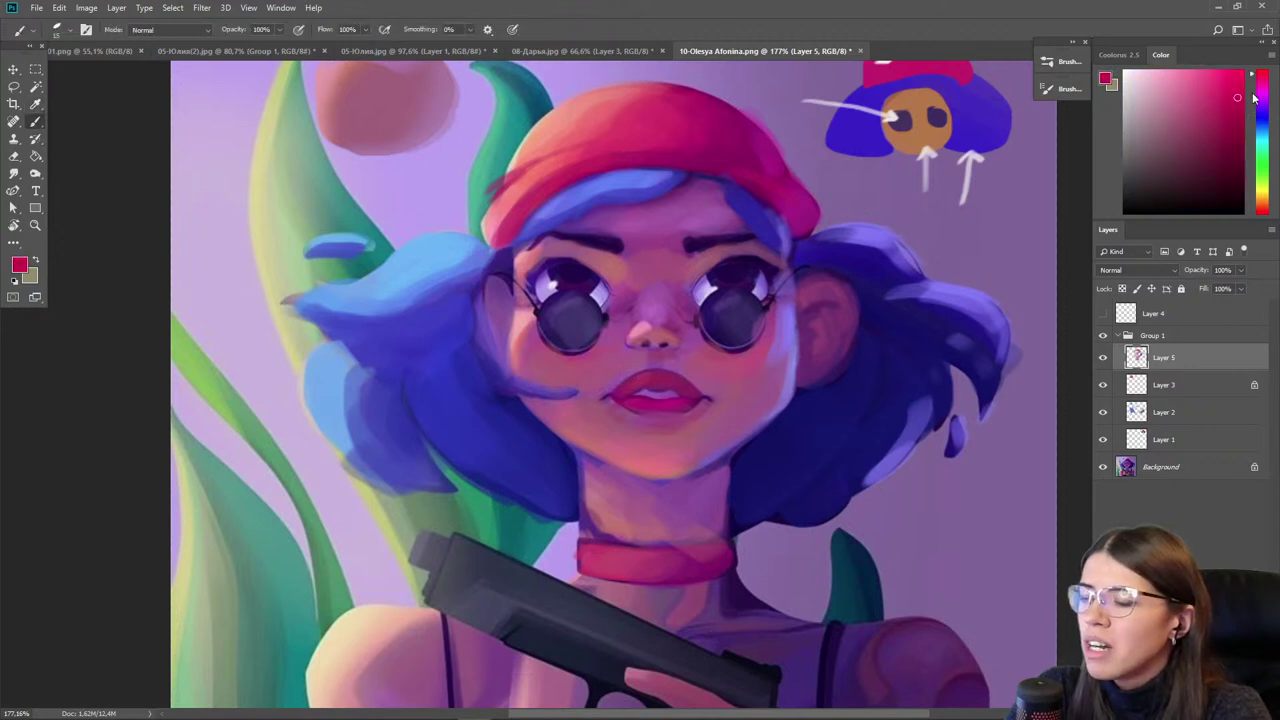
{"action": "mouse_move", "coordinate": [667, 562]}
{"action": "left_mouse_down"}
{"action": "mouse_move", "coordinate": [625, 563]}
{"action": "mouse_move", "coordinate": [635, 576]}
{"action": "mouse_move", "coordinate": [653, 570]}
{"action": "mouse_move", "coordinate": [593, 553]}
{"action": "mouse_move", "coordinate": [666, 541]}
{"action": "mouse_move", "coordinate": [594, 533]}
{"action": "left_mouse_up"}
{"action": "left_click", "coordinate": [616, 525]}
{"action": "key", "text": "b"}
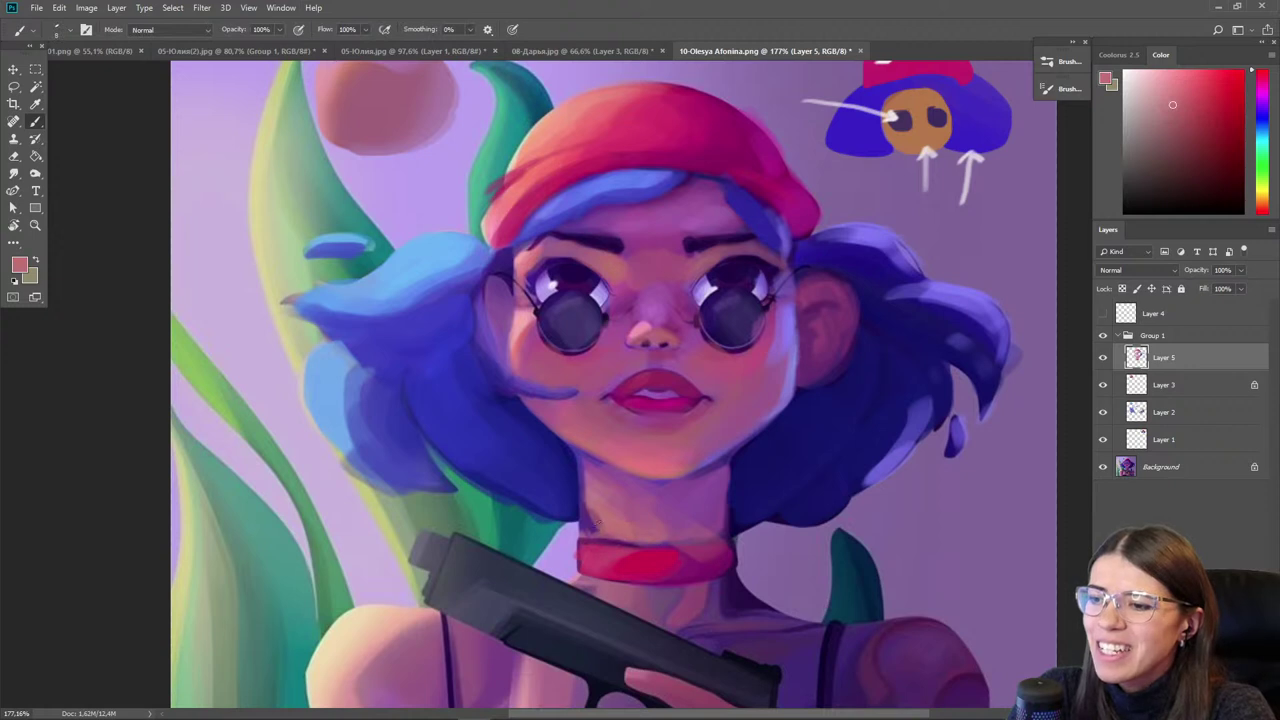
- Paint the choker's lit end with orange-red sampled from the beret and its shaded end with the beret's magenta
{"action": "left_click", "coordinate": [550, 163]}
{"action": "key", "text": "b"}
{"action": "mouse_move", "coordinate": [648, 545]}
{"action": "left_mouse_down"}
{"action": "mouse_move", "coordinate": [586, 536]}
{"action": "mouse_move", "coordinate": [633, 547]}
{"action": "mouse_move", "coordinate": [578, 566]}
{"action": "left_mouse_up"}
{"action": "left_click", "coordinate": [597, 556], "text": "alt"}
{"action": "left_click", "coordinate": [782, 188], "text": "alt"}
{"action": "mouse_move", "coordinate": [718, 571]}
{"action": "left_mouse_down"}
{"action": "mouse_move", "coordinate": [701, 547]}
{"action": "mouse_move", "coordinate": [720, 549]}
{"action": "mouse_move", "coordinate": [712, 572]}
{"action": "left_mouse_up"}
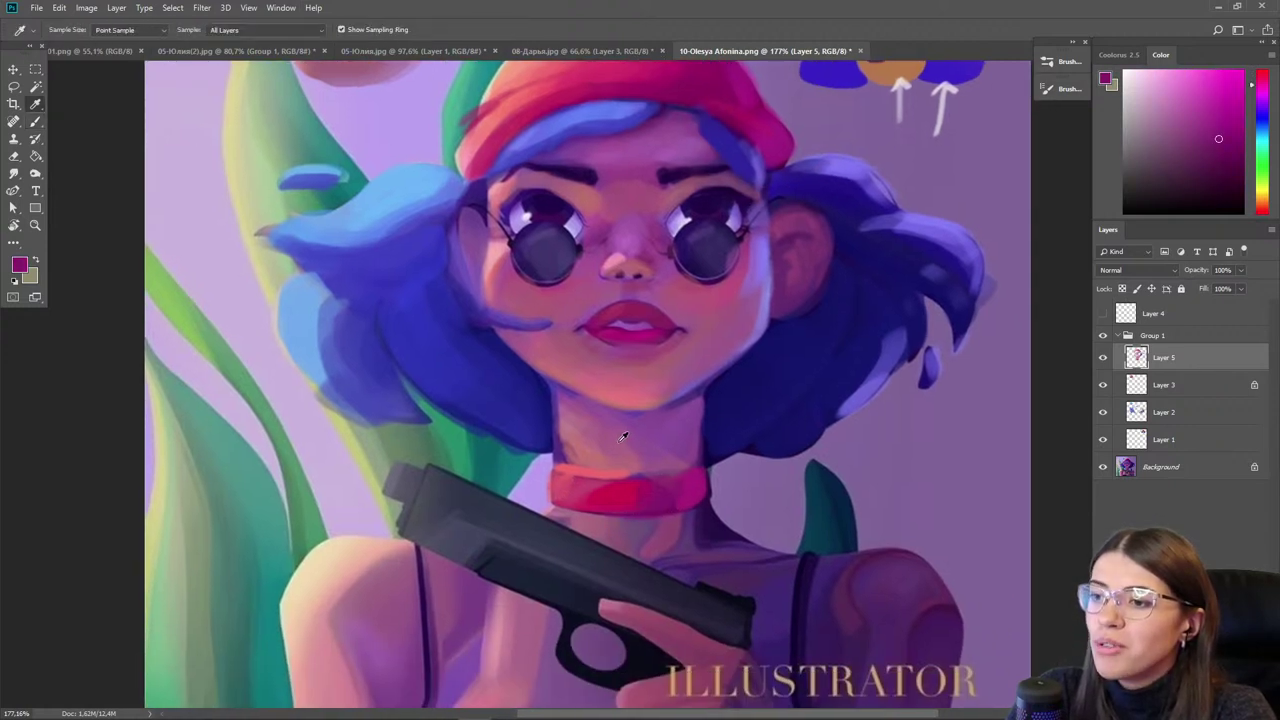
- Paint the skin below the choker and along the shaded collarbone with saturated magenta and softer pinks sampled from the neck
{"action": "left_click", "coordinate": [630, 375], "text": "alt"}
{"action": "left_click", "coordinate": [1216, 114]}
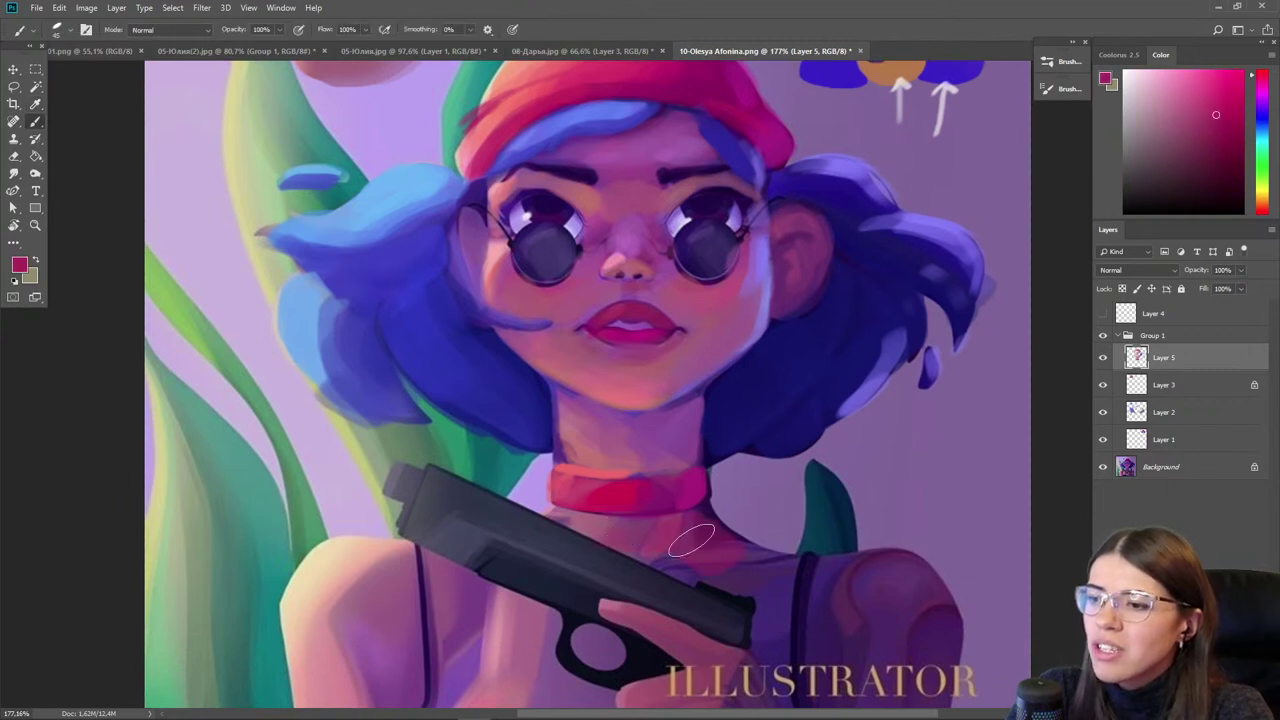
{"action": "left_click", "coordinate": [600, 519], "text": "alt"}
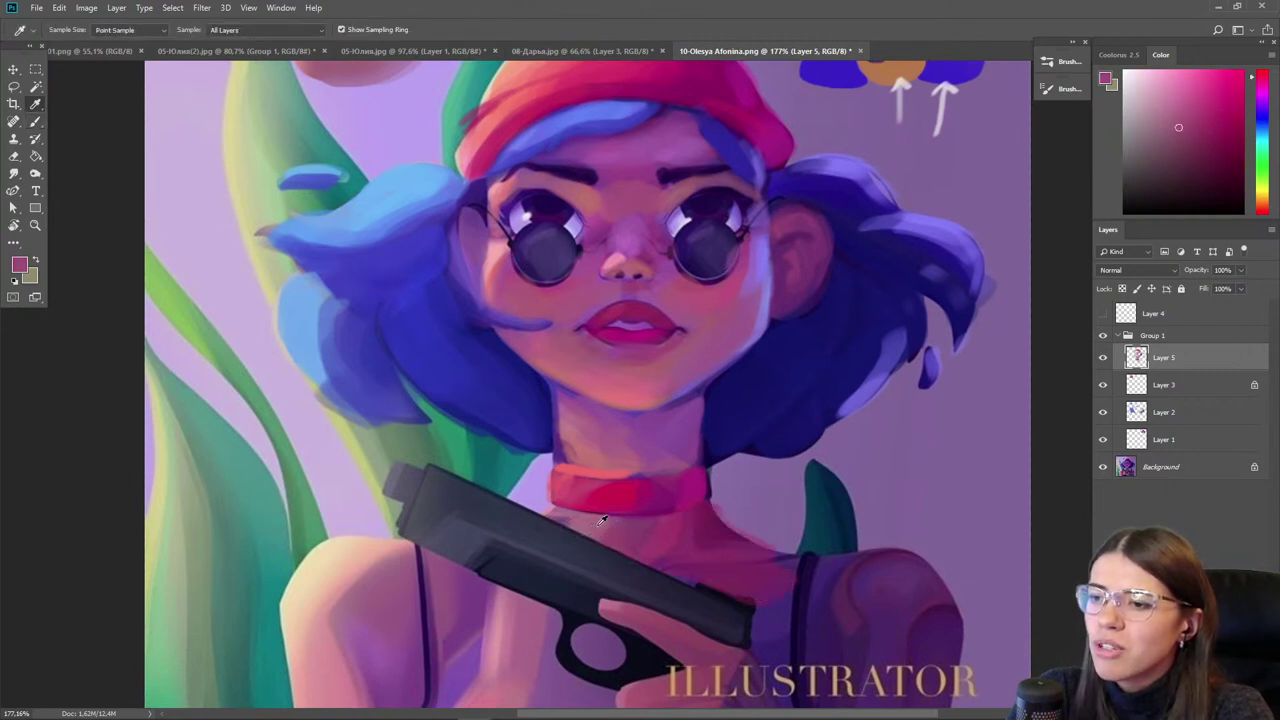
{"action": "left_click", "coordinate": [701, 424], "text": "alt"}
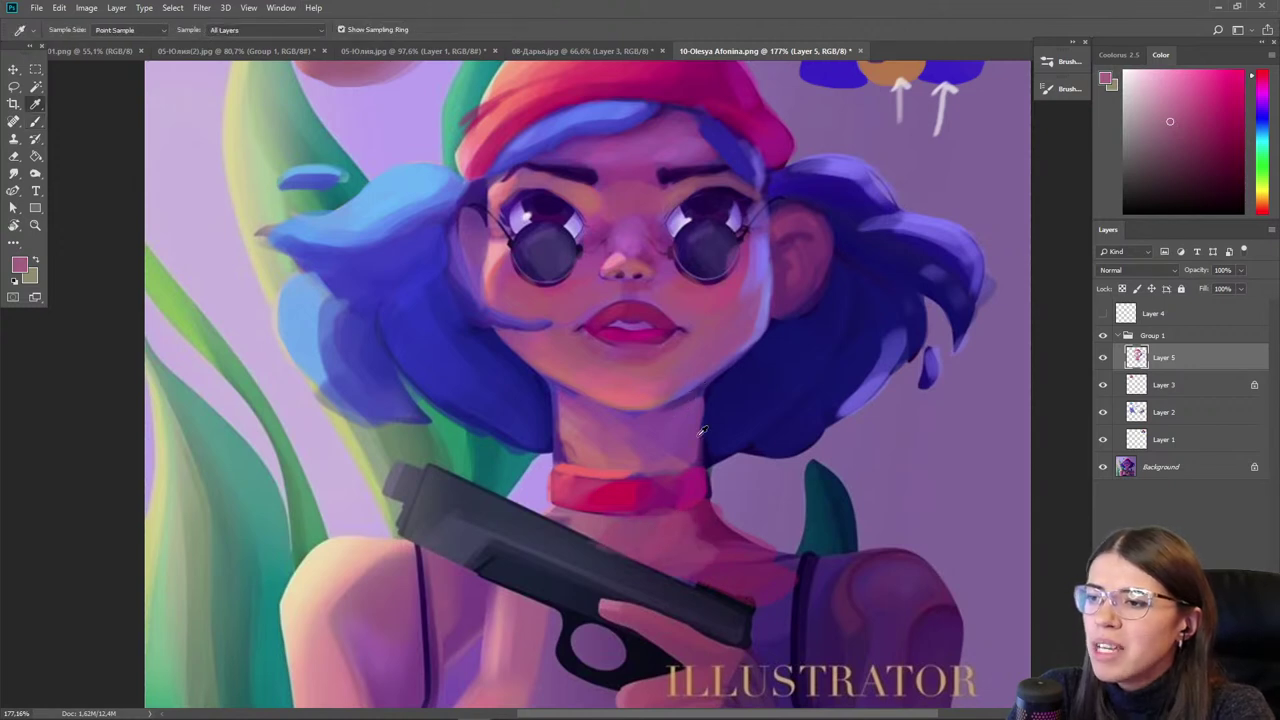
- Paint a dark magenta cast shadow on the skin directly under the choker and sample the dark indigo beside the neck
{"action": "left_click", "coordinate": [659, 523], "text": "alt"}
{"action": "left_click", "coordinate": [1225, 157]}
{"action": "mouse_move", "coordinate": [713, 509]}
{"action": "left_mouse_down"}
{"action": "mouse_move", "coordinate": [552, 505]}
{"action": "mouse_move", "coordinate": [602, 519]}
{"action": "mouse_move", "coordinate": [548, 507]}
{"action": "left_mouse_up"}
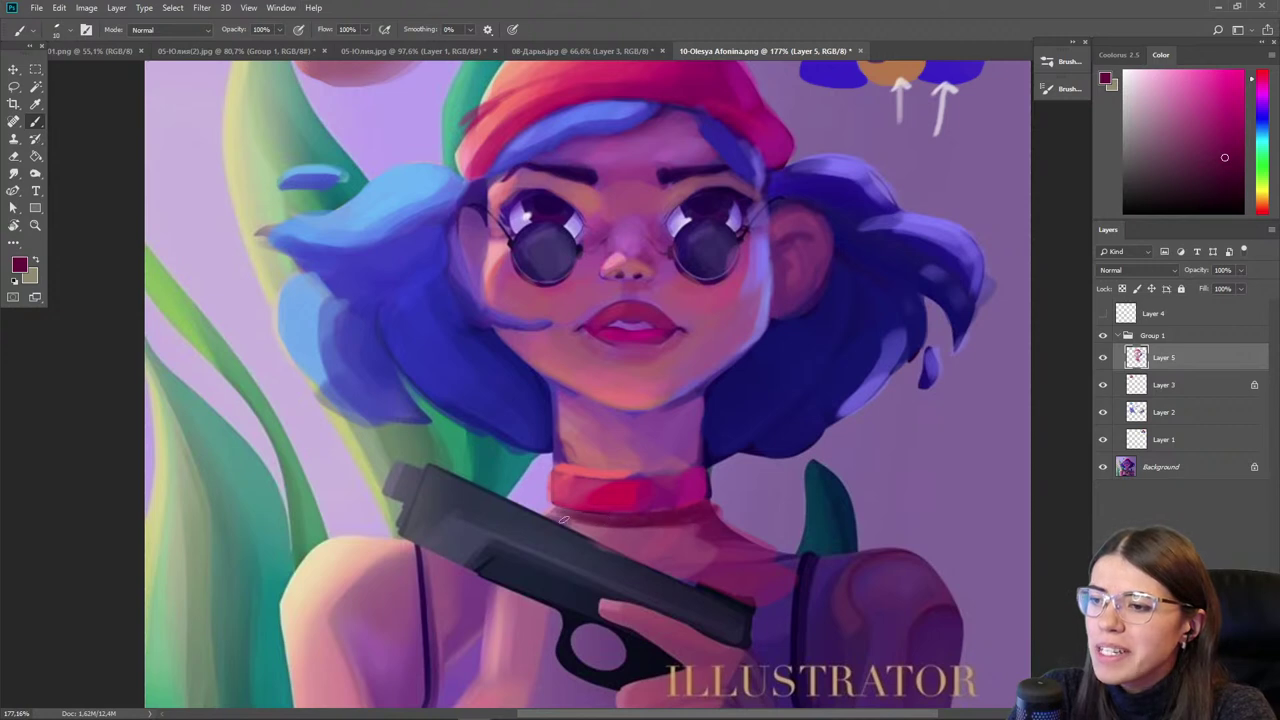
{"action": "left_click", "coordinate": [700, 457], "text": "alt"}
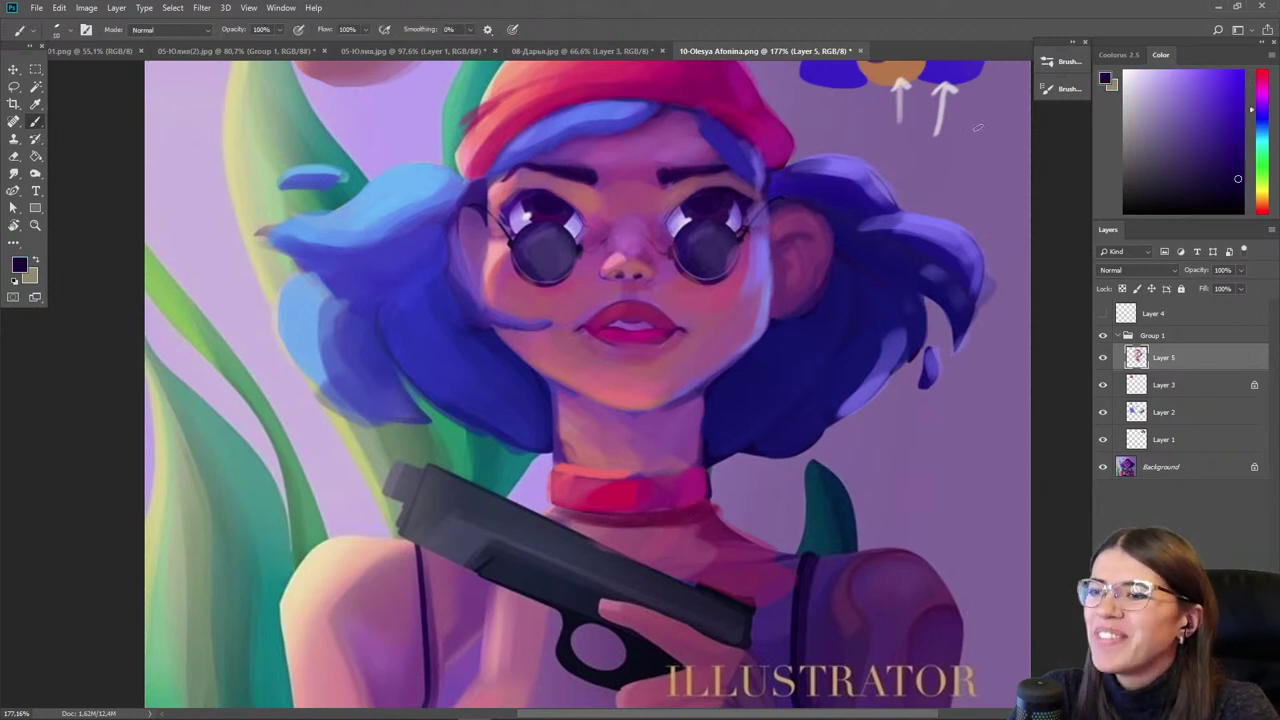
- Paint both sunglass lenses with dark blue-violet, adding a more saturated blue-violet over their centres
{"action": "scroll", "coordinate": [759, 210], "scroll_direction": "down", "scroll_amount": 2}
{"action": "left_click_drag", "start_coordinate": [673, 276], "coordinate": [671, 376]}
{"action": "scroll", "coordinate": [571, 233], "scroll_direction": "up", "scroll_amount": 2}
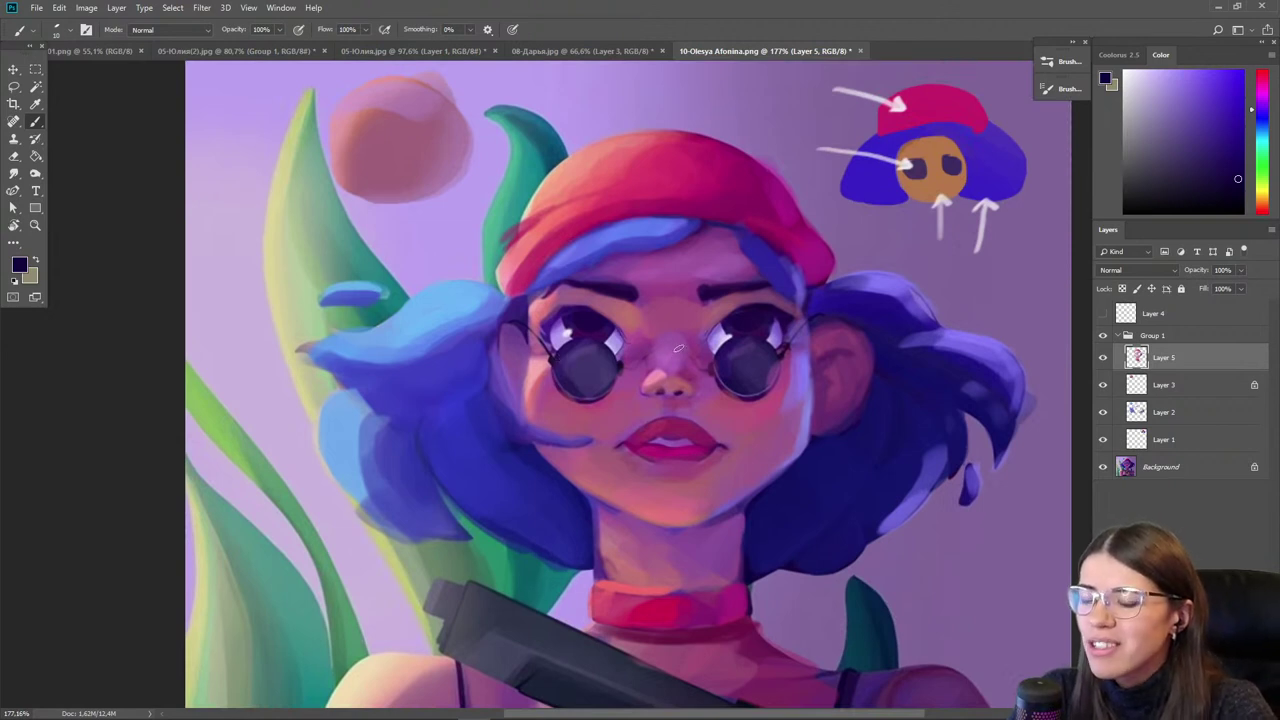
{"action": "left_click", "coordinate": [628, 362], "text": "alt"}
{"action": "left_click", "coordinate": [602, 387], "text": "alt"}
{"action": "left_click", "coordinate": [1197, 174]}
{"action": "mouse_move", "coordinate": [763, 355]}
{"action": "left_mouse_down"}
{"action": "mouse_move", "coordinate": [756, 382]}
{"action": "mouse_move", "coordinate": [740, 370]}
{"action": "mouse_move", "coordinate": [760, 372]}
{"action": "left_mouse_up"}
{"action": "mouse_move", "coordinate": [565, 372]}
{"action": "left_mouse_down"}
{"action": "mouse_move", "coordinate": [571, 352]}
{"action": "mouse_move", "coordinate": [590, 375]}
{"action": "left_mouse_up"}
{"action": "left_click", "coordinate": [1222, 139]}
{"action": "left_click_drag", "start_coordinate": [738, 364], "coordinate": [752, 370]}
{"action": "left_click_drag", "start_coordinate": [595, 385], "coordinate": [586, 380]}
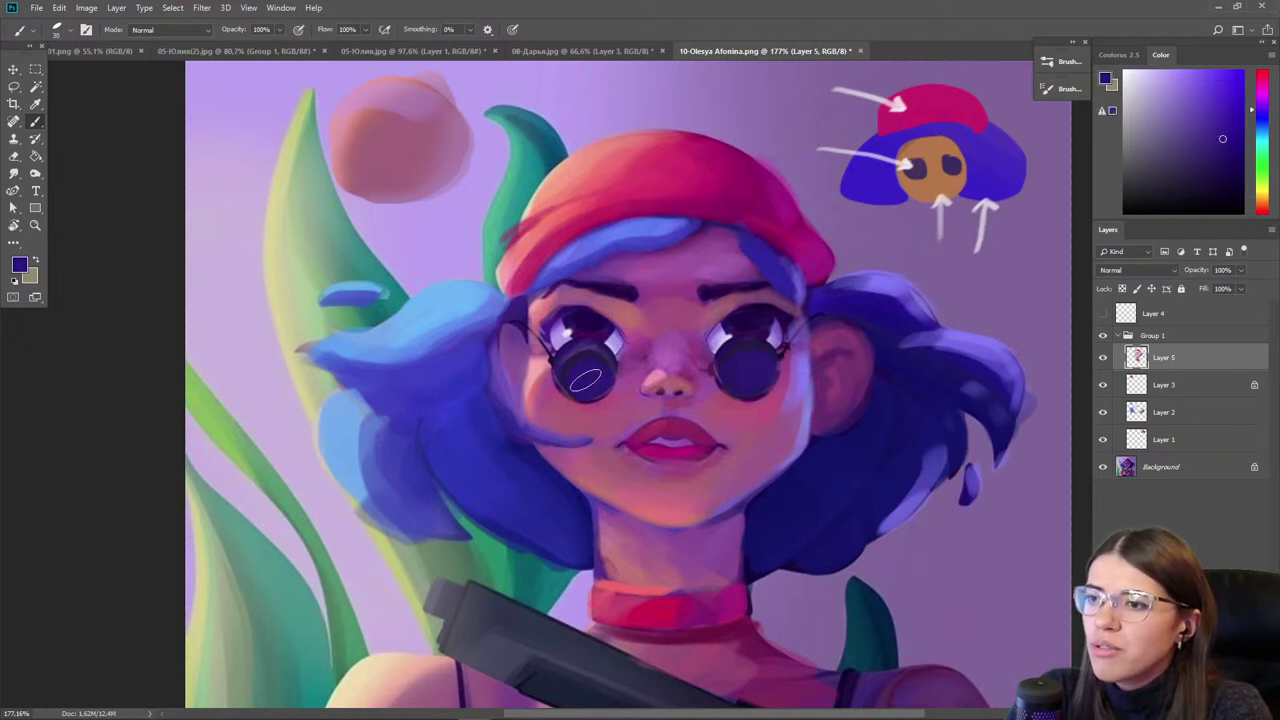
- Pick white and sample the light pink and dark tones around the nose for small touch-ups beside the glasses
{"action": "scroll", "coordinate": [679, 356], "scroll_direction": "up", "scroll_amount": 5}
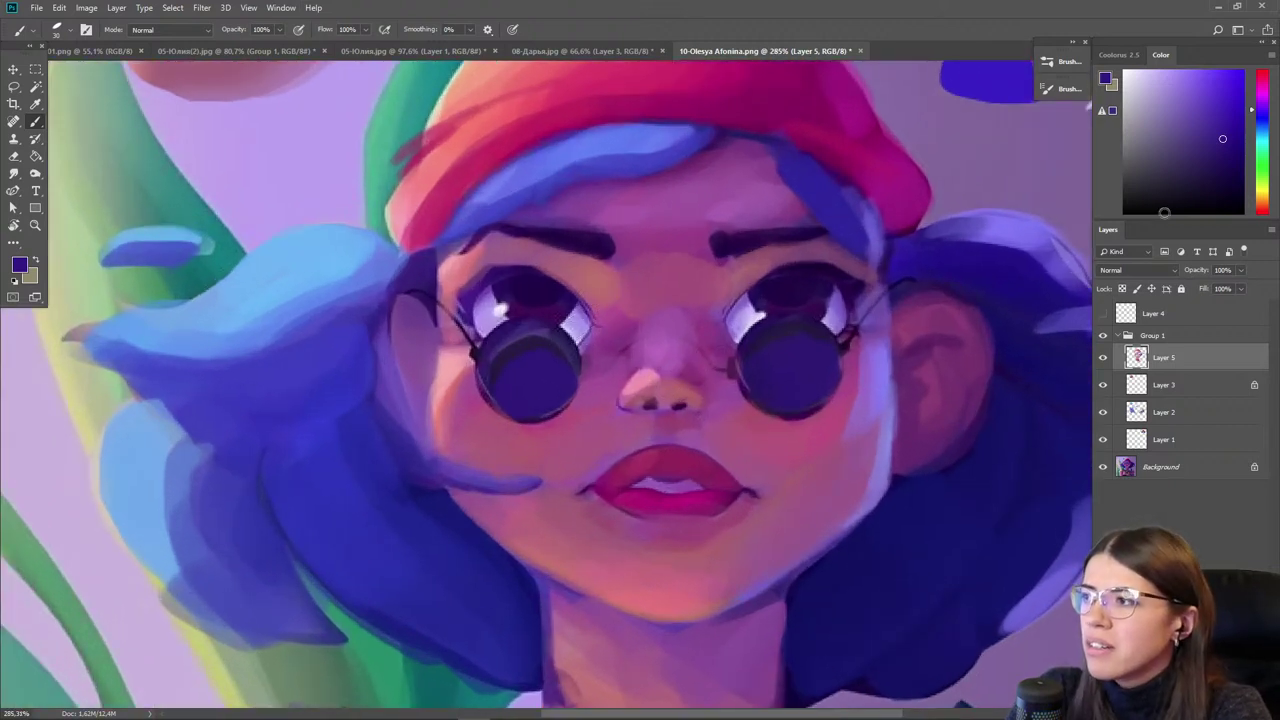
{"action": "left_click", "coordinate": [1126, 73]}
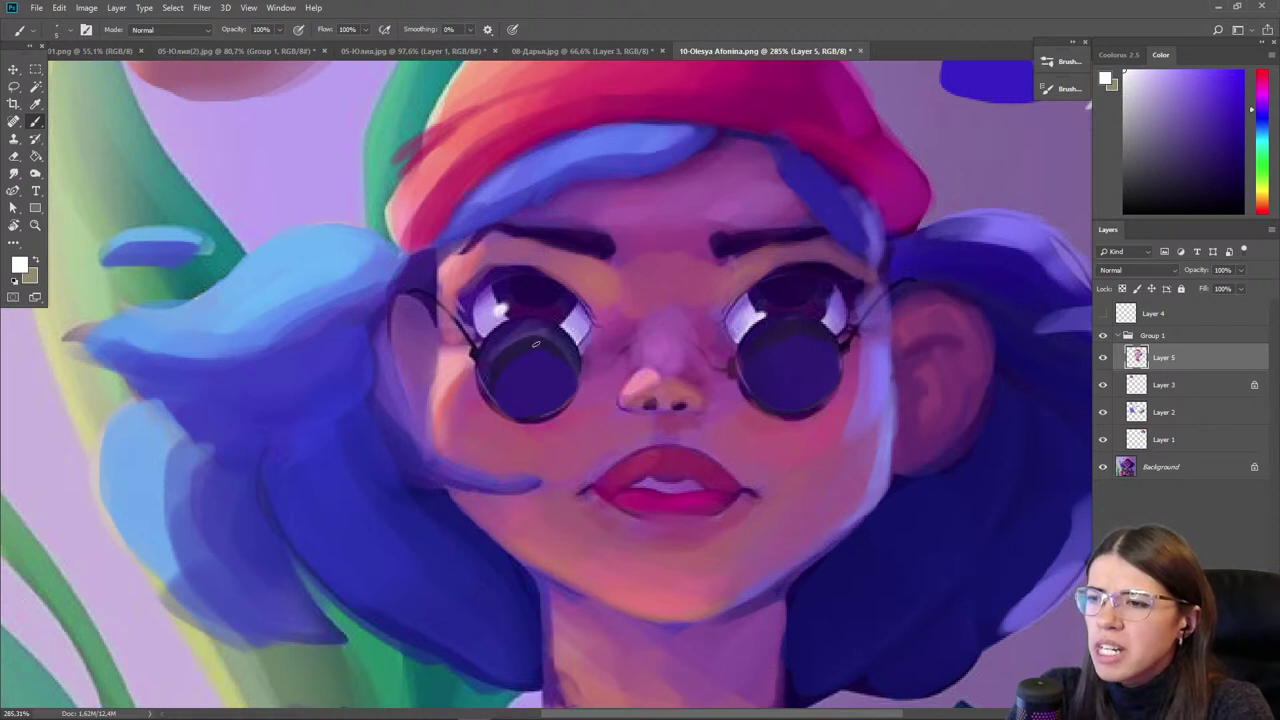
{"action": "left_click", "coordinate": [598, 357], "text": "alt"}
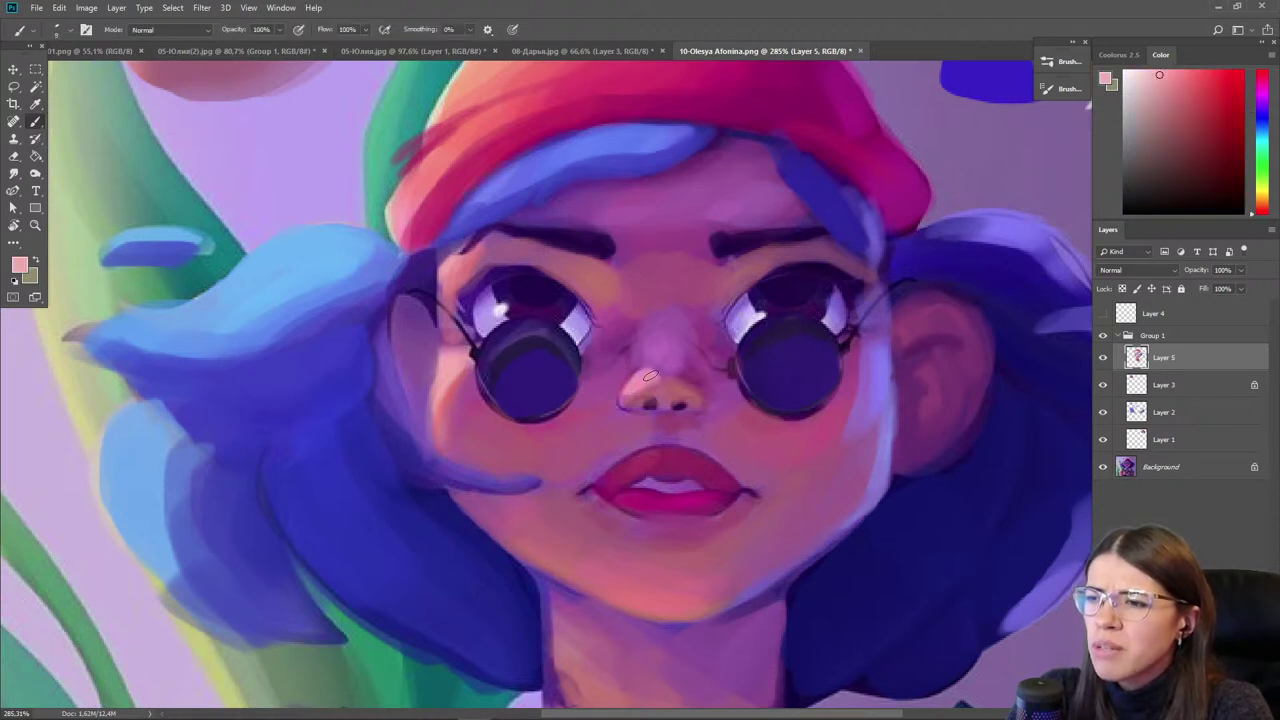
{"action": "left_click", "coordinate": [645, 400], "text": "alt"}
{"action": "scroll", "coordinate": [633, 416], "scroll_direction": "down", "scroll_amount": 5}
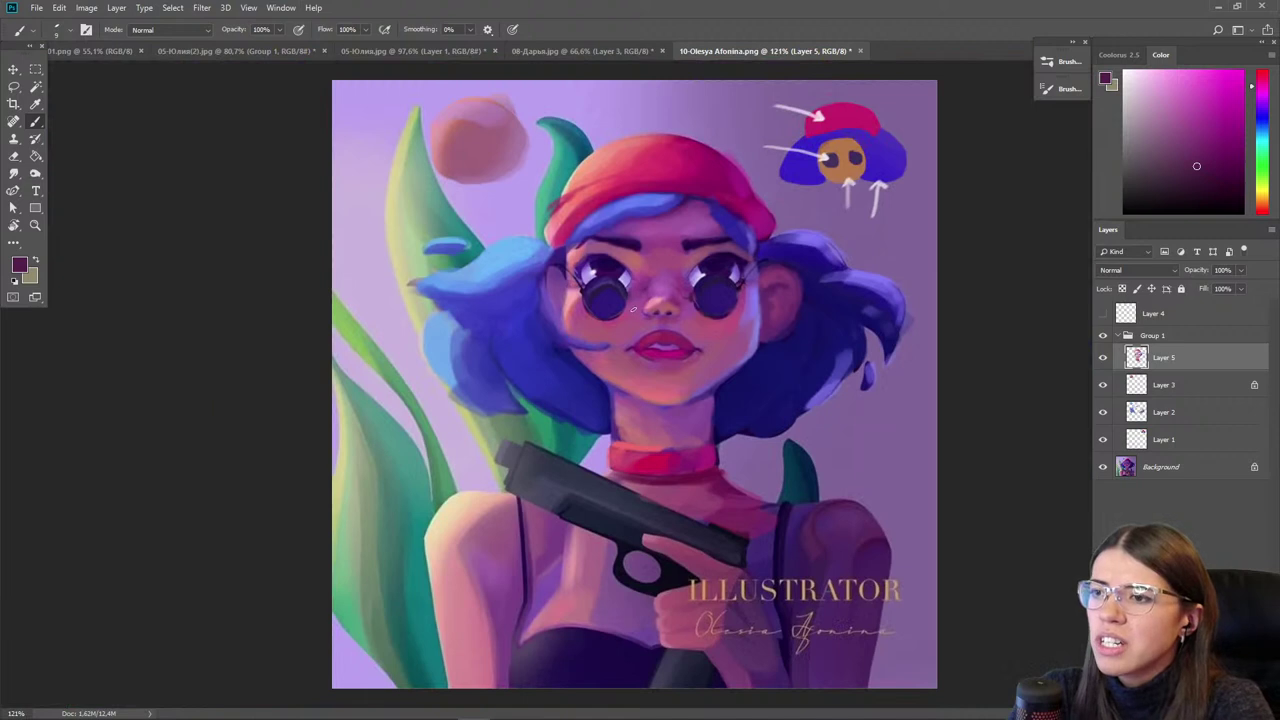
- Paint the gun's slide and grip with dark blue-violet based on the lens colour, adjusting the brush size
{"action": "left_click", "coordinate": [605, 310], "text": "alt"}
{"action": "left_click", "coordinate": [1226, 155]}
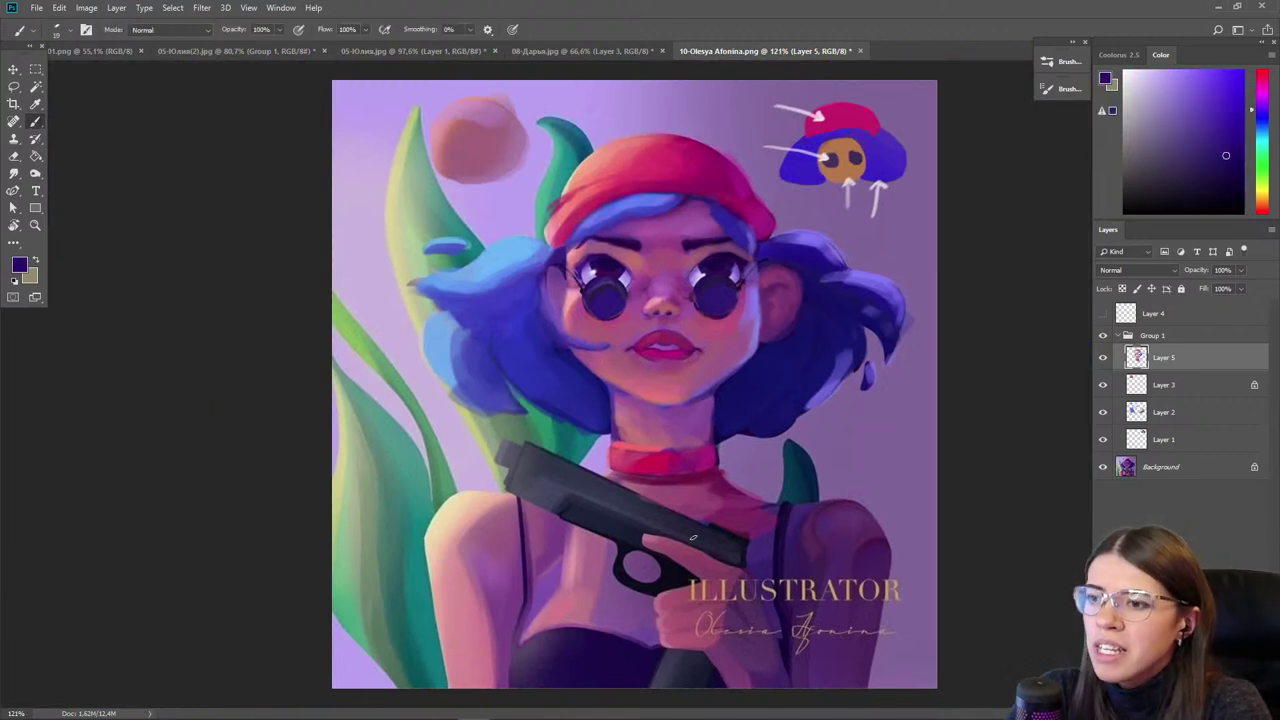
{"action": "mouse_move", "coordinate": [730, 548]}
{"action": "left_mouse_down"}
{"action": "mouse_move", "coordinate": [537, 479]}
{"action": "mouse_move", "coordinate": [550, 499]}
{"action": "mouse_move", "coordinate": [637, 531]}
{"action": "left_mouse_up"}
{"action": "left_click_drag", "start_coordinate": [536, 468], "coordinate": [578, 485]}
{"action": "key", "text": "bracketleft"}
{"action": "key", "text": "bracketleft"}
{"action": "key", "text": "bracketleft"}
{"action": "key", "text": "bracketleft"}
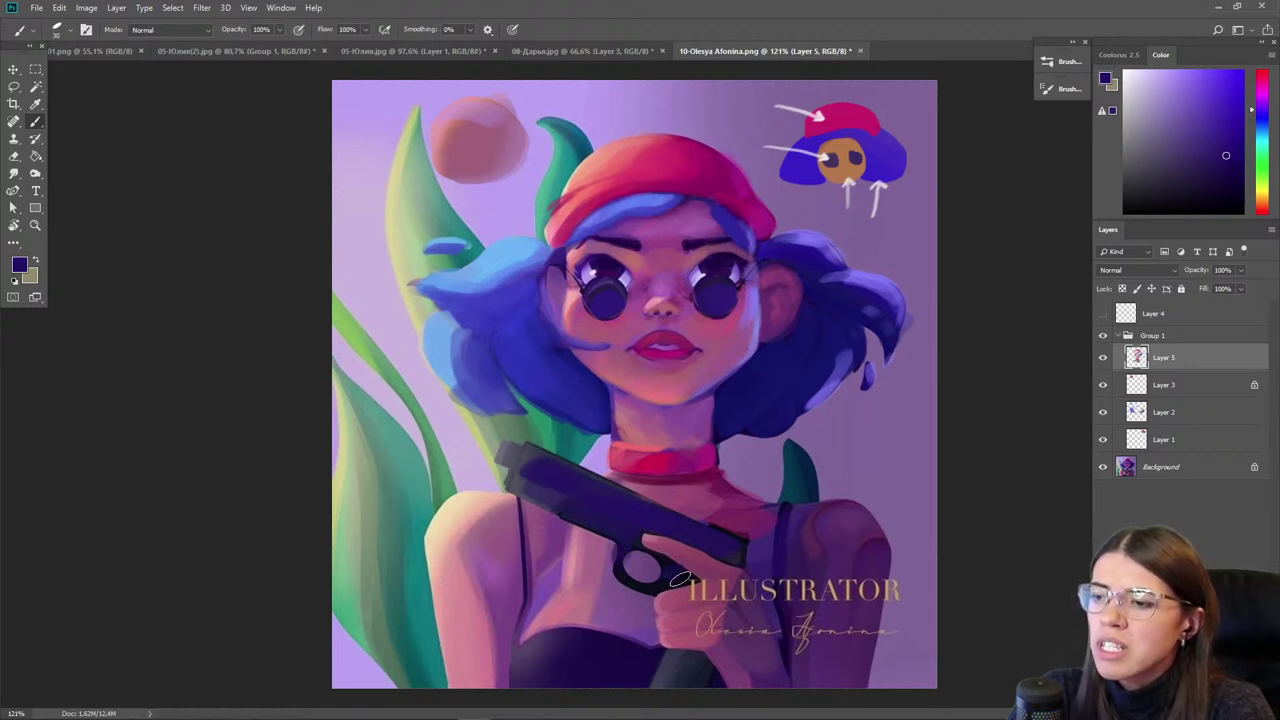
- Blend the shaded side of the jaw and cheek with purples and pinks sampled from the face
{"action": "left_click", "coordinate": [714, 366], "text": "alt"}
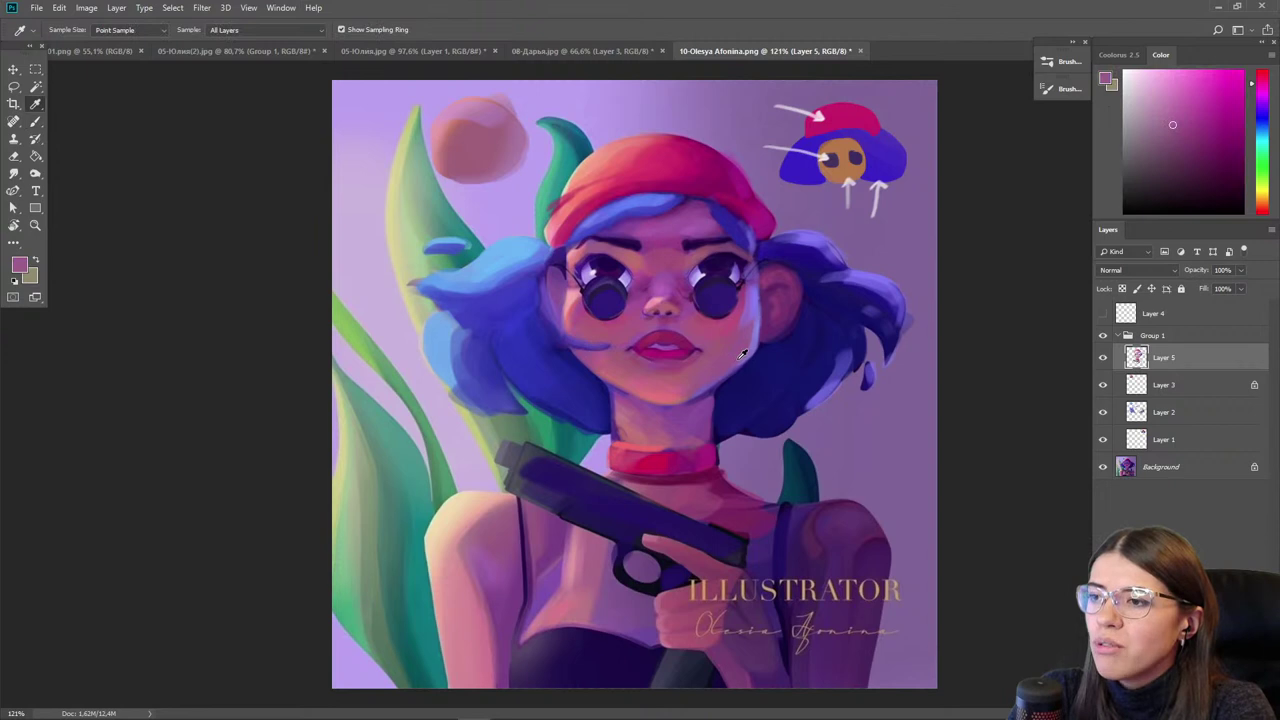
{"action": "left_click", "coordinate": [742, 362], "text": "alt"}
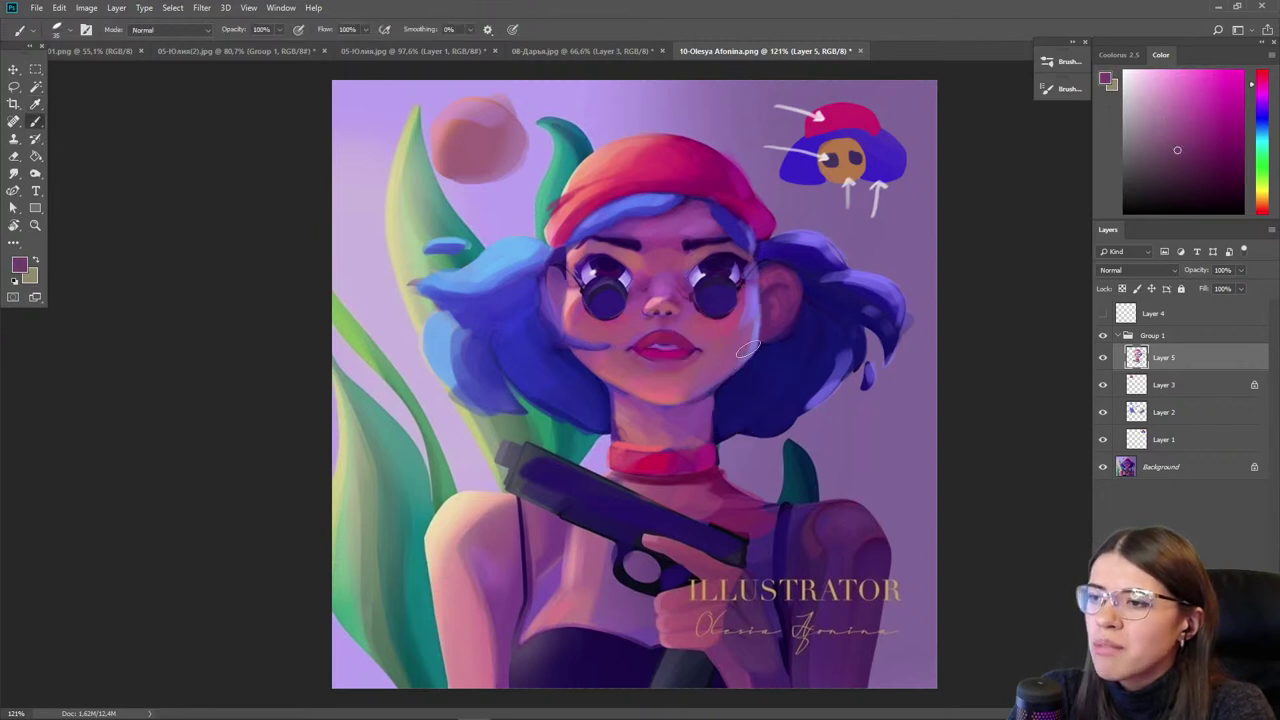
{"action": "left_click", "coordinate": [685, 391], "text": "alt"}
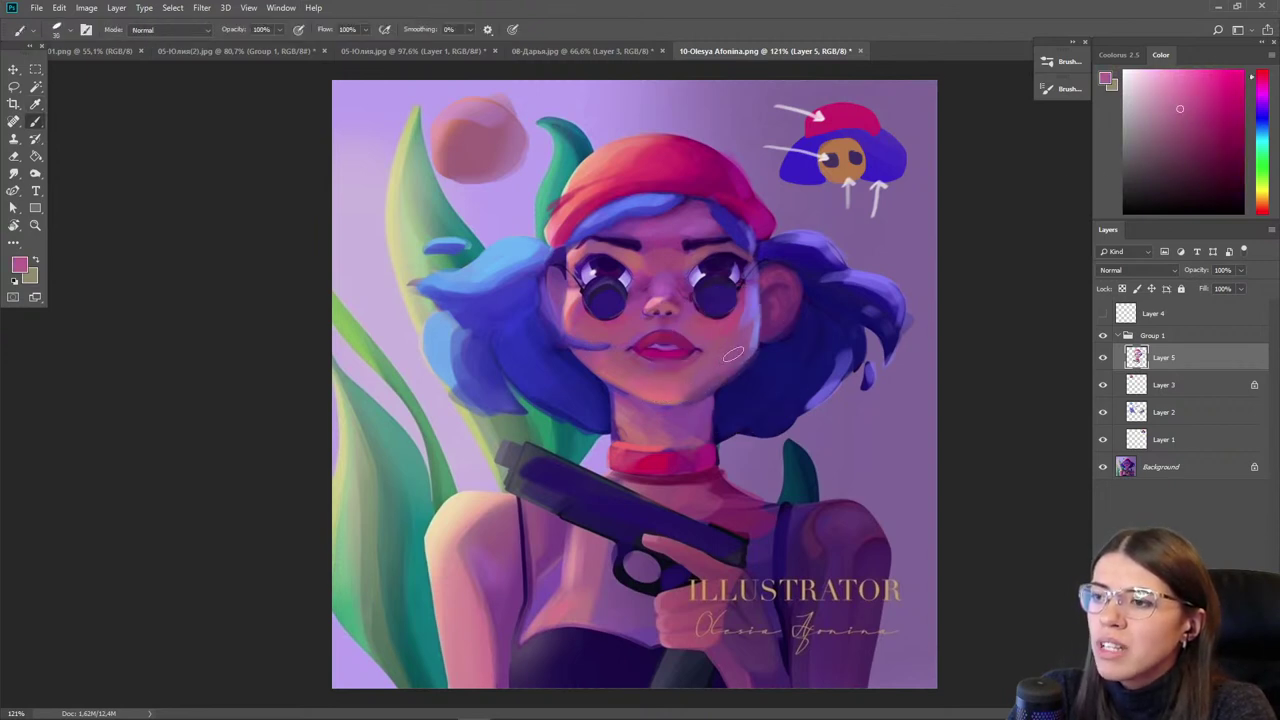
{"action": "scroll", "coordinate": [776, 162], "scroll_direction": "up", "scroll_amount": 2}
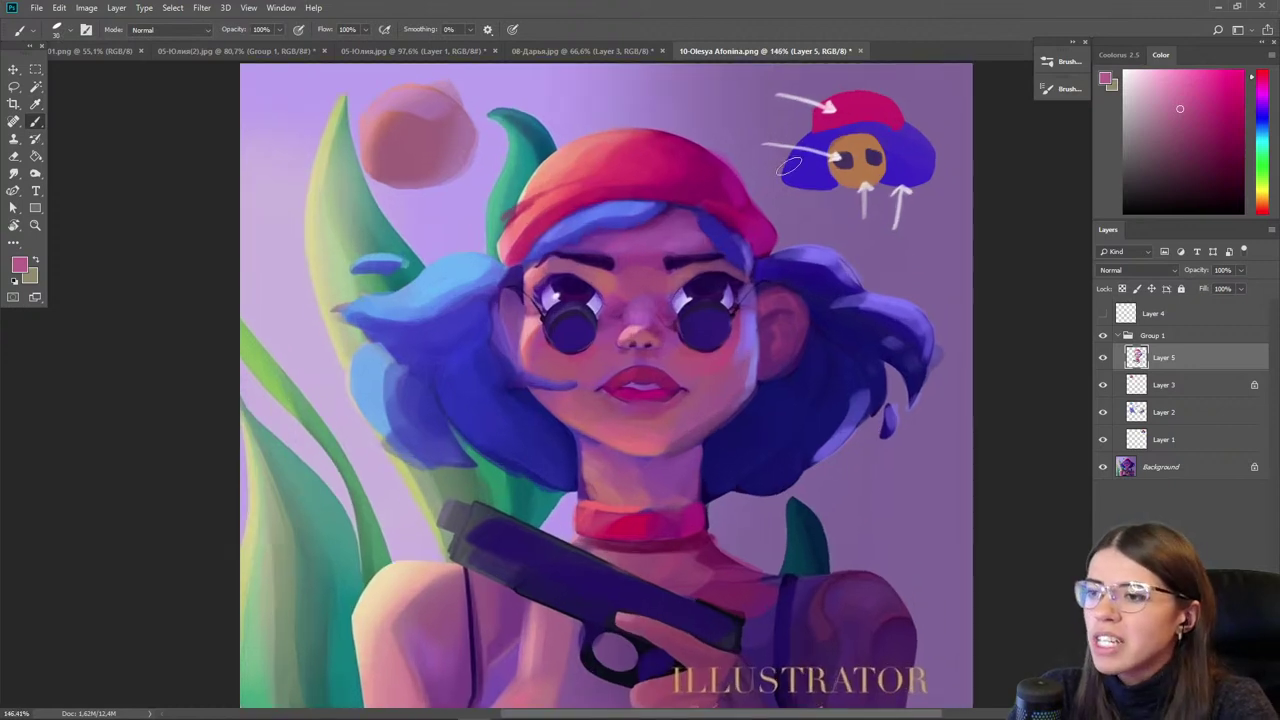
{"action": "key", "text": "b"}
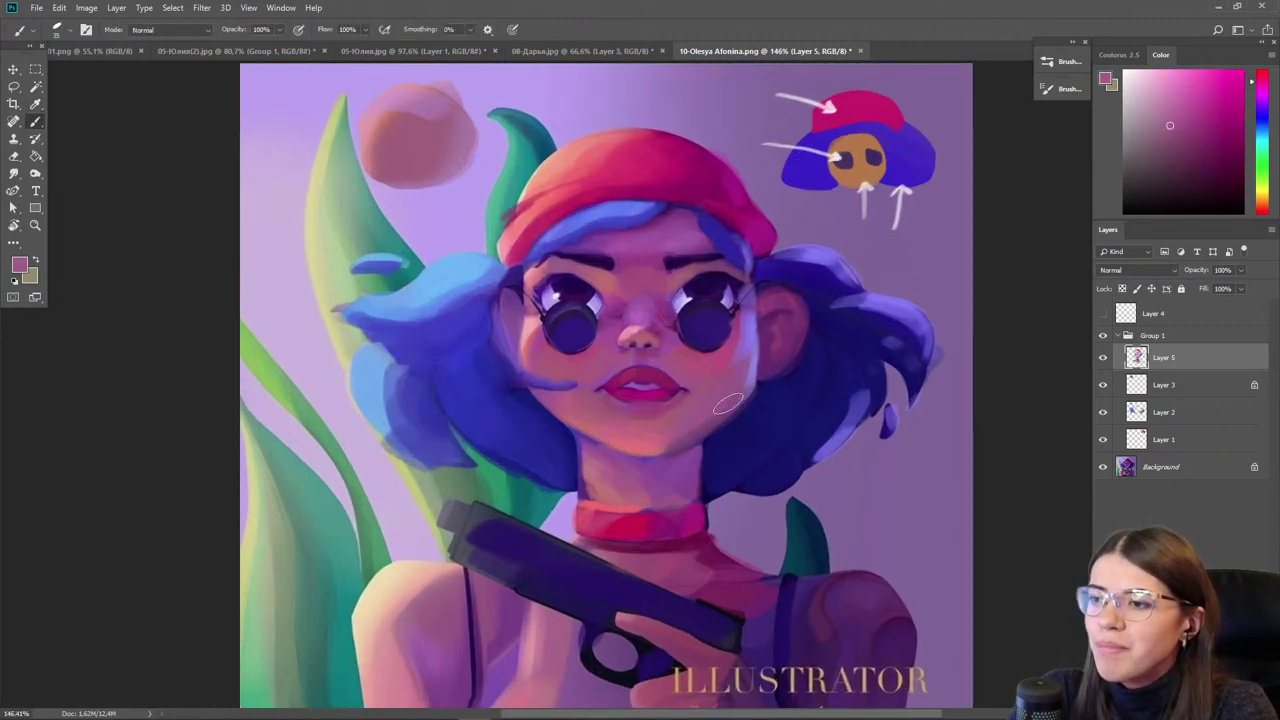
{"action": "left_click", "coordinate": [665, 447], "text": "alt"}
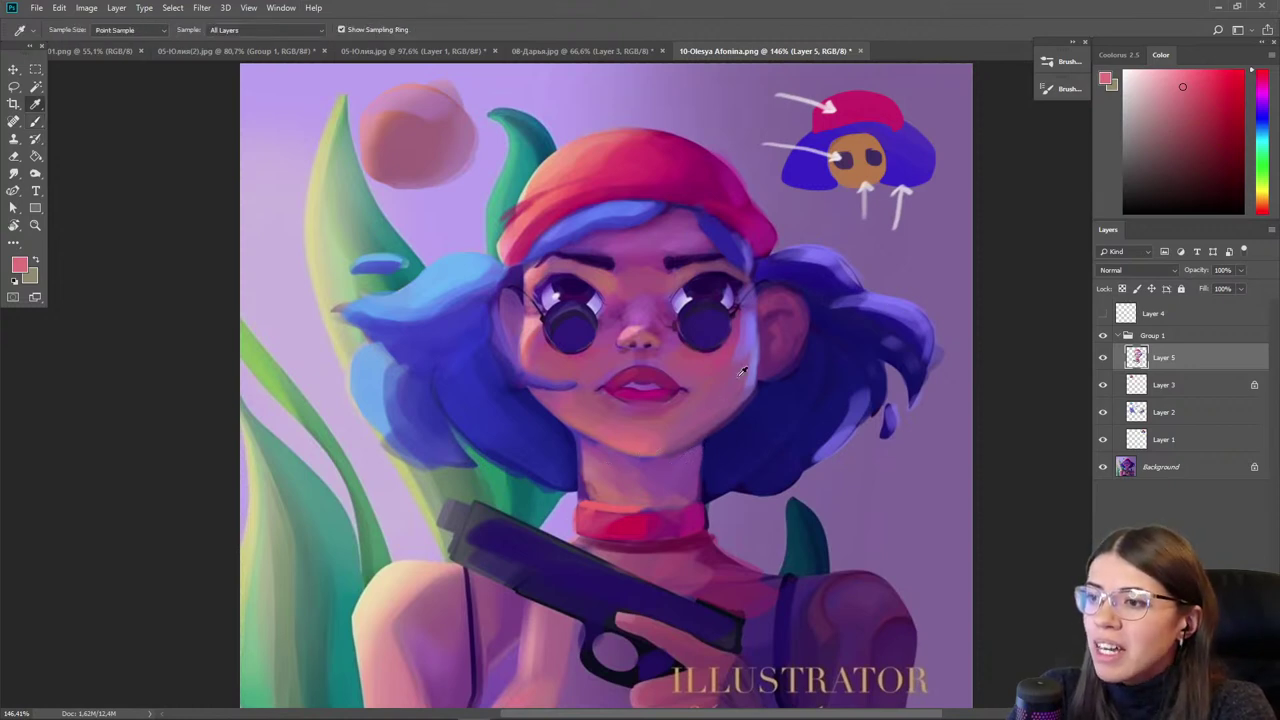
- Add a violet rim light sampled from the cheek edge along the neck and shaded shoulder, and paint the shoulder and chest in sampled magenta
{"action": "left_click", "coordinate": [752, 338], "text": "alt"}
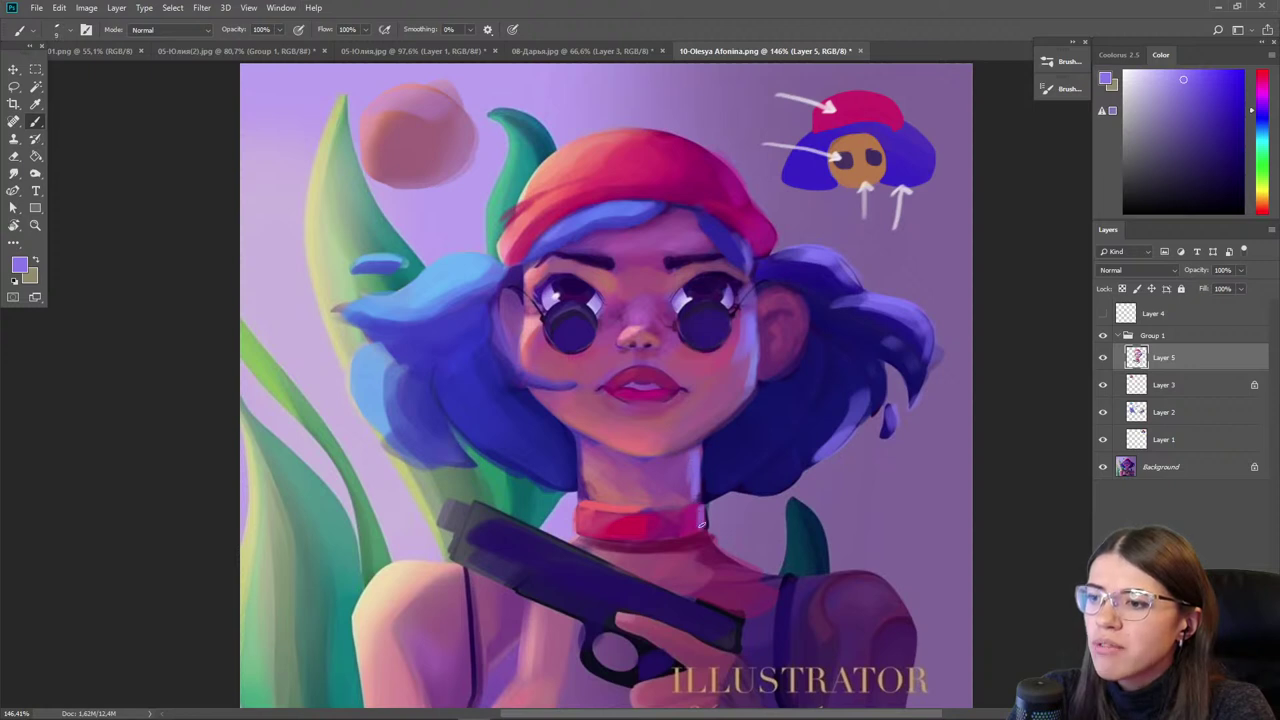
{"action": "mouse_move", "coordinate": [706, 546]}
{"action": "left_mouse_down"}
{"action": "mouse_move", "coordinate": [758, 576]}
{"action": "mouse_move", "coordinate": [731, 571]}
{"action": "mouse_move", "coordinate": [719, 550]}
{"action": "mouse_move", "coordinate": [772, 579]}
{"action": "mouse_move", "coordinate": [853, 578]}
{"action": "mouse_move", "coordinate": [916, 630]}
{"action": "mouse_move", "coordinate": [890, 598]}
{"action": "left_mouse_up"}
{"action": "left_click", "coordinate": [776, 606], "text": "alt"}
{"action": "mouse_move", "coordinate": [782, 604]}
{"action": "left_mouse_down"}
{"action": "mouse_move", "coordinate": [838, 611]}
{"action": "mouse_move", "coordinate": [829, 630]}
{"action": "mouse_move", "coordinate": [854, 679]}
{"action": "mouse_move", "coordinate": [792, 631]}
{"action": "mouse_move", "coordinate": [782, 665]}
{"action": "mouse_move", "coordinate": [850, 659]}
{"action": "left_mouse_up"}
{"action": "left_click", "coordinate": [686, 578], "text": "alt"}
{"action": "left_click_drag", "start_coordinate": [690, 574], "coordinate": [656, 560]}
{"action": "key", "text": "alt"}
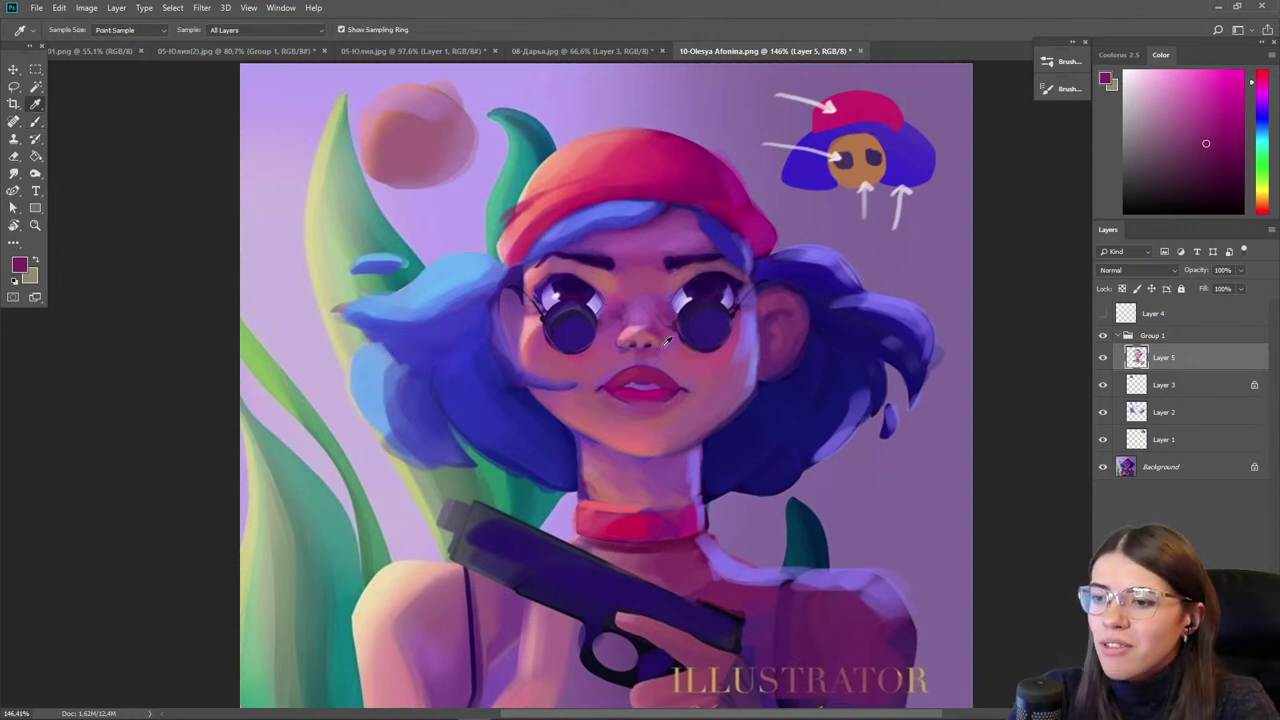
- Paint over the lit shoulder's shaded side and its strap with purple sampled from the forehead and magenta from the cheek
{"action": "left_click", "coordinate": [395, 598], "text": "alt"}
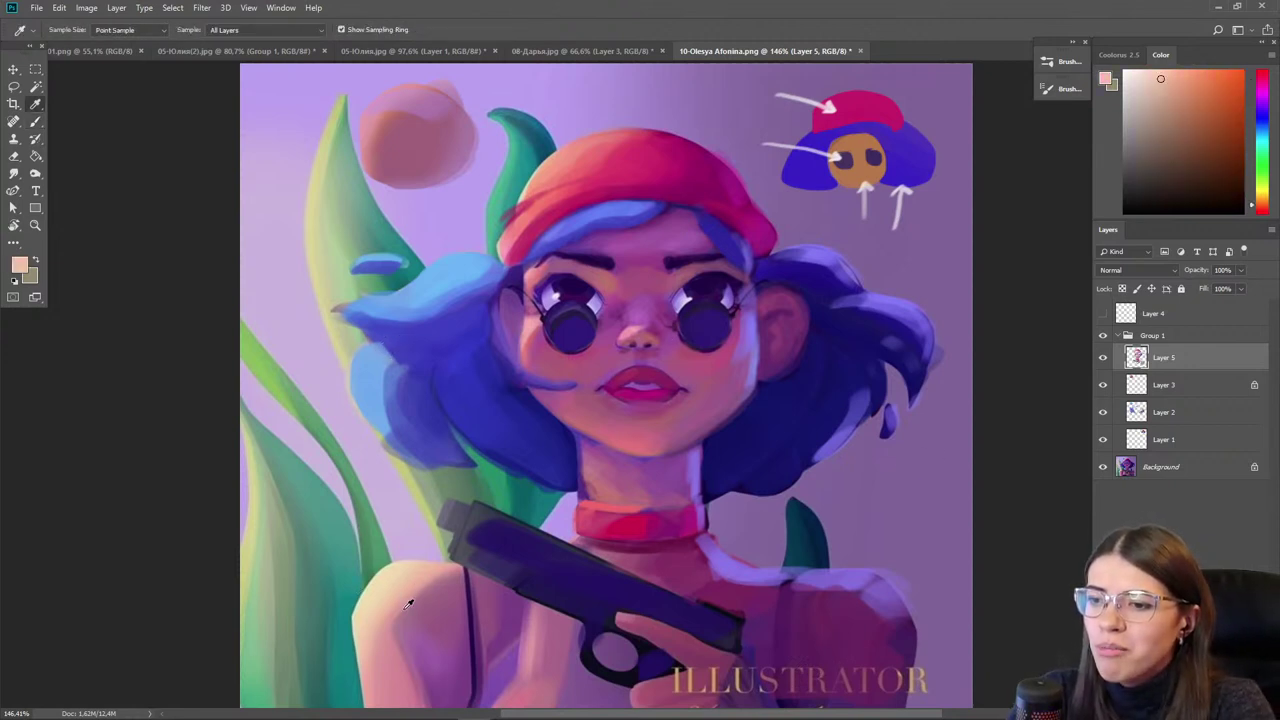
{"action": "left_click", "coordinate": [635, 241], "text": "alt"}
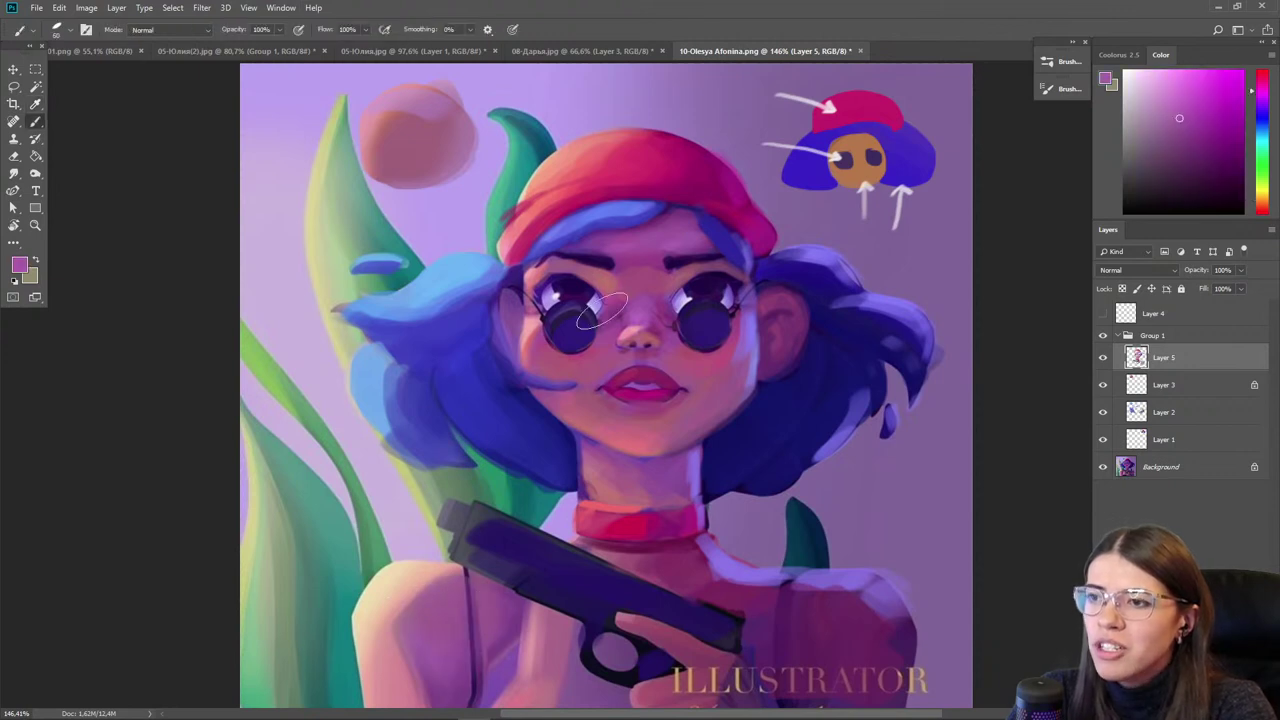
{"action": "left_click", "coordinate": [586, 356], "text": "alt"}
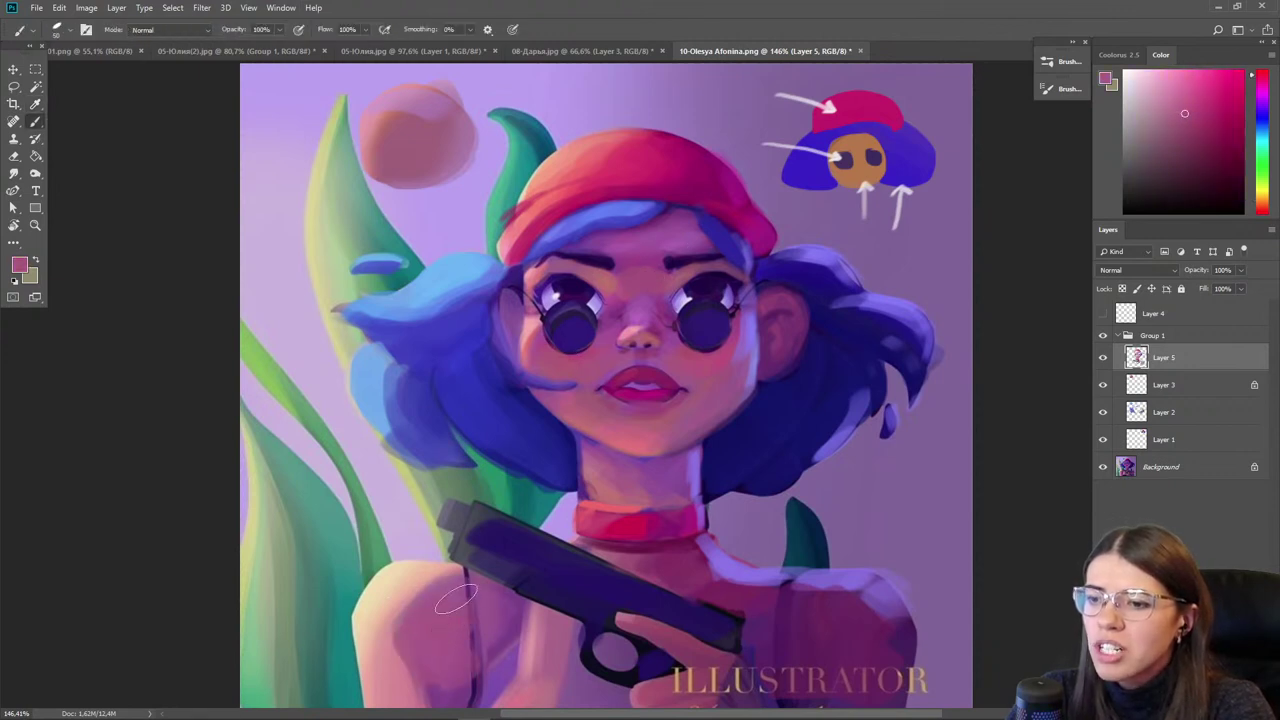
{"action": "left_click", "coordinate": [437, 712]}
- Shade the inner side of the lit arm with magenta and smooth its transitions using tones sampled from the arm
{"action": "scroll", "coordinate": [577, 386], "scroll_direction": "down", "scroll_amount": 3}
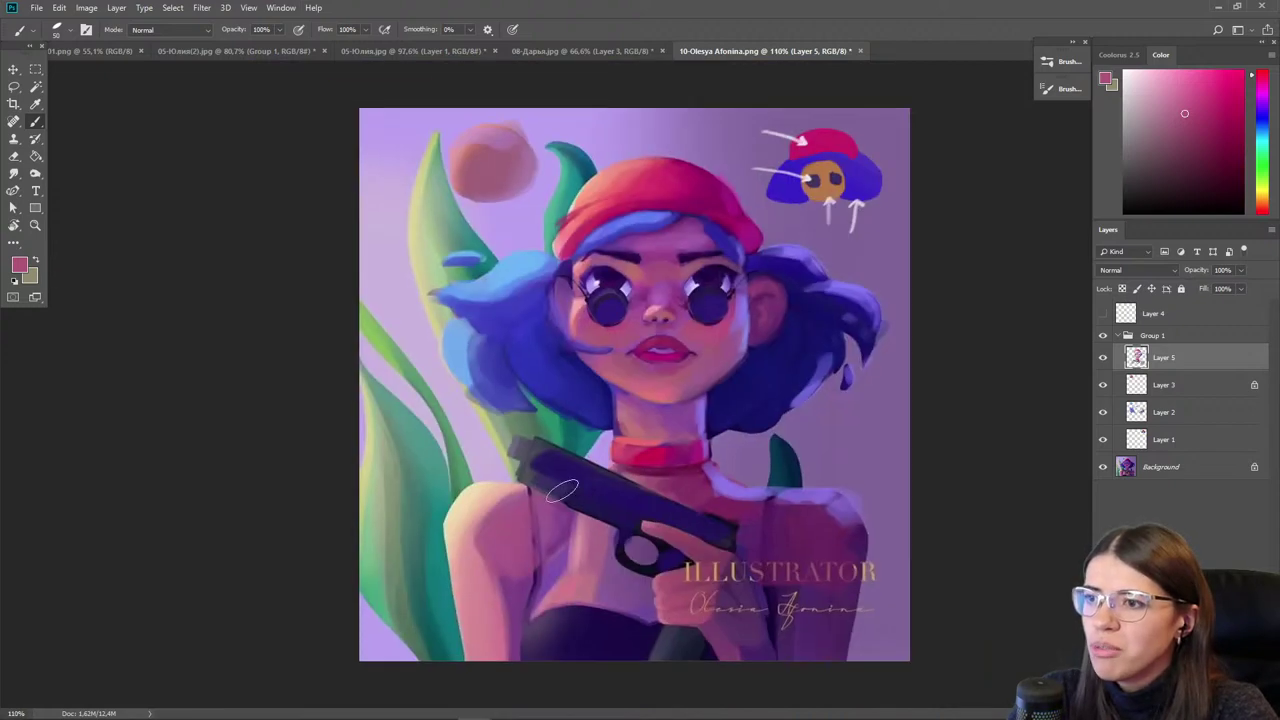
{"action": "scroll", "coordinate": [500, 585], "scroll_direction": "up", "scroll_amount": 2}
{"action": "scroll", "coordinate": [409, 423], "scroll_direction": "up", "scroll_amount": 2}
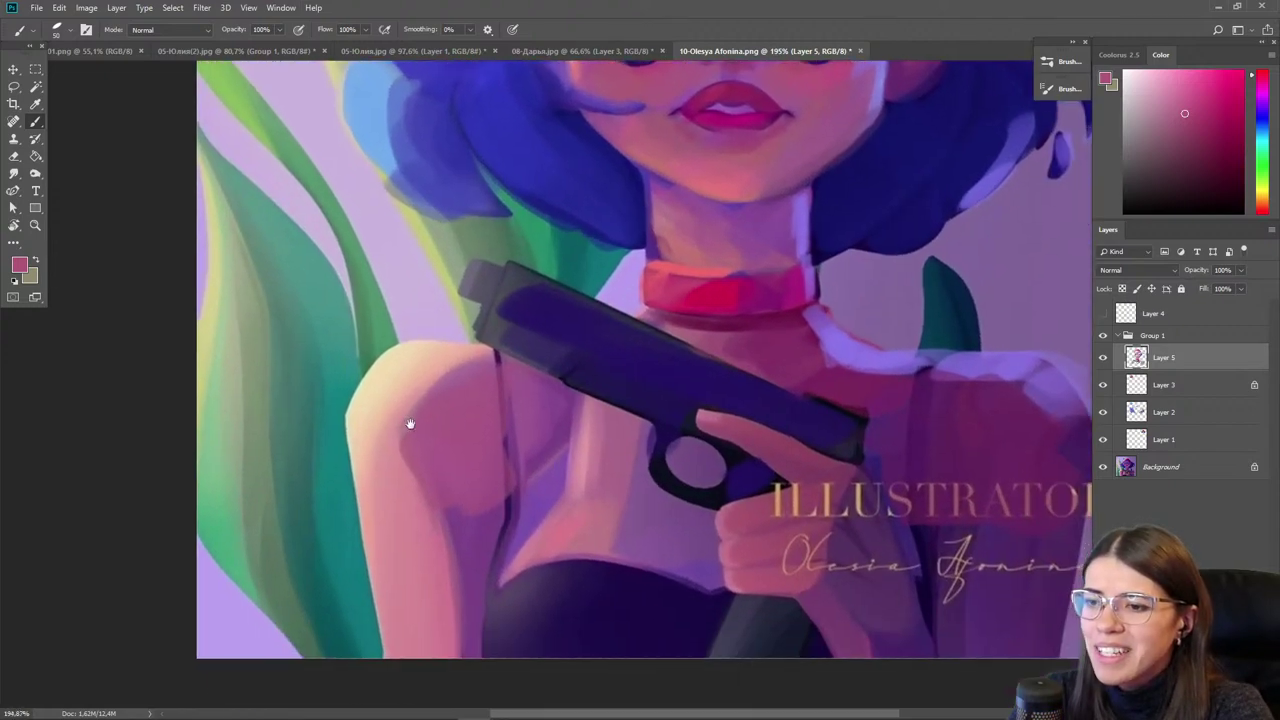
{"action": "left_click_drag", "start_coordinate": [428, 424], "coordinate": [445, 624]}
{"action": "left_click_drag", "start_coordinate": [429, 456], "coordinate": [430, 570]}
{"action": "left_click", "coordinate": [431, 538], "text": "alt"}
{"action": "left_click", "coordinate": [455, 474], "text": "alt"}
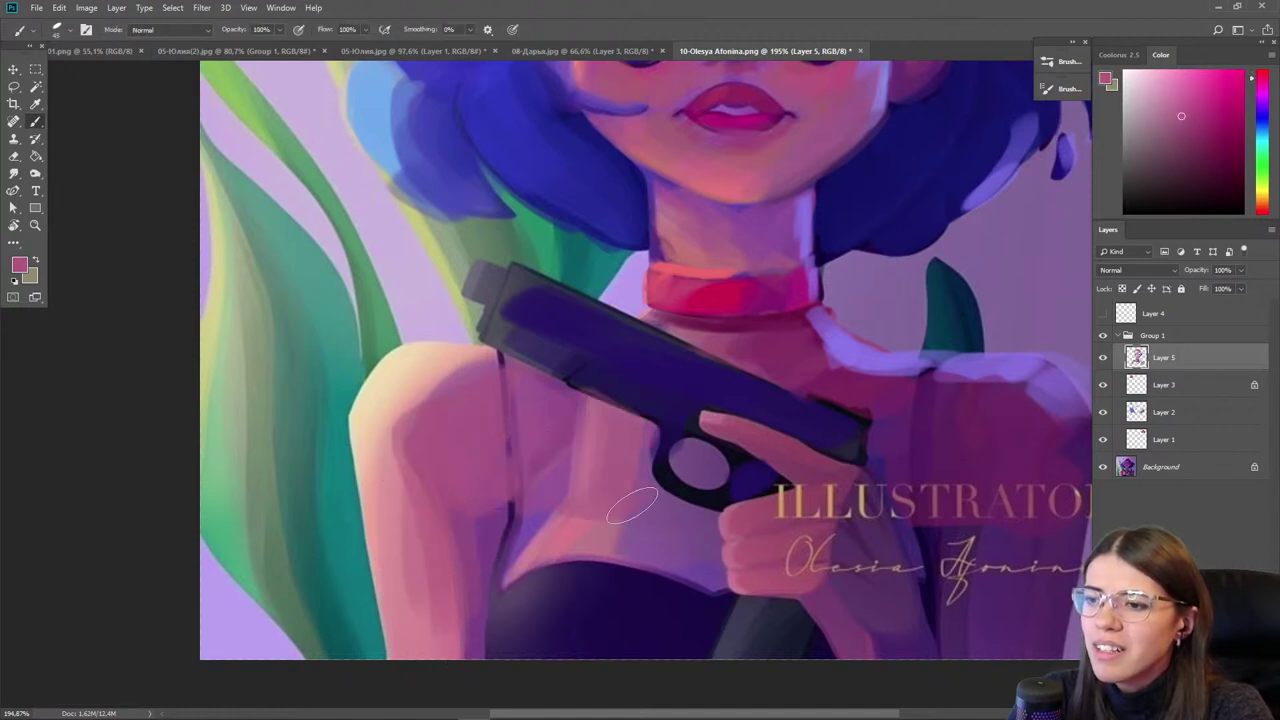
- Paint a light peach highlight sampled from the lit shoulder across the chest above the top, softening it with pink
{"action": "left_click", "coordinate": [416, 383], "text": "alt"}
{"action": "mouse_move", "coordinate": [545, 538]}
{"action": "left_mouse_down"}
{"action": "mouse_move", "coordinate": [612, 524]}
{"action": "mouse_move", "coordinate": [688, 550]}
{"action": "left_mouse_up"}
{"action": "left_click", "coordinate": [615, 494], "text": "alt"}
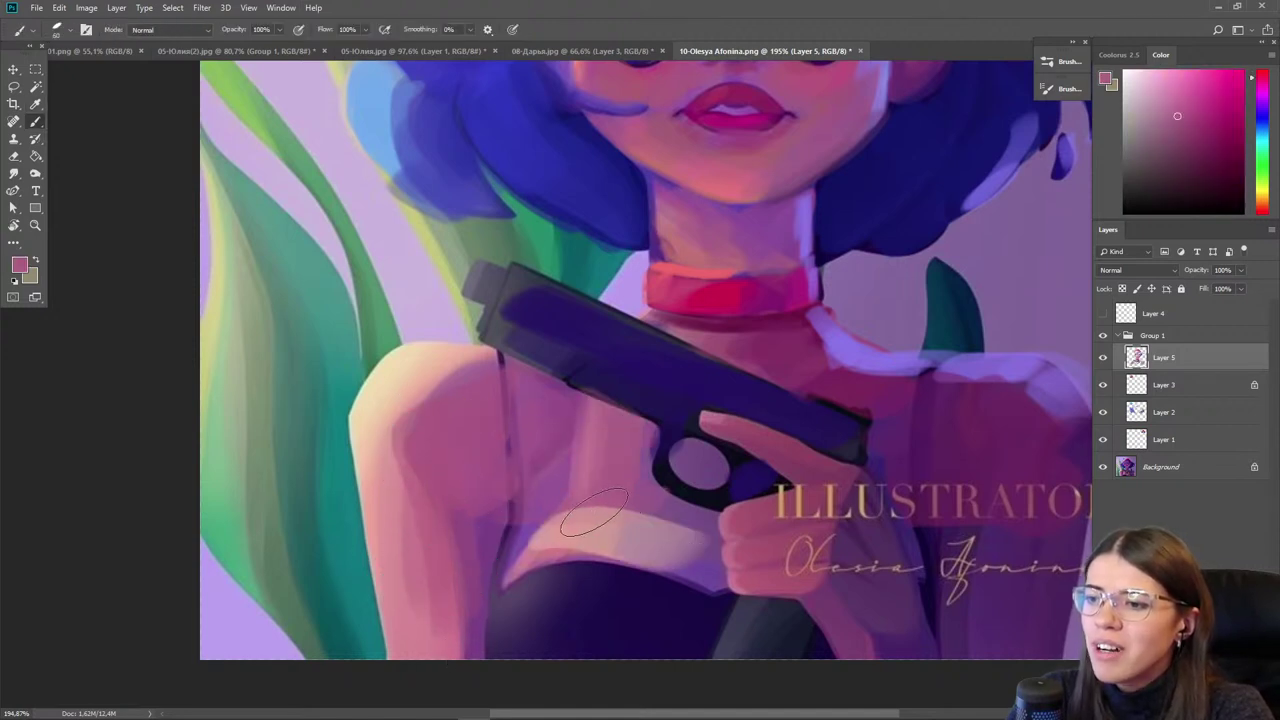
{"action": "left_click_drag", "start_coordinate": [590, 526], "coordinate": [672, 556]}
- Compare the original portrait with the paint-over by repeatedly hiding and showing Group 1
{"action": "key", "text": "ctrl+0"}
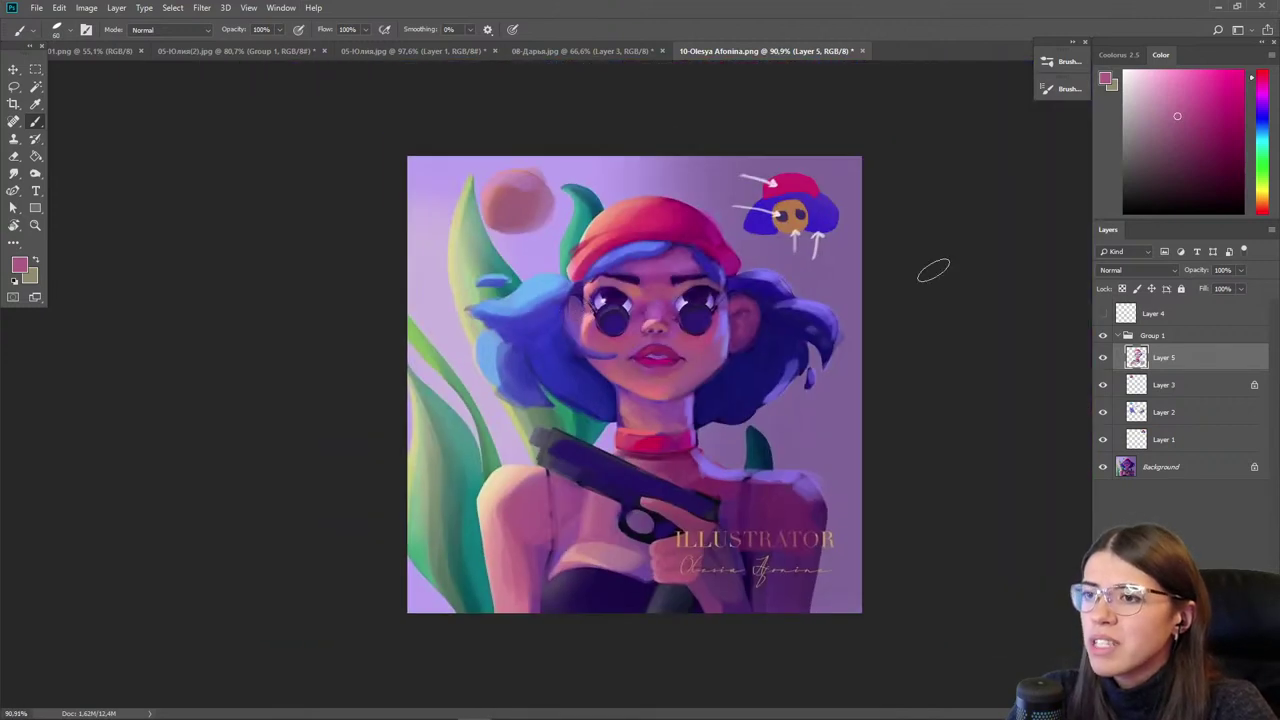
{"action": "left_click", "coordinate": [1104, 337]}
{"action": "left_click", "coordinate": [1104, 337]}
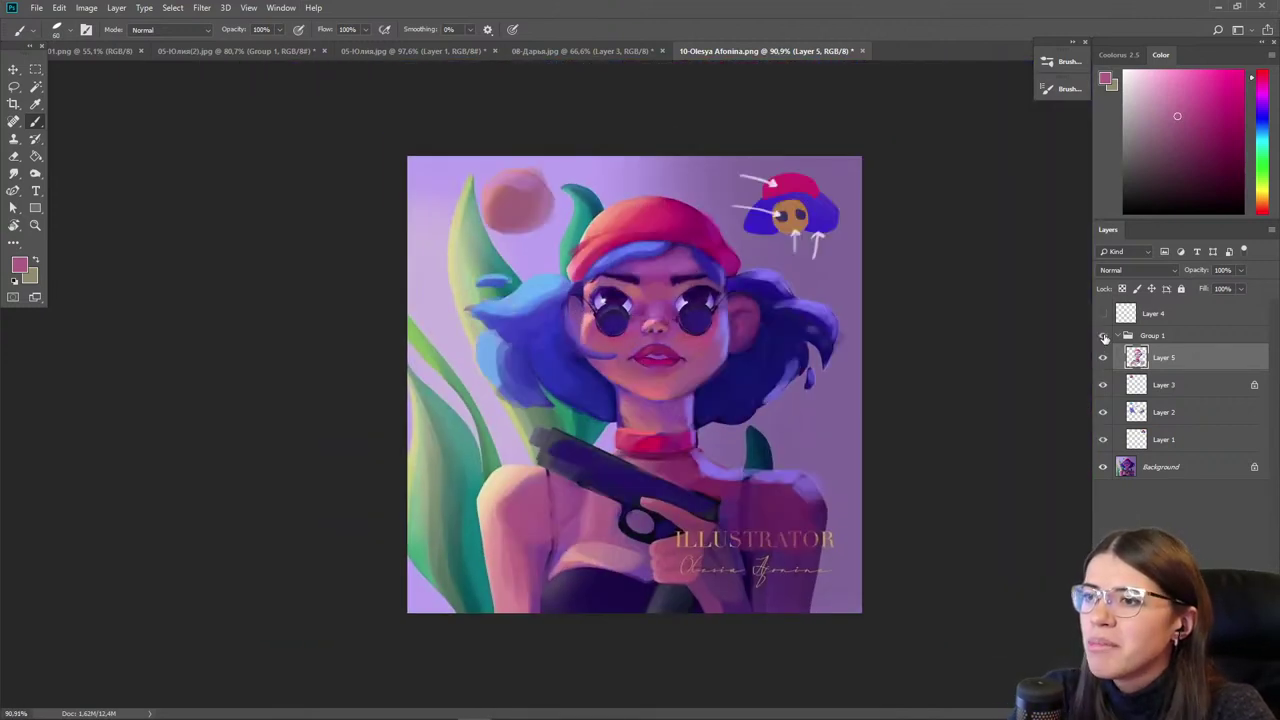
{"action": "left_click", "coordinate": [1104, 337]}
{"action": "left_click", "coordinate": [1104, 337]}
{"action": "left_click", "coordinate": [1104, 337]}
{"action": "left_click", "coordinate": [1104, 337]}
{"action": "left_click", "coordinate": [1104, 337]}
{"action": "left_click", "coordinate": [1104, 337]}
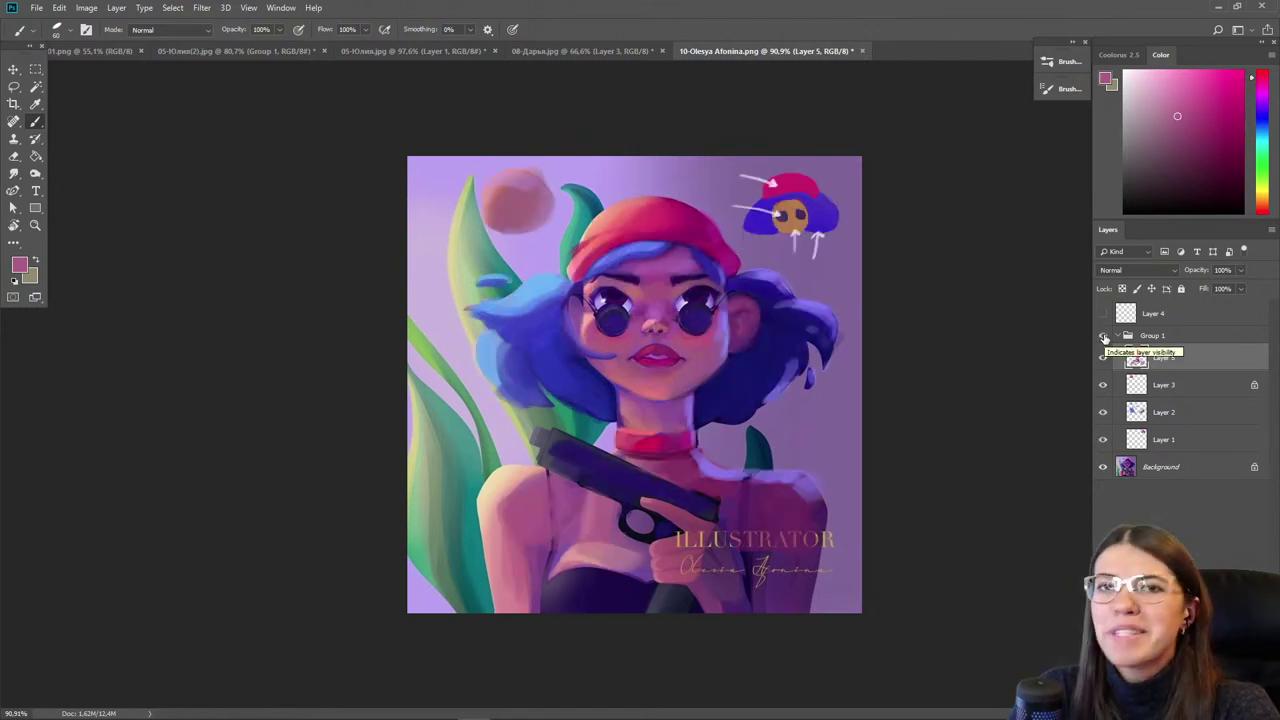
{"action": "left_click", "coordinate": [1104, 337]}
{"action": "left_click", "coordinate": [1104, 337]}
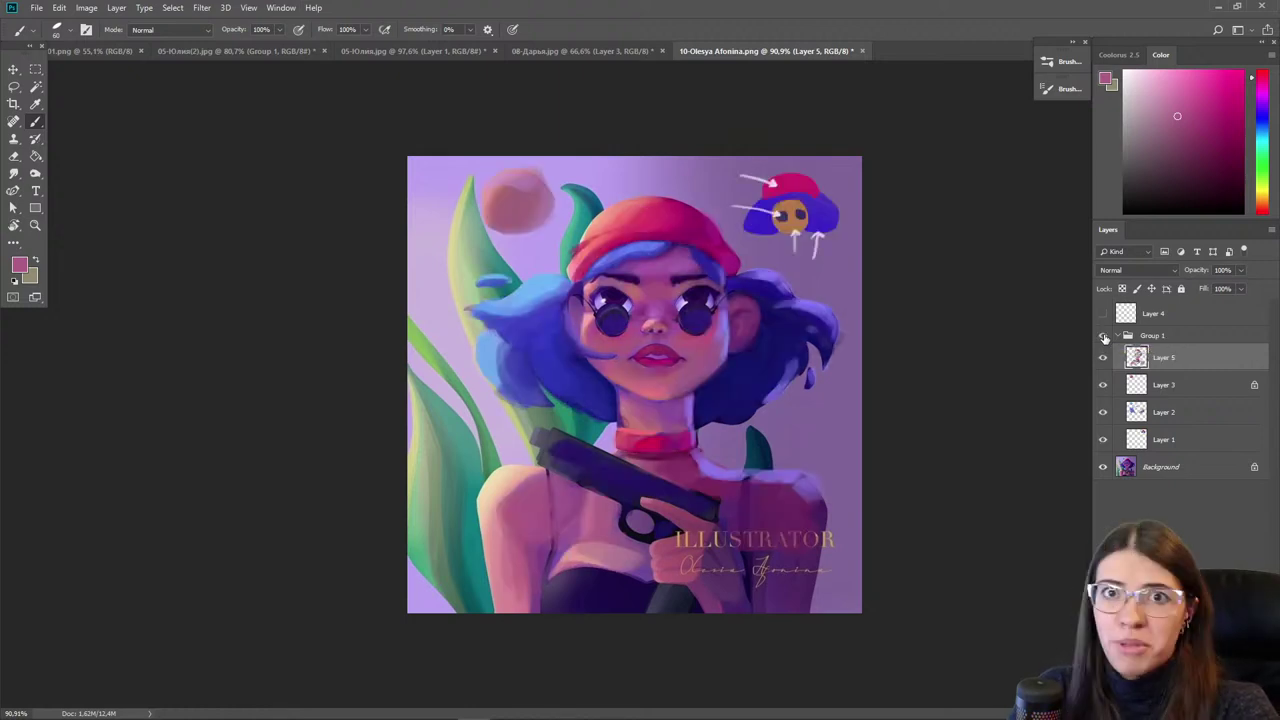
{"action": "scroll", "coordinate": [980, 340], "scroll_direction": "up", "scroll_amount": 3}
{"action": "left_click", "coordinate": [1103, 336]}
{"action": "left_click", "coordinate": [1103, 336]}
{"action": "left_click", "coordinate": [1103, 336]}
{"action": "left_click", "coordinate": [1103, 336]}
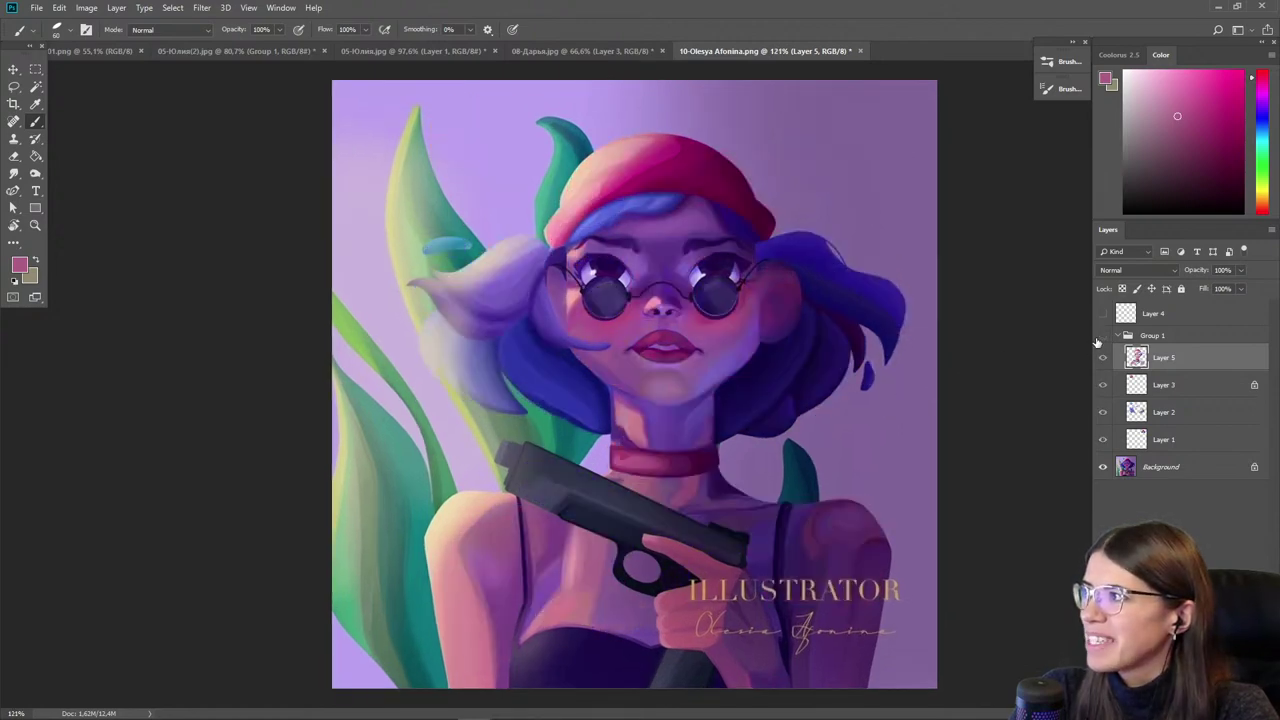
{"action": "left_click", "coordinate": [1098, 340]}
{"action": "left_click", "coordinate": [1098, 340]}
{"action": "left_click", "coordinate": [1098, 340]}
{"action": "left_click", "coordinate": [1098, 340]}
{"action": "left_click", "coordinate": [1098, 340]}
{"action": "left_click", "coordinate": [1098, 340]}
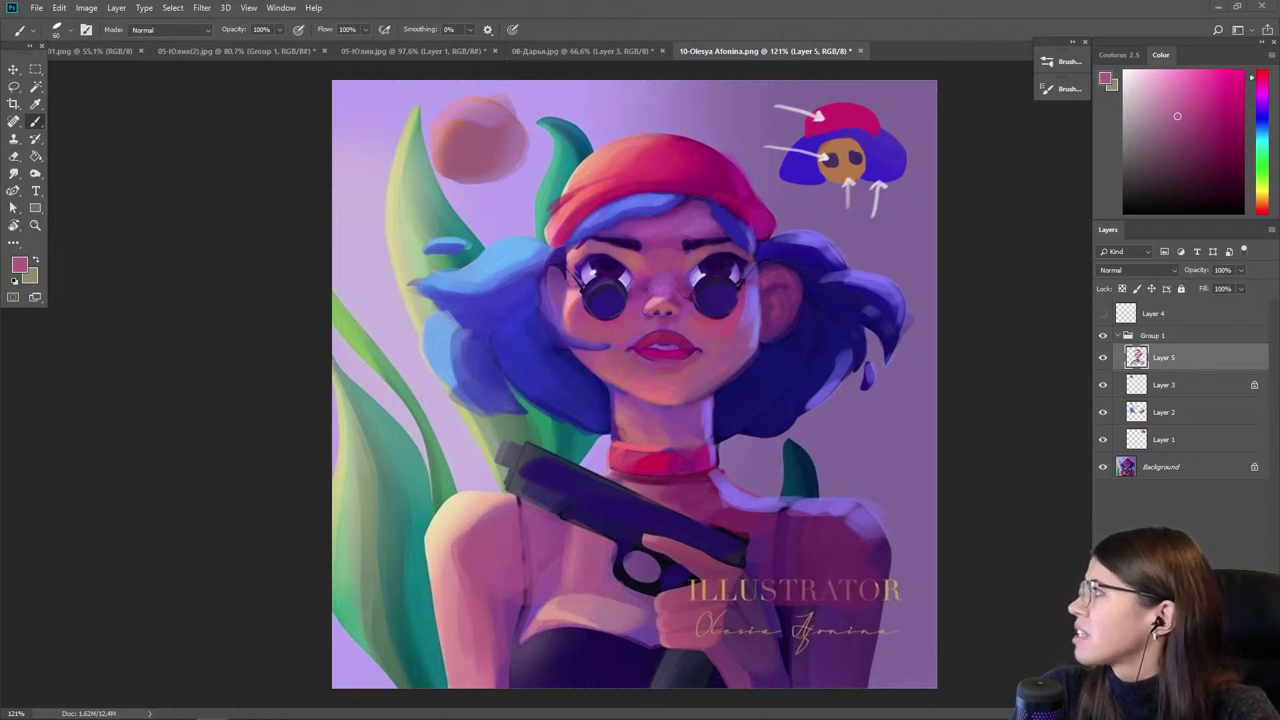
- Switch to the next student's work, the sunset landscape with the bar
{"action": "left_click_drag", "start_coordinate": [910, 44], "coordinate": [888, 50]}
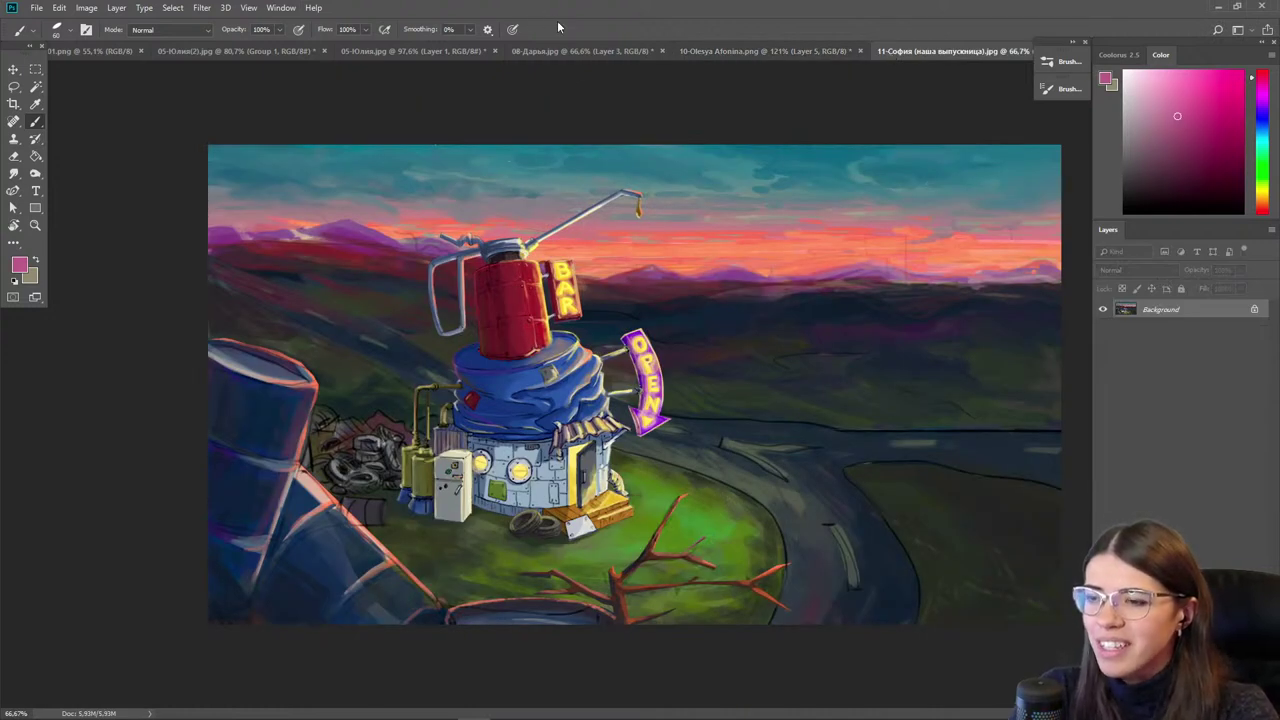
- On a new layer, paint a solid near-white ball over the grass edge beside the road
{"action": "left_click", "coordinate": [13, 71]}
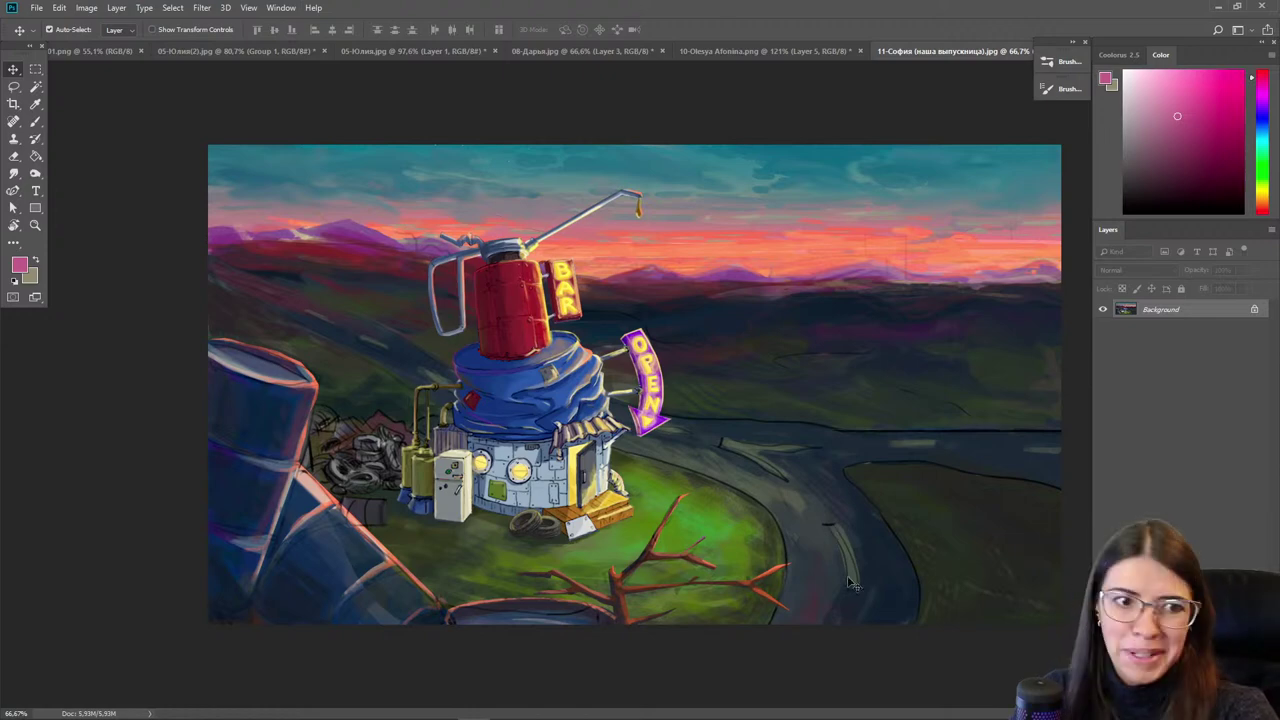
{"action": "key", "text": "ctrl+0"}
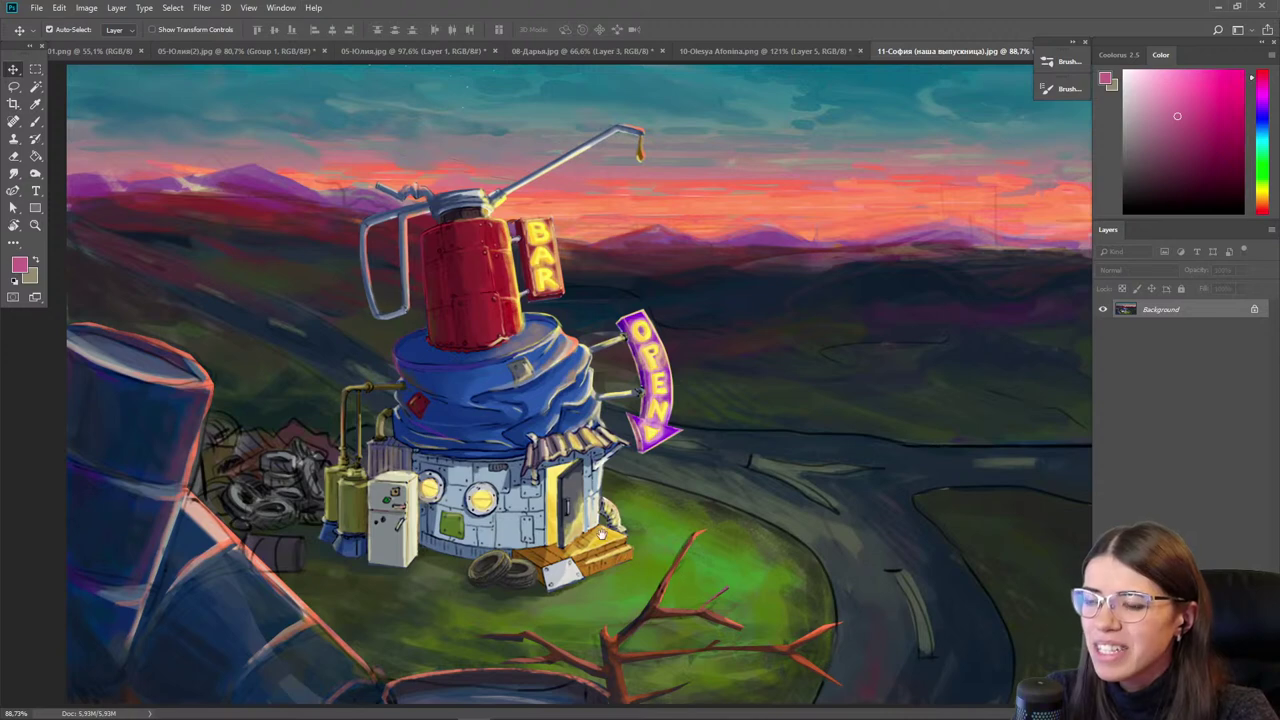
{"action": "scroll", "coordinate": [800, 540], "scroll_direction": "down", "scroll_amount": 5}
{"action": "scroll", "coordinate": [848, 563], "scroll_direction": "up", "scroll_amount": 10}
{"action": "left_click_drag", "start_coordinate": [838, 604], "coordinate": [708, 523]}
{"action": "scroll", "coordinate": [549, 512], "scroll_direction": "up", "scroll_amount": 2}
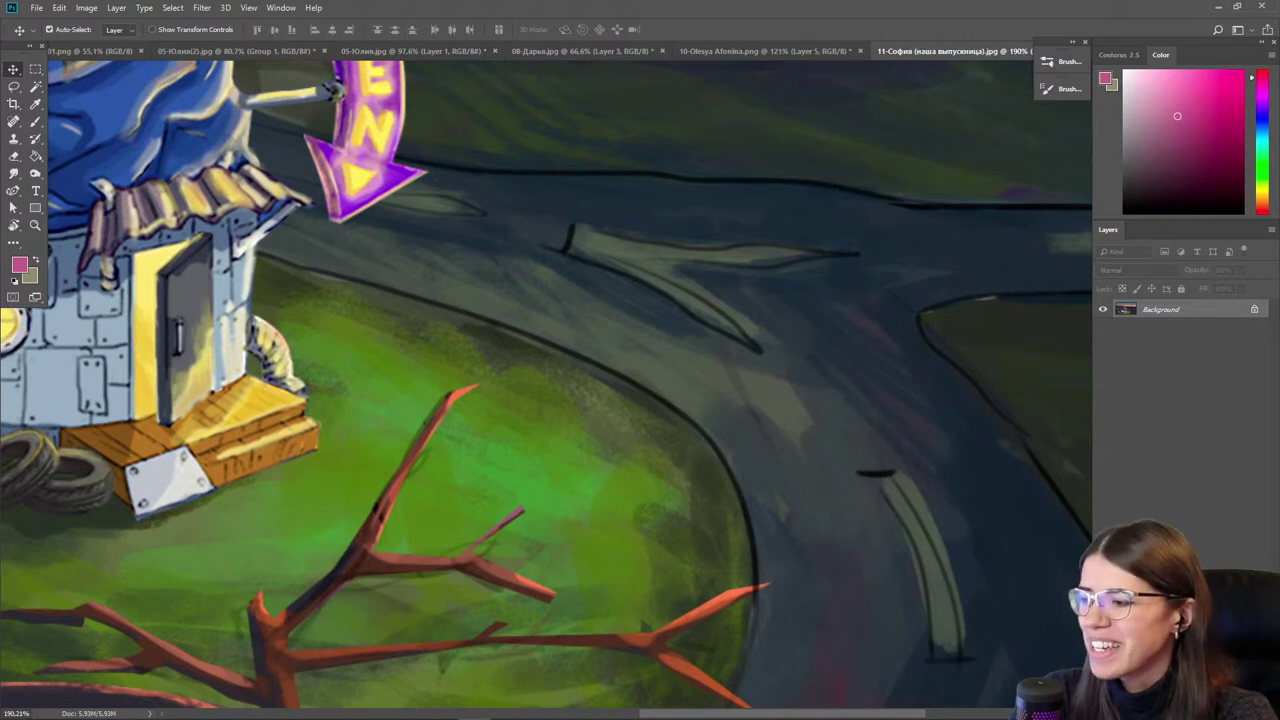
{"action": "left_click", "coordinate": [1232, 712]}
{"action": "left_click_drag", "start_coordinate": [1128, 114], "coordinate": [1092, 112]}
{"action": "key", "text": "b"}
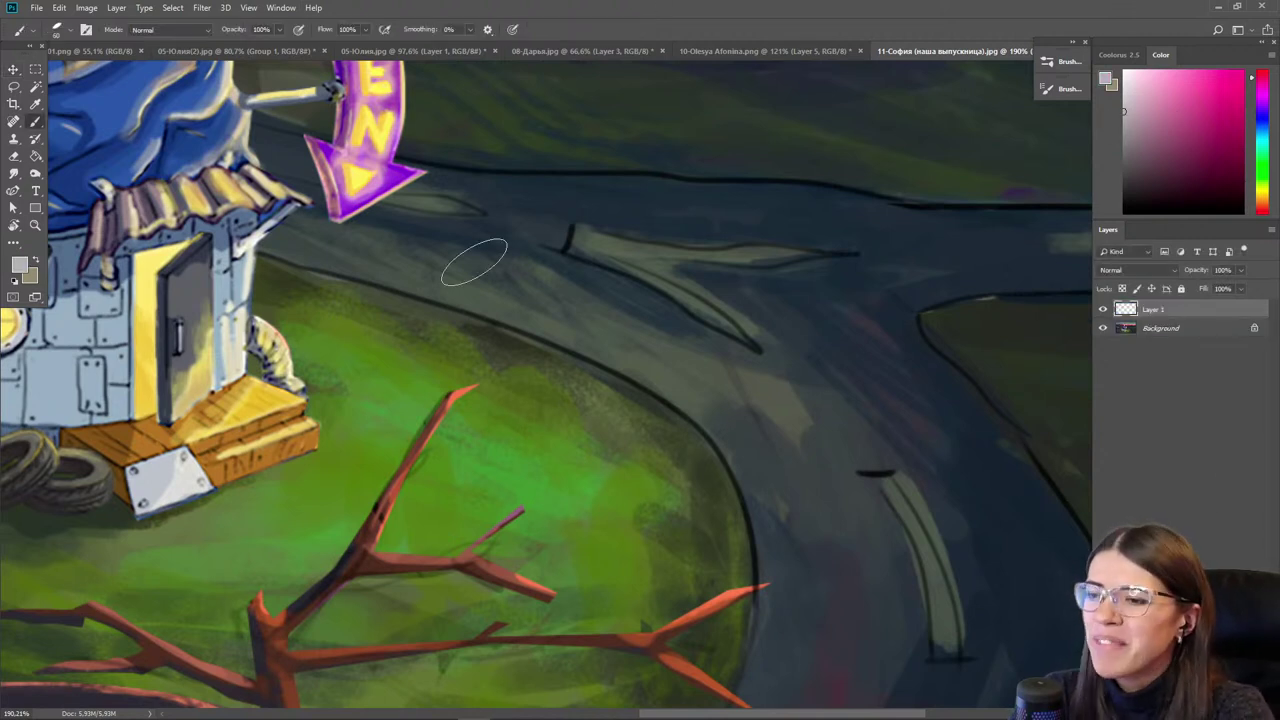
{"action": "left_click", "coordinate": [1133, 120]}
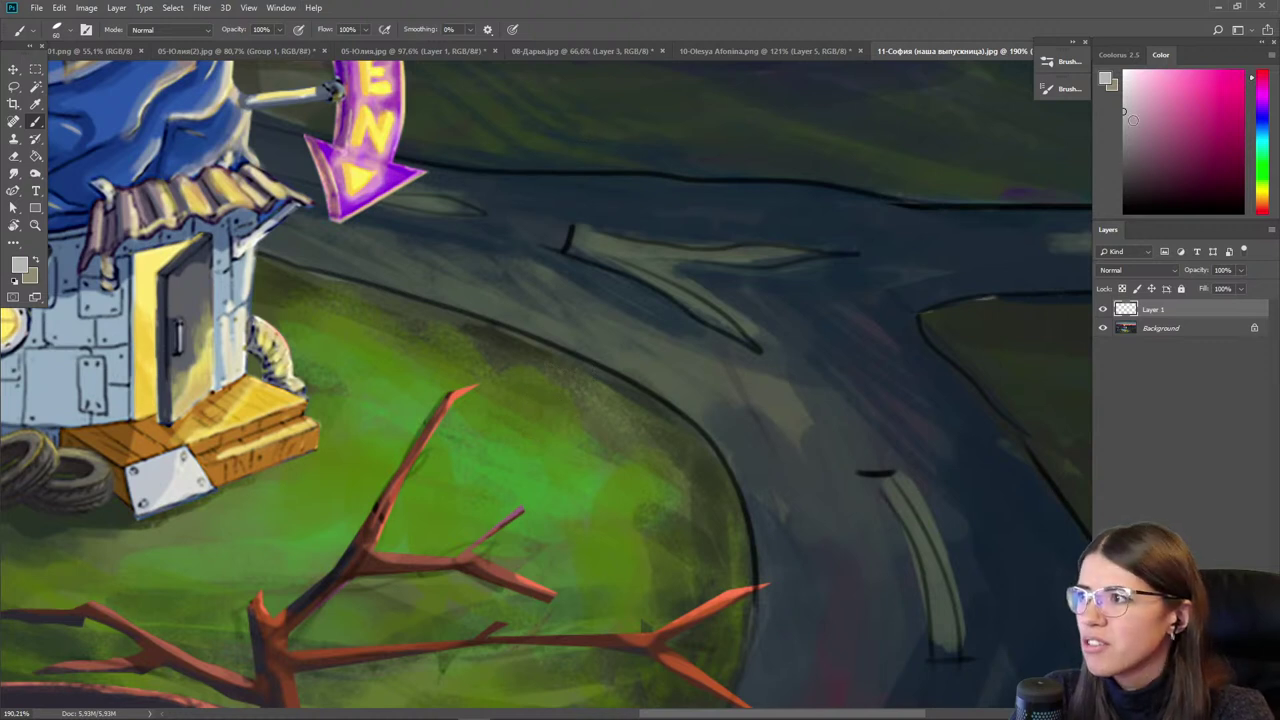
{"action": "left_click", "coordinate": [1121, 78]}
{"action": "mouse_move", "coordinate": [580, 406]}
{"action": "left_mouse_down"}
{"action": "mouse_move", "coordinate": [549, 385]}
{"action": "mouse_move", "coordinate": [569, 371]}
{"action": "mouse_move", "coordinate": [637, 391]}
{"action": "mouse_move", "coordinate": [637, 371]}
{"action": "mouse_move", "coordinate": [617, 363]}
{"action": "mouse_move", "coordinate": [569, 374]}
{"action": "mouse_move", "coordinate": [653, 401]}
{"action": "mouse_move", "coordinate": [603, 374]}
{"action": "mouse_move", "coordinate": [679, 420]}
{"action": "mouse_move", "coordinate": [601, 360]}
{"action": "mouse_move", "coordinate": [672, 427]}
{"action": "mouse_move", "coordinate": [584, 379]}
{"action": "left_mouse_up"}
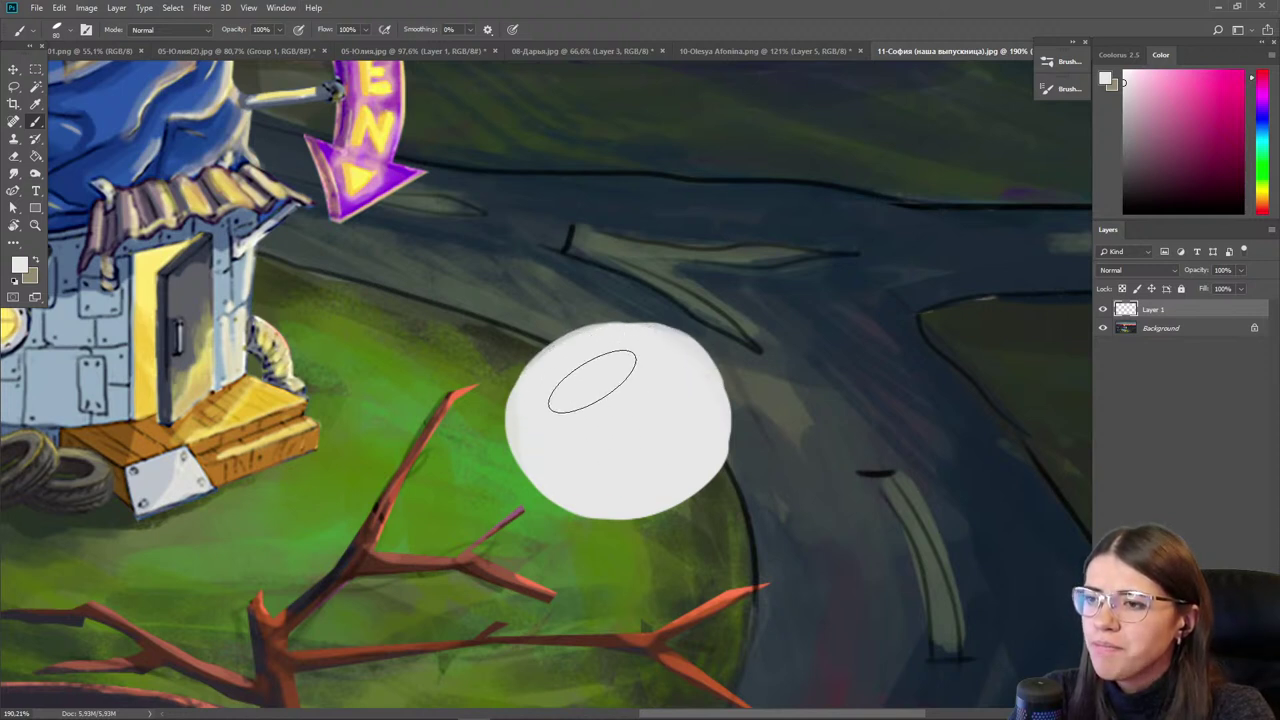
- Lock the ball layer's transparent pixels and paint a muted violet shadow across the ball's lower part
{"action": "key", "text": "/"}
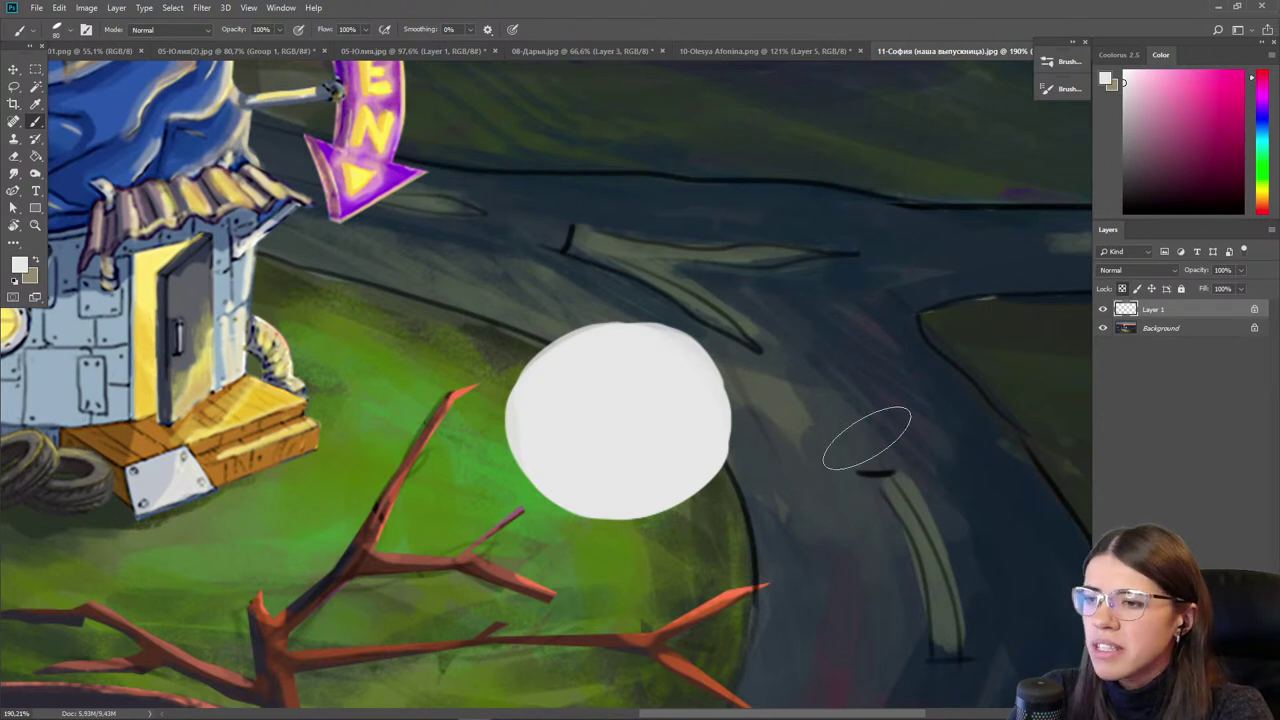
{"action": "key", "text": "i"}
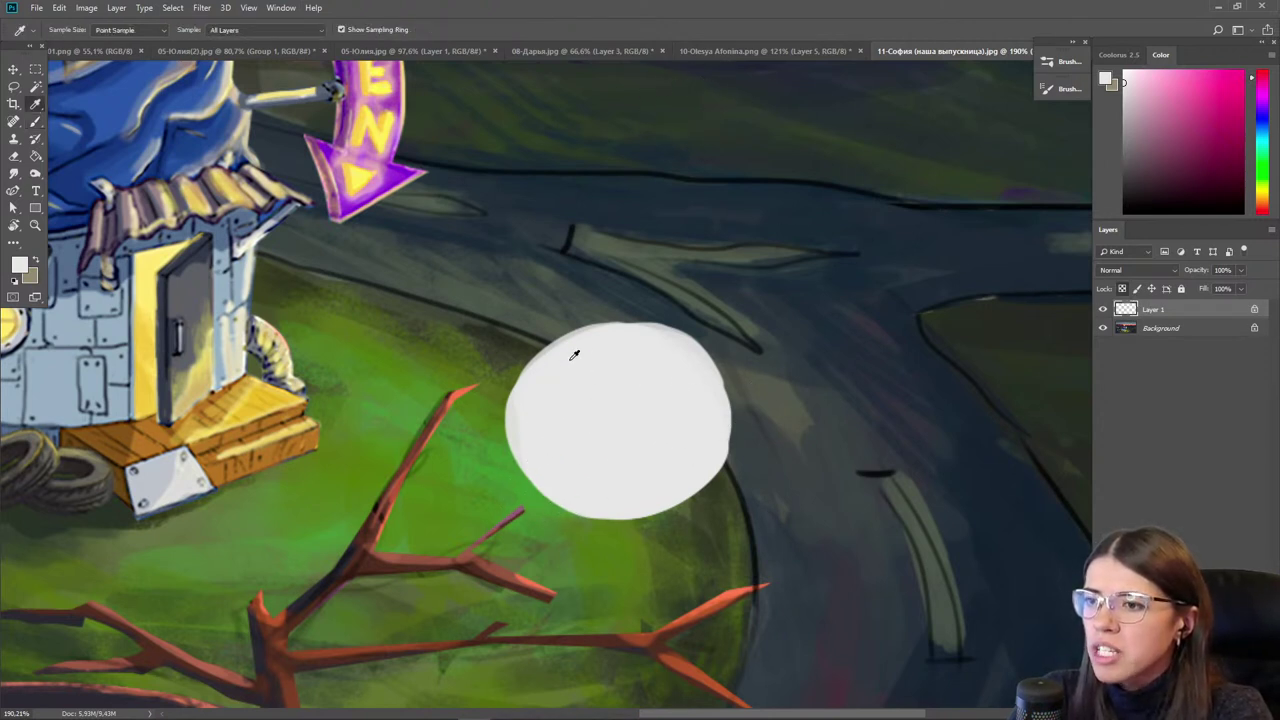
{"action": "left_click", "coordinate": [1266, 113]}
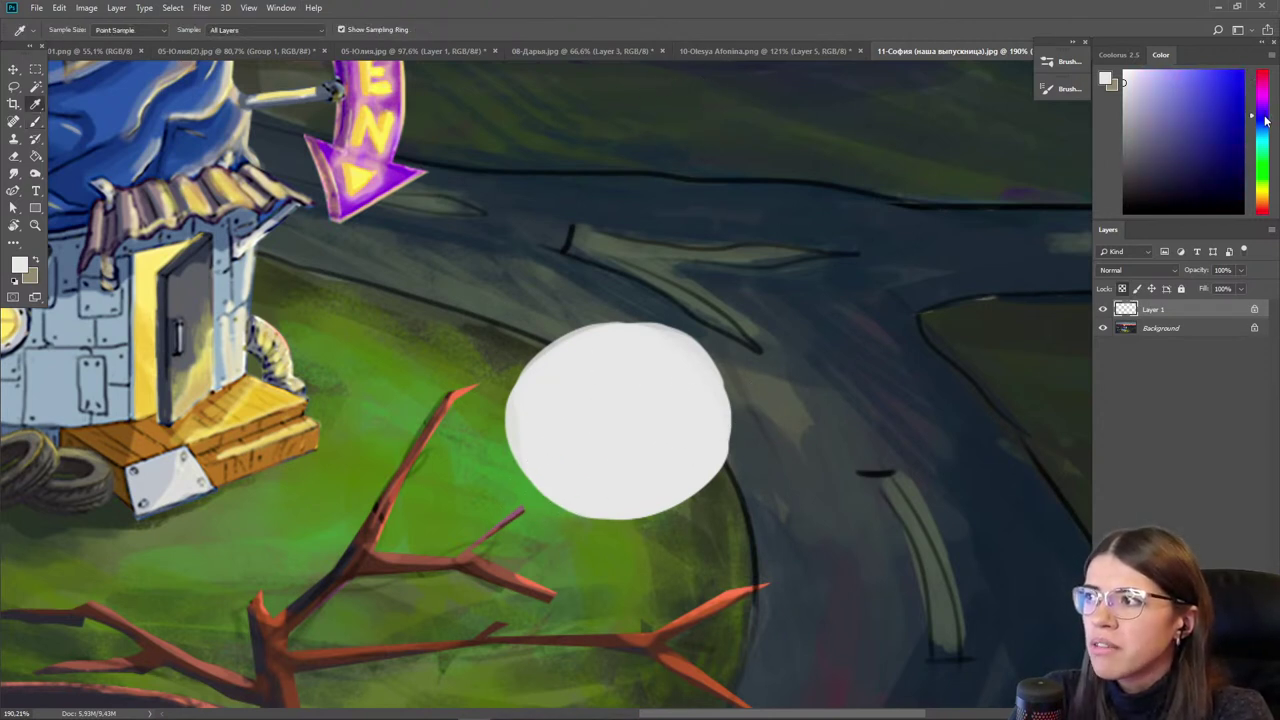
{"action": "left_click_drag", "start_coordinate": [1262, 133], "coordinate": [1264, 112]}
{"action": "left_click", "coordinate": [1186, 117]}
{"action": "key", "text": "b"}
{"action": "left_click", "coordinate": [1164, 128]}
{"action": "mouse_move", "coordinate": [620, 470]}
{"action": "left_mouse_down"}
{"action": "mouse_move", "coordinate": [757, 432]}
{"action": "mouse_move", "coordinate": [502, 482]}
{"action": "mouse_move", "coordinate": [482, 414]}
{"action": "mouse_move", "coordinate": [666, 532]}
{"action": "left_mouse_up"}
- Enlarge the Smudge brush and blend the violet shadow's edge into the white of the ball
{"action": "key", "text": "r"}
{"action": "key", "text": "bracketright"}
{"action": "key", "text": "bracketright"}
{"action": "key", "text": "bracketright"}
{"action": "key", "text": "bracketright"}
{"action": "key", "text": "bracketright"}
{"action": "key", "text": "bracketright"}
{"action": "key", "text": "bracketright"}
{"action": "key", "text": "bracketright"}
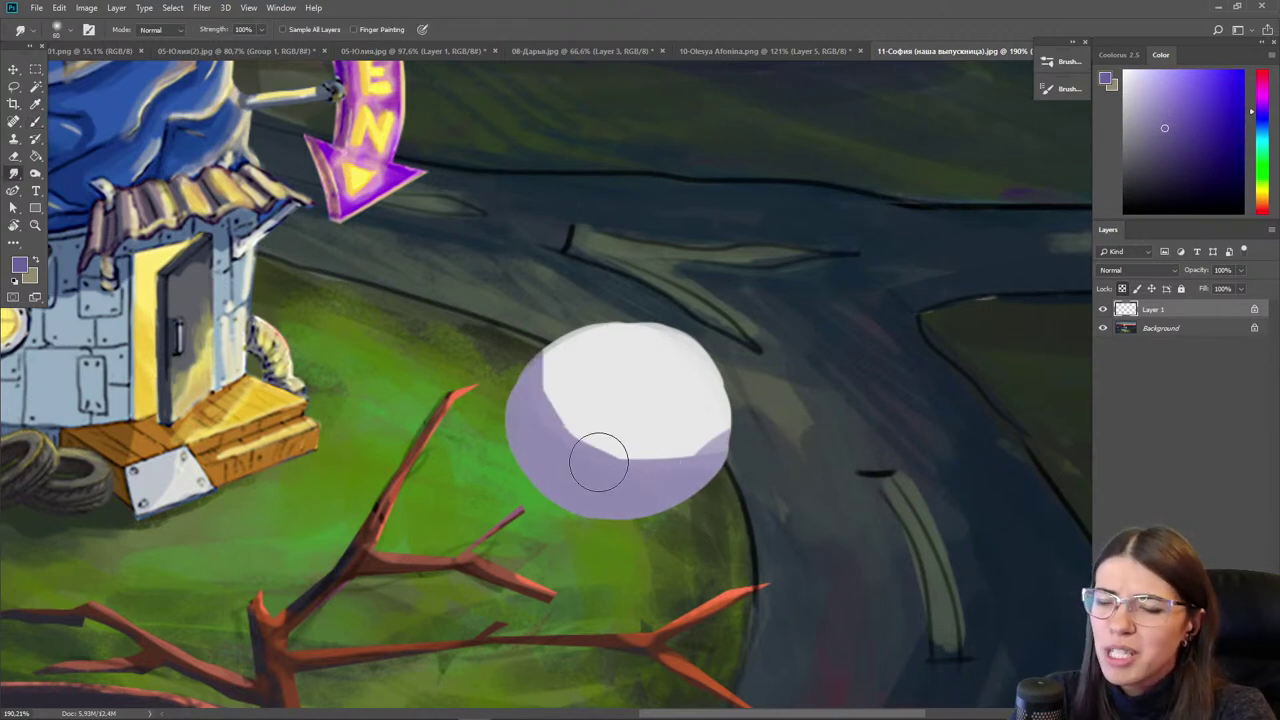
{"action": "left_click_drag", "start_coordinate": [606, 437], "coordinate": [660, 457]}
- Add a greyer violet tone around the ball's lower edge and smudge it into a smooth spherical gradient
{"action": "left_click", "coordinate": [1135, 132]}
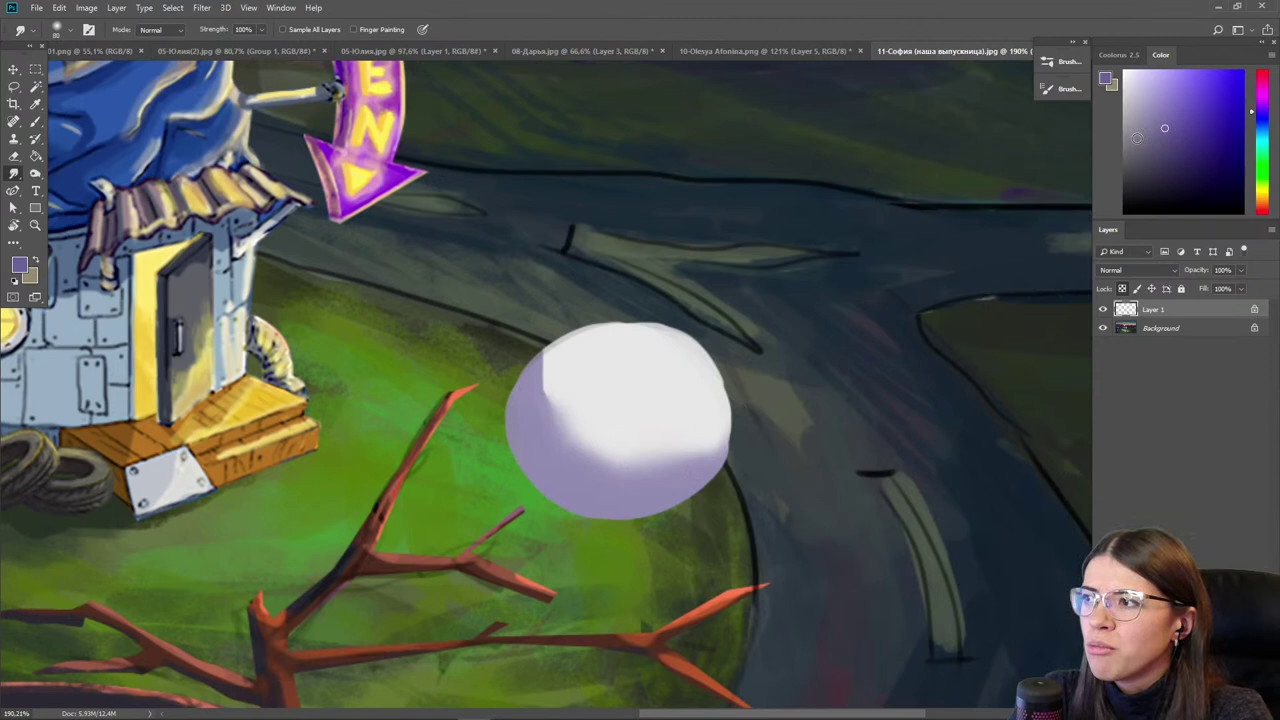
{"action": "key", "text": "b"}
{"action": "mouse_move", "coordinate": [628, 503]}
{"action": "left_mouse_down"}
{"action": "mouse_move", "coordinate": [547, 494]}
{"action": "mouse_move", "coordinate": [487, 386]}
{"action": "mouse_move", "coordinate": [567, 471]}
{"action": "mouse_move", "coordinate": [591, 472]}
{"action": "mouse_move", "coordinate": [551, 437]}
{"action": "mouse_move", "coordinate": [528, 370]}
{"action": "mouse_move", "coordinate": [544, 414]}
{"action": "mouse_move", "coordinate": [563, 421]}
{"action": "mouse_move", "coordinate": [525, 382]}
{"action": "mouse_move", "coordinate": [616, 412]}
{"action": "mouse_move", "coordinate": [706, 405]}
{"action": "mouse_move", "coordinate": [657, 440]}
{"action": "mouse_move", "coordinate": [570, 444]}
{"action": "mouse_move", "coordinate": [526, 311]}
{"action": "left_mouse_up"}
{"action": "key", "text": "r"}
{"action": "key", "text": "bracketright"}
{"action": "key", "text": "bracketright"}
{"action": "mouse_move", "coordinate": [606, 411]}
{"action": "left_mouse_down"}
{"action": "mouse_move", "coordinate": [605, 442]}
{"action": "mouse_move", "coordinate": [712, 428]}
{"action": "mouse_move", "coordinate": [726, 416]}
{"action": "mouse_move", "coordinate": [721, 347]}
{"action": "mouse_move", "coordinate": [756, 389]}
{"action": "mouse_move", "coordinate": [664, 444]}
{"action": "mouse_move", "coordinate": [703, 425]}
{"action": "mouse_move", "coordinate": [548, 380]}
{"action": "left_mouse_up"}
- Paint a pale warm cream light on the top of the ball and smudge it into the cooler tones
{"action": "left_click", "coordinate": [1264, 192]}
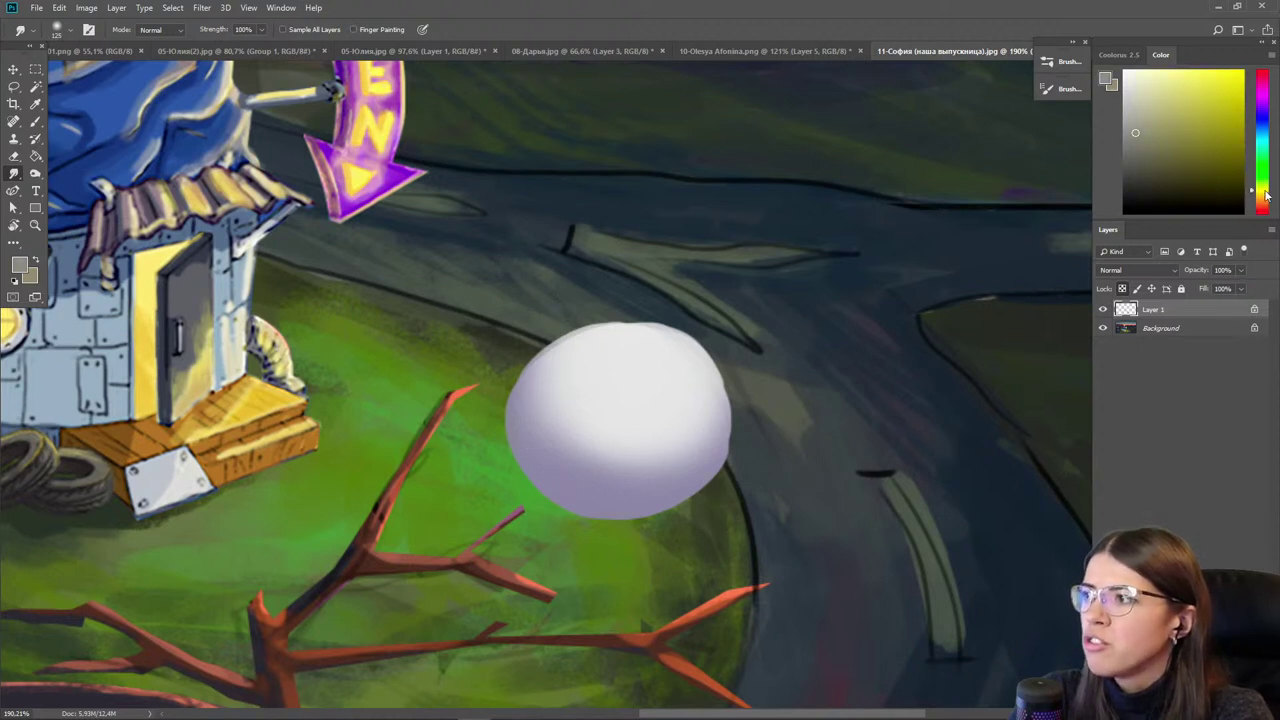
{"action": "left_click", "coordinate": [1153, 72]}
{"action": "left_click", "coordinate": [1140, 72]}
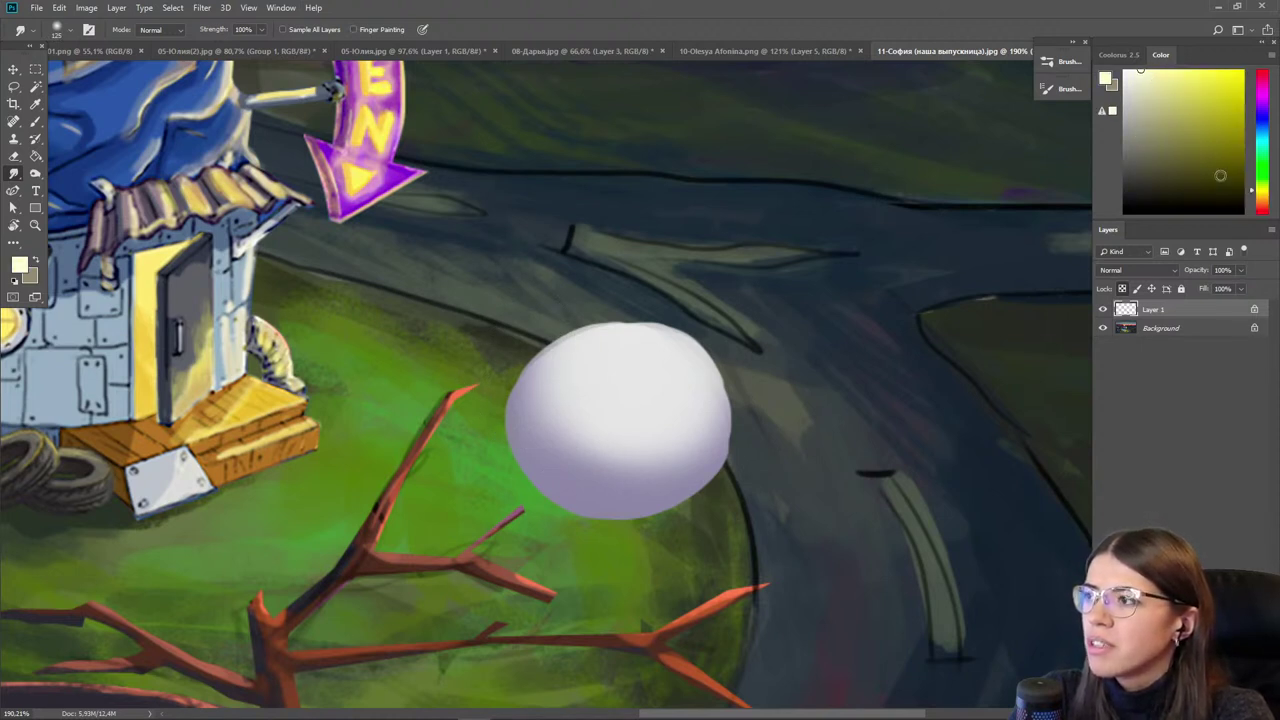
{"action": "left_click", "coordinate": [1262, 200]}
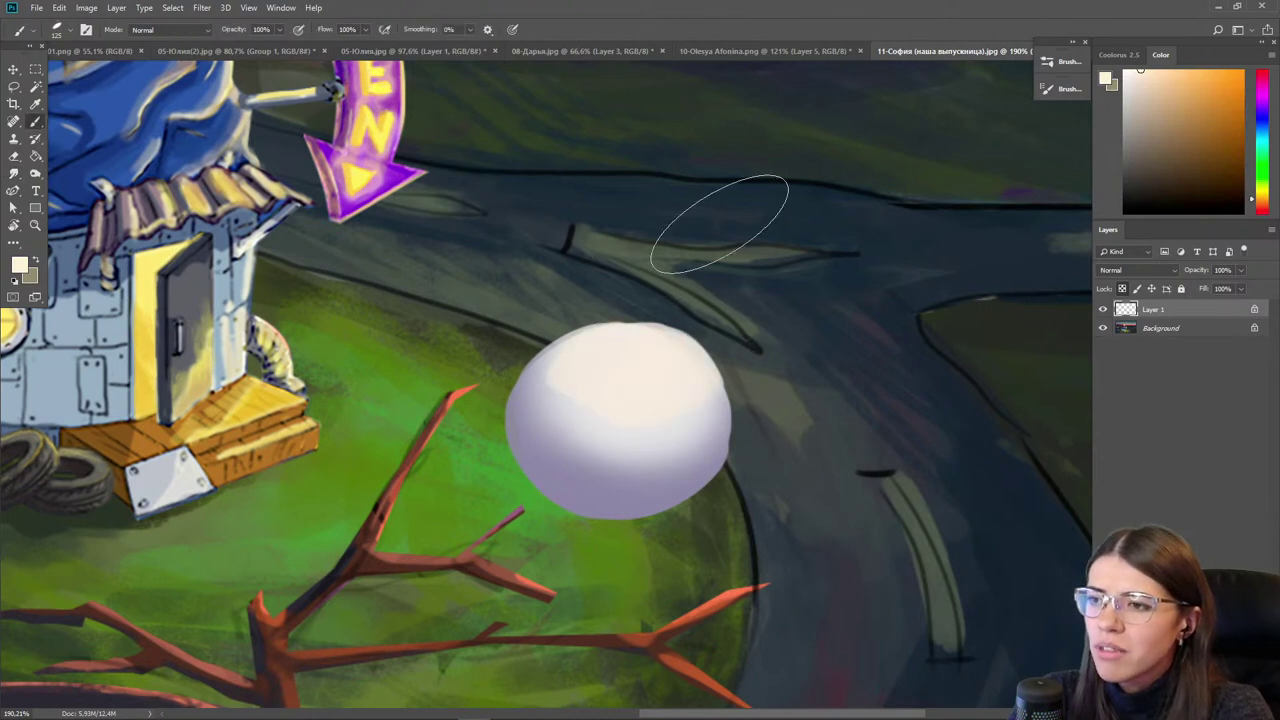
{"action": "mouse_move", "coordinate": [627, 420]}
{"action": "left_mouse_down"}
{"action": "mouse_move", "coordinate": [591, 422]}
{"action": "mouse_move", "coordinate": [543, 372]}
{"action": "left_mouse_up"}
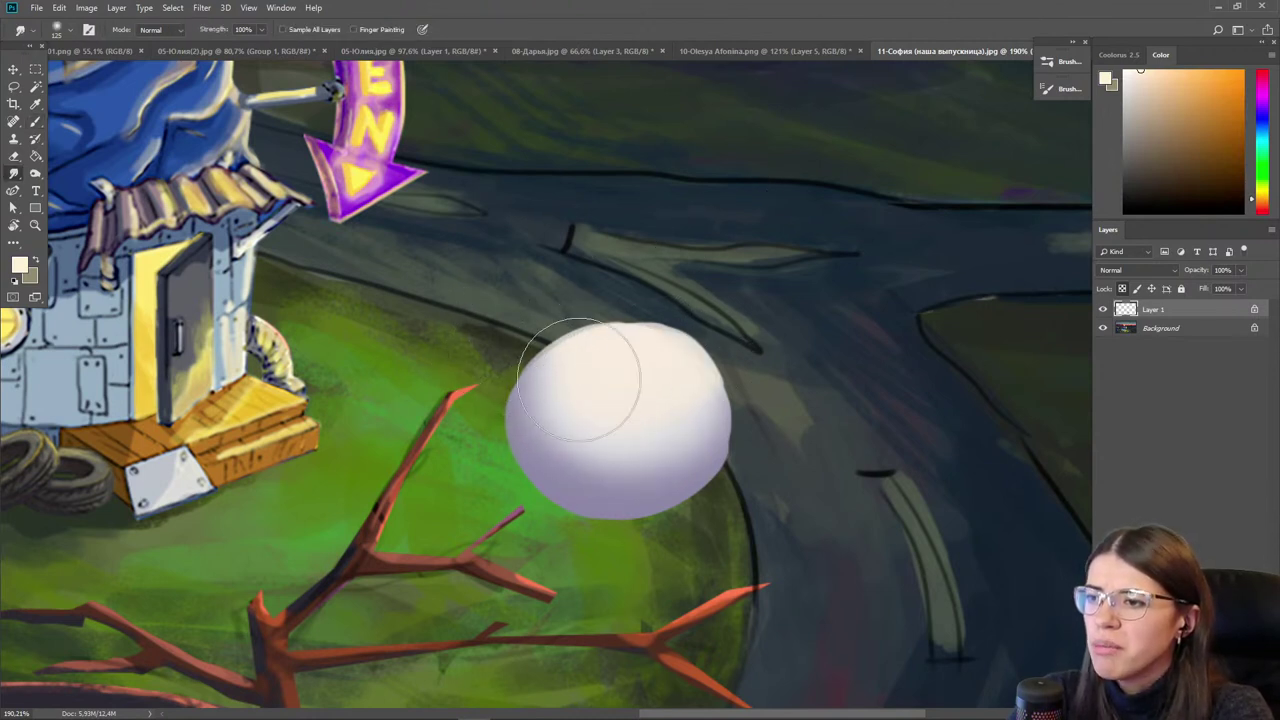
{"action": "mouse_move", "coordinate": [685, 434]}
{"action": "left_mouse_down"}
{"action": "mouse_move", "coordinate": [631, 443]}
{"action": "mouse_move", "coordinate": [682, 448]}
{"action": "mouse_move", "coordinate": [698, 409]}
{"action": "mouse_move", "coordinate": [593, 441]}
{"action": "mouse_move", "coordinate": [534, 388]}
{"action": "mouse_move", "coordinate": [671, 422]}
{"action": "left_mouse_up"}
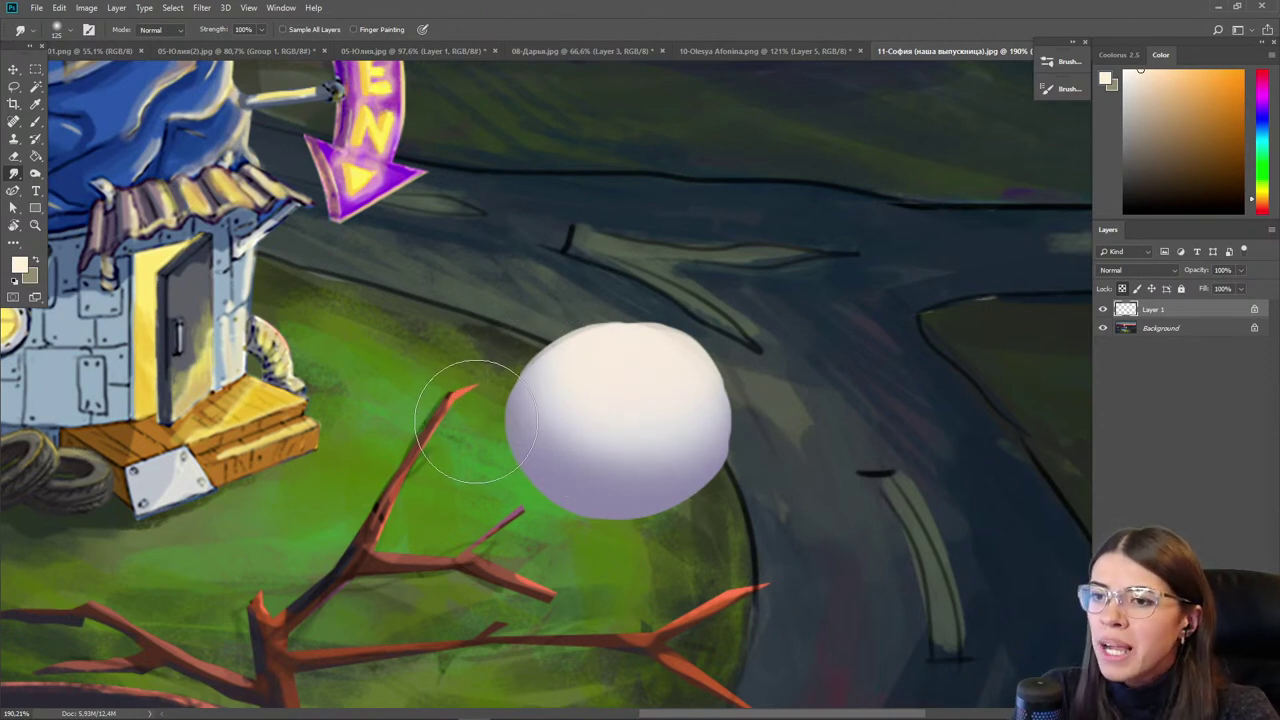
- Compare the scene with and without the ball by hiding and showing Layer 1
{"action": "scroll", "coordinate": [588, 510], "scroll_direction": "up", "scroll_amount": 2}
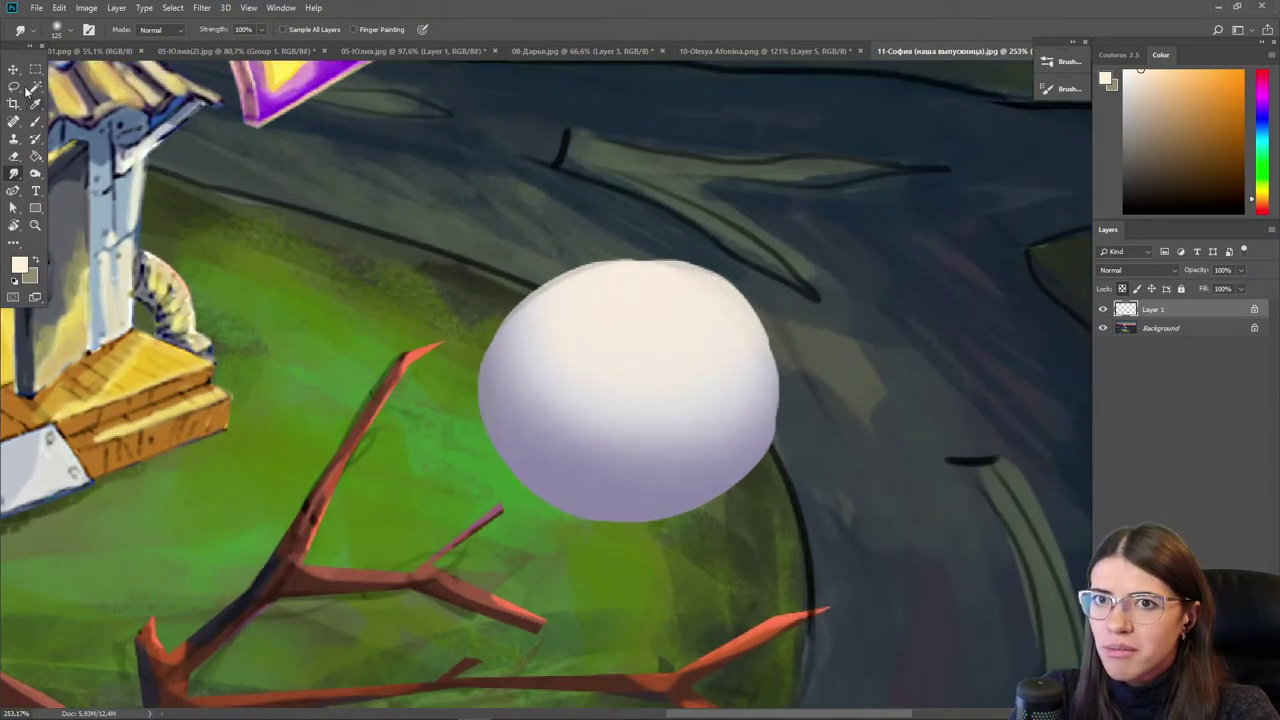
{"action": "left_click", "coordinate": [14, 68]}
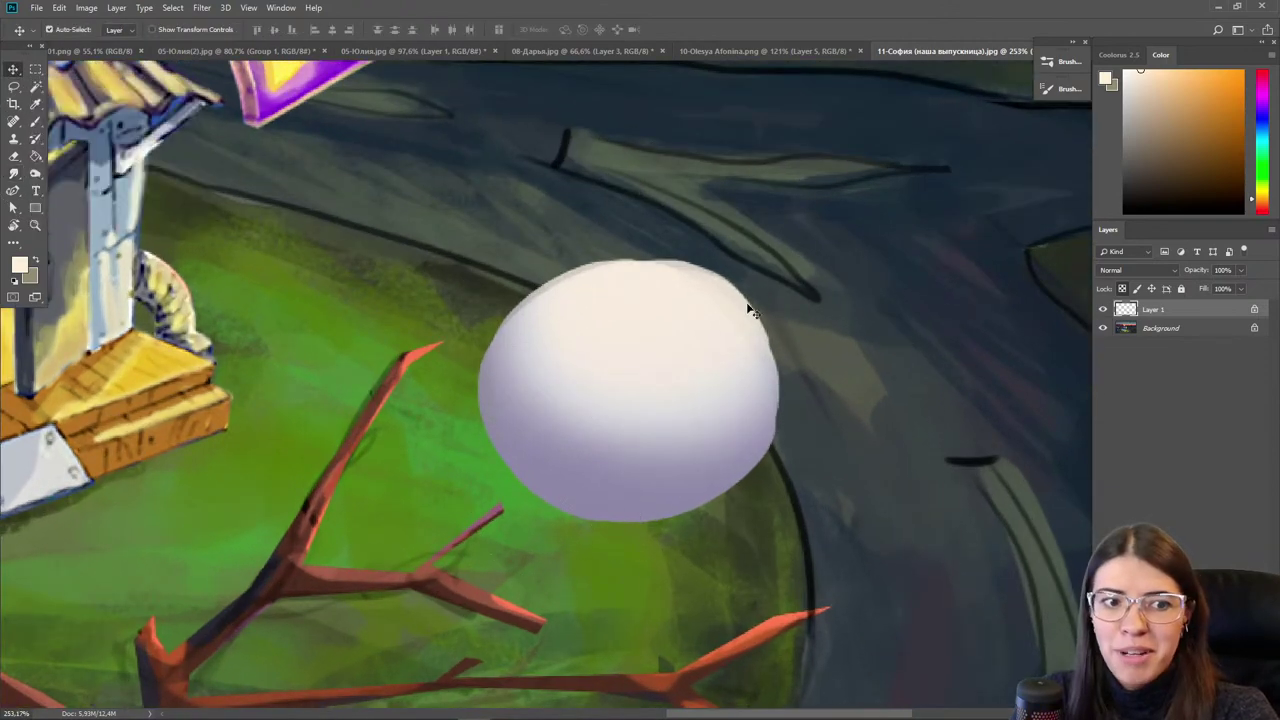
{"action": "left_click", "coordinate": [1104, 310]}
{"action": "left_click", "coordinate": [1104, 310]}
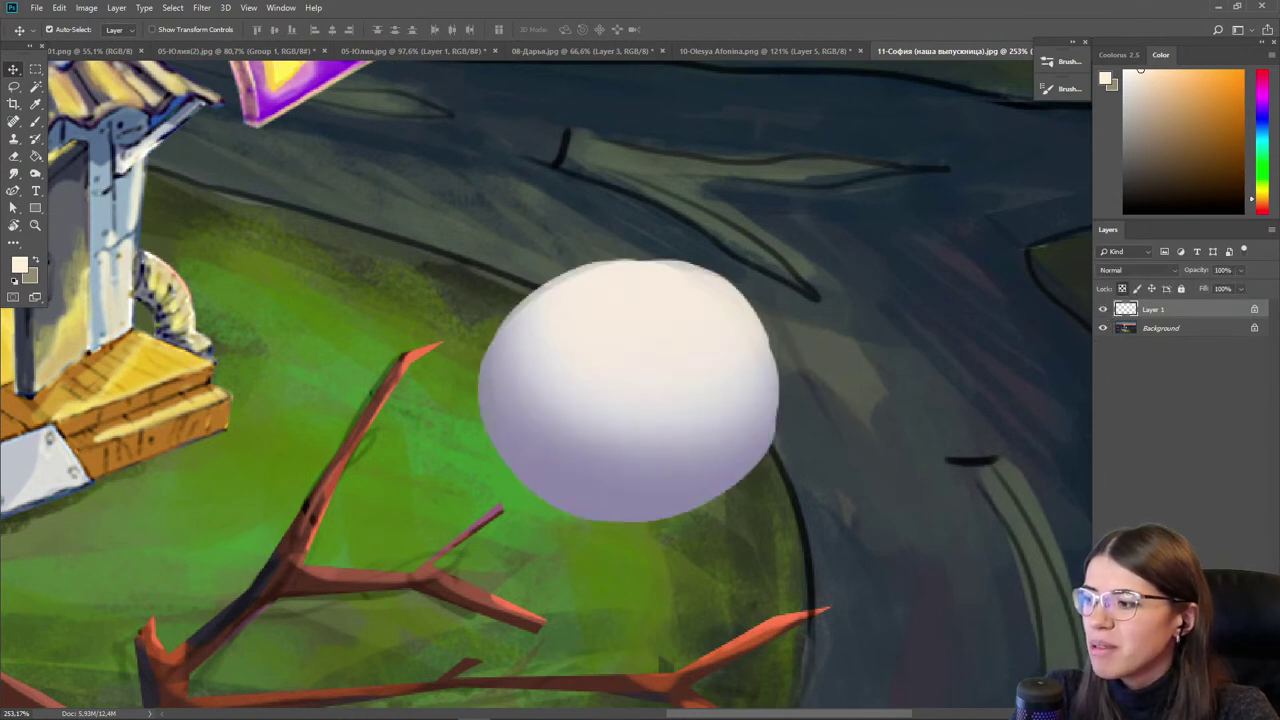
- On a new layer clipped to the ball, paint a green reflection based on the sampled grass colour along the underside and smudge it
{"action": "key", "text": "ctrl+shift+alt+n"}
{"action": "key", "text": "ctrl+alt+g"}
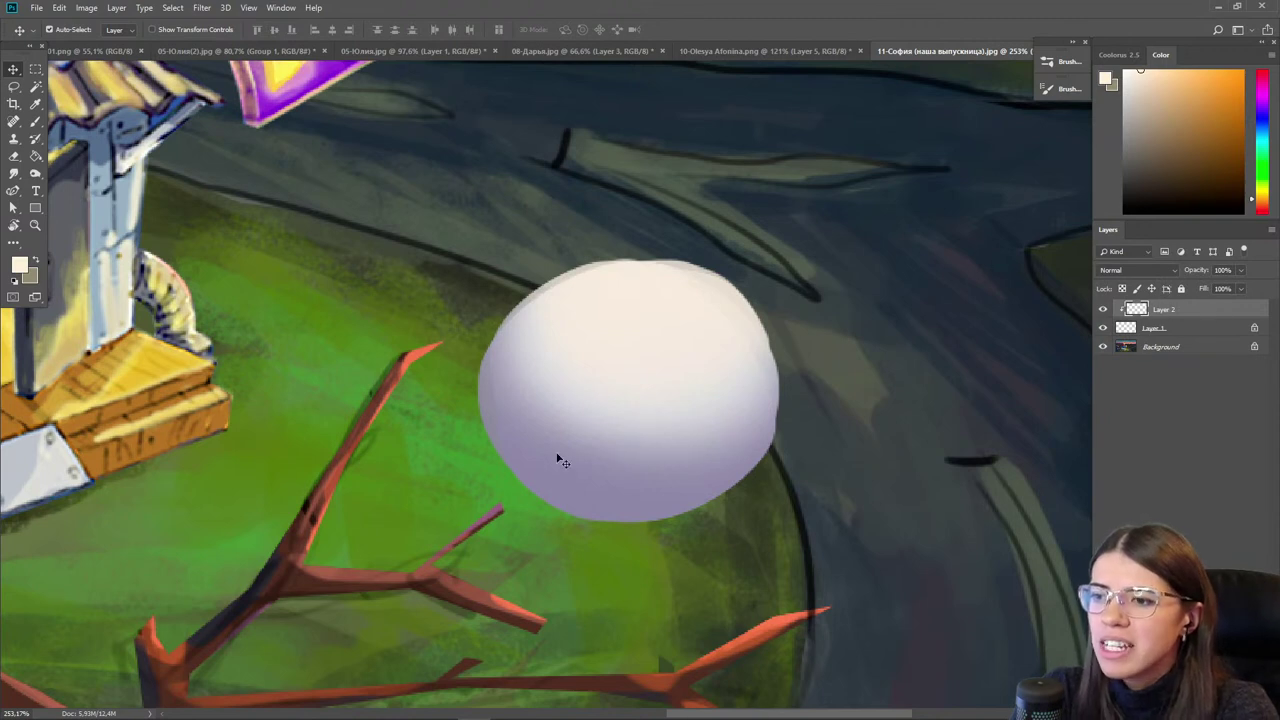
{"action": "key", "text": "b"}
{"action": "left_click", "coordinate": [491, 466], "text": "alt"}
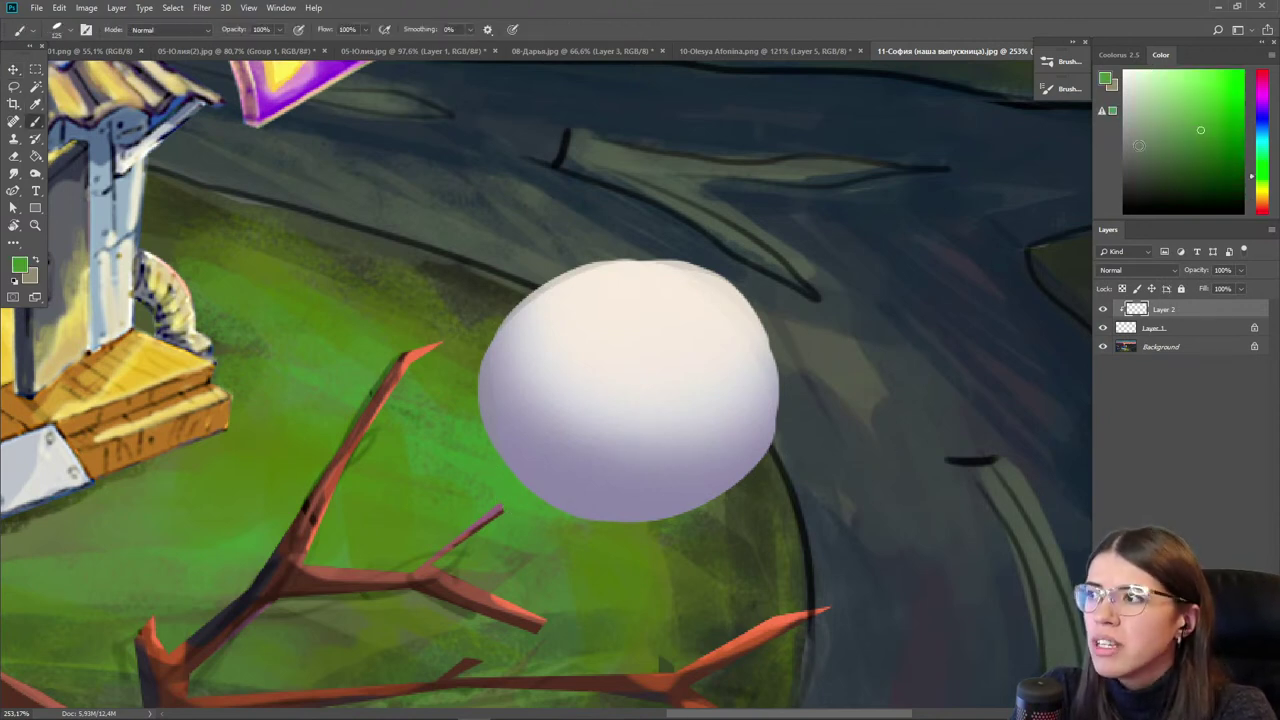
{"action": "mouse_move", "coordinate": [744, 495]}
{"action": "left_mouse_down"}
{"action": "mouse_move", "coordinate": [681, 520]}
{"action": "mouse_move", "coordinate": [487, 471]}
{"action": "mouse_move", "coordinate": [609, 531]}
{"action": "mouse_move", "coordinate": [450, 412]}
{"action": "left_mouse_up"}
{"action": "key", "text": "r"}
{"action": "mouse_move", "coordinate": [537, 466]}
{"action": "left_mouse_down"}
{"action": "mouse_move", "coordinate": [570, 446]}
{"action": "mouse_move", "coordinate": [560, 476]}
{"action": "mouse_move", "coordinate": [542, 482]}
{"action": "mouse_move", "coordinate": [435, 409]}
{"action": "mouse_move", "coordinate": [507, 415]}
{"action": "mouse_move", "coordinate": [622, 479]}
{"action": "mouse_move", "coordinate": [730, 480]}
{"action": "left_mouse_up"}
- Darken the green reflection slightly with Hue/Saturation and erase part of it to soften it
{"action": "key", "text": "i"}
{"action": "key", "text": "ctrl+u"}
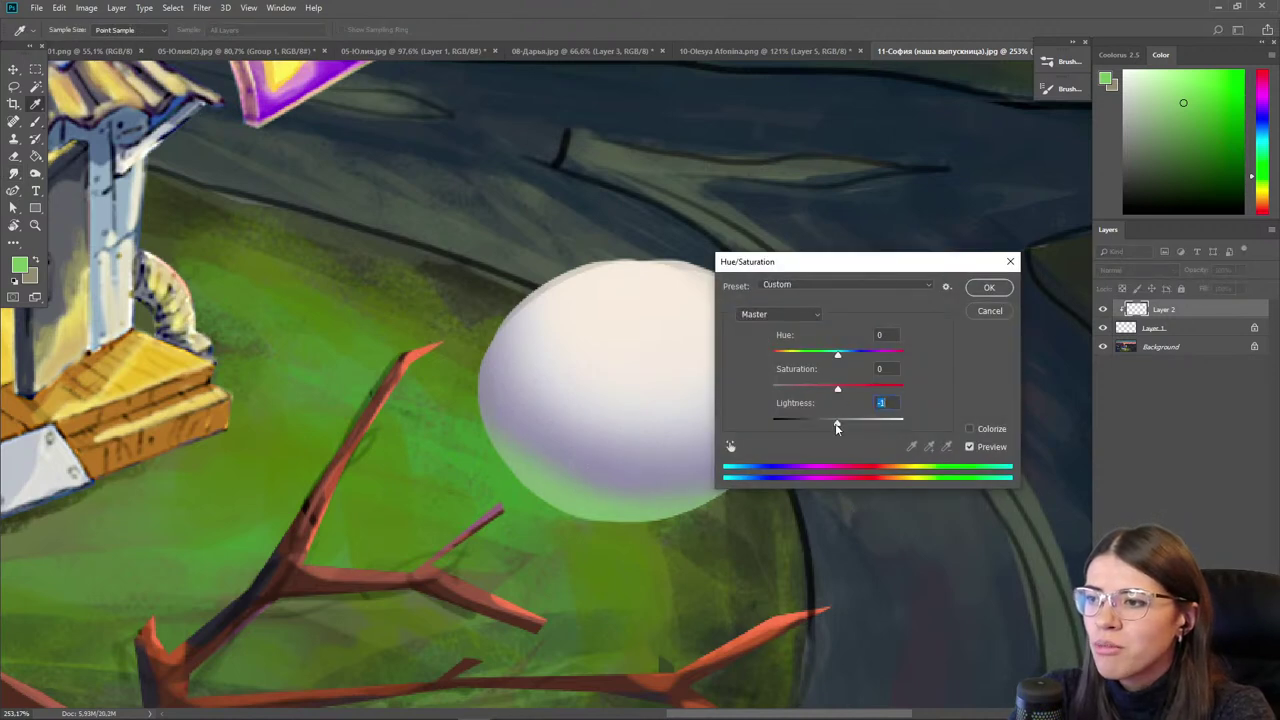
{"action": "left_click_drag", "start_coordinate": [839, 426], "coordinate": [827, 428]}
{"action": "left_click", "coordinate": [989, 289]}
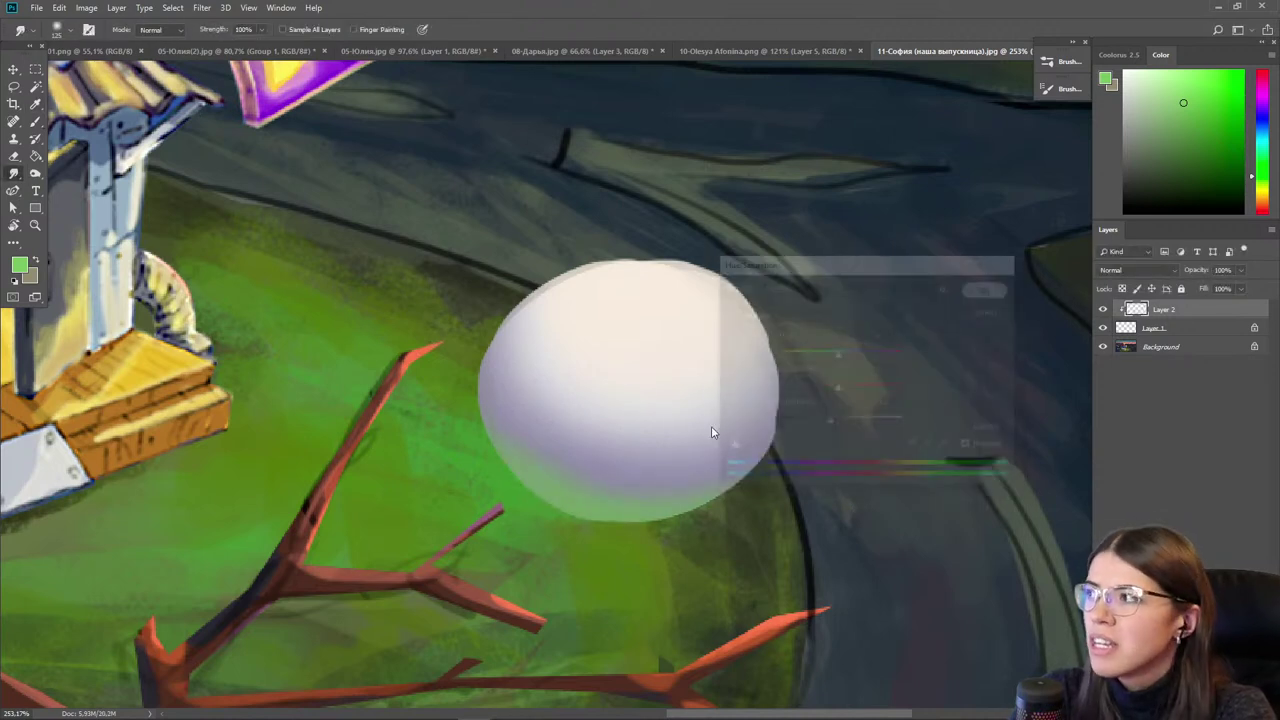
{"action": "key", "text": "e"}
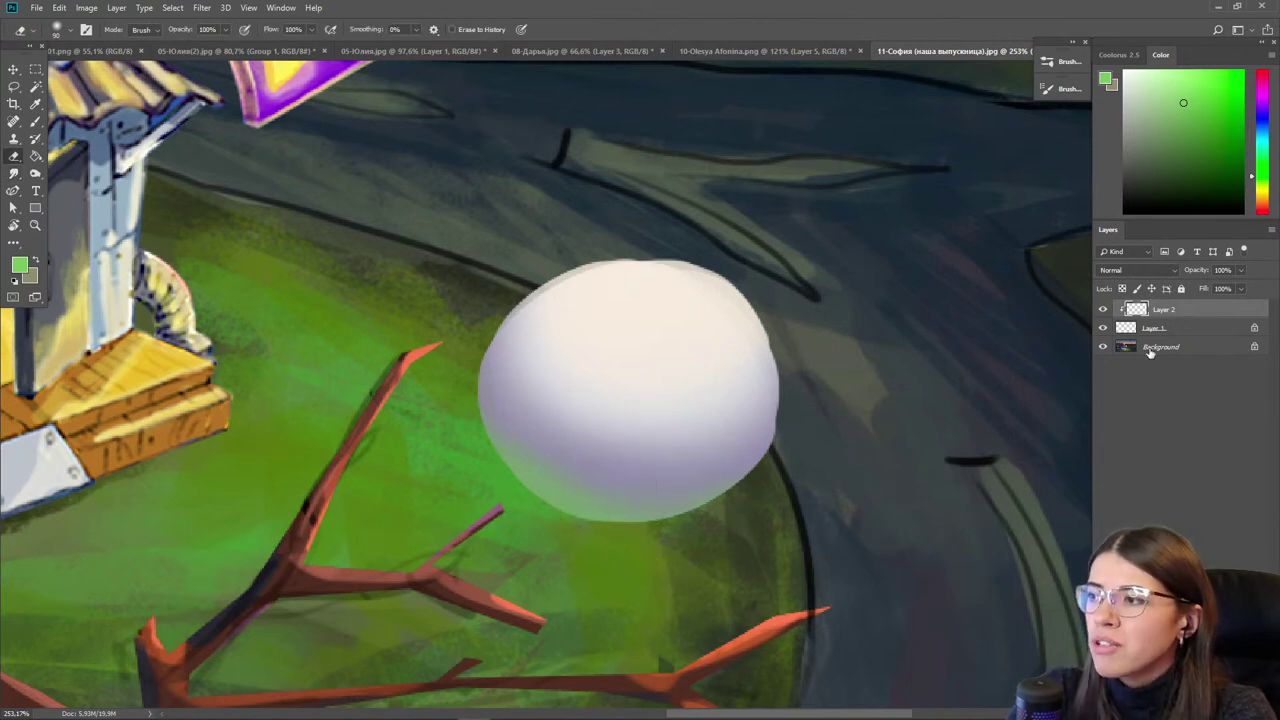
- Paint a light orange-yellow patch of ground beneath the ball on a new layer directly above the Background
{"action": "left_click", "coordinate": [1190, 346]}
{"action": "key", "text": "ctrl+shift+alt+n"}
{"action": "left_click_drag", "start_coordinate": [1256, 185], "coordinate": [1265, 202]}
{"action": "left_click_drag", "start_coordinate": [1204, 81], "coordinate": [1192, 70]}
{"action": "key", "text": "b"}
{"action": "mouse_move", "coordinate": [403, 449]}
{"action": "left_mouse_down"}
{"action": "mouse_move", "coordinate": [802, 487]}
{"action": "mouse_move", "coordinate": [594, 557]}
{"action": "mouse_move", "coordinate": [780, 486]}
{"action": "mouse_move", "coordinate": [528, 543]}
{"action": "mouse_move", "coordinate": [600, 586]}
{"action": "mouse_move", "coordinate": [766, 549]}
{"action": "mouse_move", "coordinate": [720, 575]}
{"action": "left_mouse_up"}
- Compare the green reflection against the yellow ground by repeatedly hiding and showing Layer 2
{"action": "left_click", "coordinate": [1102, 311]}
{"action": "left_click", "coordinate": [1102, 311]}
{"action": "left_click", "coordinate": [1102, 311]}
{"action": "left_click", "coordinate": [1115, 313]}
{"action": "left_click", "coordinate": [1103, 312]}
{"action": "left_click", "coordinate": [1103, 312]}
{"action": "left_click", "coordinate": [1102, 311]}
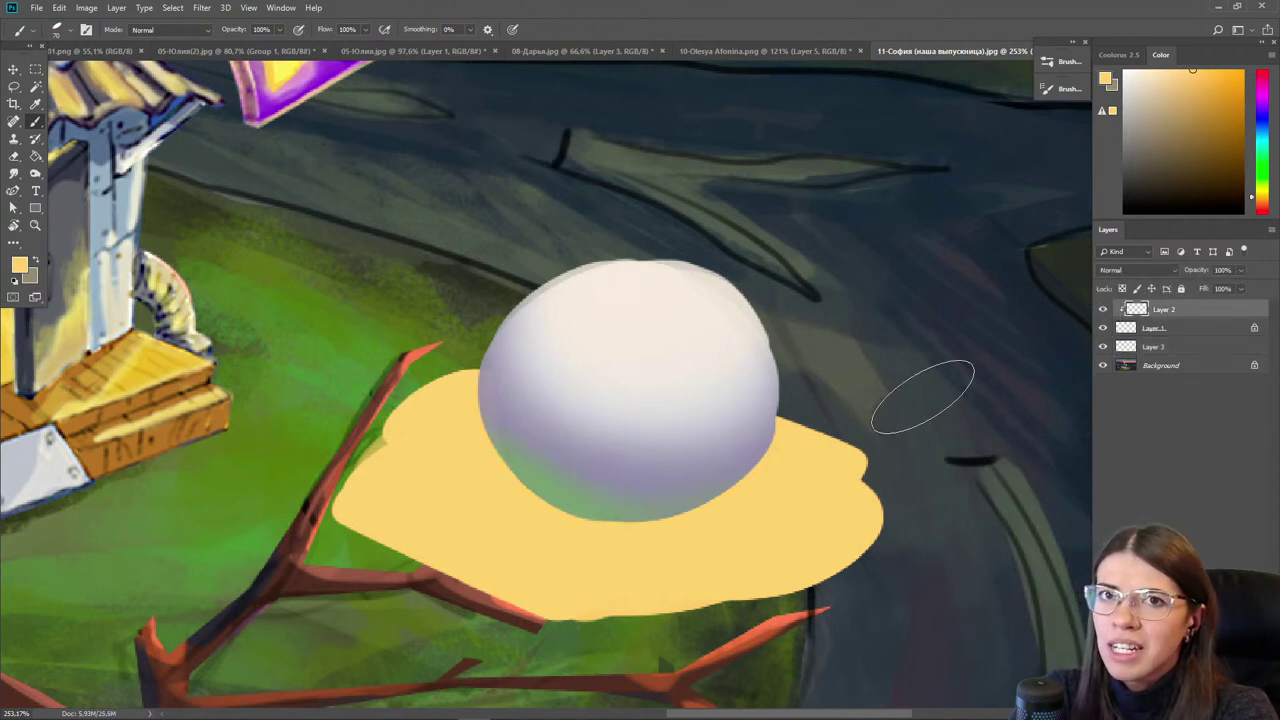
{"action": "left_click", "coordinate": [1102, 311]}
{"action": "left_click", "coordinate": [1103, 312]}
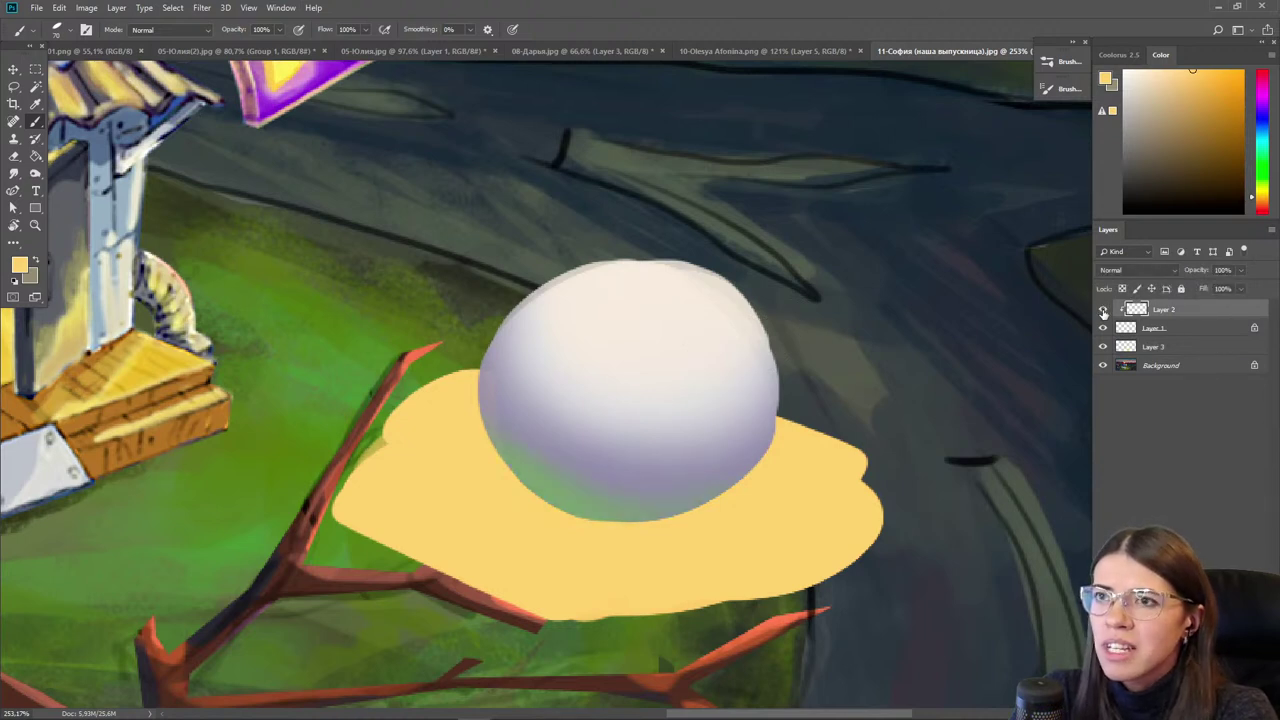
- Hide the green reflection and paint a smudged muted-orange reflection on the ball's underside on a new clipped layer above Layer 1
{"action": "left_click", "coordinate": [1103, 311]}
{"action": "left_click", "coordinate": [1155, 328]}
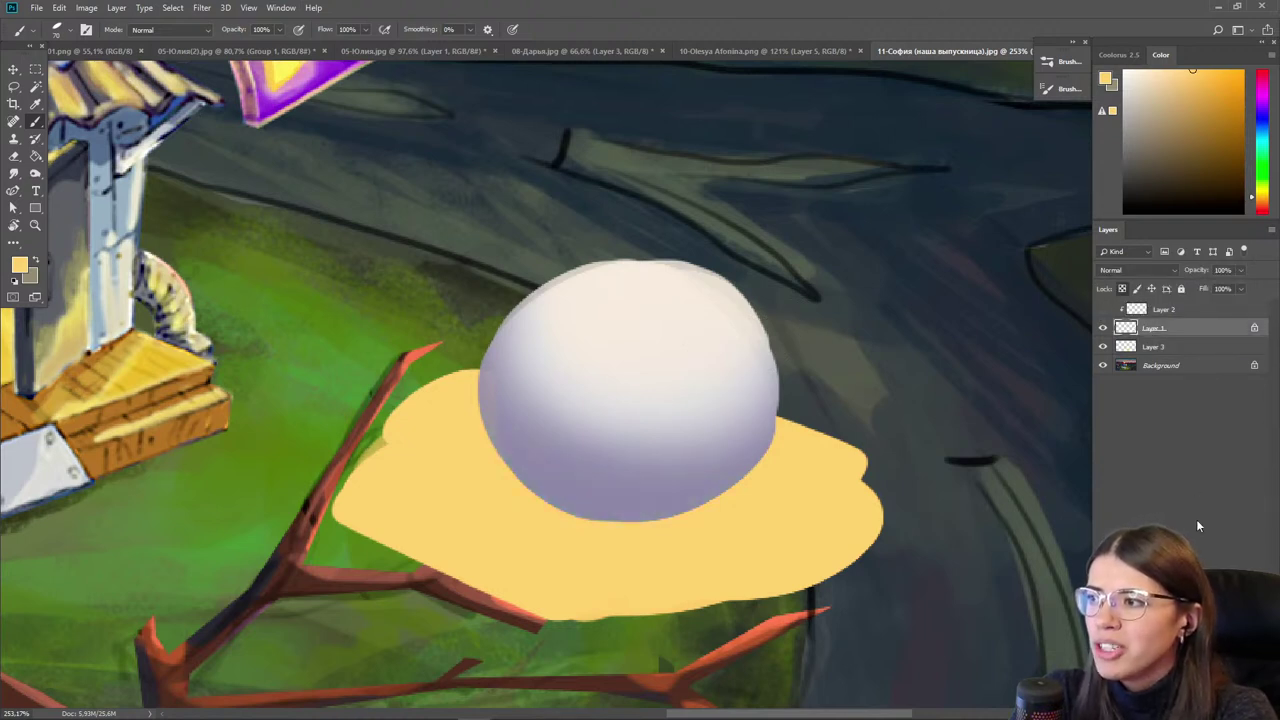
{"action": "key", "text": "ctrl+shift+alt+n"}
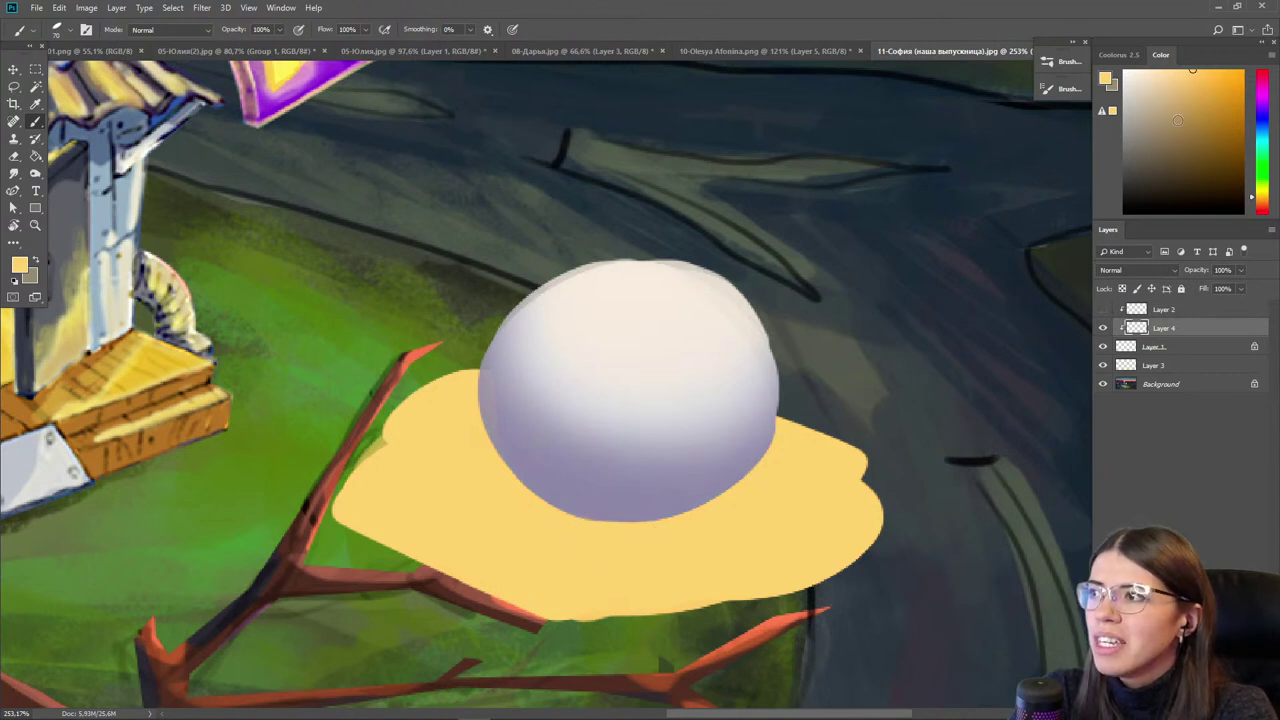
{"action": "mouse_move", "coordinate": [704, 521]}
{"action": "left_mouse_down"}
{"action": "mouse_move", "coordinate": [580, 526]}
{"action": "mouse_move", "coordinate": [503, 500]}
{"action": "mouse_move", "coordinate": [597, 537]}
{"action": "left_mouse_up"}
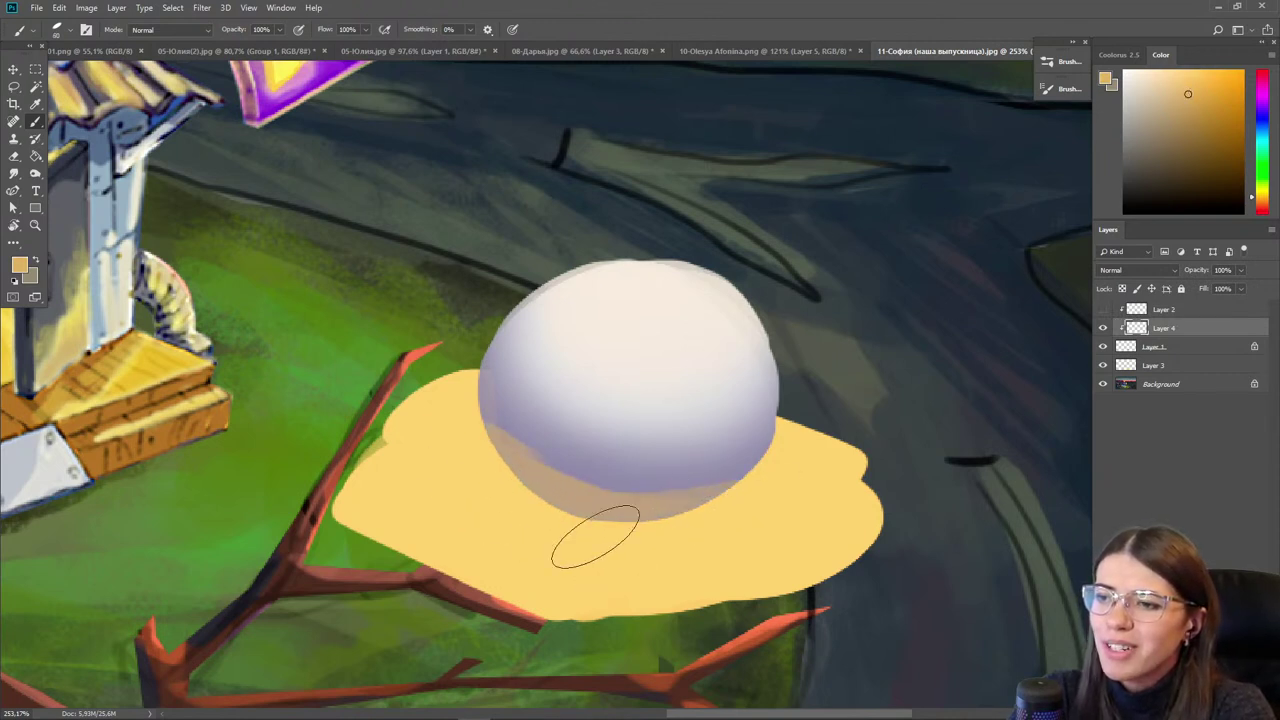
{"action": "key", "text": "r"}
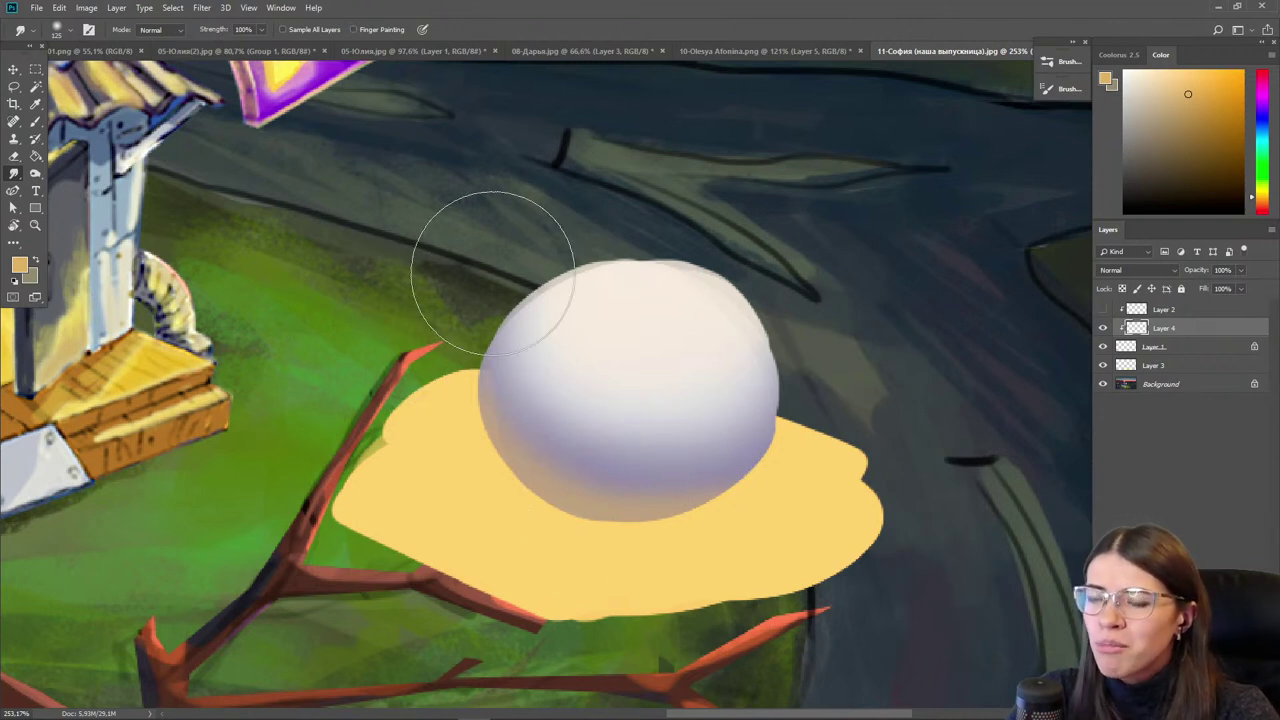
{"action": "scroll", "coordinate": [400, 286], "scroll_direction": "down", "scroll_amount": 1}
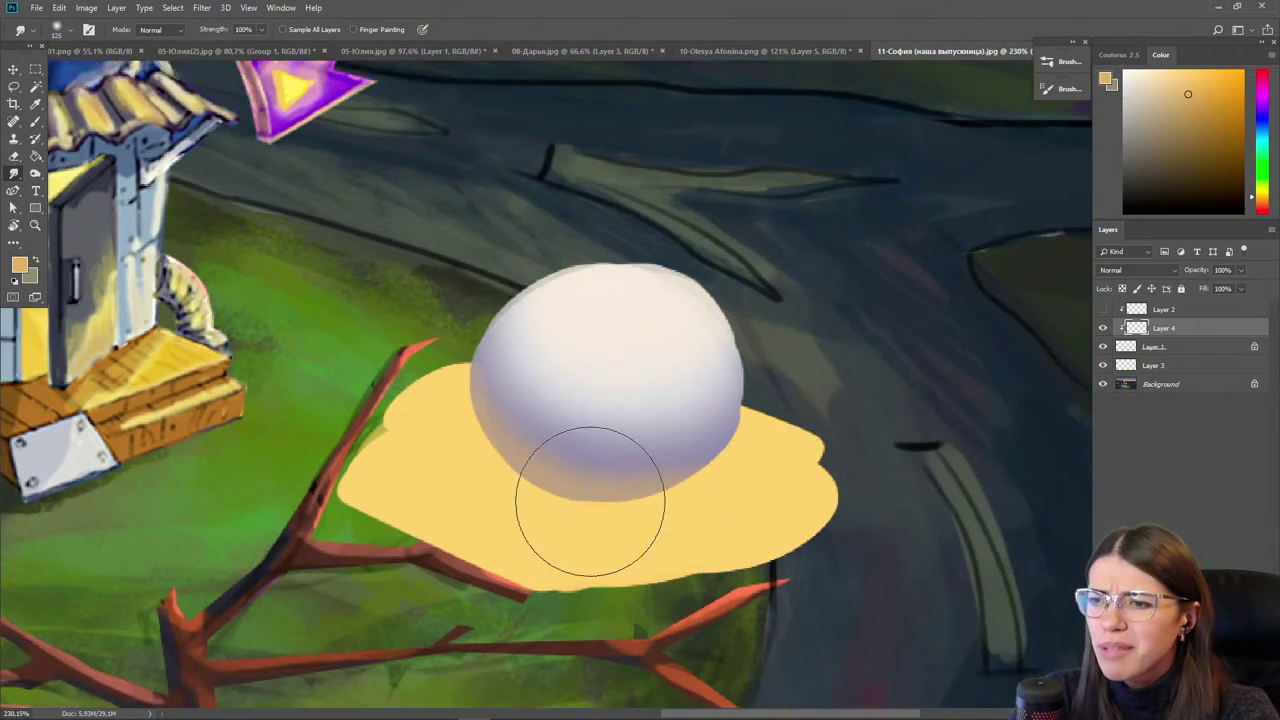
{"action": "key", "text": "b"}
{"action": "key", "text": "r"}
{"action": "key", "text": "bracketleft"}
{"action": "key", "text": "bracketleft"}
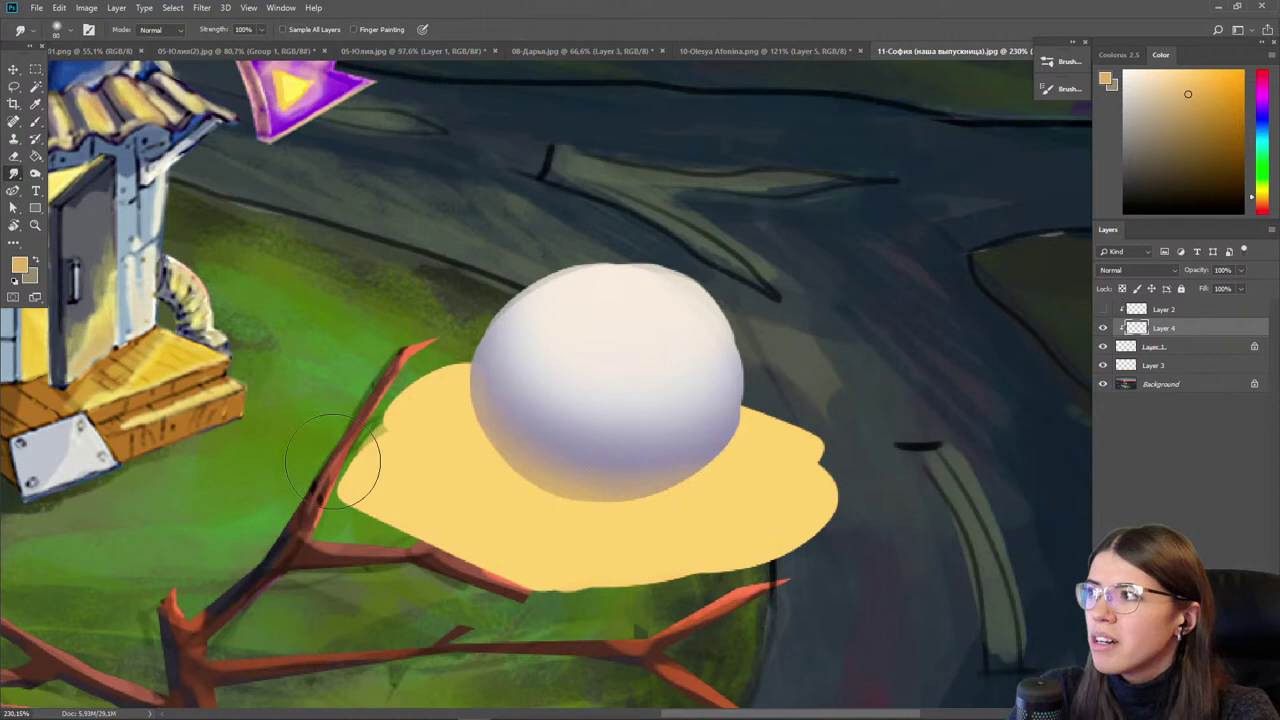
- Hide the orange reflection and the yellow ground patch, and show the green reflection on the ball again
{"action": "left_click", "coordinate": [14, 69]}
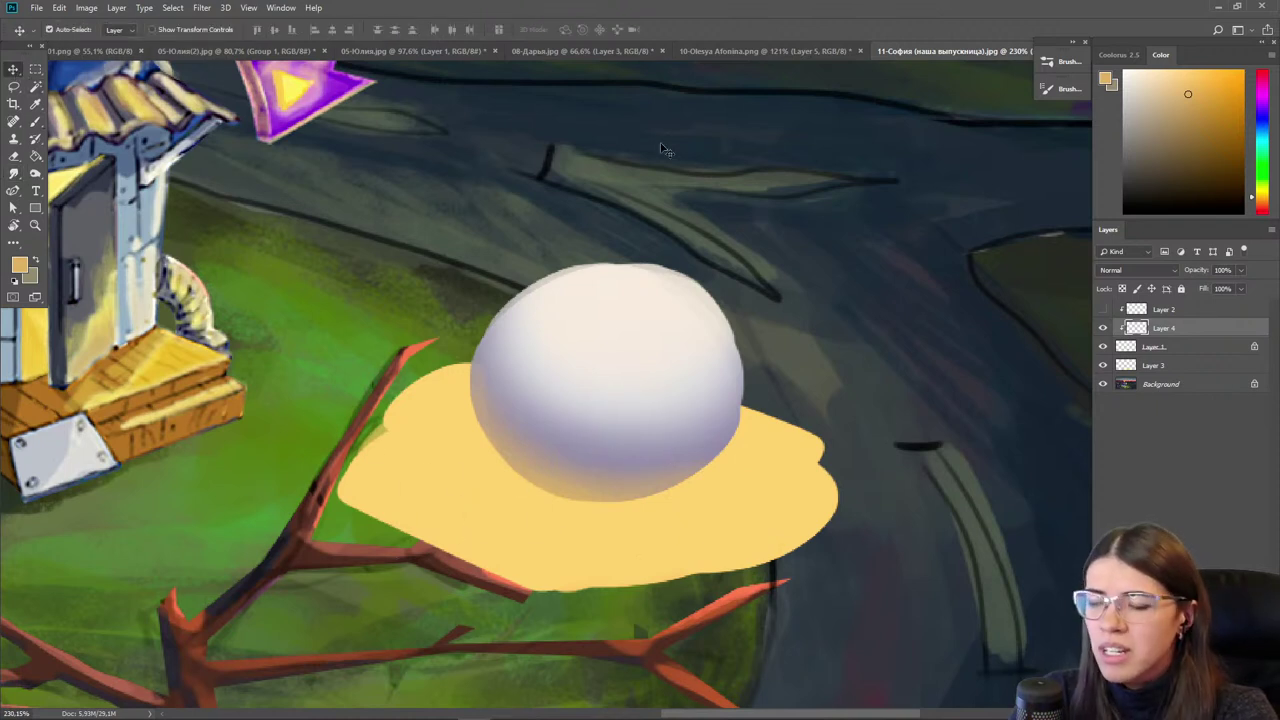
{"action": "left_click", "coordinate": [1103, 328]}
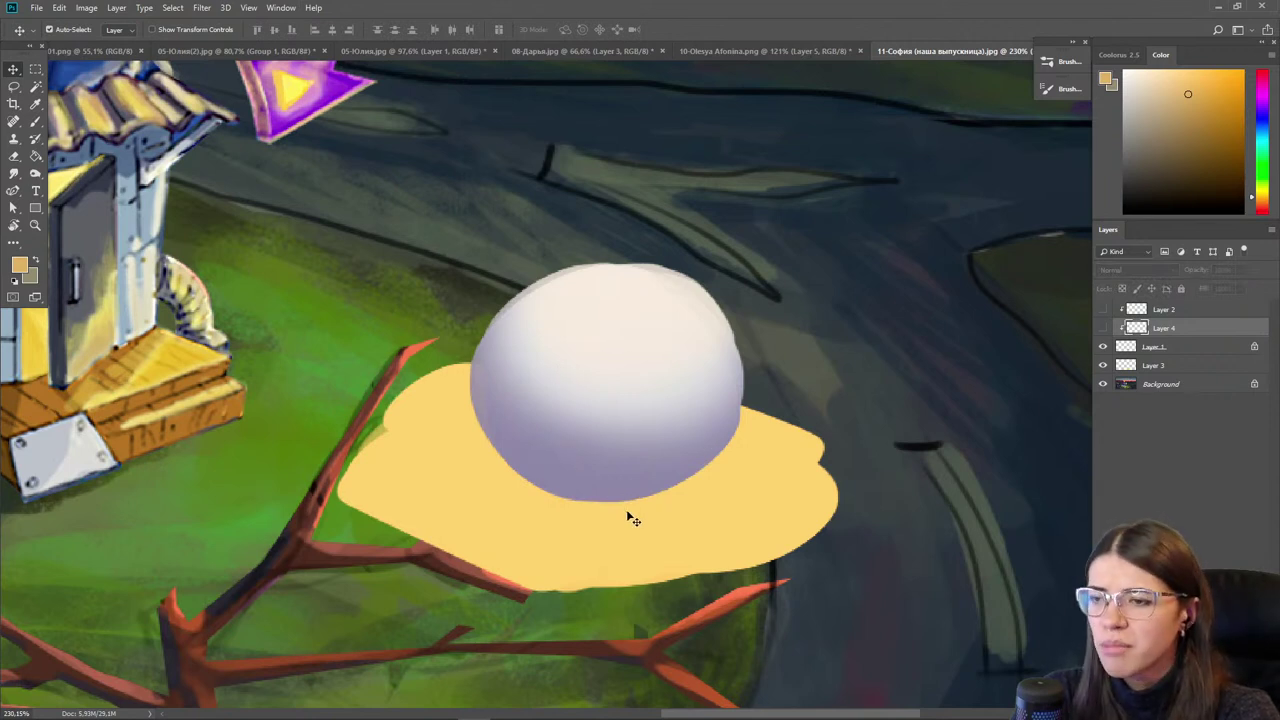
{"action": "left_click", "coordinate": [1103, 310]}
{"action": "left_click", "coordinate": [1103, 365]}
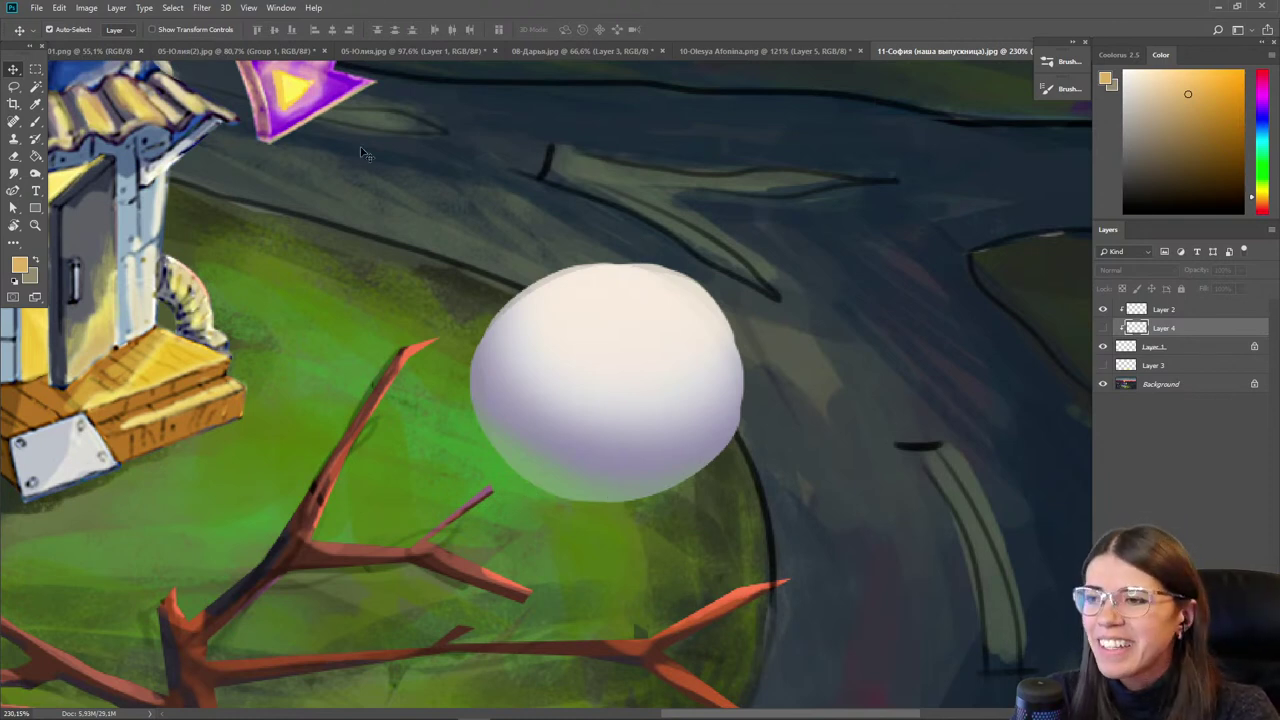
- Compare the orange reflection on Layer 4 with the green one on Layer 2, leaving both hidden
{"action": "left_click", "coordinate": [1101, 330]}
{"action": "left_click", "coordinate": [1101, 330]}
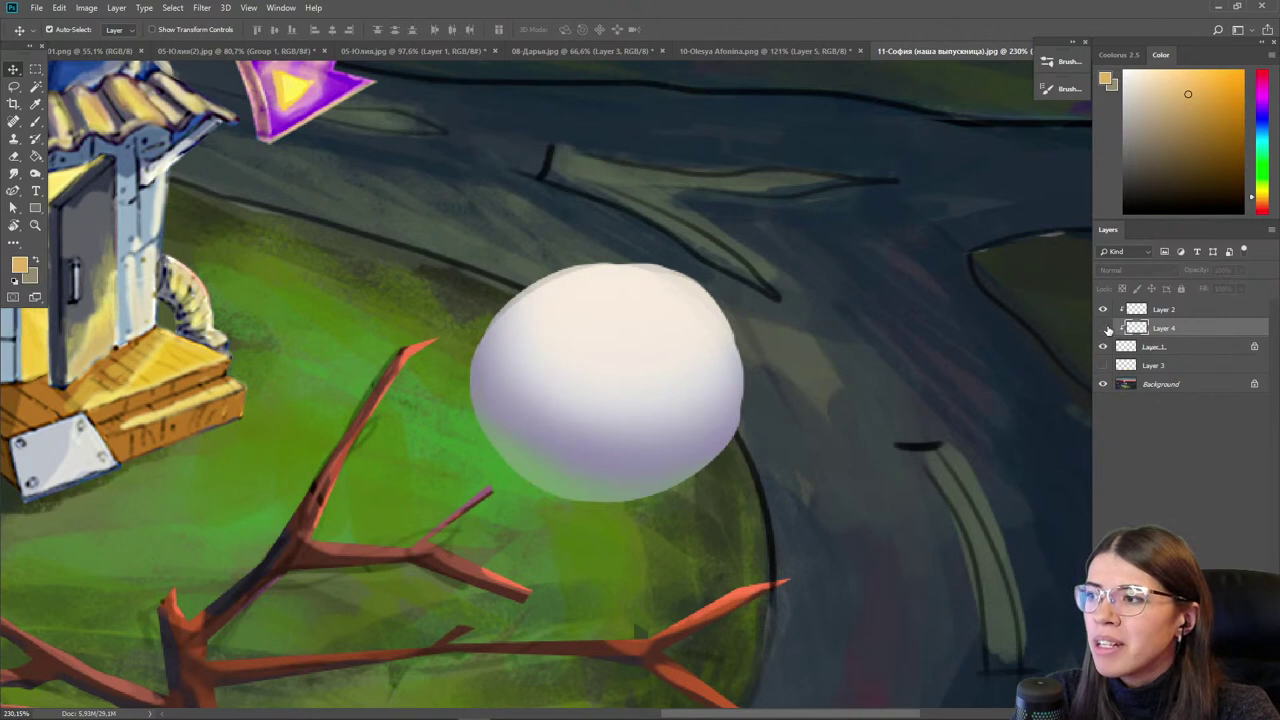
{"action": "left_click", "coordinate": [1103, 314]}
{"action": "left_click", "coordinate": [1103, 330]}
{"action": "left_click", "coordinate": [1103, 330]}
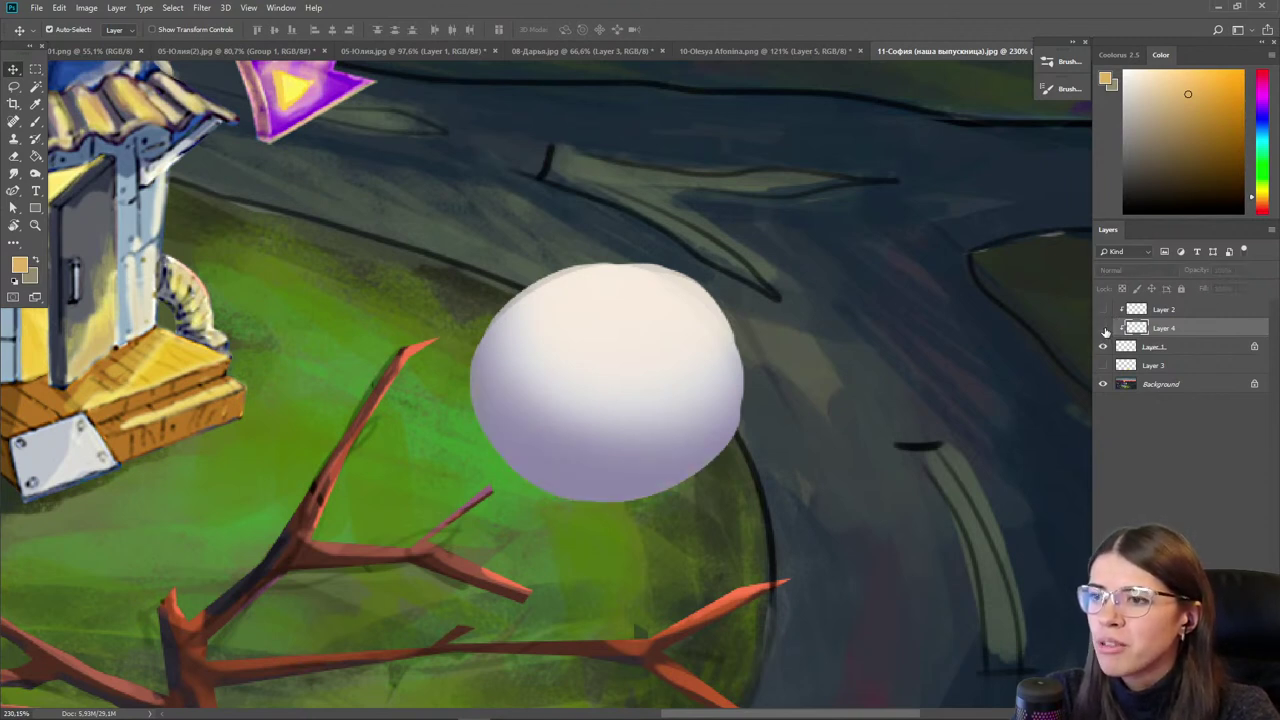
- Paint a solid pale-yellow light source beside the ball's upper right on a new layer at the top of the stack
{"action": "left_click", "coordinate": [1219, 314]}
{"action": "left_click", "coordinate": [1220, 712]}
{"action": "left_click_drag", "start_coordinate": [768, 423], "coordinate": [722, 456]}
{"action": "mouse_move", "coordinate": [1157, 76]}
{"action": "left_mouse_down"}
{"action": "mouse_move", "coordinate": [1158, 55]}
{"action": "mouse_move", "coordinate": [1181, 79]}
{"action": "mouse_move", "coordinate": [1174, 70]}
{"action": "left_mouse_up"}
{"action": "key", "text": "b"}
{"action": "left_click", "coordinate": [1262, 194]}
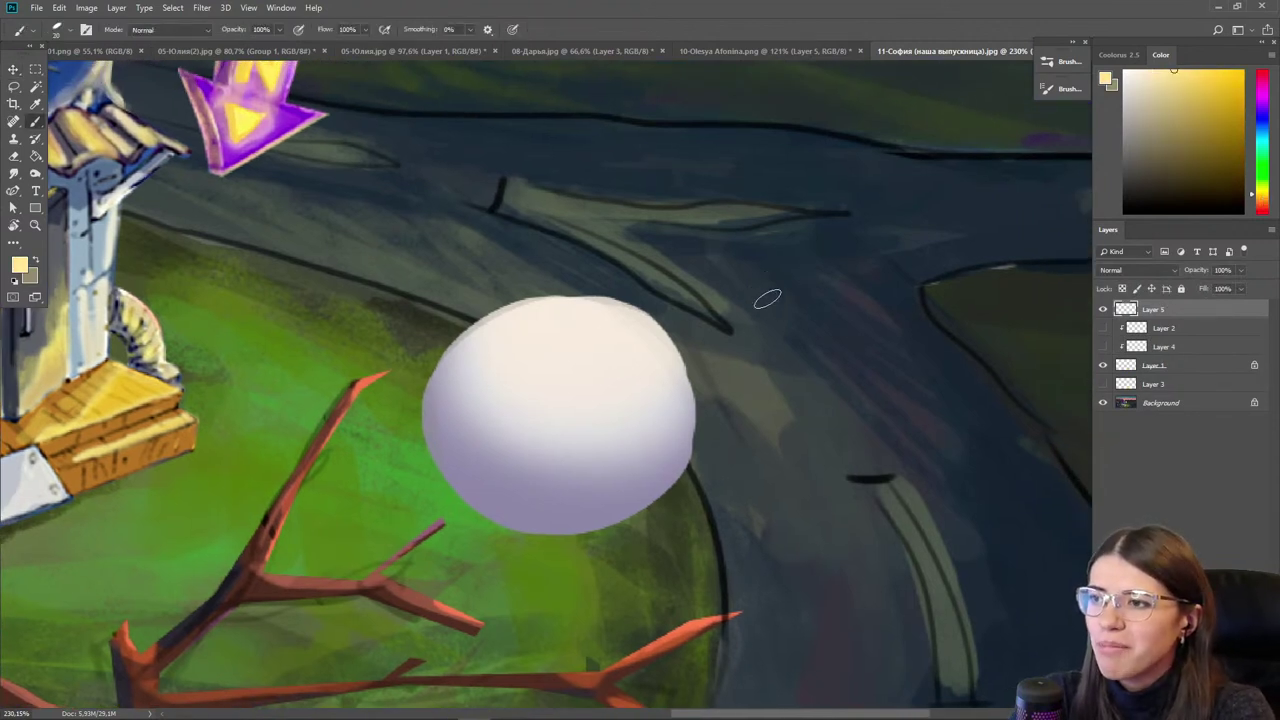
{"action": "mouse_move", "coordinate": [769, 272]}
{"action": "left_mouse_down"}
{"action": "mouse_move", "coordinate": [795, 290]}
{"action": "mouse_move", "coordinate": [762, 295]}
{"action": "mouse_move", "coordinate": [700, 262]}
{"action": "mouse_move", "coordinate": [726, 277]}
{"action": "mouse_move", "coordinate": [754, 340]}
{"action": "mouse_move", "coordinate": [700, 300]}
{"action": "left_mouse_up"}
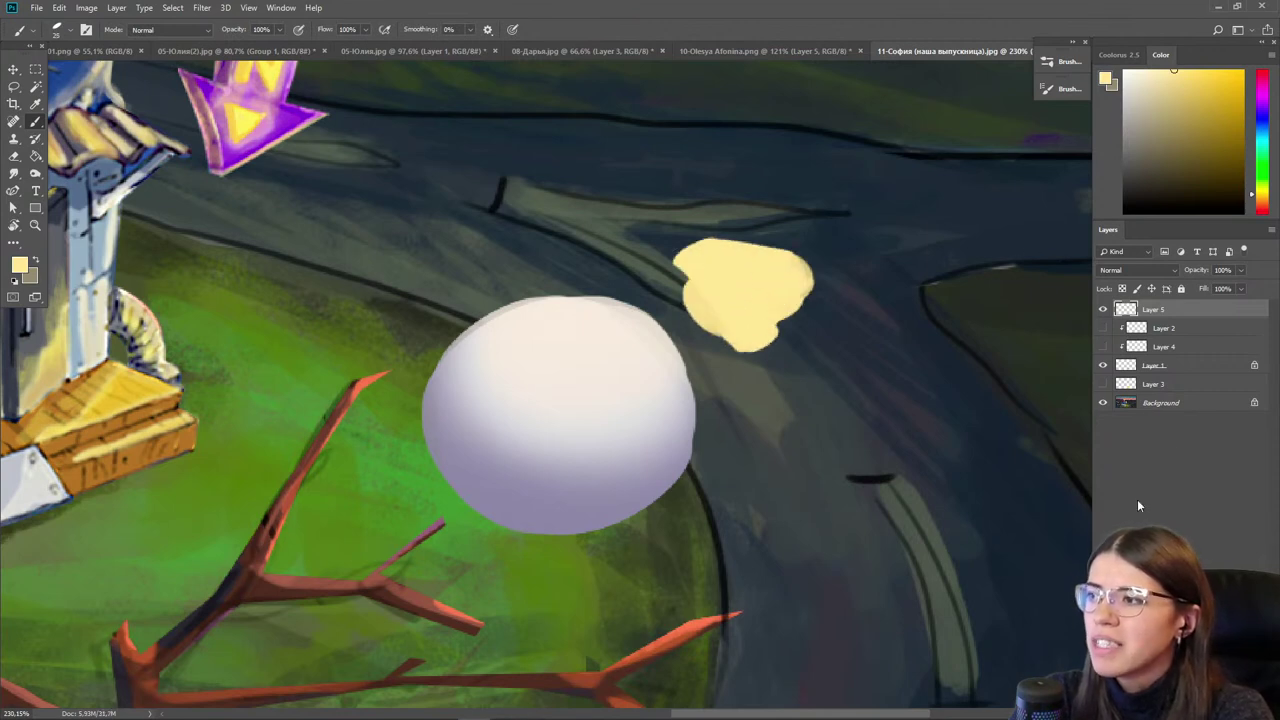
- Paint a smudged cream-yellow glow on the ball's right side on a new clipped layer directly above Layer 2
{"action": "left_click", "coordinate": [1188, 346]}
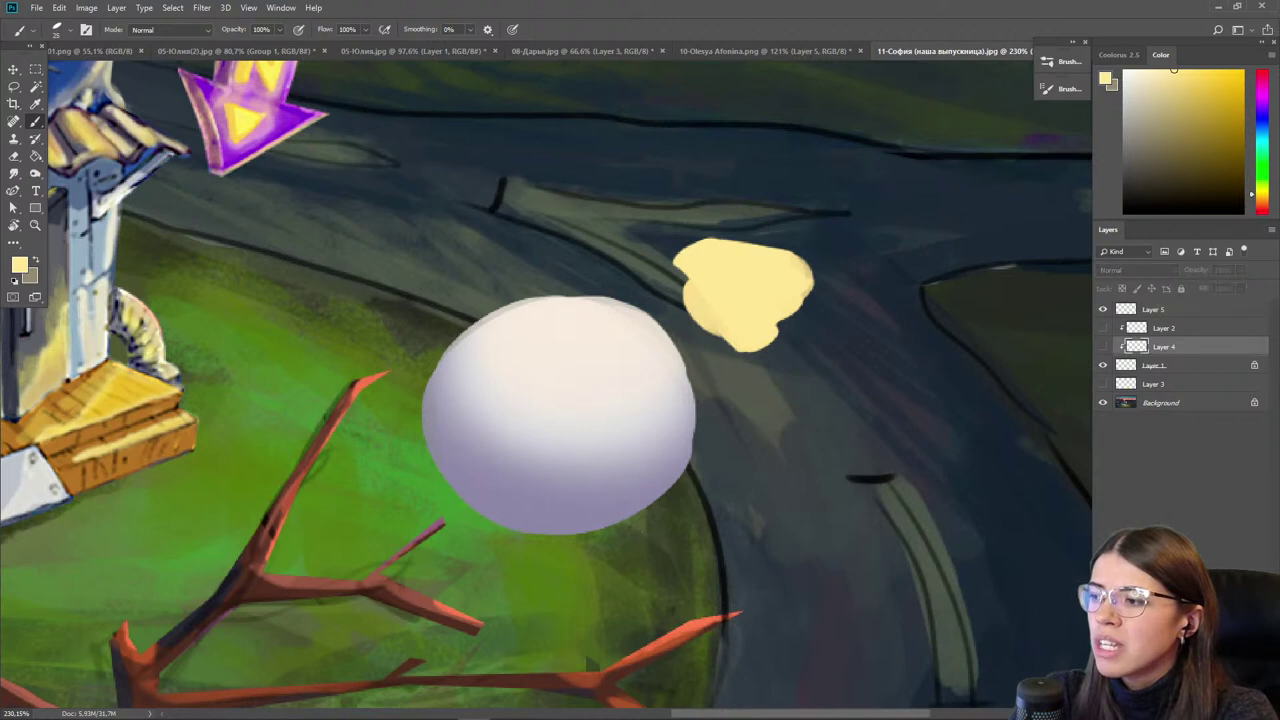
{"action": "key", "text": "ctrl+shift+alt+n"}
{"action": "left_click_drag", "start_coordinate": [1173, 349], "coordinate": [1172, 328]}
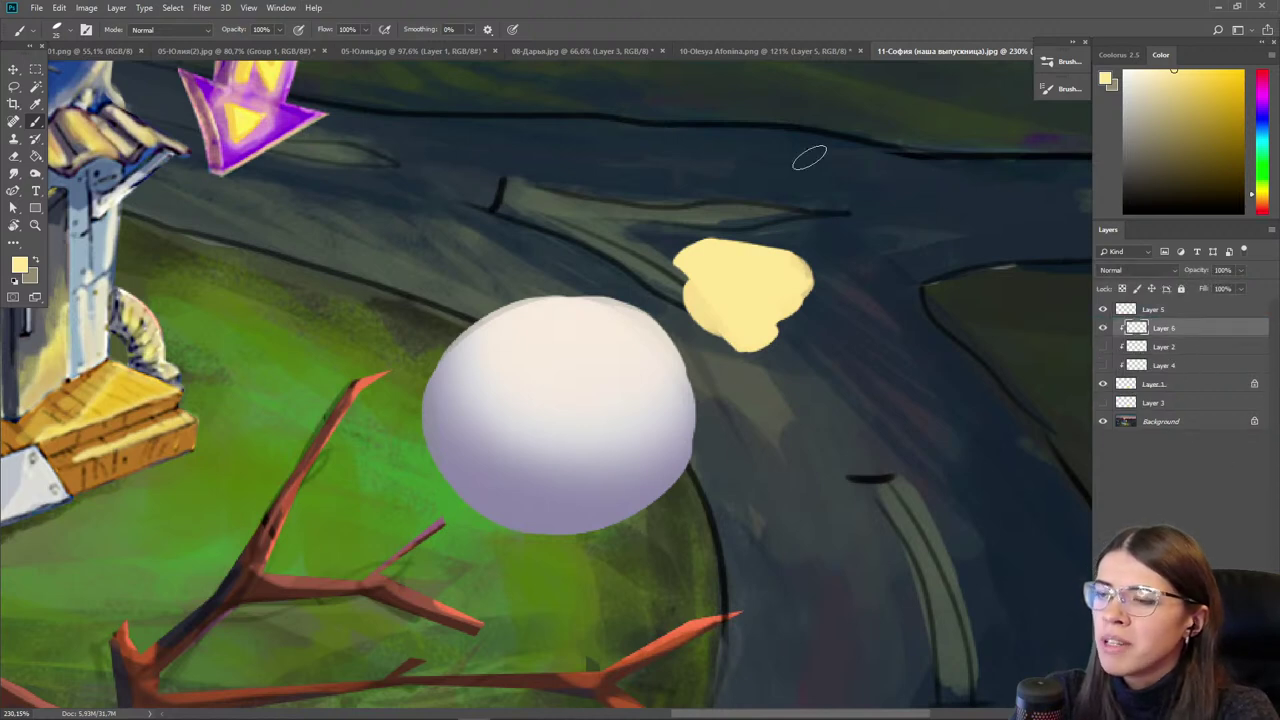
{"action": "left_click", "coordinate": [1156, 68]}
{"action": "mouse_move", "coordinate": [686, 382]}
{"action": "left_mouse_down"}
{"action": "mouse_move", "coordinate": [631, 322]}
{"action": "mouse_move", "coordinate": [532, 300]}
{"action": "left_mouse_up"}
{"action": "key", "text": "r"}
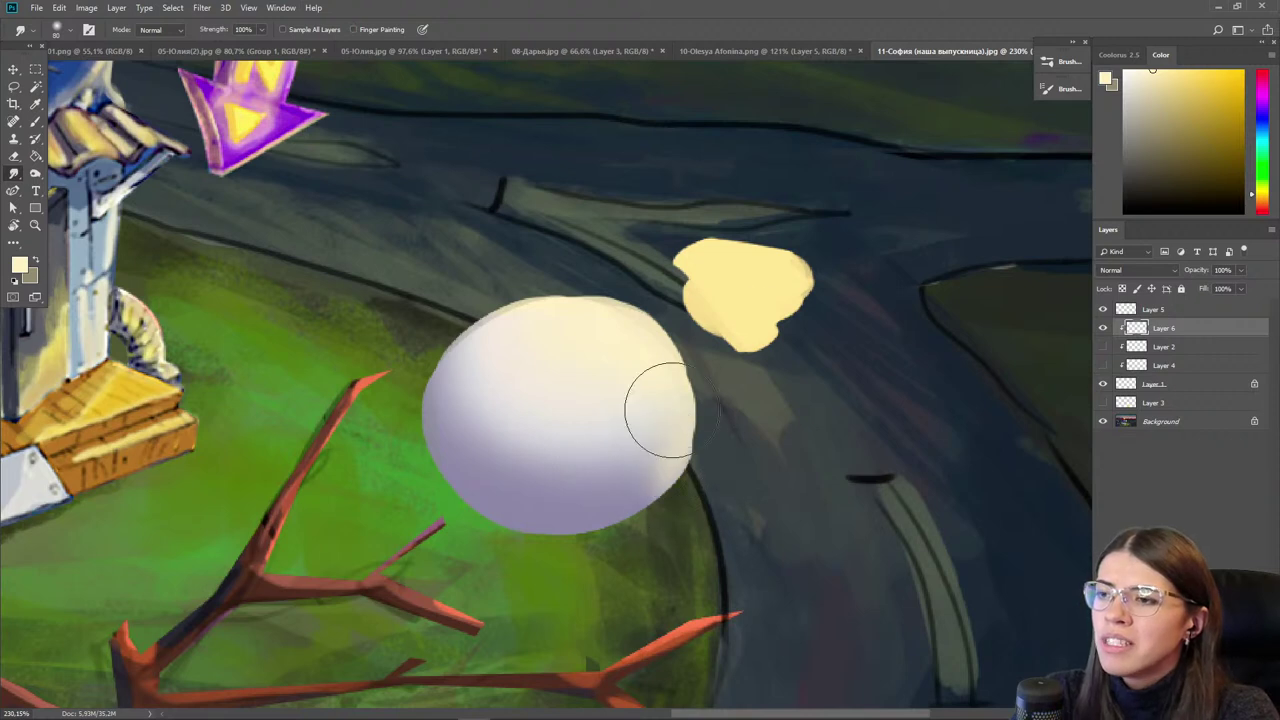
- Hide the yellow light source and compare the ball with and without the yellow glow on Layer 6
{"action": "left_click", "coordinate": [1104, 310]}
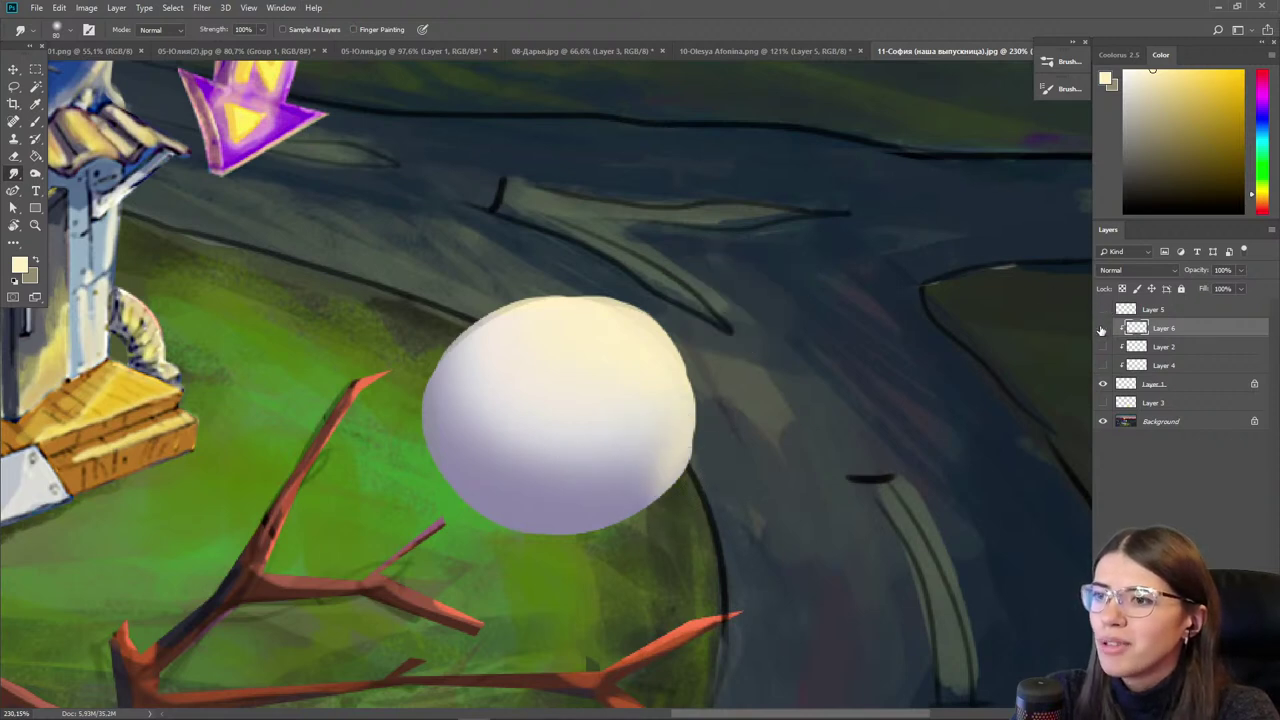
{"action": "left_click", "coordinate": [1103, 328]}
{"action": "left_click", "coordinate": [1103, 328]}
{"action": "left_click", "coordinate": [1103, 330]}
{"action": "left_click", "coordinate": [1103, 330]}
{"action": "left_click", "coordinate": [1103, 328]}
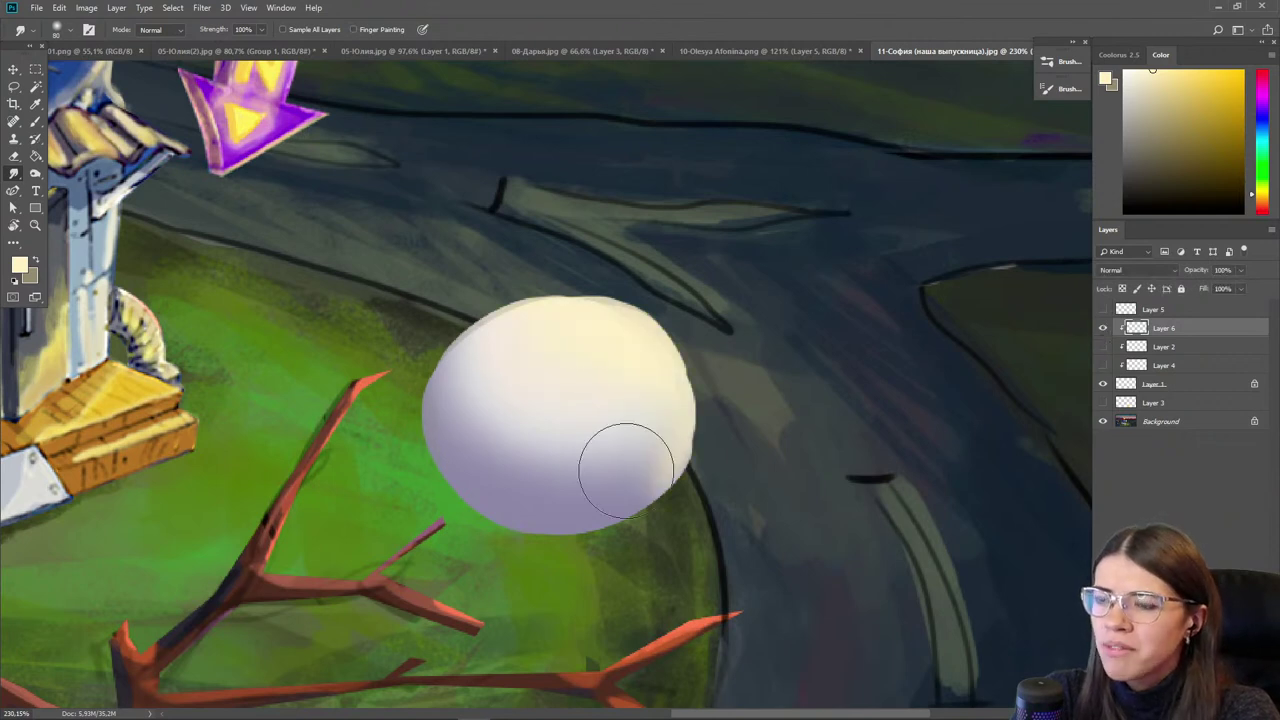
- Erase the glow from the ball's lower right edge and blend sampled lilac shading across its left and middle
{"action": "key", "text": "e"}
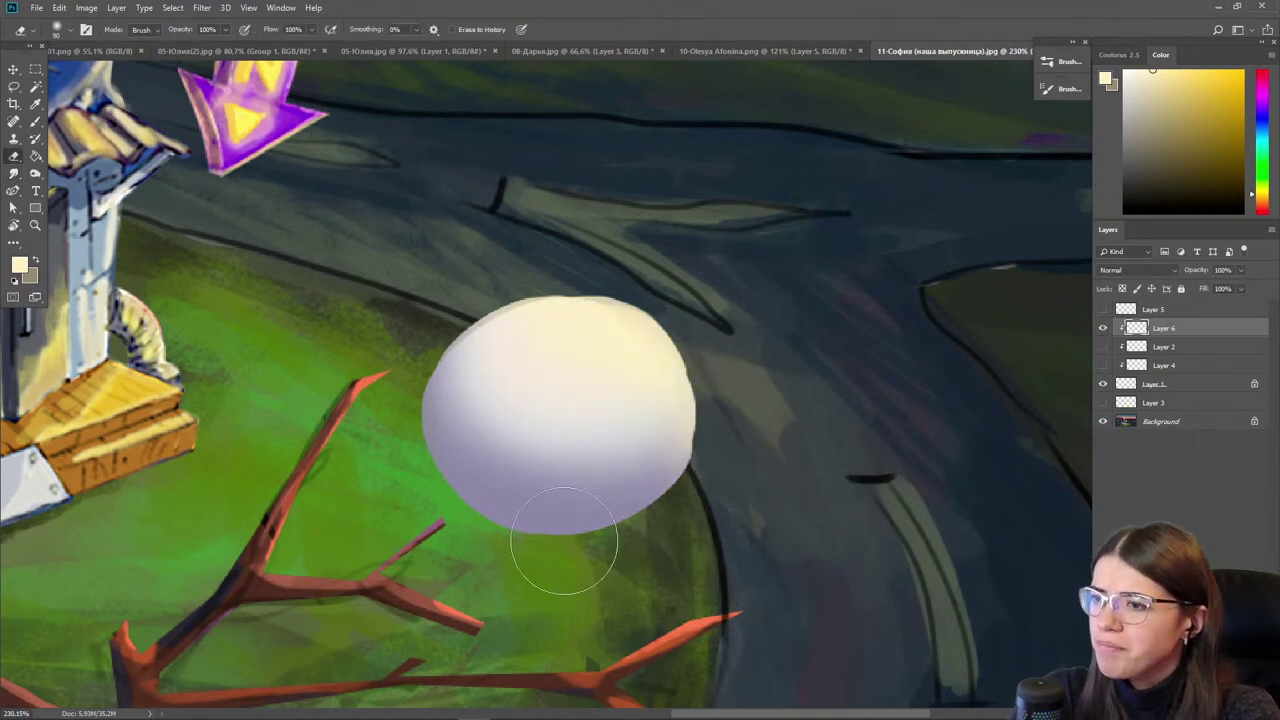
{"action": "key", "text": "b"}
{"action": "left_click", "coordinate": [617, 485], "text": "alt"}
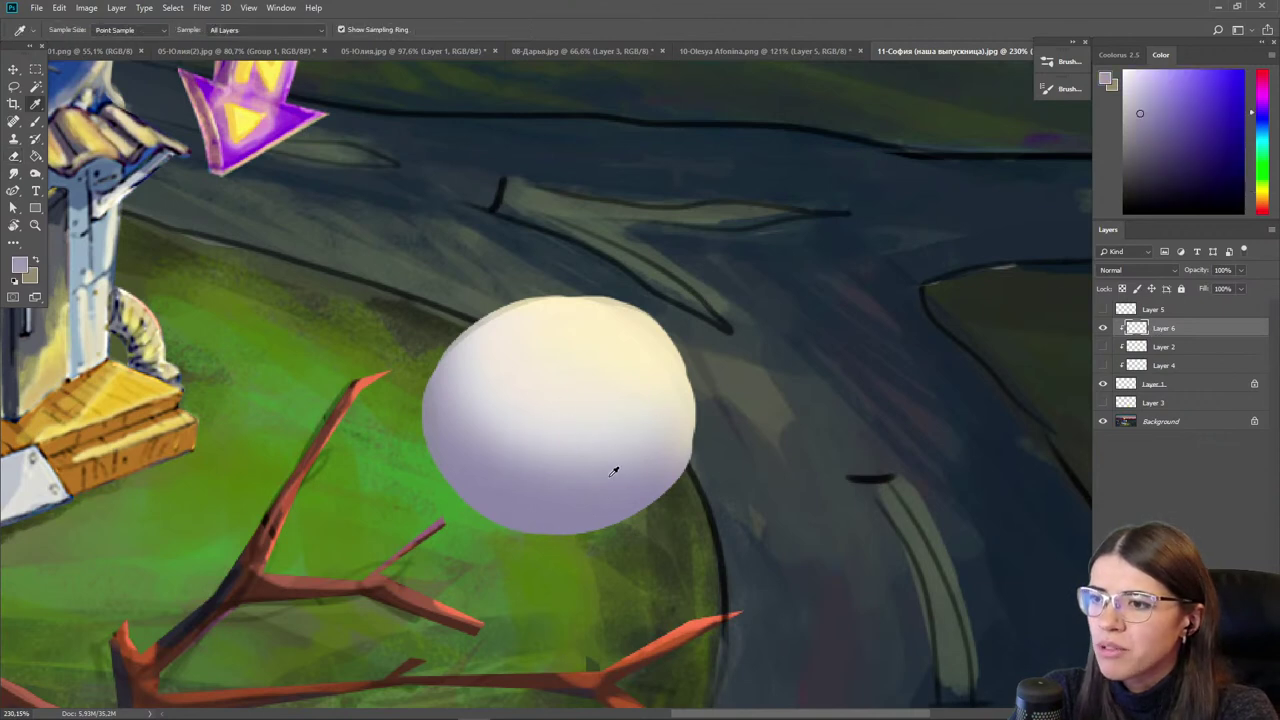
{"action": "key", "text": "bracketright"}
{"action": "key", "text": "bracketright"}
{"action": "mouse_move", "coordinate": [505, 378]}
{"action": "left_mouse_down"}
{"action": "mouse_move", "coordinate": [478, 361]}
{"action": "mouse_move", "coordinate": [505, 361]}
{"action": "mouse_move", "coordinate": [567, 408]}
{"action": "mouse_move", "coordinate": [568, 447]}
{"action": "mouse_move", "coordinate": [503, 392]}
{"action": "mouse_move", "coordinate": [580, 462]}
{"action": "left_mouse_up"}
{"action": "key", "text": "r"}
{"action": "mouse_move", "coordinate": [600, 406]}
{"action": "left_mouse_down"}
{"action": "mouse_move", "coordinate": [557, 354]}
{"action": "mouse_move", "coordinate": [528, 378]}
{"action": "left_mouse_up"}
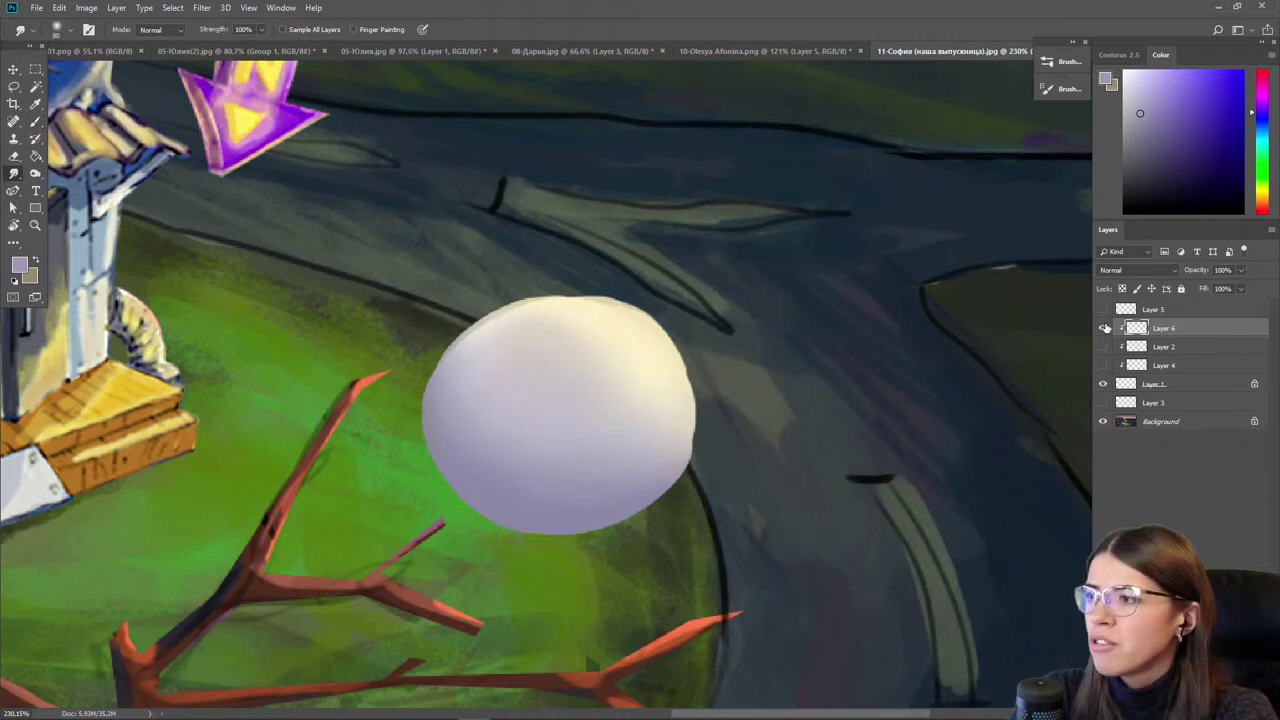
- Compare the ball with and without the side lighting and shading by repeatedly hiding and showing Layer 6
{"action": "left_click", "coordinate": [1104, 328]}
{"action": "left_click", "coordinate": [1104, 329]}
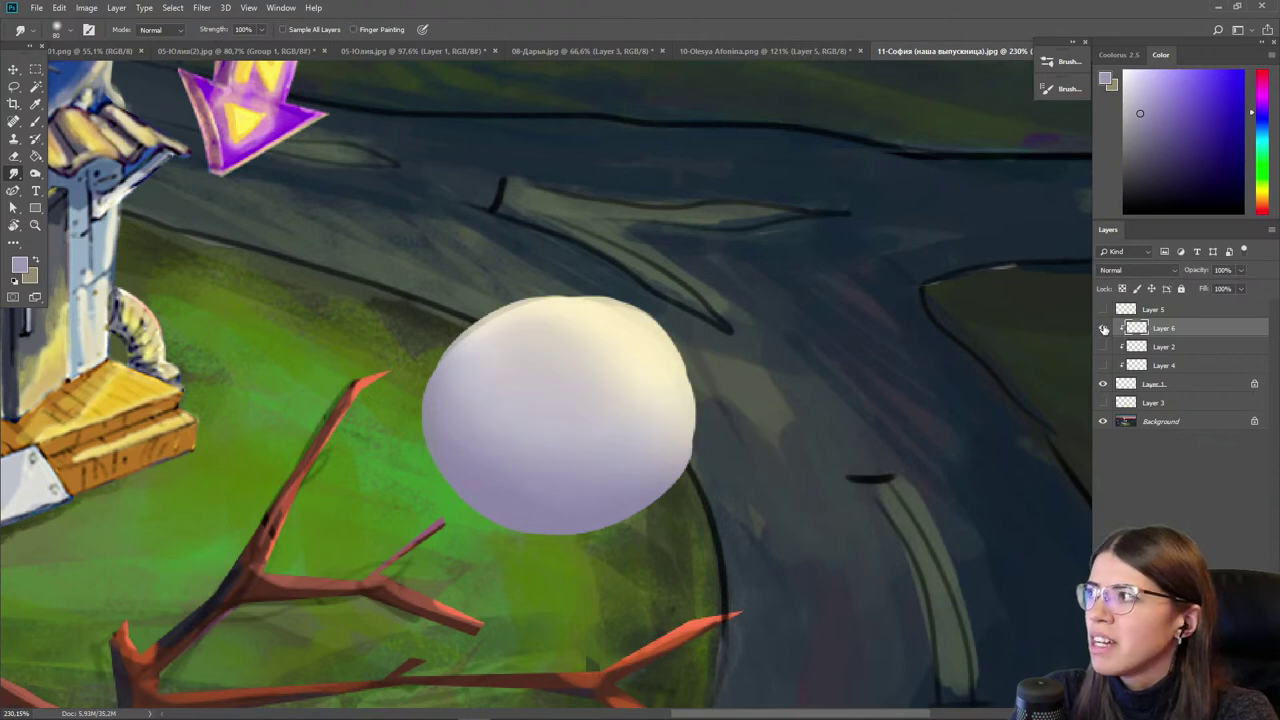
{"action": "left_click", "coordinate": [1104, 329]}
{"action": "left_click", "coordinate": [1104, 329]}
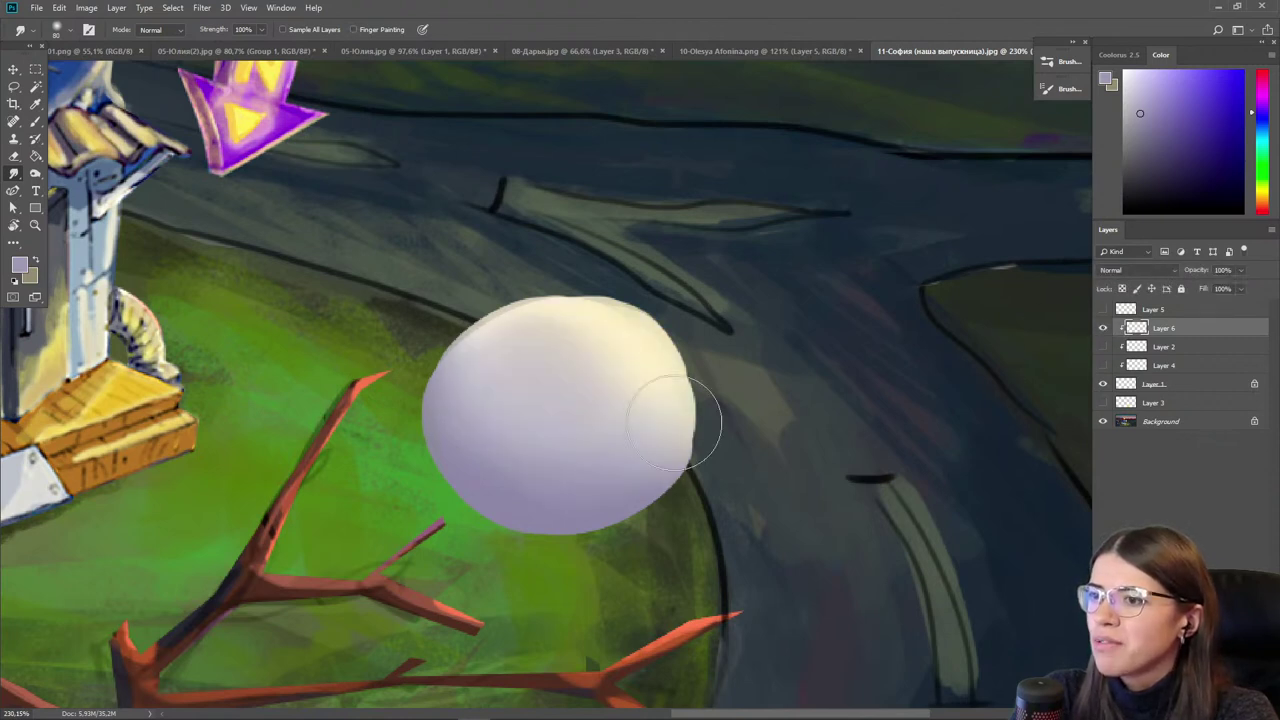
{"action": "left_click", "coordinate": [1104, 329]}
{"action": "left_click", "coordinate": [1104, 329]}
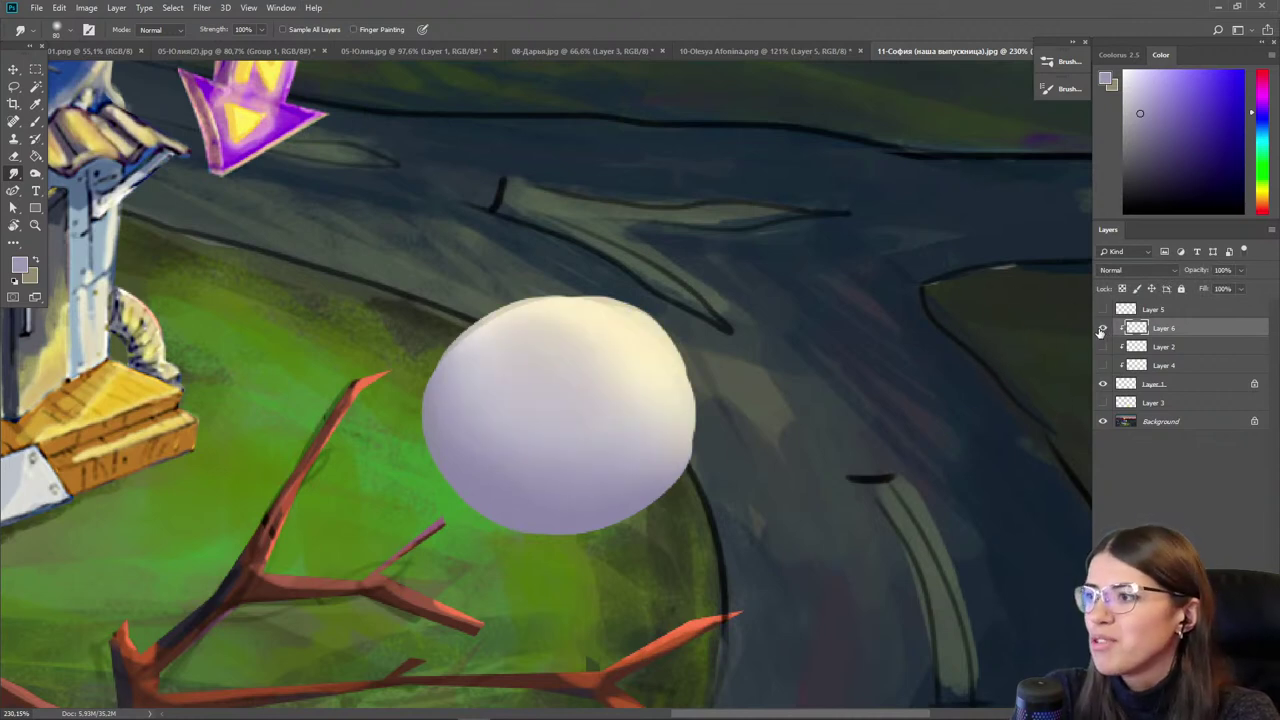
- Hide the demonstration ball on Layer 1 and preview the whole bar landscape in greyscale
{"action": "left_click", "coordinate": [1103, 384]}
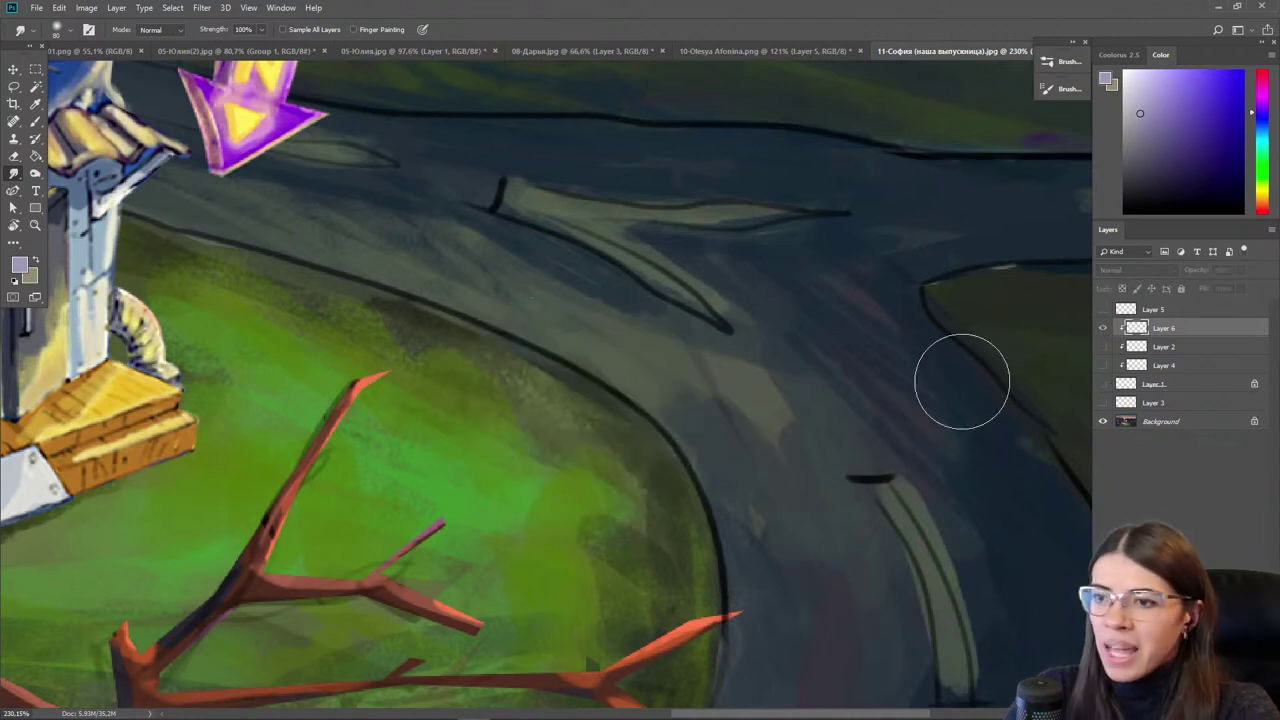
{"action": "scroll", "coordinate": [829, 206], "scroll_direction": "down", "scroll_amount": 10}
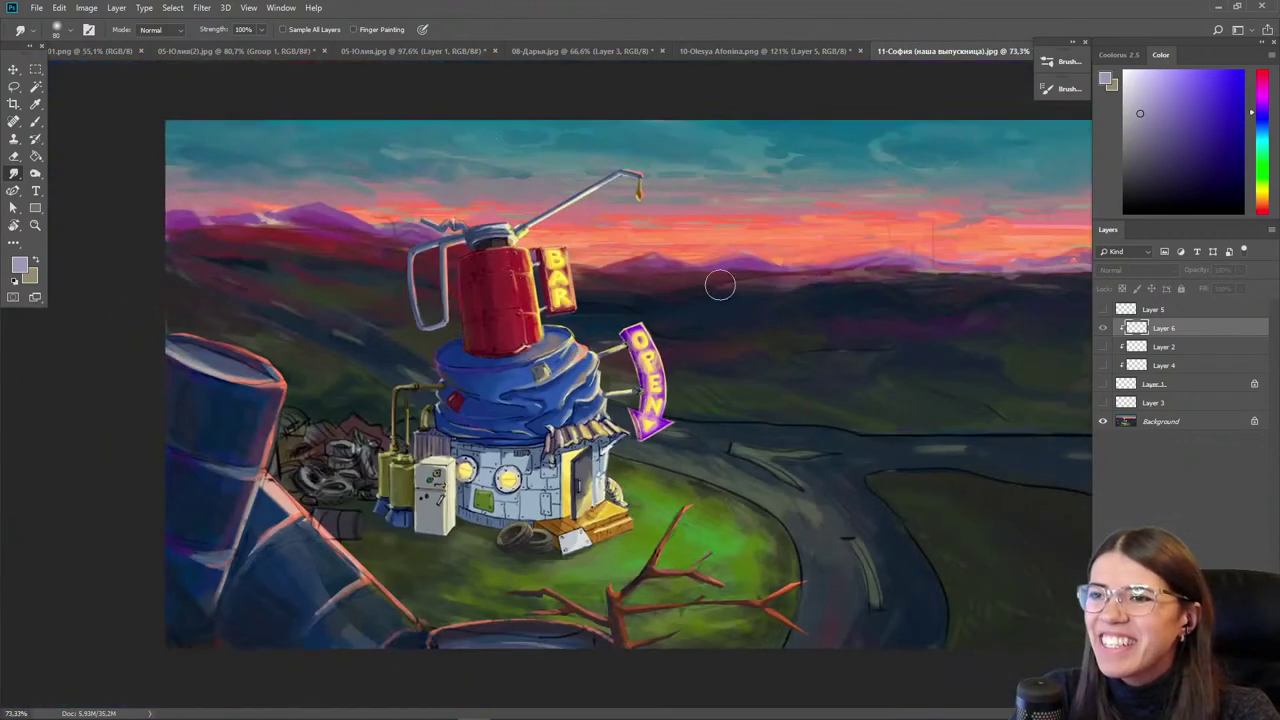
{"action": "left_click", "coordinate": [14, 69]}
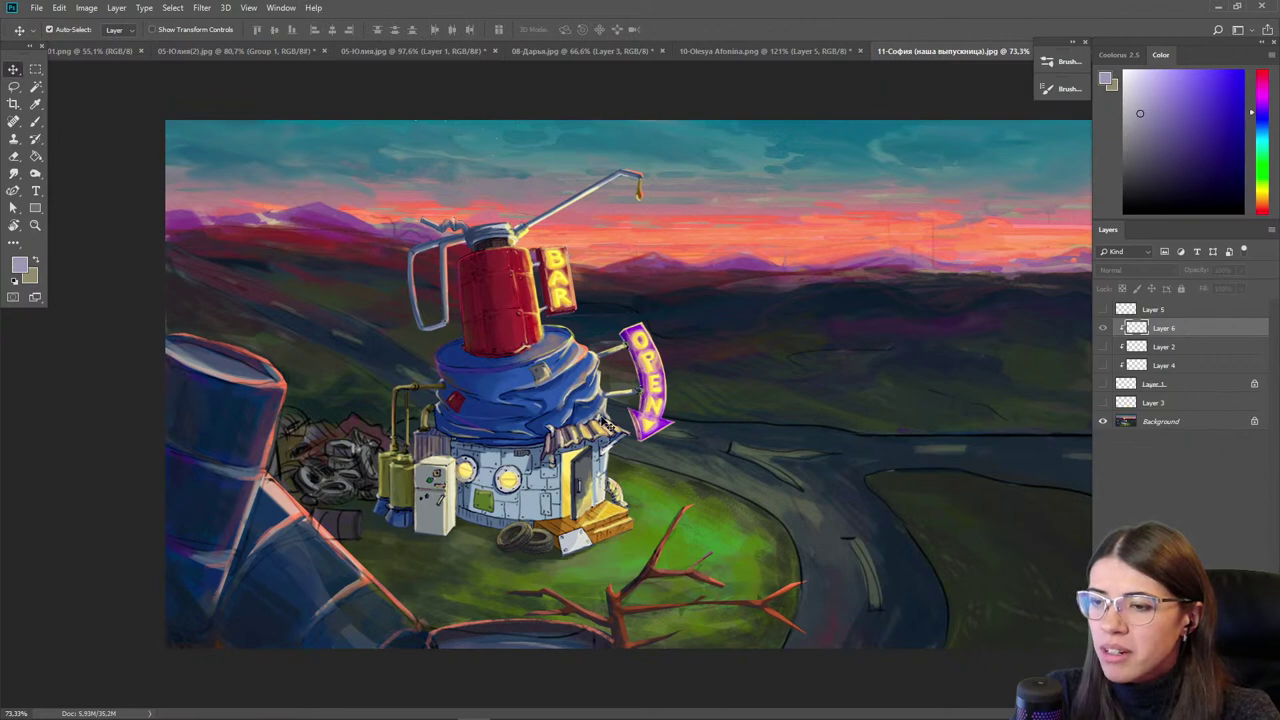
{"action": "key", "text": "ctrl+y"}
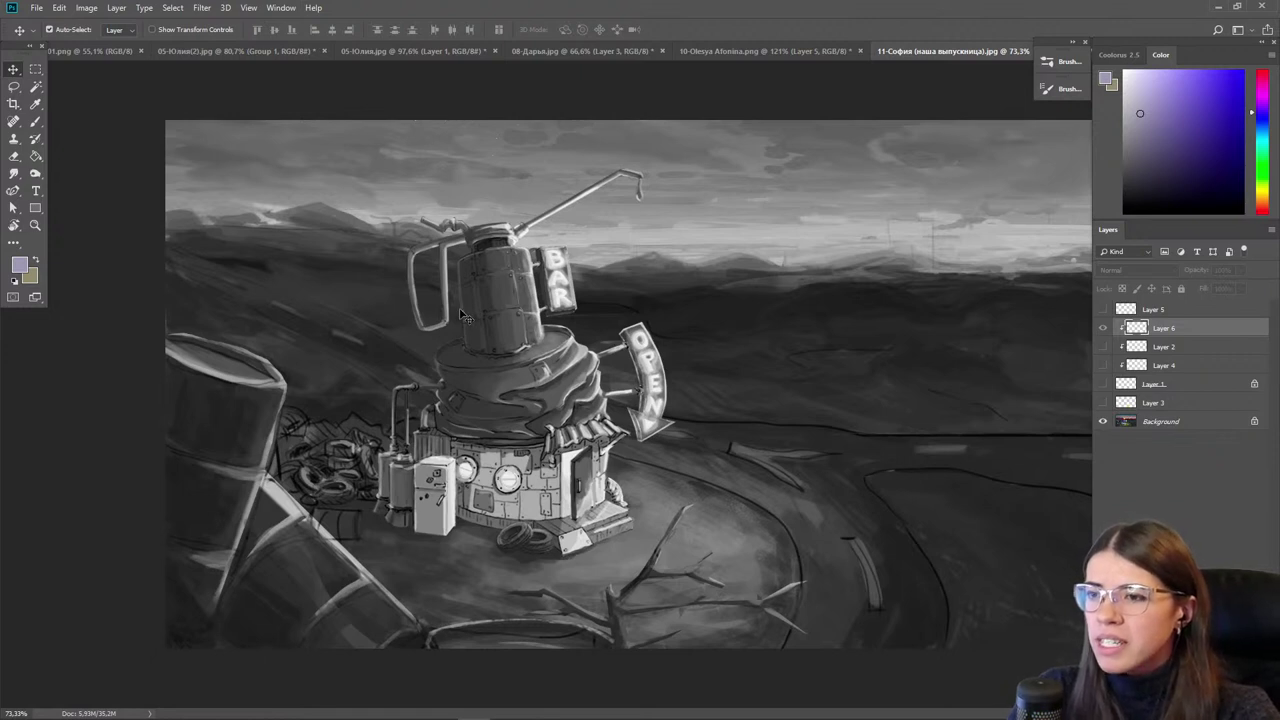
- Add an empty layer above Layer 6 and examine the tonal values of the greyscale landscape
{"action": "key", "text": "ctrl+shift+alt+n"}
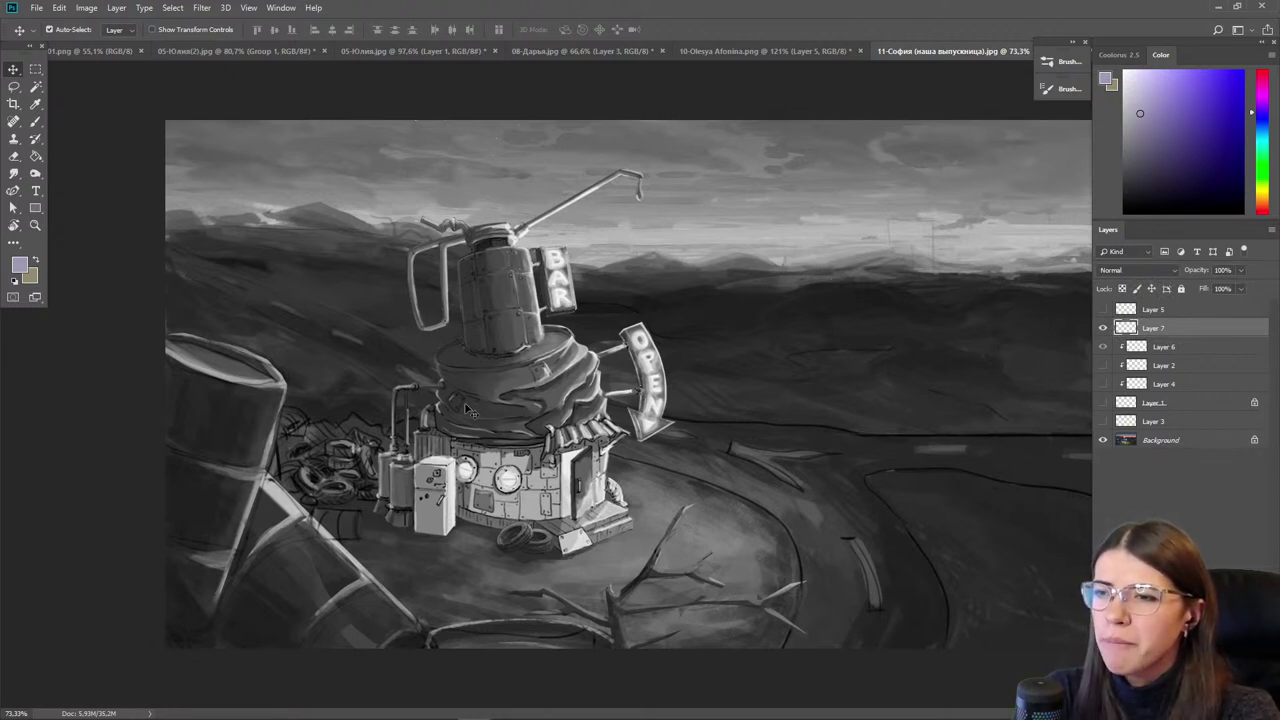
{"action": "scroll", "coordinate": [566, 393], "scroll_direction": "up", "scroll_amount": 2}
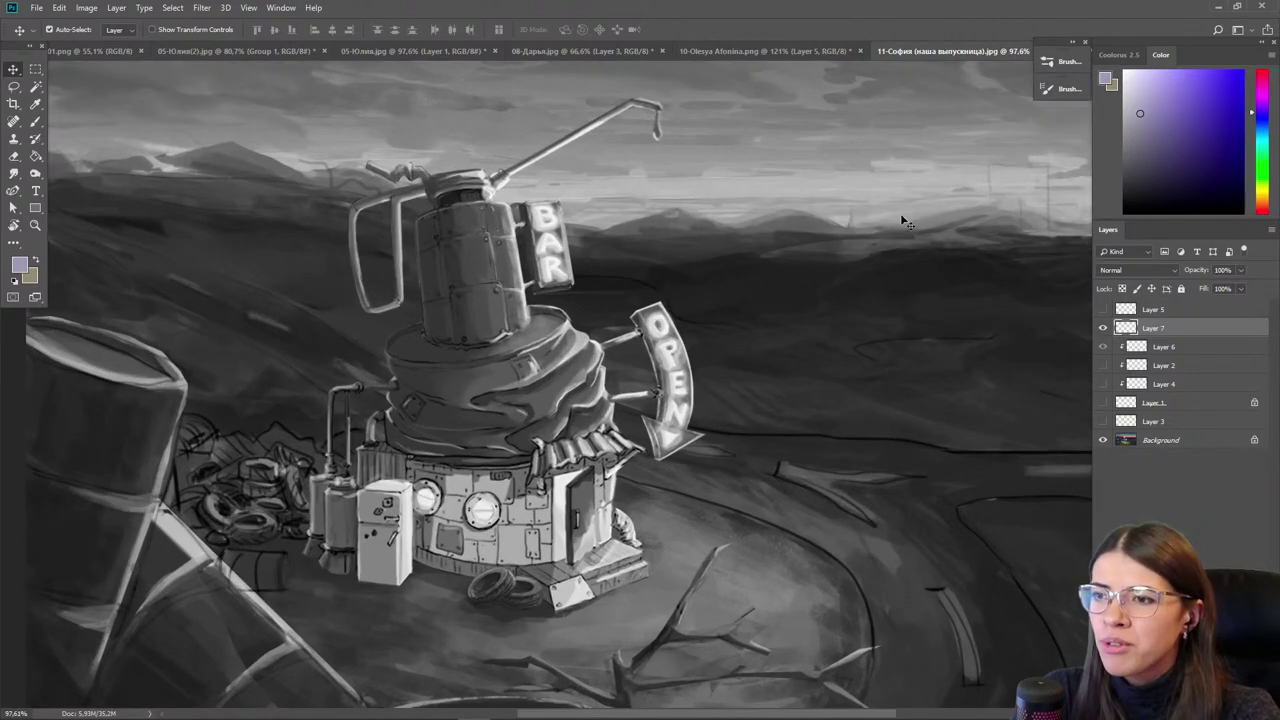
{"action": "scroll", "coordinate": [627, 366], "scroll_direction": "down", "scroll_amount": 2}
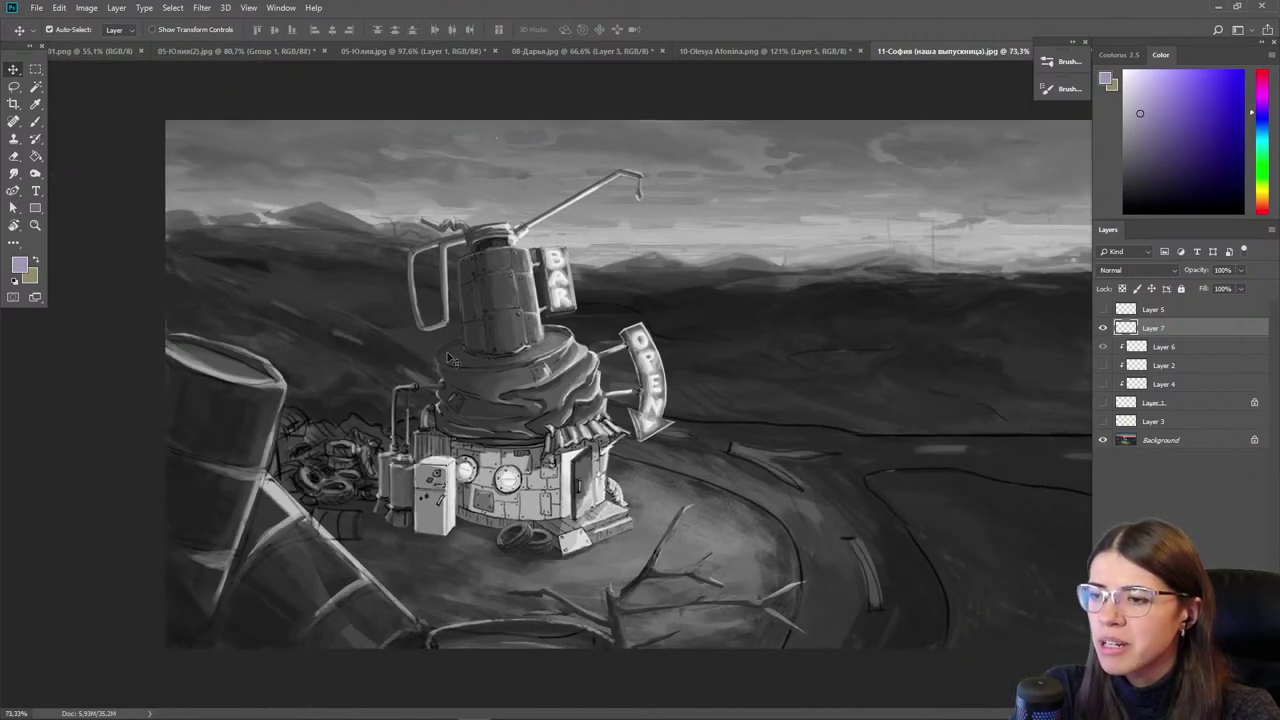
{"action": "scroll", "coordinate": [473, 412], "scroll_direction": "down", "scroll_amount": 1}
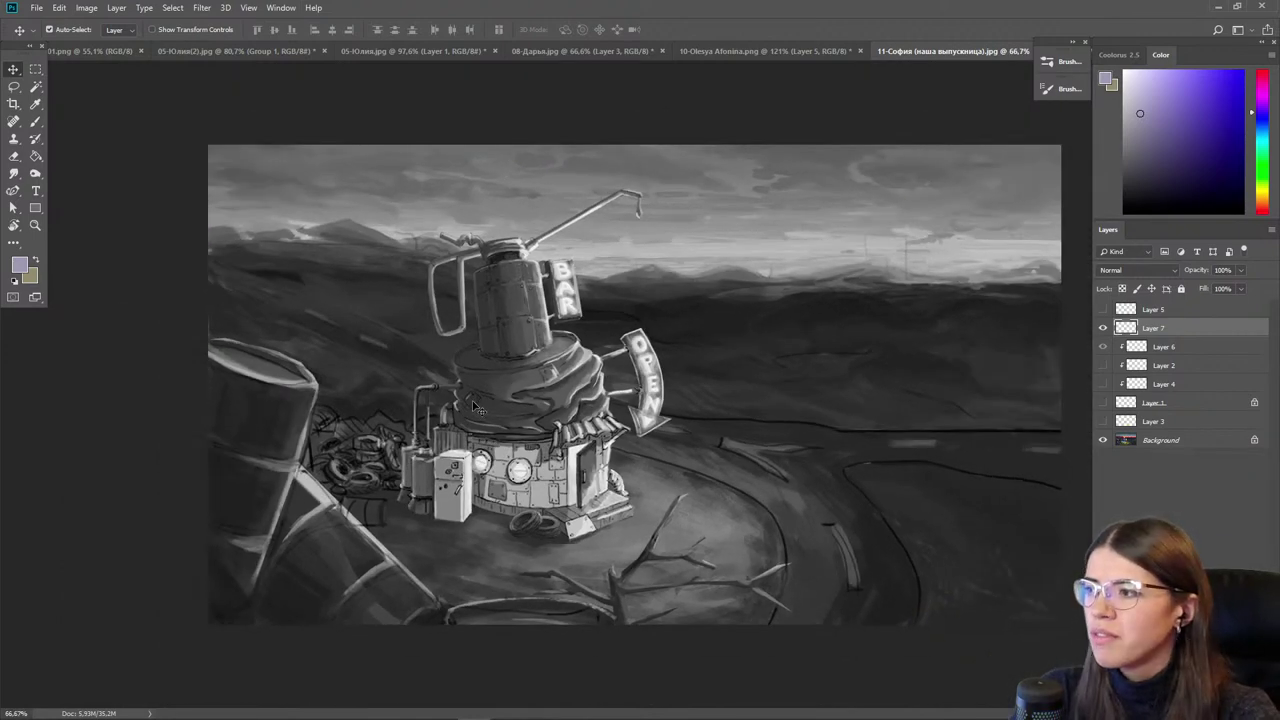
- On a new layer, outline the foreground barrels and branches with a thick white line and label the area 1
{"action": "key", "text": "ctrl+shift+alt+n"}
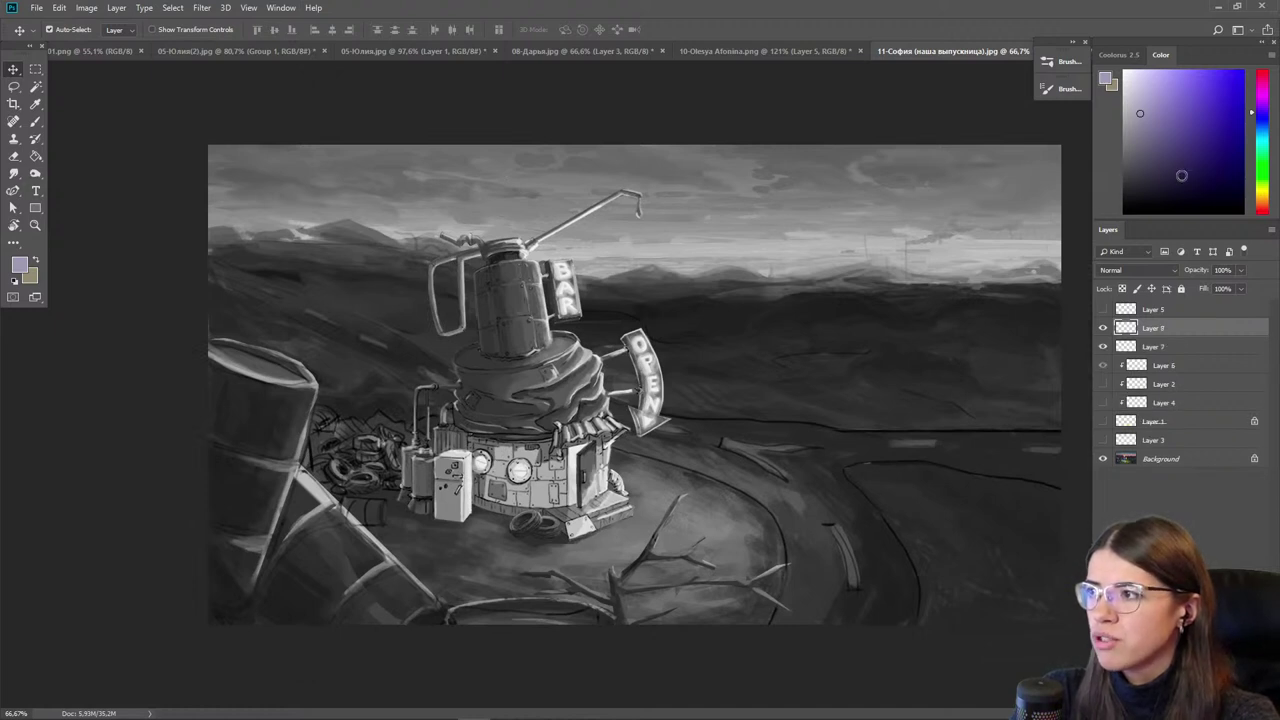
{"action": "key", "text": "b"}
{"action": "left_click_drag", "start_coordinate": [1187, 177], "coordinate": [1123, 70]}
{"action": "key", "text": "["}
{"action": "key", "text": "["}
{"action": "key", "text": "["}
{"action": "mouse_move", "coordinate": [212, 338]}
{"action": "left_mouse_down"}
{"action": "mouse_move", "coordinate": [326, 364]}
{"action": "mouse_move", "coordinate": [333, 435]}
{"action": "mouse_move", "coordinate": [360, 478]}
{"action": "mouse_move", "coordinate": [430, 556]}
{"action": "mouse_move", "coordinate": [526, 588]}
{"action": "mouse_move", "coordinate": [695, 524]}
{"action": "mouse_move", "coordinate": [759, 594]}
{"action": "mouse_move", "coordinate": [1060, 616]}
{"action": "left_mouse_up"}
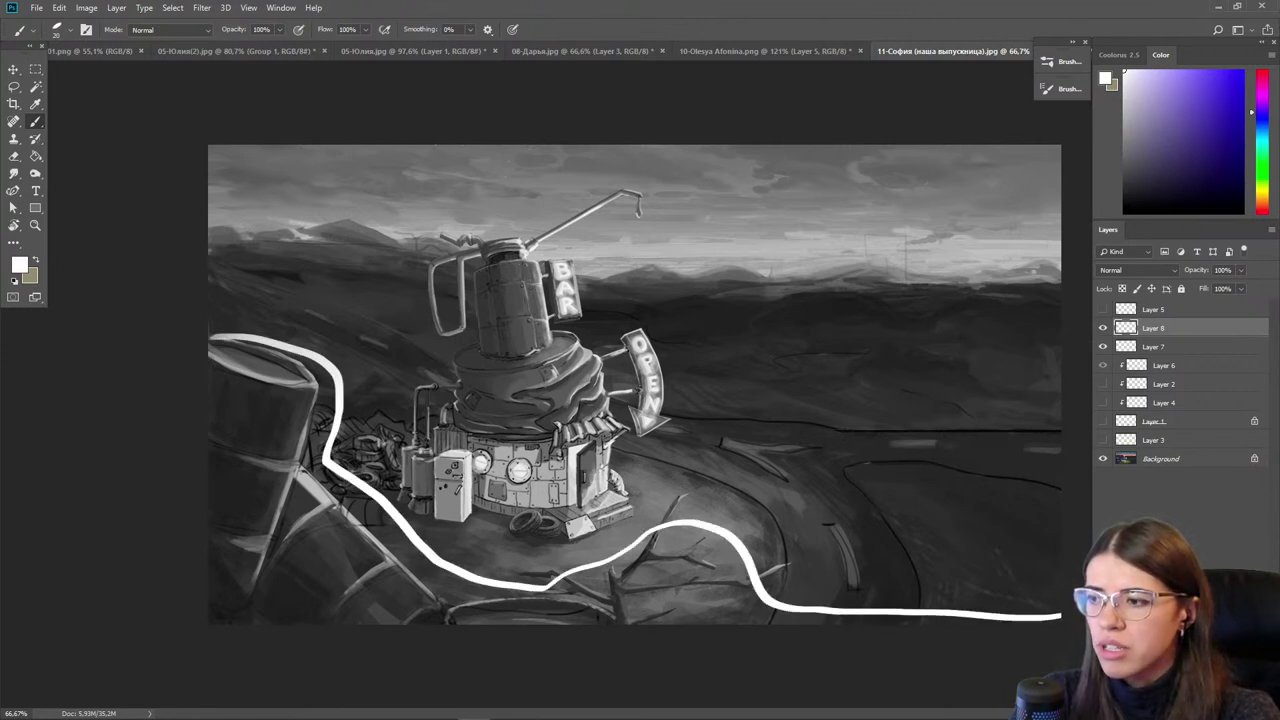
{"action": "left_click_drag", "start_coordinate": [300, 548], "coordinate": [318, 574]}
{"action": "left_click_drag", "start_coordinate": [294, 580], "coordinate": [342, 578]}
- Outline the bar and road as the middle ground in white, labelling it 2 and the distant hills 3
{"action": "mouse_move", "coordinate": [342, 406]}
{"action": "left_mouse_down"}
{"action": "mouse_move", "coordinate": [375, 421]}
{"action": "mouse_move", "coordinate": [420, 299]}
{"action": "mouse_move", "coordinate": [526, 243]}
{"action": "mouse_move", "coordinate": [670, 217]}
{"action": "mouse_move", "coordinate": [717, 345]}
{"action": "mouse_move", "coordinate": [727, 419]}
{"action": "mouse_move", "coordinate": [982, 399]}
{"action": "mouse_move", "coordinate": [1062, 424]}
{"action": "left_mouse_up"}
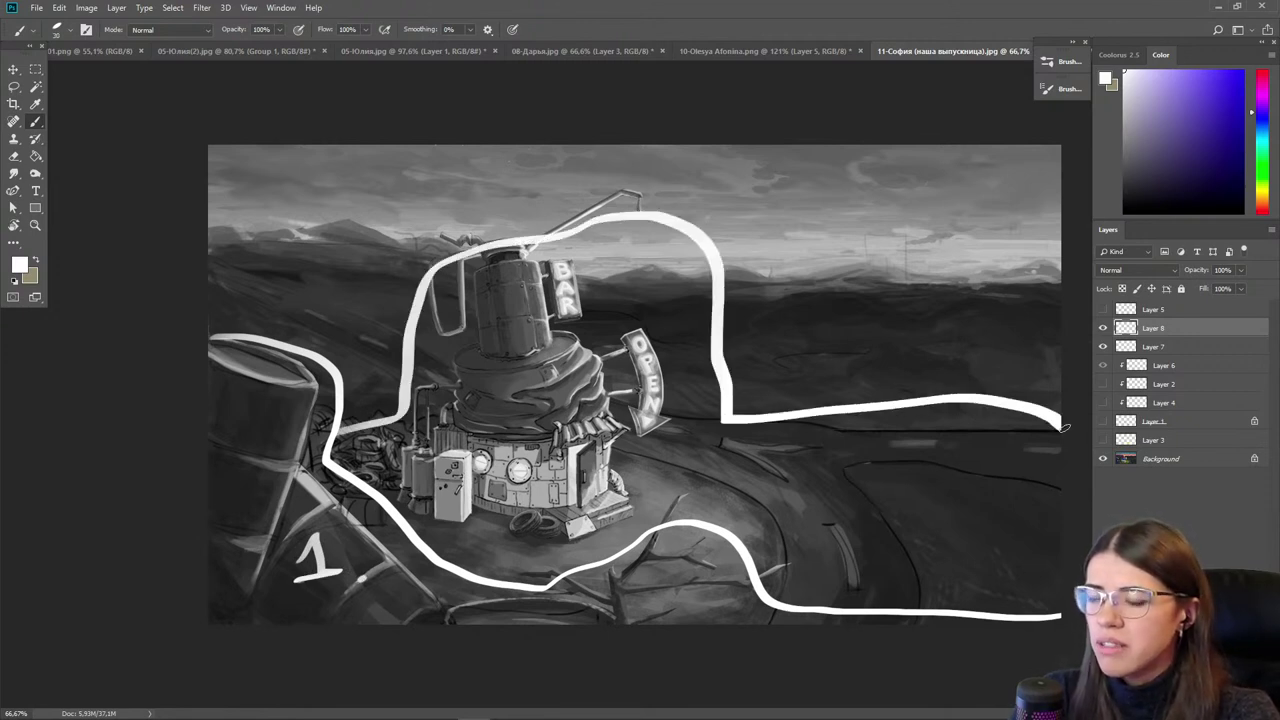
{"action": "mouse_move", "coordinate": [664, 451]}
{"action": "left_mouse_down"}
{"action": "mouse_move", "coordinate": [686, 478]}
{"action": "mouse_move", "coordinate": [714, 477]}
{"action": "left_mouse_up"}
{"action": "left_click_drag", "start_coordinate": [829, 305], "coordinate": [806, 334]}
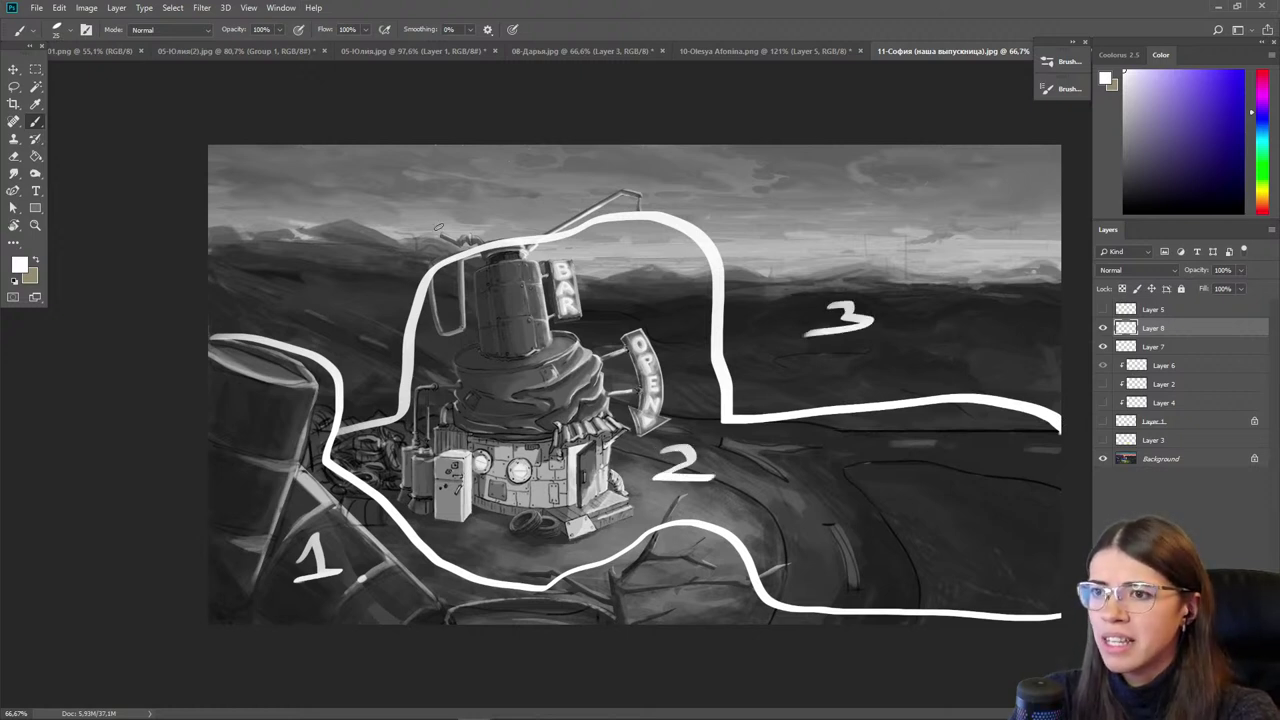
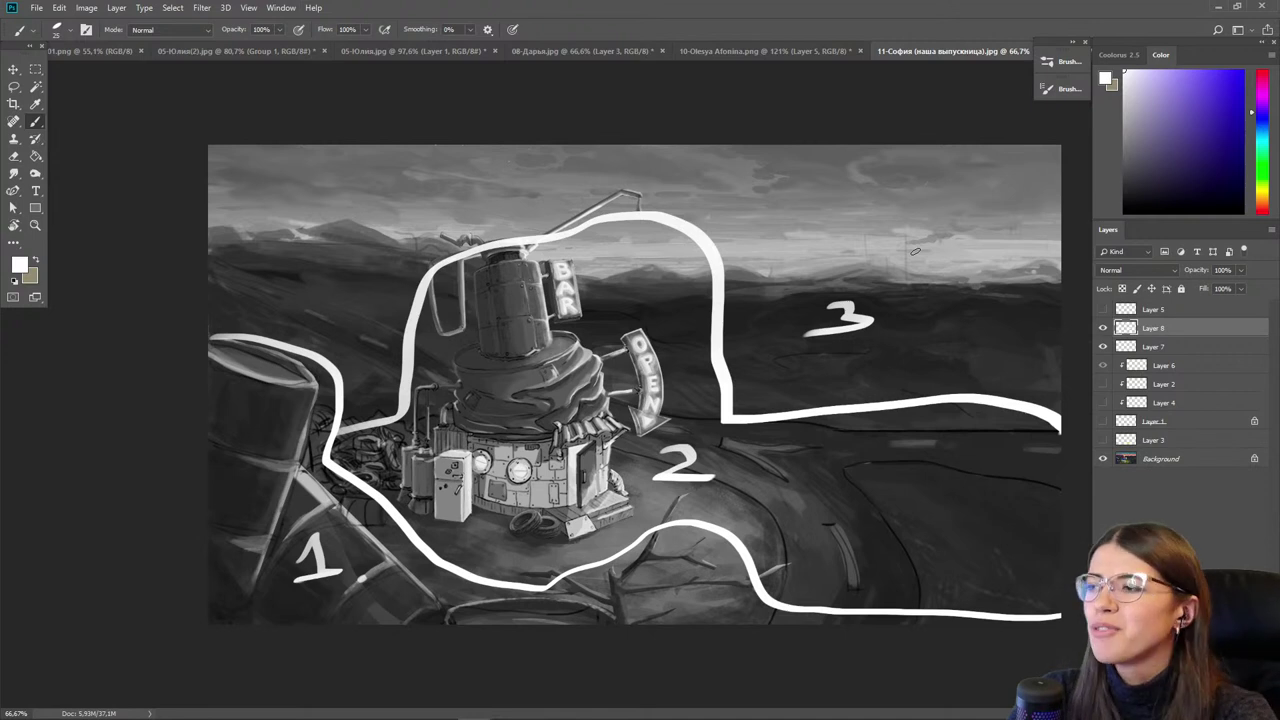
- Return the view to full colour and hide the white plan markings on Layer 8
{"action": "key", "text": "ctrl+y"}
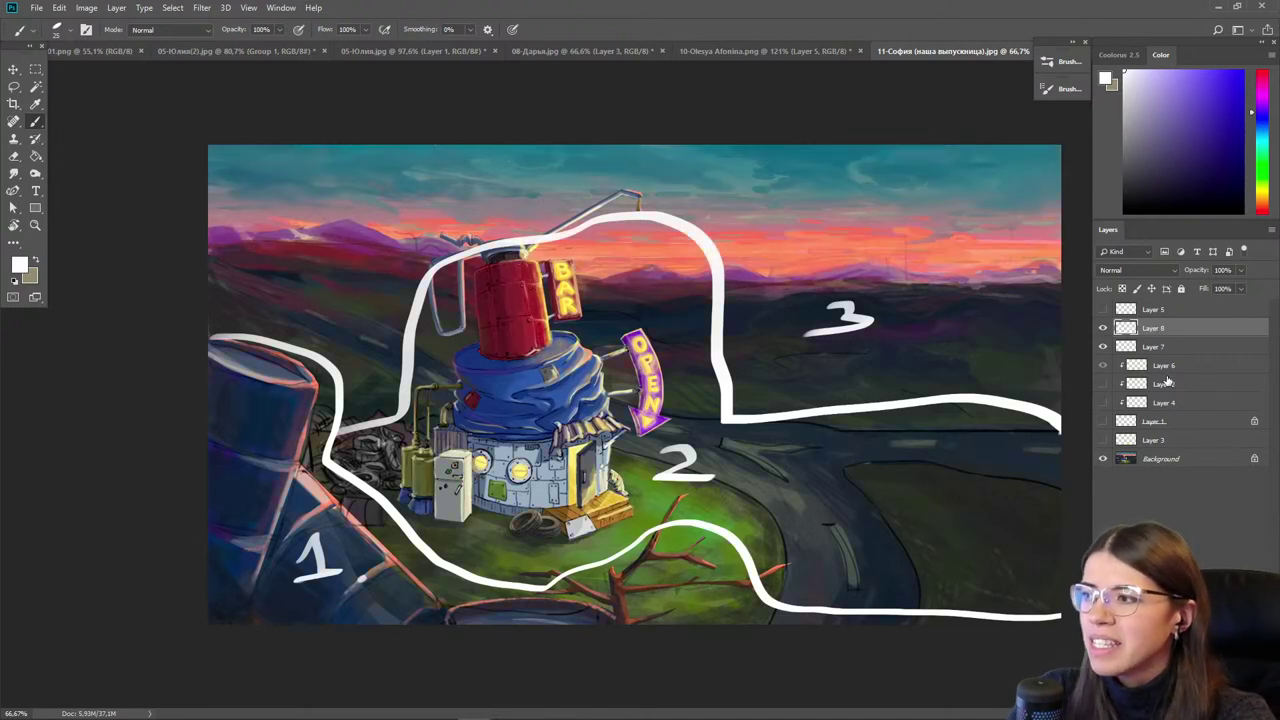
{"action": "left_click", "coordinate": [1104, 329]}
- Paint a muted-blue haze over the distant hills on a new layer above Layer 7 with a soft brush enlarged to 600 px
{"action": "left_click", "coordinate": [1178, 347]}
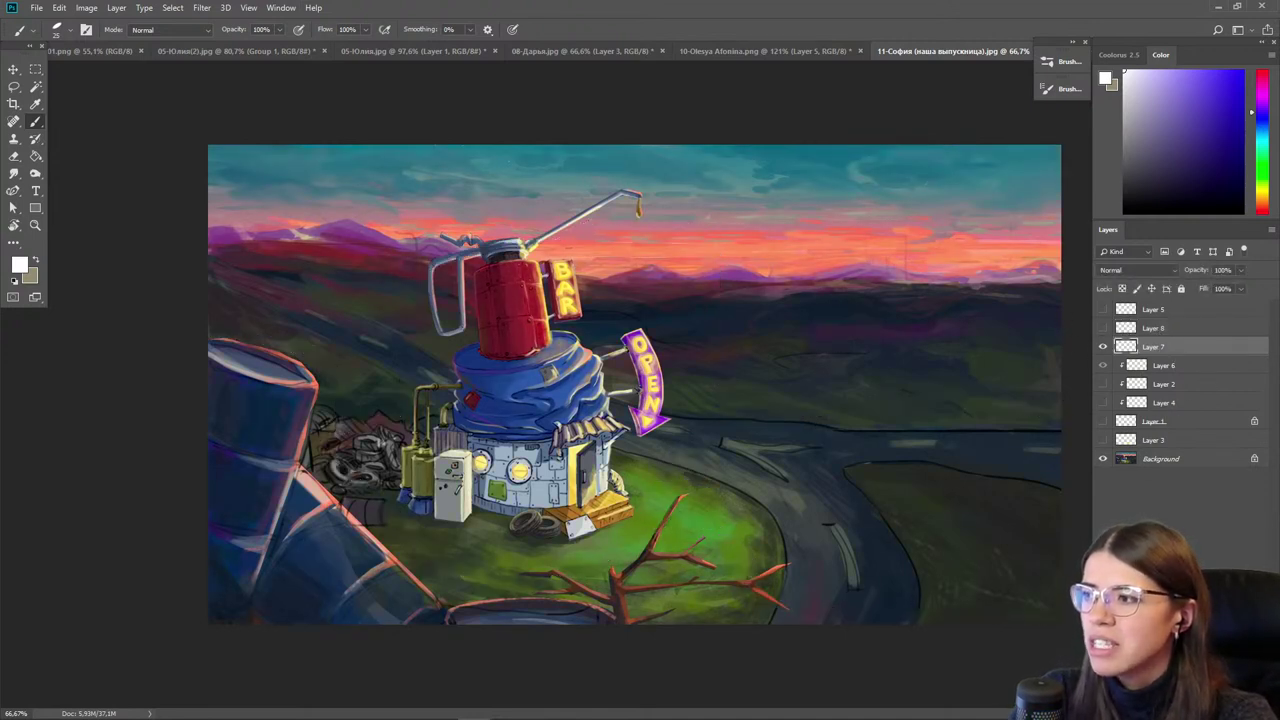
{"action": "key", "text": "ctrl+shift+alt+n"}
{"action": "left_click", "coordinate": [735, 319], "text": "alt"}
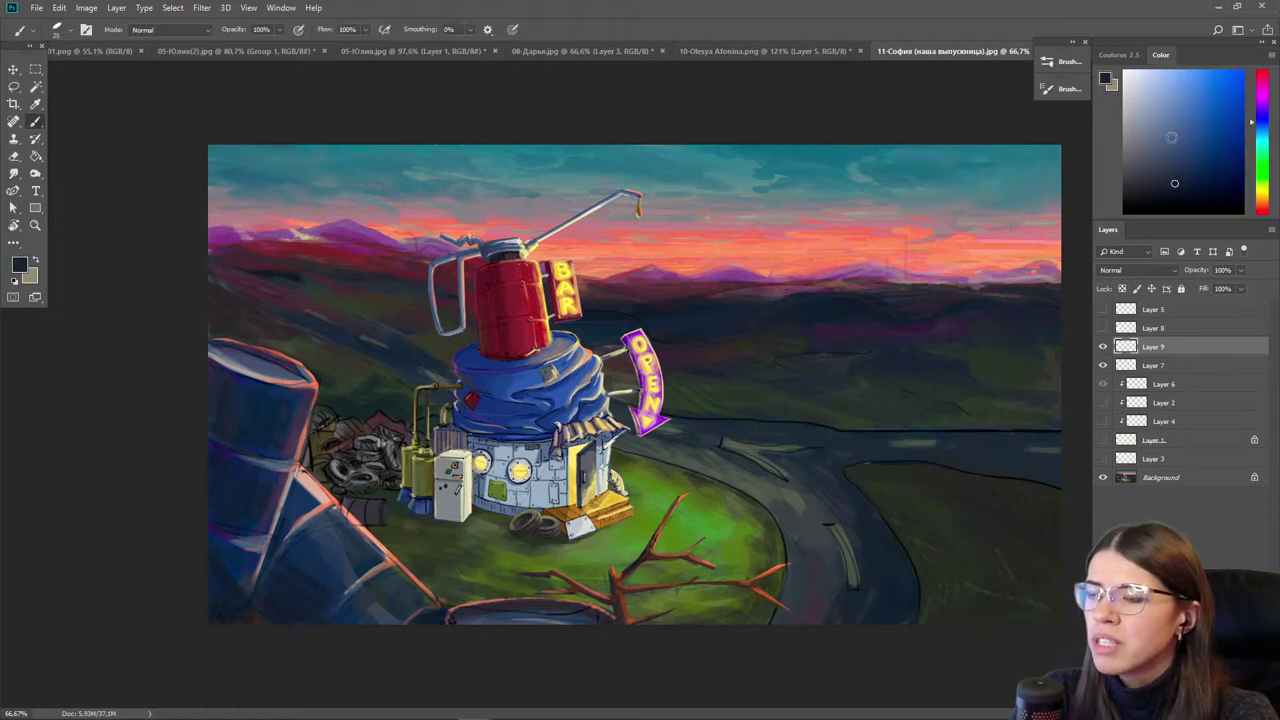
{"action": "right_click", "coordinate": [789, 339]}
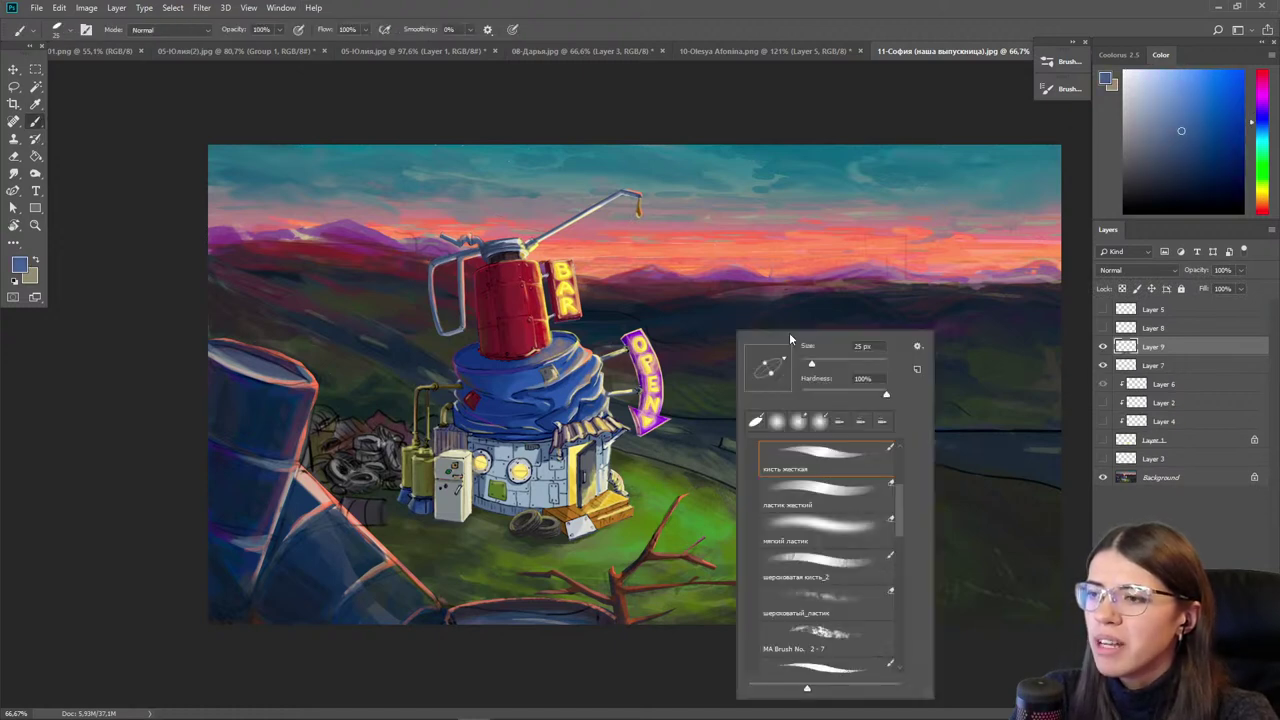
{"action": "scroll", "coordinate": [900, 510], "scroll_direction": "up", "scroll_amount": 2}
{"action": "left_click", "coordinate": [825, 463]}
{"action": "left_click", "coordinate": [627, 293]}
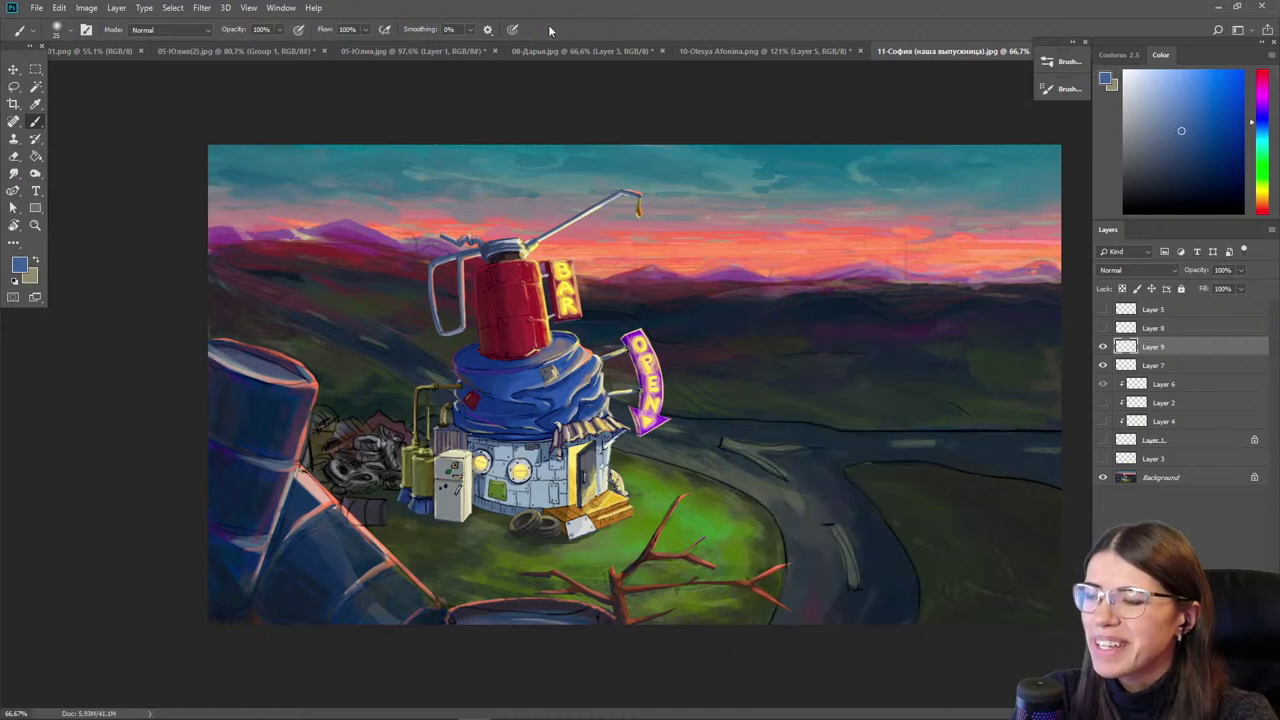
{"action": "key", "text": "bracketright"}
{"action": "key", "text": "bracketright"}
{"action": "key", "text": "bracketright"}
{"action": "key", "text": "bracketright"}
{"action": "key", "text": "bracketright"}
{"action": "key", "text": "bracketright"}
{"action": "key", "text": "bracketright"}
{"action": "key", "text": "bracketright"}
{"action": "key", "text": "bracketright"}
{"action": "key", "text": "bracketright"}
{"action": "key", "text": "bracketright"}
{"action": "key", "text": "bracketright"}
{"action": "key", "text": "bracketright"}
{"action": "key", "text": "bracketright"}
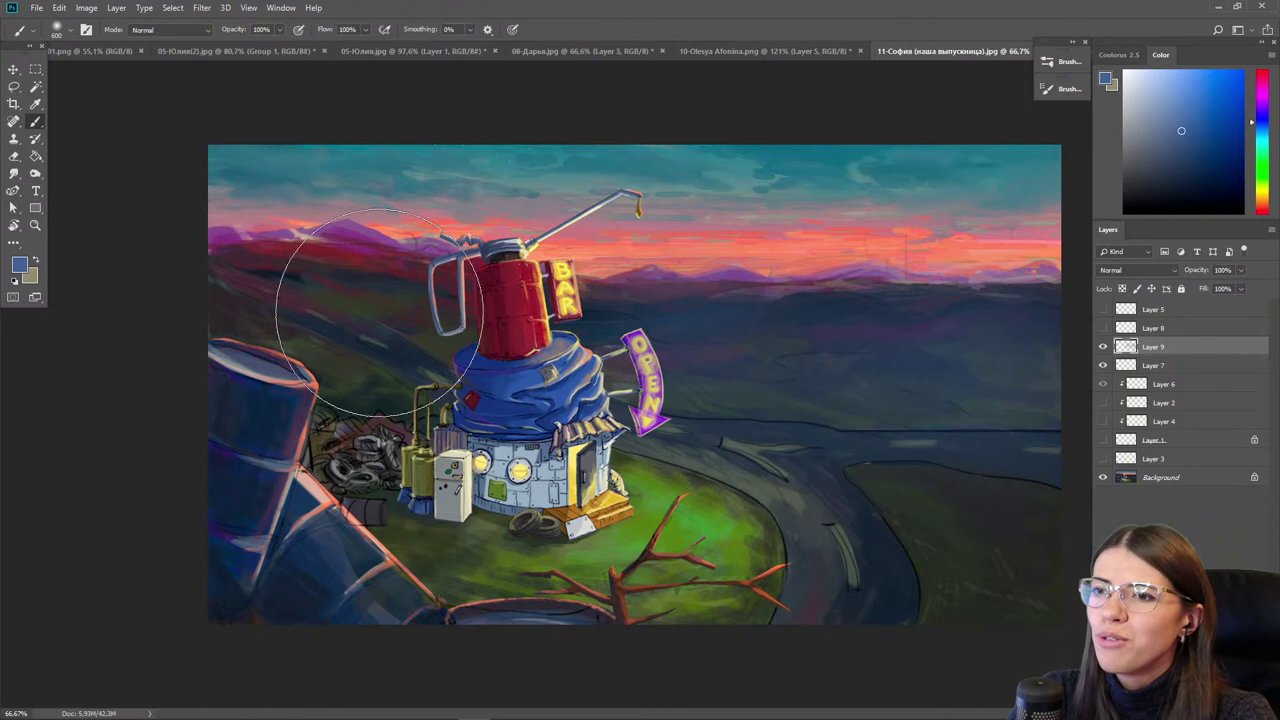
- Paint a soft coral-pink sunset glow along the horizon on Layer 9, using reds sampled from the sky
{"action": "left_click", "coordinate": [843, 260], "text": "alt"}
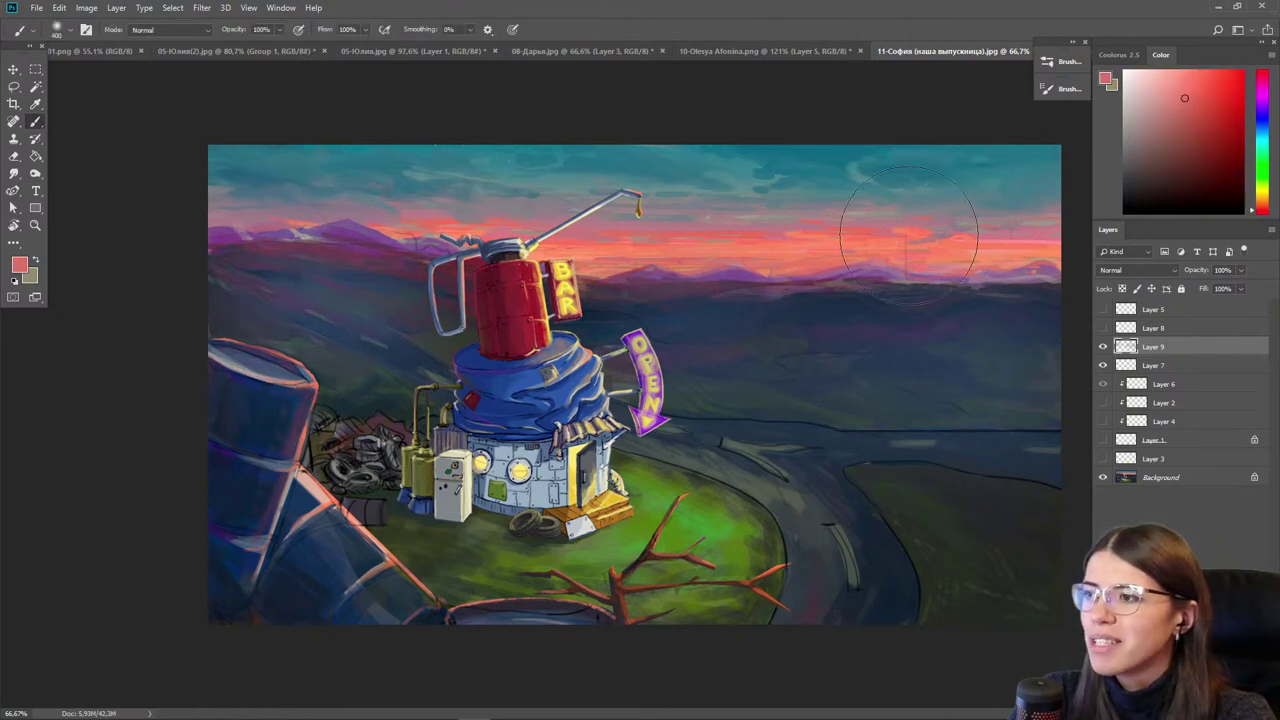
{"action": "left_click_drag", "start_coordinate": [1008, 250], "coordinate": [1001, 266]}
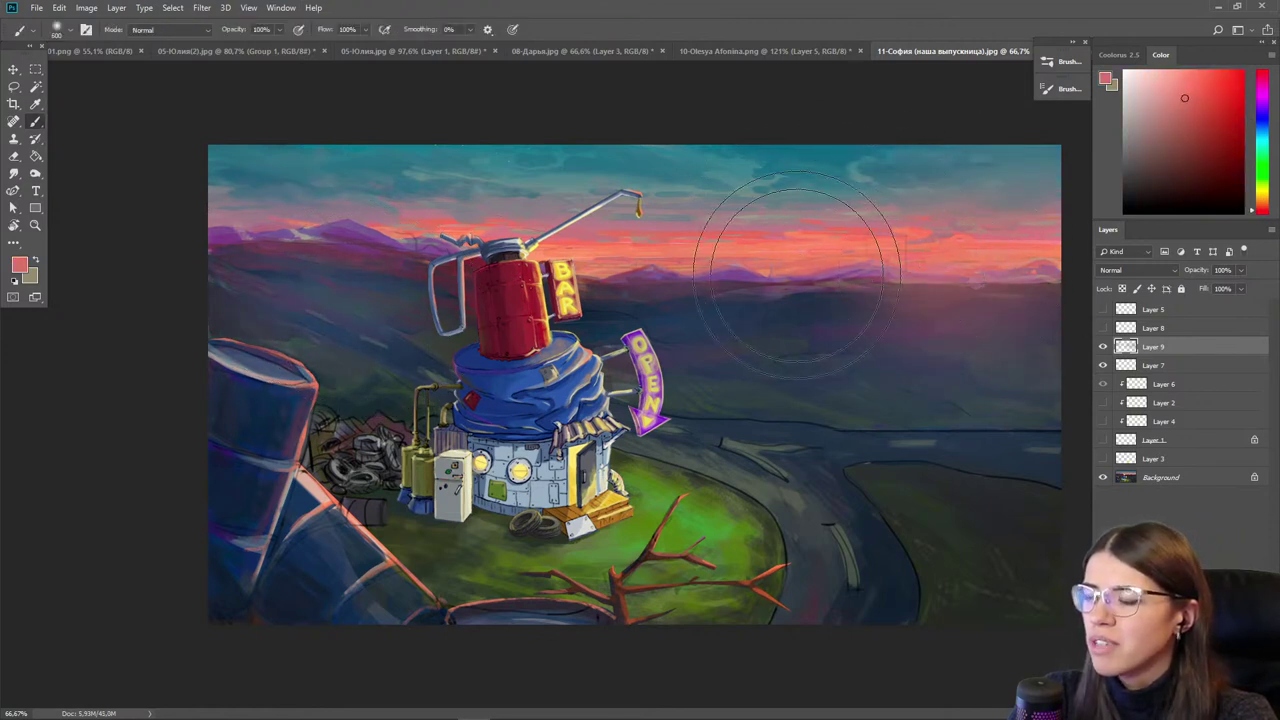
{"action": "key", "text": "bracketleft"}
{"action": "left_click", "coordinate": [780, 228], "text": "alt"}
{"action": "left_click_drag", "start_coordinate": [998, 222], "coordinate": [800, 222]}
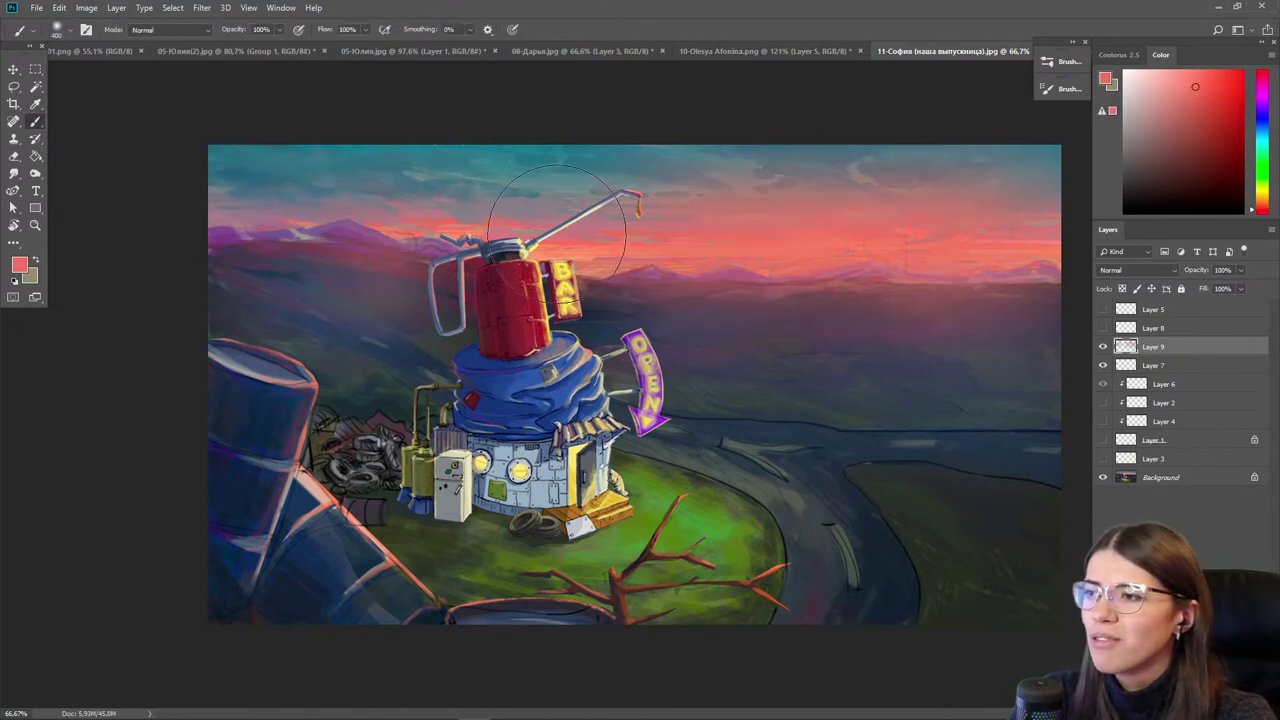
{"action": "key", "text": "alt"}
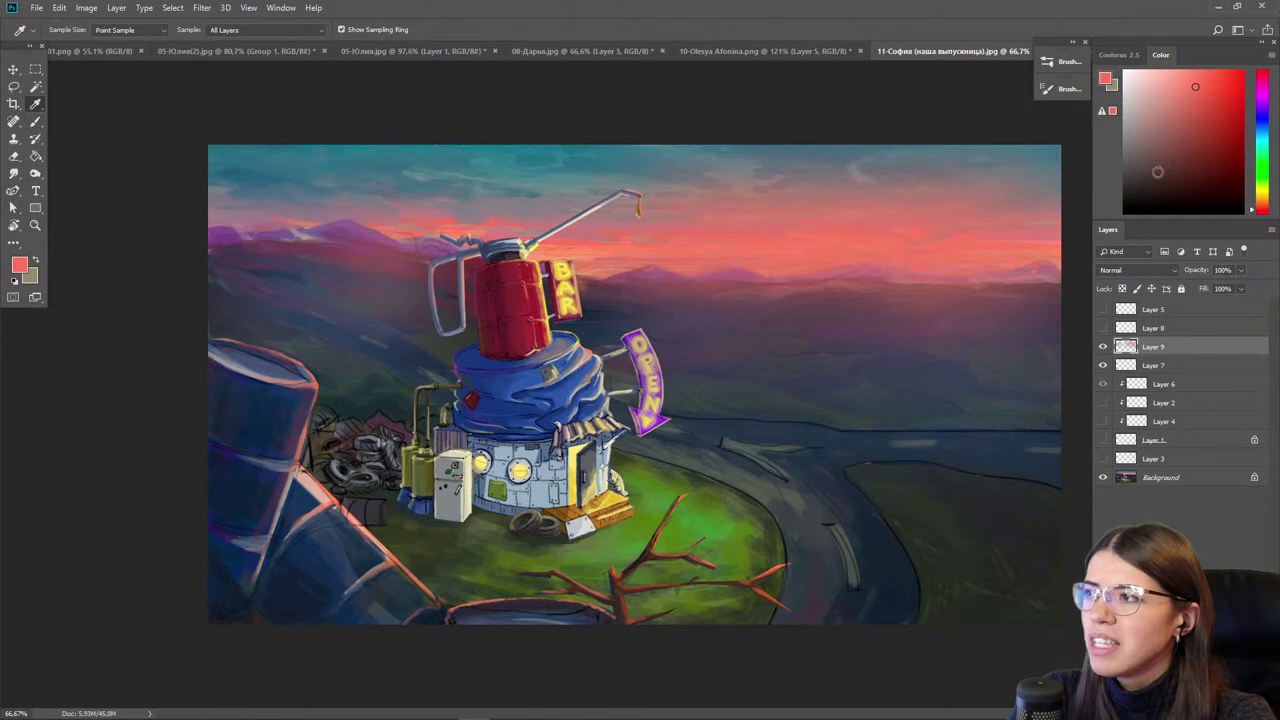
- On a new layer, paint a light periwinkle haze over the valley and around the bar, and set the layer opacity to 59%
{"action": "left_click", "coordinate": [1257, 120]}
{"action": "left_click", "coordinate": [1175, 74]}
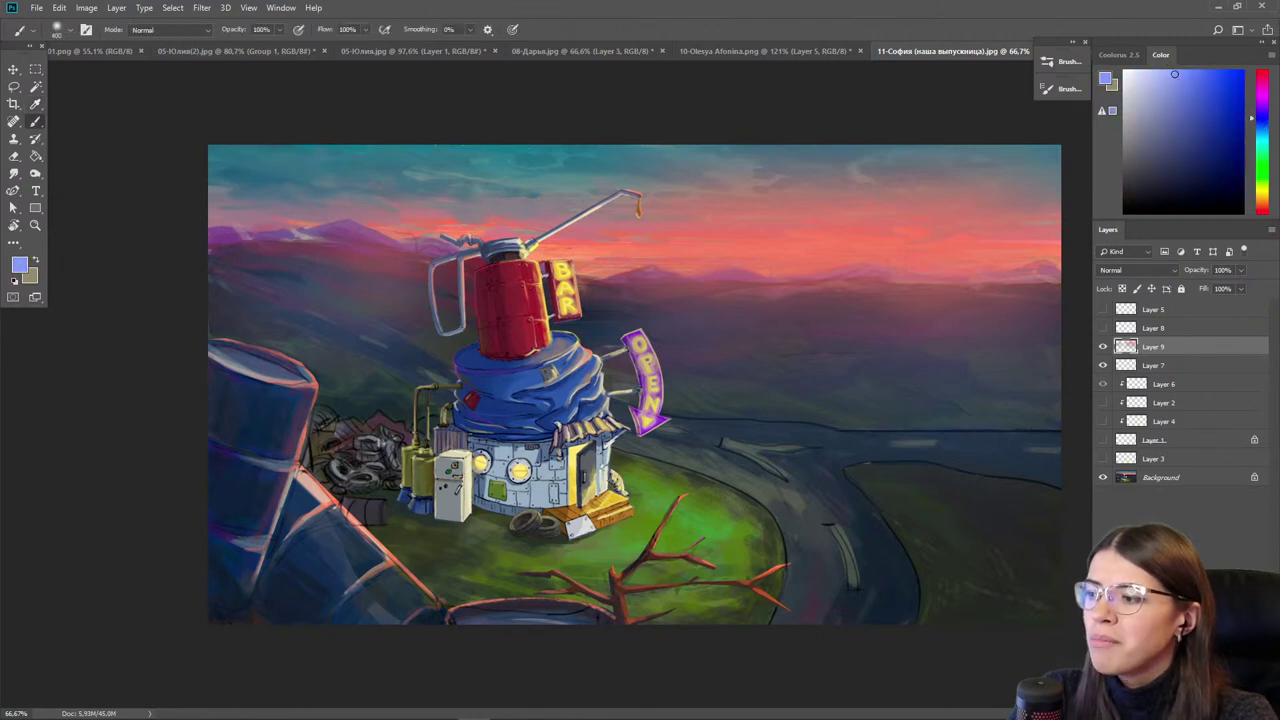
{"action": "key", "text": "ctrl+shift+alt+n"}
{"action": "key", "text": "bracketright"}
{"action": "mouse_move", "coordinate": [1020, 388]}
{"action": "left_mouse_down"}
{"action": "mouse_move", "coordinate": [671, 371]}
{"action": "mouse_move", "coordinate": [580, 350]}
{"action": "left_mouse_up"}
{"action": "key", "text": "bracketleft"}
{"action": "key", "text": "bracketleft"}
{"action": "left_click", "coordinate": [414, 340]}
{"action": "key", "text": "bracketright"}
{"action": "mouse_move", "coordinate": [327, 331]}
{"action": "left_mouse_down"}
{"action": "mouse_move", "coordinate": [281, 314]}
{"action": "mouse_move", "coordinate": [232, 246]}
{"action": "left_mouse_up"}
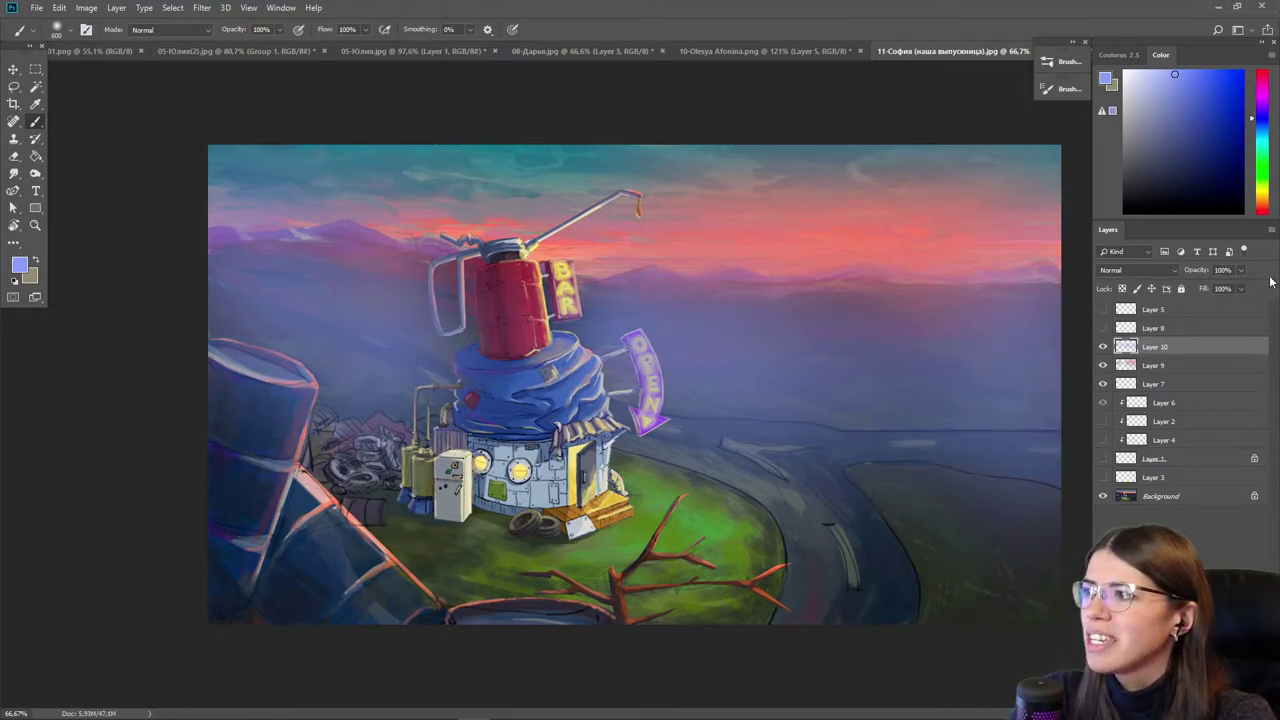
{"action": "left_click_drag", "start_coordinate": [1240, 276], "coordinate": [1217, 289]}
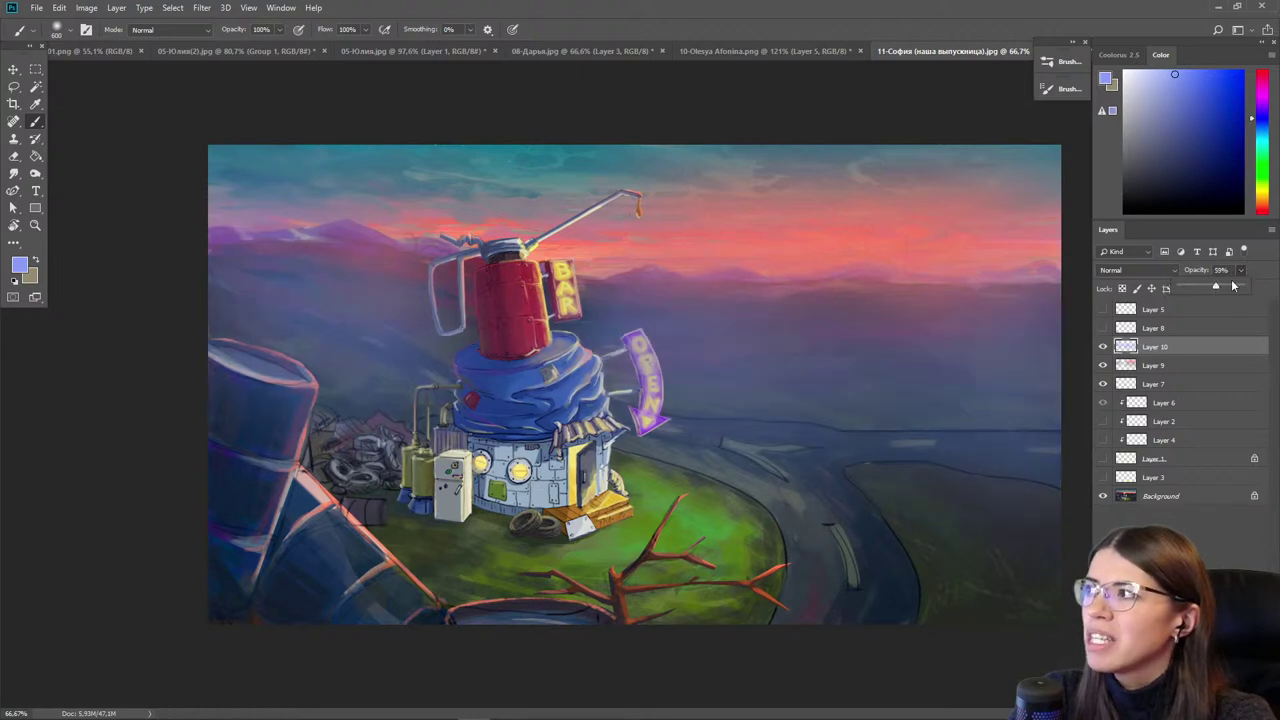
- Check the tones in grayscale, erase the haze covering the bar's red canister, and return to full colour
{"action": "key", "text": "ctrl+y"}
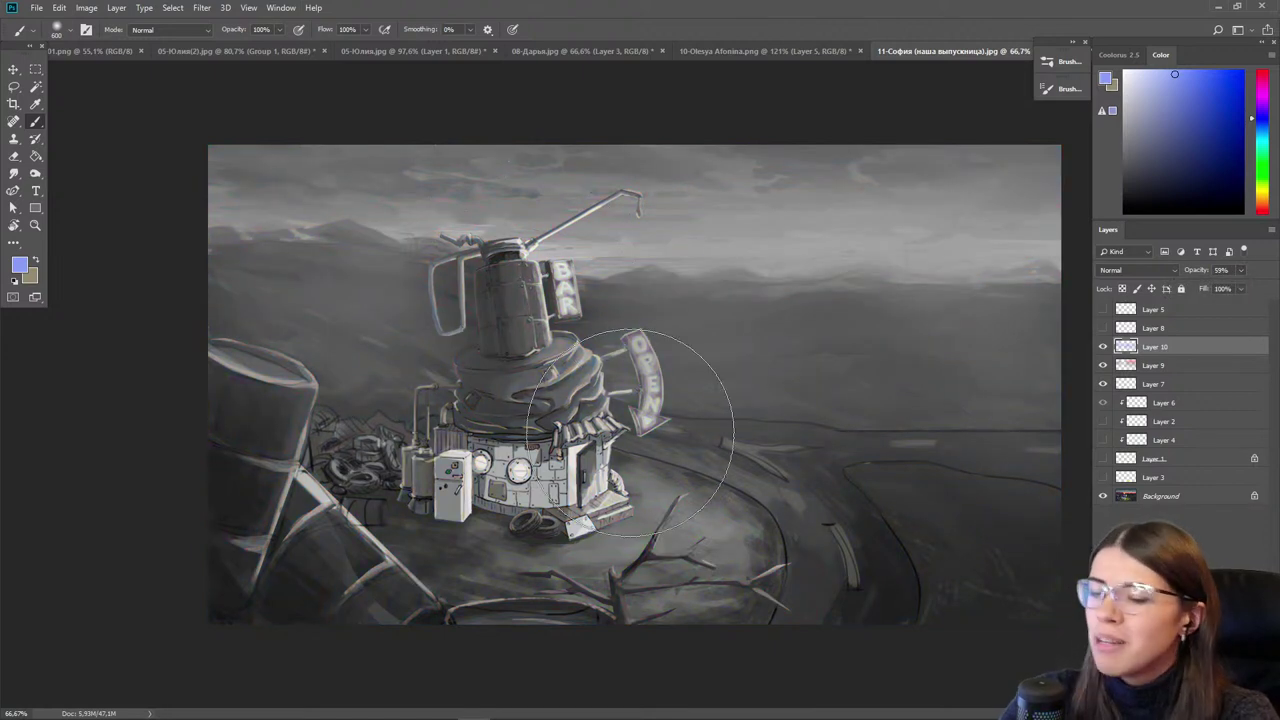
{"action": "key", "text": "e"}
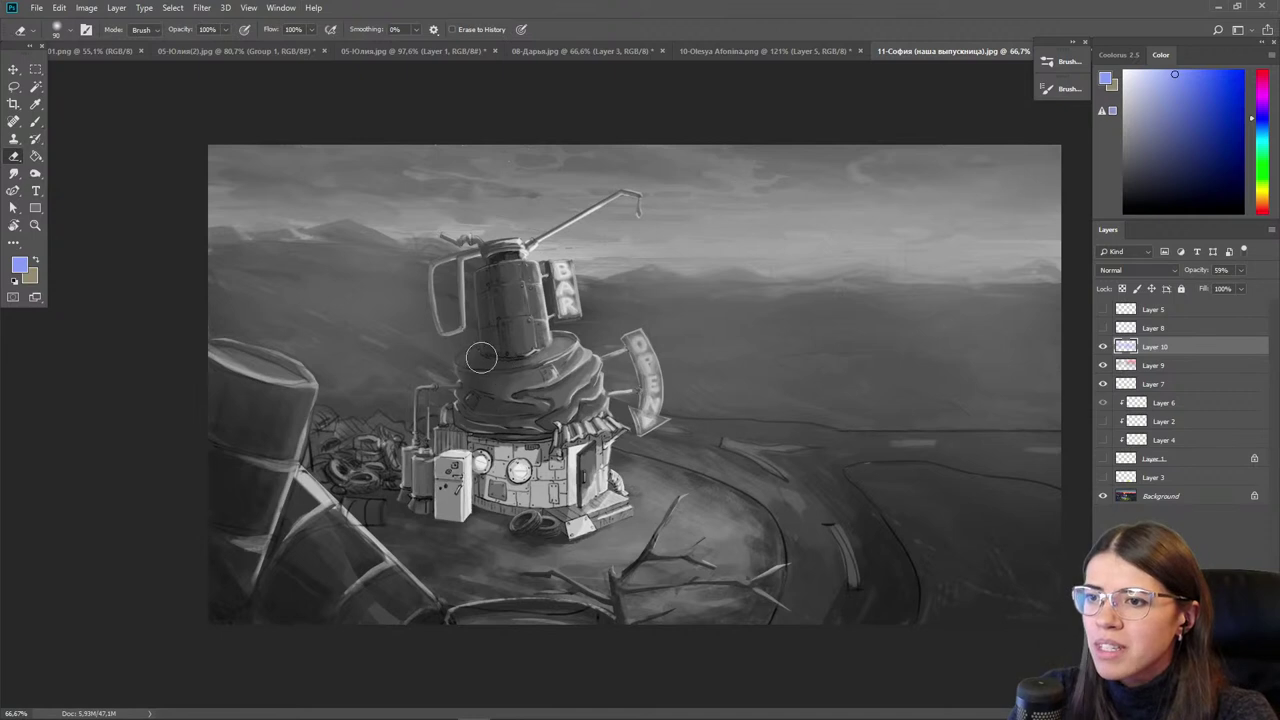
{"action": "left_click", "coordinate": [1190, 370]}
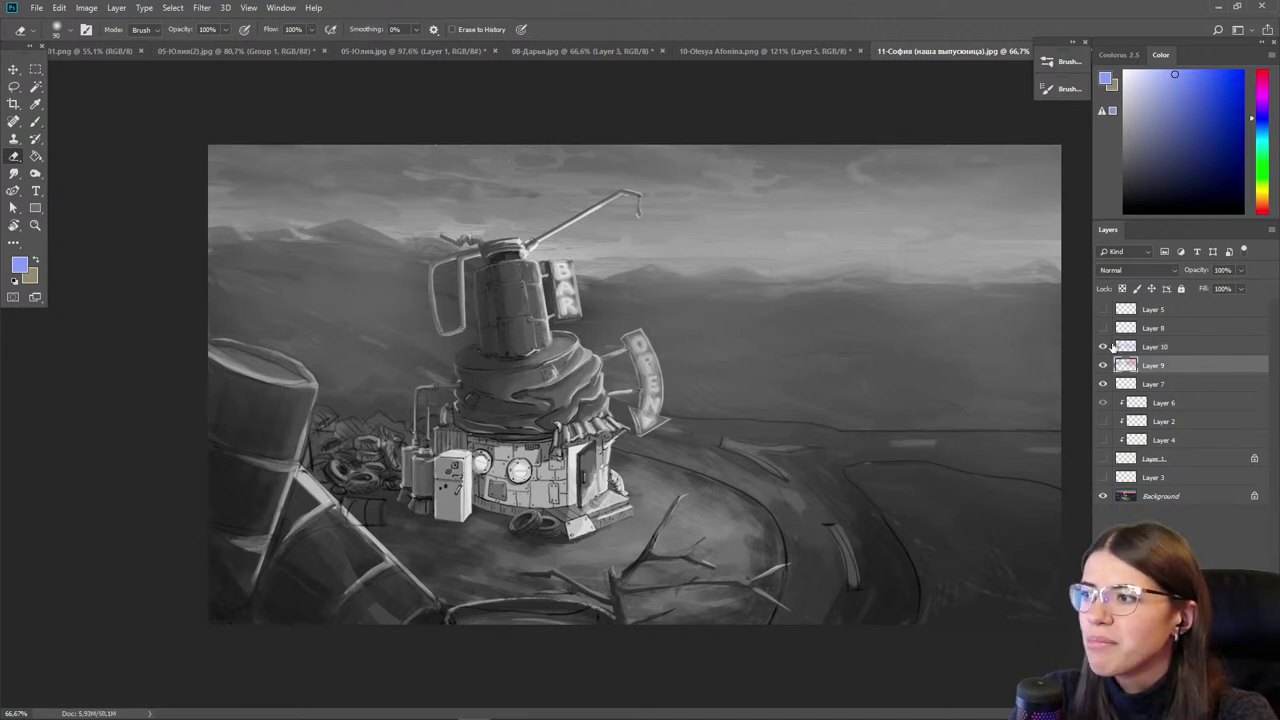
{"action": "key", "text": "ctrl+y"}
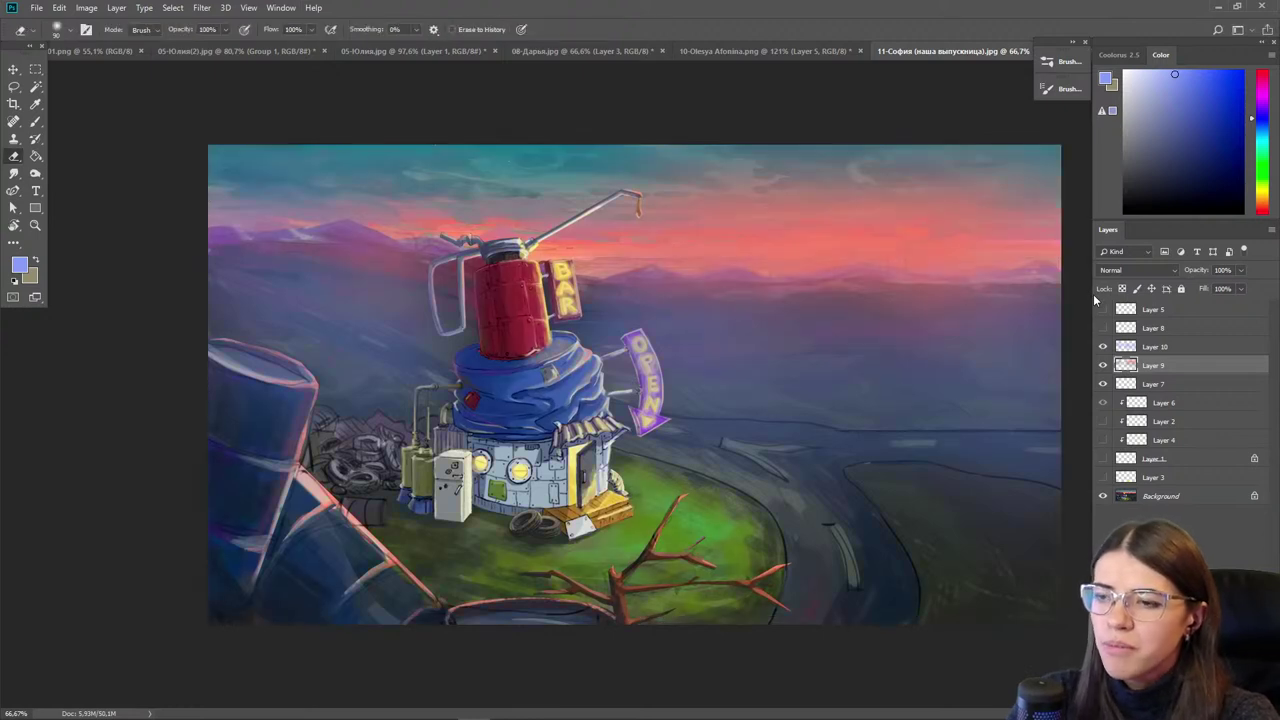
- Group Layer 10 through Layer 3, compare the picture with and without the group, and expand the group
{"action": "left_click", "coordinate": [1160, 346]}
{"action": "left_click", "coordinate": [1160, 477], "text": "shift"}
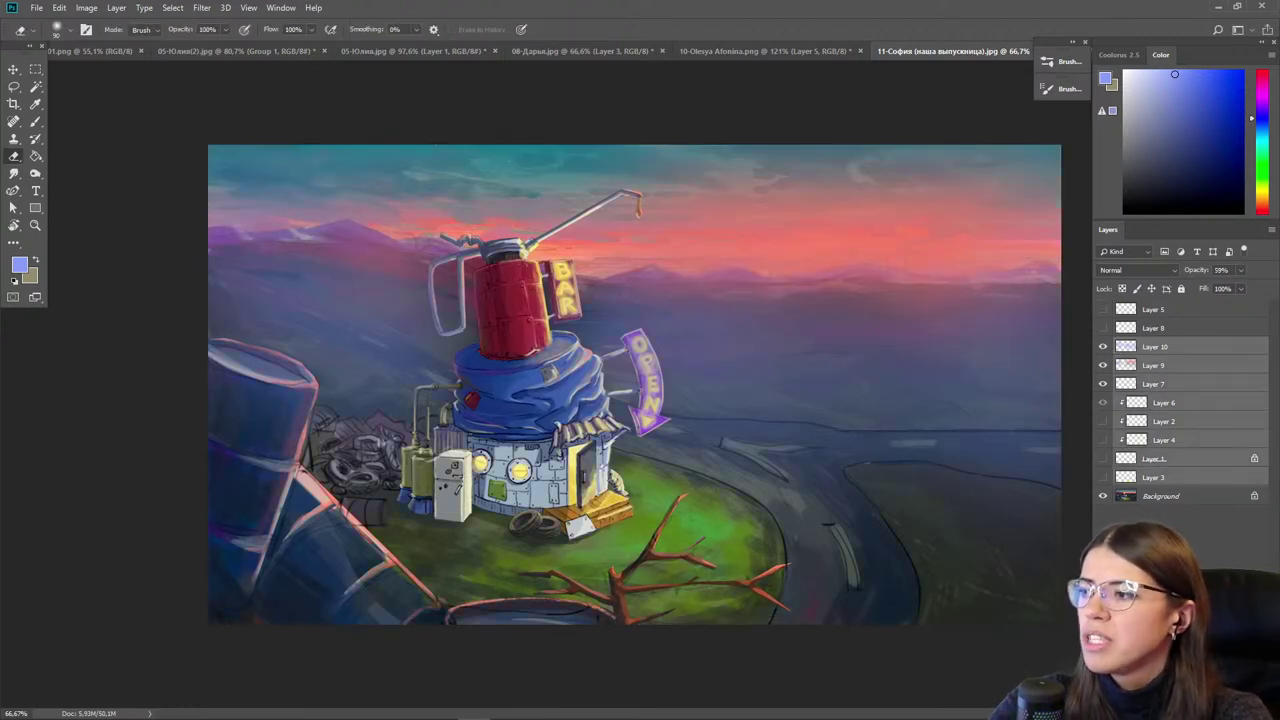
{"action": "key", "text": "ctrl+g"}
{"action": "left_click", "coordinate": [1104, 345]}
{"action": "left_click", "coordinate": [1104, 345]}
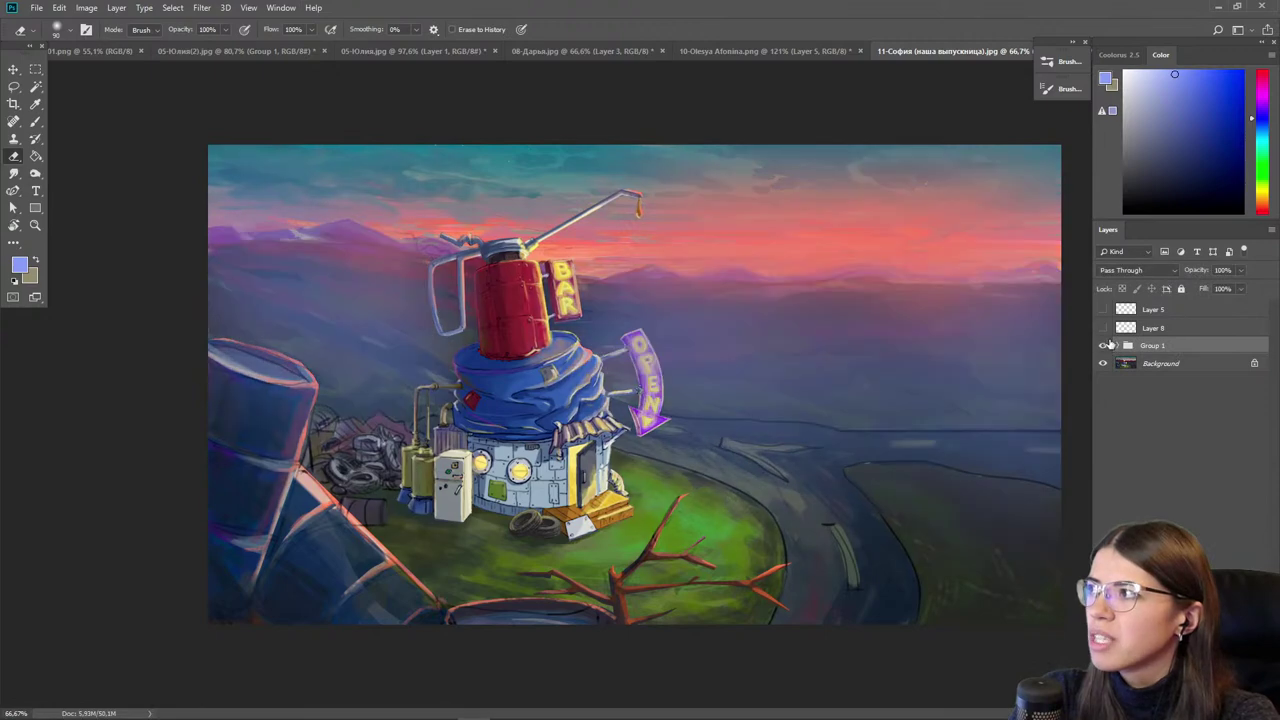
{"action": "left_click", "coordinate": [1118, 345]}
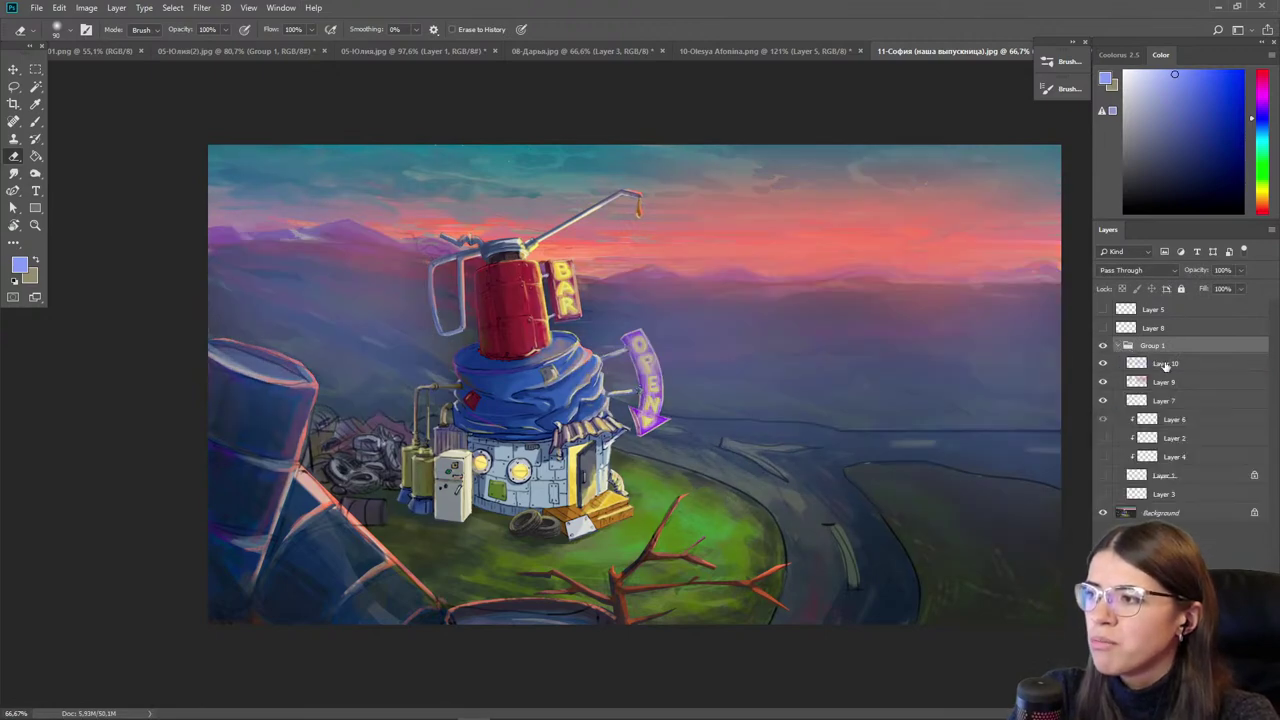
- Compare the picture with and without the Layer 10 haze, and set that layer's opacity to 38%
{"action": "left_click", "coordinate": [1170, 364]}
{"action": "left_click", "coordinate": [1104, 364]}
{"action": "left_click", "coordinate": [1104, 364]}
{"action": "left_click", "coordinate": [1241, 271]}
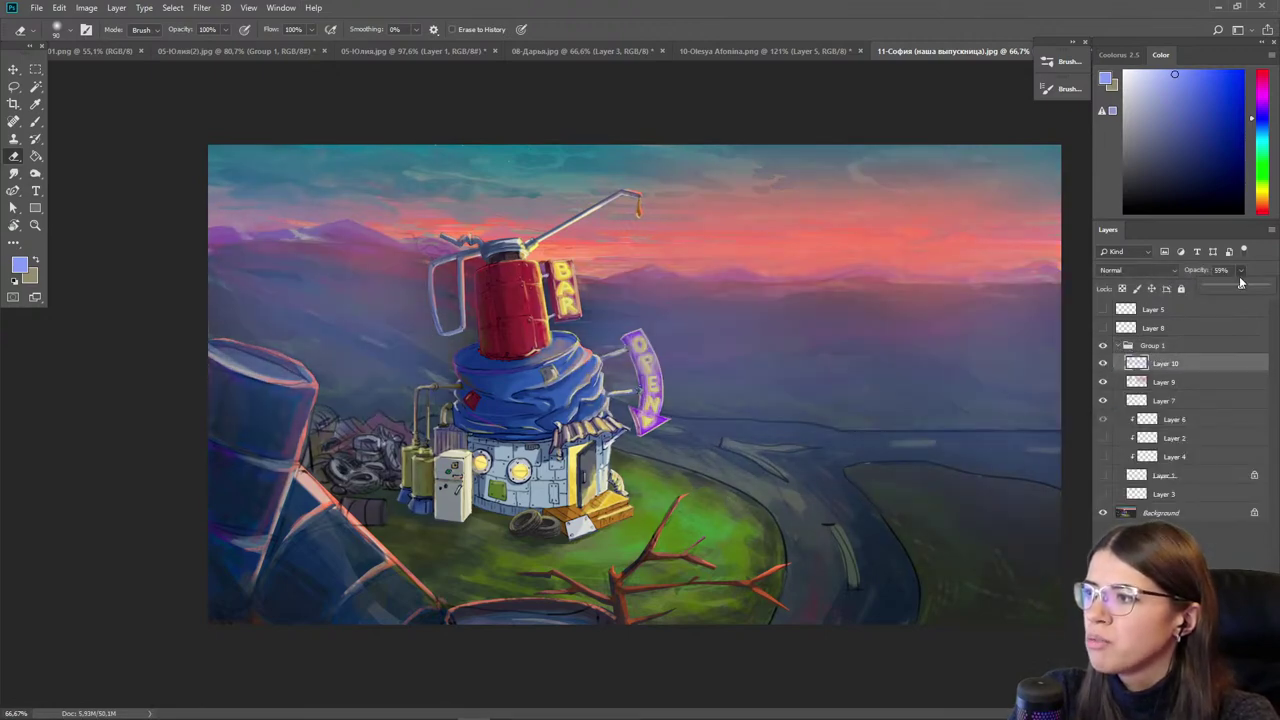
{"action": "left_click", "coordinate": [1229, 289]}
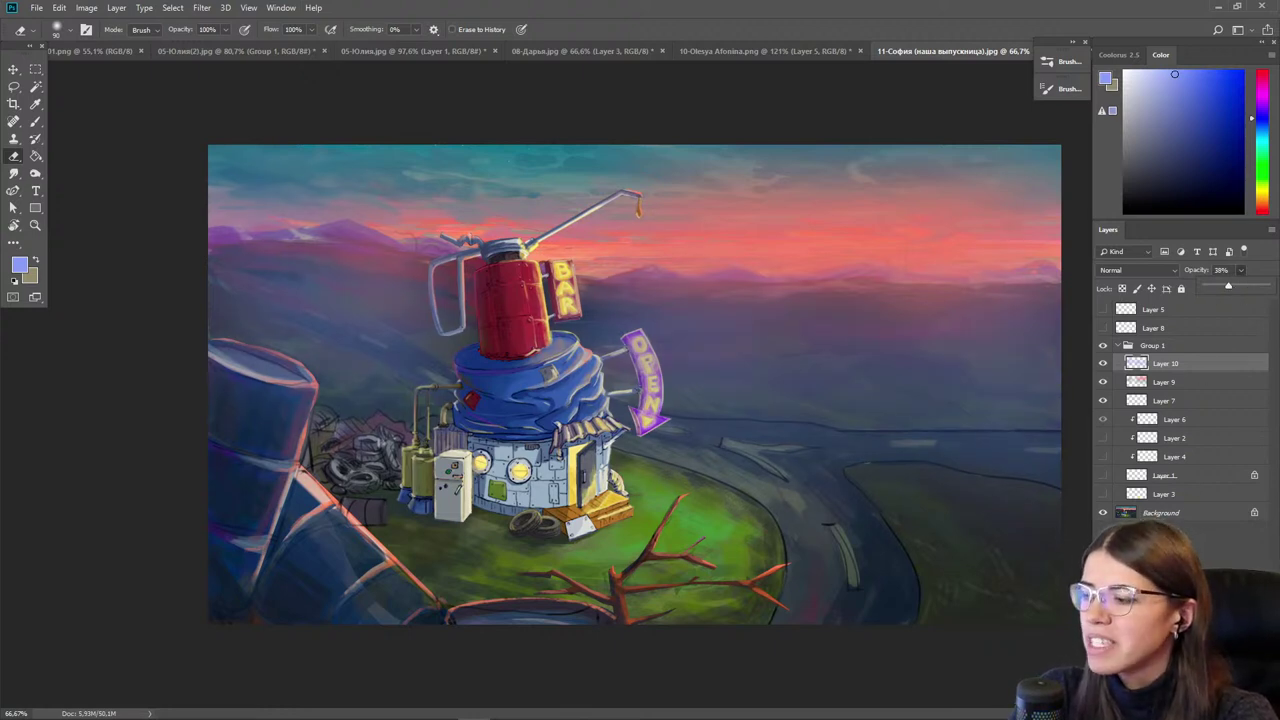
- On a new layer, darken the foreground barrels with dark navy using a smaller soft brush
{"action": "key", "text": "ctrl+shift+alt+n"}
{"action": "left_click", "coordinate": [1205, 187]}
{"action": "key", "text": "b"}
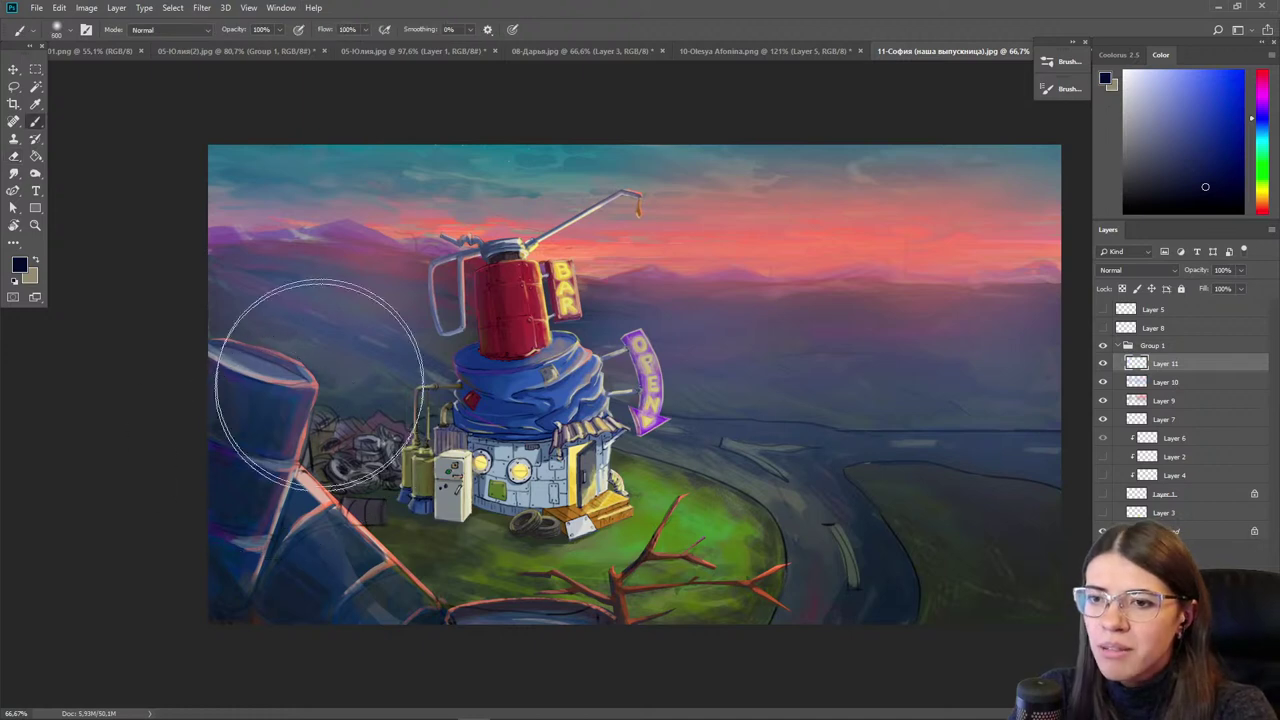
{"action": "key", "text": "bracketleft"}
{"action": "key", "text": "bracketleft"}
{"action": "key", "text": "bracketleft"}
{"action": "key", "text": "bracketleft"}
{"action": "mouse_move", "coordinate": [247, 441]}
{"action": "left_mouse_down"}
{"action": "mouse_move", "coordinate": [228, 477]}
{"action": "mouse_move", "coordinate": [216, 470]}
{"action": "mouse_move", "coordinate": [244, 410]}
{"action": "mouse_move", "coordinate": [214, 509]}
{"action": "mouse_move", "coordinate": [232, 469]}
{"action": "mouse_move", "coordinate": [225, 430]}
{"action": "mouse_move", "coordinate": [223, 538]}
{"action": "mouse_move", "coordinate": [280, 573]}
{"action": "mouse_move", "coordinate": [352, 578]}
{"action": "mouse_move", "coordinate": [300, 569]}
{"action": "mouse_move", "coordinate": [338, 591]}
{"action": "mouse_move", "coordinate": [288, 558]}
{"action": "mouse_move", "coordinate": [240, 590]}
{"action": "left_mouse_up"}
{"action": "key", "text": "bracketright"}
{"action": "key", "text": "bracketright"}
{"action": "key", "text": "bracketright"}
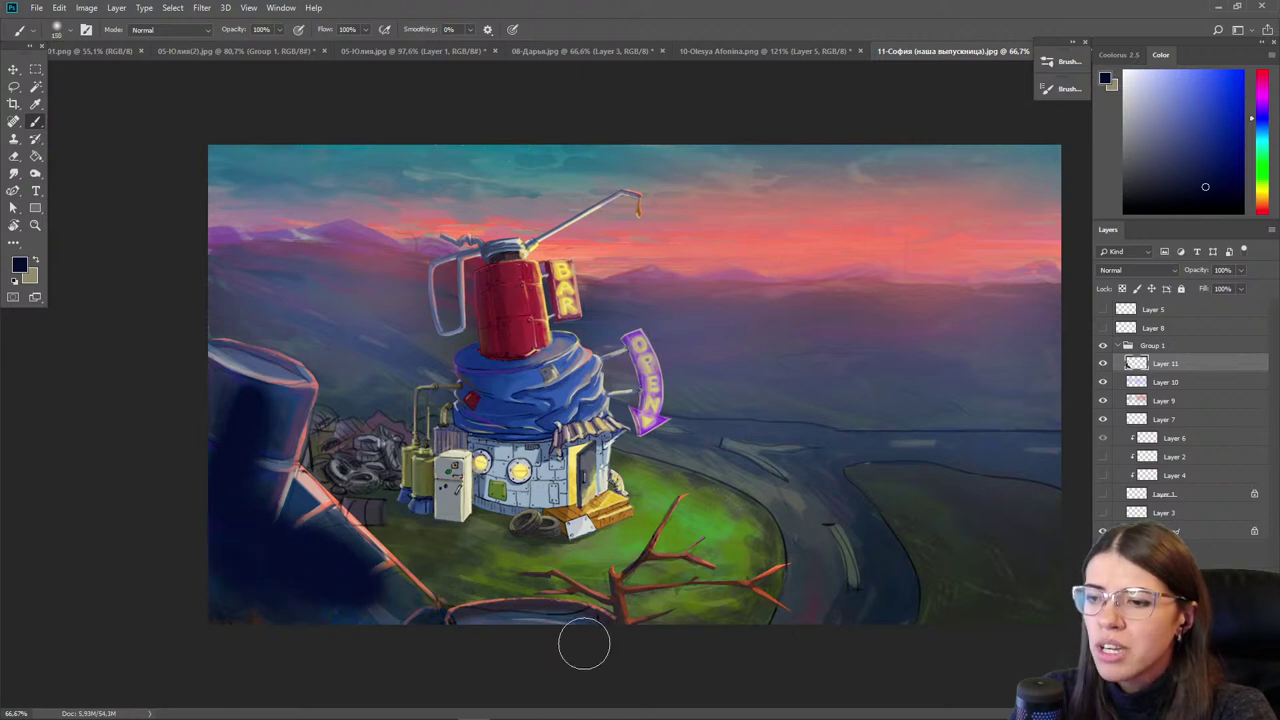
- Paint pale yellow and peach light on the standing barrel's lid and side edge with the hard brush
{"action": "left_click", "coordinate": [1262, 192]}
{"action": "left_click", "coordinate": [1189, 70]}
{"action": "right_click", "coordinate": [620, 352]}
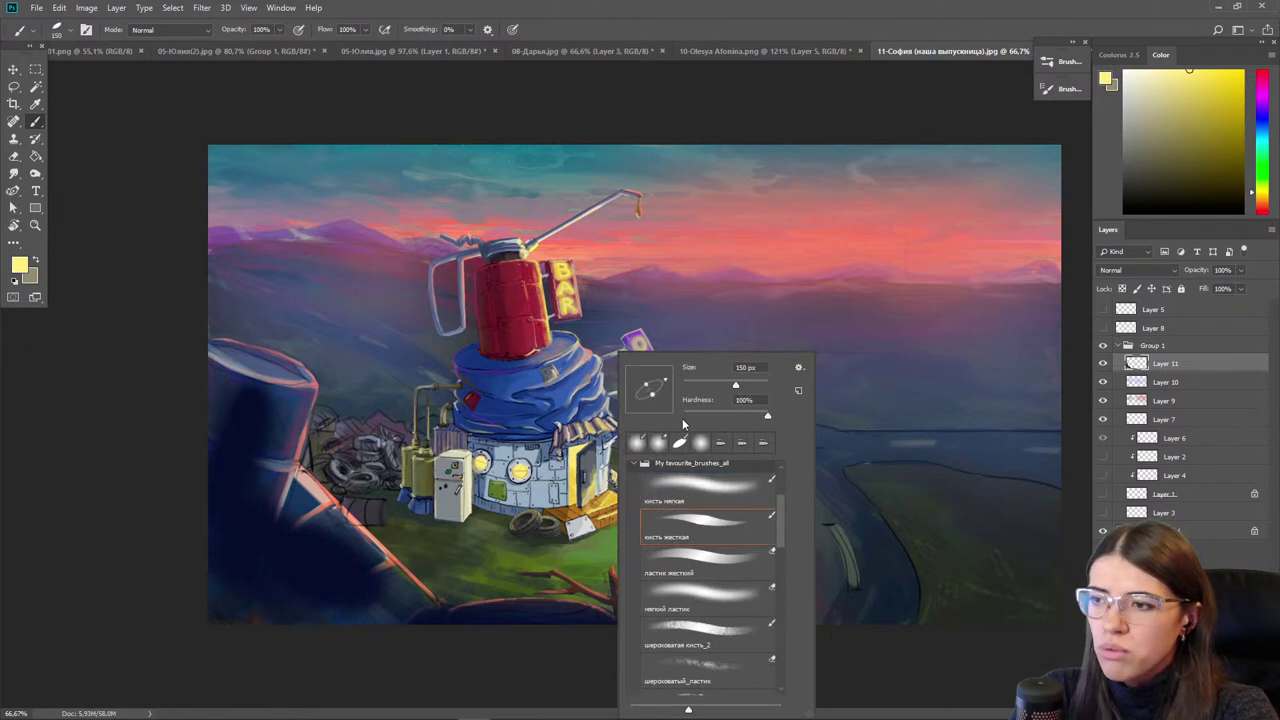
{"action": "key", "text": "Return"}
{"action": "left_click_drag", "start_coordinate": [283, 362], "coordinate": [318, 378]}
{"action": "left_click", "coordinate": [1258, 198]}
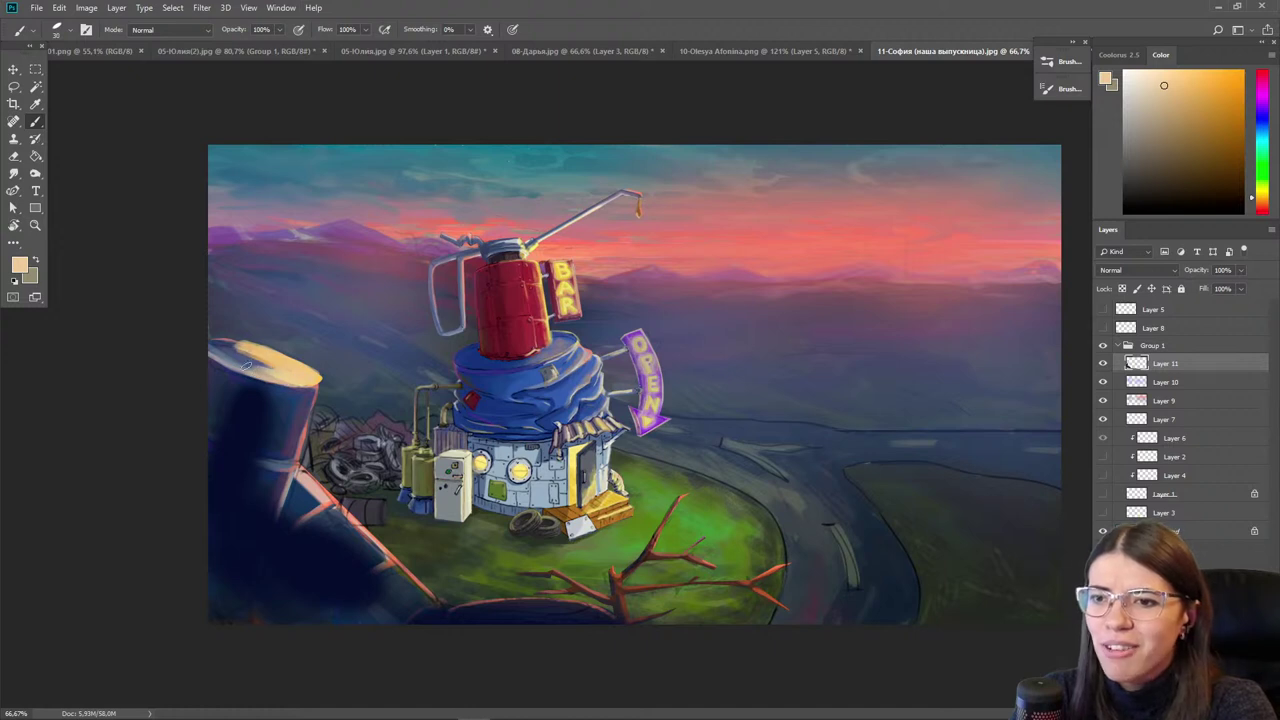
{"action": "left_click_drag", "start_coordinate": [313, 403], "coordinate": [294, 455]}
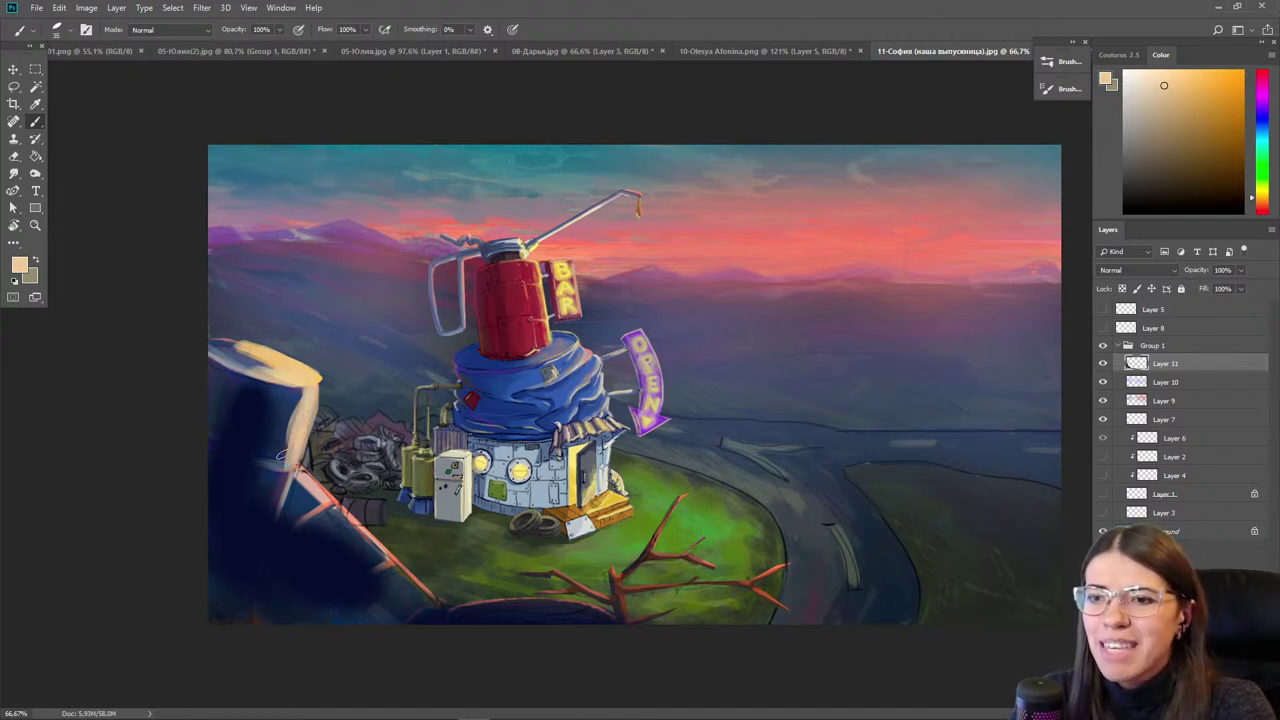
- Lay sampled mid-tone strokes along the lit edges of the standing and fallen barrels, enlarging the brush
{"action": "left_click", "coordinate": [324, 376], "text": "alt"}
{"action": "left_click_drag", "start_coordinate": [284, 447], "coordinate": [302, 396]}
{"action": "left_click", "coordinate": [295, 463], "text": "alt"}
{"action": "left_click_drag", "start_coordinate": [293, 468], "coordinate": [420, 595]}
{"action": "left_click", "coordinate": [357, 409], "text": "alt"}
{"action": "key", "text": "]"}
{"action": "mouse_move", "coordinate": [298, 509]}
{"action": "left_mouse_down"}
{"action": "mouse_move", "coordinate": [415, 608]}
{"action": "mouse_move", "coordinate": [325, 537]}
{"action": "mouse_move", "coordinate": [404, 612]}
{"action": "left_mouse_up"}
{"action": "left_click_drag", "start_coordinate": [294, 536], "coordinate": [378, 622]}
{"action": "mouse_move", "coordinate": [302, 440]}
{"action": "left_mouse_down"}
{"action": "mouse_move", "coordinate": [257, 566]}
{"action": "mouse_move", "coordinate": [225, 580]}
{"action": "left_mouse_up"}
{"action": "left_click_drag", "start_coordinate": [283, 470], "coordinate": [224, 570]}
- Blend the standing barrel's light into its shadow with long vertical strokes in sampled tones
{"action": "left_click", "coordinate": [275, 485], "text": "alt"}
{"action": "left_click_drag", "start_coordinate": [267, 506], "coordinate": [242, 588]}
{"action": "left_click", "coordinate": [281, 543], "text": "alt"}
{"action": "key", "text": "]"}
{"action": "mouse_move", "coordinate": [281, 488]}
{"action": "left_mouse_down"}
{"action": "mouse_move", "coordinate": [240, 596]}
{"action": "mouse_move", "coordinate": [234, 576]}
{"action": "left_mouse_up"}
{"action": "left_click", "coordinate": [234, 487], "text": "alt"}
{"action": "left_click_drag", "start_coordinate": [248, 466], "coordinate": [232, 567]}
{"action": "left_click_drag", "start_coordinate": [255, 495], "coordinate": [236, 558]}
- Shade the fallen barrel with diagonal strokes in sampled tones from its lit edge into the dark body
{"action": "key", "text": "]"}
{"action": "left_click_drag", "start_coordinate": [294, 535], "coordinate": [347, 597]}
{"action": "left_click_drag", "start_coordinate": [326, 553], "coordinate": [374, 607]}
{"action": "left_click", "coordinate": [371, 546], "text": "alt"}
{"action": "left_click_drag", "start_coordinate": [293, 530], "coordinate": [348, 592]}
{"action": "mouse_move", "coordinate": [284, 560]}
{"action": "left_mouse_down"}
{"action": "mouse_move", "coordinate": [326, 611]}
{"action": "mouse_move", "coordinate": [392, 622]}
{"action": "left_mouse_up"}
{"action": "left_click", "coordinate": [405, 614], "text": "alt"}
{"action": "mouse_move", "coordinate": [366, 611]}
{"action": "left_mouse_down"}
{"action": "mouse_move", "coordinate": [249, 601]}
{"action": "mouse_move", "coordinate": [270, 620]}
{"action": "left_mouse_up"}
{"action": "left_click_drag", "start_coordinate": [288, 560], "coordinate": [353, 631]}
- Deepen the standing barrel's body below the lid with a sampled dark tone
{"action": "left_click", "coordinate": [236, 443], "text": "alt"}
{"action": "left_click_drag", "start_coordinate": [272, 418], "coordinate": [224, 522]}
{"action": "left_click", "coordinate": [231, 350], "text": "alt"}
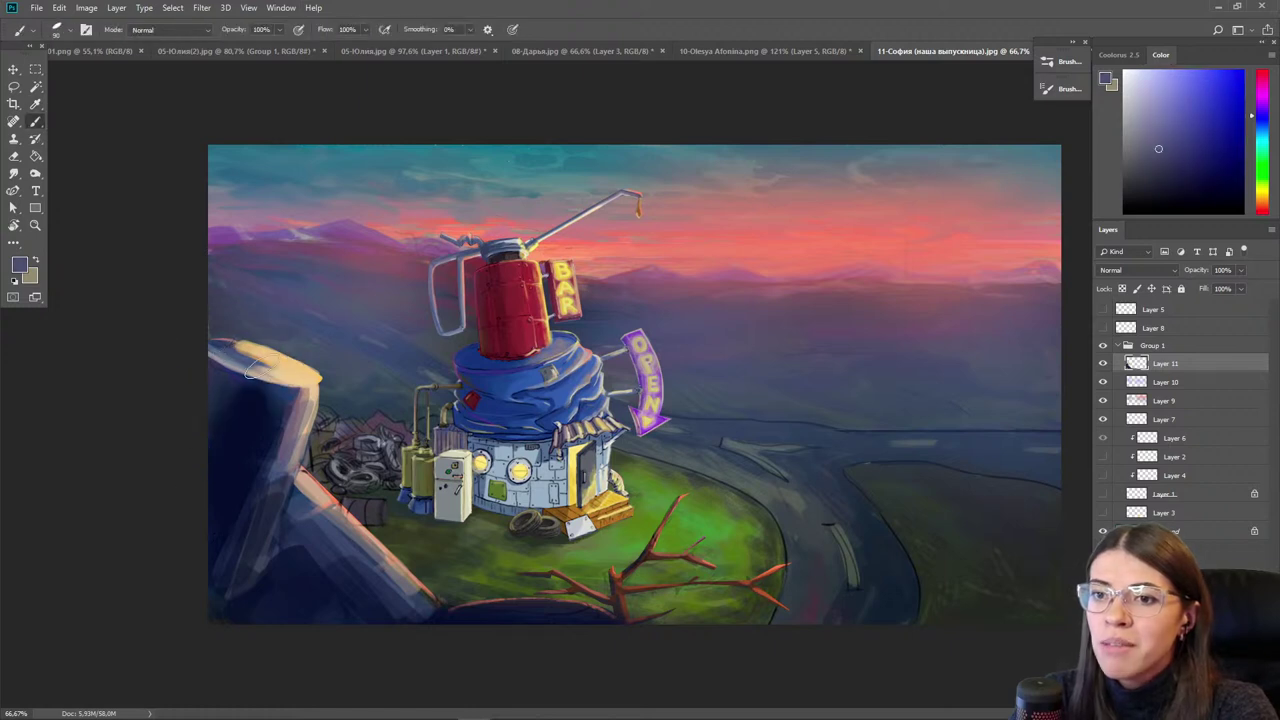
- Paint a light pinkish top on the barrel at the picture's lower edge and darken the branches with navy
{"action": "left_click", "coordinate": [388, 562], "text": "alt"}
{"action": "left_click_drag", "start_coordinate": [540, 605], "coordinate": [447, 619]}
{"action": "left_click", "coordinate": [500, 621], "text": "alt"}
{"action": "key", "text": "bracketright"}
{"action": "mouse_move", "coordinate": [586, 622]}
{"action": "left_mouse_down"}
{"action": "mouse_move", "coordinate": [445, 621]}
{"action": "mouse_move", "coordinate": [633, 620]}
{"action": "mouse_move", "coordinate": [597, 624]}
{"action": "left_mouse_up"}
{"action": "mouse_move", "coordinate": [648, 555]}
{"action": "left_mouse_down"}
{"action": "mouse_move", "coordinate": [617, 585]}
{"action": "mouse_move", "coordinate": [620, 616]}
{"action": "left_mouse_up"}
{"action": "left_click_drag", "start_coordinate": [738, 586], "coordinate": [638, 590]}
{"action": "left_click_drag", "start_coordinate": [753, 584], "coordinate": [800, 624]}
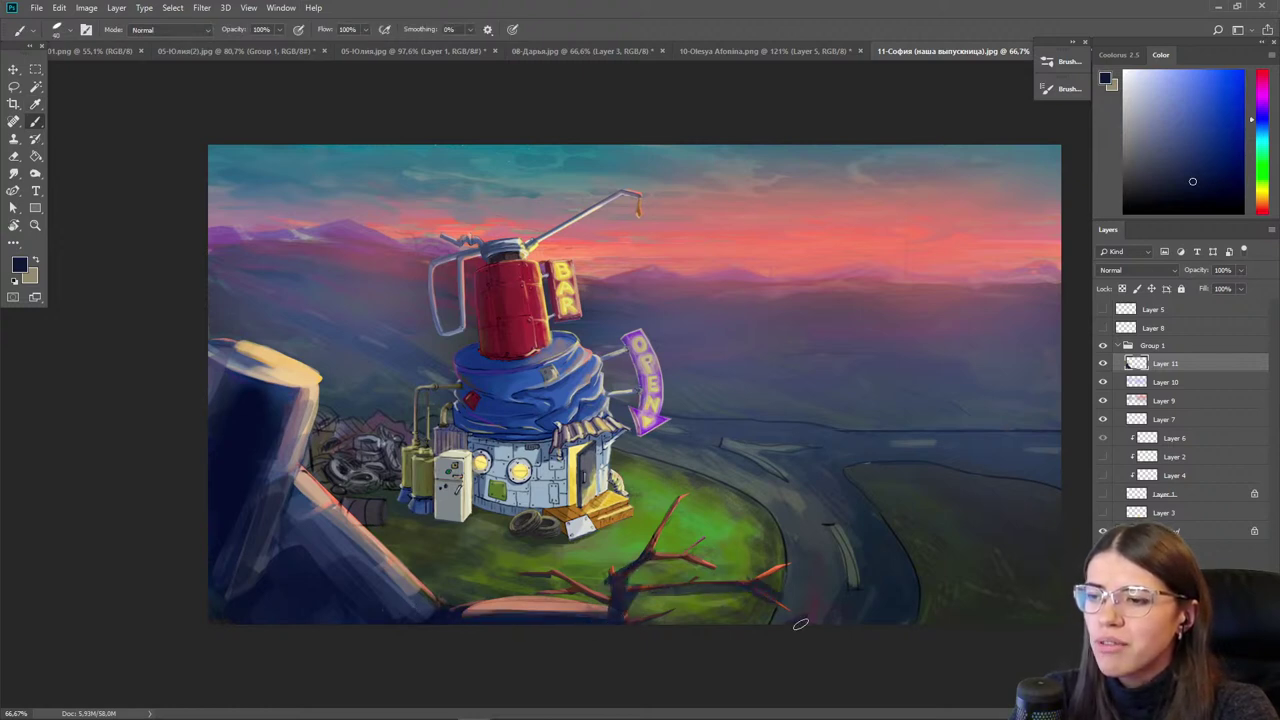
- Refine the top surface of the barrel at the picture's lower edge with sampled tones
{"action": "left_click", "coordinate": [525, 609], "text": "alt"}
{"action": "left_click_drag", "start_coordinate": [590, 612], "coordinate": [465, 619]}
{"action": "left_click", "coordinate": [465, 619], "text": "alt"}
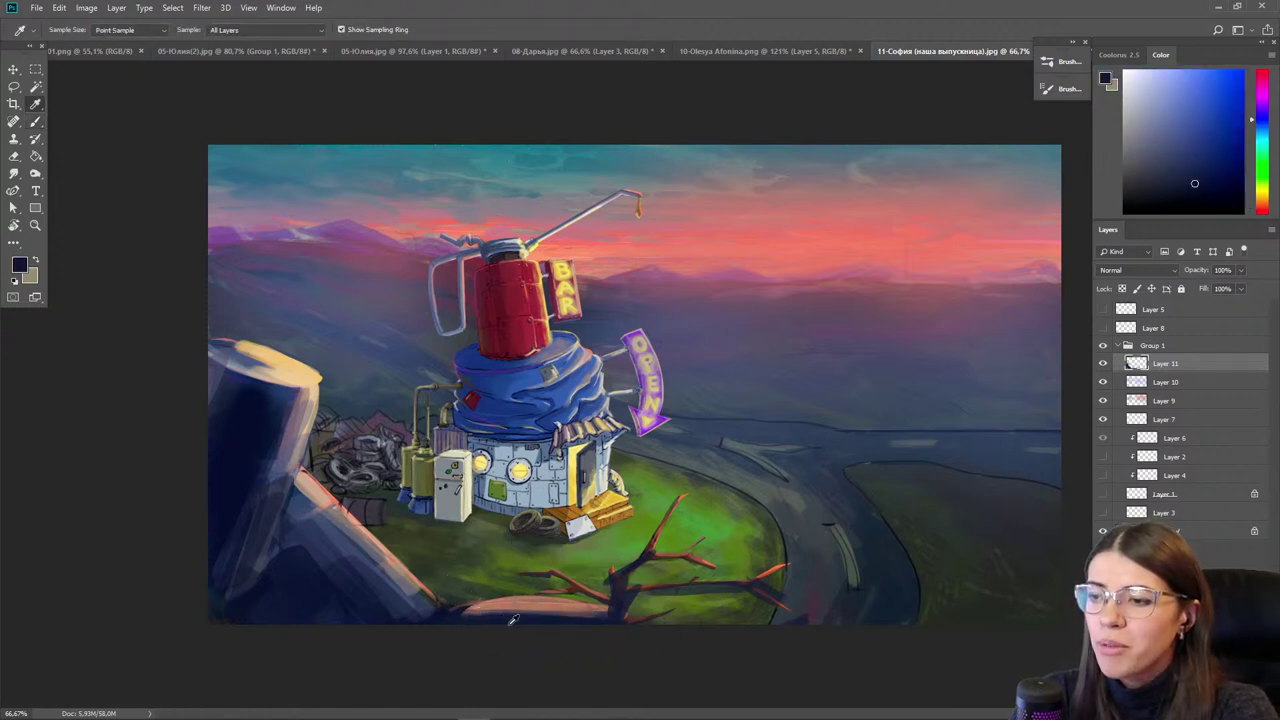
{"action": "left_click_drag", "start_coordinate": [580, 610], "coordinate": [469, 619]}
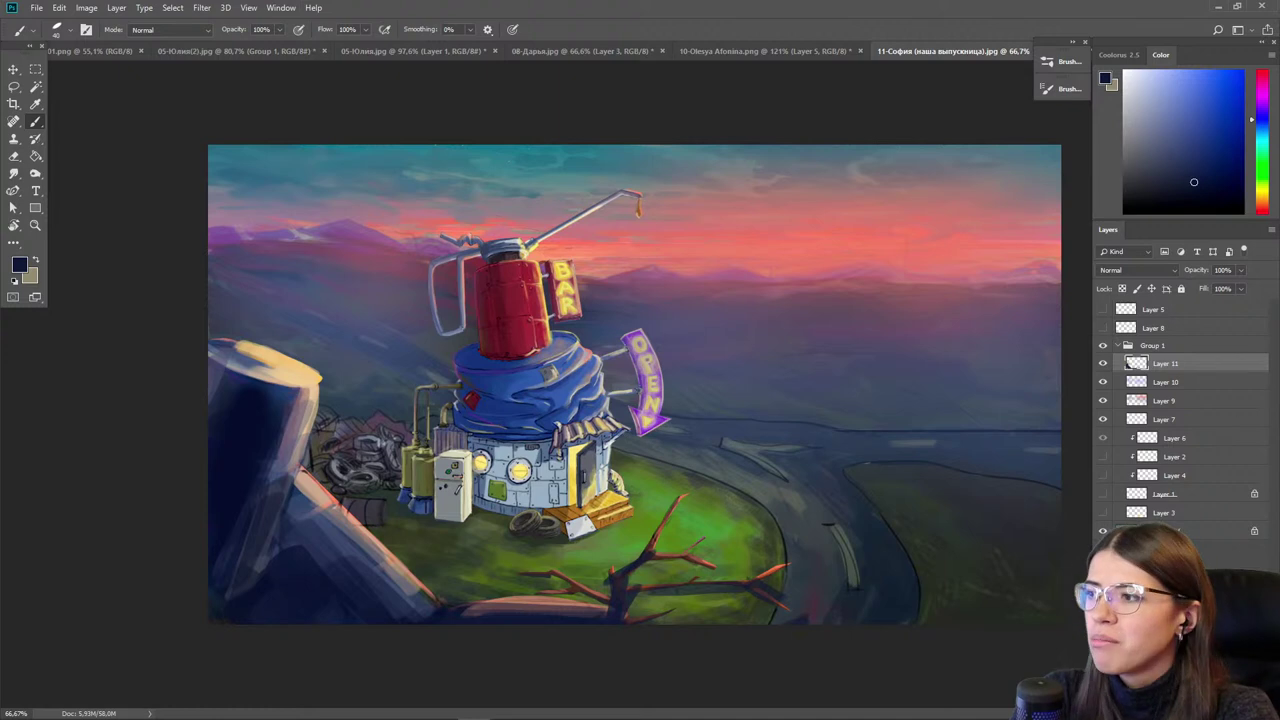
- On a new layer, with the picture shown in grayscale, repaint the grass before the bar and across the road in sampled greens
{"action": "key", "text": "ctrl+alt+shift+n"}
{"action": "key", "text": "ctrl+y"}
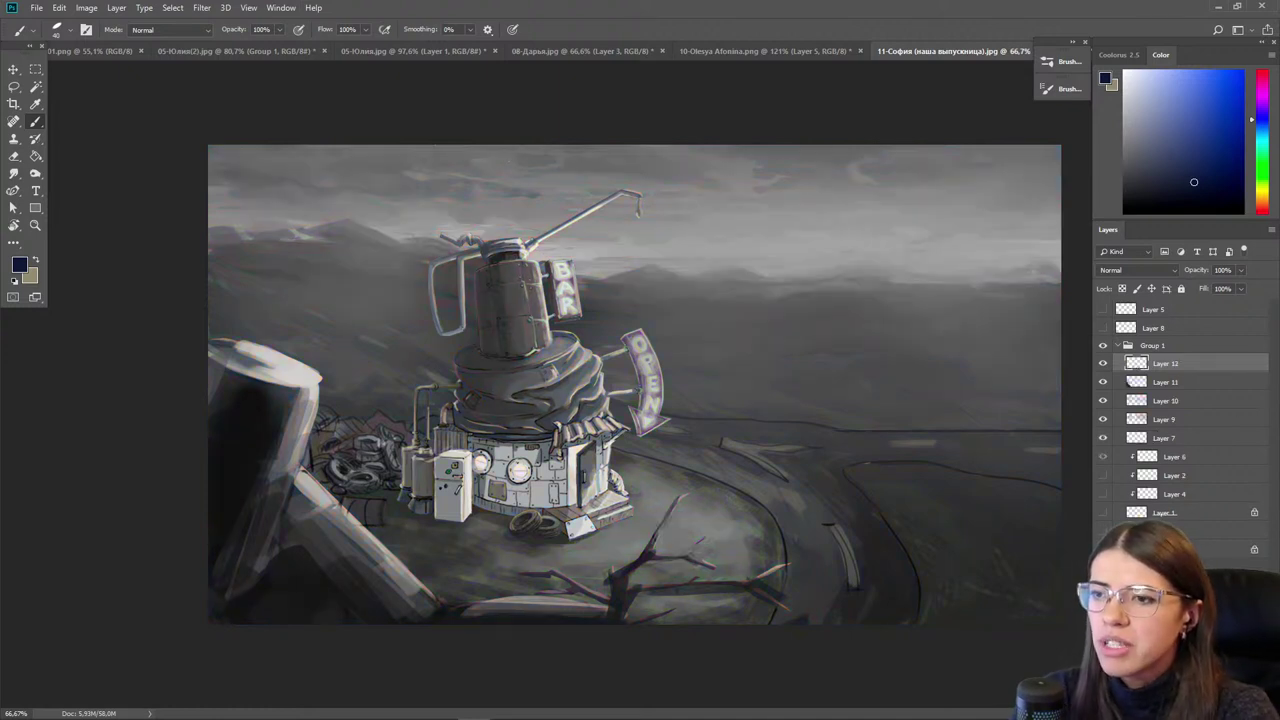
{"action": "left_click", "coordinate": [701, 516], "text": "alt"}
{"action": "left_click", "coordinate": [1181, 109]}
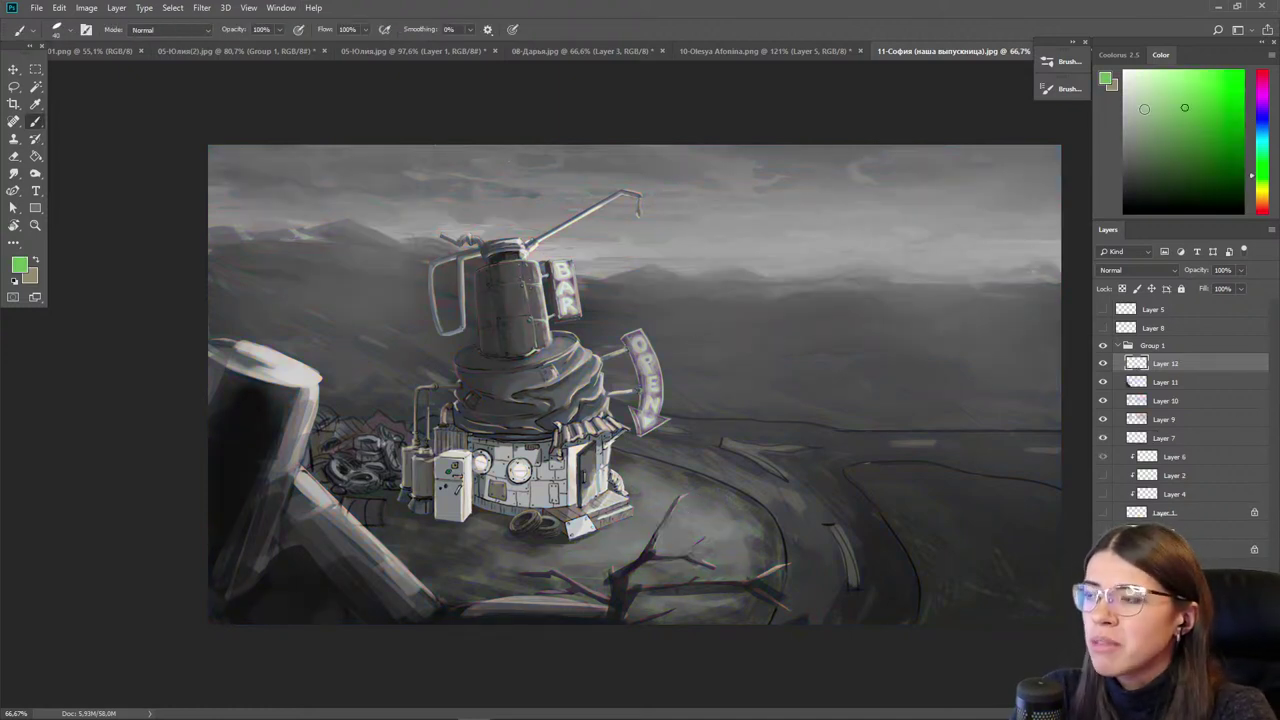
{"action": "key", "text": "bracketright"}
{"action": "key", "text": "bracketright"}
{"action": "key", "text": "bracketright"}
{"action": "mouse_move", "coordinate": [633, 470]}
{"action": "left_mouse_down"}
{"action": "mouse_move", "coordinate": [802, 563]}
{"action": "mouse_move", "coordinate": [650, 470]}
{"action": "mouse_move", "coordinate": [655, 527]}
{"action": "mouse_move", "coordinate": [530, 574]}
{"action": "left_mouse_up"}
{"action": "left_click", "coordinate": [681, 492], "text": "alt"}
{"action": "mouse_move", "coordinate": [876, 478]}
{"action": "left_mouse_down"}
{"action": "mouse_move", "coordinate": [953, 567]}
{"action": "mouse_move", "coordinate": [950, 510]}
{"action": "mouse_move", "coordinate": [1015, 506]}
{"action": "mouse_move", "coordinate": [966, 517]}
{"action": "mouse_move", "coordinate": [882, 486]}
{"action": "left_mouse_up"}
{"action": "left_click_drag", "start_coordinate": [1032, 531], "coordinate": [951, 600]}
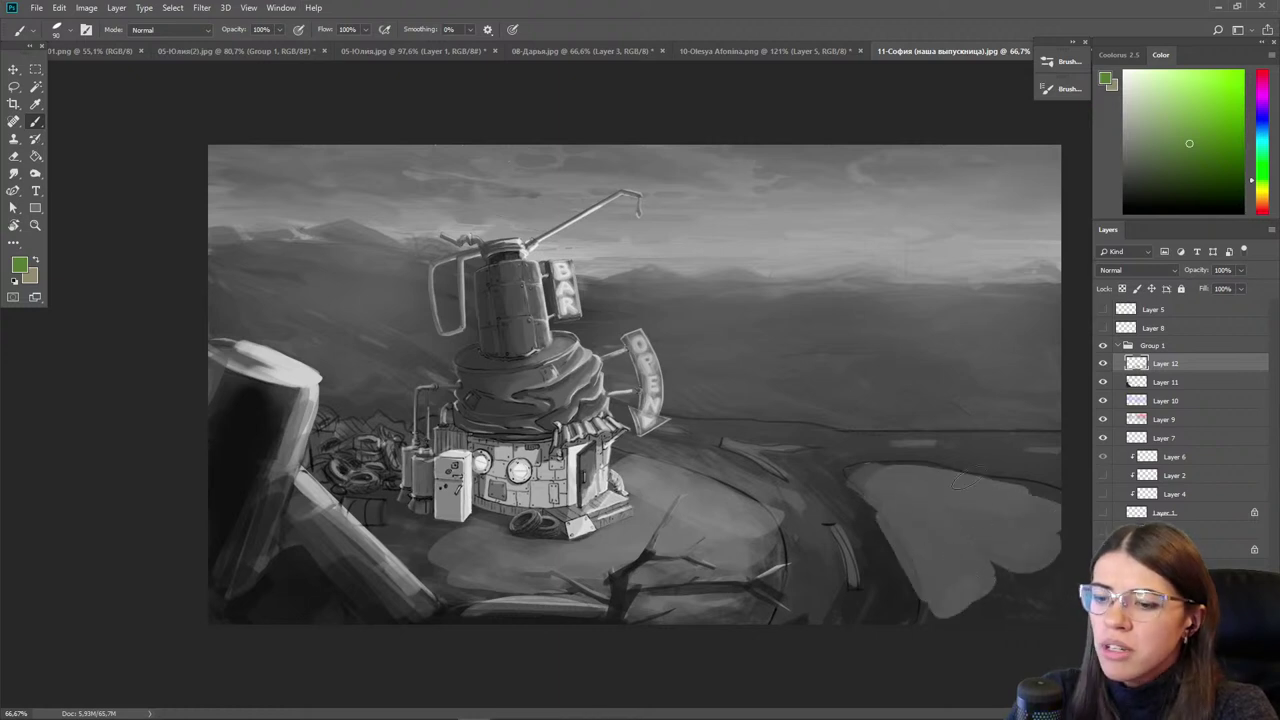
- Soften the new grass patch across the road with the eraser enlarged to 500 px
{"action": "key", "text": "e"}
{"action": "key", "text": "bracketright"}
{"action": "key", "text": "bracketright"}
{"action": "key", "text": "bracketright"}
{"action": "key", "text": "bracketright"}
{"action": "key", "text": "bracketright"}
{"action": "key", "text": "bracketright"}
{"action": "key", "text": "bracketright"}
{"action": "key", "text": "bracketright"}
{"action": "mouse_move", "coordinate": [887, 466]}
{"action": "left_mouse_down"}
{"action": "mouse_move", "coordinate": [1051, 531]}
{"action": "mouse_move", "coordinate": [980, 545]}
{"action": "left_mouse_up"}
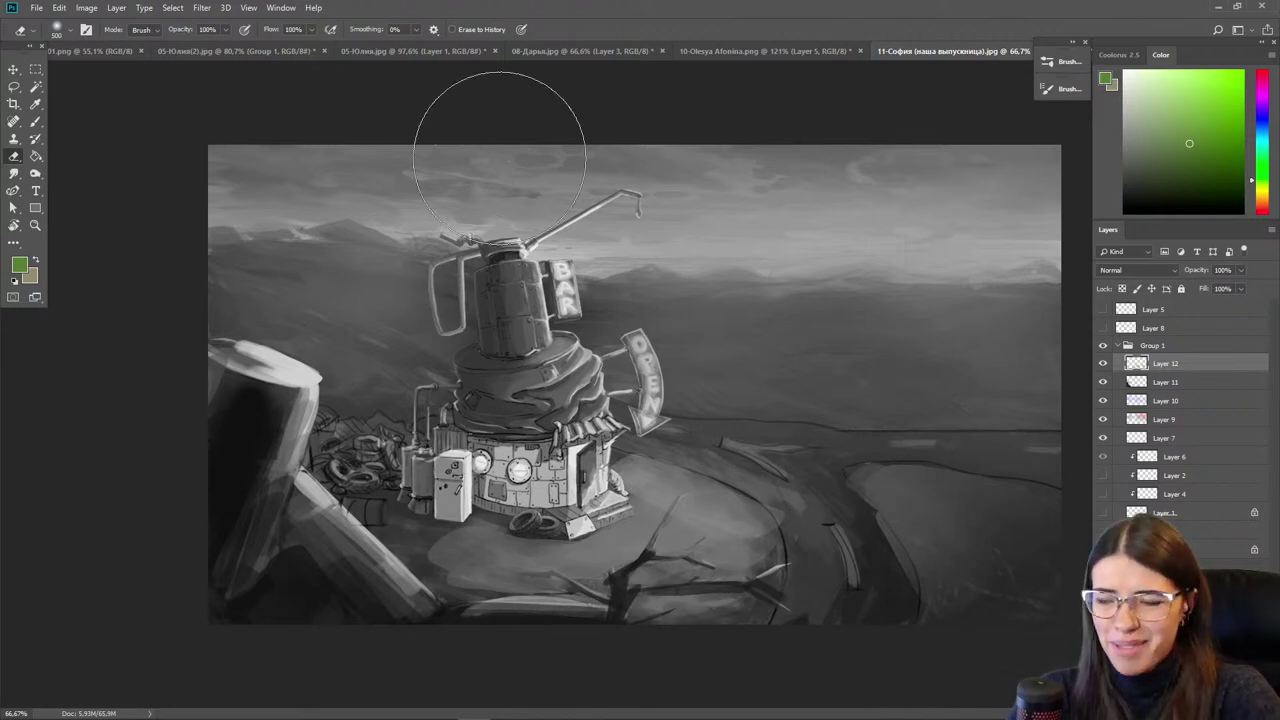
- Repaint the road surface with sampled dark greys and blues, covering the old lane markings
{"action": "key", "text": "i"}
{"action": "left_click", "coordinate": [799, 487]}
{"action": "key", "text": "b"}
{"action": "mouse_move", "coordinate": [769, 508]}
{"action": "left_mouse_down"}
{"action": "mouse_move", "coordinate": [803, 518]}
{"action": "mouse_move", "coordinate": [831, 567]}
{"action": "mouse_move", "coordinate": [825, 500]}
{"action": "mouse_move", "coordinate": [856, 530]}
{"action": "mouse_move", "coordinate": [860, 574]}
{"action": "mouse_move", "coordinate": [830, 595]}
{"action": "left_mouse_up"}
{"action": "mouse_move", "coordinate": [793, 457]}
{"action": "left_mouse_down"}
{"action": "mouse_move", "coordinate": [748, 457]}
{"action": "mouse_move", "coordinate": [997, 454]}
{"action": "mouse_move", "coordinate": [885, 450]}
{"action": "left_mouse_up"}
{"action": "key", "text": "i"}
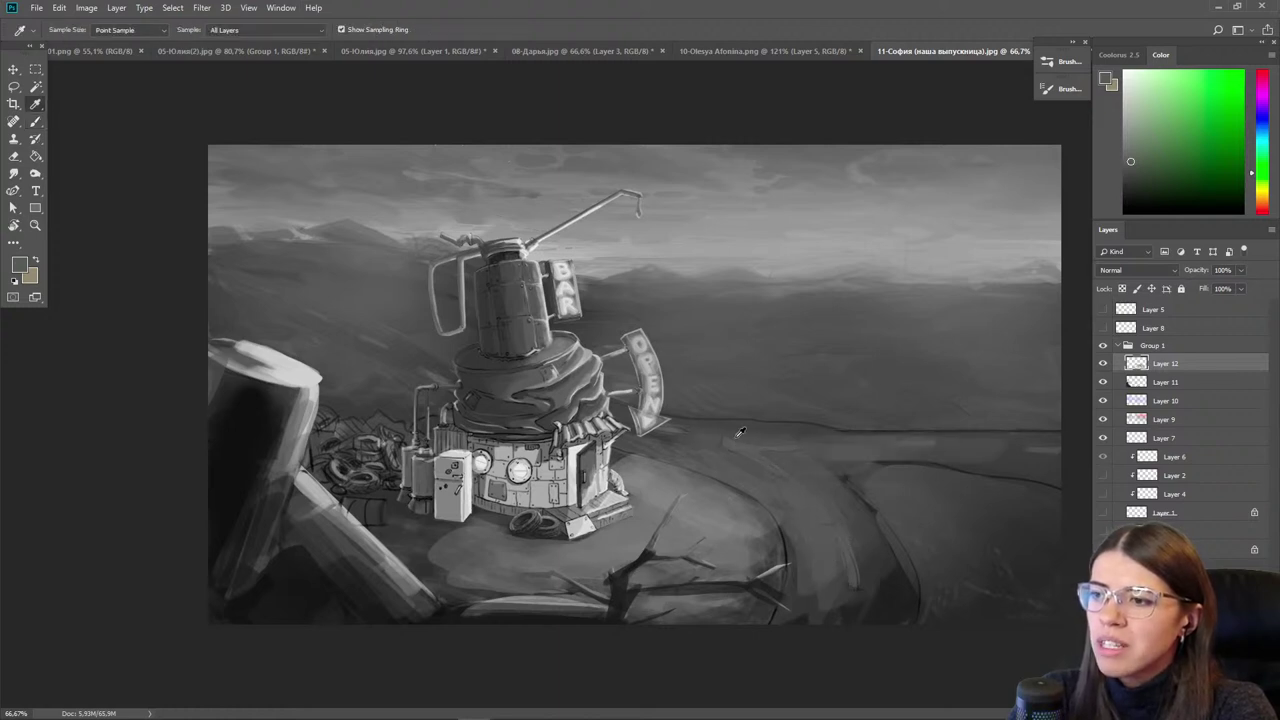
{"action": "left_click", "coordinate": [740, 432]}
{"action": "key", "text": "b"}
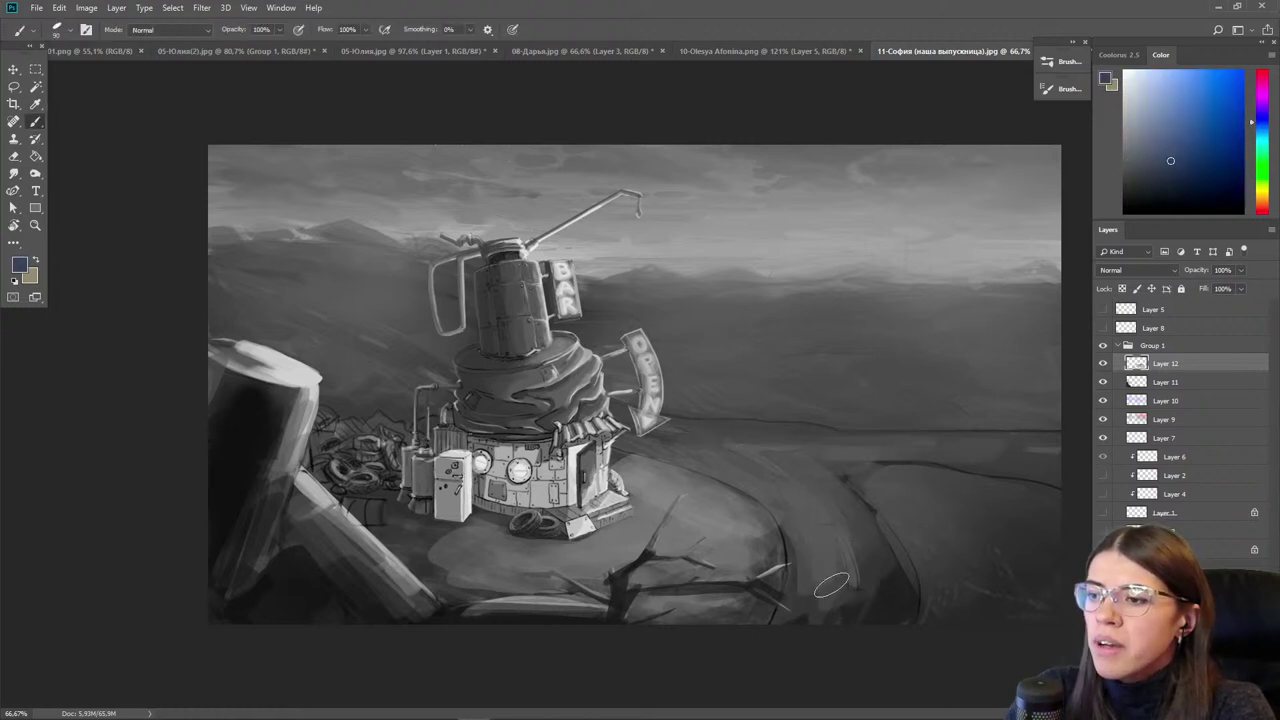
{"action": "left_click", "coordinate": [829, 574], "text": "alt"}
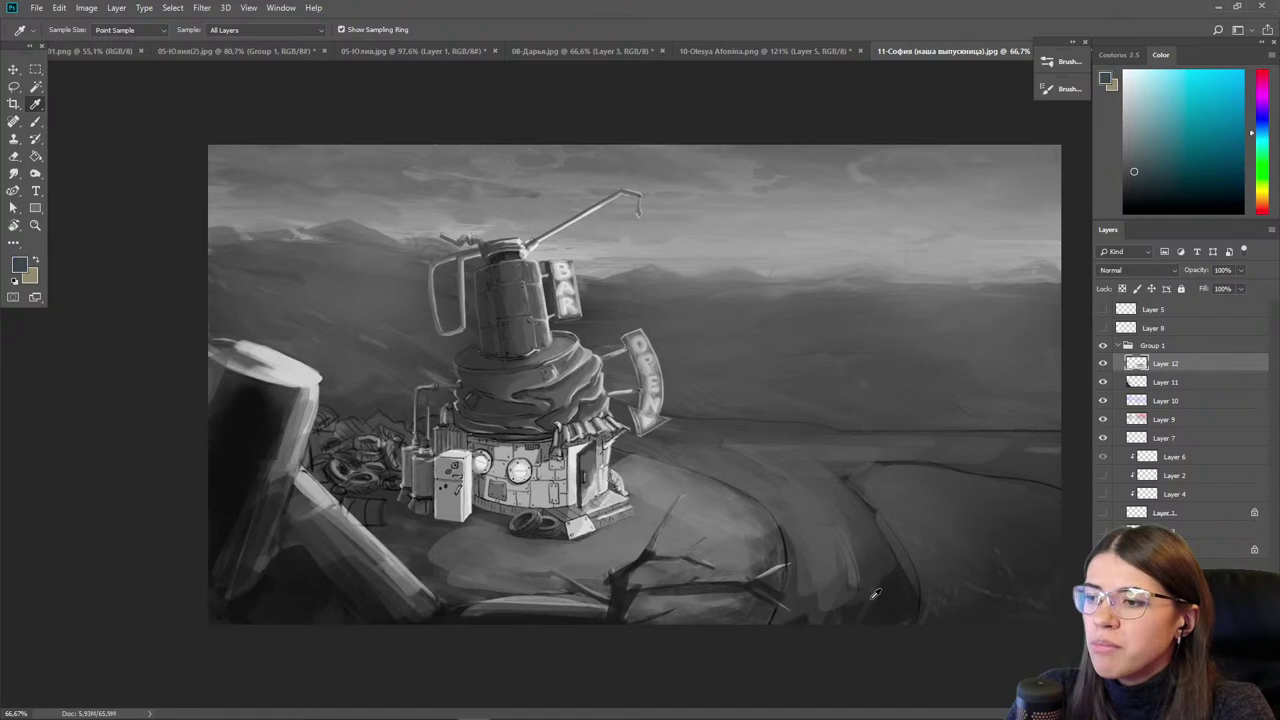
- Paint light teal dashed lane markings along the road's bend and its distant stretch
{"action": "left_click", "coordinate": [717, 423], "text": "alt"}
{"action": "left_click", "coordinate": [1189, 125]}
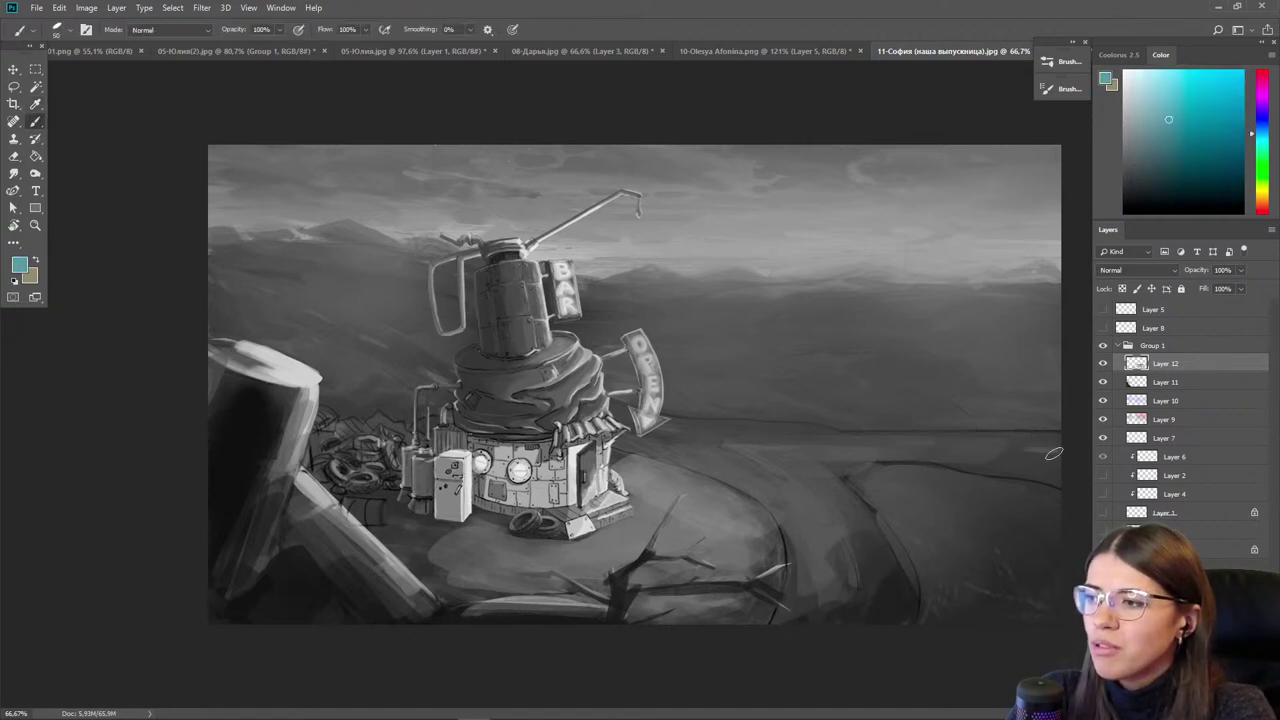
{"action": "left_click_drag", "start_coordinate": [837, 528], "coordinate": [860, 575]}
{"action": "mouse_move", "coordinate": [812, 500]}
{"action": "left_mouse_down"}
{"action": "mouse_move", "coordinate": [748, 452]}
{"action": "mouse_move", "coordinate": [806, 488]}
{"action": "left_mouse_up"}
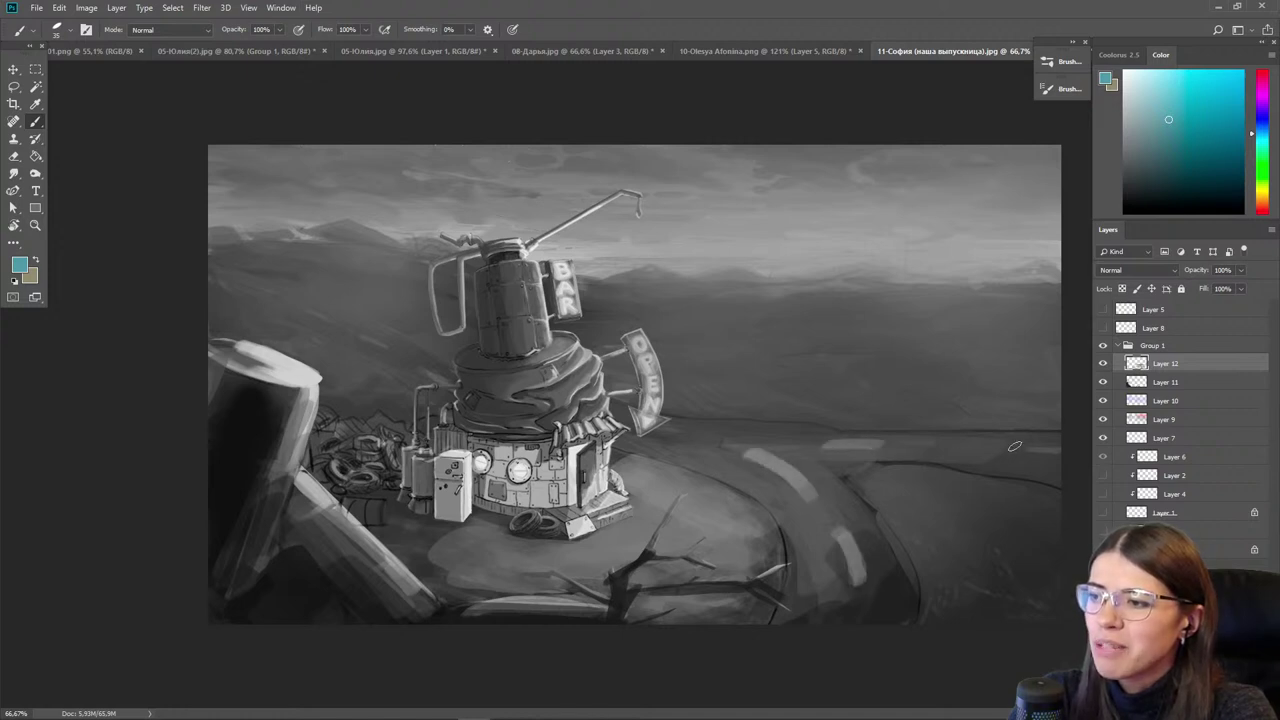
{"action": "left_click_drag", "start_coordinate": [1048, 450], "coordinate": [960, 452]}
{"action": "left_click_drag", "start_coordinate": [745, 440], "coordinate": [690, 439]}
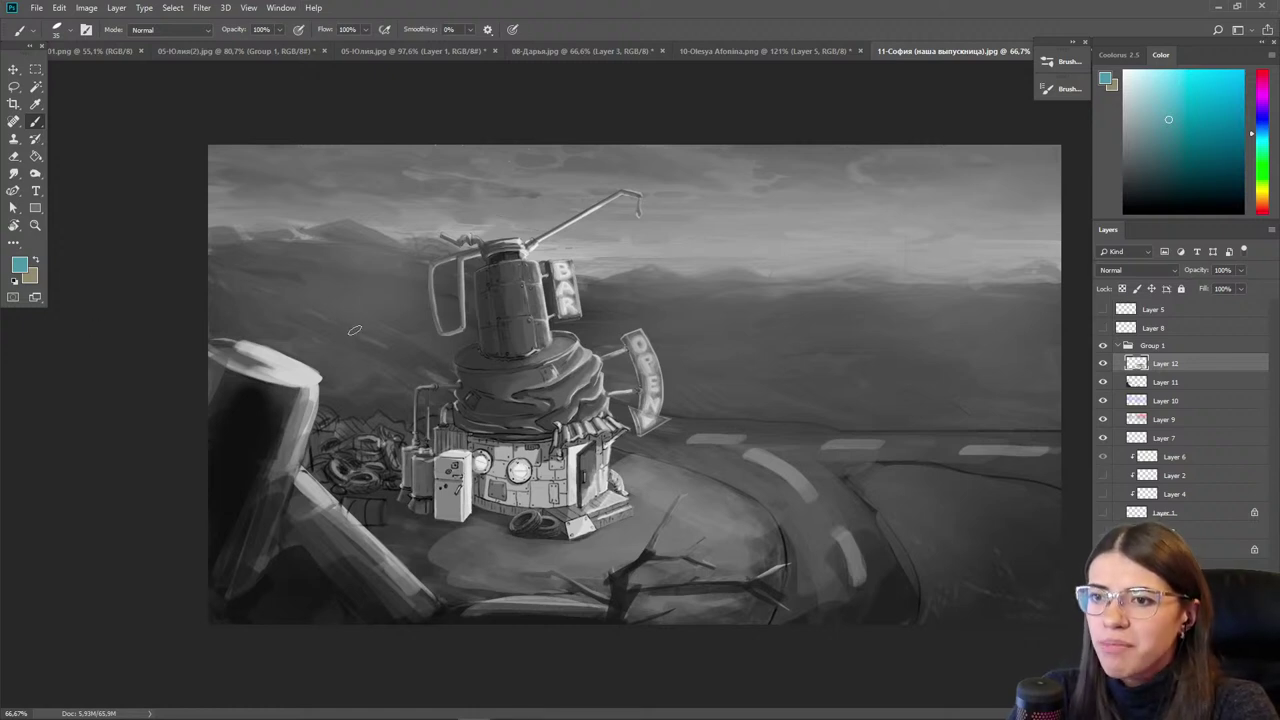
- Repaint the hillside around and inside the mug handle with sampled muted purple-blues, covering the light streaks beside the bar
{"action": "left_click", "coordinate": [435, 344], "text": "alt"}
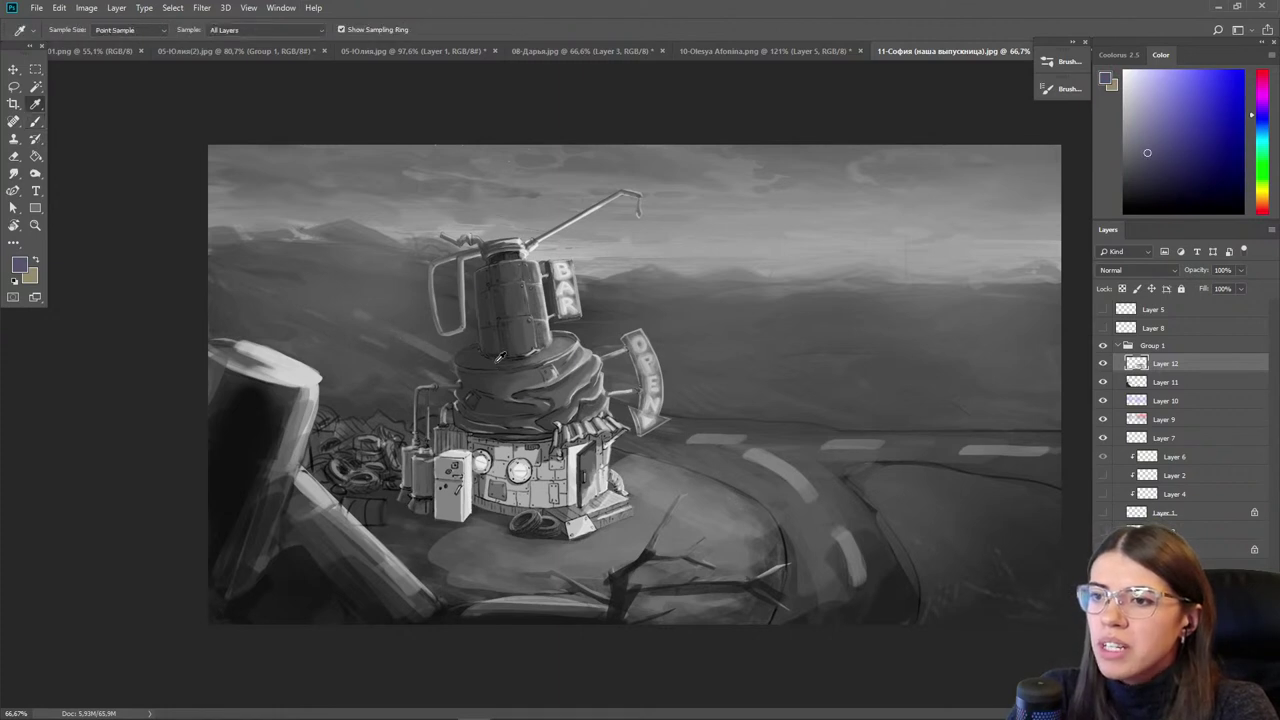
{"action": "left_click", "coordinate": [1209, 145]}
{"action": "left_click", "coordinate": [446, 290], "text": "alt"}
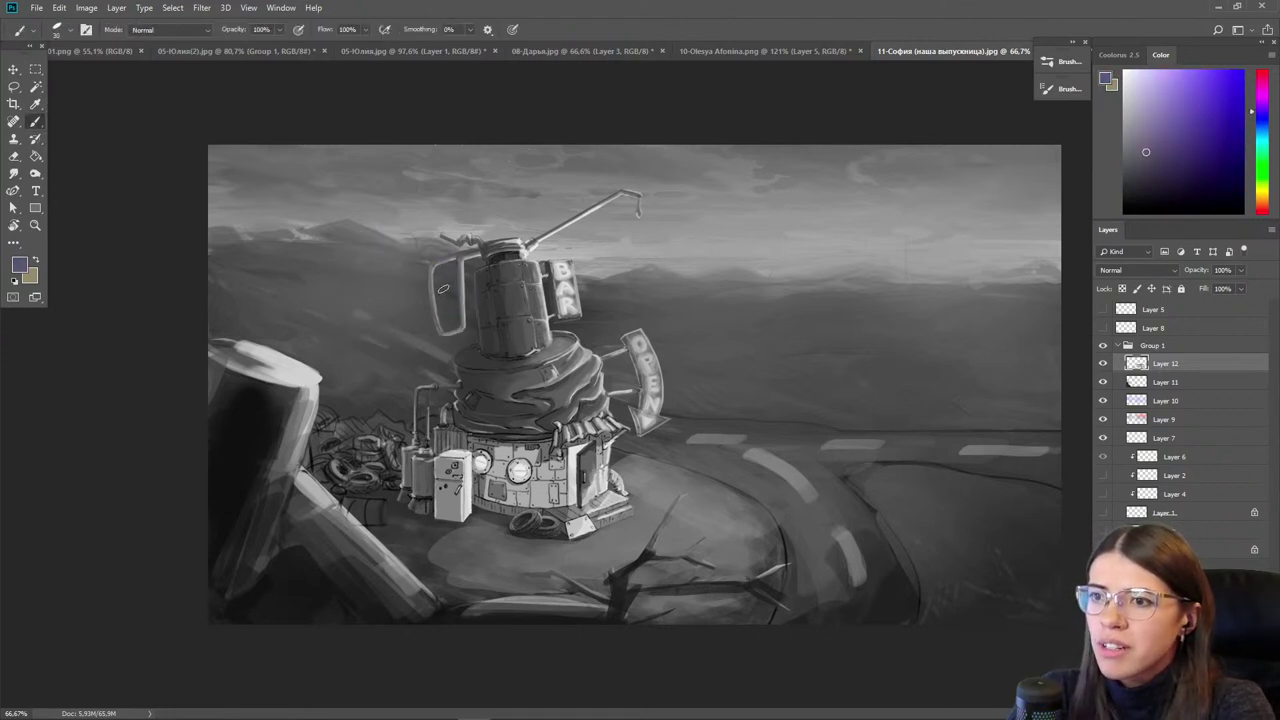
{"action": "left_click", "coordinate": [409, 318], "text": "alt"}
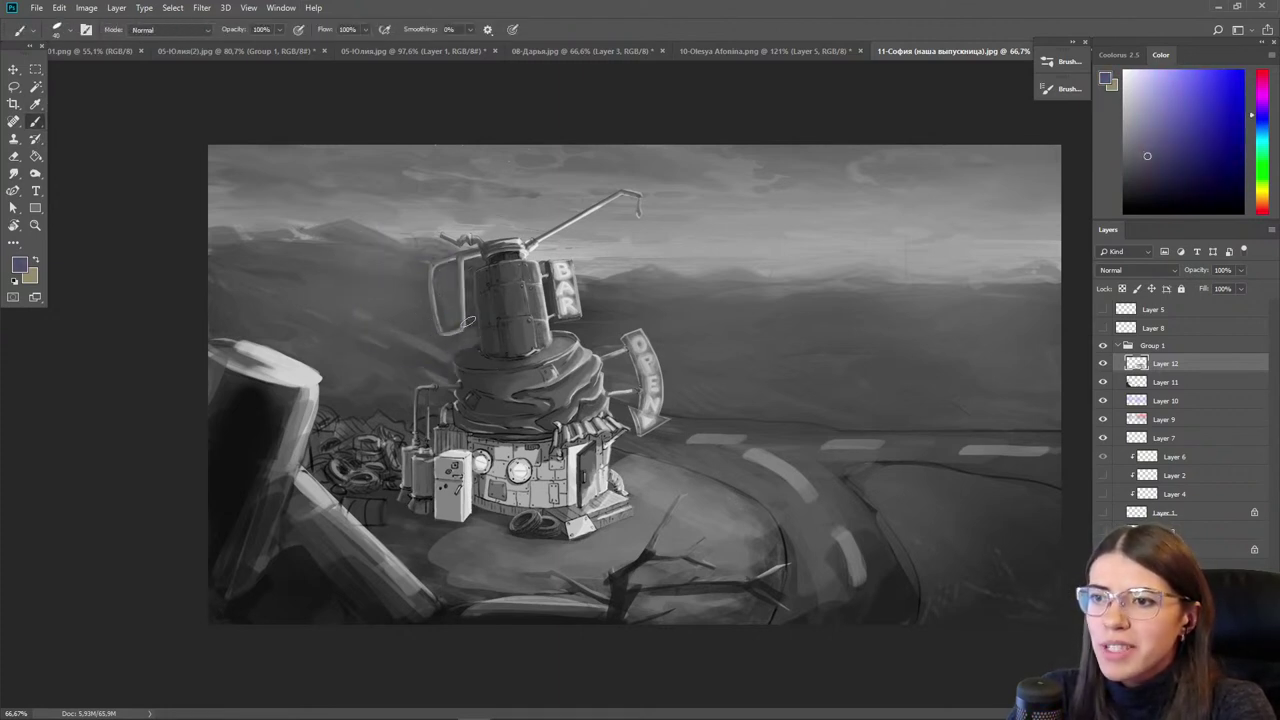
{"action": "left_click", "coordinate": [423, 328], "text": "alt"}
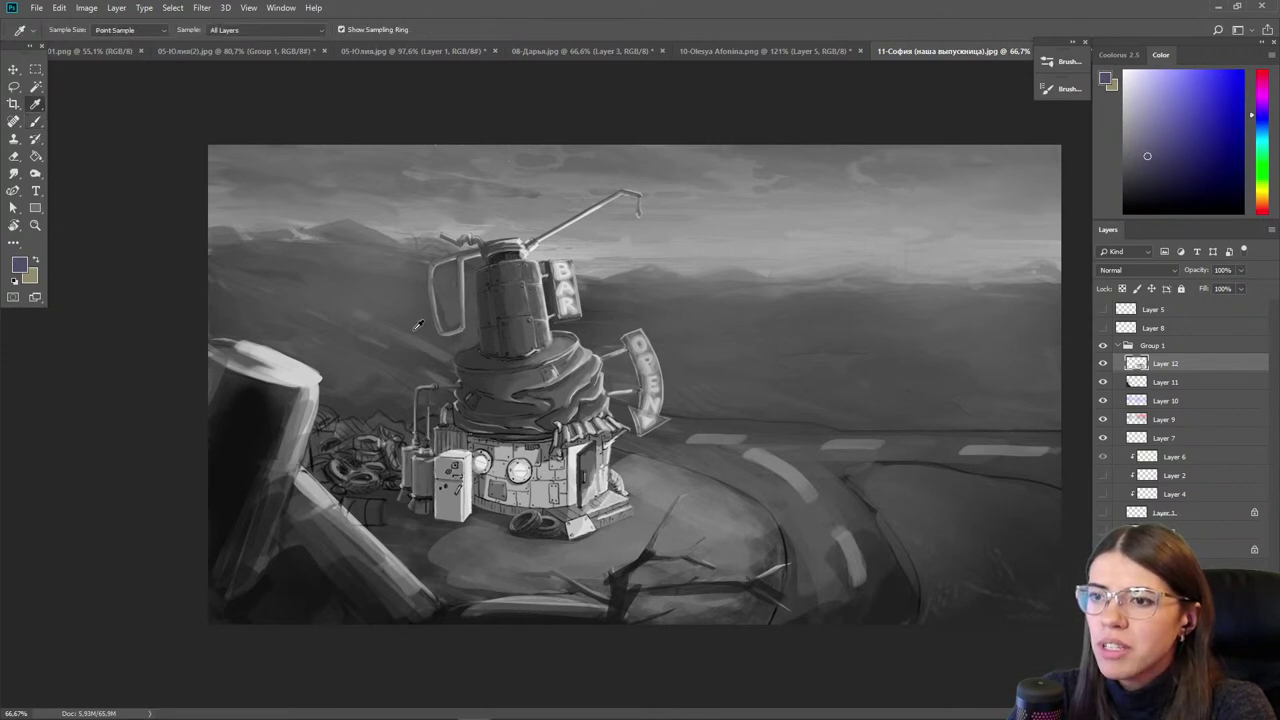
{"action": "left_click", "coordinate": [434, 384], "text": "alt"}
- Darken the shaded side of the mug tower and the draped roof with a larger brush in saturated dark blue
{"action": "key", "text": "]"}
{"action": "key", "text": "]"}
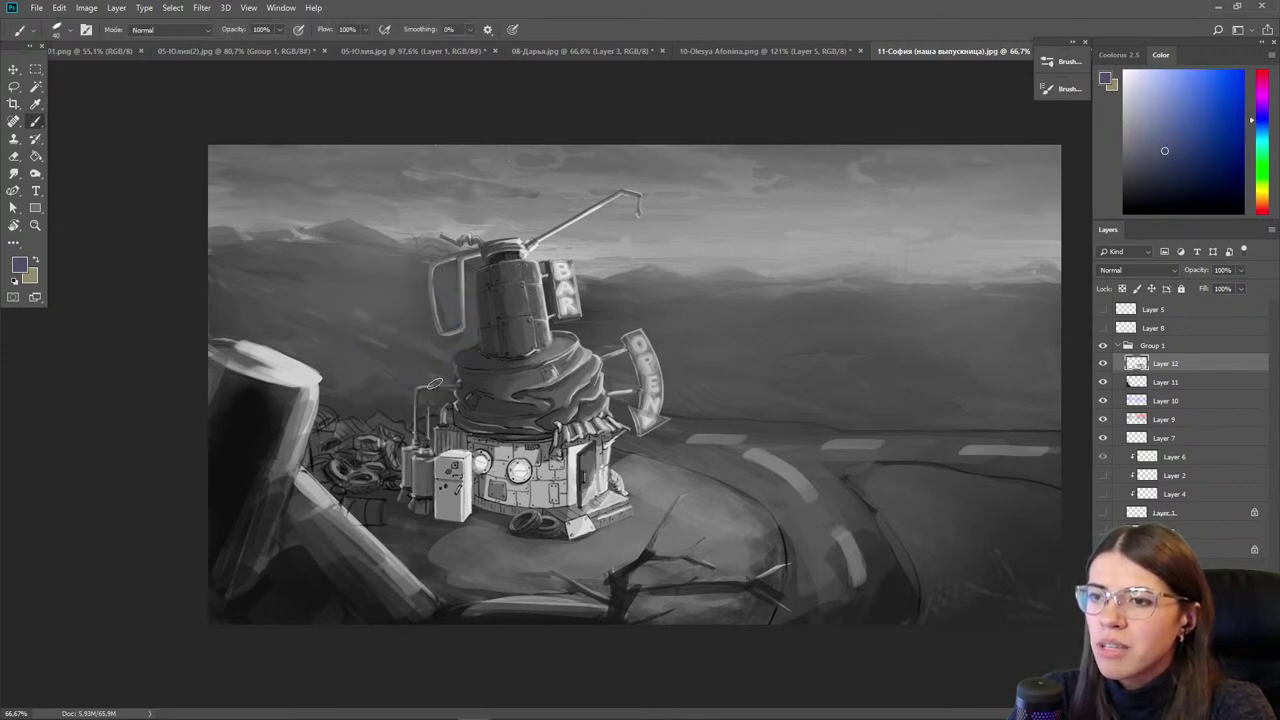
{"action": "left_click", "coordinate": [1206, 140]}
{"action": "left_click", "coordinate": [1214, 160]}
{"action": "mouse_move", "coordinate": [481, 272]}
{"action": "left_mouse_down"}
{"action": "mouse_move", "coordinate": [493, 349]}
{"action": "mouse_move", "coordinate": [496, 267]}
{"action": "mouse_move", "coordinate": [502, 352]}
{"action": "mouse_move", "coordinate": [507, 267]}
{"action": "mouse_move", "coordinate": [514, 368]}
{"action": "mouse_move", "coordinate": [480, 360]}
{"action": "mouse_move", "coordinate": [514, 367]}
{"action": "mouse_move", "coordinate": [477, 373]}
{"action": "left_mouse_up"}
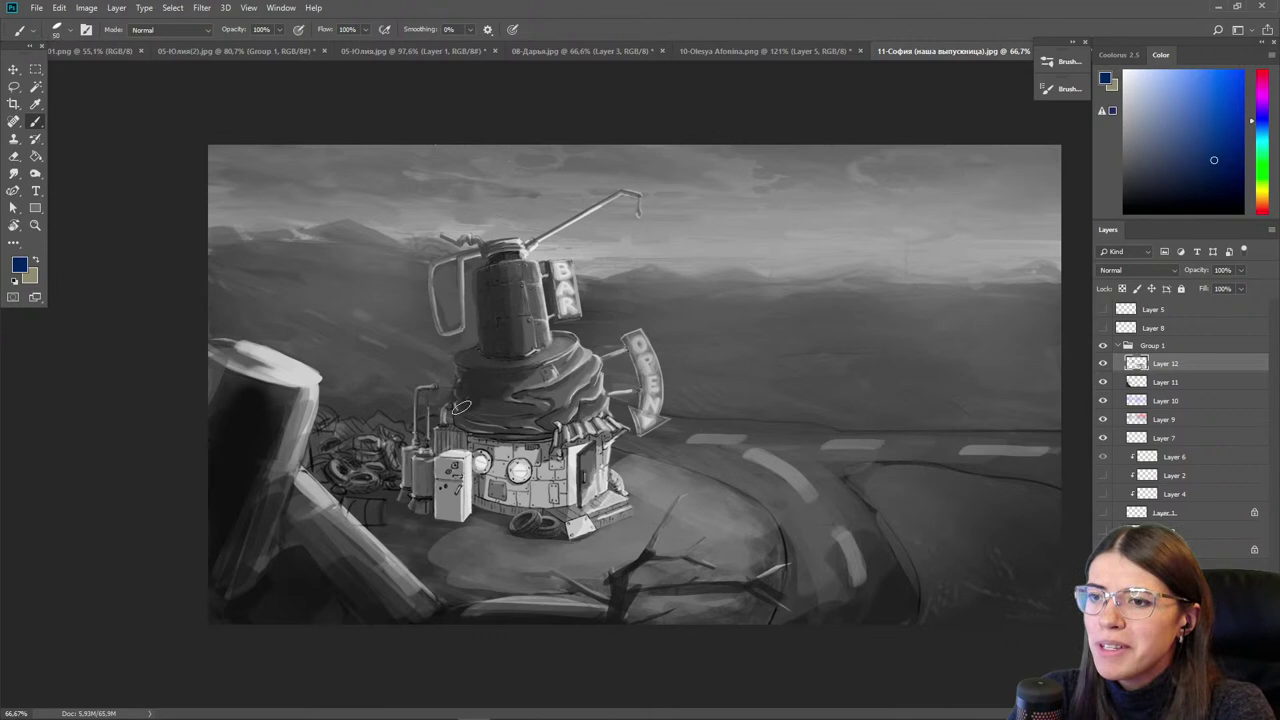
{"action": "left_click", "coordinate": [545, 354], "text": "alt"}
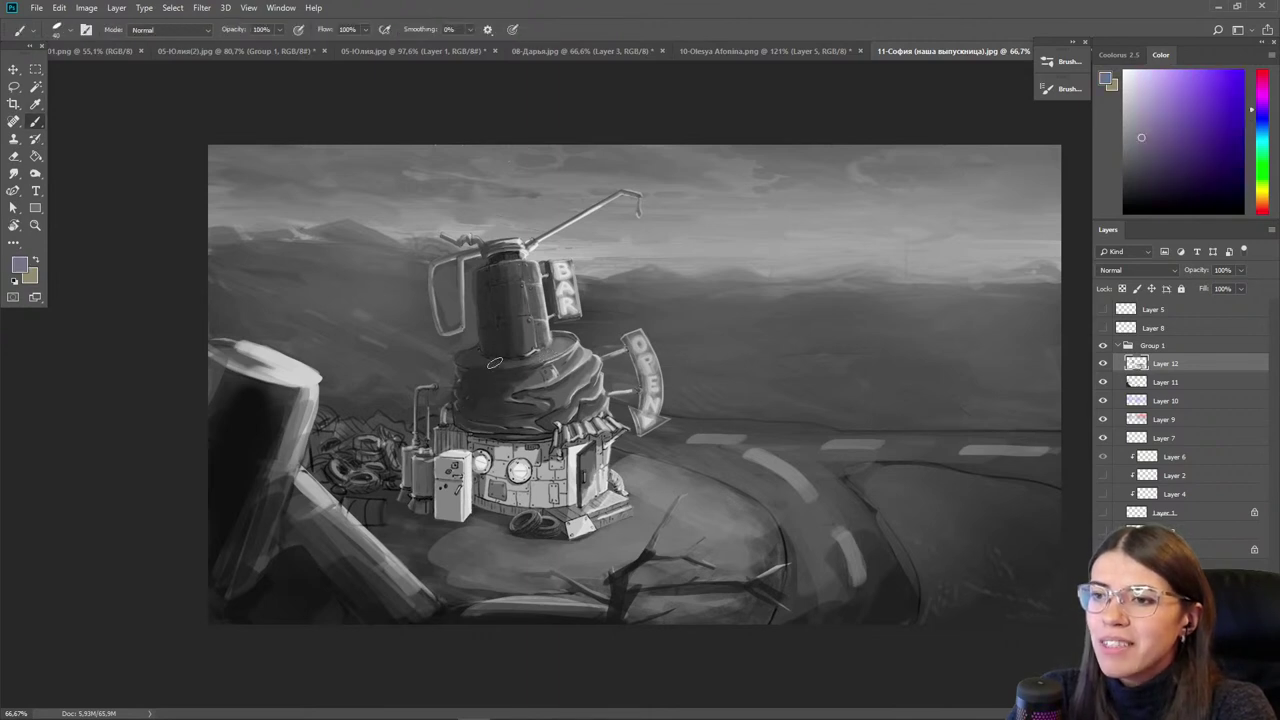
{"action": "left_click", "coordinate": [490, 369], "text": "alt"}
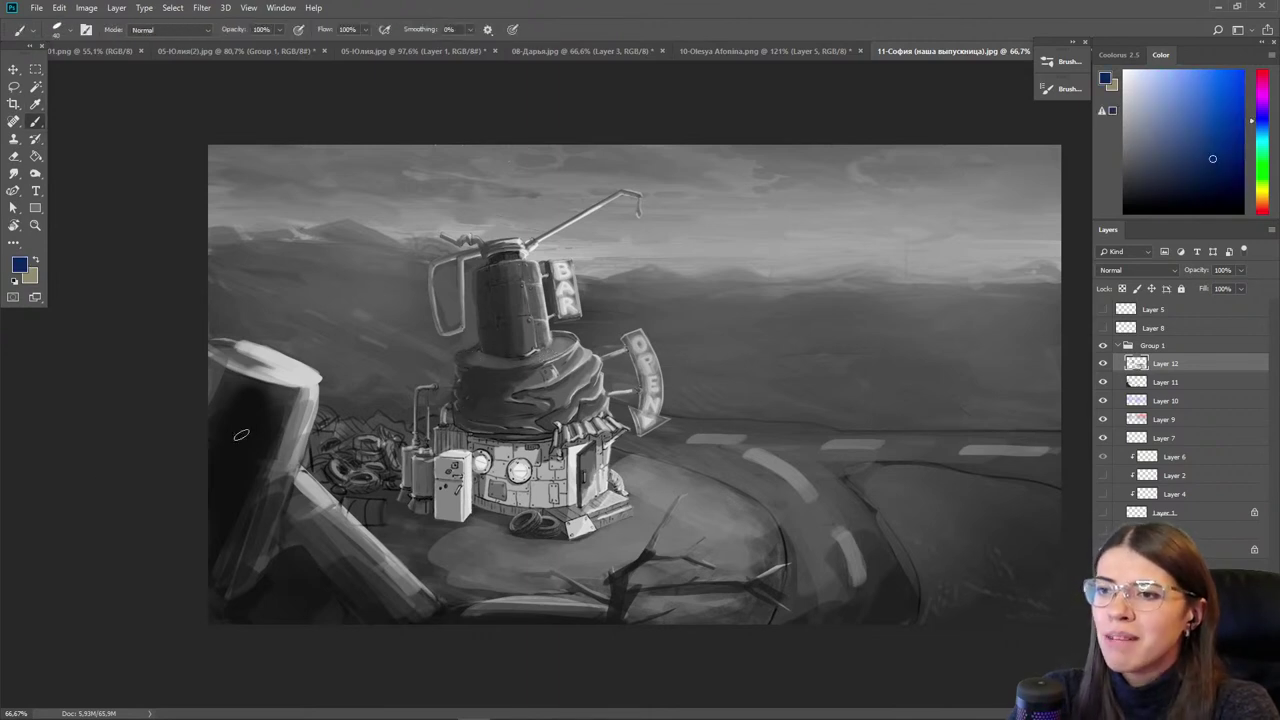
- Simplify the lit folds of the draped roof with sampled blues and pinks, covering the harsh dark lines
{"action": "left_click", "coordinate": [537, 376], "text": "alt"}
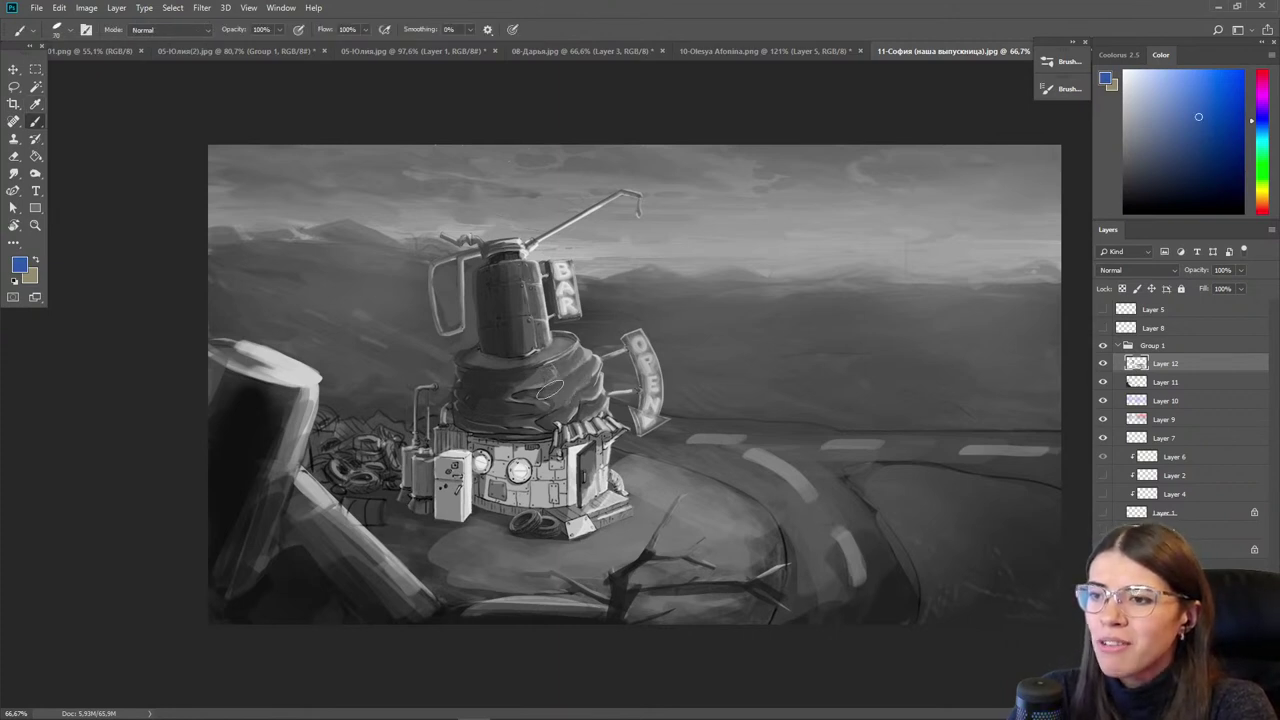
{"action": "left_click", "coordinate": [562, 340], "text": "alt"}
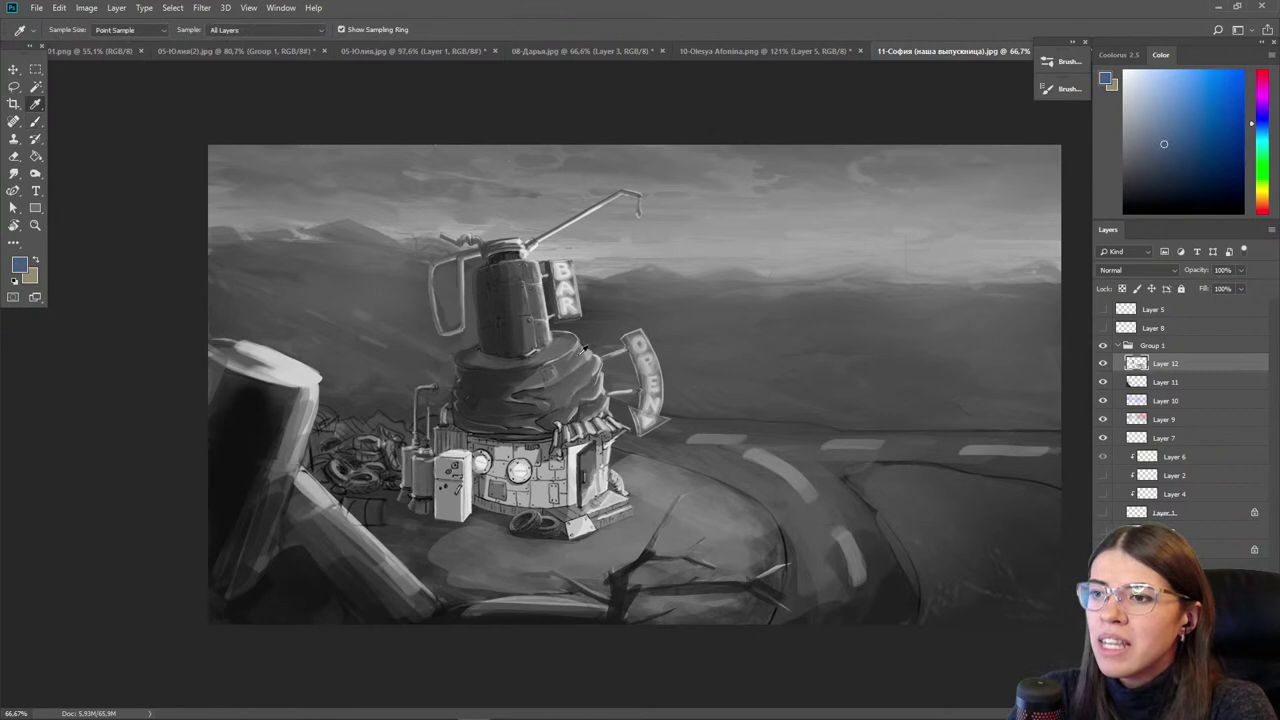
{"action": "left_click", "coordinate": [558, 346], "text": "alt"}
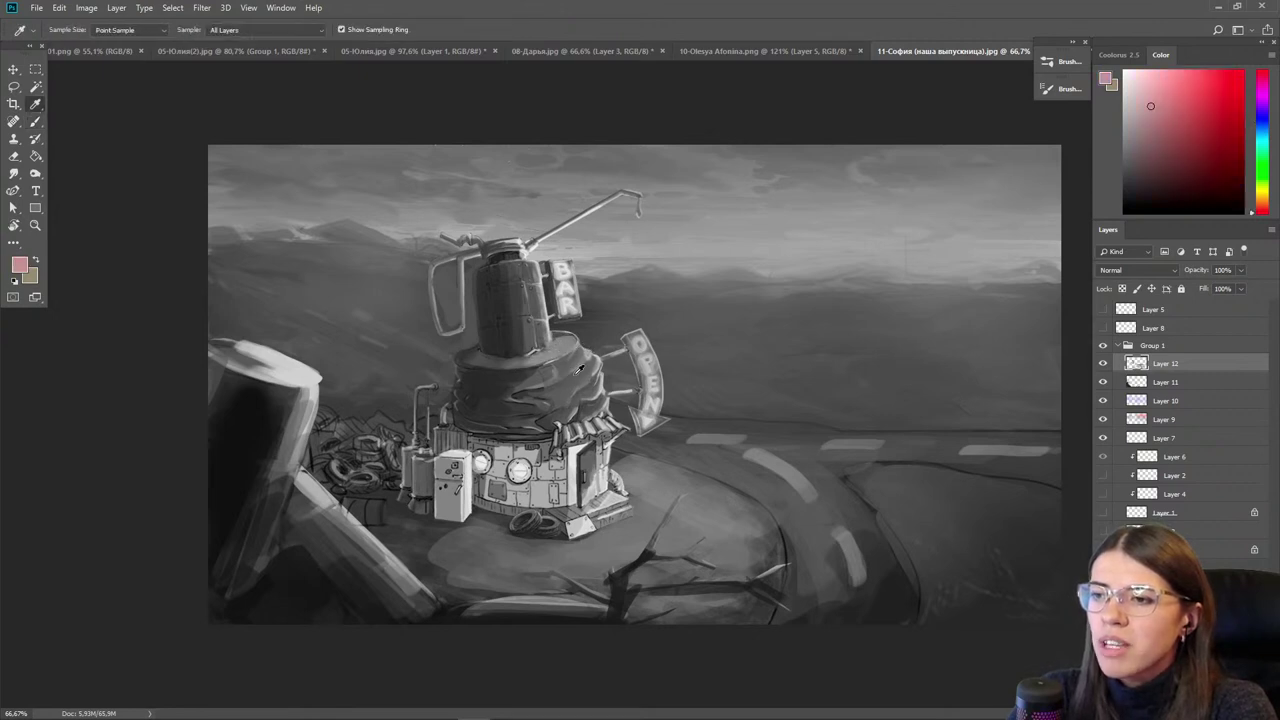
{"action": "left_click", "coordinate": [558, 358], "text": "alt"}
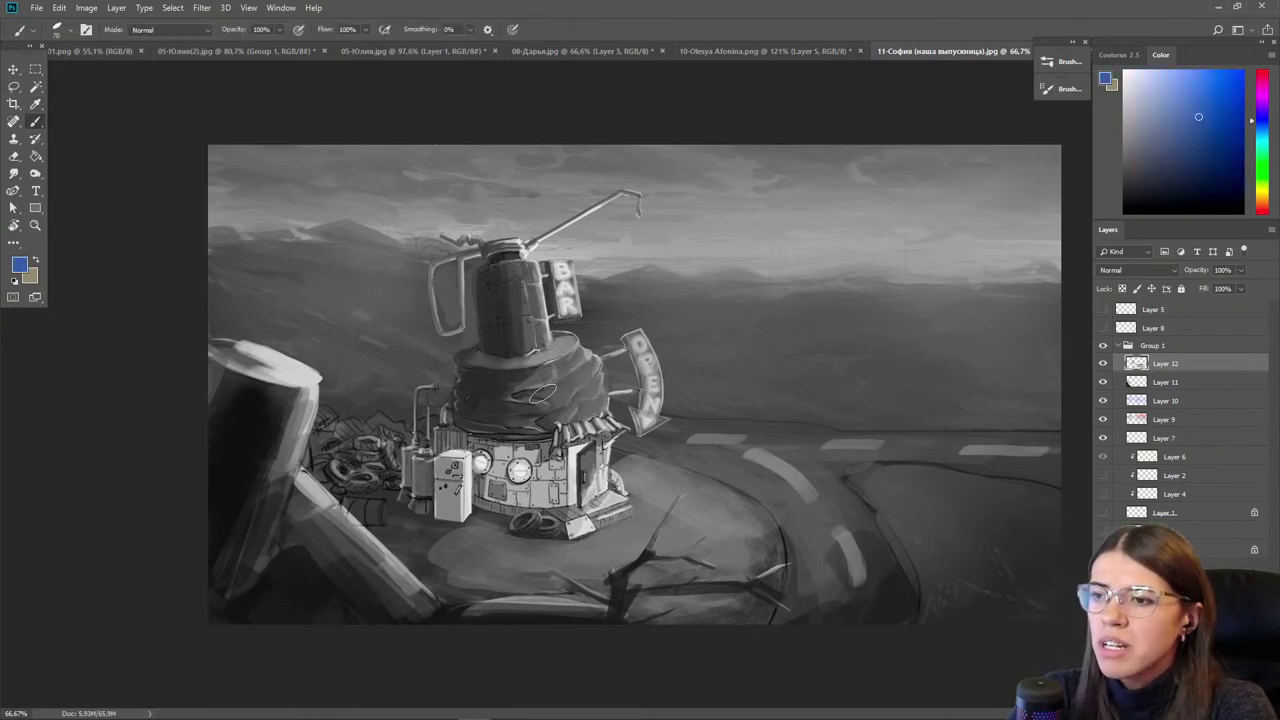
- Repaint the awning over the door in light beige and mute the plated wall around the round windows with sampled tones
{"action": "left_click", "coordinate": [575, 424], "text": "alt"}
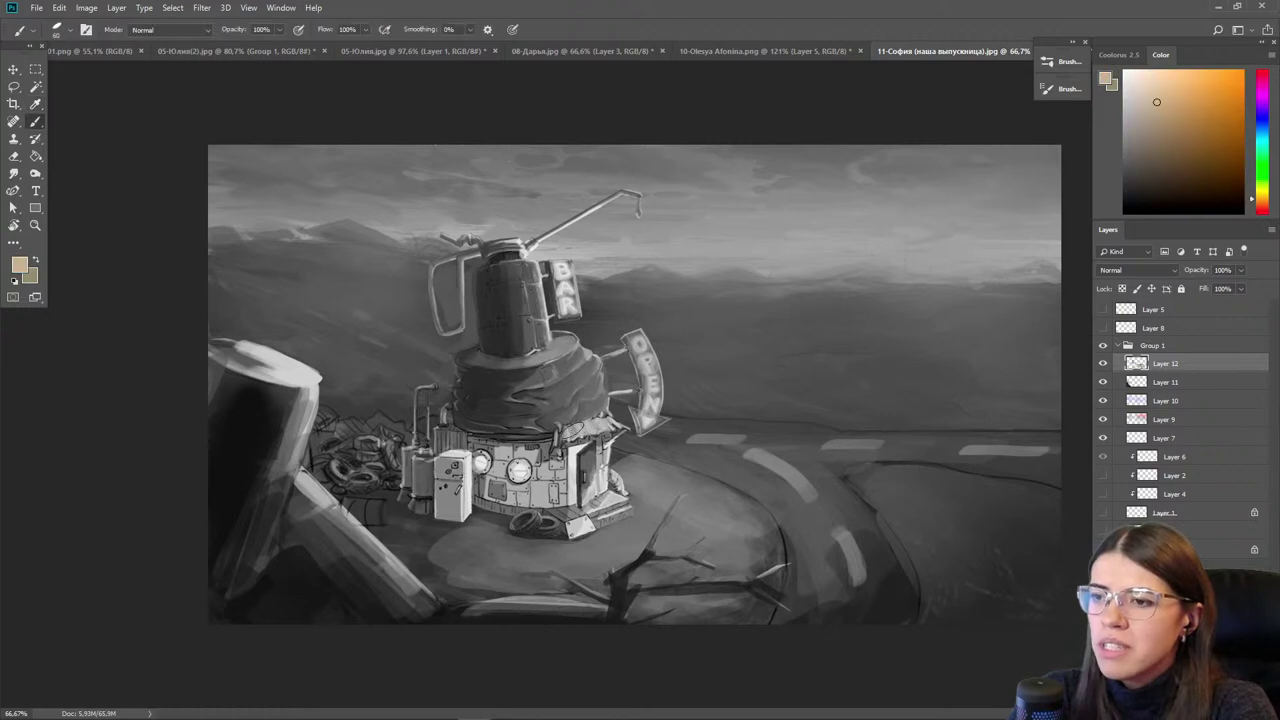
{"action": "left_click", "coordinate": [487, 444], "text": "alt"}
{"action": "key", "text": "]"}
{"action": "mouse_move", "coordinate": [480, 442]}
{"action": "left_mouse_down"}
{"action": "mouse_move", "coordinate": [528, 501]}
{"action": "mouse_move", "coordinate": [503, 489]}
{"action": "mouse_move", "coordinate": [523, 439]}
{"action": "mouse_move", "coordinate": [544, 448]}
{"action": "mouse_move", "coordinate": [476, 437]}
{"action": "left_mouse_up"}
{"action": "left_click", "coordinate": [520, 452], "text": "alt"}
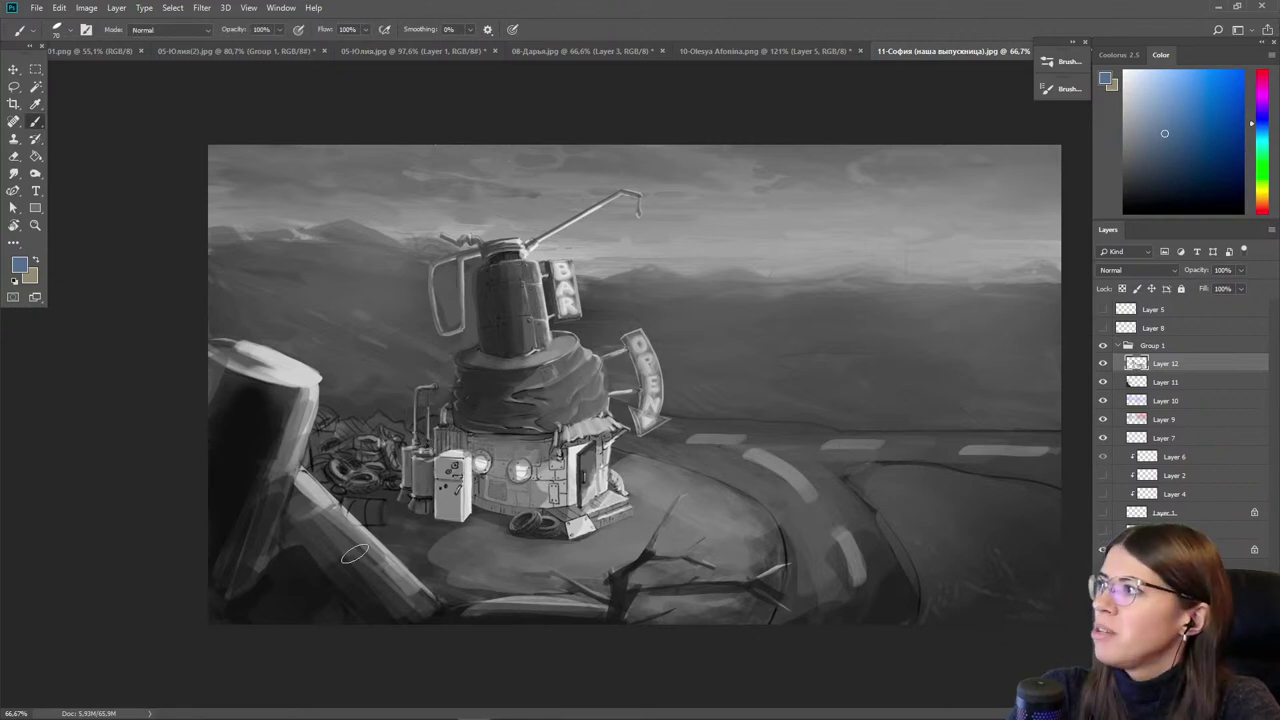
- Repaint the OPEN sign's letters and arrow tip in pure white
{"action": "scroll", "coordinate": [331, 558], "scroll_direction": "up", "scroll_amount": 8}
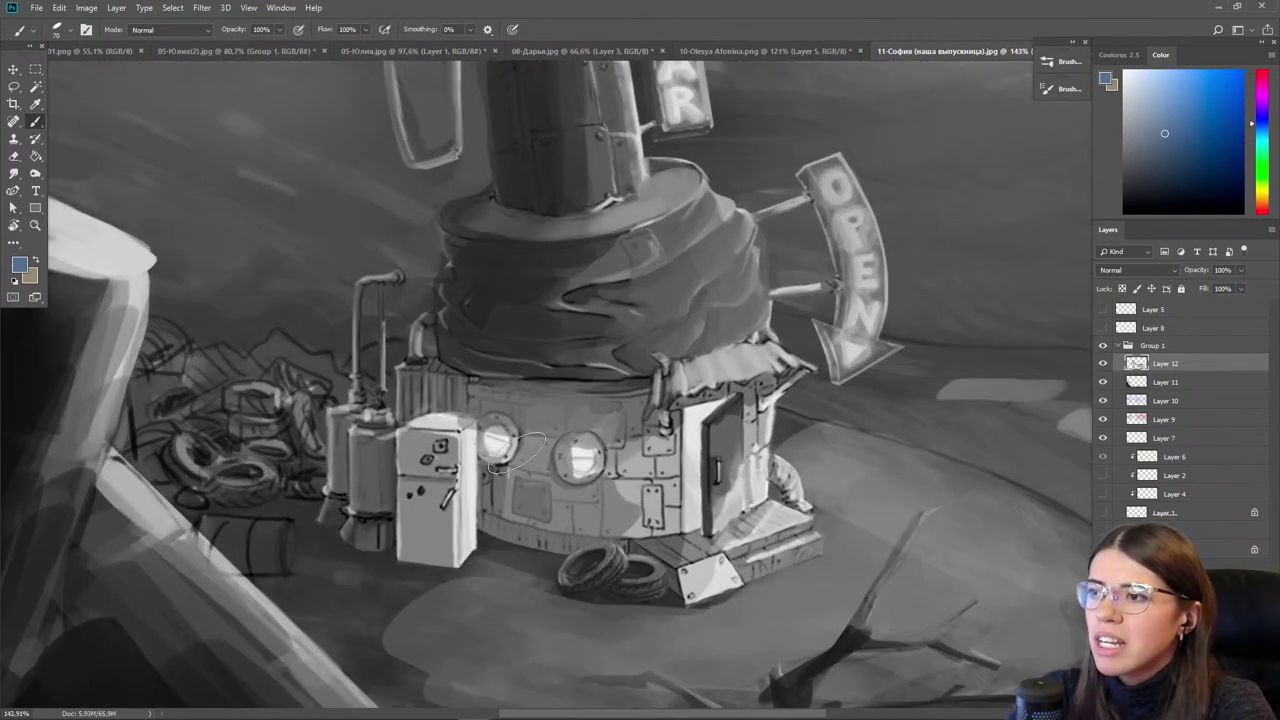
{"action": "left_click_drag", "start_coordinate": [1152, 116], "coordinate": [1123, 70]}
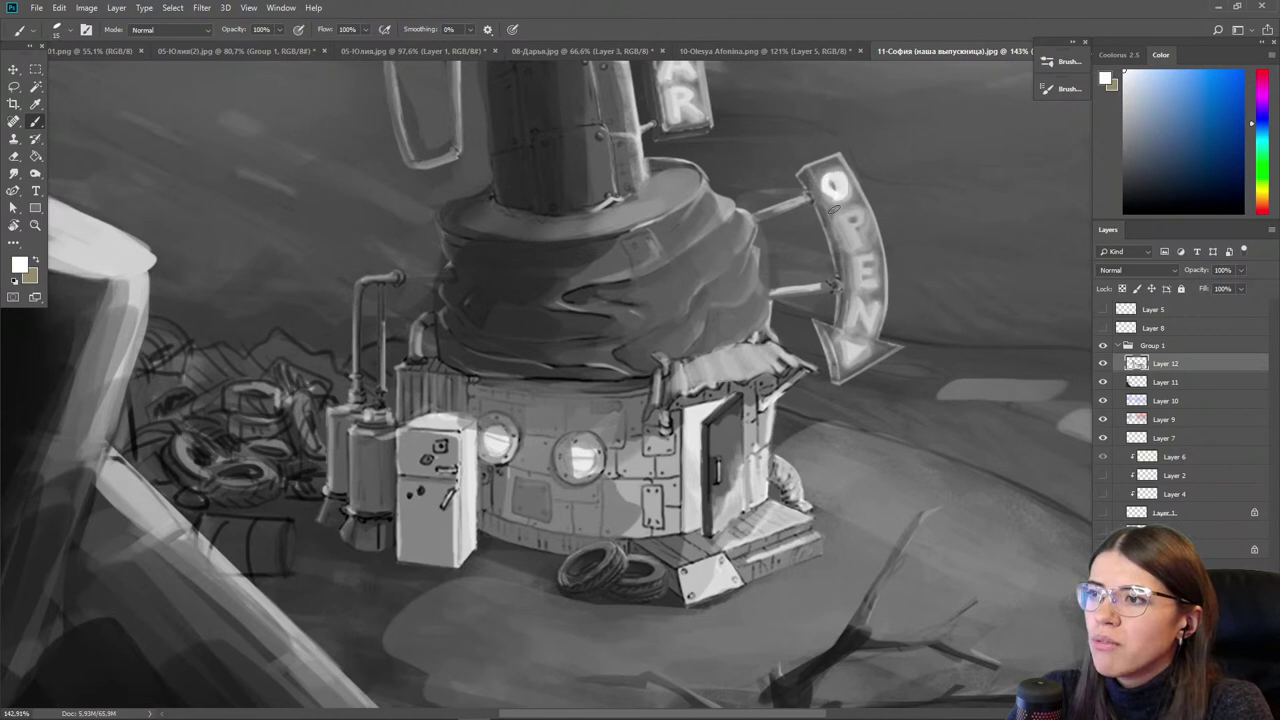
{"action": "left_click_drag", "start_coordinate": [845, 224], "coordinate": [872, 258]}
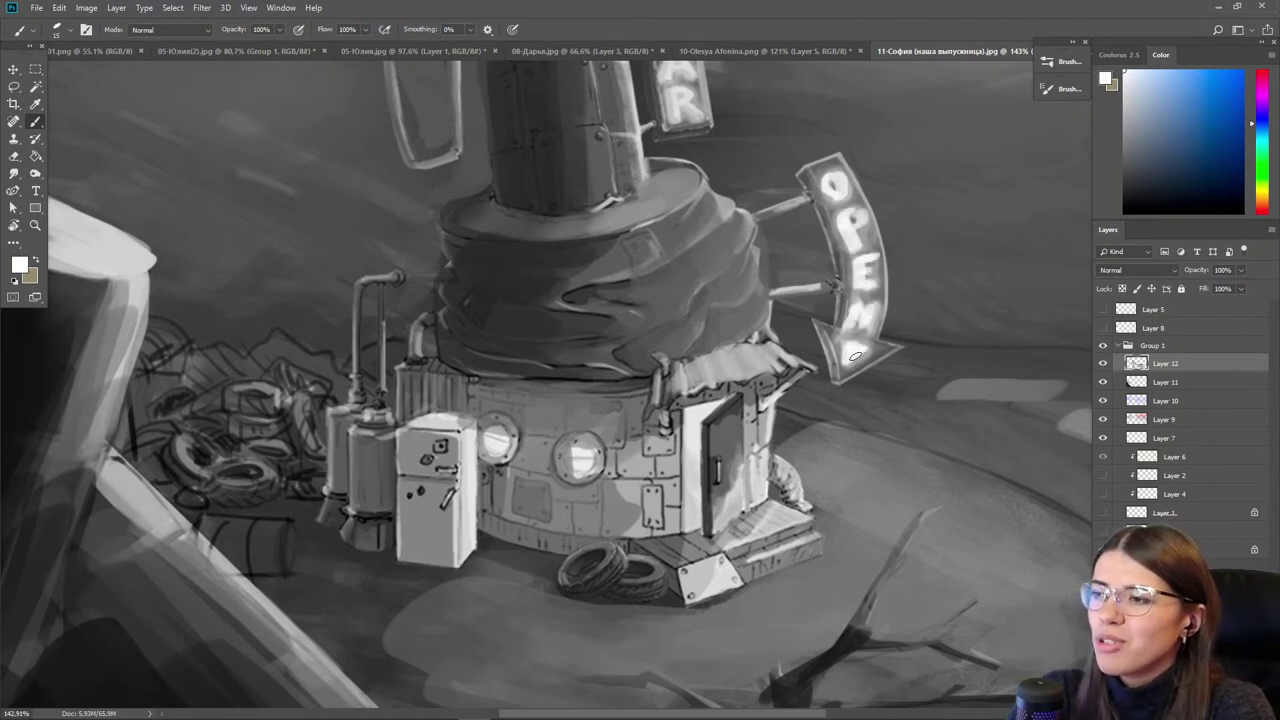
- Paint a white glow around the OPEN sign and on both round windows with the soft brush at 0% hardness
{"action": "left_click_drag", "start_coordinate": [938, 157], "coordinate": [857, 213]}
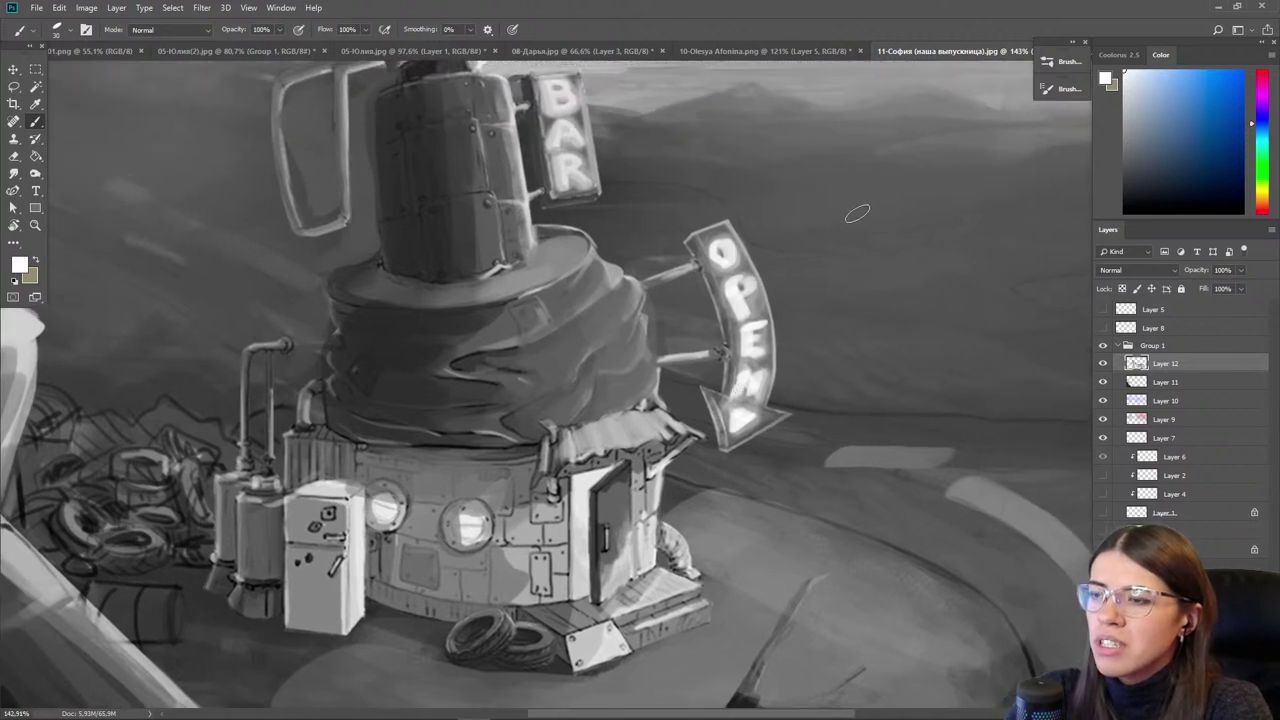
{"action": "right_click", "coordinate": [890, 358]}
{"action": "left_click", "coordinate": [902, 492]}
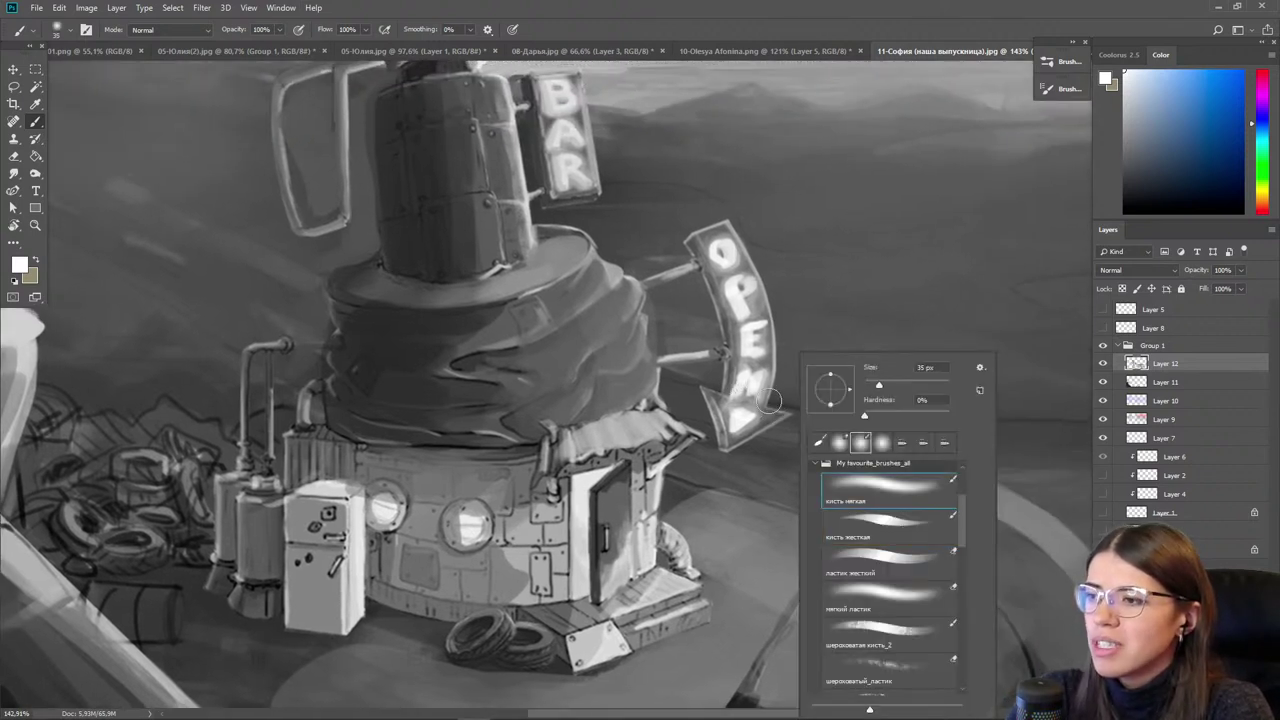
{"action": "left_click", "coordinate": [786, 412]}
{"action": "mouse_move", "coordinate": [737, 416]}
{"action": "left_mouse_down"}
{"action": "mouse_move", "coordinate": [755, 384]}
{"action": "mouse_move", "coordinate": [751, 340]}
{"action": "mouse_move", "coordinate": [714, 228]}
{"action": "left_mouse_up"}
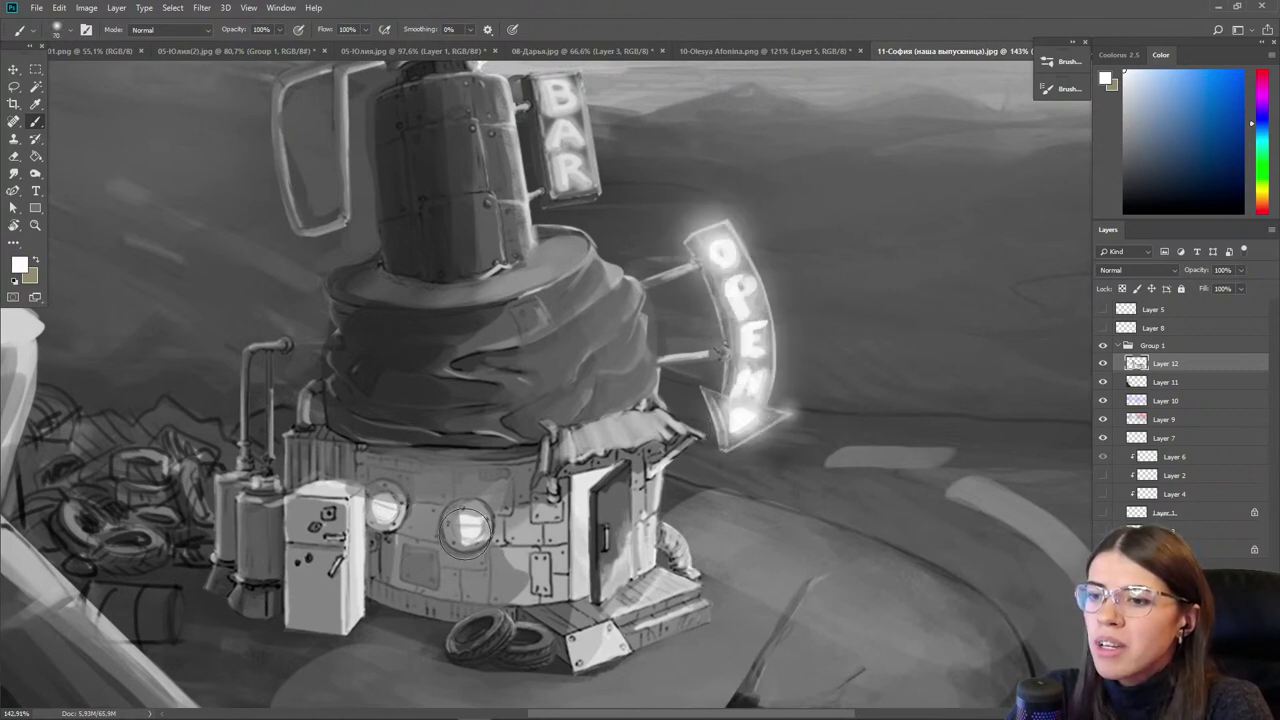
{"action": "left_click_drag", "start_coordinate": [467, 526], "coordinate": [462, 525]}
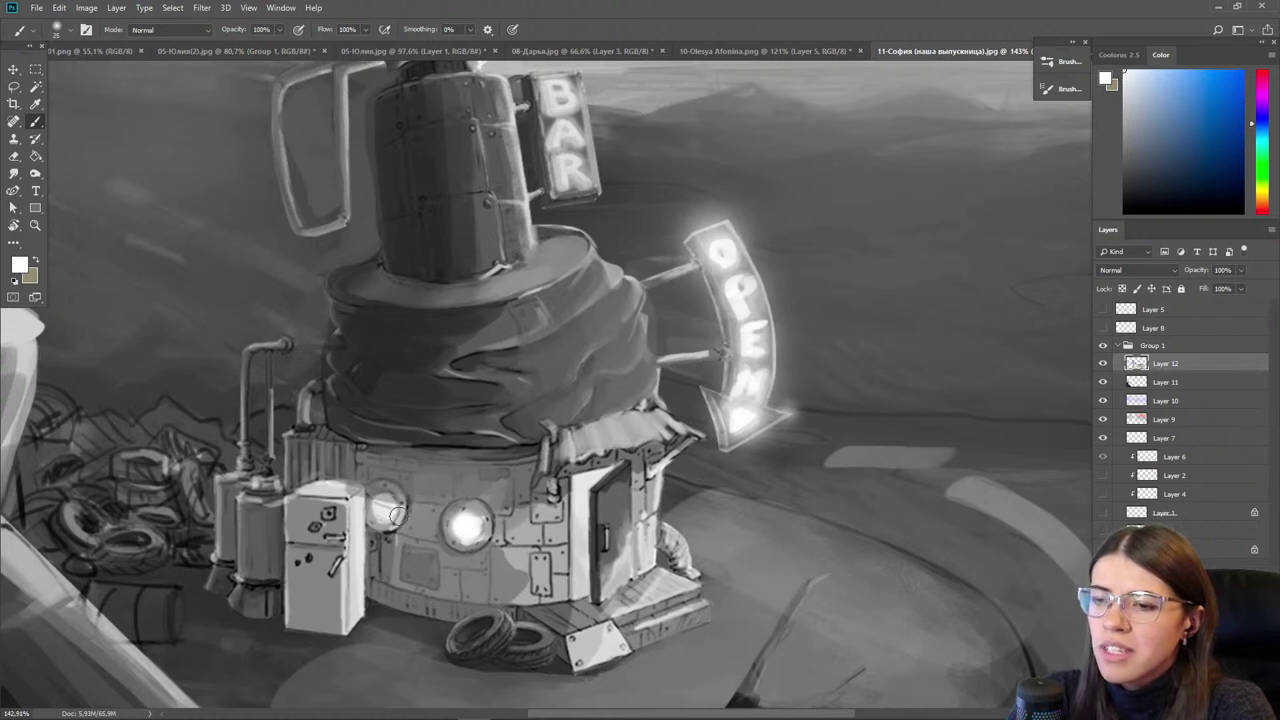
{"action": "left_click_drag", "start_coordinate": [367, 513], "coordinate": [371, 512]}
- Tone down the bright side and front of the refrigerator with soft strokes of sampled grey
{"action": "left_click", "coordinate": [340, 585], "text": "alt"}
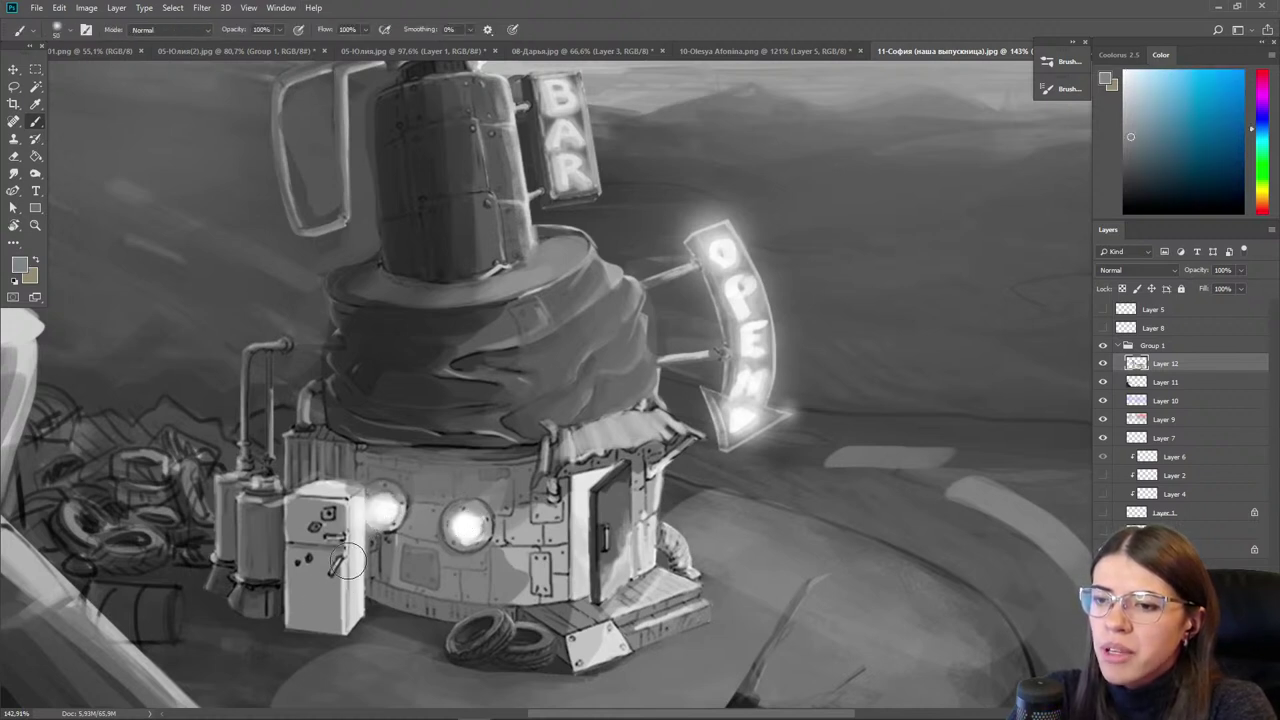
{"action": "mouse_move", "coordinate": [355, 585]}
{"action": "left_mouse_down"}
{"action": "mouse_move", "coordinate": [347, 617]}
{"action": "mouse_move", "coordinate": [317, 605]}
{"action": "left_mouse_up"}
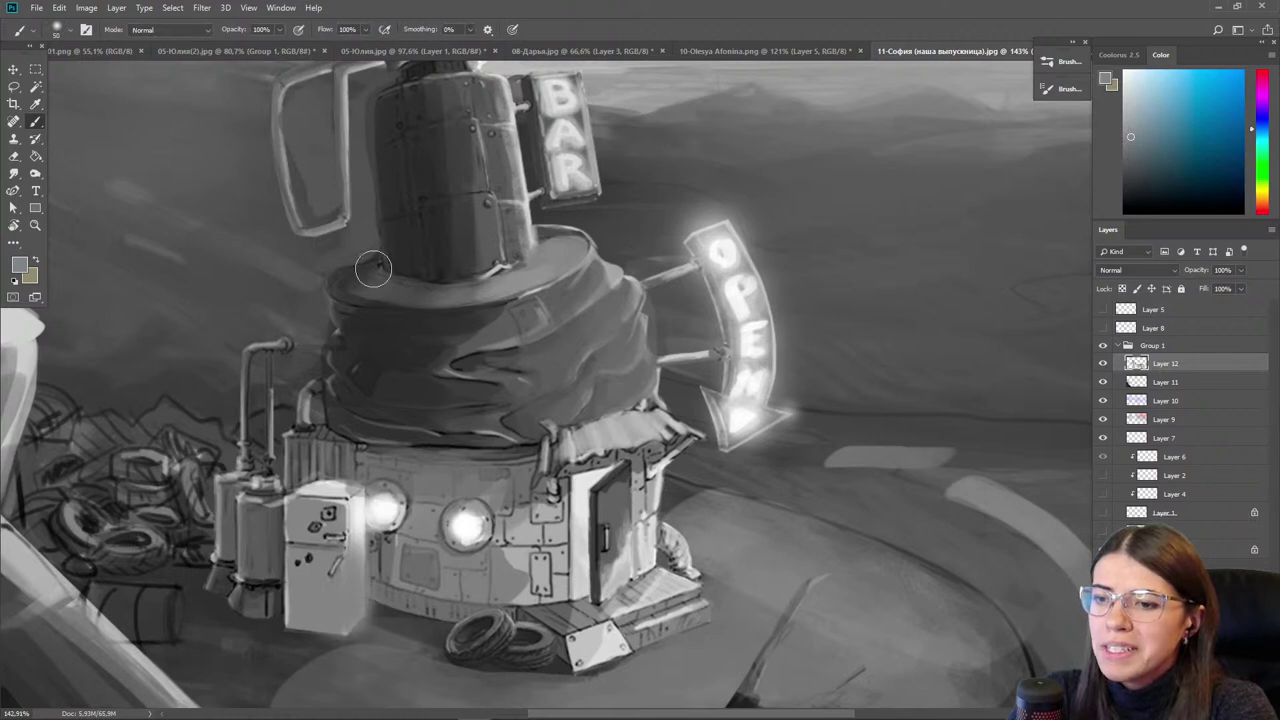
{"action": "left_click", "coordinate": [326, 488], "text": "alt"}
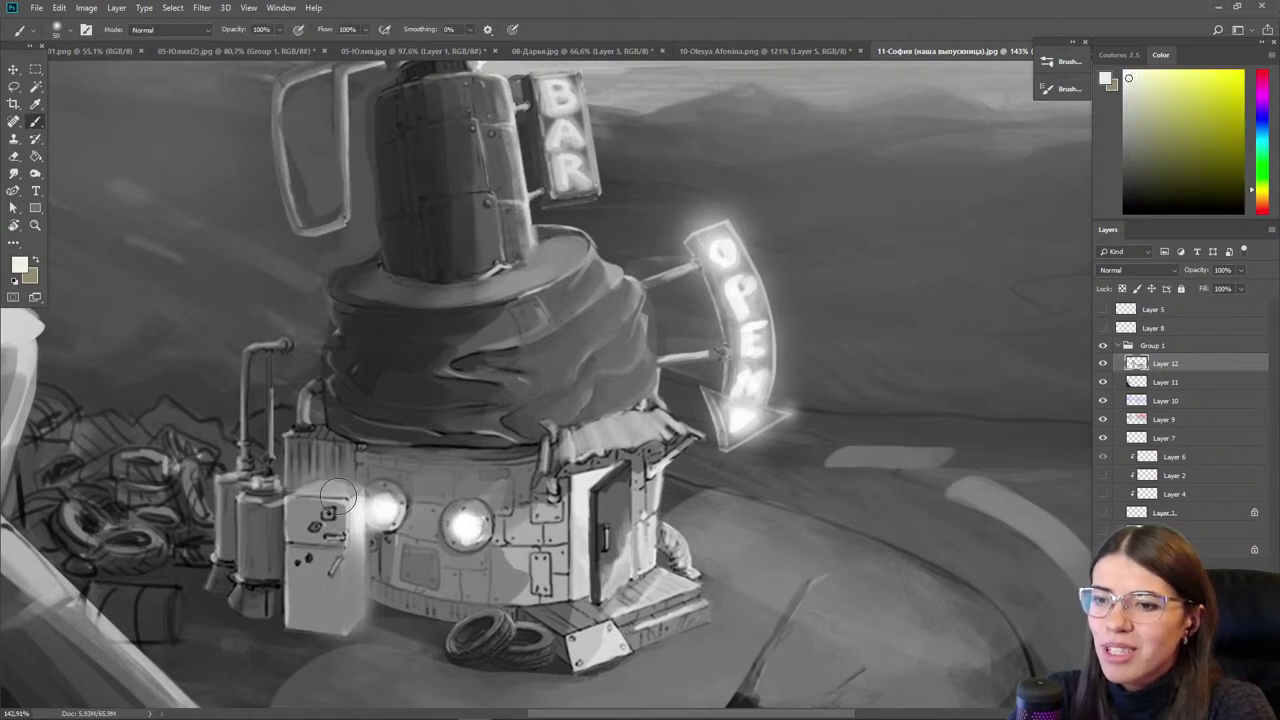
{"action": "left_click_drag", "start_coordinate": [273, 557], "coordinate": [311, 542]}
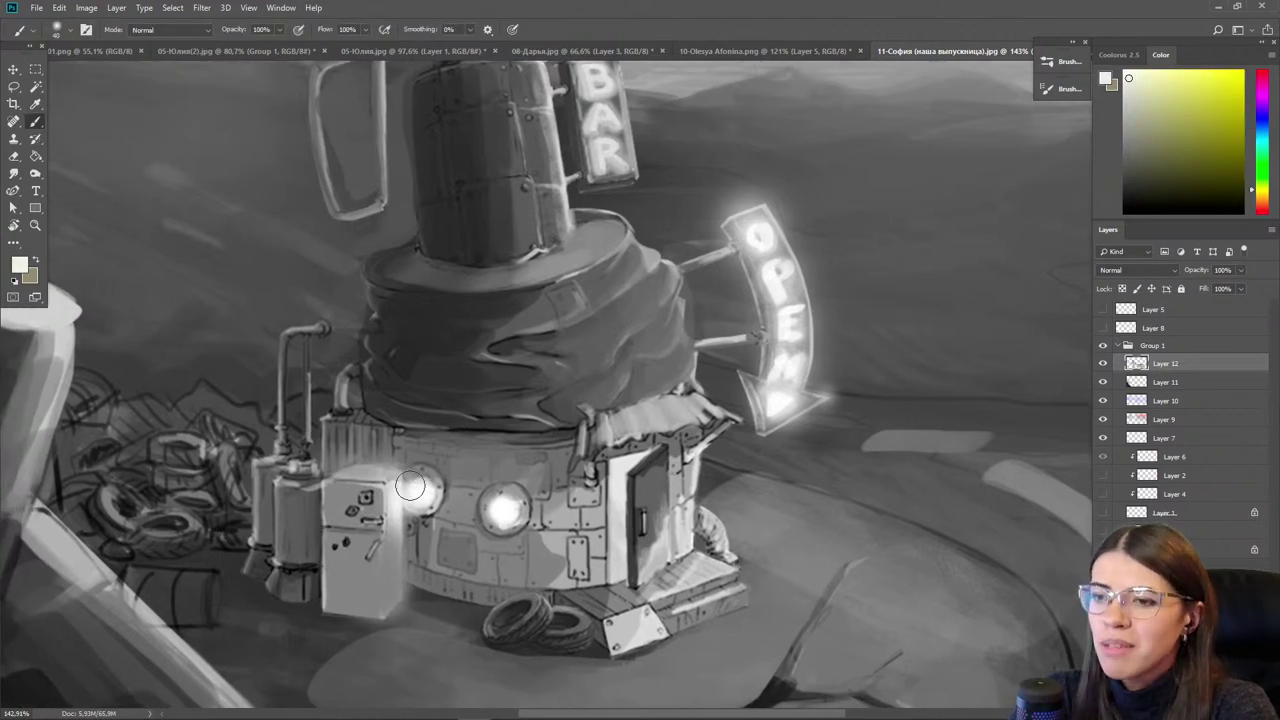
- Paint over the tires and the ground in front of the building with a sampled dark tone and a 125 px brush to mute them
{"action": "left_click", "coordinate": [477, 606], "text": "alt"}
{"action": "key", "text": "bracketright"}
{"action": "key", "text": "bracketright"}
{"action": "key", "text": "bracketright"}
{"action": "key", "text": "bracketright"}
{"action": "key", "text": "bracketright"}
{"action": "mouse_move", "coordinate": [588, 638]}
{"action": "left_mouse_down"}
{"action": "mouse_move", "coordinate": [520, 602]}
{"action": "mouse_move", "coordinate": [526, 566]}
{"action": "mouse_move", "coordinate": [414, 634]}
{"action": "left_mouse_up"}
{"action": "left_click", "coordinate": [491, 609], "text": "alt"}
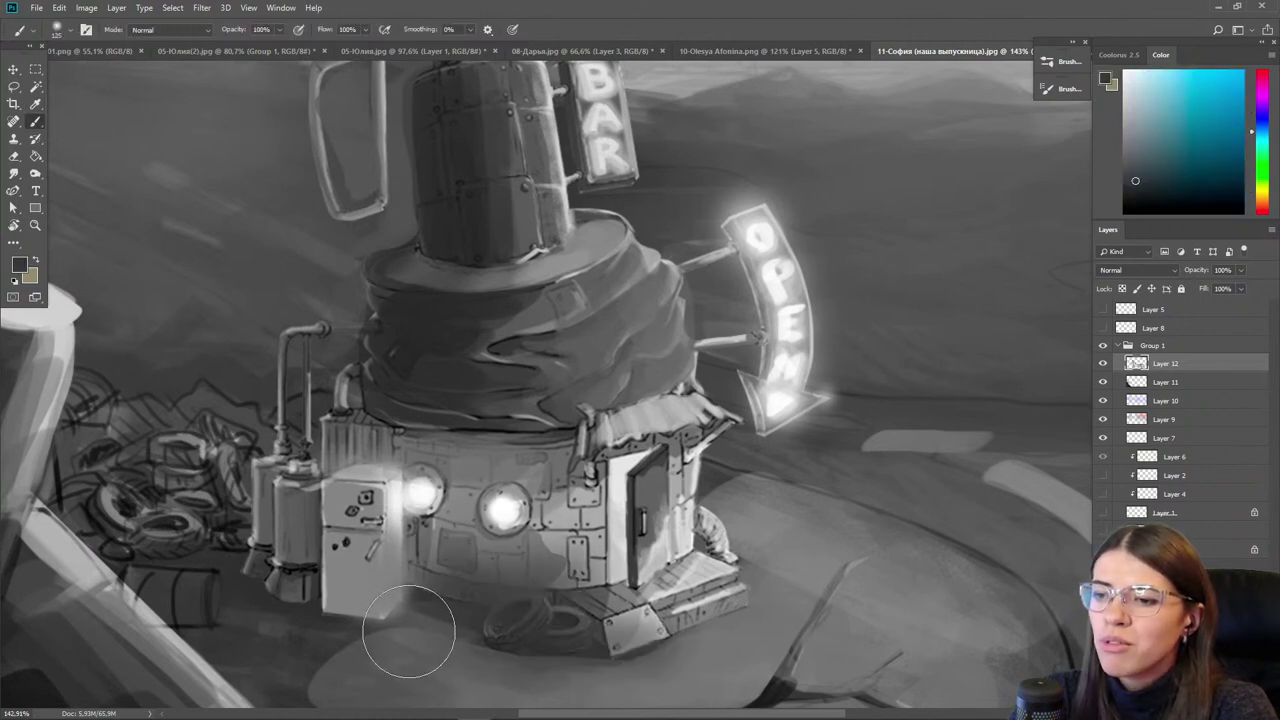
- Choose the hard brush preset "кисть жесткая" and tone down the cylinders, junk pile and fridge base with sampled tones
{"action": "right_click", "coordinate": [449, 452]}
{"action": "left_click", "coordinate": [535, 533]}
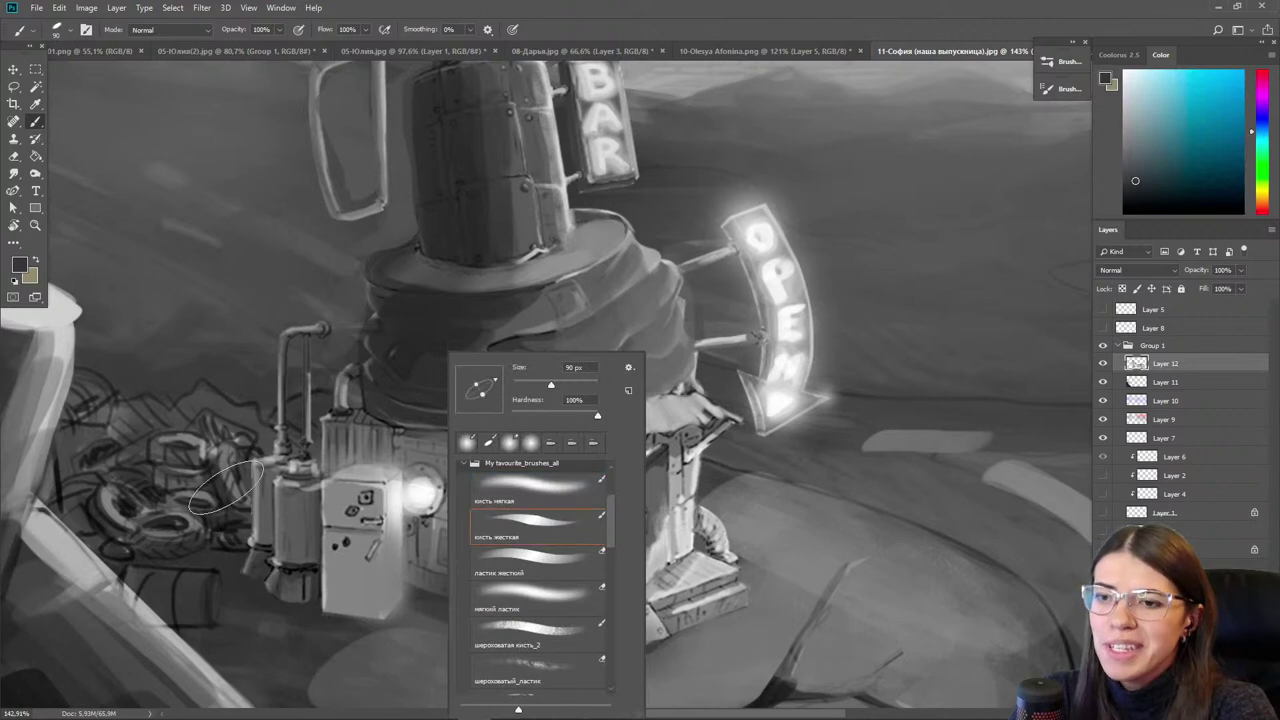
{"action": "left_click", "coordinate": [218, 488]}
{"action": "left_click", "coordinate": [236, 562], "text": "alt"}
{"action": "mouse_move", "coordinate": [322, 493]}
{"action": "left_mouse_down"}
{"action": "mouse_move", "coordinate": [345, 595]}
{"action": "mouse_move", "coordinate": [365, 520]}
{"action": "mouse_move", "coordinate": [350, 605]}
{"action": "mouse_move", "coordinate": [295, 543]}
{"action": "mouse_move", "coordinate": [252, 549]}
{"action": "mouse_move", "coordinate": [208, 526]}
{"action": "mouse_move", "coordinate": [110, 514]}
{"action": "left_mouse_up"}
{"action": "left_click", "coordinate": [345, 622], "text": "alt"}
{"action": "key", "text": "["}
{"action": "left_click_drag", "start_coordinate": [374, 626], "coordinate": [324, 621]}
- Repaint the corrugated wall above the fridge and the shadow band under the cloth wrap with sampled tones
{"action": "left_click_drag", "start_coordinate": [389, 557], "coordinate": [242, 546]}
{"action": "left_click", "coordinate": [250, 431], "text": "alt"}
{"action": "left_click_drag", "start_coordinate": [212, 438], "coordinate": [260, 447]}
{"action": "left_click", "coordinate": [349, 418], "text": "alt"}
{"action": "mouse_move", "coordinate": [398, 427]}
{"action": "left_mouse_down"}
{"action": "mouse_move", "coordinate": [275, 426]}
{"action": "mouse_move", "coordinate": [313, 439]}
{"action": "mouse_move", "coordinate": [257, 428]}
{"action": "mouse_move", "coordinate": [247, 442]}
{"action": "mouse_move", "coordinate": [202, 418]}
{"action": "left_mouse_up"}
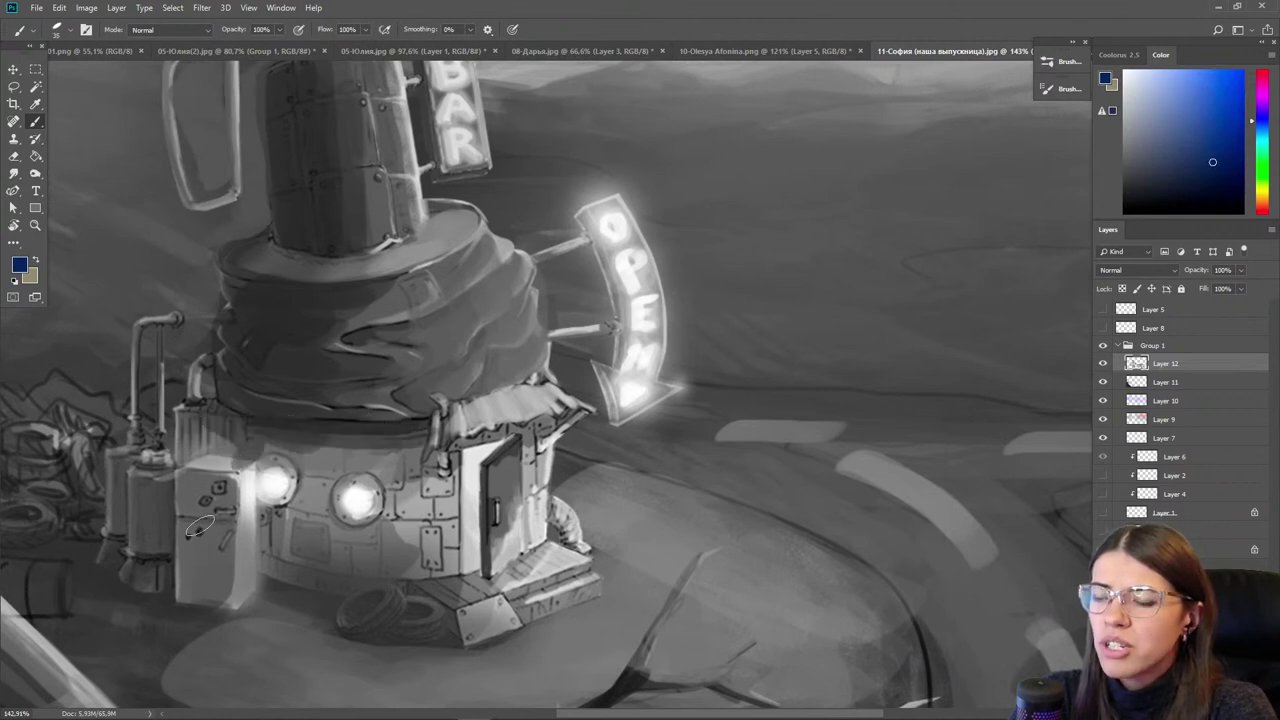
- Paint the shadow along the lower edge of the door awning with a smaller brush and sampled tones
{"action": "left_click", "coordinate": [519, 414], "text": "alt"}
{"action": "key", "text": "bracketleft"}
{"action": "key", "text": "bracketleft"}
{"action": "key", "text": "bracketleft"}
{"action": "mouse_move", "coordinate": [540, 412]}
{"action": "left_mouse_down"}
{"action": "mouse_move", "coordinate": [476, 420]}
{"action": "mouse_move", "coordinate": [498, 433]}
{"action": "mouse_move", "coordinate": [456, 443]}
{"action": "left_mouse_up"}
{"action": "left_click", "coordinate": [537, 427], "text": "alt"}
- Sample white from the round wall lamp and brighten the doorway gap along its full height
{"action": "left_click_drag", "start_coordinate": [392, 556], "coordinate": [418, 549]}
{"action": "left_click", "coordinate": [380, 484]}
{"action": "key", "text": "b"}
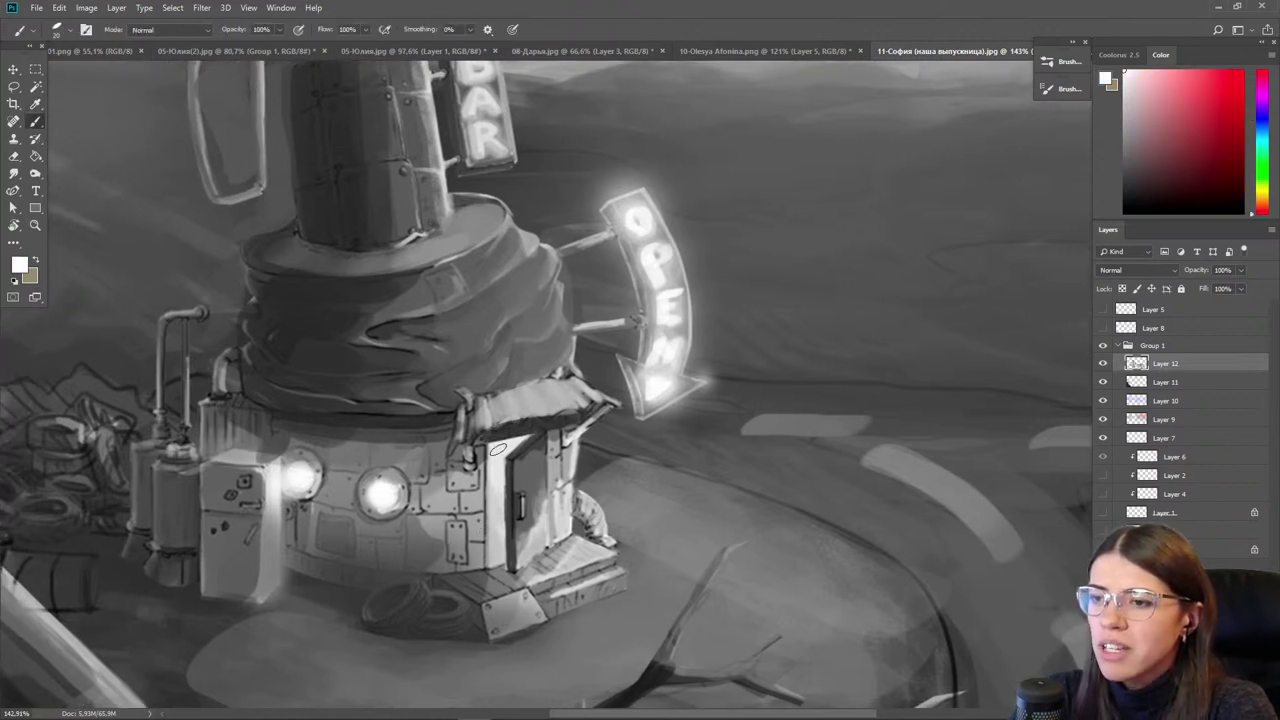
{"action": "left_click_drag", "start_coordinate": [498, 454], "coordinate": [496, 552]}
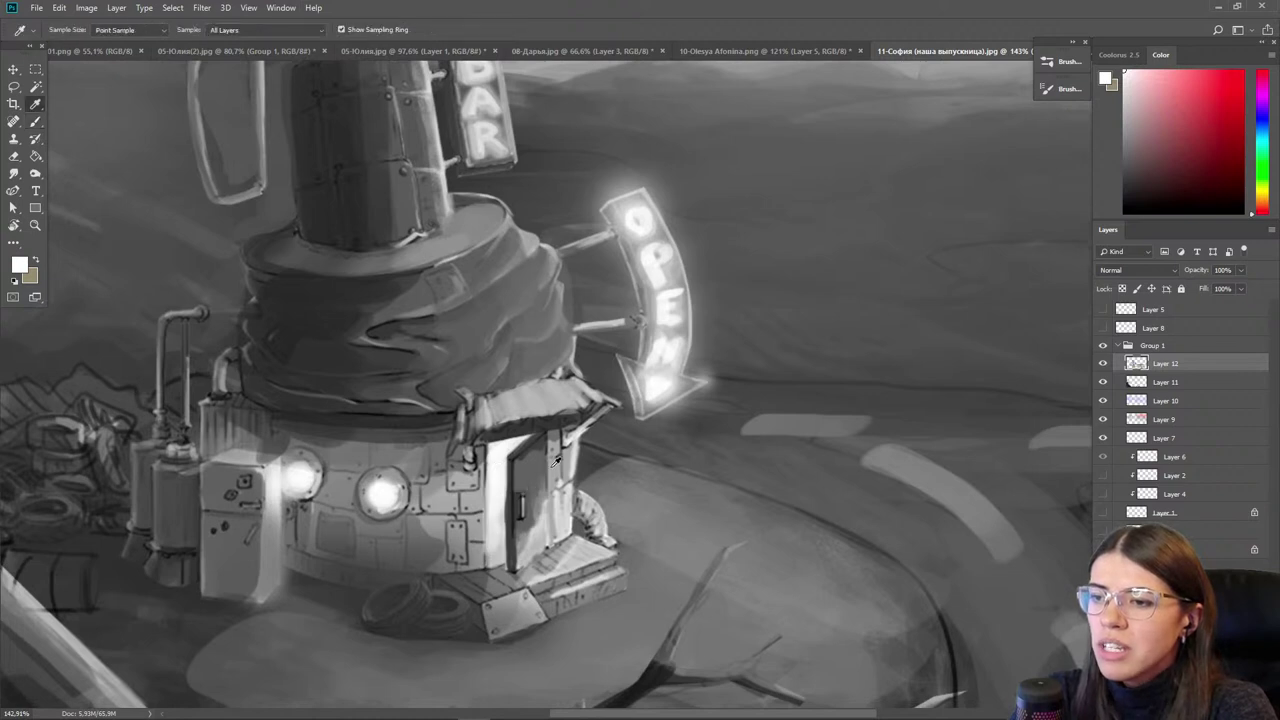
- Paint over the door with a sampled mid tone and soften the riveted wall plates beside it
{"action": "left_click", "coordinate": [540, 463], "text": "alt"}
{"action": "left_click", "coordinate": [532, 458], "text": "alt"}
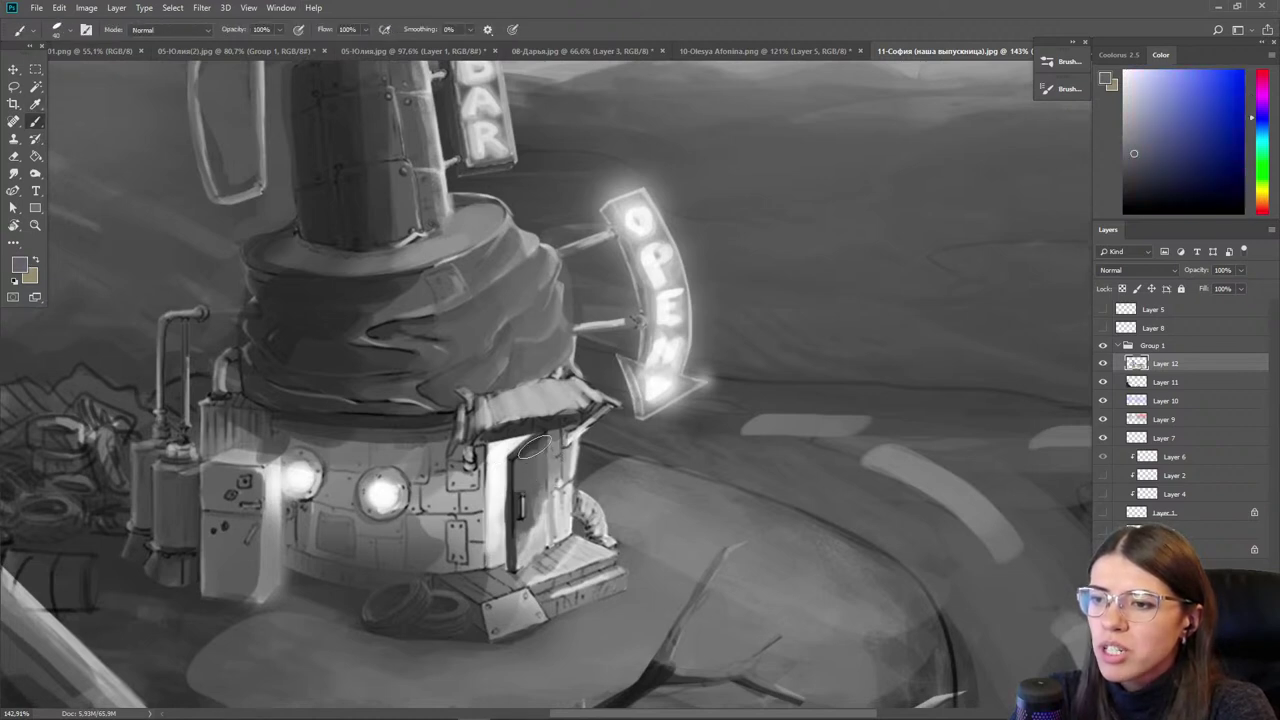
{"action": "left_click_drag", "start_coordinate": [535, 440], "coordinate": [518, 545]}
{"action": "mouse_move", "coordinate": [474, 480]}
{"action": "left_mouse_down"}
{"action": "mouse_move", "coordinate": [466, 550]}
{"action": "mouse_move", "coordinate": [458, 481]}
{"action": "mouse_move", "coordinate": [424, 498]}
{"action": "left_mouse_up"}
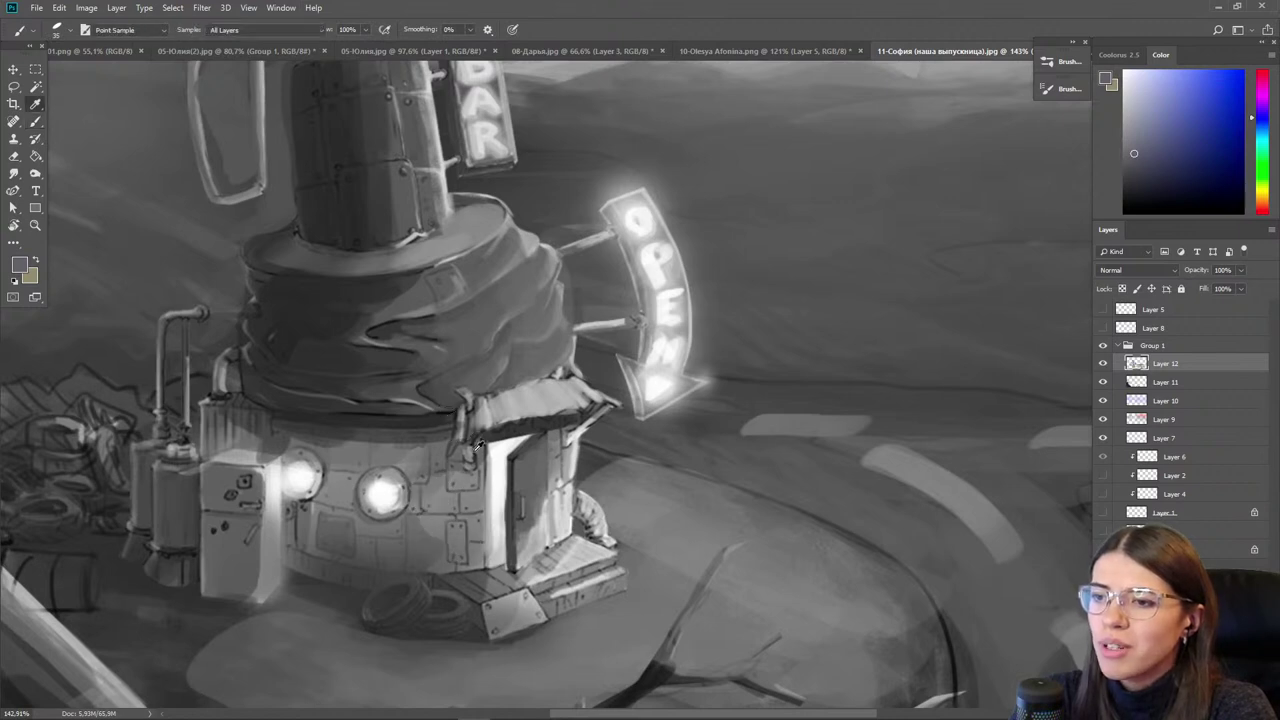
- Smooth out the awning's corrugation lines and its cloth-side edge with sampled tones
{"action": "left_click", "coordinate": [512, 412], "text": "alt"}
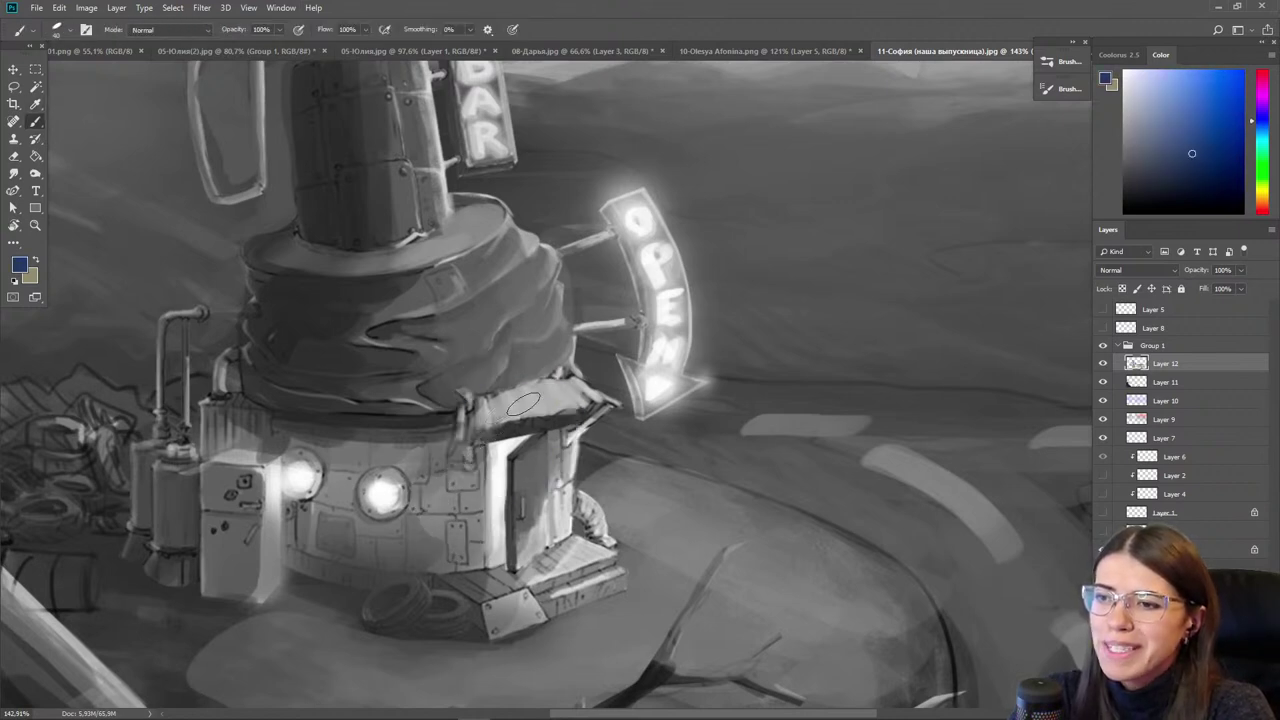
{"action": "mouse_move", "coordinate": [558, 370]}
{"action": "left_mouse_down"}
{"action": "mouse_move", "coordinate": [454, 406]}
{"action": "mouse_move", "coordinate": [536, 372]}
{"action": "left_mouse_up"}
{"action": "left_click", "coordinate": [474, 400], "text": "alt"}
{"action": "key", "text": "bracketleft"}
{"action": "left_click", "coordinate": [410, 405], "text": "alt"}
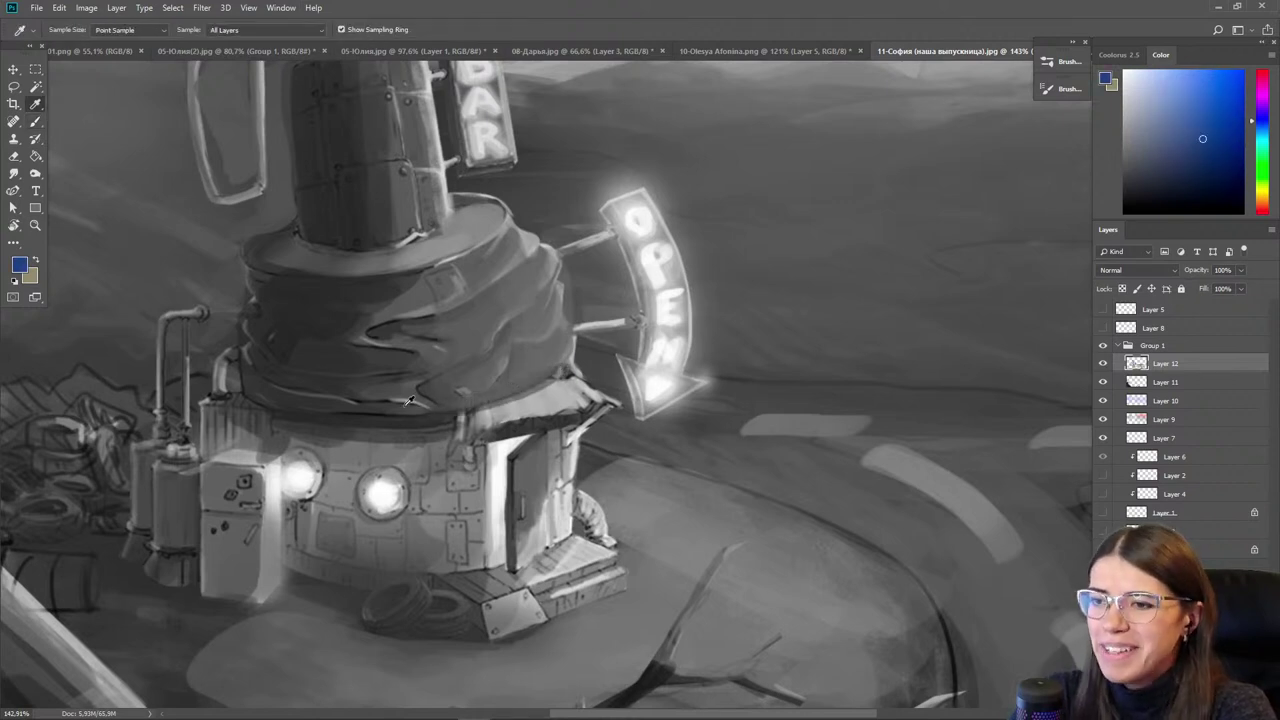
- Repaint the porch platform and steps with sampled tones to simplify their lines
{"action": "left_click_drag", "start_coordinate": [330, 479], "coordinate": [430, 431]}
{"action": "left_click", "coordinate": [536, 515], "text": "alt"}
{"action": "mouse_move", "coordinate": [536, 516]}
{"action": "left_mouse_down"}
{"action": "mouse_move", "coordinate": [594, 534]}
{"action": "mouse_move", "coordinate": [674, 510]}
{"action": "mouse_move", "coordinate": [630, 533]}
{"action": "mouse_move", "coordinate": [630, 517]}
{"action": "mouse_move", "coordinate": [682, 496]}
{"action": "left_mouse_up"}
{"action": "left_click", "coordinate": [675, 516], "text": "alt"}
{"action": "left_click", "coordinate": [639, 510], "text": "alt"}
{"action": "key", "text": "i"}
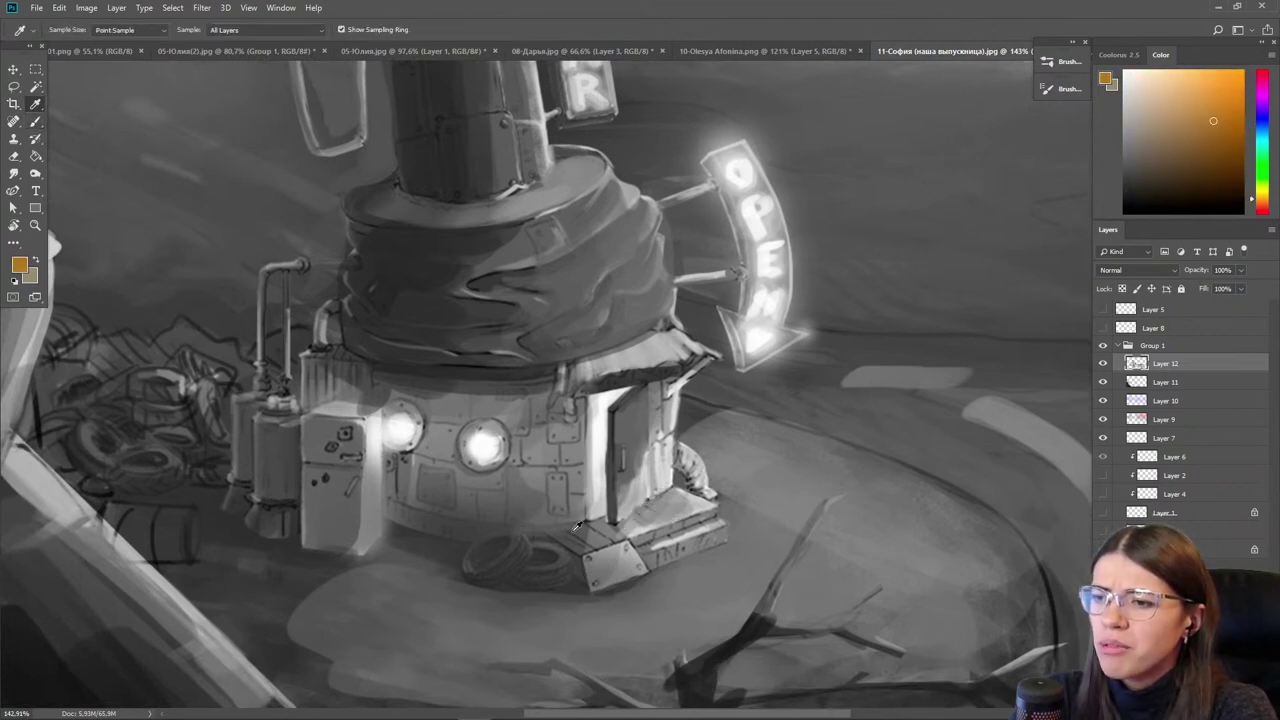
{"action": "left_click", "coordinate": [587, 521]}
{"action": "key", "text": "b"}
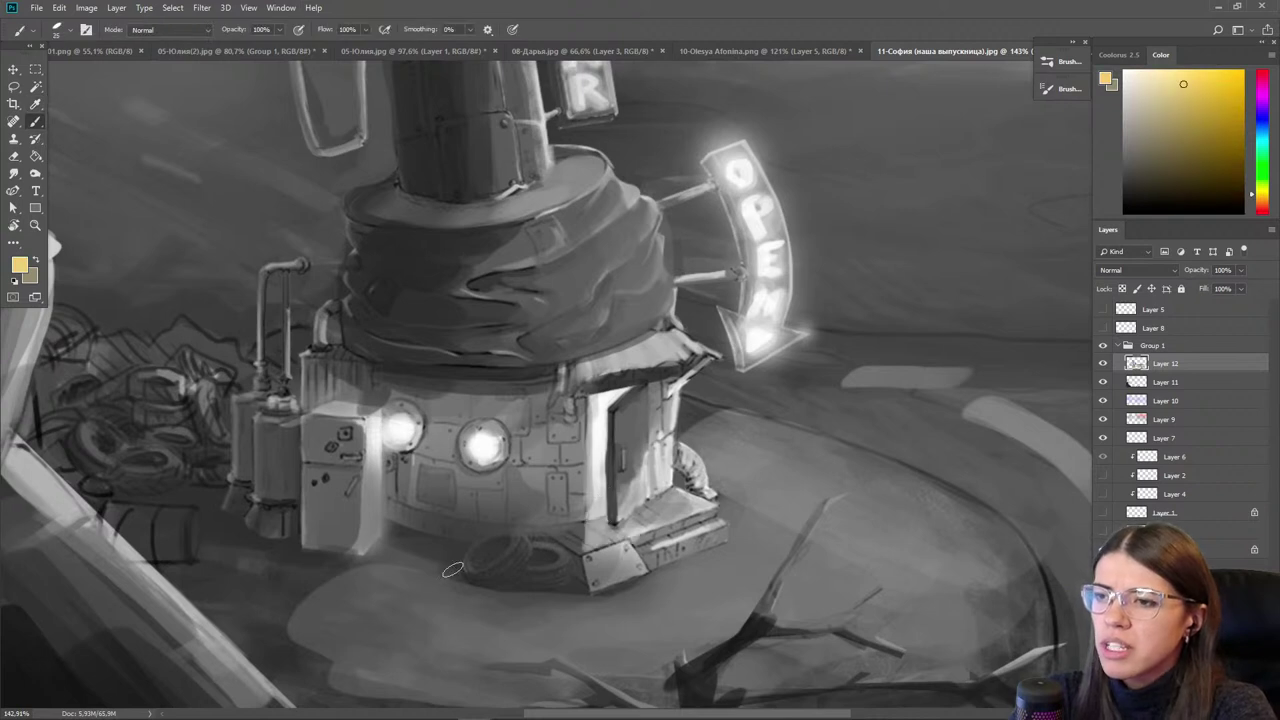
- Rework the tires beside the porch with a small brush and a sampled dark tone
{"action": "scroll", "coordinate": [420, 427], "scroll_direction": "down", "scroll_amount": 3}
{"action": "key", "text": "r"}
{"action": "mouse_move", "coordinate": [499, 529]}
{"action": "left_mouse_down"}
{"action": "mouse_move", "coordinate": [537, 515]}
{"action": "mouse_move", "coordinate": [535, 532]}
{"action": "left_mouse_up"}
{"action": "key", "text": "b"}
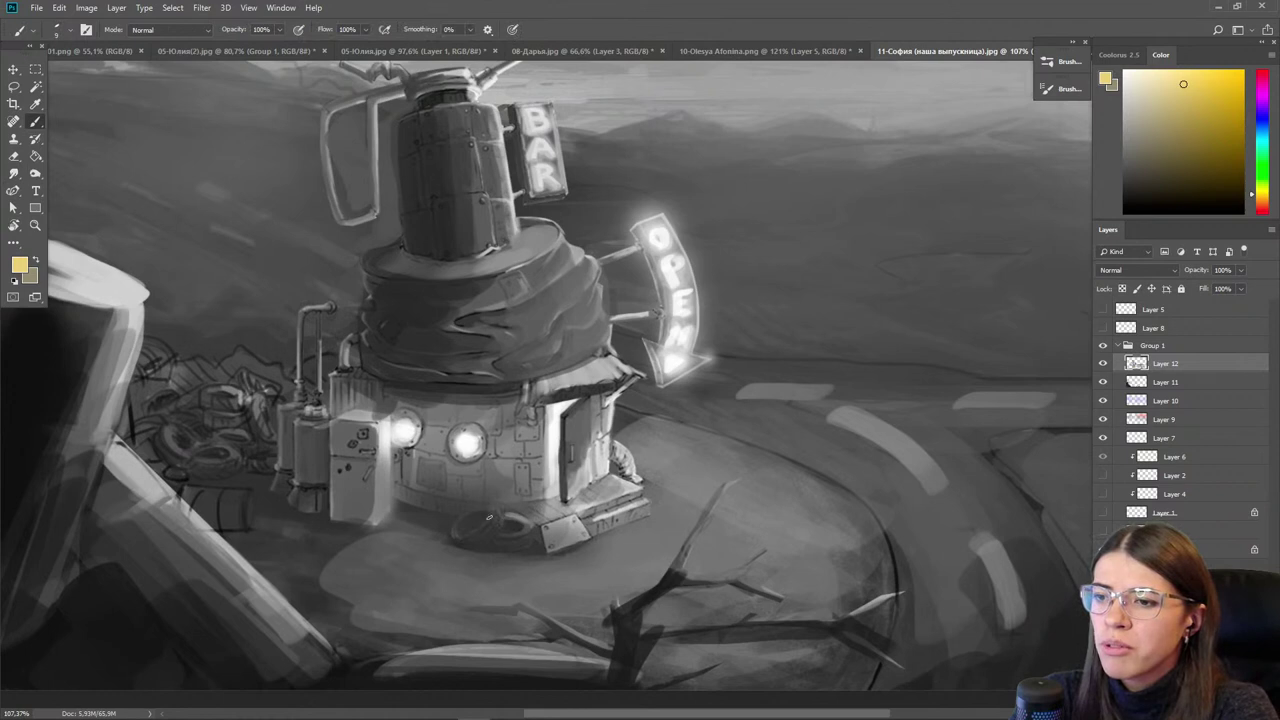
{"action": "left_click", "coordinate": [475, 514], "text": "alt"}
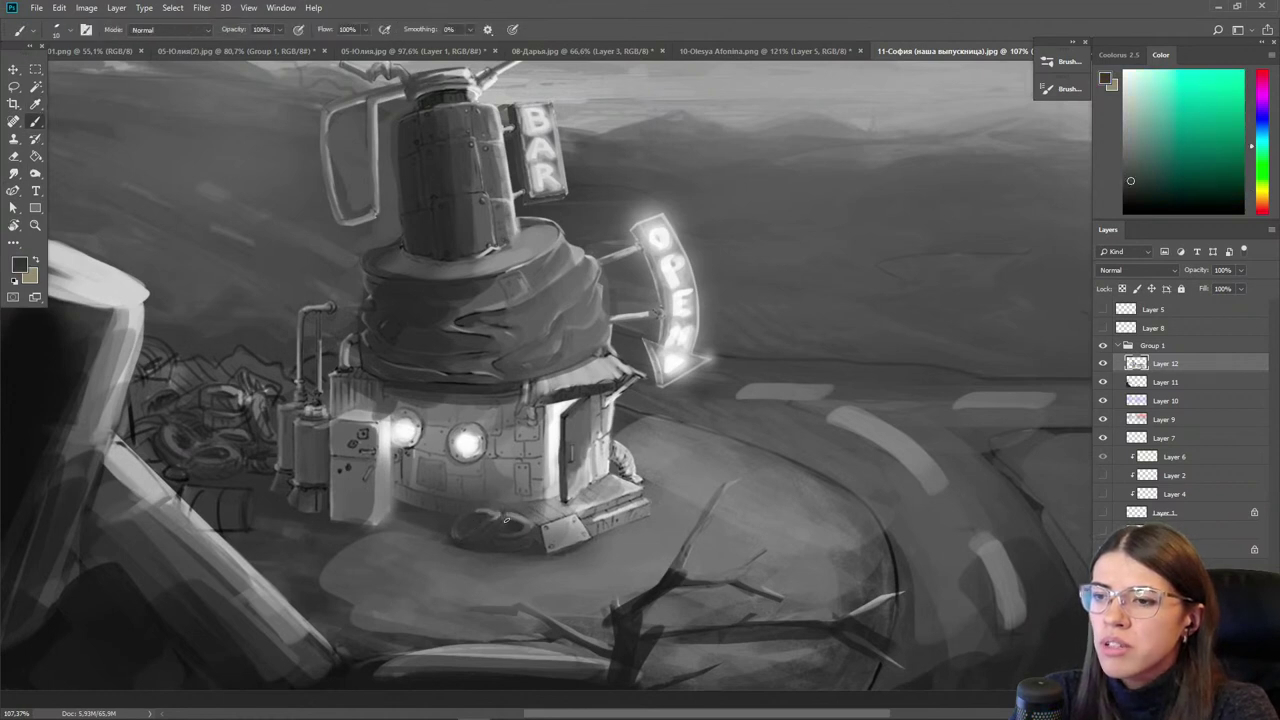
- Compare the whole painting with and without the Group 1 repaint
{"action": "scroll", "coordinate": [432, 516], "scroll_direction": "down", "scroll_amount": 3}
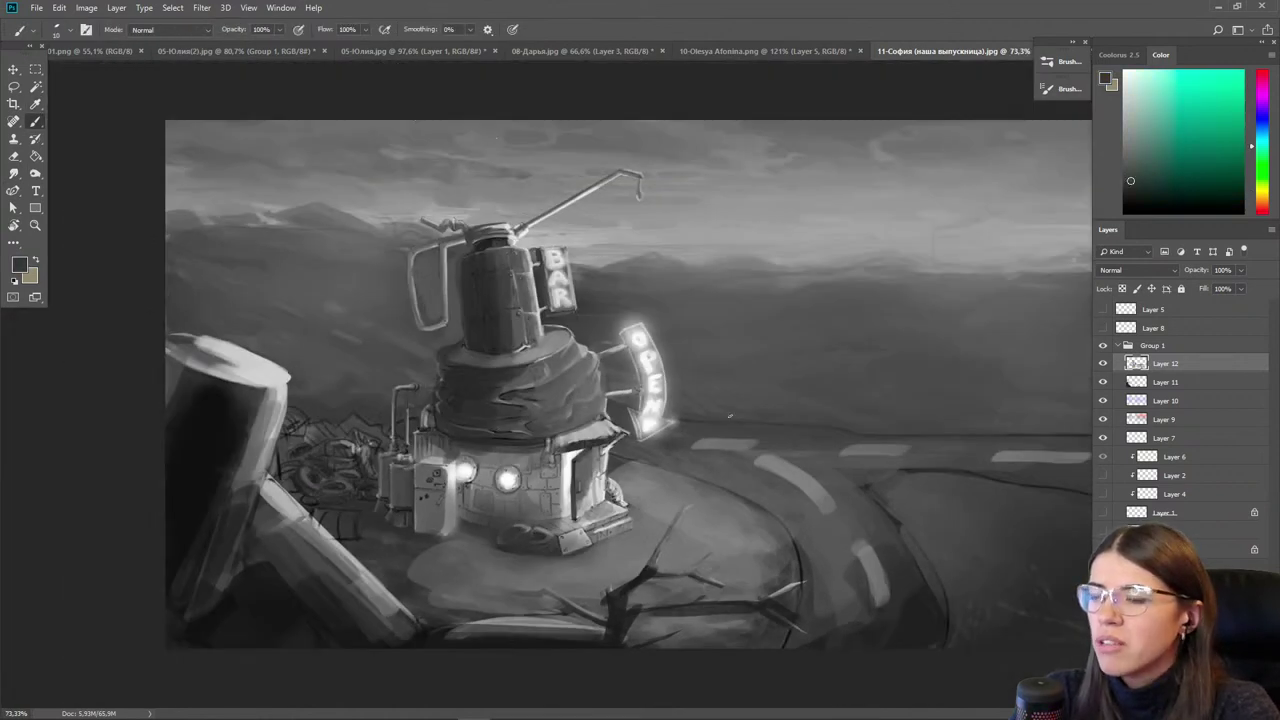
{"action": "scroll", "coordinate": [642, 398], "scroll_direction": "down", "scroll_amount": 1}
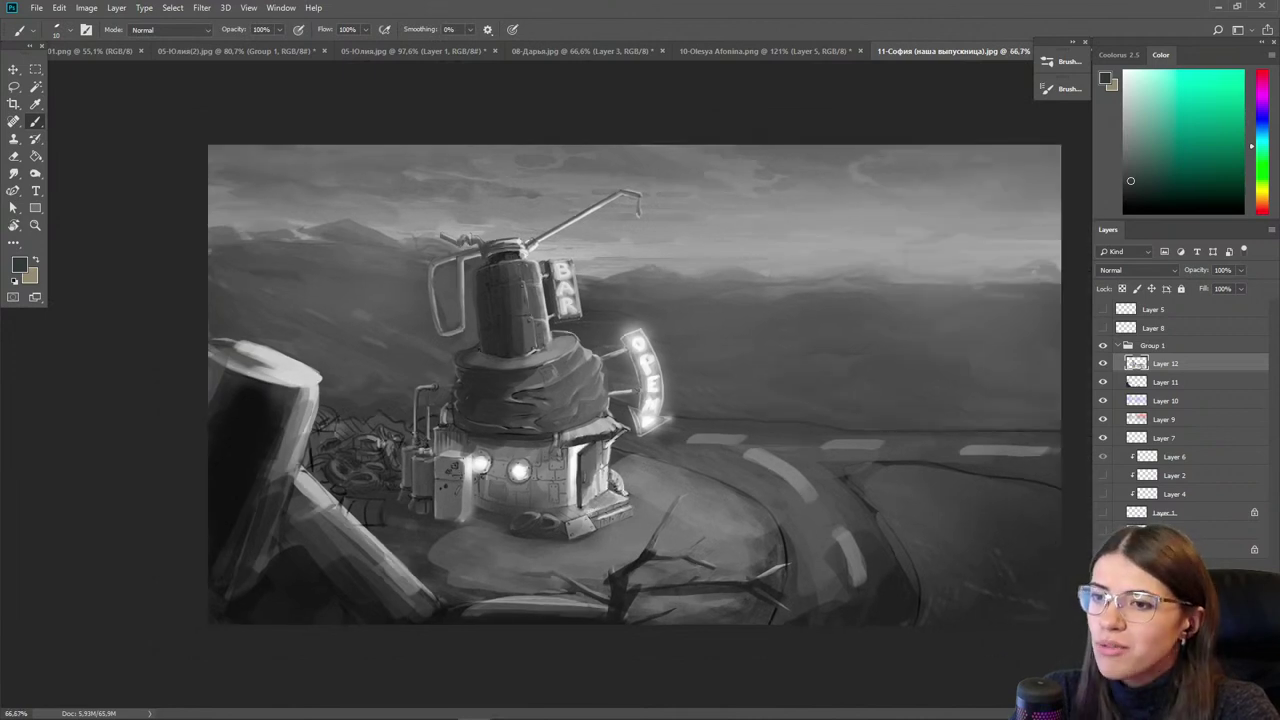
{"action": "left_click", "coordinate": [1104, 345]}
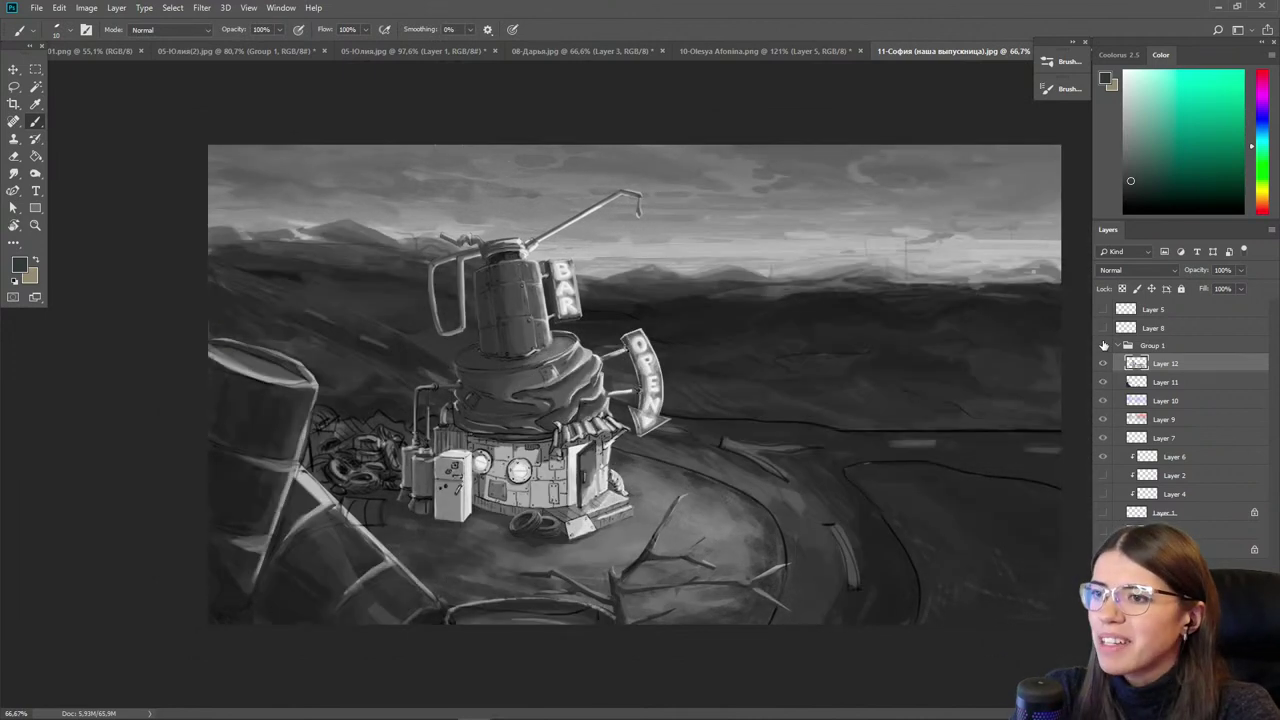
{"action": "left_click", "coordinate": [1104, 345]}
{"action": "left_click", "coordinate": [1104, 345]}
{"action": "left_click", "coordinate": [1104, 345]}
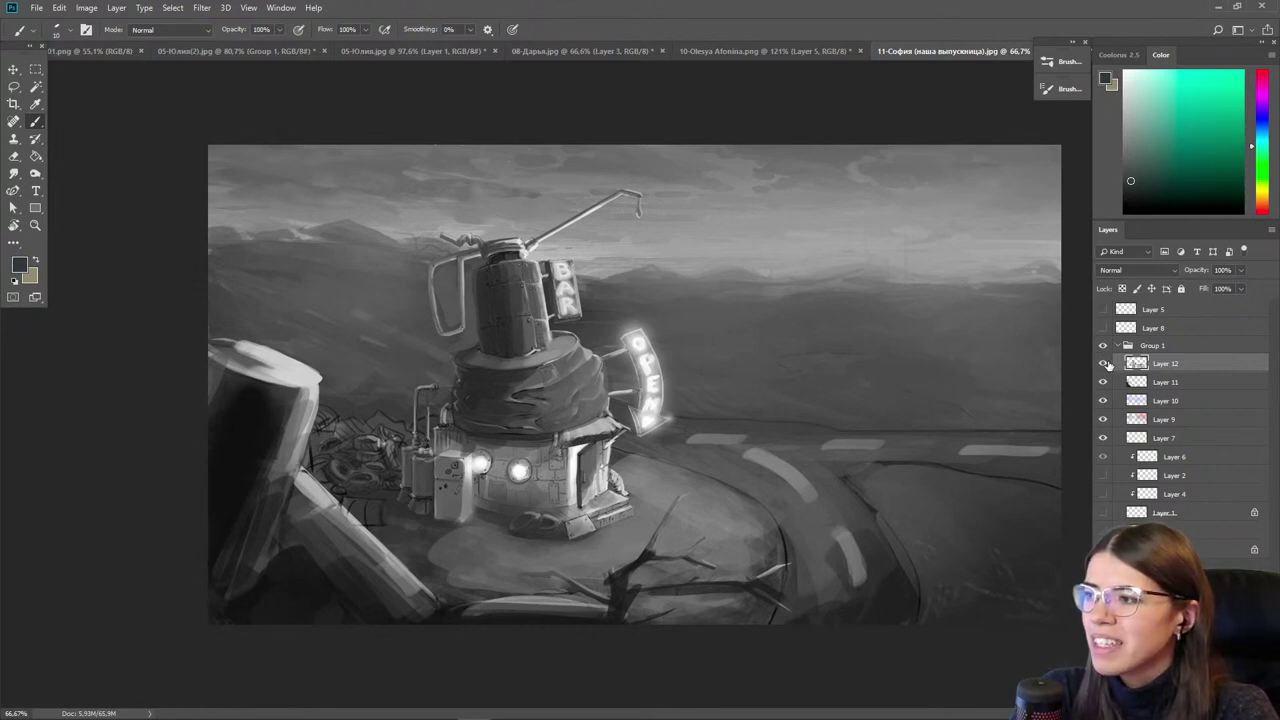
{"action": "scroll", "coordinate": [638, 395], "scroll_direction": "up", "scroll_amount": 1}
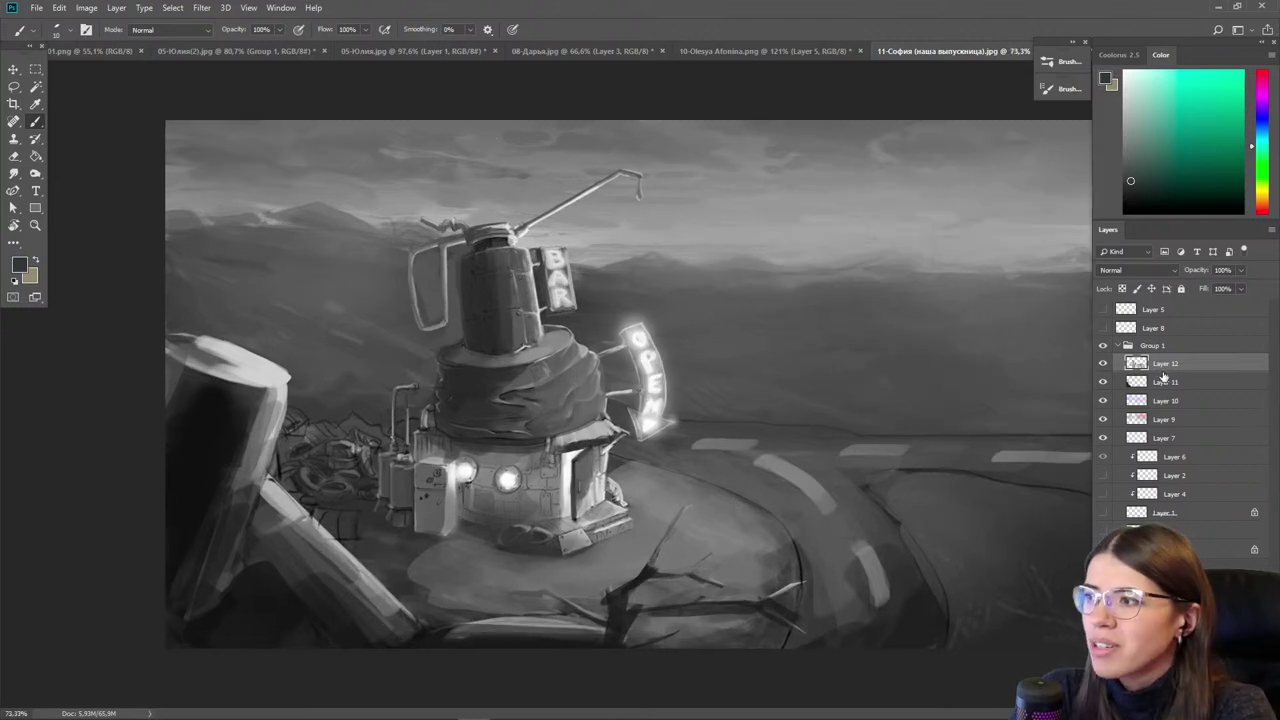
- Sample near-white from the OPEN sign, switch to a soft round brush and start a glow on the BAR sign
{"action": "left_click", "coordinate": [646, 365], "text": "alt"}
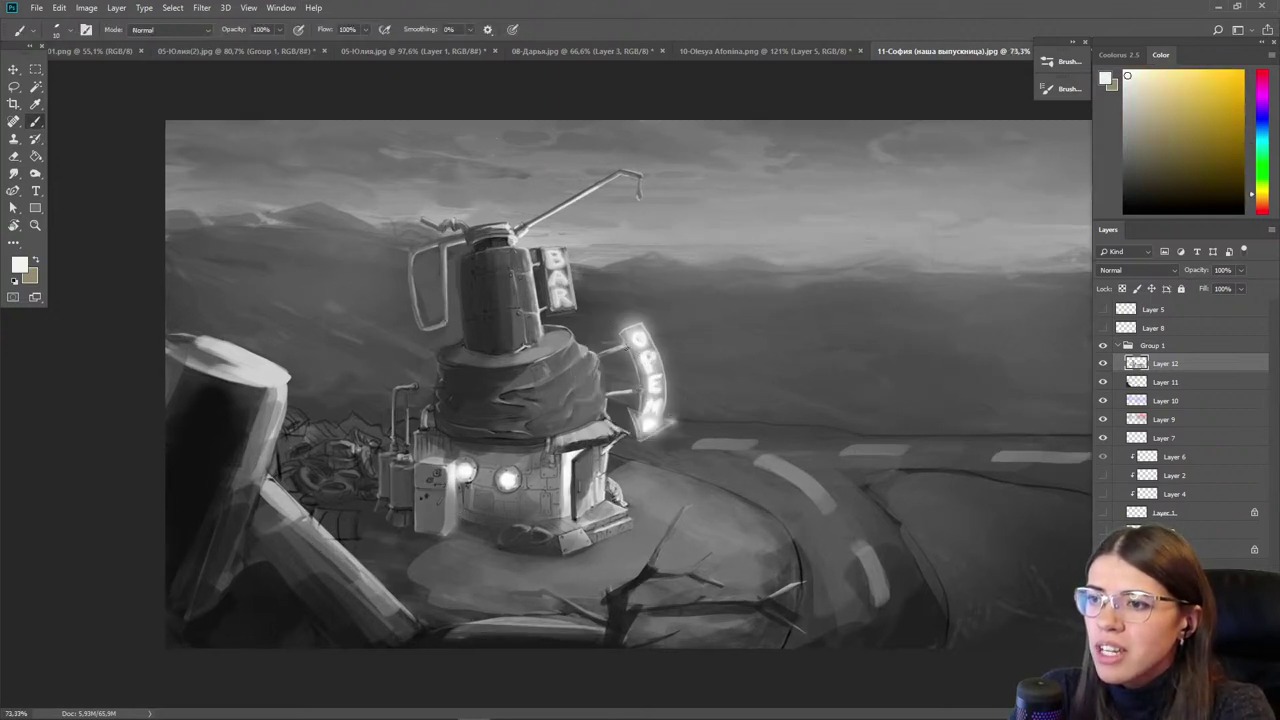
{"action": "right_click", "coordinate": [688, 326]}
{"action": "left_click_drag", "start_coordinate": [785, 436], "coordinate": [784, 422]}
{"action": "left_click", "coordinate": [729, 408]}
{"action": "left_click", "coordinate": [559, 295]}
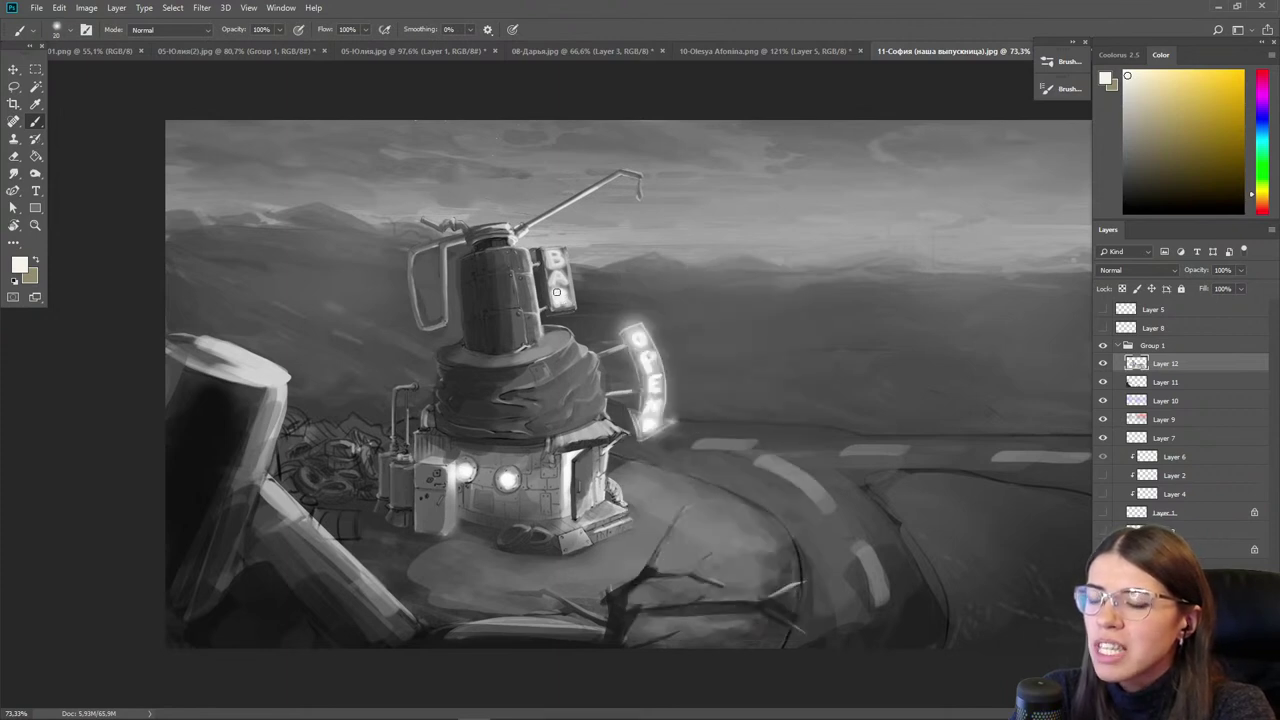
- Paint light onto the side of the tower facing the BAR sign and strengthen the sign's glow
{"action": "left_click_drag", "start_coordinate": [538, 270], "coordinate": [538, 333]}
{"action": "left_click_drag", "start_coordinate": [524, 260], "coordinate": [541, 342]}
{"action": "left_click", "coordinate": [528, 324], "text": "alt"}
{"action": "left_click", "coordinate": [566, 292], "text": "alt"}
{"action": "mouse_move", "coordinate": [563, 295]}
{"action": "left_mouse_down"}
{"action": "mouse_move", "coordinate": [563, 246]}
{"action": "mouse_move", "coordinate": [579, 322]}
{"action": "mouse_move", "coordinate": [565, 266]}
{"action": "mouse_move", "coordinate": [561, 311]}
{"action": "left_mouse_up"}
{"action": "key", "text": "bracketright"}
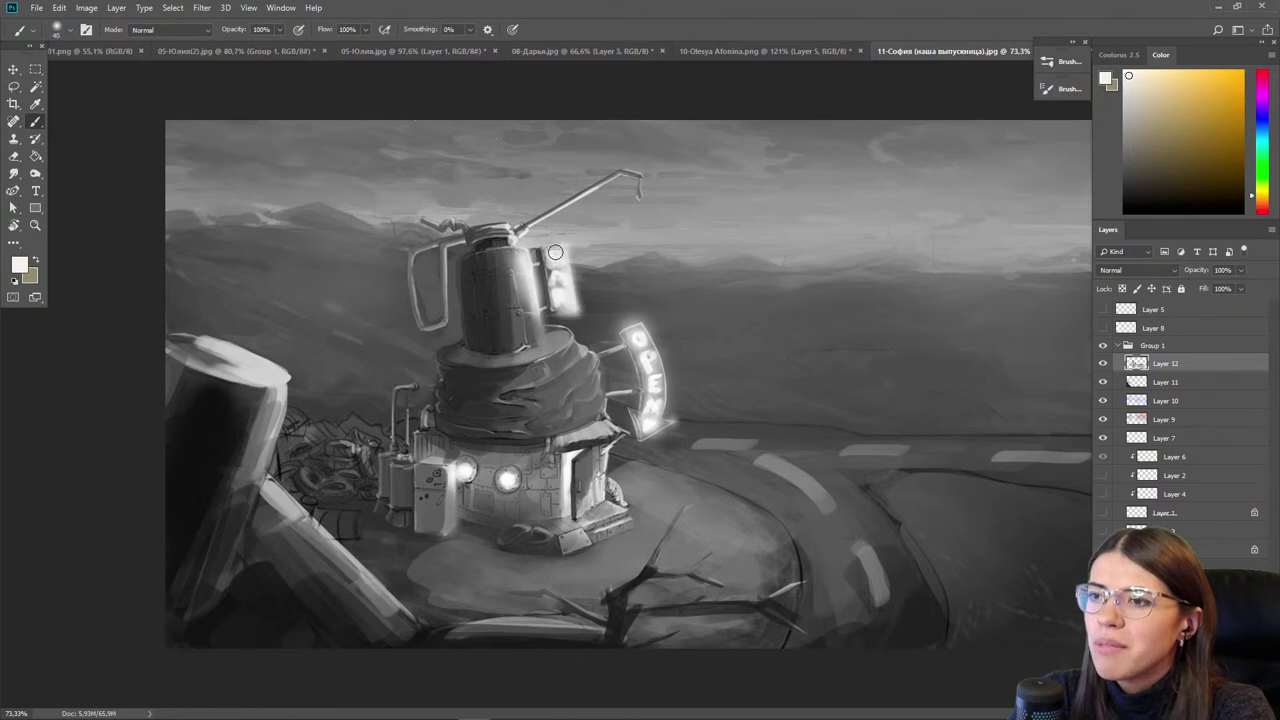
- Soften the door, the entrance side wall and the porch with sampled tones and a soft brush enlarged to 90 px
{"action": "left_click", "coordinate": [604, 451], "text": "alt"}
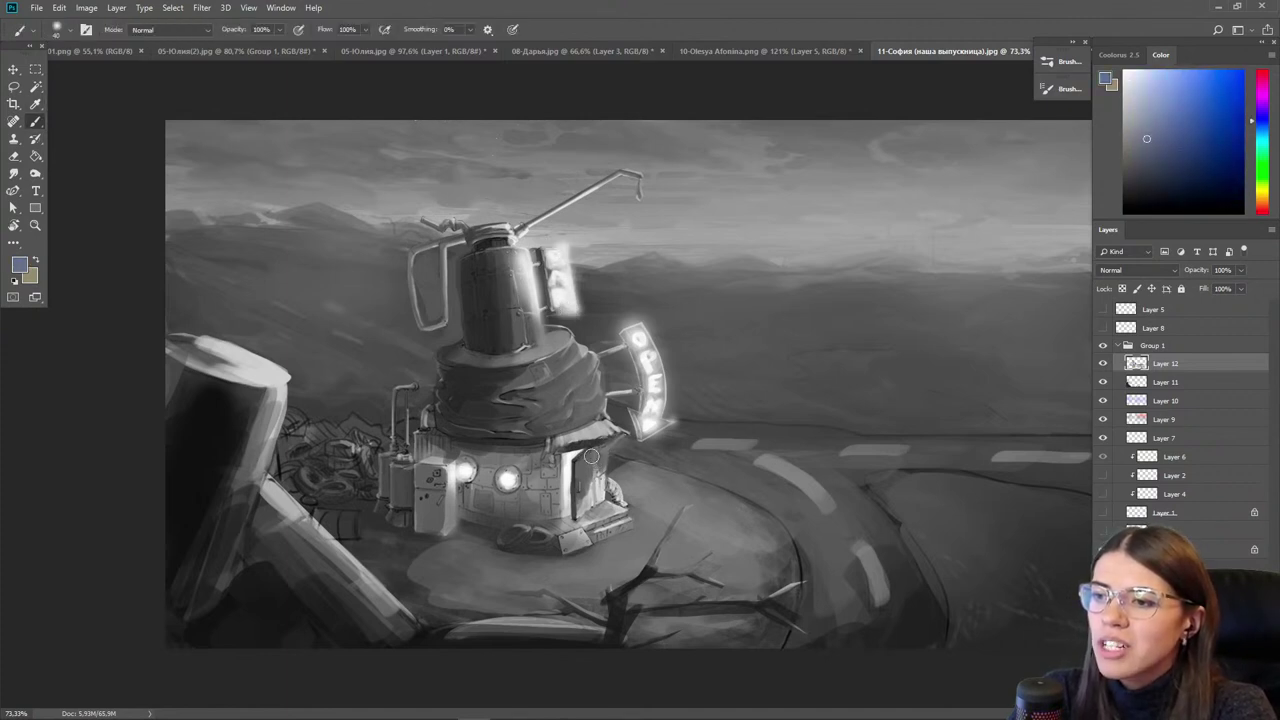
{"action": "left_click", "coordinate": [617, 437], "text": "alt"}
{"action": "left_click", "coordinate": [615, 440], "text": "alt"}
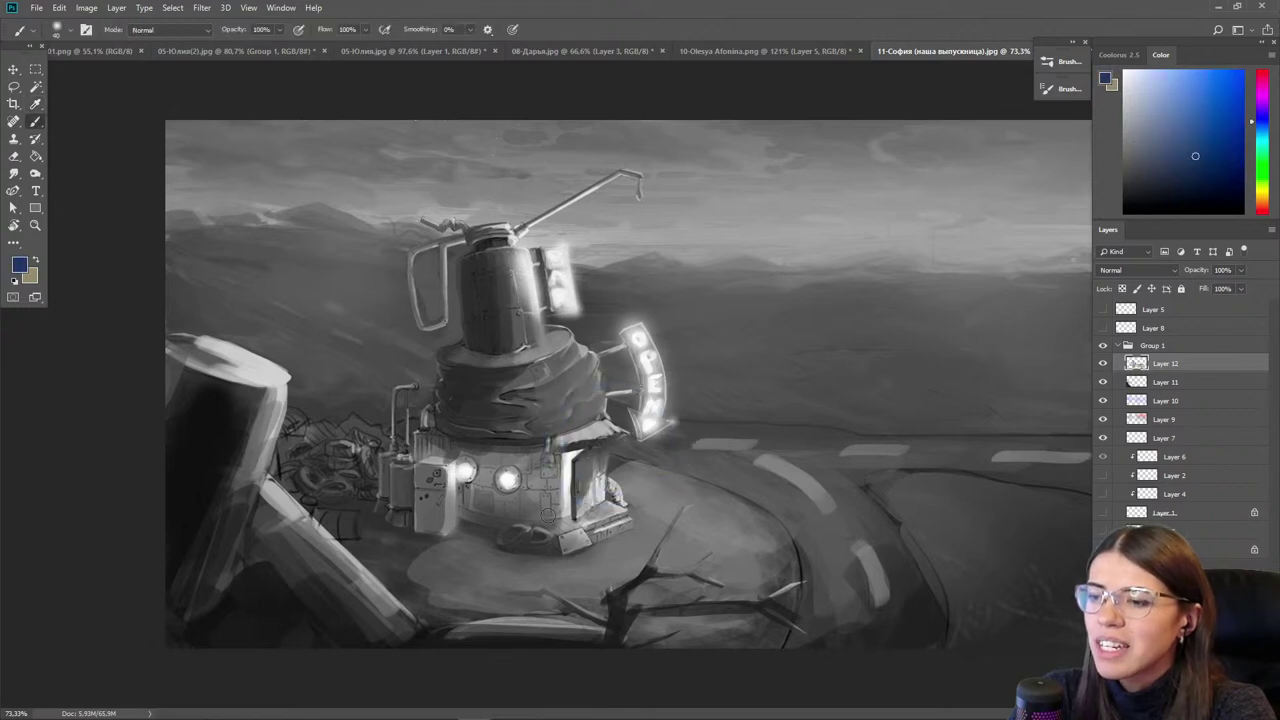
{"action": "left_click", "coordinate": [612, 472], "text": "alt"}
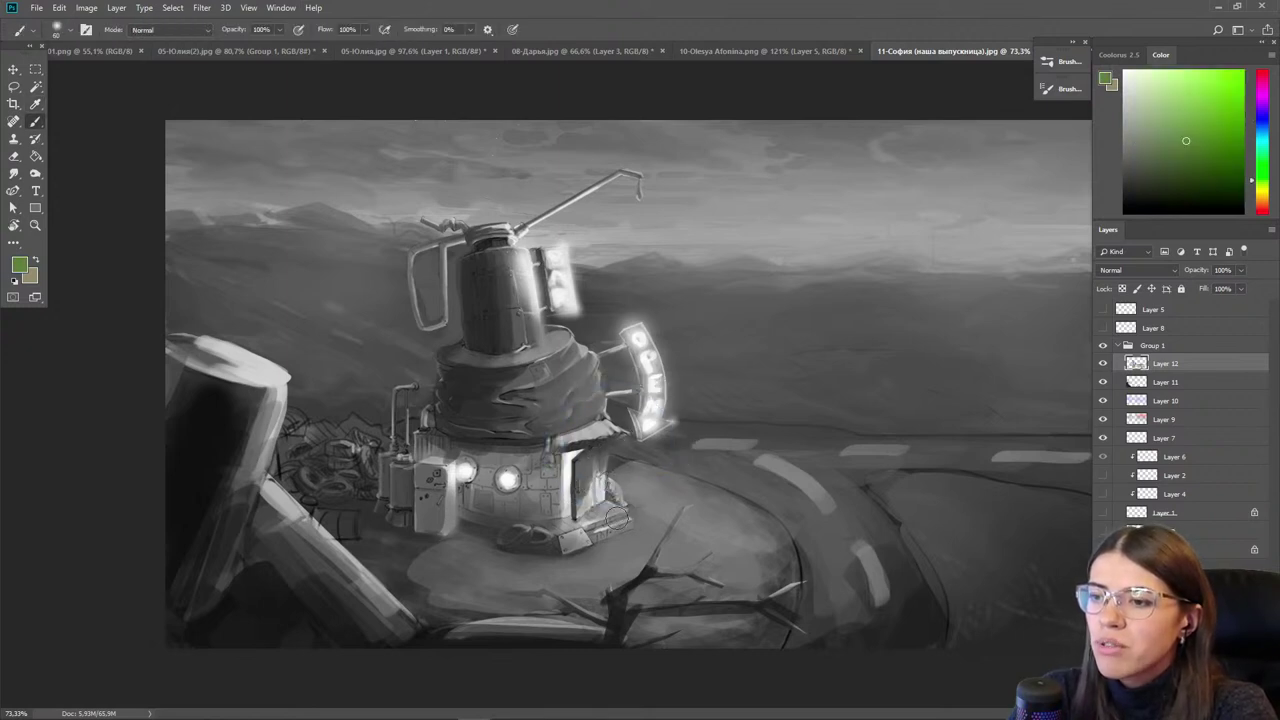
{"action": "key", "text": "bracketright"}
{"action": "key", "text": "bracketright"}
{"action": "mouse_move", "coordinate": [592, 488]}
{"action": "left_mouse_down"}
{"action": "mouse_move", "coordinate": [581, 518]}
{"action": "mouse_move", "coordinate": [599, 543]}
{"action": "mouse_move", "coordinate": [516, 584]}
{"action": "mouse_move", "coordinate": [586, 550]}
{"action": "mouse_move", "coordinate": [607, 528]}
{"action": "mouse_move", "coordinate": [614, 486]}
{"action": "mouse_move", "coordinate": [594, 546]}
{"action": "mouse_move", "coordinate": [545, 478]}
{"action": "mouse_move", "coordinate": [570, 467]}
{"action": "mouse_move", "coordinate": [533, 541]}
{"action": "left_mouse_up"}
{"action": "left_click", "coordinate": [567, 472], "text": "alt"}
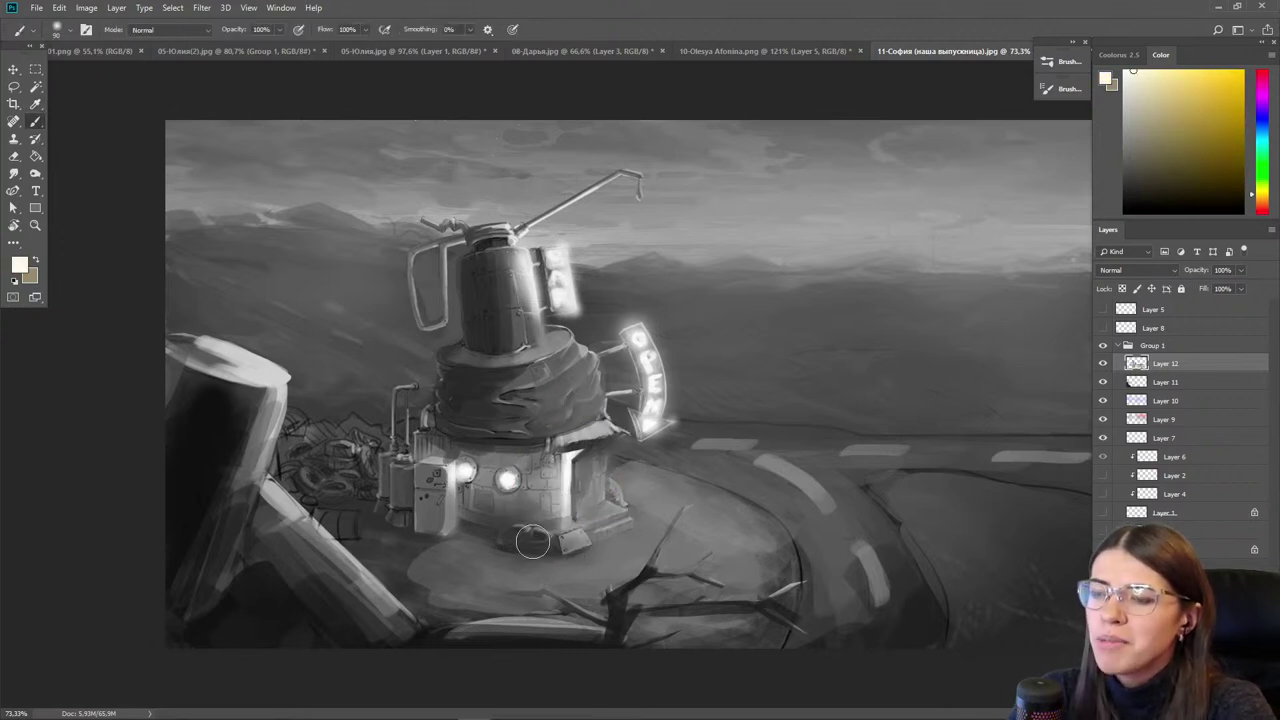
- Darken and blend the ground in front of the building with a larger soft brush and sampled ground tones
{"action": "scroll", "coordinate": [530, 410], "scroll_direction": "down", "scroll_amount": 2}
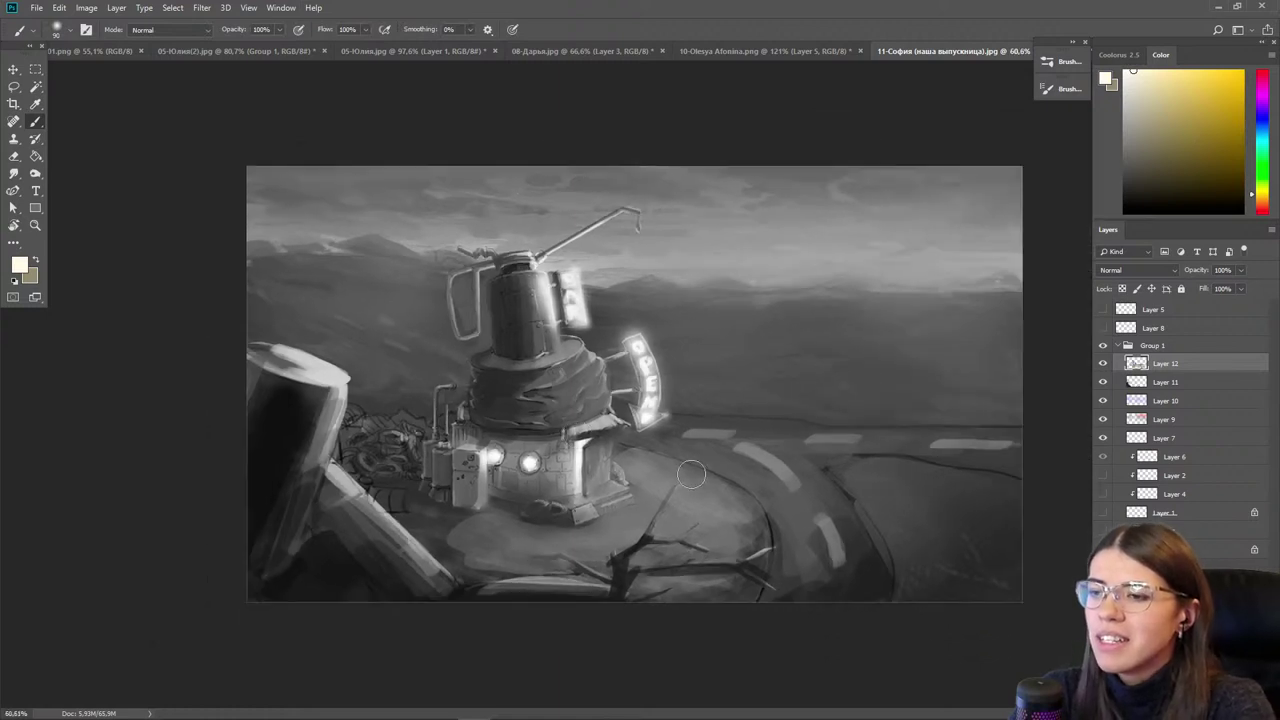
{"action": "left_click", "coordinate": [560, 521], "text": "alt"}
{"action": "key", "text": "bracketright"}
{"action": "key", "text": "bracketright"}
{"action": "key", "text": "bracketright"}
{"action": "key", "text": "bracketright"}
{"action": "key", "text": "bracketright"}
{"action": "left_click_drag", "start_coordinate": [615, 529], "coordinate": [480, 537]}
{"action": "left_click", "coordinate": [590, 542], "text": "alt"}
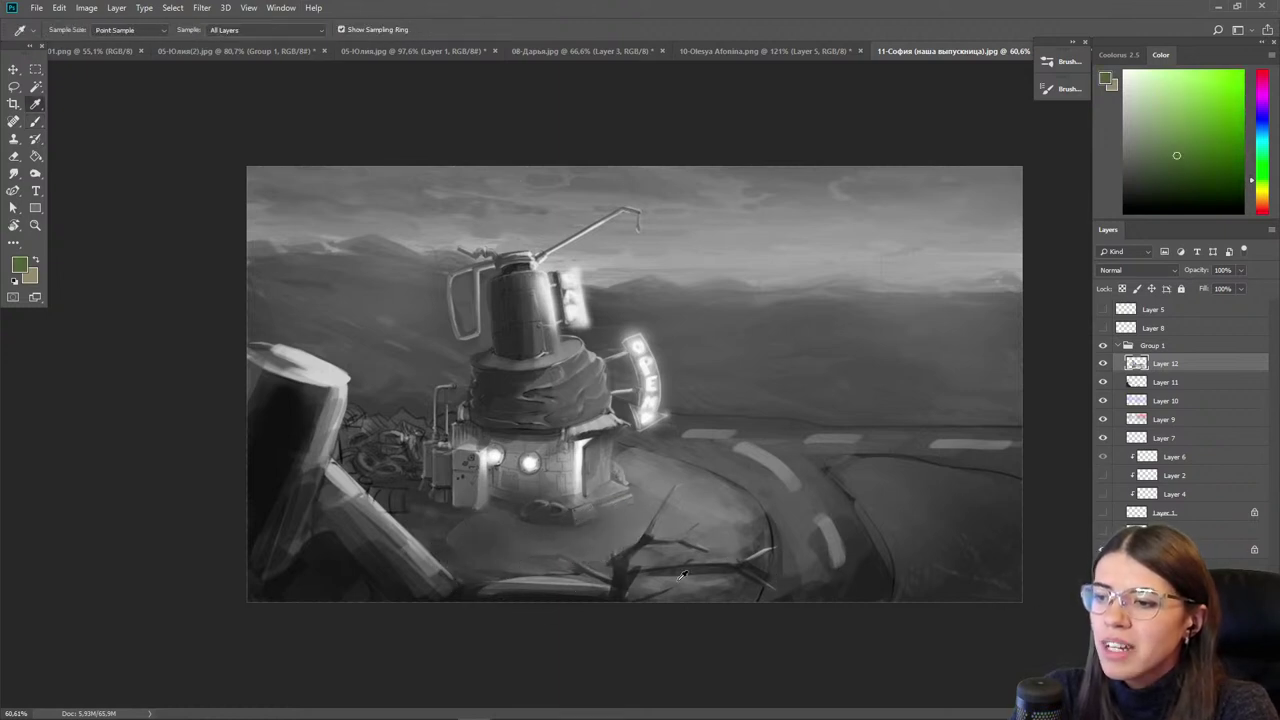
{"action": "left_click", "coordinate": [863, 540], "text": "alt"}
{"action": "key", "text": "bracketleft"}
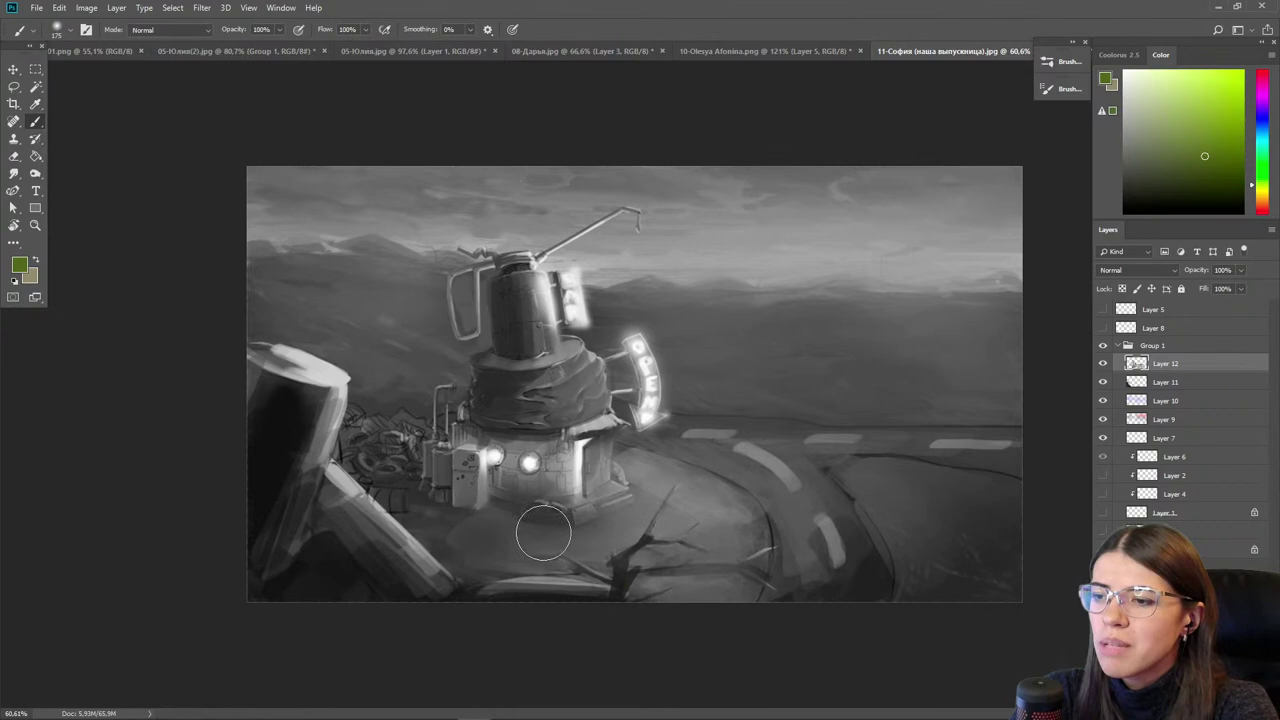
- Blend the grass clearing and branches with a 700 px soft brush, and mute the junk pile with a sampled dark tone
{"action": "left_click", "coordinate": [694, 492], "text": "alt"}
{"action": "key", "text": "bracketright"}
{"action": "key", "text": "bracketright"}
{"action": "key", "text": "bracketright"}
{"action": "key", "text": "bracketright"}
{"action": "key", "text": "bracketright"}
{"action": "key", "text": "bracketright"}
{"action": "key", "text": "bracketright"}
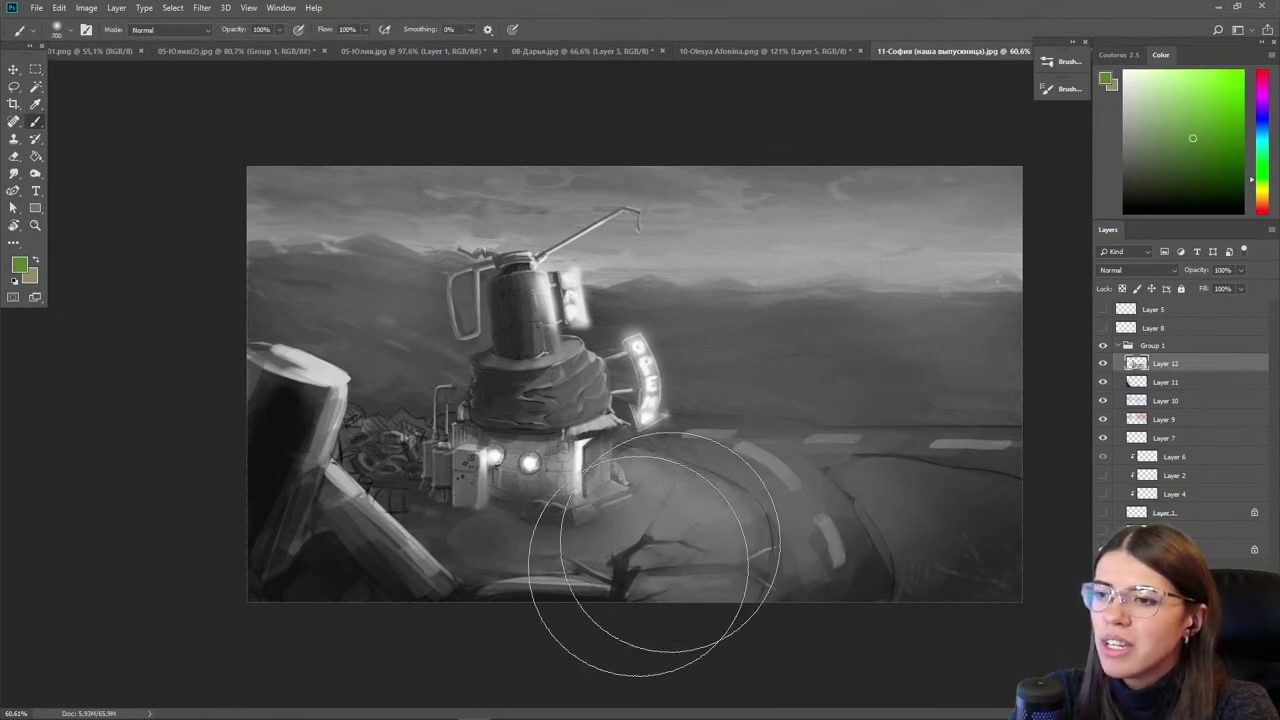
{"action": "key", "text": "alt"}
{"action": "left_click", "coordinate": [390, 473], "text": "alt"}
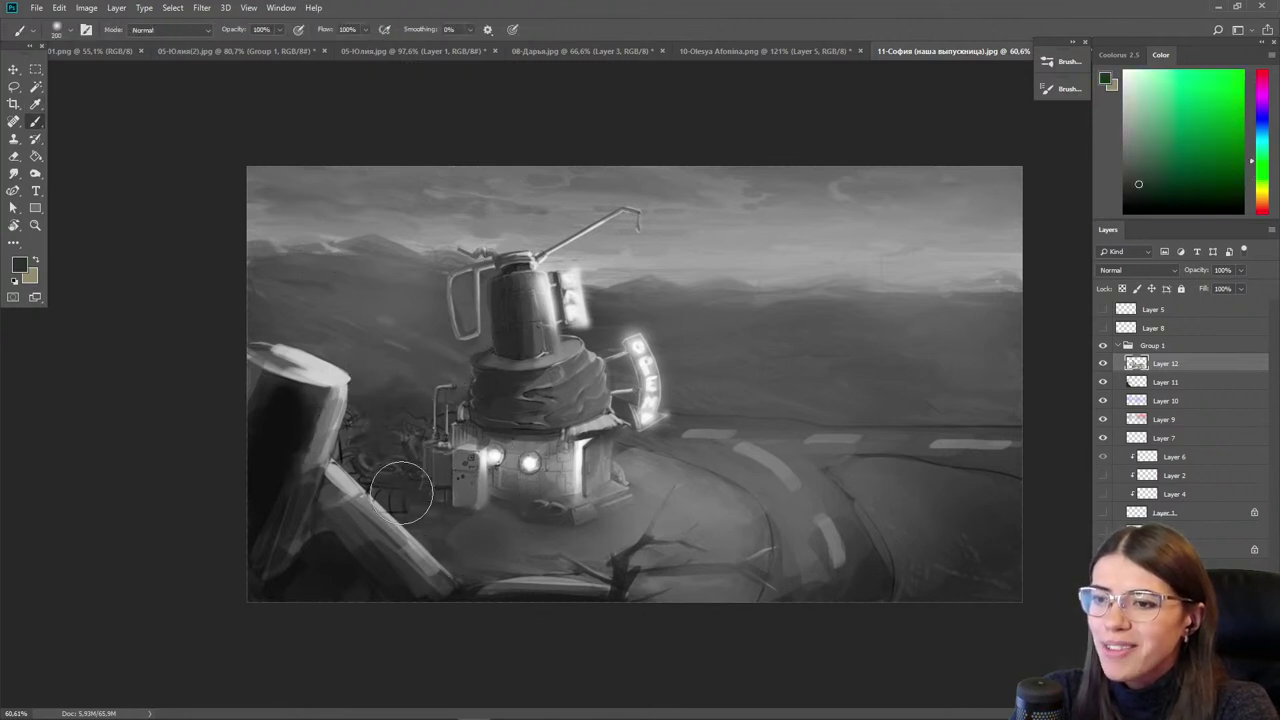
- Compare the grayscale painting with and without Group 1, and turn off the grayscale proof preview
{"action": "left_click", "coordinate": [1103, 346]}
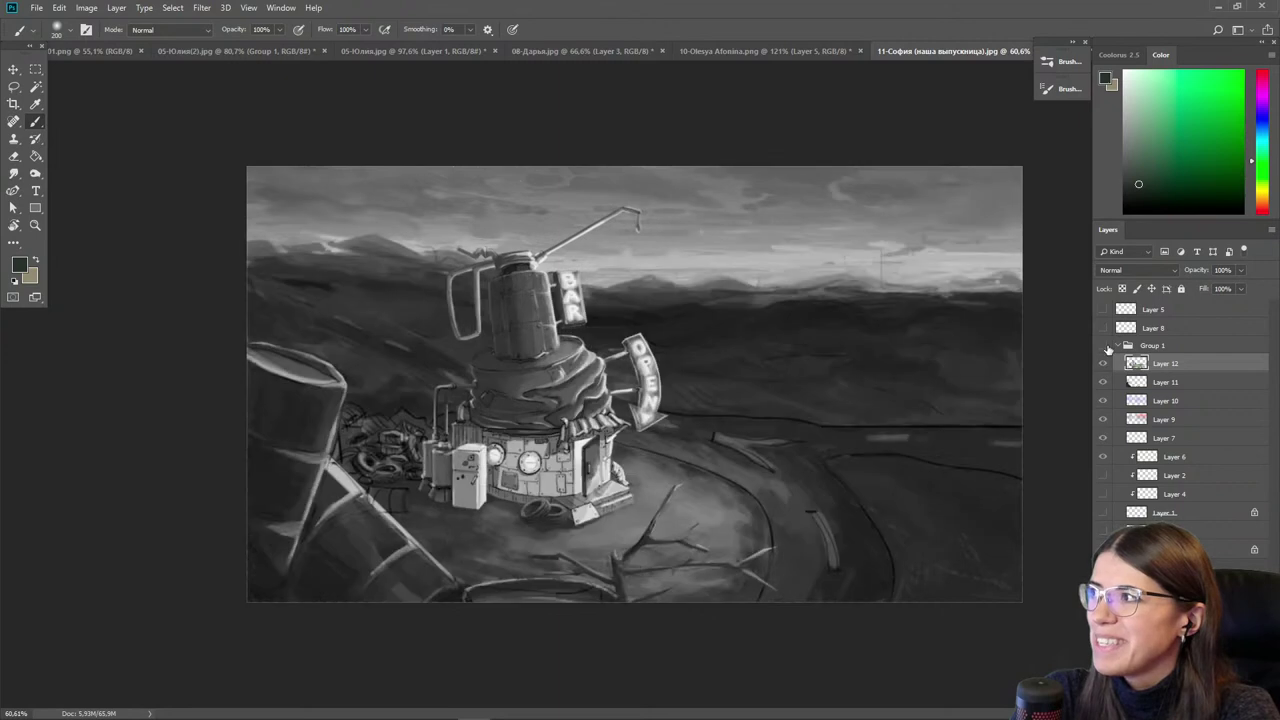
{"action": "left_click", "coordinate": [1104, 347]}
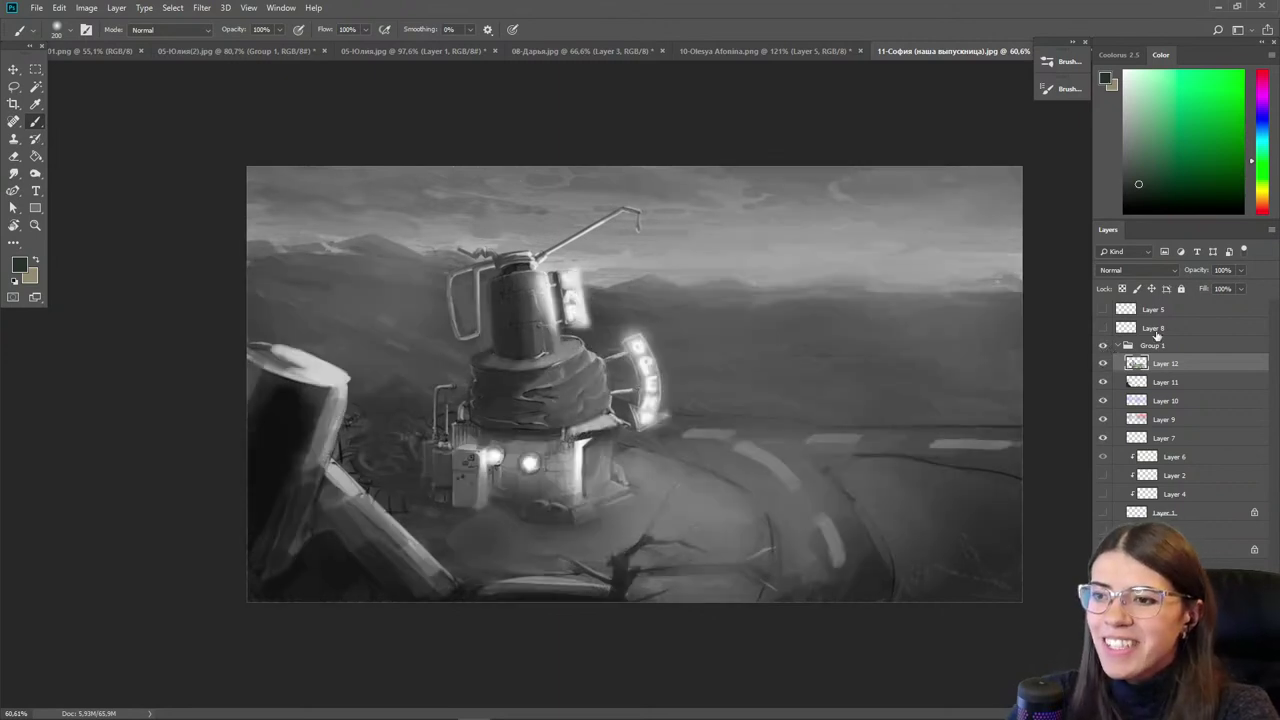
{"action": "key", "text": "ctrl+y"}
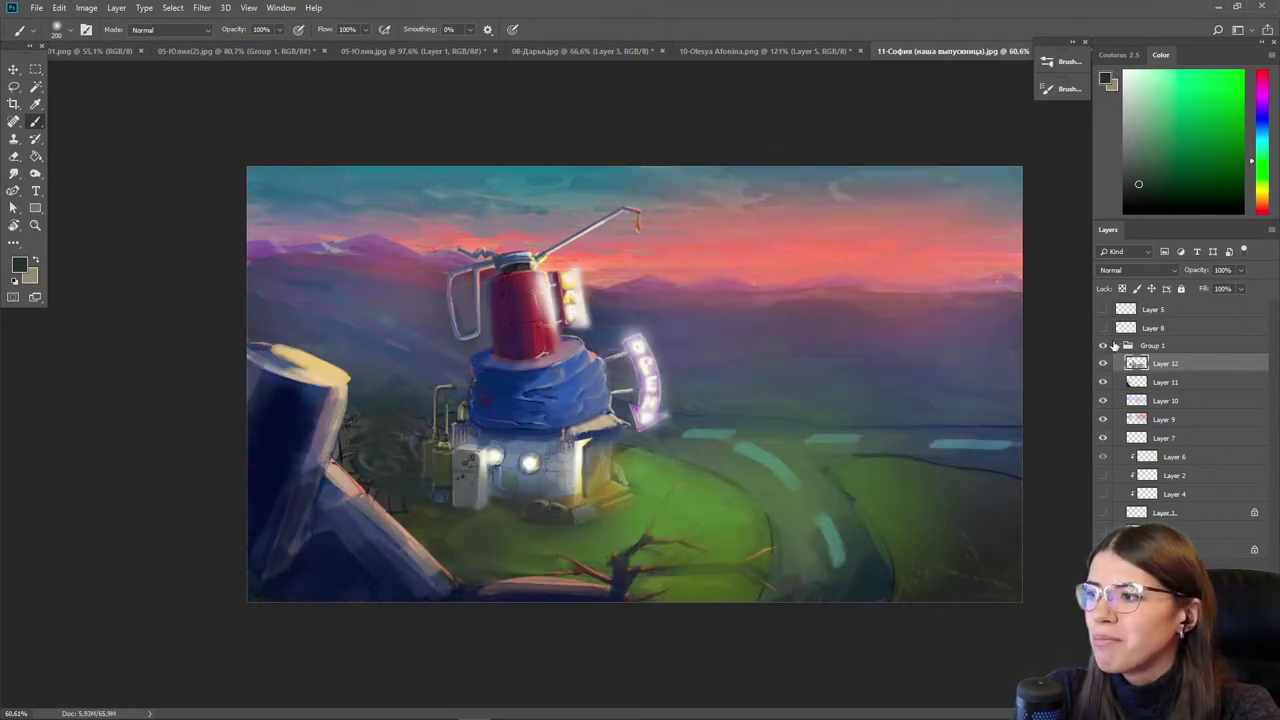
- Compare the full-colour painting with and without Group 1, and activate the Move tool
{"action": "left_click", "coordinate": [1104, 346]}
{"action": "left_click", "coordinate": [1104, 346]}
{"action": "left_click", "coordinate": [1104, 346]}
{"action": "left_click", "coordinate": [1104, 346]}
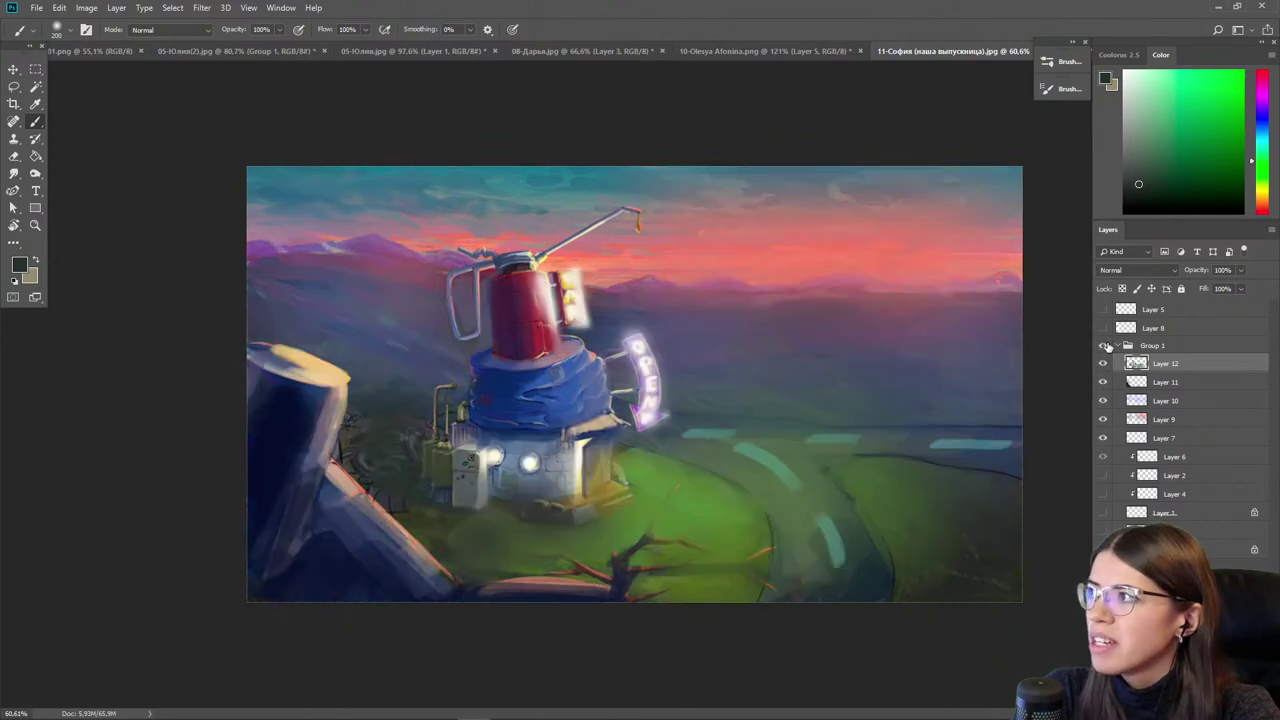
{"action": "left_click", "coordinate": [14, 72]}
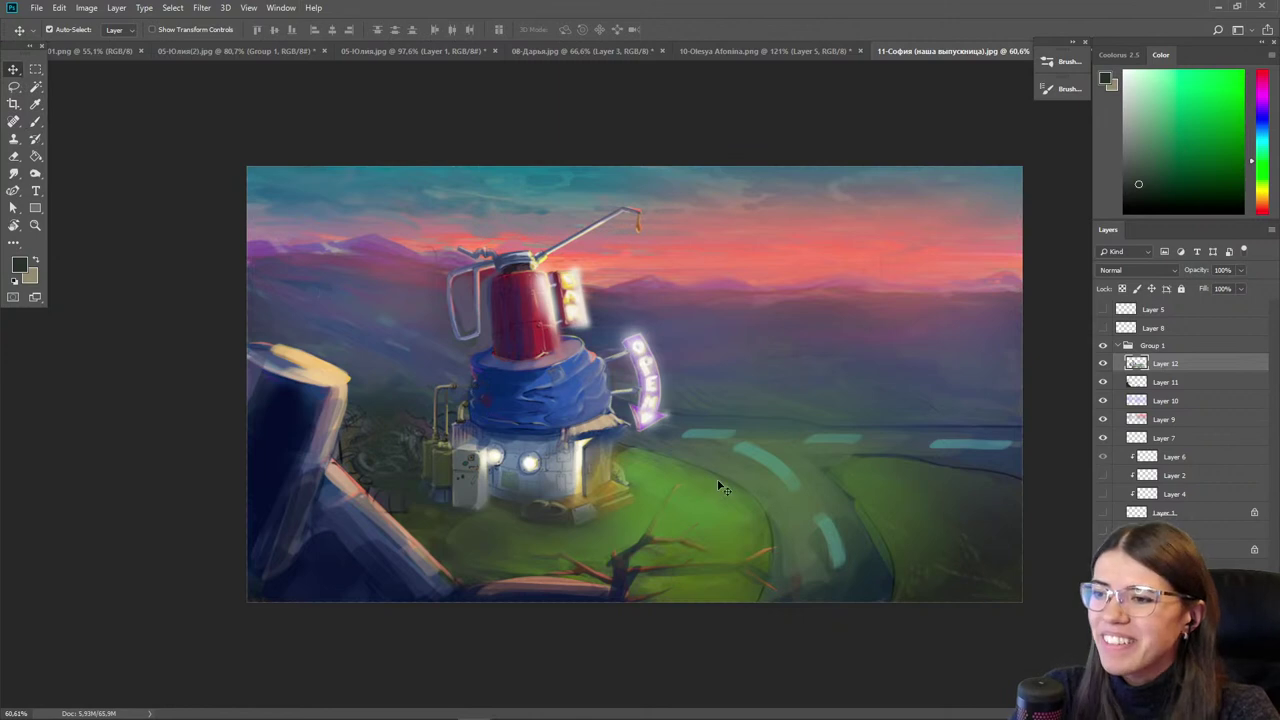
- Close the two illustration documents numbered 05 and the horned musician document numbered 08 without saving changes
{"action": "scroll", "coordinate": [640, 390], "scroll_direction": "up", "scroll_amount": 2}
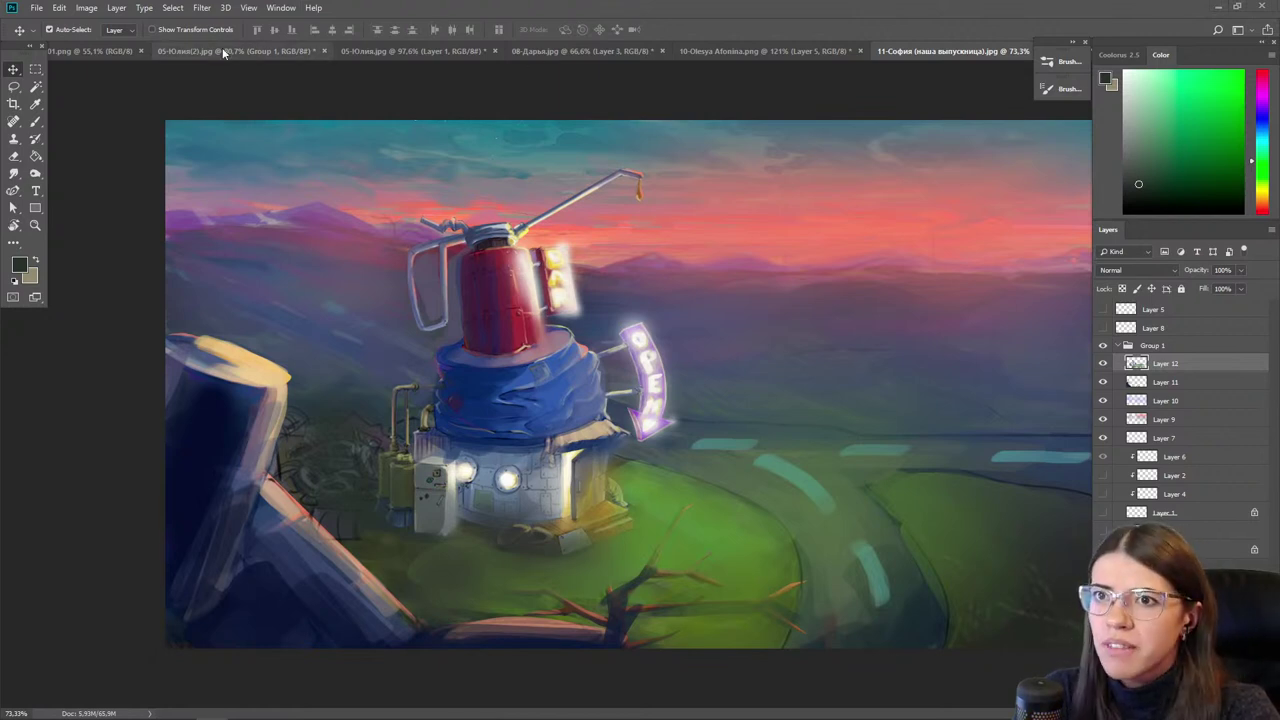
{"action": "left_click", "coordinate": [300, 51]}
{"action": "left_click", "coordinate": [326, 51]}
{"action": "left_click", "coordinate": [652, 270]}
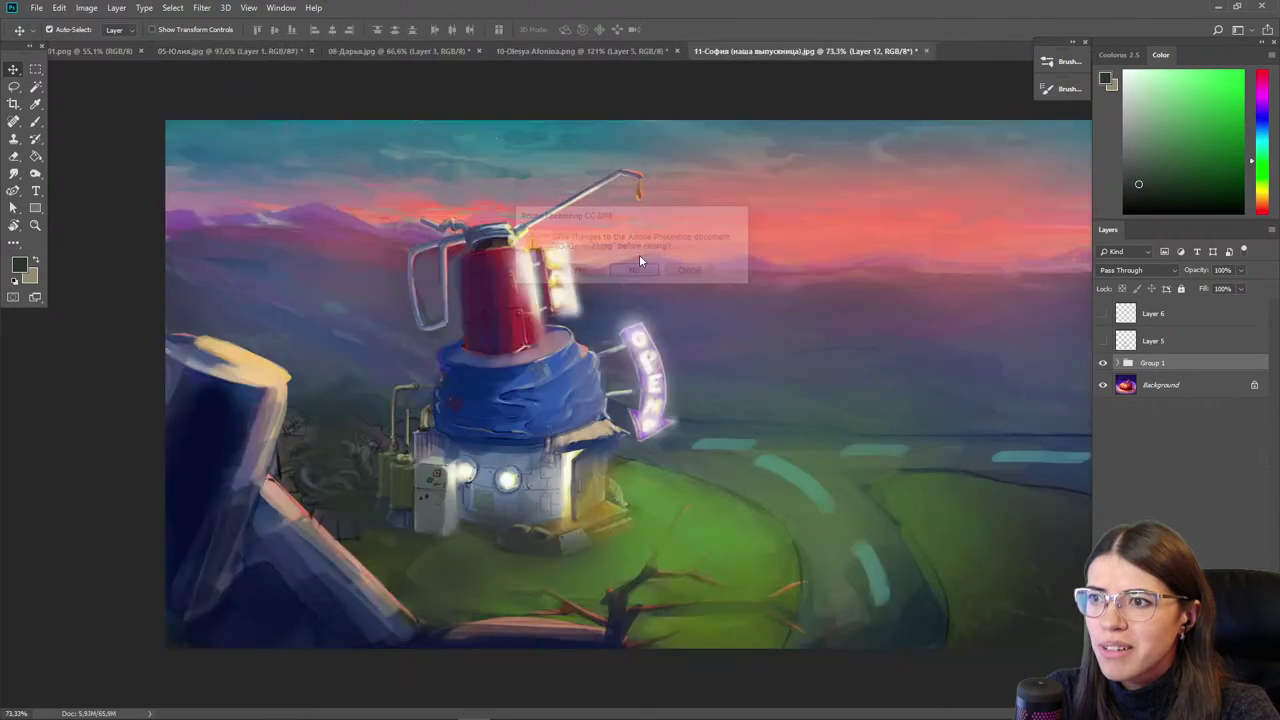
{"action": "left_click", "coordinate": [301, 56]}
{"action": "left_click", "coordinate": [309, 52]}
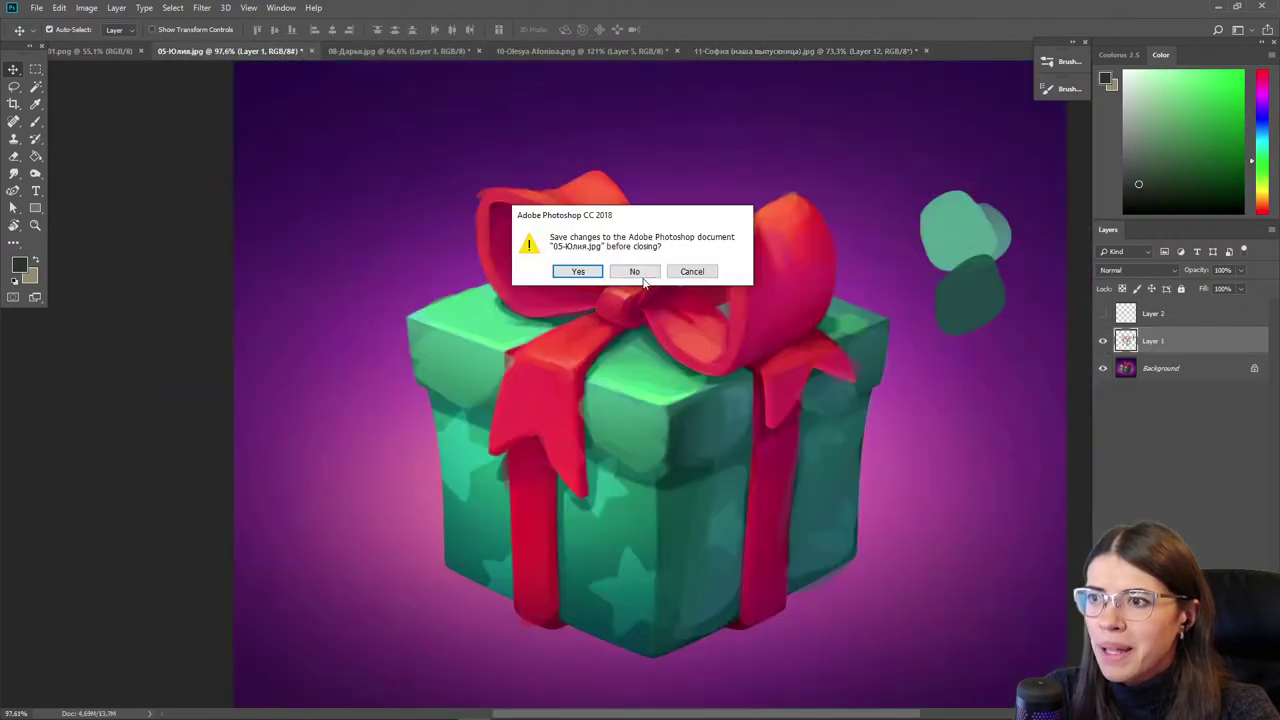
{"action": "left_click", "coordinate": [634, 270]}
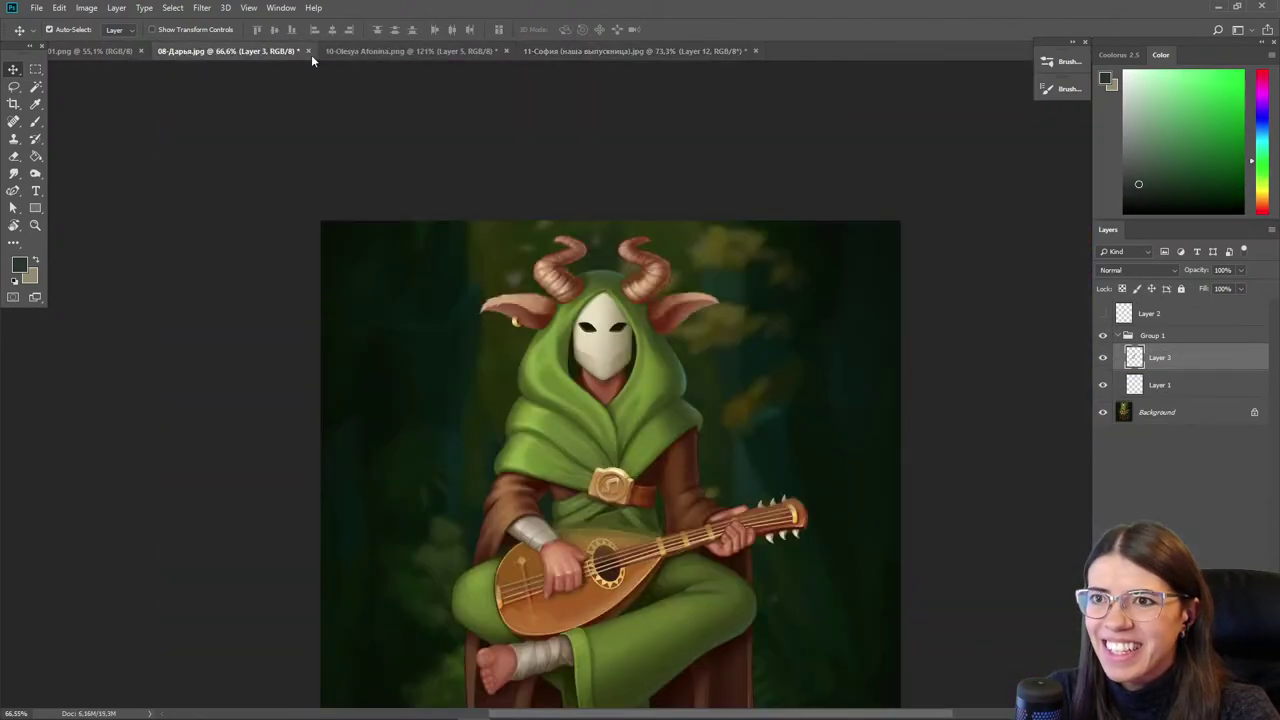
{"action": "left_click", "coordinate": [309, 51]}
{"action": "left_click", "coordinate": [634, 270]}
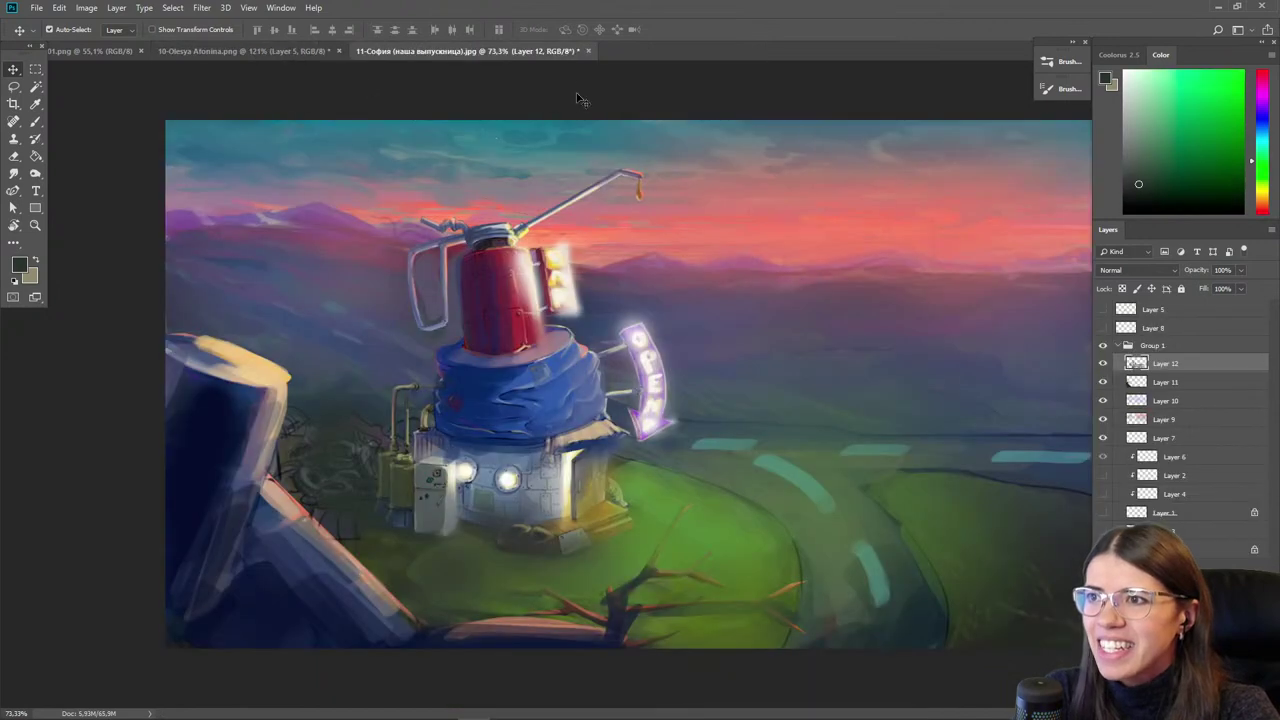
- Open the furniture render numbered 06 and examine its sofa, armchairs, tea table and floor lamp up close
{"action": "left_click_drag", "start_coordinate": [640, 2], "coordinate": [640, 50]}
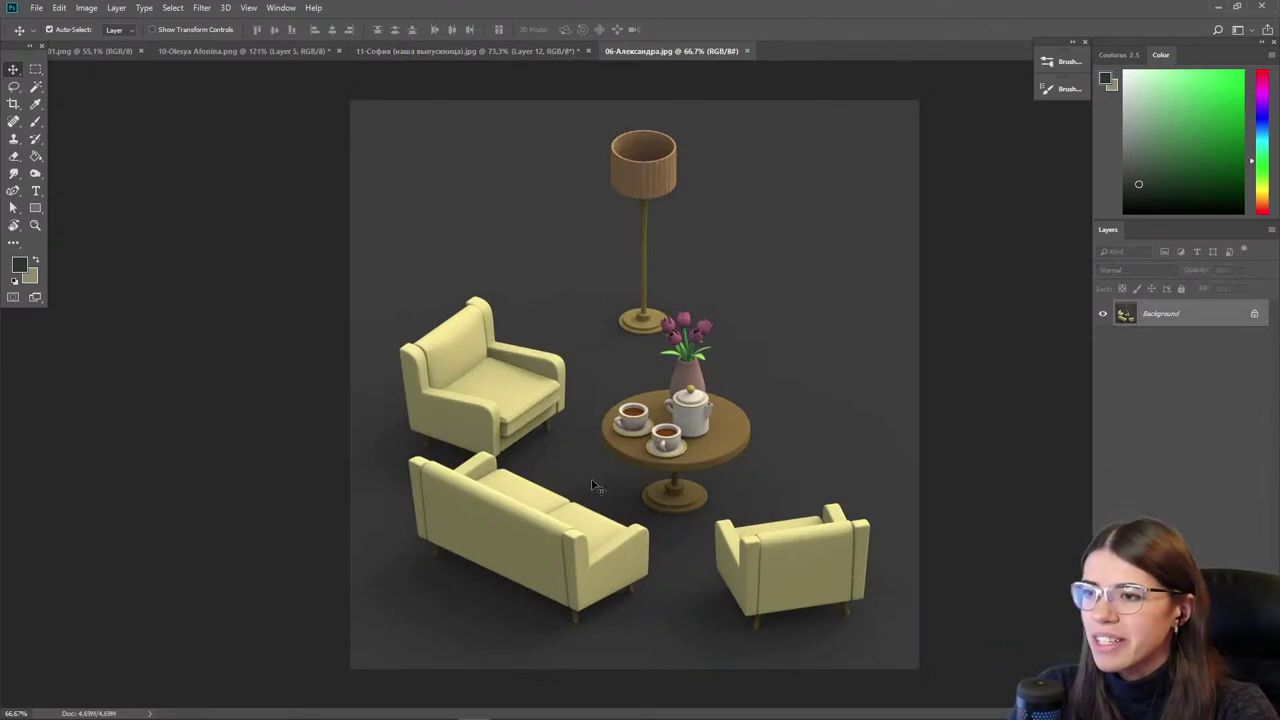
{"action": "scroll", "coordinate": [580, 558], "scroll_direction": "up", "scroll_amount": 5}
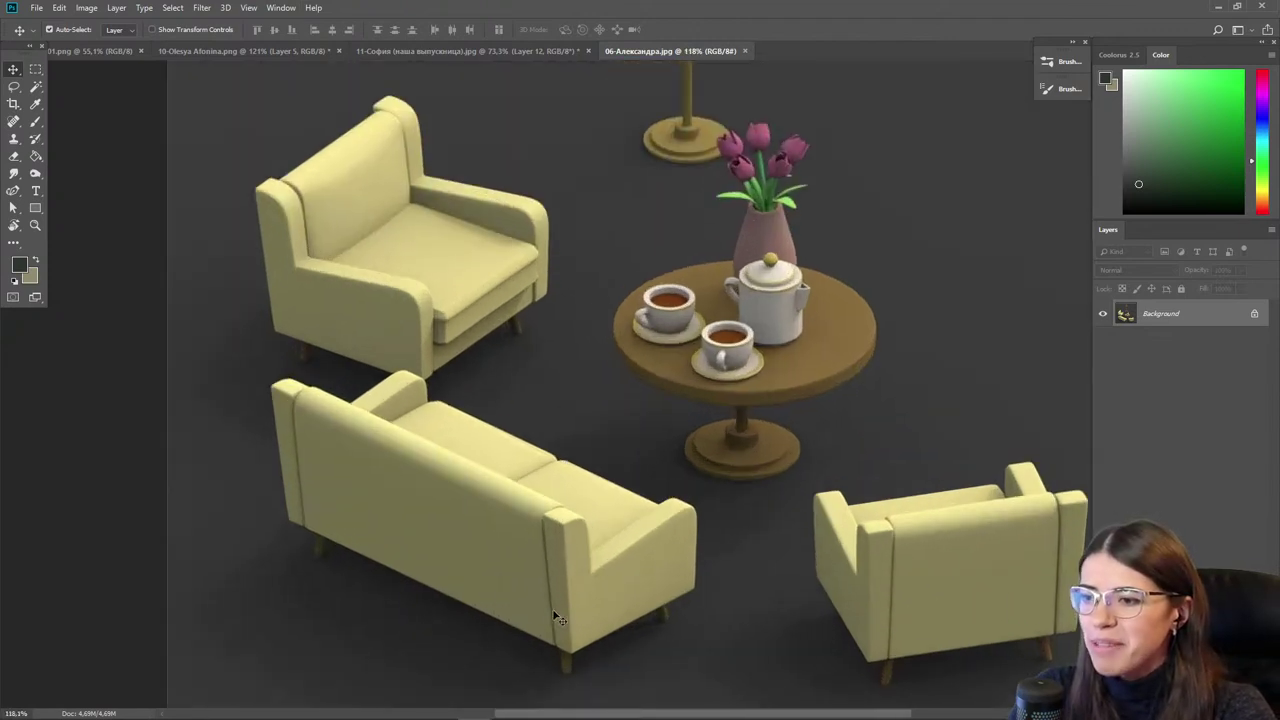
{"action": "left_click_drag", "start_coordinate": [603, 525], "coordinate": [411, 480]}
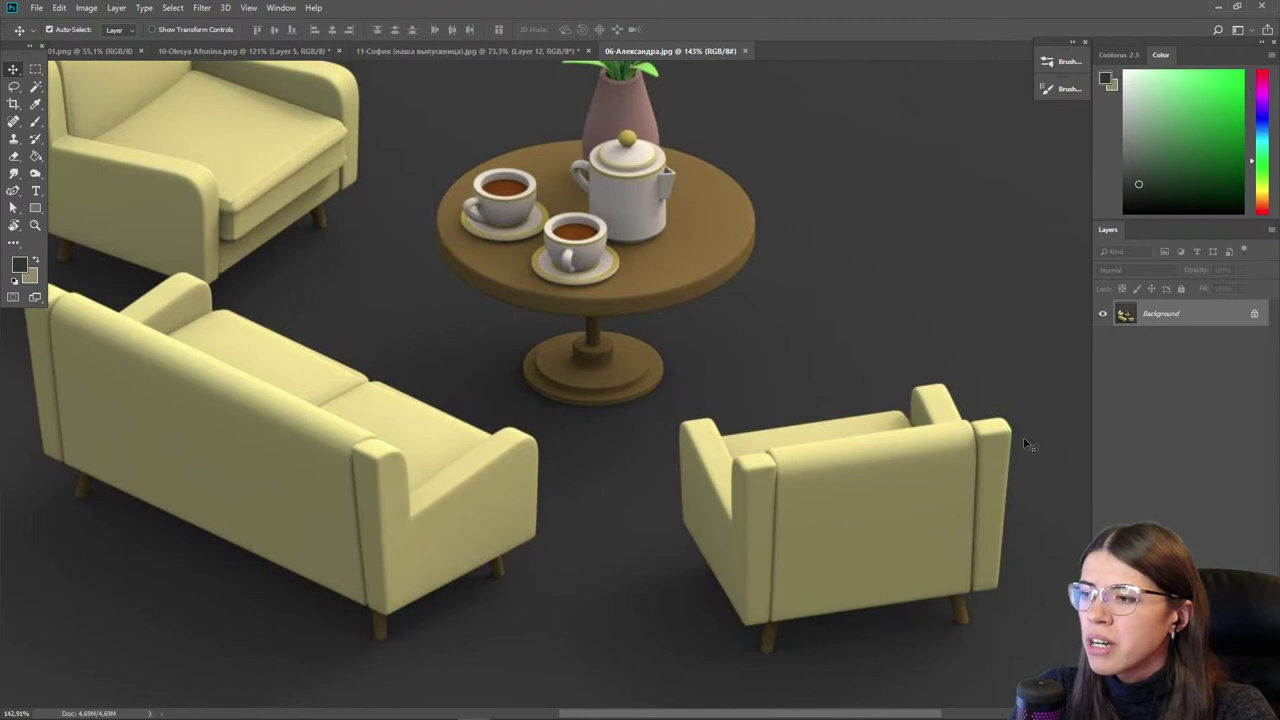
{"action": "scroll", "coordinate": [851, 524], "scroll_direction": "up", "scroll_amount": 2}
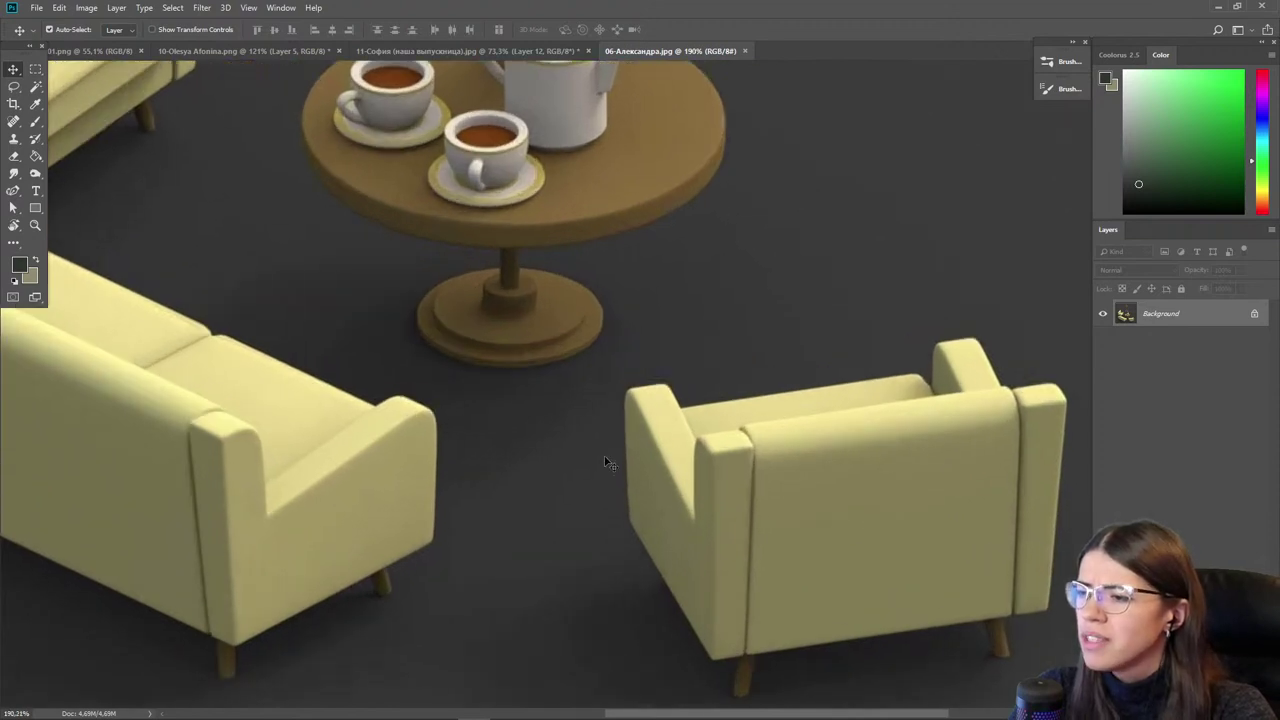
{"action": "left_click_drag", "start_coordinate": [604, 462], "coordinate": [595, 513]}
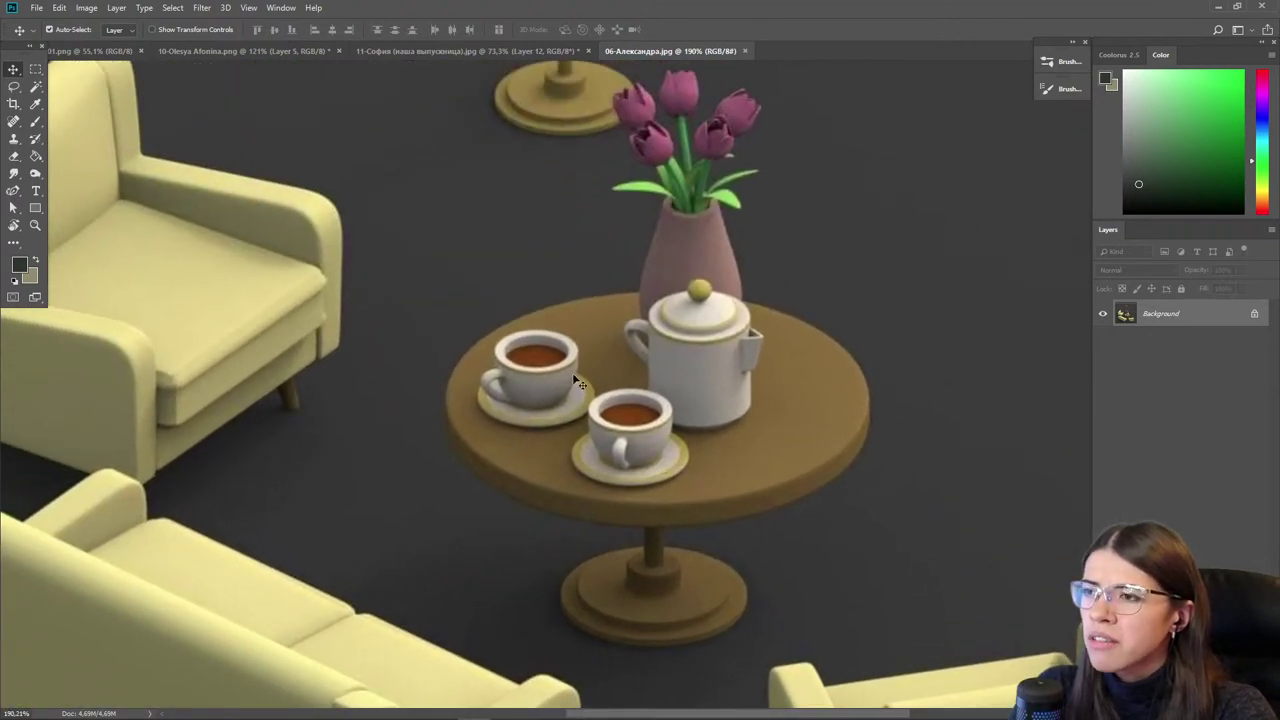
{"action": "left_click_drag", "start_coordinate": [440, 279], "coordinate": [531, 463]}
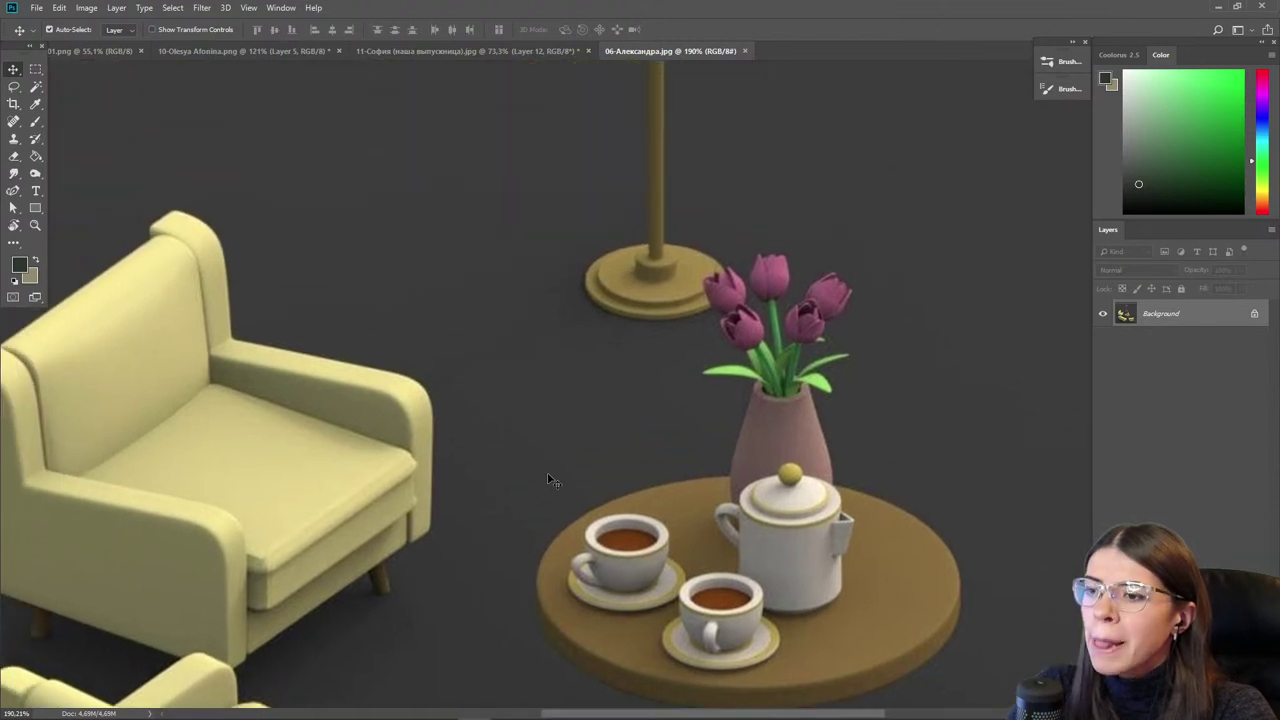
{"action": "scroll", "coordinate": [547, 480], "scroll_direction": "down", "scroll_amount": 1}
{"action": "left_click_drag", "start_coordinate": [630, 255], "coordinate": [645, 508]}
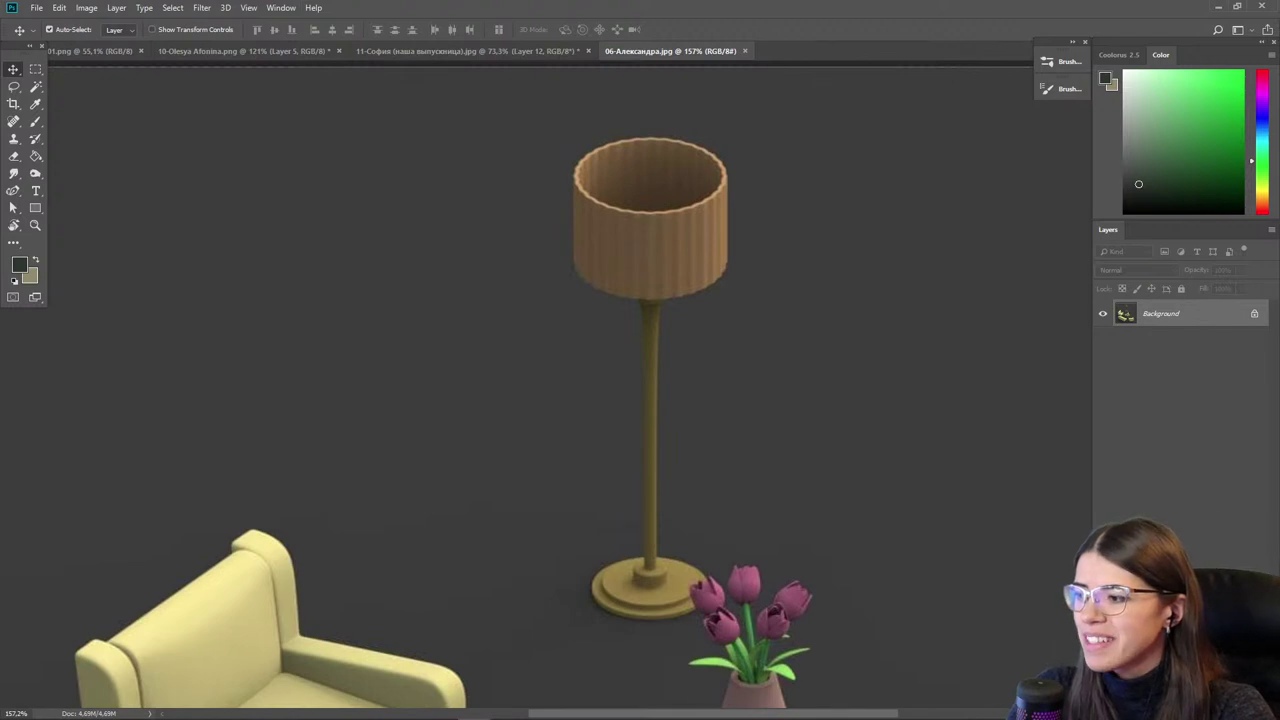
- Add a new layer above the background and prepare a hard 62 px brush with a yellow sampled from the armchair
{"action": "key", "text": "ctrl+shift+alt+n"}
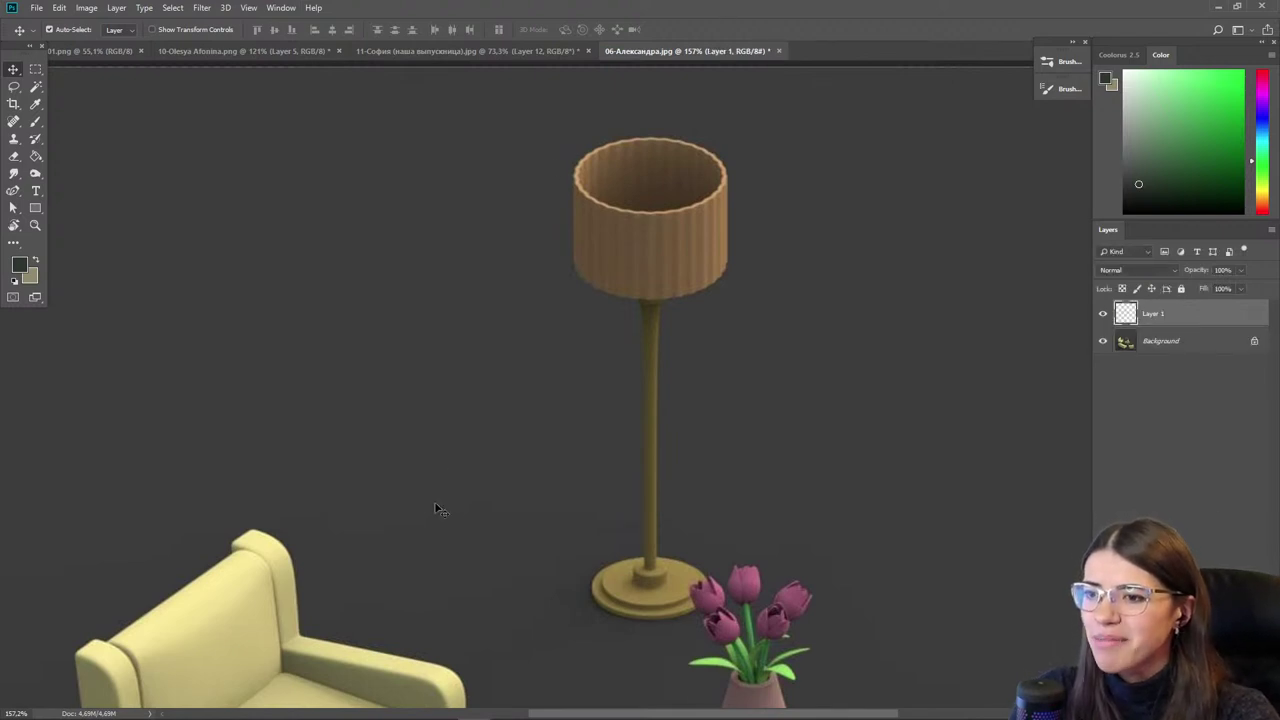
{"action": "scroll", "coordinate": [442, 522], "scroll_direction": "down", "scroll_amount": 1}
{"action": "left_click_drag", "start_coordinate": [429, 557], "coordinate": [578, 303]}
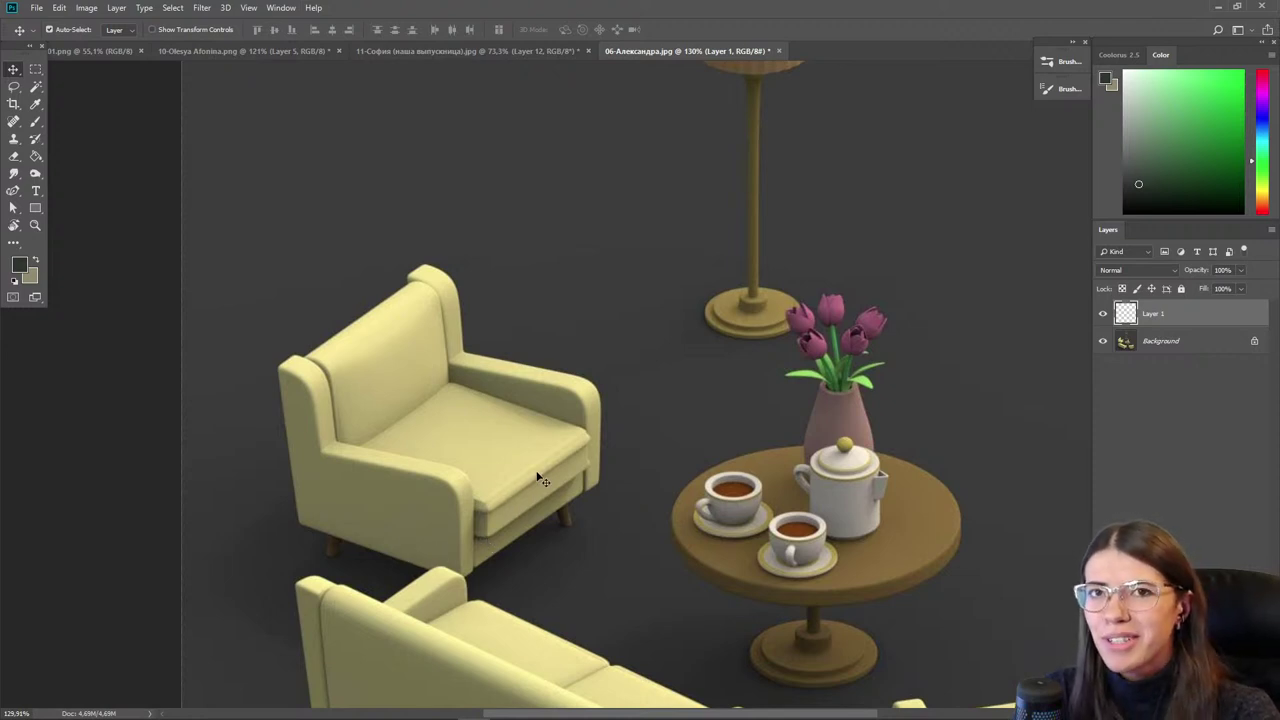
{"action": "scroll", "coordinate": [540, 480], "scroll_direction": "up", "scroll_amount": 3}
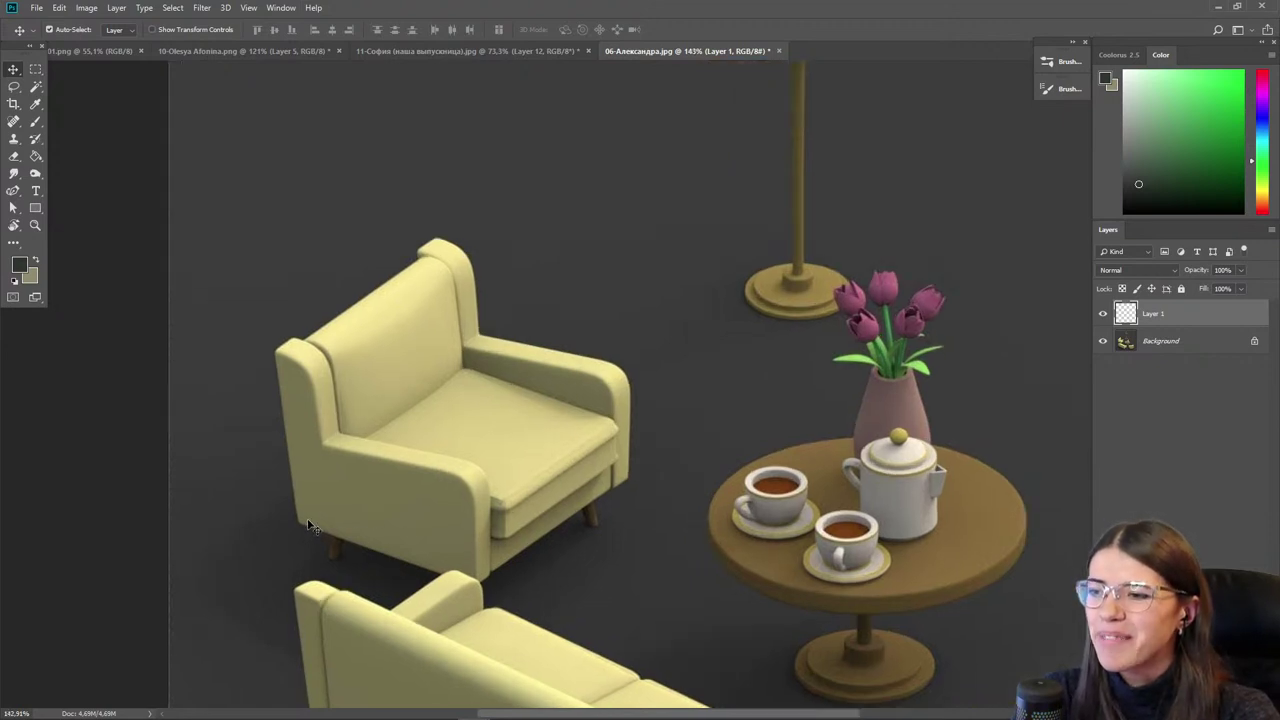
{"action": "key", "text": "i"}
{"action": "left_click", "coordinate": [563, 400]}
{"action": "key", "text": "b"}
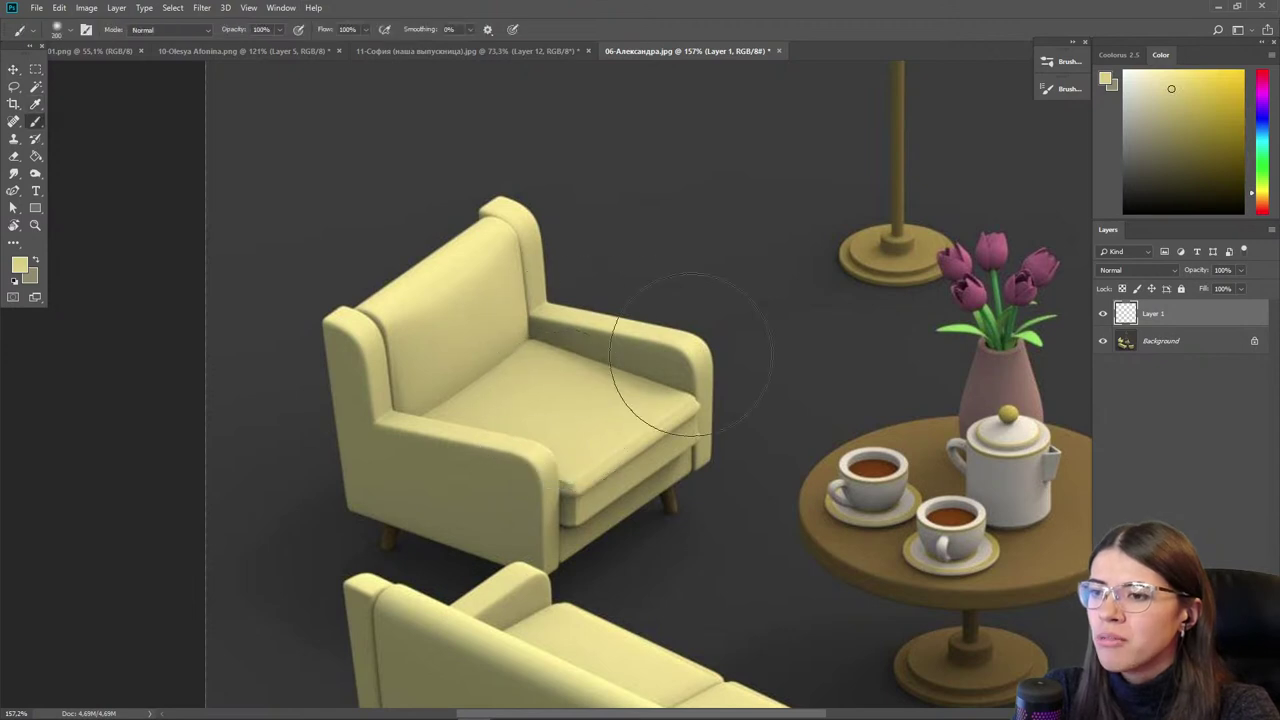
{"action": "right_click", "coordinate": [615, 356]}
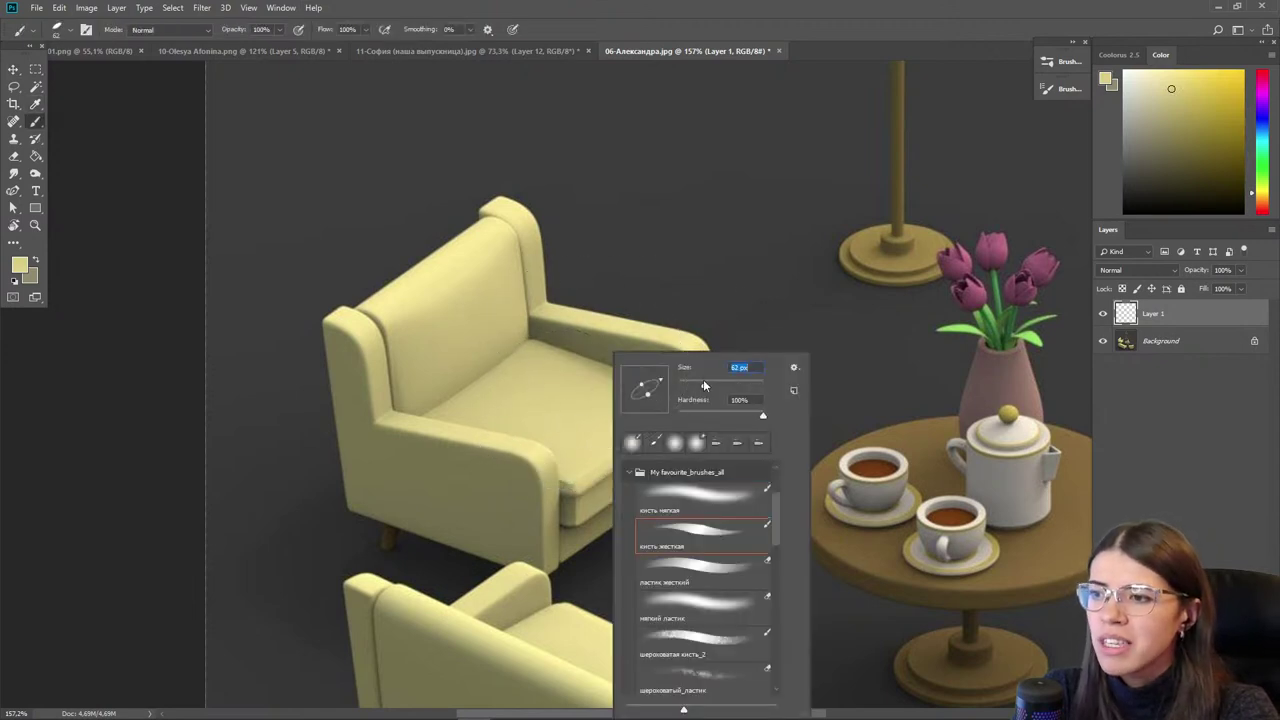
{"action": "left_click", "coordinate": [463, 406]}
{"action": "left_click", "coordinate": [526, 452], "text": "alt"}
- Turn on the grayscale proof preview and examine the tonal values of the sofa and armchairs
{"action": "key", "text": "ctrl+y"}
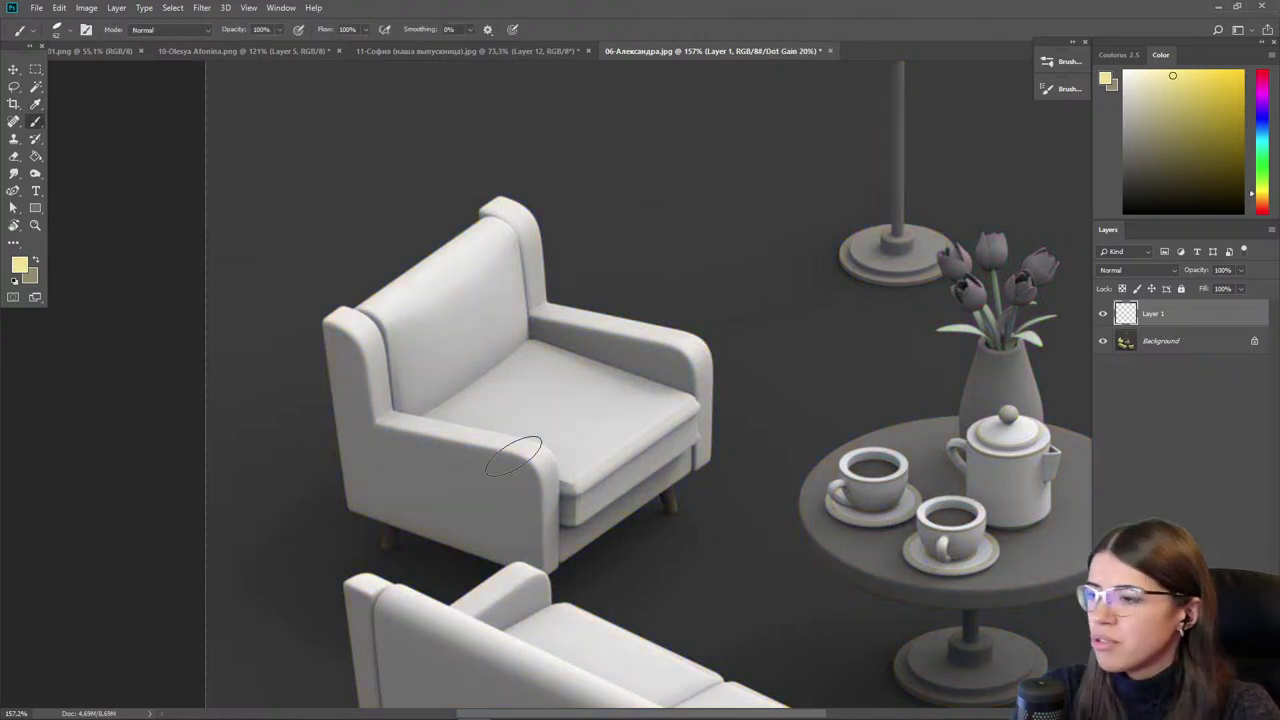
{"action": "scroll", "coordinate": [513, 456], "scroll_direction": "down", "scroll_amount": 5}
{"action": "left_click_drag", "start_coordinate": [623, 537], "coordinate": [575, 463]}
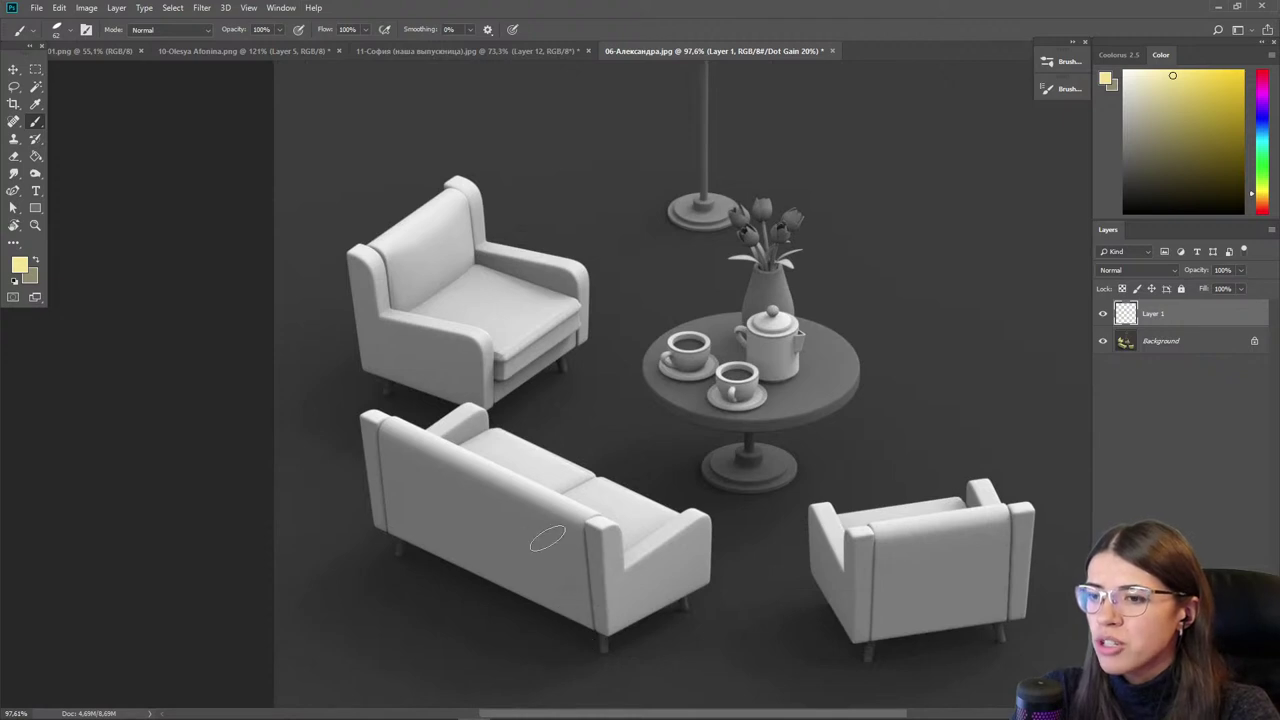
{"action": "scroll", "coordinate": [530, 566], "scroll_direction": "up", "scroll_amount": 3}
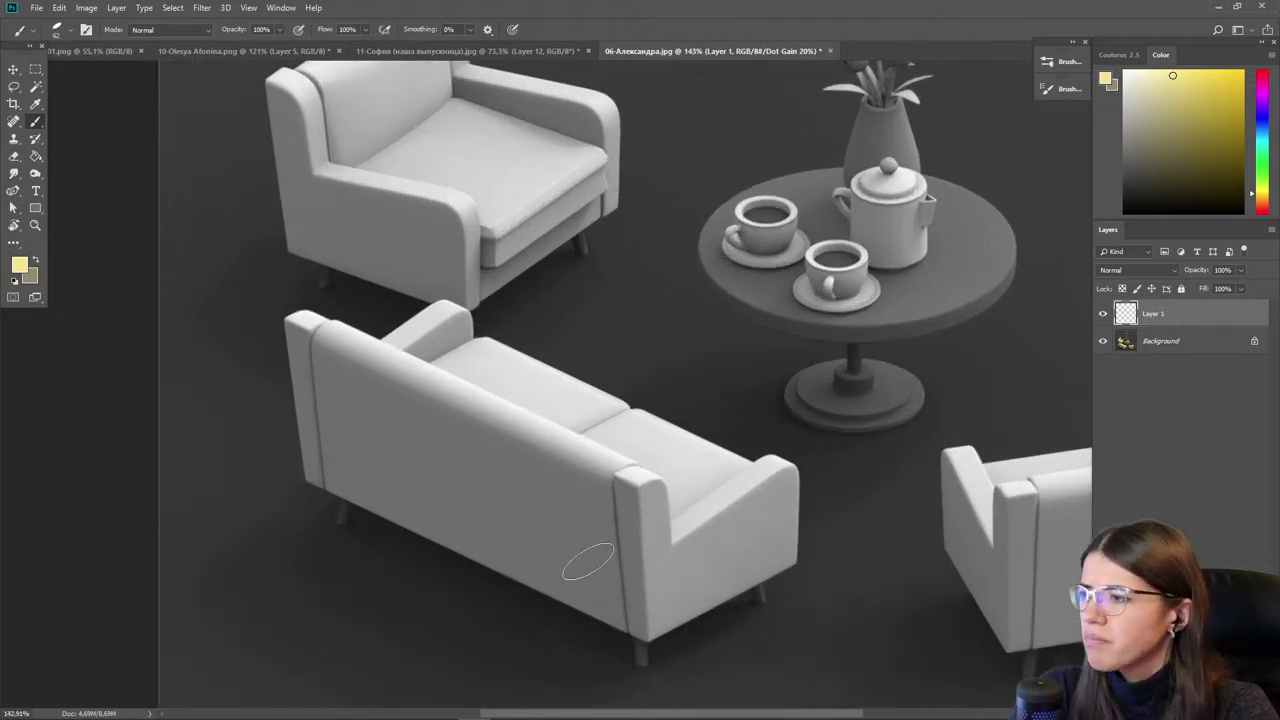
- Paint dark olive shading along the sofa's back and near corner seam, and lighten it with a 500 px soft eraser
{"action": "left_click", "coordinate": [653, 502], "text": "alt"}
{"action": "left_click", "coordinate": [1187, 158]}
{"action": "key", "text": "bracketleft"}
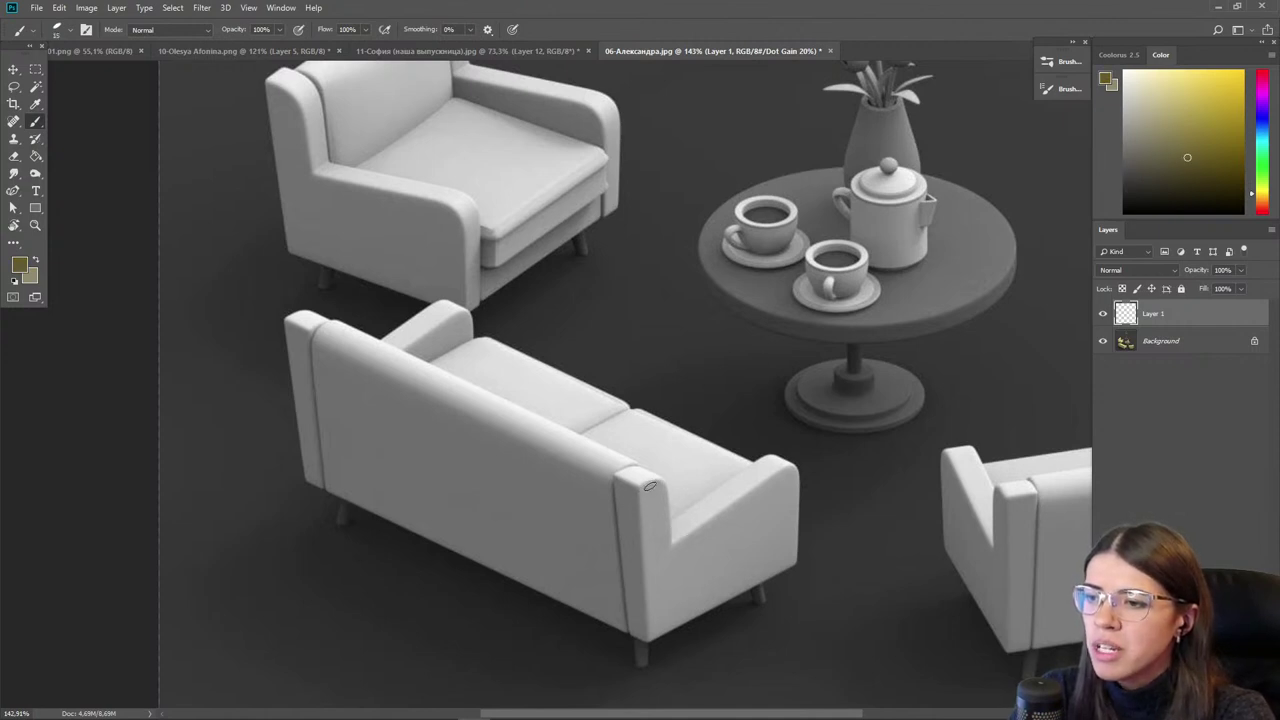
{"action": "left_click", "coordinate": [1194, 188]}
{"action": "key", "text": "bracketright"}
{"action": "key", "text": "bracketright"}
{"action": "mouse_move", "coordinate": [624, 500]}
{"action": "left_mouse_down"}
{"action": "mouse_move", "coordinate": [626, 630]}
{"action": "mouse_move", "coordinate": [610, 590]}
{"action": "left_mouse_up"}
{"action": "mouse_move", "coordinate": [603, 506]}
{"action": "left_mouse_down"}
{"action": "mouse_move", "coordinate": [425, 418]}
{"action": "mouse_move", "coordinate": [543, 534]}
{"action": "mouse_move", "coordinate": [560, 531]}
{"action": "mouse_move", "coordinate": [589, 557]}
{"action": "mouse_move", "coordinate": [523, 514]}
{"action": "mouse_move", "coordinate": [510, 468]}
{"action": "mouse_move", "coordinate": [440, 477]}
{"action": "mouse_move", "coordinate": [474, 546]}
{"action": "left_mouse_up"}
{"action": "left_click", "coordinate": [565, 515], "text": "alt"}
{"action": "key", "text": "e"}
{"action": "left_click_drag", "start_coordinate": [290, 430], "coordinate": [252, 427]}
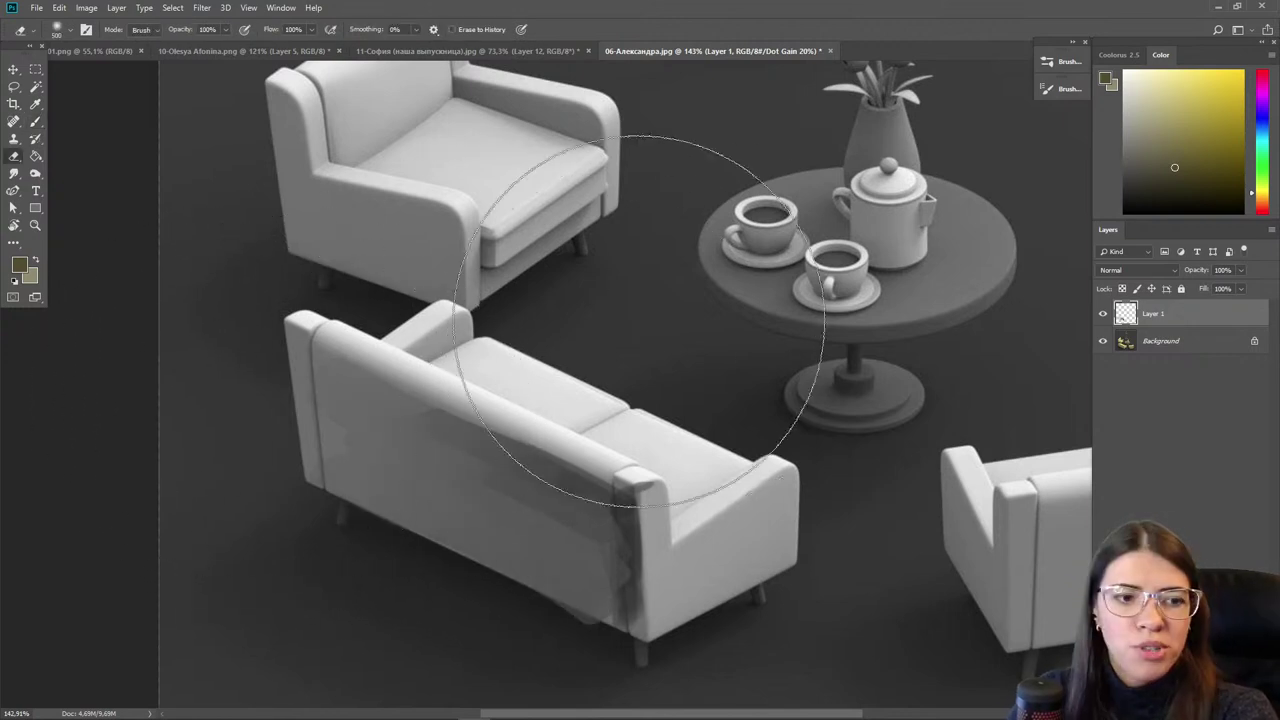
- Smooth the shading on the sofa's back with a 70 px Smudge tool, and erase the overspill beneath the sofa
{"action": "key", "text": "r"}
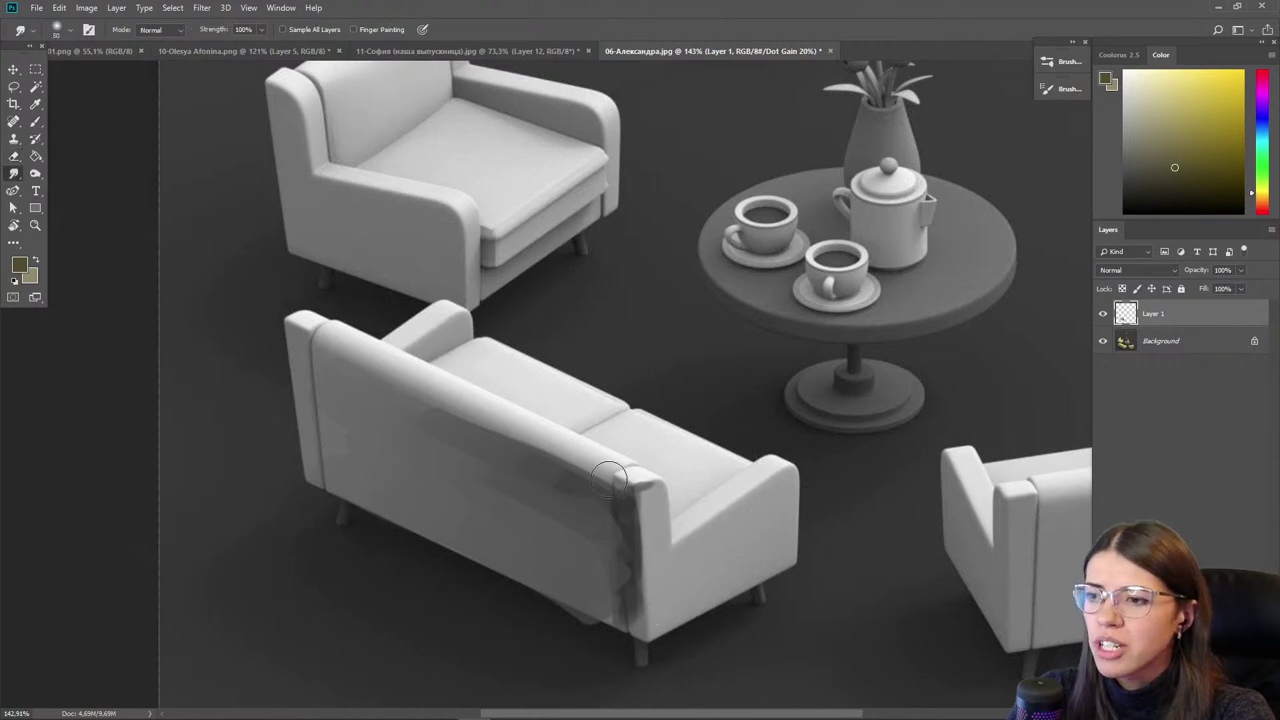
{"action": "key", "text": "bracketright"}
{"action": "mouse_move", "coordinate": [560, 503]}
{"action": "left_mouse_down"}
{"action": "mouse_move", "coordinate": [609, 617]}
{"action": "mouse_move", "coordinate": [563, 573]}
{"action": "left_mouse_up"}
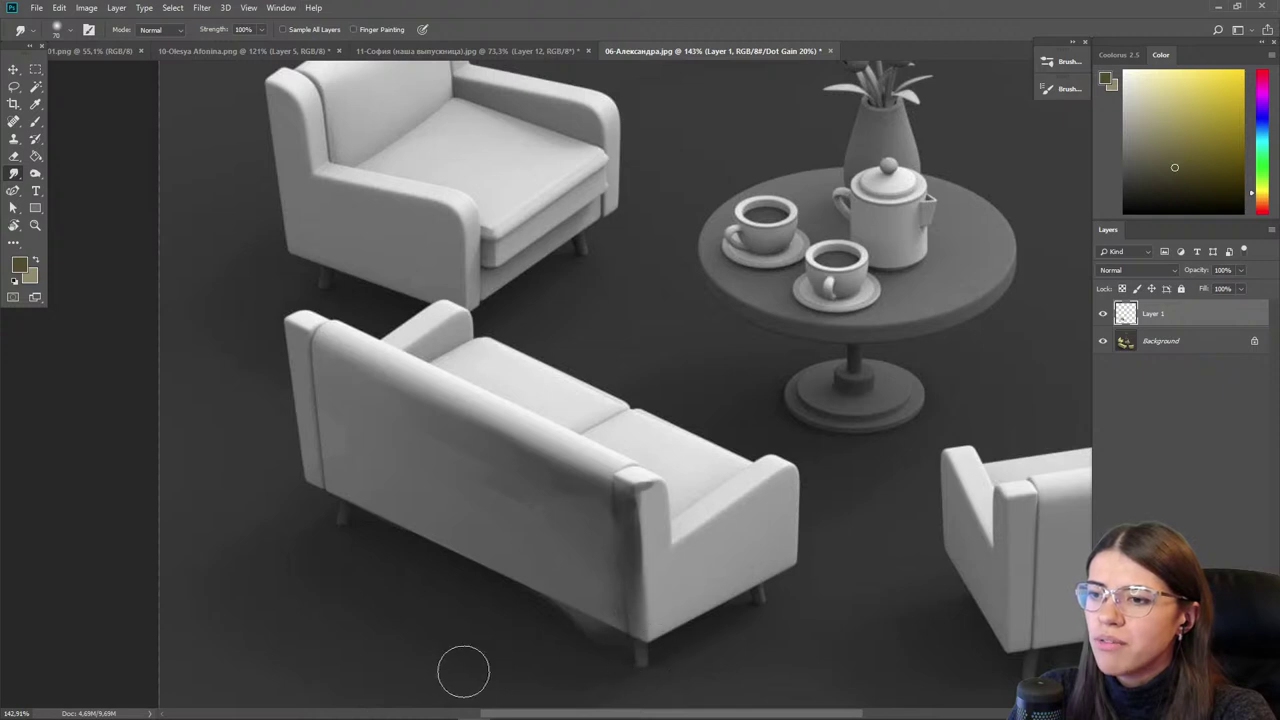
{"action": "key", "text": "e"}
{"action": "key", "text": "bracketleft"}
{"action": "key", "text": "bracketleft"}
{"action": "key", "text": "bracketleft"}
{"action": "key", "text": "bracketleft"}
{"action": "mouse_move", "coordinate": [598, 586]}
{"action": "left_mouse_down"}
{"action": "mouse_move", "coordinate": [623, 597]}
{"action": "mouse_move", "coordinate": [616, 655]}
{"action": "left_mouse_up"}
- Blend the middle of the sofa's back using an olive tone sampled from its surface
{"action": "key", "text": "i"}
{"action": "left_click", "coordinate": [560, 500], "text": "alt"}
{"action": "mouse_move", "coordinate": [572, 511]}
{"action": "left_mouse_down"}
{"action": "mouse_move", "coordinate": [597, 535]}
{"action": "mouse_move", "coordinate": [519, 489]}
{"action": "mouse_move", "coordinate": [514, 519]}
{"action": "left_mouse_up"}
{"action": "key", "text": "b"}
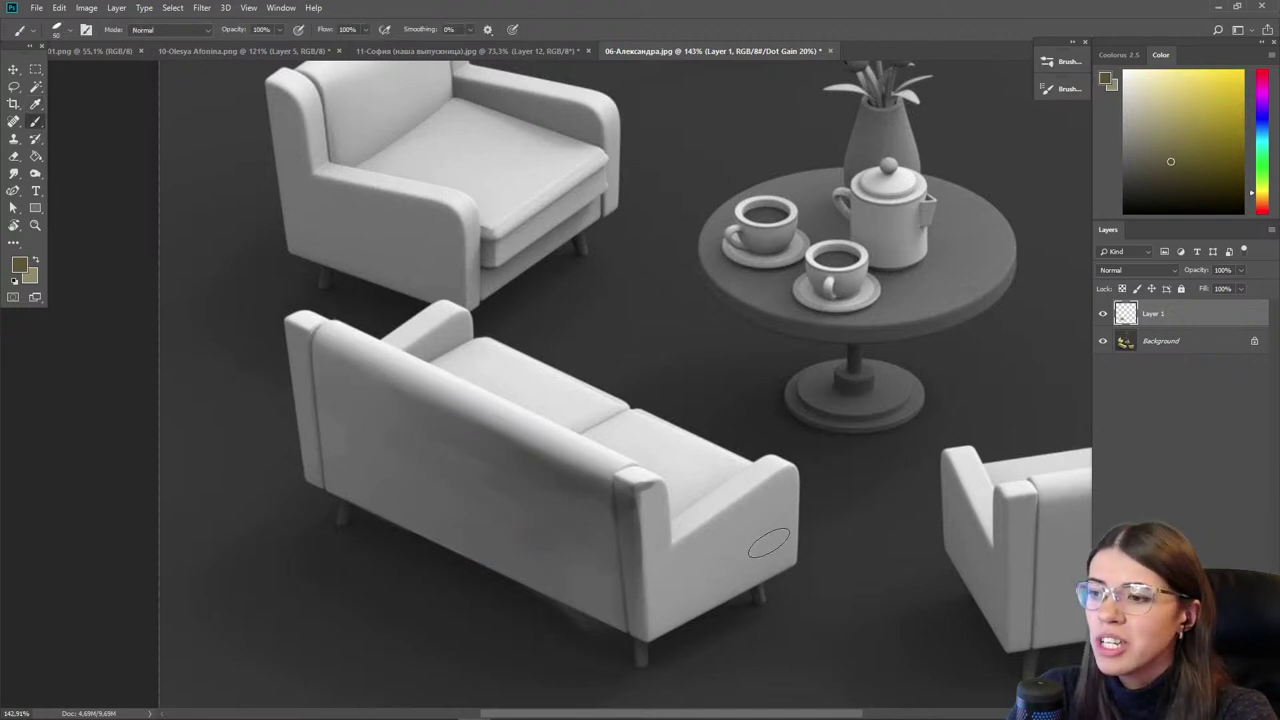
- Paint muted yellow tones sampled from the sofa over its far armrest and both seat cushions
{"action": "key", "text": "i"}
{"action": "left_click", "coordinate": [447, 342]}
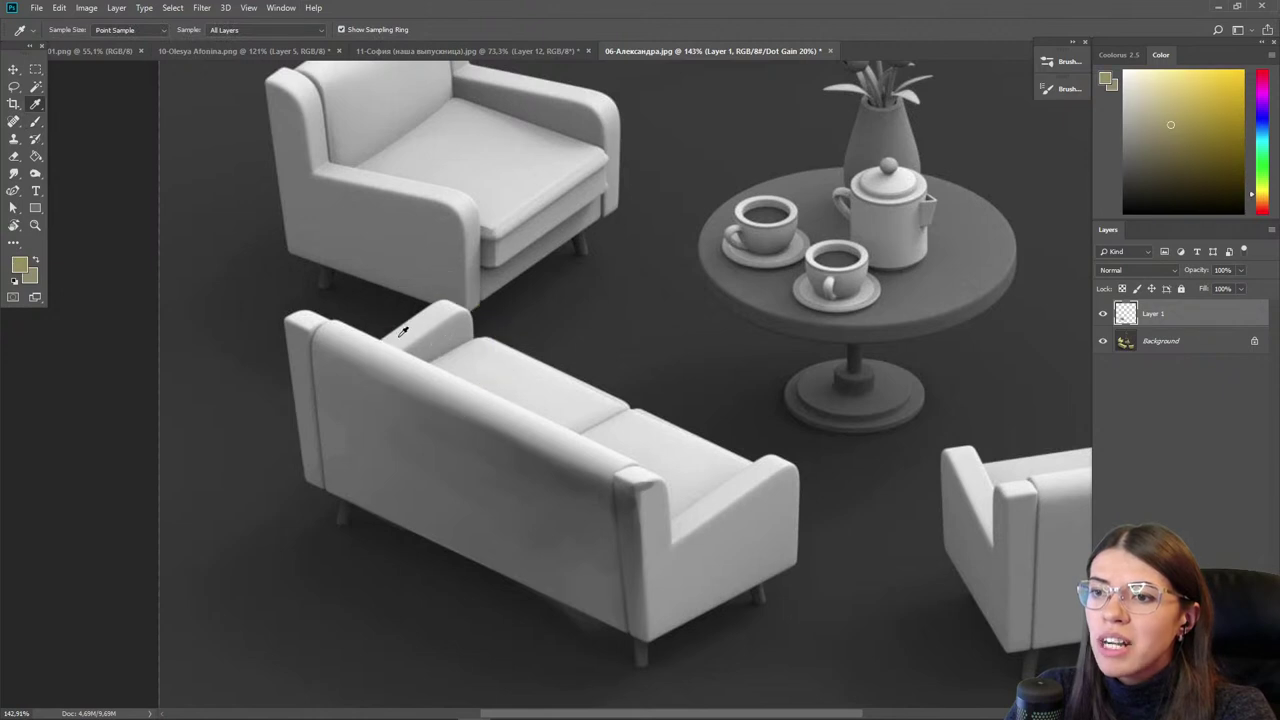
{"action": "key", "text": "b"}
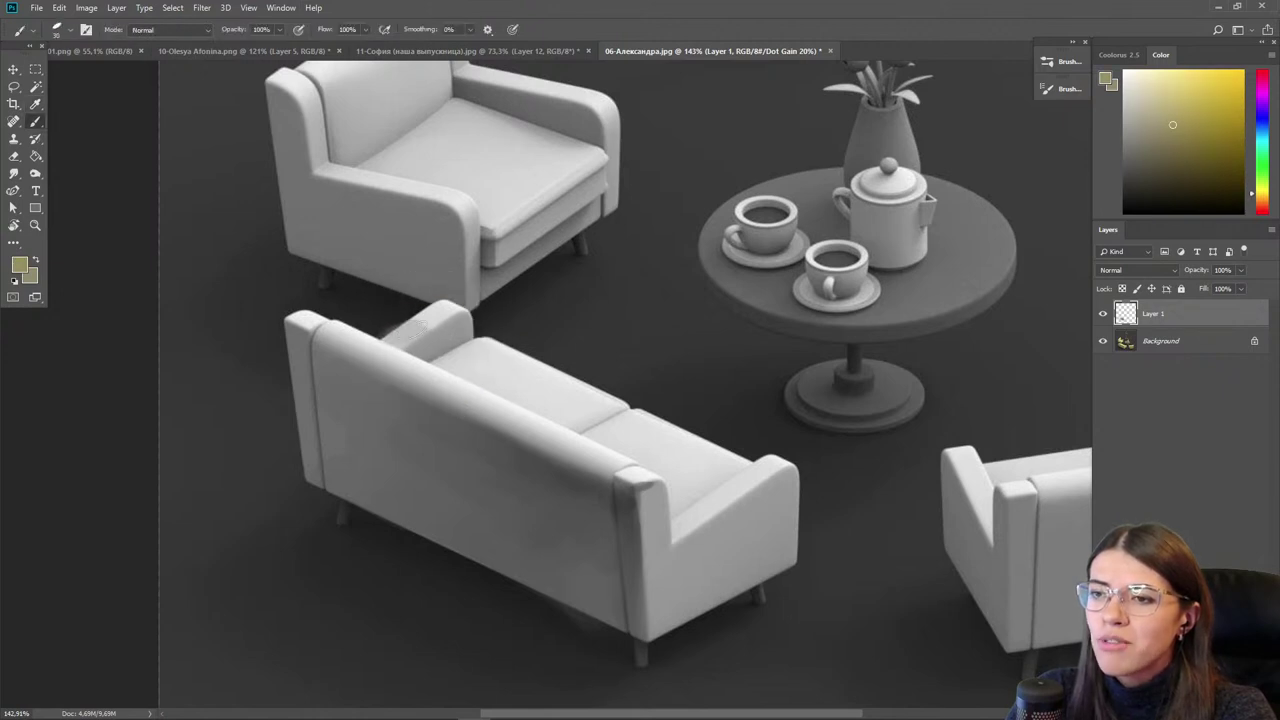
{"action": "mouse_move", "coordinate": [596, 433]}
{"action": "left_mouse_down"}
{"action": "mouse_move", "coordinate": [429, 355]}
{"action": "mouse_move", "coordinate": [570, 415]}
{"action": "mouse_move", "coordinate": [461, 357]}
{"action": "left_mouse_up"}
{"action": "left_click", "coordinate": [497, 366], "text": "alt"}
{"action": "left_click_drag", "start_coordinate": [562, 409], "coordinate": [604, 424]}
{"action": "left_click", "coordinate": [508, 384], "text": "alt"}
{"action": "key", "text": "bracketright"}
{"action": "key", "text": "bracketright"}
{"action": "mouse_move", "coordinate": [508, 384]}
{"action": "left_mouse_down"}
{"action": "mouse_move", "coordinate": [486, 369]}
{"action": "mouse_move", "coordinate": [671, 459]}
{"action": "left_mouse_up"}
- Soften the new shading on the sofa's seat cushions with a progressively smaller soft eraser
{"action": "key", "text": "e"}
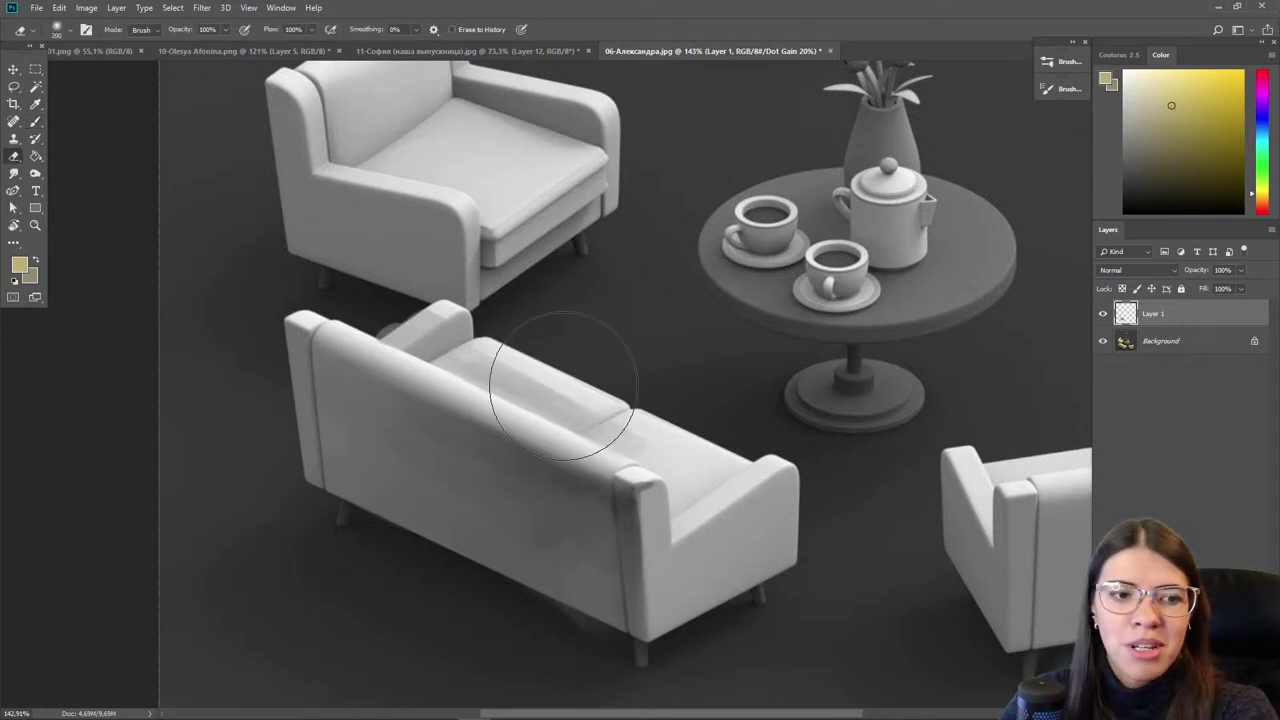
{"action": "key", "text": "bracketleft"}
{"action": "key", "text": "bracketleft"}
{"action": "key", "text": "bracketleft"}
{"action": "key", "text": "bracketleft"}
{"action": "key", "text": "bracketleft"}
{"action": "key", "text": "bracketleft"}
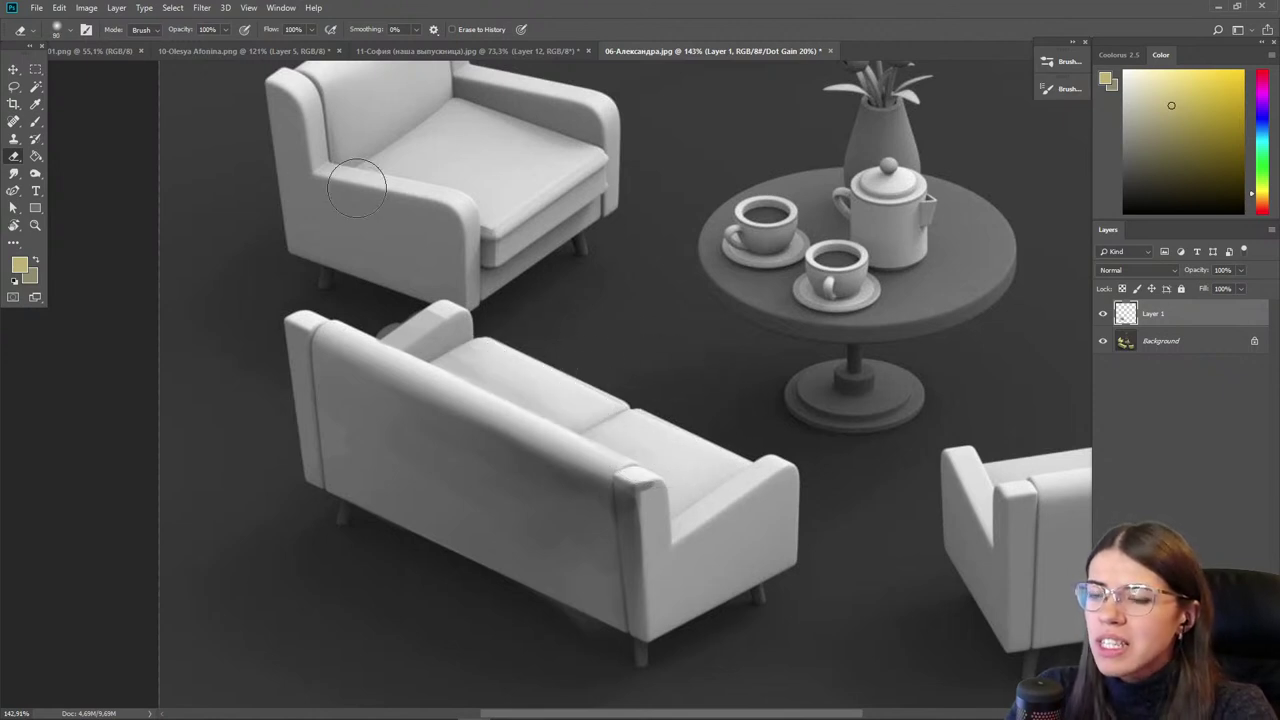
- Darken the top of the sofa's far back corner and retouch the adjoining back edge with a sampled yellow tone
{"action": "key", "text": "b"}
{"action": "left_click", "coordinate": [290, 335], "text": "alt"}
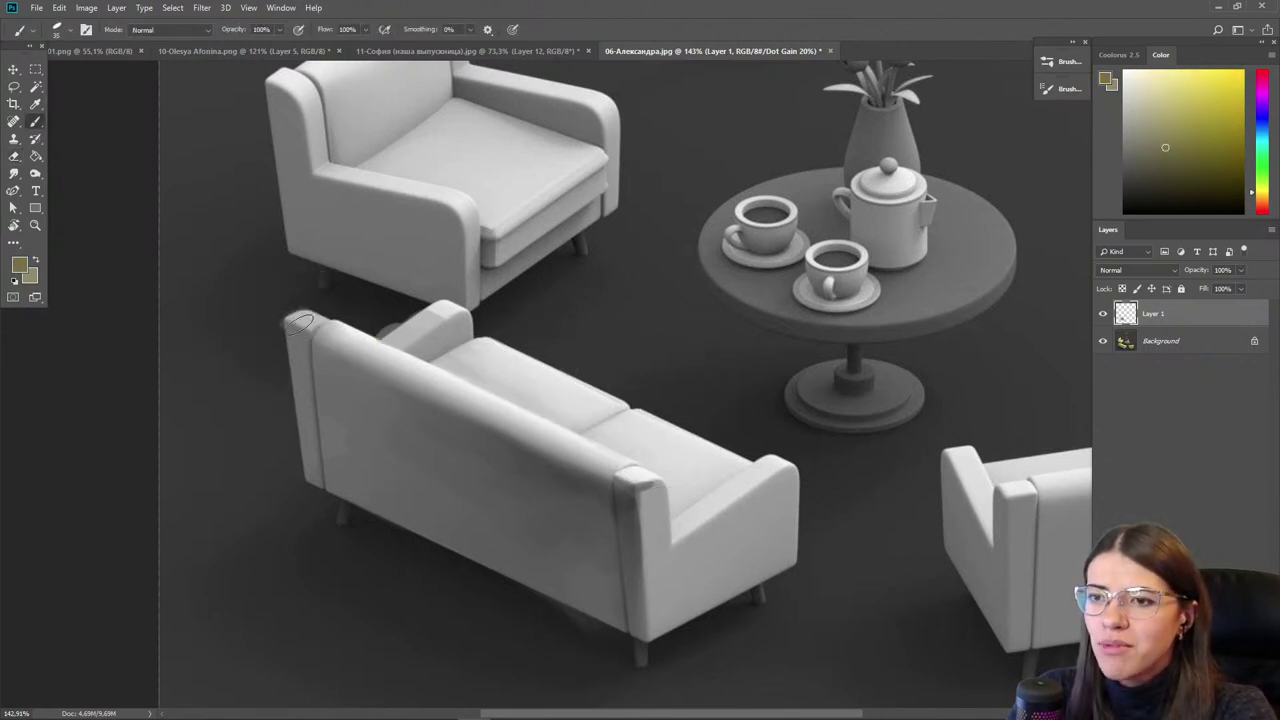
{"action": "left_click", "coordinate": [373, 364], "text": "alt"}
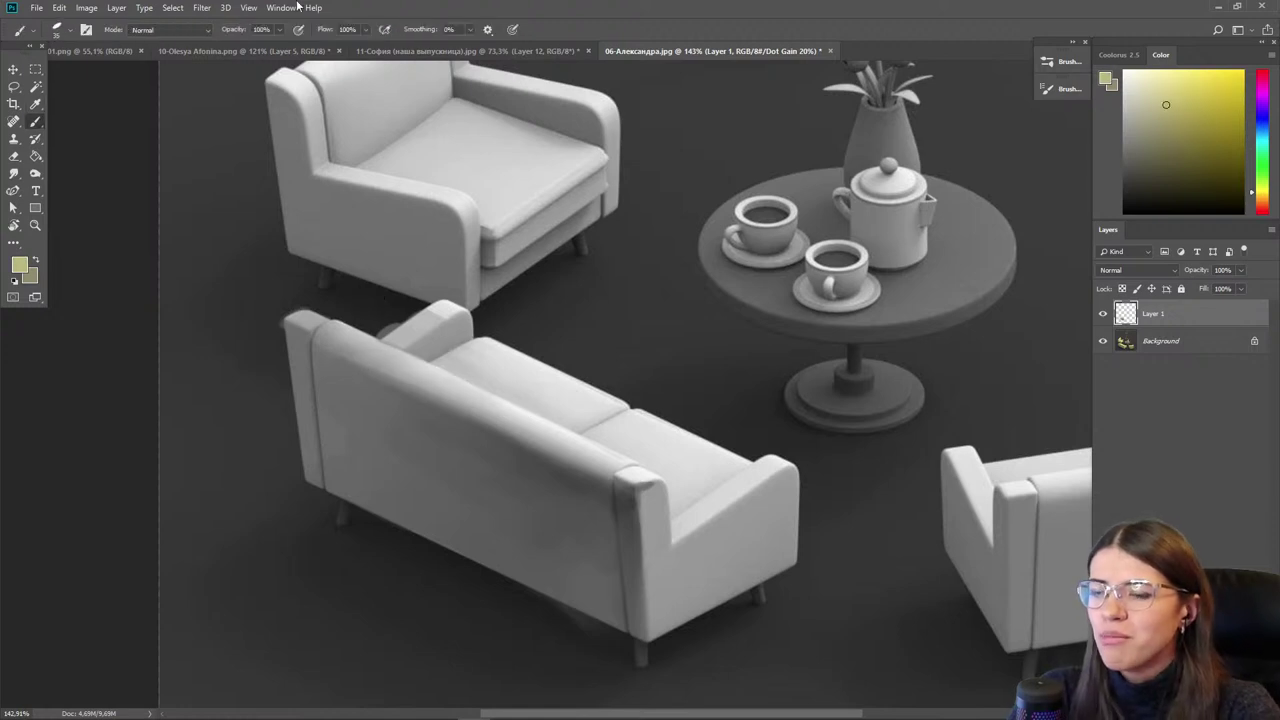
- Turn off the grayscale proof preview, activate the Move tool and examine the repainted sofa in full colour
{"action": "scroll", "coordinate": [402, 254], "scroll_direction": "down", "scroll_amount": 3}
{"action": "key", "text": "ctrl+y"}
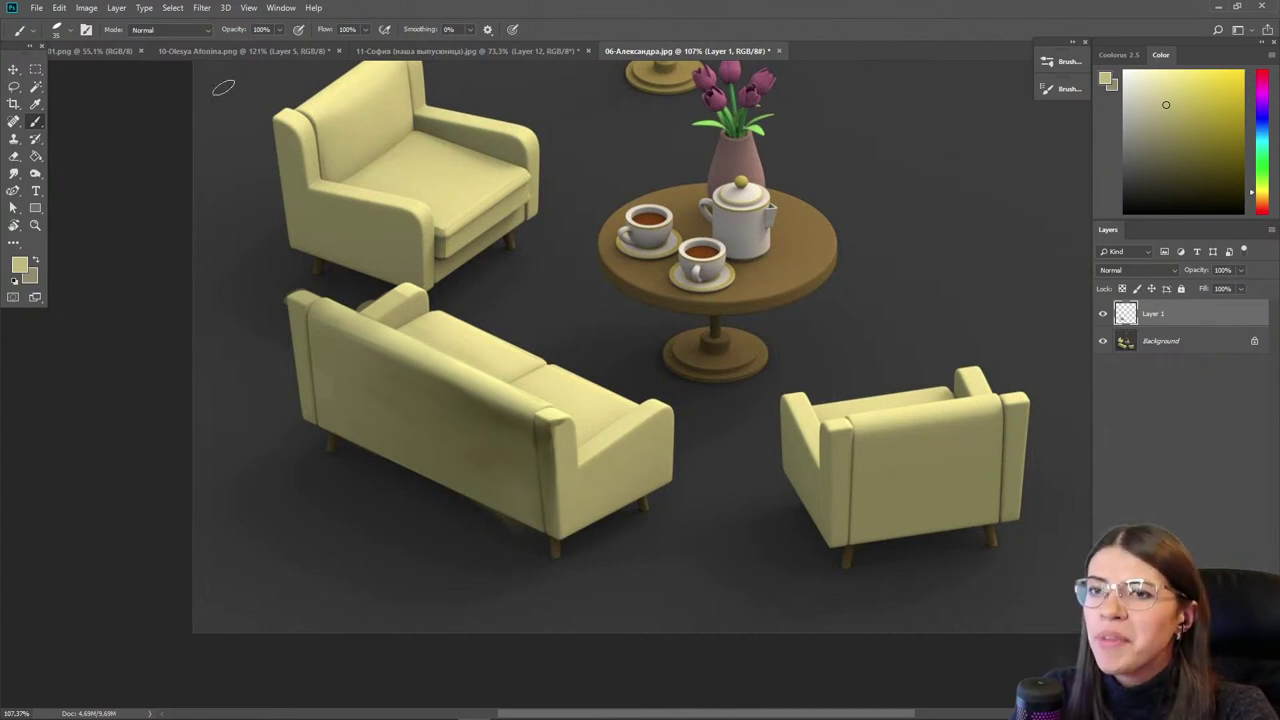
{"action": "left_click", "coordinate": [12, 69]}
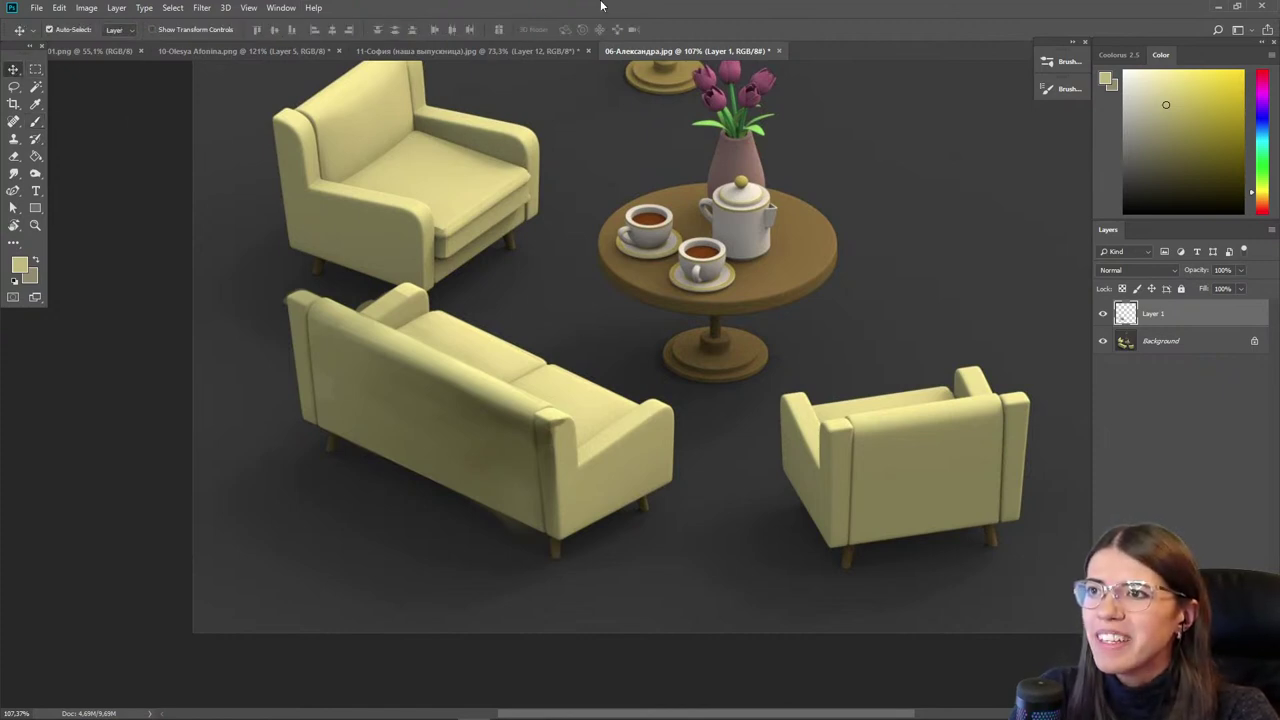
{"action": "left_click_drag", "start_coordinate": [630, 325], "coordinate": [626, 402]}
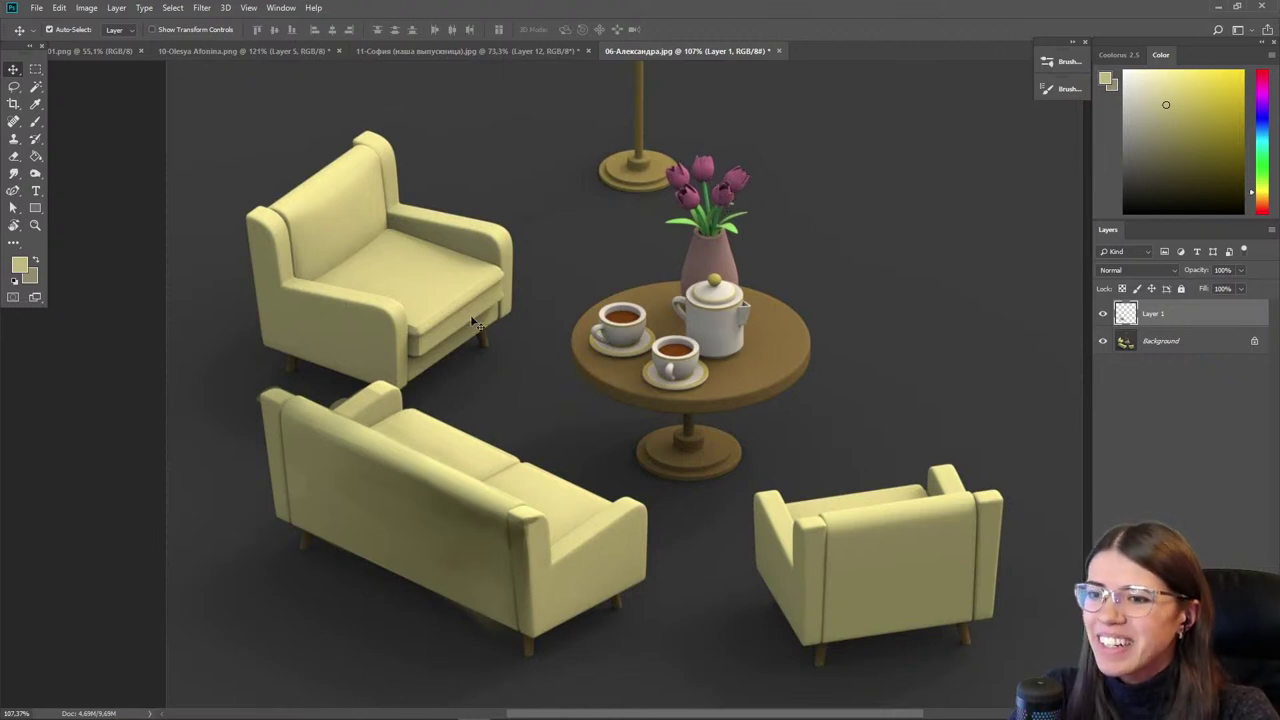
{"action": "scroll", "coordinate": [439, 612], "scroll_direction": "up", "scroll_amount": 2}
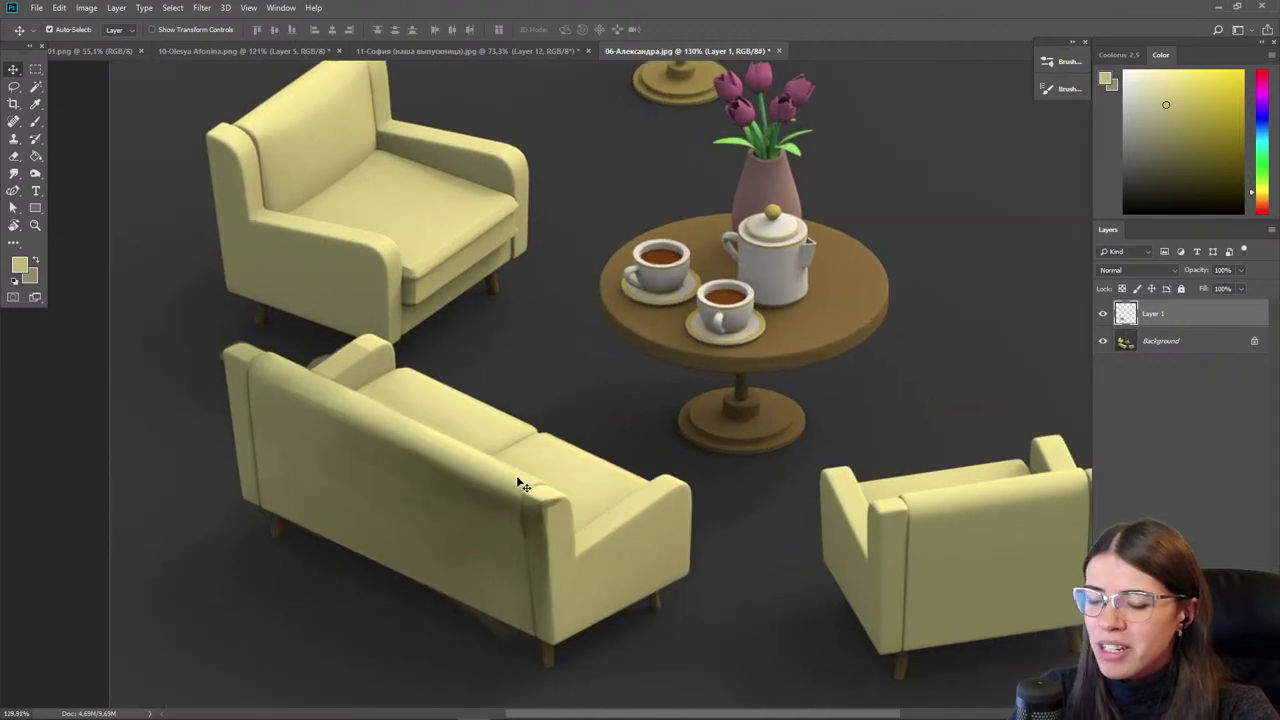
- Add a new empty layer above the sofa's shading layer
{"action": "key", "text": "e"}
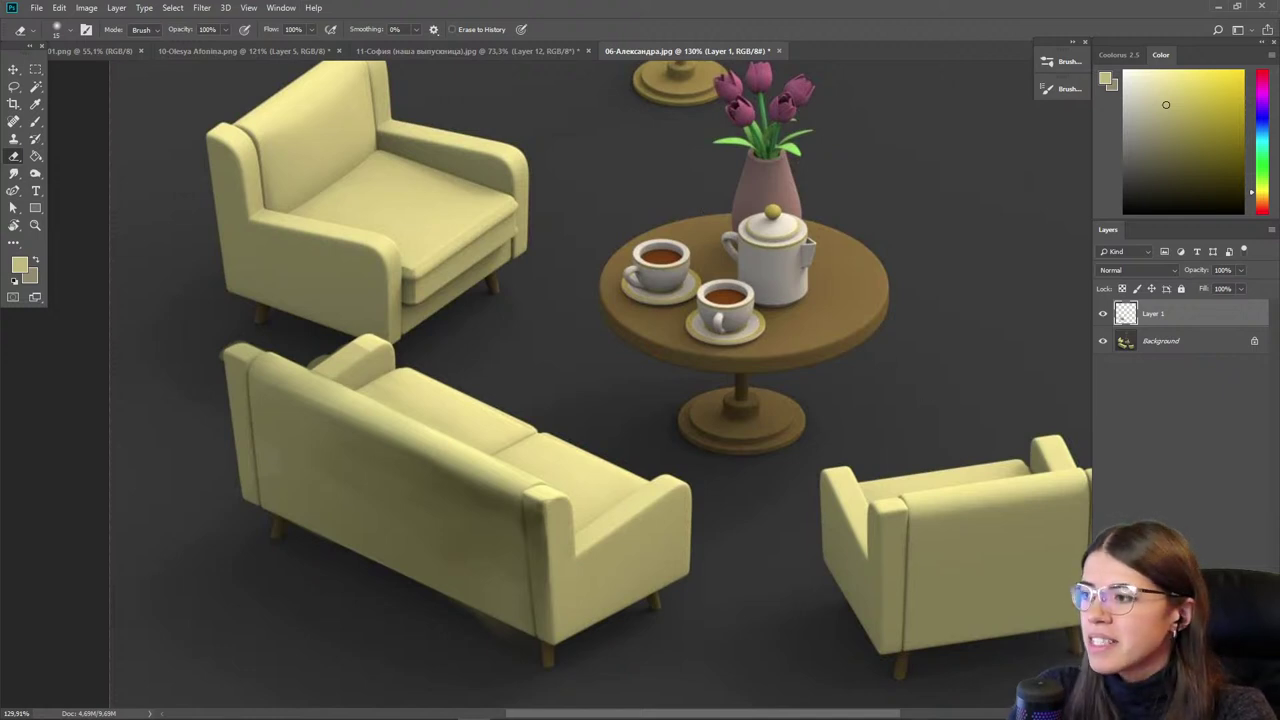
{"action": "key", "text": "ctrl+shift+alt+n"}
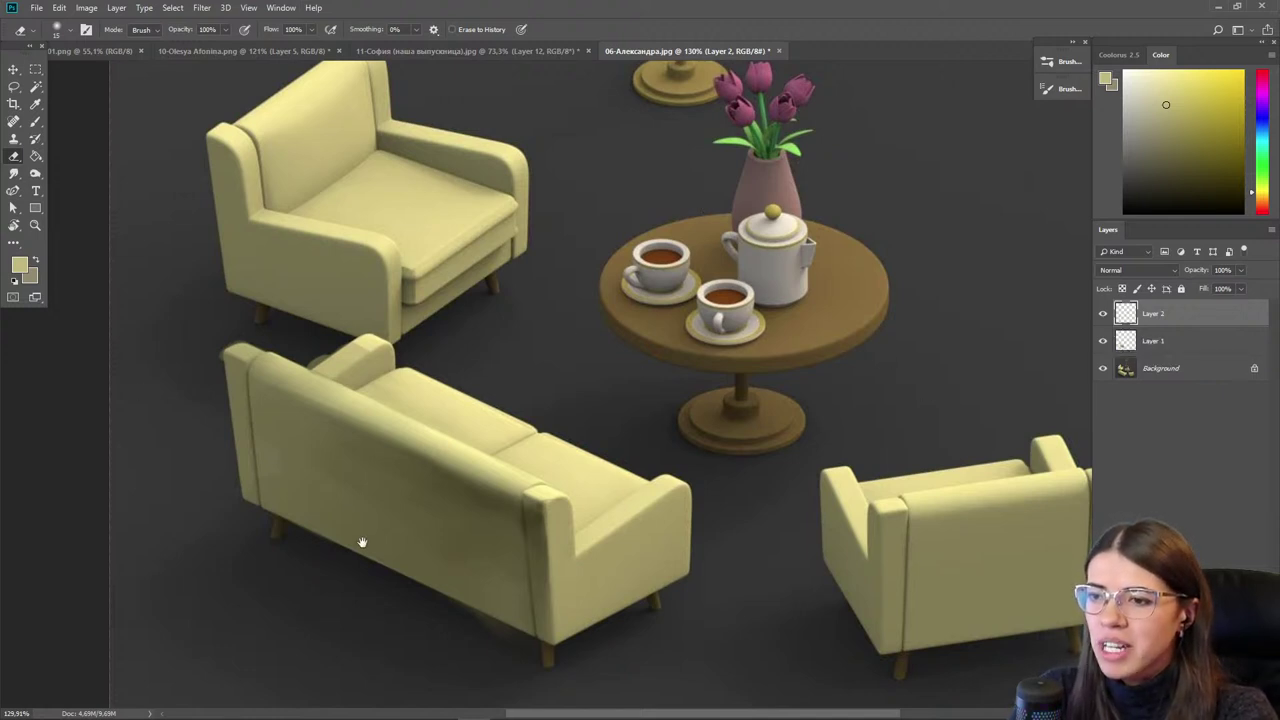
{"action": "left_click_drag", "start_coordinate": [362, 542], "coordinate": [386, 518]}
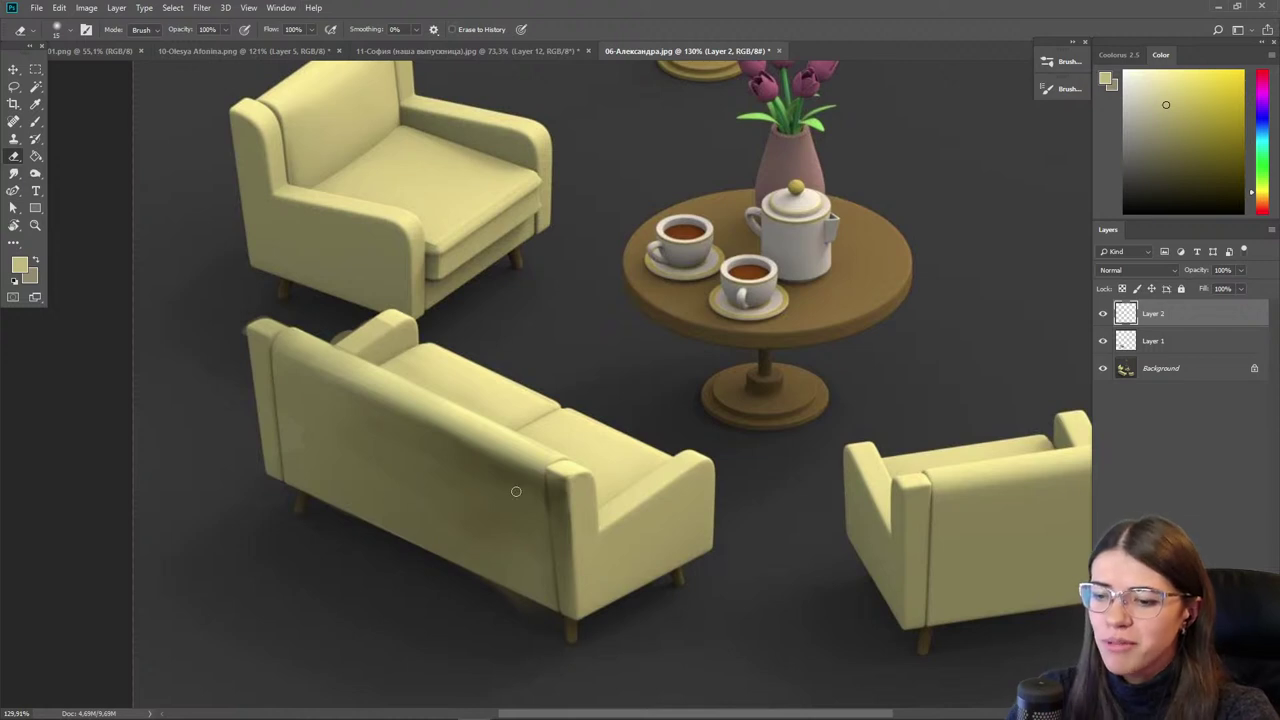
- Preview the image in grayscale and compare the sofa with Layer 1 hidden and shown, ending back in full colour
{"action": "key", "text": "ctrl+y"}
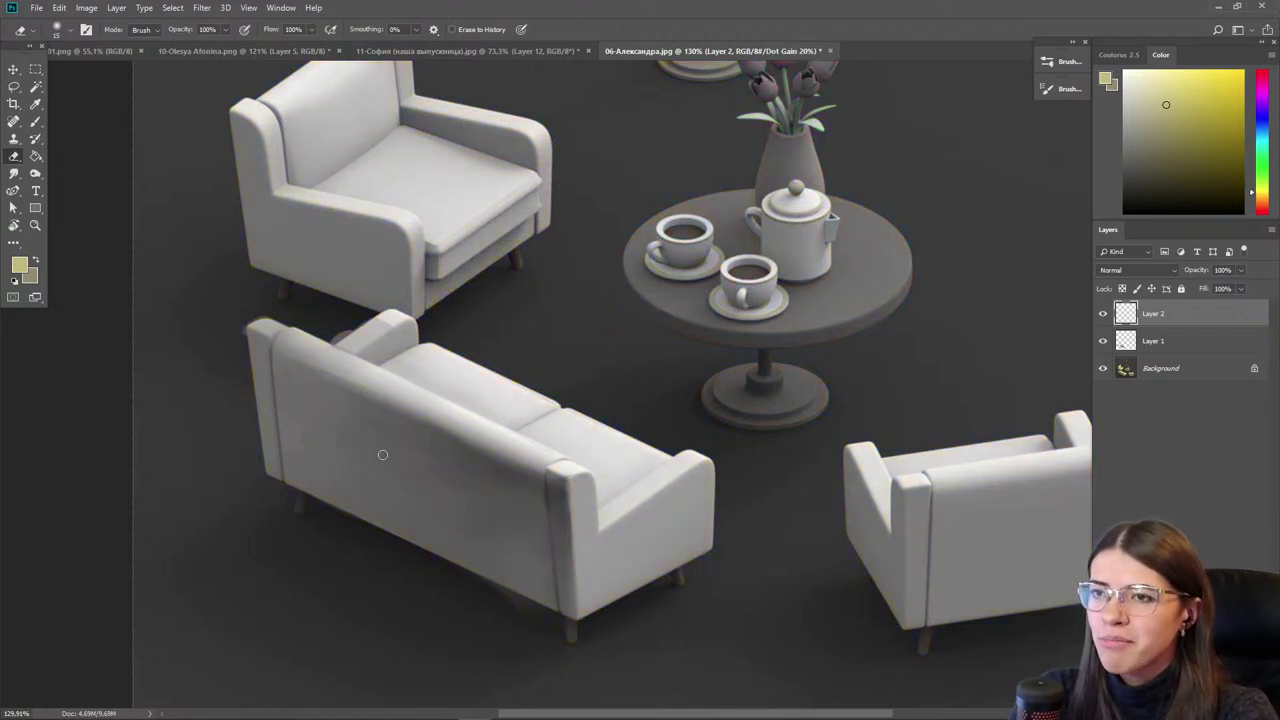
{"action": "left_click", "coordinate": [1102, 341]}
{"action": "left_click", "coordinate": [1102, 341]}
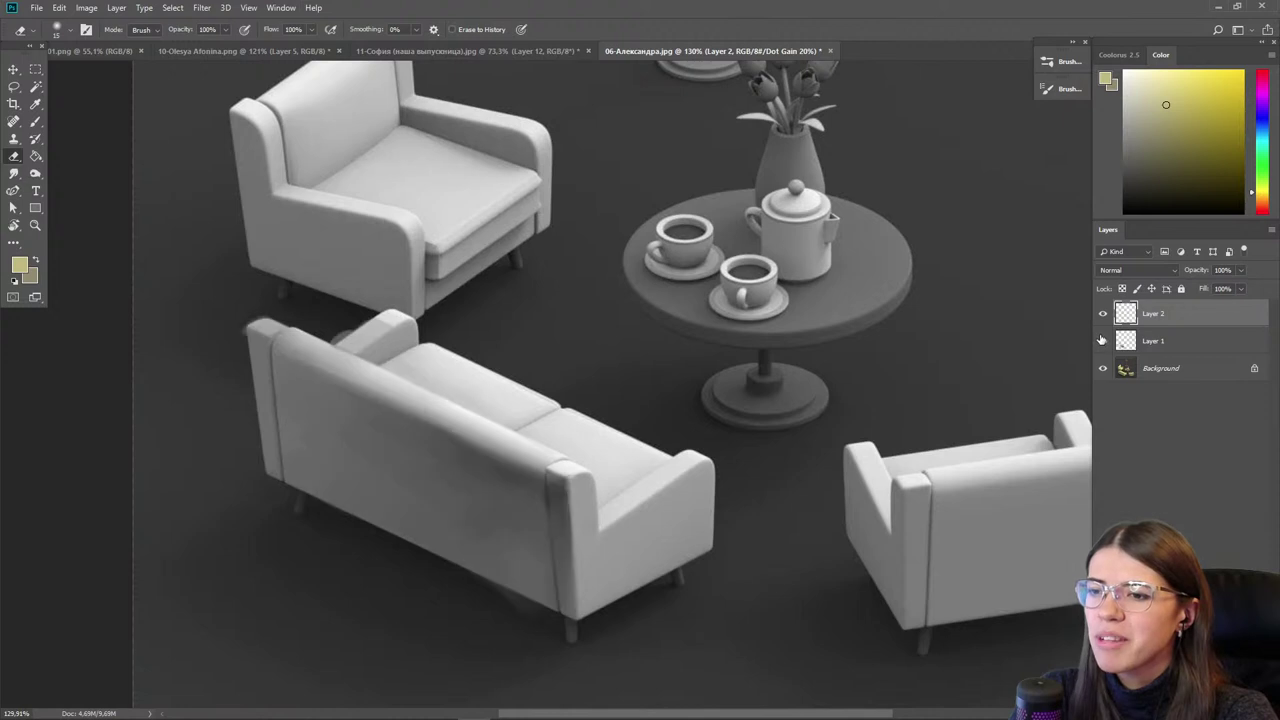
{"action": "left_click", "coordinate": [1102, 341]}
{"action": "left_click", "coordinate": [1102, 341]}
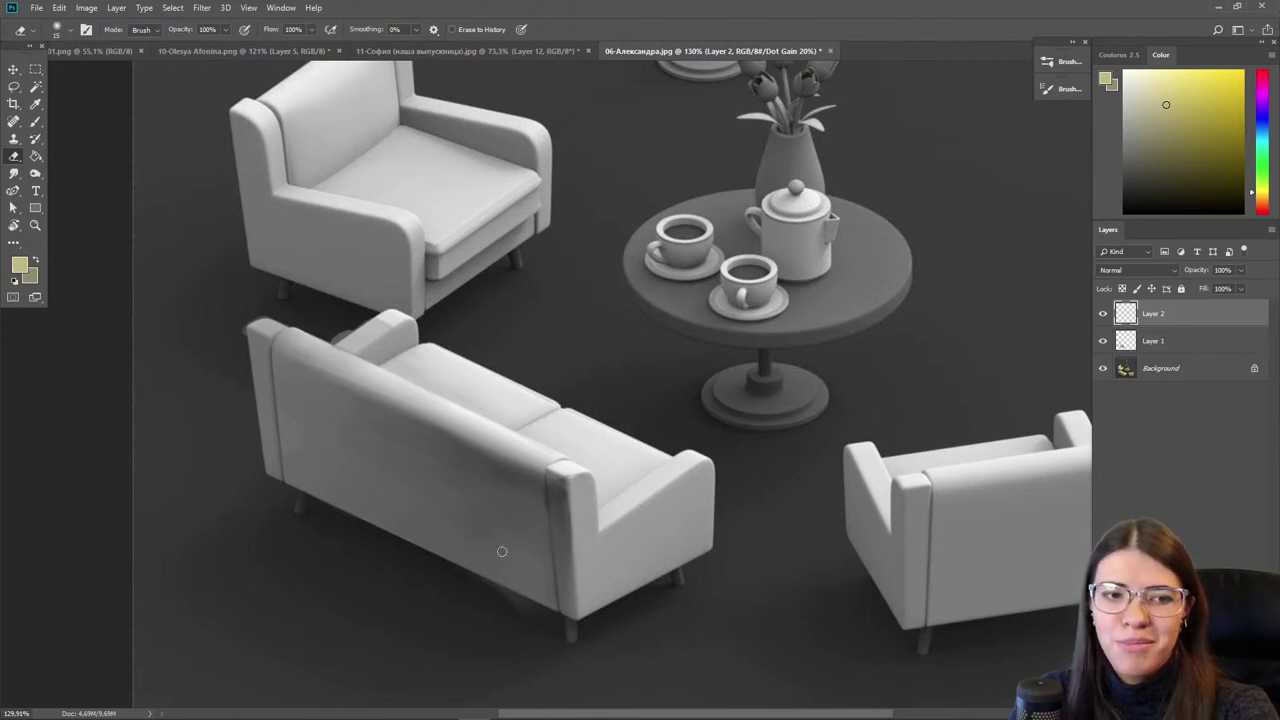
{"action": "key", "text": "ctrl+y"}
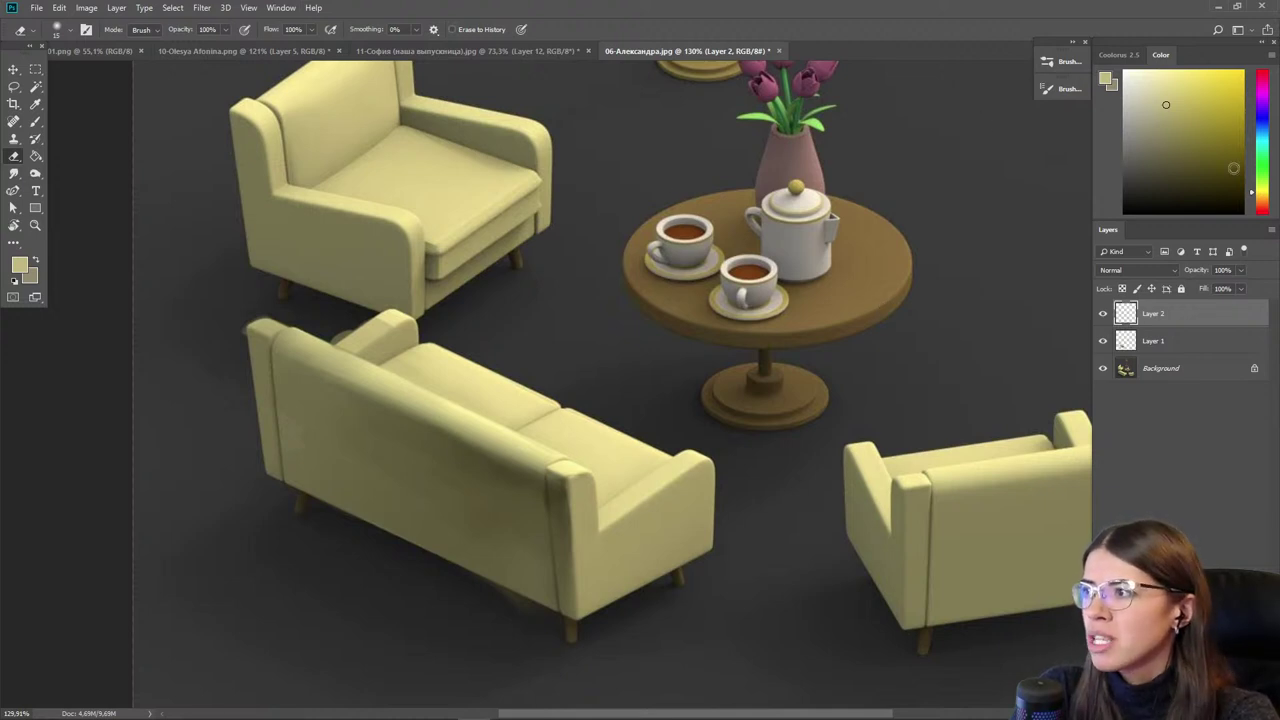
- Brush a light orange highlight along the top edge of the sofa's back towards its near corner
{"action": "left_click", "coordinate": [1263, 202]}
{"action": "left_click", "coordinate": [1193, 70]}
{"action": "key", "text": "b"}
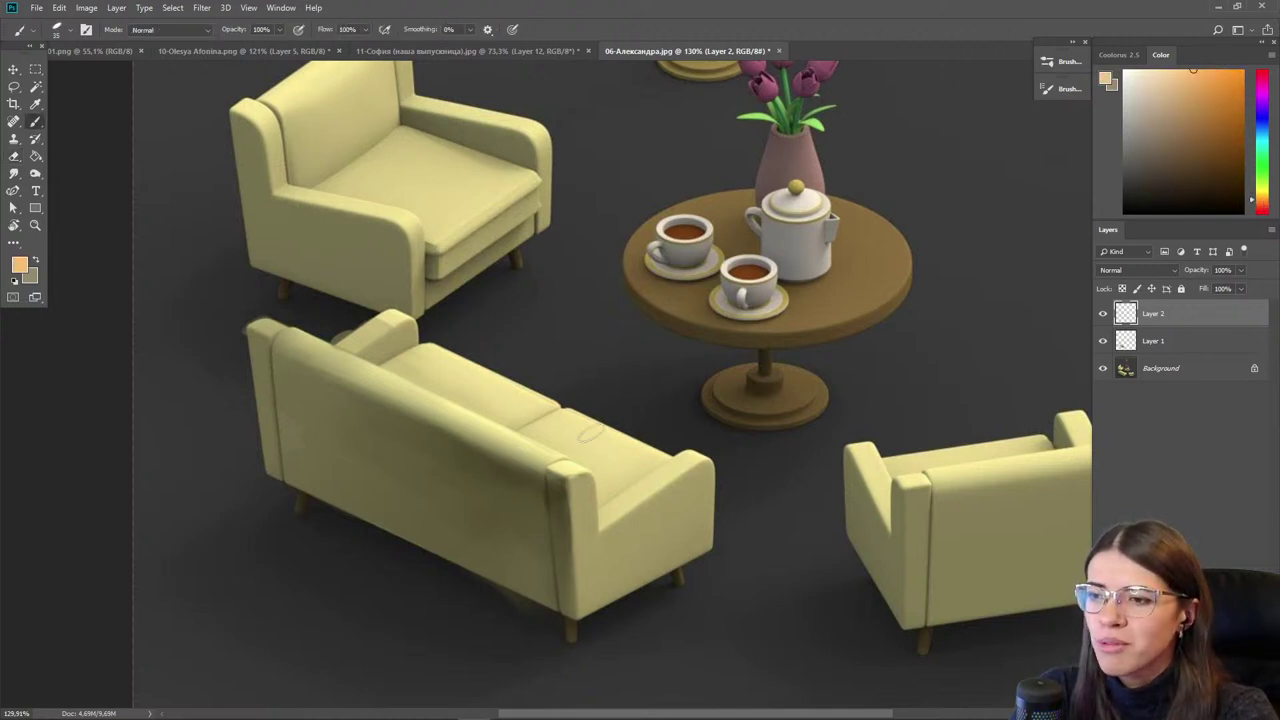
{"action": "left_click_drag", "start_coordinate": [532, 453], "coordinate": [521, 445]}
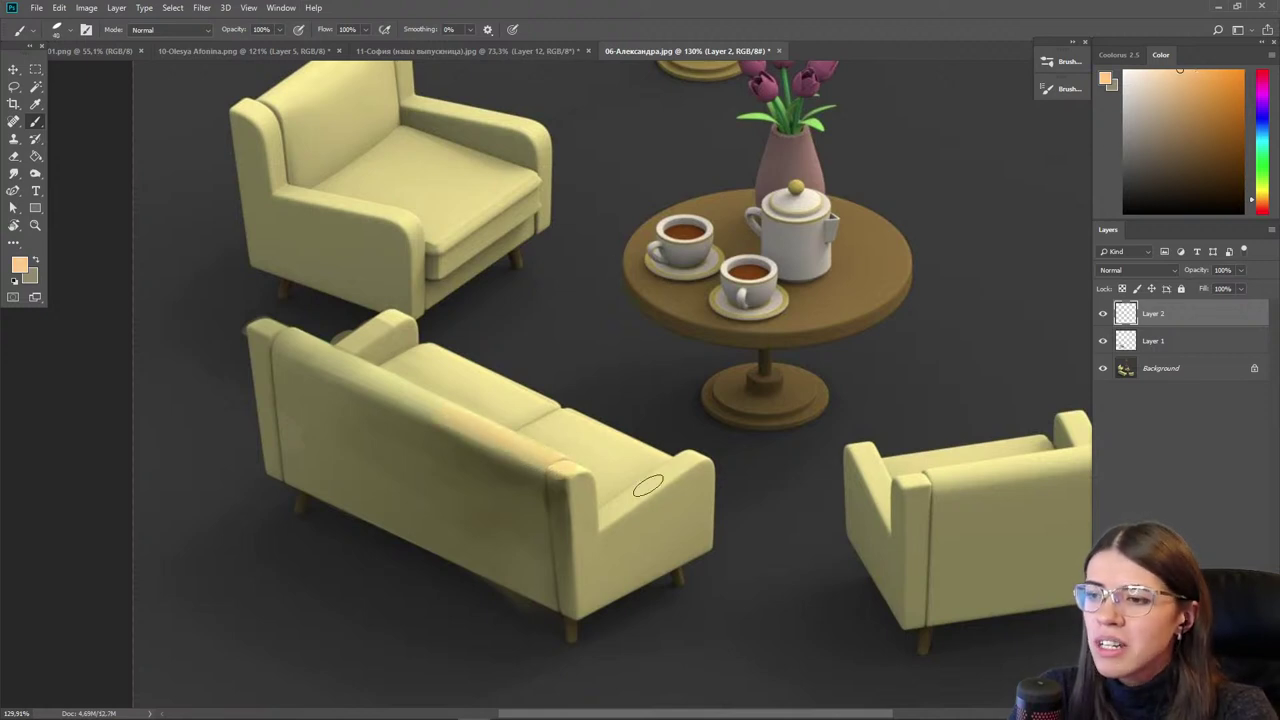
{"action": "left_click_drag", "start_coordinate": [558, 468], "coordinate": [443, 411]}
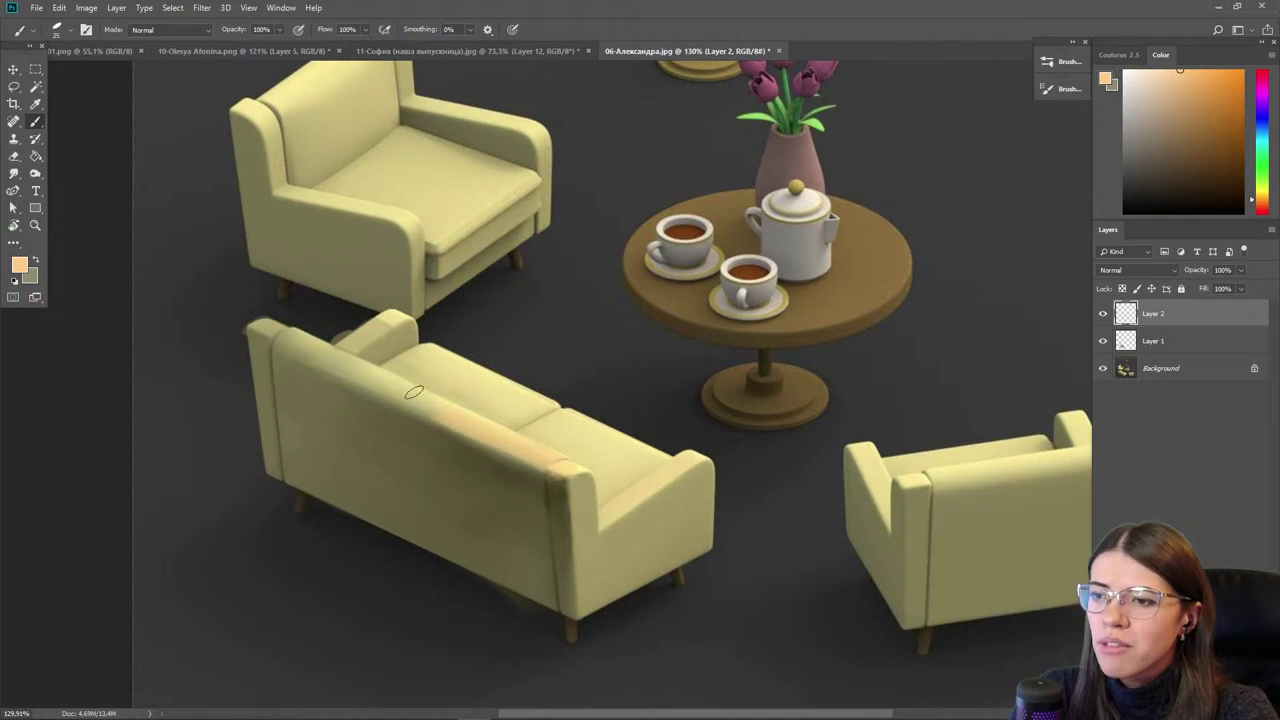
- Paint the light orange over the seat cushions with an enlarged brush and erase the excess beyond their front edge
{"action": "key", "text": "bracketright"}
{"action": "key", "text": "bracketright"}
{"action": "key", "text": "bracketright"}
{"action": "key", "text": "bracketright"}
{"action": "key", "text": "bracketright"}
{"action": "key", "text": "bracketright"}
{"action": "left_click_drag", "start_coordinate": [637, 471], "coordinate": [432, 370]}
{"action": "key", "text": "e"}
{"action": "mouse_move", "coordinate": [623, 420]}
{"action": "left_mouse_down"}
{"action": "mouse_move", "coordinate": [545, 392]}
{"action": "mouse_move", "coordinate": [630, 435]}
{"action": "left_mouse_up"}
- Shift the brush colour to a pale yellow and add fine highlight strokes along the top of the sofa's back
{"action": "left_click_drag", "start_coordinate": [1266, 203], "coordinate": [1266, 197]}
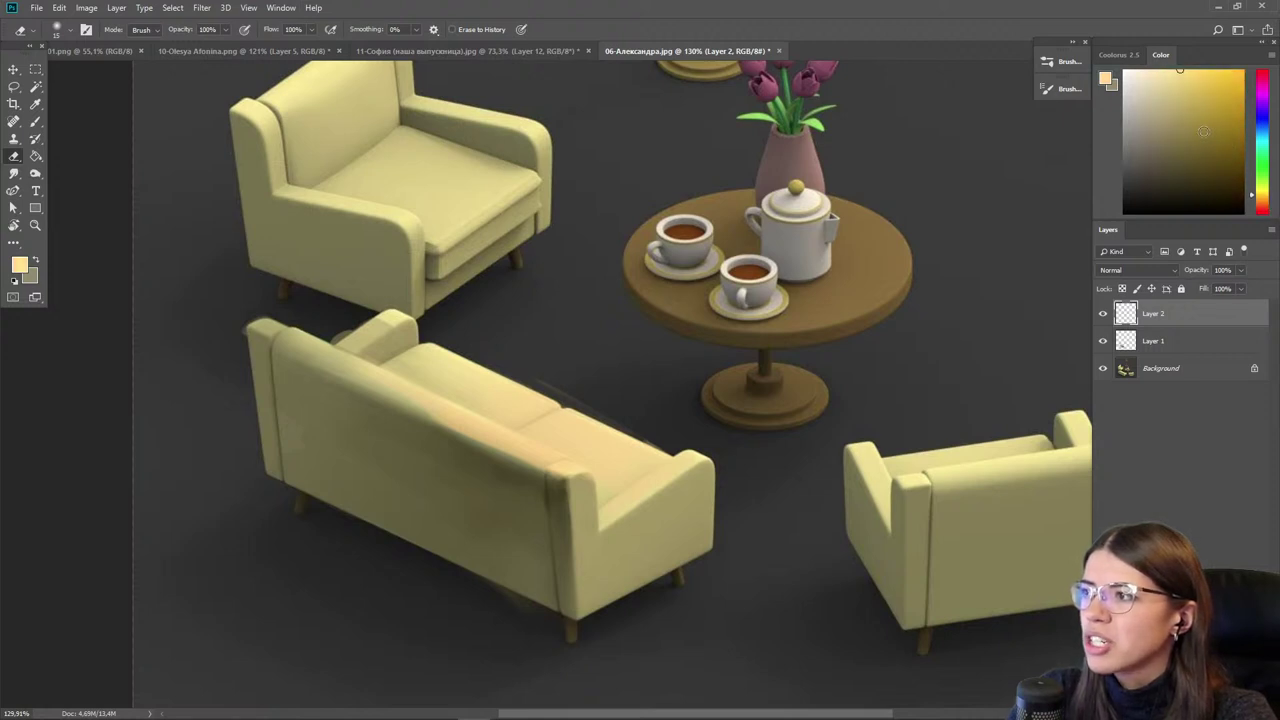
{"action": "key", "text": "b"}
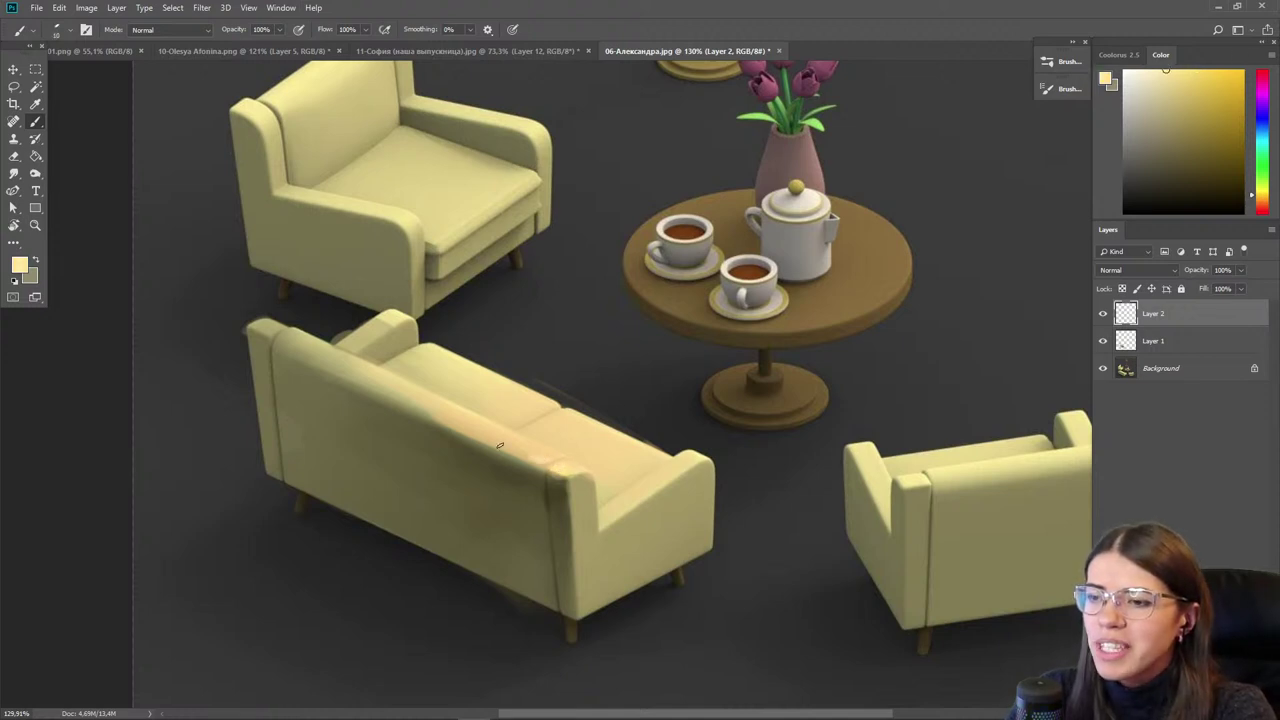
{"action": "left_click_drag", "start_coordinate": [507, 446], "coordinate": [432, 407]}
{"action": "left_click_drag", "start_coordinate": [508, 446], "coordinate": [400, 396]}
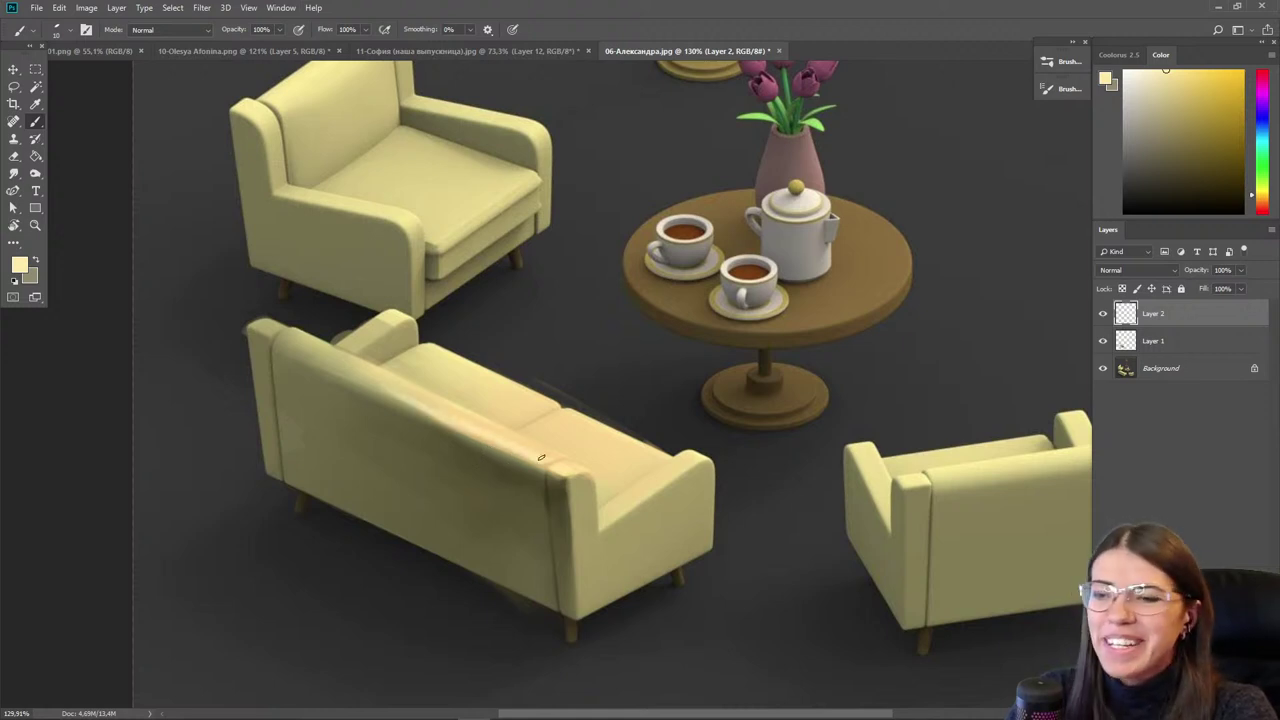
- Extend the top highlight to the far end of the sofa's back using sampled yellow tones and a slightly larger brush
{"action": "left_click", "coordinate": [443, 408], "text": "alt"}
{"action": "key", "text": "bracketright"}
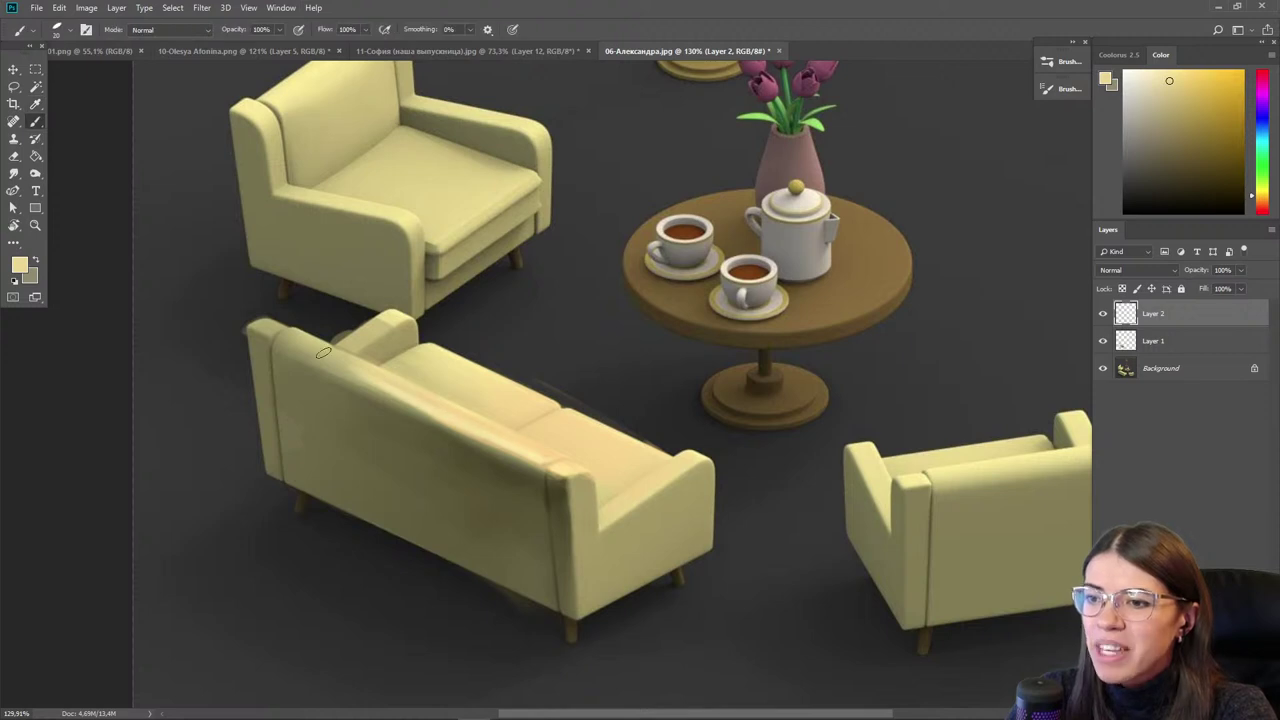
{"action": "left_click", "coordinate": [419, 402], "text": "alt"}
{"action": "mouse_move", "coordinate": [347, 376]}
{"action": "left_mouse_down"}
{"action": "mouse_move", "coordinate": [479, 437]}
{"action": "mouse_move", "coordinate": [295, 350]}
{"action": "left_mouse_up"}
{"action": "left_click", "coordinate": [358, 387], "text": "alt"}
{"action": "key", "text": "bracketright"}
{"action": "left_click_drag", "start_coordinate": [450, 438], "coordinate": [312, 373]}
- Paint a sampled dark olive shade beneath the backrest's highlight and smudge the transition along its length
{"action": "left_click", "coordinate": [482, 462], "text": "alt"}
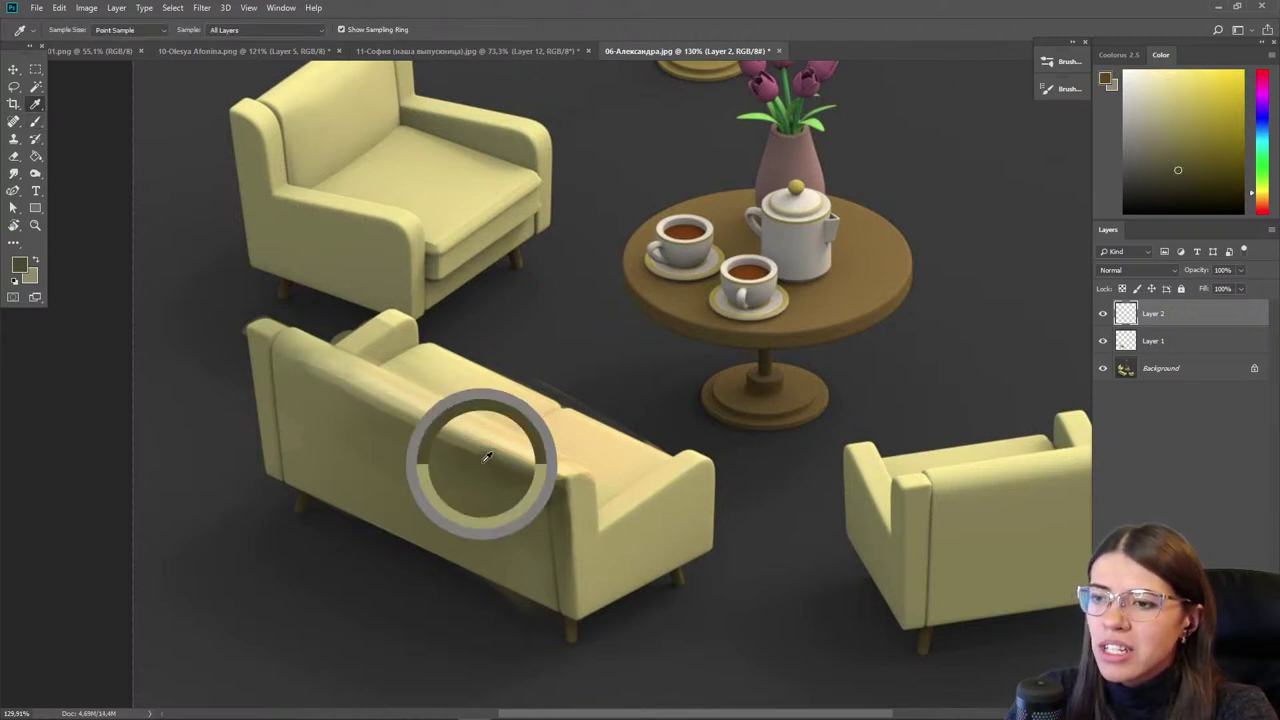
{"action": "left_click_drag", "start_coordinate": [390, 415], "coordinate": [326, 381]}
{"action": "key", "text": "r"}
{"action": "key", "text": "bracketright"}
{"action": "left_click_drag", "start_coordinate": [457, 452], "coordinate": [302, 384]}
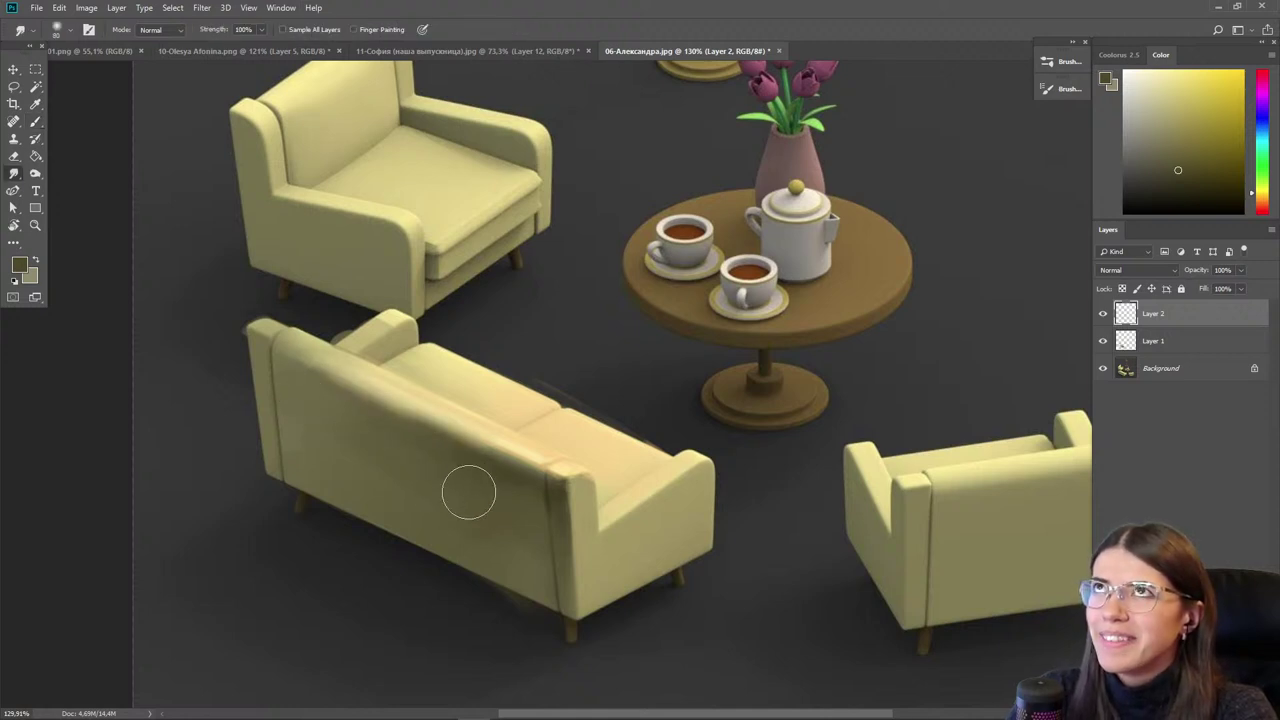
- Paint a sampled pale orange tone on the top of the sofa's near armrest
{"action": "key", "text": "b"}
{"action": "left_click", "coordinate": [545, 446], "text": "alt"}
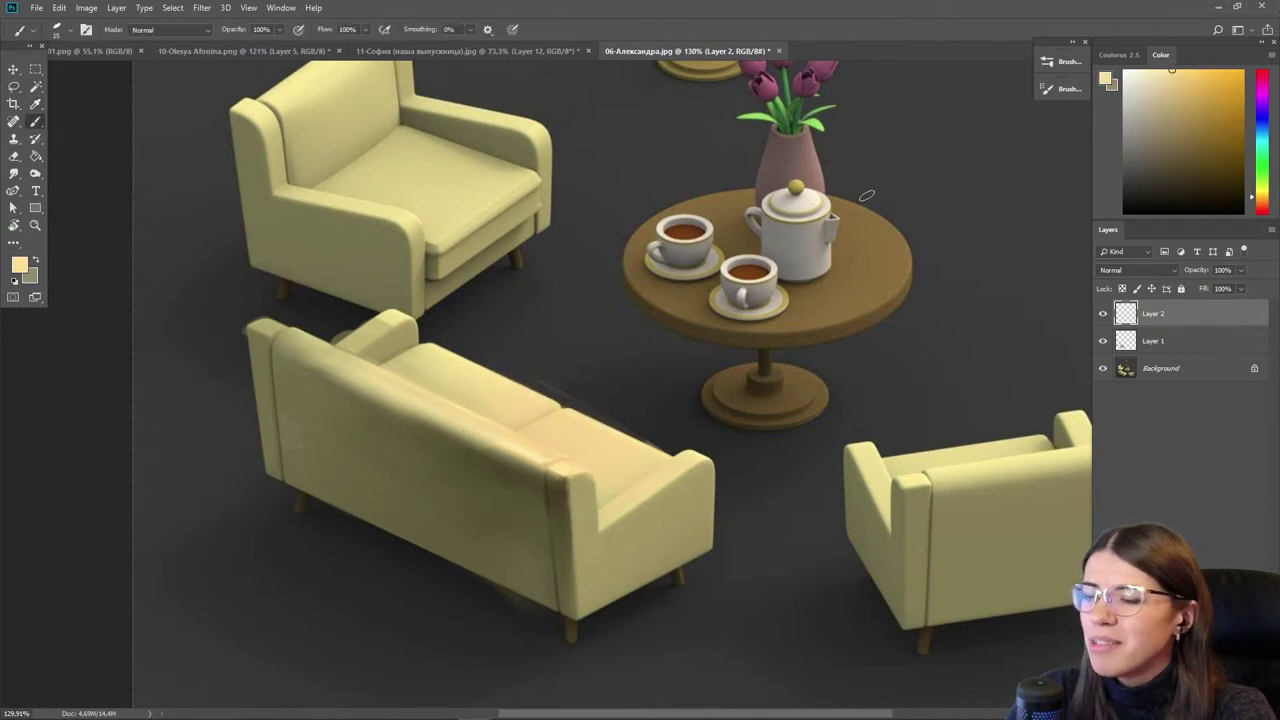
{"action": "left_click_drag", "start_coordinate": [681, 470], "coordinate": [658, 484]}
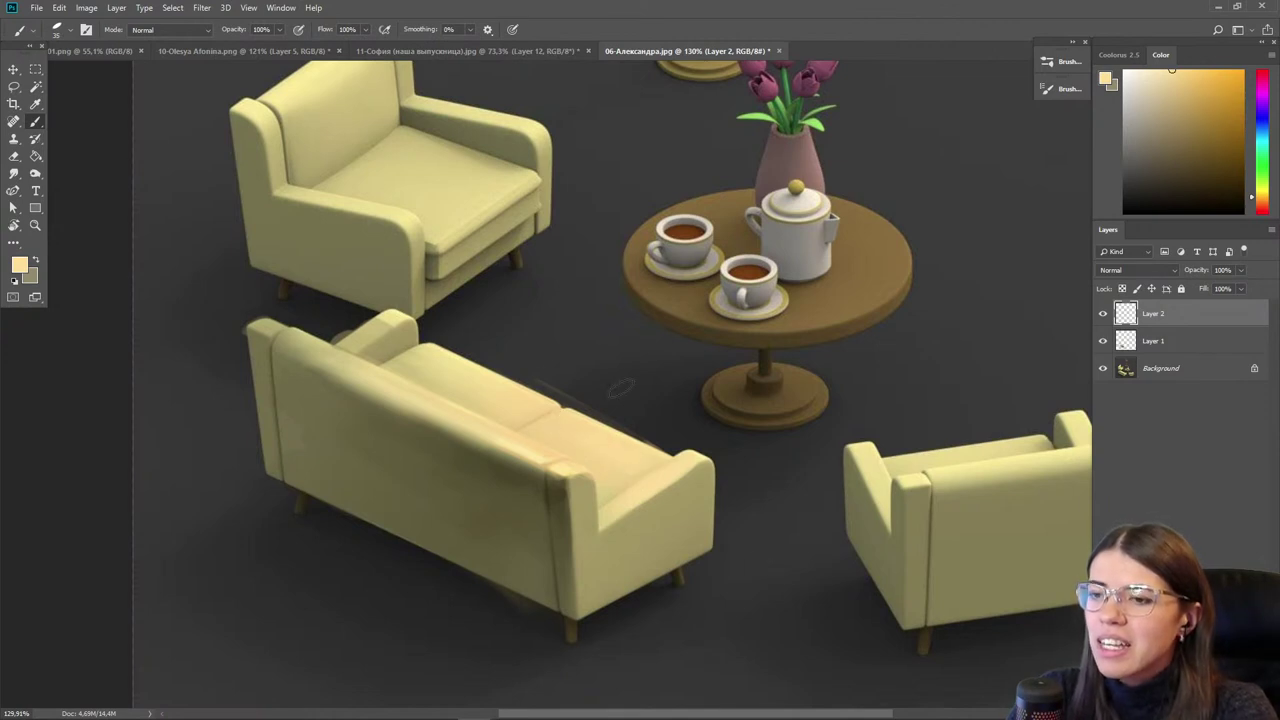
- Switch to a soft-edged brush and add a new layer on top of the stack
{"action": "right_click", "coordinate": [544, 453]}
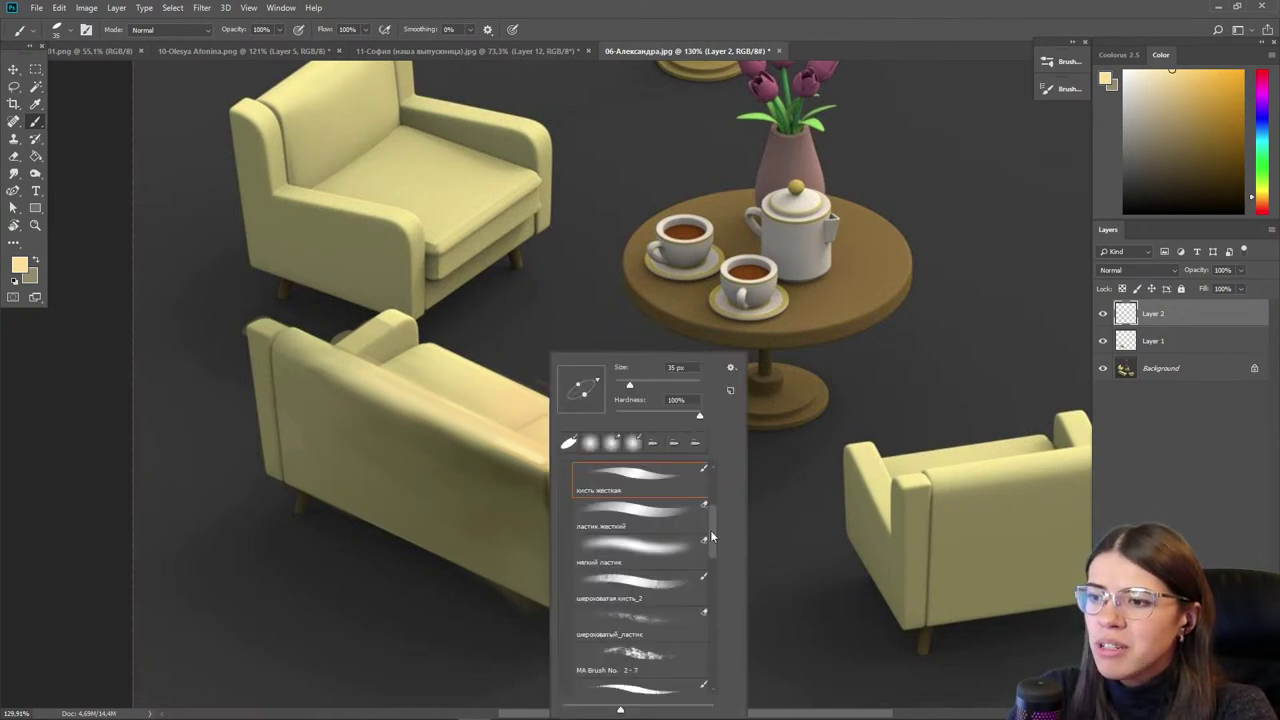
{"action": "scroll", "coordinate": [690, 540], "scroll_direction": "up", "scroll_amount": 2}
{"action": "left_click", "coordinate": [641, 512]}
{"action": "left_click", "coordinate": [627, 29]}
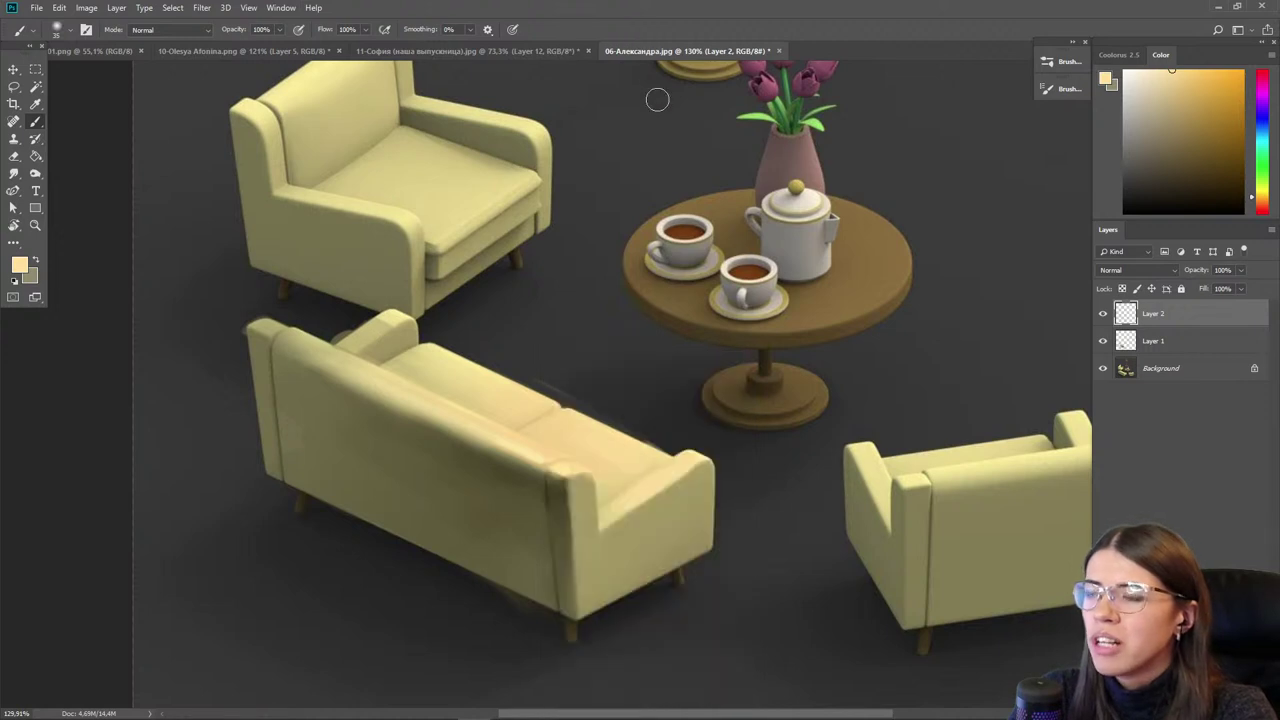
{"action": "key", "text": "ctrl+shift+alt+n"}
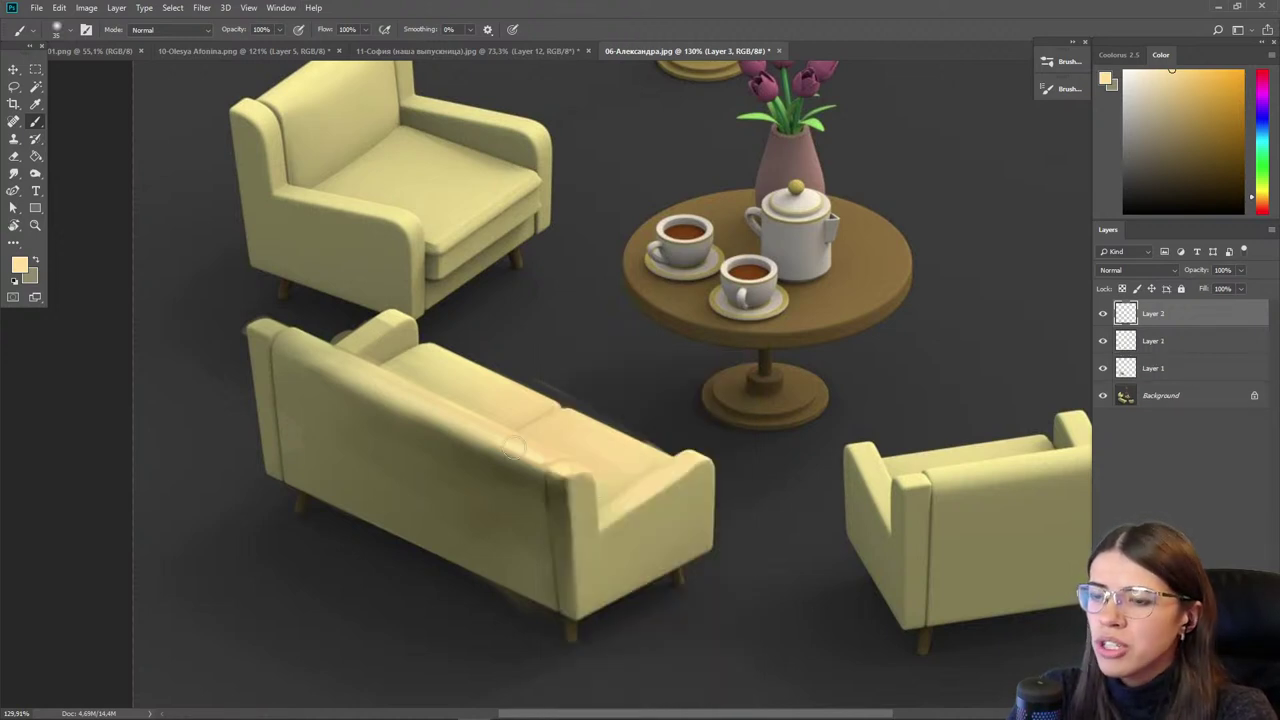
- Paint a large soft magenta glow over the sofa's back and the floor behind it, and lower the layer's opacity to 45%
{"action": "left_click", "coordinate": [1262, 210]}
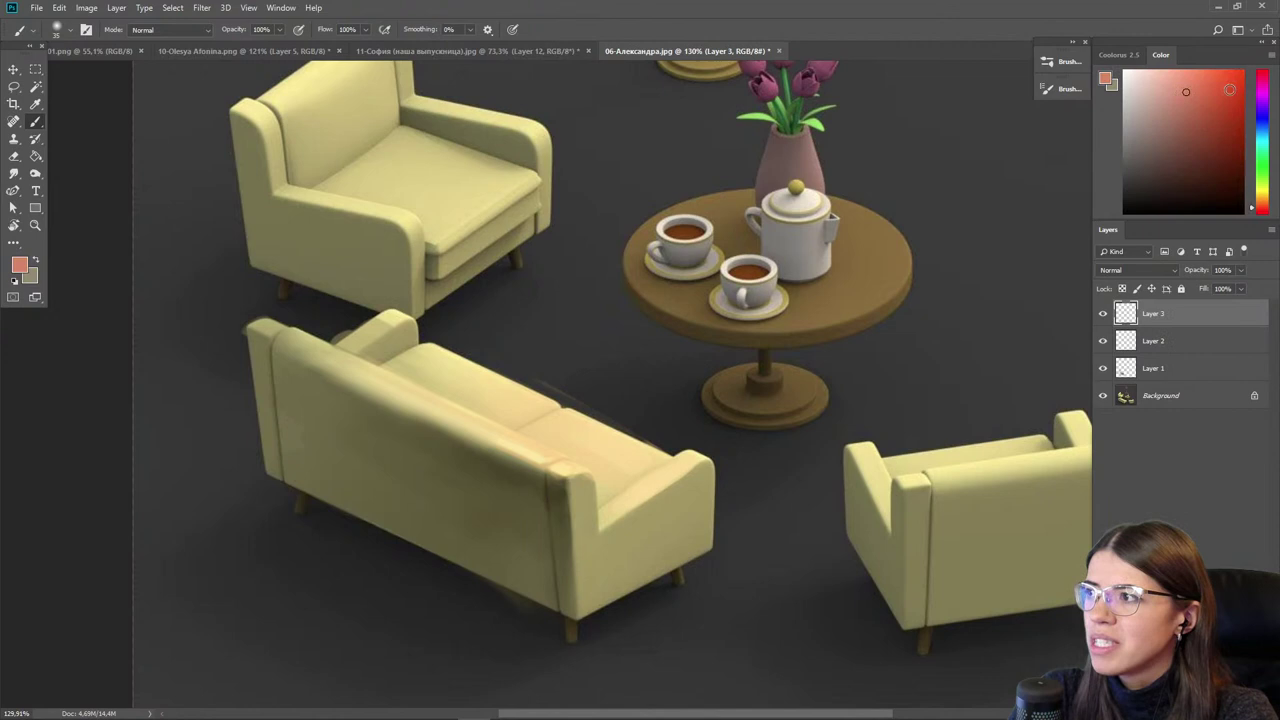
{"action": "left_click", "coordinate": [1263, 90]}
{"action": "key", "text": "bracketright"}
{"action": "key", "text": "bracketright"}
{"action": "key", "text": "bracketright"}
{"action": "key", "text": "bracketright"}
{"action": "key", "text": "bracketright"}
{"action": "key", "text": "bracketright"}
{"action": "key", "text": "bracketright"}
{"action": "key", "text": "bracketright"}
{"action": "key", "text": "bracketright"}
{"action": "key", "text": "bracketright"}
{"action": "key", "text": "bracketright"}
{"action": "key", "text": "bracketright"}
{"action": "key", "text": "bracketright"}
{"action": "left_click_drag", "start_coordinate": [429, 557], "coordinate": [143, 457]}
{"action": "left_click", "coordinate": [1240, 270]}
{"action": "left_click", "coordinate": [1208, 289]}
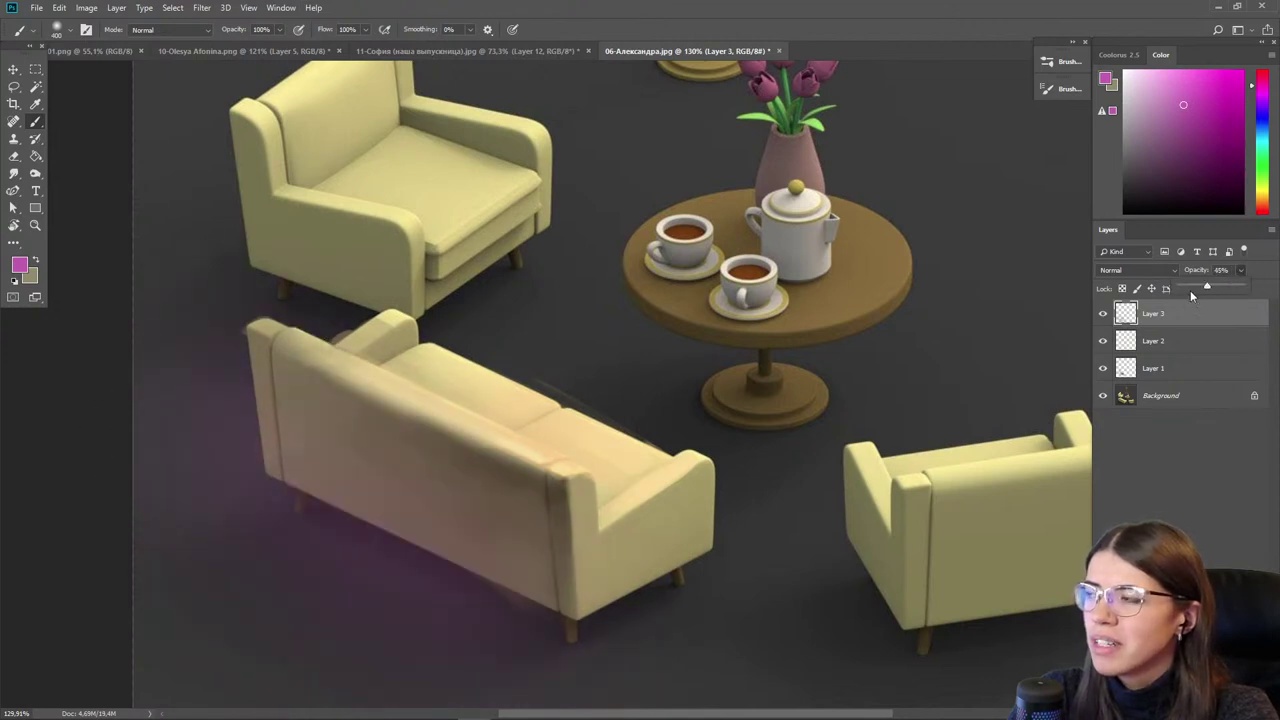
- Add a layer beneath the magenta glow and paint a soft orange glow across the sofa's back on it
{"action": "key", "text": "ctrl+shift+alt+n"}
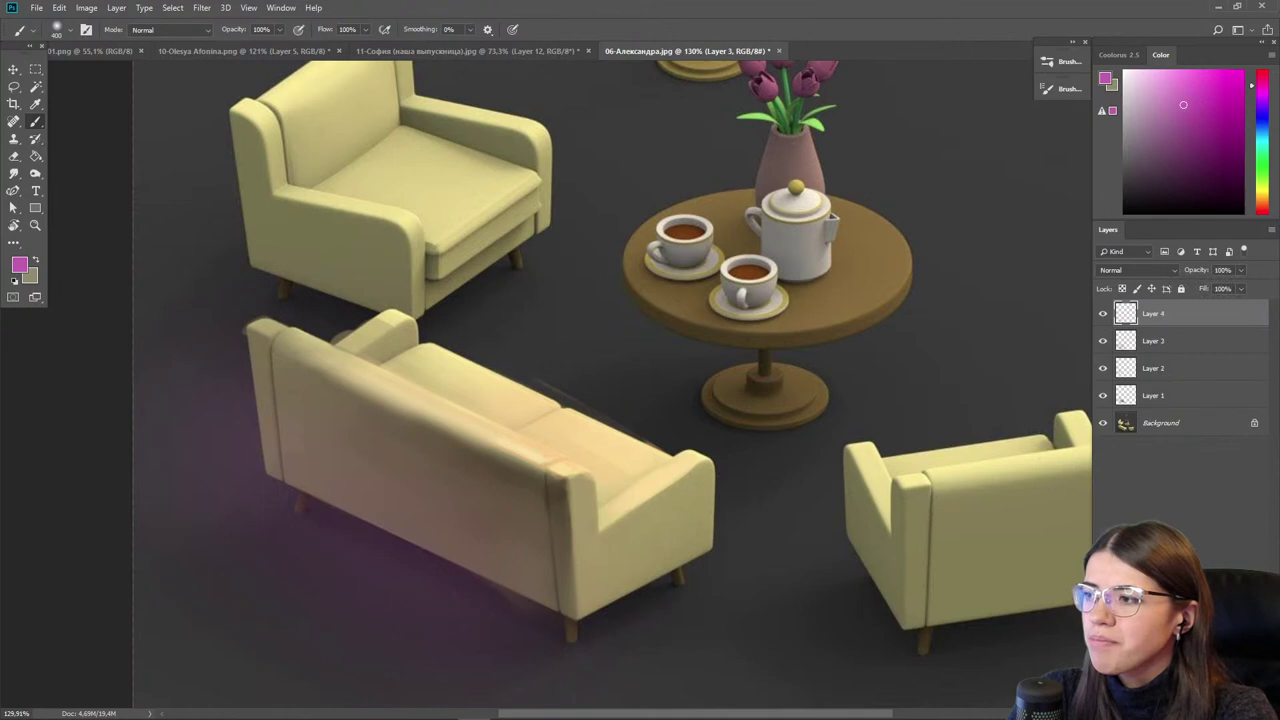
{"action": "left_click_drag", "start_coordinate": [1168, 325], "coordinate": [1166, 352]}
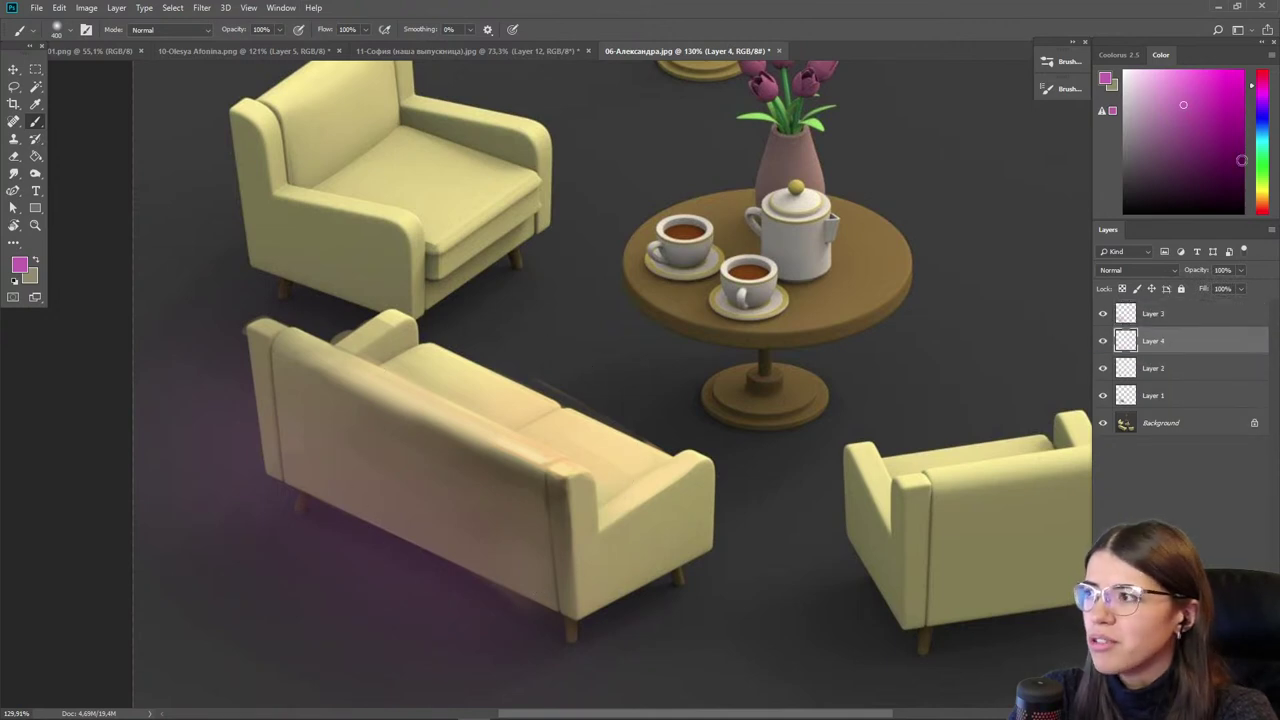
{"action": "left_click", "coordinate": [1264, 201]}
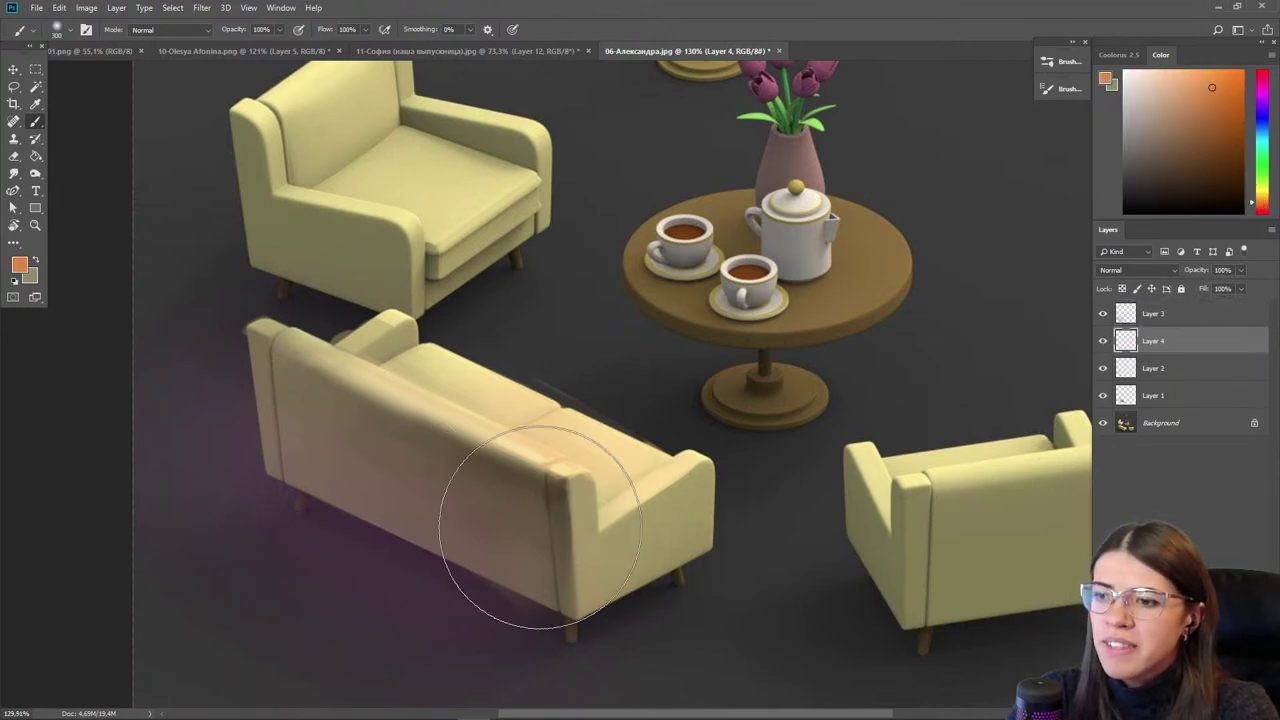
{"action": "mouse_move", "coordinate": [529, 543]}
{"action": "left_mouse_down"}
{"action": "mouse_move", "coordinate": [317, 408]}
{"action": "mouse_move", "coordinate": [540, 527]}
{"action": "mouse_move", "coordinate": [448, 501]}
{"action": "mouse_move", "coordinate": [466, 493]}
{"action": "mouse_move", "coordinate": [312, 420]}
{"action": "left_mouse_up"}
{"action": "key", "text": "bracketright"}
{"action": "key", "text": "bracketright"}
{"action": "key", "text": "bracketright"}
{"action": "key", "text": "bracketleft"}
{"action": "key", "text": "bracketleft"}
- Soften the outer areas of the orange glow with a very large soft eraser
{"action": "key", "text": "e"}
{"action": "key", "text": "bracketright"}
{"action": "key", "text": "bracketright"}
{"action": "key", "text": "bracketright"}
{"action": "key", "text": "bracketright"}
{"action": "key", "text": "bracketright"}
{"action": "key", "text": "bracketright"}
{"action": "key", "text": "bracketright"}
{"action": "key", "text": "bracketright"}
{"action": "key", "text": "bracketright"}
{"action": "key", "text": "bracketright"}
{"action": "key", "text": "bracketright"}
{"action": "key", "text": "bracketright"}
{"action": "key", "text": "bracketright"}
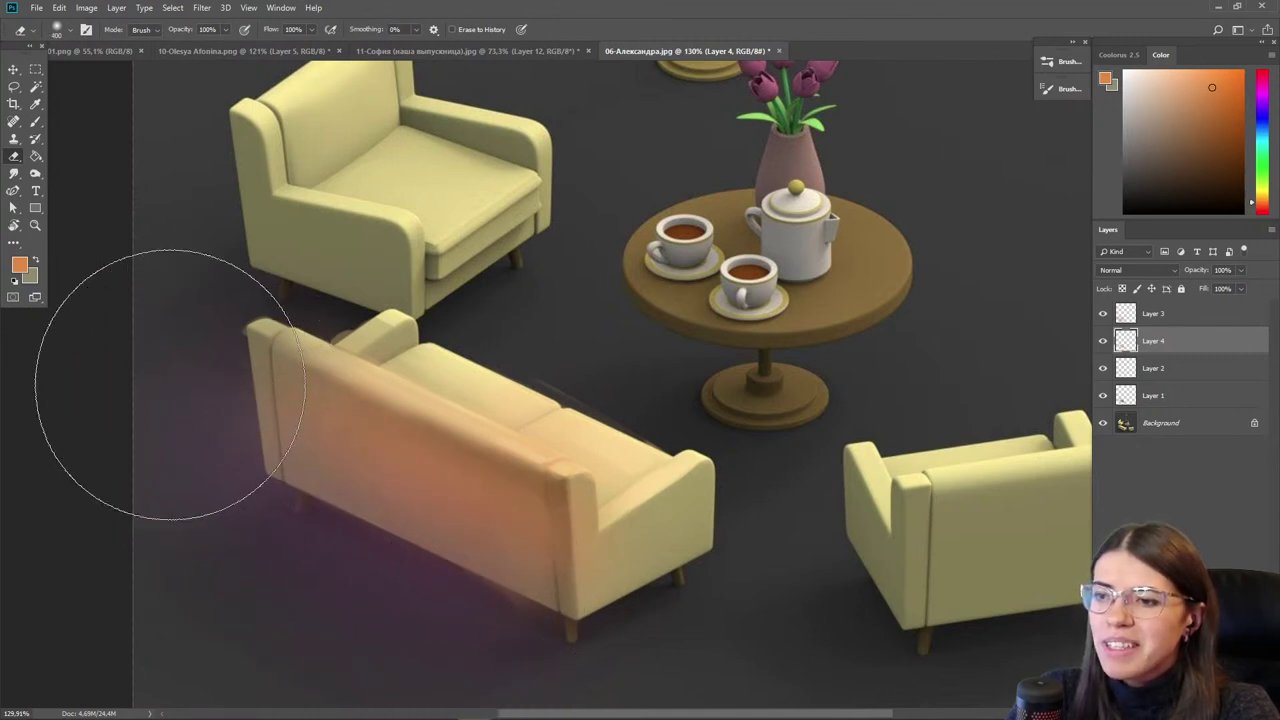
- Brush more orange glow over the lower near corner of the sofa's back
{"action": "key", "text": "b"}
{"action": "key", "text": "bracketleft"}
{"action": "key", "text": "bracketleft"}
{"action": "key", "text": "bracketleft"}
{"action": "left_click_drag", "start_coordinate": [547, 581], "coordinate": [552, 584]}
{"action": "key", "text": "bracketright"}
{"action": "key", "text": "bracketright"}
{"action": "key", "text": "bracketright"}
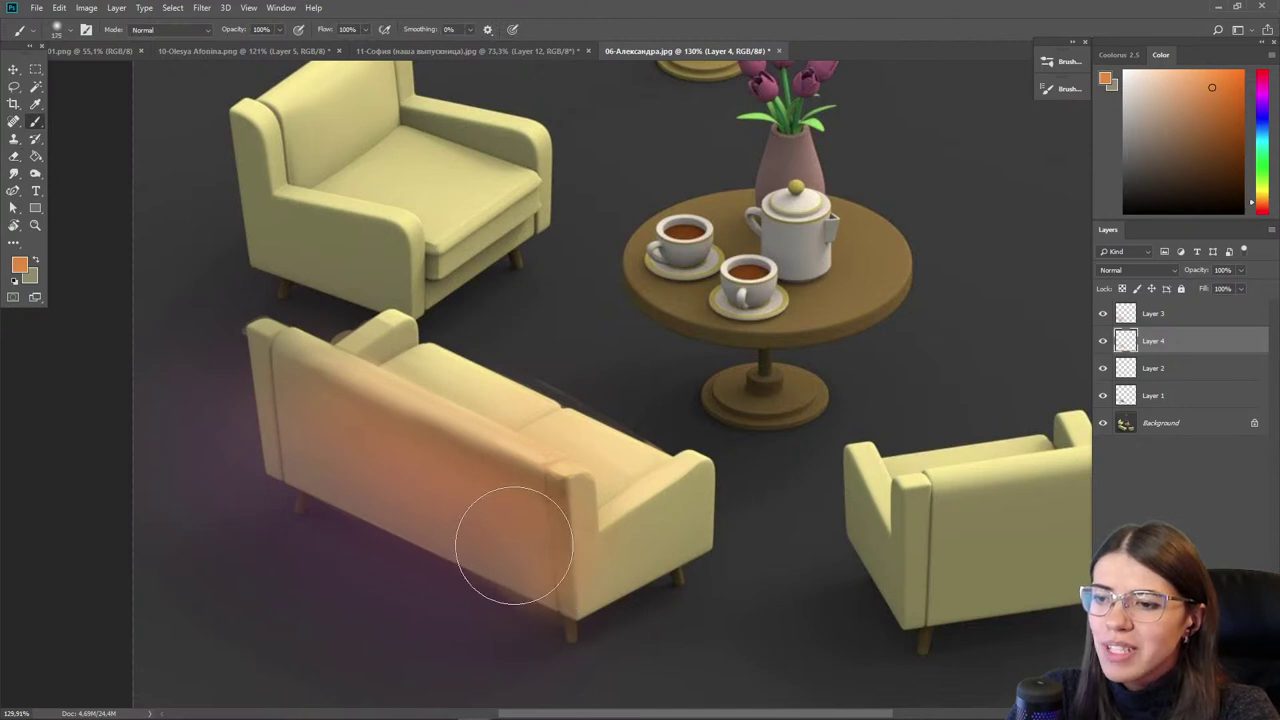
- Tint the outer side of the sofa's near armrest with sampled orange tones and a progressively smaller soft brush
{"action": "left_click", "coordinate": [434, 480], "text": "alt"}
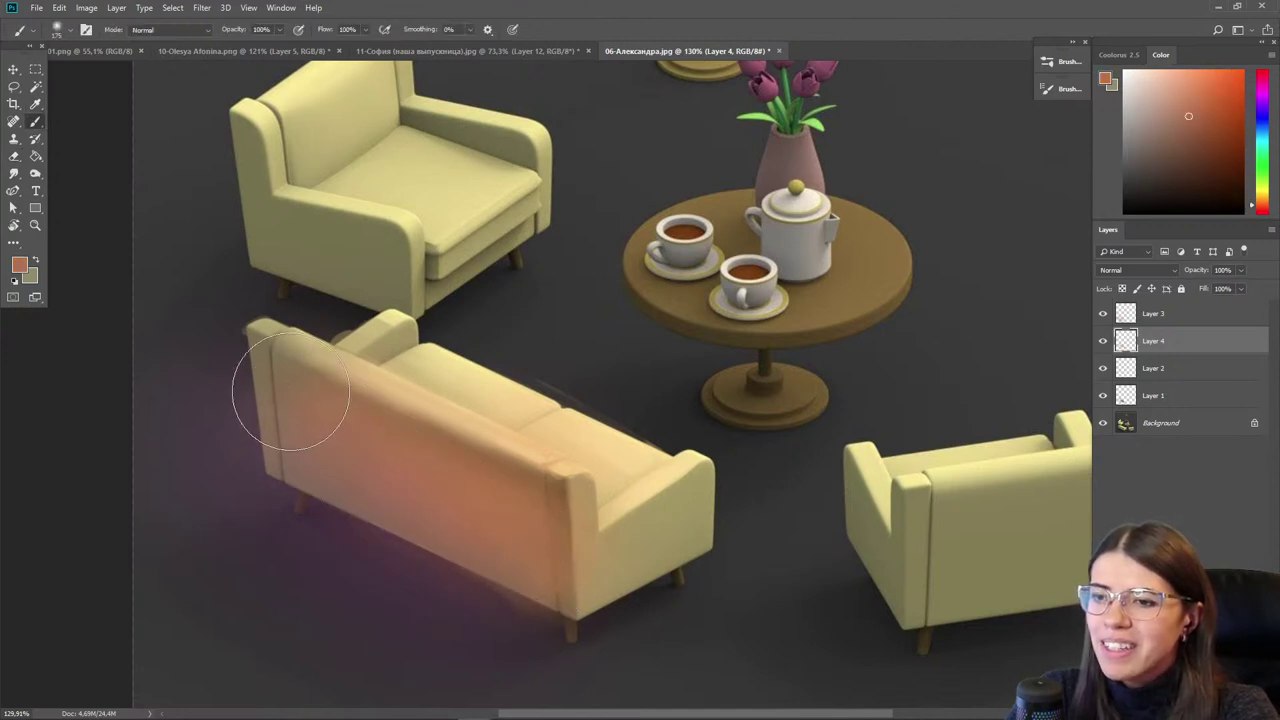
{"action": "key", "text": "bracketleft"}
{"action": "key", "text": "bracketleft"}
{"action": "key", "text": "bracketleft"}
{"action": "left_click_drag", "start_coordinate": [687, 518], "coordinate": [636, 542]}
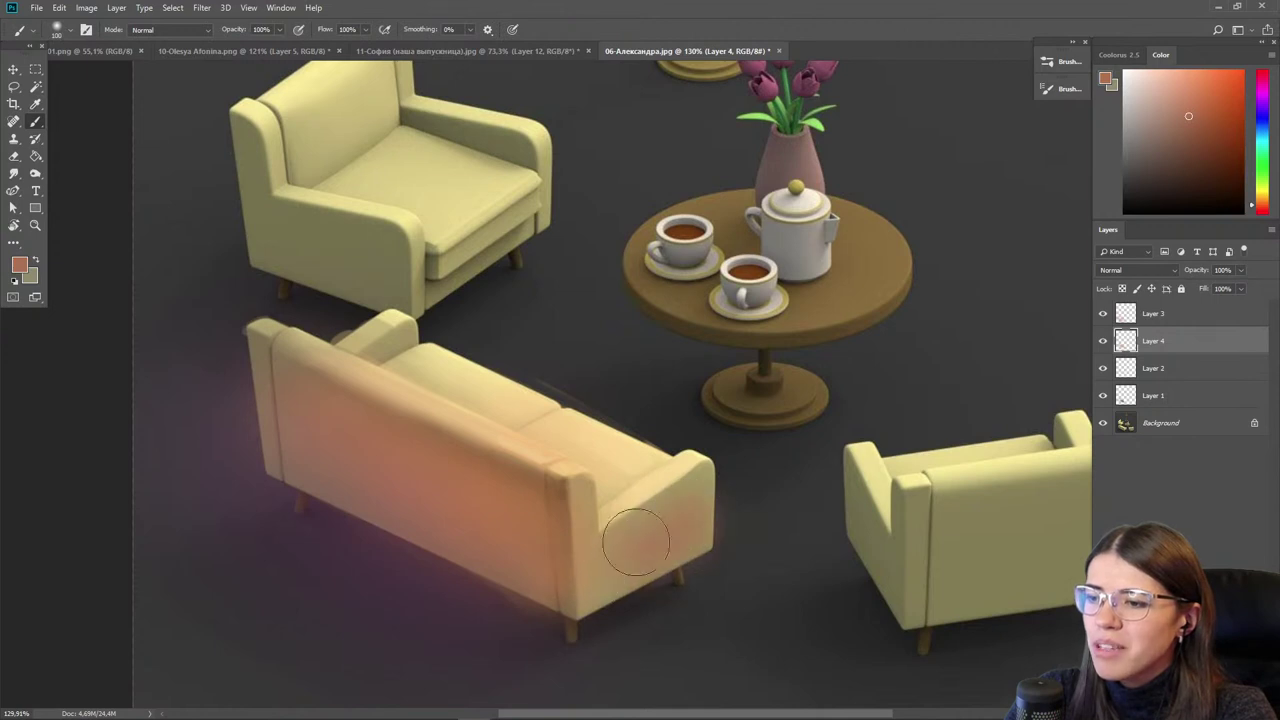
{"action": "left_click", "coordinate": [551, 557], "text": "alt"}
{"action": "key", "text": "bracketleft"}
{"action": "left_click_drag", "start_coordinate": [690, 510], "coordinate": [605, 578]}
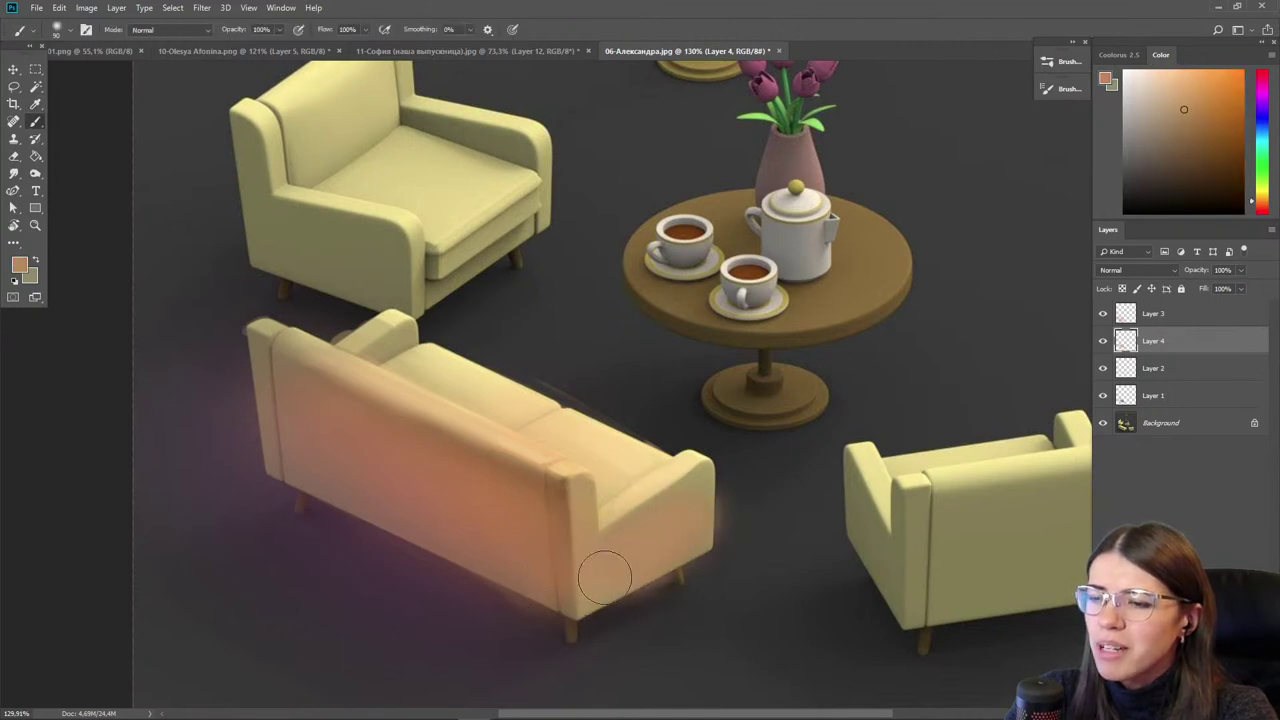
- Blend sampled orange and brownish tones across the upper part and far end of the sofa's back
{"action": "left_click", "coordinate": [396, 402], "text": "alt"}
{"action": "key", "text": "bracketleft"}
{"action": "key", "text": "bracketleft"}
{"action": "key", "text": "bracketleft"}
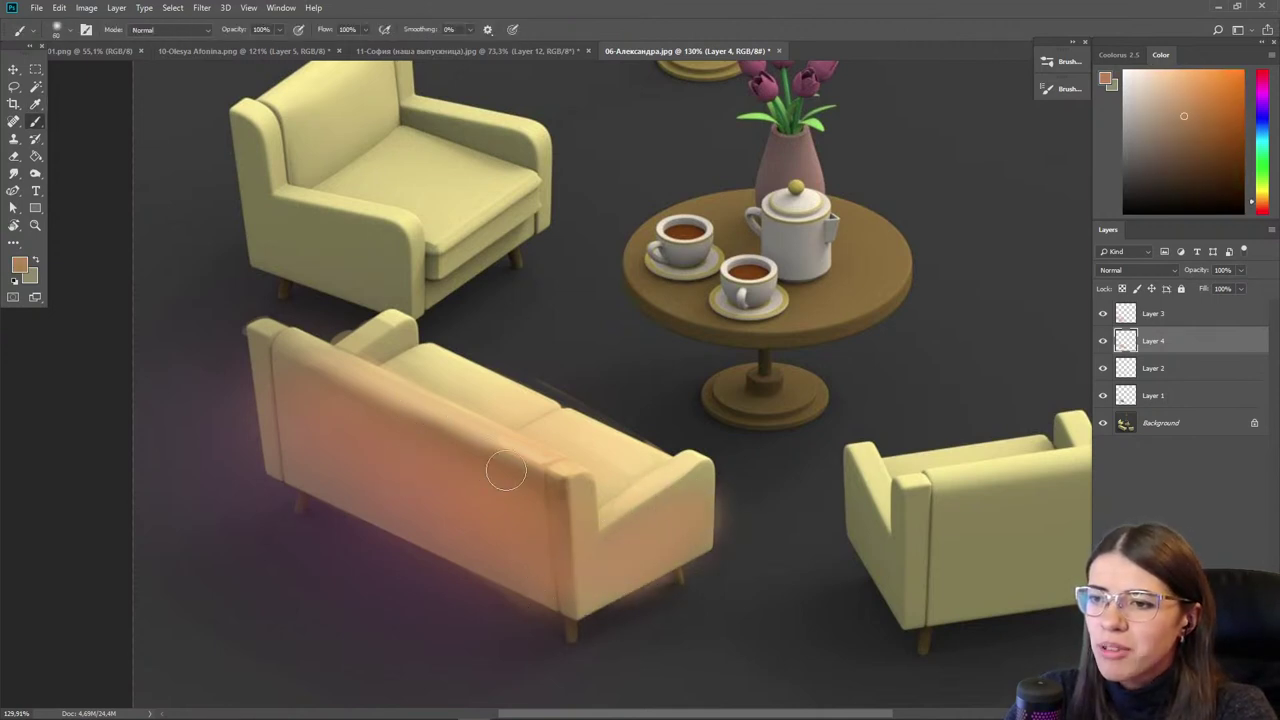
{"action": "left_click", "coordinate": [364, 450], "text": "alt"}
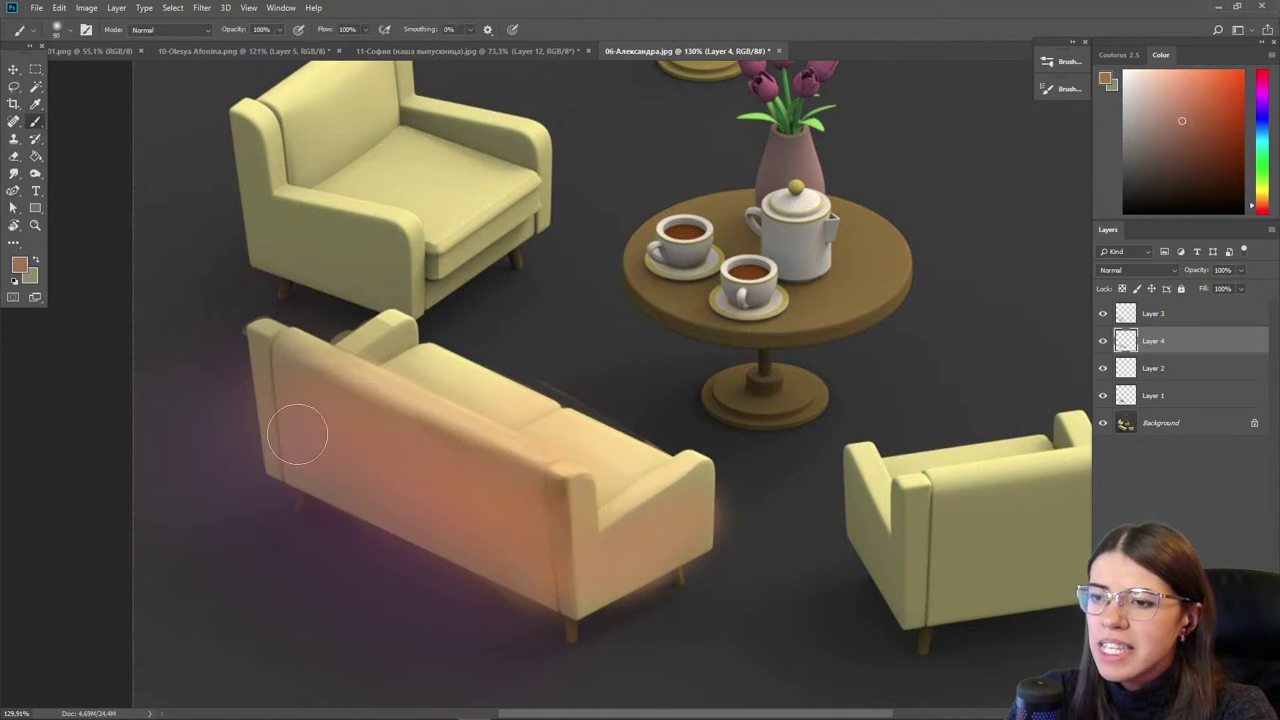
- Set the magenta glow layer's opacity to 74% and delete its spill on the floor outside the sofa's outline
{"action": "left_click", "coordinate": [1165, 316]}
{"action": "left_click_drag", "start_coordinate": [1244, 270], "coordinate": [1254, 288]}
{"action": "key", "text": "l"}
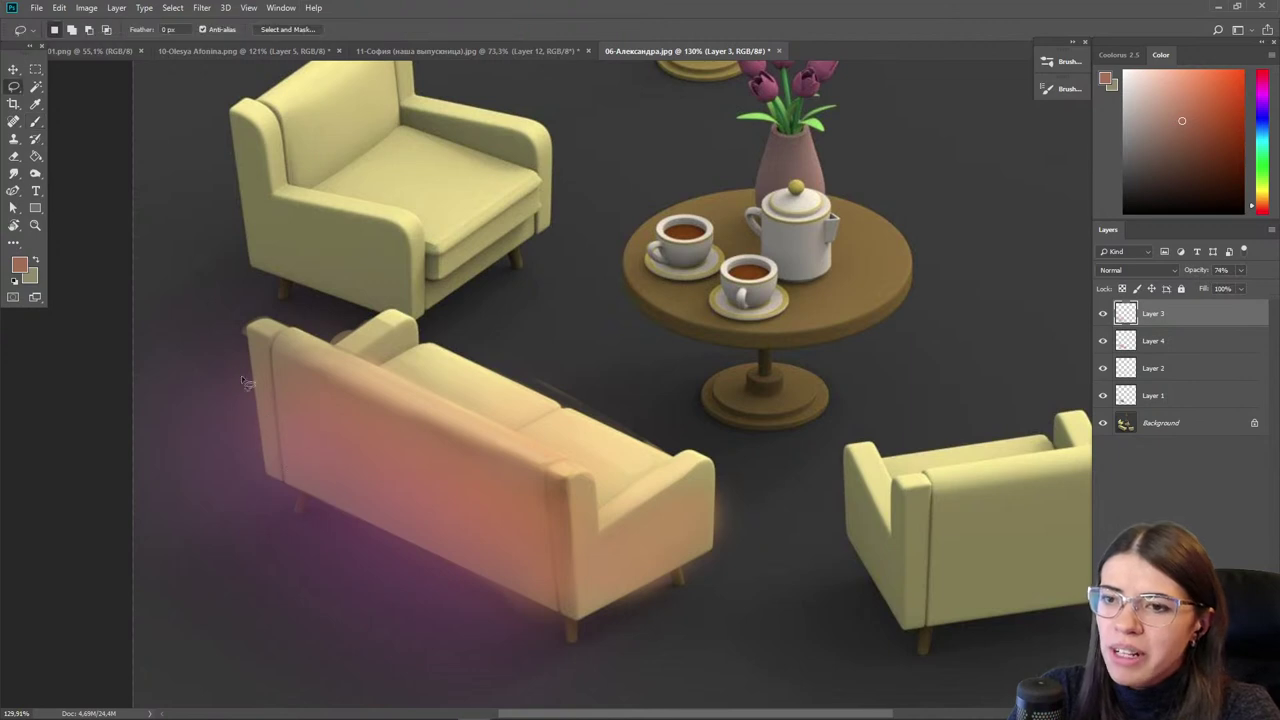
{"action": "mouse_move", "coordinate": [358, 520]}
{"action": "left_mouse_down"}
{"action": "mouse_move", "coordinate": [588, 635]}
{"action": "mouse_move", "coordinate": [210, 310]}
{"action": "left_mouse_up"}
{"action": "key", "text": "Delete"}
{"action": "key", "text": "ctrl+d"}
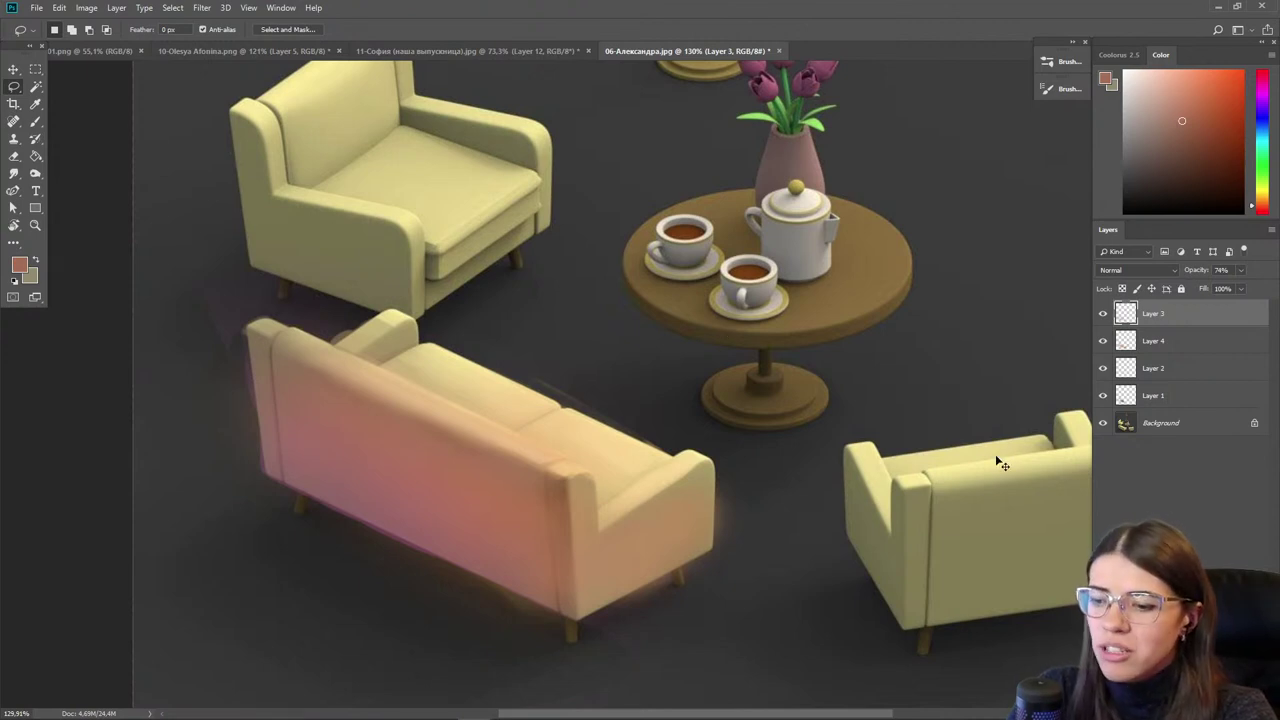
- Shift the magenta glow layer's hue to +15 and its saturation to -20
{"action": "key", "text": "ctrl+u"}
{"action": "left_click_drag", "start_coordinate": [840, 358], "coordinate": [824, 391]}
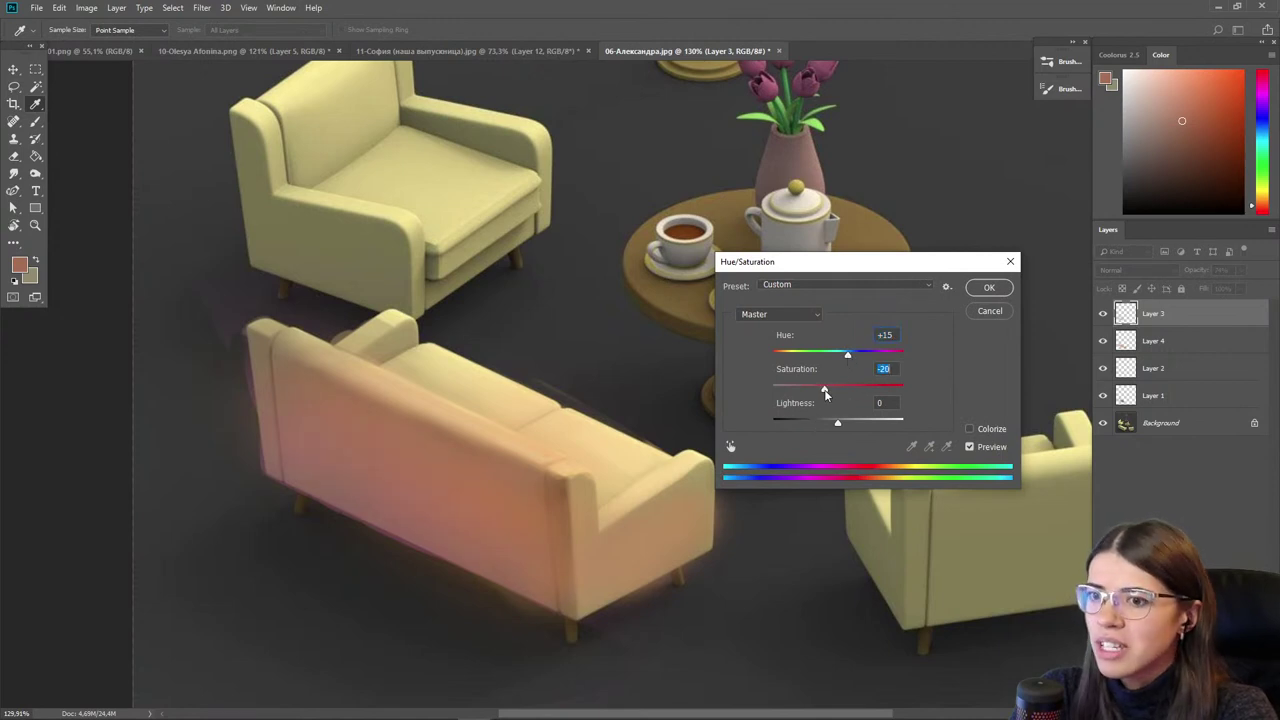
{"action": "left_click", "coordinate": [987, 288]}
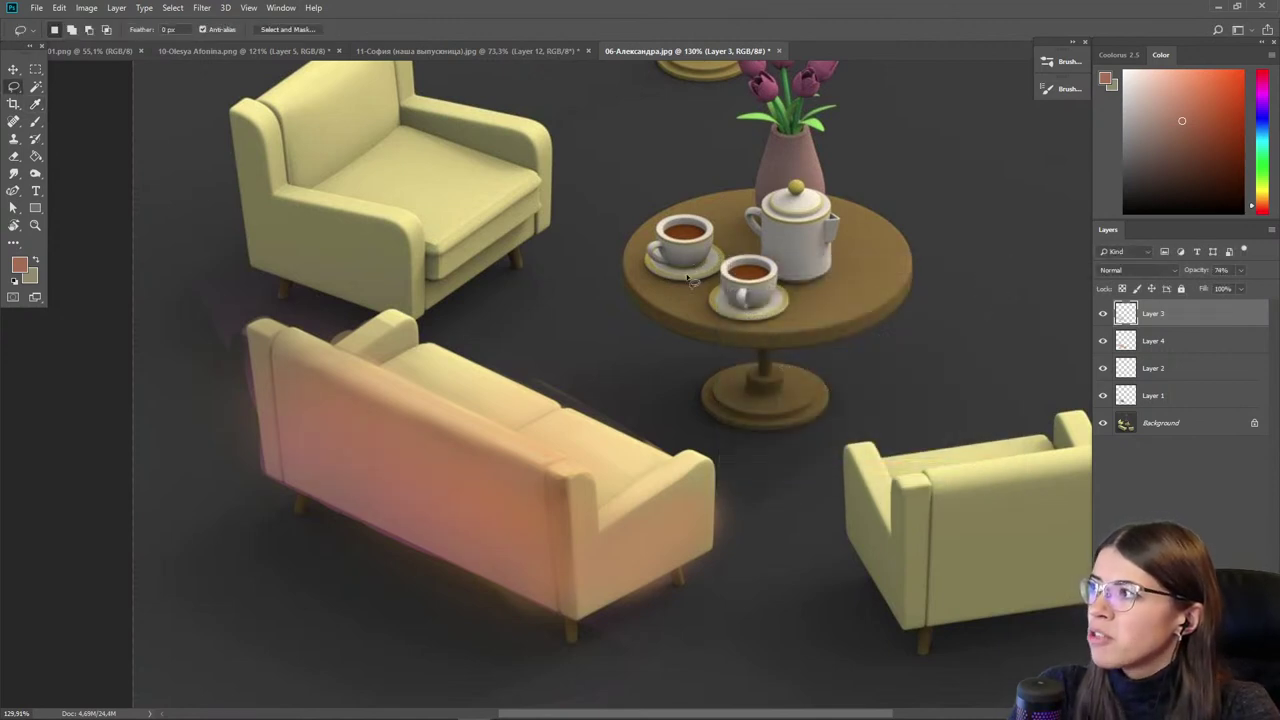
- Group the four sofa paint layers and compare the sofa with and without the group
{"action": "scroll", "coordinate": [686, 270], "scroll_direction": "down", "scroll_amount": 2}
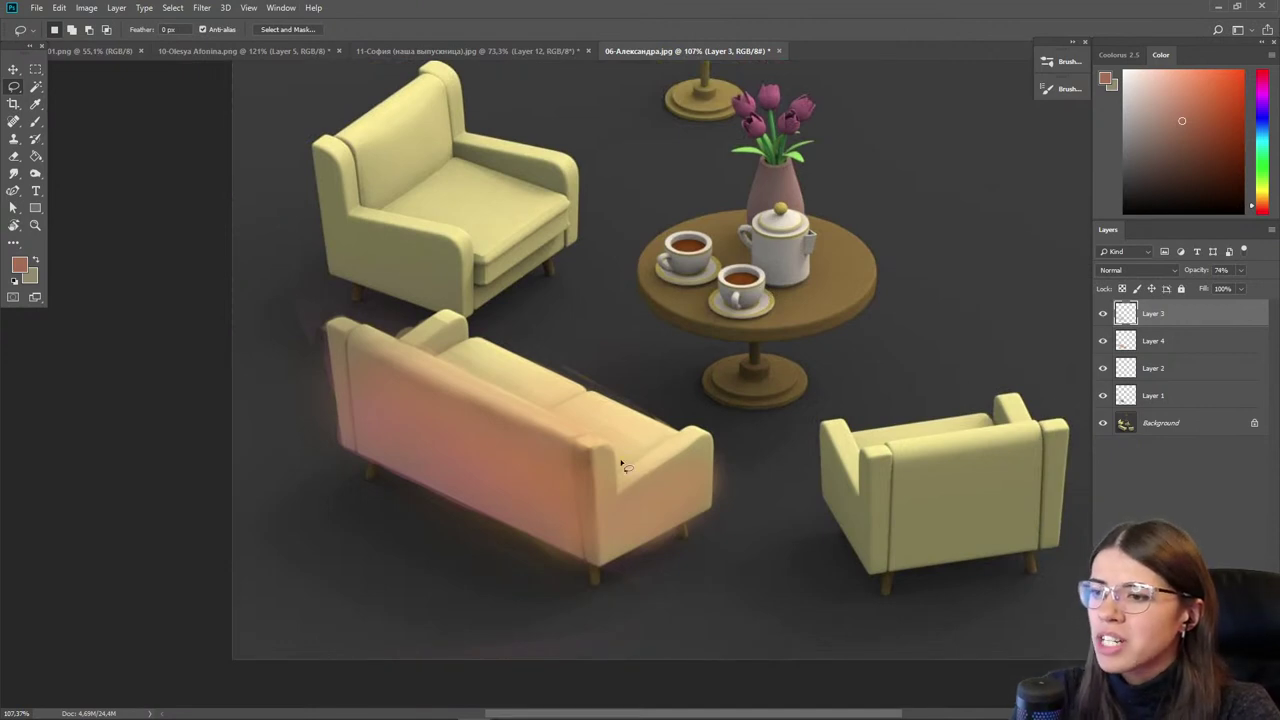
{"action": "left_click", "coordinate": [1160, 395], "text": "shift"}
{"action": "key", "text": "ctrl+g"}
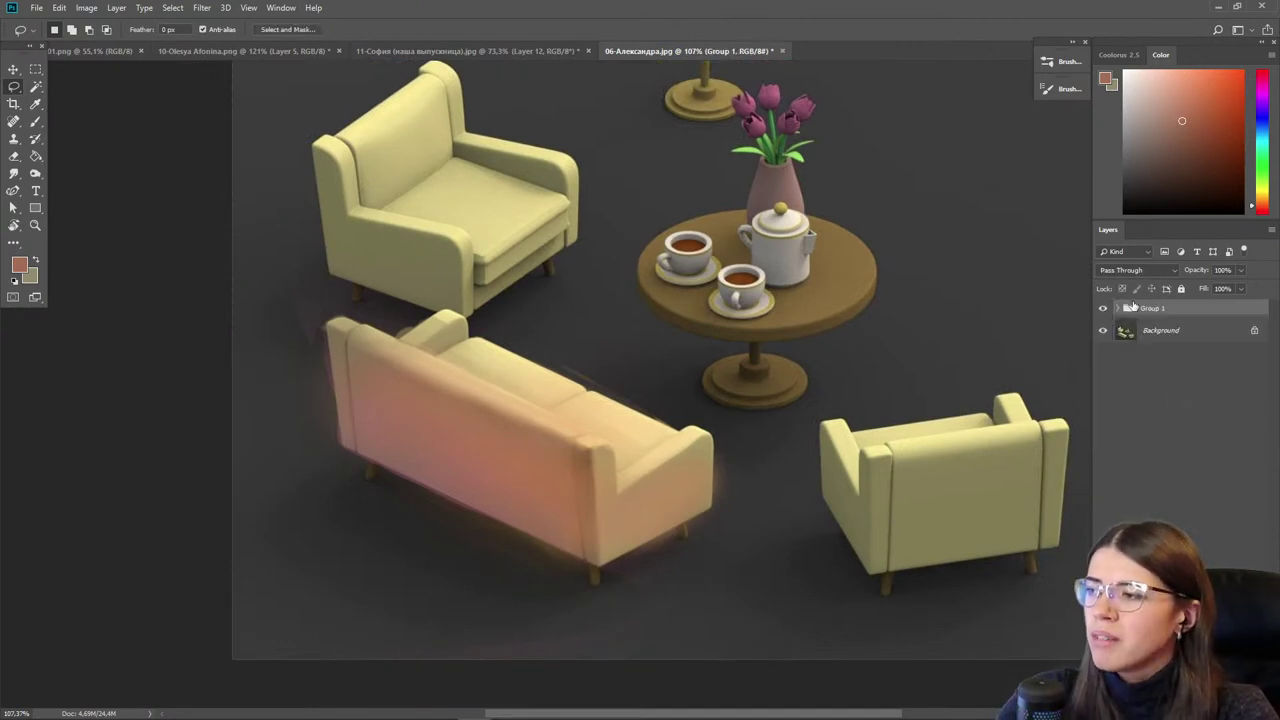
{"action": "left_click", "coordinate": [1104, 310]}
{"action": "left_click", "coordinate": [1104, 310]}
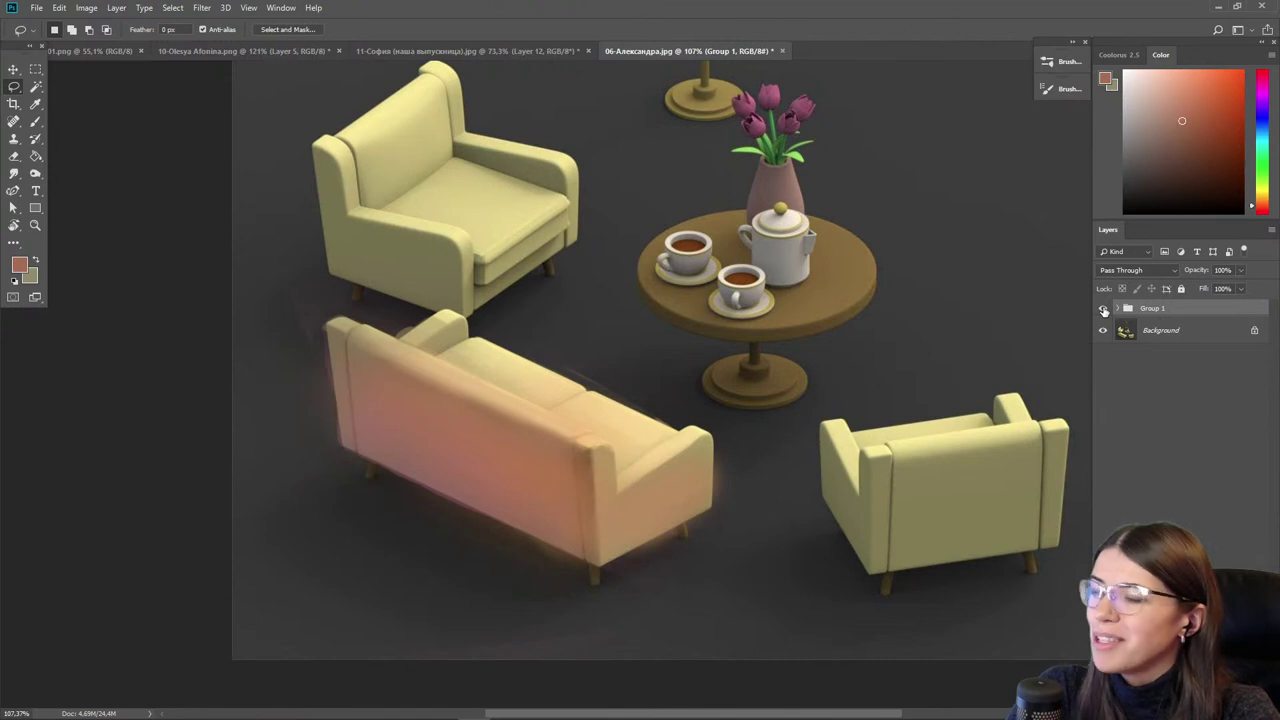
{"action": "left_click", "coordinate": [1104, 310]}
{"action": "left_click", "coordinate": [1104, 310]}
- Add a new empty layer above the magenta glow layer inside the group
{"action": "scroll", "coordinate": [470, 470], "scroll_direction": "up", "scroll_amount": 2}
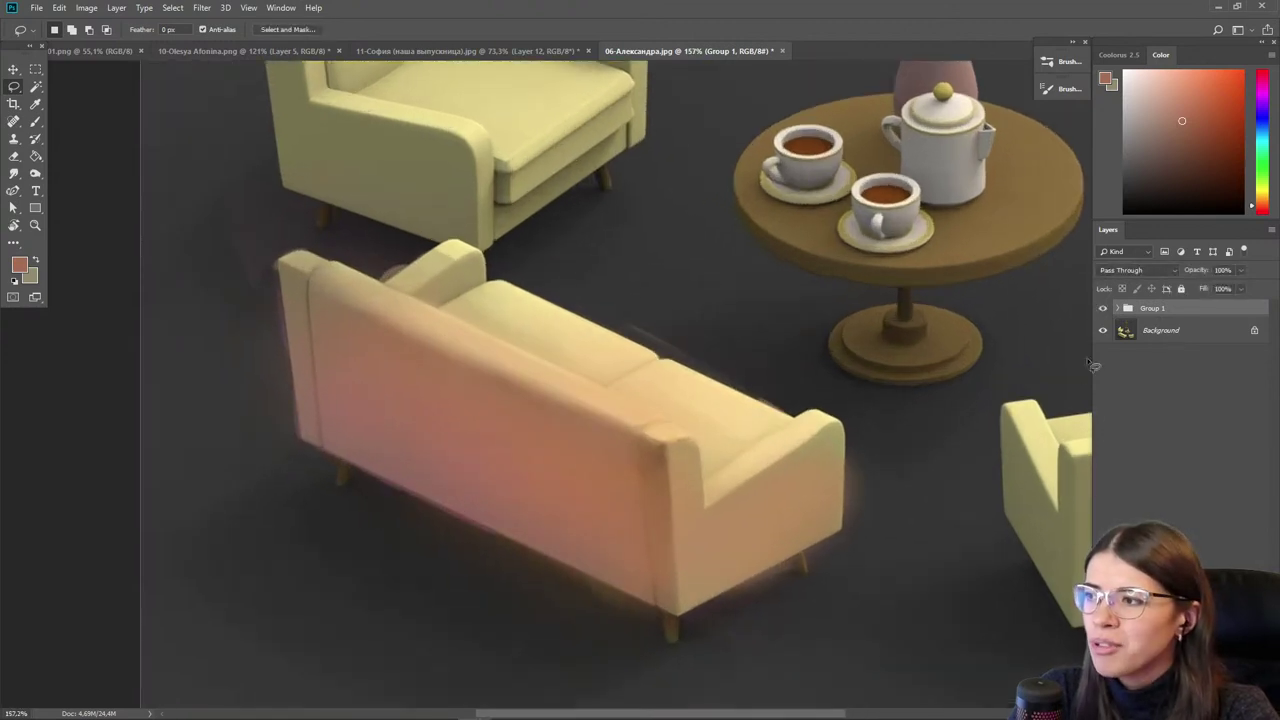
{"action": "left_click", "coordinate": [1117, 309]}
{"action": "left_click", "coordinate": [1163, 330]}
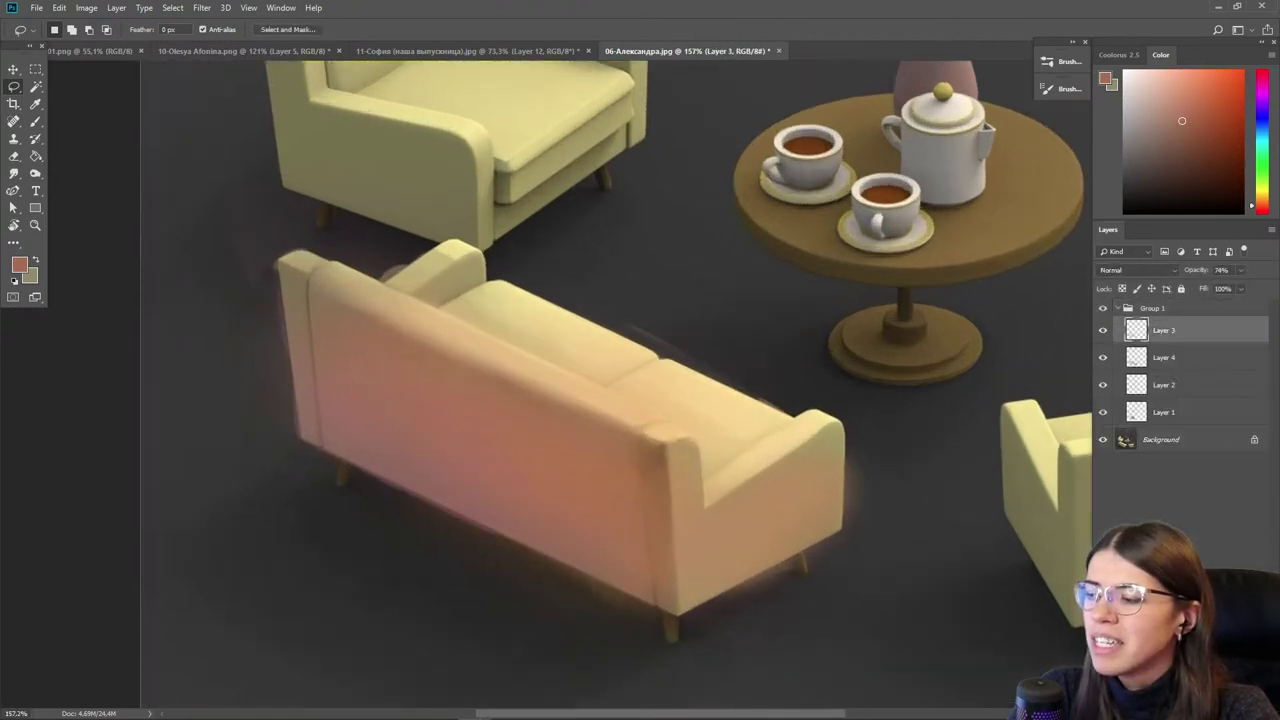
{"action": "key", "text": "ctrl+shift+alt+n"}
{"action": "scroll", "coordinate": [430, 408], "scroll_direction": "up", "scroll_amount": 2}
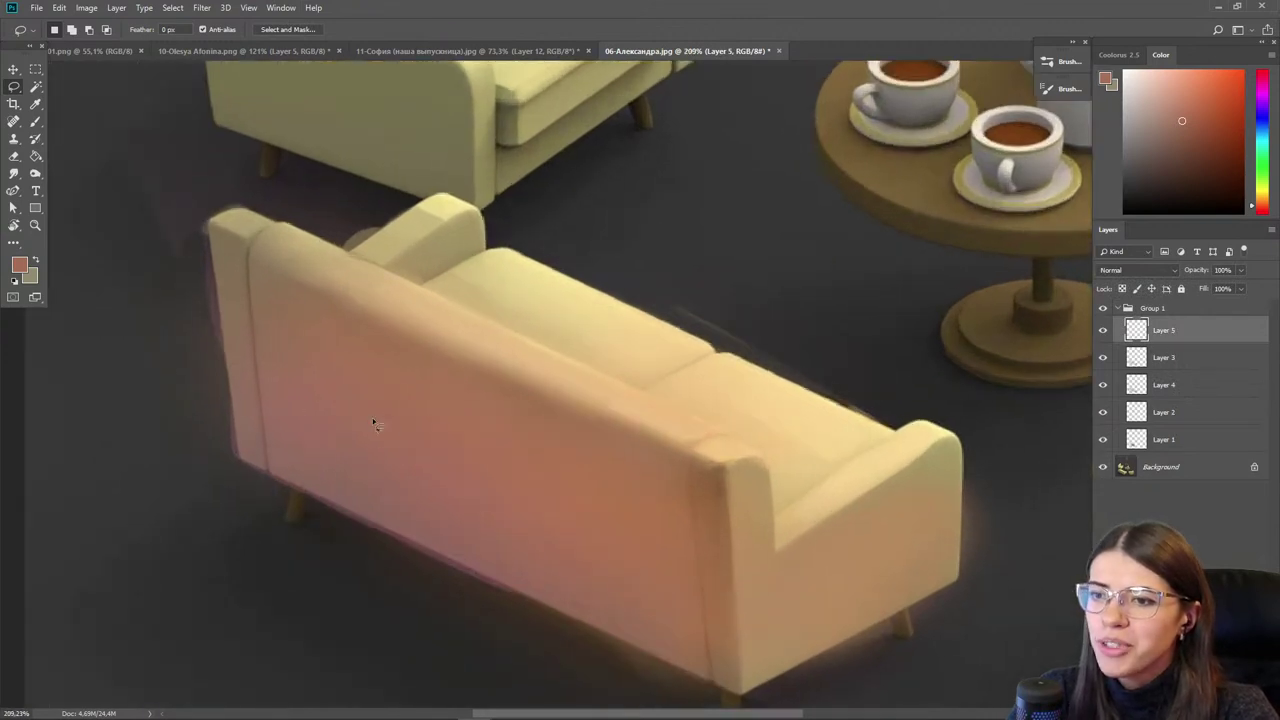
- Paint a first pale yellow highlight with a small brush on the near end of the sofa back's upper edge
{"action": "key", "text": "i"}
{"action": "mouse_move", "coordinate": [364, 456]}
{"action": "left_mouse_down"}
{"action": "mouse_move", "coordinate": [357, 470]}
{"action": "mouse_move", "coordinate": [345, 440]}
{"action": "left_mouse_up"}
{"action": "left_click", "coordinate": [676, 427]}
{"action": "key", "text": "b"}
{"action": "left_click_drag", "start_coordinate": [1175, 93], "coordinate": [1164, 70]}
{"action": "left_click", "coordinate": [1265, 192]}
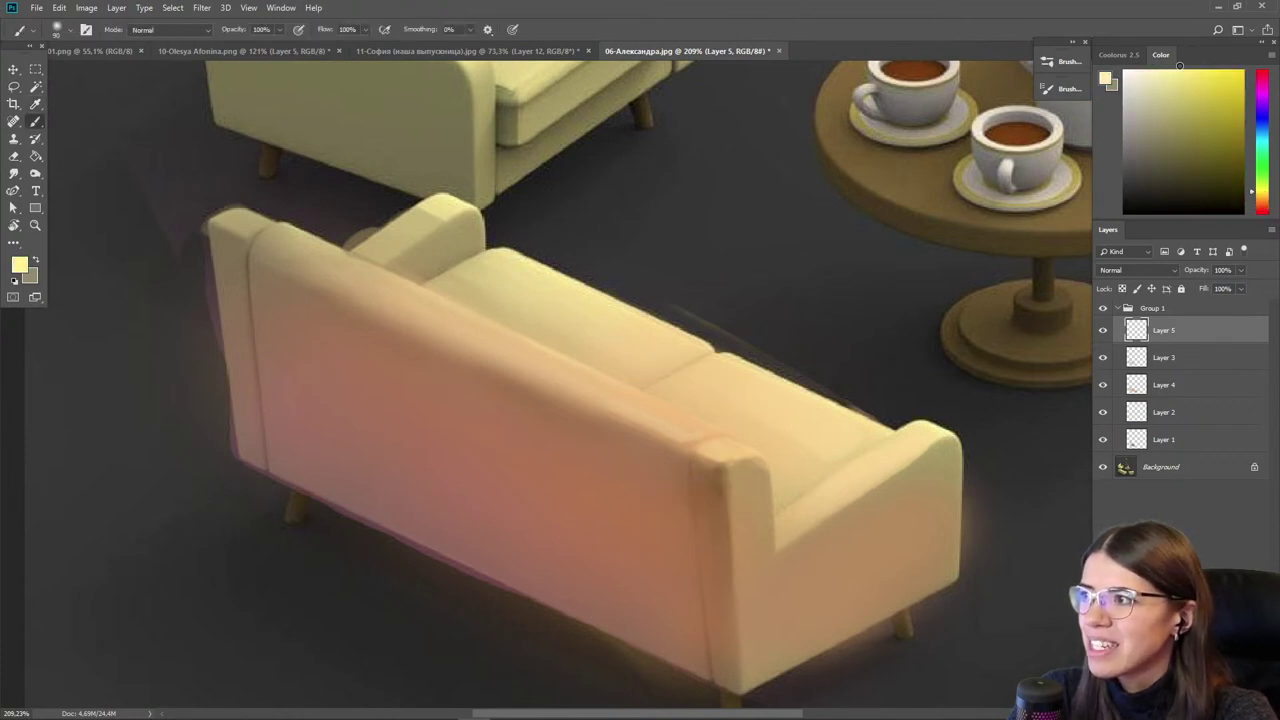
{"action": "key", "text": "bracketleft"}
{"action": "key", "text": "bracketleft"}
{"action": "key", "text": "bracketleft"}
{"action": "key", "text": "bracketleft"}
{"action": "key", "text": "bracketleft"}
{"action": "key", "text": "bracketleft"}
{"action": "key", "text": "bracketleft"}
{"action": "key", "text": "bracketleft"}
{"action": "key", "text": "bracketleft"}
{"action": "left_click_drag", "start_coordinate": [686, 436], "coordinate": [596, 390]}
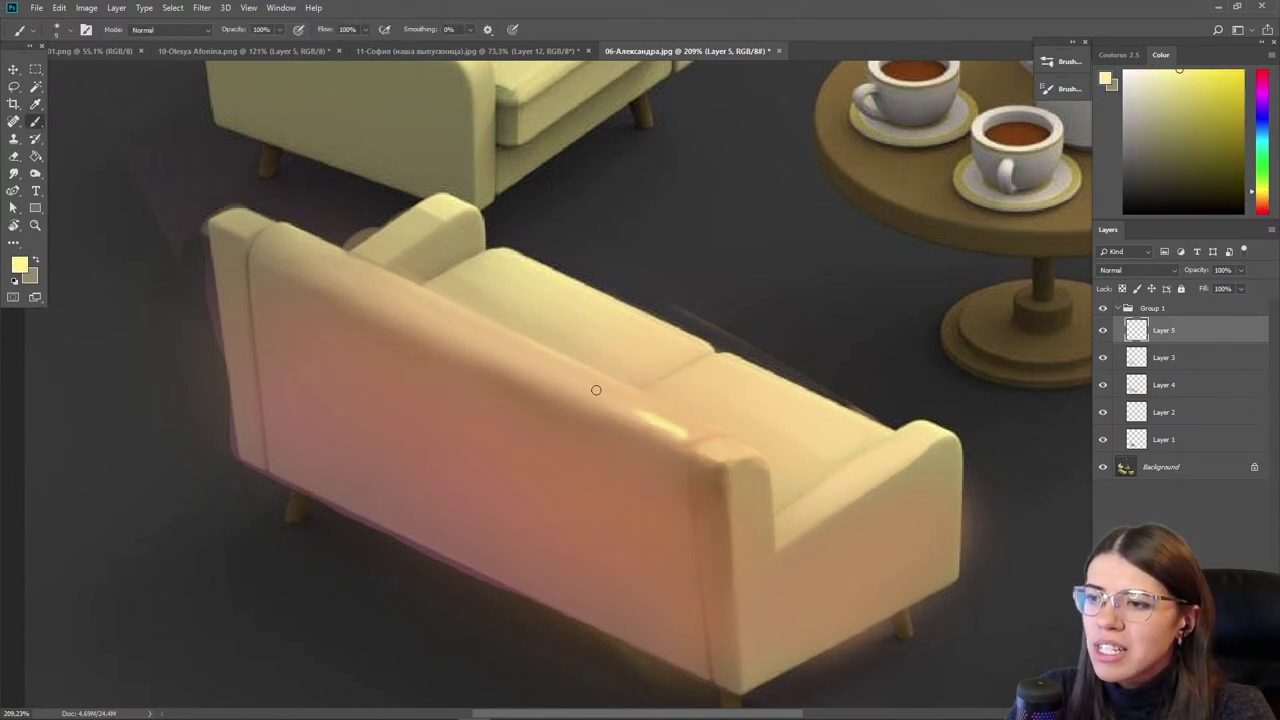
- Extend the yellow highlight along the whole upper edge of the sofa's back using sampled warm tones
{"action": "key", "text": "i"}
{"action": "left_click", "coordinate": [660, 416]}
{"action": "left_click_drag", "start_coordinate": [698, 446], "coordinate": [308, 257]}
{"action": "left_click", "coordinate": [515, 348], "text": "alt"}
{"action": "left_click", "coordinate": [404, 294], "text": "alt"}
{"action": "left_click", "coordinate": [510, 347], "text": "alt"}
{"action": "left_click_drag", "start_coordinate": [490, 340], "coordinate": [278, 243]}
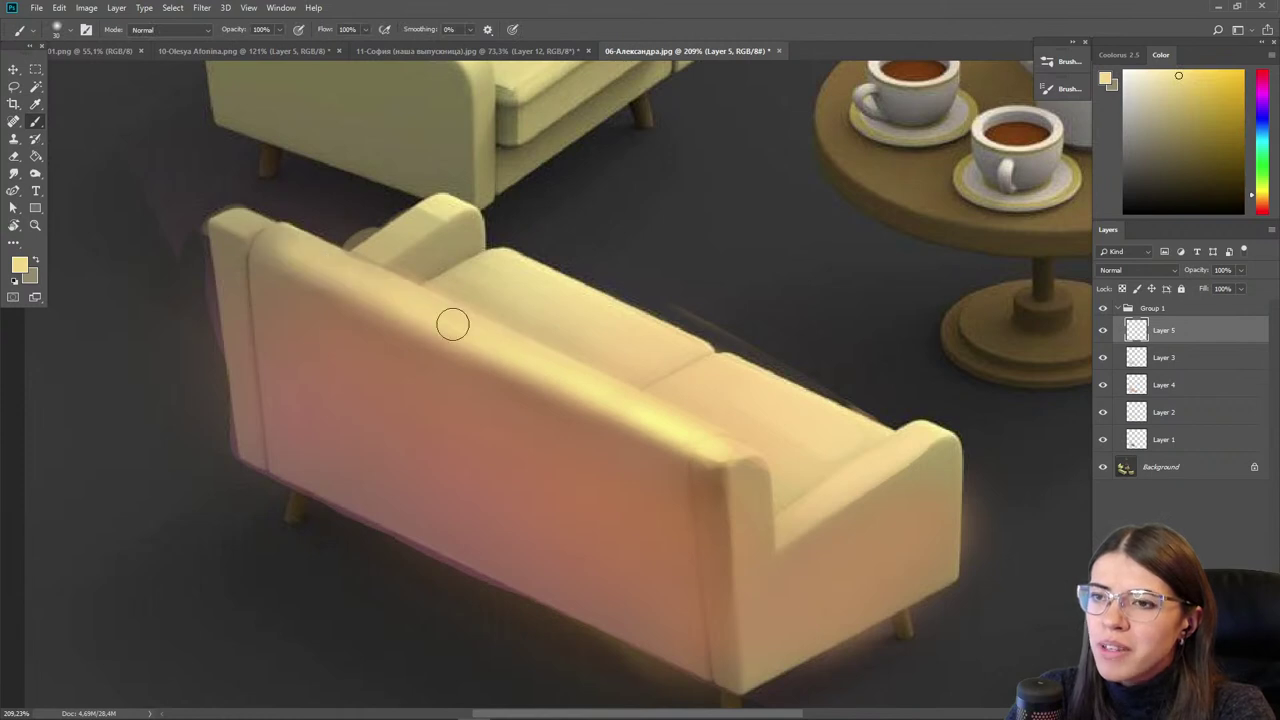
- Paint a lighter yellow highlight along the top of the sofa's near armrest and soften it with a sampled tone
{"action": "key", "text": "bracketleft"}
{"action": "key", "text": "bracketleft"}
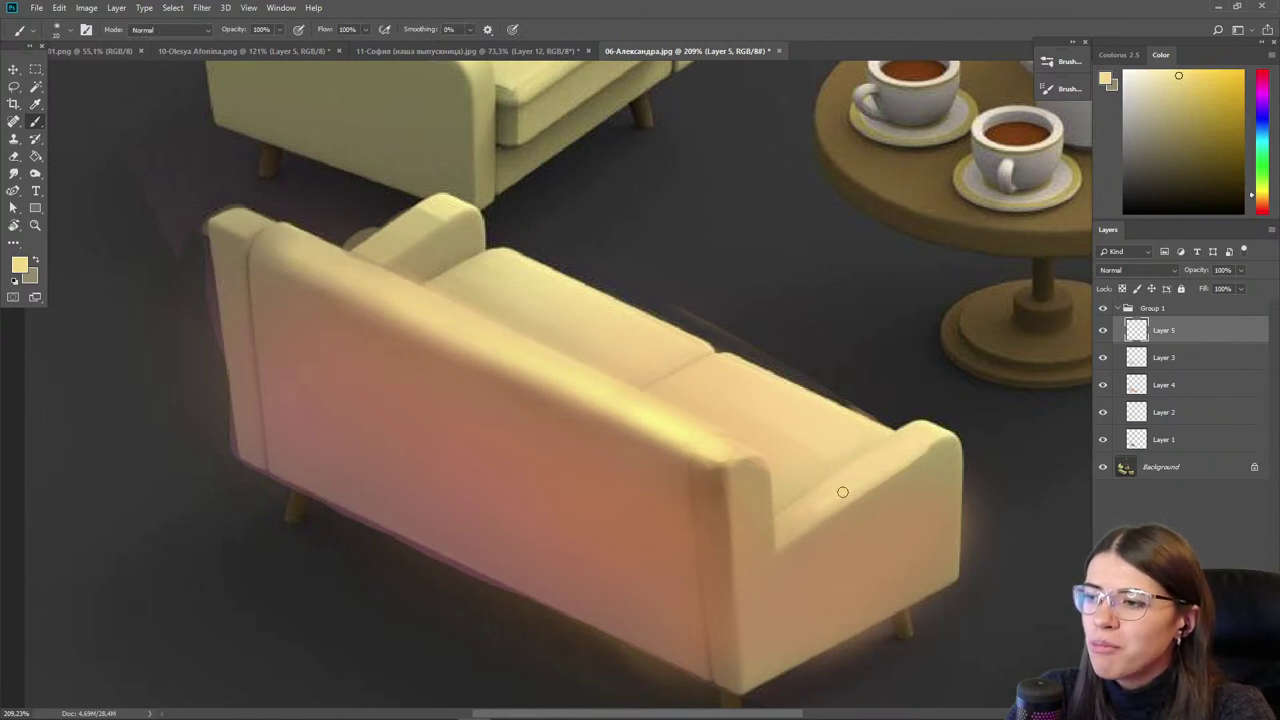
{"action": "left_click_drag", "start_coordinate": [1137, 143], "coordinate": [1163, 70]}
{"action": "left_click_drag", "start_coordinate": [925, 446], "coordinate": [796, 527]}
{"action": "left_click", "coordinate": [832, 497], "text": "alt"}
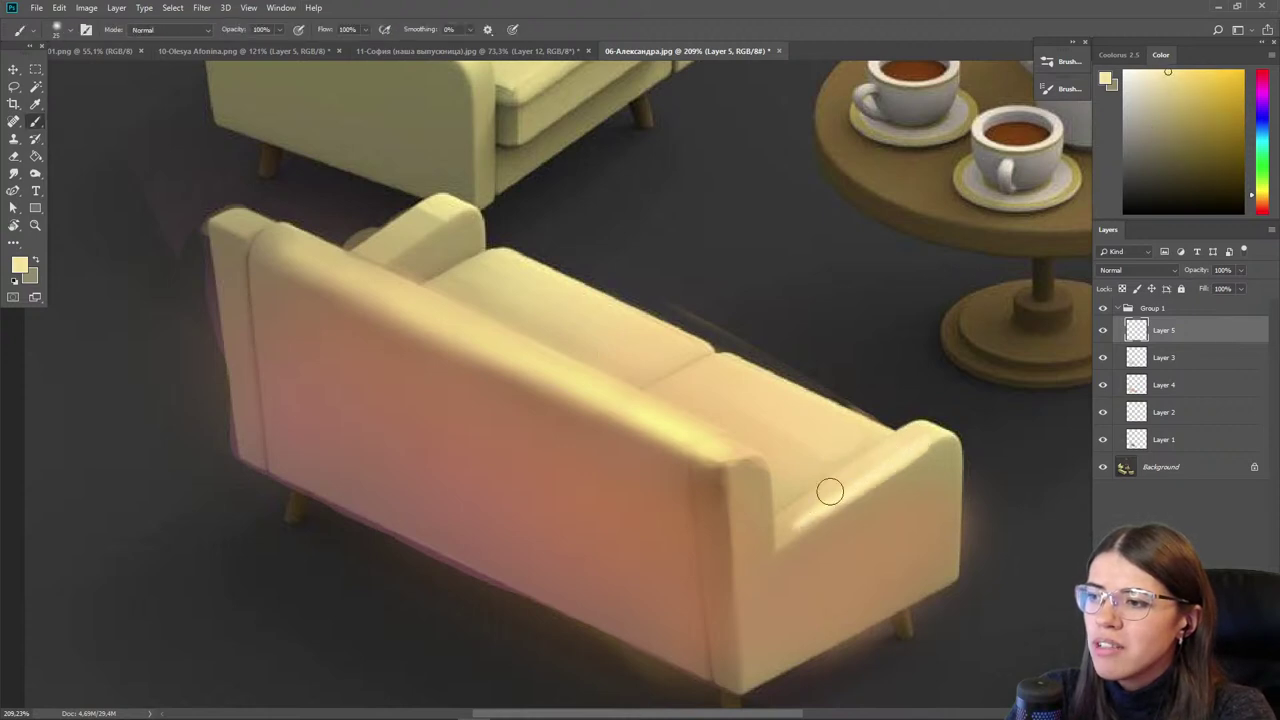
{"action": "left_click_drag", "start_coordinate": [871, 457], "coordinate": [785, 527]}
- Add a near-white cream highlight to the near end of the sofa back's upper edge and blend its edges
{"action": "left_click", "coordinate": [1146, 69]}
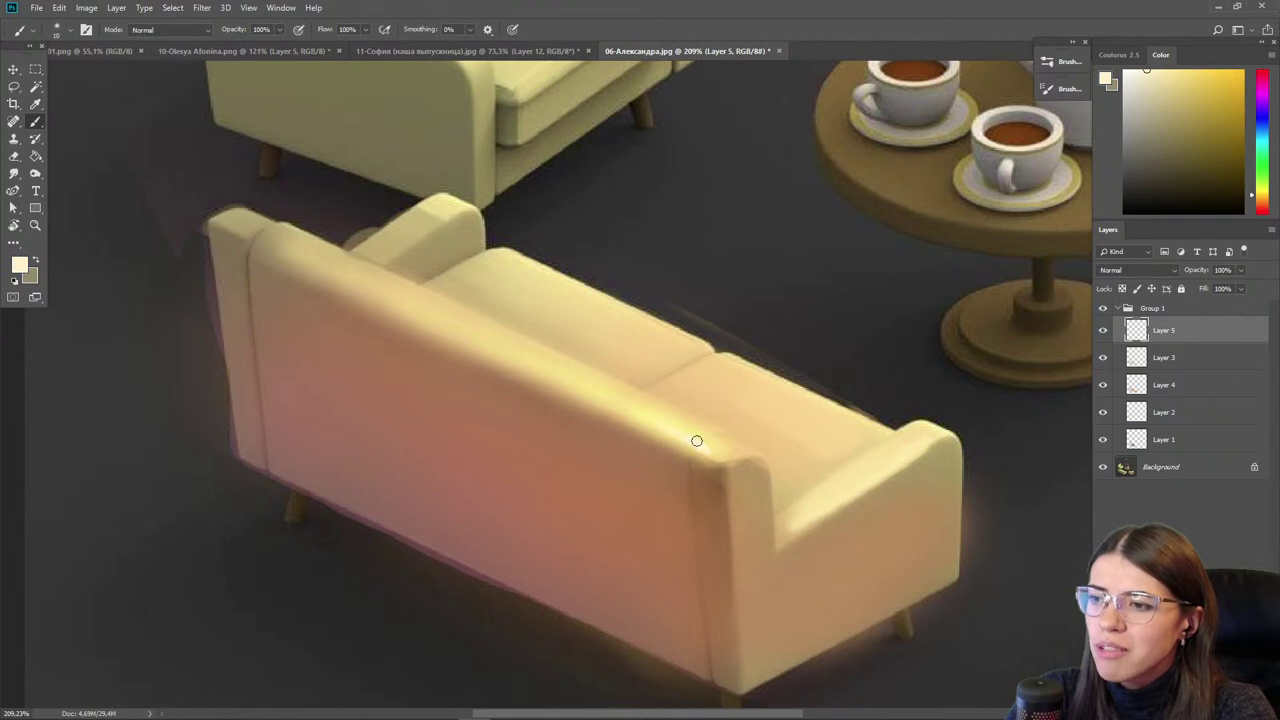
{"action": "key", "text": "bracketright"}
{"action": "left_click_drag", "start_coordinate": [720, 454], "coordinate": [600, 402]}
{"action": "left_click", "coordinate": [666, 428], "text": "alt"}
{"action": "left_click", "coordinate": [710, 442], "text": "alt"}
{"action": "left_click_drag", "start_coordinate": [726, 446], "coordinate": [566, 369]}
- Blend the cream highlight toward the far end of the sofa's back with repeatedly sampled tones and a larger brush
{"action": "left_click", "coordinate": [602, 398], "text": "alt"}
{"action": "left_click_drag", "start_coordinate": [674, 428], "coordinate": [443, 316]}
{"action": "mouse_move", "coordinate": [638, 404]}
{"action": "left_mouse_down"}
{"action": "mouse_move", "coordinate": [371, 282]}
{"action": "mouse_move", "coordinate": [571, 374]}
{"action": "left_mouse_up"}
{"action": "left_click", "coordinate": [490, 342], "text": "alt"}
{"action": "left_click_drag", "start_coordinate": [377, 278], "coordinate": [471, 323]}
{"action": "key", "text": "bracketright"}
{"action": "left_click", "coordinate": [363, 277], "text": "alt"}
{"action": "left_click_drag", "start_coordinate": [297, 242], "coordinate": [451, 323]}
{"action": "left_click", "coordinate": [292, 242], "text": "alt"}
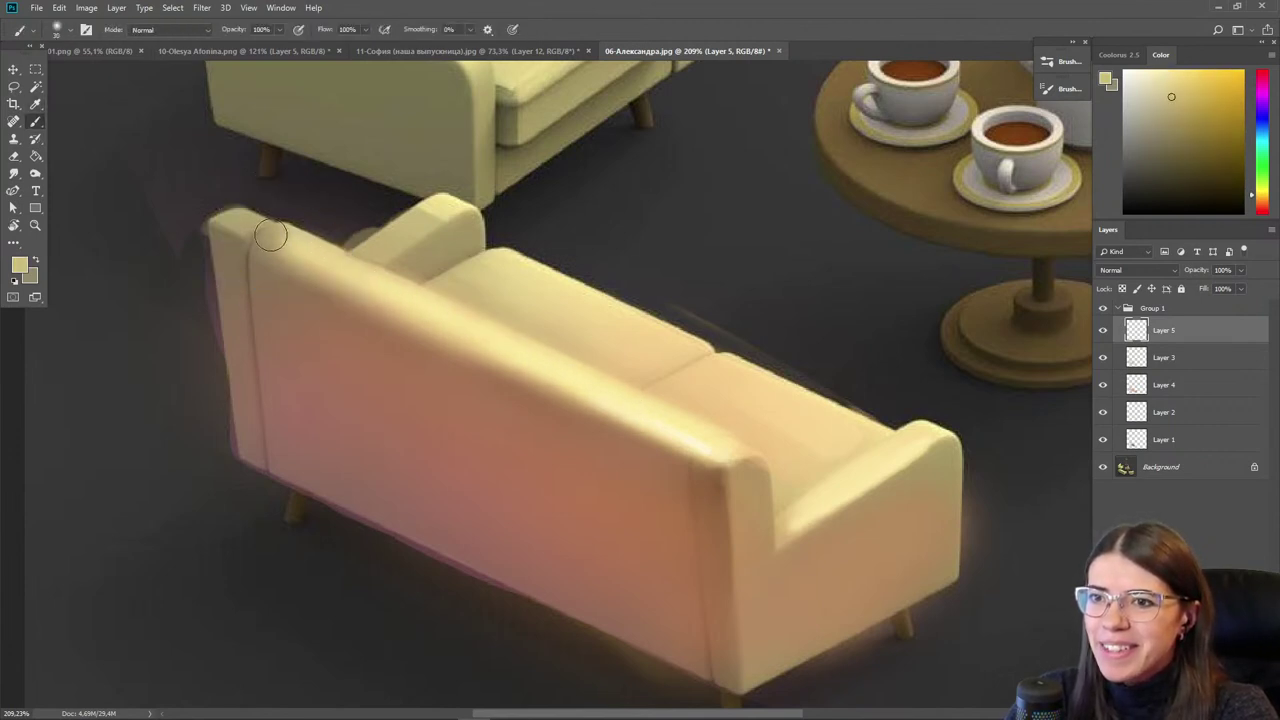
{"action": "left_click", "coordinate": [685, 489], "text": "alt"}
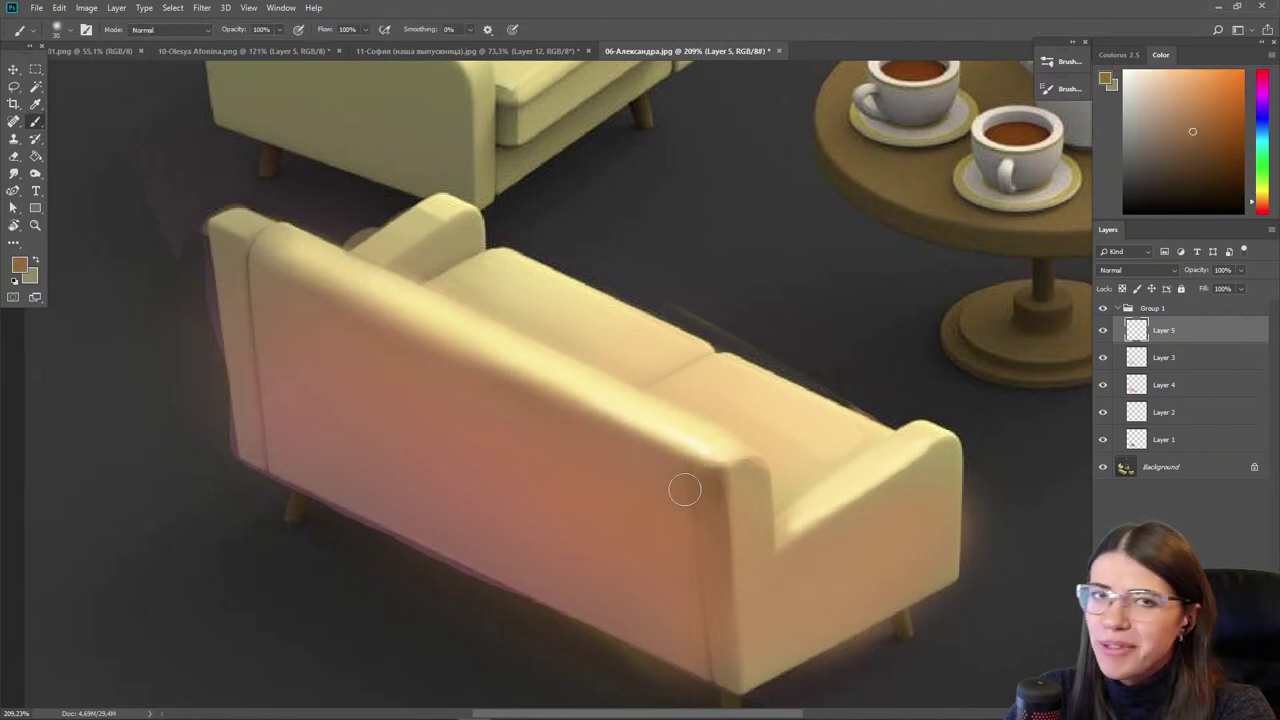
{"action": "left_click", "coordinate": [660, 531], "text": "alt"}
{"action": "key", "text": "bracketright"}
{"action": "key", "text": "bracketright"}
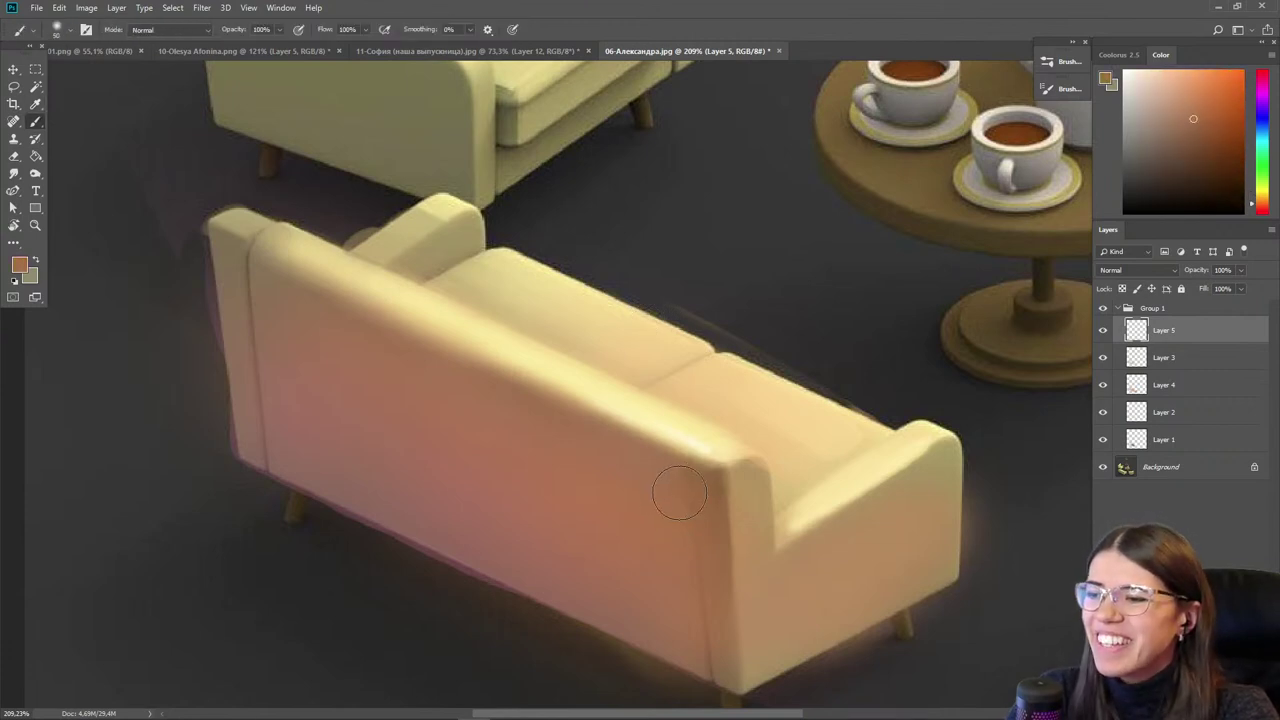
- Select the seat and far armrest area behind the sofa's back and tint it with sampled pink and peach tones
{"action": "scroll", "coordinate": [540, 395], "scroll_direction": "down", "scroll_amount": 4}
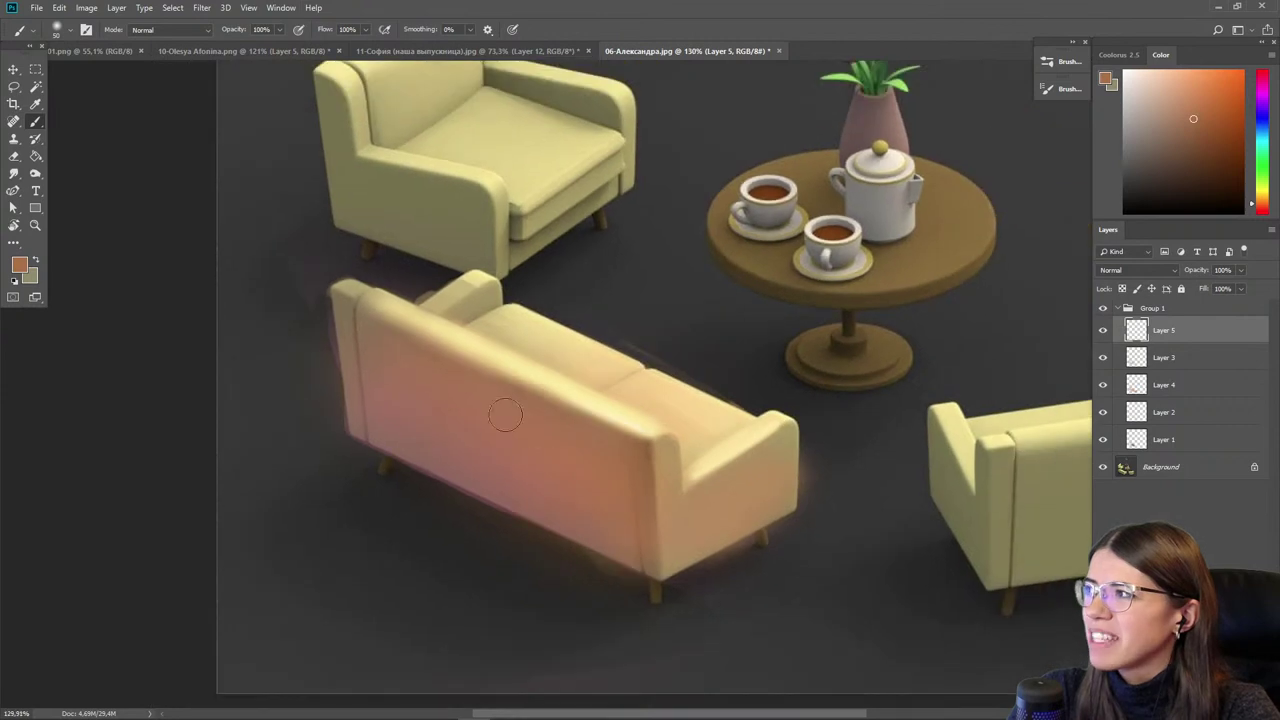
{"action": "key", "text": "alt"}
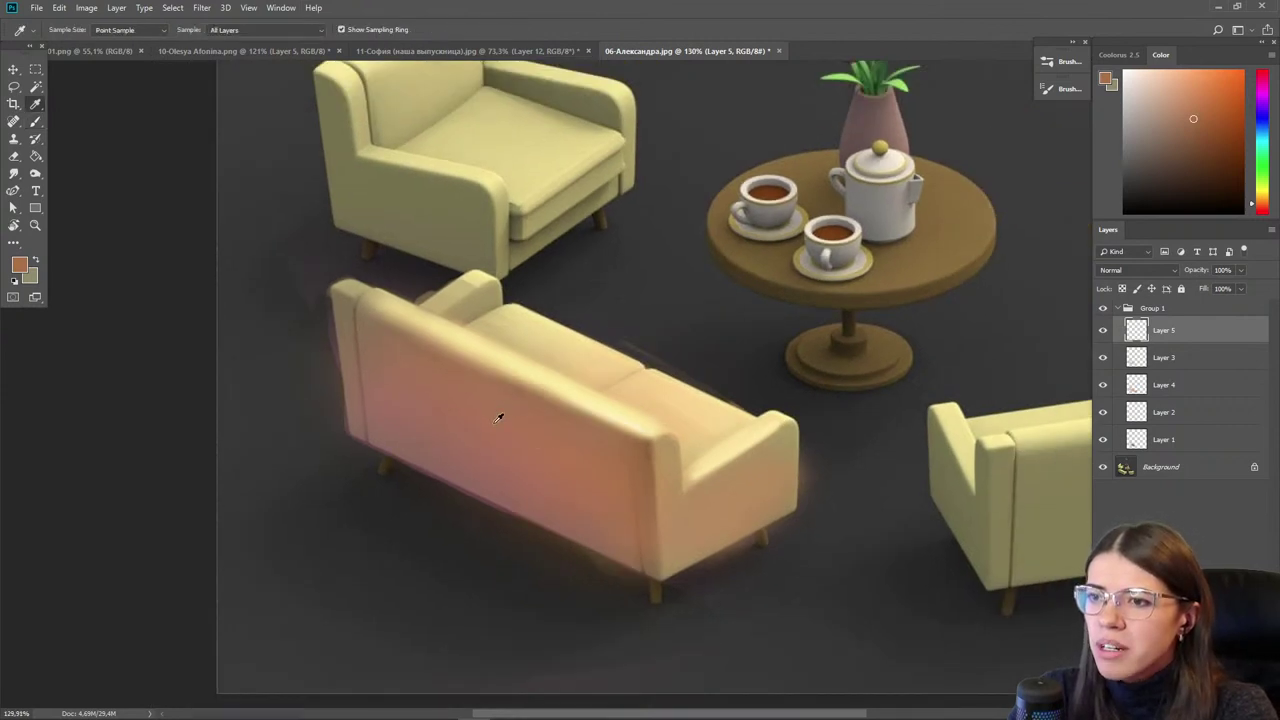
{"action": "left_click", "coordinate": [498, 418], "text": "alt"}
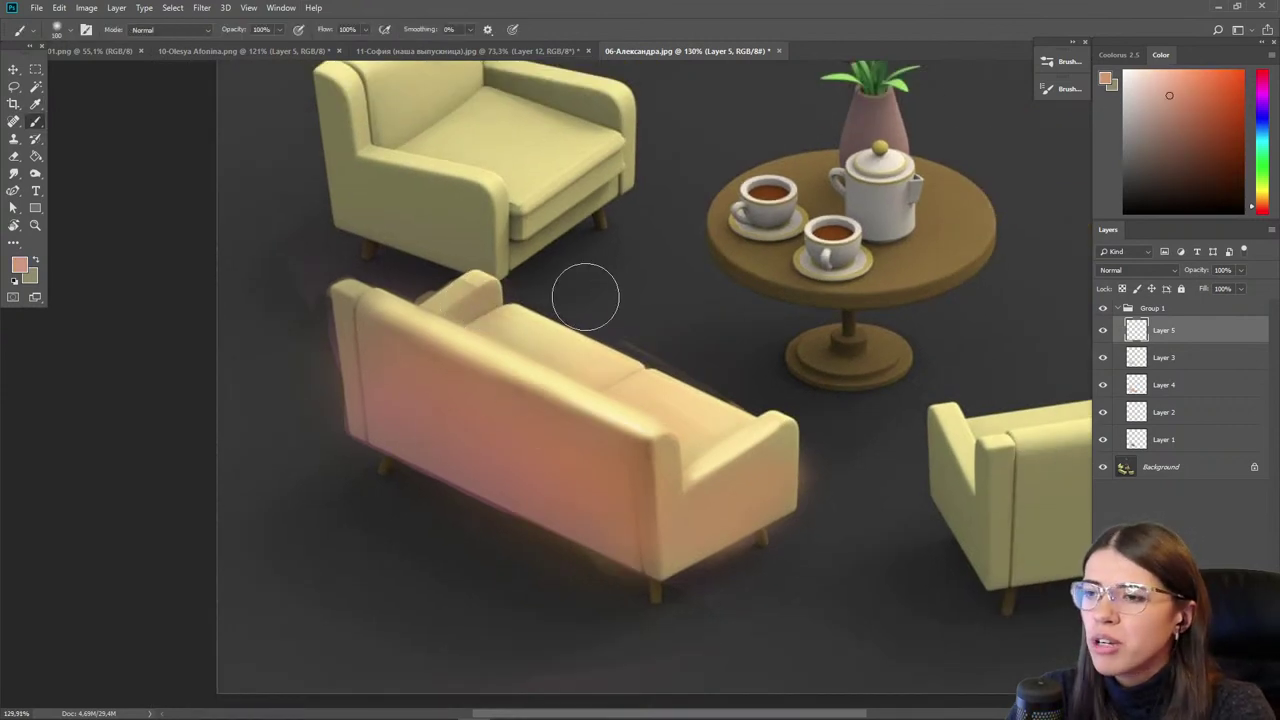
{"action": "key", "text": "l"}
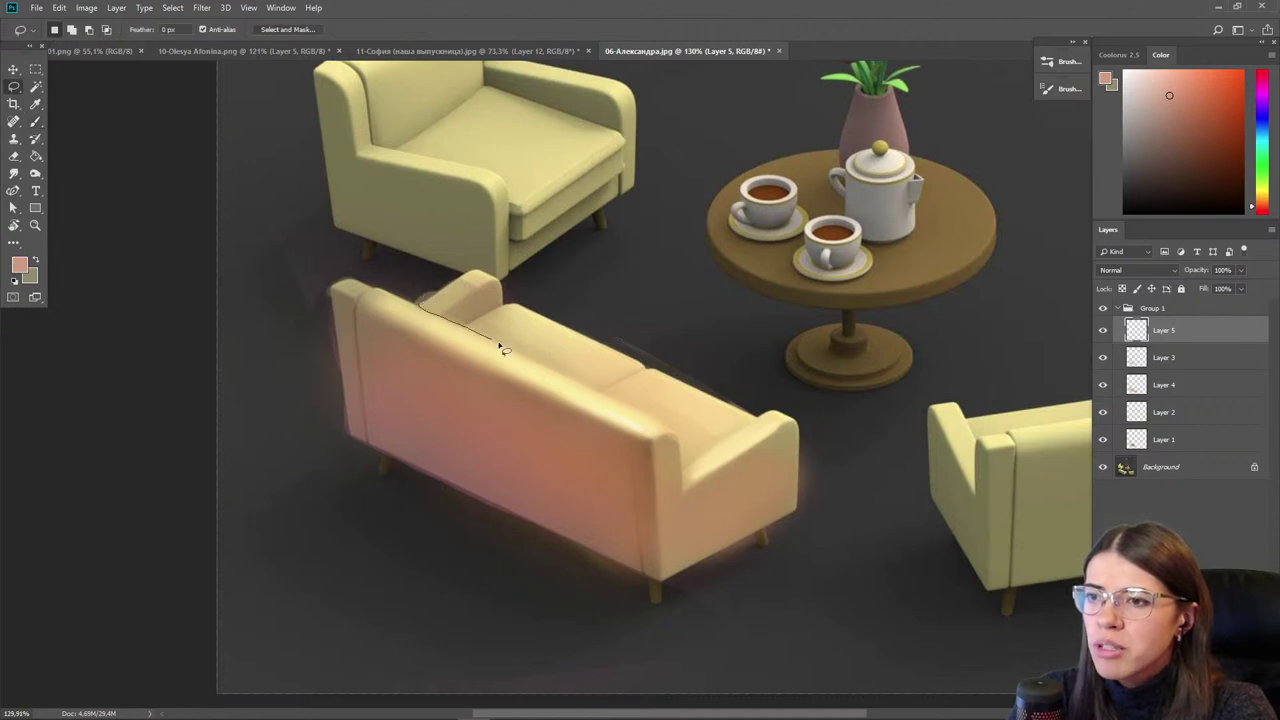
{"action": "mouse_move", "coordinate": [614, 410]}
{"action": "left_mouse_down"}
{"action": "mouse_move", "coordinate": [731, 337]}
{"action": "mouse_move", "coordinate": [434, 242]}
{"action": "left_mouse_up"}
{"action": "key", "text": "b"}
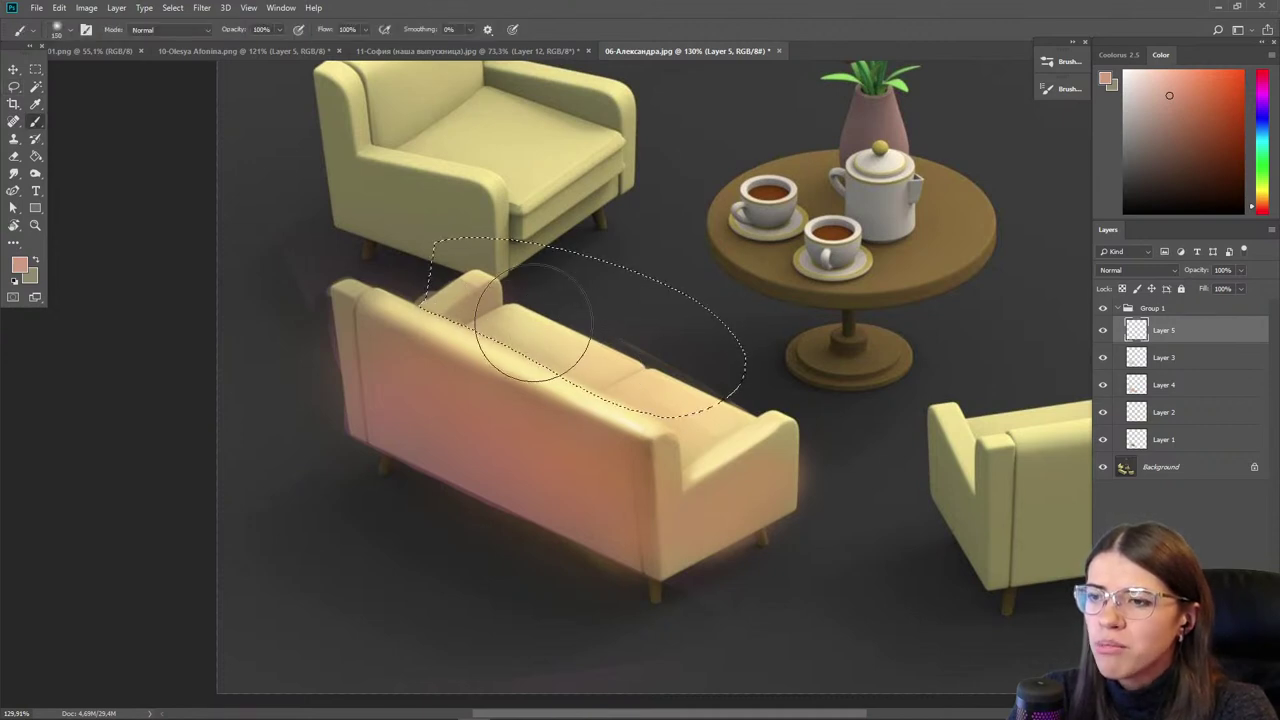
{"action": "mouse_move", "coordinate": [545, 287]}
{"action": "left_mouse_down"}
{"action": "mouse_move", "coordinate": [478, 263]}
{"action": "mouse_move", "coordinate": [555, 357]}
{"action": "mouse_move", "coordinate": [461, 302]}
{"action": "mouse_move", "coordinate": [393, 354]}
{"action": "mouse_move", "coordinate": [398, 441]}
{"action": "mouse_move", "coordinate": [600, 300]}
{"action": "left_mouse_up"}
{"action": "left_click", "coordinate": [623, 362], "text": "alt"}
{"action": "mouse_move", "coordinate": [531, 366]}
{"action": "left_mouse_down"}
{"action": "mouse_move", "coordinate": [434, 356]}
{"action": "mouse_move", "coordinate": [490, 323]}
{"action": "left_mouse_up"}
- Delete the peach tint that spills outside the outline of the sofa's seat and far armrest
{"action": "key", "text": "l"}
{"action": "key", "text": "ctrl+d"}
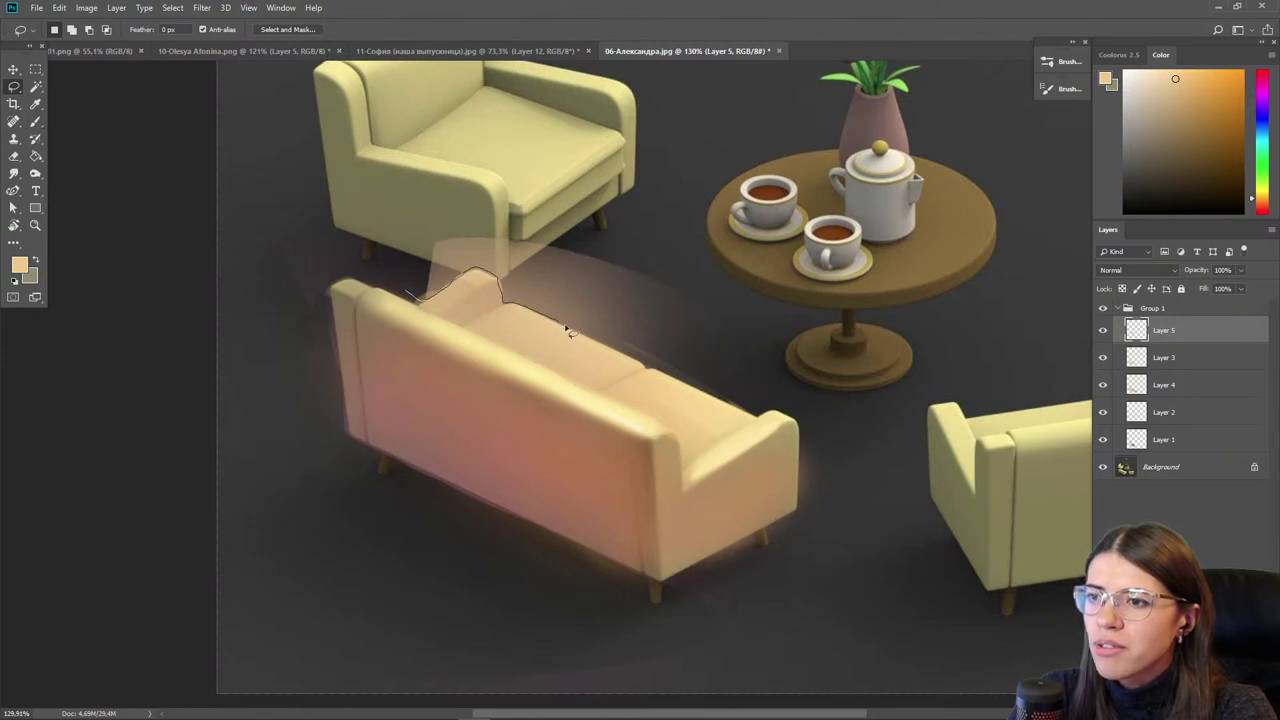
{"action": "left_click_drag", "start_coordinate": [764, 397], "coordinate": [352, 252]}
{"action": "key", "text": "Delete"}
{"action": "key", "text": "ctrl+d"}
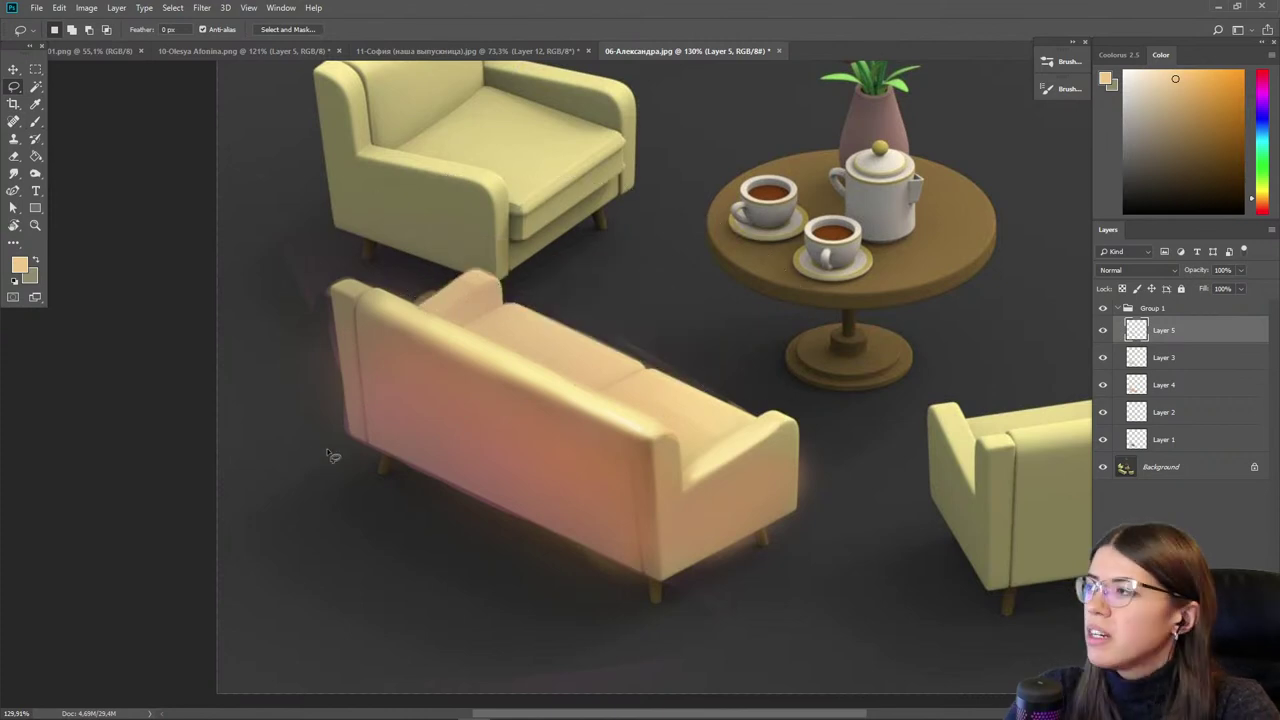
- Compare the render repeatedly with and without the grouped sofa paintwork
{"action": "scroll", "coordinate": [333, 455], "scroll_direction": "down", "scroll_amount": 2}
{"action": "scroll", "coordinate": [420, 470], "scroll_direction": "up", "scroll_amount": 1}
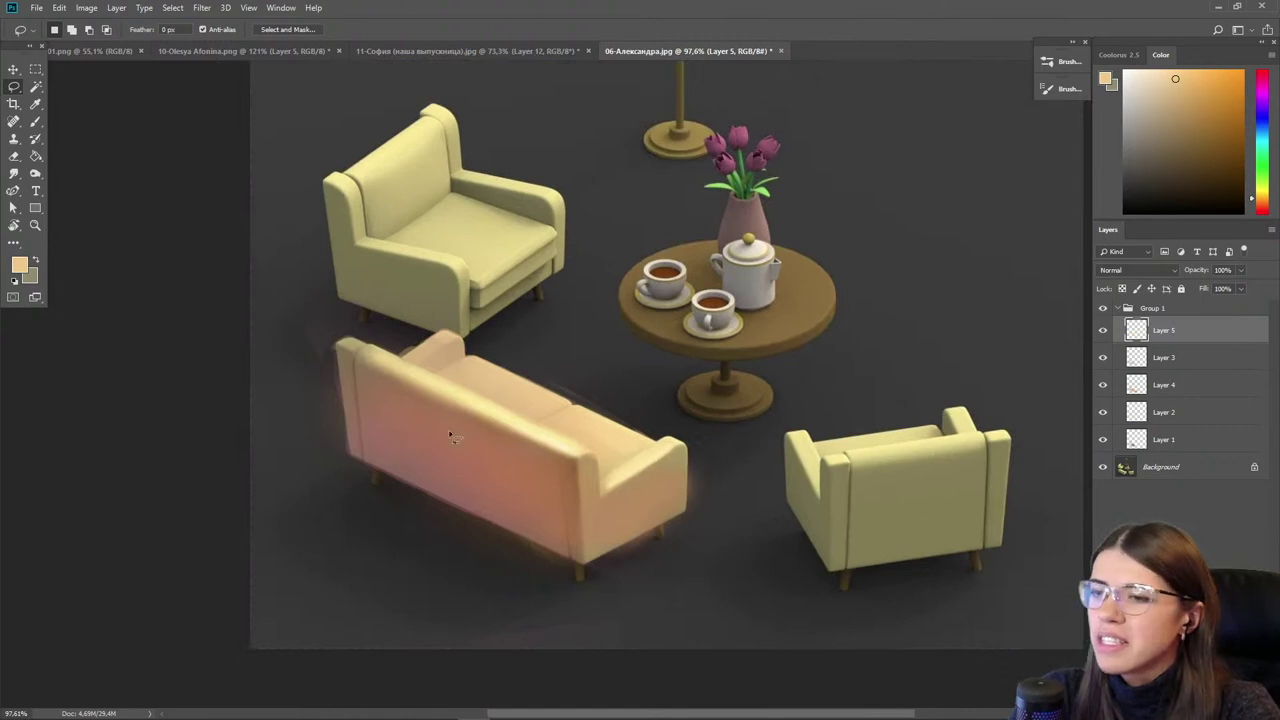
{"action": "left_click", "coordinate": [1103, 309]}
{"action": "left_click", "coordinate": [1103, 309]}
{"action": "left_click", "coordinate": [1103, 309]}
{"action": "left_click", "coordinate": [1103, 309]}
{"action": "left_click", "coordinate": [1103, 309]}
{"action": "left_click", "coordinate": [1103, 309]}
{"action": "left_click", "coordinate": [1103, 309]}
{"action": "left_click", "coordinate": [1103, 309]}
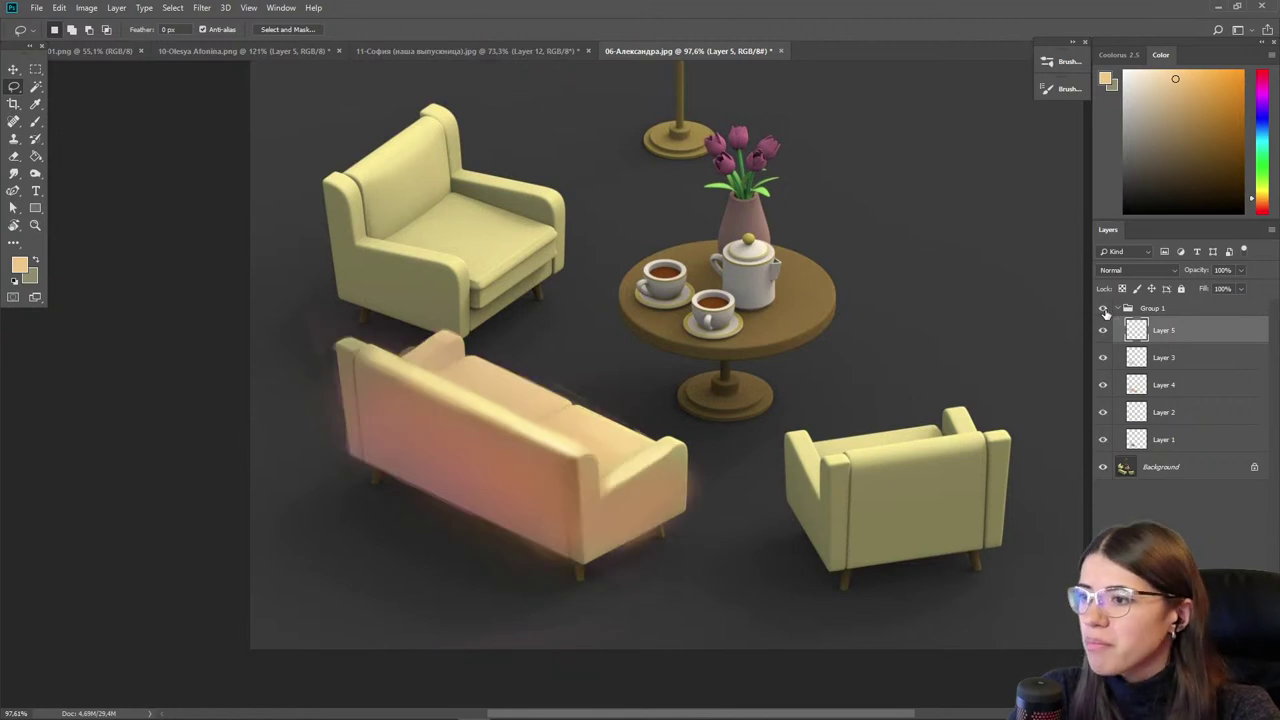
- Add a new empty layer at the top of the group for painting light on the tea set
{"action": "scroll", "coordinate": [898, 479], "scroll_direction": "up", "scroll_amount": 4}
{"action": "left_click_drag", "start_coordinate": [780, 500], "coordinate": [657, 466]}
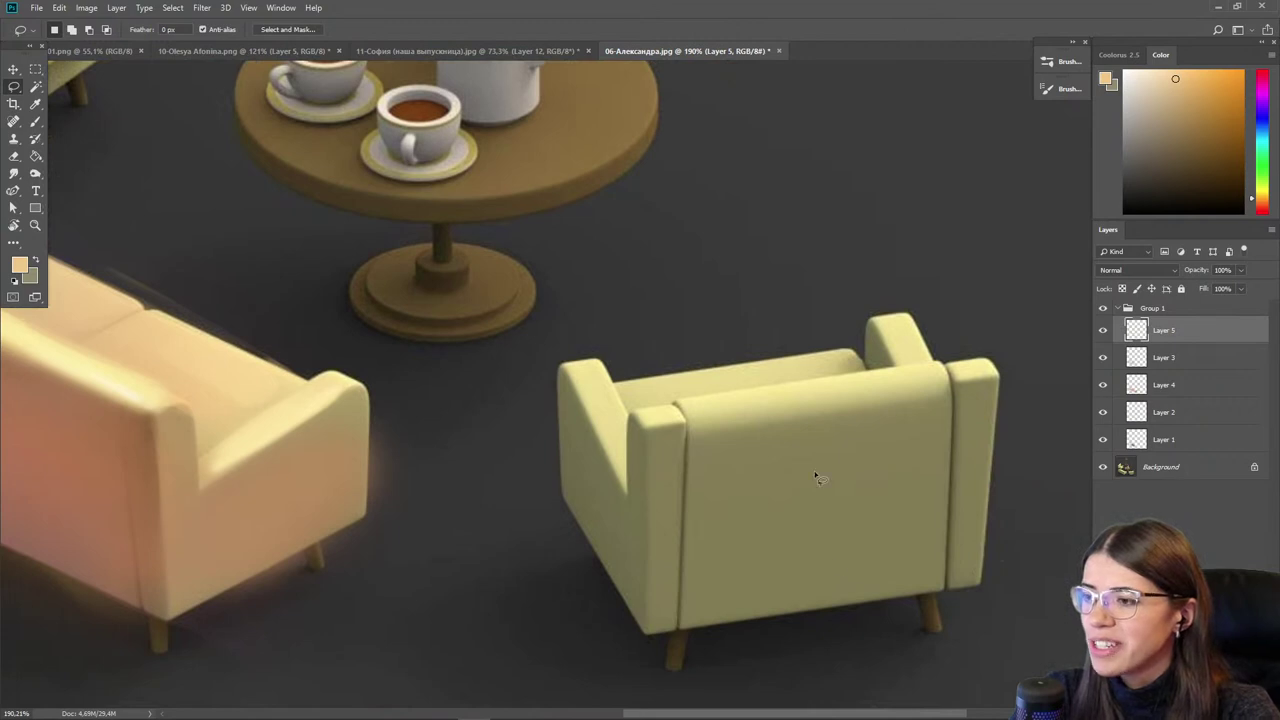
{"action": "left_click_drag", "start_coordinate": [371, 263], "coordinate": [594, 591]}
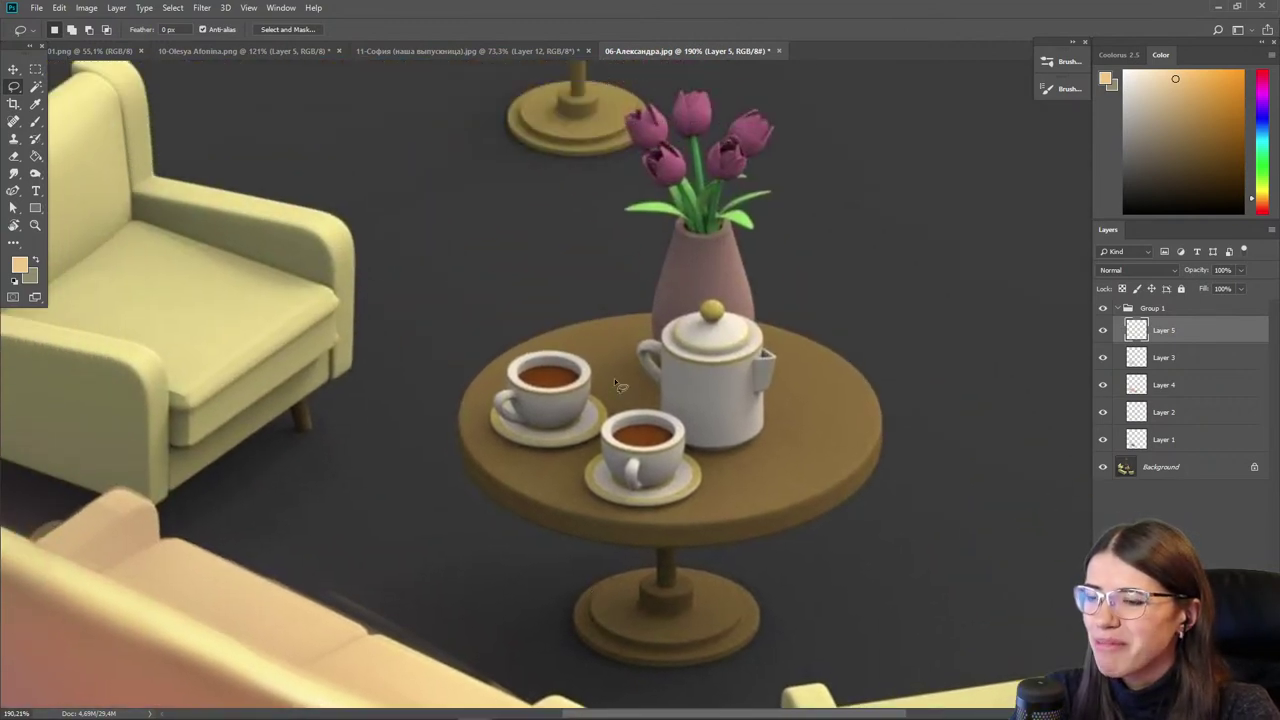
{"action": "key", "text": "ctrl+0"}
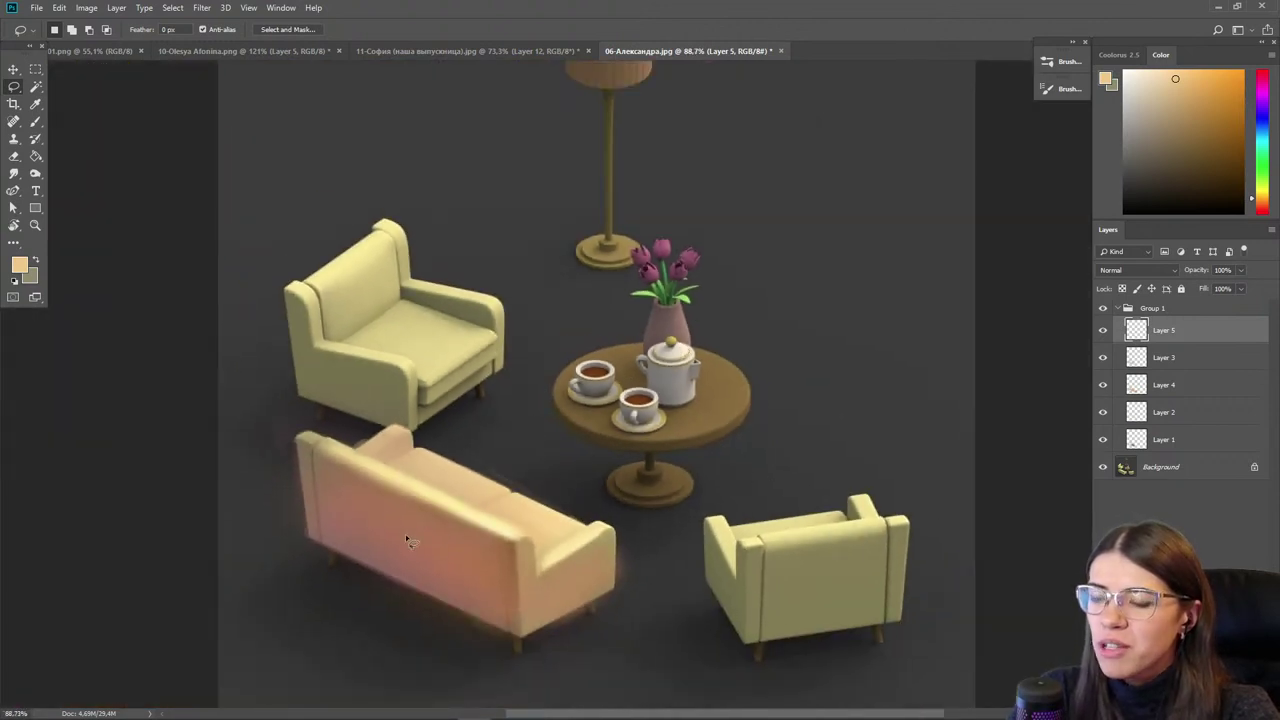
{"action": "scroll", "coordinate": [842, 330], "scroll_direction": "up", "scroll_amount": 8}
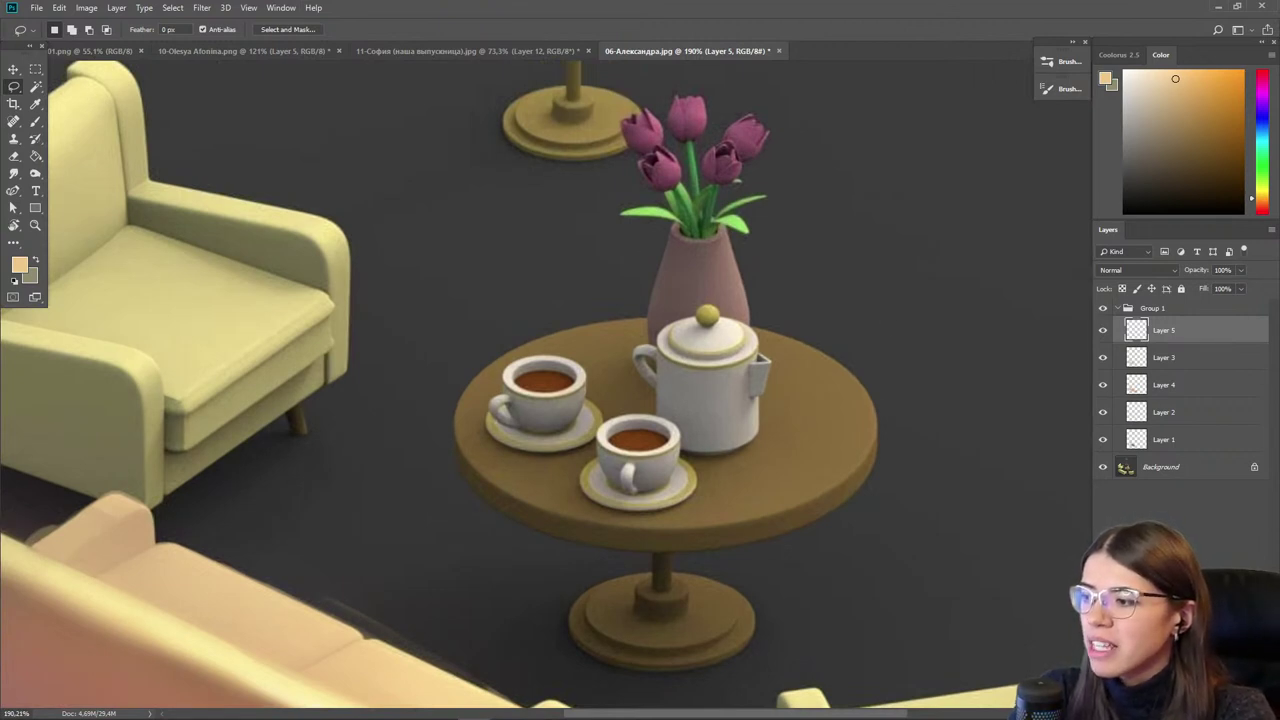
{"action": "key", "text": "ctrl+shift+alt+n"}
- Paint soft cream light over the teapot's lid and body with a much smaller brush and sample its tone for blending
{"action": "key", "text": "b"}
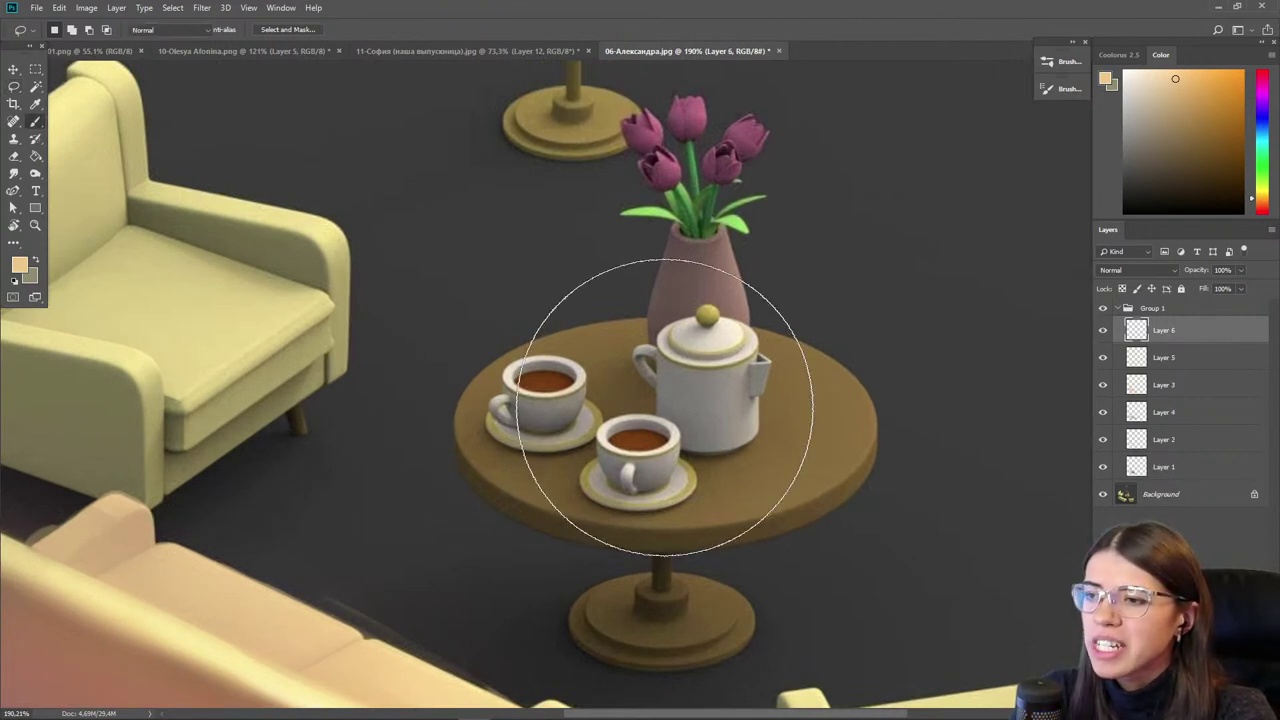
{"action": "key", "text": "bracketleft"}
{"action": "key", "text": "bracketleft"}
{"action": "key", "text": "bracketleft"}
{"action": "key", "text": "bracketleft"}
{"action": "key", "text": "bracketleft"}
{"action": "key", "text": "bracketleft"}
{"action": "key", "text": "bracketleft"}
{"action": "key", "text": "bracketleft"}
{"action": "key", "text": "bracketleft"}
{"action": "key", "text": "bracketleft"}
{"action": "key", "text": "bracketleft"}
{"action": "key", "text": "bracketleft"}
{"action": "key", "text": "bracketleft"}
{"action": "key", "text": "bracketleft"}
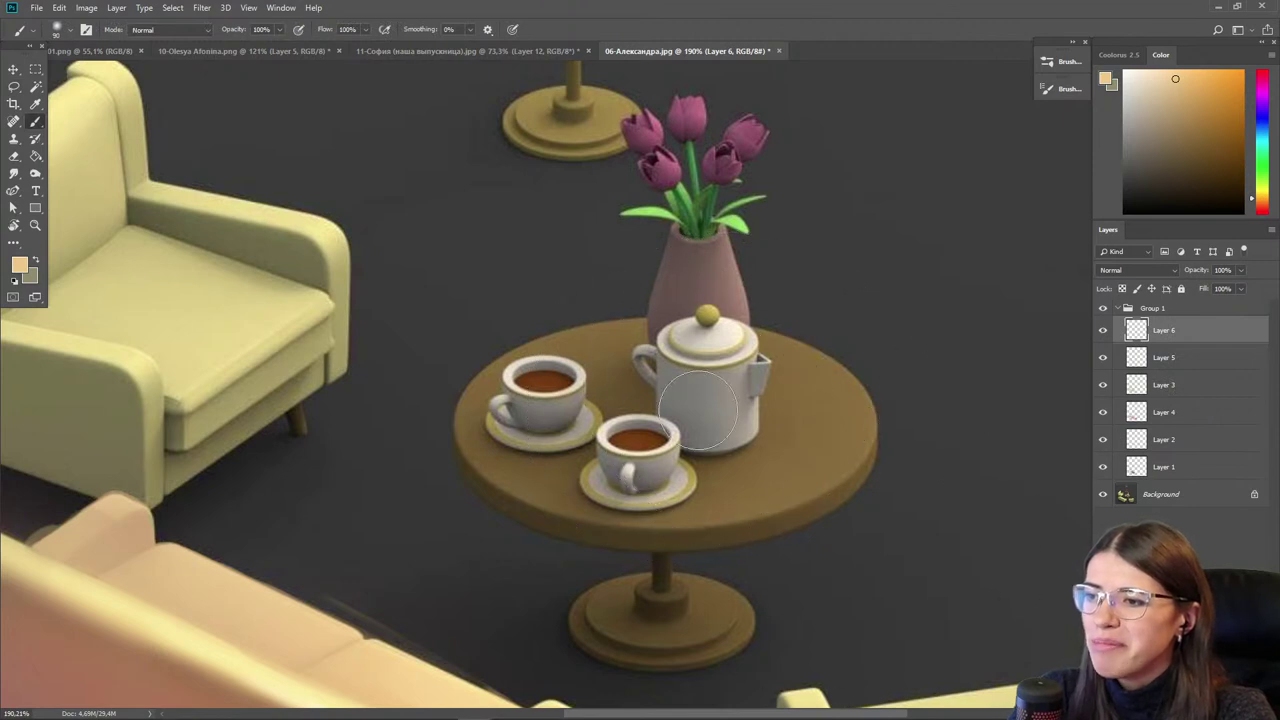
{"action": "left_click", "coordinate": [1157, 70]}
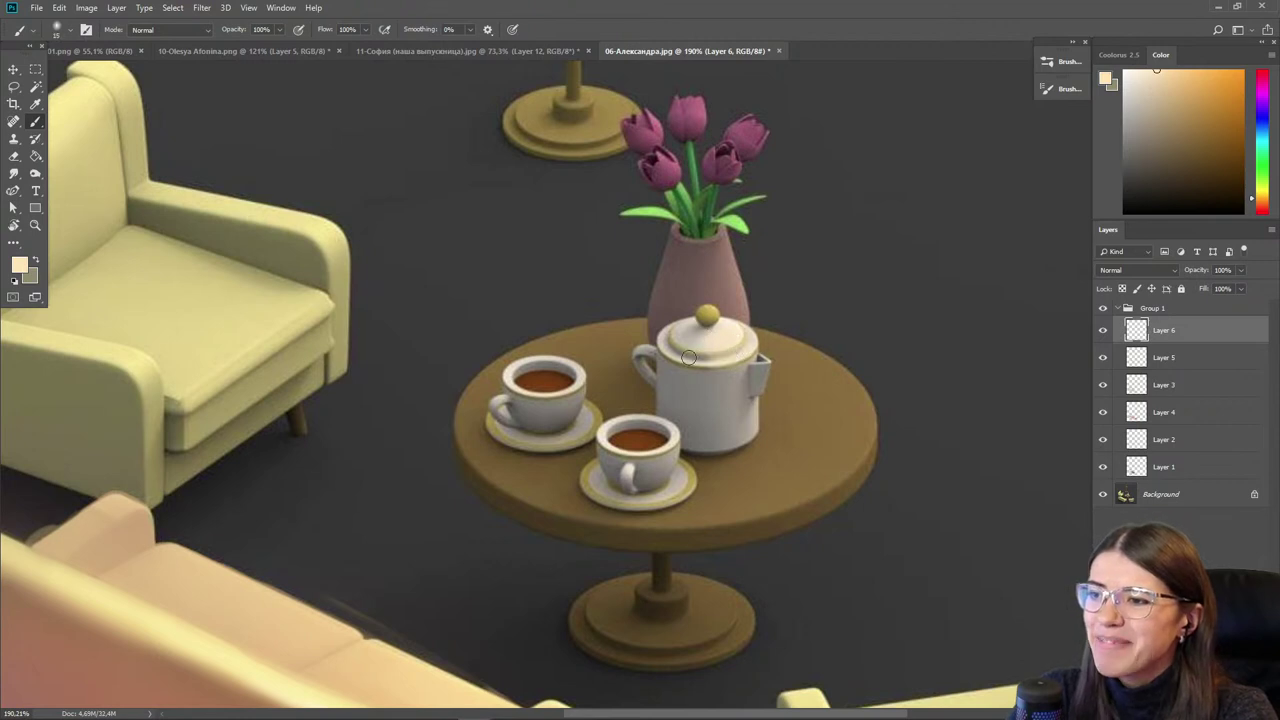
{"action": "left_click_drag", "start_coordinate": [744, 380], "coordinate": [735, 438]}
{"action": "left_click", "coordinate": [1174, 90]}
{"action": "left_click", "coordinate": [743, 409], "text": "alt"}
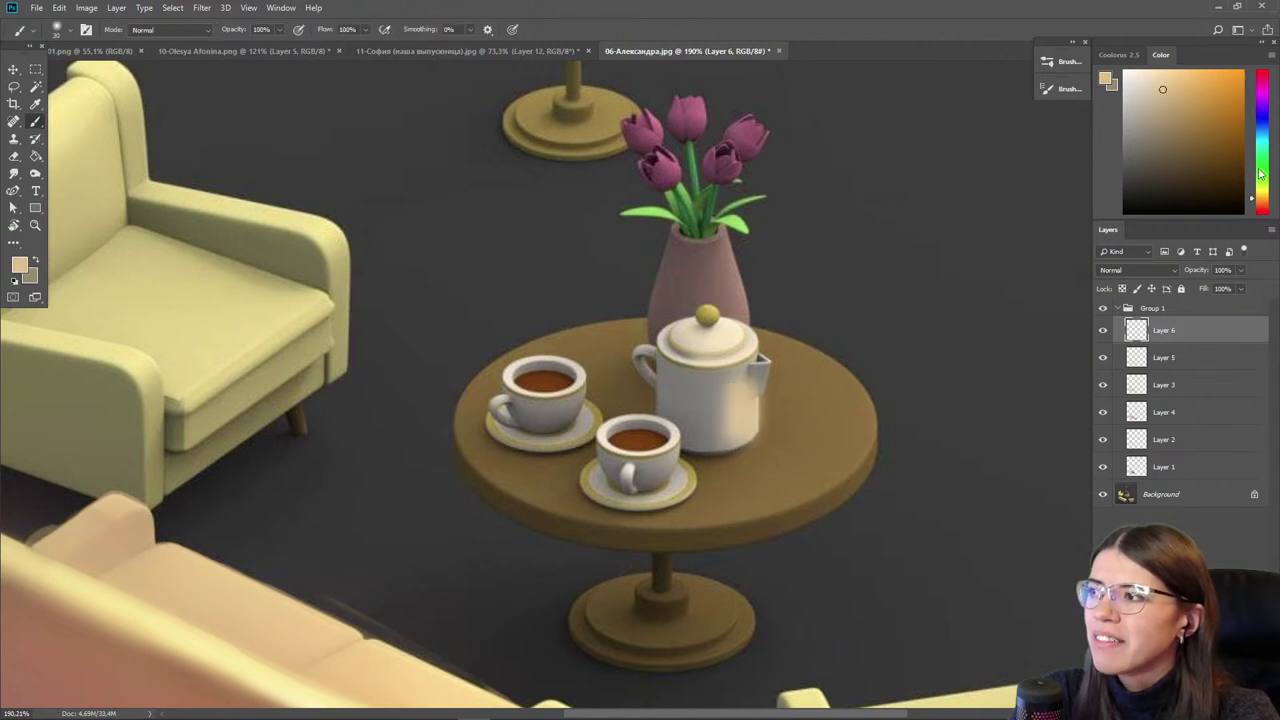
- Choose a muted blue-violet and paint a faint cool reflection on the shaded part of the teapot's body
{"action": "left_click", "coordinate": [1263, 128]}
{"action": "left_click", "coordinate": [1181, 131]}
{"action": "left_click", "coordinate": [1262, 107]}
{"action": "left_click", "coordinate": [1180, 108]}
{"action": "left_click", "coordinate": [1263, 118]}
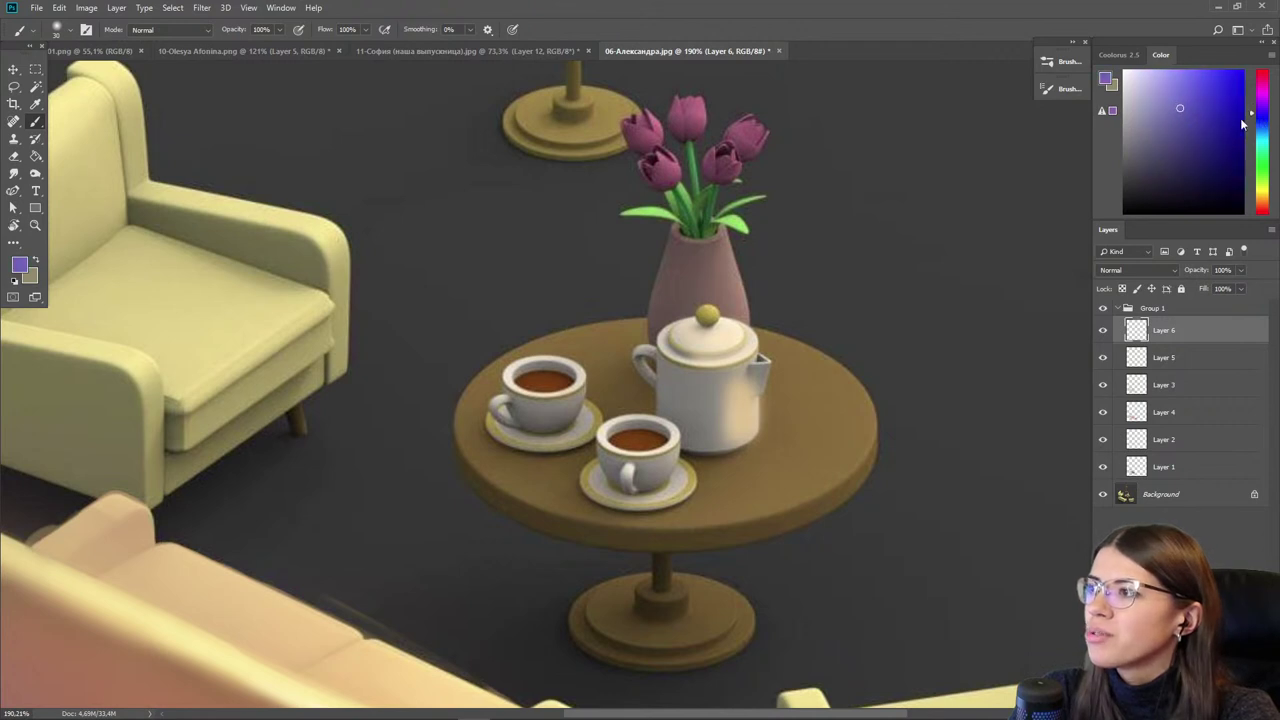
{"action": "left_click", "coordinate": [1180, 140]}
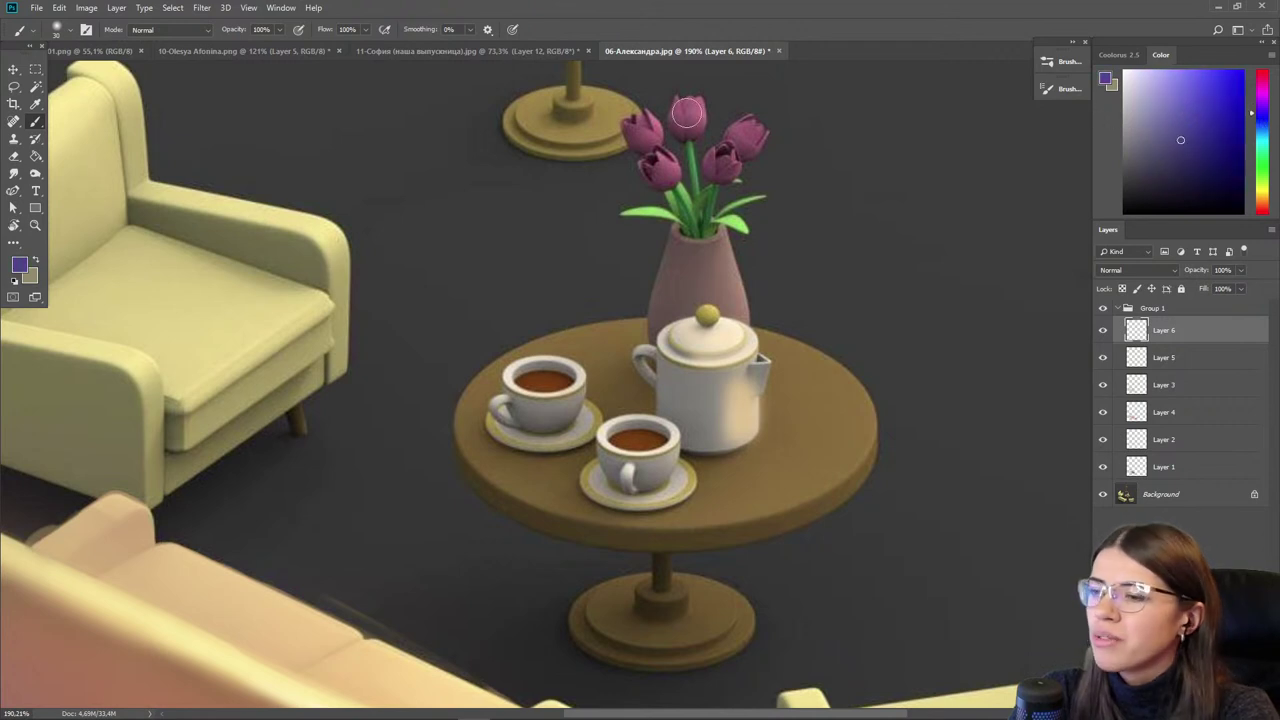
{"action": "left_click", "coordinate": [723, 400], "text": "alt"}
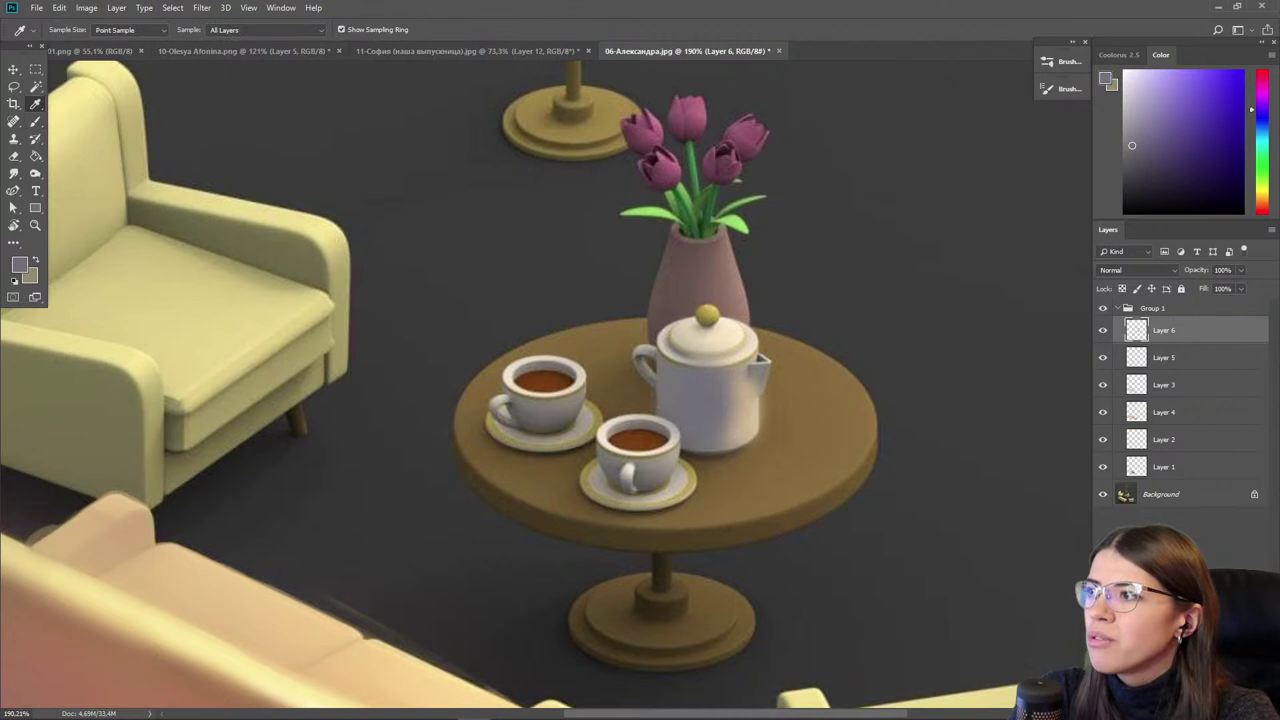
- Strengthen the violet reflection near the teapot's handle with a lighter violet and blend it into the body with sampled tones
{"action": "left_click", "coordinate": [1257, 197]}
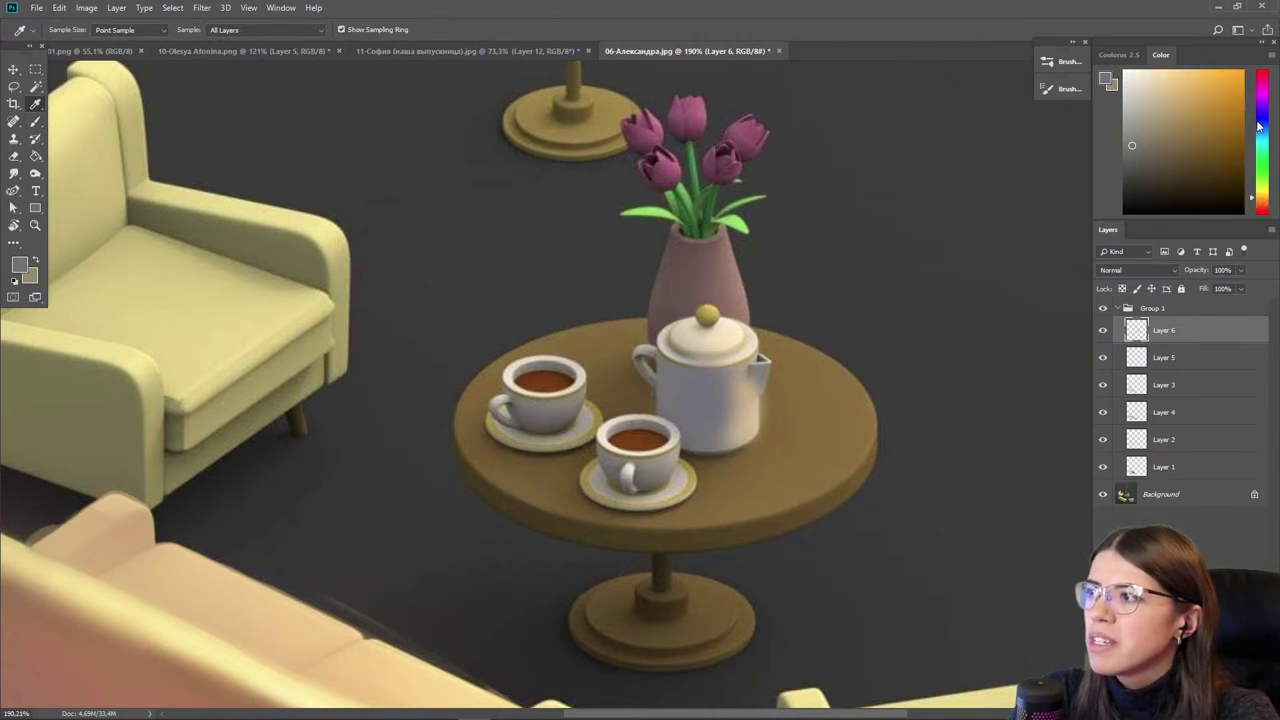
{"action": "left_click", "coordinate": [1259, 105]}
{"action": "left_click", "coordinate": [1168, 109]}
{"action": "key", "text": "b"}
{"action": "left_click_drag", "start_coordinate": [670, 370], "coordinate": [671, 387]}
{"action": "key", "text": "bracketright"}
{"action": "key", "text": "bracketright"}
{"action": "left_click", "coordinate": [693, 404], "text": "alt"}
{"action": "mouse_move", "coordinate": [705, 426]}
{"action": "left_mouse_down"}
{"action": "mouse_move", "coordinate": [692, 432]}
{"action": "mouse_move", "coordinate": [741, 402]}
{"action": "left_mouse_up"}
{"action": "left_click", "coordinate": [744, 416], "text": "alt"}
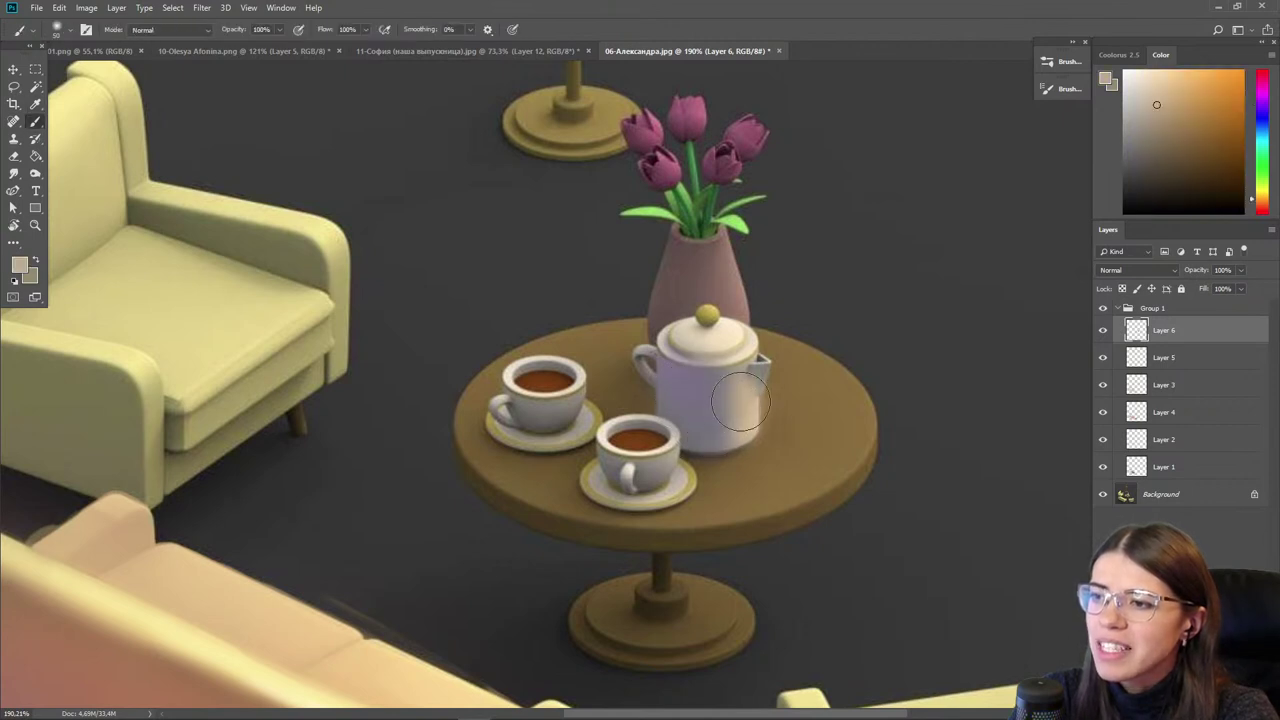
- Lasso the lower part of the teapot's body beside the near cup and add a new layer for its reflection
{"action": "left_click", "coordinate": [1198, 76]}
{"action": "key", "text": "l"}
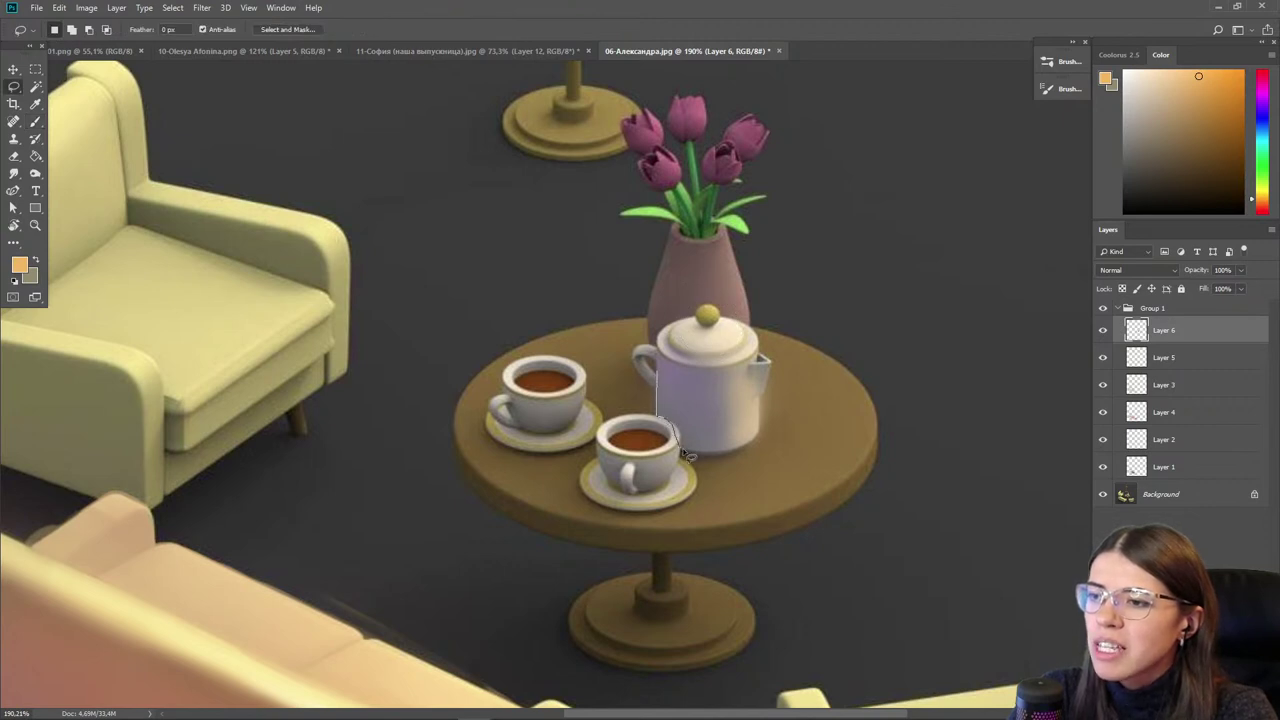
{"action": "left_click_drag", "start_coordinate": [716, 406], "coordinate": [659, 372]}
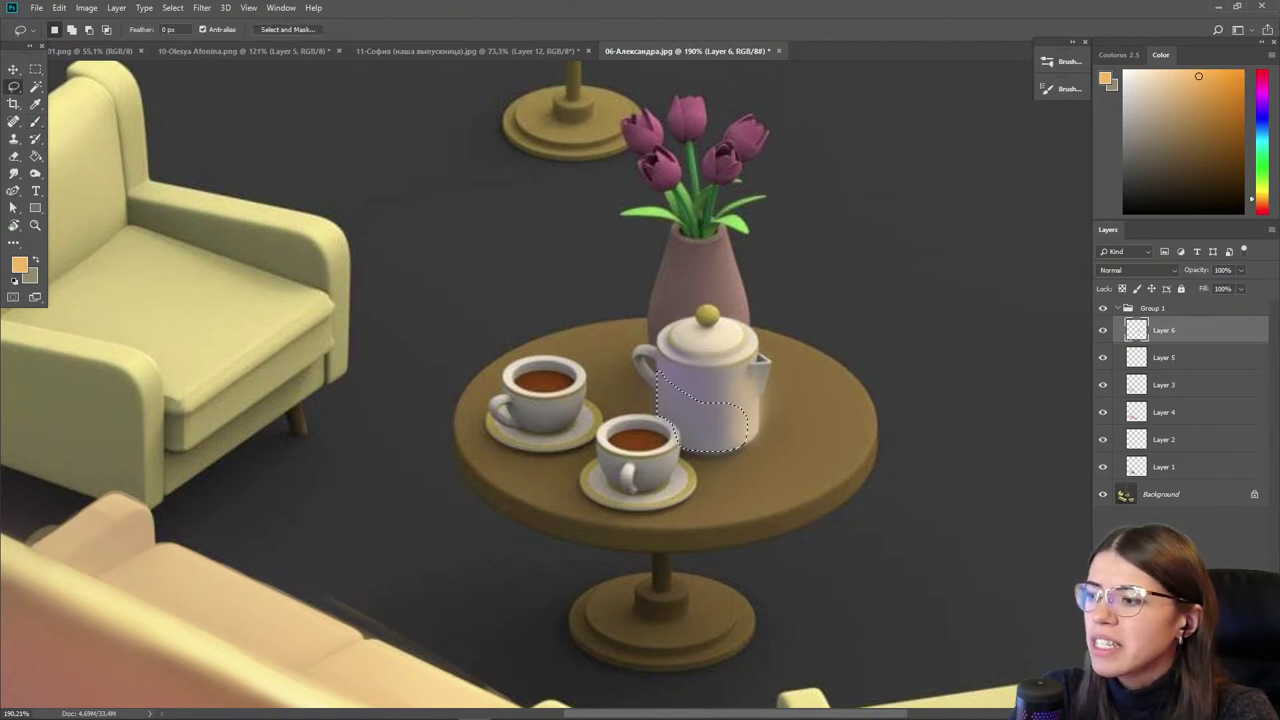
{"action": "left_click", "coordinate": [1231, 708]}
{"action": "left_click", "coordinate": [1262, 204]}
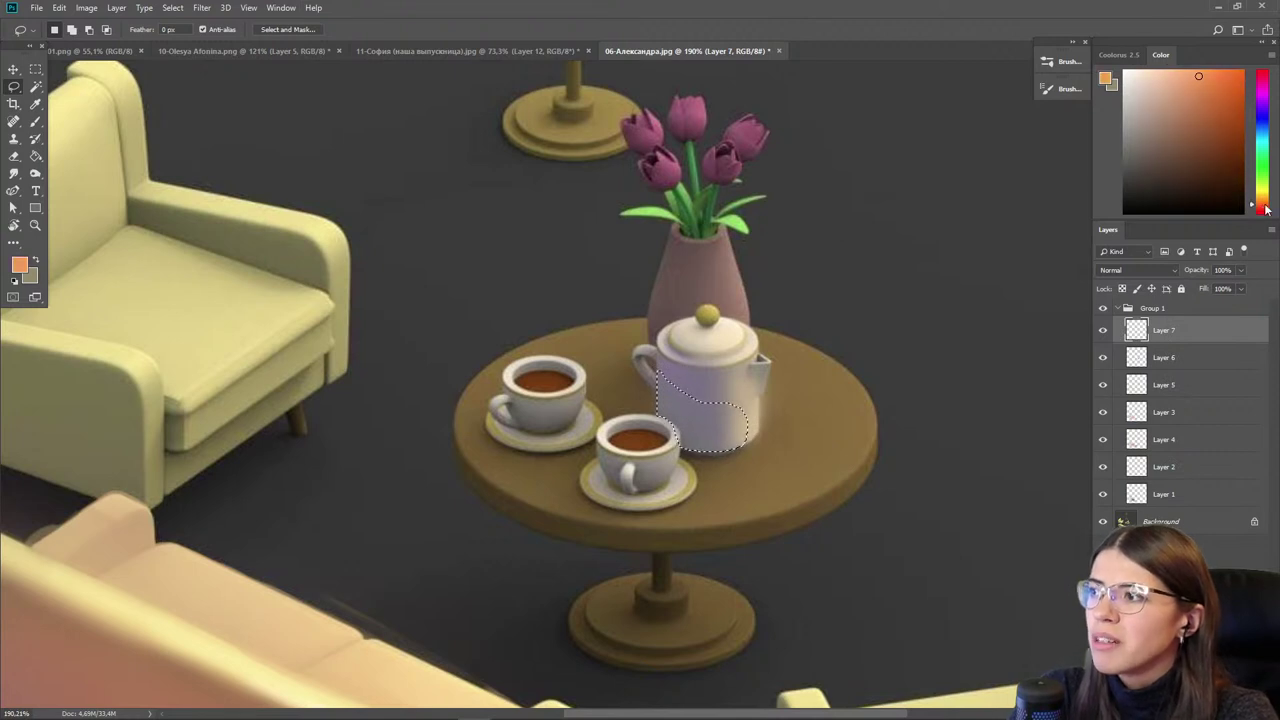
- Paint a soft orange reflection from the table inside the selected area with a much larger brush, then deselect
{"action": "left_click", "coordinate": [1209, 87]}
{"action": "key", "text": "b"}
{"action": "key", "text": "bracketright"}
{"action": "key", "text": "bracketright"}
{"action": "key", "text": "bracketright"}
{"action": "left_click_drag", "start_coordinate": [548, 483], "coordinate": [762, 490]}
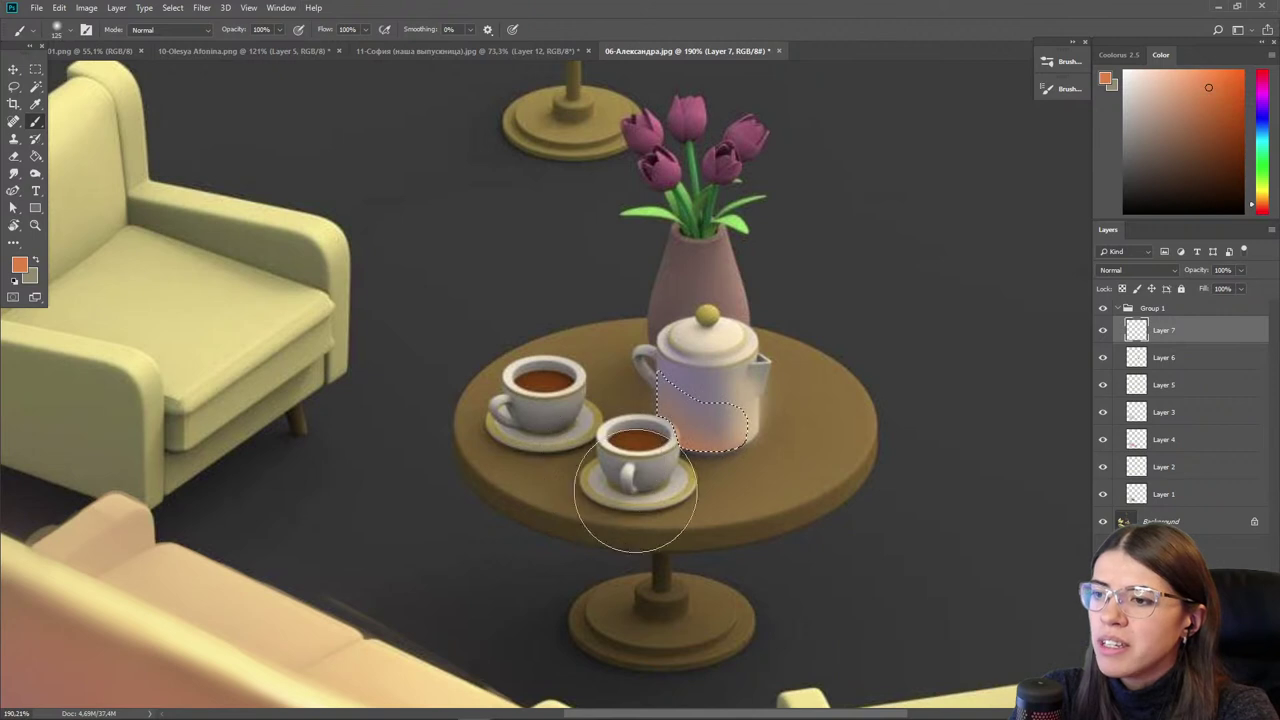
{"action": "left_click", "coordinate": [1175, 145]}
{"action": "left_click_drag", "start_coordinate": [805, 475], "coordinate": [673, 491]}
{"action": "key", "text": "ctrl+d"}
{"action": "key", "text": "l"}
{"action": "key", "text": "r"}
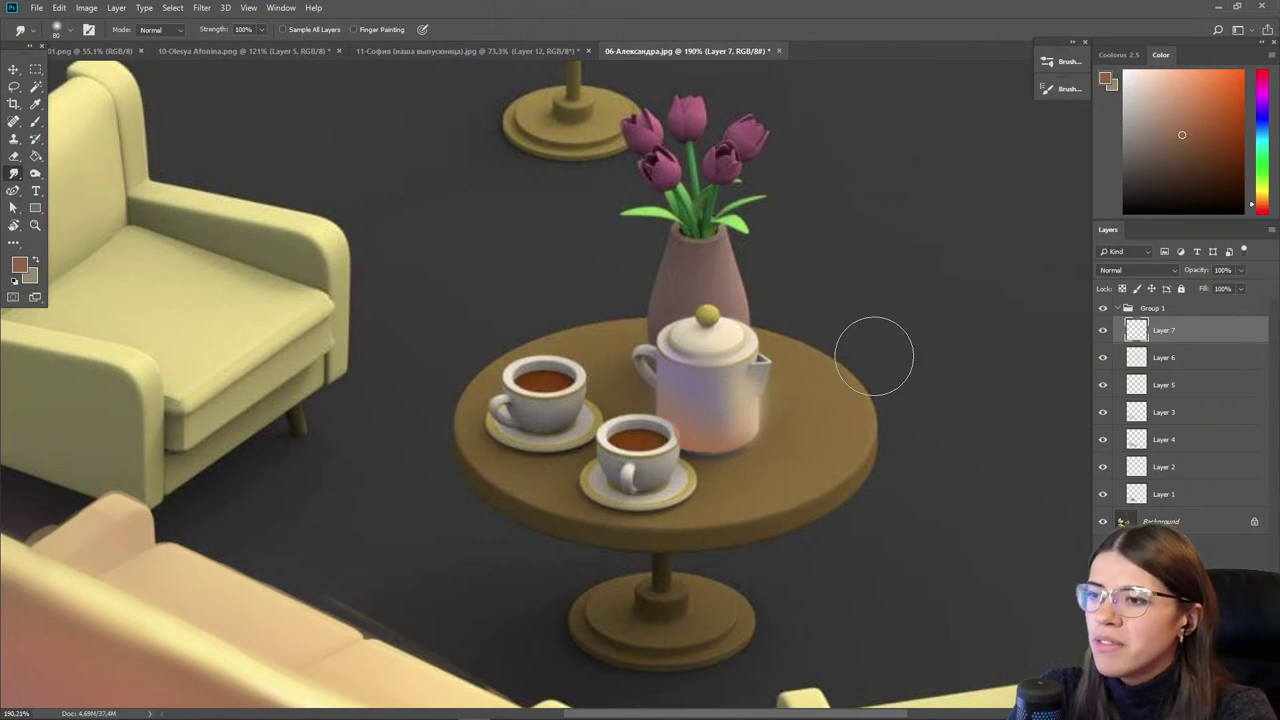
- Paint a pale yellow highlight along the rim of the teapot's lid
{"action": "scroll", "coordinate": [655, 360], "scroll_direction": "up", "scroll_amount": 2}
{"action": "scroll", "coordinate": [662, 370], "scroll_direction": "up", "scroll_amount": 2}
{"action": "left_click", "coordinate": [1170, 76]}
{"action": "left_click", "coordinate": [1262, 189]}
{"action": "left_click", "coordinate": [1172, 70]}
{"action": "key", "text": "b"}
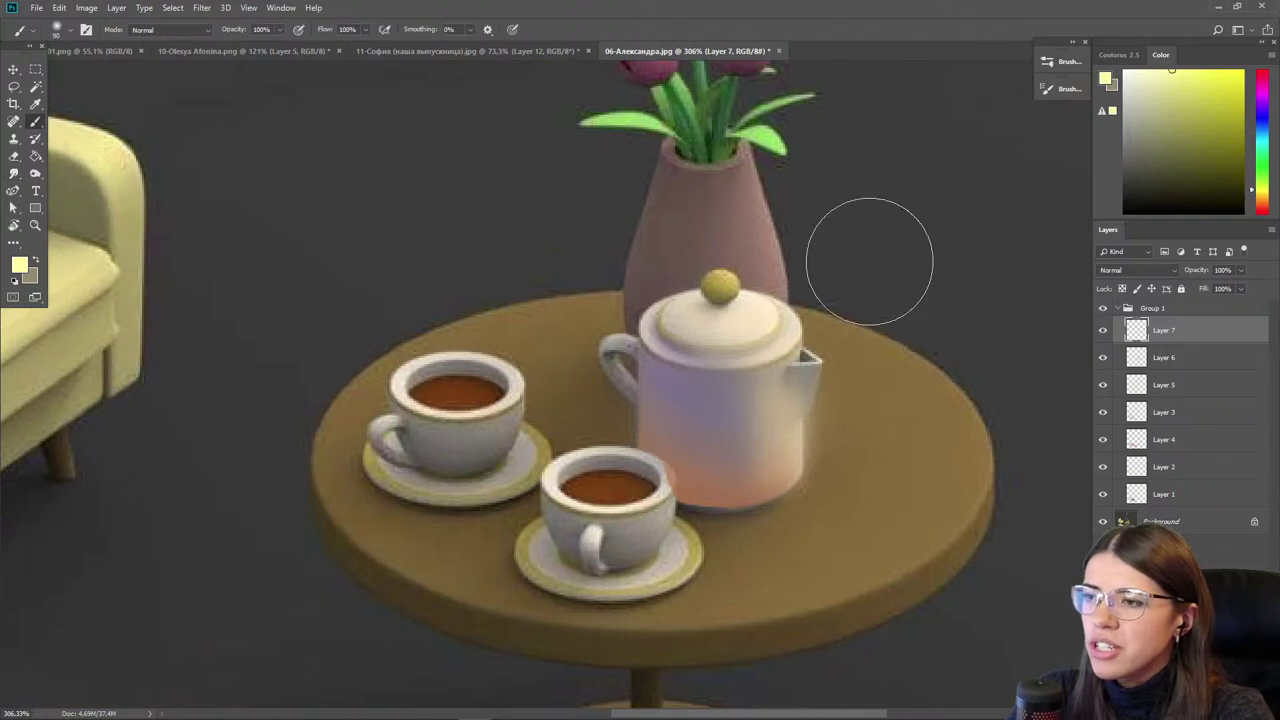
{"action": "left_click_drag", "start_coordinate": [780, 343], "coordinate": [732, 363]}
{"action": "left_click", "coordinate": [1155, 73]}
{"action": "left_click_drag", "start_coordinate": [727, 365], "coordinate": [669, 352]}
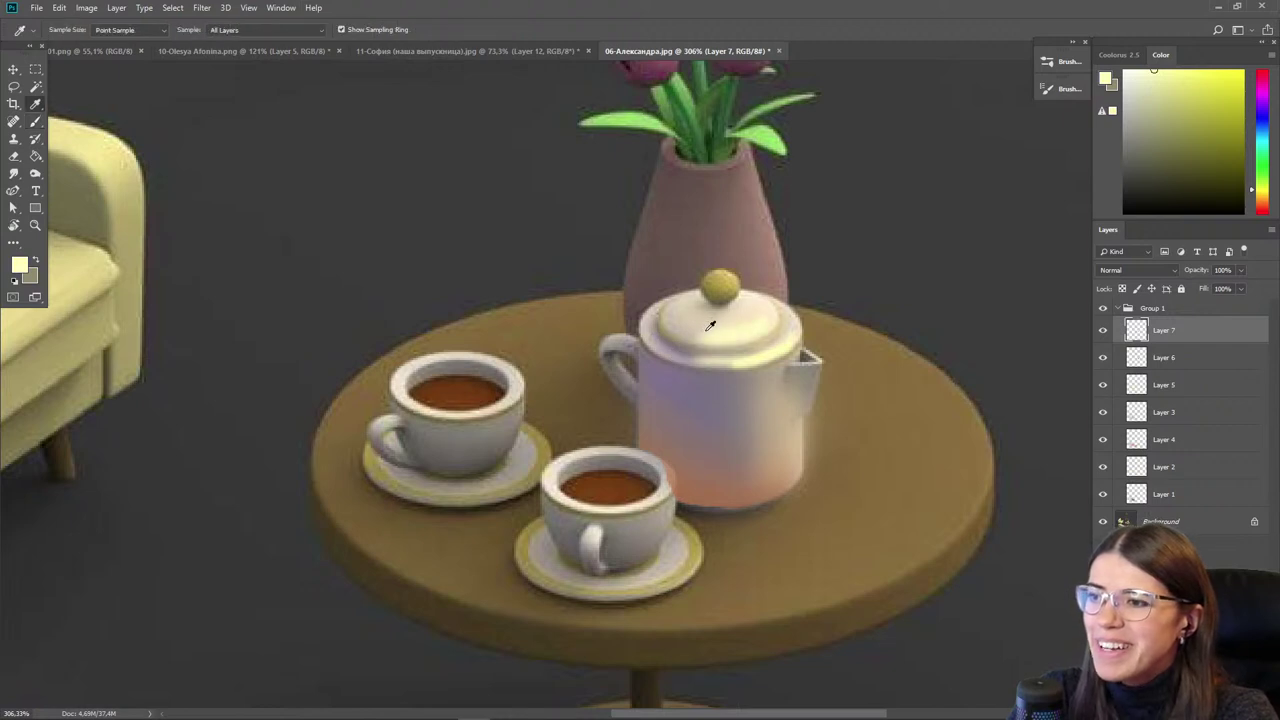
- Refine the lid's rim and shade the spout with cream, violet and peach tones sampled from the teapot
{"action": "left_click", "coordinate": [708, 332], "text": "alt"}
{"action": "left_click", "coordinate": [692, 358], "text": "alt"}
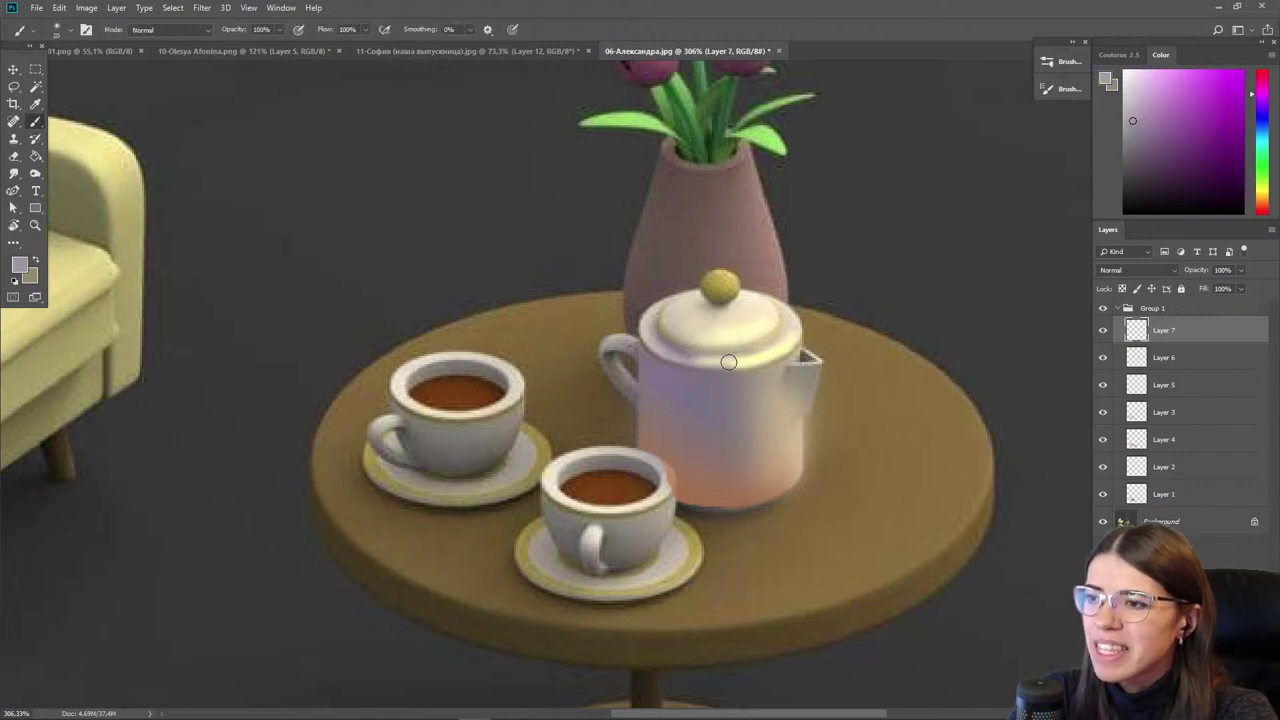
{"action": "left_click", "coordinate": [755, 355], "text": "alt"}
{"action": "left_click_drag", "start_coordinate": [755, 355], "coordinate": [669, 358]}
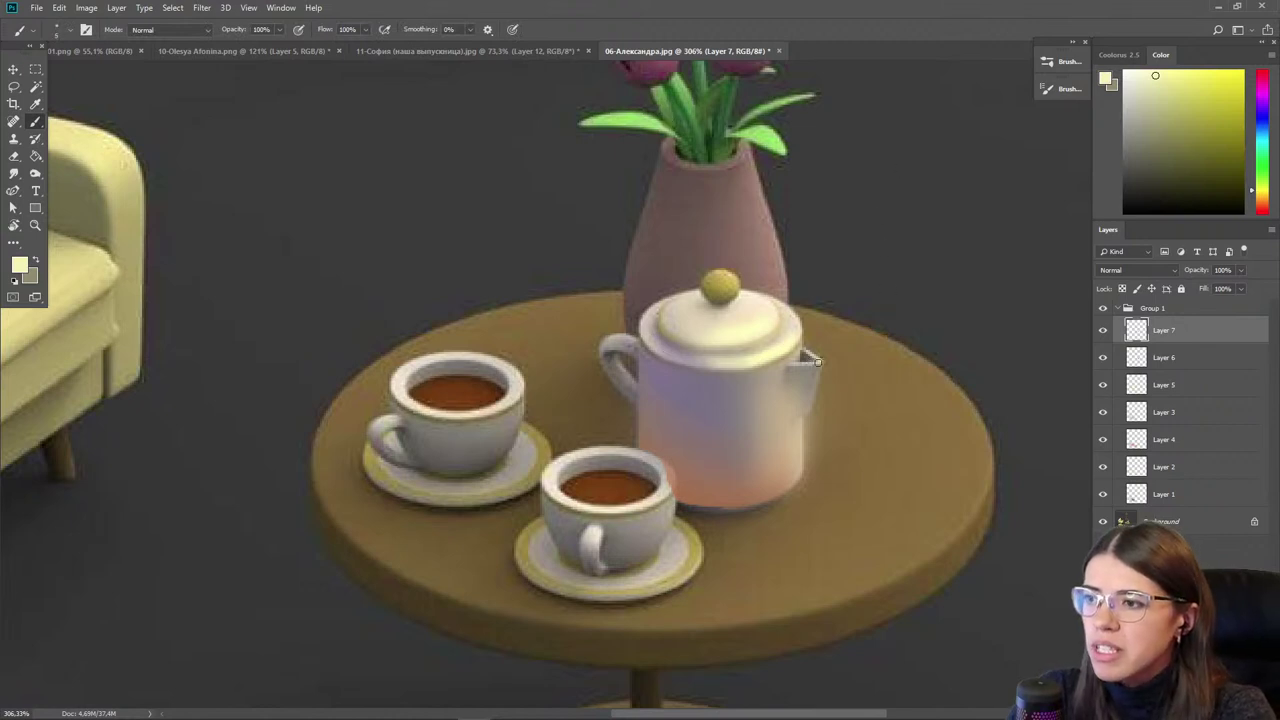
{"action": "left_click", "coordinate": [715, 415], "text": "alt"}
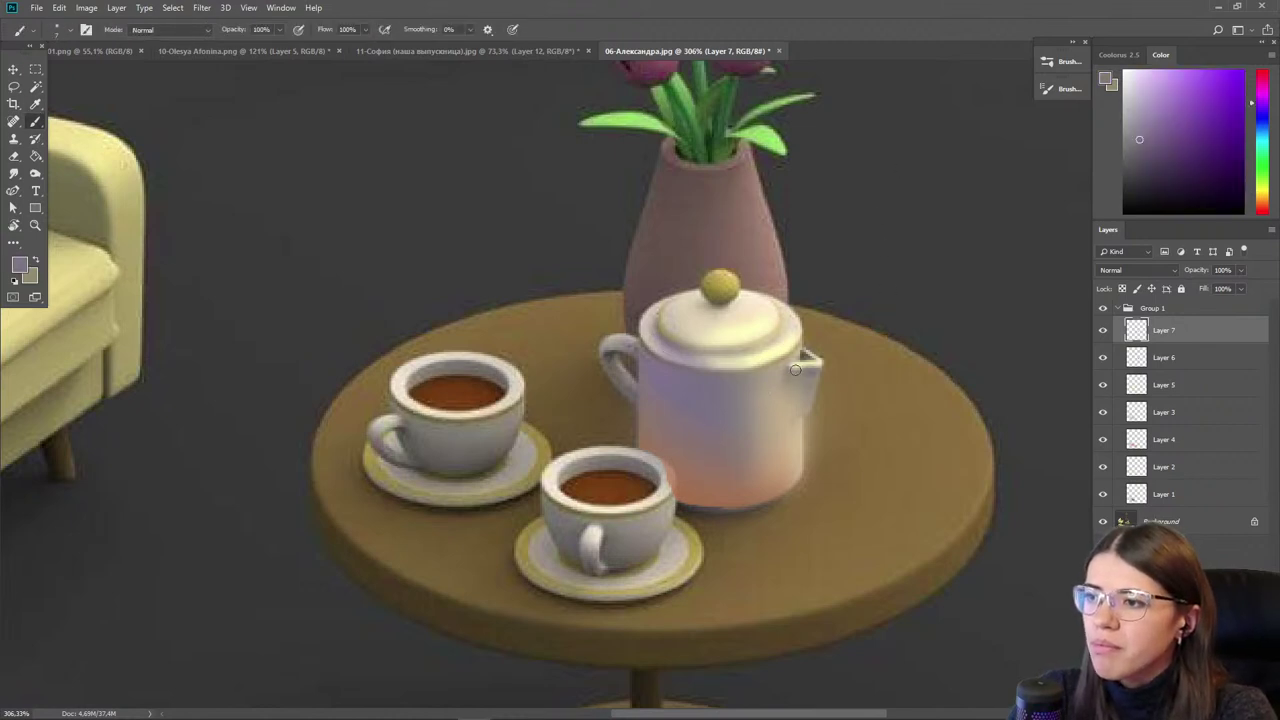
{"action": "left_click", "coordinate": [718, 458], "text": "alt"}
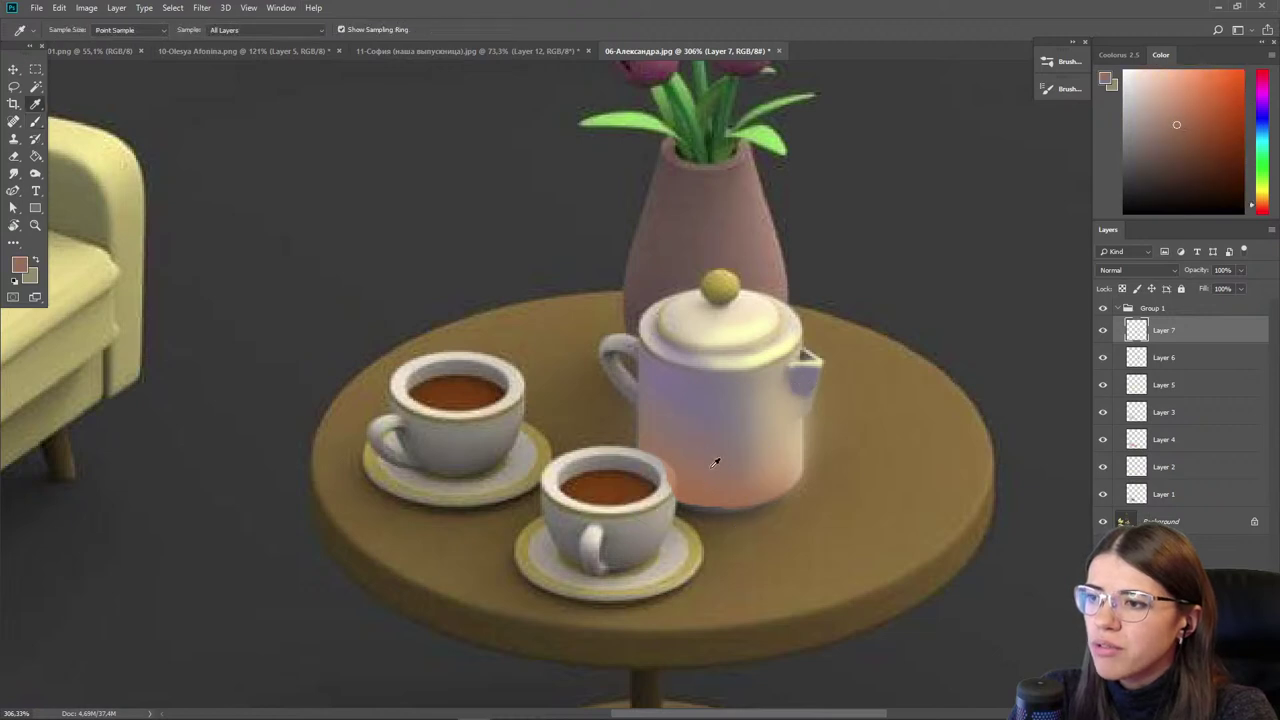
{"action": "left_click", "coordinate": [795, 381], "text": "alt"}
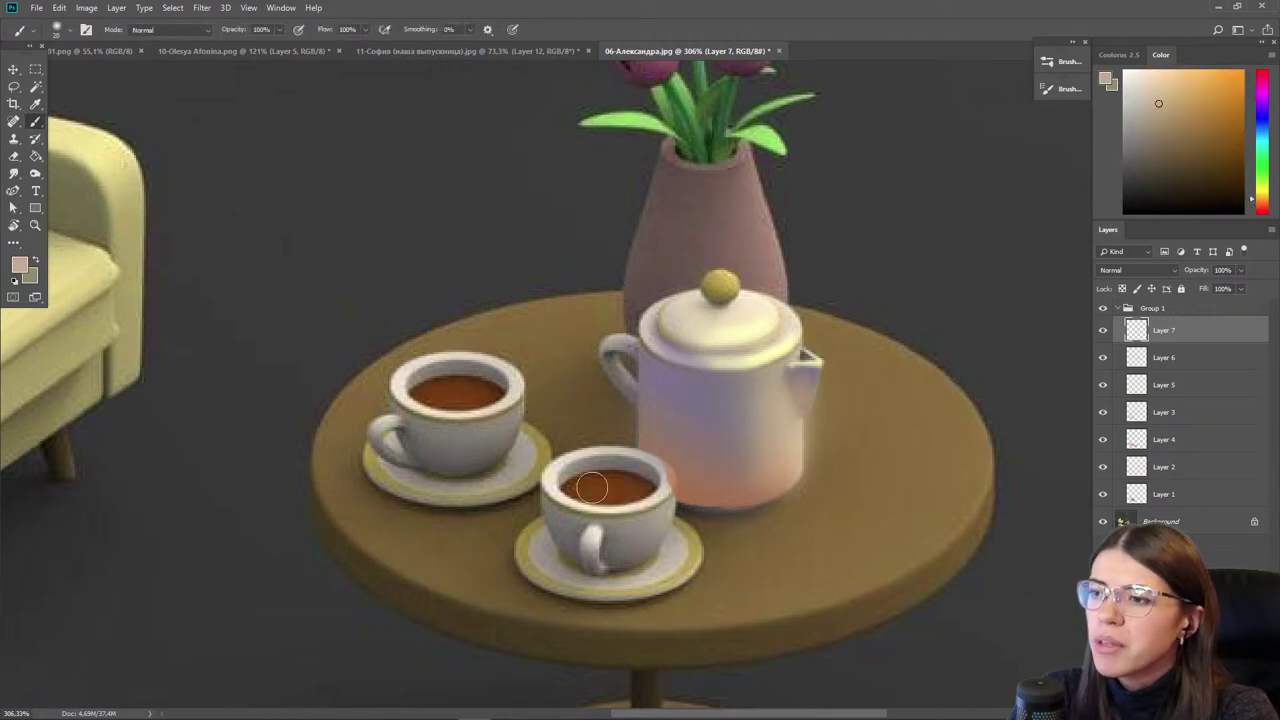
- On a new layer, circle the teapot's lid with a very thin black brush and draw an arrow pointing to it
{"action": "left_click_drag", "start_coordinate": [1197, 197], "coordinate": [1124, 213]}
{"action": "key", "text": "bracketleft"}
{"action": "key", "text": "bracketleft"}
{"action": "key", "text": "bracketleft"}
{"action": "key", "text": "bracketleft"}
{"action": "key", "text": "bracketleft"}
{"action": "key", "text": "bracketleft"}
{"action": "key", "text": "bracketleft"}
{"action": "key", "text": "bracketleft"}
{"action": "key", "text": "bracketleft"}
{"action": "mouse_move", "coordinate": [727, 274]}
{"action": "left_mouse_down"}
{"action": "mouse_move", "coordinate": [709, 372]}
{"action": "mouse_move", "coordinate": [724, 276]}
{"action": "mouse_move", "coordinate": [850, 251]}
{"action": "left_mouse_up"}
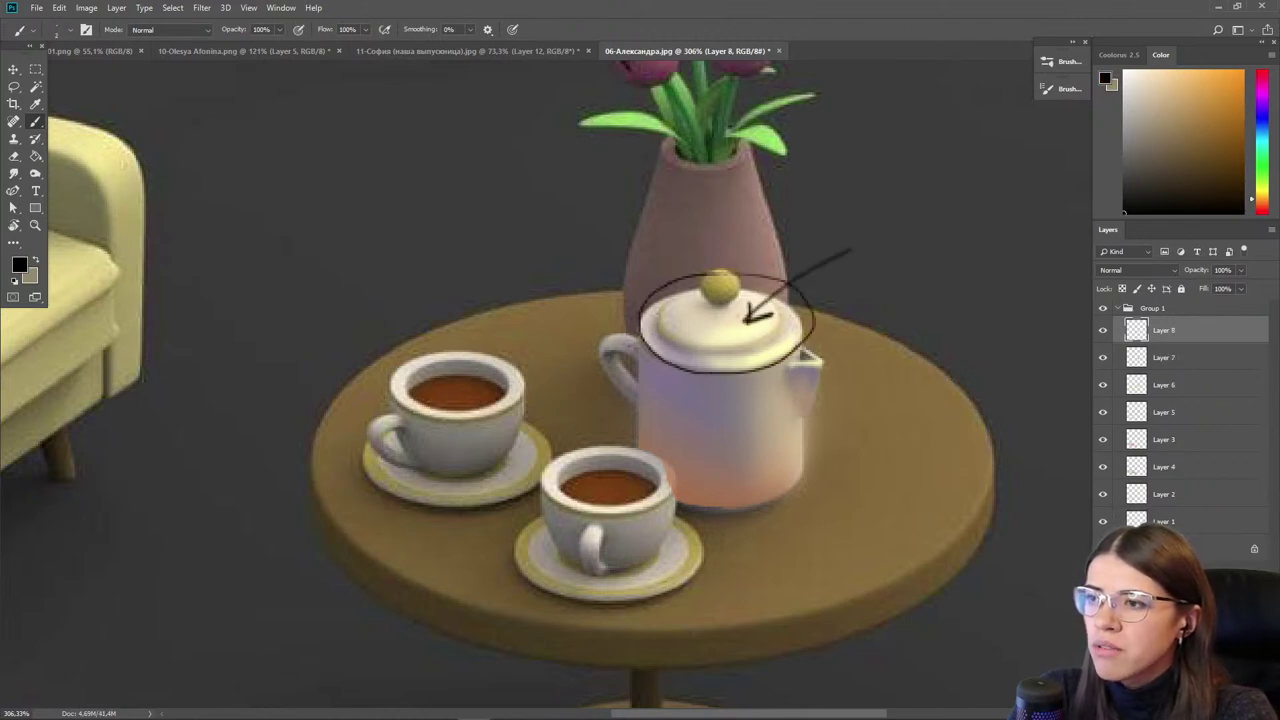
- Outline the violet reflection, mark the three light zones with arrows and numbers 1 to 3, then hide the annotation layer
{"action": "mouse_move", "coordinate": [742, 372]}
{"action": "left_mouse_down"}
{"action": "mouse_move", "coordinate": [728, 447]}
{"action": "mouse_move", "coordinate": [663, 415]}
{"action": "mouse_move", "coordinate": [625, 356]}
{"action": "left_mouse_up"}
{"action": "left_click_drag", "start_coordinate": [888, 347], "coordinate": [724, 392]}
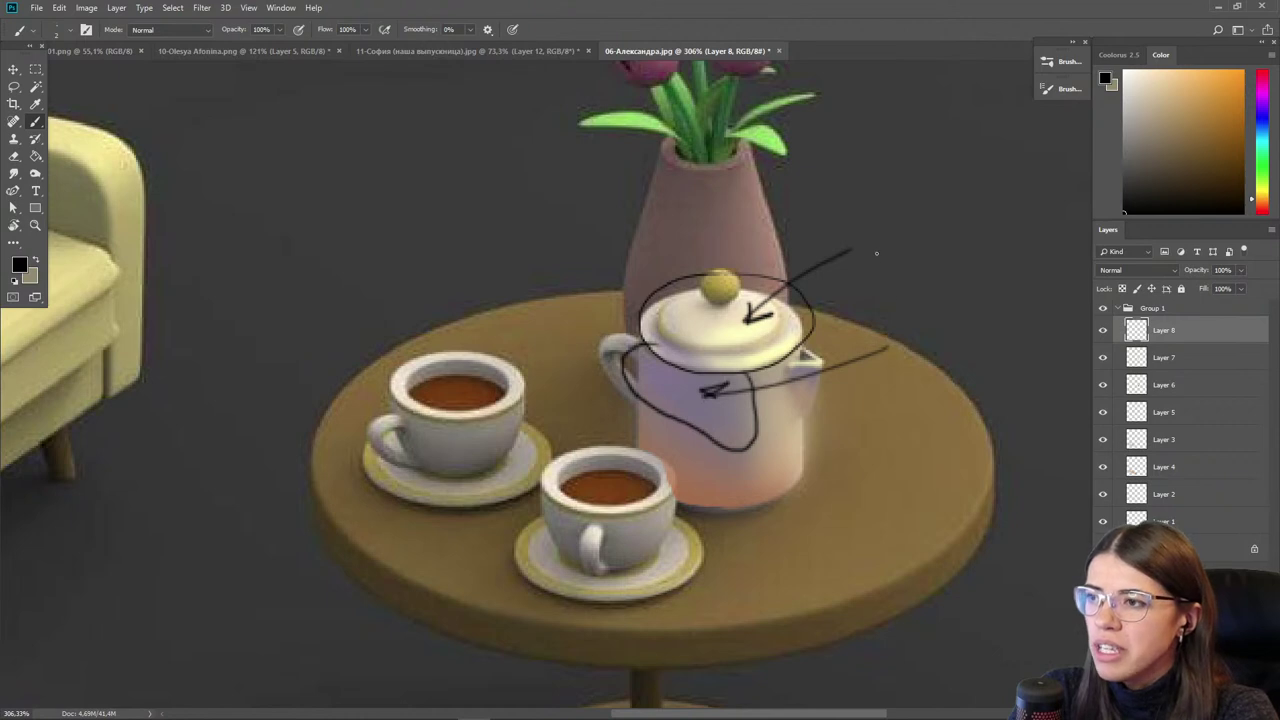
{"action": "left_click_drag", "start_coordinate": [886, 356], "coordinate": [911, 380]}
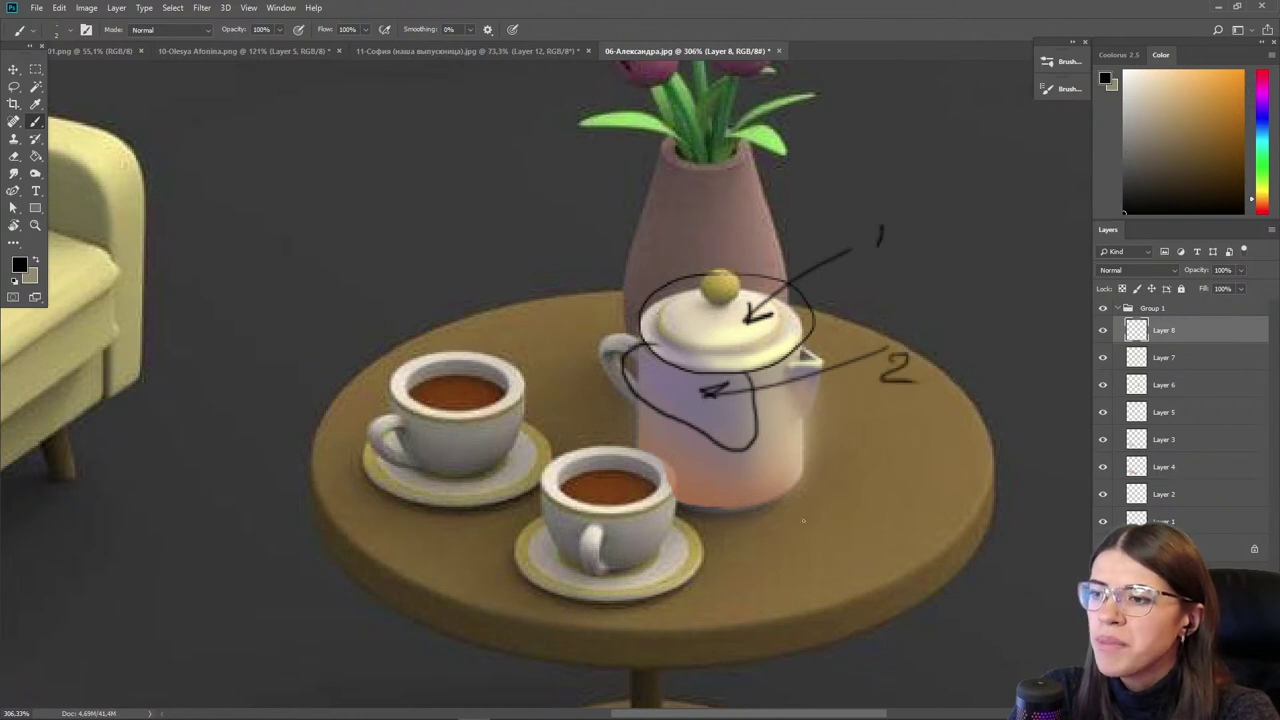
{"action": "left_click_drag", "start_coordinate": [782, 527], "coordinate": [757, 505]}
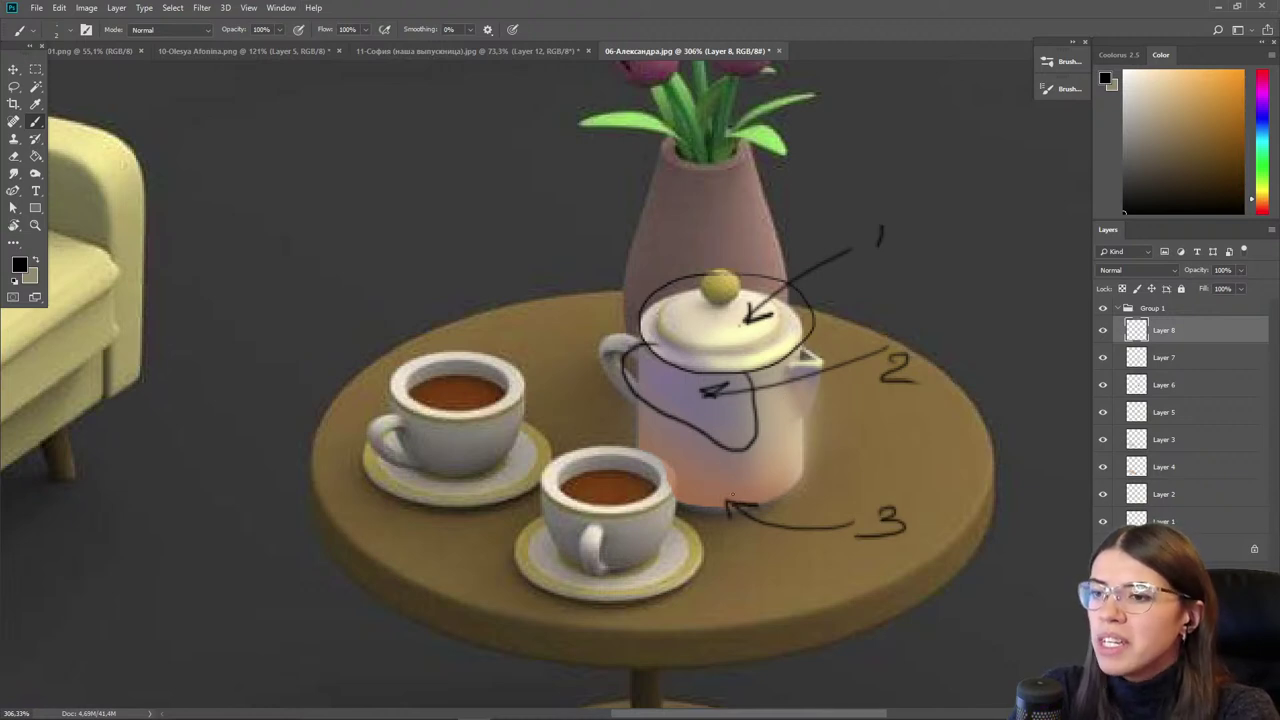
{"action": "left_click", "coordinate": [1102, 330]}
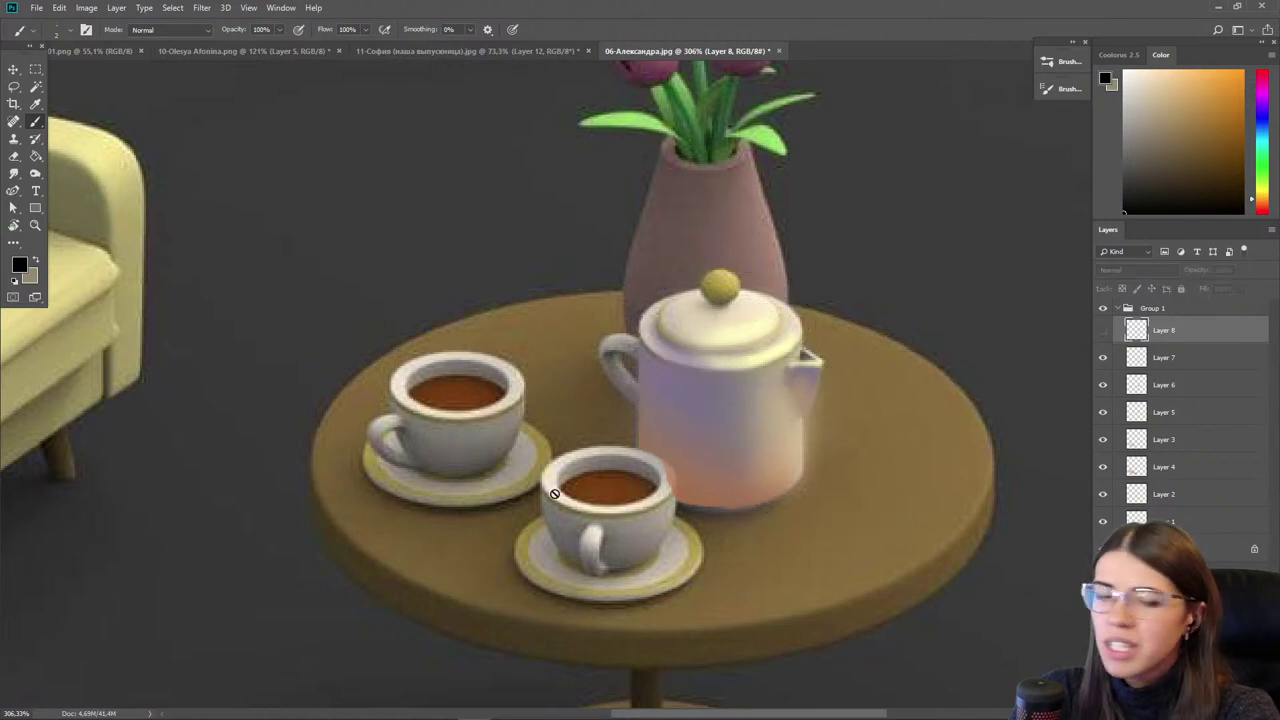
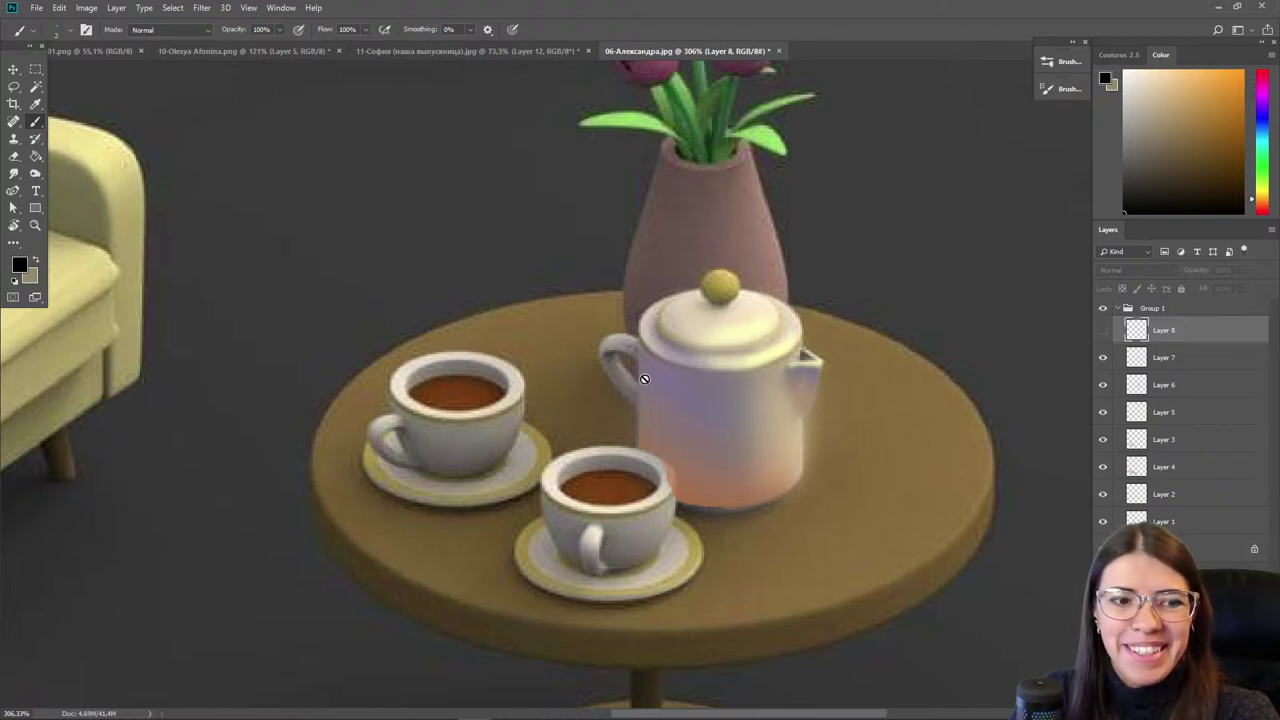
- Return to the teapot reflection layer and paint the handle with cream, violet and peach tones sampled from the teapot
{"action": "left_click", "coordinate": [13, 70]}
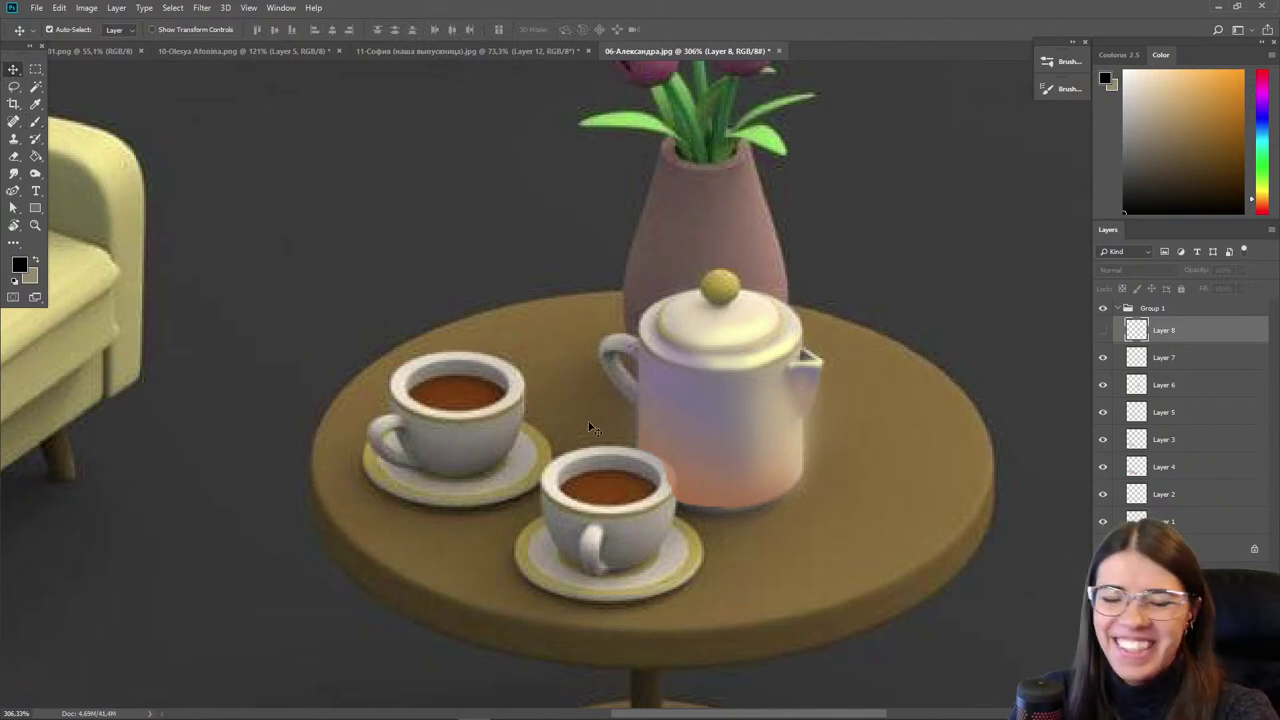
{"action": "left_click", "coordinate": [1224, 368]}
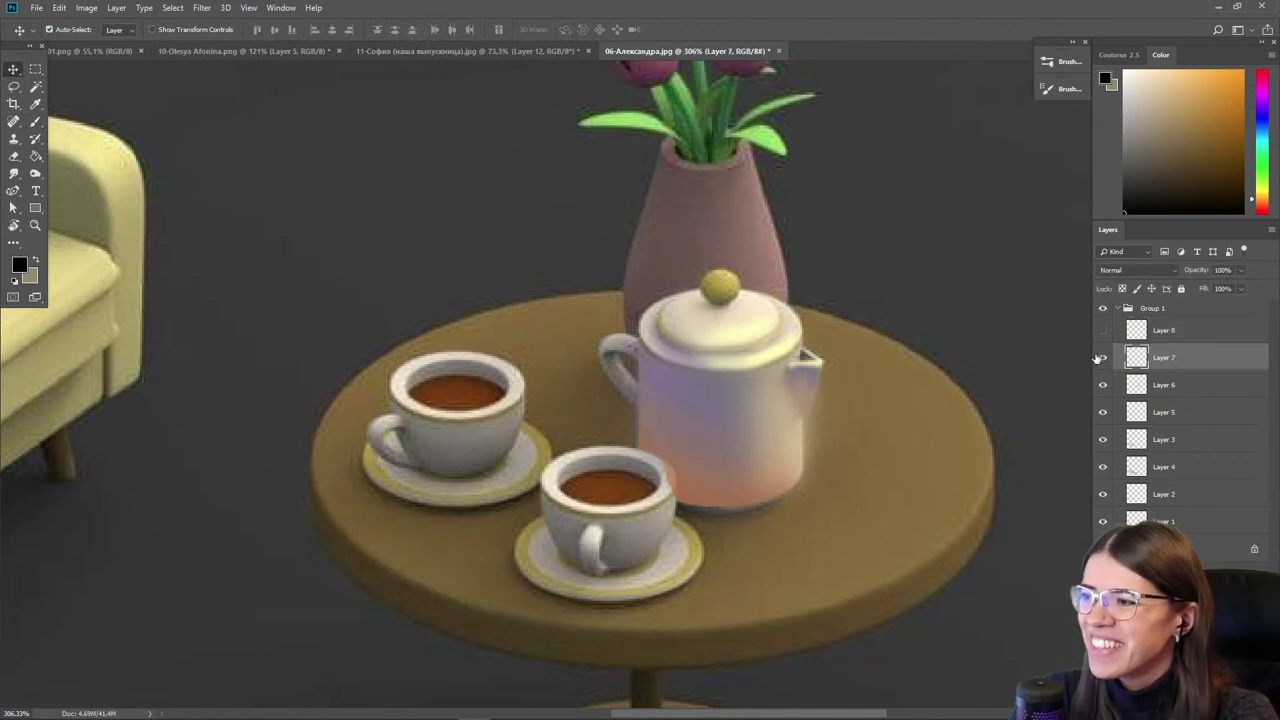
{"action": "left_click", "coordinate": [1102, 358]}
{"action": "left_click", "coordinate": [1102, 358]}
{"action": "key", "text": "i"}
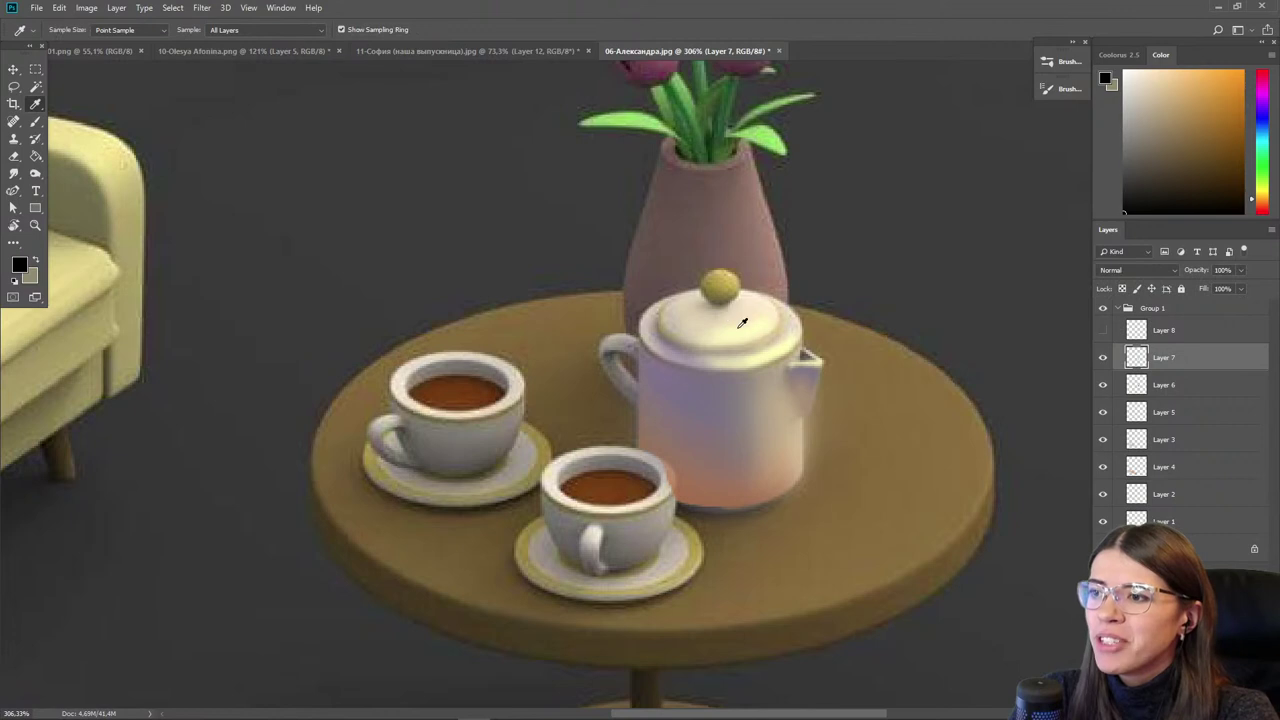
{"action": "left_click", "coordinate": [742, 323]}
{"action": "key", "text": "b"}
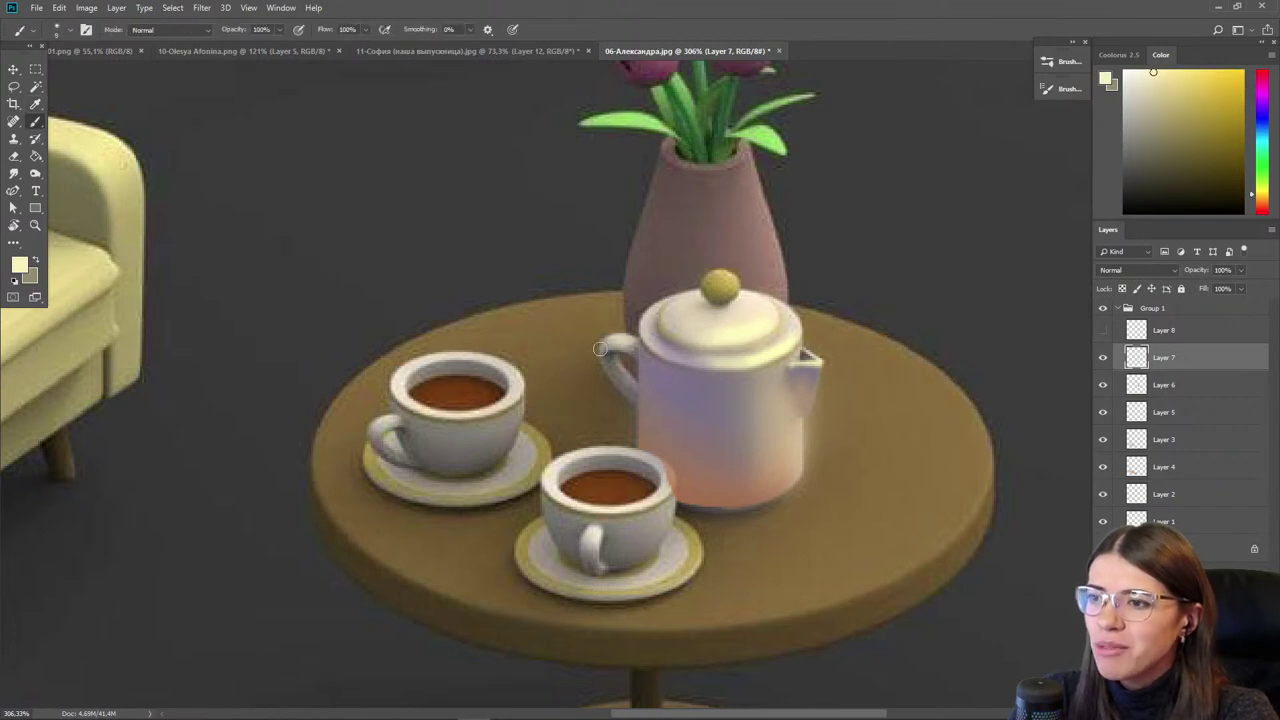
{"action": "left_click", "coordinate": [696, 393], "text": "alt"}
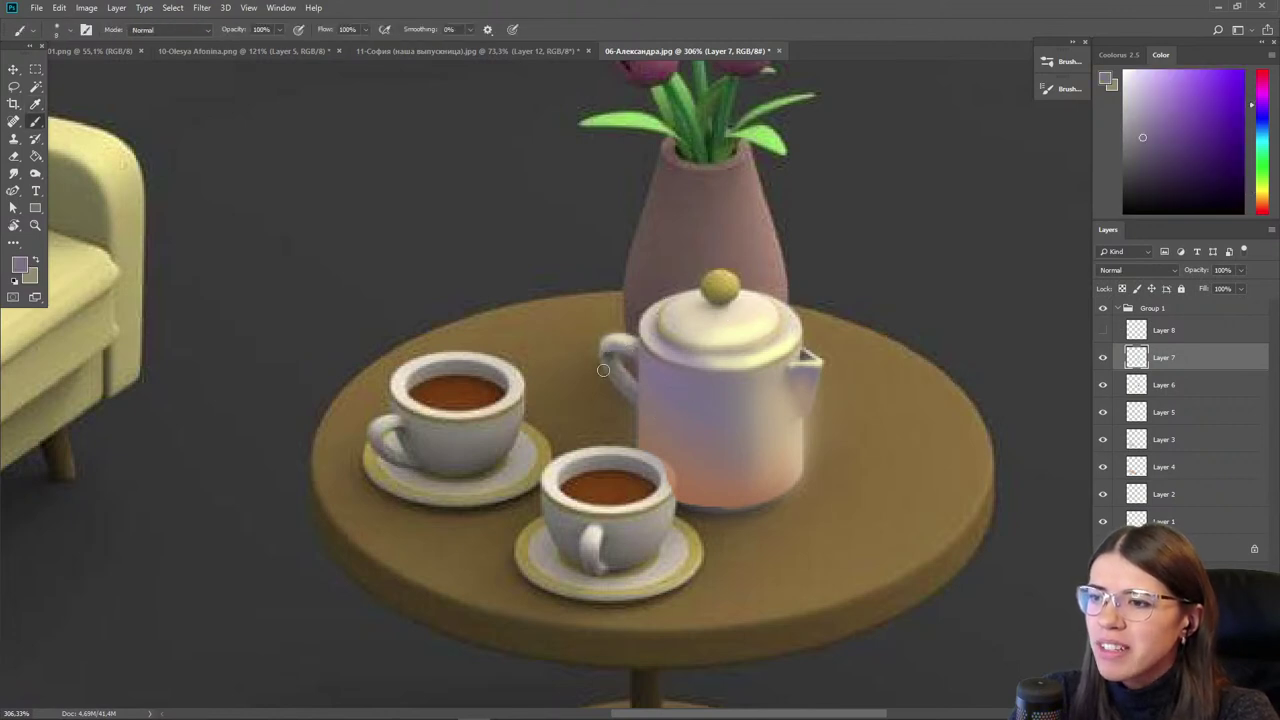
{"action": "left_click", "coordinate": [662, 461], "text": "alt"}
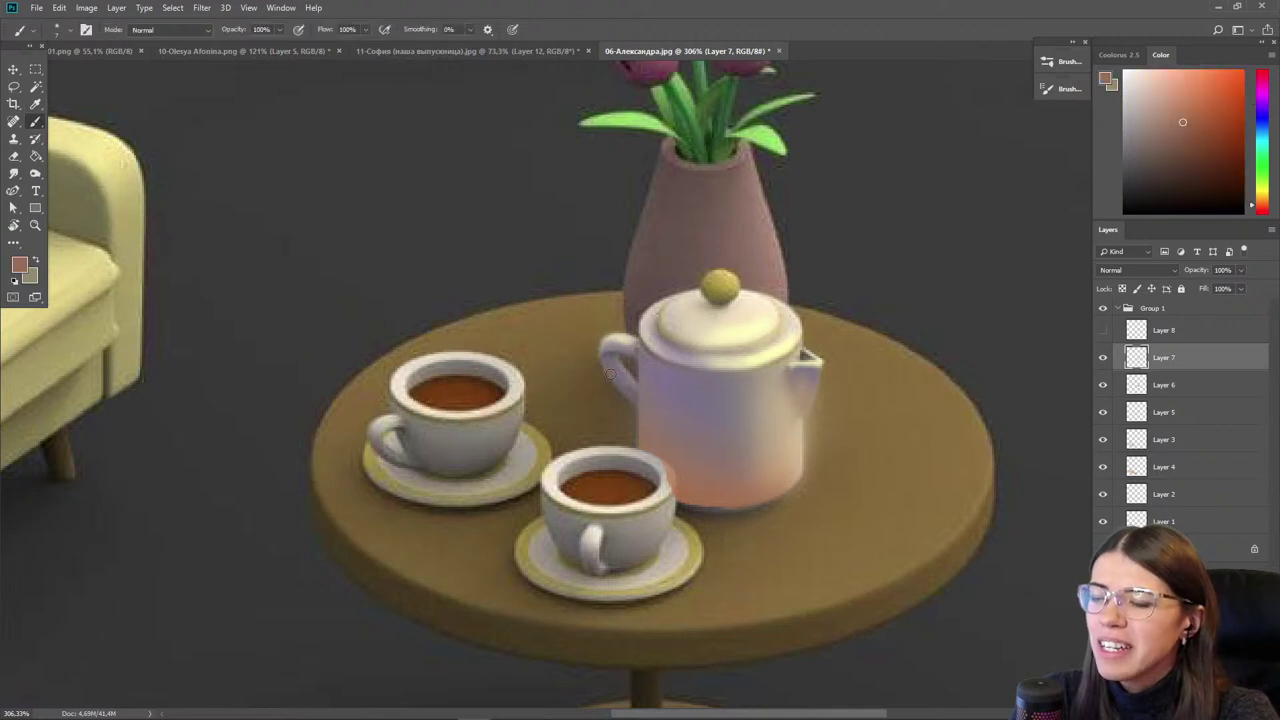
- Paint an orange tint over most of the tabletop on a new layer with a different, angled oval brush
{"action": "scroll", "coordinate": [640, 407], "scroll_direction": "down", "scroll_amount": 4}
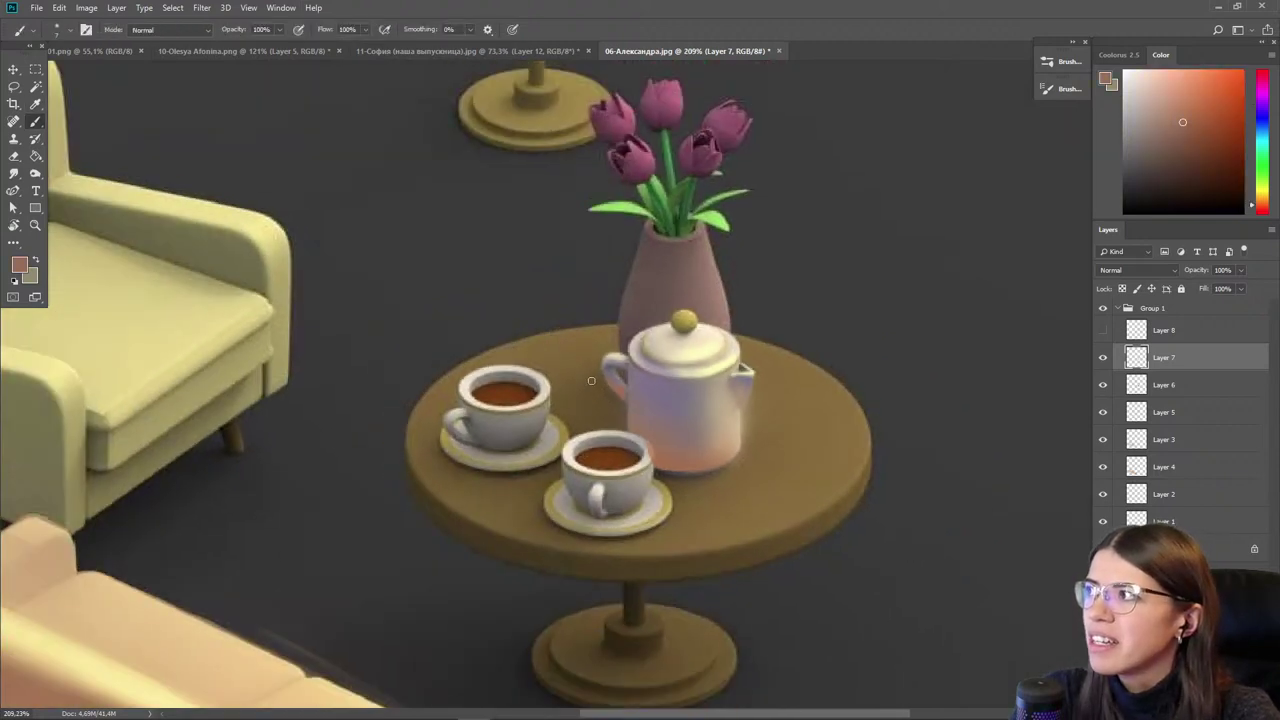
{"action": "scroll", "coordinate": [576, 401], "scroll_direction": "up", "scroll_amount": 2}
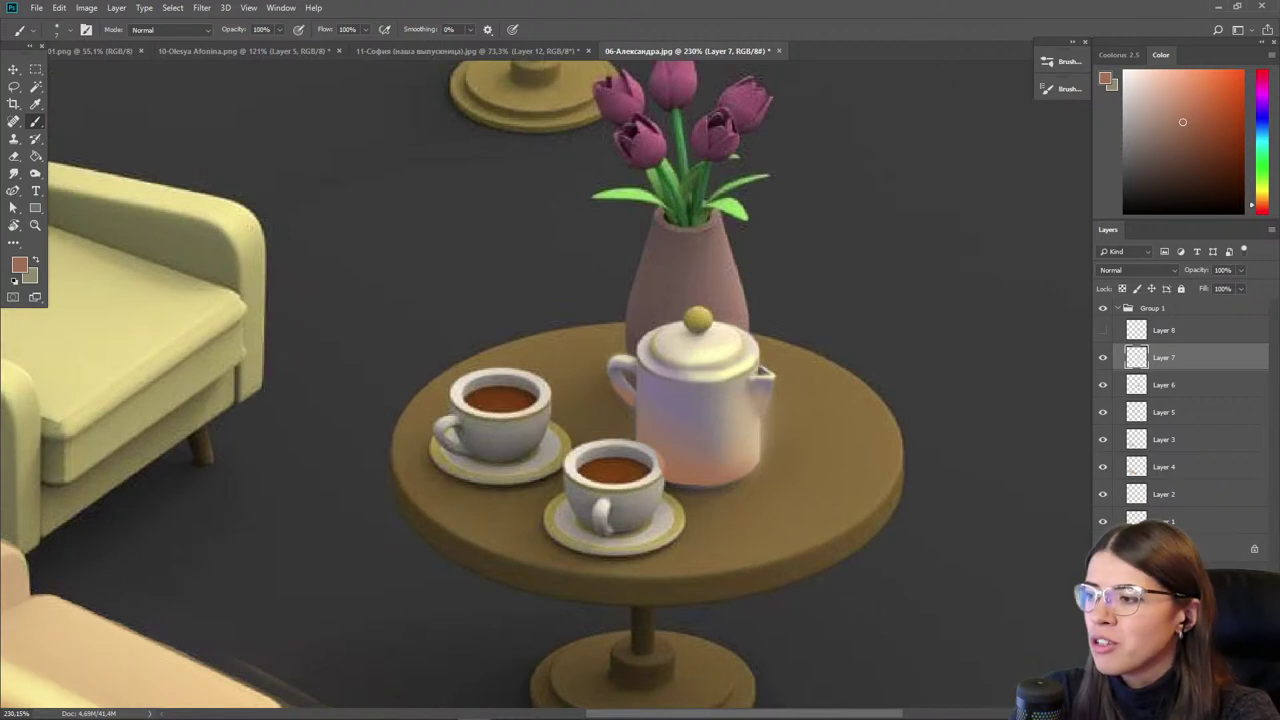
{"action": "right_click", "coordinate": [872, 475]}
{"action": "left_click", "coordinate": [982, 528]}
{"action": "left_click_drag", "start_coordinate": [961, 385], "coordinate": [974, 385]}
{"action": "left_click", "coordinate": [795, 541]}
{"action": "left_click", "coordinate": [1200, 95]}
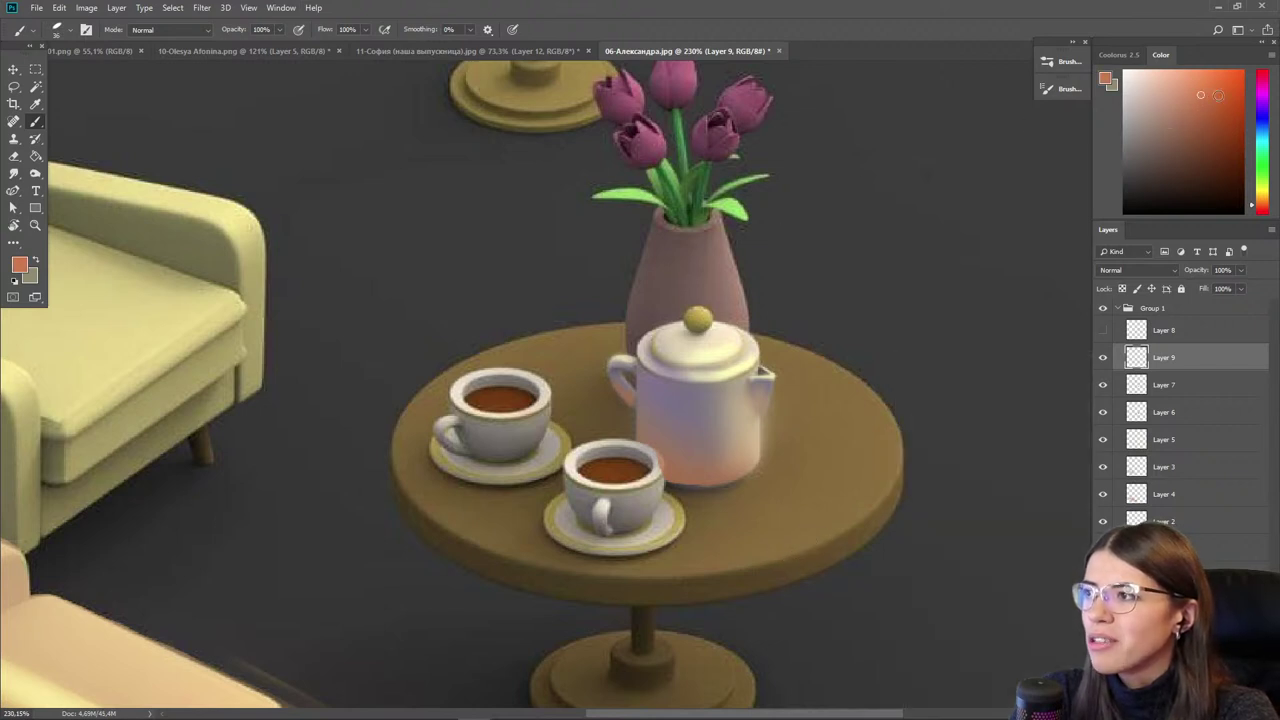
{"action": "mouse_move", "coordinate": [813, 405]}
{"action": "left_mouse_down"}
{"action": "mouse_move", "coordinate": [808, 491]}
{"action": "mouse_move", "coordinate": [737, 510]}
{"action": "mouse_move", "coordinate": [743, 529]}
{"action": "mouse_move", "coordinate": [809, 514]}
{"action": "mouse_move", "coordinate": [843, 451]}
{"action": "mouse_move", "coordinate": [820, 350]}
{"action": "left_mouse_up"}
{"action": "mouse_move", "coordinate": [578, 527]}
{"action": "left_mouse_down"}
{"action": "mouse_move", "coordinate": [651, 563]}
{"action": "mouse_move", "coordinate": [565, 550]}
{"action": "mouse_move", "coordinate": [528, 531]}
{"action": "mouse_move", "coordinate": [529, 509]}
{"action": "mouse_move", "coordinate": [489, 517]}
{"action": "left_mouse_up"}
- Smudge the orange tint's spill at the tabletop's edges and extend the tint over the remaining brown area around the left cup
{"action": "key", "text": "r"}
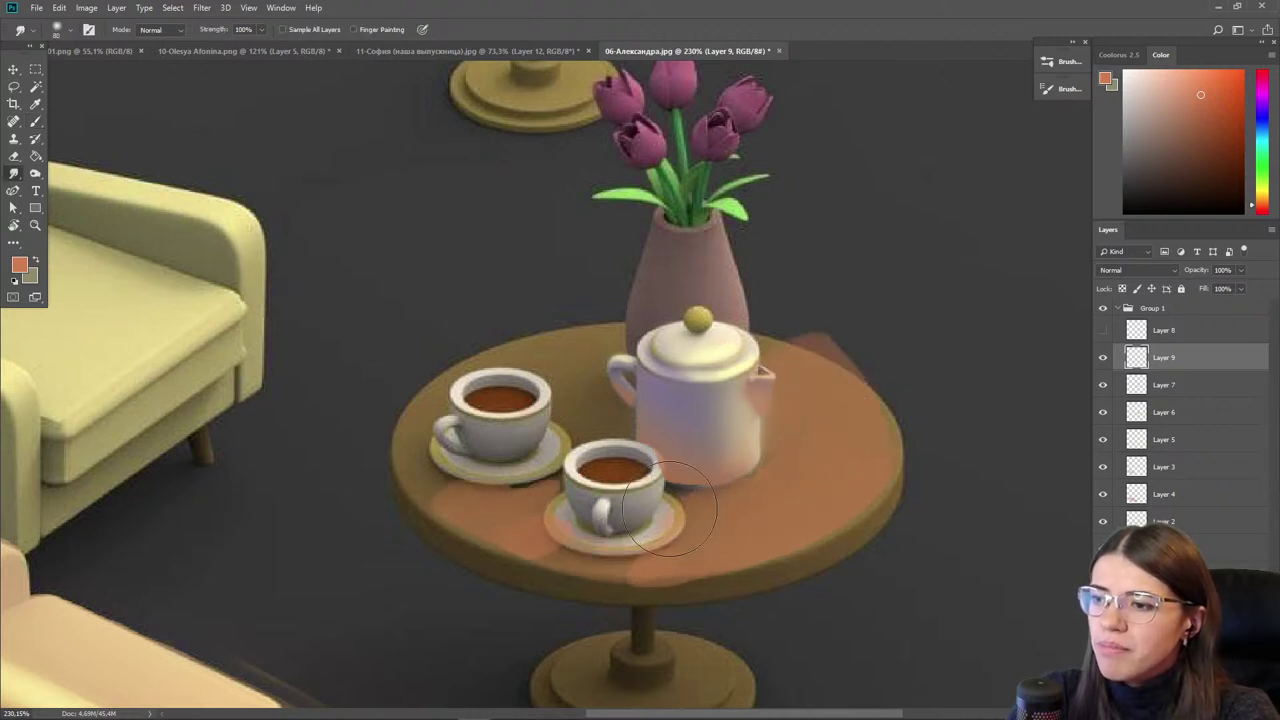
{"action": "left_click_drag", "start_coordinate": [557, 569], "coordinate": [683, 594]}
{"action": "key", "text": "b"}
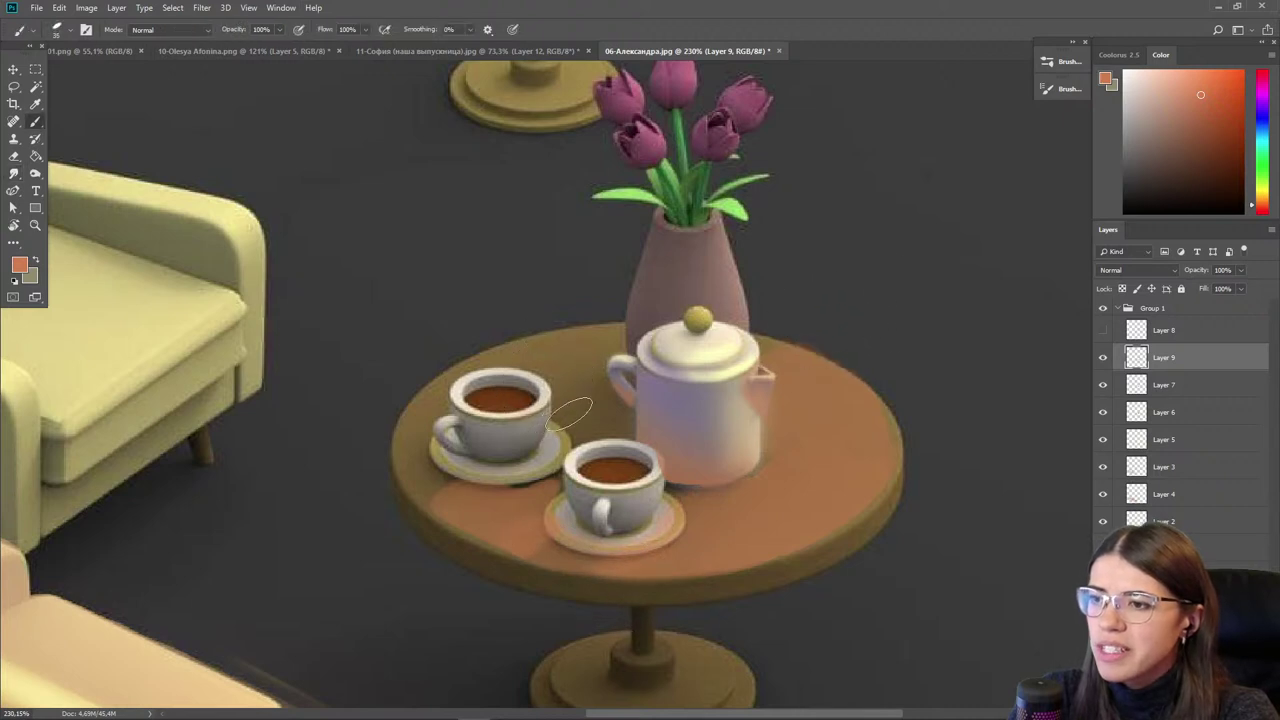
{"action": "mouse_move", "coordinate": [605, 425]}
{"action": "left_mouse_down"}
{"action": "mouse_move", "coordinate": [574, 354]}
{"action": "mouse_move", "coordinate": [608, 342]}
{"action": "mouse_move", "coordinate": [455, 368]}
{"action": "mouse_move", "coordinate": [412, 436]}
{"action": "mouse_move", "coordinate": [447, 384]}
{"action": "mouse_move", "coordinate": [421, 459]}
{"action": "mouse_move", "coordinate": [436, 490]}
{"action": "mouse_move", "coordinate": [509, 487]}
{"action": "left_mouse_up"}
{"action": "key", "text": "r"}
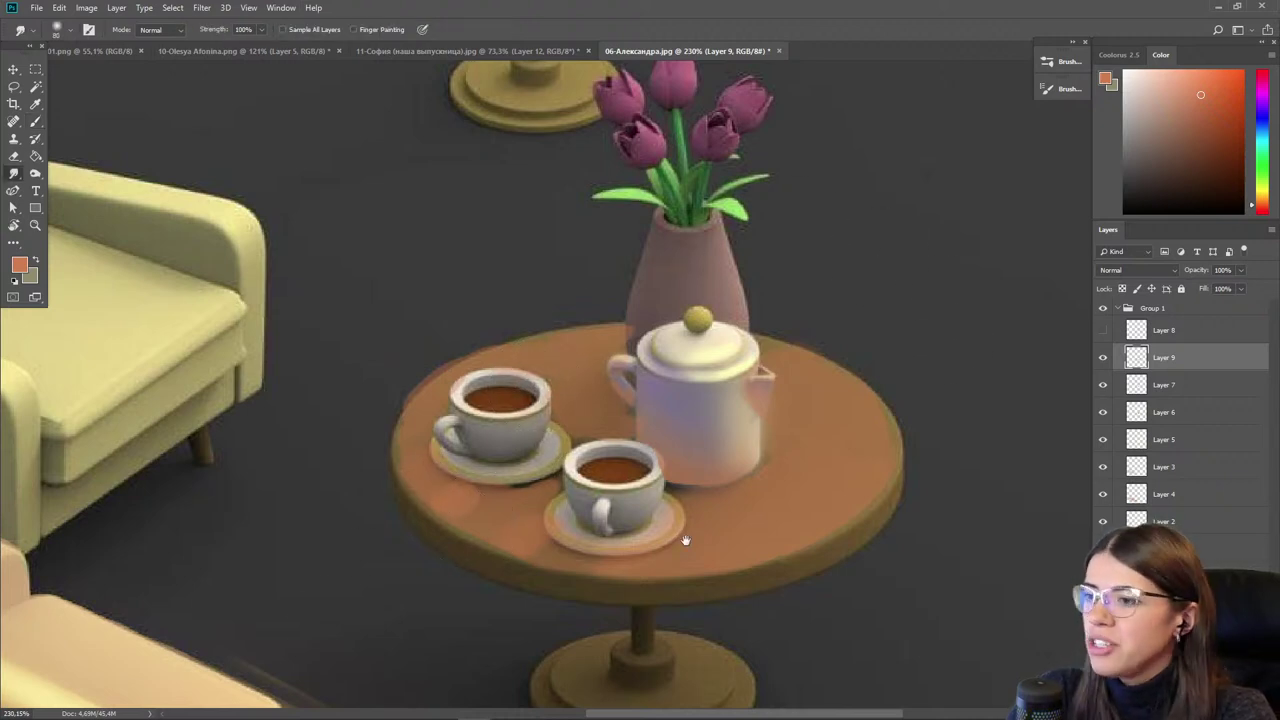
- Paint the left and front of the table's rim with a darker reddish brown, using a smaller brush
{"action": "left_click_drag", "start_coordinate": [690, 538], "coordinate": [730, 486]}
{"action": "key", "text": "b"}
{"action": "left_click", "coordinate": [760, 536], "text": "alt"}
{"action": "left_click_drag", "start_coordinate": [1259, 194], "coordinate": [1267, 212]}
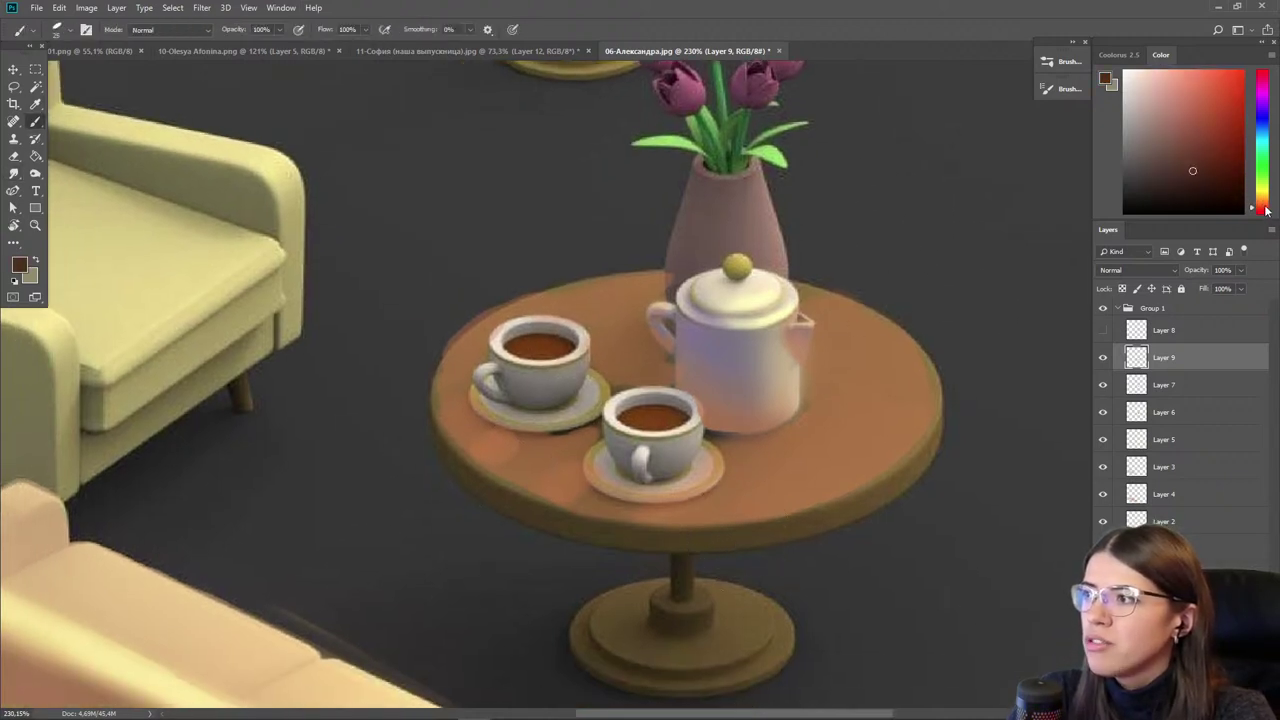
{"action": "left_click", "coordinate": [1203, 134]}
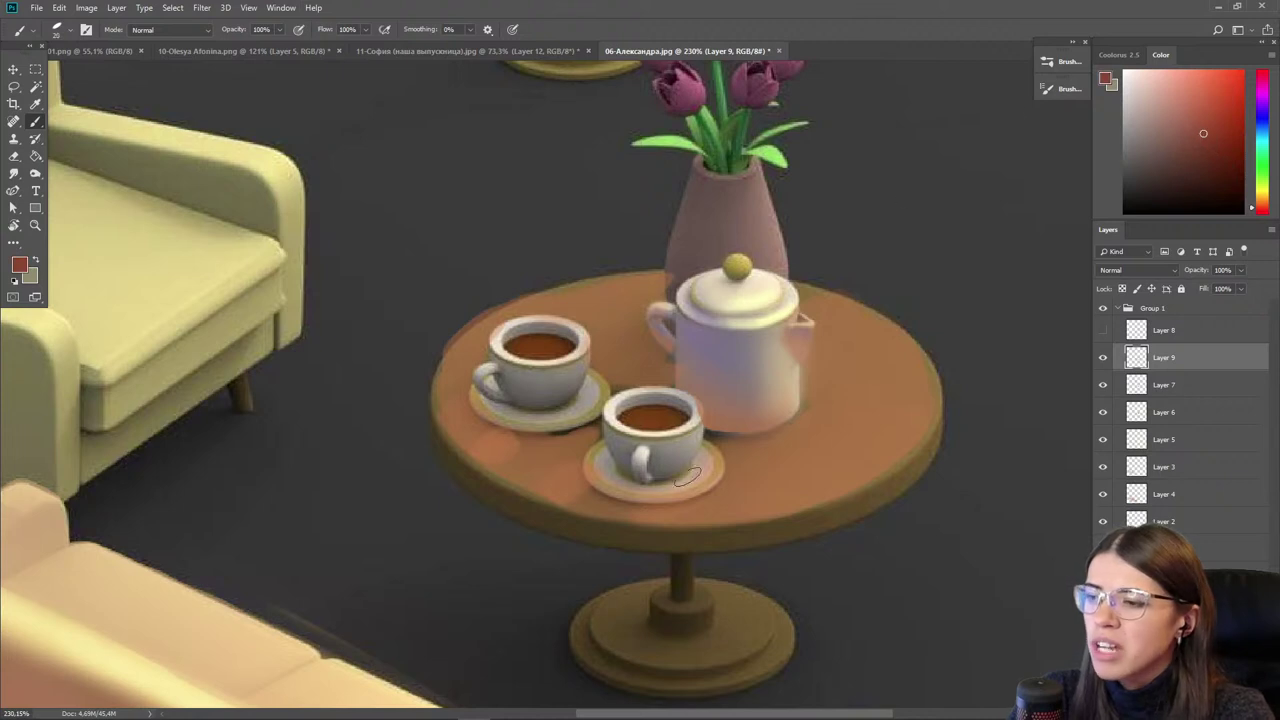
{"action": "left_click", "coordinate": [700, 530], "text": "alt"}
{"action": "left_click_drag", "start_coordinate": [706, 534], "coordinate": [510, 502]}
{"action": "key", "text": "bracketleft"}
{"action": "key", "text": "bracketleft"}
{"action": "mouse_move", "coordinate": [635, 538]}
{"action": "left_mouse_down"}
{"action": "mouse_move", "coordinate": [459, 465]}
{"action": "mouse_move", "coordinate": [621, 542]}
{"action": "mouse_move", "coordinate": [528, 513]}
{"action": "left_mouse_up"}
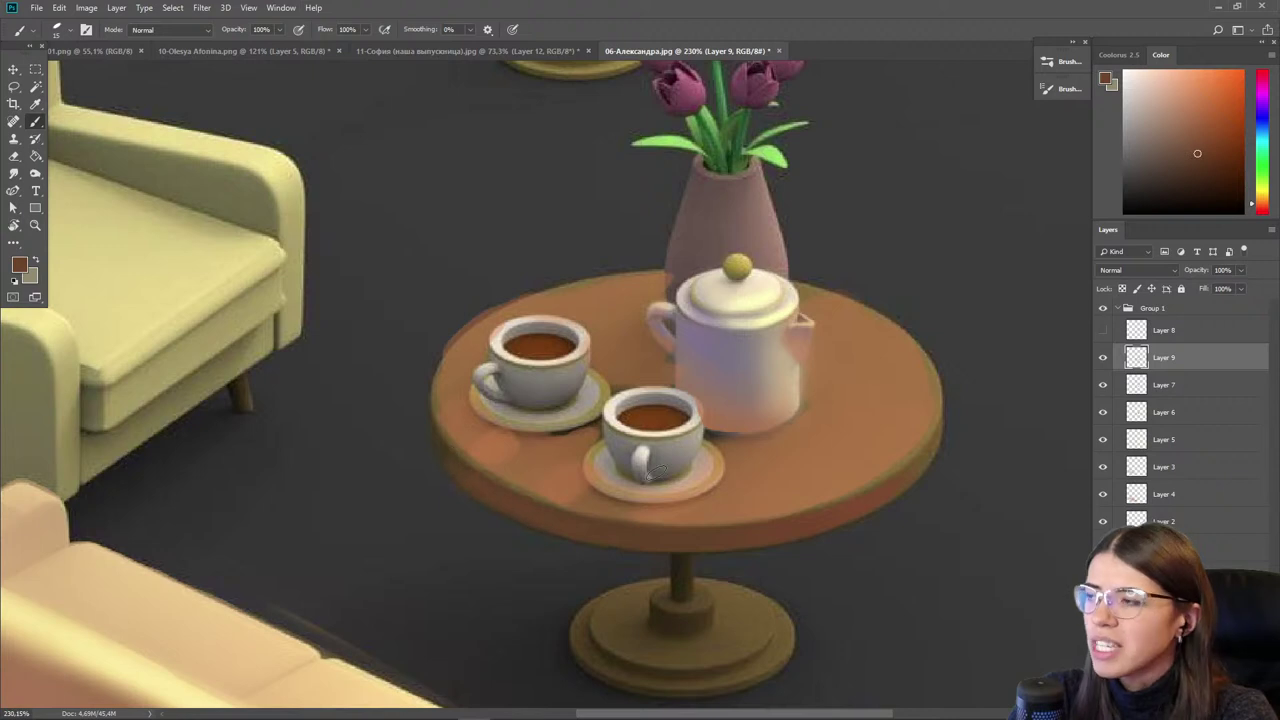
- Add a magenta reflection to the front of the table's rim and blend it into the reddish brown with sampled tones
{"action": "left_click", "coordinate": [1258, 93]}
{"action": "left_click", "coordinate": [1188, 108]}
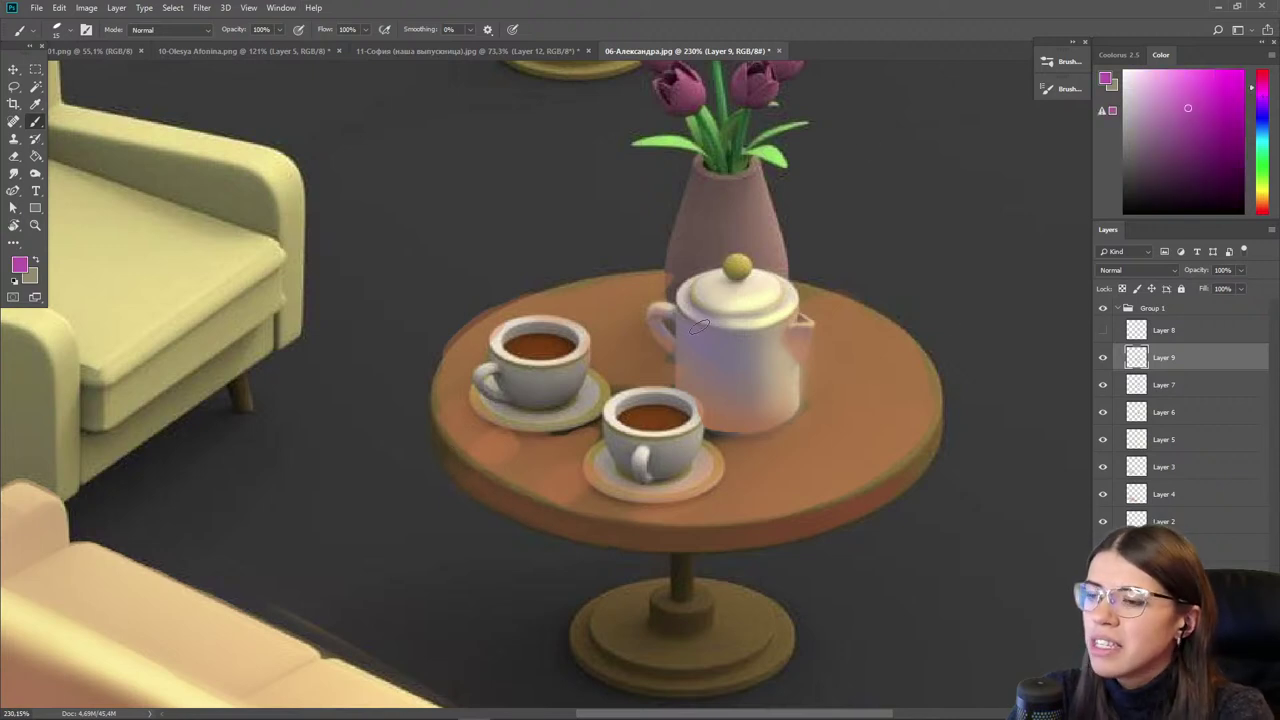
{"action": "left_click_drag", "start_coordinate": [815, 525], "coordinate": [714, 541]}
{"action": "left_click", "coordinate": [725, 535], "text": "alt"}
{"action": "key", "text": "bracketleft"}
{"action": "left_click_drag", "start_coordinate": [820, 520], "coordinate": [750, 533]}
{"action": "left_click", "coordinate": [515, 495], "text": "alt"}
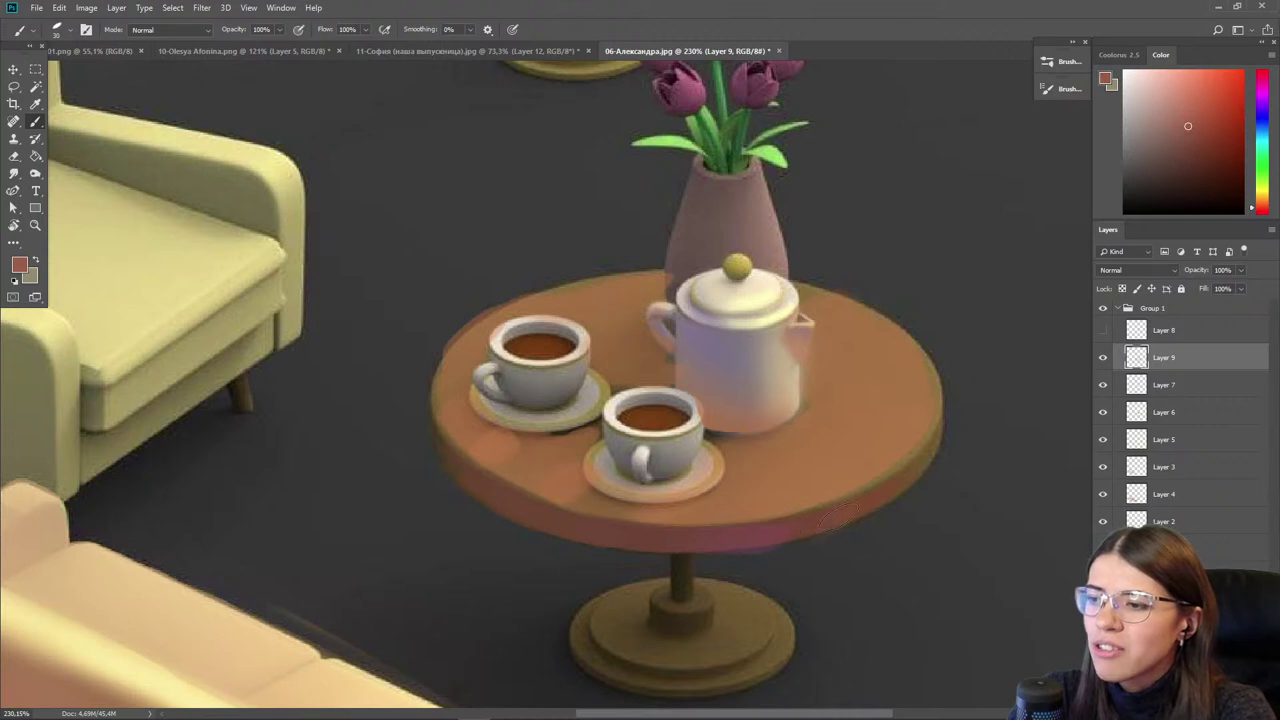
{"action": "left_click", "coordinate": [708, 540], "text": "alt"}
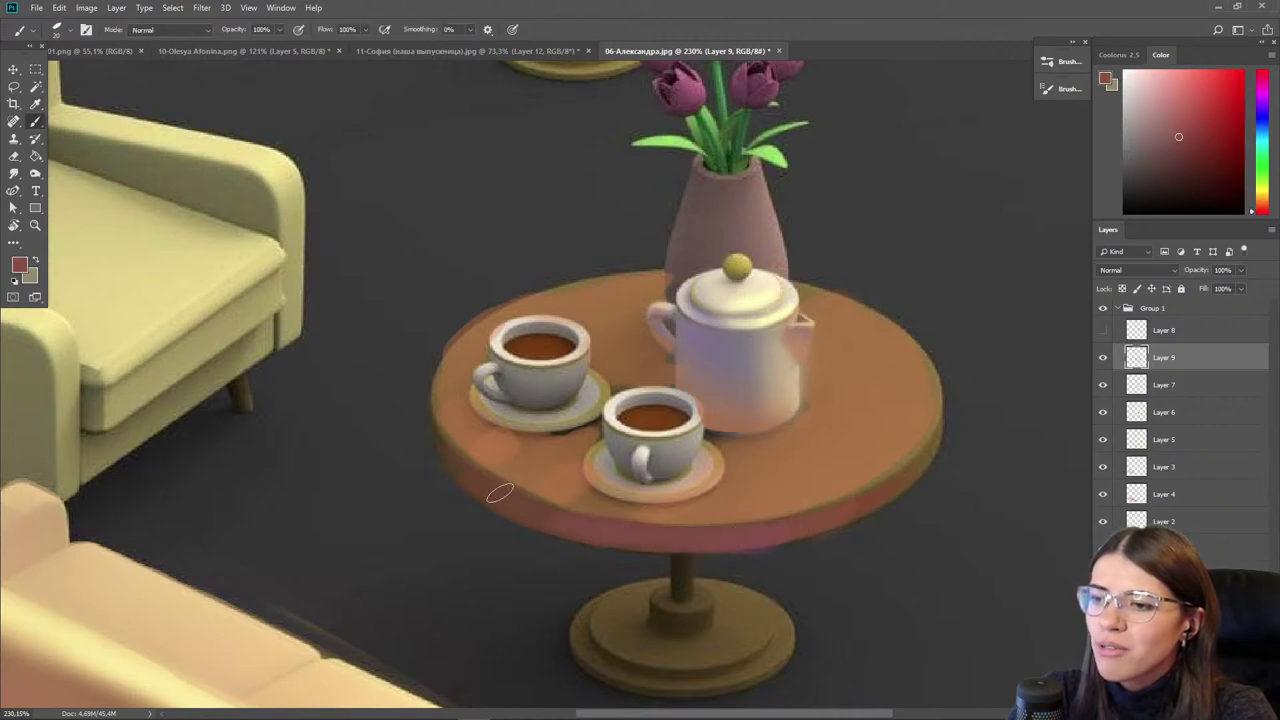
- Paint a lighter orange glow along the tabletop's front right area and even it out with tones sampled from the table
{"action": "key", "text": "i"}
{"action": "left_click", "coordinate": [800, 486]}
{"action": "key", "text": "b"}
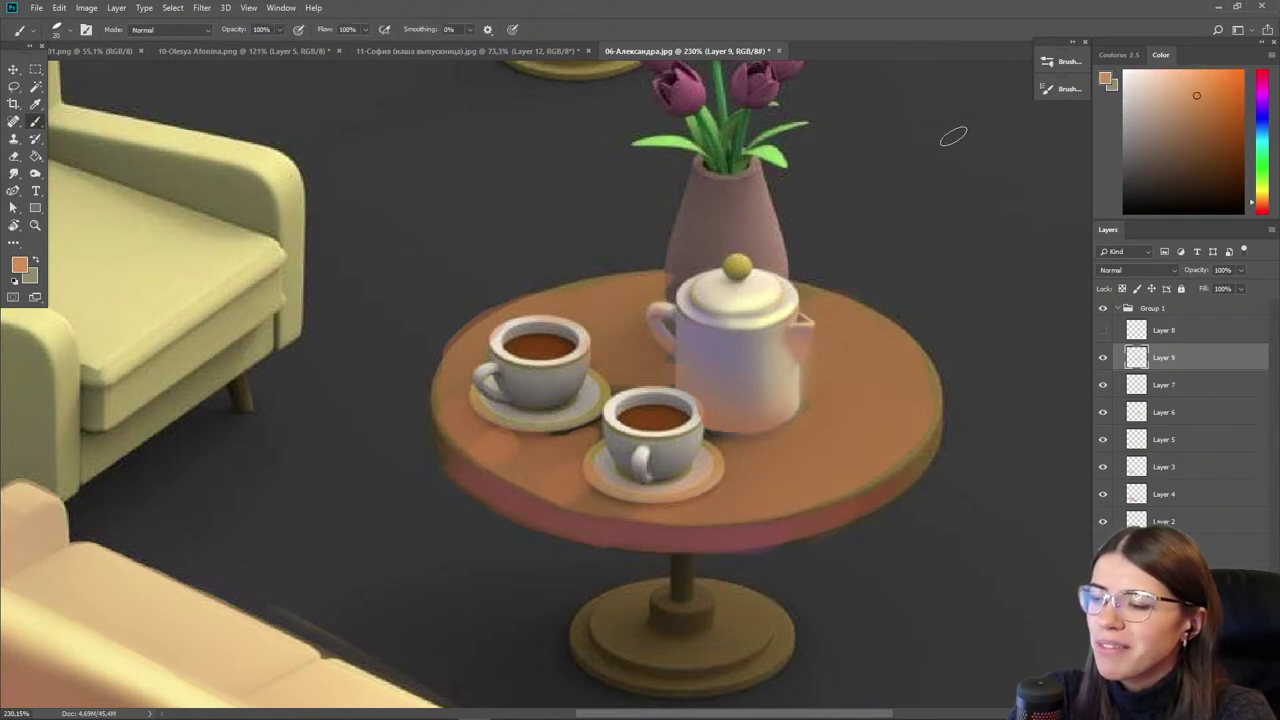
{"action": "left_click", "coordinate": [812, 503], "text": "alt"}
{"action": "key", "text": "bracketright"}
{"action": "left_click_drag", "start_coordinate": [892, 451], "coordinate": [709, 511]}
{"action": "left_click_drag", "start_coordinate": [787, 495], "coordinate": [700, 508]}
{"action": "left_click", "coordinate": [732, 498], "text": "alt"}
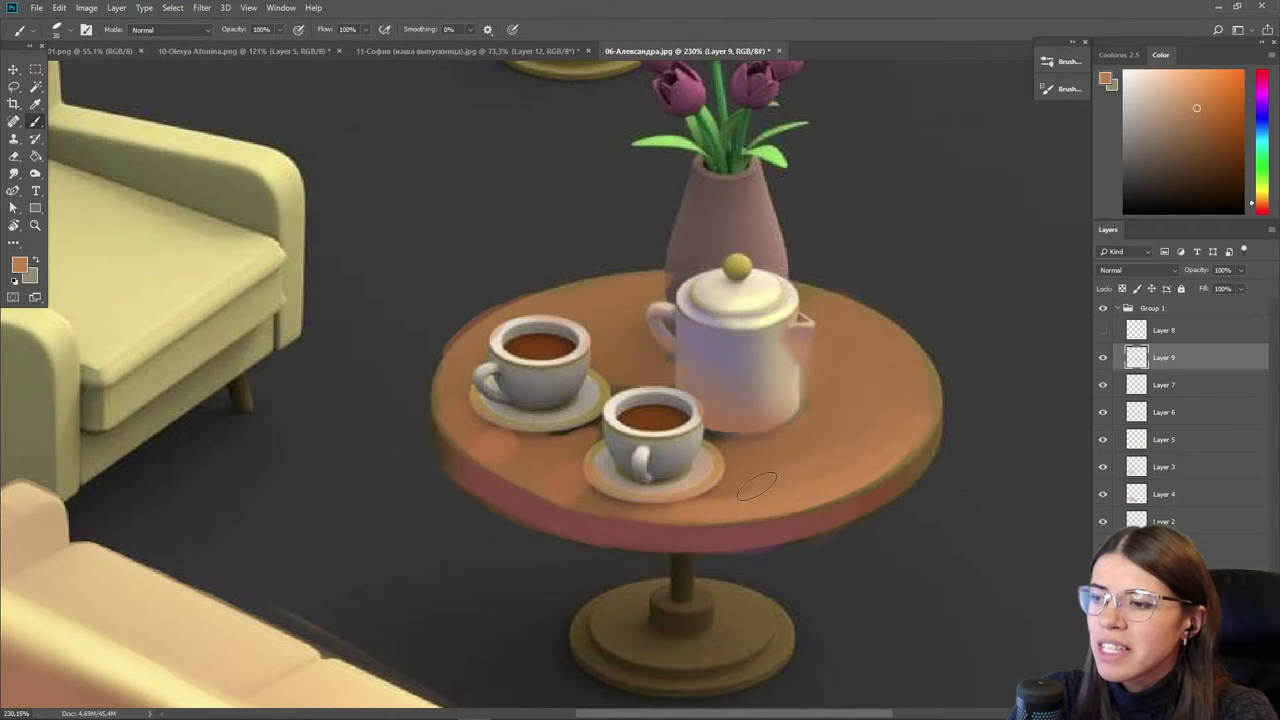
{"action": "left_click", "coordinate": [771, 477], "text": "alt"}
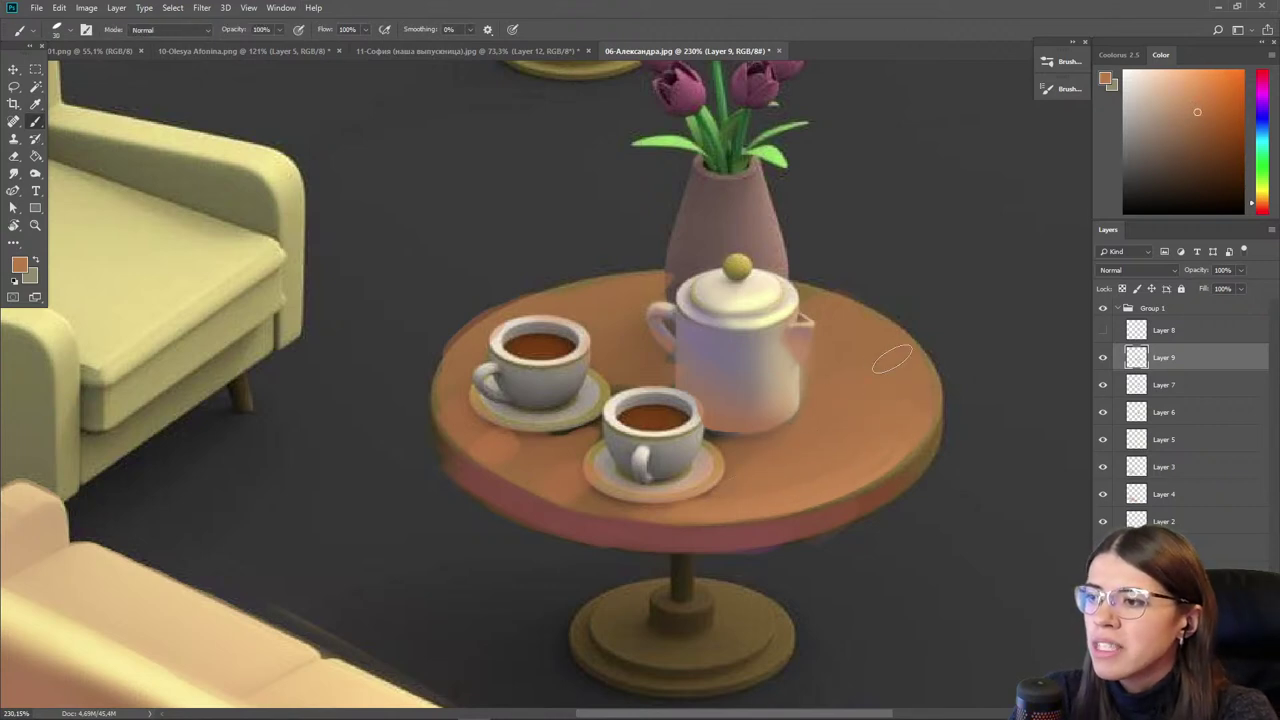
{"action": "left_click", "coordinate": [800, 428], "text": "alt"}
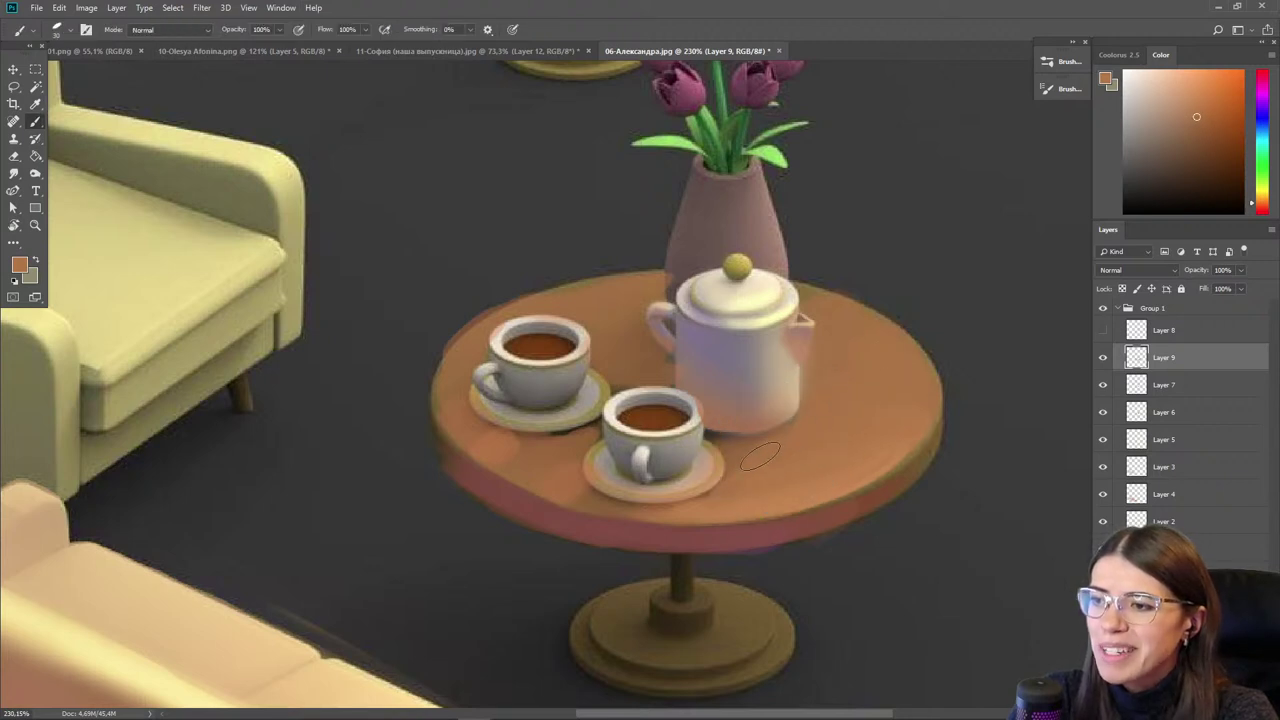
- Paint a dark red contact shadow under the teapot and tint it with muted magenta
{"action": "left_click", "coordinate": [691, 531], "text": "alt"}
{"action": "left_click", "coordinate": [1210, 145]}
{"action": "left_click_drag", "start_coordinate": [777, 433], "coordinate": [730, 437]}
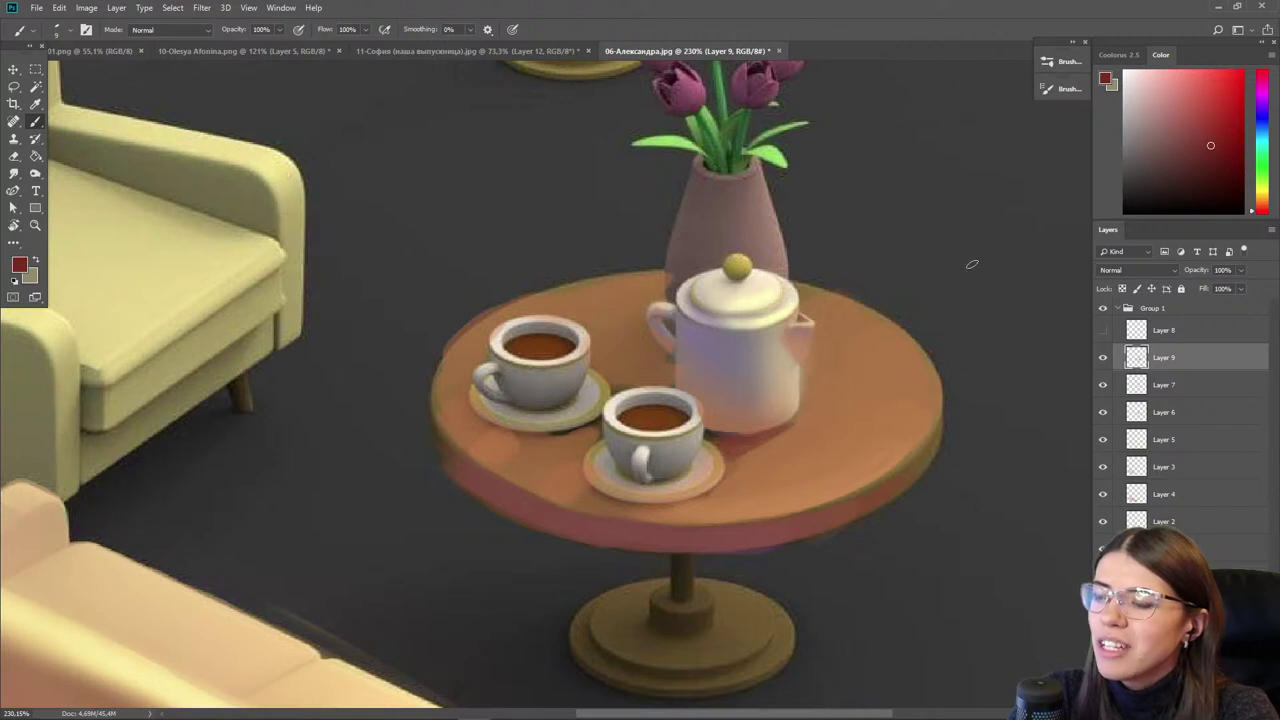
{"action": "left_click", "coordinate": [1263, 87]}
{"action": "left_click", "coordinate": [1171, 137]}
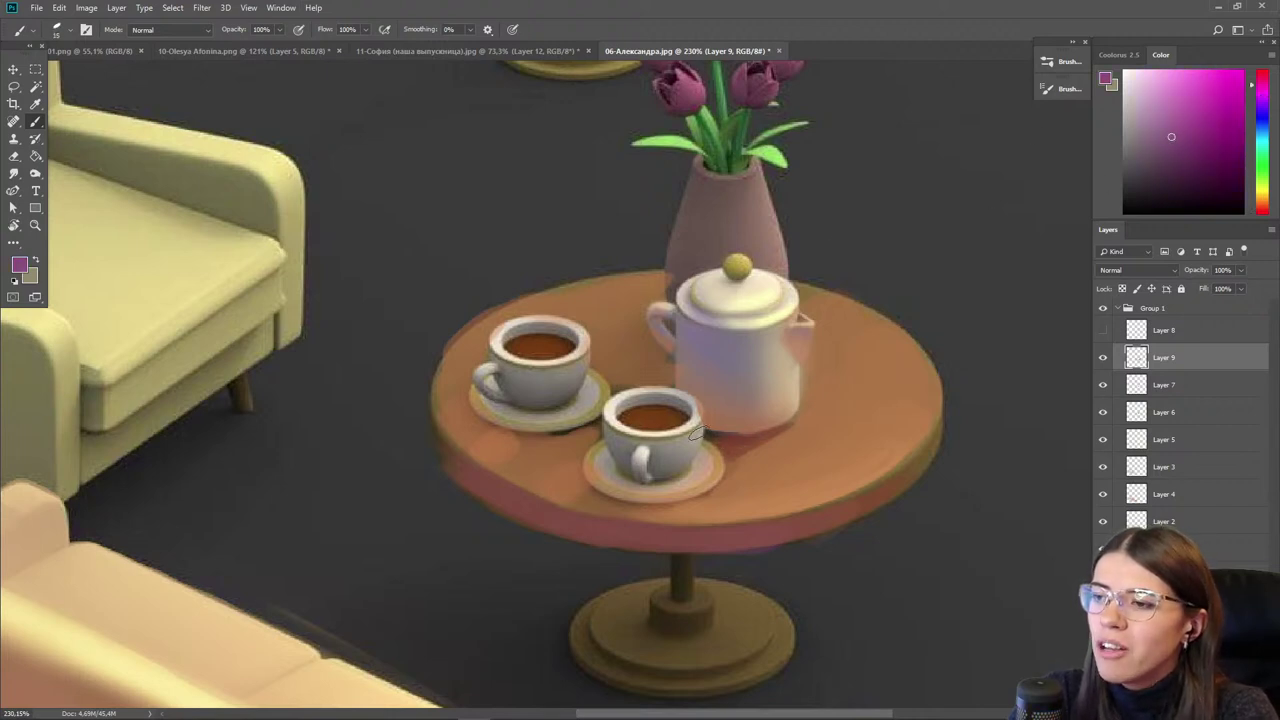
{"action": "left_click", "coordinate": [712, 438], "text": "alt"}
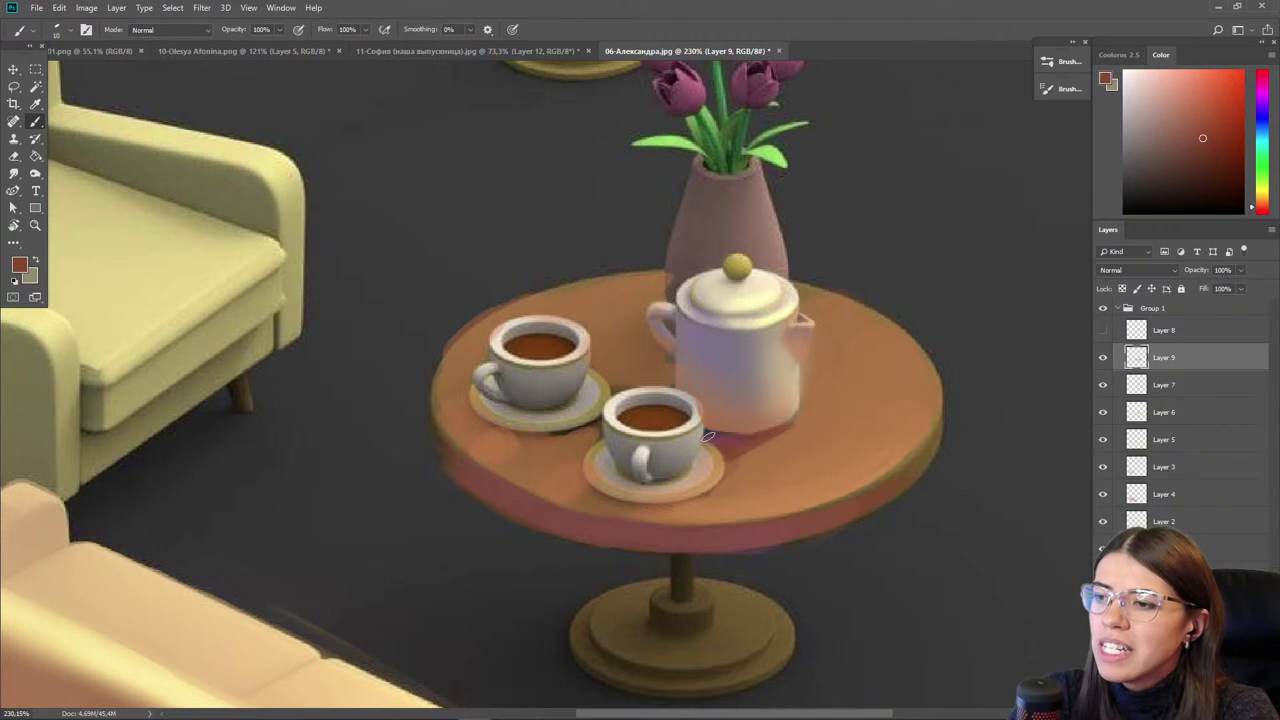
- Soften the edges of the teapot's shadow with a much smaller Smudge brush
{"action": "key", "text": "r"}
{"action": "key", "text": "bracketleft"}
{"action": "key", "text": "bracketleft"}
{"action": "key", "text": "bracketleft"}
{"action": "key", "text": "bracketleft"}
{"action": "key", "text": "bracketleft"}
{"action": "left_click_drag", "start_coordinate": [751, 469], "coordinate": [796, 442]}
- Add a light violet reflection to the shadow beneath the teapot and blend it with sampled reddish and orange tones
{"action": "key", "text": "b"}
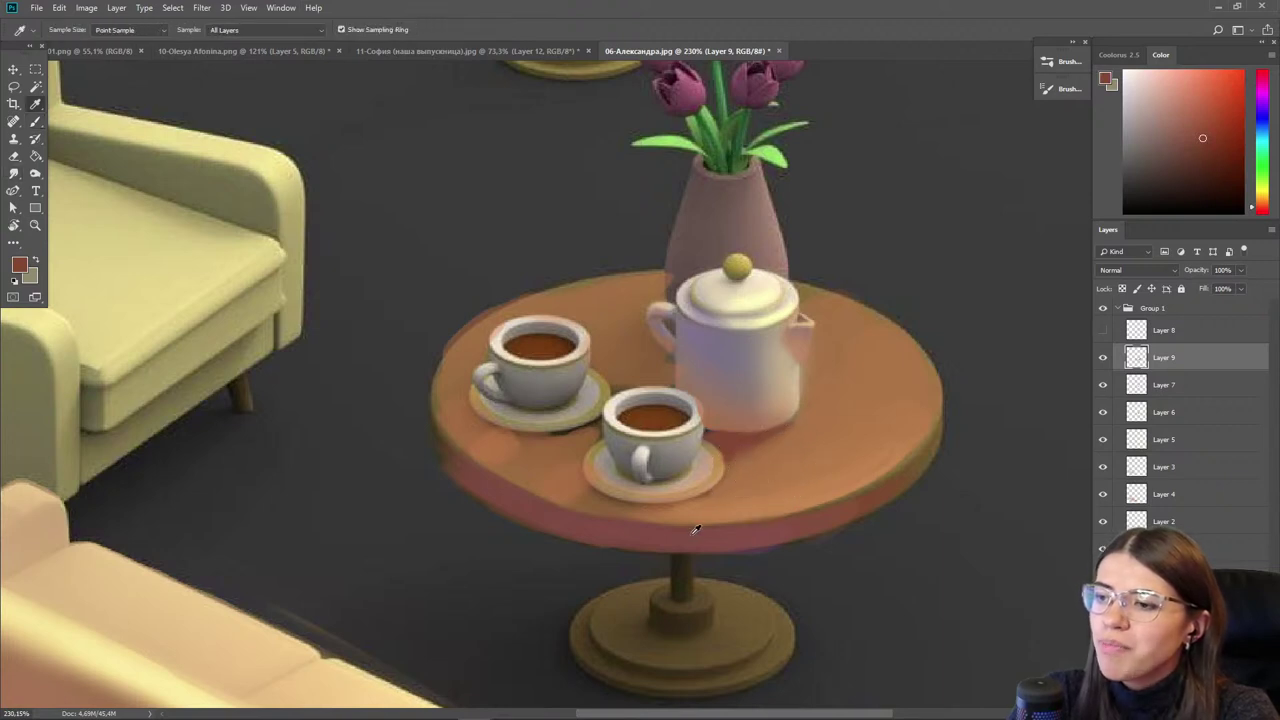
{"action": "left_click", "coordinate": [694, 531], "text": "alt"}
{"action": "left_click", "coordinate": [1262, 106]}
{"action": "left_click", "coordinate": [1163, 102]}
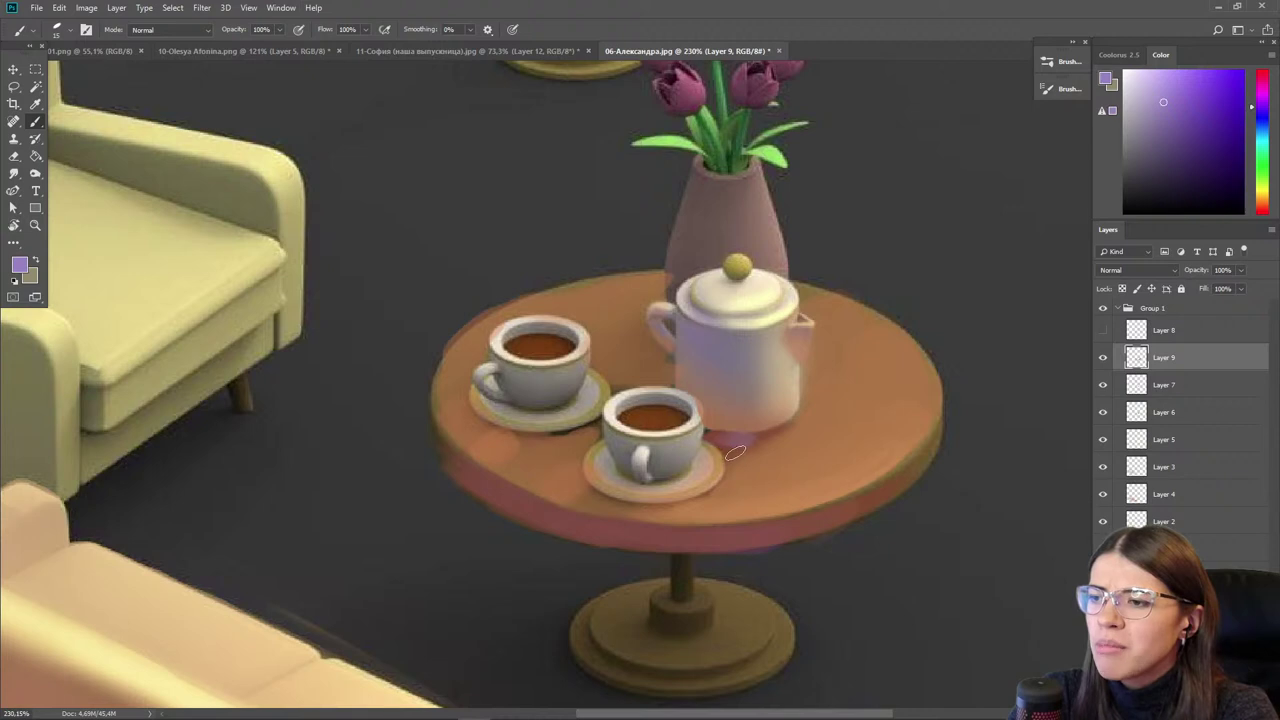
{"action": "left_click", "coordinate": [738, 450], "text": "alt"}
{"action": "left_click", "coordinate": [706, 433], "text": "alt"}
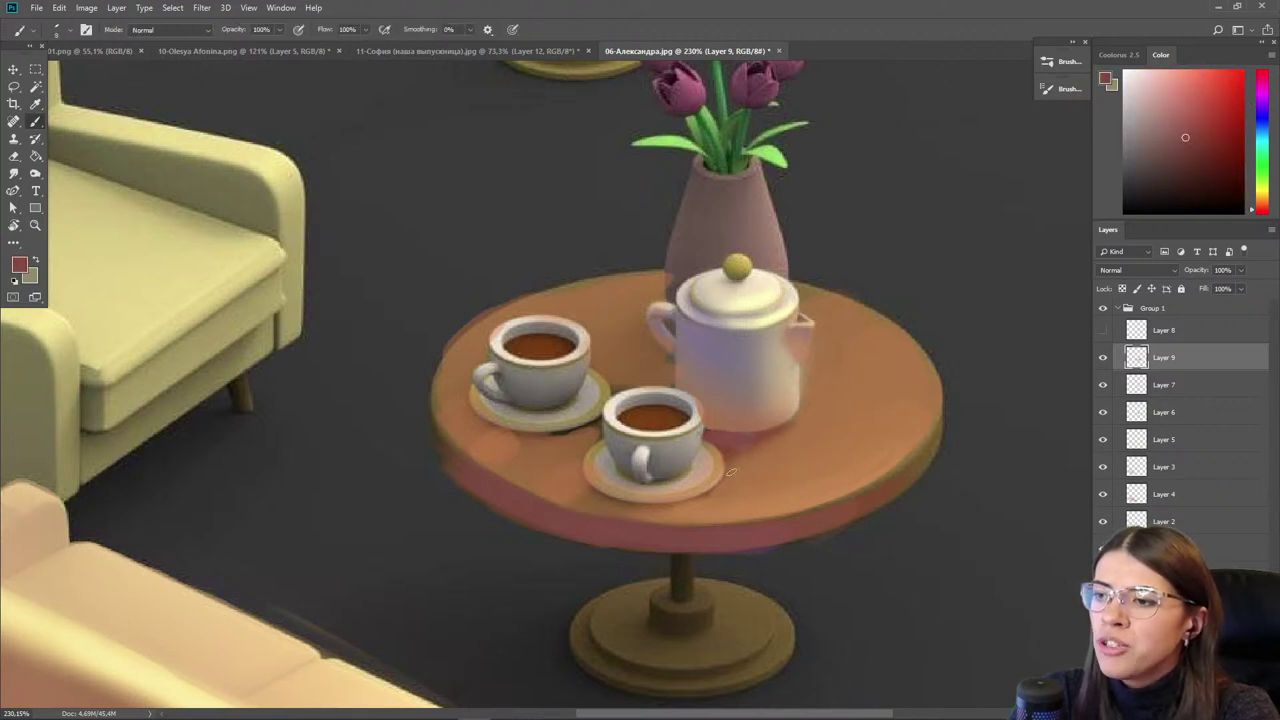
{"action": "left_click", "coordinate": [712, 458], "text": "alt"}
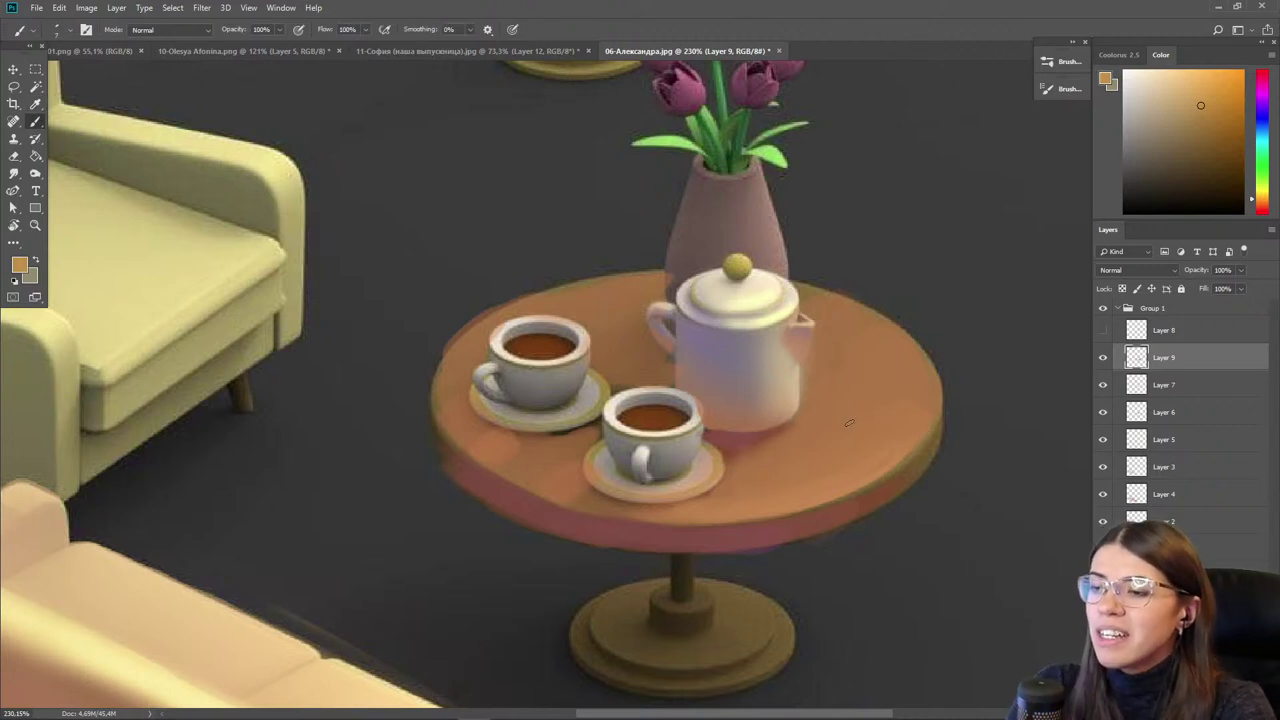
- Paint a dark reddish shadow around the front and left of the front cup's saucer, using the teapot's shadow colour
{"action": "scroll", "coordinate": [761, 453], "scroll_direction": "up", "scroll_amount": 2}
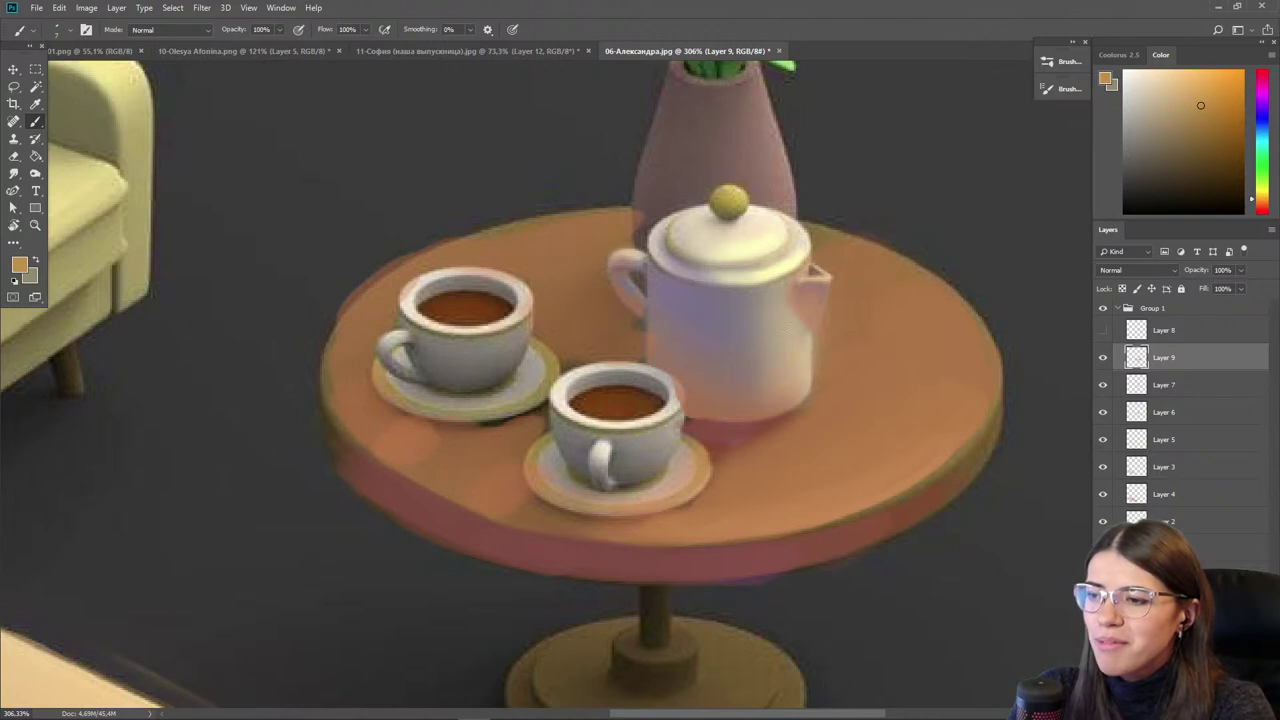
{"action": "left_click", "coordinate": [698, 424], "text": "alt"}
{"action": "key", "text": "bracketright"}
{"action": "left_click_drag", "start_coordinate": [684, 510], "coordinate": [585, 525]}
{"action": "left_click_drag", "start_coordinate": [518, 490], "coordinate": [555, 517]}
{"action": "mouse_move", "coordinate": [498, 488]}
{"action": "left_mouse_down"}
{"action": "mouse_move", "coordinate": [534, 514]}
{"action": "mouse_move", "coordinate": [632, 528]}
{"action": "mouse_move", "coordinate": [484, 502]}
{"action": "left_mouse_up"}
{"action": "left_click", "coordinate": [491, 494], "text": "alt"}
{"action": "key", "text": "bracketright"}
{"action": "key", "text": "bracketright"}
{"action": "key", "text": "bracketright"}
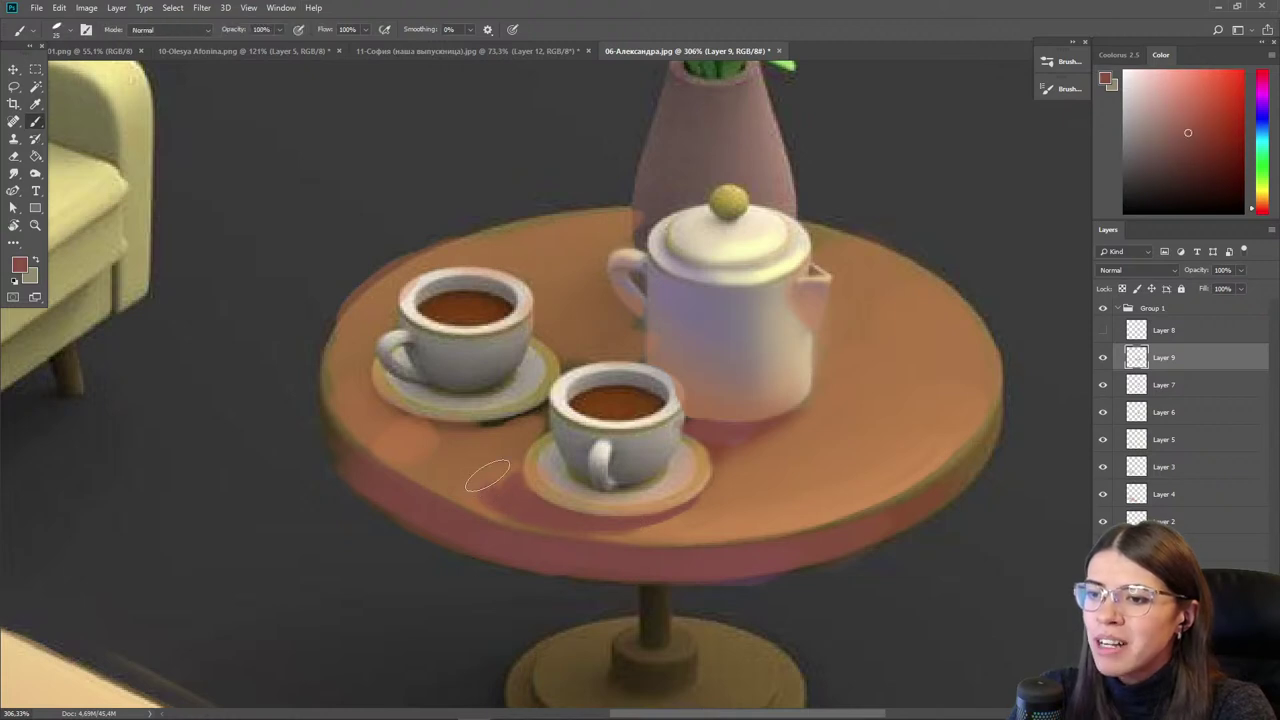
- Tint the coffee in both cups with the orange-brown sampled from the tabletop
{"action": "key", "text": "i"}
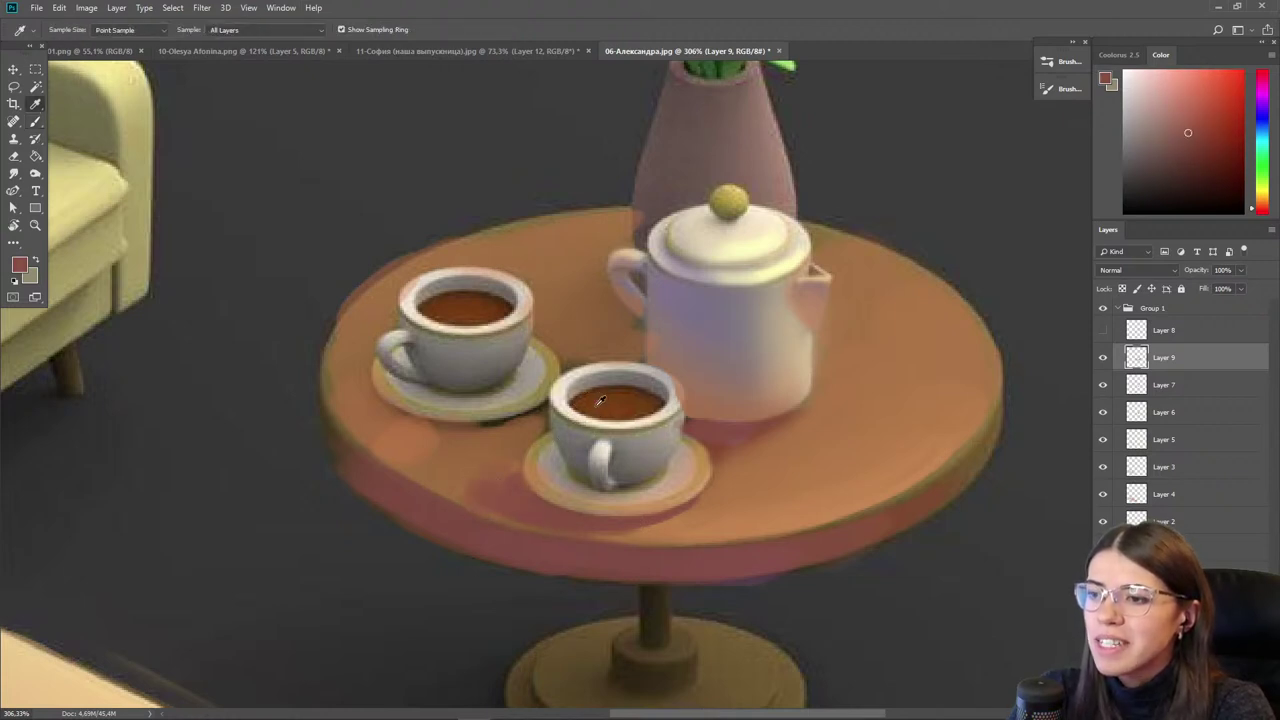
{"action": "left_click", "coordinate": [768, 462], "text": "alt"}
{"action": "key", "text": "bracketleft"}
{"action": "key", "text": "bracketleft"}
{"action": "left_click_drag", "start_coordinate": [588, 408], "coordinate": [650, 404]}
{"action": "left_click_drag", "start_coordinate": [434, 308], "coordinate": [466, 316]}
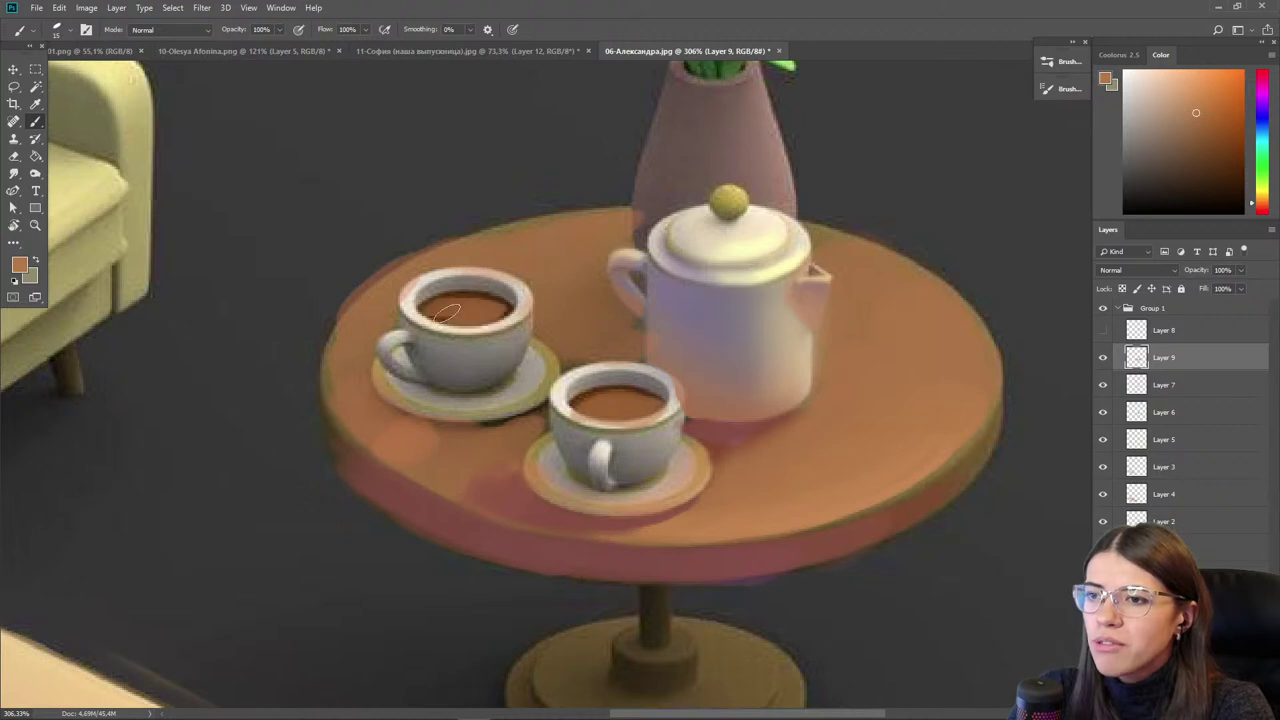
- Recolour the five tulips in the vase with a bright, saturated pink based on their sampled colour
{"action": "key", "text": "i"}
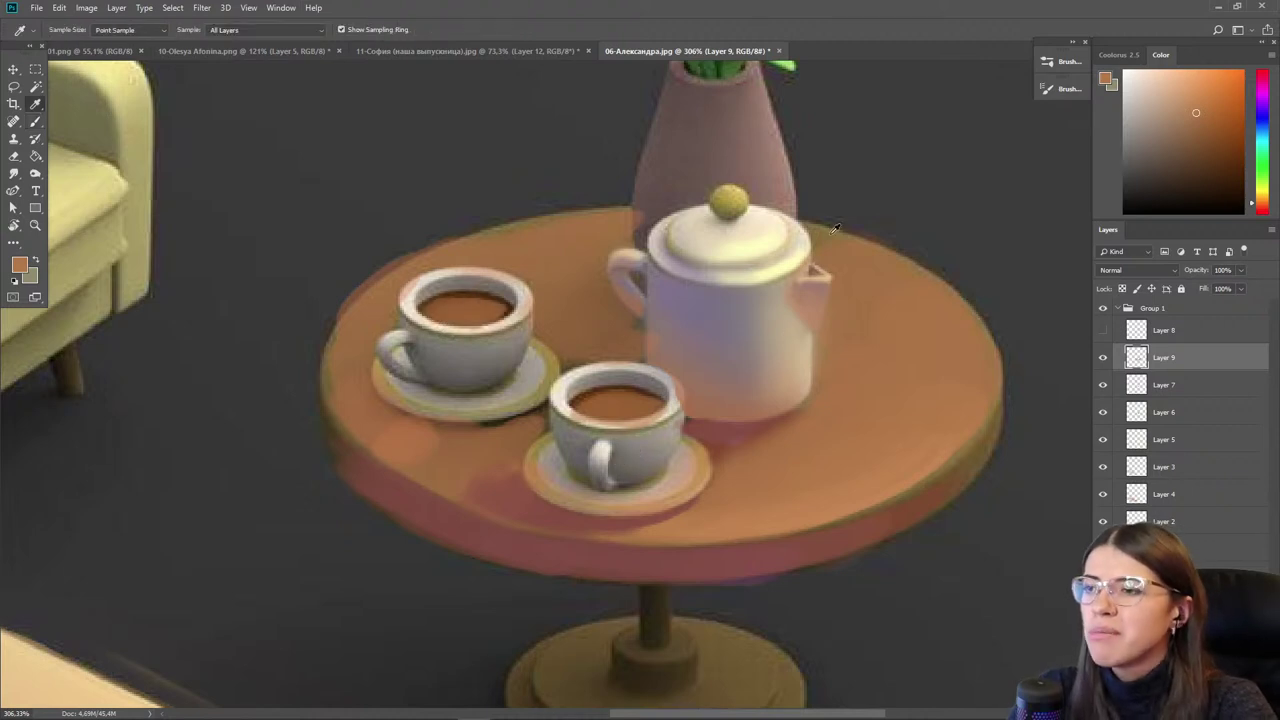
{"action": "scroll", "coordinate": [739, 236], "scroll_direction": "down", "scroll_amount": 5}
{"action": "left_click_drag", "start_coordinate": [677, 342], "coordinate": [600, 386]}
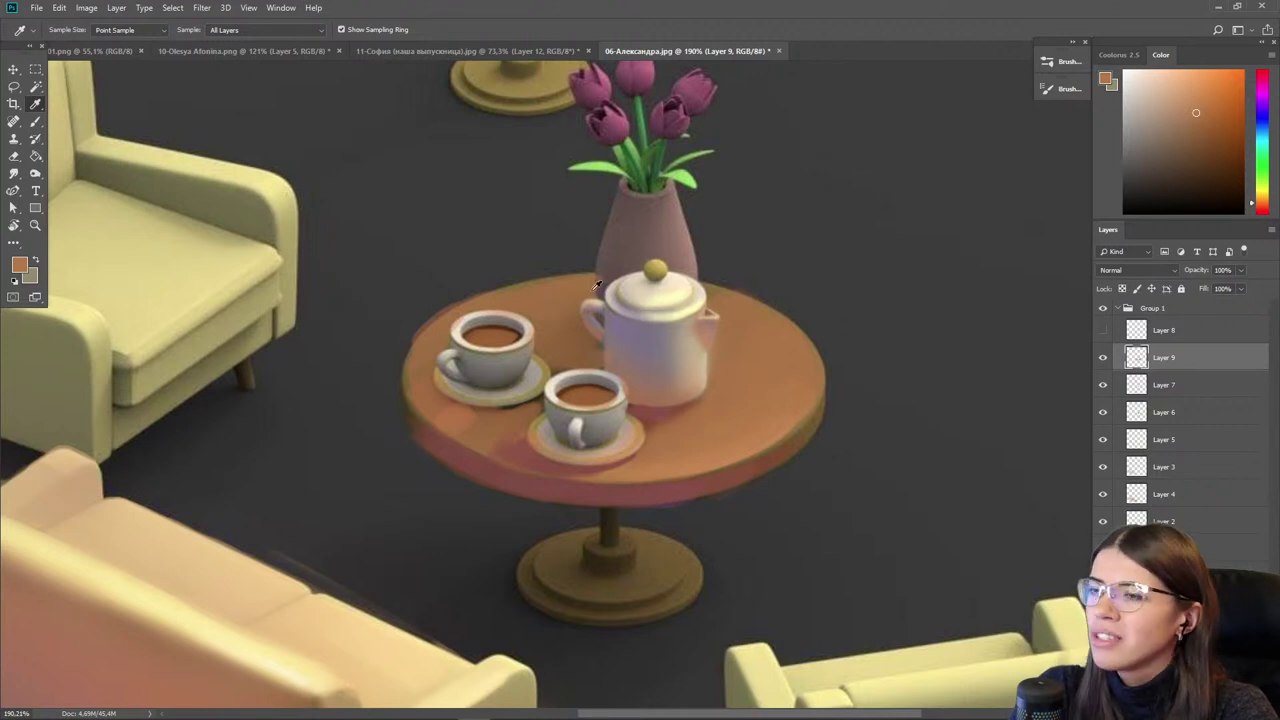
{"action": "scroll", "coordinate": [597, 285], "scroll_direction": "down", "scroll_amount": 2}
{"action": "scroll", "coordinate": [603, 150], "scroll_direction": "up", "scroll_amount": 3}
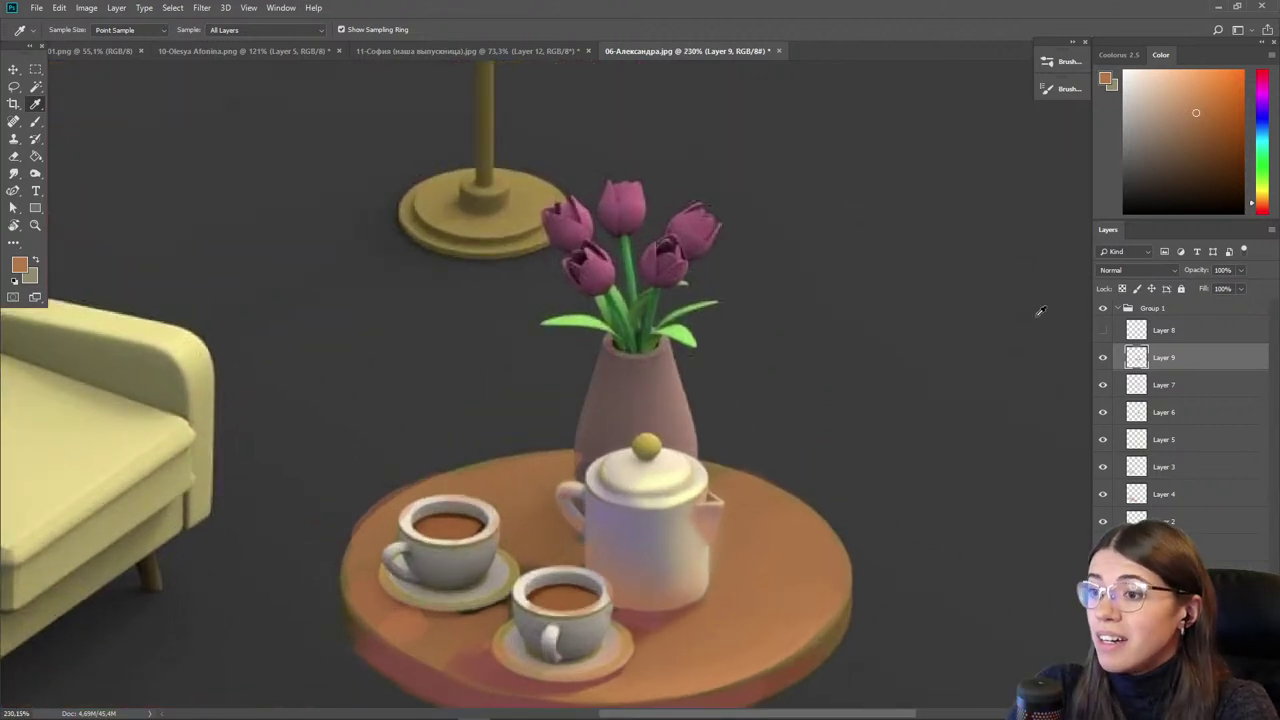
{"action": "left_click", "coordinate": [658, 245]}
{"action": "key", "text": "b"}
{"action": "left_click", "coordinate": [1207, 71]}
{"action": "key", "text": "]"}
{"action": "key", "text": "]"}
{"action": "key", "text": "]"}
{"action": "left_click_drag", "start_coordinate": [686, 222], "coordinate": [702, 236]}
{"action": "mouse_move", "coordinate": [611, 194]}
{"action": "left_mouse_down"}
{"action": "mouse_move", "coordinate": [632, 188]}
{"action": "mouse_move", "coordinate": [621, 216]}
{"action": "left_mouse_up"}
{"action": "key", "text": "["}
{"action": "left_click_drag", "start_coordinate": [662, 258], "coordinate": [670, 270]}
{"action": "left_click_drag", "start_coordinate": [614, 269], "coordinate": [570, 234]}
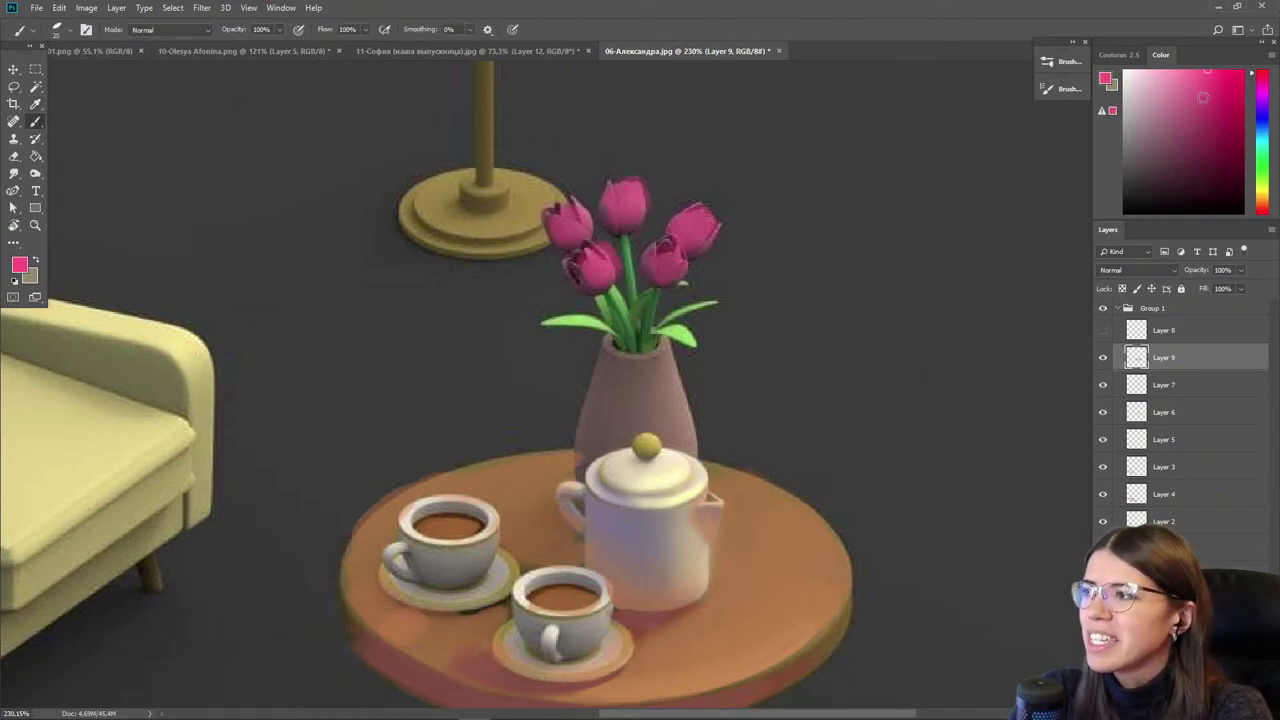
- Paint coral red over the upper parts of the tulips and add violet accents to the right-hand blooms
{"action": "left_click", "coordinate": [1263, 211]}
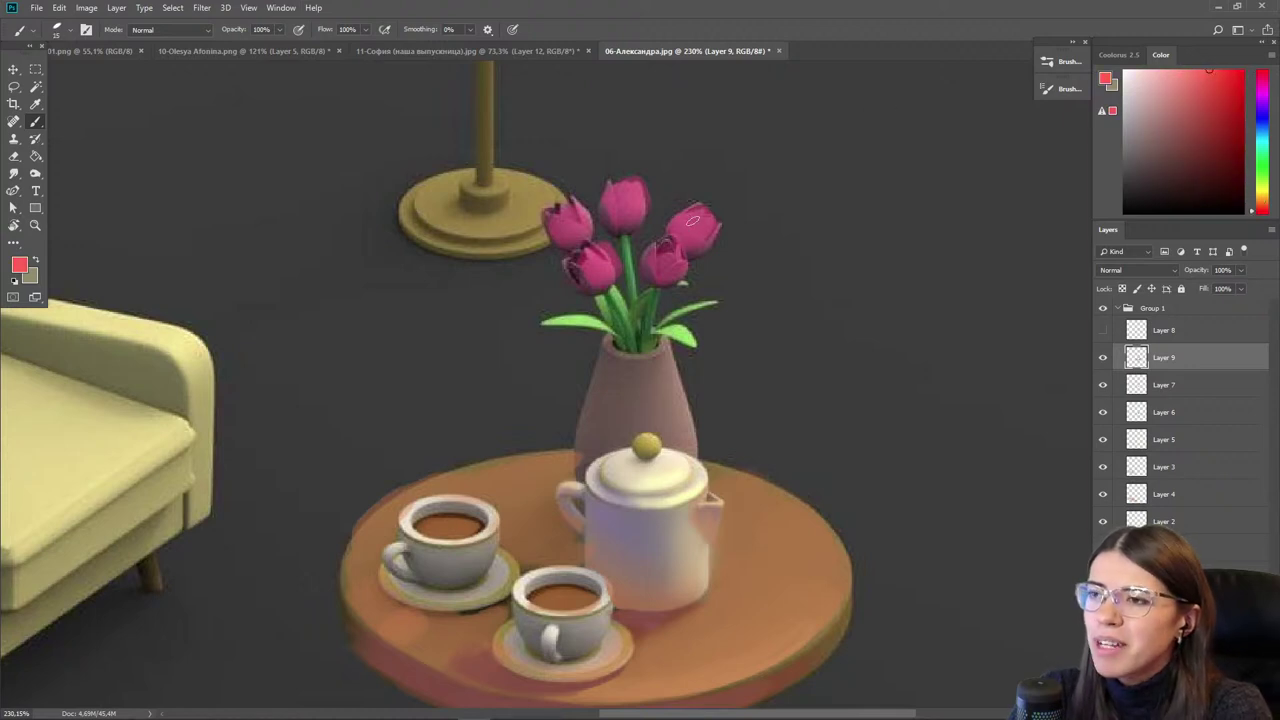
{"action": "left_click_drag", "start_coordinate": [625, 192], "coordinate": [568, 214]}
{"action": "left_click_drag", "start_coordinate": [596, 260], "coordinate": [588, 251]}
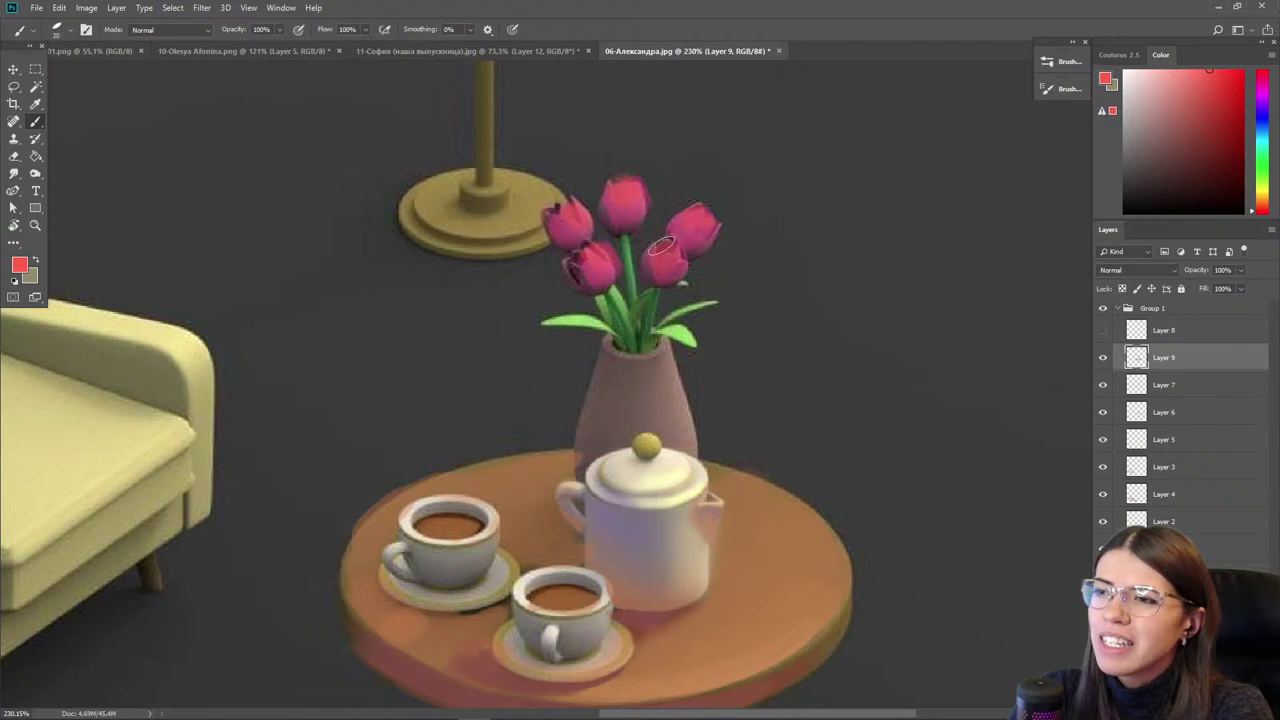
{"action": "left_click", "coordinate": [1262, 99]}
{"action": "left_click", "coordinate": [1183, 80]}
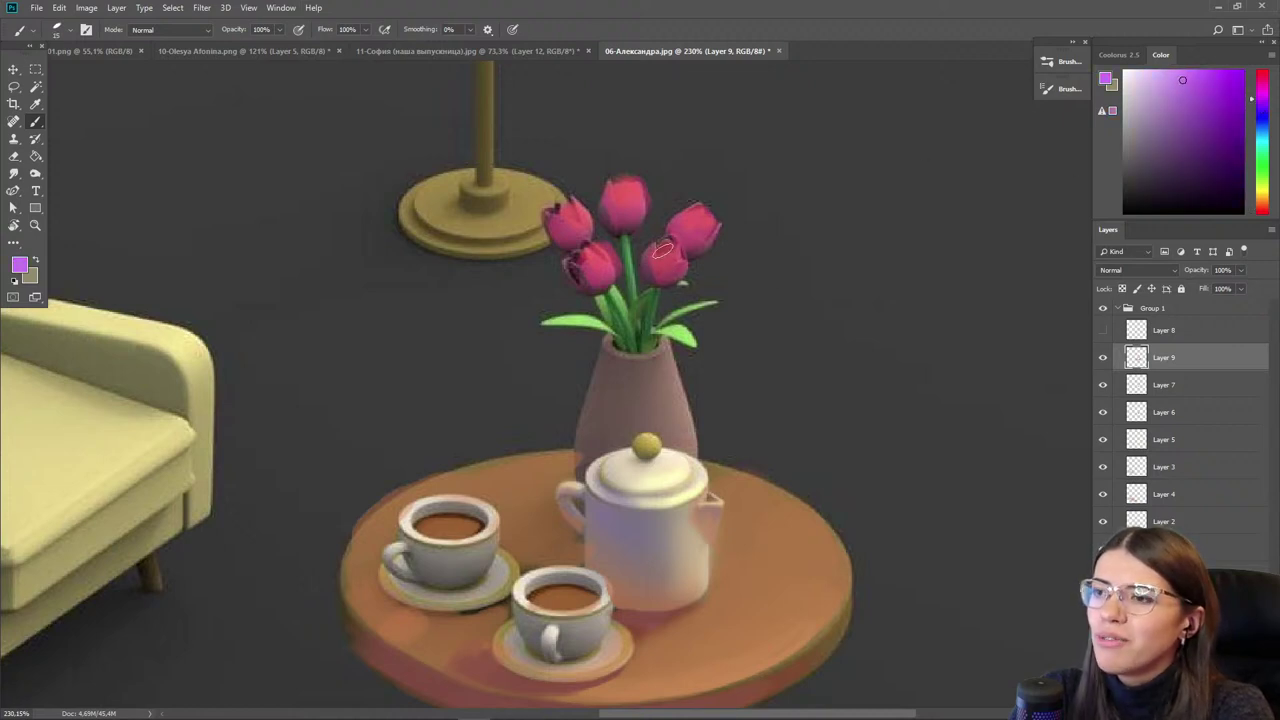
{"action": "left_click_drag", "start_coordinate": [672, 227], "coordinate": [678, 243]}
{"action": "left_click", "coordinate": [660, 255], "text": "alt"}
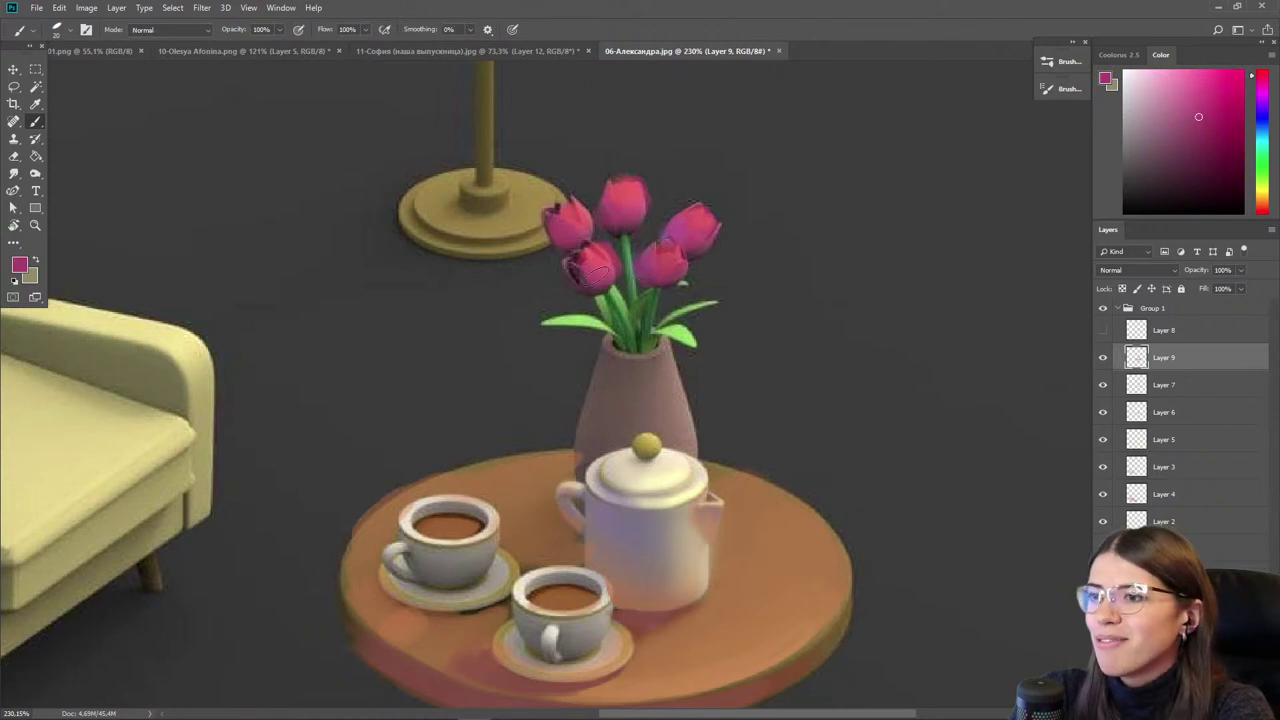
{"action": "scroll", "coordinate": [712, 262], "scroll_direction": "down", "scroll_amount": 5}
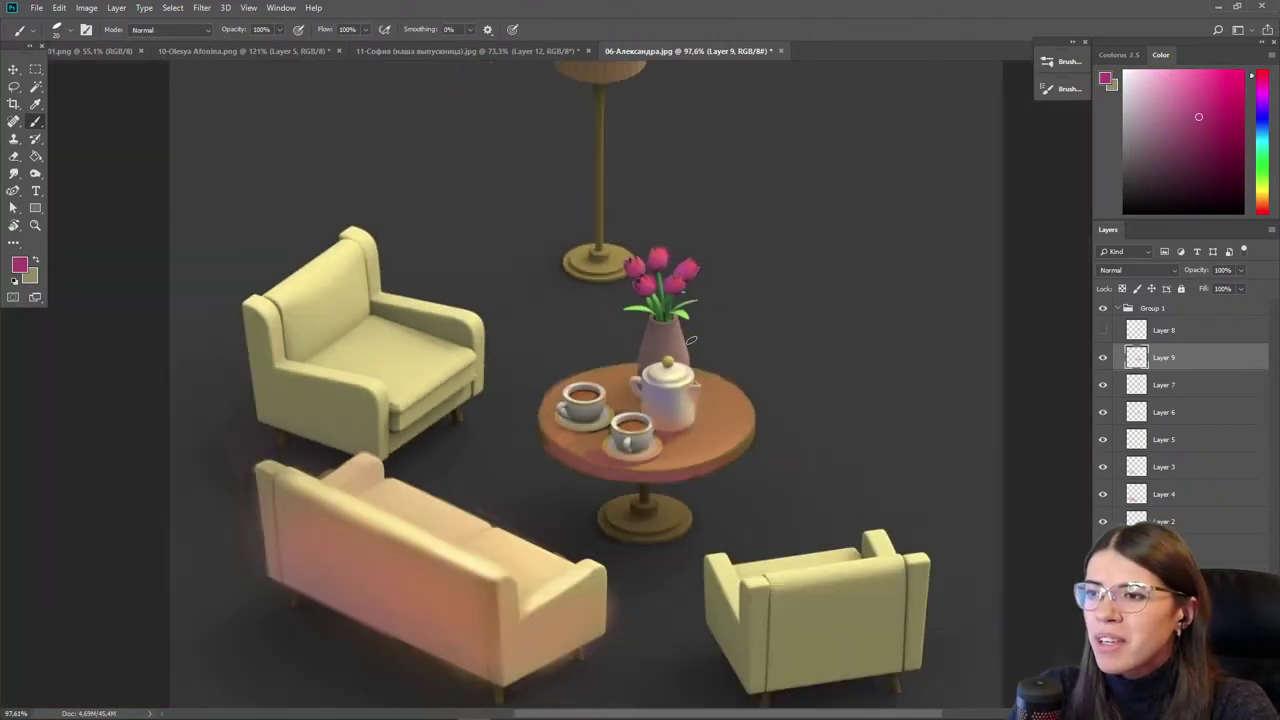
{"action": "scroll", "coordinate": [598, 350], "scroll_direction": "down", "scroll_amount": 2}
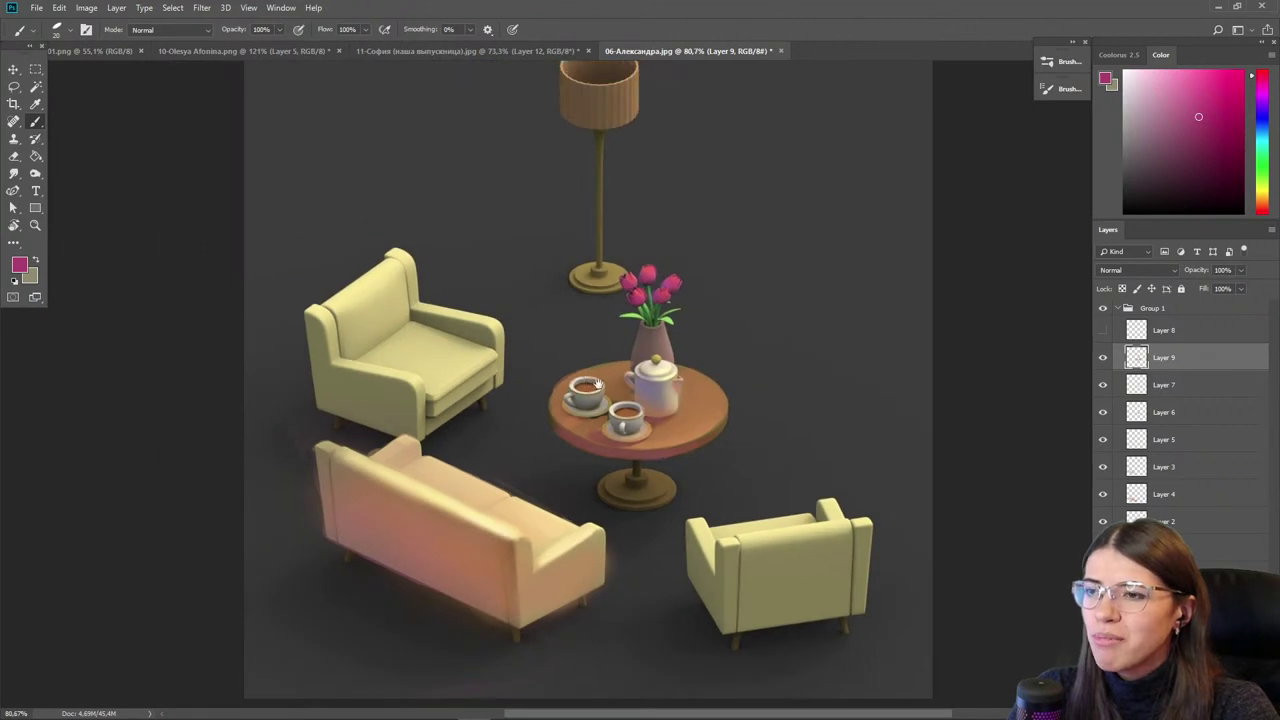
{"action": "left_click_drag", "start_coordinate": [585, 384], "coordinate": [644, 395]}
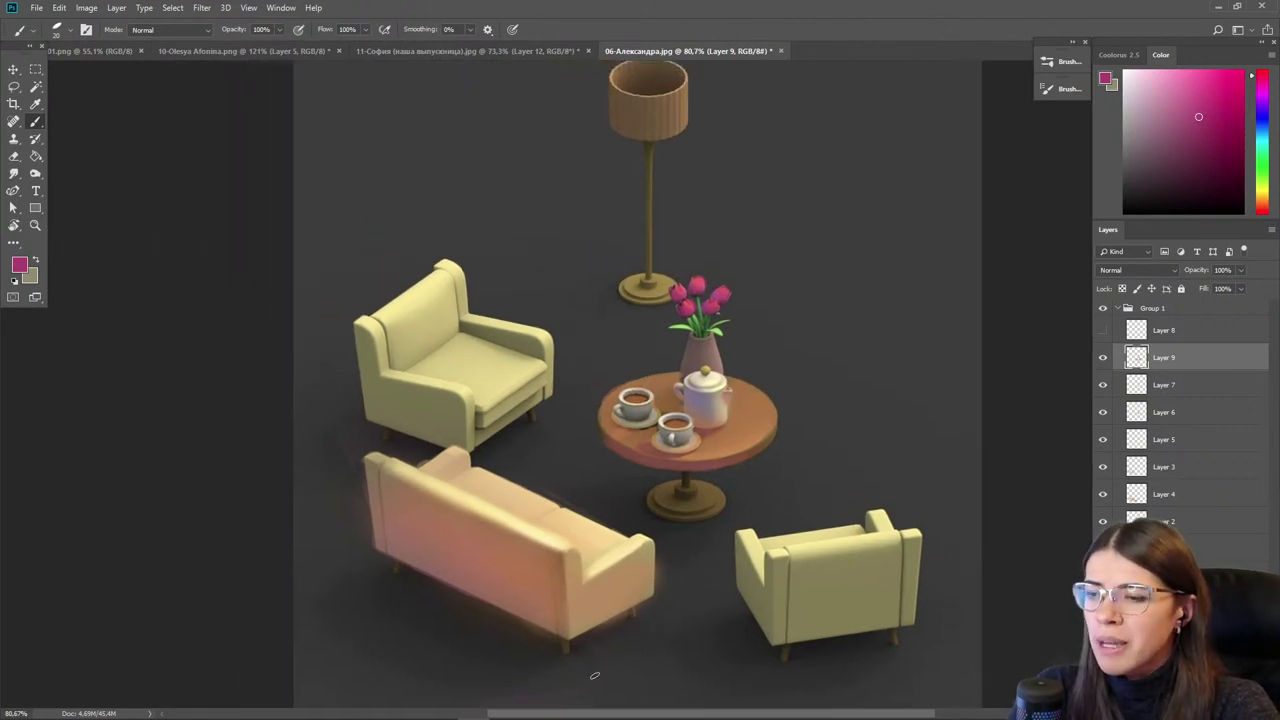
- Compare the furniture render with and without the colour corrections by repeatedly toggling the visibility of Group 1
{"action": "scroll", "coordinate": [601, 659], "scroll_direction": "up", "scroll_amount": 3}
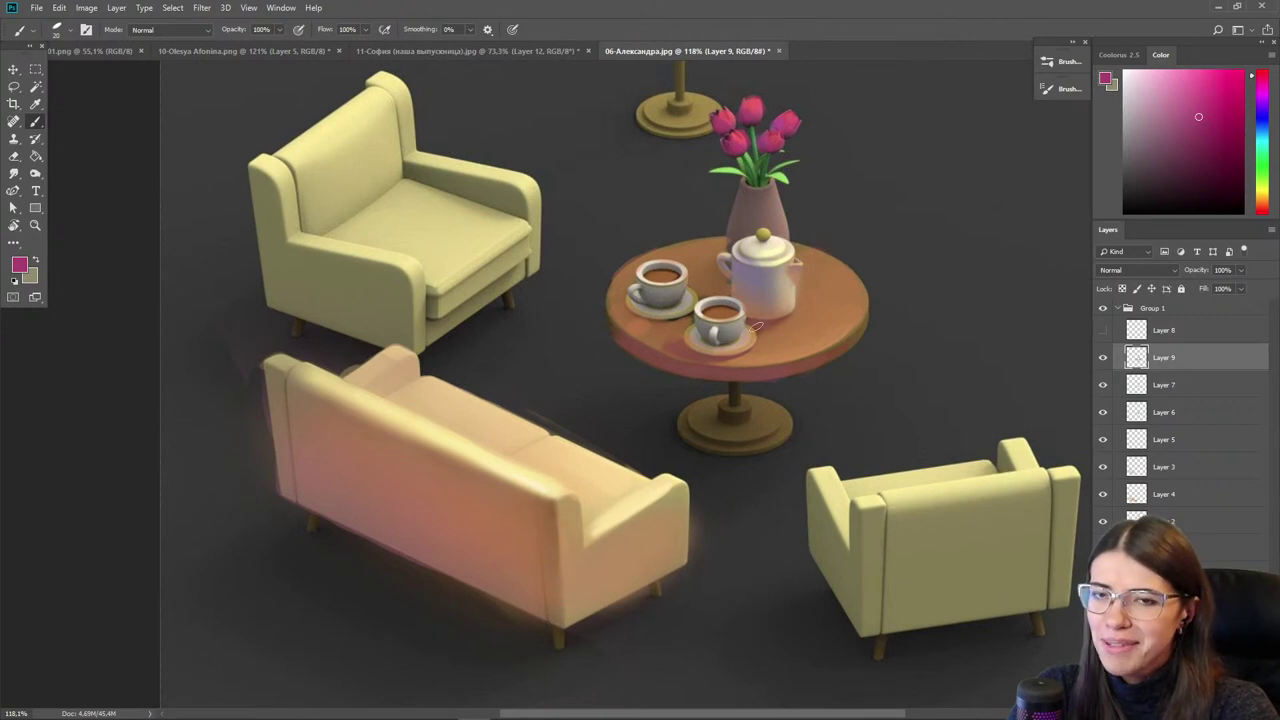
{"action": "left_click_drag", "start_coordinate": [503, 522], "coordinate": [449, 538]}
{"action": "left_click", "coordinate": [1102, 308]}
{"action": "left_click", "coordinate": [1102, 308]}
{"action": "left_click", "coordinate": [1102, 308]}
{"action": "left_click", "coordinate": [1102, 308]}
{"action": "left_click", "coordinate": [1102, 308]}
{"action": "left_click", "coordinate": [1102, 308]}
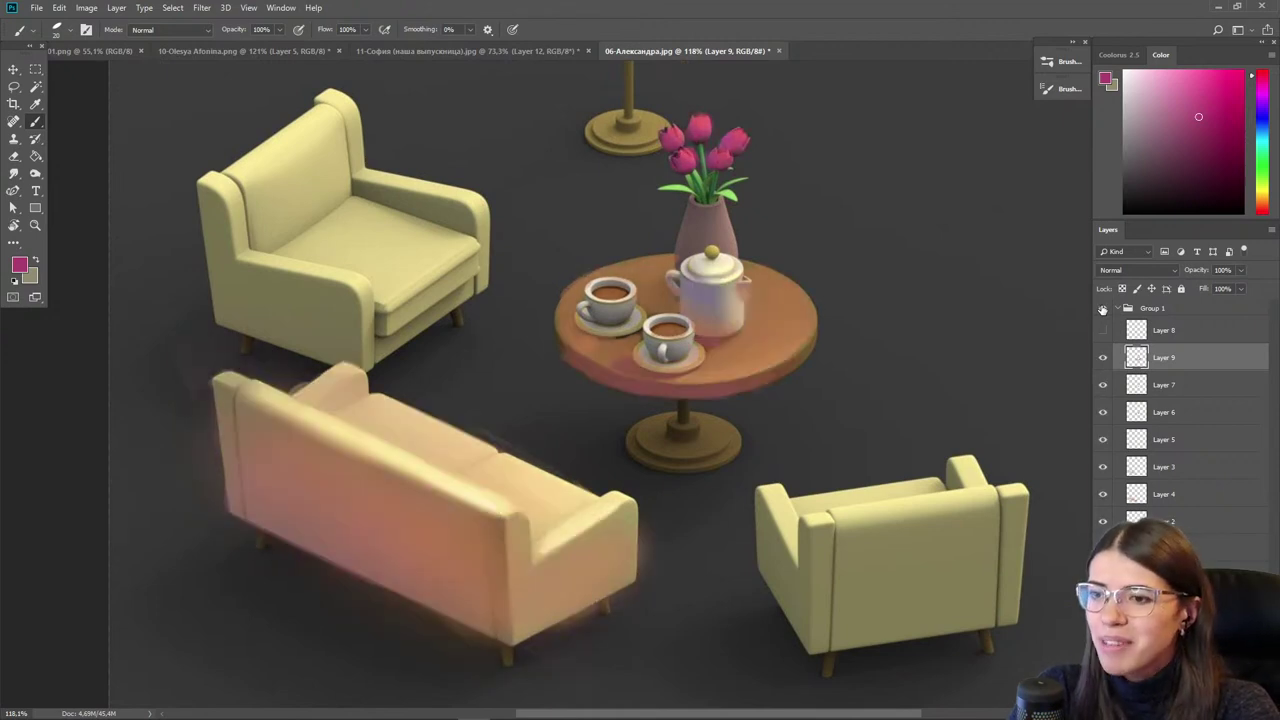
{"action": "left_click", "coordinate": [1102, 308]}
{"action": "left_click", "coordinate": [1102, 308]}
{"action": "left_click", "coordinate": [1102, 308]}
{"action": "left_click", "coordinate": [1102, 308]}
{"action": "left_click", "coordinate": [1102, 308]}
{"action": "left_click", "coordinate": [1102, 308]}
{"action": "left_click", "coordinate": [1102, 308]}
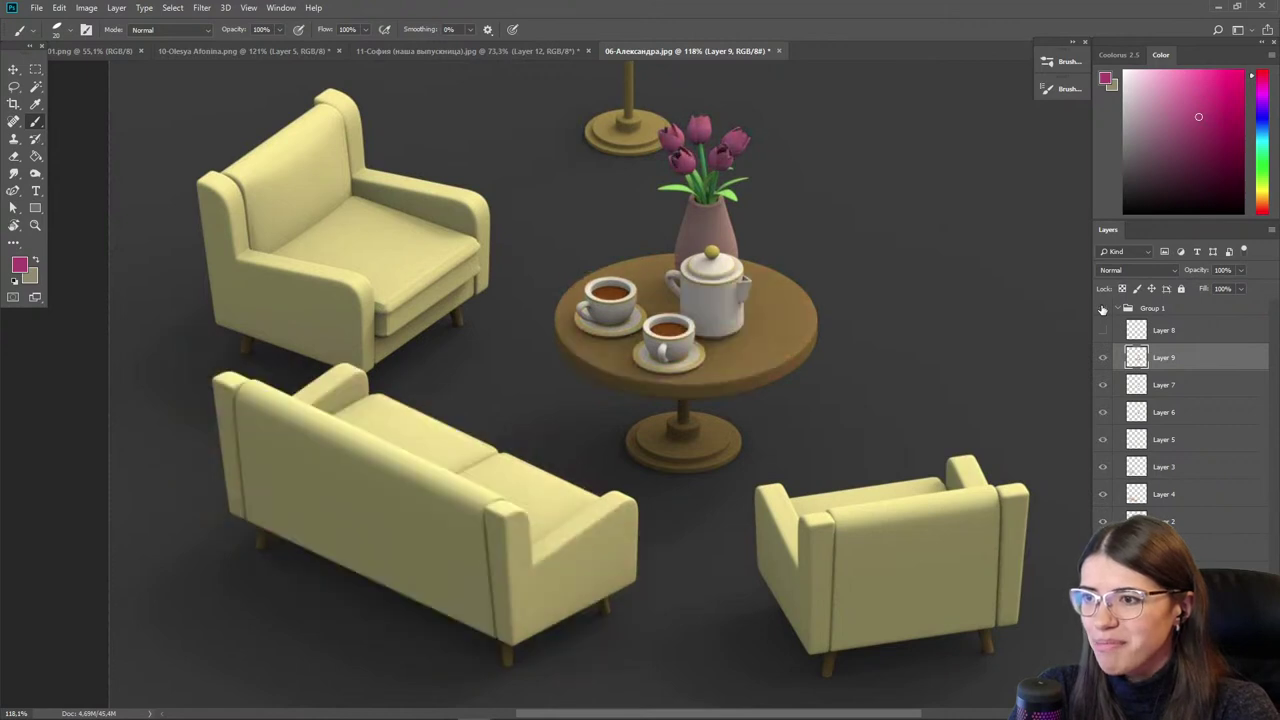
{"action": "left_click", "coordinate": [1102, 308]}
{"action": "left_click", "coordinate": [1102, 308]}
{"action": "left_click", "coordinate": [1102, 308]}
{"action": "left_click", "coordinate": [1102, 308]}
{"action": "left_click", "coordinate": [1102, 308]}
{"action": "left_click", "coordinate": [1102, 308]}
{"action": "left_click", "coordinate": [1102, 308]}
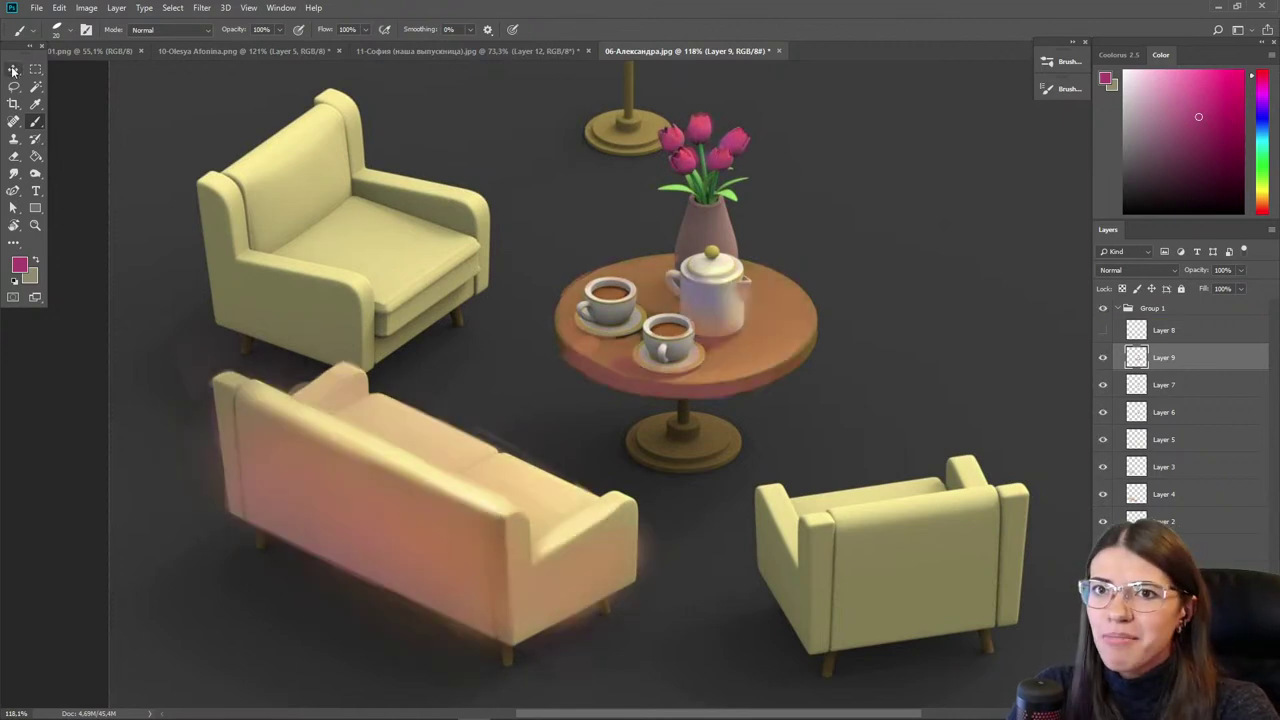
- Collapse Group 1 and bring the next student's cupcake illustration into its own document
{"action": "left_click", "coordinate": [13, 70]}
{"action": "left_click", "coordinate": [1119, 309]}
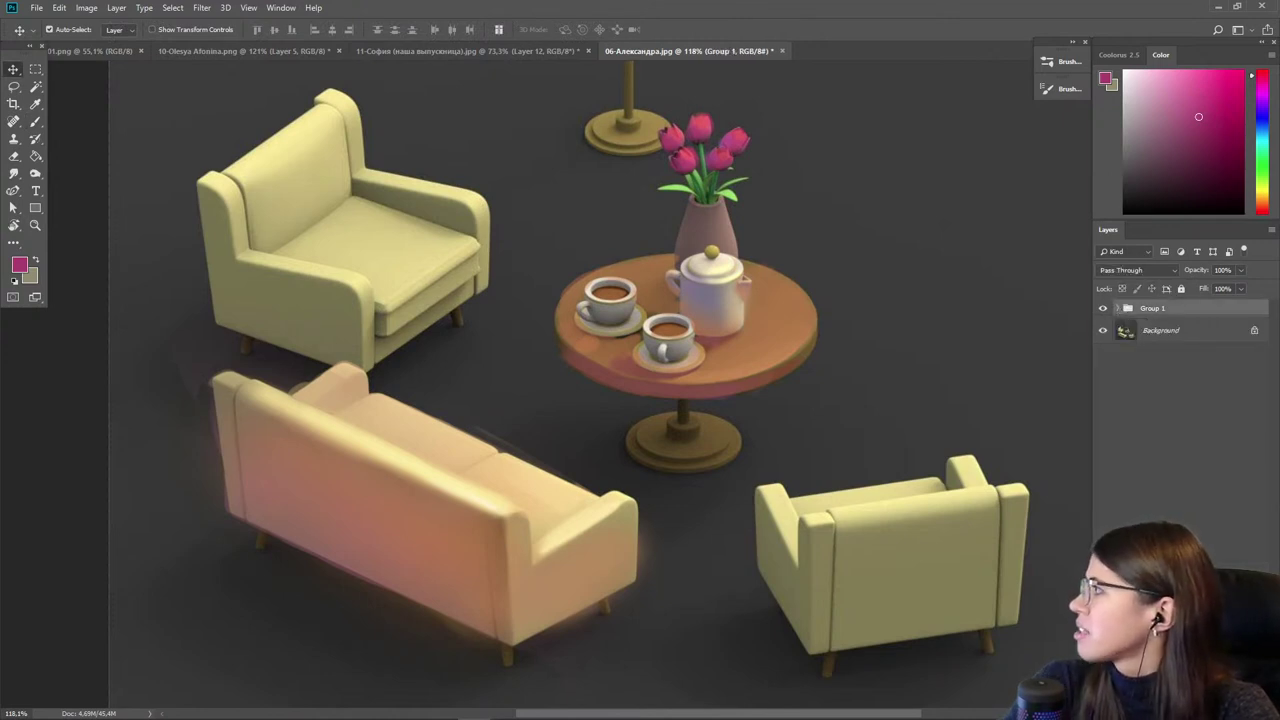
{"action": "left_click_drag", "start_coordinate": [949, 31], "coordinate": [845, 48]}
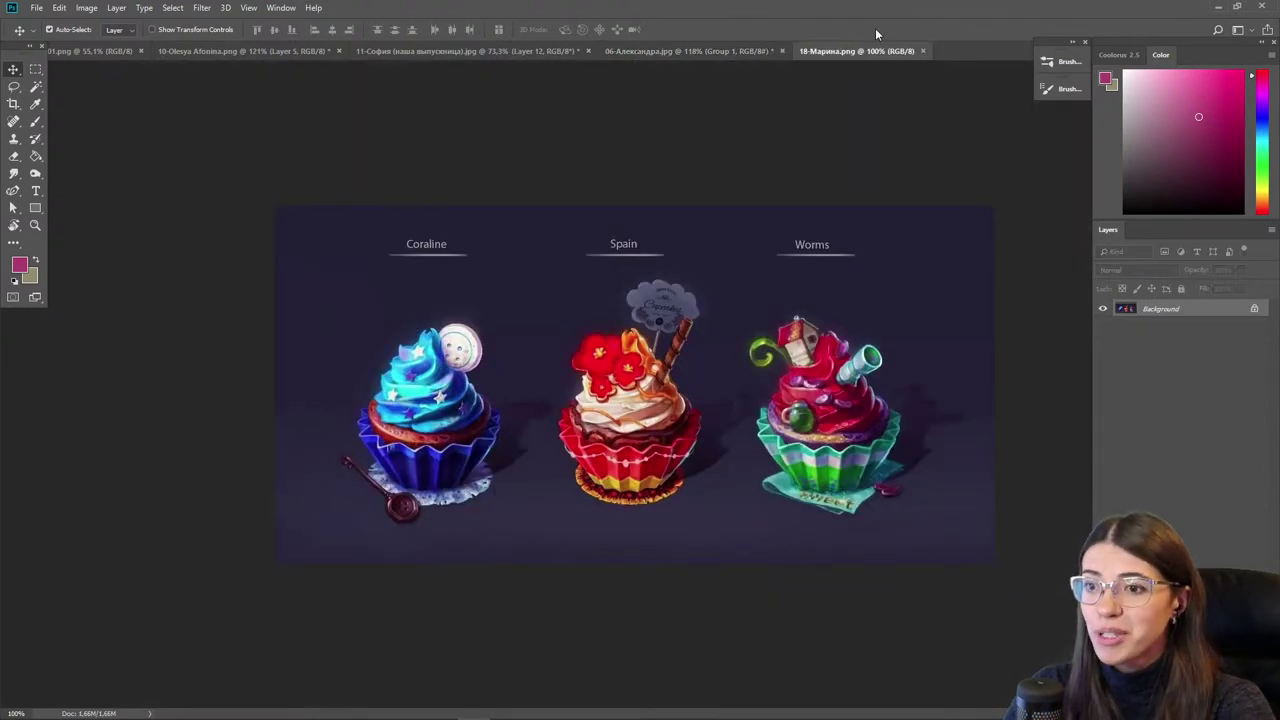
- Examine the Coraline, Spain and Worms cupcakes up close, including their toppings, wrappers and surrounding props
{"action": "scroll", "coordinate": [290, 437], "scroll_direction": "up", "scroll_amount": 4}
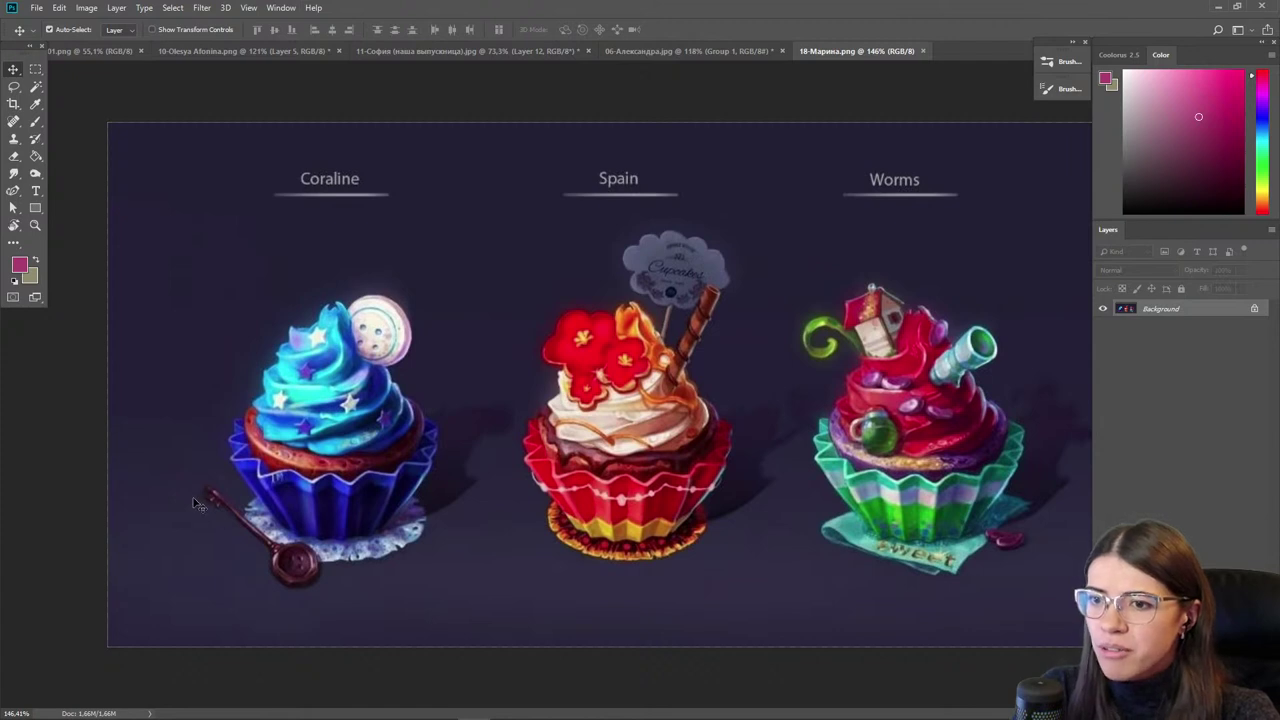
{"action": "scroll", "coordinate": [200, 505], "scroll_direction": "up", "scroll_amount": 2}
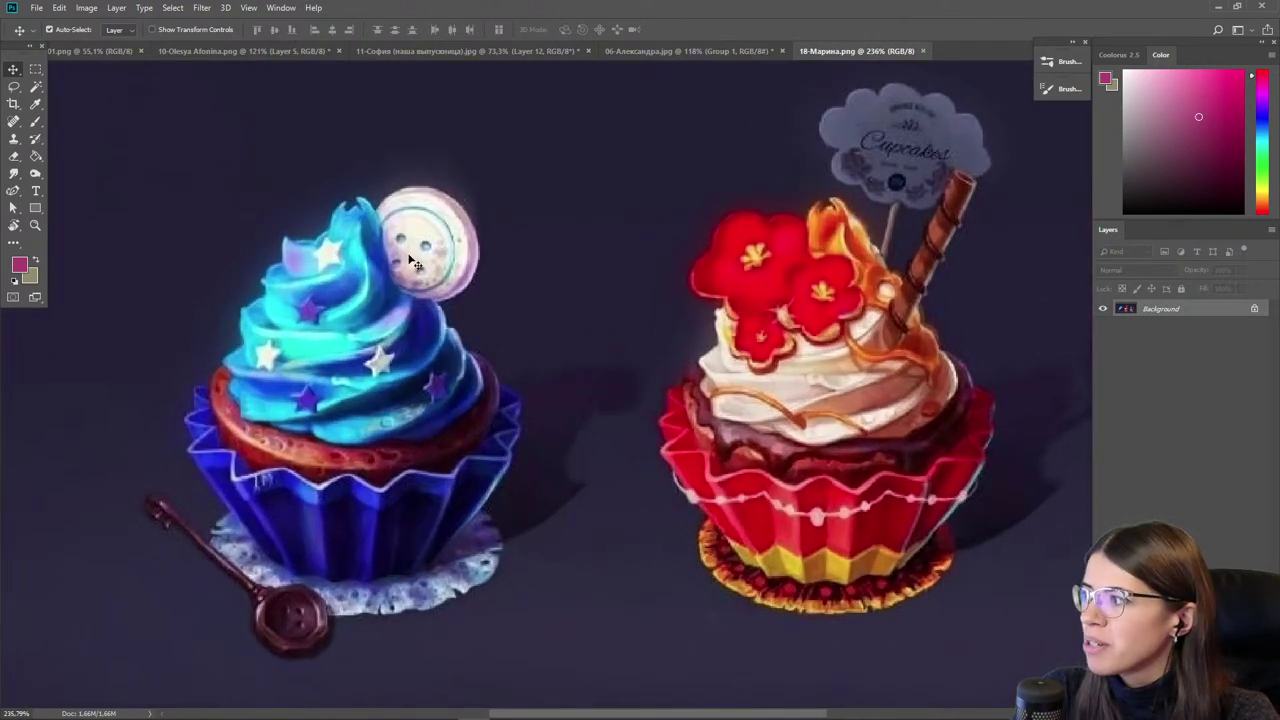
{"action": "left_click_drag", "start_coordinate": [201, 522], "coordinate": [243, 497]}
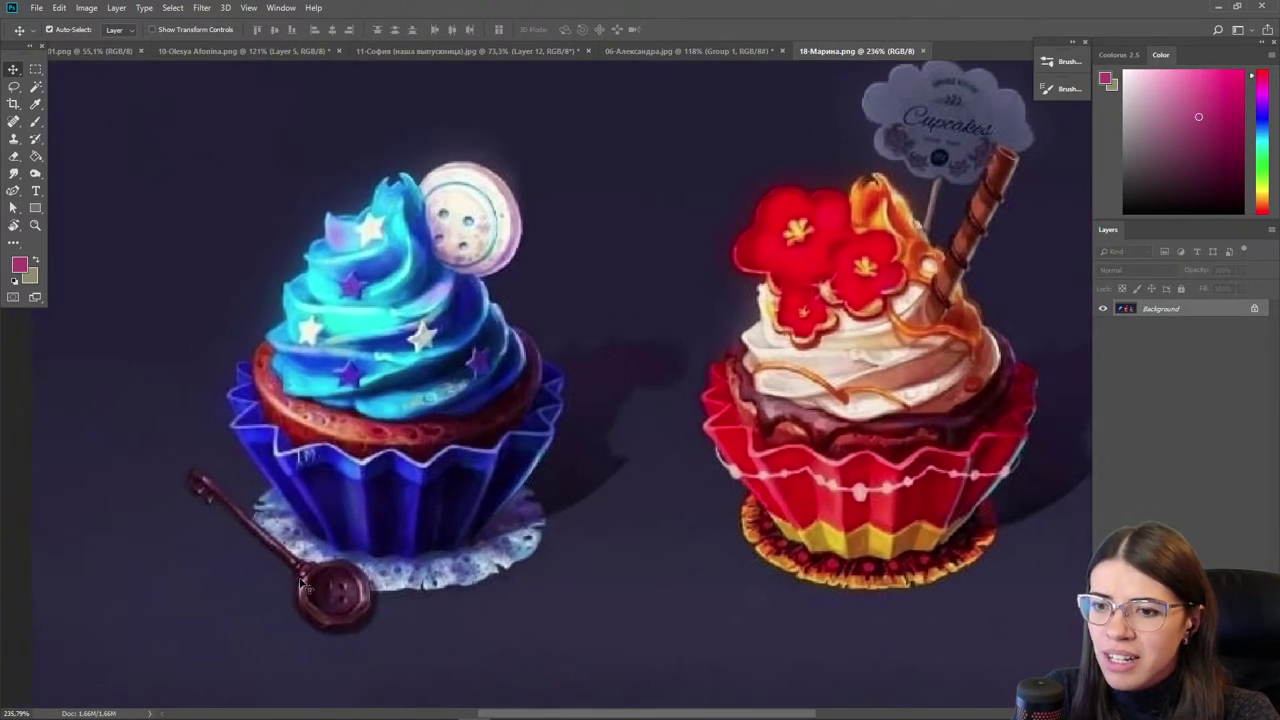
{"action": "left_click_drag", "start_coordinate": [807, 495], "coordinate": [315, 540]}
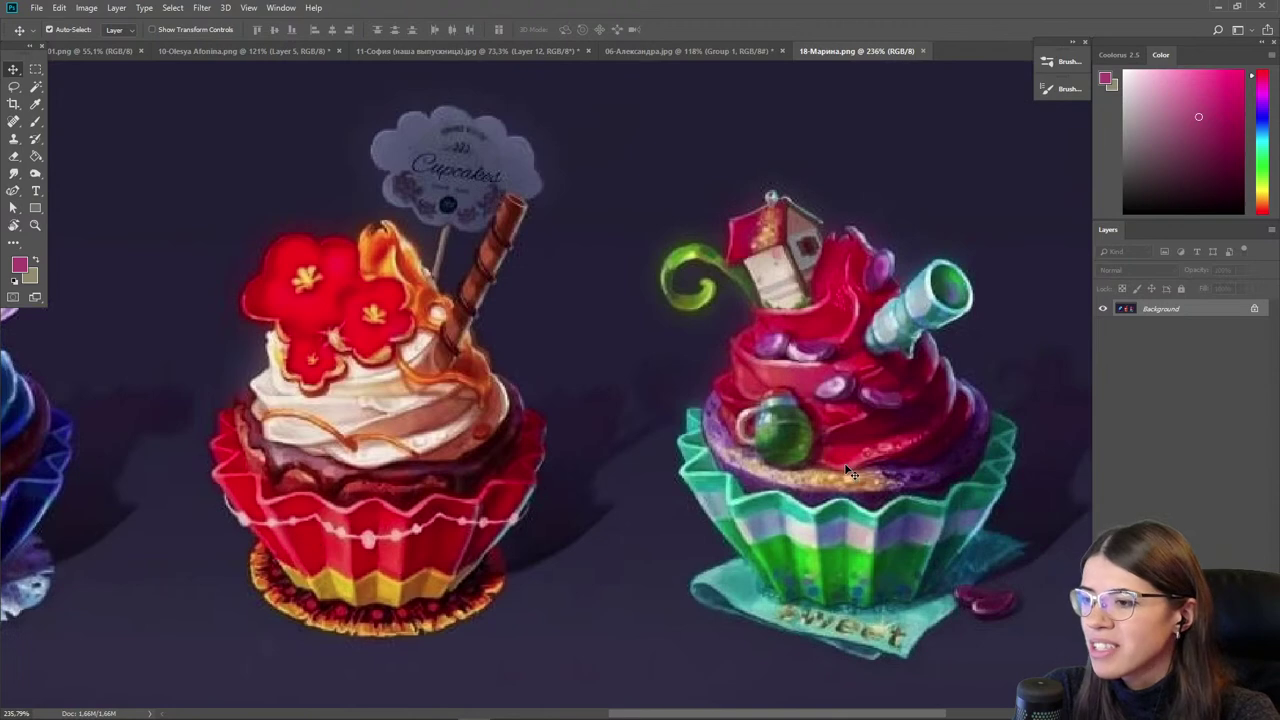
{"action": "scroll", "coordinate": [848, 470], "scroll_direction": "down", "scroll_amount": 2}
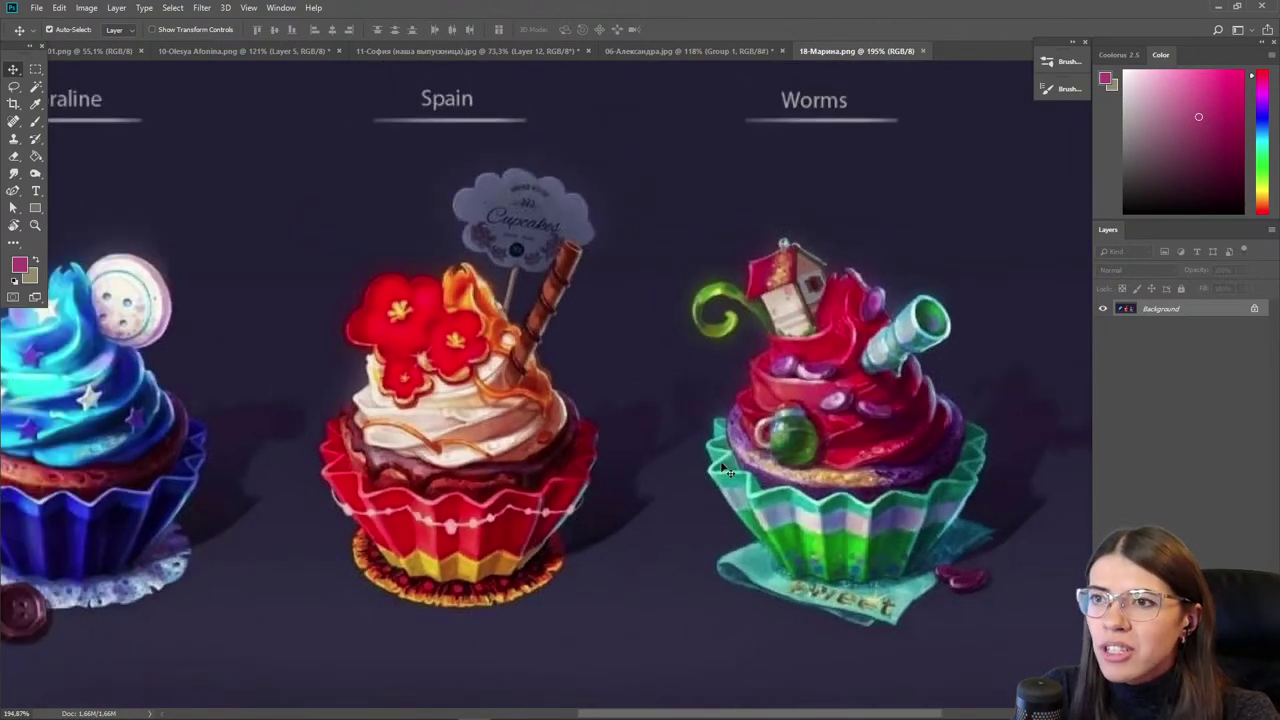
{"action": "scroll", "coordinate": [722, 455], "scroll_direction": "down", "scroll_amount": 1}
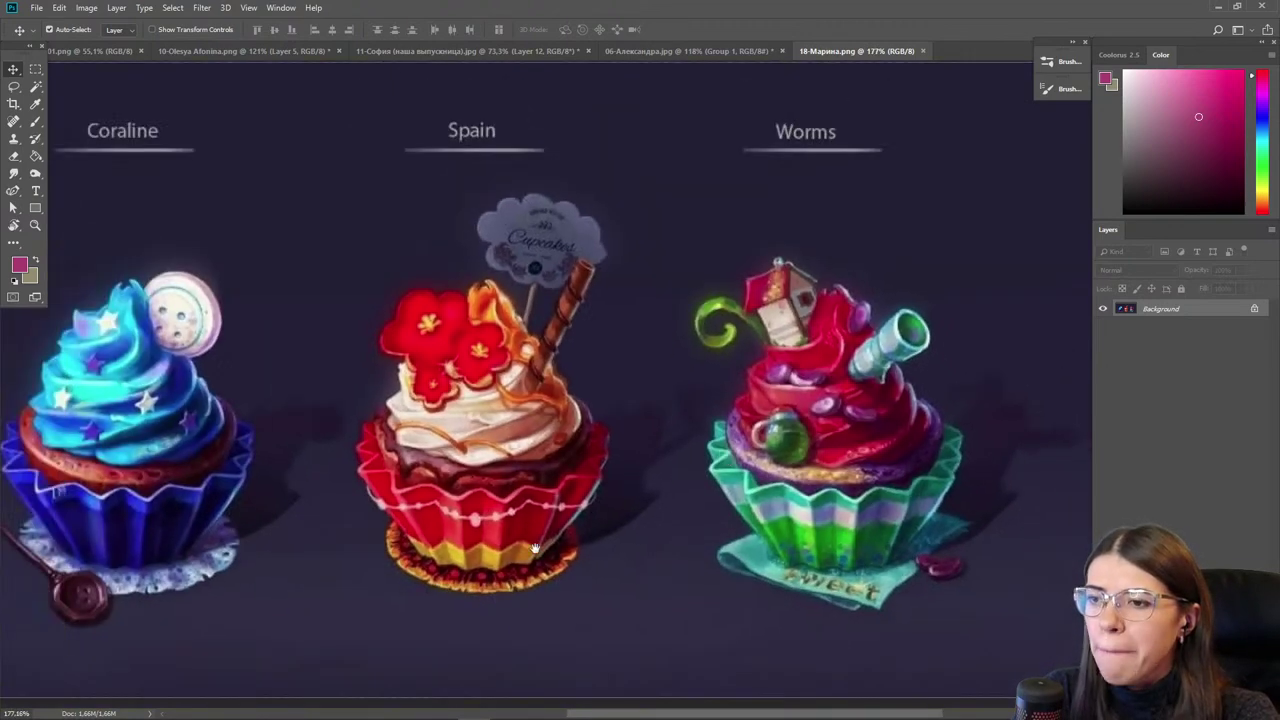
{"action": "left_click_drag", "start_coordinate": [535, 548], "coordinate": [709, 509]}
{"action": "left_click_drag", "start_coordinate": [370, 499], "coordinate": [560, 530]}
{"action": "scroll", "coordinate": [337, 457], "scroll_direction": "up", "scroll_amount": 1}
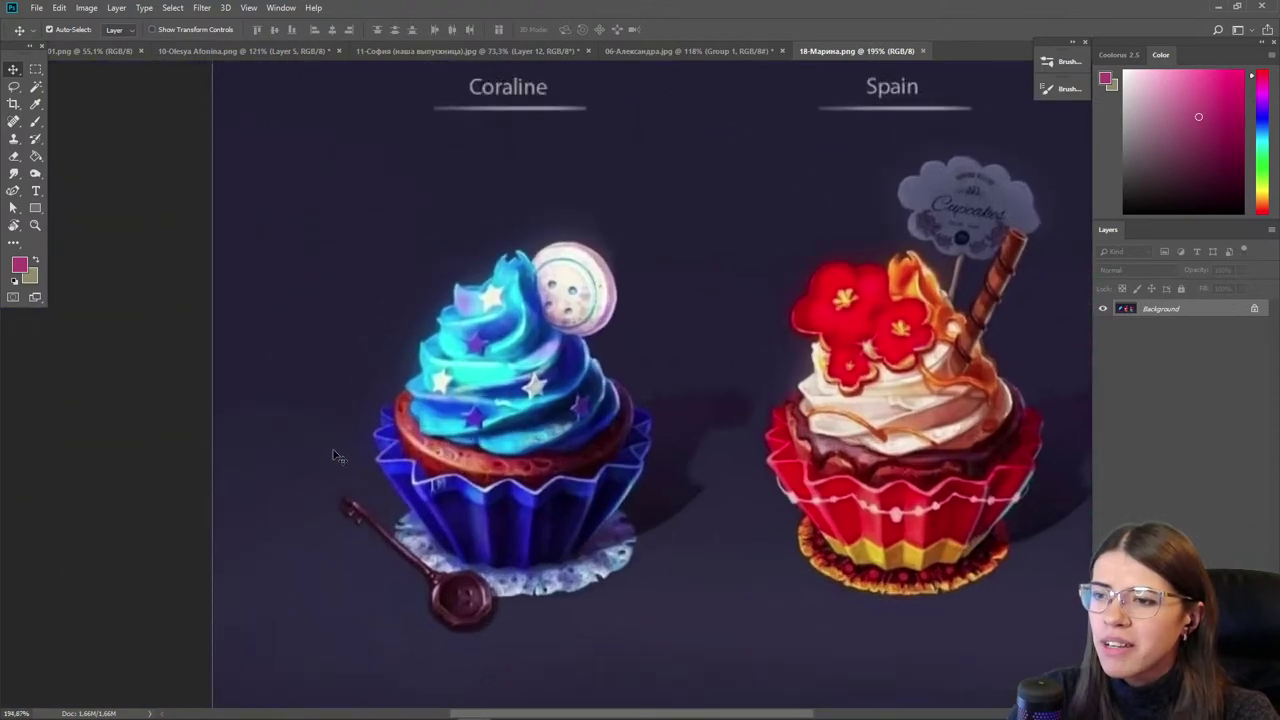
- Turn on the grayscale proof preview to judge the tonal values, focusing on the Coraline cupcake
{"action": "key", "text": "ctrl+y"}
{"action": "scroll", "coordinate": [400, 455], "scroll_direction": "down", "scroll_amount": 1}
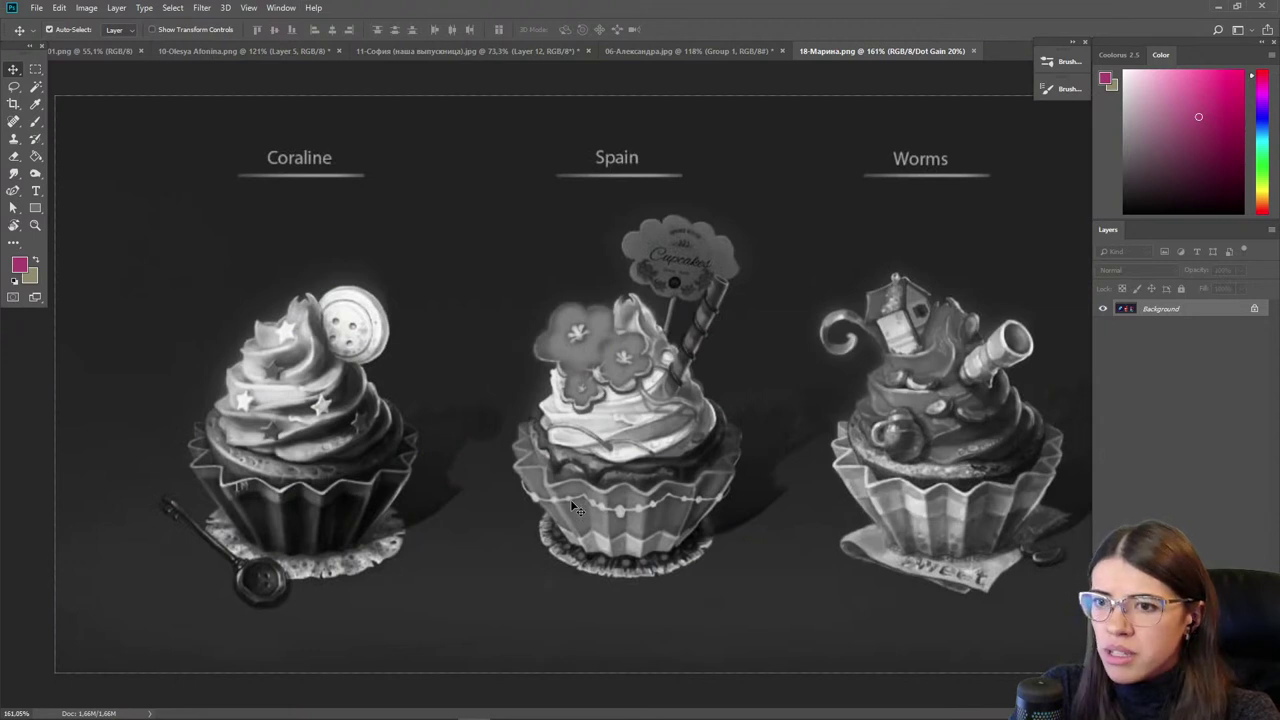
{"action": "scroll", "coordinate": [243, 480], "scroll_direction": "up", "scroll_amount": 5}
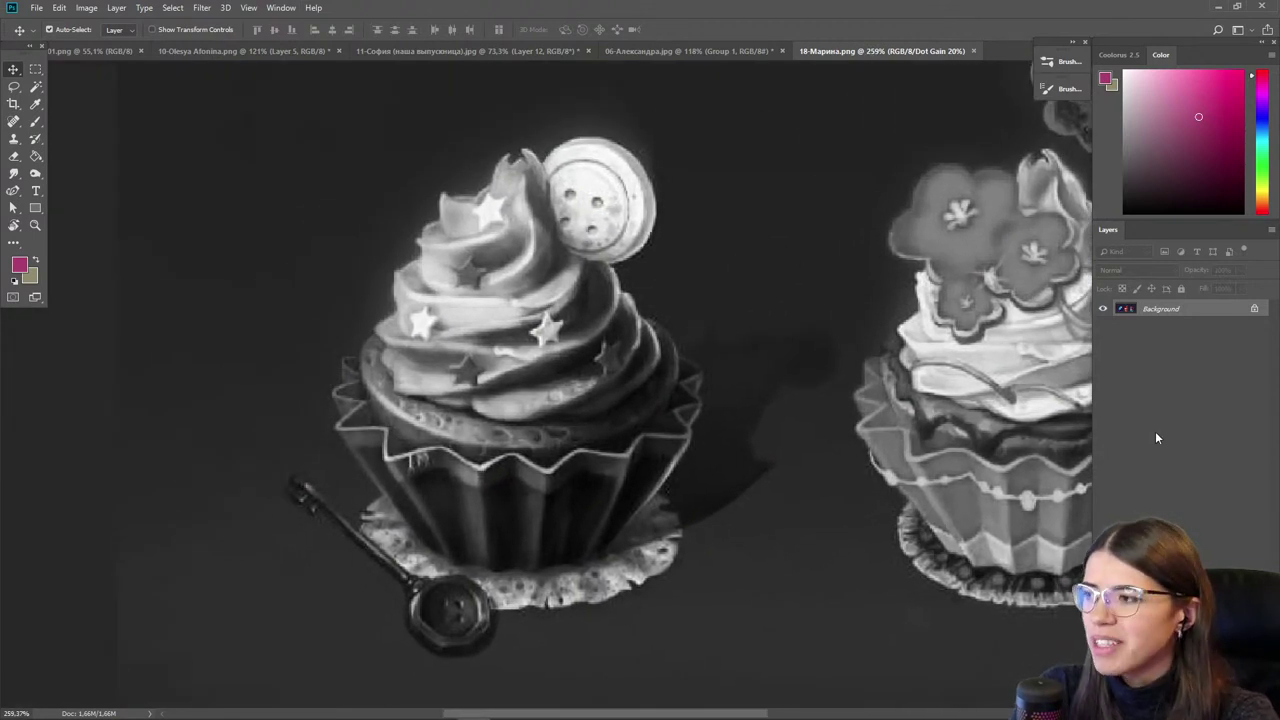
- On a new layer, paint mid-tone, white and dark grey round swatches in a column left of the Coraline cupcake
{"action": "key", "text": "ctrl+shift+alt+n"}
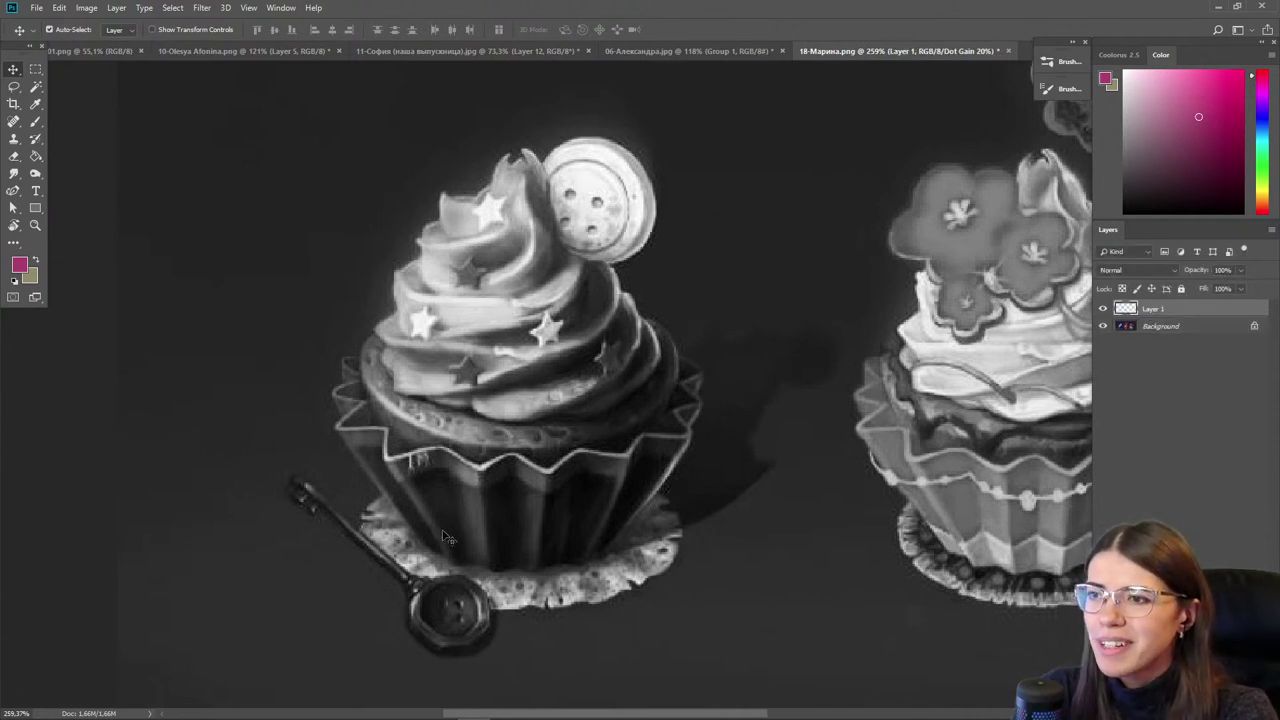
{"action": "left_click_drag", "start_coordinate": [397, 401], "coordinate": [512, 418]}
{"action": "key", "text": "b"}
{"action": "left_click_drag", "start_coordinate": [351, 209], "coordinate": [348, 220]}
{"action": "left_click", "coordinate": [1136, 83]}
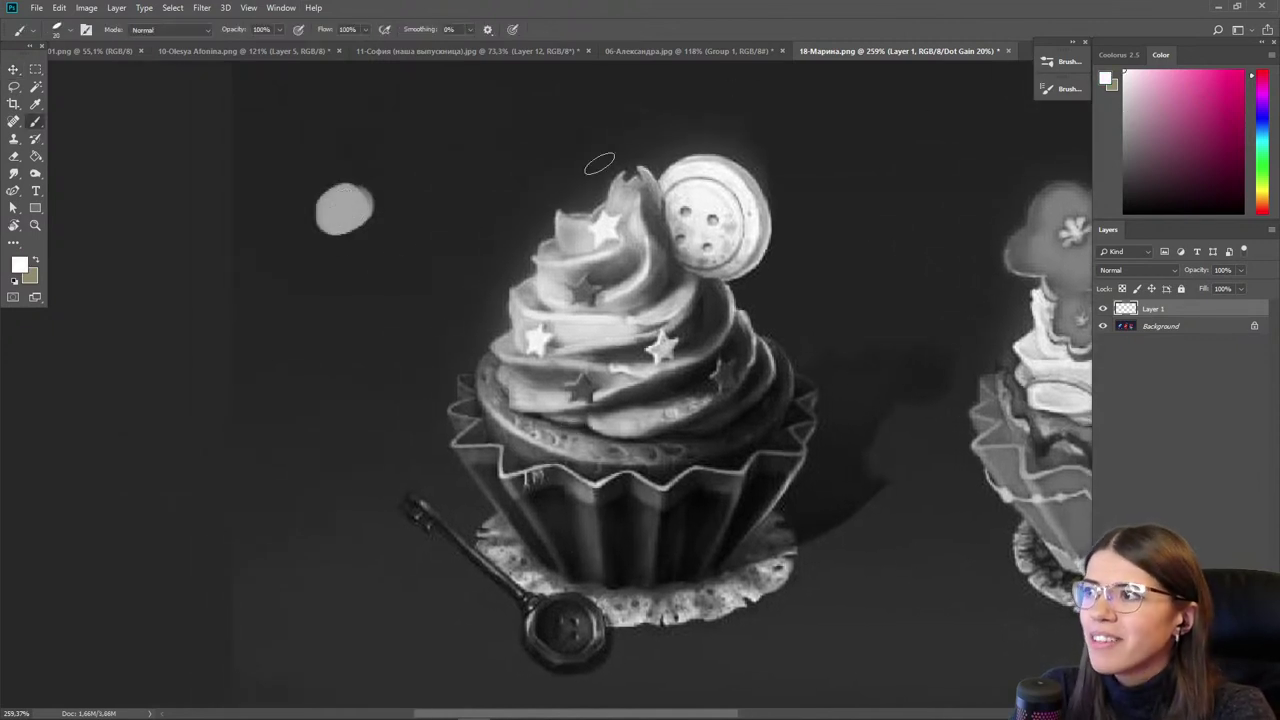
{"action": "left_click_drag", "start_coordinate": [339, 139], "coordinate": [356, 150]}
{"action": "left_click", "coordinate": [1123, 180]}
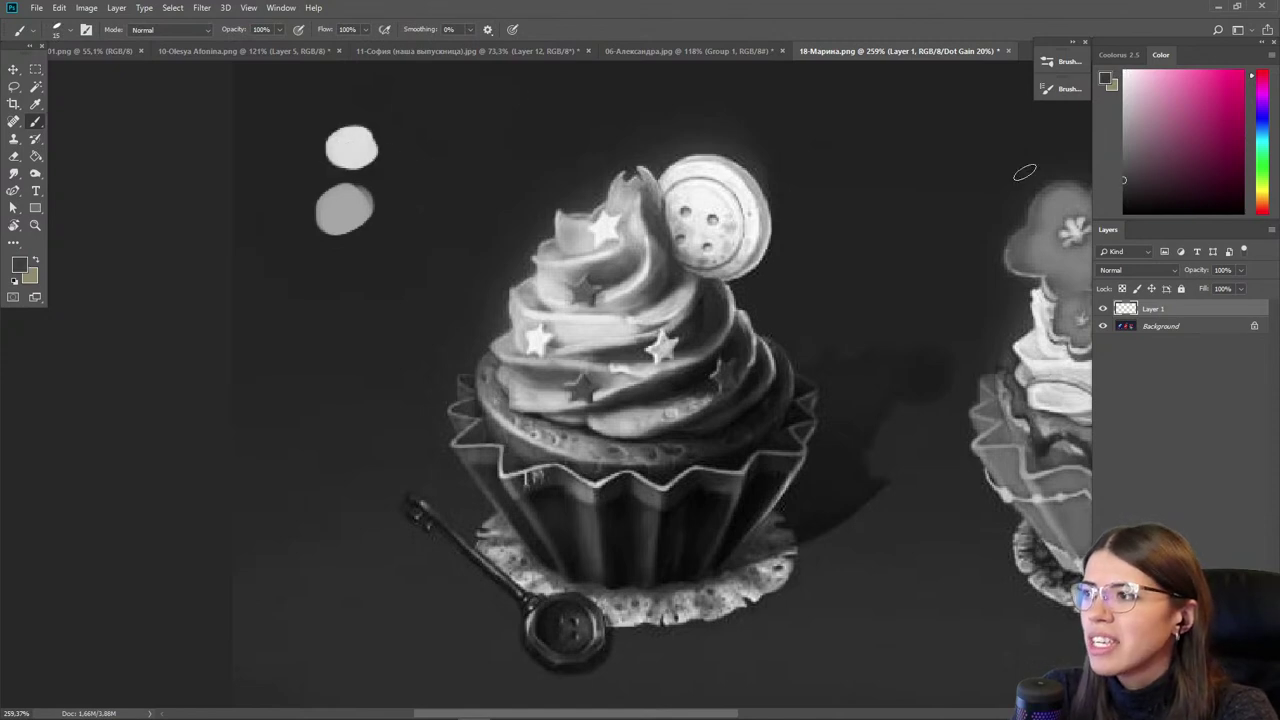
{"action": "left_click_drag", "start_coordinate": [334, 280], "coordinate": [353, 293]}
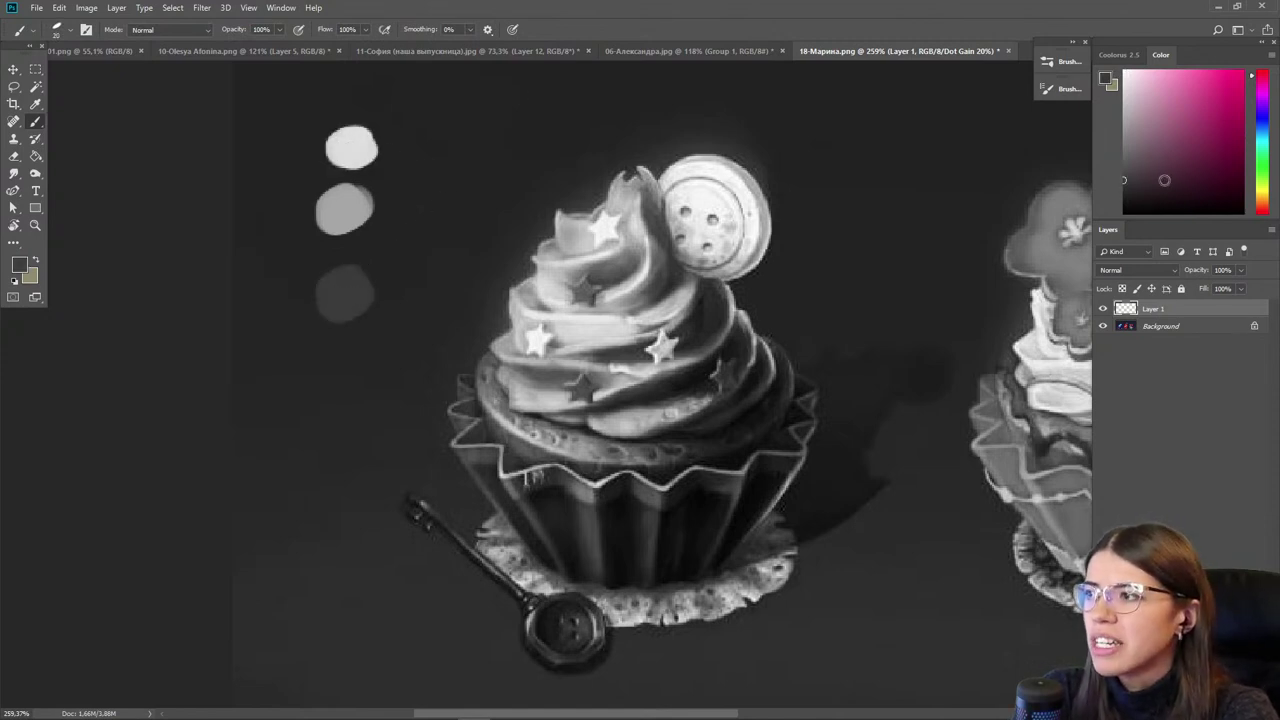
- Lock the layer's transparency and shade the lower edges of the three swatches, adding a lighter plane on the dark one
{"action": "left_click", "coordinate": [331, 143], "text": "alt"}
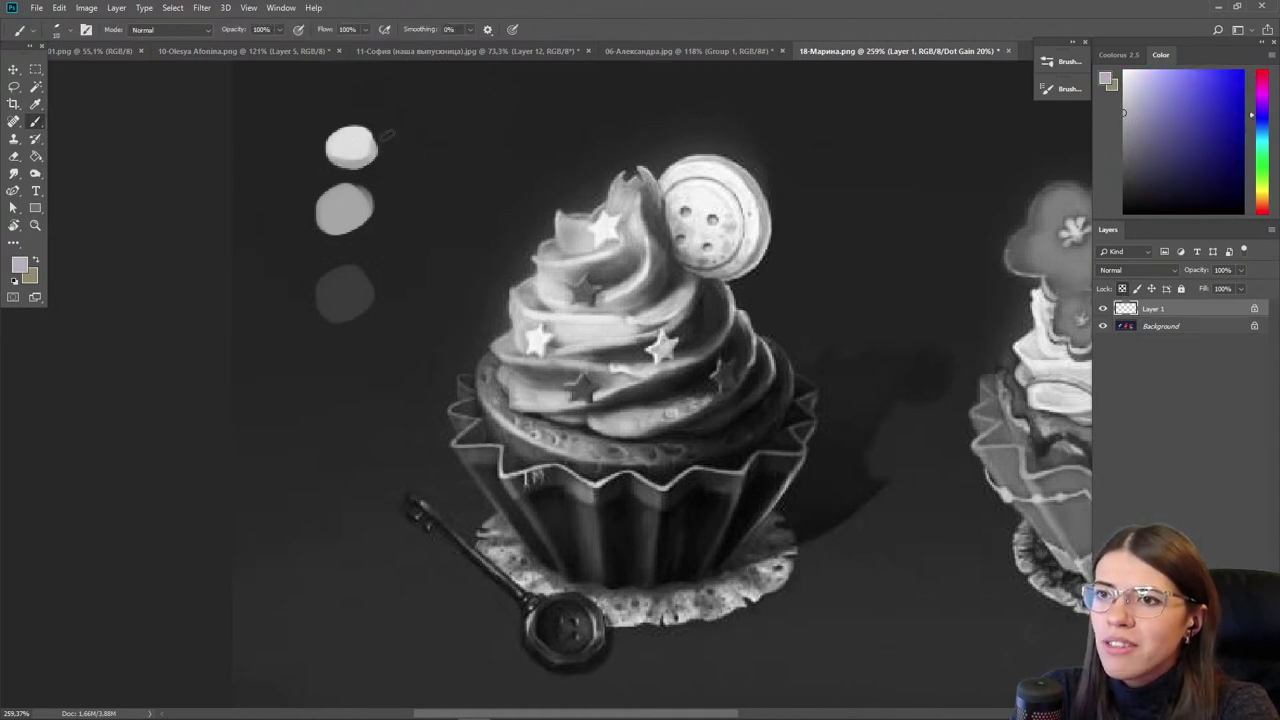
{"action": "left_click", "coordinate": [357, 295], "text": "alt"}
{"action": "key", "text": "bracketright"}
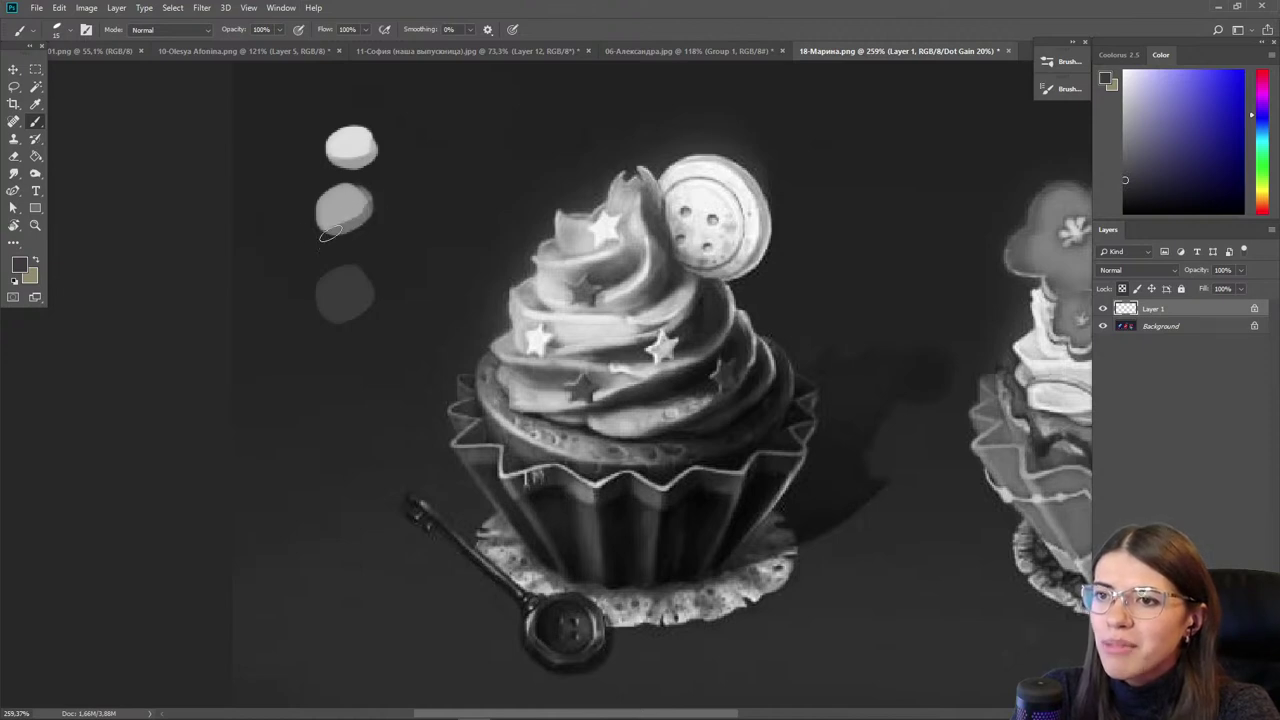
{"action": "left_click", "coordinate": [1125, 212]}
{"action": "left_click_drag", "start_coordinate": [393, 296], "coordinate": [300, 315]}
{"action": "left_click", "coordinate": [328, 281], "text": "alt"}
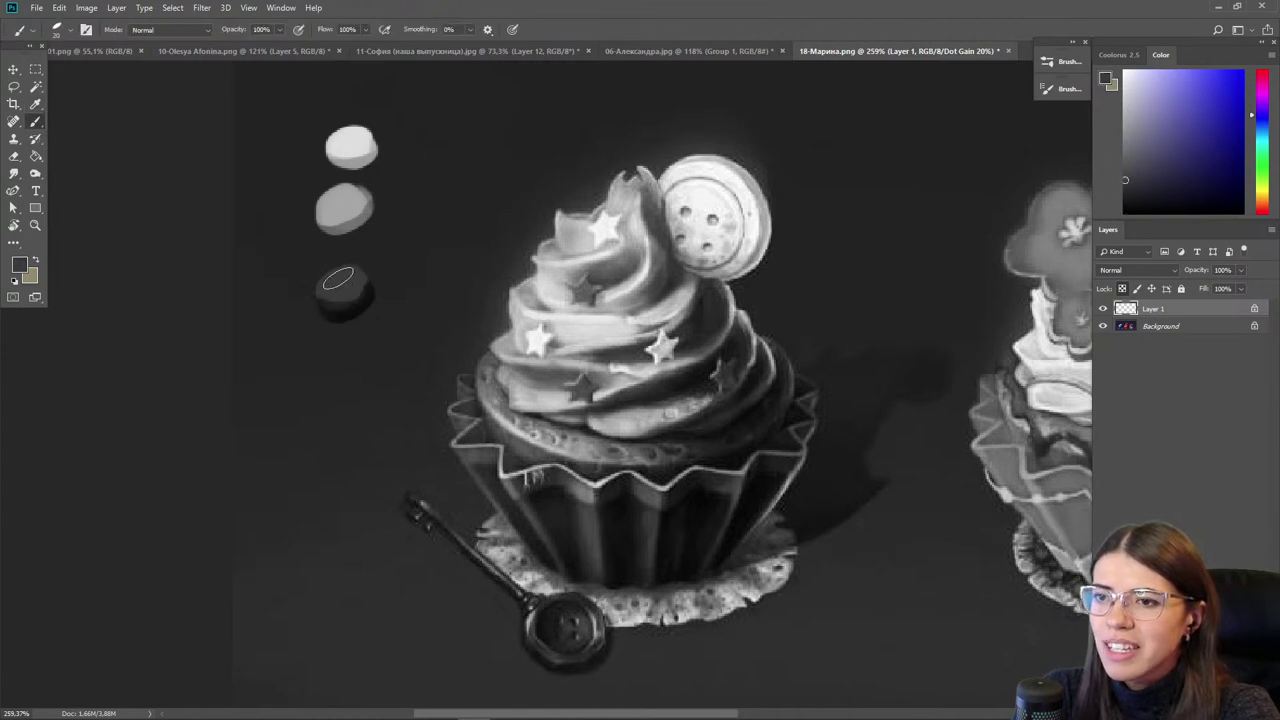
{"action": "left_click", "coordinate": [338, 308], "text": "alt"}
{"action": "left_click_drag", "start_coordinate": [343, 277], "coordinate": [363, 279]}
- Draw a small white arrow pointing at each of the three shaded swatches from the left
{"action": "left_click", "coordinate": [1124, 71]}
{"action": "left_click_drag", "start_coordinate": [257, 128], "coordinate": [310, 139]}
{"action": "left_click_drag", "start_coordinate": [250, 186], "coordinate": [310, 205]}
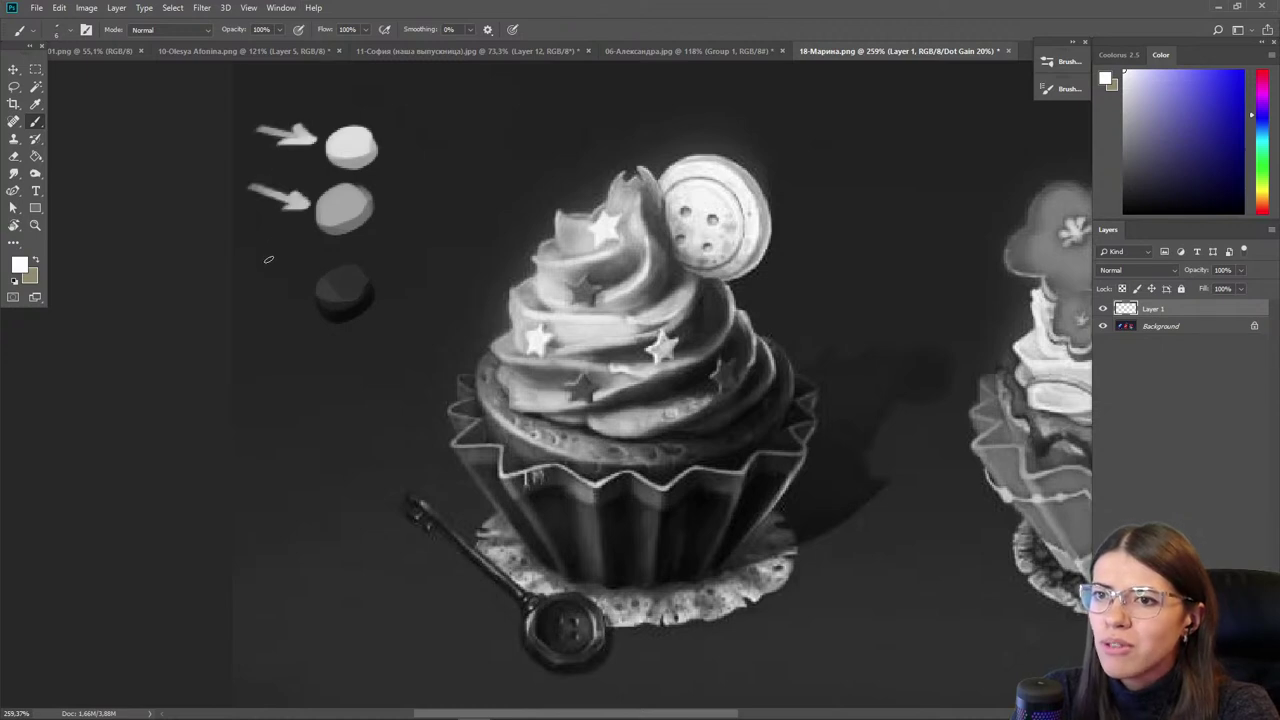
{"action": "left_click_drag", "start_coordinate": [256, 265], "coordinate": [296, 278]}
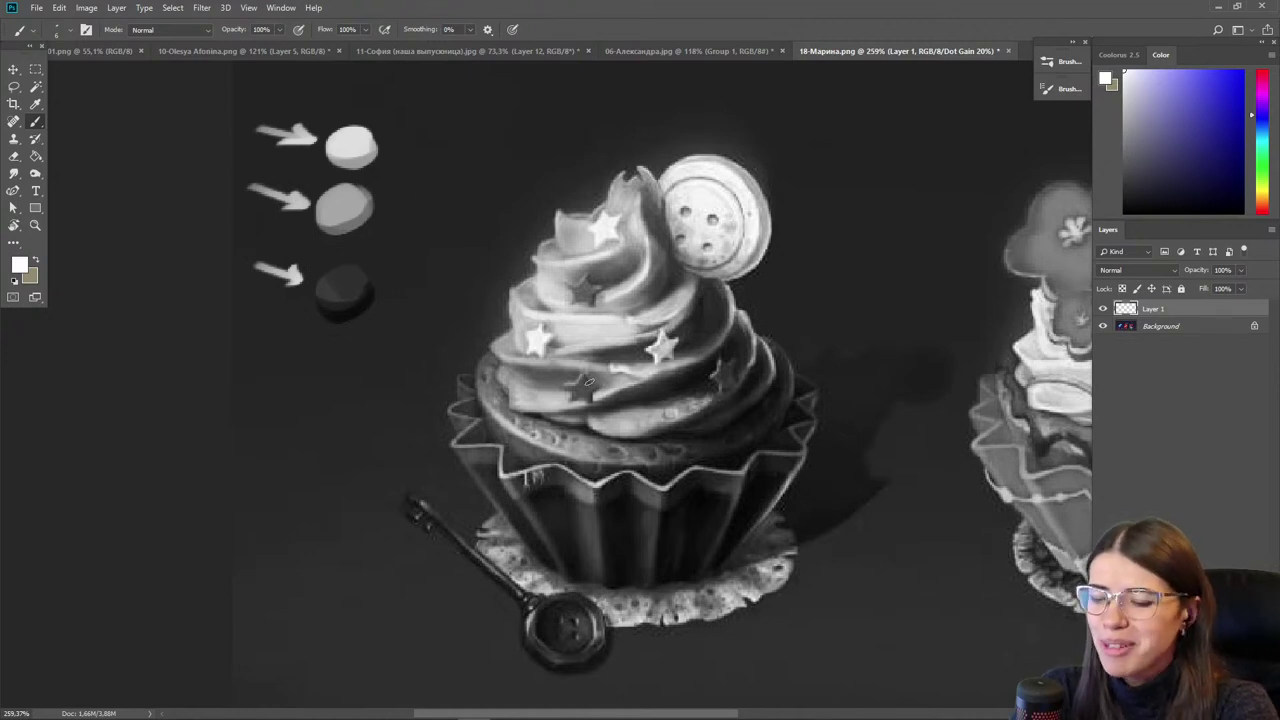
- On a new layer, paint a round swatch right of the Coraline cupcake in the off-white sampled from its button
{"action": "left_click_drag", "start_coordinate": [537, 430], "coordinate": [502, 433]}
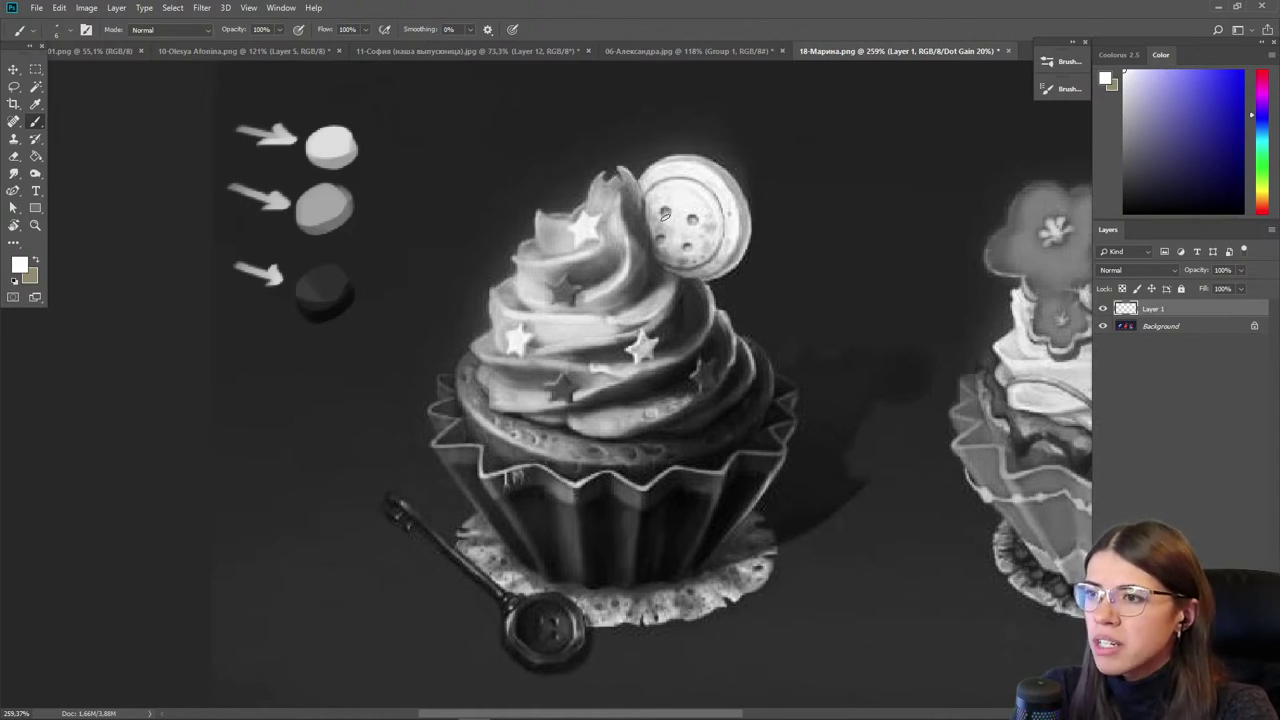
{"action": "left_click", "coordinate": [680, 218], "text": "alt"}
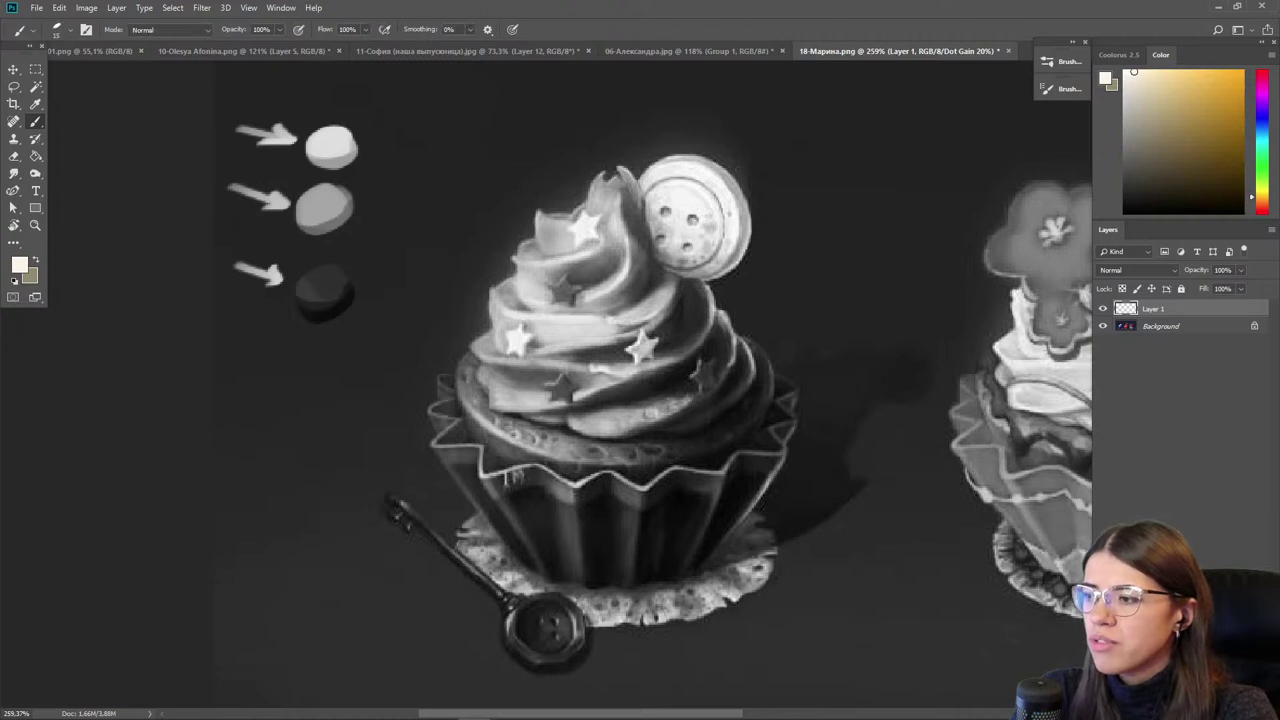
{"action": "key", "text": "ctrl+shift+alt+n"}
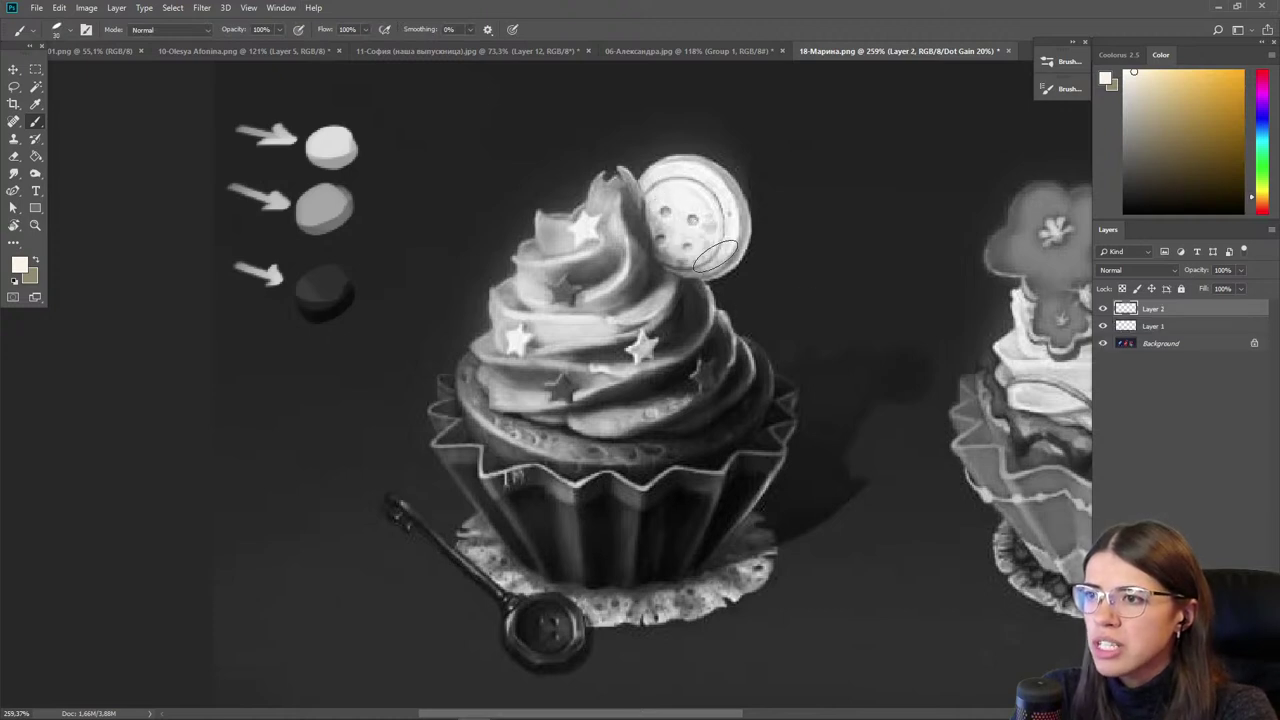
{"action": "left_click_drag", "start_coordinate": [574, 252], "coordinate": [533, 273]}
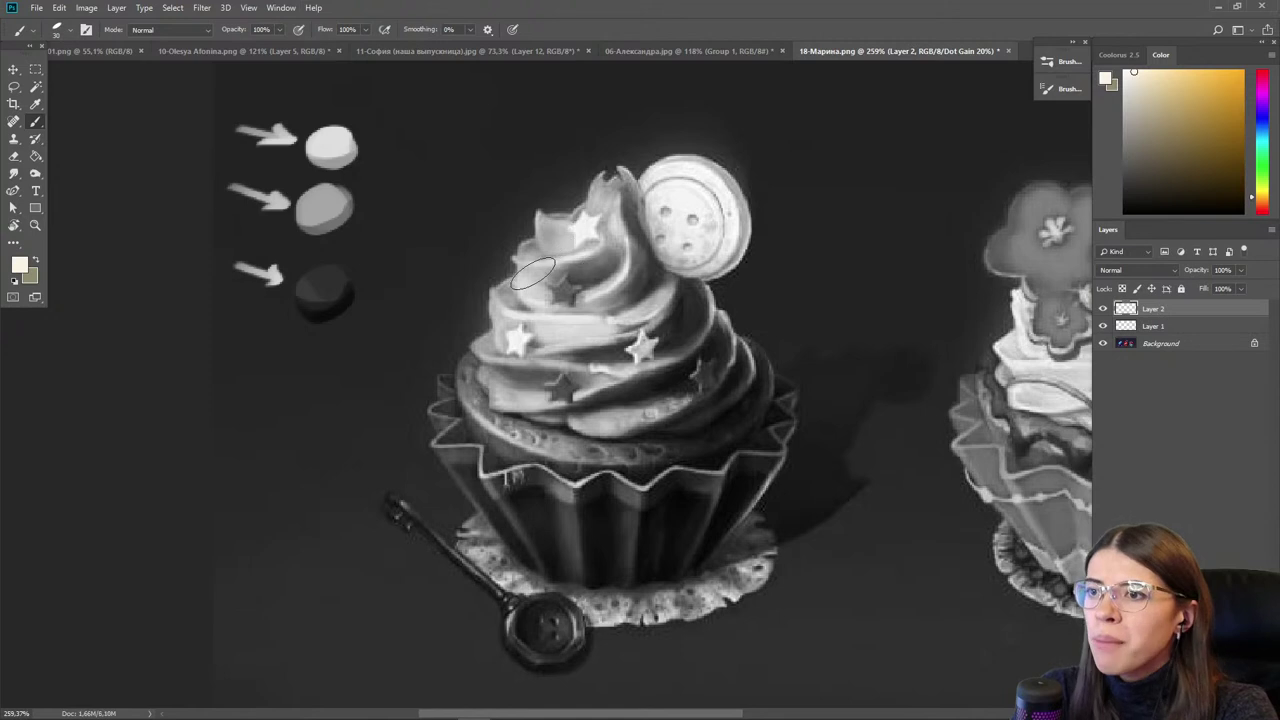
{"action": "mouse_move", "coordinate": [832, 163]}
{"action": "left_mouse_down"}
{"action": "mouse_move", "coordinate": [845, 180]}
{"action": "mouse_move", "coordinate": [862, 172]}
{"action": "mouse_move", "coordinate": [845, 162]}
{"action": "left_mouse_up"}
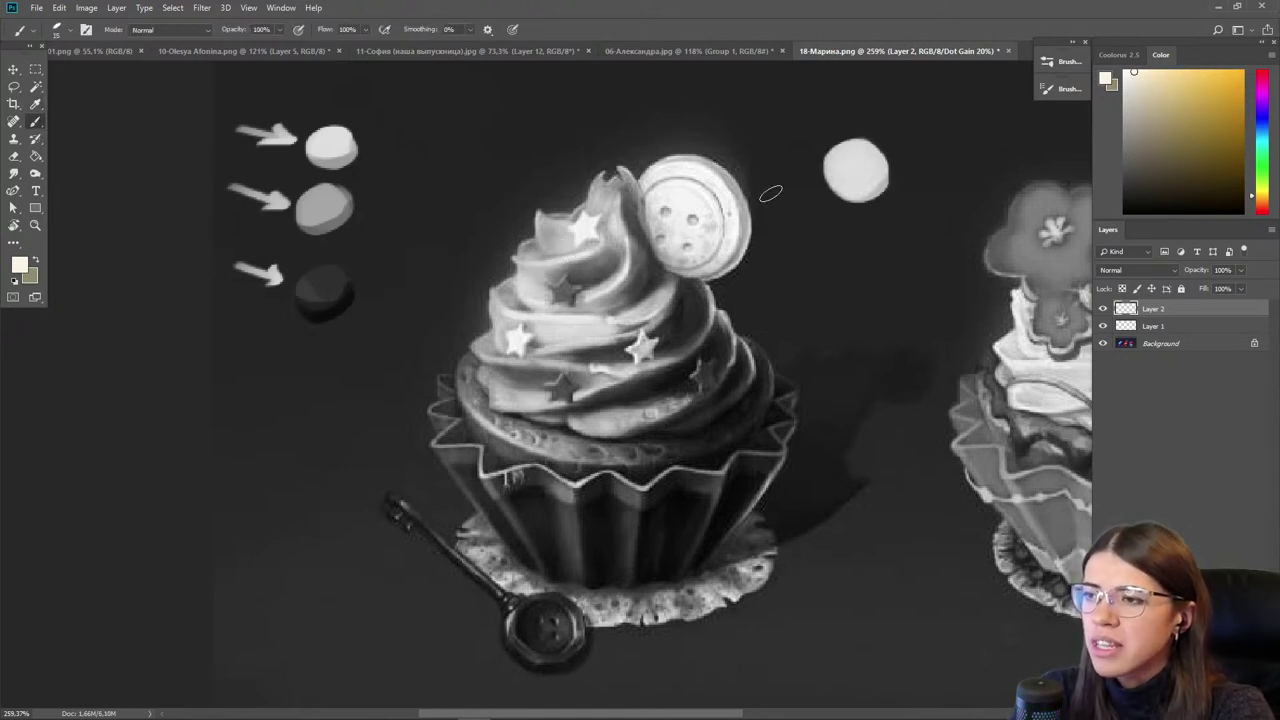
- Add two swatches below the button swatch using the turquoise sampled from the frosting and the crimson from the cake base
{"action": "key", "text": "alt"}
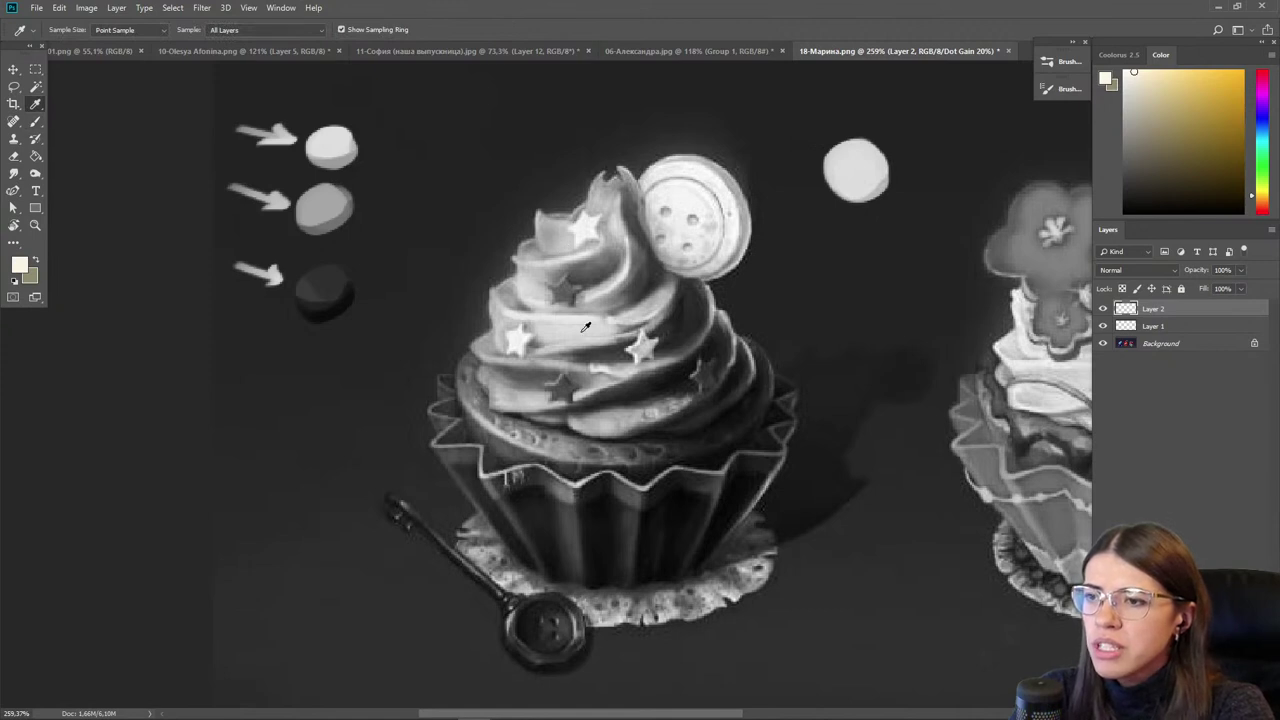
{"action": "left_click", "coordinate": [585, 327], "text": "alt"}
{"action": "mouse_move", "coordinate": [836, 257]}
{"action": "left_mouse_down"}
{"action": "mouse_move", "coordinate": [852, 255]}
{"action": "mouse_move", "coordinate": [863, 277]}
{"action": "left_mouse_up"}
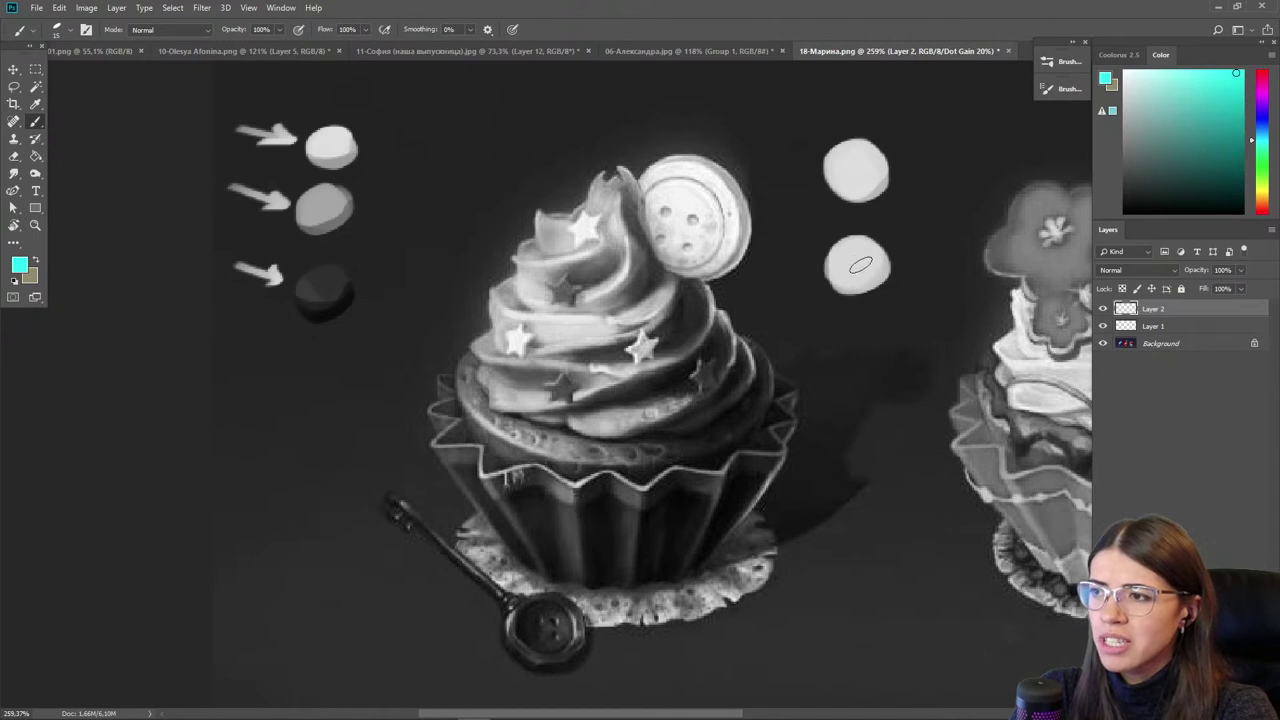
{"action": "key", "text": "alt"}
{"action": "left_click", "coordinate": [590, 437], "text": "alt"}
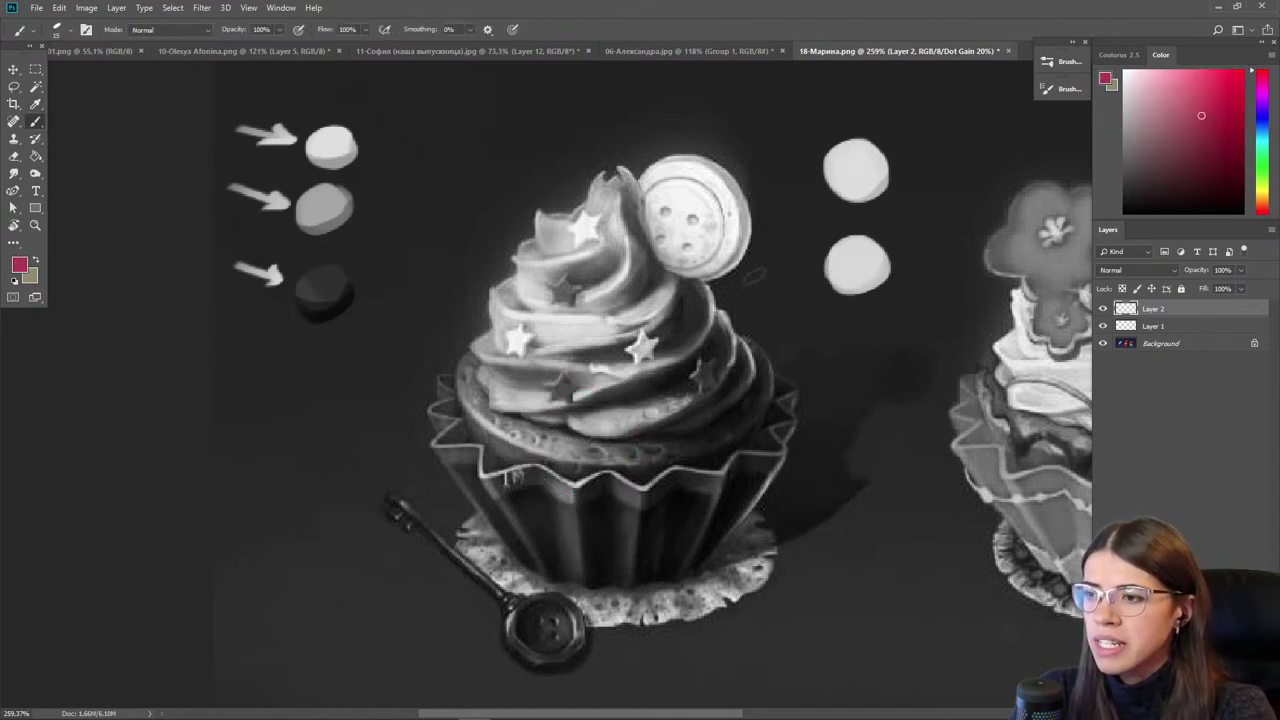
{"action": "mouse_move", "coordinate": [855, 338]}
{"action": "left_mouse_down"}
{"action": "mouse_move", "coordinate": [862, 356]}
{"action": "mouse_move", "coordinate": [866, 330]}
{"action": "left_mouse_up"}
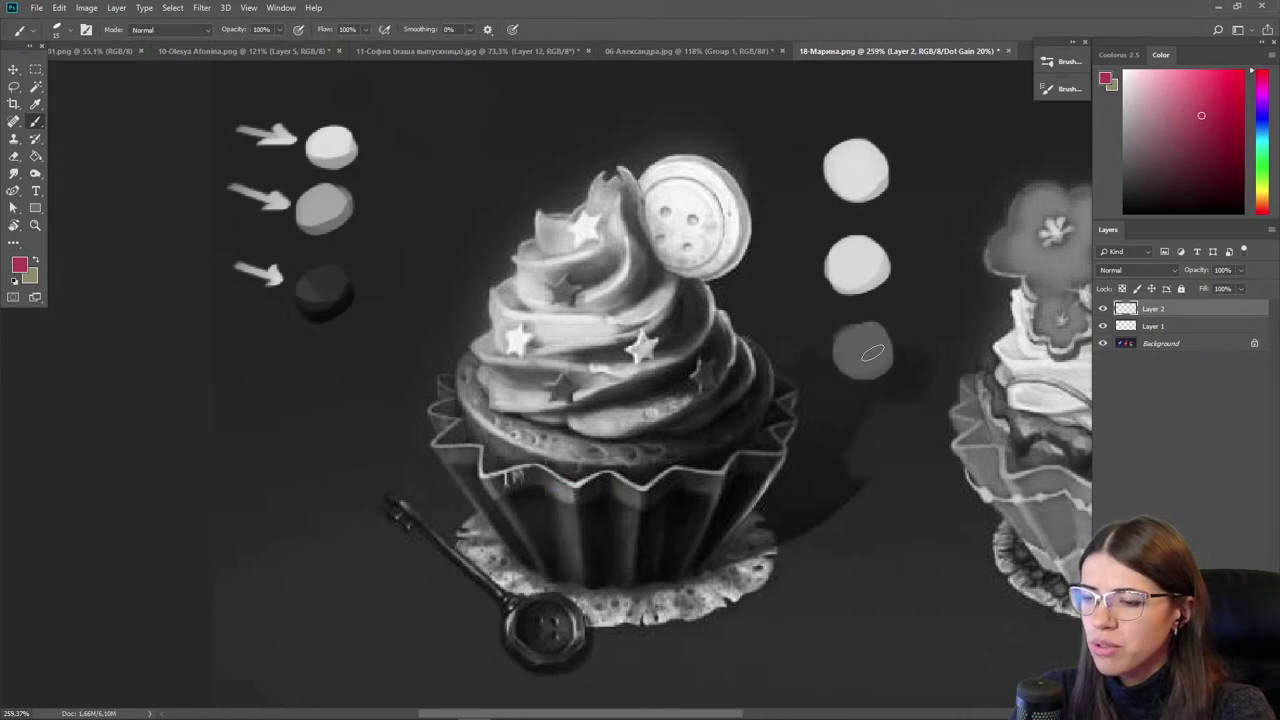
- Add a dark blue swatch sampled from the cupcake wrapper below the others and widen the crimson swatch
{"action": "left_click", "coordinate": [592, 526], "text": "alt"}
{"action": "left_click", "coordinate": [556, 518], "text": "alt"}
{"action": "left_click_drag", "start_coordinate": [853, 431], "coordinate": [857, 463]}
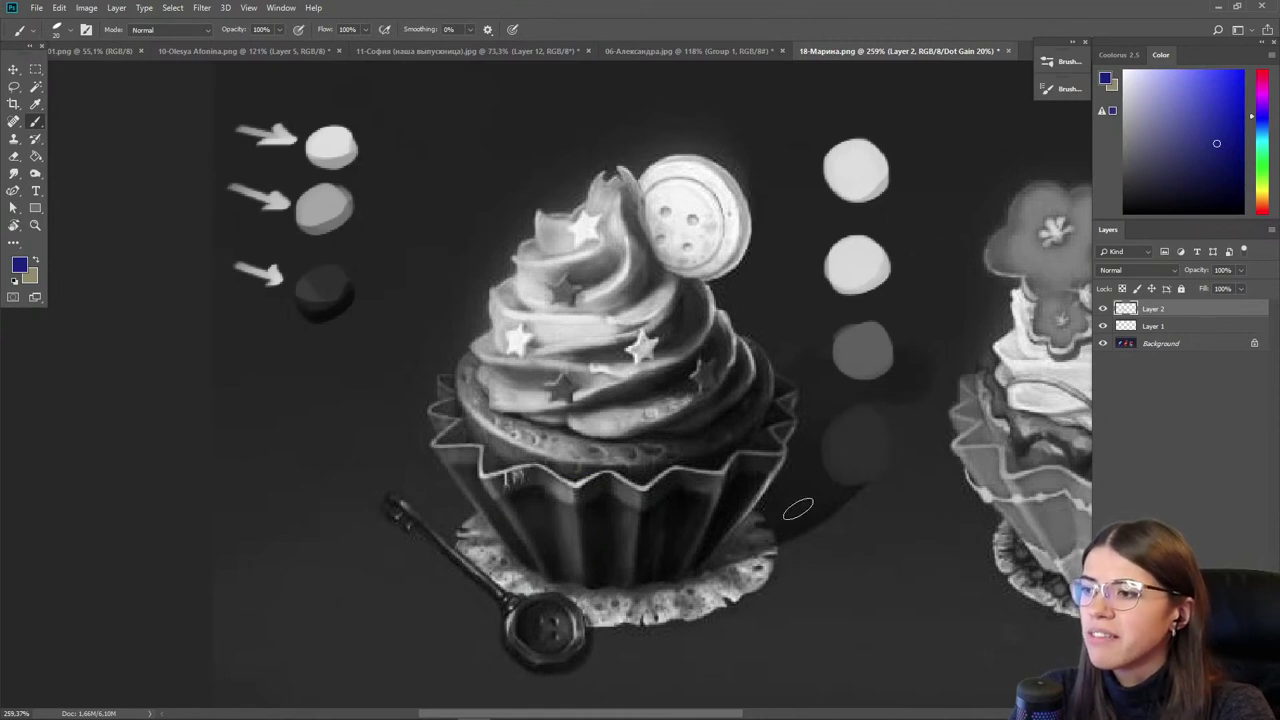
{"action": "left_click", "coordinate": [872, 352], "text": "alt"}
{"action": "mouse_move", "coordinate": [872, 352]}
{"action": "left_mouse_down"}
{"action": "mouse_move", "coordinate": [845, 362]}
{"action": "mouse_move", "coordinate": [855, 348]}
{"action": "left_mouse_up"}
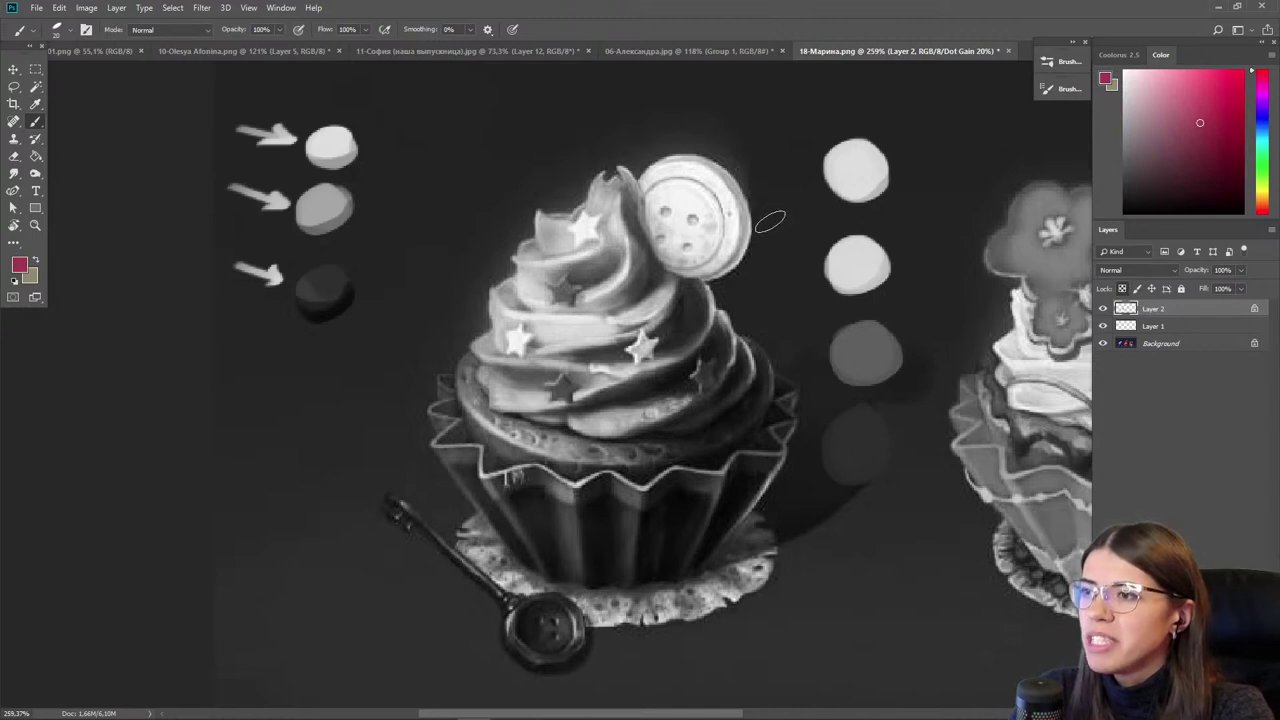
- Shade the lower edge of the off-white swatch with the lilac sampled from the shadow side of the button
{"action": "key", "text": "i"}
{"action": "left_click", "coordinate": [860, 172]}
{"action": "left_click", "coordinate": [748, 228]}
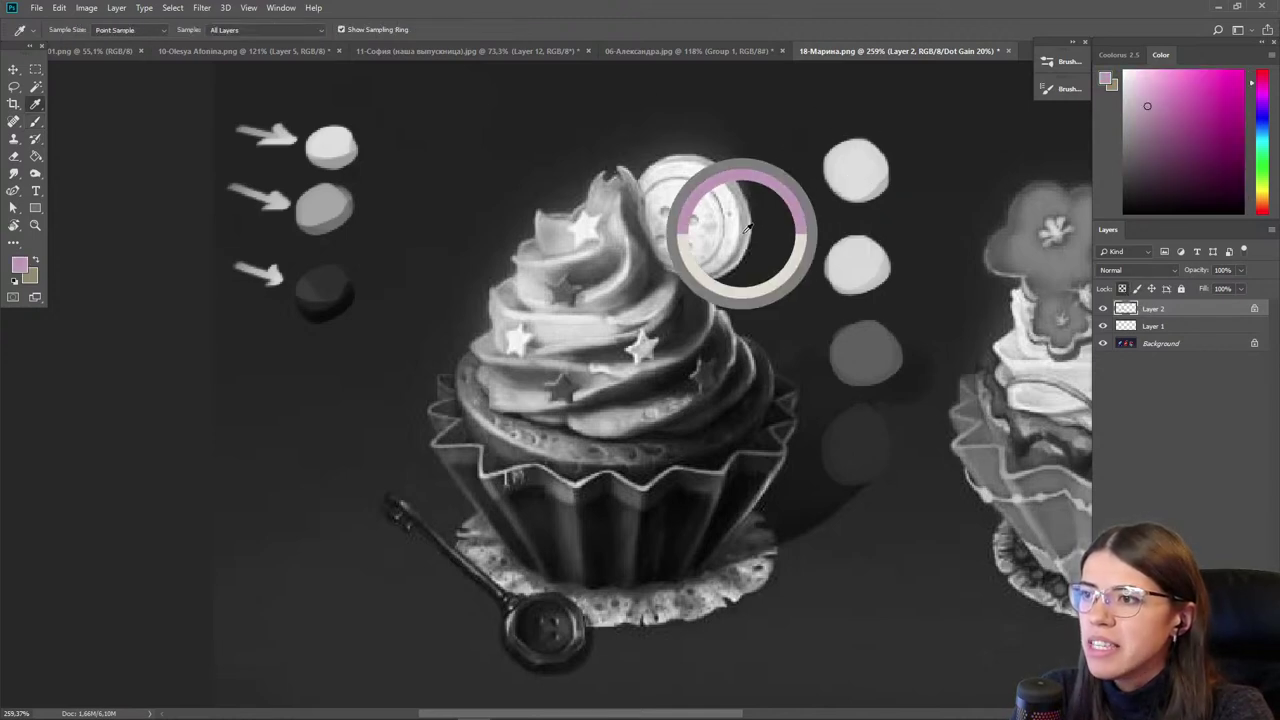
{"action": "key", "text": "b"}
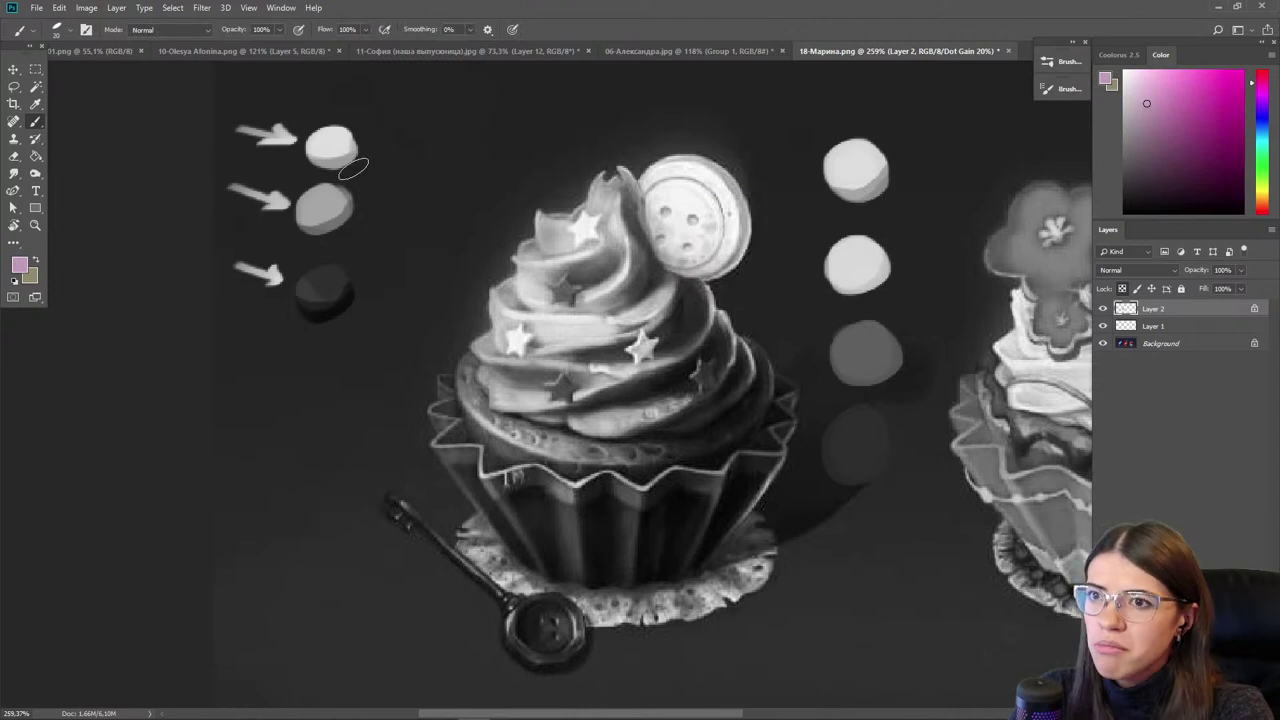
- Shade the lower part of the turquoise swatch with a dark blue sampled from the frosting's shadow below the button
{"action": "key", "text": "i"}
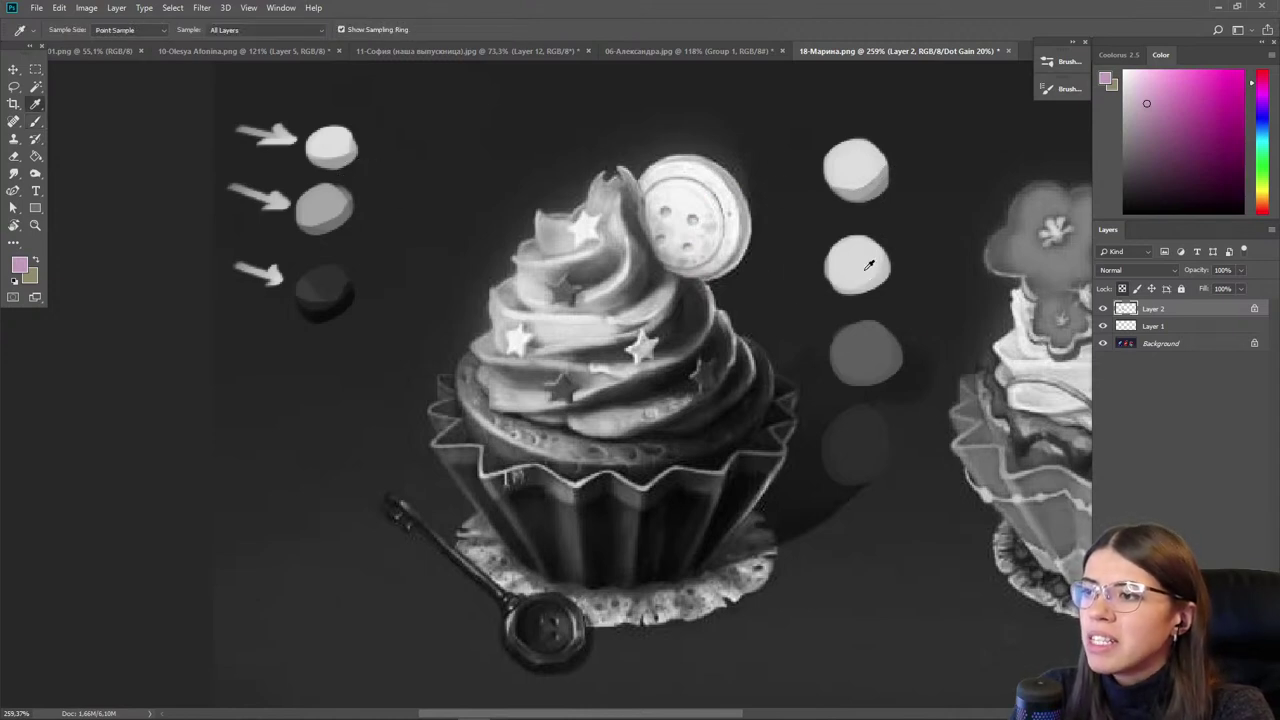
{"action": "left_click", "coordinate": [857, 268]}
{"action": "key", "text": "b"}
{"action": "left_click", "coordinate": [688, 318], "text": "alt"}
{"action": "mouse_move", "coordinate": [840, 288]}
{"action": "left_mouse_down"}
{"action": "mouse_move", "coordinate": [899, 258]}
{"action": "mouse_move", "coordinate": [892, 282]}
{"action": "mouse_move", "coordinate": [819, 289]}
{"action": "left_mouse_up"}
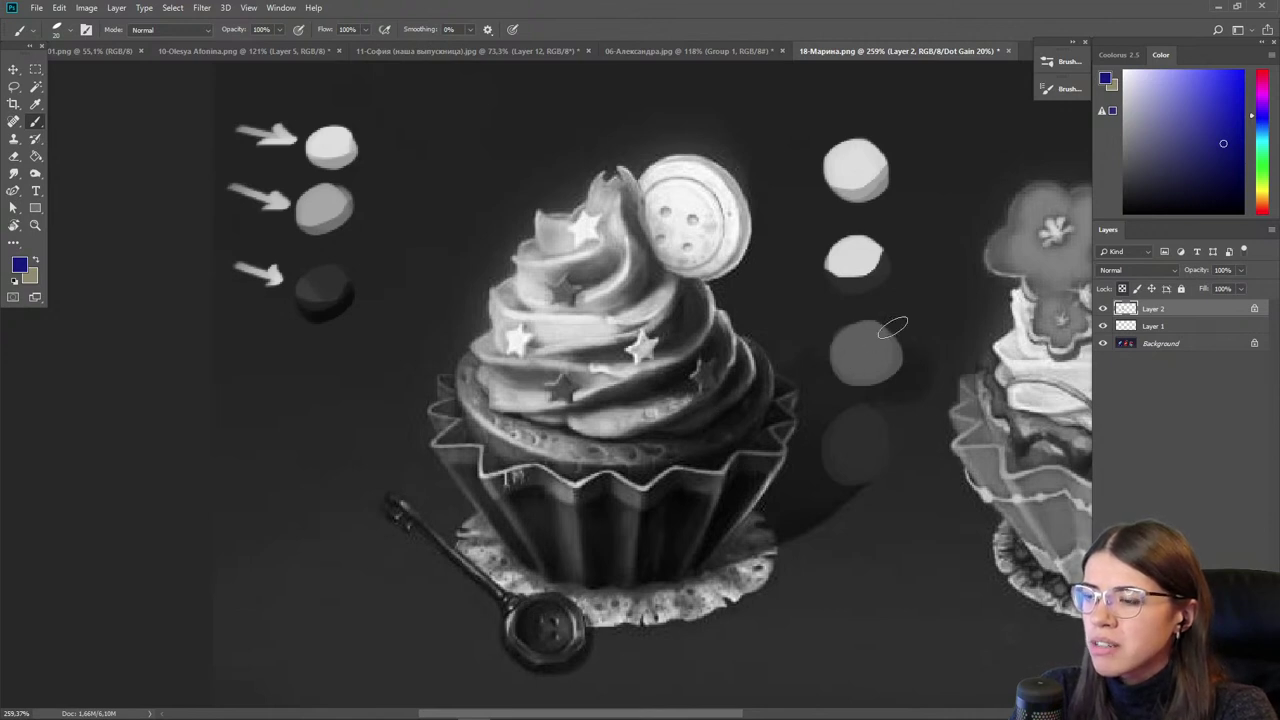
- Shade the lower parts of the crimson and dark blue swatches with the near-black sampled from the cake base's shadow
{"action": "left_click", "coordinate": [706, 459], "text": "alt"}
{"action": "left_click_drag", "start_coordinate": [900, 355], "coordinate": [836, 384]}
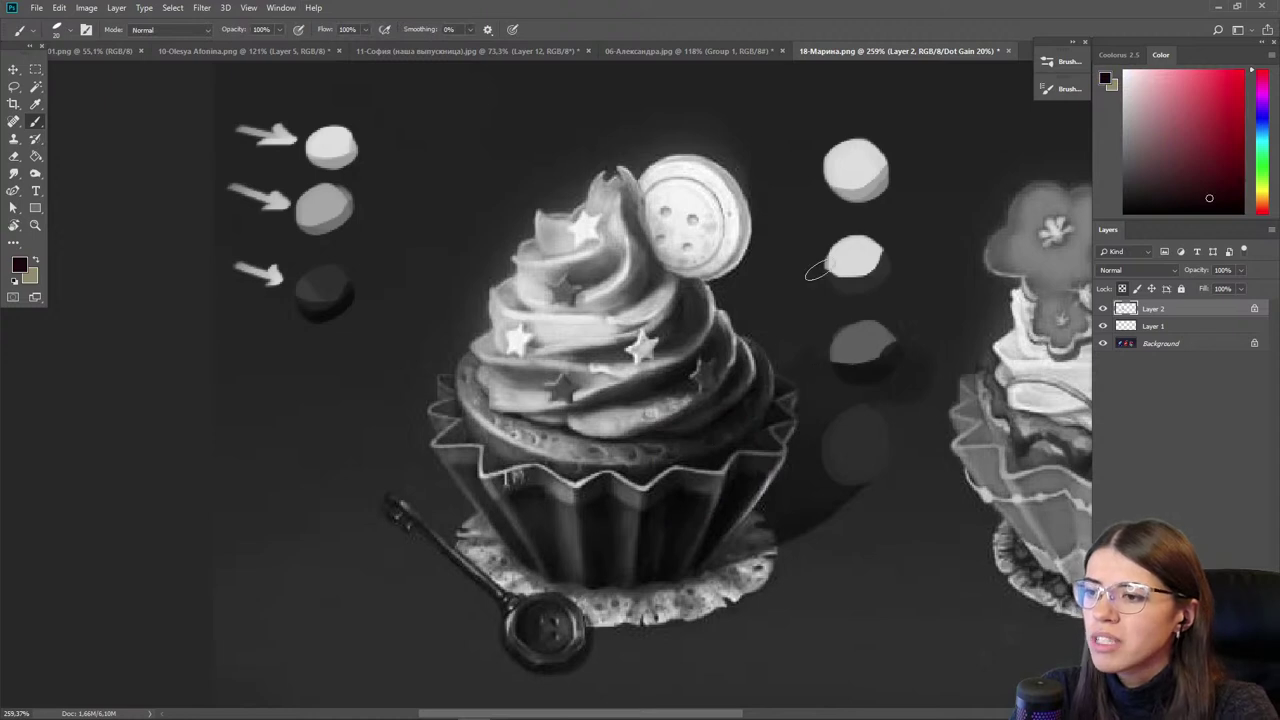
{"action": "key", "text": "bracketright"}
{"action": "key", "text": "bracketright"}
{"action": "key", "text": "bracketright"}
{"action": "mouse_move", "coordinate": [890, 458]}
{"action": "left_mouse_down"}
{"action": "mouse_move", "coordinate": [834, 489]}
{"action": "mouse_move", "coordinate": [866, 486]}
{"action": "mouse_move", "coordinate": [842, 472]}
{"action": "left_mouse_up"}
- Repaint the shadows of the crimson and turquoise swatches in lighter, more saturated tones of their own colours
{"action": "left_click", "coordinate": [857, 371], "text": "alt"}
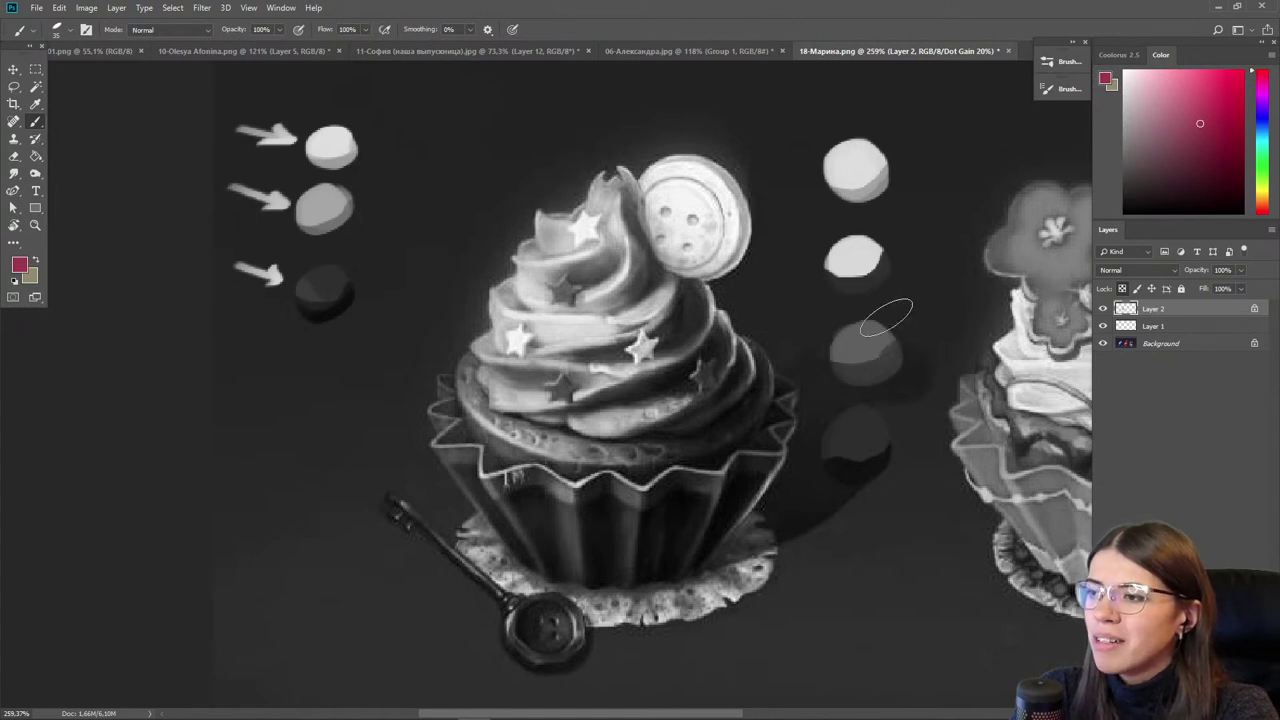
{"action": "key", "text": "i"}
{"action": "left_click", "coordinate": [853, 251], "text": "alt"}
{"action": "mouse_move", "coordinate": [878, 262]}
{"action": "left_mouse_down"}
{"action": "mouse_move", "coordinate": [852, 276]}
{"action": "mouse_move", "coordinate": [869, 284]}
{"action": "left_mouse_up"}
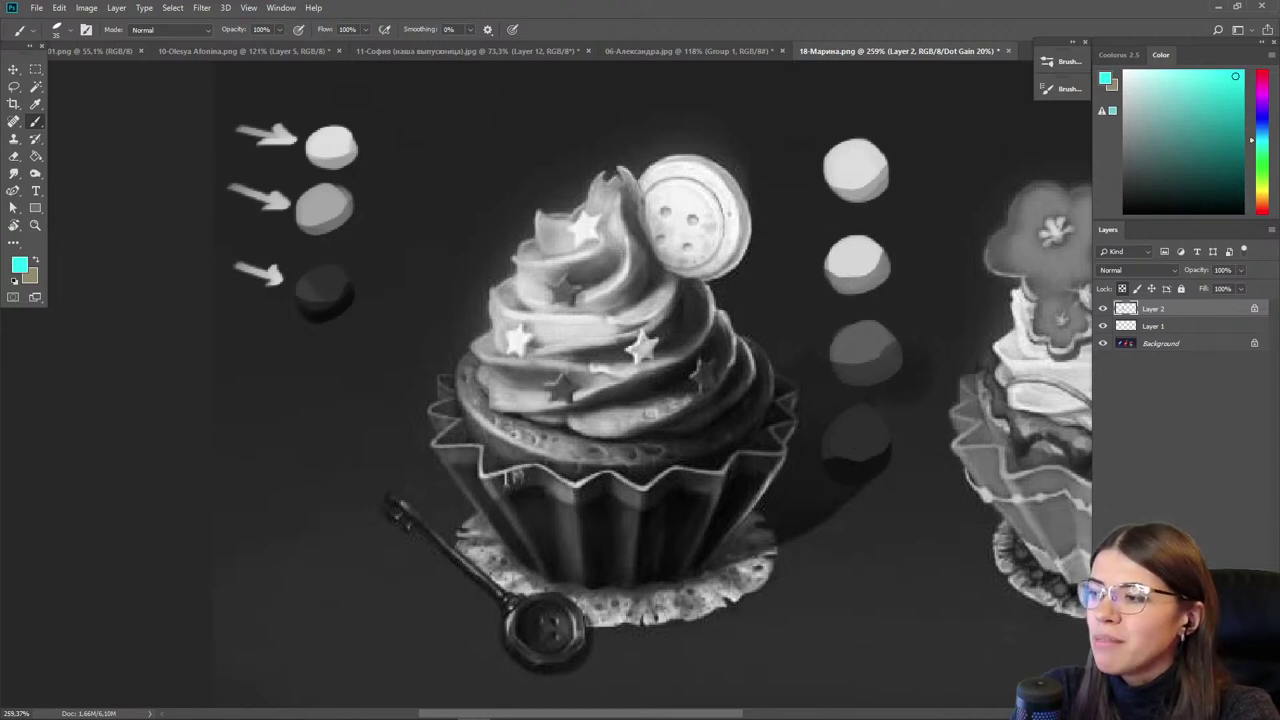
- On a new layer, paint a lighter, saturated blue over the darkest shadow folds of the turquoise frosting
{"action": "key", "text": "ctrl+shift+alt+n"}
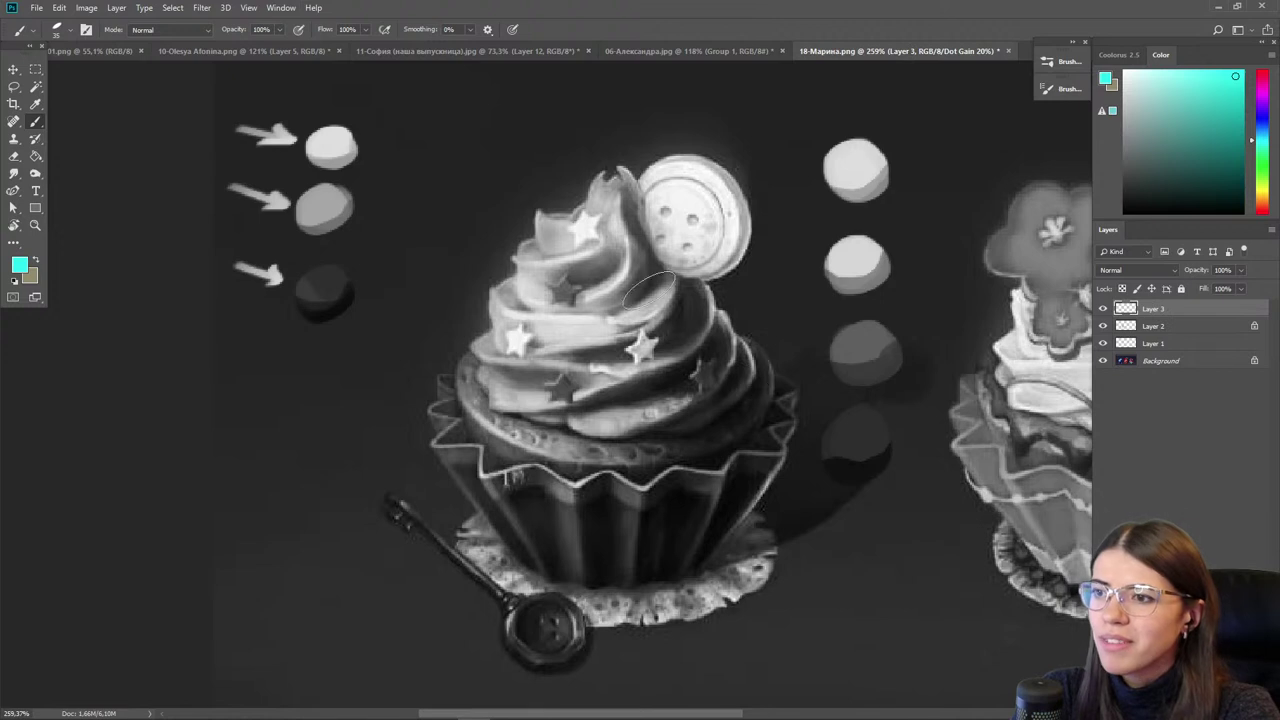
{"action": "left_click_drag", "start_coordinate": [561, 384], "coordinate": [597, 396]}
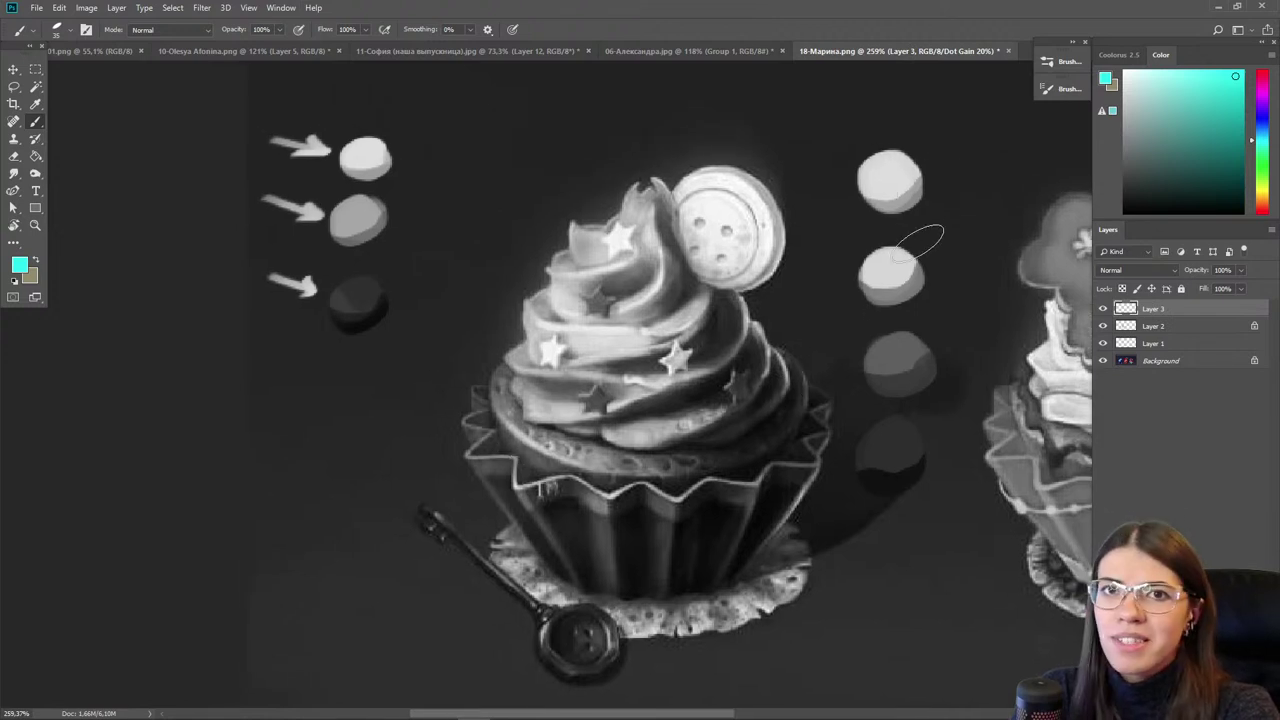
{"action": "left_click", "coordinate": [623, 338], "text": "alt"}
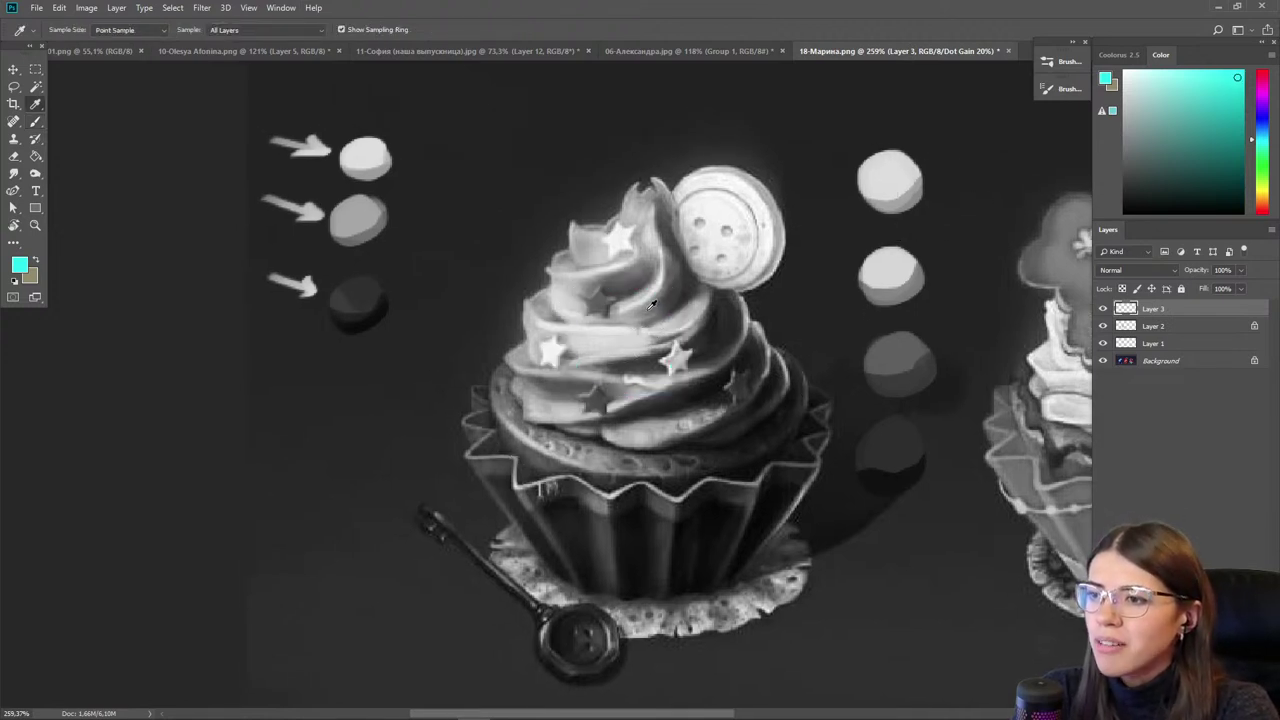
{"action": "key", "text": "ctrl+y"}
{"action": "key", "text": "ctrl+y"}
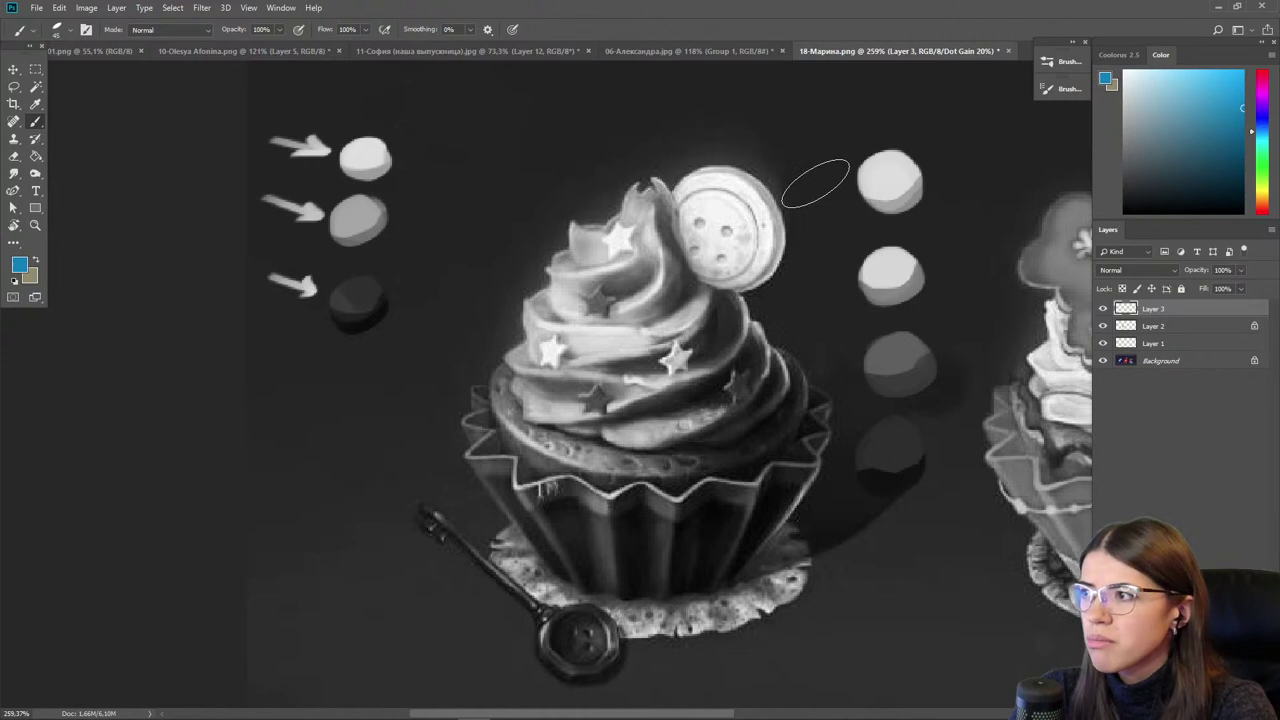
{"action": "left_click", "coordinate": [1225, 91]}
{"action": "mouse_move", "coordinate": [728, 419]}
{"action": "left_mouse_down"}
{"action": "mouse_move", "coordinate": [727, 355]}
{"action": "mouse_move", "coordinate": [700, 318]}
{"action": "mouse_move", "coordinate": [705, 358]}
{"action": "mouse_move", "coordinate": [672, 394]}
{"action": "mouse_move", "coordinate": [648, 396]}
{"action": "mouse_move", "coordinate": [710, 425]}
{"action": "mouse_move", "coordinate": [575, 394]}
{"action": "left_mouse_up"}
- Even out the frosting's upper and left folds with smaller strokes of light blue tones sampled from the frosting
{"action": "key", "text": "bracketleft"}
{"action": "key", "text": "bracketleft"}
{"action": "key", "text": "bracketleft"}
{"action": "mouse_move", "coordinate": [642, 308]}
{"action": "left_mouse_down"}
{"action": "mouse_move", "coordinate": [679, 294]}
{"action": "mouse_move", "coordinate": [678, 306]}
{"action": "mouse_move", "coordinate": [632, 266]}
{"action": "left_mouse_up"}
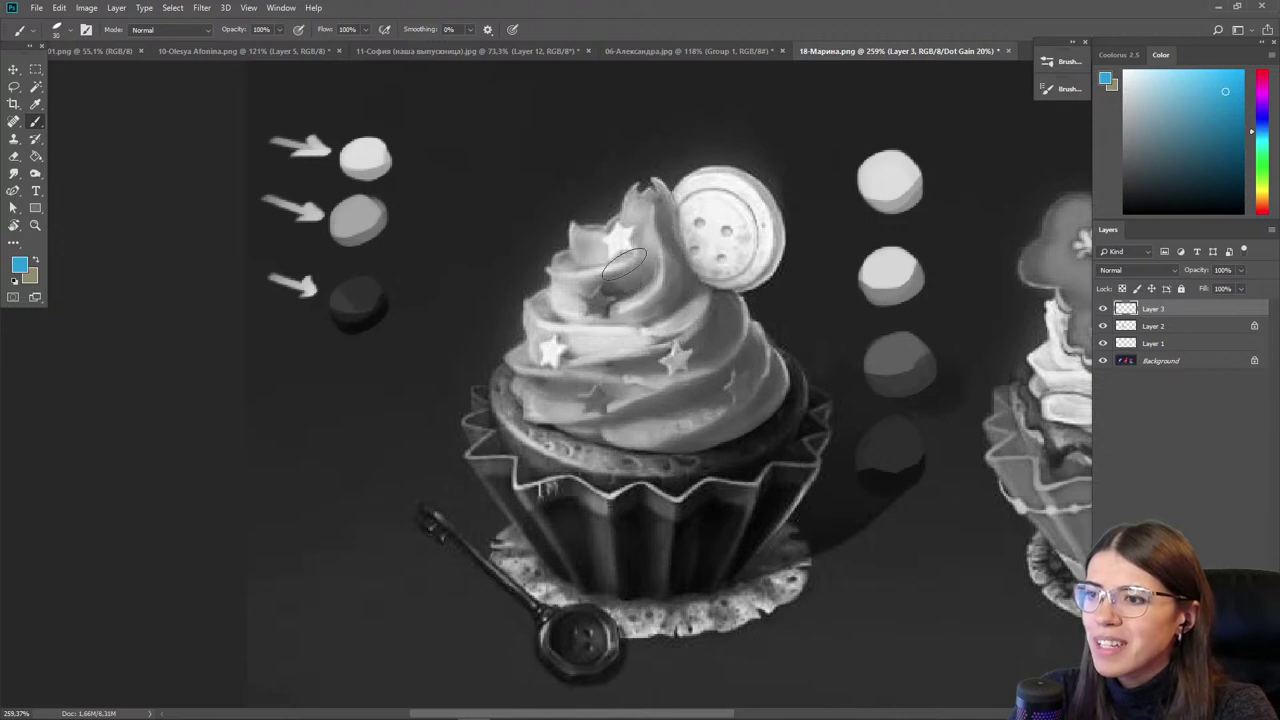
{"action": "left_click", "coordinate": [630, 300], "text": "alt"}
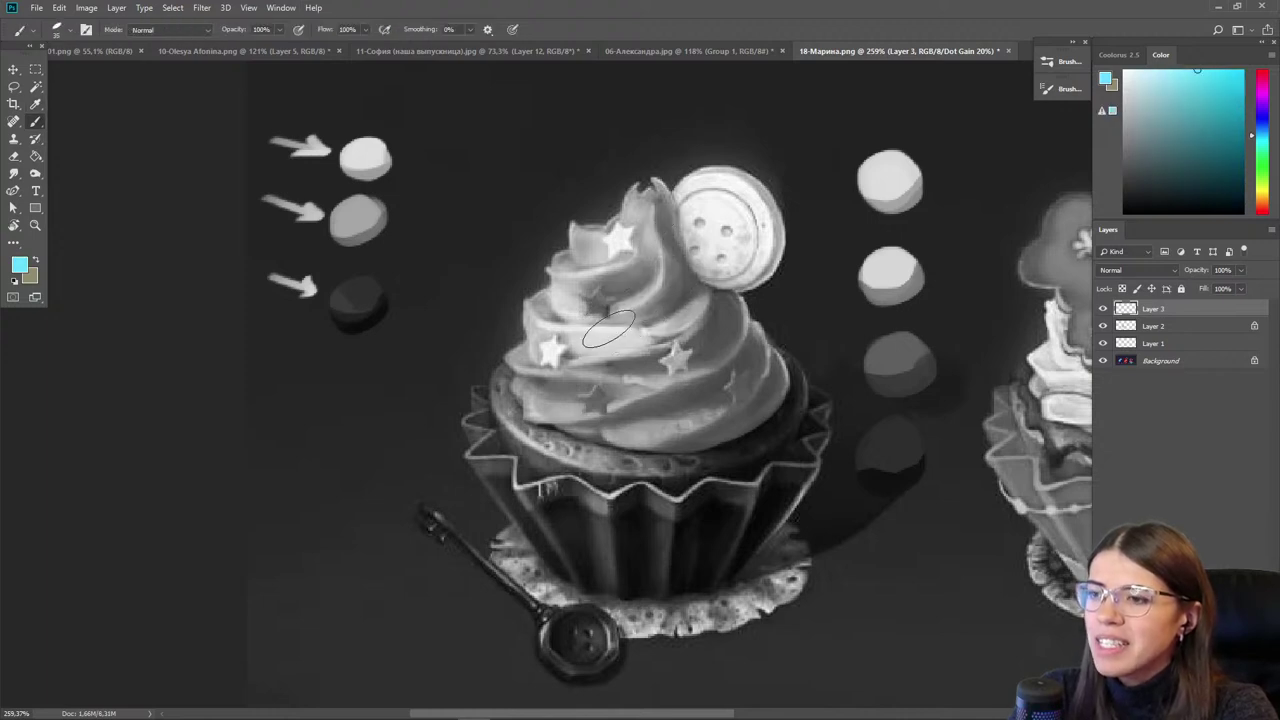
{"action": "left_click", "coordinate": [690, 318], "text": "alt"}
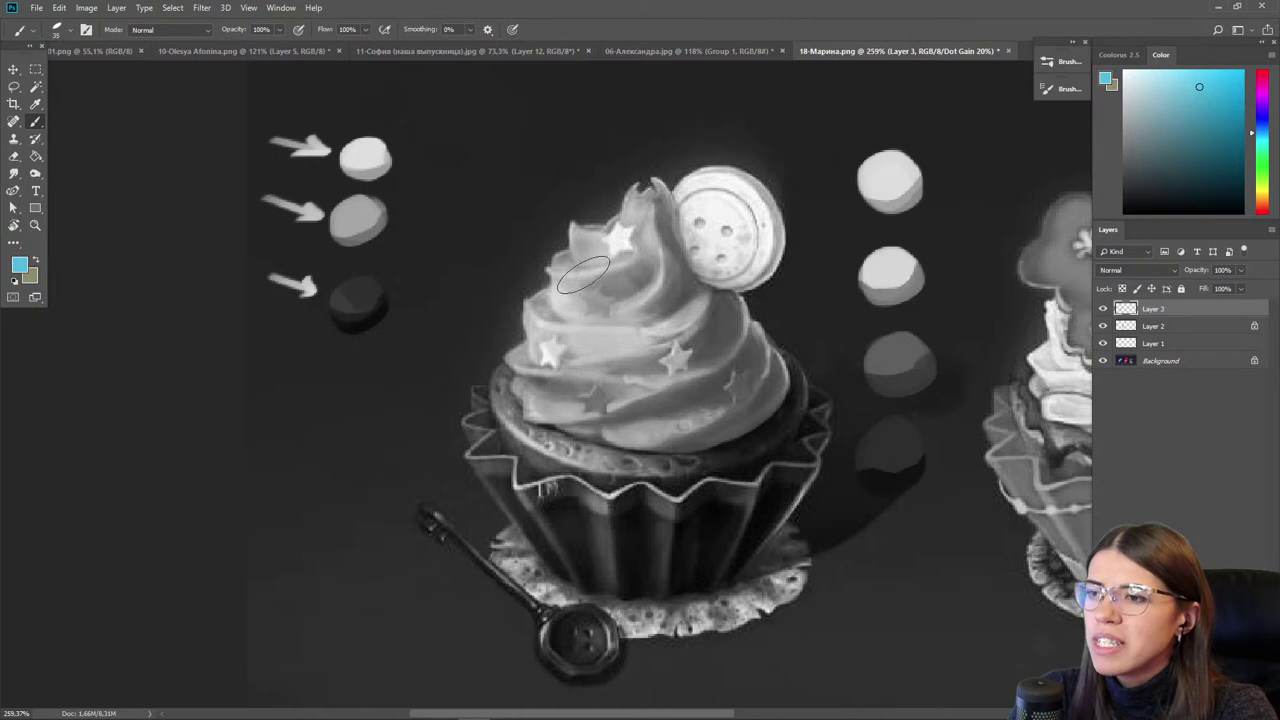
{"action": "key", "text": "bracketleft"}
{"action": "mouse_move", "coordinate": [703, 381]}
{"action": "left_mouse_down"}
{"action": "mouse_move", "coordinate": [576, 398]}
{"action": "mouse_move", "coordinate": [615, 389]}
{"action": "mouse_move", "coordinate": [533, 367]}
{"action": "left_mouse_up"}
- Refine the frosting folds below the button and along the right side with mid-blue tones sampled from nearby
{"action": "left_click", "coordinate": [645, 352], "text": "alt"}
{"action": "left_click_drag", "start_coordinate": [706, 312], "coordinate": [689, 328]}
{"action": "left_click", "coordinate": [691, 296], "text": "alt"}
{"action": "key", "text": "bracketright"}
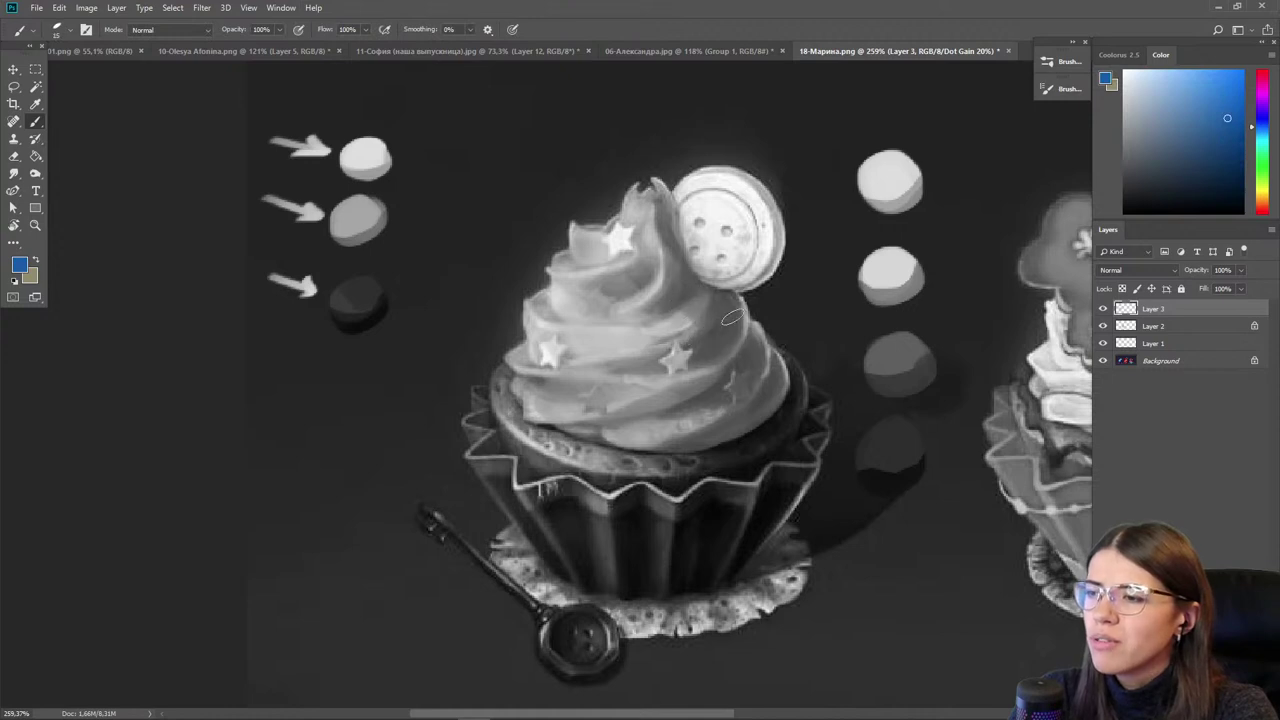
{"action": "left_click", "coordinate": [694, 360], "text": "alt"}
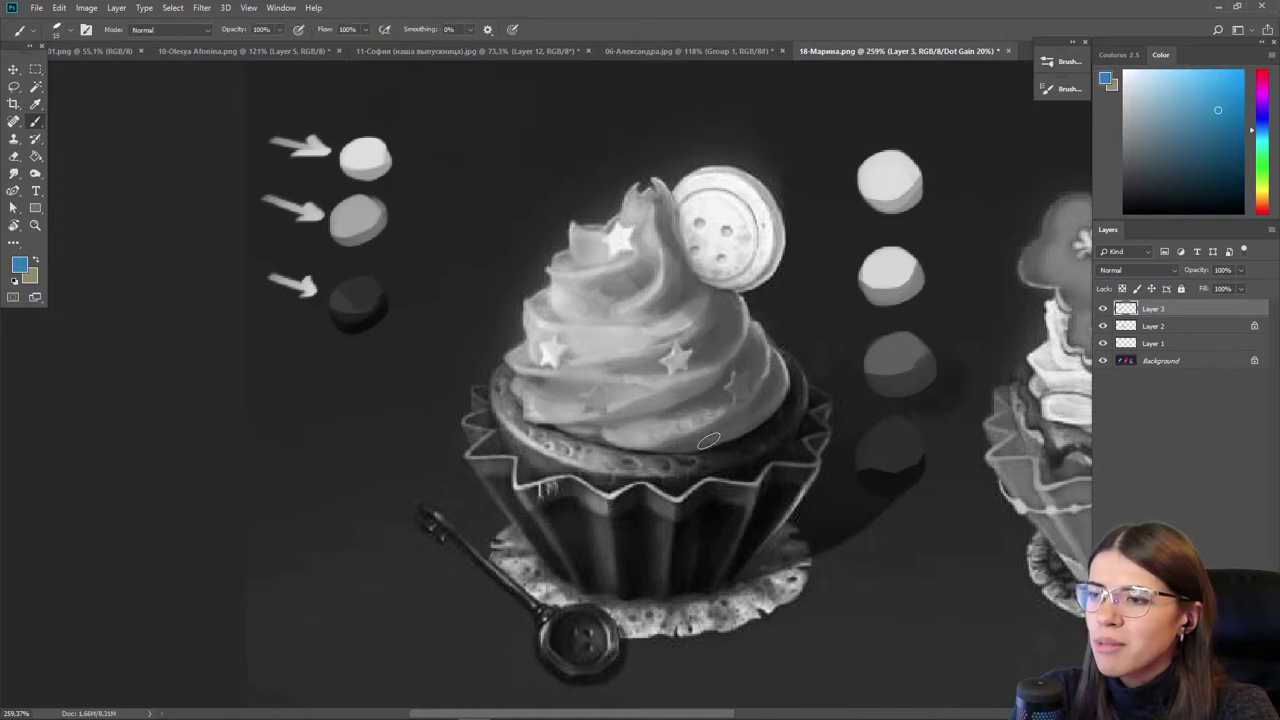
- Brighten the central star with white sampled from the upper star, and compare the correction layer off and on in full colour
{"action": "left_click", "coordinate": [621, 237], "text": "alt"}
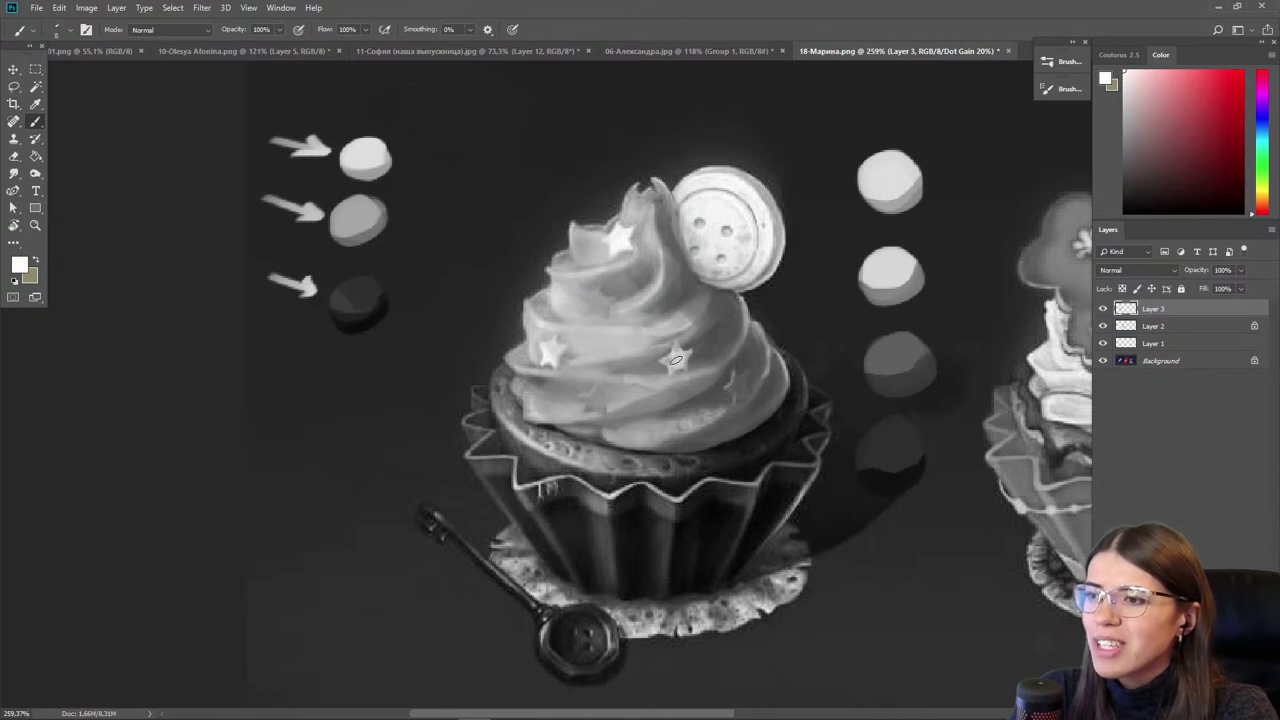
{"action": "key", "text": "ctrl+y"}
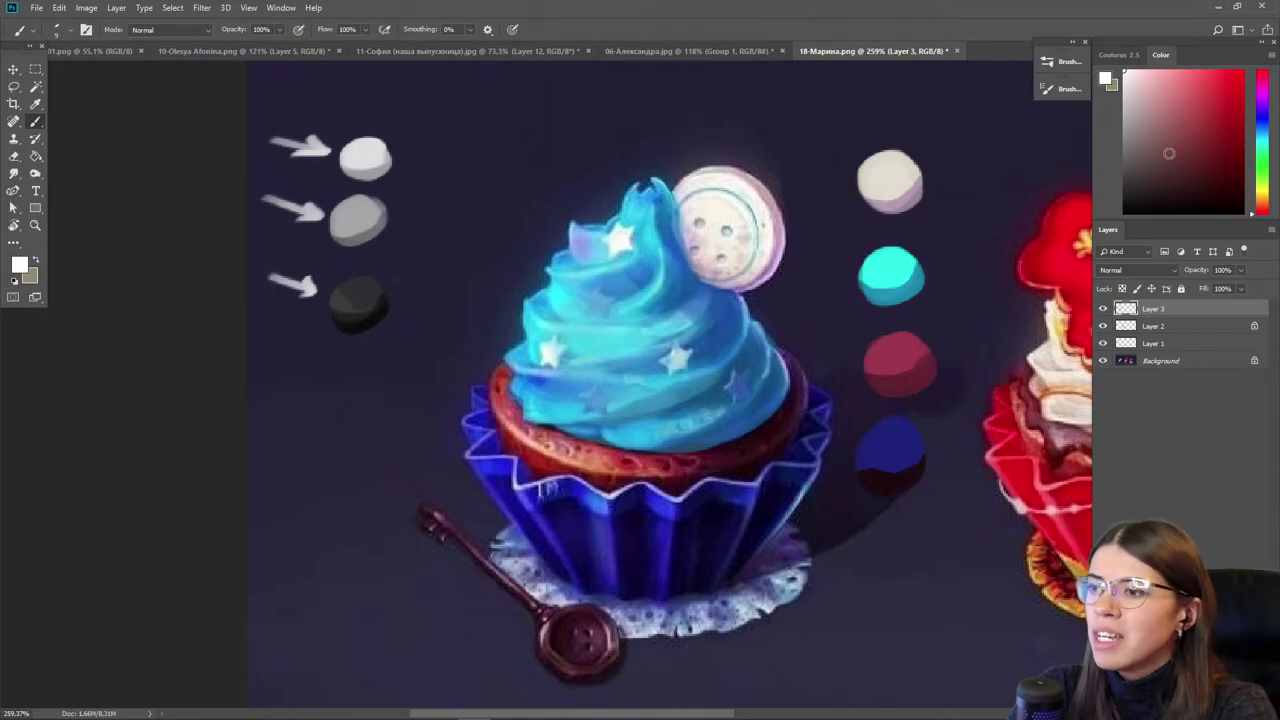
{"action": "left_click", "coordinate": [1104, 309]}
{"action": "left_click", "coordinate": [1104, 309]}
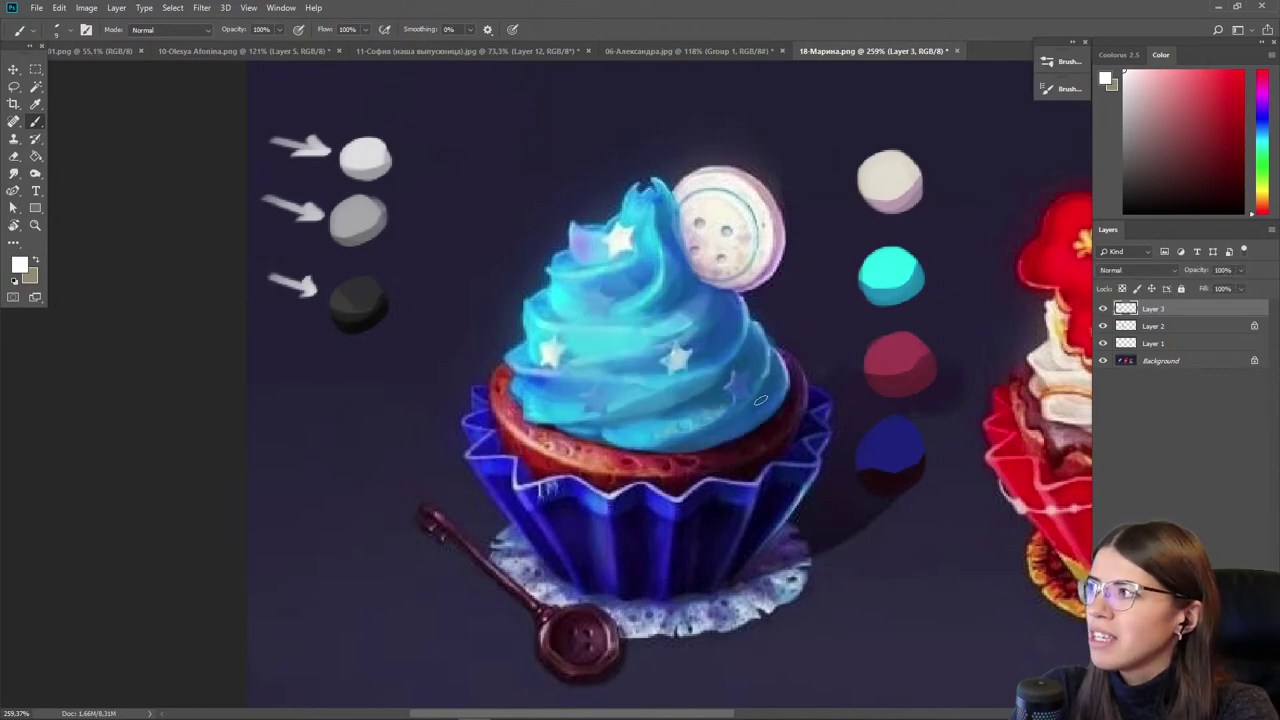
{"action": "key", "text": "e"}
{"action": "key", "text": "bracketleft"}
{"action": "key", "text": "bracketleft"}
{"action": "key", "text": "bracketleft"}
{"action": "key", "text": "bracketleft"}
{"action": "key", "text": "bracketleft"}
{"action": "key", "text": "bracketleft"}
{"action": "key", "text": "bracketleft"}
{"action": "key", "text": "bracketleft"}
{"action": "key", "text": "bracketleft"}
{"action": "key", "text": "bracketleft"}
{"action": "key", "text": "bracketleft"}
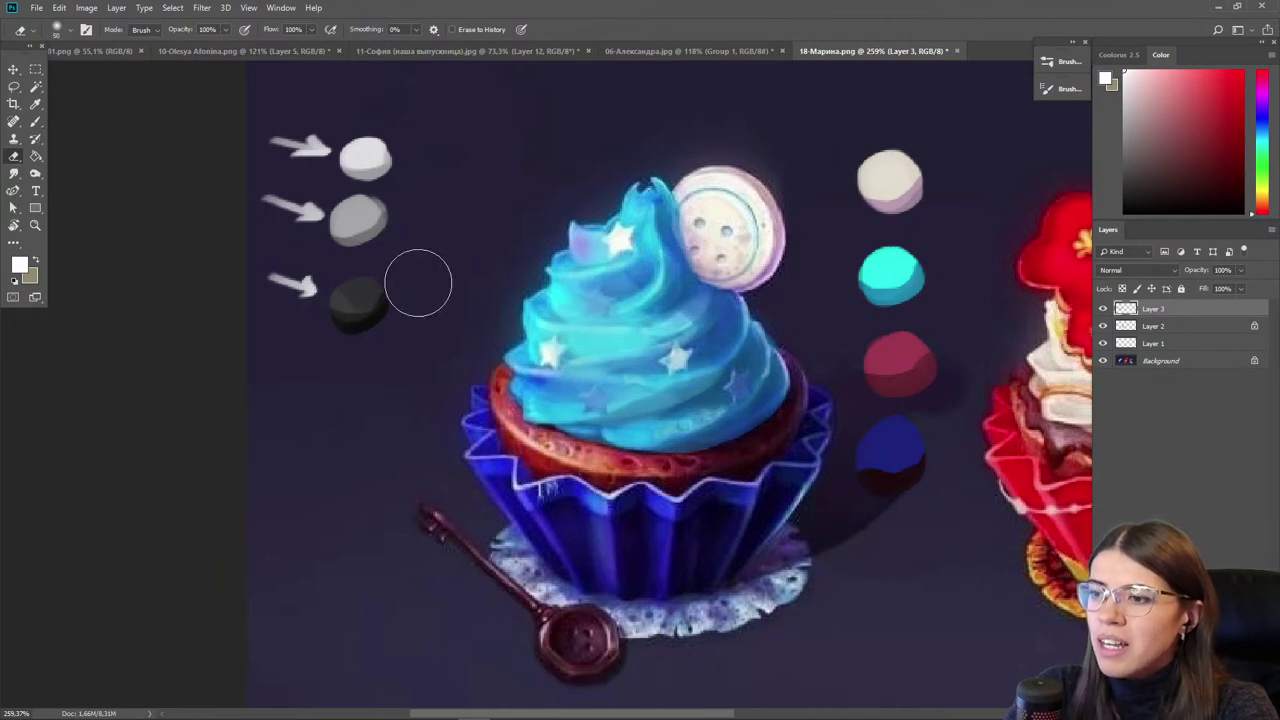
- In the grayscale preview, paint over the dark right and lower parts of the cake base with reds sampled from it
{"action": "key", "text": "b"}
{"action": "left_click", "coordinate": [605, 465], "text": "alt"}
{"action": "key", "text": "ctrl+y"}
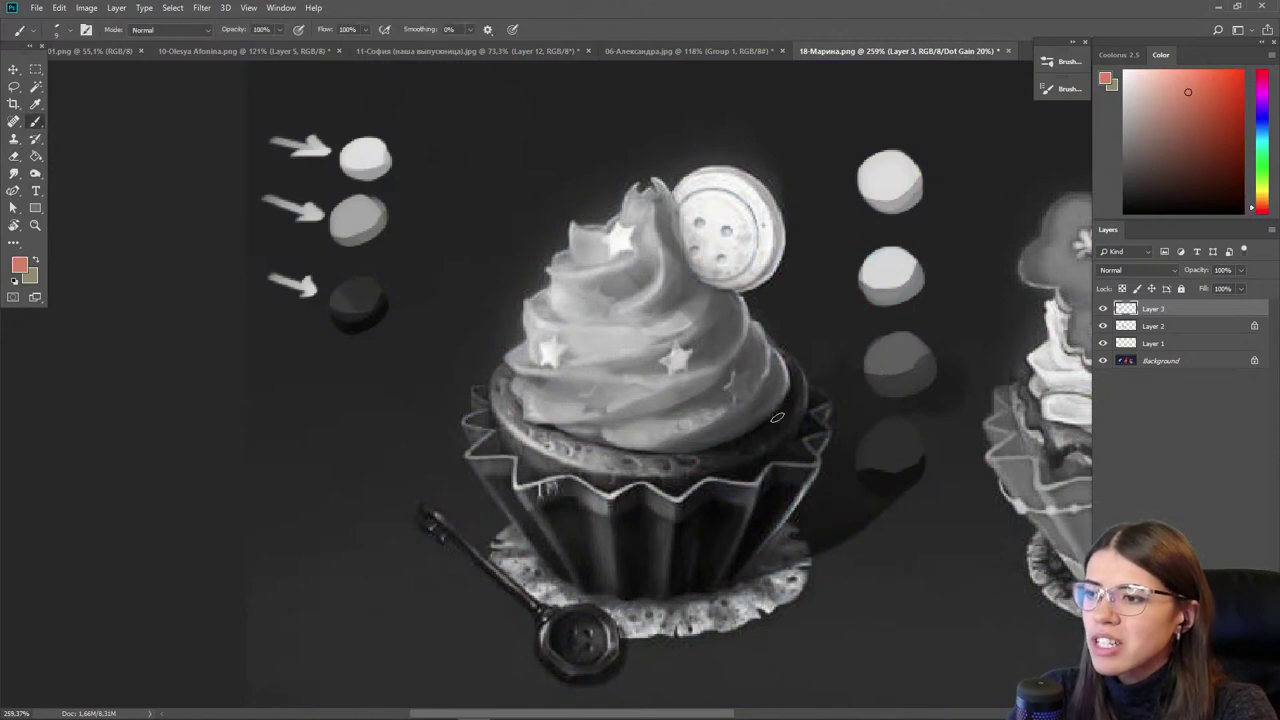
{"action": "left_click_drag", "start_coordinate": [812, 370], "coordinate": [712, 464]}
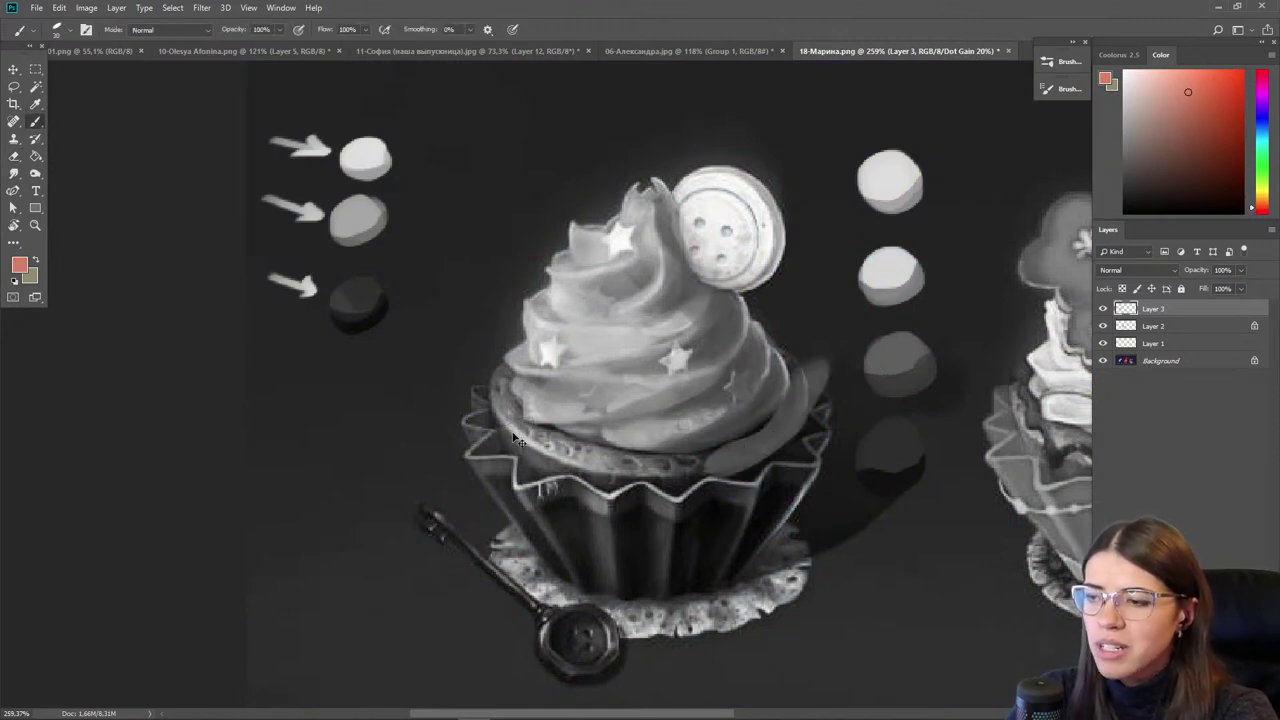
{"action": "left_click", "coordinate": [648, 467], "text": "alt"}
{"action": "mouse_move", "coordinate": [732, 460]}
{"action": "left_mouse_down"}
{"action": "mouse_move", "coordinate": [776, 422]}
{"action": "mouse_move", "coordinate": [745, 458]}
{"action": "mouse_move", "coordinate": [690, 476]}
{"action": "mouse_move", "coordinate": [622, 478]}
{"action": "mouse_move", "coordinate": [524, 444]}
{"action": "left_mouse_up"}
- Soften the spotty left side of the cake base with red and pink tones sampled from it
{"action": "left_click", "coordinate": [528, 444], "text": "alt"}
{"action": "key", "text": "["}
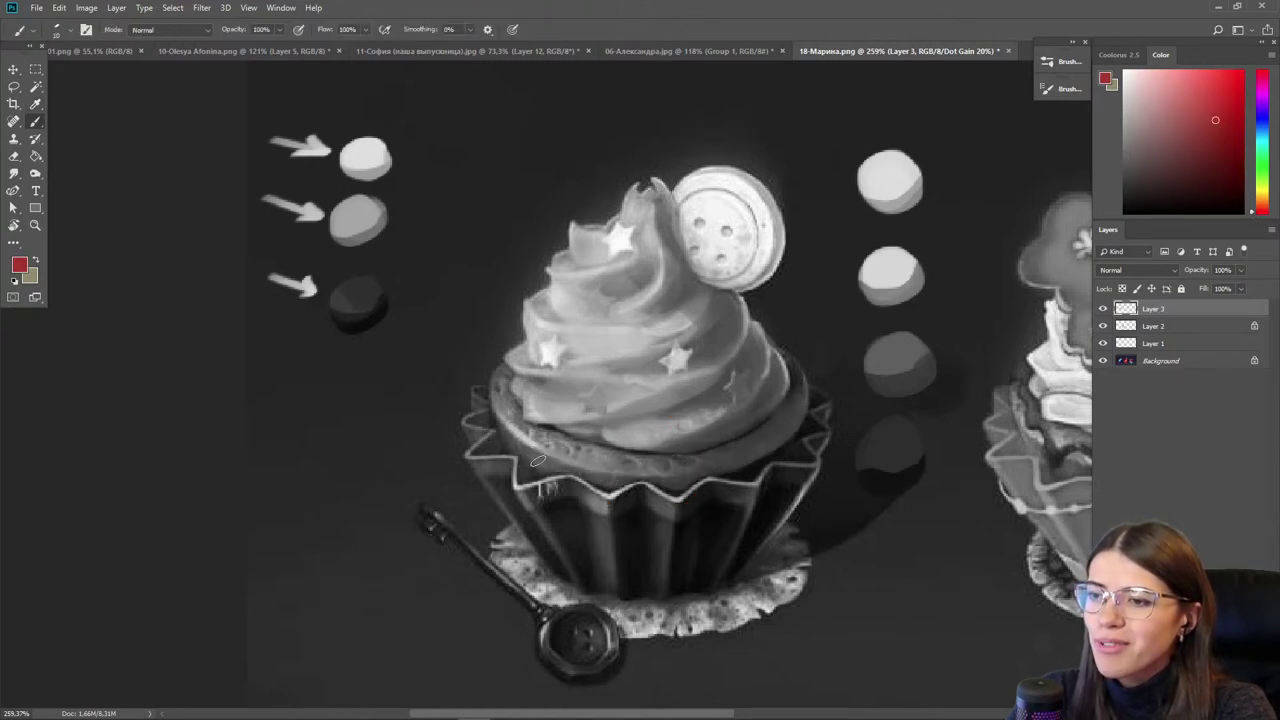
{"action": "left_click", "coordinate": [516, 442], "text": "alt"}
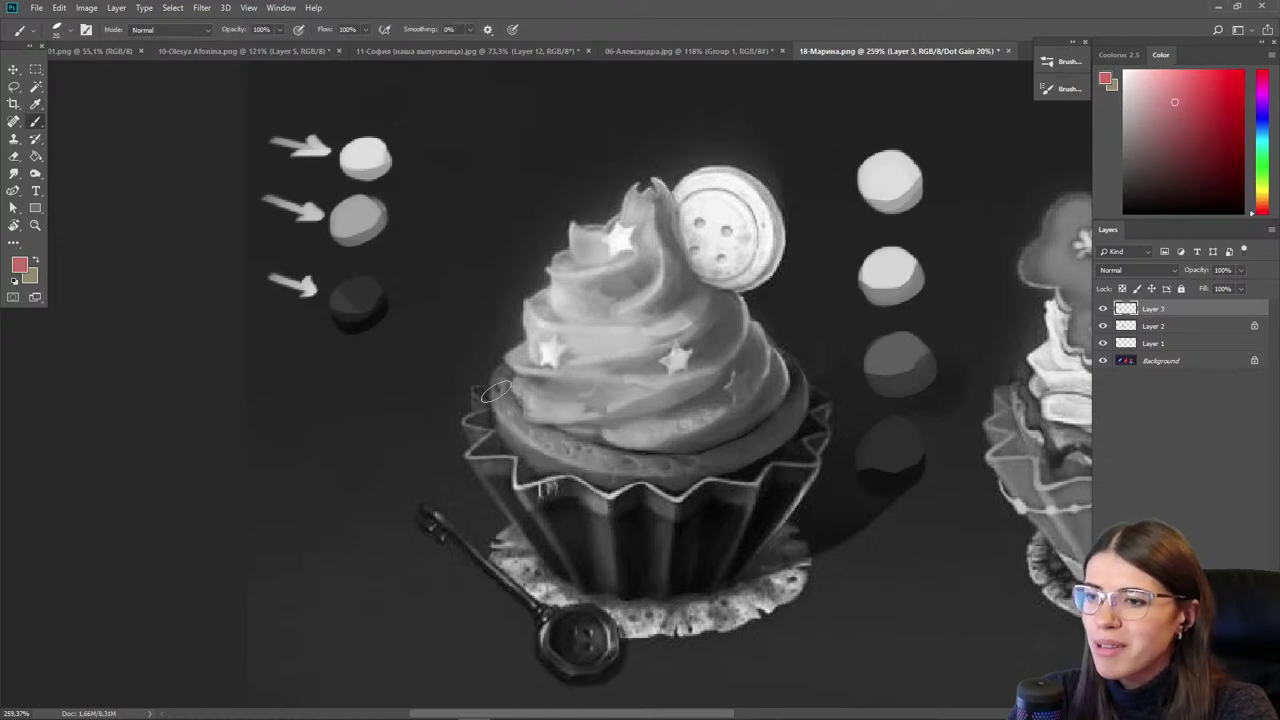
- Blend the right and lower shadow areas of the cake base with dark and mid reds sampled from it
{"action": "left_click", "coordinate": [757, 450], "text": "alt"}
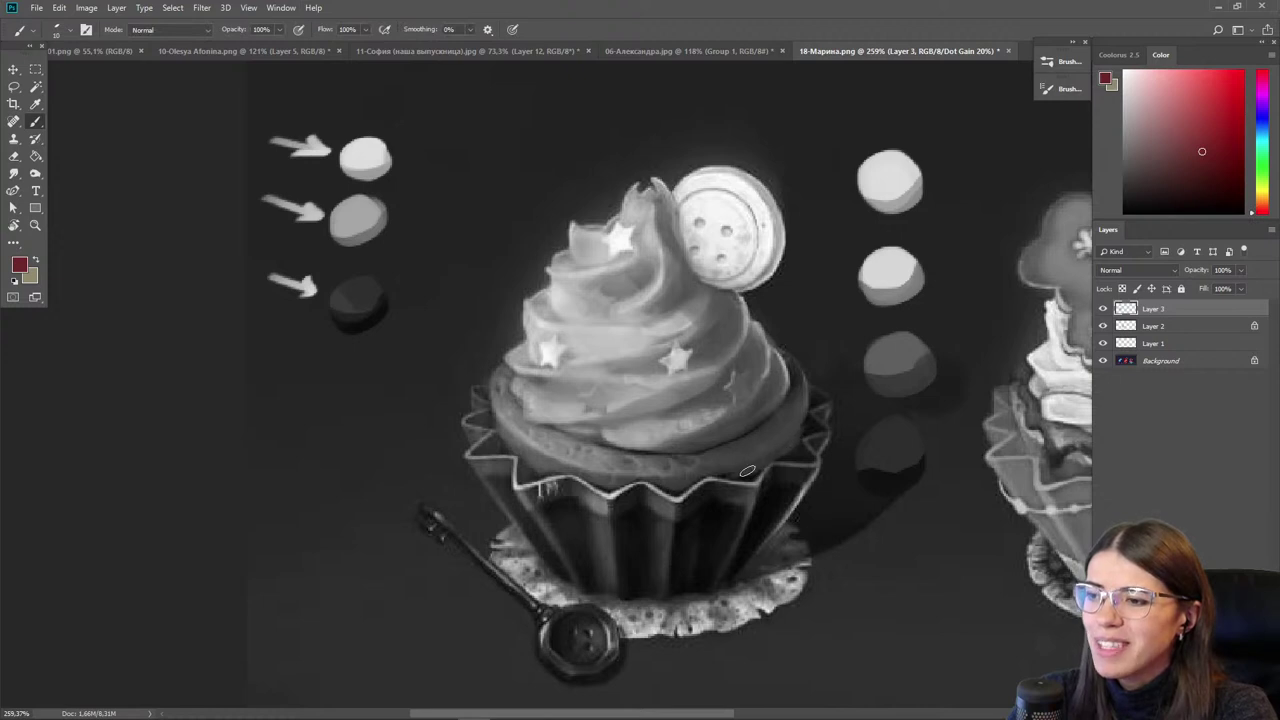
{"action": "left_click", "coordinate": [796, 384], "text": "alt"}
{"action": "key", "text": "bracketleft"}
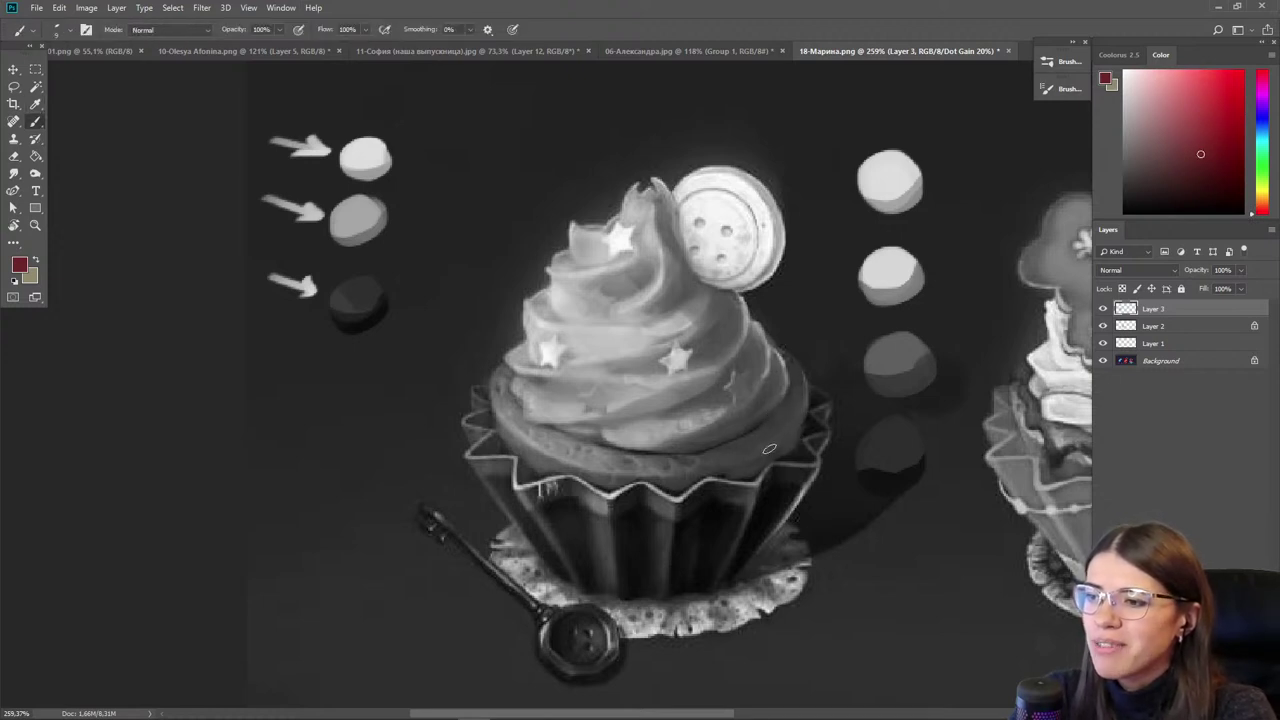
{"action": "left_click", "coordinate": [658, 470], "text": "alt"}
{"action": "key", "text": "bracketright"}
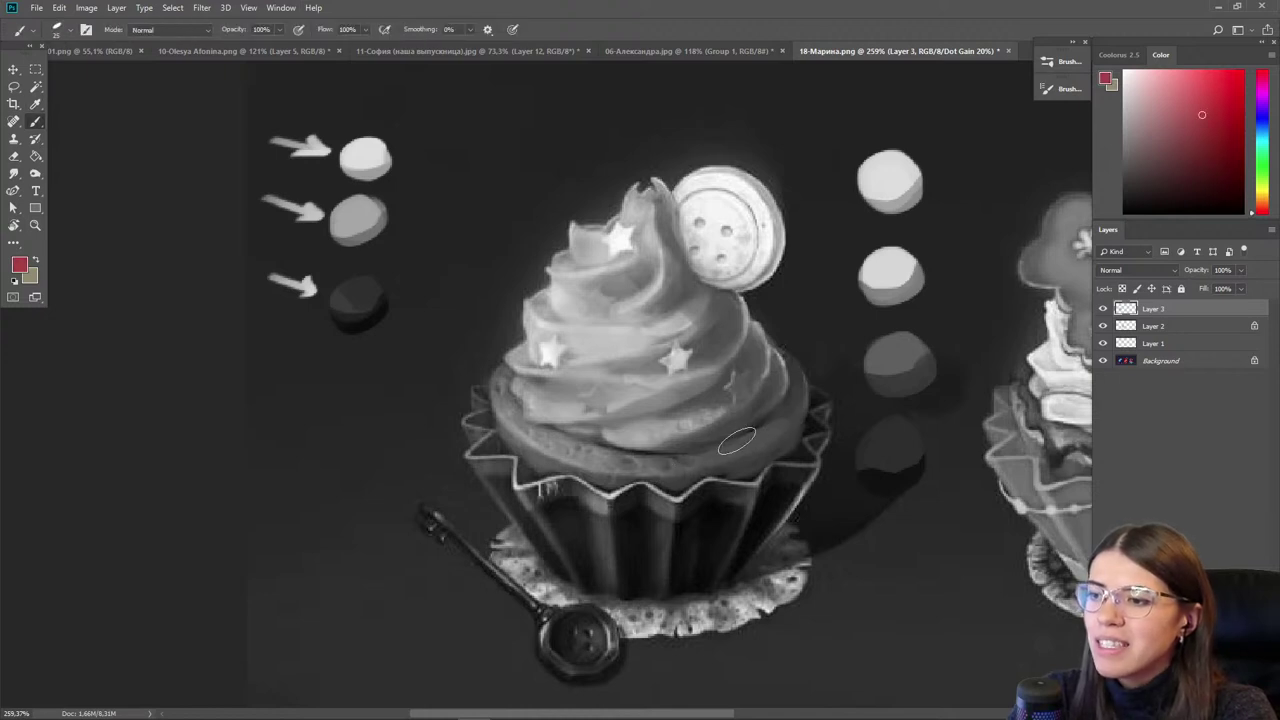
- Smooth the frosting's lowest folds with a mid-blue sampled from them
{"action": "left_click", "coordinate": [709, 413], "text": "alt"}
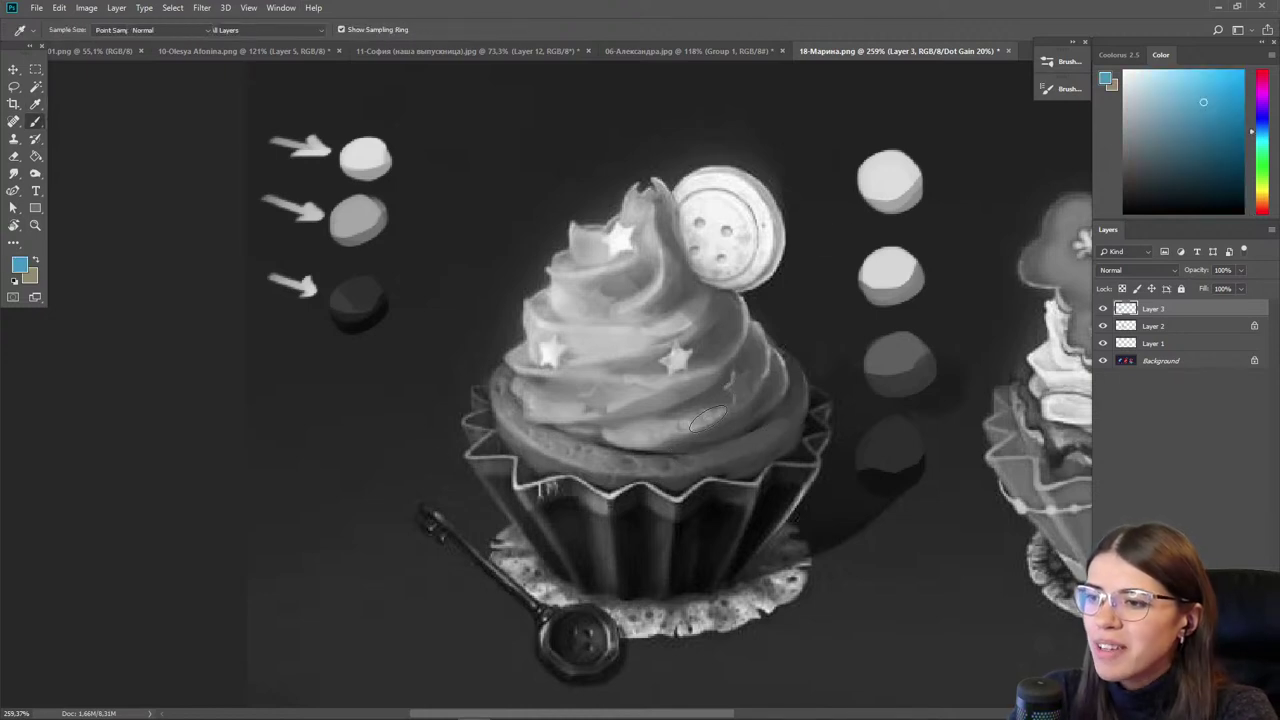
{"action": "mouse_move", "coordinate": [751, 396]}
{"action": "left_mouse_down"}
{"action": "mouse_move", "coordinate": [708, 433]}
{"action": "mouse_move", "coordinate": [588, 430]}
{"action": "left_mouse_up"}
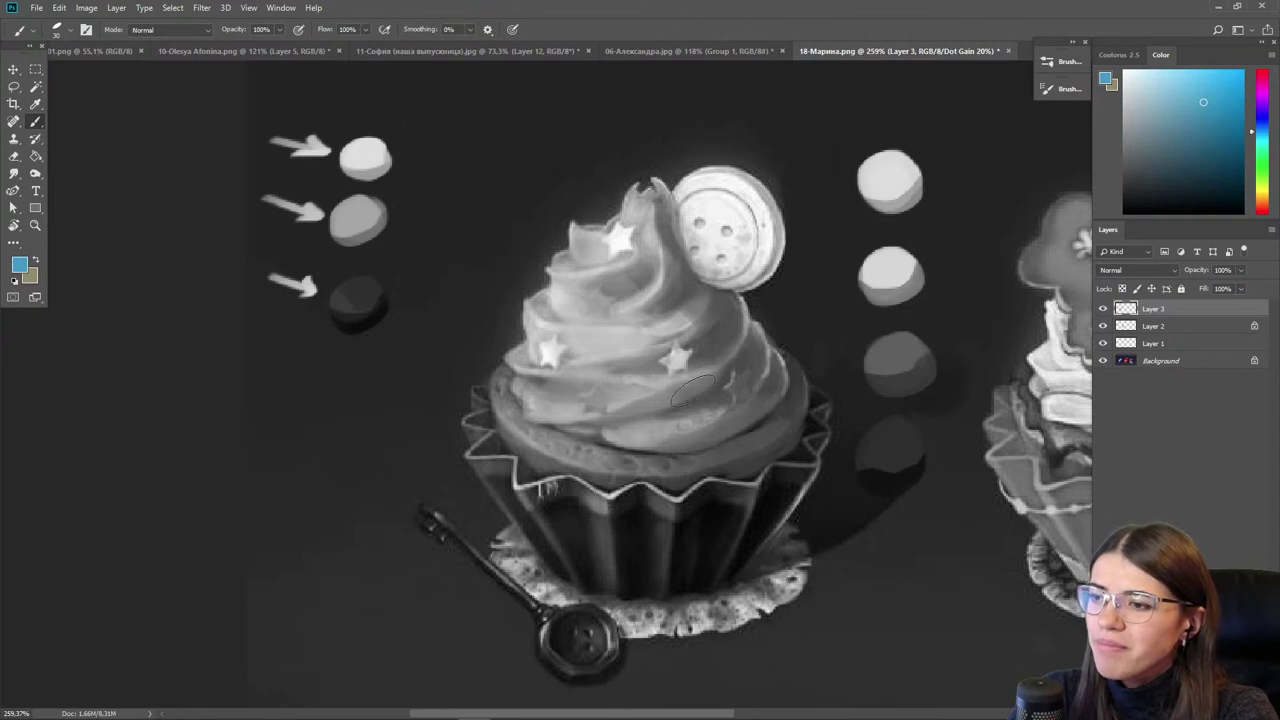
{"action": "key", "text": "i"}
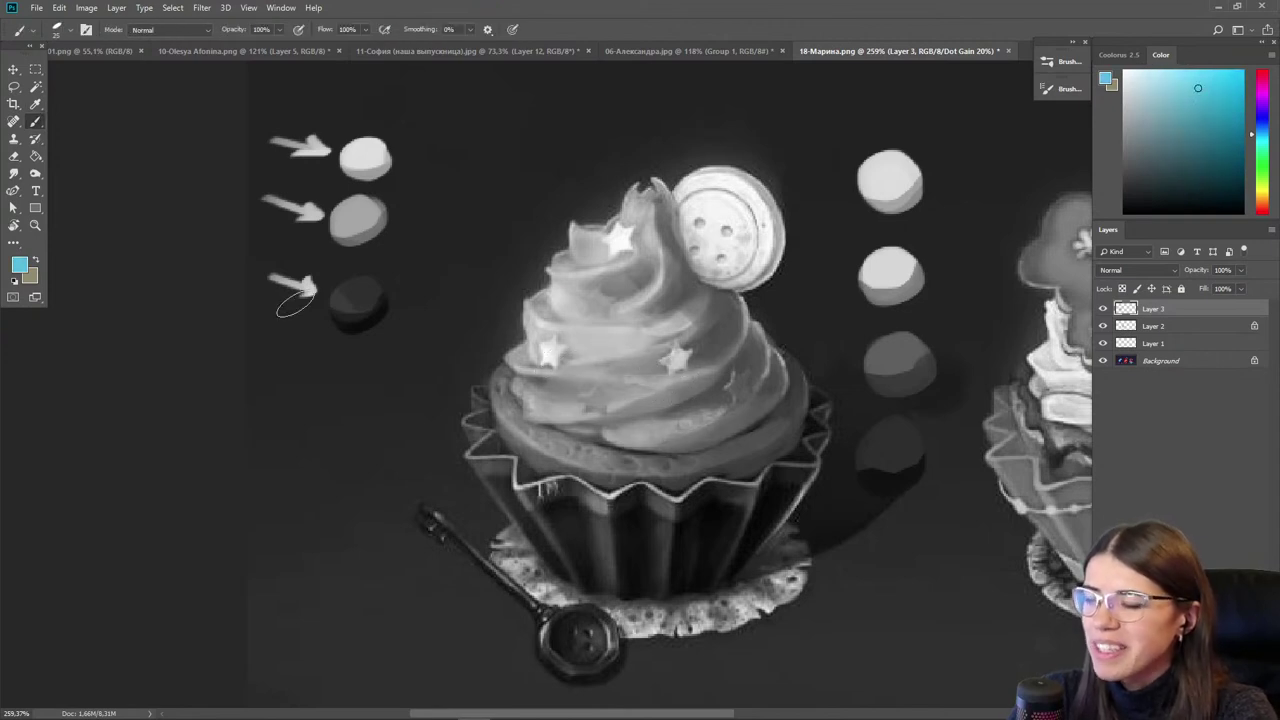
- Darken the light pleats and the bright zigzag rim of the cupcake wrapper with the navy sampled from its shadow
{"action": "left_click_drag", "start_coordinate": [400, 546], "coordinate": [374, 497]}
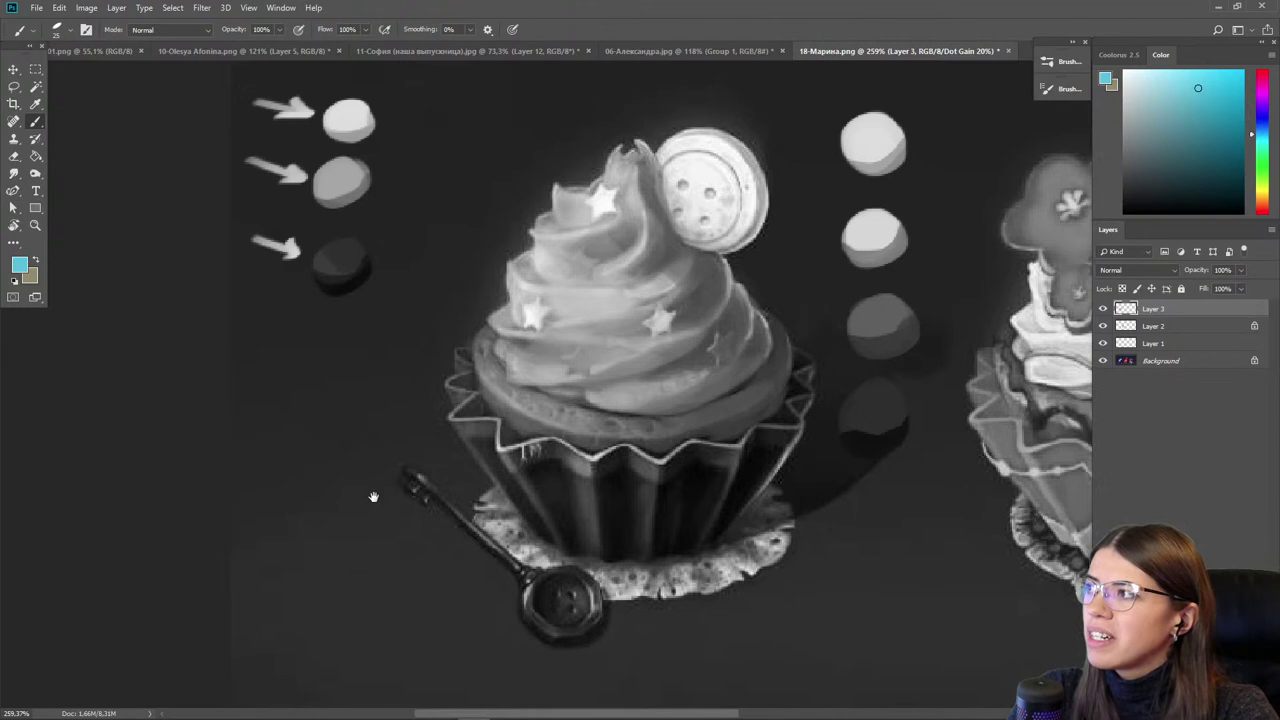
{"action": "key", "text": "i"}
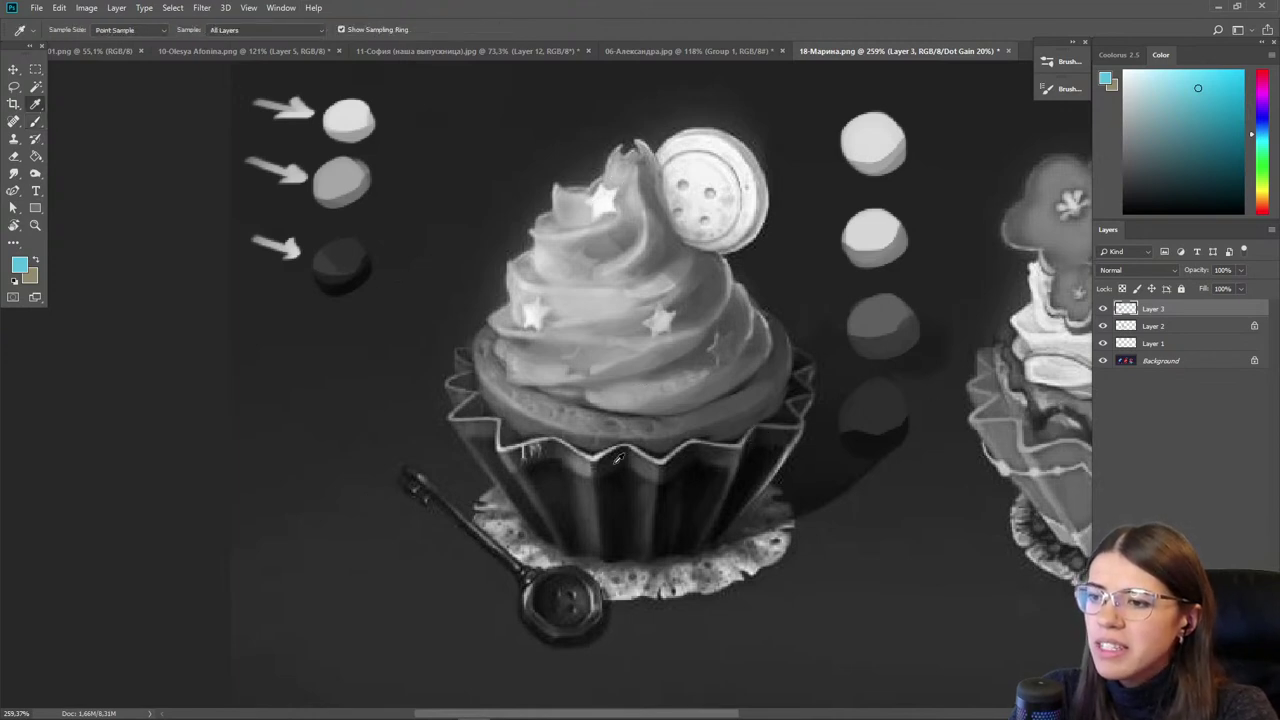
{"action": "left_click", "coordinate": [748, 479]}
{"action": "key", "text": "b"}
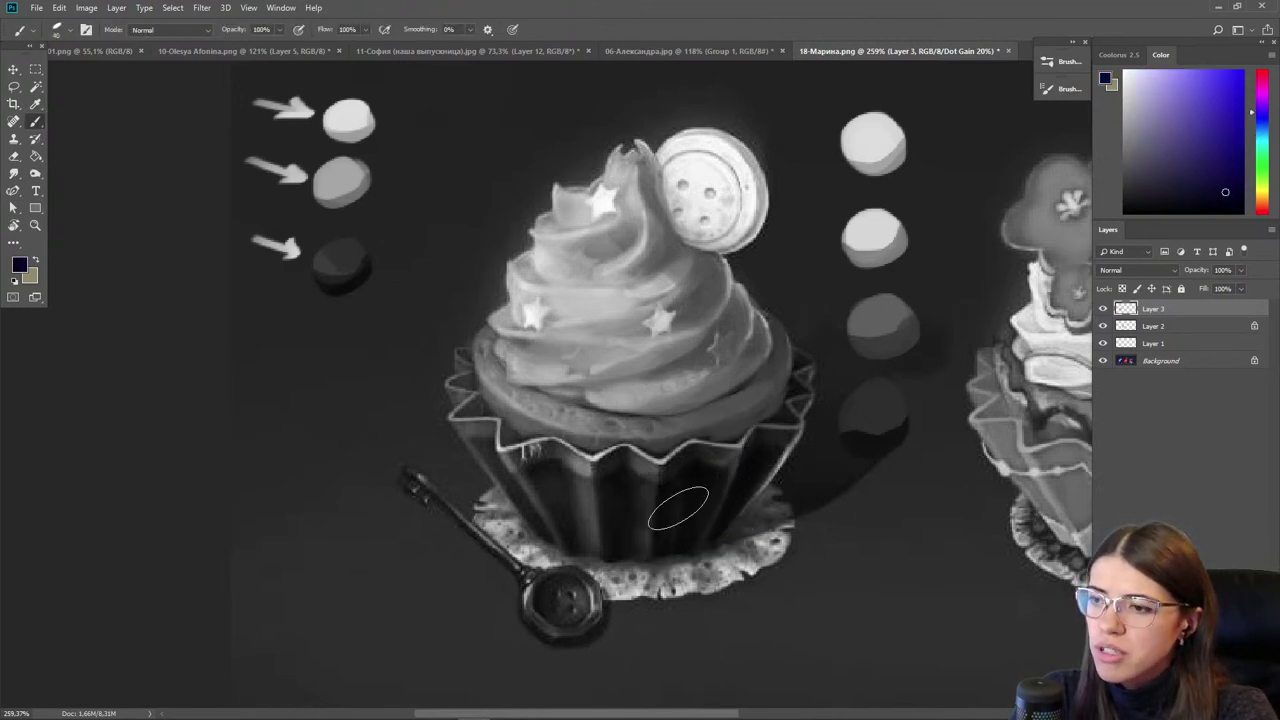
{"action": "key", "text": "bracketleft"}
{"action": "key", "text": "bracketleft"}
{"action": "key", "text": "bracketleft"}
{"action": "key", "text": "bracketleft"}
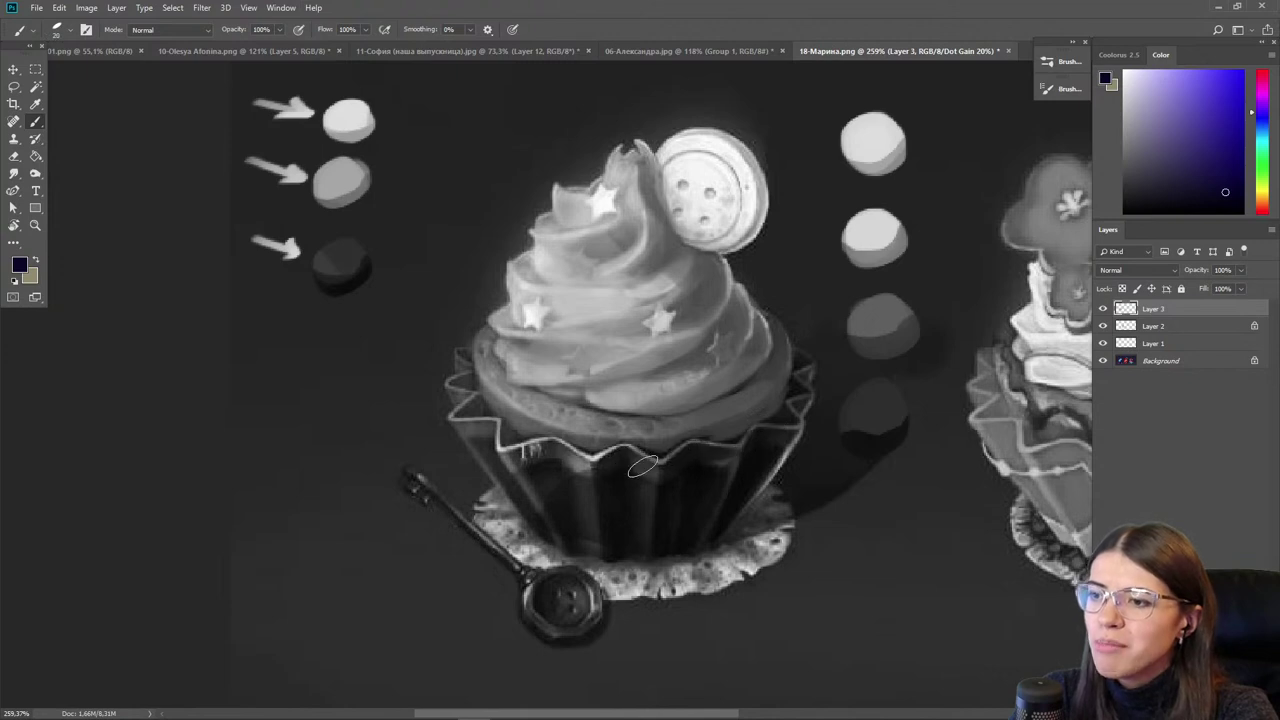
{"action": "mouse_move", "coordinate": [610, 469]}
{"action": "left_mouse_down"}
{"action": "mouse_move", "coordinate": [472, 428]}
{"action": "mouse_move", "coordinate": [452, 386]}
{"action": "left_mouse_up"}
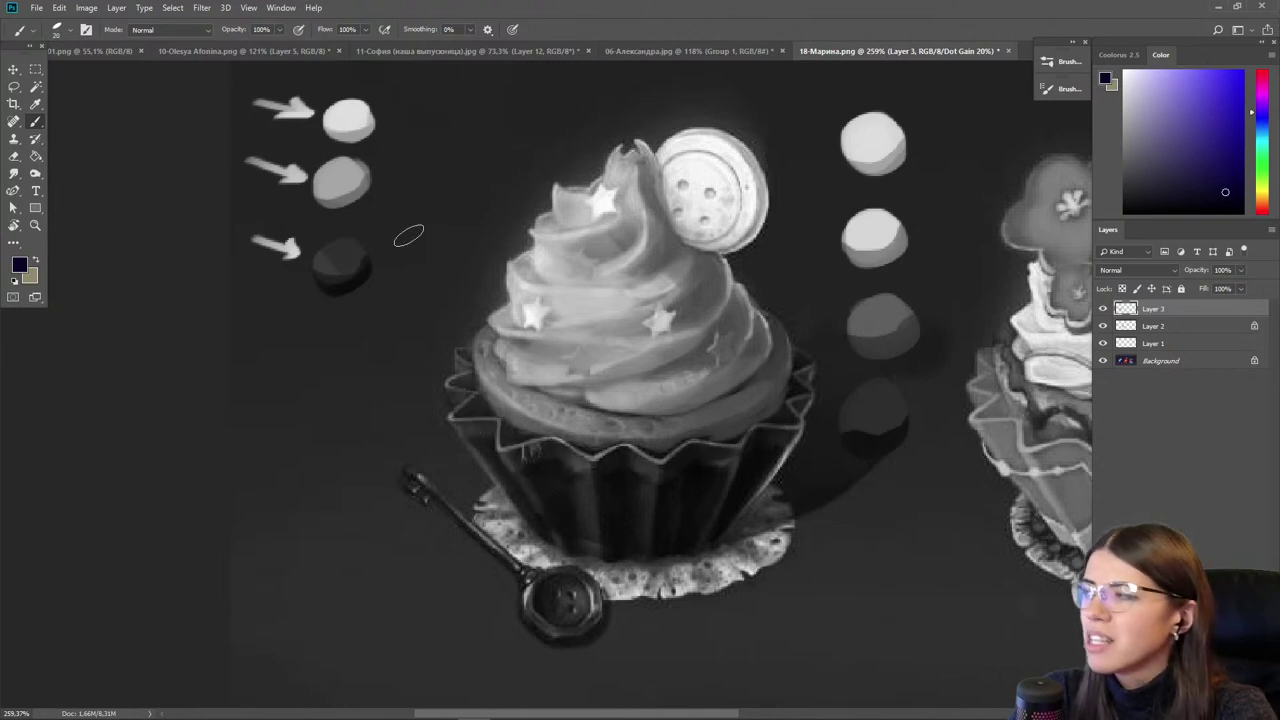
- Compare the Coraline cupcake with and without the Layer 3 repaint by toggling that layer's visibility
{"action": "scroll", "coordinate": [390, 280], "scroll_direction": "down", "scroll_amount": 2}
{"action": "left_click_drag", "start_coordinate": [533, 478], "coordinate": [489, 496]}
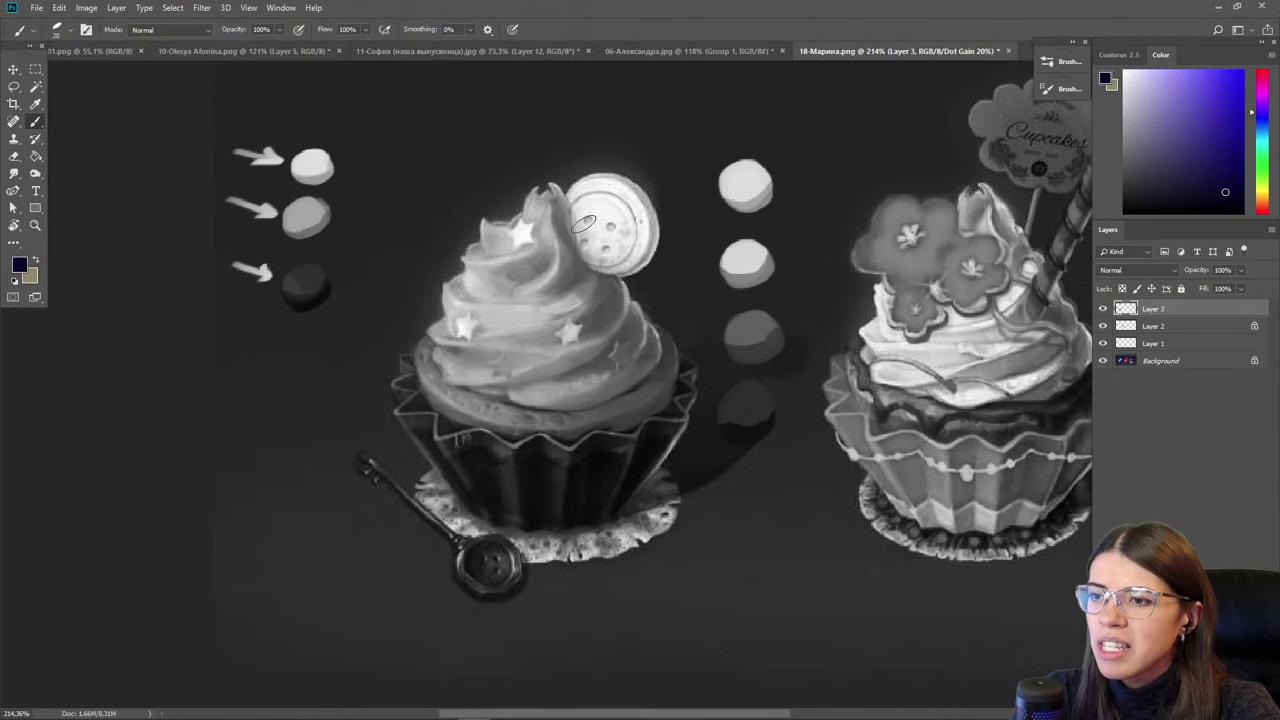
{"action": "left_click", "coordinate": [1155, 342], "text": "shift"}
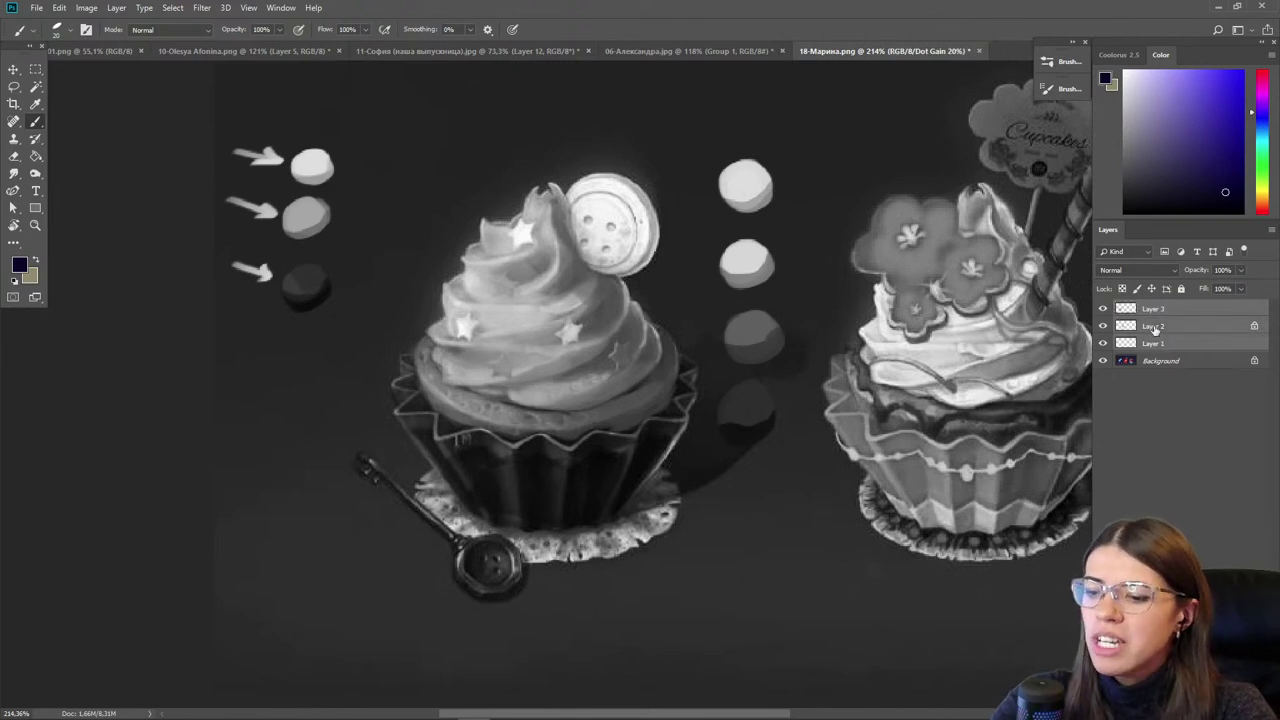
{"action": "left_click", "coordinate": [1158, 313]}
{"action": "left_click", "coordinate": [1103, 310]}
{"action": "left_click", "coordinate": [1103, 310]}
{"action": "left_click", "coordinate": [1103, 310]}
{"action": "left_click", "coordinate": [1103, 310]}
{"action": "left_click", "coordinate": [1103, 309]}
{"action": "left_click", "coordinate": [1103, 309]}
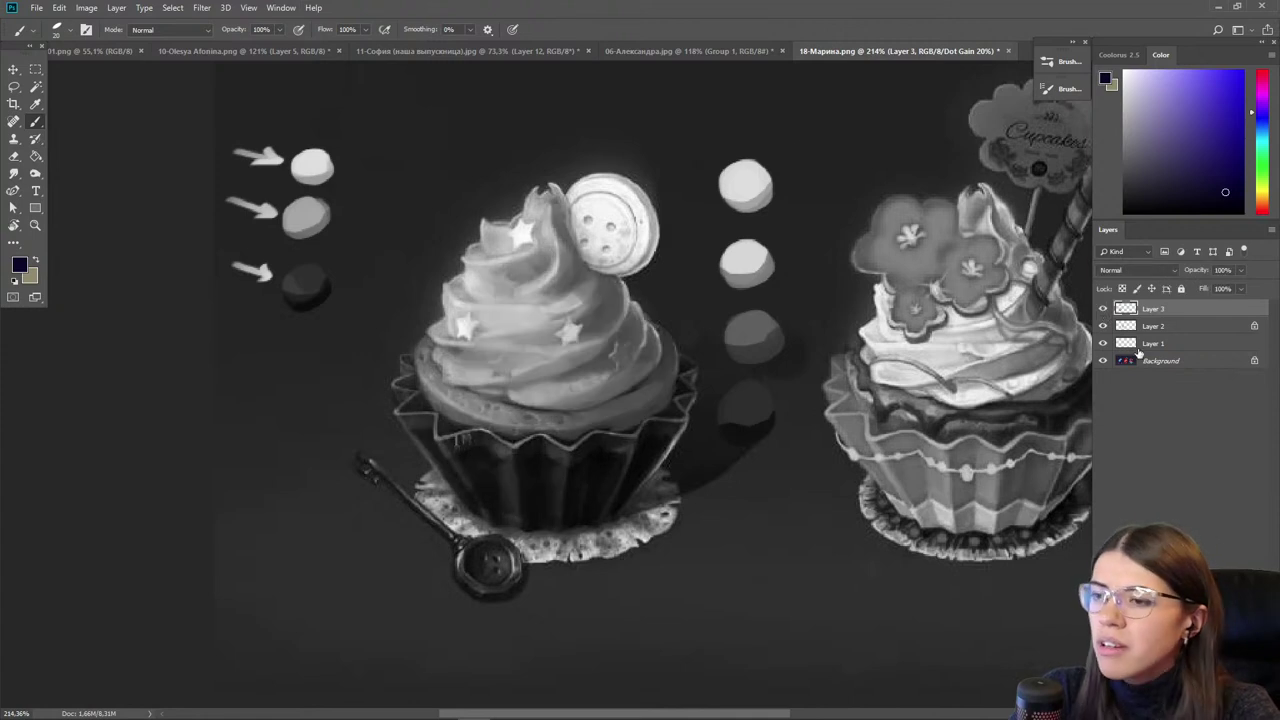
- Deepen the shadow beneath the Coraline frosting's lowest fold with sampled dark red and clean the fold's edge with sampled blue
{"action": "left_click", "coordinate": [504, 397], "text": "alt"}
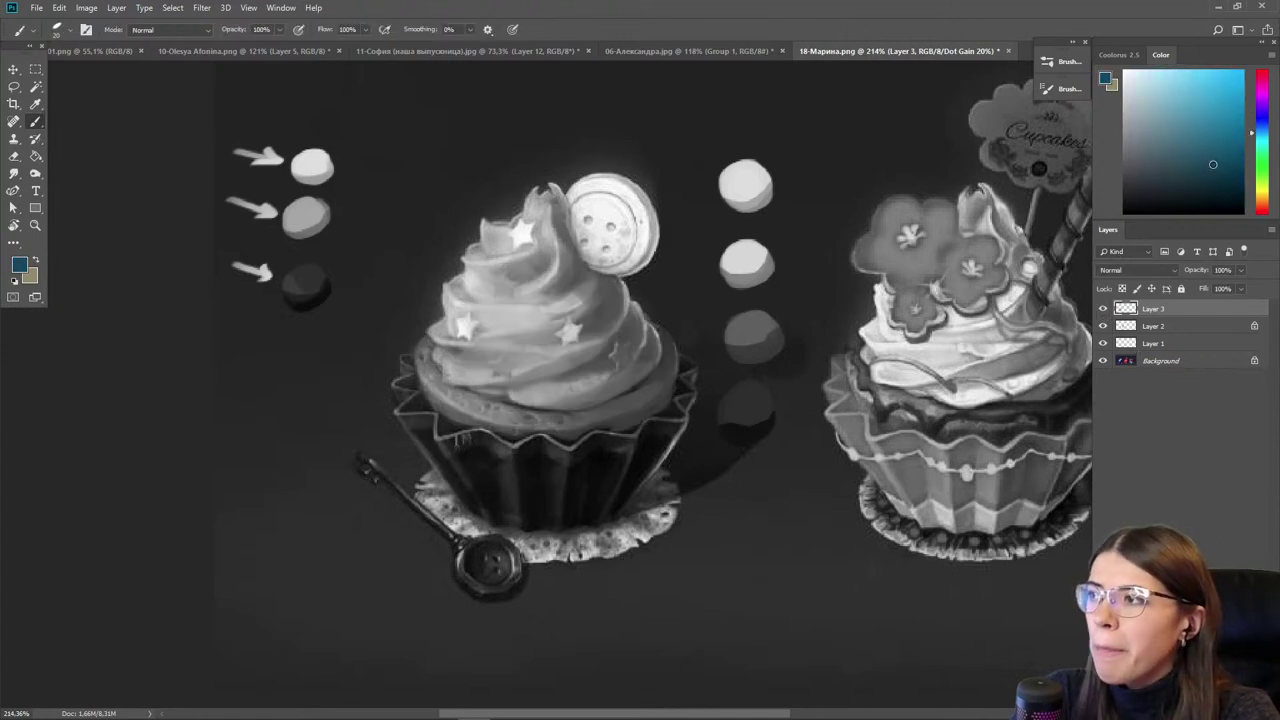
{"action": "left_click", "coordinate": [638, 402], "text": "alt"}
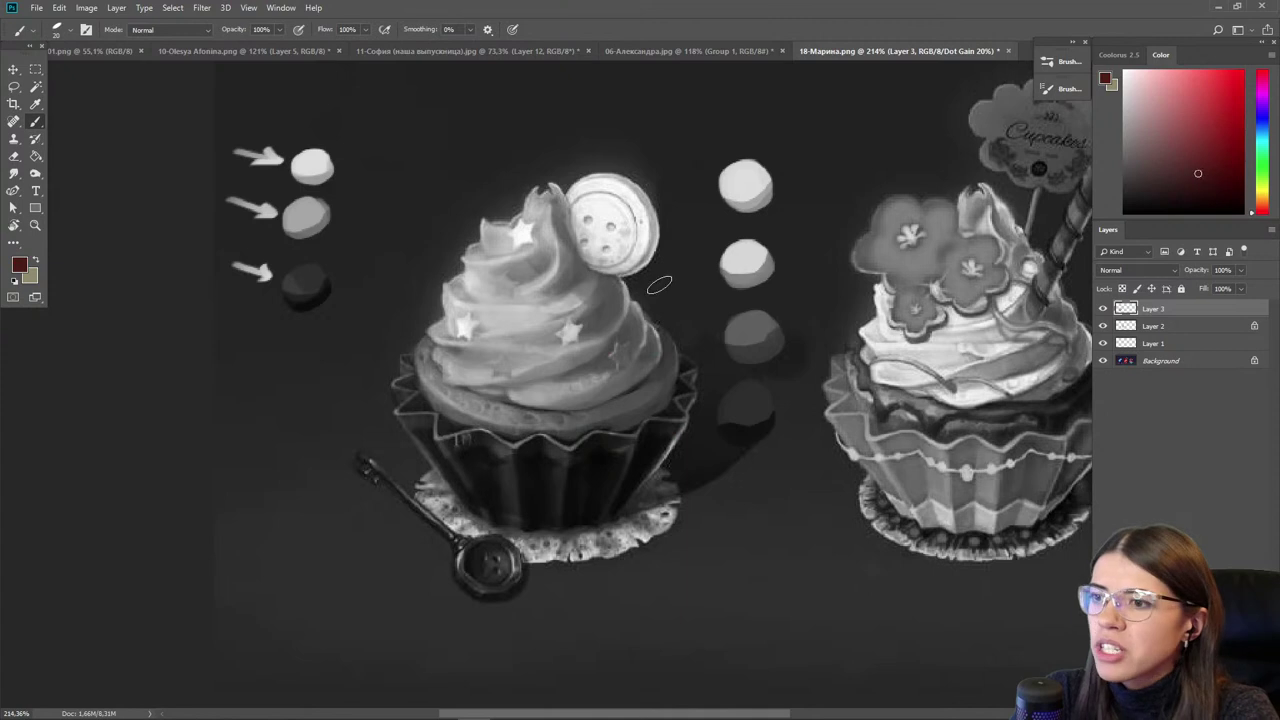
{"action": "left_click_drag", "start_coordinate": [614, 404], "coordinate": [516, 405]}
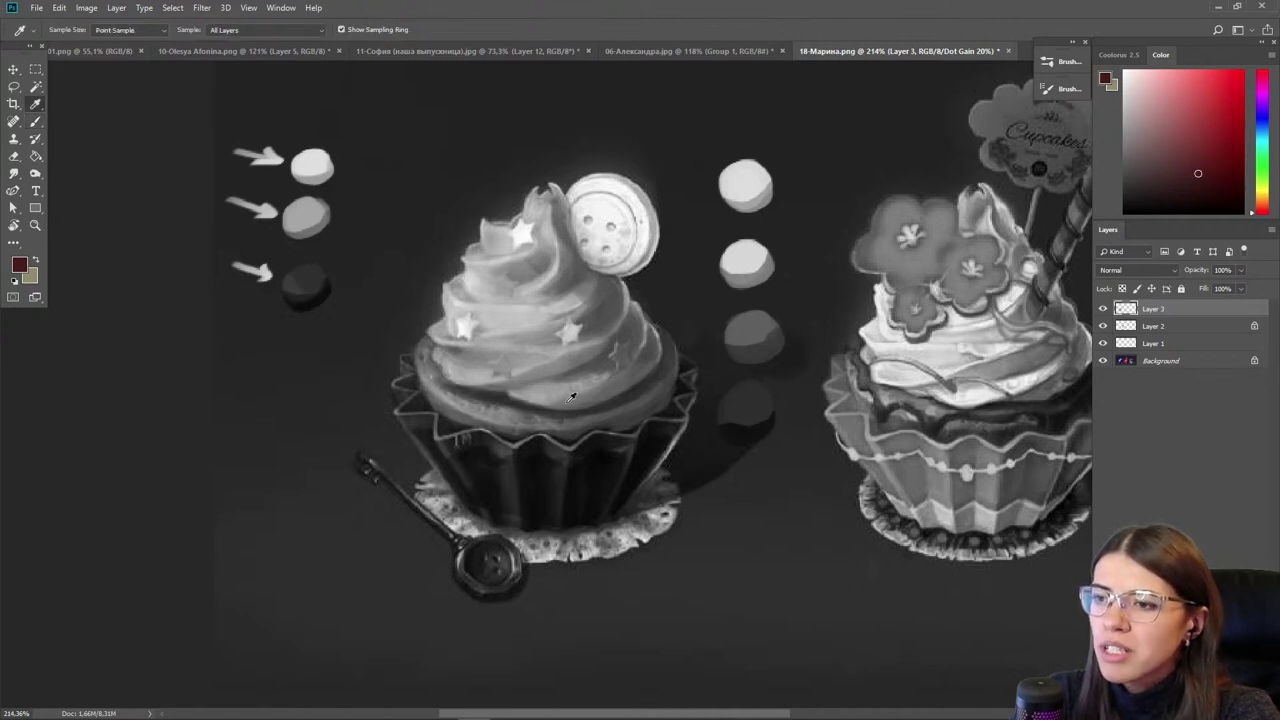
{"action": "left_click", "coordinate": [518, 390], "text": "alt"}
{"action": "left_click_drag", "start_coordinate": [514, 390], "coordinate": [498, 383]}
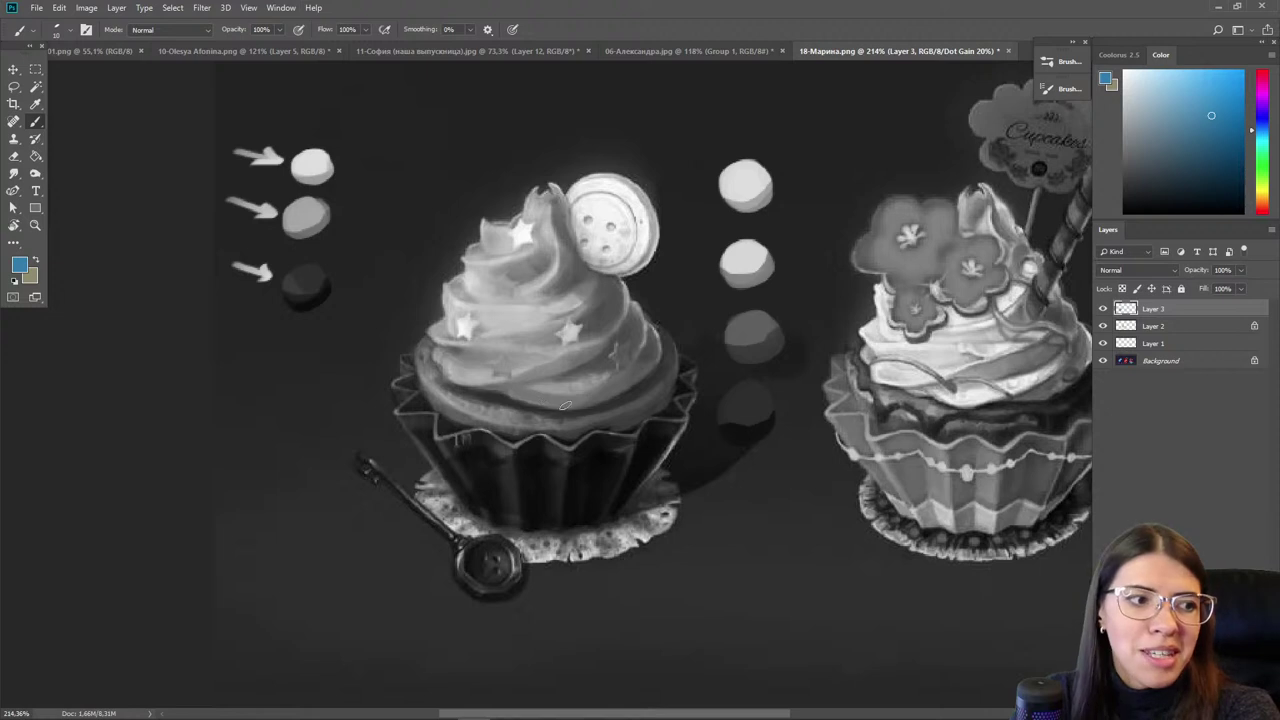
{"action": "left_click", "coordinate": [600, 408], "text": "alt"}
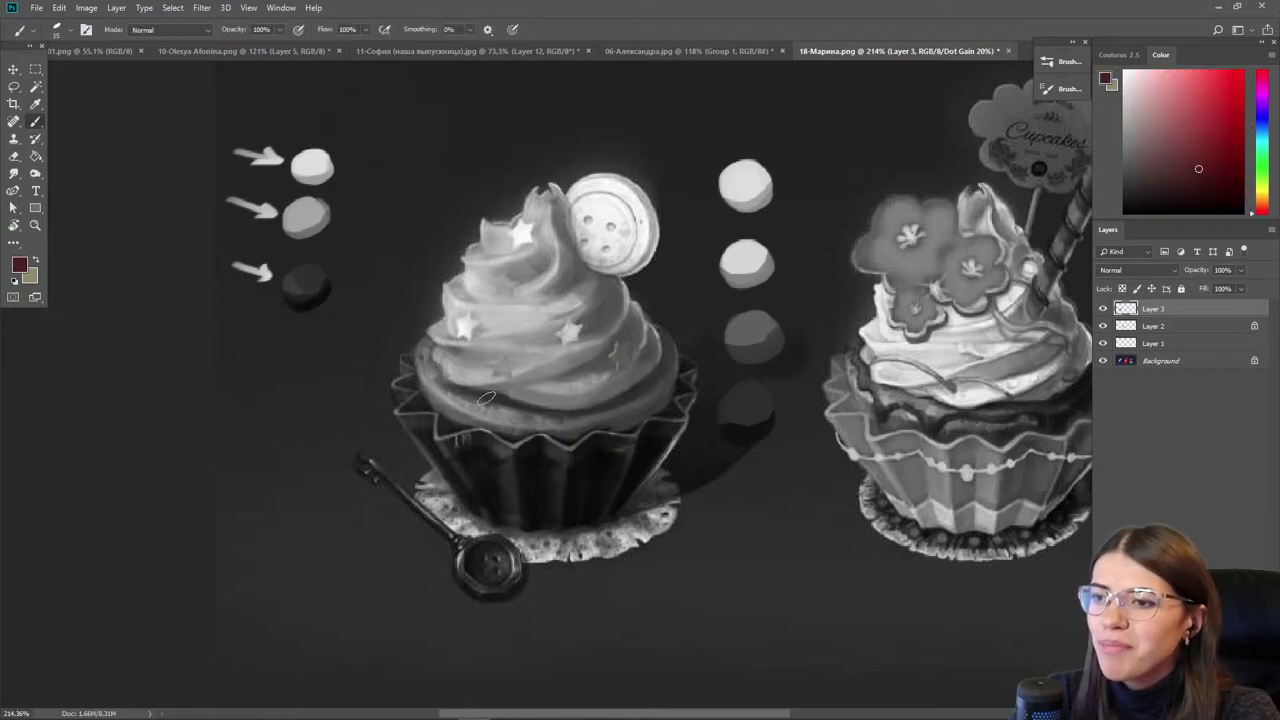
{"action": "left_click", "coordinate": [604, 413], "text": "alt"}
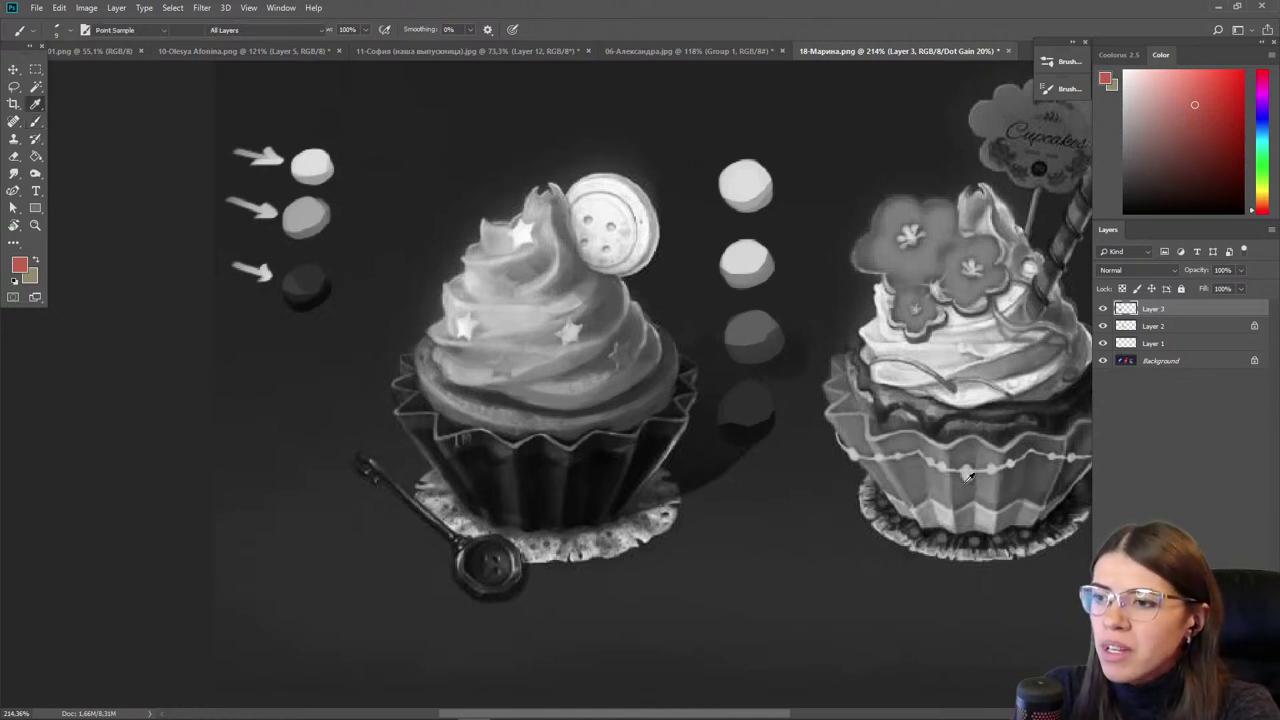
{"action": "left_click", "coordinate": [674, 436], "text": "alt"}
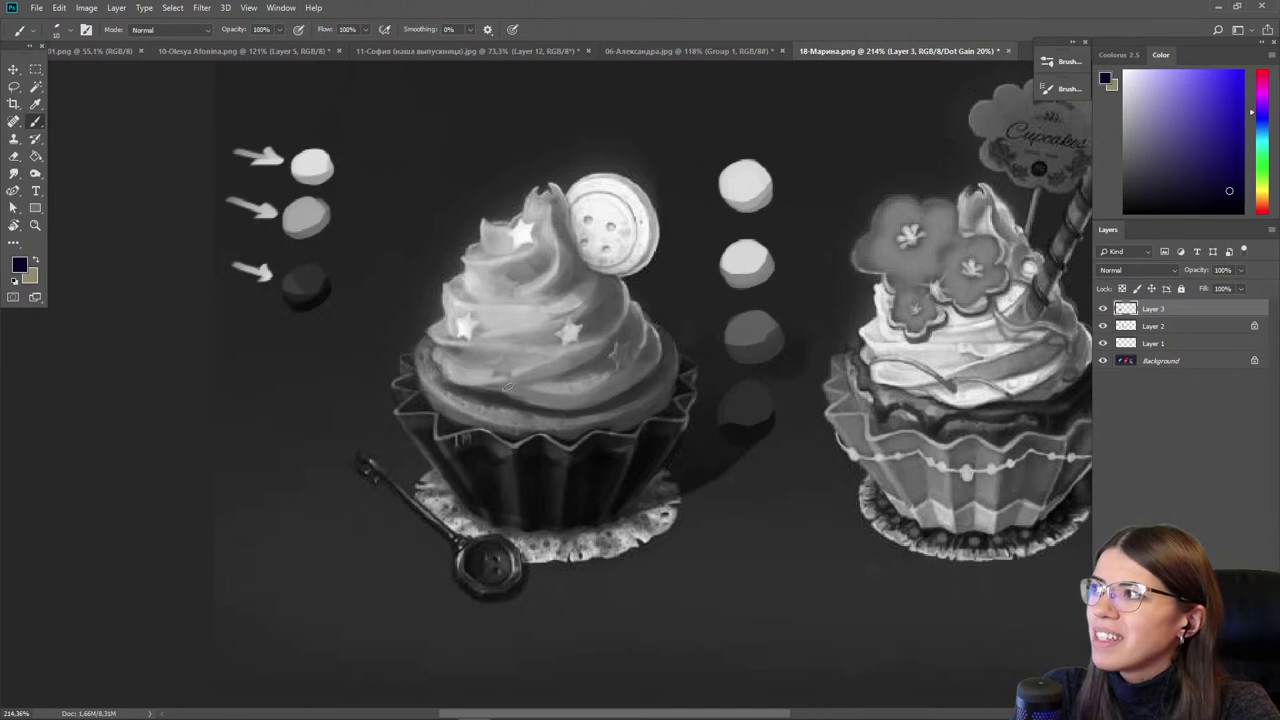
- Smooth the shaded side of the Spain cupcake's cream frosting with beige sampled from it, and compare the color and grayscale views
{"action": "key", "text": "ctrl+0"}
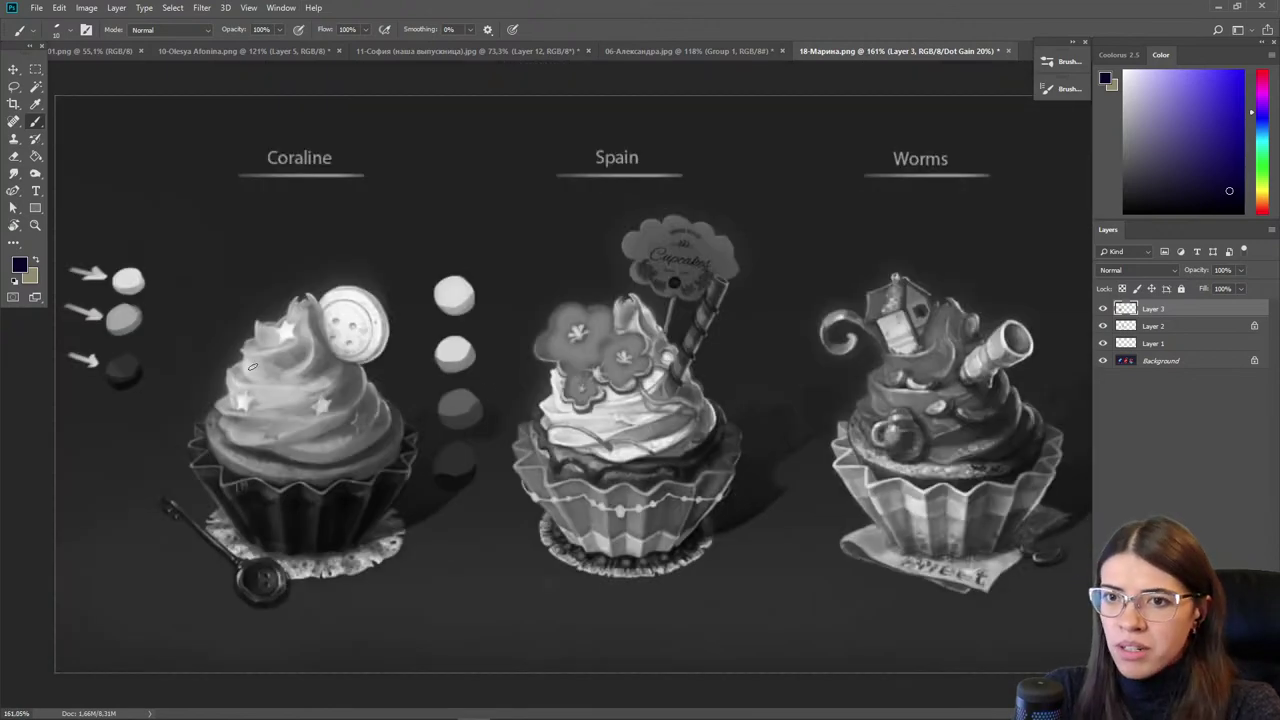
{"action": "scroll", "coordinate": [757, 444], "scroll_direction": "up", "scroll_amount": 3, "text": "alt"}
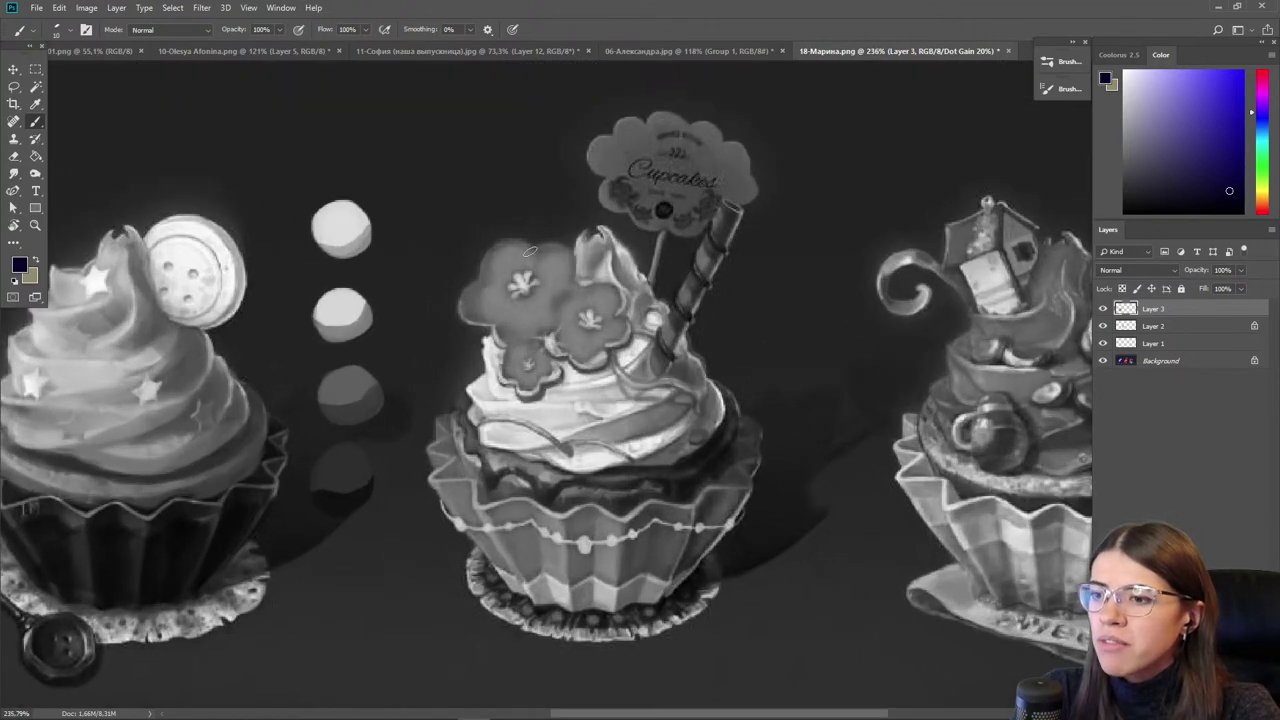
{"action": "left_click", "coordinate": [620, 405], "text": "alt"}
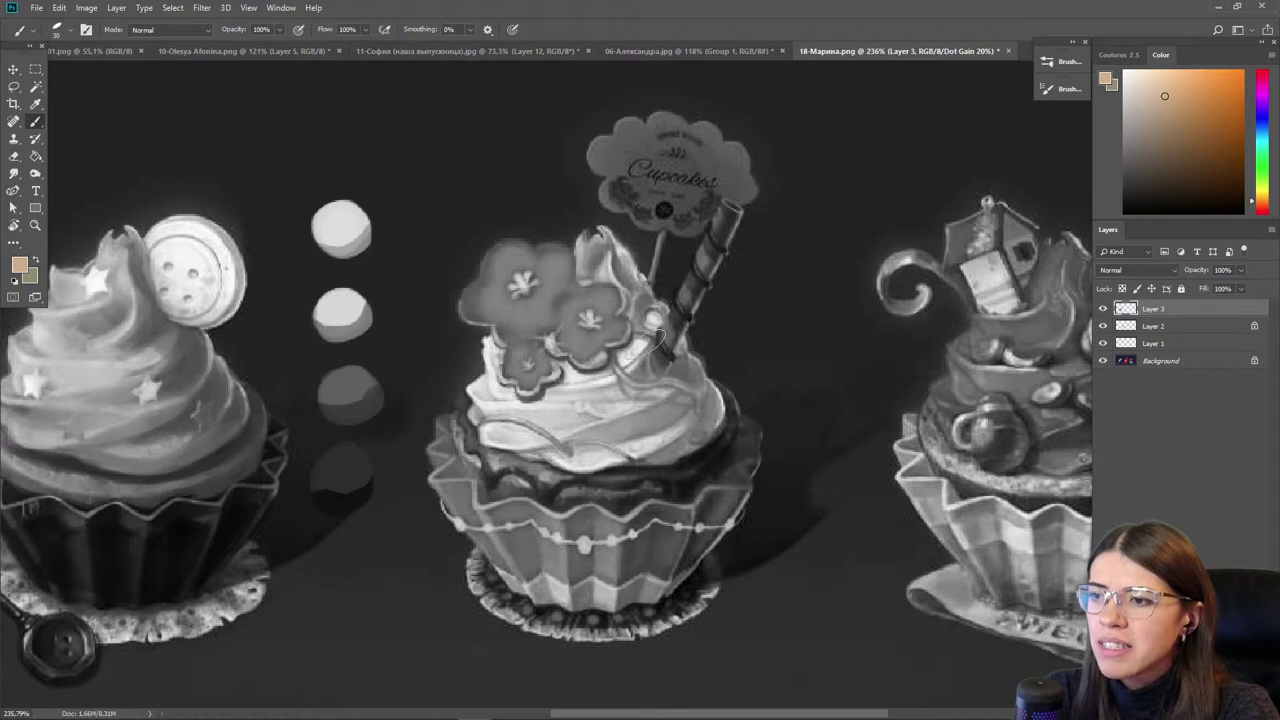
{"action": "key", "text": "ctrl+y"}
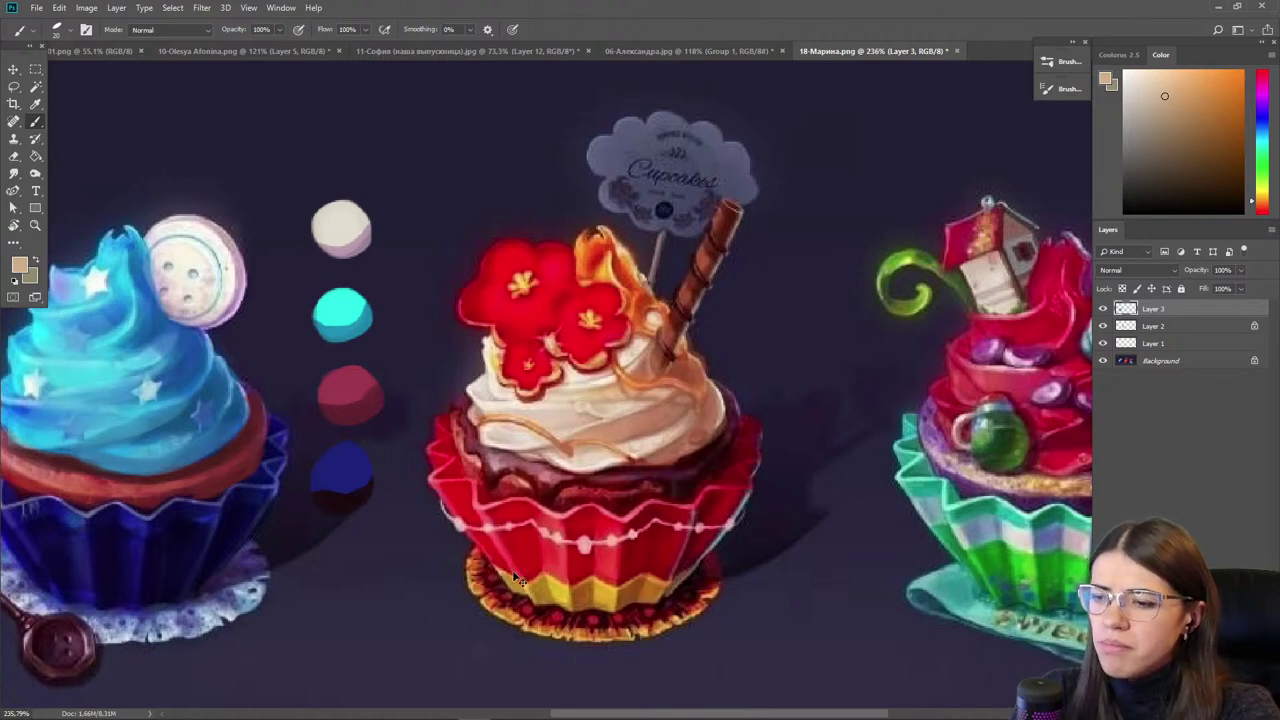
{"action": "key", "text": "ctrl+y"}
{"action": "key", "text": "ctrl+y"}
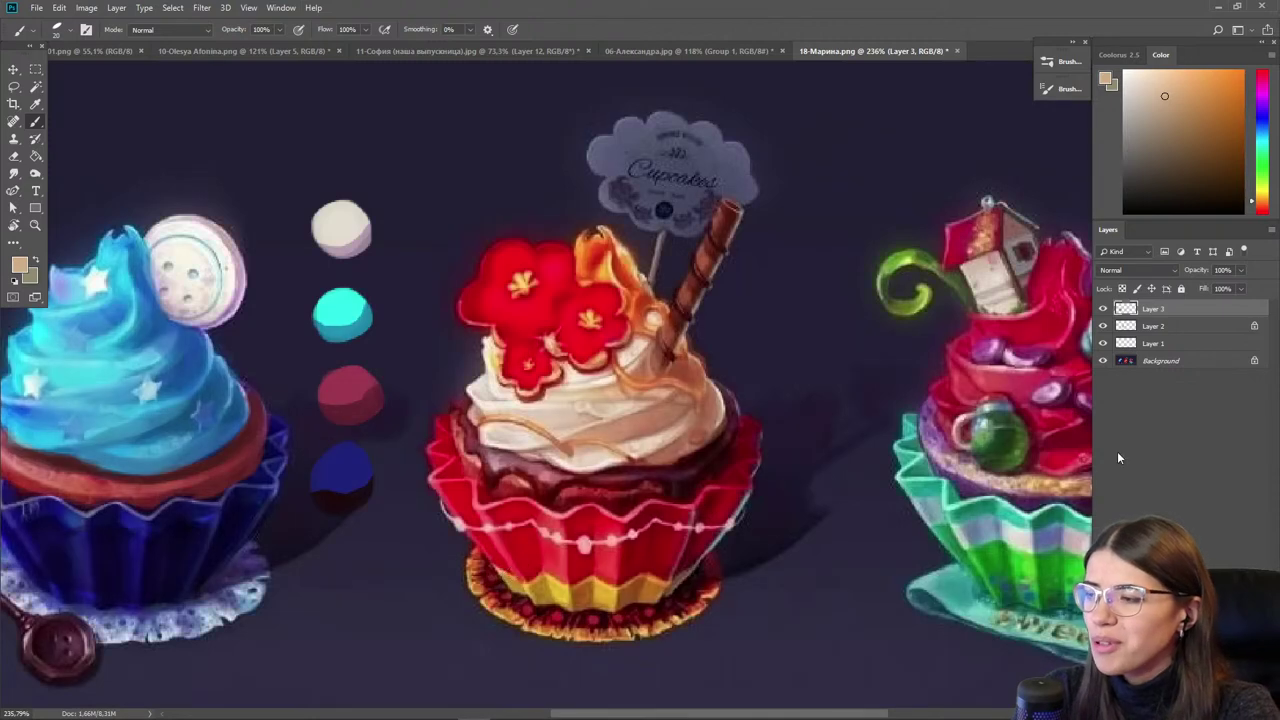
- Smooth the shaded frosting folds of the Worms cupcake in grayscale view with magenta and dark maroon sampled from them
{"action": "scroll", "coordinate": [545, 490], "scroll_direction": "right", "scroll_amount": 6}
{"action": "key", "text": "ctrl+y"}
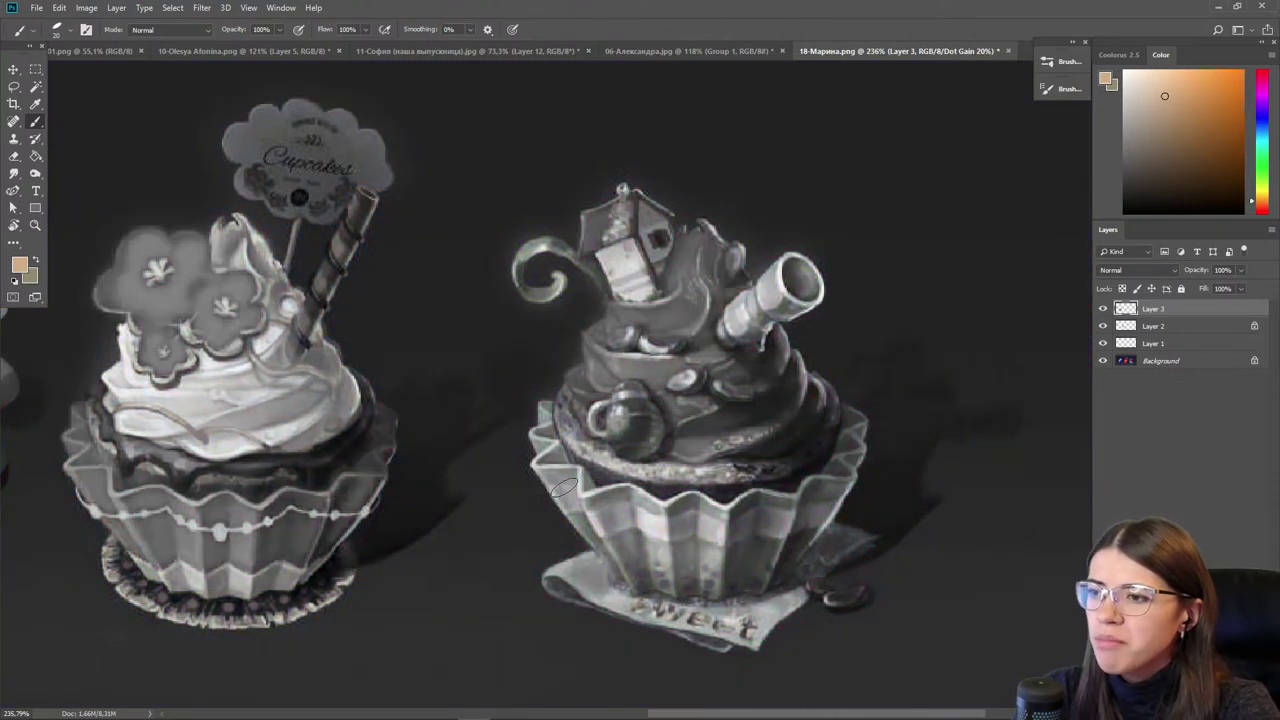
{"action": "left_click", "coordinate": [655, 365], "text": "alt"}
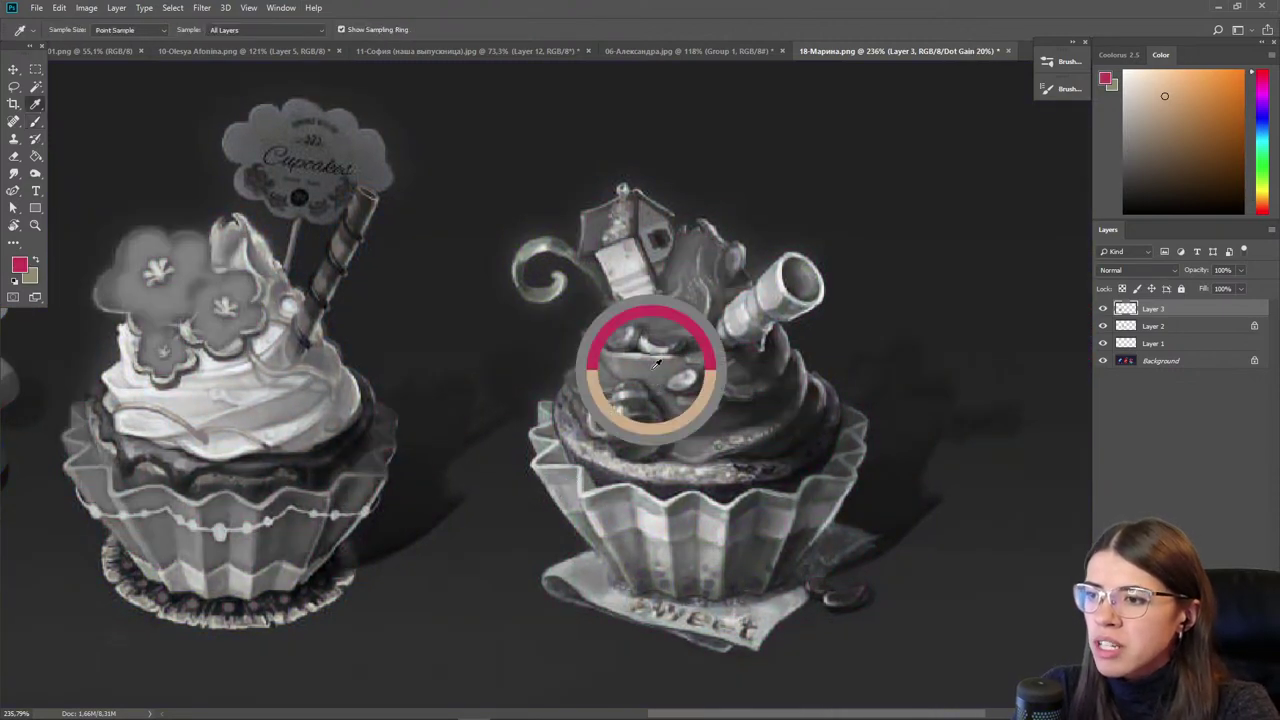
{"action": "left_click", "coordinate": [763, 410], "text": "alt"}
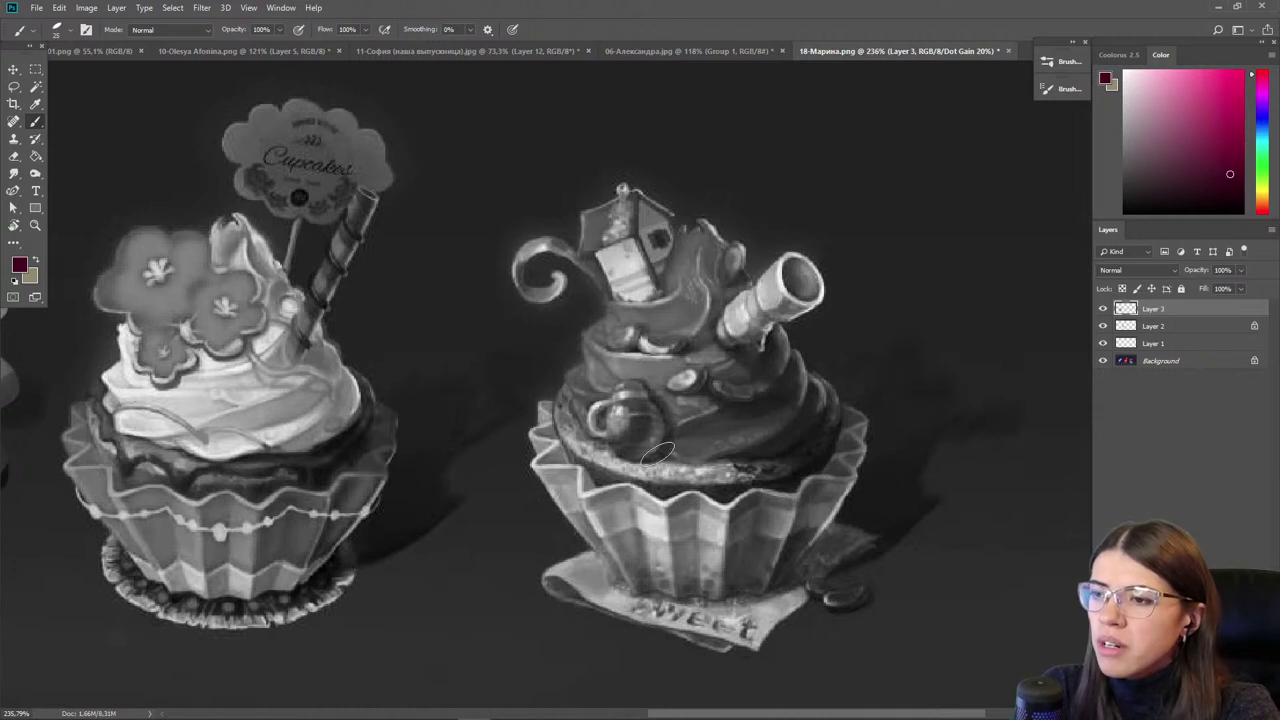
- Mark the round pot on the Worms cupcake with a thin white circle, undo it, and check the pot in color
{"action": "left_click", "coordinate": [1124, 71]}
{"action": "key", "text": "bracketleft"}
{"action": "key", "text": "bracketleft"}
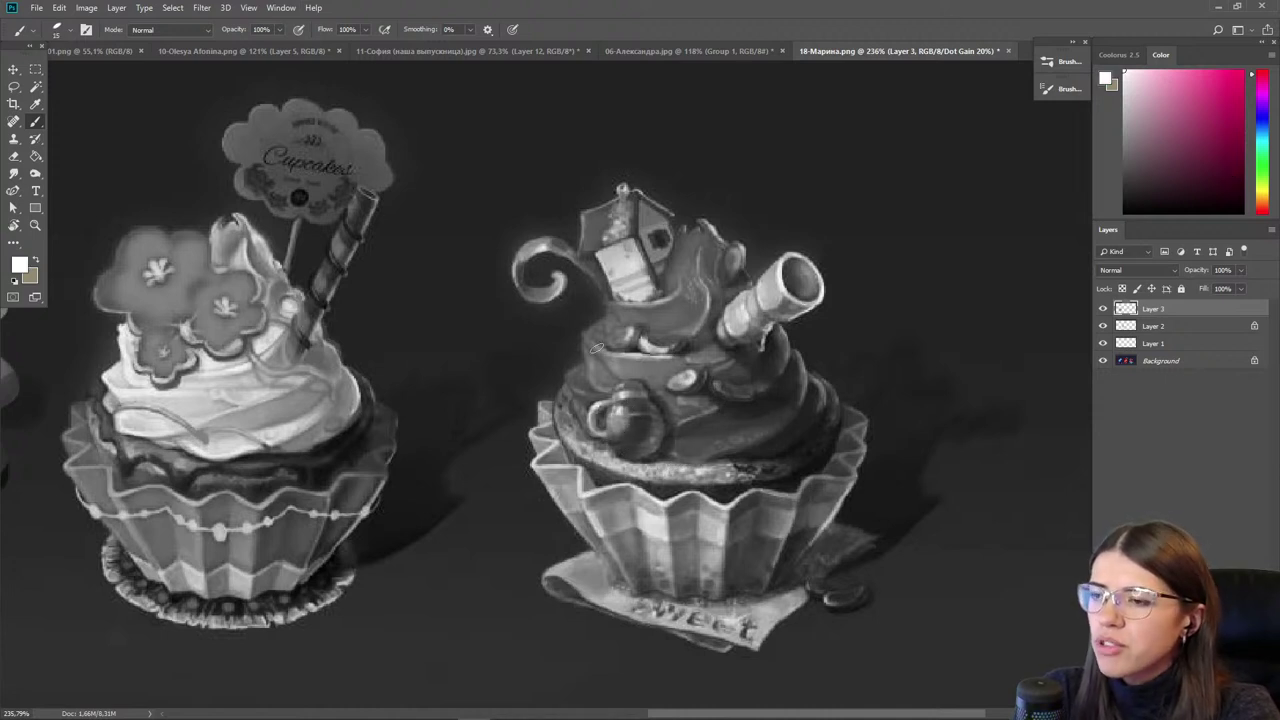
{"action": "key", "text": "bracketleft"}
{"action": "key", "text": "bracketleft"}
{"action": "key", "text": "bracketleft"}
{"action": "key", "text": "bracketleft"}
{"action": "key", "text": "bracketleft"}
{"action": "mouse_move", "coordinate": [617, 384]}
{"action": "left_mouse_down"}
{"action": "mouse_move", "coordinate": [675, 440]}
{"action": "mouse_move", "coordinate": [645, 384]}
{"action": "left_mouse_up"}
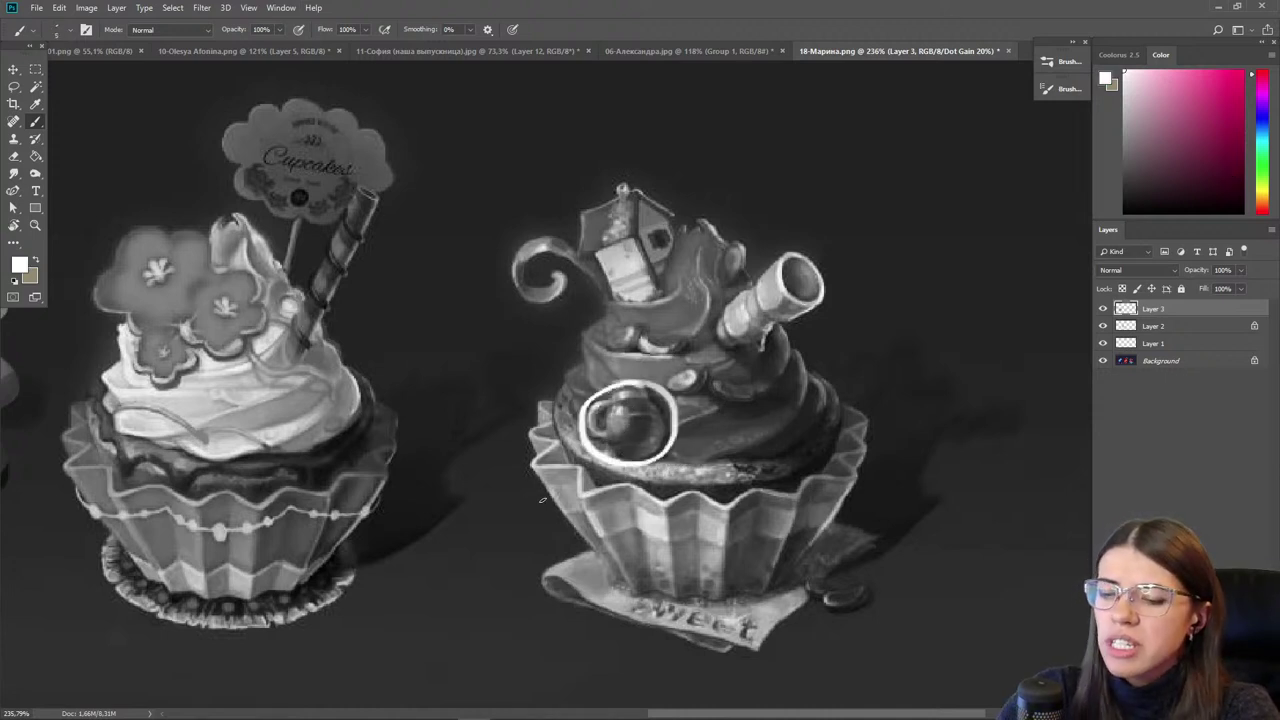
{"action": "key", "text": "ctrl+z"}
{"action": "key", "text": "ctrl+y"}
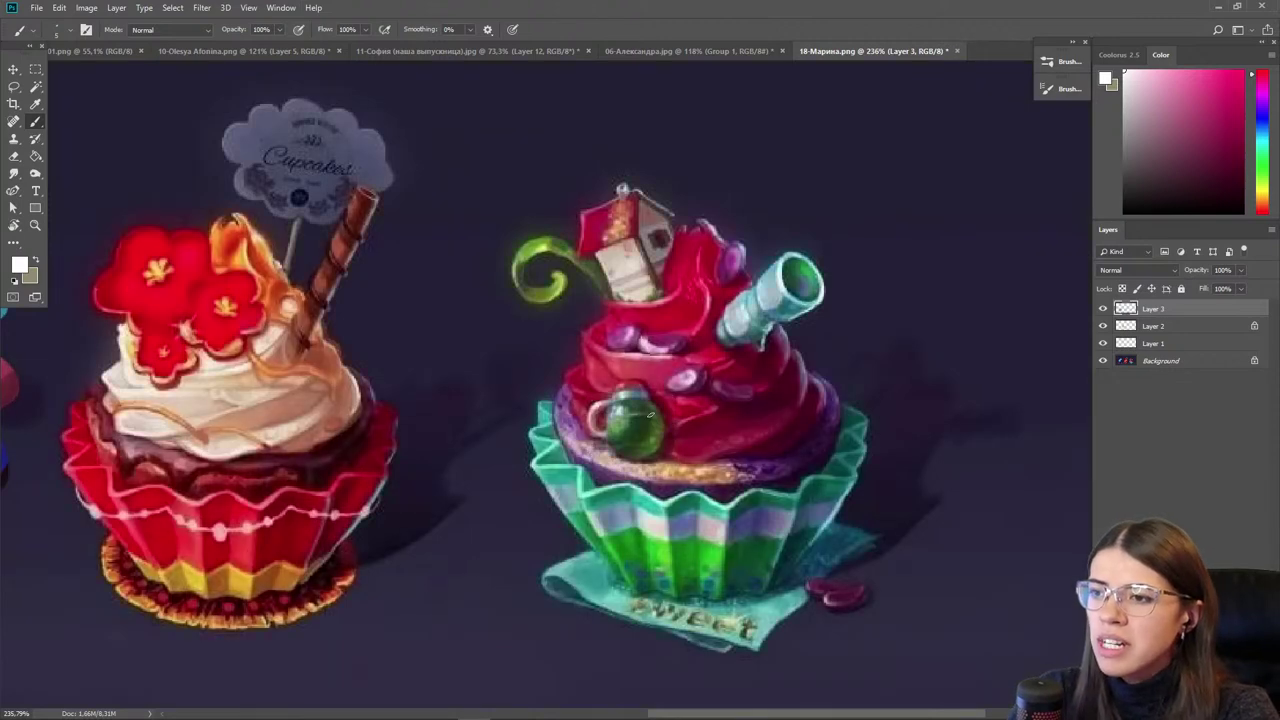
{"action": "key", "text": "ctrl+y"}
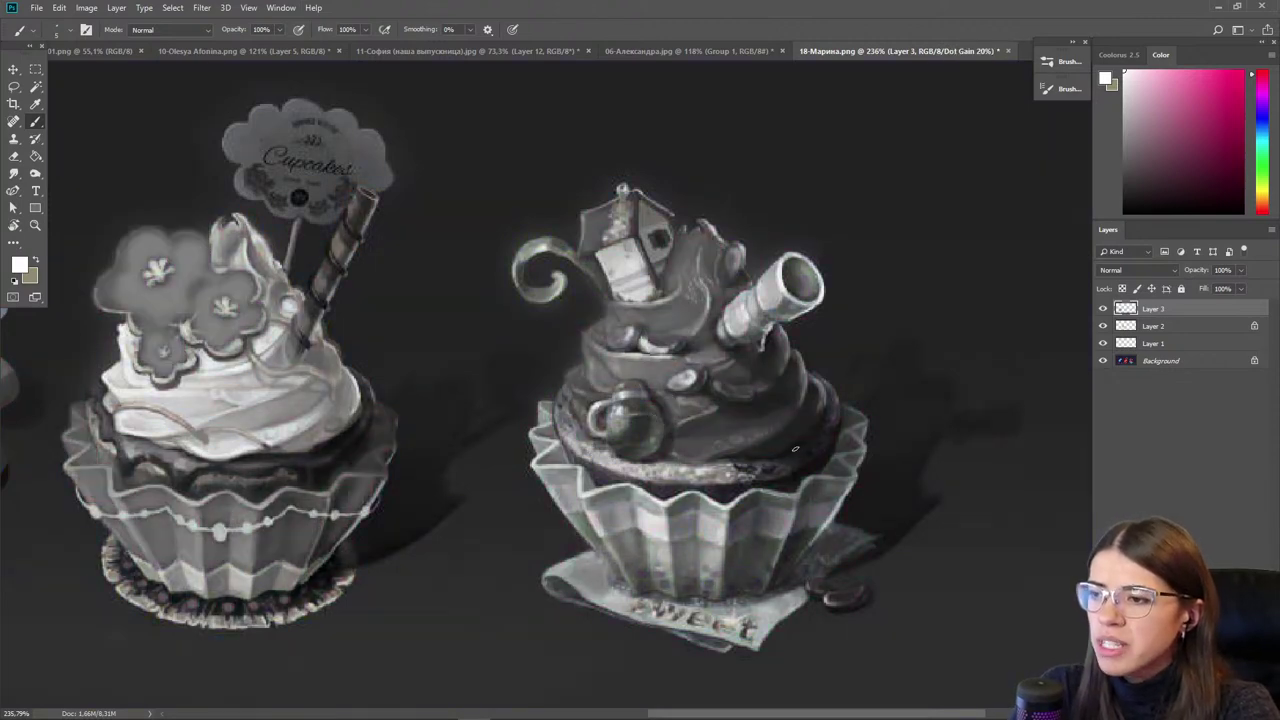
- Repaint the speckled cake base of the Worms cupcake as one smooth band with orange and muted red tones sampled from it
{"action": "key", "text": "i"}
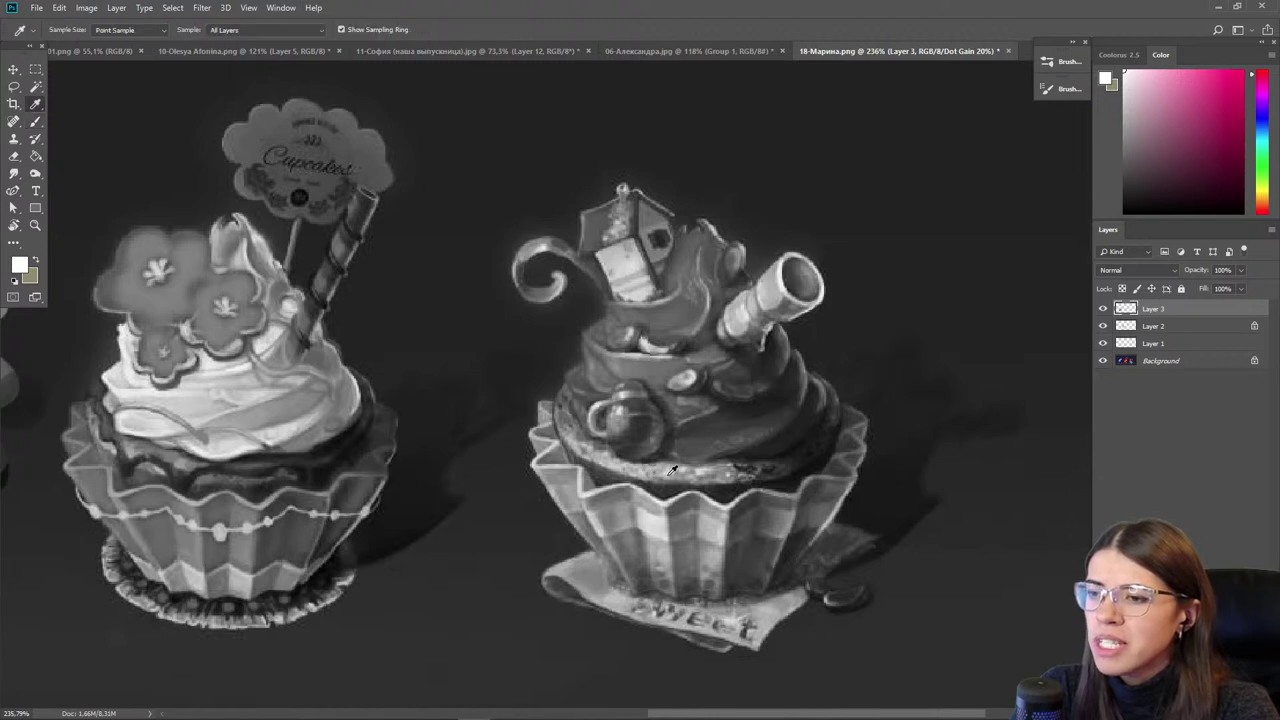
{"action": "left_click", "coordinate": [672, 470]}
{"action": "key", "text": "b"}
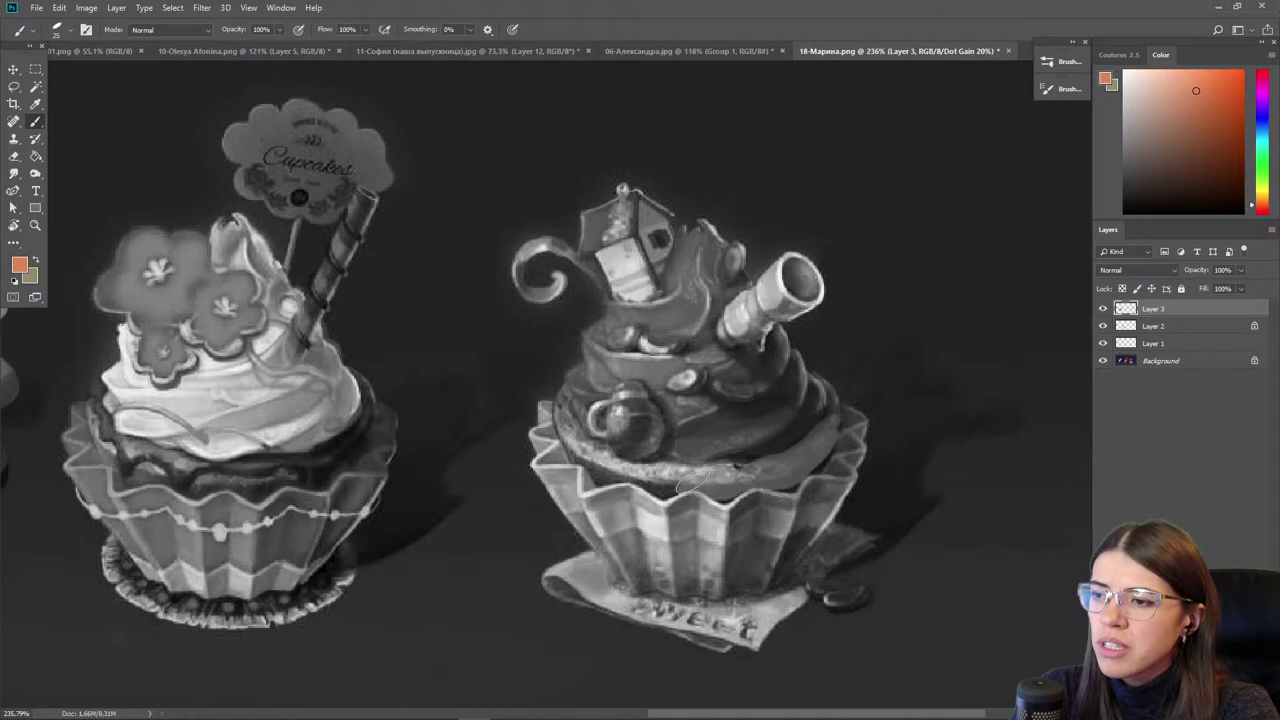
{"action": "left_click", "coordinate": [799, 464], "text": "alt"}
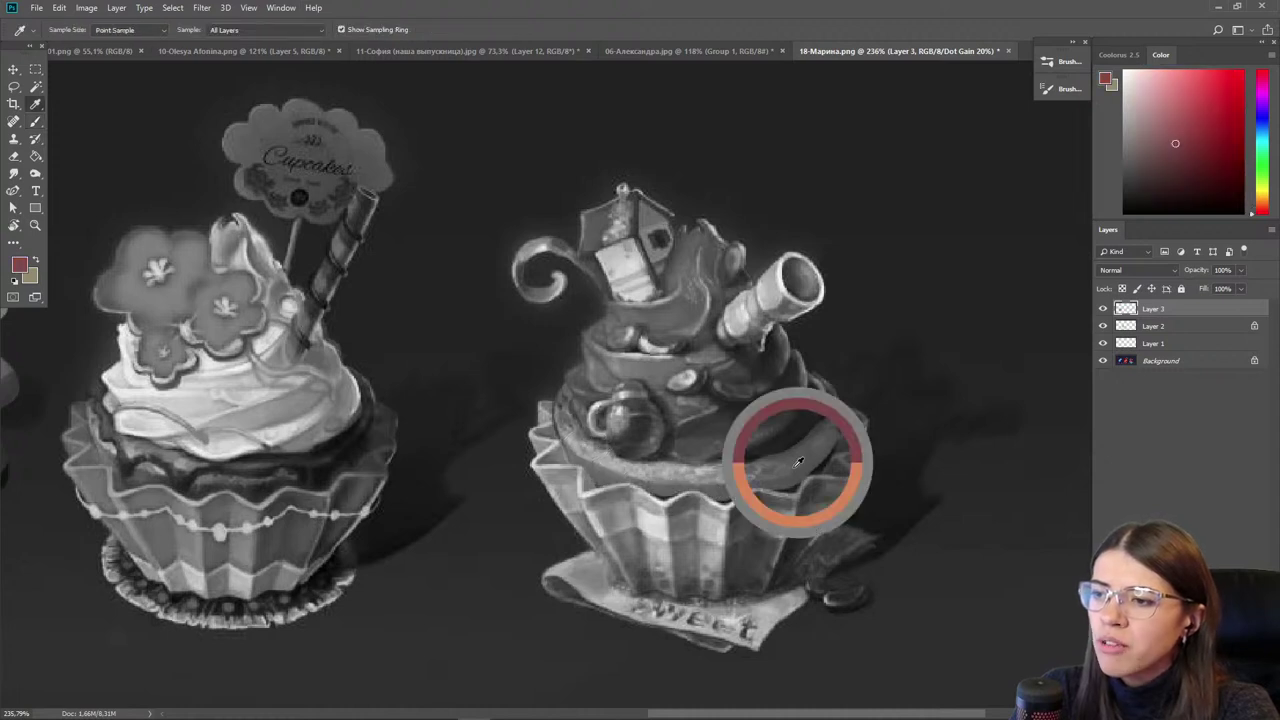
{"action": "mouse_move", "coordinate": [830, 421]}
{"action": "left_mouse_down"}
{"action": "mouse_move", "coordinate": [747, 469]}
{"action": "mouse_move", "coordinate": [632, 486]}
{"action": "mouse_move", "coordinate": [644, 482]}
{"action": "mouse_move", "coordinate": [620, 471]}
{"action": "left_mouse_up"}
{"action": "left_click", "coordinate": [587, 445], "text": "alt"}
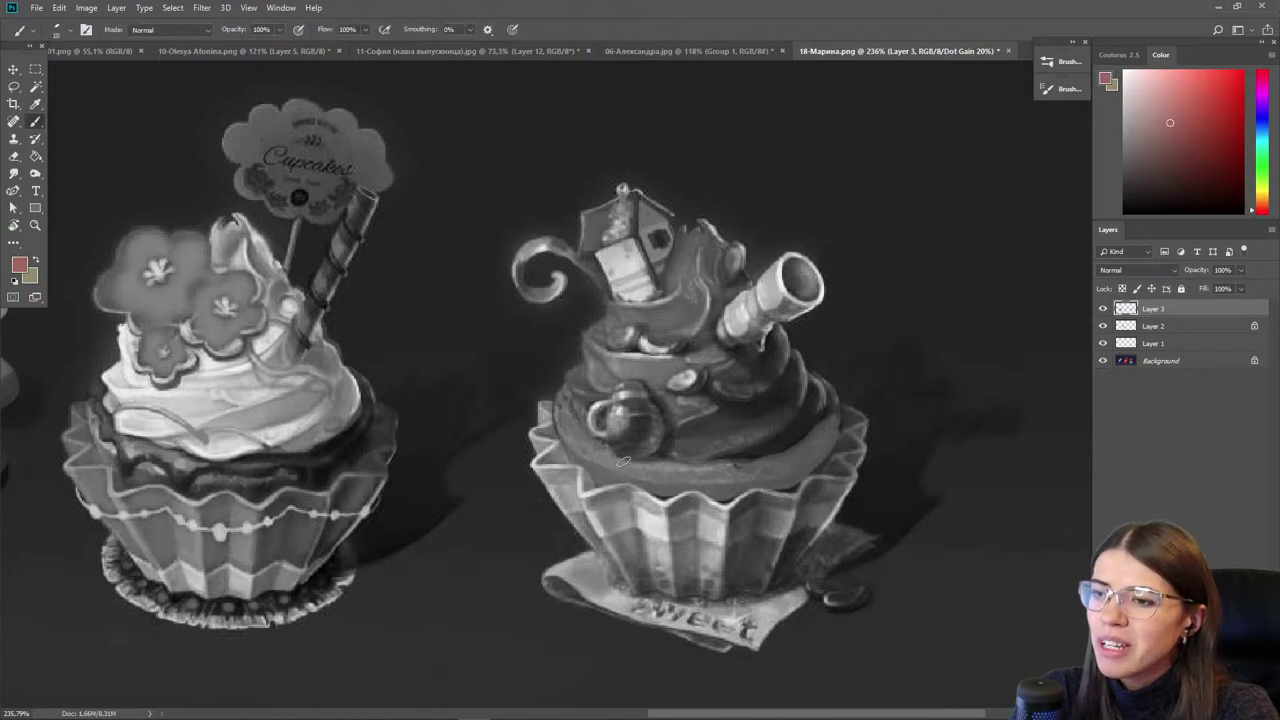
{"action": "left_click", "coordinate": [830, 417], "text": "alt"}
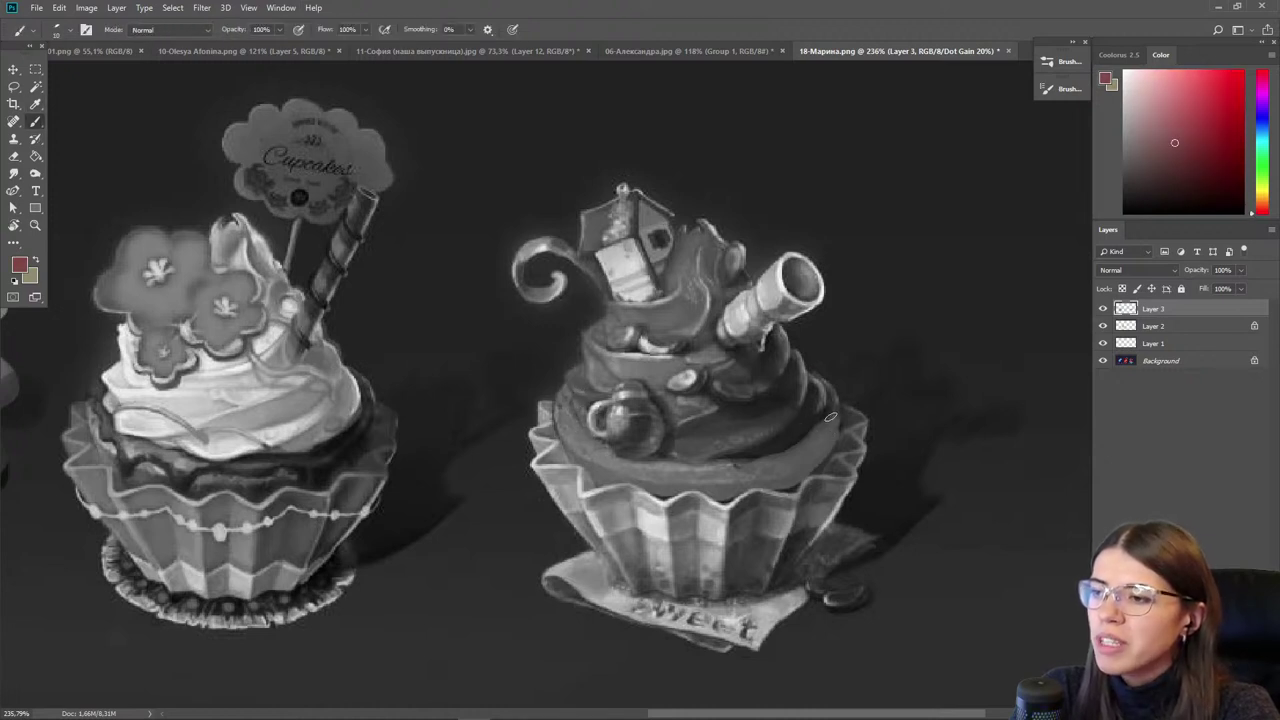
- Lighten the Worms cupcake's wrapper with soft pink, and blend its shaded side using the eraser and a sampled gray-green
{"action": "left_click", "coordinate": [716, 521], "text": "alt"}
{"action": "left_click", "coordinate": [1153, 88]}
{"action": "key", "text": "]"}
{"action": "mouse_move", "coordinate": [570, 487]}
{"action": "left_mouse_down"}
{"action": "mouse_move", "coordinate": [648, 532]}
{"action": "mouse_move", "coordinate": [578, 497]}
{"action": "mouse_move", "coordinate": [608, 521]}
{"action": "mouse_move", "coordinate": [615, 506]}
{"action": "mouse_move", "coordinate": [757, 532]}
{"action": "mouse_move", "coordinate": [751, 509]}
{"action": "mouse_move", "coordinate": [828, 485]}
{"action": "mouse_move", "coordinate": [793, 531]}
{"action": "mouse_move", "coordinate": [700, 533]}
{"action": "mouse_move", "coordinate": [685, 577]}
{"action": "mouse_move", "coordinate": [705, 579]}
{"action": "mouse_move", "coordinate": [665, 585]}
{"action": "mouse_move", "coordinate": [795, 570]}
{"action": "left_mouse_up"}
{"action": "key", "text": "e"}
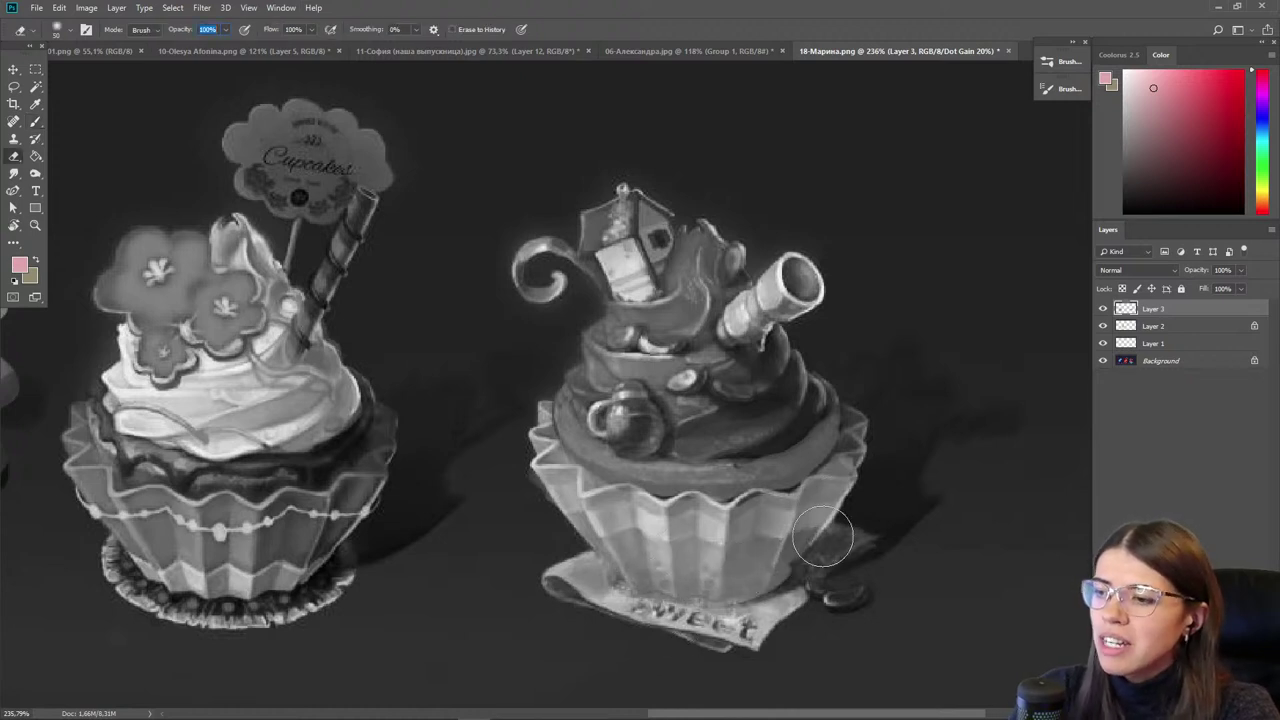
{"action": "key", "text": "b"}
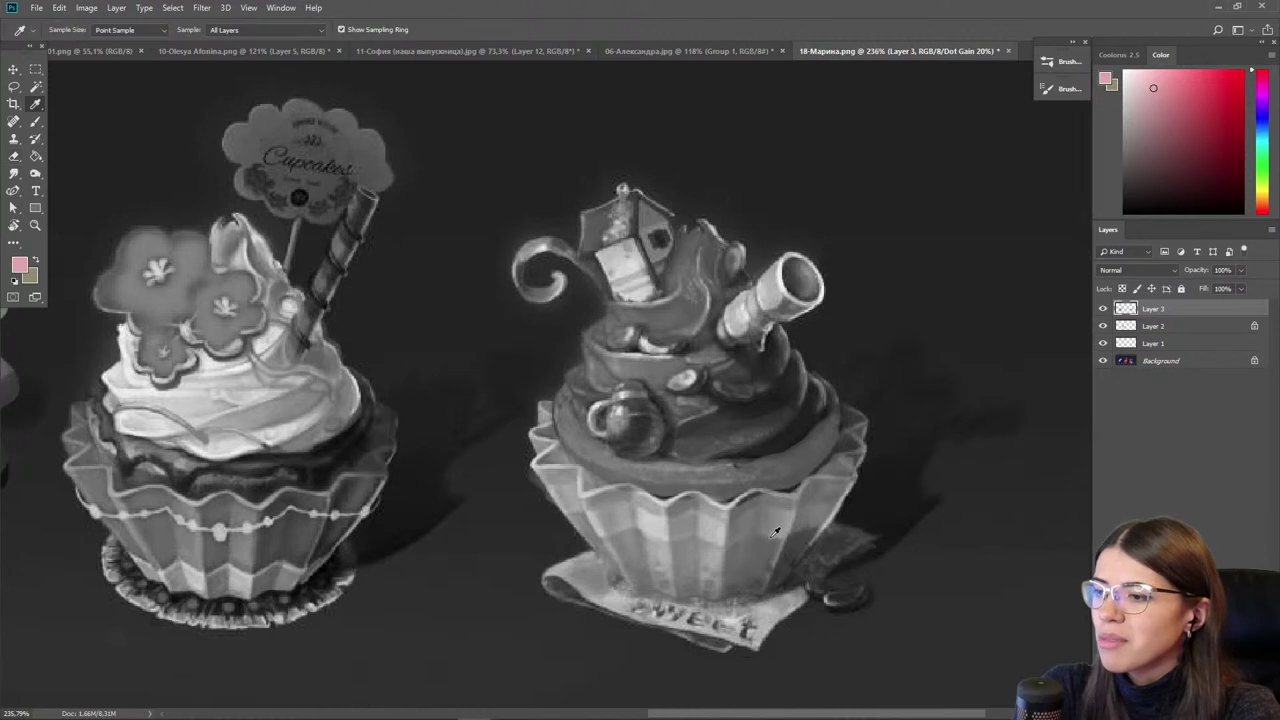
{"action": "left_click", "coordinate": [775, 528], "text": "alt"}
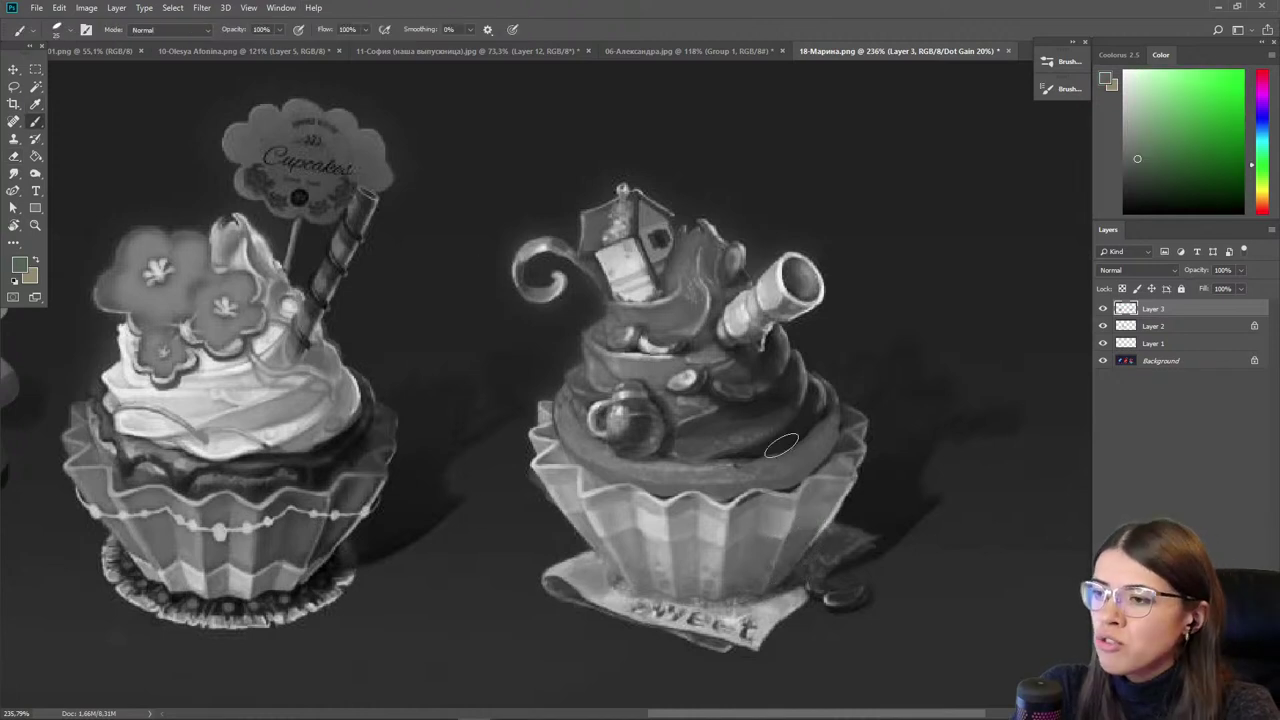
- Darken the gap between the Worms cake base and wrapper rim with dark teal, and smooth the telescope with sampled pale blue
{"action": "left_click", "coordinate": [818, 470], "text": "alt"}
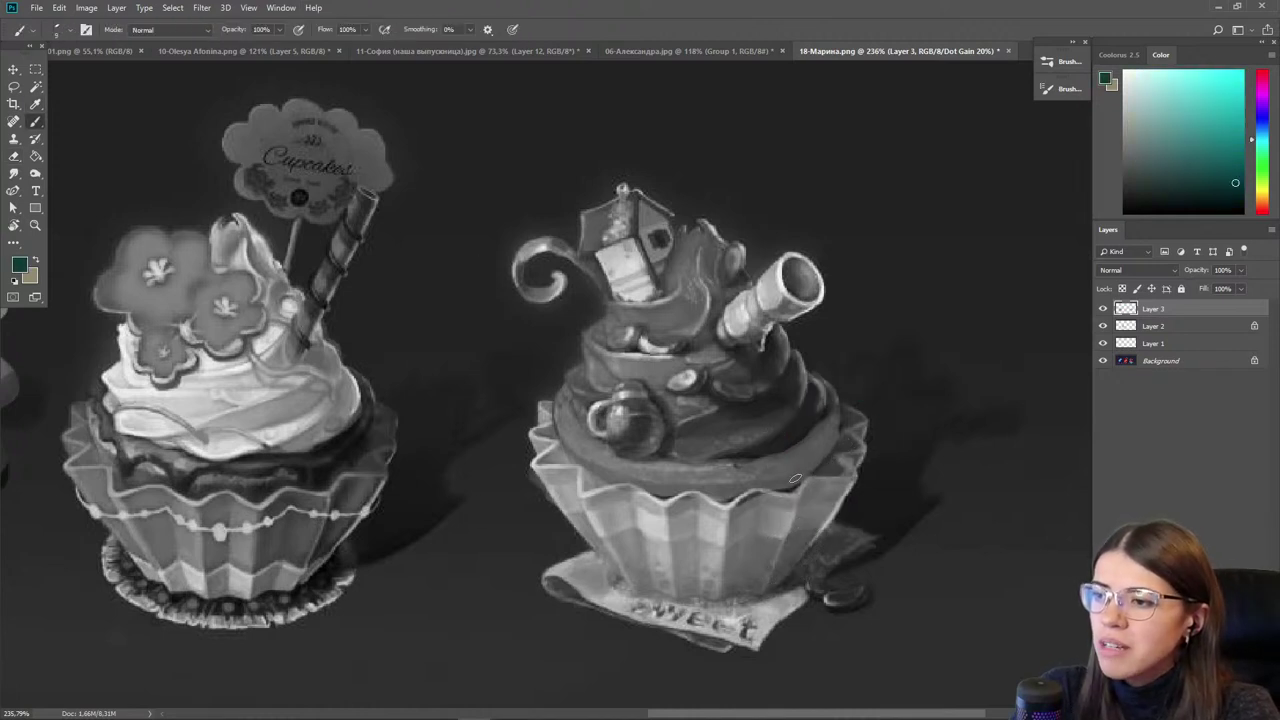
{"action": "mouse_move", "coordinate": [829, 450]}
{"action": "left_mouse_down"}
{"action": "mouse_move", "coordinate": [800, 476]}
{"action": "mouse_move", "coordinate": [707, 488]}
{"action": "left_mouse_up"}
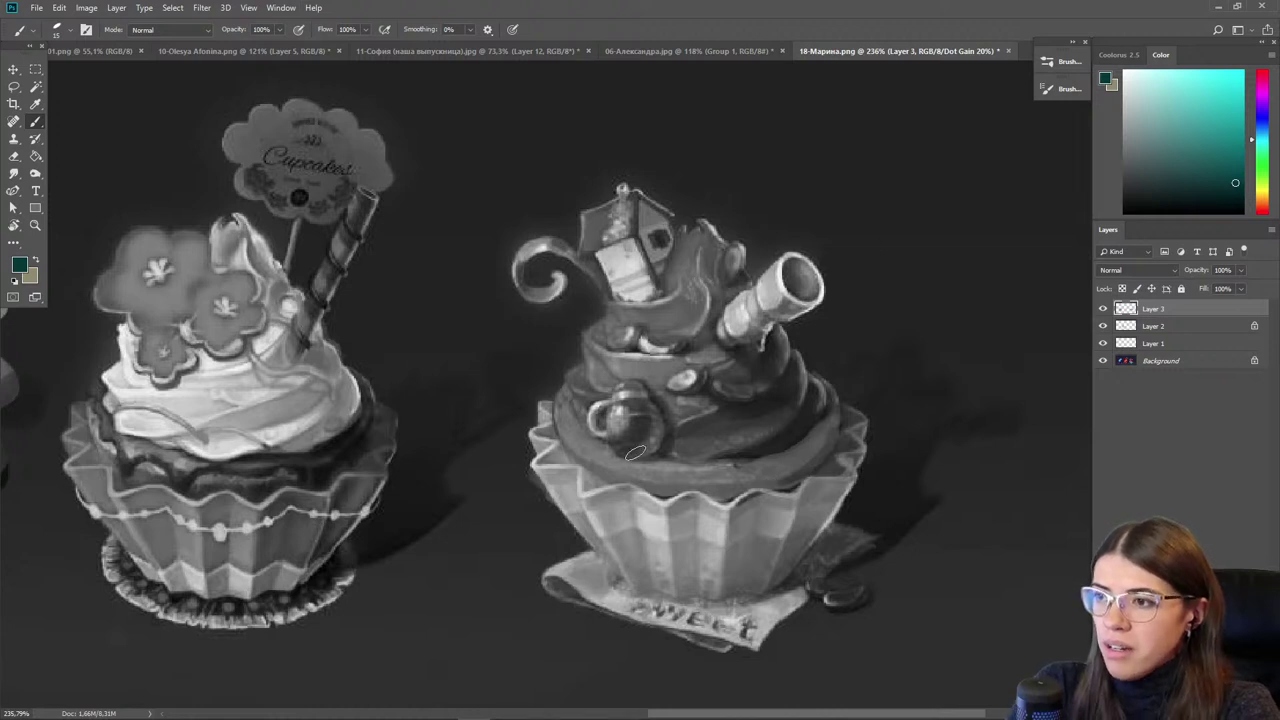
{"action": "left_click", "coordinate": [795, 300], "text": "alt"}
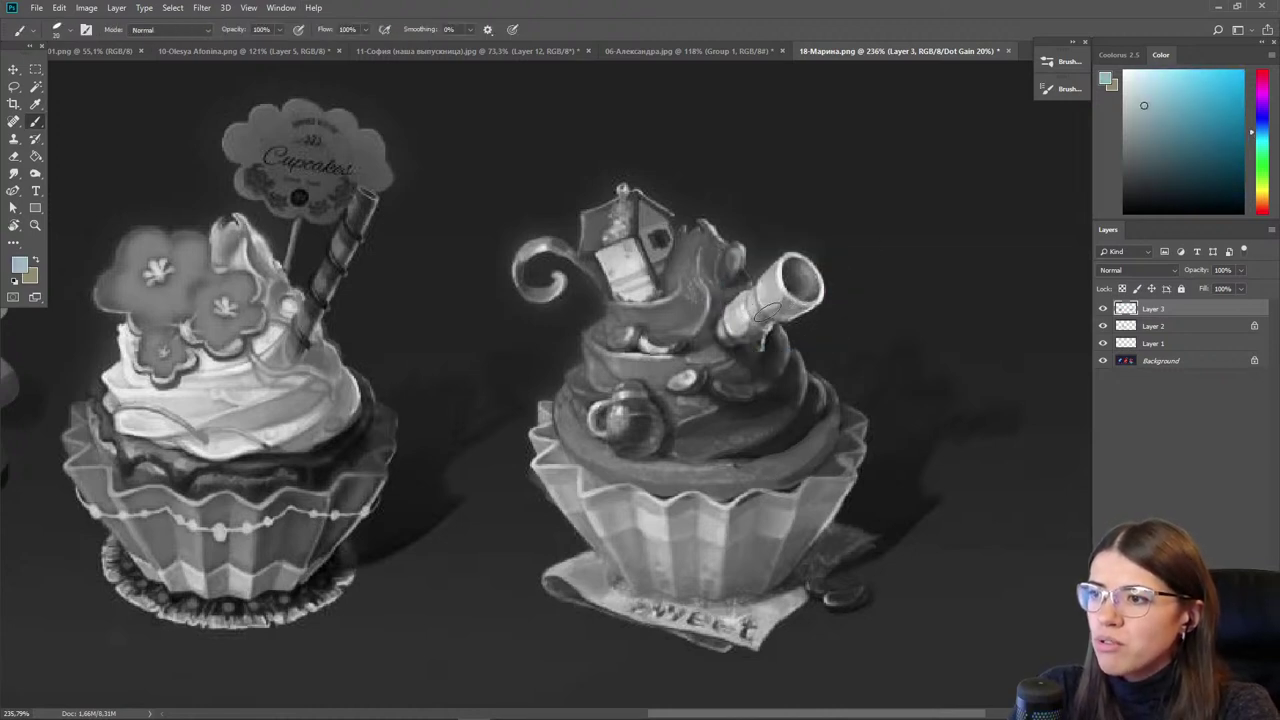
- Repaint the round pot on the Worms cupcake with green sampled from it, and soften the new tone with the eraser
{"action": "left_click", "coordinate": [630, 435], "text": "alt"}
{"action": "key", "text": "ctrl+y"}
{"action": "key", "text": "ctrl+y"}
{"action": "key", "text": "]"}
{"action": "mouse_move", "coordinate": [627, 420]}
{"action": "left_mouse_down"}
{"action": "mouse_move", "coordinate": [646, 440]}
{"action": "mouse_move", "coordinate": [630, 422]}
{"action": "mouse_move", "coordinate": [635, 437]}
{"action": "left_mouse_up"}
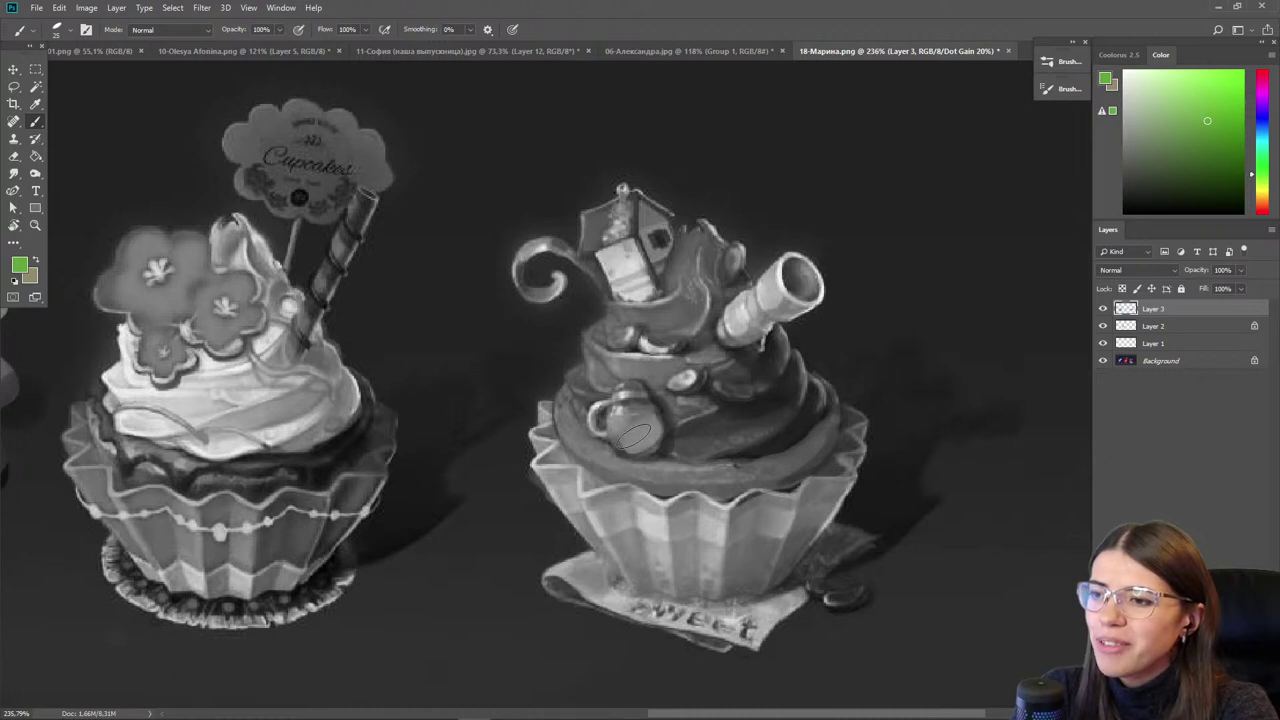
{"action": "key", "text": "e"}
{"action": "left_click_drag", "start_coordinate": [632, 421], "coordinate": [636, 424]}
{"action": "key", "text": "b"}
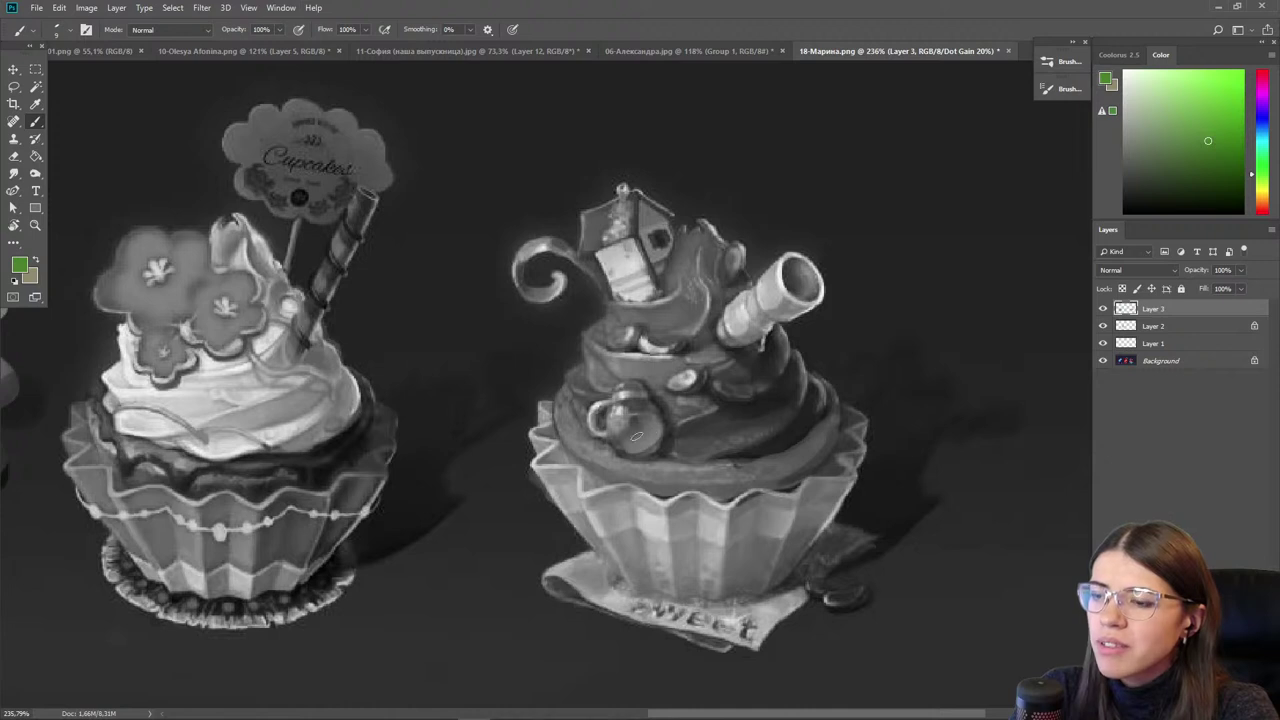
- Lighten the Worms pot with brighter green and pale turquoise, and smooth the frosting around it with sampled dark red
{"action": "left_click", "coordinate": [1217, 107]}
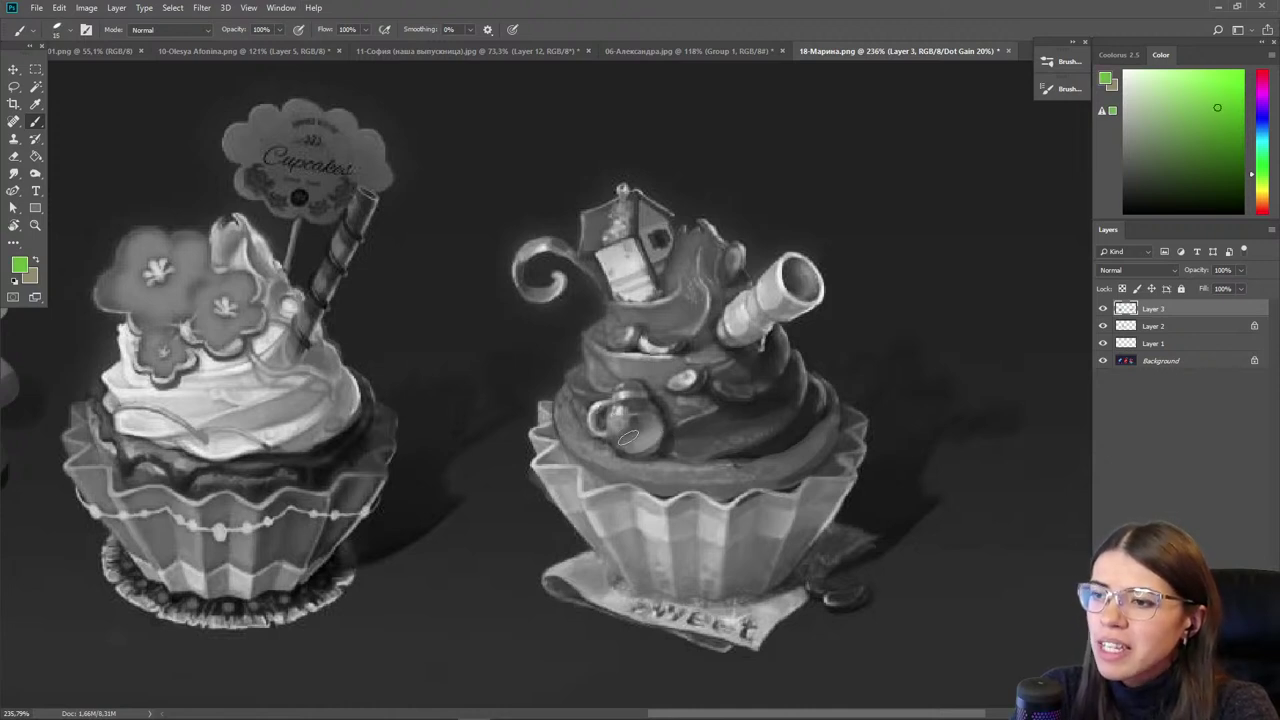
{"action": "left_click", "coordinate": [1167, 101]}
{"action": "left_click", "coordinate": [1259, 142]}
{"action": "left_click", "coordinate": [1180, 99]}
{"action": "mouse_move", "coordinate": [618, 411]}
{"action": "left_mouse_down"}
{"action": "mouse_move", "coordinate": [627, 440]}
{"action": "mouse_move", "coordinate": [618, 434]}
{"action": "mouse_move", "coordinate": [617, 423]}
{"action": "mouse_move", "coordinate": [651, 449]}
{"action": "mouse_move", "coordinate": [623, 389]}
{"action": "left_mouse_up"}
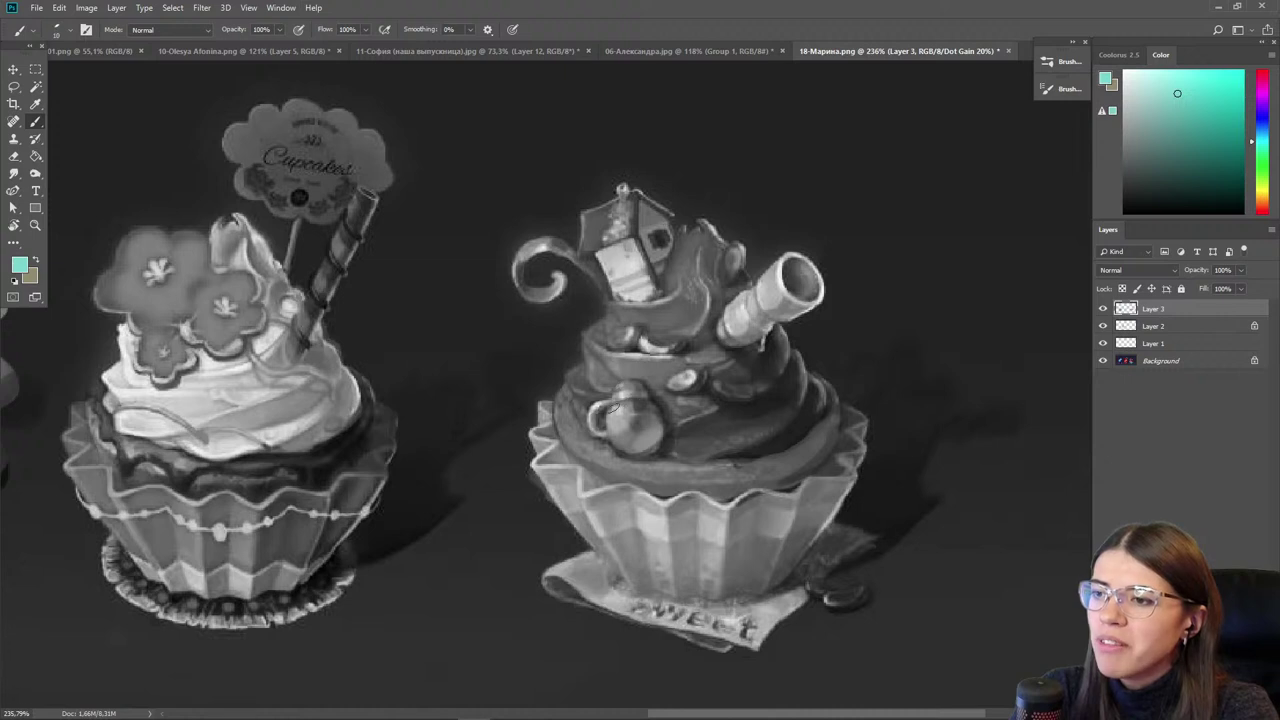
{"action": "left_click", "coordinate": [669, 419], "text": "alt"}
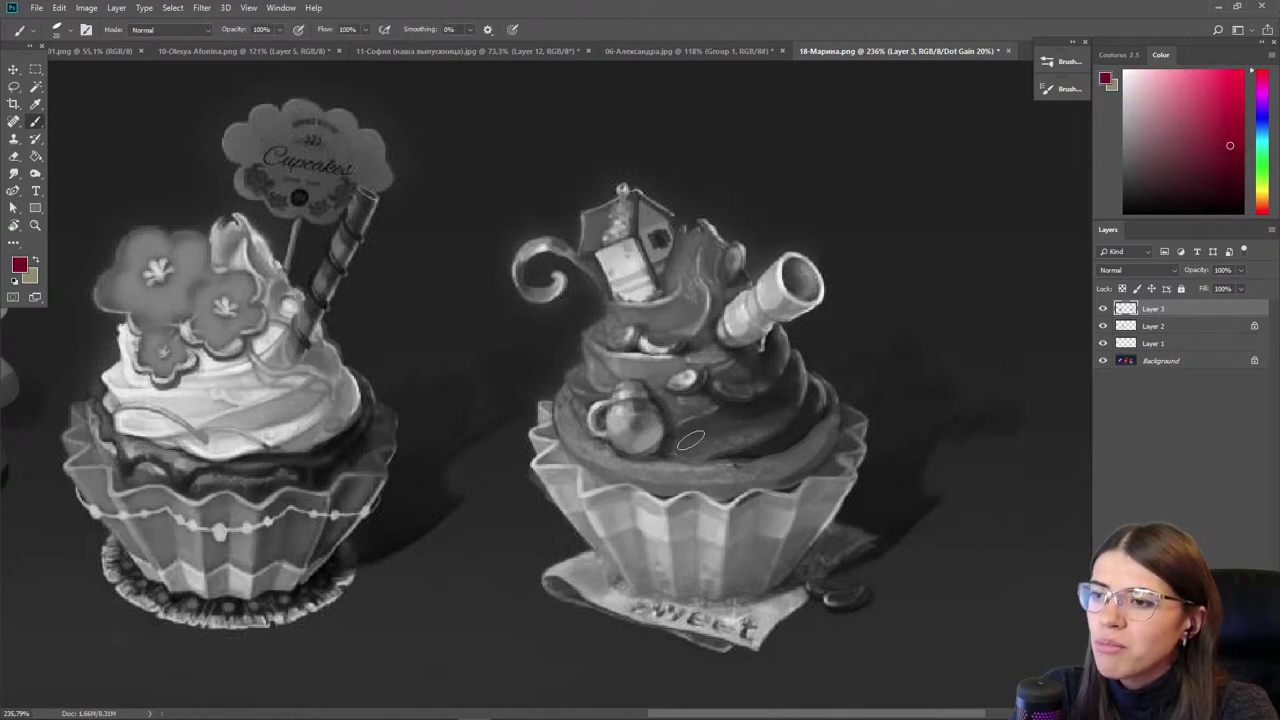
{"action": "mouse_move", "coordinate": [671, 373]}
{"action": "left_mouse_down"}
{"action": "mouse_move", "coordinate": [600, 385]}
{"action": "mouse_move", "coordinate": [590, 370]}
{"action": "mouse_move", "coordinate": [660, 340]}
{"action": "mouse_move", "coordinate": [690, 355]}
{"action": "left_mouse_up"}
- Compare the cupcakes with Layer 3 hidden and shown in grayscale, and return to the color view
{"action": "key", "text": "ctrl+0"}
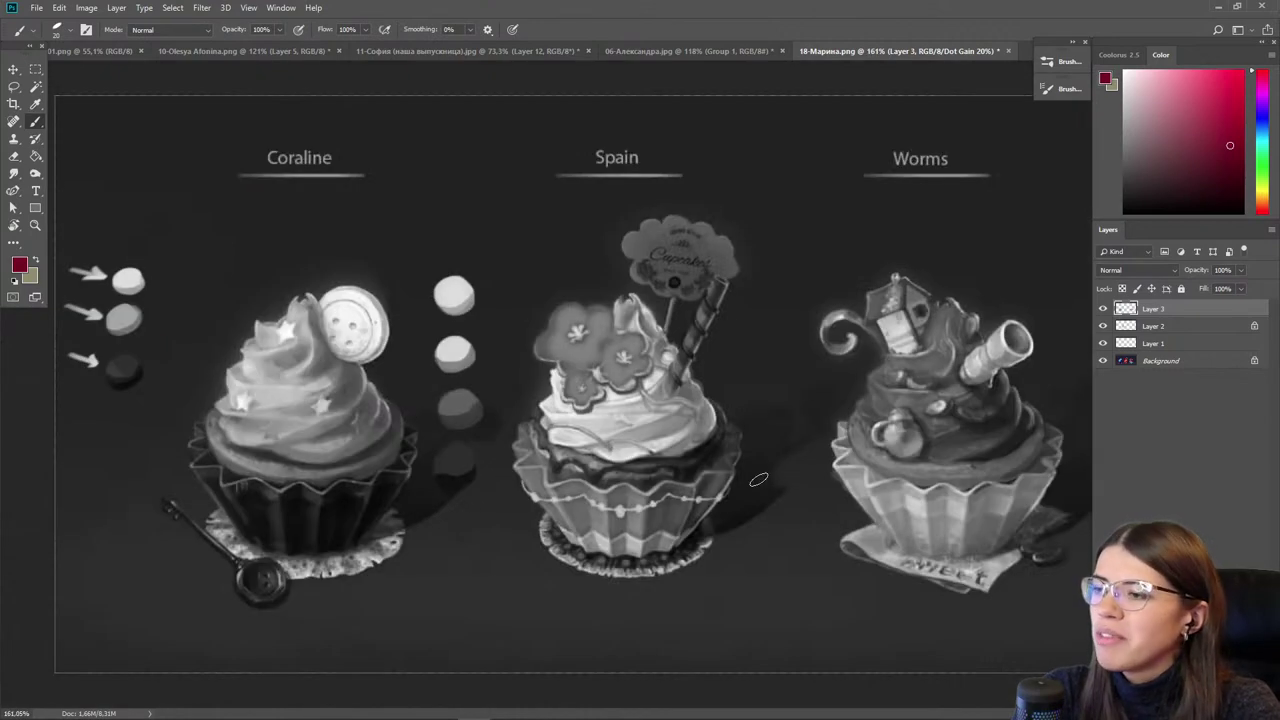
{"action": "scroll", "coordinate": [899, 509], "scroll_direction": "up", "scroll_amount": 3}
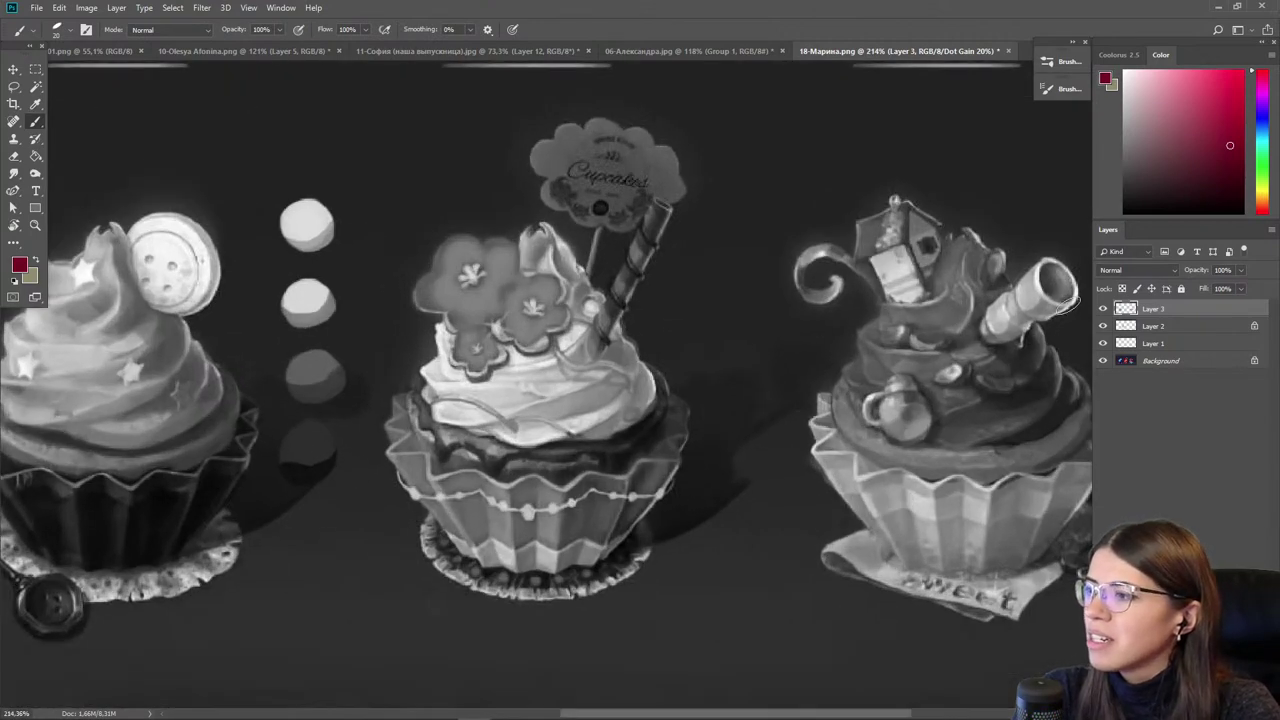
{"action": "left_click", "coordinate": [1102, 309]}
{"action": "left_click", "coordinate": [1102, 309]}
{"action": "left_click", "coordinate": [1102, 309]}
{"action": "left_click", "coordinate": [1102, 309]}
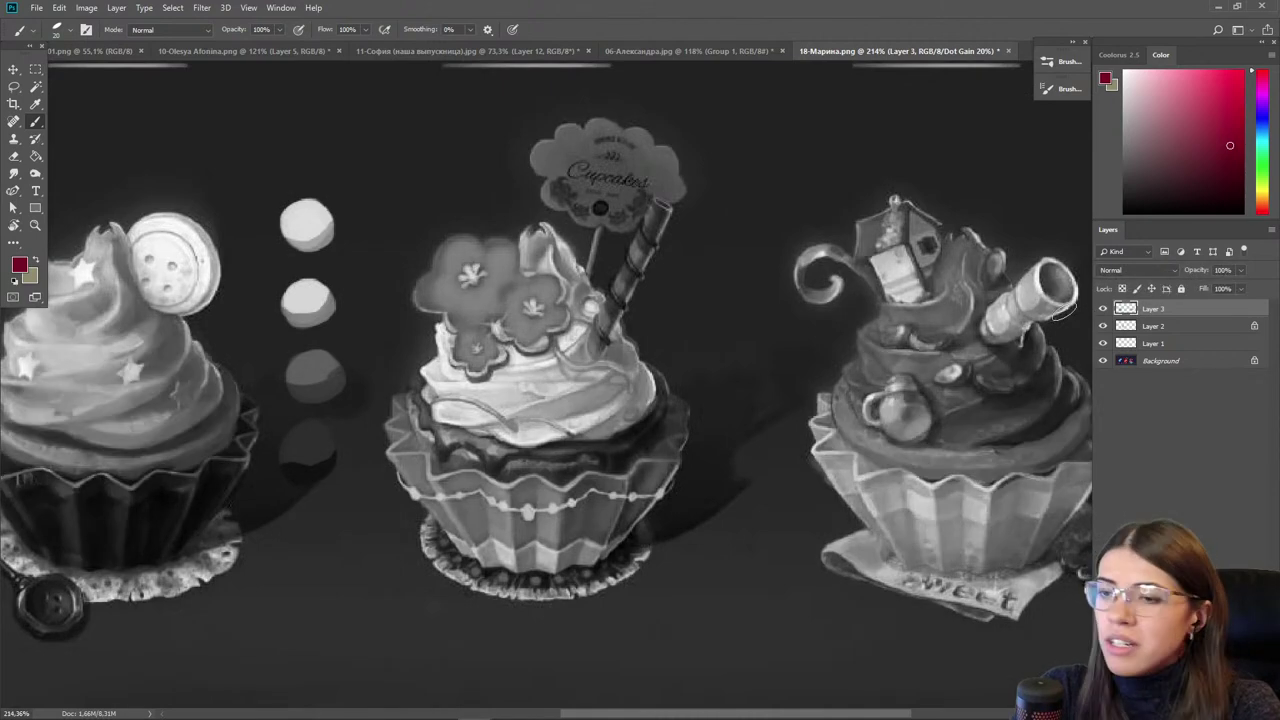
{"action": "key", "text": "ctrl+y"}
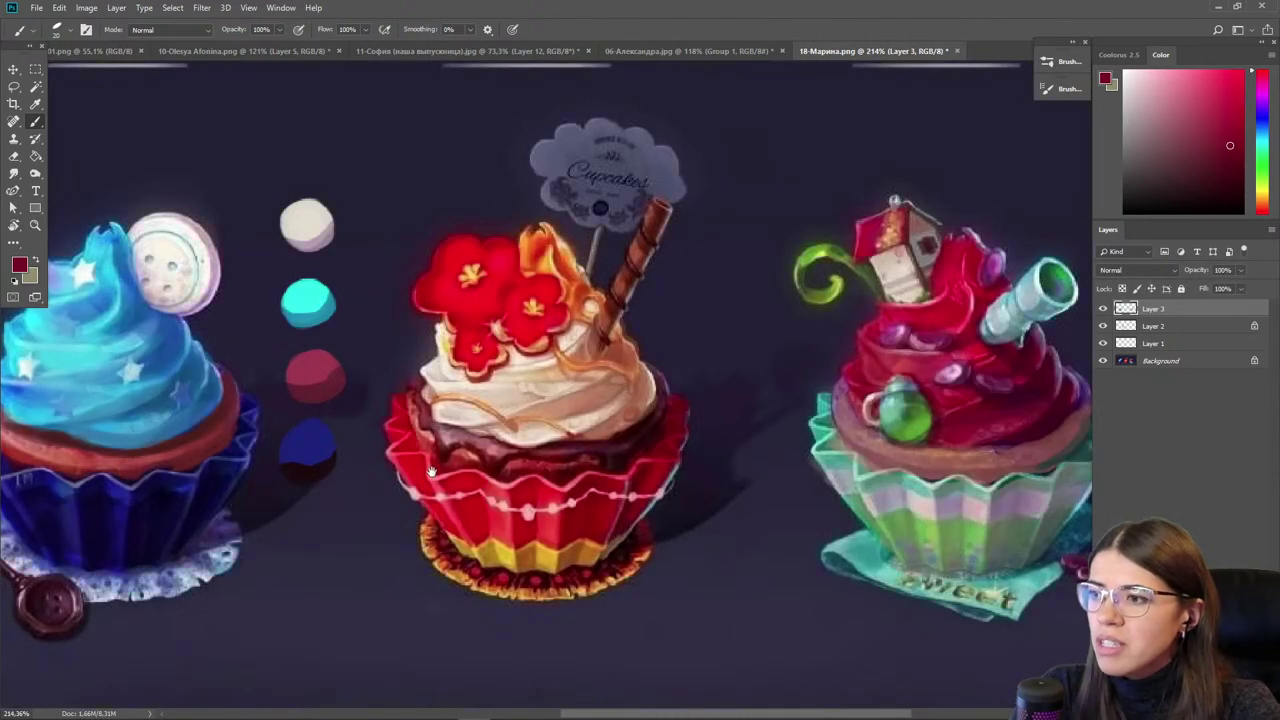
- Sample dark red from the Spain cupcake's wrapper, and add a new layer inside a new group above Layer 3
{"action": "left_click_drag", "start_coordinate": [431, 471], "coordinate": [673, 457]}
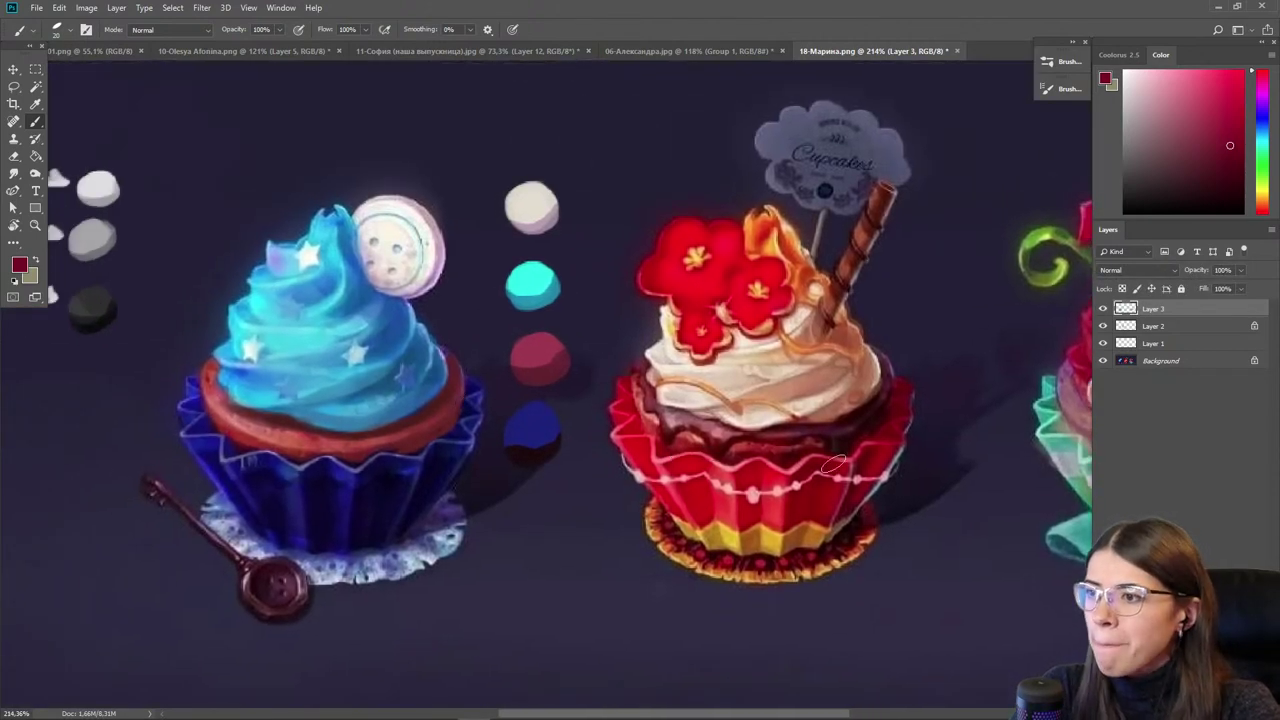
{"action": "scroll", "coordinate": [925, 498], "scroll_direction": "up", "scroll_amount": 2}
{"action": "left_click_drag", "start_coordinate": [801, 485], "coordinate": [712, 476]}
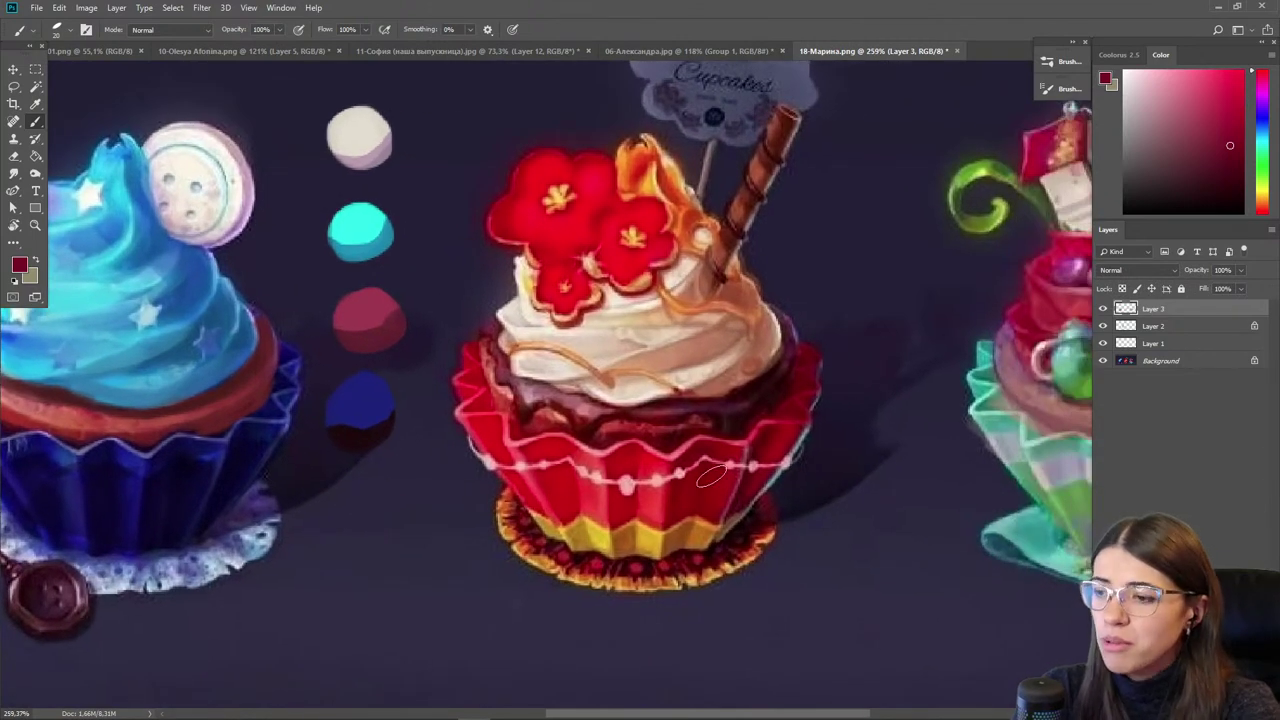
{"action": "left_click", "coordinate": [701, 495], "text": "alt"}
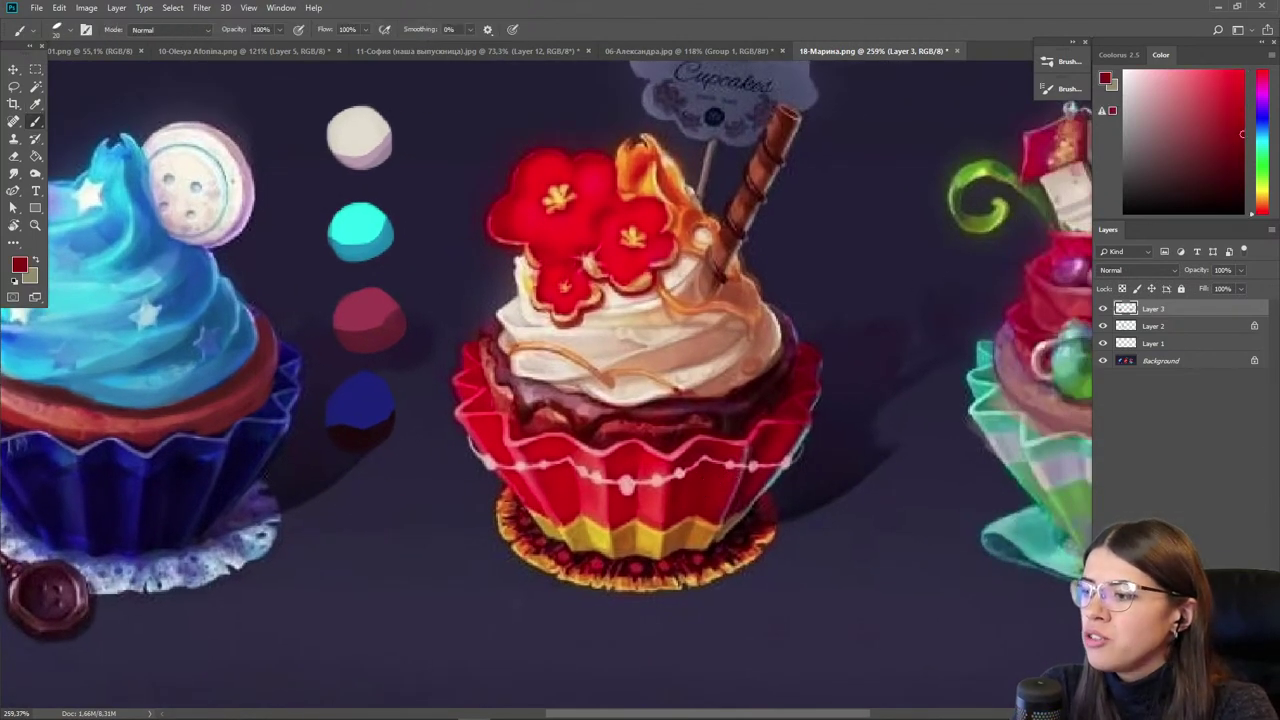
{"action": "key", "text": "ctrl+shift+alt+n"}
{"action": "key", "text": "ctrl+g"}
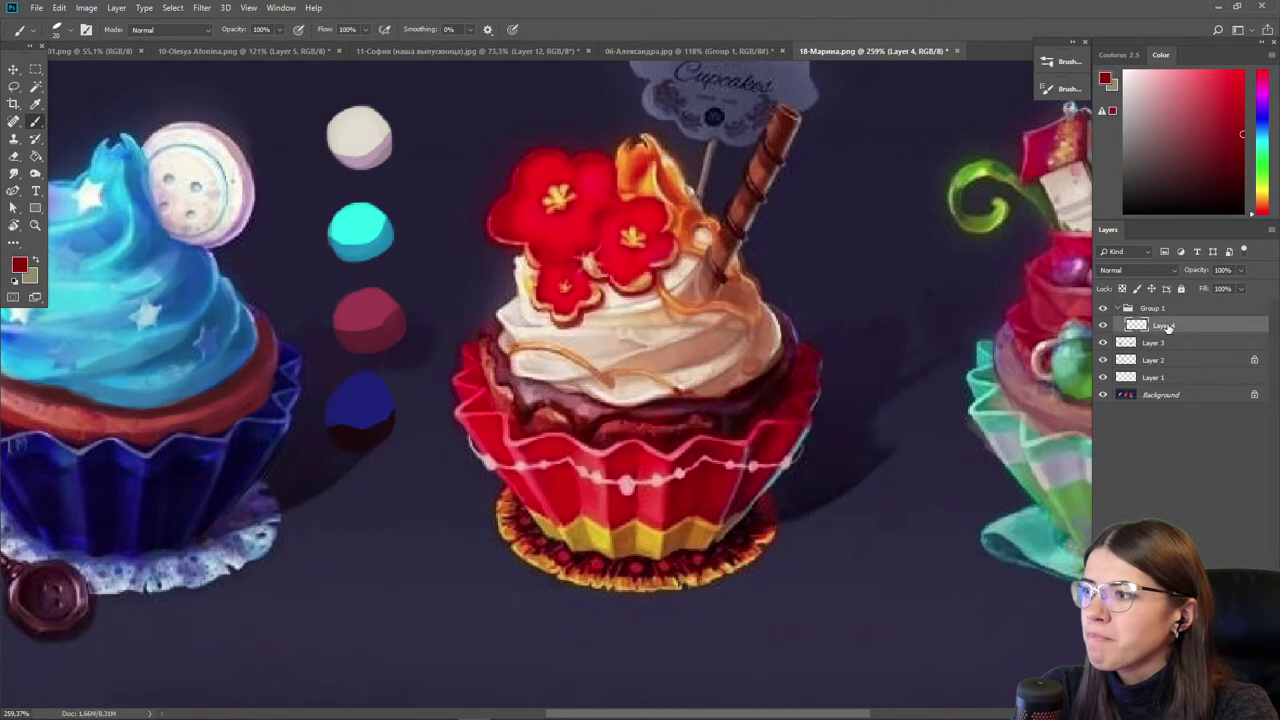
- Glaze the shaded side of the Spain cupcake's wrapper with magenta, and retouch its yellow band with sampled yellow
{"action": "left_click", "coordinate": [1261, 82]}
{"action": "left_click", "coordinate": [1205, 86]}
{"action": "key", "text": "bracketright"}
{"action": "key", "text": "bracketright"}
{"action": "key", "text": "bracketright"}
{"action": "key", "text": "bracketright"}
{"action": "left_click_drag", "start_coordinate": [781, 442], "coordinate": [752, 495]}
{"action": "left_click", "coordinate": [1186, 112]}
{"action": "key", "text": "bracketleft"}
{"action": "key", "text": "bracketleft"}
{"action": "mouse_move", "coordinate": [793, 400]}
{"action": "left_mouse_down"}
{"action": "mouse_move", "coordinate": [722, 496]}
{"action": "mouse_move", "coordinate": [704, 458]}
{"action": "mouse_move", "coordinate": [690, 493]}
{"action": "mouse_move", "coordinate": [701, 508]}
{"action": "mouse_move", "coordinate": [702, 479]}
{"action": "mouse_move", "coordinate": [638, 500]}
{"action": "left_mouse_up"}
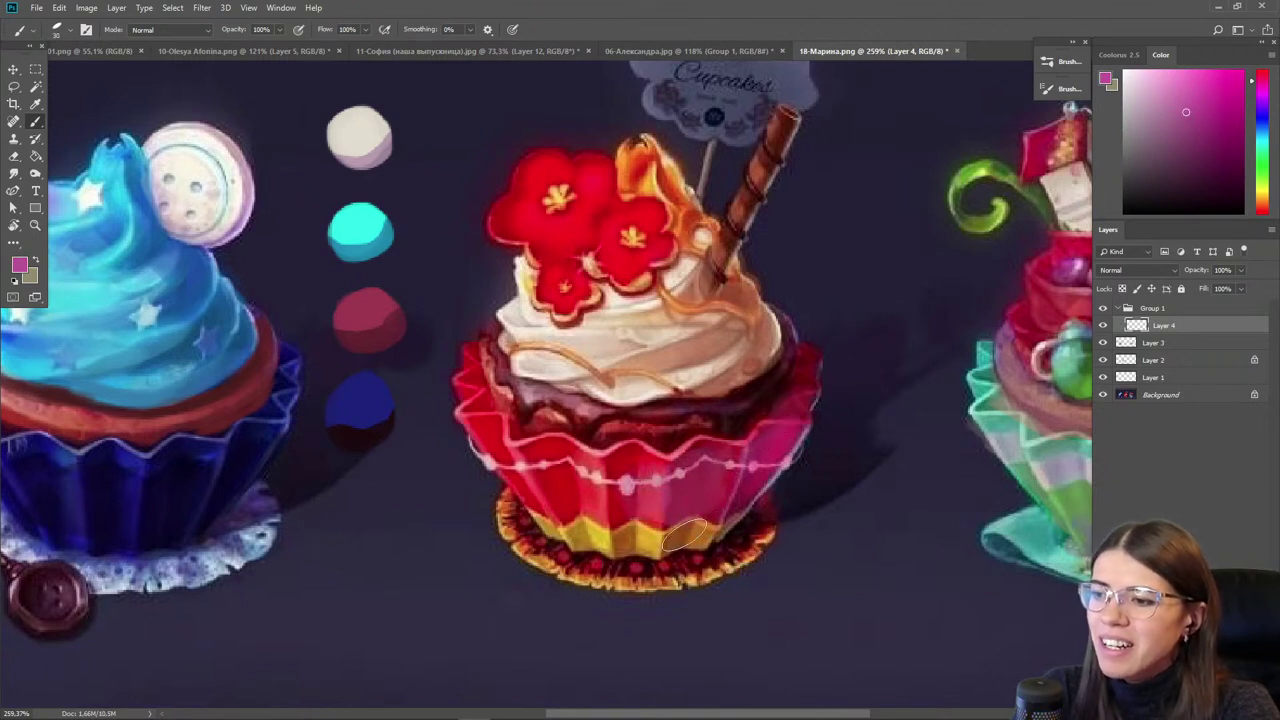
{"action": "left_click", "coordinate": [644, 543], "text": "alt"}
{"action": "mouse_move", "coordinate": [727, 516]}
{"action": "left_mouse_down"}
{"action": "mouse_move", "coordinate": [700, 536]}
{"action": "mouse_move", "coordinate": [579, 560]}
{"action": "left_mouse_up"}
- Tint the shaded folds of the Spain cupcake's cream with pale lilac and grayish violet
{"action": "left_click", "coordinate": [694, 330], "text": "alt"}
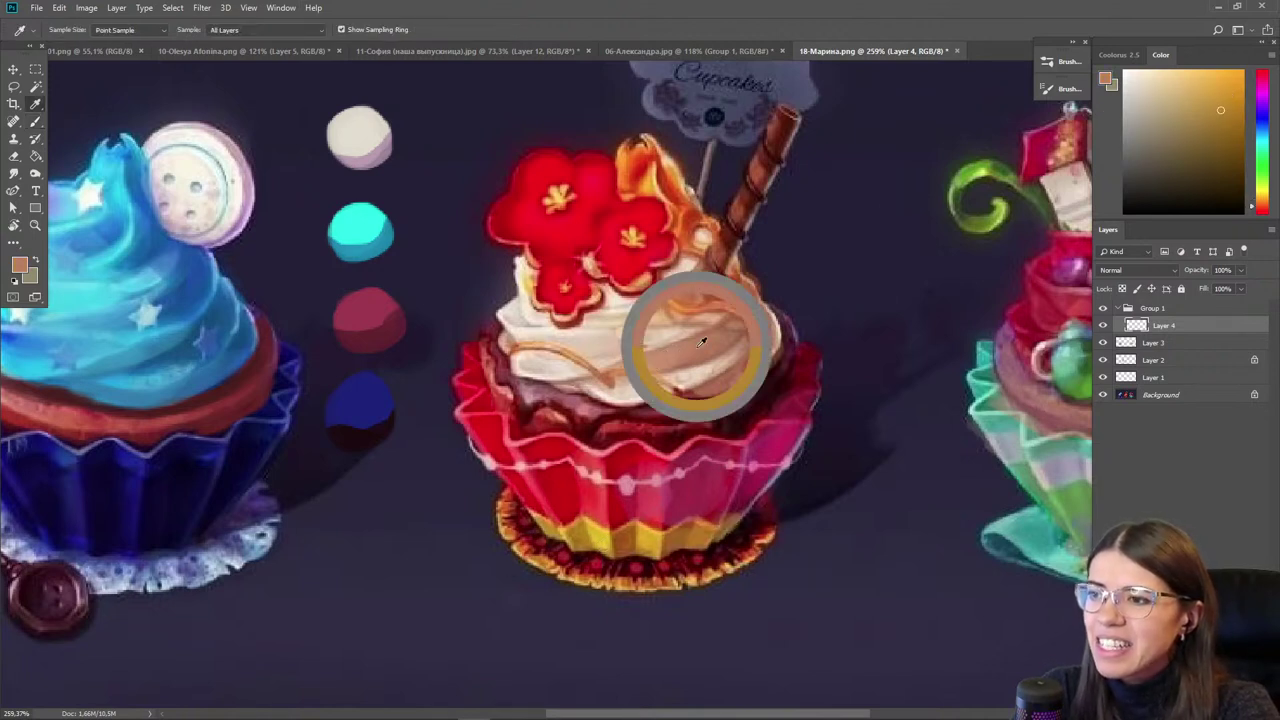
{"action": "left_click", "coordinate": [1264, 105]}
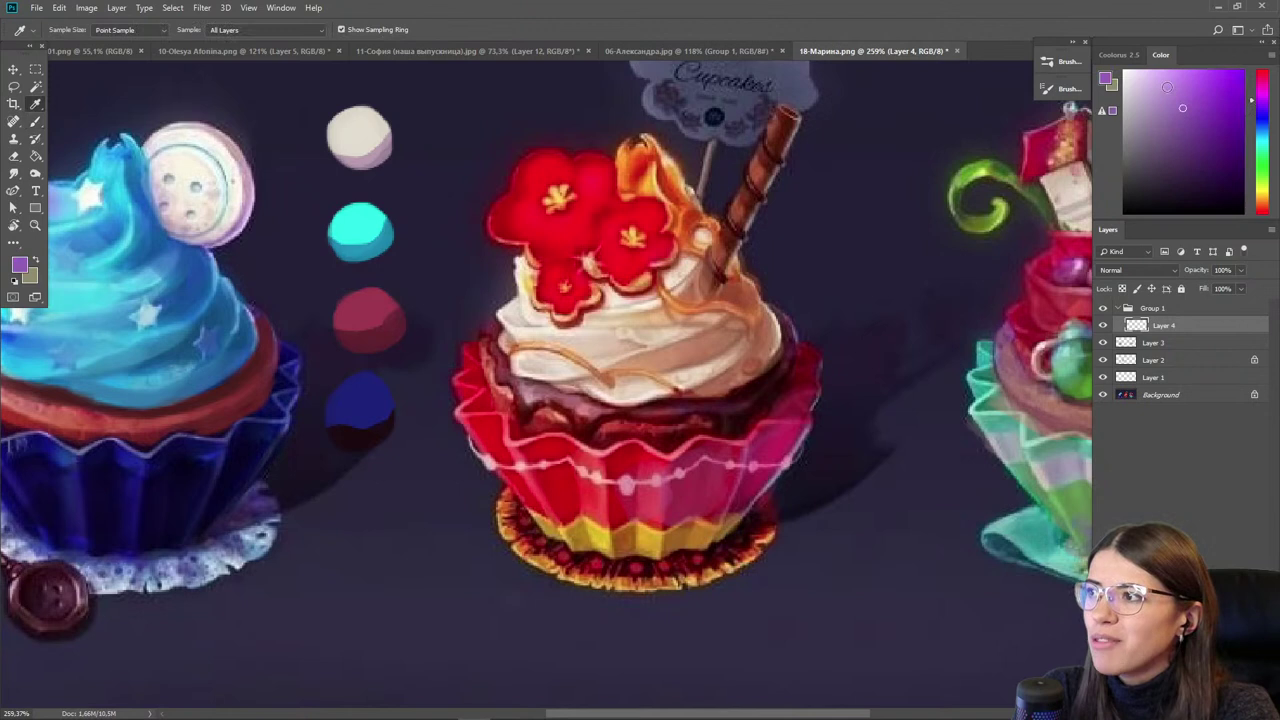
{"action": "left_click", "coordinate": [1152, 81]}
{"action": "key", "text": "b"}
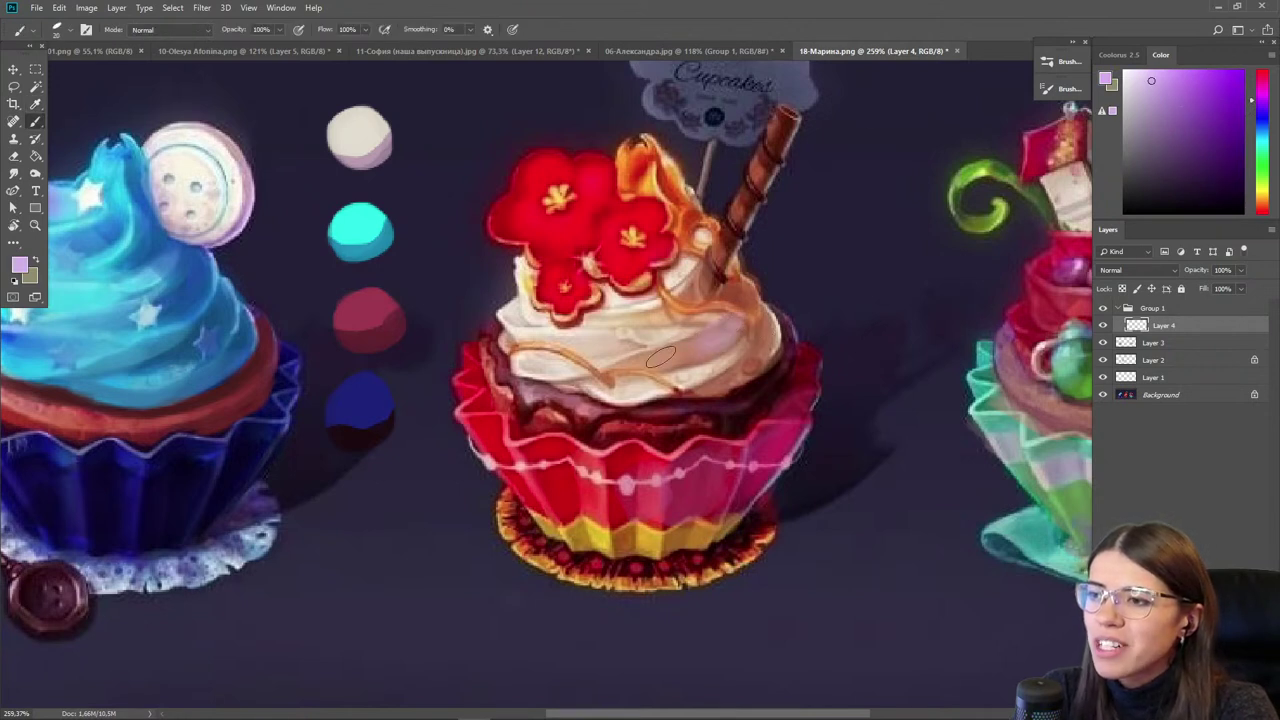
{"action": "left_click", "coordinate": [1141, 112]}
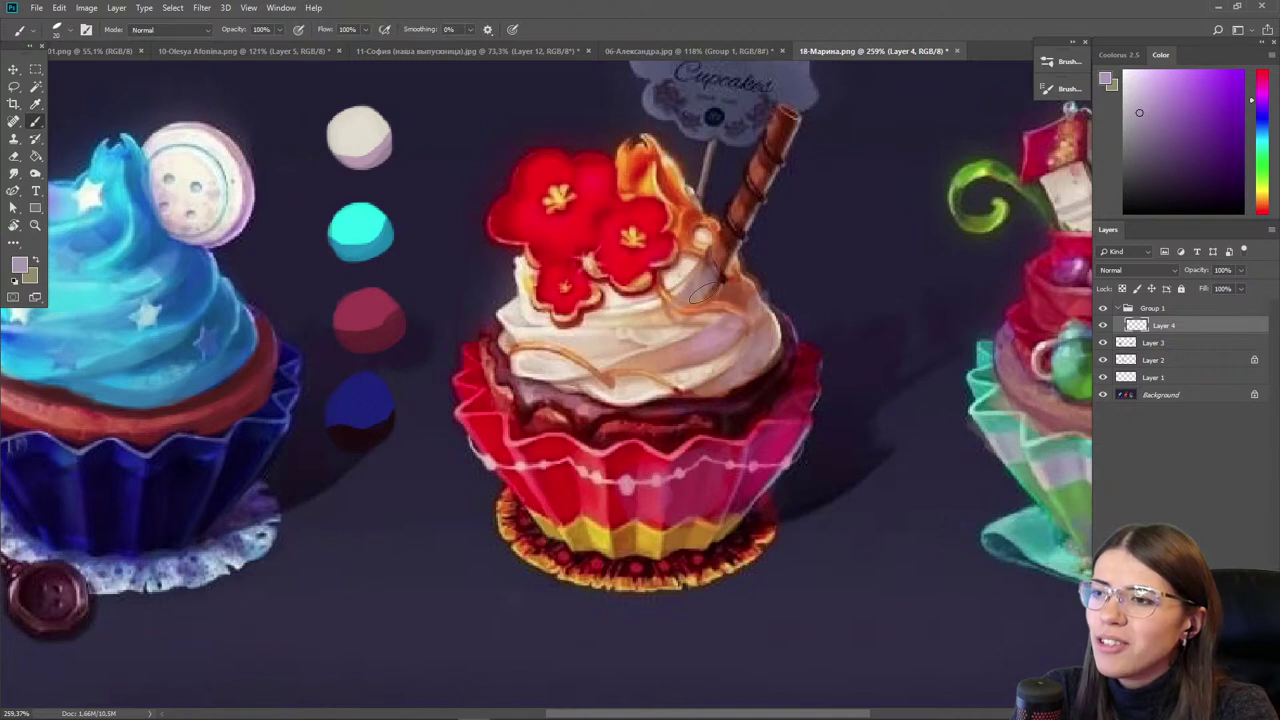
- Blend the Spain cream's folds with sampled peach and dusty pink, and touch up the chocolate cake with sampled dark red
{"action": "key", "text": "i"}
{"action": "left_click", "coordinate": [663, 316]}
{"action": "key", "text": "b"}
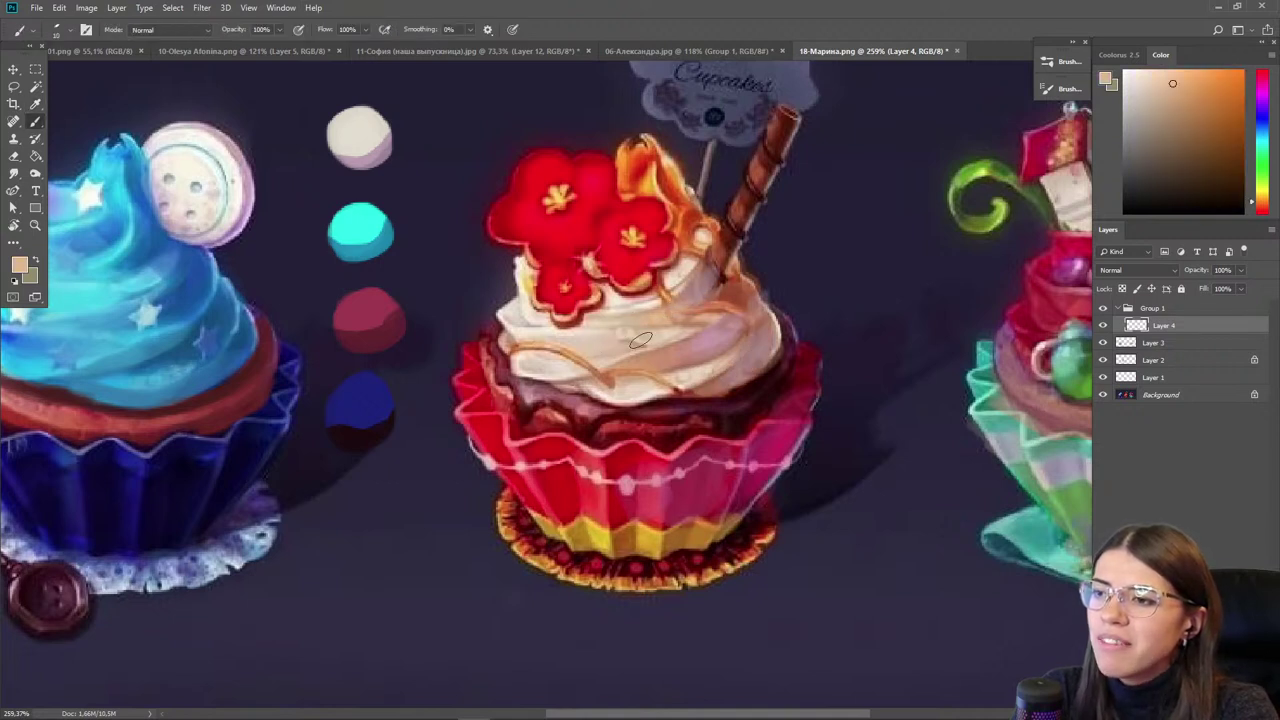
{"action": "key", "text": "i"}
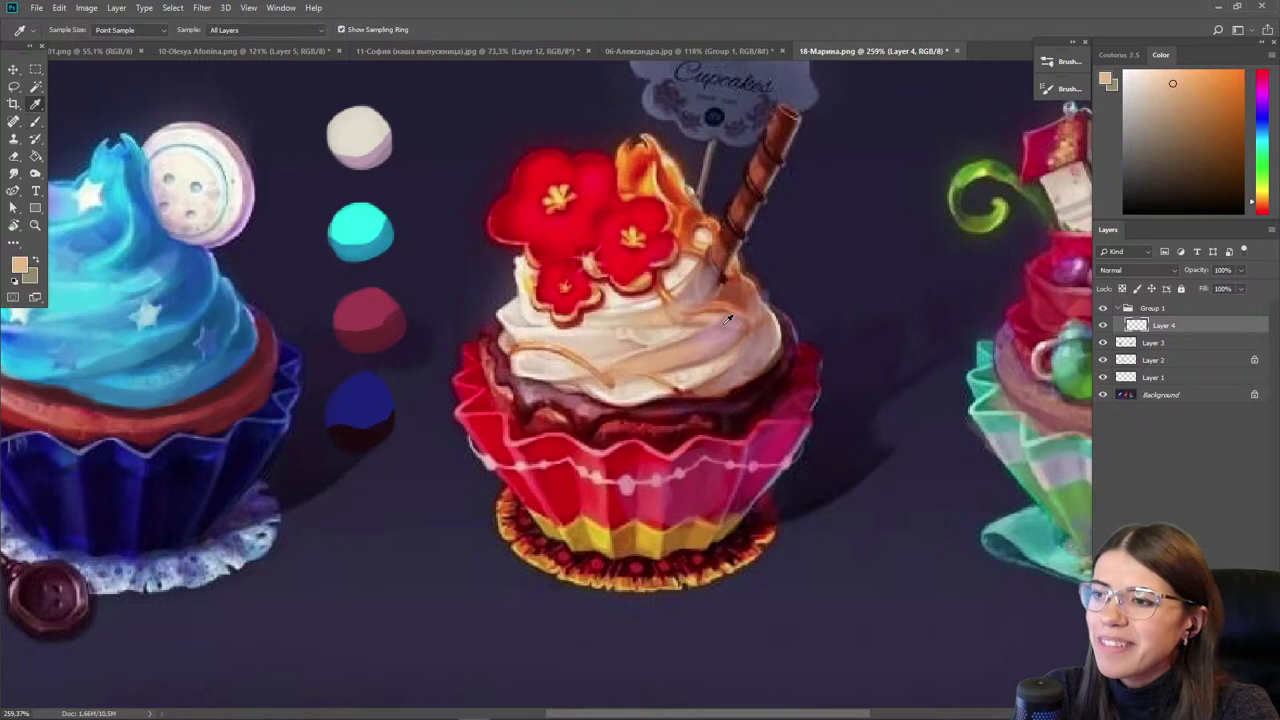
{"action": "left_click", "coordinate": [727, 314]}
{"action": "key", "text": "b"}
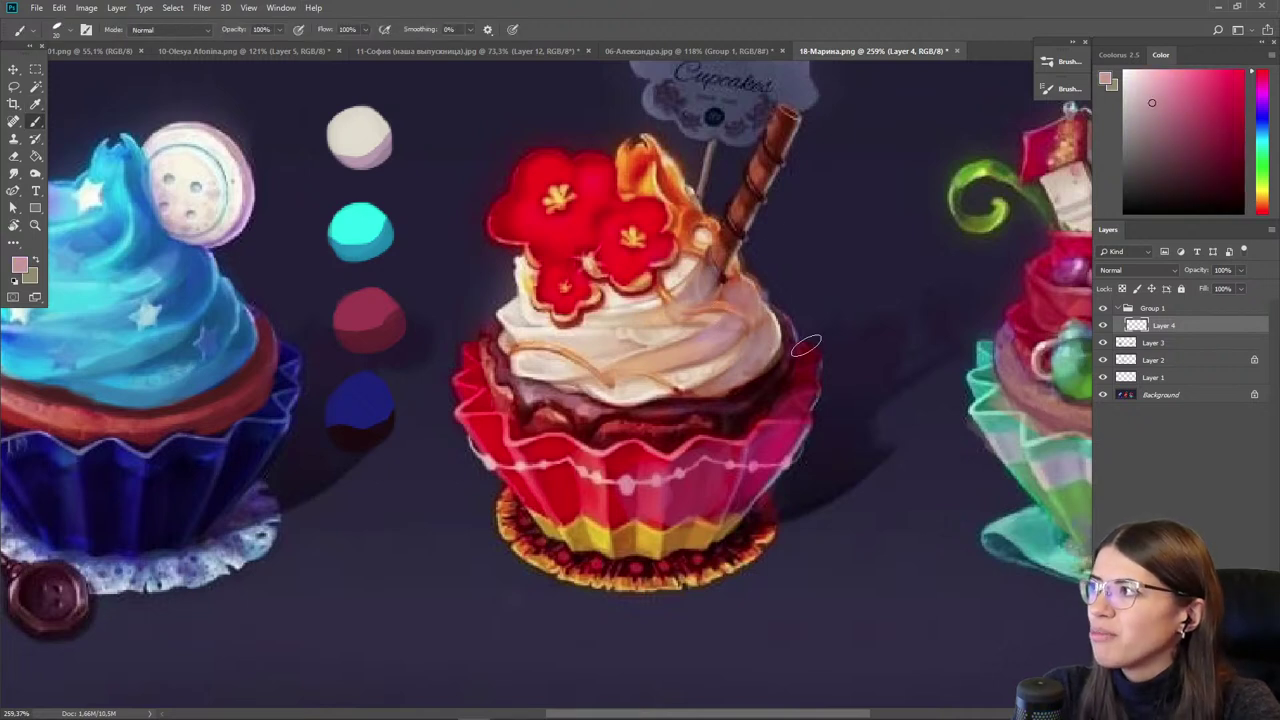
{"action": "key", "text": "i"}
{"action": "left_click", "coordinate": [578, 398]}
{"action": "key", "text": "b"}
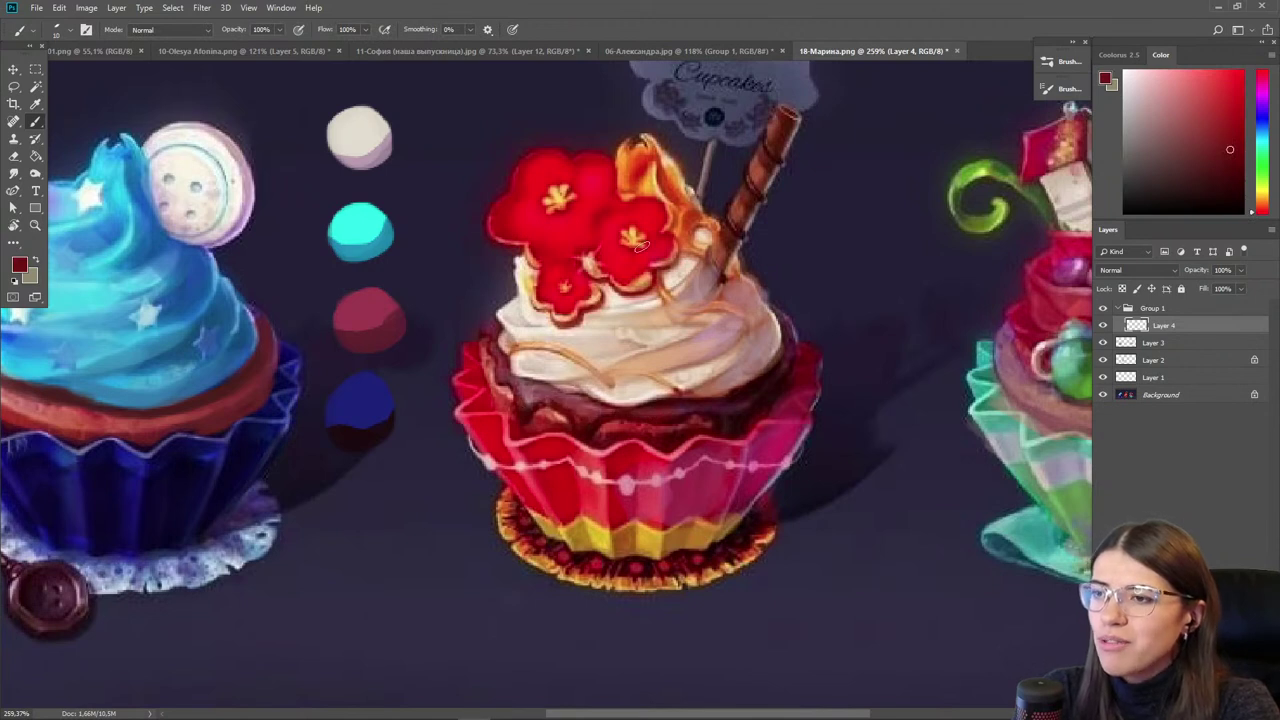
- Shade the red flowers on the Spain cupcake with purple, and blend their petals with sampled crimson
{"action": "key", "text": "i"}
{"action": "left_click", "coordinate": [558, 232]}
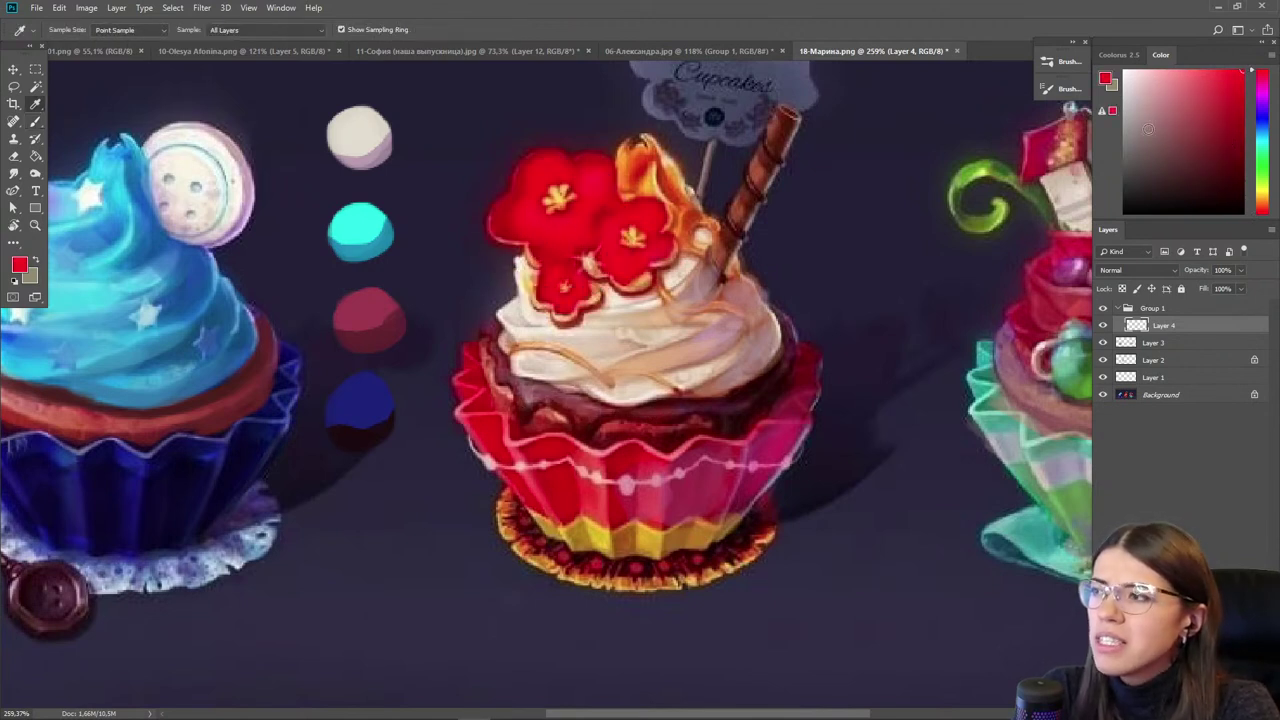
{"action": "left_click", "coordinate": [1259, 89]}
{"action": "left_click", "coordinate": [1205, 114]}
{"action": "key", "text": "b"}
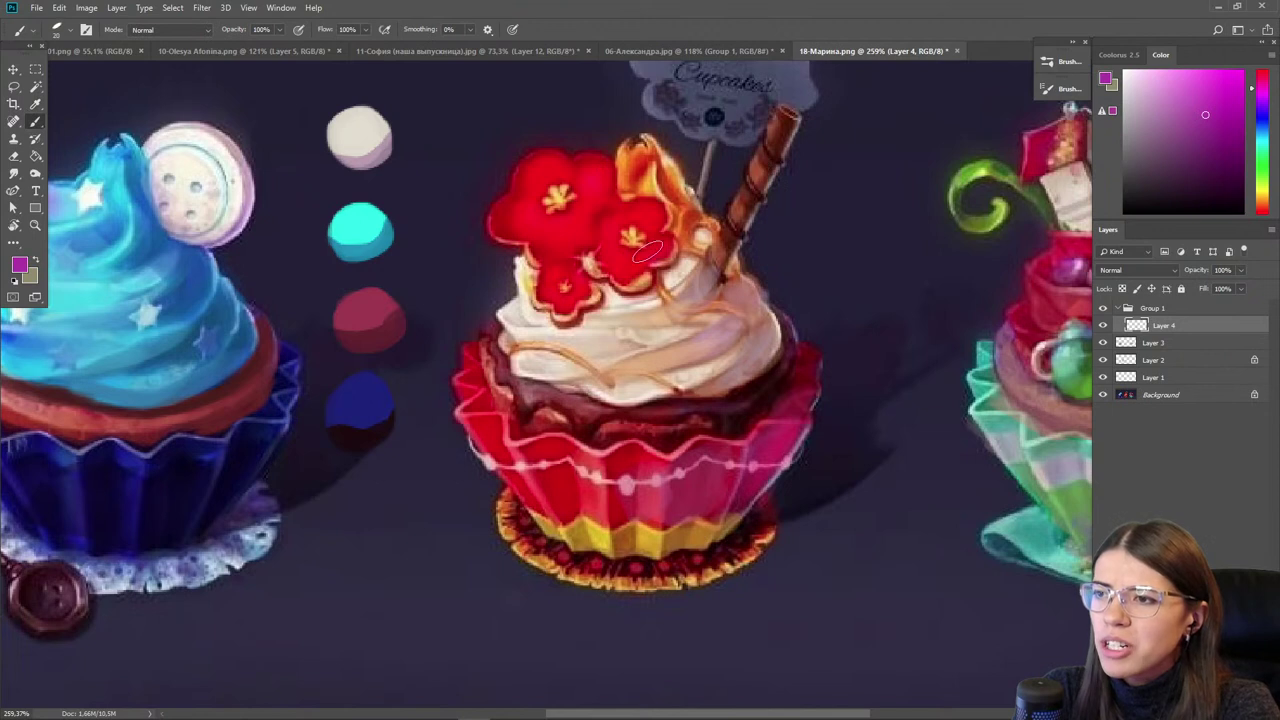
{"action": "left_click_drag", "start_coordinate": [594, 190], "coordinate": [588, 206]}
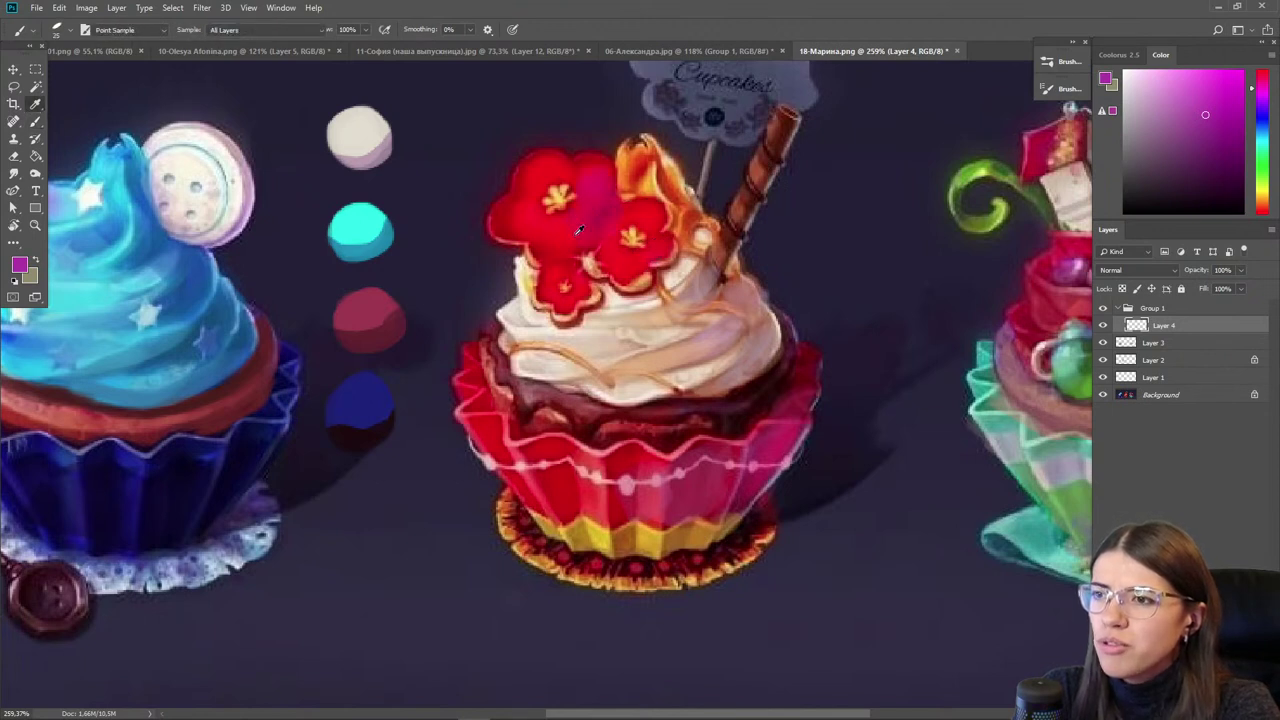
{"action": "left_click", "coordinate": [598, 222], "text": "alt"}
{"action": "left_click_drag", "start_coordinate": [651, 251], "coordinate": [649, 263]}
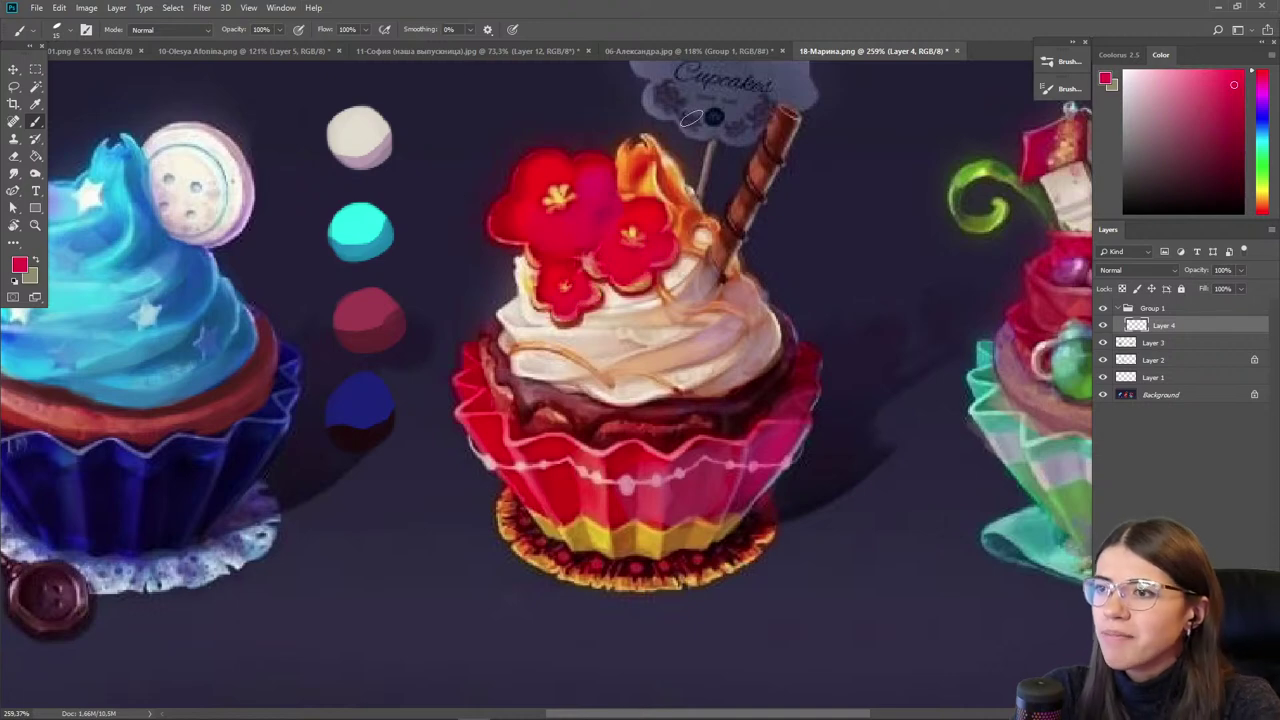
- Repaint the flame-shaped cream tip of the Spain cupcake with sampled orange and a lighter orange
{"action": "scroll", "coordinate": [706, 232], "scroll_direction": "down", "scroll_amount": 2}
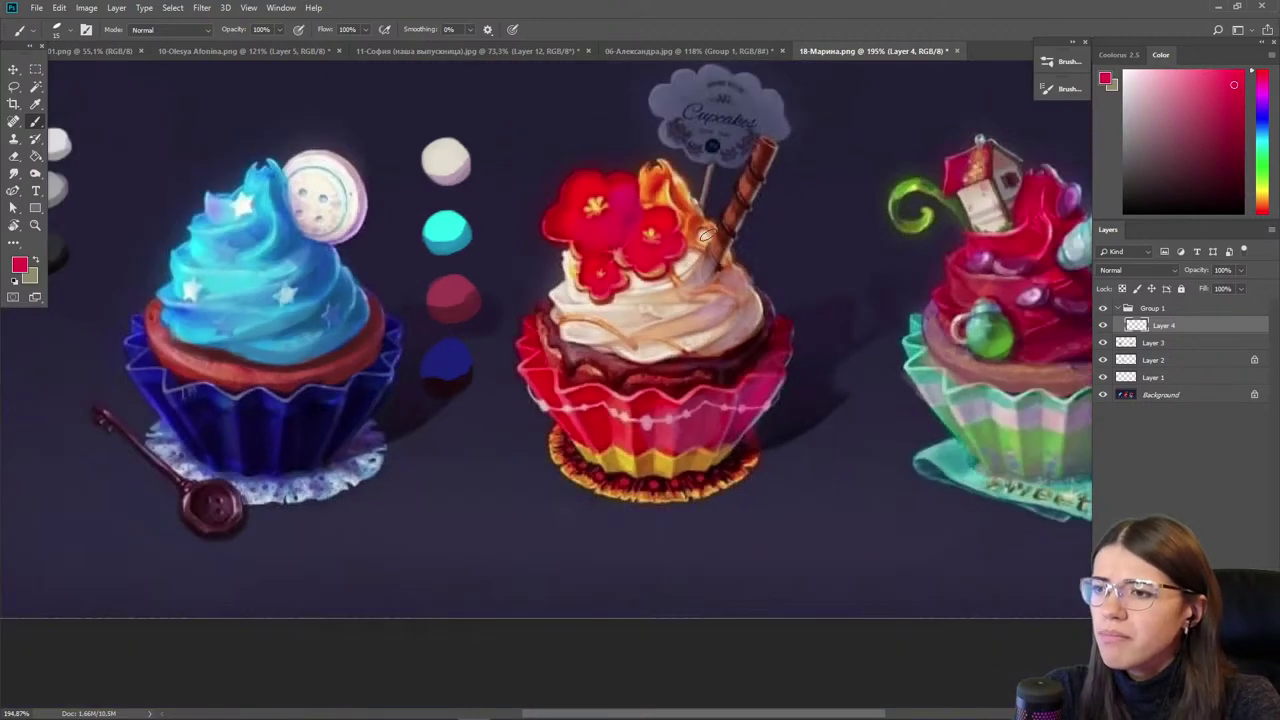
{"action": "left_click", "coordinate": [659, 199], "text": "alt"}
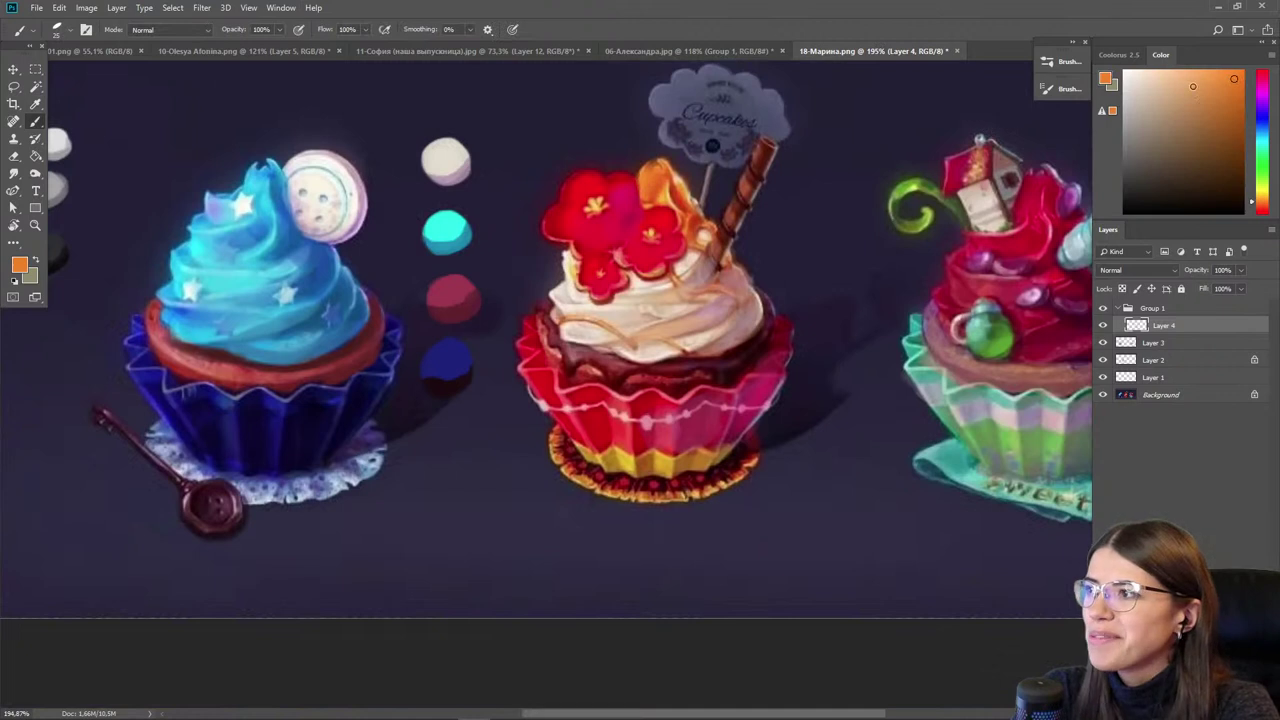
{"action": "left_click", "coordinate": [1199, 71]}
{"action": "key", "text": "bracketleft"}
{"action": "mouse_move", "coordinate": [653, 170]}
{"action": "left_mouse_down"}
{"action": "mouse_move", "coordinate": [658, 204]}
{"action": "mouse_move", "coordinate": [659, 173]}
{"action": "left_mouse_up"}
- Recolor the side sections of the Worms cupcake's wrapper with sampled green, and pick a dark teal for its shading
{"action": "left_click_drag", "start_coordinate": [408, 335], "coordinate": [700, 372]}
{"action": "scroll", "coordinate": [511, 433], "scroll_direction": "up", "scroll_amount": 2}
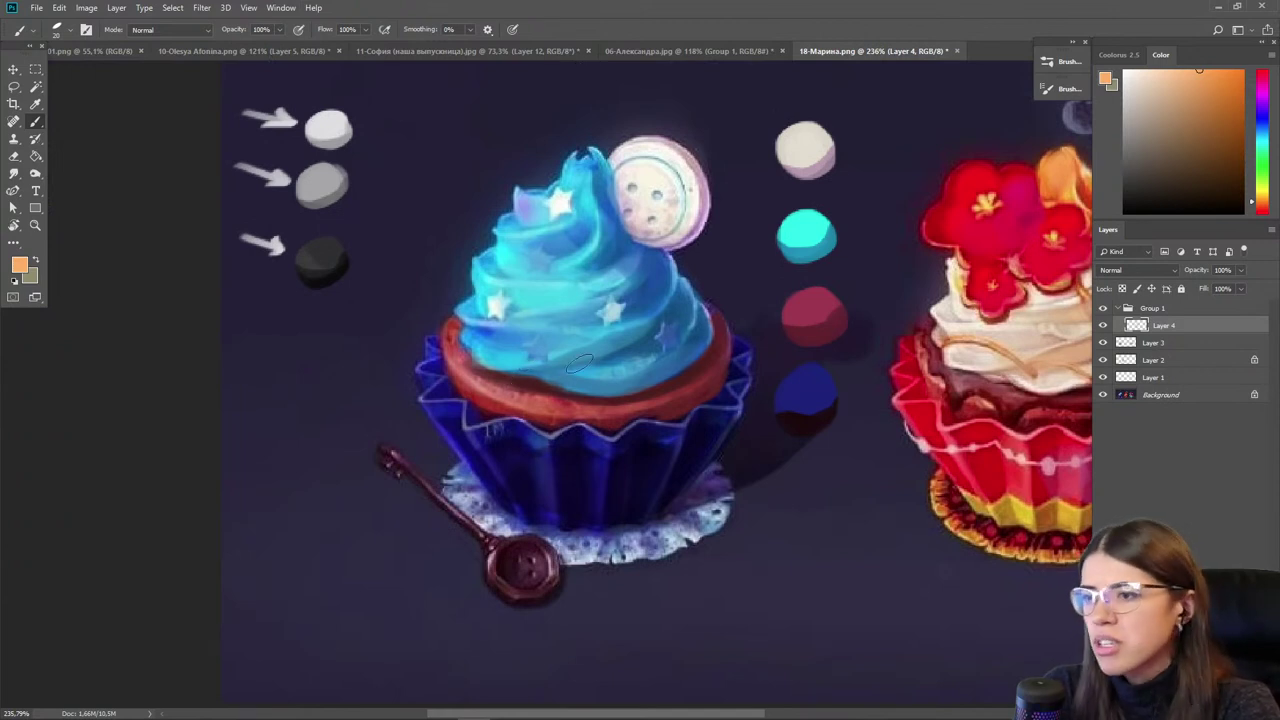
{"action": "left_click_drag", "start_coordinate": [918, 394], "coordinate": [454, 366]}
{"action": "left_click_drag", "start_coordinate": [860, 391], "coordinate": [420, 455]}
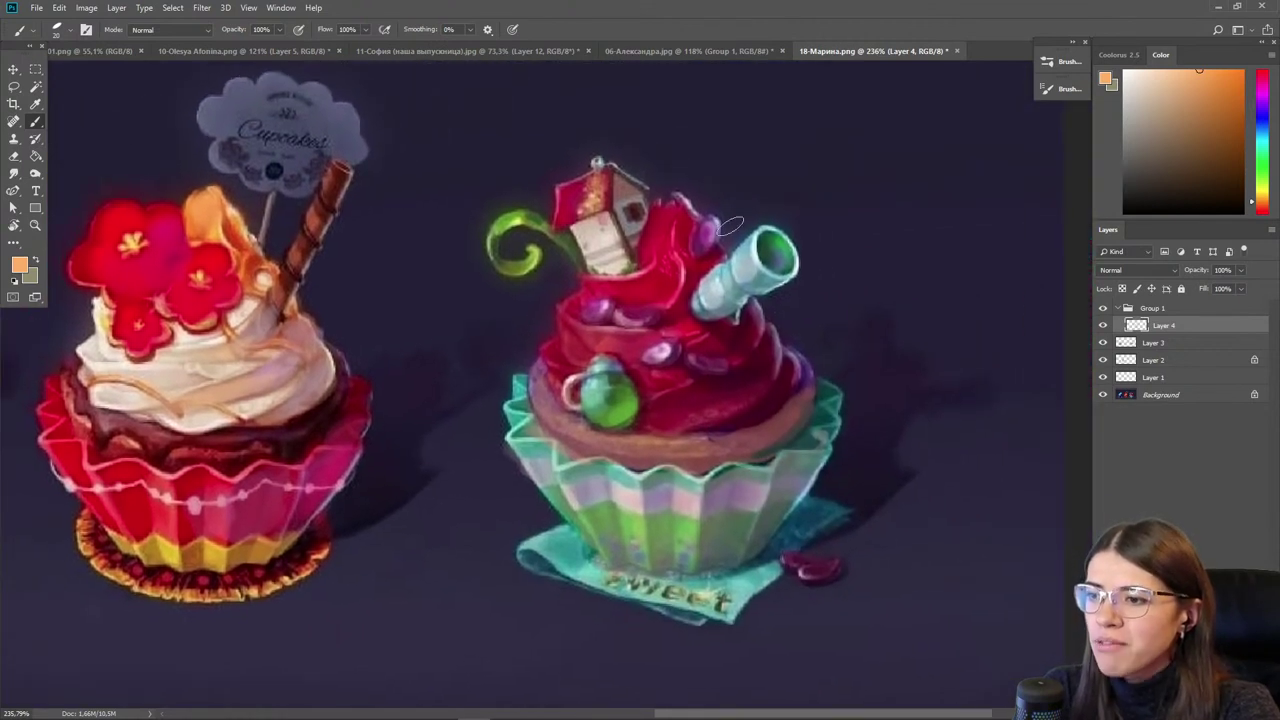
{"action": "left_click", "coordinate": [650, 522], "text": "alt"}
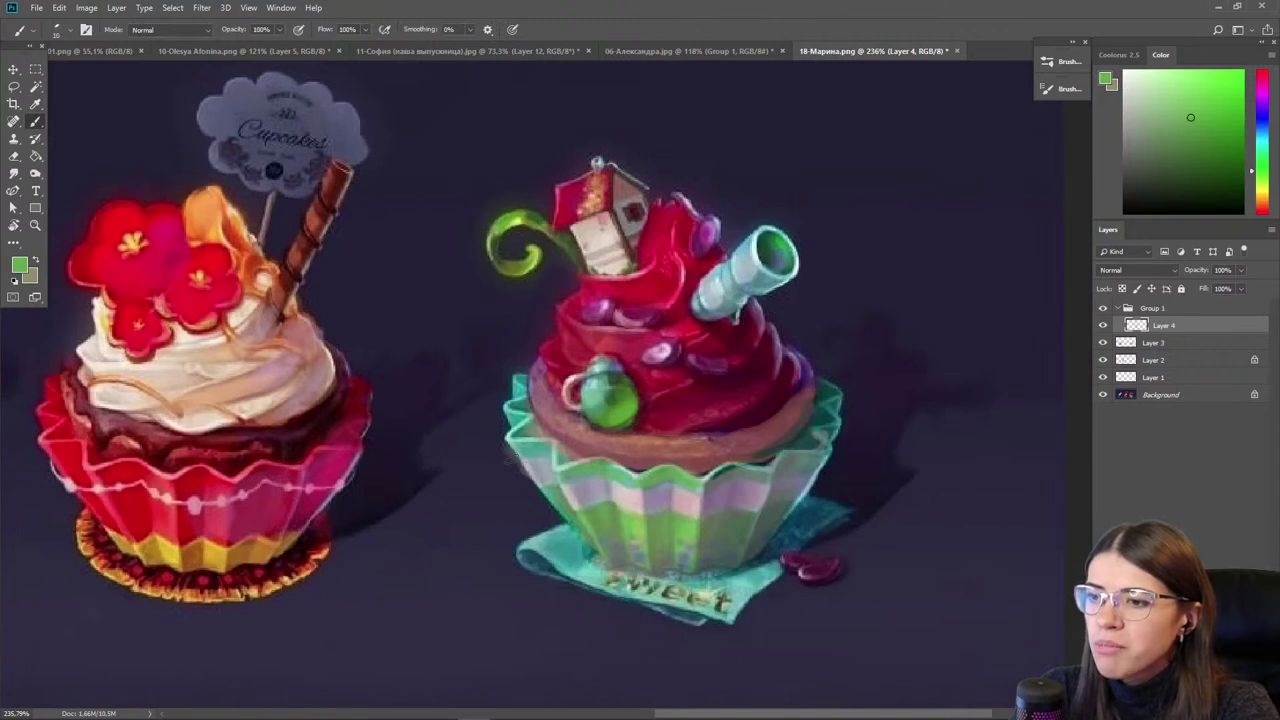
{"action": "left_click", "coordinate": [792, 433], "text": "alt"}
{"action": "left_click", "coordinate": [810, 431], "text": "alt"}
{"action": "left_click", "coordinate": [1216, 158]}
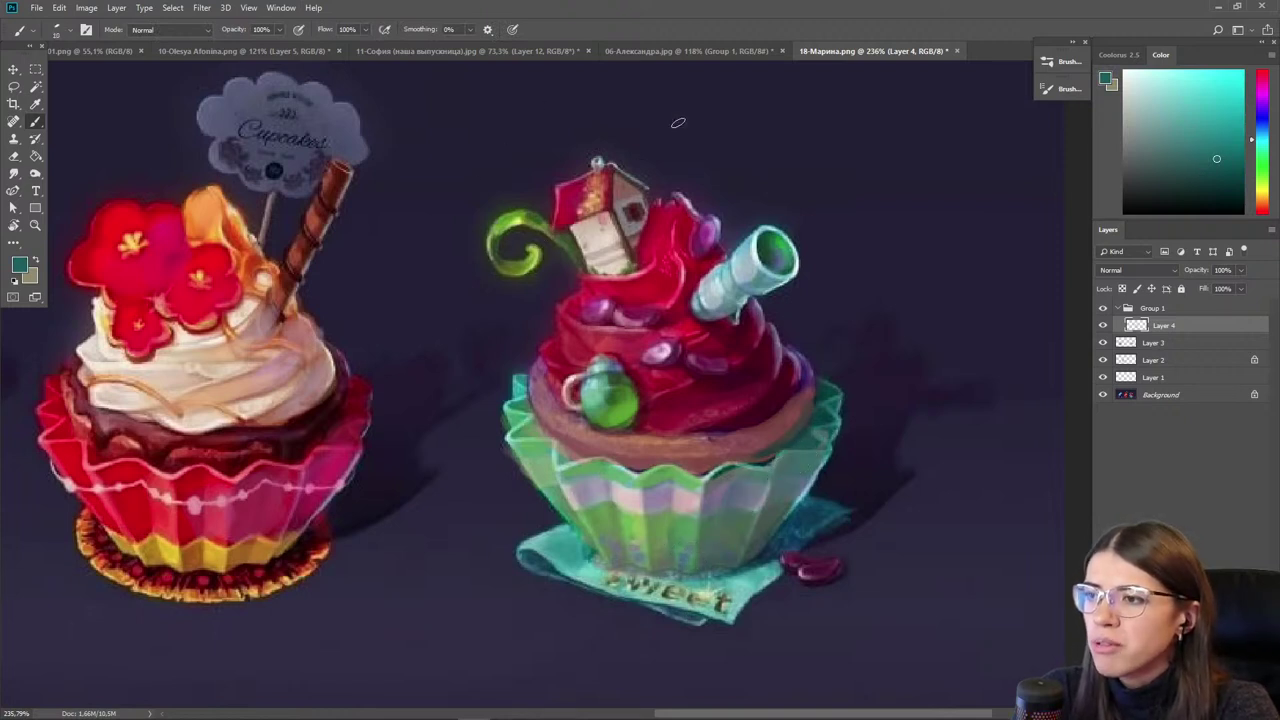
- Glaze the shaded side of the Worms cupcake's red frosting with purple-magenta, using a smaller brush near the telescope
{"action": "left_click", "coordinate": [767, 352], "text": "alt"}
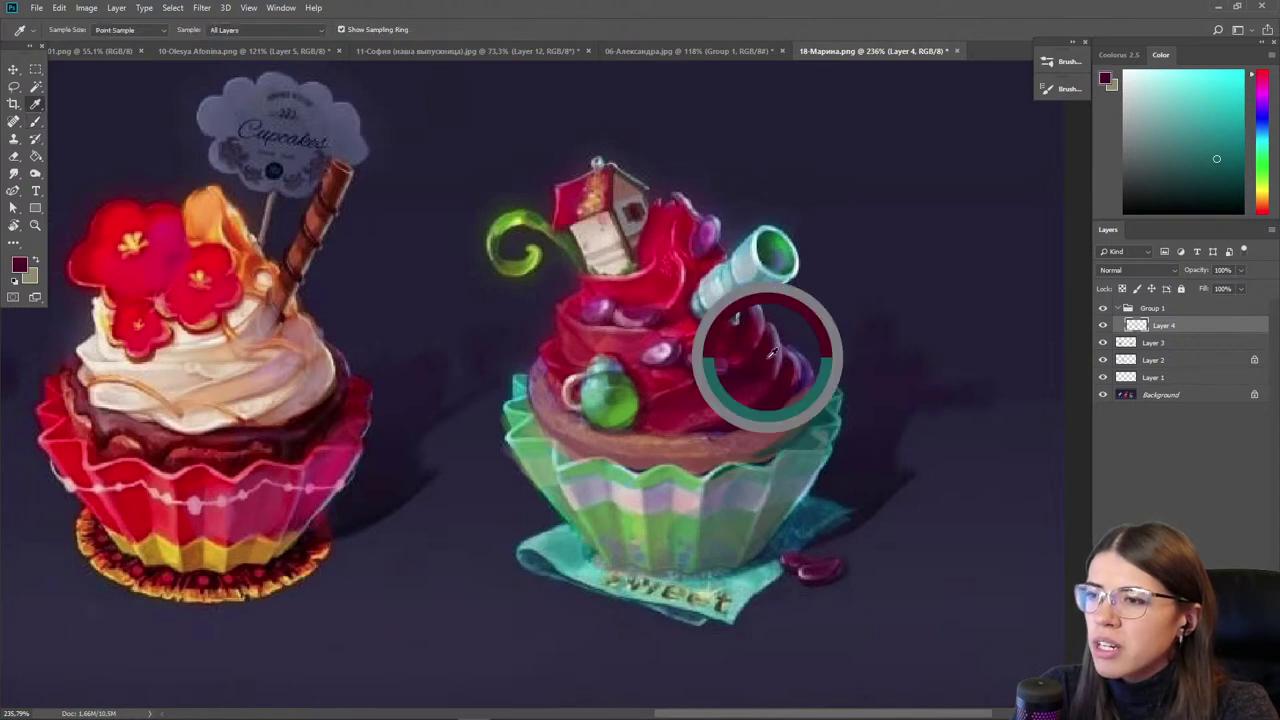
{"action": "left_click", "coordinate": [1231, 118]}
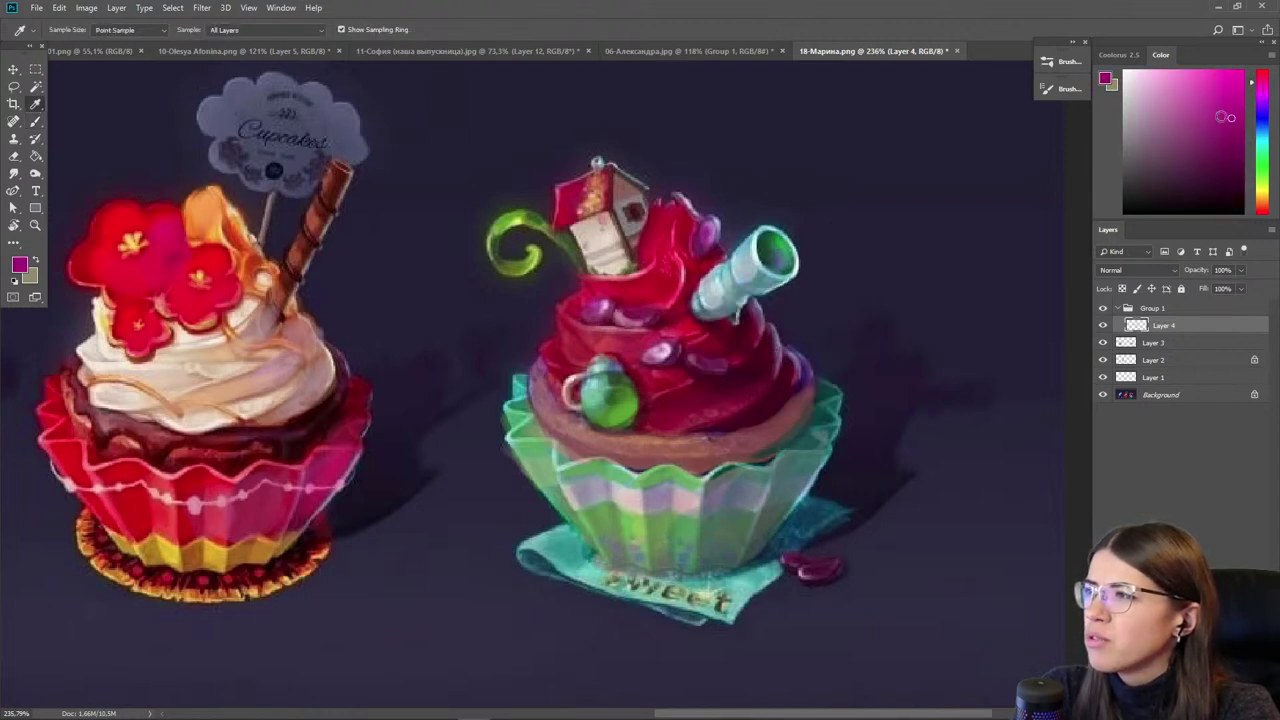
{"action": "key", "text": "b"}
{"action": "mouse_move", "coordinate": [791, 392]}
{"action": "left_mouse_down"}
{"action": "mouse_move", "coordinate": [742, 329]}
{"action": "mouse_move", "coordinate": [773, 392]}
{"action": "mouse_move", "coordinate": [723, 343]}
{"action": "mouse_move", "coordinate": [744, 412]}
{"action": "mouse_move", "coordinate": [675, 356]}
{"action": "left_mouse_up"}
{"action": "key", "text": "bracketleft"}
{"action": "key", "text": "bracketleft"}
{"action": "left_click_drag", "start_coordinate": [714, 302], "coordinate": [732, 312]}
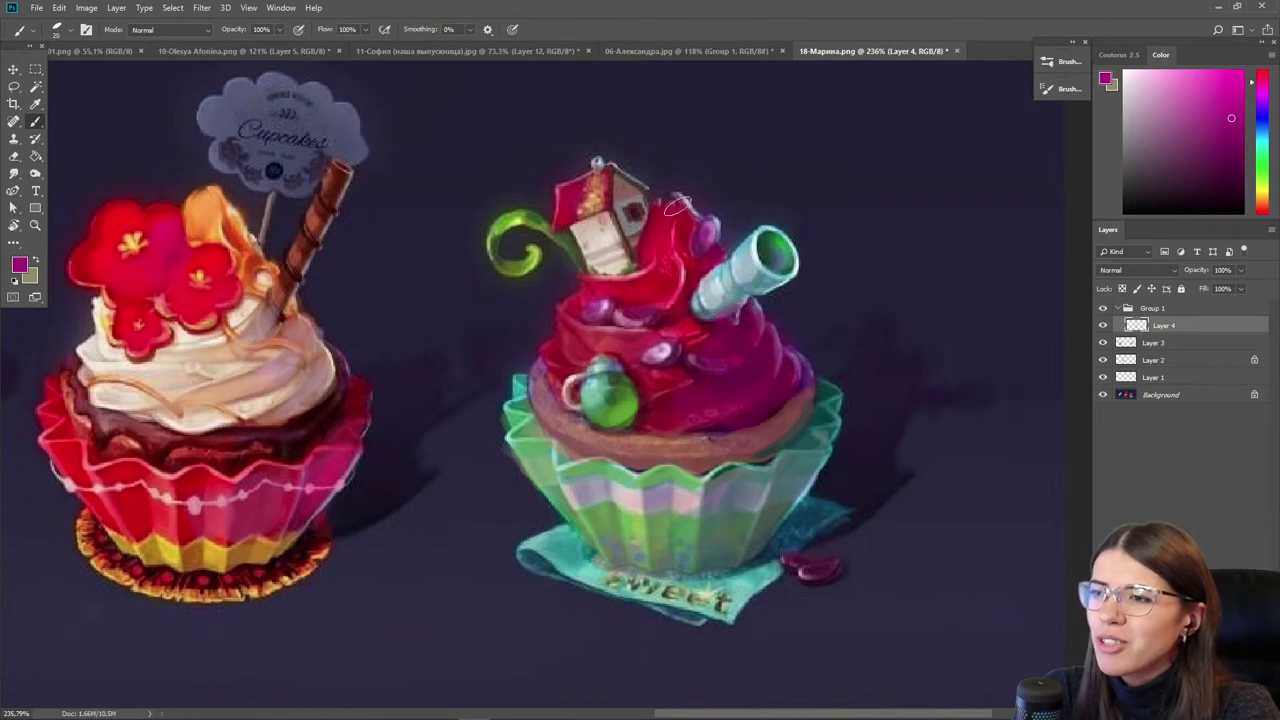
- Lighten the lit folds of the Worms cupcake's red frosting with a brighter pink adjusted from a sampled frosting colour
{"action": "left_click", "coordinate": [664, 281], "text": "alt"}
{"action": "left_click", "coordinate": [1206, 70]}
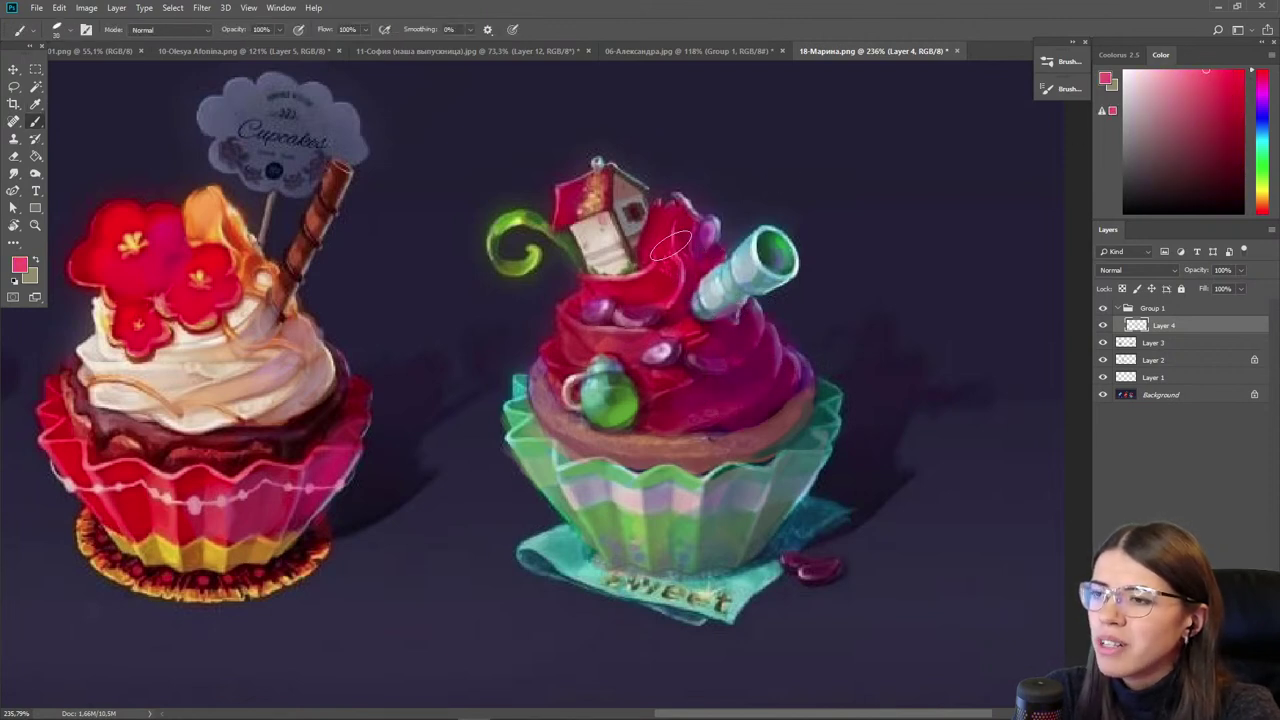
{"action": "left_click_drag", "start_coordinate": [671, 246], "coordinate": [673, 222]}
{"action": "mouse_move", "coordinate": [689, 337]}
{"action": "left_mouse_down"}
{"action": "mouse_move", "coordinate": [590, 327]}
{"action": "mouse_move", "coordinate": [624, 343]}
{"action": "left_mouse_up"}
{"action": "mouse_move", "coordinate": [690, 369]}
{"action": "left_mouse_down"}
{"action": "mouse_move", "coordinate": [675, 380]}
{"action": "mouse_move", "coordinate": [594, 343]}
{"action": "left_mouse_up"}
{"action": "left_click_drag", "start_coordinate": [632, 303], "coordinate": [622, 291]}
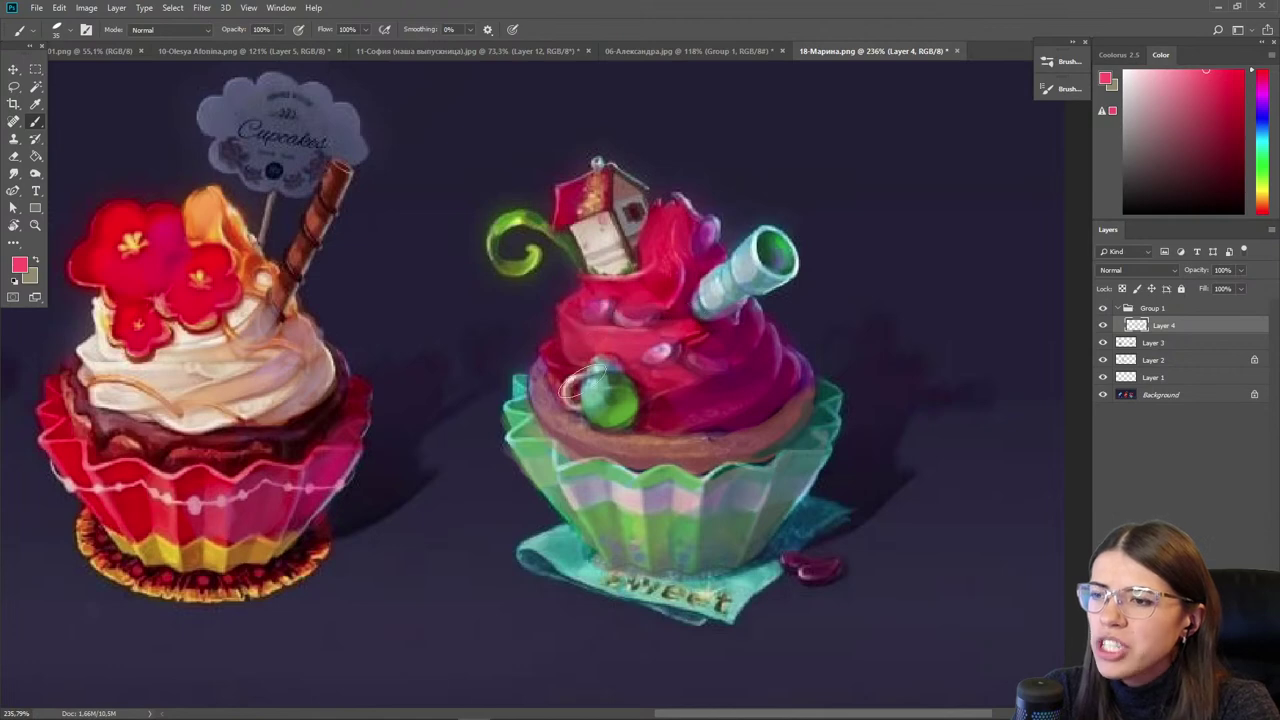
- Darken the edge of the Worms frosting above the teapot with sampled dark crimson, using a smaller brush
{"action": "left_click", "coordinate": [654, 390], "text": "alt"}
{"action": "key", "text": "["}
{"action": "key", "text": "["}
{"action": "key", "text": "["}
{"action": "left_click_drag", "start_coordinate": [567, 343], "coordinate": [562, 360]}
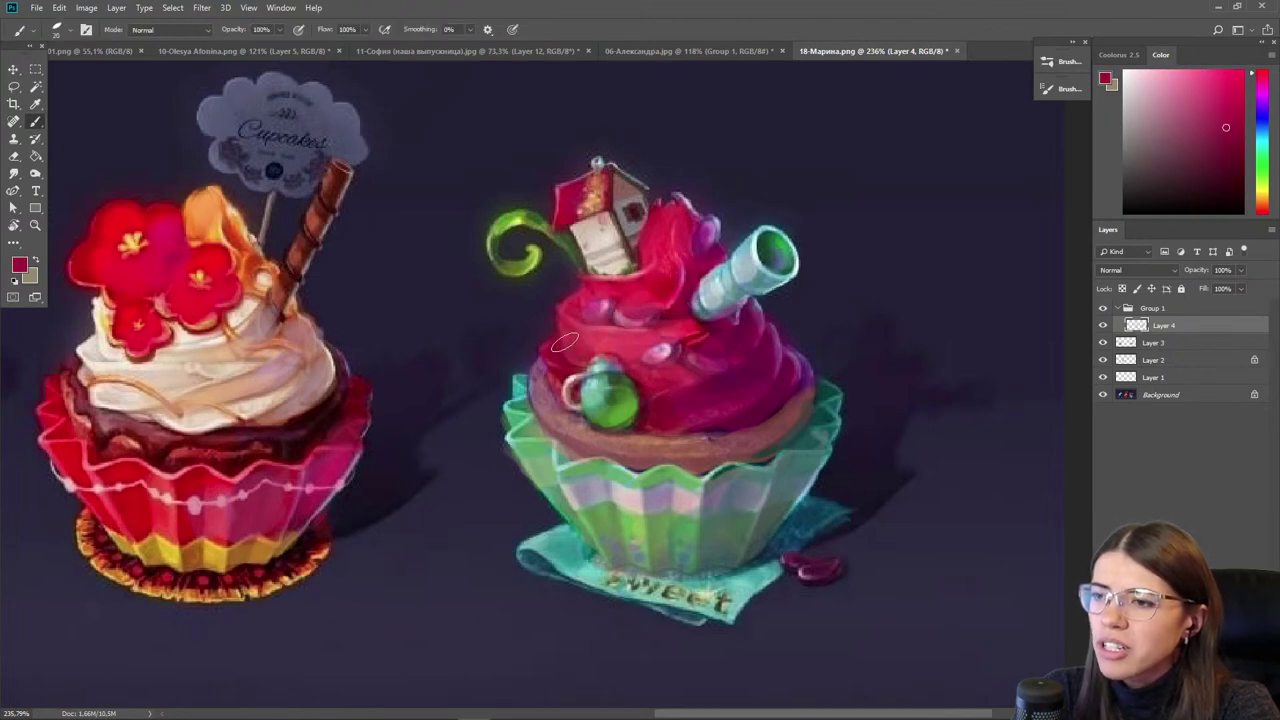
- Group Layers 1 through 4 into a single nested group inside Group 1
{"action": "scroll", "coordinate": [658, 302], "scroll_direction": "down", "scroll_amount": 6}
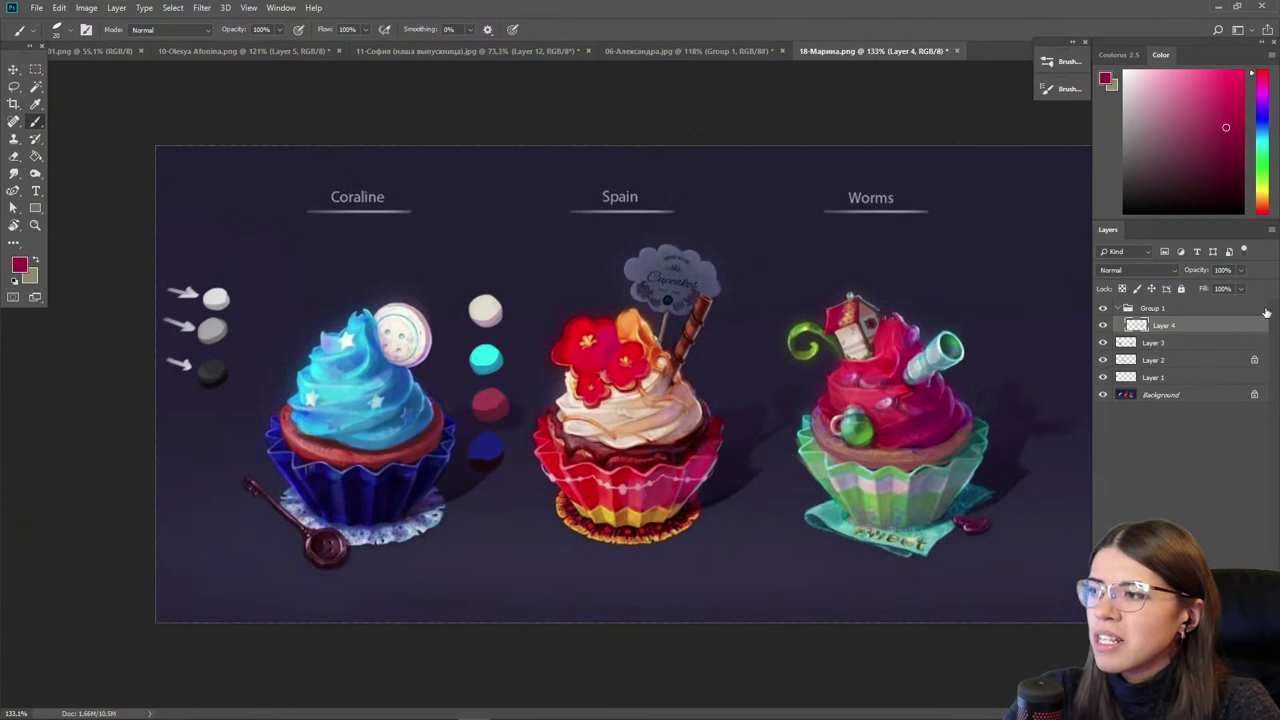
{"action": "left_click", "coordinate": [1168, 376], "text": "shift"}
{"action": "key", "text": "ctrl+g"}
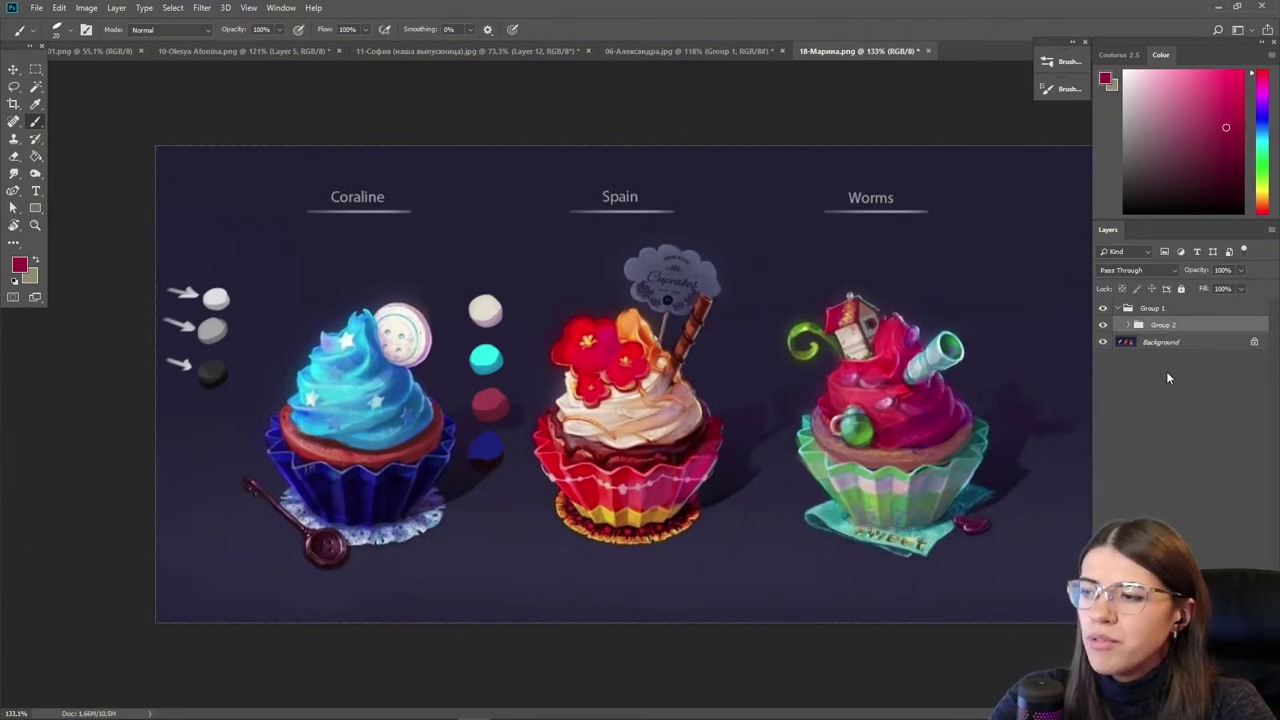
- Toggle the visibility of Group 2 repeatedly to compare the cupcakes with and without the corrections
{"action": "left_click", "coordinate": [1103, 327]}
{"action": "left_click", "coordinate": [1103, 327]}
{"action": "left_click", "coordinate": [1103, 327]}
{"action": "left_click", "coordinate": [1103, 327]}
{"action": "left_click", "coordinate": [1103, 327]}
{"action": "left_click", "coordinate": [1103, 325]}
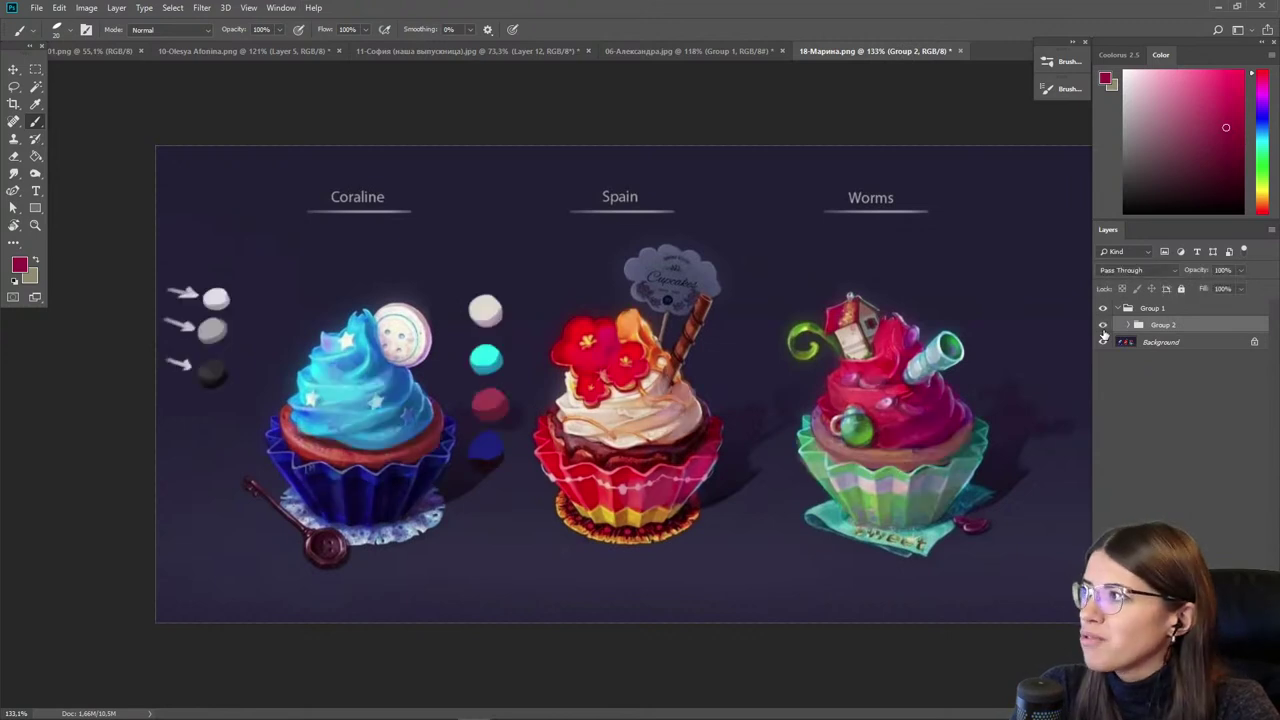
{"action": "scroll", "coordinate": [730, 500], "scroll_direction": "up", "scroll_amount": 2}
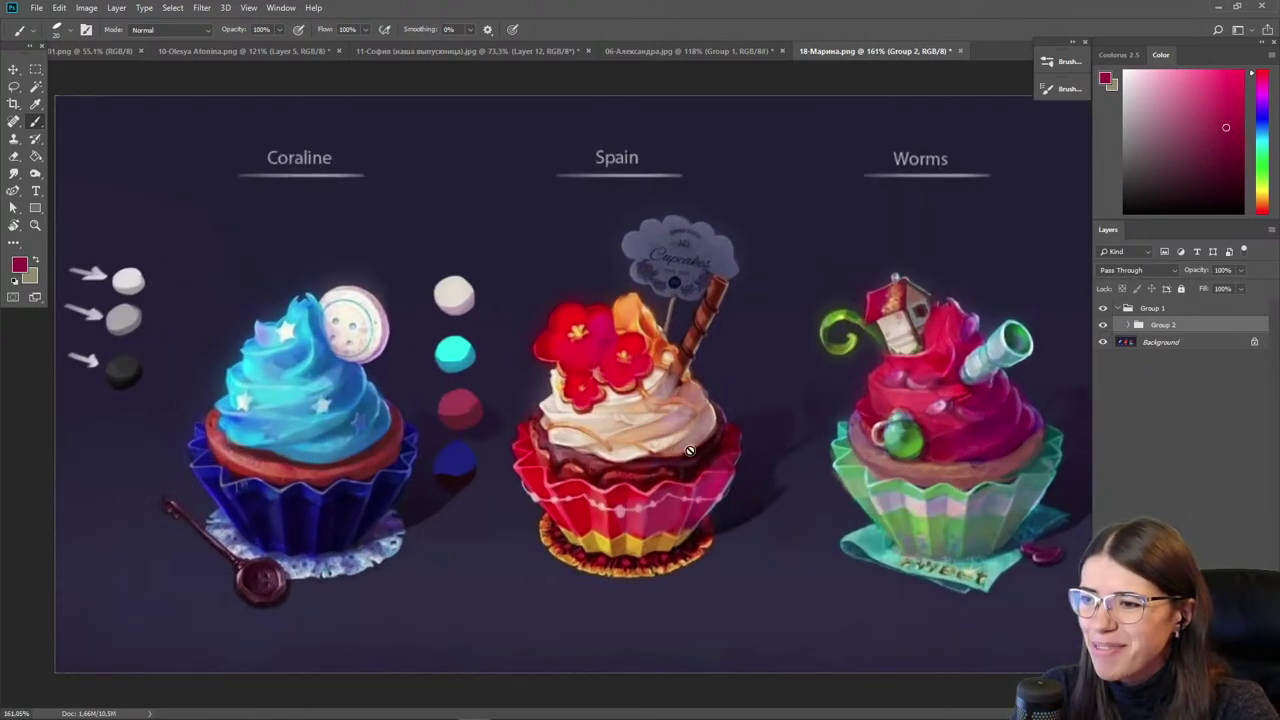
{"action": "left_click", "coordinate": [1104, 327]}
{"action": "left_click", "coordinate": [1104, 327]}
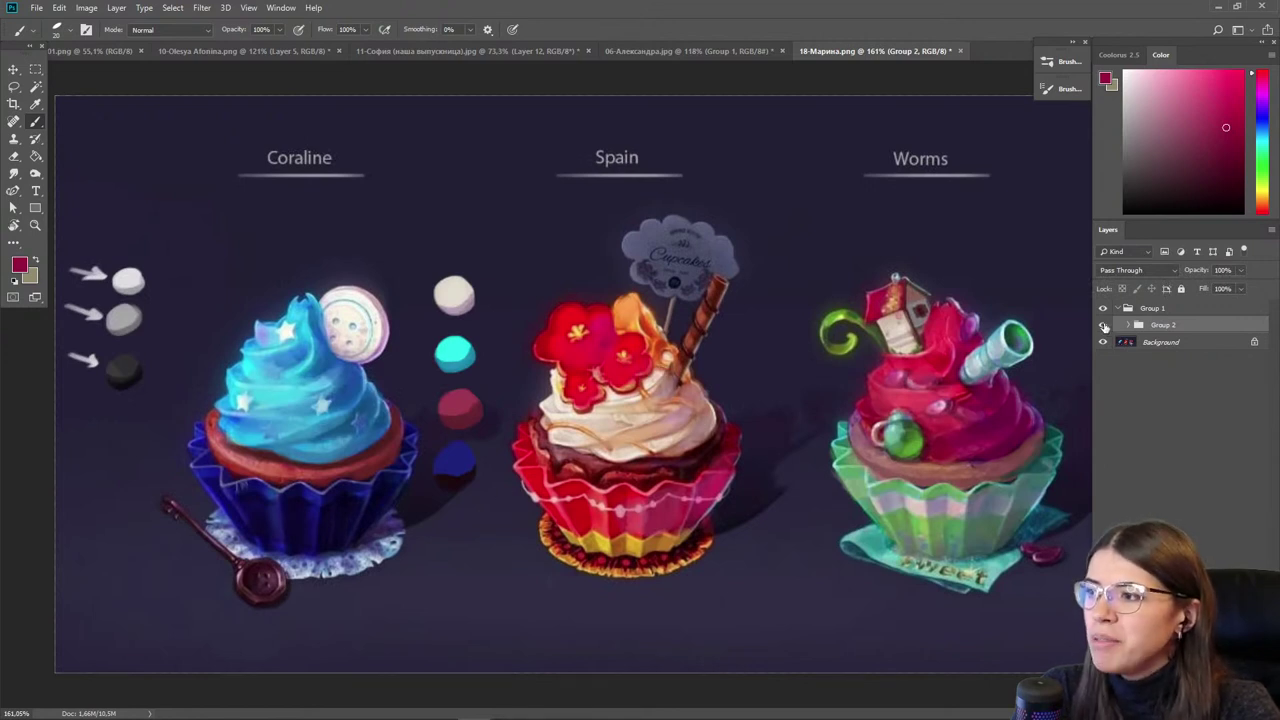
- Examine the tonal swatches and all three cupcakes in the grayscale proof view, and return to the colour view
{"action": "key", "text": "ctrl+y"}
{"action": "scroll", "coordinate": [130, 320], "scroll_direction": "up", "scroll_amount": 4}
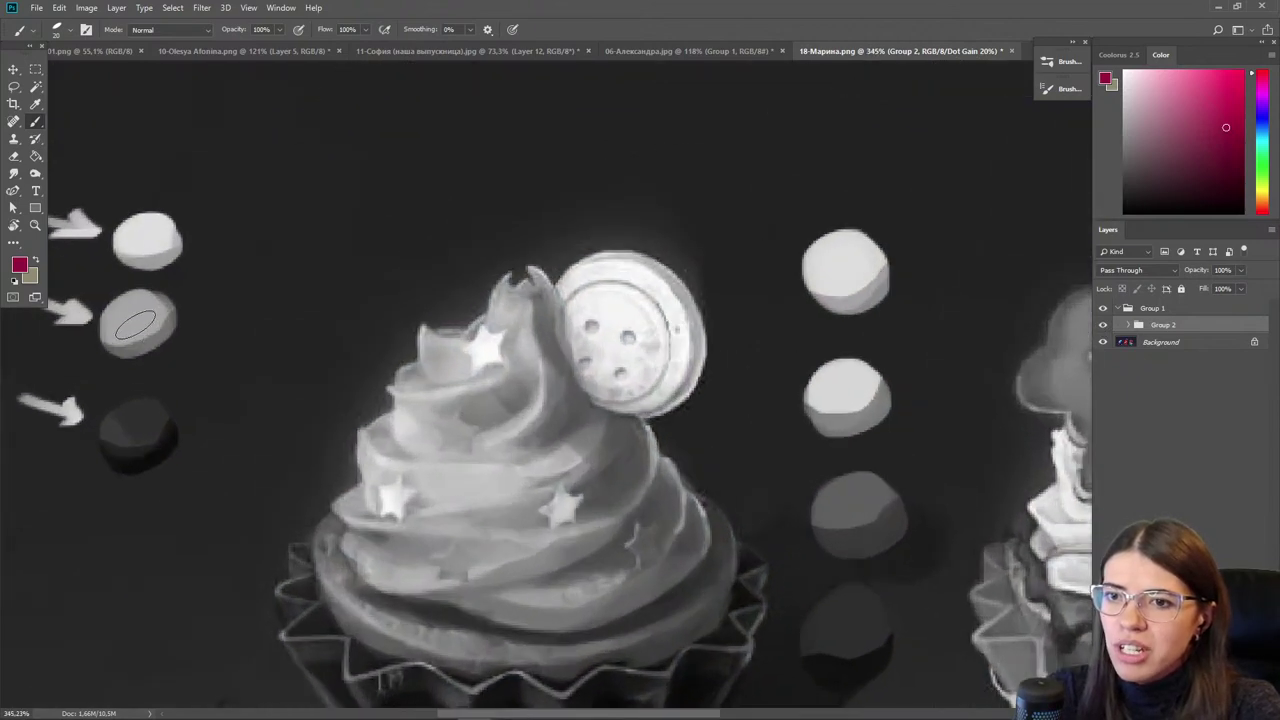
{"action": "left_click_drag", "start_coordinate": [208, 378], "coordinate": [466, 431]}
{"action": "scroll", "coordinate": [320, 413], "scroll_direction": "up", "scroll_amount": 1}
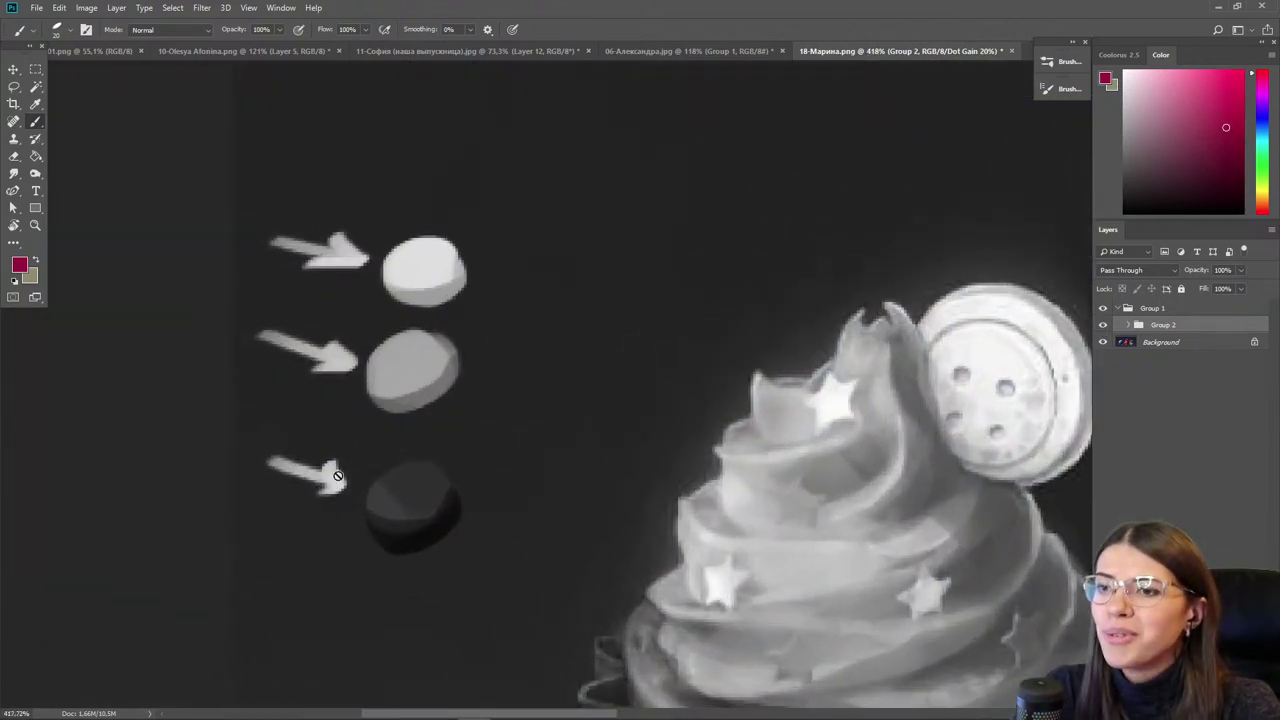
{"action": "scroll", "coordinate": [506, 463], "scroll_direction": "down", "scroll_amount": 5}
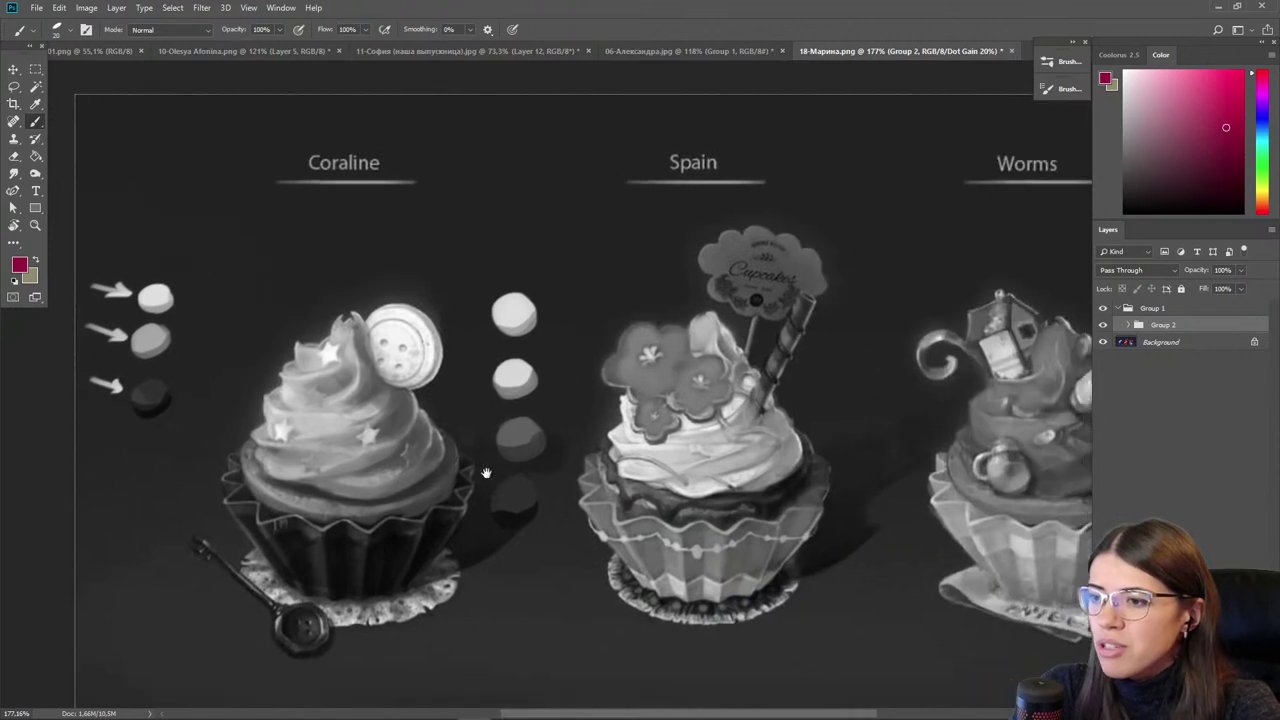
{"action": "scroll", "coordinate": [704, 405], "scroll_direction": "down", "scroll_amount": 2}
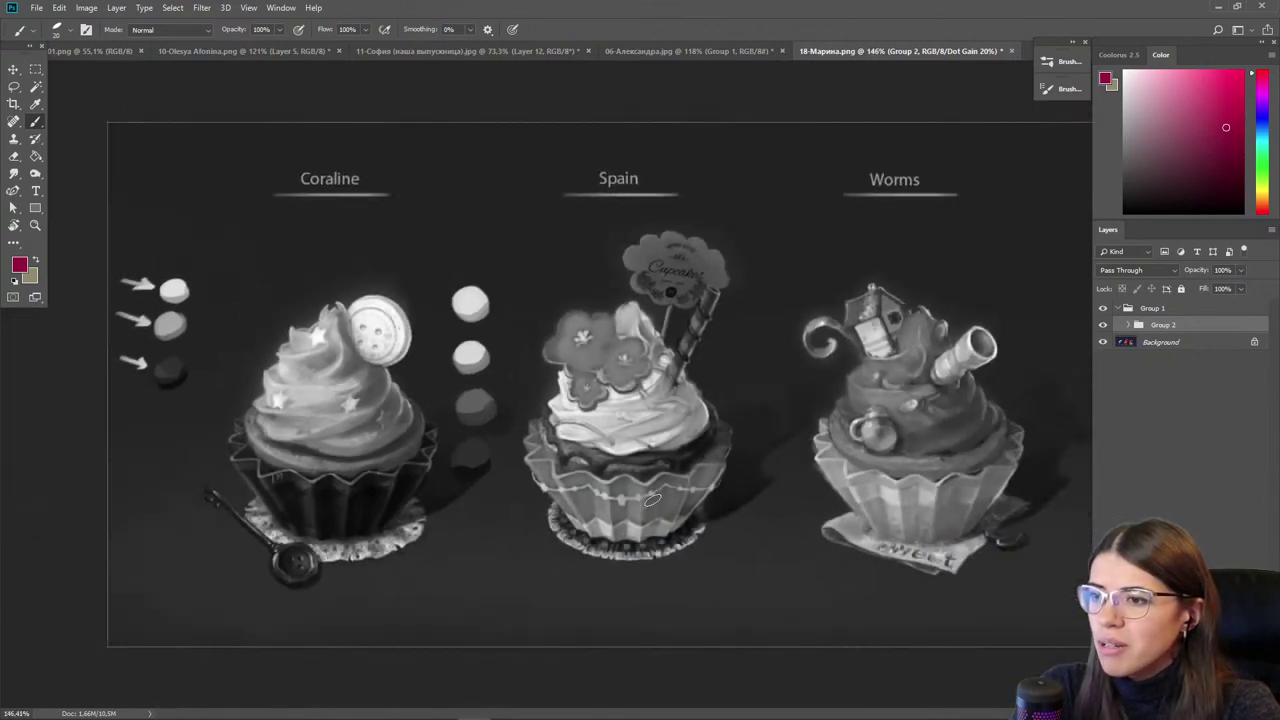
{"action": "left_click", "coordinate": [1104, 325]}
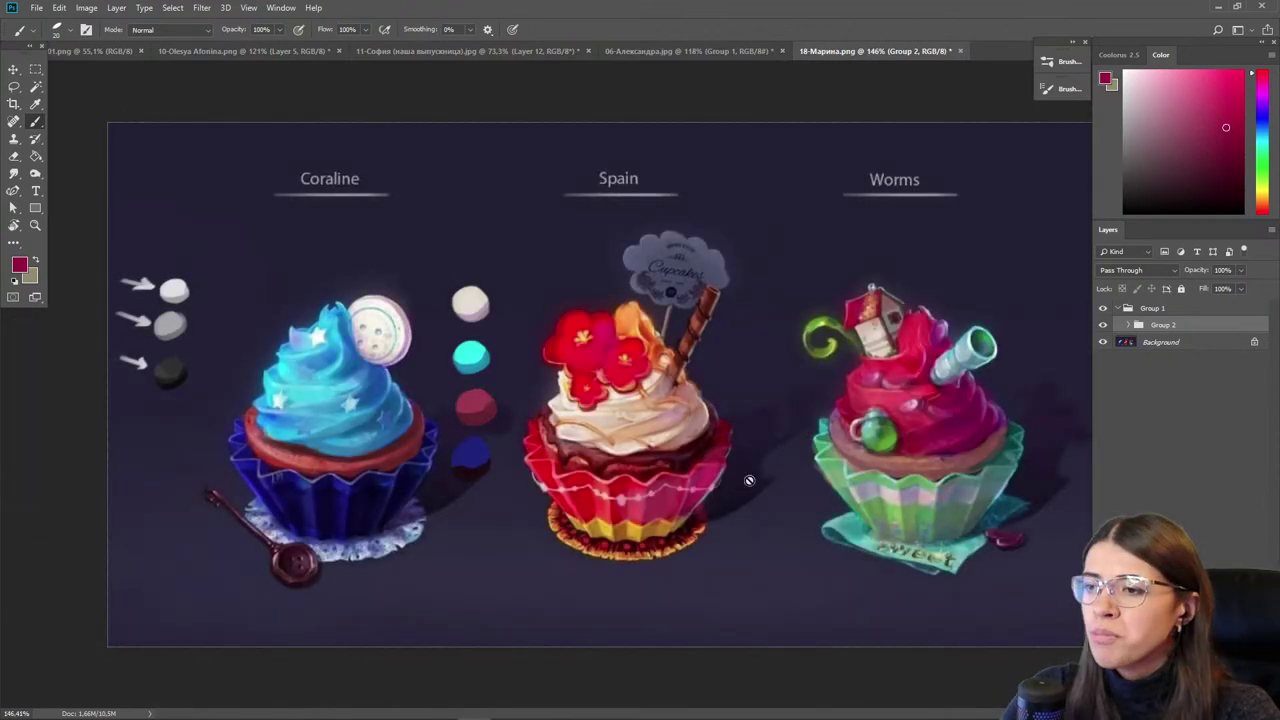
- Toggle the visibility of Group 1 to compare the corrected cupcakes with the original artwork, leaving the group hidden
{"action": "left_click", "coordinate": [1103, 309]}
{"action": "left_click", "coordinate": [1103, 309]}
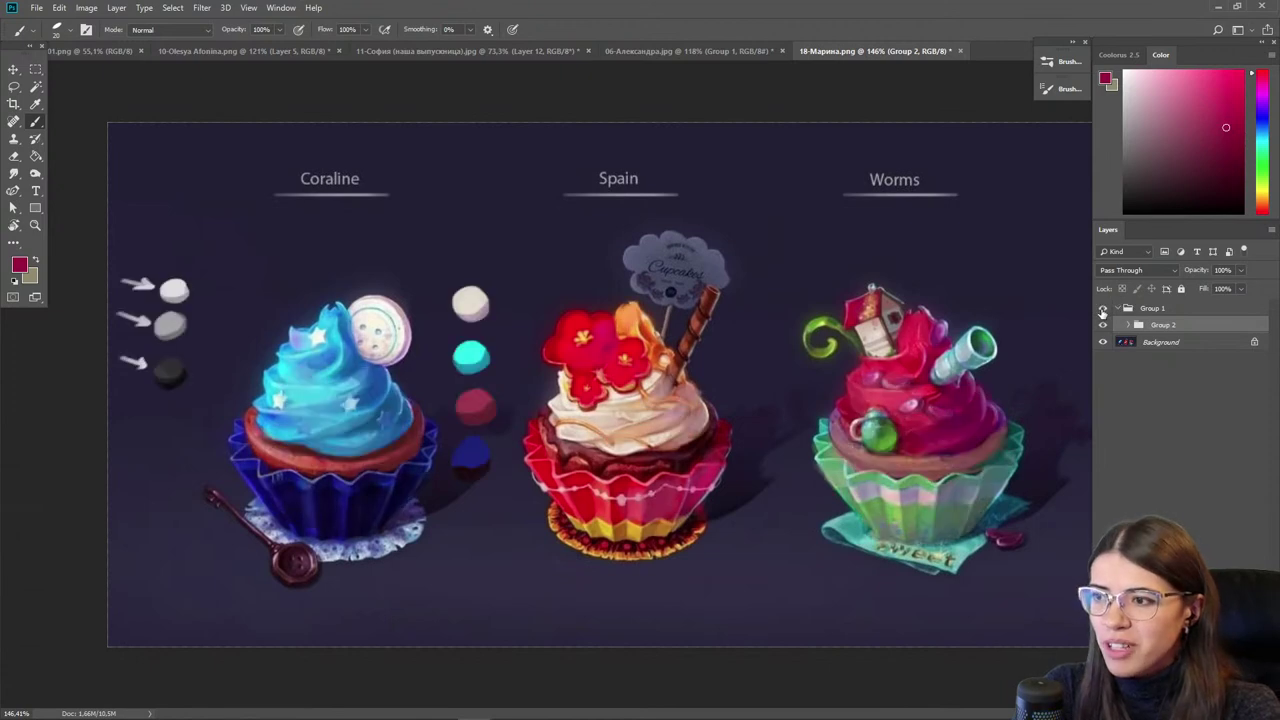
{"action": "left_click", "coordinate": [1103, 309]}
{"action": "left_click", "coordinate": [1103, 309]}
{"action": "left_click", "coordinate": [1103, 309]}
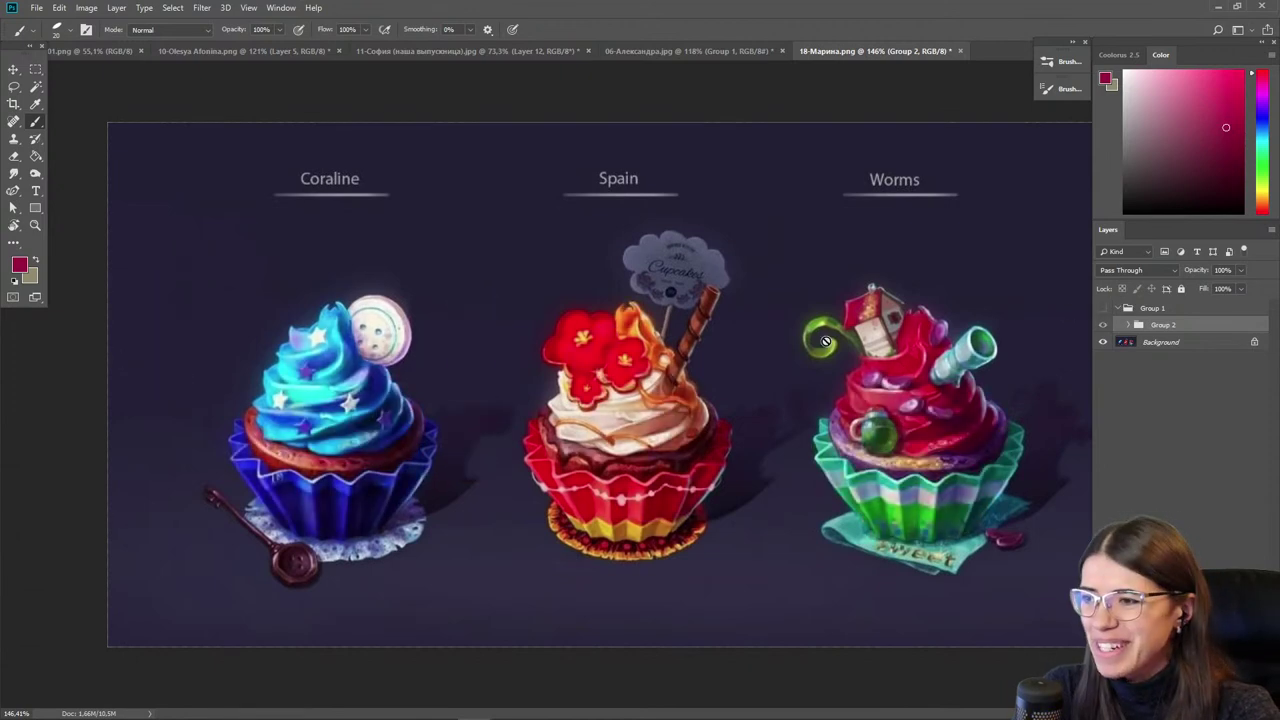
- Activate the Move tool and switch to the open illustration of the armchairs, sofa and tea table
{"action": "left_click", "coordinate": [14, 69]}
{"action": "scroll", "coordinate": [706, 388], "scroll_direction": "up", "scroll_amount": 1}
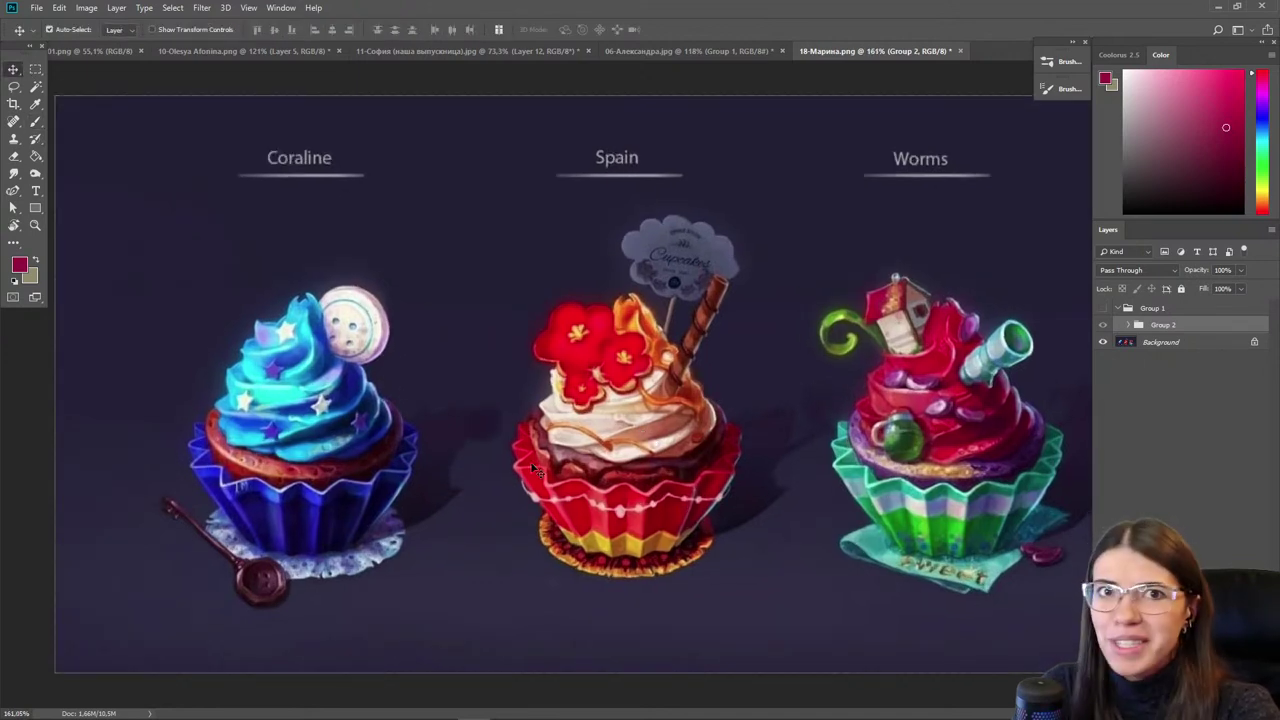
{"action": "left_click", "coordinate": [654, 47]}
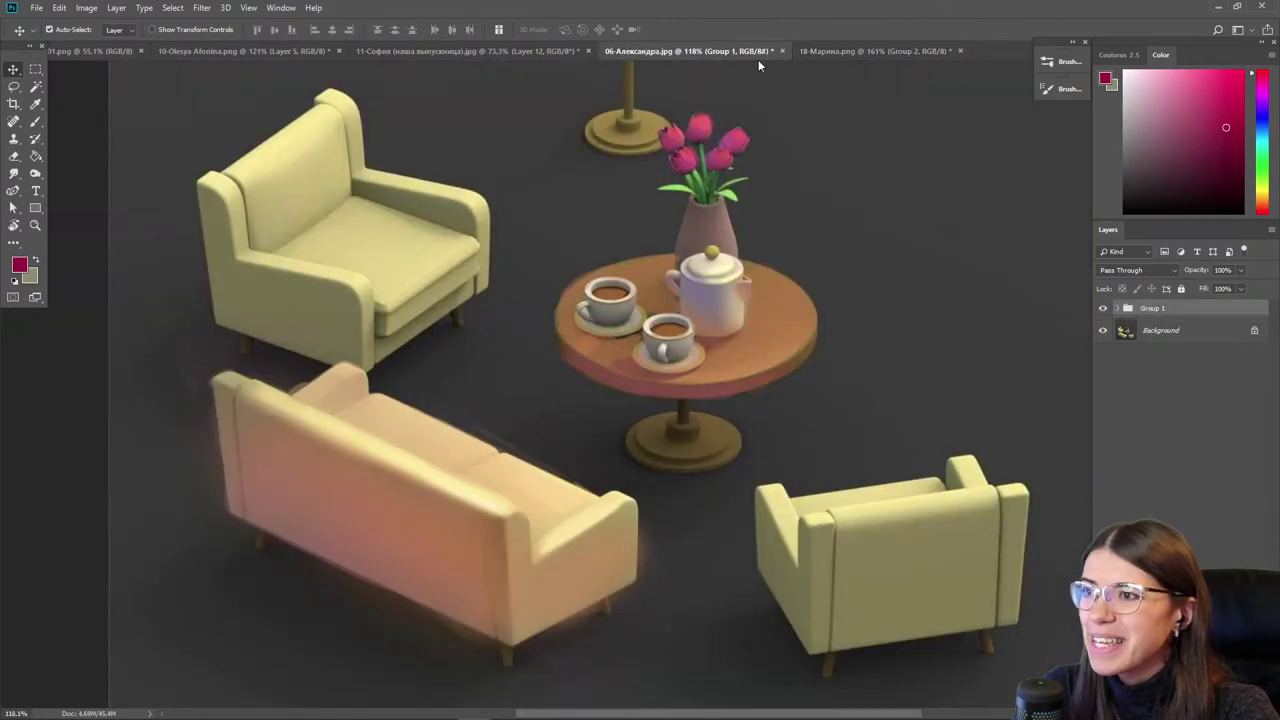
- Close the furniture scene, the neighbouring JPG numbered 11 and the portrait of the girl in the red beret without saving changes
{"action": "left_click", "coordinate": [782, 51]}
{"action": "left_click", "coordinate": [634, 271]}
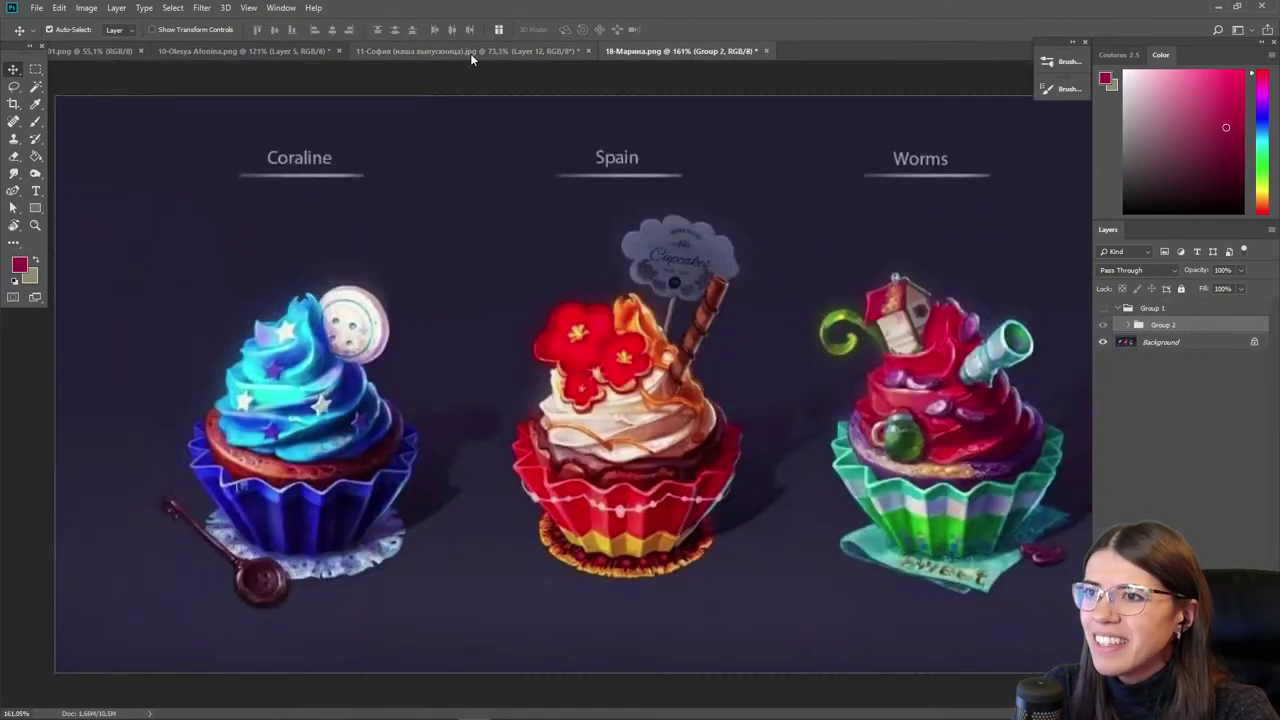
{"action": "left_click", "coordinate": [470, 51]}
{"action": "left_click", "coordinate": [588, 51]}
{"action": "left_click", "coordinate": [634, 271]}
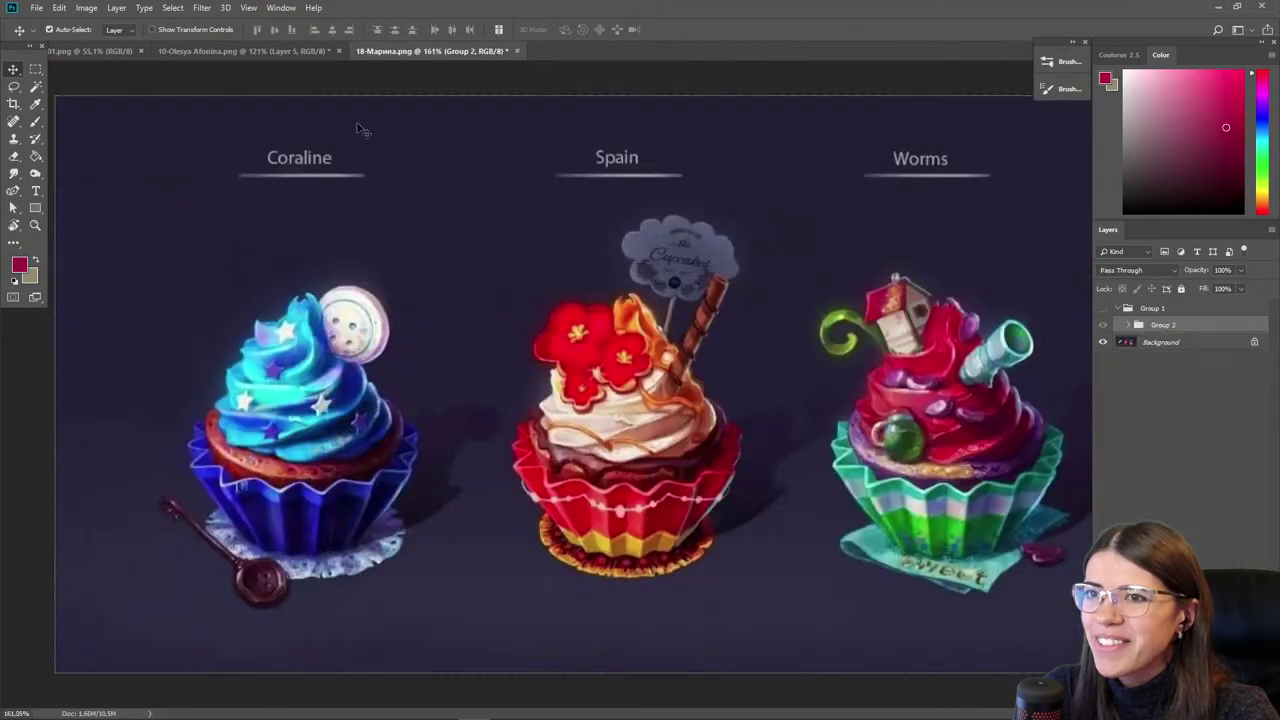
{"action": "left_click", "coordinate": [289, 52]}
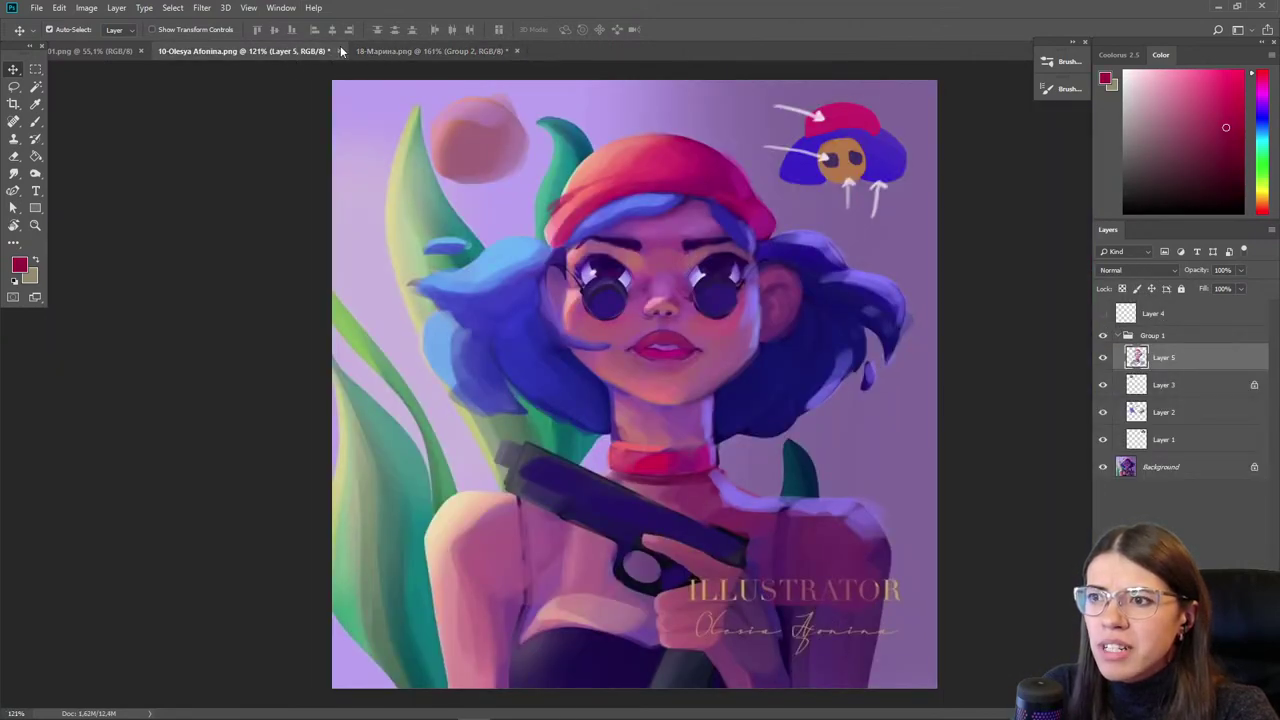
{"action": "left_click", "coordinate": [339, 51]}
{"action": "left_click", "coordinate": [619, 272]}
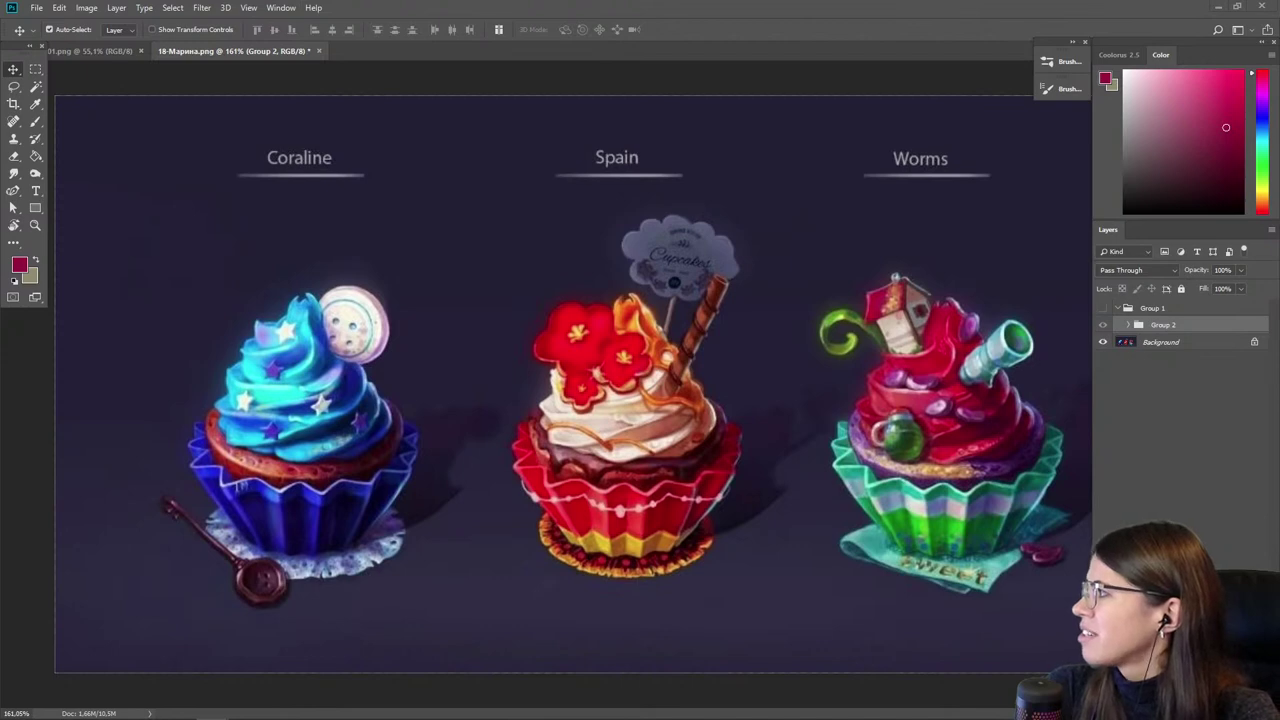
- Open the pumpkin house PNG as a new document and compare its tones by switching the grayscale proof view on and off
{"action": "left_click_drag", "start_coordinate": [360, 2], "coordinate": [364, 50]}
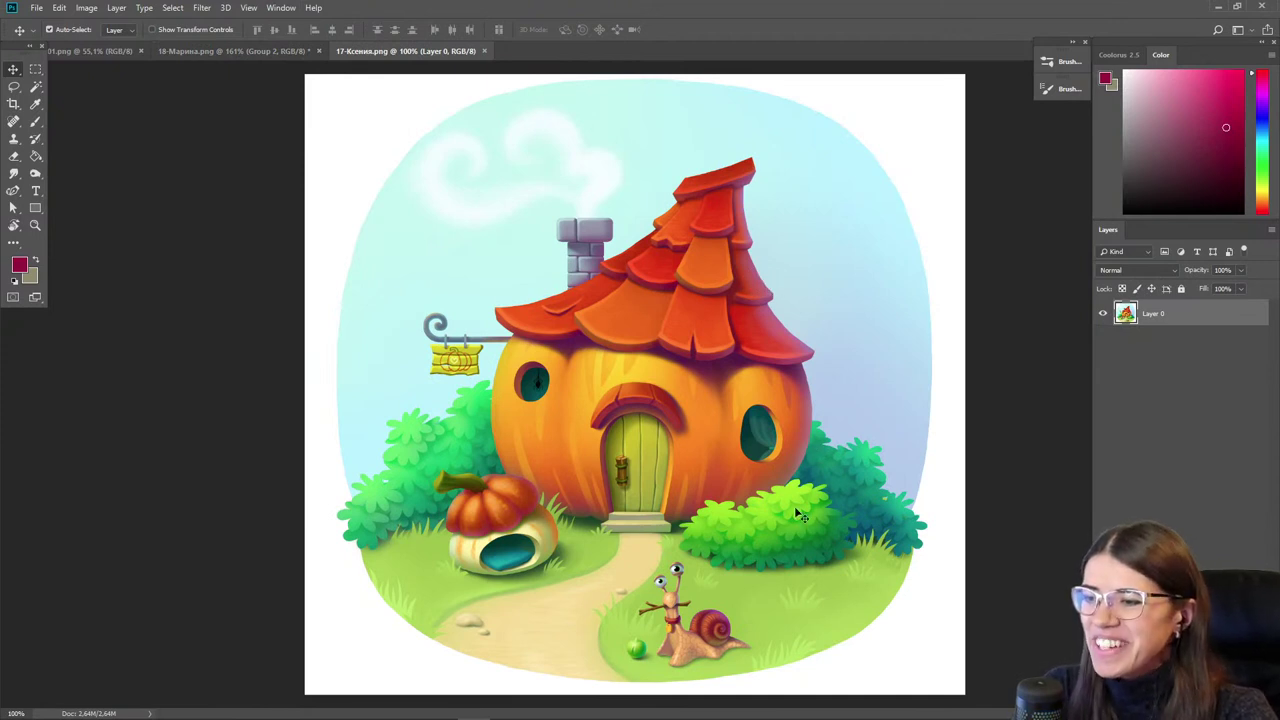
{"action": "key", "text": "ctrl+y"}
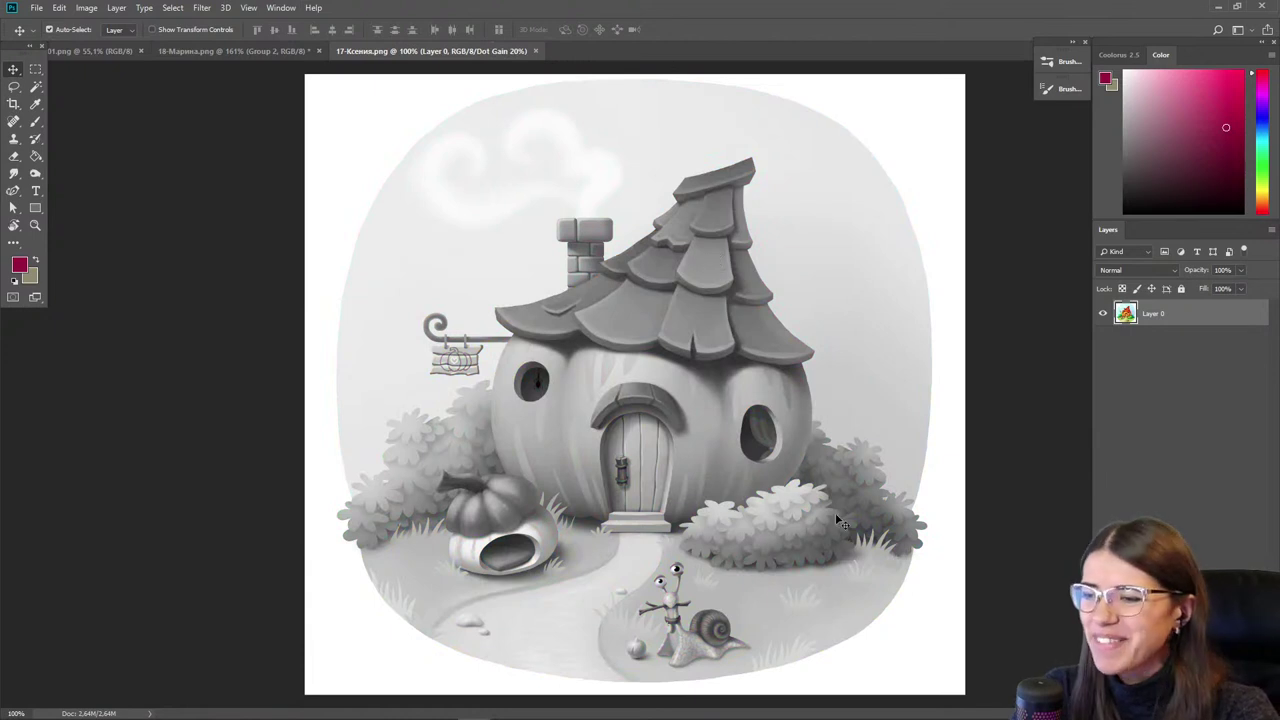
{"action": "scroll", "coordinate": [783, 598], "scroll_direction": "up", "scroll_amount": 1}
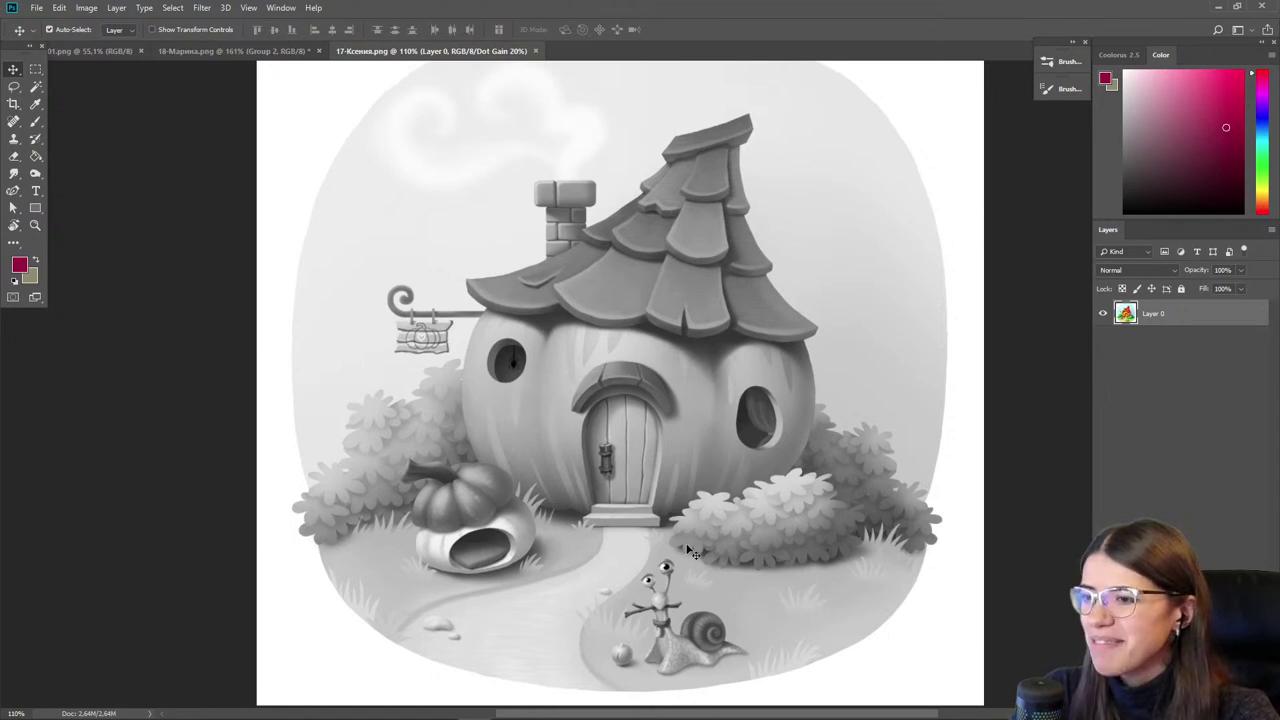
{"action": "key", "text": "ctrl+y"}
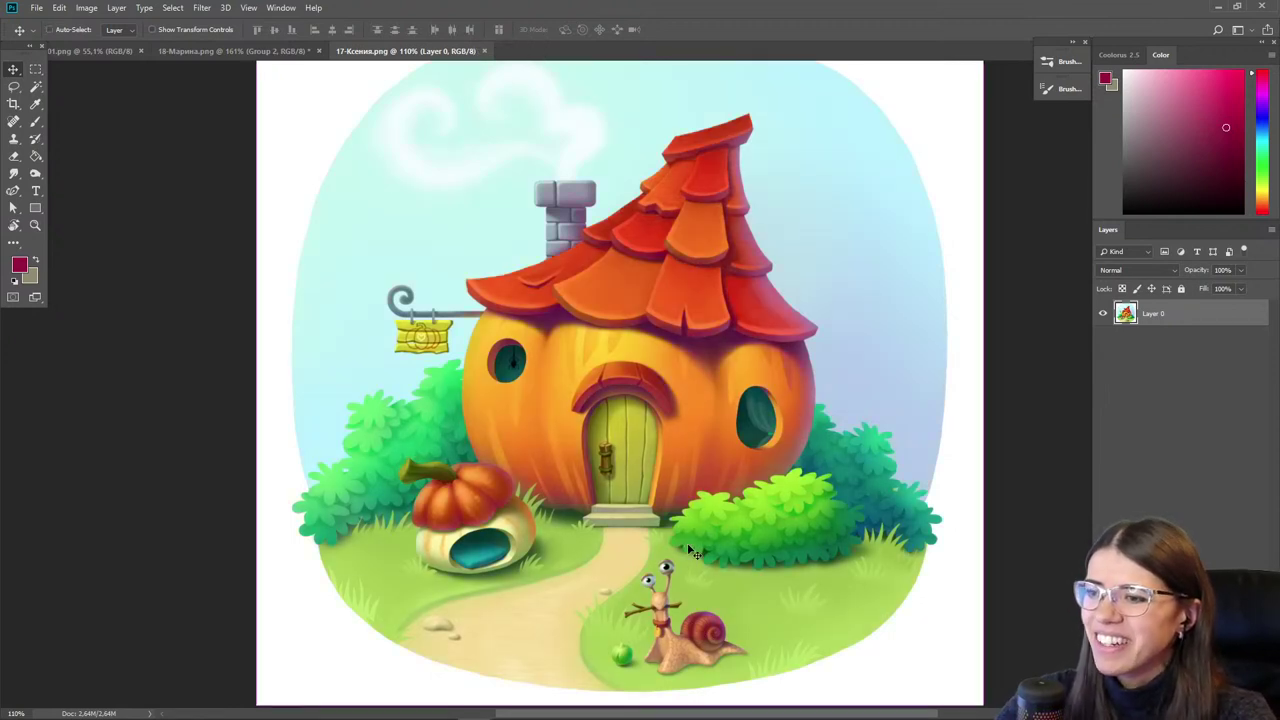
{"action": "key", "text": "ctrl+y"}
{"action": "scroll", "coordinate": [628, 675], "scroll_direction": "up", "scroll_amount": 3}
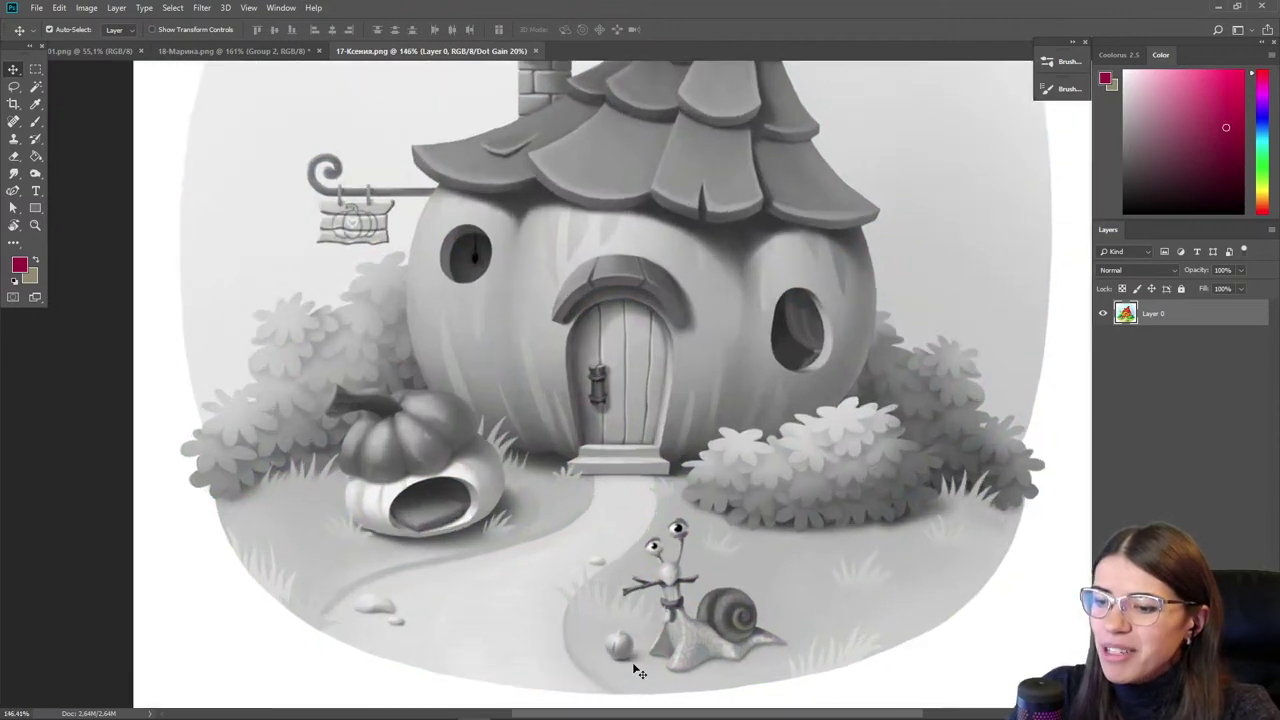
{"action": "key", "text": "ctrl+y"}
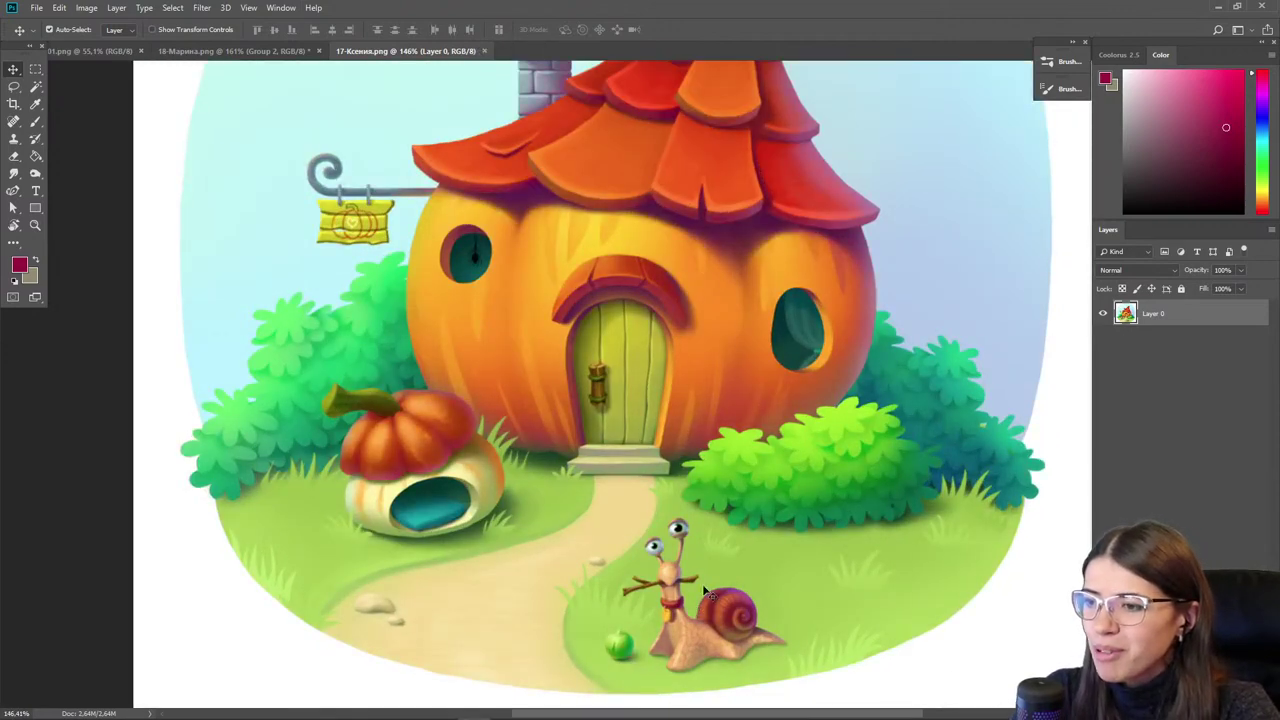
- Examine the pumpkin house illustration up close: the bushes, door and windows, roof tiles, and the snail on the lawn
{"action": "scroll", "coordinate": [780, 547], "scroll_direction": "up", "scroll_amount": 4}
{"action": "left_click_drag", "start_coordinate": [840, 458], "coordinate": [742, 516]}
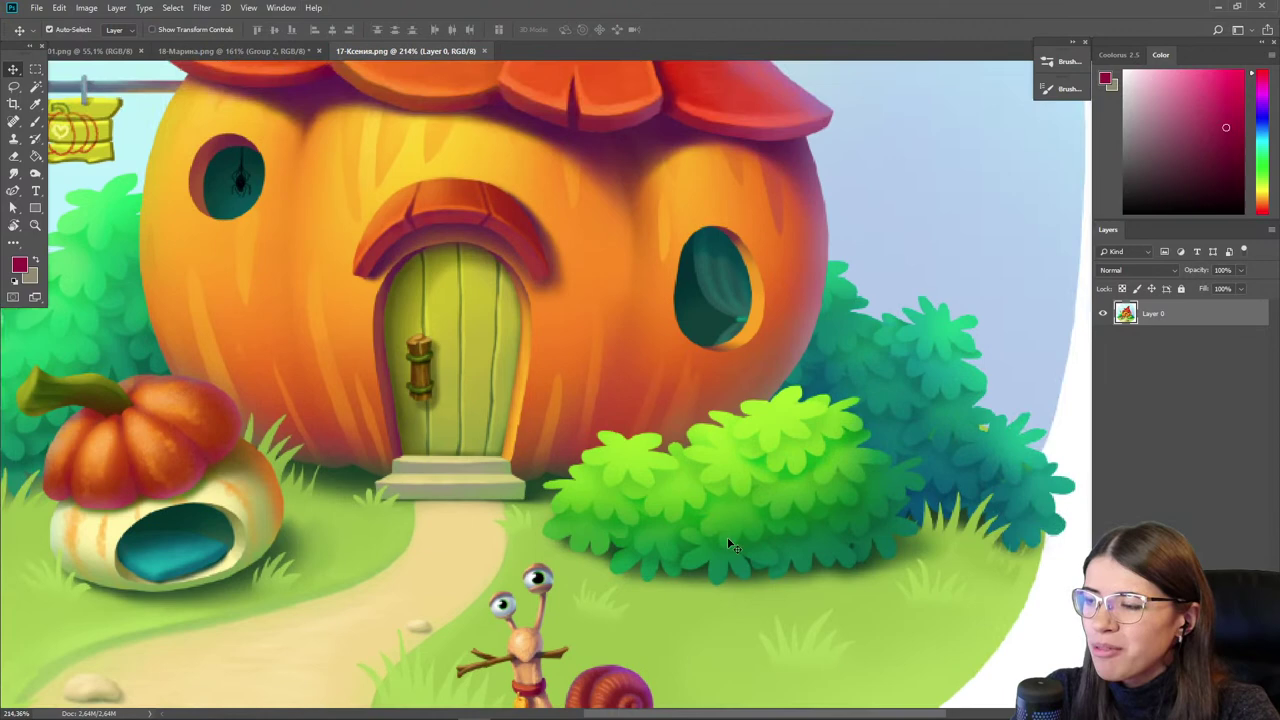
{"action": "left_click_drag", "start_coordinate": [370, 295], "coordinate": [477, 527]}
{"action": "left_click_drag", "start_coordinate": [516, 328], "coordinate": [494, 492]}
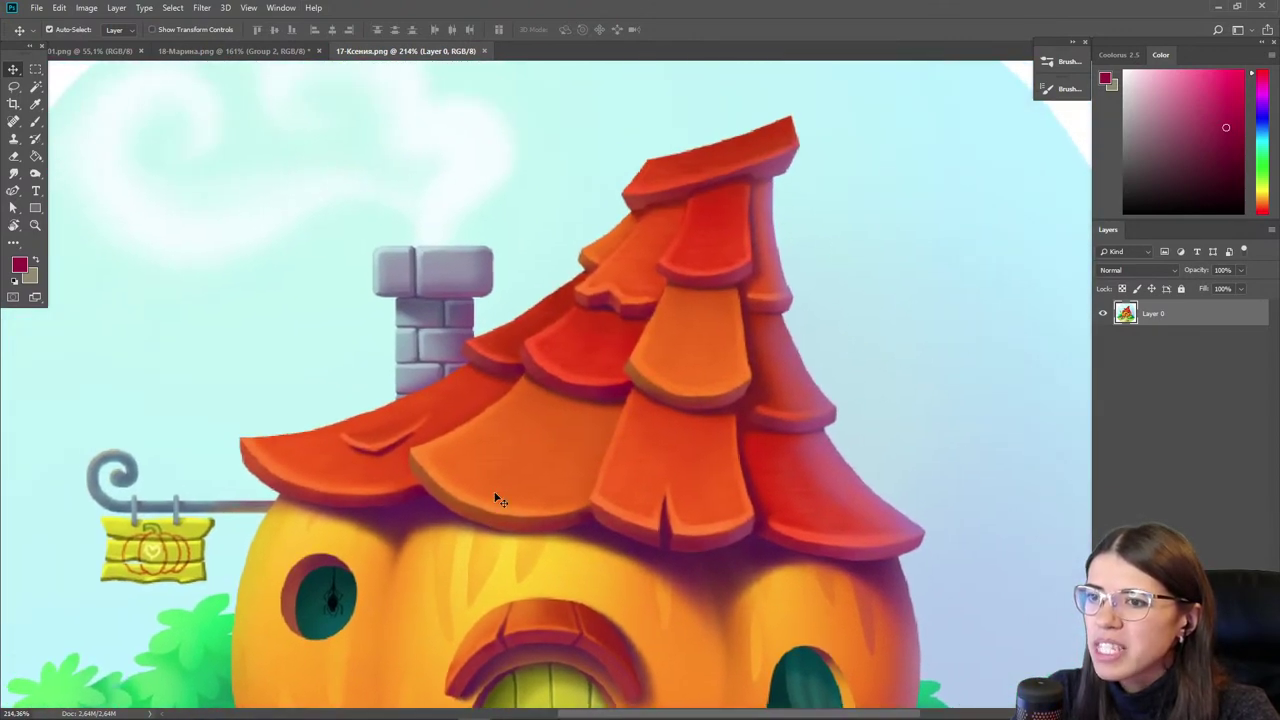
{"action": "scroll", "coordinate": [496, 484], "scroll_direction": "down", "scroll_amount": 5}
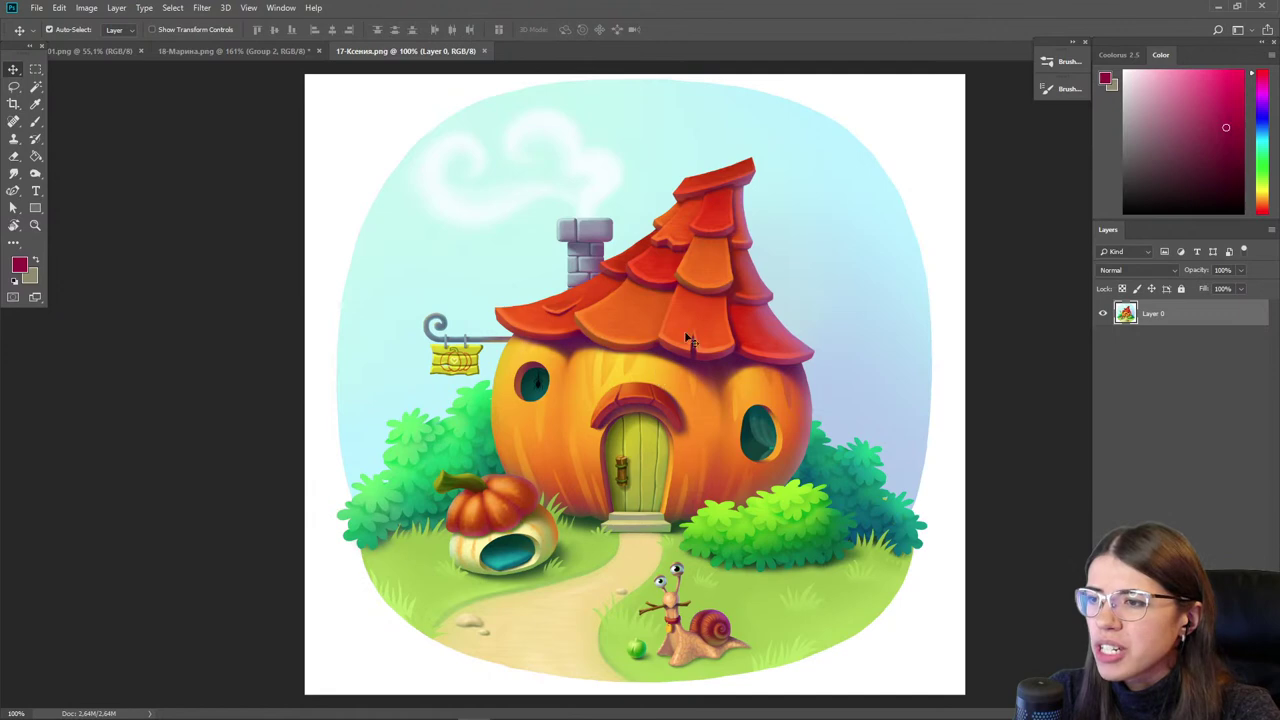
{"action": "scroll", "coordinate": [687, 238], "scroll_direction": "up", "scroll_amount": 5}
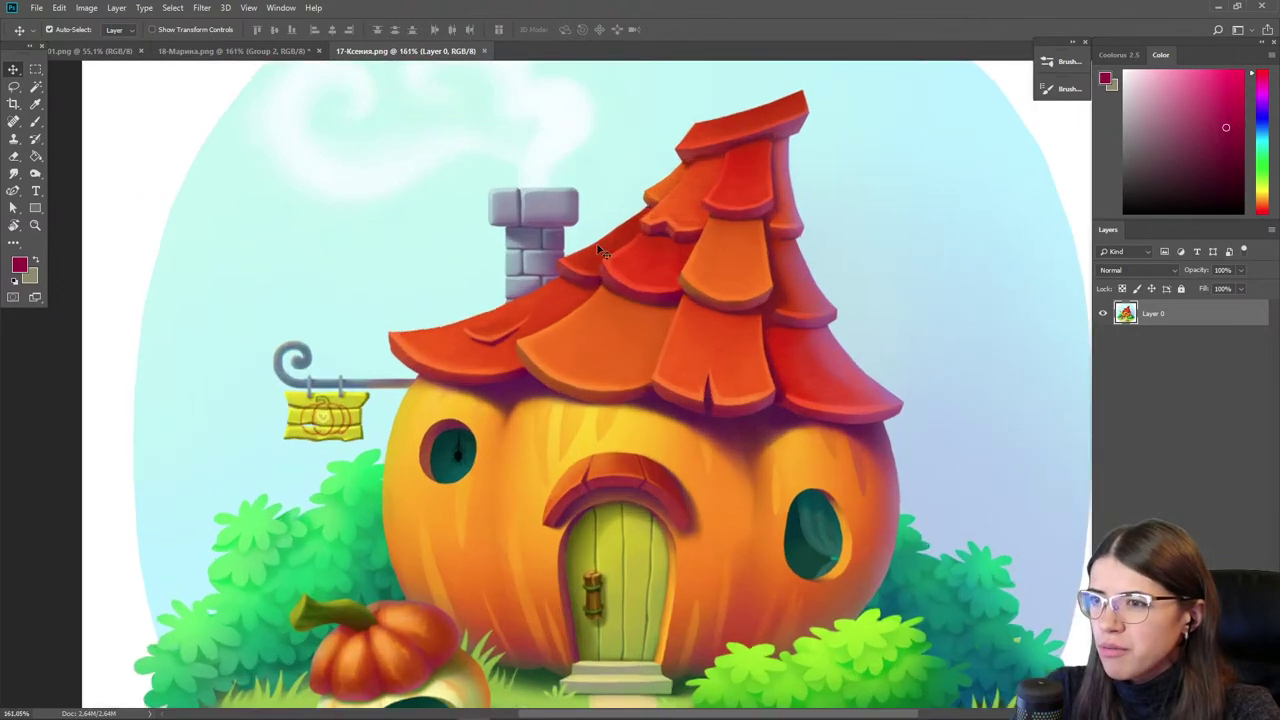
{"action": "left_click_drag", "start_coordinate": [648, 535], "coordinate": [583, 295]}
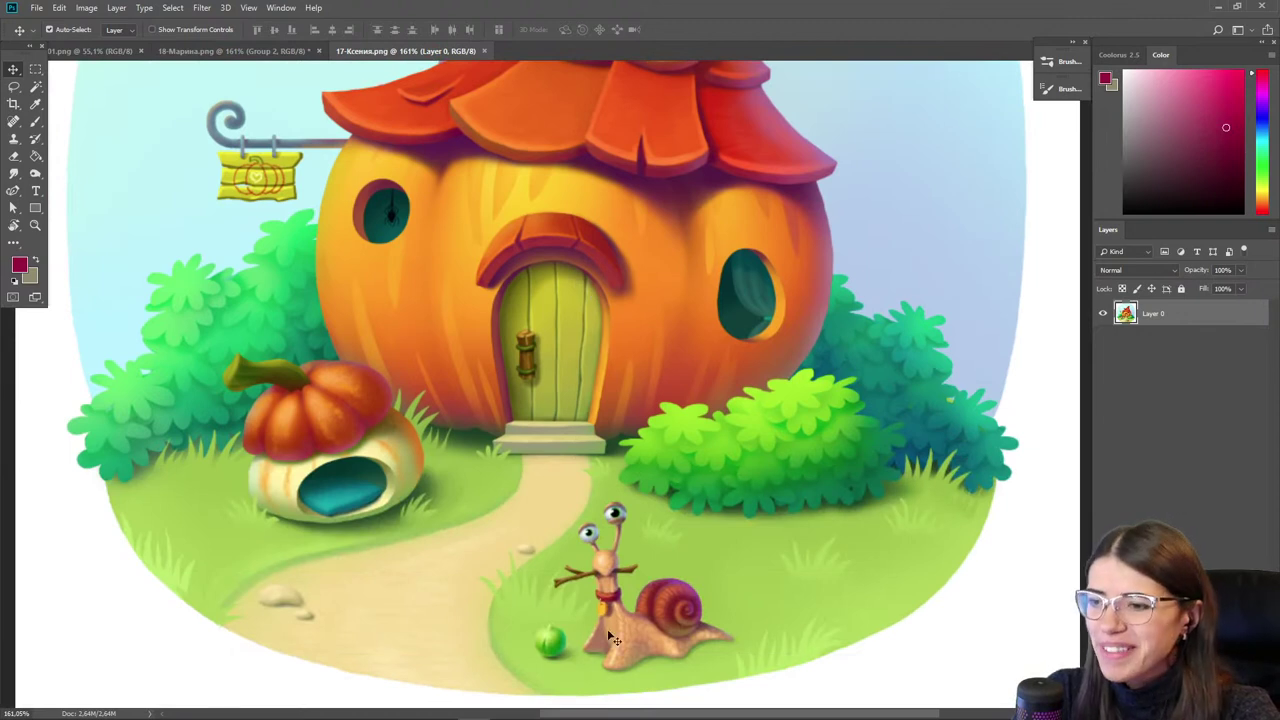
{"action": "scroll", "coordinate": [604, 684], "scroll_direction": "up", "scroll_amount": 1}
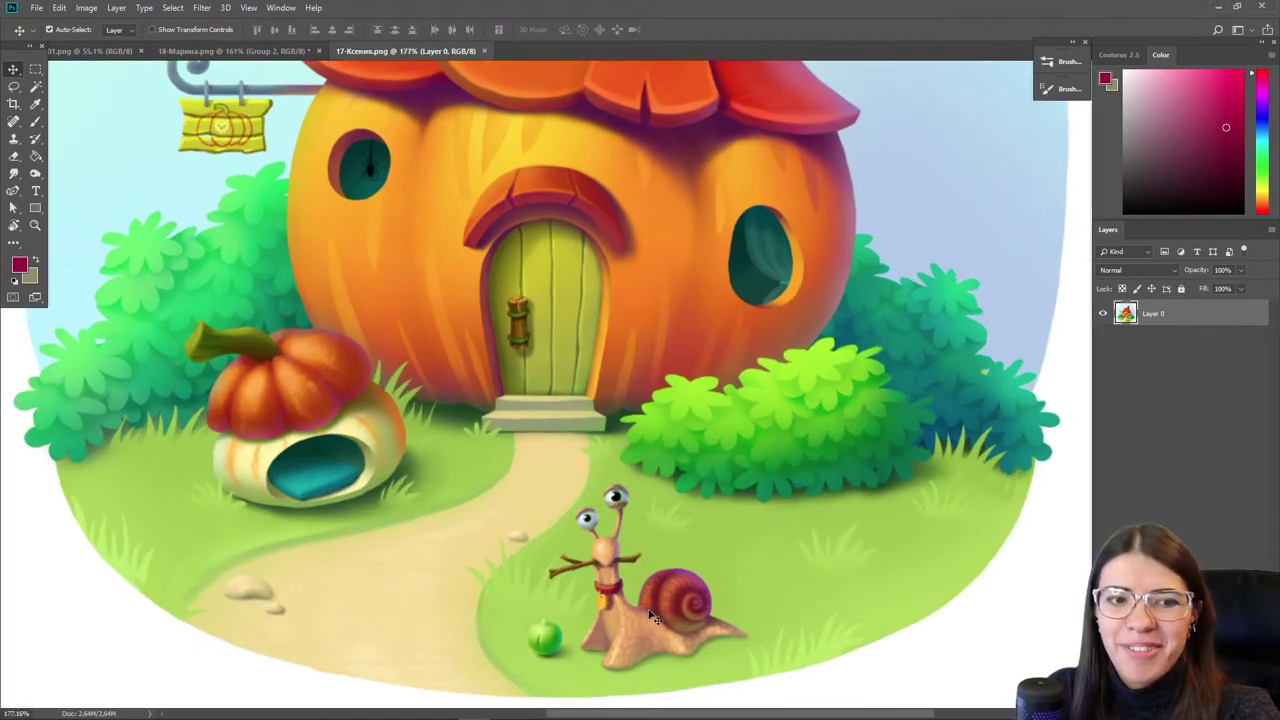
{"action": "scroll", "coordinate": [629, 626], "scroll_direction": "up", "scroll_amount": 2}
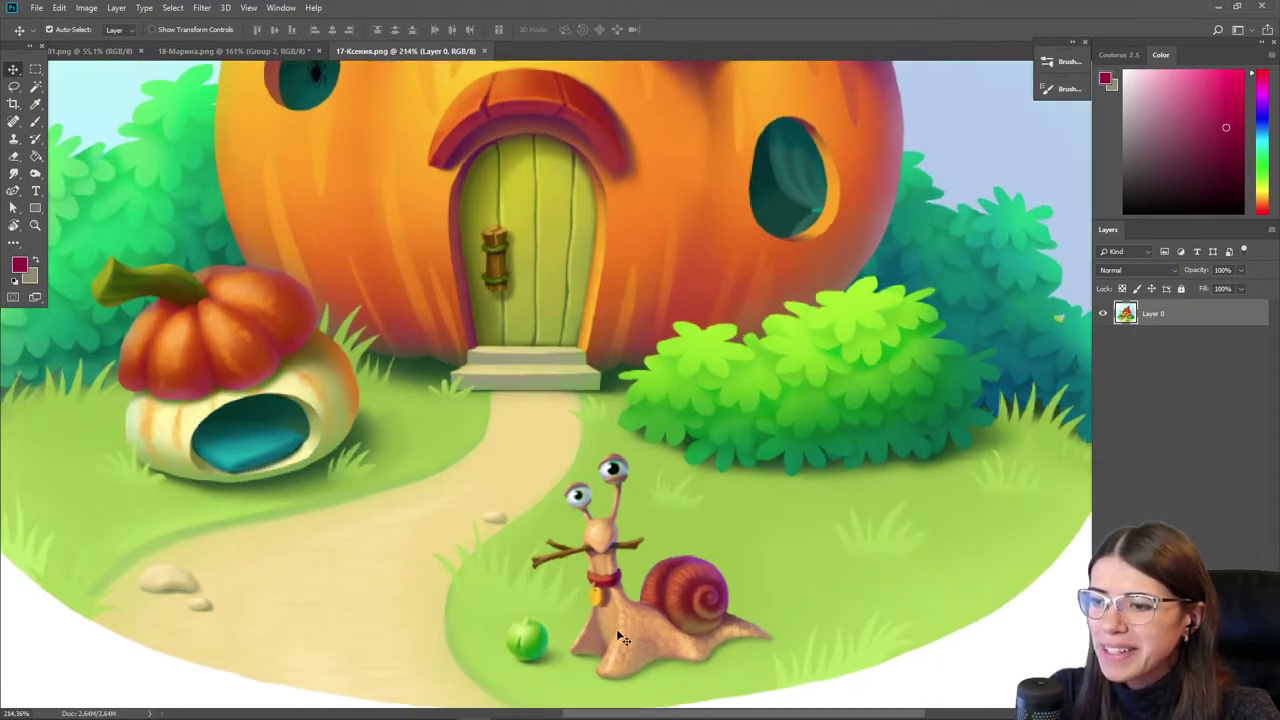
{"action": "left_click_drag", "start_coordinate": [568, 648], "coordinate": [580, 597]}
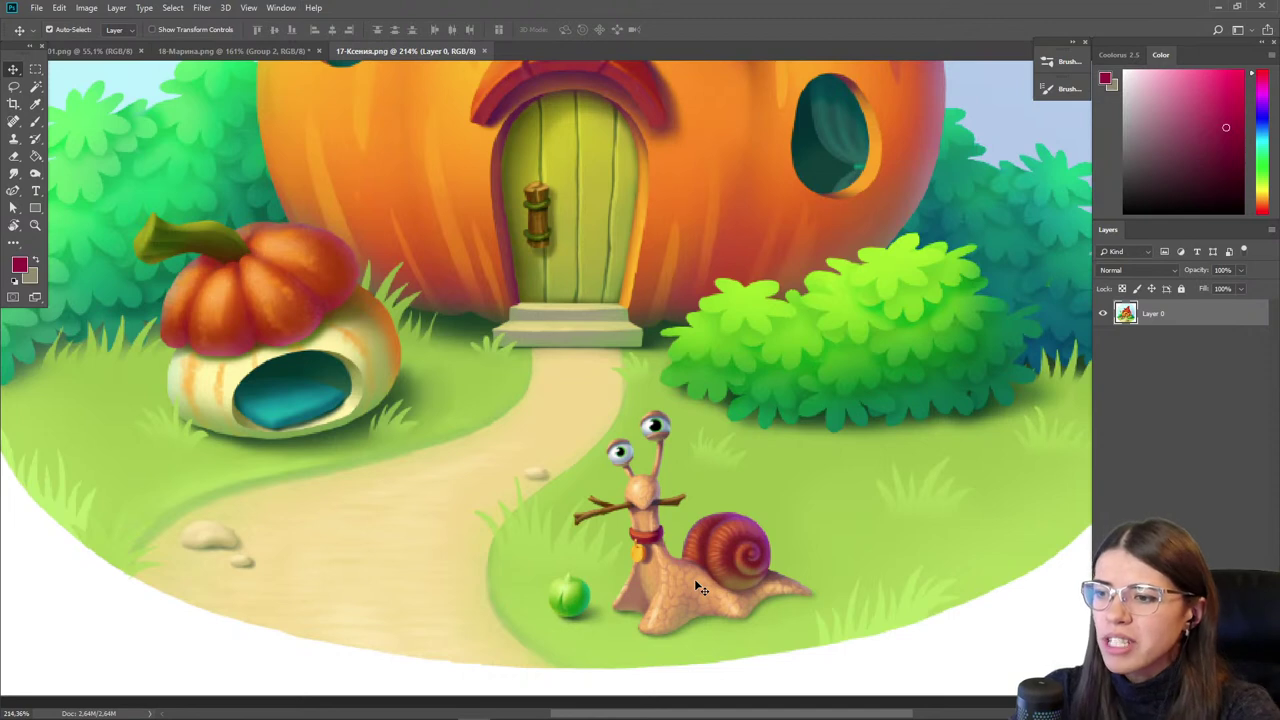
- Add a new layer and, with a black brush, mark the snail's shell with contour strokes and a small arrow above it
{"action": "left_click", "coordinate": [1222, 713]}
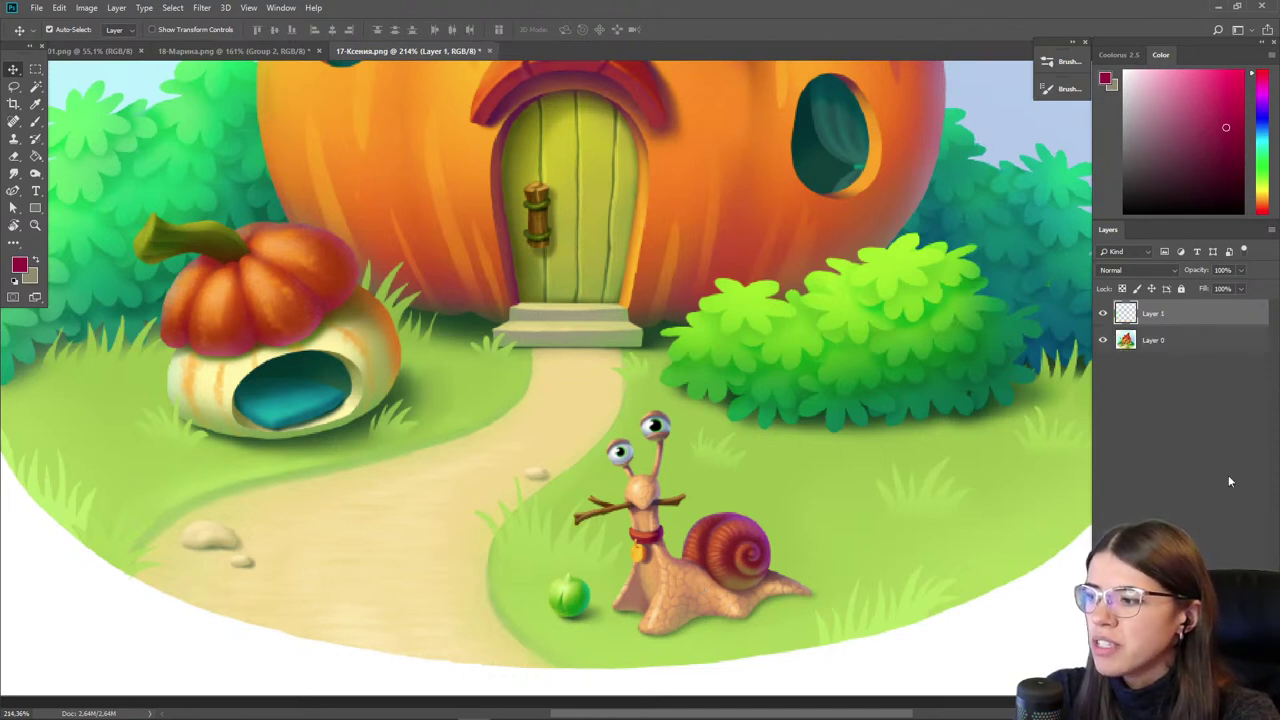
{"action": "key", "text": "d"}
{"action": "key", "text": "b"}
{"action": "mouse_move", "coordinate": [723, 532]}
{"action": "left_mouse_down"}
{"action": "mouse_move", "coordinate": [687, 536]}
{"action": "mouse_move", "coordinate": [703, 542]}
{"action": "mouse_move", "coordinate": [680, 520]}
{"action": "mouse_move", "coordinate": [714, 504]}
{"action": "left_mouse_up"}
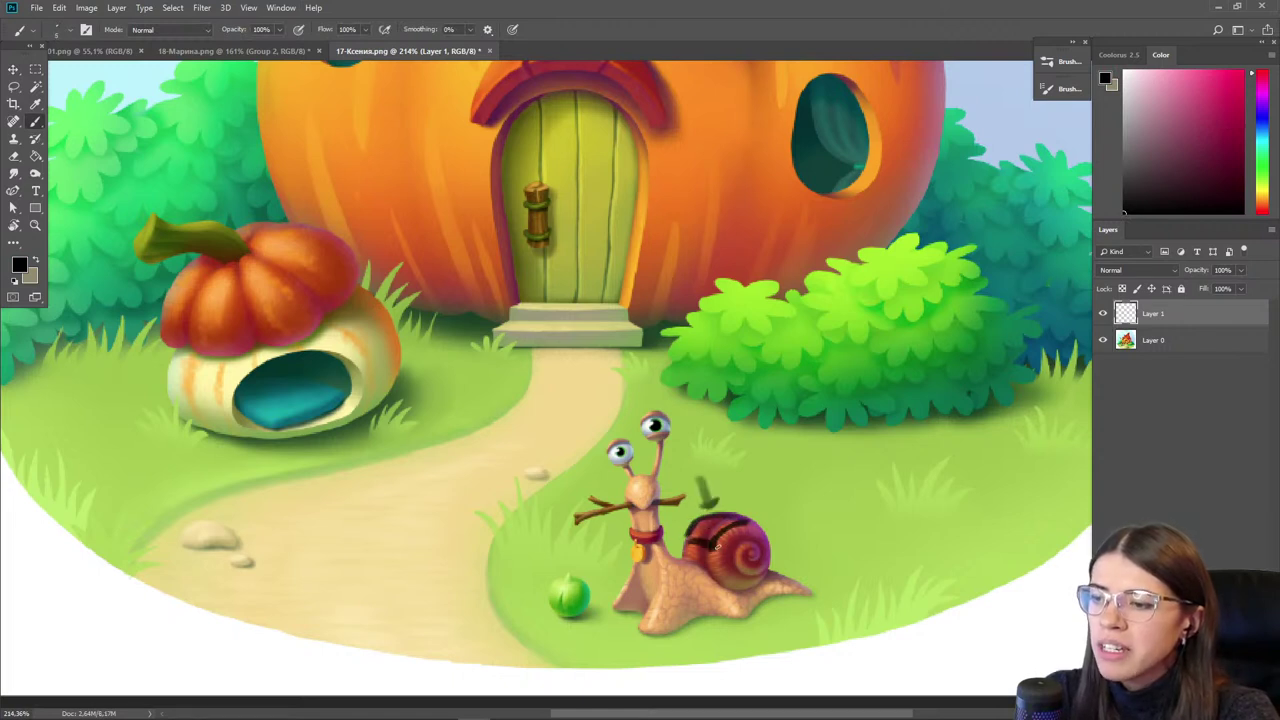
- Draw black form lines on the small pumpkin: a ring around the stem, the cap's lower edge, a rib, and an arrow along the stem
{"action": "left_click_drag", "start_coordinate": [427, 465], "coordinate": [531, 555]}
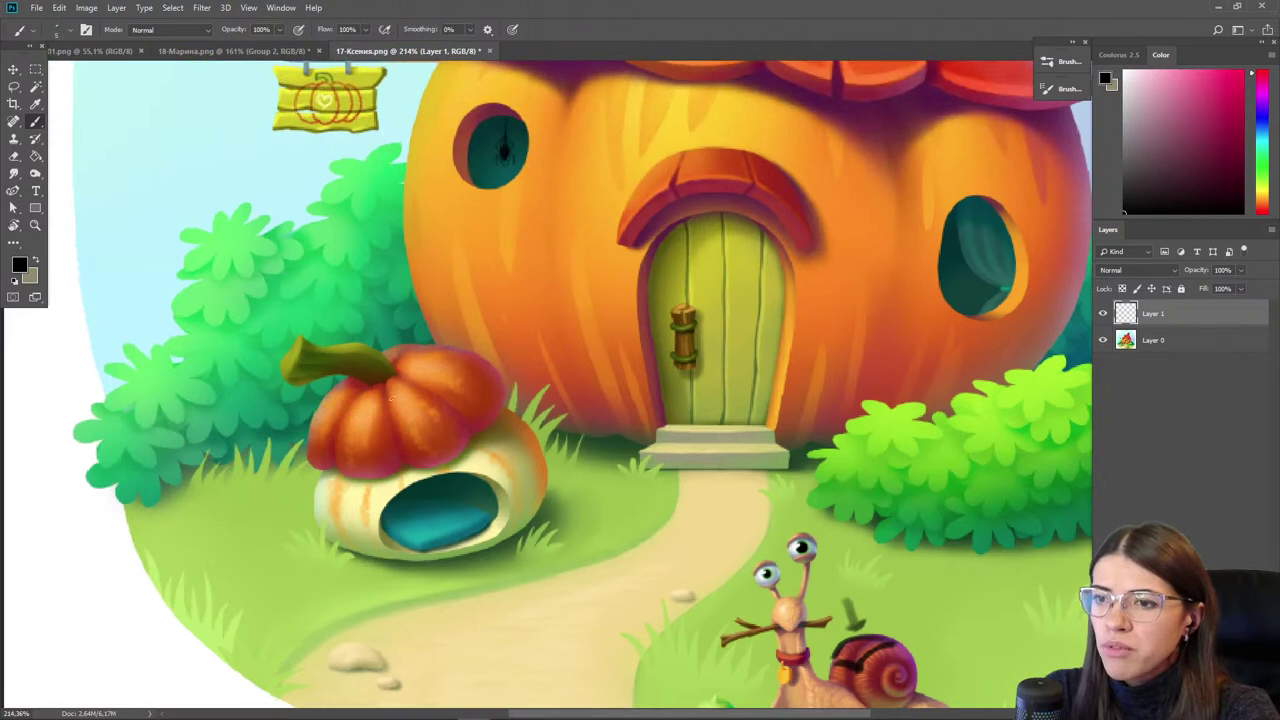
{"action": "left_click_drag", "start_coordinate": [413, 352], "coordinate": [380, 368]}
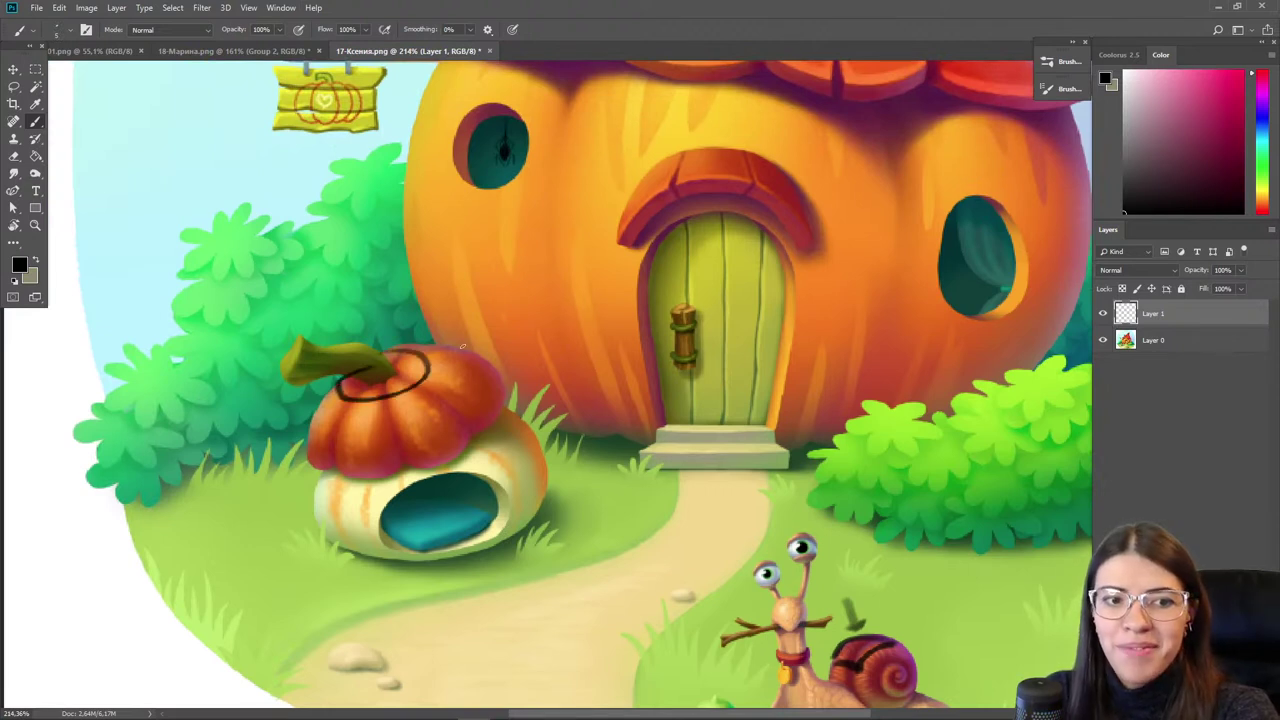
{"action": "mouse_move", "coordinate": [478, 356]}
{"action": "left_mouse_down"}
{"action": "mouse_move", "coordinate": [499, 414]}
{"action": "mouse_move", "coordinate": [394, 477]}
{"action": "mouse_move", "coordinate": [339, 452]}
{"action": "left_mouse_up"}
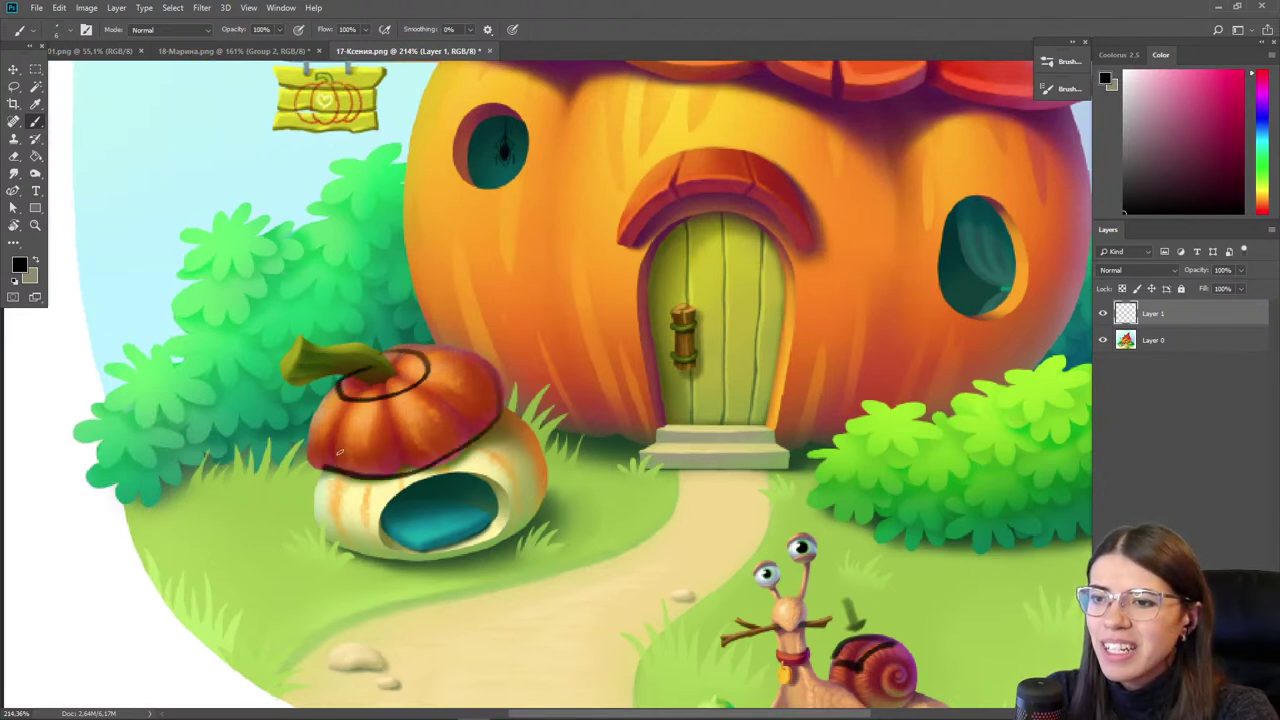
{"action": "left_click_drag", "start_coordinate": [388, 402], "coordinate": [407, 462]}
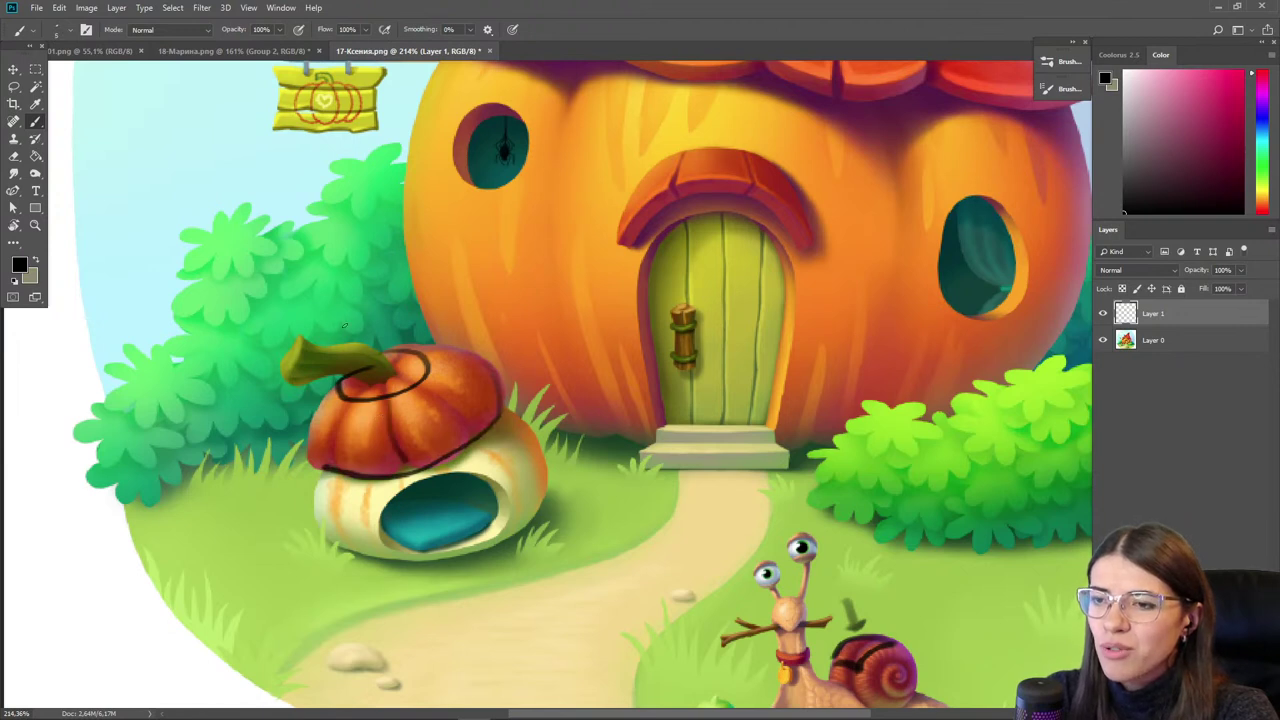
{"action": "mouse_move", "coordinate": [375, 367]}
{"action": "left_mouse_down"}
{"action": "mouse_move", "coordinate": [252, 331]}
{"action": "mouse_move", "coordinate": [254, 356]}
{"action": "left_mouse_up"}
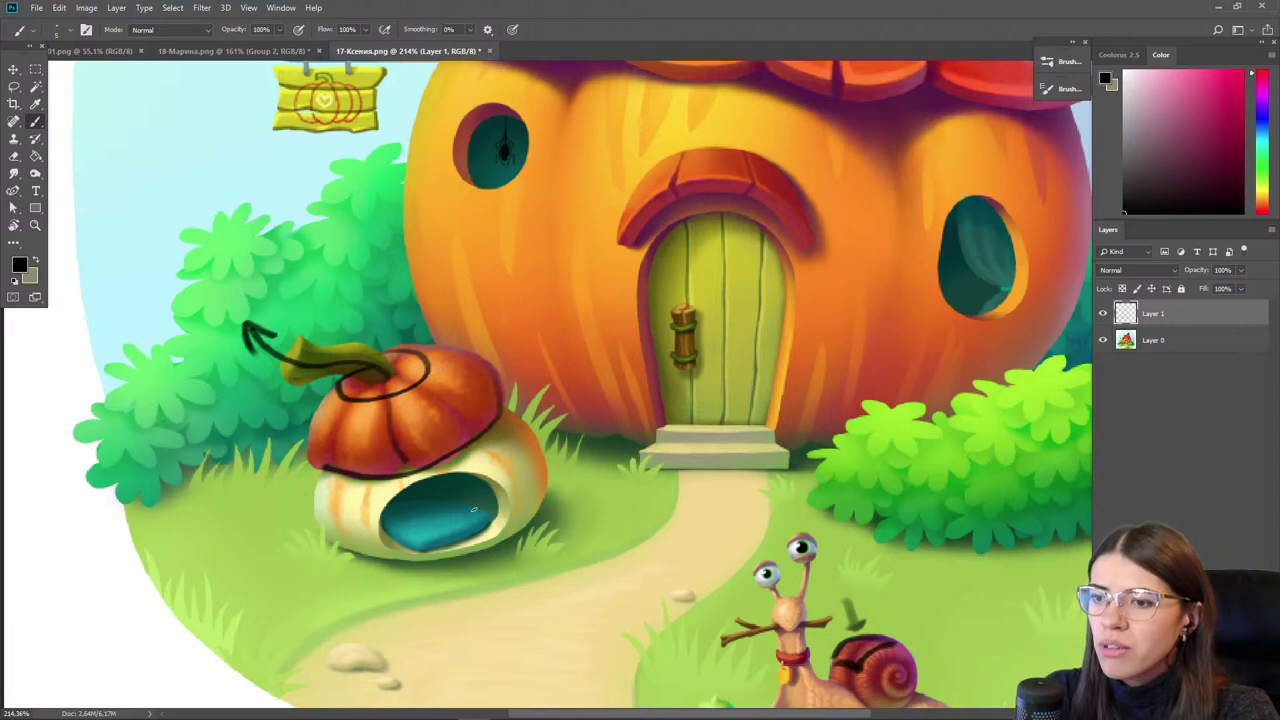
- Circle the house's door and awning in black and draw a vertical double-headed arrow on the awning's top
{"action": "left_click_drag", "start_coordinate": [741, 369], "coordinate": [514, 539]}
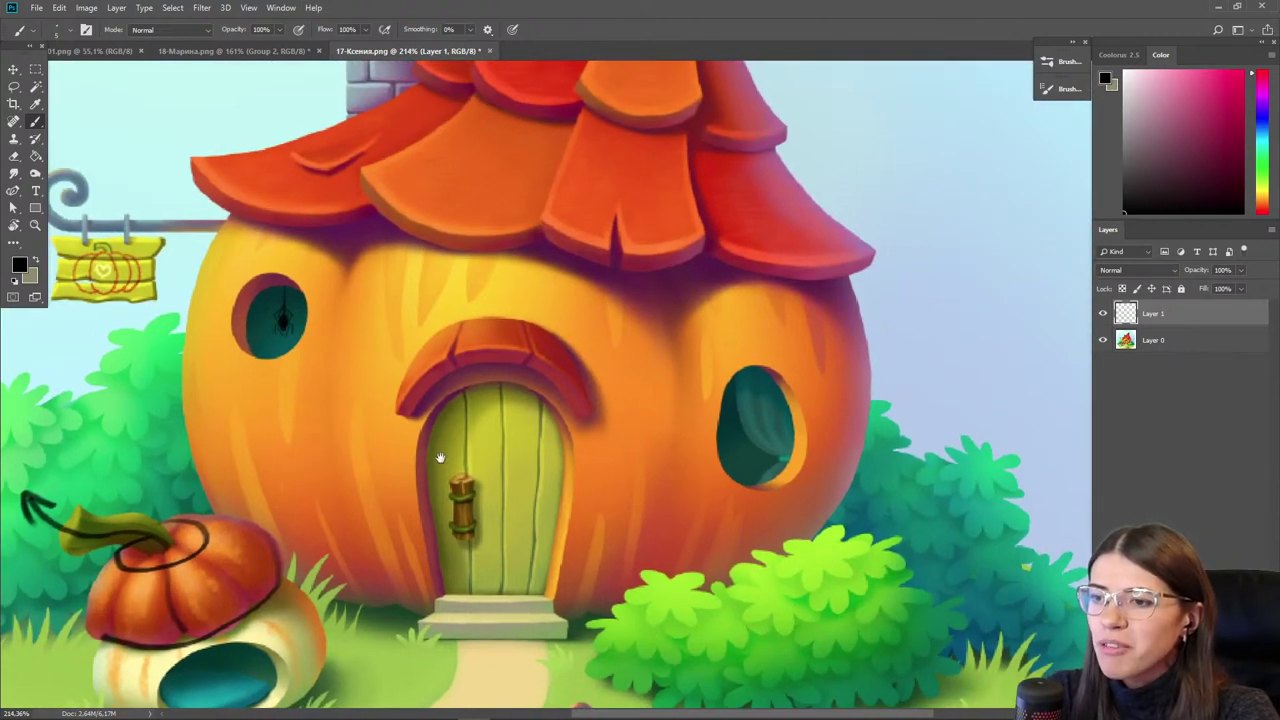
{"action": "left_click_drag", "start_coordinate": [430, 465], "coordinate": [462, 443]}
{"action": "mouse_move", "coordinate": [430, 275]}
{"action": "left_mouse_down"}
{"action": "mouse_move", "coordinate": [559, 278]}
{"action": "mouse_move", "coordinate": [663, 387]}
{"action": "mouse_move", "coordinate": [642, 505]}
{"action": "mouse_move", "coordinate": [606, 583]}
{"action": "mouse_move", "coordinate": [521, 644]}
{"action": "mouse_move", "coordinate": [465, 296]}
{"action": "left_mouse_up"}
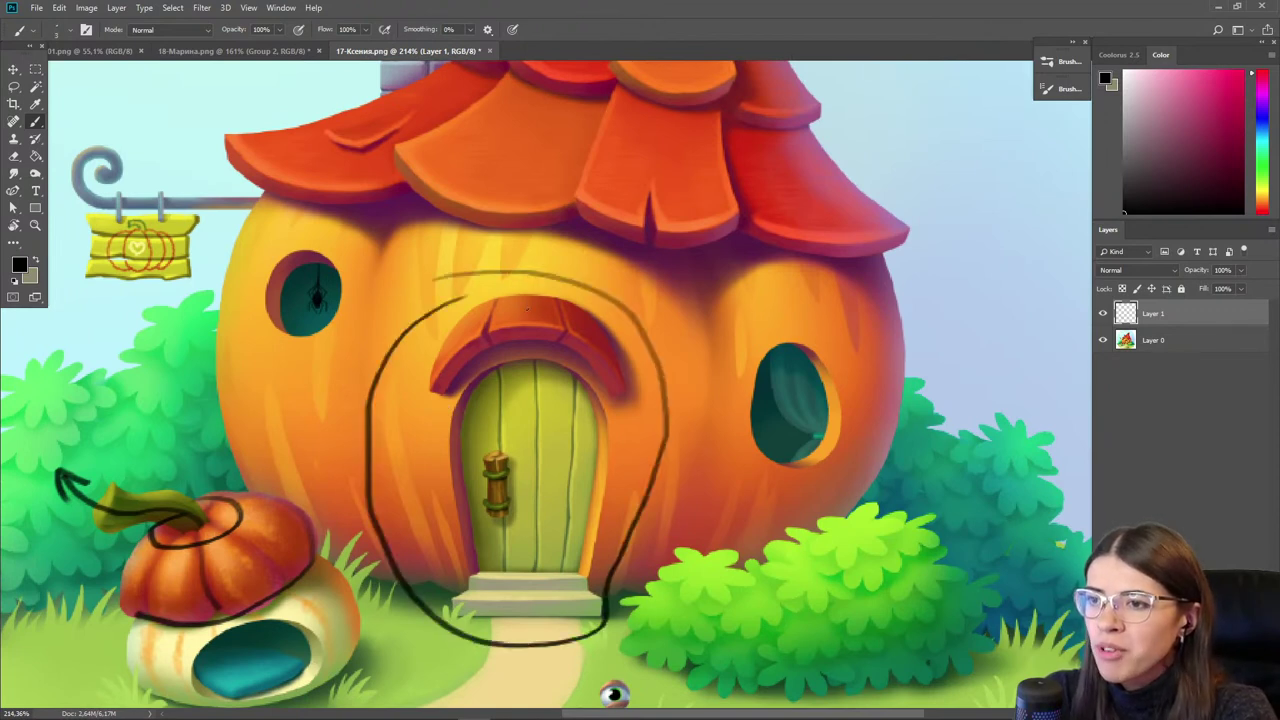
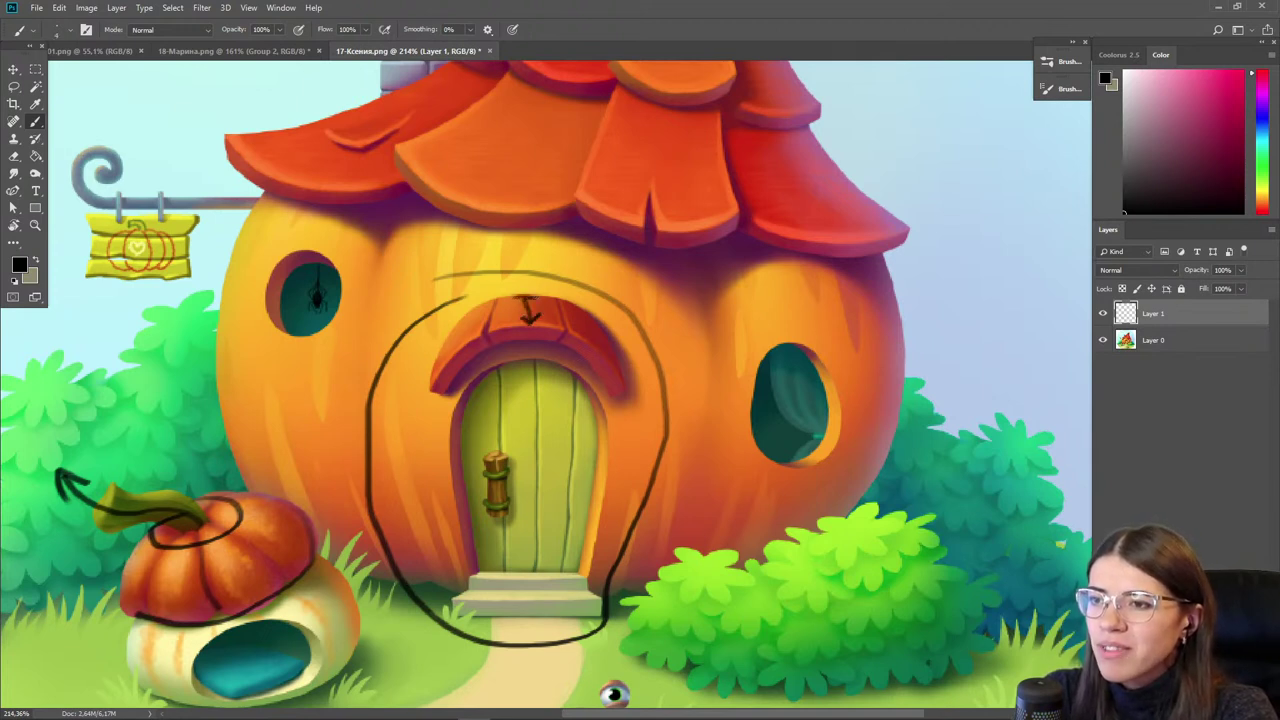
{"action": "left_click_drag", "start_coordinate": [537, 307], "coordinate": [517, 303]}
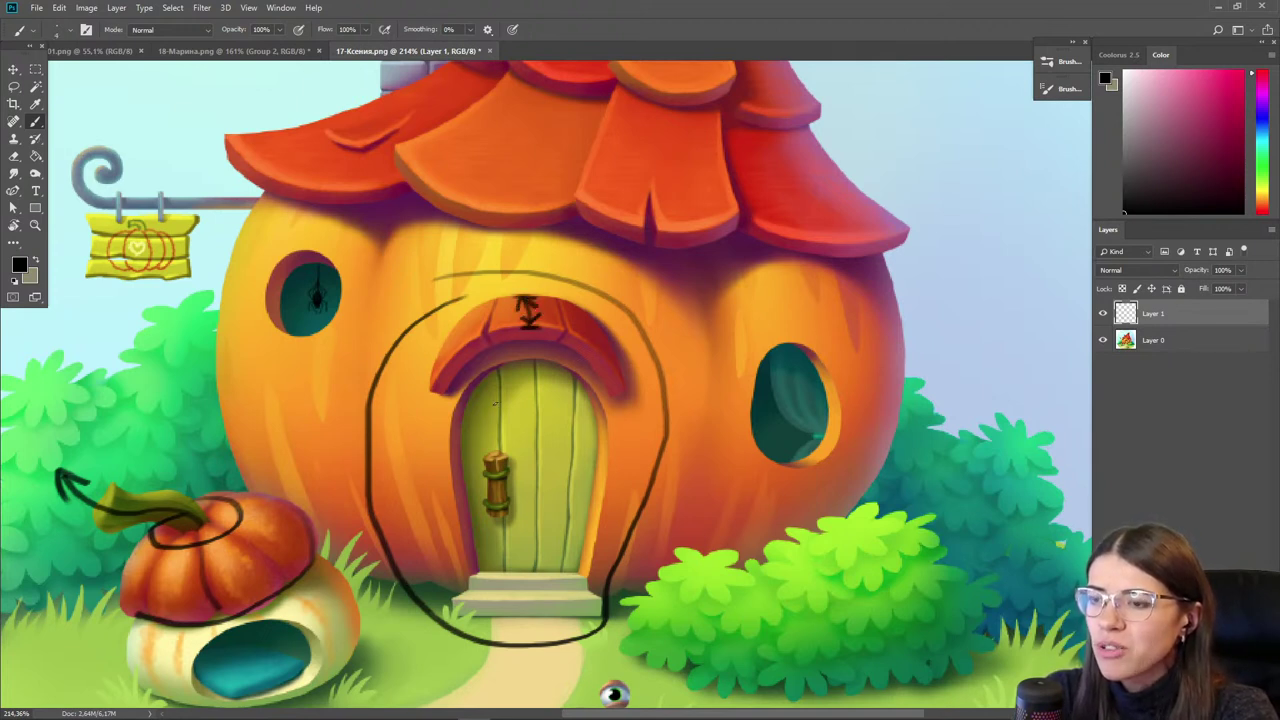
- Enlarge the brush and sketch the pumpkin house's upper-left contour as a curve continuing across the roof's lower edge
{"action": "left_click_drag", "start_coordinate": [524, 260], "coordinate": [521, 547]}
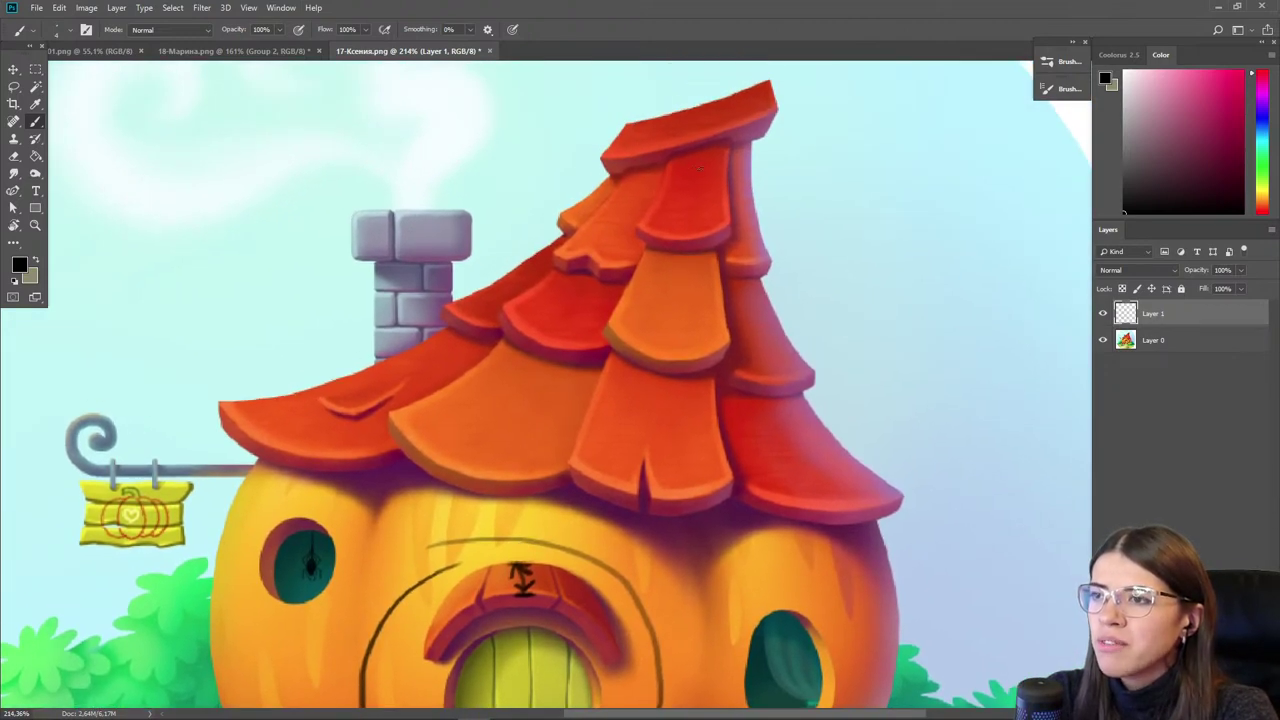
{"action": "left_click_drag", "start_coordinate": [454, 540], "coordinate": [413, 399]}
{"action": "key", "text": "bracketright"}
{"action": "key", "text": "bracketright"}
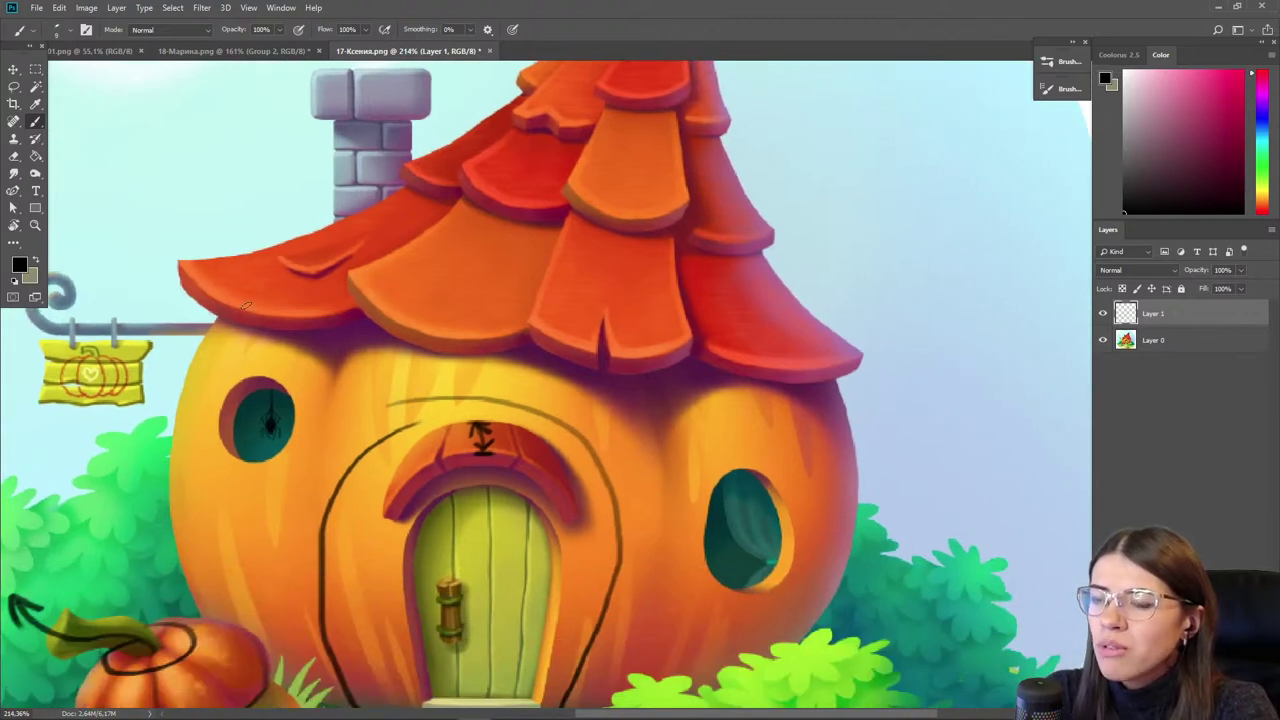
{"action": "mouse_move", "coordinate": [769, 354]}
{"action": "left_mouse_down"}
{"action": "mouse_move", "coordinate": [574, 400]}
{"action": "mouse_move", "coordinate": [574, 449]}
{"action": "mouse_move", "coordinate": [706, 395]}
{"action": "mouse_move", "coordinate": [802, 327]}
{"action": "left_mouse_up"}
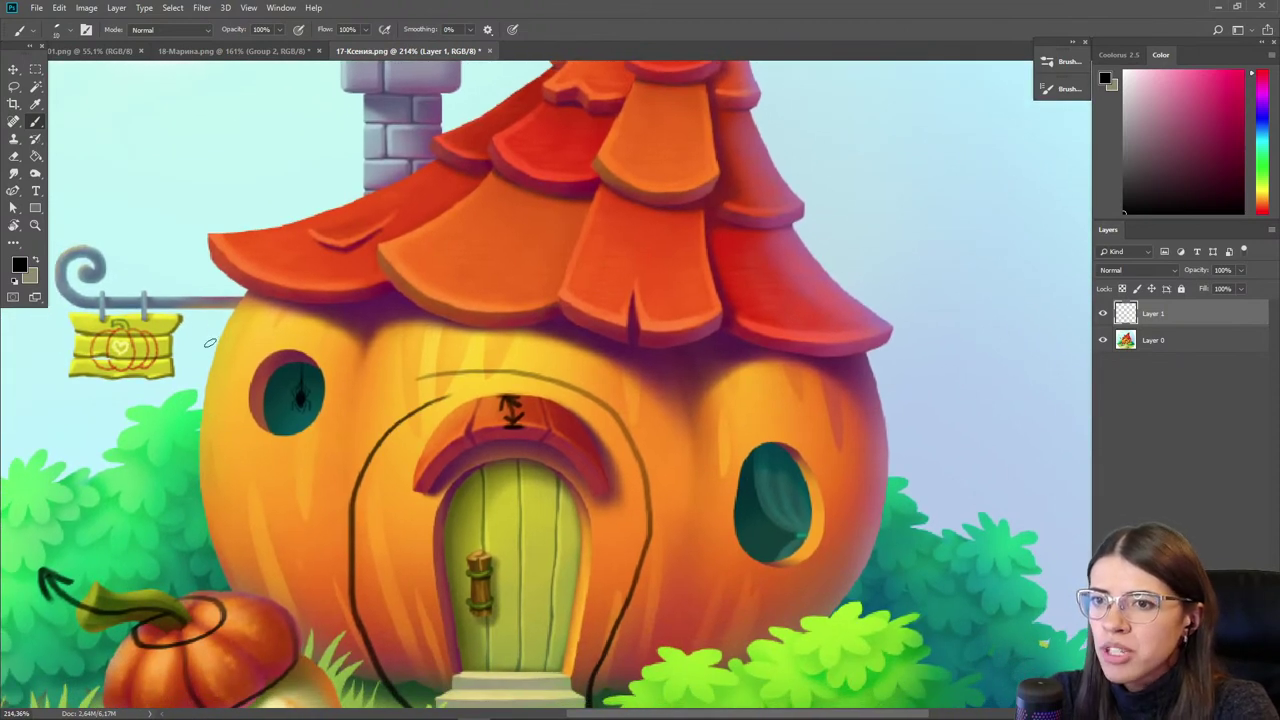
{"action": "left_click_drag", "start_coordinate": [196, 376], "coordinate": [310, 274]}
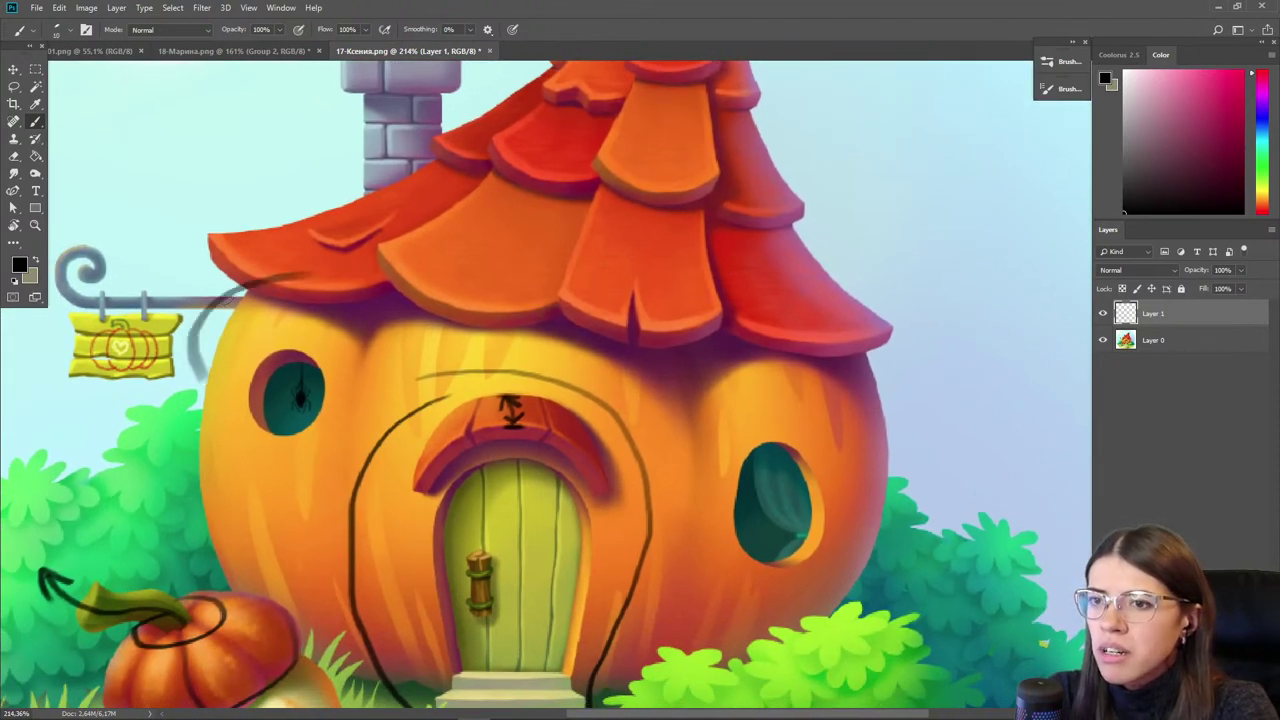
{"action": "left_click_drag", "start_coordinate": [228, 283], "coordinate": [536, 306]}
- Sketch a black ellipse in the empty sky beside the roof, with a small arched door and an upward arrow inside it
{"action": "left_click_drag", "start_coordinate": [882, 383], "coordinate": [602, 488]}
{"action": "mouse_move", "coordinate": [745, 289]}
{"action": "left_mouse_down"}
{"action": "mouse_move", "coordinate": [699, 396]}
{"action": "mouse_move", "coordinate": [677, 320]}
{"action": "mouse_move", "coordinate": [690, 283]}
{"action": "mouse_move", "coordinate": [642, 376]}
{"action": "left_mouse_up"}
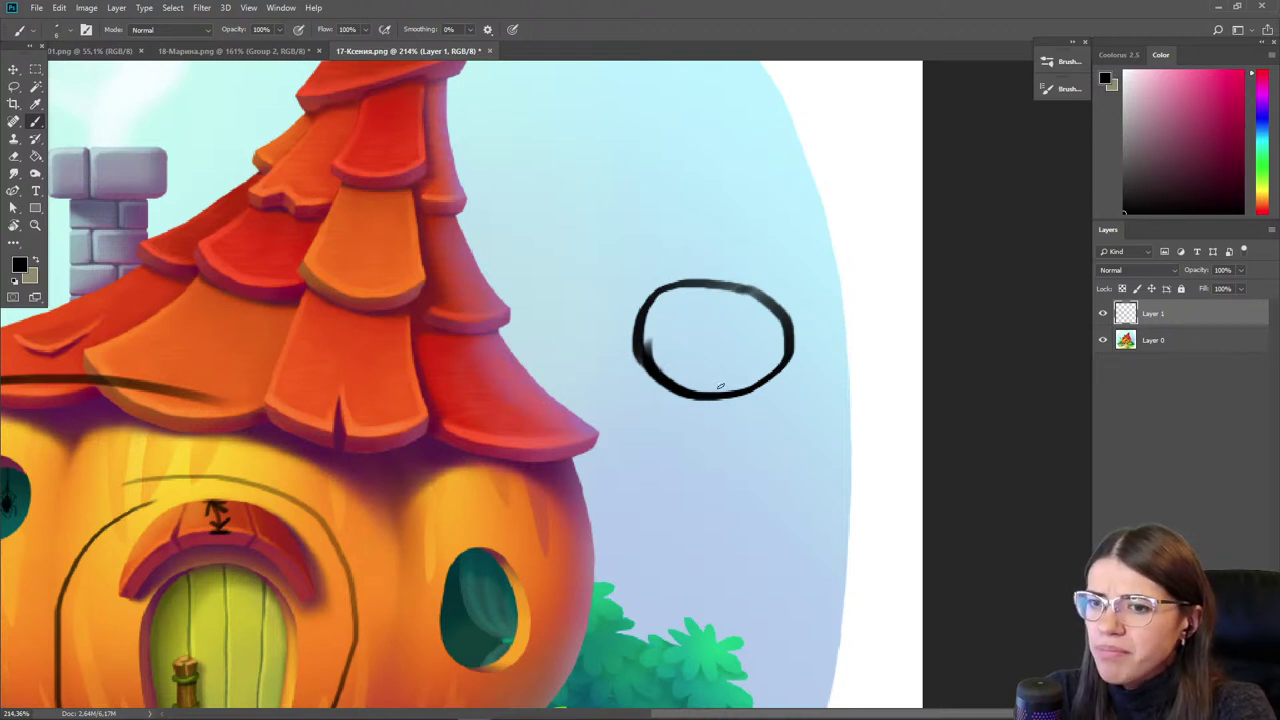
{"action": "mouse_move", "coordinate": [726, 384]}
{"action": "left_mouse_down"}
{"action": "mouse_move", "coordinate": [715, 349]}
{"action": "mouse_move", "coordinate": [686, 358]}
{"action": "mouse_move", "coordinate": [684, 390]}
{"action": "left_mouse_up"}
{"action": "left_click_drag", "start_coordinate": [700, 346], "coordinate": [720, 386]}
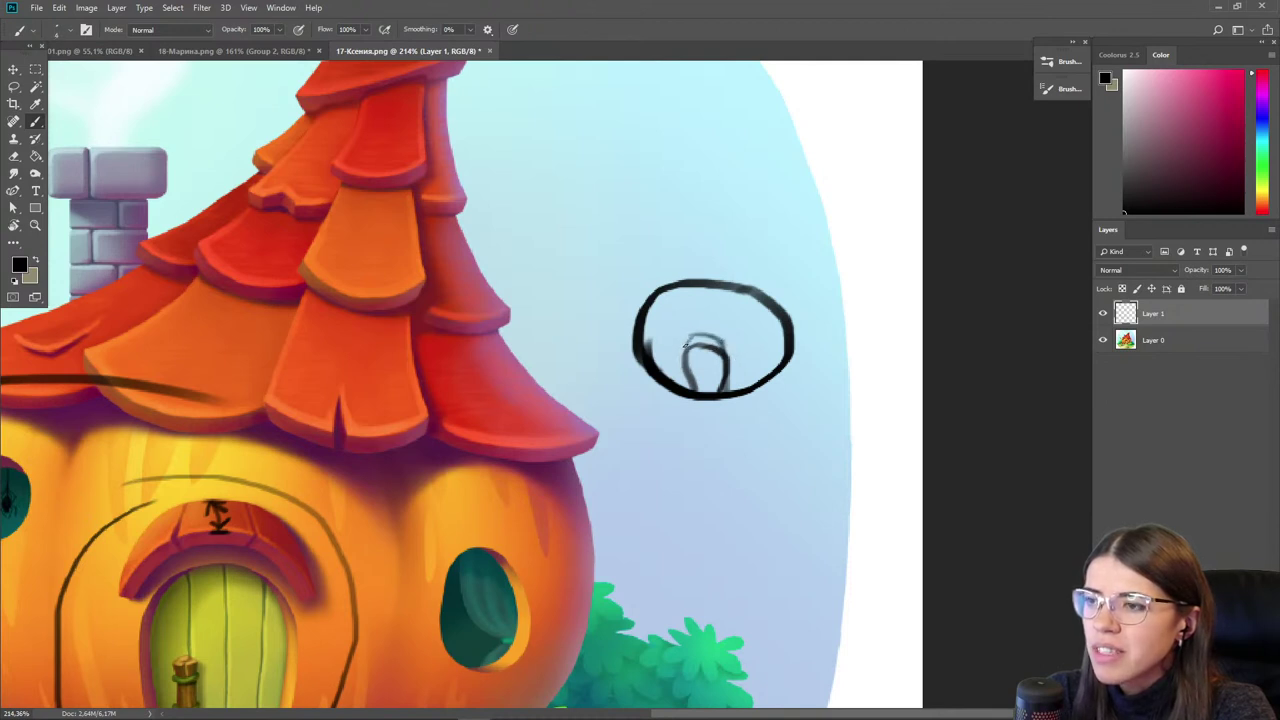
{"action": "left_click_drag", "start_coordinate": [652, 288], "coordinate": [618, 373]}
{"action": "key", "text": "bracketleft"}
{"action": "key", "text": "bracketleft"}
{"action": "left_click_drag", "start_coordinate": [663, 450], "coordinate": [668, 386]}
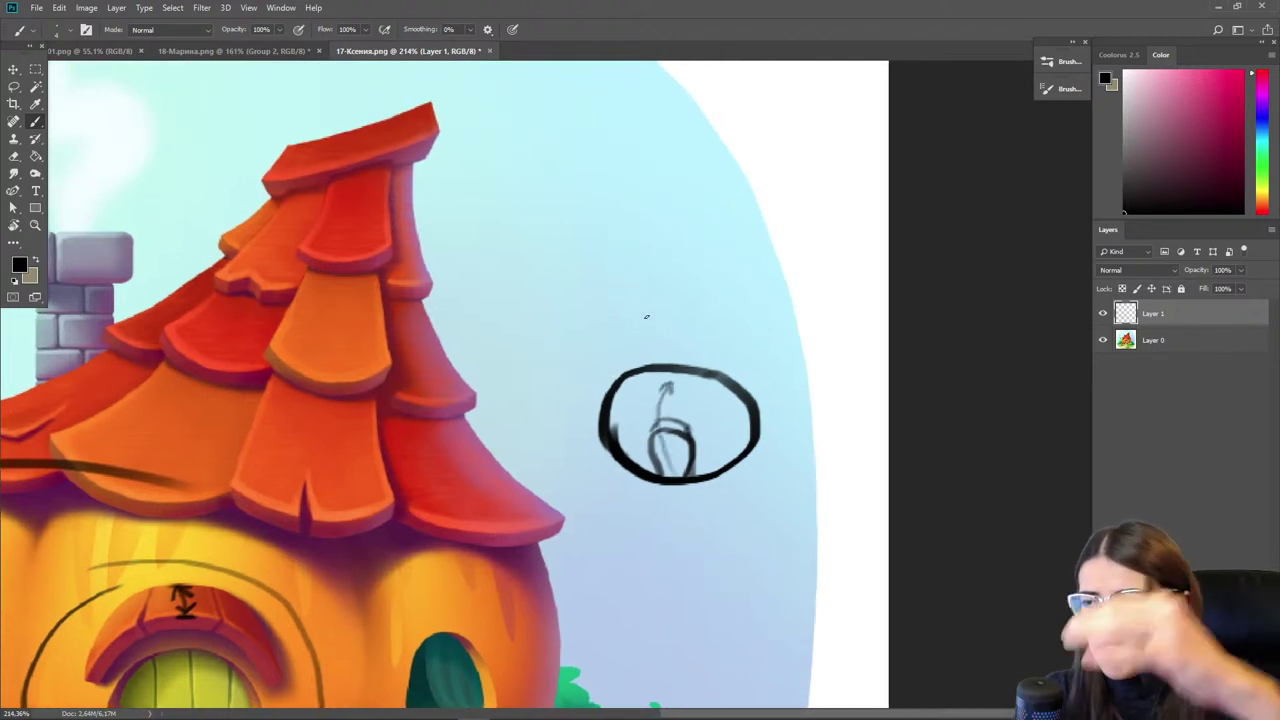
- Add a curved roof brim over the ellipse and a tilted cone-shaped roof narrowing to a small rounded tip
{"action": "mouse_move", "coordinate": [594, 392]}
{"action": "left_mouse_down"}
{"action": "mouse_move", "coordinate": [688, 380]}
{"action": "mouse_move", "coordinate": [750, 405]}
{"action": "left_mouse_up"}
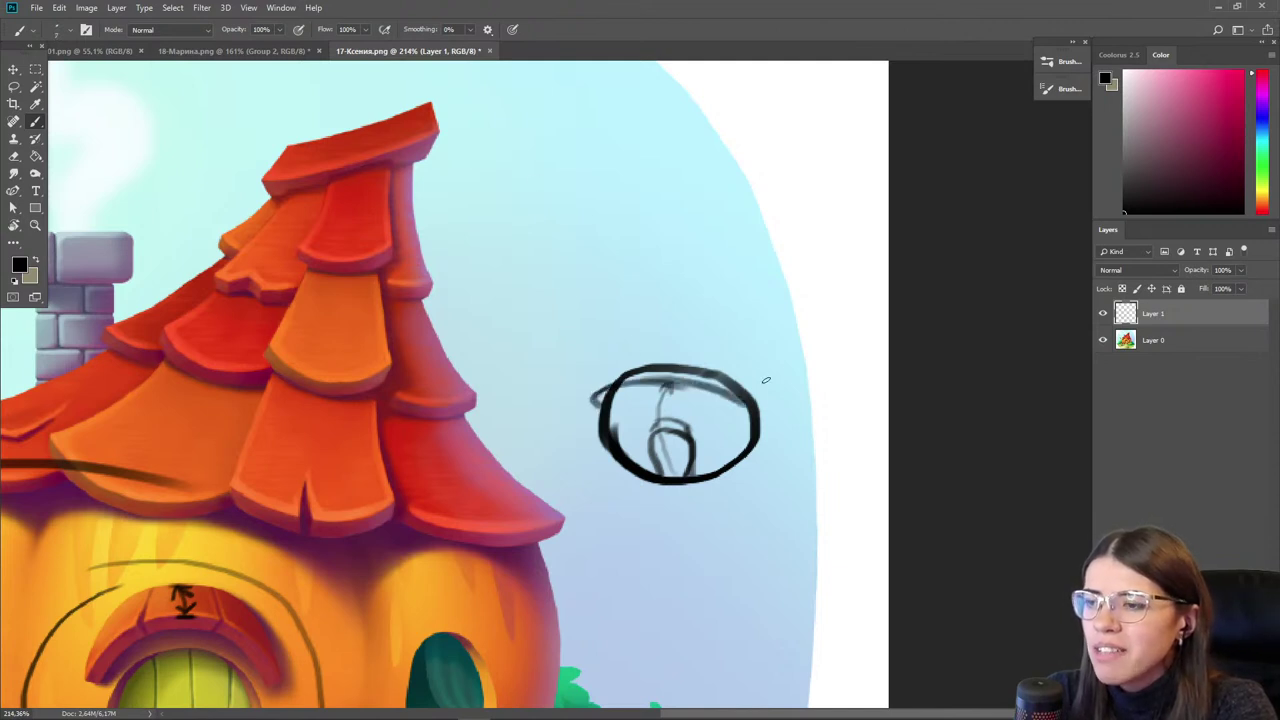
{"action": "mouse_move", "coordinate": [752, 407]}
{"action": "left_mouse_down"}
{"action": "mouse_move", "coordinate": [762, 431]}
{"action": "mouse_move", "coordinate": [772, 414]}
{"action": "mouse_move", "coordinate": [668, 377]}
{"action": "left_mouse_up"}
{"action": "mouse_move", "coordinate": [597, 404]}
{"action": "left_mouse_down"}
{"action": "mouse_move", "coordinate": [674, 385]}
{"action": "mouse_move", "coordinate": [598, 393]}
{"action": "mouse_move", "coordinate": [731, 393]}
{"action": "mouse_move", "coordinate": [672, 386]}
{"action": "mouse_move", "coordinate": [729, 393]}
{"action": "mouse_move", "coordinate": [762, 414]}
{"action": "left_mouse_up"}
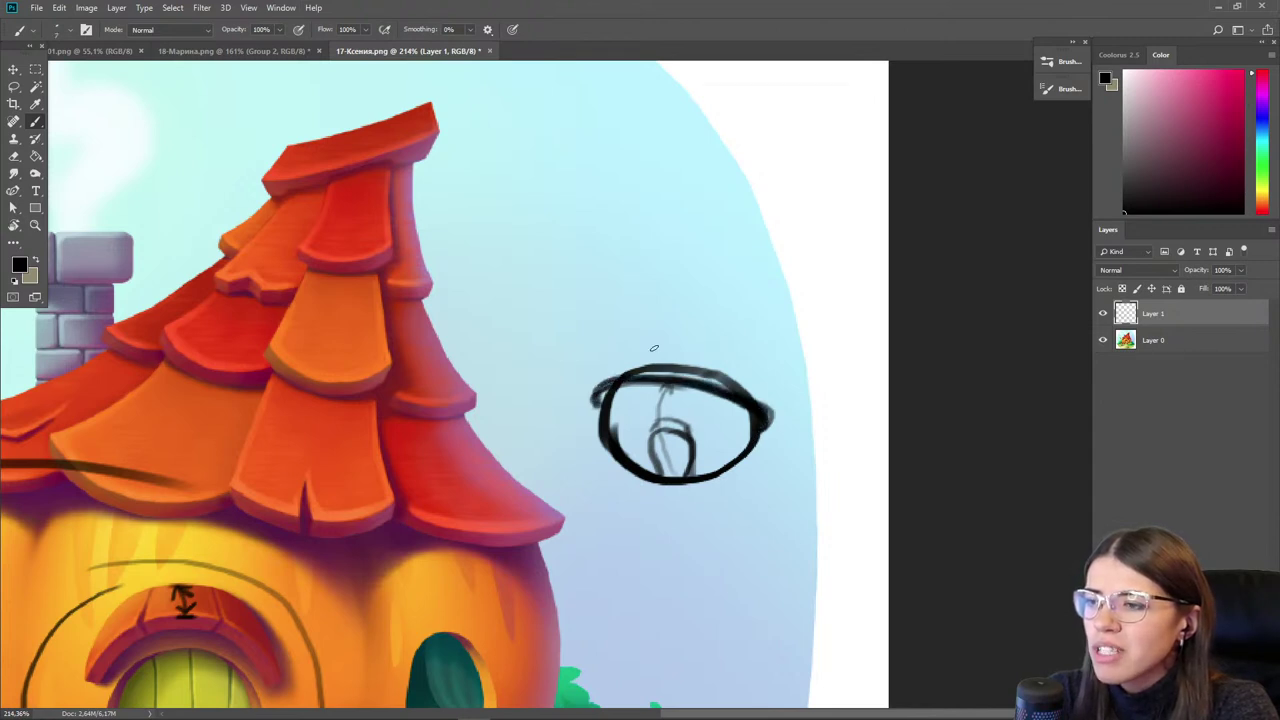
{"action": "left_click_drag", "start_coordinate": [662, 326], "coordinate": [588, 390]}
{"action": "left_click_drag", "start_coordinate": [648, 338], "coordinate": [690, 297]}
{"action": "left_click_drag", "start_coordinate": [690, 297], "coordinate": [611, 374]}
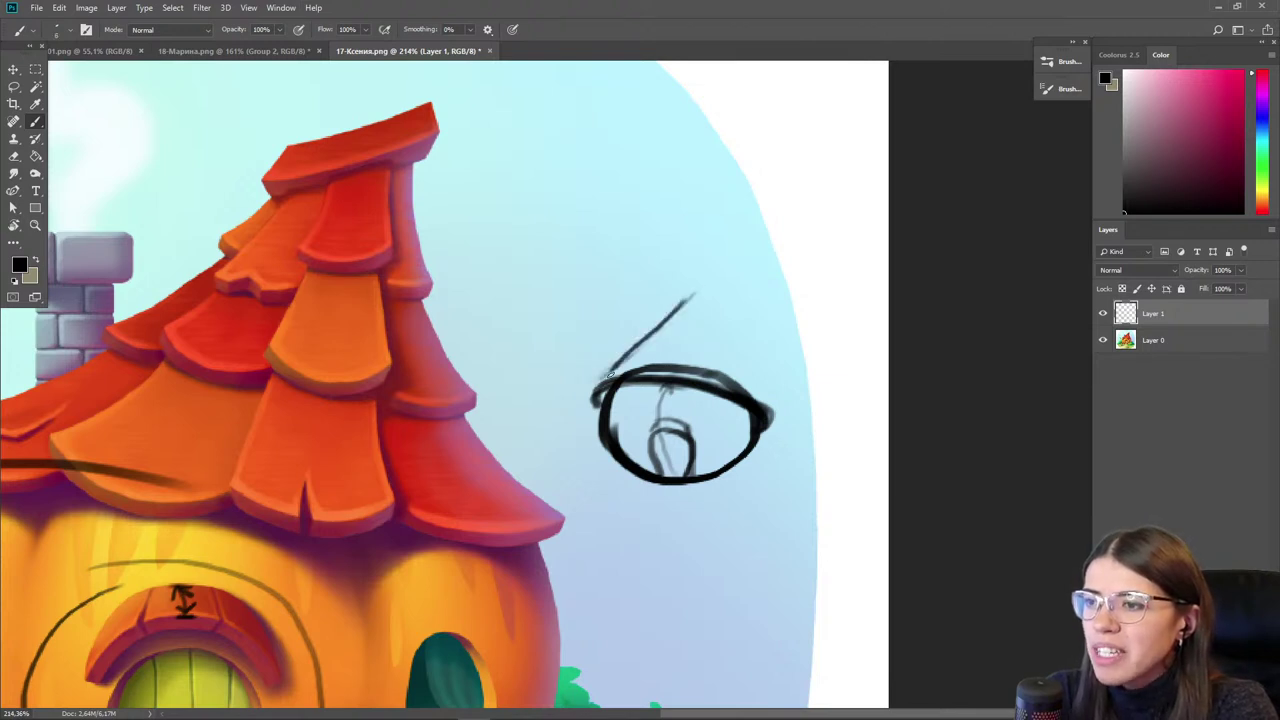
{"action": "mouse_move", "coordinate": [779, 407]}
{"action": "left_mouse_down"}
{"action": "mouse_move", "coordinate": [733, 312]}
{"action": "mouse_move", "coordinate": [762, 398]}
{"action": "mouse_move", "coordinate": [742, 288]}
{"action": "mouse_move", "coordinate": [705, 290]}
{"action": "mouse_move", "coordinate": [727, 314]}
{"action": "mouse_move", "coordinate": [743, 297]}
{"action": "left_mouse_up"}
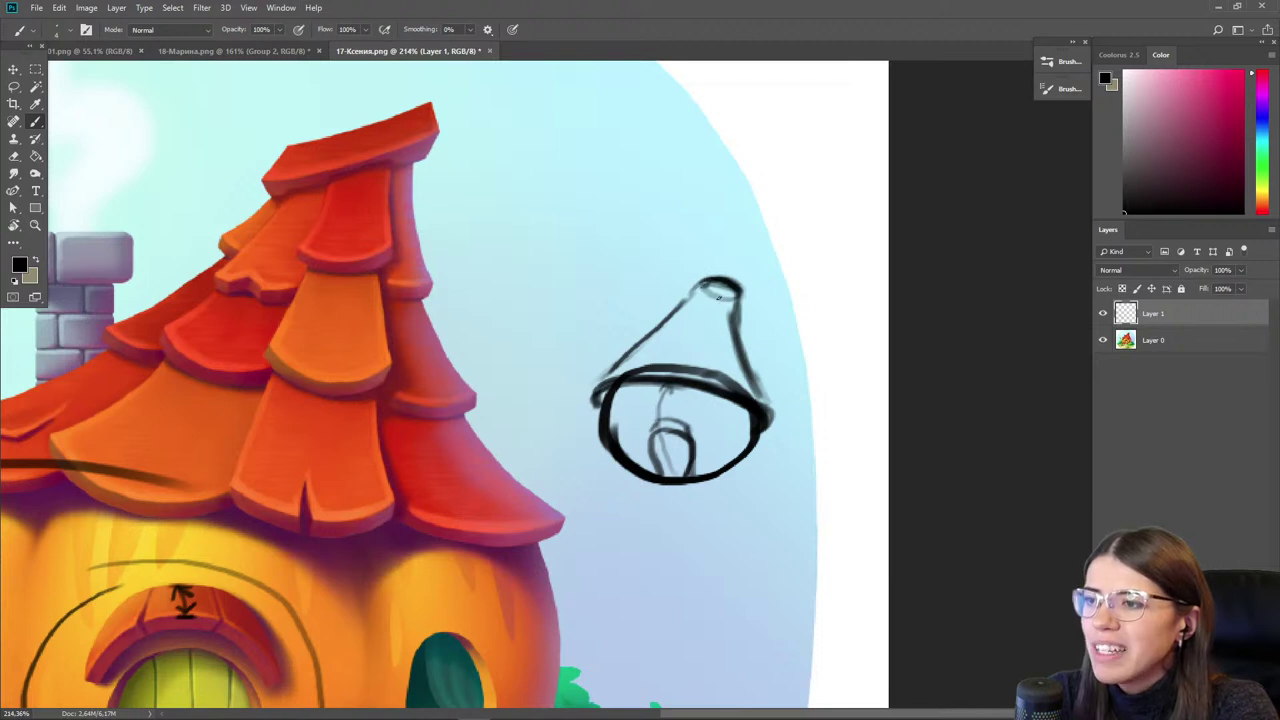
- Clean up the cone's edge with sampled sky blue, and wrap the cone in black cross-contour rings and lengthwise ribs
{"action": "left_click", "coordinate": [744, 307], "text": "alt"}
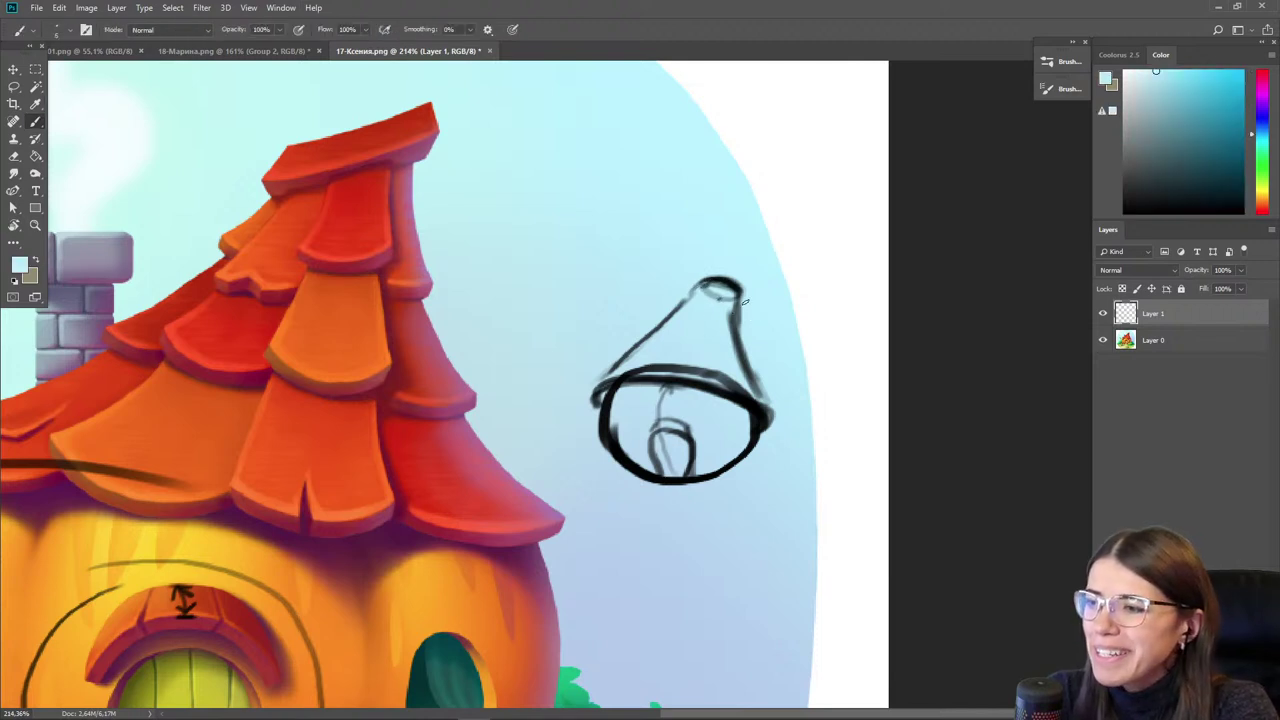
{"action": "mouse_move", "coordinate": [744, 300]}
{"action": "left_mouse_down"}
{"action": "mouse_move", "coordinate": [756, 382]}
{"action": "mouse_move", "coordinate": [750, 372]}
{"action": "left_mouse_up"}
{"action": "left_click", "coordinate": [716, 385], "text": "alt"}
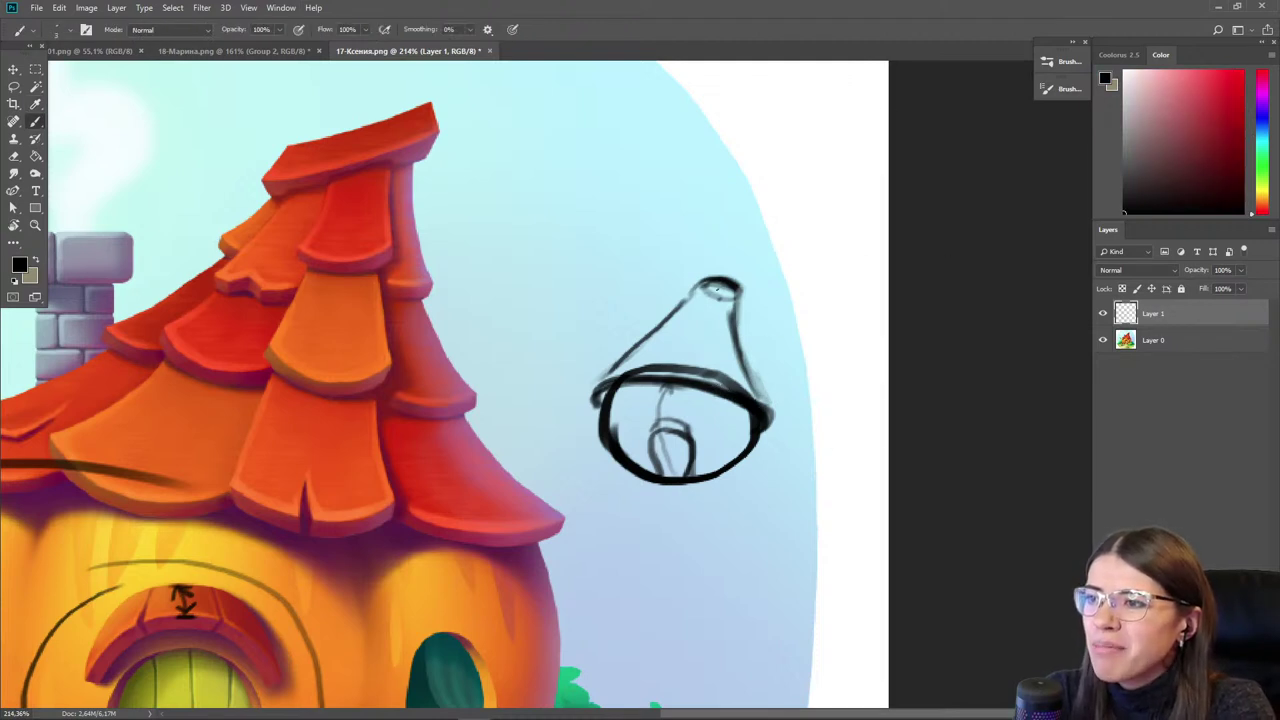
{"action": "left_click_drag", "start_coordinate": [678, 312], "coordinate": [731, 326]}
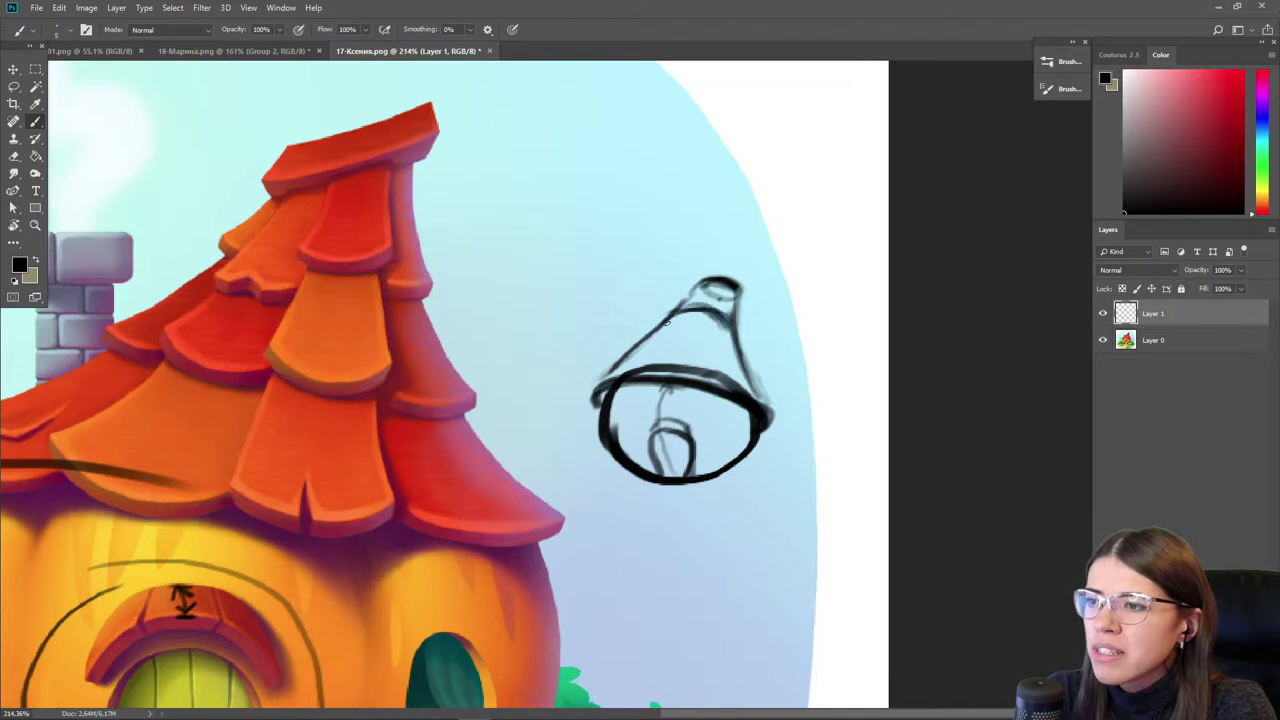
{"action": "mouse_move", "coordinate": [632, 350]}
{"action": "left_mouse_down"}
{"action": "mouse_move", "coordinate": [722, 340]}
{"action": "mouse_move", "coordinate": [644, 350]}
{"action": "left_mouse_up"}
{"action": "left_click_drag", "start_coordinate": [720, 288], "coordinate": [660, 354]}
{"action": "left_click_drag", "start_coordinate": [716, 286], "coordinate": [698, 378]}
{"action": "mouse_move", "coordinate": [702, 290]}
{"action": "left_mouse_down"}
{"action": "mouse_move", "coordinate": [634, 371]}
{"action": "mouse_move", "coordinate": [720, 376]}
{"action": "left_mouse_up"}
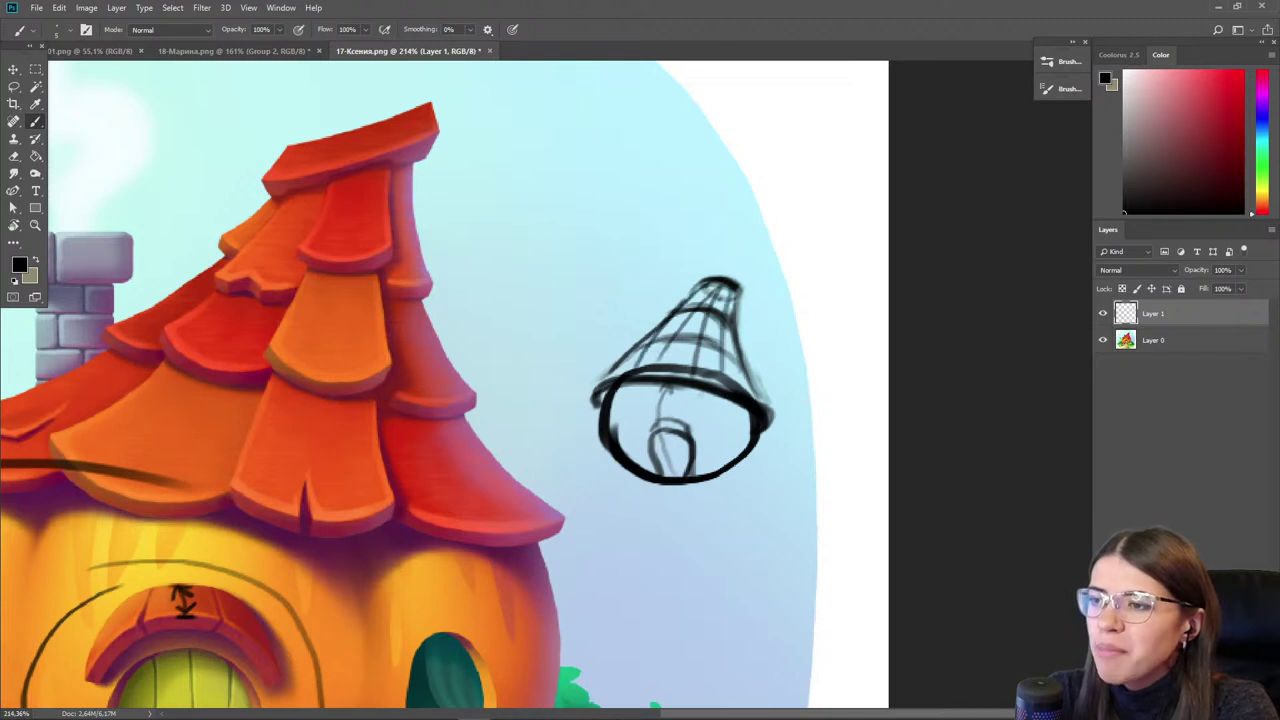
- Enlarge the brush and paint over the sketched roof's brim with sampled sky blue to soften its thick black line
{"action": "left_click", "coordinate": [713, 366], "text": "alt"}
{"action": "key", "text": "bracketright"}
{"action": "key", "text": "bracketright"}
{"action": "mouse_move", "coordinate": [704, 374]}
{"action": "left_mouse_down"}
{"action": "mouse_move", "coordinate": [751, 387]}
{"action": "mouse_move", "coordinate": [768, 428]}
{"action": "left_mouse_up"}
{"action": "left_click_drag", "start_coordinate": [694, 372], "coordinate": [770, 418]}
{"action": "mouse_move", "coordinate": [642, 371]}
{"action": "left_mouse_down"}
{"action": "mouse_move", "coordinate": [672, 367]}
{"action": "mouse_move", "coordinate": [606, 386]}
{"action": "left_mouse_up"}
- Switch back to black with a smaller brush and draw direction arrows out of the sketch's door and roof tip
{"action": "left_click_drag", "start_coordinate": [1170, 178], "coordinate": [1124, 213]}
{"action": "key", "text": "bracketleft"}
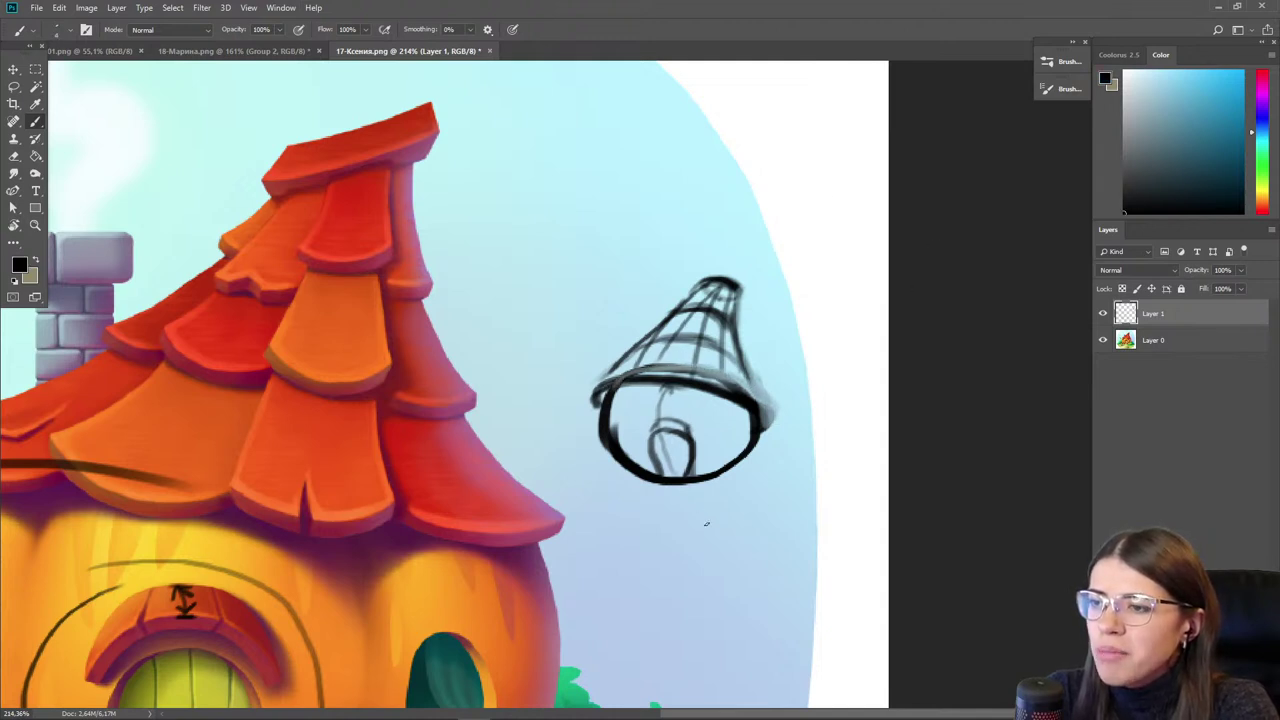
{"action": "left_click_drag", "start_coordinate": [680, 482], "coordinate": [698, 508]}
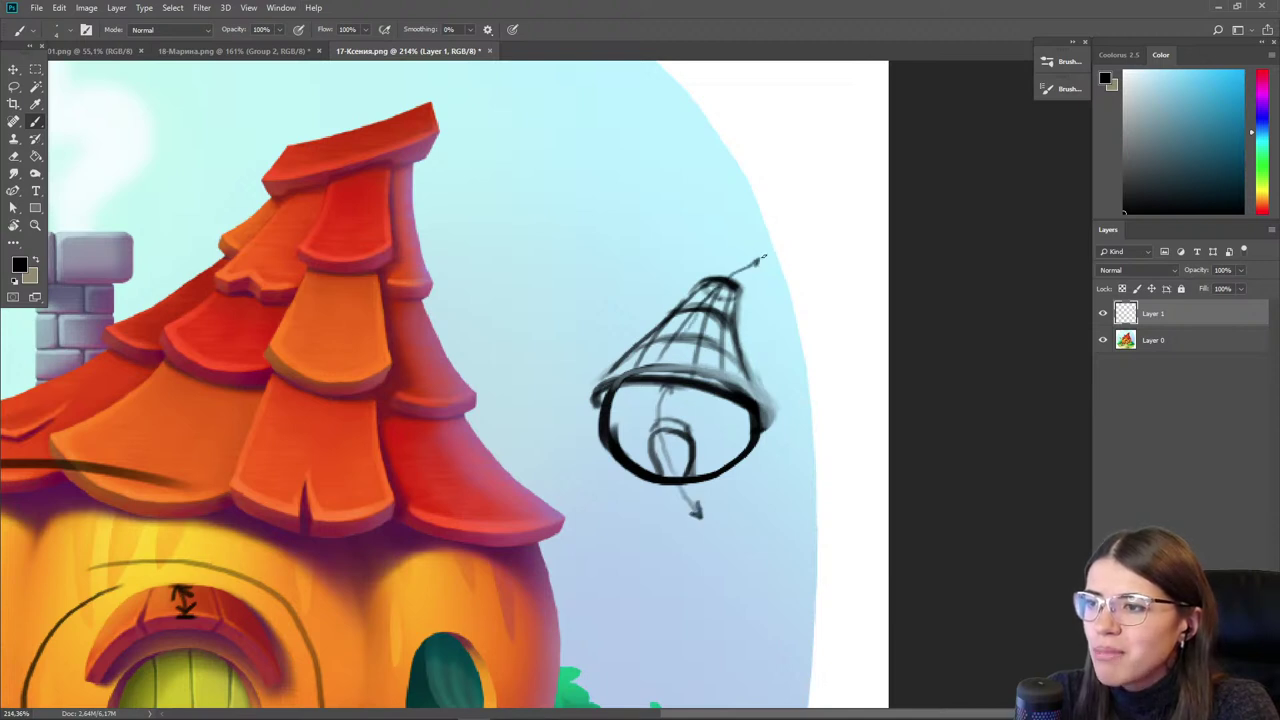
{"action": "scroll", "coordinate": [641, 389], "scroll_direction": "down", "scroll_amount": 1}
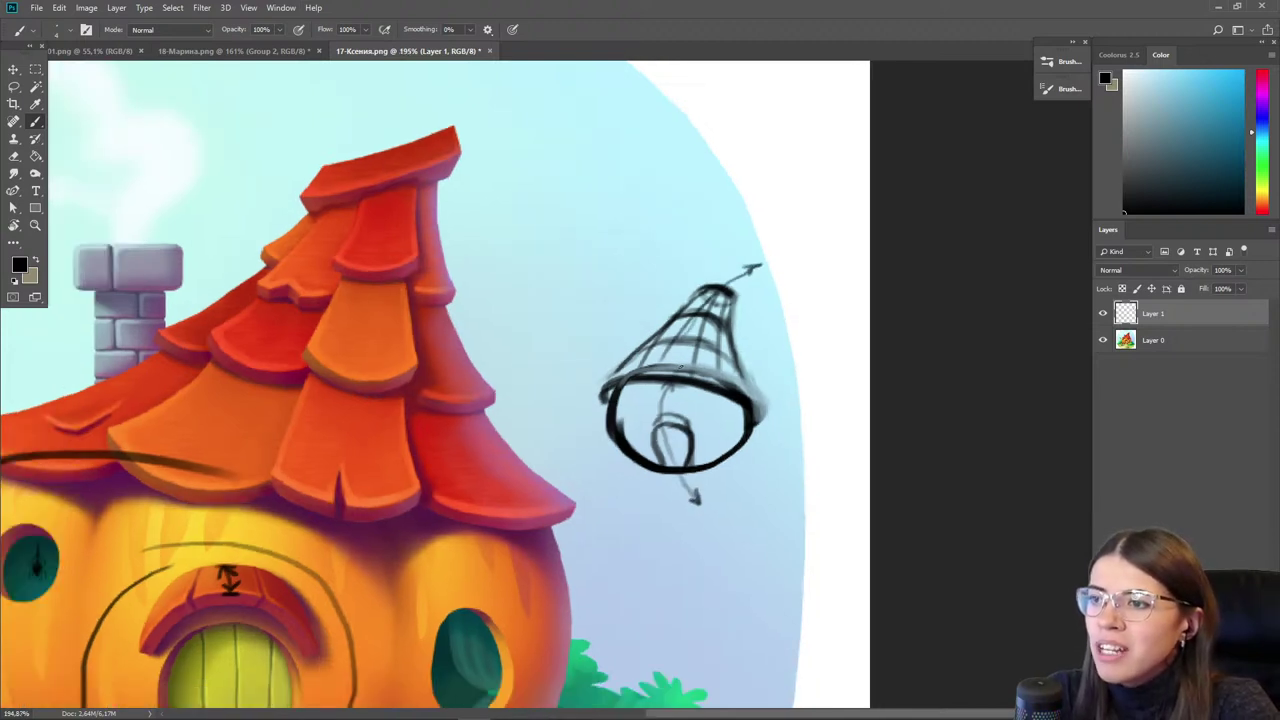
- Sketch a second, upright ellipse with a straight cone roof beside the first, adding its horizontal bands and vertical ribs
{"action": "left_click_drag", "start_coordinate": [460, 420], "coordinate": [622, 433]}
{"action": "mouse_move", "coordinate": [752, 262]}
{"action": "left_mouse_down"}
{"action": "mouse_move", "coordinate": [782, 270]}
{"action": "mouse_move", "coordinate": [700, 250]}
{"action": "mouse_move", "coordinate": [768, 258]}
{"action": "mouse_move", "coordinate": [734, 174]}
{"action": "mouse_move", "coordinate": [692, 172]}
{"action": "mouse_move", "coordinate": [674, 256]}
{"action": "mouse_move", "coordinate": [732, 266]}
{"action": "mouse_move", "coordinate": [672, 264]}
{"action": "left_mouse_up"}
{"action": "mouse_move", "coordinate": [716, 175]}
{"action": "left_mouse_down"}
{"action": "mouse_move", "coordinate": [740, 262]}
{"action": "mouse_move", "coordinate": [686, 258]}
{"action": "left_mouse_up"}
{"action": "left_click_drag", "start_coordinate": [690, 205], "coordinate": [742, 204]}
{"action": "left_click_drag", "start_coordinate": [686, 240], "coordinate": [754, 236]}
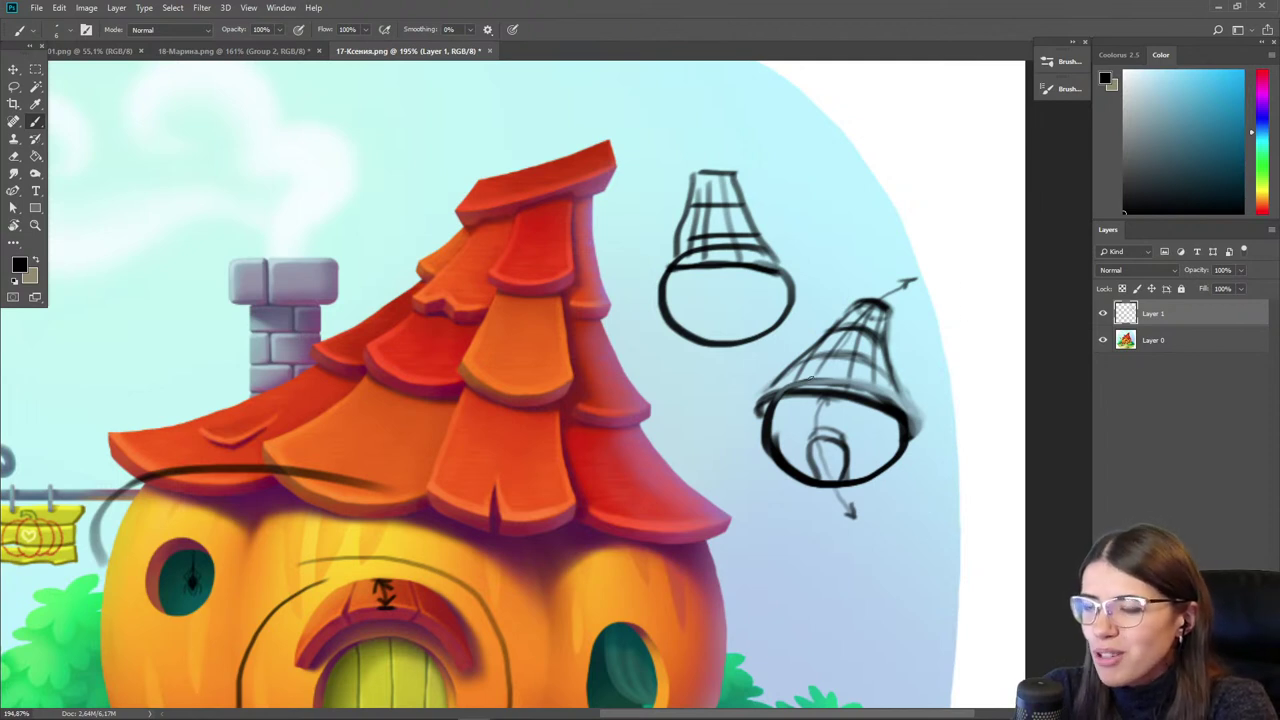
- Extend the black curve along the house roof's lower edge across to the far side, ending in a downward hook
{"action": "left_click_drag", "start_coordinate": [397, 467], "coordinate": [588, 457]}
{"action": "left_click_drag", "start_coordinate": [411, 534], "coordinate": [422, 467]}
{"action": "mouse_move", "coordinate": [438, 390]}
{"action": "left_mouse_down"}
{"action": "mouse_move", "coordinate": [556, 398]}
{"action": "mouse_move", "coordinate": [814, 458]}
{"action": "mouse_move", "coordinate": [893, 543]}
{"action": "left_mouse_up"}
{"action": "mouse_move", "coordinate": [770, 441]}
{"action": "left_mouse_down"}
{"action": "mouse_move", "coordinate": [872, 476]}
{"action": "mouse_move", "coordinate": [900, 570]}
{"action": "mouse_move", "coordinate": [875, 565]}
{"action": "mouse_move", "coordinate": [876, 470]}
{"action": "left_mouse_up"}
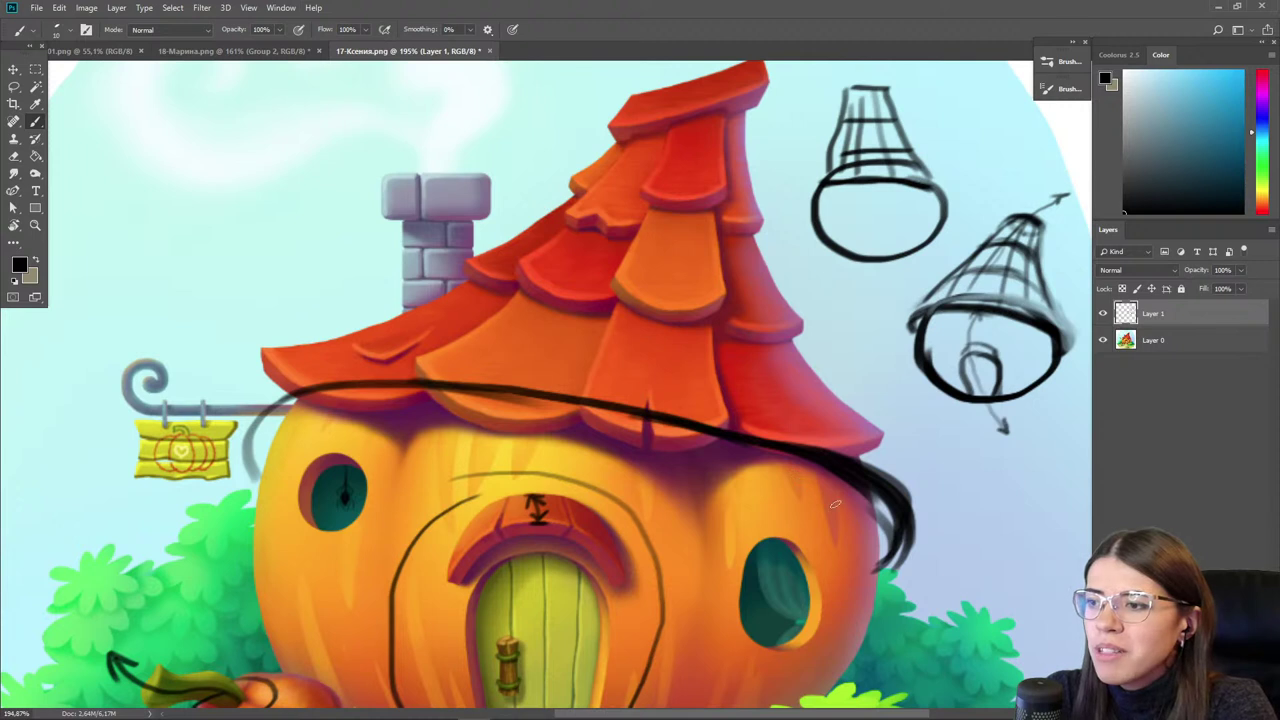
- Sample the purple shadow under the roof and paint it along the new curved lower edge
{"action": "left_click", "coordinate": [716, 464], "text": "alt"}
{"action": "key", "text": "]"}
{"action": "mouse_move", "coordinate": [852, 474]}
{"action": "left_mouse_down"}
{"action": "mouse_move", "coordinate": [888, 550]}
{"action": "mouse_move", "coordinate": [878, 533]}
{"action": "mouse_move", "coordinate": [516, 402]}
{"action": "left_mouse_up"}
{"action": "mouse_move", "coordinate": [790, 466]}
{"action": "left_mouse_down"}
{"action": "mouse_move", "coordinate": [726, 444]}
{"action": "mouse_move", "coordinate": [418, 404]}
{"action": "left_mouse_up"}
{"action": "mouse_move", "coordinate": [418, 404]}
{"action": "left_mouse_down"}
{"action": "mouse_move", "coordinate": [646, 430]}
{"action": "mouse_move", "coordinate": [318, 394]}
{"action": "left_mouse_up"}
- Enlarge the brush and repaint the pumpkin's top beneath the new roof line in sampled yellow
{"action": "left_click", "coordinate": [549, 452], "text": "alt"}
{"action": "key", "text": "]"}
{"action": "key", "text": "]"}
{"action": "key", "text": "]"}
{"action": "key", "text": "]"}
{"action": "key", "text": "]"}
{"action": "left_click_drag", "start_coordinate": [756, 492], "coordinate": [446, 424]}
{"action": "mouse_move", "coordinate": [446, 424]}
{"action": "left_mouse_down"}
{"action": "mouse_move", "coordinate": [799, 521]}
{"action": "mouse_move", "coordinate": [578, 448]}
{"action": "left_mouse_up"}
{"action": "left_click_drag", "start_coordinate": [578, 448], "coordinate": [702, 506]}
{"action": "left_click_drag", "start_coordinate": [489, 437], "coordinate": [328, 408]}
{"action": "mouse_move", "coordinate": [328, 408]}
{"action": "left_mouse_down"}
{"action": "mouse_move", "coordinate": [434, 432]}
{"action": "mouse_move", "coordinate": [272, 420]}
{"action": "mouse_move", "coordinate": [243, 466]}
{"action": "left_mouse_up"}
- Return to a smaller black brush and draw the roof's two sloping side contours down to the new lower edge
{"action": "key", "text": "i"}
{"action": "left_click", "coordinate": [898, 505], "text": "alt"}
{"action": "left_click", "coordinate": [1125, 212]}
{"action": "key", "text": "["}
{"action": "key", "text": "["}
{"action": "key", "text": "["}
{"action": "key", "text": "["}
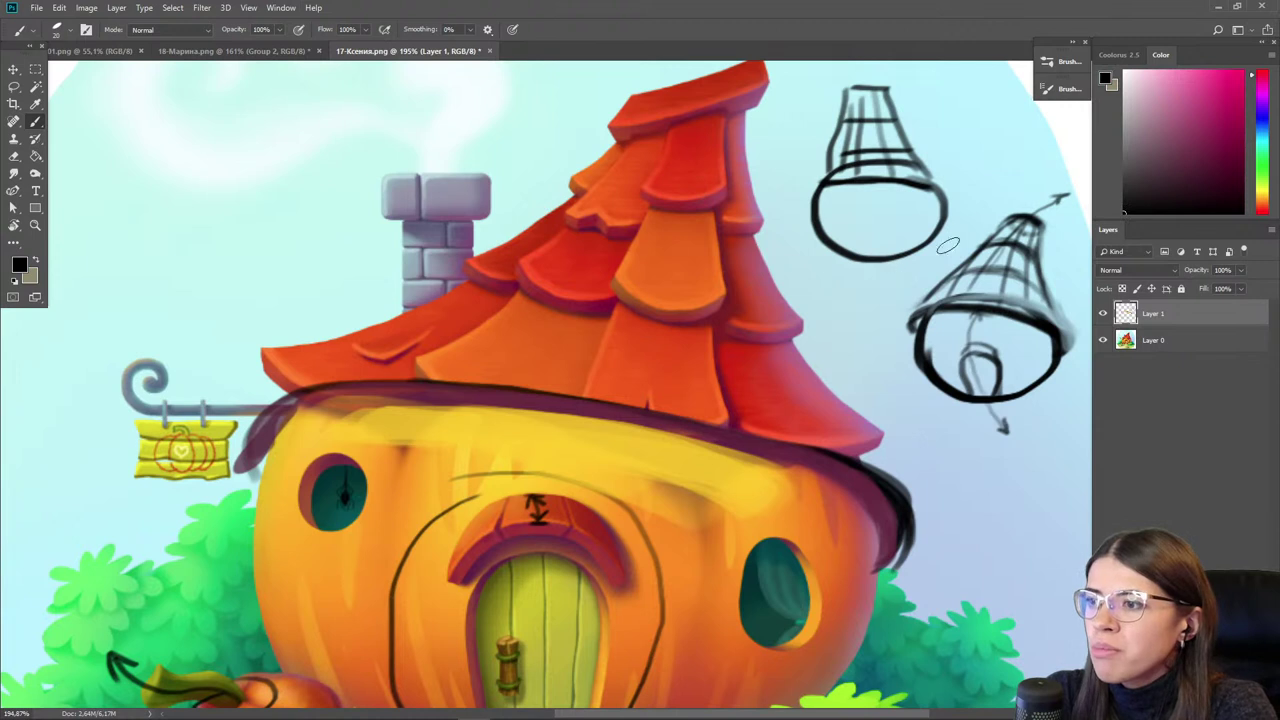
{"action": "left_click_drag", "start_coordinate": [900, 495], "coordinate": [782, 336]}
{"action": "left_click_drag", "start_coordinate": [821, 392], "coordinate": [763, 228]}
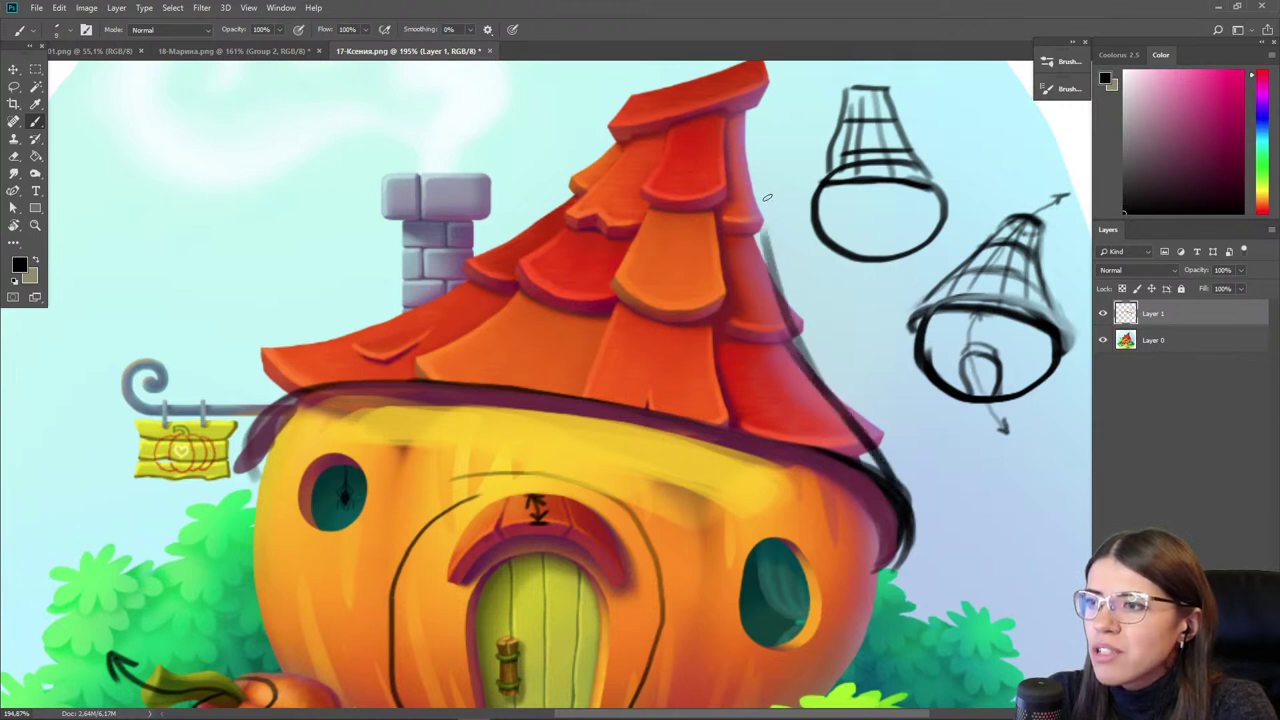
{"action": "left_click_drag", "start_coordinate": [781, 274], "coordinate": [736, 156]}
{"action": "mouse_move", "coordinate": [618, 138]}
{"action": "left_mouse_down"}
{"action": "mouse_move", "coordinate": [526, 222]}
{"action": "mouse_move", "coordinate": [366, 310]}
{"action": "left_mouse_up"}
{"action": "mouse_move", "coordinate": [520, 228]}
{"action": "left_mouse_down"}
{"action": "mouse_move", "coordinate": [290, 352]}
{"action": "mouse_move", "coordinate": [236, 452]}
{"action": "left_mouse_up"}
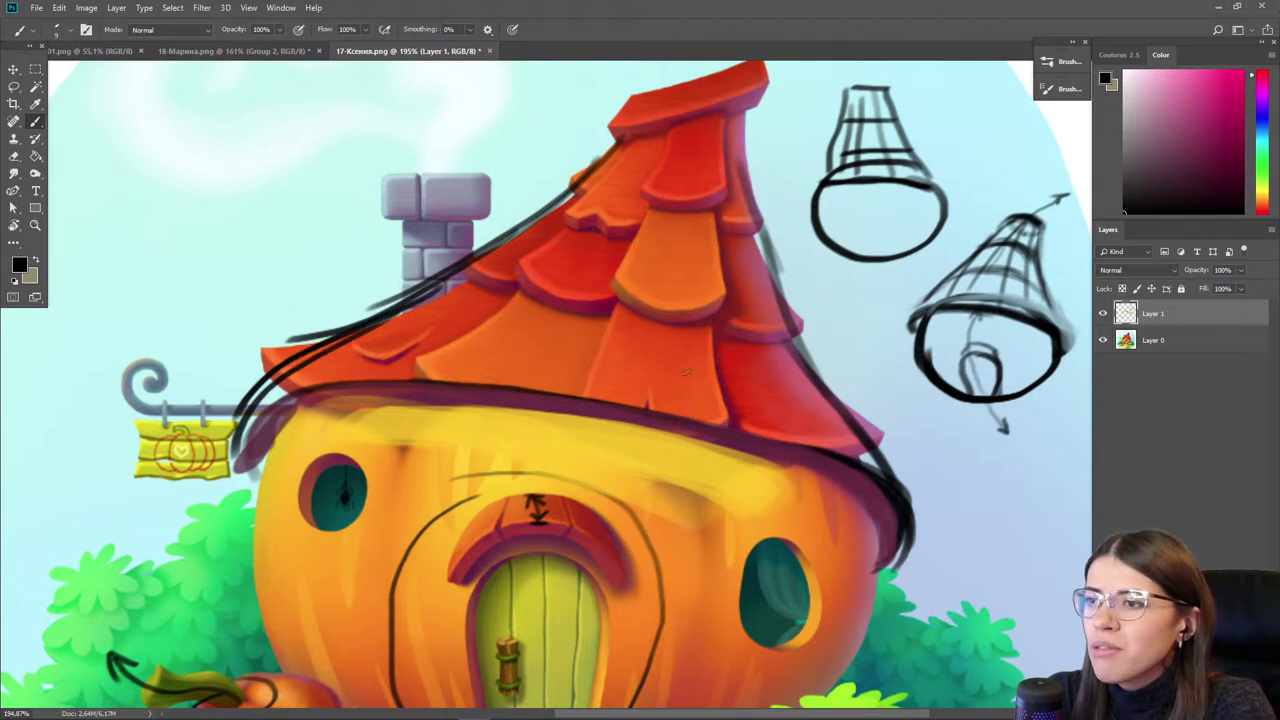
- Rework the bottom row of roof tiles with sampled colours and black lines following the curved lower edge
{"action": "mouse_move", "coordinate": [728, 406]}
{"action": "left_mouse_down"}
{"action": "mouse_move", "coordinate": [604, 378]}
{"action": "mouse_move", "coordinate": [722, 426]}
{"action": "mouse_move", "coordinate": [636, 412]}
{"action": "mouse_move", "coordinate": [864, 446]}
{"action": "mouse_move", "coordinate": [716, 432]}
{"action": "left_mouse_up"}
{"action": "left_click", "coordinate": [660, 411], "text": "alt"}
{"action": "key", "text": "bracketright"}
{"action": "left_click", "coordinate": [968, 267], "text": "alt"}
{"action": "mouse_move", "coordinate": [587, 376]}
{"action": "left_mouse_down"}
{"action": "mouse_move", "coordinate": [576, 404]}
{"action": "mouse_move", "coordinate": [422, 358]}
{"action": "mouse_move", "coordinate": [576, 402]}
{"action": "left_mouse_up"}
- Build an orange-red tile extending past the roof's left end and wrapping downward around the pumpkin
{"action": "mouse_move", "coordinate": [397, 363]}
{"action": "left_mouse_down"}
{"action": "mouse_move", "coordinate": [278, 358]}
{"action": "mouse_move", "coordinate": [318, 390]}
{"action": "mouse_move", "coordinate": [285, 385]}
{"action": "mouse_move", "coordinate": [222, 422]}
{"action": "mouse_move", "coordinate": [232, 452]}
{"action": "left_mouse_up"}
{"action": "left_click", "coordinate": [327, 352], "text": "alt"}
{"action": "mouse_move", "coordinate": [280, 388]}
{"action": "left_mouse_down"}
{"action": "mouse_move", "coordinate": [238, 414]}
{"action": "mouse_move", "coordinate": [385, 370]}
{"action": "mouse_move", "coordinate": [357, 377]}
{"action": "left_mouse_up"}
{"action": "left_click", "coordinate": [310, 372], "text": "alt"}
{"action": "key", "text": "bracketleft"}
{"action": "mouse_move", "coordinate": [243, 462]}
{"action": "left_mouse_down"}
{"action": "mouse_move", "coordinate": [258, 481]}
{"action": "mouse_move", "coordinate": [246, 482]}
{"action": "mouse_move", "coordinate": [256, 468]}
{"action": "left_mouse_up"}
{"action": "left_click", "coordinate": [266, 435], "text": "alt"}
{"action": "key", "text": "bracketleft"}
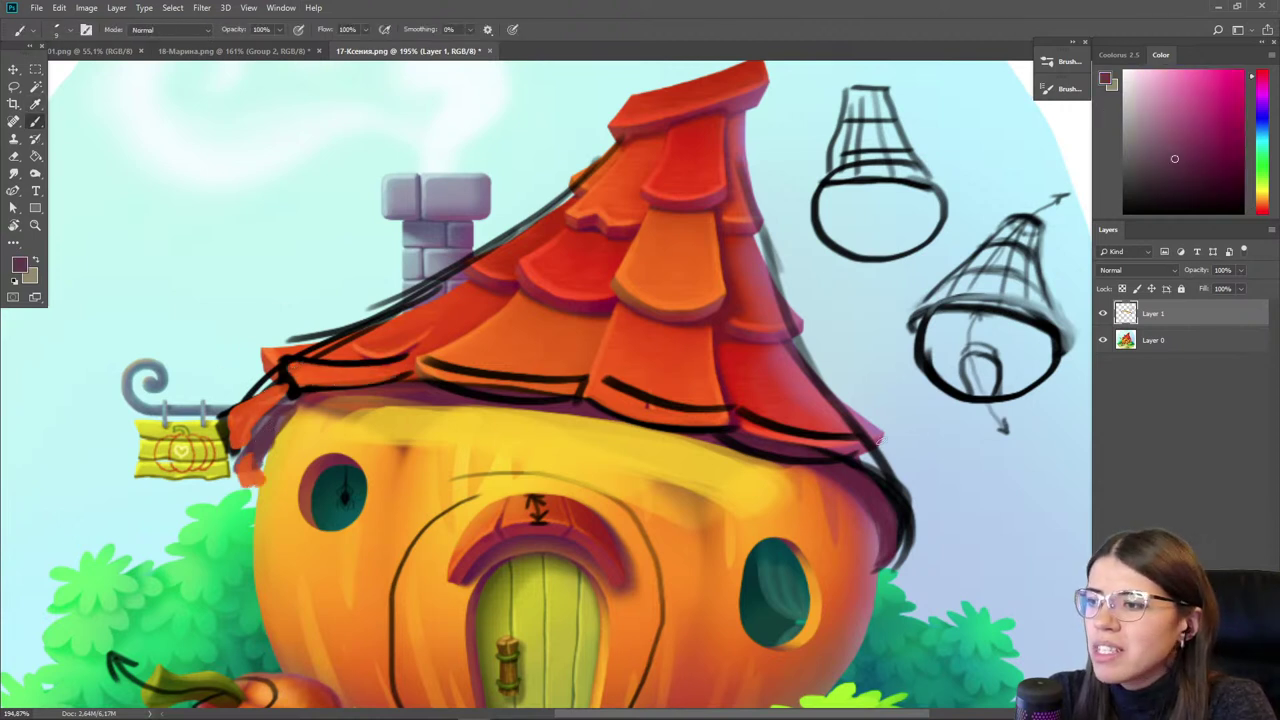
- Paint the bottom row's right end in sampled red so its tiles wrap down around the pumpkin
{"action": "left_click", "coordinate": [834, 442], "text": "alt"}
{"action": "mouse_move", "coordinate": [878, 447]}
{"action": "left_mouse_down"}
{"action": "mouse_move", "coordinate": [766, 424]}
{"action": "mouse_move", "coordinate": [838, 438]}
{"action": "mouse_move", "coordinate": [918, 510]}
{"action": "mouse_move", "coordinate": [925, 499]}
{"action": "mouse_move", "coordinate": [902, 508]}
{"action": "mouse_move", "coordinate": [897, 566]}
{"action": "mouse_move", "coordinate": [912, 540]}
{"action": "mouse_move", "coordinate": [892, 570]}
{"action": "left_mouse_up"}
{"action": "key", "text": "bracketright"}
- Outline the overhanging tiles at both ends of the roof's bottom row in black with a smaller brush
{"action": "left_click_drag", "start_coordinate": [1126, 200], "coordinate": [1123, 213]}
{"action": "key", "text": "bracketleft"}
{"action": "mouse_move", "coordinate": [903, 530]}
{"action": "left_mouse_down"}
{"action": "mouse_move", "coordinate": [919, 541]}
{"action": "mouse_move", "coordinate": [888, 582]}
{"action": "mouse_move", "coordinate": [856, 490]}
{"action": "mouse_move", "coordinate": [893, 528]}
{"action": "left_mouse_up"}
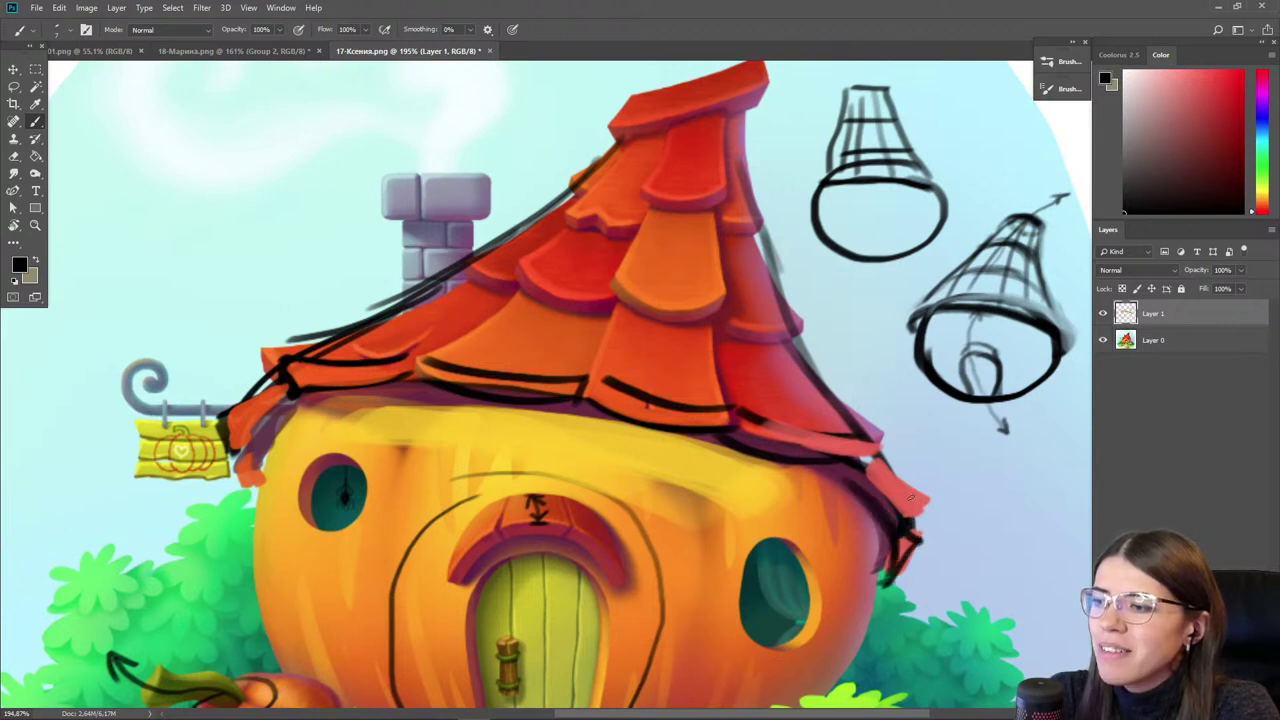
{"action": "mouse_move", "coordinate": [876, 466]}
{"action": "left_mouse_down"}
{"action": "mouse_move", "coordinate": [930, 512]}
{"action": "mouse_move", "coordinate": [874, 450]}
{"action": "mouse_move", "coordinate": [880, 596]}
{"action": "left_mouse_up"}
{"action": "mouse_move", "coordinate": [276, 400]}
{"action": "left_mouse_down"}
{"action": "mouse_move", "coordinate": [250, 438]}
{"action": "mouse_move", "coordinate": [250, 508]}
{"action": "left_mouse_up"}
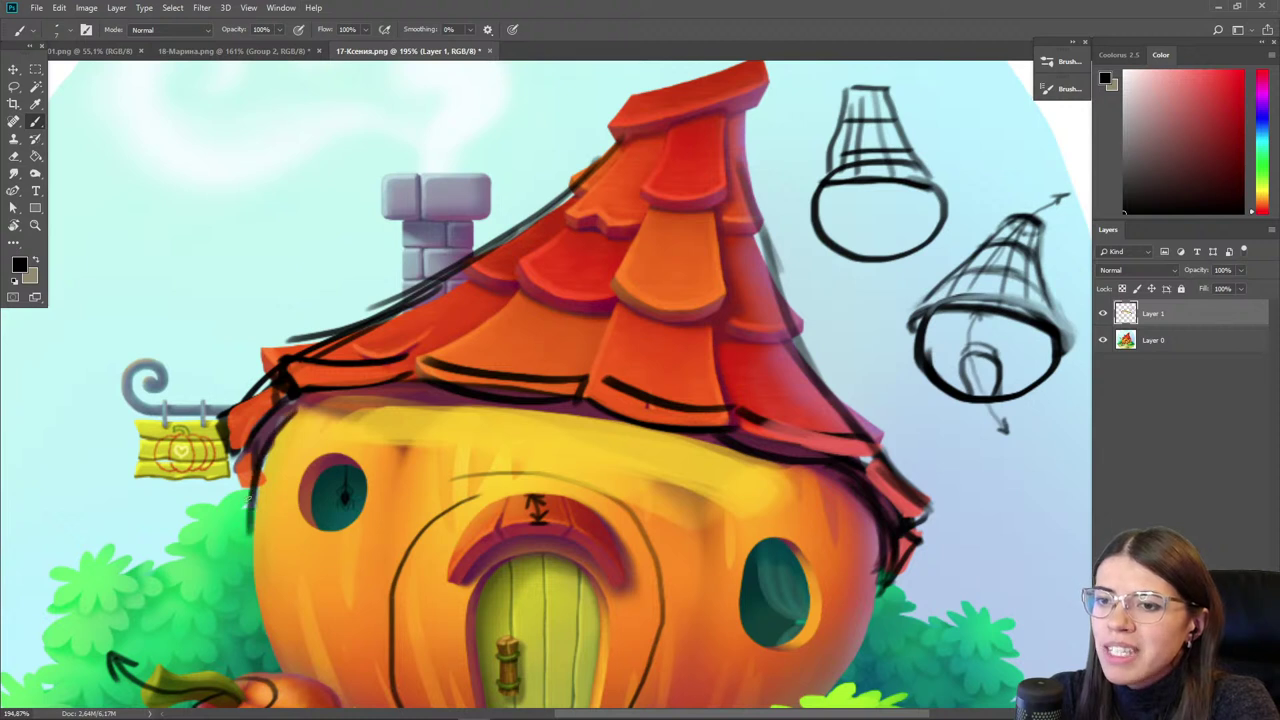
{"action": "left_click_drag", "start_coordinate": [240, 458], "coordinate": [246, 508]}
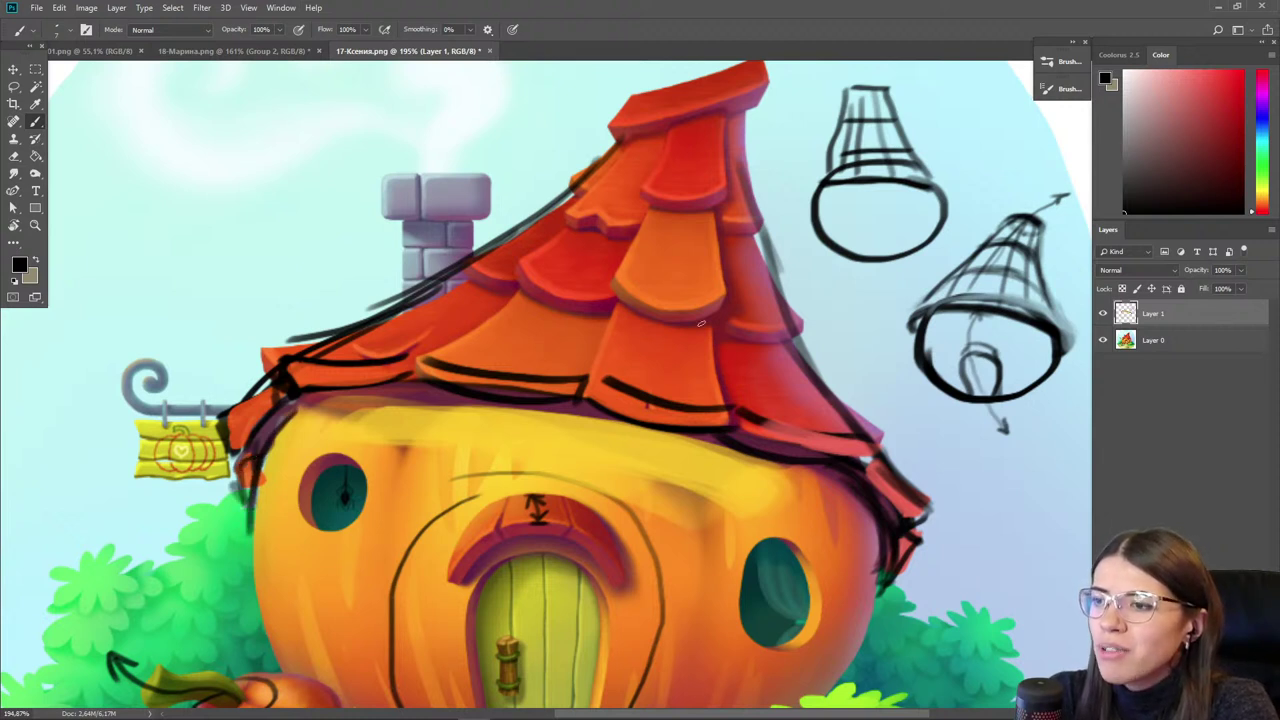
- Draw a black arc across the middle of the roof for the next tile row, undoing the last stray stroke
{"action": "left_click_drag", "start_coordinate": [701, 323], "coordinate": [648, 381]}
{"action": "left_click_drag", "start_coordinate": [799, 411], "coordinate": [620, 325]}
{"action": "left_click_drag", "start_coordinate": [546, 313], "coordinate": [708, 360]}
{"action": "left_click_drag", "start_coordinate": [644, 332], "coordinate": [460, 311]}
{"action": "mouse_move", "coordinate": [383, 323]}
{"action": "left_mouse_down"}
{"action": "mouse_move", "coordinate": [638, 333]}
{"action": "mouse_move", "coordinate": [412, 321]}
{"action": "left_mouse_up"}
{"action": "left_click_drag", "start_coordinate": [770, 346], "coordinate": [474, 286]}
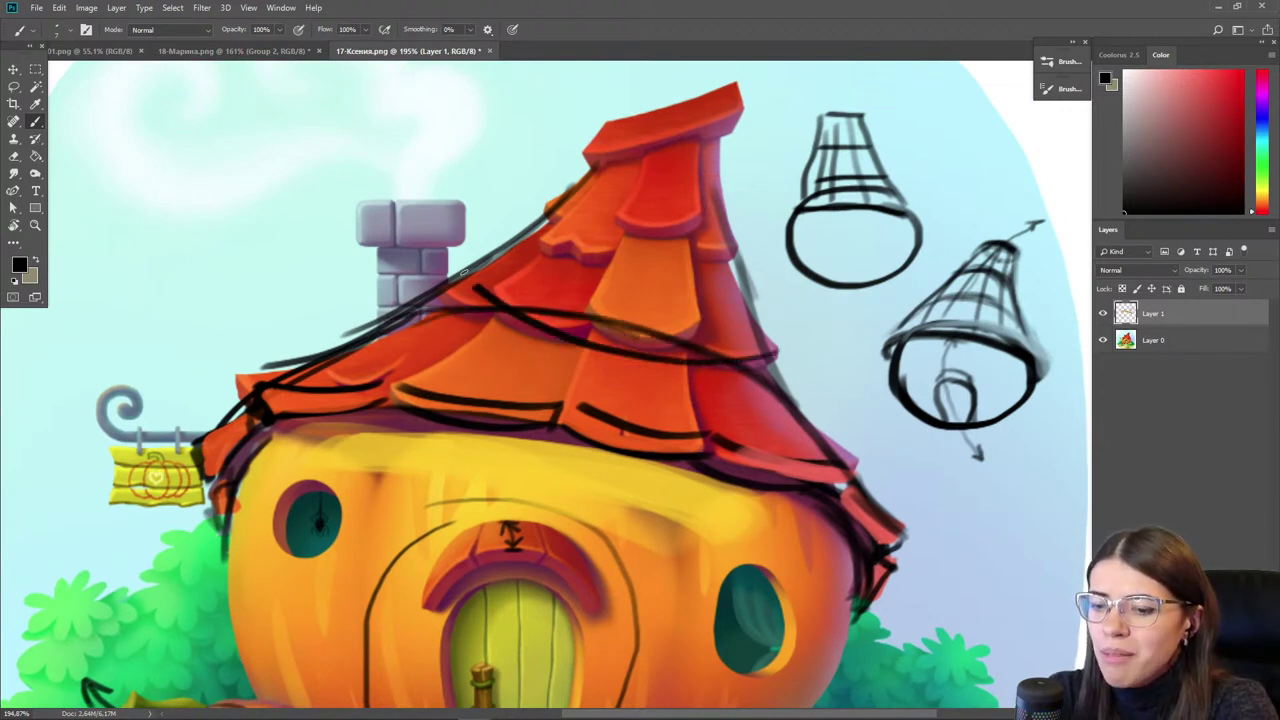
{"action": "key", "text": "ctrl+z"}
- Draw two more black arcs across the roof, one at the upper tile row and one just below the cap
{"action": "mouse_move", "coordinate": [733, 299]}
{"action": "left_mouse_down"}
{"action": "mouse_move", "coordinate": [522, 252]}
{"action": "mouse_move", "coordinate": [726, 295]}
{"action": "left_mouse_up"}
{"action": "mouse_move", "coordinate": [722, 284]}
{"action": "left_mouse_down"}
{"action": "mouse_move", "coordinate": [570, 235]}
{"action": "mouse_move", "coordinate": [528, 251]}
{"action": "left_mouse_up"}
{"action": "mouse_move", "coordinate": [528, 251]}
{"action": "left_mouse_down"}
{"action": "mouse_move", "coordinate": [738, 300]}
{"action": "mouse_move", "coordinate": [522, 262]}
{"action": "mouse_move", "coordinate": [681, 302]}
{"action": "left_mouse_up"}
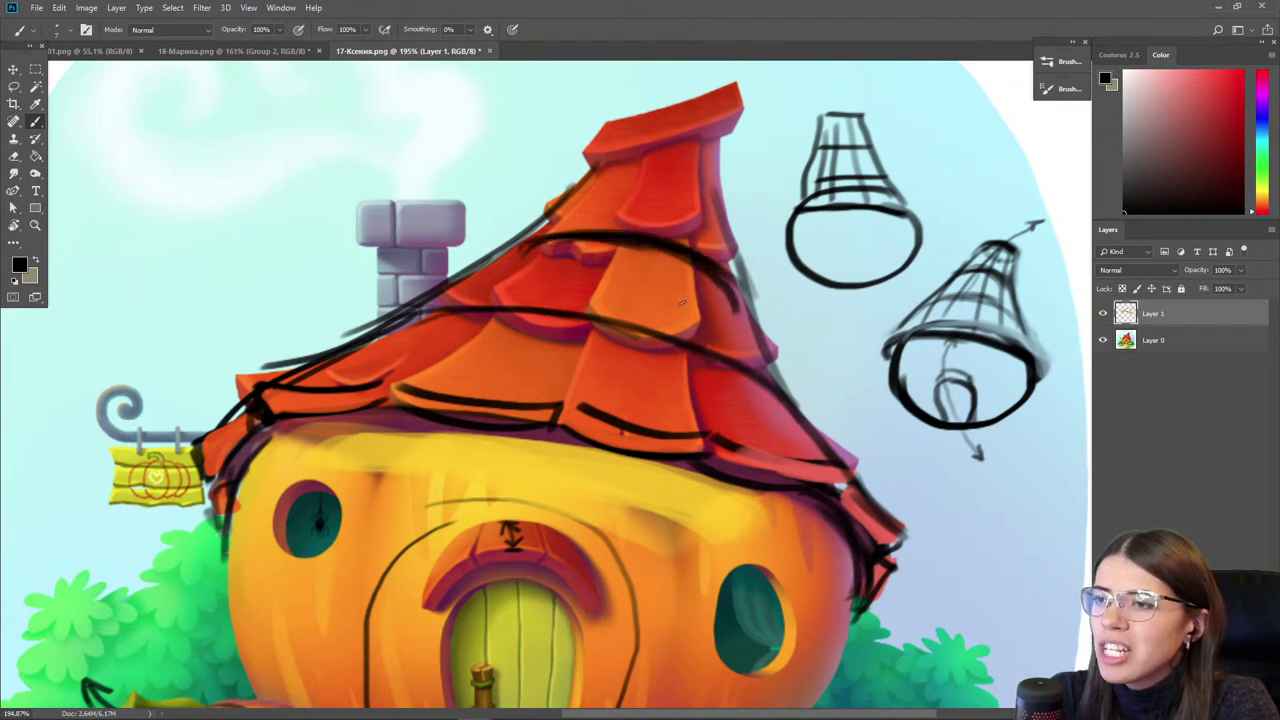
{"action": "left_click_drag", "start_coordinate": [548, 278], "coordinate": [530, 345]}
{"action": "mouse_move", "coordinate": [566, 246]}
{"action": "left_mouse_down"}
{"action": "mouse_move", "coordinate": [701, 267]}
{"action": "mouse_move", "coordinate": [565, 243]}
{"action": "mouse_move", "coordinate": [700, 259]}
{"action": "mouse_move", "coordinate": [602, 220]}
{"action": "left_mouse_up"}
{"action": "left_click_drag", "start_coordinate": [602, 220], "coordinate": [696, 246]}
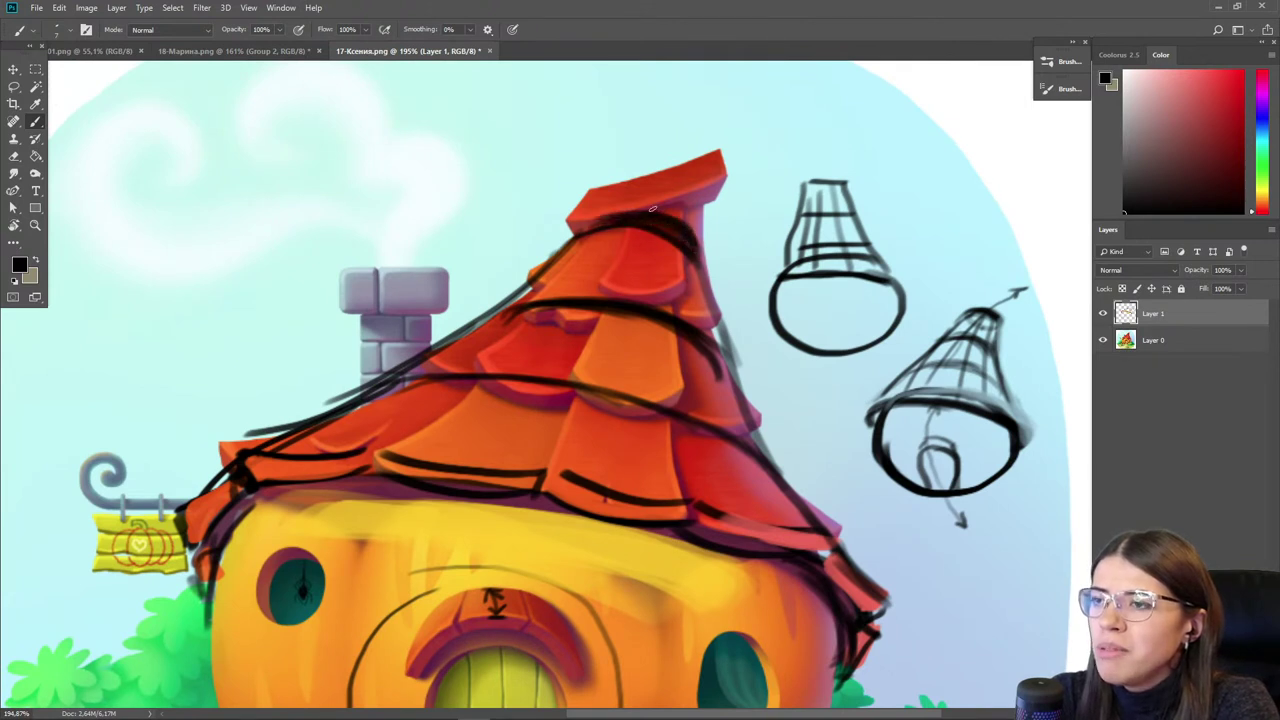
{"action": "mouse_move", "coordinate": [575, 228]}
{"action": "left_mouse_down"}
{"action": "mouse_move", "coordinate": [692, 255]}
{"action": "mouse_move", "coordinate": [648, 200]}
{"action": "mouse_move", "coordinate": [714, 250]}
{"action": "mouse_move", "coordinate": [697, 225]}
{"action": "mouse_move", "coordinate": [566, 218]}
{"action": "mouse_move", "coordinate": [728, 210]}
{"action": "mouse_move", "coordinate": [686, 143]}
{"action": "mouse_move", "coordinate": [736, 208]}
{"action": "mouse_move", "coordinate": [640, 195]}
{"action": "mouse_move", "coordinate": [558, 220]}
{"action": "mouse_move", "coordinate": [711, 241]}
{"action": "left_mouse_up"}
- Repaint the roof cap as a curved dark-red band and cover the old cap's peak with sampled sky blue
{"action": "left_click", "coordinate": [606, 149], "text": "alt"}
{"action": "left_click", "coordinate": [589, 220], "text": "alt"}
{"action": "key", "text": "["}
{"action": "mouse_move", "coordinate": [711, 241]}
{"action": "left_mouse_down"}
{"action": "mouse_move", "coordinate": [612, 213]}
{"action": "mouse_move", "coordinate": [708, 246]}
{"action": "left_mouse_up"}
{"action": "mouse_move", "coordinate": [581, 212]}
{"action": "left_mouse_down"}
{"action": "mouse_move", "coordinate": [705, 248]}
{"action": "mouse_move", "coordinate": [690, 215]}
{"action": "mouse_move", "coordinate": [588, 226]}
{"action": "mouse_move", "coordinate": [690, 188]}
{"action": "mouse_move", "coordinate": [741, 246]}
{"action": "mouse_move", "coordinate": [630, 191]}
{"action": "mouse_move", "coordinate": [705, 160]}
{"action": "left_mouse_up"}
{"action": "left_click", "coordinate": [600, 150], "text": "alt"}
{"action": "mouse_move", "coordinate": [334, 361]}
{"action": "left_mouse_down"}
{"action": "mouse_move", "coordinate": [447, 347]}
{"action": "mouse_move", "coordinate": [435, 347]}
{"action": "left_mouse_up"}
{"action": "left_click", "coordinate": [928, 169], "text": "alt"}
{"action": "key", "text": "bracketleft"}
{"action": "key", "text": "bracketleft"}
{"action": "key", "text": "bracketright"}
- Draw black dividing lines between the tiles of the top and middle rows, fanning out from the roof's tip
{"action": "left_click_drag", "start_coordinate": [775, 241], "coordinate": [773, 286]}
{"action": "left_click_drag", "start_coordinate": [705, 281], "coordinate": [773, 291]}
{"action": "mouse_move", "coordinate": [724, 227]}
{"action": "left_mouse_down"}
{"action": "mouse_move", "coordinate": [696, 275]}
{"action": "mouse_move", "coordinate": [717, 286]}
{"action": "left_mouse_up"}
{"action": "mouse_move", "coordinate": [684, 224]}
{"action": "left_mouse_down"}
{"action": "mouse_move", "coordinate": [645, 274]}
{"action": "mouse_move", "coordinate": [660, 288]}
{"action": "mouse_move", "coordinate": [604, 288]}
{"action": "left_mouse_up"}
{"action": "mouse_move", "coordinate": [804, 252]}
{"action": "left_mouse_down"}
{"action": "mouse_move", "coordinate": [816, 318]}
{"action": "mouse_move", "coordinate": [766, 294]}
{"action": "left_mouse_up"}
{"action": "left_click_drag", "start_coordinate": [810, 332], "coordinate": [860, 418]}
{"action": "mouse_move", "coordinate": [794, 323]}
{"action": "left_mouse_down"}
{"action": "mouse_move", "coordinate": [822, 415]}
{"action": "mouse_move", "coordinate": [730, 386]}
{"action": "left_mouse_up"}
{"action": "left_click_drag", "start_coordinate": [738, 306], "coordinate": [716, 378]}
{"action": "left_click_drag", "start_coordinate": [686, 298], "coordinate": [632, 358]}
{"action": "mouse_move", "coordinate": [672, 300]}
{"action": "left_mouse_down"}
{"action": "mouse_move", "coordinate": [622, 356]}
{"action": "mouse_move", "coordinate": [658, 374]}
{"action": "left_mouse_up"}
{"action": "mouse_move", "coordinate": [610, 308]}
{"action": "left_mouse_down"}
{"action": "mouse_move", "coordinate": [546, 342]}
{"action": "mouse_move", "coordinate": [558, 361]}
{"action": "left_mouse_up"}
{"action": "mouse_move", "coordinate": [618, 284]}
{"action": "left_mouse_down"}
{"action": "mouse_move", "coordinate": [505, 349]}
{"action": "mouse_move", "coordinate": [520, 365]}
{"action": "left_mouse_up"}
- Enlarge the brush and fill the redrawn upper and middle tiles with sampled red and orange
{"action": "left_click", "coordinate": [770, 352], "text": "alt"}
{"action": "key", "text": "bracketright"}
{"action": "key", "text": "bracketright"}
{"action": "left_click_drag", "start_coordinate": [783, 334], "coordinate": [792, 394]}
{"action": "left_click_drag", "start_coordinate": [794, 372], "coordinate": [757, 391]}
{"action": "mouse_move", "coordinate": [684, 311]}
{"action": "left_mouse_down"}
{"action": "mouse_move", "coordinate": [652, 353]}
{"action": "mouse_move", "coordinate": [576, 345]}
{"action": "left_mouse_up"}
{"action": "left_click", "coordinate": [612, 334], "text": "alt"}
{"action": "key", "text": "bracketright"}
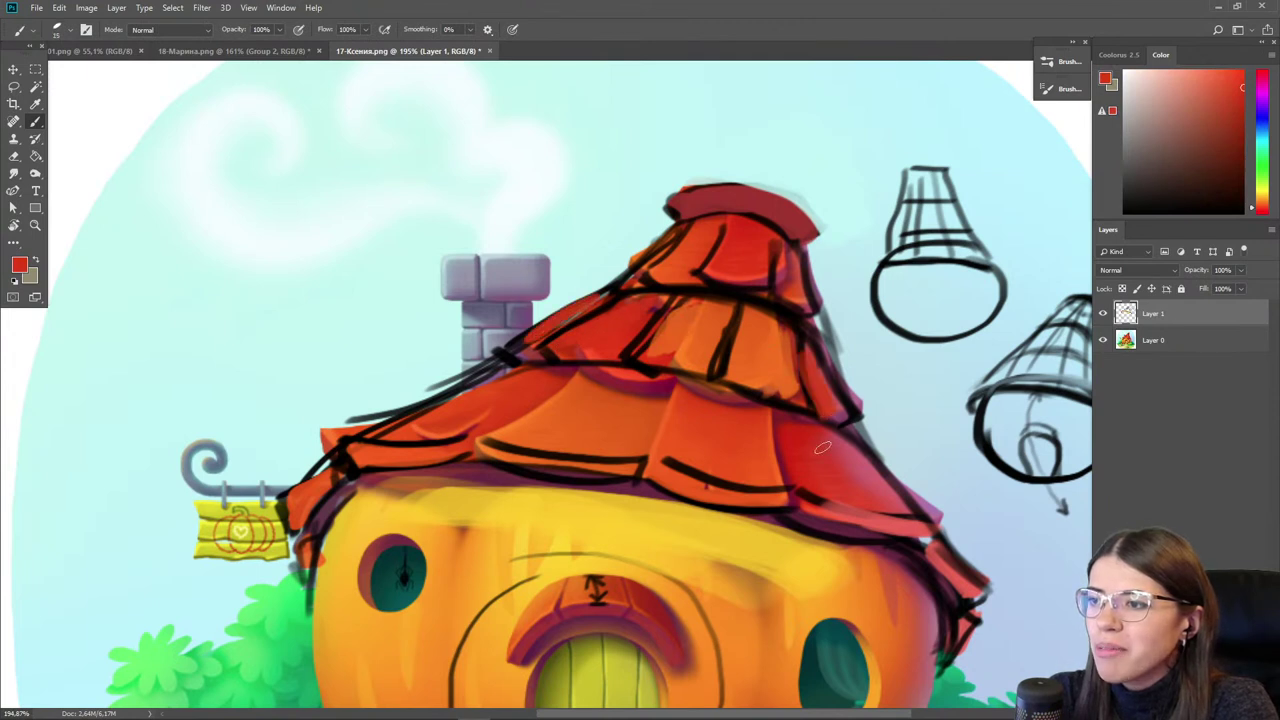
- Darken the bottom tier's right slope with dark maroon and sample the roof's red for its left slope
{"action": "left_click", "coordinate": [855, 457], "text": "alt"}
{"action": "left_click_drag", "start_coordinate": [835, 427], "coordinate": [935, 514]}
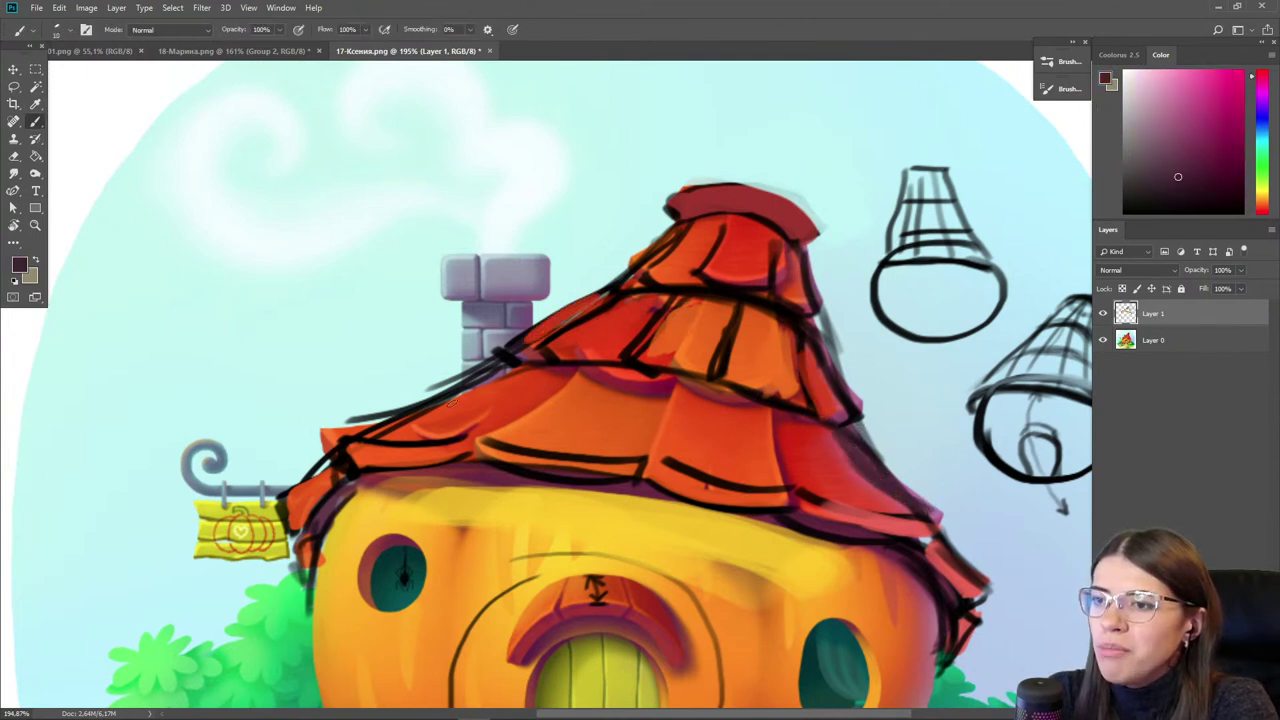
{"action": "left_click", "coordinate": [486, 372], "text": "alt"}
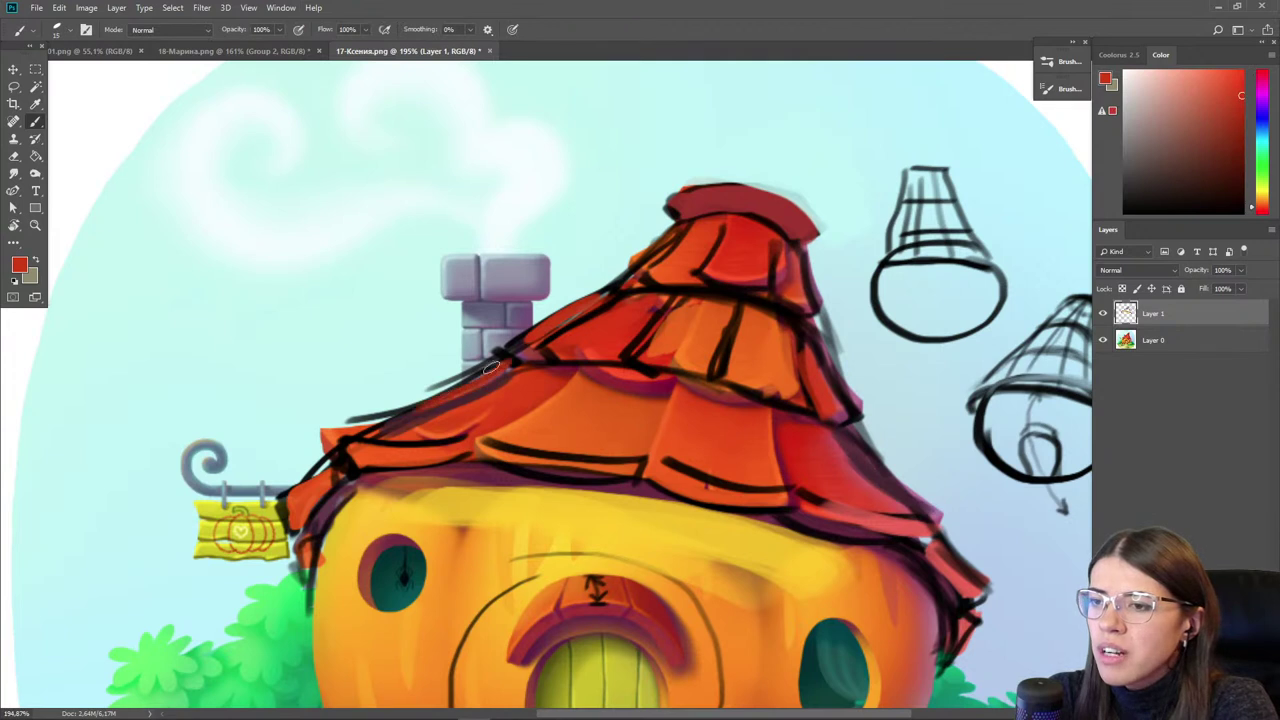
{"action": "key", "text": "i"}
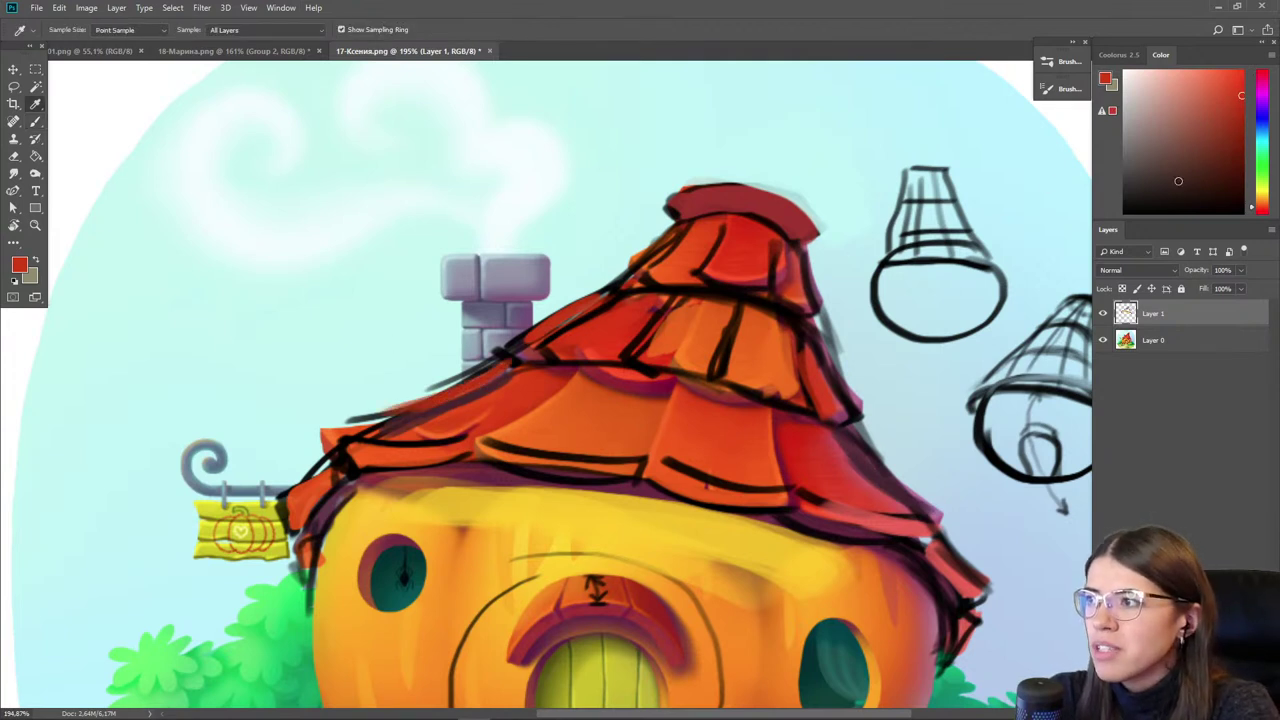
- Reinforce the side contours of the top and middle tiers in black, giving each tier a protruding lower corner
{"action": "left_click_drag", "start_coordinate": [1178, 181], "coordinate": [1124, 213]}
{"action": "mouse_move", "coordinate": [678, 232]}
{"action": "left_mouse_down"}
{"action": "mouse_move", "coordinate": [545, 334]}
{"action": "mouse_move", "coordinate": [497, 350]}
{"action": "left_mouse_up"}
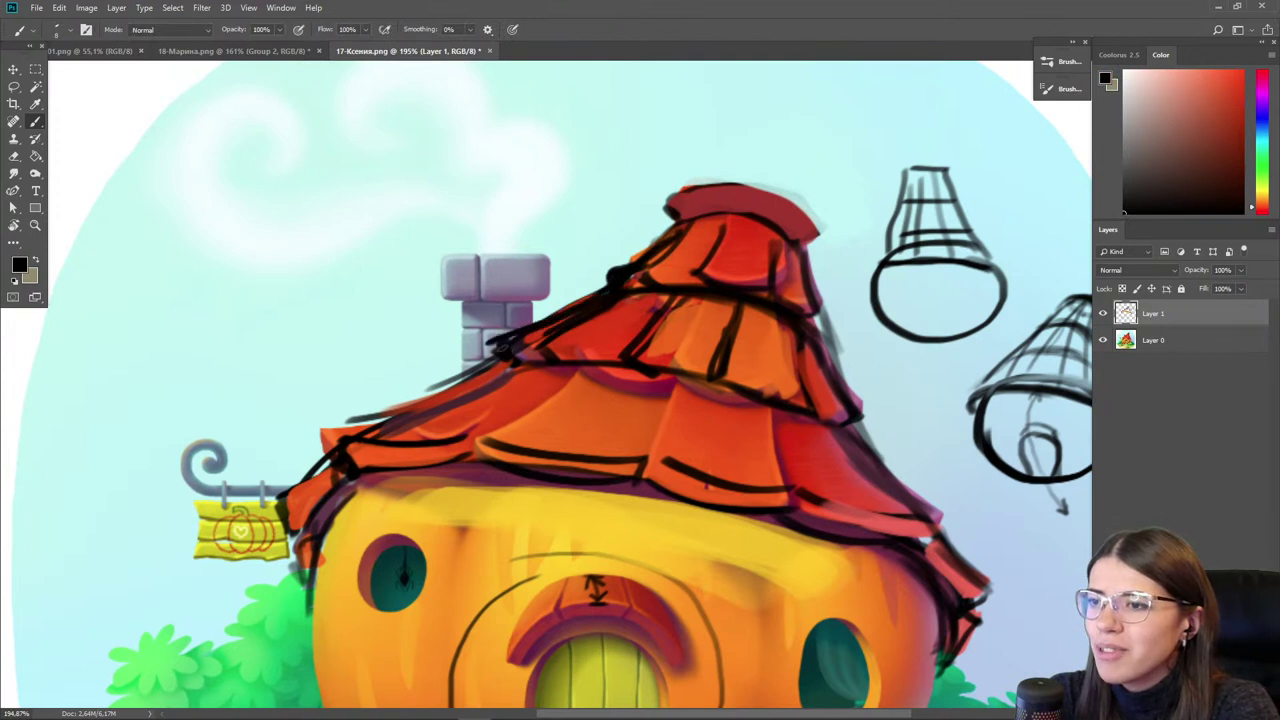
{"action": "mouse_move", "coordinate": [799, 247]}
{"action": "left_mouse_down"}
{"action": "mouse_move", "coordinate": [824, 304]}
{"action": "mouse_move", "coordinate": [808, 320]}
{"action": "mouse_move", "coordinate": [845, 391]}
{"action": "left_mouse_up"}
{"action": "left_click_drag", "start_coordinate": [816, 350], "coordinate": [856, 404]}
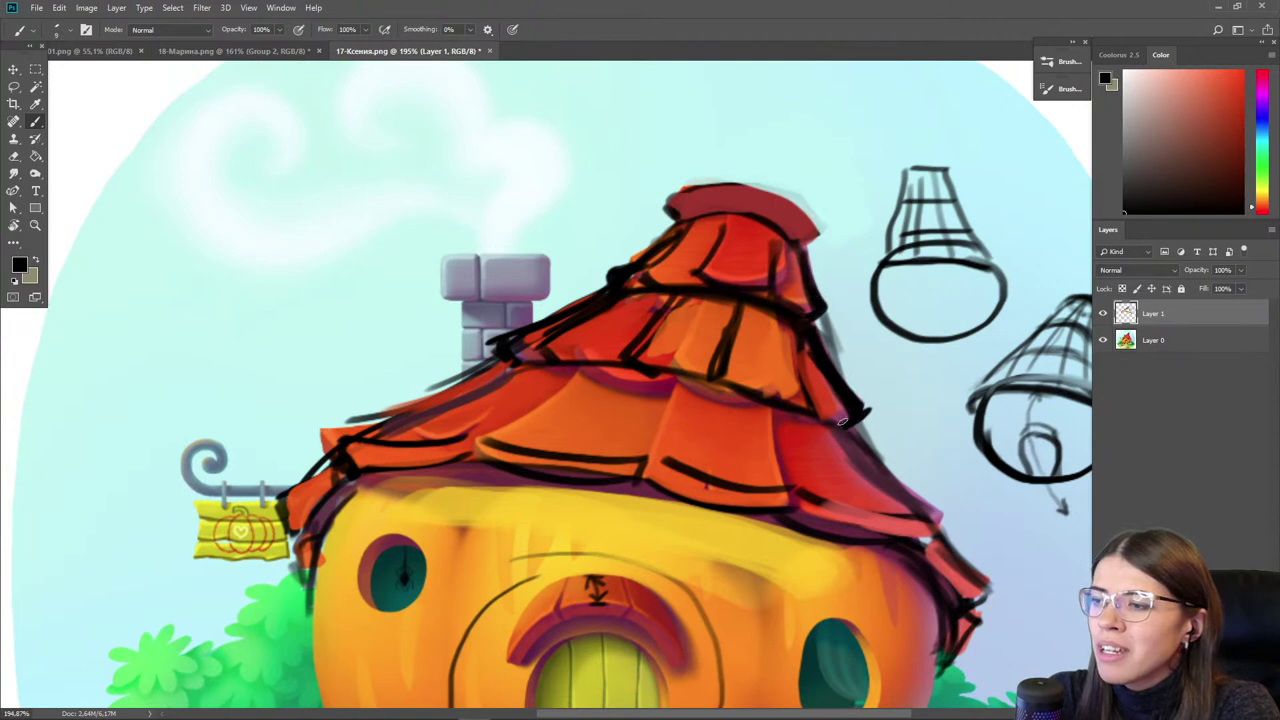
- Strengthen the black outlines of the bottom tier's slopes and overhanging tile ends on both sides
{"action": "left_click_drag", "start_coordinate": [848, 427], "coordinate": [952, 513]}
{"action": "left_click_drag", "start_coordinate": [884, 470], "coordinate": [952, 516]}
{"action": "mouse_move", "coordinate": [952, 514]}
{"action": "left_mouse_down"}
{"action": "mouse_move", "coordinate": [922, 542]}
{"action": "mouse_move", "coordinate": [868, 510]}
{"action": "left_mouse_up"}
{"action": "mouse_move", "coordinate": [936, 536]}
{"action": "left_mouse_down"}
{"action": "mouse_move", "coordinate": [1004, 590]}
{"action": "mouse_move", "coordinate": [998, 608]}
{"action": "left_mouse_up"}
{"action": "mouse_move", "coordinate": [500, 364]}
{"action": "left_mouse_down"}
{"action": "mouse_move", "coordinate": [332, 428]}
{"action": "mouse_move", "coordinate": [360, 466]}
{"action": "left_mouse_up"}
{"action": "mouse_move", "coordinate": [326, 422]}
{"action": "left_mouse_down"}
{"action": "mouse_move", "coordinate": [358, 434]}
{"action": "mouse_move", "coordinate": [282, 492]}
{"action": "mouse_move", "coordinate": [268, 484]}
{"action": "mouse_move", "coordinate": [286, 506]}
{"action": "left_mouse_up"}
- Compare the corrected roof with the original illustration by hiding and showing Layer 1
{"action": "scroll", "coordinate": [818, 274], "scroll_direction": "down", "scroll_amount": 3}
{"action": "scroll", "coordinate": [818, 275], "scroll_direction": "down", "scroll_amount": 1}
{"action": "left_click_drag", "start_coordinate": [793, 437], "coordinate": [745, 382]}
{"action": "scroll", "coordinate": [806, 300], "scroll_direction": "up", "scroll_amount": 2}
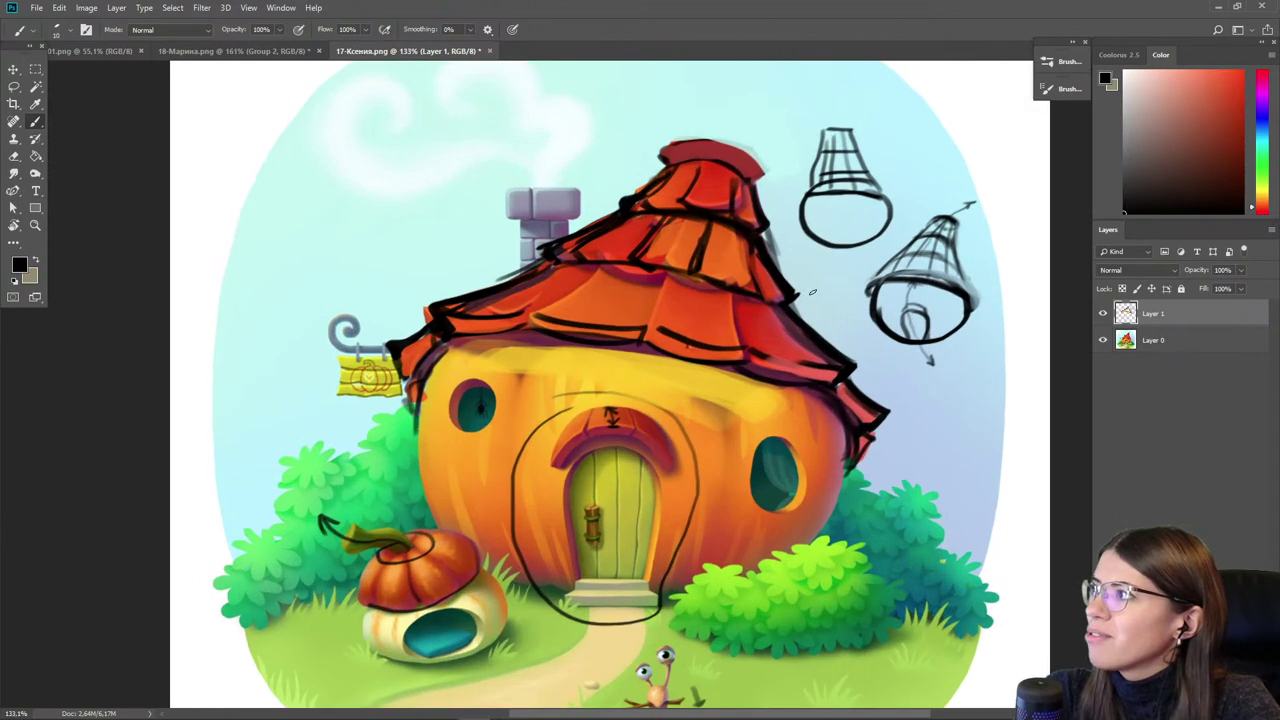
{"action": "left_click", "coordinate": [1102, 313]}
{"action": "left_click", "coordinate": [1103, 314]}
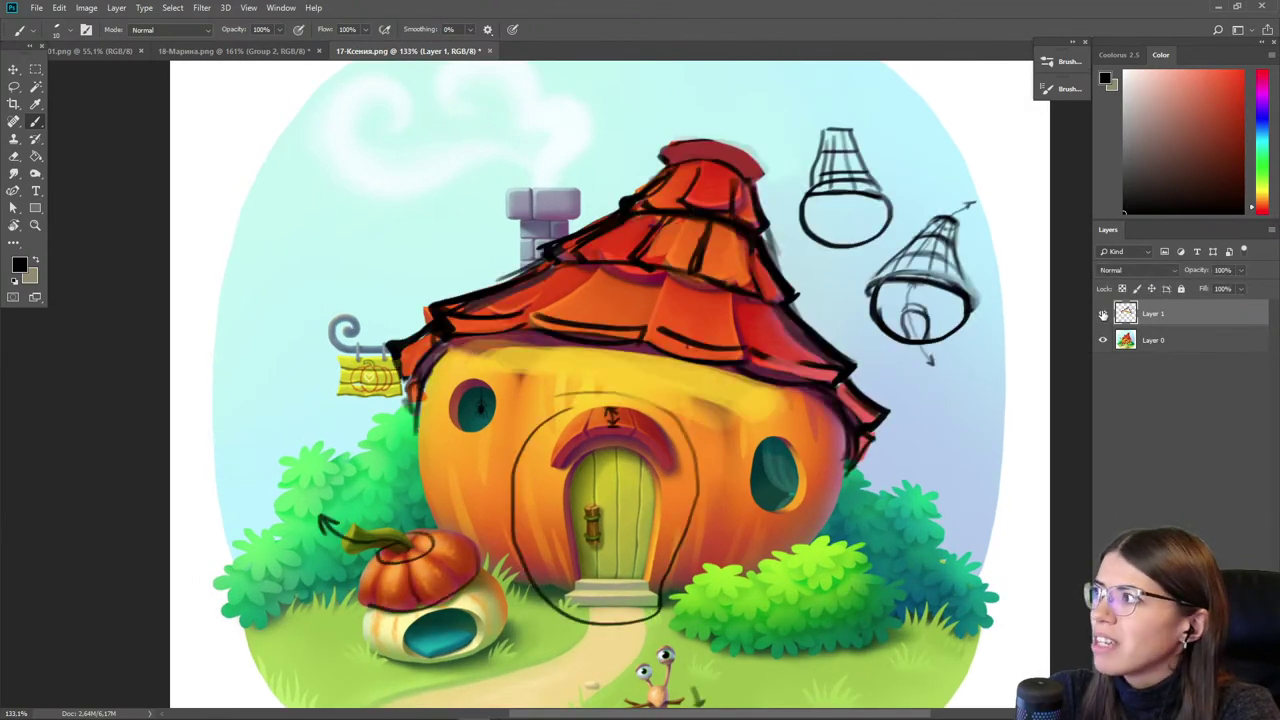
- Erase the black strokes and arrow sketched over the snail's shell on Layer 1
{"action": "left_click", "coordinate": [815, 378], "text": "alt"}
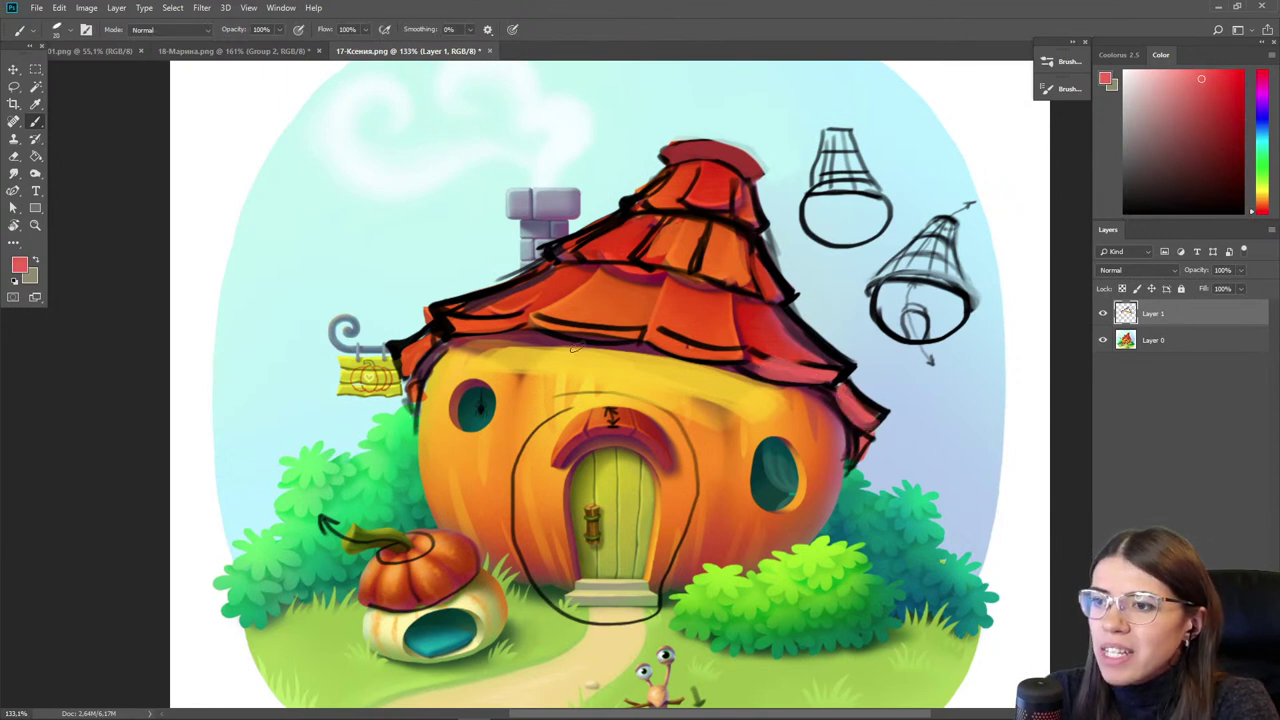
{"action": "left_click", "coordinate": [624, 336], "text": "alt"}
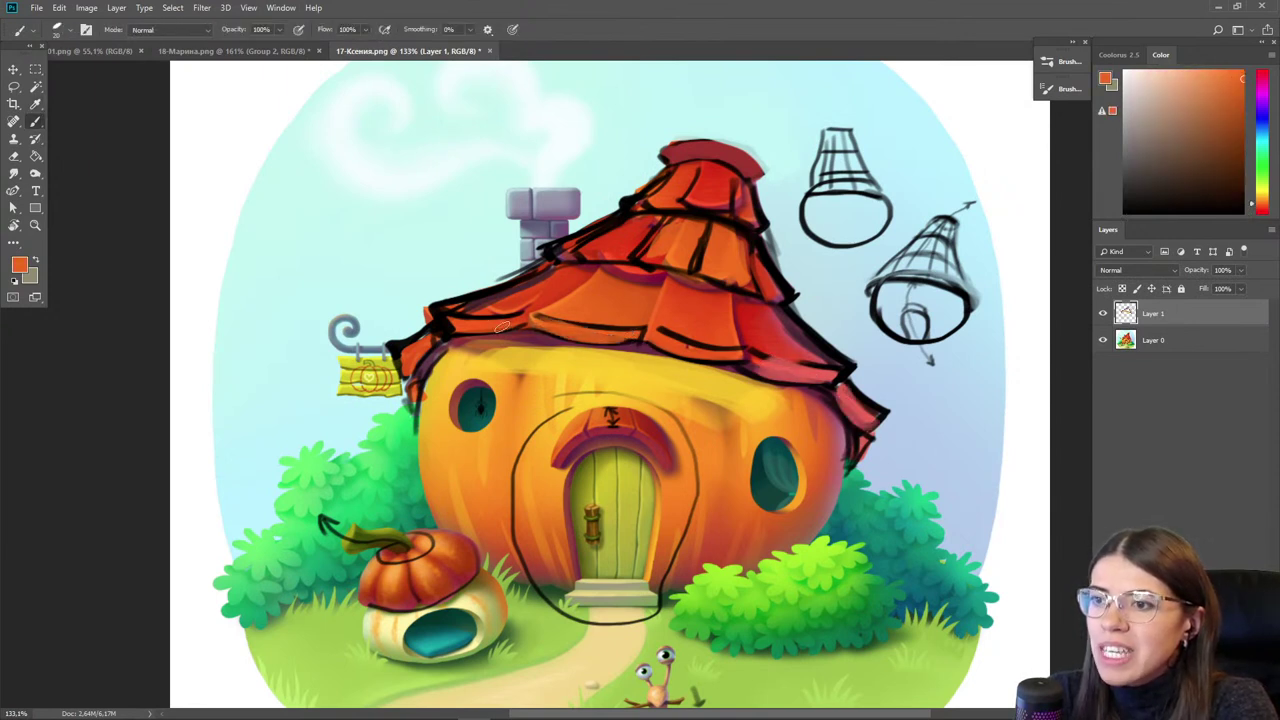
{"action": "scroll", "coordinate": [553, 573], "scroll_direction": "up", "scroll_amount": 3}
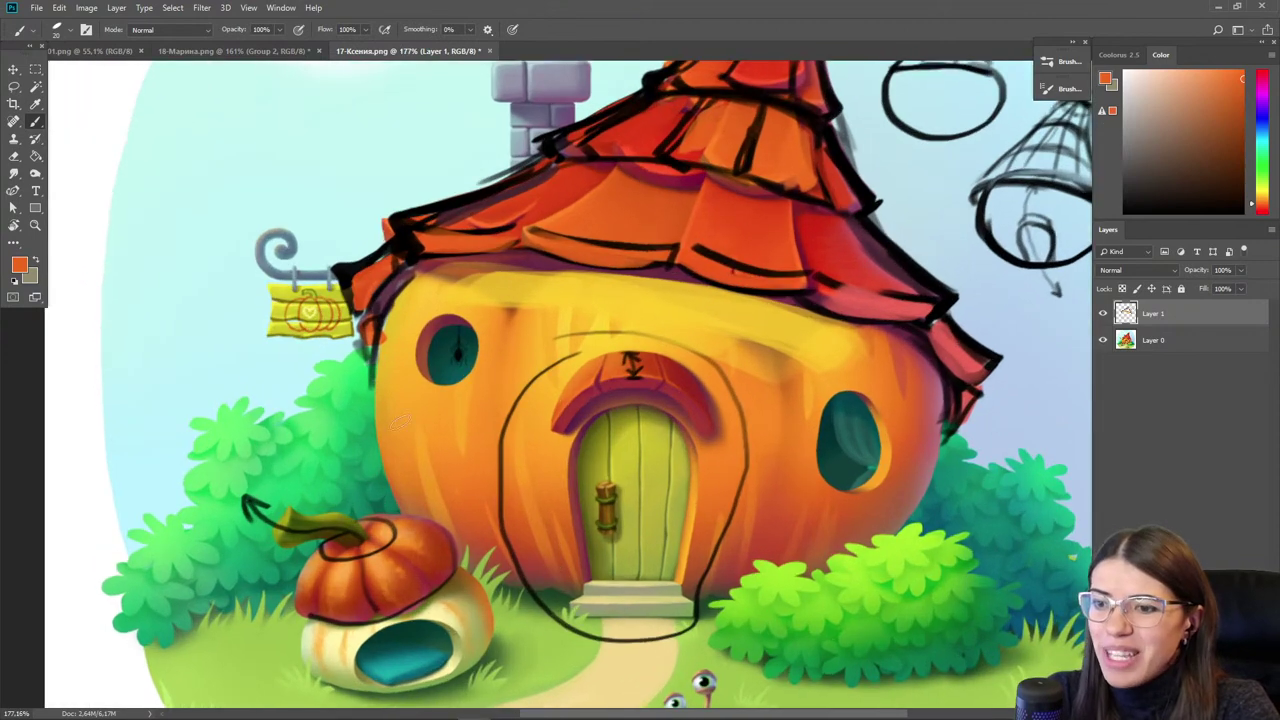
{"action": "left_click_drag", "start_coordinate": [500, 563], "coordinate": [432, 384]}
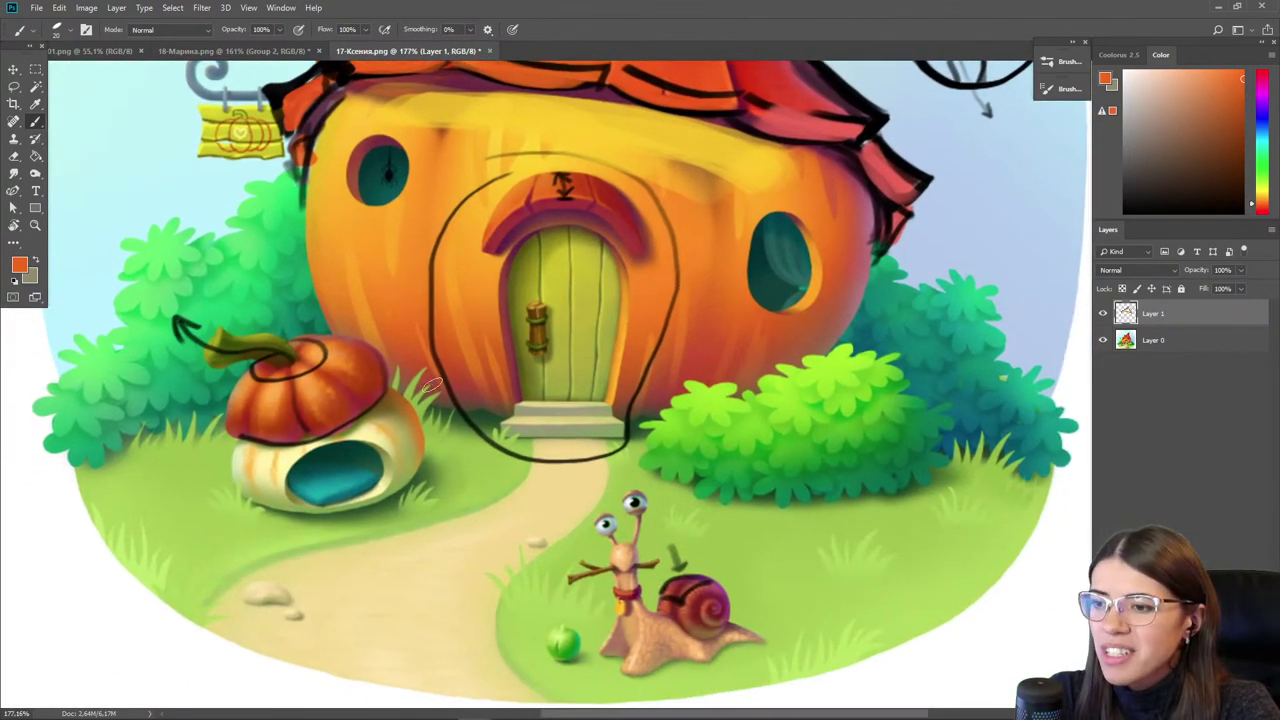
{"action": "scroll", "coordinate": [657, 645], "scroll_direction": "up", "scroll_amount": 1}
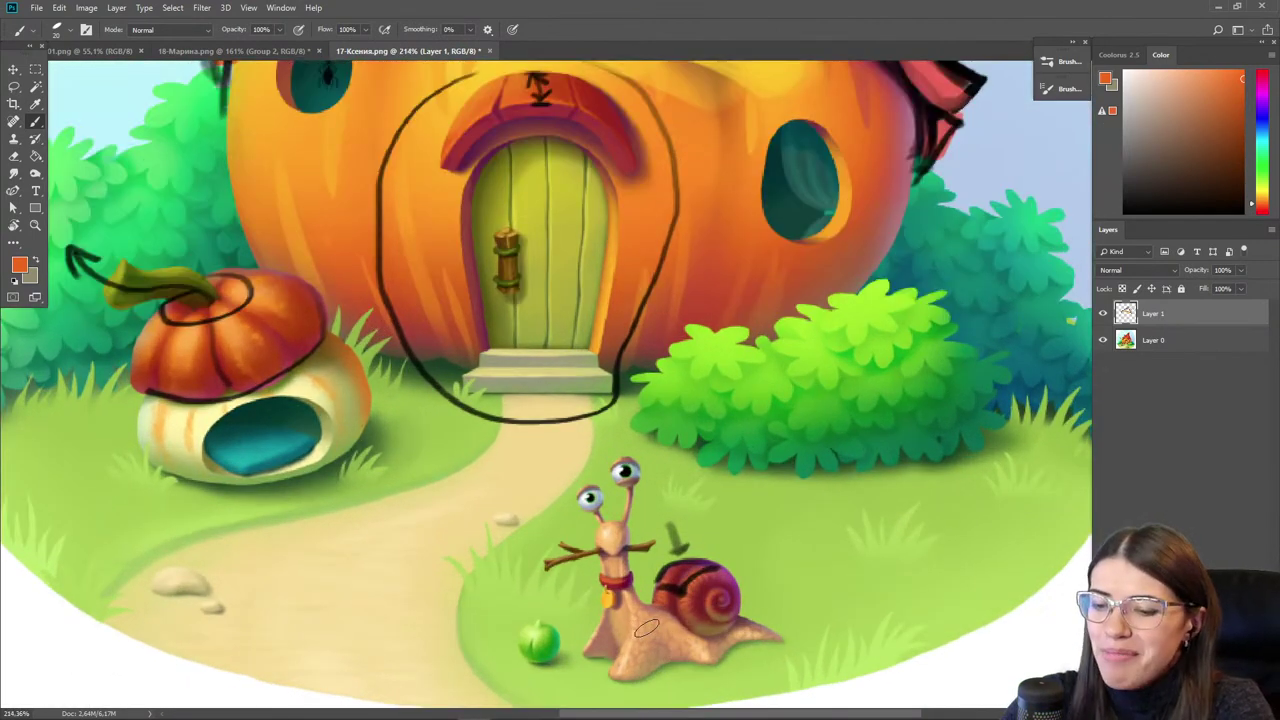
{"action": "key", "text": "e"}
- Brush light red over the top of the snail's shell and deepen its shading with a sampled dark red
{"action": "left_click", "coordinate": [1218, 66]}
{"action": "left_click", "coordinate": [1262, 212]}
{"action": "left_click", "coordinate": [1203, 70]}
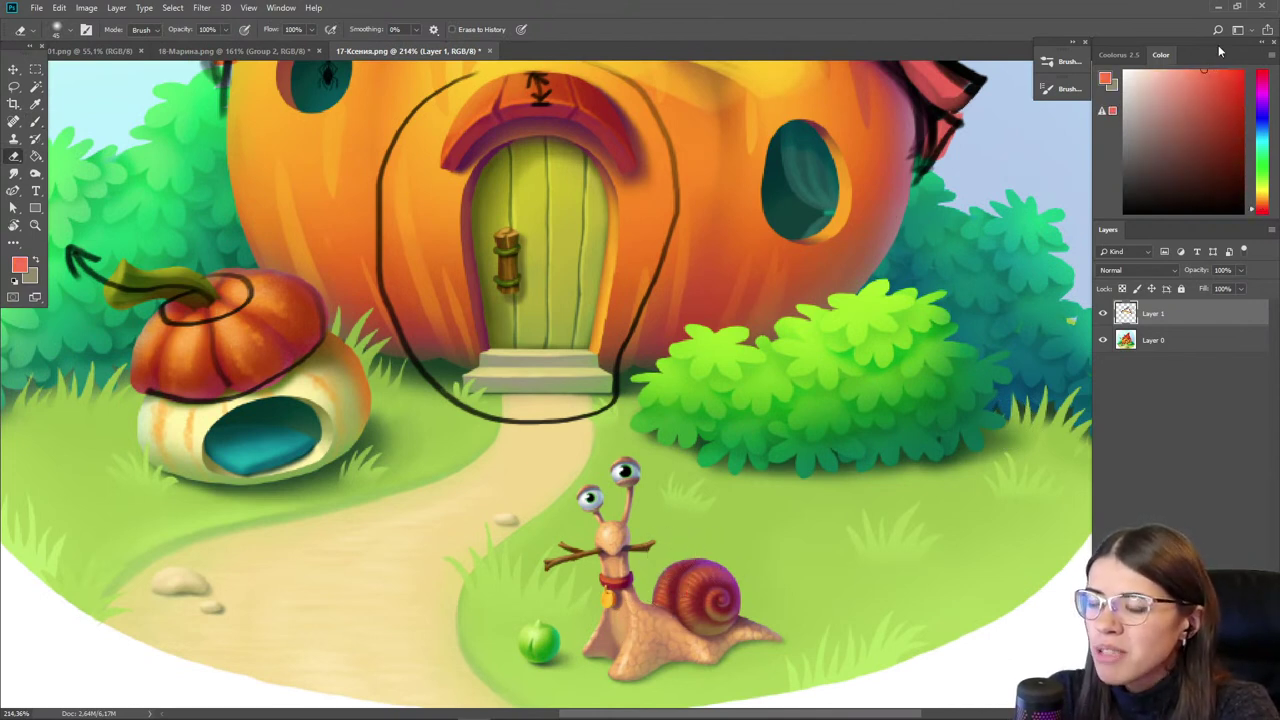
{"action": "key", "text": "b"}
{"action": "key", "text": "["}
{"action": "mouse_move", "coordinate": [665, 580]}
{"action": "left_mouse_down"}
{"action": "mouse_move", "coordinate": [708, 567]}
{"action": "mouse_move", "coordinate": [683, 569]}
{"action": "mouse_move", "coordinate": [707, 596]}
{"action": "mouse_move", "coordinate": [706, 584]}
{"action": "mouse_move", "coordinate": [678, 595]}
{"action": "left_mouse_up"}
{"action": "key", "text": "r"}
{"action": "key", "text": "i"}
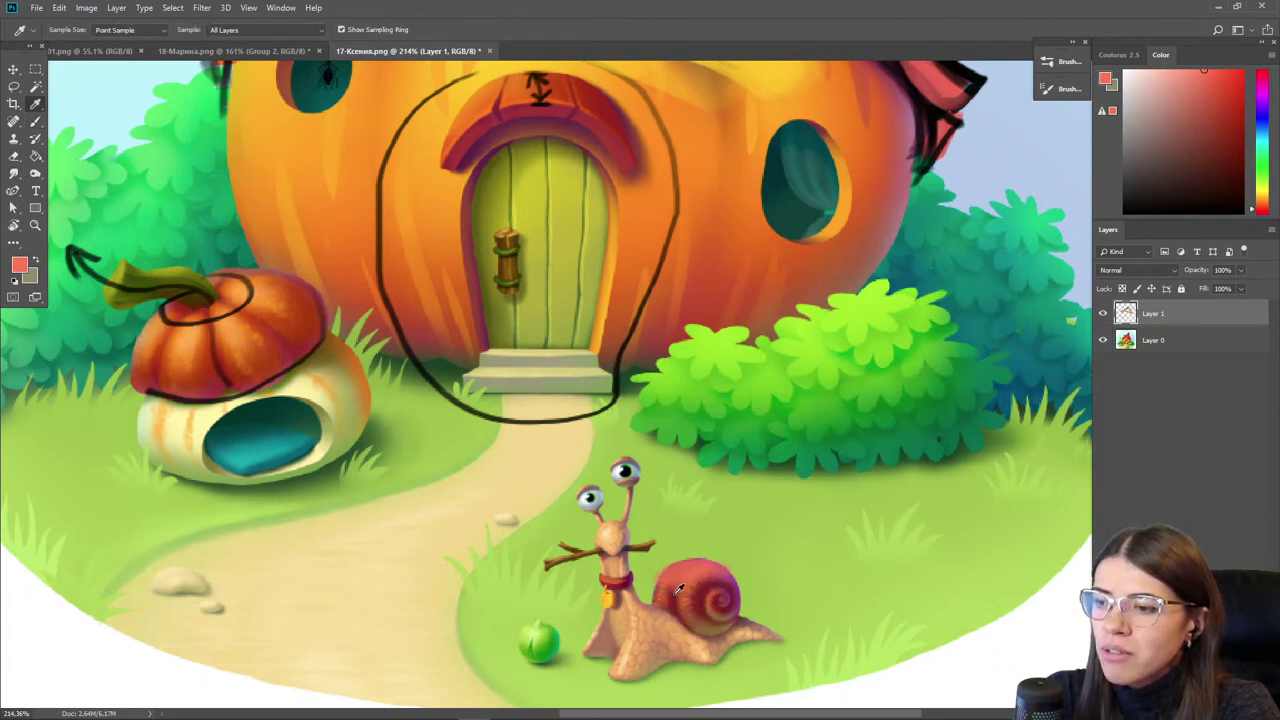
{"action": "left_click", "coordinate": [678, 590]}
{"action": "key", "text": "b"}
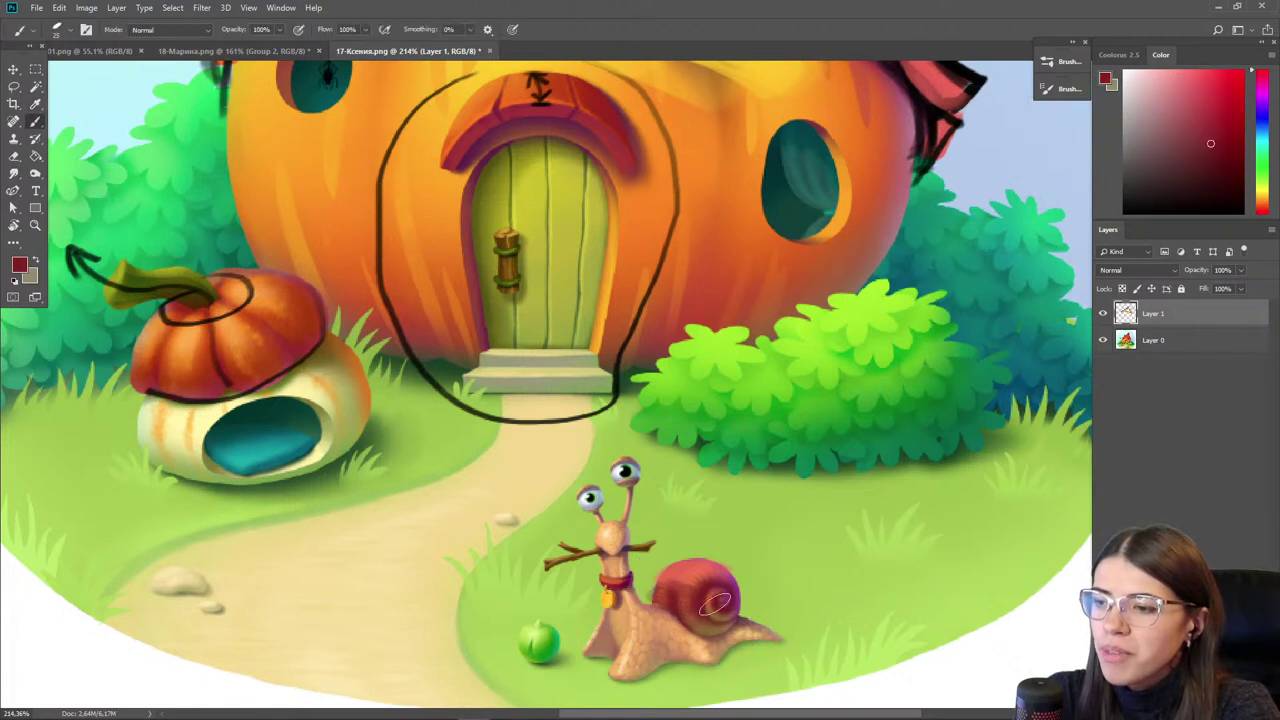
- Add a small pale pink highlight to the top of the snail's shell using a finer brush
{"action": "left_click_drag", "start_coordinate": [1195, 99], "coordinate": [1148, 70]}
{"action": "key", "text": "bracketleft"}
{"action": "key", "text": "bracketleft"}
{"action": "key", "text": "bracketleft"}
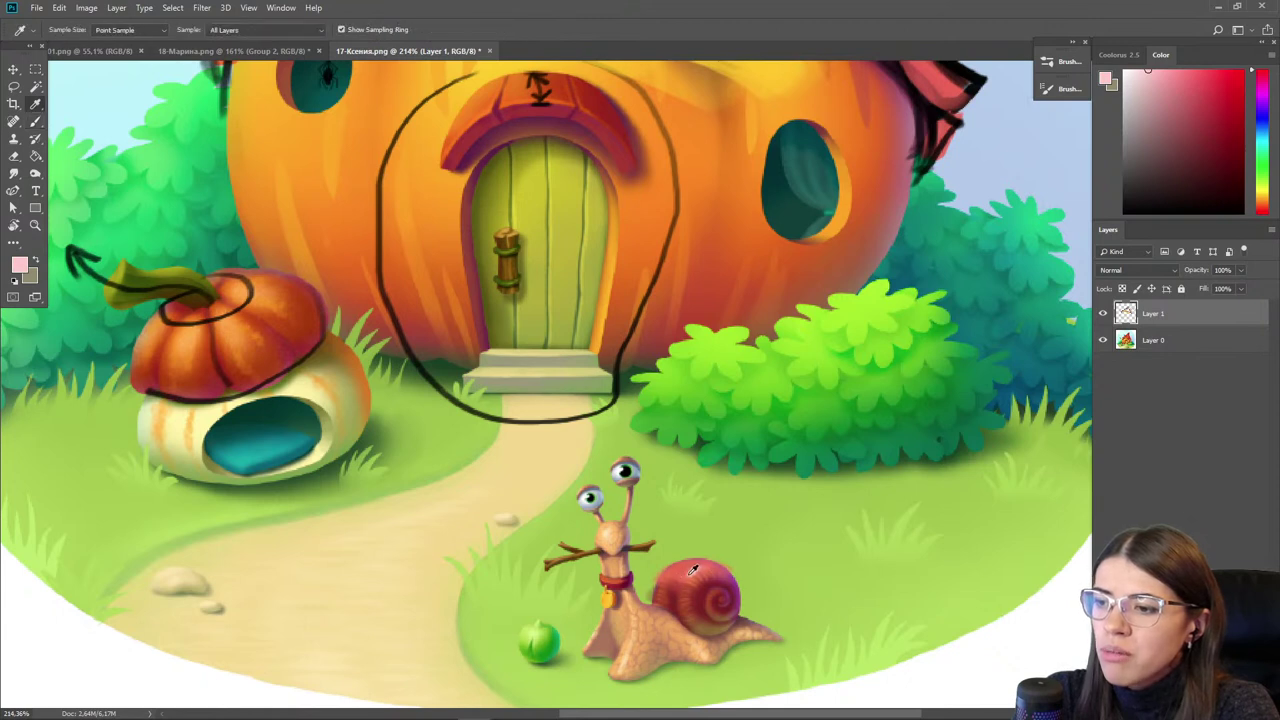
{"action": "left_click", "coordinate": [690, 569], "text": "alt"}
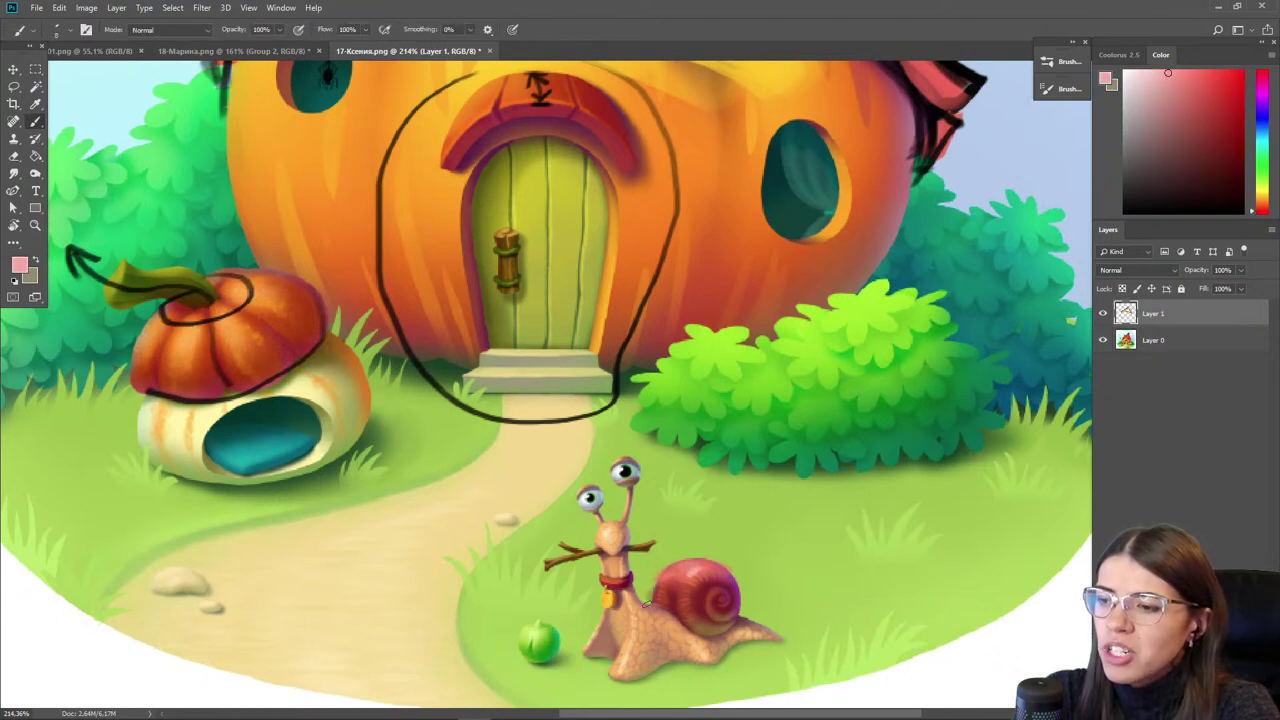
{"action": "mouse_move", "coordinate": [625, 718]}
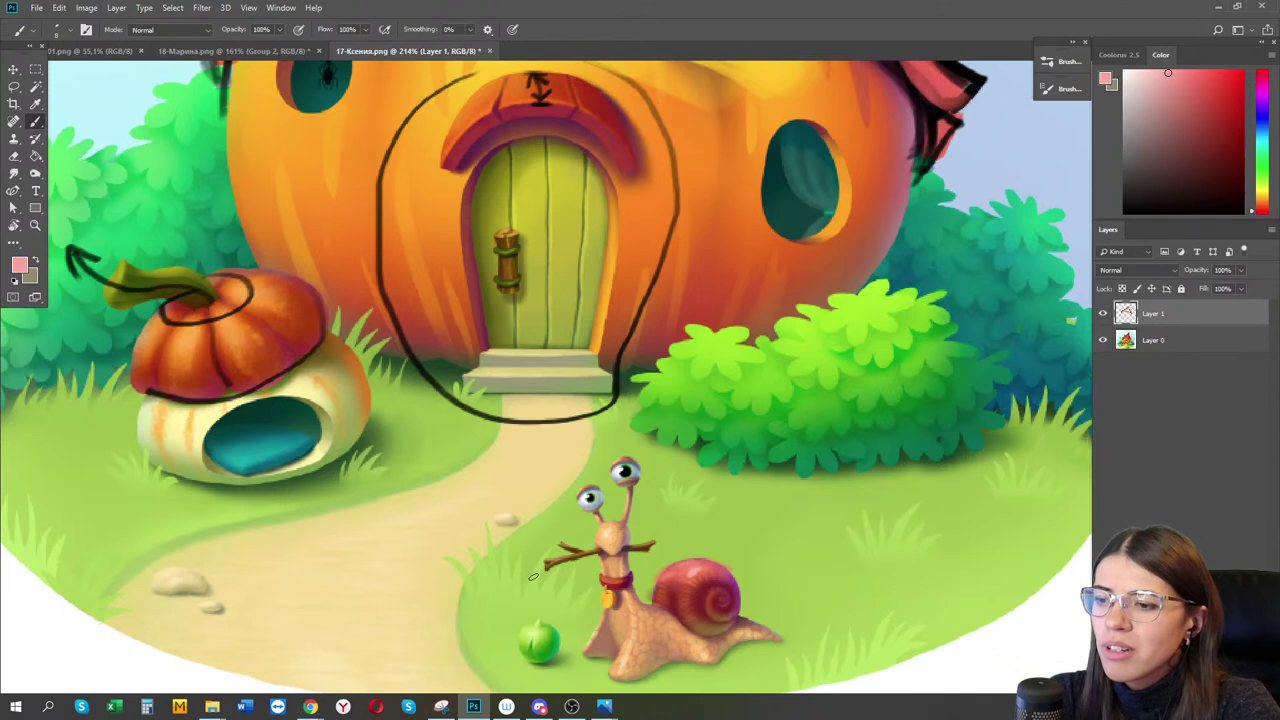
- Shade the snail's lower body and tail with muted reddish and orange-brown tones, smoothing over the skin texture
{"action": "scroll", "coordinate": [539, 571], "scroll_direction": "up", "scroll_amount": 3}
{"action": "key", "text": "alt"}
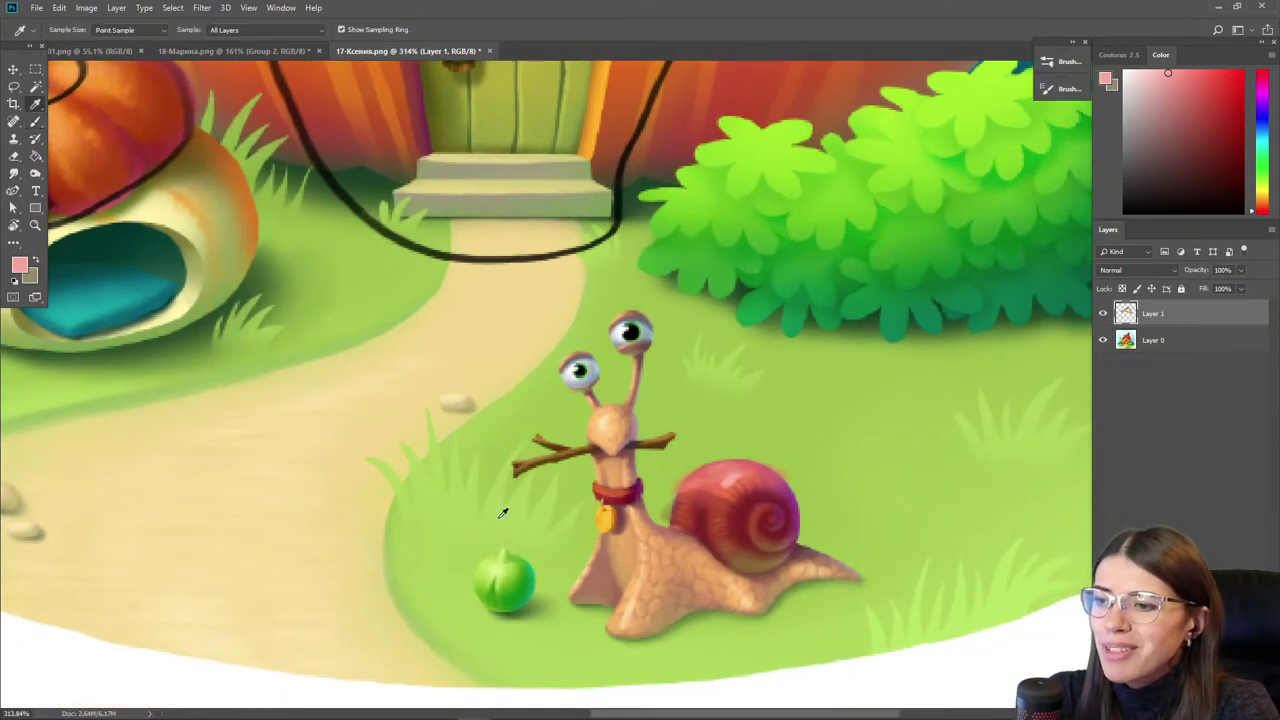
{"action": "left_click", "coordinate": [617, 405], "text": "alt"}
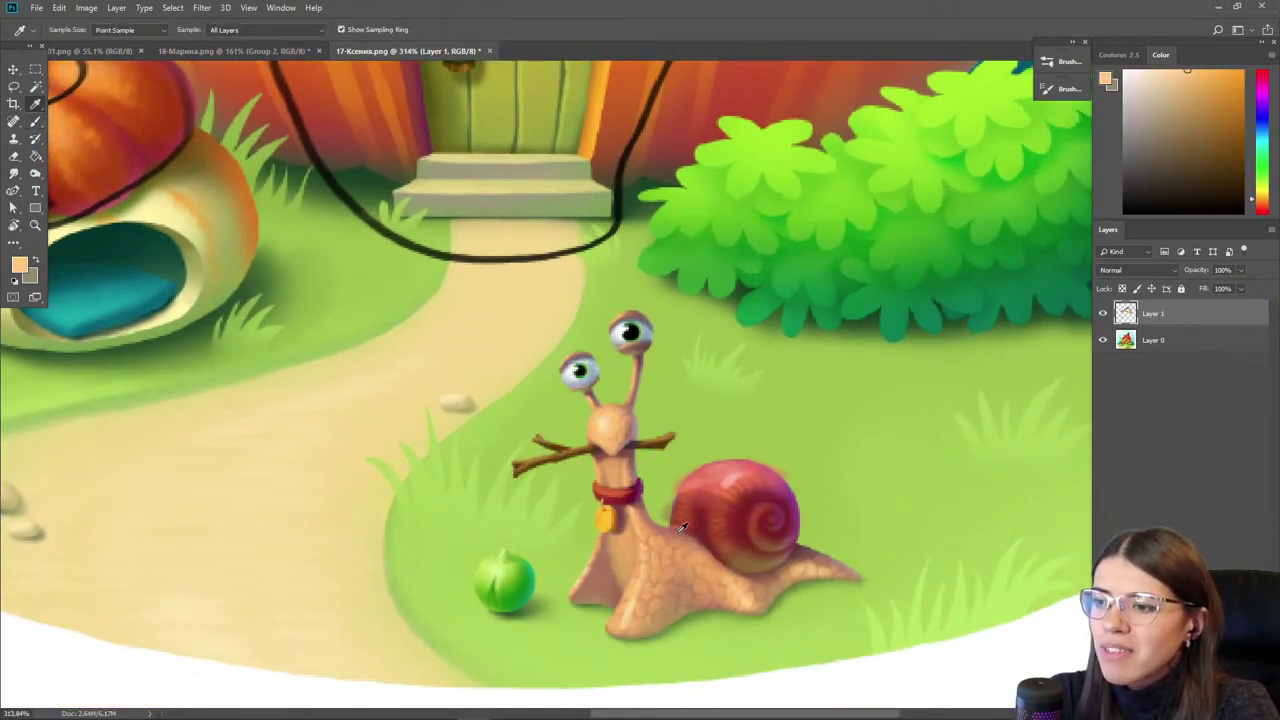
{"action": "mouse_move", "coordinate": [646, 598]}
{"action": "left_mouse_down"}
{"action": "mouse_move", "coordinate": [630, 614]}
{"action": "mouse_move", "coordinate": [755, 603]}
{"action": "left_mouse_up"}
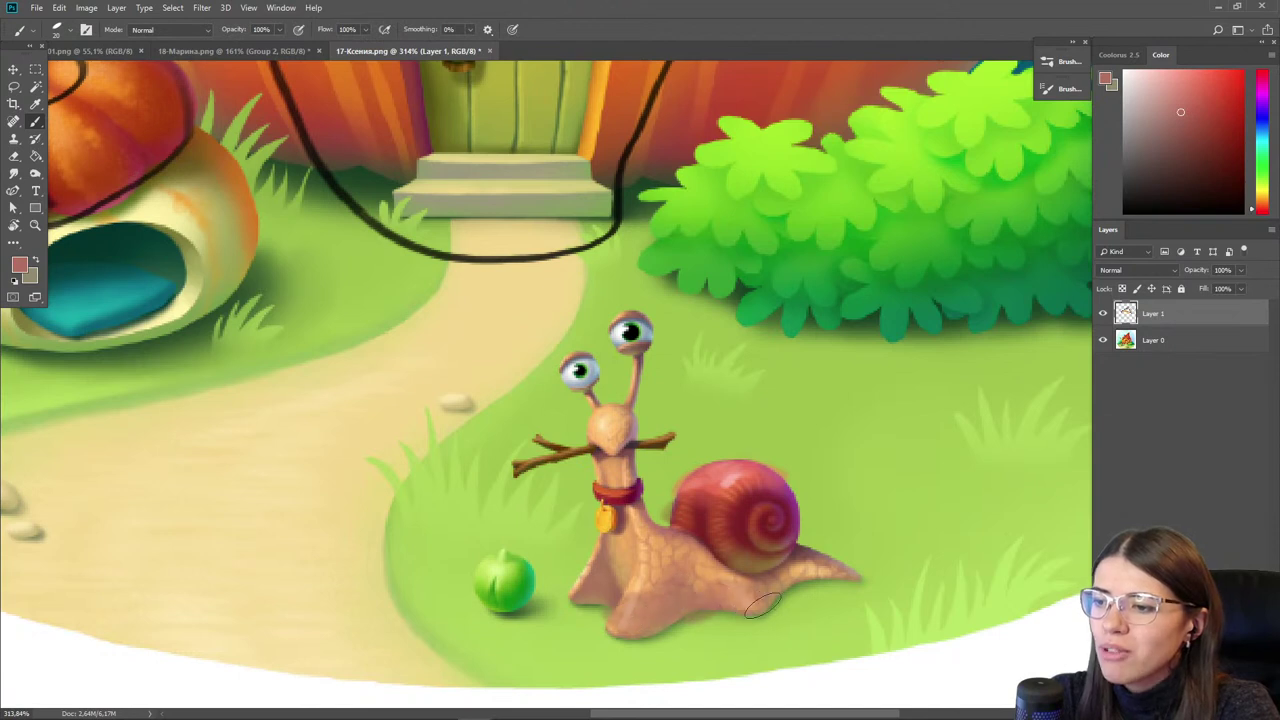
{"action": "left_click", "coordinate": [676, 582], "text": "alt"}
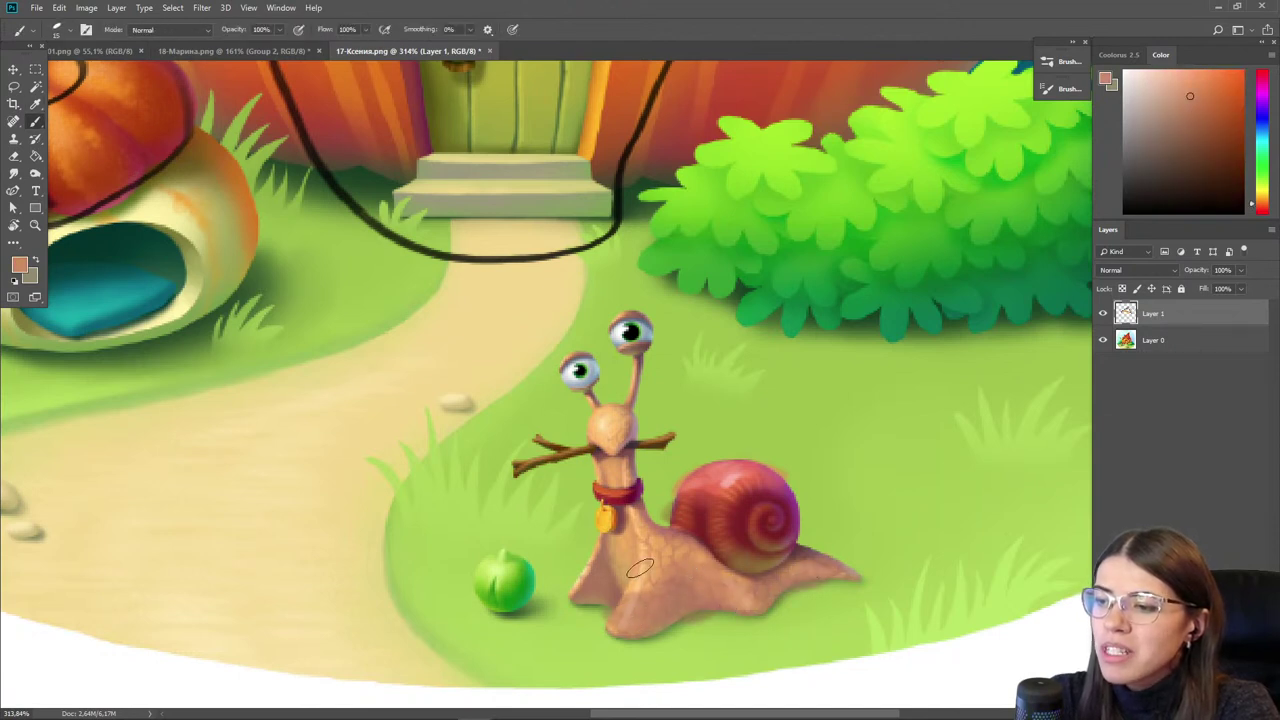
{"action": "left_click", "coordinate": [731, 597], "text": "alt"}
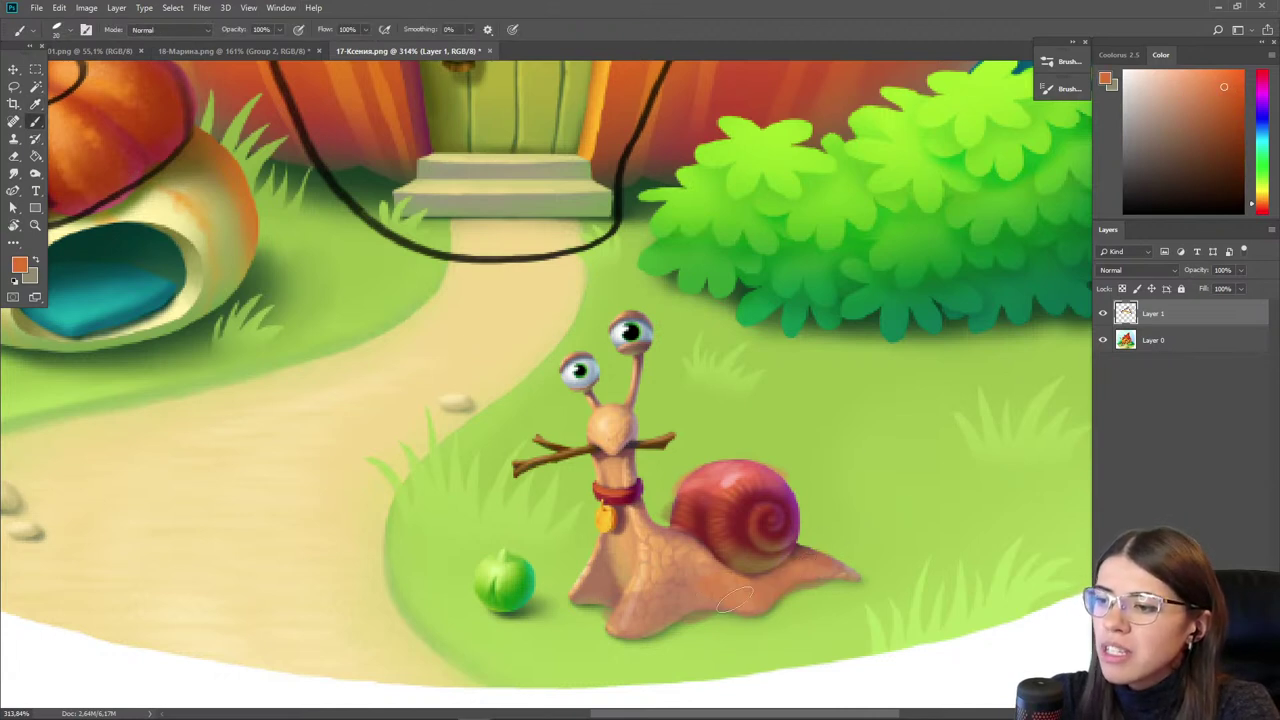
{"action": "left_click", "coordinate": [651, 616], "text": "alt"}
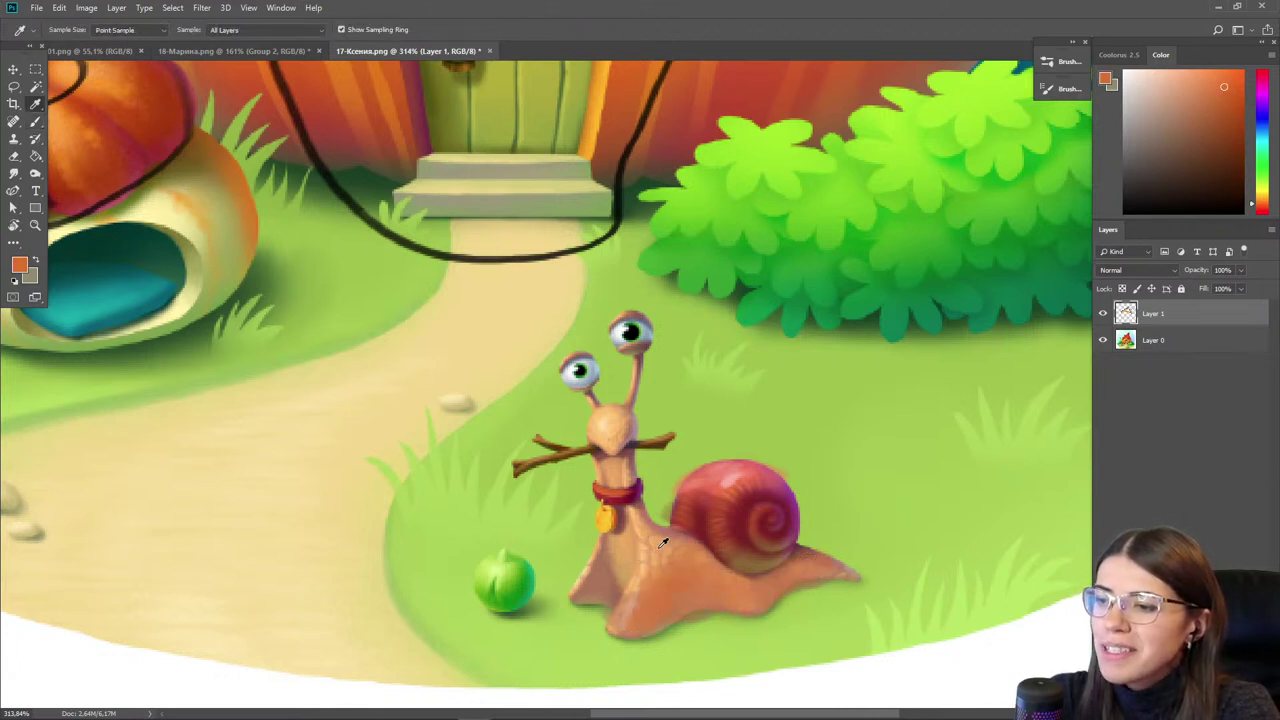
- Paint a light peach highlight along the snail's back beside the shell using a much smaller brush
{"action": "left_click", "coordinate": [1174, 71]}
{"action": "key", "text": "bracketleft"}
{"action": "key", "text": "bracketleft"}
{"action": "key", "text": "bracketleft"}
{"action": "key", "text": "bracketleft"}
{"action": "key", "text": "bracketleft"}
{"action": "key", "text": "bracketleft"}
{"action": "key", "text": "bracketleft"}
{"action": "mouse_move", "coordinate": [653, 528]}
{"action": "left_mouse_down"}
{"action": "mouse_move", "coordinate": [662, 546]}
{"action": "mouse_move", "coordinate": [700, 547]}
{"action": "left_mouse_up"}
- Blend the highlight into the snail's neck and chest with skin tones sampled from the body
{"action": "left_click", "coordinate": [674, 545], "text": "alt"}
{"action": "left_click", "coordinate": [670, 538], "text": "alt"}
{"action": "left_click", "coordinate": [674, 573], "text": "alt"}
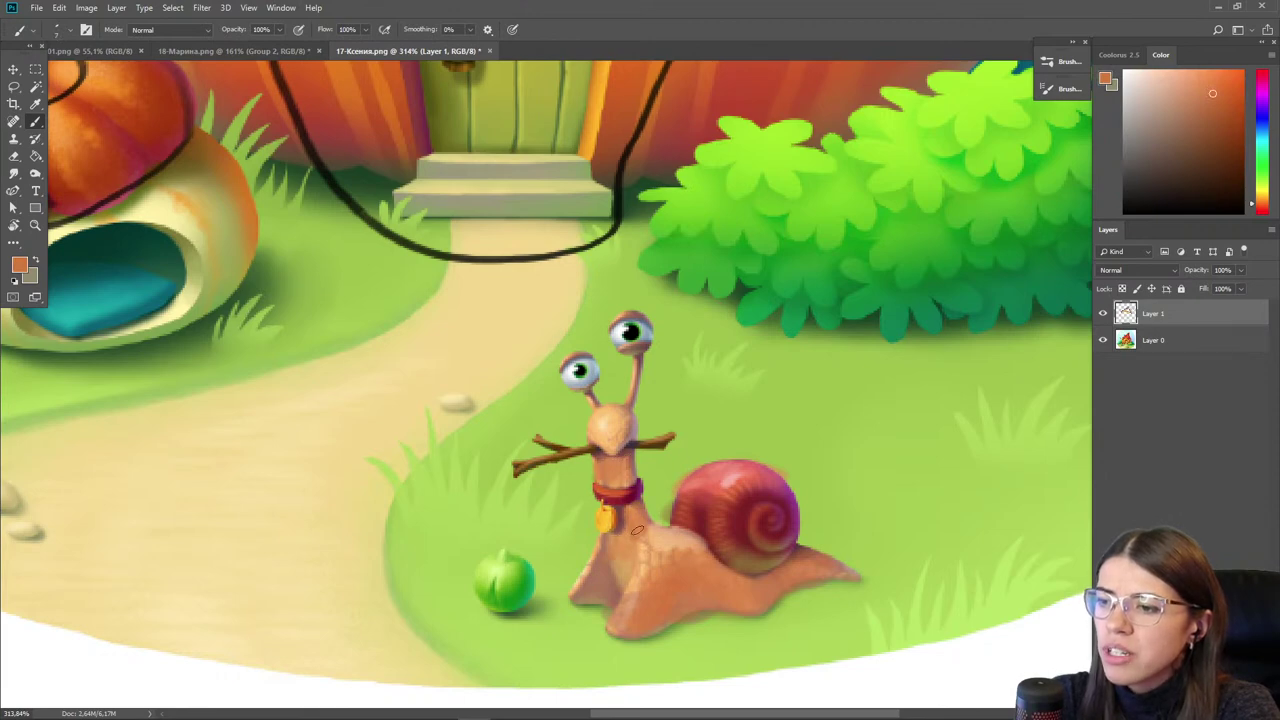
{"action": "left_click", "coordinate": [637, 531], "text": "alt"}
{"action": "scroll", "coordinate": [580, 336], "scroll_direction": "down", "scroll_amount": 2}
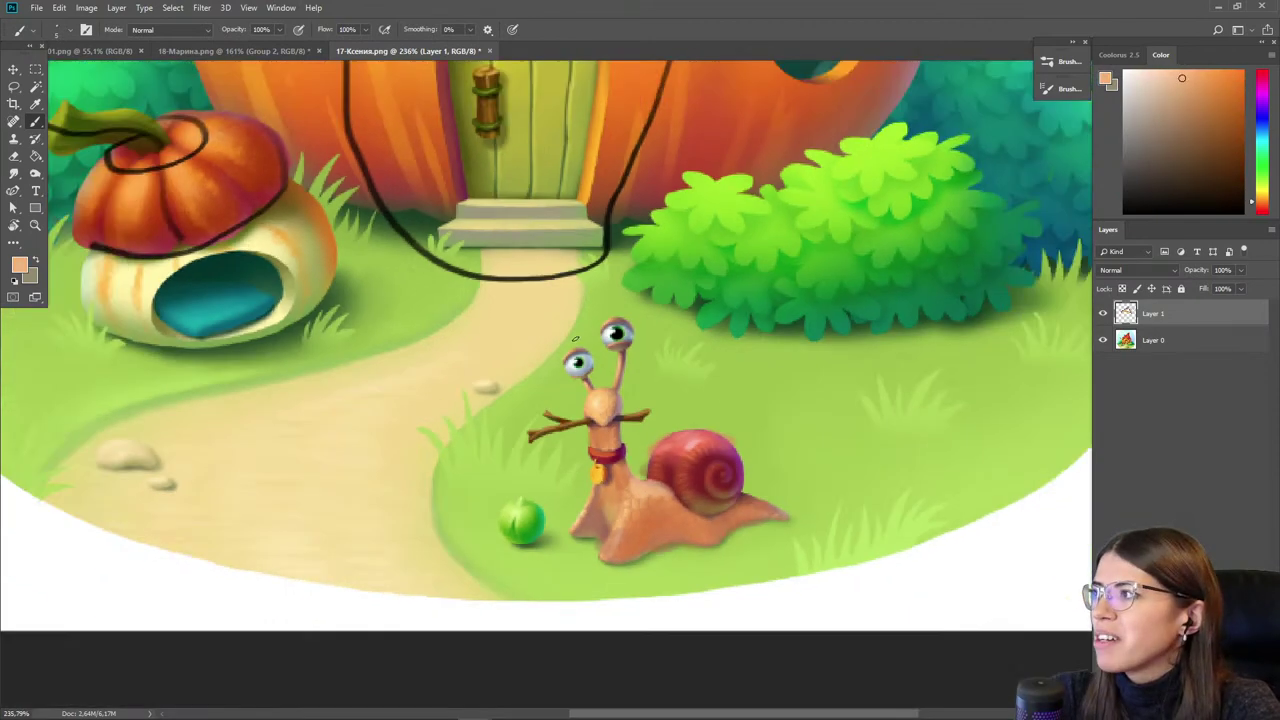
{"action": "key", "text": "alt"}
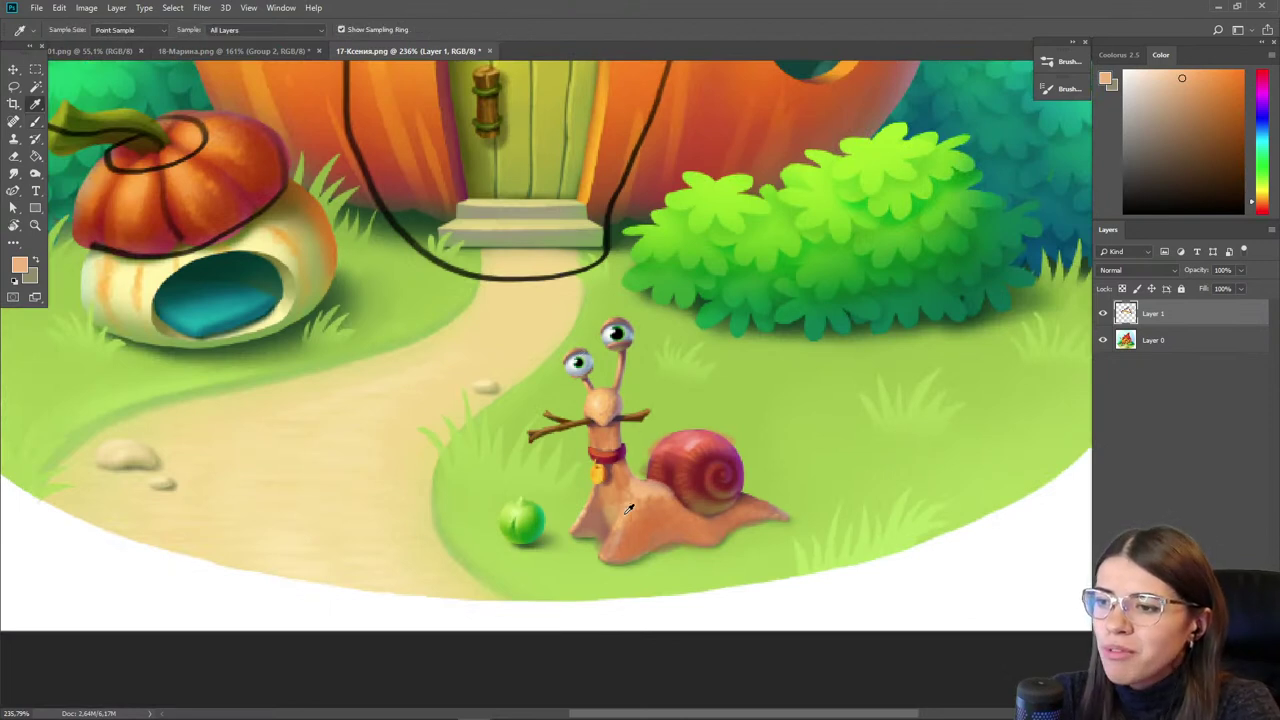
{"action": "left_click", "coordinate": [629, 509], "text": "alt"}
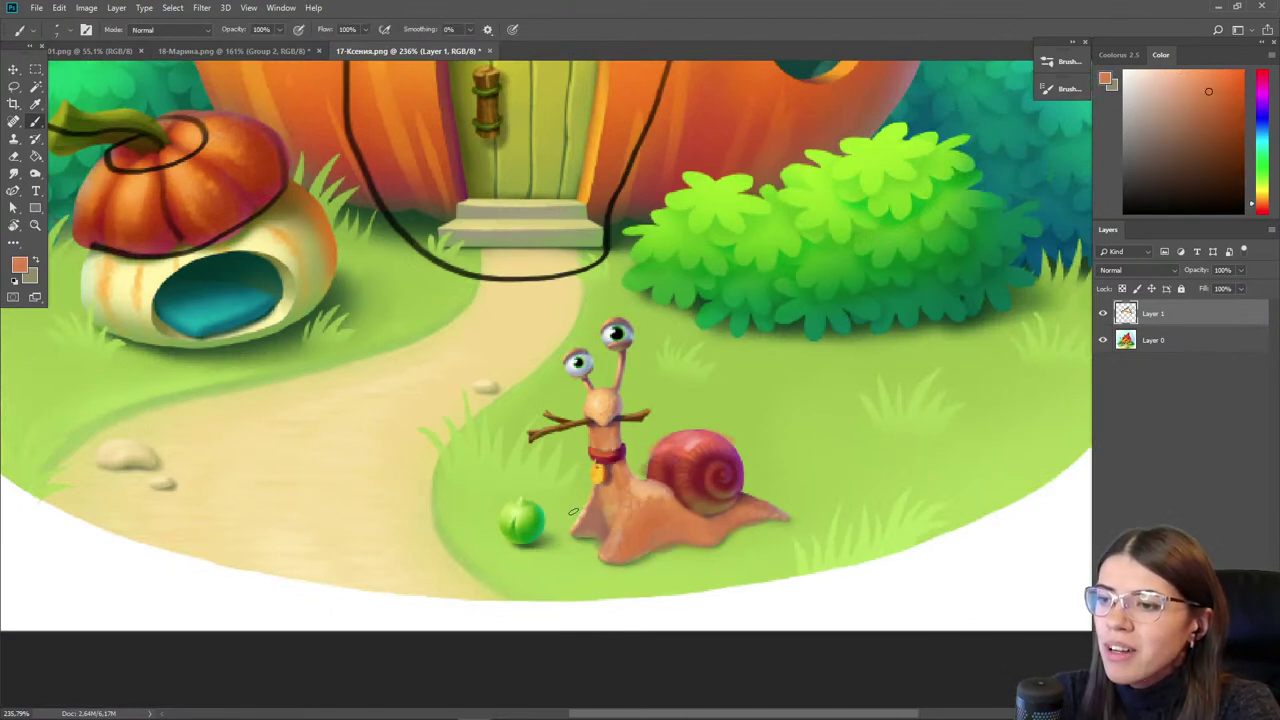
- Examine the repainted snail, the green ball and the stones on the path at different magnifications
{"action": "left_click_drag", "start_coordinate": [425, 414], "coordinate": [523, 434]}
{"action": "scroll", "coordinate": [622, 585], "scroll_direction": "up", "scroll_amount": 4}
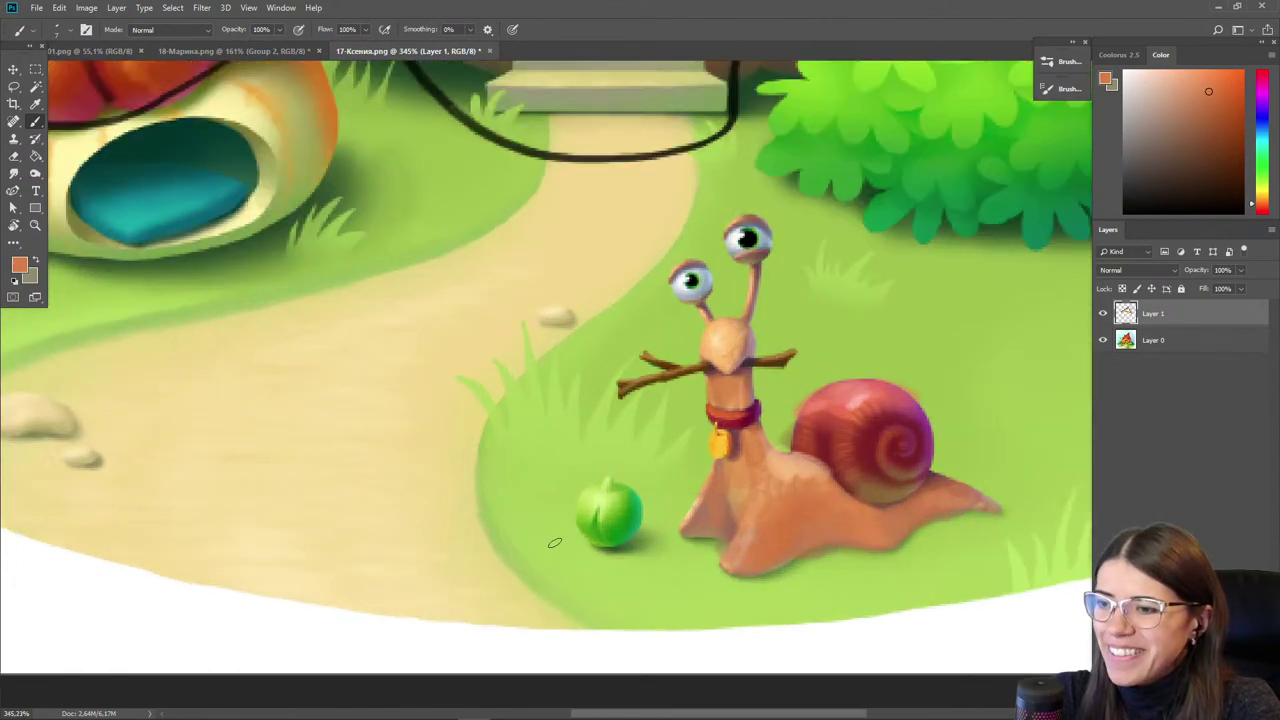
{"action": "scroll", "coordinate": [594, 513], "scroll_direction": "down", "scroll_amount": 3}
{"action": "scroll", "coordinate": [600, 520], "scroll_direction": "up", "scroll_amount": 3}
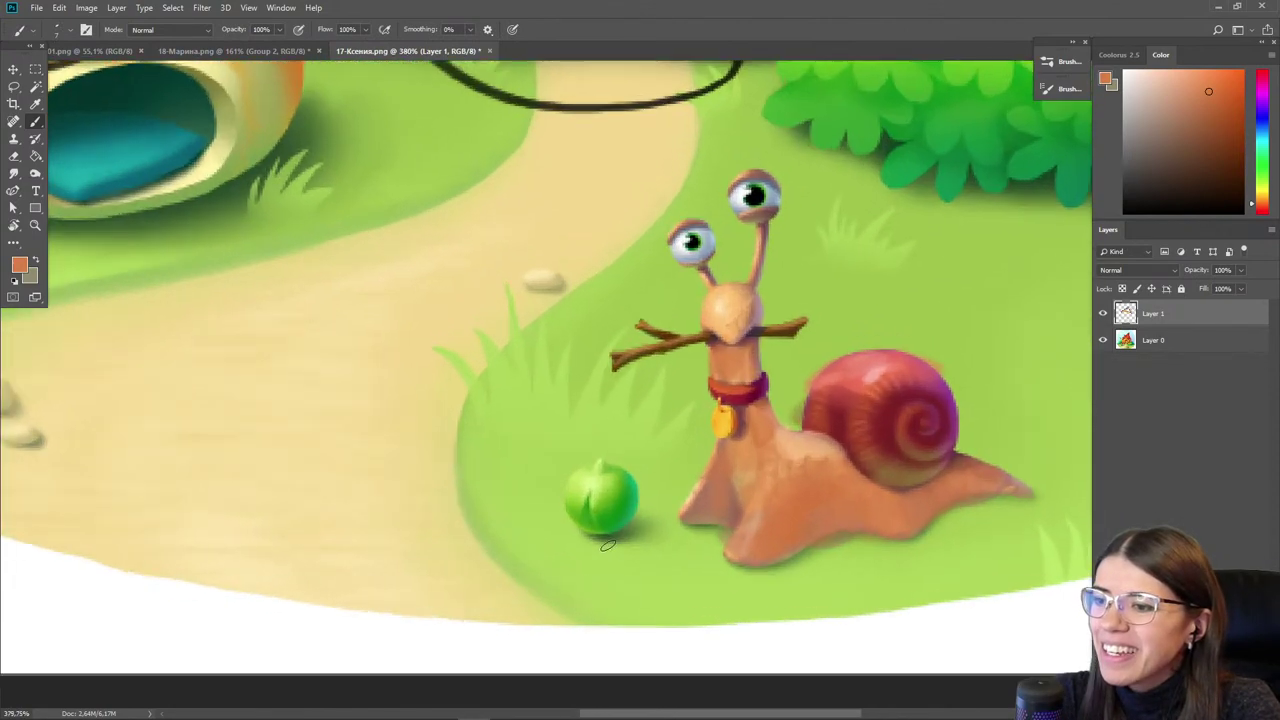
{"action": "scroll", "coordinate": [631, 507], "scroll_direction": "down", "scroll_amount": 4}
{"action": "scroll", "coordinate": [388, 443], "scroll_direction": "up", "scroll_amount": 2}
{"action": "scroll", "coordinate": [291, 449], "scroll_direction": "up", "scroll_amount": 1}
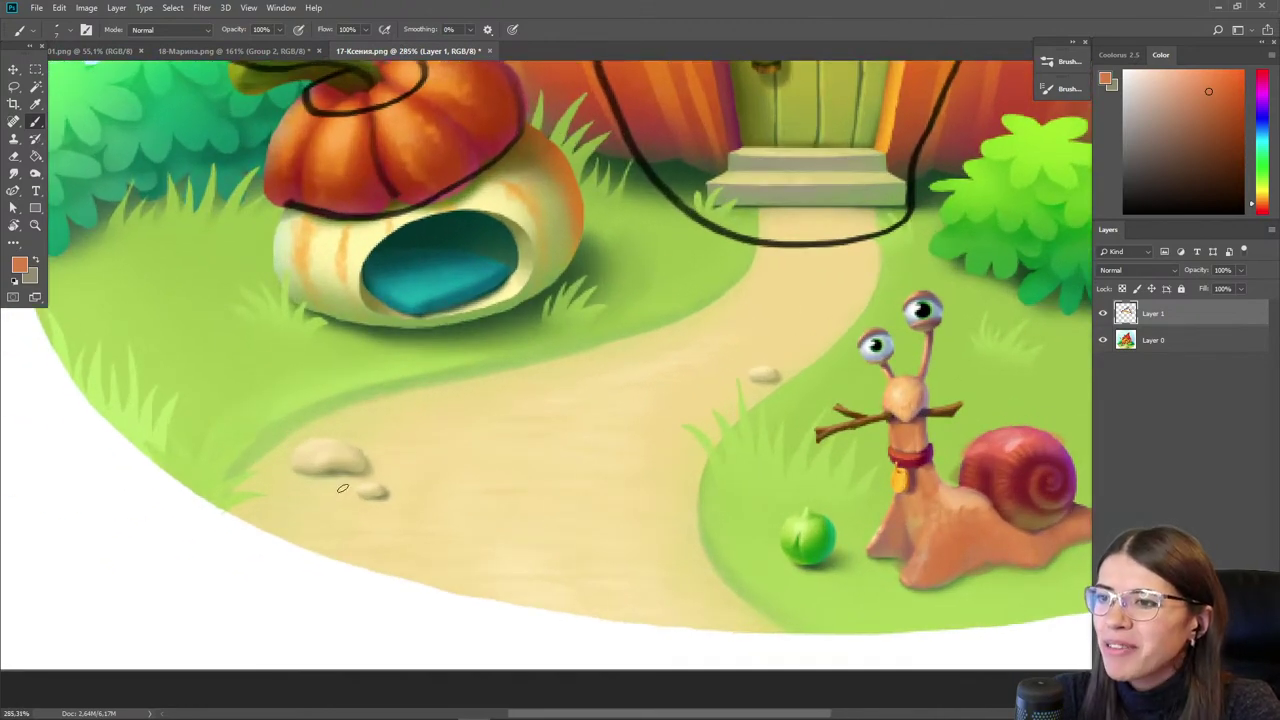
{"action": "scroll", "coordinate": [517, 446], "scroll_direction": "down", "scroll_amount": 2}
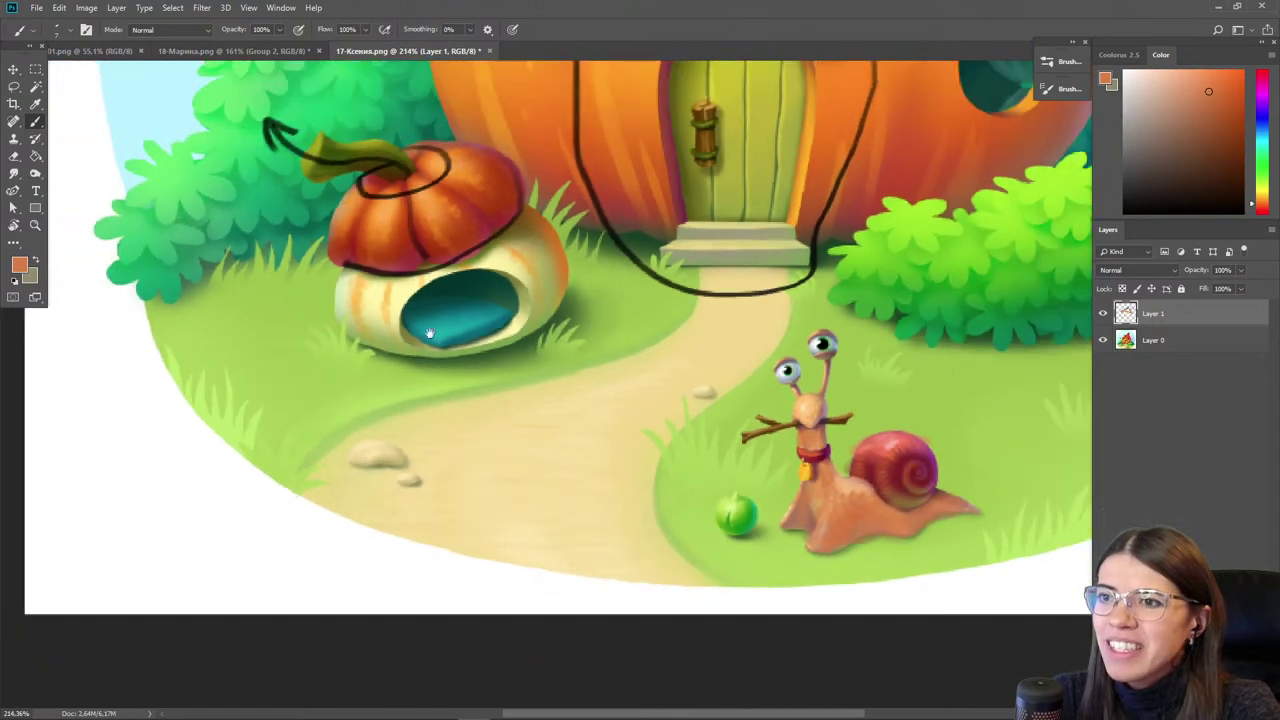
- Preview the image in grayscale proof colours and erase the black construction lines over the small pumpkin's cap and stem
{"action": "scroll", "coordinate": [454, 460], "scroll_direction": "up", "scroll_amount": 1}
{"action": "scroll", "coordinate": [379, 360], "scroll_direction": "up", "scroll_amount": 1}
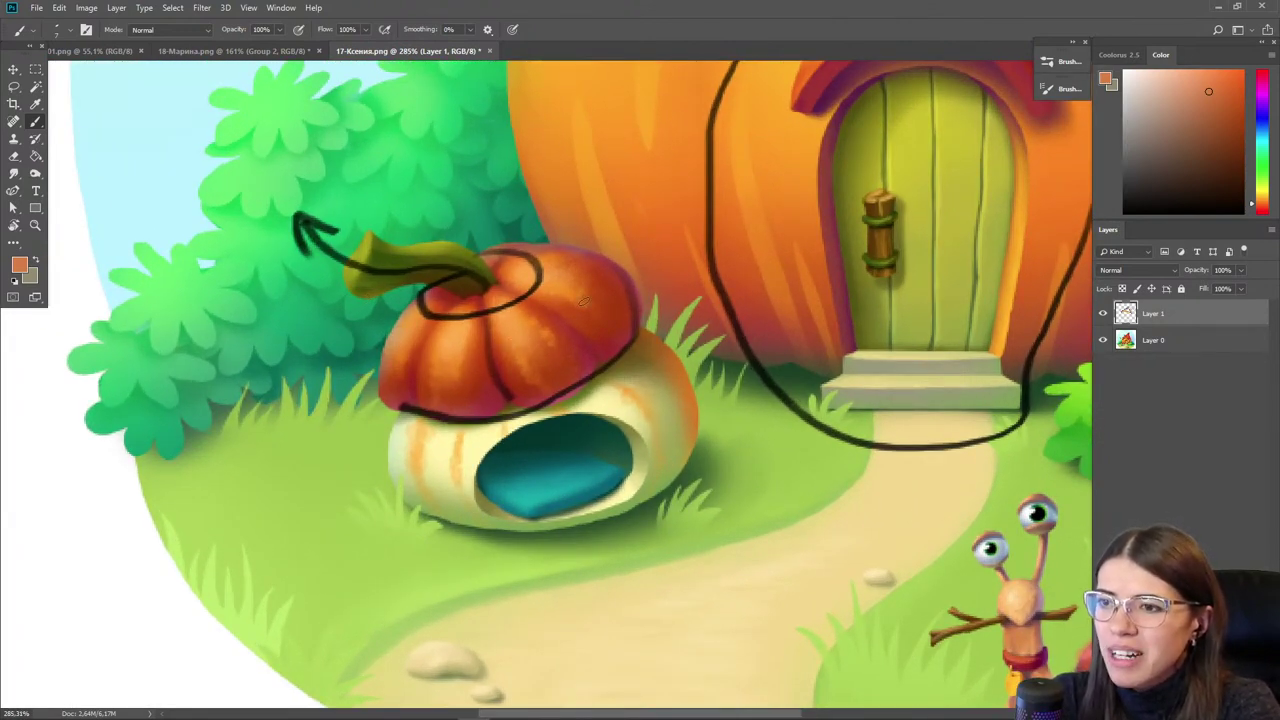
{"action": "key", "text": "ctrl+y"}
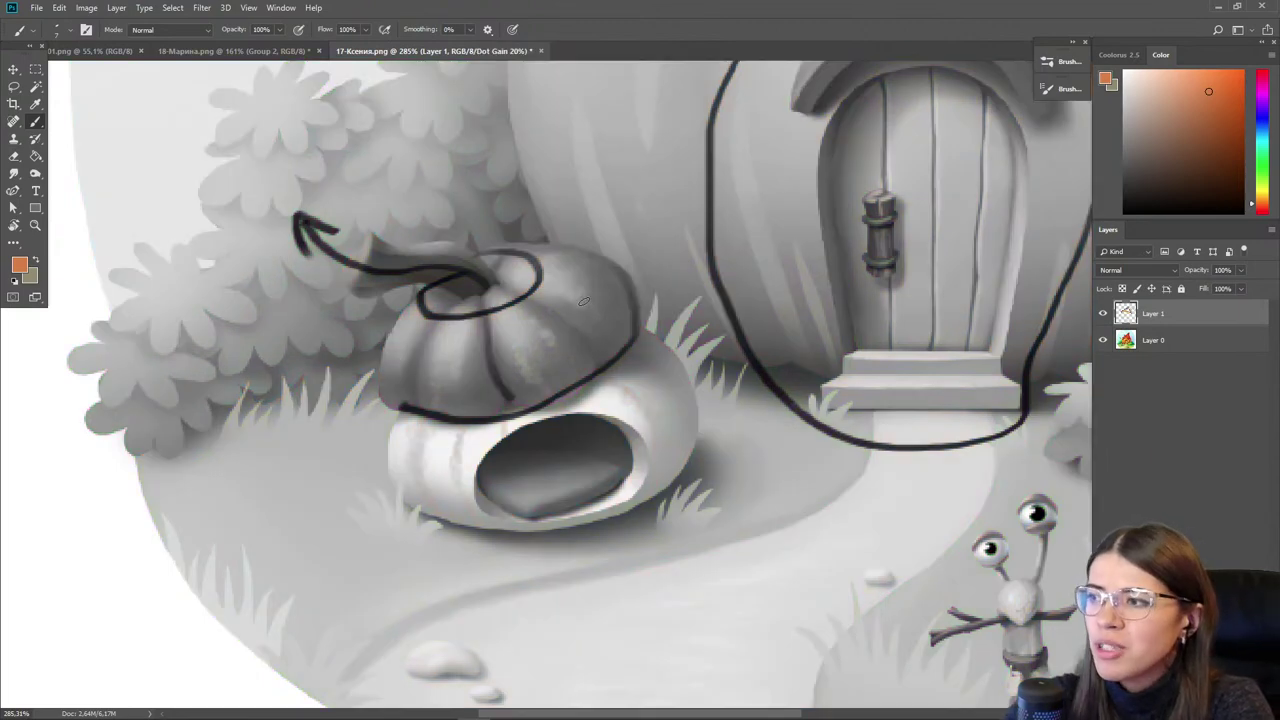
{"action": "key", "text": "e"}
{"action": "mouse_move", "coordinate": [480, 279]}
{"action": "left_mouse_down"}
{"action": "mouse_move", "coordinate": [351, 237]}
{"action": "mouse_move", "coordinate": [435, 425]}
{"action": "left_mouse_up"}
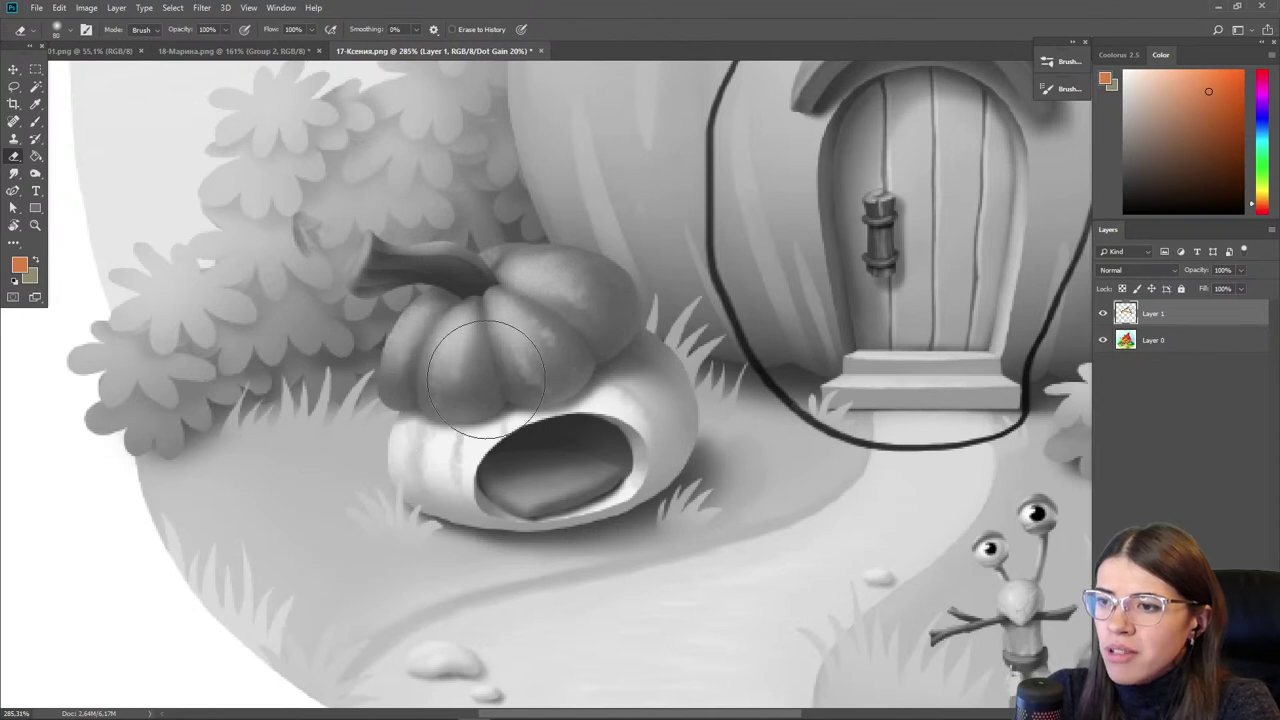
- Return to the colour view and paint light orange and pale peach highlights on the small pumpkin cap's segments
{"action": "key", "text": "i"}
{"action": "left_click", "coordinate": [503, 277]}
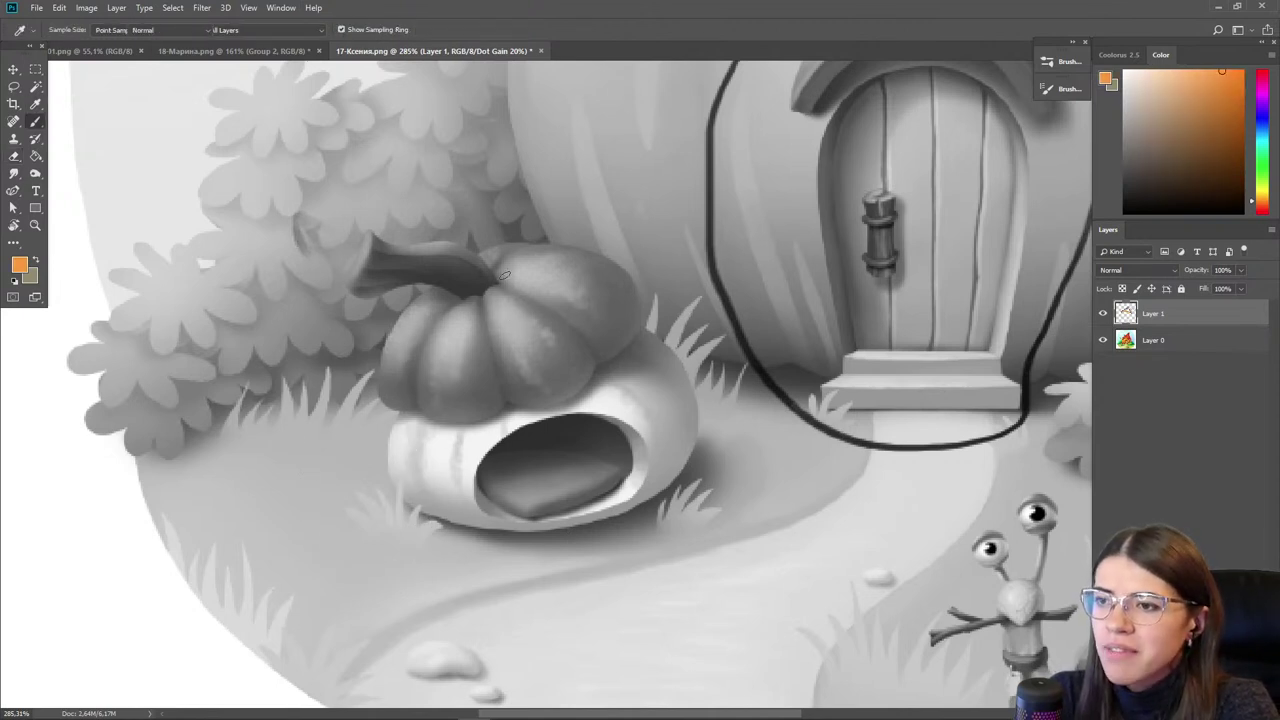
{"action": "key", "text": "b"}
{"action": "key", "text": "ctrl+y"}
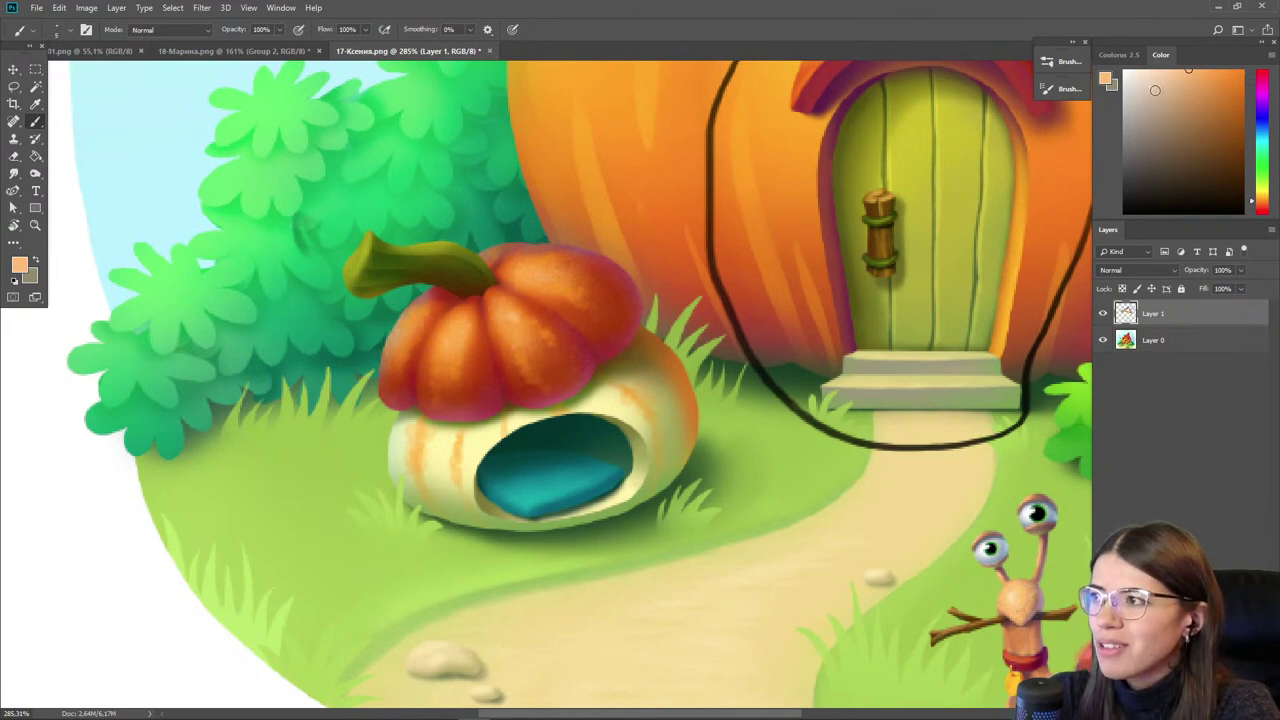
{"action": "left_click", "coordinate": [543, 298], "text": "alt"}
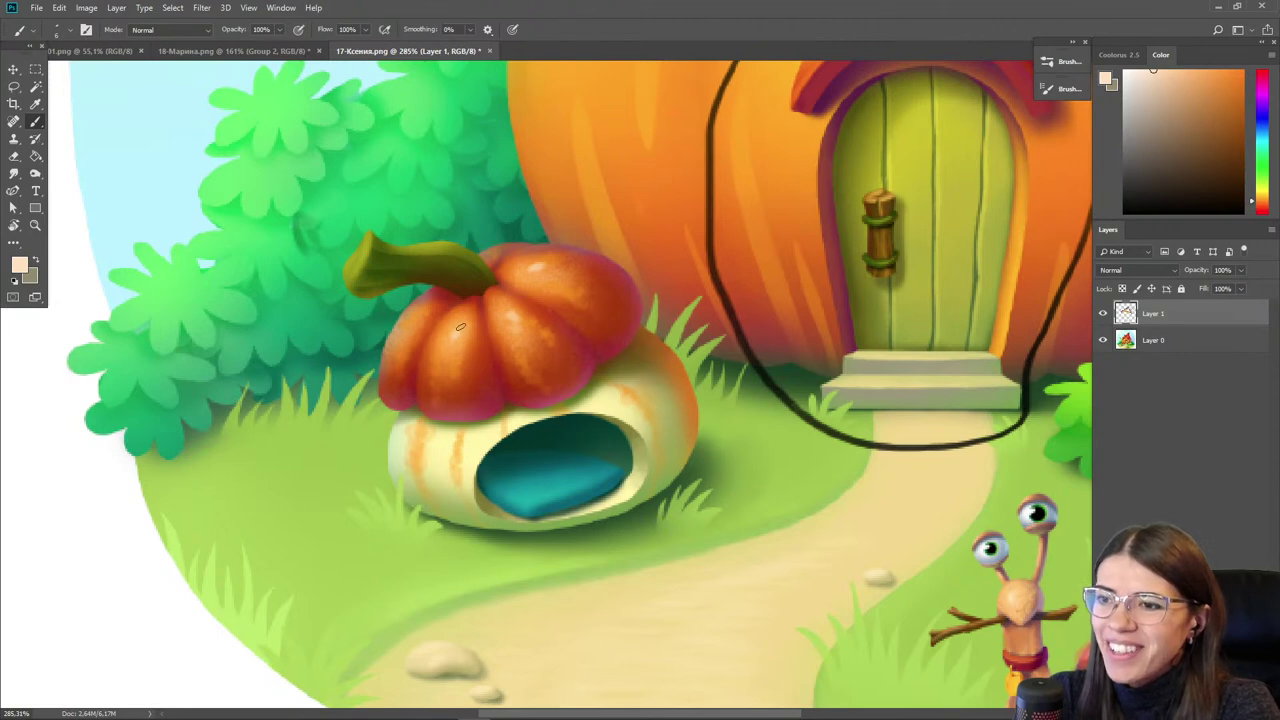
- Add a new layer and sketch a small black chimney on the left slope of the tilted cone-roof diagram, refining it with sampled sky blue
{"action": "scroll", "coordinate": [449, 407], "scroll_direction": "down", "scroll_amount": 5}
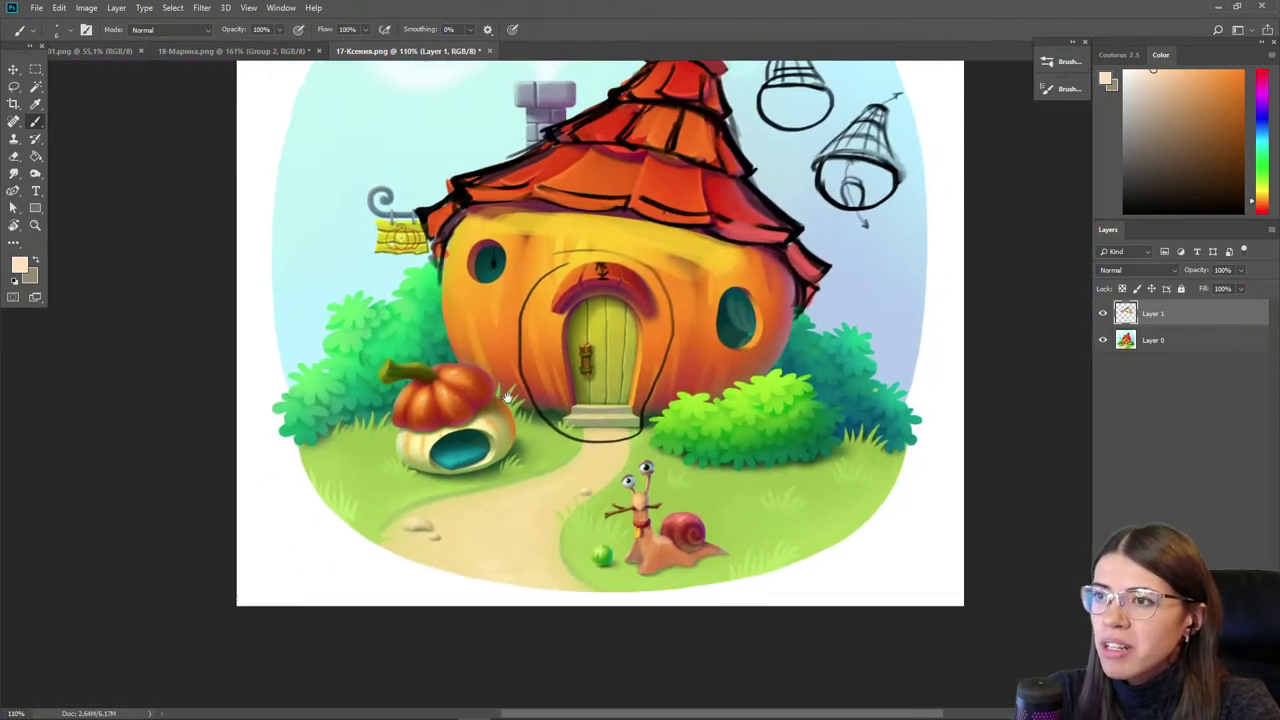
{"action": "left_click_drag", "start_coordinate": [507, 398], "coordinate": [501, 479]}
{"action": "scroll", "coordinate": [543, 175], "scroll_direction": "up", "scroll_amount": 4}
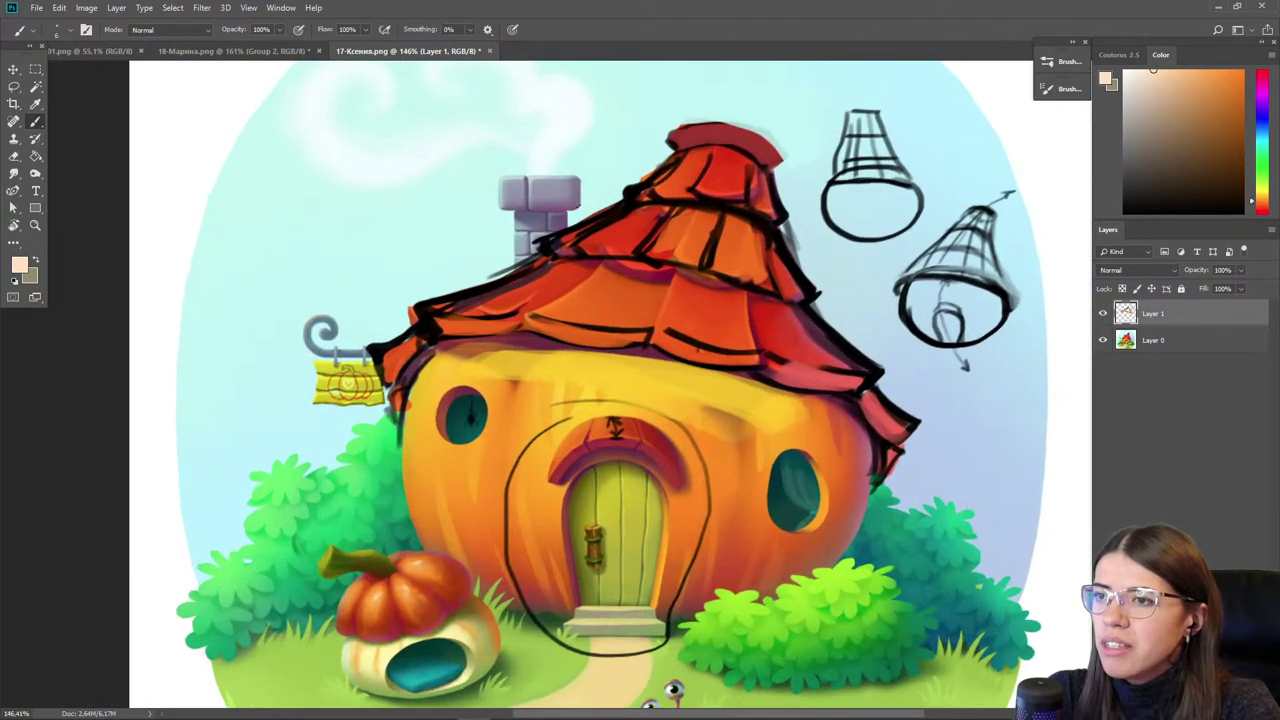
{"action": "left_click", "coordinate": [925, 262], "text": "alt"}
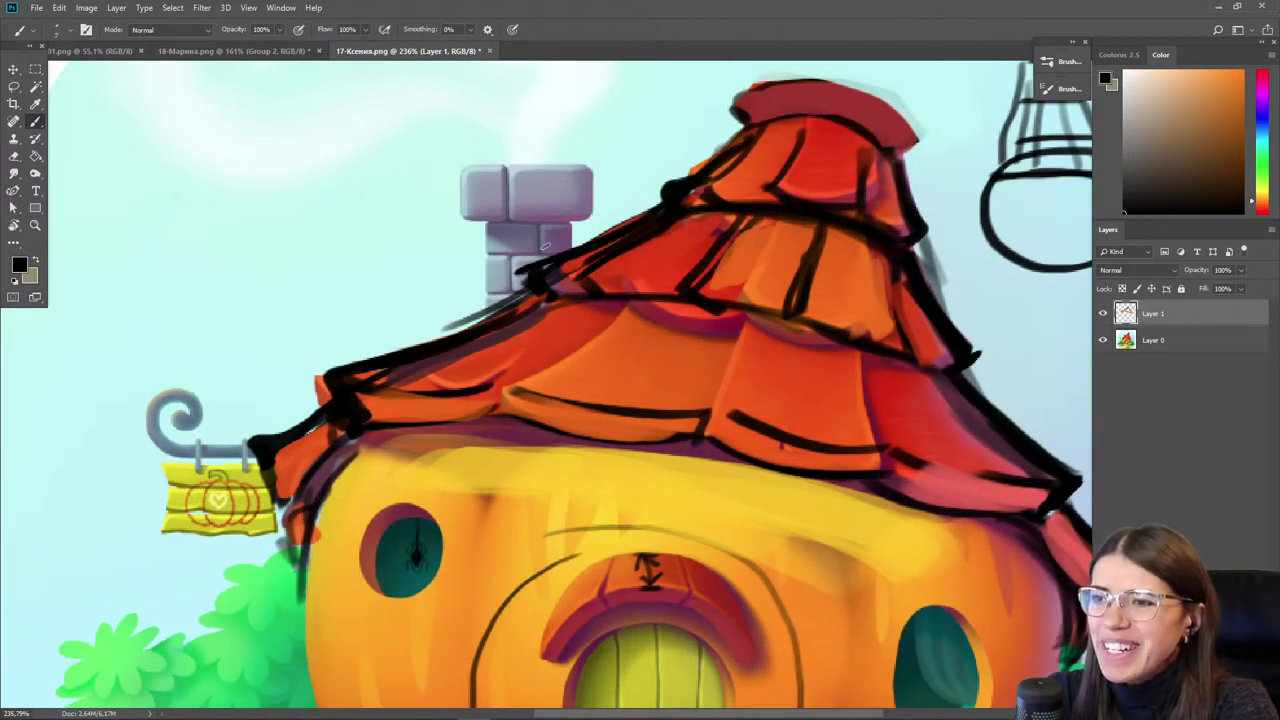
{"action": "scroll", "coordinate": [832, 240], "scroll_direction": "right", "scroll_amount": 5}
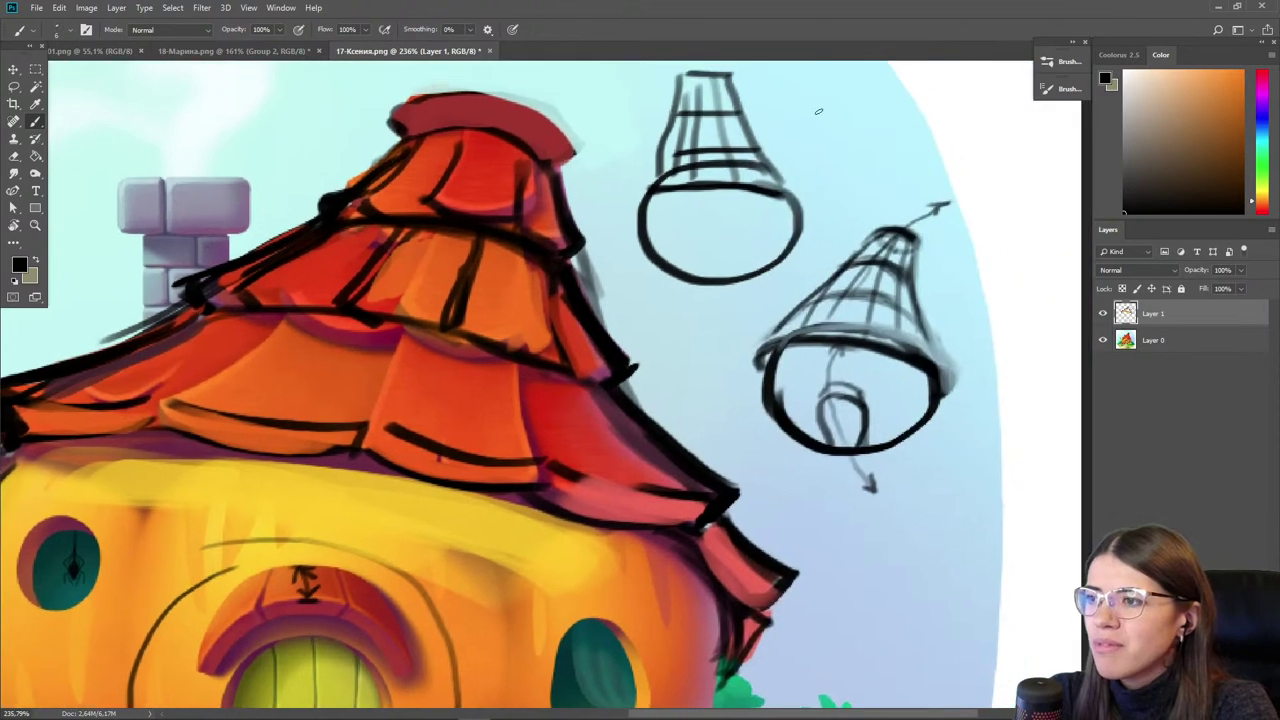
{"action": "key", "text": "ctrl+shift+alt+n"}
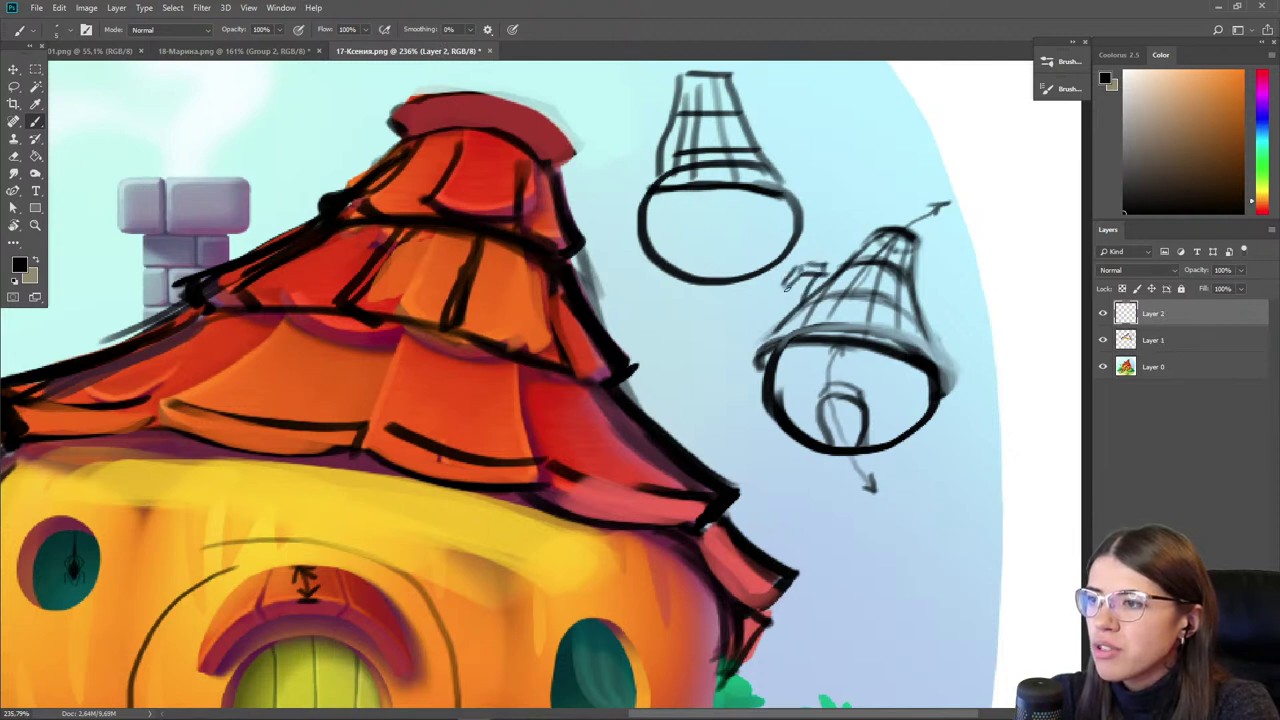
{"action": "left_click_drag", "start_coordinate": [788, 284], "coordinate": [792, 310]}
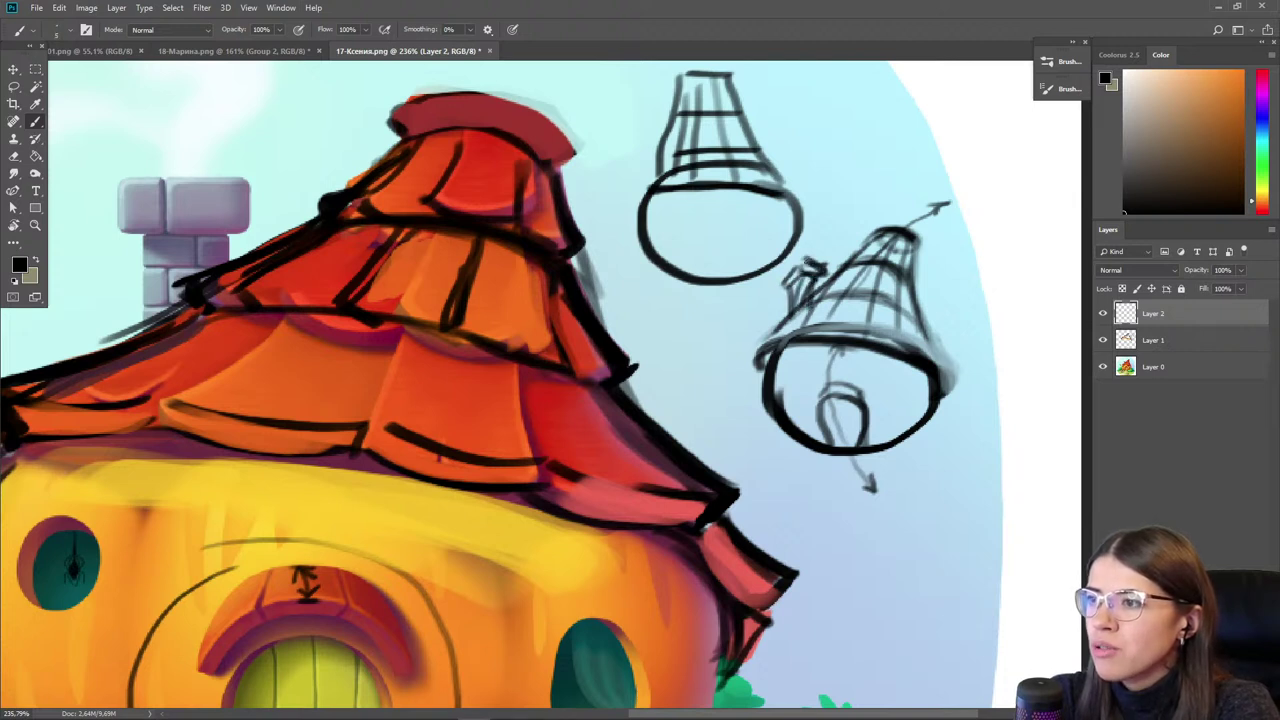
{"action": "left_click", "coordinate": [813, 267], "text": "alt"}
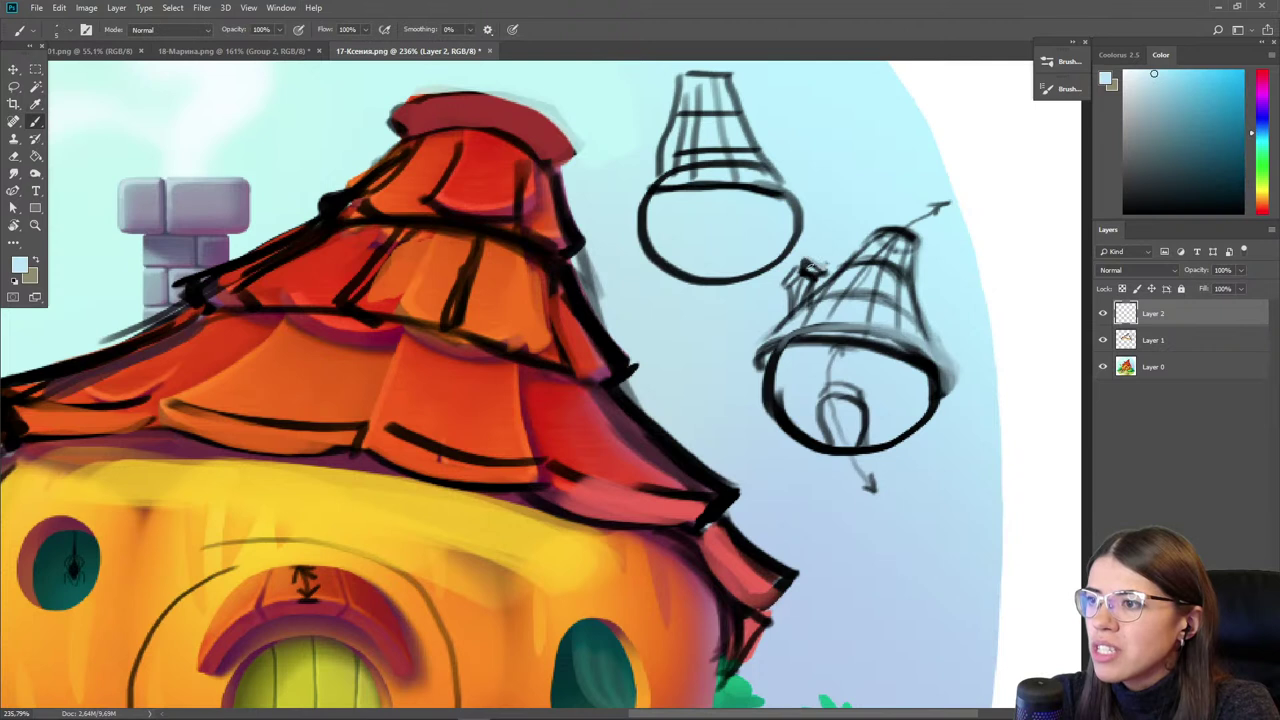
{"action": "left_click", "coordinate": [1123, 211]}
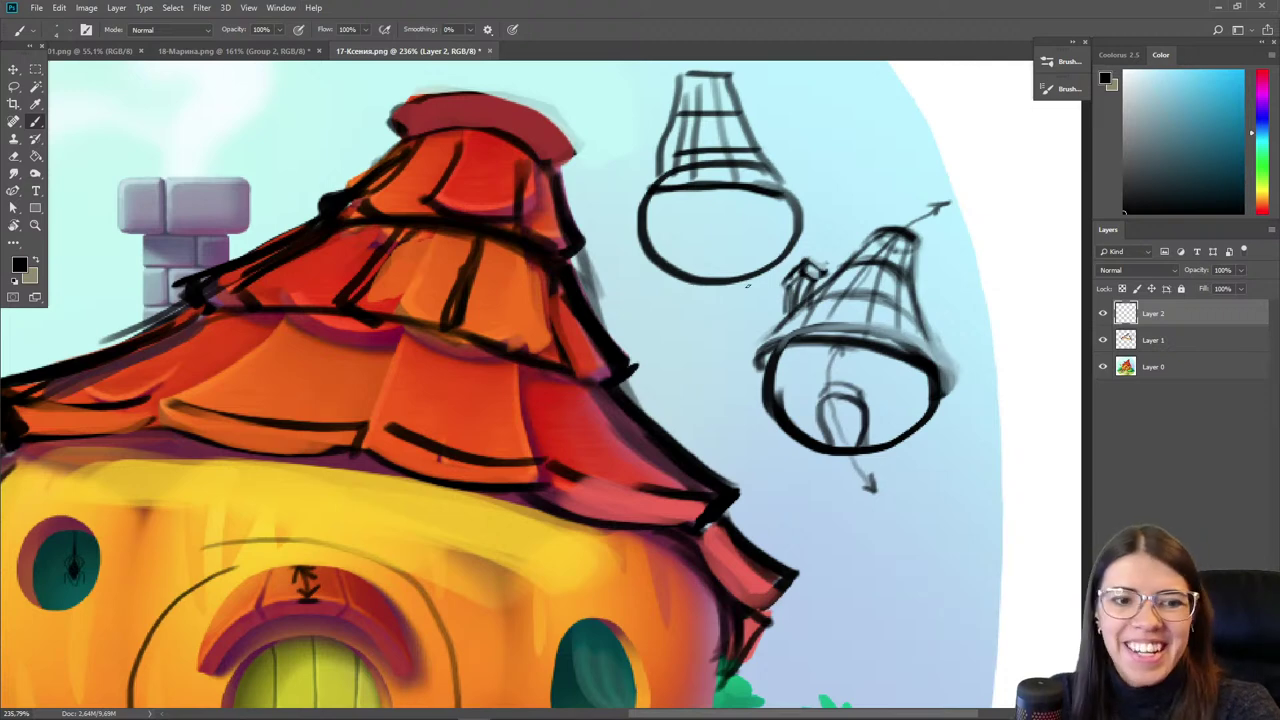
- Examine the overall house illustration and inspect the snail and green ball beside the path at different magnifications
{"action": "scroll", "coordinate": [539, 327], "scroll_direction": "down", "scroll_amount": 6}
{"action": "left_click_drag", "start_coordinate": [513, 379], "coordinate": [592, 367]}
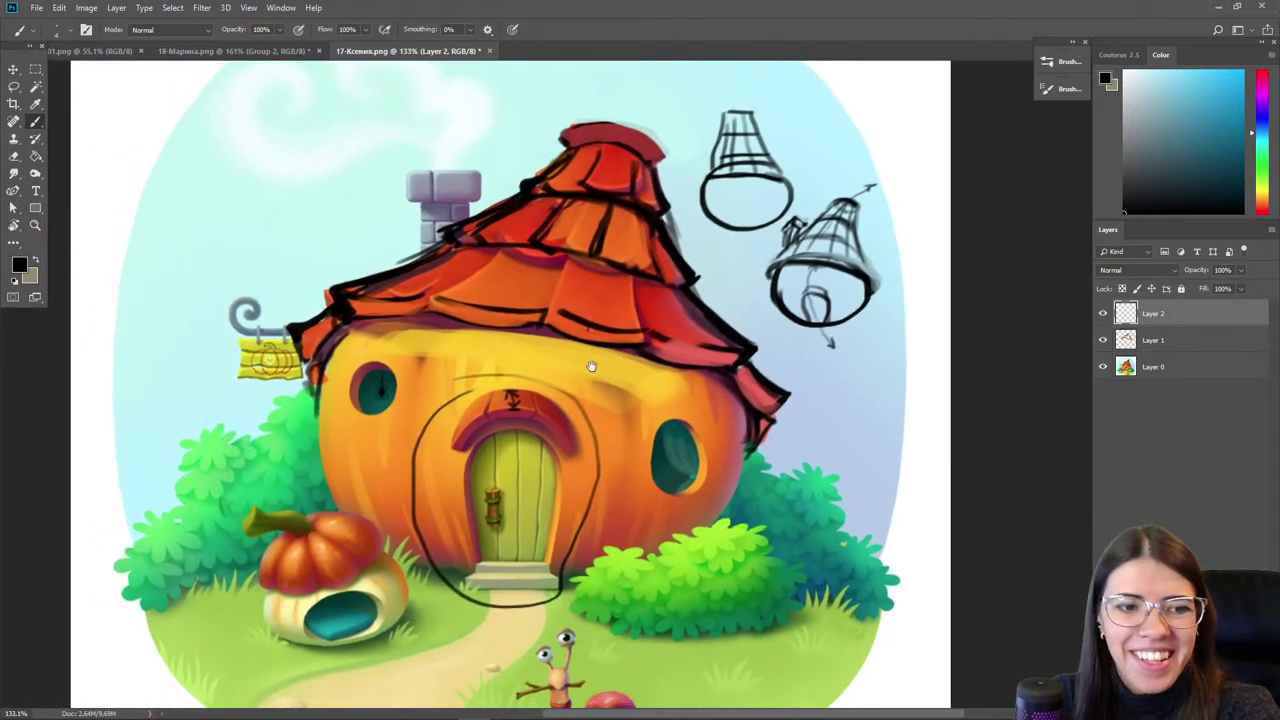
{"action": "left_click_drag", "start_coordinate": [403, 556], "coordinate": [398, 453]}
{"action": "scroll", "coordinate": [521, 671], "scroll_direction": "up", "scroll_amount": 7}
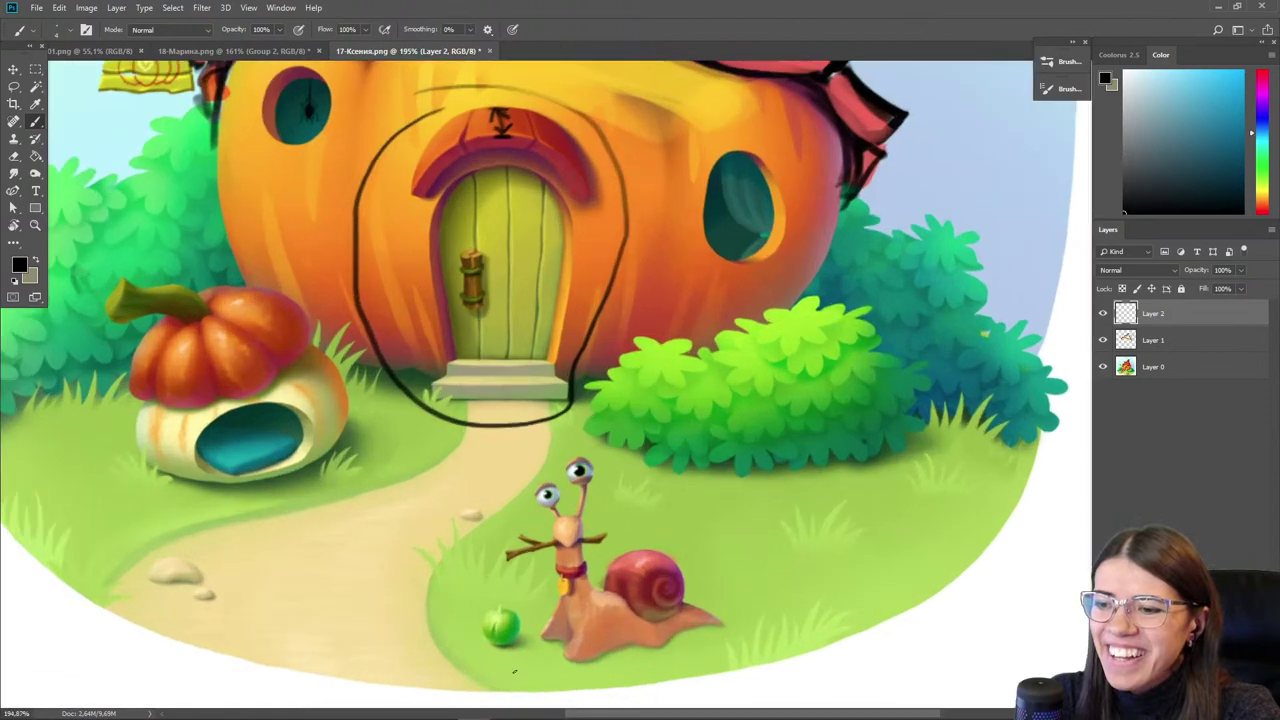
{"action": "scroll", "coordinate": [476, 638], "scroll_direction": "up", "scroll_amount": 1}
{"action": "scroll", "coordinate": [515, 635], "scroll_direction": "up", "scroll_amount": 1}
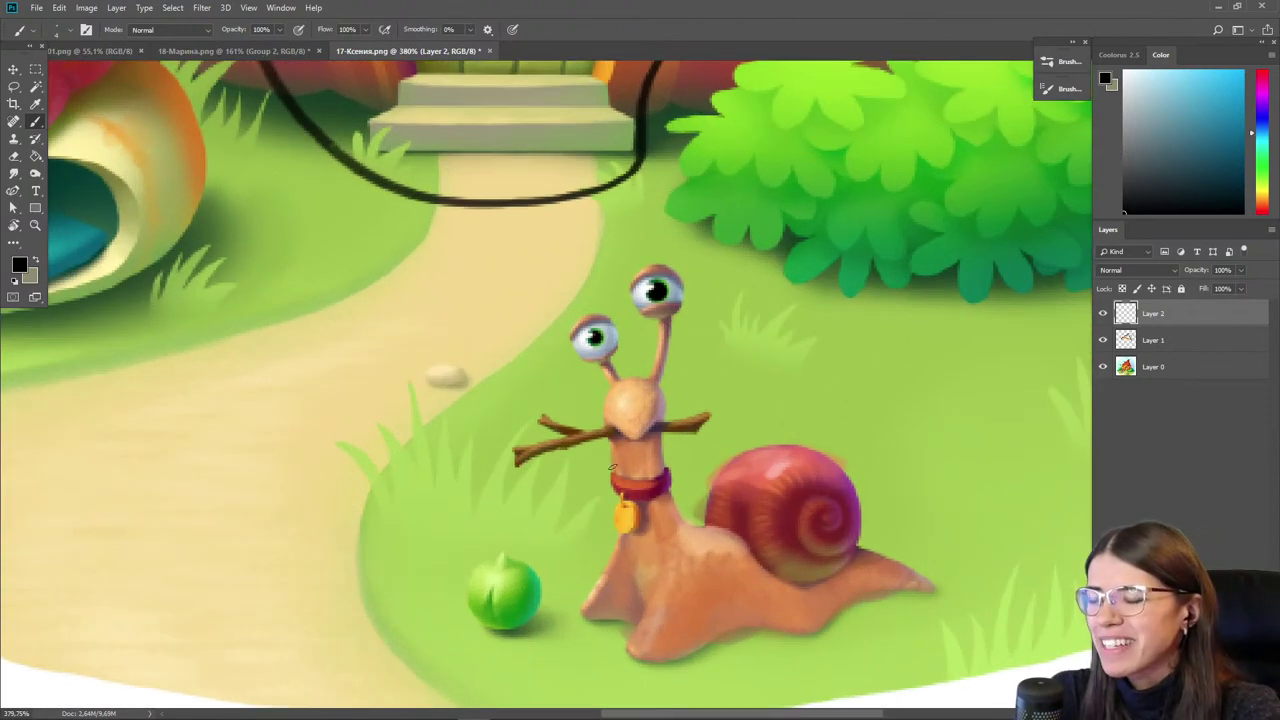
{"action": "scroll", "coordinate": [510, 573], "scroll_direction": "down", "scroll_amount": 5}
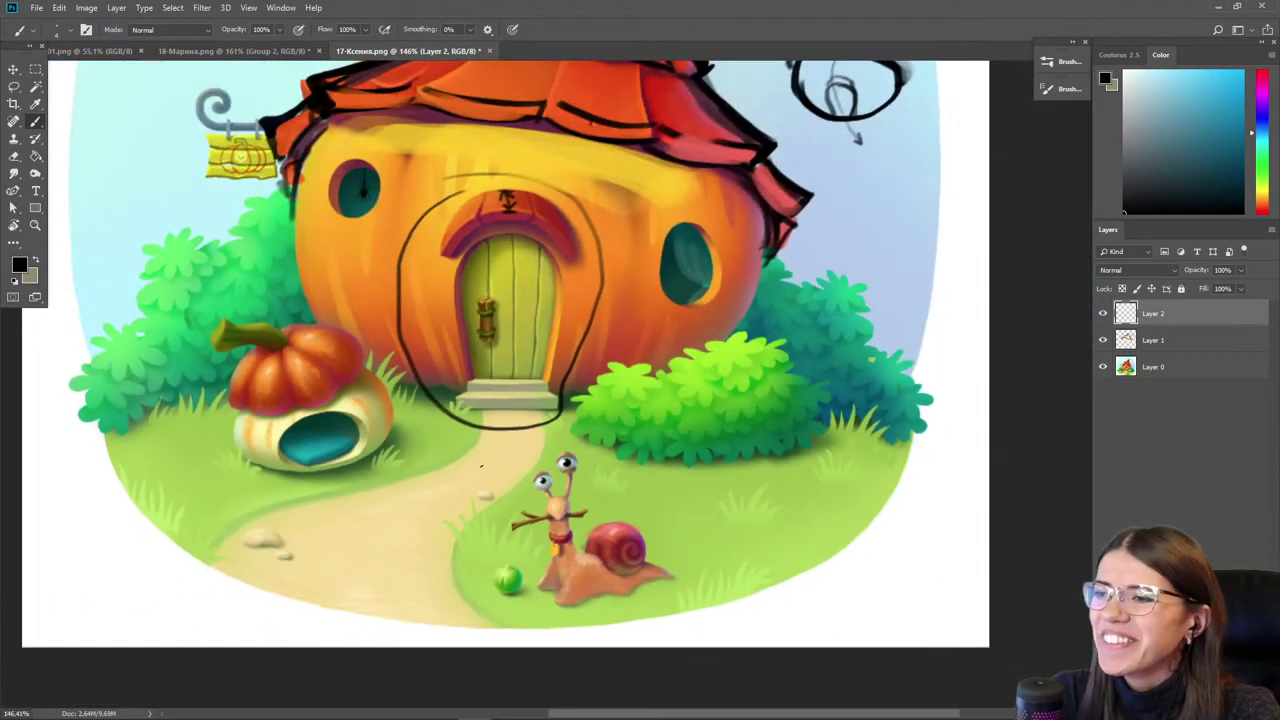
{"action": "left_click_drag", "start_coordinate": [511, 390], "coordinate": [531, 486]}
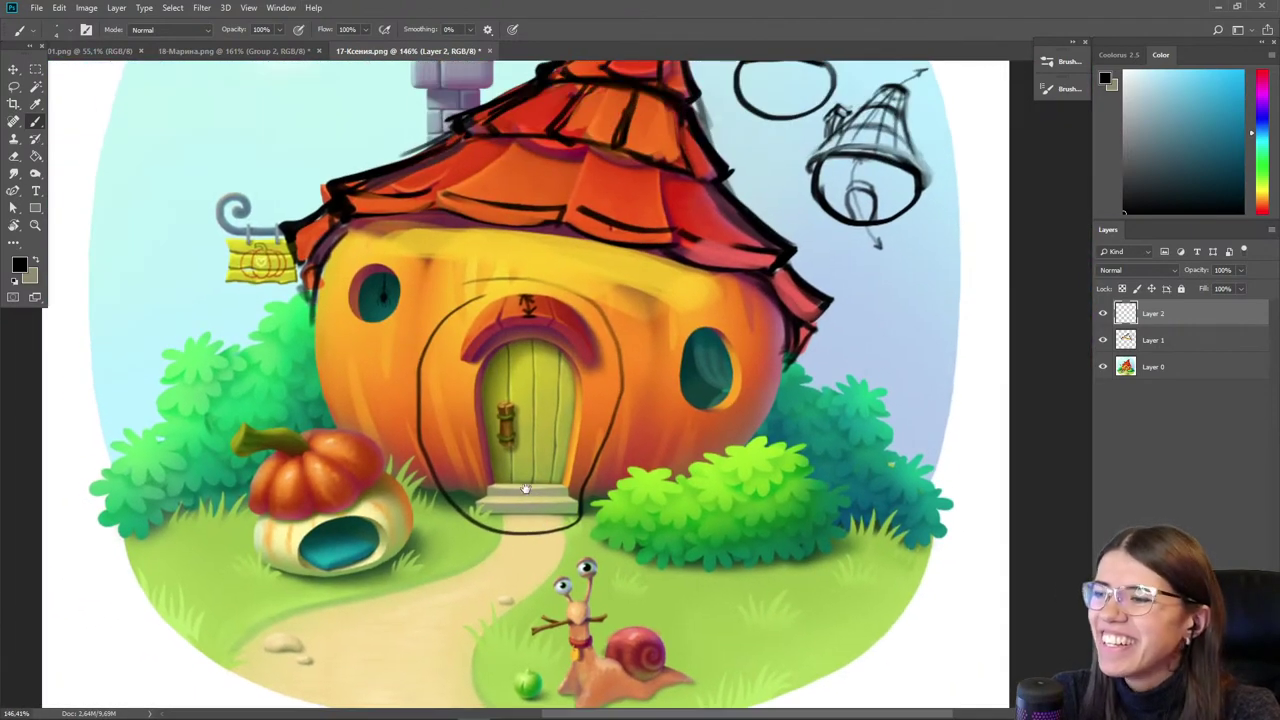
- Inspect the chimney where it meets the roof, the spider window and the door area up close and from a distance
{"action": "left_click_drag", "start_coordinate": [513, 379], "coordinate": [565, 527]}
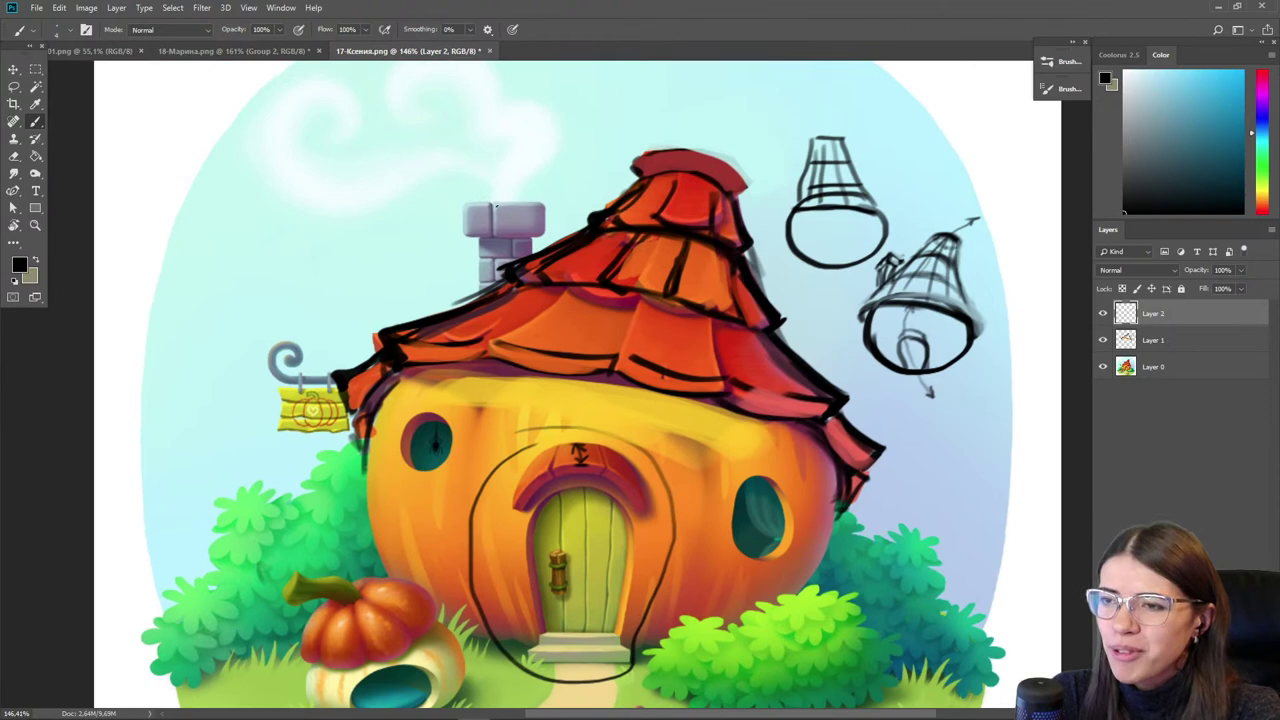
{"action": "scroll", "coordinate": [496, 206], "scroll_direction": "up", "scroll_amount": 5}
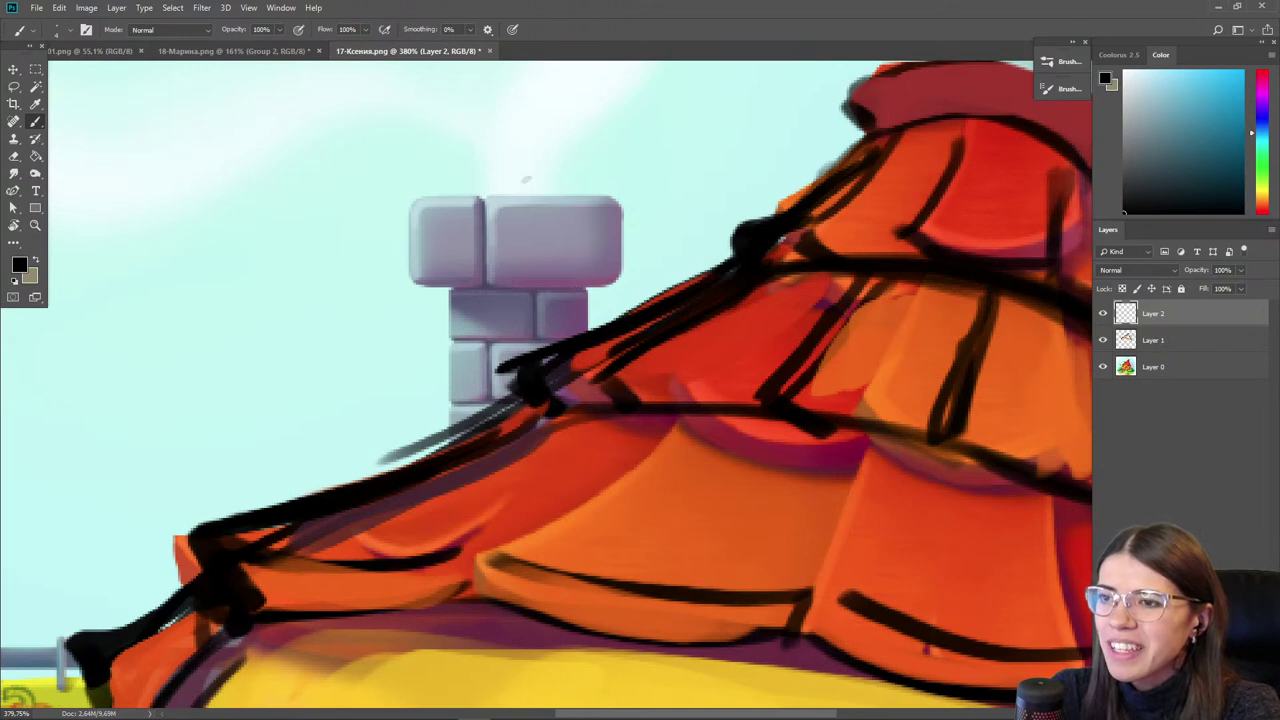
{"action": "scroll", "coordinate": [598, 312], "scroll_direction": "down", "scroll_amount": 5}
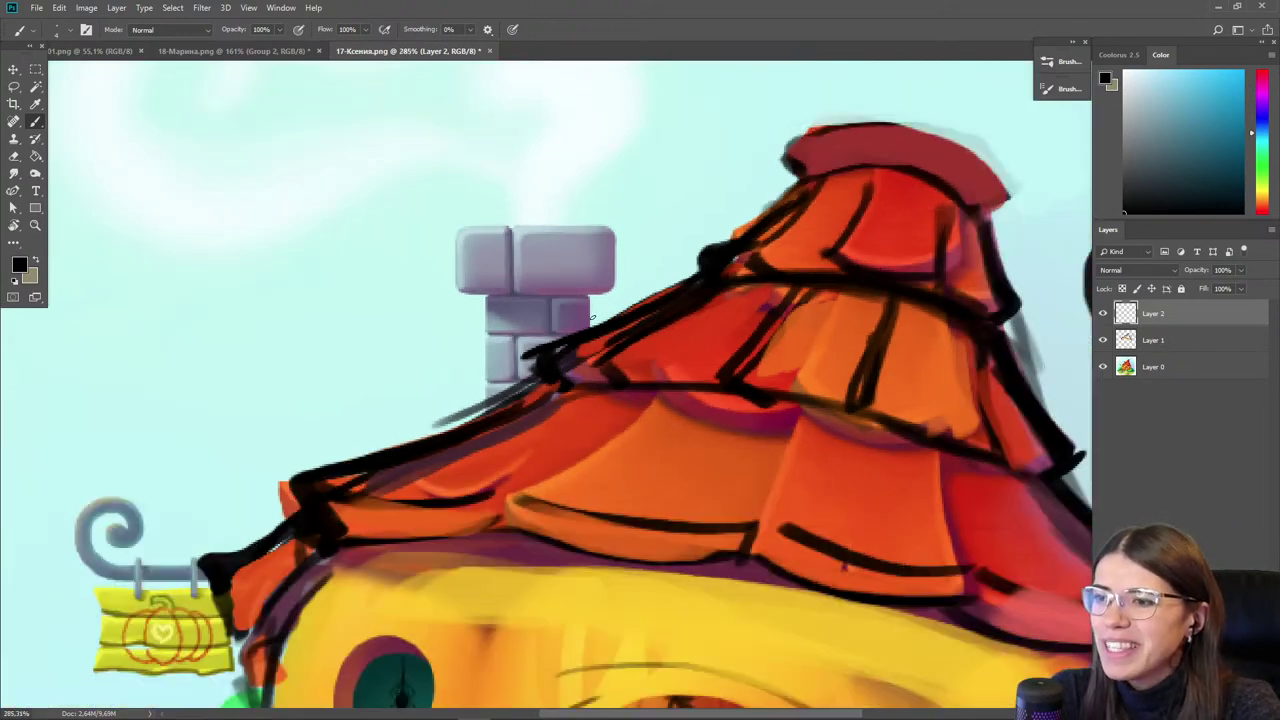
{"action": "left_click_drag", "start_coordinate": [497, 512], "coordinate": [515, 272]}
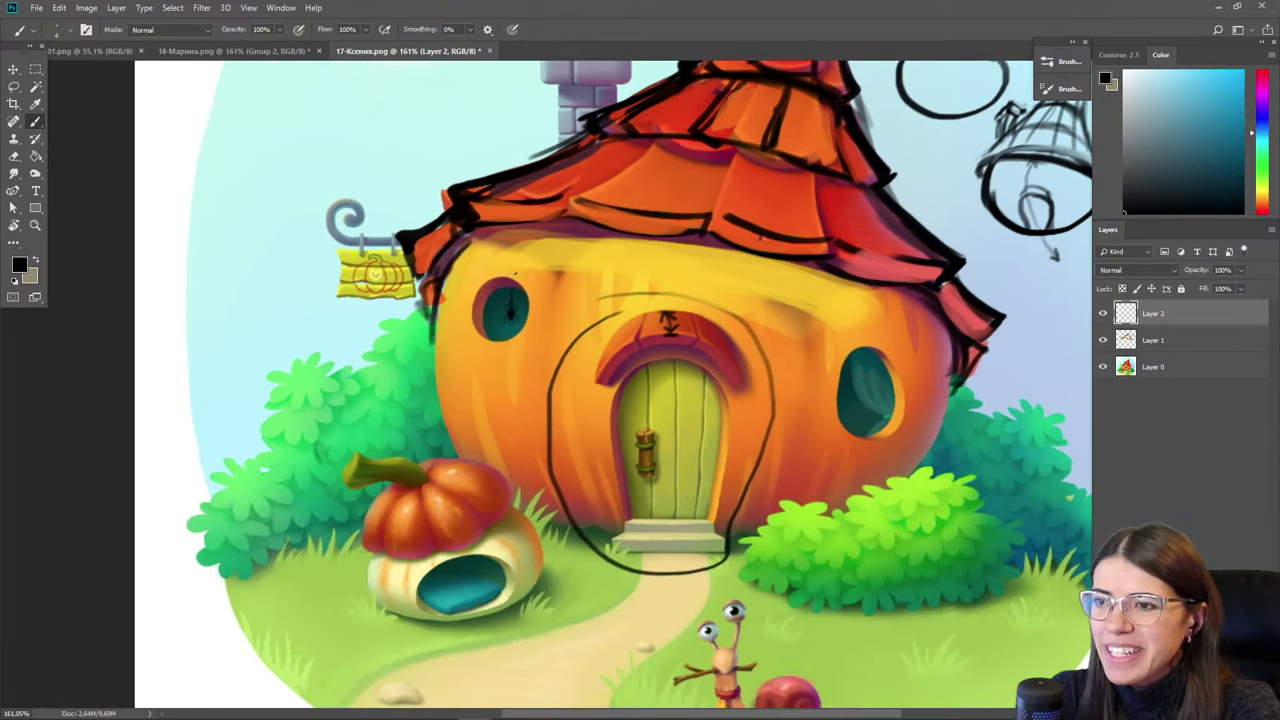
{"action": "scroll", "coordinate": [470, 305], "scroll_direction": "up", "scroll_amount": 4}
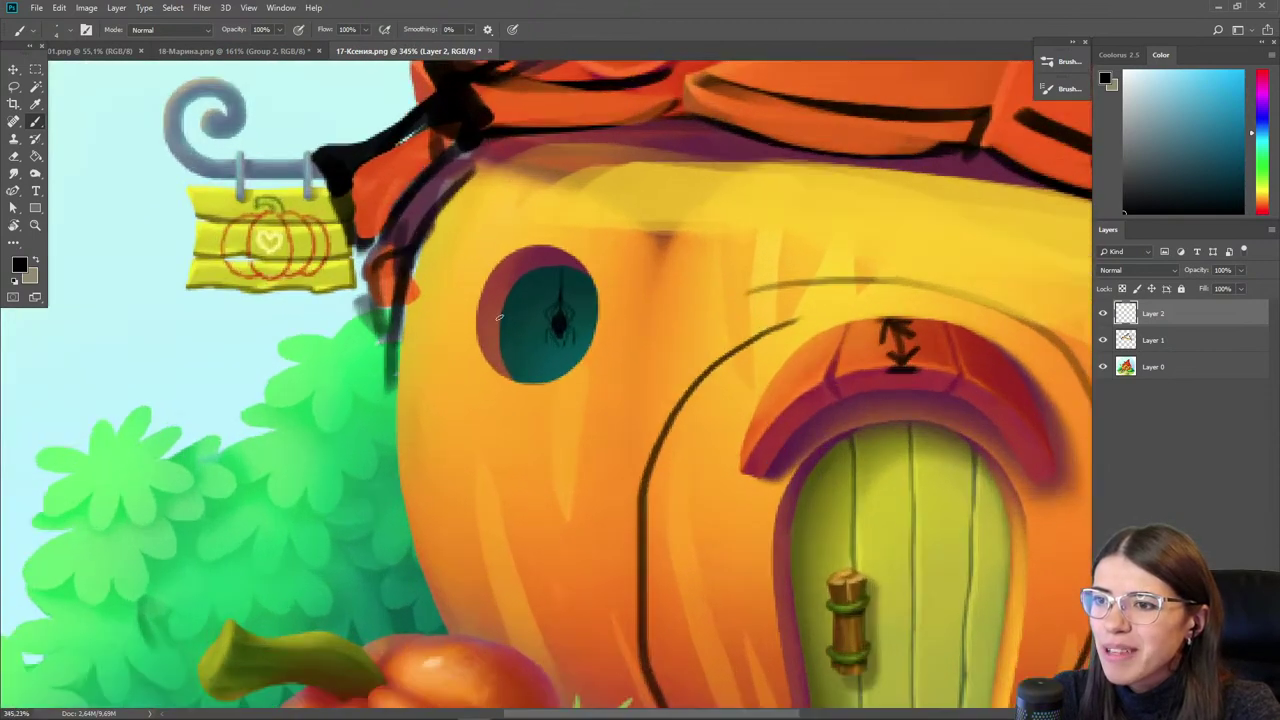
{"action": "scroll", "coordinate": [588, 401], "scroll_direction": "down", "scroll_amount": 4}
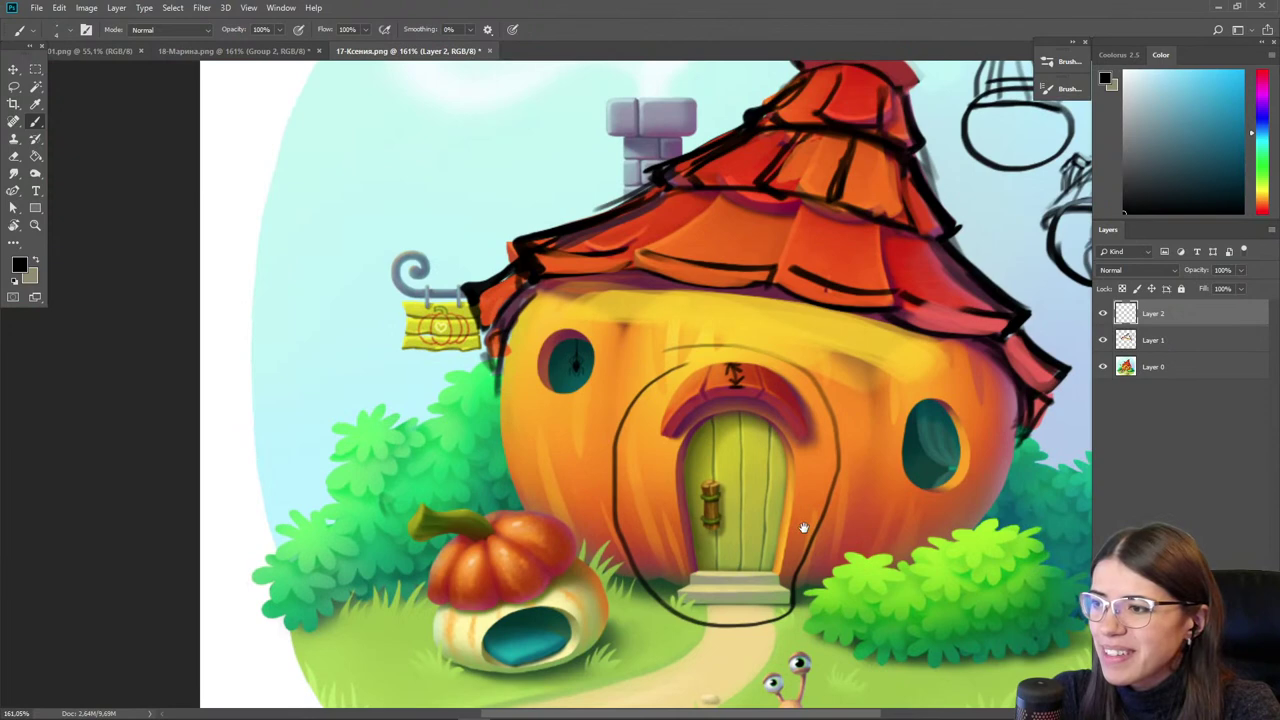
{"action": "left_click_drag", "start_coordinate": [794, 560], "coordinate": [655, 497]}
{"action": "scroll", "coordinate": [660, 497], "scroll_direction": "up", "scroll_amount": 2}
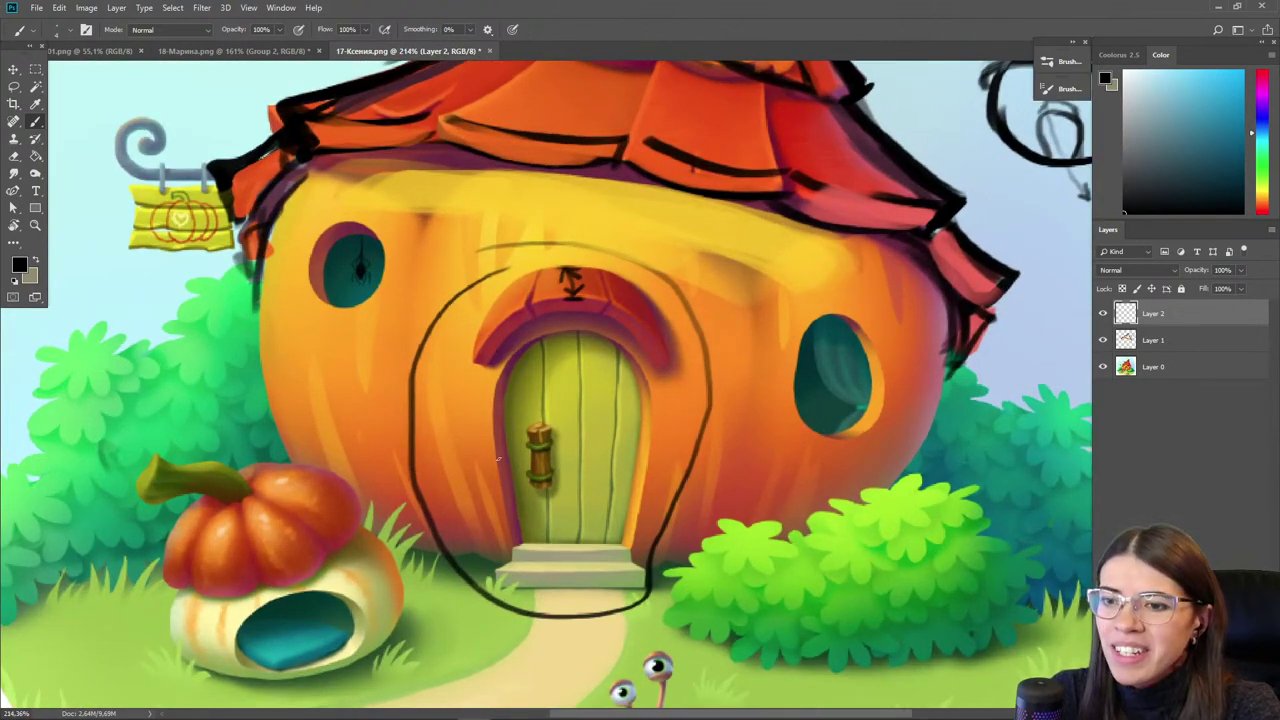
- Paint a soft light violet shade over the right side of the small pumpkin's cream base with an enlarged brush
{"action": "left_click_drag", "start_coordinate": [365, 568], "coordinate": [510, 456]}
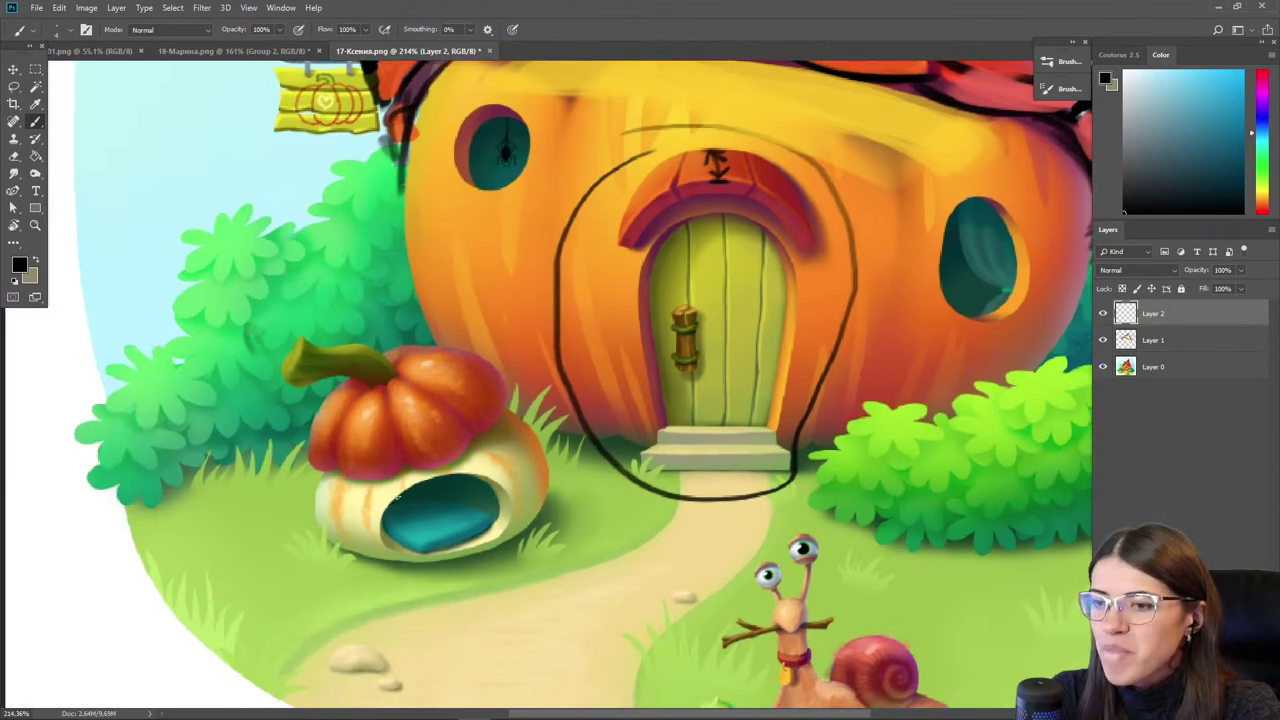
{"action": "scroll", "coordinate": [293, 530], "scroll_direction": "up", "scroll_amount": 1}
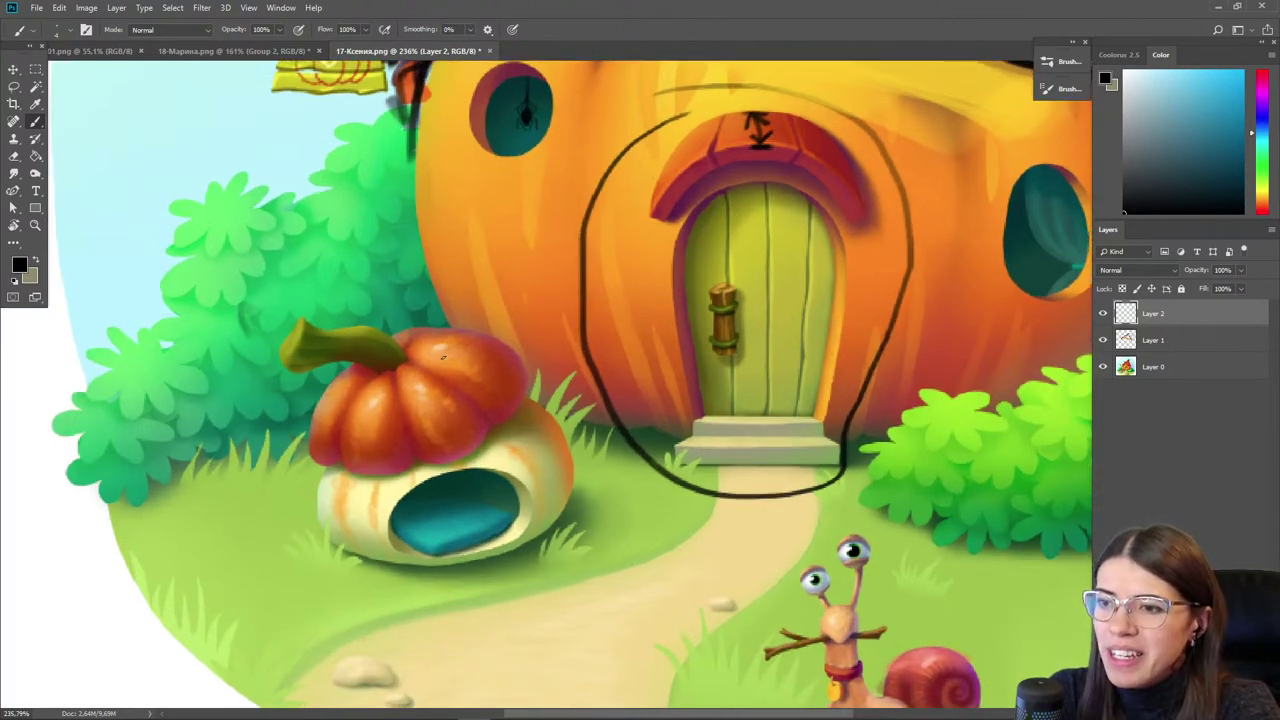
{"action": "key", "text": "i"}
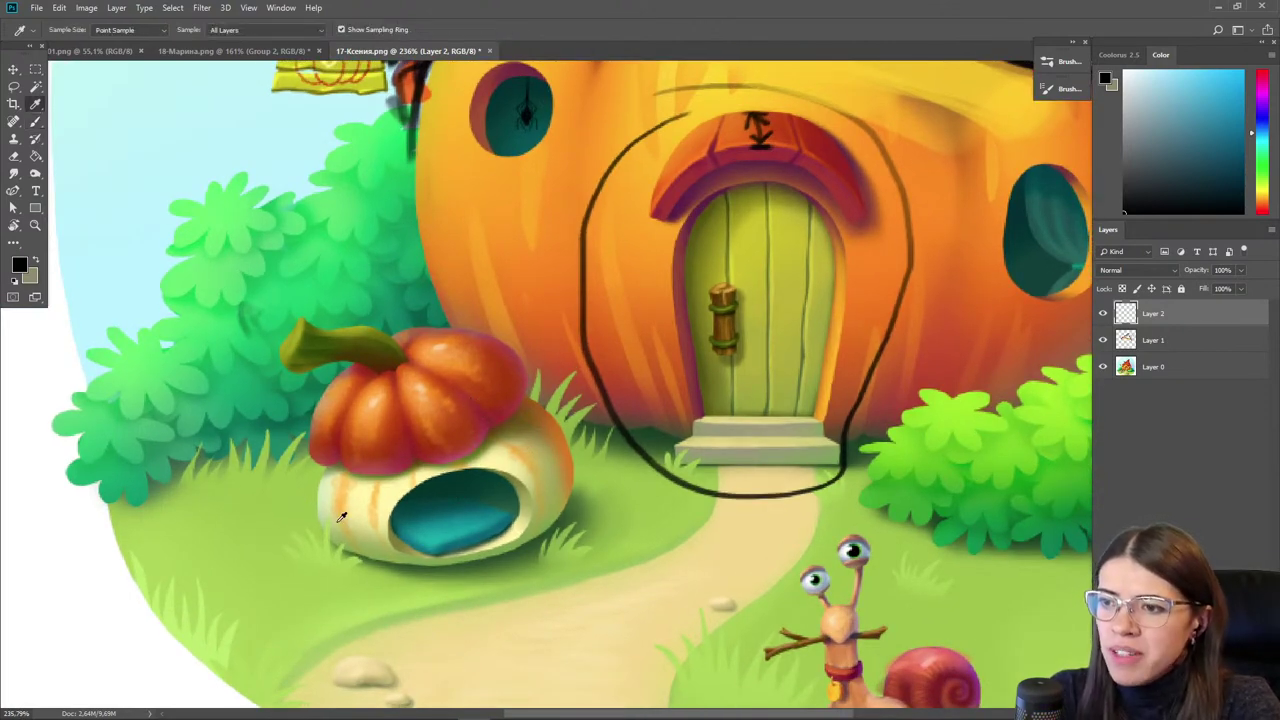
{"action": "scroll", "coordinate": [262, 530], "scroll_direction": "up", "scroll_amount": 2}
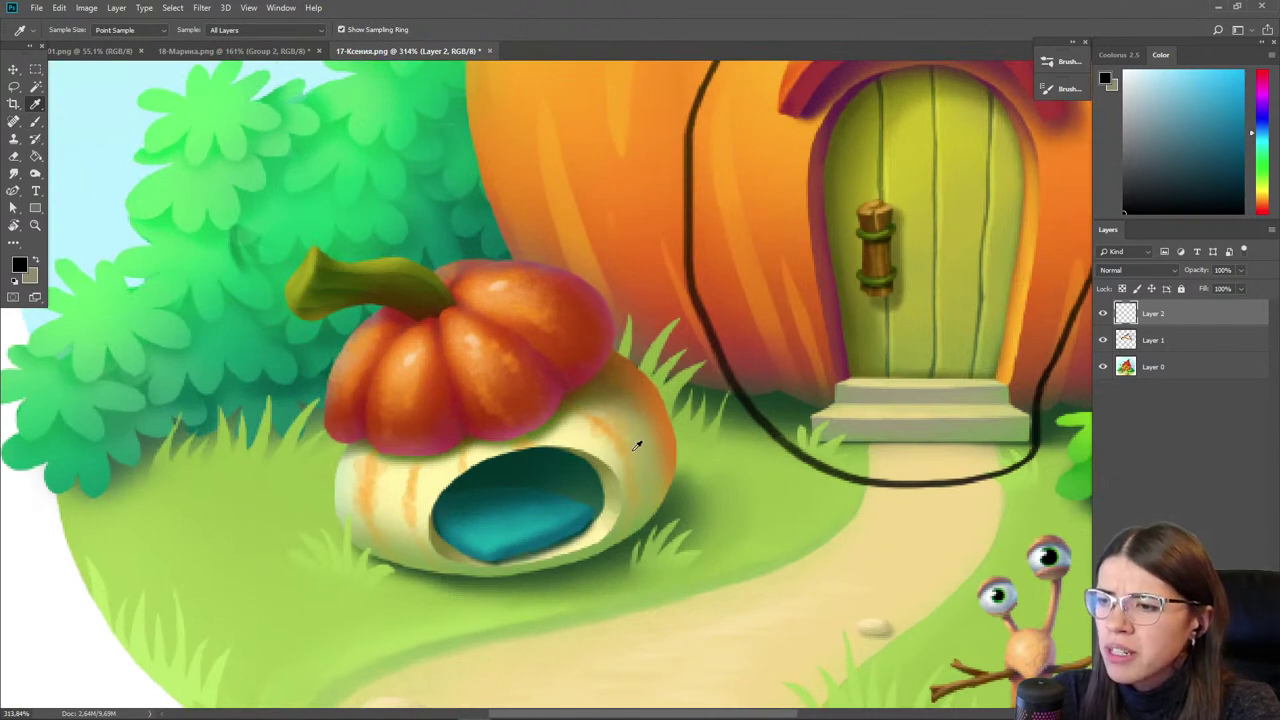
{"action": "left_click", "coordinate": [638, 447]}
{"action": "key", "text": "b"}
{"action": "left_click_drag", "start_coordinate": [1268, 112], "coordinate": [1260, 116]}
{"action": "left_click_drag", "start_coordinate": [1173, 91], "coordinate": [1168, 91]}
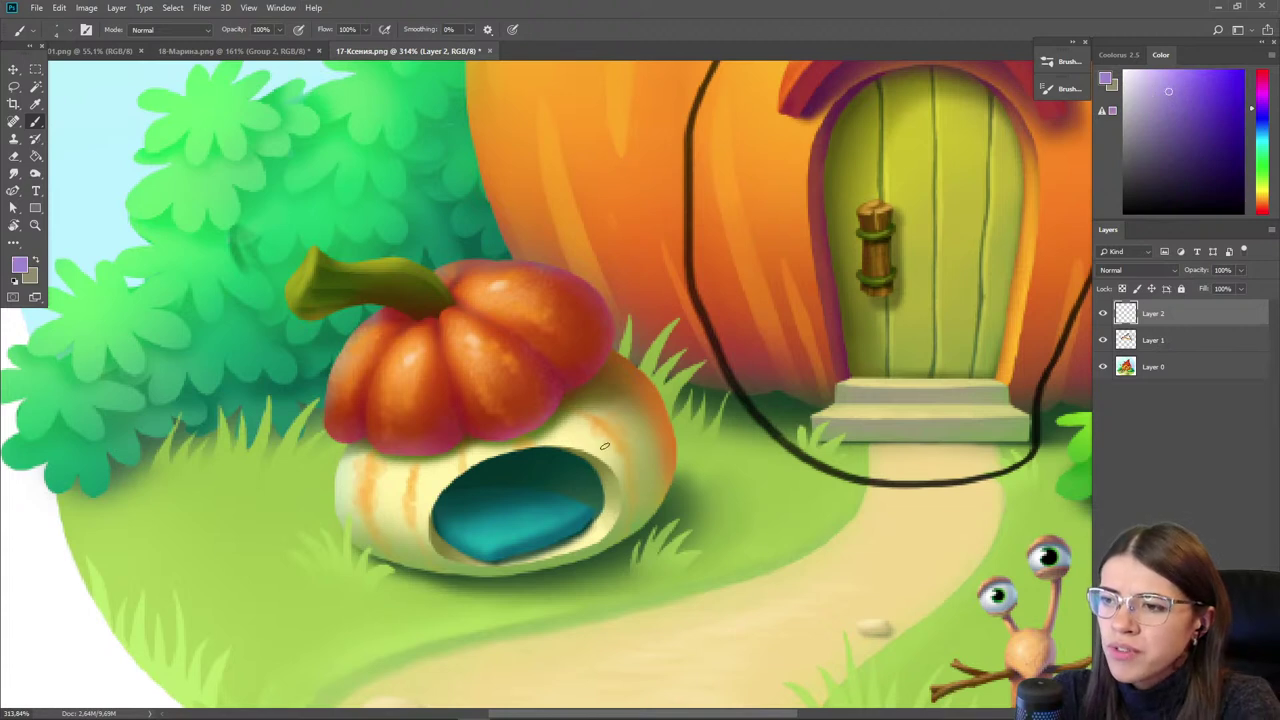
{"action": "key", "text": "bracketright"}
{"action": "key", "text": "bracketright"}
{"action": "key", "text": "bracketright"}
{"action": "key", "text": "bracketright"}
{"action": "key", "text": "bracketright"}
{"action": "key", "text": "bracketright"}
{"action": "key", "text": "bracketright"}
{"action": "key", "text": "bracketright"}
{"action": "key", "text": "bracketright"}
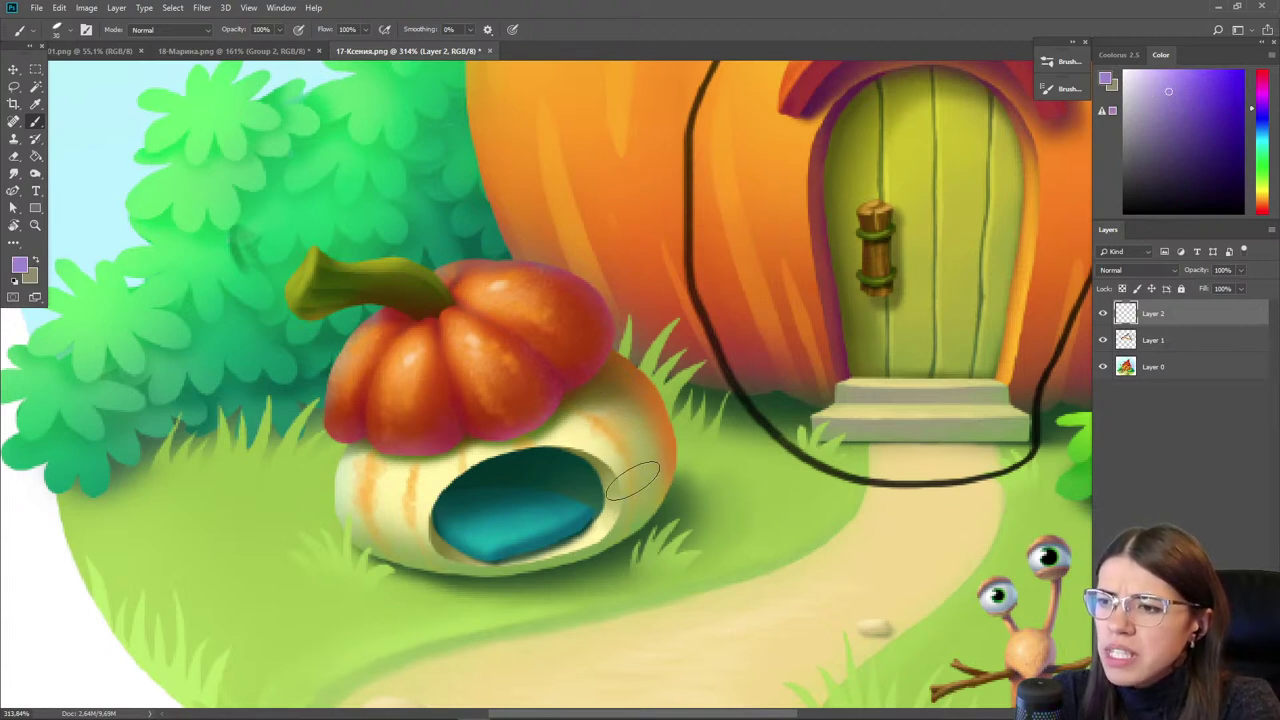
- Blend the shade around the opening's rim and lower right side of the cream base with sampled beige and grey tones
{"action": "key", "text": "i"}
{"action": "left_click", "coordinate": [601, 441]}
{"action": "key", "text": "b"}
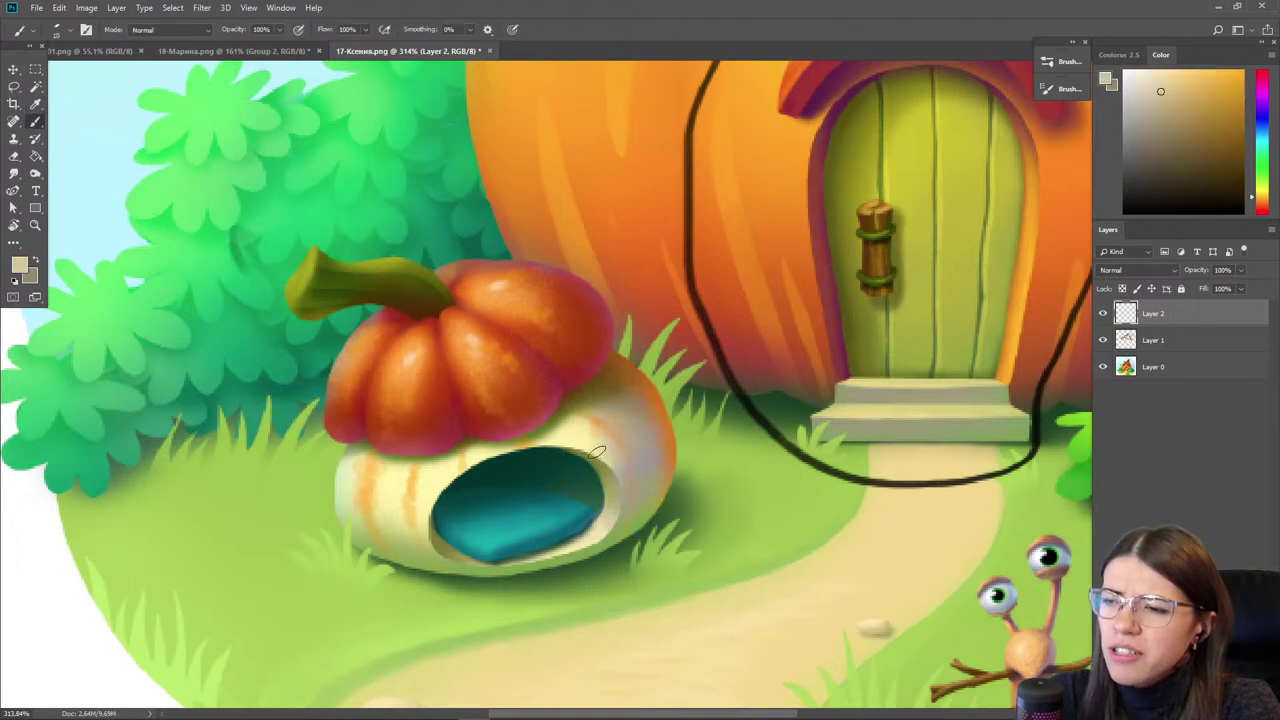
{"action": "left_click", "coordinate": [640, 457], "text": "alt"}
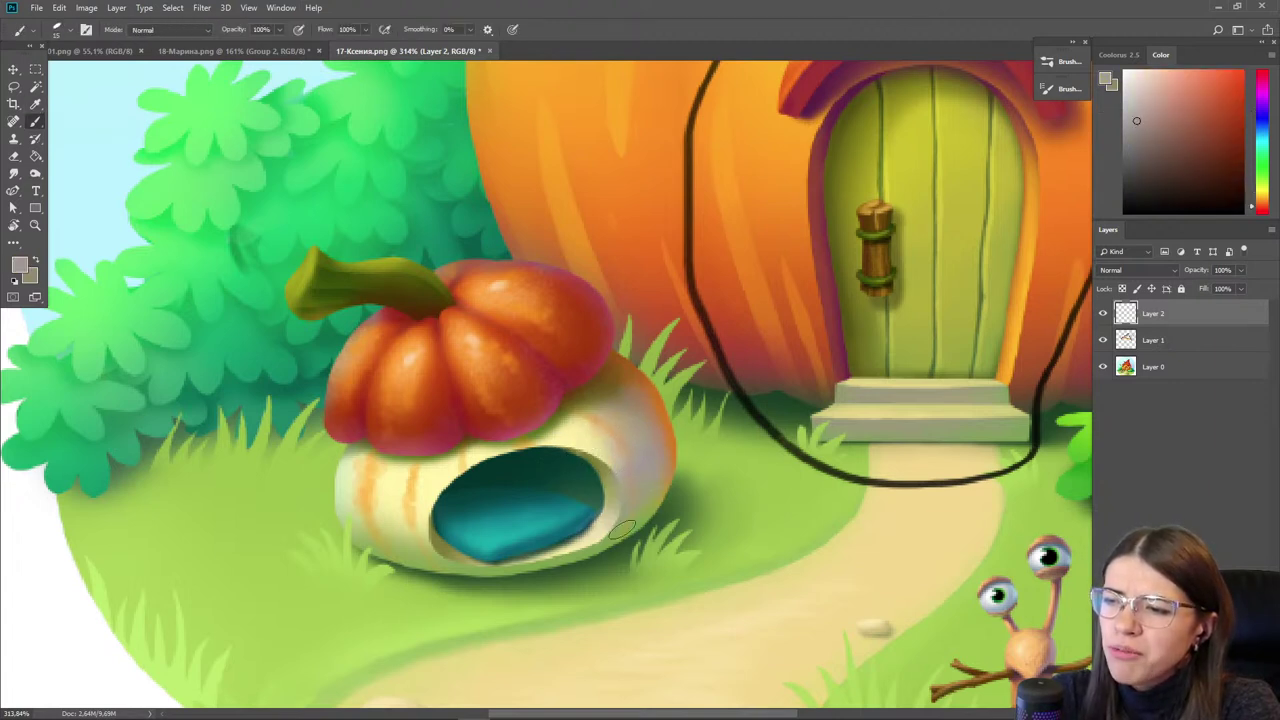
- Paint pale yellow light above and beside the opening of the small pumpkin's base, softening the orange stripes
{"action": "left_click", "coordinate": [438, 484], "text": "alt"}
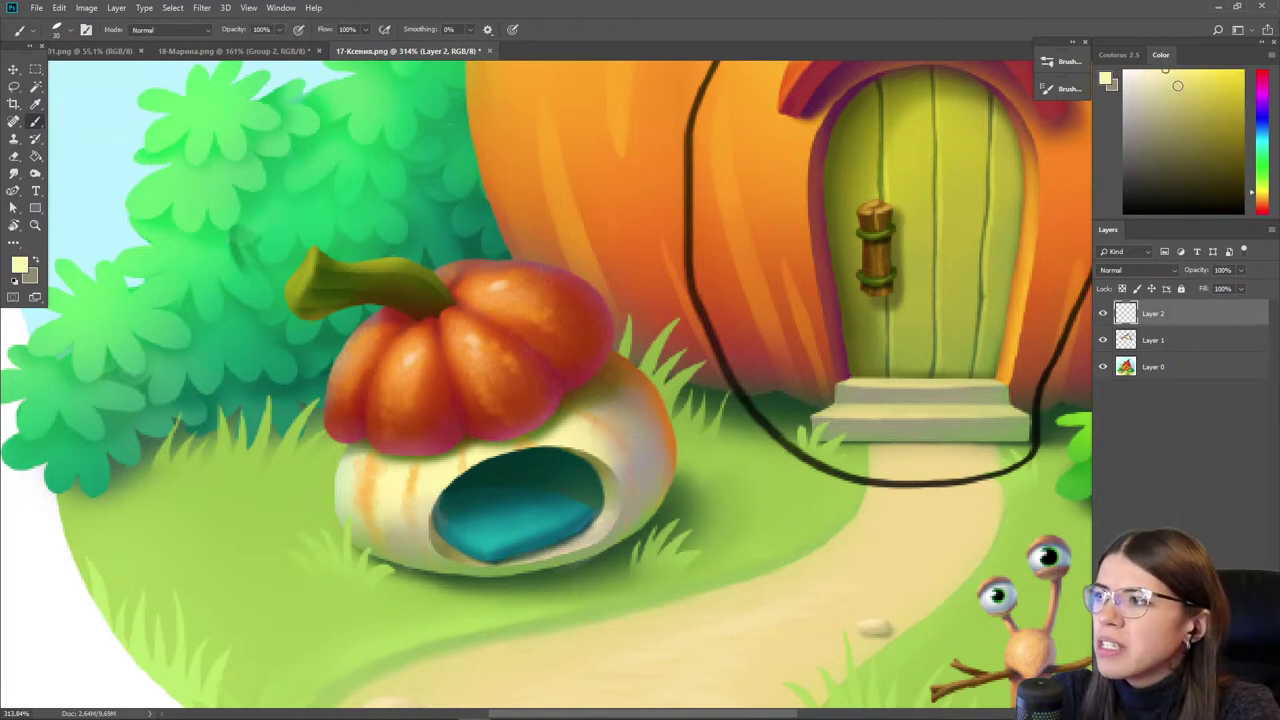
{"action": "mouse_move", "coordinate": [593, 438]}
{"action": "left_mouse_down"}
{"action": "mouse_move", "coordinate": [625, 468]}
{"action": "mouse_move", "coordinate": [578, 429]}
{"action": "mouse_move", "coordinate": [460, 472]}
{"action": "left_mouse_up"}
{"action": "key", "text": "bracketleft"}
{"action": "key", "text": "bracketleft"}
{"action": "key", "text": "bracketleft"}
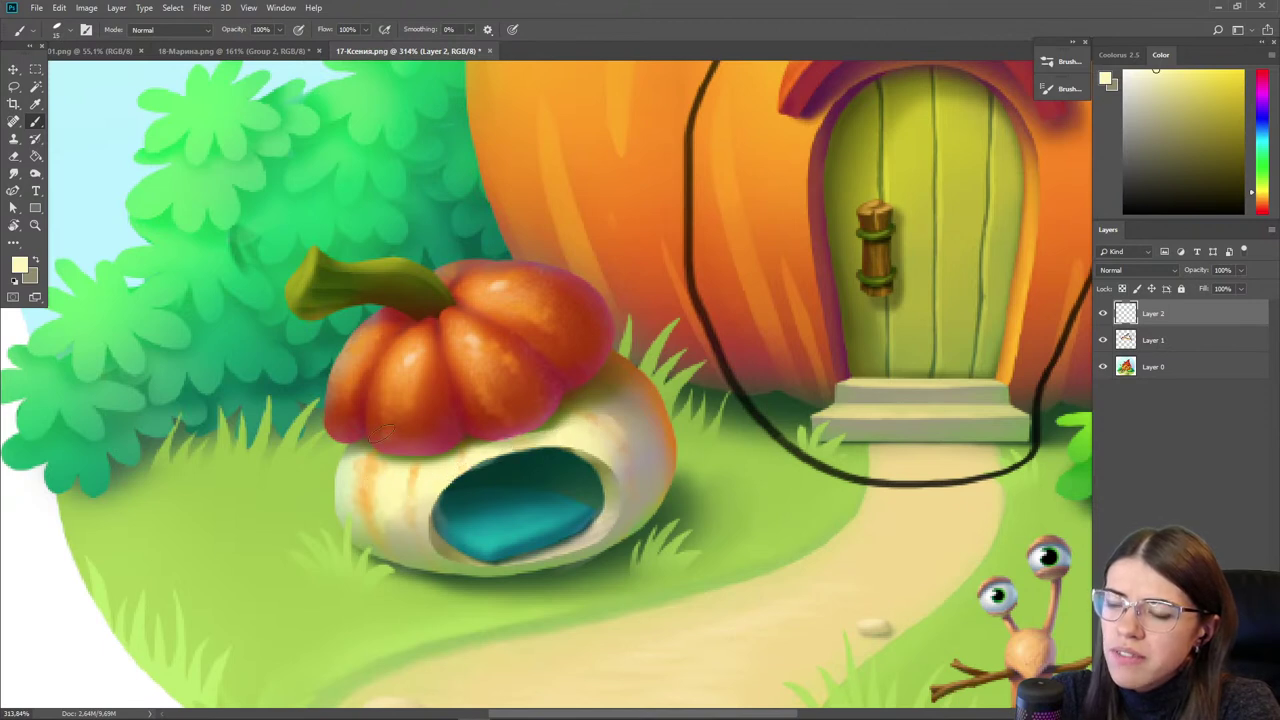
- Sample tones from the upper right of the cream base and mix a salmon colour for its right edge
{"action": "key", "text": "alt"}
{"action": "left_click", "coordinate": [602, 436], "text": "alt"}
{"action": "left_click", "coordinate": [628, 429], "text": "alt"}
{"action": "left_click", "coordinate": [660, 398], "text": "alt"}
{"action": "left_click", "coordinate": [1262, 208]}
{"action": "left_click", "coordinate": [1183, 75]}
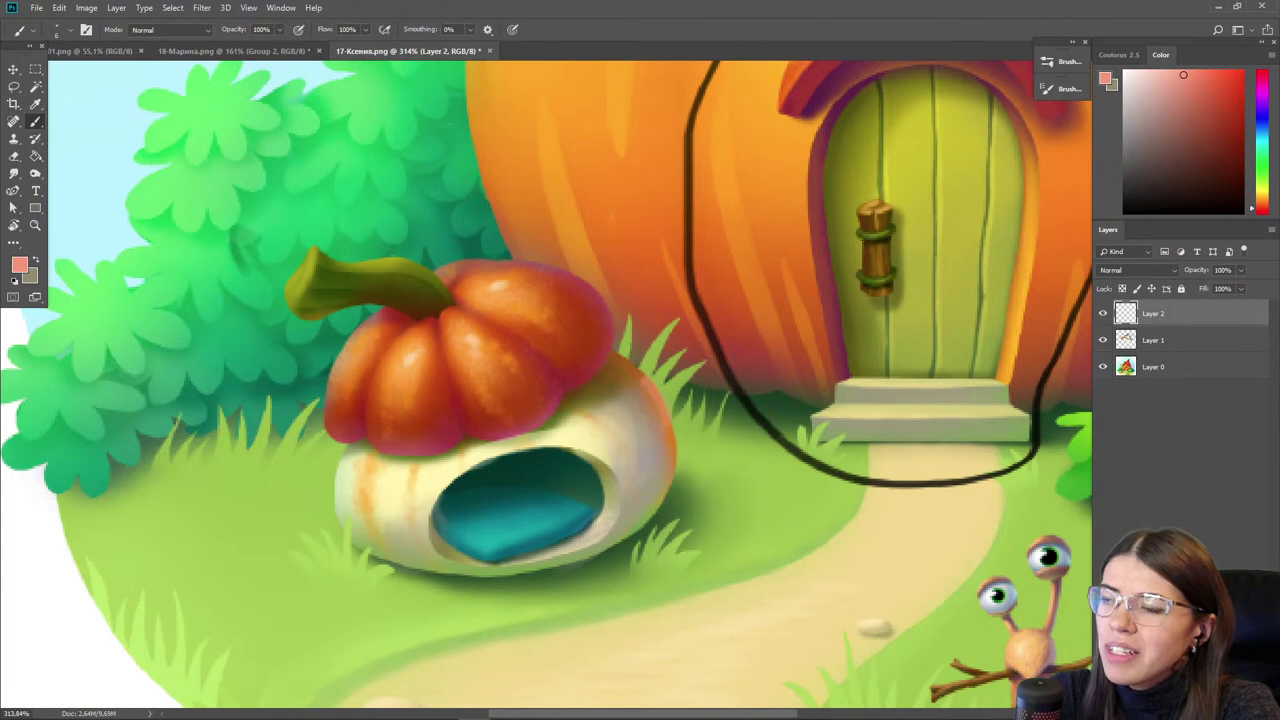
- Paint sampled salmon and red tones along the right edge of the cream base and smudge them into the shade
{"action": "left_click", "coordinate": [1262, 77]}
{"action": "left_click", "coordinate": [1192, 71]}
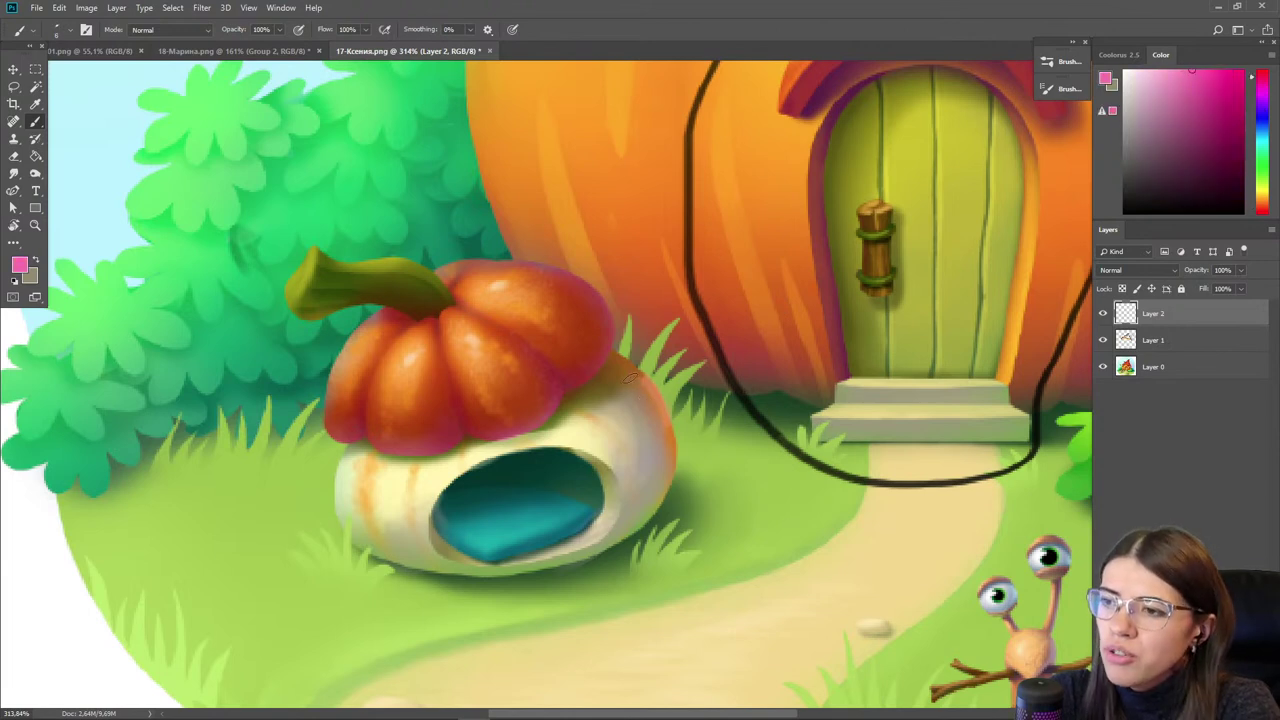
{"action": "left_click", "coordinate": [646, 391], "text": "alt"}
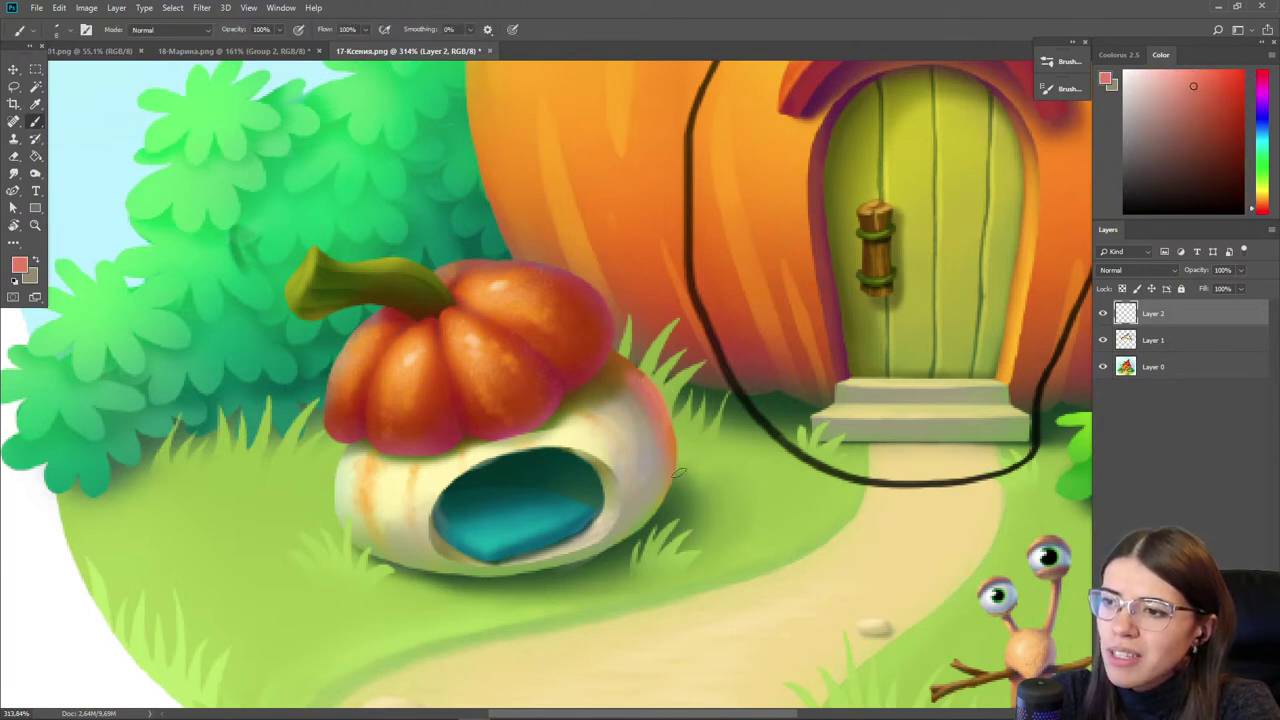
{"action": "left_click", "coordinate": [1199, 116]}
{"action": "key", "text": "]"}
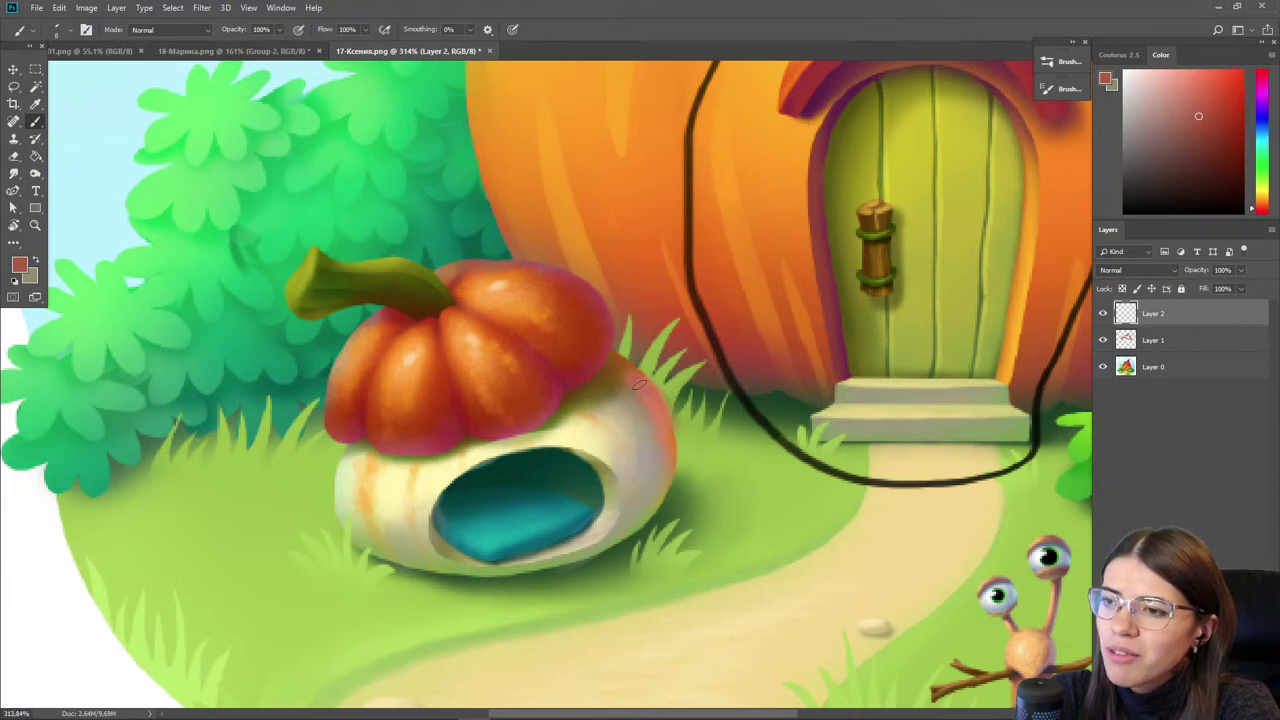
{"action": "left_click", "coordinate": [659, 400], "text": "alt"}
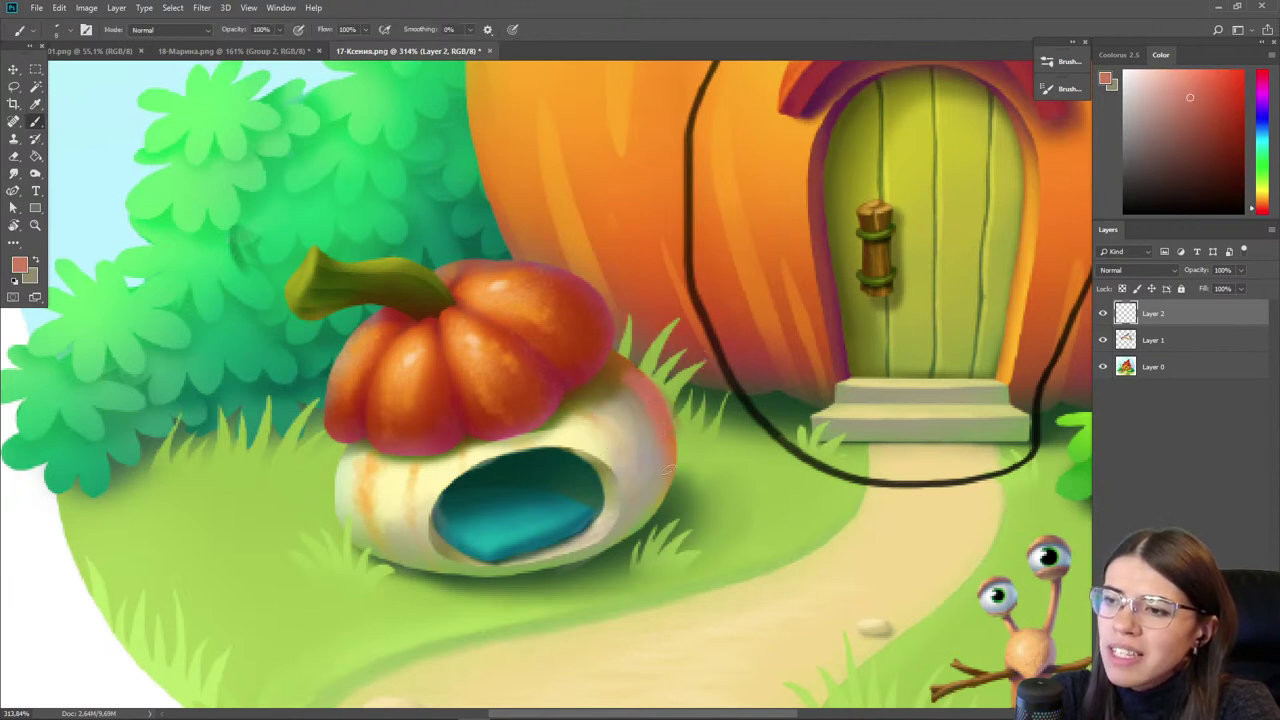
{"action": "left_click", "coordinate": [634, 403], "text": "alt"}
{"action": "mouse_move", "coordinate": [615, 383]}
{"action": "left_mouse_down"}
{"action": "mouse_move", "coordinate": [659, 446]}
{"action": "mouse_move", "coordinate": [654, 415]}
{"action": "mouse_move", "coordinate": [600, 391]}
{"action": "left_mouse_up"}
{"action": "key", "text": "r"}
{"action": "key", "text": "bracketright"}
{"action": "key", "text": "bracketright"}
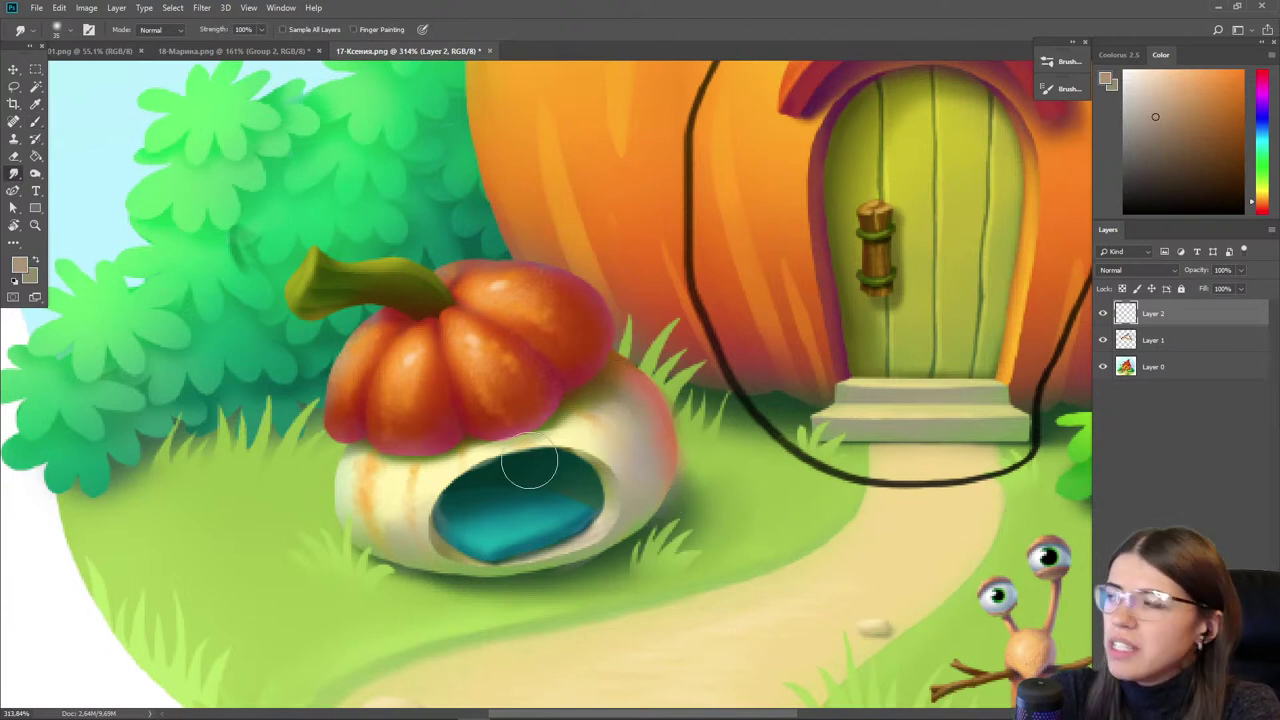
- Paint green light reflected from the grass along the underside of the small pumpkin's cream base
{"action": "key", "text": "b"}
{"action": "left_click", "coordinate": [652, 522], "text": "alt"}
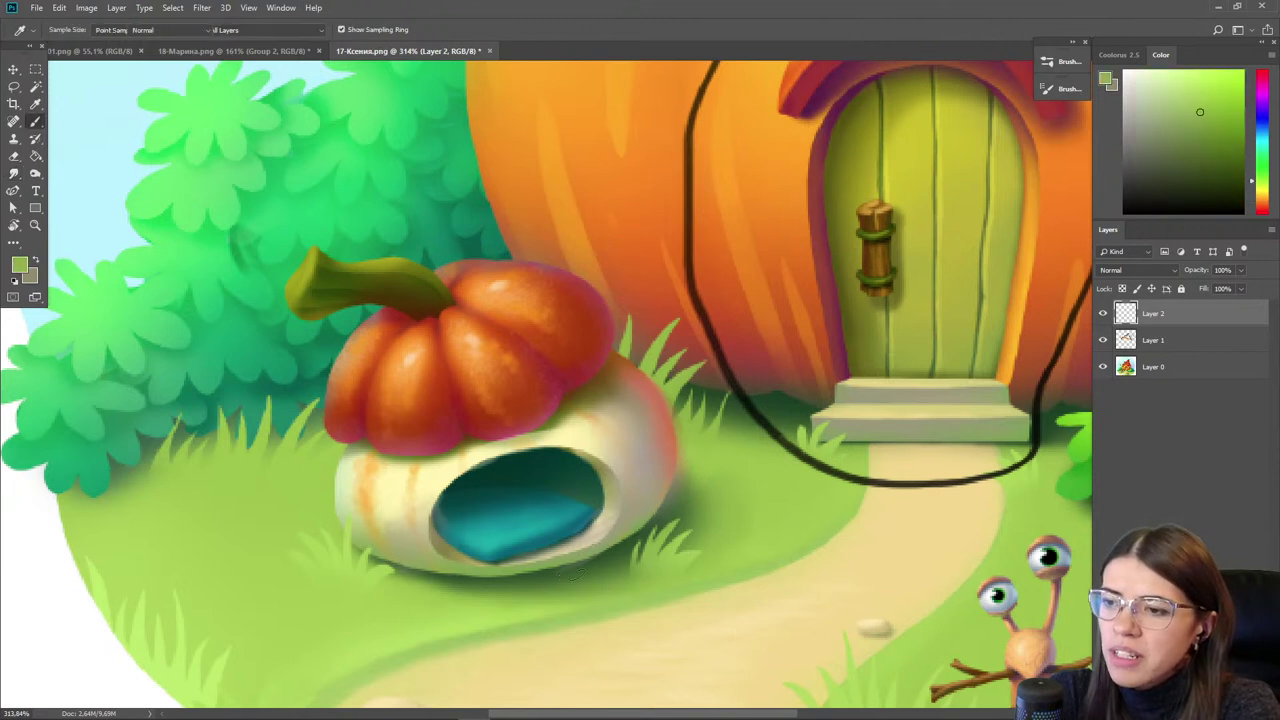
{"action": "key", "text": "bracketright"}
{"action": "left_click_drag", "start_coordinate": [622, 531], "coordinate": [462, 567]}
{"action": "left_click_drag", "start_coordinate": [564, 558], "coordinate": [448, 561]}
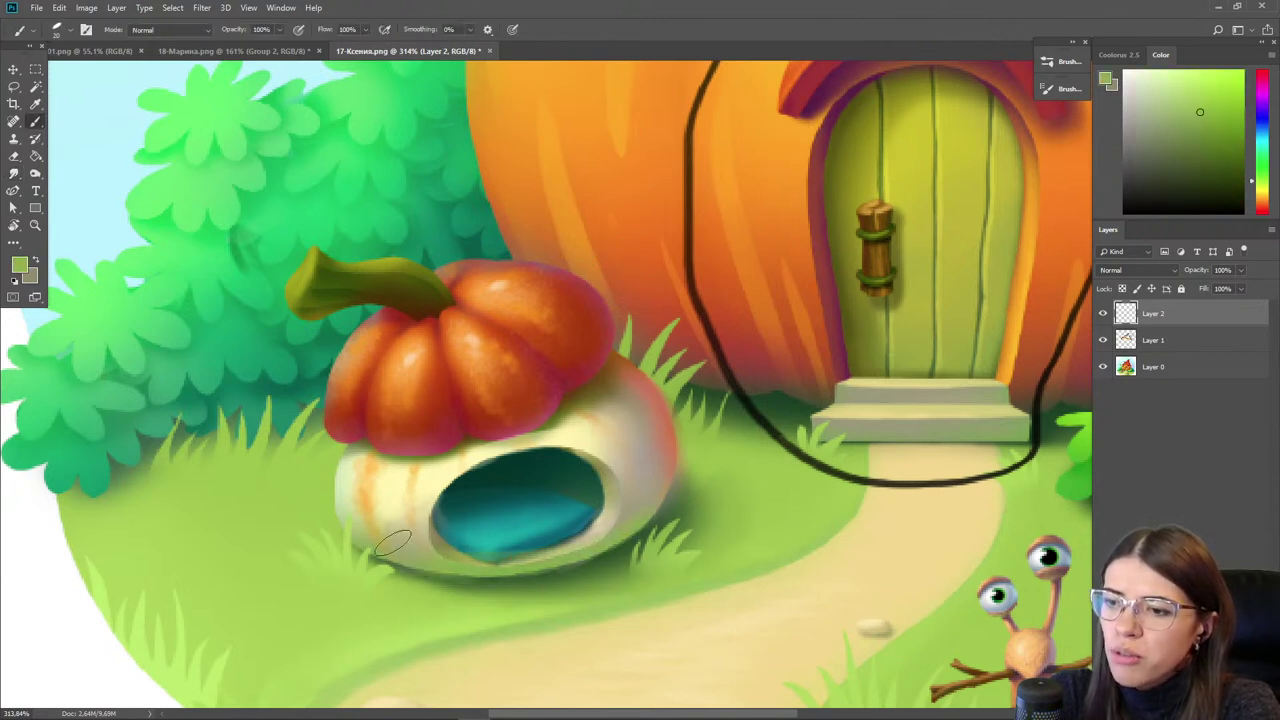
{"action": "key", "text": "bracketleft"}
{"action": "left_click", "coordinate": [366, 525], "text": "alt"}
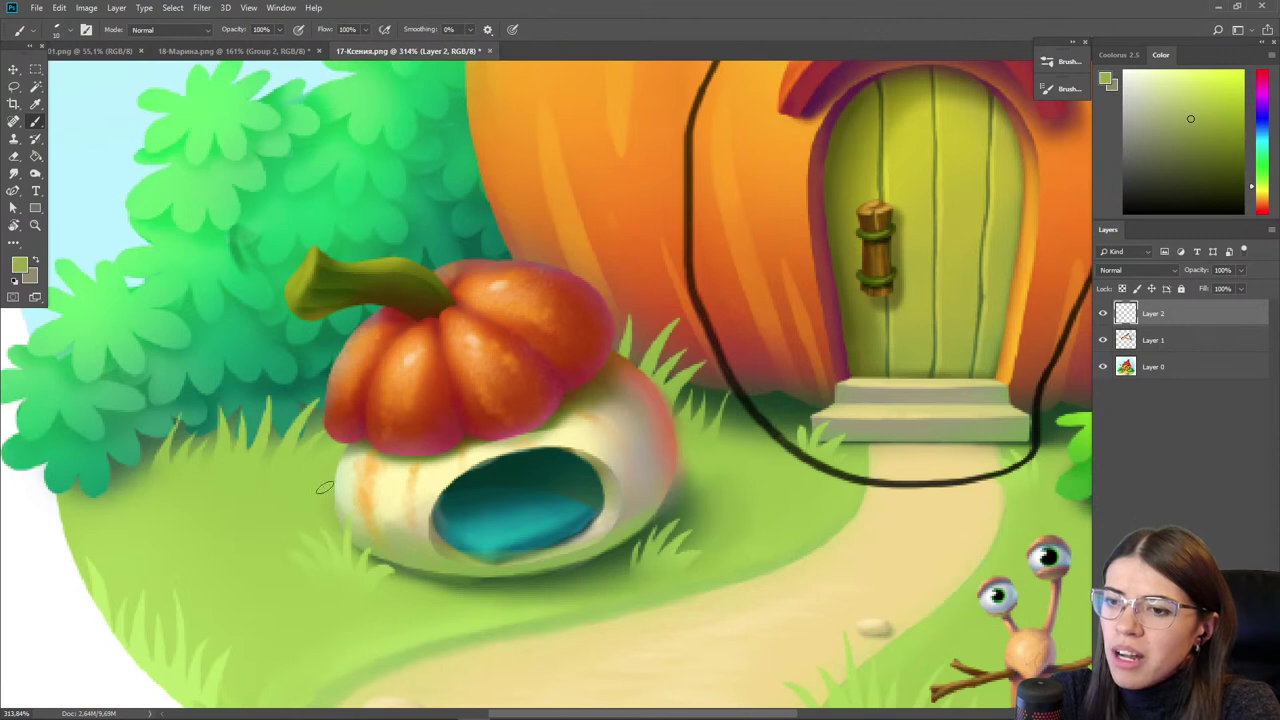
- Paint a muted blue-violet shade on the upper right of the cream base and blend it with sampled beige tones
{"action": "left_click_drag", "start_coordinate": [516, 552], "coordinate": [570, 548]}
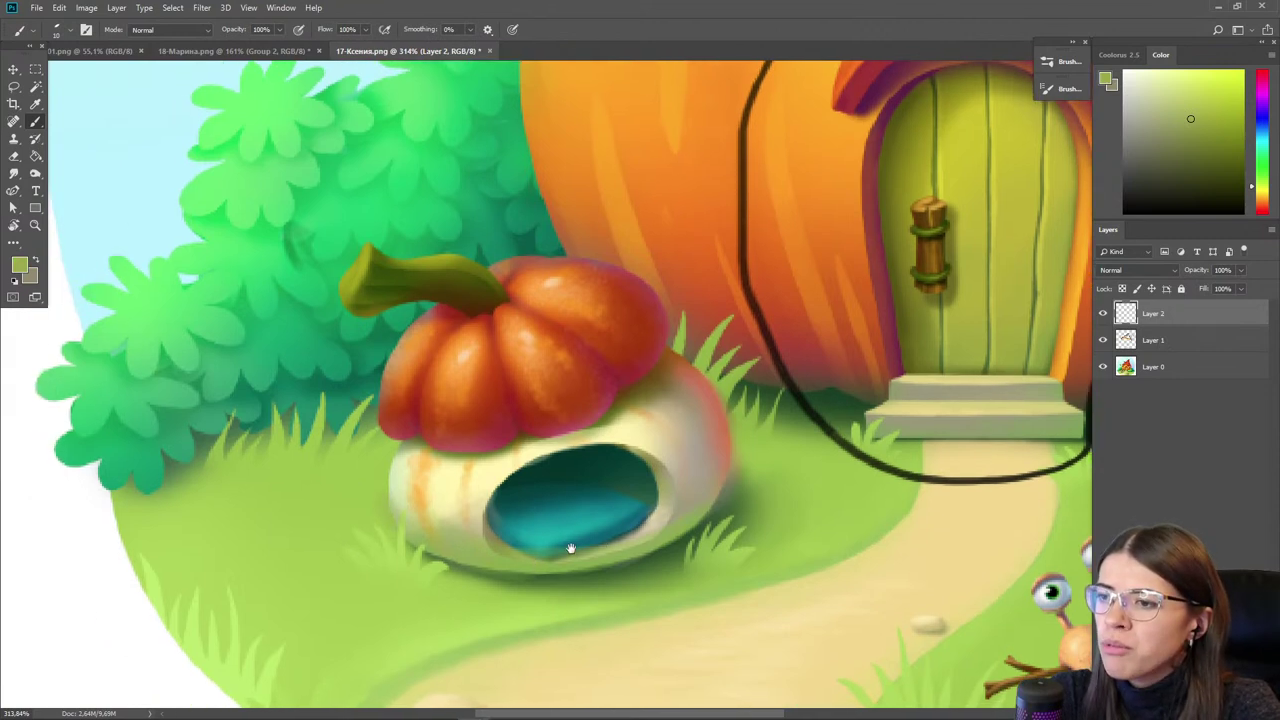
{"action": "left_click", "coordinate": [689, 432], "text": "alt"}
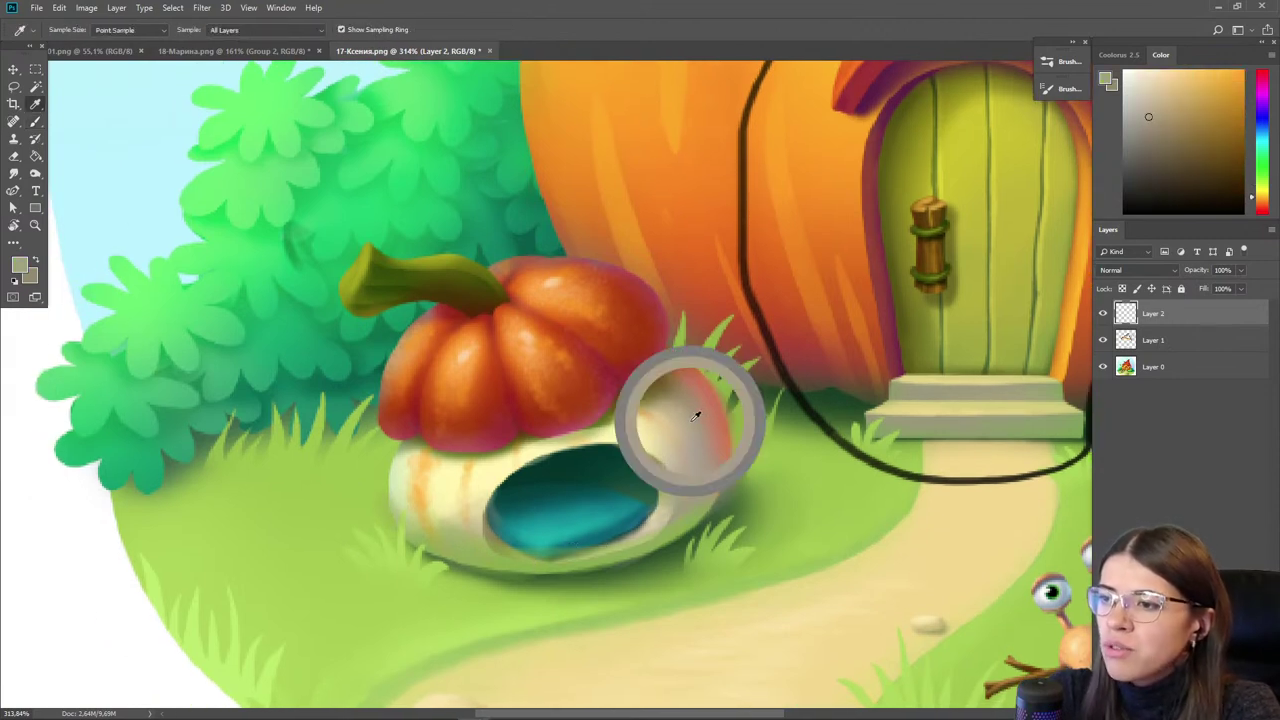
{"action": "left_click", "coordinate": [1262, 119]}
{"action": "left_click", "coordinate": [1176, 101]}
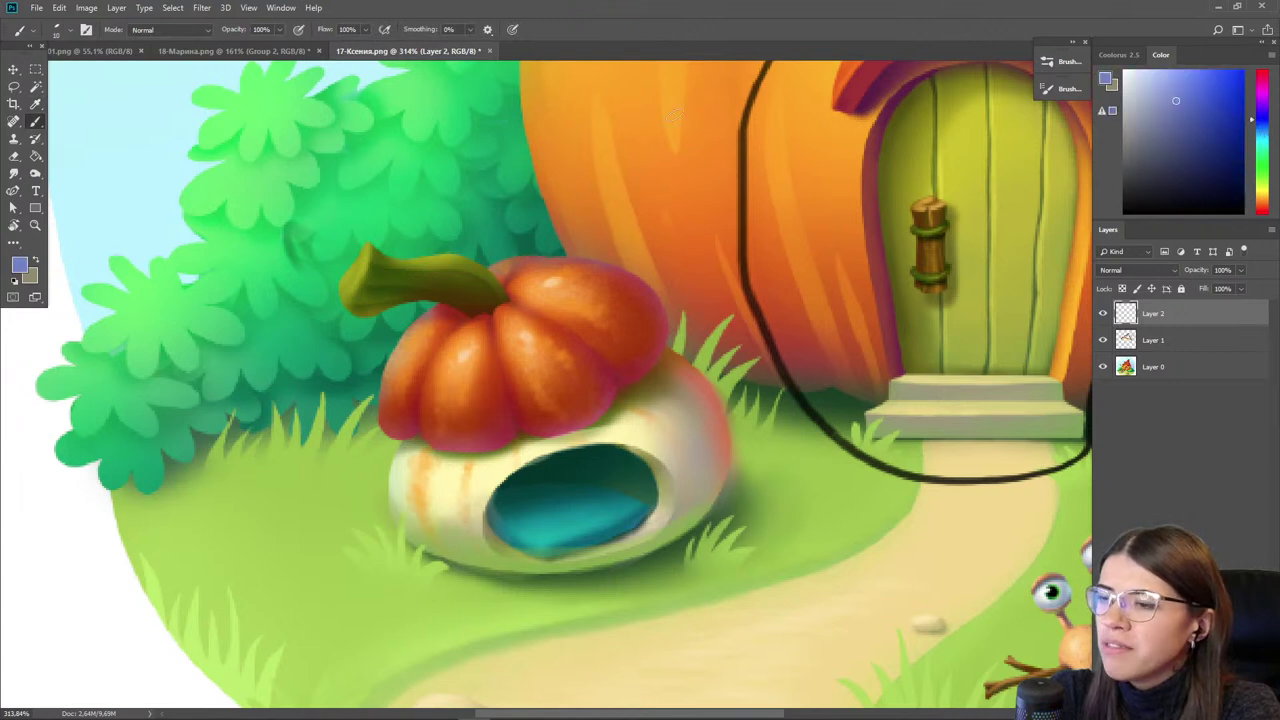
{"action": "left_click", "coordinate": [645, 397], "text": "alt"}
{"action": "left_click", "coordinate": [670, 401], "text": "alt"}
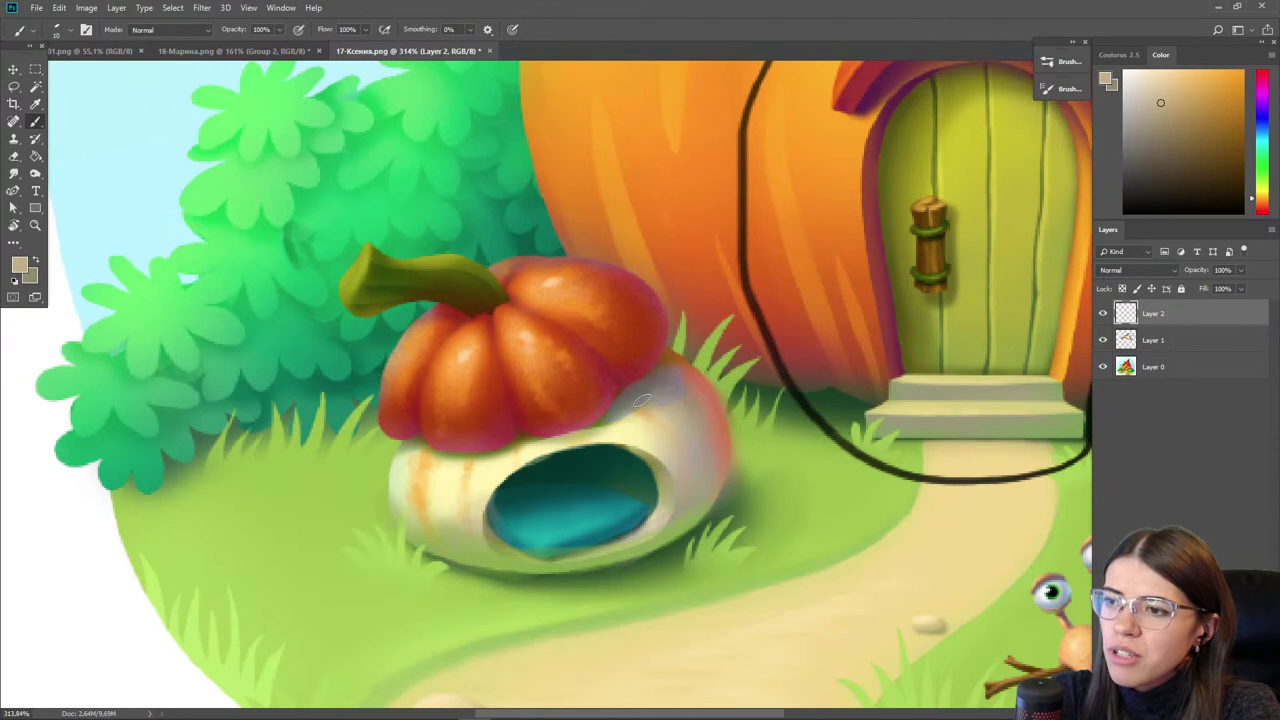
{"action": "left_click", "coordinate": [647, 392], "text": "alt"}
{"action": "left_click", "coordinate": [668, 375], "text": "alt"}
{"action": "left_click", "coordinate": [670, 377], "text": "alt"}
{"action": "left_click", "coordinate": [678, 368], "text": "alt"}
- Paint a thin grey-brown shadow on the cream base along the cap's lower edge with a smaller brush
{"action": "key", "text": "bracketleft"}
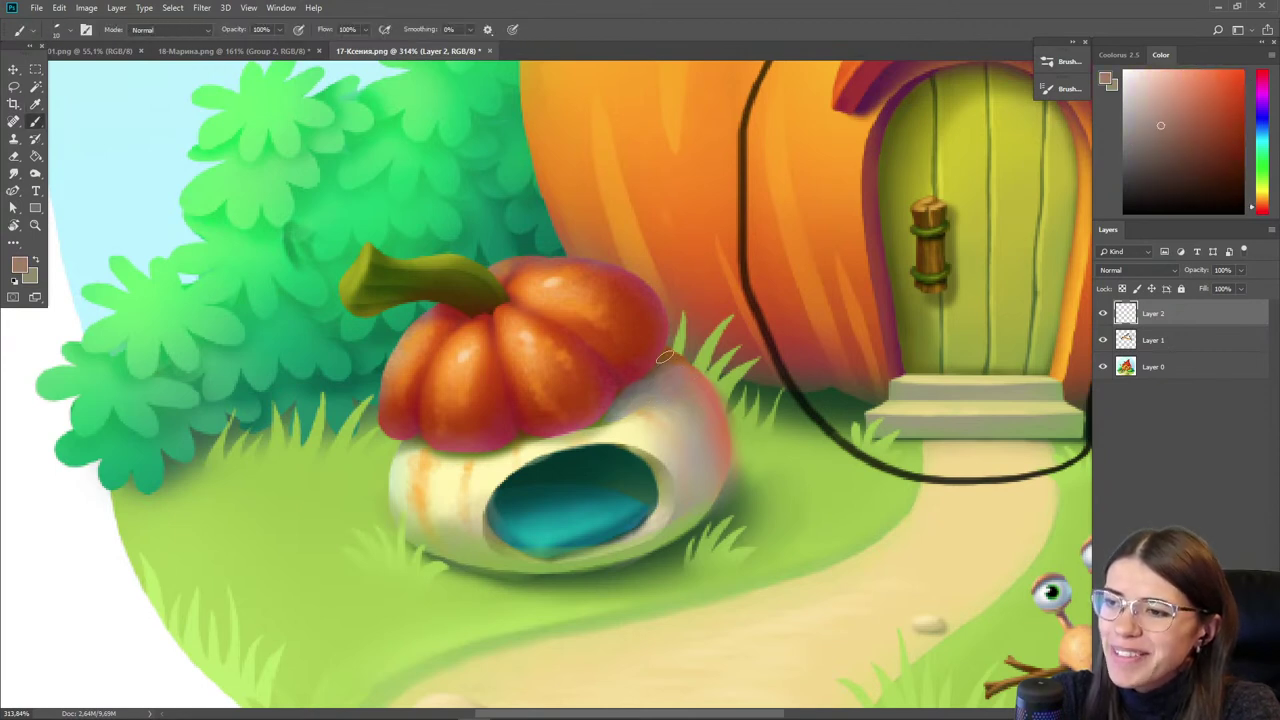
{"action": "left_click", "coordinate": [604, 416], "text": "alt"}
{"action": "left_click_drag", "start_coordinate": [602, 417], "coordinate": [512, 445]}
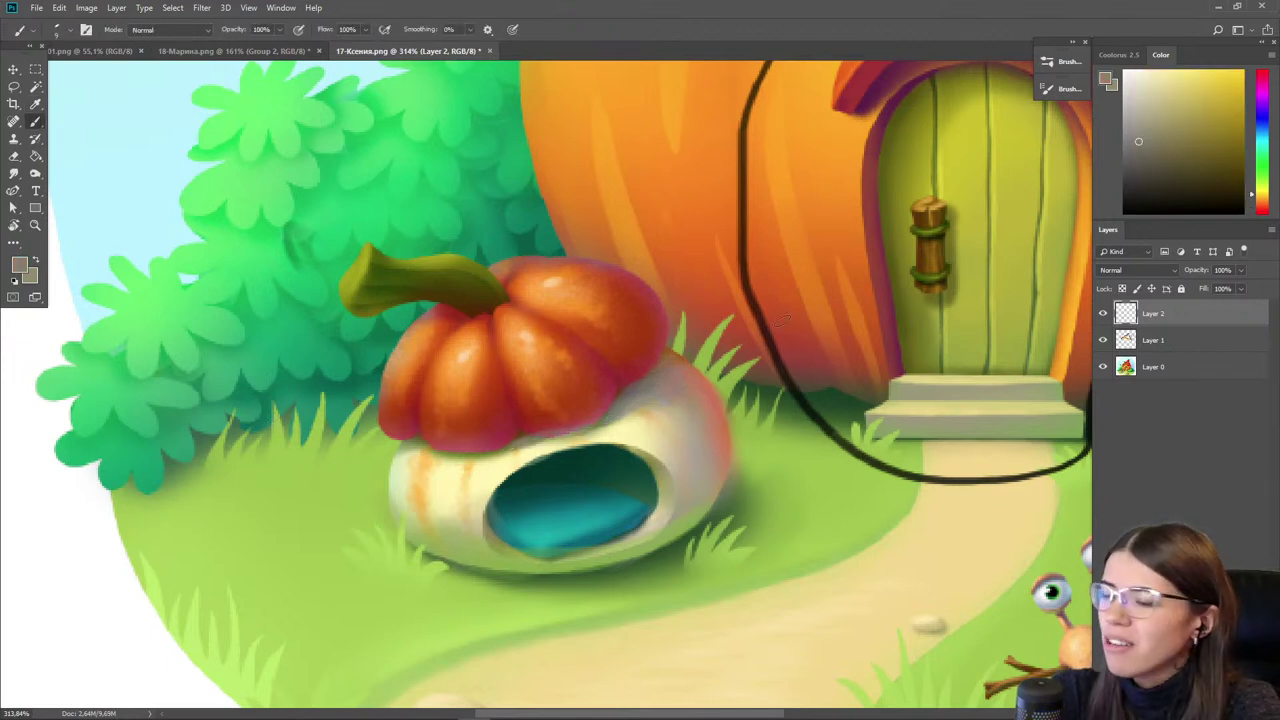
{"action": "left_click", "coordinate": [404, 468], "text": "alt"}
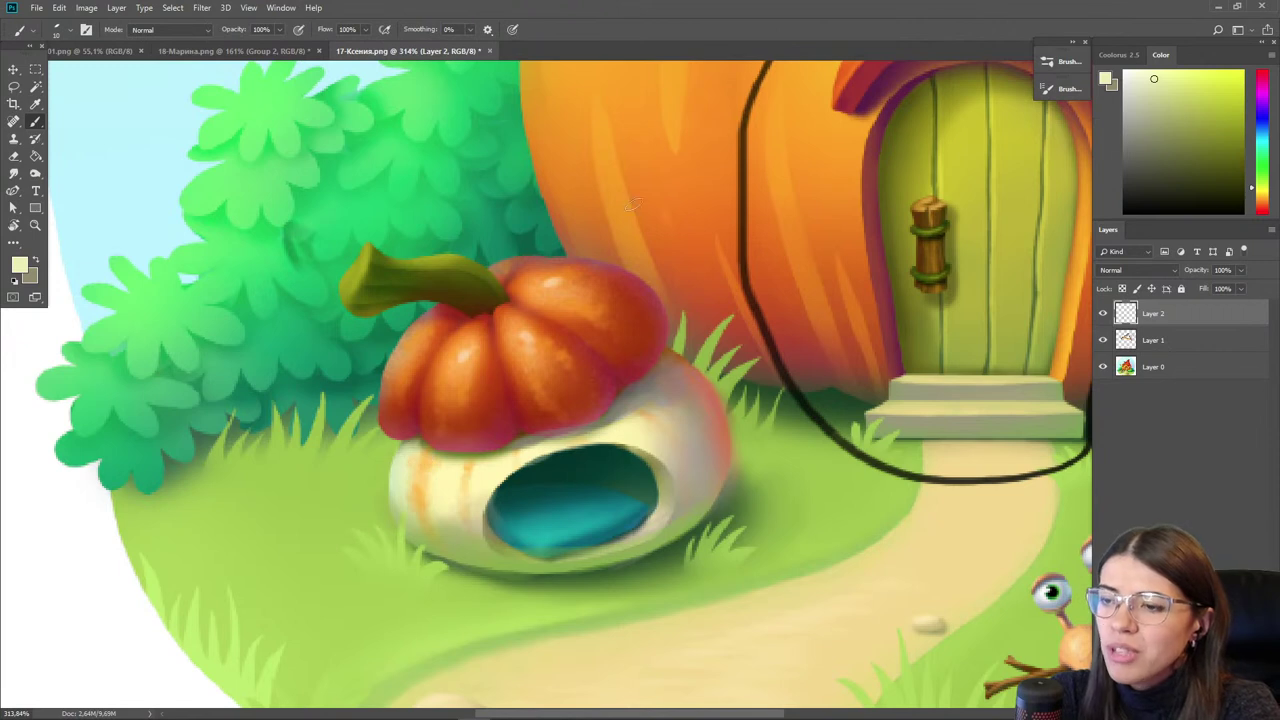
- Paint bright orange light over the two front segments of the small pumpkin's cap with an enlarged brush
{"action": "left_click", "coordinate": [595, 385], "text": "alt"}
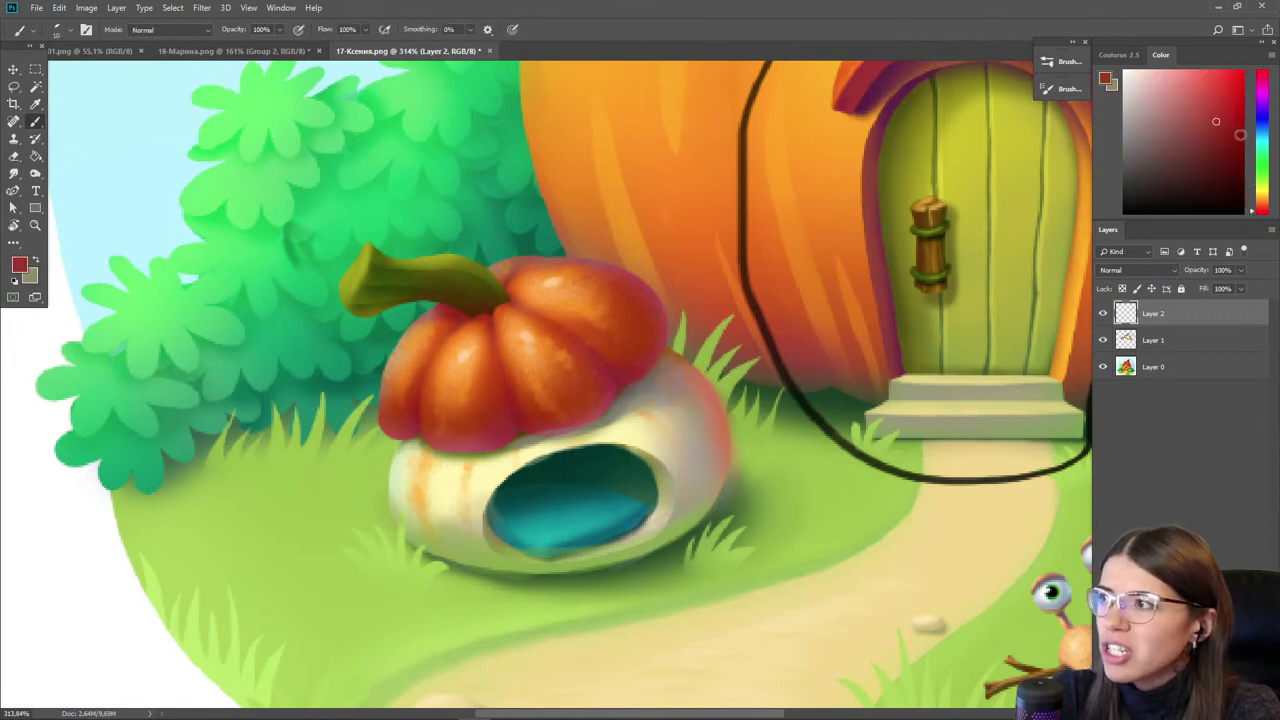
{"action": "left_click", "coordinate": [1262, 200]}
{"action": "left_click", "coordinate": [1234, 71]}
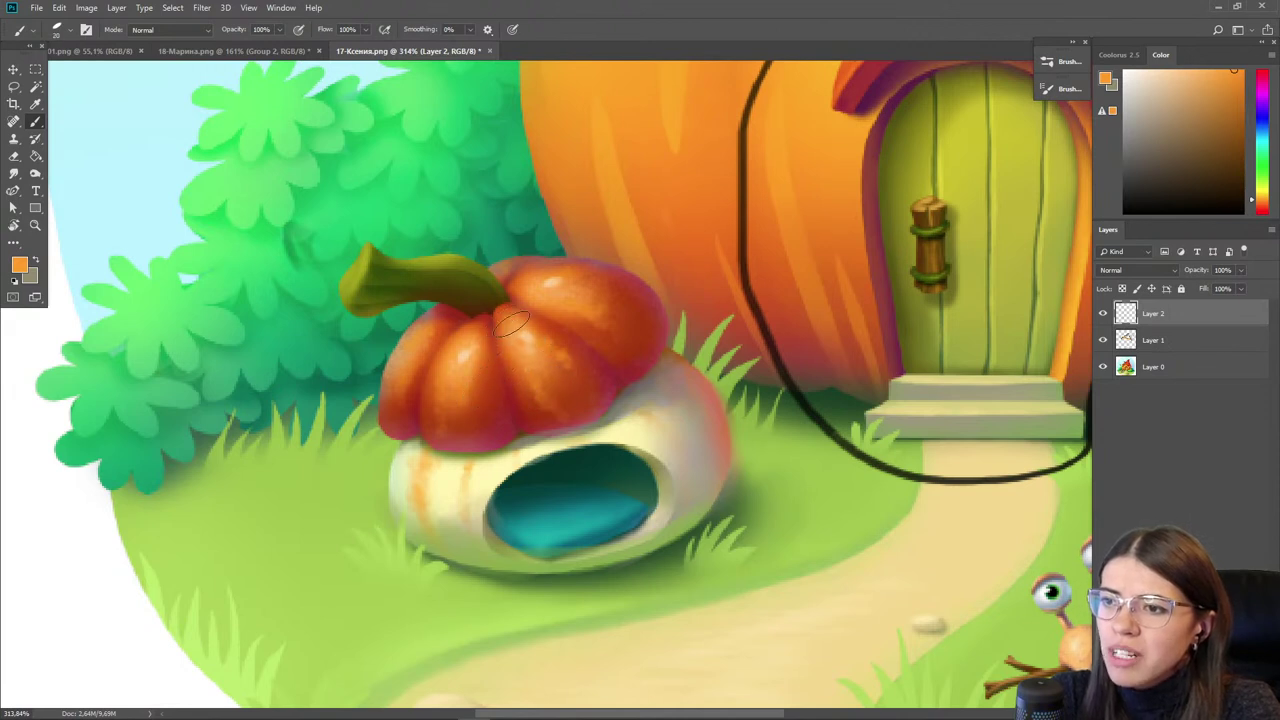
{"action": "key", "text": "bracketright"}
{"action": "left_click_drag", "start_coordinate": [535, 355], "coordinate": [550, 398]}
{"action": "left_click_drag", "start_coordinate": [488, 340], "coordinate": [480, 430]}
- Add pale orange highlights to the front segments of the cap with a smaller brush
{"action": "left_click", "coordinate": [1213, 71]}
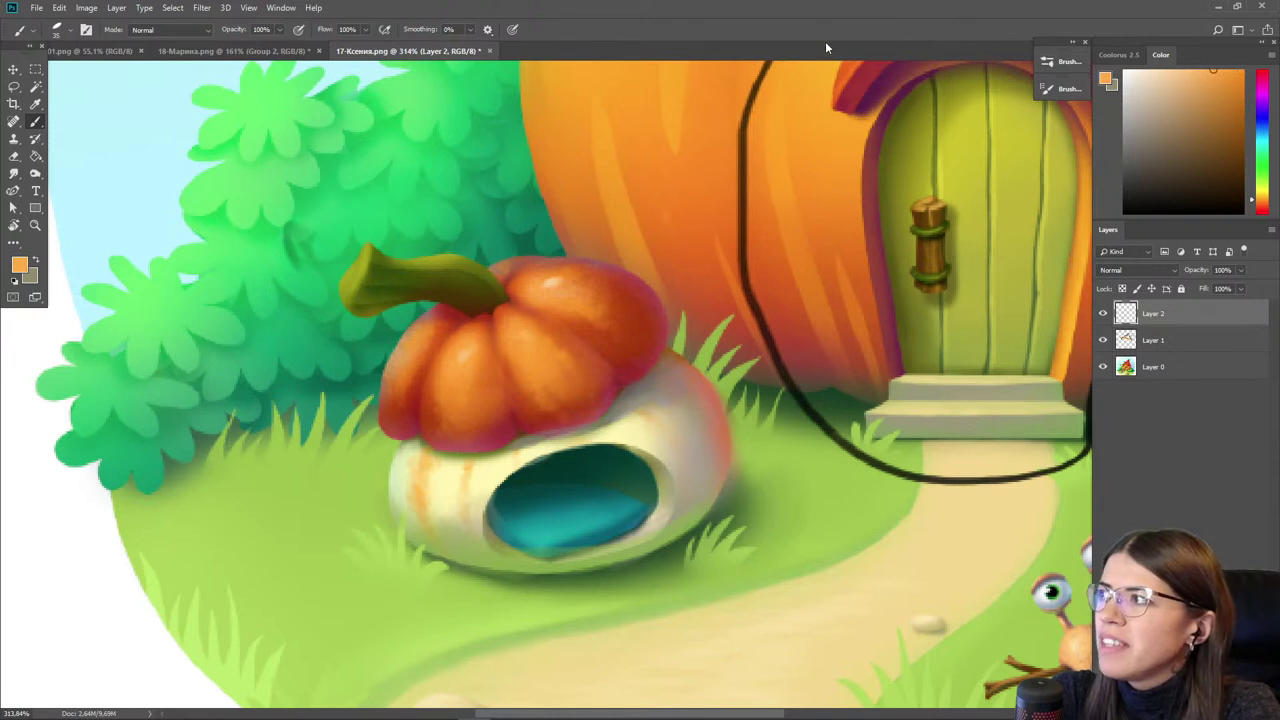
{"action": "left_click", "coordinate": [1136, 71]}
{"action": "key", "text": "bracketleft"}
{"action": "key", "text": "bracketleft"}
{"action": "left_click", "coordinate": [530, 360], "text": "alt"}
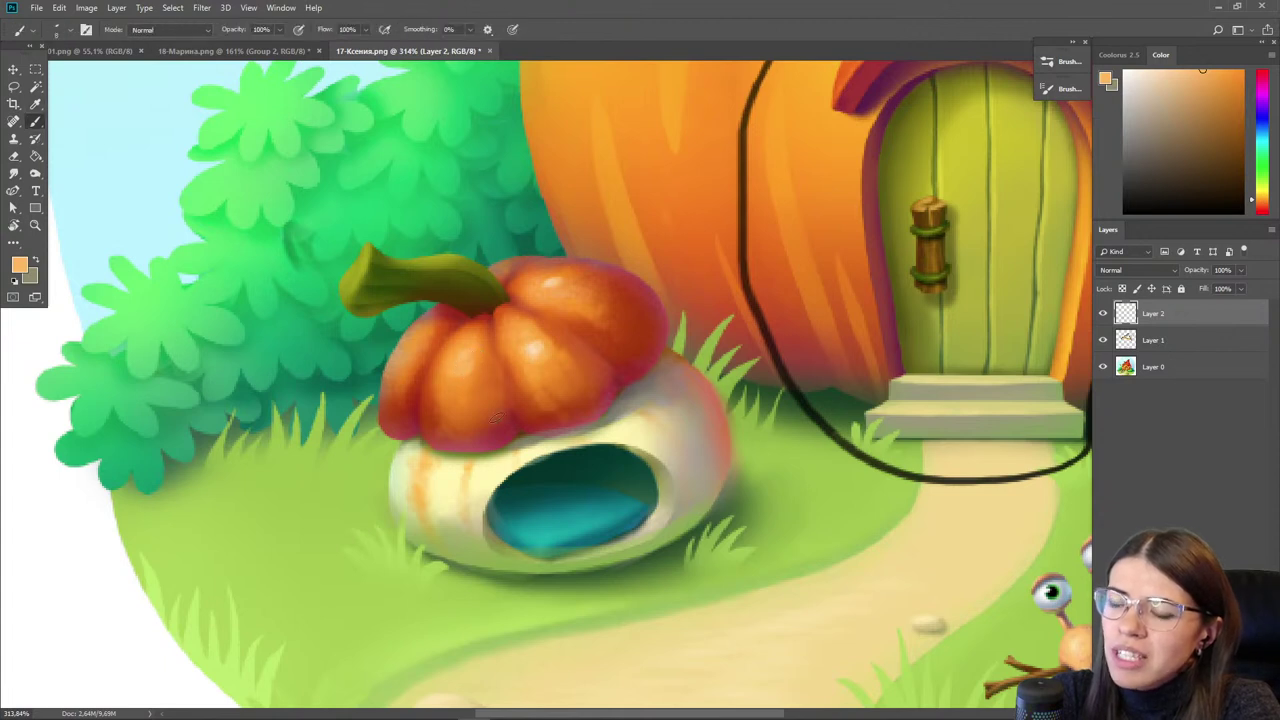
- Paint pink reflected light over the right segment of the cap and work sampled tones into its lower side
{"action": "left_click", "coordinate": [561, 282], "text": "alt"}
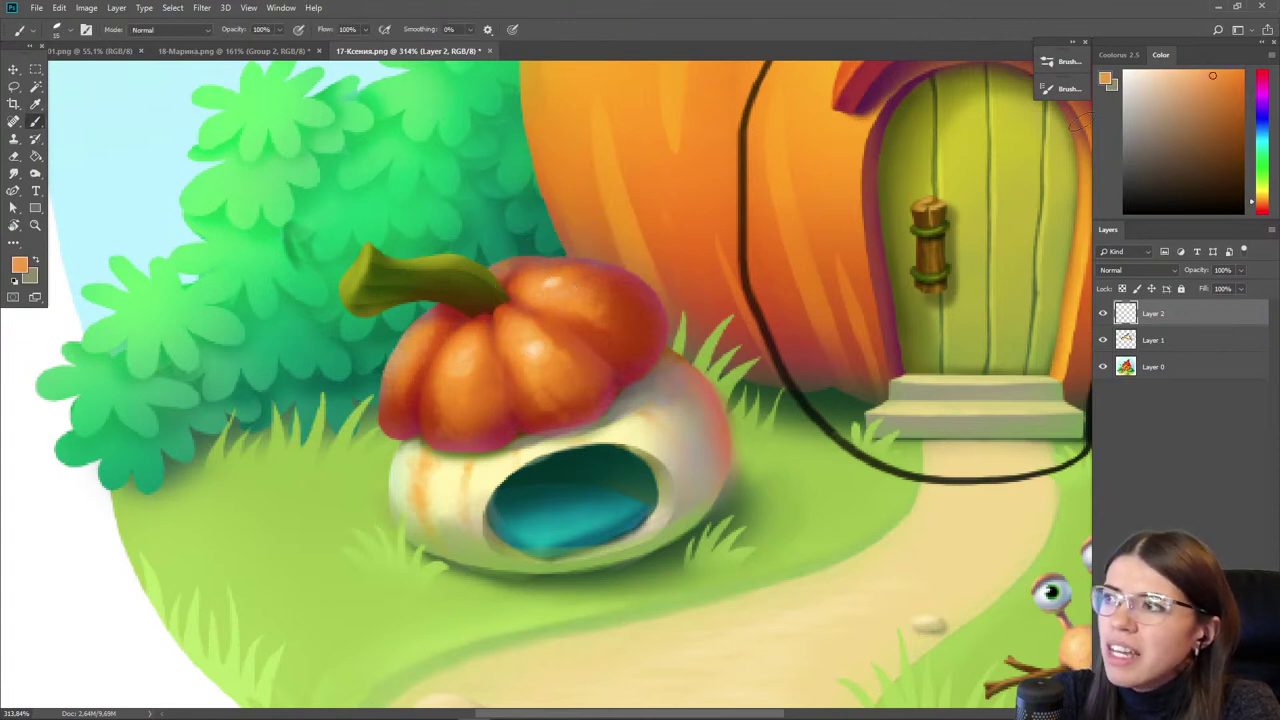
{"action": "left_click", "coordinate": [1262, 76]}
{"action": "left_click", "coordinate": [1174, 70]}
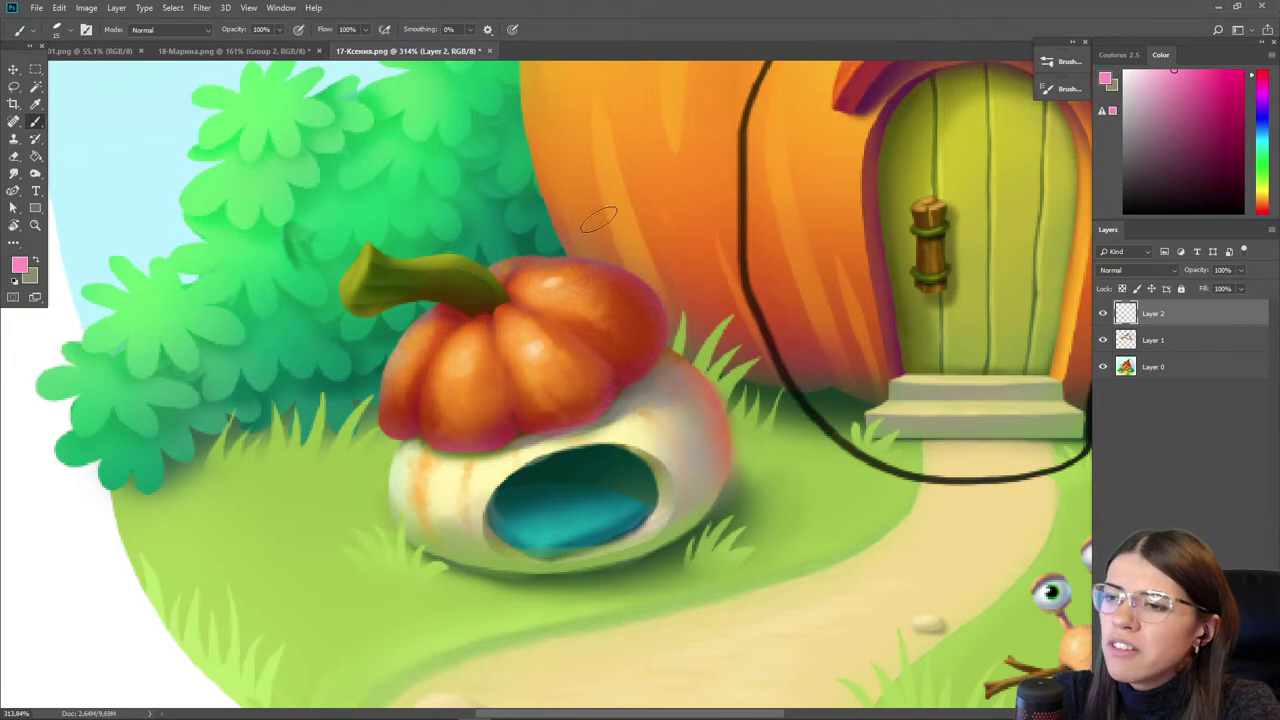
{"action": "left_click_drag", "start_coordinate": [631, 355], "coordinate": [543, 283]}
{"action": "left_click", "coordinate": [621, 324], "text": "alt"}
{"action": "key", "text": "["}
{"action": "mouse_move", "coordinate": [621, 362]}
{"action": "left_mouse_down"}
{"action": "mouse_move", "coordinate": [507, 286]}
{"action": "mouse_move", "coordinate": [624, 362]}
{"action": "mouse_move", "coordinate": [554, 304]}
{"action": "mouse_move", "coordinate": [524, 297]}
{"action": "mouse_move", "coordinate": [519, 276]}
{"action": "mouse_move", "coordinate": [547, 293]}
{"action": "mouse_move", "coordinate": [501, 345]}
{"action": "mouse_move", "coordinate": [541, 334]}
{"action": "mouse_move", "coordinate": [514, 317]}
{"action": "mouse_move", "coordinate": [585, 368]}
{"action": "left_mouse_up"}
- Blend the pink into the front and upper right segments of the cap with sampled orange and red tones
{"action": "left_click", "coordinate": [590, 335], "text": "alt"}
{"action": "left_click", "coordinate": [551, 366], "text": "alt"}
{"action": "left_click", "coordinate": [431, 331], "text": "alt"}
{"action": "left_click", "coordinate": [562, 342], "text": "alt"}
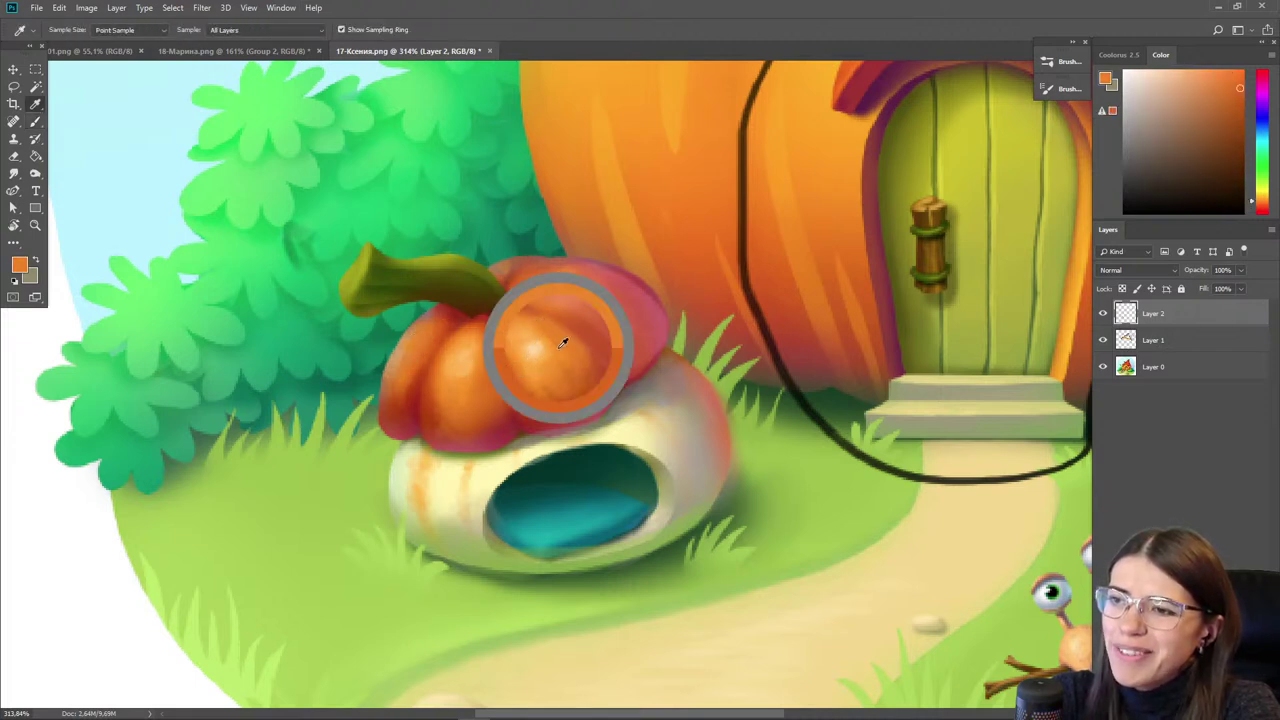
{"action": "left_click", "coordinate": [566, 318], "text": "alt"}
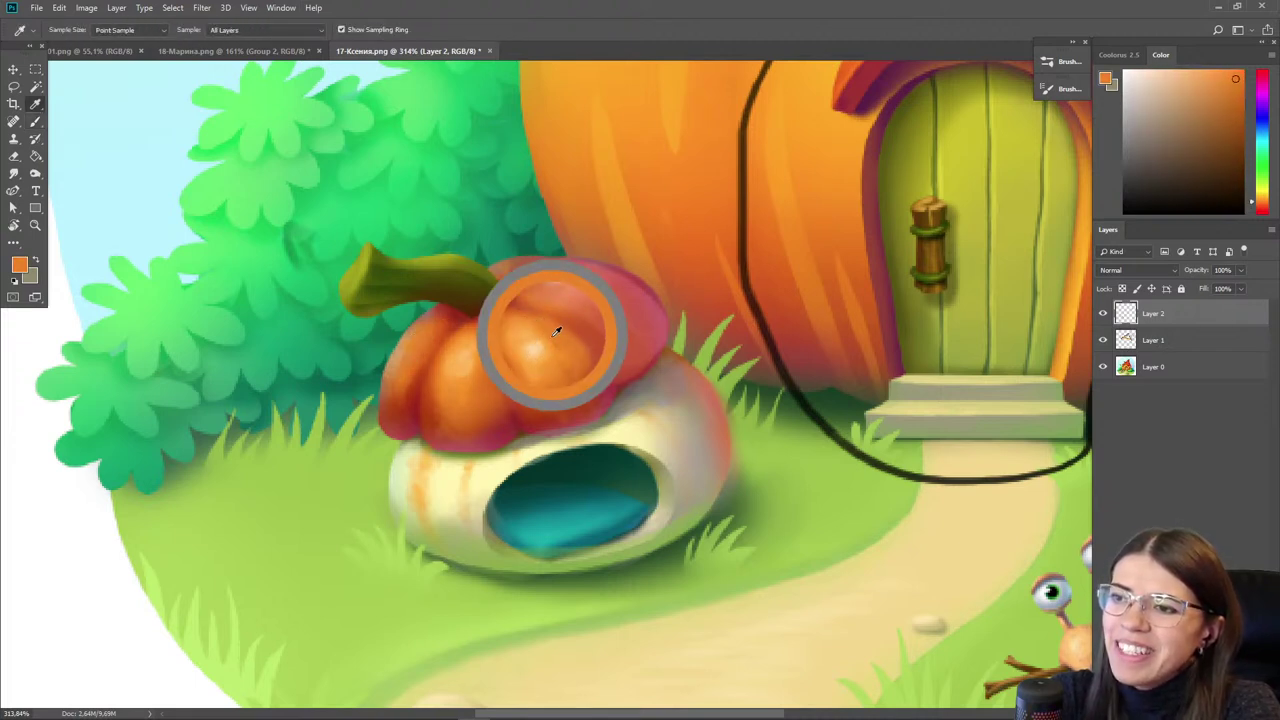
{"action": "left_click", "coordinate": [604, 307], "text": "alt"}
{"action": "left_click", "coordinate": [620, 313], "text": "alt"}
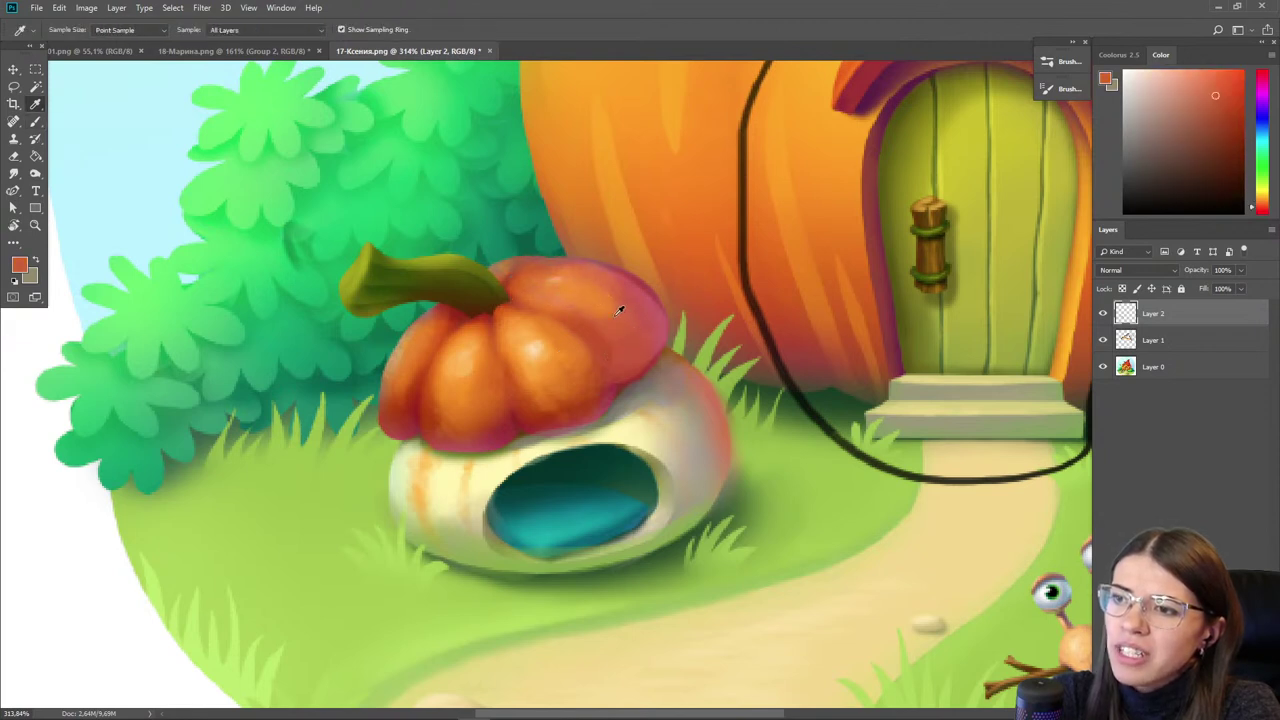
{"action": "left_click", "coordinate": [568, 288], "text": "alt"}
{"action": "left_click", "coordinate": [563, 278], "text": "alt"}
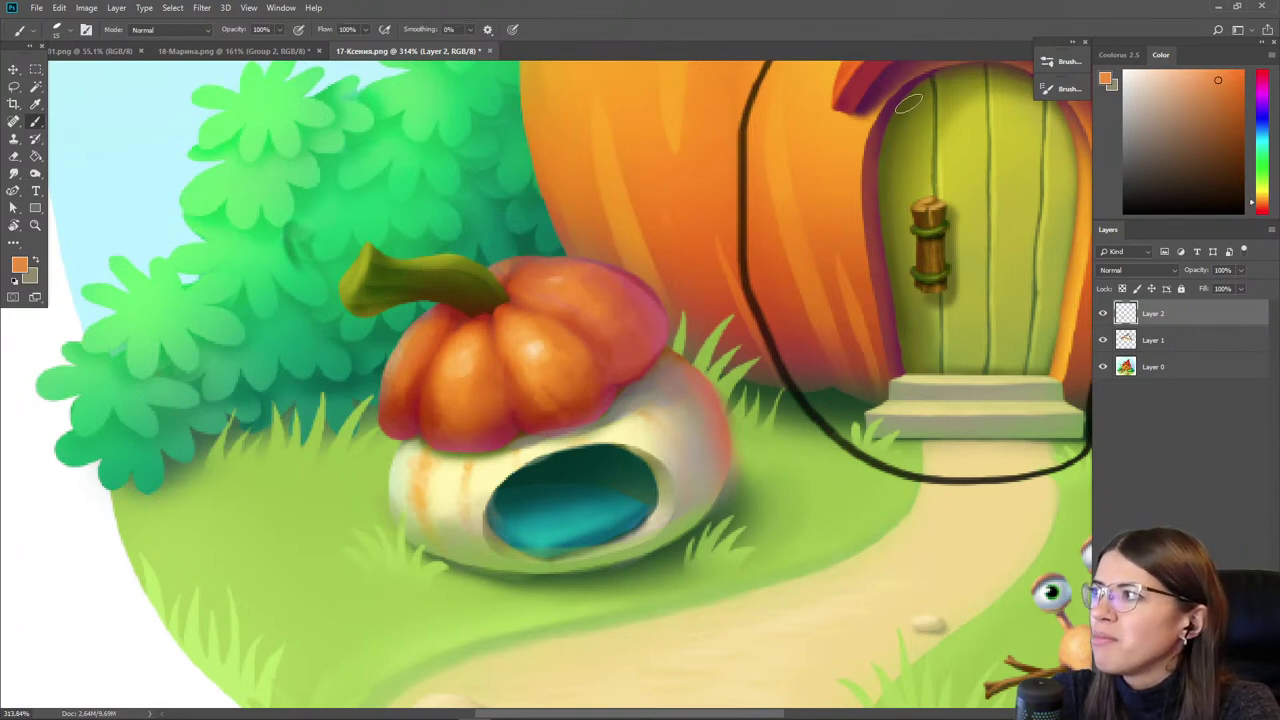
- Paint a pinkish-red shade along the lower edges of the cap's front segments and blend it with sampled orange
{"action": "left_click", "coordinate": [591, 316], "text": "alt"}
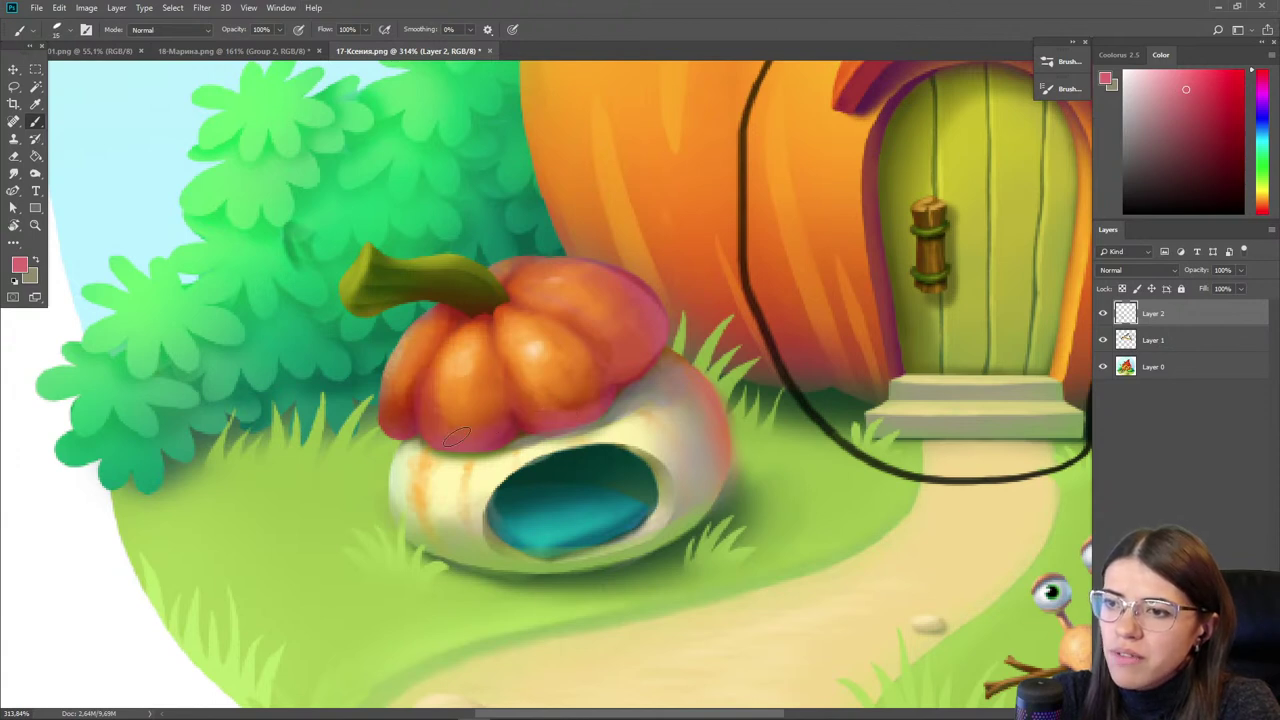
{"action": "left_click", "coordinate": [437, 389], "text": "alt"}
{"action": "left_click", "coordinate": [453, 359], "text": "alt"}
{"action": "key", "text": "bracketright"}
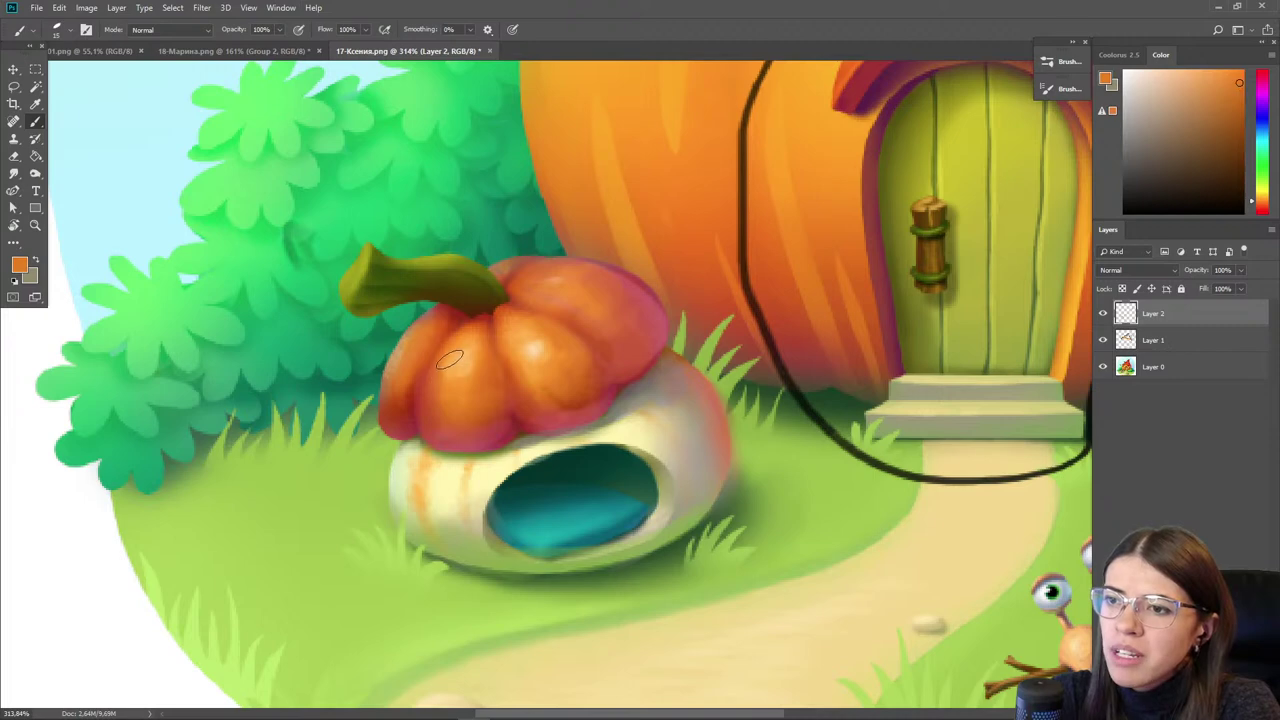
- Toggle the visibility of Layer 2 to compare the small pumpkin before and after the repaint
{"action": "scroll", "coordinate": [831, 46], "scroll_direction": "down", "scroll_amount": 2}
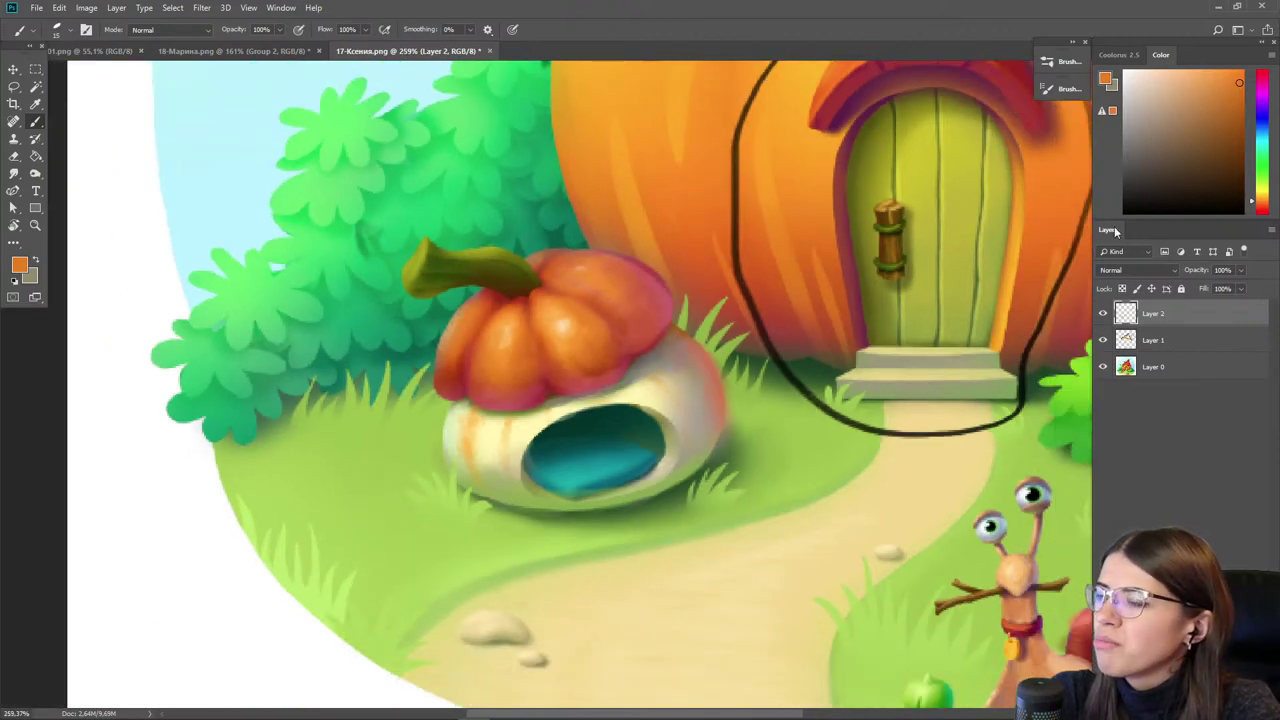
{"action": "left_click", "coordinate": [1104, 314]}
{"action": "left_click", "coordinate": [1104, 314]}
{"action": "left_click", "coordinate": [1104, 314]}
{"action": "left_click", "coordinate": [1104, 314]}
{"action": "left_click", "coordinate": [1104, 314]}
{"action": "left_click", "coordinate": [1104, 314]}
{"action": "scroll", "coordinate": [582, 286], "scroll_direction": "up", "scroll_amount": 2}
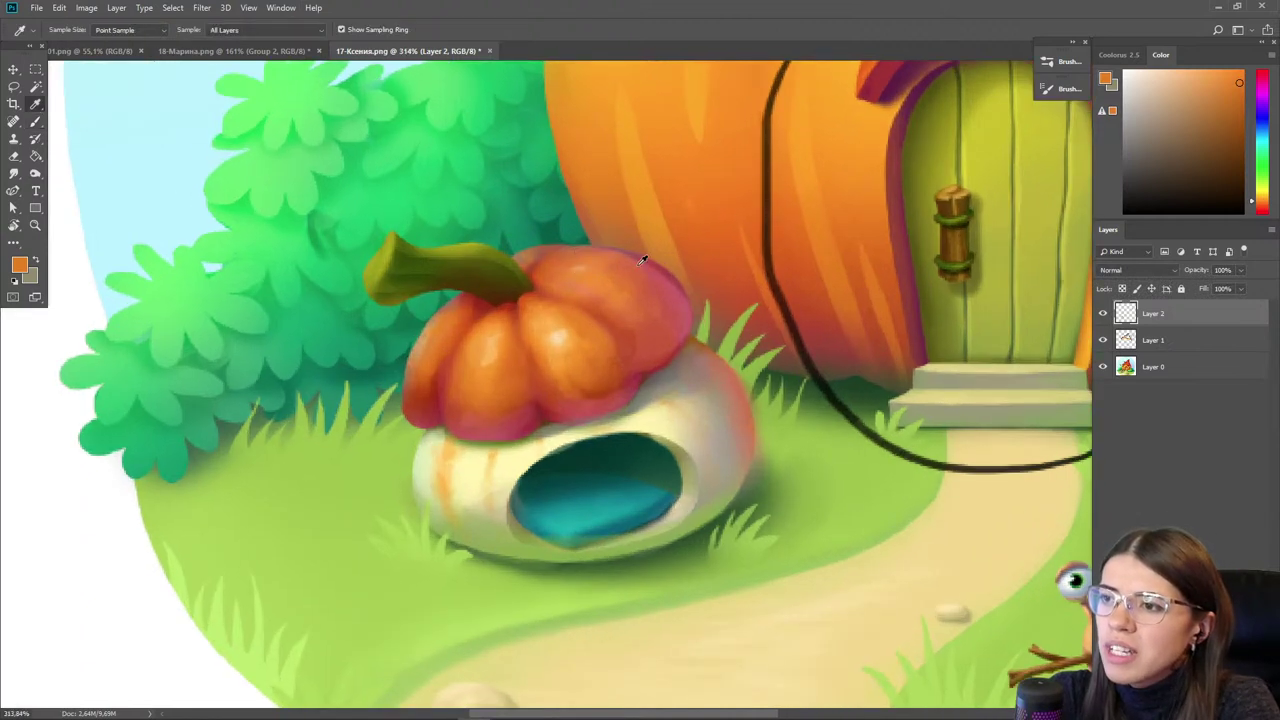
- Blend sampled pink-red tones over the cap's upper right segment and mix a coral red for an enlarged brush
{"action": "left_click", "coordinate": [660, 284], "text": "alt"}
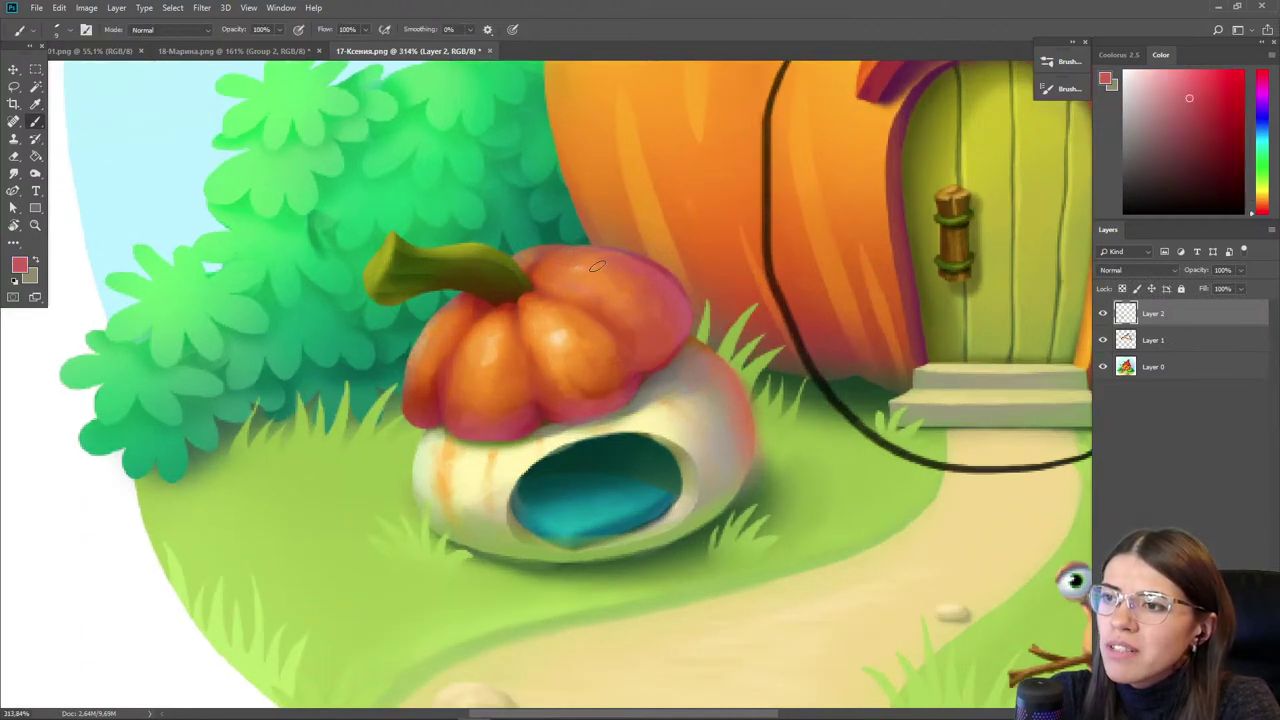
{"action": "left_click", "coordinate": [644, 288], "text": "alt"}
{"action": "left_click", "coordinate": [1202, 84]}
{"action": "key", "text": "bracketright"}
{"action": "key", "text": "bracketright"}
{"action": "key", "text": "bracketright"}
{"action": "key", "text": "bracketright"}
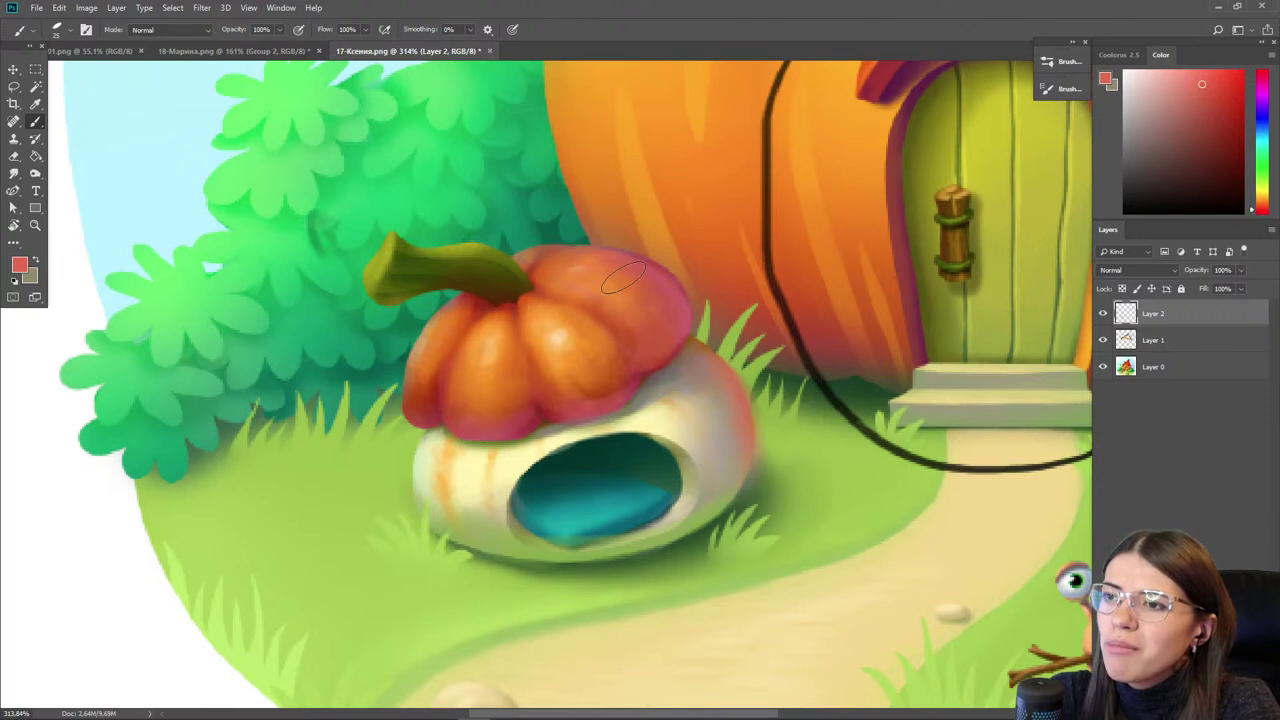
- Glaze a light lilac over the cap's upper right and left segments on a new layer and soften it with the Eraser
{"action": "key", "text": "ctrl+shift+alt+n"}
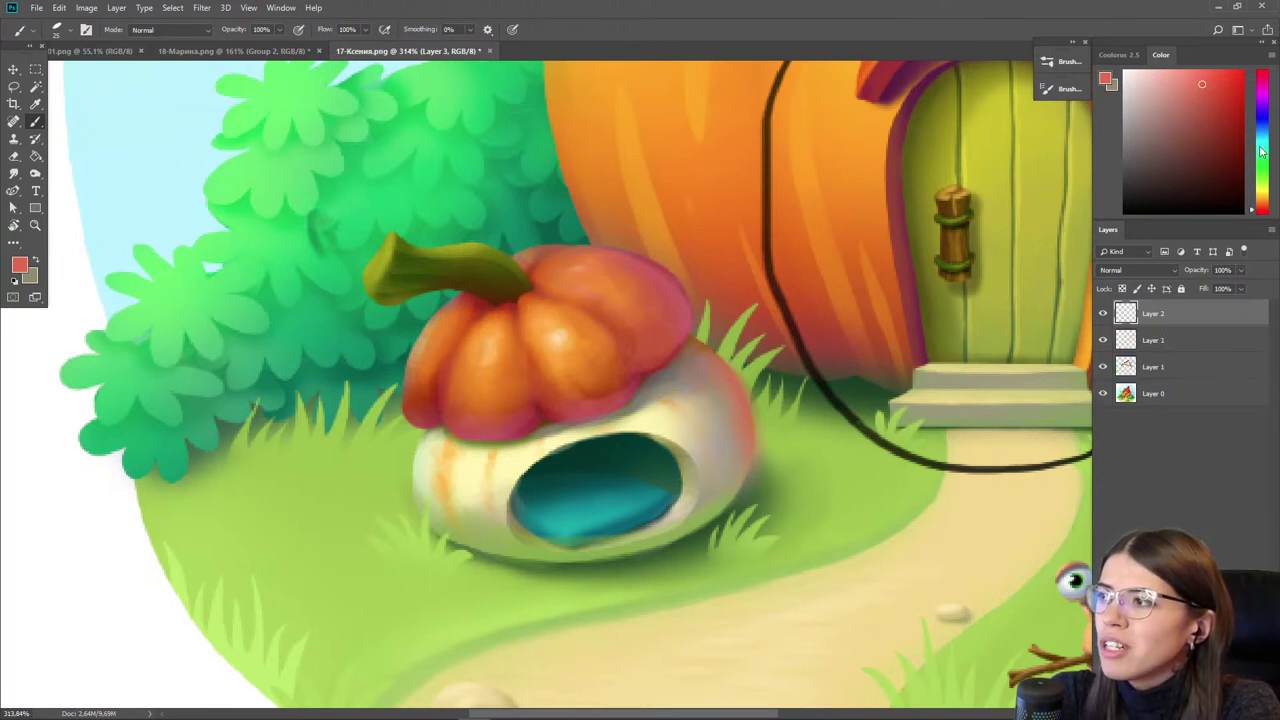
{"action": "left_click_drag", "start_coordinate": [1263, 117], "coordinate": [1263, 106]}
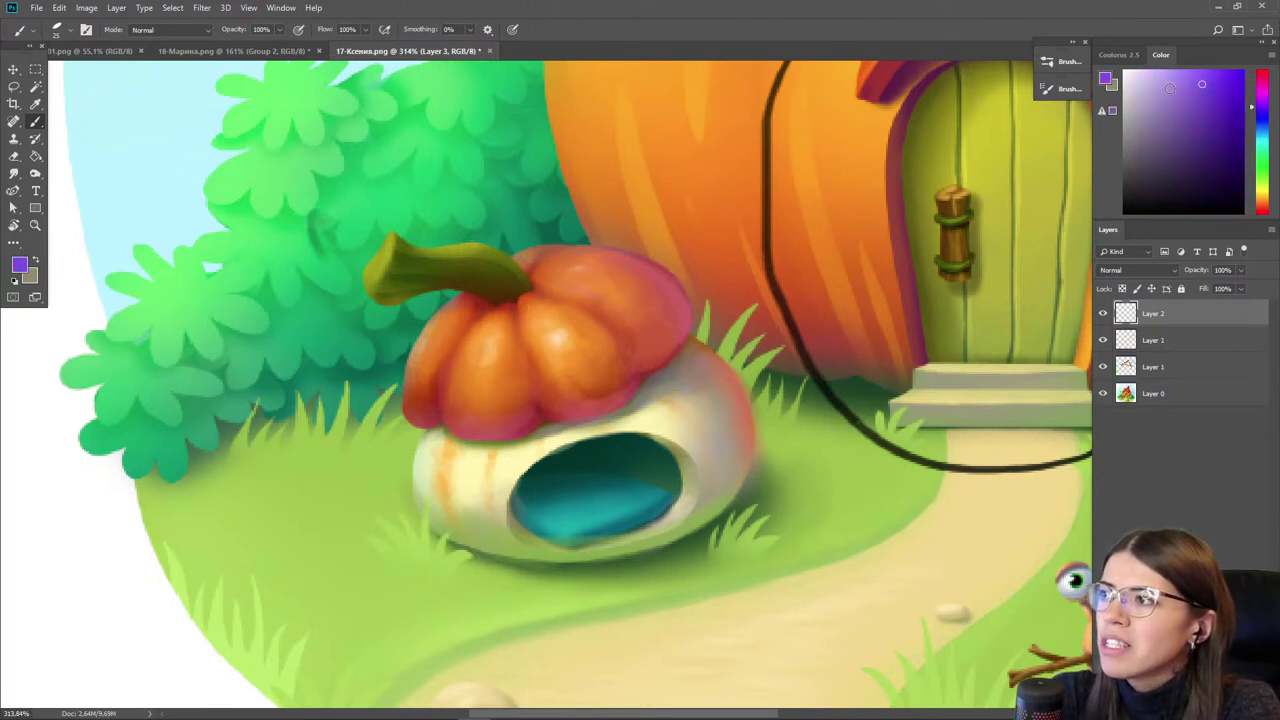
{"action": "left_click", "coordinate": [1157, 70]}
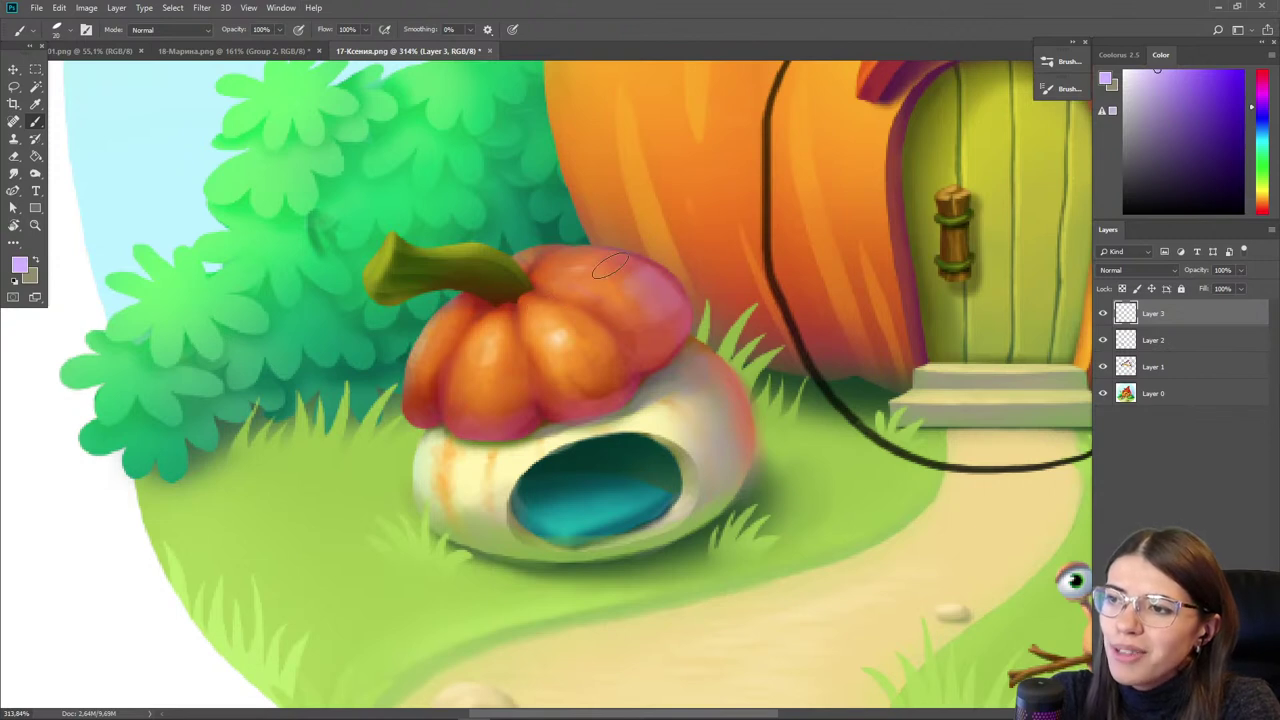
{"action": "key", "text": "bracketright"}
{"action": "key", "text": "bracketright"}
{"action": "mouse_move", "coordinate": [456, 325]}
{"action": "left_mouse_down"}
{"action": "mouse_move", "coordinate": [444, 383]}
{"action": "mouse_move", "coordinate": [464, 317]}
{"action": "left_mouse_up"}
{"action": "key", "text": "e"}
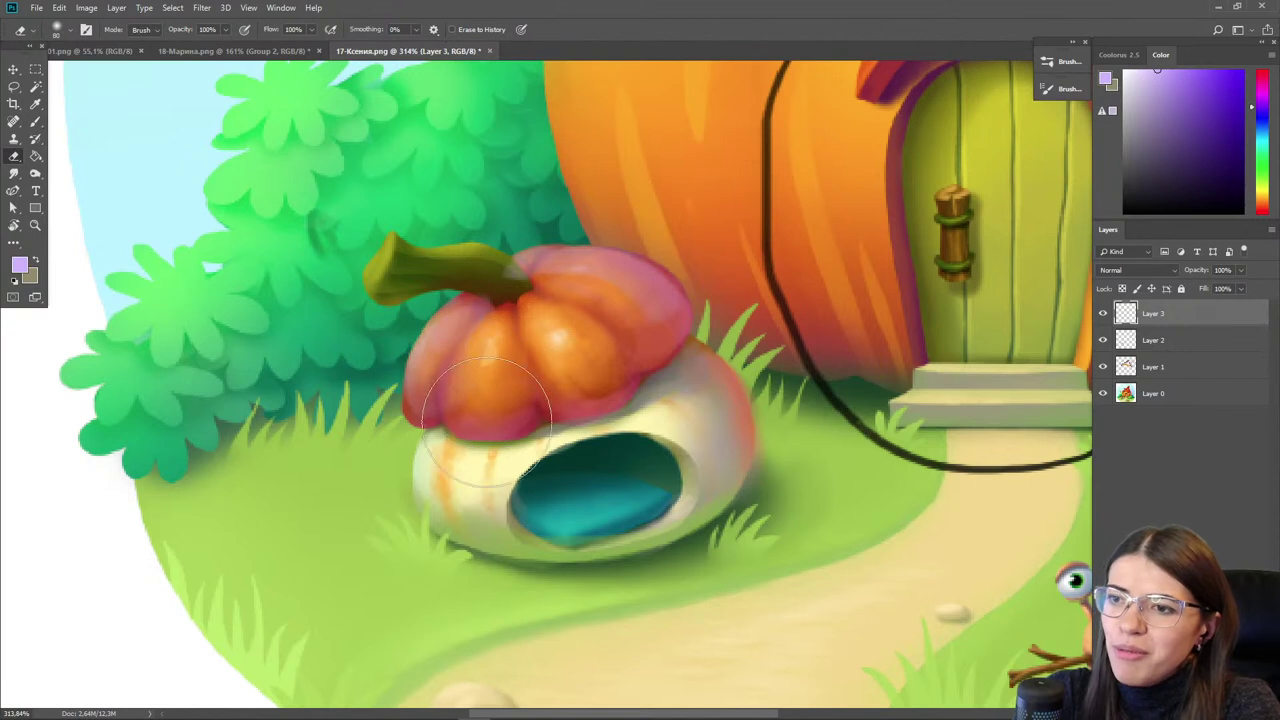
{"action": "key", "text": "bracketleft"}
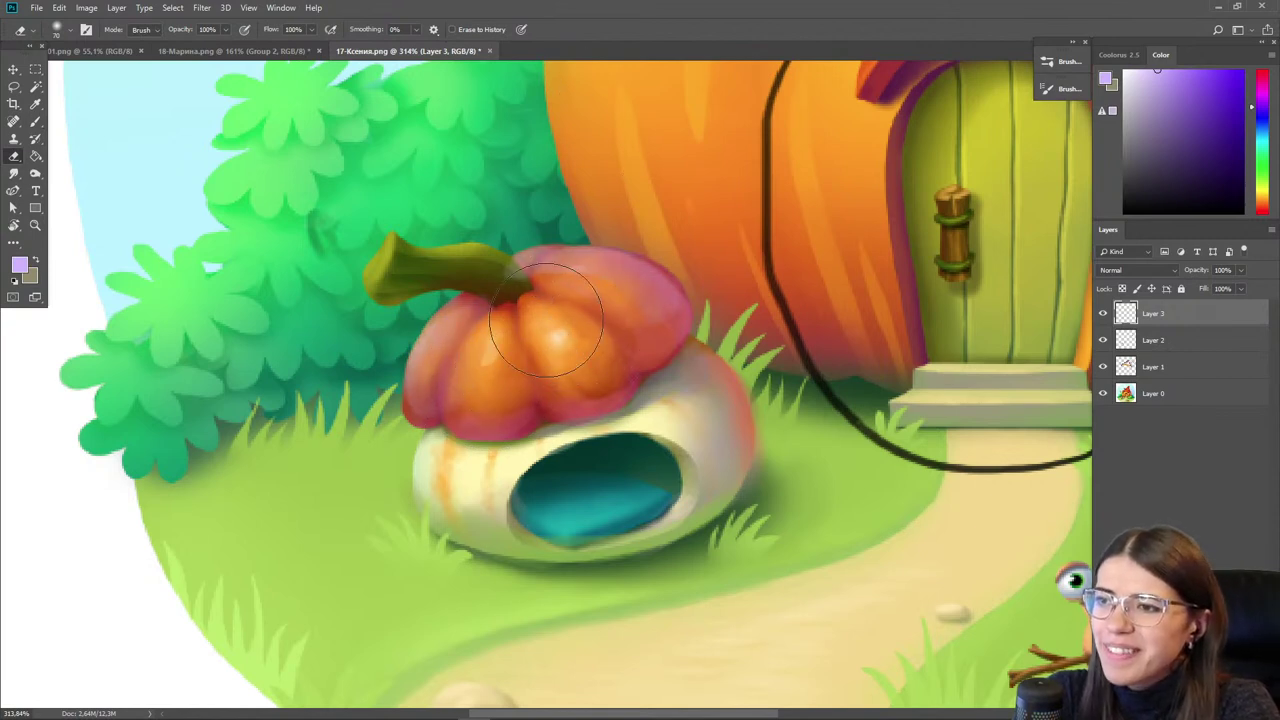
- Try a thin black guideline across the cap's front left segments with a reduced brush and undo it
{"action": "left_click", "coordinate": [1124, 212]}
{"action": "key", "text": "b"}
{"action": "key", "text": "bracketleft"}
{"action": "key", "text": "bracketleft"}
{"action": "key", "text": "bracketleft"}
{"action": "key", "text": "bracketleft"}
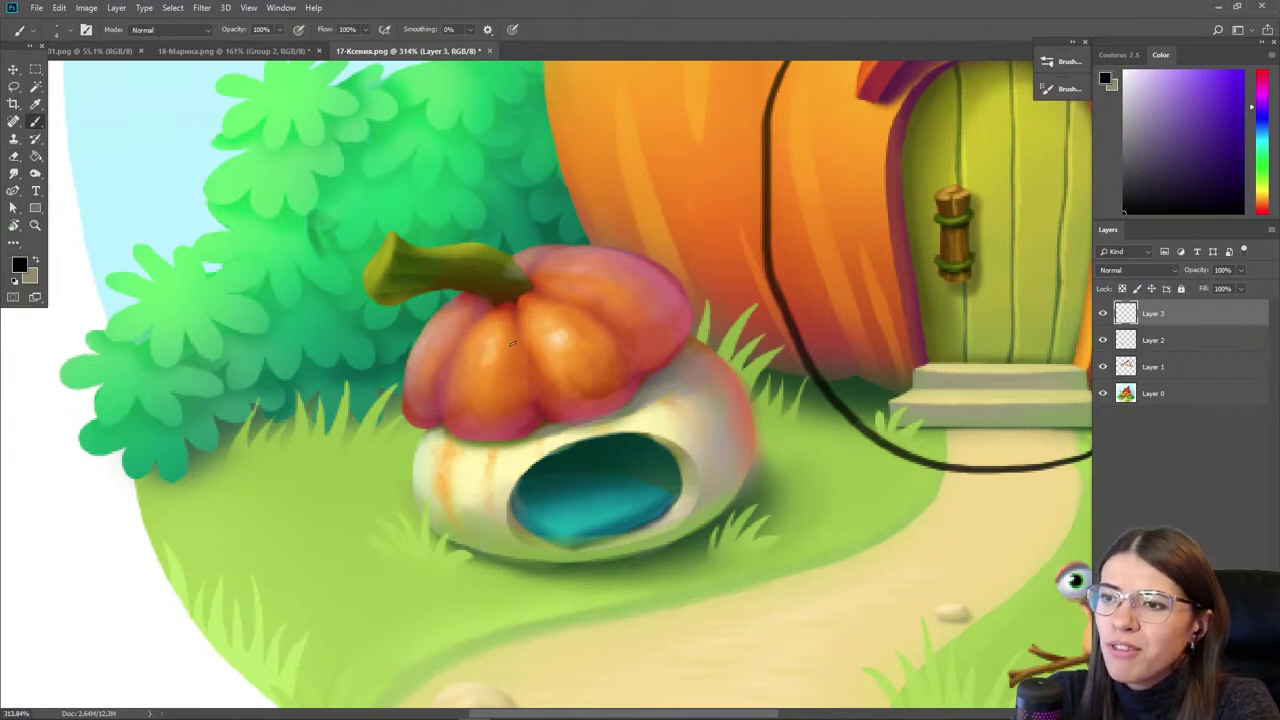
{"action": "left_click_drag", "start_coordinate": [524, 352], "coordinate": [426, 332]}
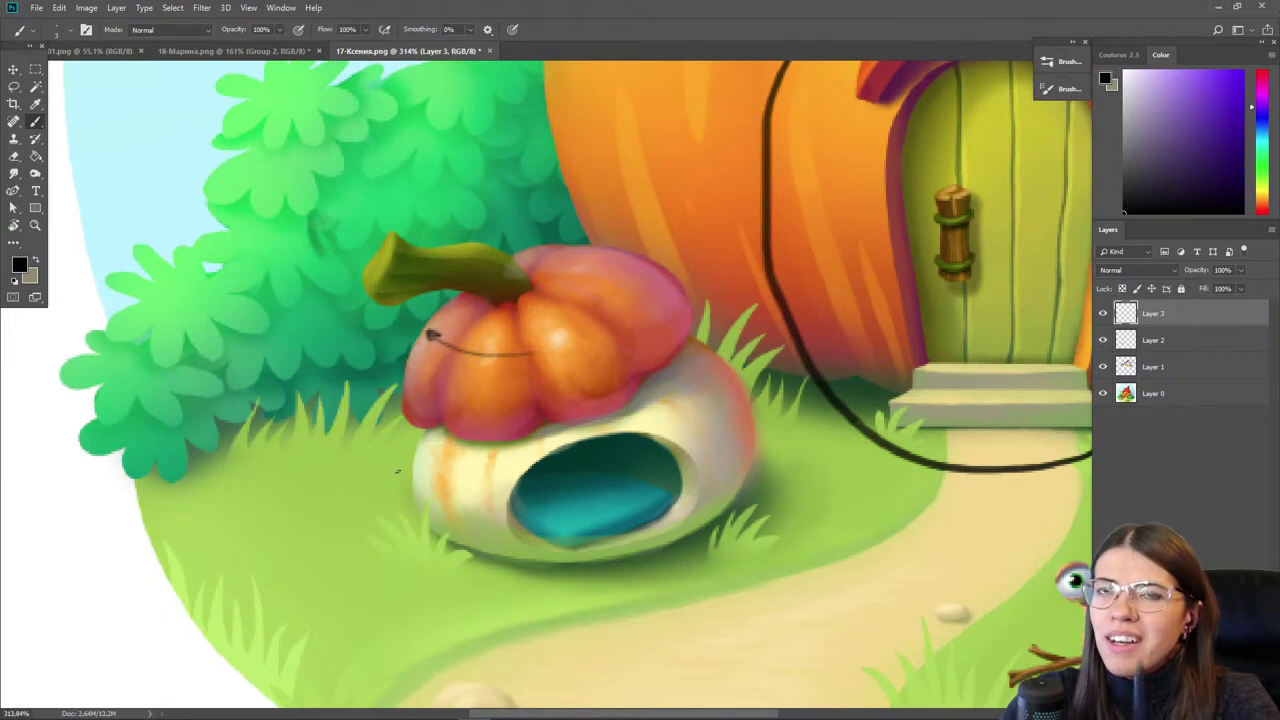
{"action": "key", "text": "ctrl+z"}
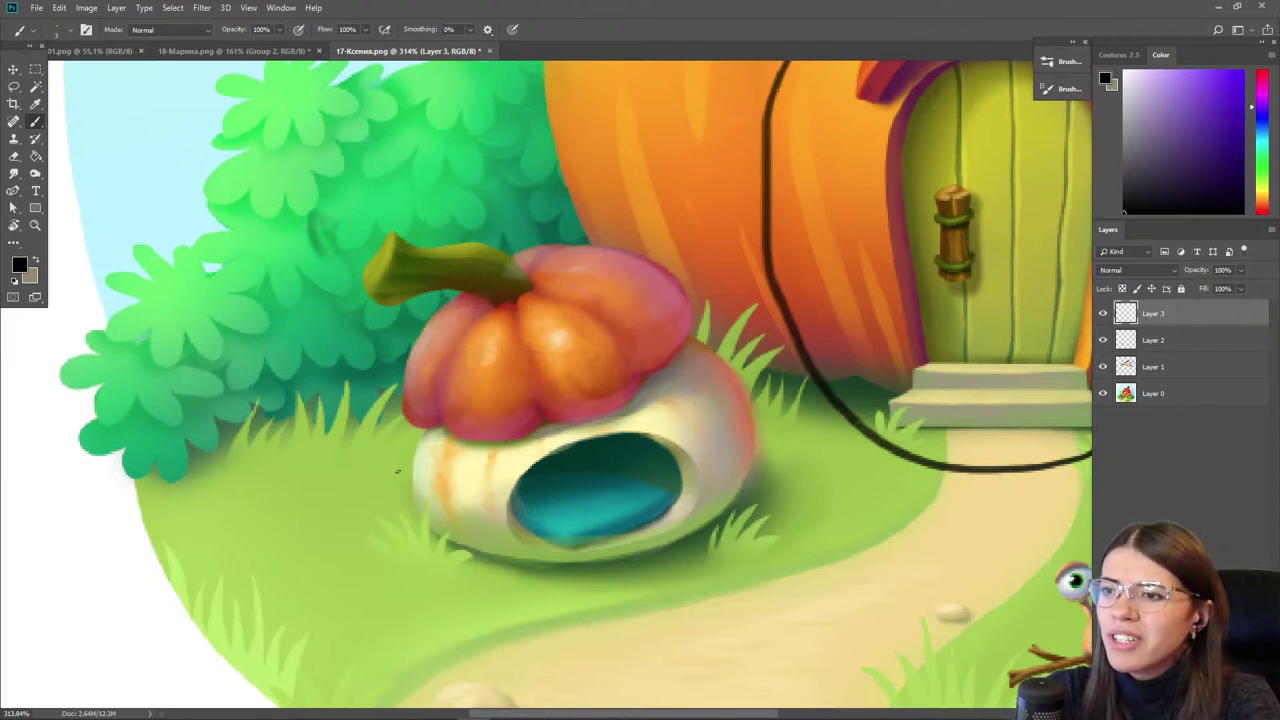
- Outline the cap's warm front area in black on a new layer, hatch the outer segments, and clear the marks
{"action": "key", "text": "ctrl+shift+alt+n"}
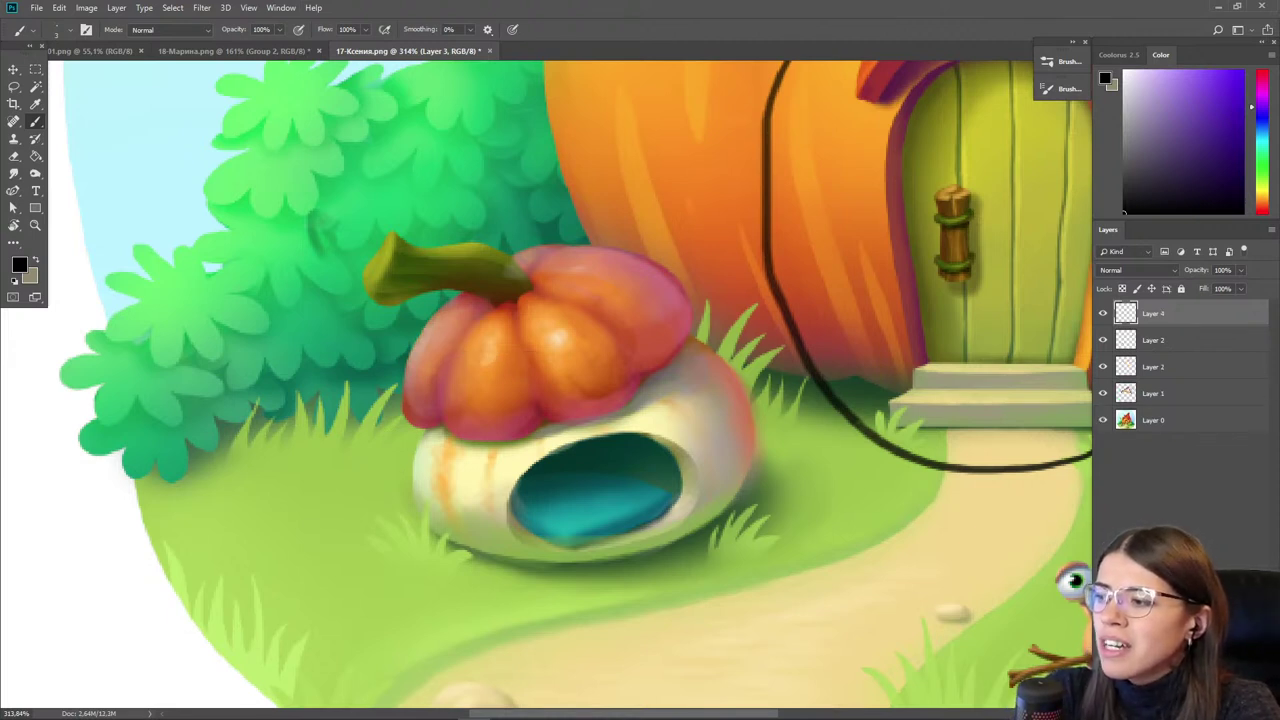
{"action": "mouse_move", "coordinate": [531, 318]}
{"action": "left_mouse_down"}
{"action": "mouse_move", "coordinate": [619, 292]}
{"action": "mouse_move", "coordinate": [639, 367]}
{"action": "mouse_move", "coordinate": [539, 404]}
{"action": "mouse_move", "coordinate": [461, 372]}
{"action": "mouse_move", "coordinate": [520, 306]}
{"action": "left_mouse_up"}
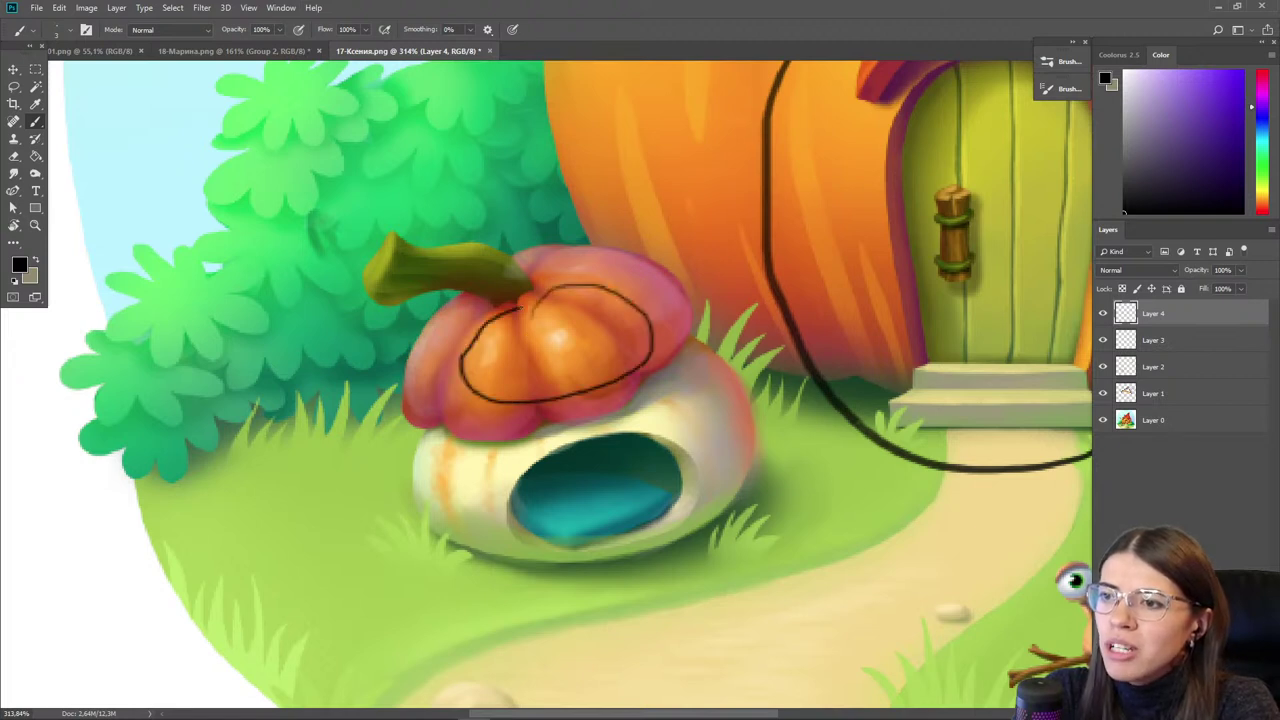
{"action": "mouse_move", "coordinate": [641, 297]}
{"action": "left_mouse_down"}
{"action": "mouse_move", "coordinate": [610, 287]}
{"action": "mouse_move", "coordinate": [550, 251]}
{"action": "mouse_move", "coordinate": [448, 323]}
{"action": "mouse_move", "coordinate": [456, 300]}
{"action": "mouse_move", "coordinate": [460, 330]}
{"action": "left_mouse_up"}
{"action": "left_click_drag", "start_coordinate": [468, 318], "coordinate": [428, 370]}
{"action": "left_click_drag", "start_coordinate": [425, 365], "coordinate": [410, 382]}
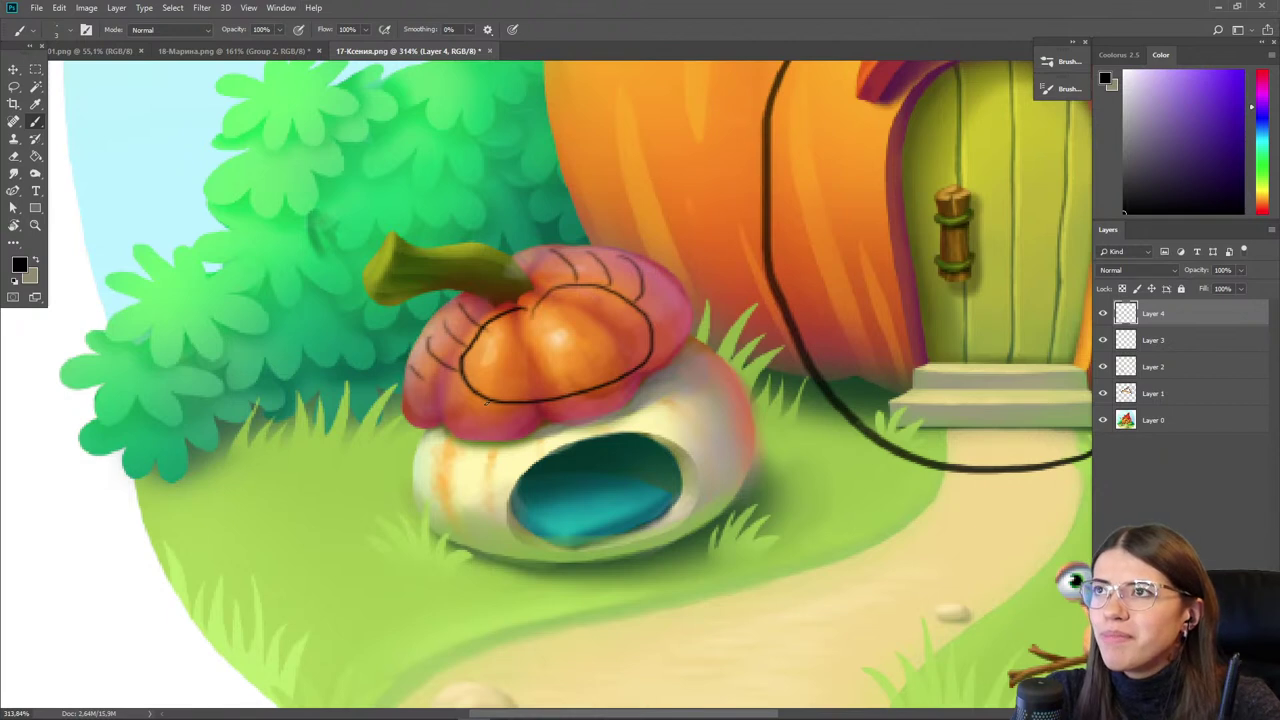
{"action": "key", "text": "e"}
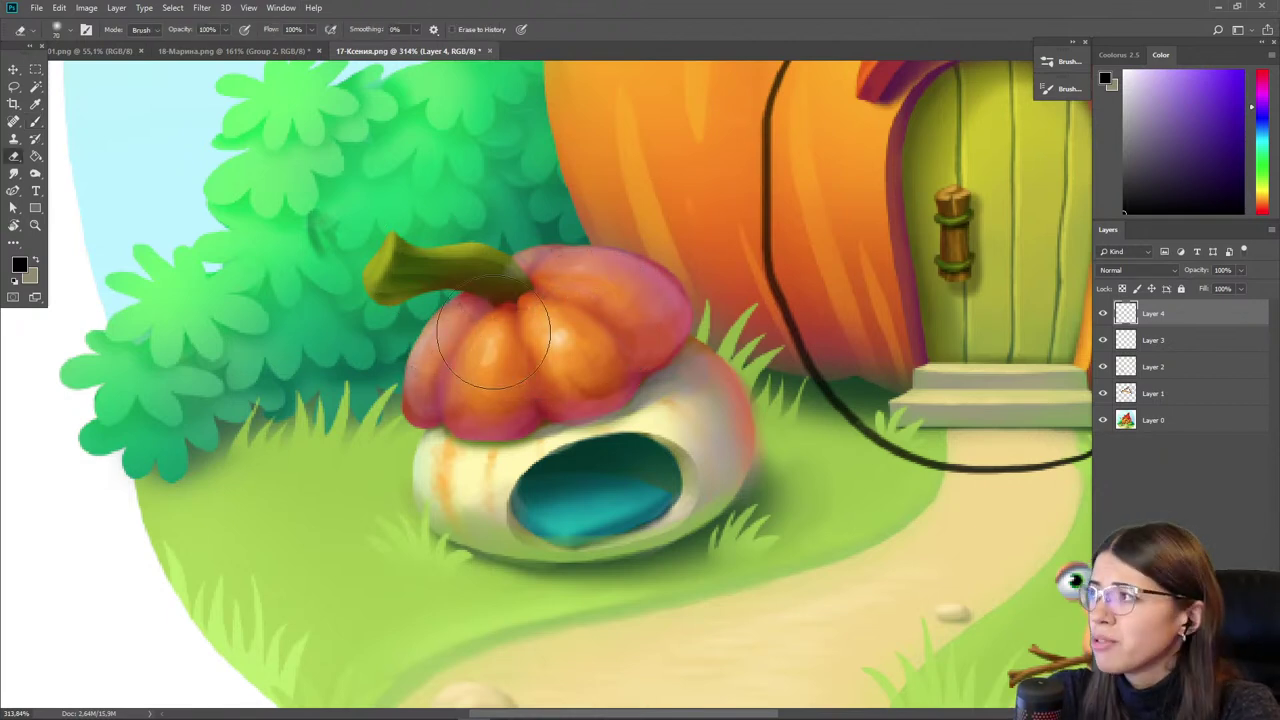
- Sample orange, dark red and pinkish-red tones from the small pumpkin's cap with a small brush
{"action": "key", "text": "i"}
{"action": "left_click", "coordinate": [594, 340]}
{"action": "key", "text": "b"}
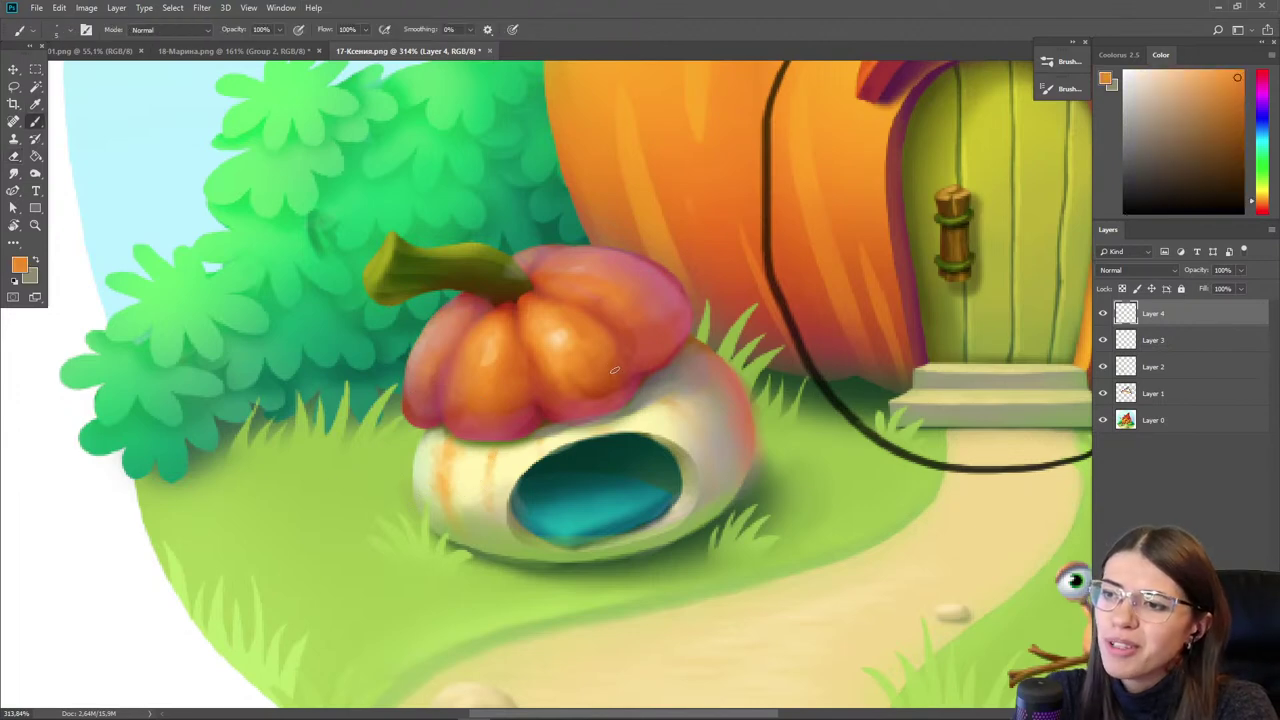
{"action": "left_click", "coordinate": [568, 400], "text": "alt"}
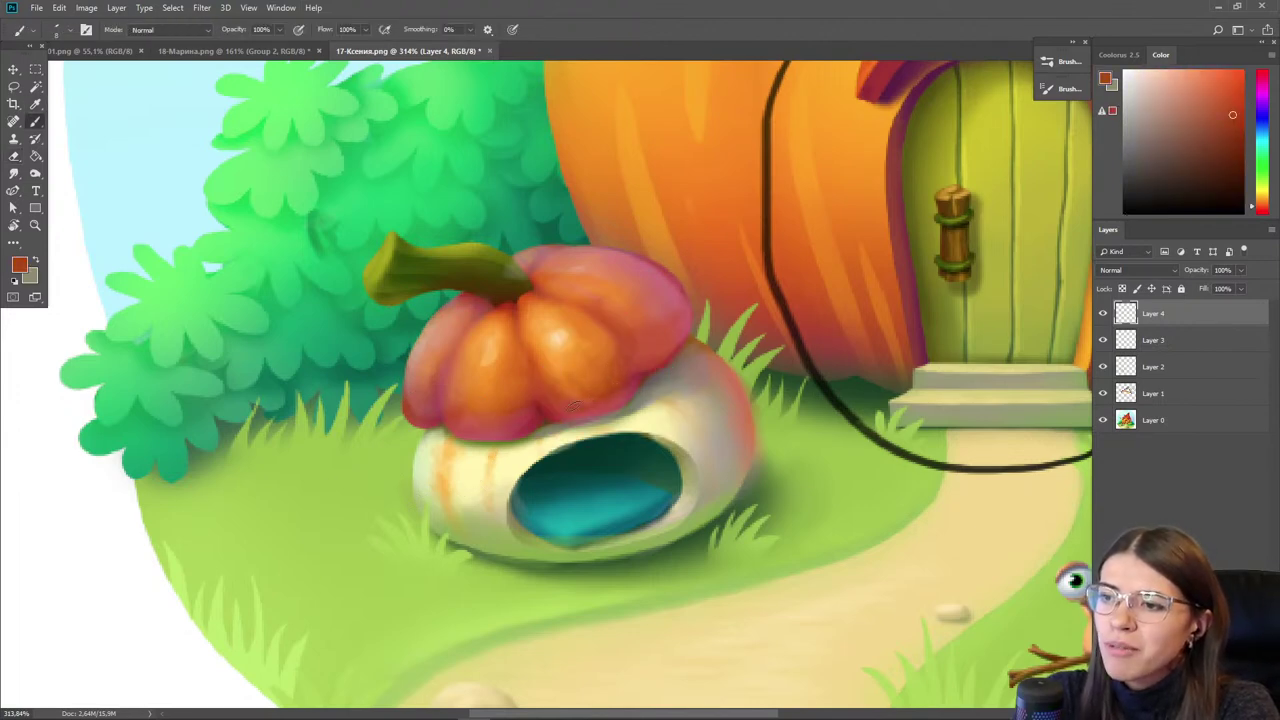
{"action": "scroll", "coordinate": [493, 390], "scroll_direction": "down", "scroll_amount": 5}
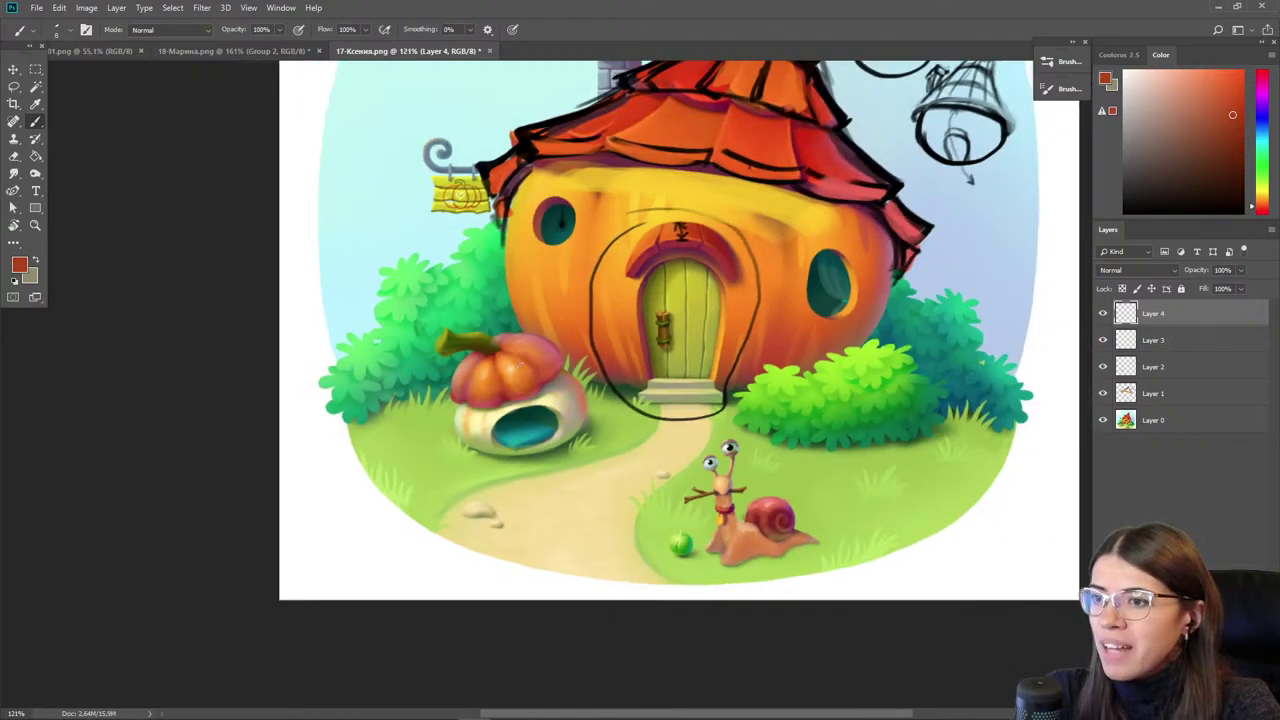
{"action": "left_click", "coordinate": [525, 362], "text": "alt"}
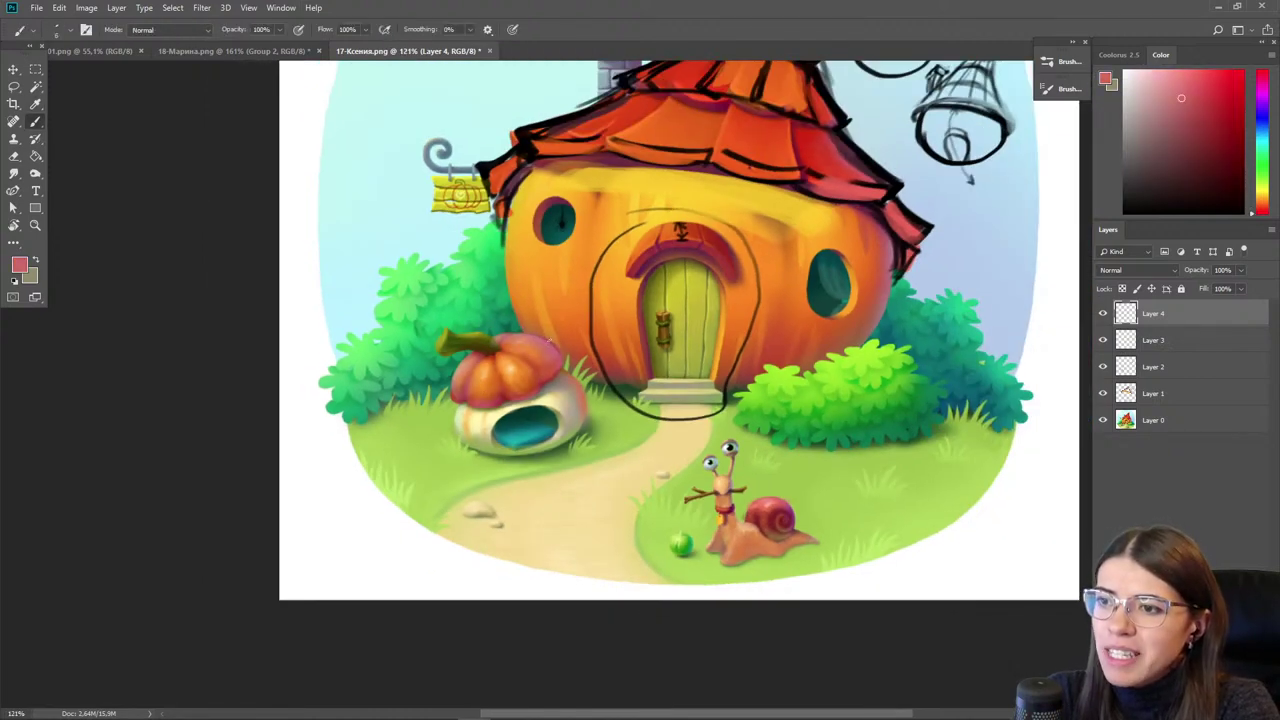
{"action": "left_click_drag", "start_coordinate": [617, 354], "coordinate": [595, 440]}
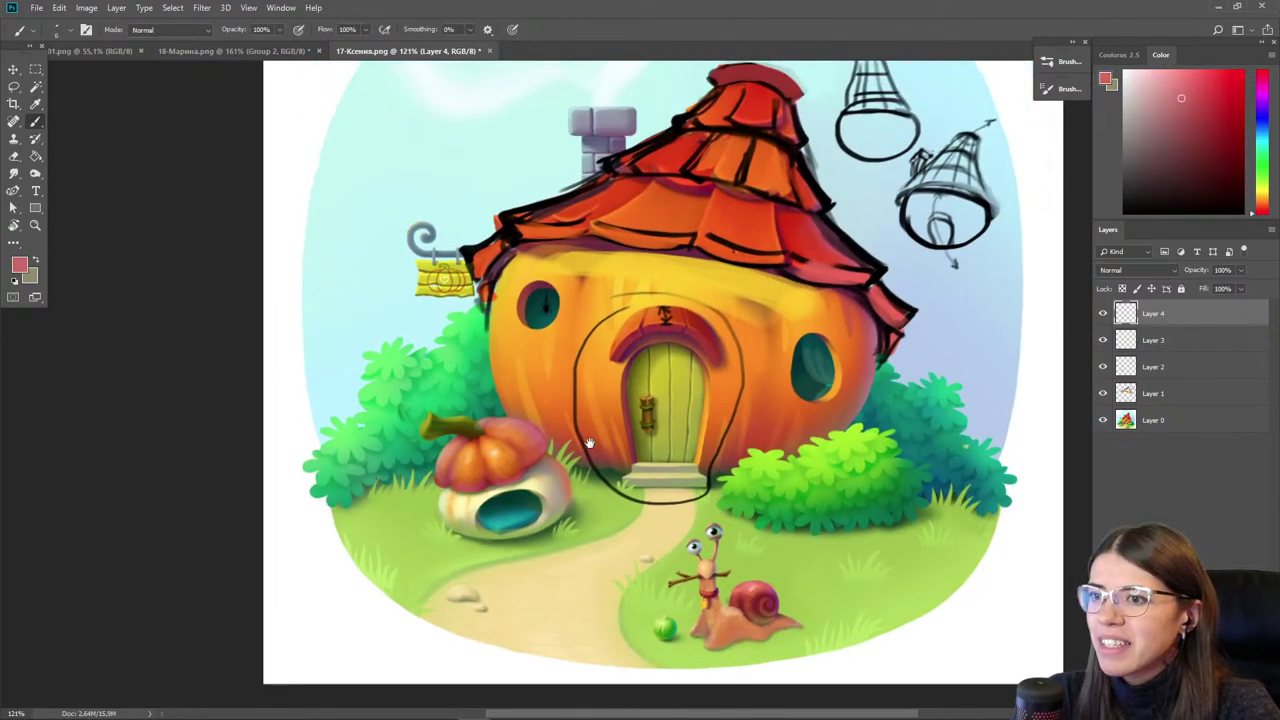
- Group Layers 1 to 4 and toggle the group's visibility to compare the corrections with the original
{"action": "left_click", "coordinate": [1160, 394], "text": "shift"}
{"action": "key", "text": "ctrl+g"}
{"action": "left_click", "coordinate": [1103, 309]}
{"action": "left_click", "coordinate": [1103, 309]}
{"action": "left_click", "coordinate": [1103, 309]}
{"action": "left_click", "coordinate": [1103, 309]}
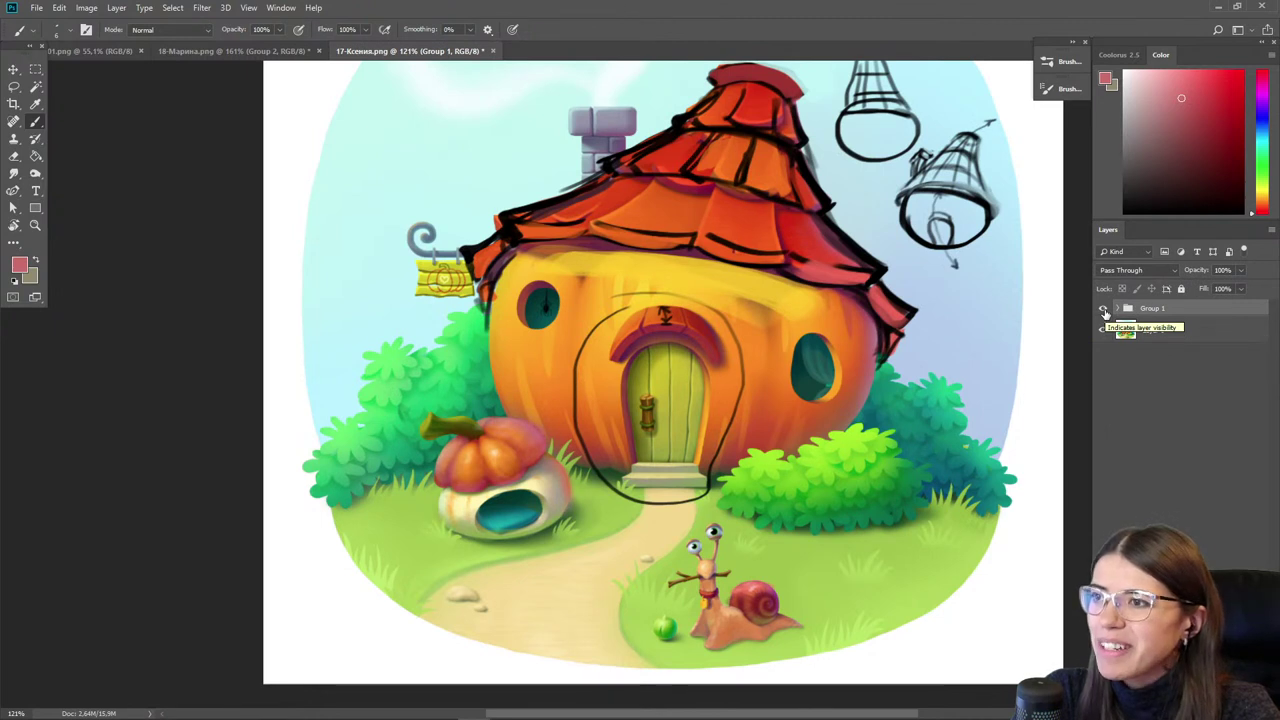
- Compare the whole pumpkin house before and after the review by switching Group 1 off and on, leaving it visible
{"action": "left_click_drag", "start_coordinate": [716, 290], "coordinate": [652, 333]}
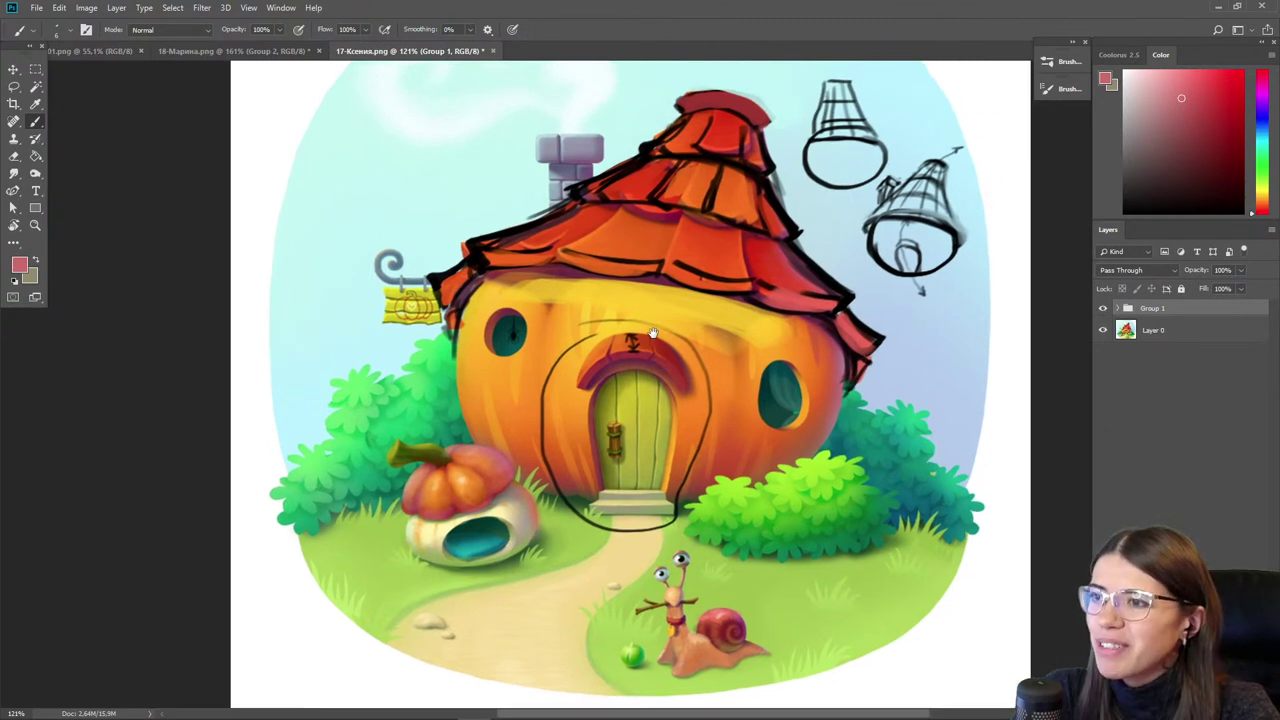
{"action": "left_click", "coordinate": [1104, 310]}
{"action": "left_click", "coordinate": [1104, 310]}
{"action": "left_click", "coordinate": [1104, 310]}
{"action": "left_click", "coordinate": [1104, 310]}
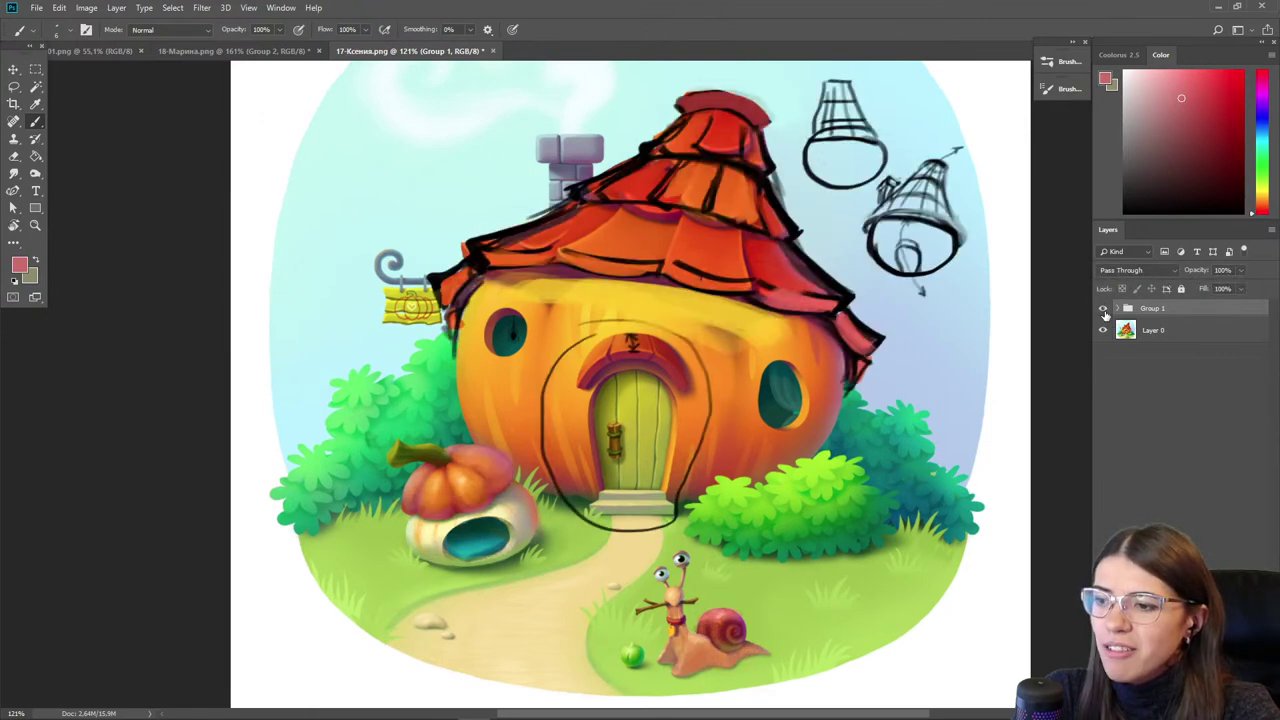
{"action": "left_click", "coordinate": [1104, 311]}
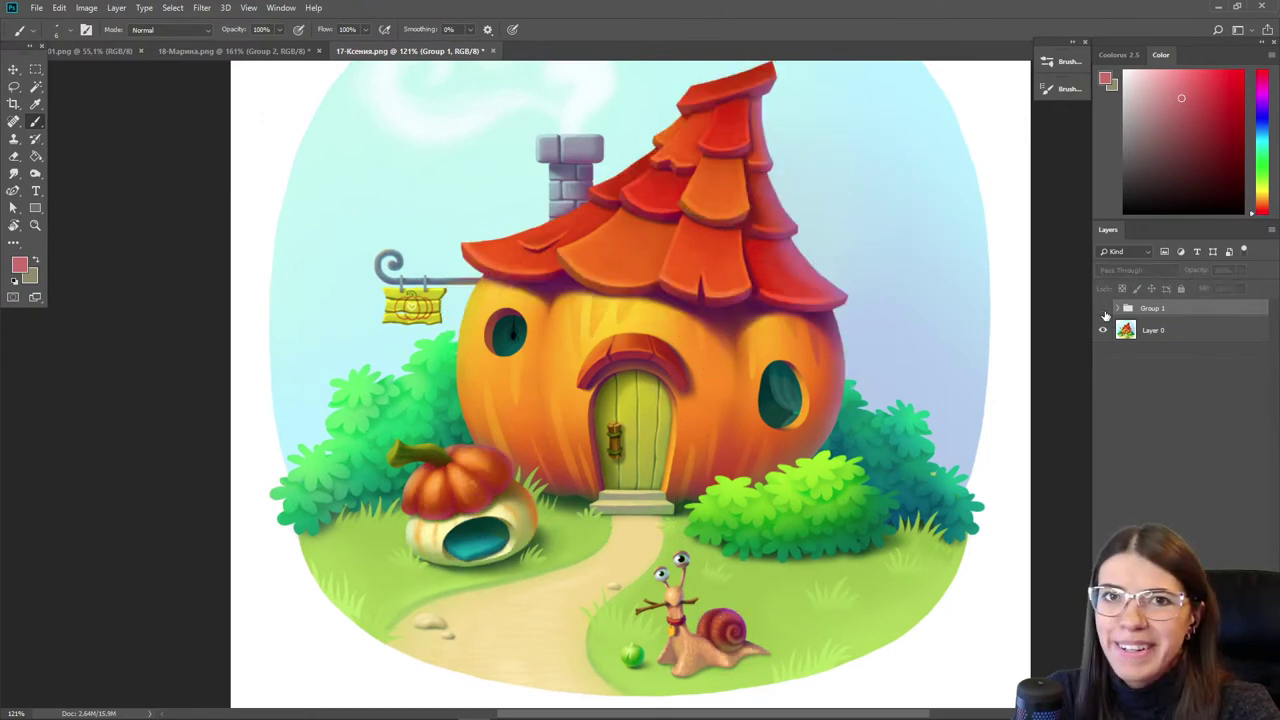
{"action": "left_click", "coordinate": [1104, 311]}
{"action": "left_click", "coordinate": [1104, 311]}
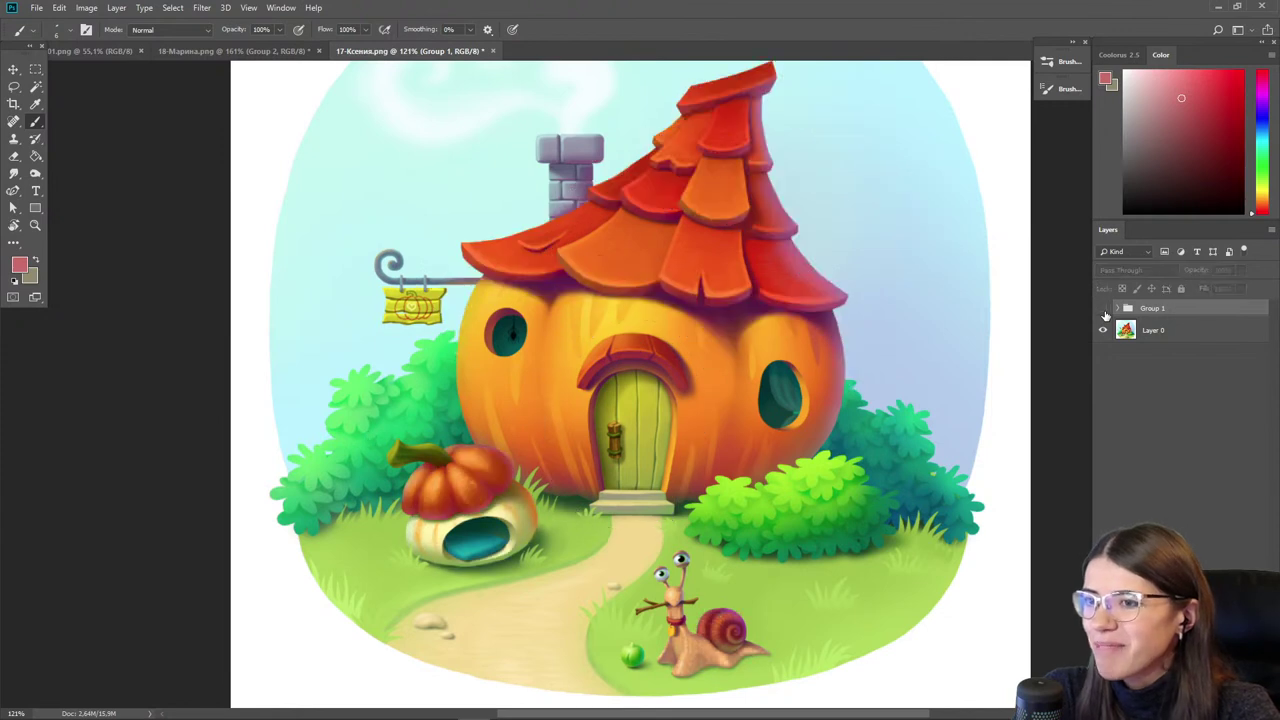
{"action": "left_click", "coordinate": [1104, 311]}
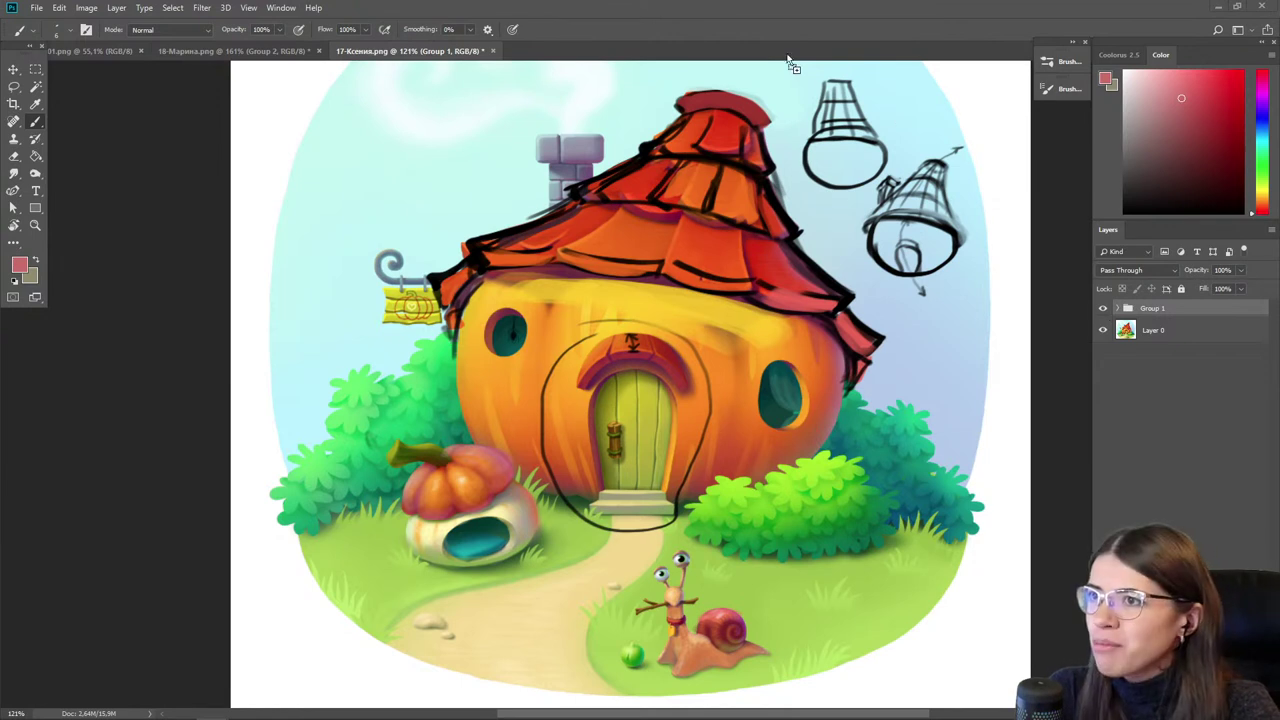
- Switch to the dagger illustration and check its values in a greyscale proof before restoring full colour
{"action": "left_click", "coordinate": [540, 52]}
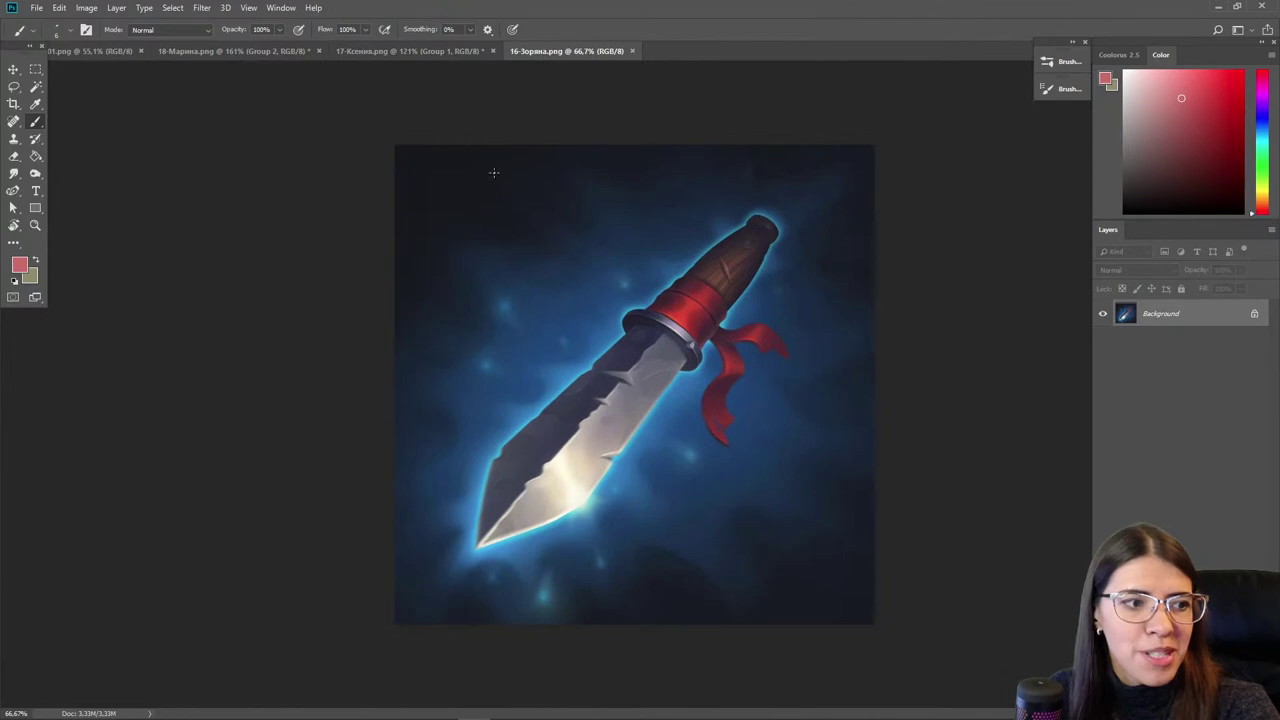
{"action": "left_click", "coordinate": [13, 69]}
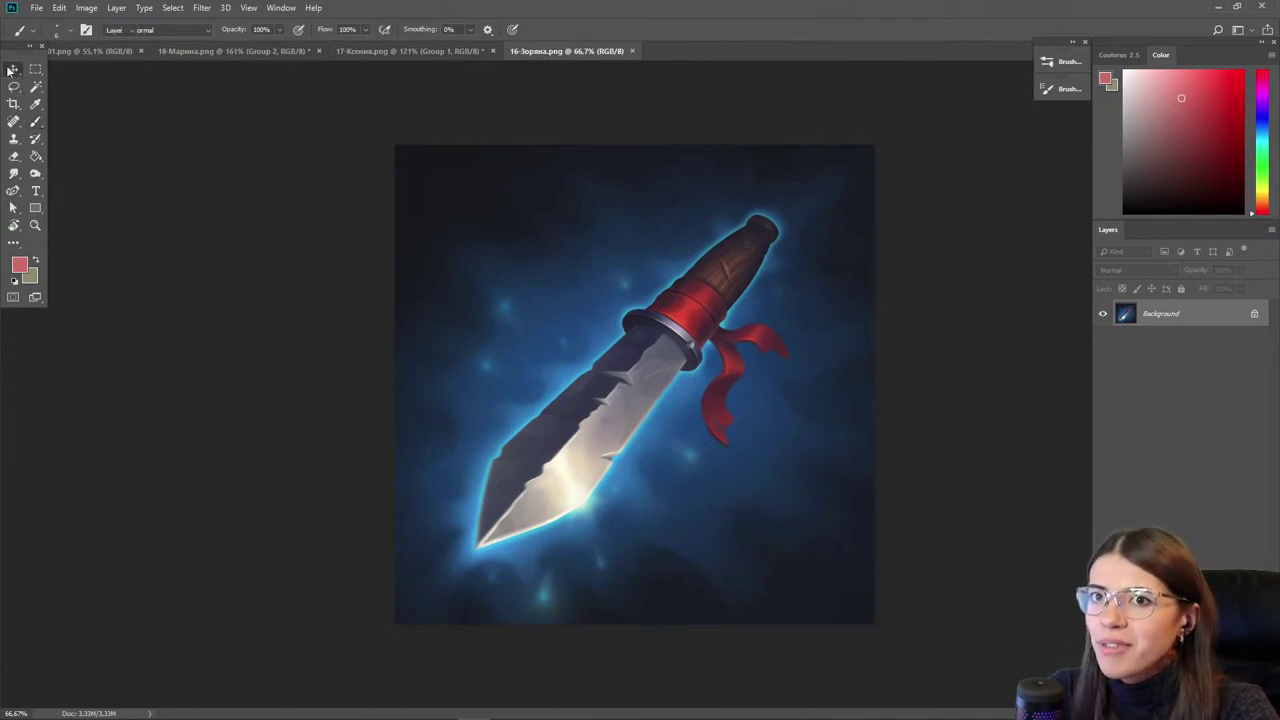
{"action": "scroll", "coordinate": [727, 338], "scroll_direction": "up", "scroll_amount": 2}
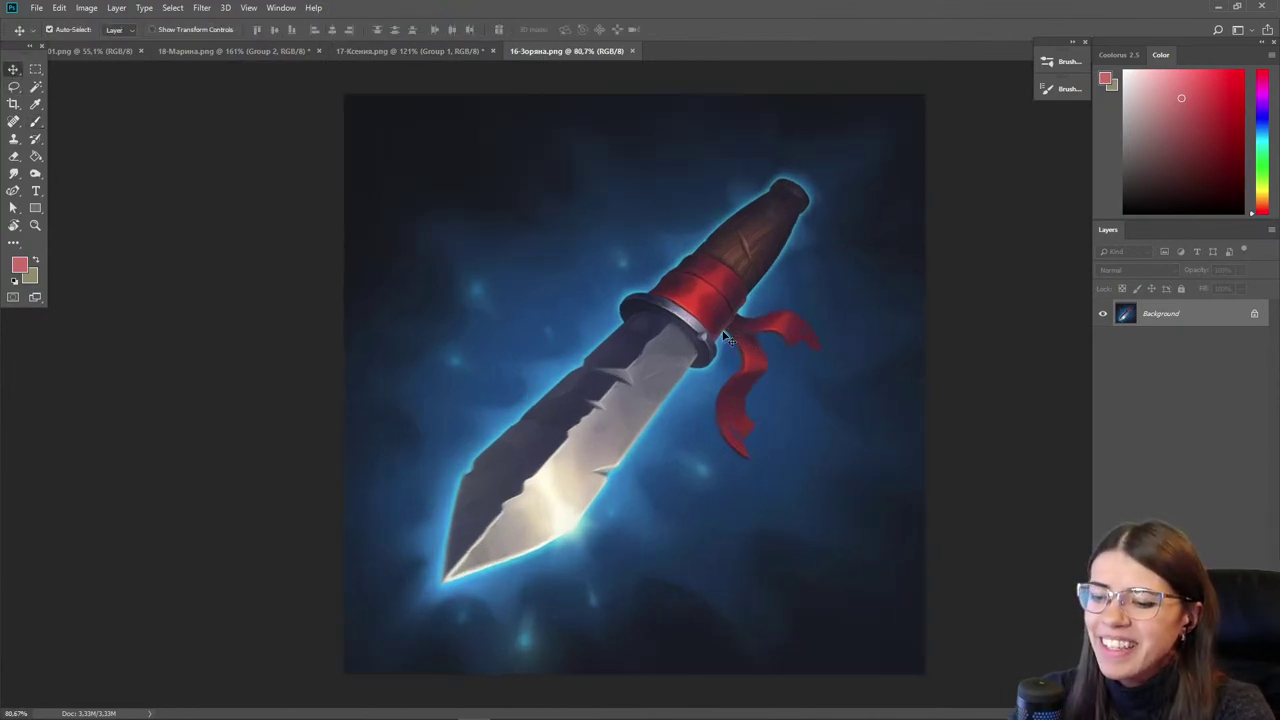
{"action": "key", "text": "ctrl+y"}
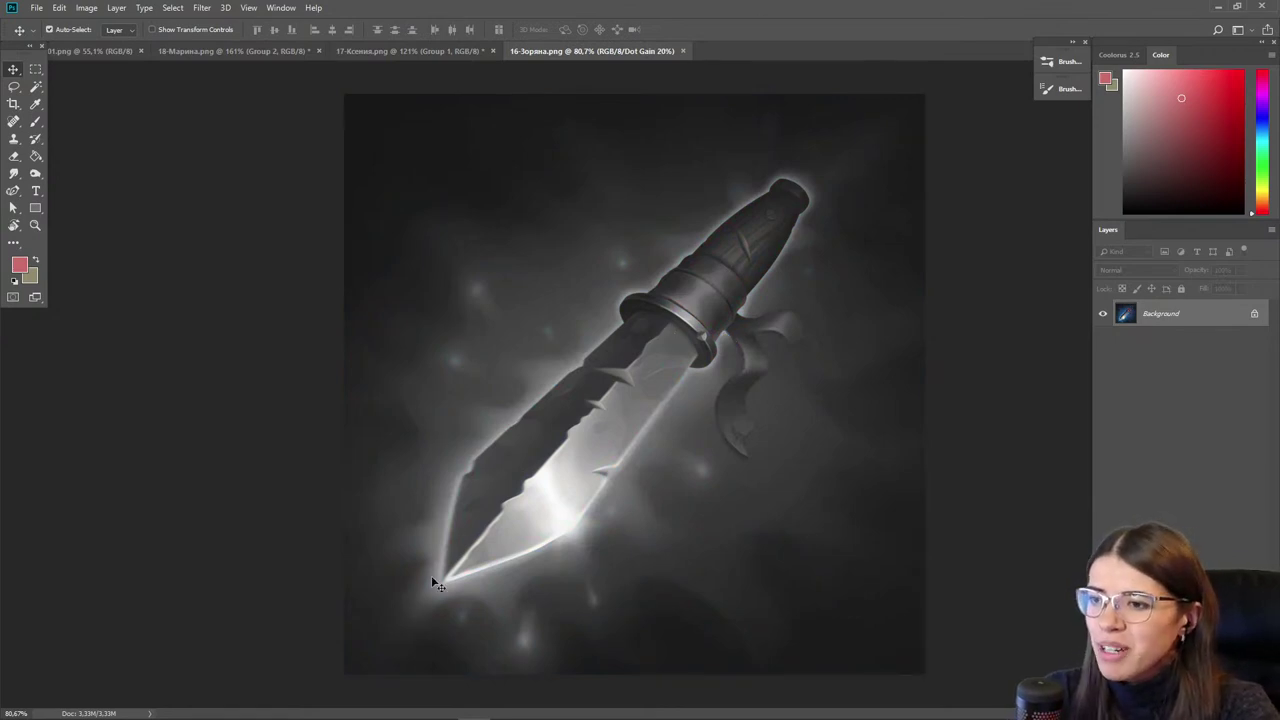
{"action": "scroll", "coordinate": [510, 520], "scroll_direction": "up", "scroll_amount": 2}
{"action": "key", "text": "ctrl+y"}
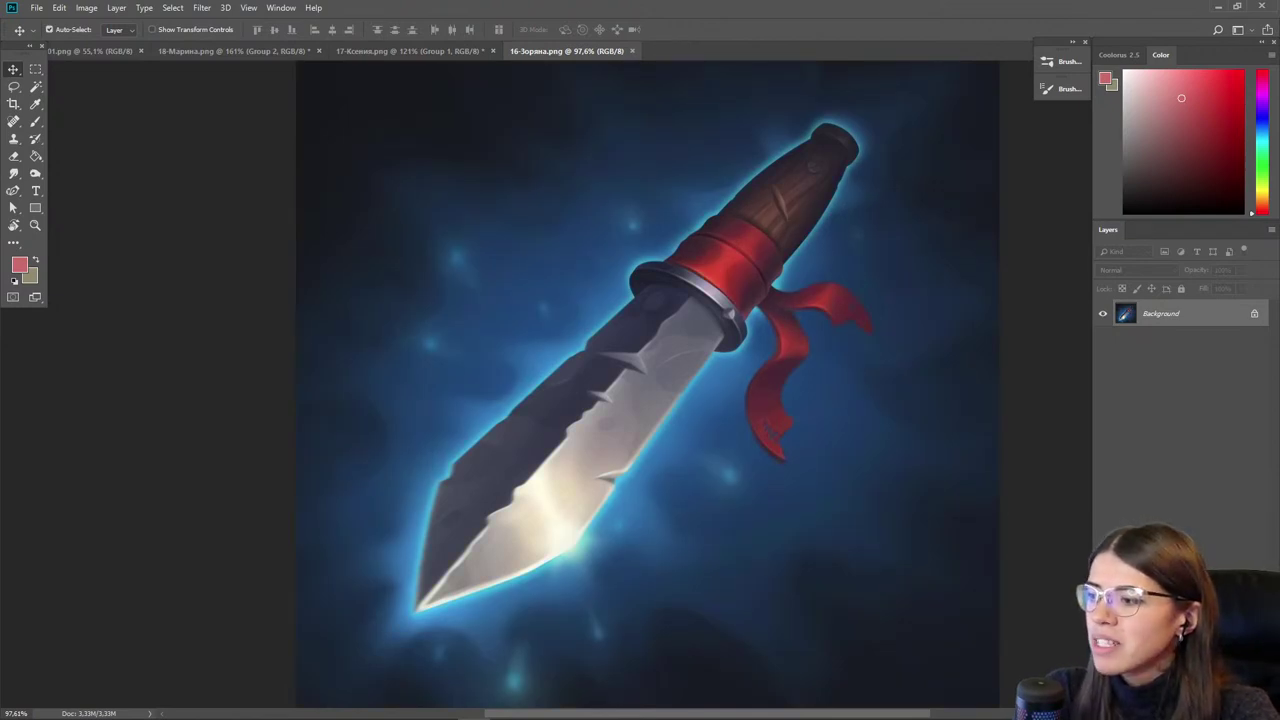
- Add a new layer above the dagger's Background layer and set the foreground colour to a saturated magenta
{"action": "key", "text": "ctrl+shift+alt+n"}
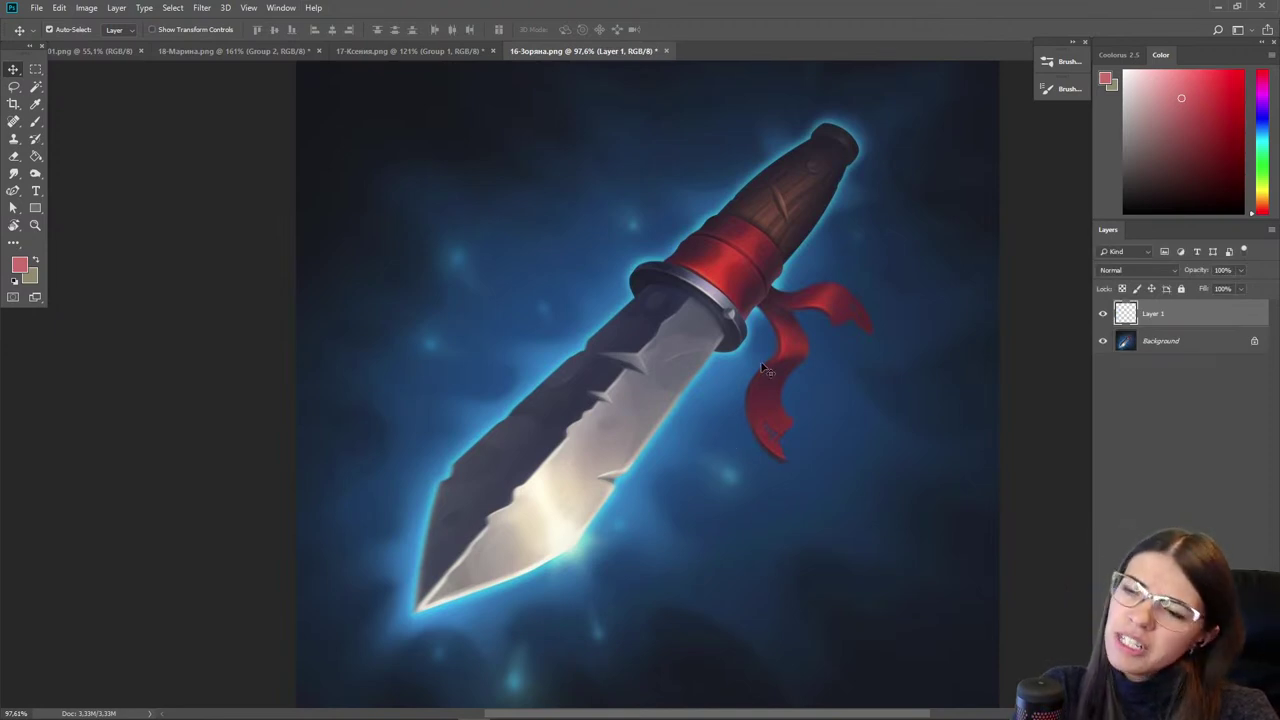
{"action": "scroll", "coordinate": [800, 218], "scroll_direction": "up", "scroll_amount": 2}
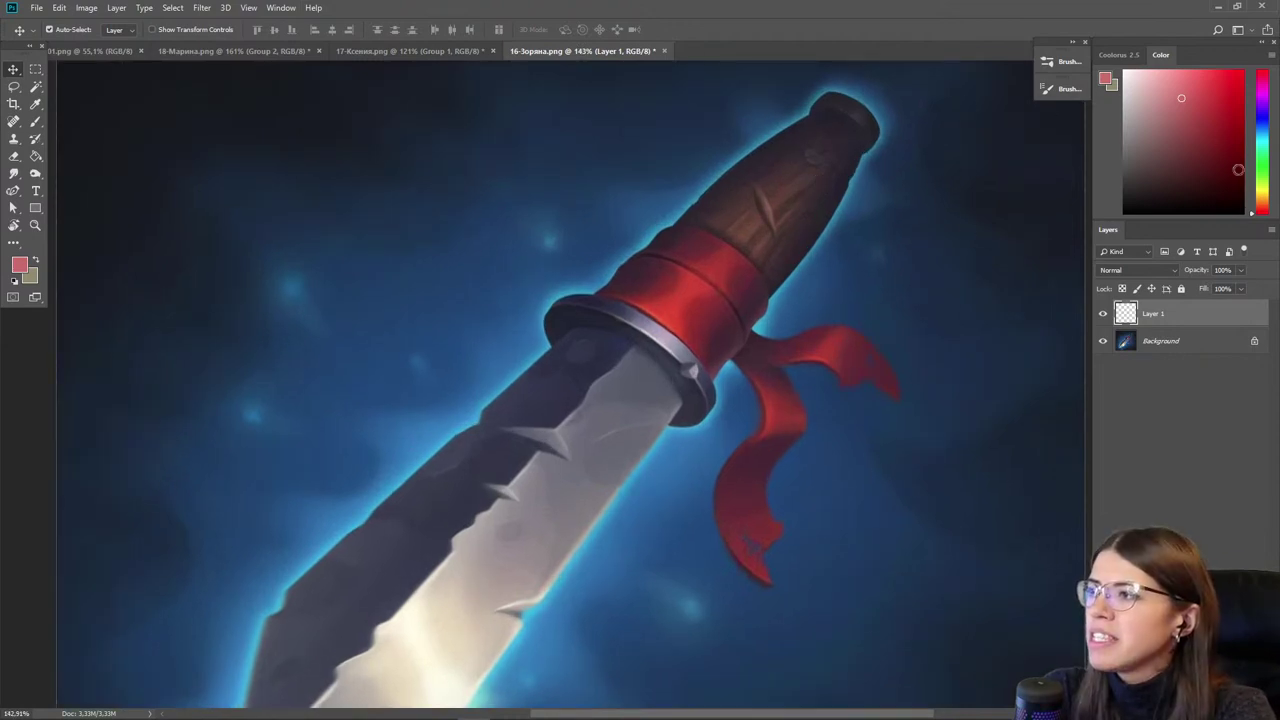
{"action": "left_click_drag", "start_coordinate": [1265, 104], "coordinate": [1246, 89]}
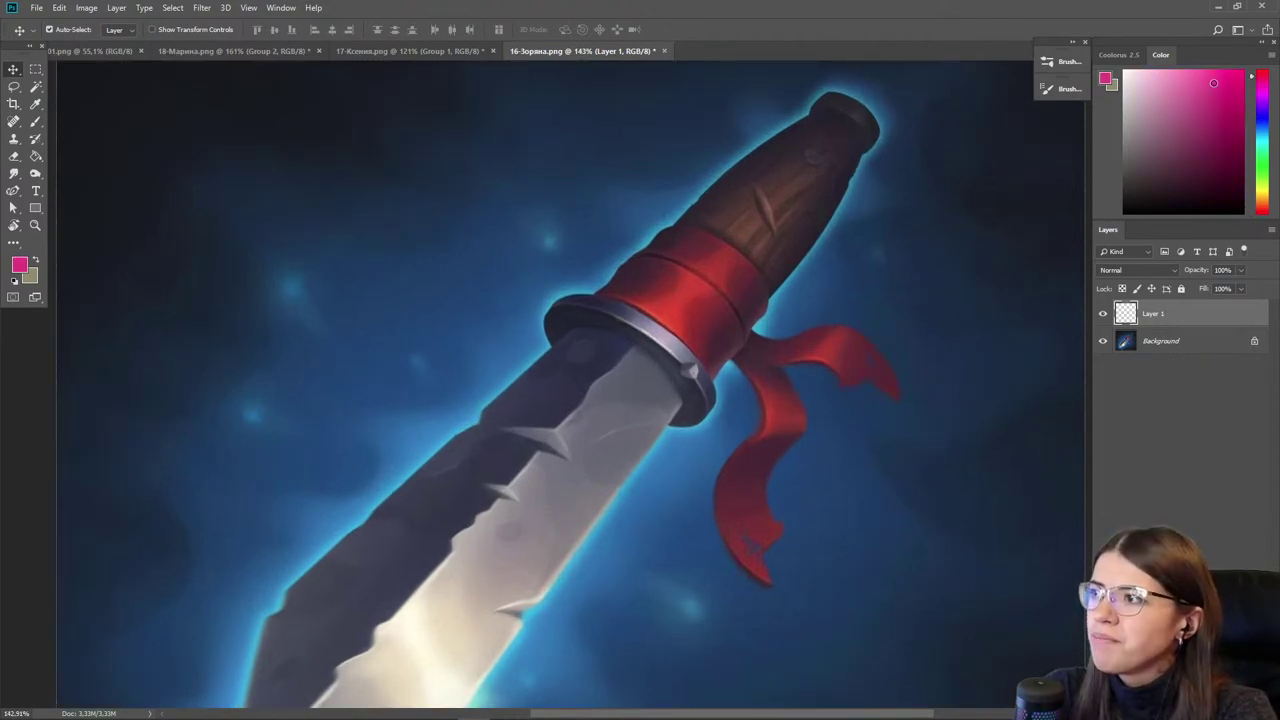
- Sample the dark tones along the shadowed edges of the red wrap and wooden handle and preview the dagger in greyscale
{"action": "key", "text": "i"}
{"action": "left_click", "coordinate": [678, 235]}
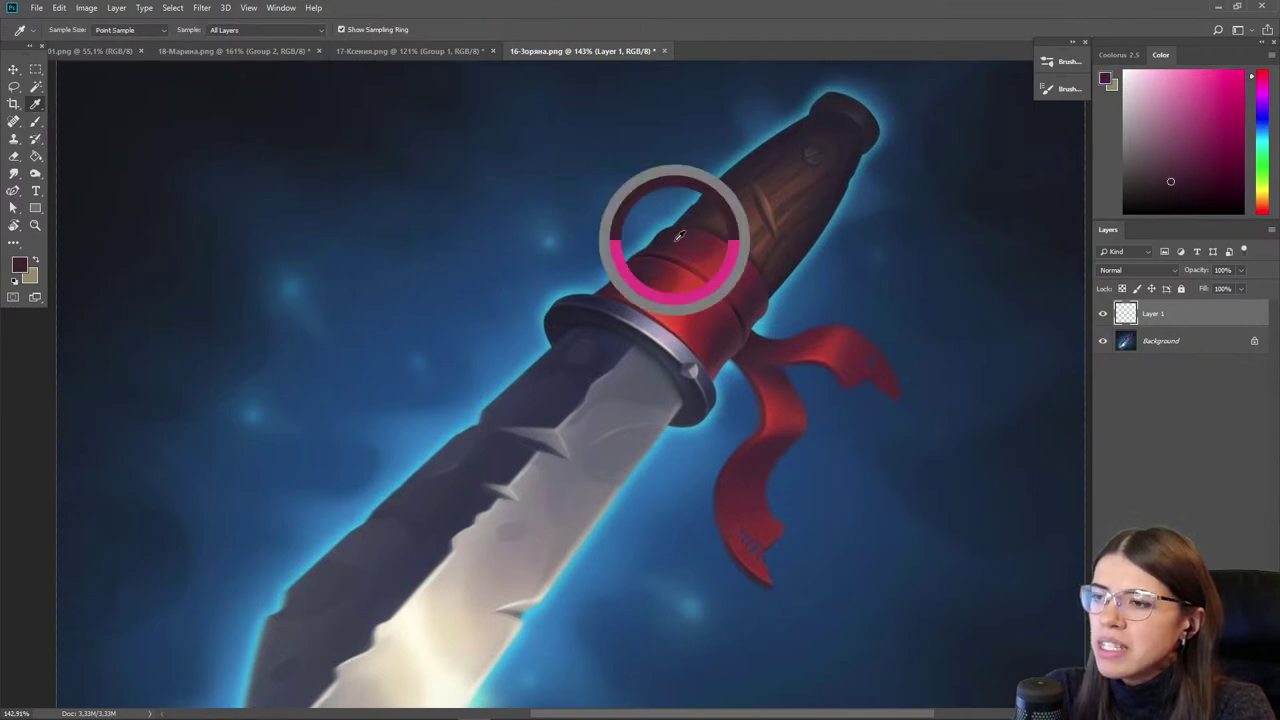
{"action": "left_click", "coordinate": [714, 201]}
{"action": "left_click", "coordinate": [680, 238]}
{"action": "left_click", "coordinate": [713, 202]}
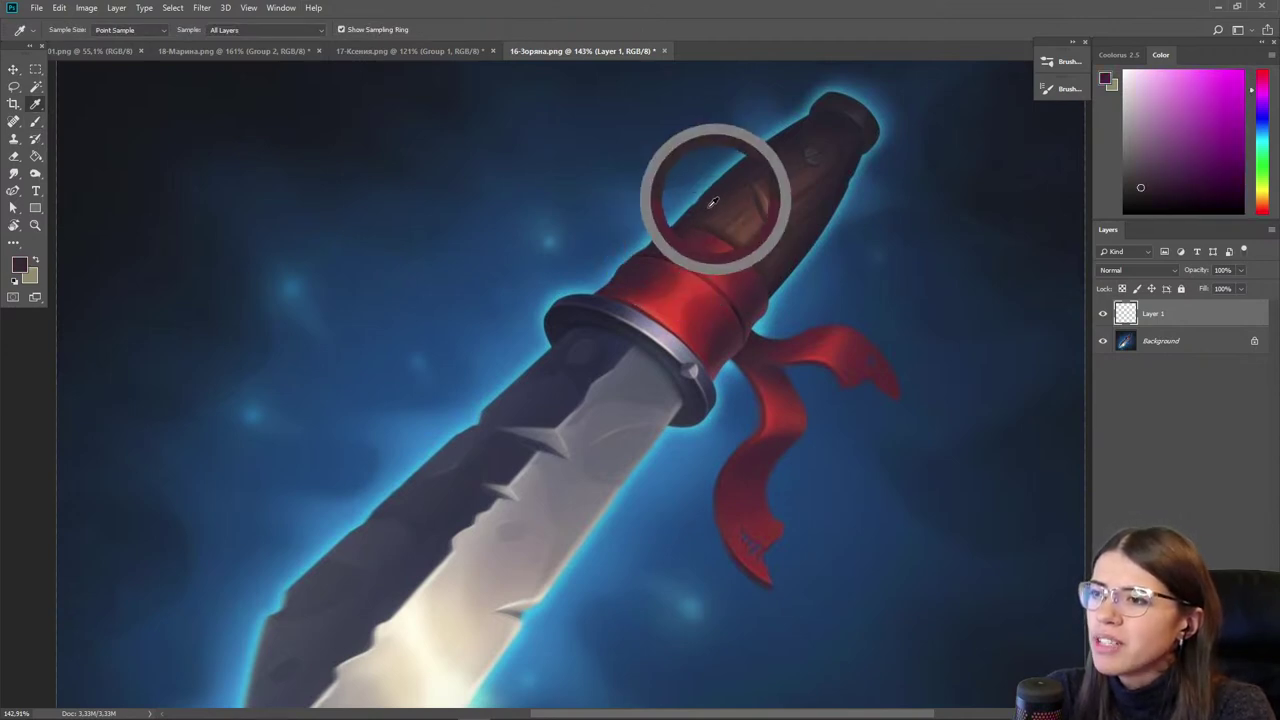
{"action": "left_click", "coordinate": [735, 192]}
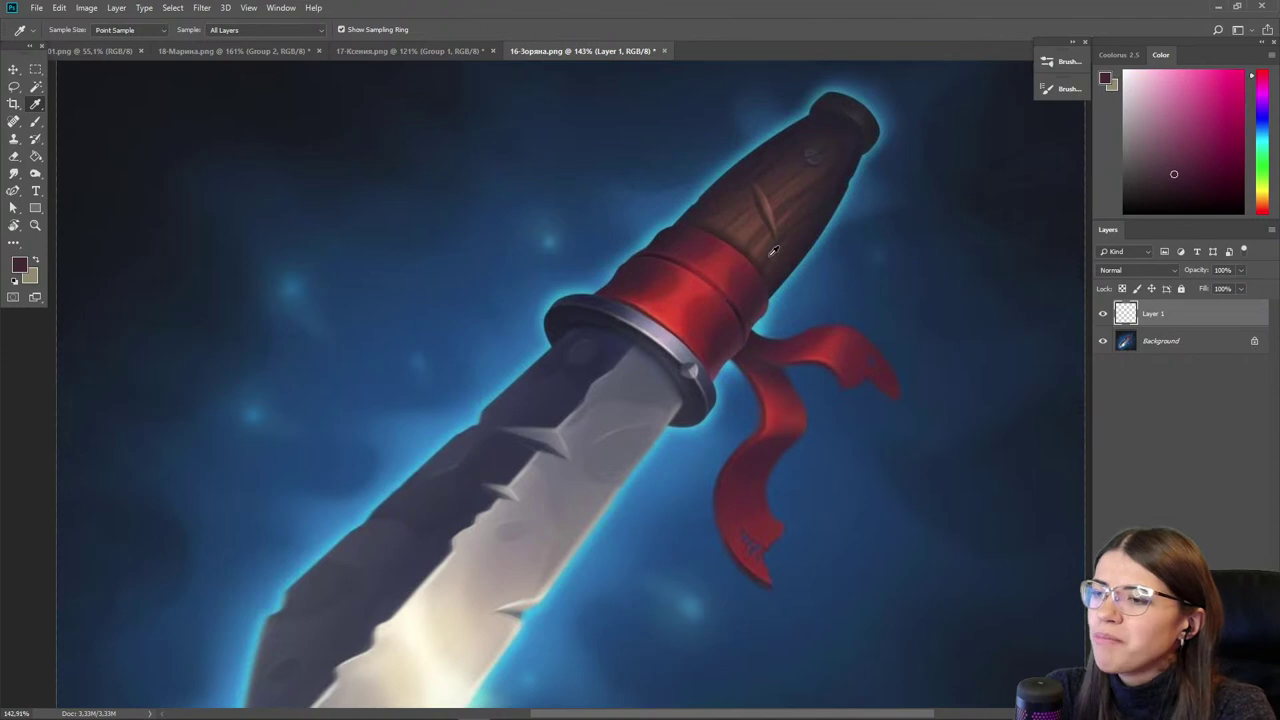
{"action": "key", "text": "ctrl+y"}
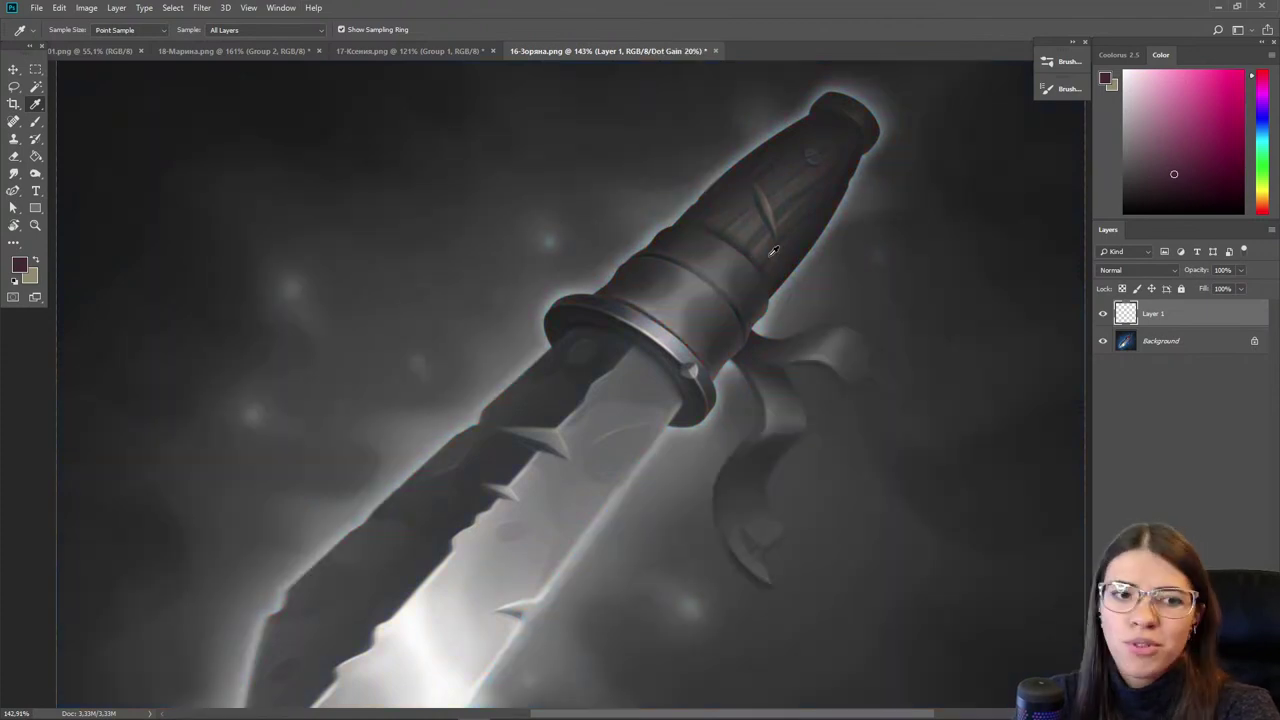
- Restore full colour, sample the wrap's red and brush a lighter pinkish red over both bands of the handle wrap
{"action": "key", "text": "ctrl+y"}
{"action": "left_click", "coordinate": [710, 267]}
{"action": "key", "text": "b"}
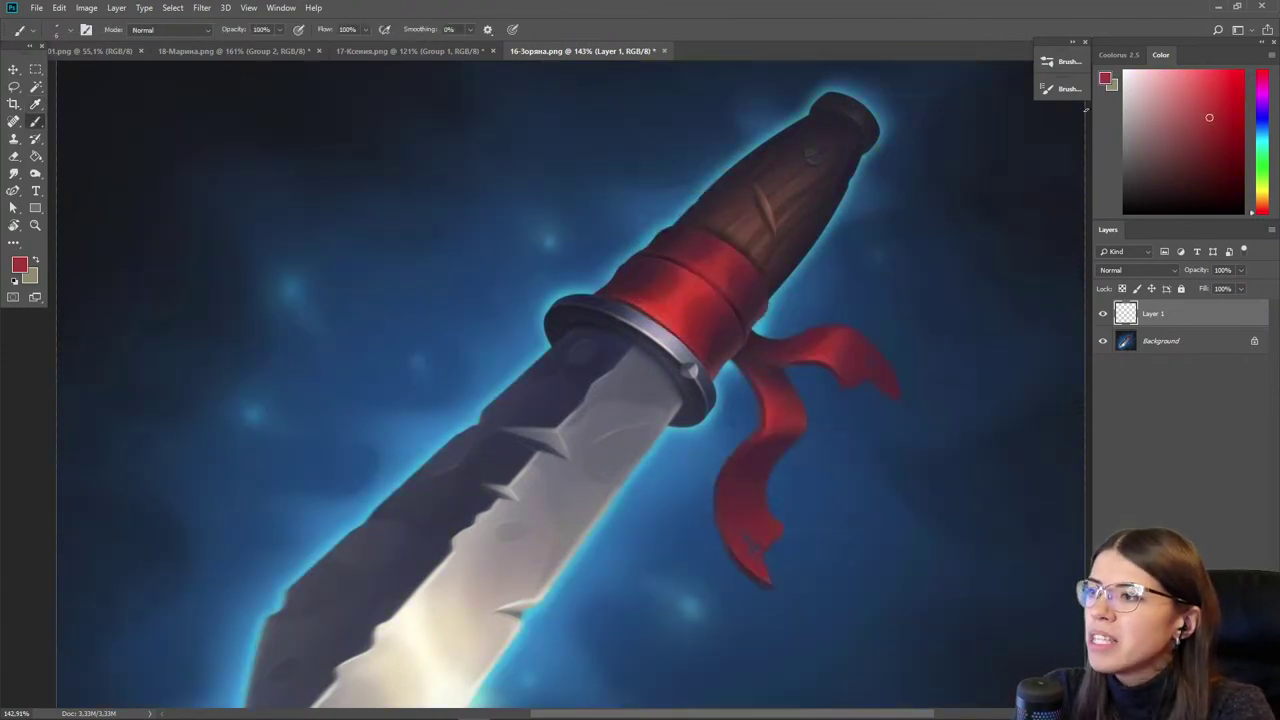
{"action": "left_click", "coordinate": [690, 263], "text": "alt"}
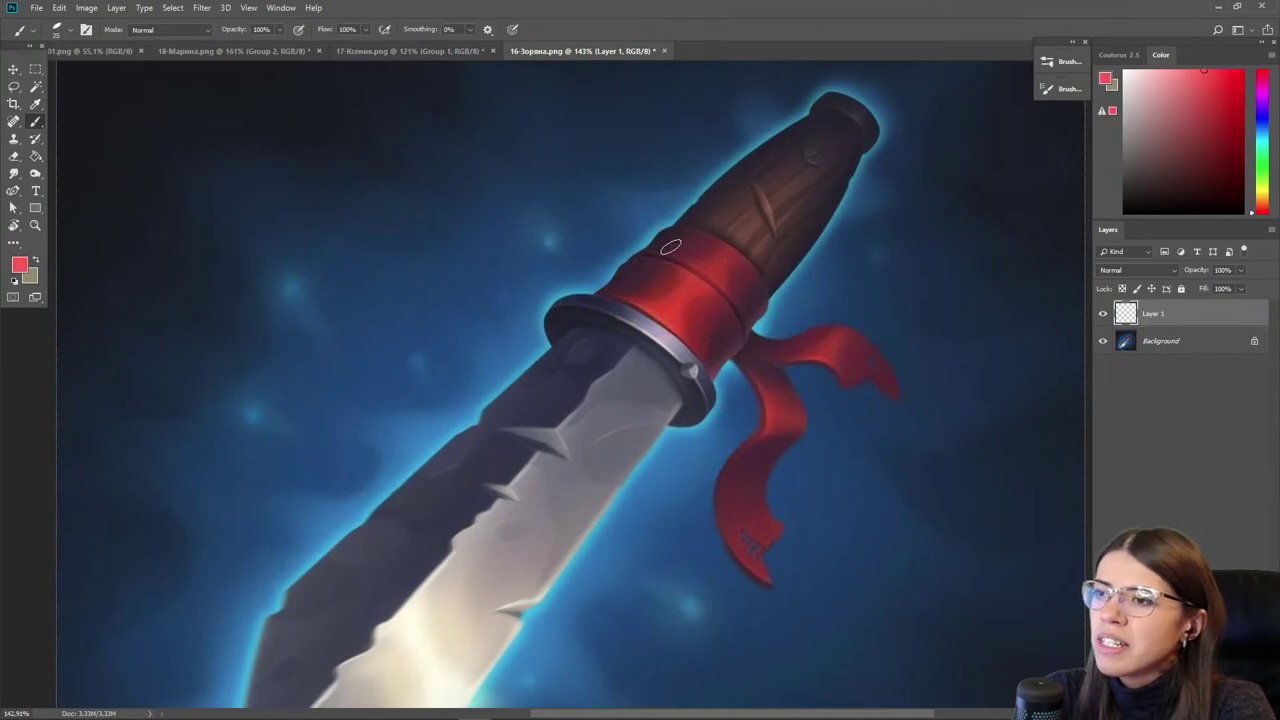
{"action": "key", "text": "]"}
{"action": "left_click_drag", "start_coordinate": [669, 243], "coordinate": [746, 285]}
{"action": "key", "text": "]"}
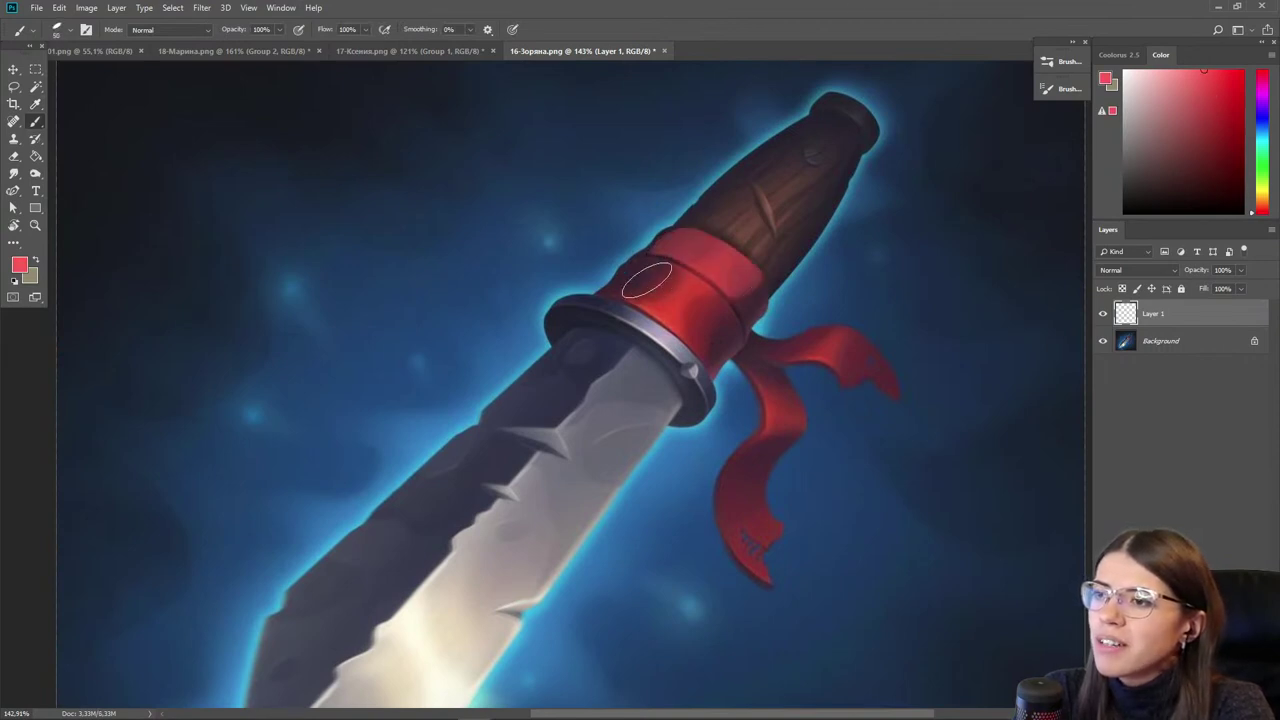
{"action": "left_click_drag", "start_coordinate": [637, 280], "coordinate": [726, 358]}
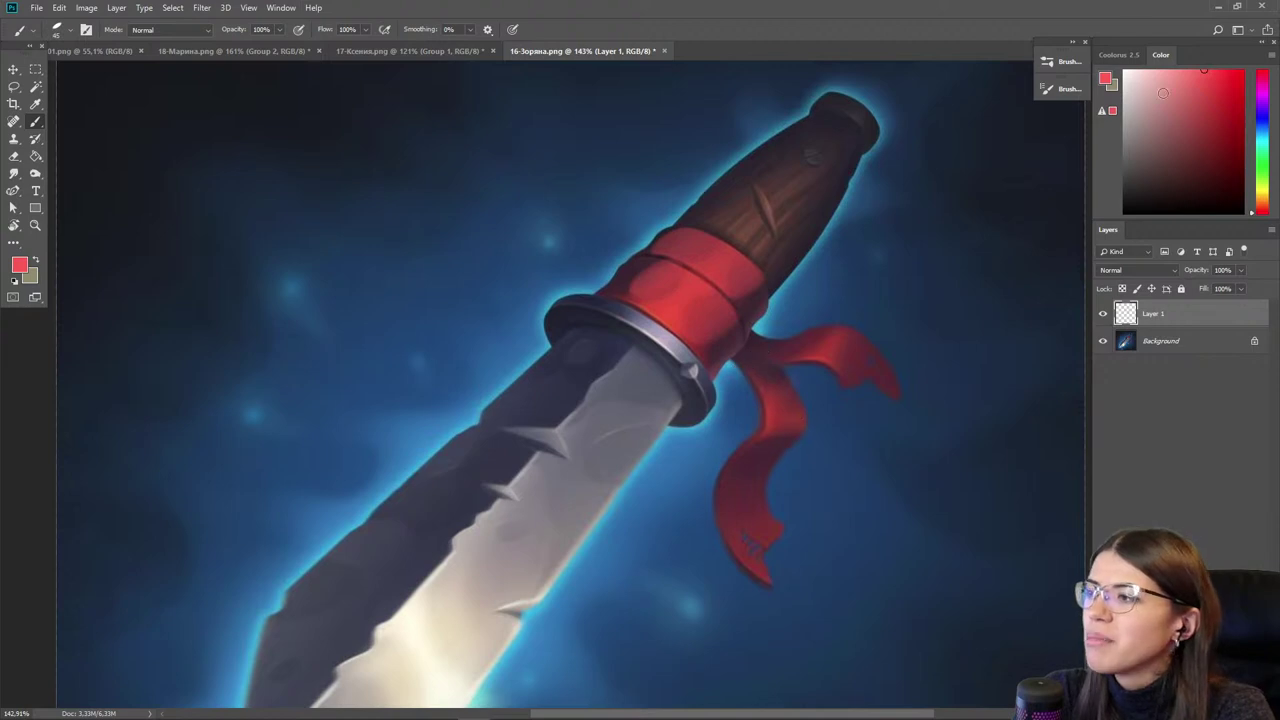
- Paint muted magenta and purple reflections on the outer ends of the red wrap where it turns away from the light
{"action": "left_click", "coordinate": [1263, 89]}
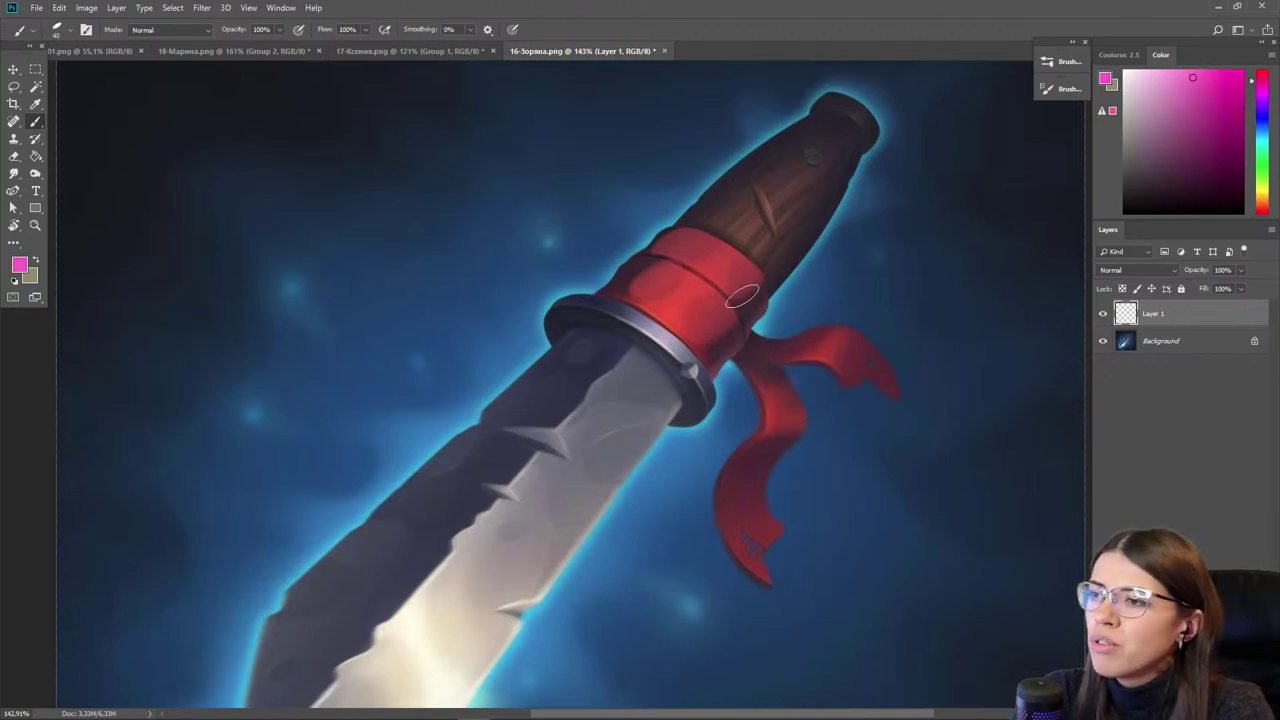
{"action": "key", "text": "i"}
{"action": "left_click", "coordinate": [753, 302]}
{"action": "left_click", "coordinate": [752, 311], "text": "alt"}
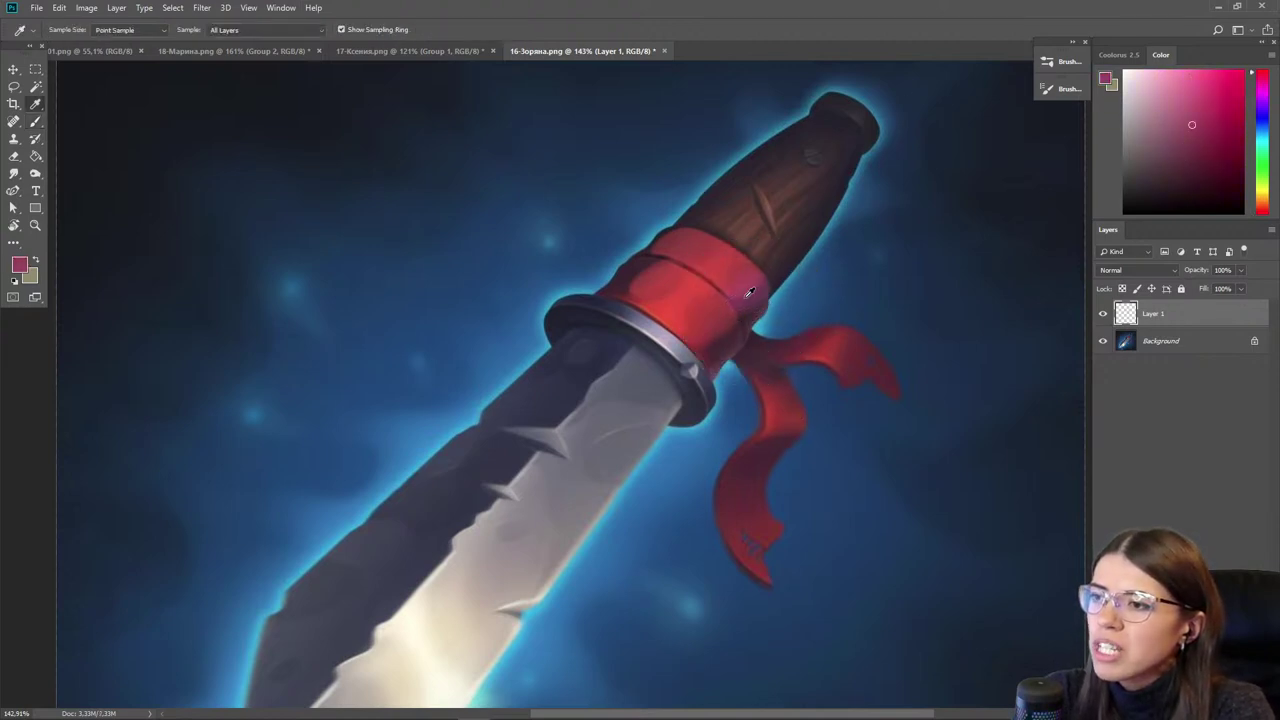
{"action": "left_click", "coordinate": [1182, 121]}
{"action": "left_click_drag", "start_coordinate": [723, 357], "coordinate": [737, 336]}
{"action": "key", "text": "]"}
{"action": "key", "text": "]"}
{"action": "left_click_drag", "start_coordinate": [648, 272], "coordinate": [632, 274]}
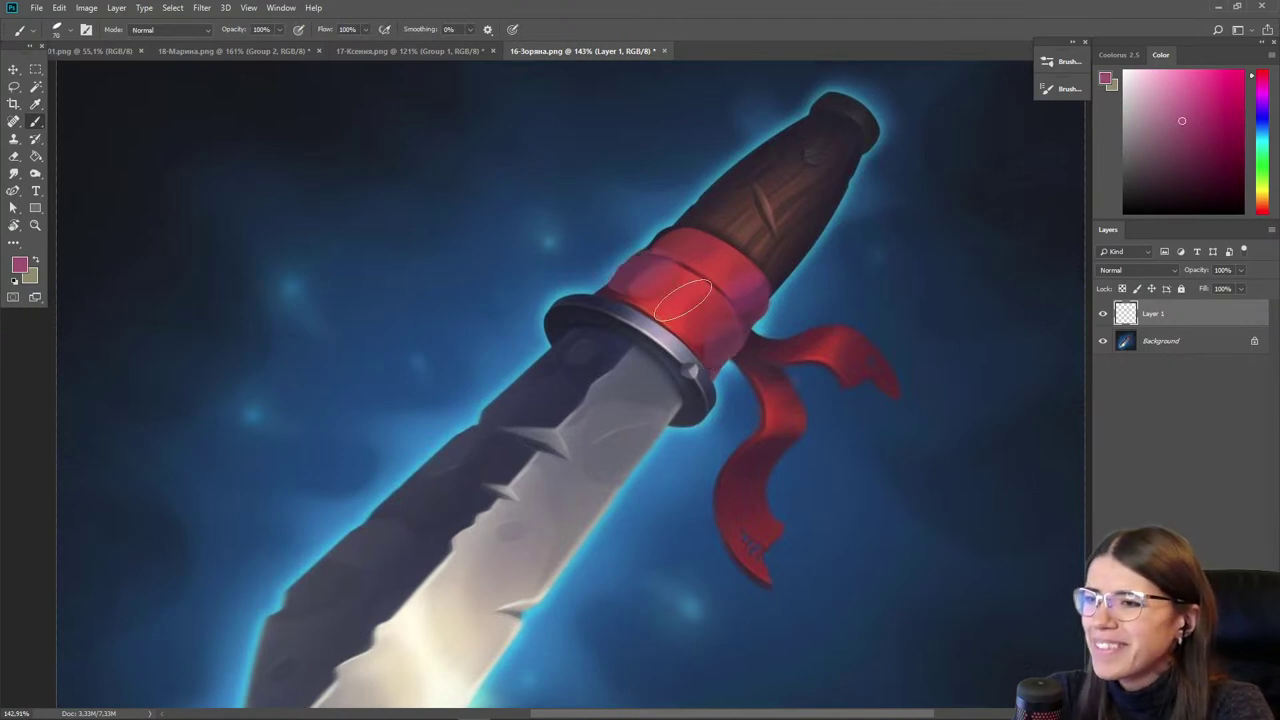
- Shade the hanging ribbon tails with deep crimson-magenta and brighten their upper folds with red sampled from the wrap
{"action": "left_click", "coordinate": [1215, 134]}
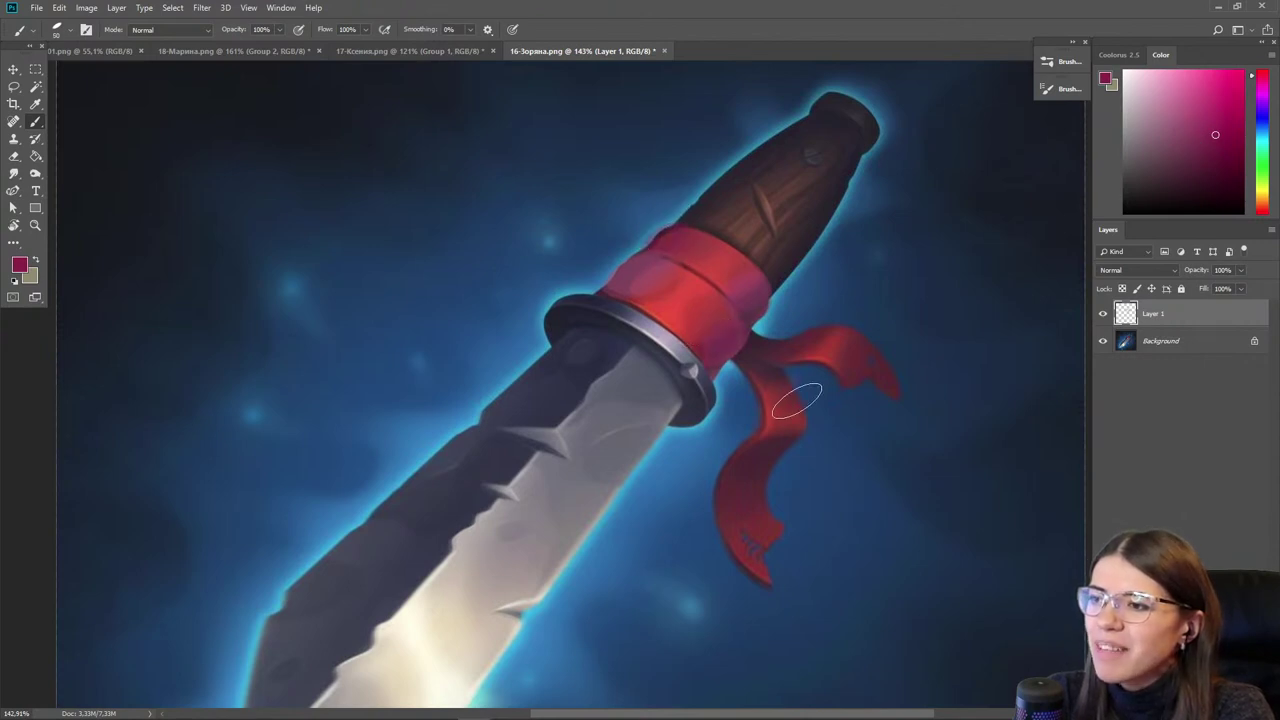
{"action": "mouse_move", "coordinate": [775, 435]}
{"action": "left_mouse_down"}
{"action": "mouse_move", "coordinate": [742, 480]}
{"action": "mouse_move", "coordinate": [745, 545]}
{"action": "left_mouse_up"}
{"action": "key", "text": "alt"}
{"action": "left_click", "coordinate": [688, 297], "text": "alt"}
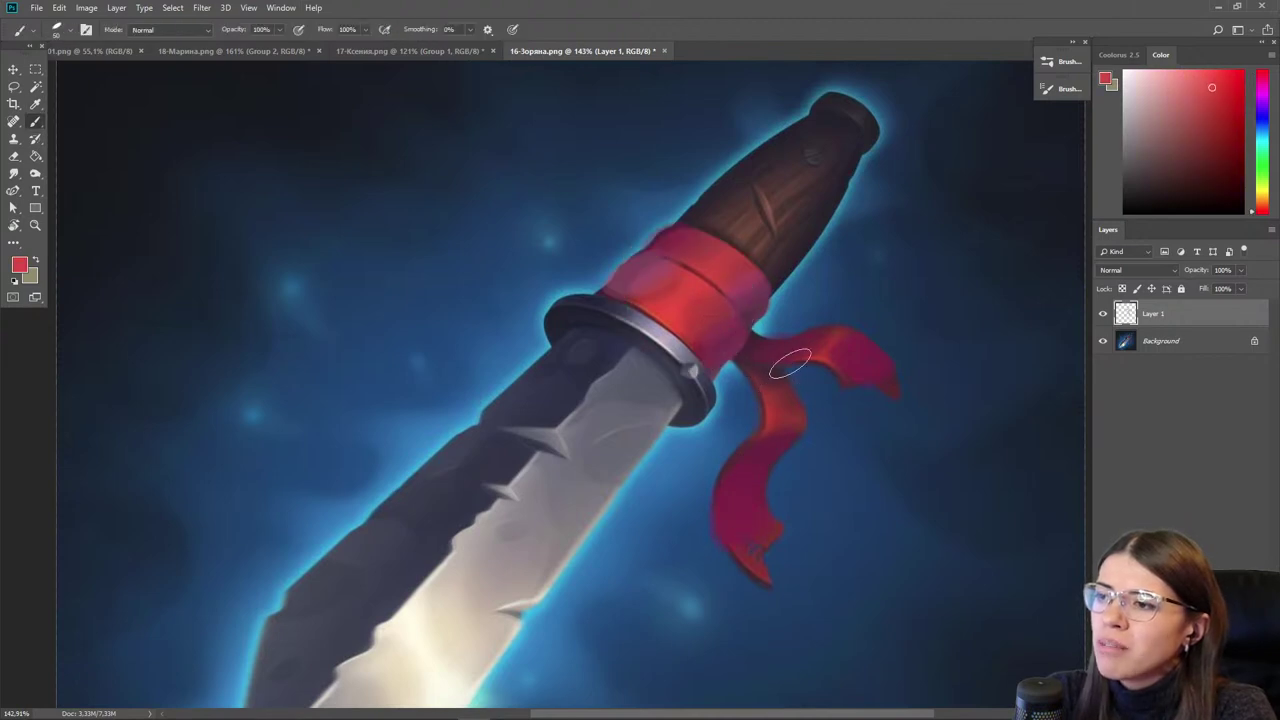
{"action": "mouse_move", "coordinate": [828, 346]}
{"action": "left_mouse_down"}
{"action": "mouse_move", "coordinate": [736, 351]}
{"action": "mouse_move", "coordinate": [758, 359]}
{"action": "mouse_move", "coordinate": [766, 443]}
{"action": "left_mouse_up"}
{"action": "key", "text": "alt"}
{"action": "left_click", "coordinate": [745, 478], "text": "alt"}
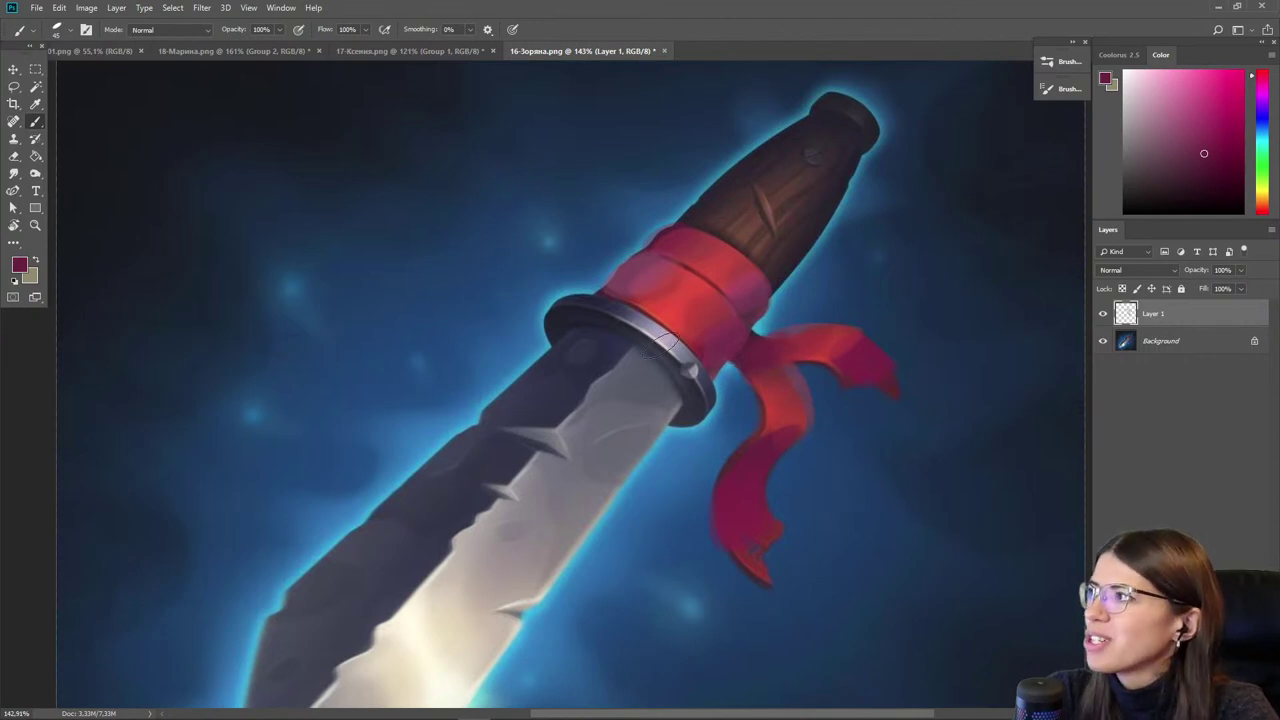
- Compare the dagger with and without the colour corrections by switching Layer 1 off and on, leaving it visible
{"action": "scroll", "coordinate": [541, 321], "scroll_direction": "down", "scroll_amount": 3, "text": "alt"}
{"action": "left_click", "coordinate": [1104, 313]}
{"action": "left_click", "coordinate": [1104, 313]}
{"action": "left_click", "coordinate": [1104, 313]}
{"action": "left_click", "coordinate": [1104, 313]}
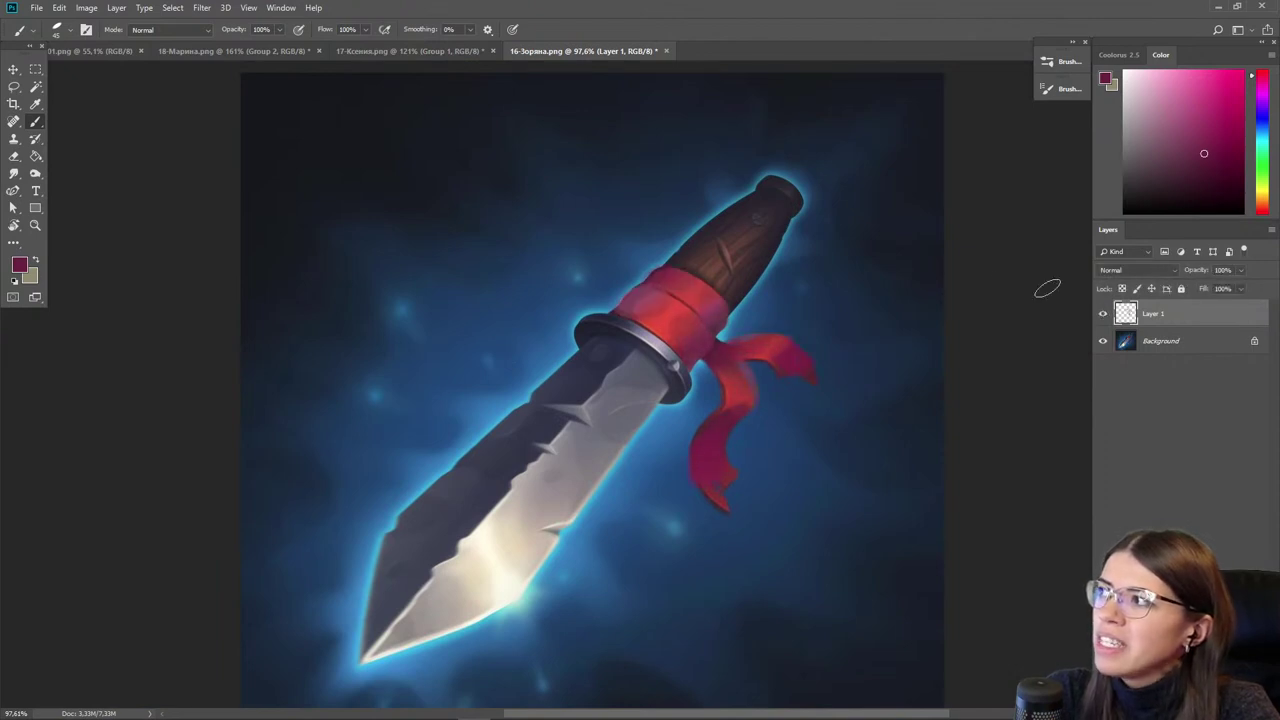
- Sample a red from the wrap, shift it towards a warmer brick red and paint it over the wooden handle and the pommel's top
{"action": "scroll", "coordinate": [790, 263], "scroll_direction": "up", "scroll_amount": 2, "text": "alt"}
{"action": "key", "text": "e"}
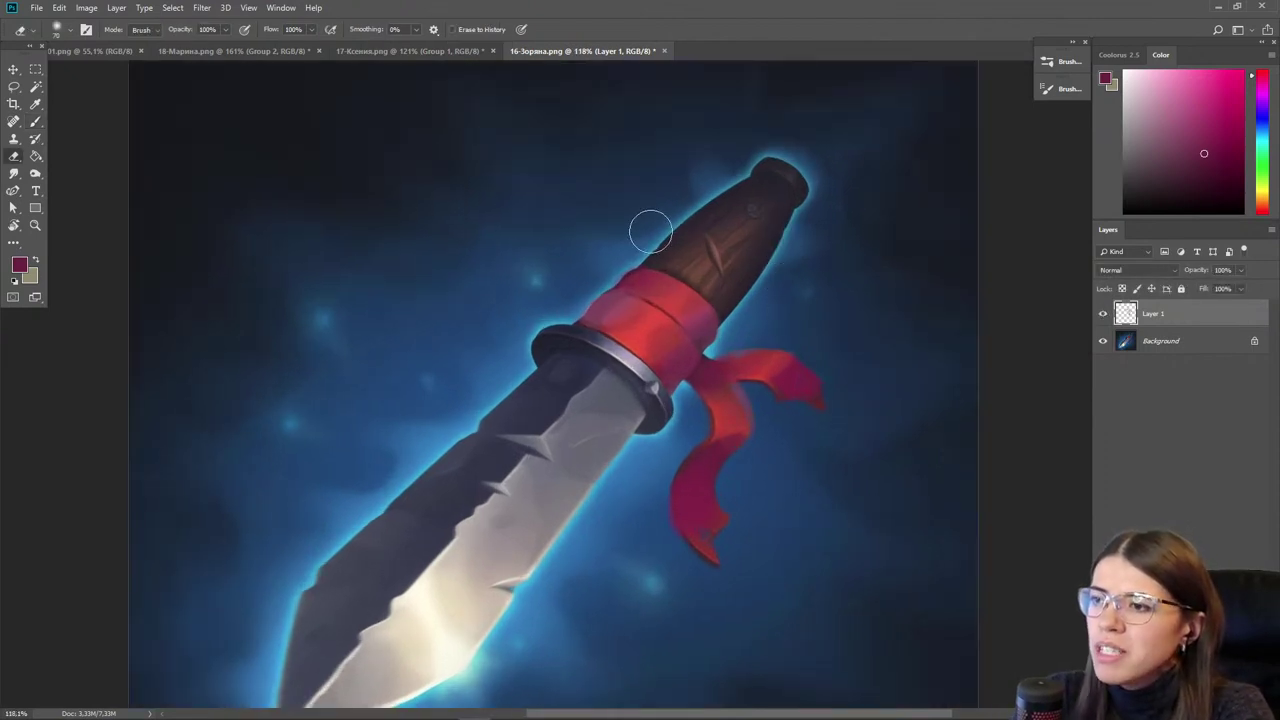
{"action": "key", "text": "b"}
{"action": "left_click", "coordinate": [702, 271], "text": "alt"}
{"action": "left_click", "coordinate": [1215, 111]}
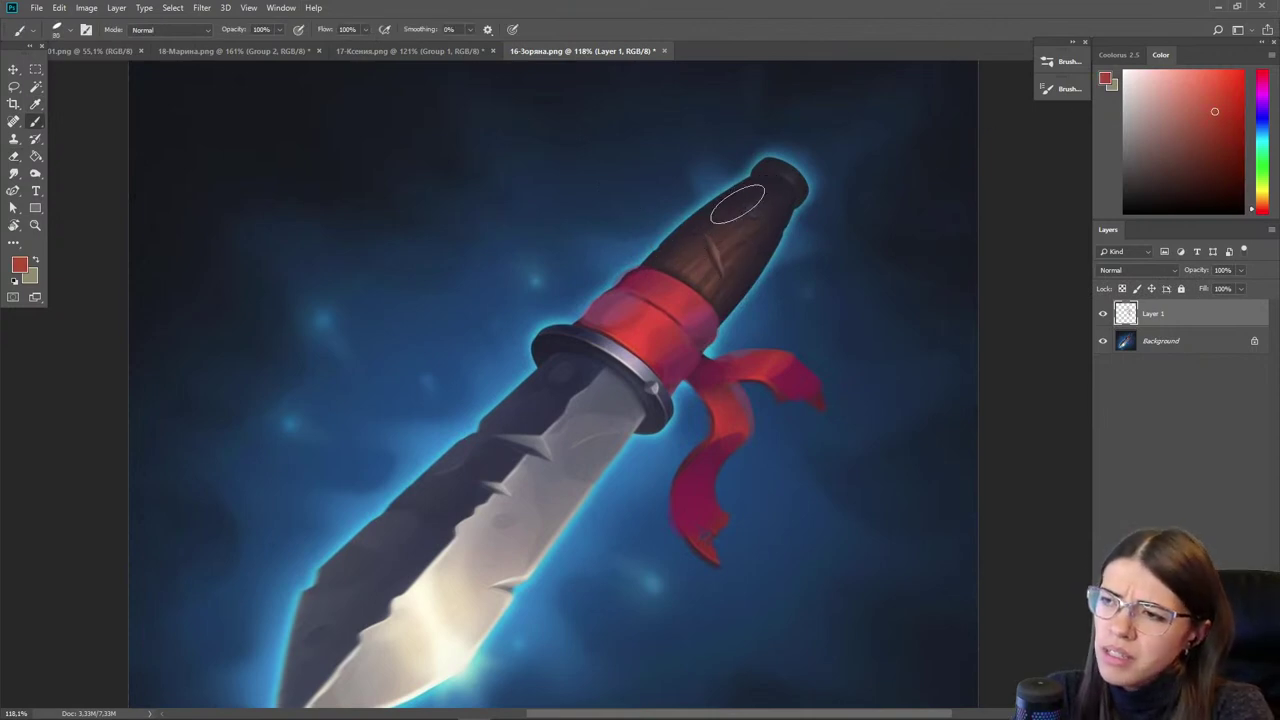
{"action": "key", "text": "bracketleft"}
{"action": "mouse_move", "coordinate": [756, 194]}
{"action": "left_mouse_down"}
{"action": "mouse_move", "coordinate": [689, 242]}
{"action": "mouse_move", "coordinate": [693, 256]}
{"action": "mouse_move", "coordinate": [712, 266]}
{"action": "mouse_move", "coordinate": [700, 261]}
{"action": "mouse_move", "coordinate": [735, 239]}
{"action": "mouse_move", "coordinate": [720, 262]}
{"action": "mouse_move", "coordinate": [705, 236]}
{"action": "mouse_move", "coordinate": [730, 251]}
{"action": "mouse_move", "coordinate": [734, 217]}
{"action": "left_mouse_up"}
{"action": "key", "text": "r"}
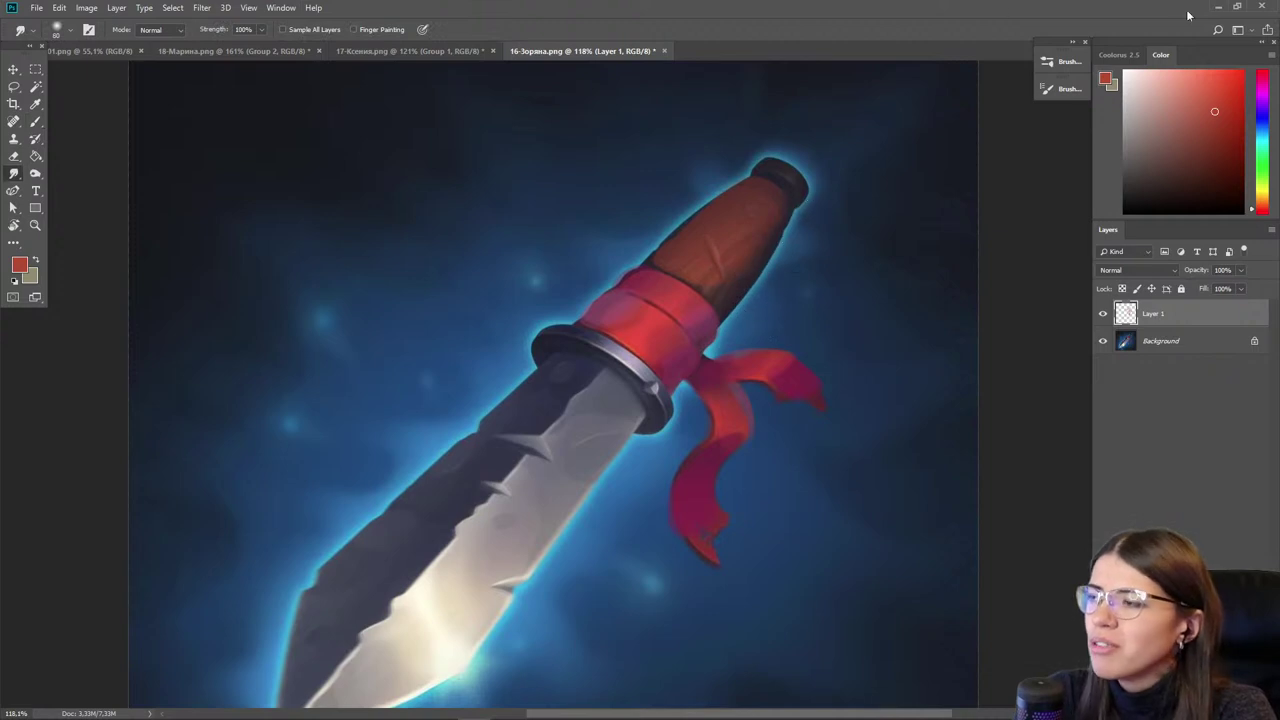
{"action": "key", "text": "b"}
{"action": "left_click_drag", "start_coordinate": [765, 170], "coordinate": [802, 197]}
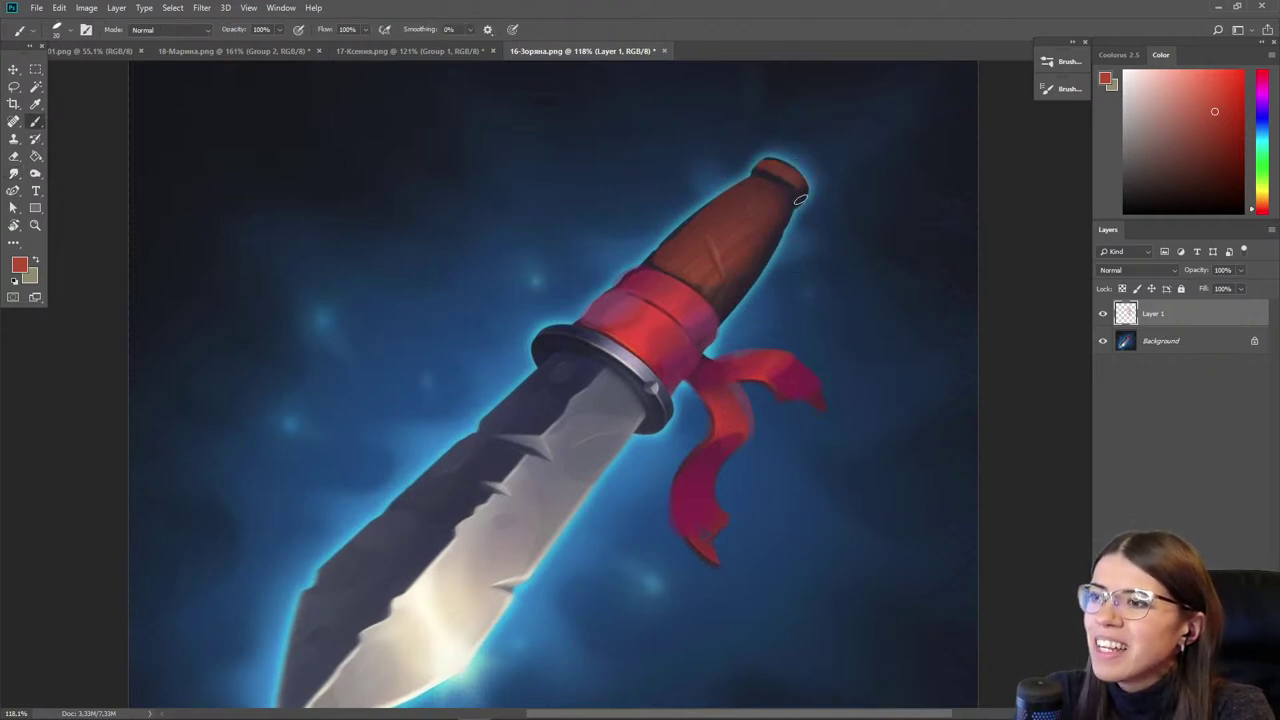
- Paint muted violet reflected light down the shadowed side of the handle and around the pommel
{"action": "left_click", "coordinate": [1262, 126]}
{"action": "left_click", "coordinate": [1256, 108]}
{"action": "left_click", "coordinate": [1190, 78]}
{"action": "mouse_move", "coordinate": [778, 180]}
{"action": "left_mouse_down"}
{"action": "mouse_move", "coordinate": [797, 206]}
{"action": "mouse_move", "coordinate": [777, 212]}
{"action": "mouse_move", "coordinate": [795, 183]}
{"action": "mouse_move", "coordinate": [781, 195]}
{"action": "mouse_move", "coordinate": [779, 179]}
{"action": "mouse_move", "coordinate": [781, 221]}
{"action": "mouse_move", "coordinate": [745, 282]}
{"action": "mouse_move", "coordinate": [773, 214]}
{"action": "mouse_move", "coordinate": [737, 288]}
{"action": "left_mouse_up"}
{"action": "left_click", "coordinate": [781, 195], "text": "alt"}
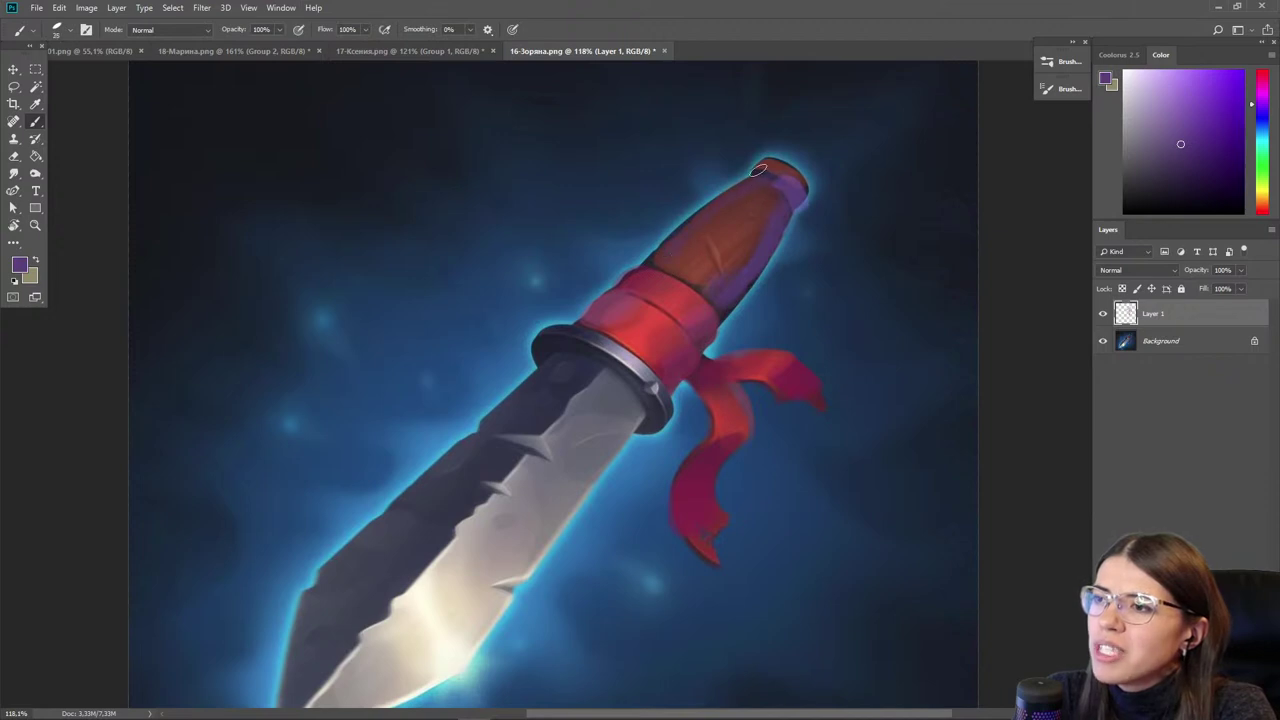
- Refine the pommel's rim with sampled tones and paint a dark brown shadow where the wooden handle meets the red wrap
{"action": "left_click", "coordinate": [759, 213], "text": "alt"}
{"action": "key", "text": "]"}
{"action": "left_click", "coordinate": [781, 173], "text": "alt"}
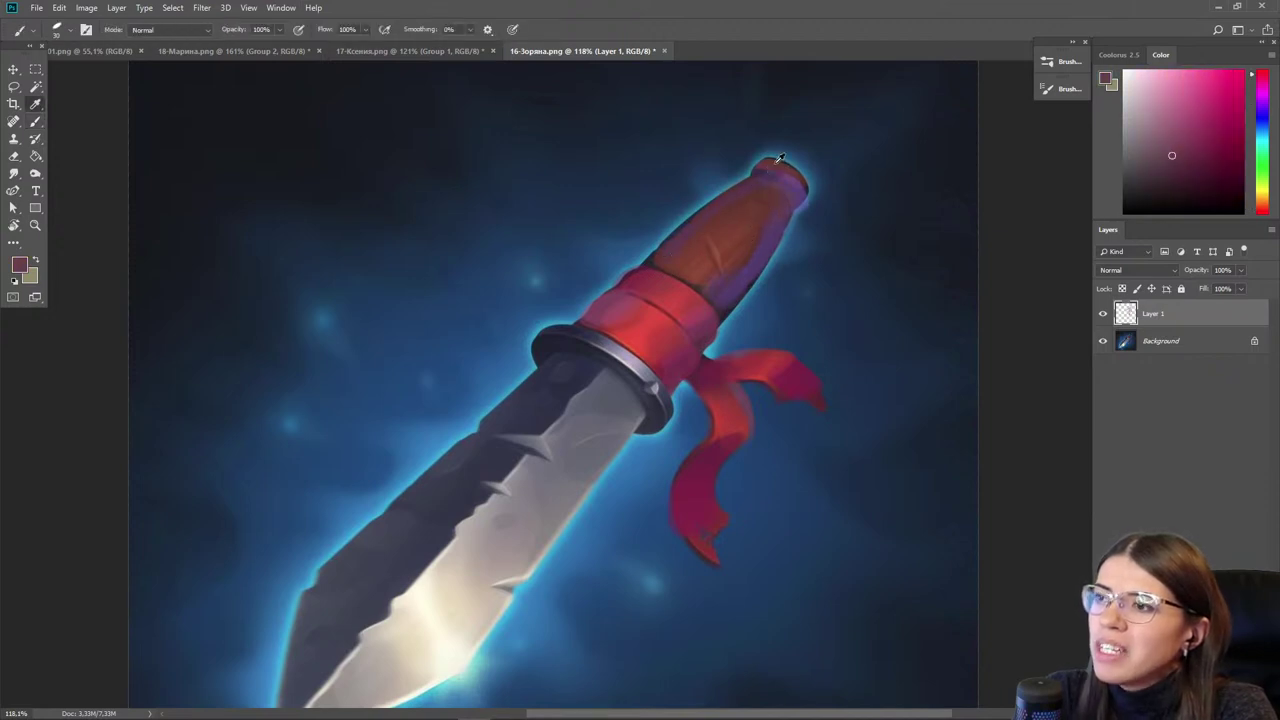
{"action": "left_click", "coordinate": [779, 158], "text": "alt"}
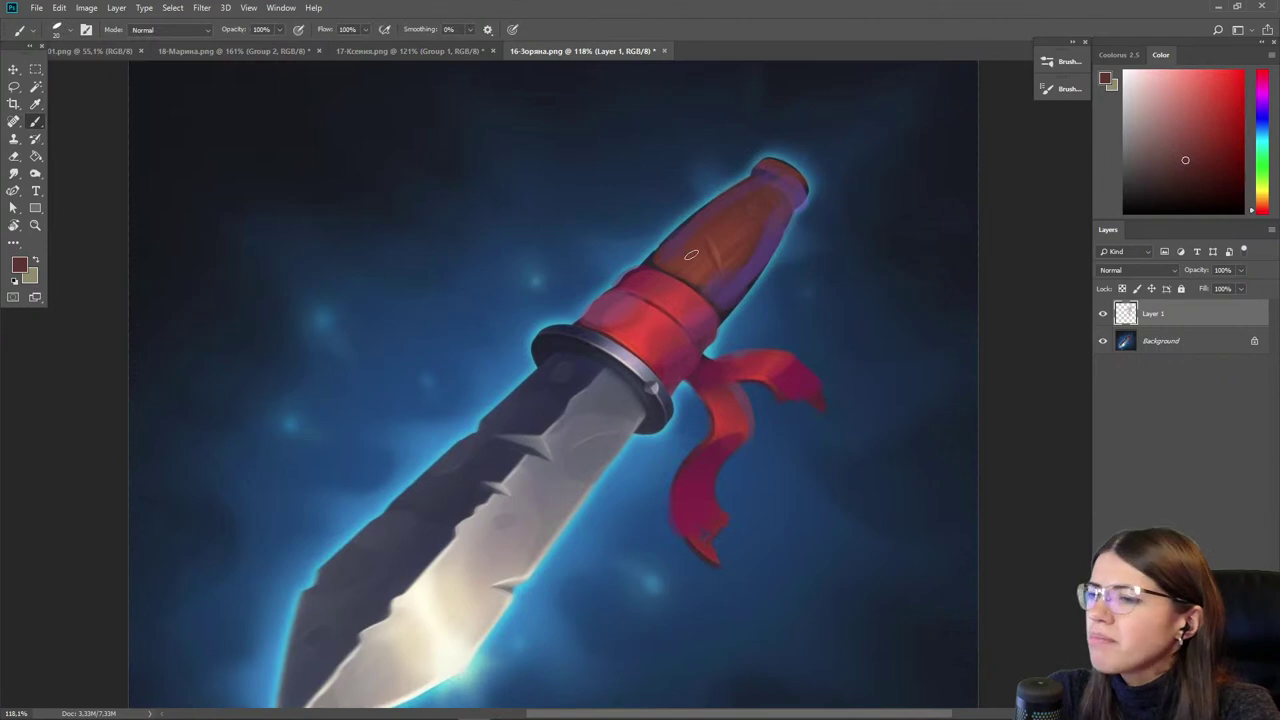
{"action": "left_click", "coordinate": [704, 282], "text": "alt"}
{"action": "left_click_drag", "start_coordinate": [656, 265], "coordinate": [722, 306]}
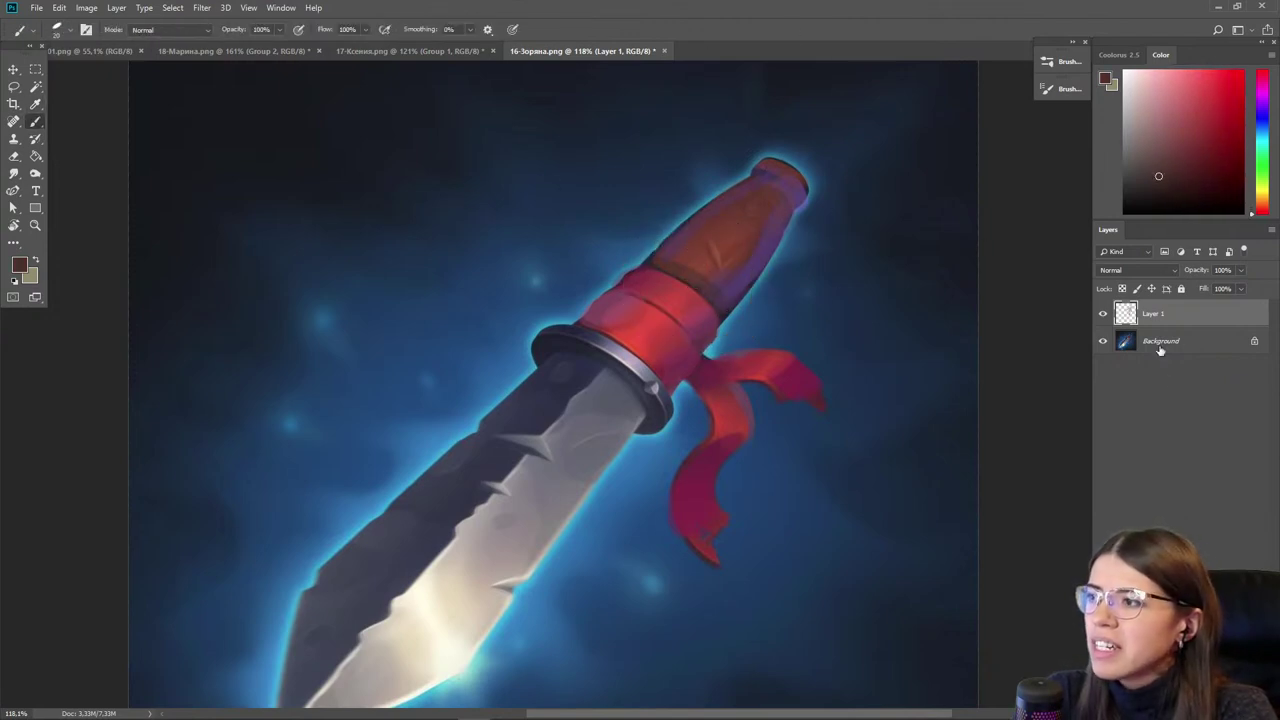
- Add a new layer, brush saturated blue over the handle's upper part and pommel, and set the layer's opacity to 43%
{"action": "key", "text": "ctrl+shift+alt+n"}
{"action": "left_click_drag", "start_coordinate": [1248, 100], "coordinate": [1254, 117]}
{"action": "left_click", "coordinate": [1202, 88]}
{"action": "left_click_drag", "start_coordinate": [470, 505], "coordinate": [610, 365]}
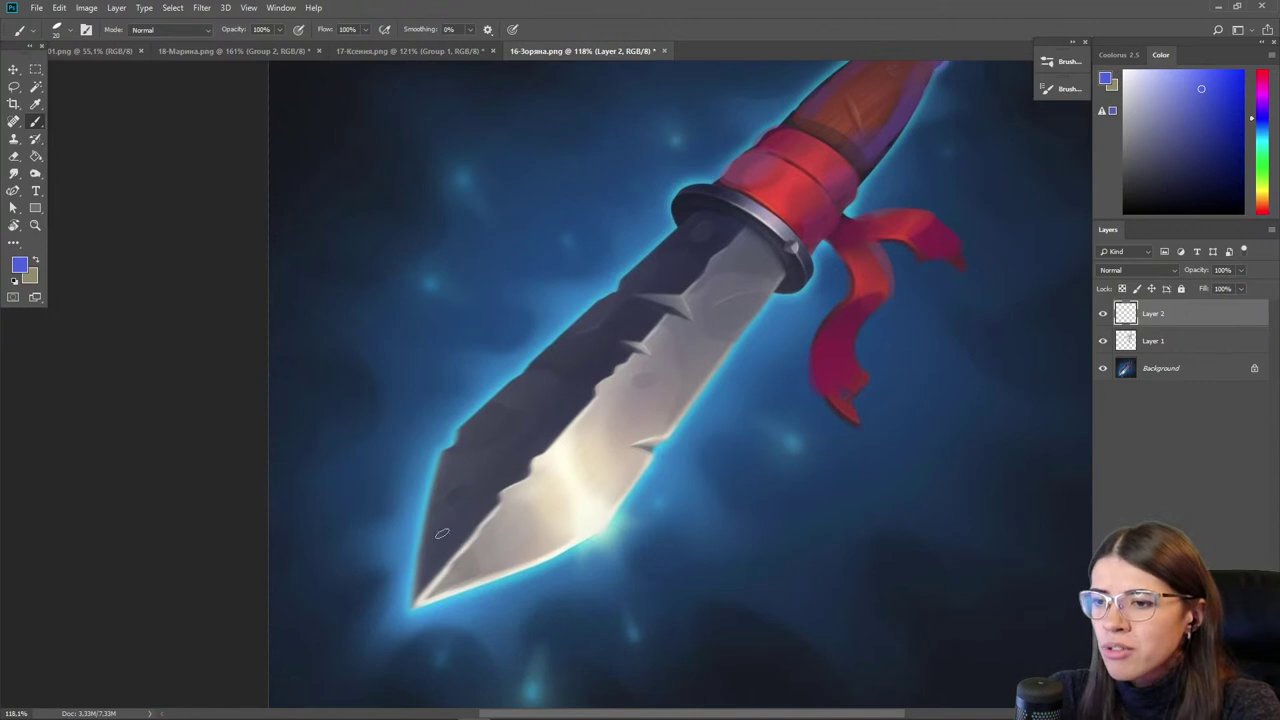
{"action": "left_click_drag", "start_coordinate": [769, 283], "coordinate": [551, 520]}
{"action": "key", "text": "]"}
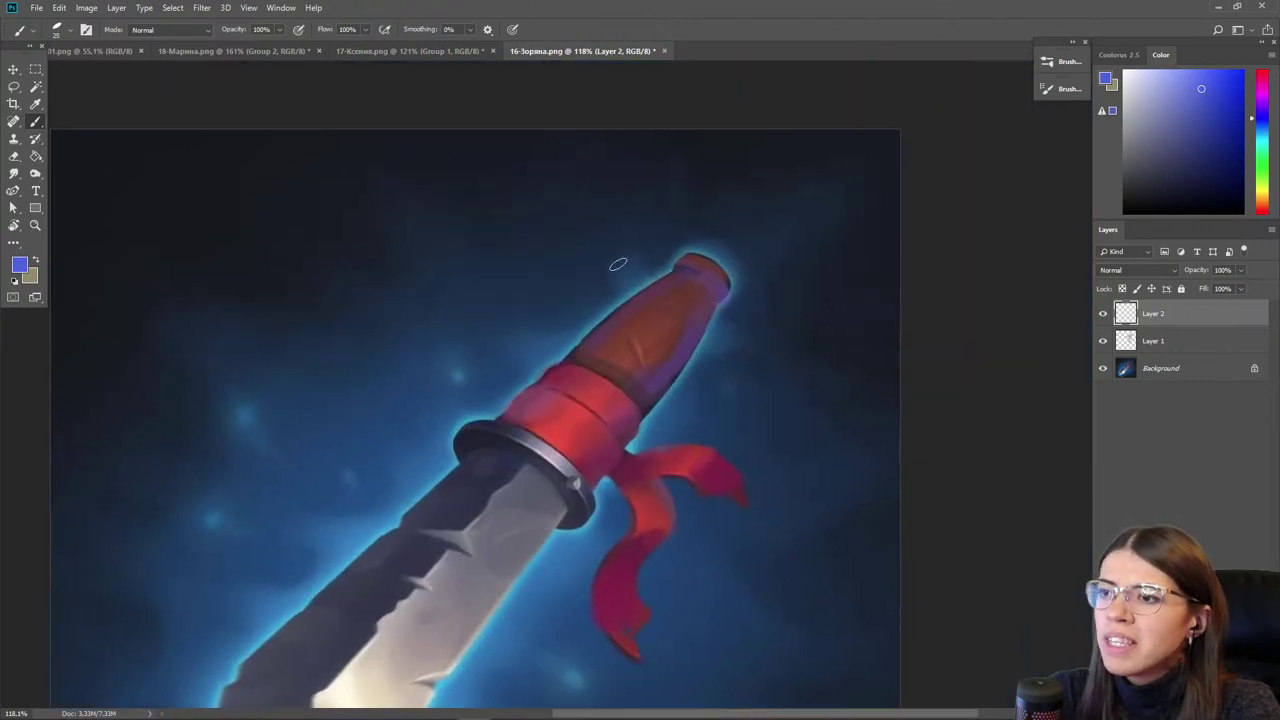
{"action": "mouse_move", "coordinate": [636, 344]}
{"action": "left_mouse_down"}
{"action": "mouse_move", "coordinate": [668, 154]}
{"action": "mouse_move", "coordinate": [685, 287]}
{"action": "mouse_move", "coordinate": [650, 306]}
{"action": "mouse_move", "coordinate": [683, 298]}
{"action": "mouse_move", "coordinate": [593, 348]}
{"action": "mouse_move", "coordinate": [675, 281]}
{"action": "mouse_move", "coordinate": [708, 341]}
{"action": "mouse_move", "coordinate": [650, 329]}
{"action": "mouse_move", "coordinate": [651, 366]}
{"action": "mouse_move", "coordinate": [674, 318]}
{"action": "mouse_move", "coordinate": [624, 345]}
{"action": "left_mouse_up"}
{"action": "left_click", "coordinate": [1241, 270]}
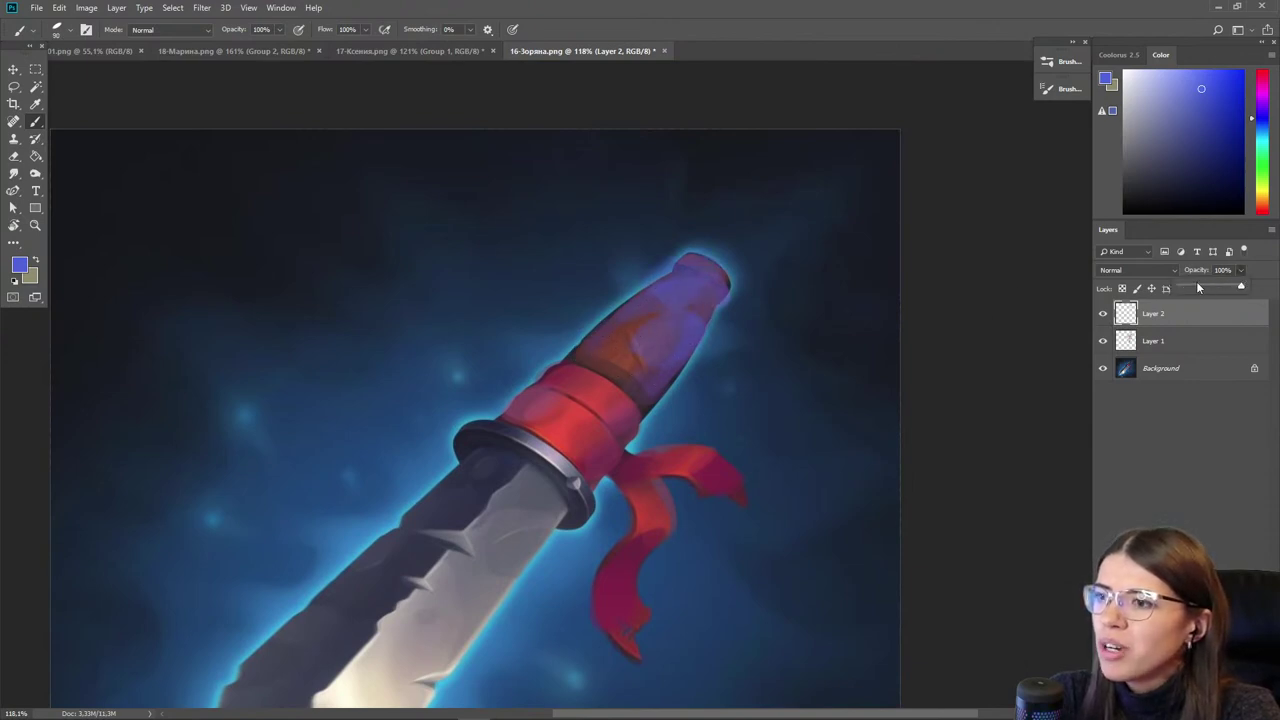
{"action": "left_click_drag", "start_coordinate": [1198, 288], "coordinate": [1206, 286]}
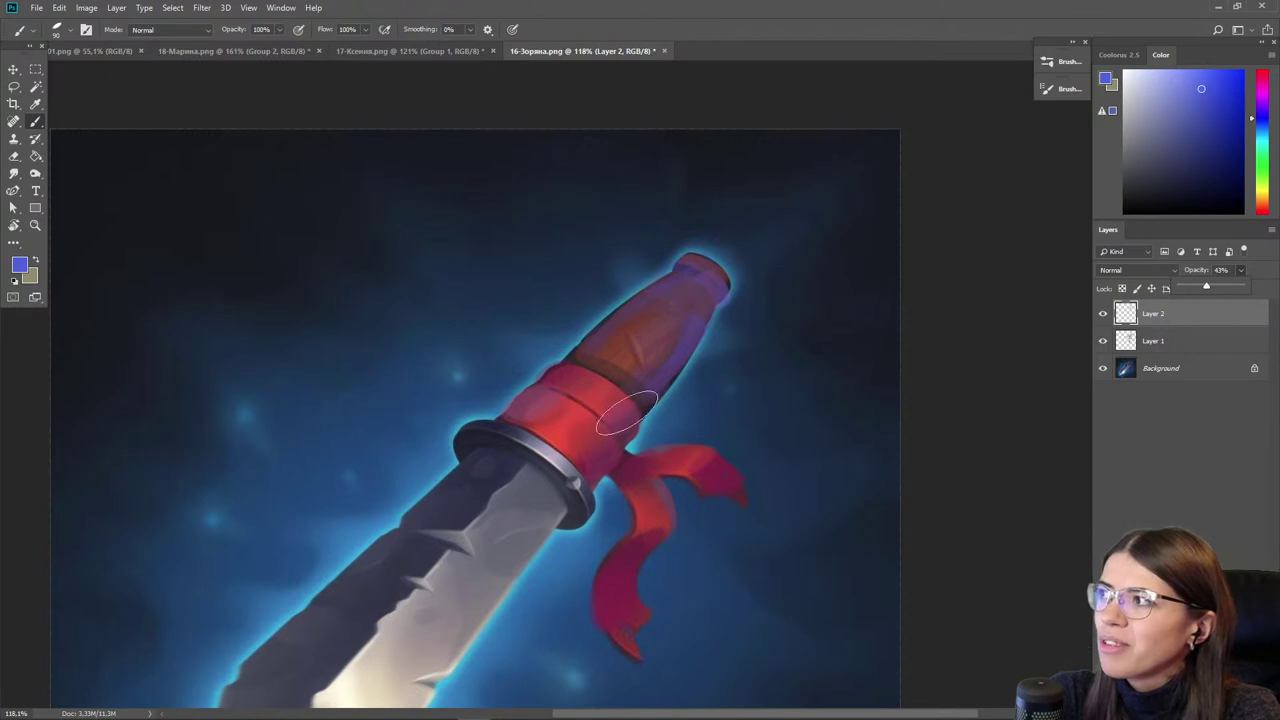
- View the whole dagger and check its values in a greyscale proof before restoring full colour
{"action": "scroll", "coordinate": [729, 379], "scroll_direction": "down", "scroll_amount": 3}
{"action": "scroll", "coordinate": [570, 336], "scroll_direction": "down", "scroll_amount": 1}
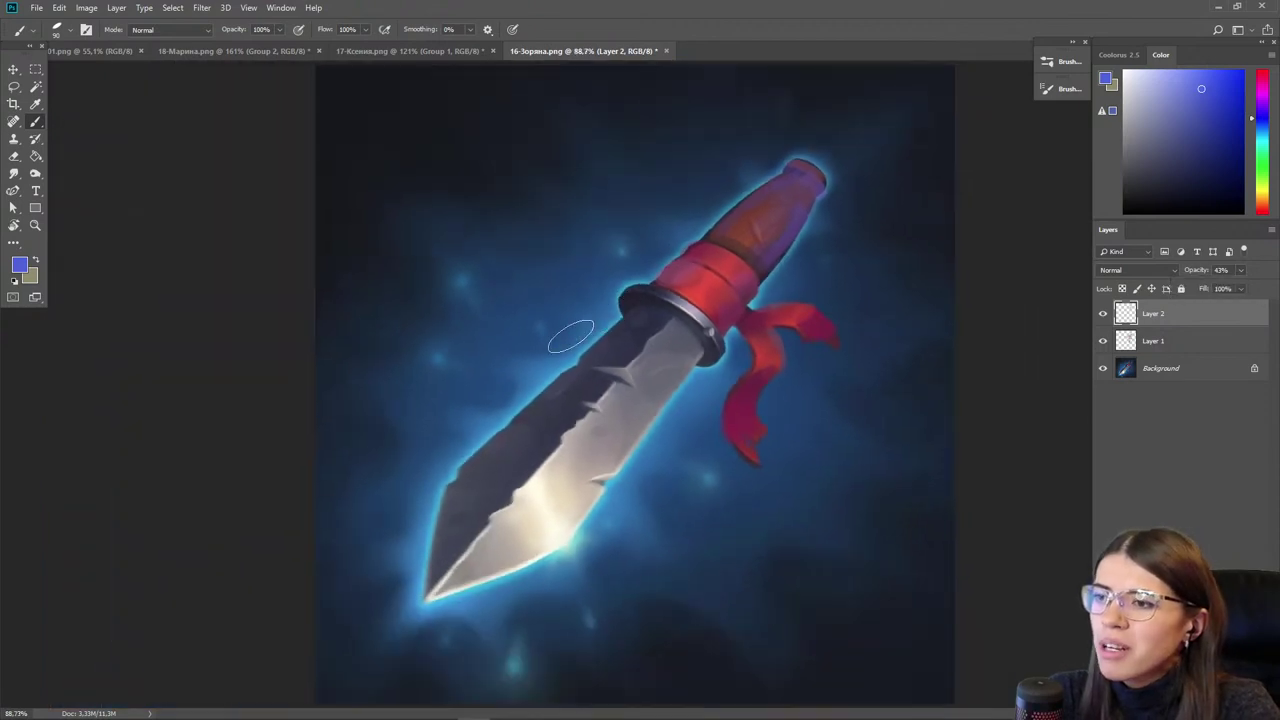
{"action": "scroll", "coordinate": [570, 336], "scroll_direction": "down", "scroll_amount": 1}
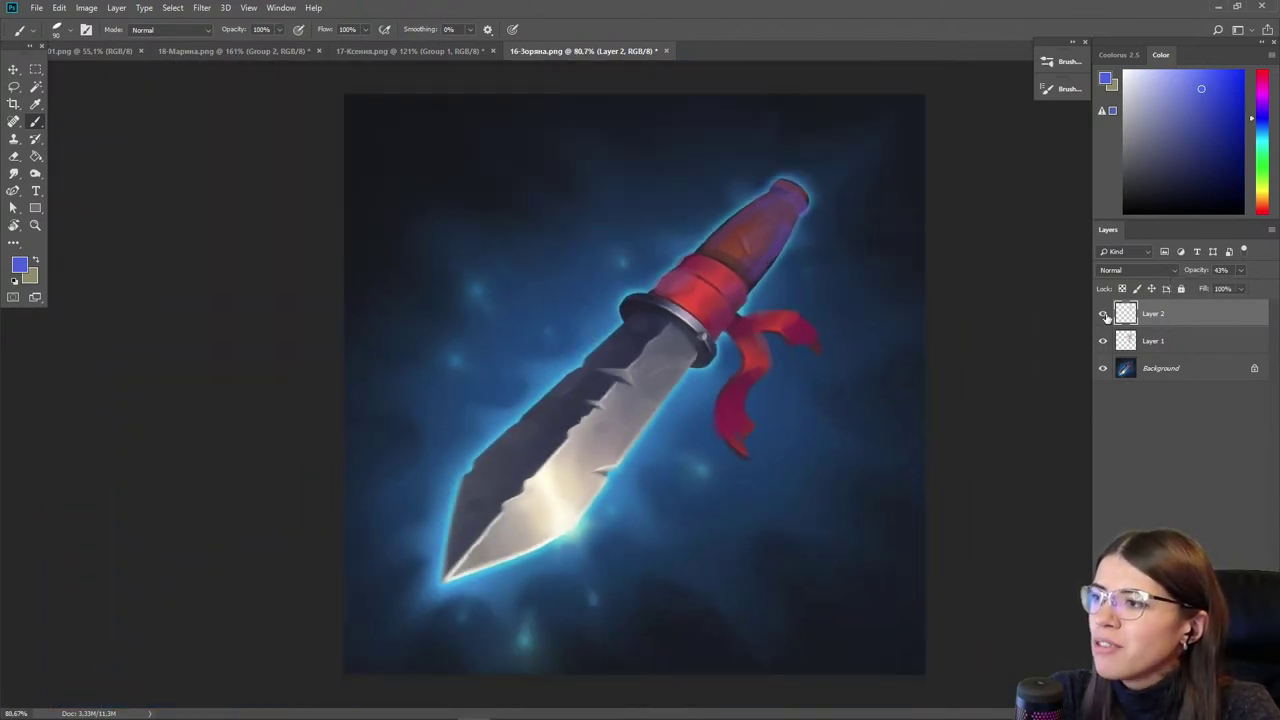
{"action": "key", "text": "ctrl+y"}
{"action": "key", "text": "ctrl+y"}
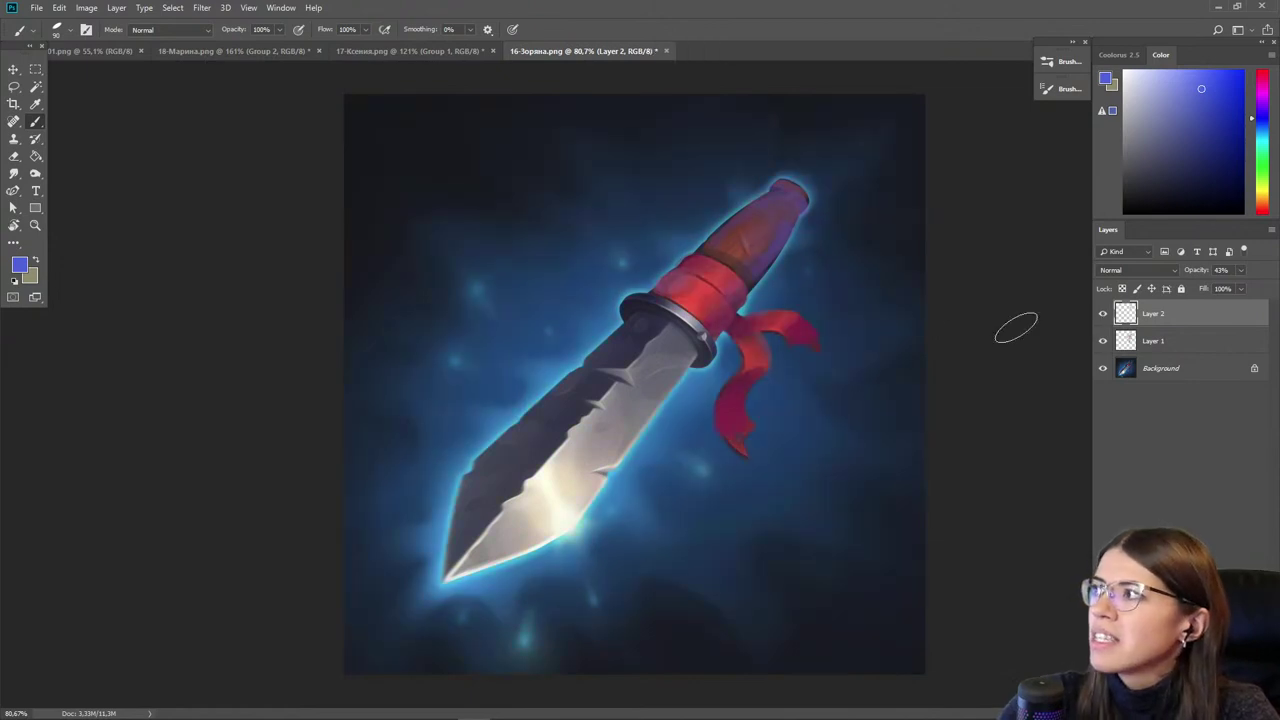
- Sample and lighten the background blue, add another layer and brush the blue along the outer part of the blade's dark side
{"action": "scroll", "coordinate": [516, 470], "scroll_direction": "up", "scroll_amount": 5}
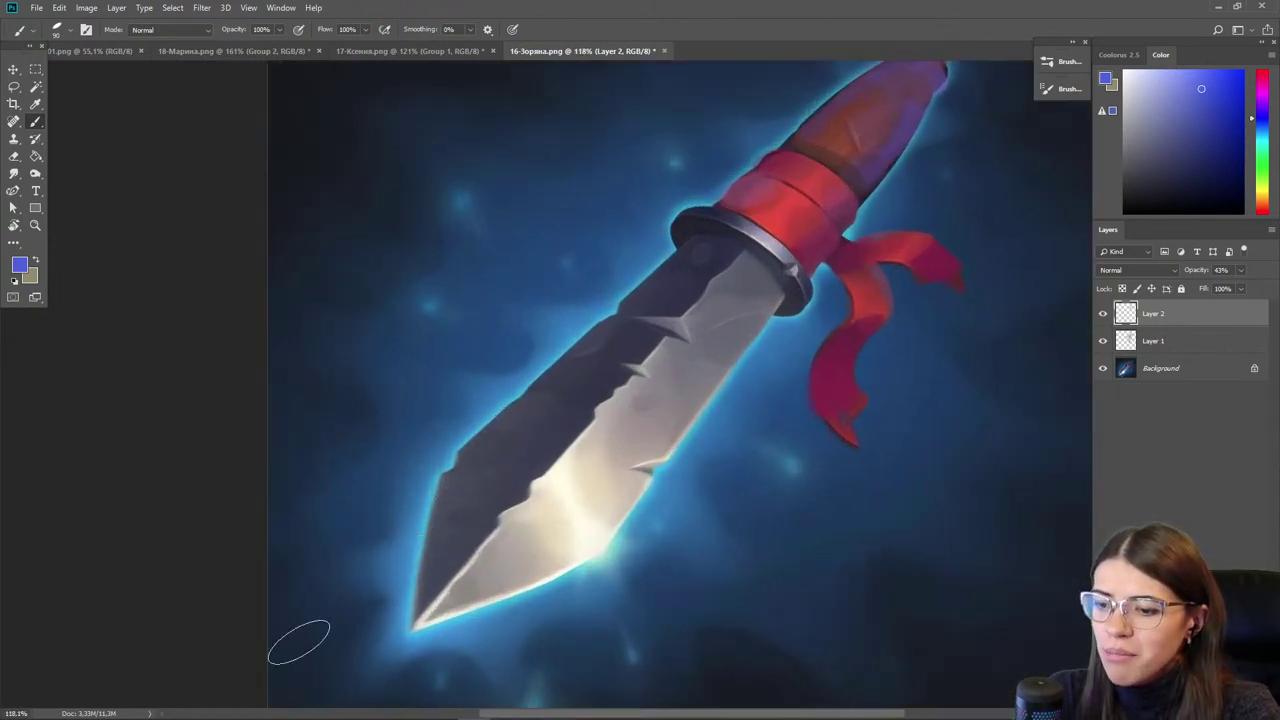
{"action": "scroll", "coordinate": [306, 534], "scroll_direction": "up", "scroll_amount": 1}
{"action": "left_click", "coordinate": [591, 289], "text": "alt"}
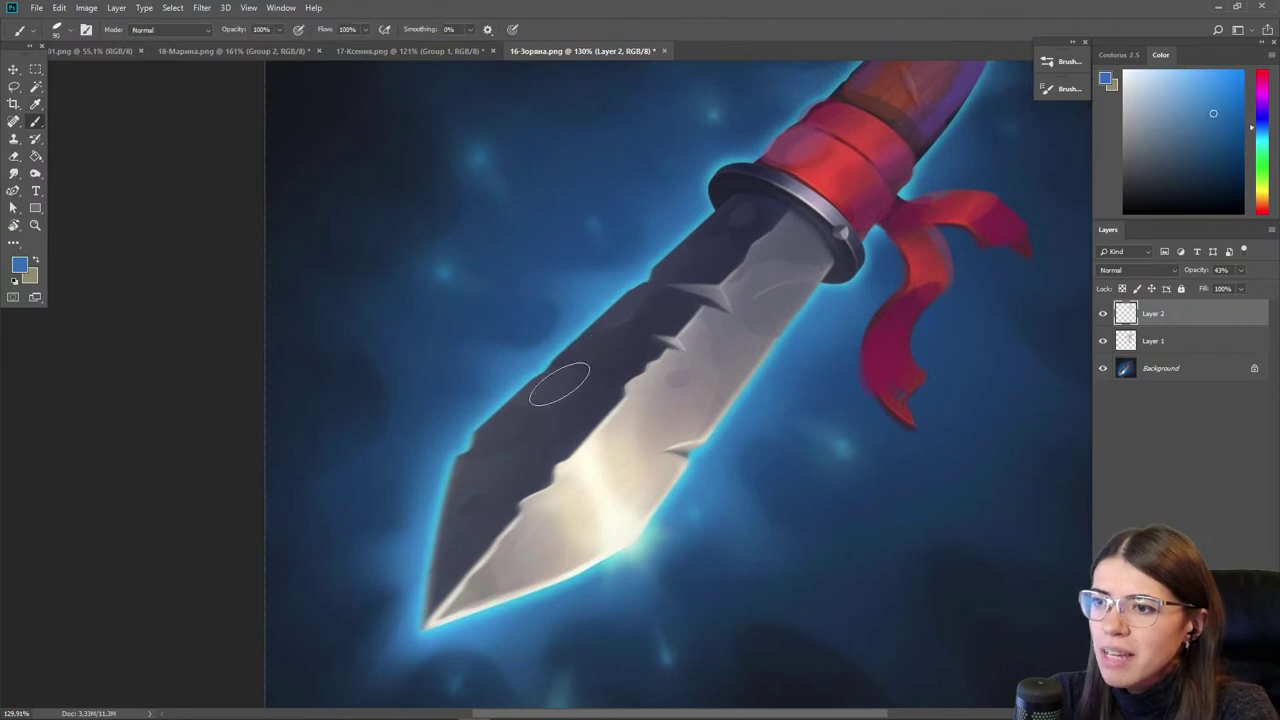
{"action": "left_click", "coordinate": [1196, 97]}
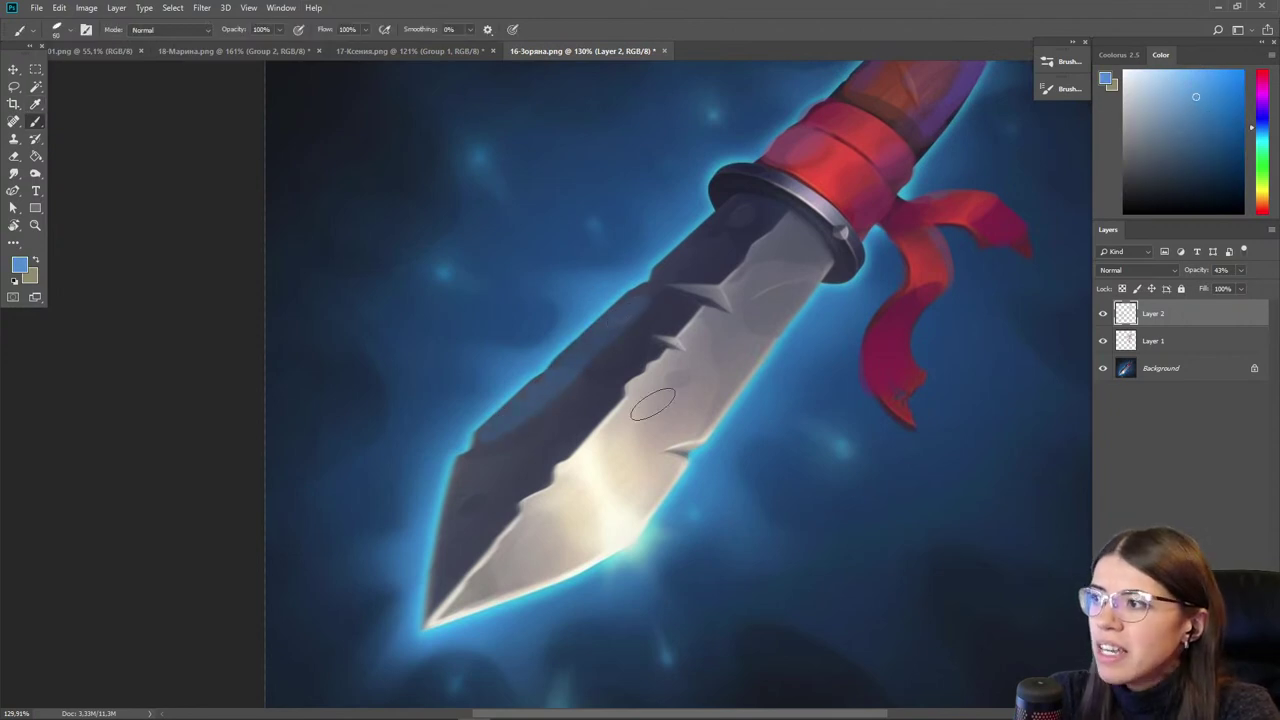
{"action": "key", "text": "ctrl+shift+alt+n"}
{"action": "left_click_drag", "start_coordinate": [607, 331], "coordinate": [491, 451]}
{"action": "left_click", "coordinate": [528, 427], "text": "alt"}
{"action": "mouse_move", "coordinate": [566, 372]}
{"action": "left_mouse_down"}
{"action": "mouse_move", "coordinate": [491, 450]}
{"action": "mouse_move", "coordinate": [700, 254]}
{"action": "left_mouse_up"}
- Blend sampled blue tones across the blade's whole dark side, from the guard down to the tip
{"action": "left_click", "coordinate": [648, 334], "text": "alt"}
{"action": "key", "text": "["}
{"action": "mouse_move", "coordinate": [664, 304]}
{"action": "left_mouse_down"}
{"action": "mouse_move", "coordinate": [520, 450]}
{"action": "mouse_move", "coordinate": [486, 460]}
{"action": "mouse_move", "coordinate": [463, 531]}
{"action": "mouse_move", "coordinate": [492, 516]}
{"action": "left_mouse_up"}
{"action": "left_click", "coordinate": [569, 393], "text": "alt"}
{"action": "left_click", "coordinate": [467, 545], "text": "alt"}
{"action": "left_click", "coordinate": [483, 477], "text": "alt"}
{"action": "left_click", "coordinate": [660, 300], "text": "alt"}
{"action": "mouse_move", "coordinate": [711, 236]}
{"action": "left_mouse_down"}
{"action": "mouse_move", "coordinate": [677, 265]}
{"action": "mouse_move", "coordinate": [743, 219]}
{"action": "mouse_move", "coordinate": [670, 310]}
{"action": "left_mouse_up"}
{"action": "left_click", "coordinate": [605, 323], "text": "alt"}
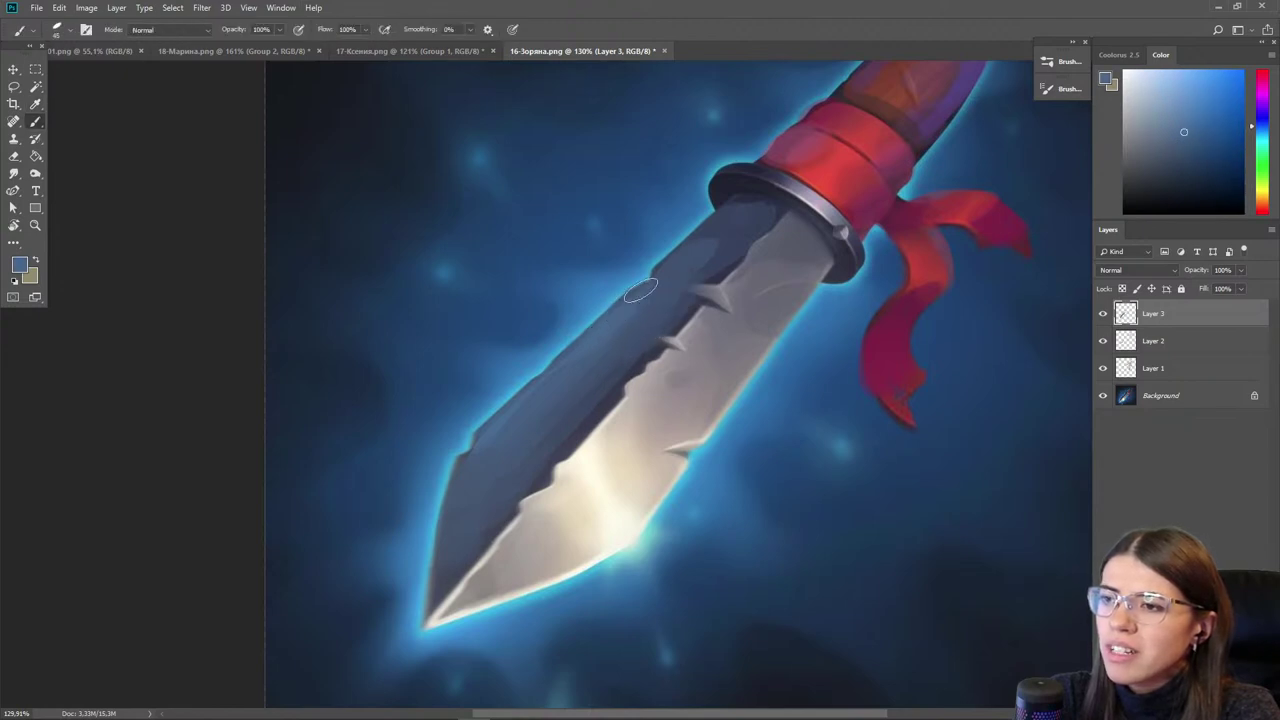
- Sample dark navy and reinforce the shadow strip beside the blade's jagged inner edge
{"action": "left_click", "coordinate": [618, 390], "text": "alt"}
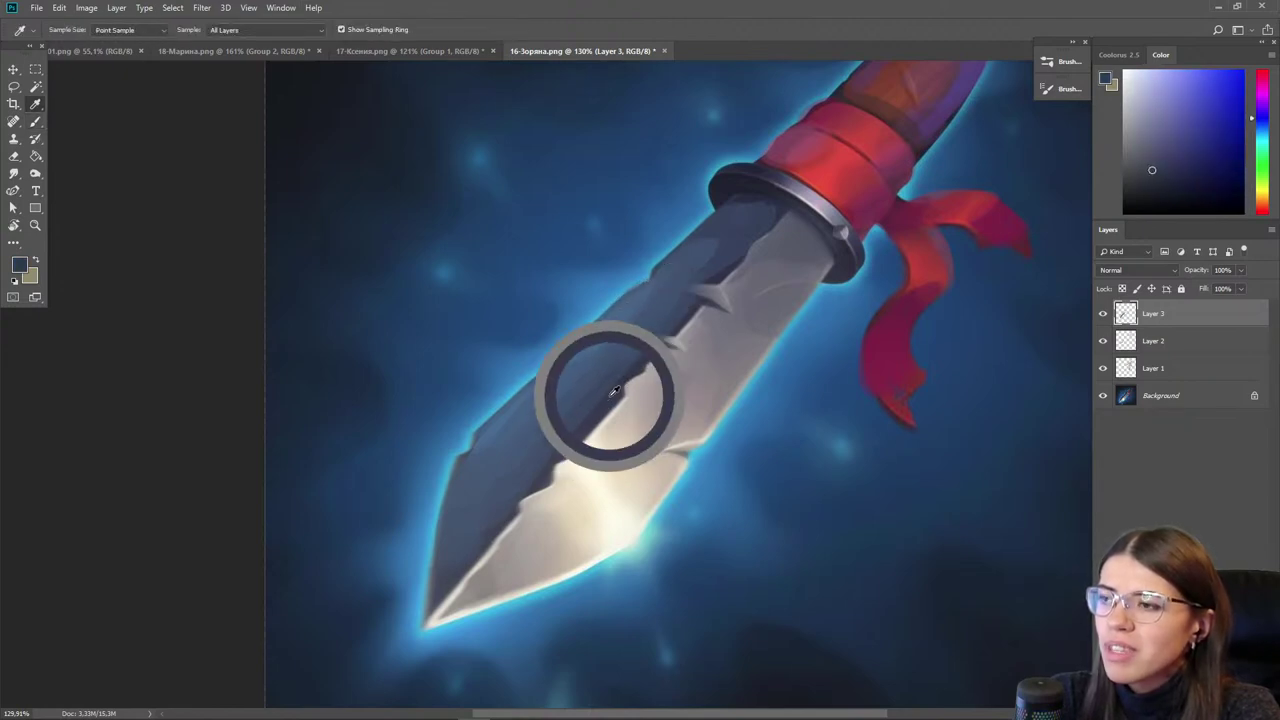
{"action": "left_click", "coordinate": [712, 322], "text": "alt"}
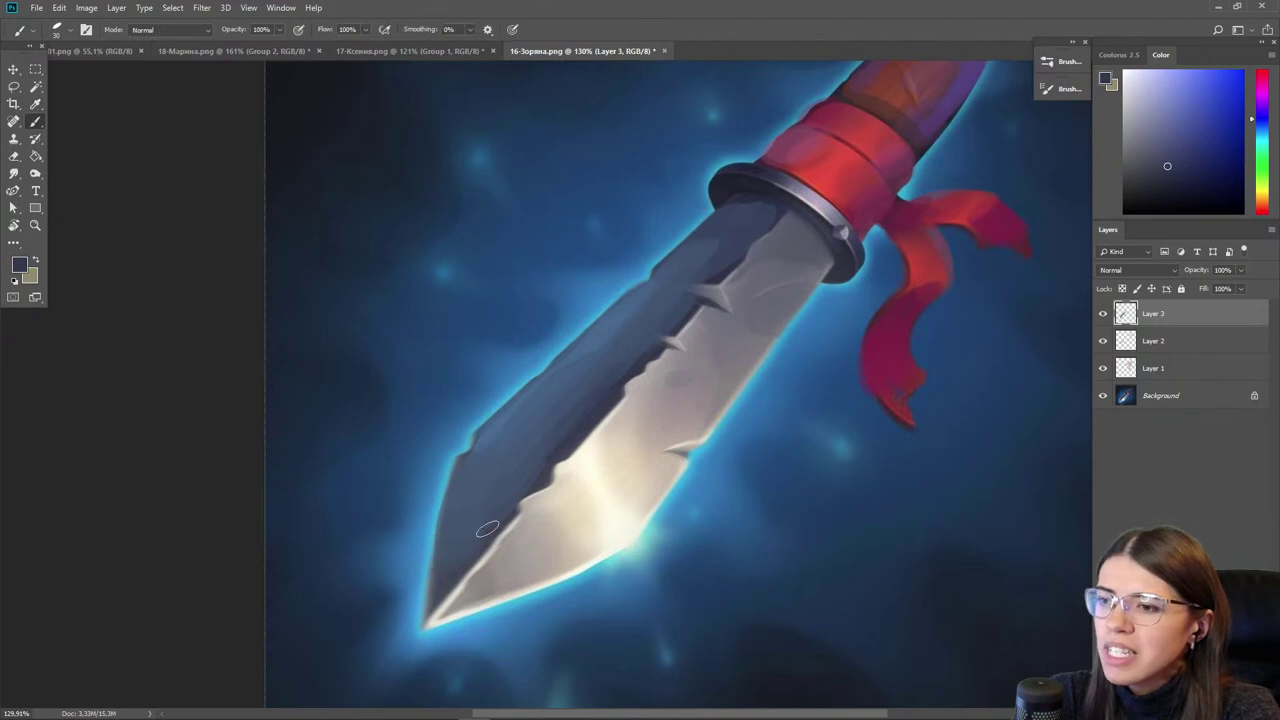
{"action": "key", "text": "alt"}
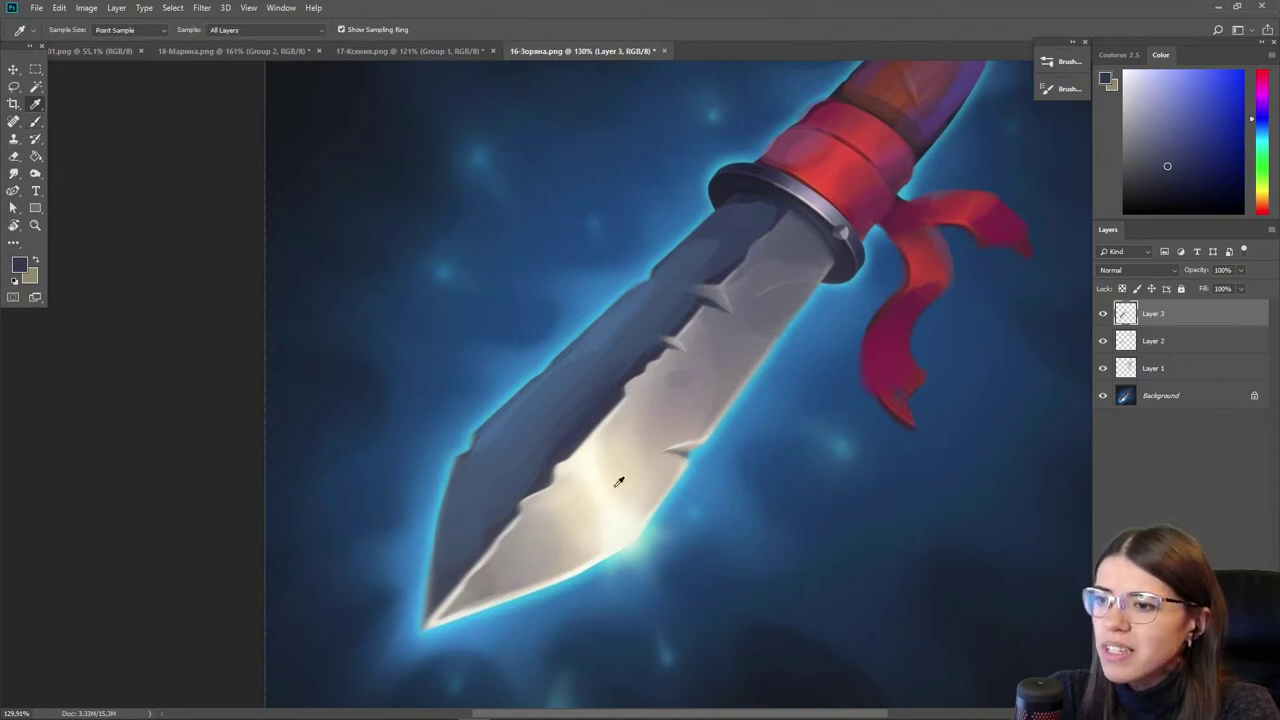
- Sample the bright glow blue and paint it along the dark side's outer edge to soften the notches into the glow
{"action": "left_click", "coordinate": [612, 287], "text": "alt"}
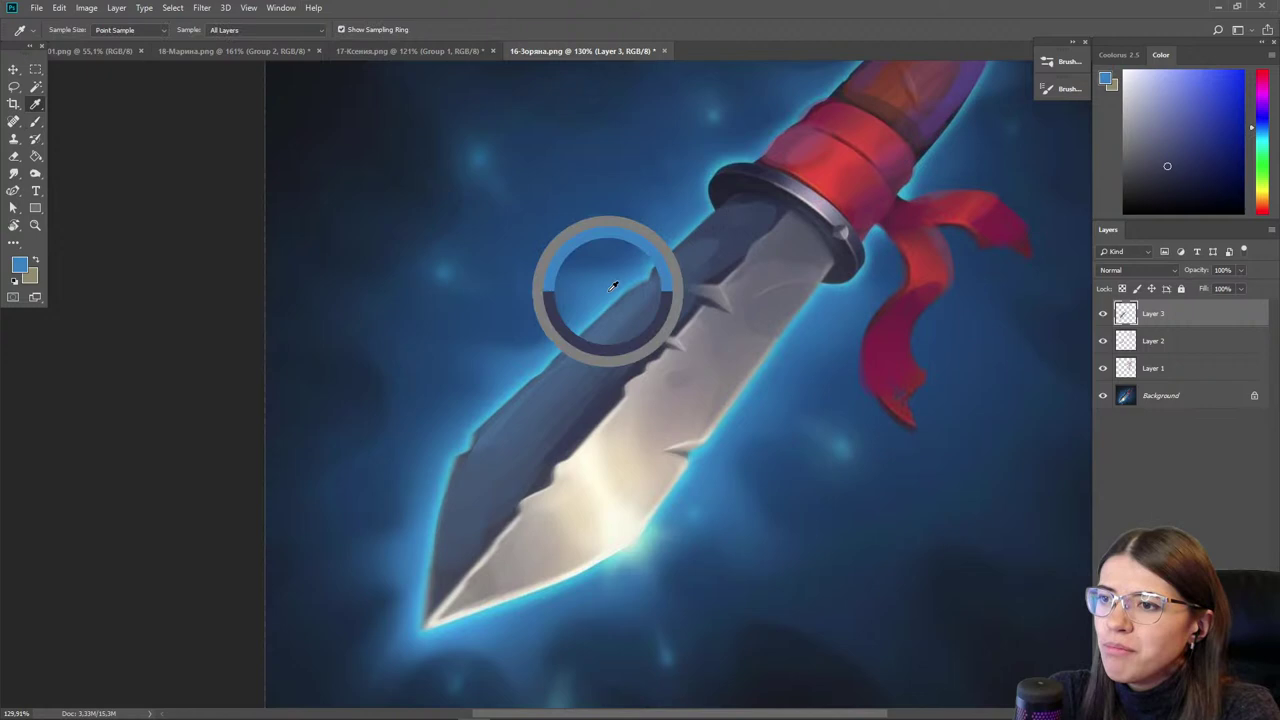
{"action": "left_click_drag", "start_coordinate": [657, 251], "coordinate": [463, 437]}
{"action": "scroll", "coordinate": [638, 428], "scroll_direction": "down", "scroll_amount": 2}
{"action": "left_click", "coordinate": [597, 366], "text": "alt"}
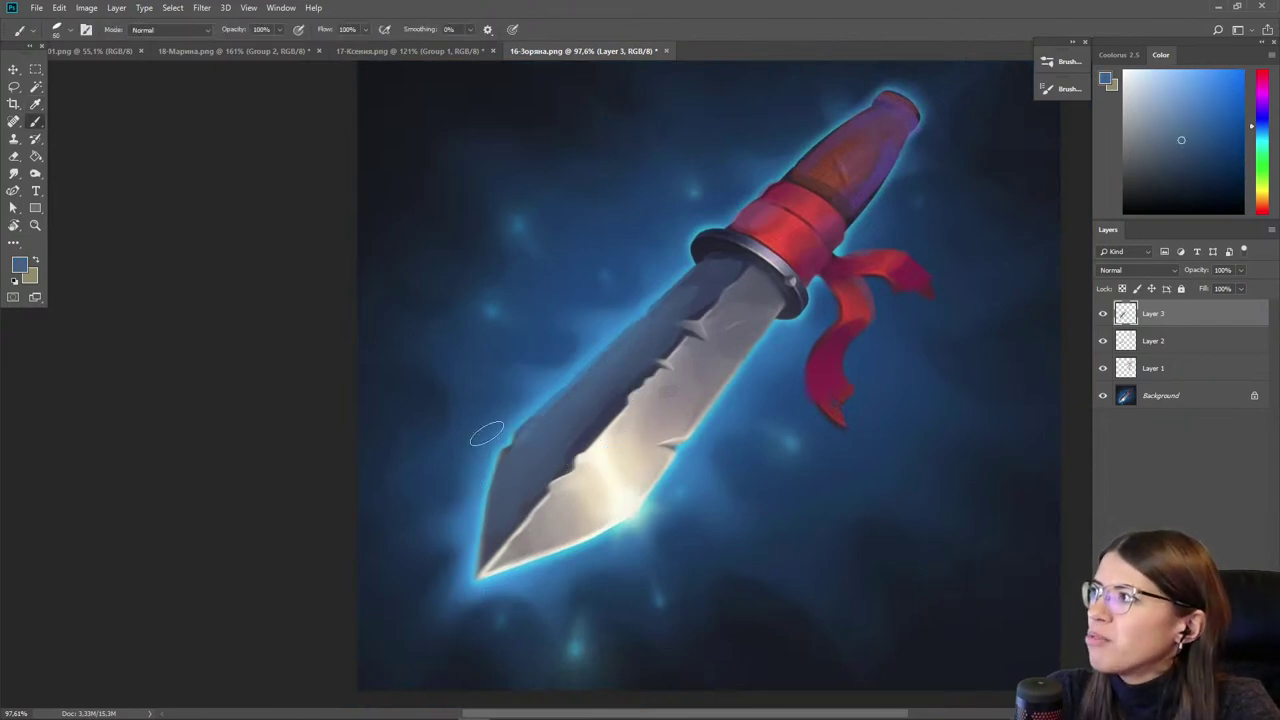
- Pick a light blue and a violet-blue and brush them over the blade's light side, from the guard toward the bright highlight
{"action": "scroll", "coordinate": [833, 494], "scroll_direction": "up", "scroll_amount": 1}
{"action": "left_click", "coordinate": [1189, 97]}
{"action": "key", "text": "bracketright"}
{"action": "left_click_drag", "start_coordinate": [772, 294], "coordinate": [734, 348]}
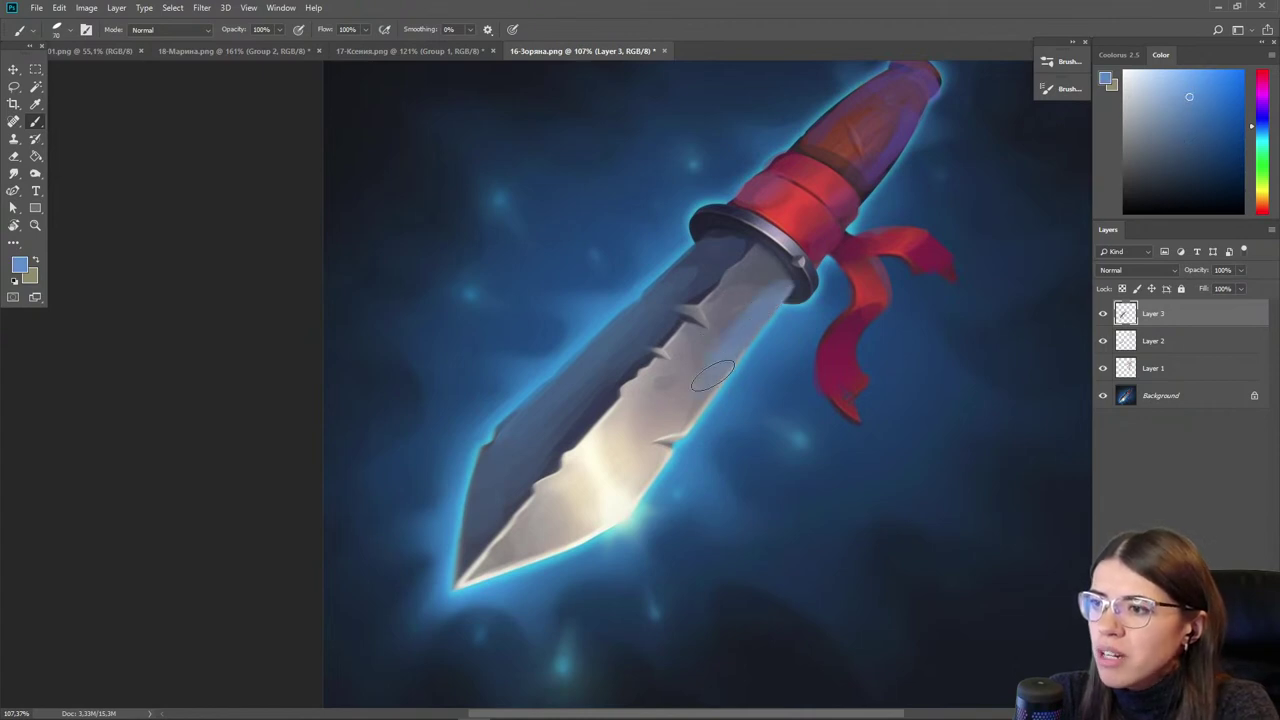
{"action": "left_click", "coordinate": [1258, 122]}
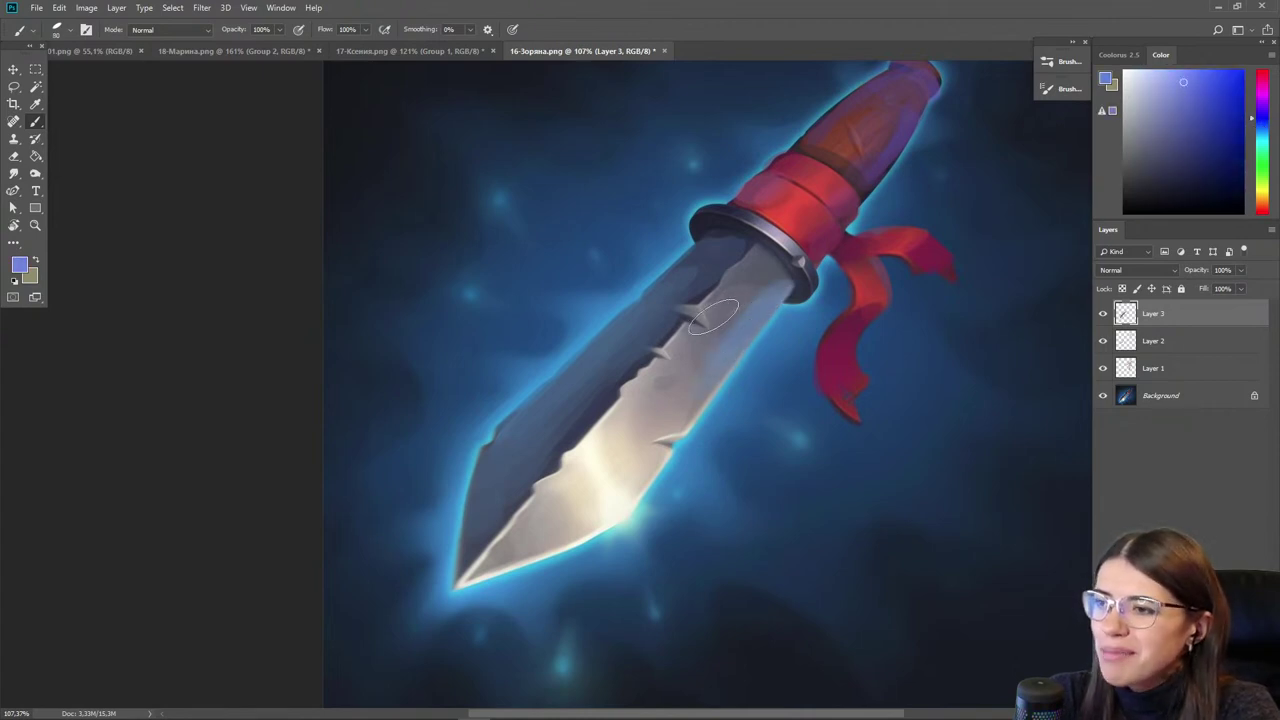
{"action": "mouse_move", "coordinate": [728, 333]}
{"action": "left_mouse_down"}
{"action": "mouse_move", "coordinate": [653, 428]}
{"action": "mouse_move", "coordinate": [716, 356]}
{"action": "mouse_move", "coordinate": [638, 483]}
{"action": "left_mouse_up"}
- Erase the excess violet toward the blade's tip with a larger soft eraser and sample the cream highlight colour
{"action": "key", "text": "e"}
{"action": "key", "text": "bracketright"}
{"action": "key", "text": "bracketright"}
{"action": "key", "text": "bracketright"}
{"action": "key", "text": "bracketright"}
{"action": "key", "text": "bracketright"}
{"action": "mouse_move", "coordinate": [684, 408]}
{"action": "left_mouse_down"}
{"action": "mouse_move", "coordinate": [602, 536]}
{"action": "mouse_move", "coordinate": [624, 456]}
{"action": "mouse_move", "coordinate": [554, 522]}
{"action": "mouse_move", "coordinate": [550, 503]}
{"action": "mouse_move", "coordinate": [504, 560]}
{"action": "left_mouse_up"}
{"action": "key", "text": "i"}
{"action": "left_click", "coordinate": [595, 496], "text": "alt"}
{"action": "key", "text": "bracketleft"}
{"action": "key", "text": "bracketleft"}
{"action": "key", "text": "bracketleft"}
{"action": "key", "text": "e"}
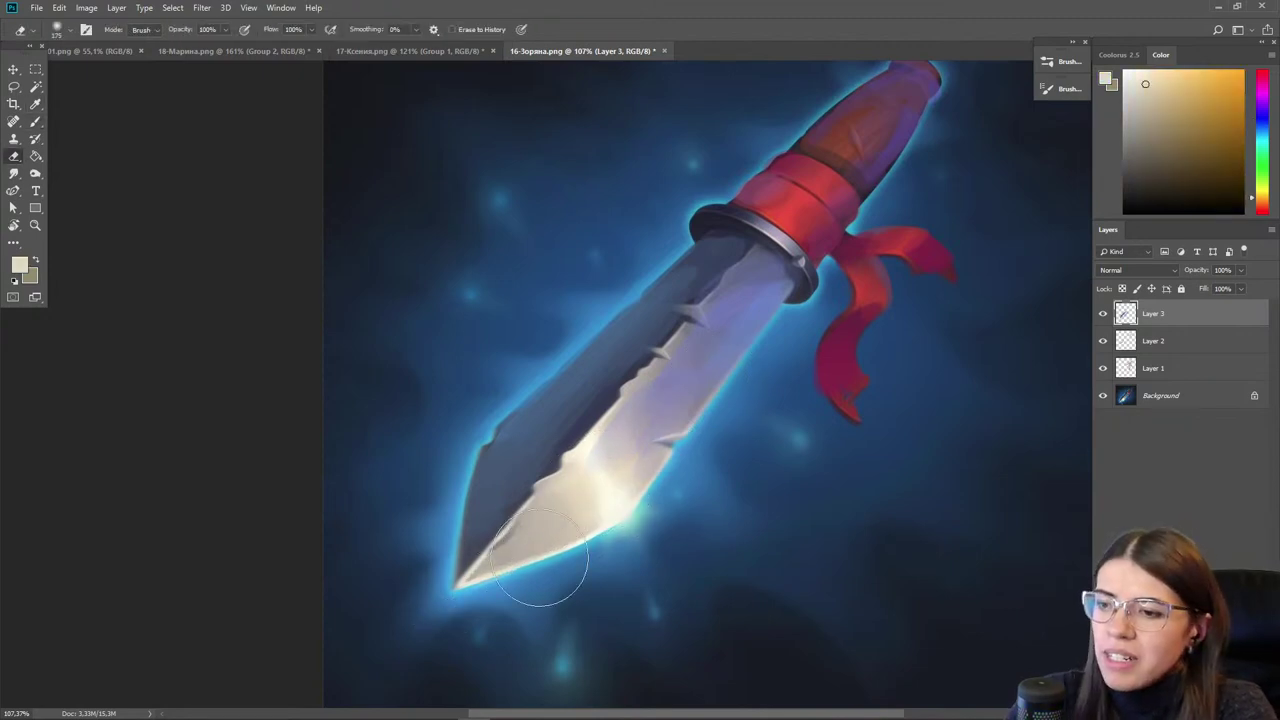
{"action": "scroll", "coordinate": [610, 337], "scroll_direction": "down", "scroll_amount": 2}
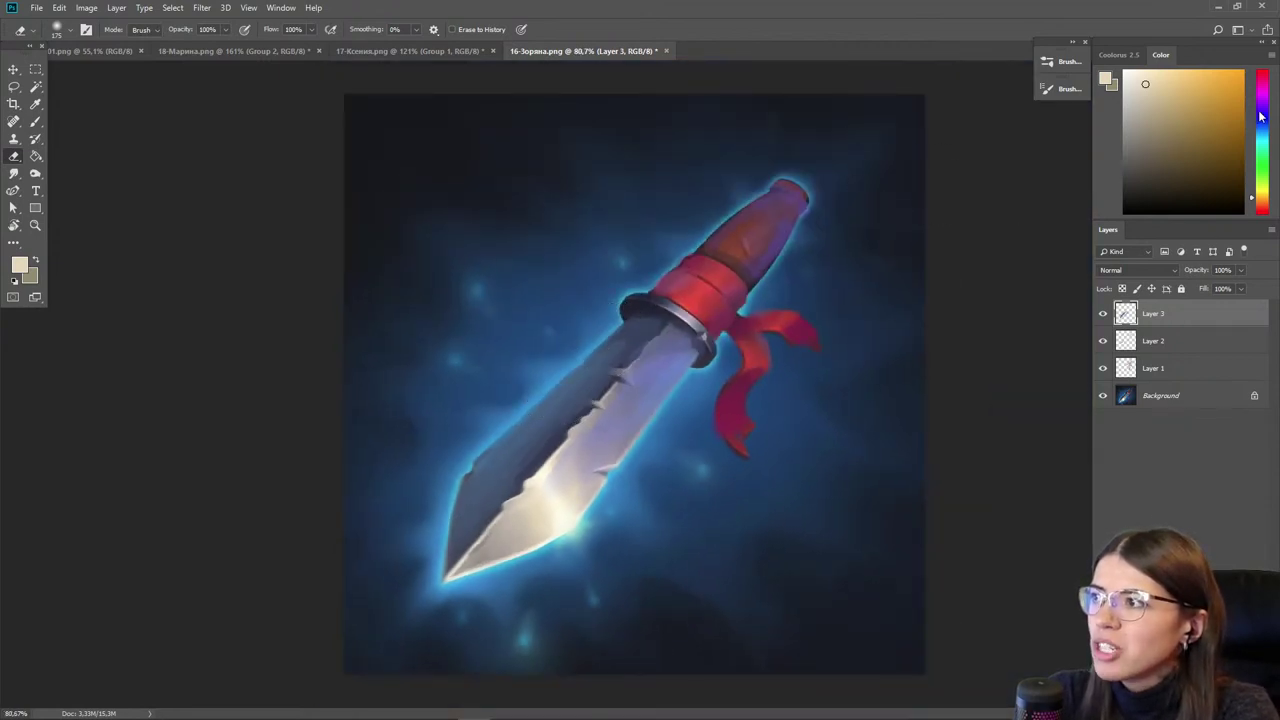
- Paint violet reflections on the dagger's guard, blending them with sampled dark navy and grey-violet tones
{"action": "left_click", "coordinate": [1259, 110]}
{"action": "left_click_drag", "start_coordinate": [1215, 97], "coordinate": [1186, 110]}
{"action": "key", "text": "b"}
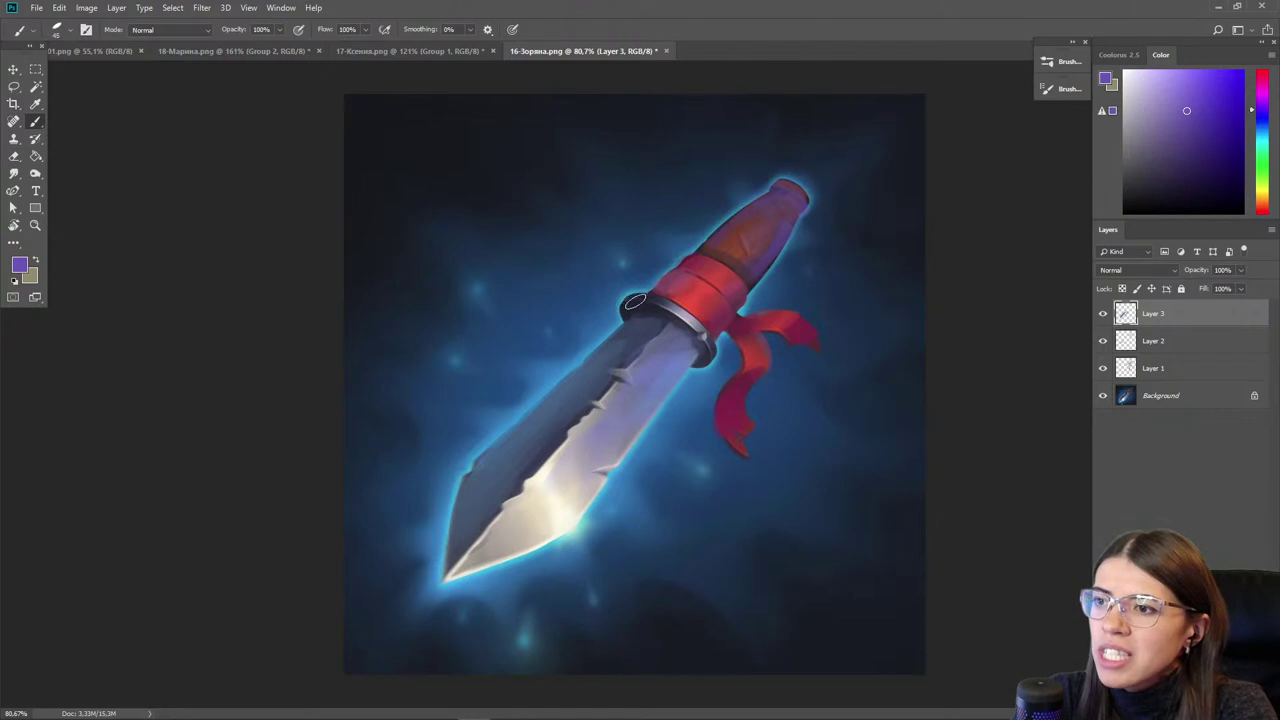
{"action": "key", "text": "bracketleft"}
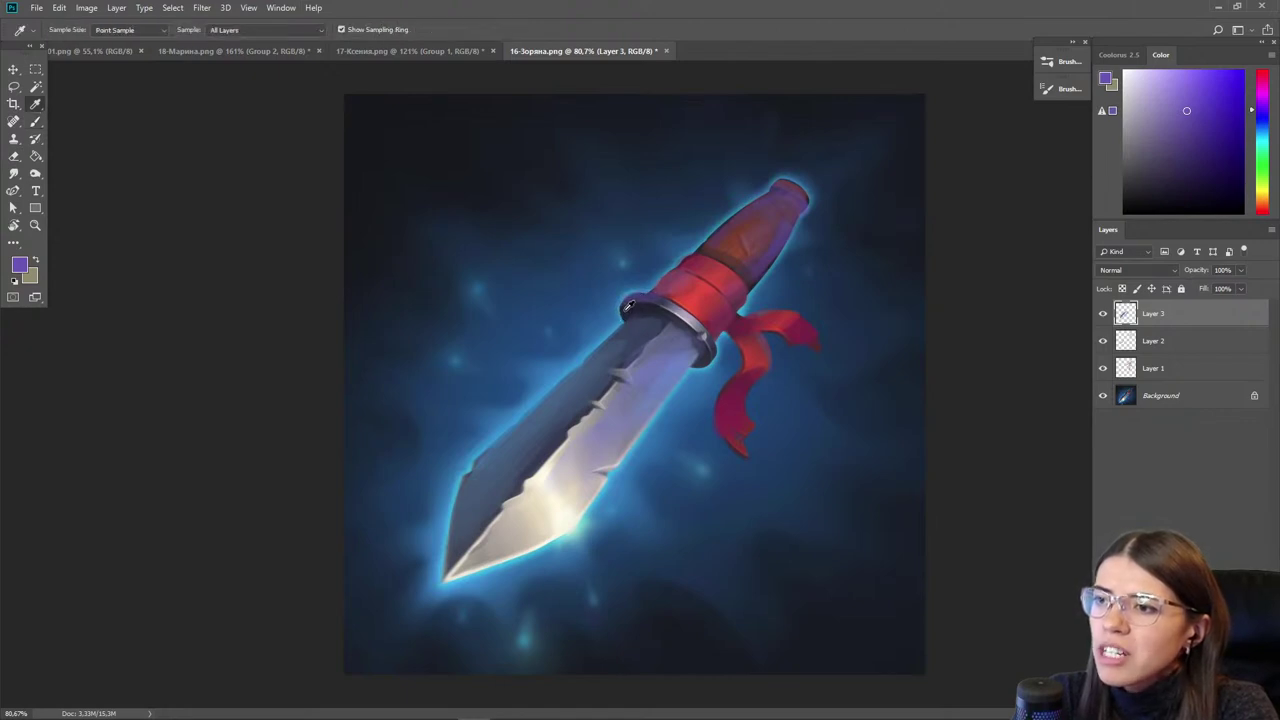
{"action": "left_click", "coordinate": [632, 313], "text": "alt"}
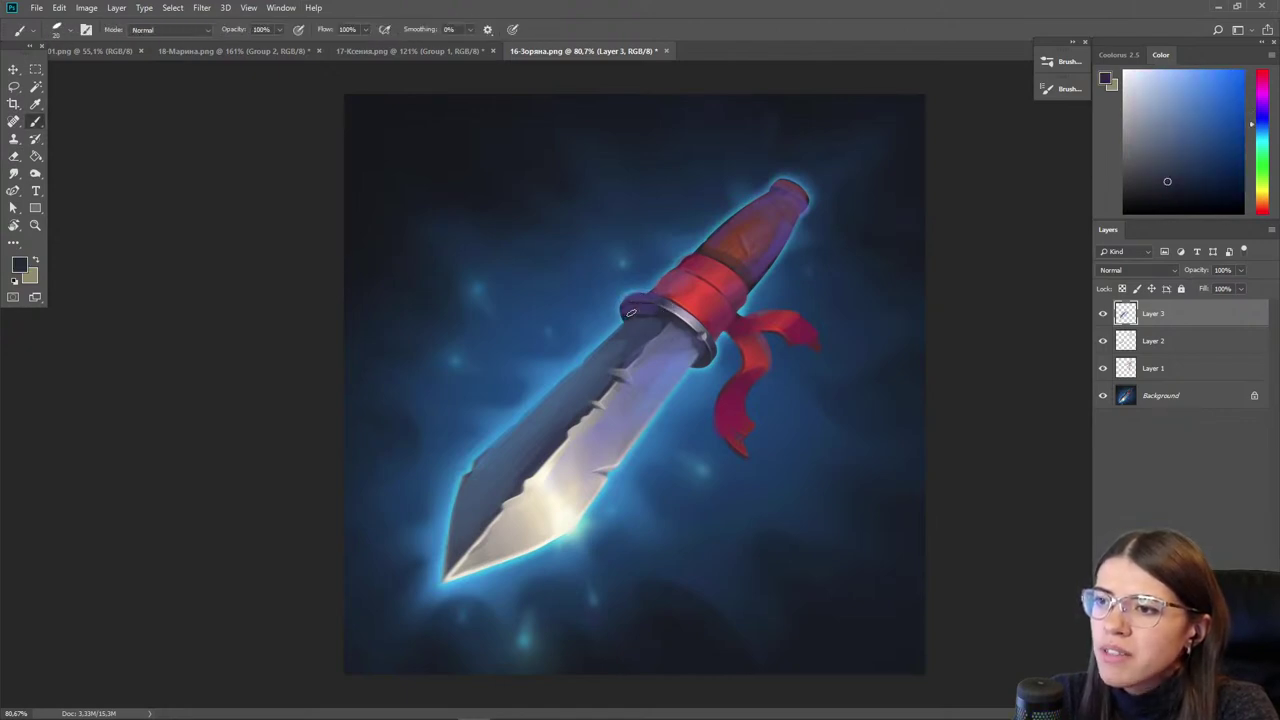
{"action": "left_click", "coordinate": [669, 307], "text": "alt"}
{"action": "key", "text": "bracketright"}
{"action": "left_click_drag", "start_coordinate": [646, 299], "coordinate": [676, 307]}
- Compare the dagger with and without the top layer and group the three retouching layers
{"action": "left_click", "coordinate": [1103, 316]}
{"action": "left_click", "coordinate": [1103, 316]}
{"action": "left_click", "coordinate": [1103, 316]}
{"action": "left_click", "coordinate": [1103, 316]}
{"action": "left_click", "coordinate": [1155, 368], "text": "shift"}
{"action": "key", "text": "ctrl+g"}
- Compare the original dagger with the retouched version by repeatedly hiding and showing the layer group
{"action": "left_click", "coordinate": [1104, 308]}
{"action": "left_click", "coordinate": [1104, 308]}
{"action": "left_click", "coordinate": [1104, 308]}
{"action": "left_click", "coordinate": [1104, 308]}
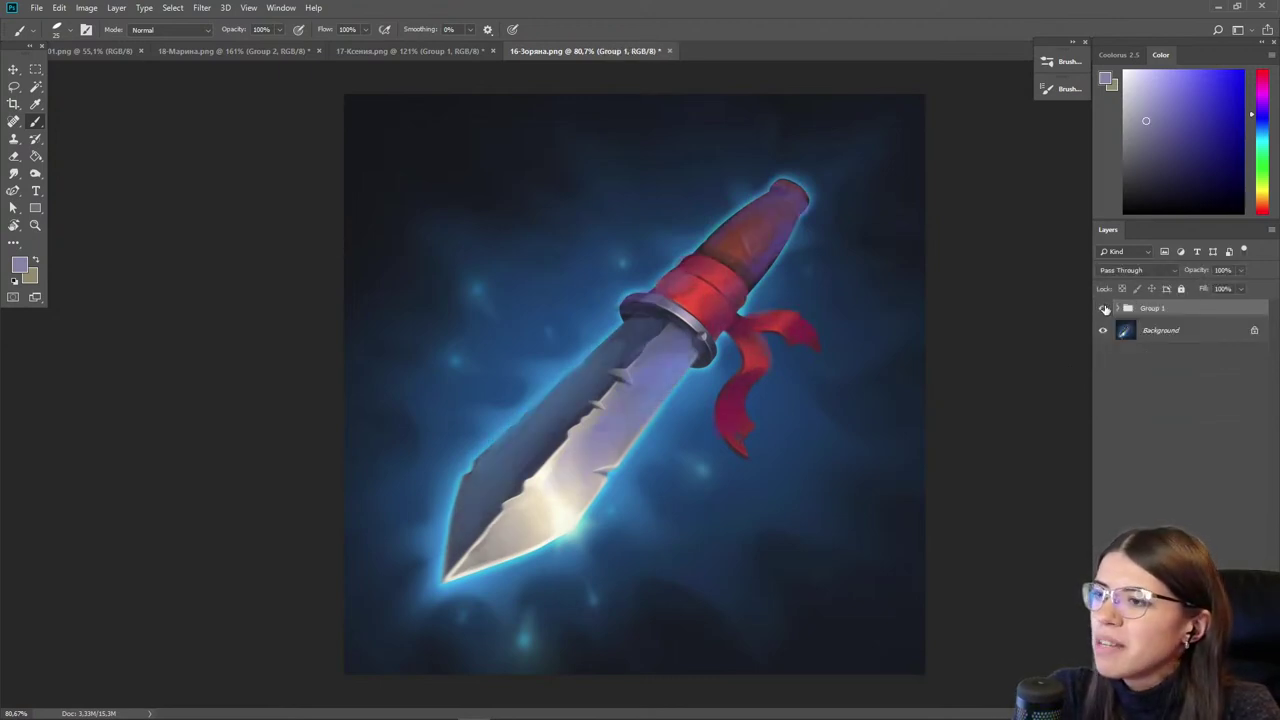
{"action": "left_click", "coordinate": [1104, 308]}
{"action": "scroll", "coordinate": [660, 287], "scroll_direction": "up", "scroll_amount": 1}
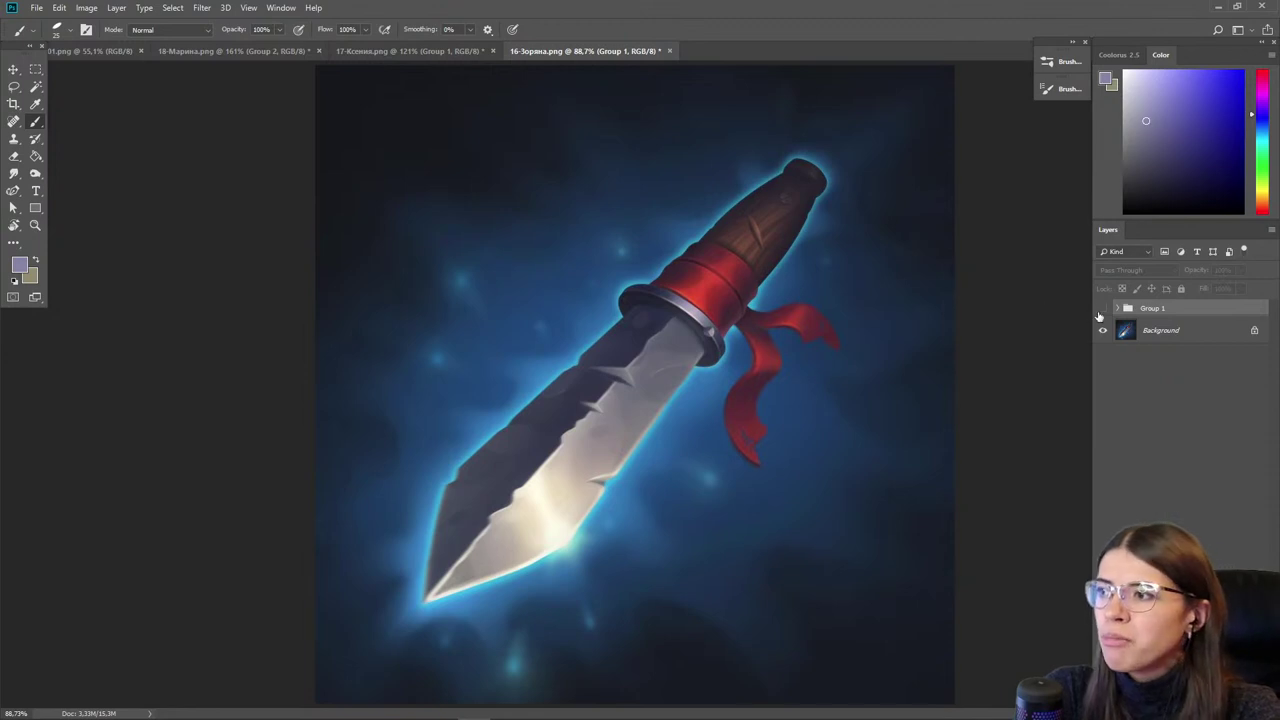
{"action": "left_click", "coordinate": [1101, 310]}
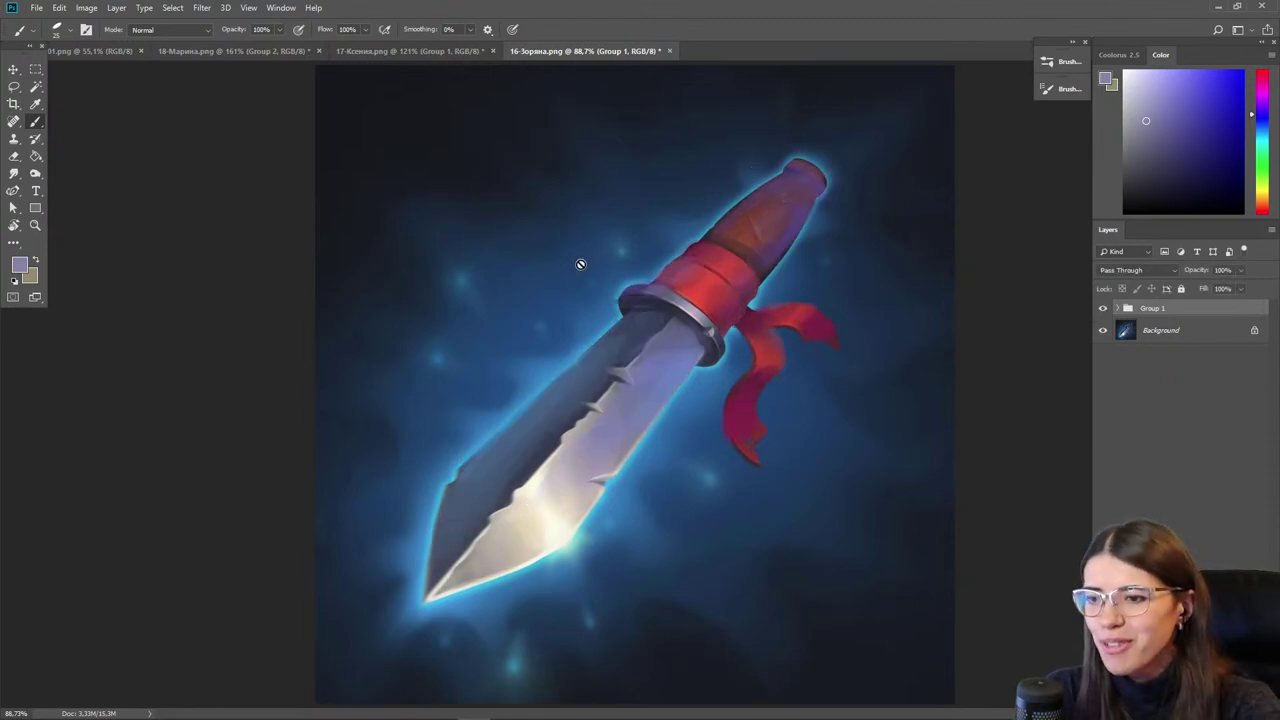
{"action": "left_click", "coordinate": [1104, 309]}
{"action": "left_click", "coordinate": [1104, 309]}
{"action": "left_click", "coordinate": [1104, 309]}
{"action": "left_click", "coordinate": [1104, 309]}
{"action": "left_click", "coordinate": [1104, 309]}
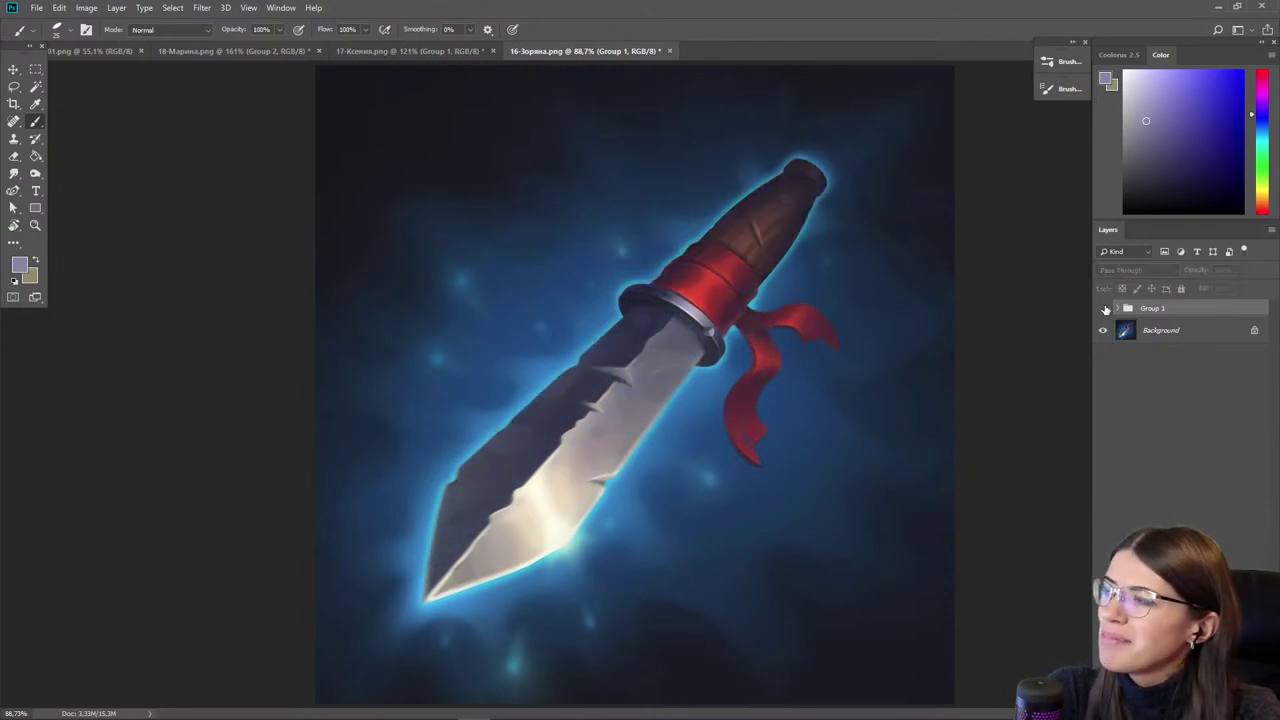
{"action": "left_click", "coordinate": [1104, 309]}
{"action": "left_click", "coordinate": [1104, 309]}
{"action": "left_click", "coordinate": [1104, 309]}
{"action": "left_click", "coordinate": [1104, 309]}
{"action": "left_click", "coordinate": [1104, 309]}
{"action": "left_click", "coordinate": [1104, 309]}
{"action": "left_click", "coordinate": [1104, 309]}
- Open the Christmas tree illustration as a separate document alongside the dagger
{"action": "left_click", "coordinate": [13, 70]}
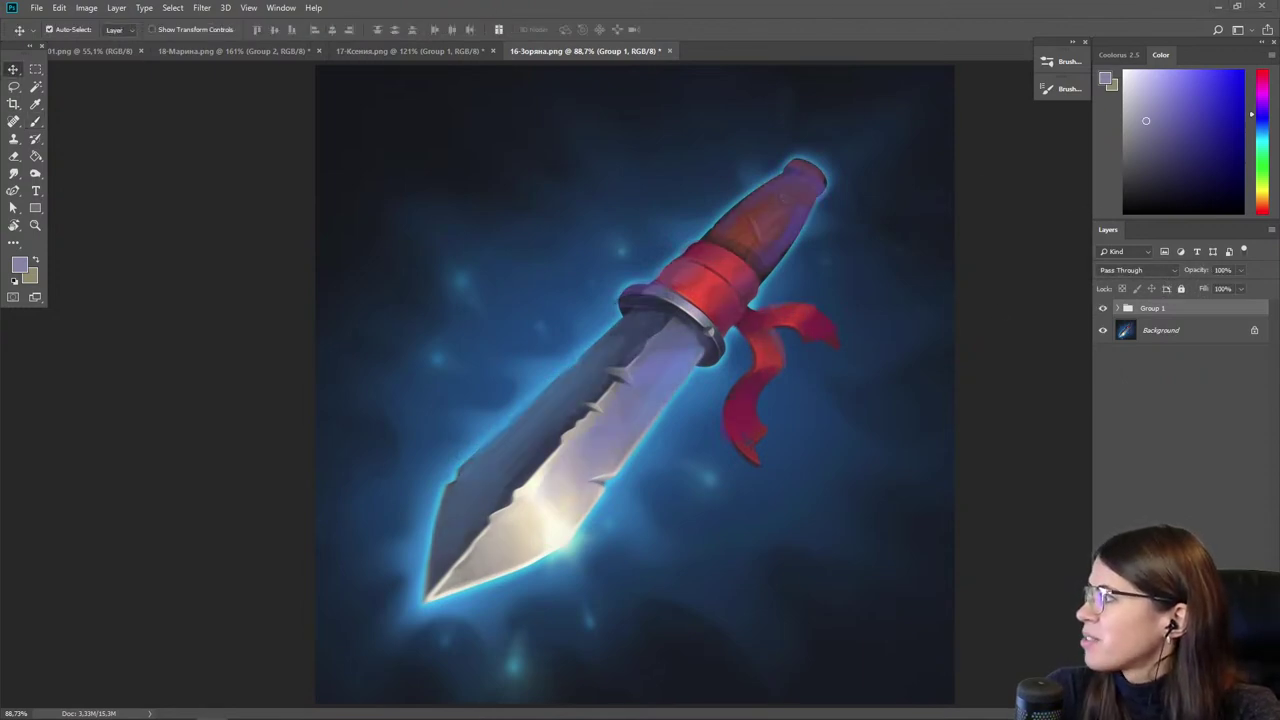
{"action": "left_click_drag", "start_coordinate": [893, 8], "coordinate": [745, 70]}
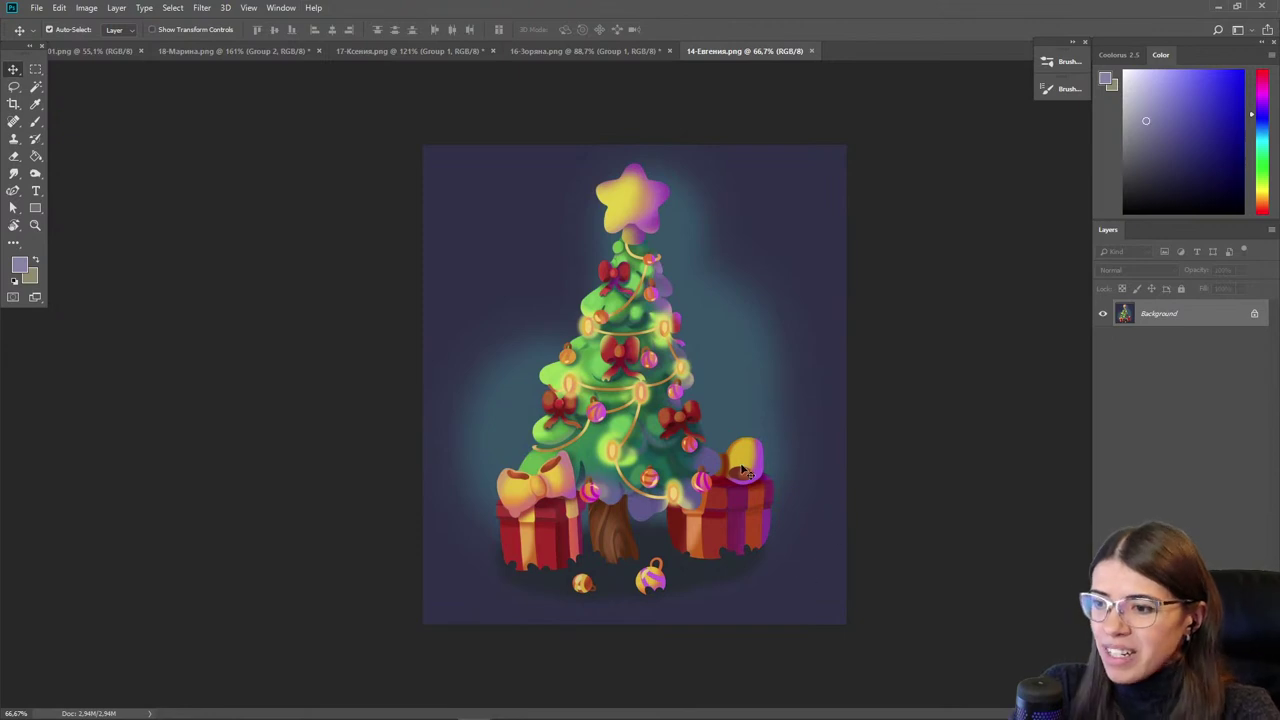
{"action": "scroll", "coordinate": [721, 495], "scroll_direction": "up", "scroll_amount": 1}
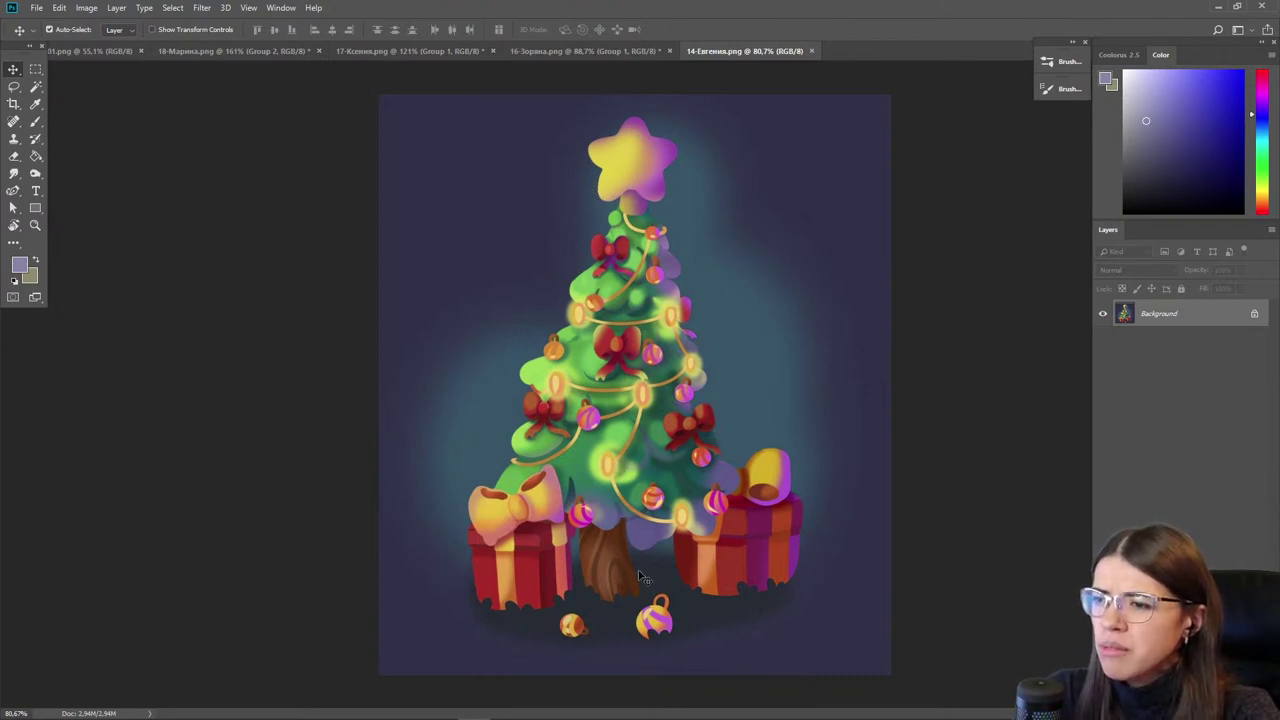
- Examine the tree's values in a greyscale proof, add a new layer and return to the colour view
{"action": "key", "text": "ctrl+y"}
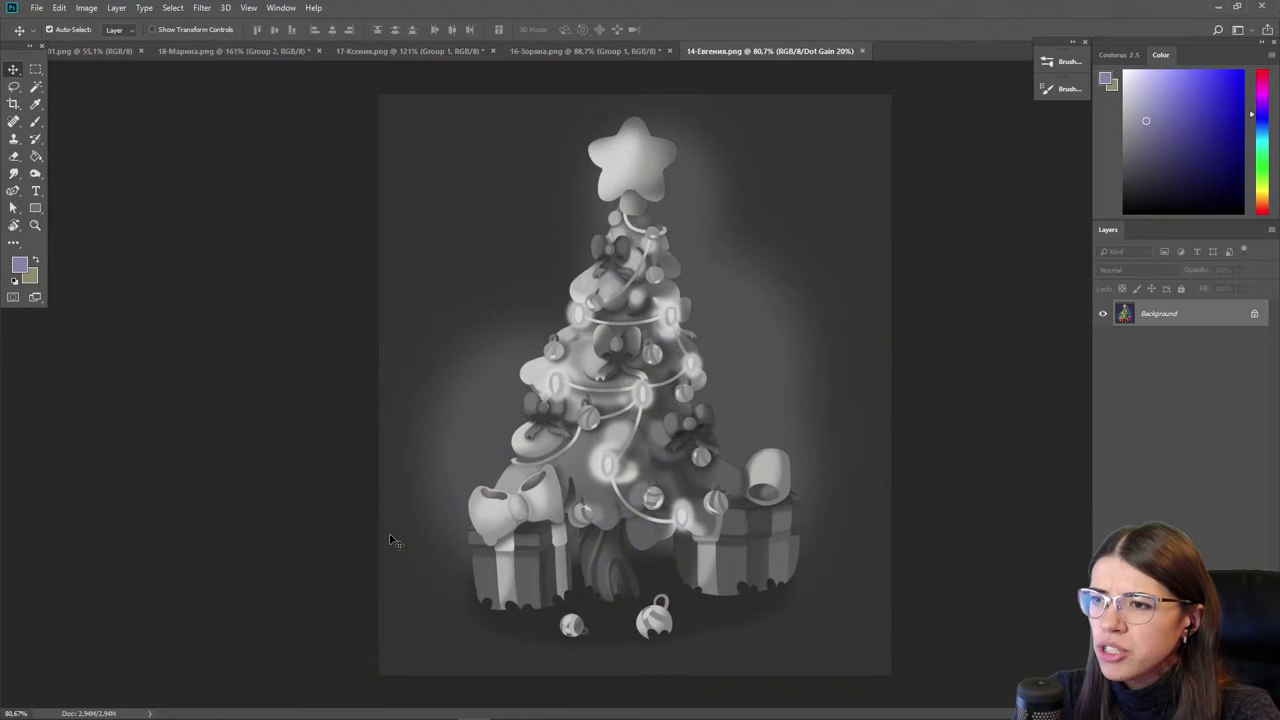
{"action": "scroll", "coordinate": [535, 612], "scroll_direction": "up", "scroll_amount": 2}
{"action": "left_click_drag", "start_coordinate": [674, 275], "coordinate": [660, 421]}
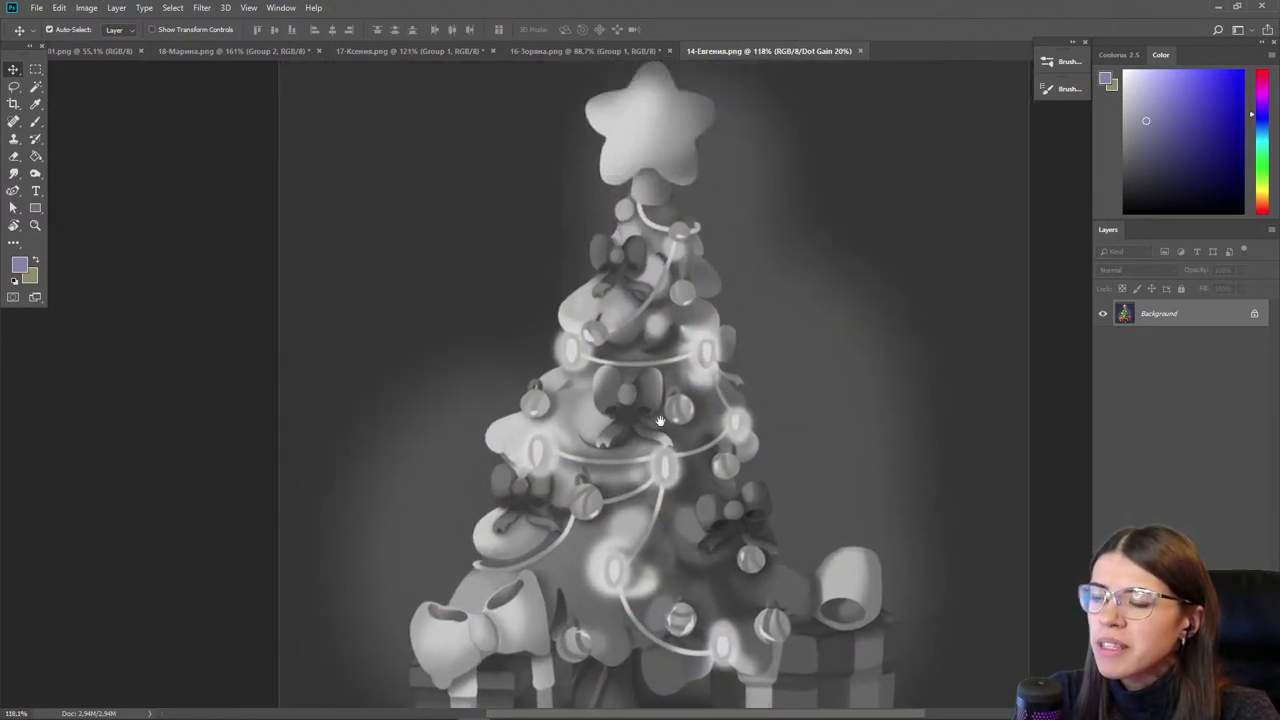
{"action": "key", "text": "ctrl+shift+alt+n"}
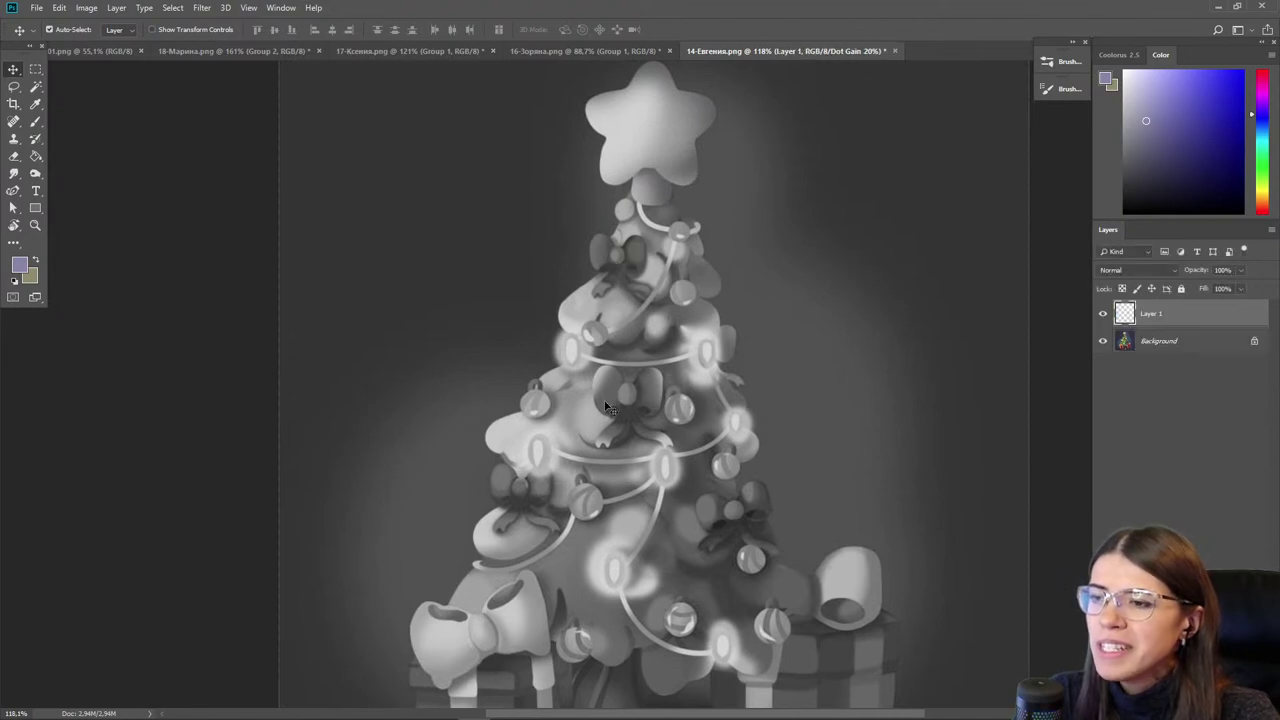
{"action": "scroll", "coordinate": [695, 443], "scroll_direction": "down", "scroll_amount": 2}
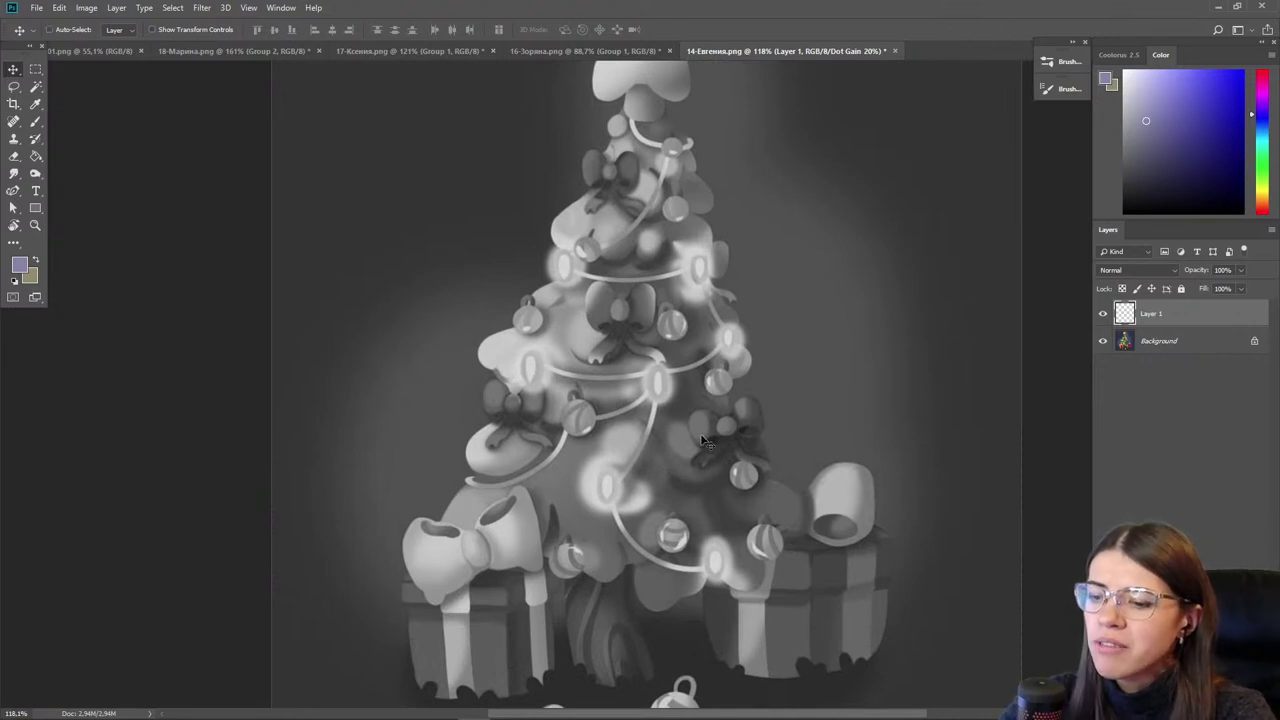
{"action": "key", "text": "ctrl+y"}
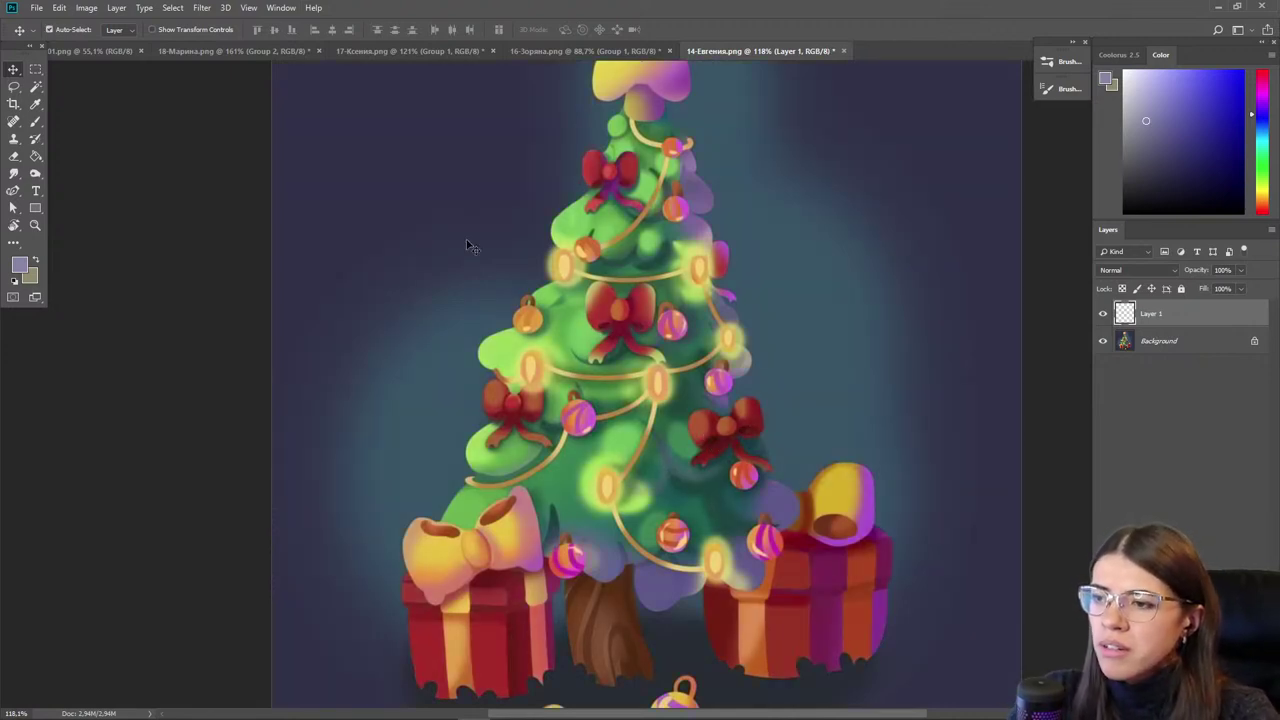
- Choose a dark teal-green and brush it over the branches in the tree's lower middle to unify the shadow area
{"action": "scroll", "coordinate": [621, 399], "scroll_direction": "down", "scroll_amount": 2}
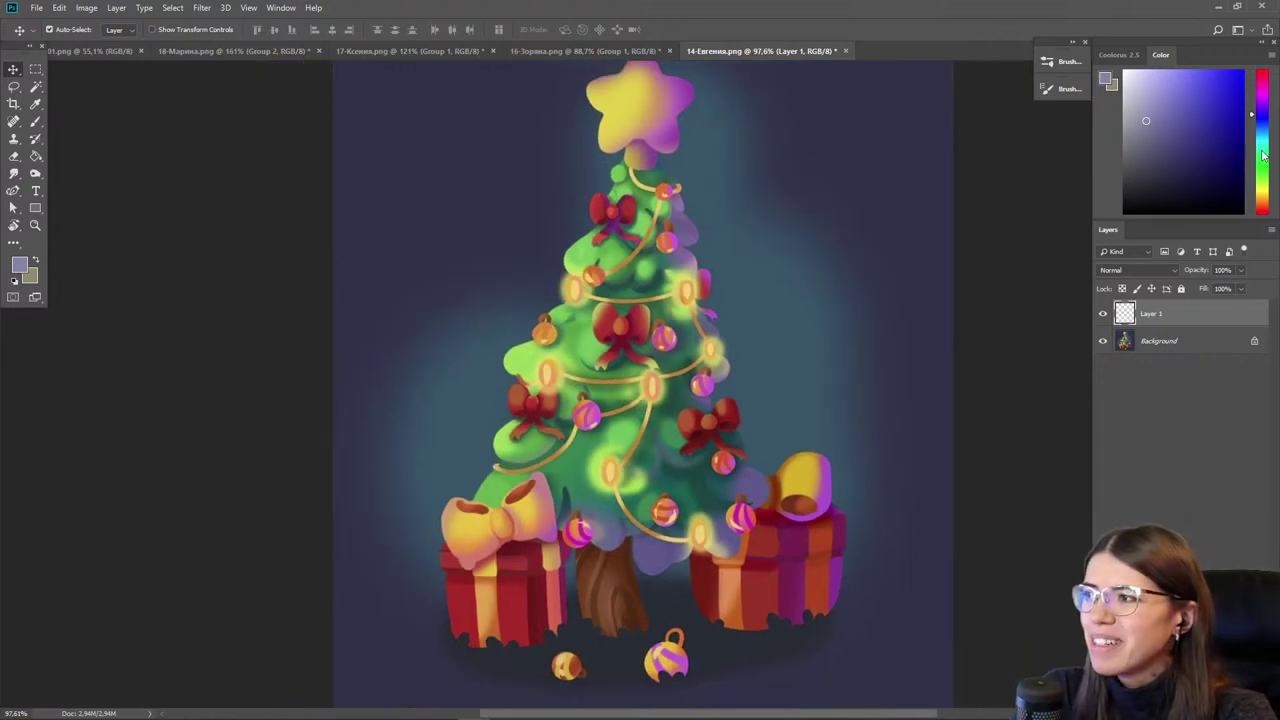
{"action": "left_click_drag", "start_coordinate": [1262, 155], "coordinate": [1270, 160]}
{"action": "left_click", "coordinate": [1211, 168]}
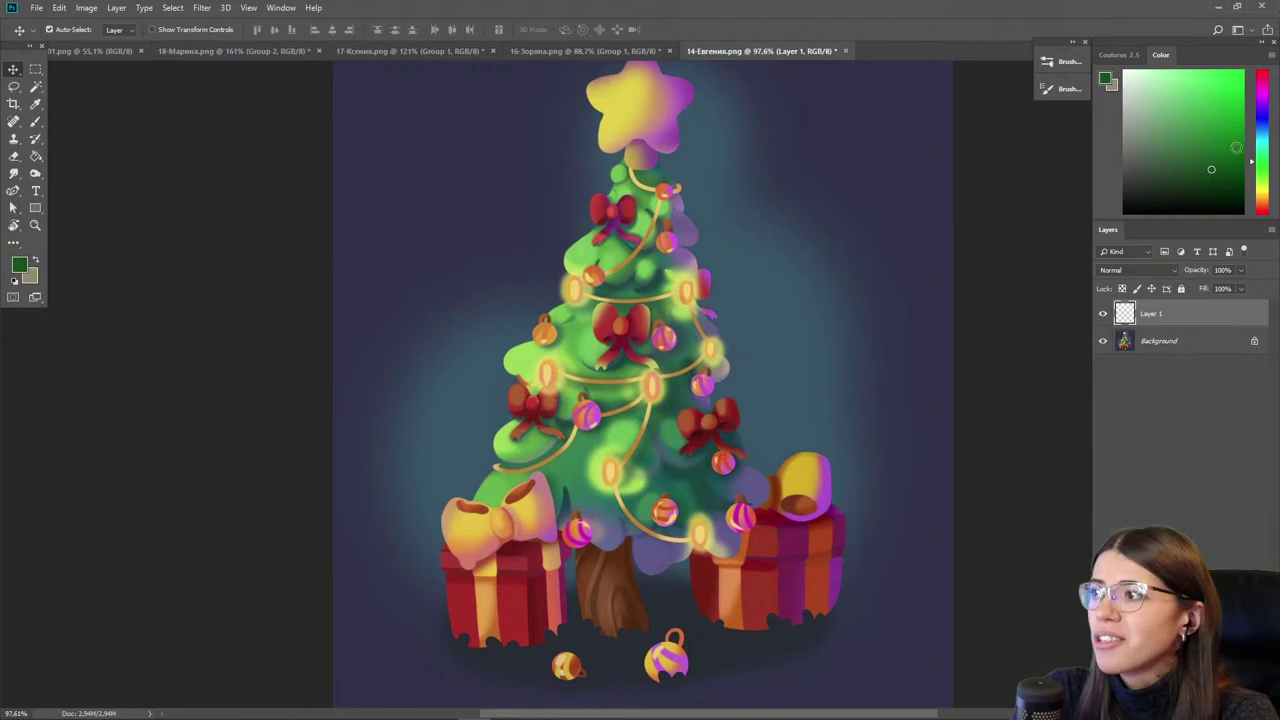
{"action": "left_click", "coordinate": [1263, 147]}
{"action": "left_click", "coordinate": [1184, 158]}
{"action": "key", "text": "b"}
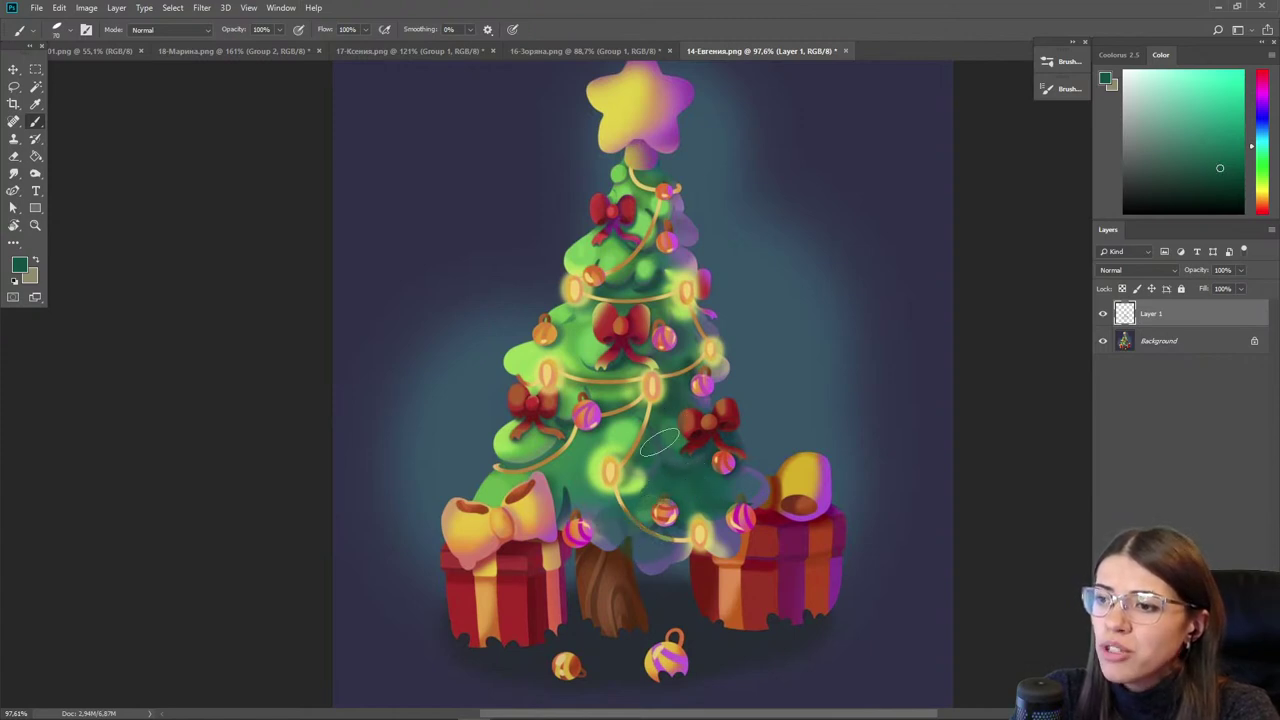
{"action": "mouse_move", "coordinate": [634, 422]}
{"action": "left_mouse_down"}
{"action": "mouse_move", "coordinate": [594, 432]}
{"action": "mouse_move", "coordinate": [561, 479]}
{"action": "mouse_move", "coordinate": [588, 503]}
{"action": "left_mouse_up"}
- Extend the dark teal-green shadows with a smaller brush to the lower-left branches, the upper right side and the middle tiers
{"action": "key", "text": "bracketleft"}
{"action": "key", "text": "bracketleft"}
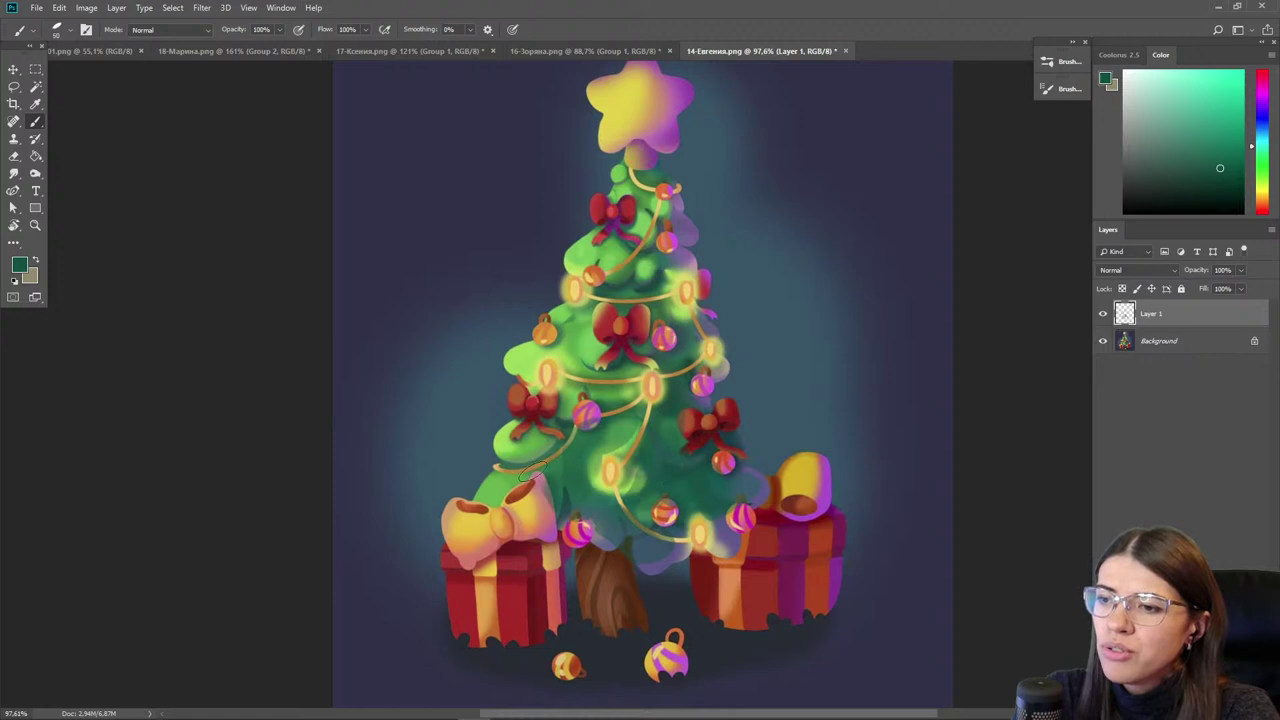
{"action": "left_click_drag", "start_coordinate": [537, 464], "coordinate": [504, 483]}
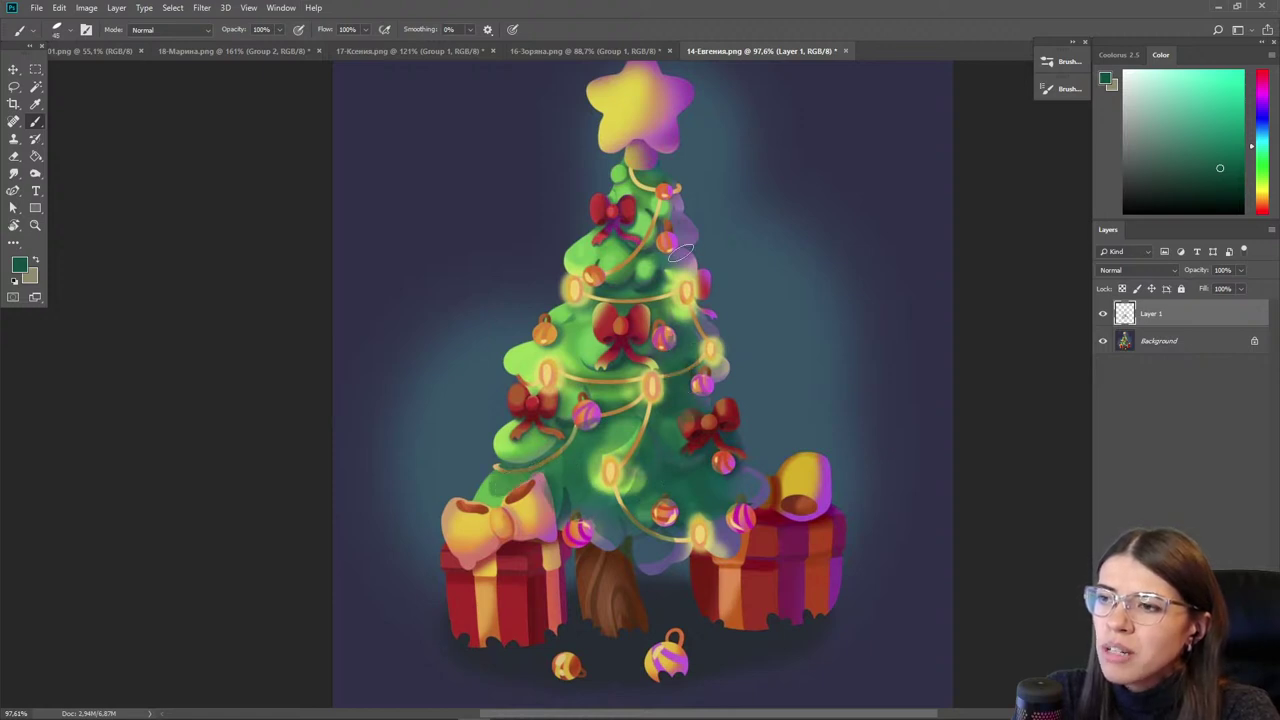
{"action": "left_click_drag", "start_coordinate": [650, 246], "coordinate": [646, 281]}
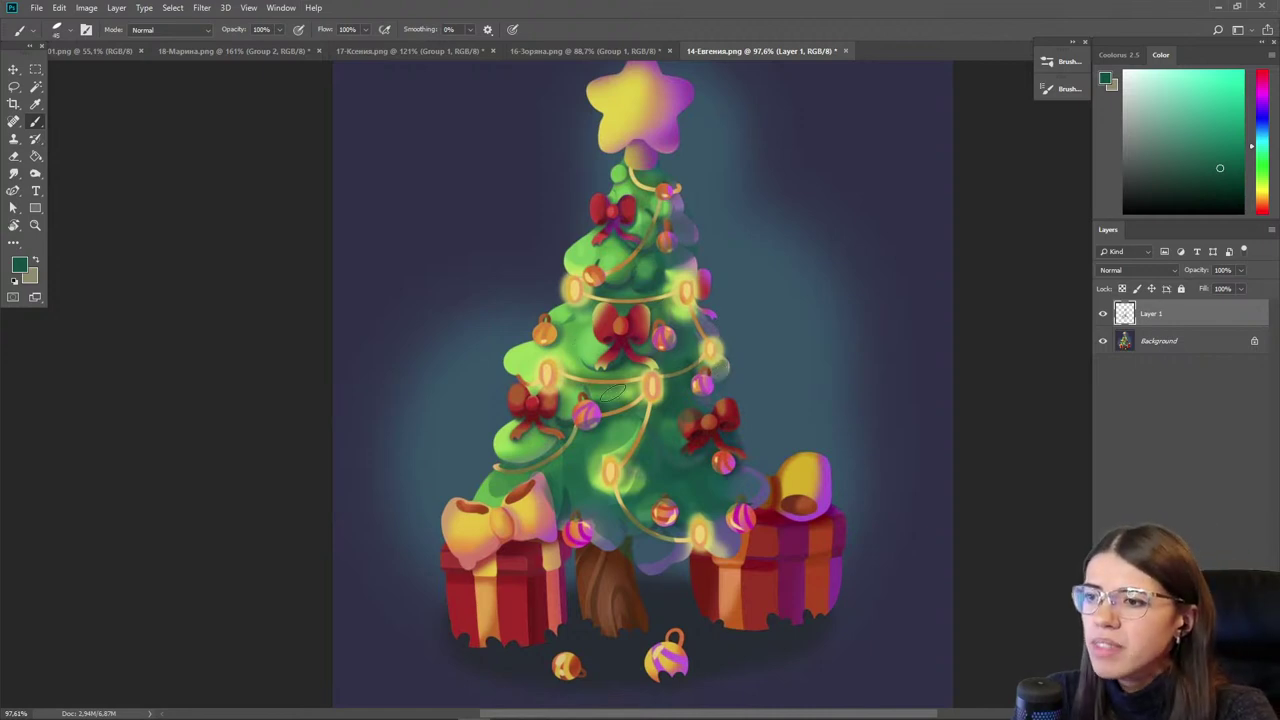
{"action": "left_click_drag", "start_coordinate": [632, 424], "coordinate": [604, 434]}
{"action": "left_click_drag", "start_coordinate": [592, 338], "coordinate": [582, 358]}
- Sample the tree's green, make it more saturated and paint brighter green over the upper and left-centre branches
{"action": "left_click", "coordinate": [580, 342], "text": "alt"}
{"action": "left_click", "coordinate": [1237, 94]}
{"action": "mouse_move", "coordinate": [606, 266]}
{"action": "left_mouse_down"}
{"action": "mouse_move", "coordinate": [658, 277]}
{"action": "mouse_move", "coordinate": [592, 249]}
{"action": "mouse_move", "coordinate": [644, 235]}
{"action": "mouse_move", "coordinate": [640, 267]}
{"action": "mouse_move", "coordinate": [630, 180]}
{"action": "left_mouse_up"}
{"action": "left_click", "coordinate": [633, 264], "text": "alt"}
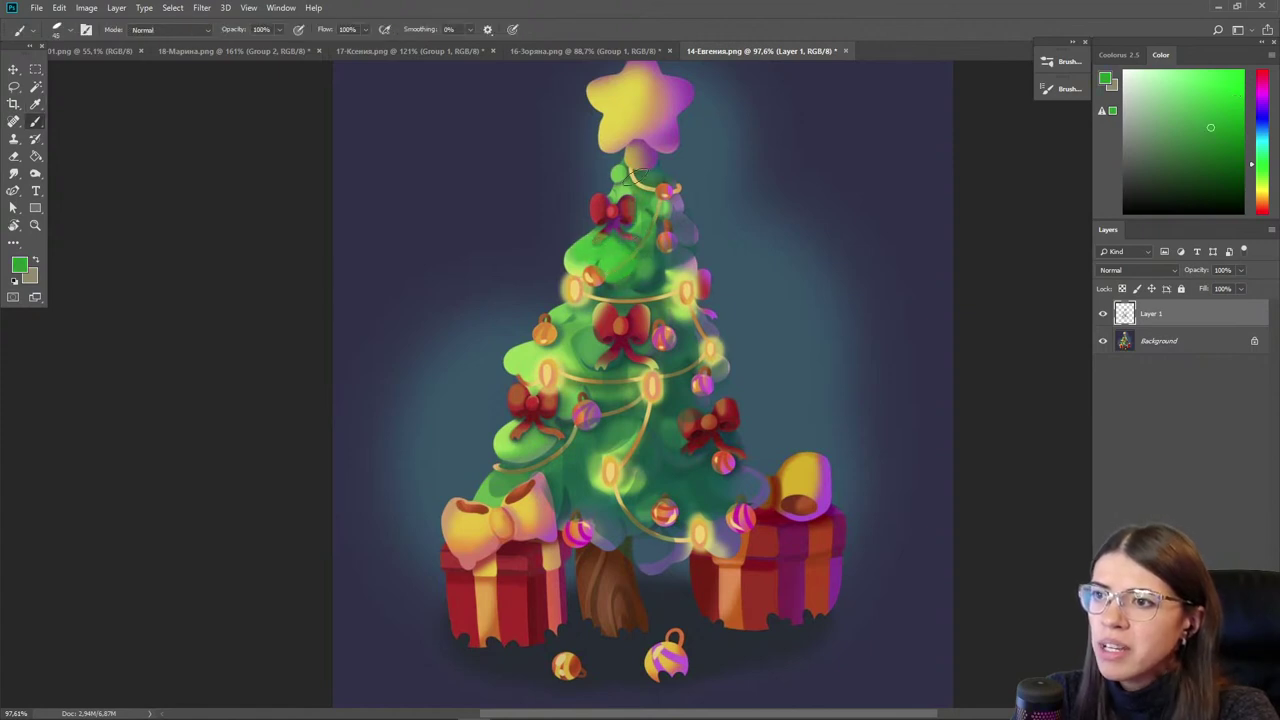
{"action": "left_click", "coordinate": [577, 285], "text": "alt"}
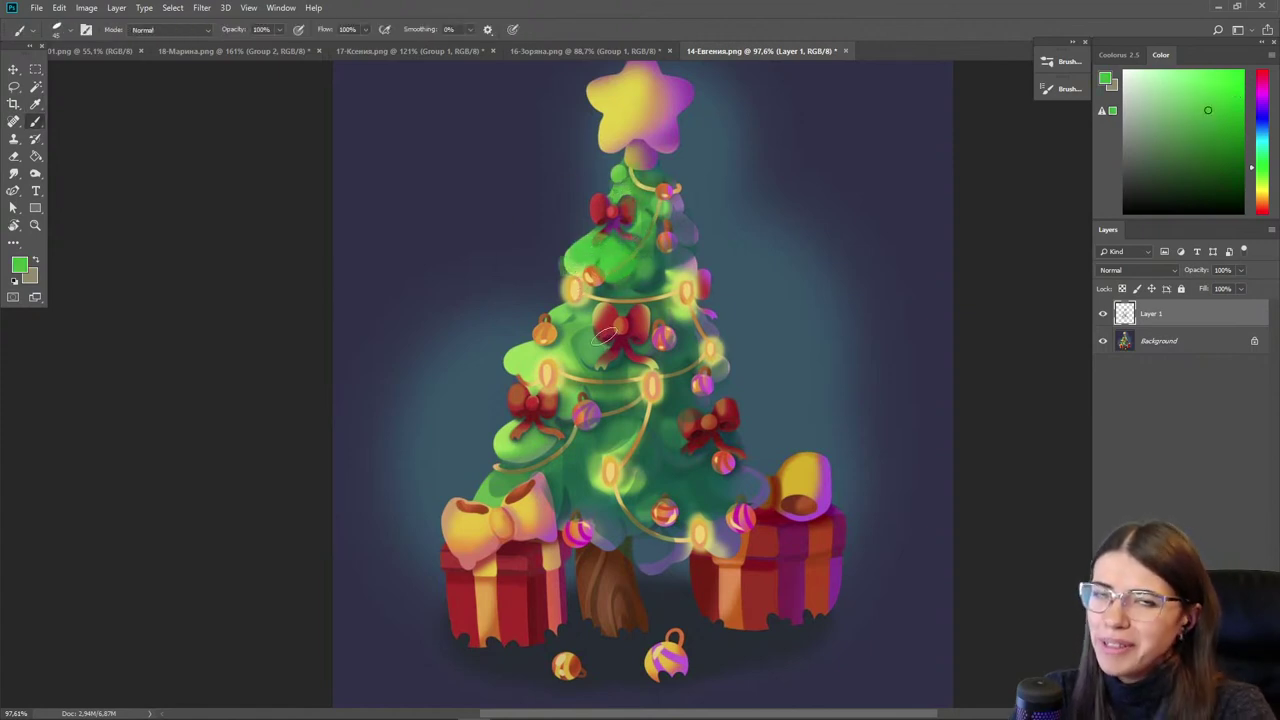
{"action": "mouse_move", "coordinate": [579, 364]}
{"action": "left_mouse_down"}
{"action": "mouse_move", "coordinate": [546, 355]}
{"action": "mouse_move", "coordinate": [605, 432]}
{"action": "left_mouse_up"}
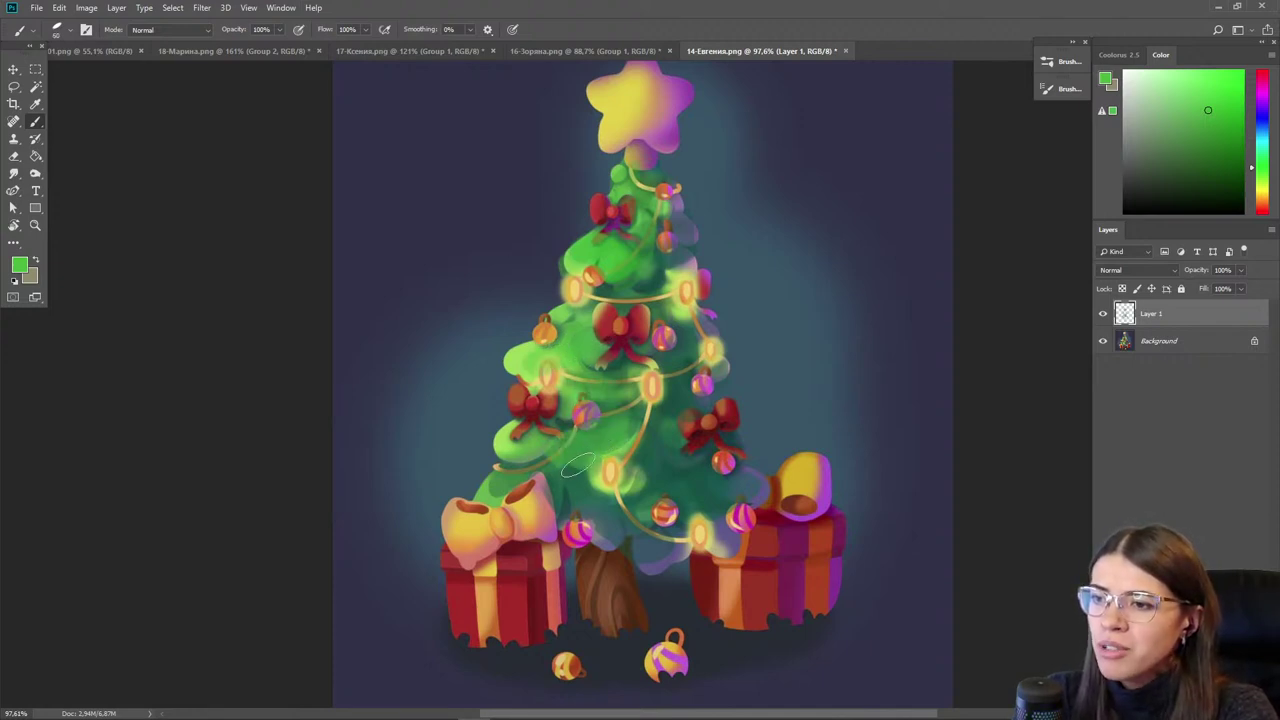
- Sample a dark teal, shade the outer edges of the left branches and compare the tree with and without the repaint
{"action": "left_click", "coordinate": [585, 497], "text": "alt"}
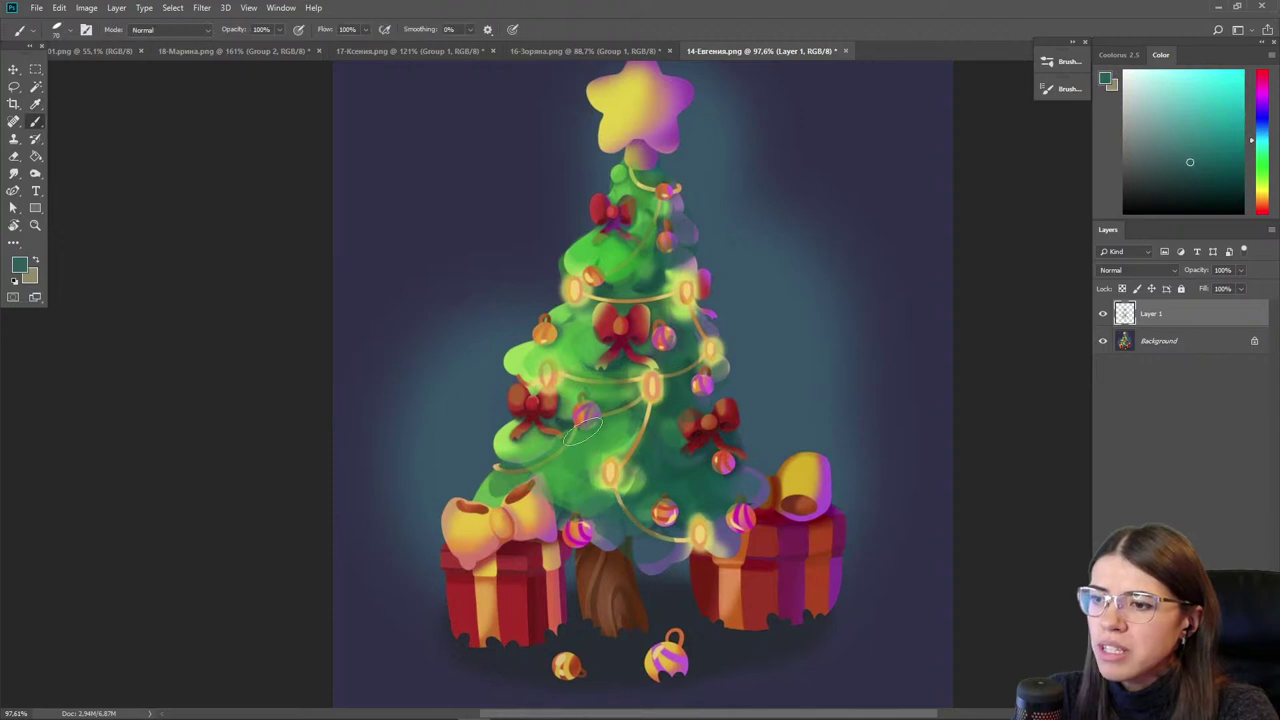
{"action": "left_click_drag", "start_coordinate": [499, 437], "coordinate": [484, 490]}
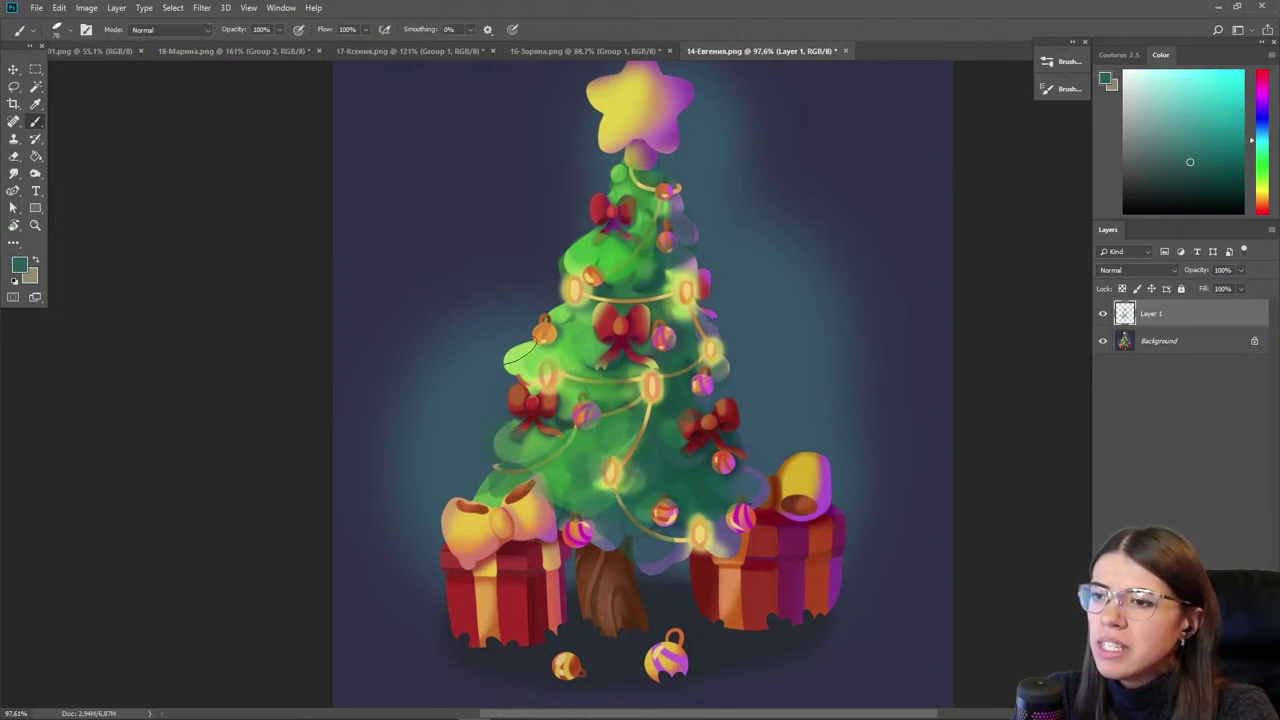
{"action": "left_click_drag", "start_coordinate": [521, 351], "coordinate": [524, 366]}
{"action": "mouse_move", "coordinate": [554, 283]}
{"action": "left_mouse_down"}
{"action": "mouse_move", "coordinate": [576, 256]}
{"action": "mouse_move", "coordinate": [577, 285]}
{"action": "left_mouse_up"}
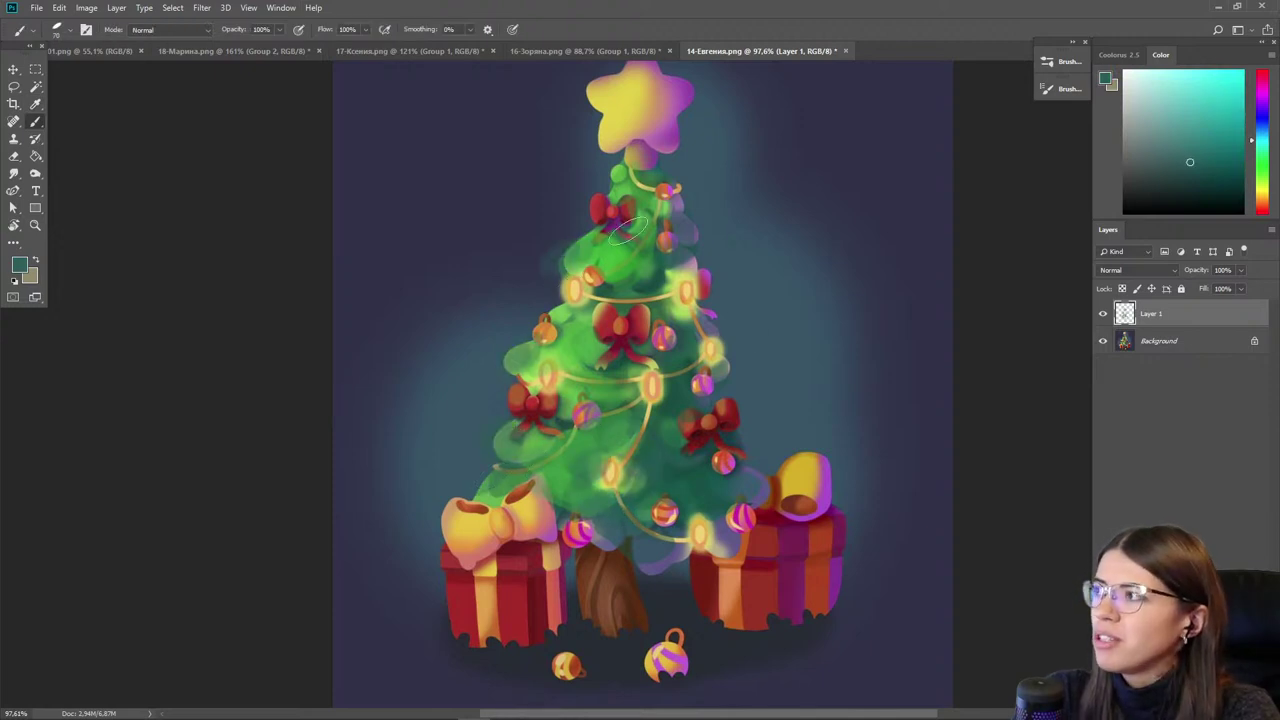
{"action": "left_click", "coordinate": [1103, 313]}
{"action": "left_click", "coordinate": [1103, 313]}
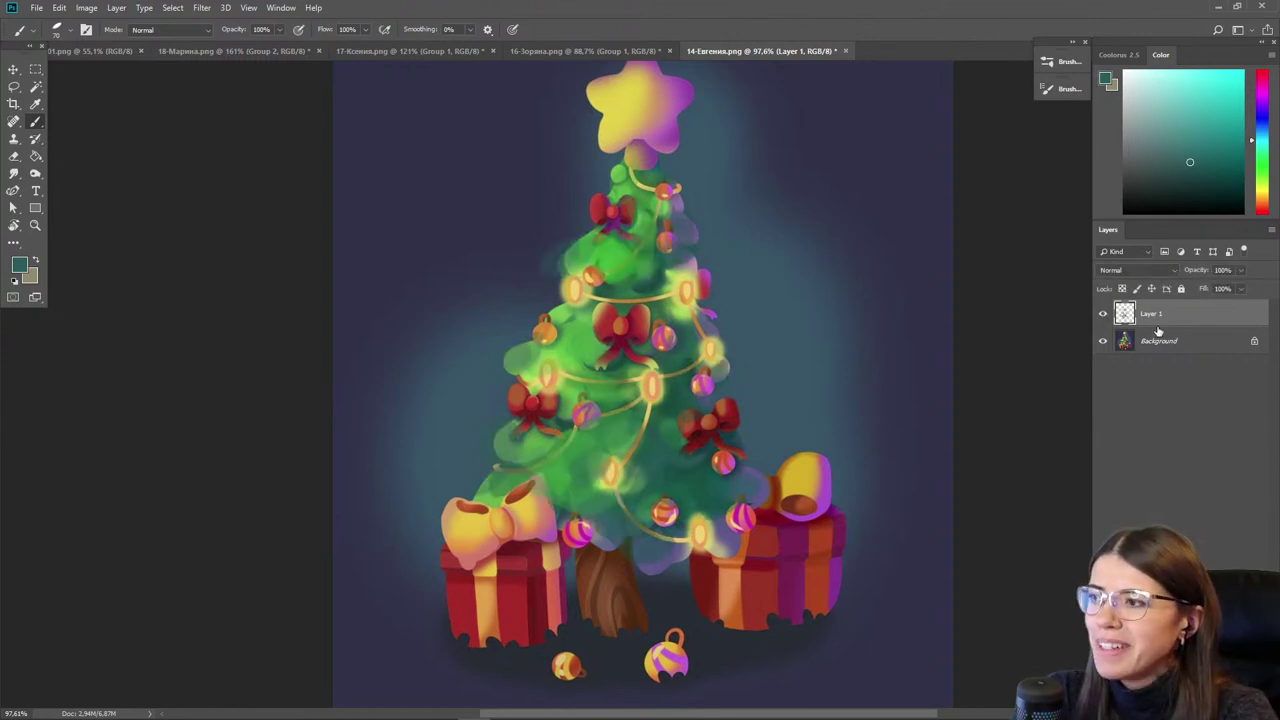
- Create a new layer, choose a light red and paint over the tree's centre and right bows
{"action": "key", "text": "ctrl+shift+alt+n"}
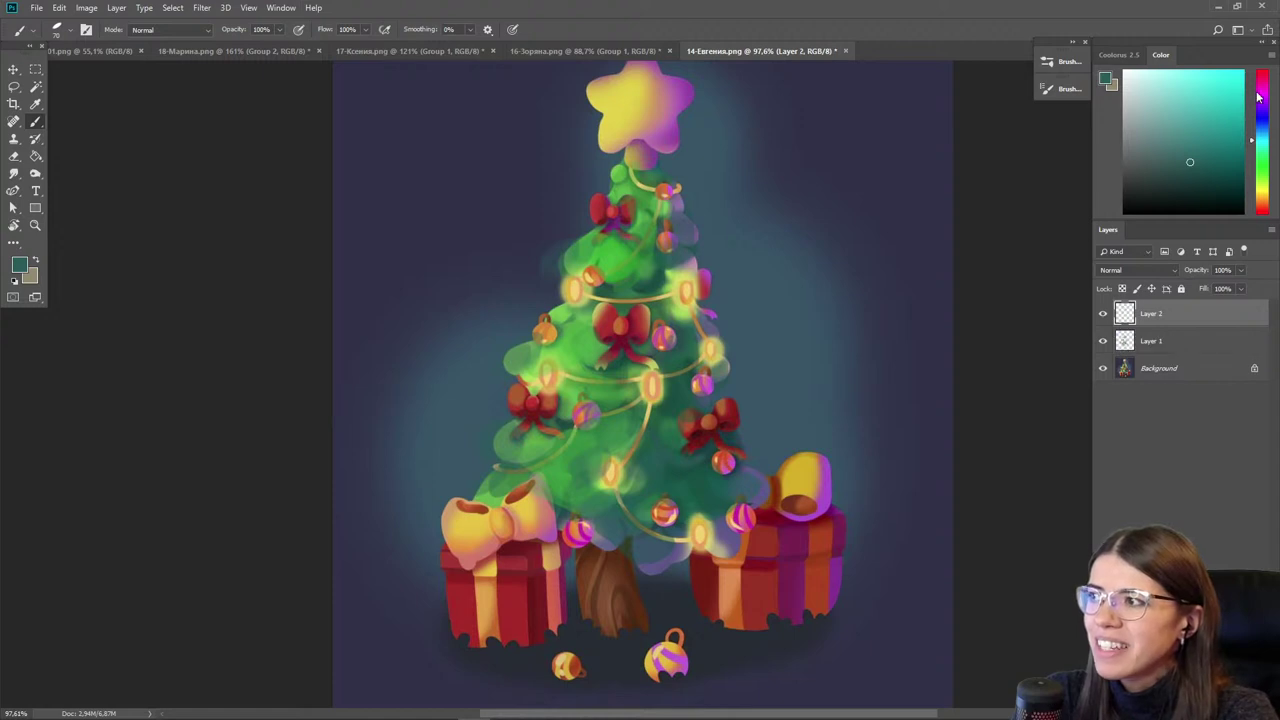
{"action": "left_click_drag", "start_coordinate": [1258, 96], "coordinate": [1262, 78]}
{"action": "left_click", "coordinate": [1208, 75]}
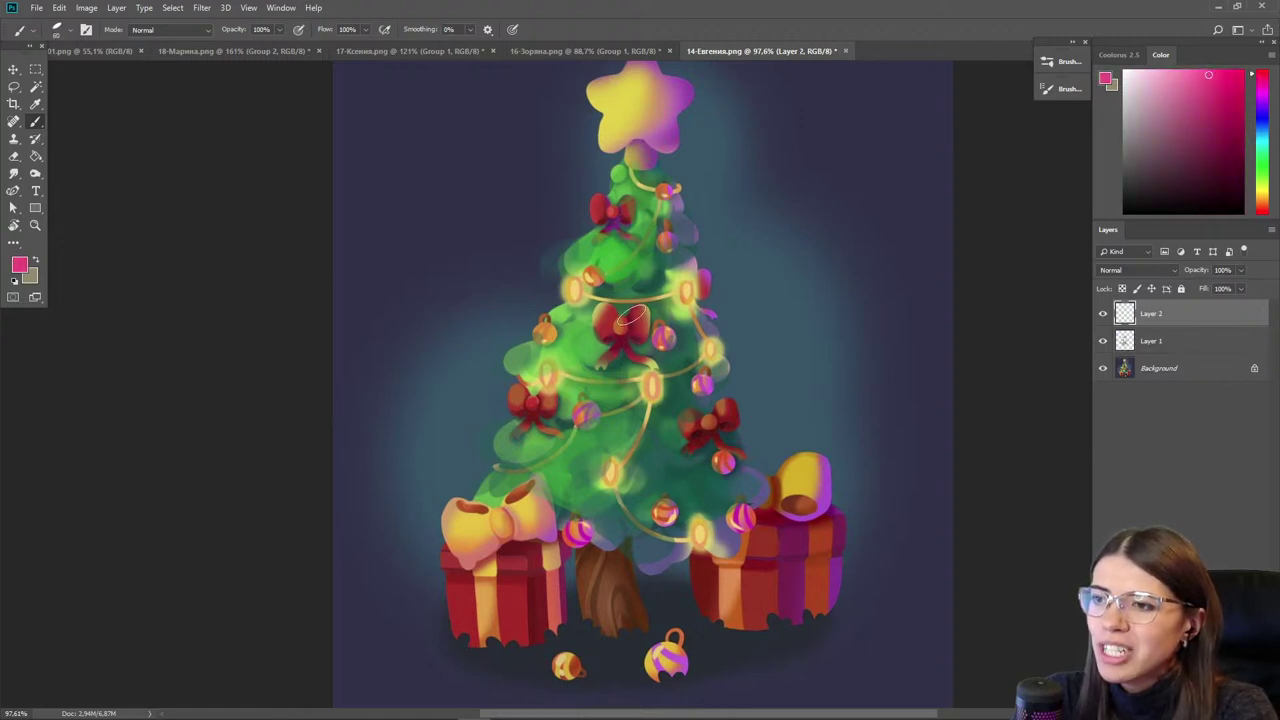
{"action": "left_click", "coordinate": [1252, 207]}
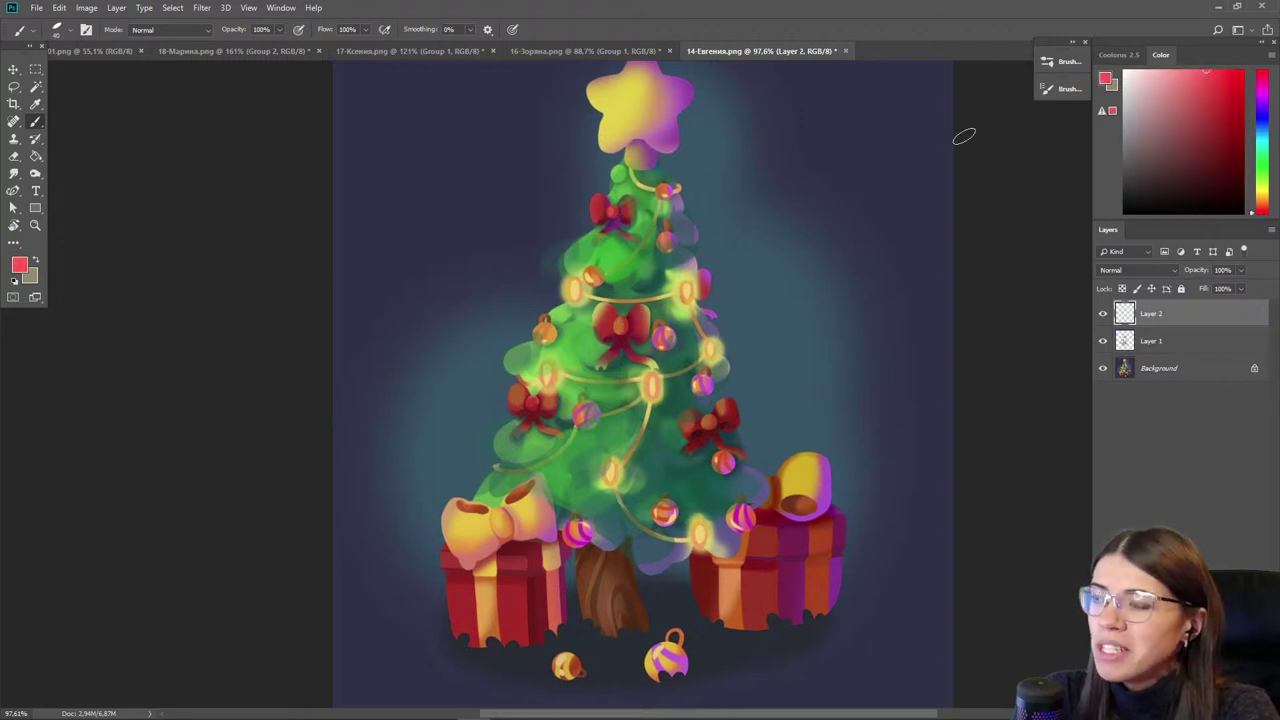
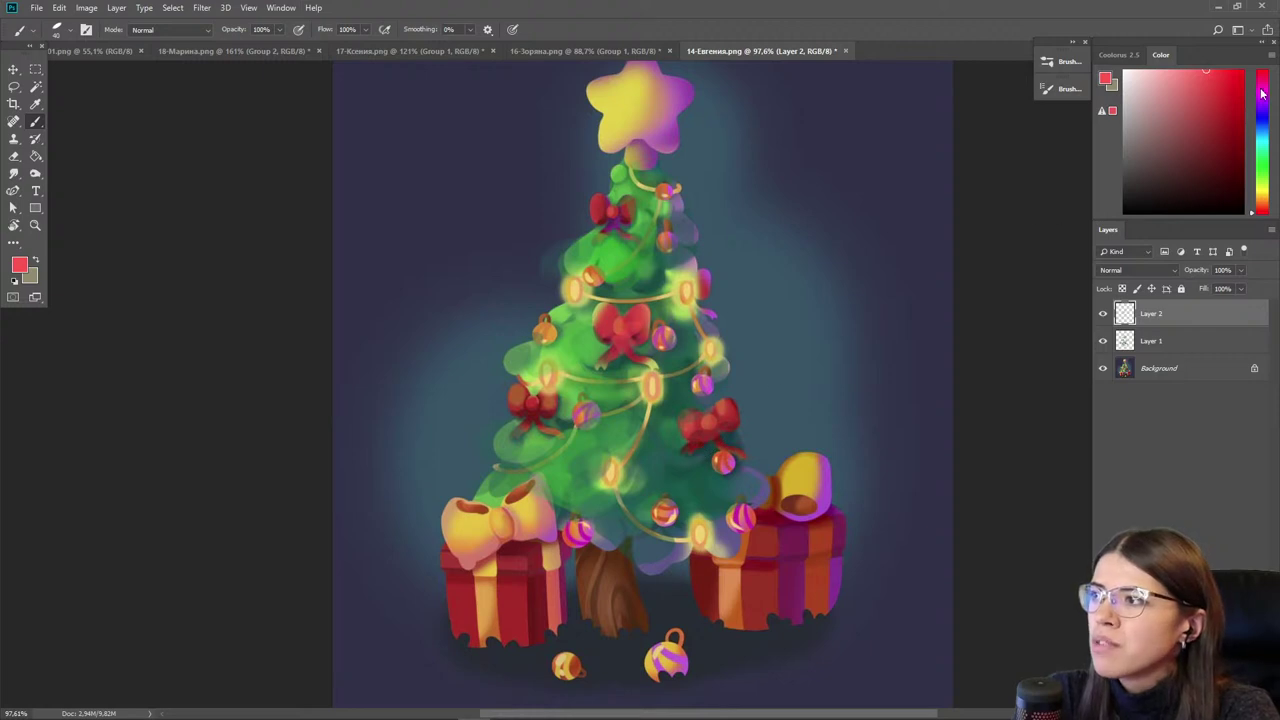
- Shift the colour to a darker crimson sampled on the right bow and repaint the right and left bows with it
{"action": "left_click", "coordinate": [1261, 88]}
{"action": "left_click", "coordinate": [1206, 127]}
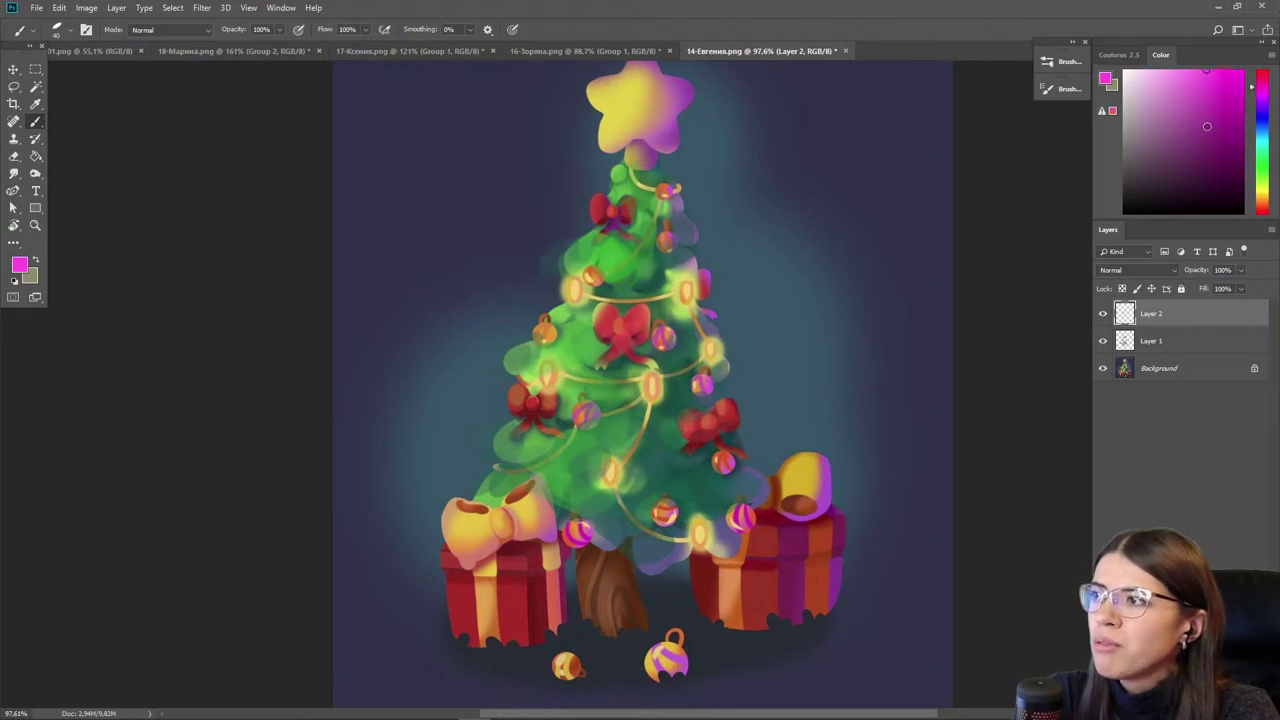
{"action": "left_click", "coordinate": [700, 440], "text": "alt"}
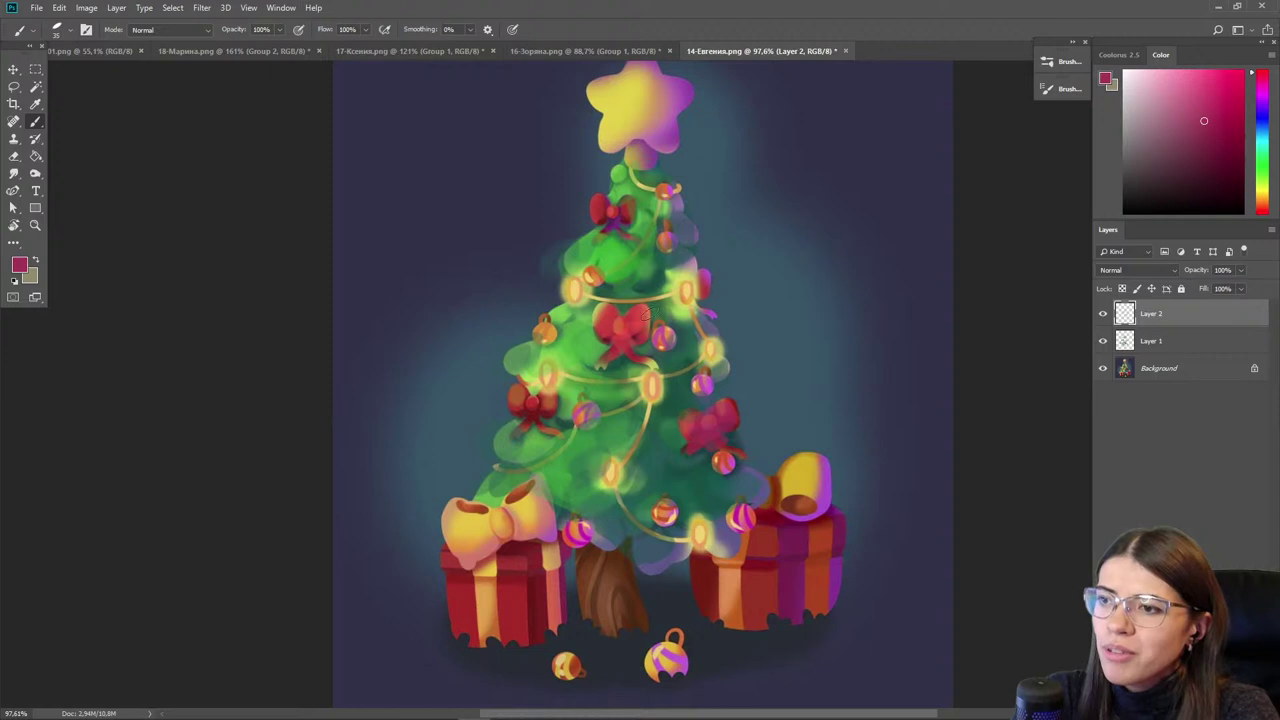
- Sample a warm orange-red from the centre bow, repaint the left and top bows and erase the excess around the top bow
{"action": "left_click", "coordinate": [614, 333], "text": "alt"}
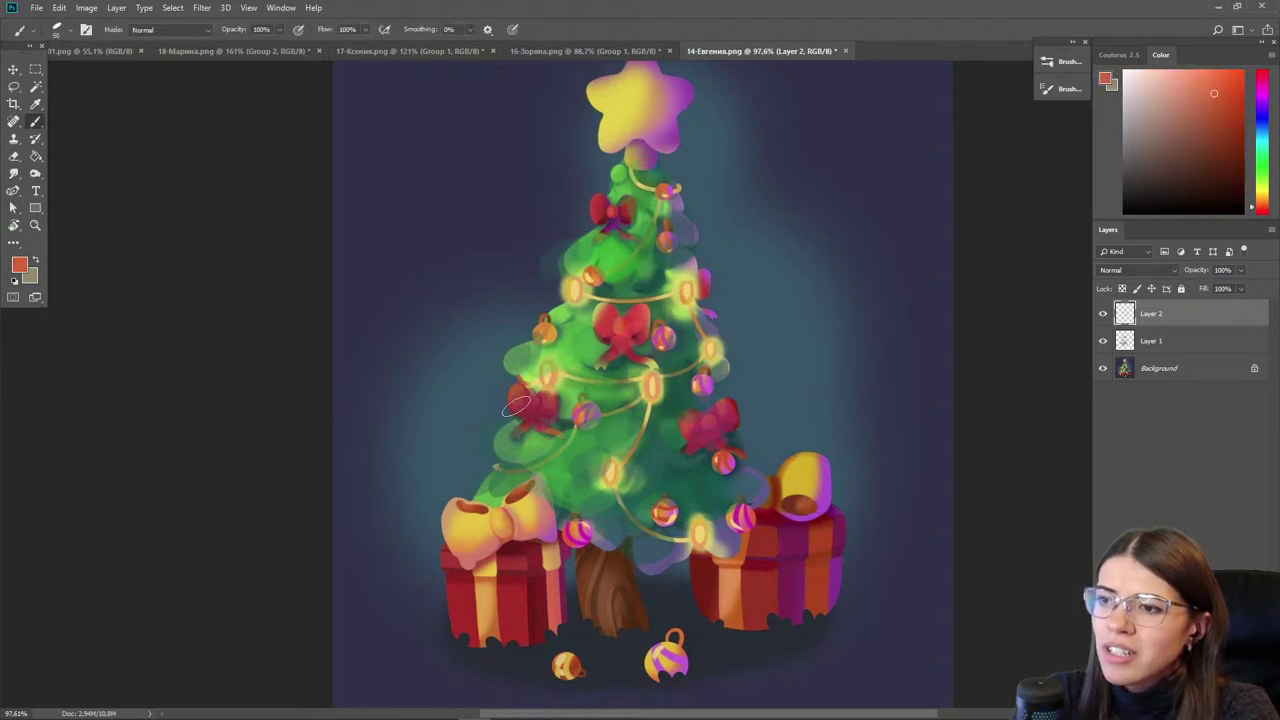
{"action": "left_click_drag", "start_coordinate": [621, 212], "coordinate": [588, 210]}
{"action": "key", "text": "e"}
{"action": "key", "text": "bracketleft"}
{"action": "key", "text": "bracketleft"}
{"action": "key", "text": "bracketleft"}
{"action": "key", "text": "bracketleft"}
{"action": "key", "text": "bracketleft"}
{"action": "key", "text": "bracketleft"}
{"action": "key", "text": "bracketleft"}
{"action": "key", "text": "bracketleft"}
{"action": "mouse_move", "coordinate": [574, 216]}
{"action": "left_mouse_down"}
{"action": "mouse_move", "coordinate": [581, 200]}
{"action": "mouse_move", "coordinate": [621, 229]}
{"action": "left_mouse_up"}
{"action": "key", "text": "b"}
{"action": "left_click", "coordinate": [616, 216], "text": "alt"}
- Preview the values in greyscale, pick a saturated orange-red, paint the centre bow brighter and restore the colour view
{"action": "key", "text": "ctrl+y"}
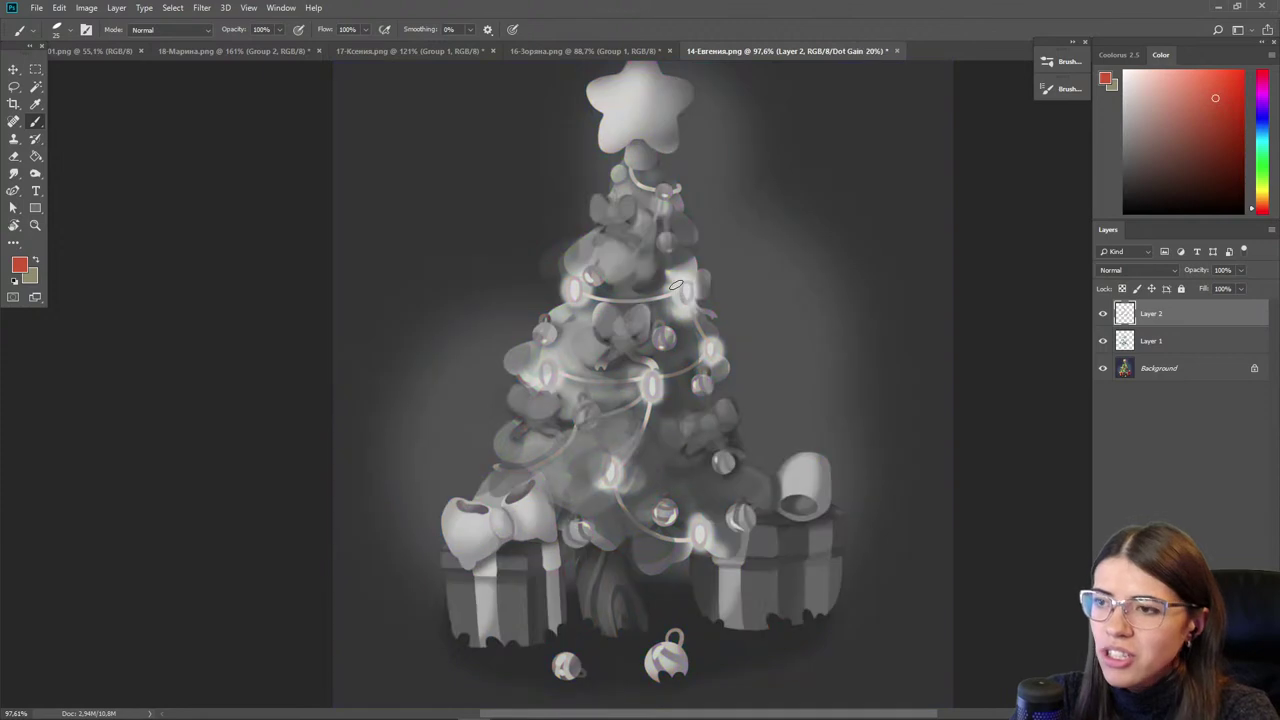
{"action": "left_click", "coordinate": [596, 310], "text": "alt"}
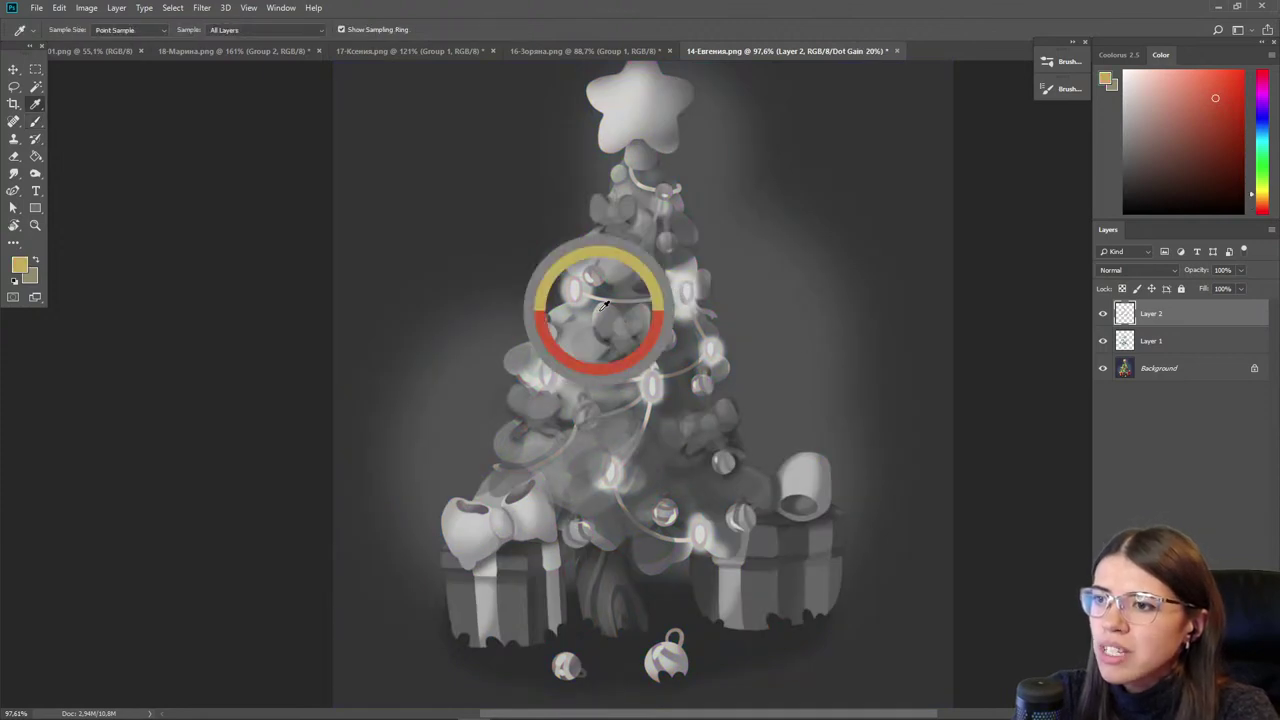
{"action": "left_click_drag", "start_coordinate": [1257, 196], "coordinate": [1258, 206]}
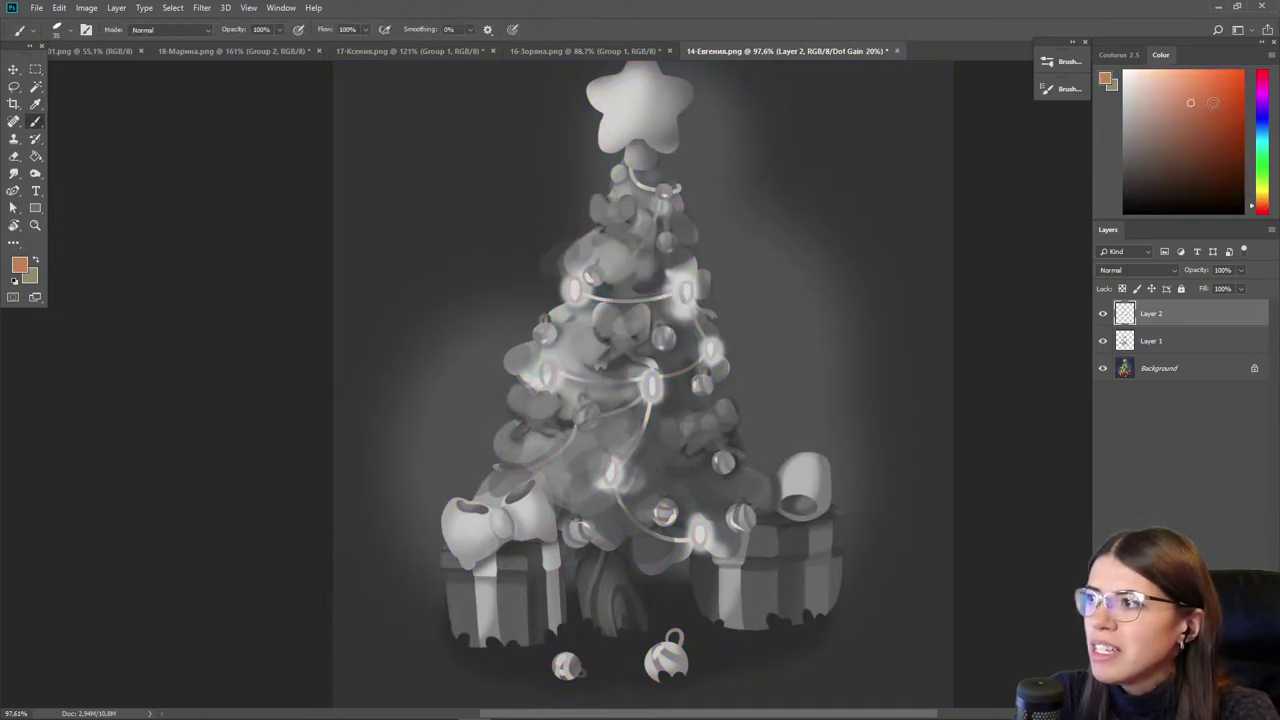
{"action": "left_click", "coordinate": [1240, 71]}
{"action": "key", "text": "bracketright"}
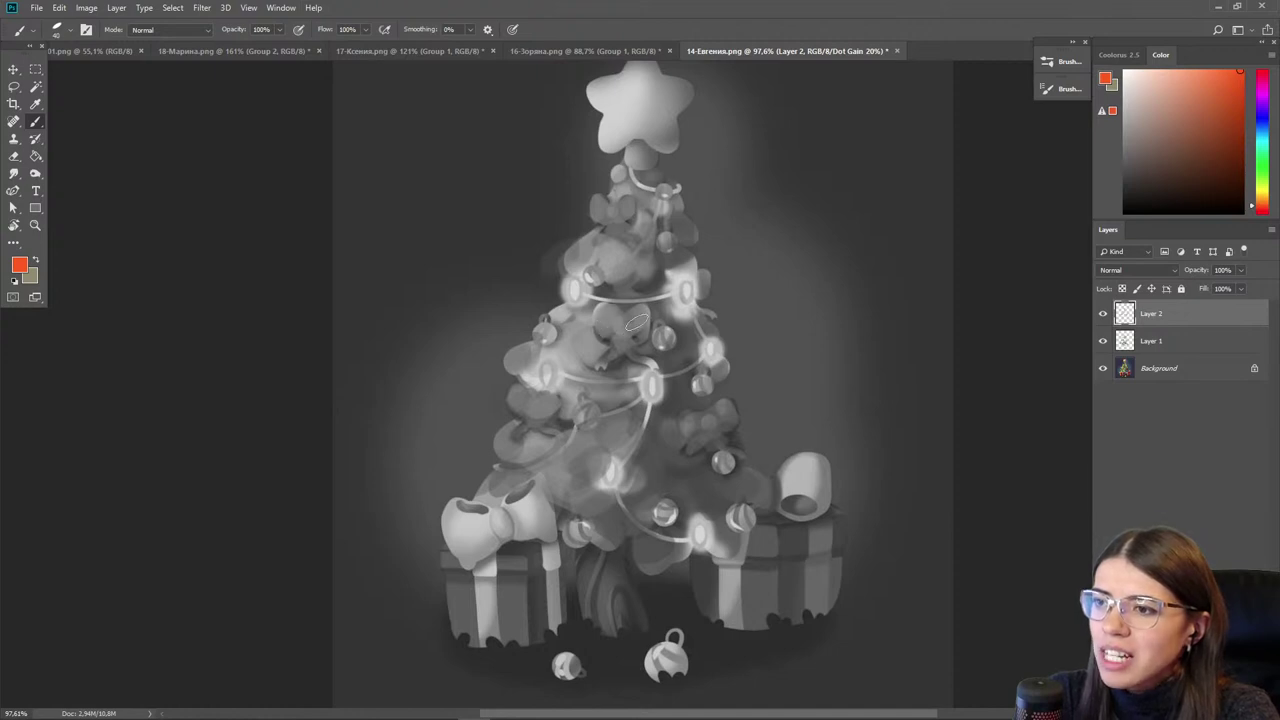
{"action": "key", "text": "ctrl+y"}
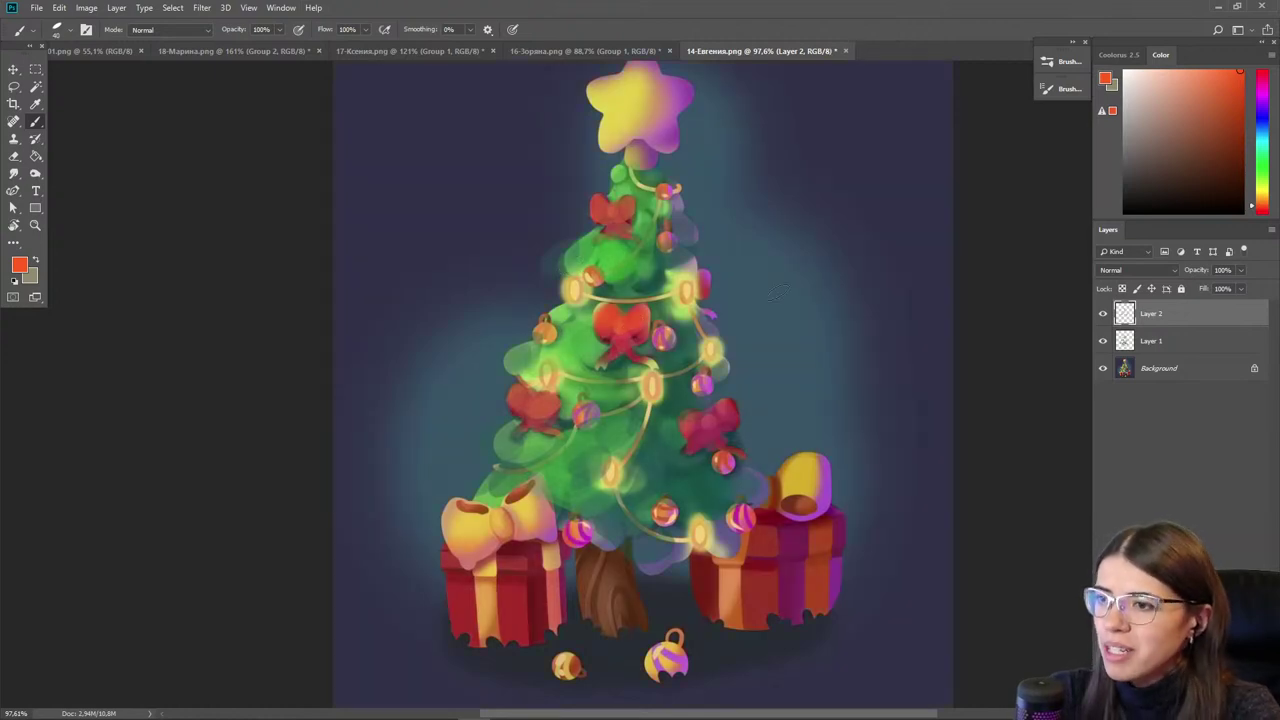
- Add a new layer, select a soft round brush and set the colour to a light lemon yellow
{"action": "scroll", "coordinate": [693, 345], "scroll_direction": "up", "scroll_amount": 2}
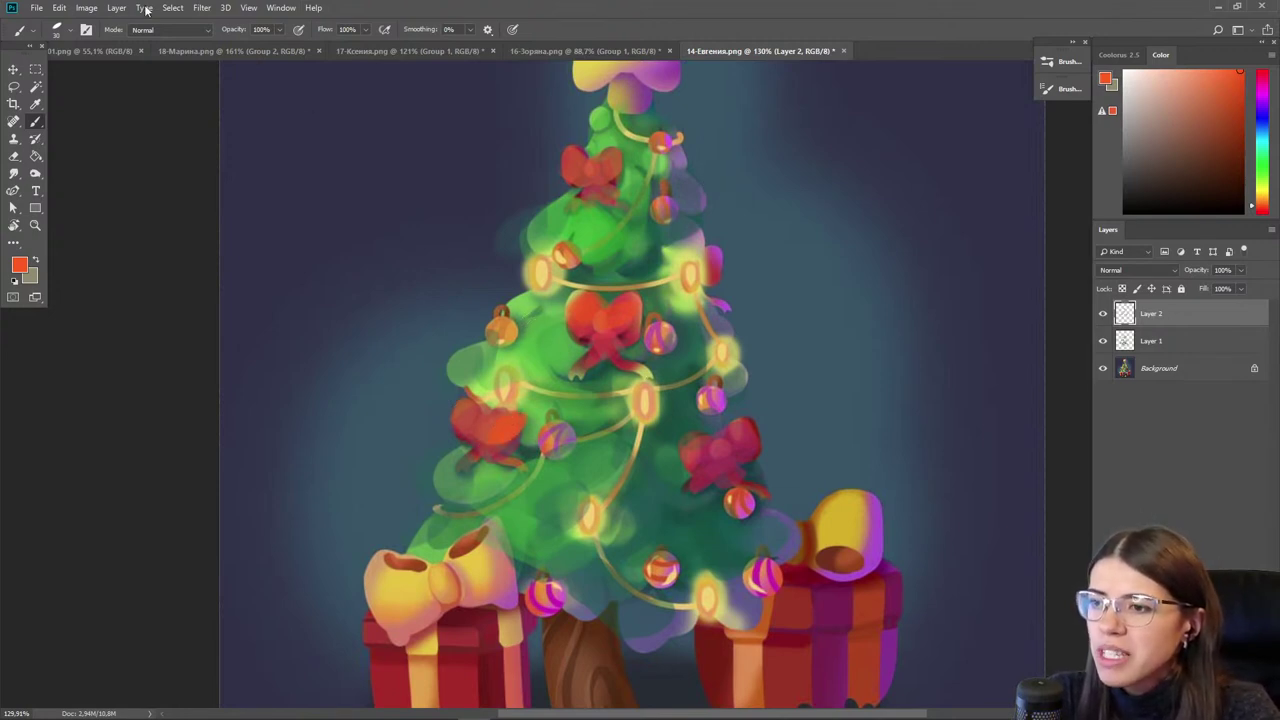
{"action": "left_click", "coordinate": [13, 68]}
{"action": "scroll", "coordinate": [910, 335], "scroll_direction": "up", "scroll_amount": 2}
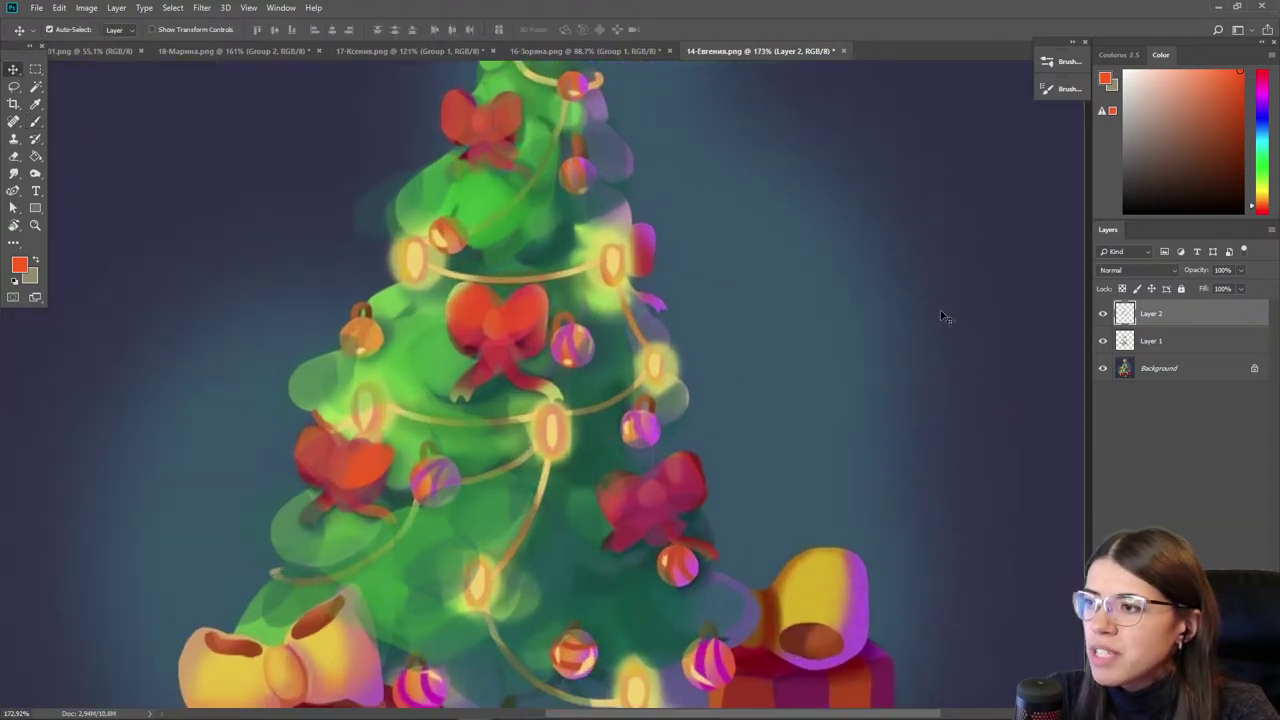
{"action": "left_click_drag", "start_coordinate": [878, 330], "coordinate": [828, 350]}
{"action": "key", "text": "ctrl+shift+alt+n"}
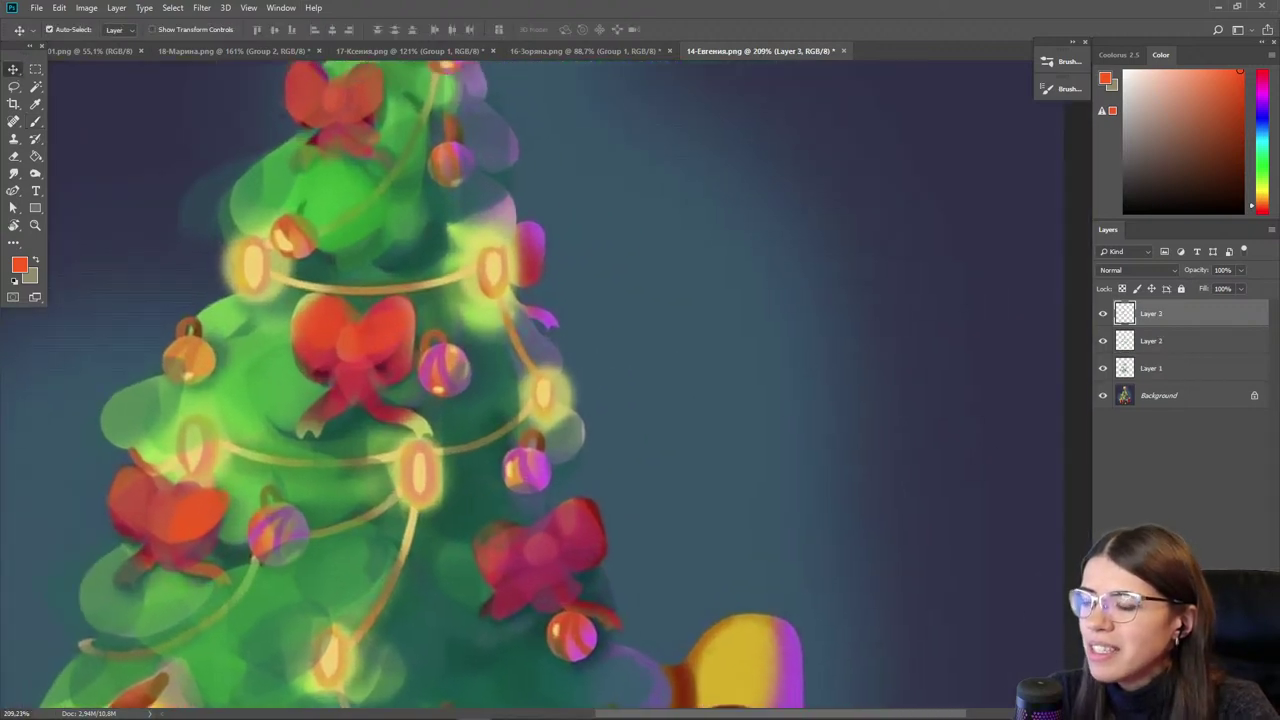
{"action": "key", "text": "b"}
{"action": "right_click", "coordinate": [892, 227]}
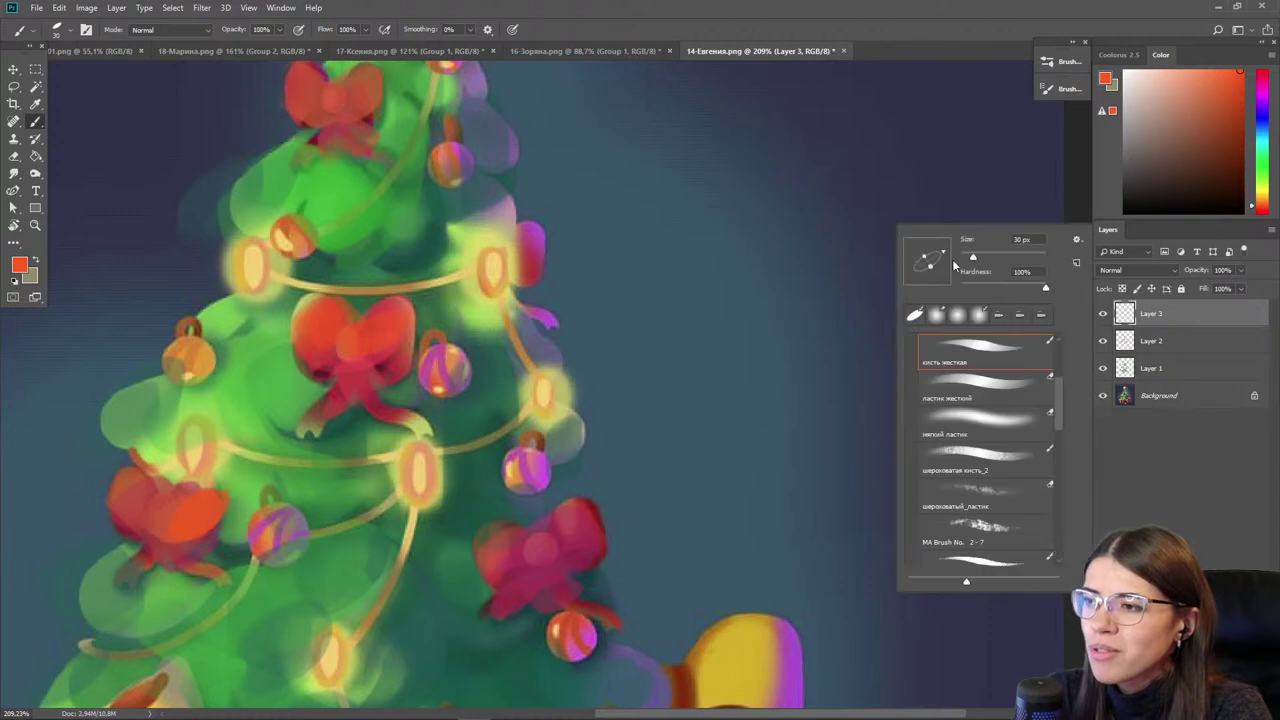
{"action": "left_click_drag", "start_coordinate": [1058, 388], "coordinate": [1057, 375]}
{"action": "left_click", "coordinate": [995, 371]}
{"action": "left_click", "coordinate": [1261, 189]}
{"action": "left_click_drag", "start_coordinate": [1201, 98], "coordinate": [1195, 67]}
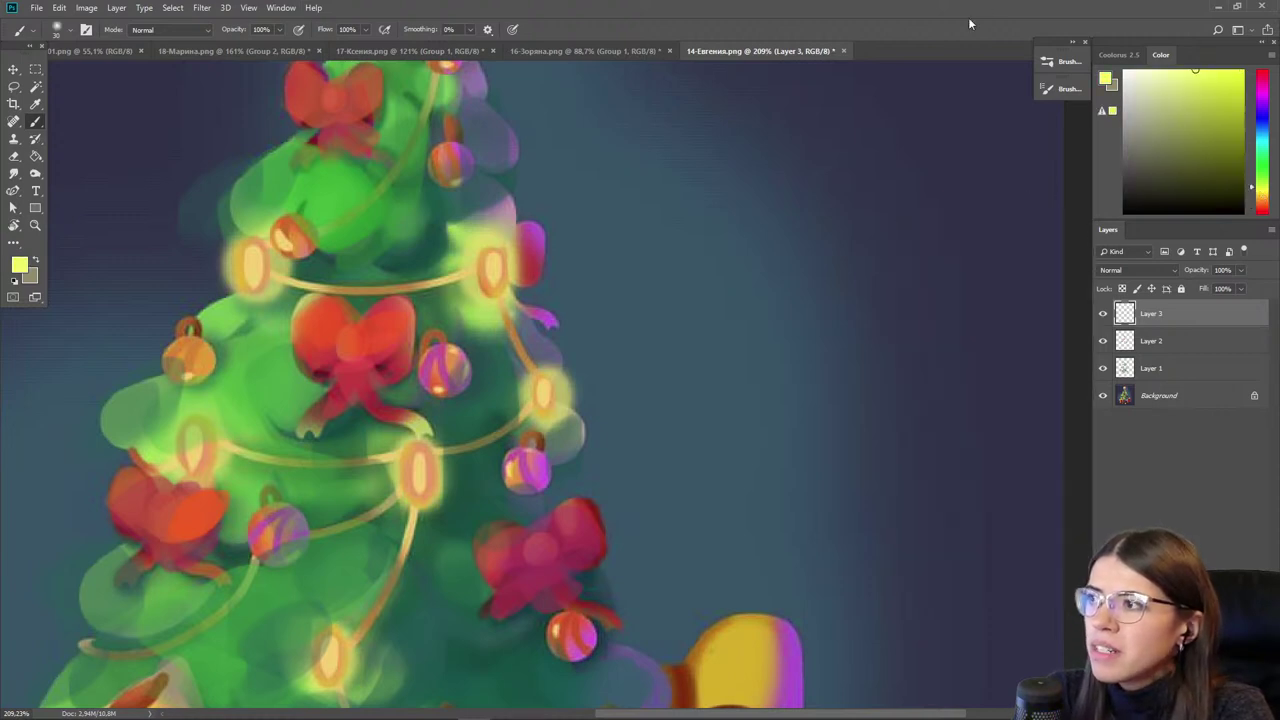
- Build a soft yellow glow on the empty background beside the tree by stacking dabs with increasing brush sizes
{"action": "key", "text": "bracketleft"}
{"action": "key", "text": "bracketleft"}
{"action": "key", "text": "bracketleft"}
{"action": "left_click", "coordinate": [773, 347]}
{"action": "left_click", "coordinate": [773, 347]}
{"action": "key", "text": "bracketright"}
{"action": "key", "text": "bracketright"}
{"action": "key", "text": "bracketright"}
{"action": "key", "text": "bracketright"}
{"action": "left_click", "coordinate": [773, 347]}
{"action": "left_click", "coordinate": [773, 347]}
{"action": "key", "text": "bracketright"}
{"action": "key", "text": "bracketright"}
{"action": "key", "text": "bracketright"}
{"action": "key", "text": "bracketright"}
{"action": "key", "text": "bracketright"}
{"action": "key", "text": "bracketright"}
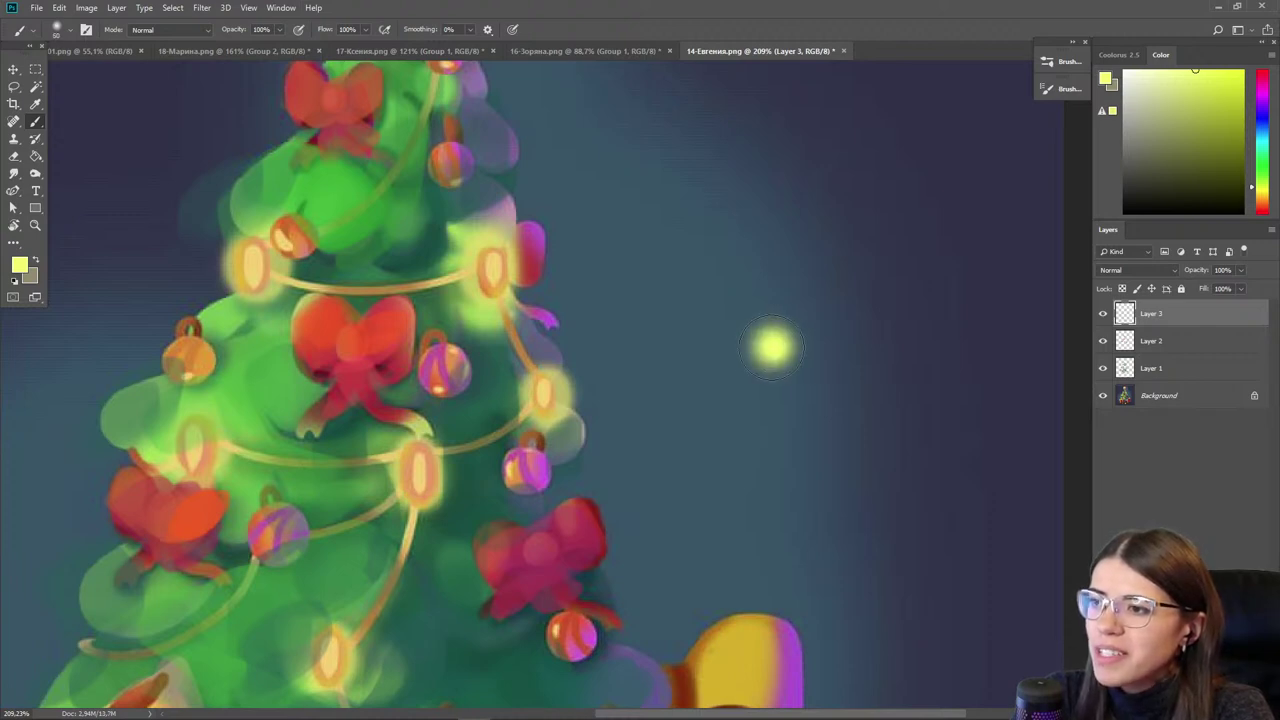
{"action": "left_click", "coordinate": [777, 345]}
{"action": "left_click", "coordinate": [778, 345]}
- Add a small white core to the centre of the yellow glow
{"action": "left_click_drag", "start_coordinate": [1165, 98], "coordinate": [1122, 68]}
{"action": "key", "text": "bracketleft"}
{"action": "key", "text": "bracketleft"}
{"action": "key", "text": "bracketleft"}
{"action": "key", "text": "bracketleft"}
{"action": "key", "text": "bracketleft"}
{"action": "key", "text": "bracketleft"}
{"action": "key", "text": "bracketleft"}
{"action": "key", "text": "bracketleft"}
{"action": "key", "text": "bracketleft"}
{"action": "key", "text": "bracketleft"}
{"action": "key", "text": "bracketleft"}
{"action": "key", "text": "bracketleft"}
{"action": "key", "text": "bracketleft"}
{"action": "key", "text": "bracketleft"}
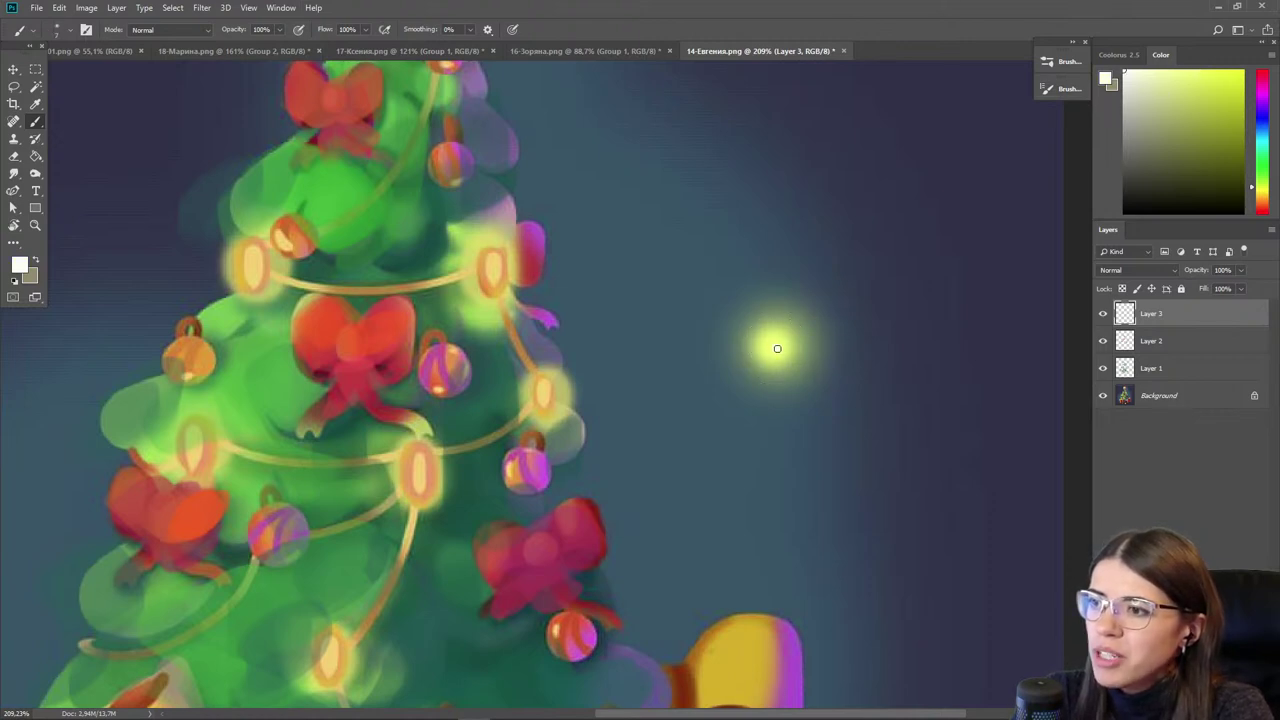
{"action": "left_click", "coordinate": [771, 347]}
{"action": "key", "text": "bracketright"}
{"action": "key", "text": "bracketright"}
{"action": "scroll", "coordinate": [577, 345], "scroll_direction": "down", "scroll_amount": 3}
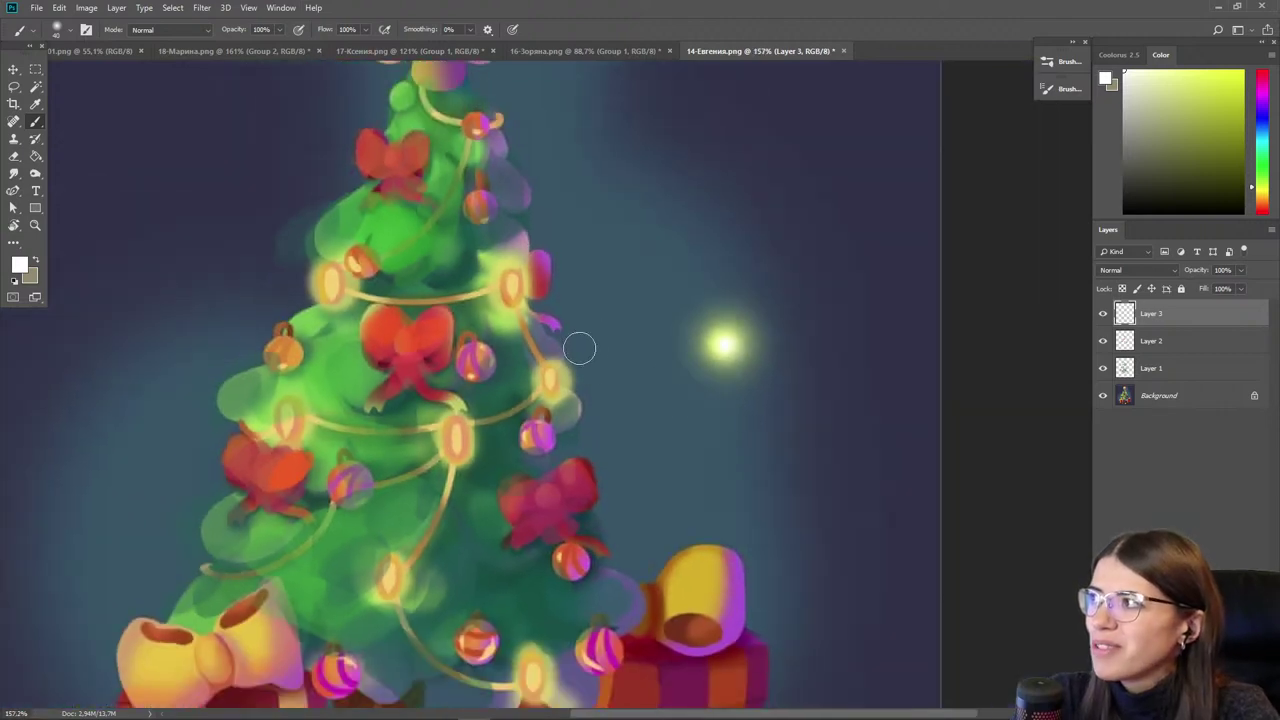
- Move the glow onto the upper-right garland bulb, enlarge it slightly and place a copy on the central bulb
{"action": "left_click_drag", "start_coordinate": [550, 502], "coordinate": [639, 503]}
{"action": "left_click", "coordinate": [13, 70]}
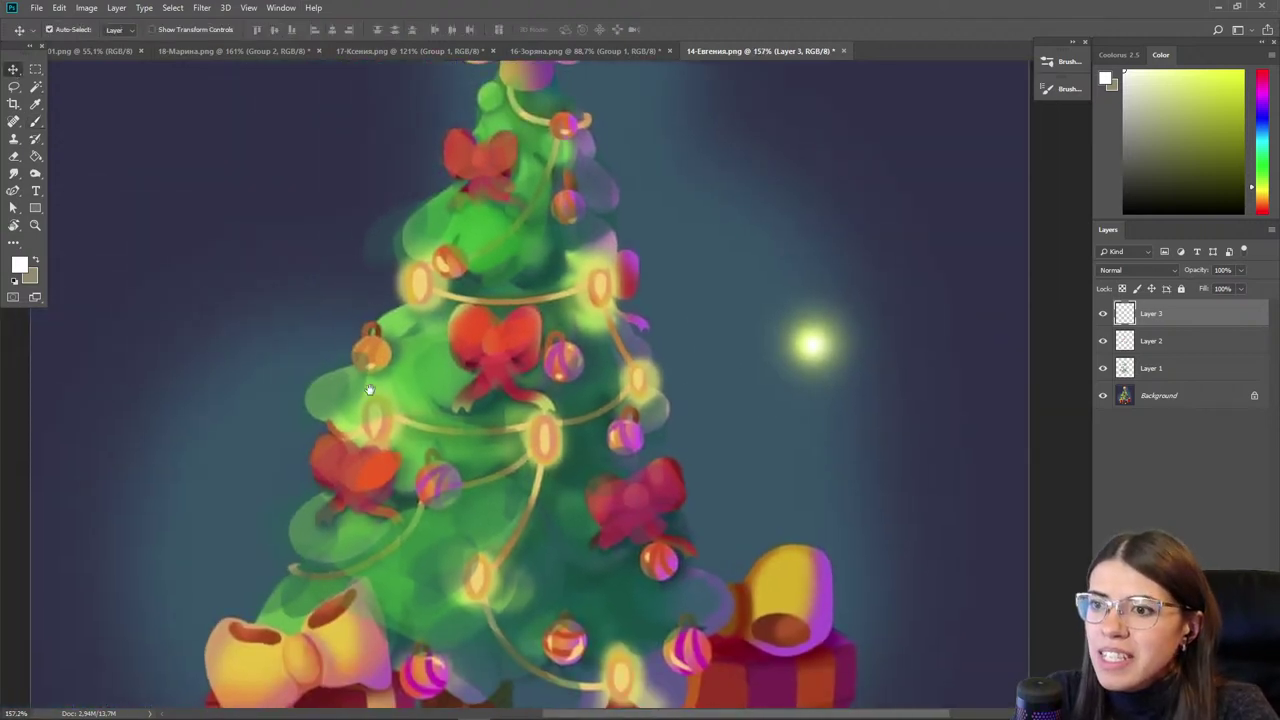
{"action": "left_click_drag", "start_coordinate": [385, 384], "coordinate": [450, 365]}
{"action": "mouse_move", "coordinate": [878, 328]}
{"action": "left_mouse_down"}
{"action": "mouse_move", "coordinate": [677, 251]}
{"action": "mouse_move", "coordinate": [665, 268]}
{"action": "left_mouse_up"}
{"action": "key", "text": "ctrl+t"}
{"action": "left_click_drag", "start_coordinate": [600, 202], "coordinate": [557, 157]}
{"action": "mouse_move", "coordinate": [603, 250]}
{"action": "left_mouse_down"}
{"action": "mouse_move", "coordinate": [623, 268]}
{"action": "mouse_move", "coordinate": [614, 394]}
{"action": "mouse_move", "coordinate": [600, 414]}
{"action": "left_mouse_up"}
{"action": "key", "text": "Return"}
- Place copies of the glow on the garland's right, upper-left, topmost and two lowest bulbs
{"action": "left_click_drag", "start_coordinate": [700, 371], "coordinate": [702, 372]}
{"action": "left_click_drag", "start_coordinate": [702, 372], "coordinate": [486, 268]}
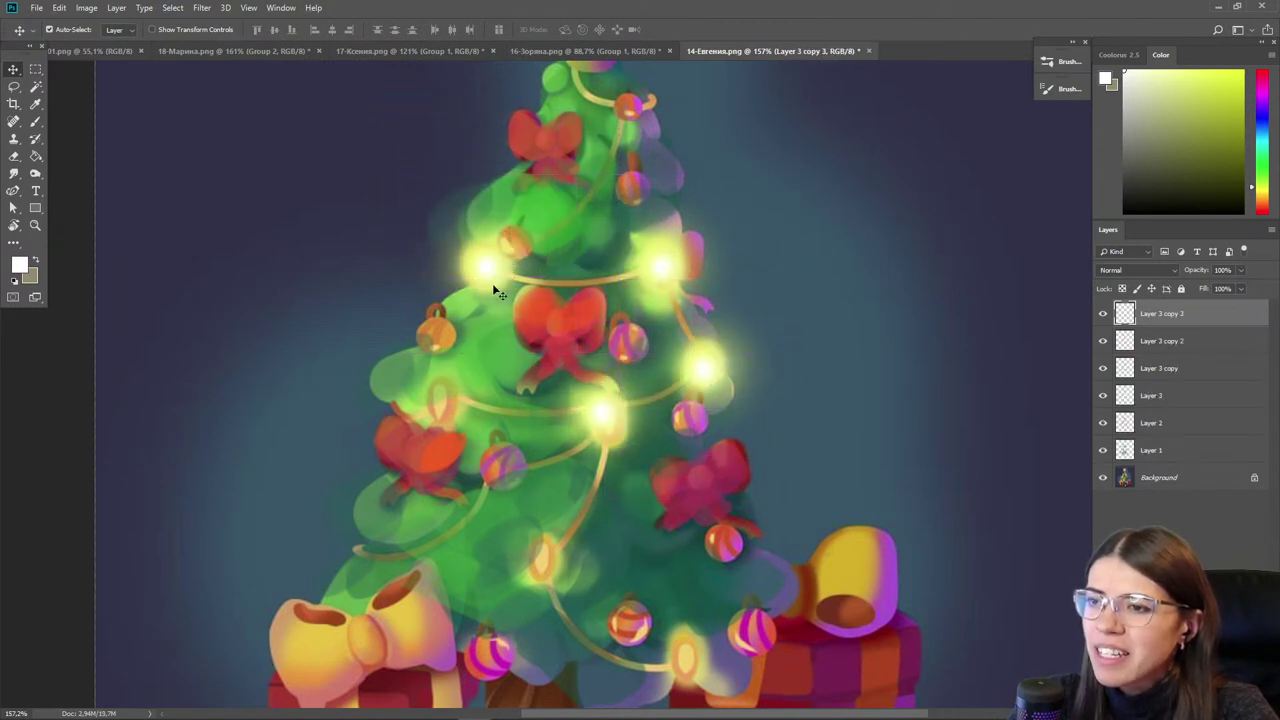
{"action": "mouse_move", "coordinate": [588, 417]}
{"action": "left_mouse_down"}
{"action": "mouse_move", "coordinate": [528, 564]}
{"action": "mouse_move", "coordinate": [541, 487]}
{"action": "mouse_move", "coordinate": [665, 550]}
{"action": "left_mouse_up"}
{"action": "scroll", "coordinate": [530, 552], "scroll_direction": "down", "scroll_amount": 3}
{"action": "mouse_move", "coordinate": [591, 366]}
{"action": "left_mouse_down"}
{"action": "mouse_move", "coordinate": [545, 175]}
{"action": "mouse_move", "coordinate": [600, 135]}
{"action": "left_mouse_up"}
{"action": "left_click_drag", "start_coordinate": [499, 336], "coordinate": [531, 462]}
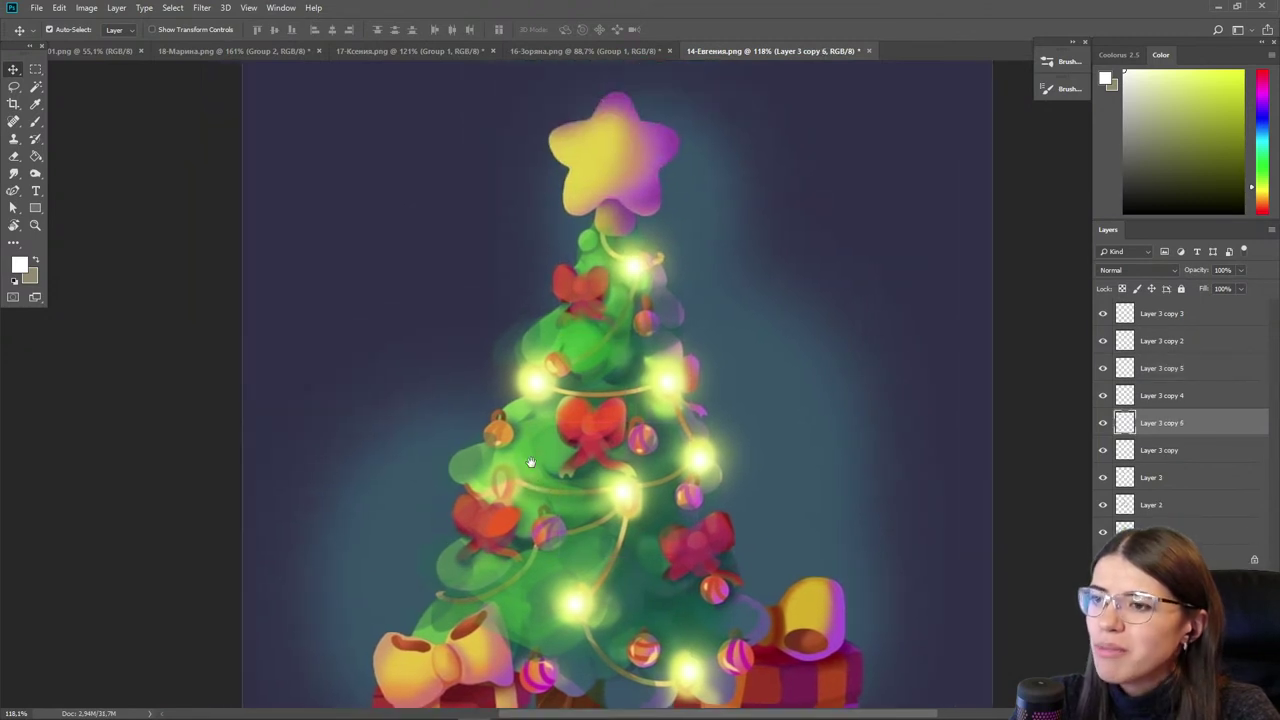
- Duplicate a glow onto the tree-top star, enlarge it and centre it on the star
{"action": "mouse_move", "coordinate": [632, 262]}
{"action": "left_mouse_down"}
{"action": "mouse_move", "coordinate": [610, 145]}
{"action": "mouse_move", "coordinate": [608, 158]}
{"action": "left_mouse_up"}
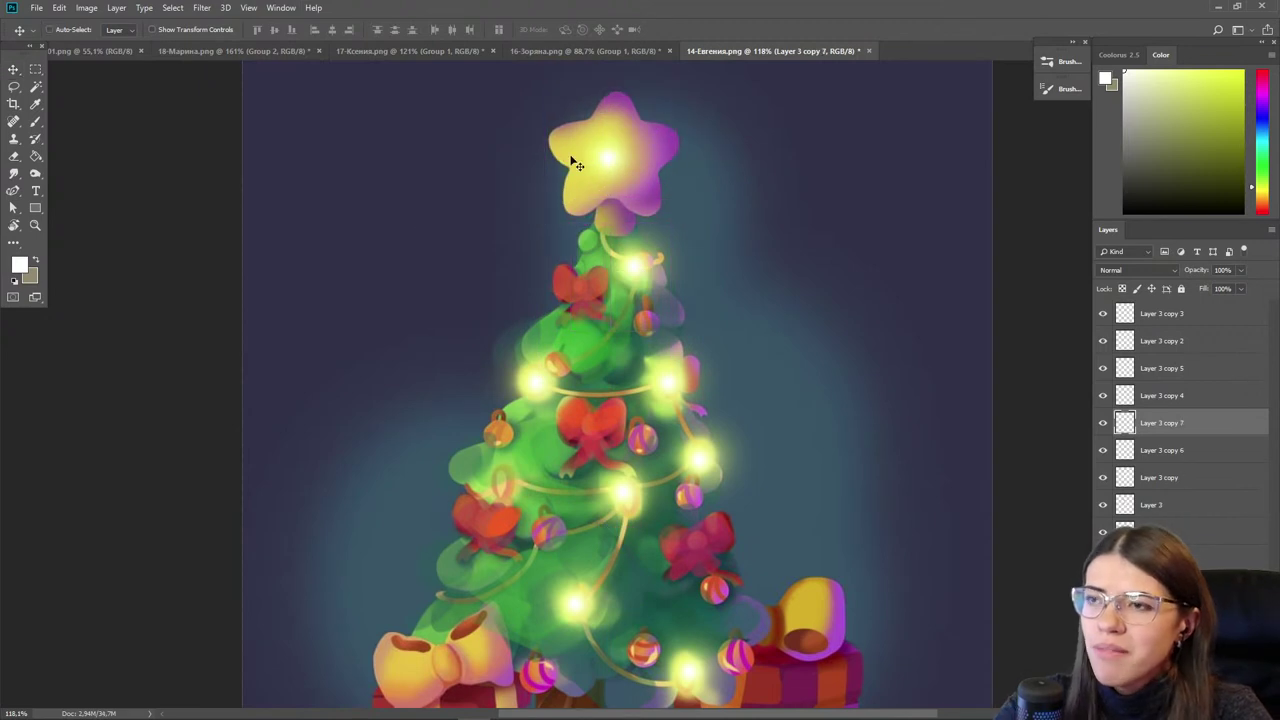
{"action": "key", "text": "ctrl+t"}
{"action": "left_click_drag", "start_coordinate": [547, 222], "coordinate": [448, 362]}
{"action": "left_click_drag", "start_coordinate": [511, 303], "coordinate": [586, 241]}
{"action": "key", "text": "Return"}
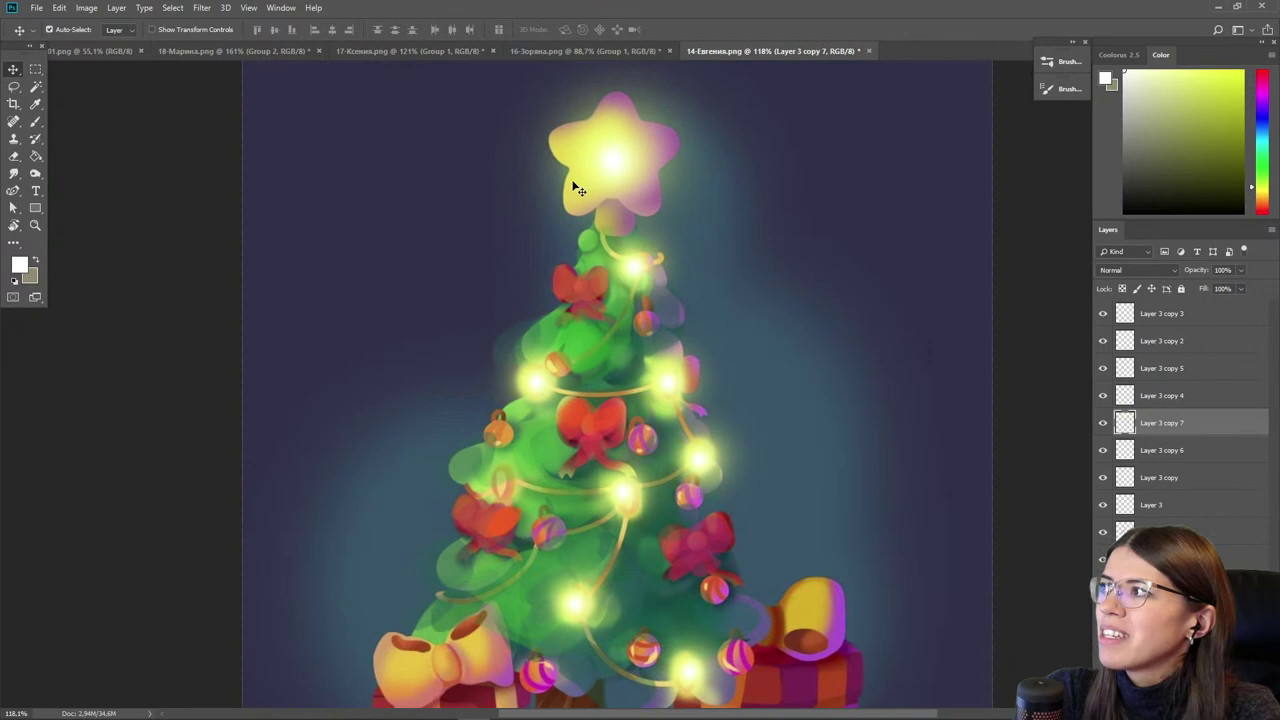
- Add a new layer beneath the glow copies, sample the star's yellow and paint it over the star's purple side
{"action": "scroll", "coordinate": [540, 143], "scroll_direction": "up", "scroll_amount": 3}
{"action": "left_click", "coordinate": [1203, 450]}
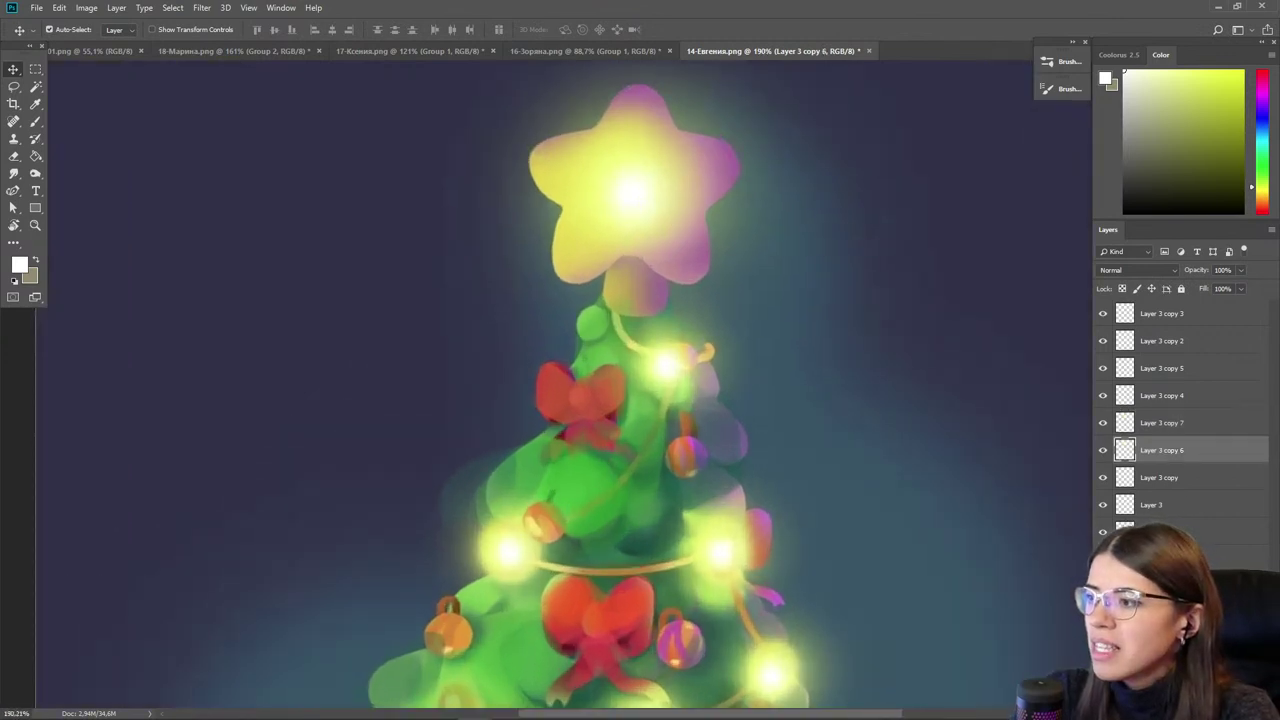
{"action": "left_click", "coordinate": [1181, 505]}
{"action": "key", "text": "i"}
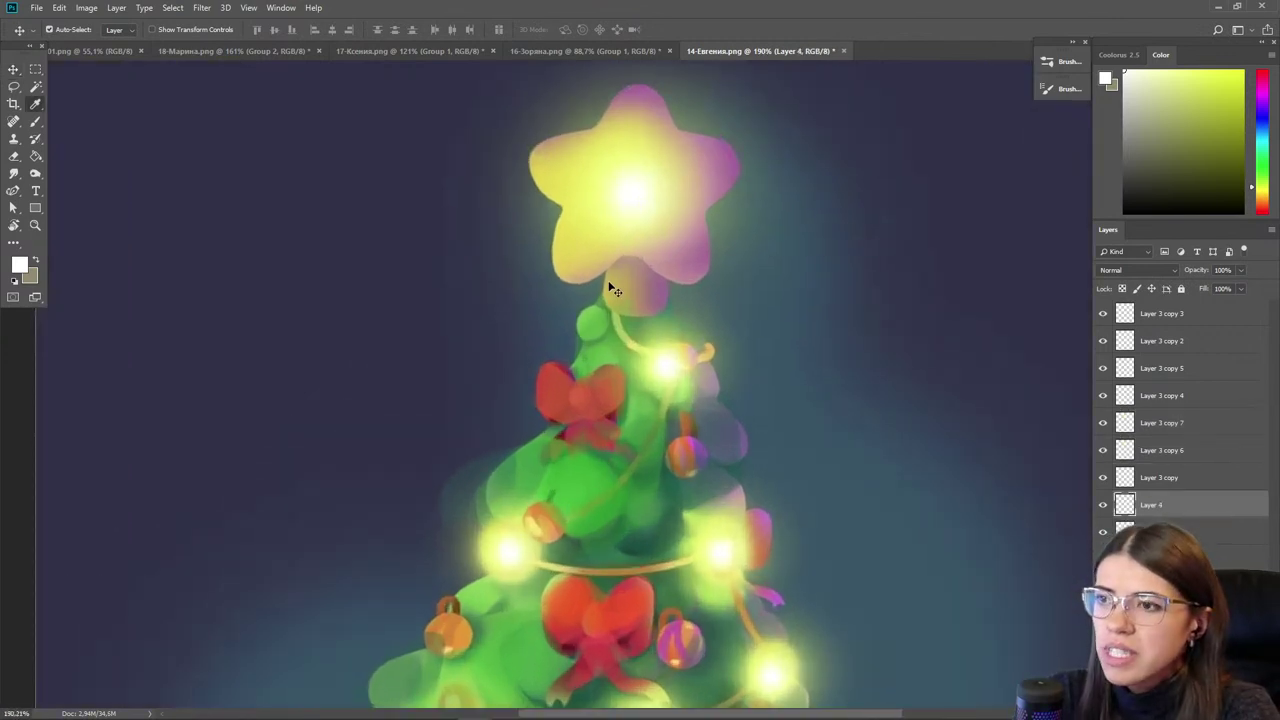
{"action": "left_click", "coordinate": [617, 282]}
{"action": "key", "text": "b"}
{"action": "mouse_move", "coordinate": [675, 253]}
{"action": "left_mouse_down"}
{"action": "mouse_move", "coordinate": [651, 194]}
{"action": "mouse_move", "coordinate": [663, 209]}
{"action": "mouse_move", "coordinate": [663, 177]}
{"action": "mouse_move", "coordinate": [628, 146]}
{"action": "mouse_move", "coordinate": [634, 114]}
{"action": "mouse_move", "coordinate": [654, 217]}
{"action": "mouse_move", "coordinate": [623, 214]}
{"action": "mouse_move", "coordinate": [616, 167]}
{"action": "left_mouse_up"}
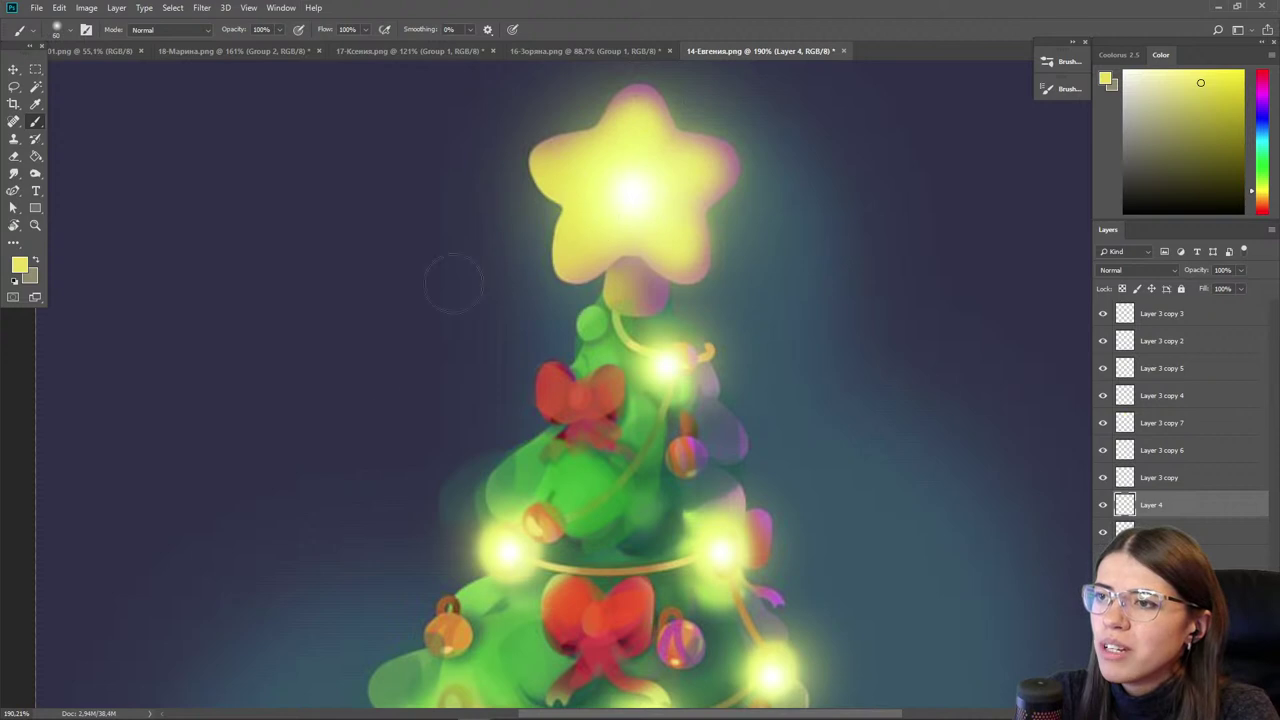
- Group all the repaint layers above the background
{"action": "scroll", "coordinate": [449, 309], "scroll_direction": "down", "scroll_amount": 6}
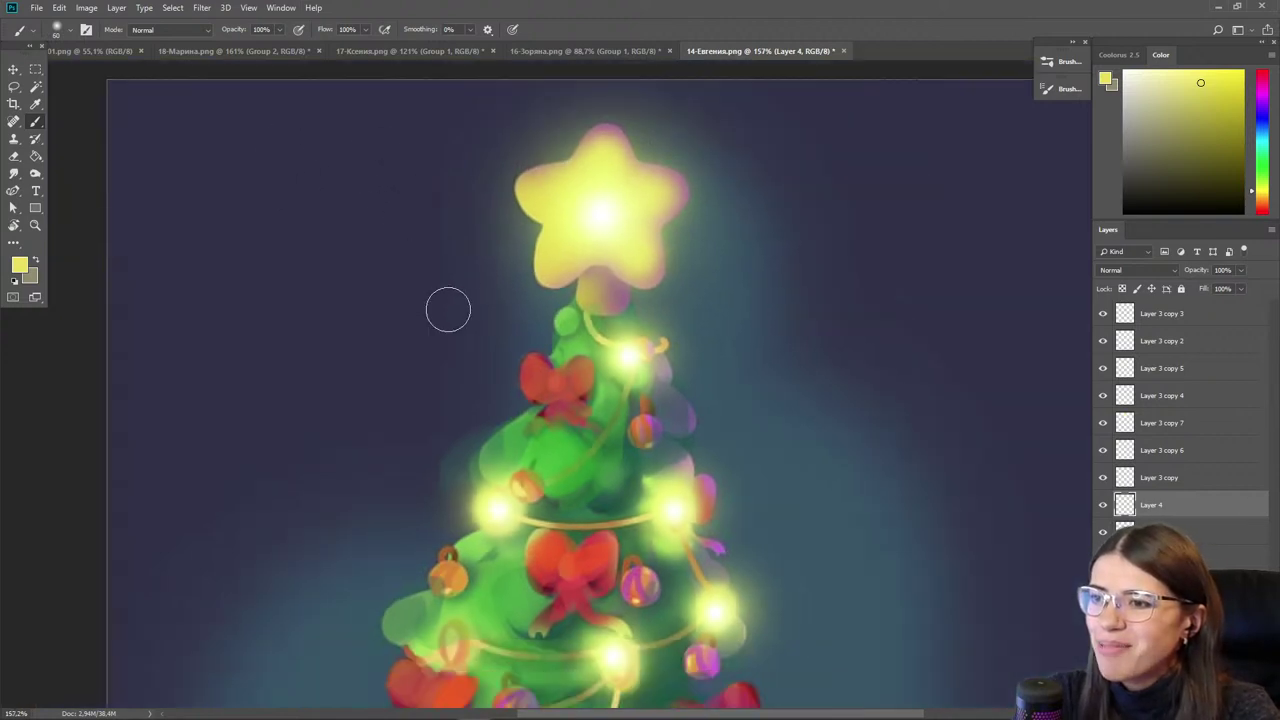
{"action": "left_click_drag", "start_coordinate": [500, 539], "coordinate": [561, 434]}
{"action": "left_click_drag", "start_coordinate": [550, 511], "coordinate": [534, 441]}
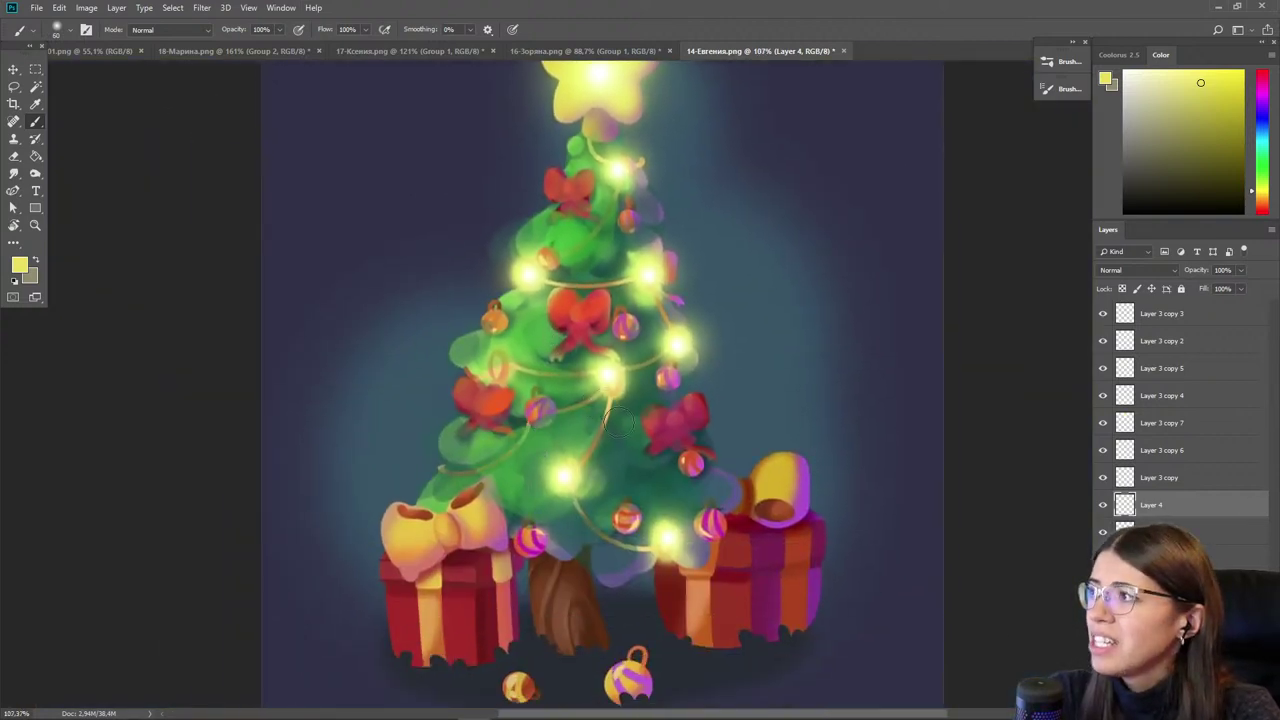
{"action": "scroll", "coordinate": [612, 420], "scroll_direction": "down", "scroll_amount": 3}
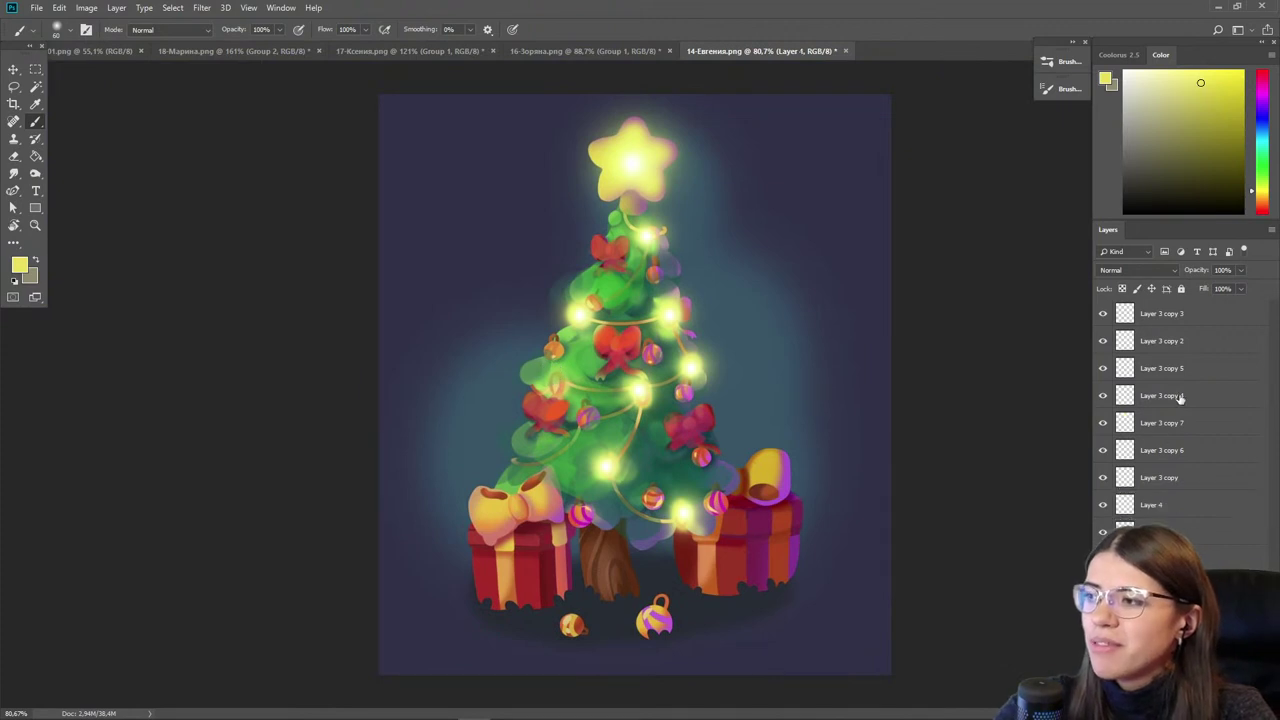
{"action": "key", "text": "ctrl+alt+a"}
{"action": "key", "text": "ctrl+g"}
- Compare the tree with and without the grouped repaint by toggling the group's visibility
{"action": "left_click", "coordinate": [1102, 309]}
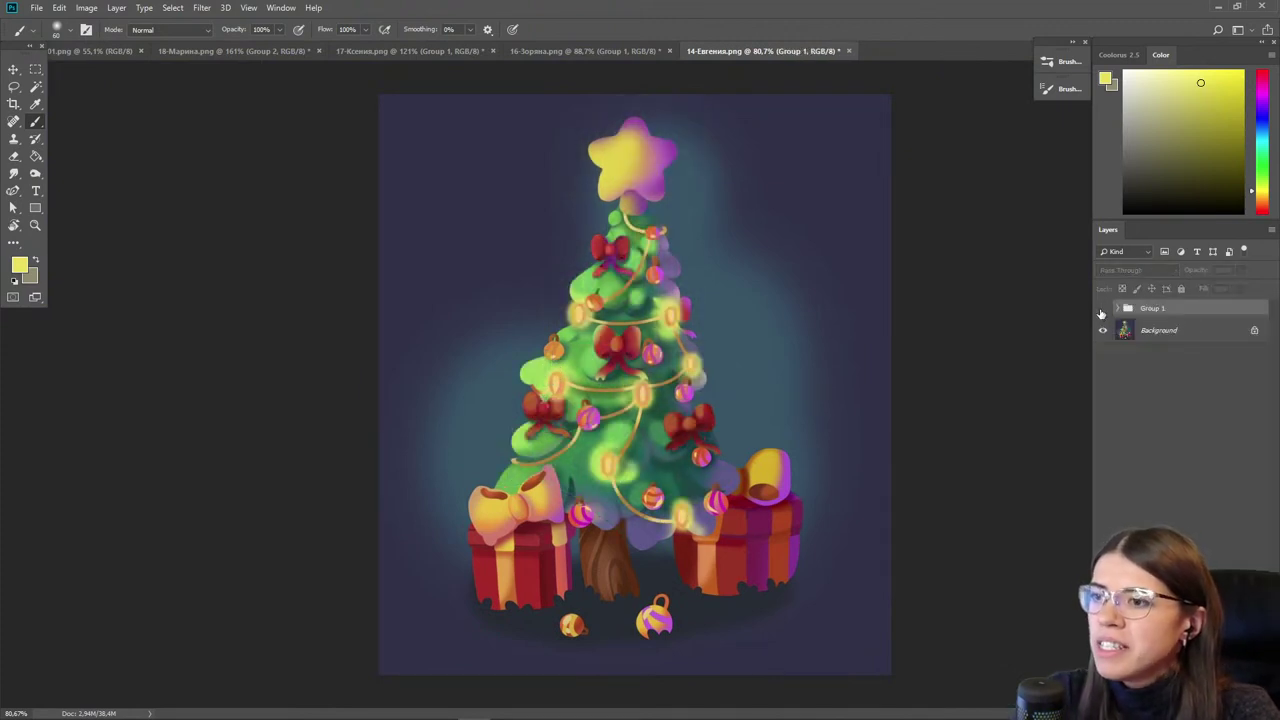
{"action": "left_click", "coordinate": [1102, 309]}
{"action": "left_click", "coordinate": [1102, 309]}
{"action": "left_click", "coordinate": [1102, 309]}
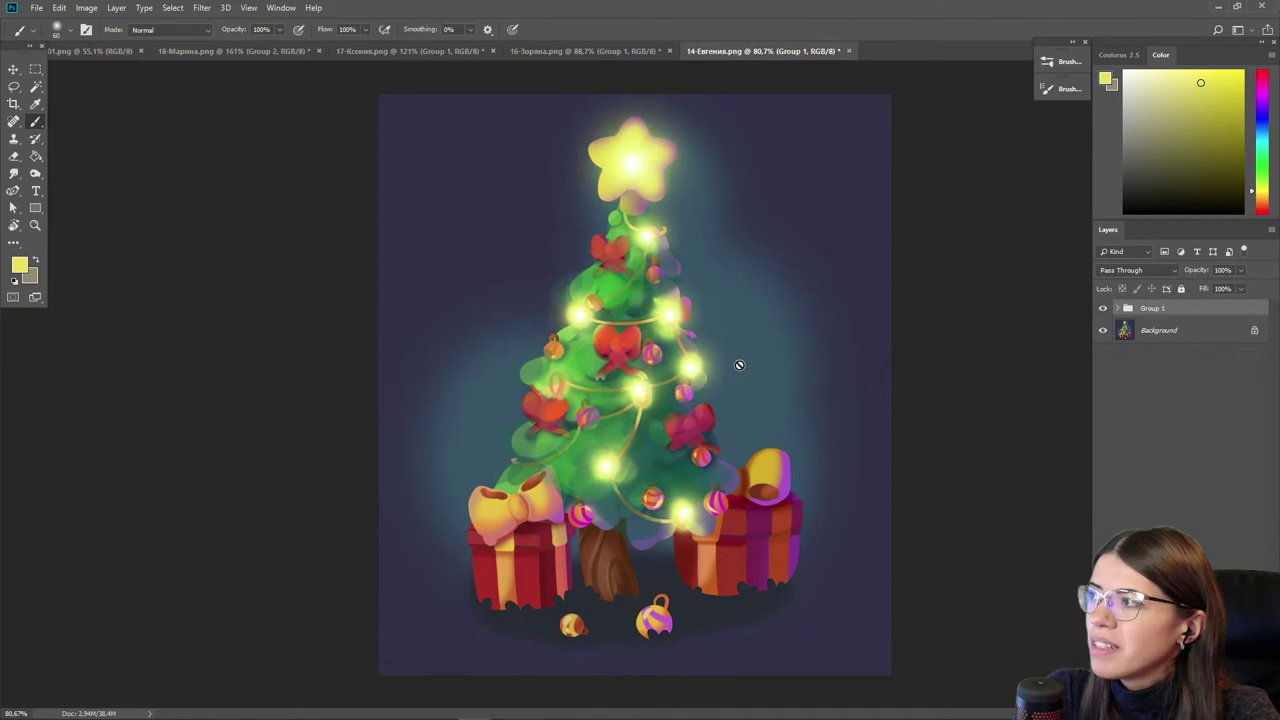
{"action": "scroll", "coordinate": [632, 372], "scroll_direction": "up", "scroll_amount": 1}
{"action": "left_click", "coordinate": [1102, 309]}
{"action": "left_click", "coordinate": [1102, 309]}
{"action": "left_click", "coordinate": [1103, 310]}
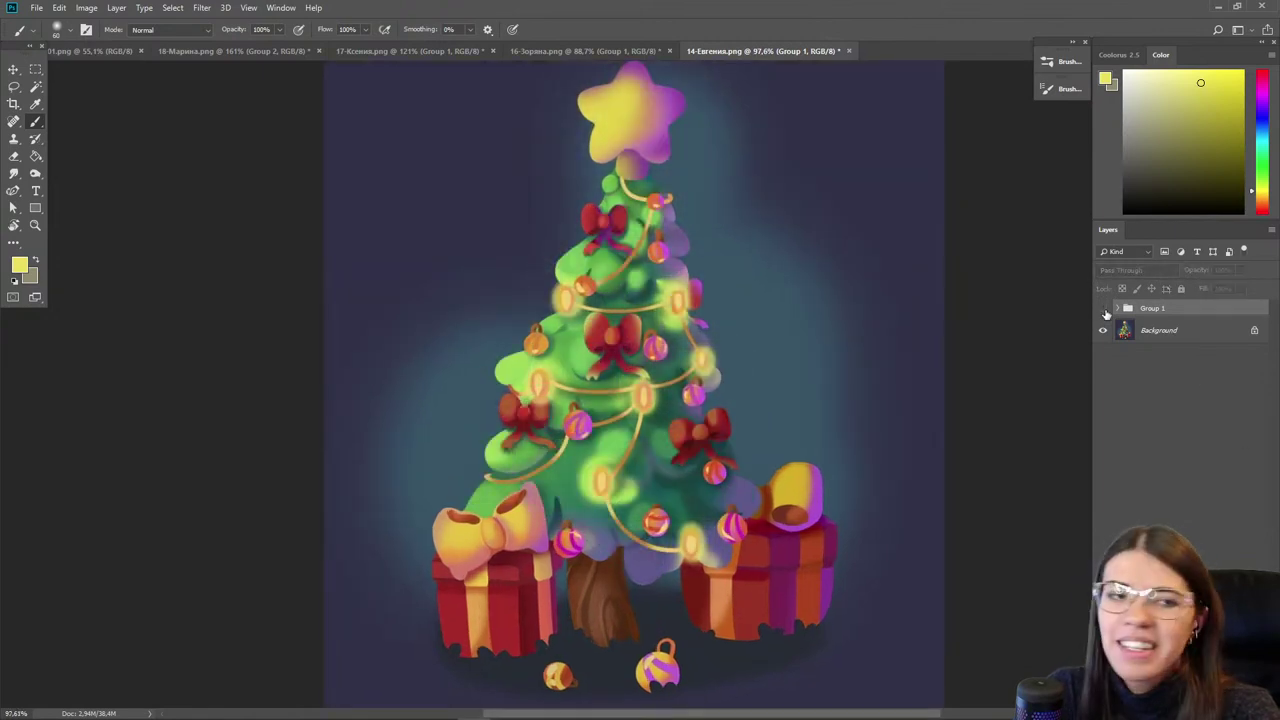
{"action": "left_click", "coordinate": [1103, 310]}
{"action": "left_click", "coordinate": [1103, 310]}
{"action": "left_click", "coordinate": [1103, 310]}
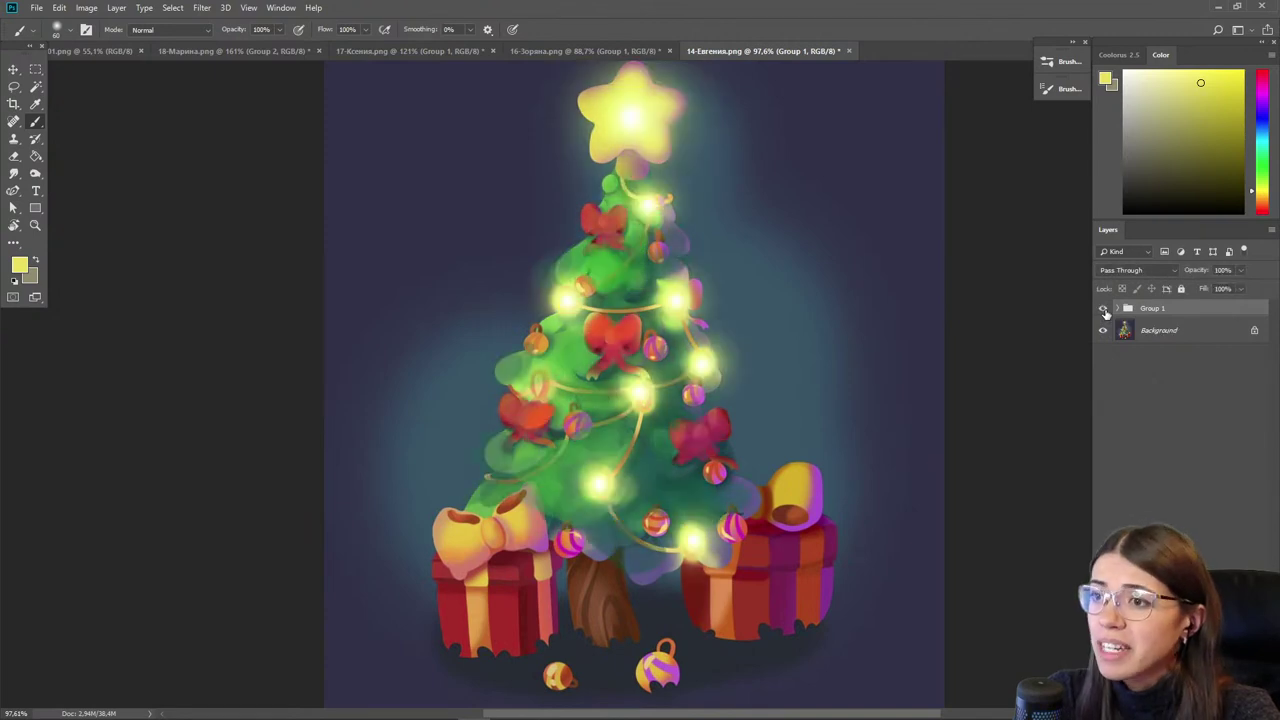
- Add a new layer above the group and choose the hard brush preset "кисть жесткая" for detailing the central bow
{"action": "key", "text": "ctrl+shift+alt+n"}
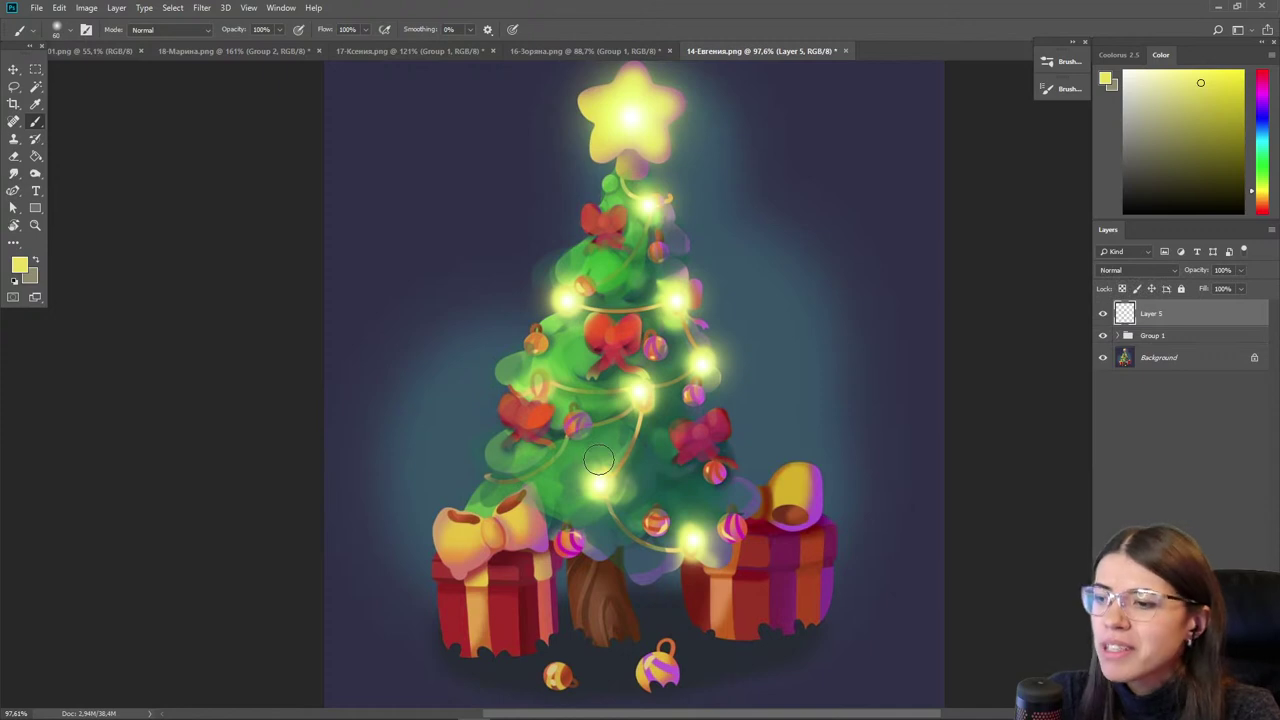
{"action": "scroll", "coordinate": [585, 316], "scroll_direction": "up", "scroll_amount": 12}
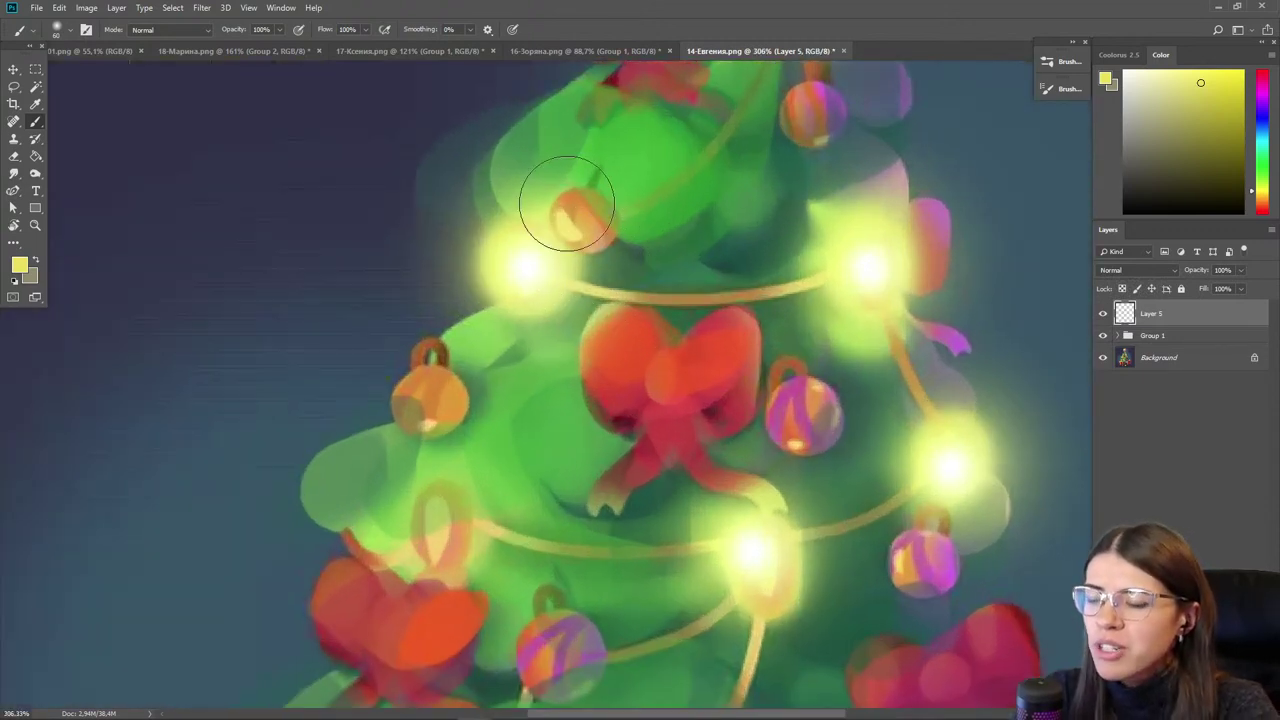
{"action": "right_click", "coordinate": [705, 335]}
{"action": "left_click", "coordinate": [805, 512]}
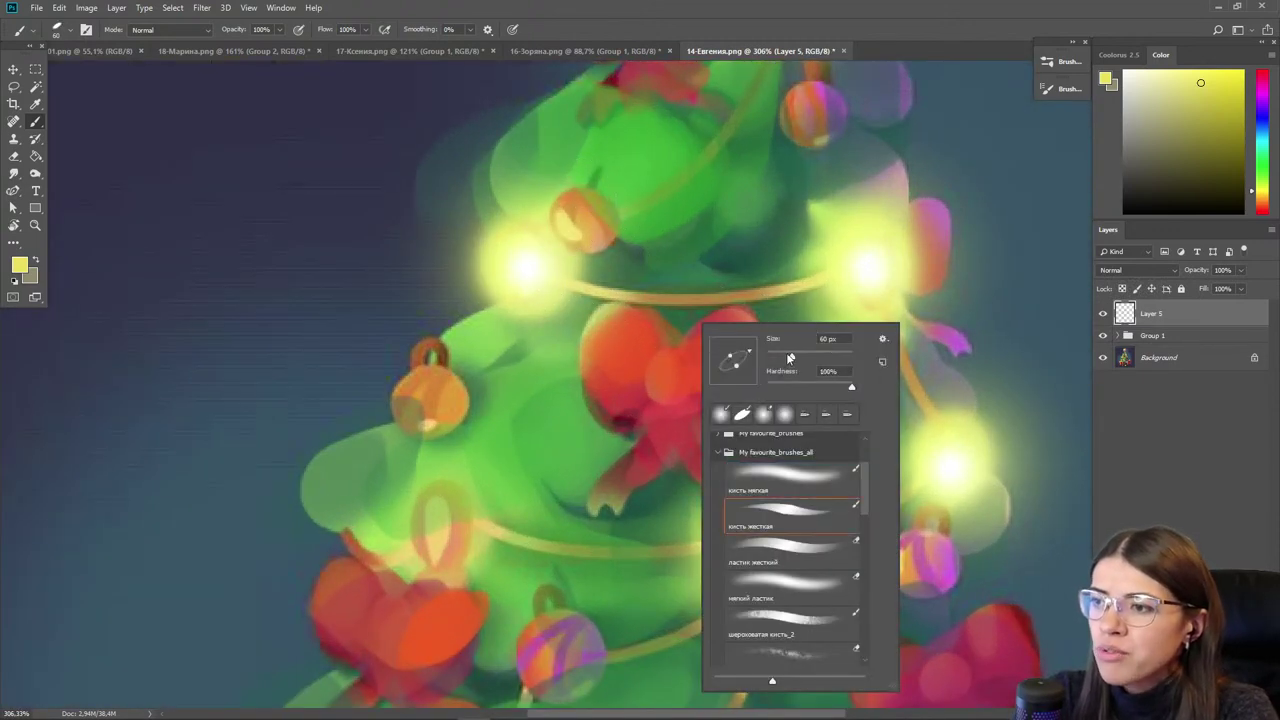
{"action": "left_click", "coordinate": [625, 318]}
- Pick a warm yellow and paint highlights along the upper edges of both loops of the central bow
{"action": "left_click", "coordinate": [1209, 68]}
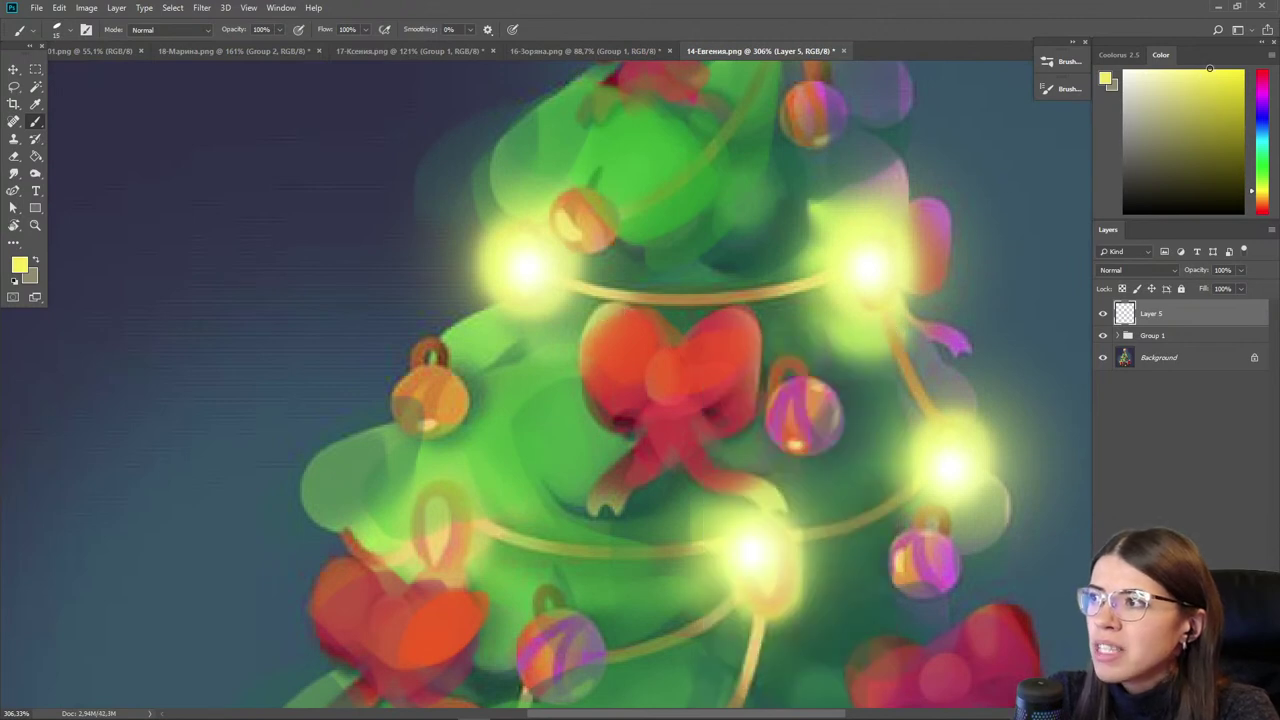
{"action": "left_click", "coordinate": [1264, 195]}
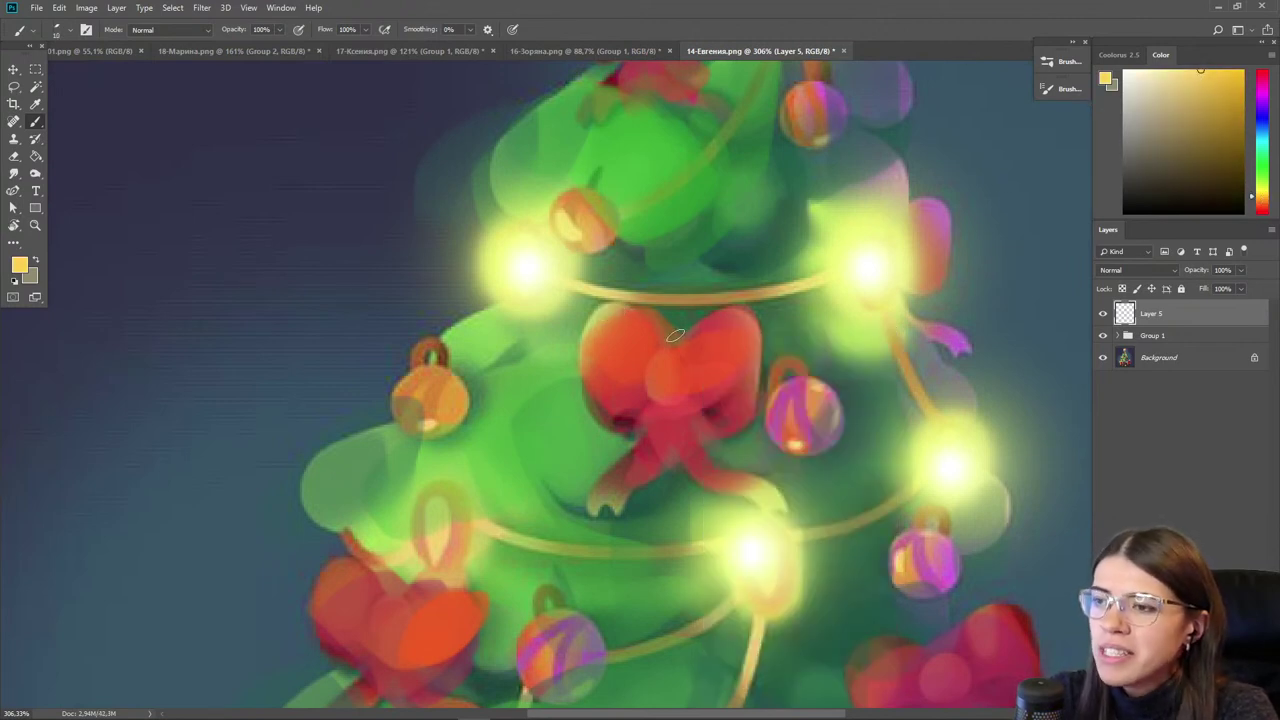
{"action": "mouse_move", "coordinate": [612, 311]}
{"action": "left_mouse_down"}
{"action": "mouse_move", "coordinate": [600, 361]}
{"action": "mouse_move", "coordinate": [612, 322]}
{"action": "mouse_move", "coordinate": [638, 337]}
{"action": "mouse_move", "coordinate": [626, 347]}
{"action": "mouse_move", "coordinate": [632, 311]}
{"action": "mouse_move", "coordinate": [602, 323]}
{"action": "mouse_move", "coordinate": [646, 343]}
{"action": "mouse_move", "coordinate": [624, 318]}
{"action": "left_mouse_up"}
{"action": "left_click", "coordinate": [626, 341], "text": "alt"}
{"action": "left_click", "coordinate": [638, 313], "text": "alt"}
{"action": "key", "text": "bracketleft"}
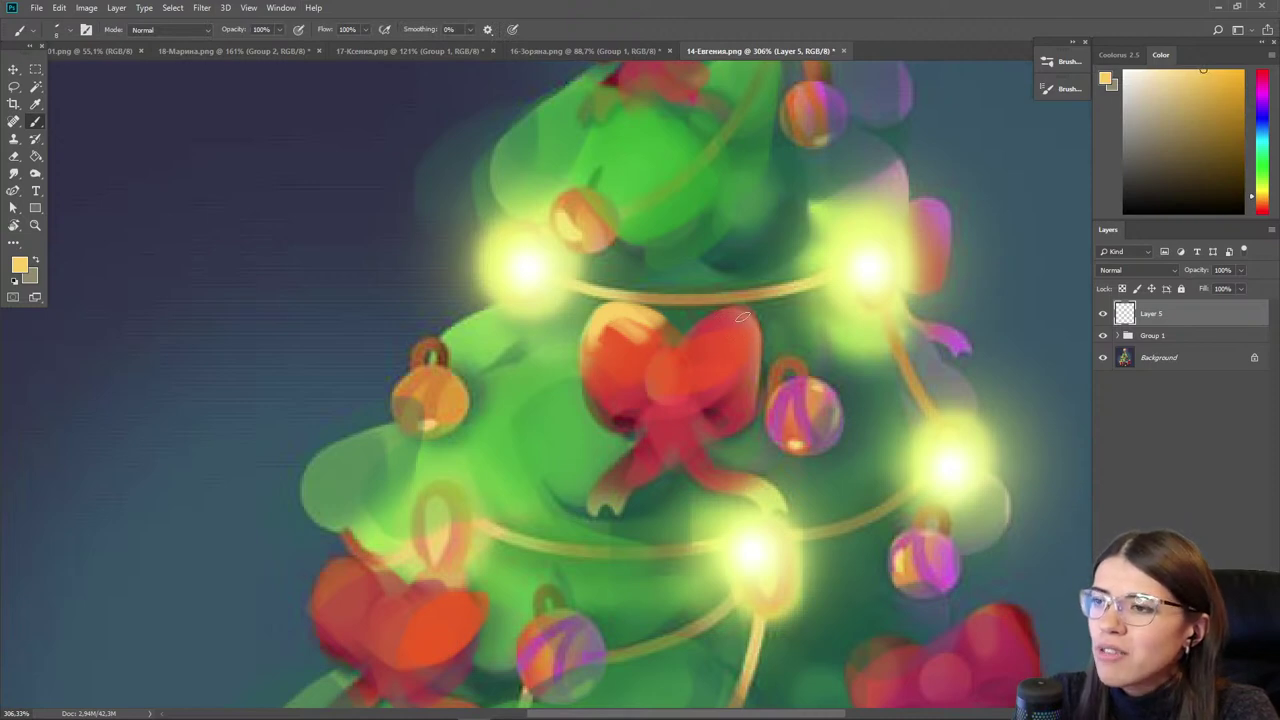
{"action": "left_click_drag", "start_coordinate": [743, 317], "coordinate": [748, 334]}
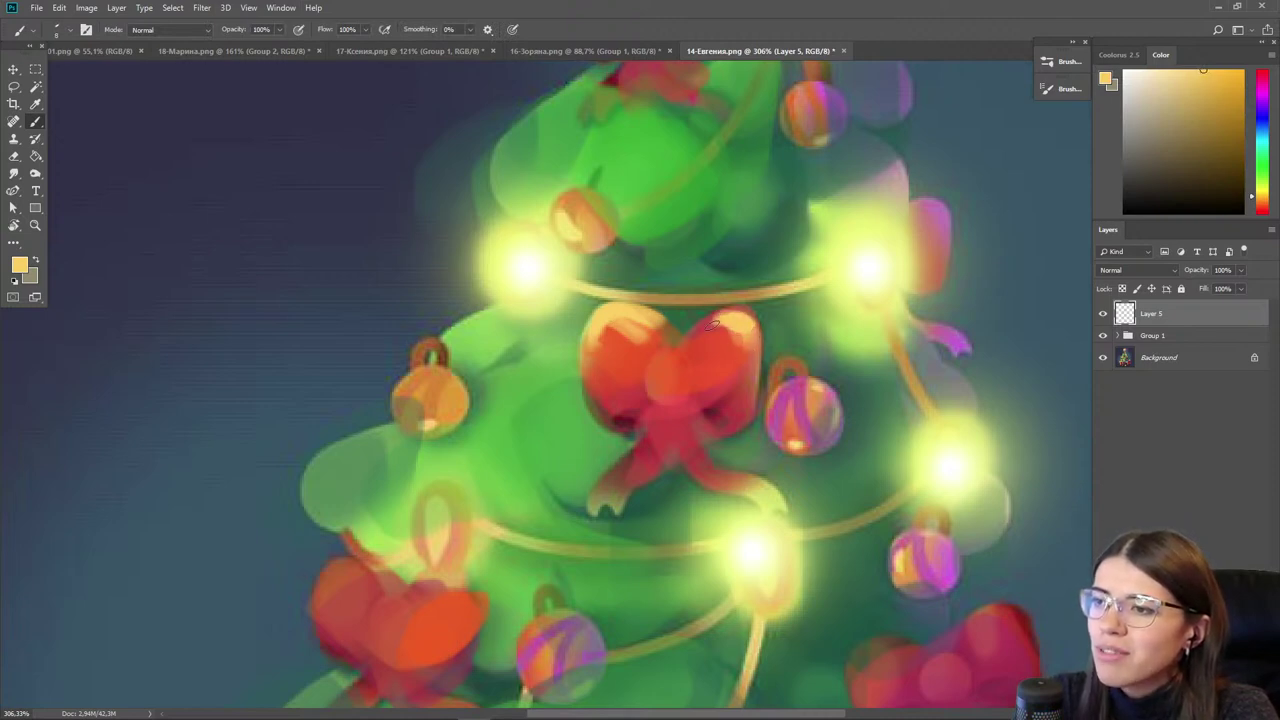
- Shape the central bow's knot with a yellow highlight, sampled red along its edges and a brighter orange-red over it
{"action": "key", "text": "r"}
{"action": "key", "text": "b"}
{"action": "left_click_drag", "start_coordinate": [669, 361], "coordinate": [647, 391]}
{"action": "key", "text": "i"}
{"action": "left_click", "coordinate": [645, 385]}
{"action": "key", "text": "b"}
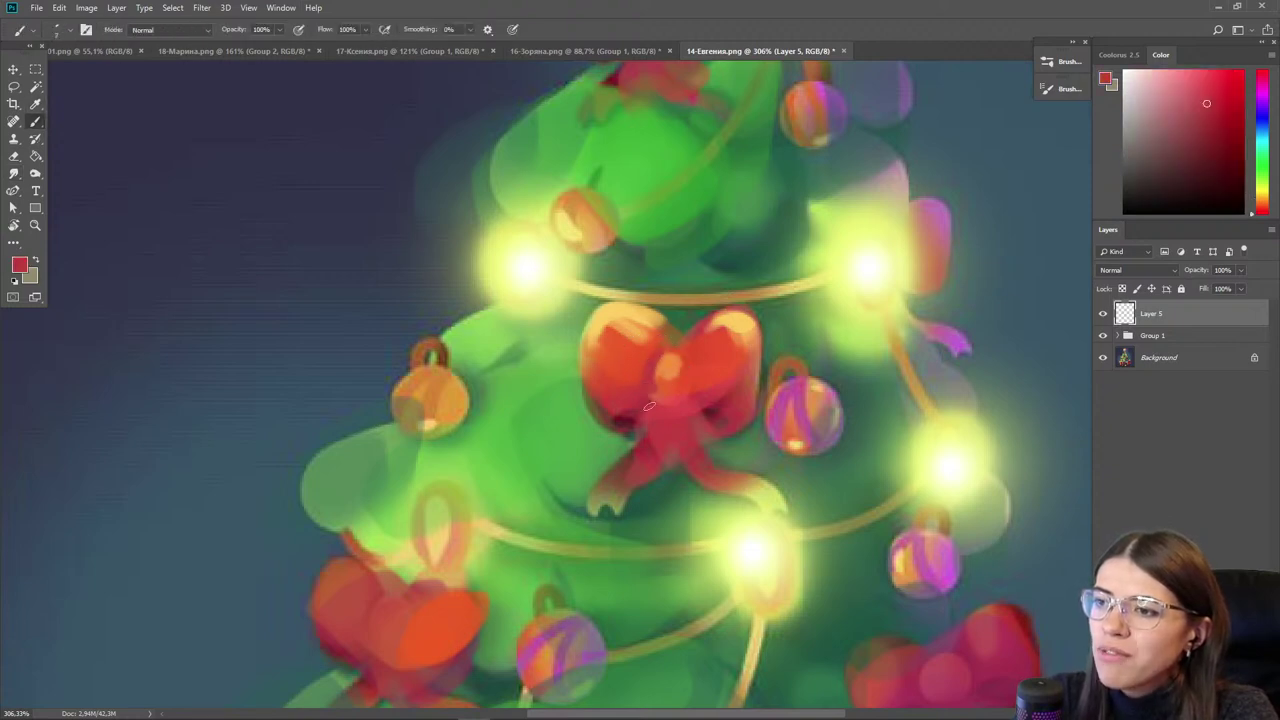
{"action": "key", "text": "i"}
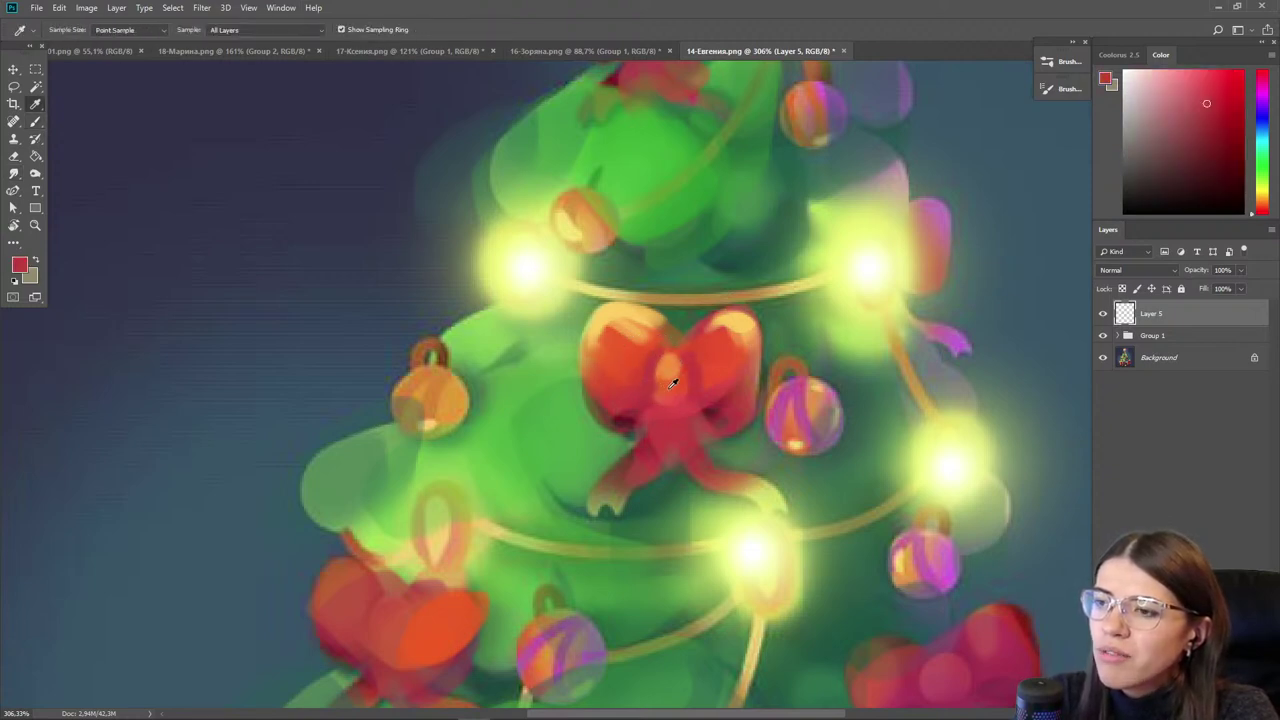
{"action": "left_click", "coordinate": [666, 377]}
{"action": "key", "text": "b"}
{"action": "left_click", "coordinate": [1216, 66]}
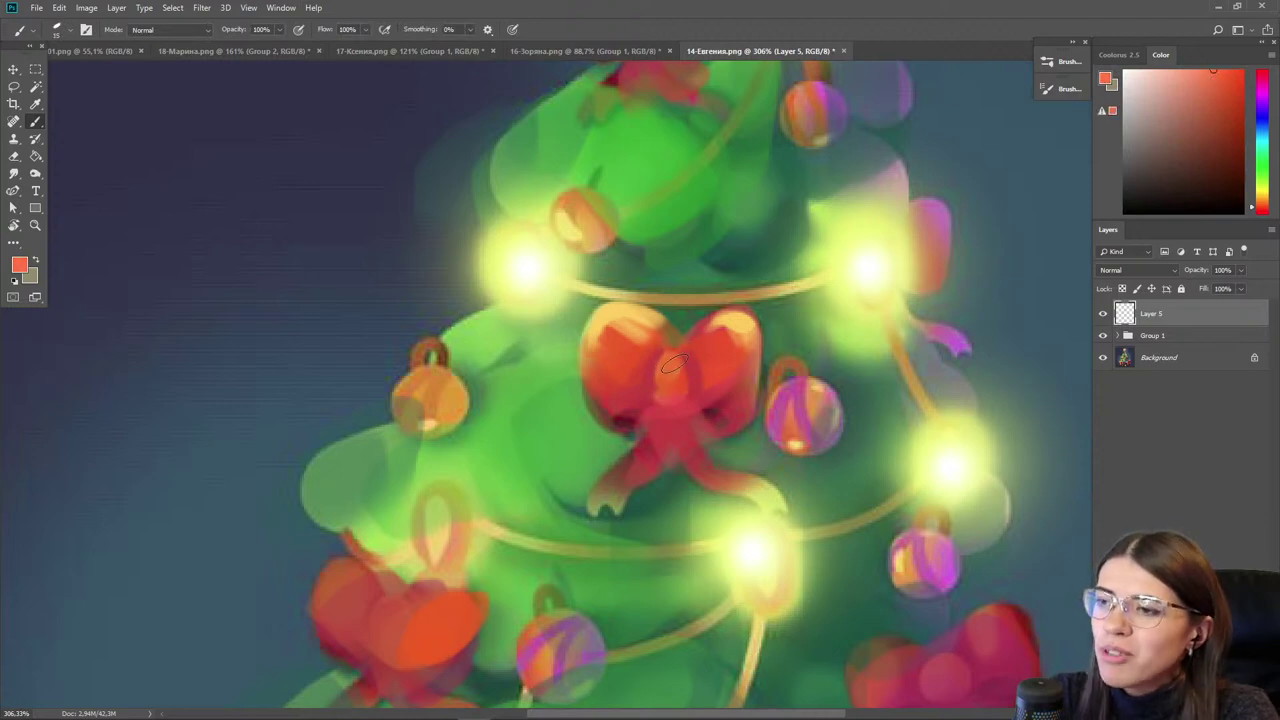
{"action": "left_click_drag", "start_coordinate": [704, 360], "coordinate": [694, 373]}
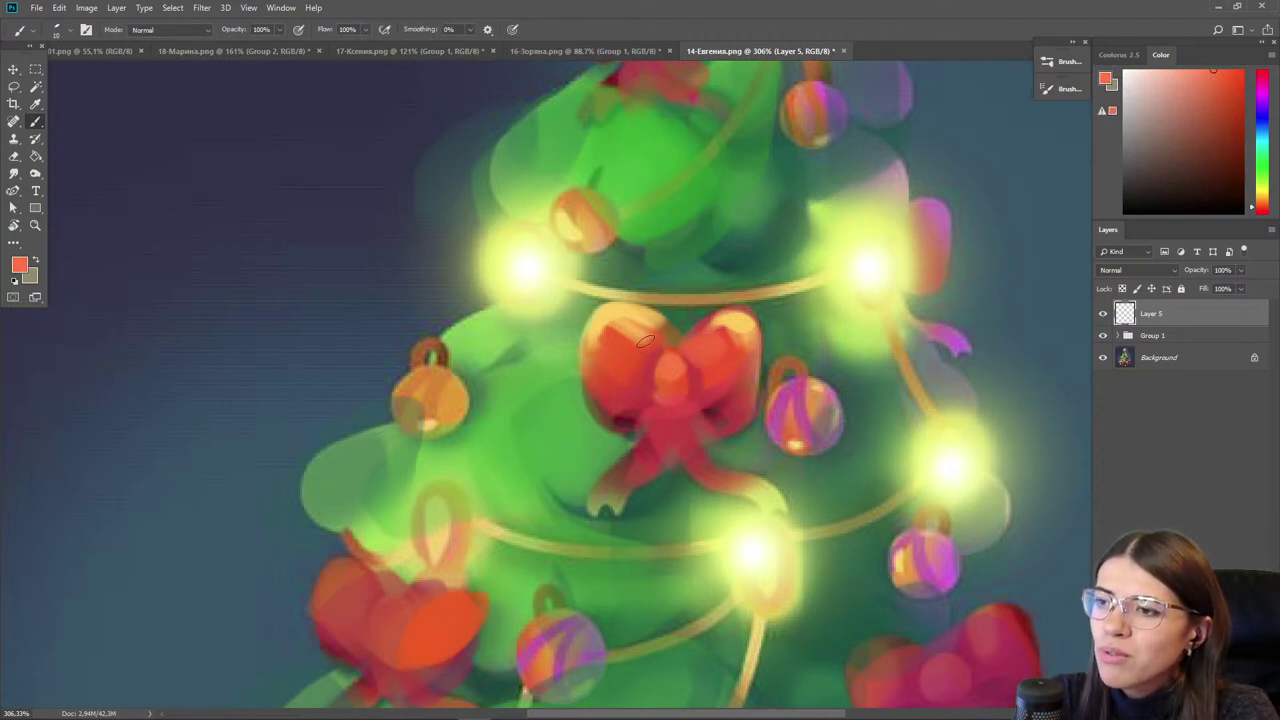
- Sample reds from the central bow and paint over the inner and lower areas of its loops to smooth the shading
{"action": "left_click", "coordinate": [695, 393], "text": "alt"}
{"action": "left_click", "coordinate": [716, 390], "text": "alt"}
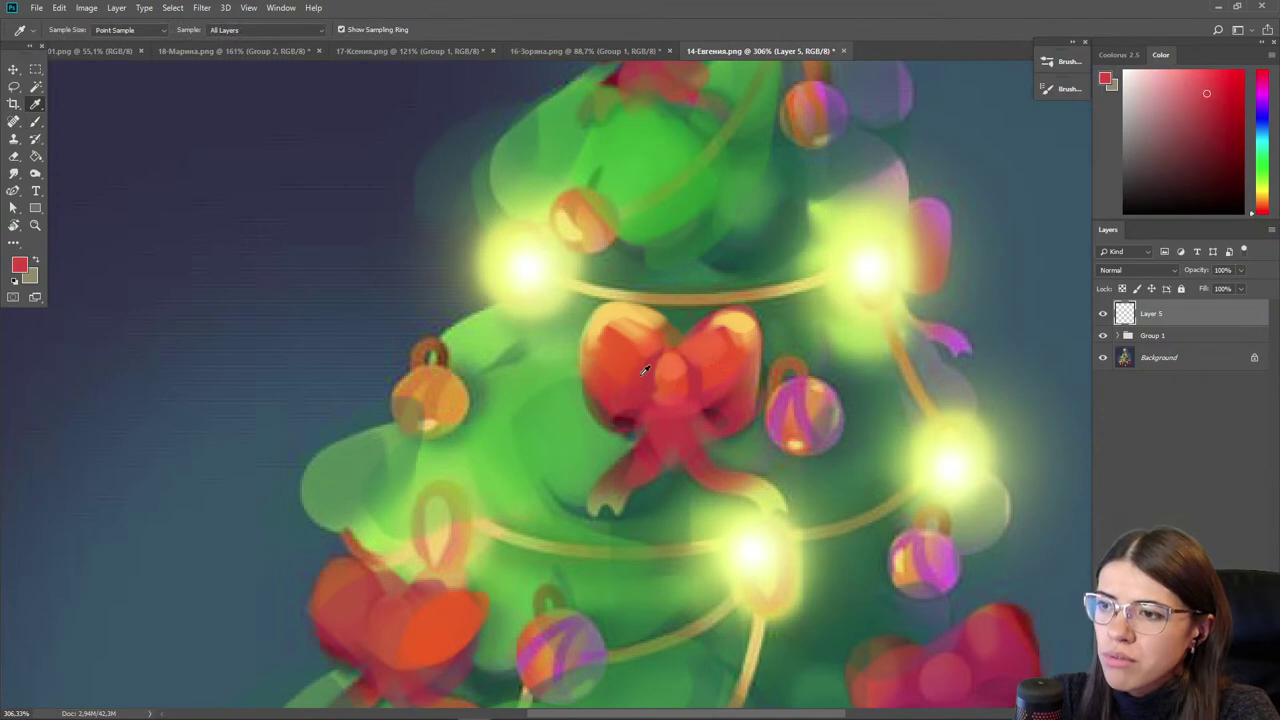
{"action": "left_click", "coordinate": [644, 380], "text": "alt"}
{"action": "key", "text": "bracketright"}
{"action": "key", "text": "bracketright"}
{"action": "left_click_drag", "start_coordinate": [749, 372], "coordinate": [734, 404]}
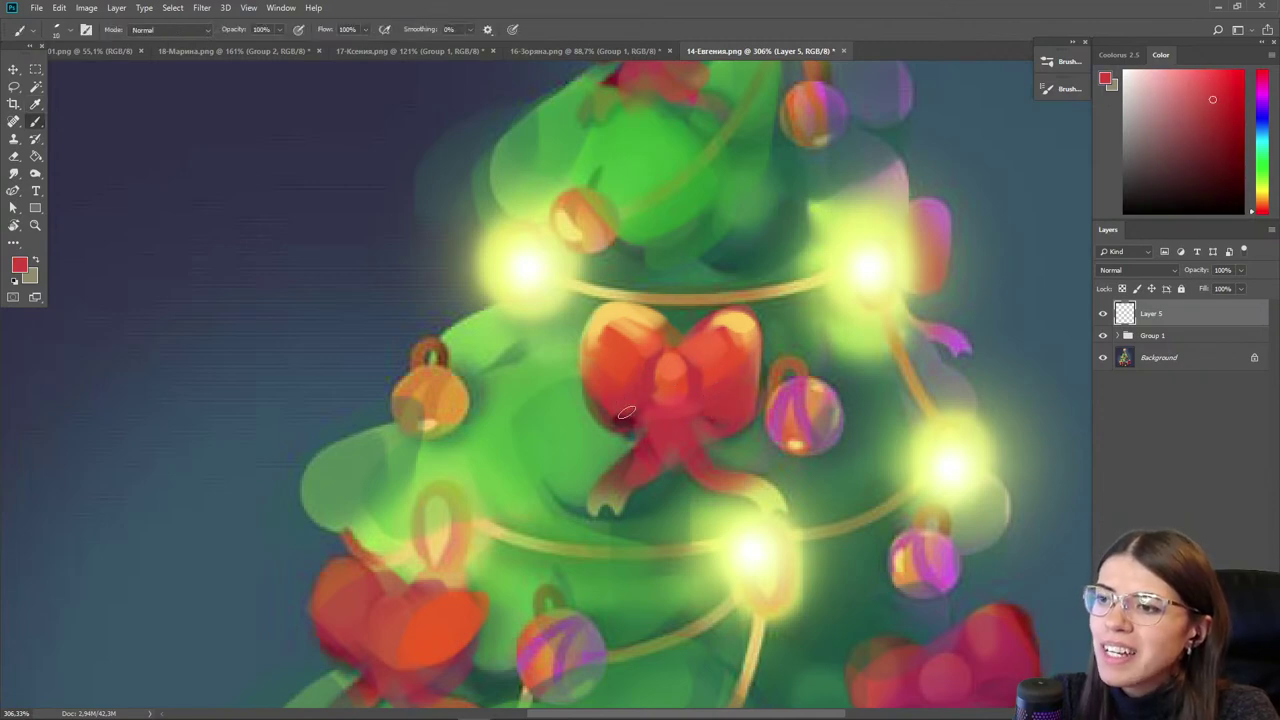
- Clean the gap between the bow's loops with sampled green, brighten the loop highlights with pale yellow and check the values in greyscale
{"action": "left_click", "coordinate": [652, 308], "text": "alt"}
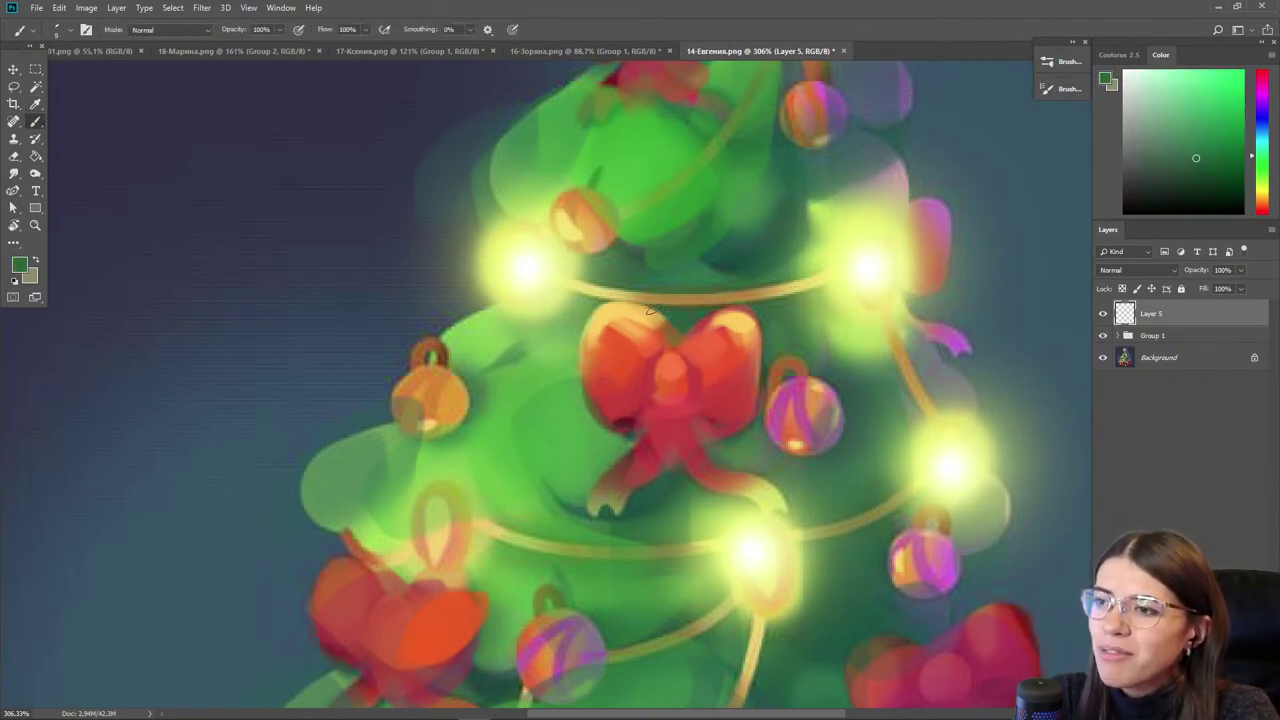
{"action": "left_click", "coordinate": [537, 264], "text": "alt"}
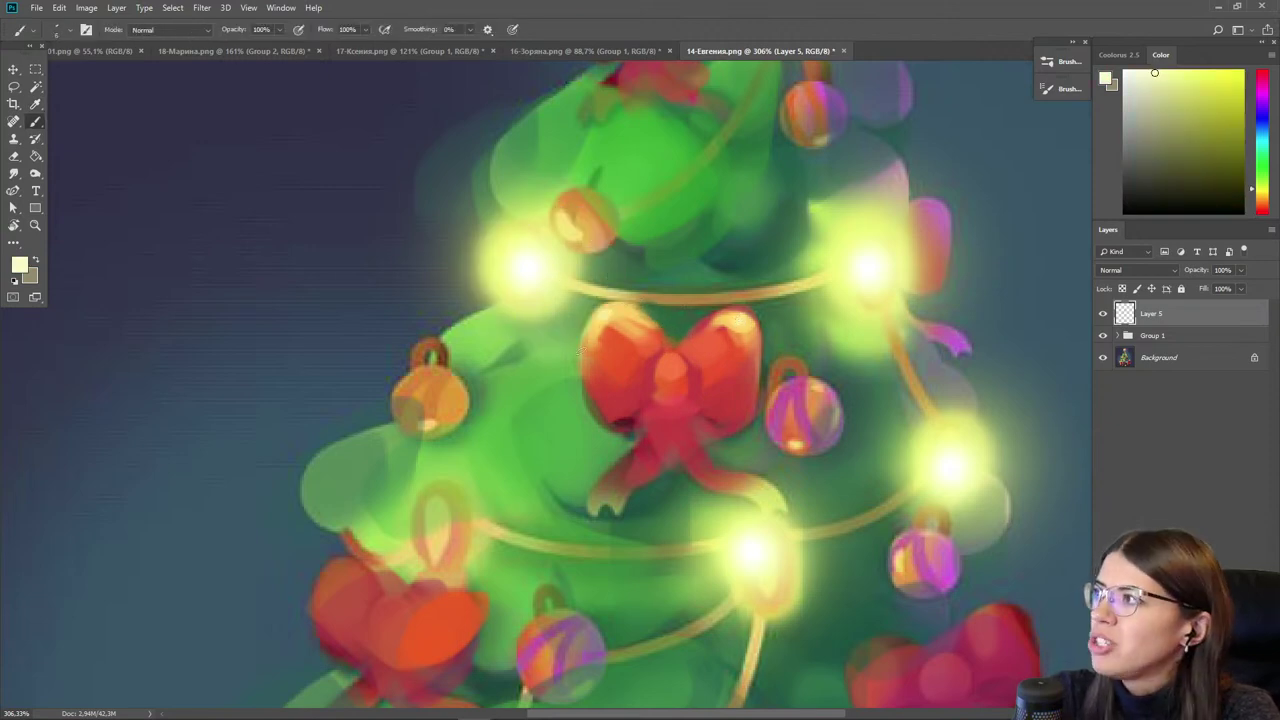
{"action": "key", "text": "ctrl+y"}
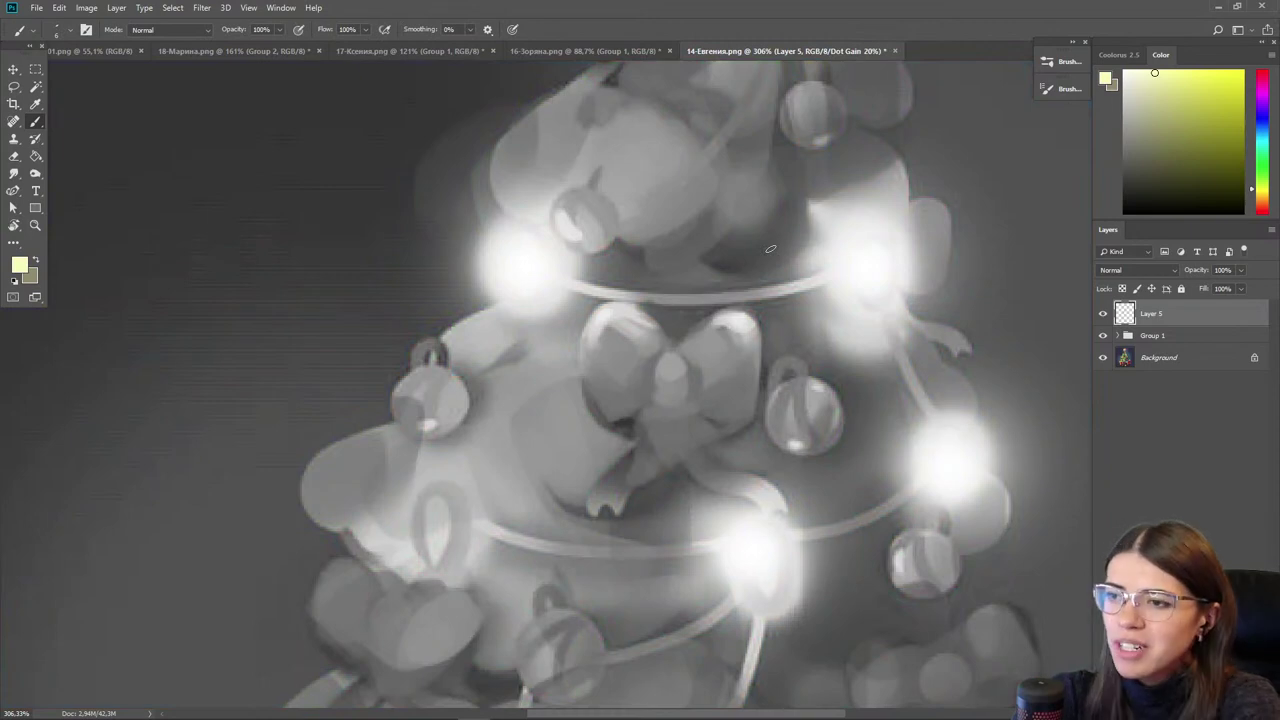
{"action": "key", "text": "ctrl+y"}
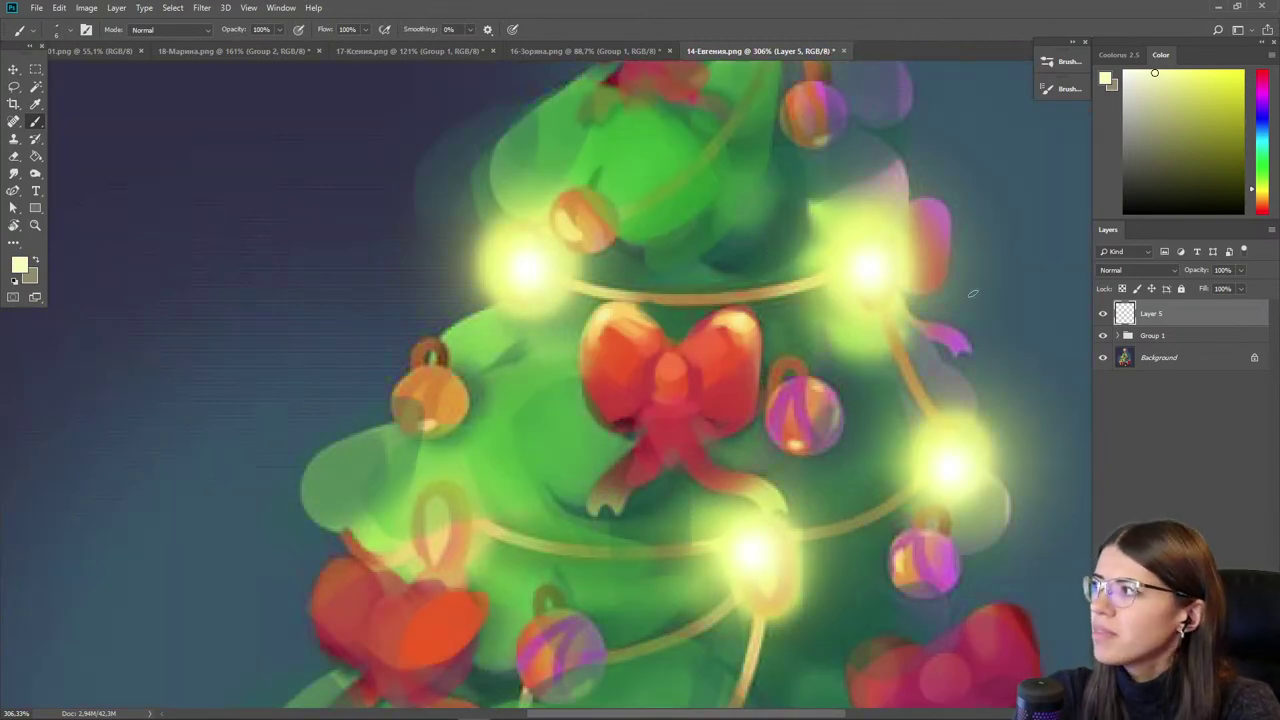
- Sample dark greens, paint them around and between the central bow's tails to sharpen its silhouette, and check the values in greyscale
{"action": "left_click", "coordinate": [658, 496], "text": "alt"}
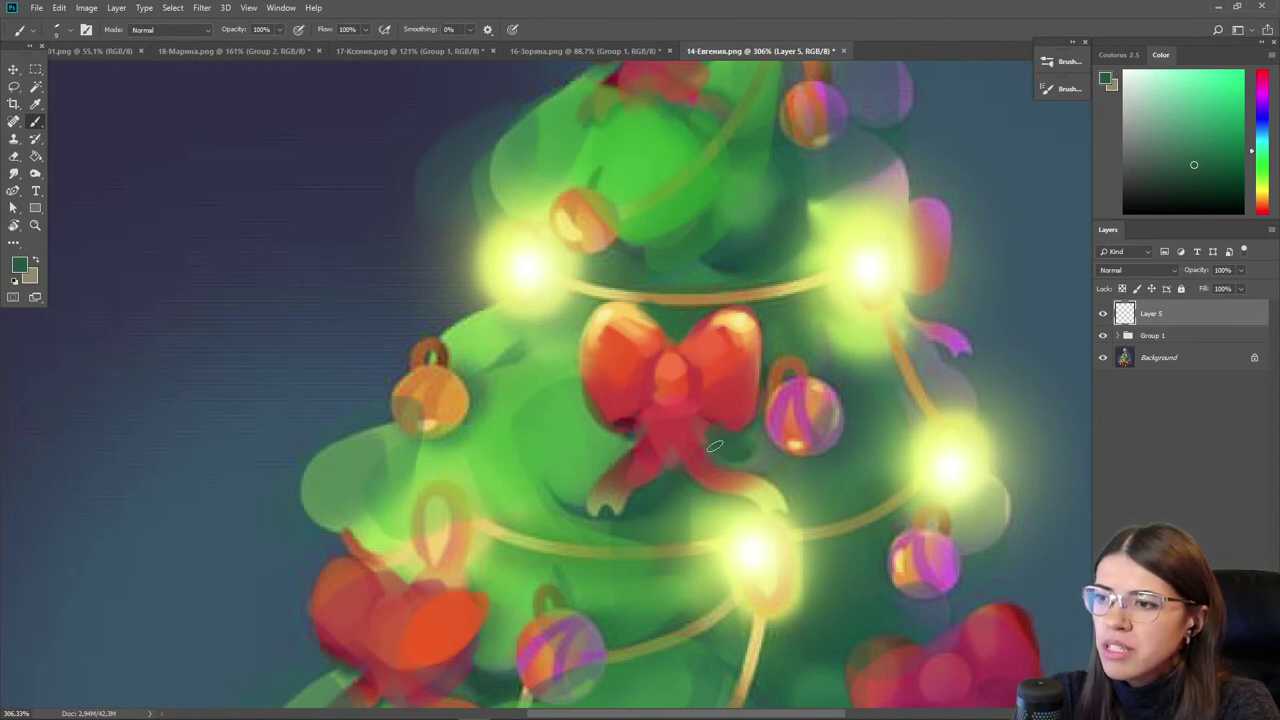
{"action": "mouse_move", "coordinate": [760, 413]}
{"action": "left_mouse_down"}
{"action": "mouse_move", "coordinate": [685, 506]}
{"action": "mouse_move", "coordinate": [669, 465]}
{"action": "mouse_move", "coordinate": [651, 483]}
{"action": "mouse_move", "coordinate": [618, 435]}
{"action": "left_mouse_up"}
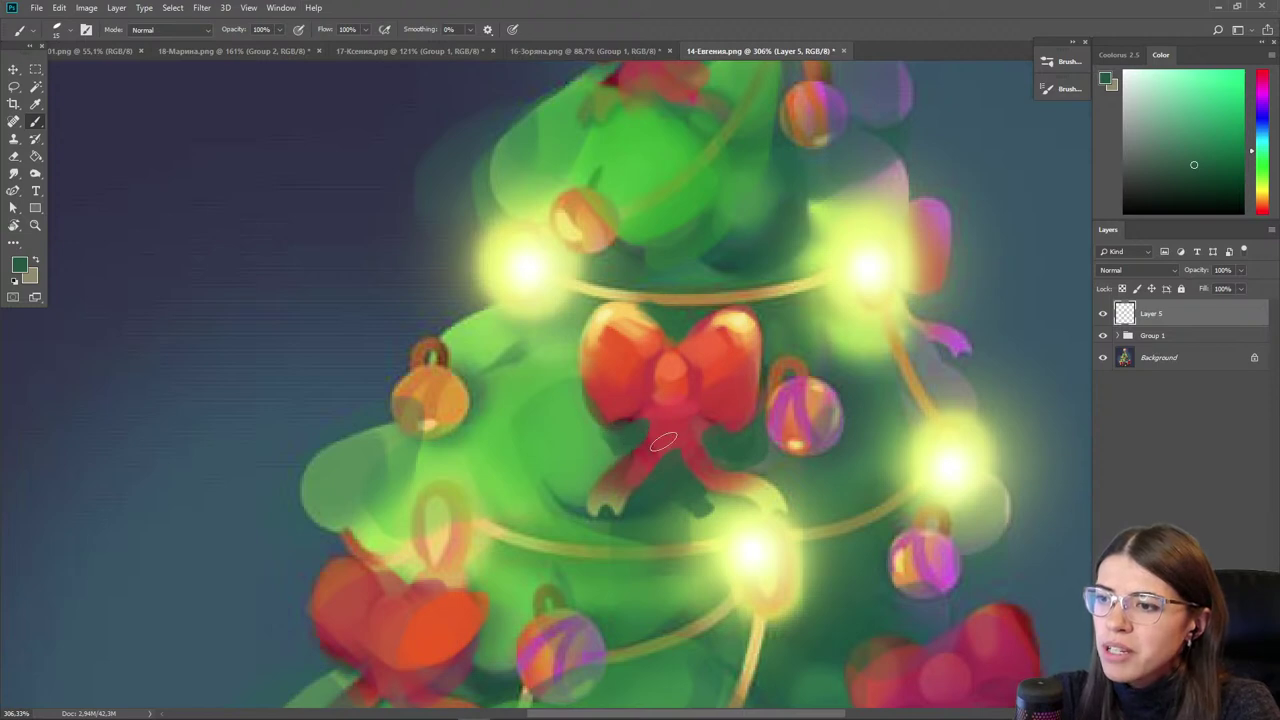
{"action": "left_click", "coordinate": [745, 456], "text": "alt"}
{"action": "mouse_move", "coordinate": [730, 491]}
{"action": "left_mouse_down"}
{"action": "mouse_move", "coordinate": [670, 514]}
{"action": "mouse_move", "coordinate": [691, 498]}
{"action": "left_mouse_up"}
{"action": "key", "text": "r"}
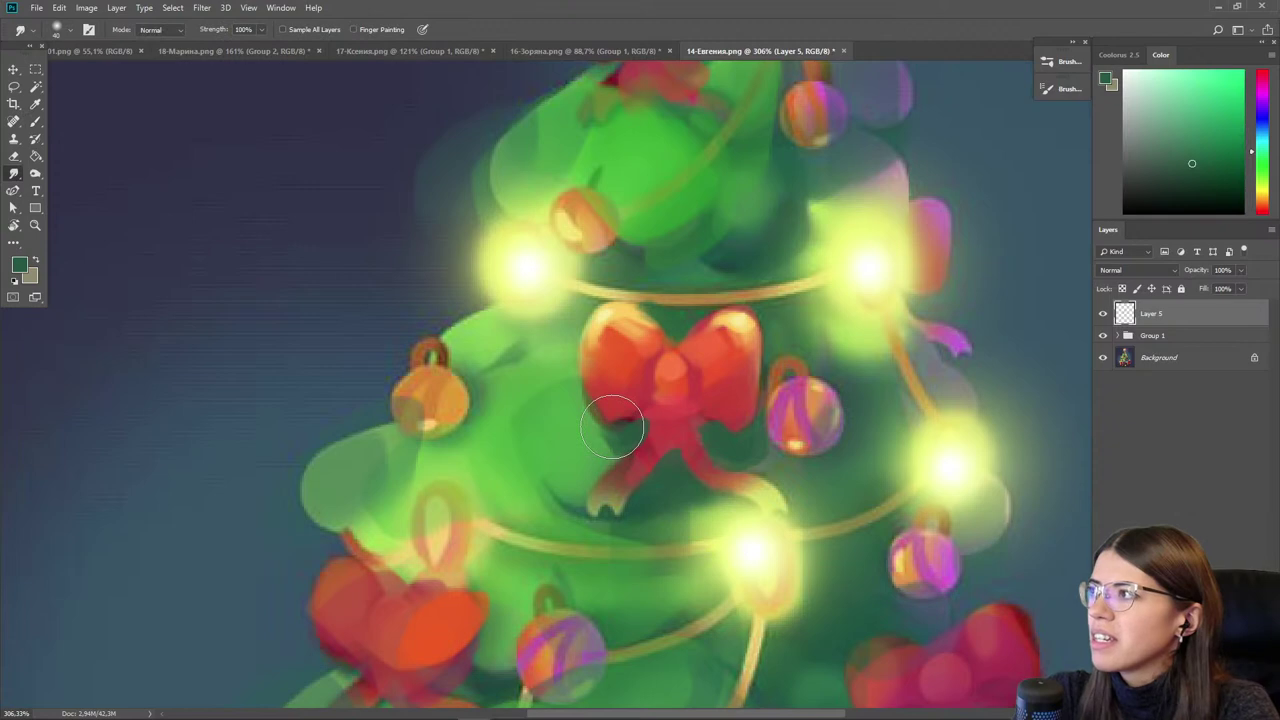
{"action": "key", "text": "ctrl+y"}
{"action": "key", "text": "ctrl+y"}
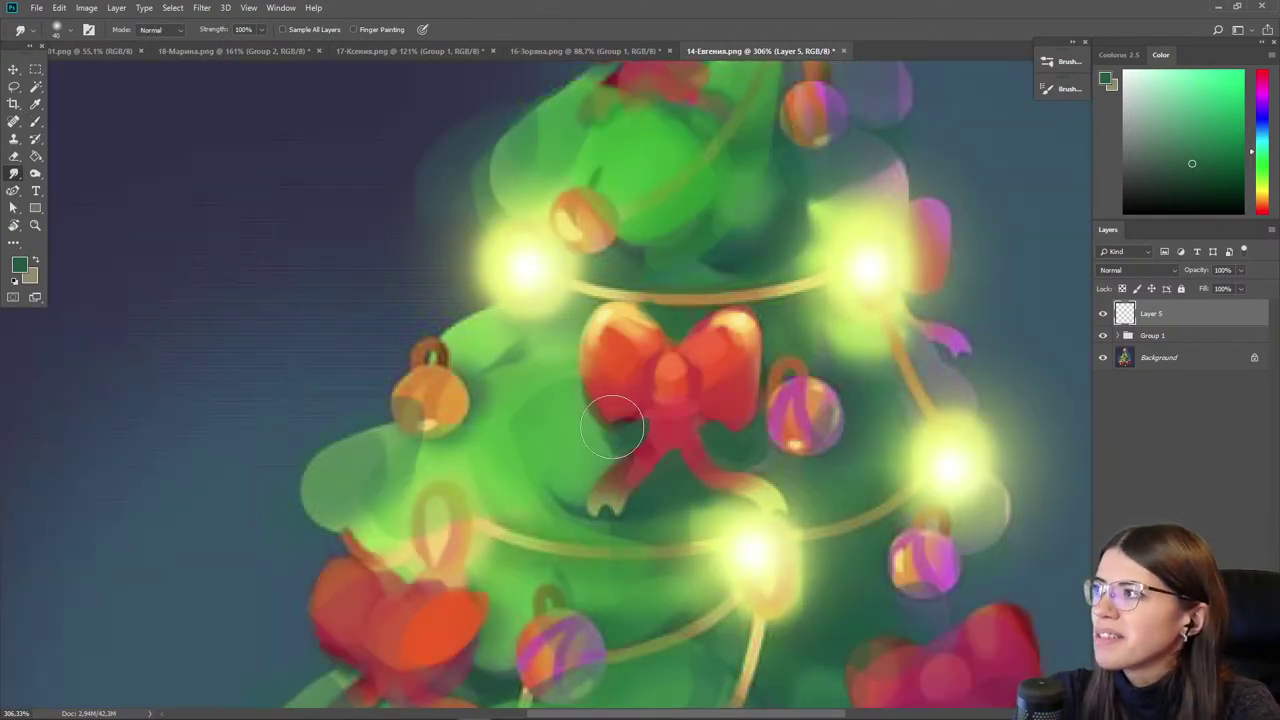
- Cover the striped ball below the garland's far-right light with sampled pink and paint light yellow highlights on it
{"action": "scroll", "coordinate": [758, 440], "scroll_direction": "down", "scroll_amount": 3}
{"action": "left_click_drag", "start_coordinate": [632, 511], "coordinate": [569, 415]}
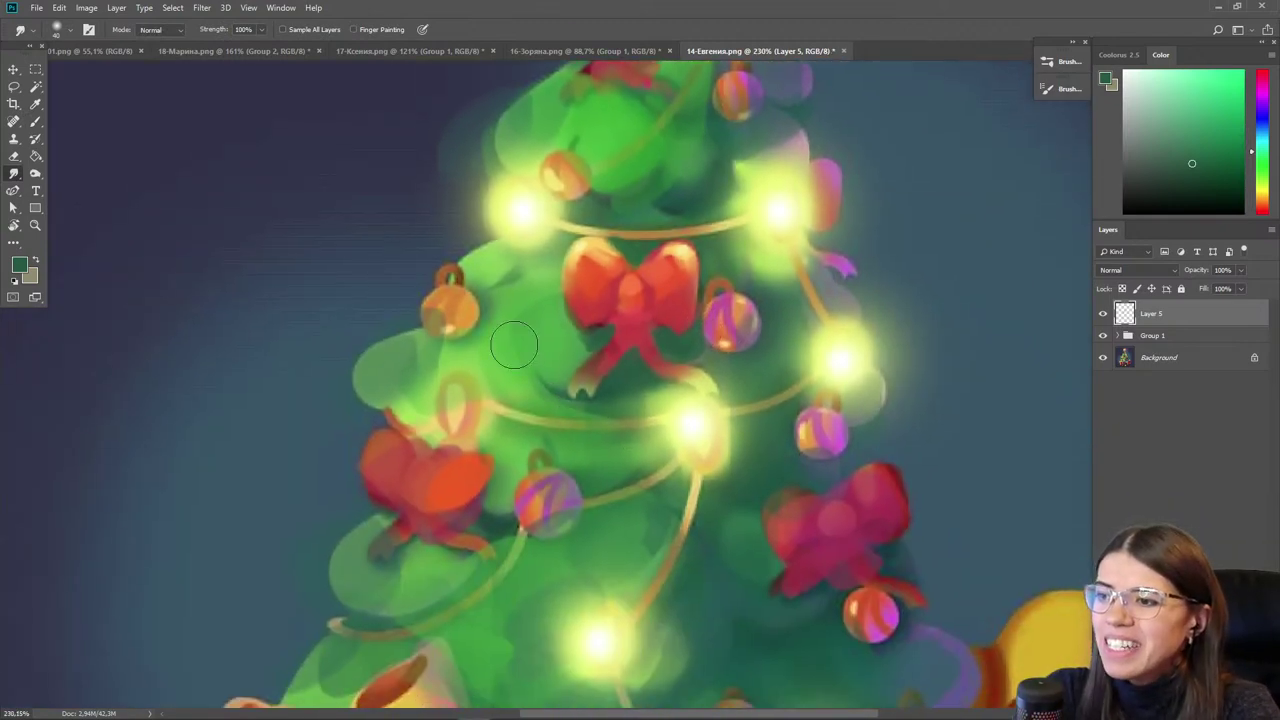
{"action": "key", "text": "b"}
{"action": "left_click", "coordinate": [814, 428], "text": "alt"}
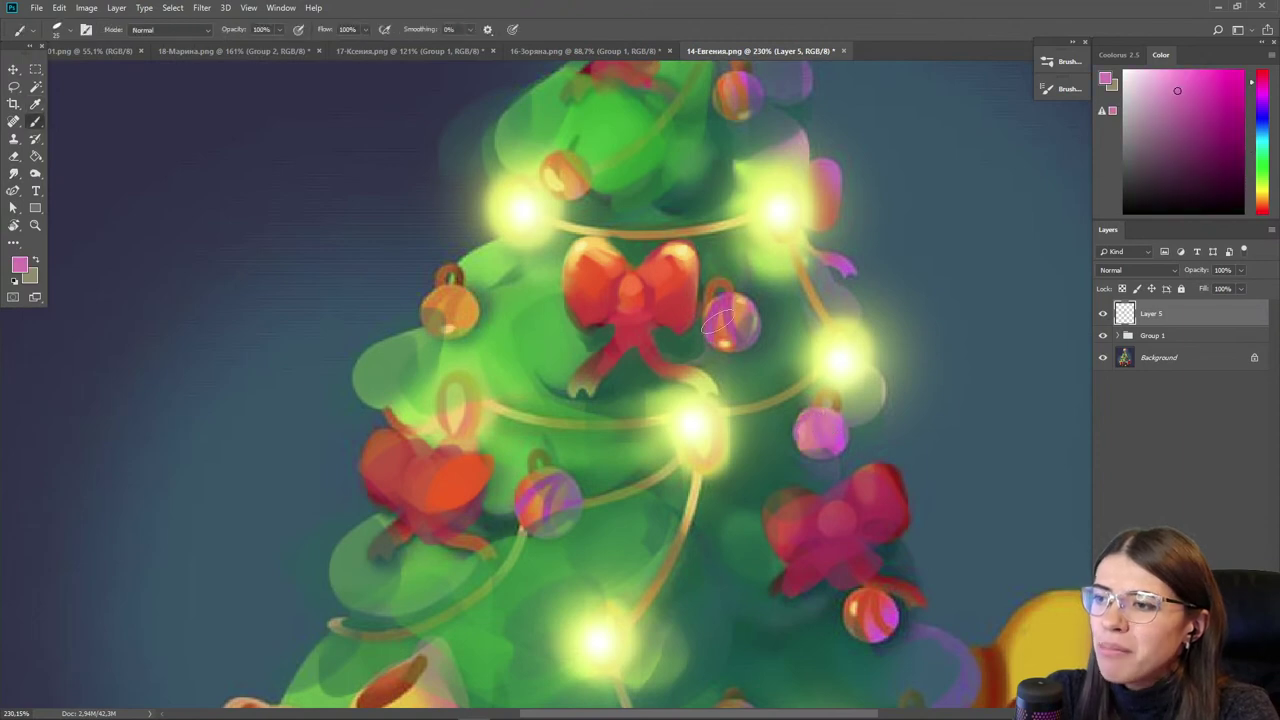
{"action": "left_click", "coordinate": [835, 360], "text": "alt"}
{"action": "left_click_drag", "start_coordinate": [1182, 62], "coordinate": [1192, 68]}
{"action": "key", "text": "["}
{"action": "key", "text": "["}
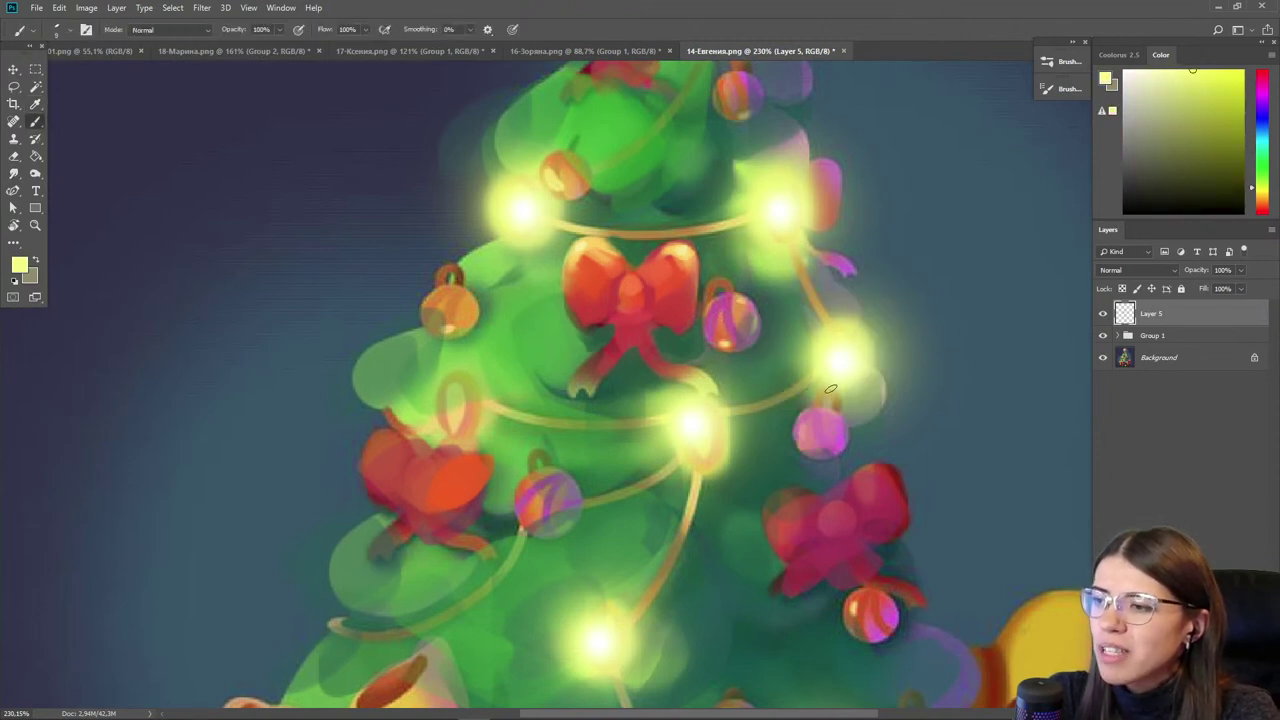
{"action": "mouse_move", "coordinate": [816, 413]}
{"action": "left_mouse_down"}
{"action": "mouse_move", "coordinate": [830, 420]}
{"action": "mouse_move", "coordinate": [815, 425]}
{"action": "mouse_move", "coordinate": [824, 449]}
{"action": "left_mouse_up"}
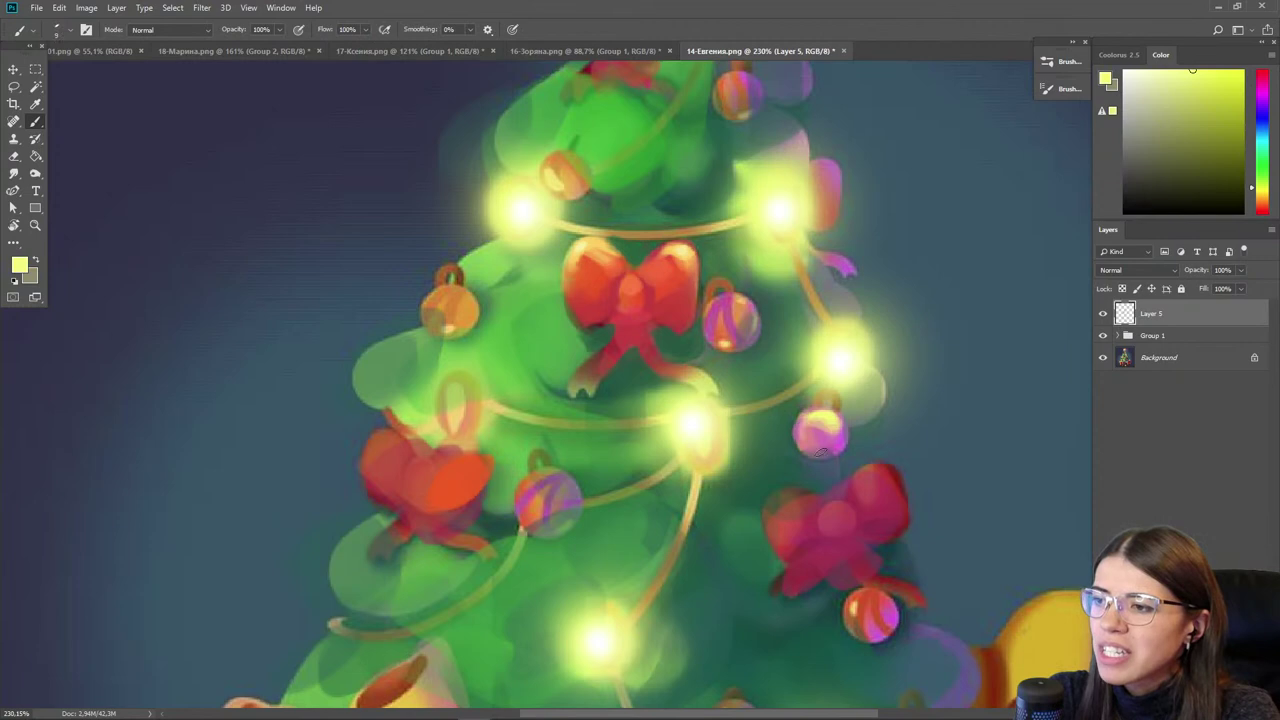
- Repaint the ball beside the lower-left bow with a light yellow highlight and sampled pink and red tones
{"action": "mouse_move", "coordinate": [548, 478]}
{"action": "left_mouse_down"}
{"action": "mouse_move", "coordinate": [570, 503]}
{"action": "mouse_move", "coordinate": [544, 479]}
{"action": "mouse_move", "coordinate": [562, 517]}
{"action": "mouse_move", "coordinate": [681, 471]}
{"action": "mouse_move", "coordinate": [527, 505]}
{"action": "left_mouse_up"}
{"action": "left_click", "coordinate": [826, 432], "text": "alt"}
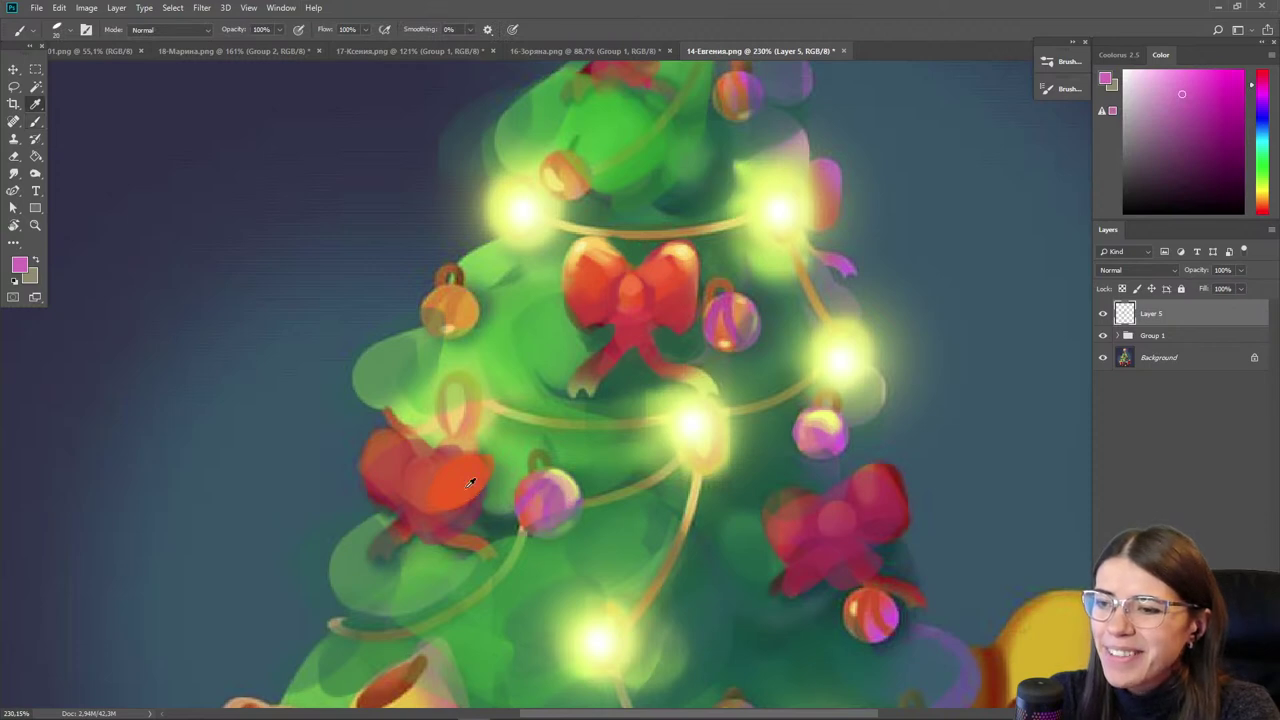
{"action": "left_click", "coordinate": [527, 505], "text": "alt"}
{"action": "left_click", "coordinate": [538, 499], "text": "alt"}
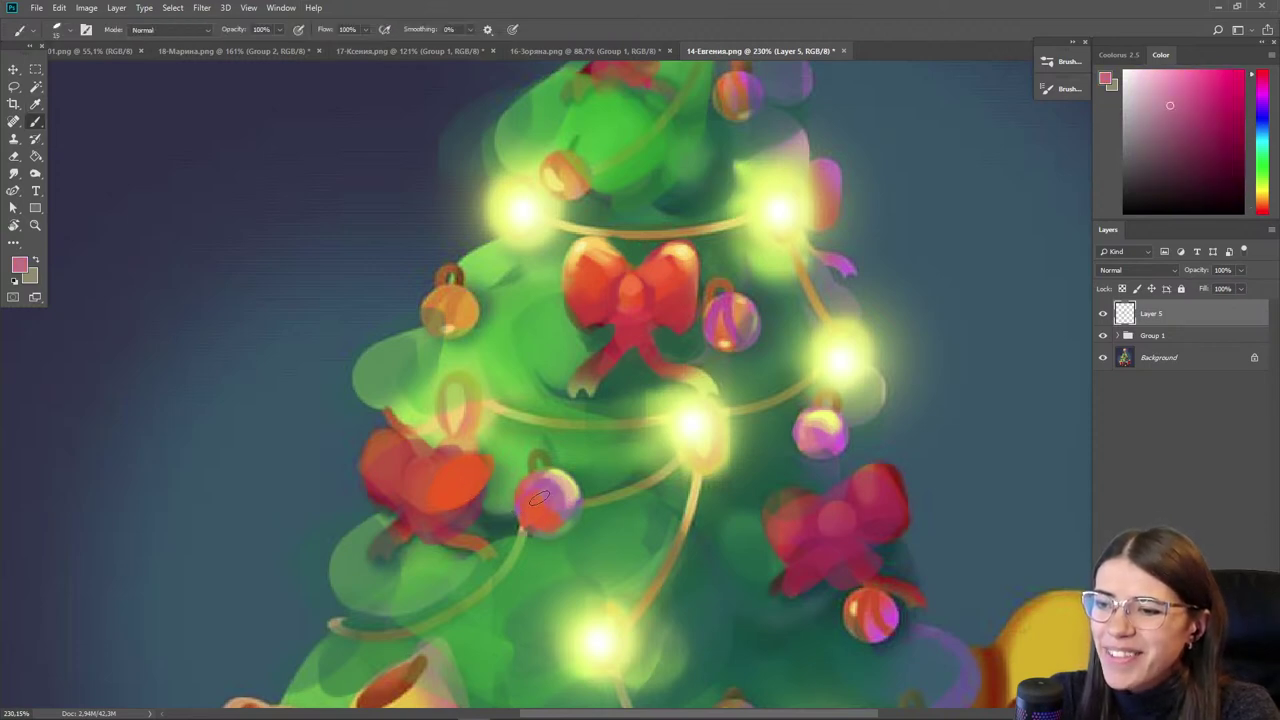
{"action": "left_click", "coordinate": [545, 500], "text": "alt"}
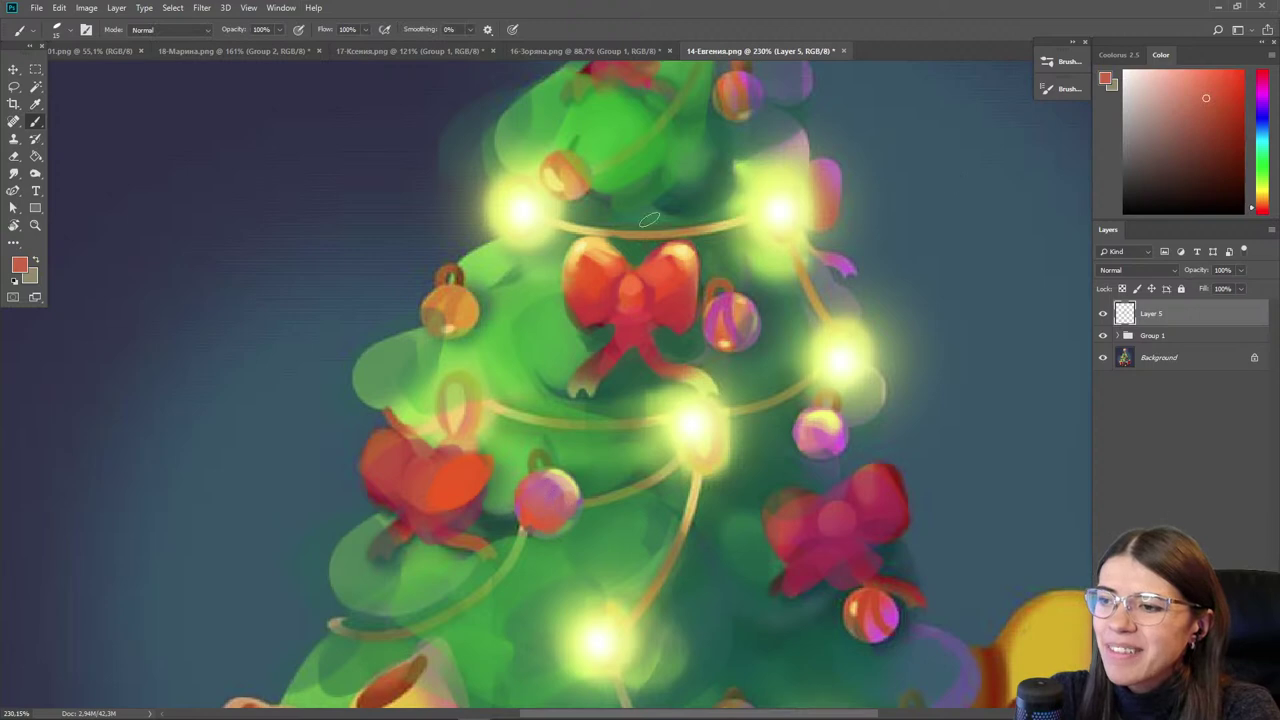
- Paint sampled red strokes onto the pink ball below the far-right light, finishing with a brighter orange-red
{"action": "left_click", "coordinate": [551, 518], "text": "alt"}
{"action": "key", "text": "bracketleft"}
{"action": "key", "text": "bracketleft"}
{"action": "left_click_drag", "start_coordinate": [806, 435], "coordinate": [812, 443]}
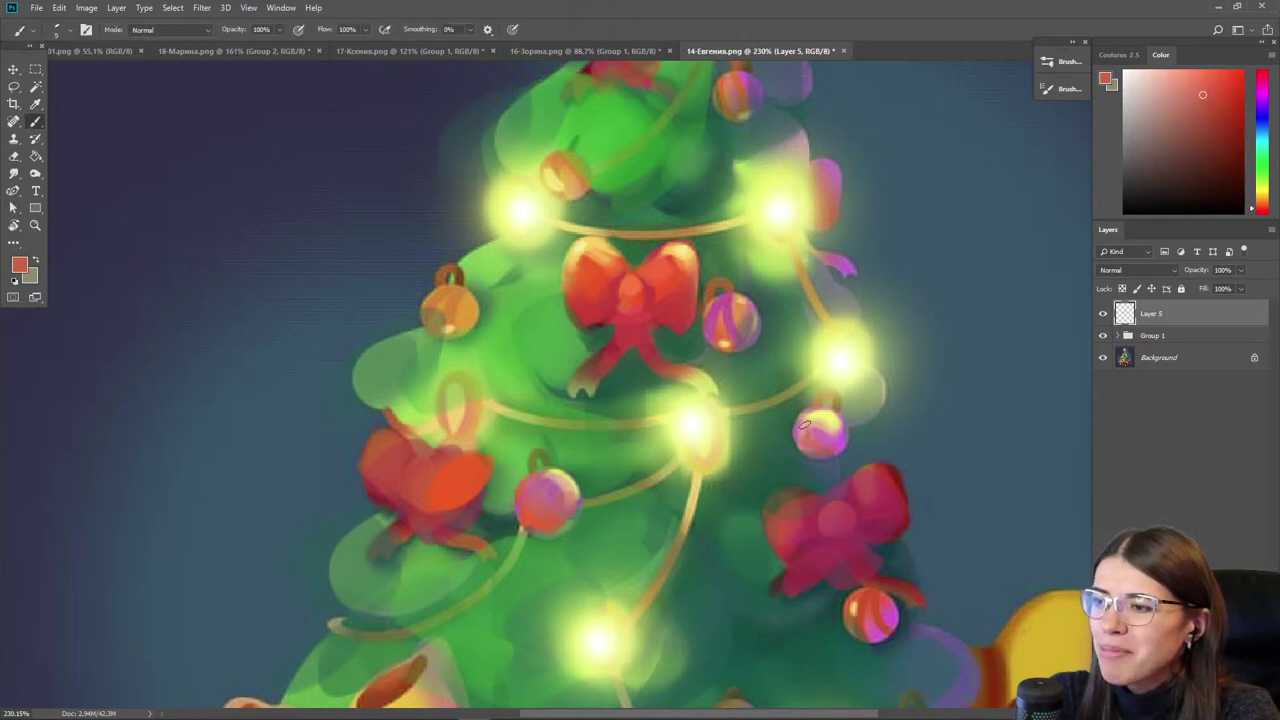
{"action": "left_click", "coordinate": [820, 432], "text": "alt"}
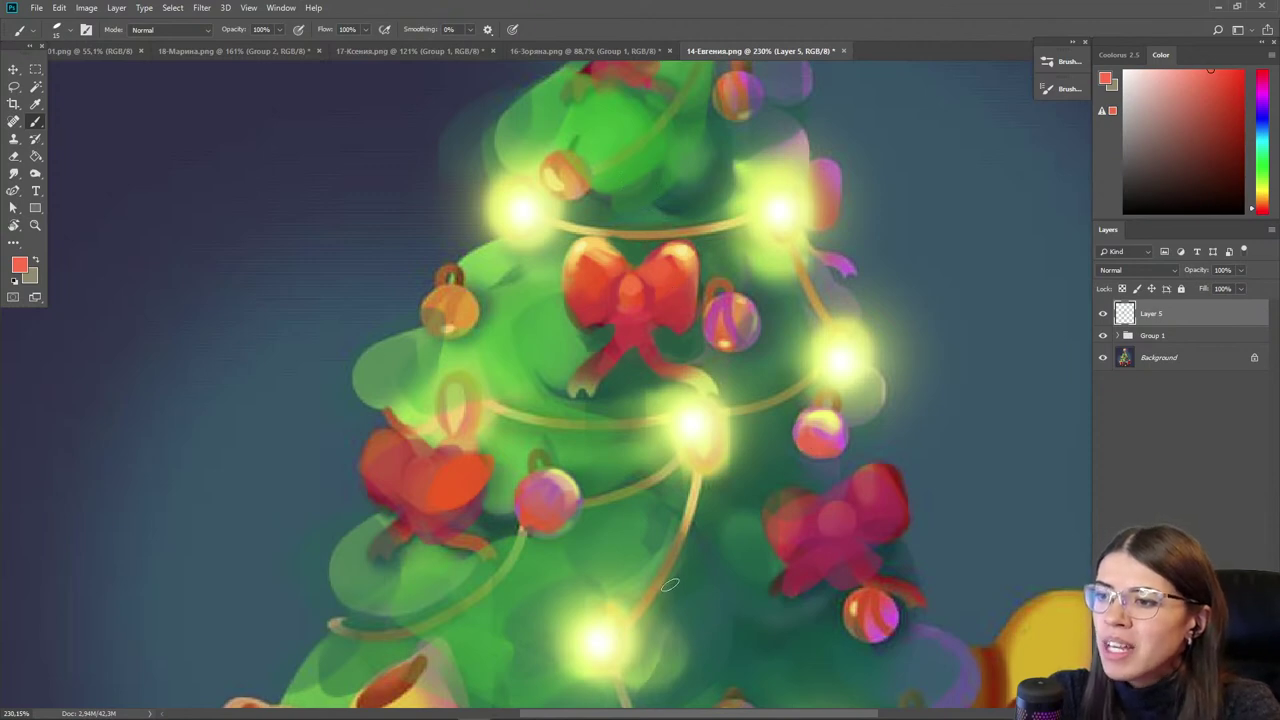
- Sample the central bow's red and warm yellow and refine the highlights on its loops
{"action": "scroll", "coordinate": [654, 530], "scroll_direction": "down", "scroll_amount": 5}
{"action": "left_click_drag", "start_coordinate": [590, 519], "coordinate": [588, 474]}
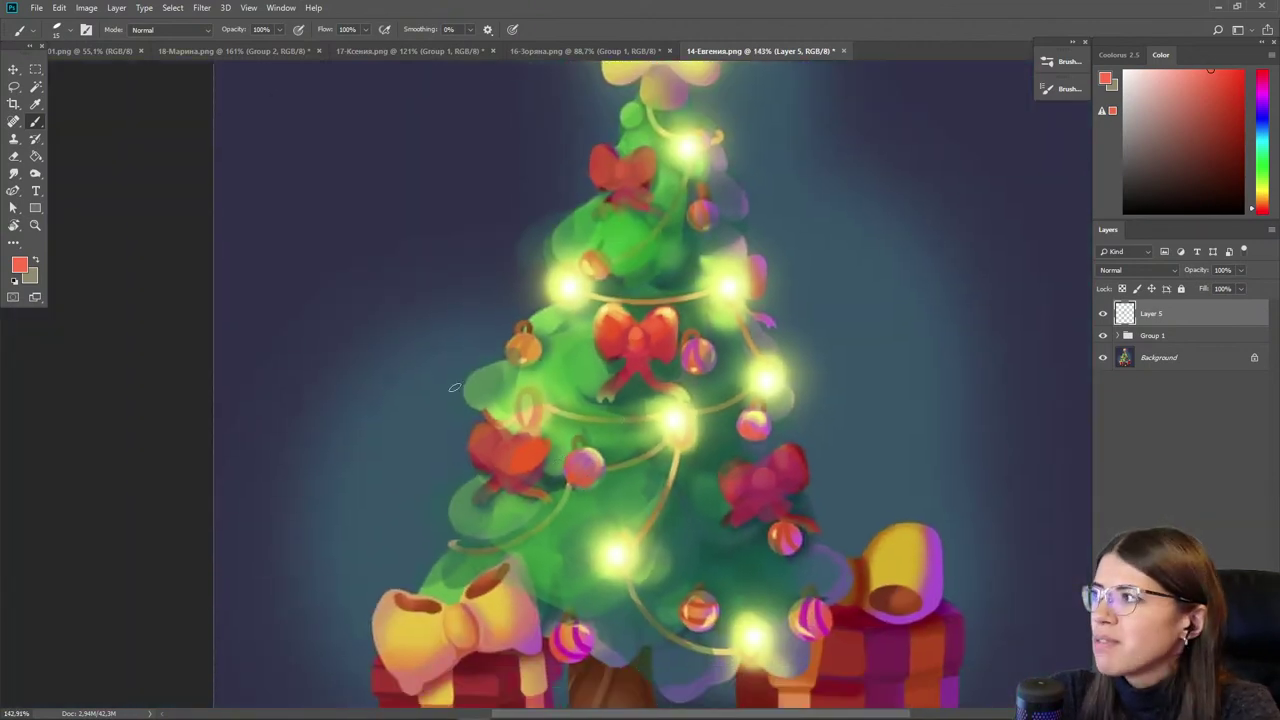
{"action": "left_click", "coordinate": [656, 320], "text": "alt"}
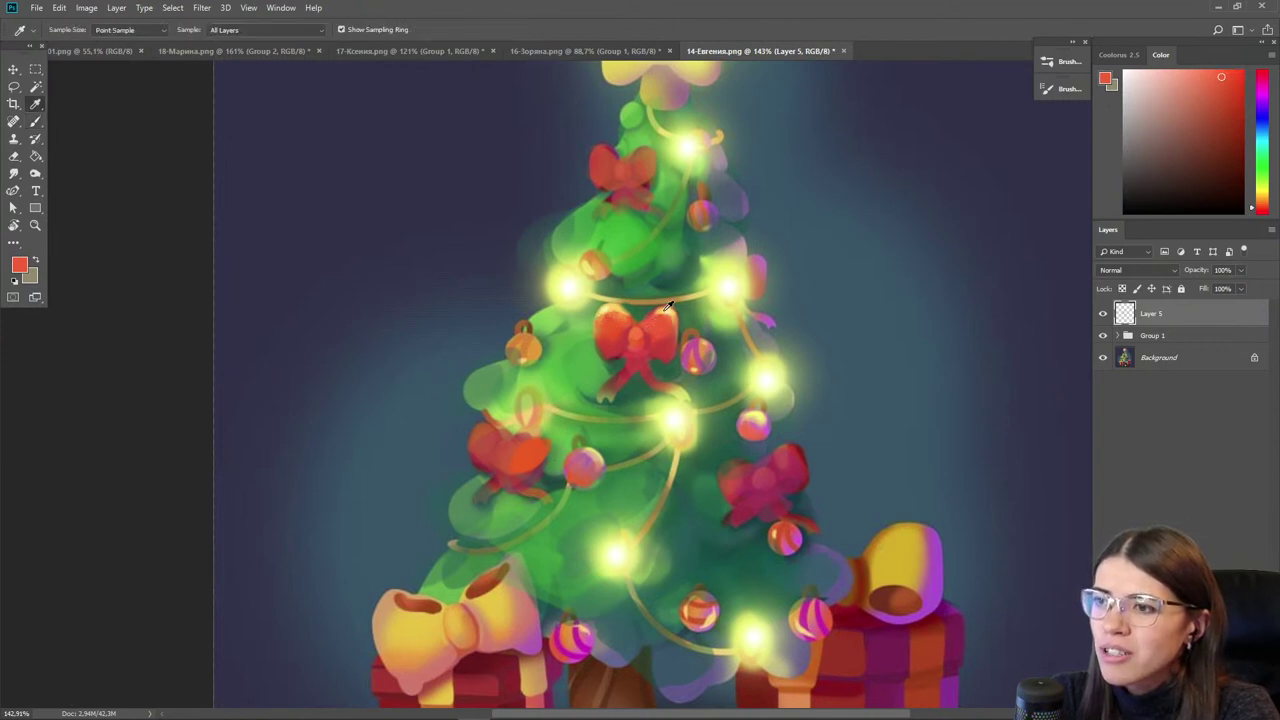
{"action": "left_click", "coordinate": [667, 311], "text": "alt"}
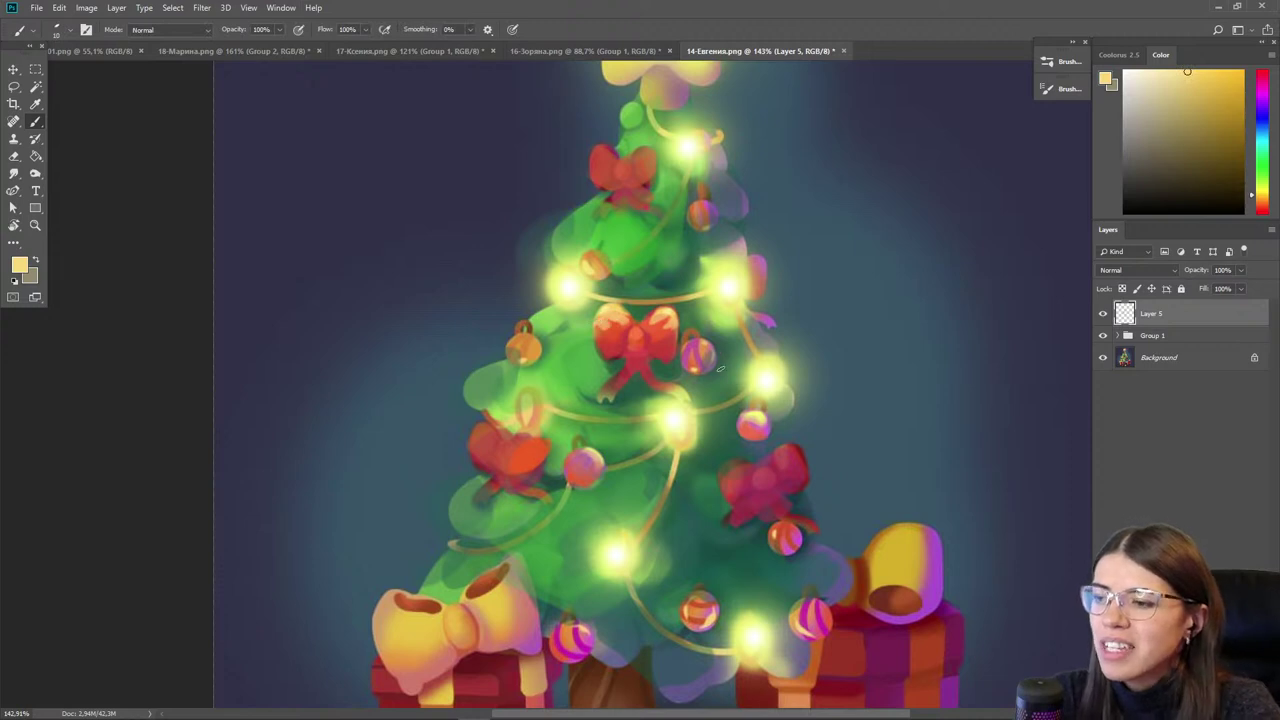
{"action": "scroll", "coordinate": [829, 640], "scroll_direction": "down", "scroll_amount": 3}
{"action": "left_click_drag", "start_coordinate": [563, 511], "coordinate": [517, 392]}
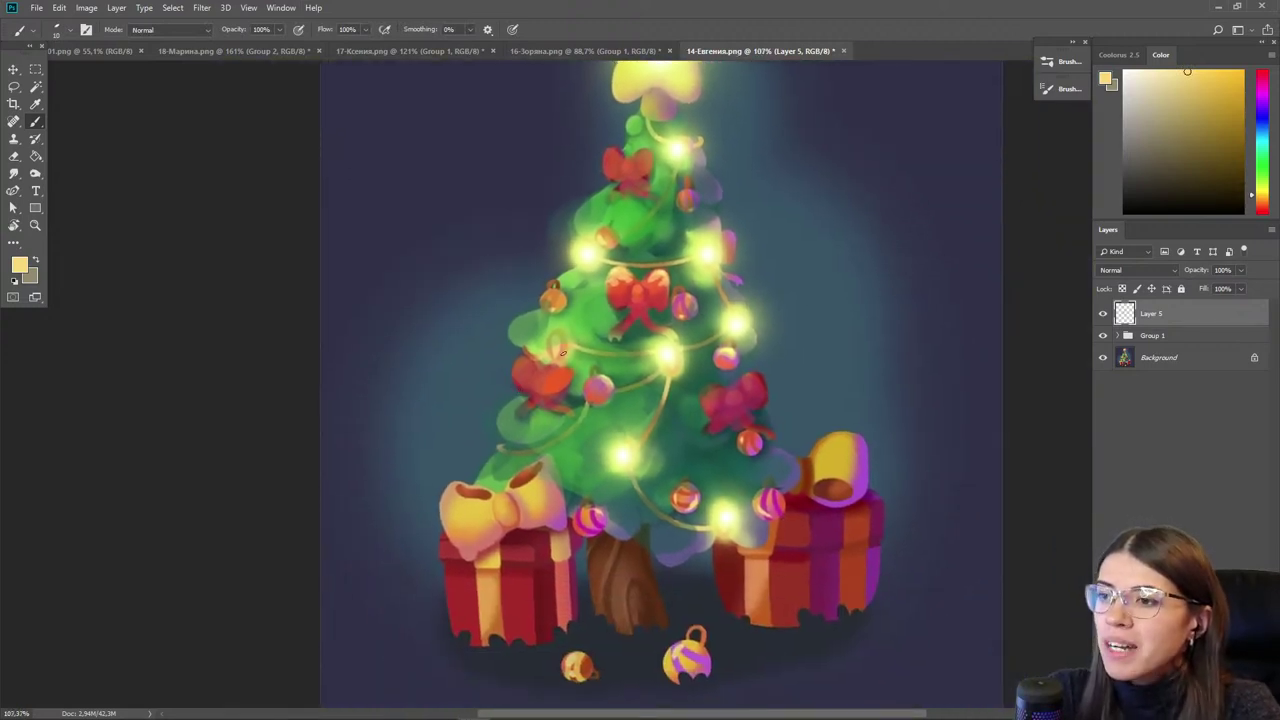
{"action": "scroll", "coordinate": [552, 357], "scroll_direction": "down", "scroll_amount": 1}
{"action": "scroll", "coordinate": [561, 352], "scroll_direction": "up", "scroll_amount": 3}
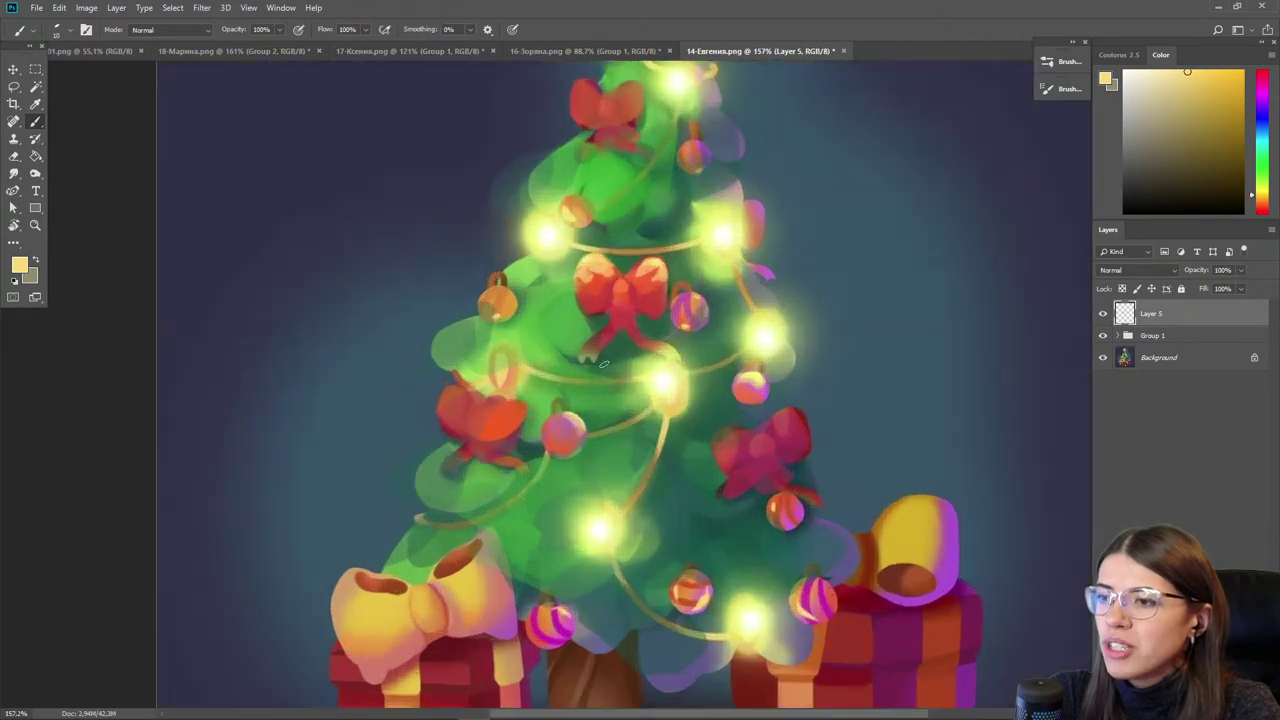
- Sample a dark brown from the left gift's yellow bow and preview the artwork in grayscale
{"action": "left_click", "coordinate": [705, 386], "text": "alt"}
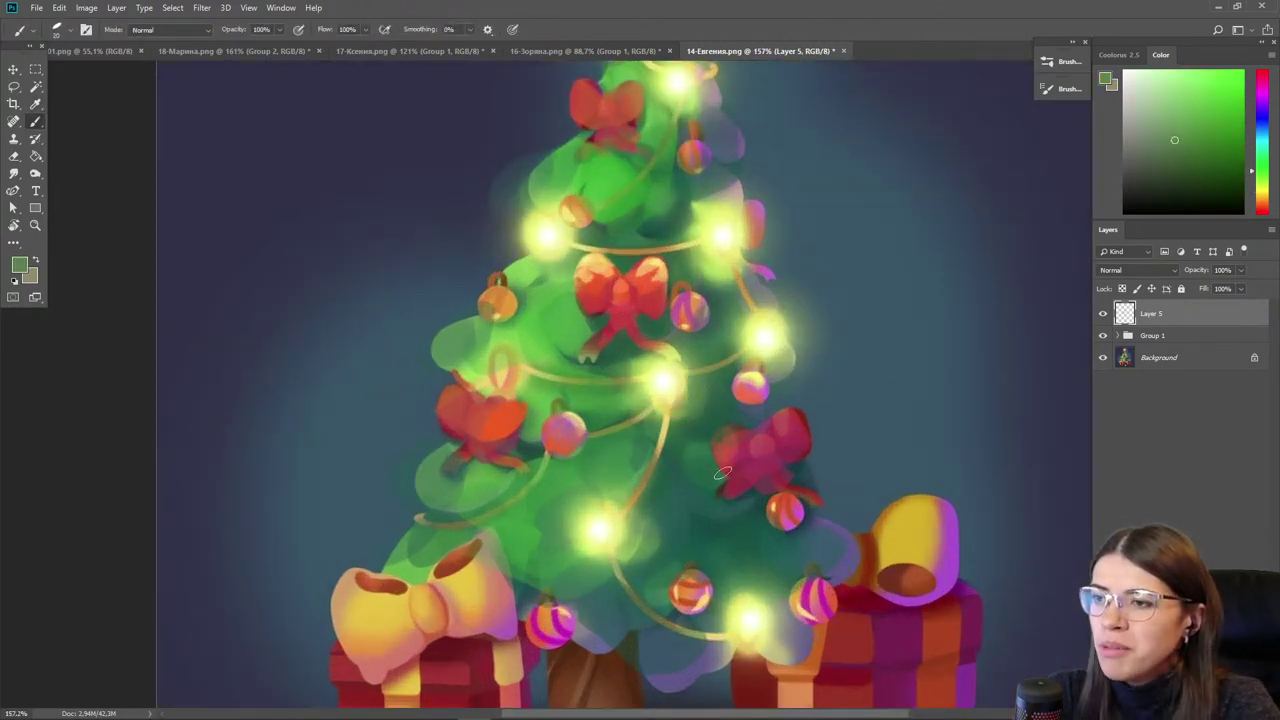
{"action": "scroll", "coordinate": [591, 307], "scroll_direction": "down", "scroll_amount": 3}
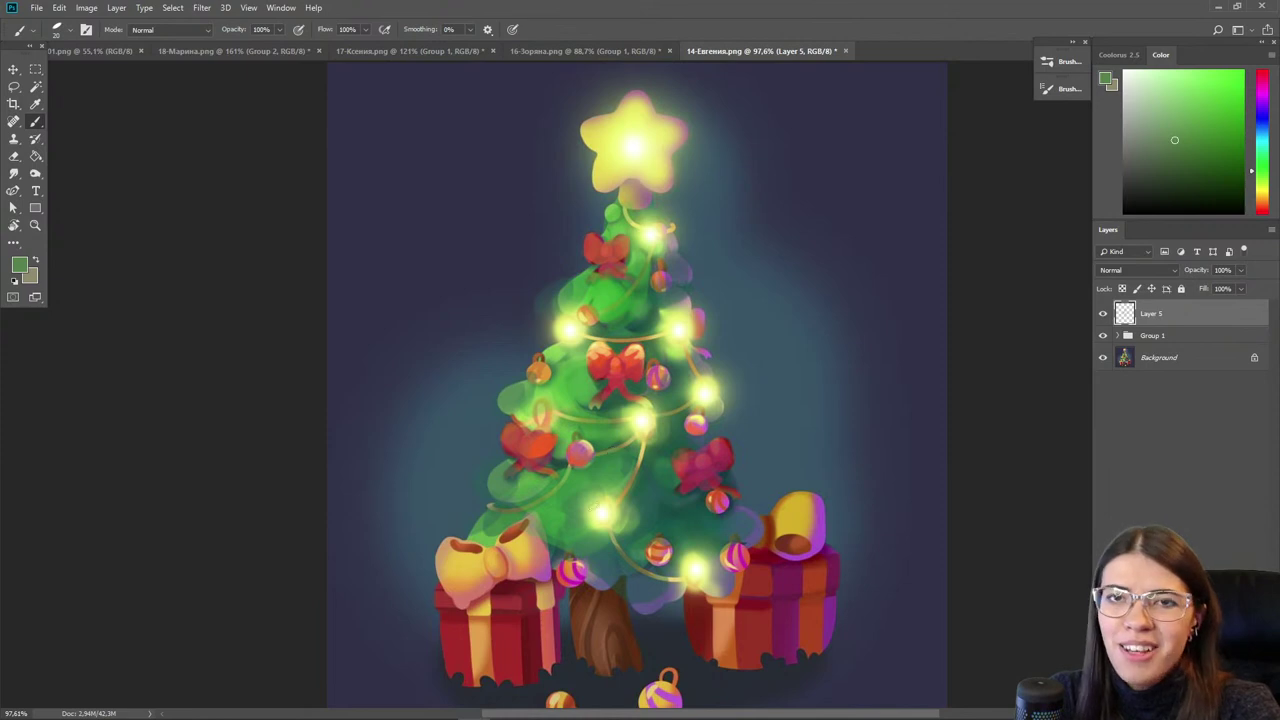
{"action": "scroll", "coordinate": [448, 643], "scroll_direction": "up", "scroll_amount": 4}
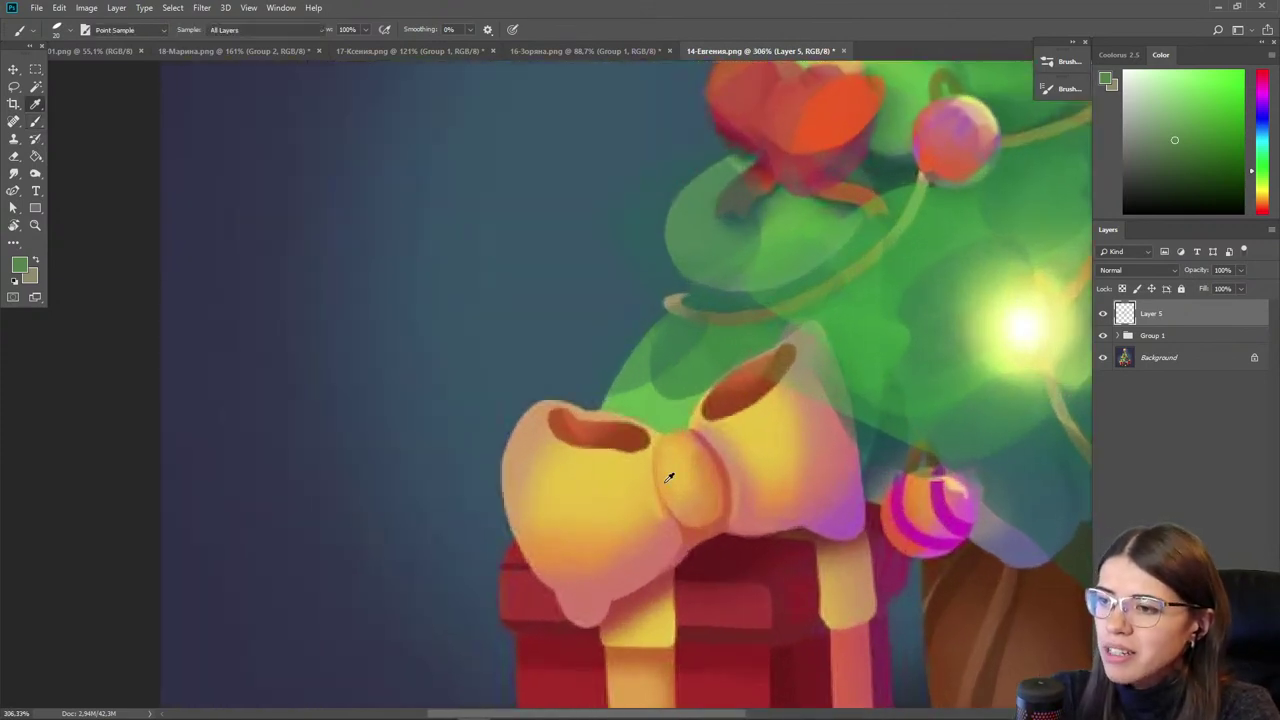
{"action": "left_click", "coordinate": [705, 492], "text": "alt"}
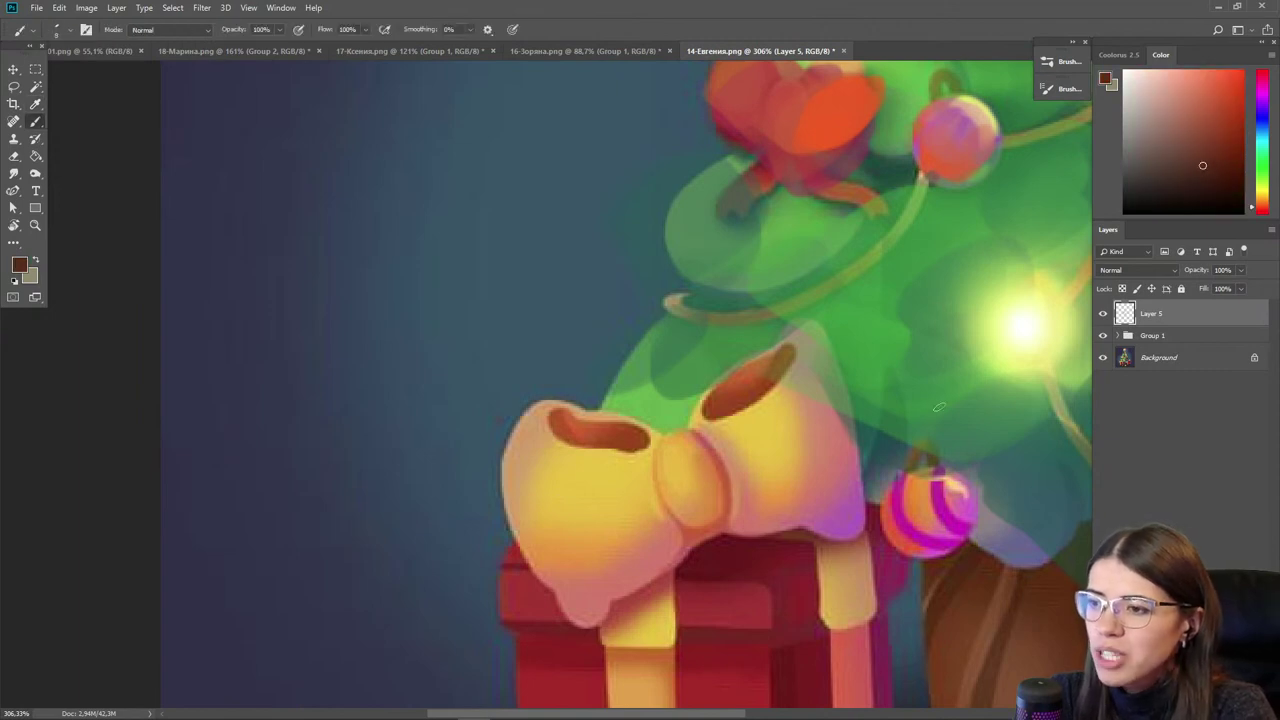
{"action": "key", "text": "ctrl+y"}
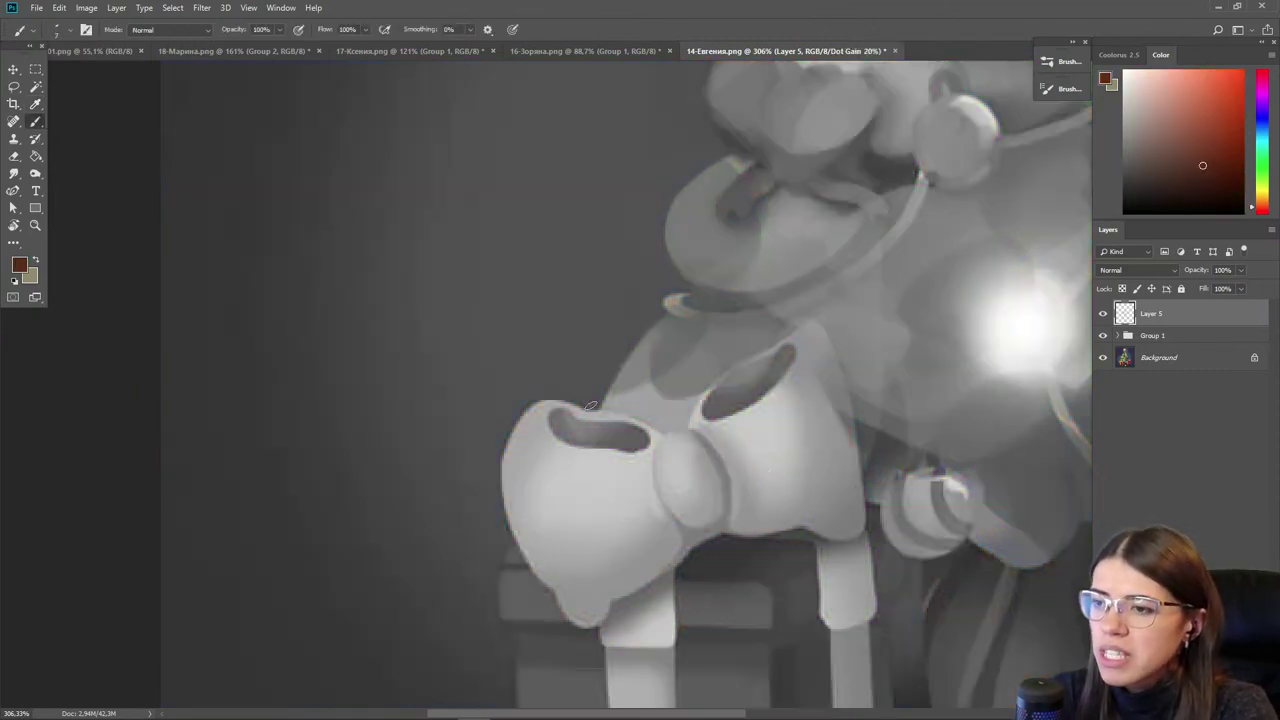
- Outline the left gift bow's loop openings, knot and outer edges with thin dark brown lines
{"action": "mouse_move", "coordinate": [821, 323]}
{"action": "left_mouse_down"}
{"action": "mouse_move", "coordinate": [829, 354]}
{"action": "mouse_move", "coordinate": [782, 407]}
{"action": "mouse_move", "coordinate": [713, 438]}
{"action": "left_mouse_up"}
{"action": "mouse_move", "coordinate": [816, 325]}
{"action": "left_mouse_down"}
{"action": "mouse_move", "coordinate": [772, 336]}
{"action": "mouse_move", "coordinate": [689, 413]}
{"action": "mouse_move", "coordinate": [680, 433]}
{"action": "mouse_move", "coordinate": [718, 453]}
{"action": "mouse_move", "coordinate": [734, 524]}
{"action": "left_mouse_up"}
{"action": "mouse_move", "coordinate": [688, 426]}
{"action": "left_mouse_down"}
{"action": "mouse_move", "coordinate": [652, 447]}
{"action": "mouse_move", "coordinate": [680, 538]}
{"action": "mouse_move", "coordinate": [730, 521]}
{"action": "left_mouse_up"}
{"action": "mouse_move", "coordinate": [726, 448]}
{"action": "left_mouse_down"}
{"action": "mouse_move", "coordinate": [660, 470]}
{"action": "mouse_move", "coordinate": [595, 410]}
{"action": "mouse_move", "coordinate": [525, 440]}
{"action": "mouse_move", "coordinate": [650, 468]}
{"action": "left_mouse_up"}
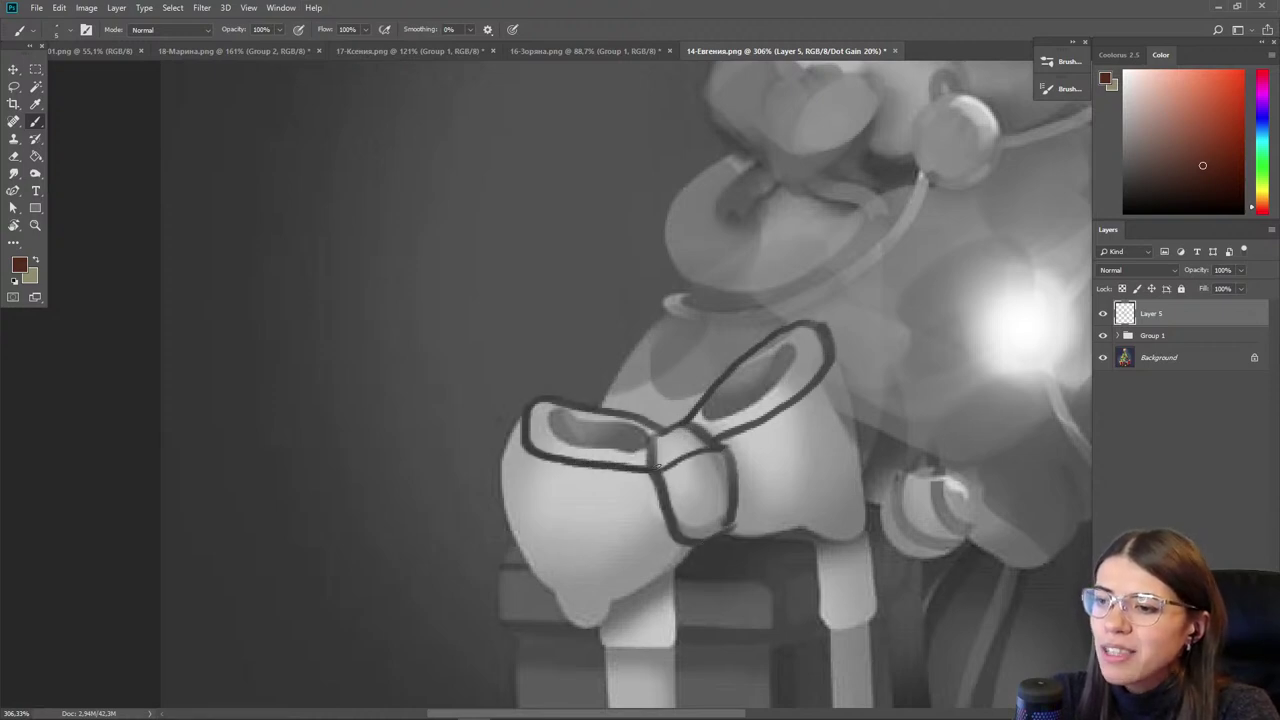
{"action": "mouse_move", "coordinate": [829, 325]}
{"action": "left_mouse_down"}
{"action": "mouse_move", "coordinate": [860, 490]}
{"action": "mouse_move", "coordinate": [790, 534]}
{"action": "mouse_move", "coordinate": [738, 536]}
{"action": "mouse_move", "coordinate": [572, 624]}
{"action": "left_mouse_up"}
{"action": "mouse_move", "coordinate": [532, 450]}
{"action": "left_mouse_down"}
{"action": "mouse_move", "coordinate": [540, 556]}
{"action": "mouse_move", "coordinate": [575, 620]}
{"action": "left_mouse_up"}
{"action": "mouse_move", "coordinate": [533, 405]}
{"action": "left_mouse_down"}
{"action": "mouse_move", "coordinate": [505, 470]}
{"action": "mouse_move", "coordinate": [562, 614]}
{"action": "left_mouse_up"}
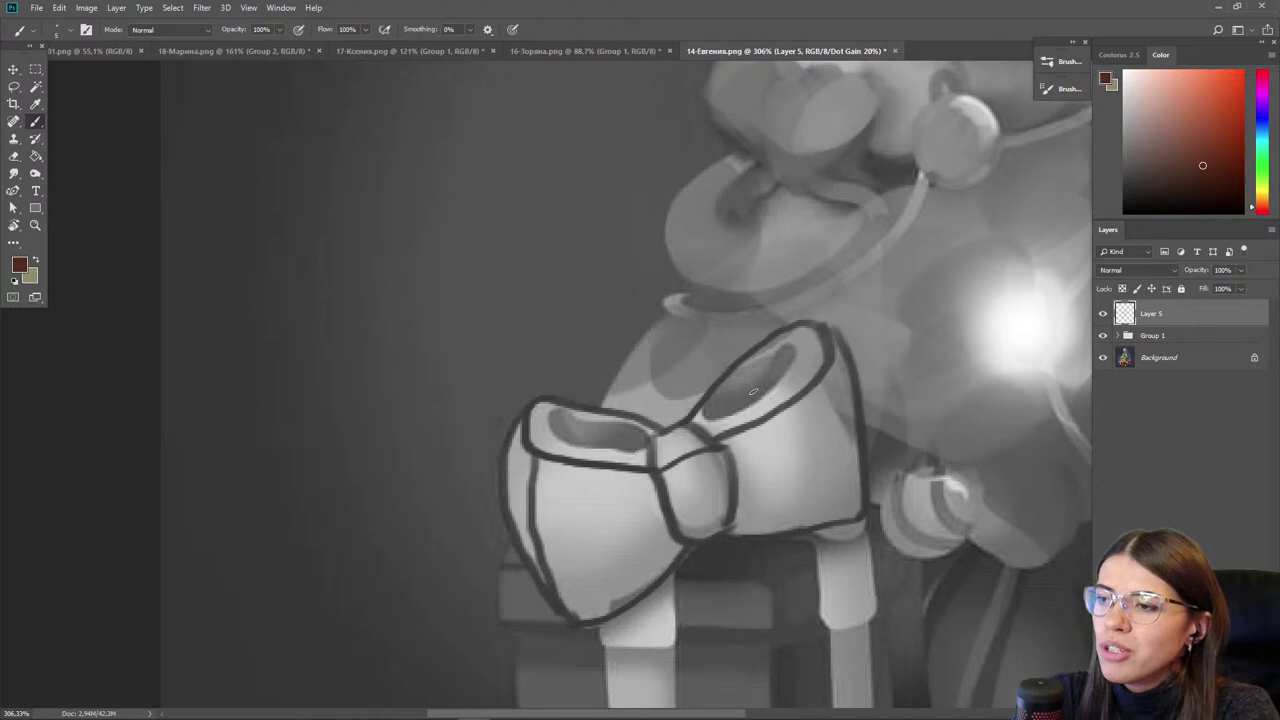
- Sketch curved contour lines along and across the bow's right loop and knot to describe their form
{"action": "left_click_drag", "start_coordinate": [823, 440], "coordinate": [738, 462]}
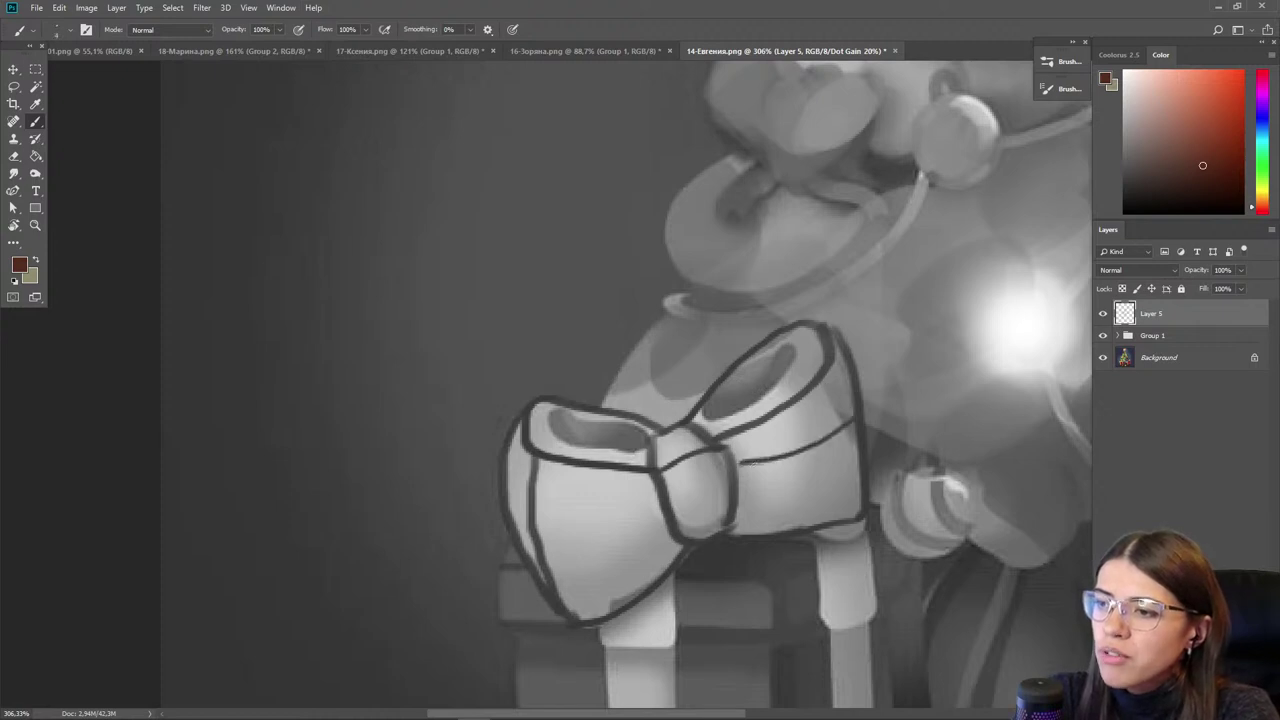
{"action": "mouse_move", "coordinate": [855, 460]}
{"action": "left_mouse_down"}
{"action": "mouse_move", "coordinate": [790, 493]}
{"action": "mouse_move", "coordinate": [736, 497]}
{"action": "left_mouse_up"}
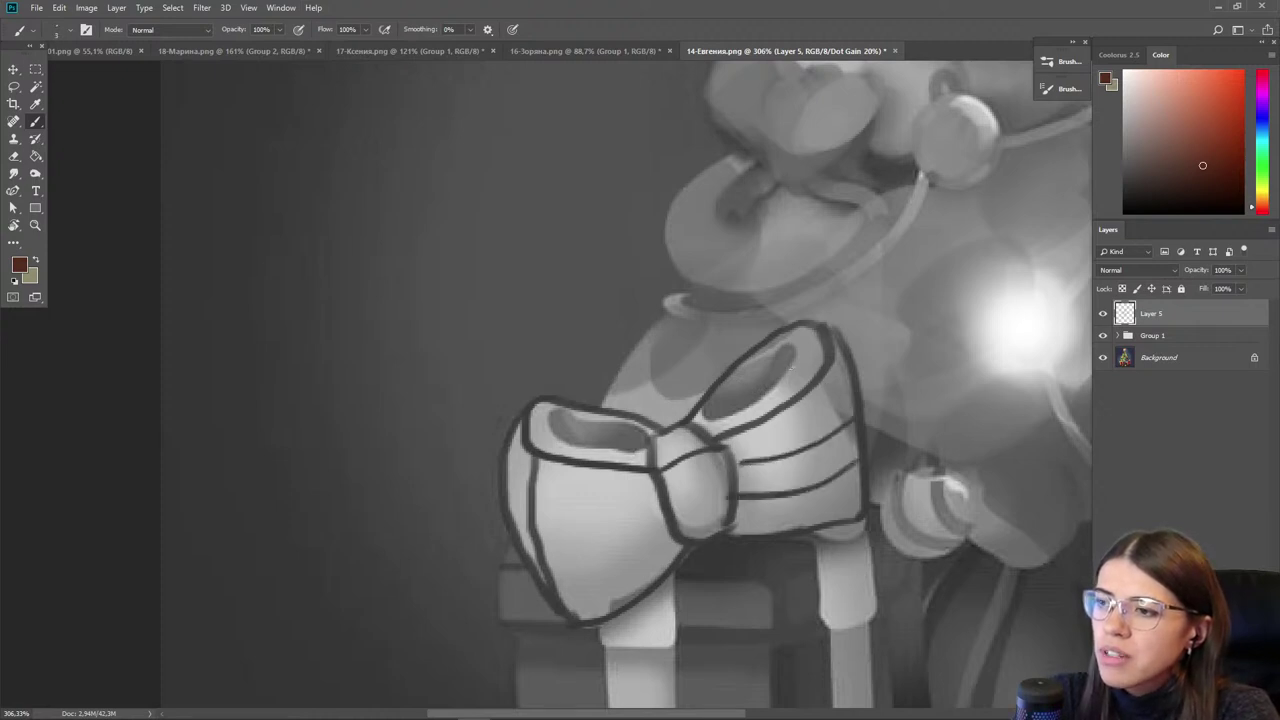
{"action": "left_click_drag", "start_coordinate": [812, 402], "coordinate": [822, 525]}
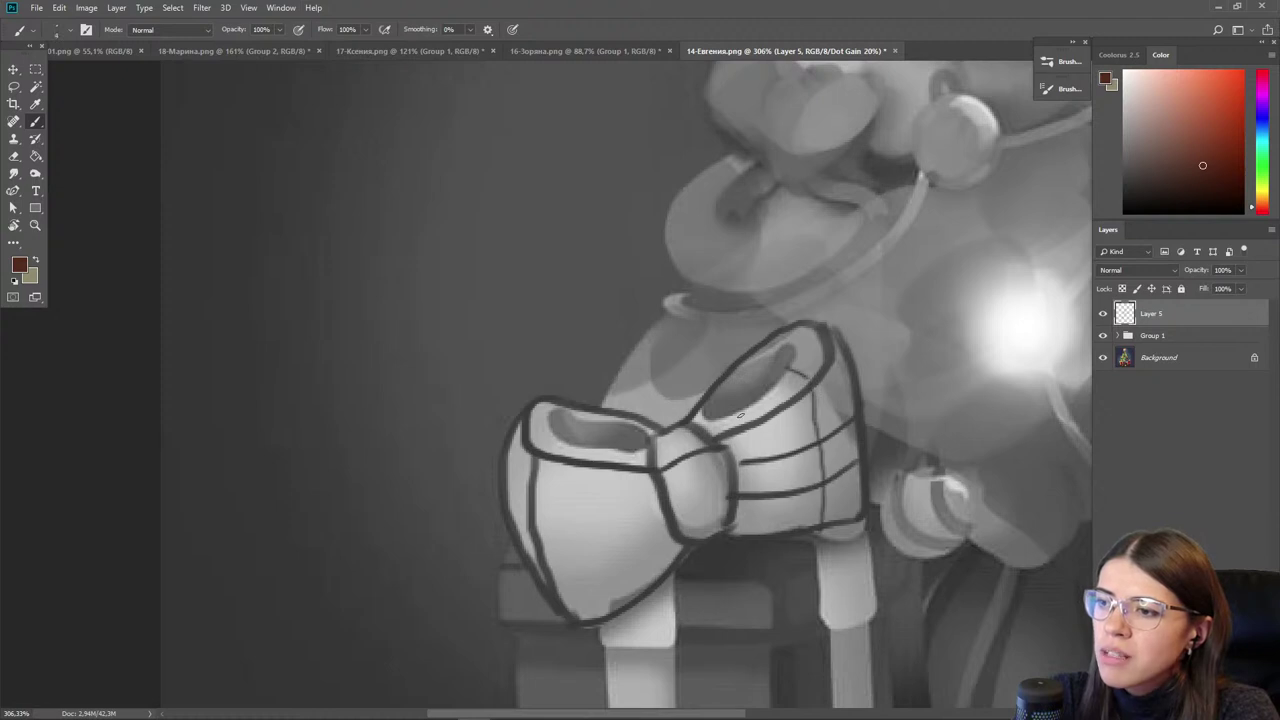
{"action": "left_click_drag", "start_coordinate": [766, 428], "coordinate": [772, 525]}
{"action": "left_click_drag", "start_coordinate": [673, 430], "coordinate": [698, 536]}
{"action": "mouse_move", "coordinate": [726, 476]}
{"action": "left_mouse_down"}
{"action": "mouse_move", "coordinate": [666, 496]}
{"action": "mouse_move", "coordinate": [674, 520]}
{"action": "left_mouse_up"}
{"action": "left_click_drag", "start_coordinate": [706, 450], "coordinate": [703, 535]}
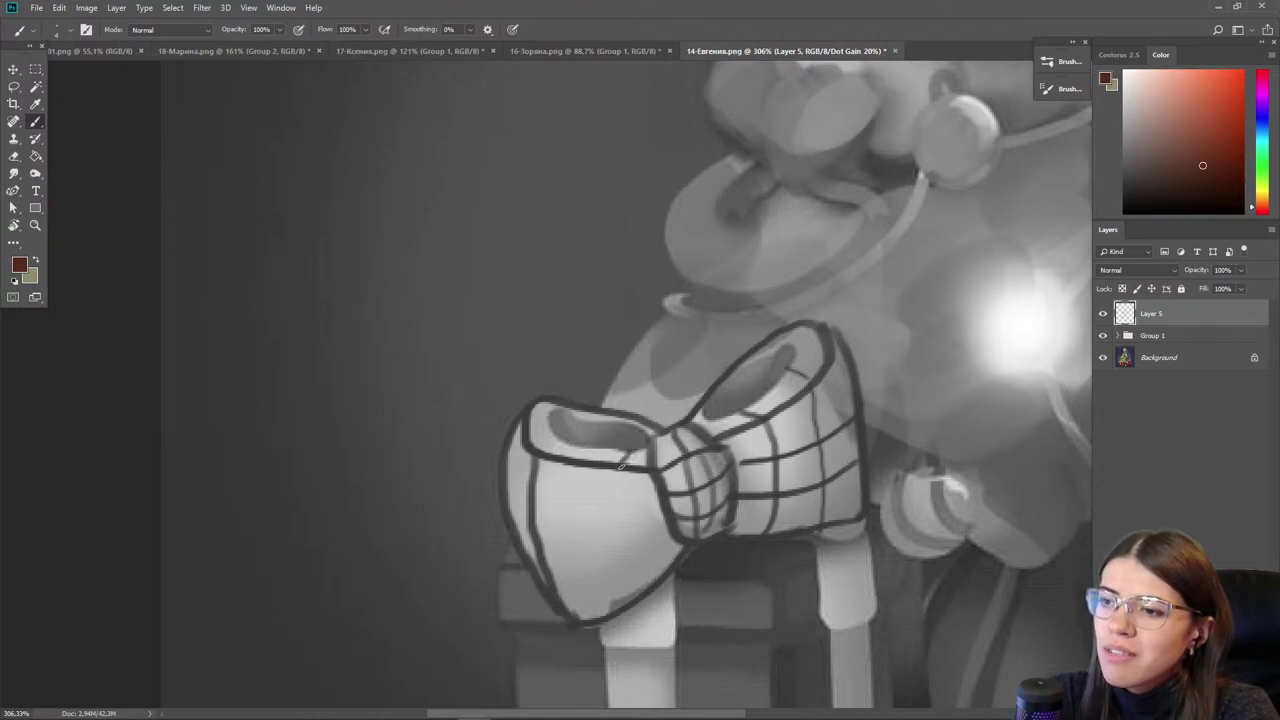
- Draw a grid of contour lines over the bow's left loop and add one along the right loop's lower edge
{"action": "mouse_move", "coordinate": [621, 466]}
{"action": "left_mouse_down"}
{"action": "mouse_move", "coordinate": [626, 508]}
{"action": "mouse_move", "coordinate": [673, 575]}
{"action": "left_mouse_up"}
{"action": "mouse_move", "coordinate": [574, 463]}
{"action": "left_mouse_down"}
{"action": "mouse_move", "coordinate": [596, 544]}
{"action": "mouse_move", "coordinate": [628, 590]}
{"action": "left_mouse_up"}
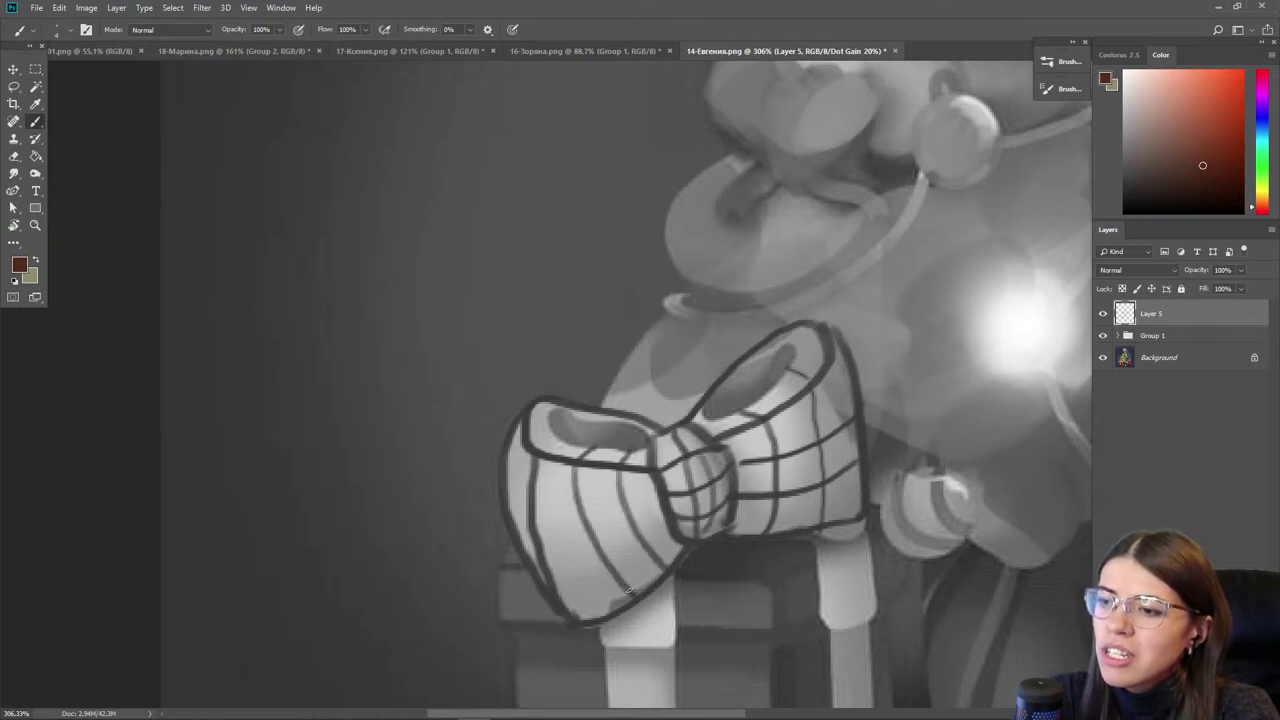
{"action": "mouse_move", "coordinate": [652, 487]}
{"action": "left_mouse_down"}
{"action": "mouse_move", "coordinate": [594, 494]}
{"action": "mouse_move", "coordinate": [508, 472]}
{"action": "left_mouse_up"}
{"action": "mouse_move", "coordinate": [662, 511]}
{"action": "left_mouse_down"}
{"action": "mouse_move", "coordinate": [596, 530]}
{"action": "mouse_move", "coordinate": [540, 524]}
{"action": "mouse_move", "coordinate": [510, 490]}
{"action": "left_mouse_up"}
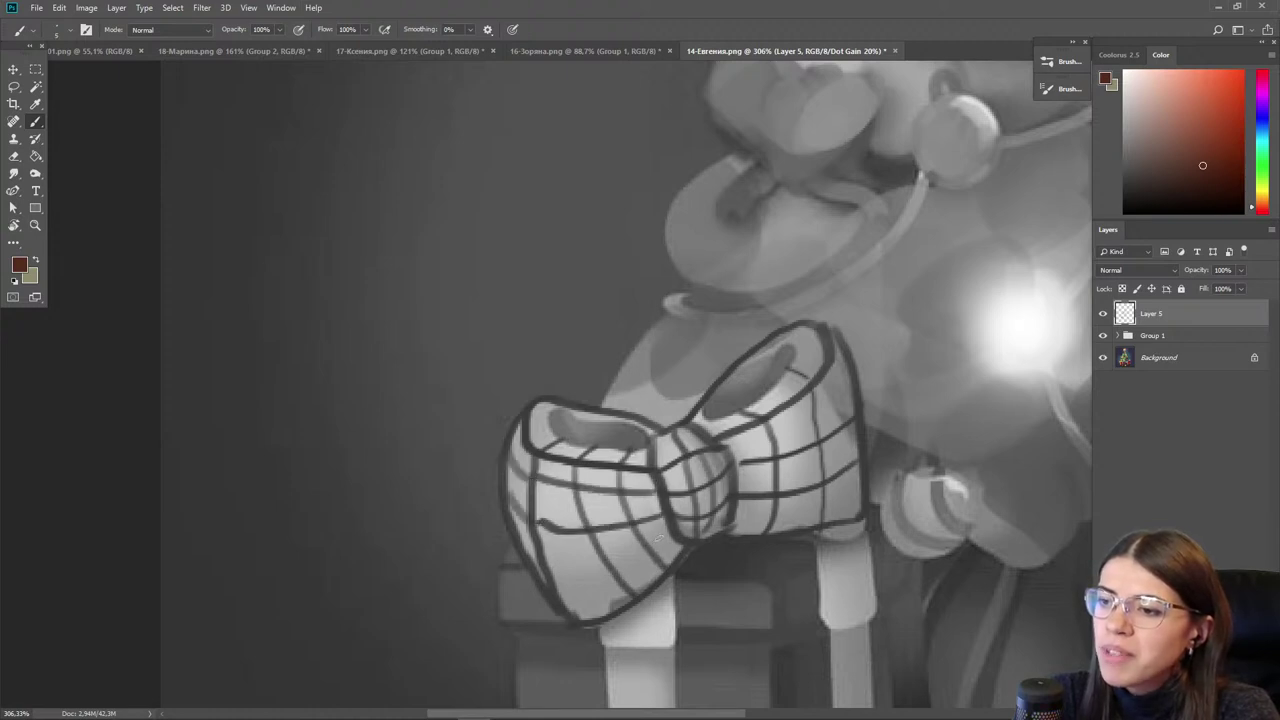
{"action": "left_click_drag", "start_coordinate": [665, 540], "coordinate": [553, 580]}
{"action": "mouse_move", "coordinate": [676, 546]}
{"action": "left_mouse_down"}
{"action": "mouse_move", "coordinate": [612, 596]}
{"action": "mouse_move", "coordinate": [564, 606]}
{"action": "left_mouse_up"}
{"action": "left_click_drag", "start_coordinate": [862, 506], "coordinate": [732, 528]}
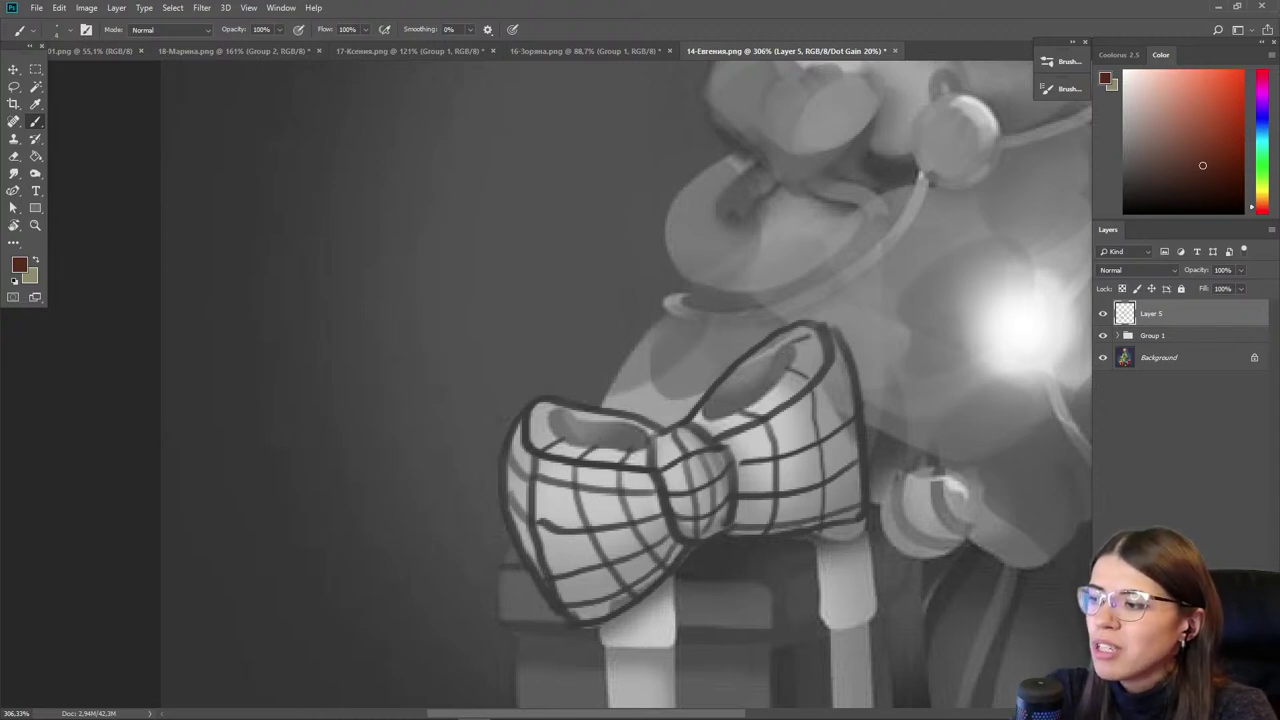
- Create a new layer and paint the upward-facing rims of the gift bow's loops and knot light yellow
{"action": "key", "text": "ctrl+shift+alt+n"}
{"action": "left_click", "coordinate": [780, 392], "text": "alt"}
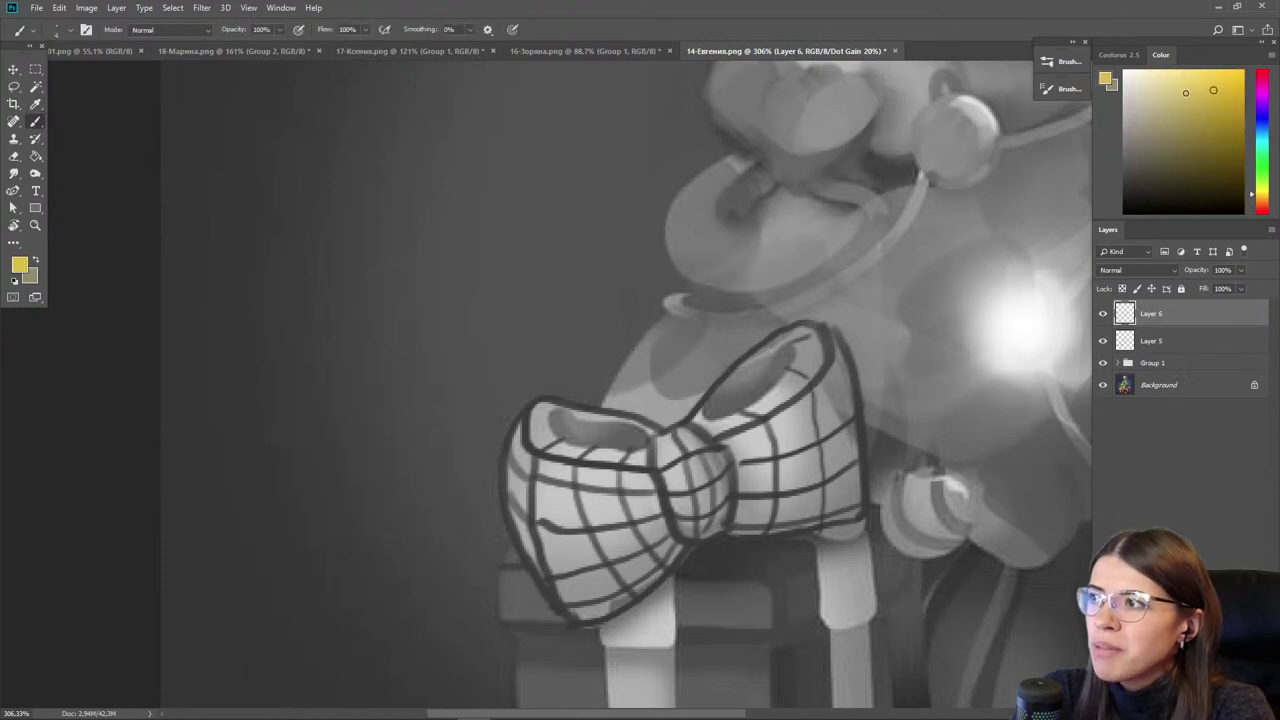
{"action": "left_click", "coordinate": [1194, 77]}
{"action": "left_click_drag", "start_coordinate": [788, 388], "coordinate": [780, 397]}
{"action": "mouse_move", "coordinate": [807, 345]}
{"action": "left_mouse_down"}
{"action": "mouse_move", "coordinate": [820, 344]}
{"action": "mouse_move", "coordinate": [798, 360]}
{"action": "mouse_move", "coordinate": [752, 360]}
{"action": "mouse_move", "coordinate": [712, 420]}
{"action": "mouse_move", "coordinate": [671, 440]}
{"action": "mouse_move", "coordinate": [684, 446]}
{"action": "mouse_move", "coordinate": [560, 440]}
{"action": "mouse_move", "coordinate": [545, 415]}
{"action": "mouse_move", "coordinate": [628, 416]}
{"action": "left_mouse_up"}
- Sample pink from the bow and paint it over the front of the right loop as a darker plane
{"action": "key", "text": "i"}
{"action": "left_click", "coordinate": [818, 483]}
{"action": "key", "text": "b"}
{"action": "mouse_move", "coordinate": [830, 395]}
{"action": "left_mouse_down"}
{"action": "mouse_move", "coordinate": [826, 497]}
{"action": "mouse_move", "coordinate": [815, 469]}
{"action": "mouse_move", "coordinate": [755, 443]}
{"action": "left_mouse_up"}
{"action": "left_click_drag", "start_coordinate": [774, 514], "coordinate": [764, 530]}
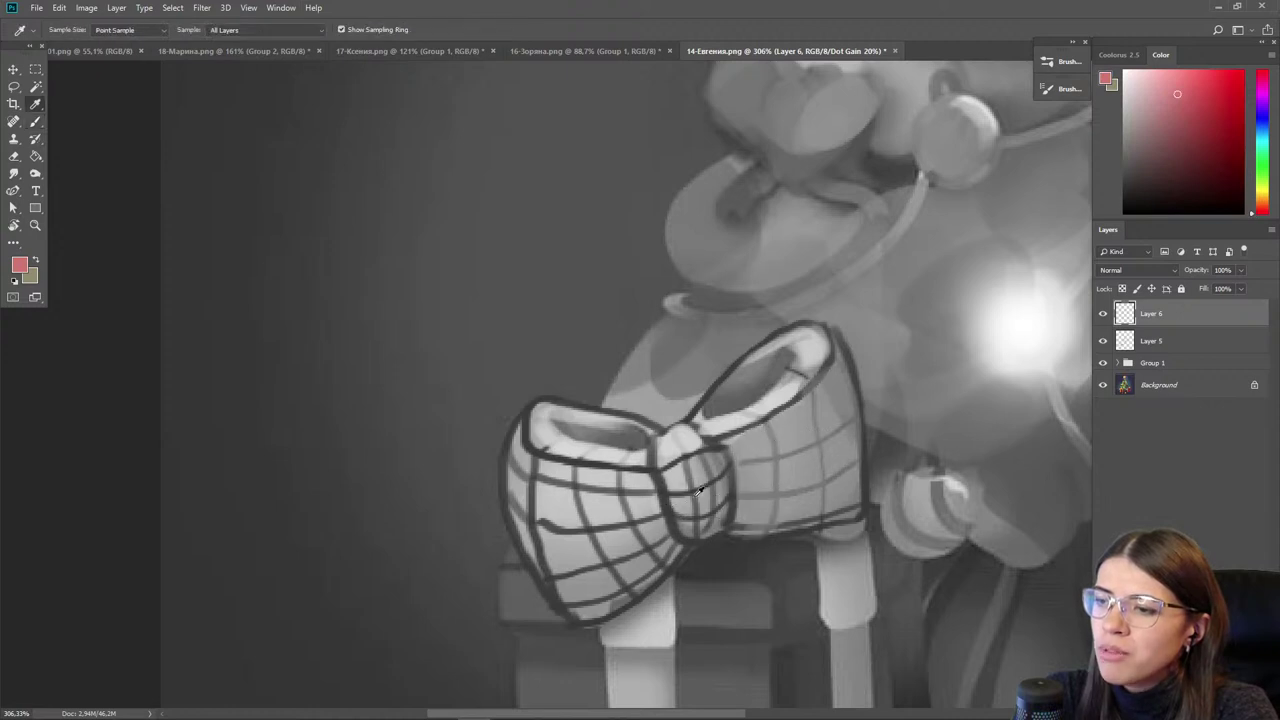
- Paint the front of the knot with sampled bow colors and add a brown shadow beside it on the right loop
{"action": "left_click", "coordinate": [704, 484], "text": "alt"}
{"action": "mouse_move", "coordinate": [688, 475]}
{"action": "left_mouse_down"}
{"action": "mouse_move", "coordinate": [706, 500]}
{"action": "mouse_move", "coordinate": [690, 500]}
{"action": "mouse_move", "coordinate": [712, 470]}
{"action": "mouse_move", "coordinate": [705, 525]}
{"action": "left_mouse_up"}
{"action": "left_click", "coordinate": [729, 481], "text": "alt"}
{"action": "key", "text": "b"}
{"action": "key", "text": "i"}
{"action": "left_click", "coordinate": [735, 492]}
{"action": "key", "text": "b"}
{"action": "left_click_drag", "start_coordinate": [736, 448], "coordinate": [744, 515]}
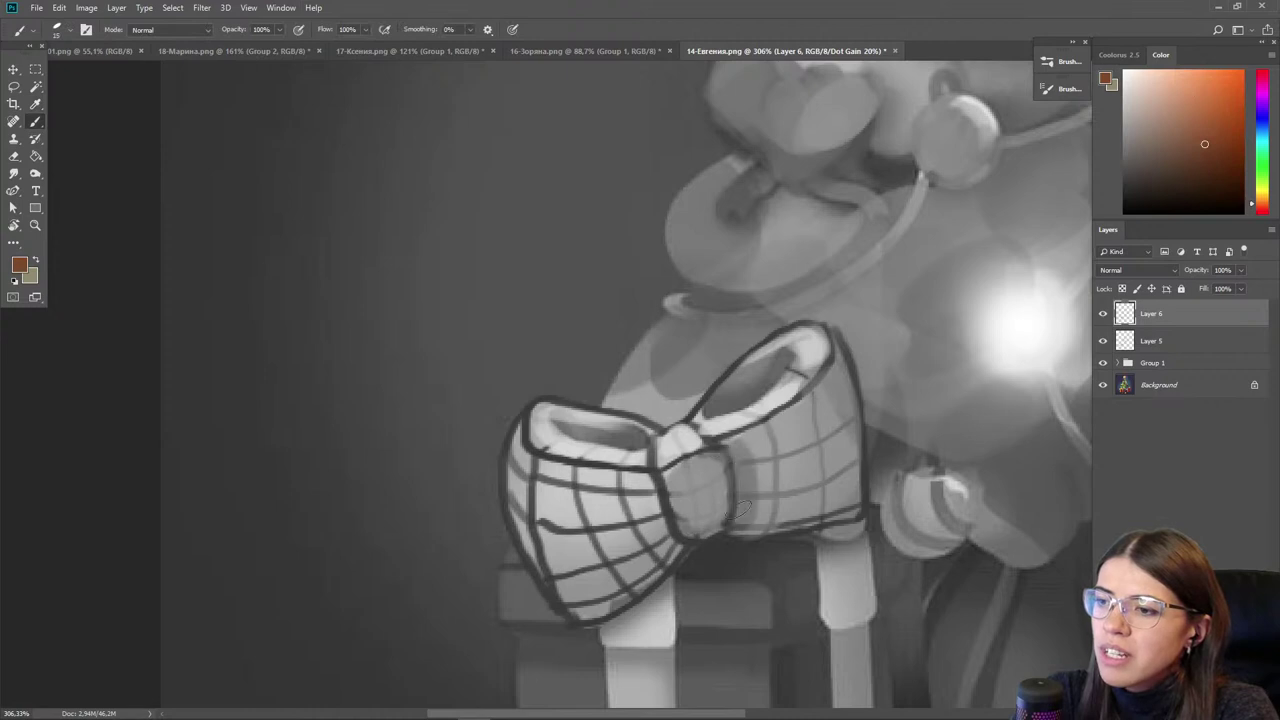
- Blend the shadow between the knot and right loop with sampled mid-tones, rounding the knot's shaded side
{"action": "left_click", "coordinate": [743, 464], "text": "alt"}
{"action": "key", "text": "bracketright"}
{"action": "left_click_drag", "start_coordinate": [722, 455], "coordinate": [722, 530]}
{"action": "mouse_move", "coordinate": [745, 495]}
{"action": "left_mouse_down"}
{"action": "mouse_move", "coordinate": [748, 444]}
{"action": "mouse_move", "coordinate": [752, 522]}
{"action": "left_mouse_up"}
{"action": "left_click", "coordinate": [763, 502], "text": "alt"}
{"action": "left_click_drag", "start_coordinate": [728, 465], "coordinate": [722, 530]}
{"action": "left_click", "coordinate": [700, 480], "text": "alt"}
{"action": "left_click", "coordinate": [702, 487], "text": "alt"}
{"action": "left_click_drag", "start_coordinate": [700, 462], "coordinate": [716, 522]}
{"action": "left_click", "coordinate": [774, 508], "text": "alt"}
{"action": "mouse_move", "coordinate": [768, 448]}
{"action": "left_mouse_down"}
{"action": "mouse_move", "coordinate": [770, 520]}
{"action": "mouse_move", "coordinate": [760, 452]}
{"action": "mouse_move", "coordinate": [749, 438]}
{"action": "mouse_move", "coordinate": [736, 456]}
{"action": "mouse_move", "coordinate": [748, 526]}
{"action": "left_mouse_up"}
{"action": "left_click", "coordinate": [742, 464], "text": "alt"}
- Paint sampled brown tones where the left loop meets the knot and blend them around the knot's edge
{"action": "left_click", "coordinate": [664, 508], "text": "alt"}
{"action": "mouse_move", "coordinate": [645, 456]}
{"action": "left_mouse_down"}
{"action": "mouse_move", "coordinate": [653, 506]}
{"action": "mouse_move", "coordinate": [686, 540]}
{"action": "left_mouse_up"}
{"action": "left_click_drag", "start_coordinate": [662, 490], "coordinate": [686, 538]}
{"action": "left_click", "coordinate": [656, 495], "text": "alt"}
{"action": "mouse_move", "coordinate": [648, 462]}
{"action": "left_mouse_down"}
{"action": "mouse_move", "coordinate": [645, 514]}
{"action": "mouse_move", "coordinate": [704, 541]}
{"action": "left_mouse_up"}
{"action": "left_click", "coordinate": [692, 500], "text": "alt"}
{"action": "left_click_drag", "start_coordinate": [674, 478], "coordinate": [698, 540]}
{"action": "left_click", "coordinate": [652, 518], "text": "alt"}
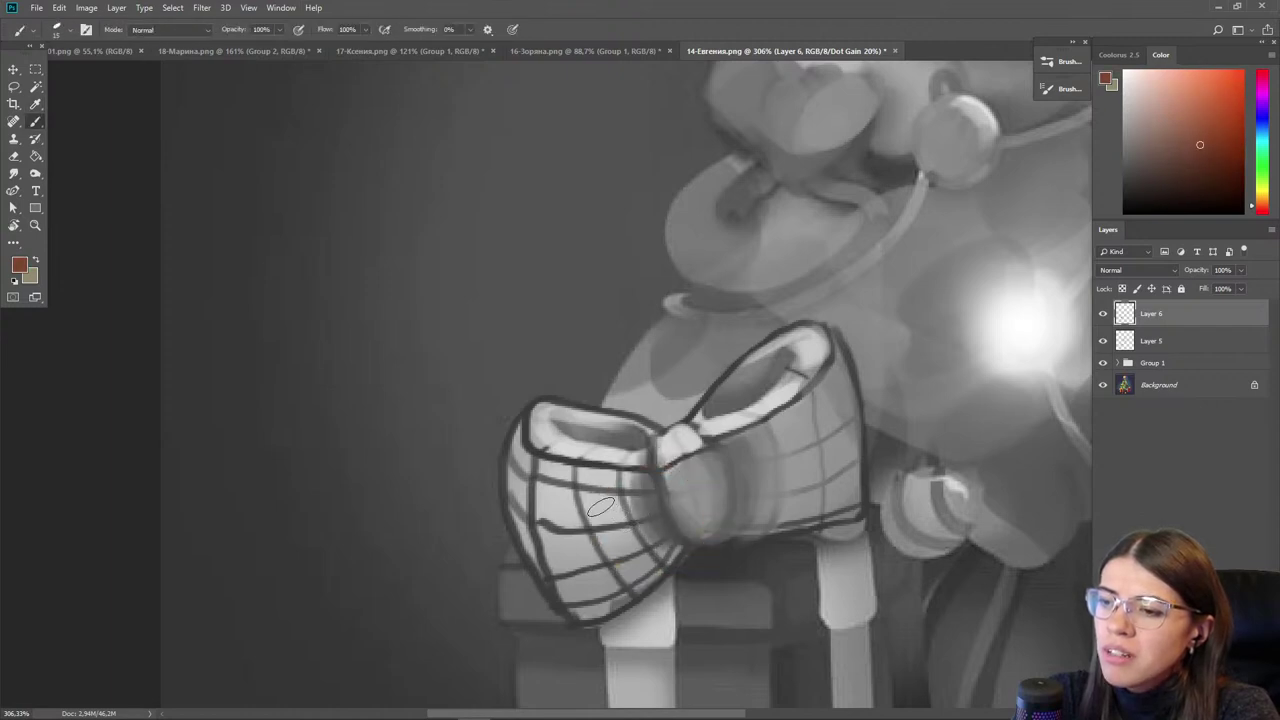
- Paint a sampled bow tone over the left loop's front to soften its contour lines
{"action": "left_click", "coordinate": [606, 506], "text": "alt"}
{"action": "left_click_drag", "start_coordinate": [606, 474], "coordinate": [648, 530]}
{"action": "mouse_move", "coordinate": [576, 476]}
{"action": "left_mouse_down"}
{"action": "mouse_move", "coordinate": [610, 548]}
{"action": "mouse_move", "coordinate": [586, 536]}
{"action": "left_mouse_up"}
{"action": "left_click_drag", "start_coordinate": [588, 550], "coordinate": [626, 594]}
- Sample reddish brown from beside the knot and darken the outer side plane of the left loop
{"action": "left_click", "coordinate": [737, 486], "text": "alt"}
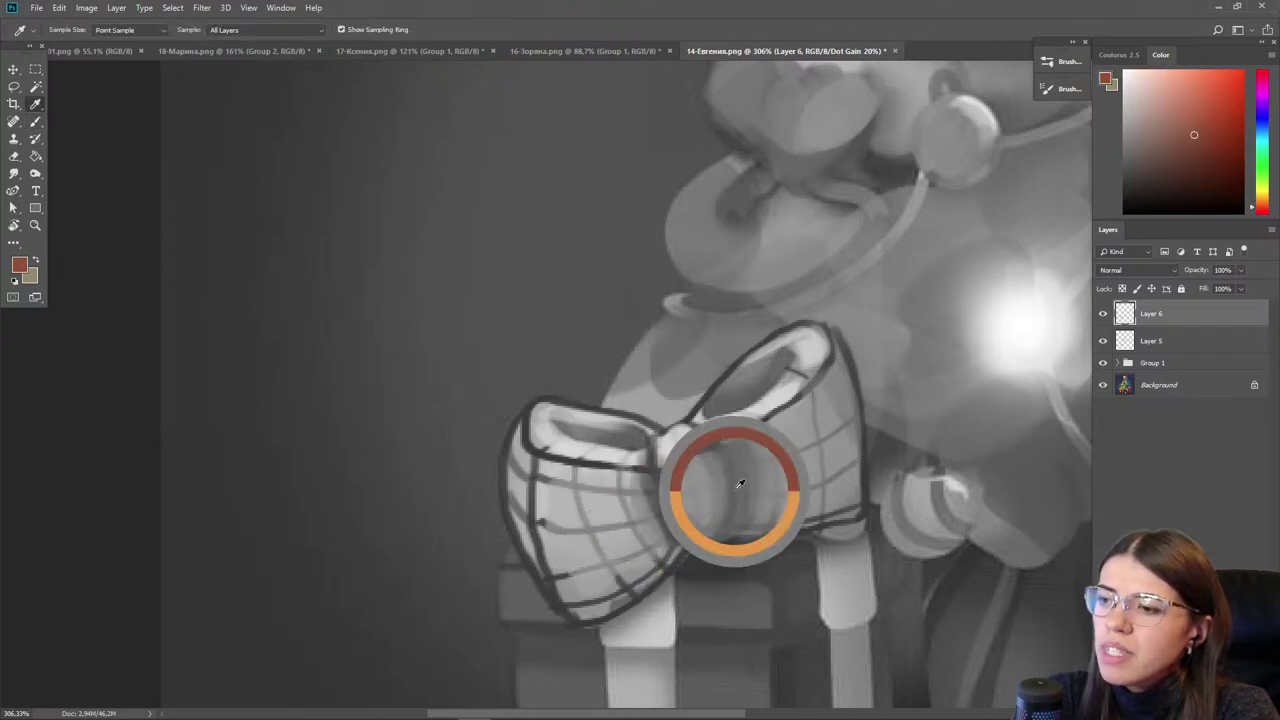
{"action": "left_click_drag", "start_coordinate": [528, 422], "coordinate": [506, 520]}
{"action": "left_click_drag", "start_coordinate": [527, 458], "coordinate": [517, 546]}
{"action": "left_click_drag", "start_coordinate": [522, 500], "coordinate": [560, 594]}
{"action": "left_click_drag", "start_coordinate": [525, 552], "coordinate": [569, 610]}
- Shade the left loop's side transition and lower edge with a larger brush and sampled tones
{"action": "left_click", "coordinate": [540, 540], "text": "alt"}
{"action": "key", "text": "]"}
{"action": "mouse_move", "coordinate": [544, 464]}
{"action": "left_mouse_down"}
{"action": "mouse_move", "coordinate": [545, 540]}
{"action": "mouse_move", "coordinate": [594, 618]}
{"action": "left_mouse_up"}
{"action": "left_click", "coordinate": [602, 556], "text": "alt"}
{"action": "left_click", "coordinate": [652, 566], "text": "alt"}
{"action": "mouse_move", "coordinate": [674, 556]}
{"action": "left_mouse_down"}
{"action": "mouse_move", "coordinate": [580, 602]}
{"action": "mouse_move", "coordinate": [664, 566]}
{"action": "left_mouse_up"}
{"action": "left_click", "coordinate": [735, 492], "text": "alt"}
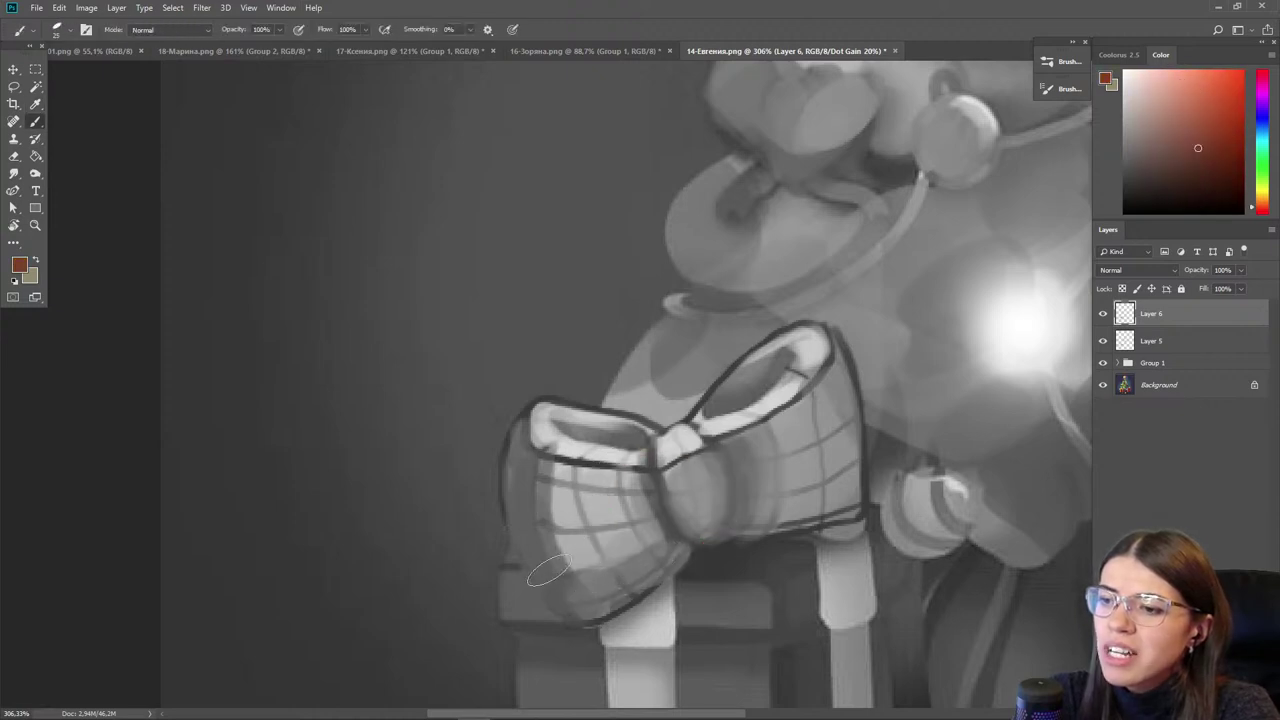
- Sample light yellow from the left loop's rim and lighten the insides of both loop openings
{"action": "left_click", "coordinate": [610, 562], "text": "alt"}
{"action": "left_click", "coordinate": [565, 448], "text": "alt"}
{"action": "mouse_move", "coordinate": [558, 426]}
{"action": "left_mouse_down"}
{"action": "mouse_move", "coordinate": [541, 432]}
{"action": "mouse_move", "coordinate": [606, 440]}
{"action": "mouse_move", "coordinate": [552, 416]}
{"action": "left_mouse_up"}
{"action": "left_click_drag", "start_coordinate": [562, 430], "coordinate": [640, 444]}
{"action": "mouse_move", "coordinate": [788, 355]}
{"action": "left_mouse_down"}
{"action": "mouse_move", "coordinate": [695, 428]}
{"action": "mouse_move", "coordinate": [725, 415]}
{"action": "left_mouse_up"}
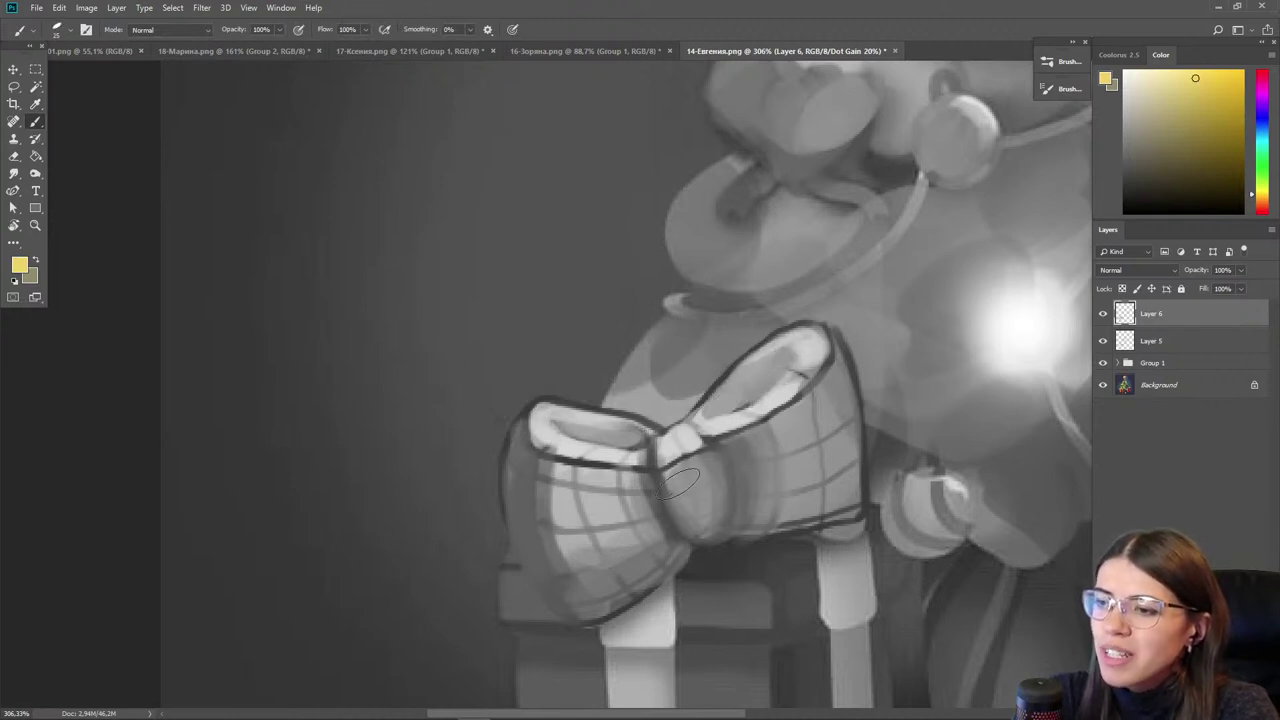
- Refine the knot's upper front with sampled yellow and orange using a smaller brush
{"action": "left_click", "coordinate": [690, 457], "text": "alt"}
{"action": "key", "text": "bracketleft"}
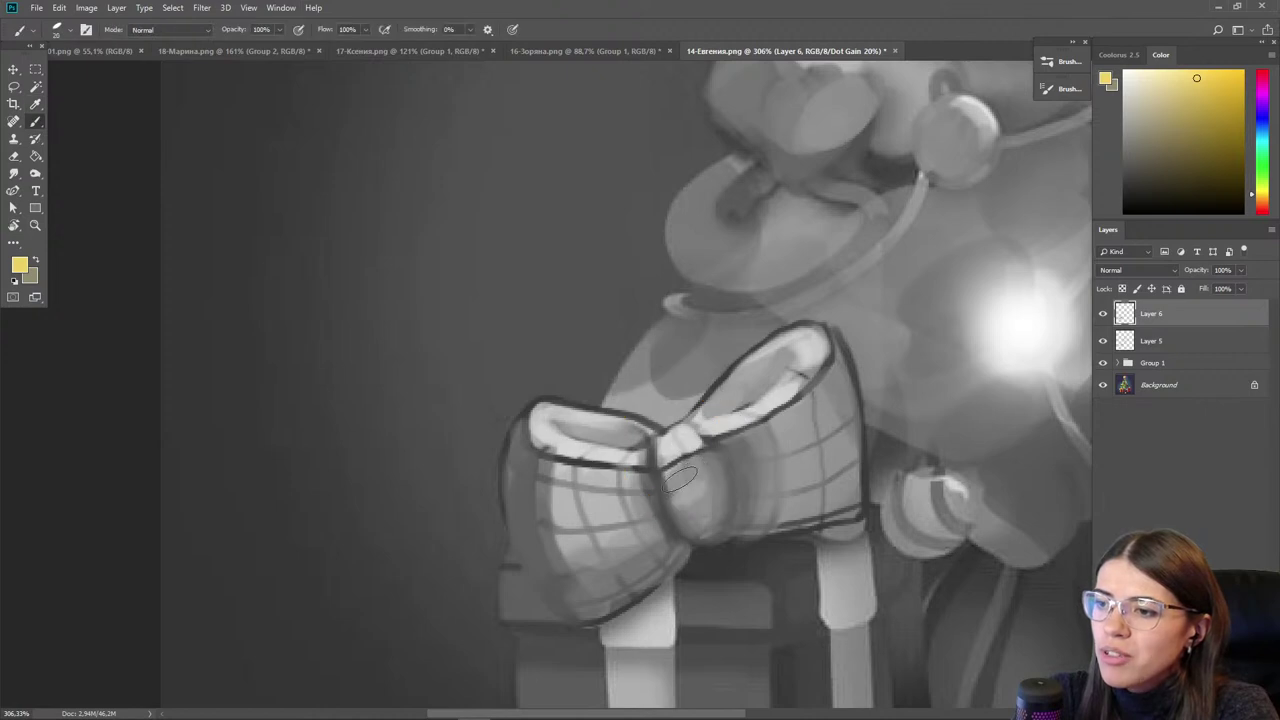
{"action": "left_click", "coordinate": [686, 470], "text": "alt"}
{"action": "key", "text": "bracketleft"}
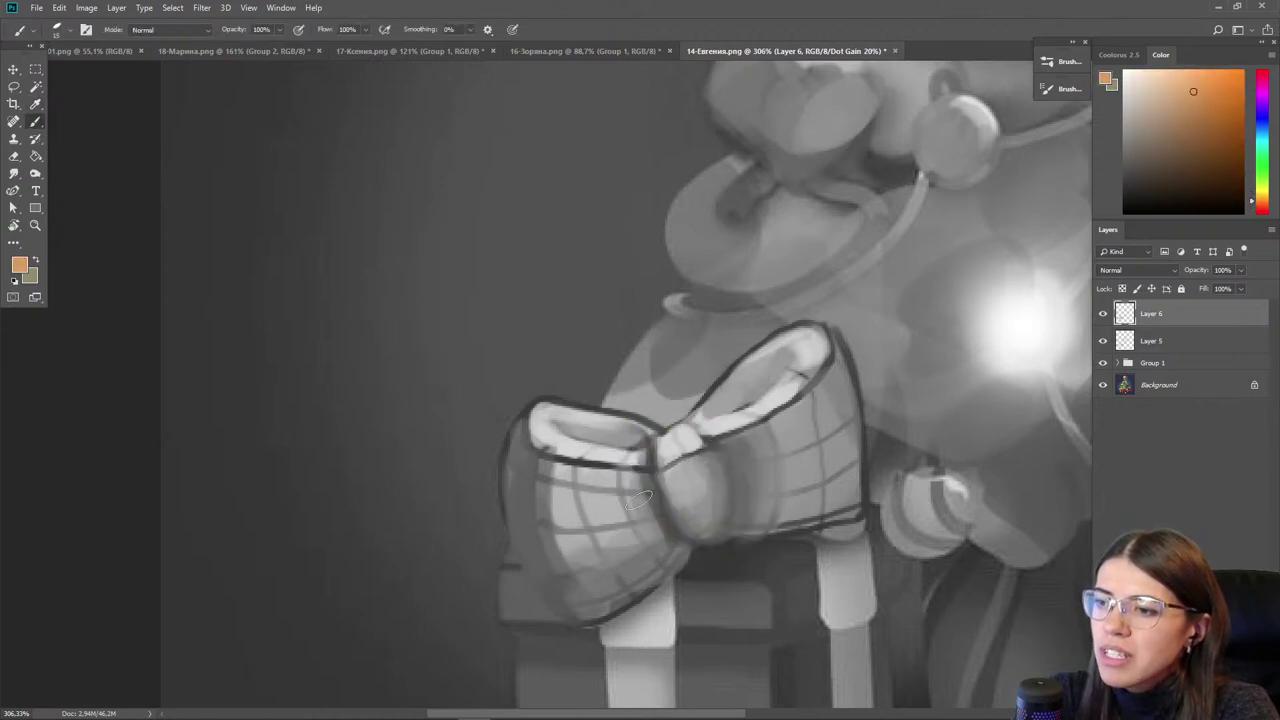
- Blend the edge between the left loop's front and shaded side with sampled orange and reddish brown
{"action": "left_click", "coordinate": [543, 497], "text": "alt"}
{"action": "key", "text": "bracketleft"}
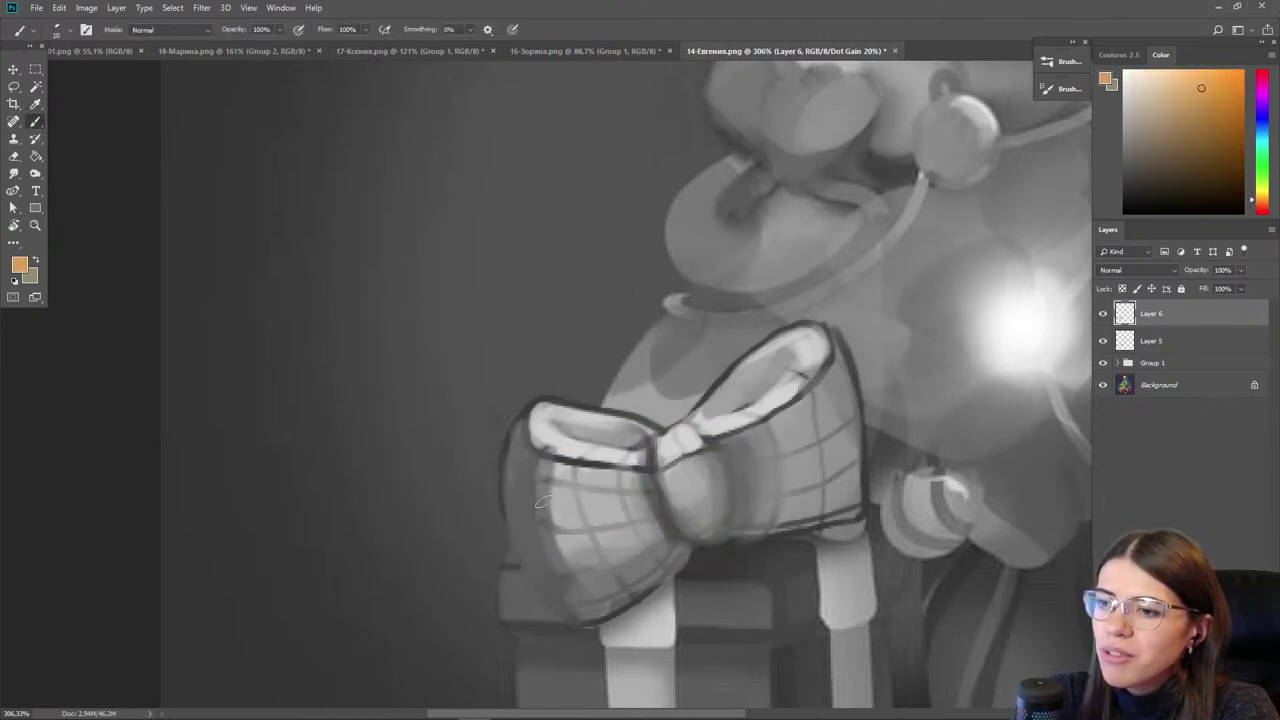
{"action": "left_click", "coordinate": [556, 525], "text": "alt"}
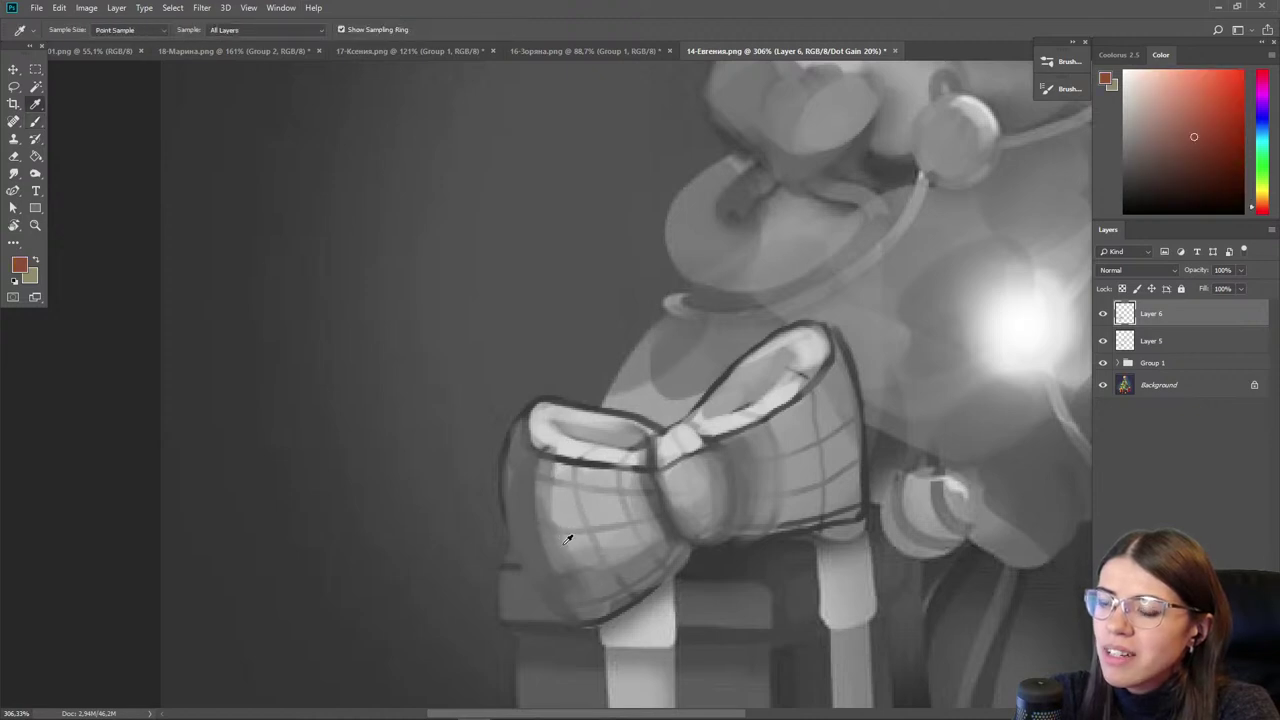
{"action": "left_click", "coordinate": [565, 542], "text": "alt"}
- Paint a fold across the right loop's front from the knot, using sampled orange and darker tones
{"action": "left_click", "coordinate": [708, 474], "text": "alt"}
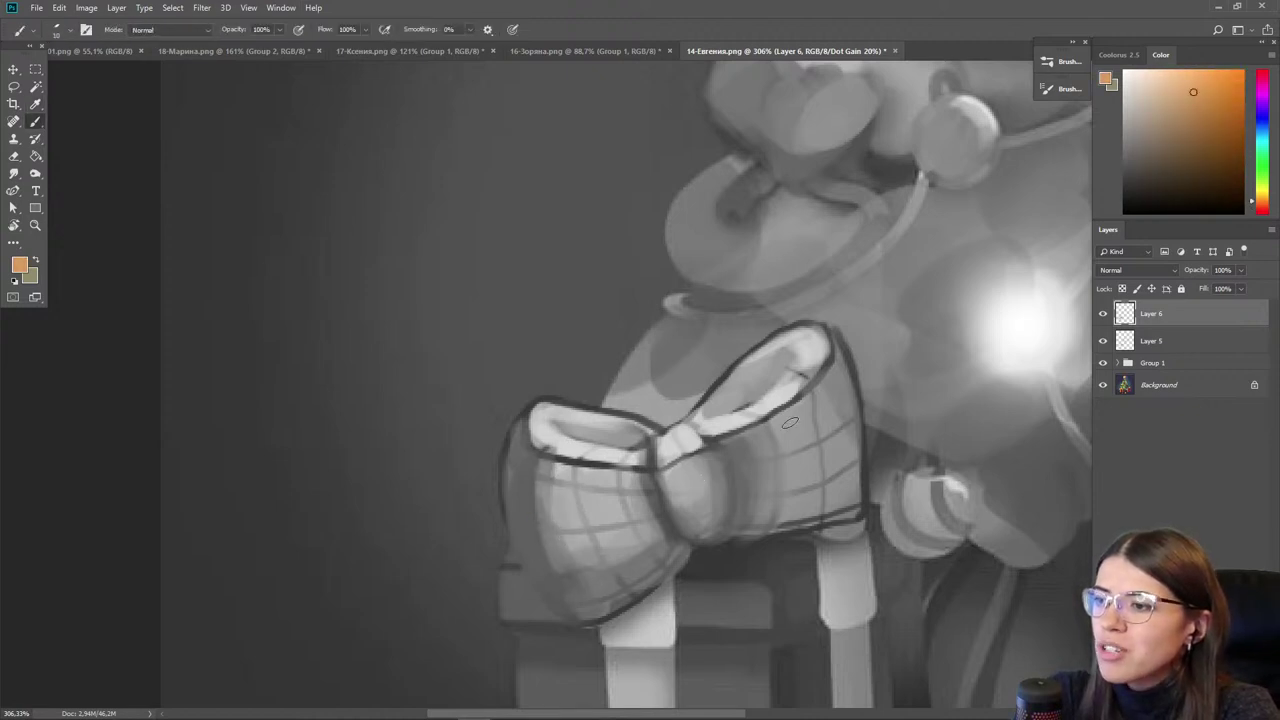
{"action": "left_click", "coordinate": [720, 445], "text": "alt"}
{"action": "mouse_move", "coordinate": [761, 457]}
{"action": "left_mouse_down"}
{"action": "mouse_move", "coordinate": [844, 440]}
{"action": "mouse_move", "coordinate": [746, 472]}
{"action": "left_mouse_up"}
{"action": "left_click", "coordinate": [799, 463], "text": "alt"}
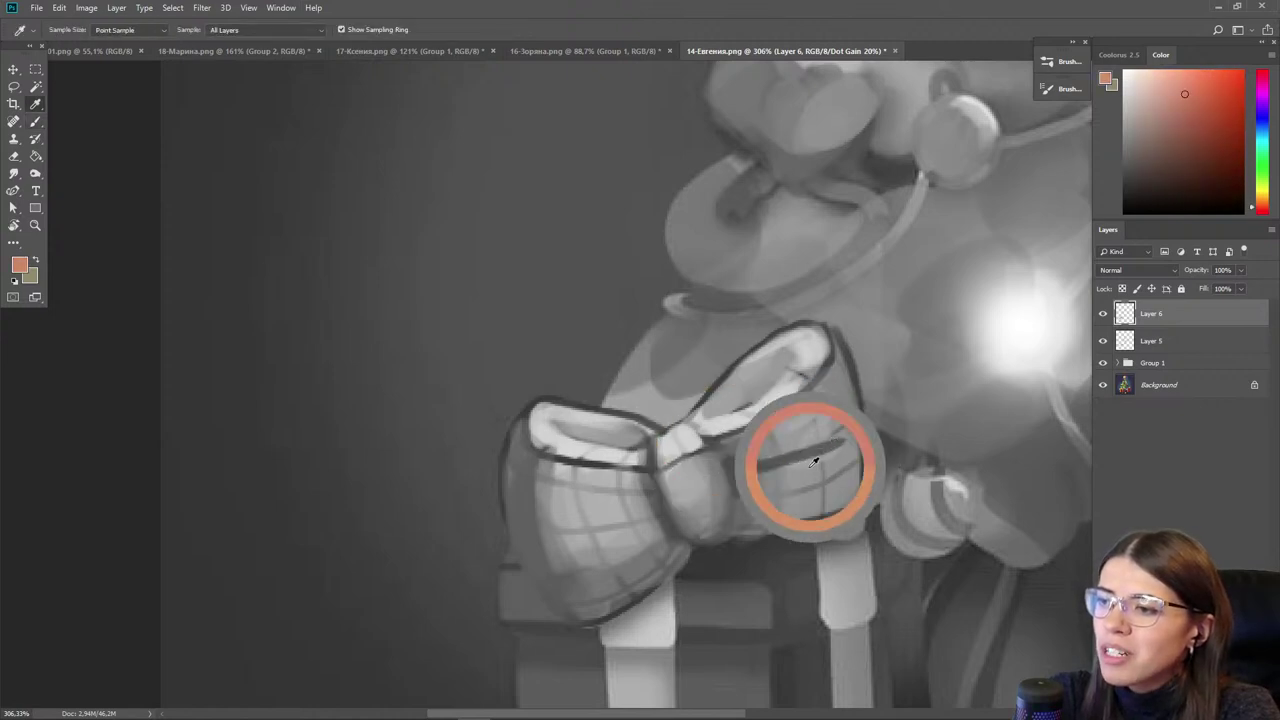
- Sample reddish brown near the knot and darken the inner ends of the loop openings beside it
{"action": "left_click", "coordinate": [723, 459], "text": "alt"}
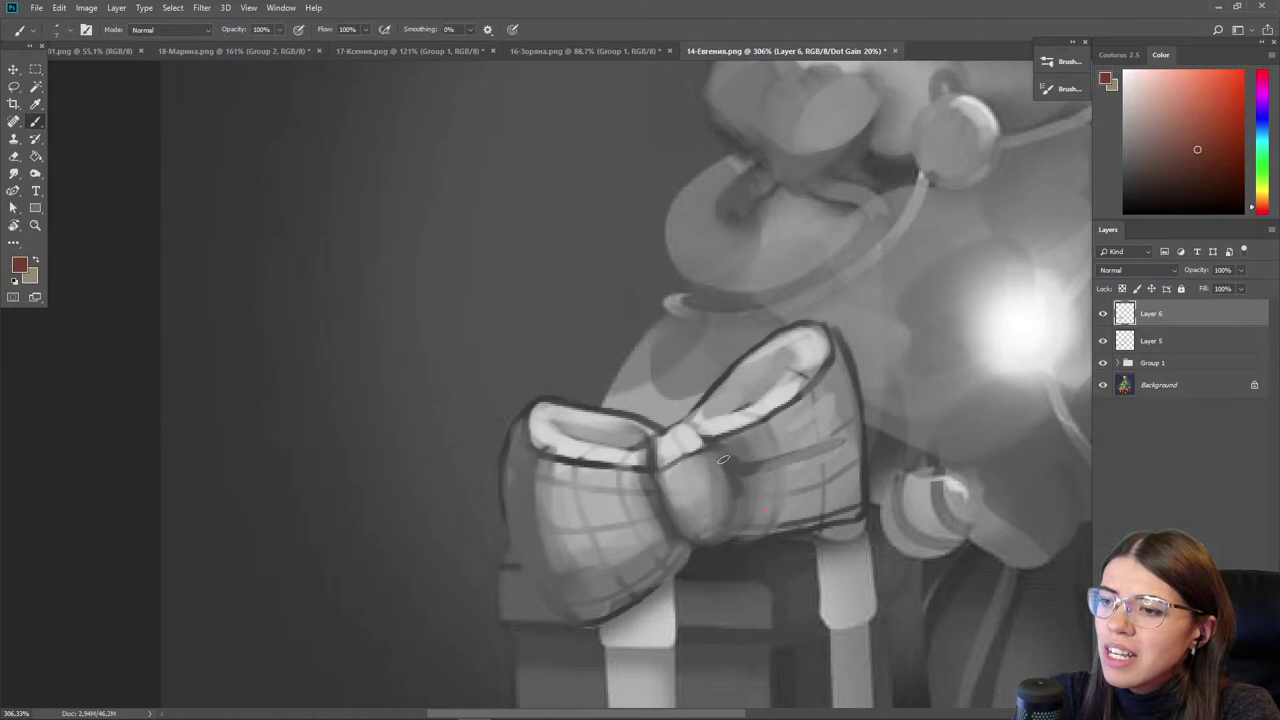
{"action": "left_click", "coordinate": [712, 428], "text": "alt"}
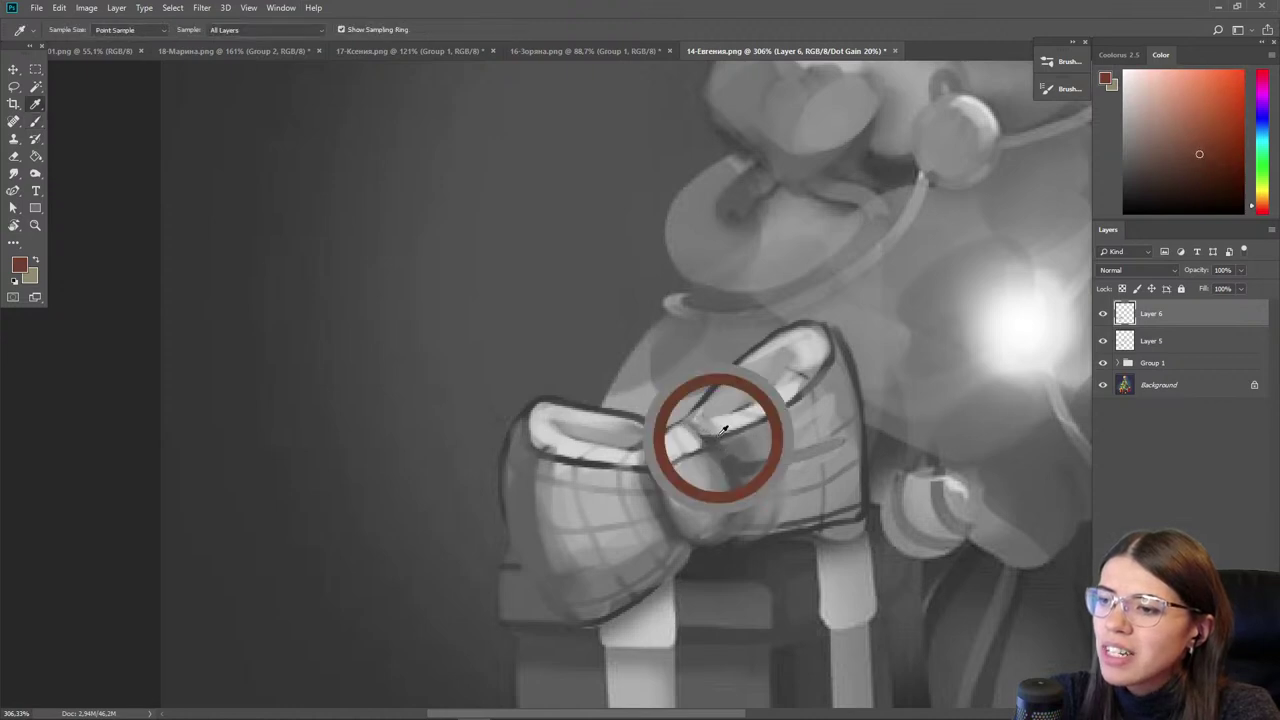
{"action": "mouse_move", "coordinate": [704, 425]}
{"action": "left_mouse_down"}
{"action": "mouse_move", "coordinate": [730, 410]}
{"action": "mouse_move", "coordinate": [656, 440]}
{"action": "mouse_move", "coordinate": [640, 462]}
{"action": "left_mouse_up"}
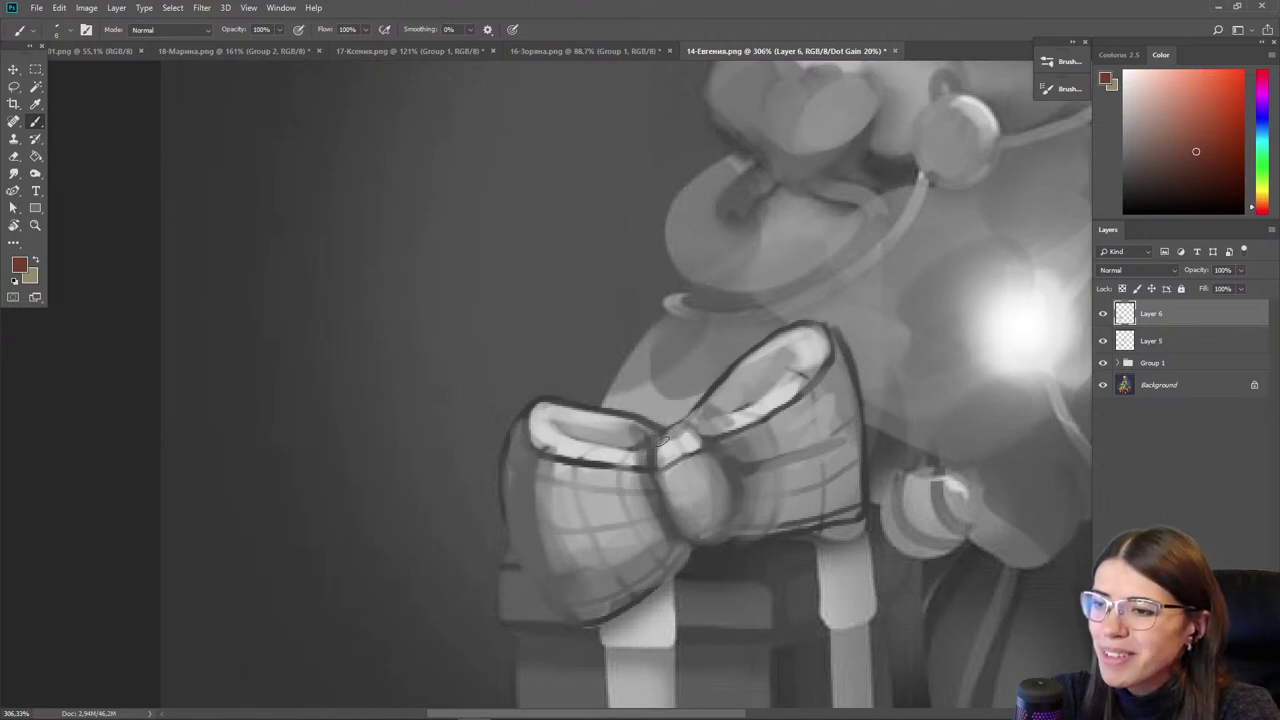
- Paint dark red shadow strokes along the lower edges of both bow loops using a larger brush and colour sampled from the artwork
{"action": "left_click", "coordinate": [675, 433], "text": "alt"}
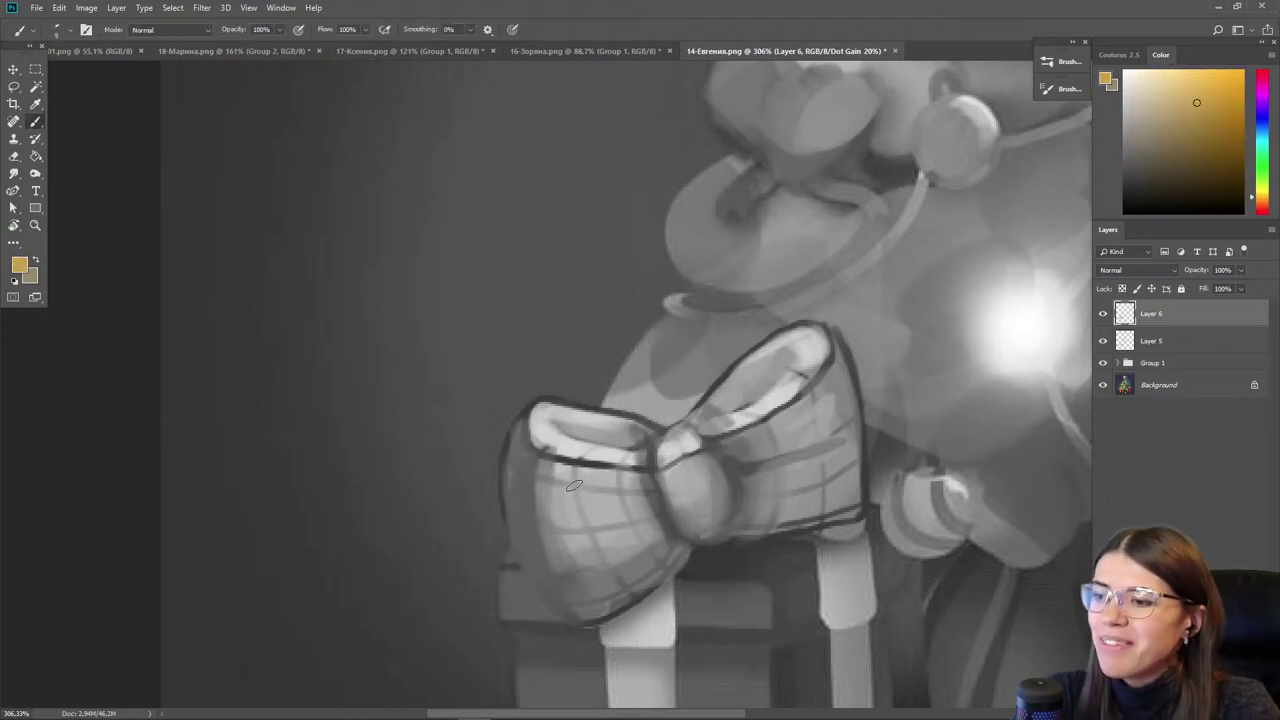
{"action": "left_click", "coordinate": [707, 549], "text": "alt"}
{"action": "left_click_drag", "start_coordinate": [731, 540], "coordinate": [768, 532]}
{"action": "left_click_drag", "start_coordinate": [678, 568], "coordinate": [638, 597]}
{"action": "key", "text": "bracketright"}
{"action": "key", "text": "bracketright"}
{"action": "key", "text": "bracketright"}
{"action": "left_click_drag", "start_coordinate": [864, 517], "coordinate": [754, 529]}
{"action": "left_click_drag", "start_coordinate": [671, 584], "coordinate": [624, 613]}
{"action": "left_click_drag", "start_coordinate": [597, 622], "coordinate": [674, 609]}
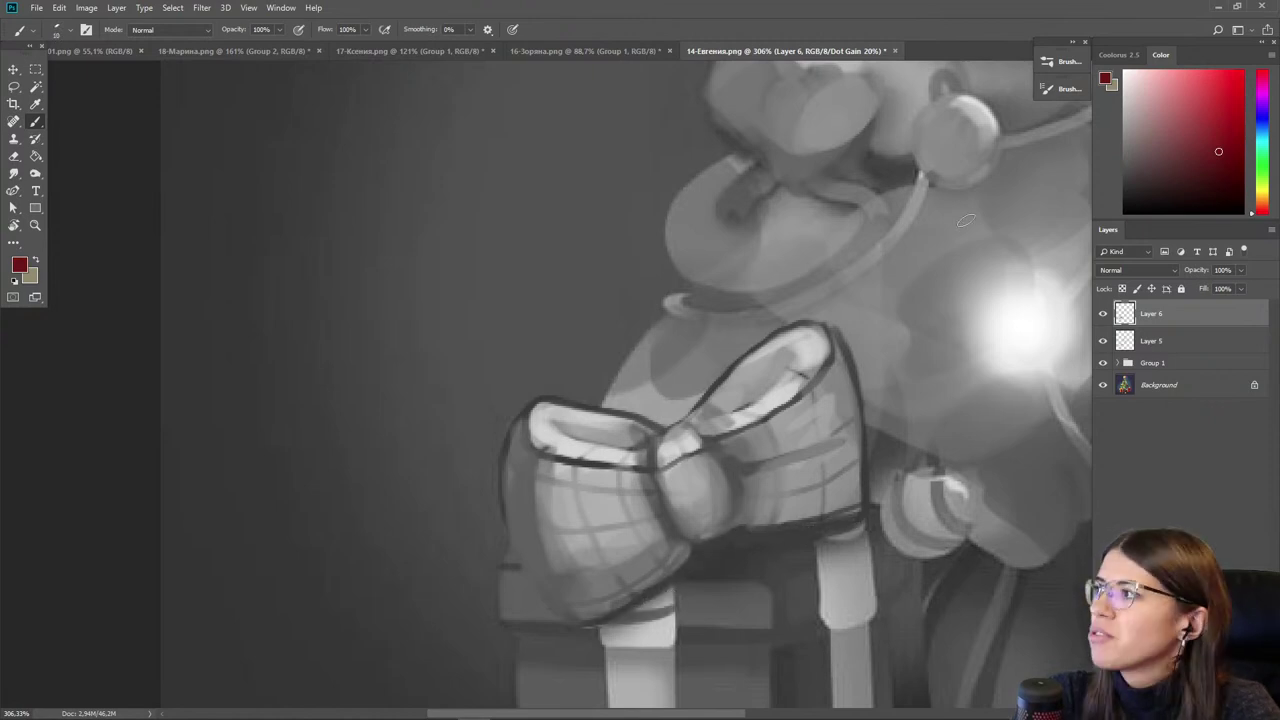
- Shade the plaid surfaces of both bow loops with soft strokes in tones sampled from the bow itself
{"action": "scroll", "coordinate": [944, 154], "scroll_direction": "down", "scroll_amount": 3}
{"action": "key", "text": "o"}
{"action": "key", "text": "5"}
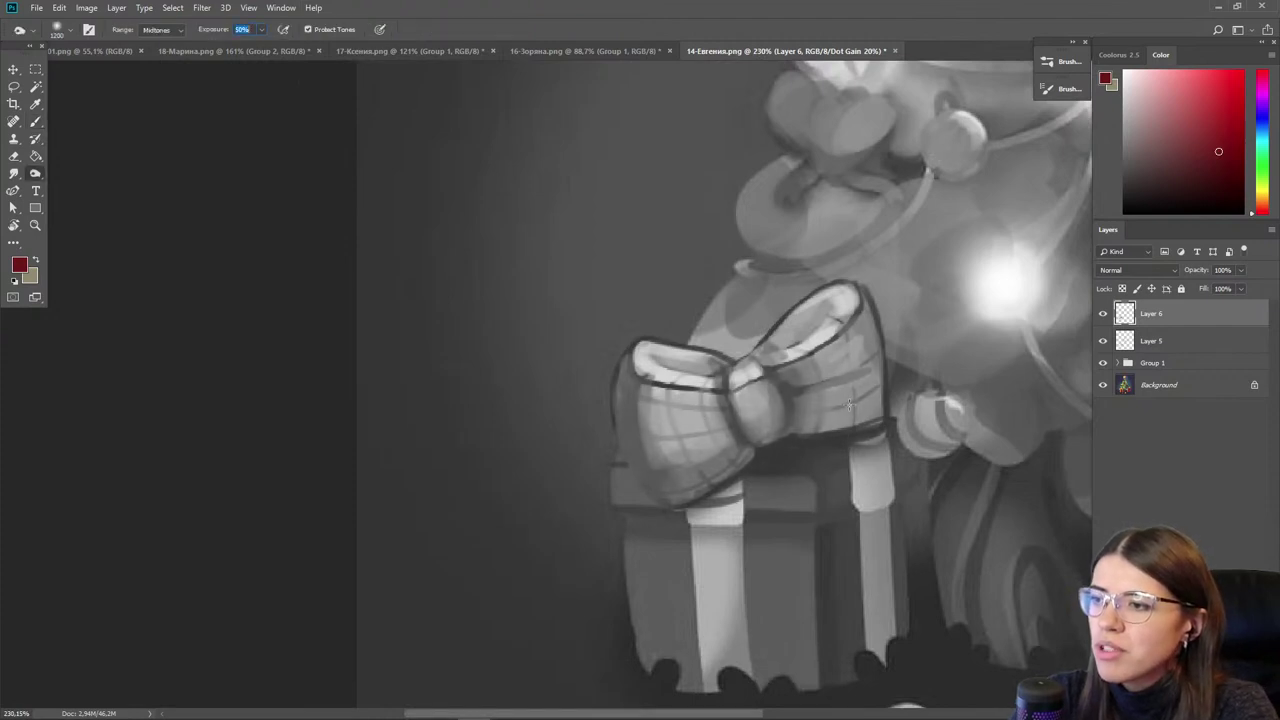
{"action": "key", "text": "l"}
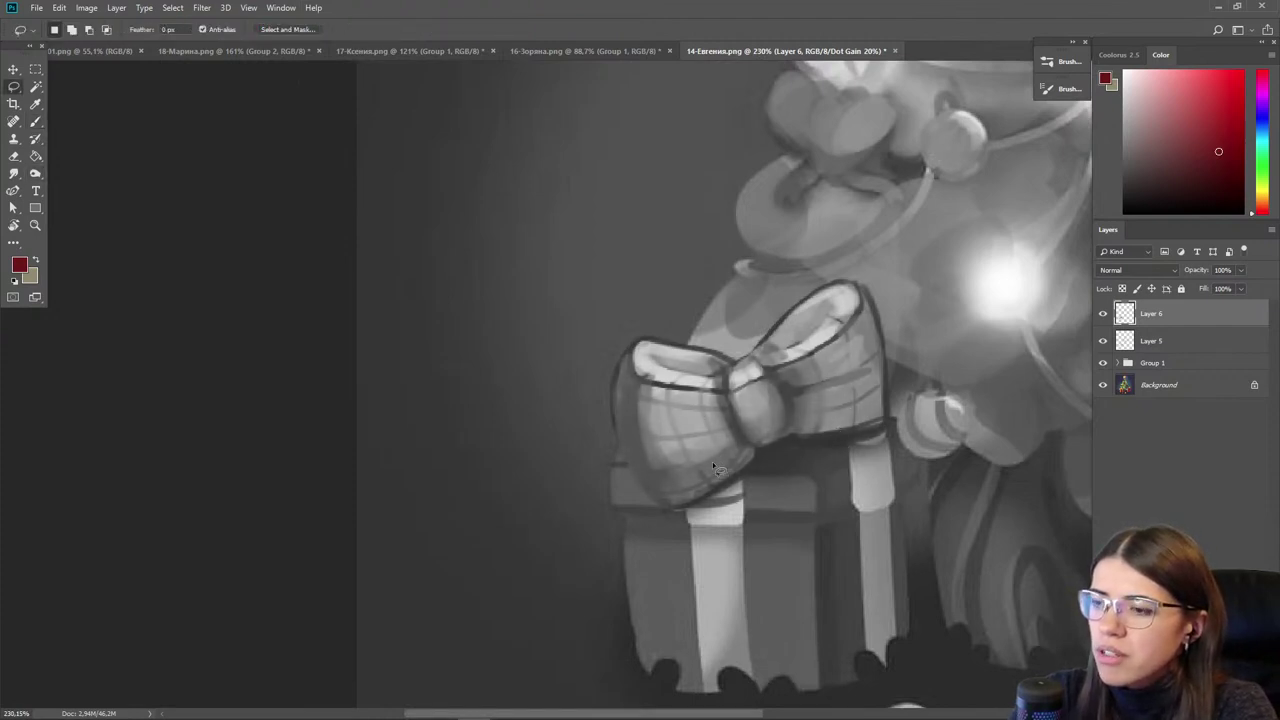
{"action": "key", "text": "b"}
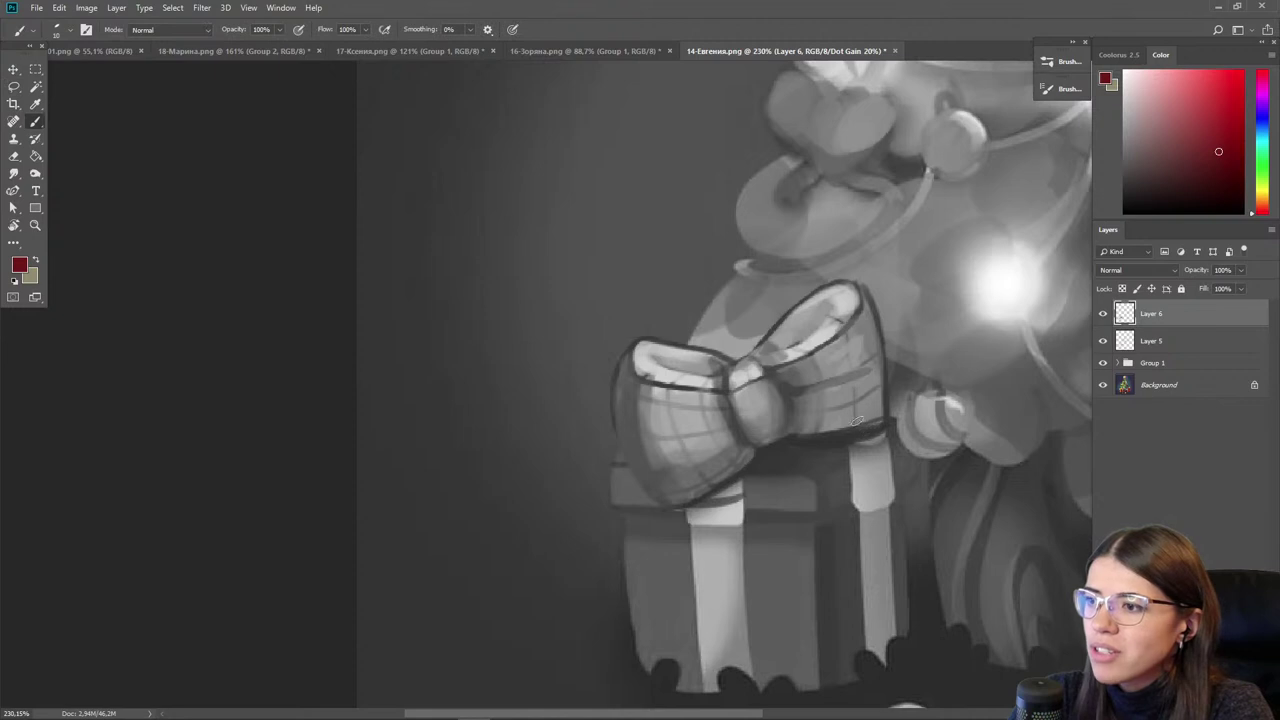
{"action": "mouse_move", "coordinate": [871, 390]}
{"action": "left_mouse_down"}
{"action": "mouse_move", "coordinate": [842, 411]}
{"action": "mouse_move", "coordinate": [808, 408]}
{"action": "mouse_move", "coordinate": [828, 400]}
{"action": "left_mouse_up"}
{"action": "left_click", "coordinate": [800, 405], "text": "alt"}
{"action": "left_click", "coordinate": [711, 460], "text": "alt"}
{"action": "left_click_drag", "start_coordinate": [710, 458], "coordinate": [658, 457]}
{"action": "left_click", "coordinate": [839, 365], "text": "alt"}
{"action": "left_click_drag", "start_coordinate": [872, 380], "coordinate": [818, 396]}
- Turn off the grayscale proof preview and check the whole Christmas tree in colour
{"action": "scroll", "coordinate": [568, 385], "scroll_direction": "down", "scroll_amount": 7}
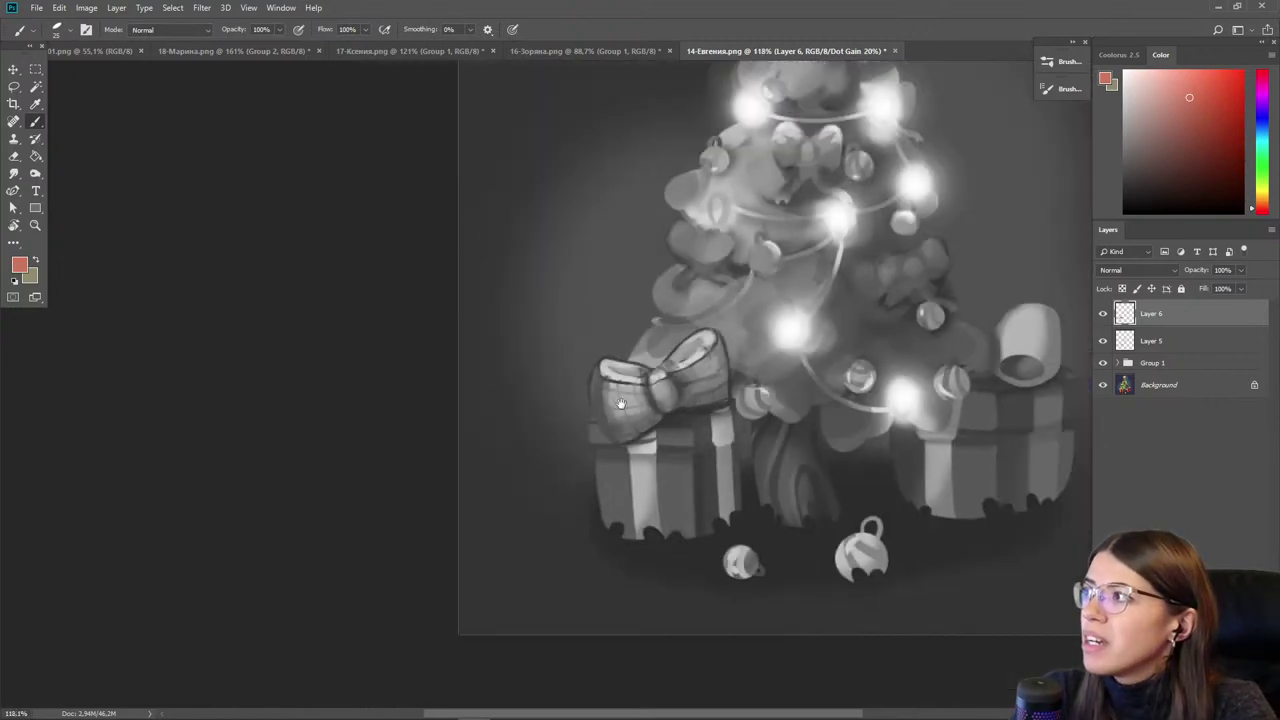
{"action": "left_click_drag", "start_coordinate": [575, 340], "coordinate": [497, 400]}
{"action": "key", "text": "ctrl+y"}
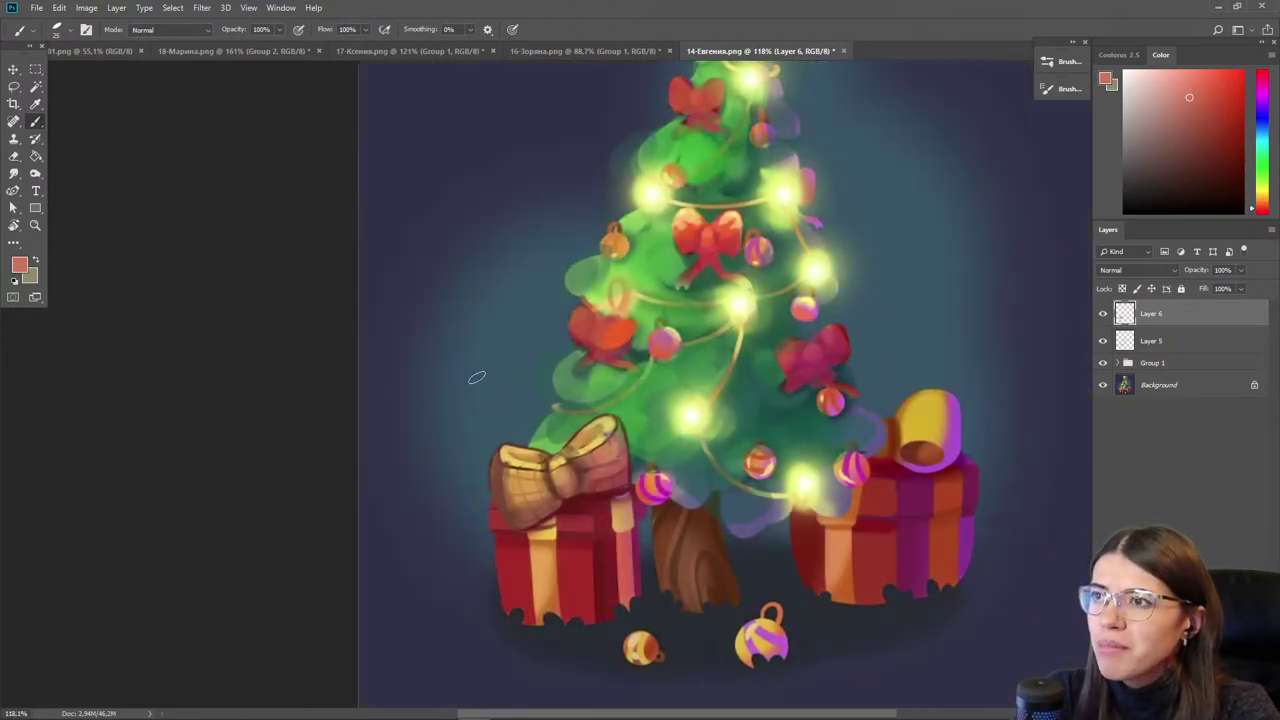
{"action": "scroll", "coordinate": [557, 310], "scroll_direction": "down", "scroll_amount": 3}
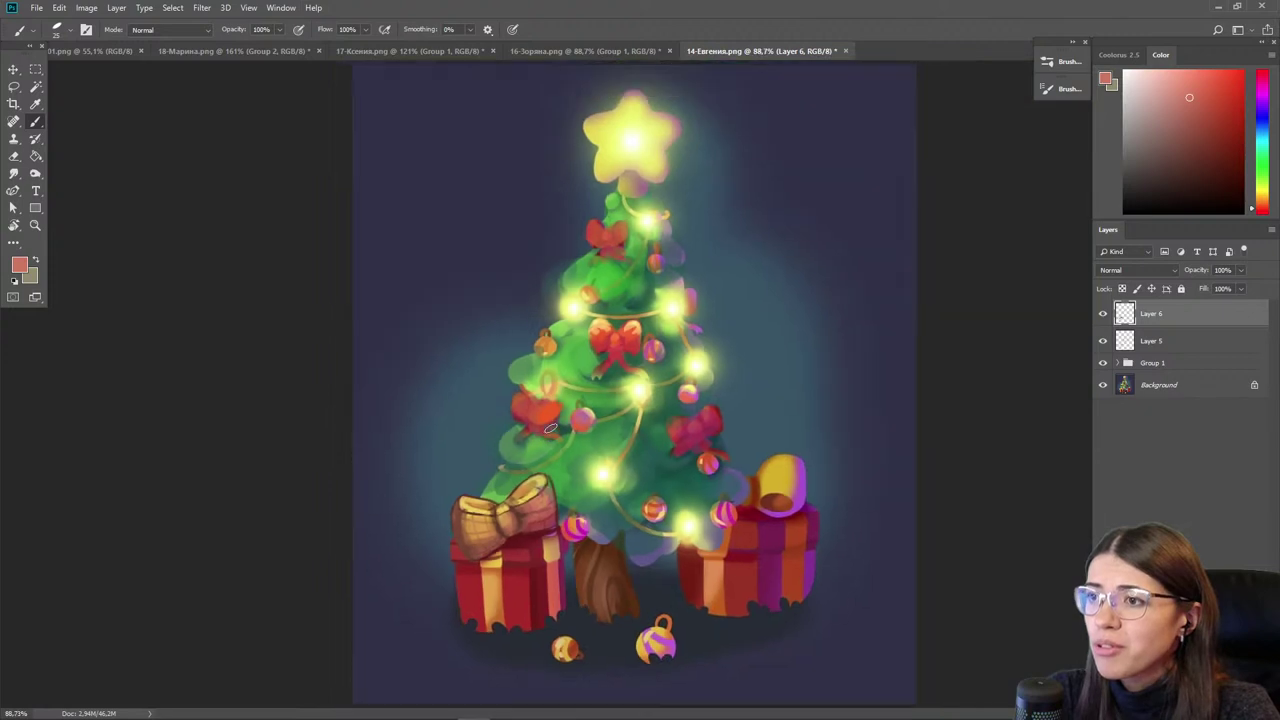
- Move Layer 5 and Layer 6 into Group 1 and toggle the group's visibility to compare before and after
{"action": "left_click", "coordinate": [1167, 345], "text": "shift"}
{"action": "left_click_drag", "start_coordinate": [1167, 345], "coordinate": [1098, 310]}
{"action": "left_click", "coordinate": [1102, 309]}
{"action": "left_click", "coordinate": [1102, 309]}
{"action": "left_click", "coordinate": [1102, 309]}
{"action": "left_click", "coordinate": [1102, 311]}
{"action": "left_click", "coordinate": [1102, 311]}
{"action": "left_click", "coordinate": [1102, 311]}
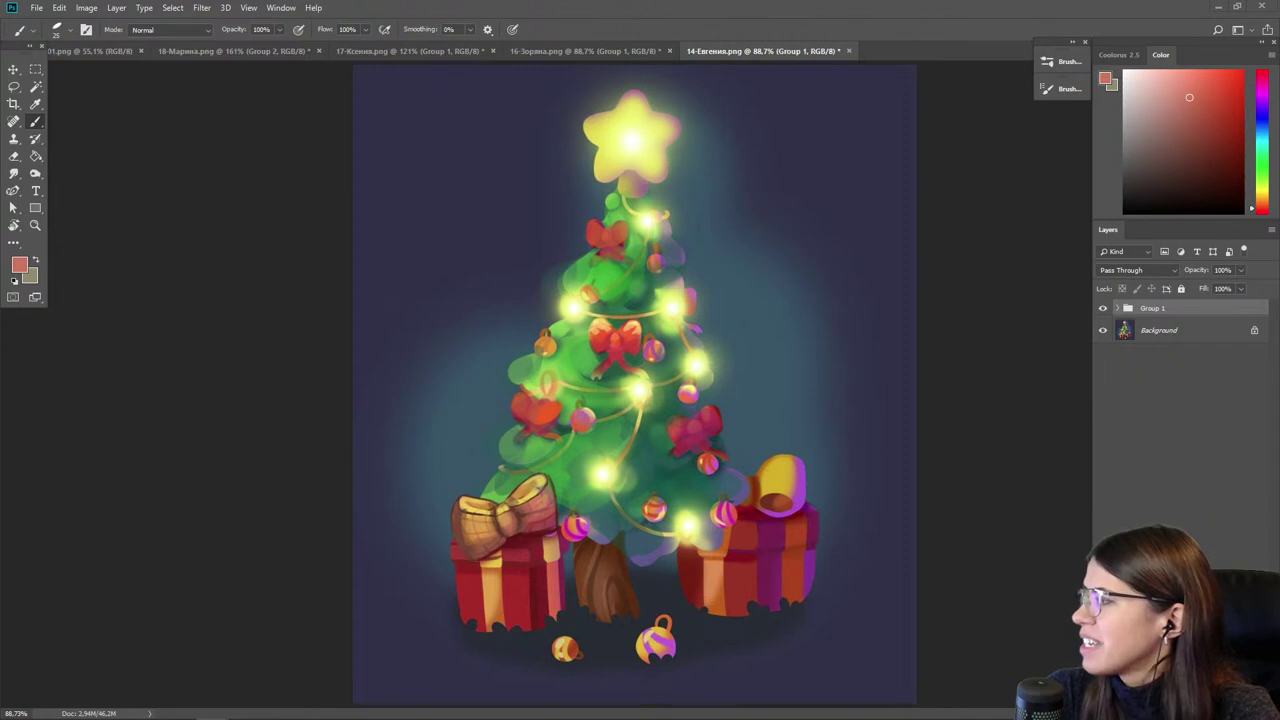
- Switch to the character lineup image and examine the young men in the orange T-shirt and red hoodie up close
{"action": "left_click_drag", "start_coordinate": [1013, 2], "coordinate": [904, 50]}
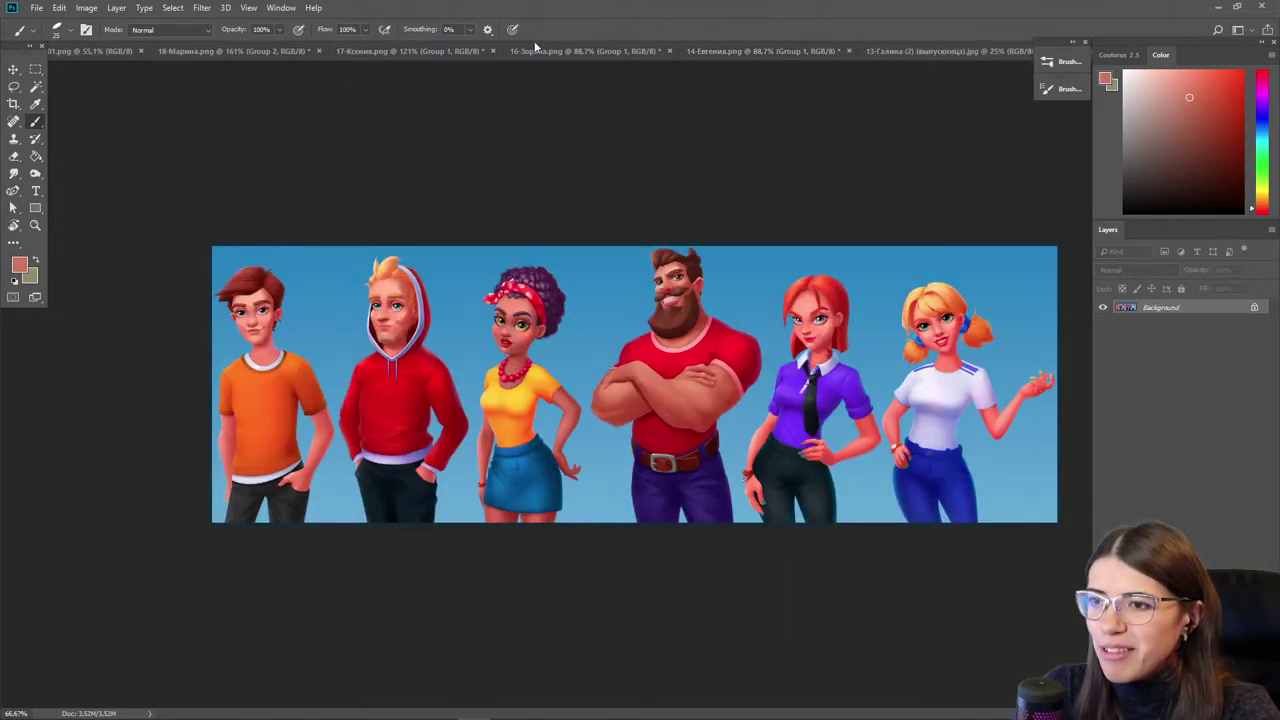
{"action": "left_click", "coordinate": [14, 70]}
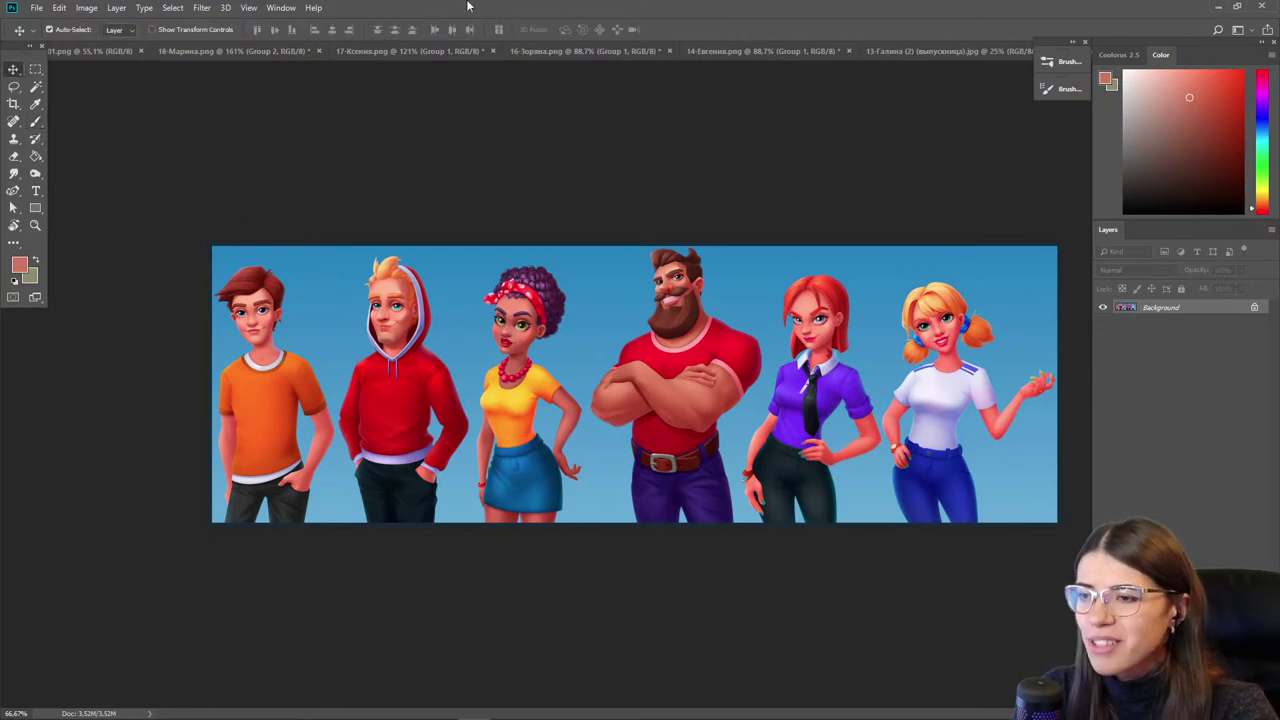
{"action": "scroll", "coordinate": [163, 334], "scroll_direction": "up", "scroll_amount": 3}
{"action": "scroll", "coordinate": [172, 305], "scroll_direction": "up", "scroll_amount": 5}
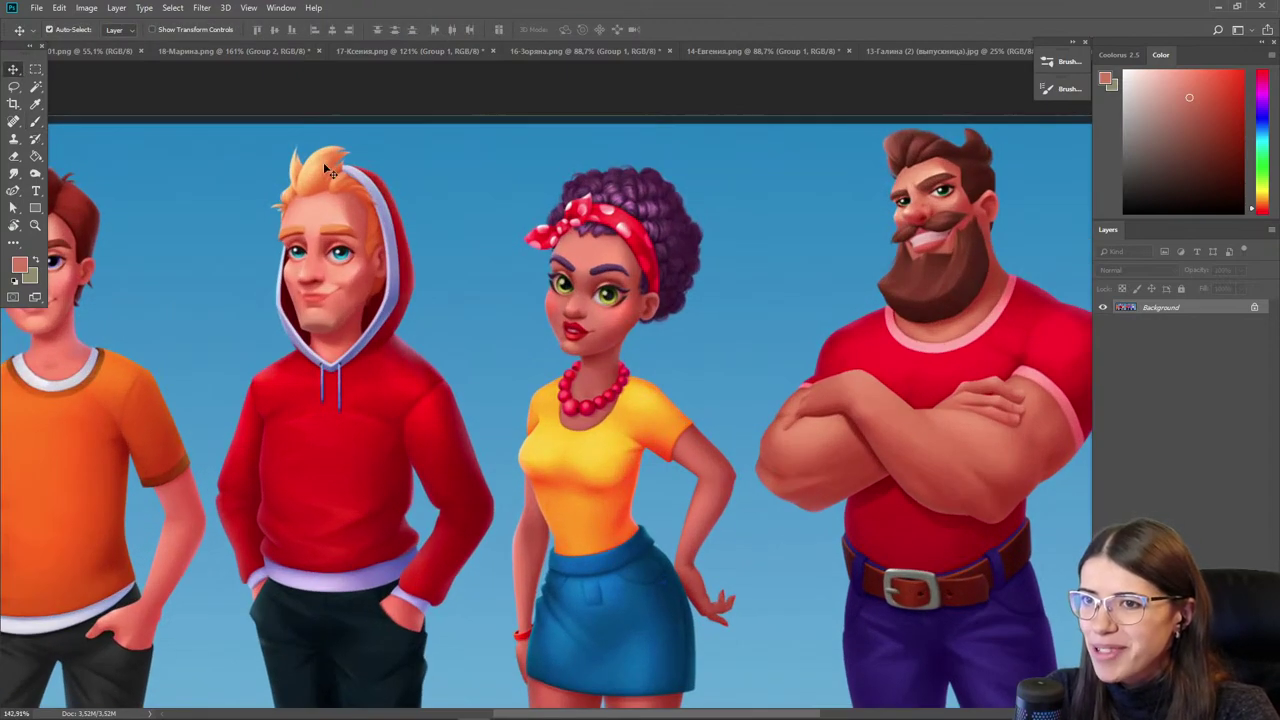
{"action": "left_click_drag", "start_coordinate": [302, 419], "coordinate": [568, 413]}
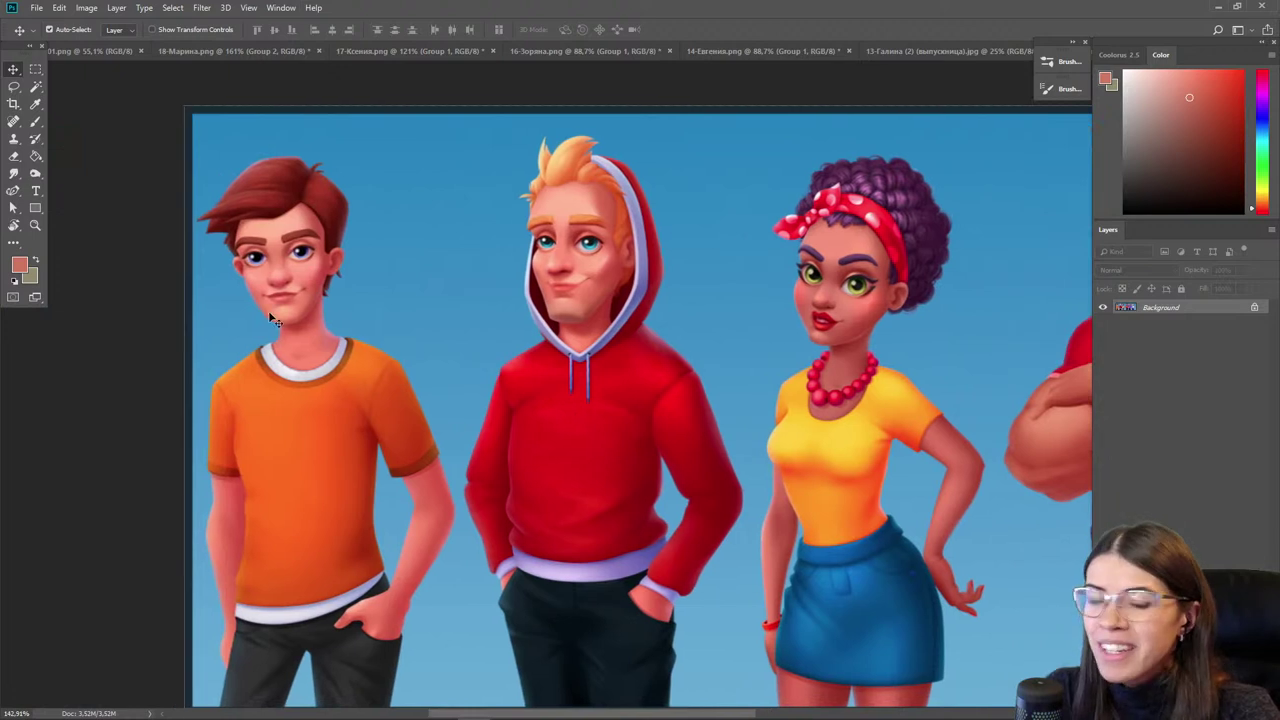
{"action": "scroll", "coordinate": [232, 286], "scroll_direction": "up", "scroll_amount": 2}
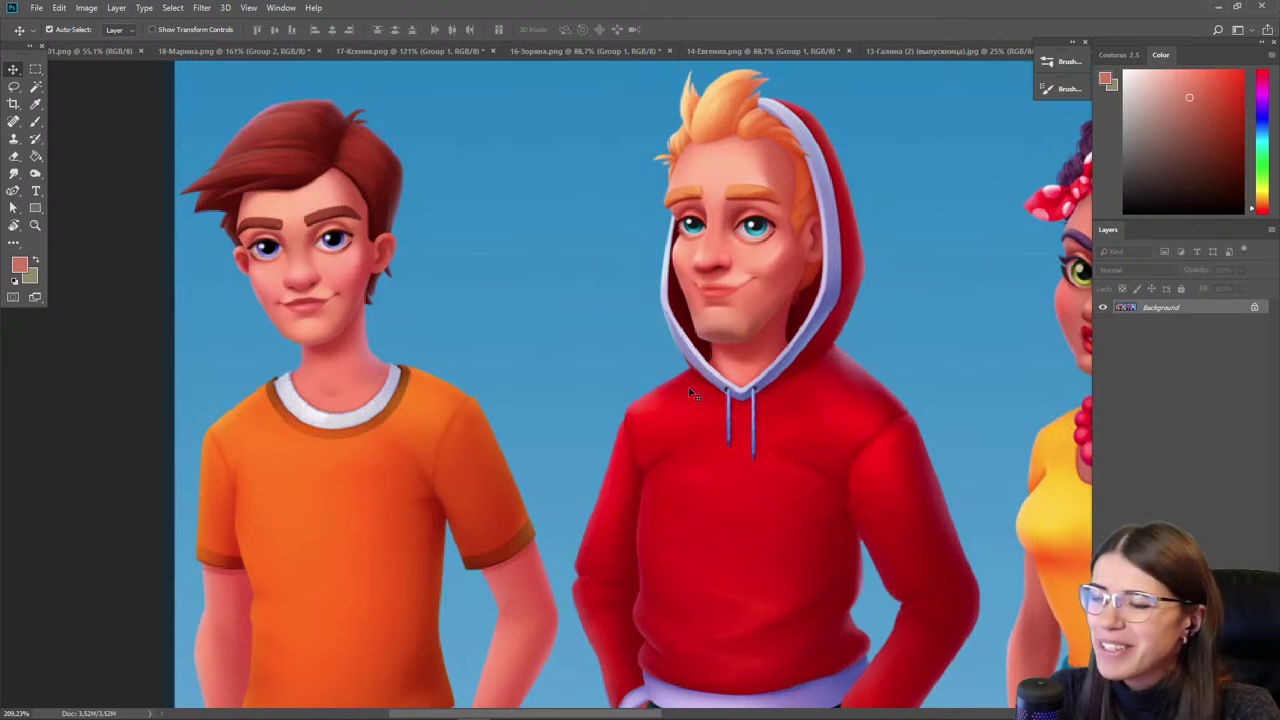
{"action": "left_click_drag", "start_coordinate": [612, 526], "coordinate": [657, 337]}
{"action": "left_click_drag", "start_coordinate": [558, 591], "coordinate": [474, 585]}
{"action": "left_click_drag", "start_coordinate": [534, 345], "coordinate": [566, 498]}
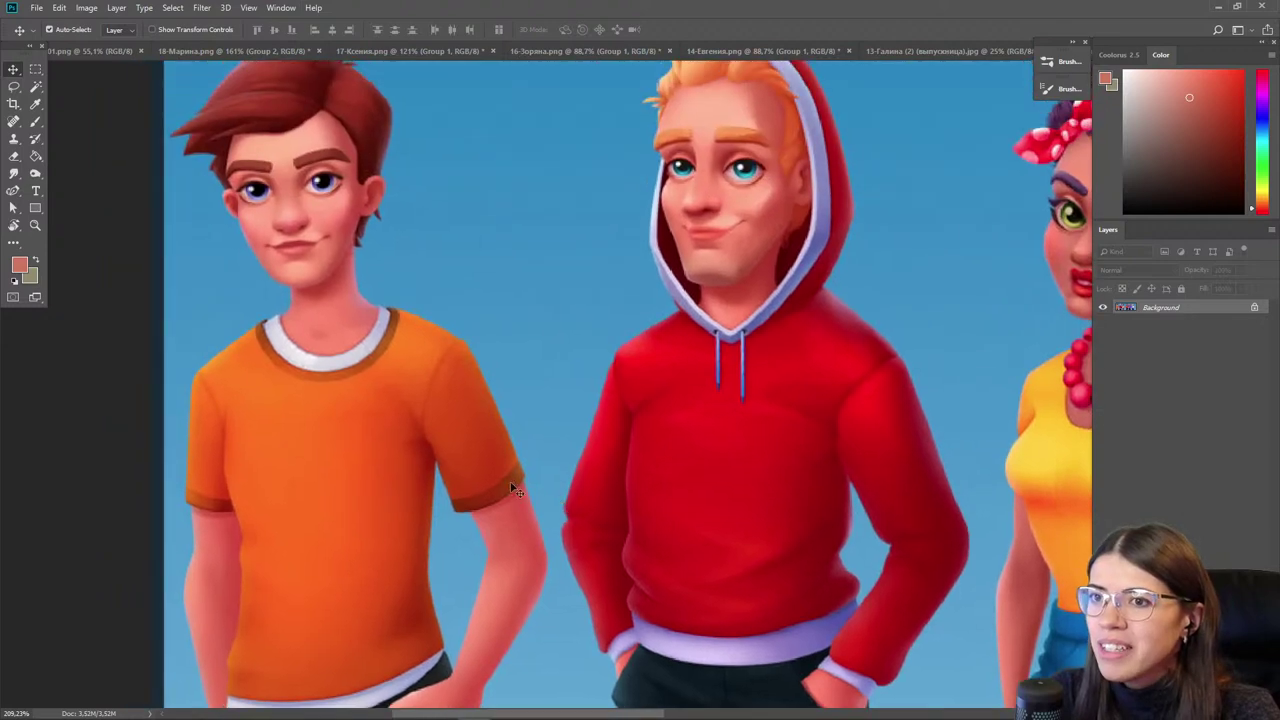
- Examine the remaining lineup characters, from the woman with the headband to the blonde with pigtails, for rendering and colour
{"action": "left_click_drag", "start_coordinate": [745, 390], "coordinate": [353, 458]}
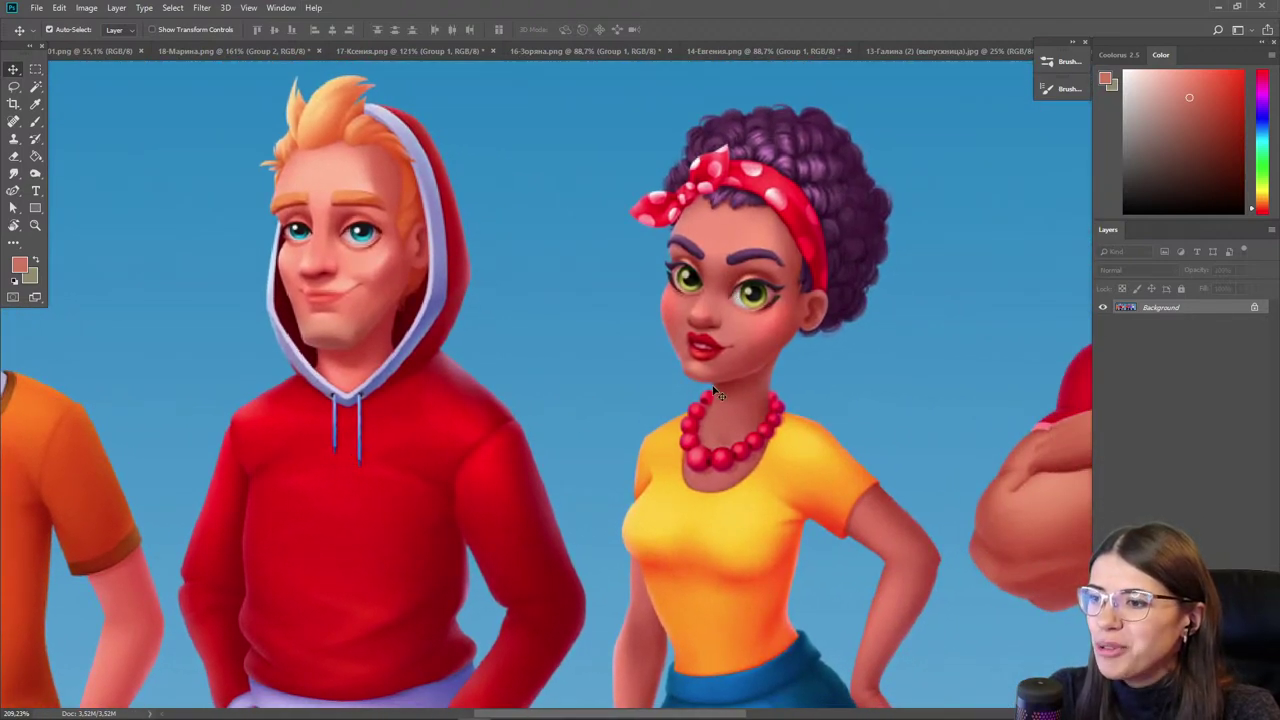
{"action": "scroll", "coordinate": [787, 168], "scroll_direction": "up", "scroll_amount": 2}
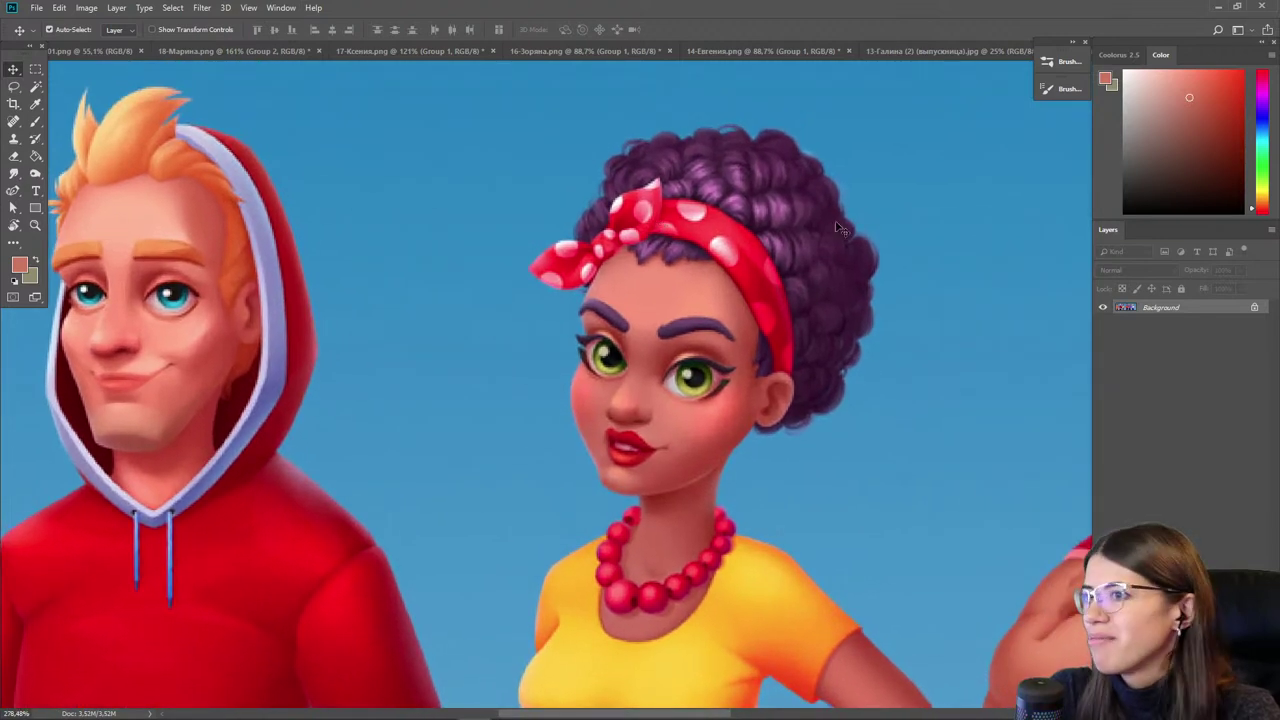
{"action": "scroll", "coordinate": [580, 300], "scroll_direction": "down", "scroll_amount": 2}
{"action": "left_click_drag", "start_coordinate": [714, 509], "coordinate": [212, 510]}
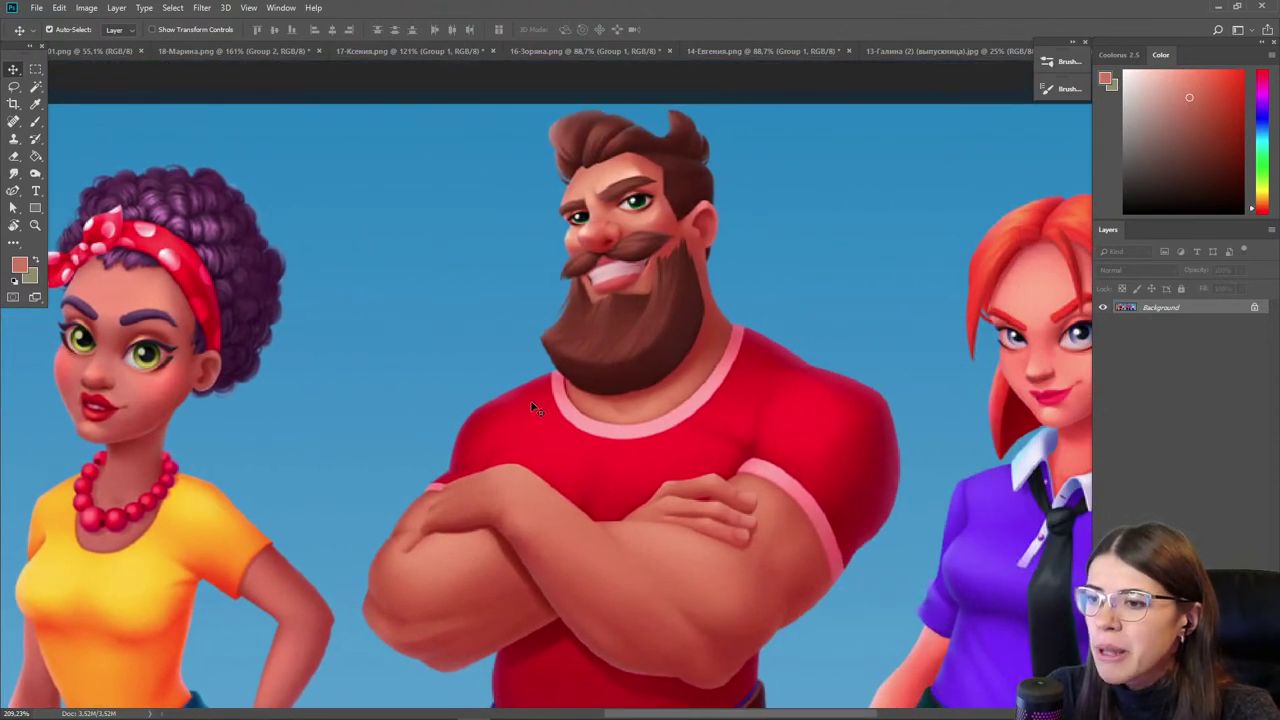
{"action": "left_click_drag", "start_coordinate": [669, 457], "coordinate": [390, 457]}
{"action": "left_click_drag", "start_coordinate": [552, 481], "coordinate": [405, 481]}
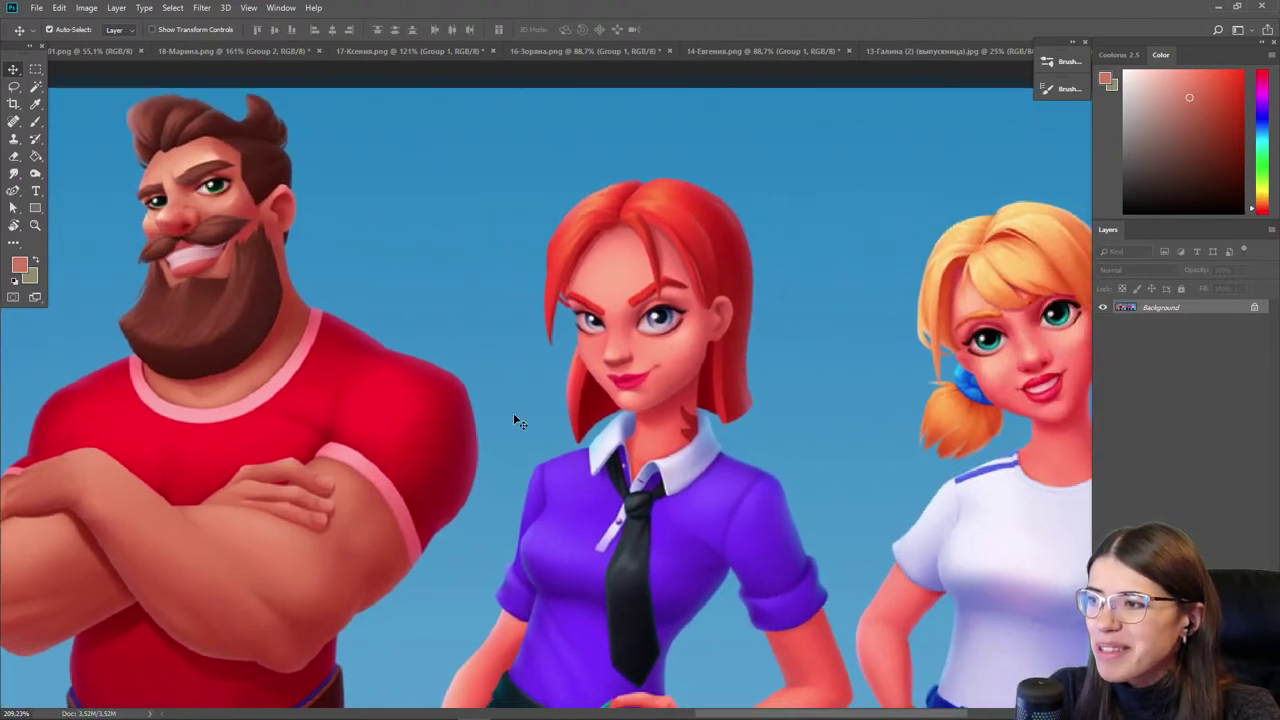
{"action": "left_click_drag", "start_coordinate": [637, 588], "coordinate": [635, 449]}
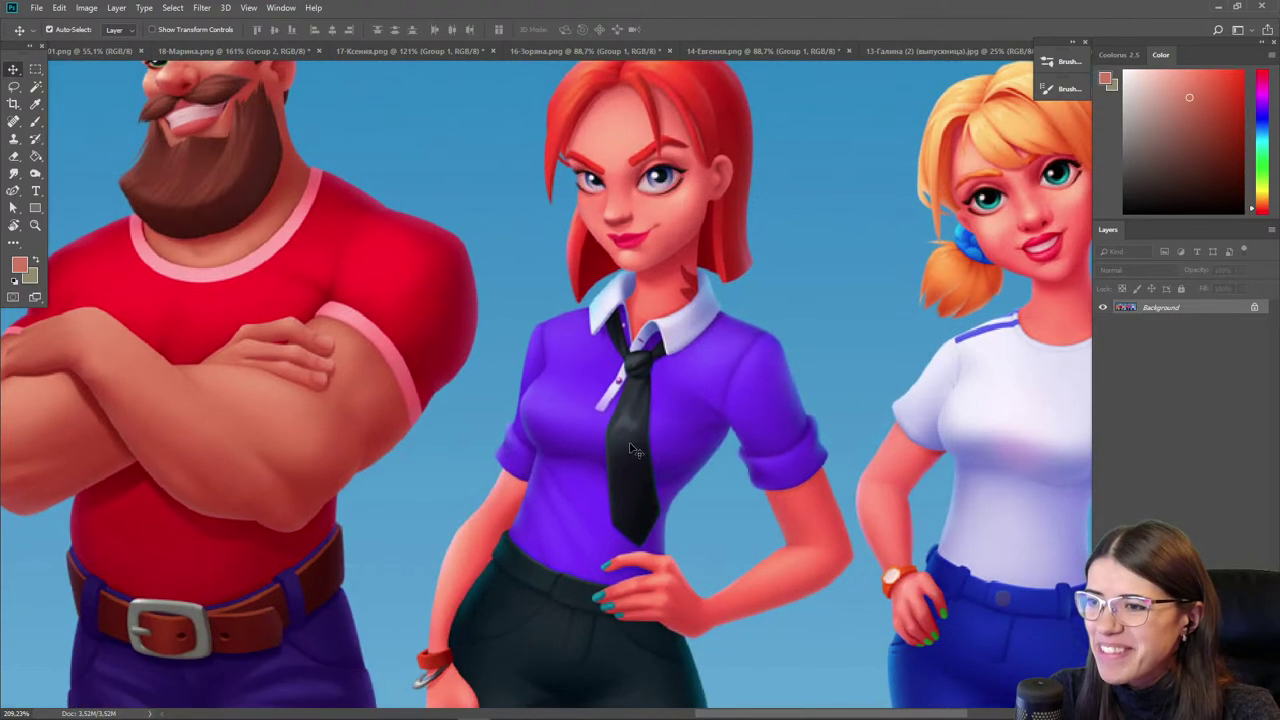
{"action": "scroll", "coordinate": [672, 457], "scroll_direction": "down", "scroll_amount": 3}
{"action": "left_click_drag", "start_coordinate": [588, 553], "coordinate": [472, 472]}
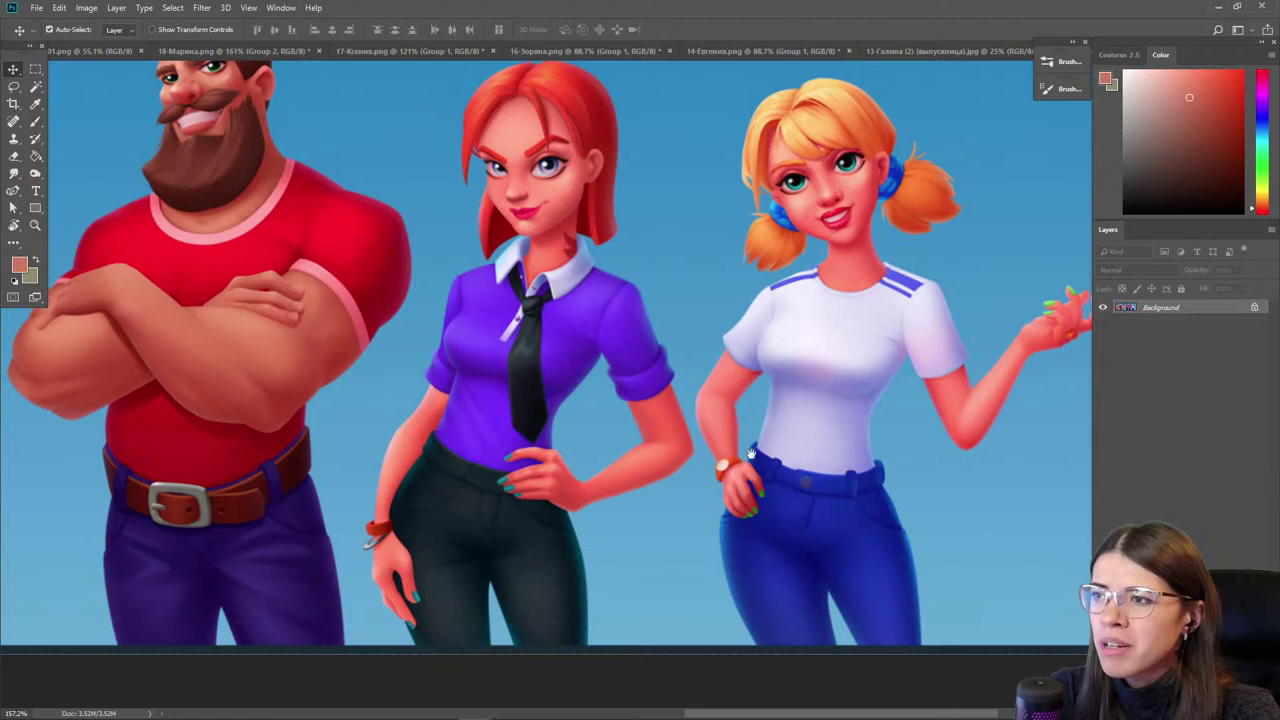
{"action": "left_click_drag", "start_coordinate": [652, 500], "coordinate": [547, 535]}
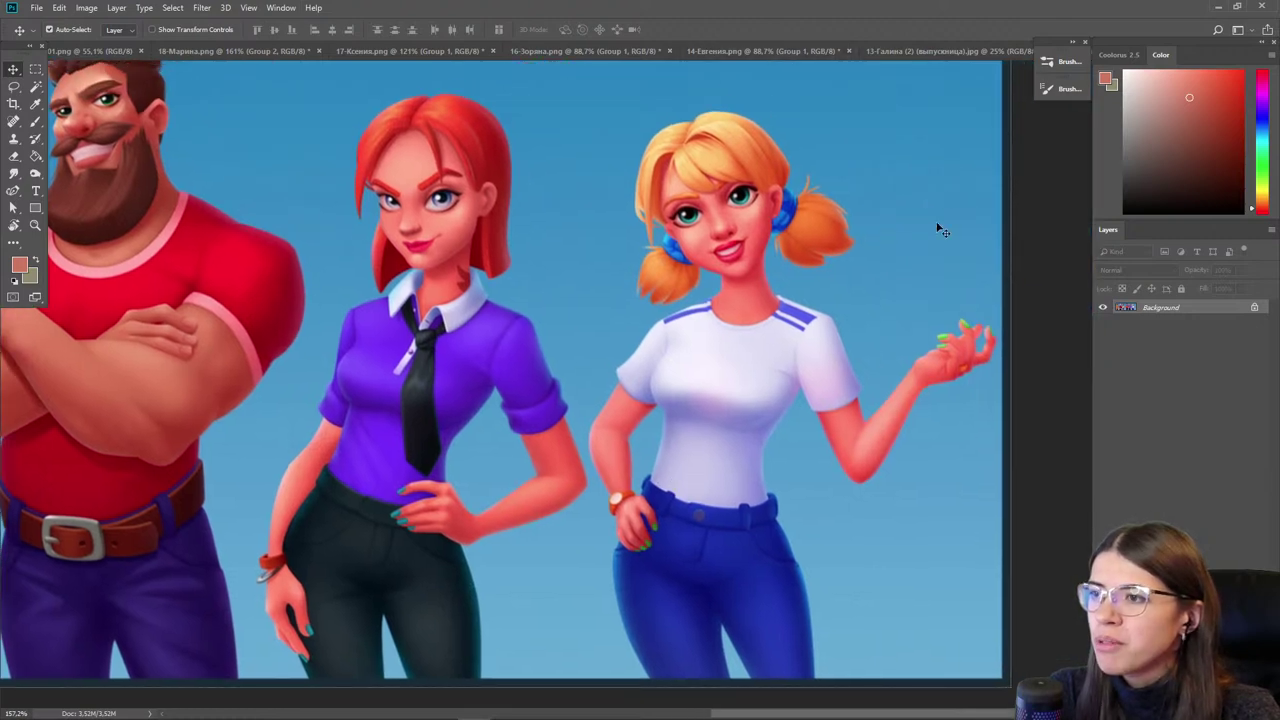
{"action": "scroll", "coordinate": [805, 302], "scroll_direction": "down", "scroll_amount": 2}
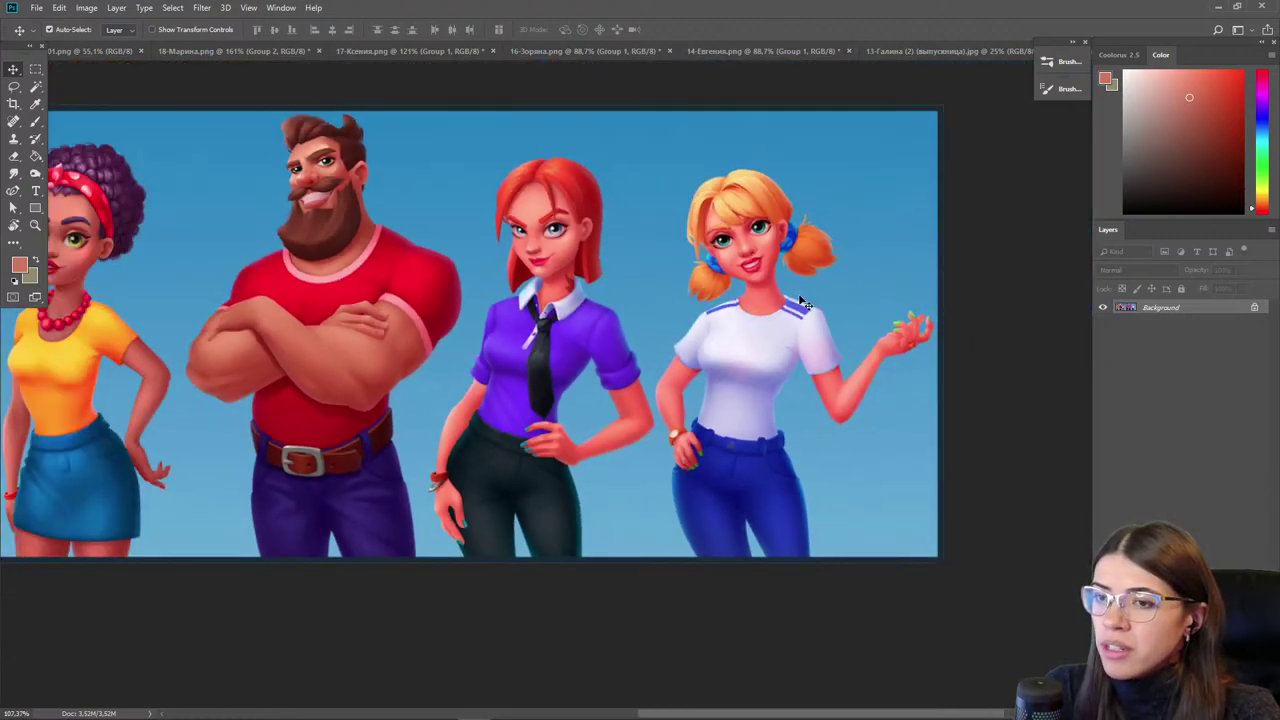
{"action": "left_click_drag", "start_coordinate": [389, 396], "coordinate": [610, 436]}
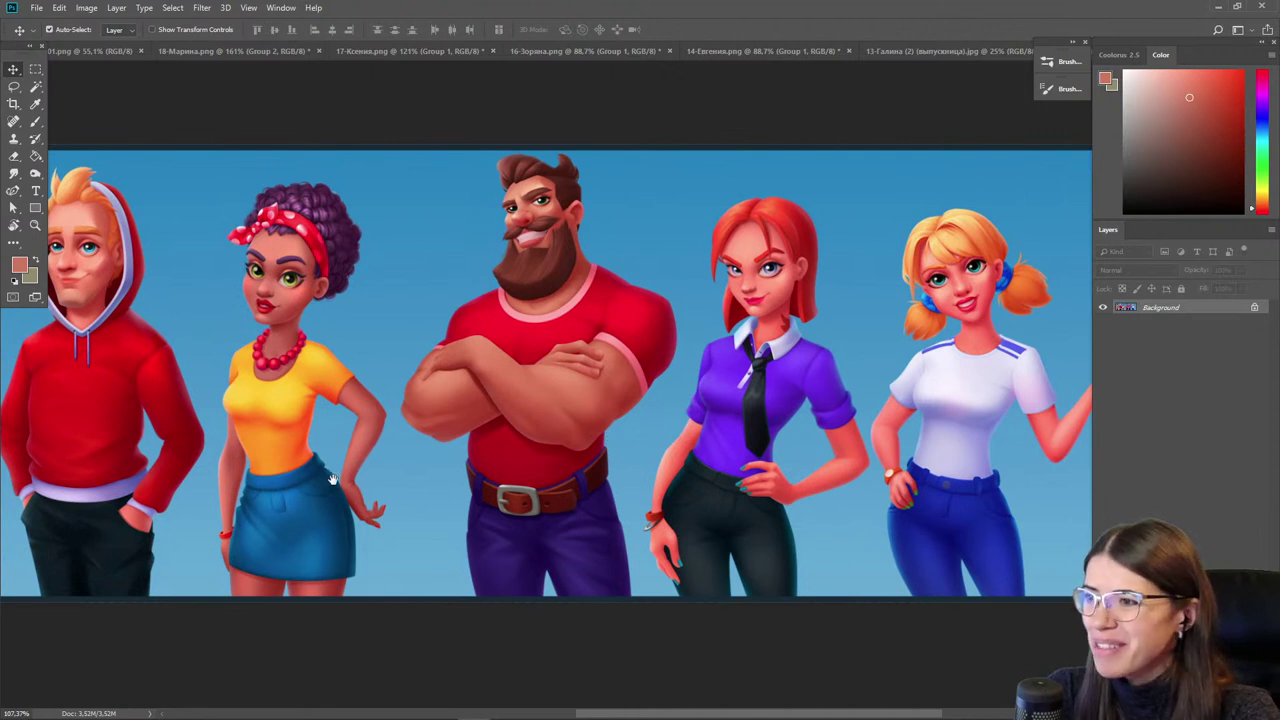
{"action": "left_click_drag", "start_coordinate": [281, 500], "coordinate": [527, 508]}
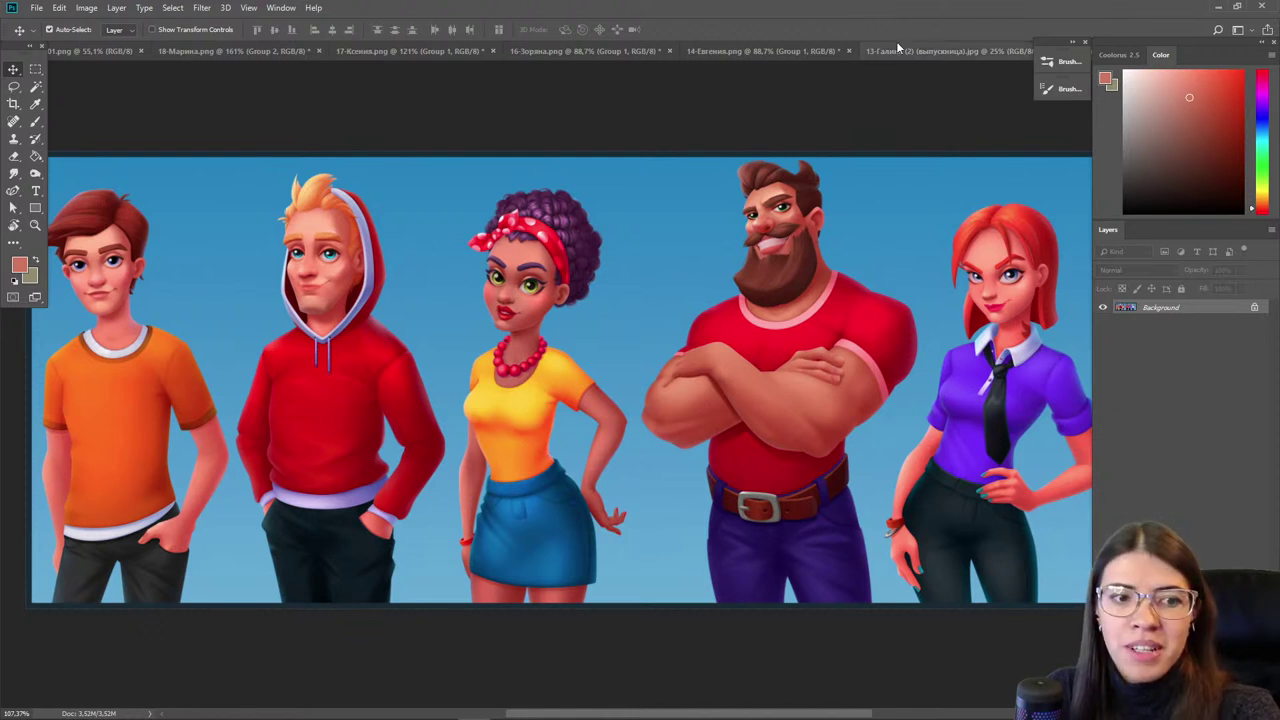
- Switch to the bearded man's portrait and paint a large blob beside his head on a new layer using sampled skin tones
{"action": "left_click", "coordinate": [950, 50]}
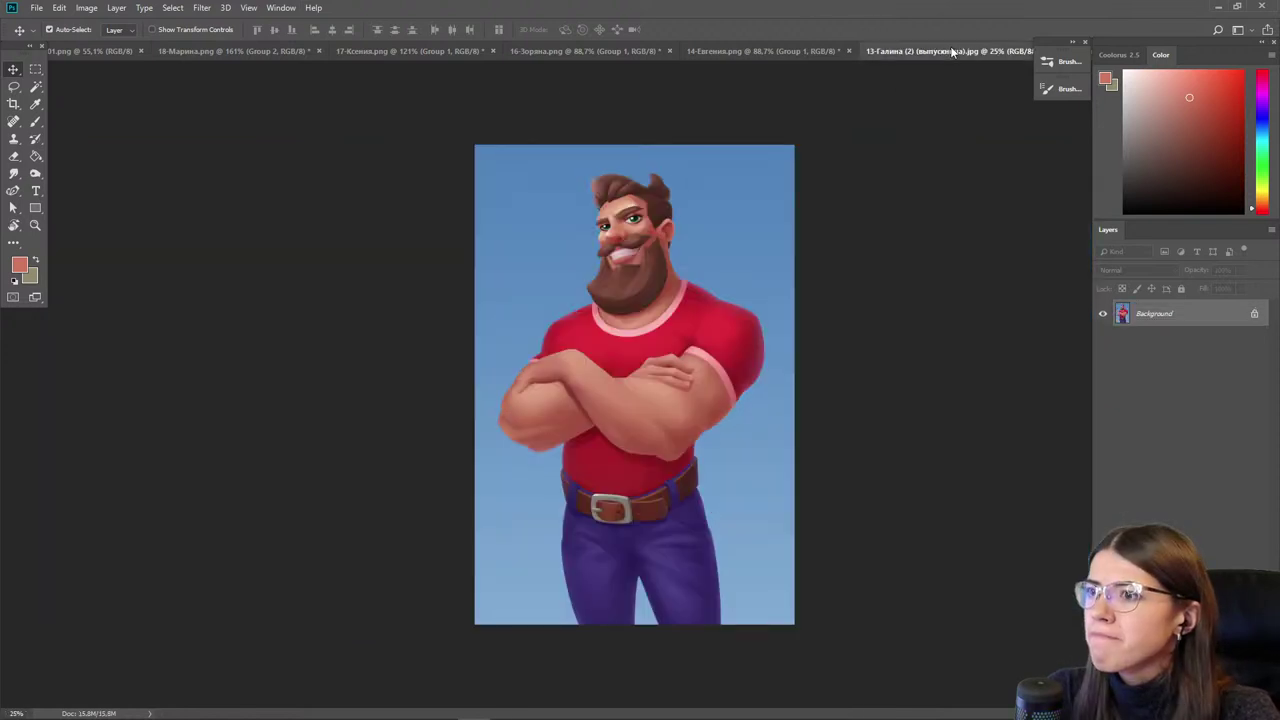
{"action": "scroll", "coordinate": [619, 191], "scroll_direction": "up", "scroll_amount": 2}
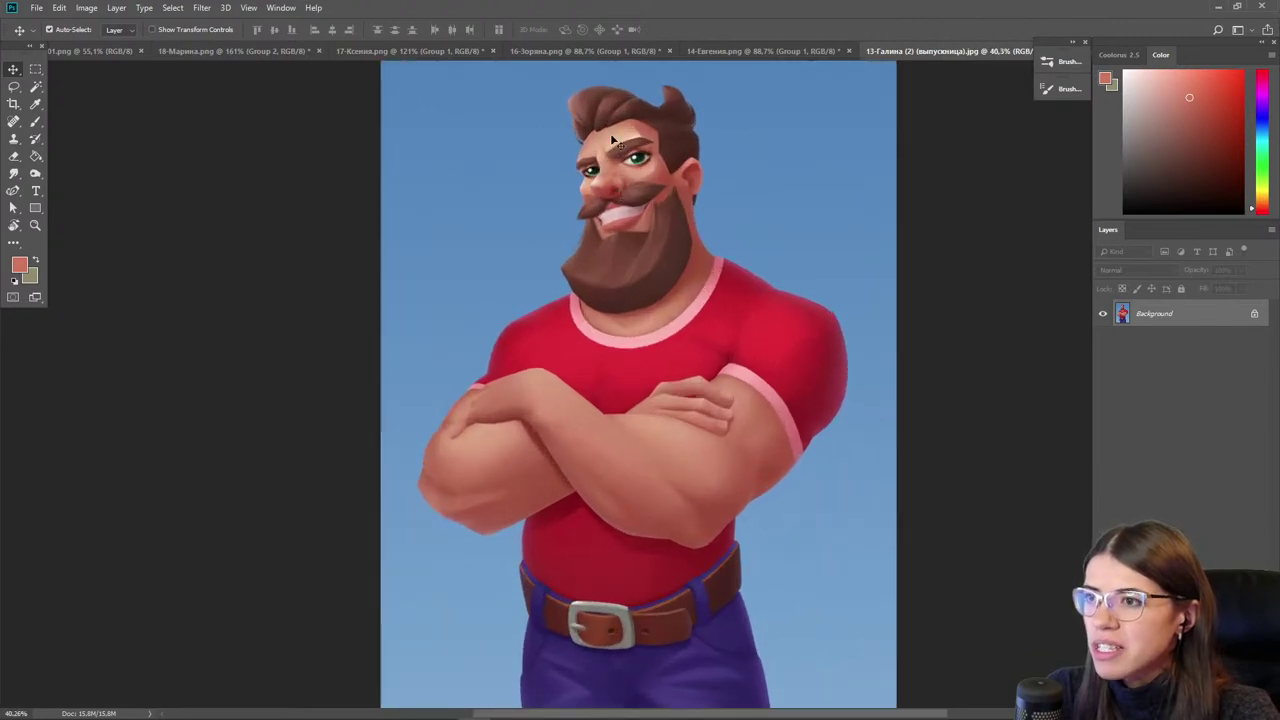
{"action": "scroll", "coordinate": [613, 140], "scroll_direction": "up", "scroll_amount": 2}
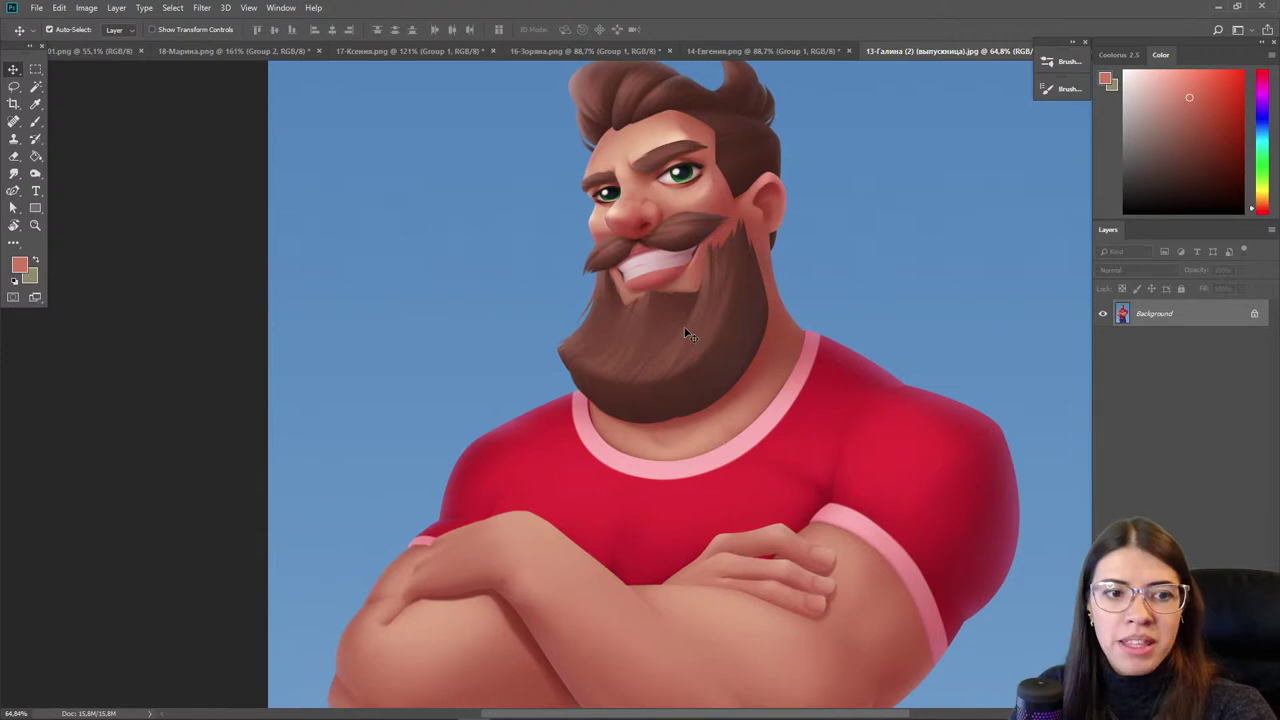
{"action": "scroll", "coordinate": [776, 343], "scroll_direction": "down", "scroll_amount": 4}
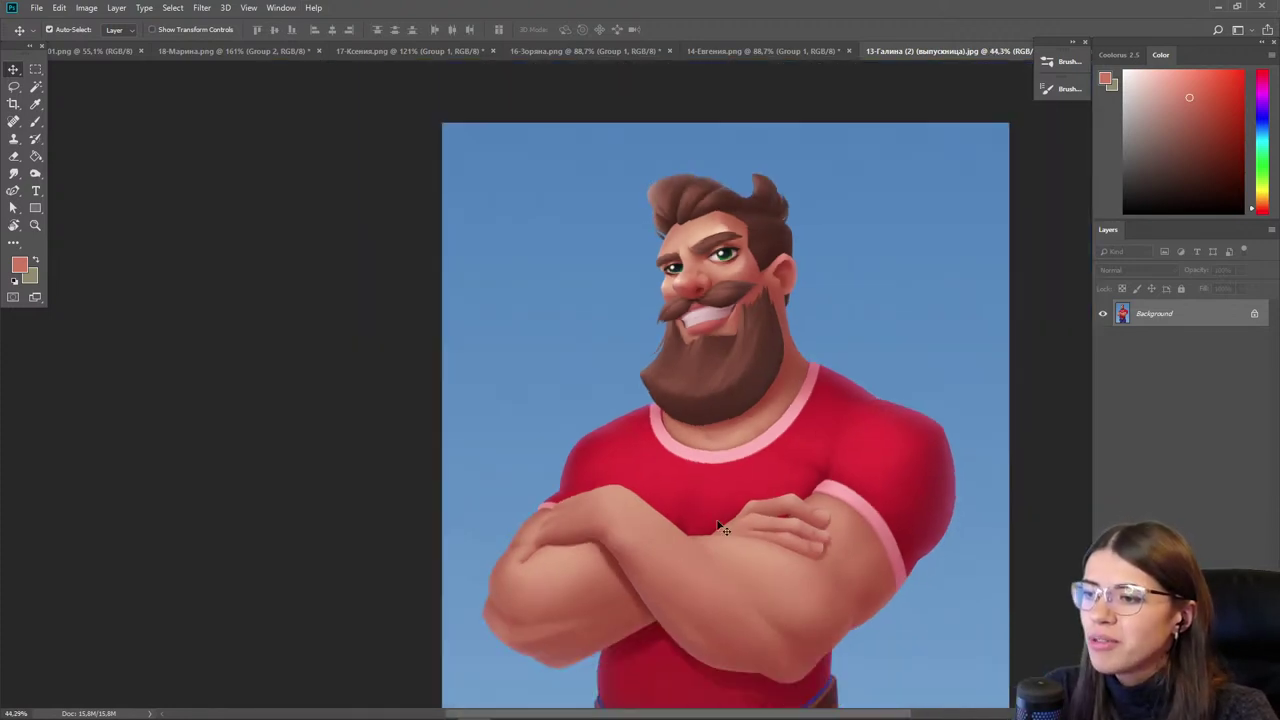
{"action": "scroll", "coordinate": [620, 494], "scroll_direction": "down", "scroll_amount": 1}
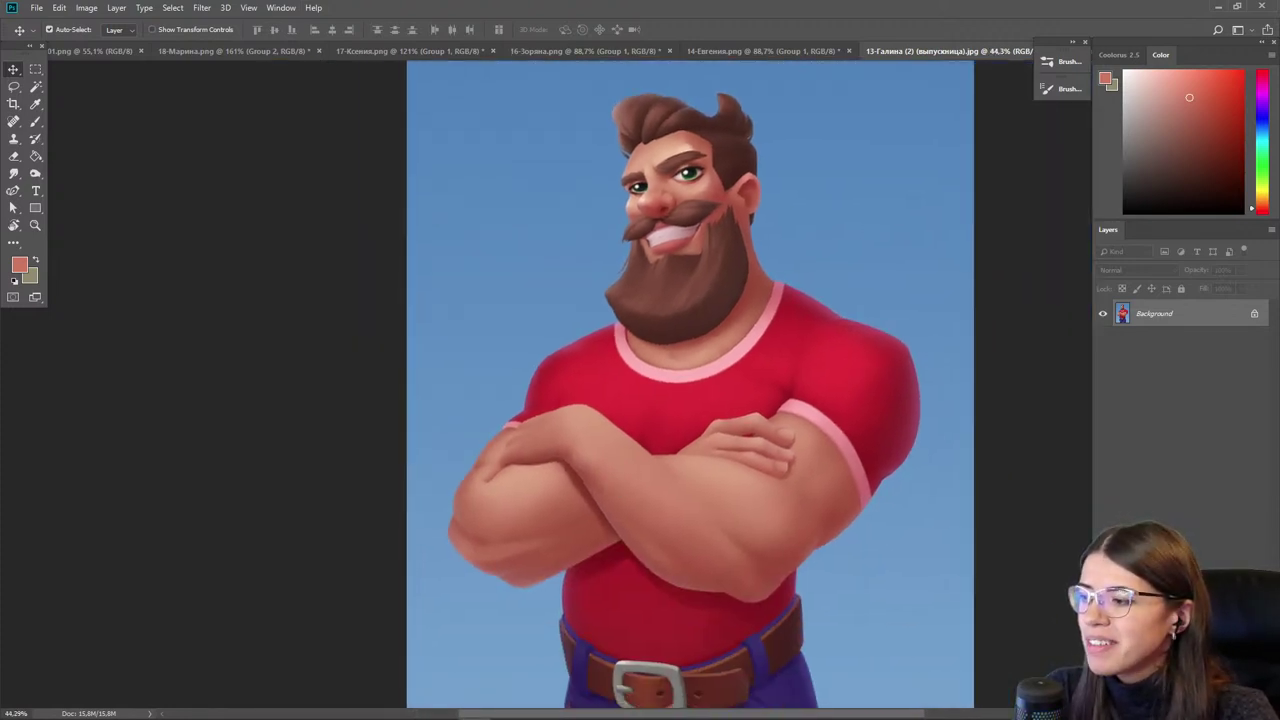
{"action": "key", "text": "ctrl+shift+alt+n"}
{"action": "scroll", "coordinate": [578, 152], "scroll_direction": "up", "scroll_amount": 5}
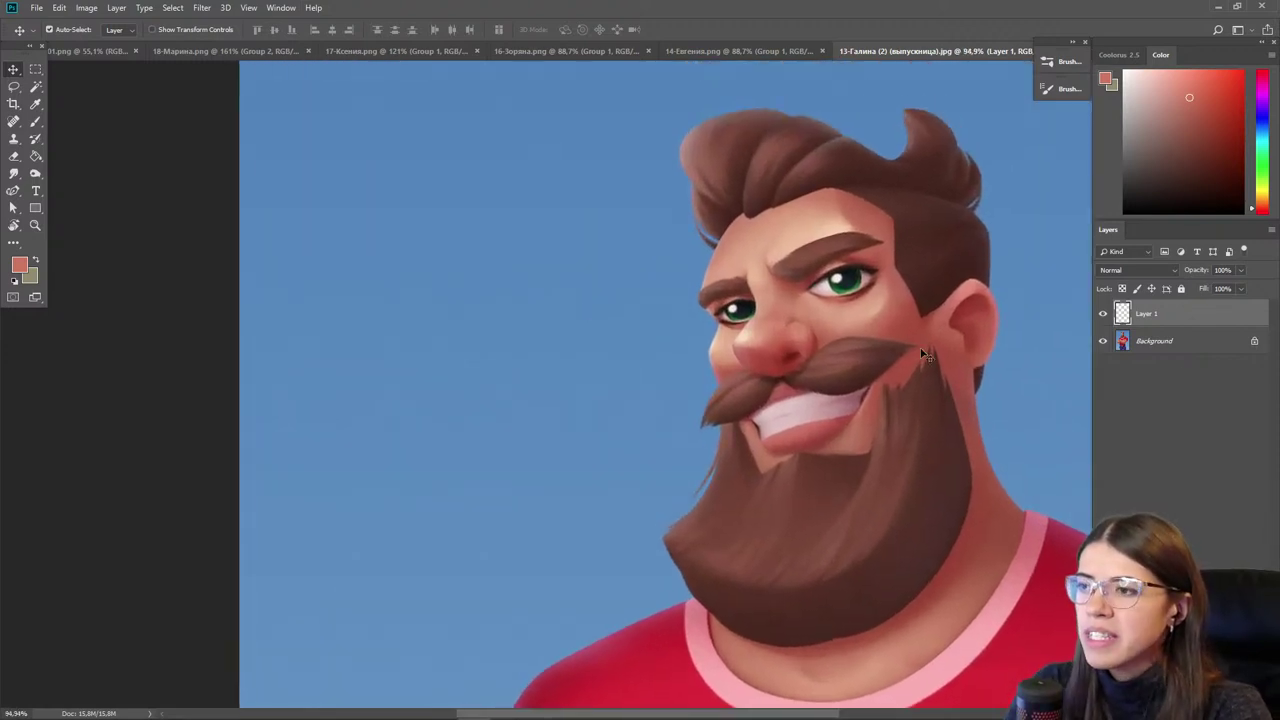
{"action": "key", "text": "i"}
{"action": "left_click", "coordinate": [780, 220]}
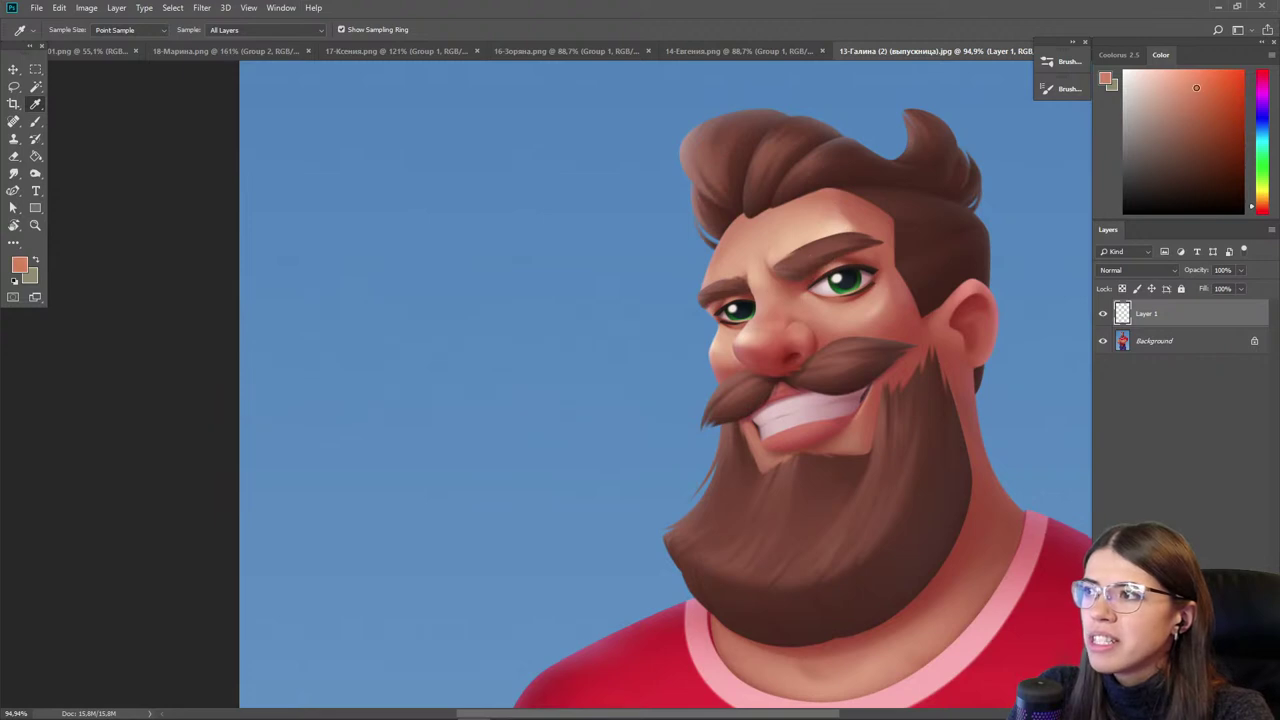
{"action": "key", "text": "b"}
{"action": "mouse_move", "coordinate": [475, 271]}
{"action": "left_mouse_down"}
{"action": "mouse_move", "coordinate": [563, 363]}
{"action": "mouse_move", "coordinate": [500, 329]}
{"action": "mouse_move", "coordinate": [557, 277]}
{"action": "mouse_move", "coordinate": [490, 283]}
{"action": "mouse_move", "coordinate": [518, 400]}
{"action": "mouse_move", "coordinate": [471, 251]}
{"action": "mouse_move", "coordinate": [543, 390]}
{"action": "mouse_move", "coordinate": [451, 294]}
{"action": "mouse_move", "coordinate": [523, 329]}
{"action": "mouse_move", "coordinate": [514, 414]}
{"action": "mouse_move", "coordinate": [471, 400]}
{"action": "left_mouse_up"}
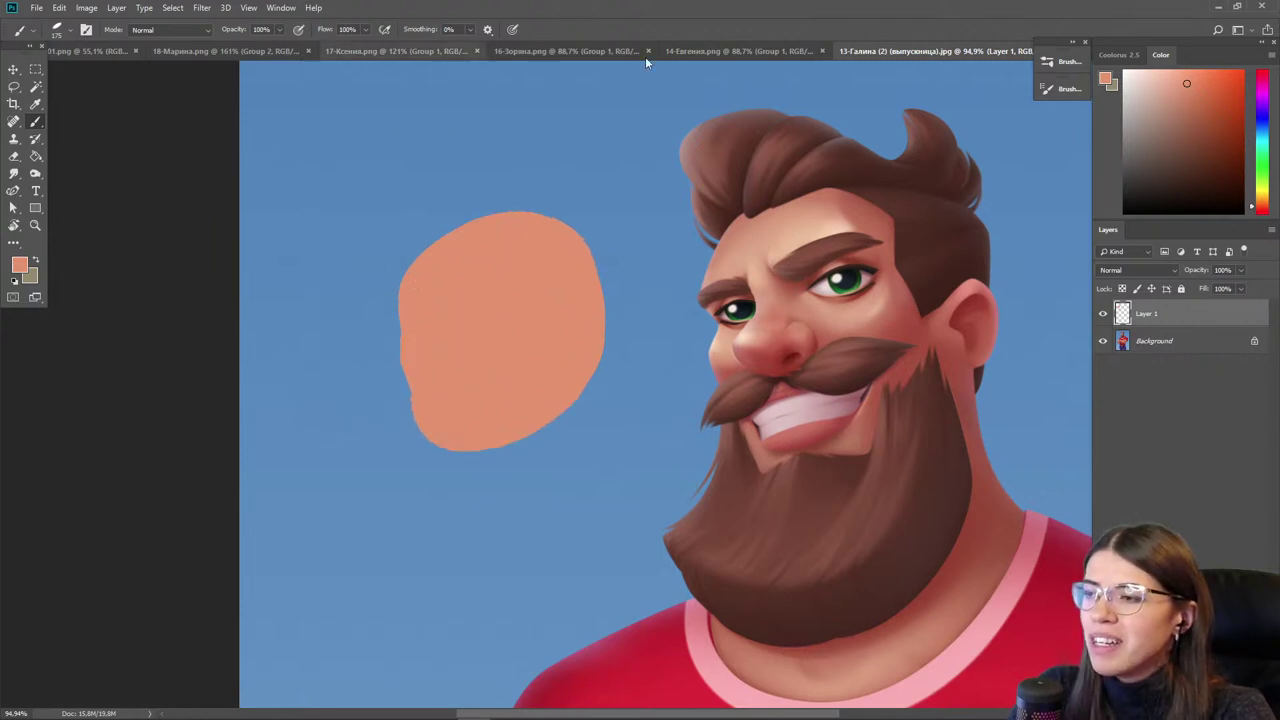
- Lock the new layer's transparent pixels and draw thin black lines across the skin-tone blob
{"action": "left_click", "coordinate": [1122, 289]}
{"action": "left_click", "coordinate": [1124, 212]}
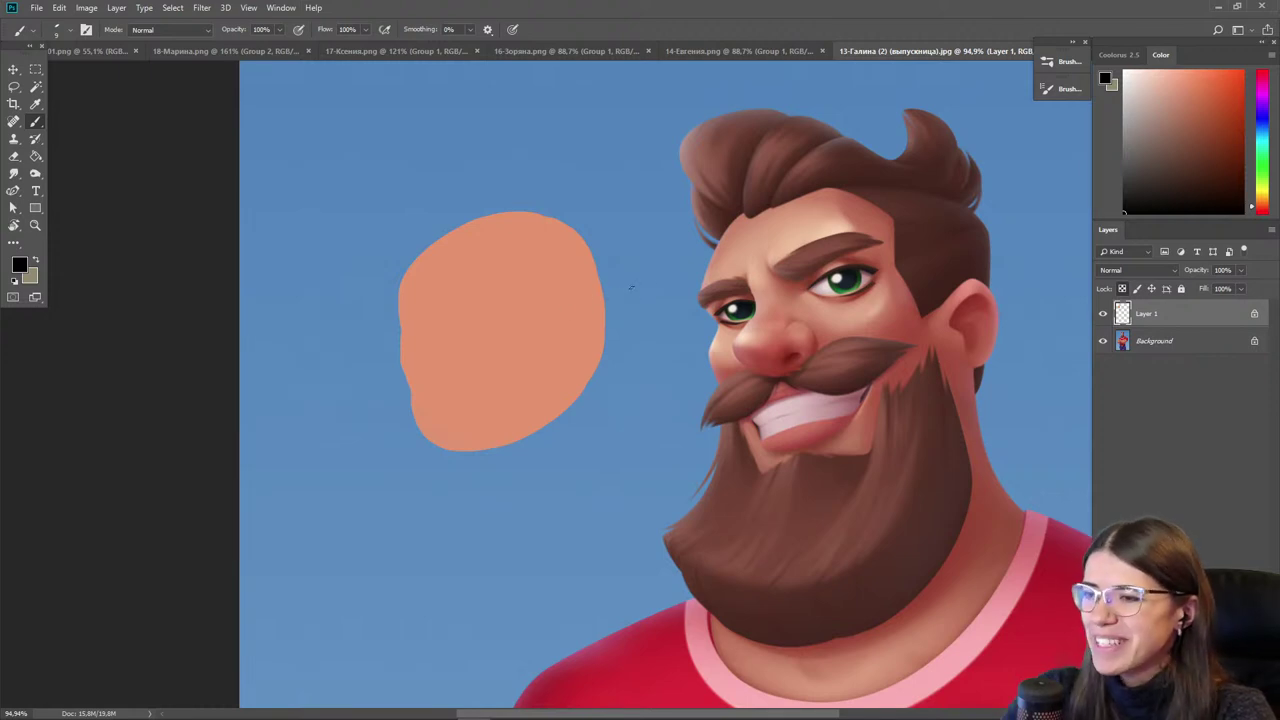
{"action": "left_click_drag", "start_coordinate": [606, 298], "coordinate": [365, 349]}
{"action": "left_click_drag", "start_coordinate": [616, 386], "coordinate": [300, 404]}
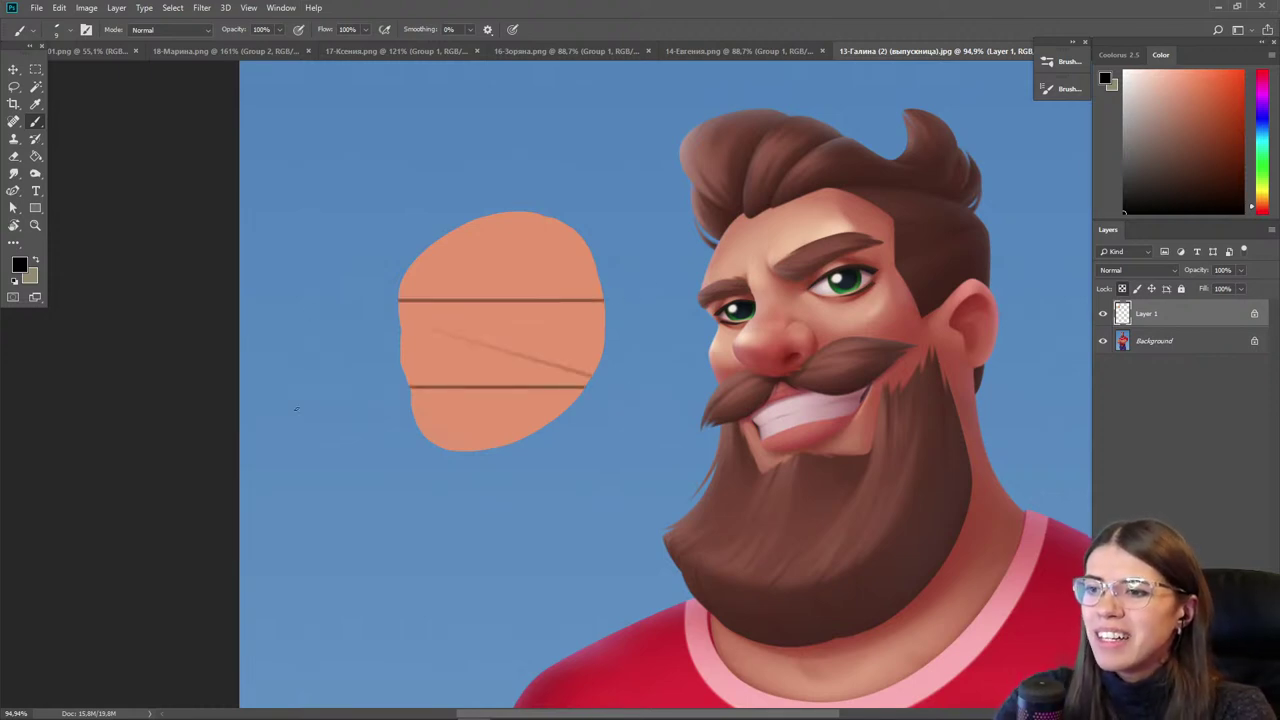
- Undo the slanted line, redraw the blob's lower dividing line and mark a dot in each of the three zones
{"action": "key", "text": "ctrl+z"}
{"action": "left_click_drag", "start_coordinate": [611, 383], "coordinate": [354, 409]}
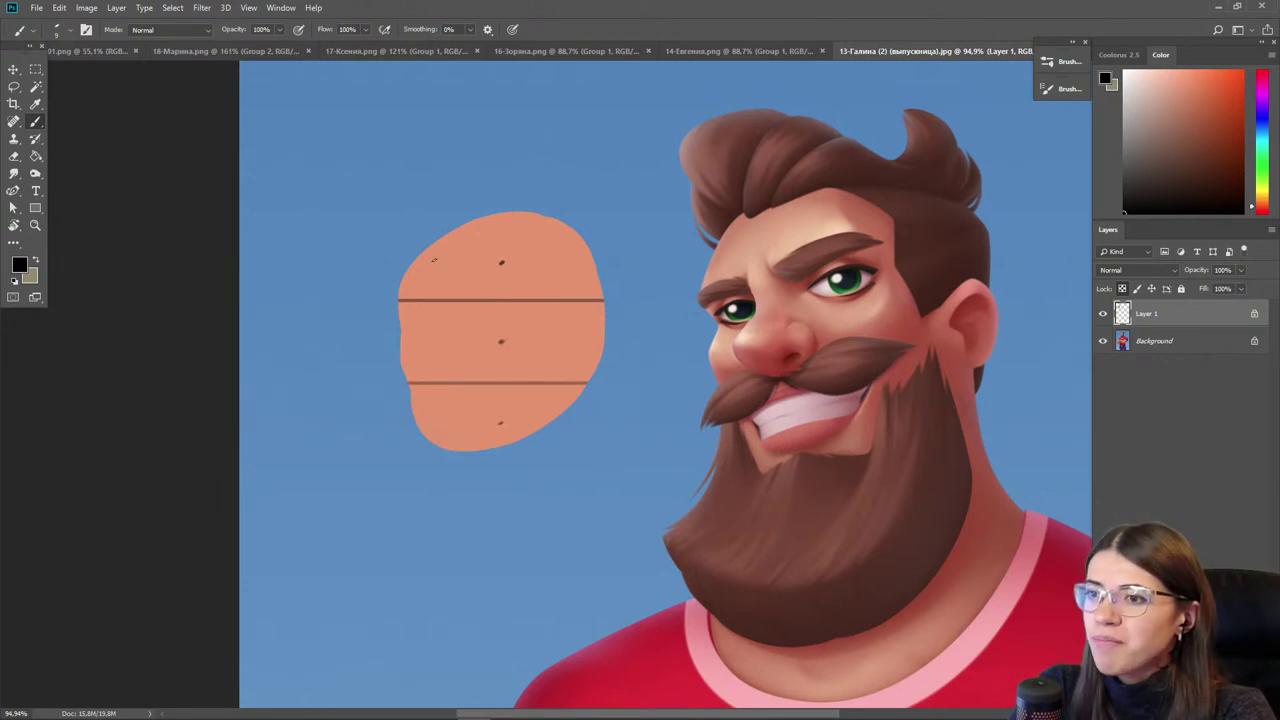
- Add a new layer clipped to the skin-tone blob and tint its upper zone light yellow with an enlarged brush
{"action": "left_click", "coordinate": [551, 251], "text": "alt"}
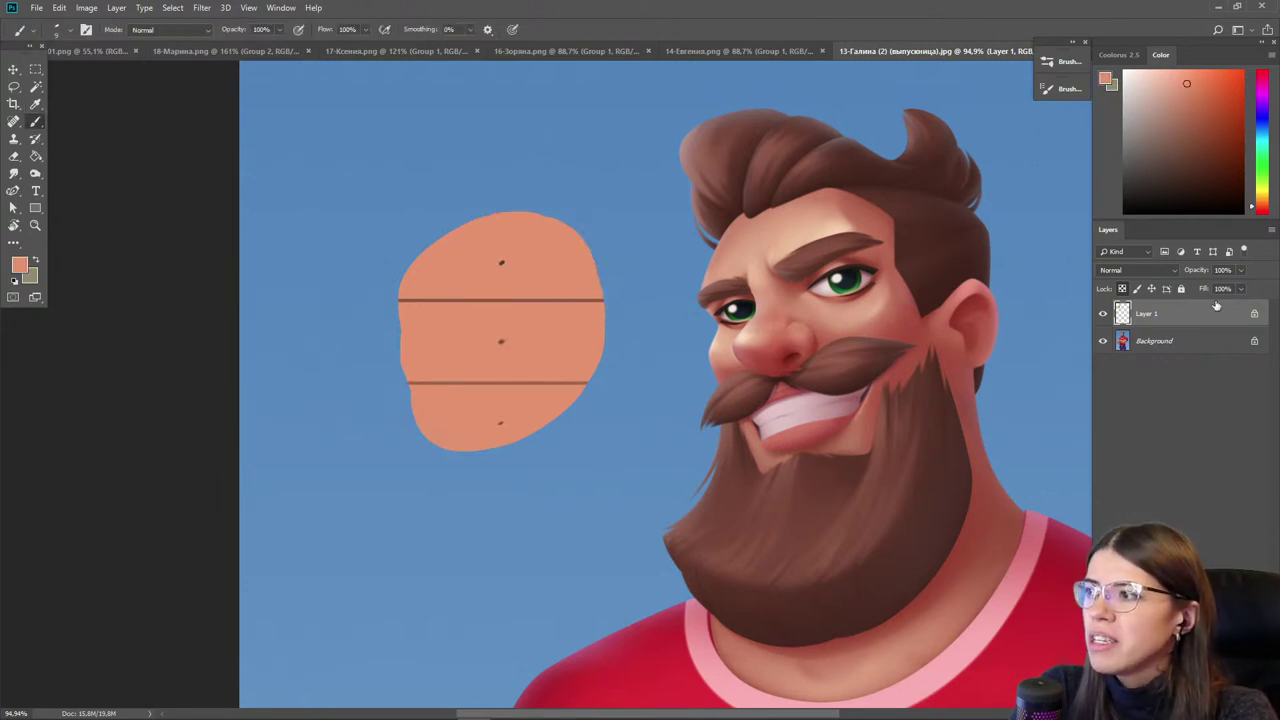
{"action": "key", "text": "ctrl+shift+alt+n"}
{"action": "key", "text": "ctrl+alt+g"}
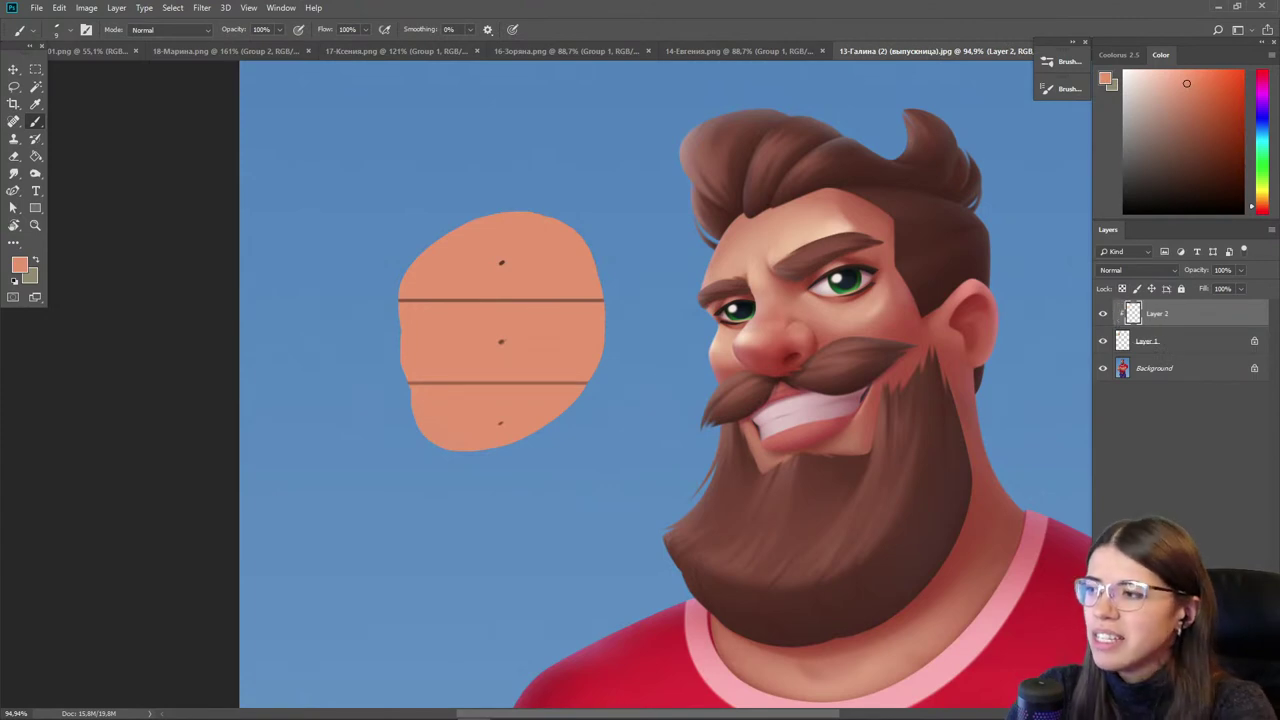
{"action": "mouse_move", "coordinate": [1256, 202]}
{"action": "left_mouse_down"}
{"action": "mouse_move", "coordinate": [1256, 187]}
{"action": "mouse_move", "coordinate": [1262, 206]}
{"action": "left_mouse_up"}
{"action": "left_click", "coordinate": [1192, 70]}
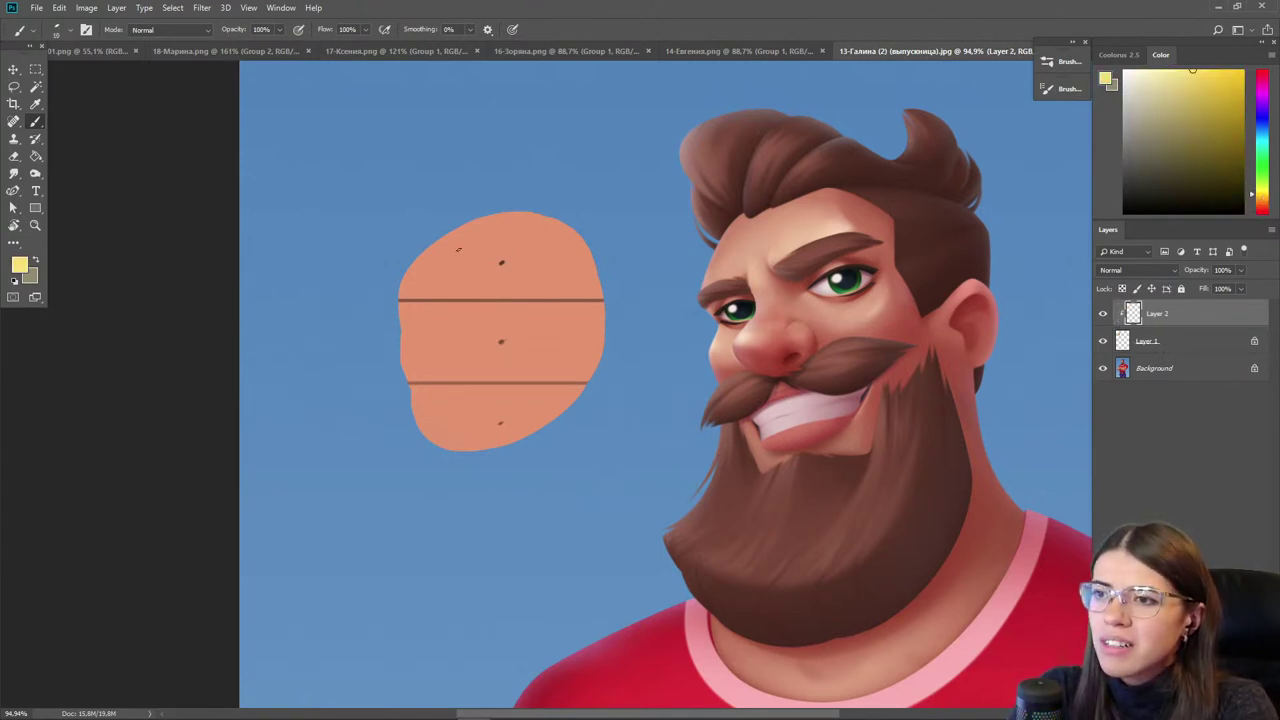
{"action": "key", "text": "]"}
{"action": "key", "text": "]"}
{"action": "key", "text": "]"}
{"action": "key", "text": "]"}
{"action": "key", "text": "]"}
{"action": "key", "text": "]"}
{"action": "key", "text": "]"}
{"action": "key", "text": "]"}
{"action": "mouse_move", "coordinate": [614, 268]}
{"action": "left_mouse_down"}
{"action": "mouse_move", "coordinate": [495, 257]}
{"action": "mouse_move", "coordinate": [543, 229]}
{"action": "left_mouse_up"}
- Even out the yellow tint in the blob's upper zone with a soft eraser enlarged to 500
{"action": "key", "text": "e"}
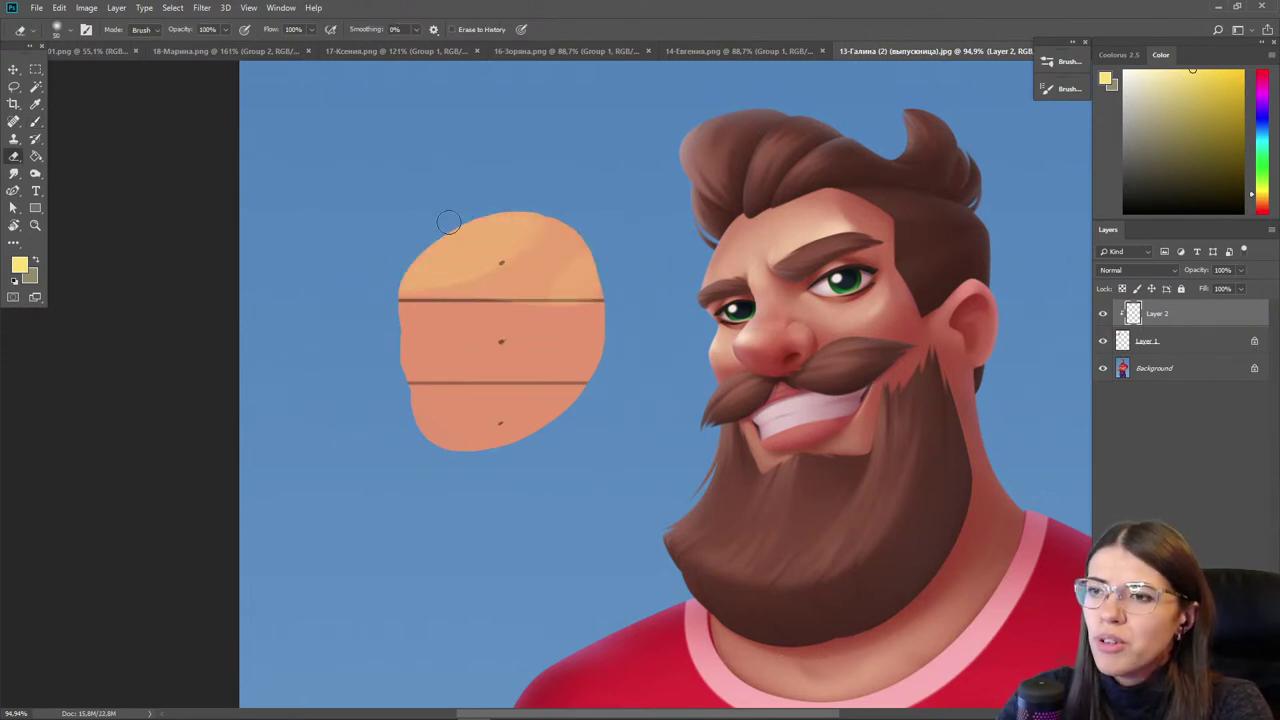
{"action": "key", "text": "bracketright"}
{"action": "key", "text": "bracketright"}
{"action": "key", "text": "bracketright"}
{"action": "key", "text": "bracketright"}
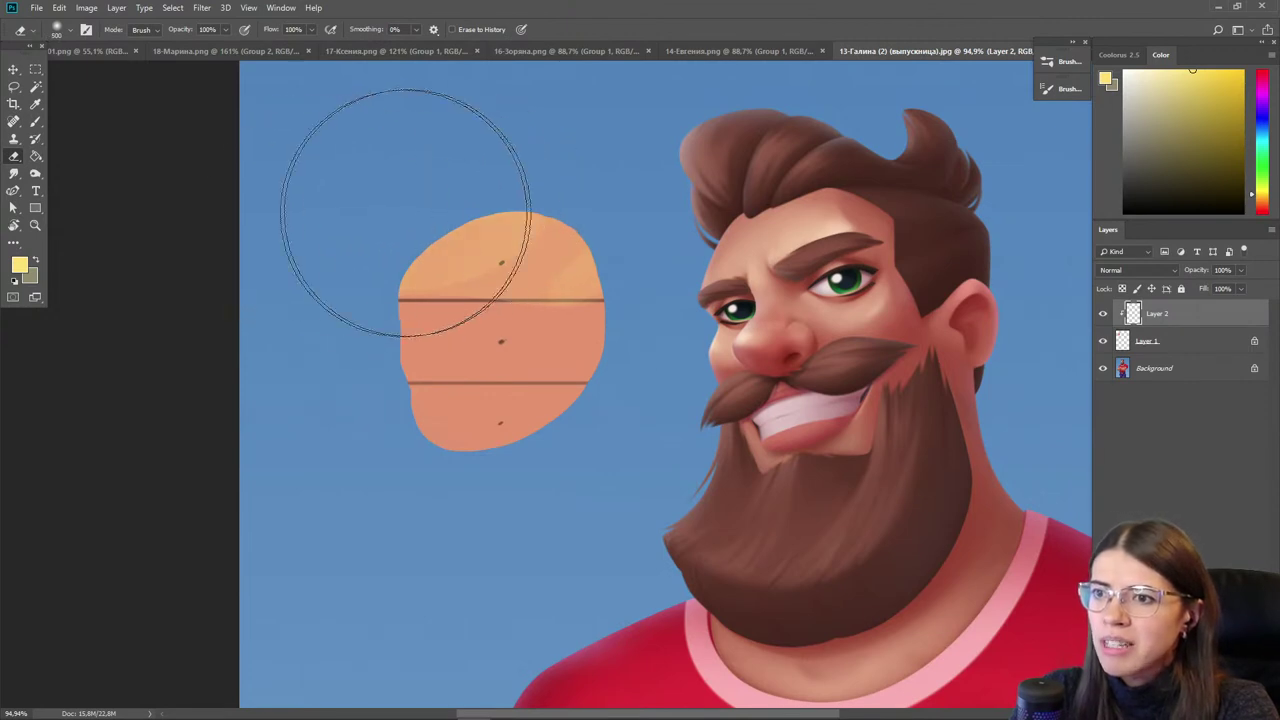
- Tint the blob's middle zone pink, then even out its edge with a sampled skin tone
{"action": "key", "text": "b"}
{"action": "left_click", "coordinate": [470, 330], "text": "alt"}
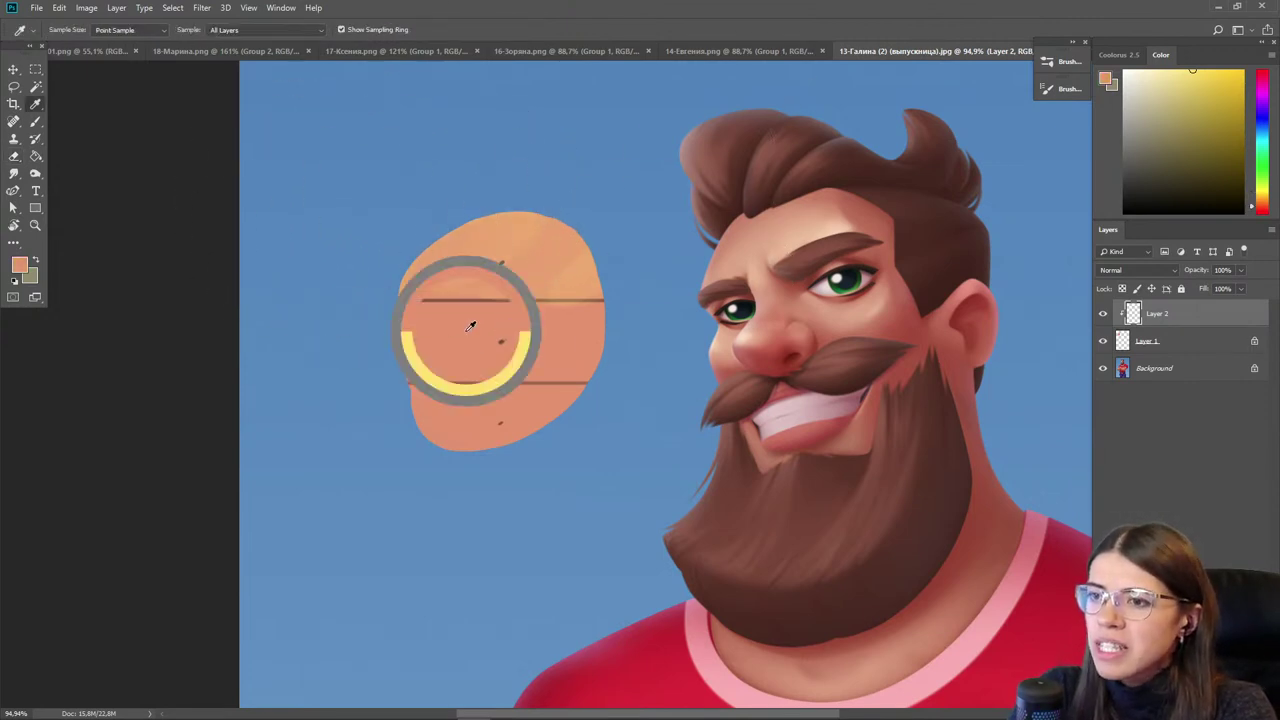
{"action": "left_click_drag", "start_coordinate": [1258, 97], "coordinate": [1258, 84]}
{"action": "left_click", "coordinate": [1177, 70]}
{"action": "key", "text": "bracketleft"}
{"action": "left_click_drag", "start_coordinate": [576, 348], "coordinate": [440, 349]}
{"action": "left_click", "coordinate": [500, 347], "text": "alt"}
{"action": "key", "text": "bracketleft"}
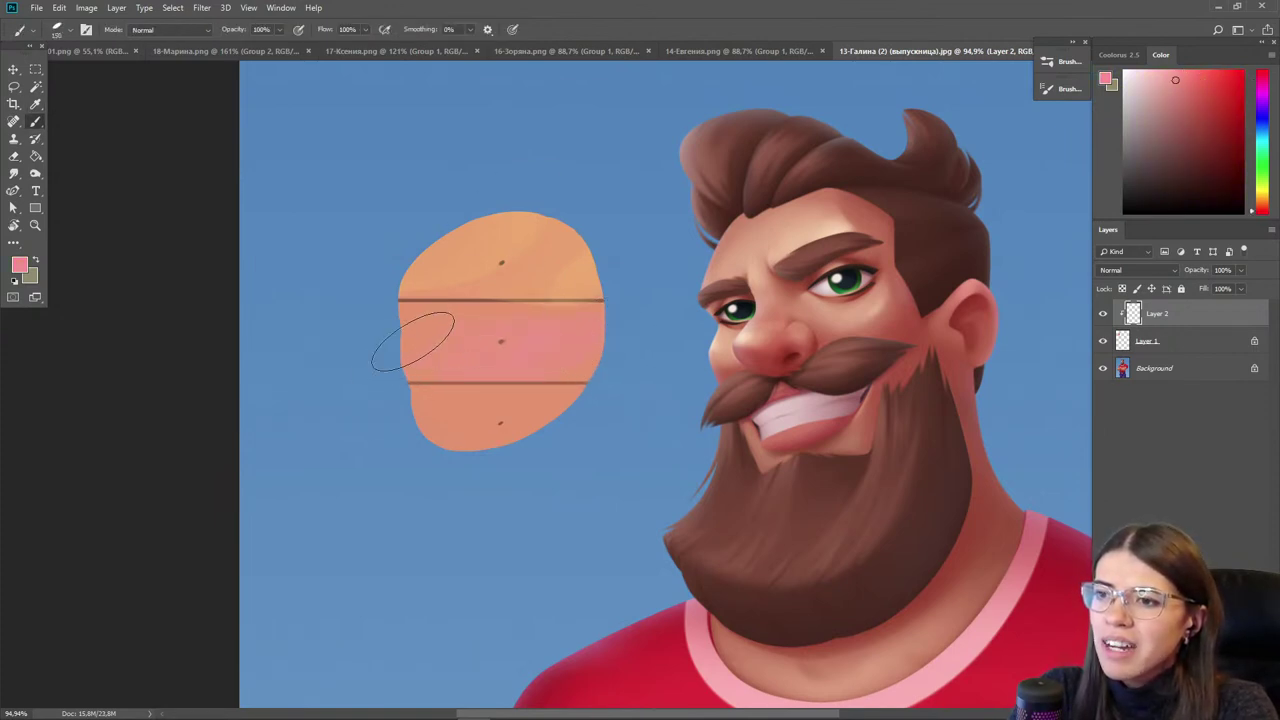
{"action": "left_click", "coordinate": [420, 312], "text": "alt"}
{"action": "key", "text": "bracketright"}
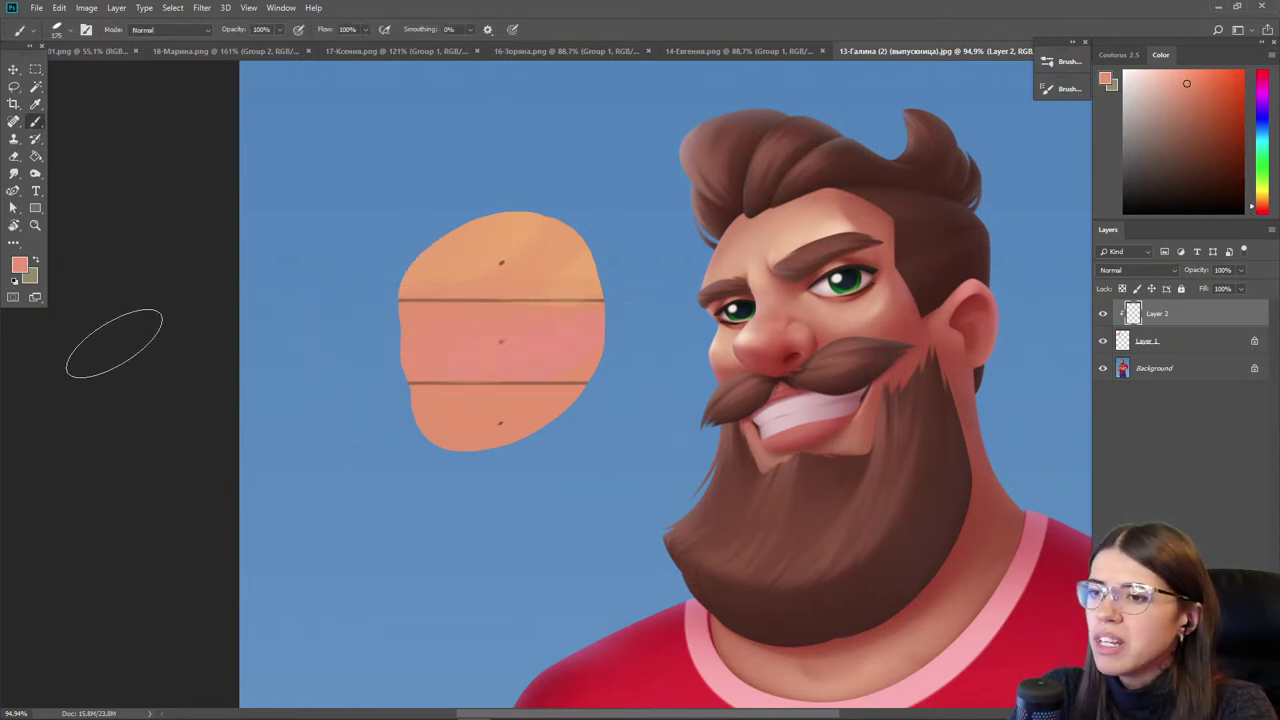
- Try tinting the blob's lower zone with a desaturated brown derived from the man's shaded skin
{"action": "left_click", "coordinate": [852, 440], "text": "alt"}
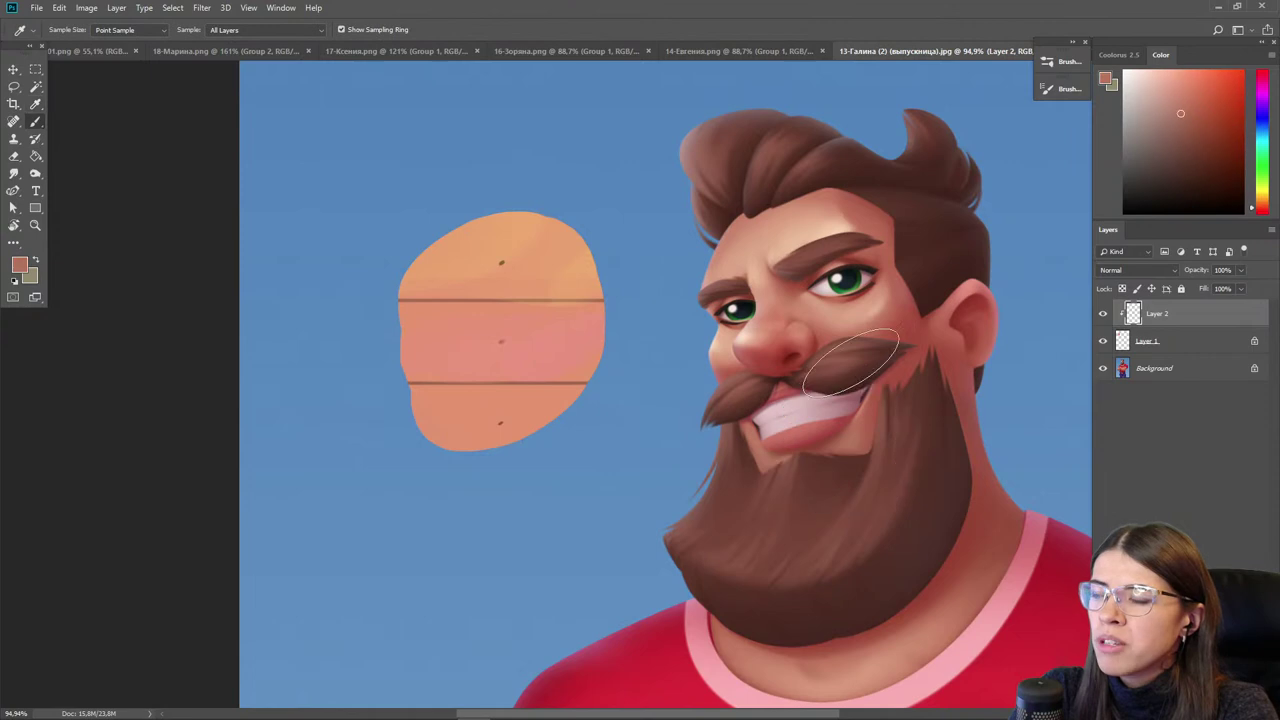
{"action": "left_click", "coordinate": [1149, 130]}
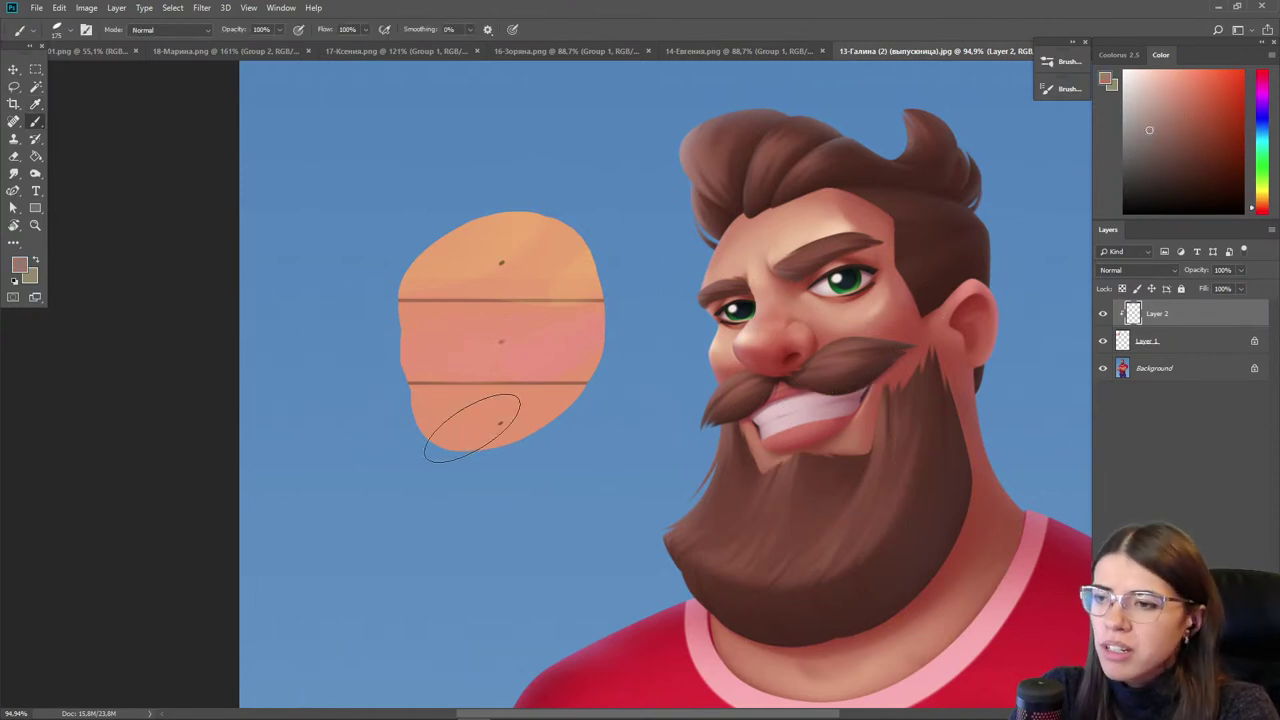
{"action": "key", "text": "bracketright"}
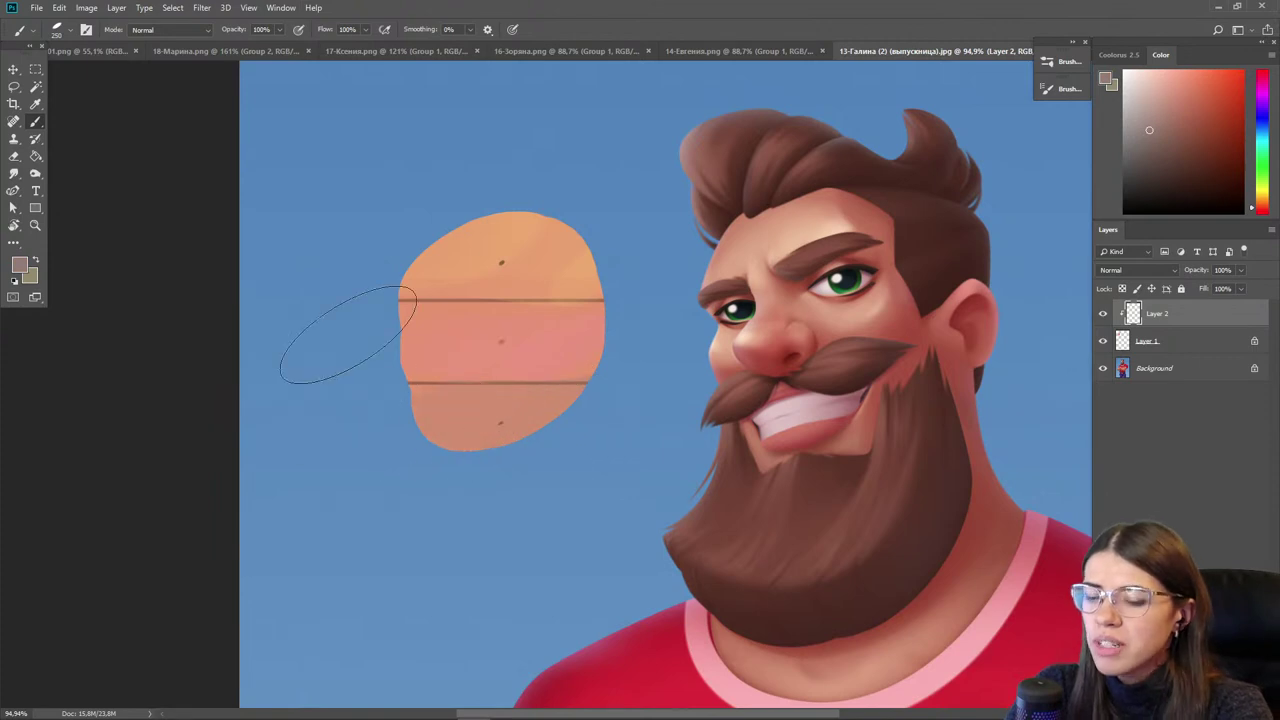
- Choose a muted grey-blue and tint the blob's lower zone with a large brush
{"action": "left_click_drag", "start_coordinate": [1262, 163], "coordinate": [1264, 135]}
{"action": "left_click", "coordinate": [1149, 137]}
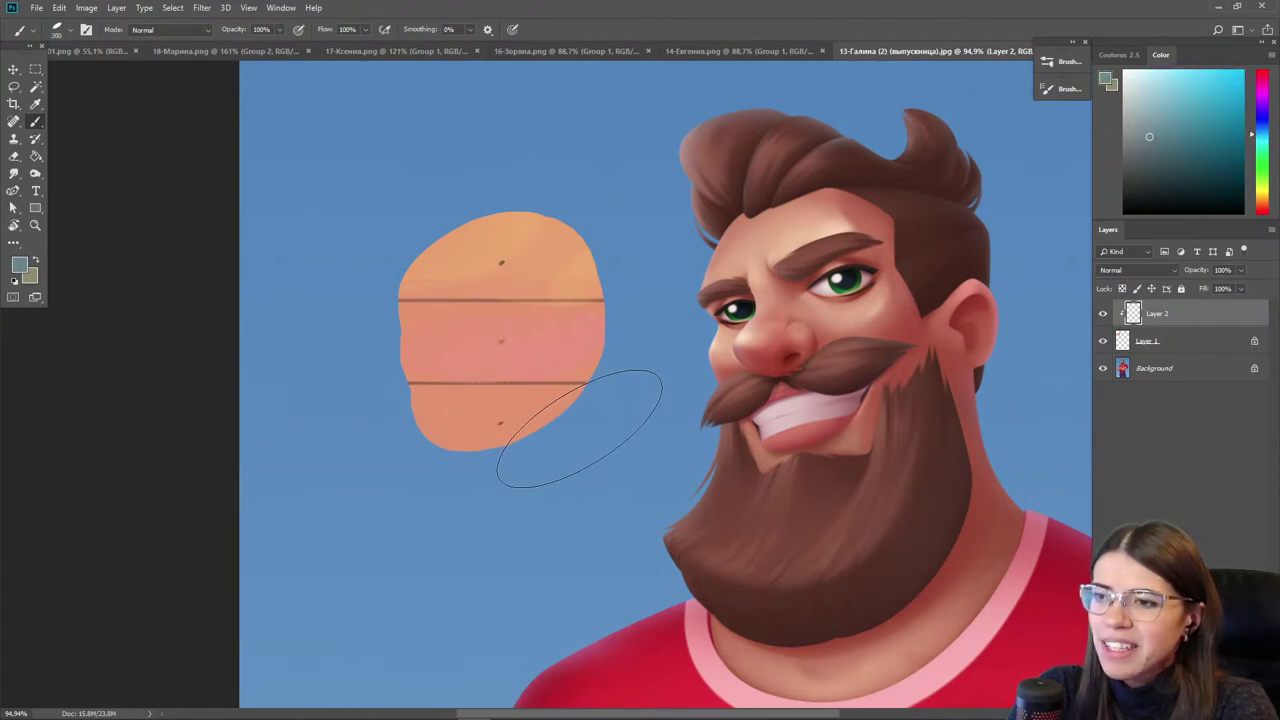
- Blend the boundary between the pink middle zone and the greyish lower zone using colours sampled around the dividing line
{"action": "key", "text": "i"}
{"action": "left_click", "coordinate": [533, 357]}
{"action": "key", "text": "b"}
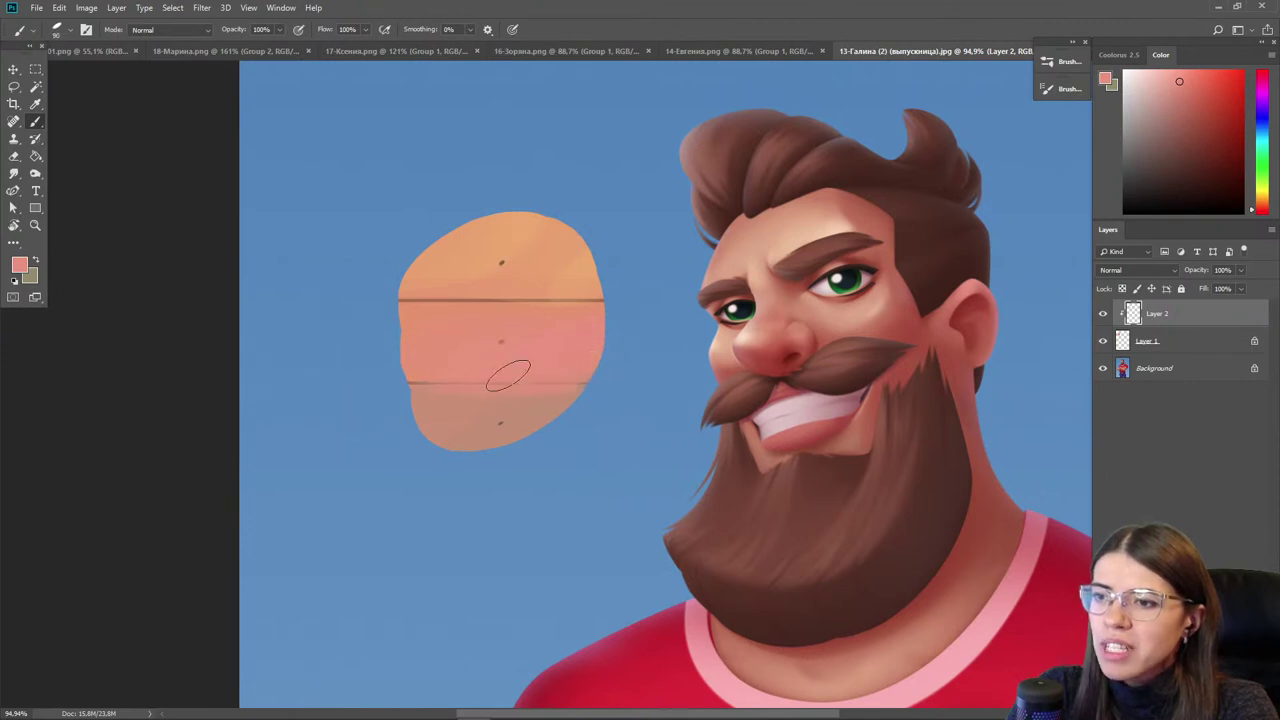
{"action": "key", "text": "i"}
{"action": "left_click", "coordinate": [461, 391], "text": "alt"}
{"action": "mouse_move", "coordinate": [541, 388]}
{"action": "left_mouse_down"}
{"action": "mouse_move", "coordinate": [383, 391]}
{"action": "mouse_move", "coordinate": [551, 380]}
{"action": "mouse_move", "coordinate": [438, 373]}
{"action": "mouse_move", "coordinate": [422, 388]}
{"action": "left_mouse_up"}
{"action": "left_click", "coordinate": [473, 377], "text": "alt"}
- Paint over the upper dividing line with sampled oranges to blend the yellow zone smoothly into the pink zone
{"action": "left_click", "coordinate": [546, 298], "text": "alt"}
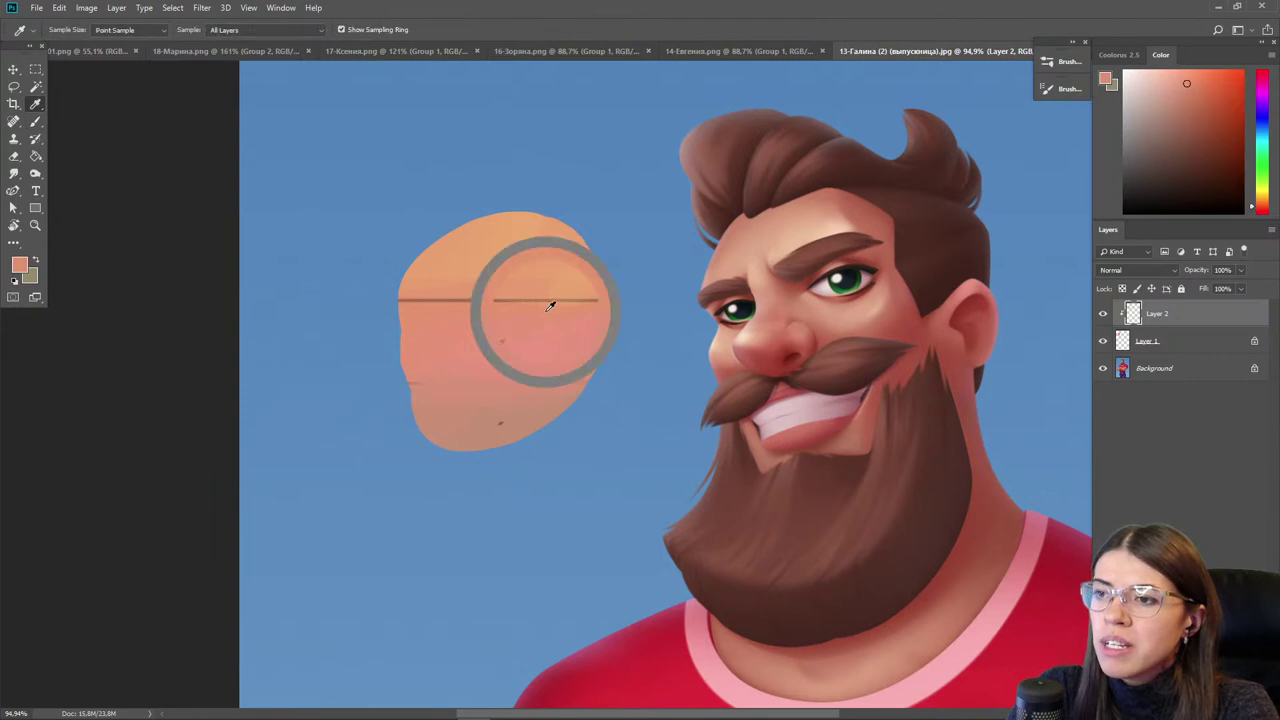
{"action": "left_click", "coordinate": [530, 288], "text": "alt"}
{"action": "mouse_move", "coordinate": [576, 302]}
{"action": "left_mouse_down"}
{"action": "mouse_move", "coordinate": [333, 301]}
{"action": "mouse_move", "coordinate": [587, 304]}
{"action": "mouse_move", "coordinate": [459, 285]}
{"action": "mouse_move", "coordinate": [472, 275]}
{"action": "mouse_move", "coordinate": [613, 290]}
{"action": "mouse_move", "coordinate": [415, 278]}
{"action": "left_mouse_up"}
{"action": "left_click", "coordinate": [464, 280], "text": "alt"}
{"action": "key", "text": "bracketright"}
{"action": "left_click_drag", "start_coordinate": [415, 278], "coordinate": [605, 243]}
{"action": "left_click_drag", "start_coordinate": [605, 243], "coordinate": [423, 270]}
{"action": "left_click", "coordinate": [530, 304], "text": "alt"}
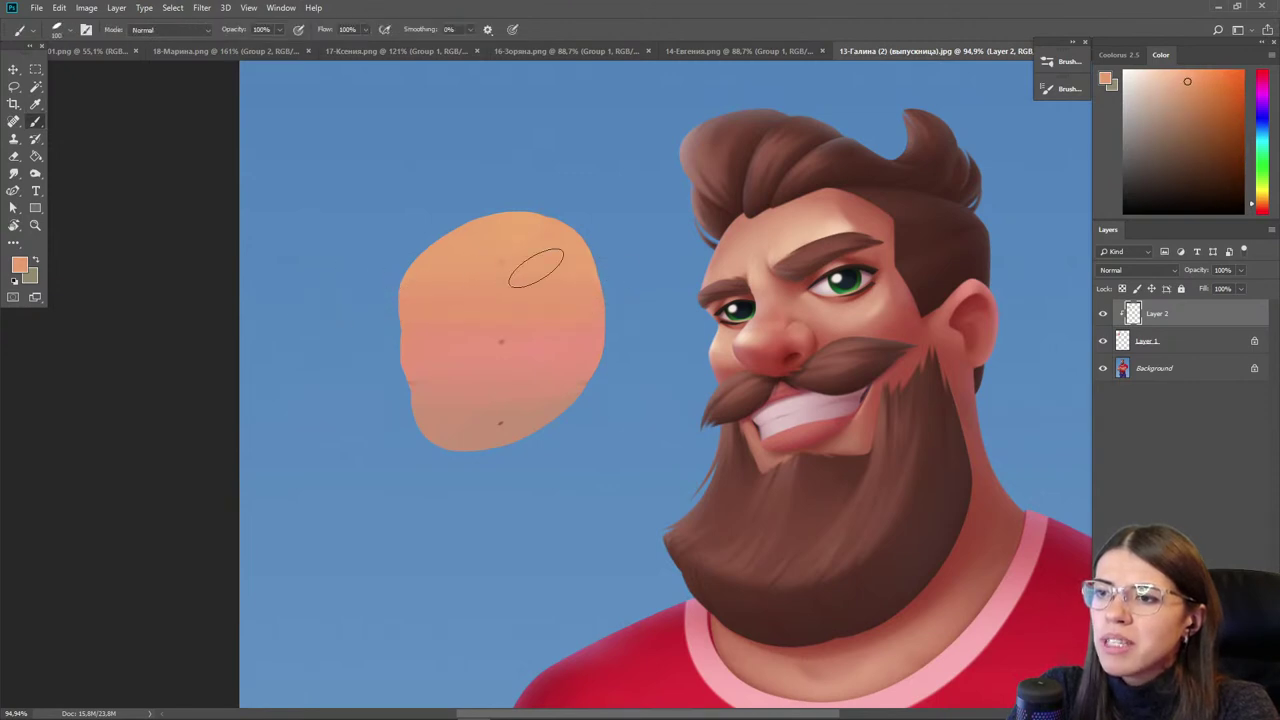
- Smooth the middle zone of the blob with sampled pink, covering the dot there
{"action": "left_click", "coordinate": [551, 337], "text": "alt"}
{"action": "mouse_move", "coordinate": [435, 340]}
{"action": "left_mouse_down"}
{"action": "mouse_move", "coordinate": [364, 311]}
{"action": "mouse_move", "coordinate": [497, 346]}
{"action": "left_mouse_up"}
{"action": "left_click", "coordinate": [500, 350], "text": "alt"}
{"action": "key", "text": "bracketright"}
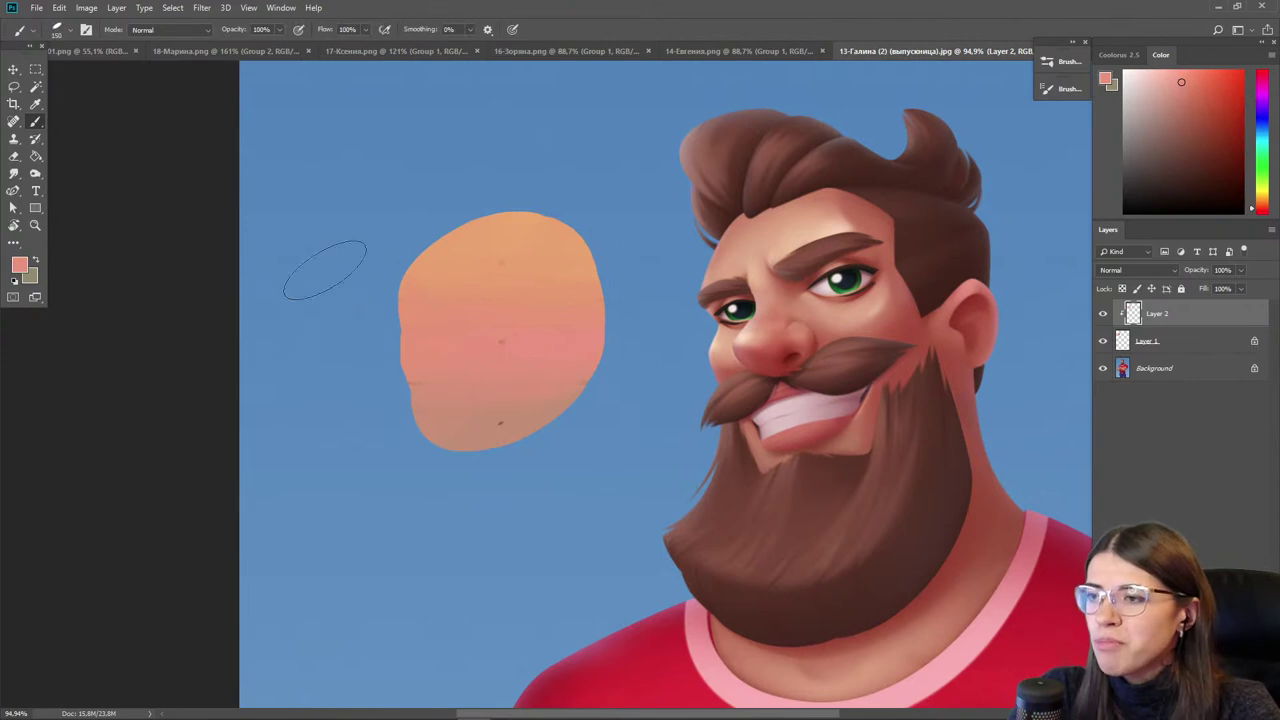
- Add a new layer above the blob layers and tint the bearded man's forehead with a light orange
{"action": "left_click", "coordinate": [13, 70]}
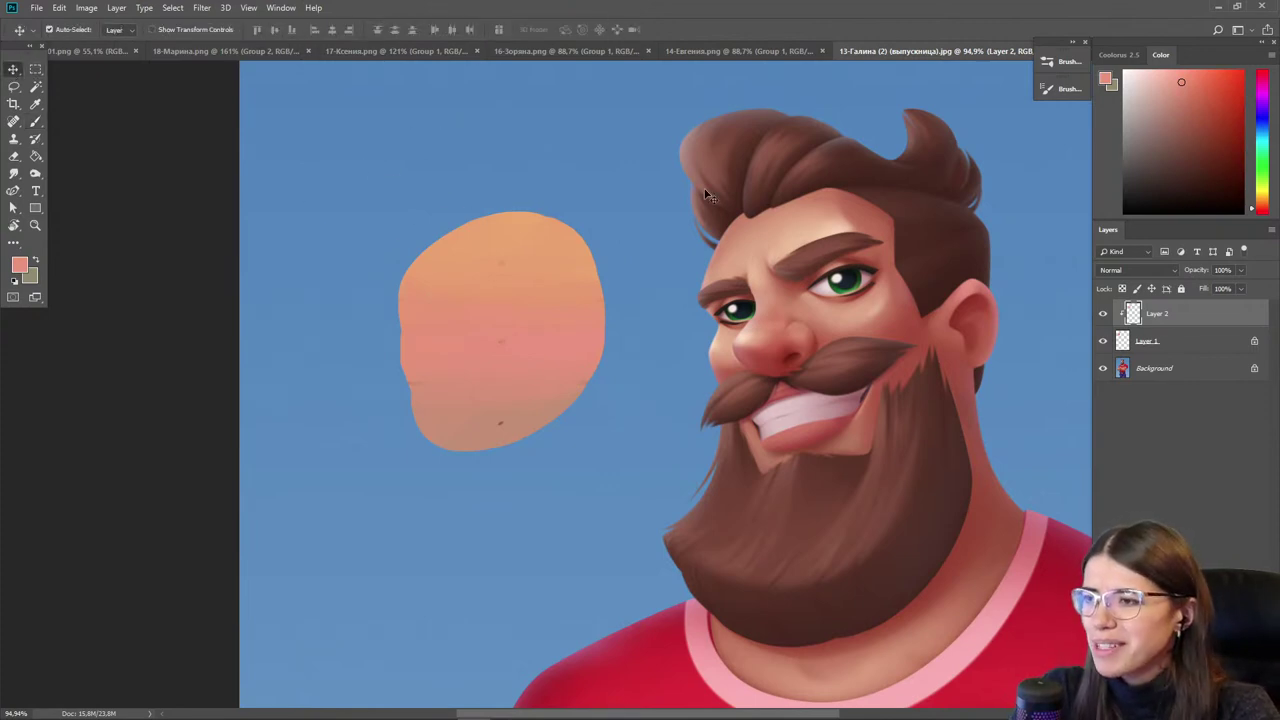
{"action": "left_click_drag", "start_coordinate": [697, 415], "coordinate": [602, 428]}
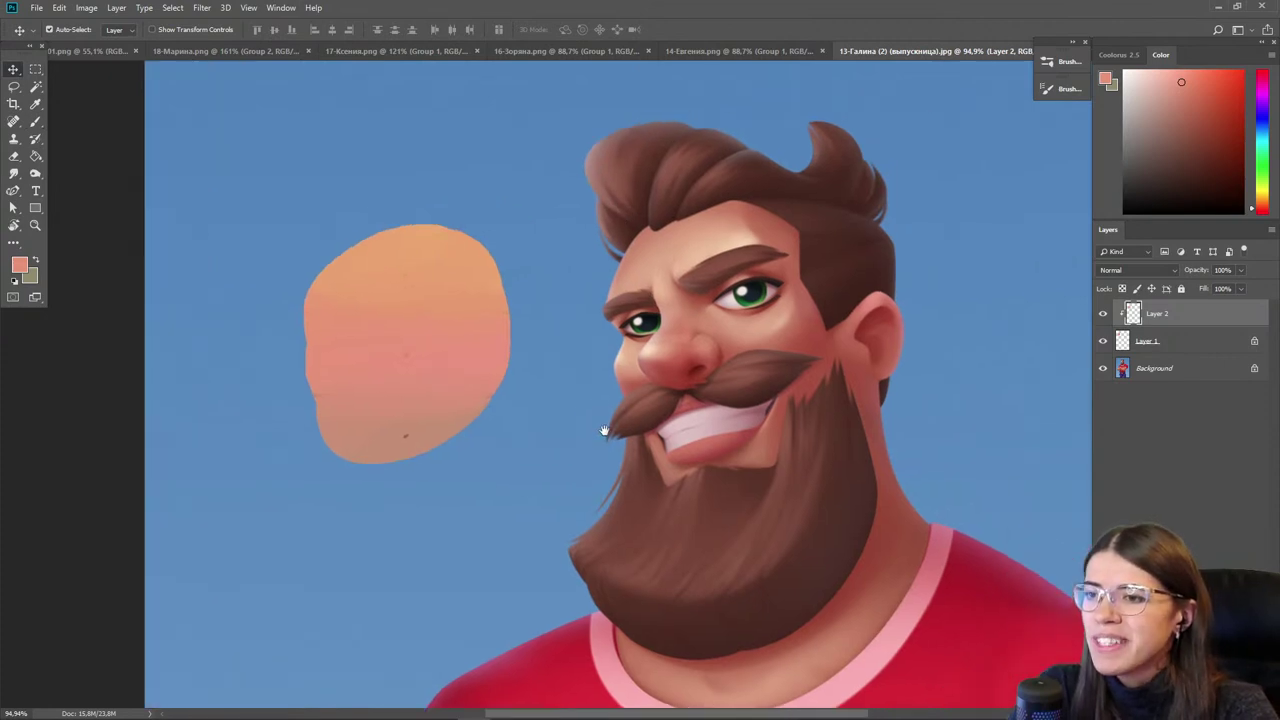
{"action": "scroll", "coordinate": [679, 226], "scroll_direction": "up", "scroll_amount": 4}
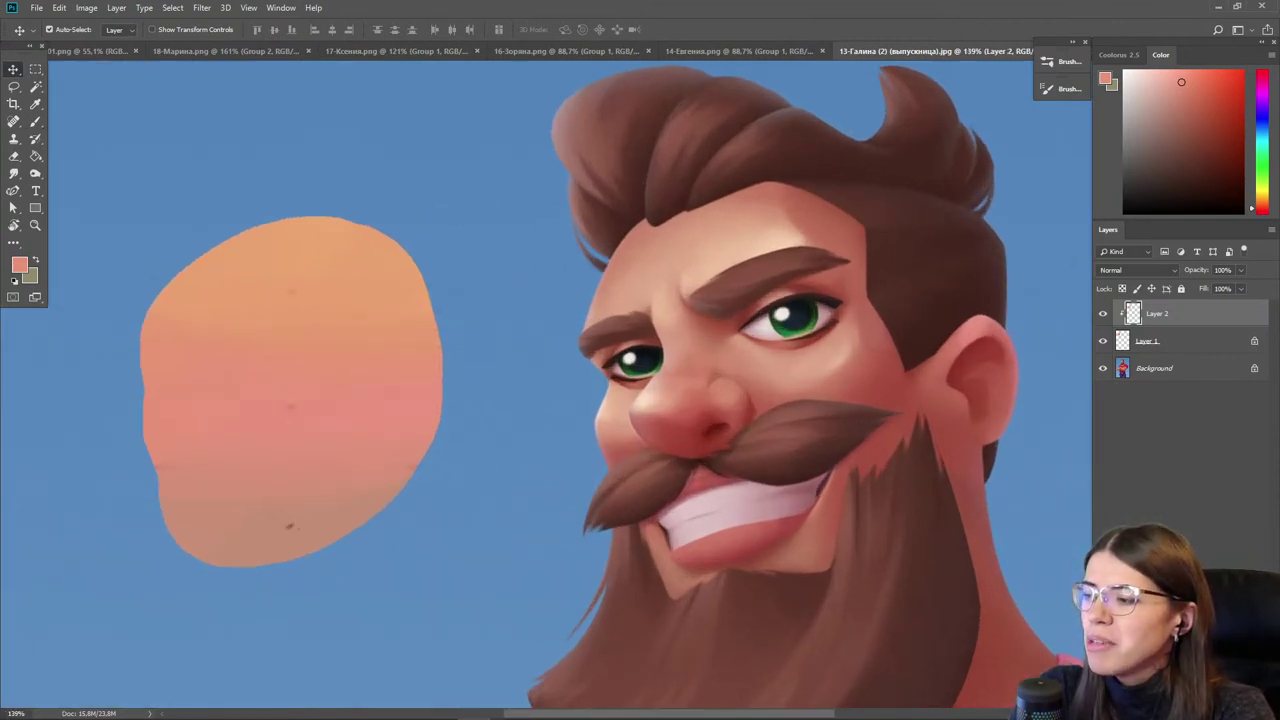
{"action": "key", "text": "ctrl+shift+alt+n"}
{"action": "key", "text": "b"}
{"action": "left_click", "coordinate": [342, 288], "text": "alt"}
{"action": "left_click", "coordinate": [1192, 71]}
{"action": "key", "text": "bracketleft"}
{"action": "key", "text": "bracketleft"}
{"action": "key", "text": "bracketleft"}
{"action": "key", "text": "bracketleft"}
{"action": "key", "text": "bracketleft"}
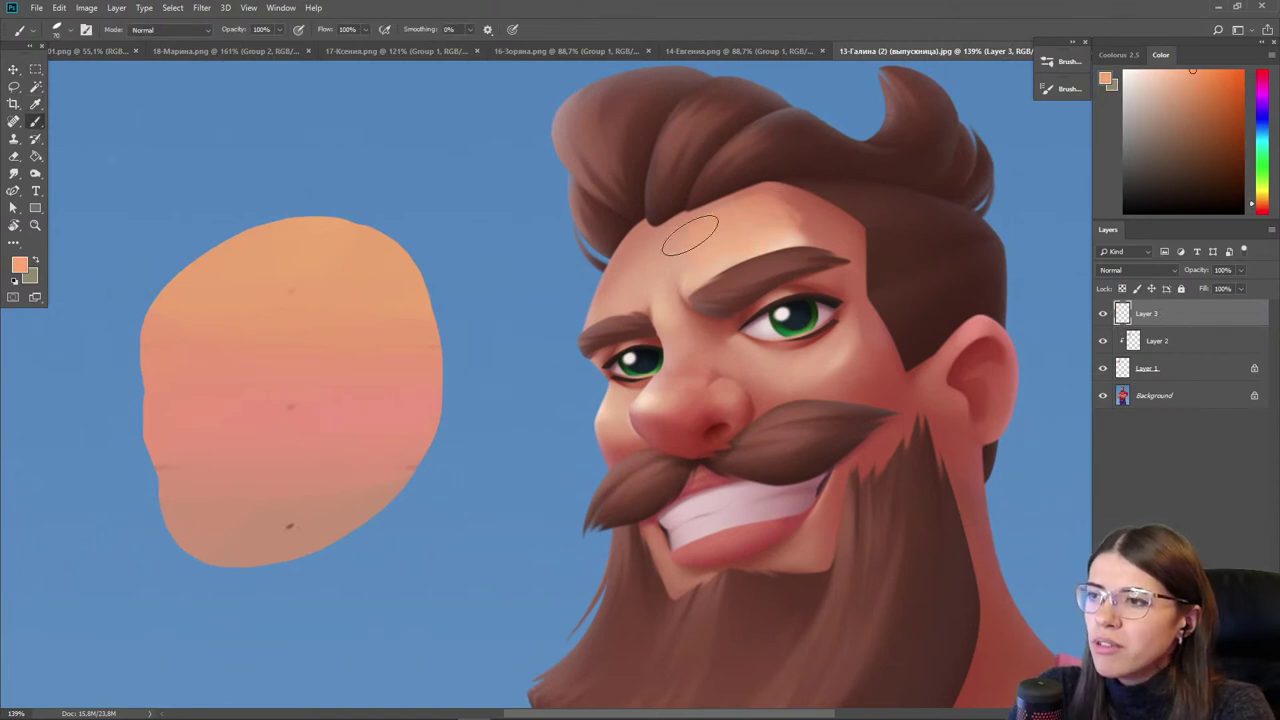
- Smudge the orange forehead tint into the surrounding skin and touch it up with sampled forehead tones
{"action": "key", "text": "r"}
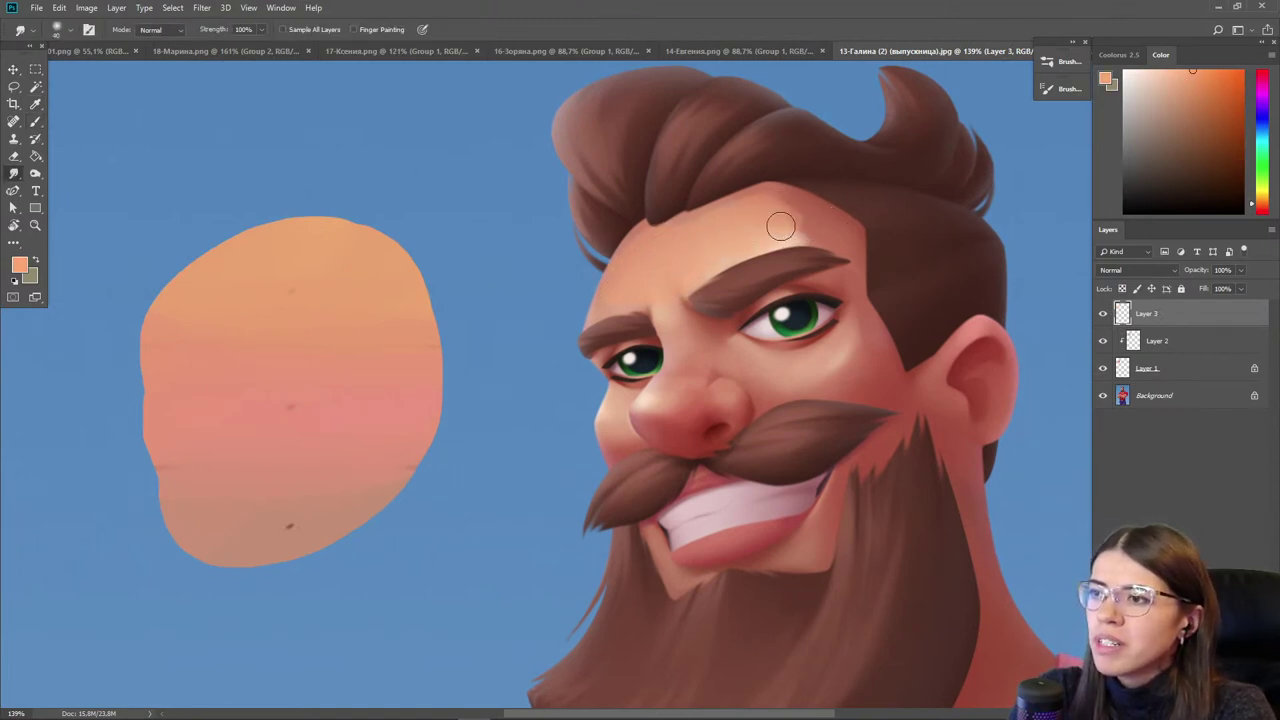
{"action": "mouse_move", "coordinate": [788, 236]}
{"action": "left_mouse_down"}
{"action": "mouse_move", "coordinate": [804, 200]}
{"action": "mouse_move", "coordinate": [788, 239]}
{"action": "left_mouse_up"}
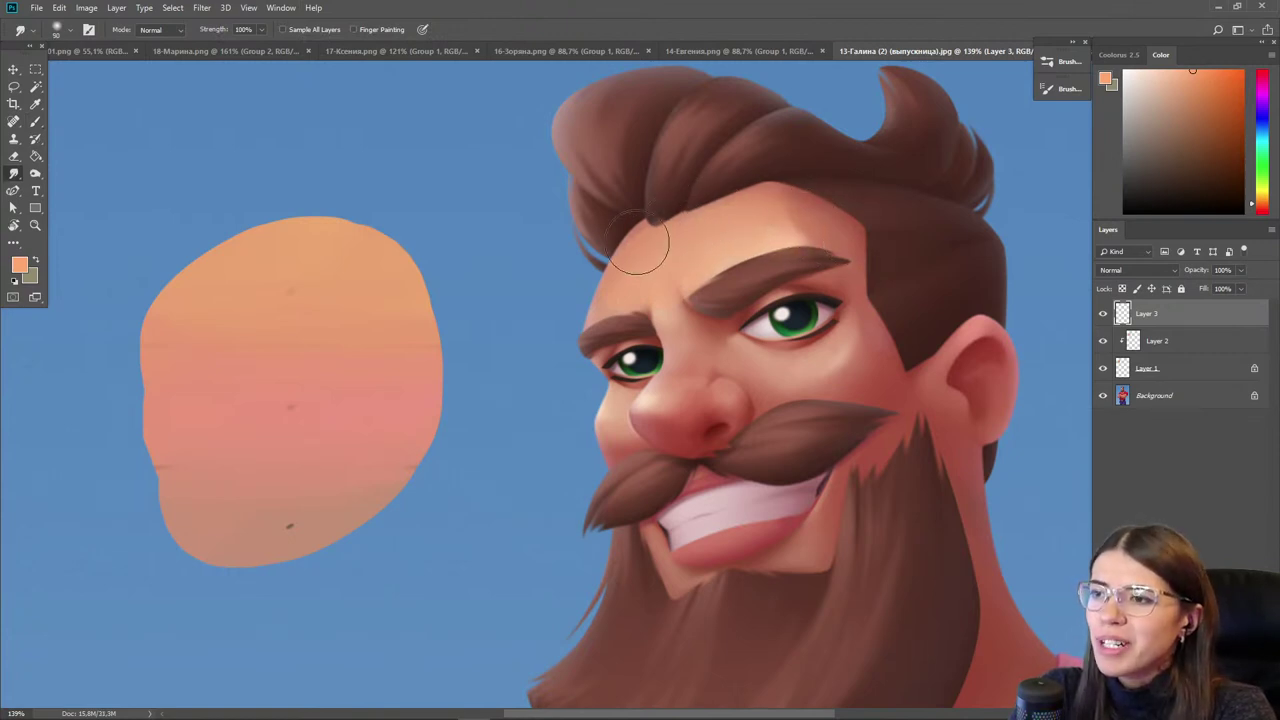
{"action": "key", "text": "b"}
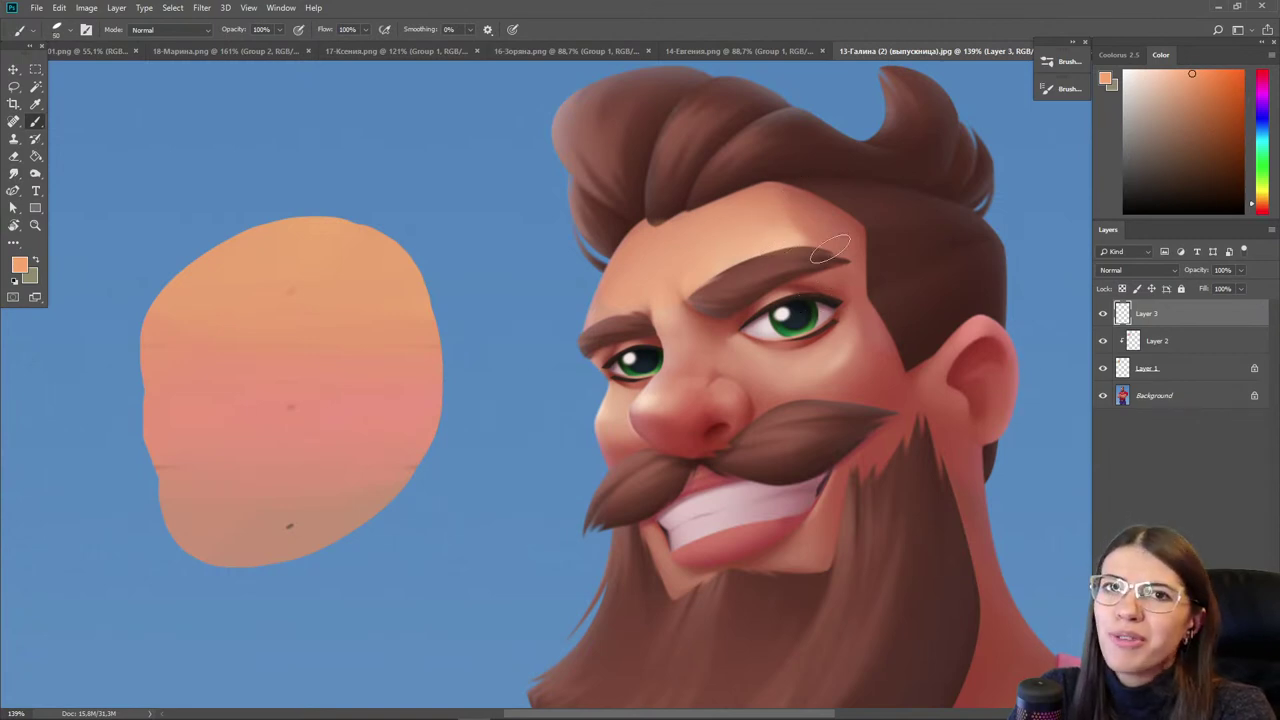
{"action": "left_click", "coordinate": [688, 252], "text": "alt"}
{"action": "left_click", "coordinate": [755, 212], "text": "alt"}
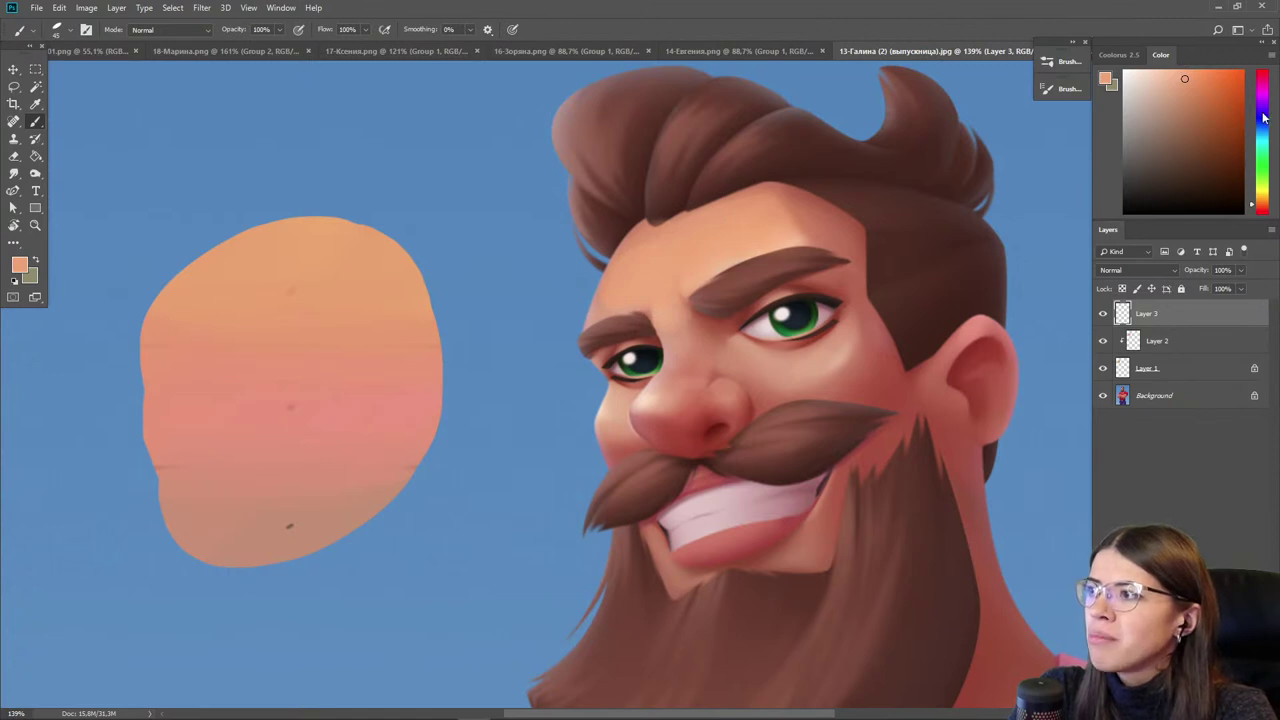
- Try a light pink tint on the man's cheek below the eye and undo it
{"action": "left_click", "coordinate": [1263, 80]}
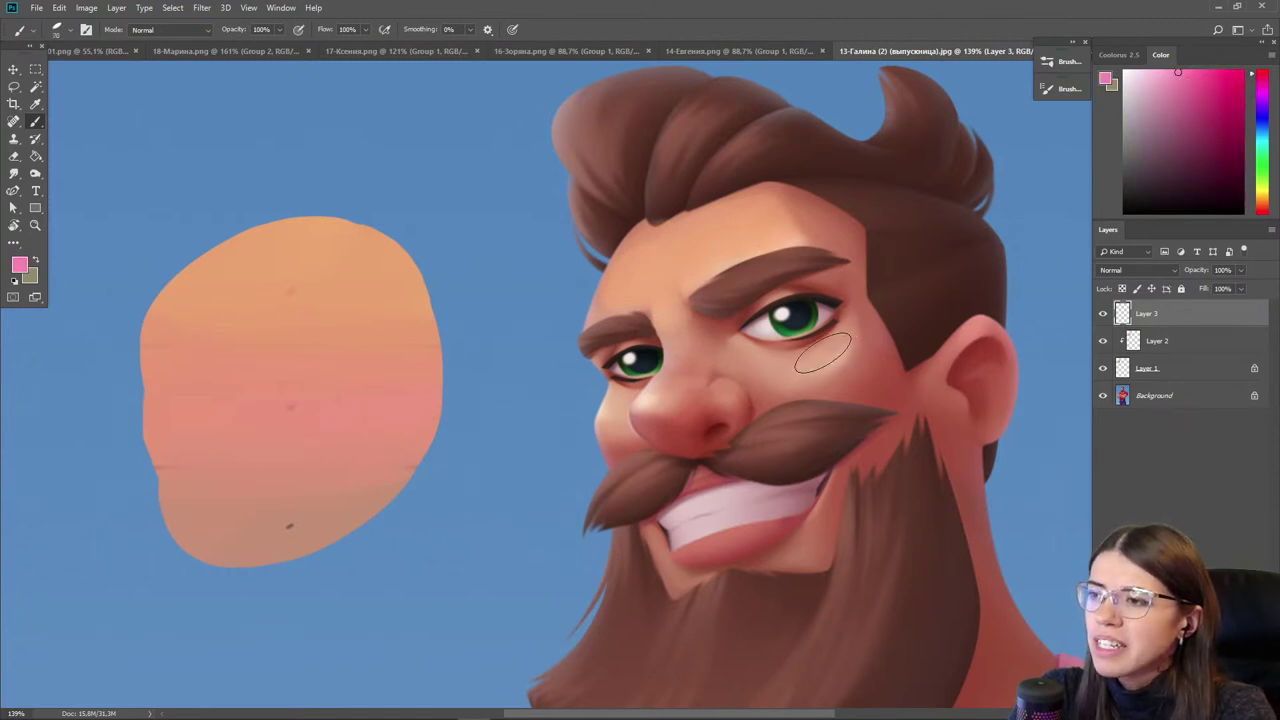
{"action": "mouse_move", "coordinate": [836, 355]}
{"action": "left_mouse_down"}
{"action": "mouse_move", "coordinate": [875, 350]}
{"action": "mouse_move", "coordinate": [765, 380]}
{"action": "left_mouse_up"}
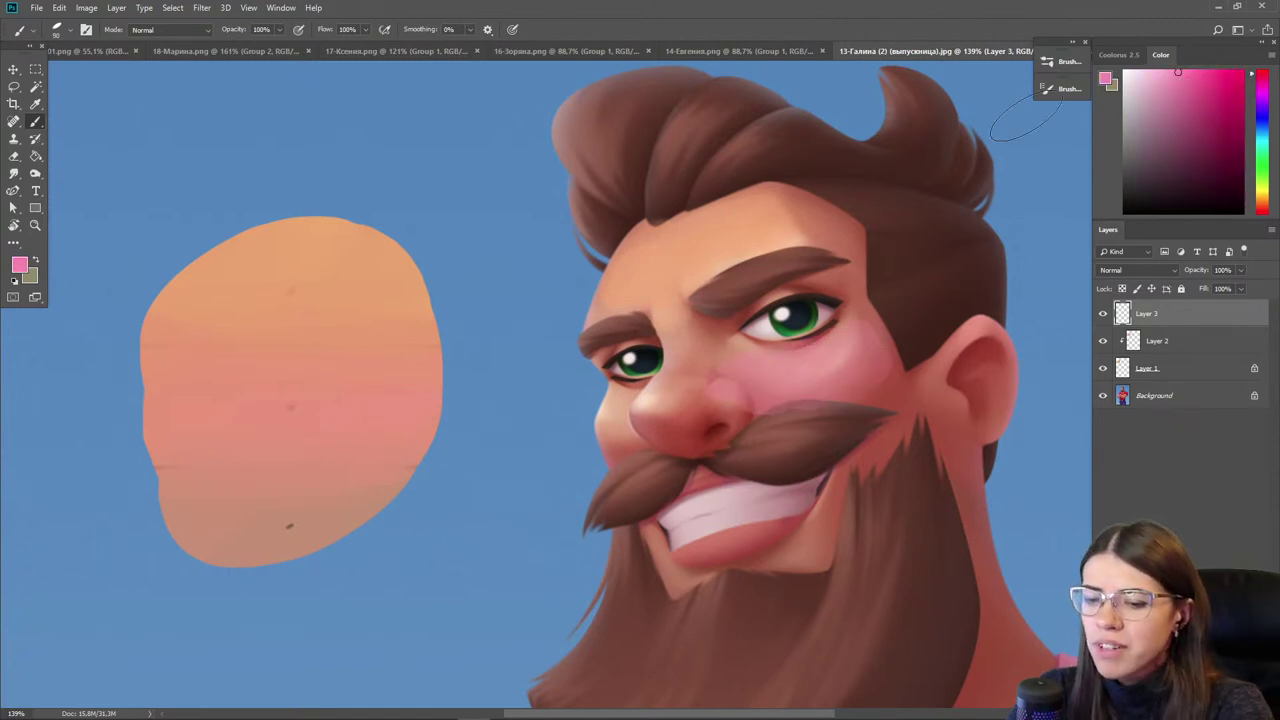
{"action": "key", "text": "ctrl+z"}
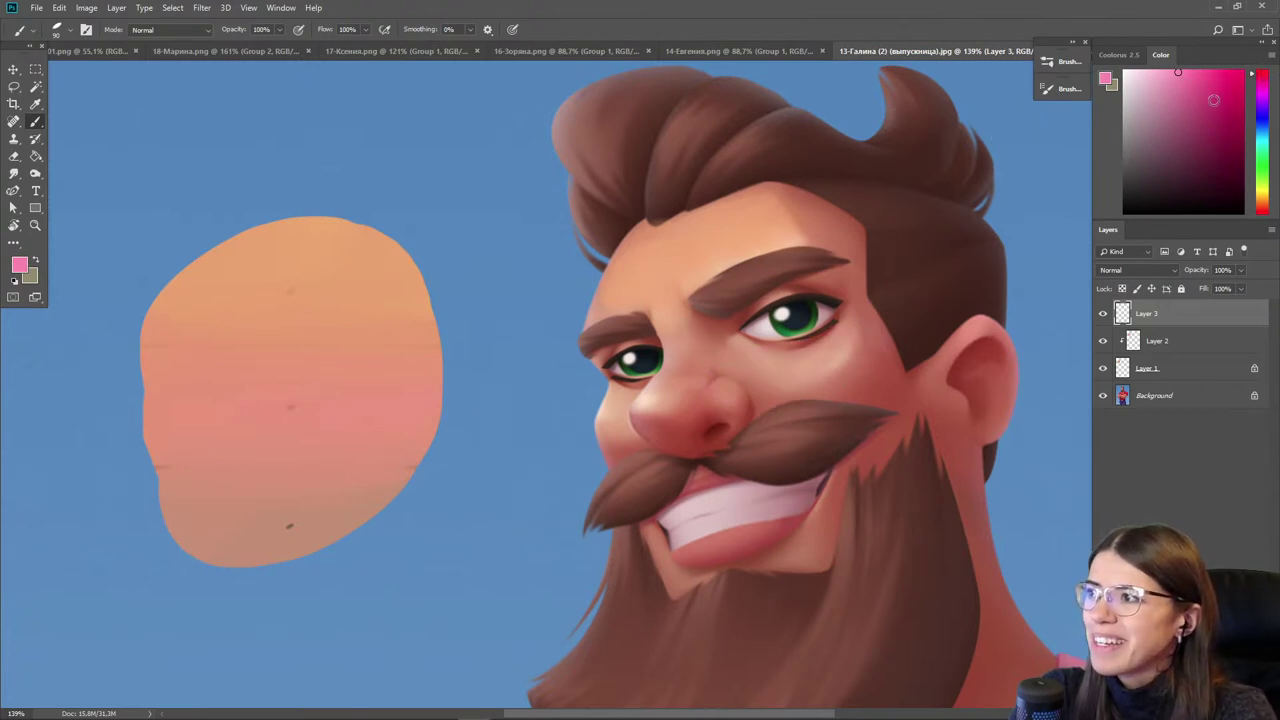
- Choose a saturated crimson pink and paint a band of blush across the man's cheeks and nose
{"action": "left_click", "coordinate": [1262, 205]}
{"action": "left_click", "coordinate": [1247, 76]}
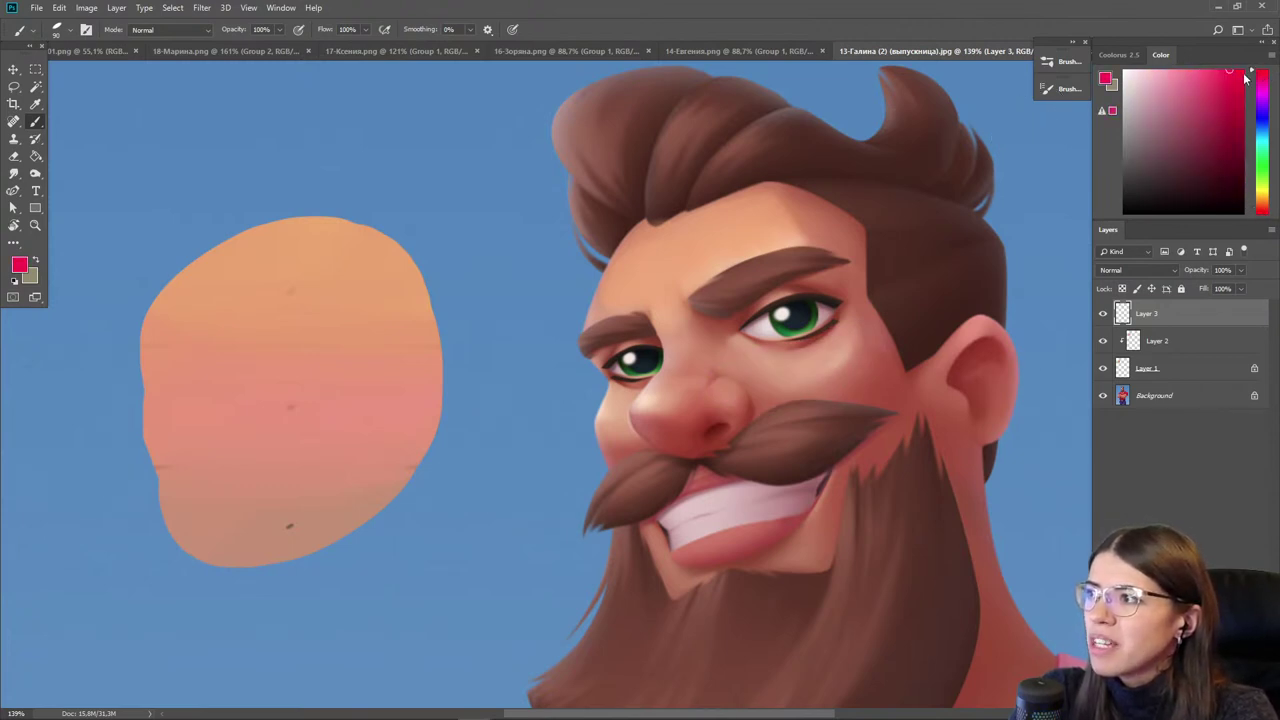
{"action": "mouse_move", "coordinate": [830, 345]}
{"action": "left_mouse_down"}
{"action": "mouse_move", "coordinate": [775, 392]}
{"action": "mouse_move", "coordinate": [700, 360]}
{"action": "mouse_move", "coordinate": [714, 412]}
{"action": "left_mouse_up"}
{"action": "mouse_move", "coordinate": [818, 338]}
{"action": "left_mouse_down"}
{"action": "mouse_move", "coordinate": [771, 364]}
{"action": "mouse_move", "coordinate": [709, 360]}
{"action": "mouse_move", "coordinate": [712, 414]}
{"action": "mouse_move", "coordinate": [612, 432]}
{"action": "left_mouse_up"}
- Soften the pink blush on the cheeks, nose and moustache edge with a soft eraser gradually reduced to 100
{"action": "key", "text": "w"}
{"action": "key", "text": "e"}
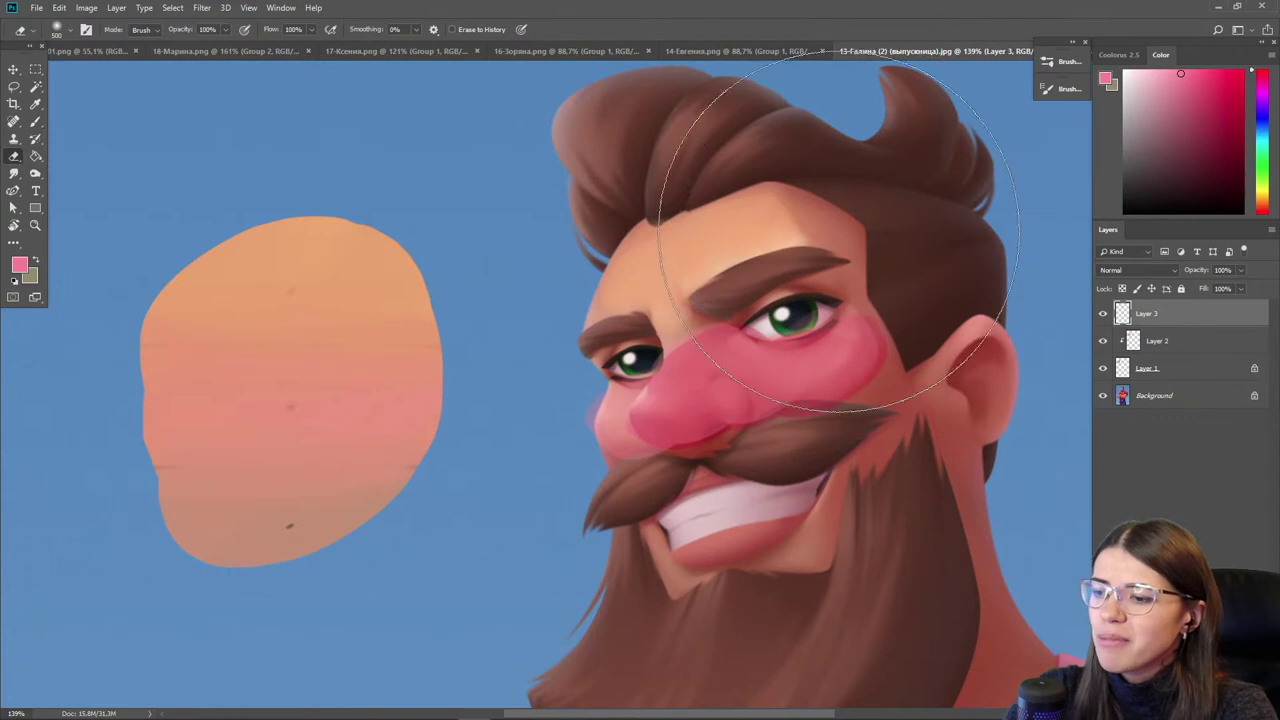
{"action": "key", "text": "bracketleft"}
{"action": "key", "text": "bracketleft"}
{"action": "key", "text": "bracketleft"}
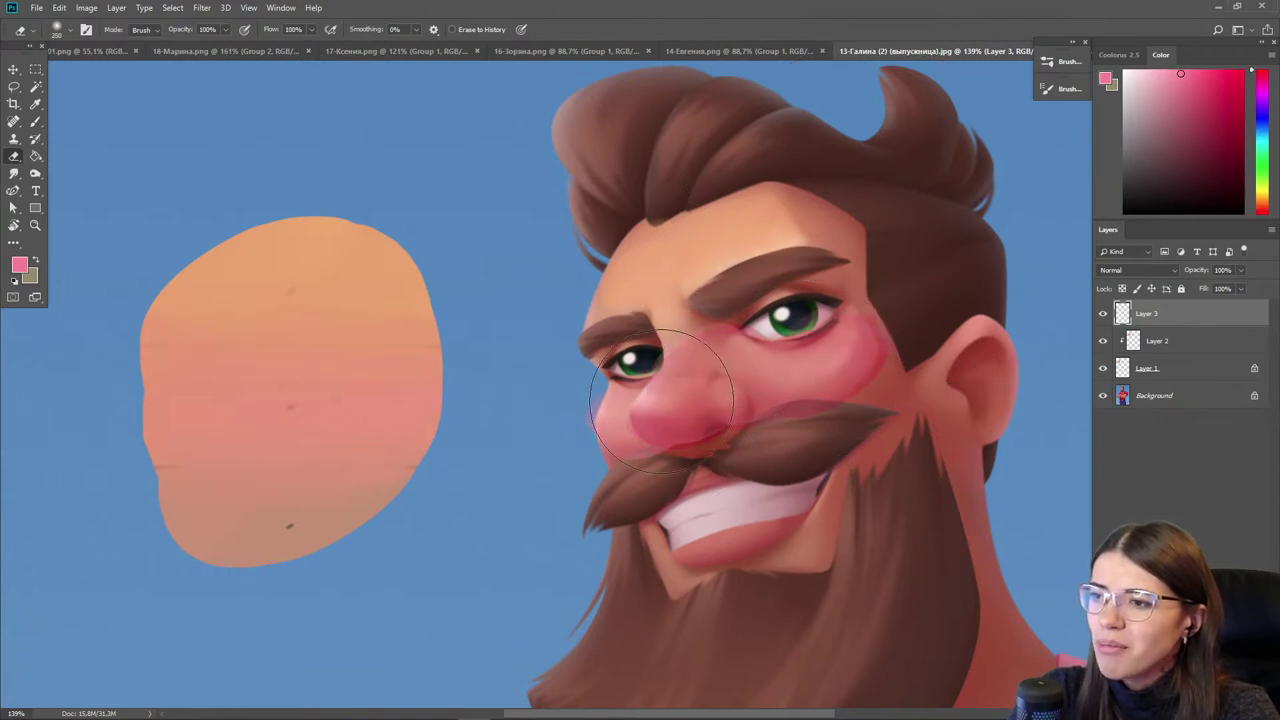
{"action": "key", "text": "bracketleft"}
{"action": "key", "text": "bracketleft"}
{"action": "key", "text": "bracketleft"}
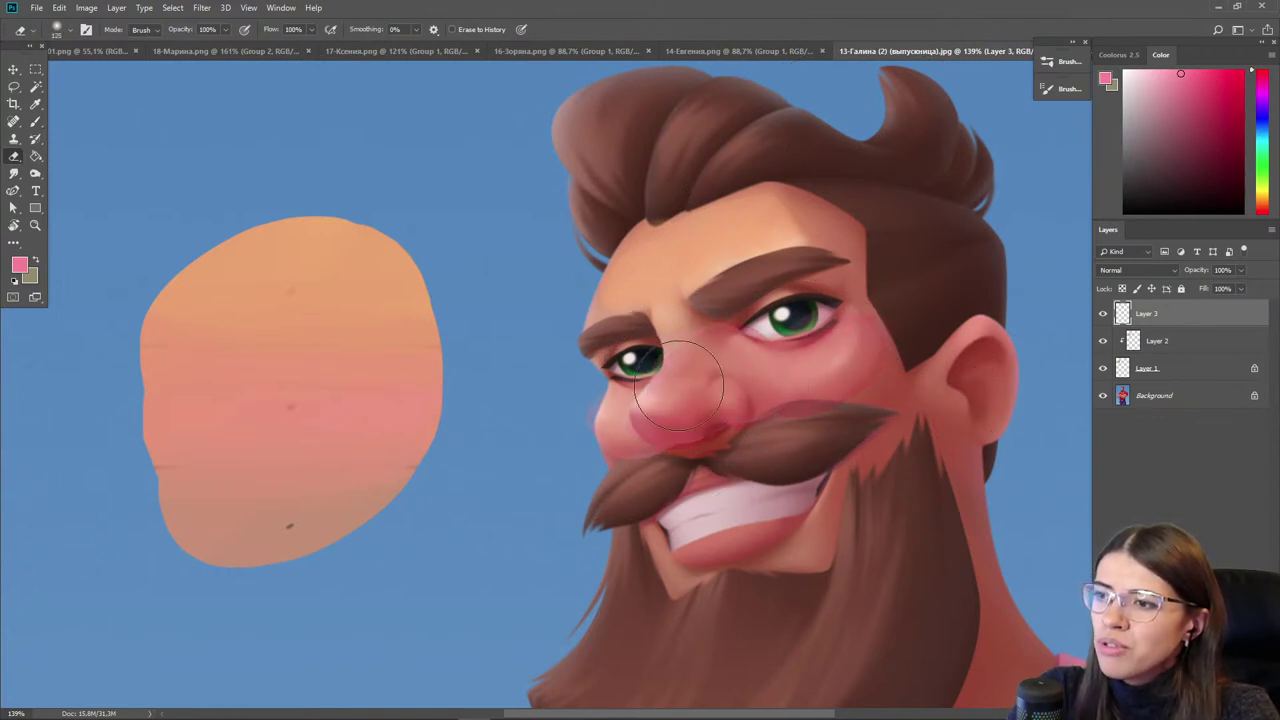
{"action": "left_click_drag", "start_coordinate": [640, 481], "coordinate": [615, 465]}
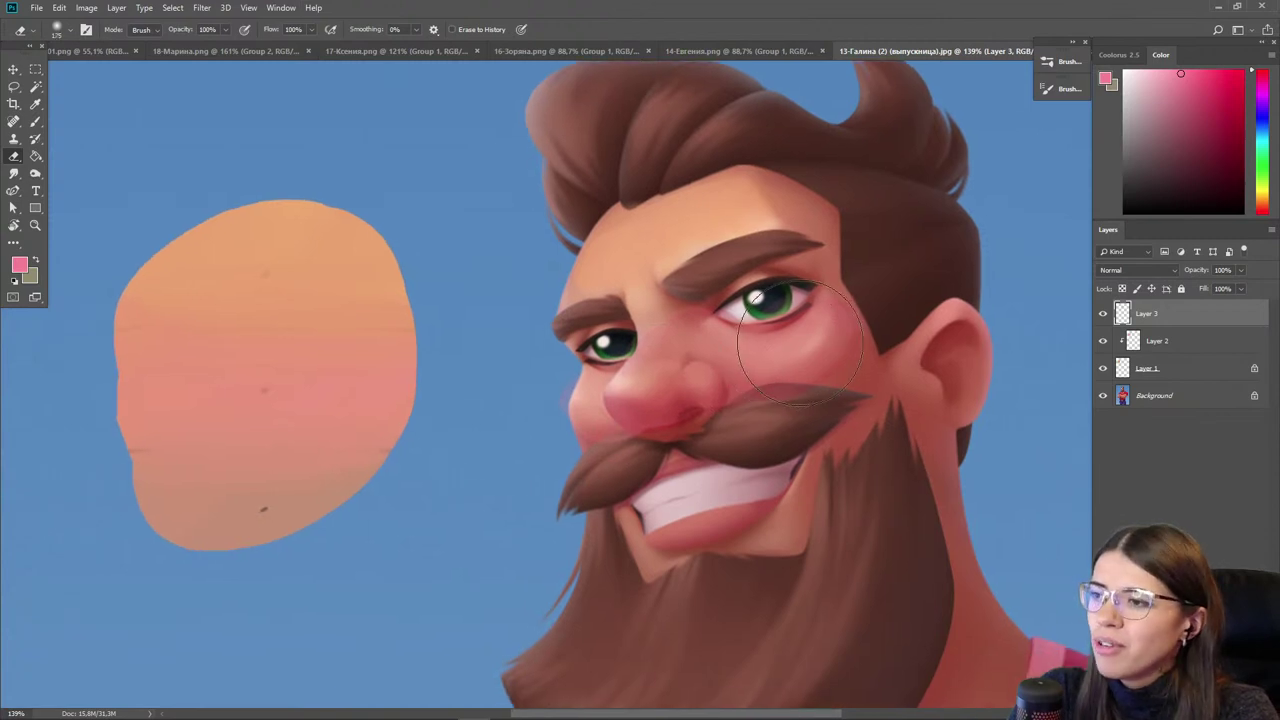
{"action": "key", "text": "bracketleft"}
{"action": "key", "text": "bracketleft"}
{"action": "key", "text": "bracketleft"}
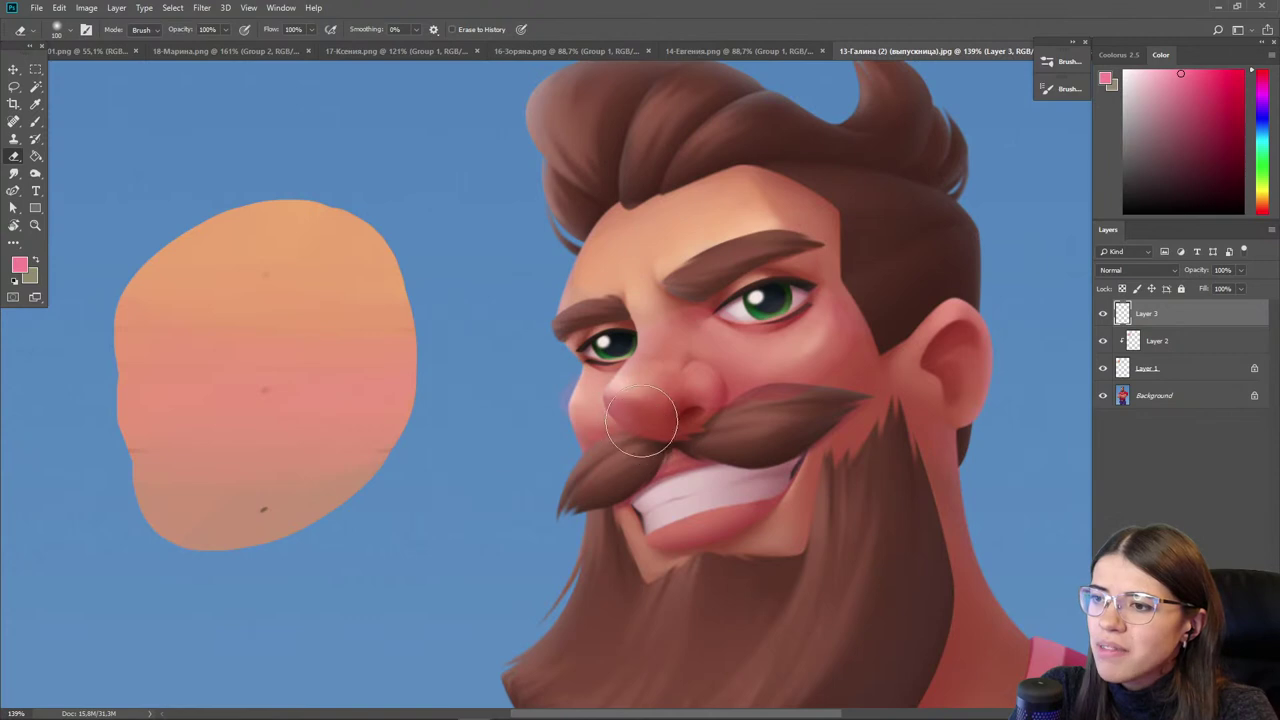
- Touch up the highlight and shading on the man's nose with pink skin tones sampled from it
{"action": "key", "text": "b"}
{"action": "left_click", "coordinate": [618, 368], "text": "alt"}
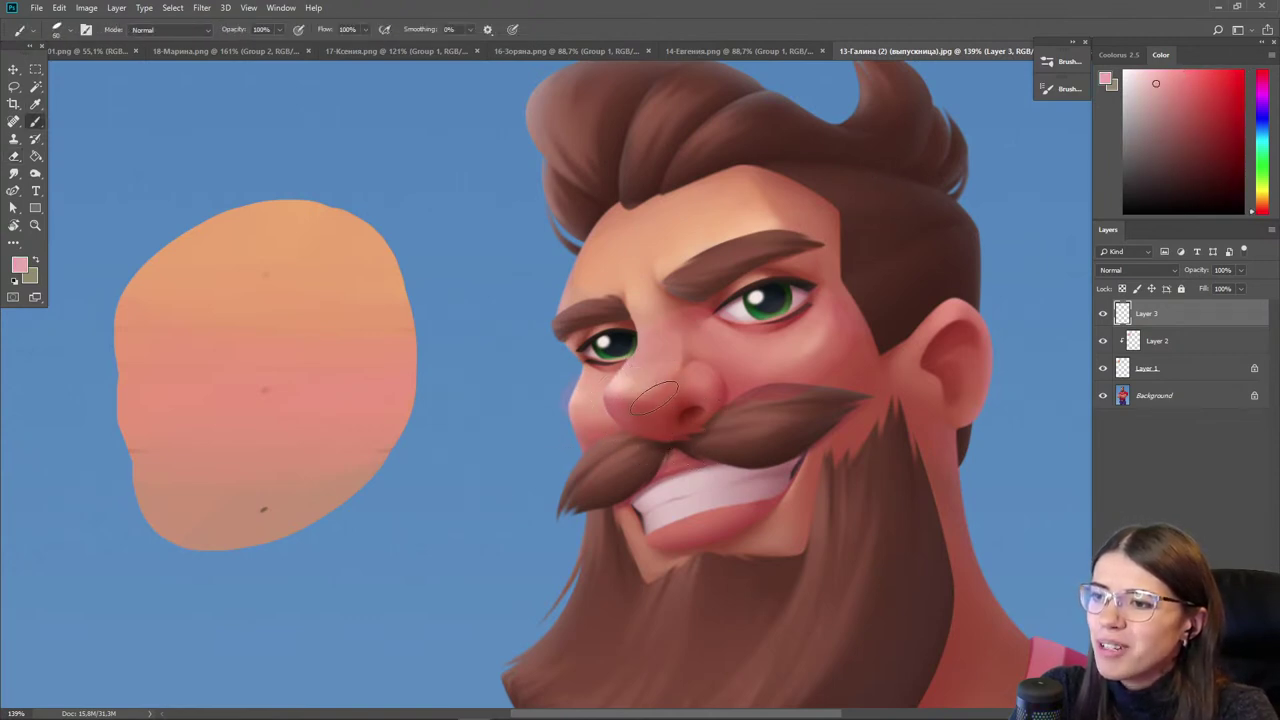
{"action": "left_click", "coordinate": [656, 388], "text": "alt"}
{"action": "left_click_drag", "start_coordinate": [605, 416], "coordinate": [556, 369]}
- Paint a cool greyish tint over the jaw, chin and skin around the mouth with an enlarged brush, starting from a tone sampled off the blob
{"action": "left_click", "coordinate": [269, 431], "text": "alt"}
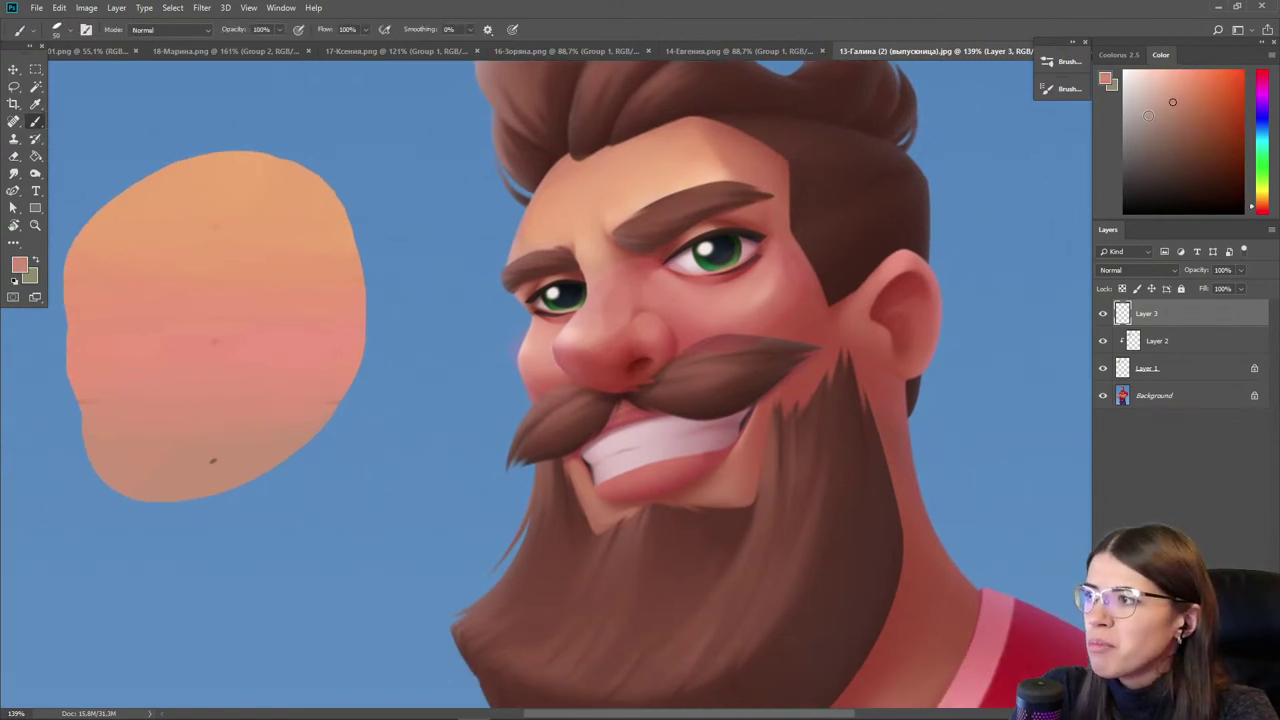
{"action": "key", "text": "]"}
{"action": "key", "text": "]"}
{"action": "key", "text": "]"}
{"action": "mouse_move", "coordinate": [802, 376]}
{"action": "left_mouse_down"}
{"action": "mouse_move", "coordinate": [794, 406]}
{"action": "mouse_move", "coordinate": [755, 436]}
{"action": "left_mouse_up"}
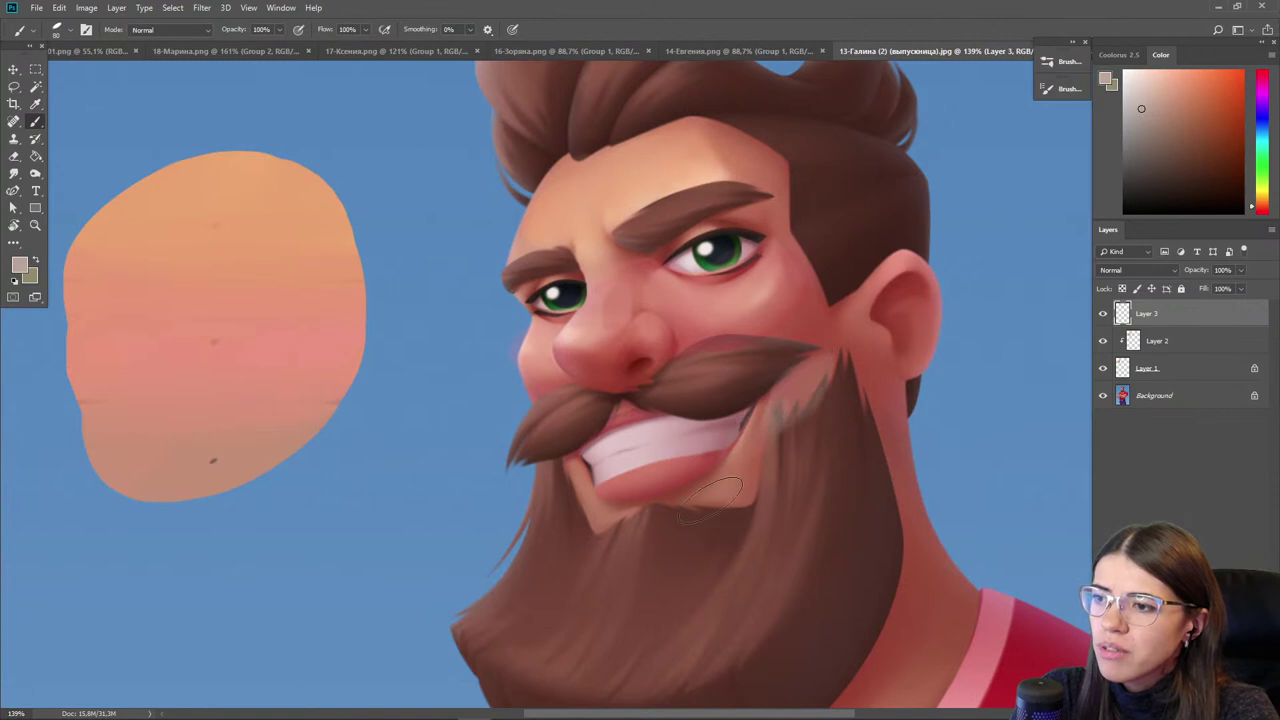
{"action": "mouse_move", "coordinate": [810, 360]}
{"action": "left_mouse_down"}
{"action": "mouse_move", "coordinate": [740, 470]}
{"action": "mouse_move", "coordinate": [610, 480]}
{"action": "mouse_move", "coordinate": [615, 553]}
{"action": "left_mouse_up"}
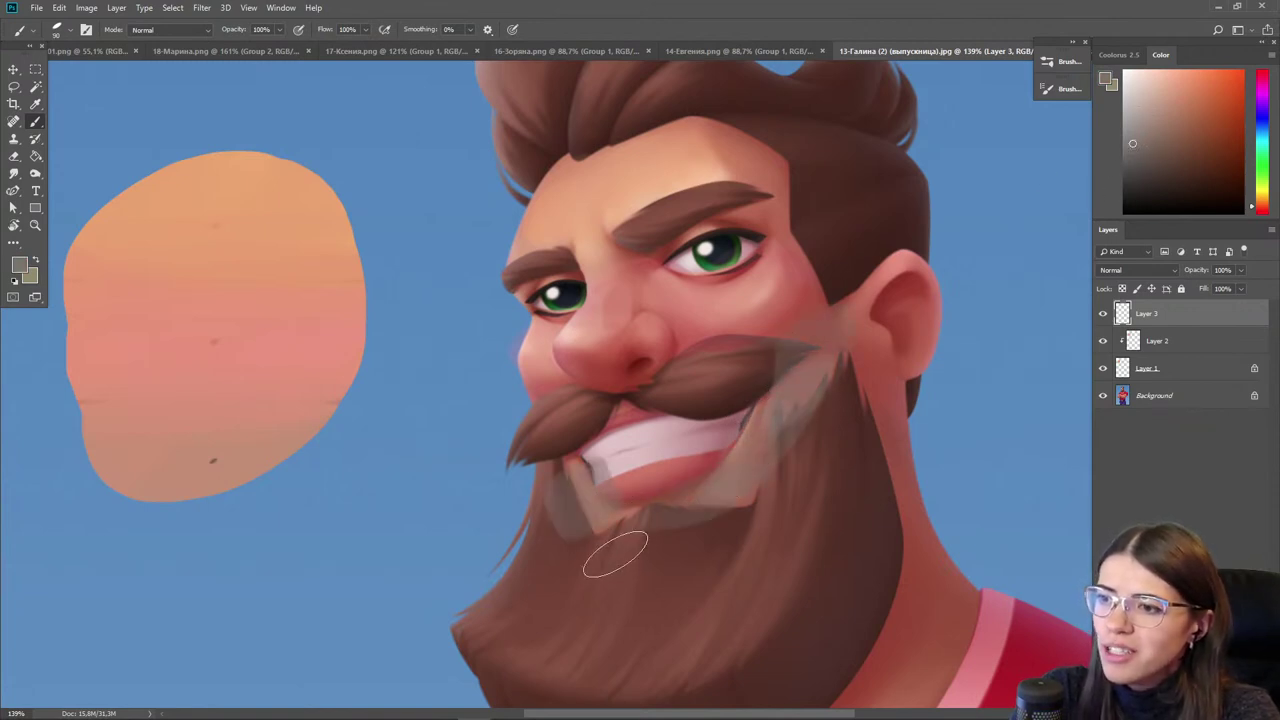
- Soften the grey tint along the beard and moustache edges with a soft eraser at size 125
{"action": "key", "text": "e"}
{"action": "key", "text": "]"}
{"action": "left_click_drag", "start_coordinate": [780, 413], "coordinate": [809, 410]}
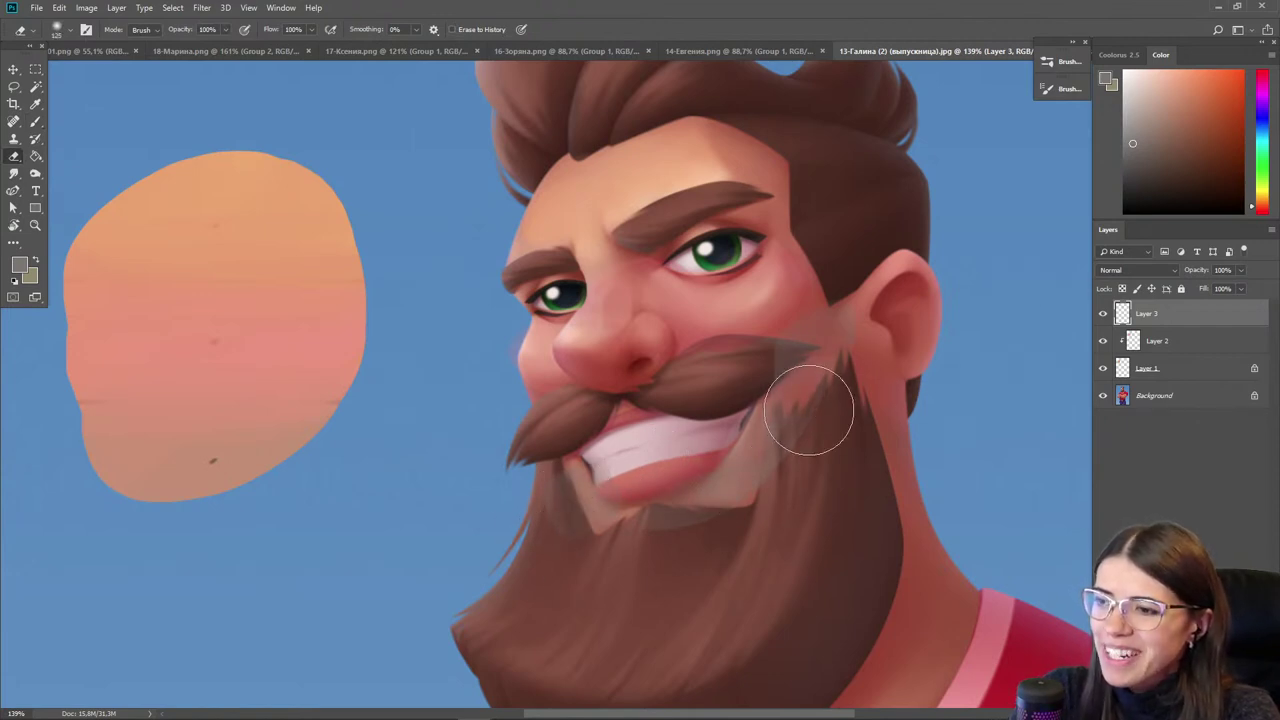
{"action": "scroll", "coordinate": [543, 520], "scroll_direction": "down", "scroll_amount": 3}
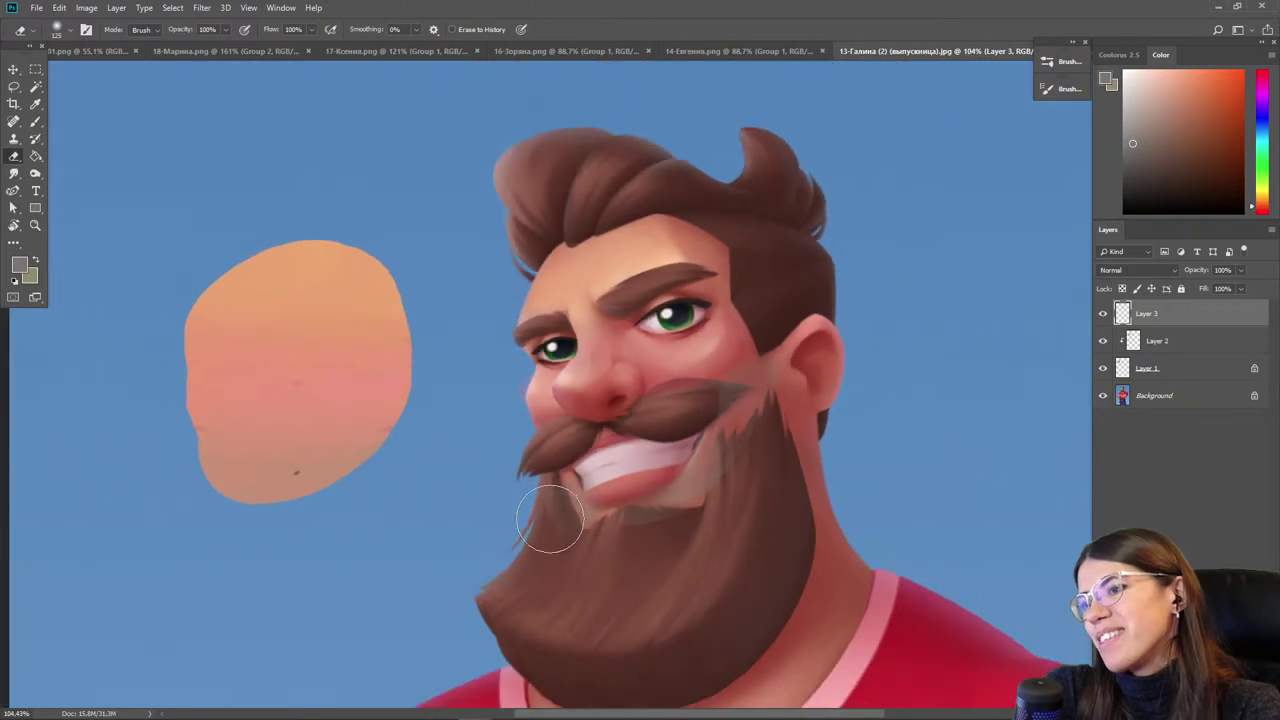
{"action": "scroll", "coordinate": [550, 515], "scroll_direction": "up", "scroll_amount": 4}
{"action": "scroll", "coordinate": [560, 500], "scroll_direction": "up", "scroll_amount": 1}
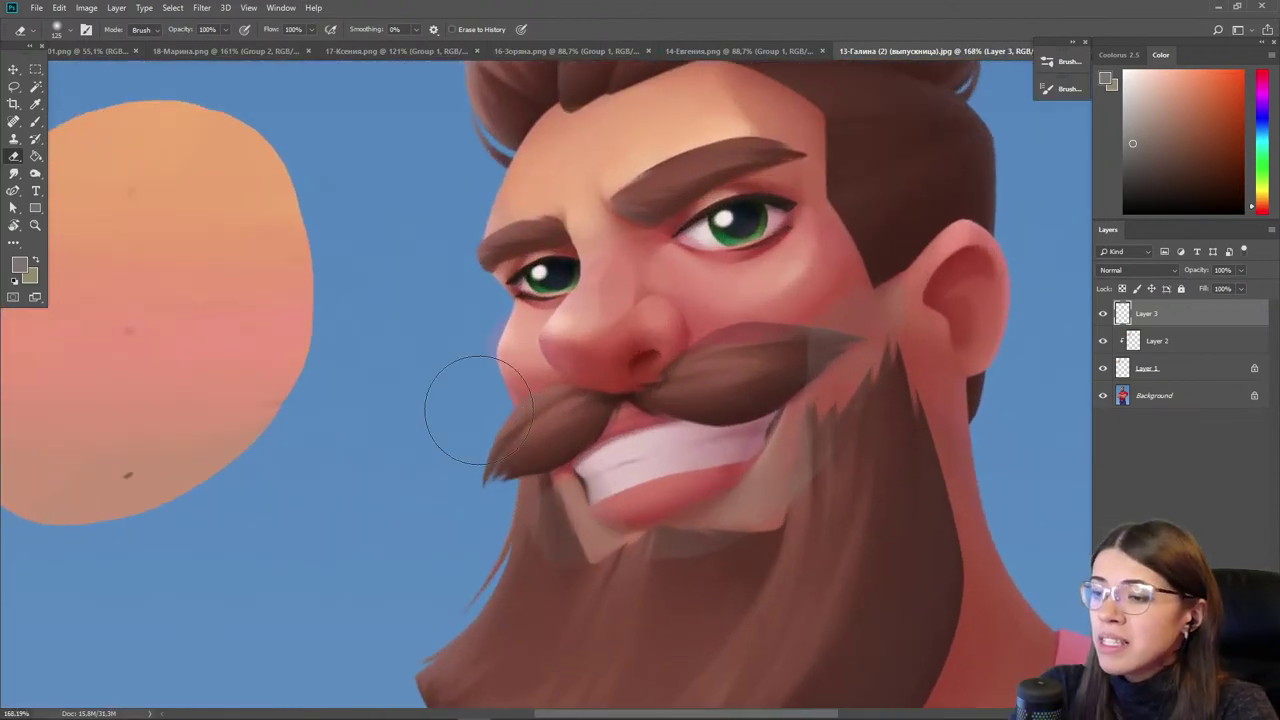
- Choose a light warm cream colour and paint it over the man's front teeth
{"action": "left_click", "coordinate": [1260, 191]}
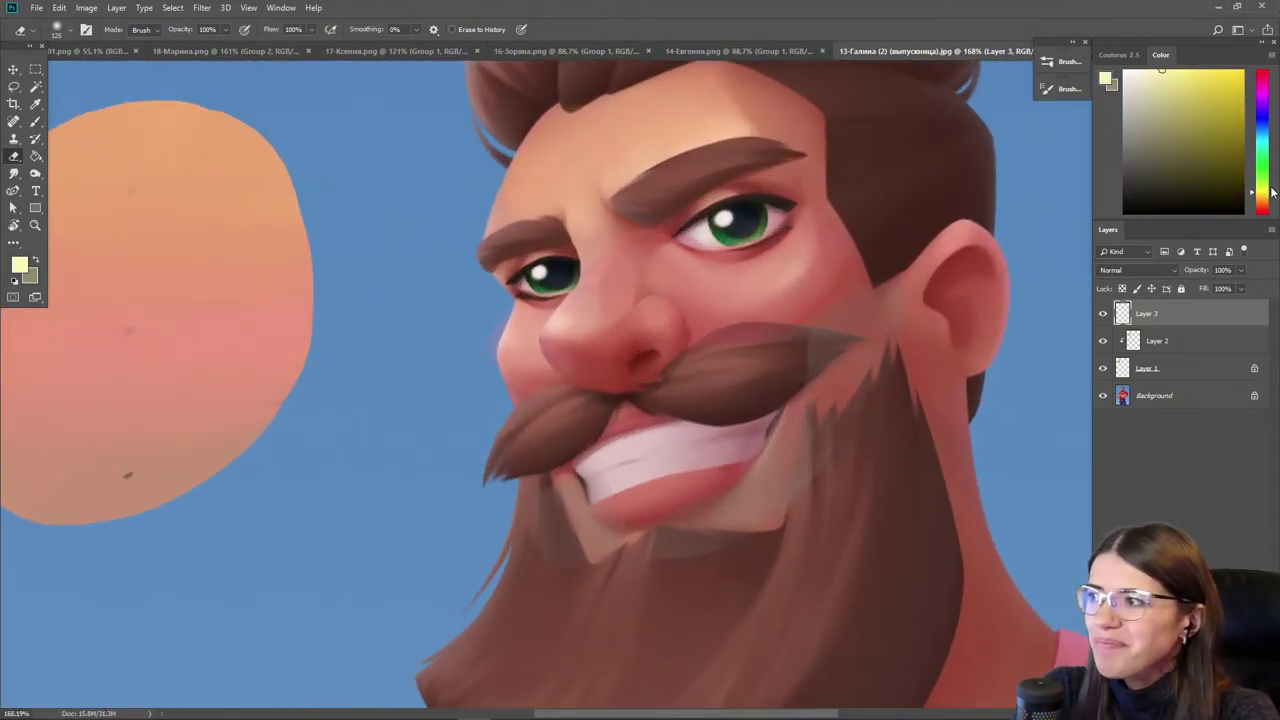
{"action": "left_click", "coordinate": [1262, 198]}
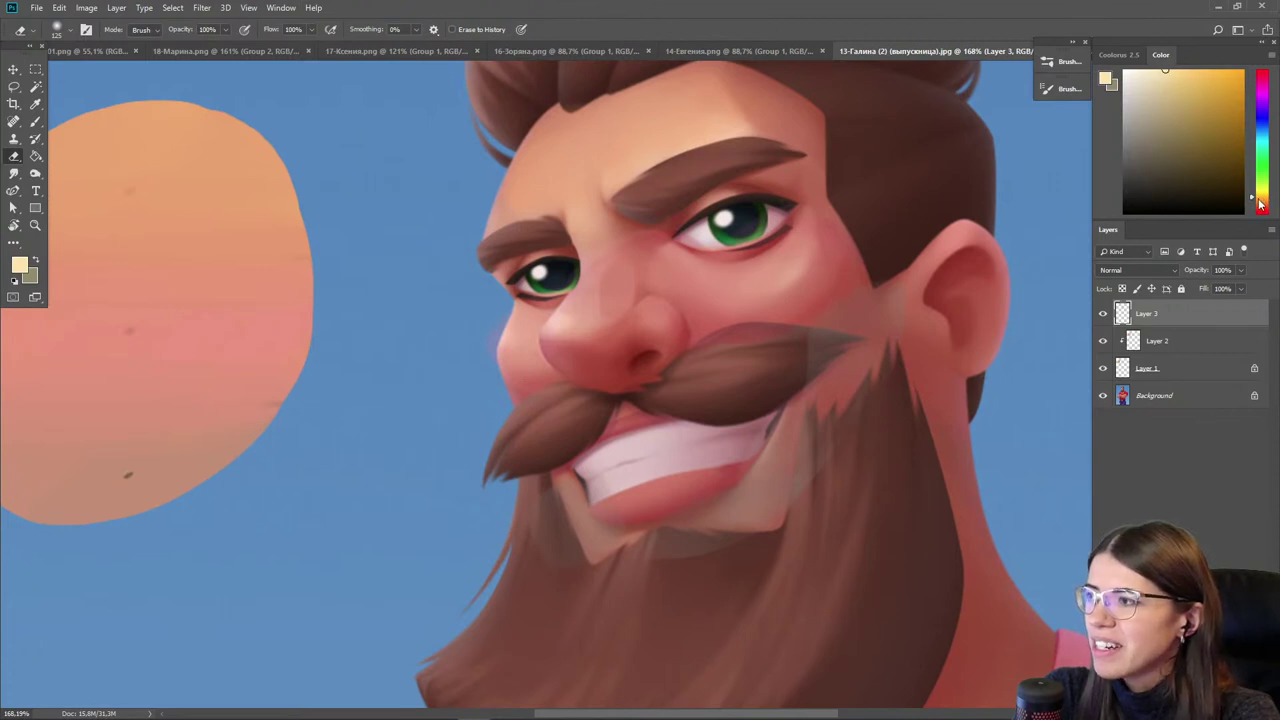
{"action": "left_click", "coordinate": [1260, 202]}
{"action": "key", "text": "b"}
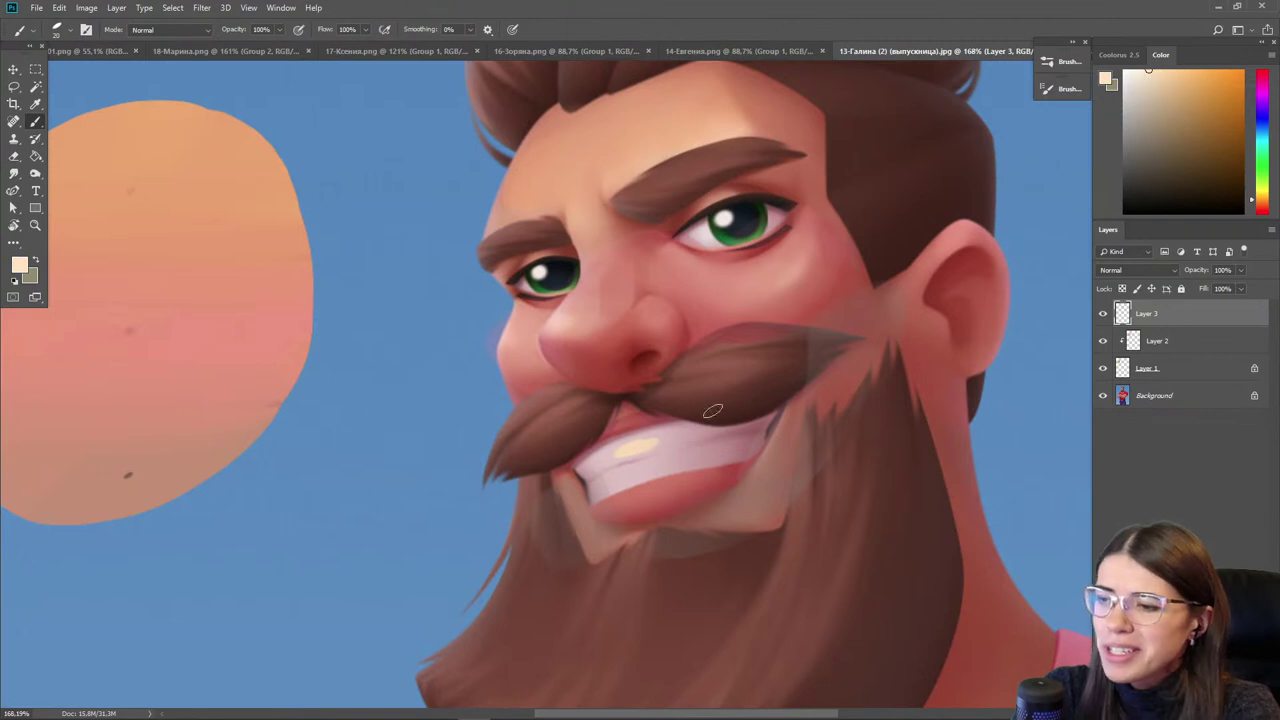
{"action": "left_click_drag", "start_coordinate": [665, 465], "coordinate": [619, 478]}
{"action": "left_click", "coordinate": [658, 443], "text": "alt"}
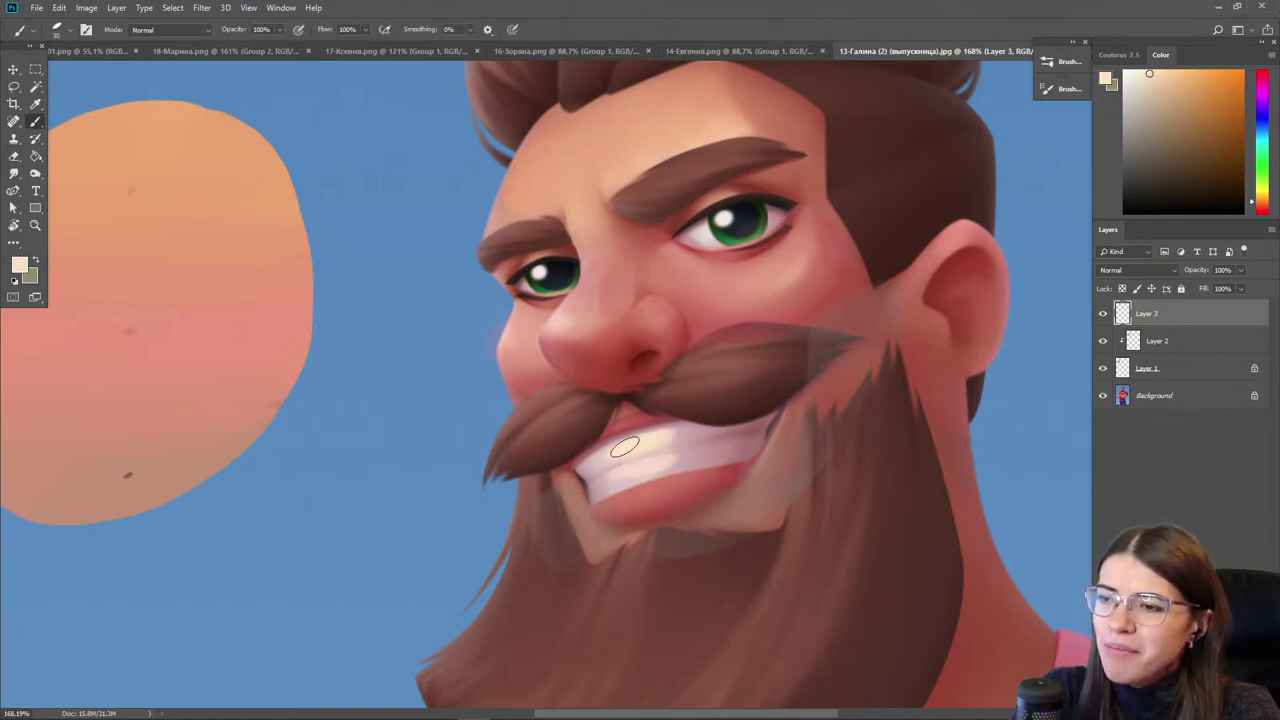
{"action": "left_click", "coordinate": [637, 476], "text": "alt"}
{"action": "left_click_drag", "start_coordinate": [637, 476], "coordinate": [660, 472]}
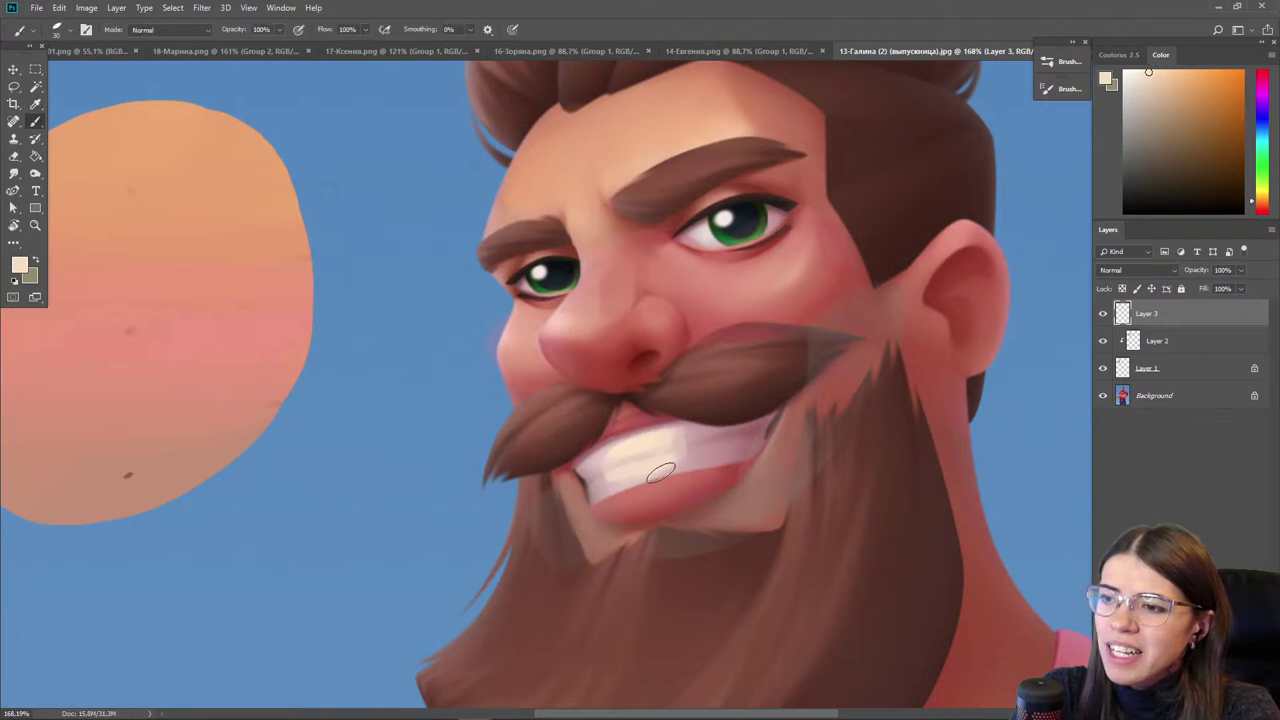
- Blend the teeth from cream into shaded pink at the sides with sampled tones, then smudge the transitions
{"action": "left_click", "coordinate": [602, 471], "text": "alt"}
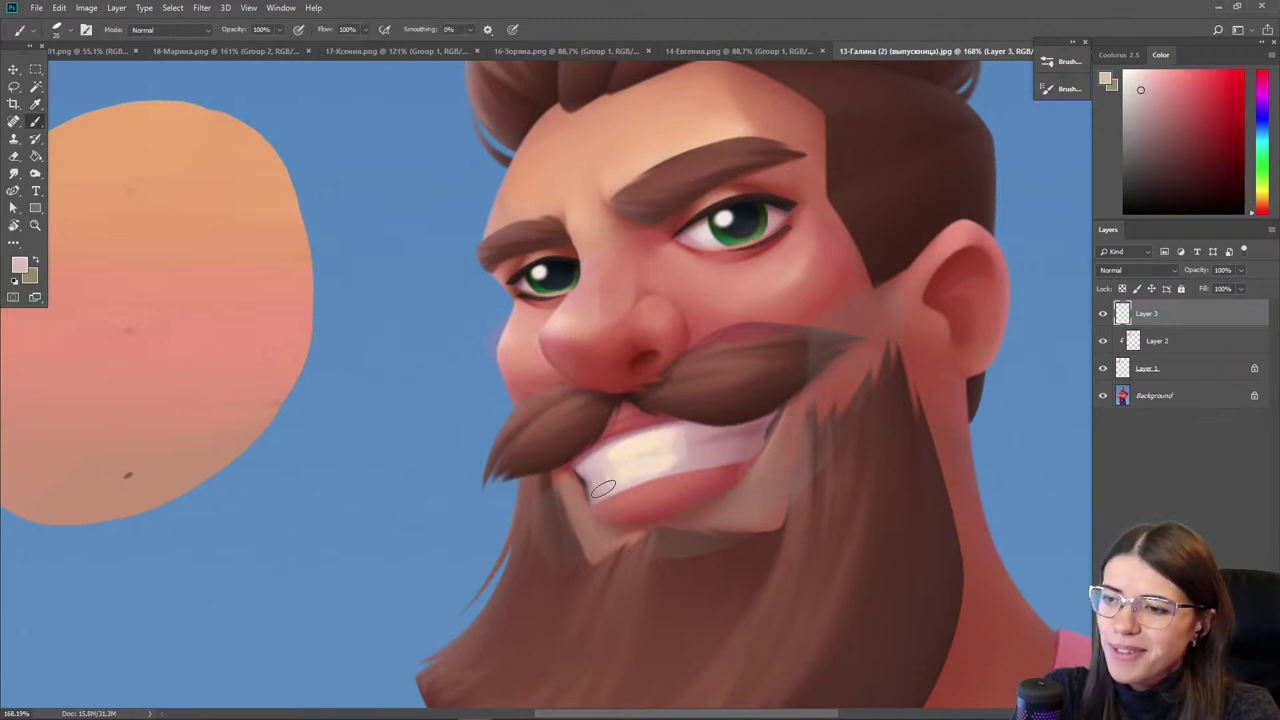
{"action": "left_click", "coordinate": [671, 452], "text": "alt"}
{"action": "left_click", "coordinate": [686, 452], "text": "alt"}
{"action": "key", "text": "bracketright"}
{"action": "left_click_drag", "start_coordinate": [674, 436], "coordinate": [671, 446]}
{"action": "left_click", "coordinate": [655, 463], "text": "alt"}
{"action": "left_click", "coordinate": [666, 443], "text": "alt"}
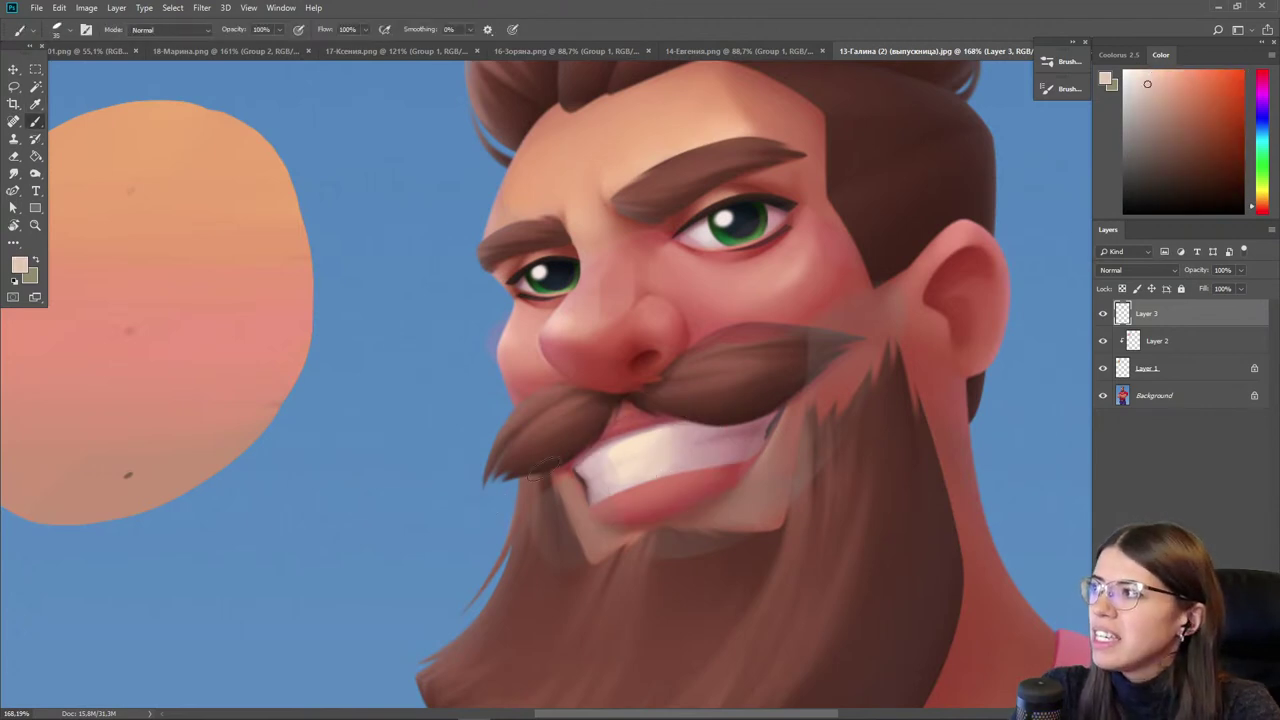
{"action": "left_click", "coordinate": [710, 448], "text": "alt"}
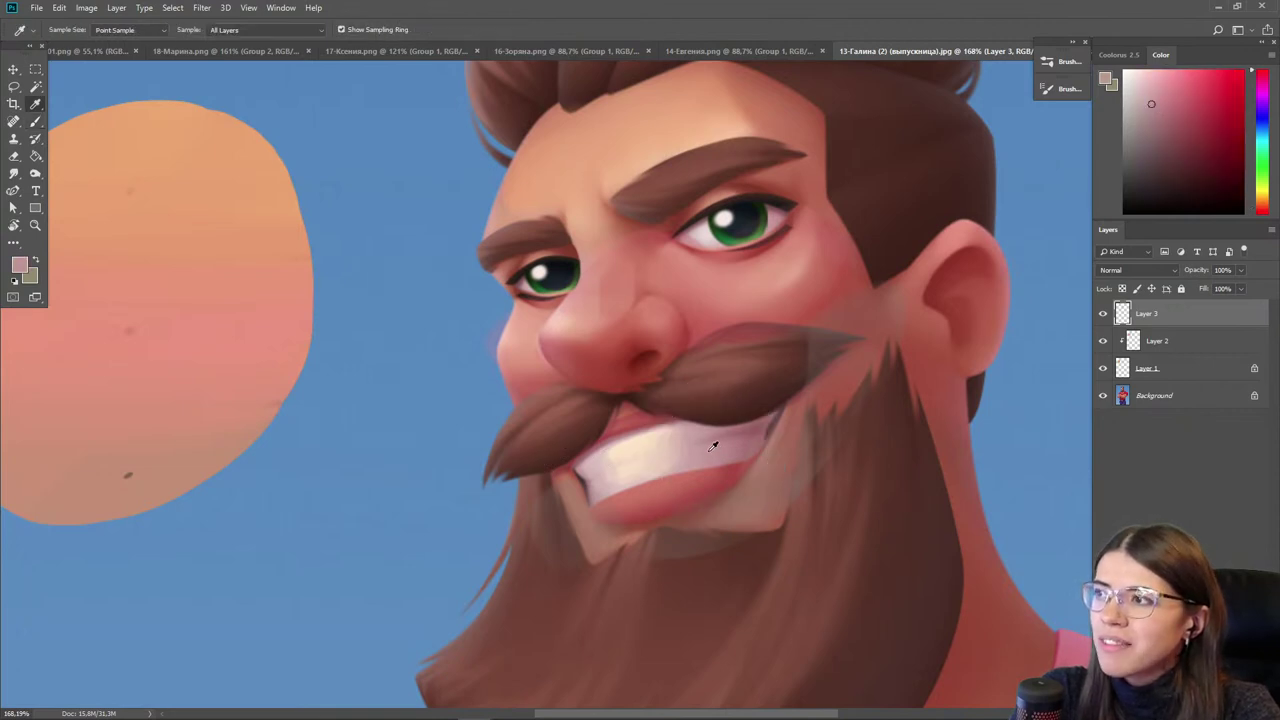
{"action": "key", "text": "r"}
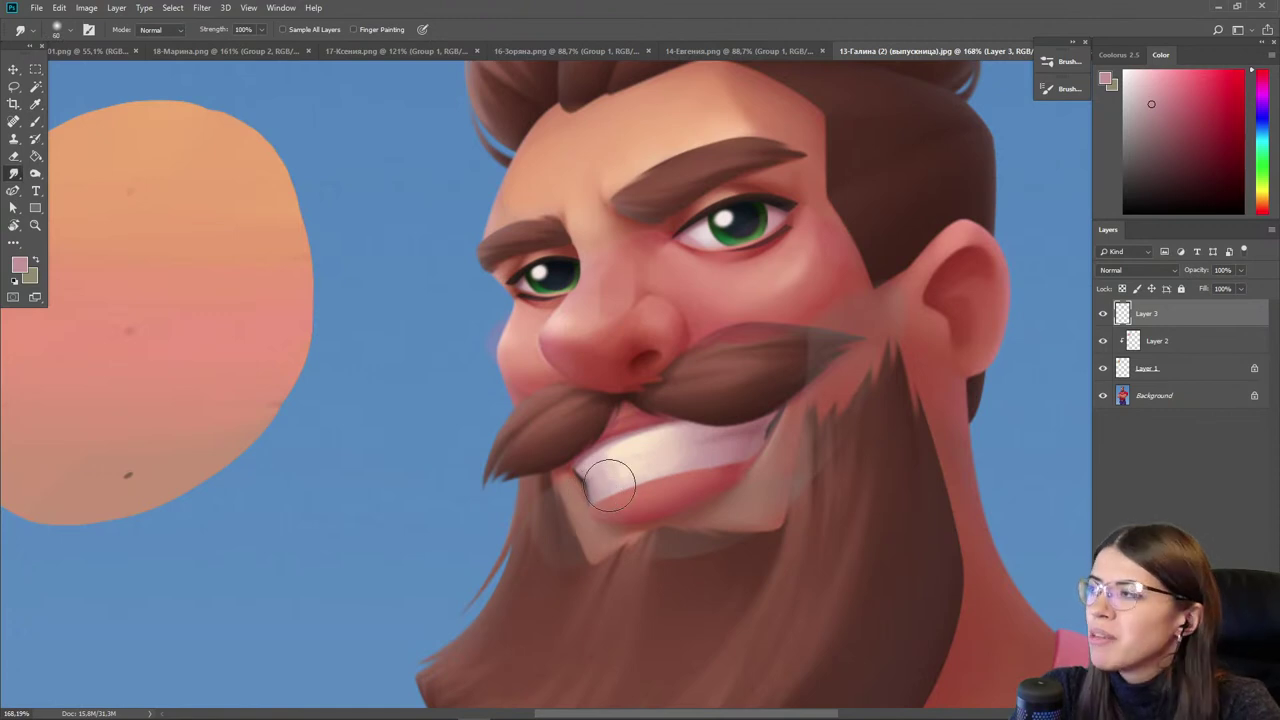
- Compare the whole face with and without the Layer 3 corrections
{"action": "scroll", "coordinate": [605, 450], "scroll_direction": "down", "scroll_amount": 3}
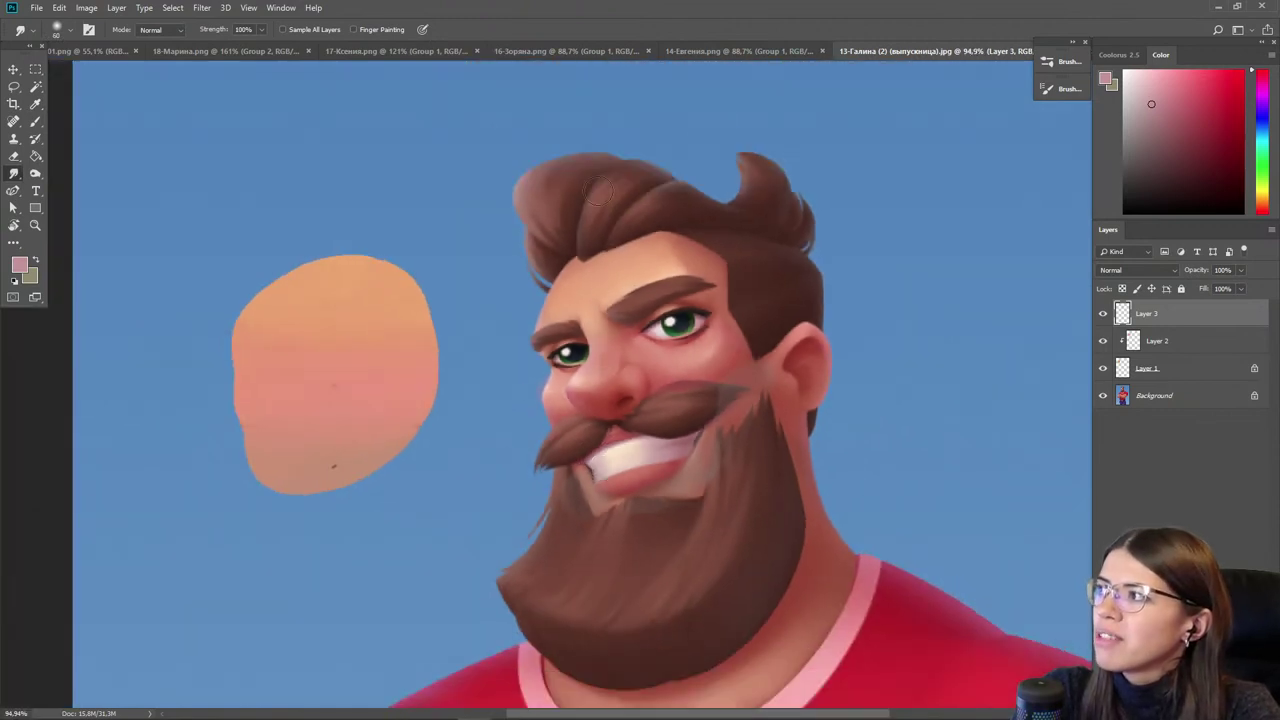
{"action": "left_click", "coordinate": [1103, 315]}
{"action": "left_click", "coordinate": [1103, 315]}
{"action": "left_click", "coordinate": [1103, 315]}
{"action": "left_click", "coordinate": [1103, 315]}
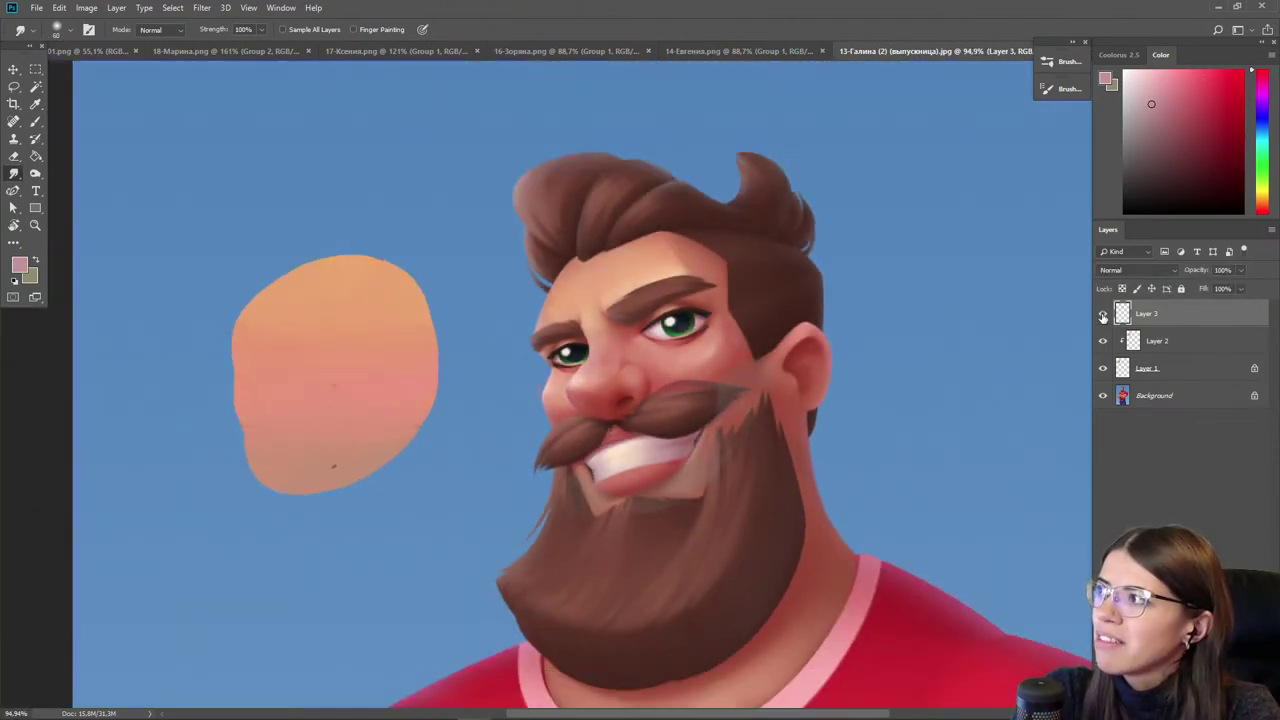
- Refine the nose with sampled pink and dark red tones and smudge the shading around the nostril
{"action": "scroll", "coordinate": [641, 315], "scroll_direction": "up", "scroll_amount": 2}
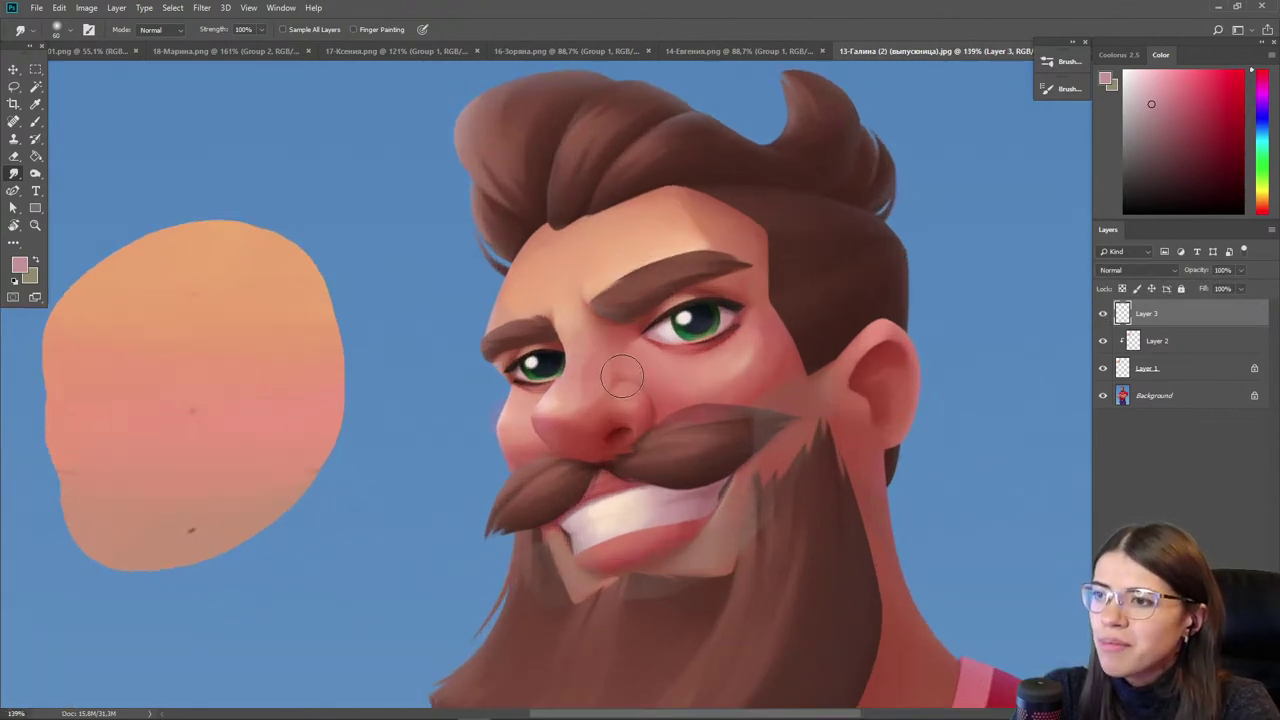
{"action": "key", "text": "b"}
{"action": "left_click", "coordinate": [592, 387], "text": "alt"}
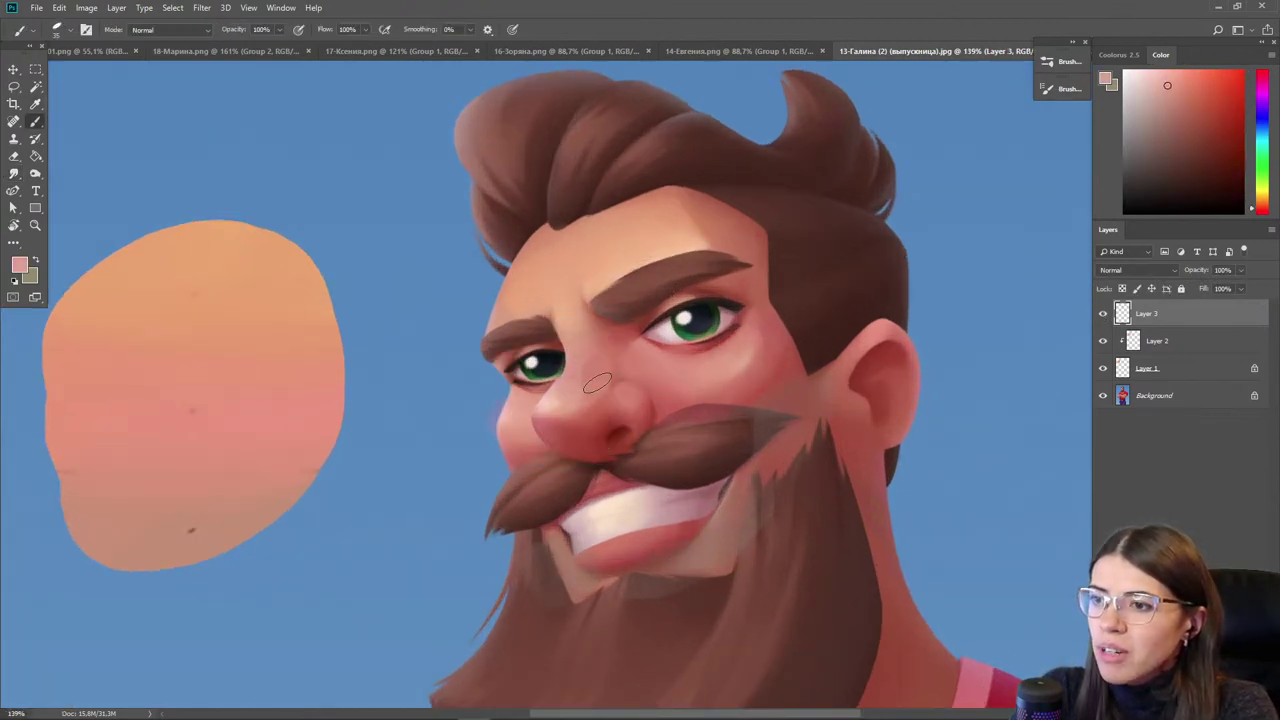
{"action": "key", "text": "i"}
{"action": "left_click", "coordinate": [618, 431]}
{"action": "key", "text": "r"}
{"action": "key", "text": "bracketright"}
{"action": "mouse_move", "coordinate": [606, 417]}
{"action": "left_mouse_down"}
{"action": "mouse_move", "coordinate": [558, 435]}
{"action": "mouse_move", "coordinate": [573, 453]}
{"action": "mouse_move", "coordinate": [606, 429]}
{"action": "left_mouse_up"}
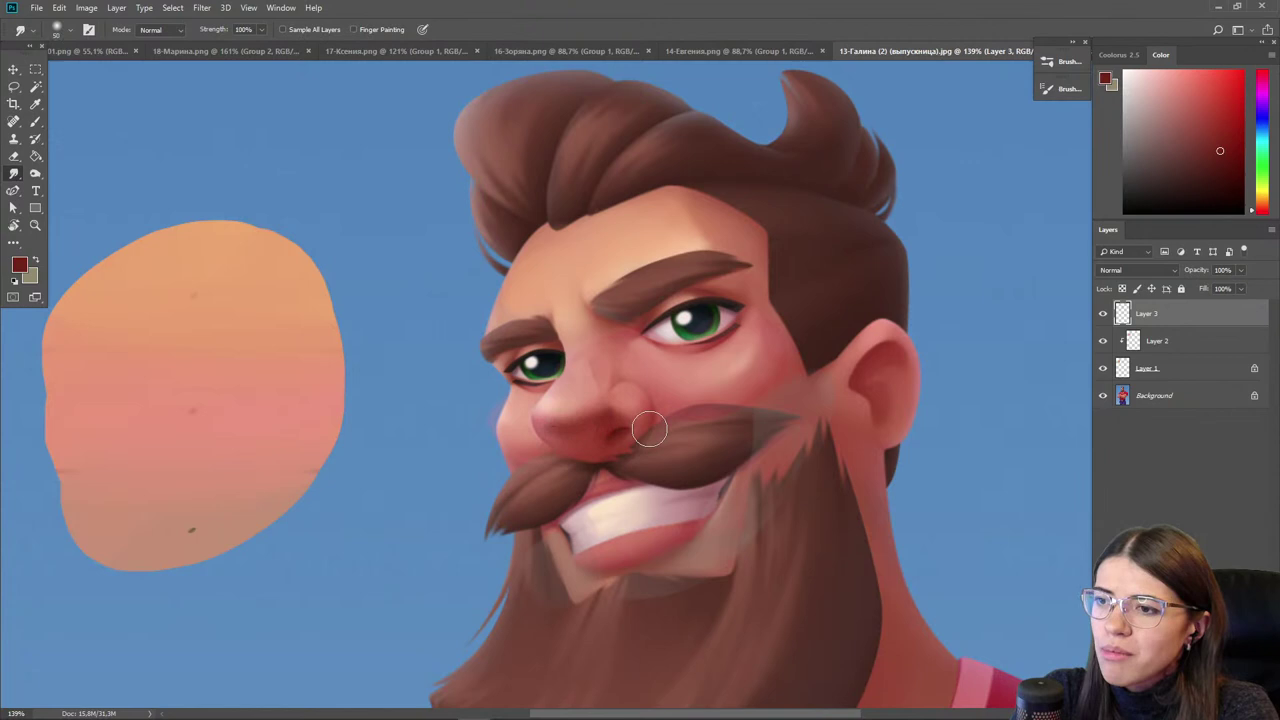
- Group Layers 1 to 3 and compare the portrait with and without the corrections
{"action": "left_click", "coordinate": [1103, 314]}
{"action": "left_click", "coordinate": [1103, 314]}
{"action": "left_click", "coordinate": [1147, 368], "text": "shift"}
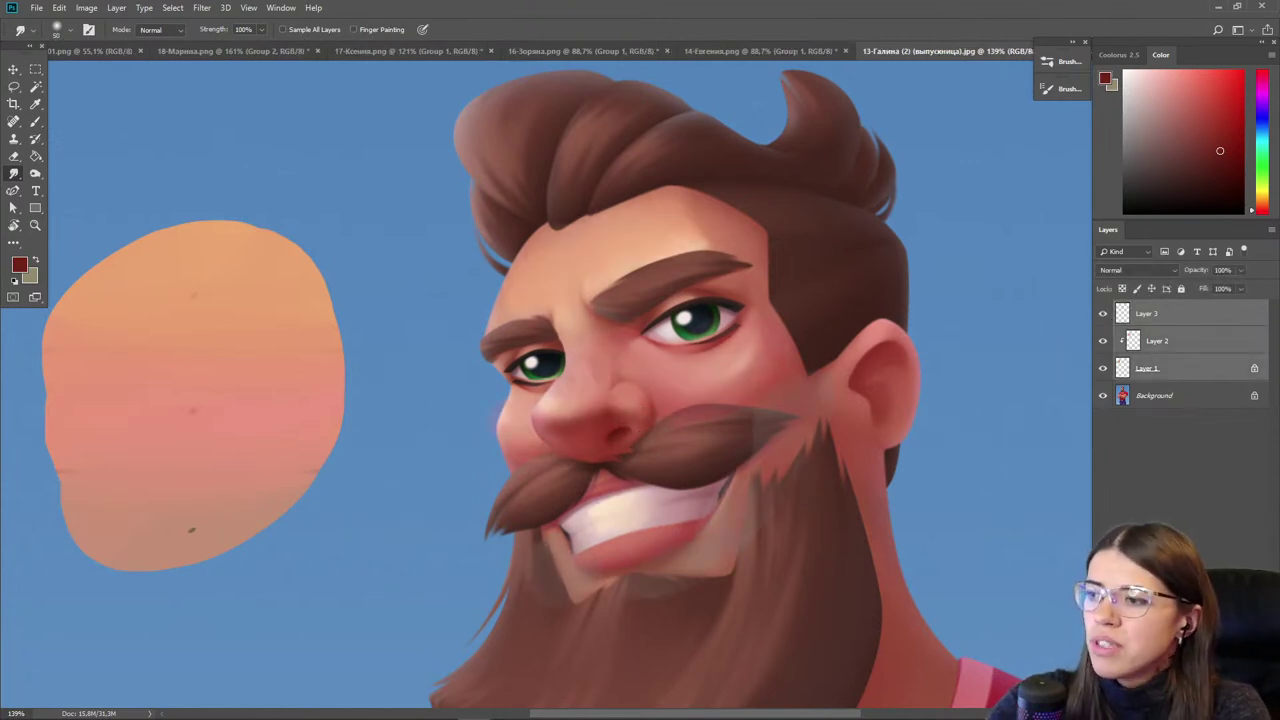
{"action": "key", "text": "ctrl+g"}
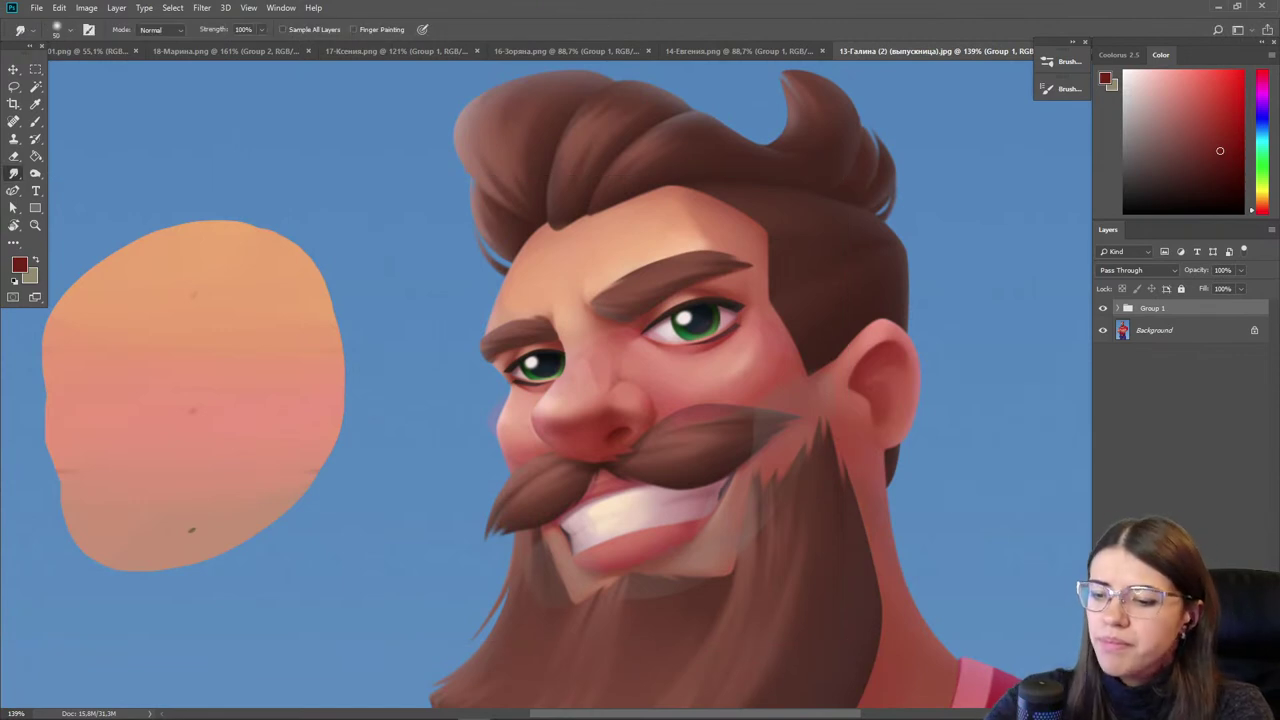
{"action": "left_click", "coordinate": [1103, 308]}
{"action": "left_click", "coordinate": [1103, 308]}
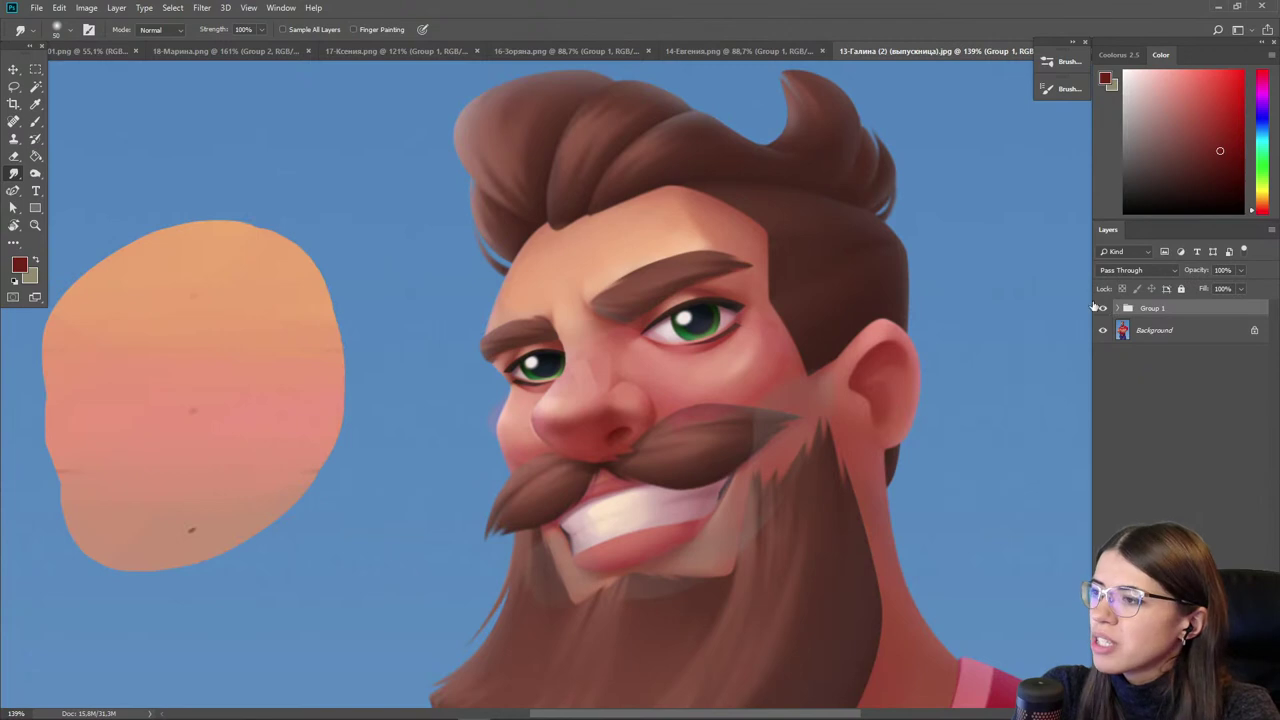
- On Layer 3 inside the group, deepen the nostril and the shadow between nose and moustache with sampled dark reds and browns
{"action": "left_click", "coordinate": [1117, 308]}
{"action": "left_click", "coordinate": [1180, 330]}
{"action": "key", "text": "i"}
{"action": "left_click", "coordinate": [613, 421], "text": "alt"}
{"action": "left_click_drag", "start_coordinate": [620, 432], "coordinate": [646, 418]}
{"action": "left_click", "coordinate": [632, 447], "text": "alt"}
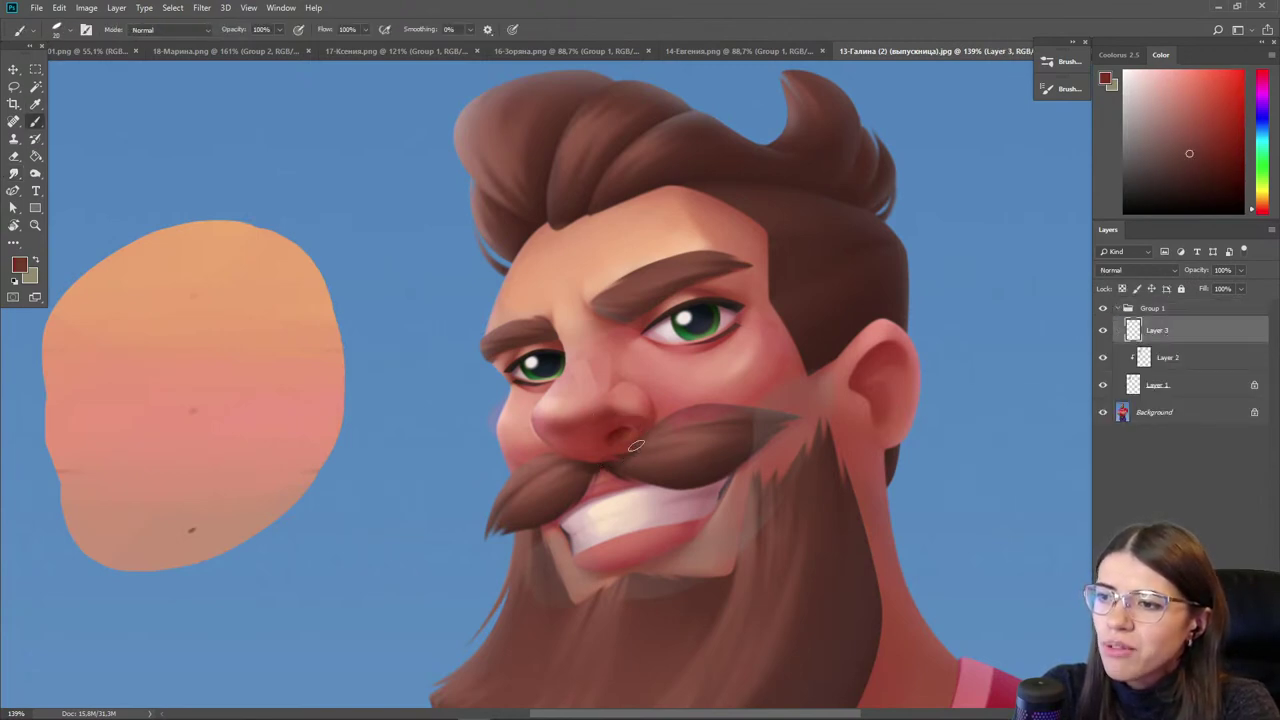
{"action": "left_click", "coordinate": [605, 455], "text": "alt"}
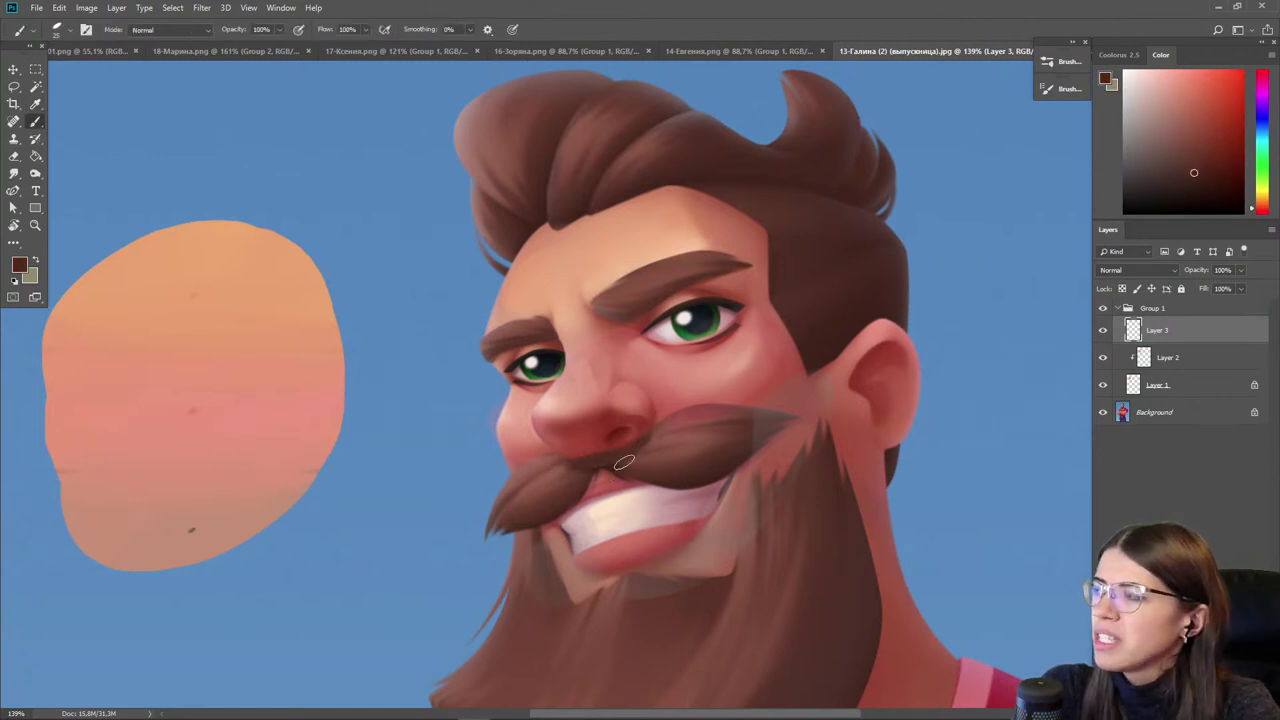
- Paint sampled dark brown over the grey patch at the moustache's outer end
{"action": "scroll", "coordinate": [623, 462], "scroll_direction": "down", "scroll_amount": 5}
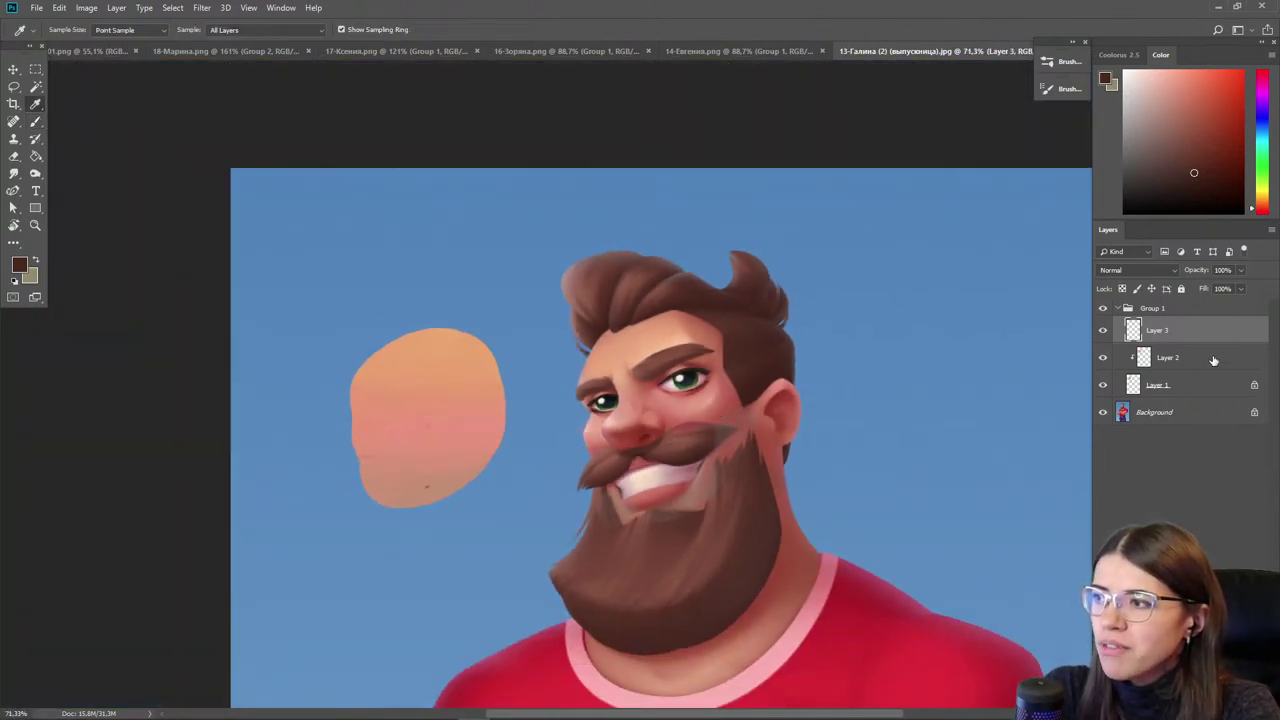
{"action": "left_click", "coordinate": [716, 439], "text": "alt"}
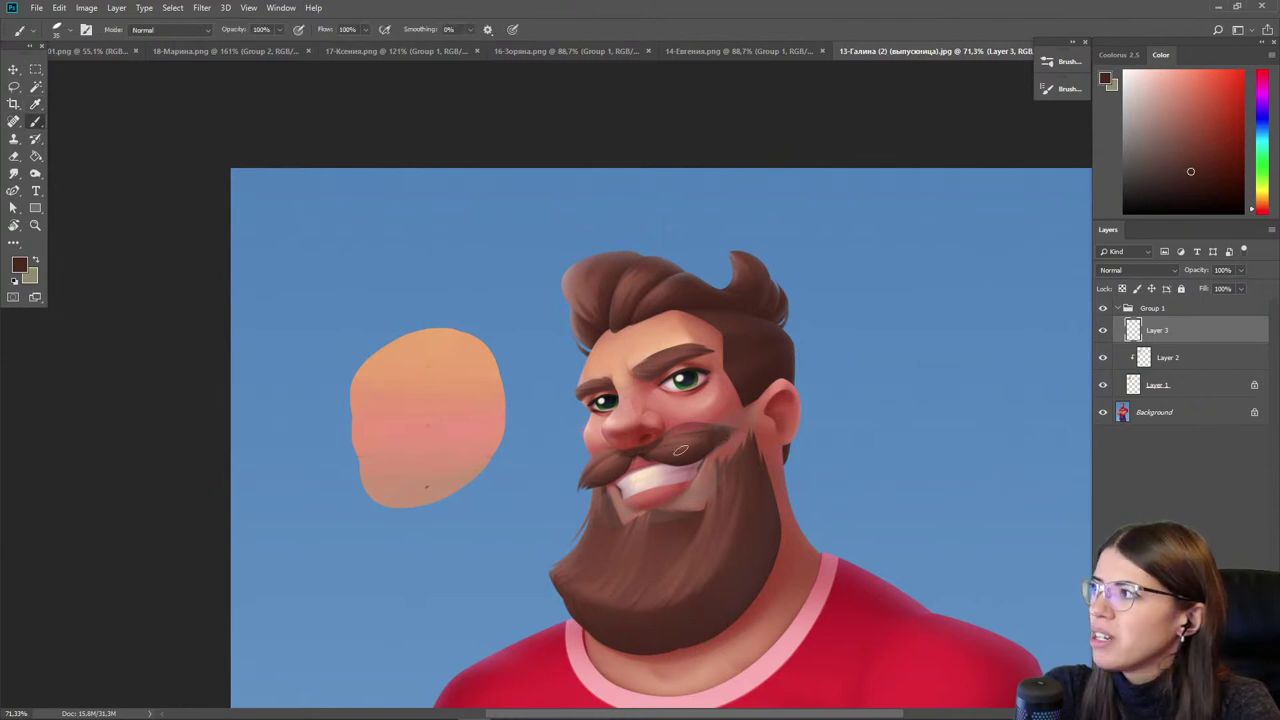
{"action": "scroll", "coordinate": [619, 386], "scroll_direction": "up", "scroll_amount": 3}
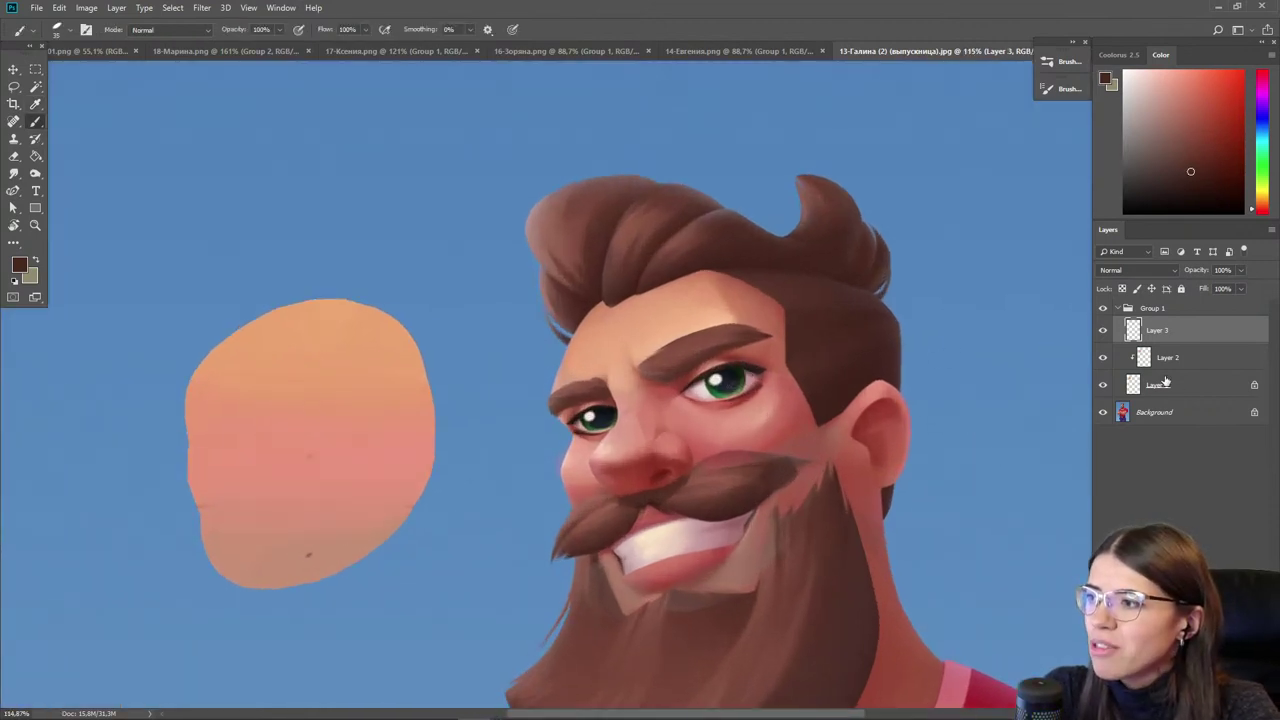
- Compare the portrait with and without Group 1 and inspect the face and beard
{"action": "key", "text": "e"}
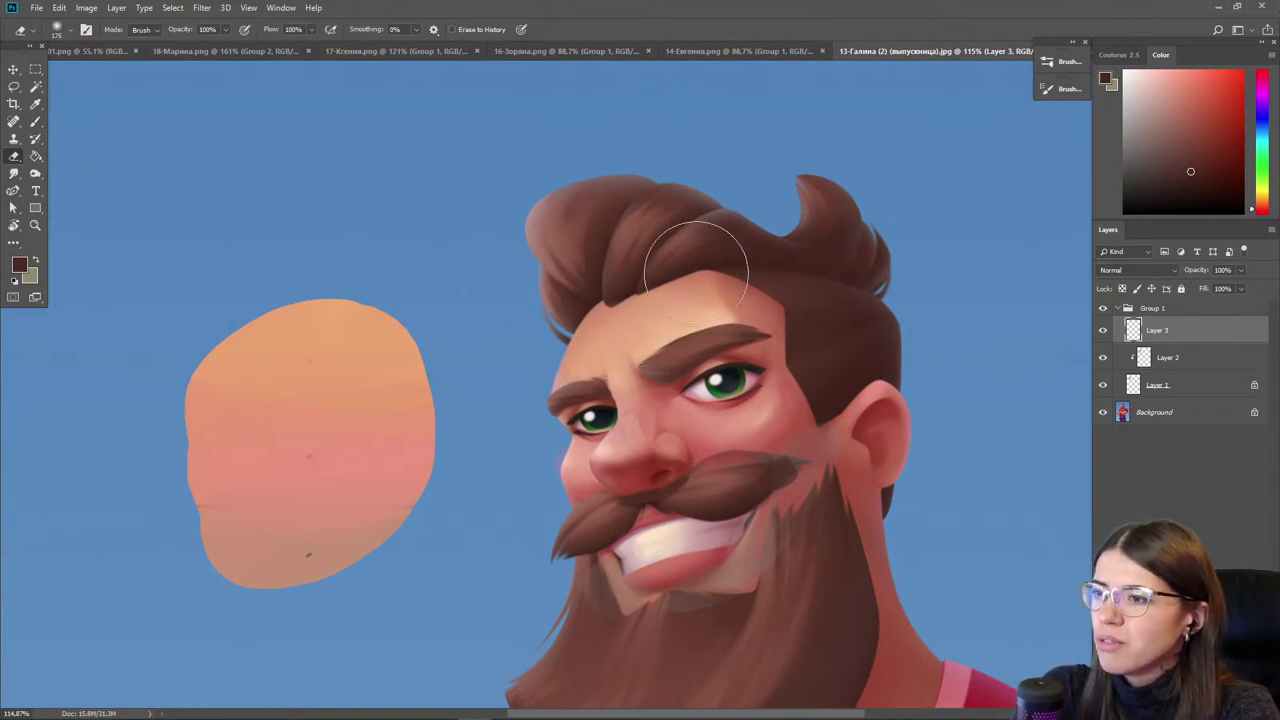
{"action": "left_click", "coordinate": [1102, 309]}
{"action": "left_click", "coordinate": [1102, 309]}
{"action": "left_click", "coordinate": [1102, 309]}
{"action": "left_click", "coordinate": [1102, 309]}
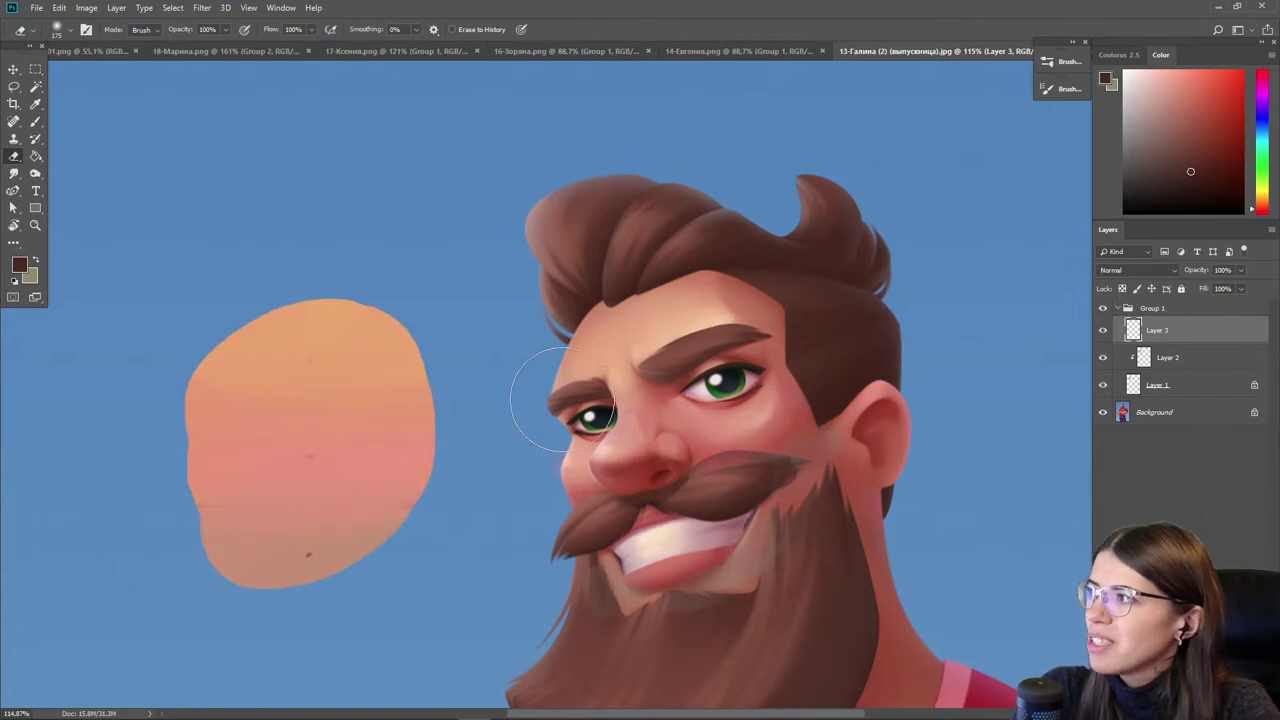
{"action": "left_click_drag", "start_coordinate": [660, 495], "coordinate": [570, 320]}
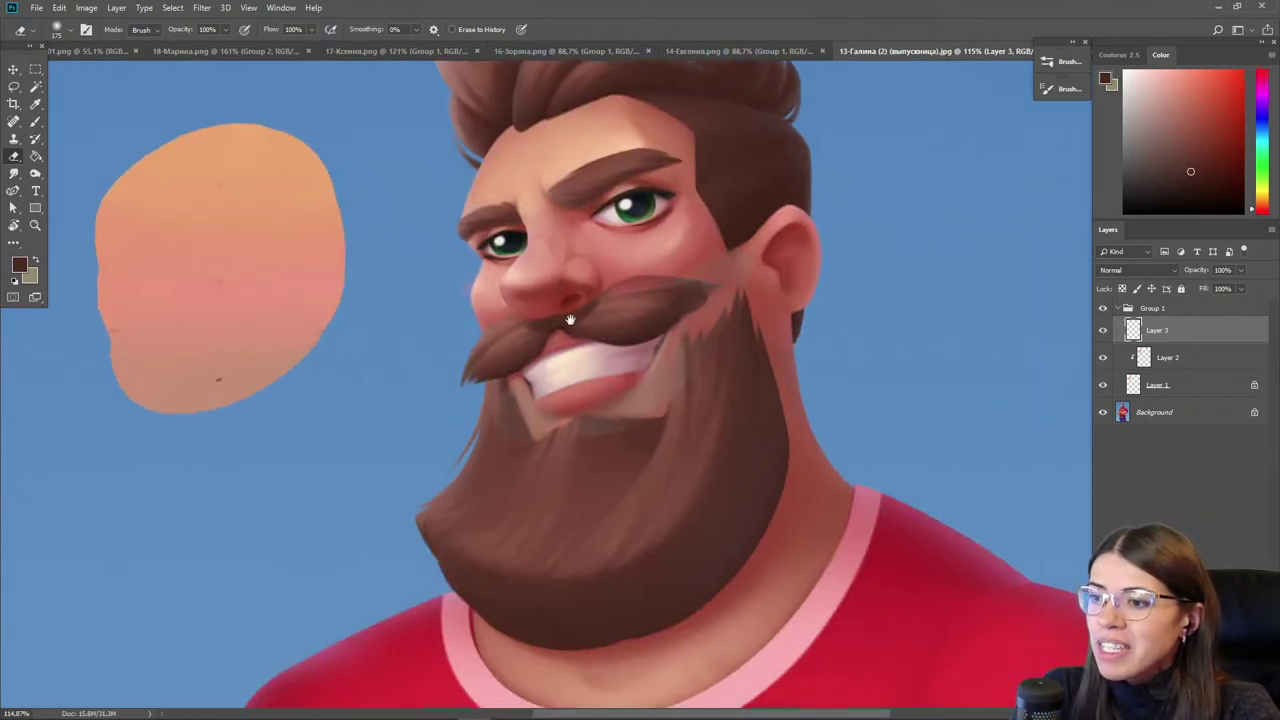
{"action": "left_click_drag", "start_coordinate": [490, 338], "coordinate": [545, 487]}
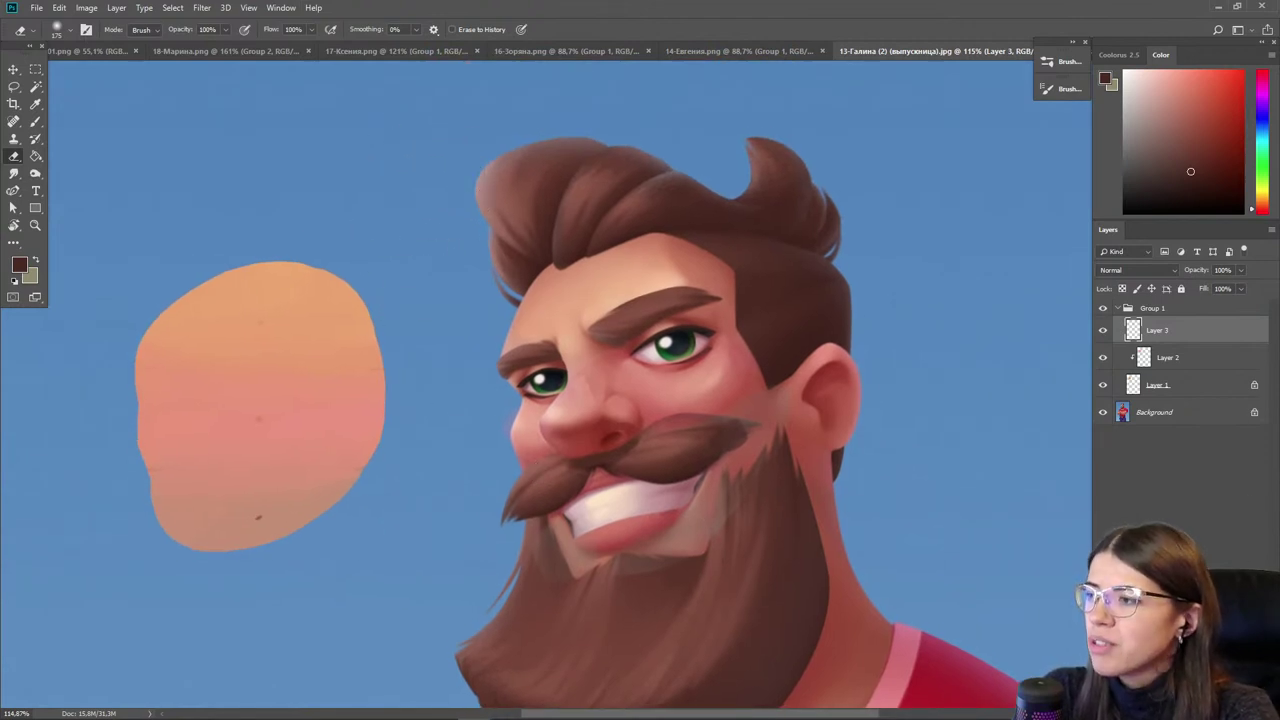
- On a new layer above Layer 3, paint violet reflected light along the back of the hair and fade its inner edge with the eraser
{"action": "key", "text": "ctrl+shift+alt+n"}
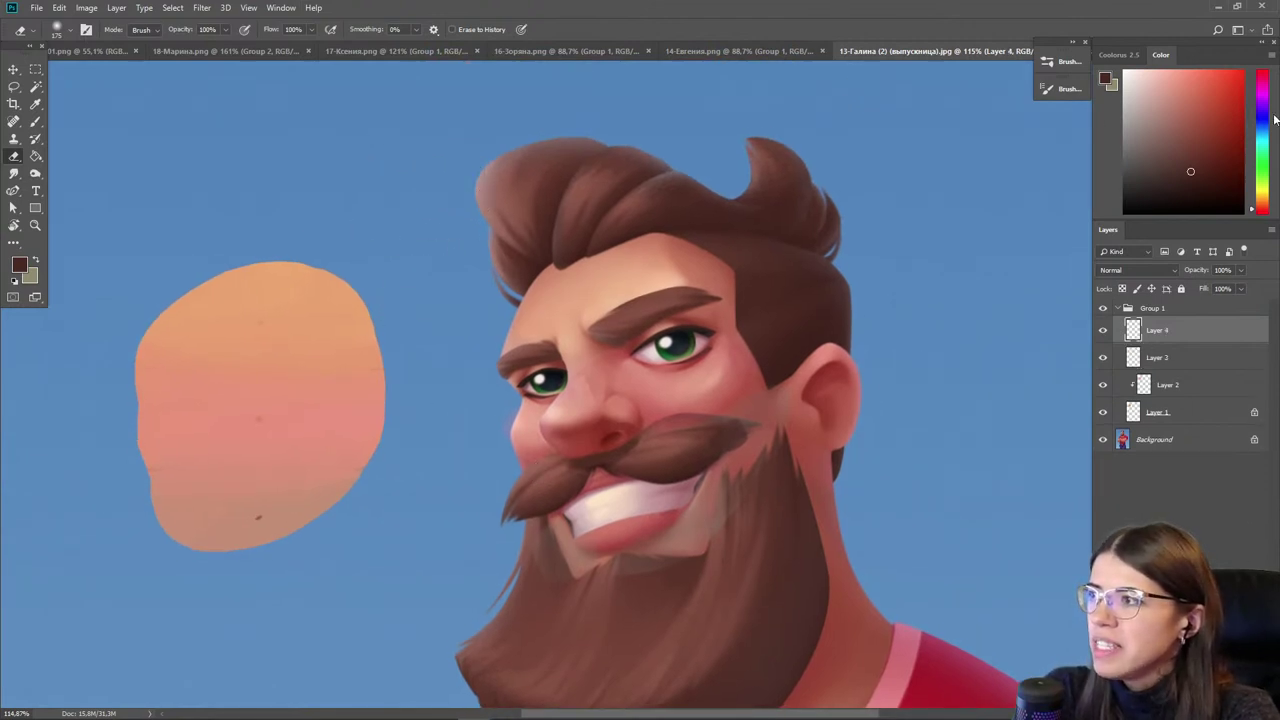
{"action": "left_click", "coordinate": [1262, 110]}
{"action": "key", "text": "b"}
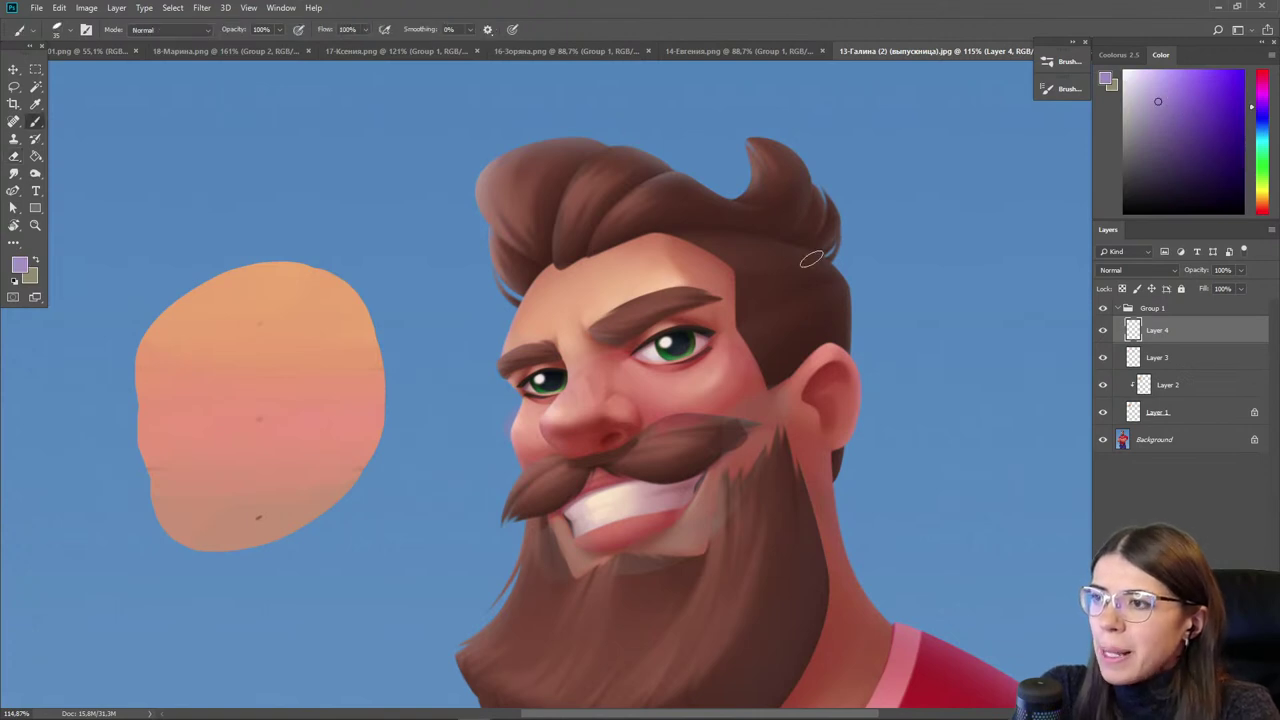
{"action": "mouse_move", "coordinate": [753, 245]}
{"action": "left_mouse_down"}
{"action": "mouse_move", "coordinate": [809, 261]}
{"action": "mouse_move", "coordinate": [836, 297]}
{"action": "mouse_move", "coordinate": [767, 250]}
{"action": "mouse_move", "coordinate": [850, 320]}
{"action": "left_mouse_up"}
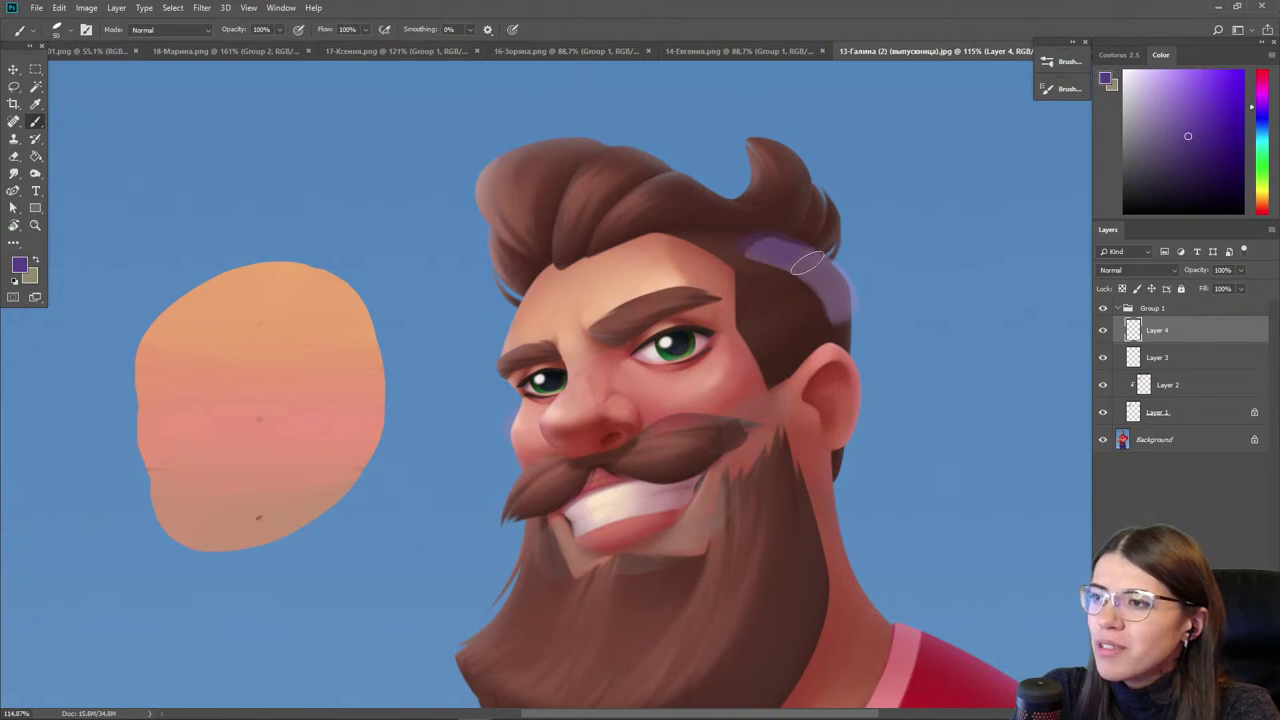
{"action": "key", "text": "e"}
{"action": "mouse_move", "coordinate": [766, 300]}
{"action": "left_mouse_down"}
{"action": "mouse_move", "coordinate": [814, 314]}
{"action": "mouse_move", "coordinate": [825, 410]}
{"action": "left_mouse_up"}
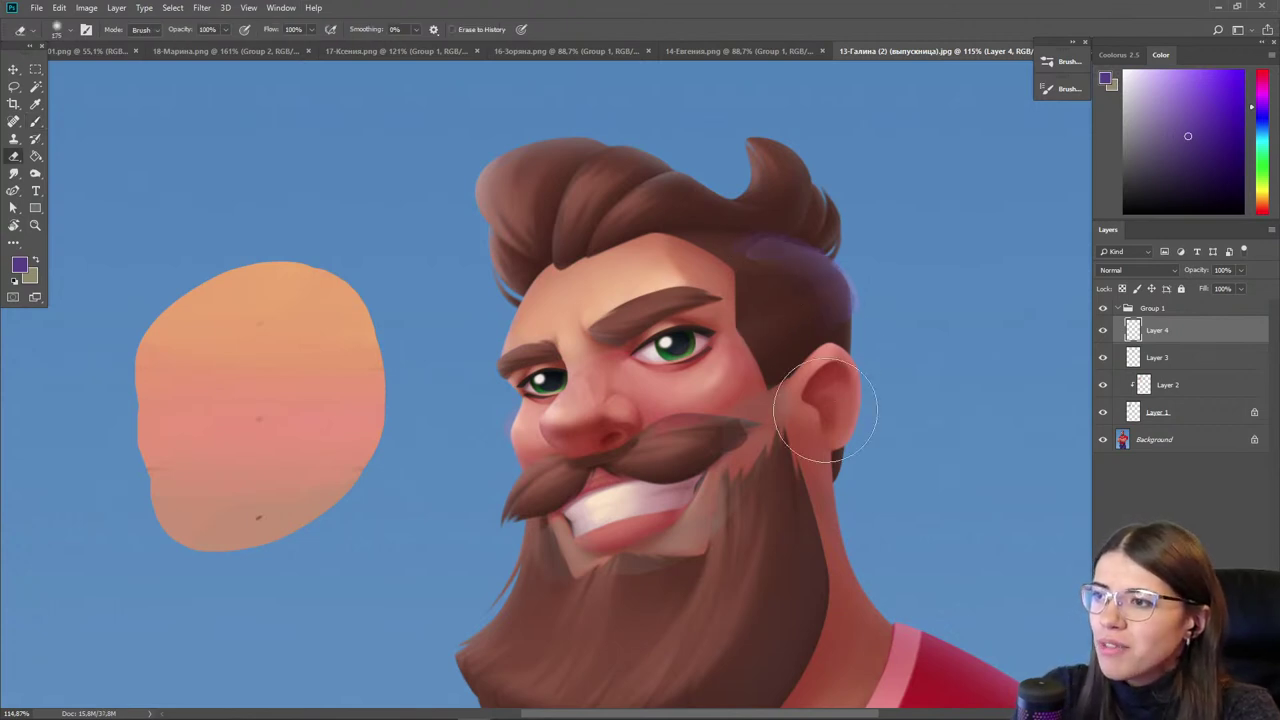
- Add the same violet reflected light to the outer side of the raised hair tuft and soften it with a smaller eraser
{"action": "key", "text": "b"}
{"action": "mouse_move", "coordinate": [771, 150]}
{"action": "left_mouse_down"}
{"action": "mouse_move", "coordinate": [822, 236]}
{"action": "mouse_move", "coordinate": [800, 172]}
{"action": "left_mouse_up"}
{"action": "key", "text": "e"}
{"action": "key", "text": "bracketleft"}
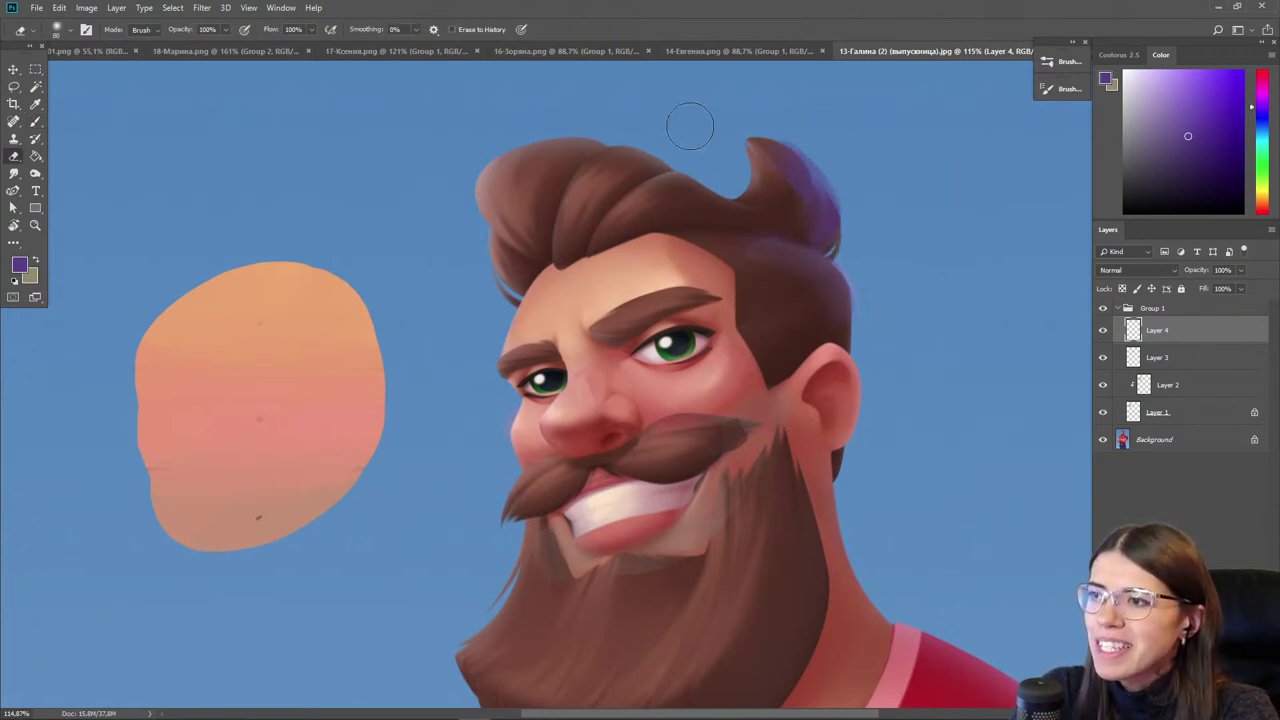
- Paint violet over the beard's shaded side, fade it with a large soft eraser, and tint the moustache's outer end violet
{"action": "left_click_drag", "start_coordinate": [647, 405], "coordinate": [628, 283]}
{"action": "key", "text": "b"}
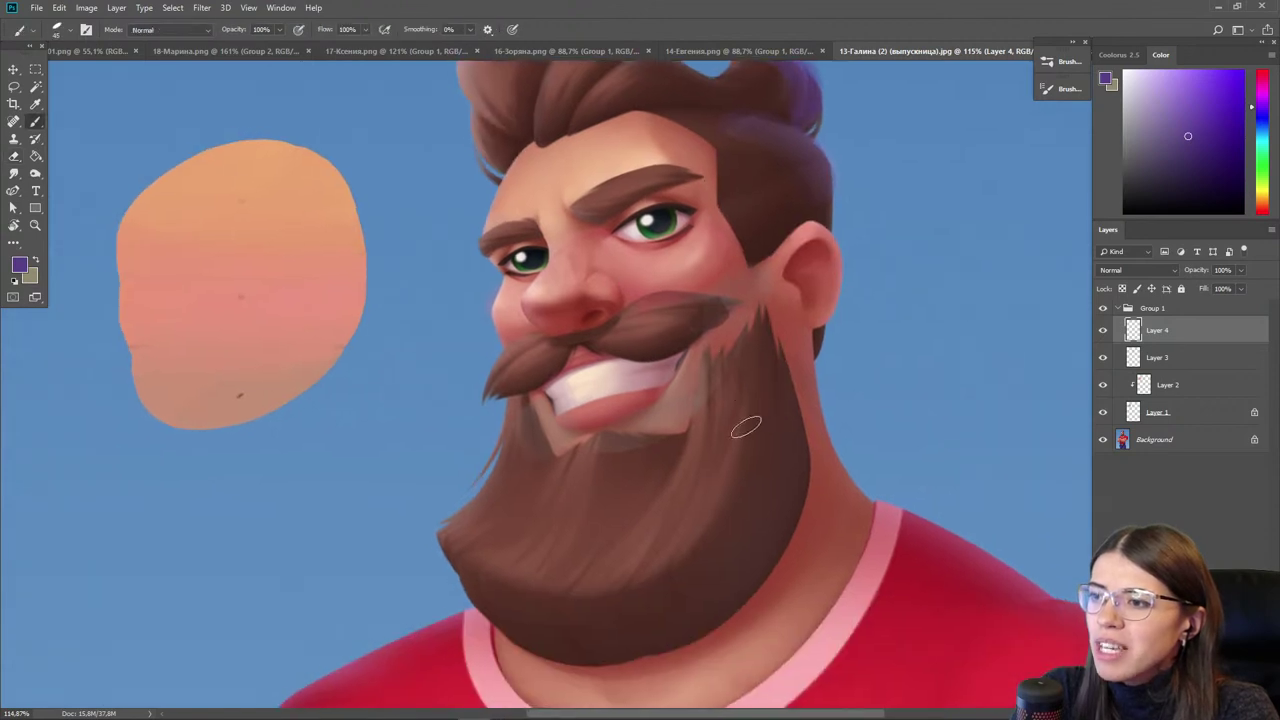
{"action": "mouse_move", "coordinate": [755, 348]}
{"action": "left_mouse_down"}
{"action": "mouse_move", "coordinate": [766, 400]}
{"action": "mouse_move", "coordinate": [697, 551]}
{"action": "mouse_move", "coordinate": [757, 543]}
{"action": "mouse_move", "coordinate": [742, 562]}
{"action": "left_mouse_up"}
{"action": "key", "text": "e"}
{"action": "mouse_move", "coordinate": [814, 409]}
{"action": "left_mouse_down"}
{"action": "mouse_move", "coordinate": [766, 451]}
{"action": "mouse_move", "coordinate": [795, 361]}
{"action": "mouse_move", "coordinate": [650, 648]}
{"action": "mouse_move", "coordinate": [834, 461]}
{"action": "mouse_move", "coordinate": [605, 636]}
{"action": "mouse_move", "coordinate": [753, 543]}
{"action": "mouse_move", "coordinate": [677, 613]}
{"action": "mouse_move", "coordinate": [569, 646]}
{"action": "left_mouse_up"}
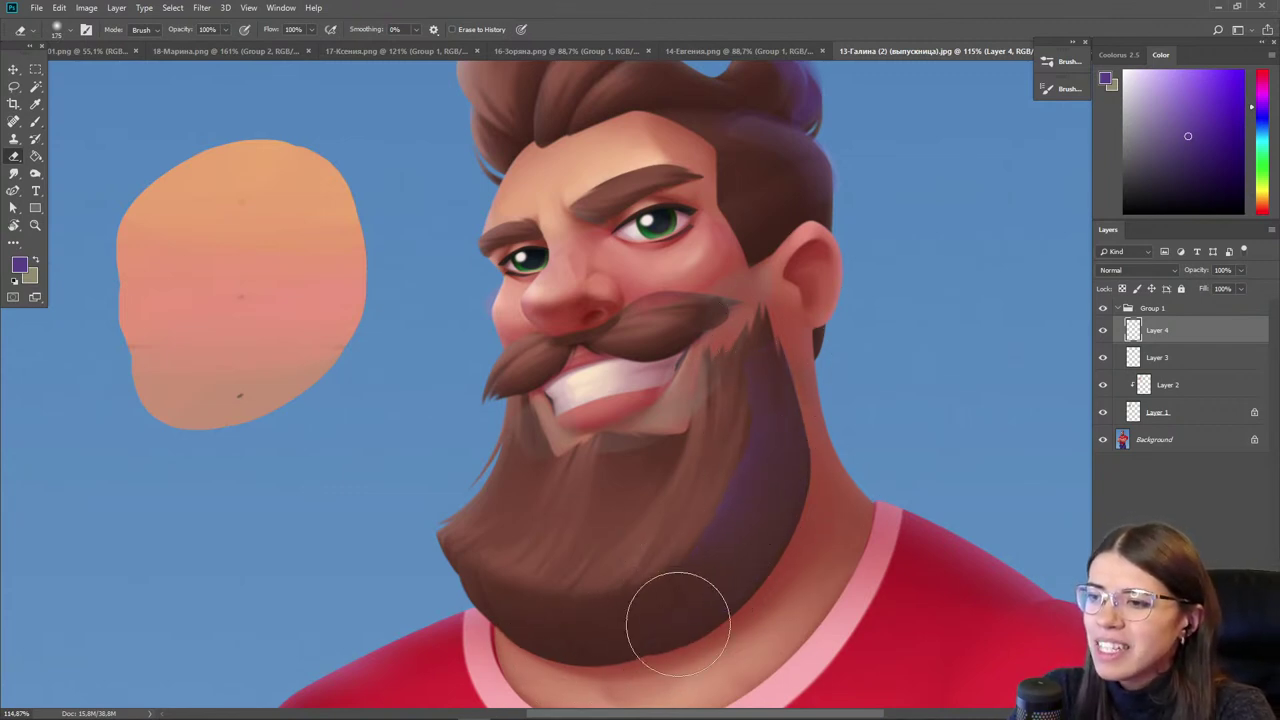
{"action": "key", "text": "b"}
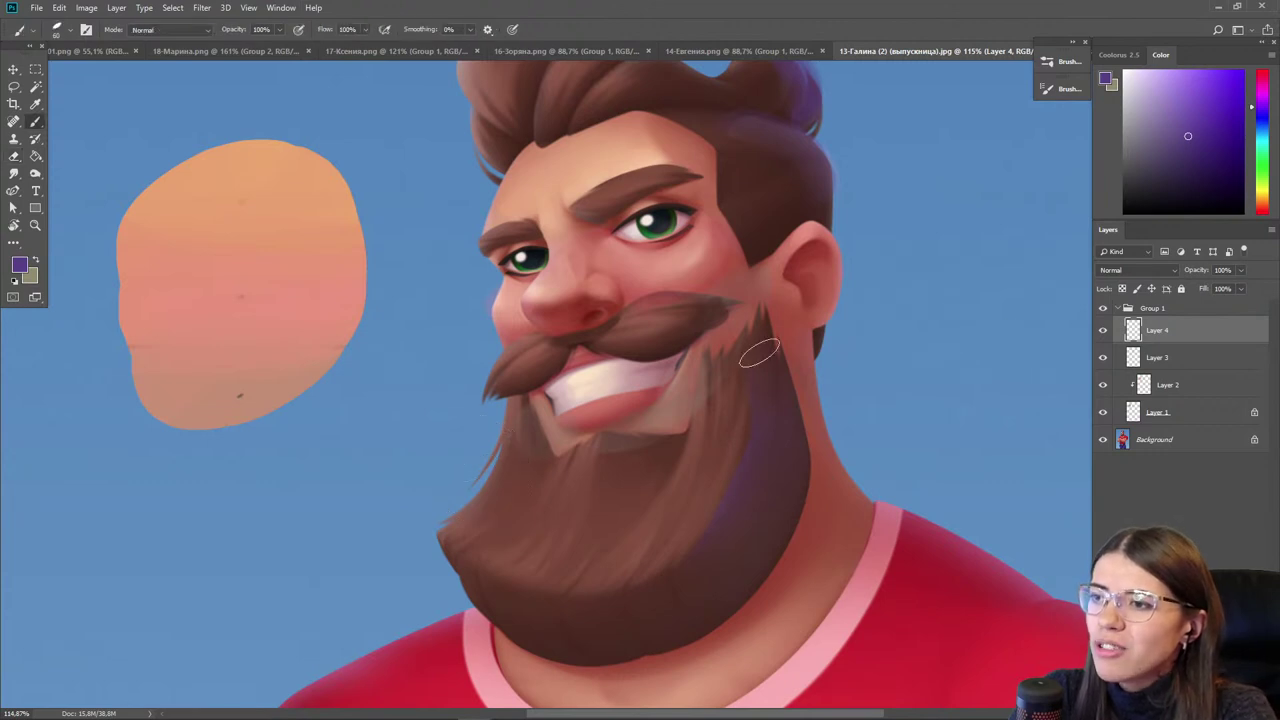
{"action": "left_click", "coordinate": [688, 314], "text": "alt"}
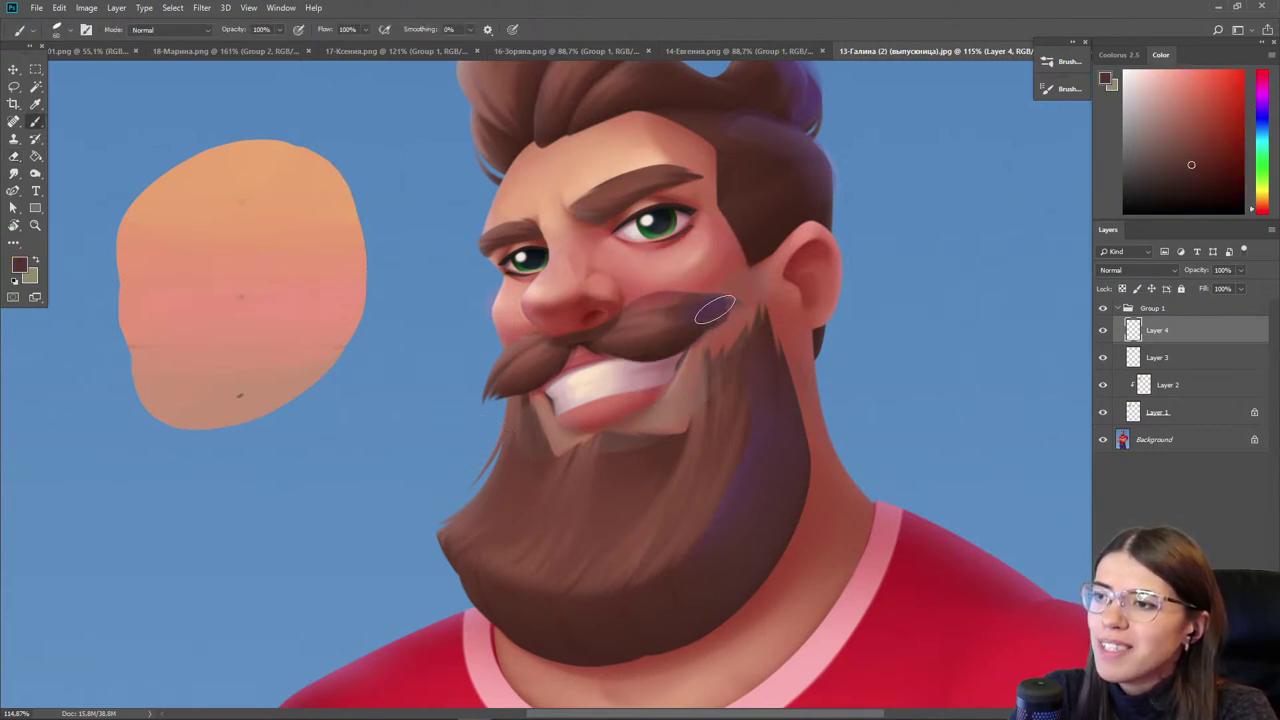
- Compare the whole portrait with and without Group 1
{"action": "scroll", "coordinate": [563, 367], "scroll_direction": "down", "scroll_amount": 3}
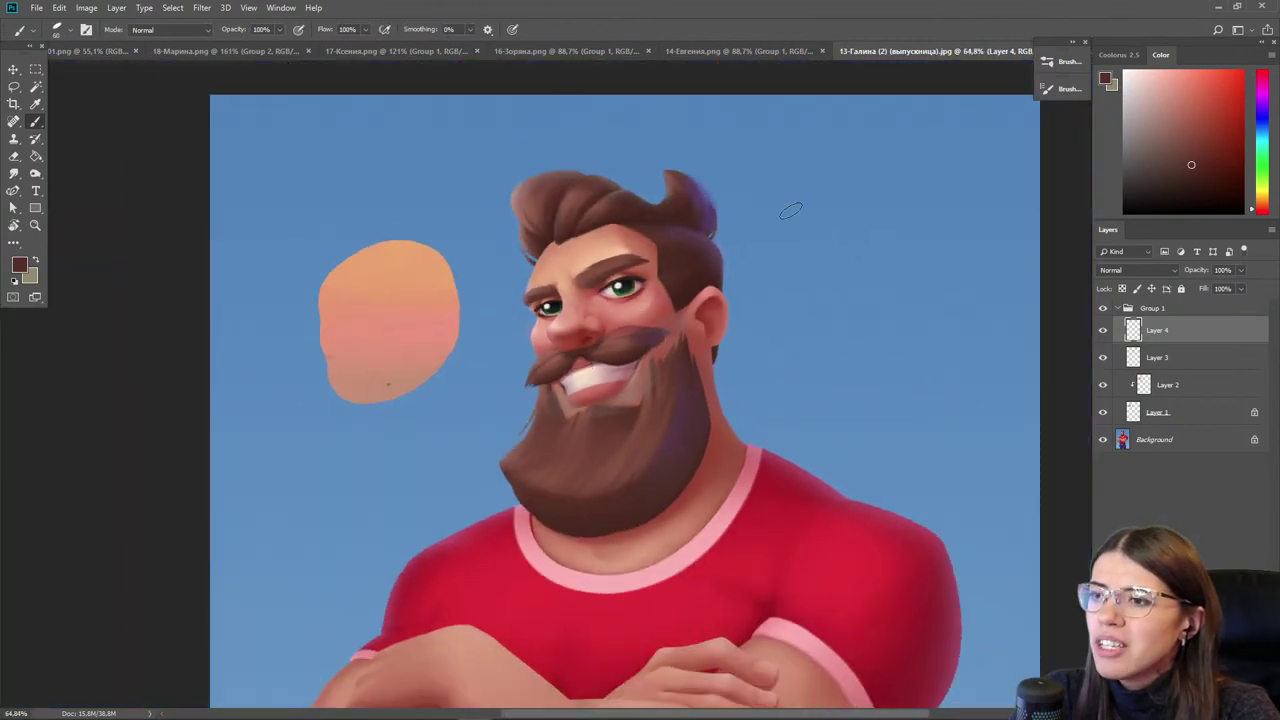
{"action": "left_click", "coordinate": [1104, 308]}
{"action": "left_click", "coordinate": [1104, 308]}
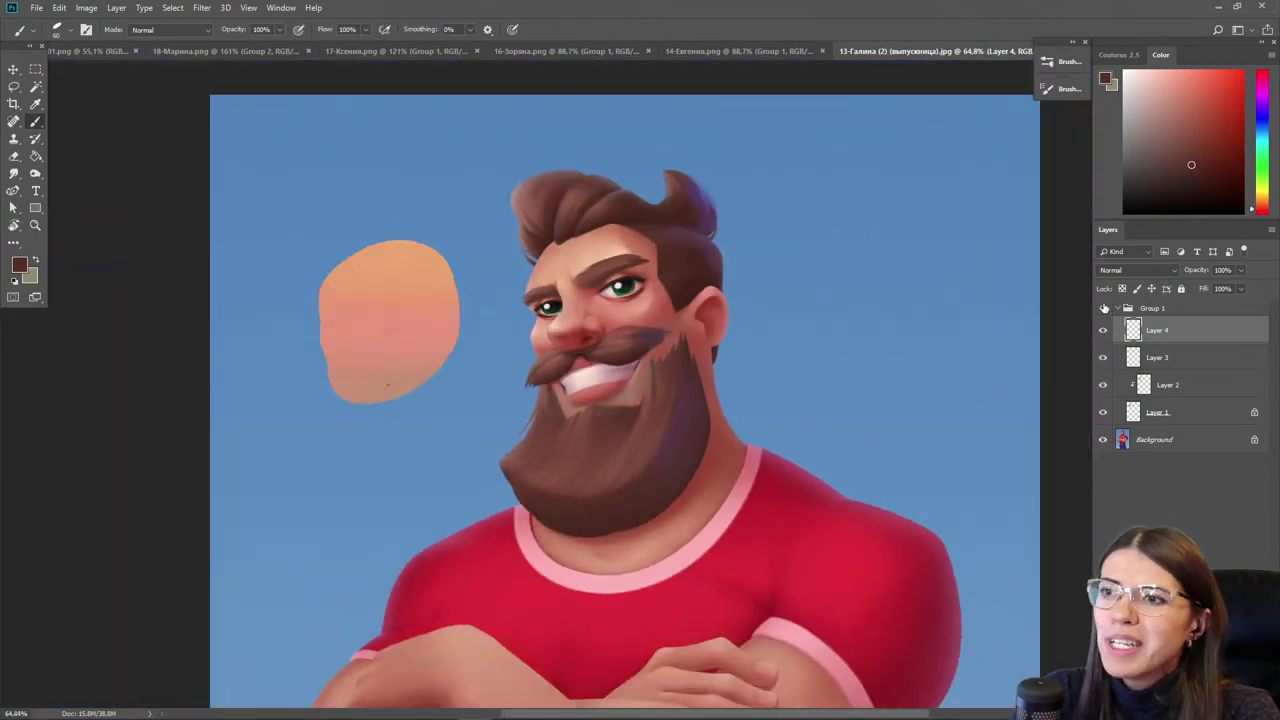
{"action": "left_click", "coordinate": [1104, 308]}
{"action": "left_click", "coordinate": [1104, 308]}
{"action": "left_click", "coordinate": [1104, 308]}
{"action": "left_click", "coordinate": [1104, 308]}
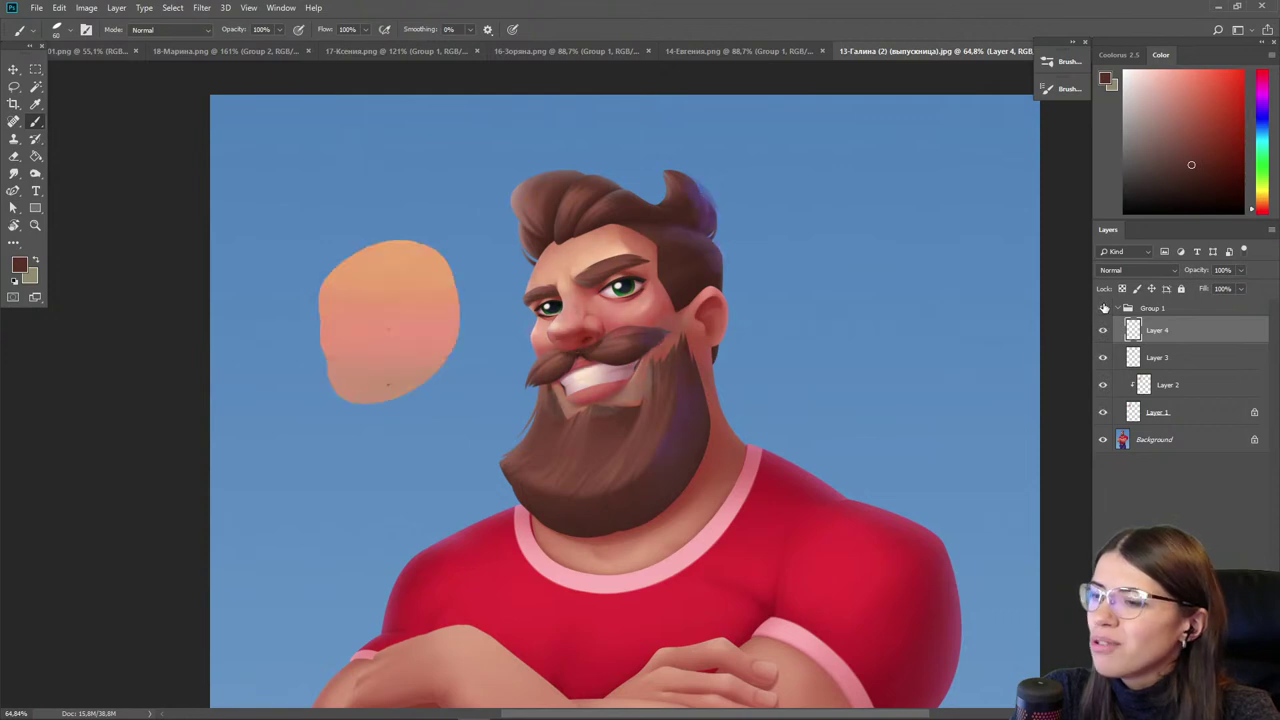
- Choose a light purple and paint a cool rim along the top of the ear on Layer 4
{"action": "key", "text": "e"}
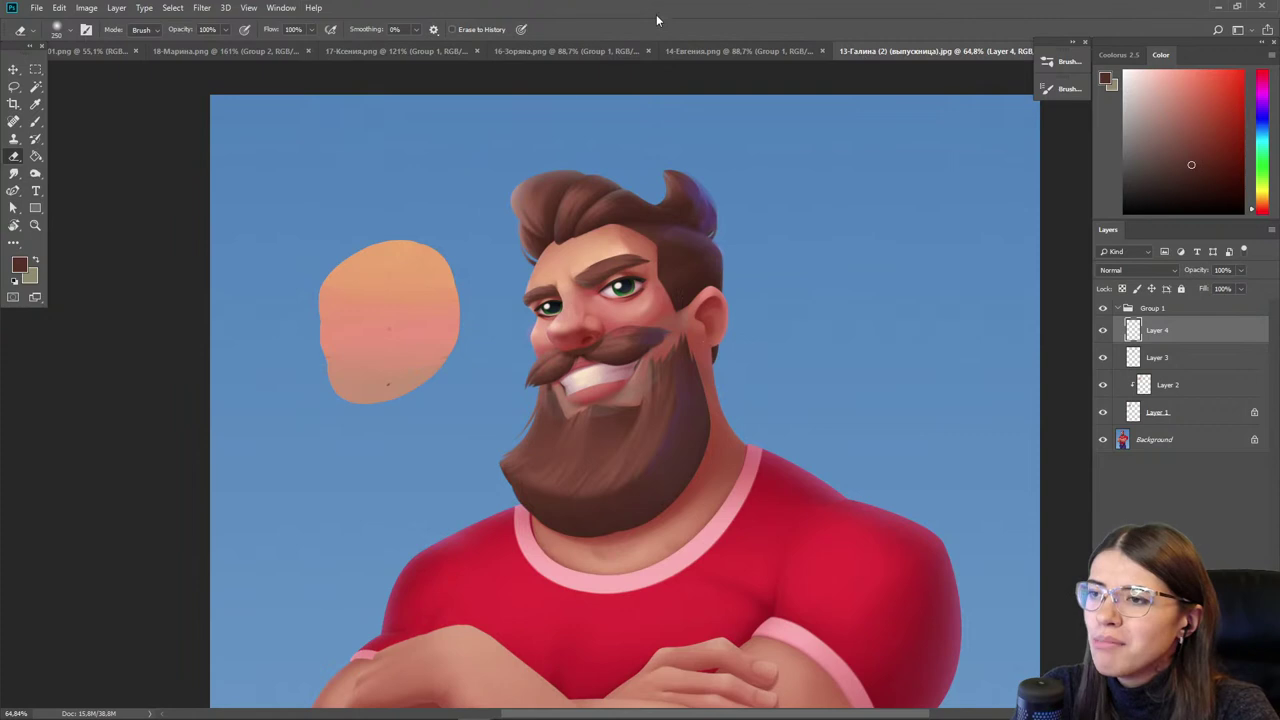
{"action": "scroll", "coordinate": [655, 208], "scroll_direction": "up", "scroll_amount": 6}
{"action": "key", "text": "i"}
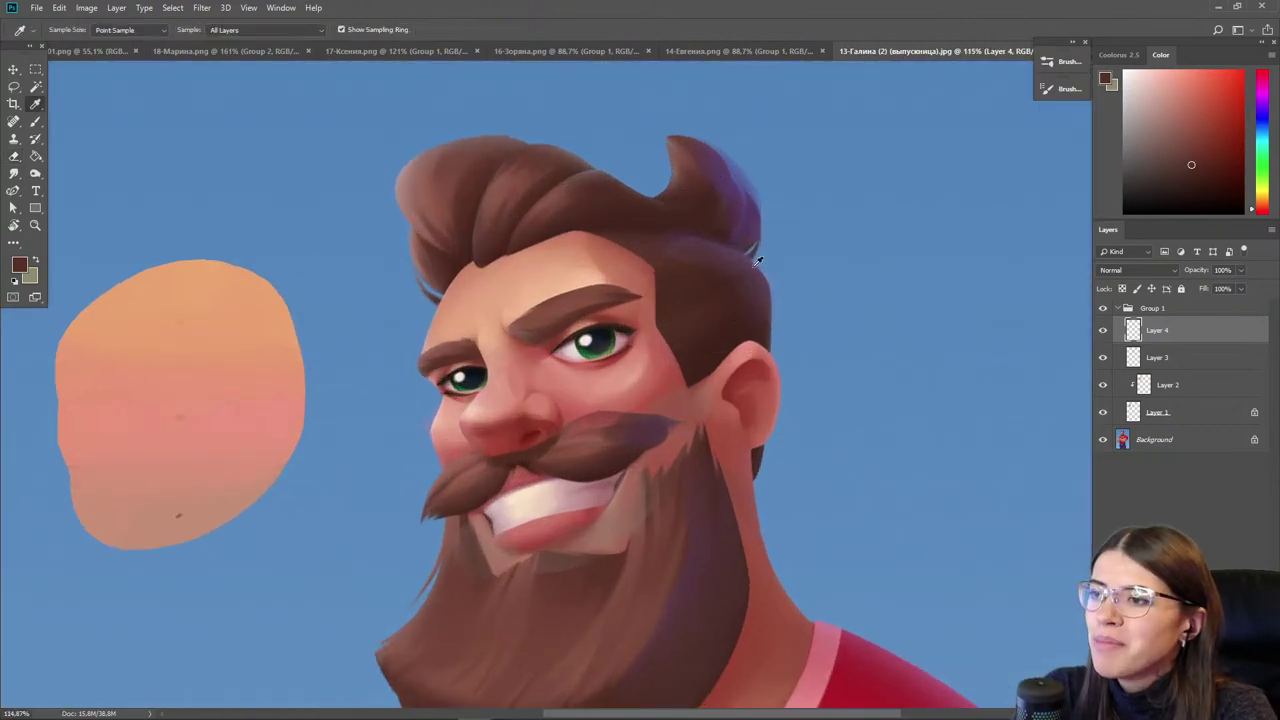
{"action": "left_click", "coordinate": [755, 351]}
{"action": "key", "text": "b"}
{"action": "left_click_drag", "start_coordinate": [1264, 96], "coordinate": [1262, 101]}
{"action": "left_click", "coordinate": [1179, 71]}
{"action": "left_click", "coordinate": [1262, 90]}
{"action": "left_click", "coordinate": [1262, 97]}
{"action": "left_click", "coordinate": [1175, 93]}
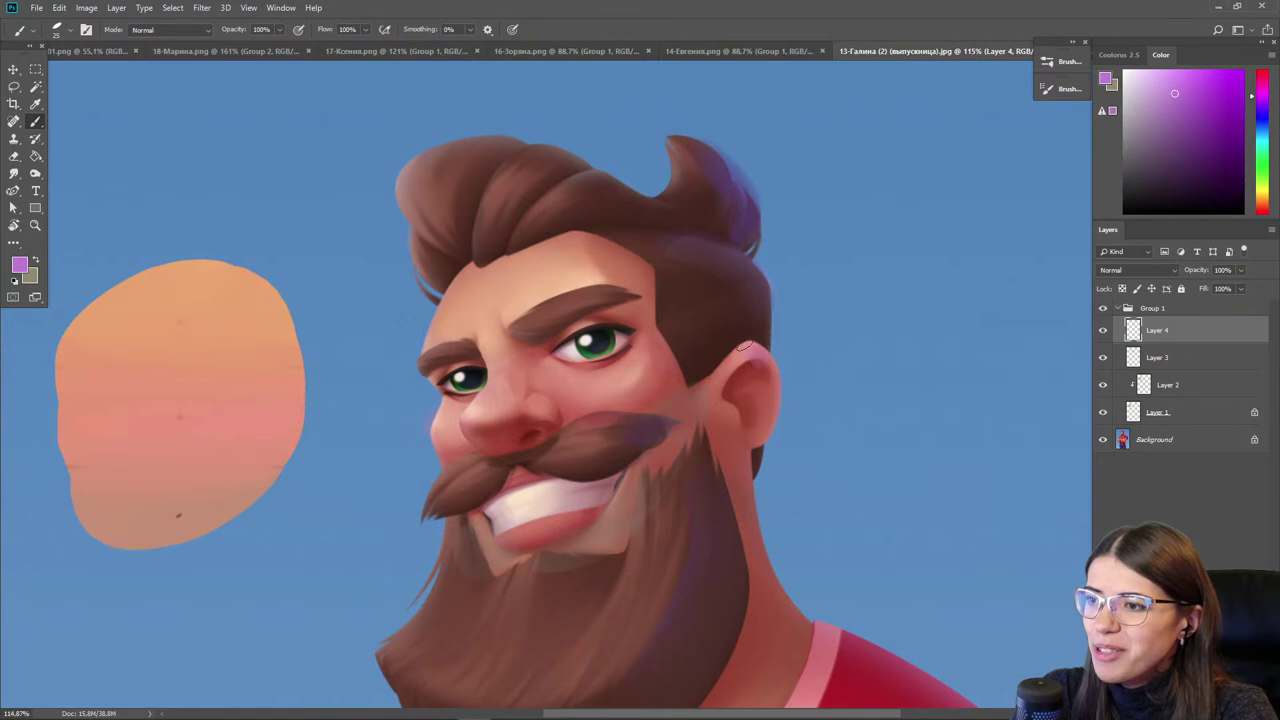
- Blend the ear's cool rim into the skin with sampled pink and red tones
{"action": "left_click", "coordinate": [757, 366], "text": "alt"}
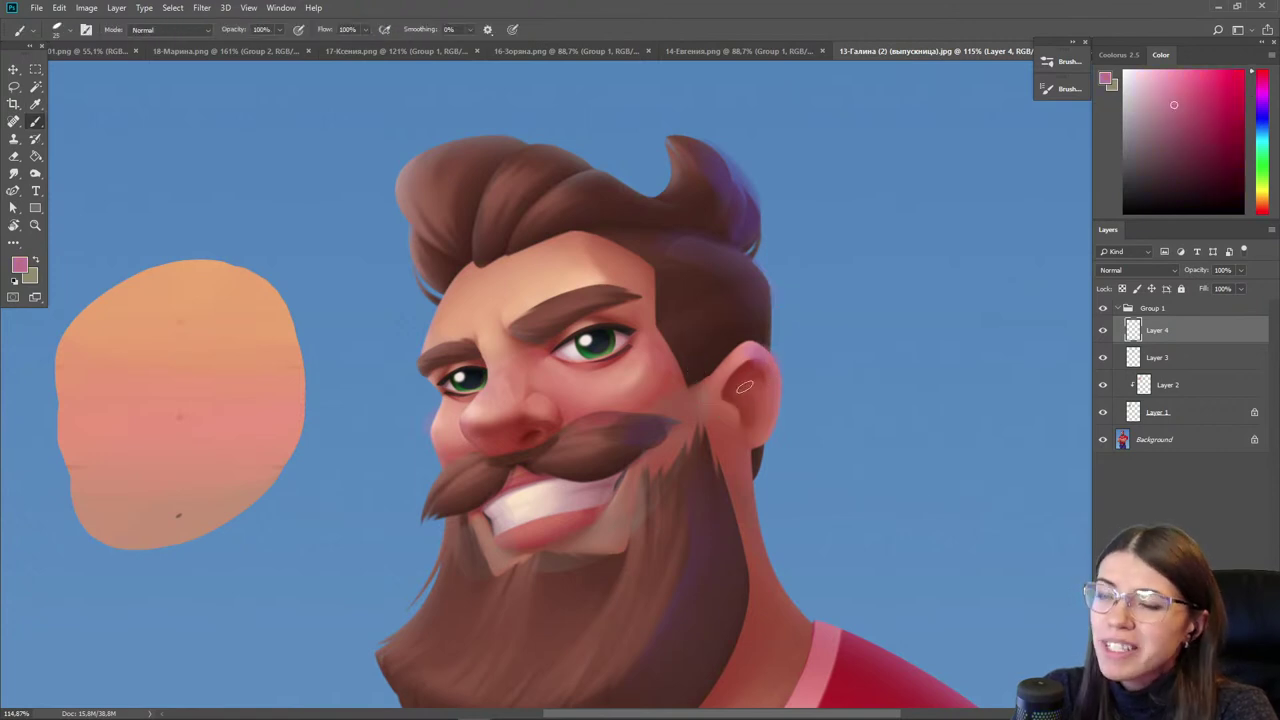
{"action": "left_click", "coordinate": [757, 393], "text": "alt"}
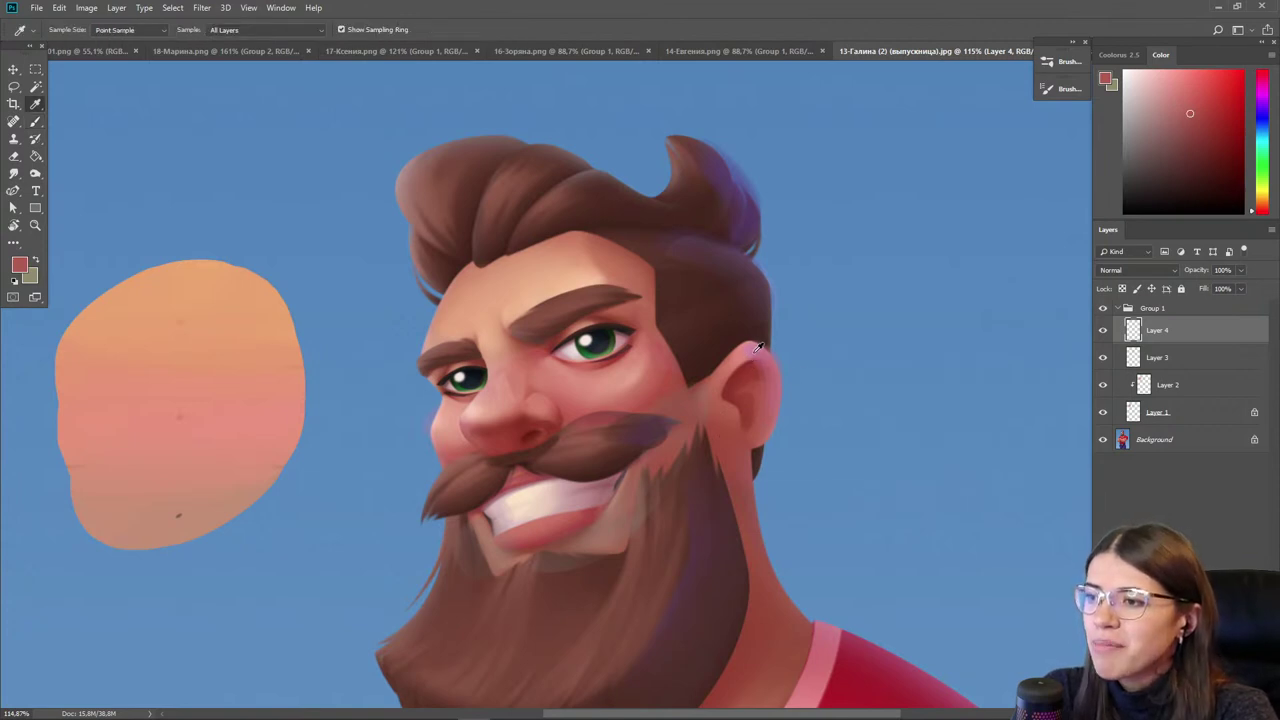
{"action": "left_click", "coordinate": [741, 347], "text": "alt"}
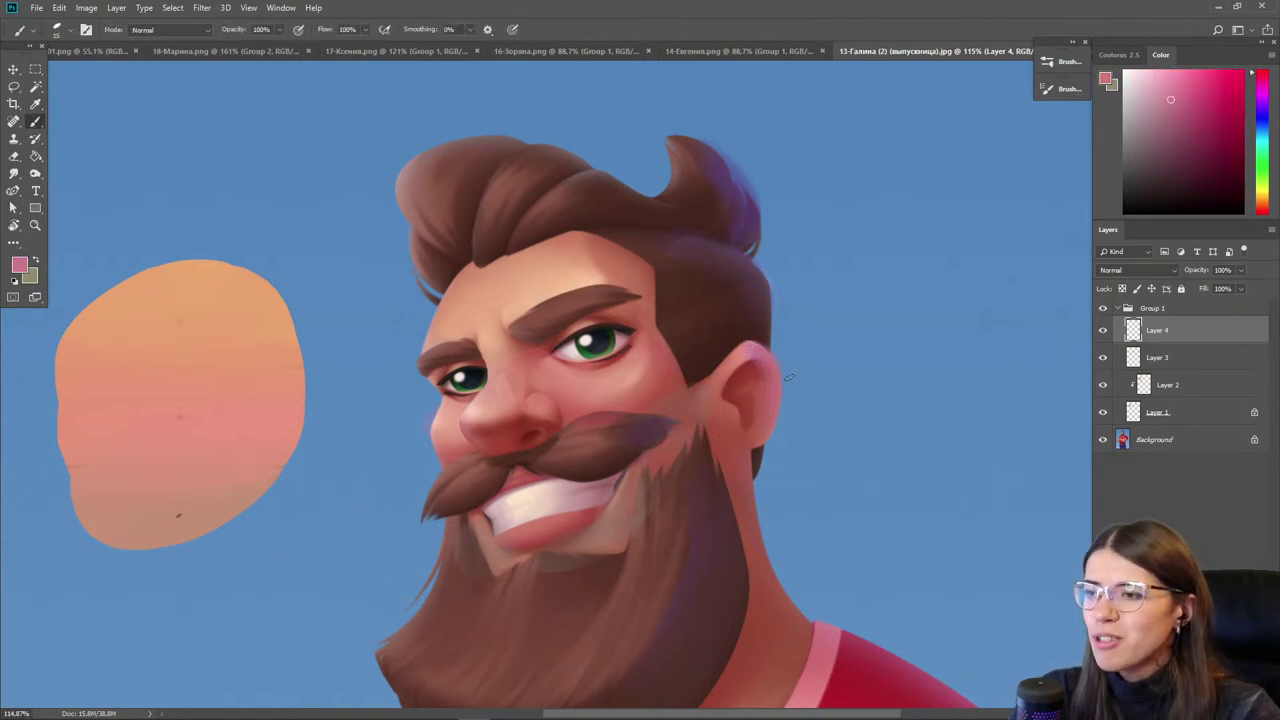
- Paint a light peach-orange highlight on the upper front edge of the ear
{"action": "left_click", "coordinate": [1262, 203]}
{"action": "left_click", "coordinate": [1187, 71]}
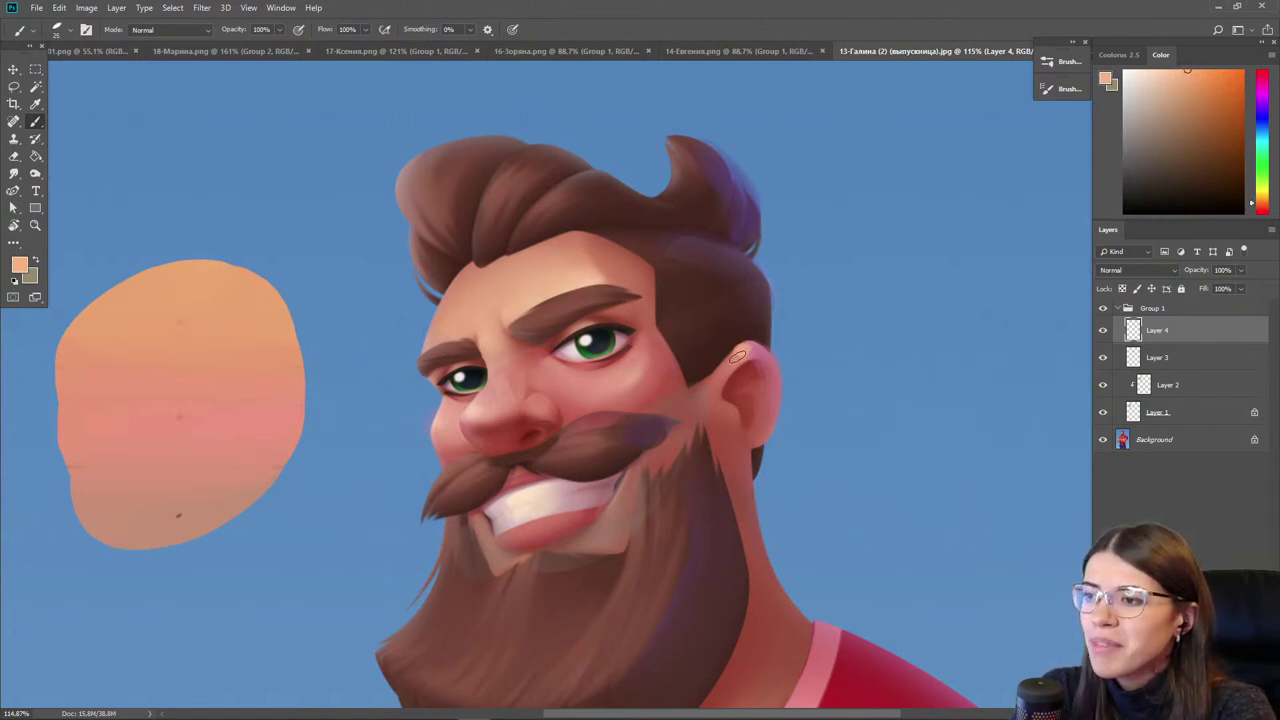
{"action": "left_click", "coordinate": [734, 363], "text": "alt"}
{"action": "left_click_drag", "start_coordinate": [739, 354], "coordinate": [721, 375]}
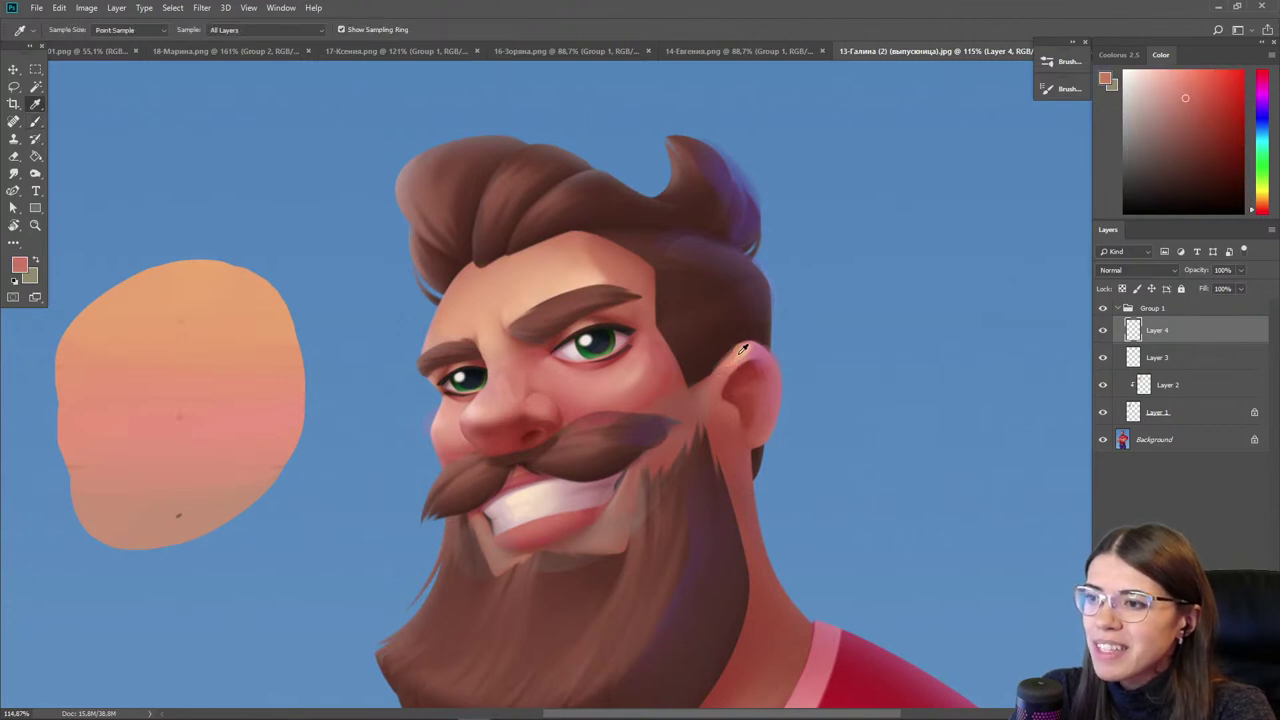
{"action": "left_click", "coordinate": [746, 349], "text": "alt"}
{"action": "key", "text": "["}
- Blend the ear's warm highlight into the pink rim and surrounding skin with colours sampled from the ear
{"action": "left_click", "coordinate": [715, 393], "text": "alt"}
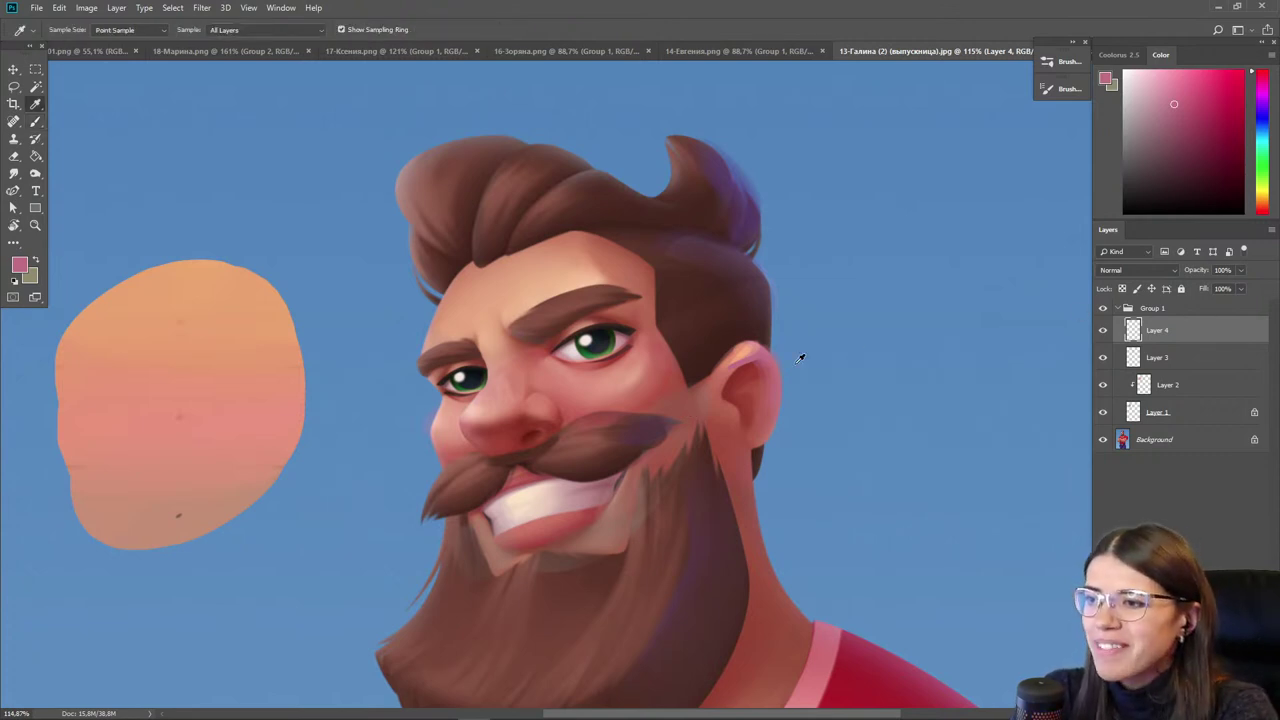
{"action": "left_click", "coordinate": [713, 372], "text": "alt"}
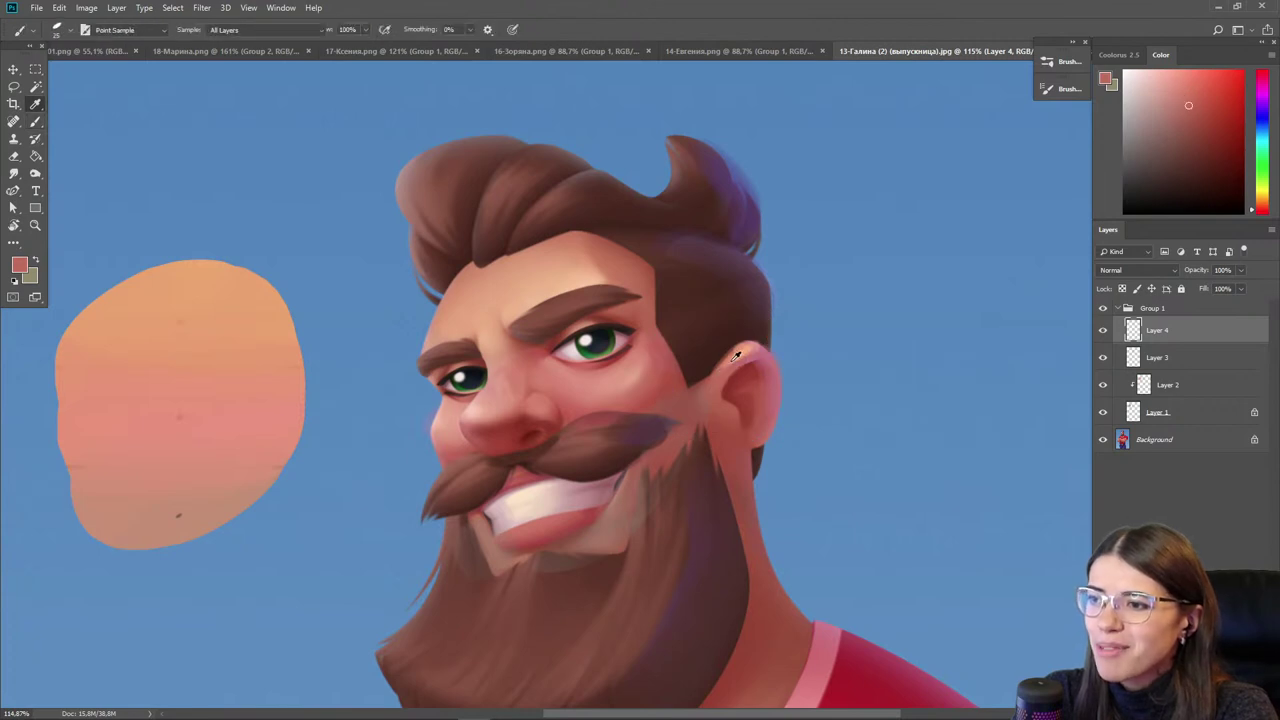
{"action": "left_click", "coordinate": [738, 356], "text": "alt"}
{"action": "left_click", "coordinate": [731, 362], "text": "alt"}
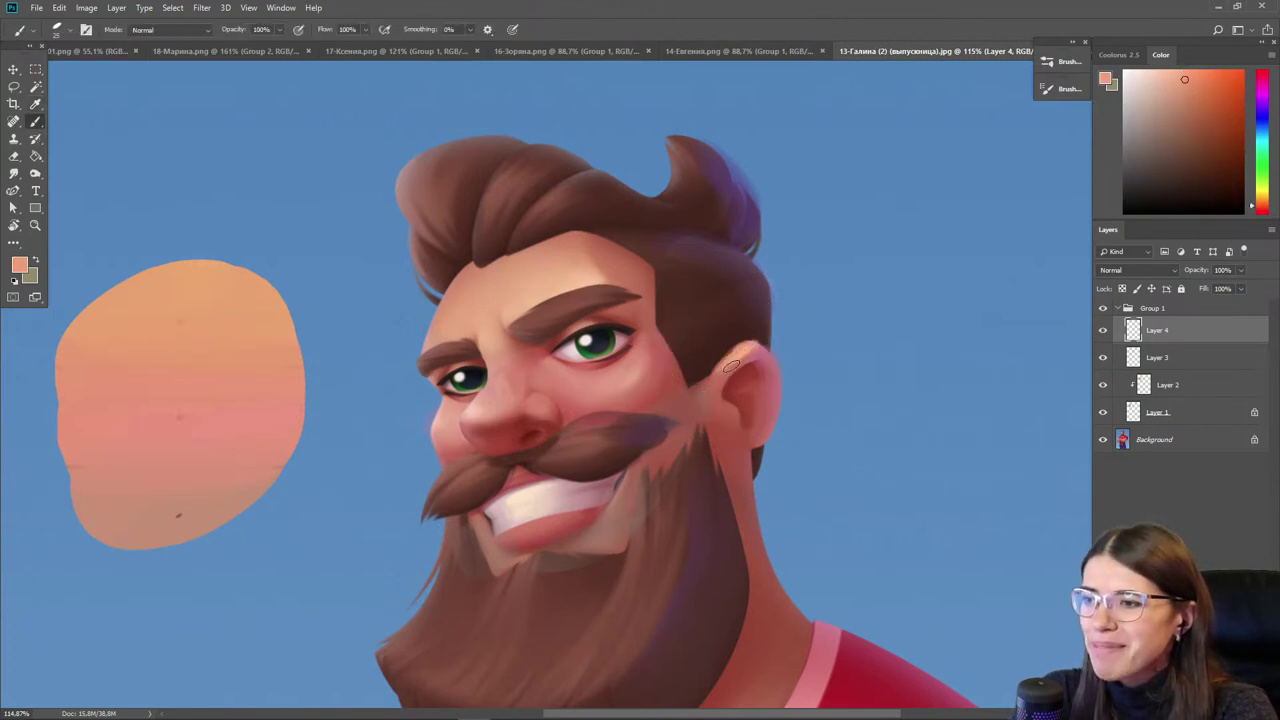
{"action": "left_click", "coordinate": [713, 381], "text": "alt"}
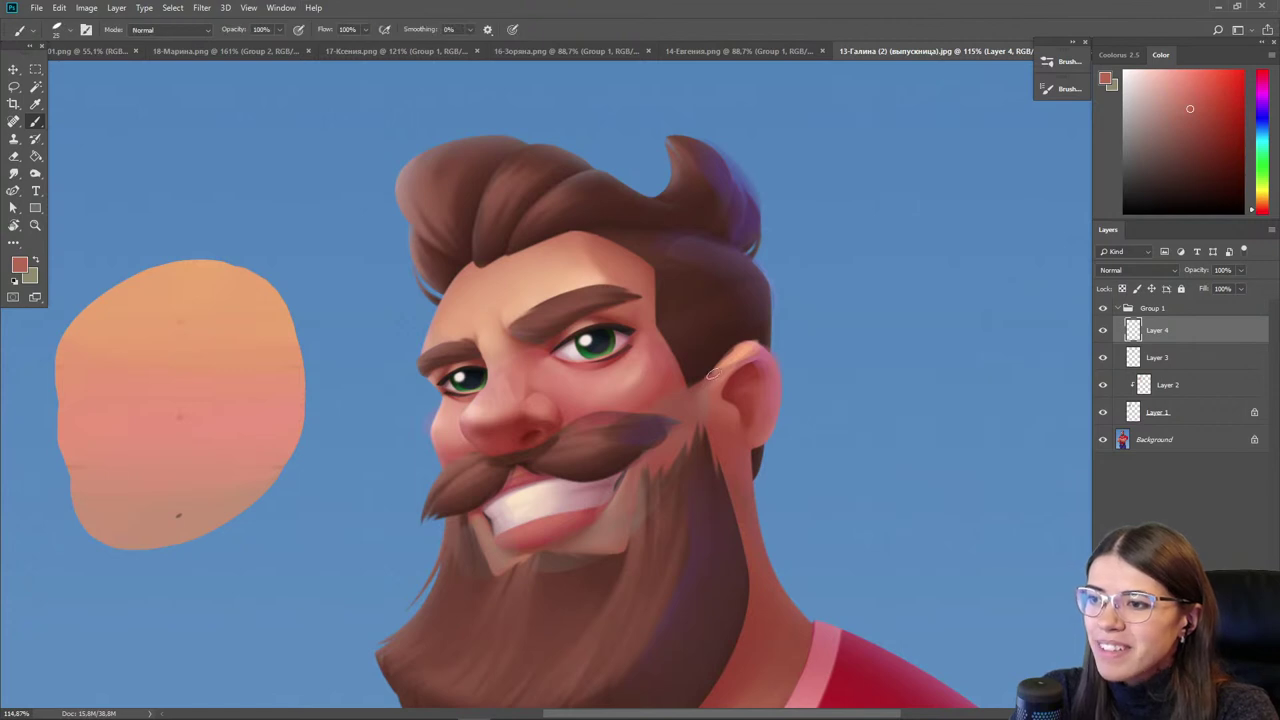
{"action": "left_click", "coordinate": [722, 368], "text": "alt"}
{"action": "left_click", "coordinate": [727, 373], "text": "alt"}
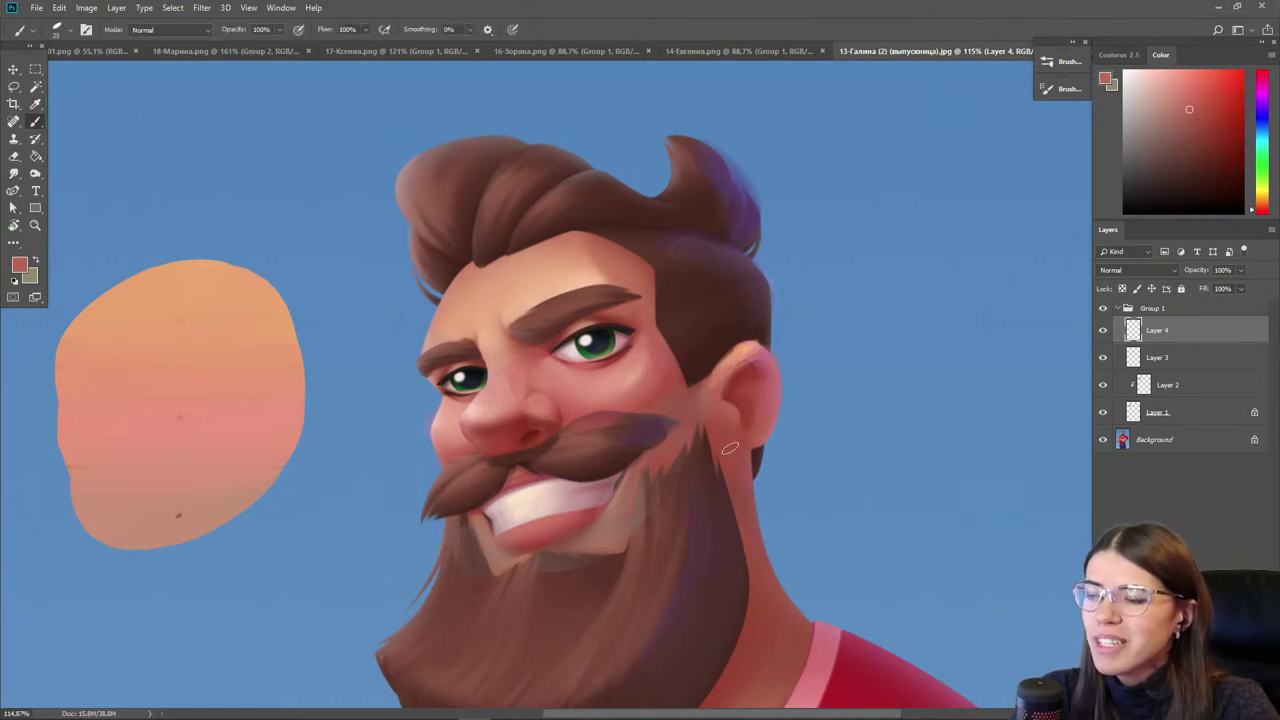
- Paint muted pink reflected light down the back of the neck to the collar, using colours sampled from the ear and neck, and soften it with the eraser
{"action": "scroll", "coordinate": [650, 320], "scroll_direction": "down", "scroll_amount": 4}
{"action": "left_click_drag", "start_coordinate": [673, 449], "coordinate": [687, 386]}
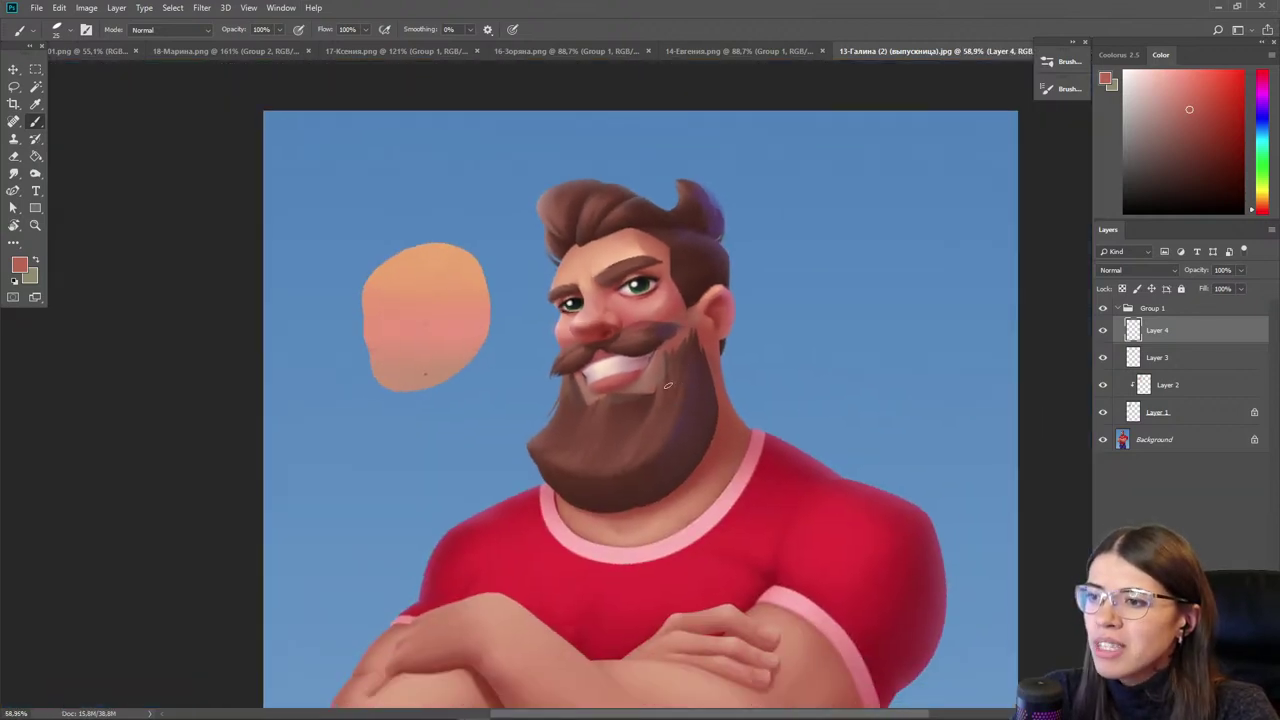
{"action": "scroll", "coordinate": [682, 370], "scroll_direction": "up", "scroll_amount": 5}
{"action": "key", "text": "alt"}
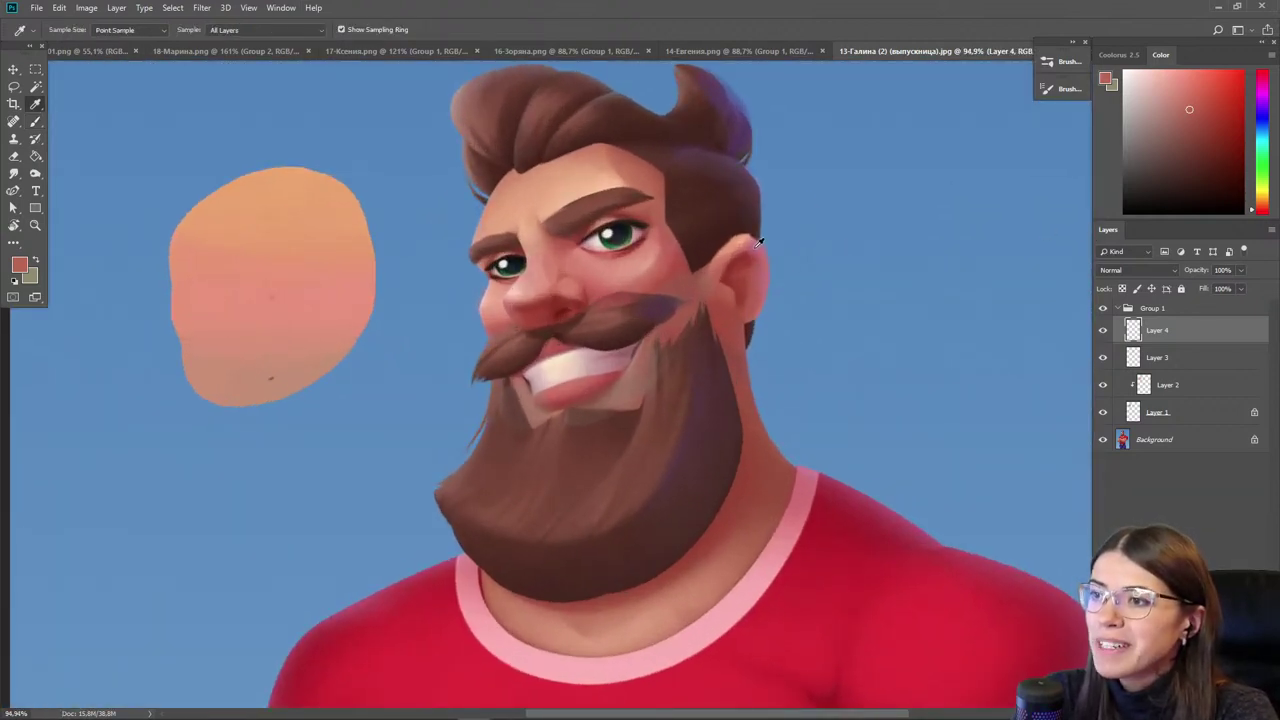
{"action": "left_click", "coordinate": [757, 245], "text": "alt"}
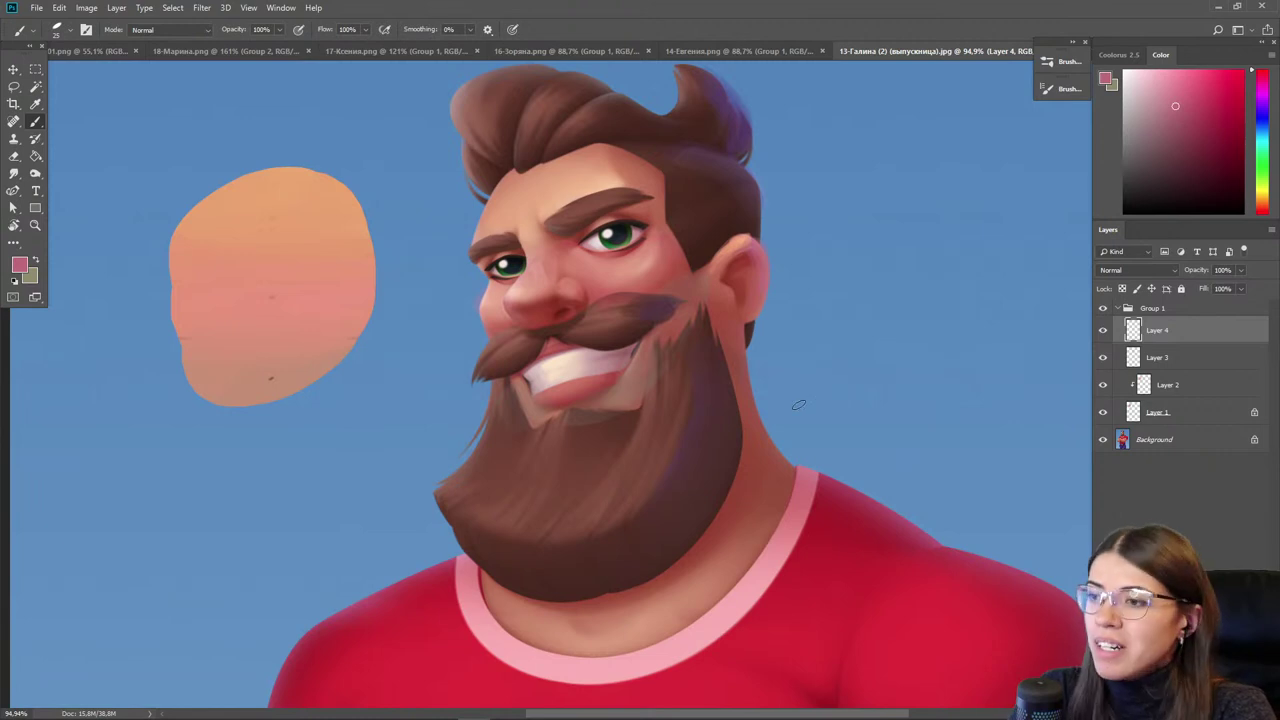
{"action": "key", "text": "bracketright"}
{"action": "mouse_move", "coordinate": [735, 354]}
{"action": "left_mouse_down"}
{"action": "mouse_move", "coordinate": [758, 420]}
{"action": "mouse_move", "coordinate": [733, 345]}
{"action": "mouse_move", "coordinate": [771, 475]}
{"action": "left_mouse_up"}
{"action": "left_click_drag", "start_coordinate": [1191, 114], "coordinate": [1174, 124]}
{"action": "left_click", "coordinate": [734, 383], "text": "alt"}
{"action": "mouse_move", "coordinate": [733, 362]}
{"action": "left_mouse_down"}
{"action": "mouse_move", "coordinate": [750, 421]}
{"action": "mouse_move", "coordinate": [727, 326]}
{"action": "mouse_move", "coordinate": [757, 488]}
{"action": "left_mouse_up"}
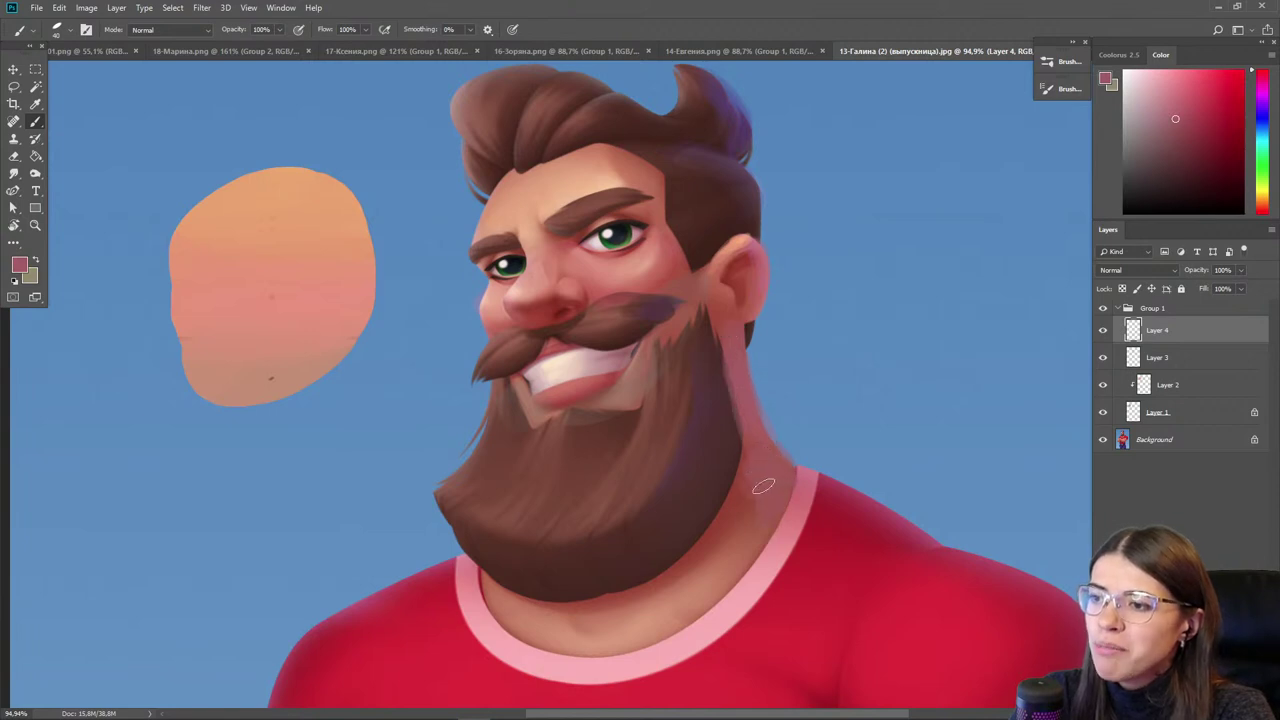
{"action": "key", "text": "e"}
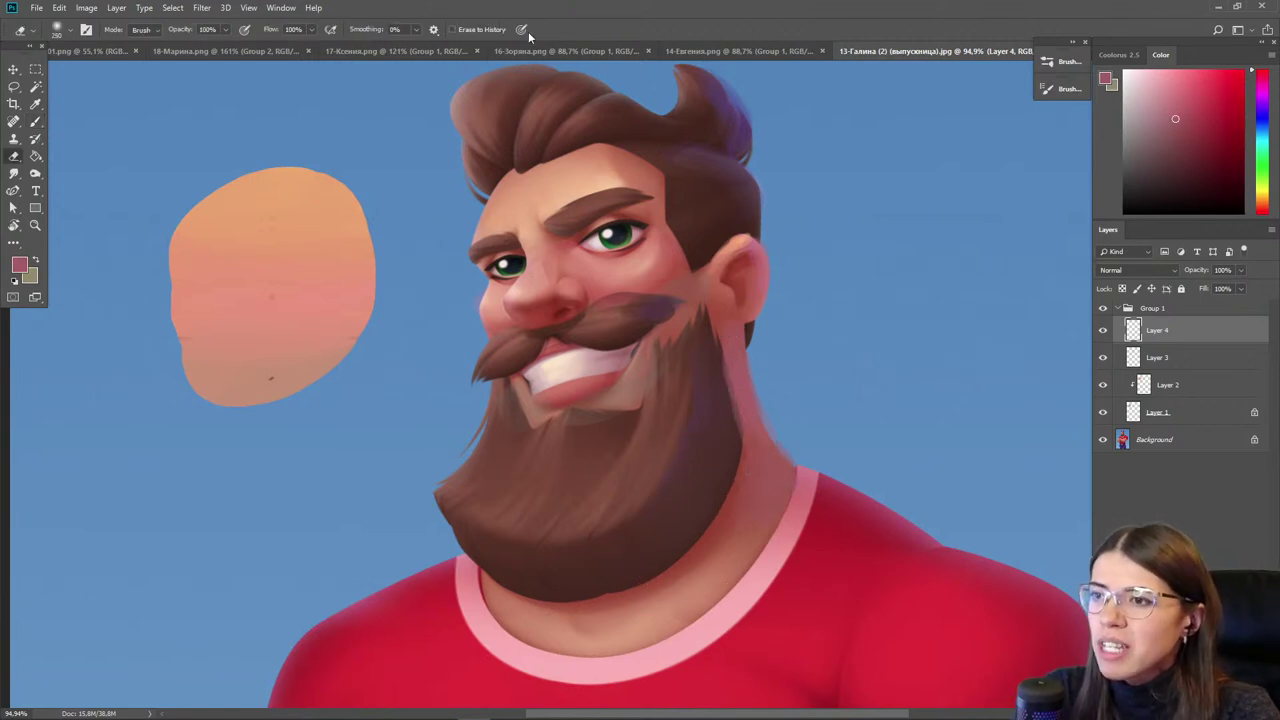
- Paint magenta reflected light along the outer edge of the red sleeve with an enlarged brush and soften it with the eraser
{"action": "scroll", "coordinate": [600, 428], "scroll_direction": "down", "scroll_amount": 3}
{"action": "scroll", "coordinate": [600, 400], "scroll_direction": "down", "scroll_amount": 5}
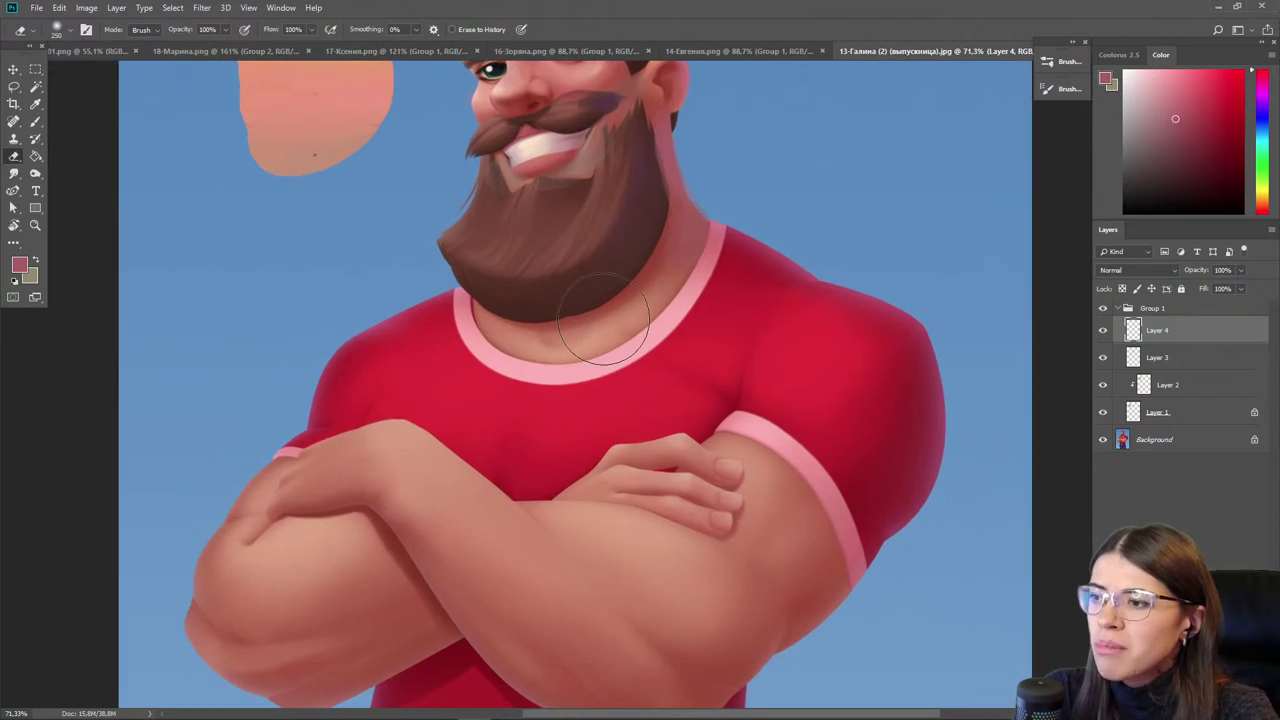
{"action": "key", "text": "i"}
{"action": "left_click", "coordinate": [945, 427]}
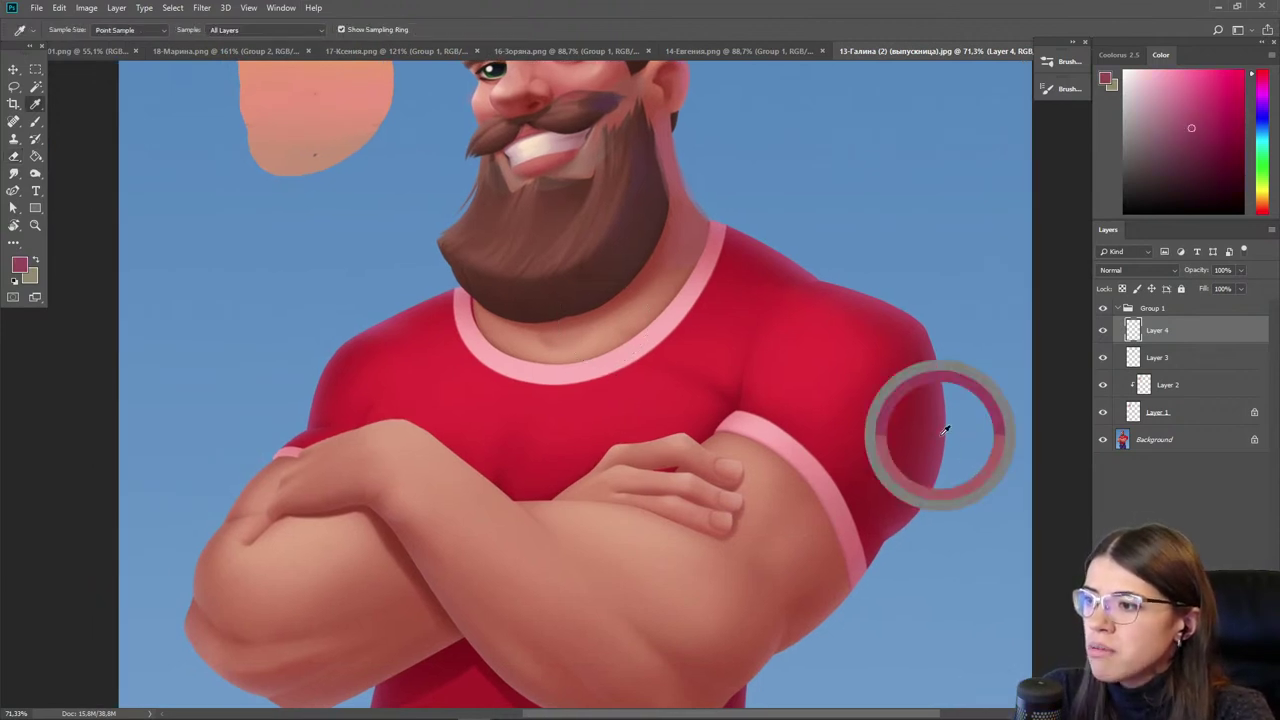
{"action": "key", "text": "b"}
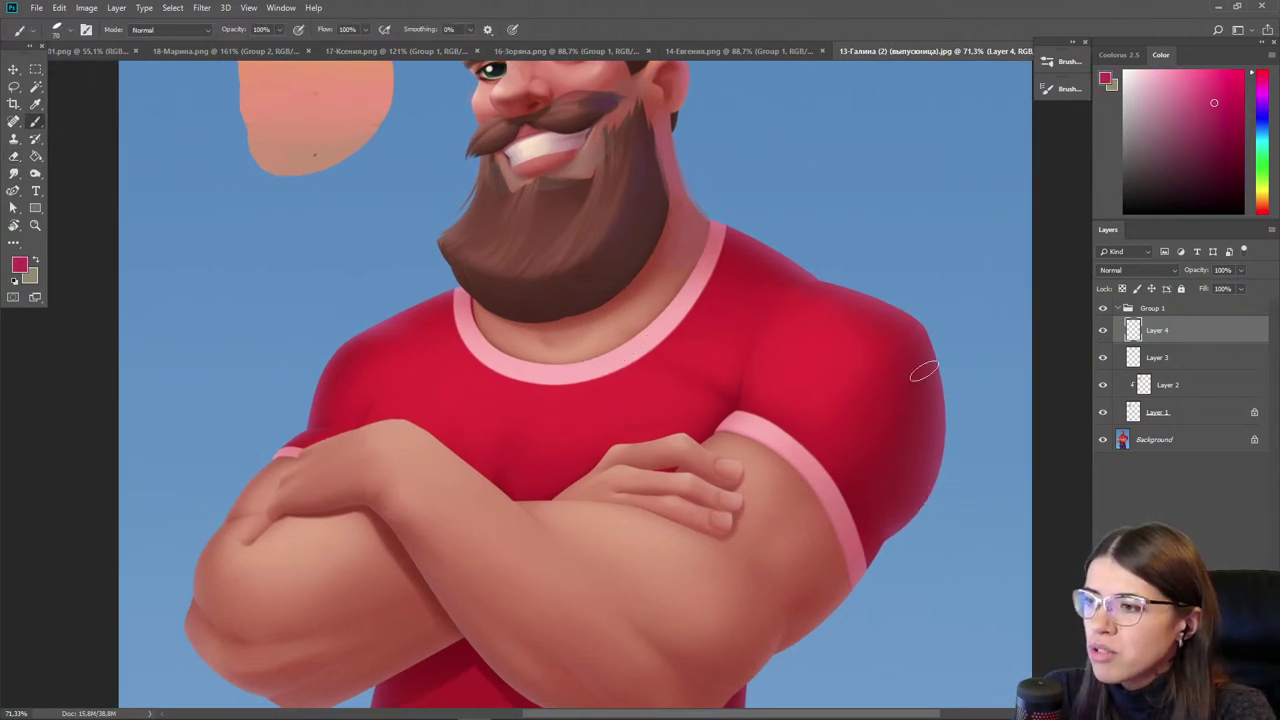
{"action": "key", "text": "bracketright"}
{"action": "key", "text": "bracketright"}
{"action": "key", "text": "bracketright"}
{"action": "mouse_move", "coordinate": [927, 373]}
{"action": "left_mouse_down"}
{"action": "mouse_move", "coordinate": [917, 486]}
{"action": "mouse_move", "coordinate": [930, 449]}
{"action": "mouse_move", "coordinate": [899, 503]}
{"action": "mouse_move", "coordinate": [910, 439]}
{"action": "mouse_move", "coordinate": [870, 505]}
{"action": "left_mouse_up"}
{"action": "key", "text": "e"}
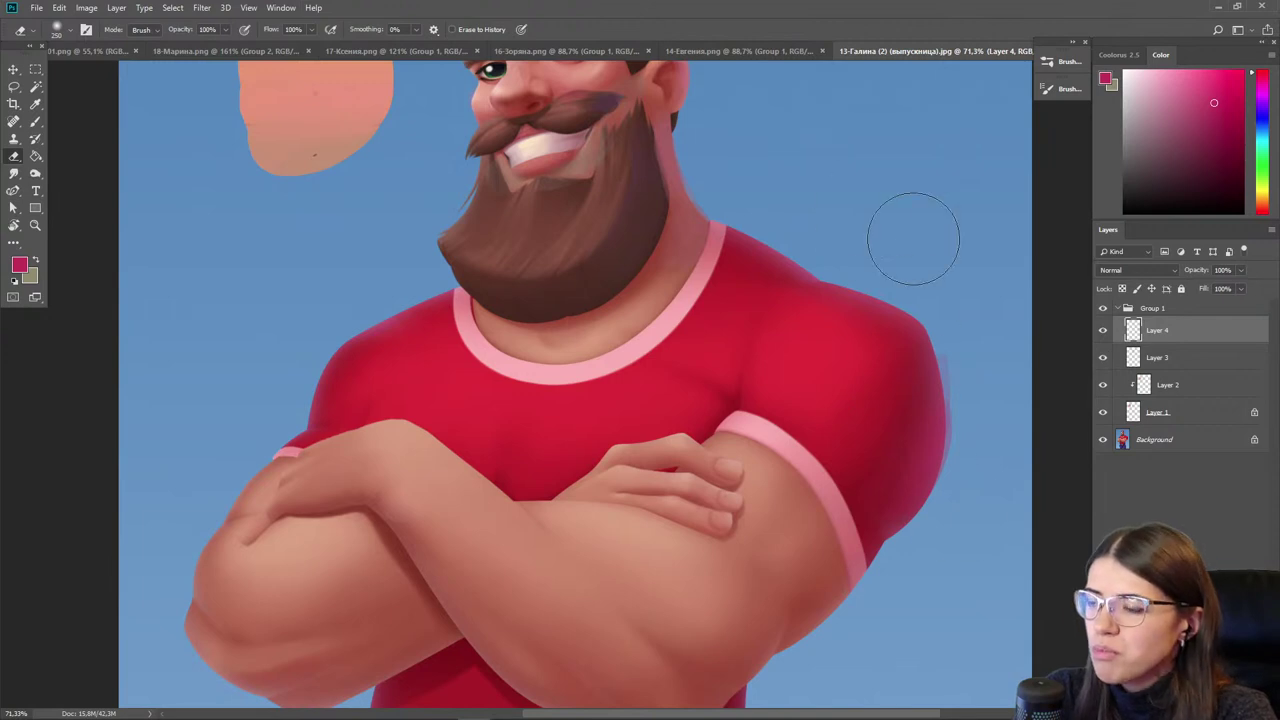
{"action": "left_click_drag", "start_coordinate": [792, 432], "coordinate": [764, 470]}
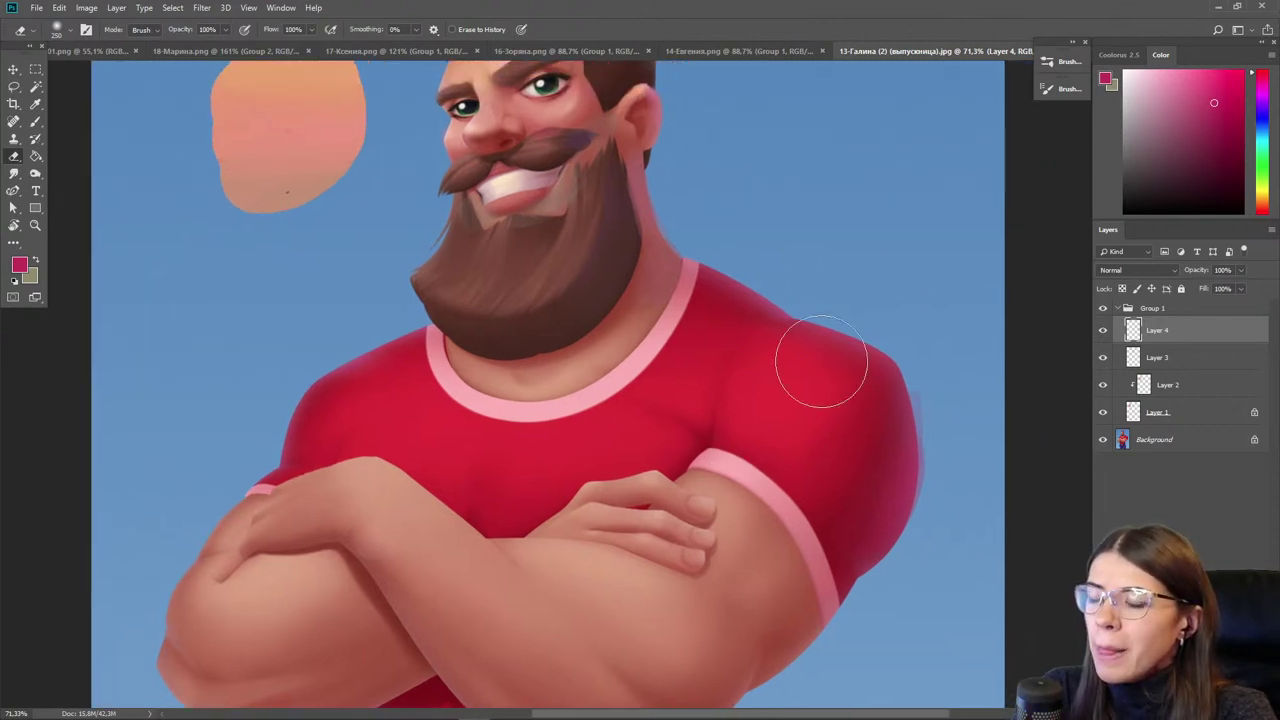
- Select the top of the shoulder beside the collar with the Lasso and paint pale blue reflected light inside it, then deselect
{"action": "key", "text": "l"}
{"action": "mouse_move", "coordinate": [897, 383]}
{"action": "left_mouse_down"}
{"action": "mouse_move", "coordinate": [834, 393]}
{"action": "mouse_move", "coordinate": [700, 358]}
{"action": "mouse_move", "coordinate": [692, 326]}
{"action": "left_mouse_up"}
{"action": "mouse_move", "coordinate": [690, 260]}
{"action": "left_mouse_down"}
{"action": "mouse_move", "coordinate": [867, 341]}
{"action": "mouse_move", "coordinate": [905, 378]}
{"action": "left_mouse_up"}
{"action": "left_click", "coordinate": [1263, 120]}
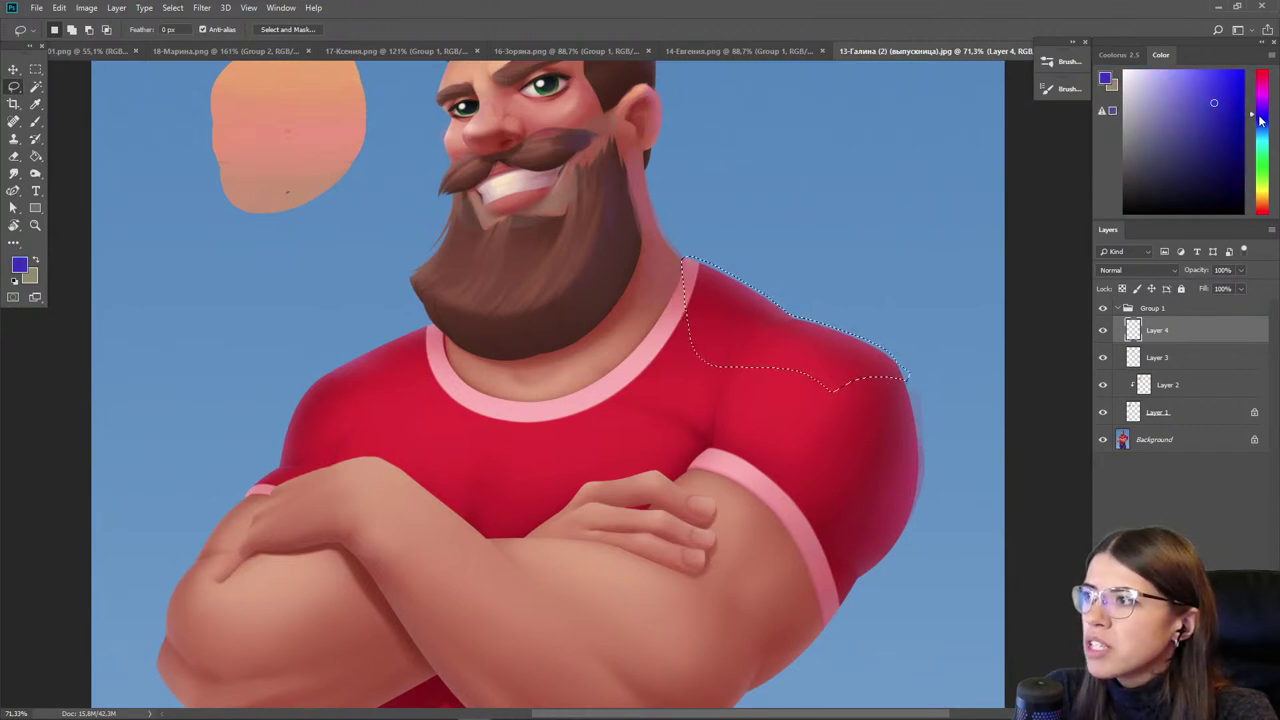
{"action": "left_click", "coordinate": [1152, 70]}
{"action": "key", "text": "b"}
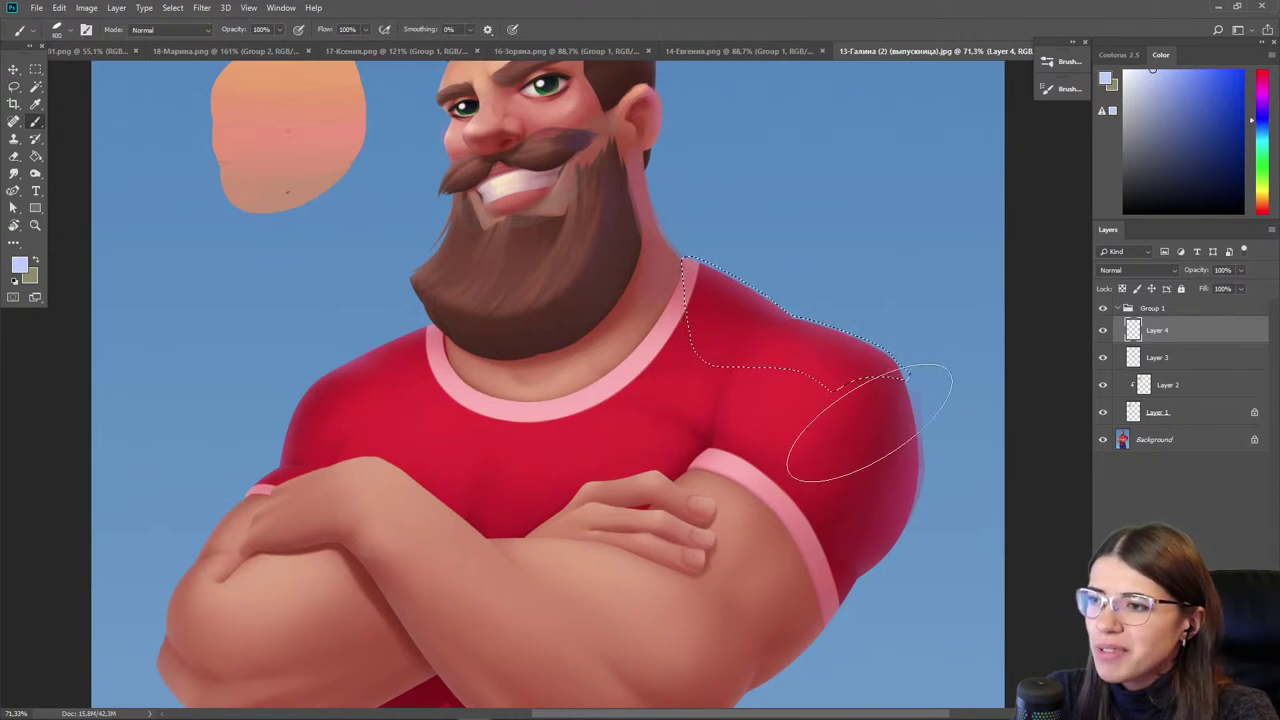
{"action": "left_click_drag", "start_coordinate": [843, 414], "coordinate": [600, 271]}
{"action": "key", "text": "l"}
{"action": "key", "text": "ctrl+d"}
- Soften the lower edge of the pale blue shoulder light with the eraser and check its values in the greyscale proof view
{"action": "key", "text": "e"}
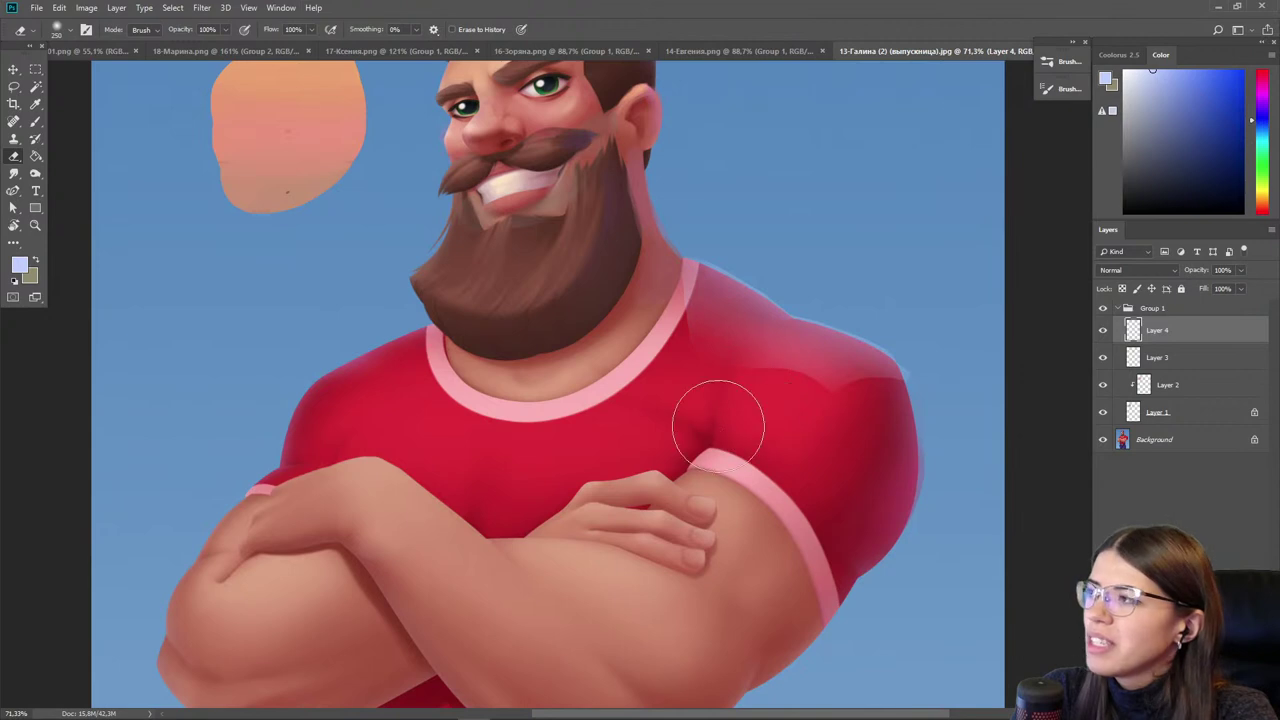
{"action": "key", "text": "ctrl+y"}
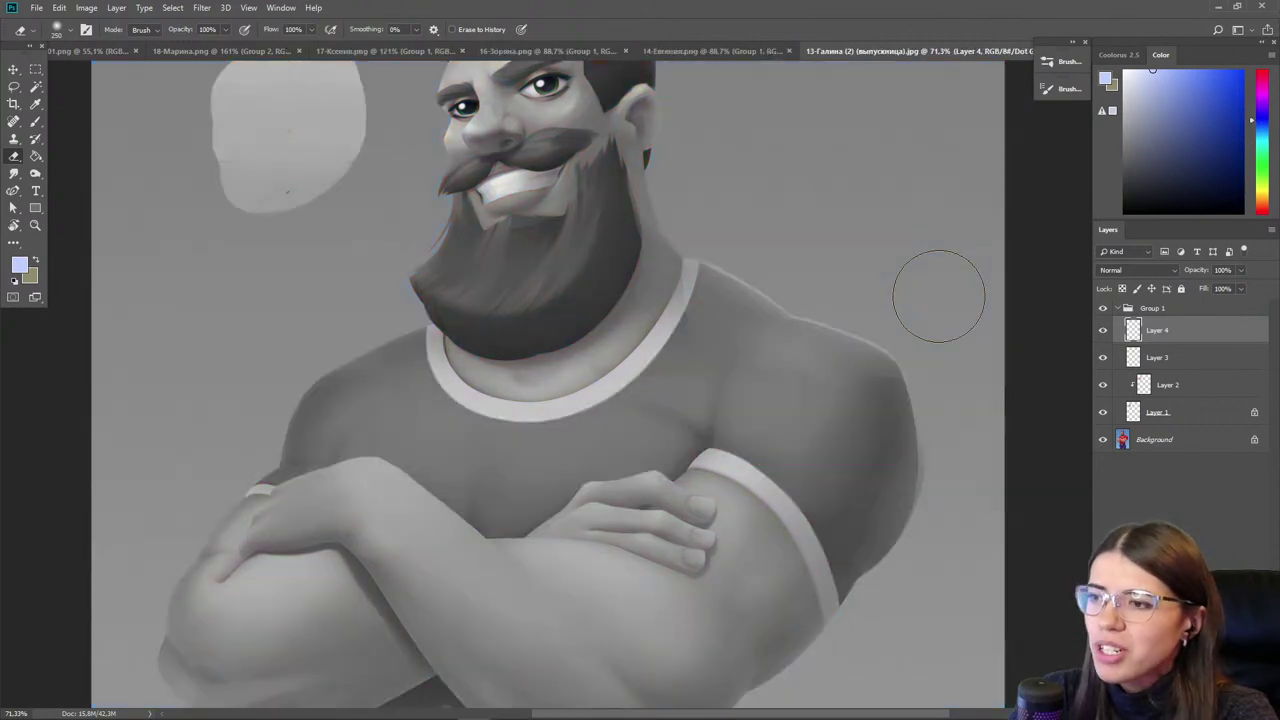
{"action": "key", "text": "ctrl+y"}
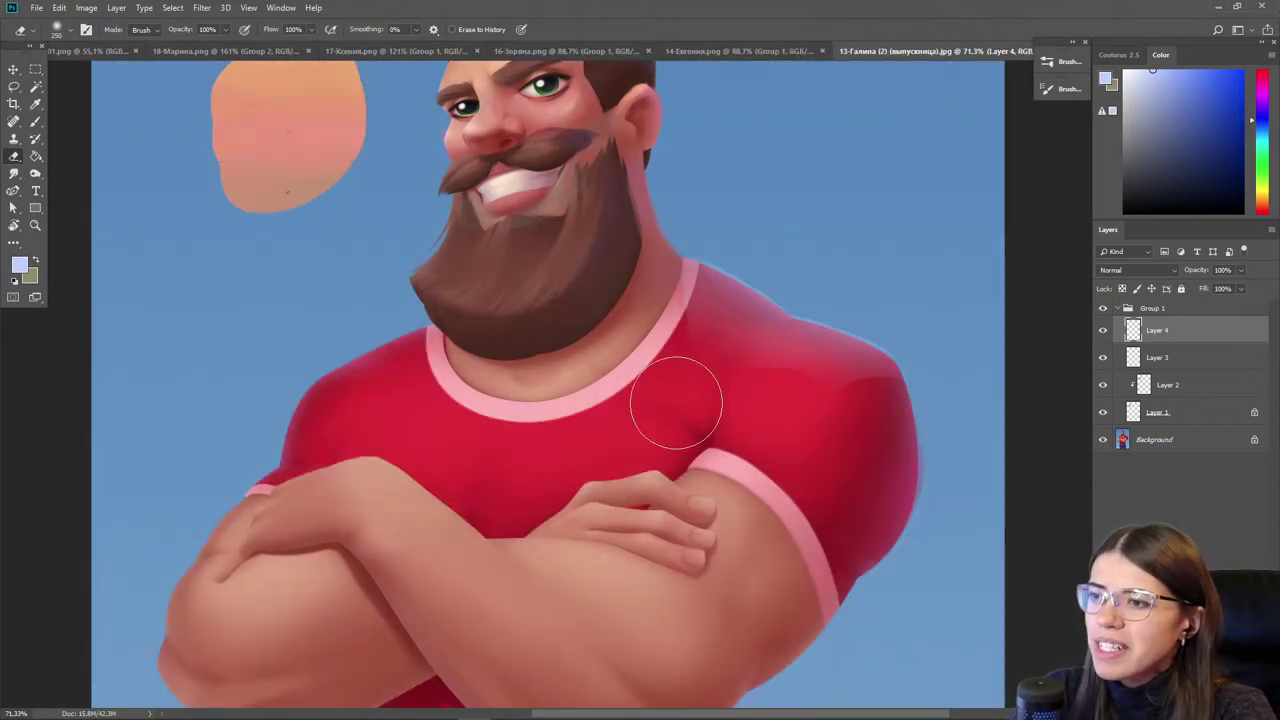
- Paint a warm cream highlight along the front of the pink collar and along the sleeve trim with a much smaller brush
{"action": "scroll", "coordinate": [551, 214], "scroll_direction": "up", "scroll_amount": 1}
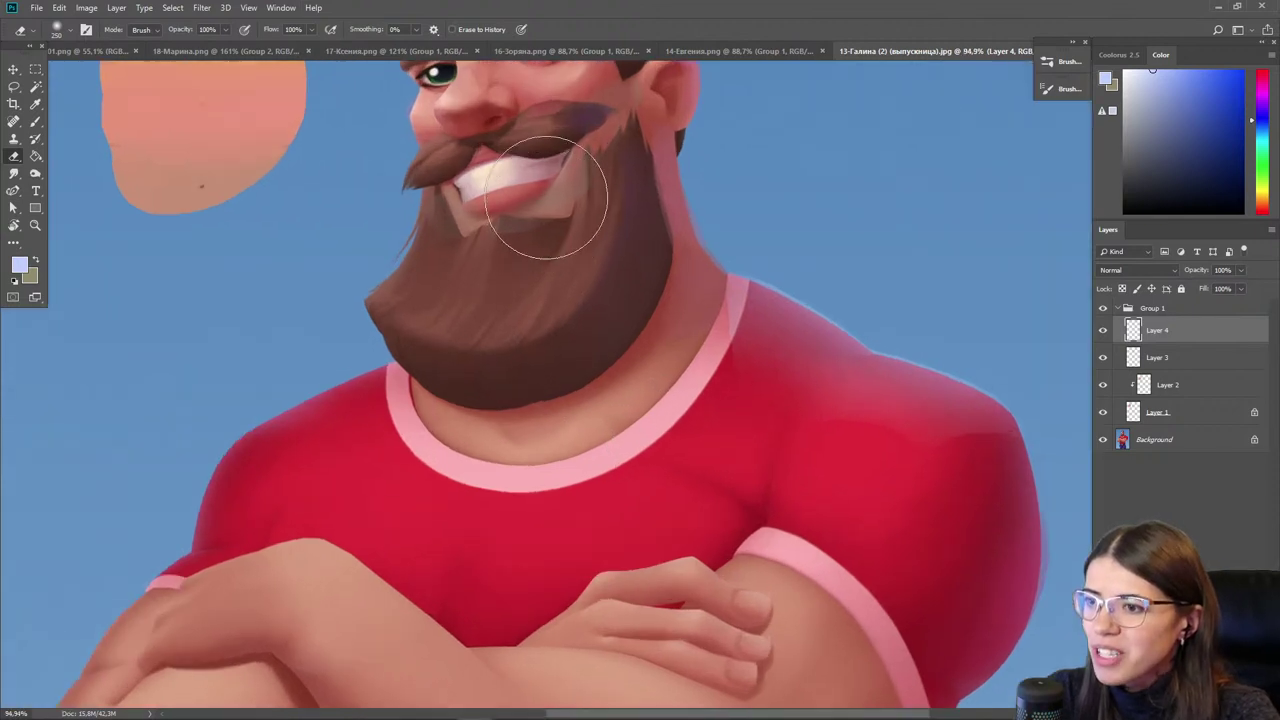
{"action": "key", "text": "b"}
{"action": "left_click", "coordinate": [545, 470], "text": "alt"}
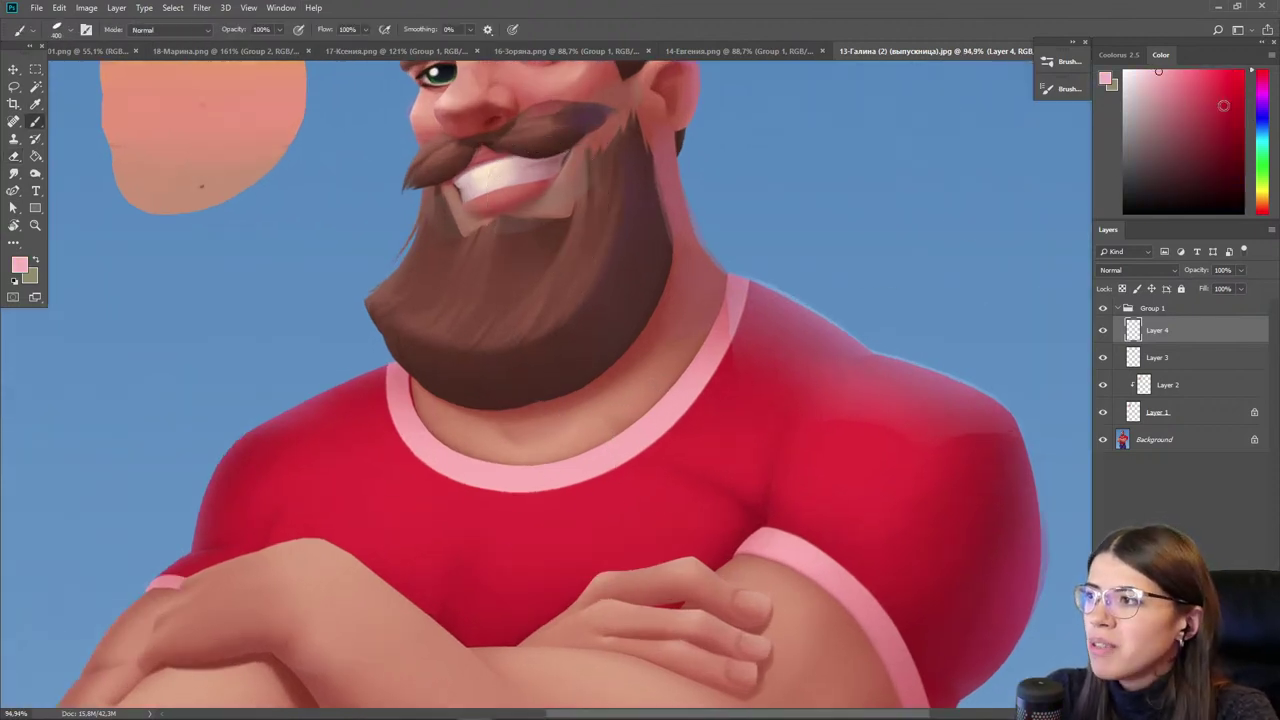
{"action": "left_click", "coordinate": [1263, 195]}
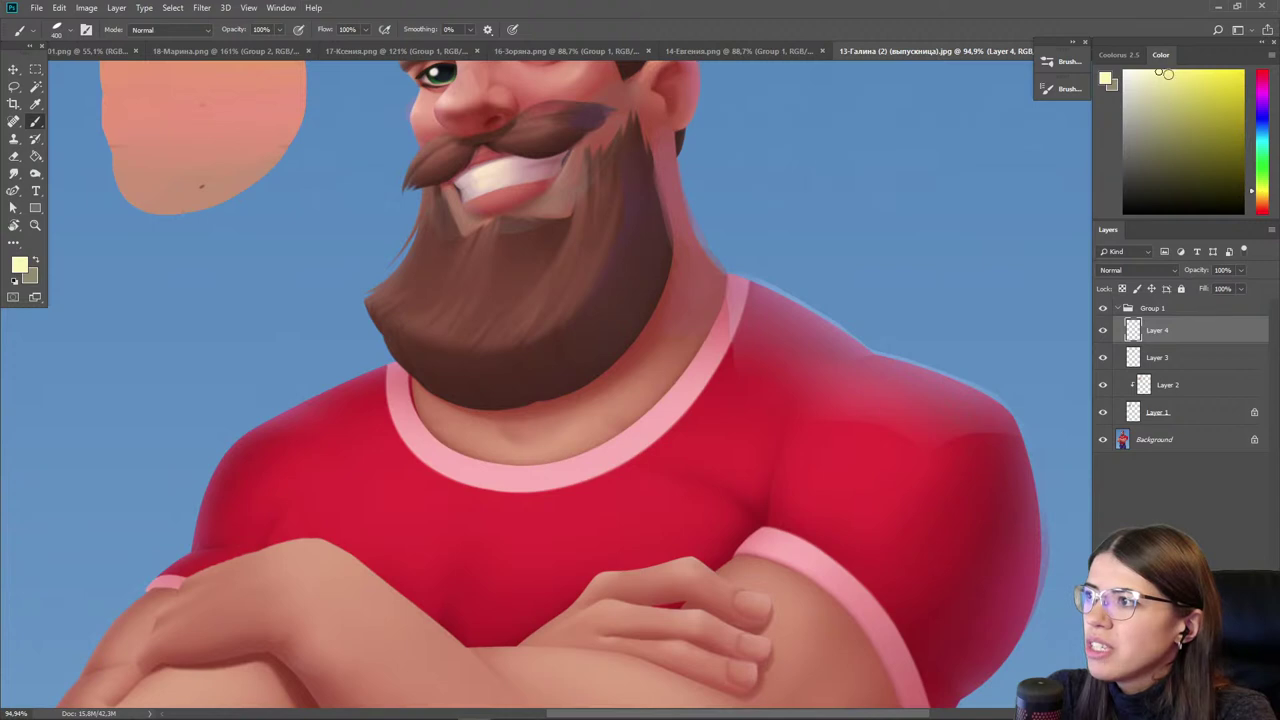
{"action": "key", "text": "bracketleft"}
{"action": "key", "text": "bracketleft"}
{"action": "key", "text": "bracketleft"}
{"action": "key", "text": "bracketleft"}
{"action": "key", "text": "bracketleft"}
{"action": "key", "text": "bracketleft"}
{"action": "key", "text": "bracketleft"}
{"action": "key", "text": "bracketleft"}
{"action": "key", "text": "bracketleft"}
{"action": "key", "text": "bracketleft"}
{"action": "key", "text": "bracketleft"}
{"action": "key", "text": "bracketleft"}
{"action": "left_click_drag", "start_coordinate": [678, 402], "coordinate": [591, 459]}
{"action": "left_click", "coordinate": [593, 464], "text": "alt"}
{"action": "mouse_move", "coordinate": [654, 427]}
{"action": "left_mouse_down"}
{"action": "mouse_move", "coordinate": [583, 460]}
{"action": "mouse_move", "coordinate": [451, 472]}
{"action": "mouse_move", "coordinate": [520, 477]}
{"action": "mouse_move", "coordinate": [403, 437]}
{"action": "left_mouse_up"}
{"action": "key", "text": "bracketleft"}
{"action": "mouse_move", "coordinate": [765, 537]}
{"action": "left_mouse_down"}
{"action": "mouse_move", "coordinate": [808, 572]}
{"action": "mouse_move", "coordinate": [915, 667]}
{"action": "left_mouse_up"}
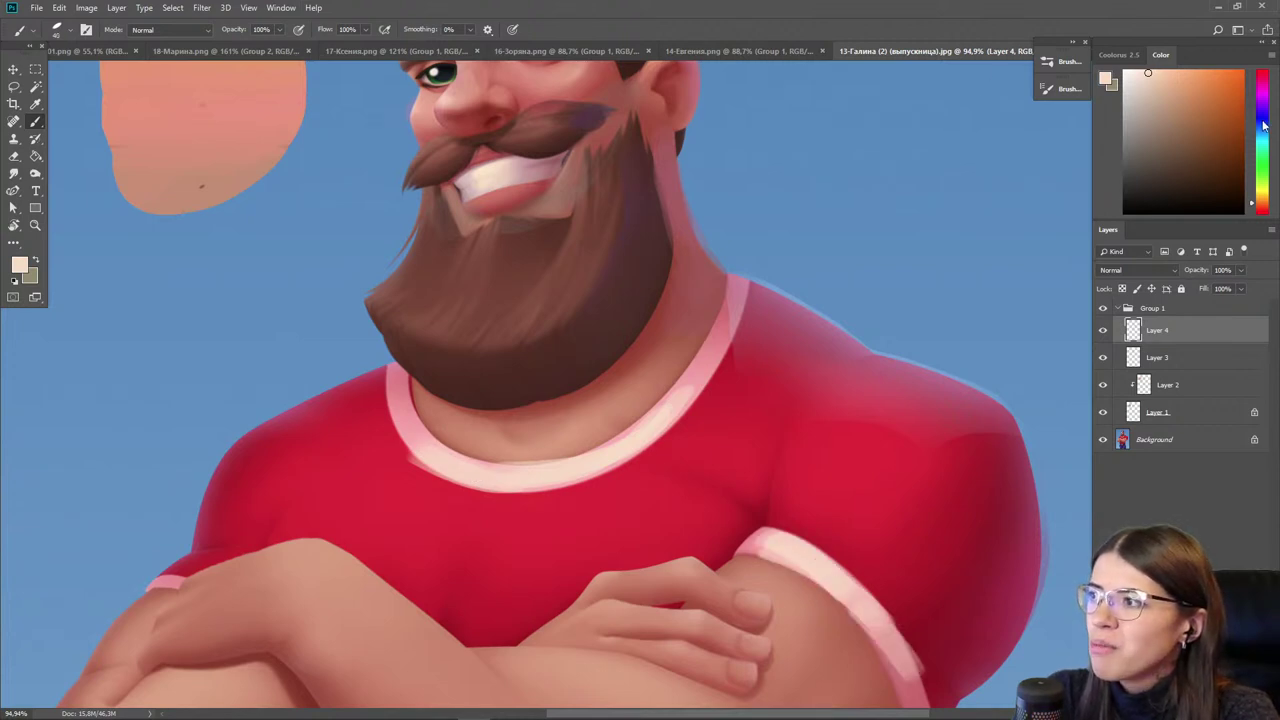
- Paint lavender reflected light down the shoulder side of the collar trim, using muted violet and colours sampled from the collar
{"action": "left_click", "coordinate": [1263, 112]}
{"action": "left_click", "coordinate": [1157, 107]}
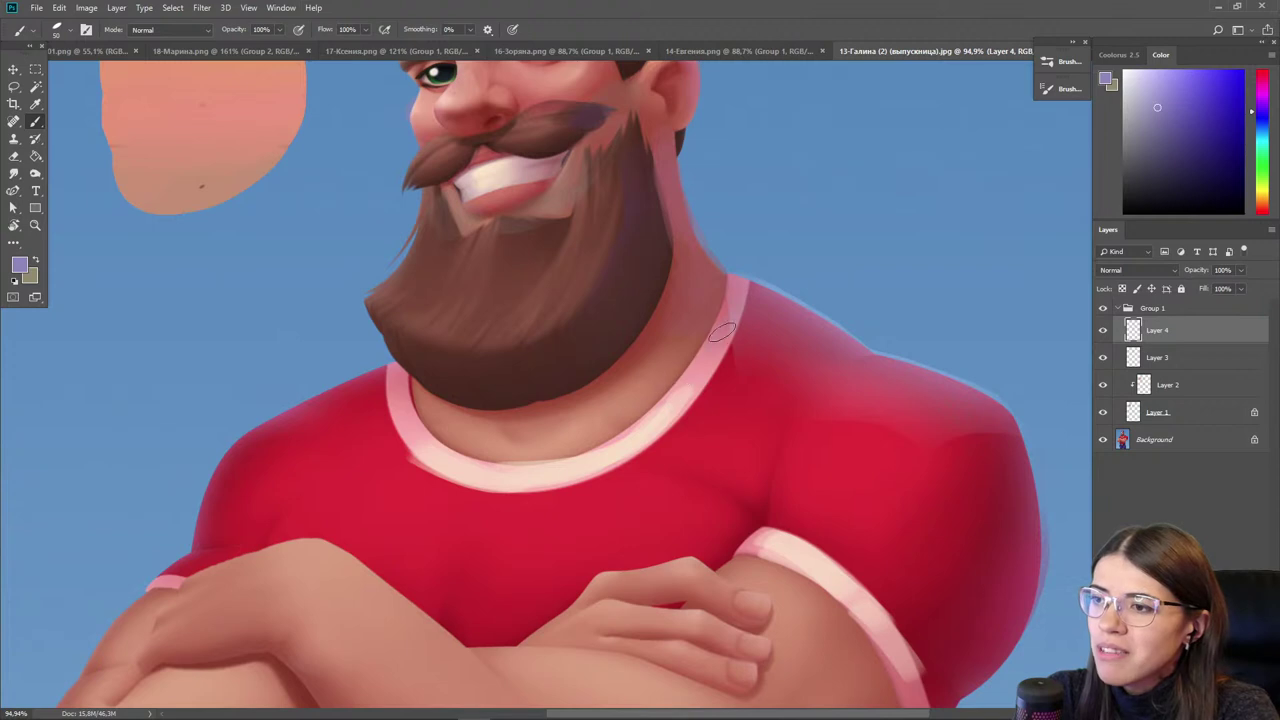
{"action": "left_click", "coordinate": [652, 416], "text": "alt"}
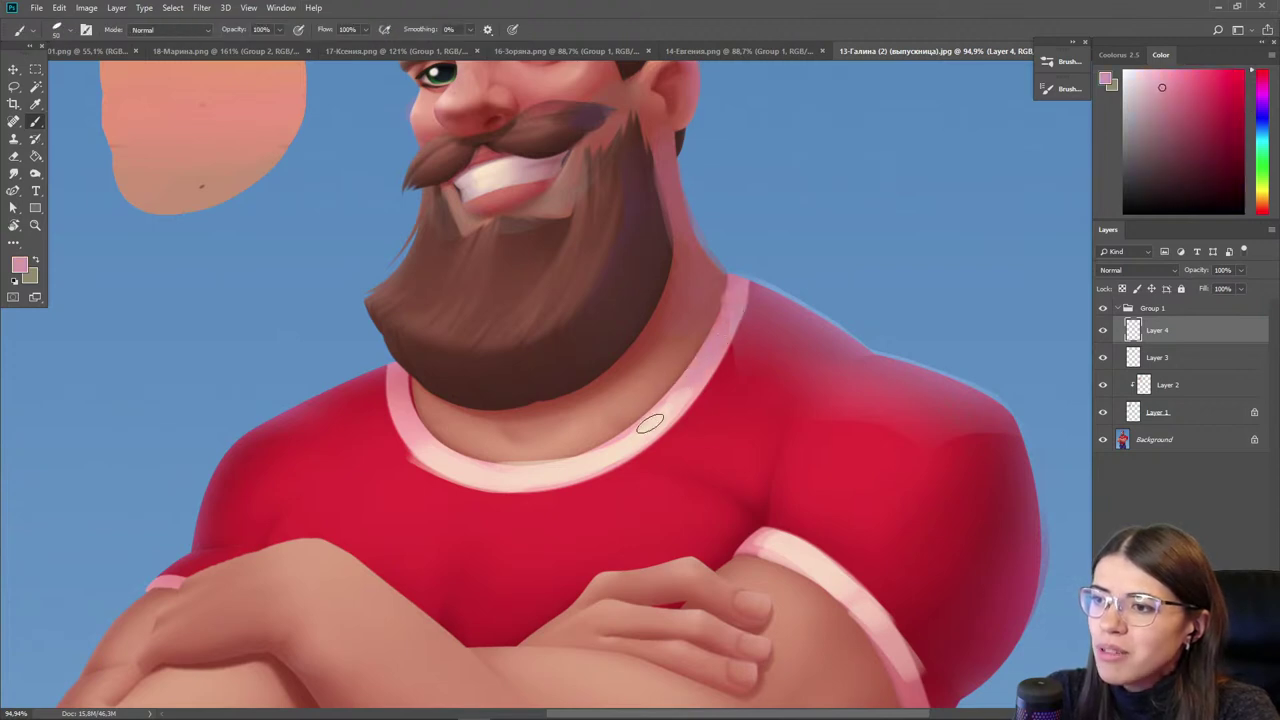
{"action": "left_click", "coordinate": [1178, 106]}
{"action": "left_click_drag", "start_coordinate": [736, 288], "coordinate": [690, 384]}
{"action": "left_click_drag", "start_coordinate": [731, 312], "coordinate": [671, 400]}
{"action": "left_click", "coordinate": [708, 355], "text": "alt"}
{"action": "key", "text": "bracketright"}
{"action": "key", "text": "bracketright"}
{"action": "left_click_drag", "start_coordinate": [726, 335], "coordinate": [670, 405]}
- Blend the collar's lavender shade into its cream highlight with pinkish and cream colours sampled from the trim
{"action": "left_click", "coordinate": [1262, 122]}
{"action": "left_click", "coordinate": [678, 388], "text": "alt"}
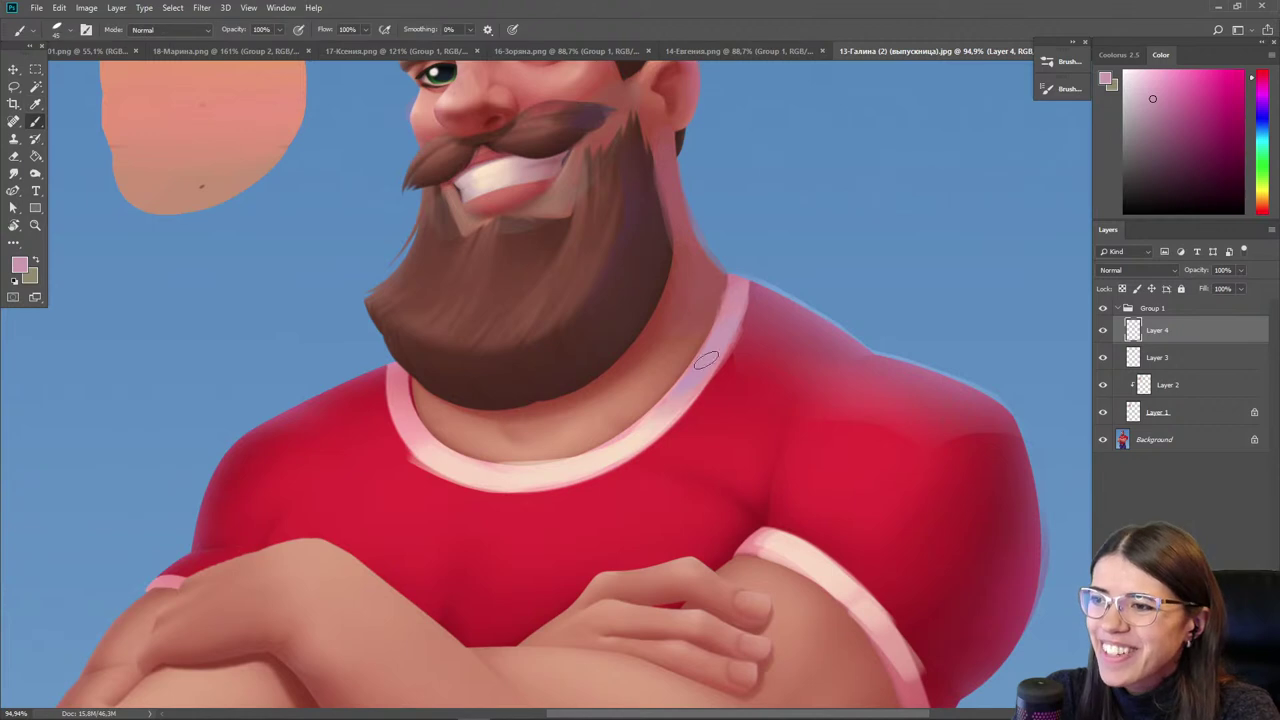
{"action": "left_click", "coordinate": [672, 402], "text": "alt"}
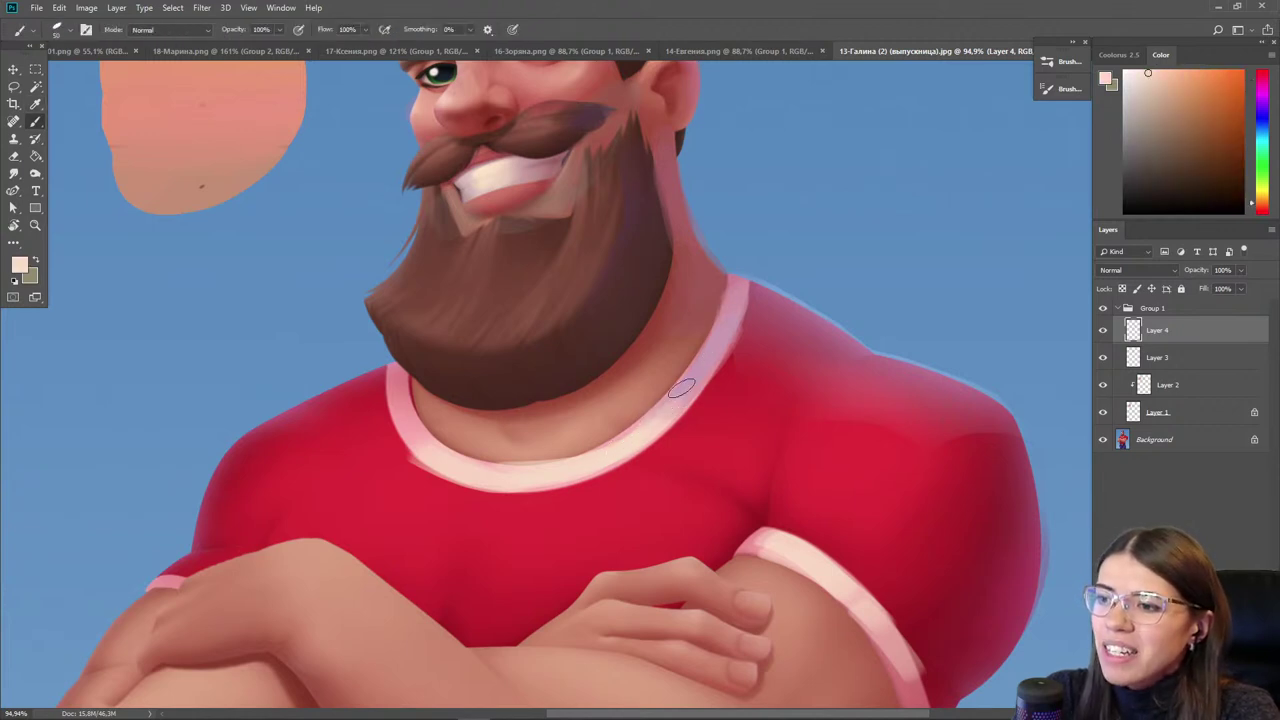
{"action": "left_click", "coordinate": [670, 408], "text": "alt"}
{"action": "scroll", "coordinate": [450, 463], "scroll_direction": "down", "scroll_amount": 3}
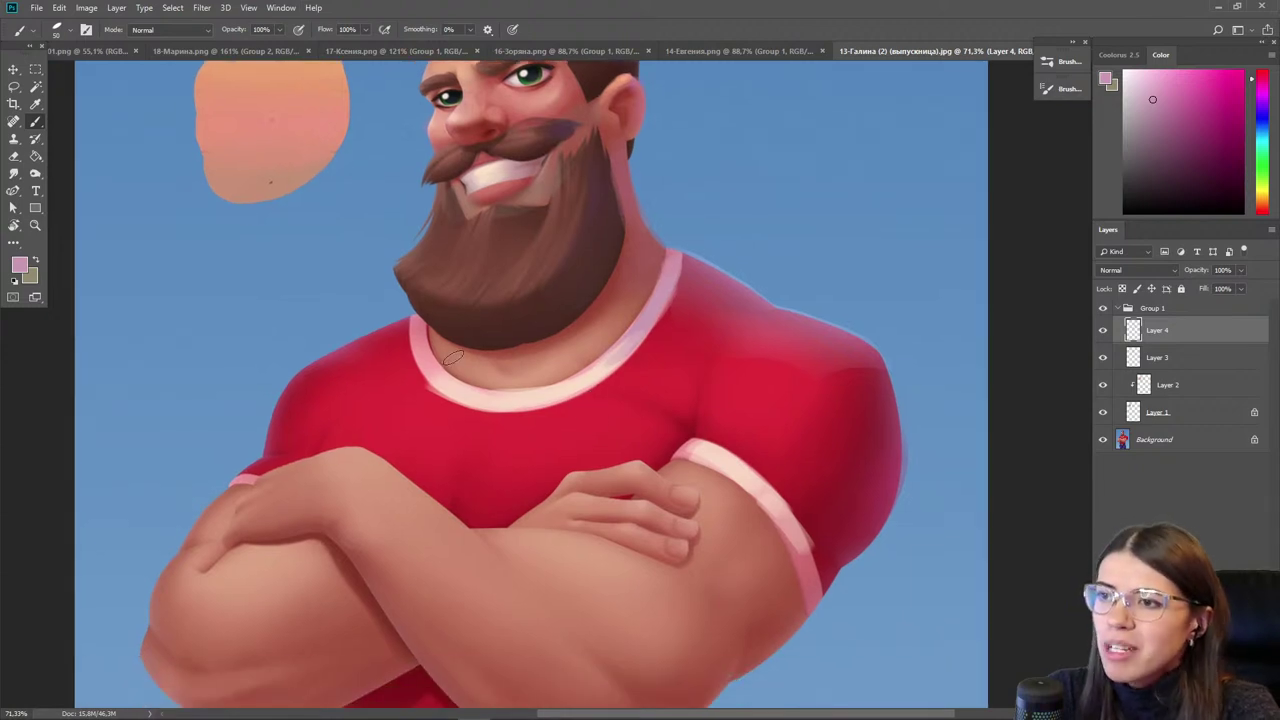
{"action": "left_click", "coordinate": [596, 360], "text": "alt"}
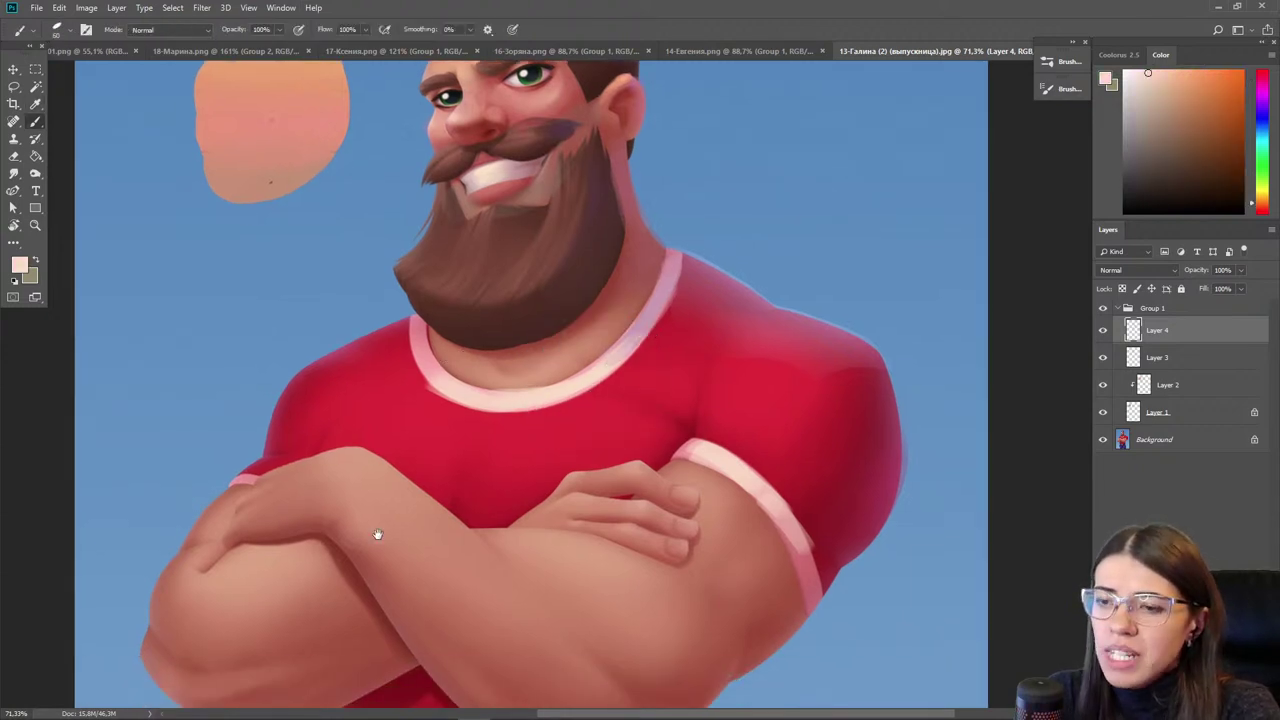
- Add a new layer and sketch a forearm and hand outline in black on the blue background beside the crossed arms
{"action": "left_click_drag", "start_coordinate": [377, 534], "coordinate": [495, 409]}
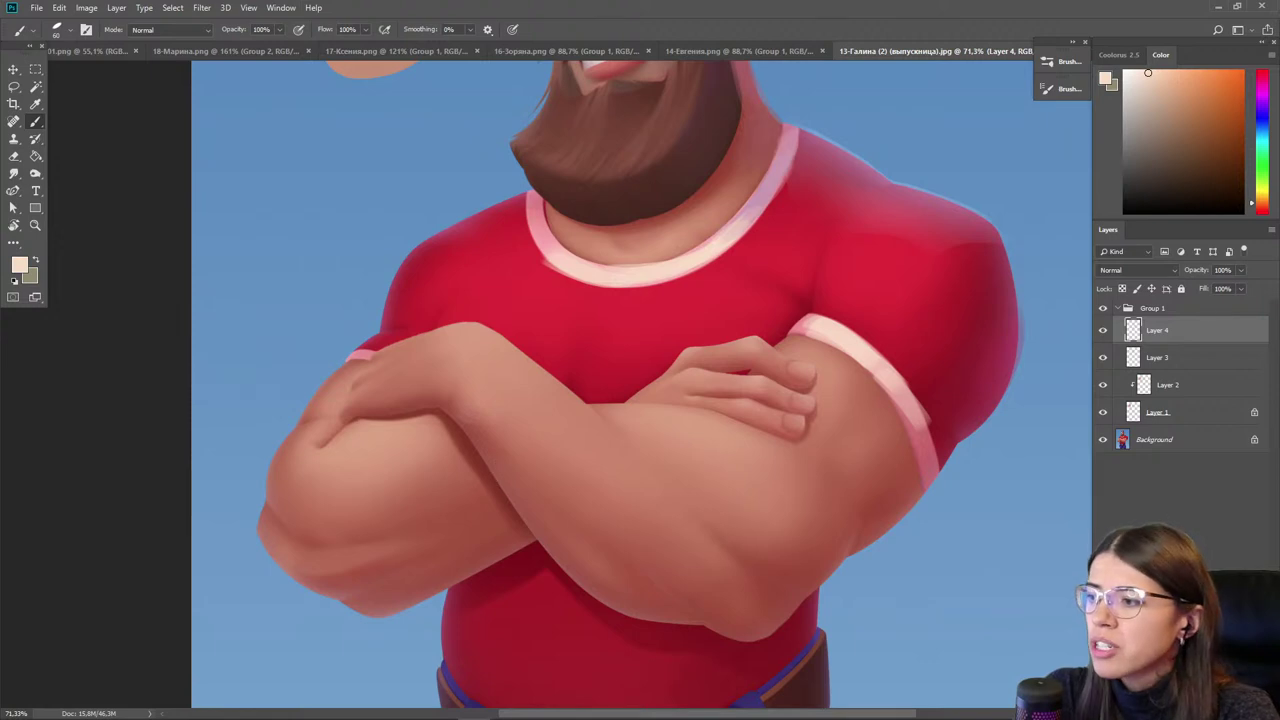
{"action": "key", "text": "ctrl+shift+alt+n"}
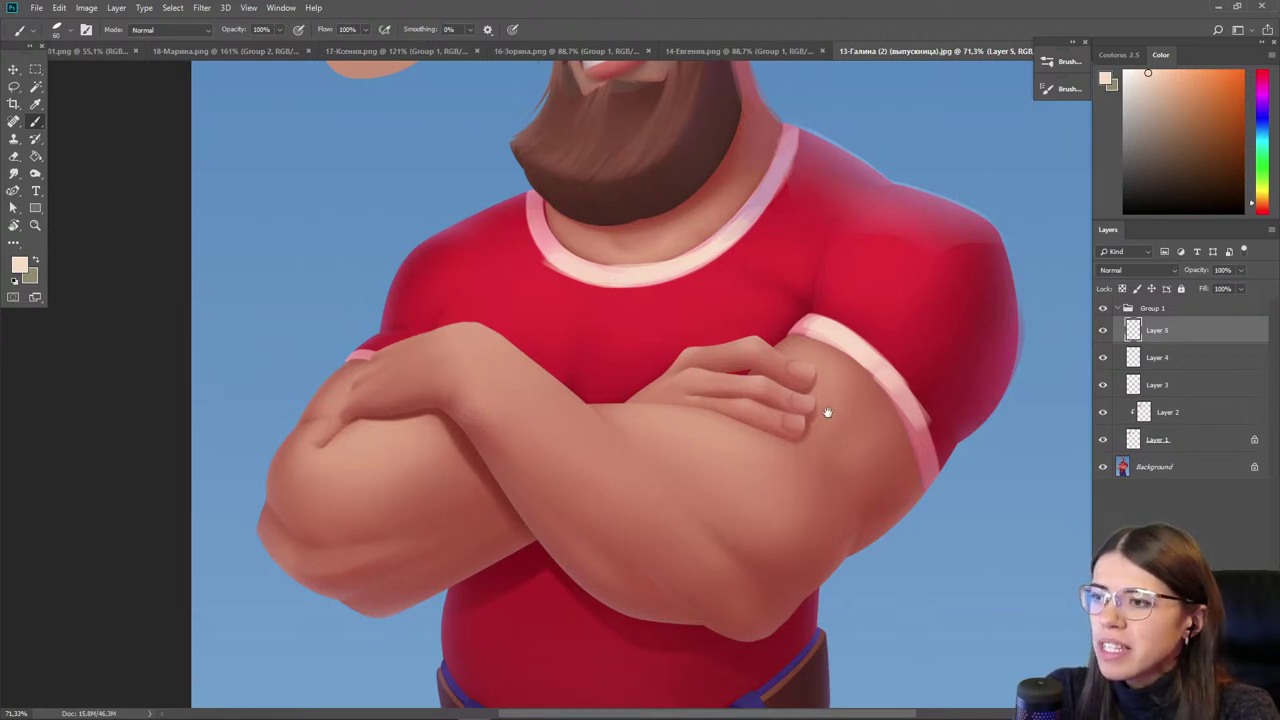
{"action": "left_click_drag", "start_coordinate": [827, 412], "coordinate": [667, 325]}
{"action": "left_click", "coordinate": [1124, 212]}
{"action": "key", "text": "["}
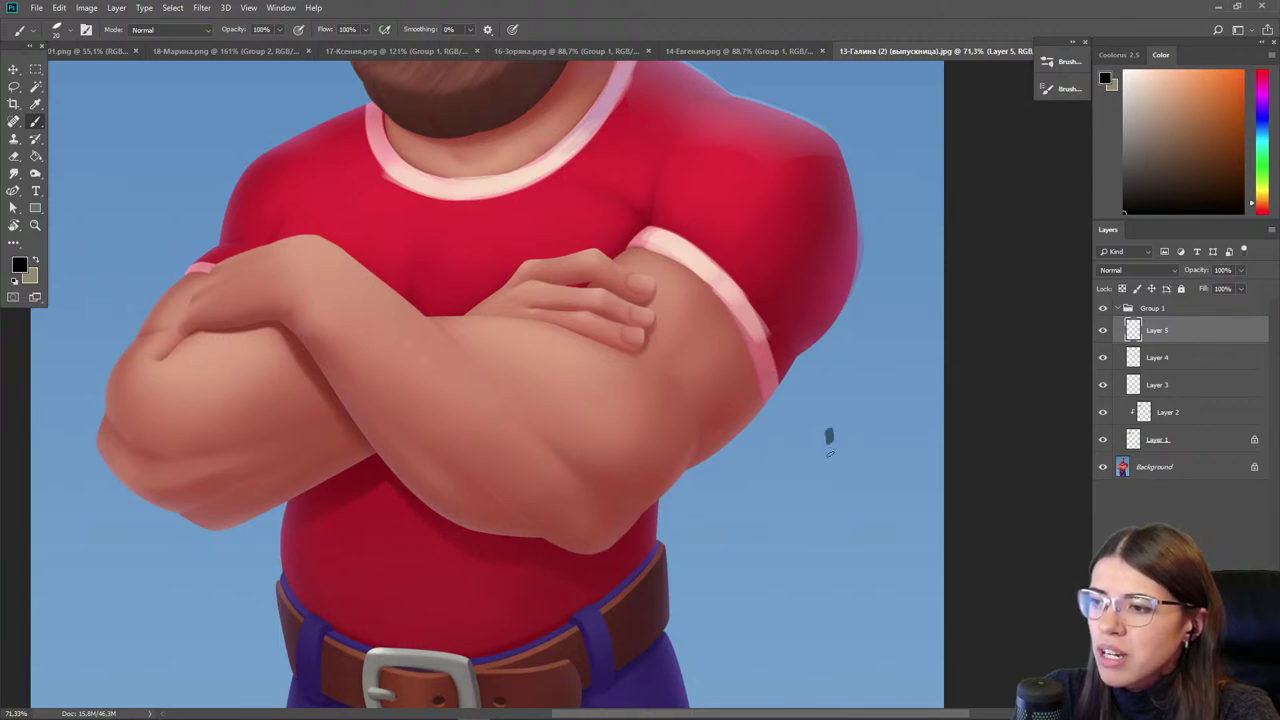
{"action": "left_click_drag", "start_coordinate": [829, 453], "coordinate": [826, 532]}
{"action": "mouse_move", "coordinate": [774, 437]}
{"action": "left_mouse_down"}
{"action": "mouse_move", "coordinate": [784, 537]}
{"action": "mouse_move", "coordinate": [836, 582]}
{"action": "mouse_move", "coordinate": [826, 628]}
{"action": "mouse_move", "coordinate": [782, 622]}
{"action": "mouse_move", "coordinate": [762, 598]}
{"action": "left_mouse_up"}
{"action": "left_click_drag", "start_coordinate": [783, 543], "coordinate": [761, 606]}
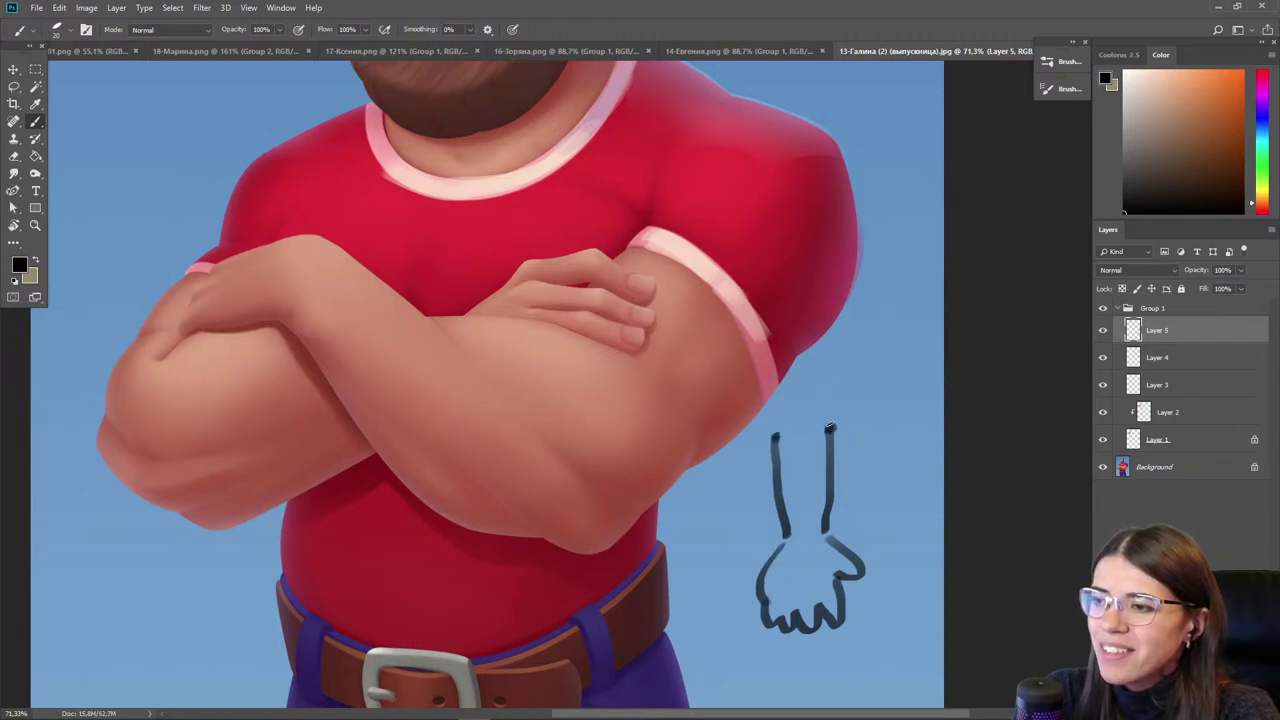
- Extend the sketched arm with an upper-arm outline and a dark sleeve opening, and divide it with a line across the elbow
{"action": "left_click_drag", "start_coordinate": [829, 428], "coordinate": [806, 318]}
{"action": "left_click_drag", "start_coordinate": [775, 437], "coordinate": [766, 338]}
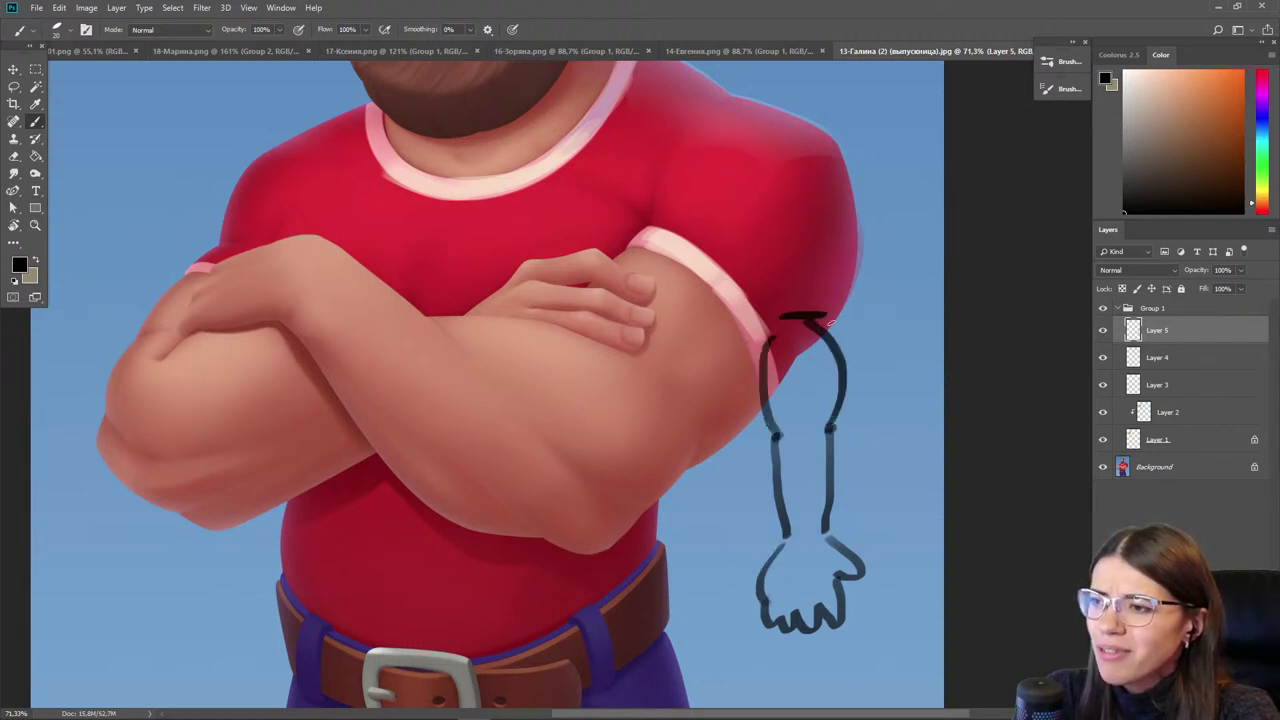
{"action": "mouse_move", "coordinate": [829, 312]}
{"action": "left_mouse_down"}
{"action": "mouse_move", "coordinate": [832, 385]}
{"action": "mouse_move", "coordinate": [760, 324]}
{"action": "mouse_move", "coordinate": [826, 376]}
{"action": "left_mouse_up"}
{"action": "left_click_drag", "start_coordinate": [767, 334], "coordinate": [767, 368]}
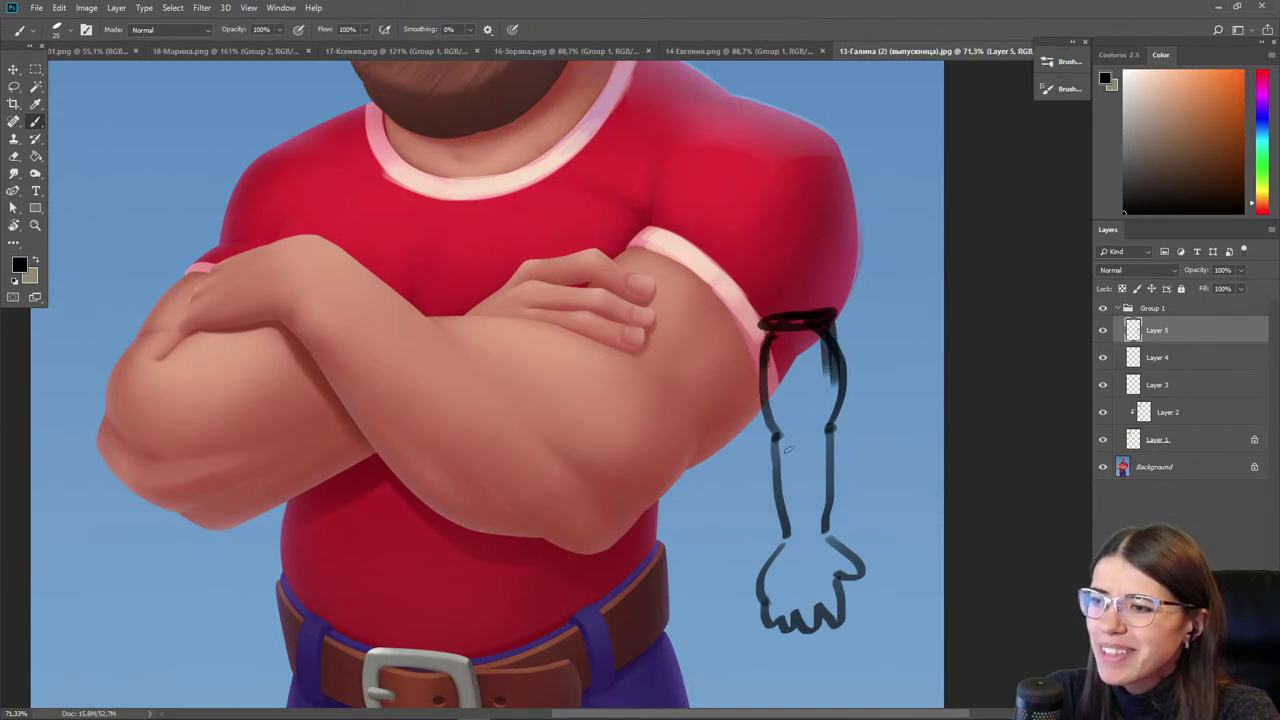
{"action": "left_click_drag", "start_coordinate": [820, 429], "coordinate": [774, 432]}
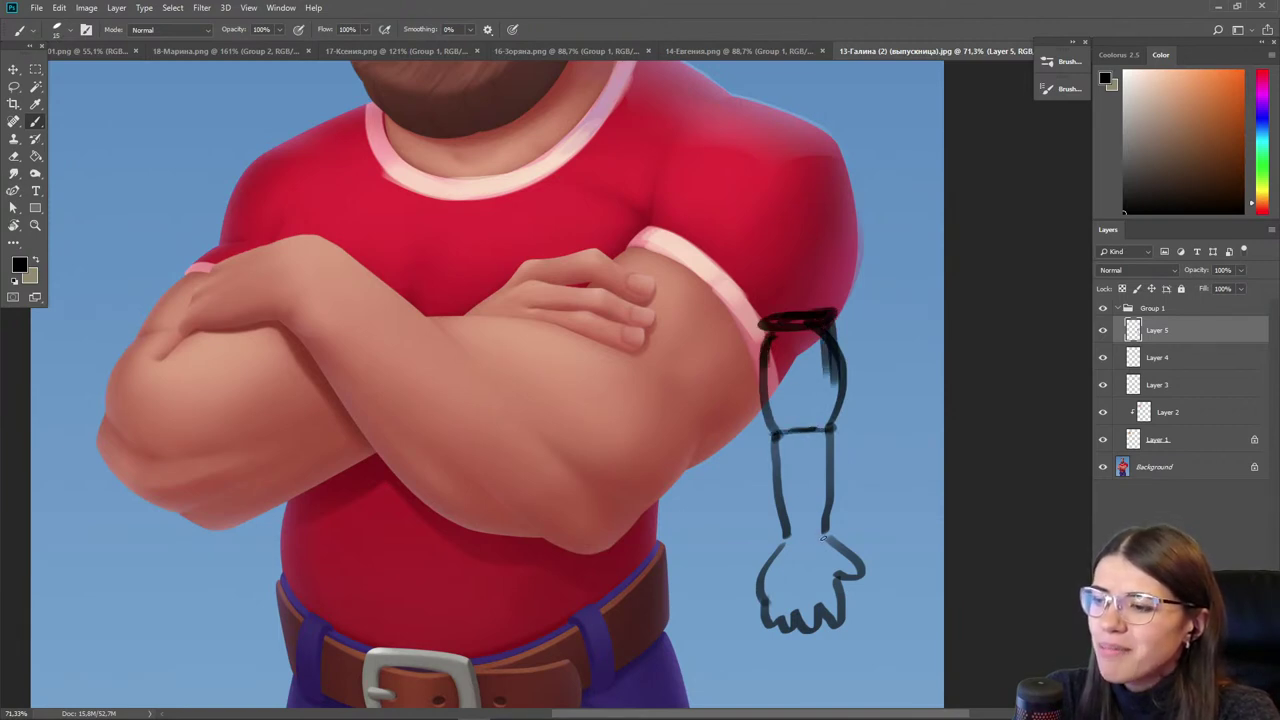
- Fill the sketched upper arm and forearm with a muted tan skin colour
{"action": "key", "text": "i"}
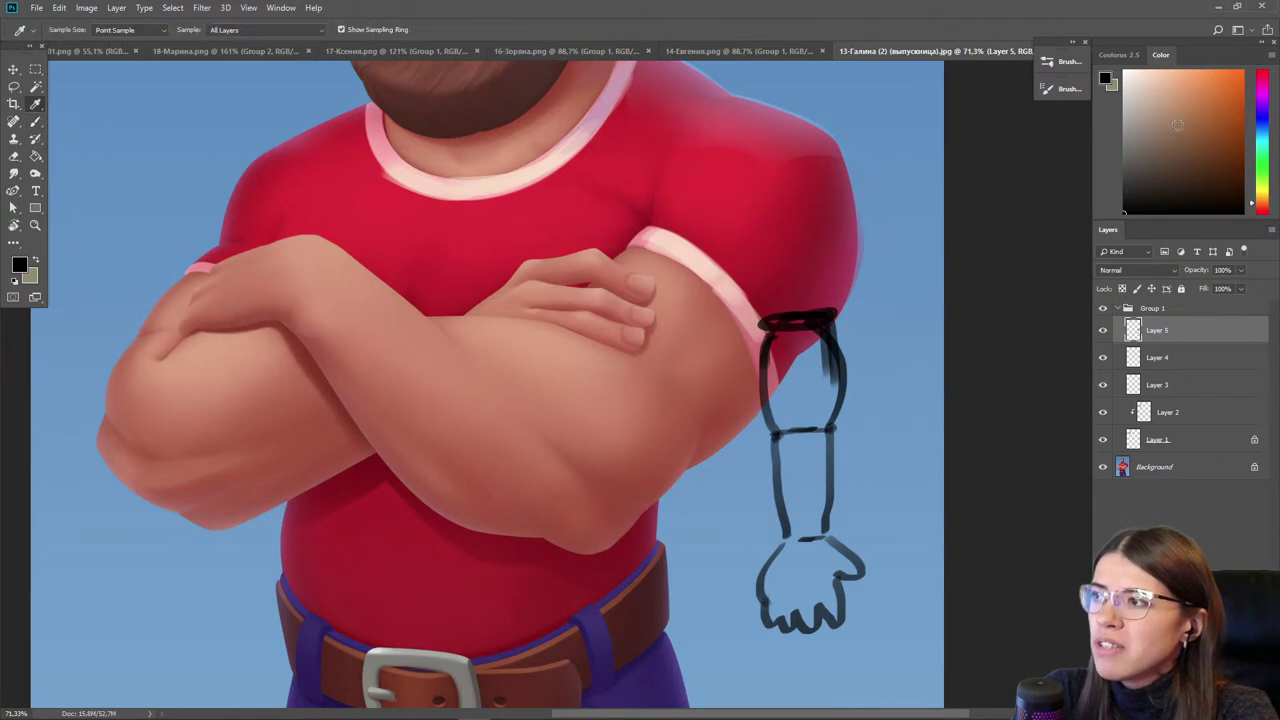
{"action": "left_click", "coordinate": [1173, 112]}
{"action": "key", "text": "bracketright"}
{"action": "key", "text": "bracketright"}
{"action": "left_click_drag", "start_coordinate": [794, 342], "coordinate": [805, 397]}
{"action": "key", "text": "bracketleft"}
{"action": "key", "text": "bracketleft"}
{"action": "key", "text": "bracketleft"}
{"action": "mouse_move", "coordinate": [802, 460]}
{"action": "left_mouse_down"}
{"action": "mouse_move", "coordinate": [807, 484]}
{"action": "mouse_move", "coordinate": [817, 475]}
{"action": "left_mouse_up"}
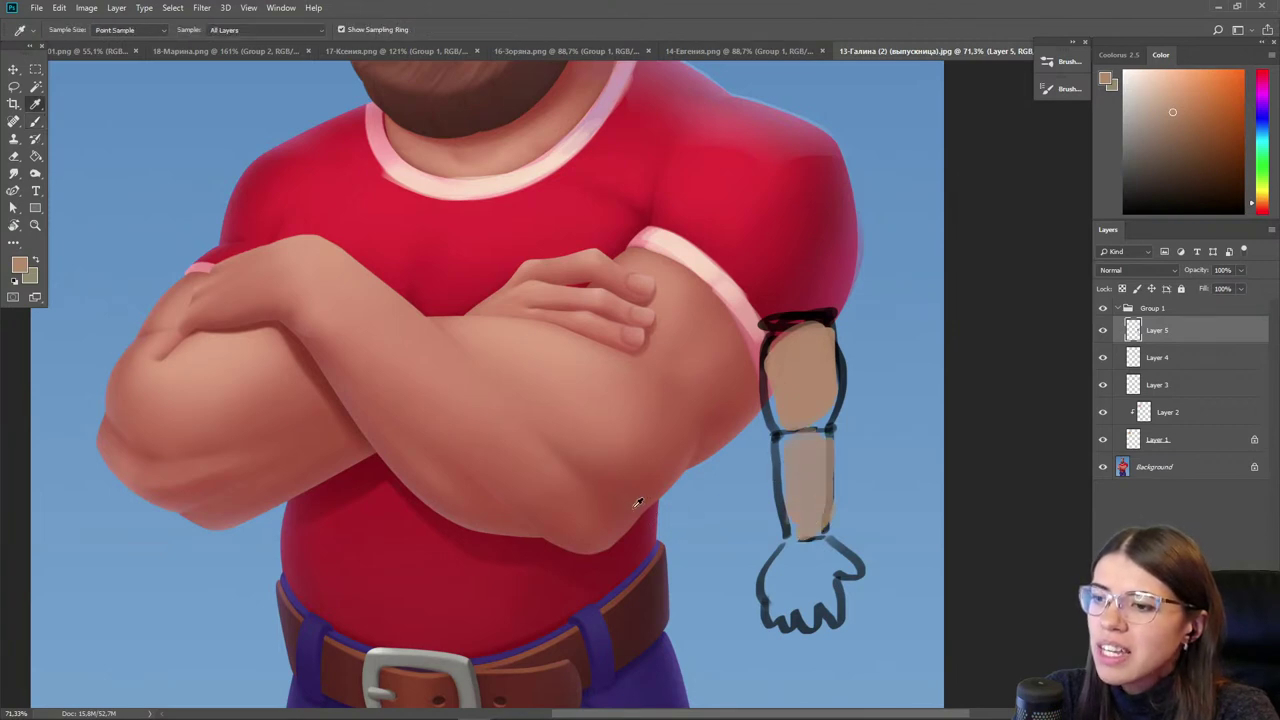
- Fill the sketched hand with reddish skin sampled from the man's elbow and a more saturated pink
{"action": "left_click", "coordinate": [622, 514], "text": "alt"}
{"action": "mouse_move", "coordinate": [795, 555]}
{"action": "left_mouse_down"}
{"action": "mouse_move", "coordinate": [815, 588]}
{"action": "mouse_move", "coordinate": [808, 558]}
{"action": "mouse_move", "coordinate": [775, 600]}
{"action": "mouse_move", "coordinate": [830, 560]}
{"action": "mouse_move", "coordinate": [800, 600]}
{"action": "left_mouse_up"}
{"action": "left_click", "coordinate": [1262, 76]}
{"action": "left_click", "coordinate": [1190, 87]}
{"action": "left_click_drag", "start_coordinate": [823, 550], "coordinate": [815, 600]}
{"action": "left_click", "coordinate": [808, 548], "text": "alt"}
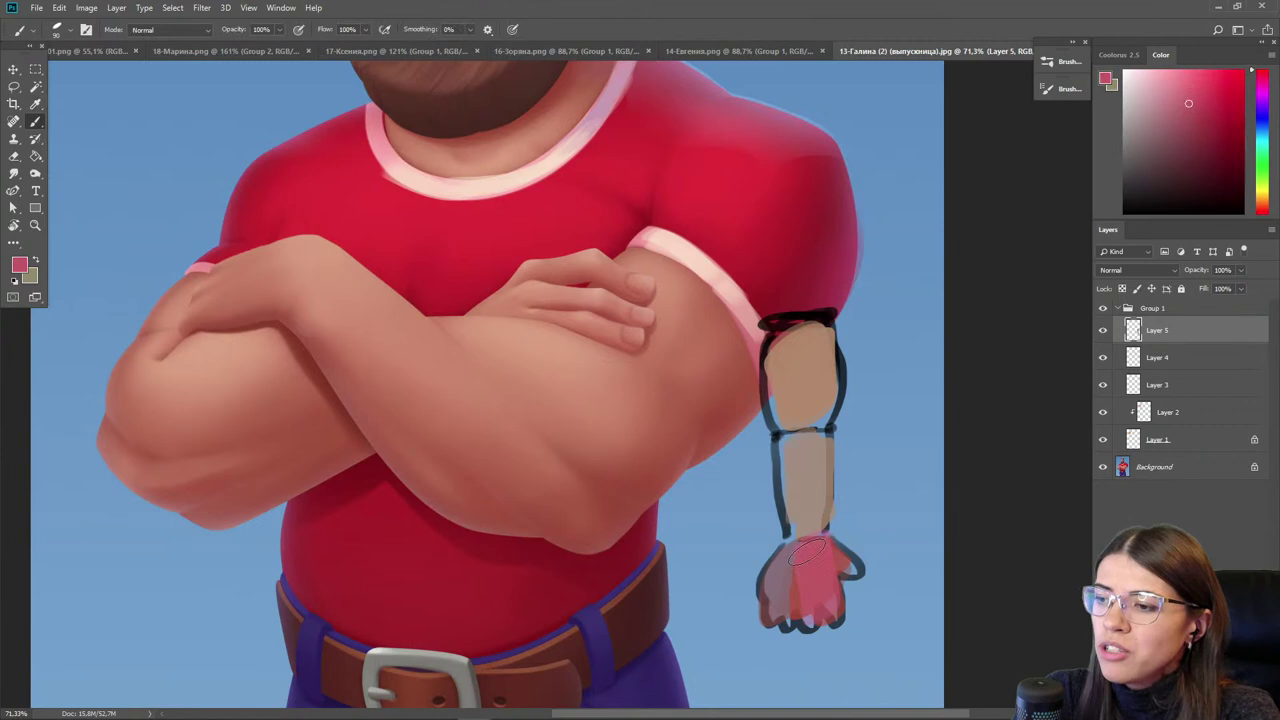
- Tint the sketched forearm and upper arm with skin colours sampled from the man's arm and the sketch
{"action": "left_click", "coordinate": [631, 449], "text": "alt"}
{"action": "key", "text": "bracketright"}
{"action": "key", "text": "bracketright"}
{"action": "left_click_drag", "start_coordinate": [800, 448], "coordinate": [796, 530]}
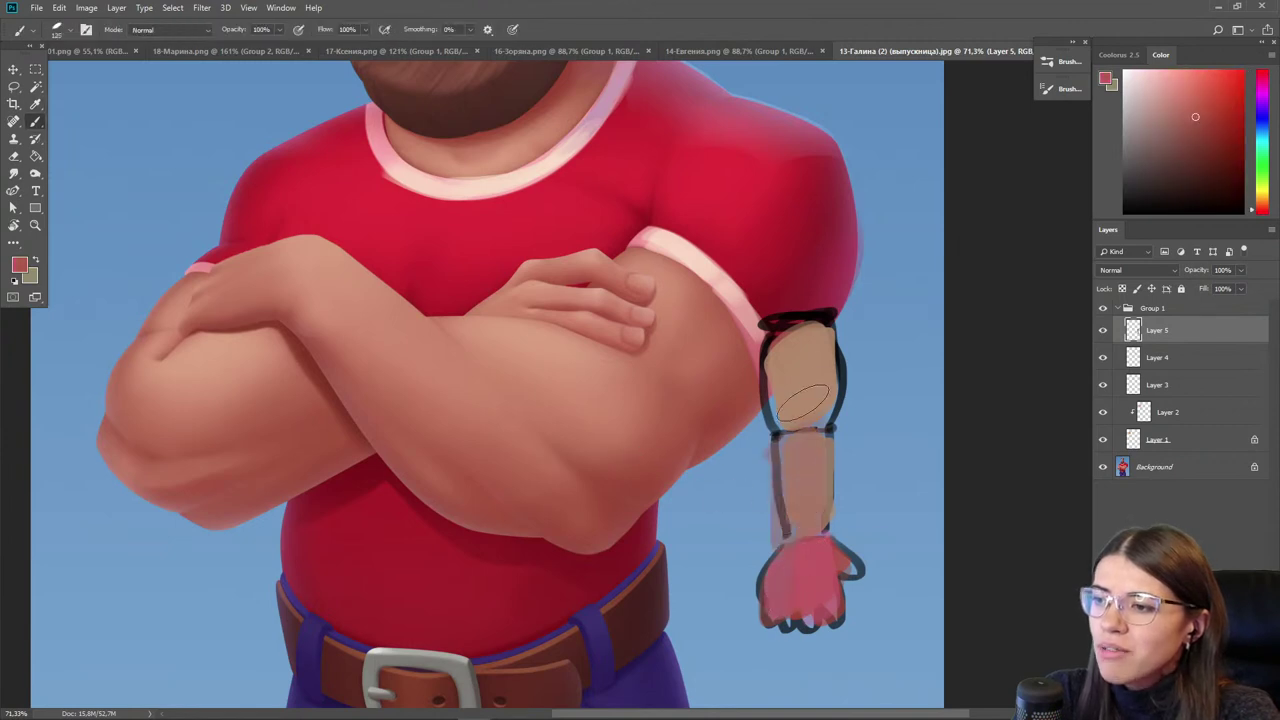
{"action": "left_click_drag", "start_coordinate": [809, 350], "coordinate": [797, 407]}
{"action": "left_click", "coordinate": [797, 338], "text": "alt"}
{"action": "left_click_drag", "start_coordinate": [803, 344], "coordinate": [798, 394]}
- In the greyscale proof view, mark the sketched hand with a black arrow and bracket the arm, then return to colour
{"action": "key", "text": "ctrl+y"}
{"action": "left_click_drag", "start_coordinate": [1132, 198], "coordinate": [1068, 248]}
{"action": "key", "text": "bracketleft"}
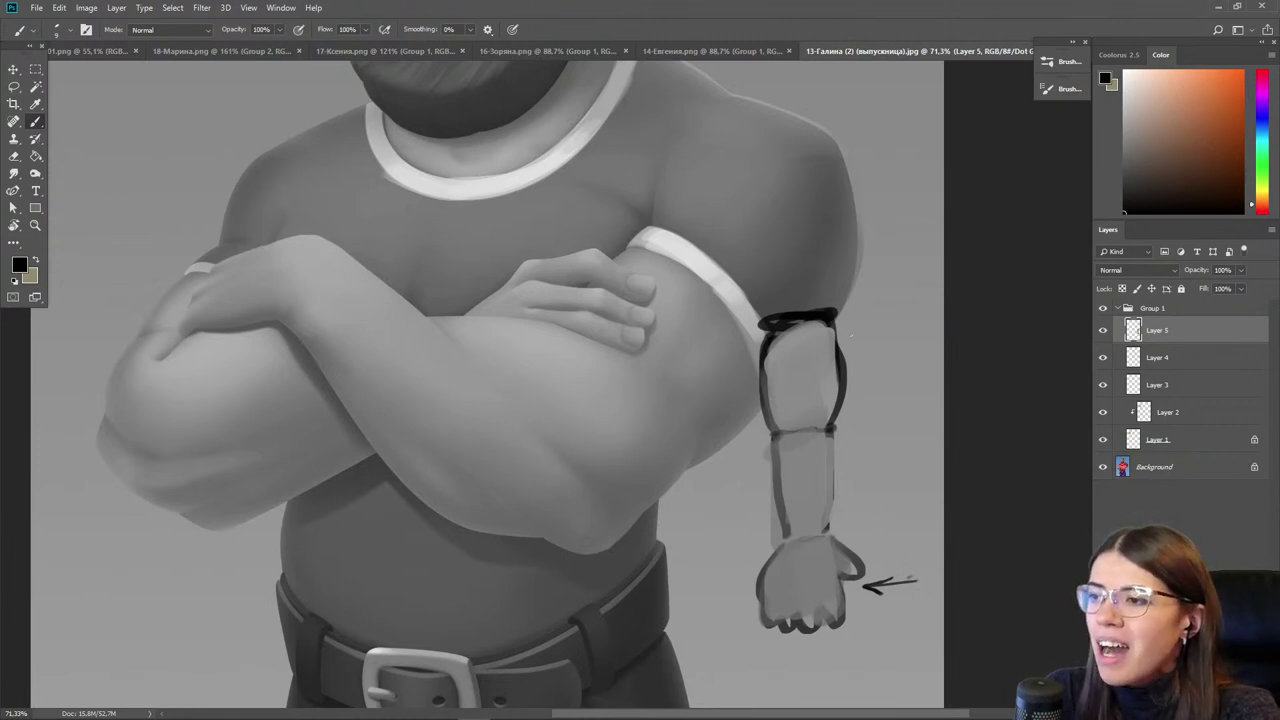
{"action": "left_click_drag", "start_coordinate": [857, 349], "coordinate": [872, 528]}
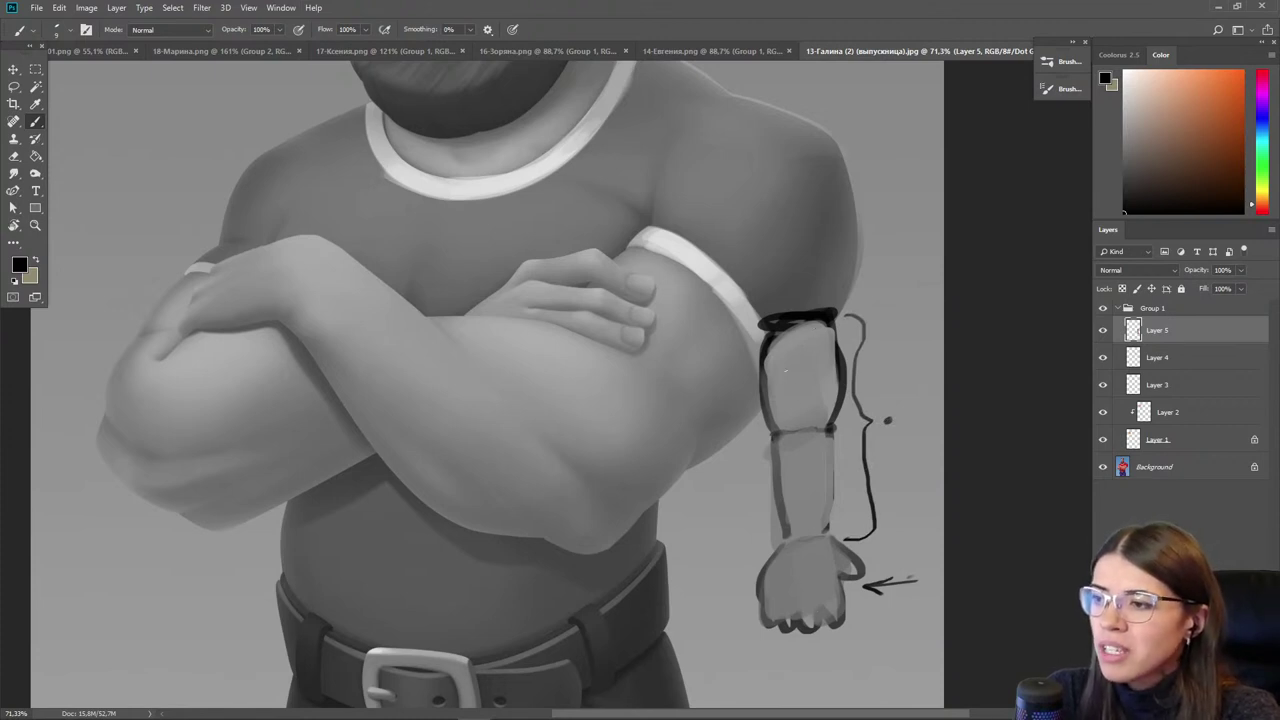
{"action": "key", "text": "ctrl+y"}
- On a new layer, tint the man's visible fingers with a muted magenta, using the greyscale proof view to judge the tone
{"action": "left_click_drag", "start_coordinate": [770, 388], "coordinate": [568, 393]}
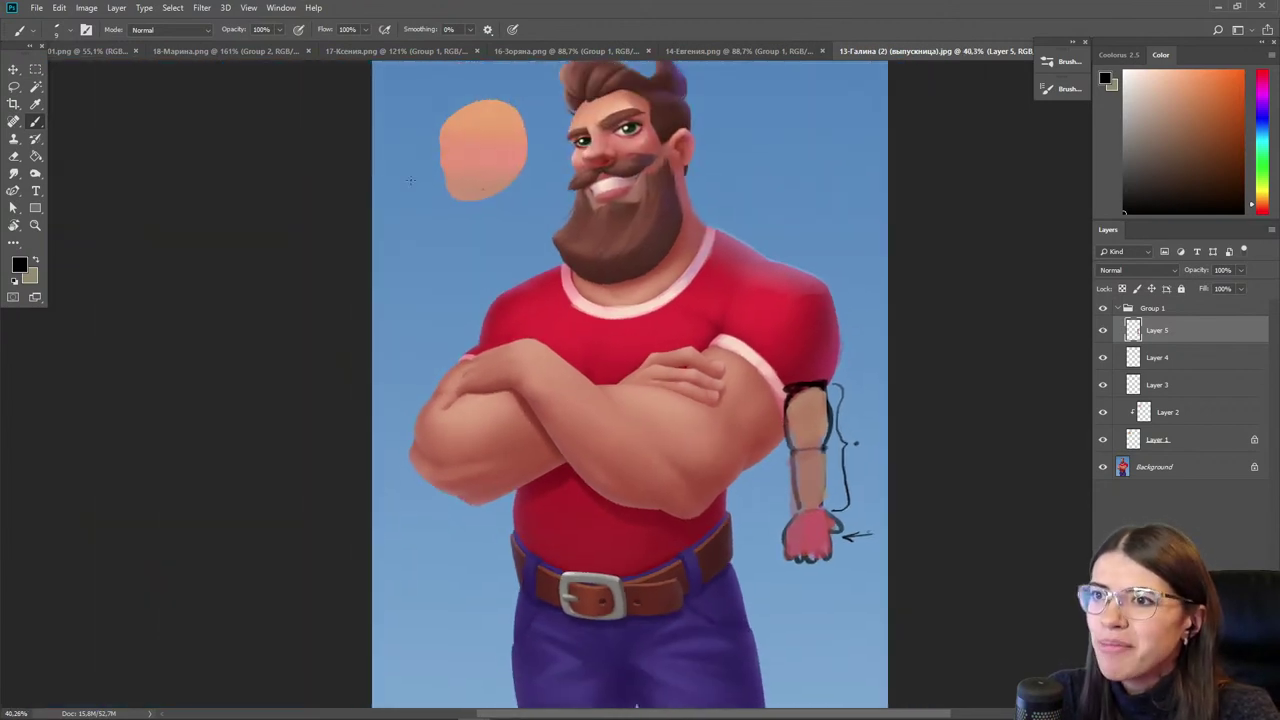
{"action": "scroll", "coordinate": [738, 423], "scroll_direction": "up", "scroll_amount": 4}
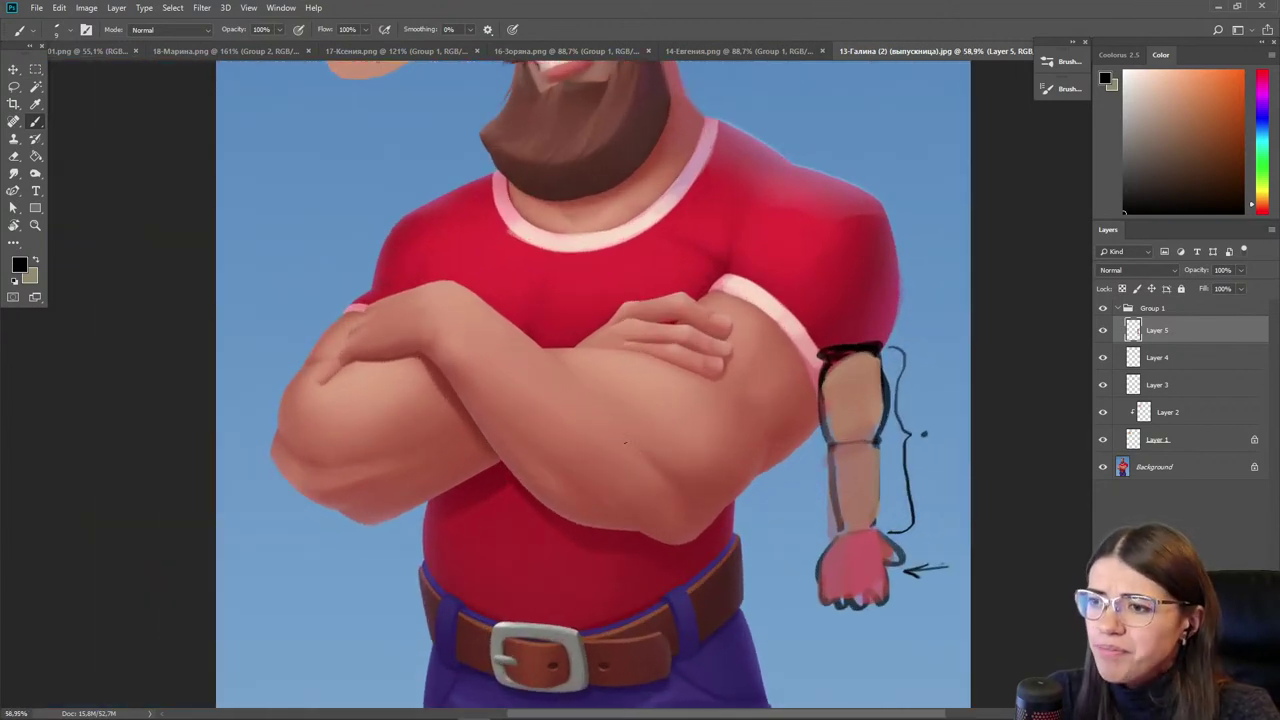
{"action": "key", "text": "ctrl+shift+alt+n"}
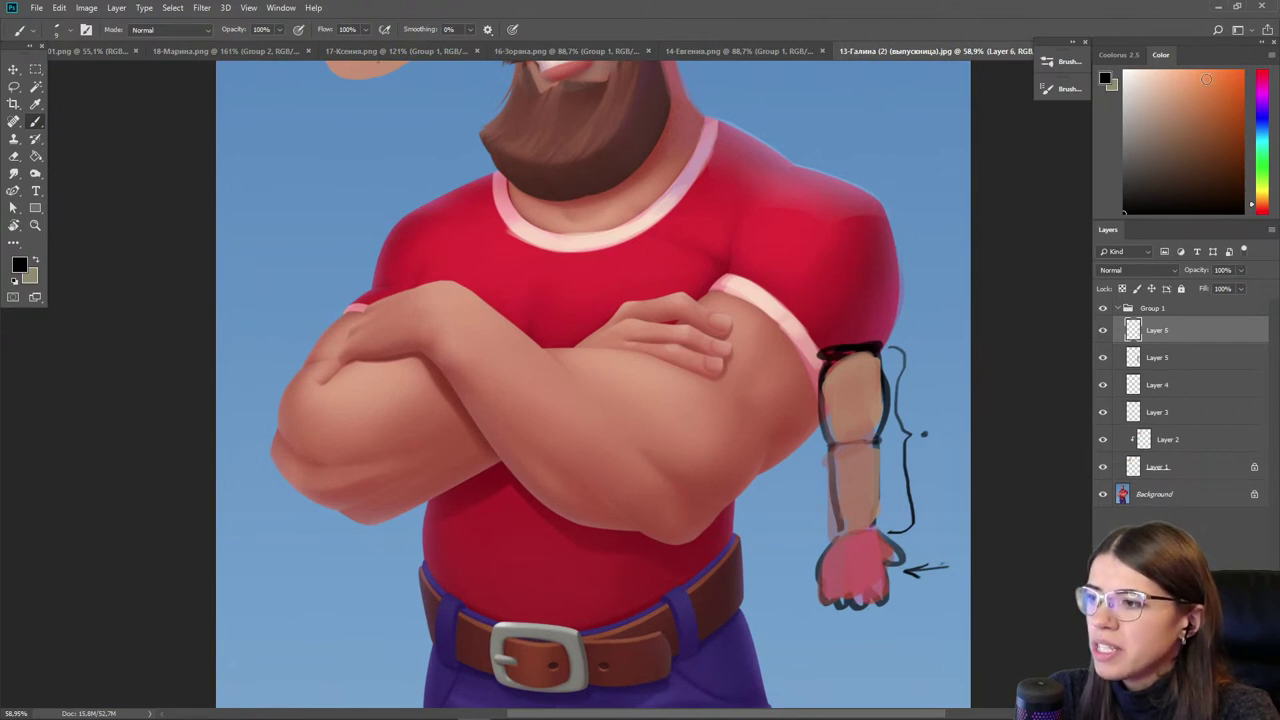
{"action": "left_click", "coordinate": [686, 316], "text": "alt"}
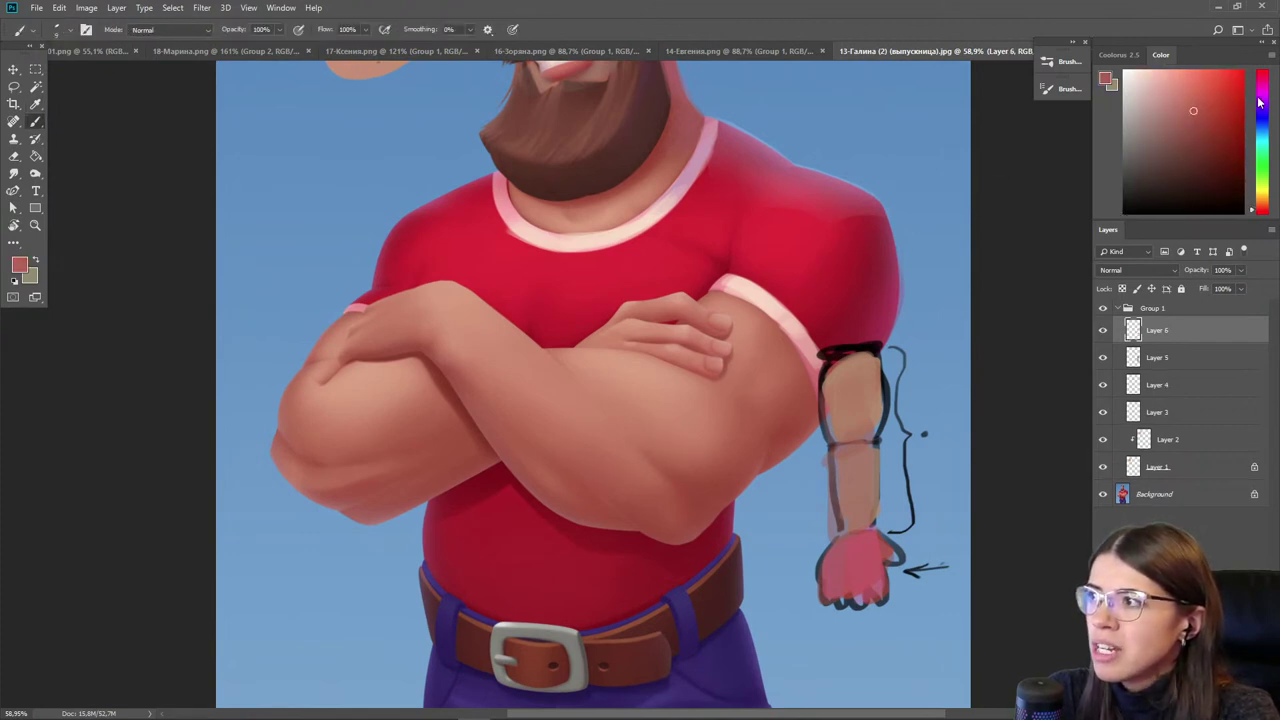
{"action": "left_click", "coordinate": [1261, 81]}
{"action": "left_click", "coordinate": [1187, 126]}
{"action": "key", "text": "bracketright"}
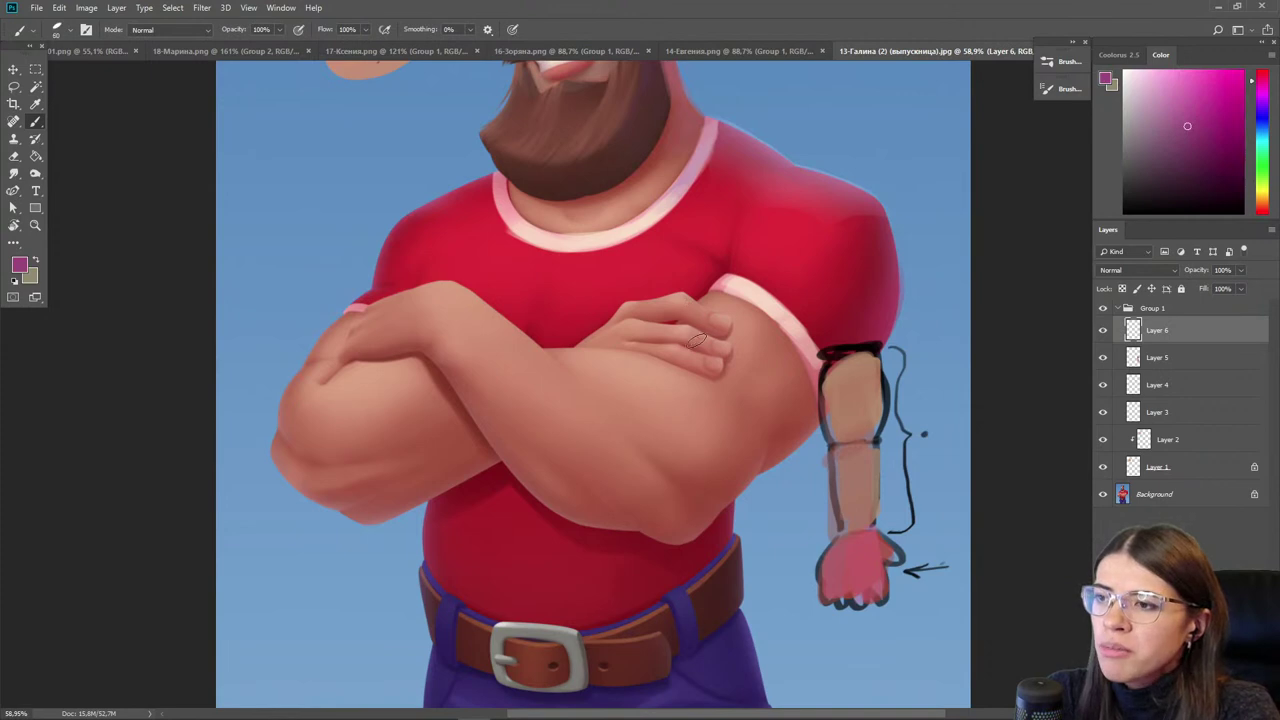
{"action": "key", "text": "ctrl+y"}
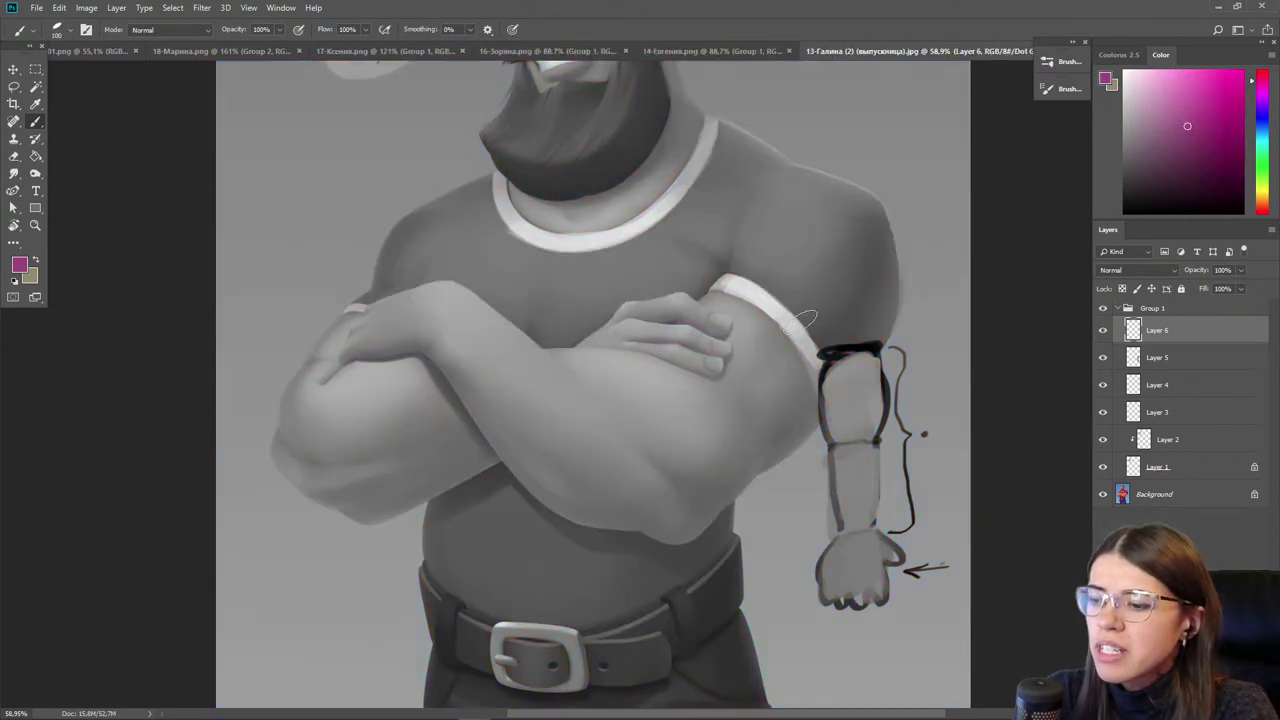
{"action": "key", "text": "bracketright"}
{"action": "key", "text": "bracketright"}
{"action": "key", "text": "bracketright"}
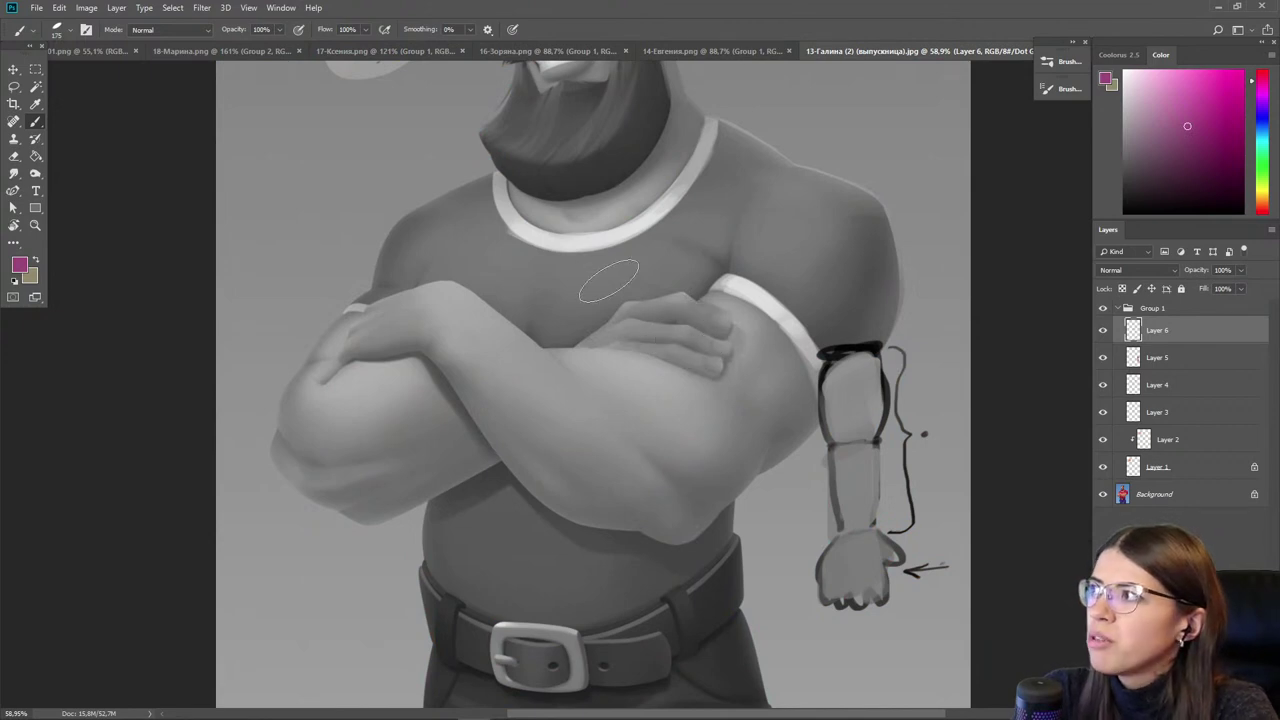
- Paint a light peach highlight on the arm just below the fingers, based on a colour sampled from the skin there
{"action": "scroll", "coordinate": [630, 292], "scroll_direction": "up", "scroll_amount": 3}
{"action": "key", "text": "i"}
{"action": "left_click", "coordinate": [700, 417]}
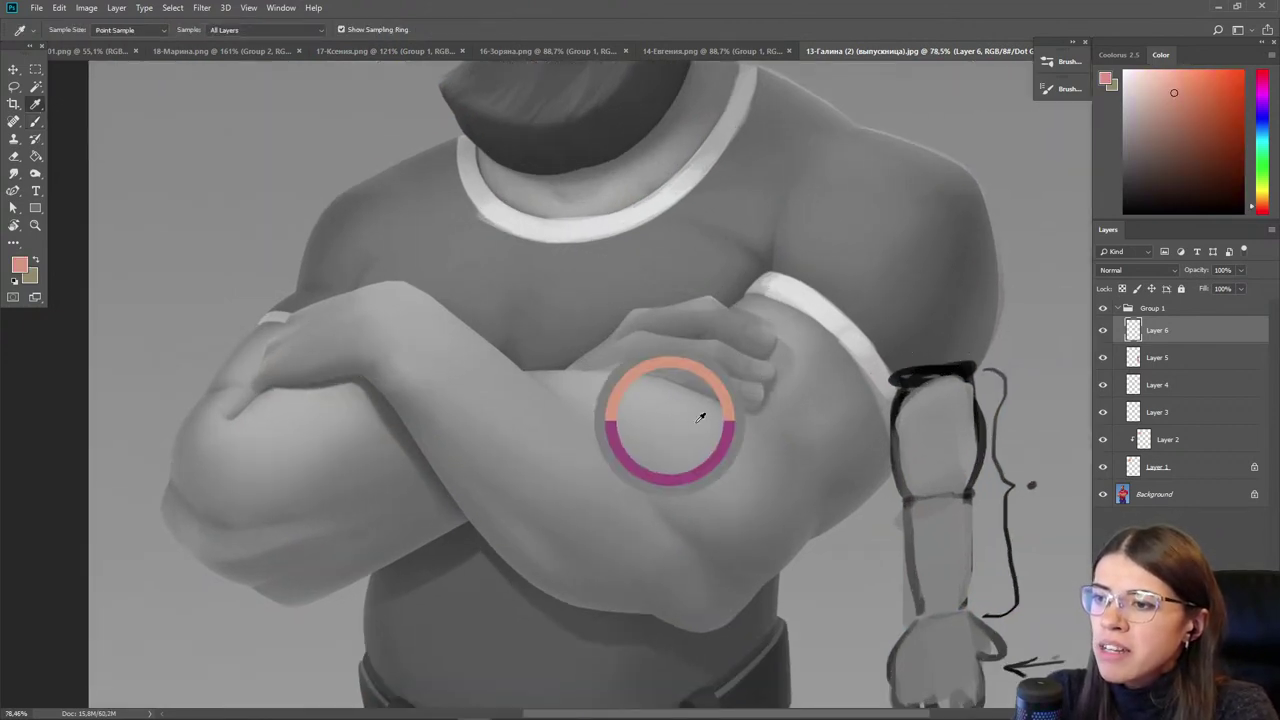
{"action": "key", "text": "b"}
{"action": "key", "text": "bracketleft"}
{"action": "key", "text": "bracketleft"}
{"action": "key", "text": "bracketleft"}
{"action": "key", "text": "bracketleft"}
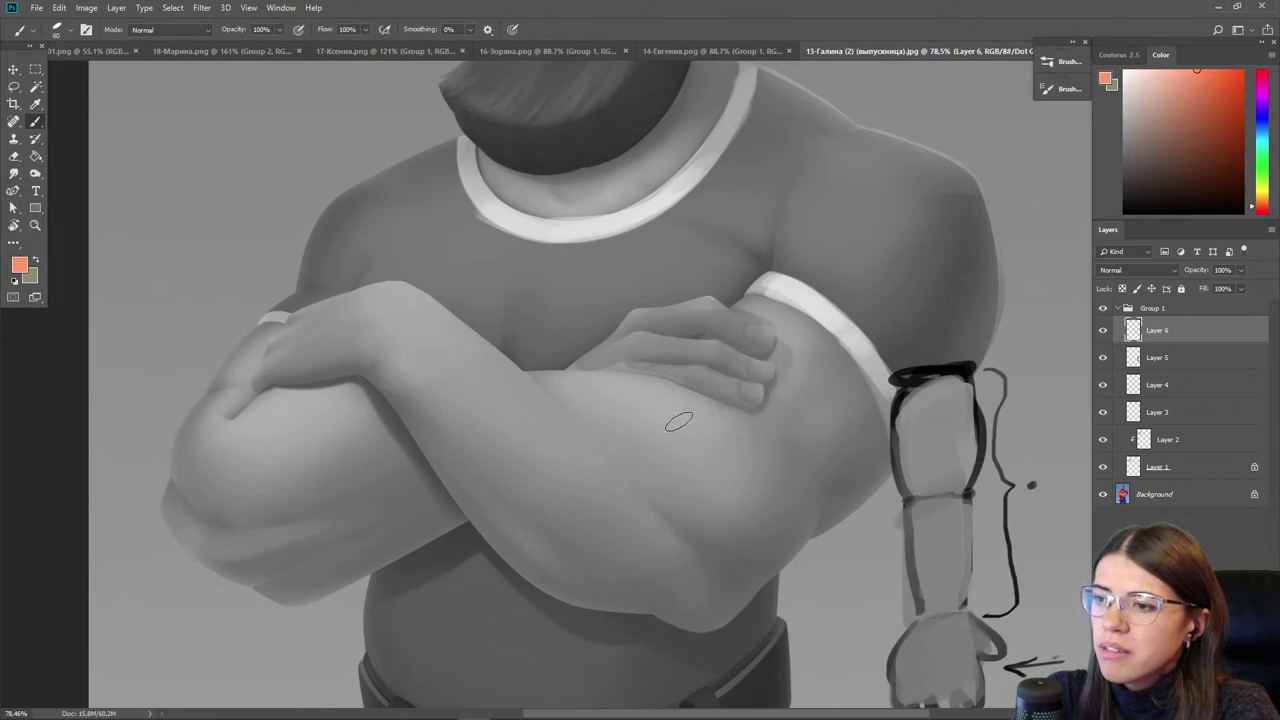
{"action": "left_click", "coordinate": [1177, 70]}
{"action": "mouse_move", "coordinate": [656, 401]}
{"action": "left_mouse_down"}
{"action": "mouse_move", "coordinate": [640, 406]}
{"action": "mouse_move", "coordinate": [692, 454]}
{"action": "mouse_move", "coordinate": [748, 448]}
{"action": "mouse_move", "coordinate": [676, 468]}
{"action": "left_mouse_up"}
- Broaden the highlight below the fingers with resampled skin colour and soften its edges with the Eraser
{"action": "key", "text": "bracketright"}
{"action": "key", "text": "bracketright"}
{"action": "left_click", "coordinate": [664, 407], "text": "alt"}
{"action": "key", "text": "bracketright"}
{"action": "left_click_drag", "start_coordinate": [608, 414], "coordinate": [648, 456]}
{"action": "key", "text": "e"}
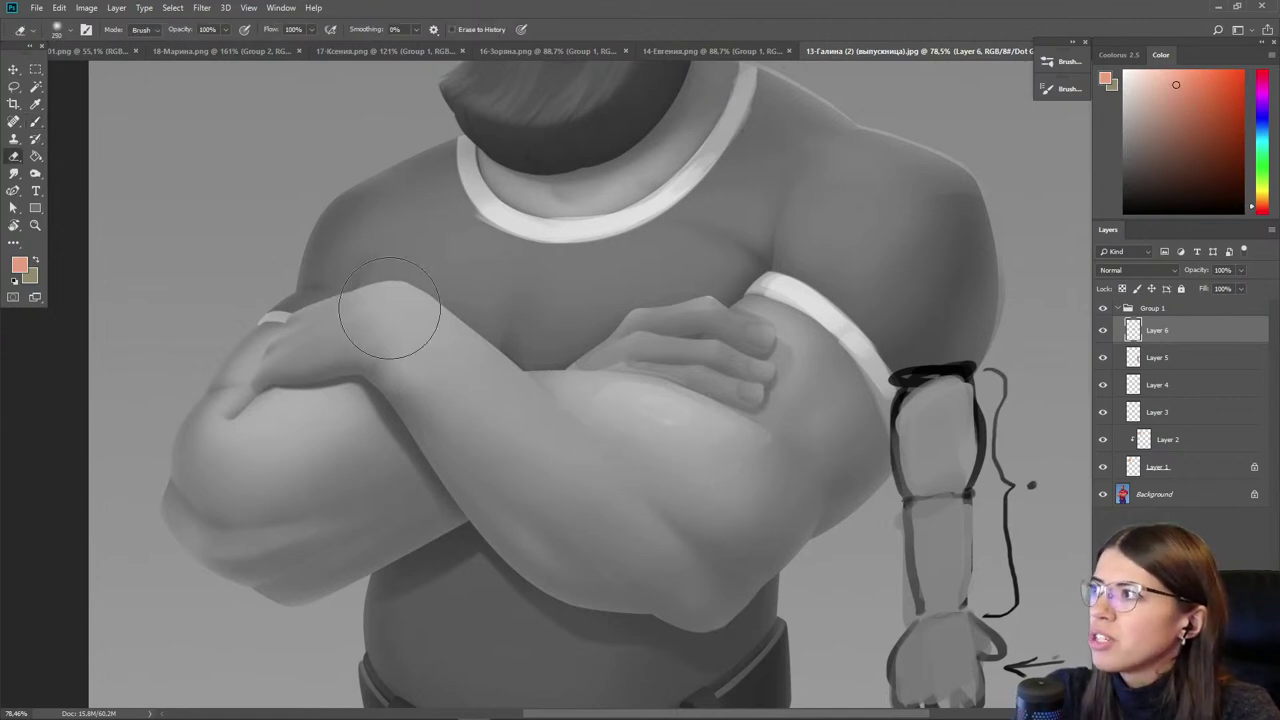
- Lighten the forearm from wrist to elbow with sampled peach, soften the strokes with the Eraser, and return to the colour view
{"action": "key", "text": "b"}
{"action": "left_click_drag", "start_coordinate": [449, 337], "coordinate": [564, 428]}
{"action": "left_click", "coordinate": [620, 415], "text": "alt"}
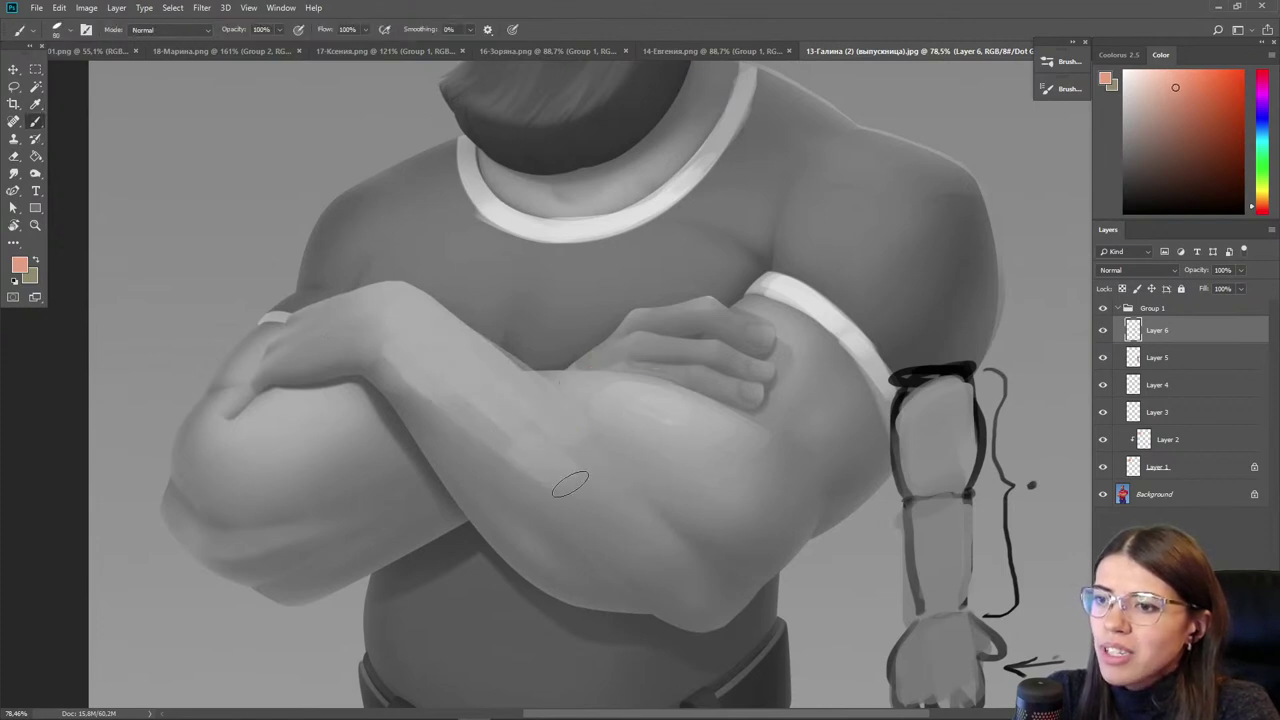
{"action": "key", "text": "e"}
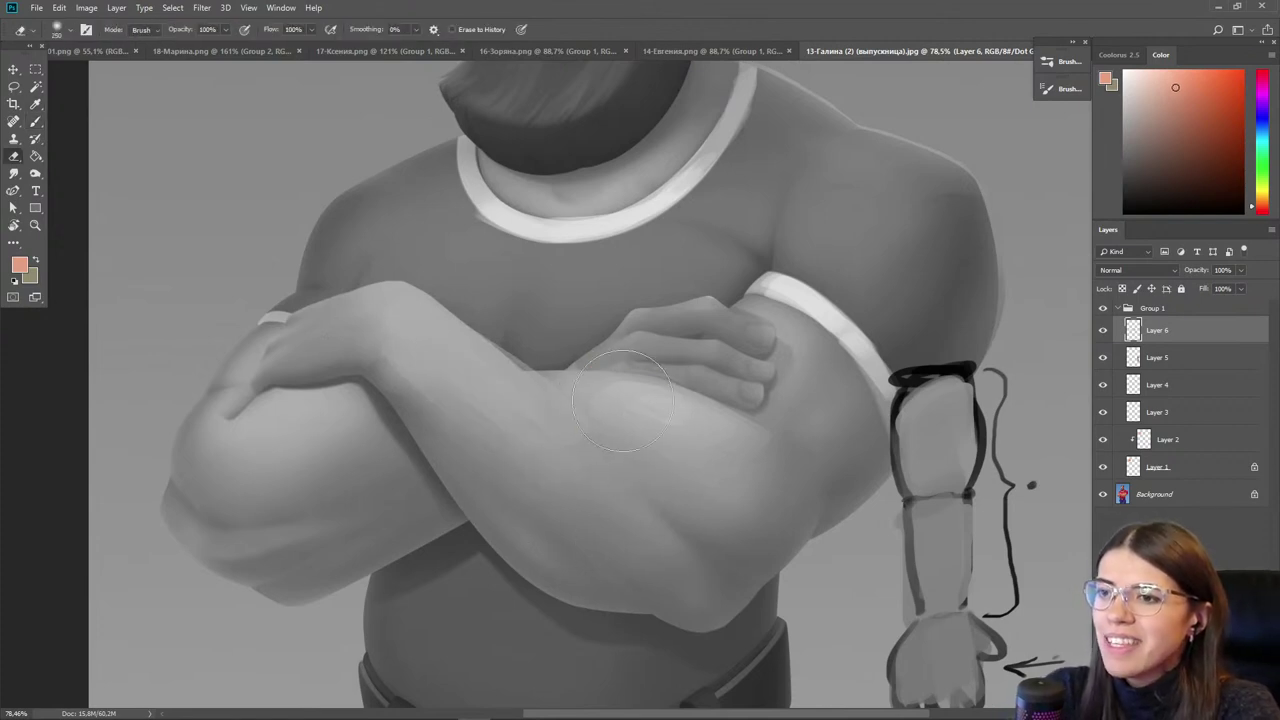
{"action": "scroll", "coordinate": [600, 400], "scroll_direction": "down", "scroll_amount": 3}
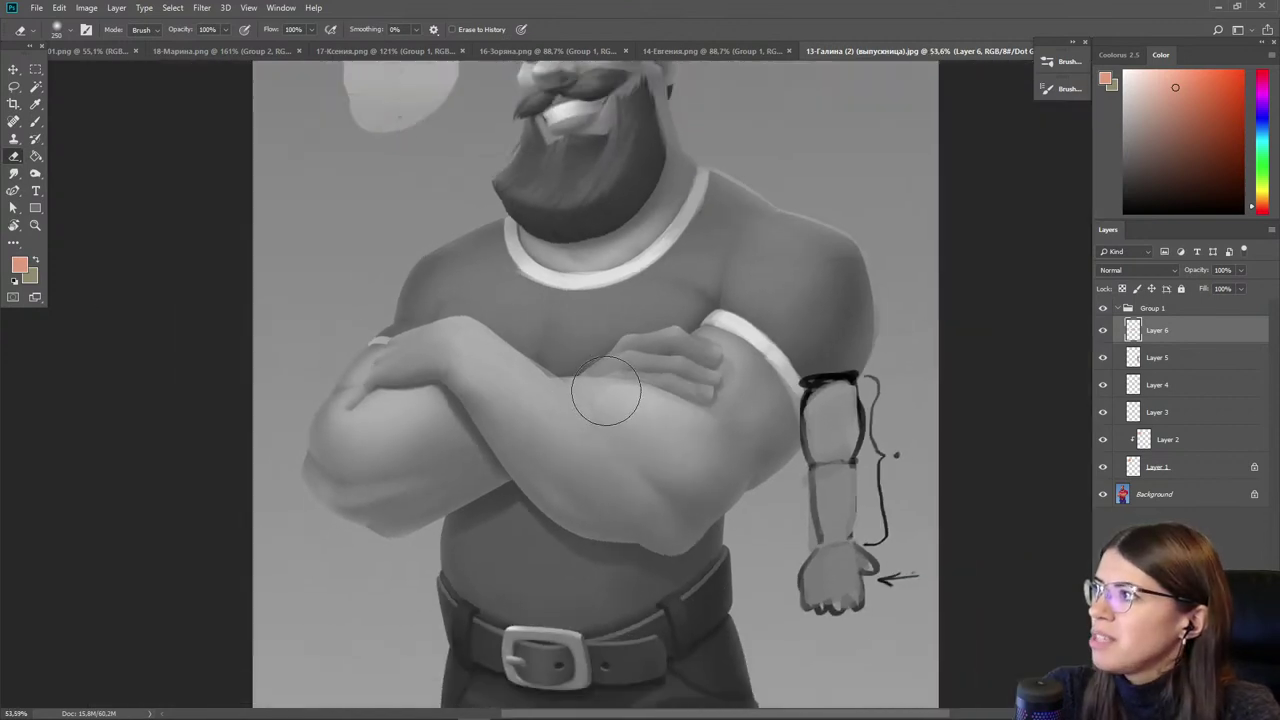
{"action": "key", "text": "ctrl+y"}
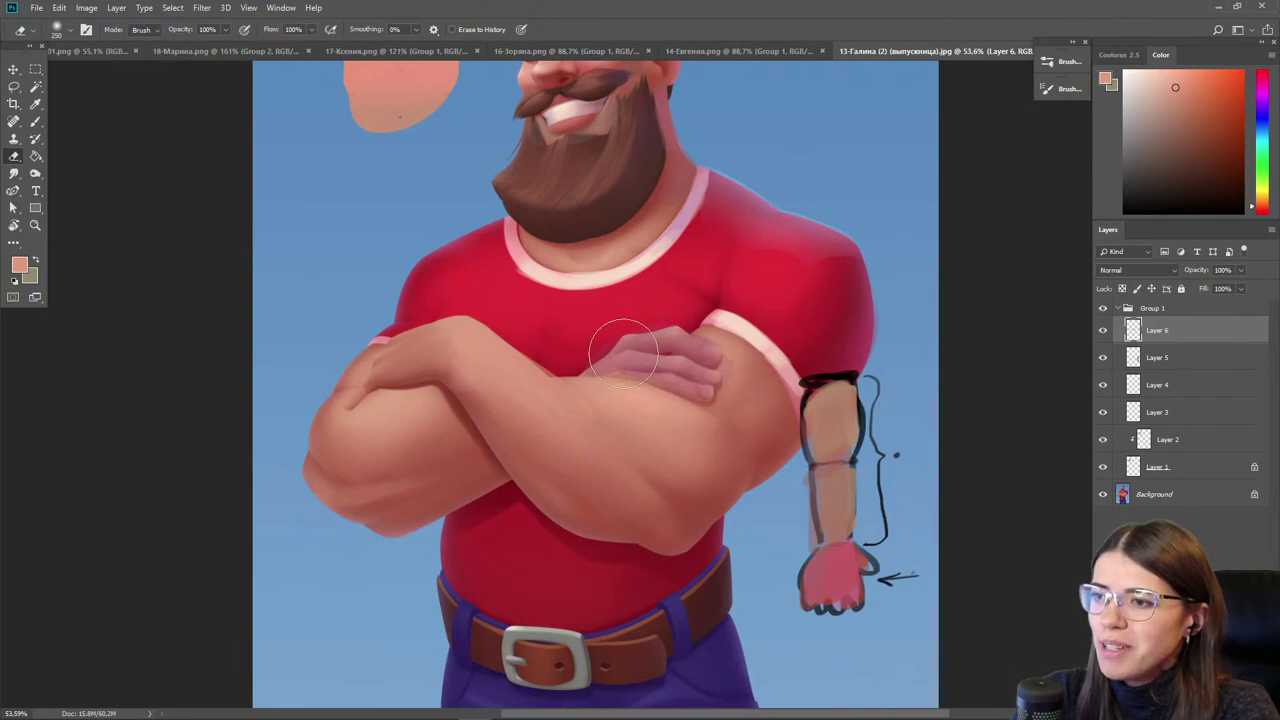
- Warm the magenta-tinted fingers with a saturated pinkish red, and sample the resulting skin colour from the hand
{"action": "key", "text": "]"}
{"action": "key", "text": "bracketright"}
{"action": "left_click", "coordinate": [1253, 203]}
{"action": "left_click", "coordinate": [1235, 71]}
{"action": "left_click", "coordinate": [1262, 210]}
{"action": "left_click", "coordinate": [1205, 72]}
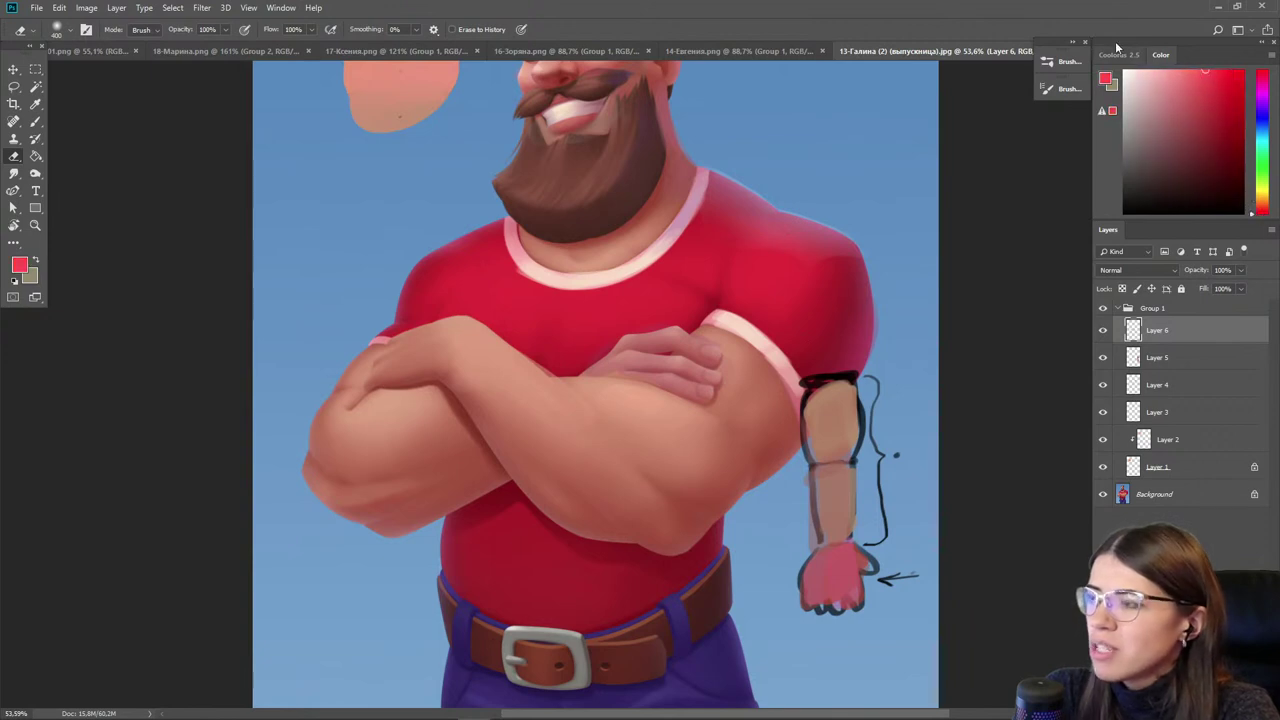
{"action": "key", "text": "b"}
{"action": "key", "text": "e"}
{"action": "key", "text": "b"}
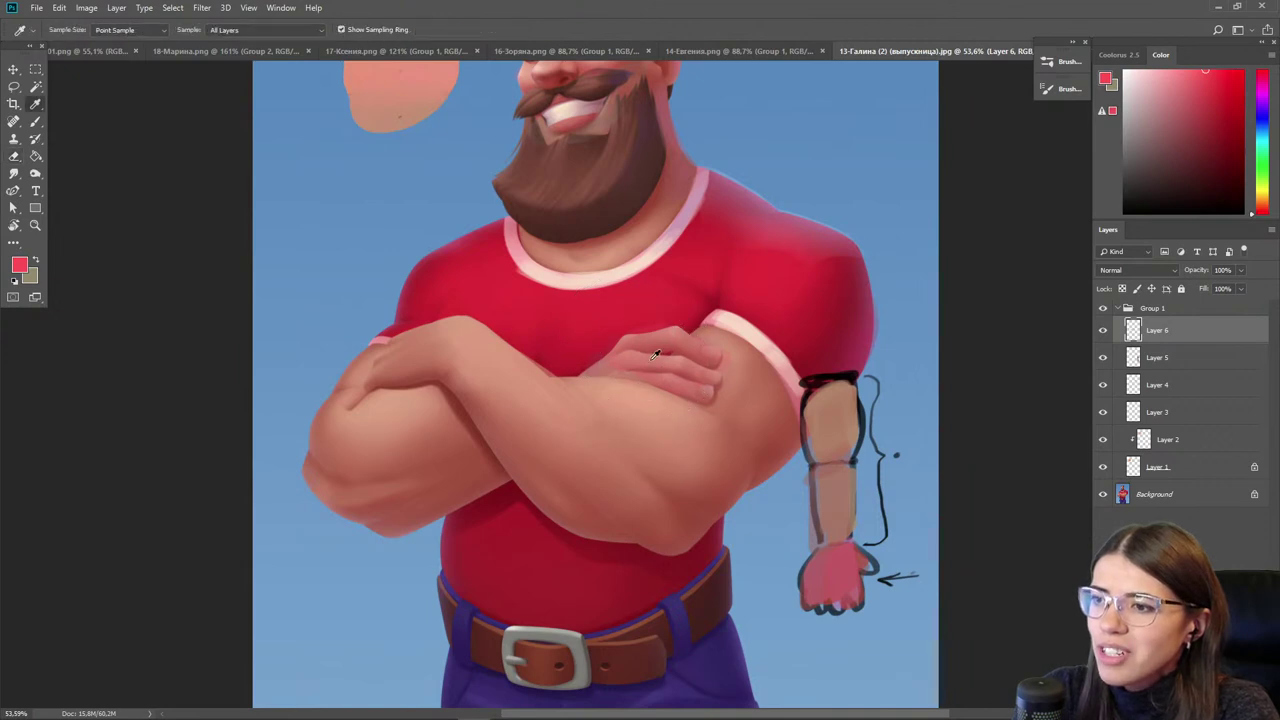
{"action": "left_click", "coordinate": [665, 360], "text": "alt"}
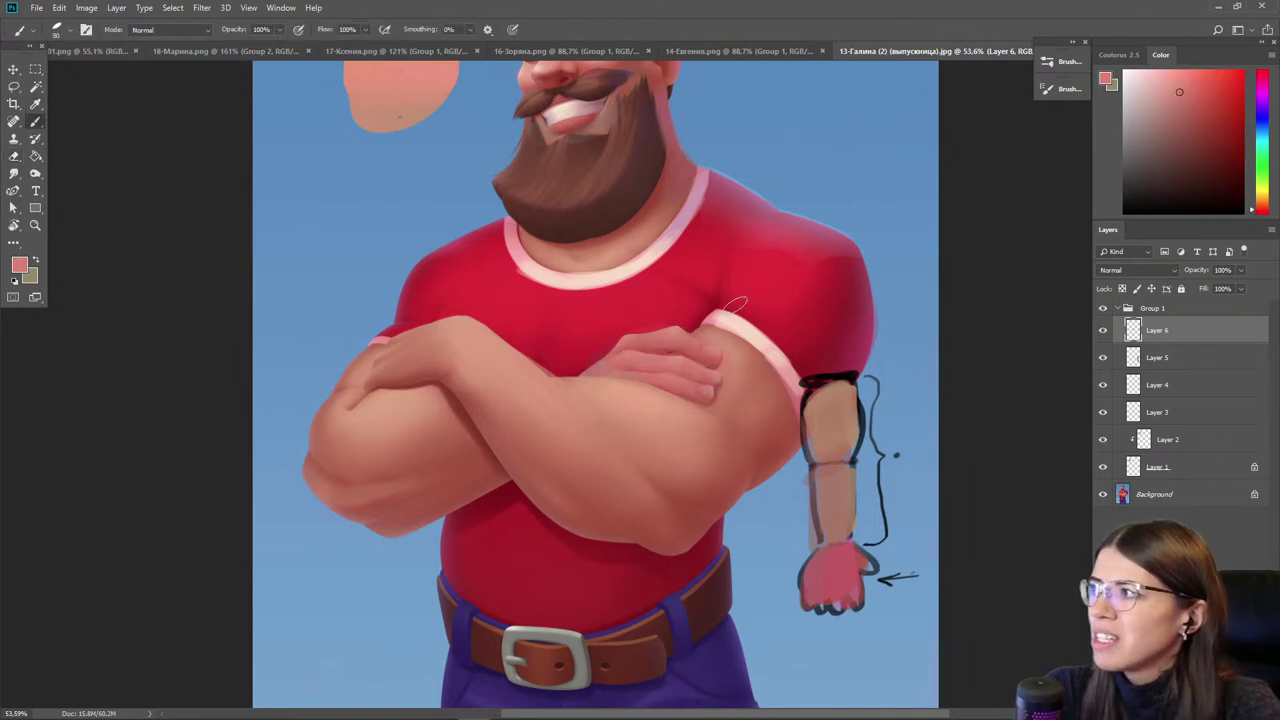
- Compare the whole figure before and after the corrections by hiding and showing Group 1 repeatedly
{"action": "scroll", "coordinate": [639, 286], "scroll_direction": "down", "scroll_amount": 3}
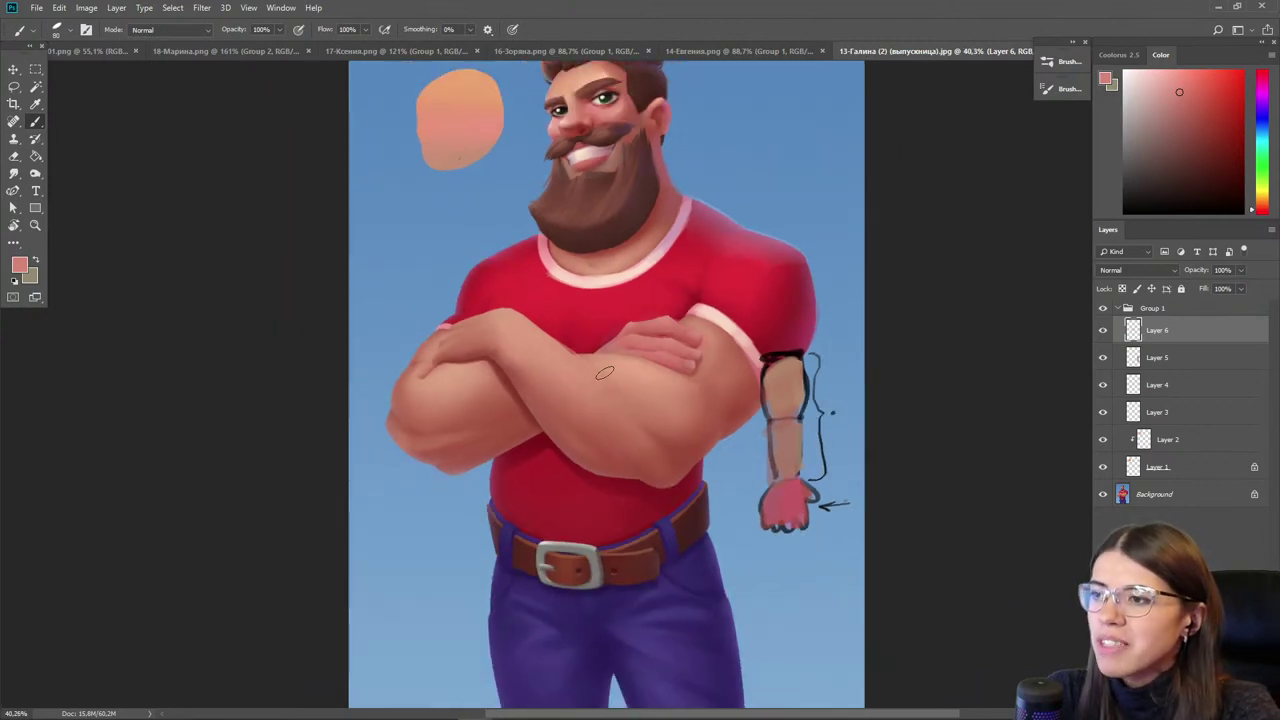
{"action": "scroll", "coordinate": [707, 442], "scroll_direction": "down", "scroll_amount": 3}
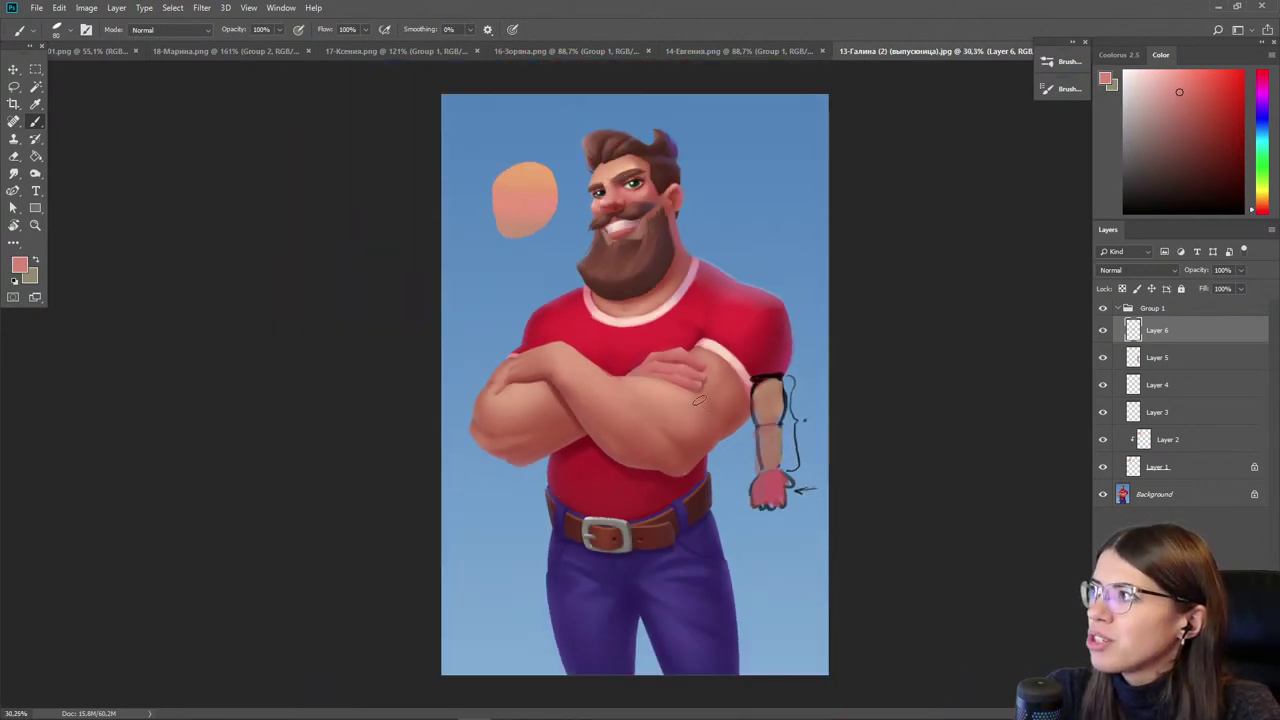
{"action": "scroll", "coordinate": [699, 400], "scroll_direction": "up", "scroll_amount": 1}
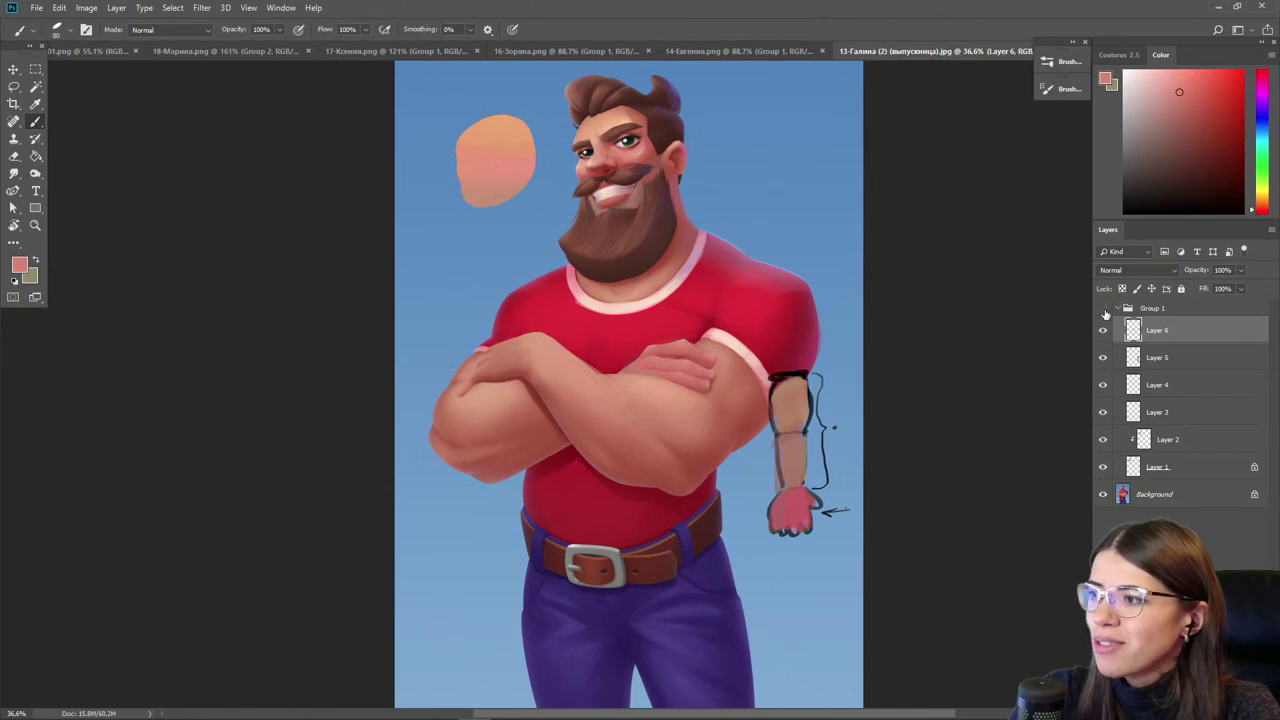
{"action": "left_click", "coordinate": [1104, 310]}
{"action": "left_click", "coordinate": [1104, 310]}
{"action": "left_click", "coordinate": [1104, 310]}
{"action": "left_click", "coordinate": [1104, 310]}
{"action": "left_click", "coordinate": [1104, 311]}
{"action": "left_click", "coordinate": [1104, 311]}
{"action": "left_click", "coordinate": [1104, 311]}
{"action": "left_click", "coordinate": [1104, 311]}
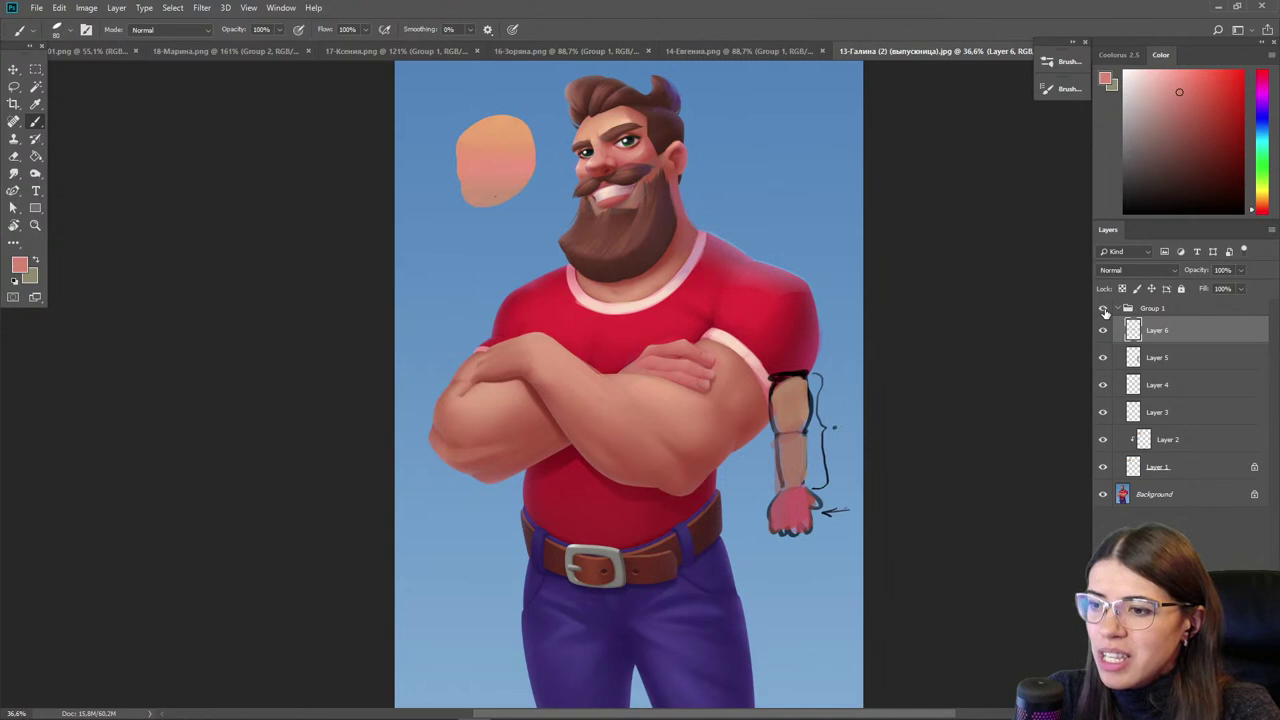
- Examine the belt, face and crossed arms up close, comparing the upper body with and without the Group 1 corrections
{"action": "scroll", "coordinate": [655, 600], "scroll_direction": "up", "scroll_amount": 5}
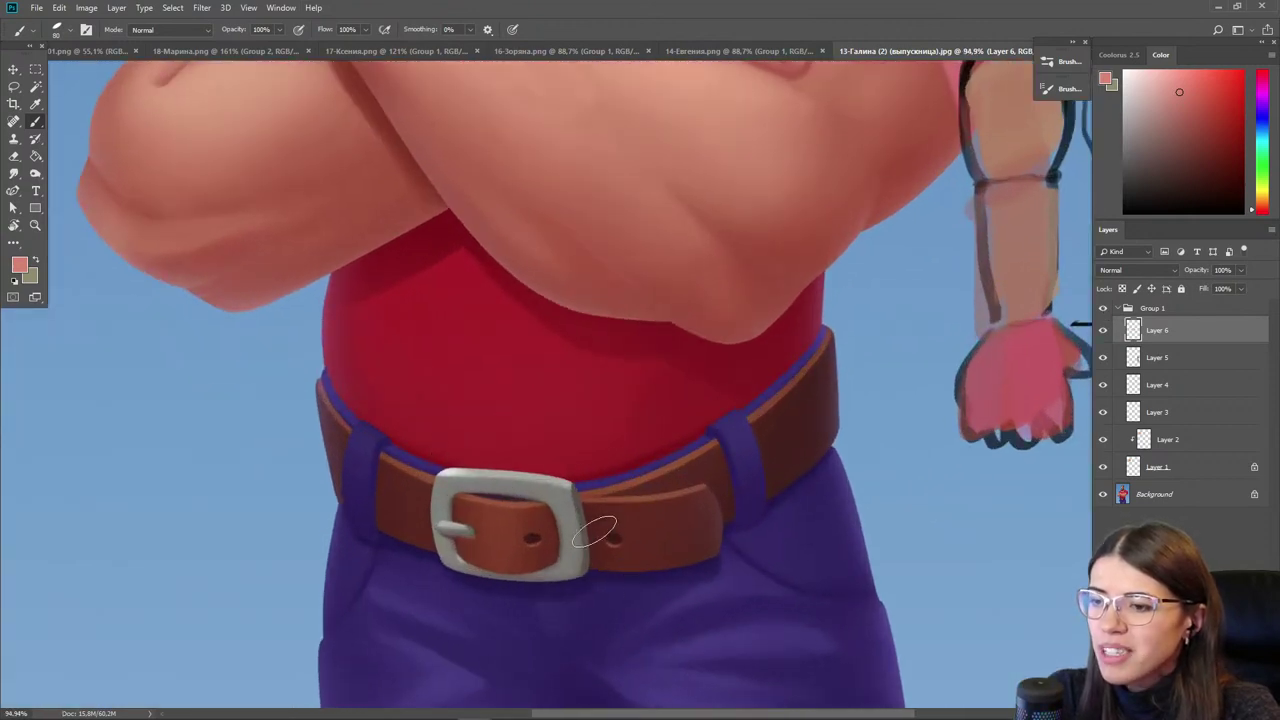
{"action": "scroll", "coordinate": [595, 530], "scroll_direction": "down", "scroll_amount": 3}
{"action": "left_click_drag", "start_coordinate": [600, 417], "coordinate": [614, 610]}
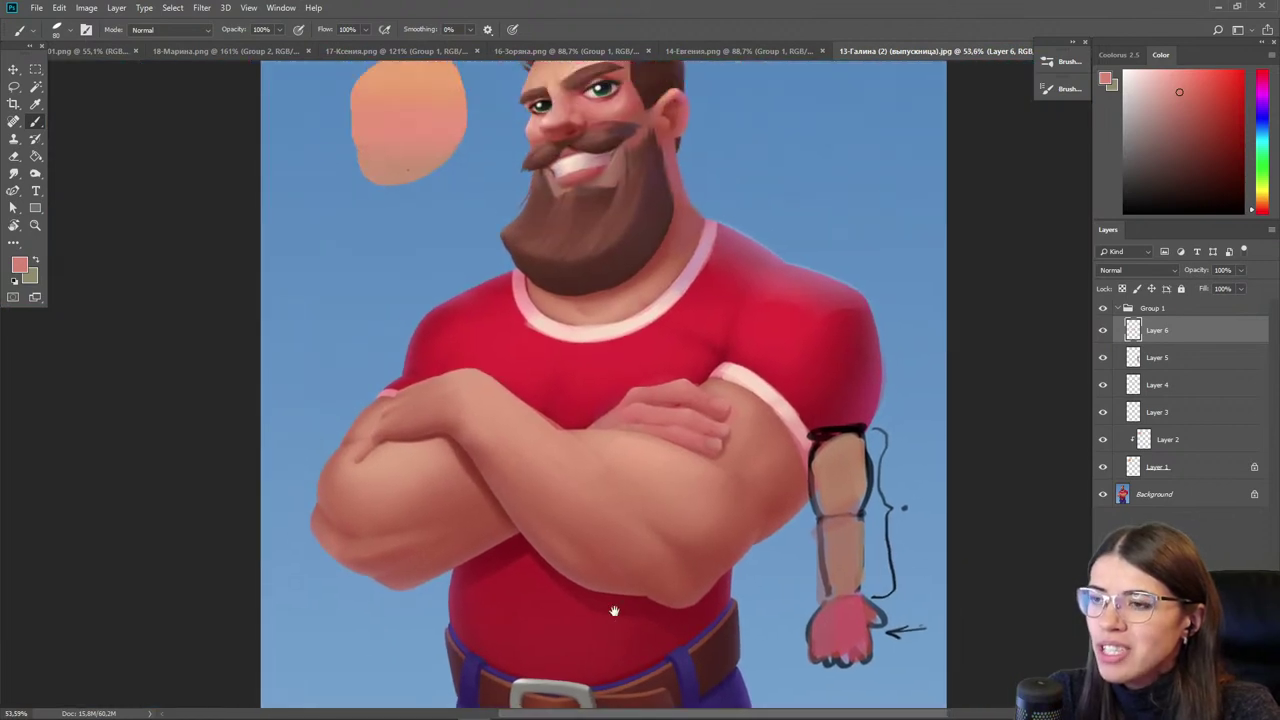
{"action": "left_click_drag", "start_coordinate": [571, 403], "coordinate": [581, 504]}
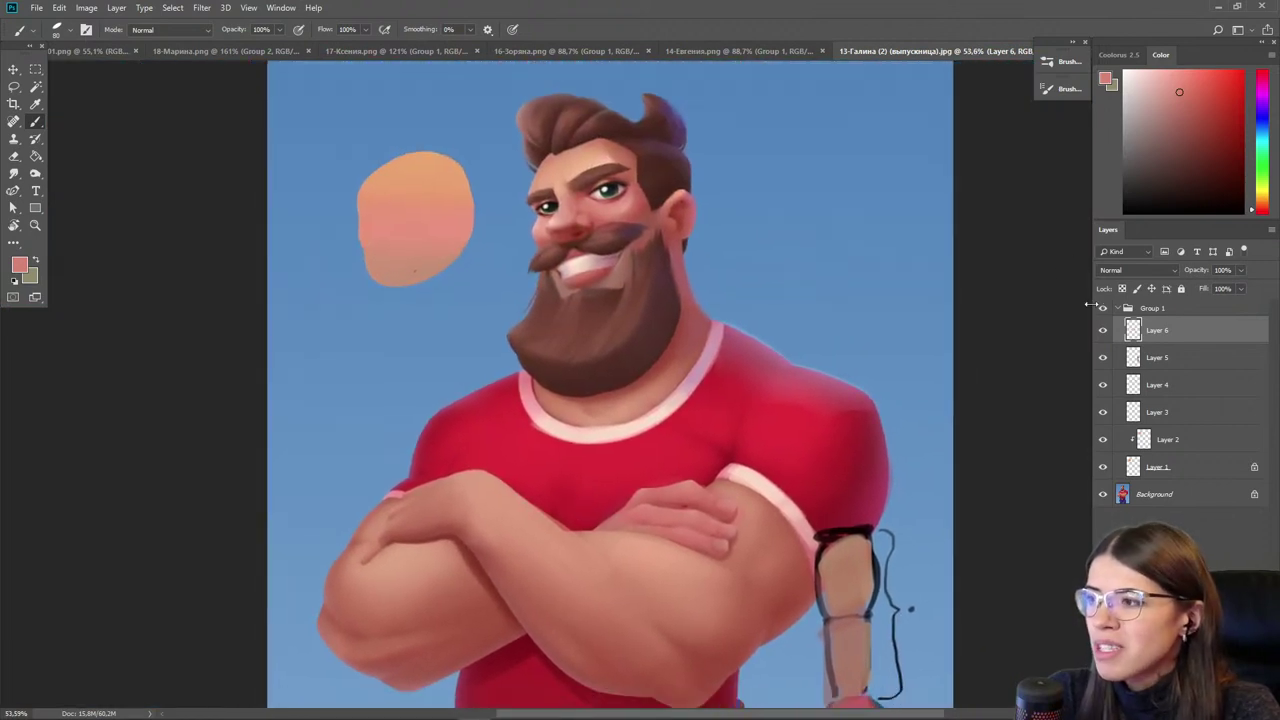
{"action": "left_click", "coordinate": [1104, 309]}
{"action": "left_click", "coordinate": [1104, 309]}
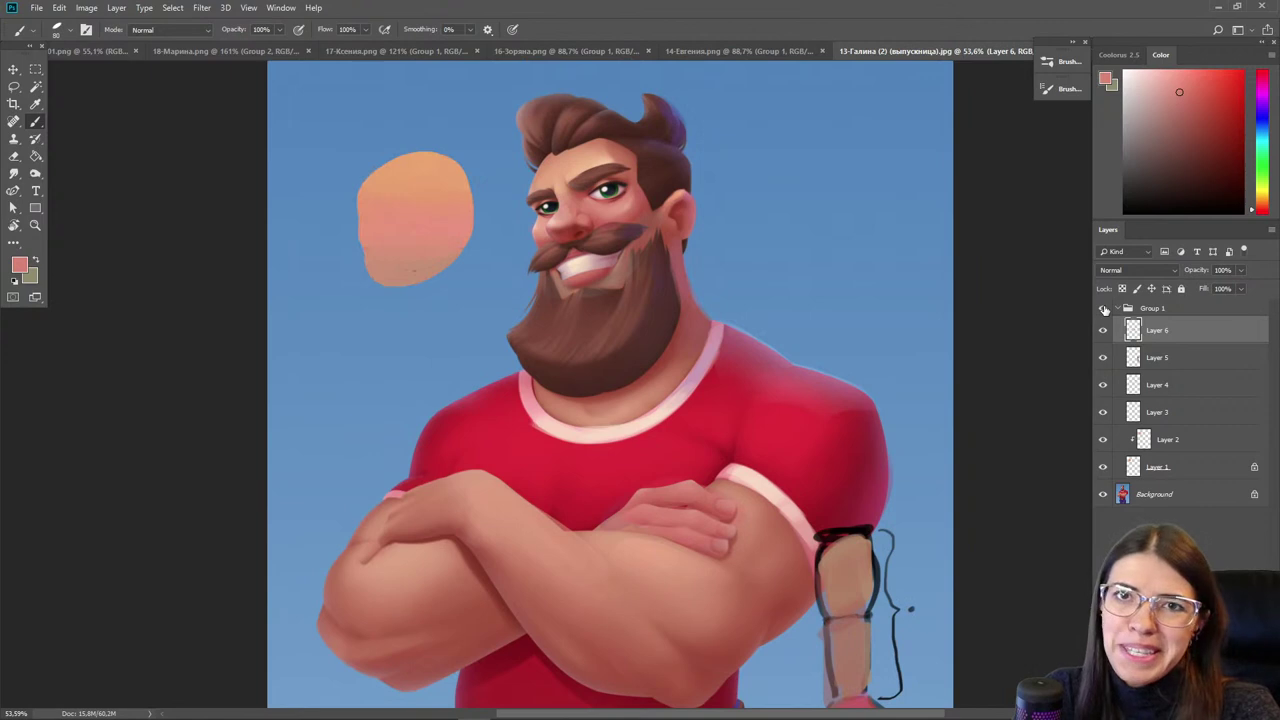
{"action": "left_click", "coordinate": [1104, 309]}
{"action": "left_click", "coordinate": [1104, 309]}
{"action": "left_click", "coordinate": [1104, 309]}
{"action": "left_click", "coordinate": [1104, 309]}
{"action": "left_click", "coordinate": [1104, 309]}
{"action": "left_click", "coordinate": [1104, 309]}
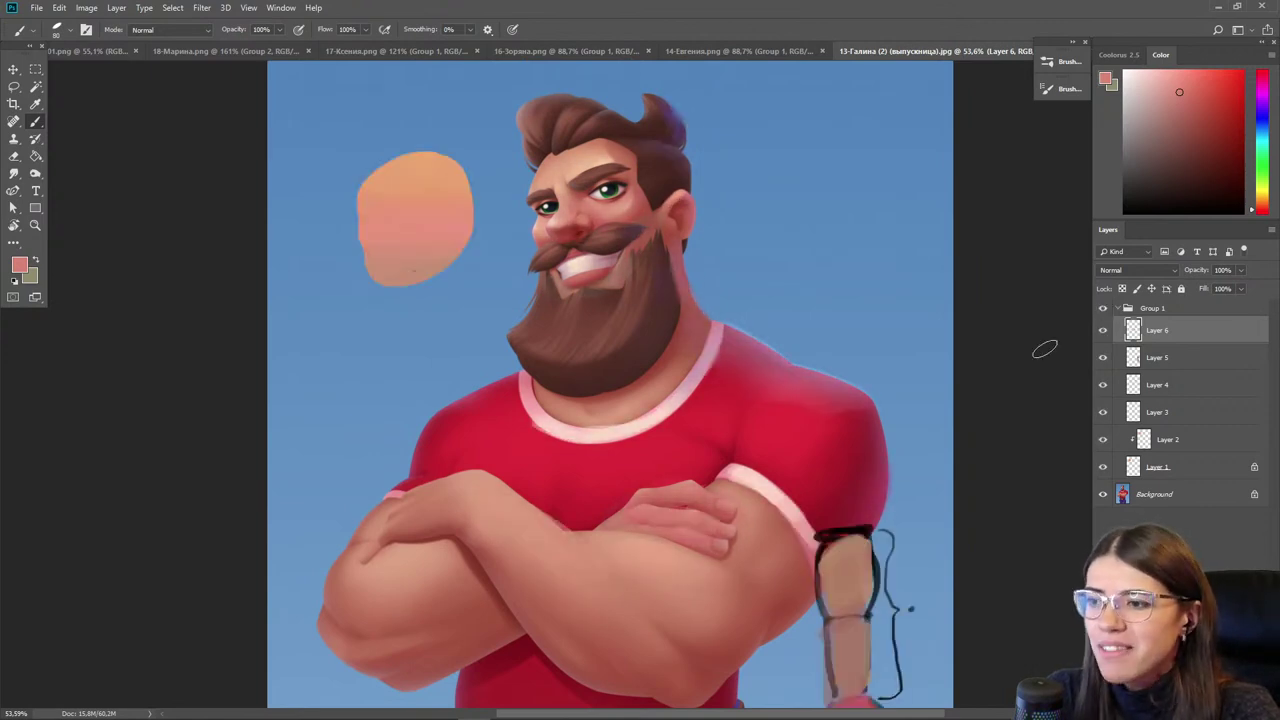
{"action": "scroll", "coordinate": [660, 500], "scroll_direction": "down", "scroll_amount": 6}
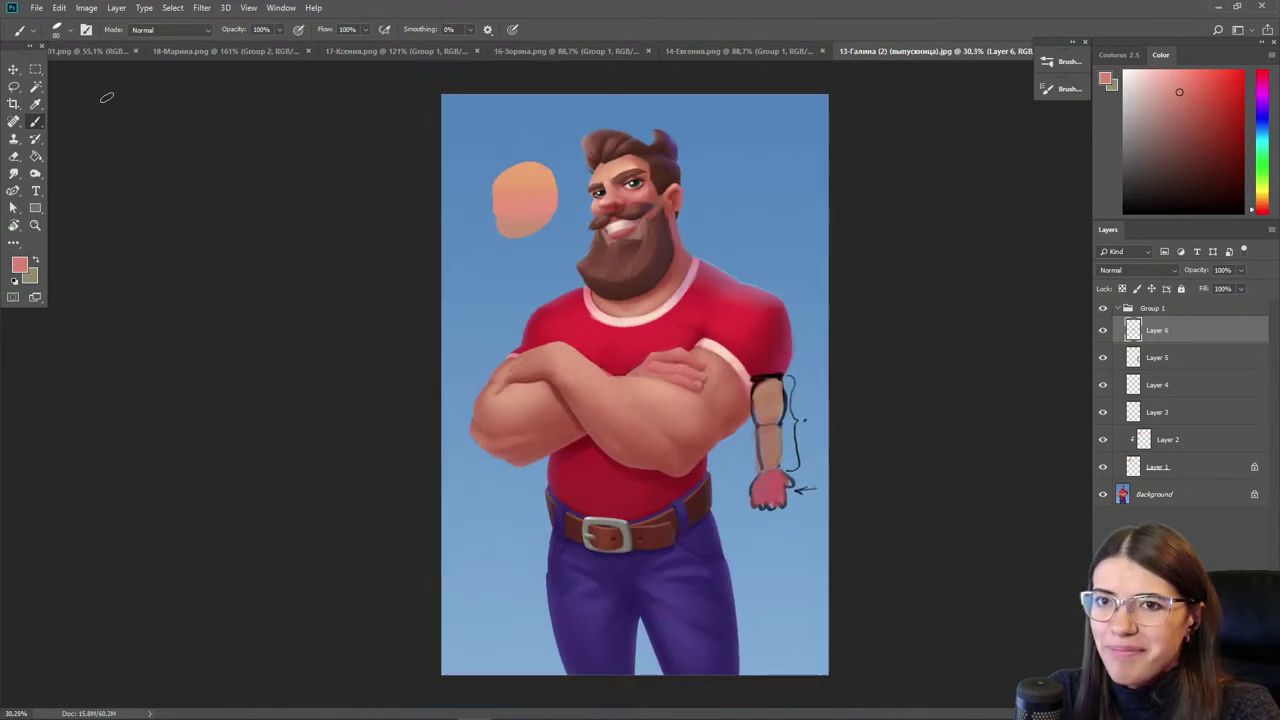
- Close the reviewed documents numbered 18 and 17 without saving their changes
{"action": "left_click", "coordinate": [13, 69]}
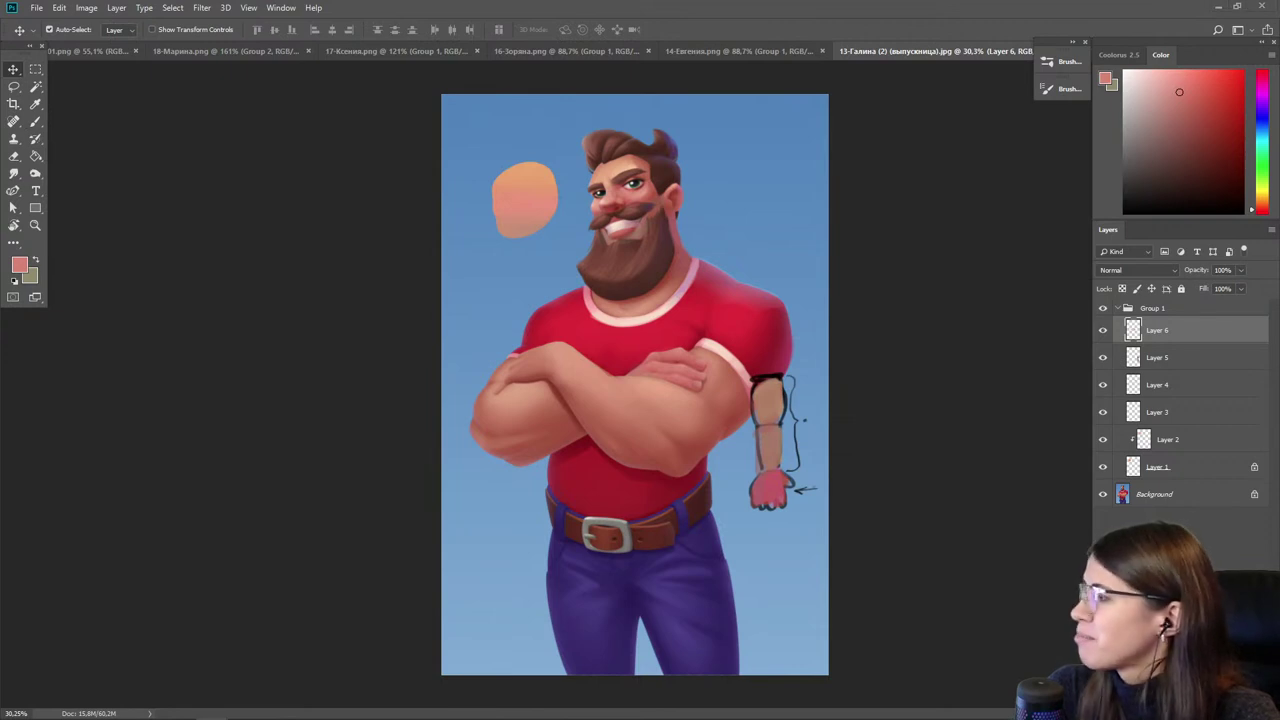
{"action": "left_click", "coordinate": [175, 51]}
{"action": "left_click", "coordinate": [313, 51]}
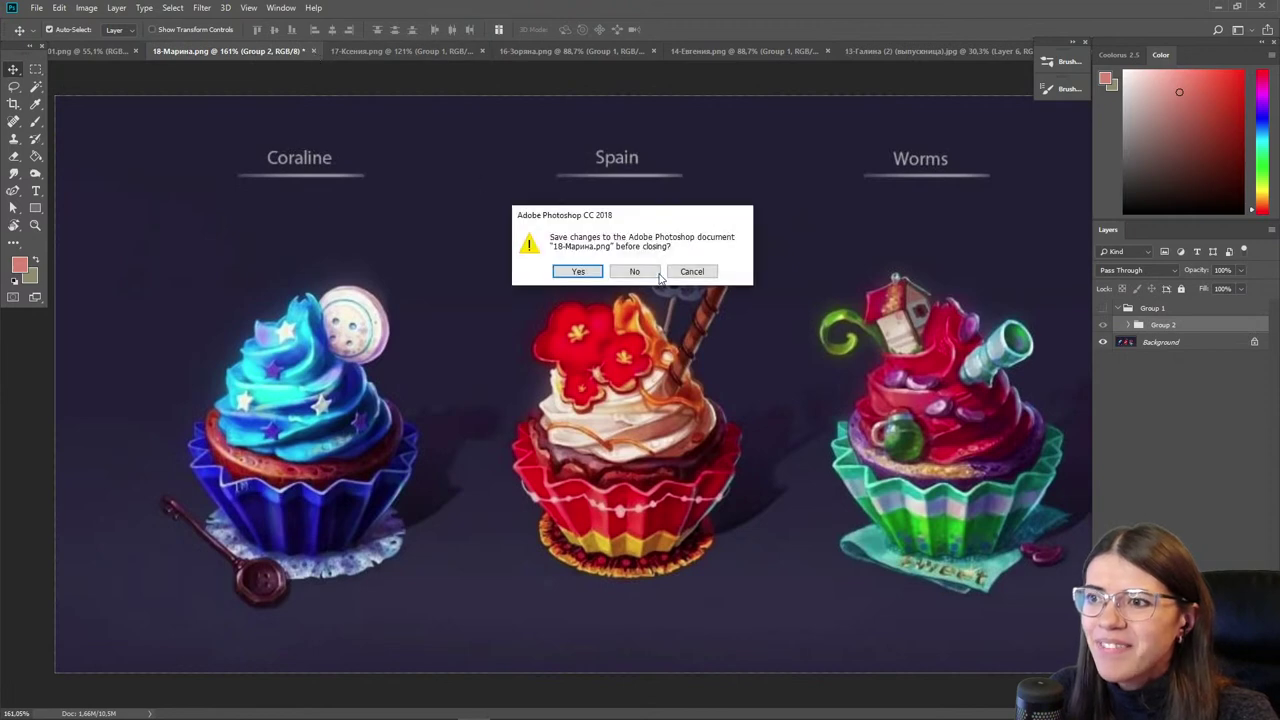
{"action": "left_click", "coordinate": [645, 272]}
{"action": "left_click", "coordinate": [265, 50]}
{"action": "left_click", "coordinate": [314, 51]}
{"action": "left_click", "coordinate": [634, 271]}
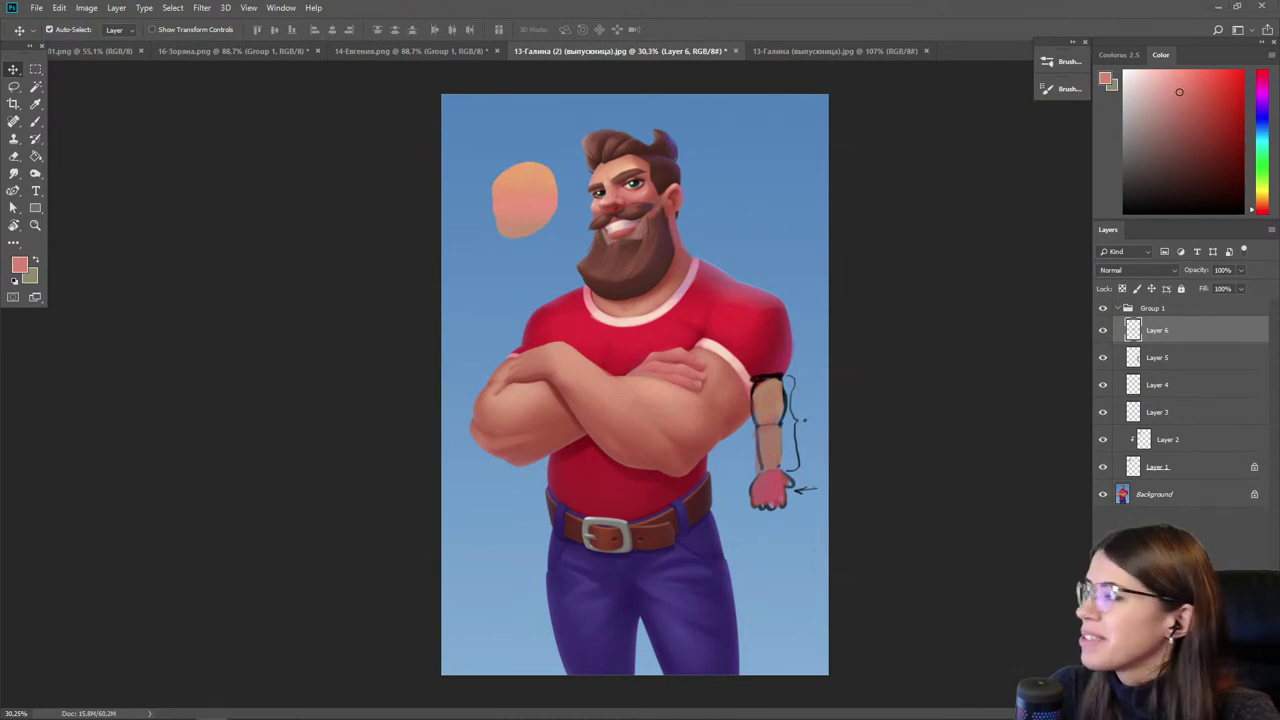
- Switch to the document numbered 12 and examine the isometric fairy-tale hut's roof, facade and surrounding trees
{"action": "left_click", "coordinate": [962, 51]}
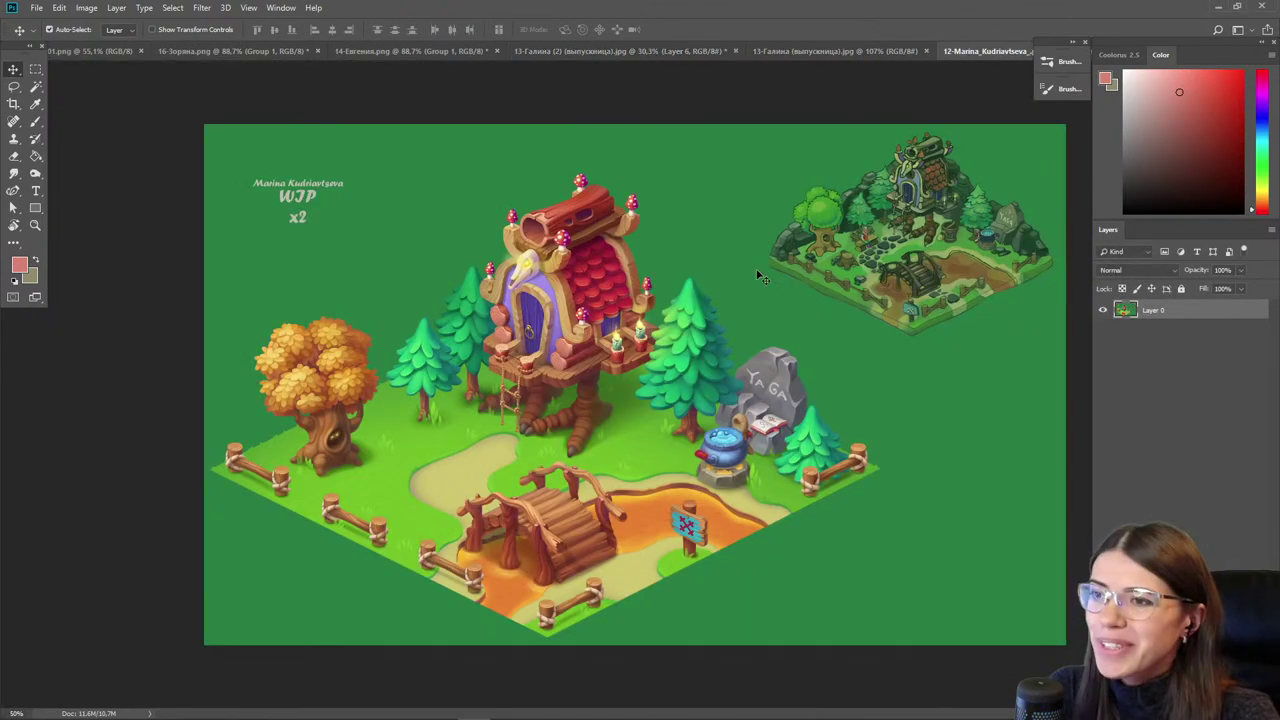
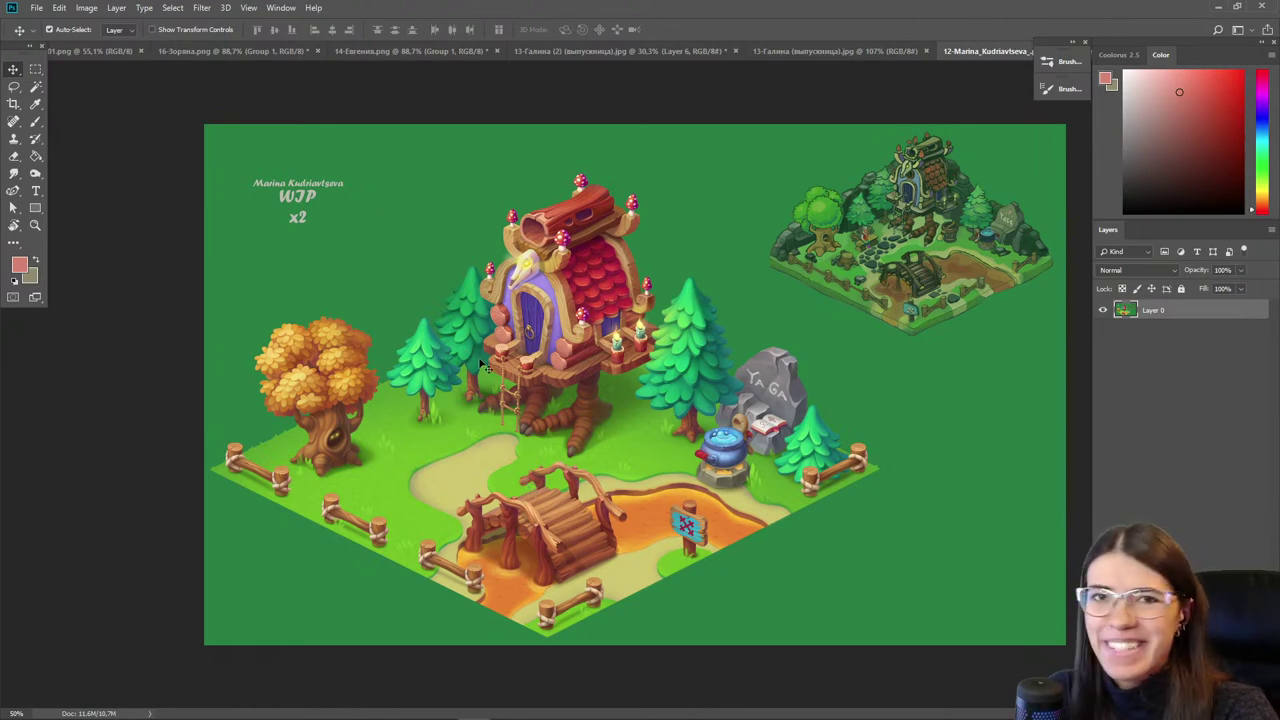
{"action": "scroll", "coordinate": [402, 276], "scroll_direction": "up", "scroll_amount": 5}
{"action": "scroll", "coordinate": [482, 254], "scroll_direction": "up", "scroll_amount": 5}
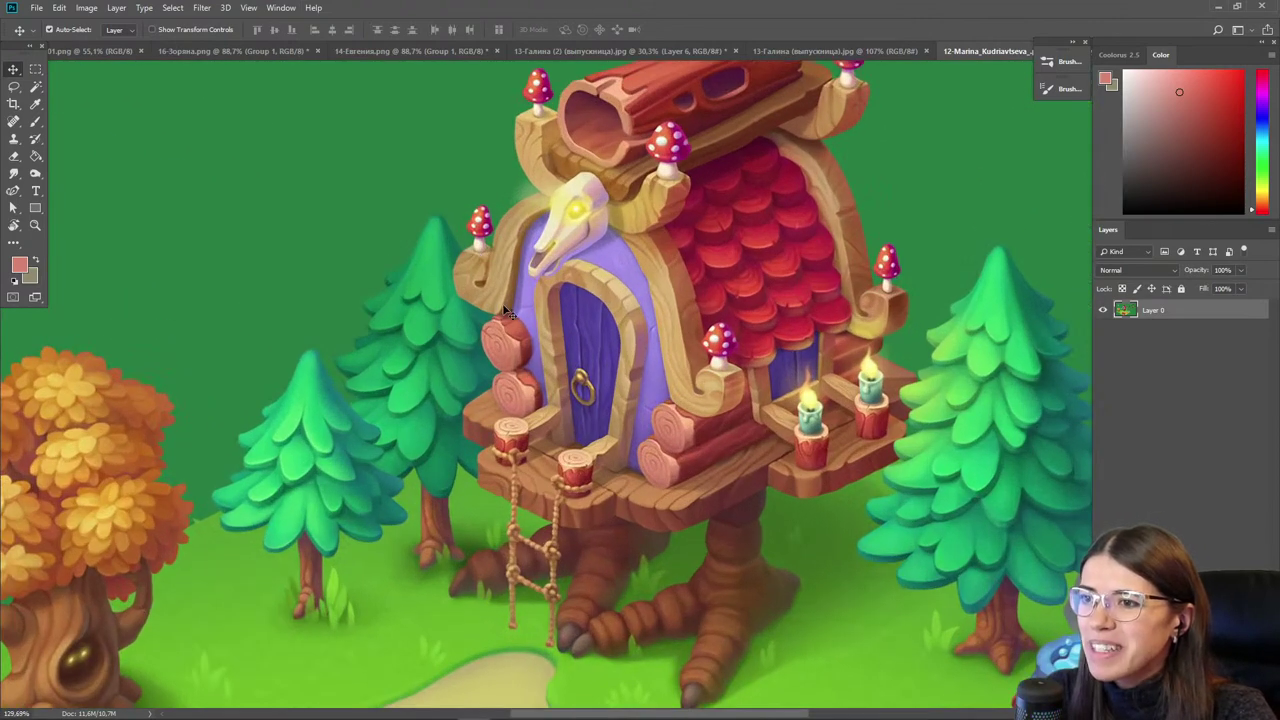
{"action": "scroll", "coordinate": [510, 312], "scroll_direction": "down", "scroll_amount": 1}
{"action": "left_click_drag", "start_coordinate": [586, 310], "coordinate": [514, 385]}
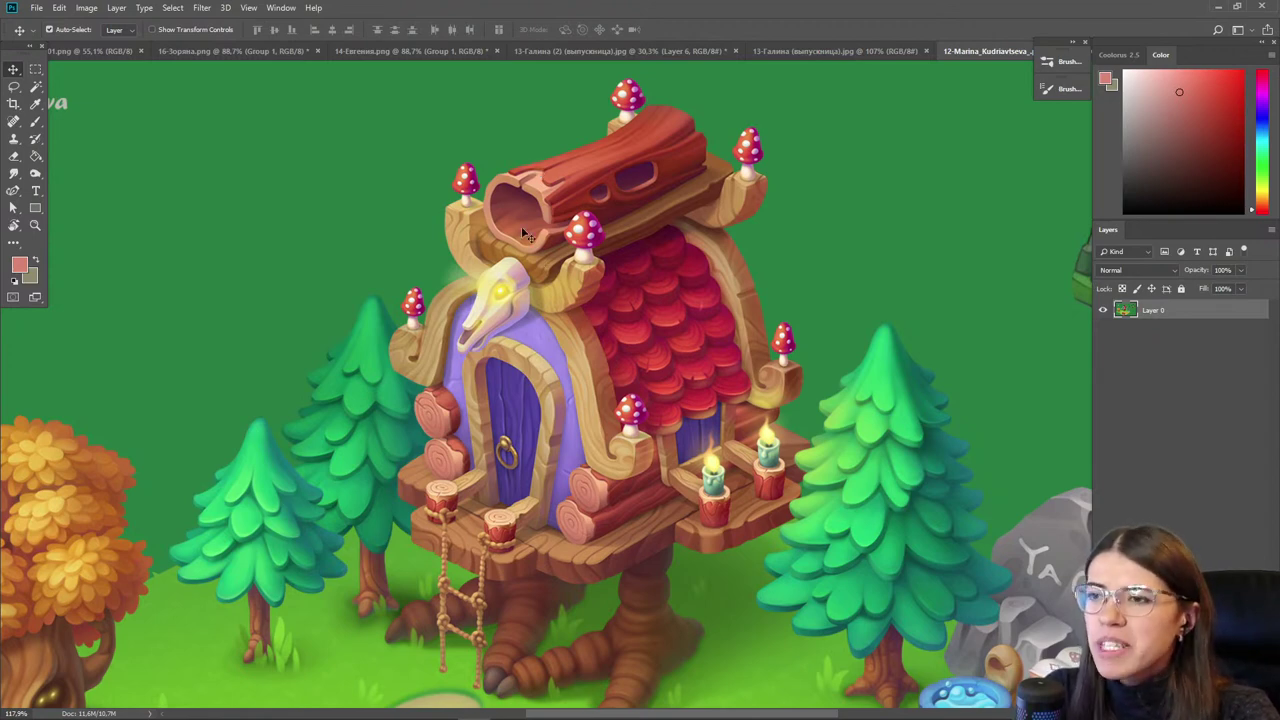
{"action": "scroll", "coordinate": [656, 190], "scroll_direction": "up", "scroll_amount": 1}
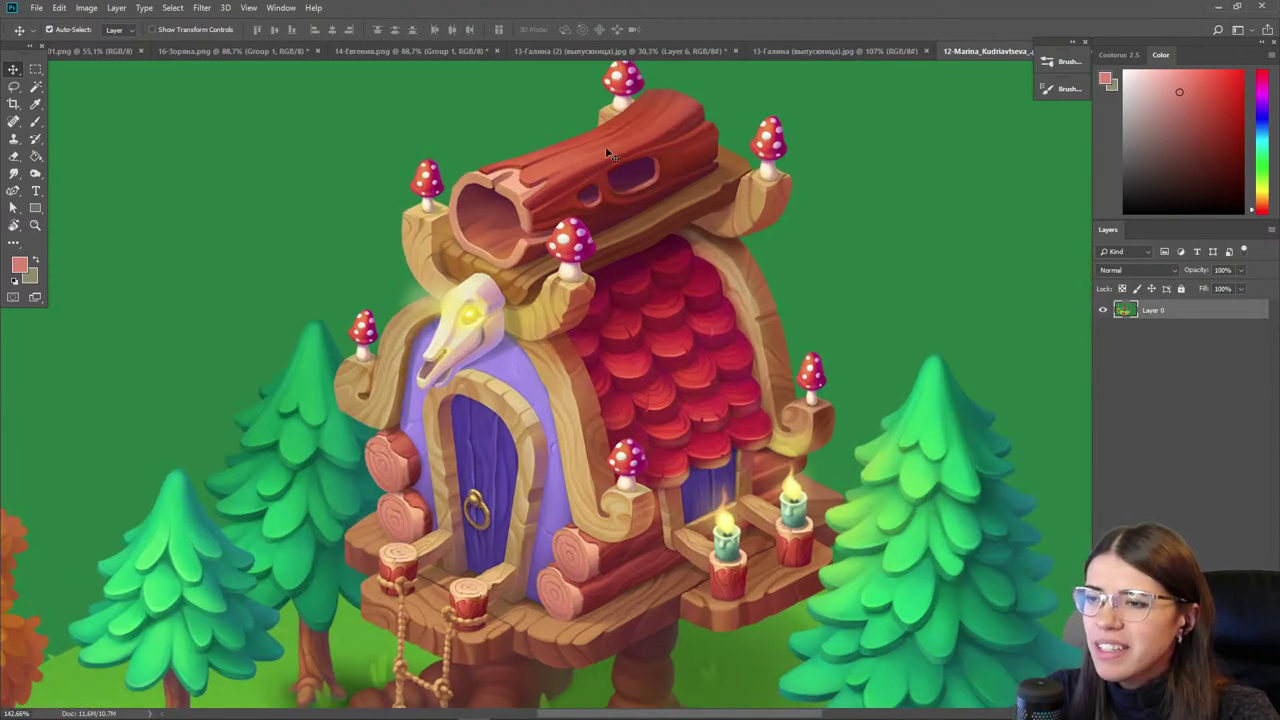
- Examine the hut's hollow roof log, red mushrooms and glowing skull ornament up close
{"action": "scroll", "coordinate": [520, 170], "scroll_direction": "up", "scroll_amount": 5}
{"action": "left_click_drag", "start_coordinate": [565, 246], "coordinate": [597, 362]}
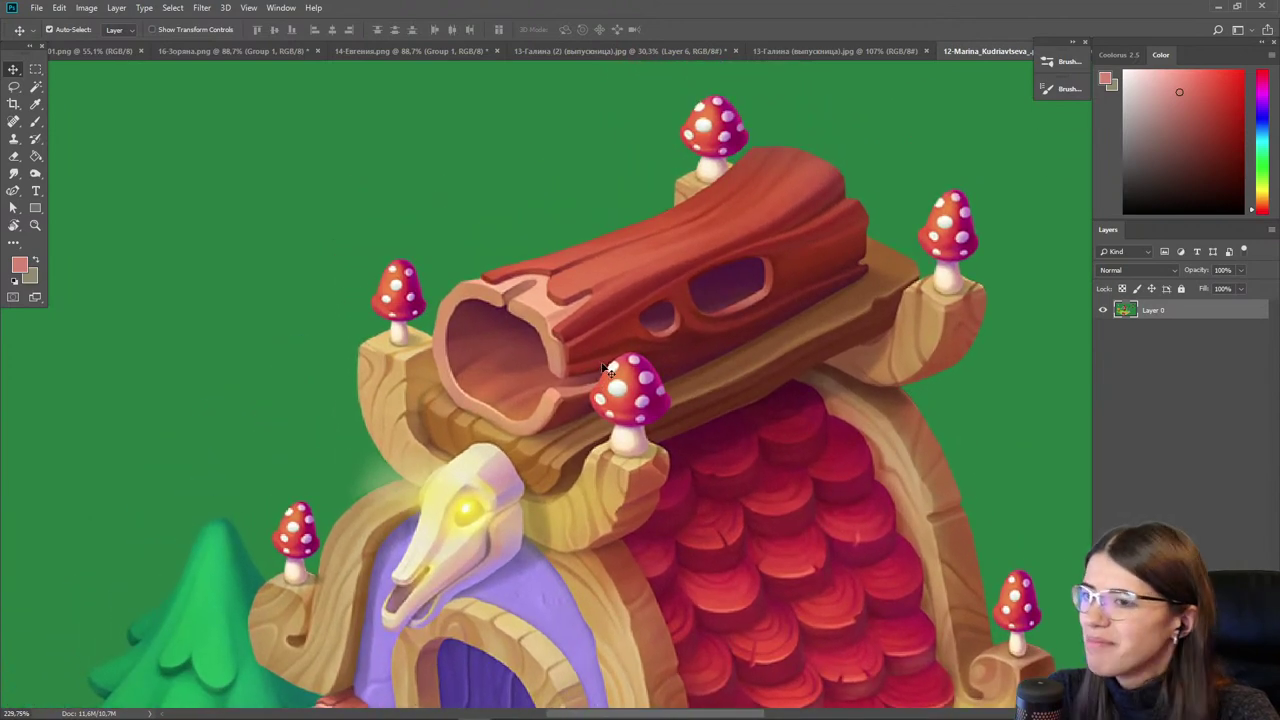
{"action": "scroll", "coordinate": [678, 465], "scroll_direction": "up", "scroll_amount": 2}
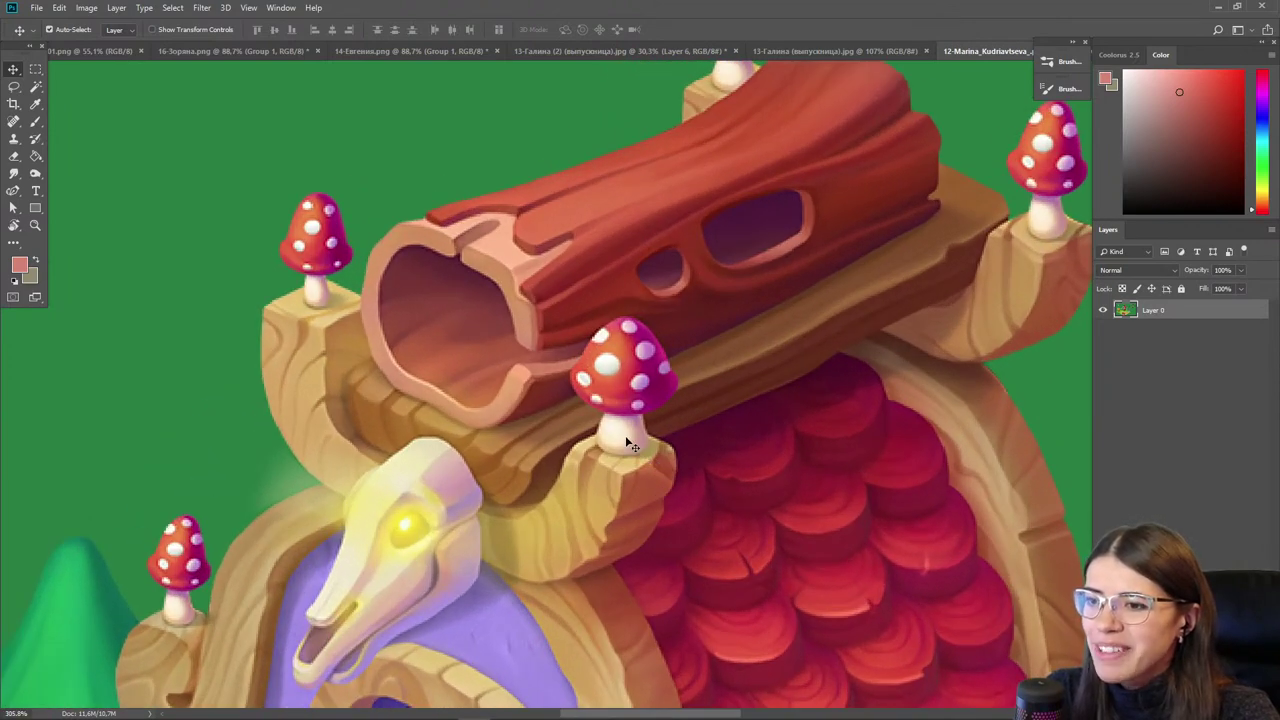
{"action": "scroll", "coordinate": [637, 405], "scroll_direction": "down", "scroll_amount": 2}
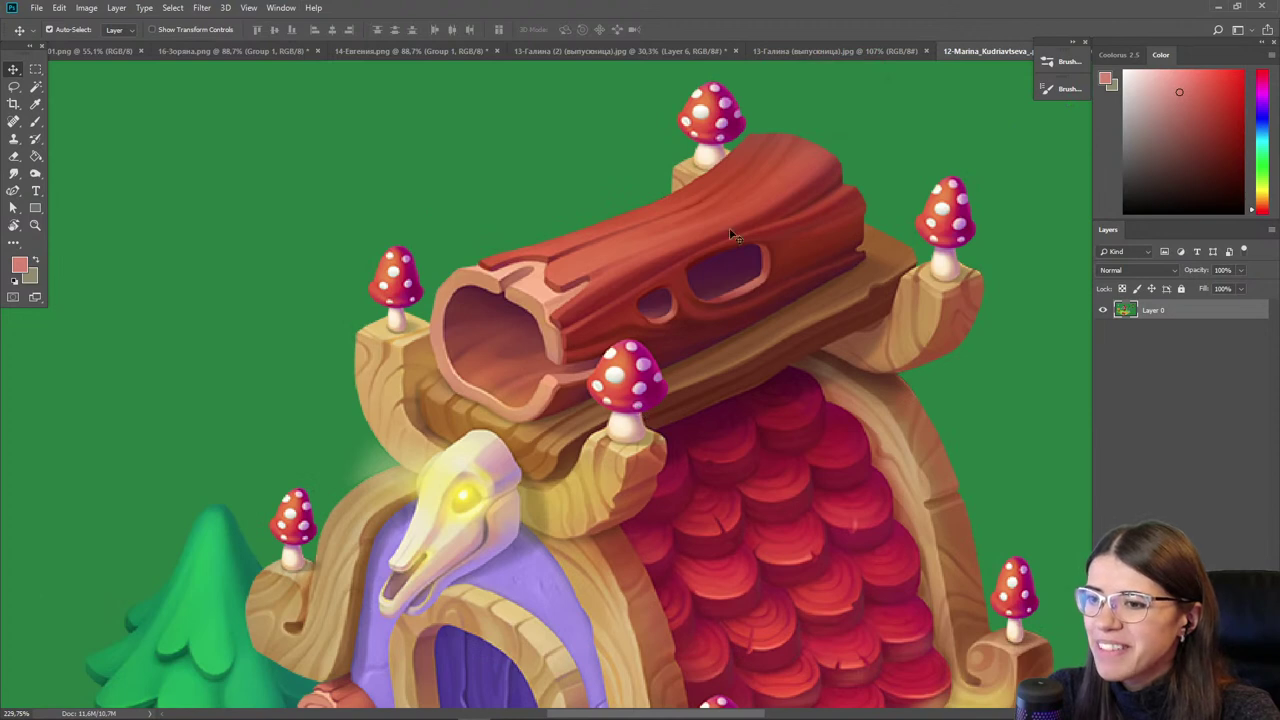
{"action": "left_click_drag", "start_coordinate": [619, 567], "coordinate": [731, 416]}
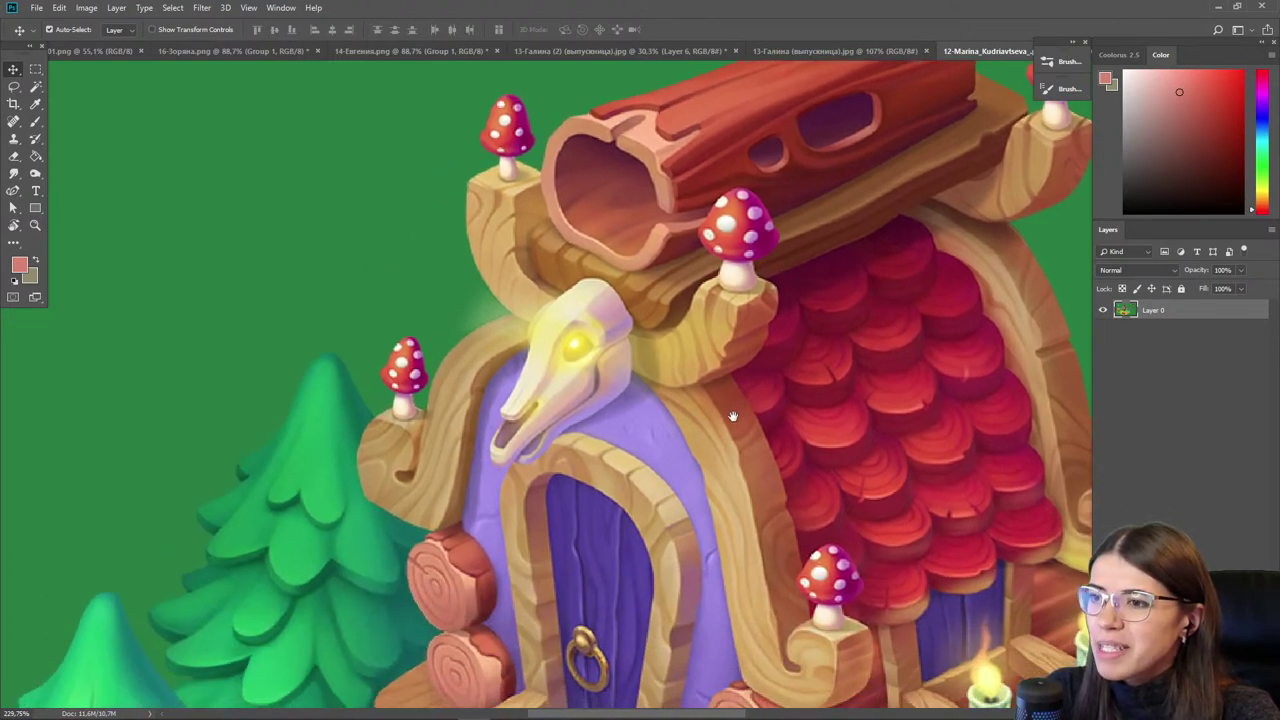
{"action": "scroll", "coordinate": [622, 367], "scroll_direction": "up", "scroll_amount": 1}
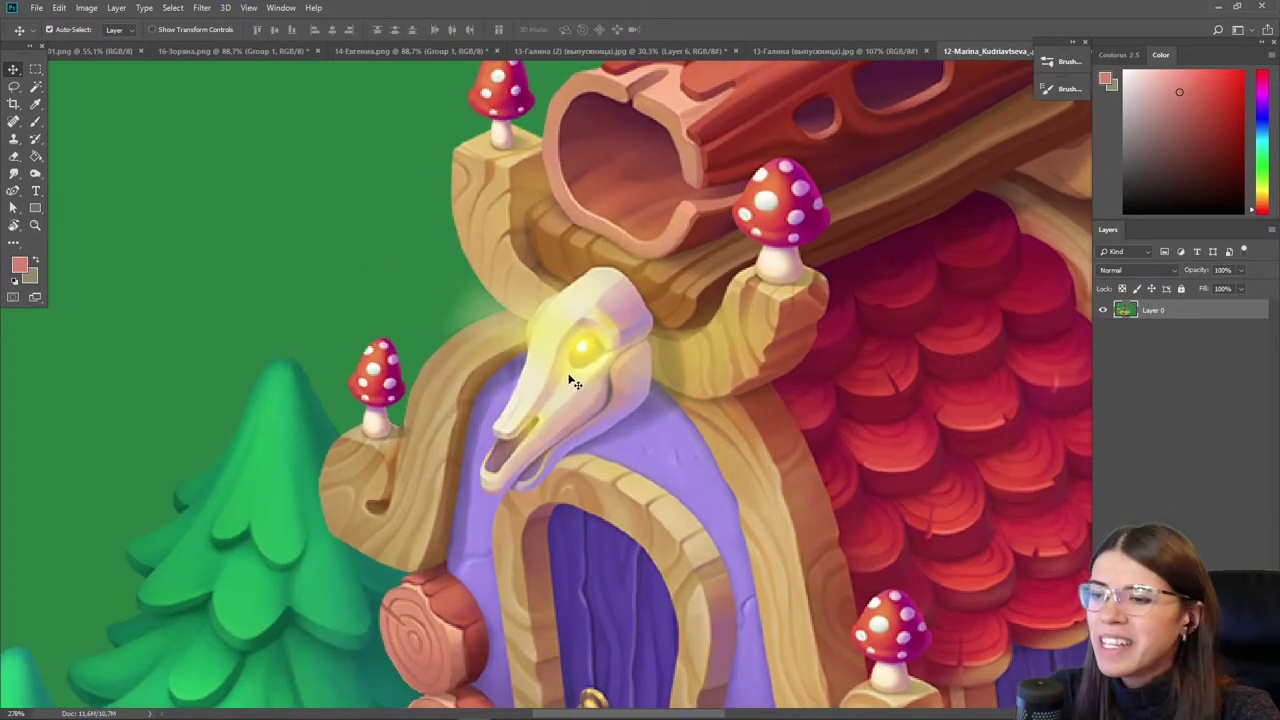
{"action": "scroll", "coordinate": [565, 370], "scroll_direction": "up", "scroll_amount": 1}
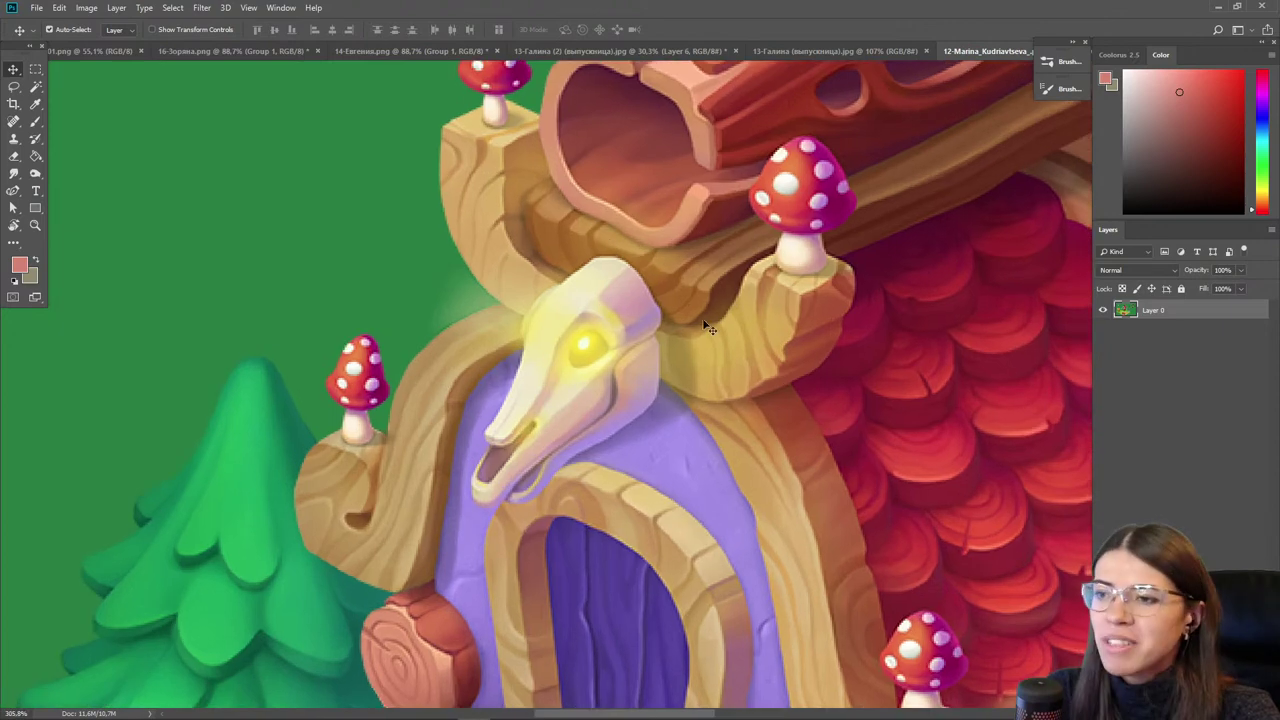
{"action": "scroll", "coordinate": [631, 299], "scroll_direction": "up", "scroll_amount": 1}
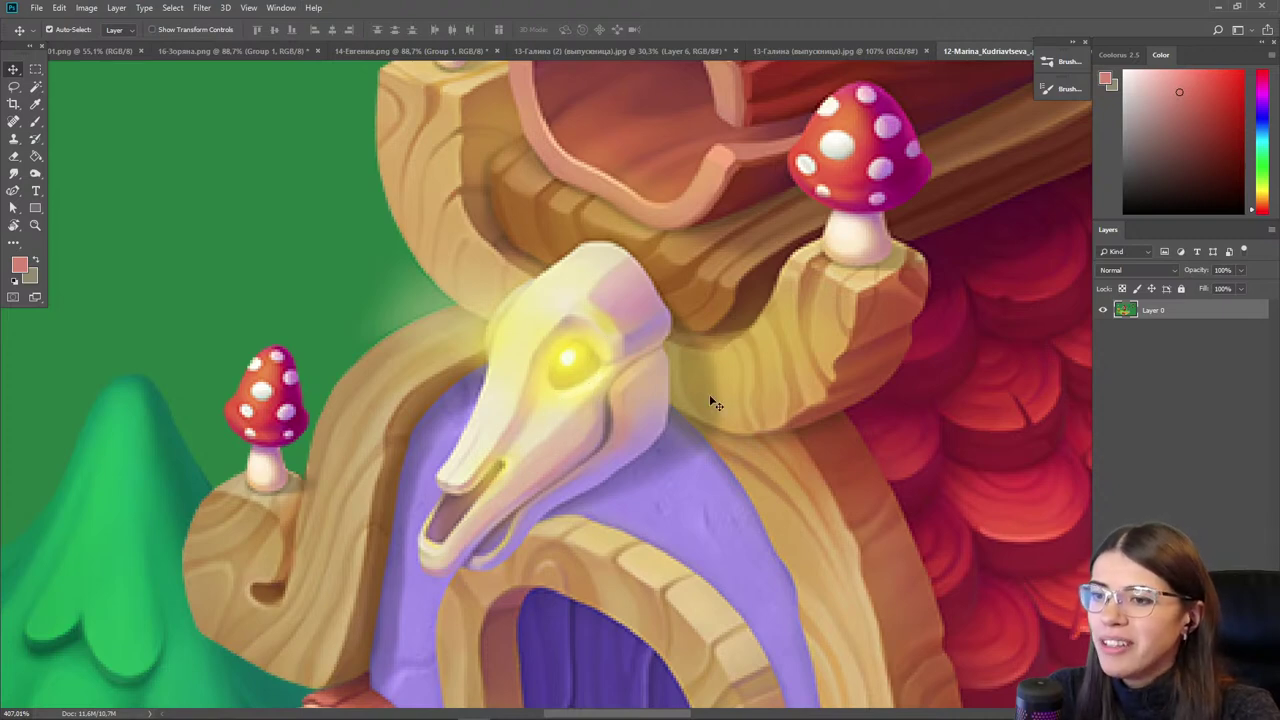
{"action": "scroll", "coordinate": [529, 407], "scroll_direction": "down", "scroll_amount": 2}
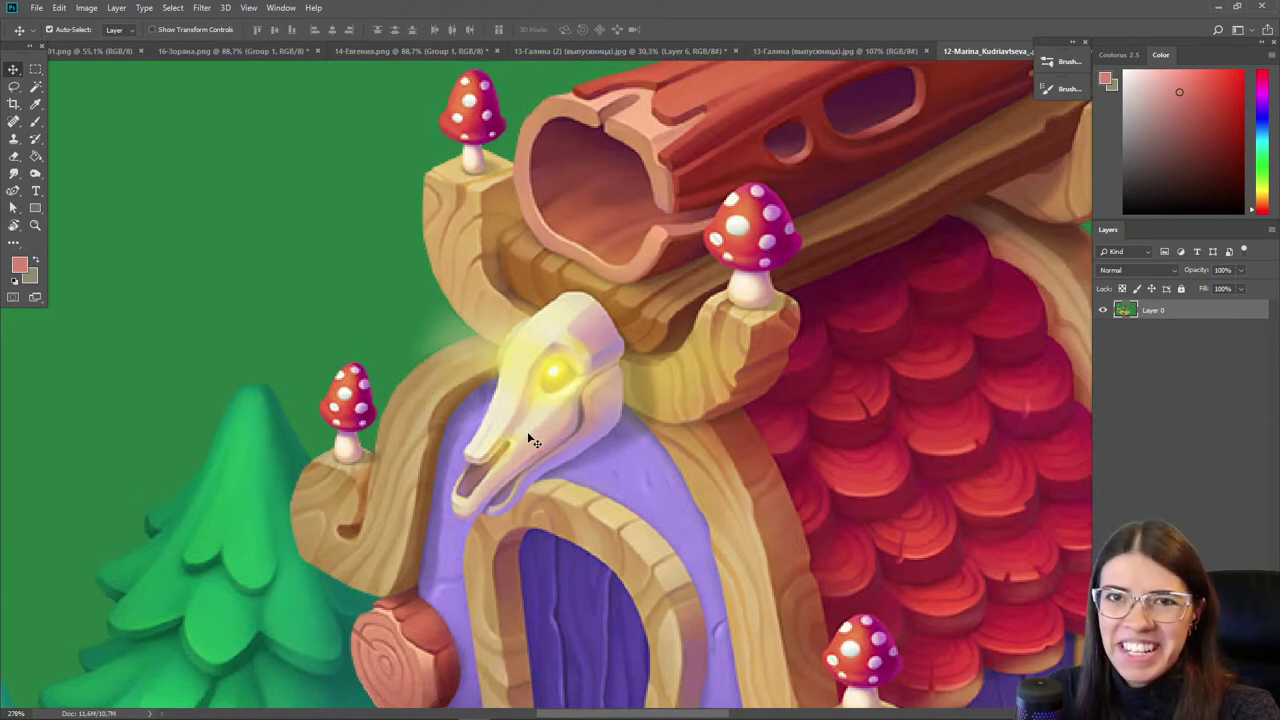
{"action": "scroll", "coordinate": [568, 425], "scroll_direction": "down", "scroll_amount": 2}
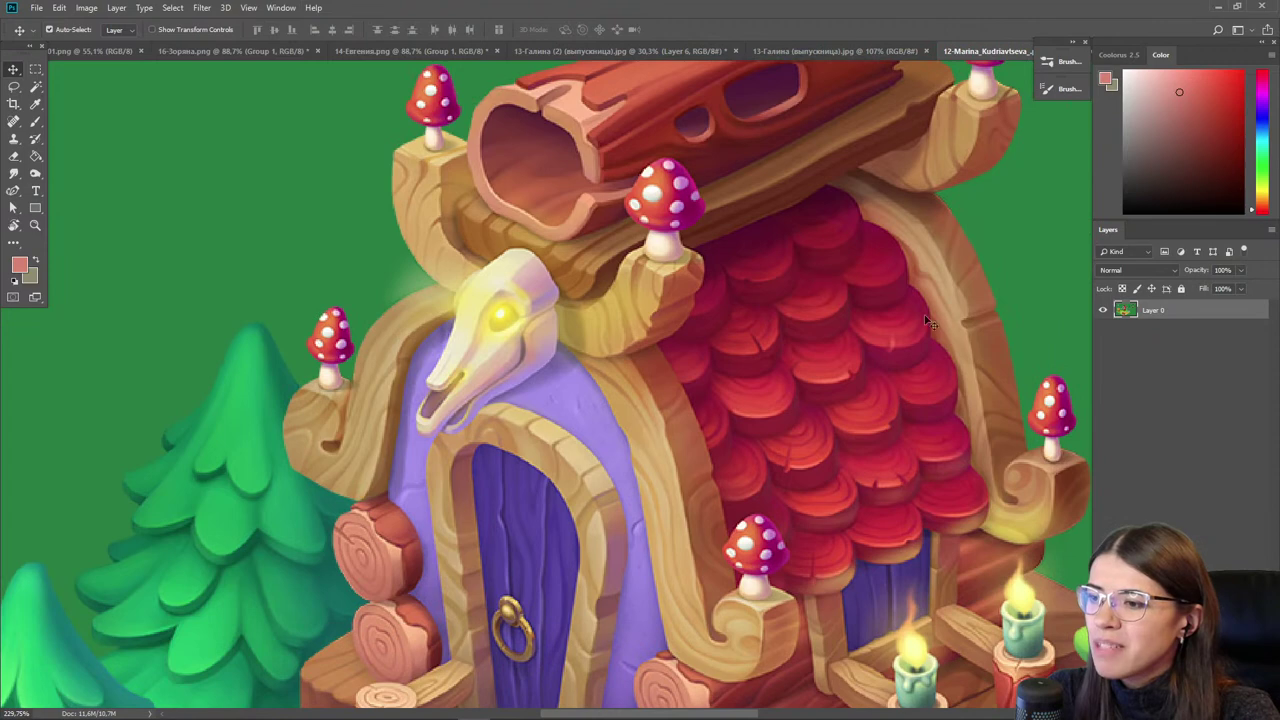
- Examine the shingles, door, log ends, porch and rope ladder up close, ending on the whole hut
{"action": "scroll", "coordinate": [692, 372], "scroll_direction": "up", "scroll_amount": 2}
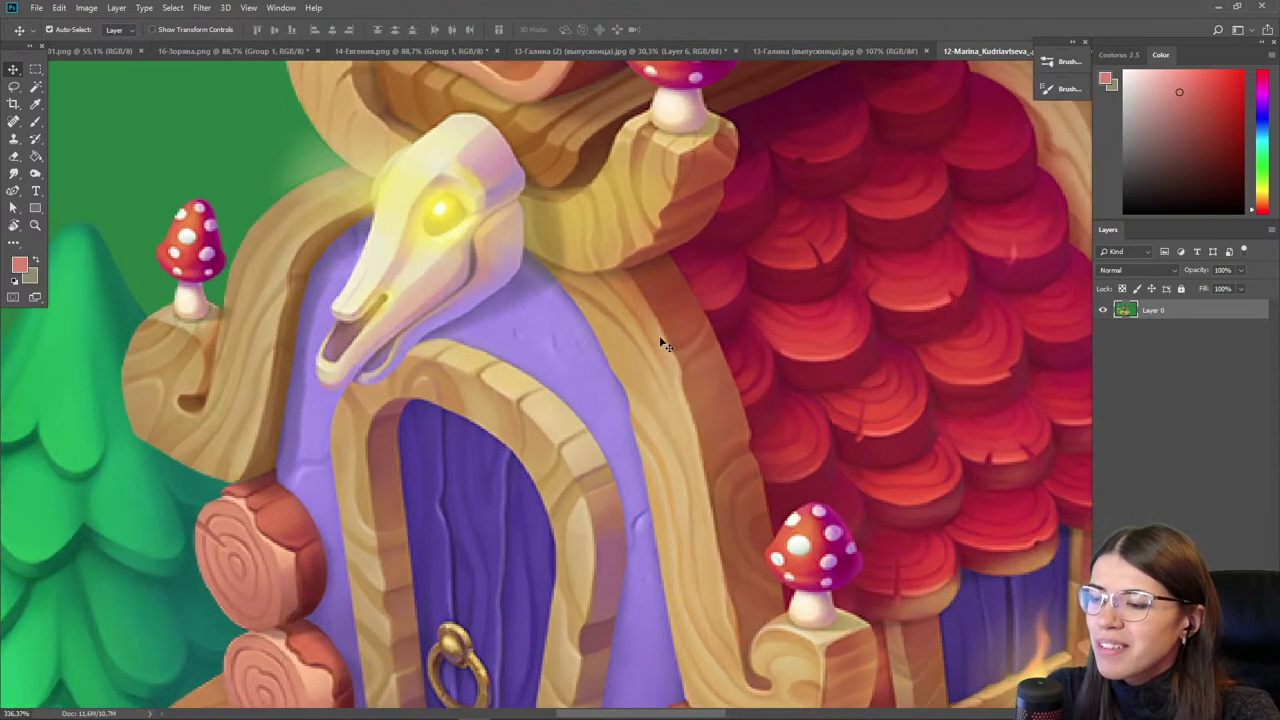
{"action": "scroll", "coordinate": [632, 396], "scroll_direction": "down", "scroll_amount": 1}
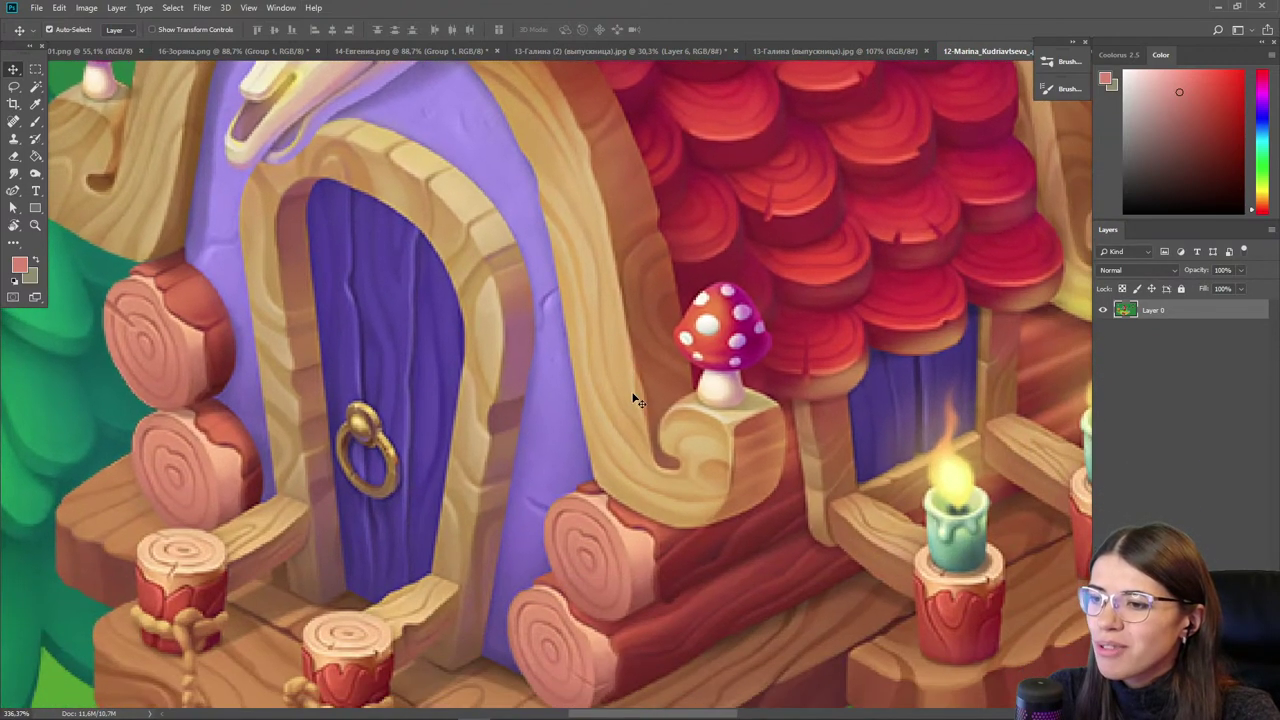
{"action": "scroll", "coordinate": [631, 405], "scroll_direction": "down", "scroll_amount": 1}
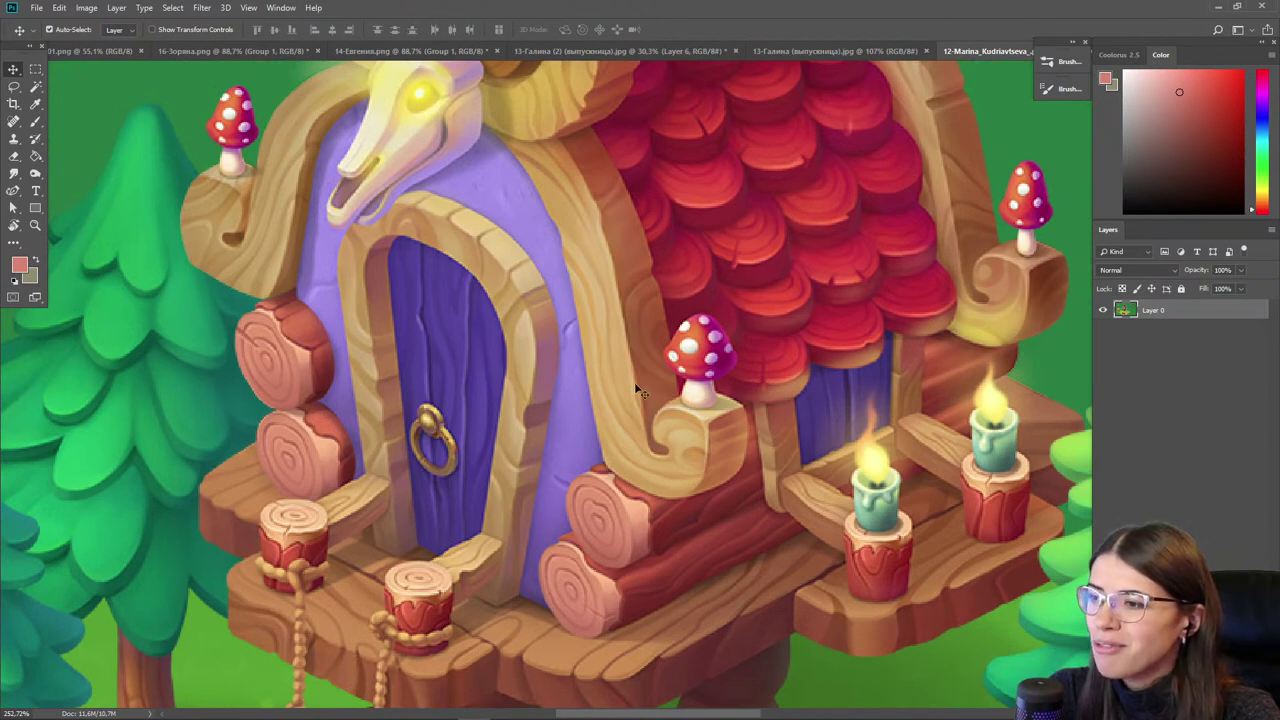
{"action": "scroll", "coordinate": [630, 395], "scroll_direction": "down", "scroll_amount": 1}
{"action": "left_click_drag", "start_coordinate": [522, 577], "coordinate": [574, 397]}
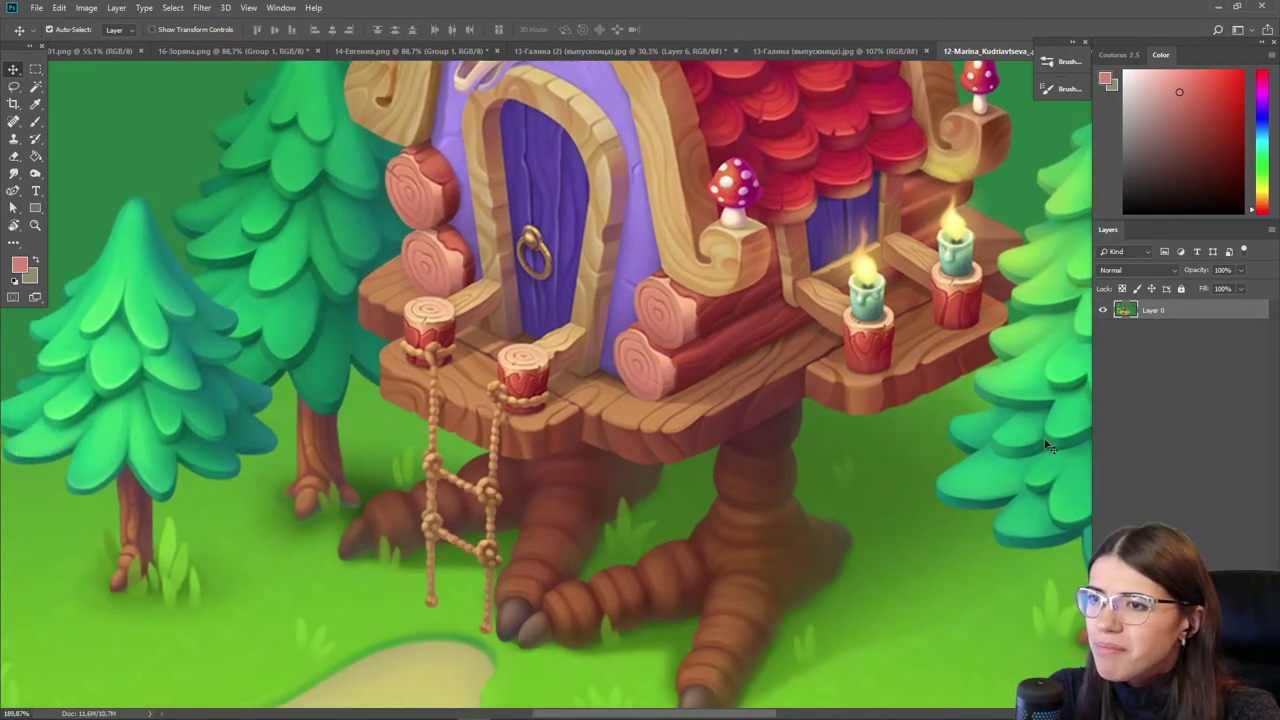
{"action": "scroll", "coordinate": [522, 250], "scroll_direction": "up", "scroll_amount": 3}
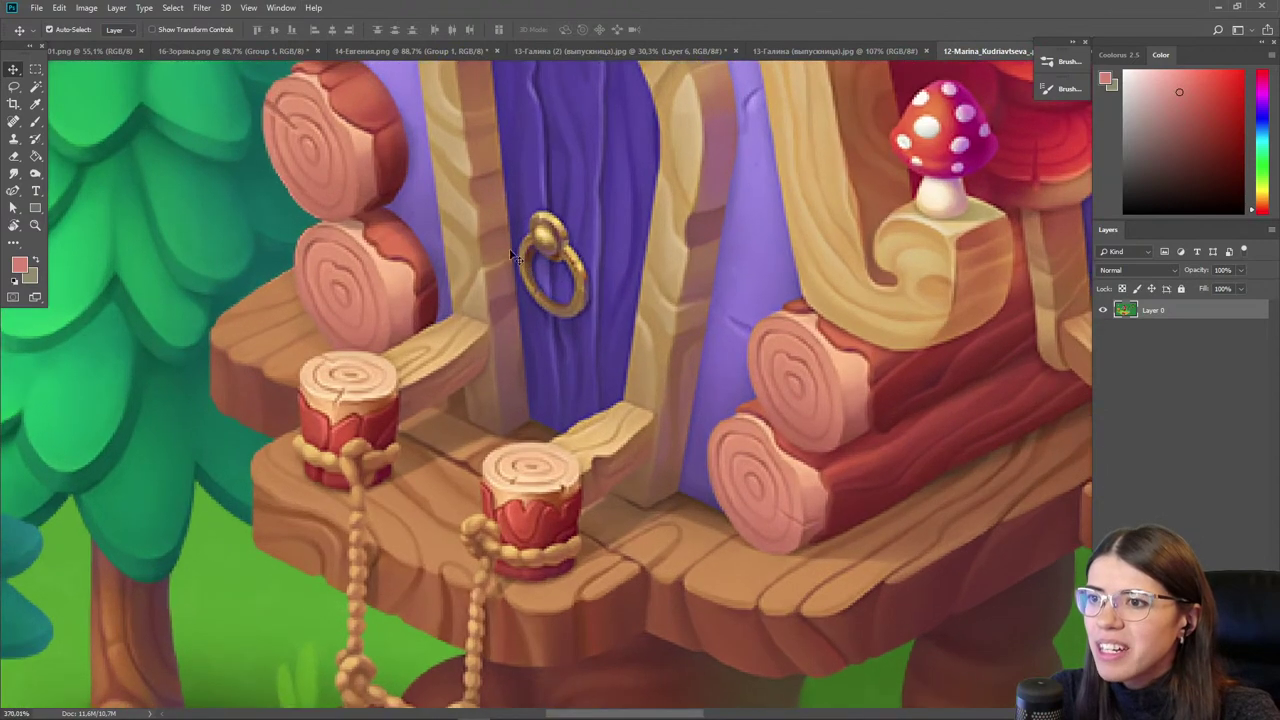
{"action": "left_click_drag", "start_coordinate": [522, 272], "coordinate": [552, 452]}
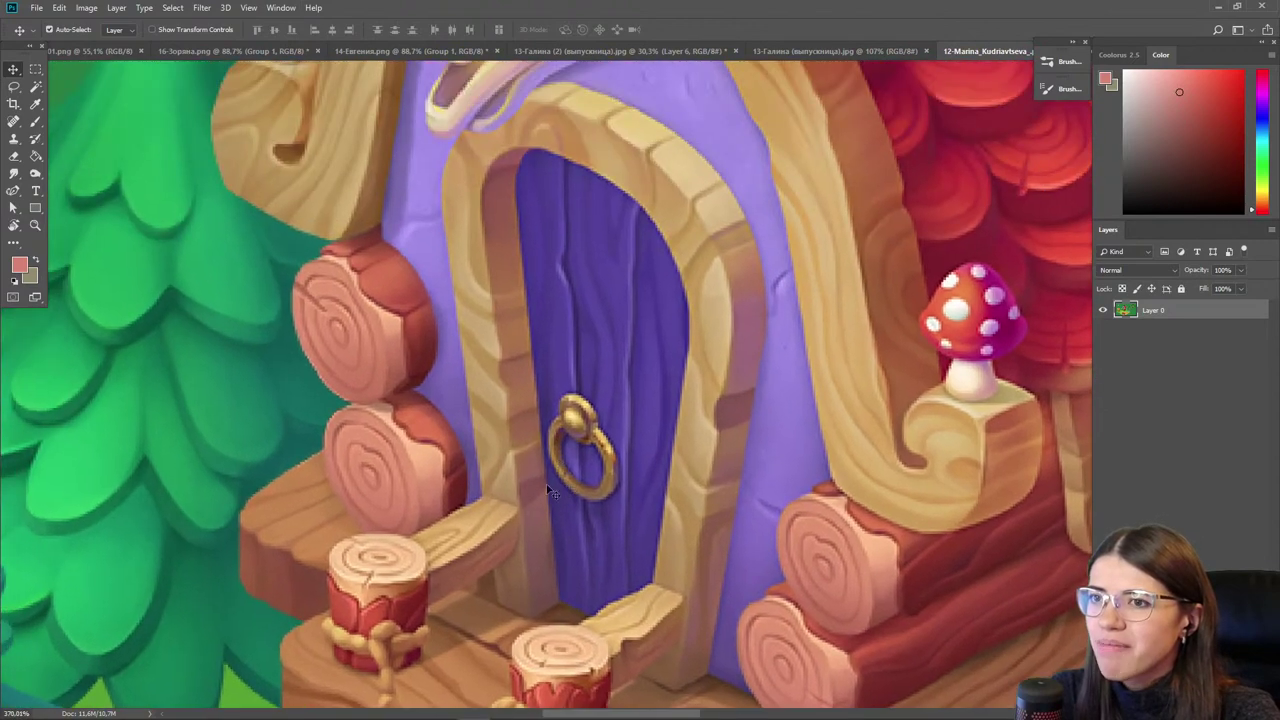
{"action": "scroll", "coordinate": [614, 398], "scroll_direction": "down", "scroll_amount": 5}
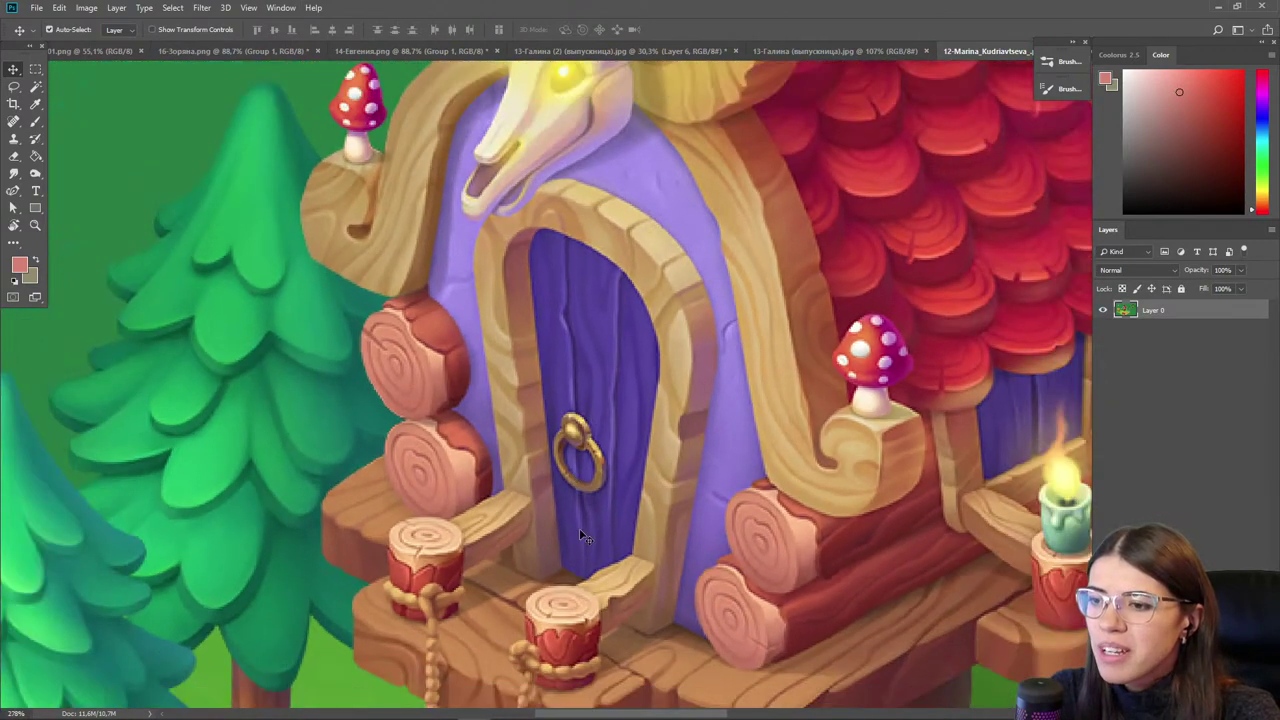
{"action": "scroll", "coordinate": [581, 522], "scroll_direction": "down", "scroll_amount": 3}
{"action": "scroll", "coordinate": [491, 482], "scroll_direction": "up", "scroll_amount": 2}
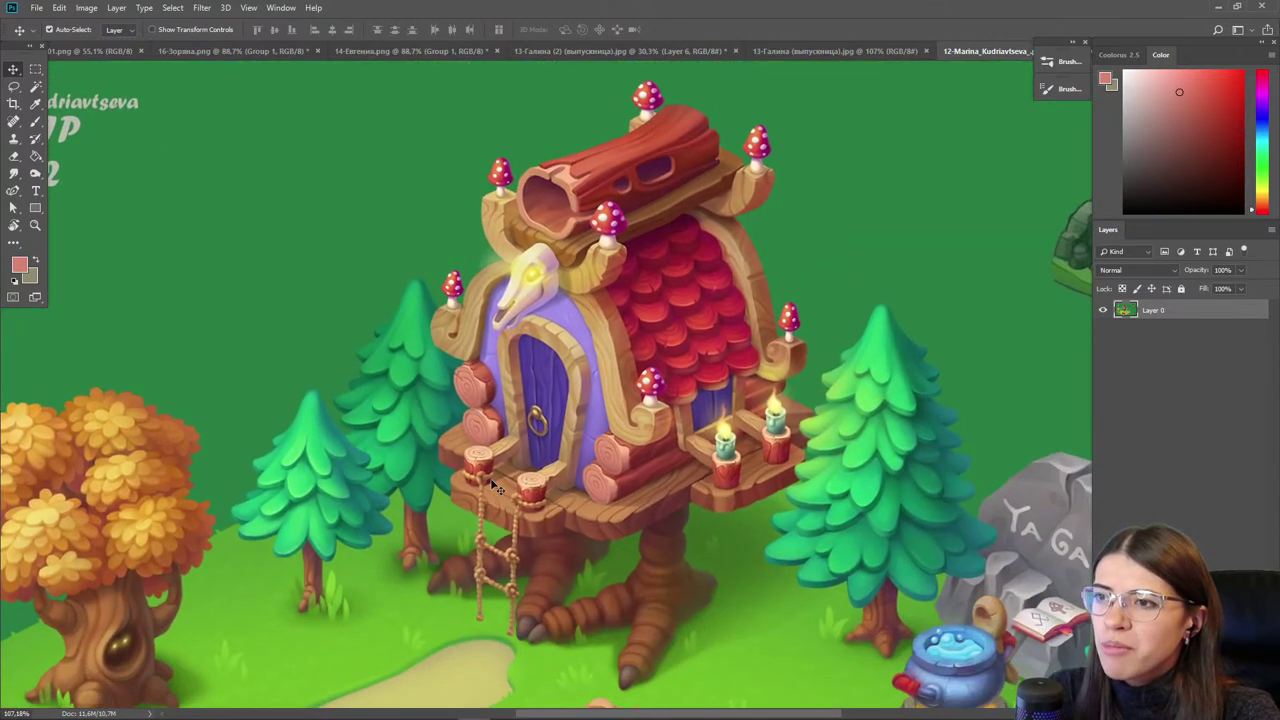
- Show the scene in a grayscale preview and examine the tonal values of the hut and the large spruce beside it
{"action": "key", "text": "ctrl+t"}
{"action": "key", "text": "Escape"}
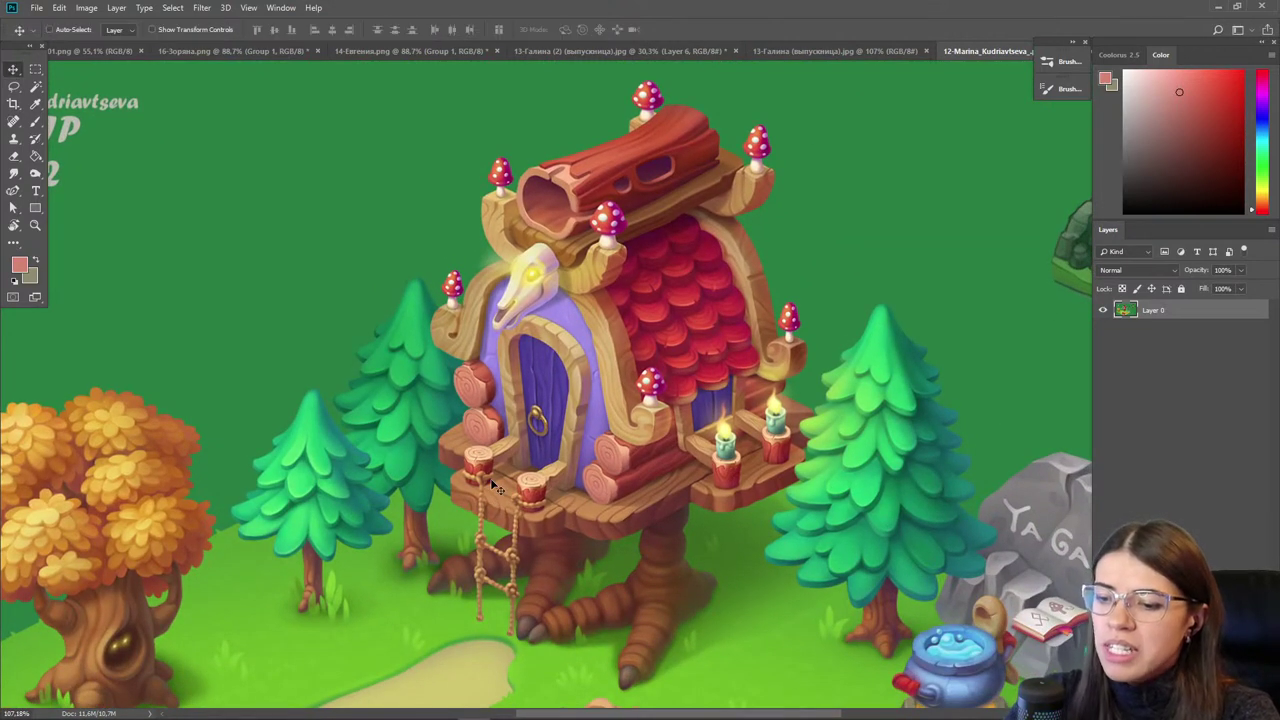
{"action": "key", "text": "ctrl+shift+u"}
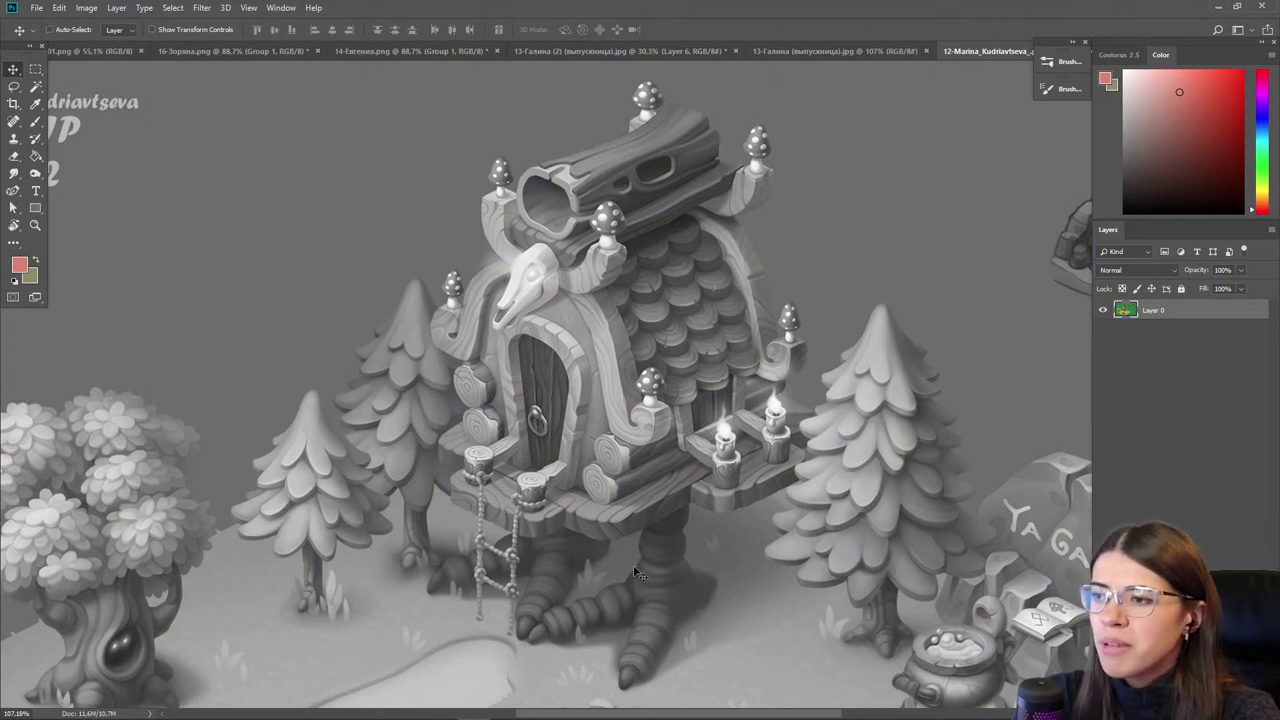
{"action": "left_click_drag", "start_coordinate": [848, 595], "coordinate": [565, 358]}
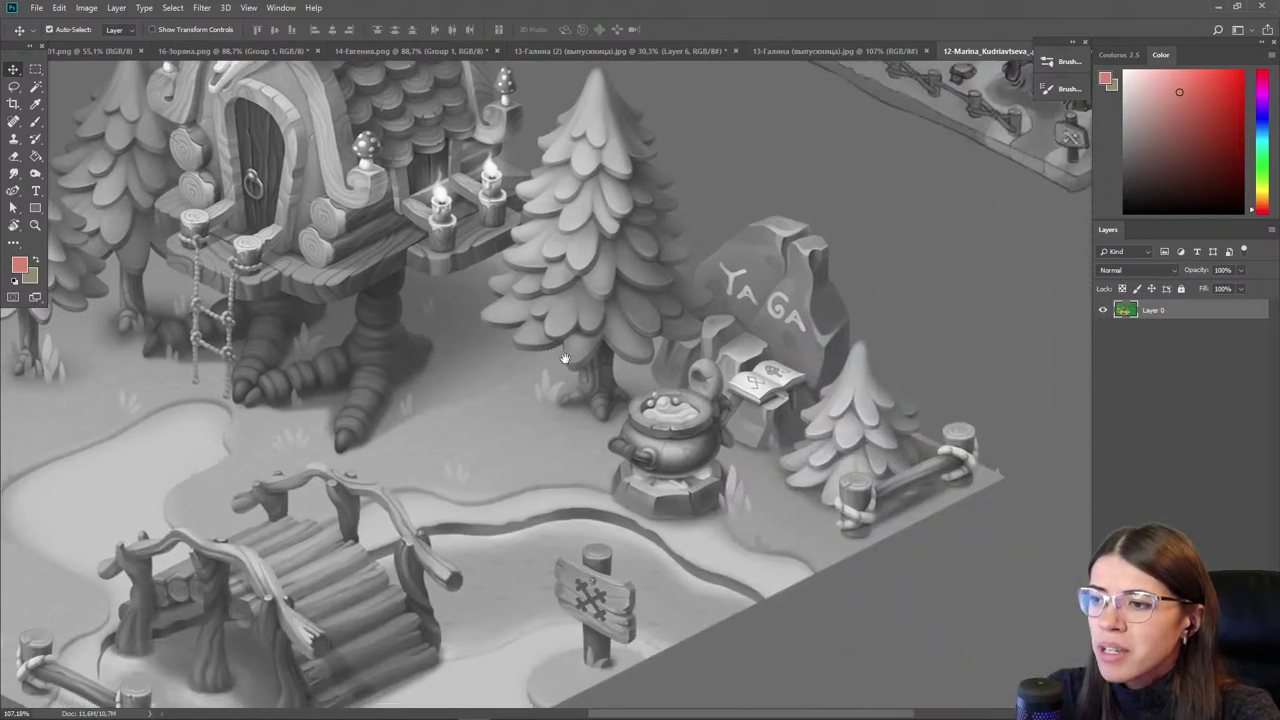
{"action": "scroll", "coordinate": [616, 298], "scroll_direction": "up", "scroll_amount": 4}
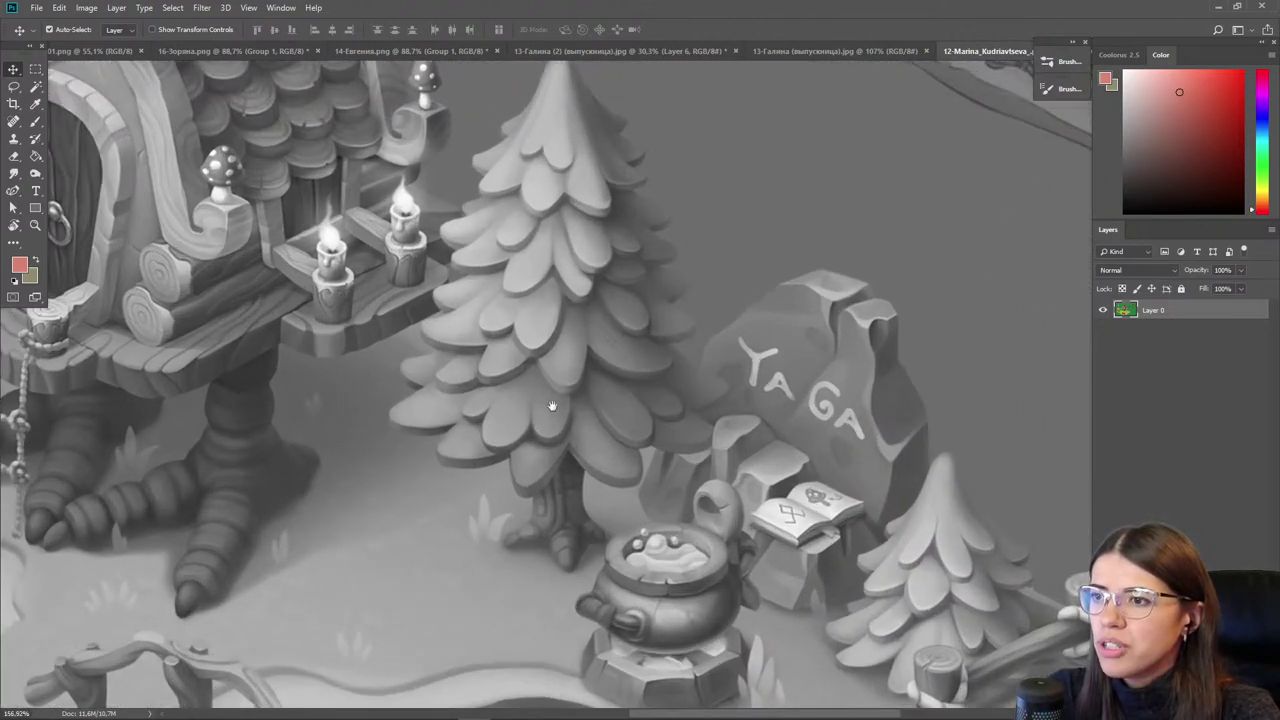
{"action": "left_click_drag", "start_coordinate": [551, 405], "coordinate": [540, 471]}
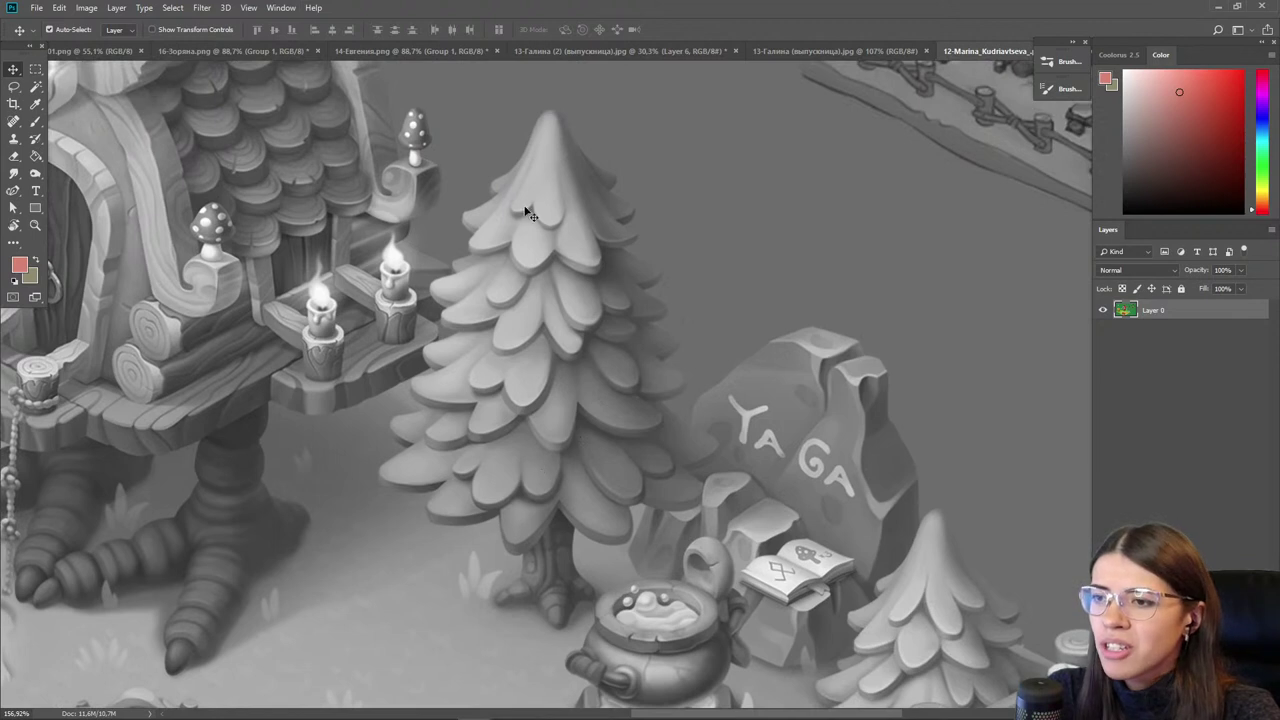
- On a new layer, sketch a black cone outline with a curved base, a light-zone loop and shadow strokes over the large spruce
{"action": "key", "text": "ctrl+shift+alt+n"}
{"action": "key", "text": "d"}
{"action": "key", "text": "b"}
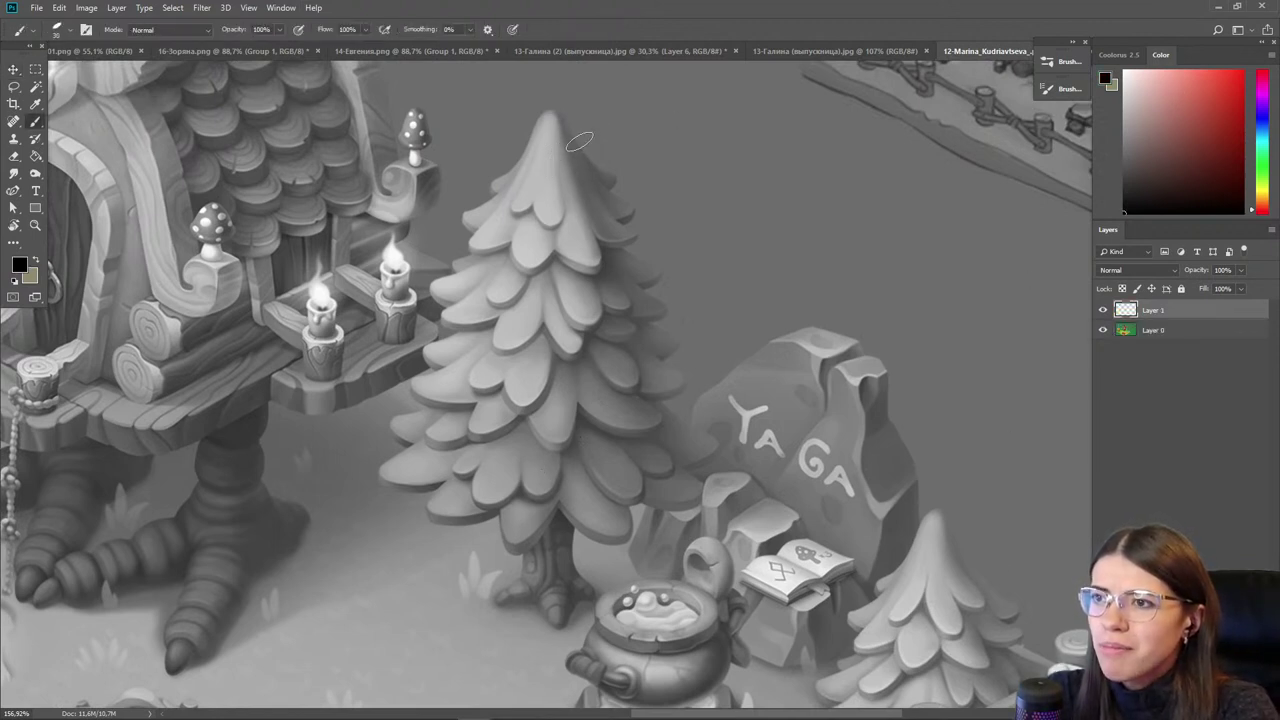
{"action": "mouse_move", "coordinate": [557, 108]}
{"action": "left_mouse_down"}
{"action": "mouse_move", "coordinate": [686, 305]}
{"action": "mouse_move", "coordinate": [743, 438]}
{"action": "mouse_move", "coordinate": [712, 470]}
{"action": "mouse_move", "coordinate": [481, 494]}
{"action": "mouse_move", "coordinate": [497, 170]}
{"action": "mouse_move", "coordinate": [412, 355]}
{"action": "mouse_move", "coordinate": [567, 250]}
{"action": "mouse_move", "coordinate": [540, 348]}
{"action": "mouse_move", "coordinate": [514, 124]}
{"action": "left_mouse_up"}
{"action": "left_click_drag", "start_coordinate": [611, 252], "coordinate": [663, 297]}
{"action": "left_click_drag", "start_coordinate": [609, 285], "coordinate": [673, 335]}
{"action": "left_click_drag", "start_coordinate": [618, 328], "coordinate": [697, 398]}
{"action": "mouse_move", "coordinate": [643, 391]}
{"action": "left_mouse_down"}
{"action": "mouse_move", "coordinate": [690, 436]}
{"action": "mouse_move", "coordinate": [667, 462]}
{"action": "left_mouse_up"}
{"action": "mouse_move", "coordinate": [500, 309]}
{"action": "left_mouse_down"}
{"action": "mouse_move", "coordinate": [470, 321]}
{"action": "mouse_move", "coordinate": [462, 358]}
{"action": "left_mouse_up"}
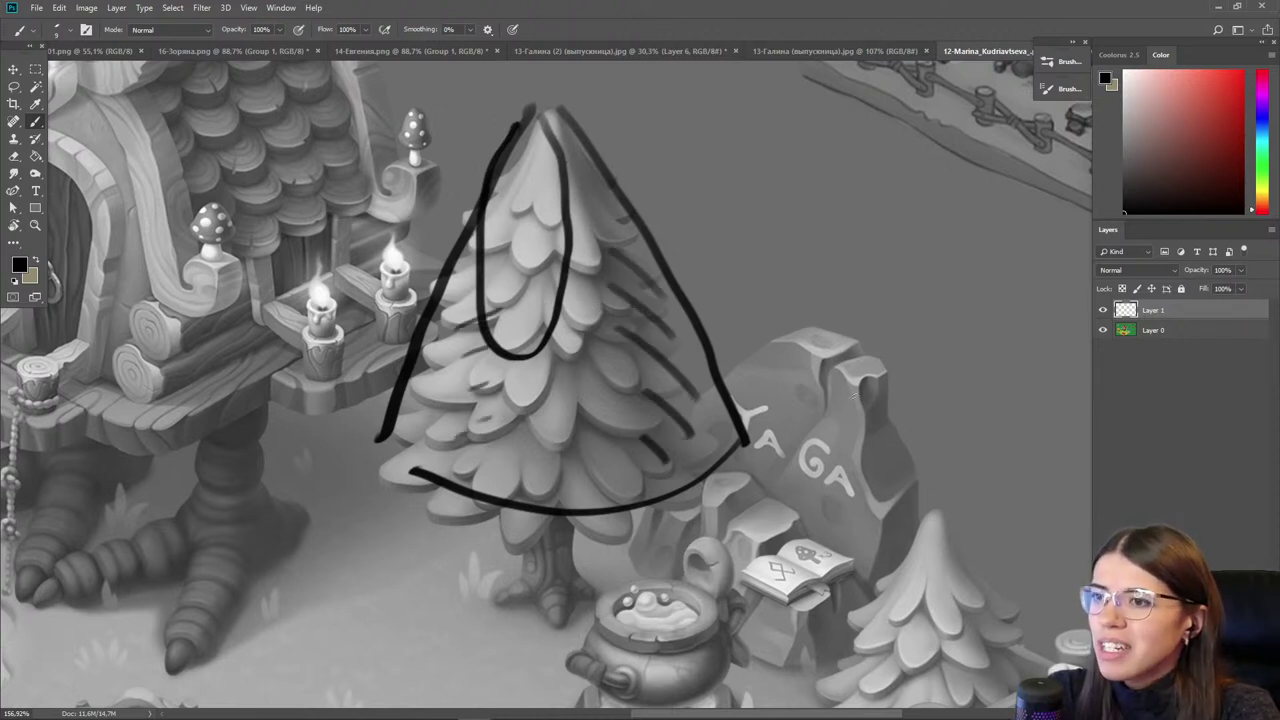
- Erase the black cone sketch from the large spruce
{"action": "key", "text": "e"}
{"action": "left_click_drag", "start_coordinate": [550, 175], "coordinate": [670, 400]}
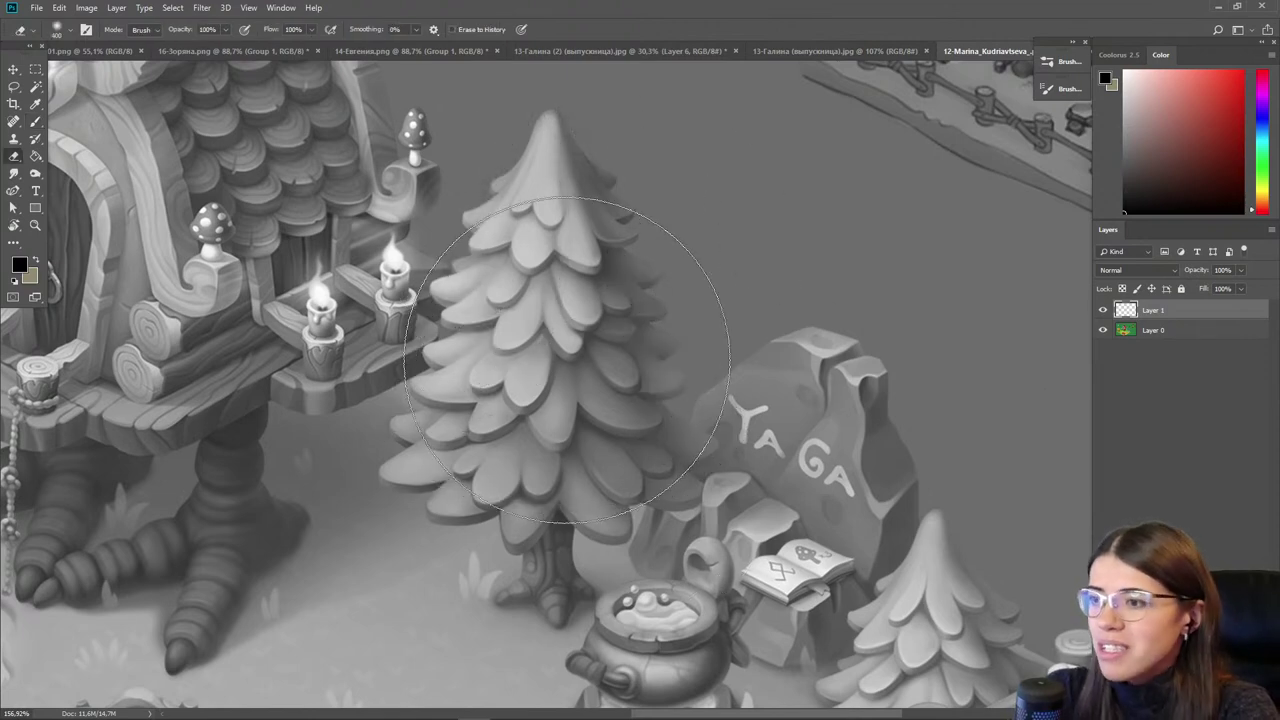
- Examine the cauldron, open book and Yaga stone up close, comparing them in colour and in grayscale
{"action": "scroll", "coordinate": [566, 360], "scroll_direction": "down", "scroll_amount": 1}
{"action": "left_click_drag", "start_coordinate": [565, 561], "coordinate": [555, 460]}
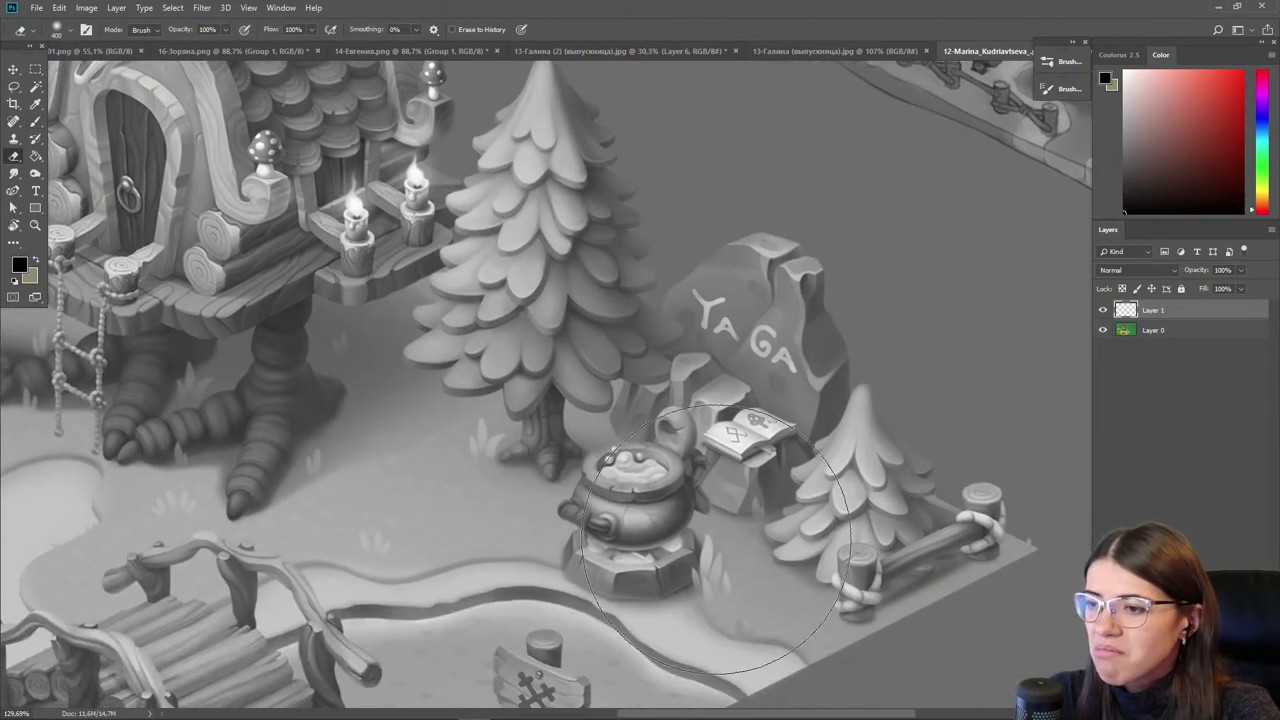
{"action": "scroll", "coordinate": [707, 538], "scroll_direction": "up", "scroll_amount": 1}
{"action": "scroll", "coordinate": [736, 490], "scroll_direction": "up", "scroll_amount": 2}
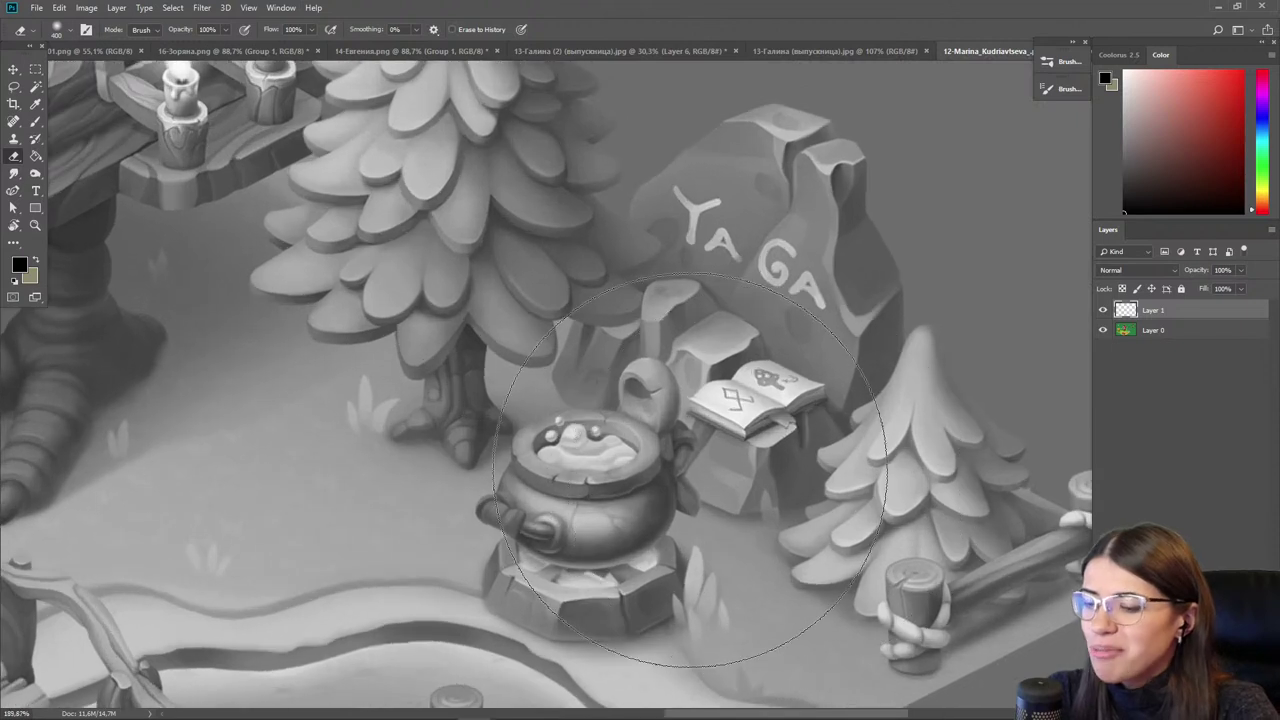
{"action": "key", "text": "b"}
{"action": "left_click_drag", "start_coordinate": [779, 544], "coordinate": [674, 561]}
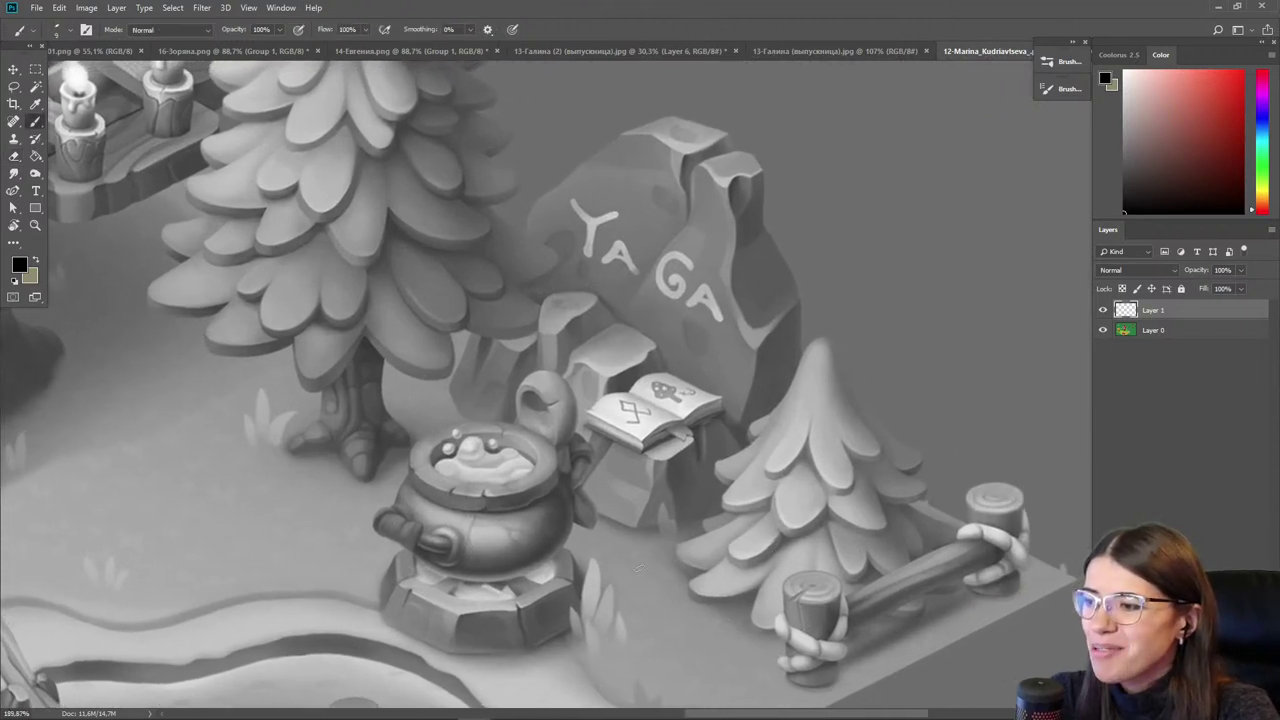
{"action": "left_click_drag", "start_coordinate": [513, 547], "coordinate": [571, 532]}
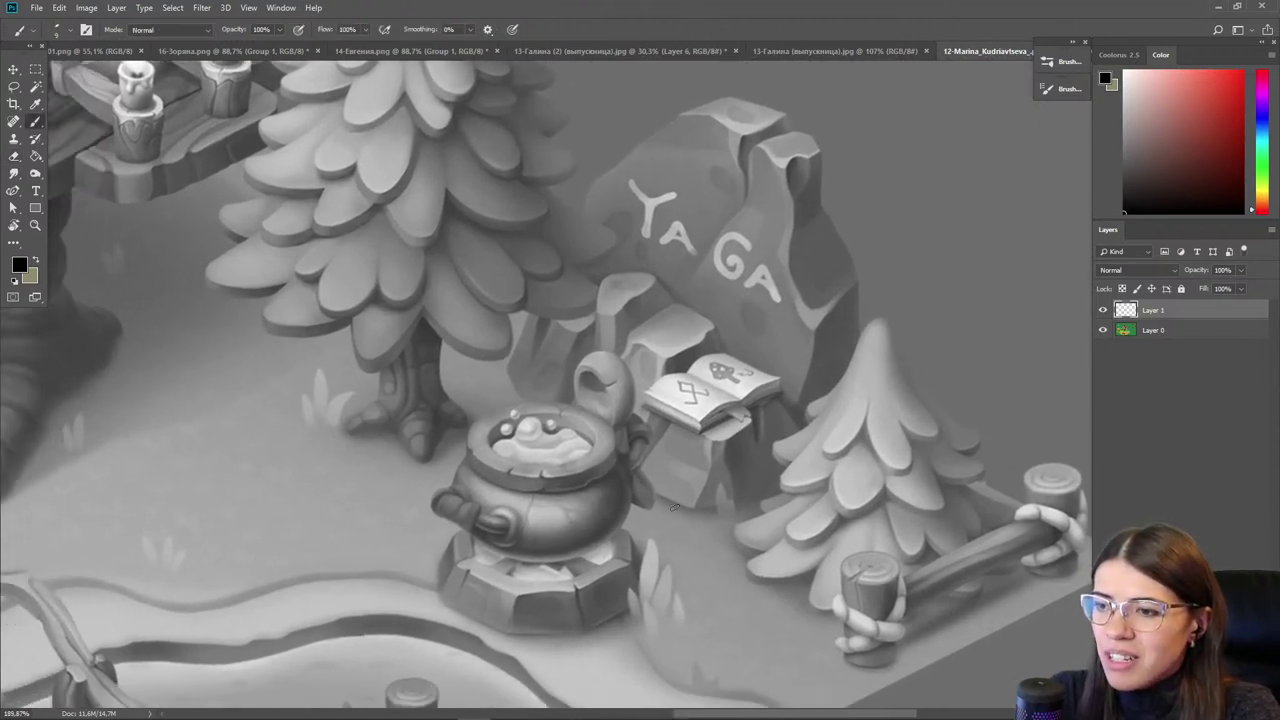
{"action": "key", "text": "ctrl+y"}
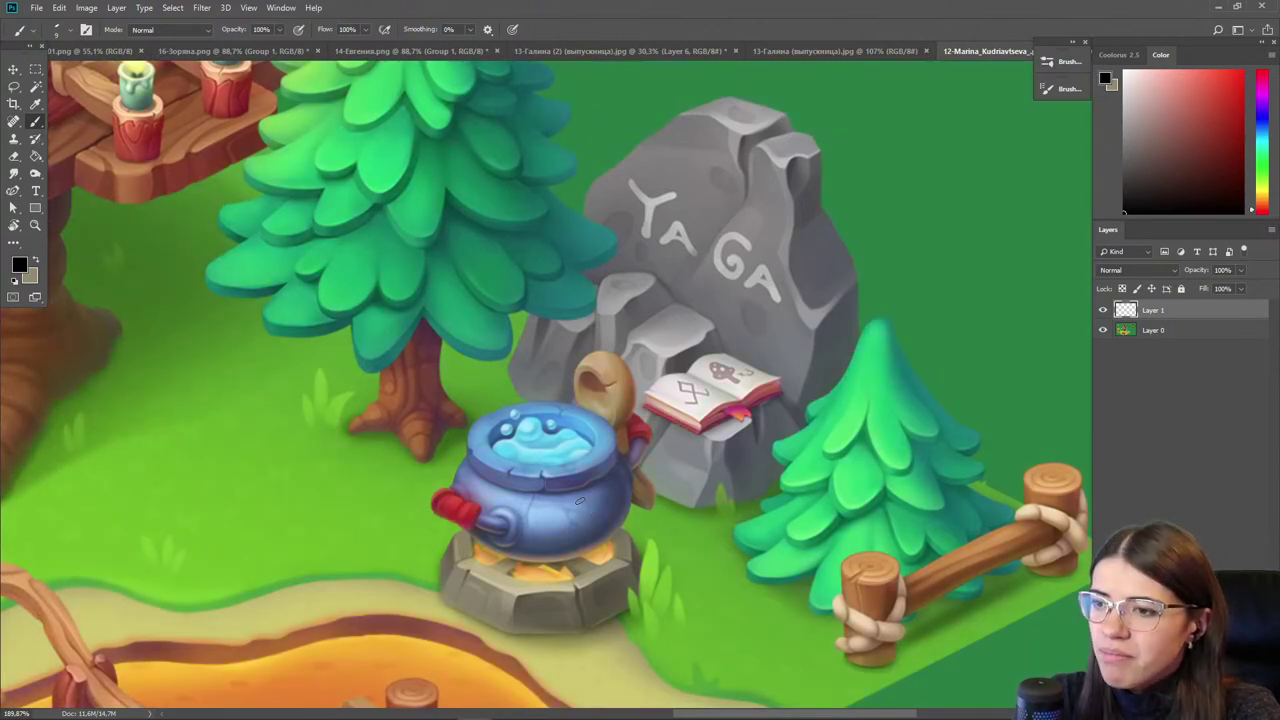
{"action": "key", "text": "ctrl+y"}
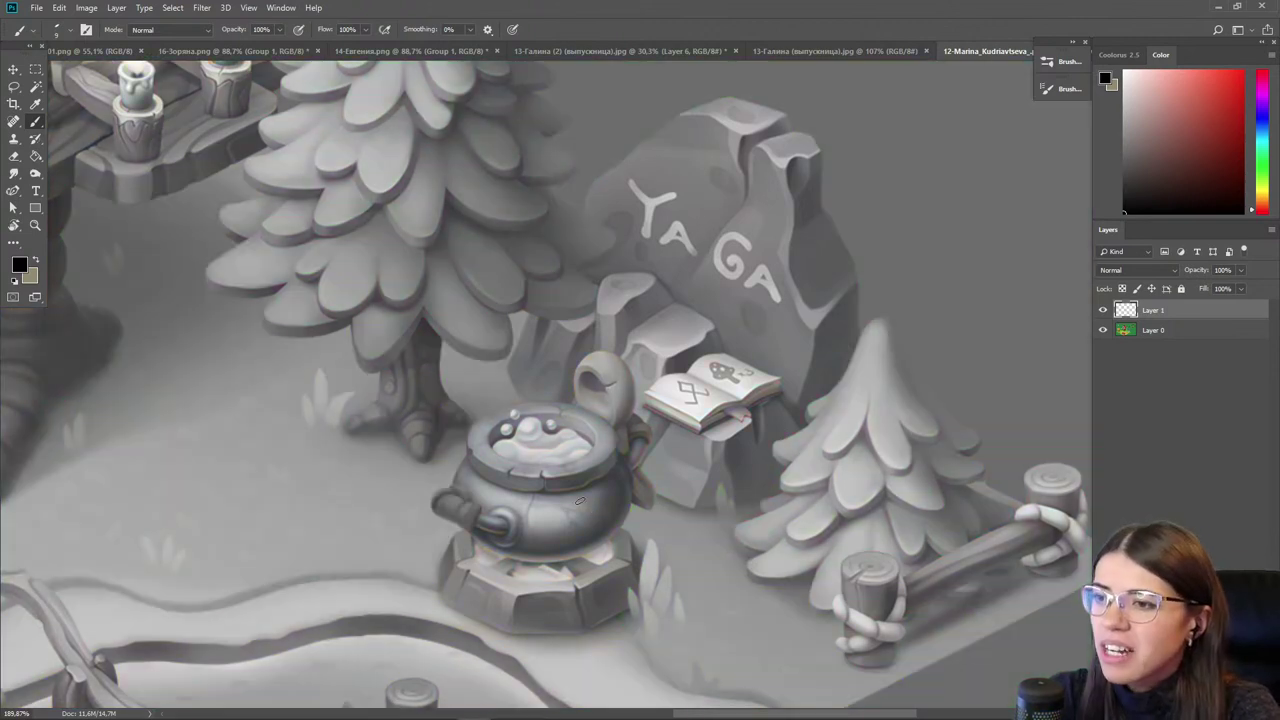
- Sample the tan colour of the wooden ladle behind the cauldron and return the scene to the colour view
{"action": "left_click_drag", "start_coordinate": [503, 541], "coordinate": [575, 513]}
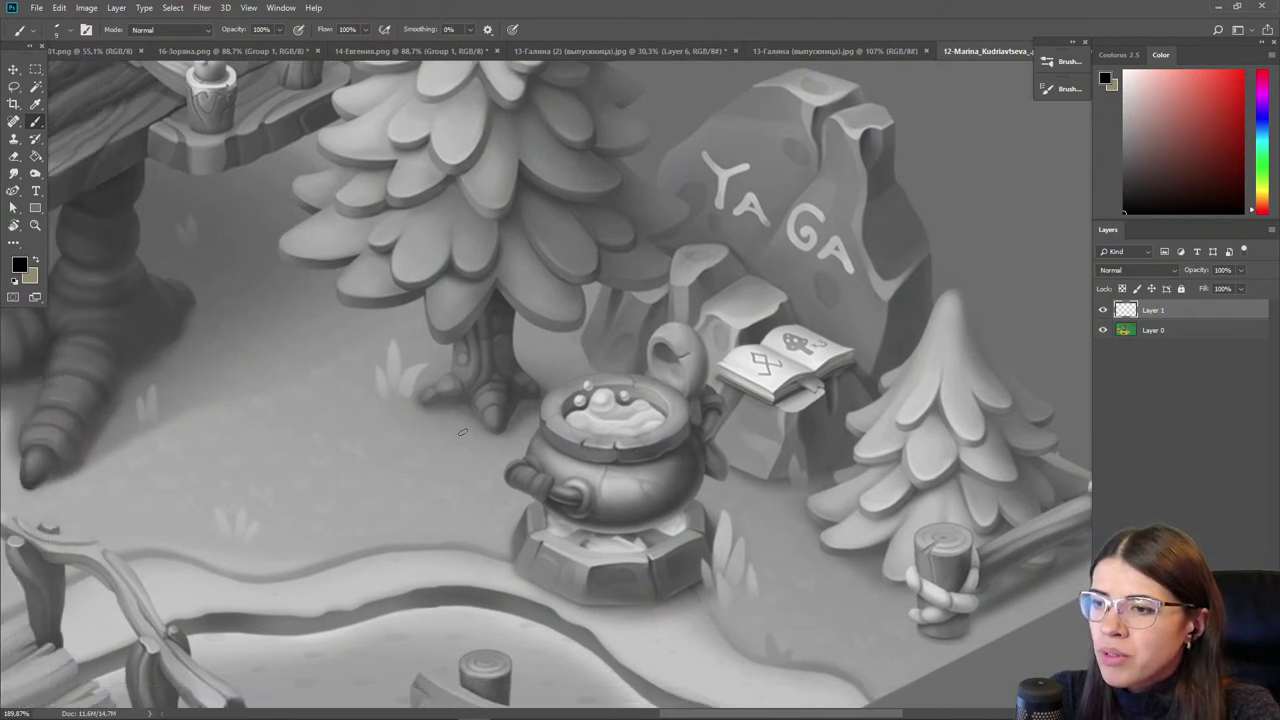
{"action": "scroll", "coordinate": [527, 491], "scroll_direction": "up", "scroll_amount": 1}
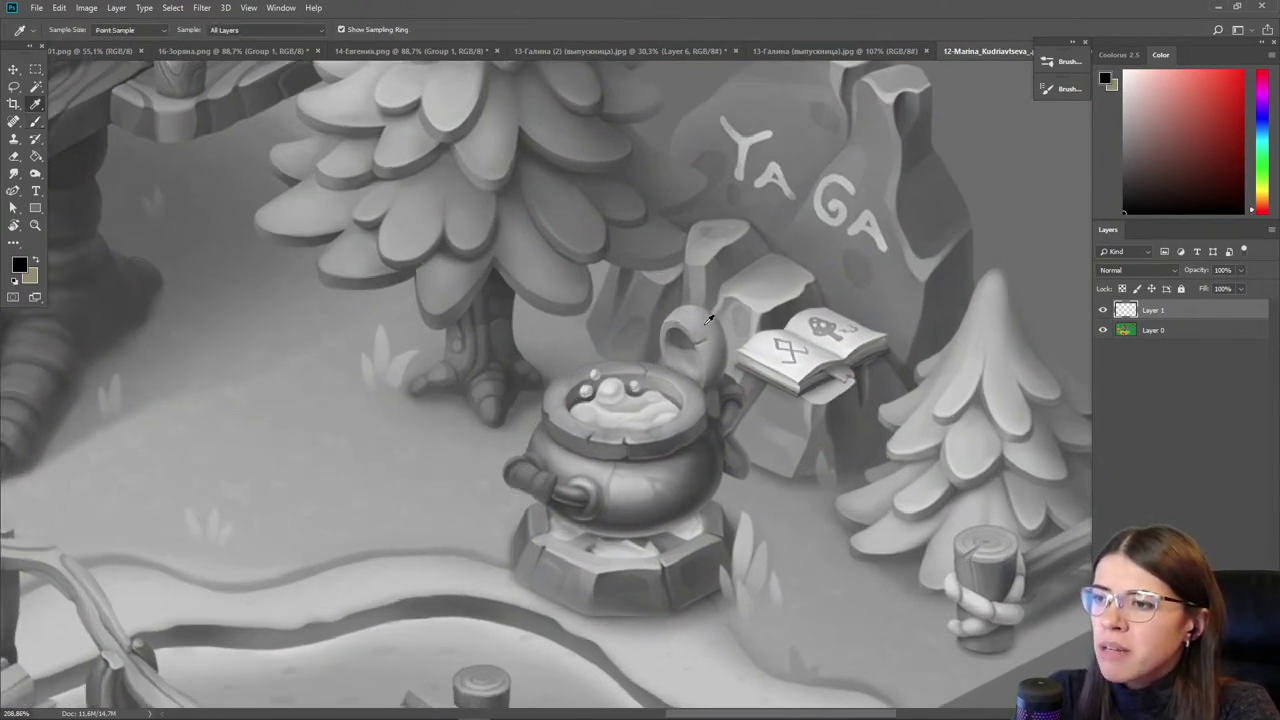
{"action": "left_click", "coordinate": [706, 318], "text": "alt"}
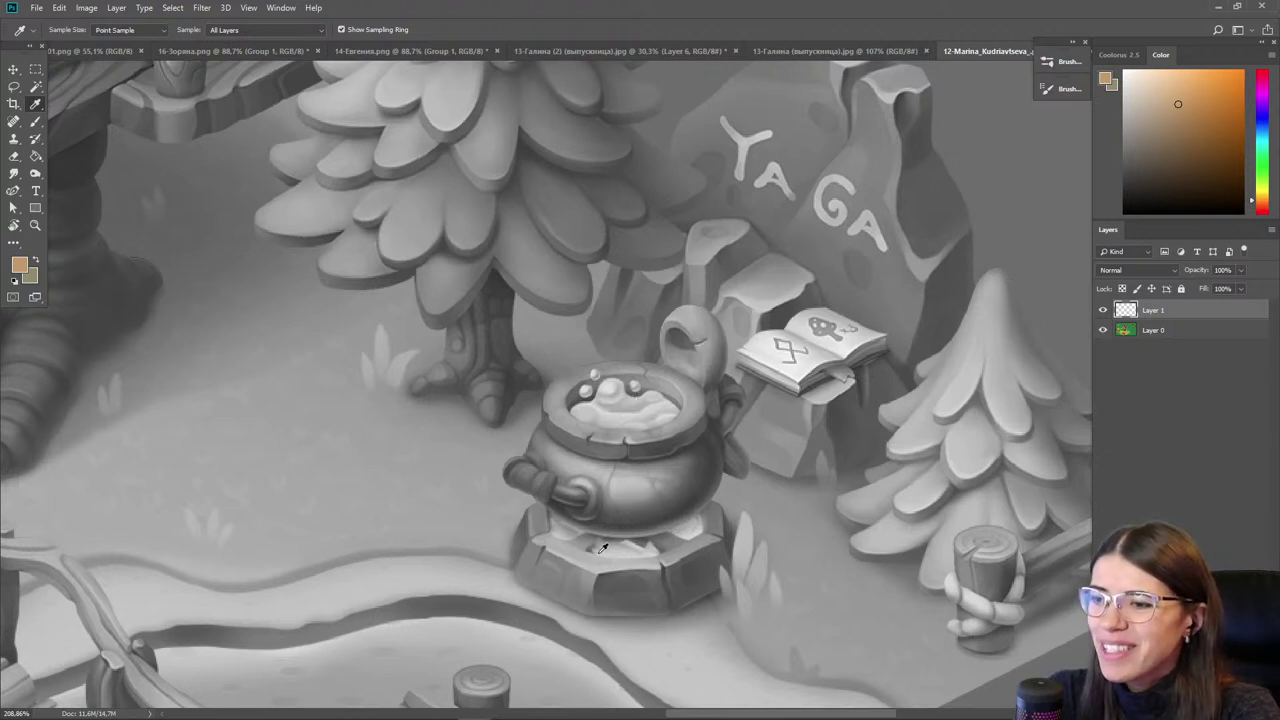
{"action": "key", "text": "ctrl+y"}
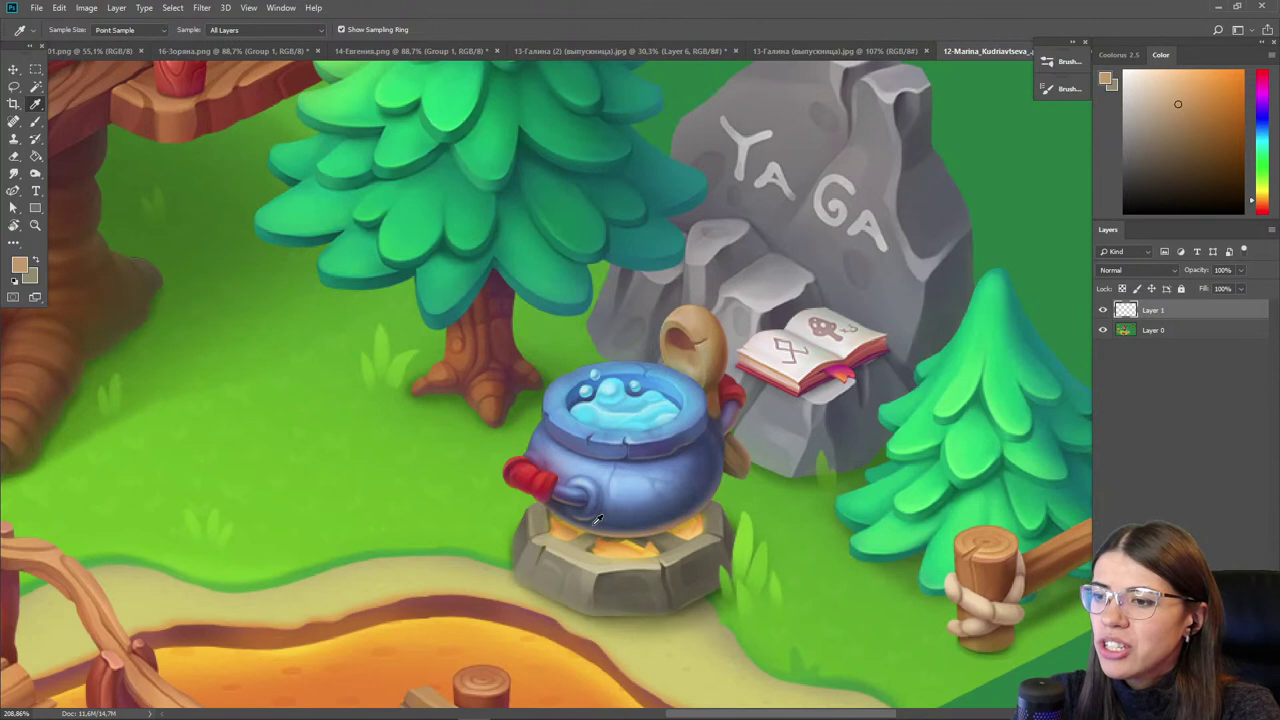
- In the grayscale view, darken the cauldron's body and rim with dark blue sampled from its shaded side
{"action": "key", "text": "ctrl+y"}
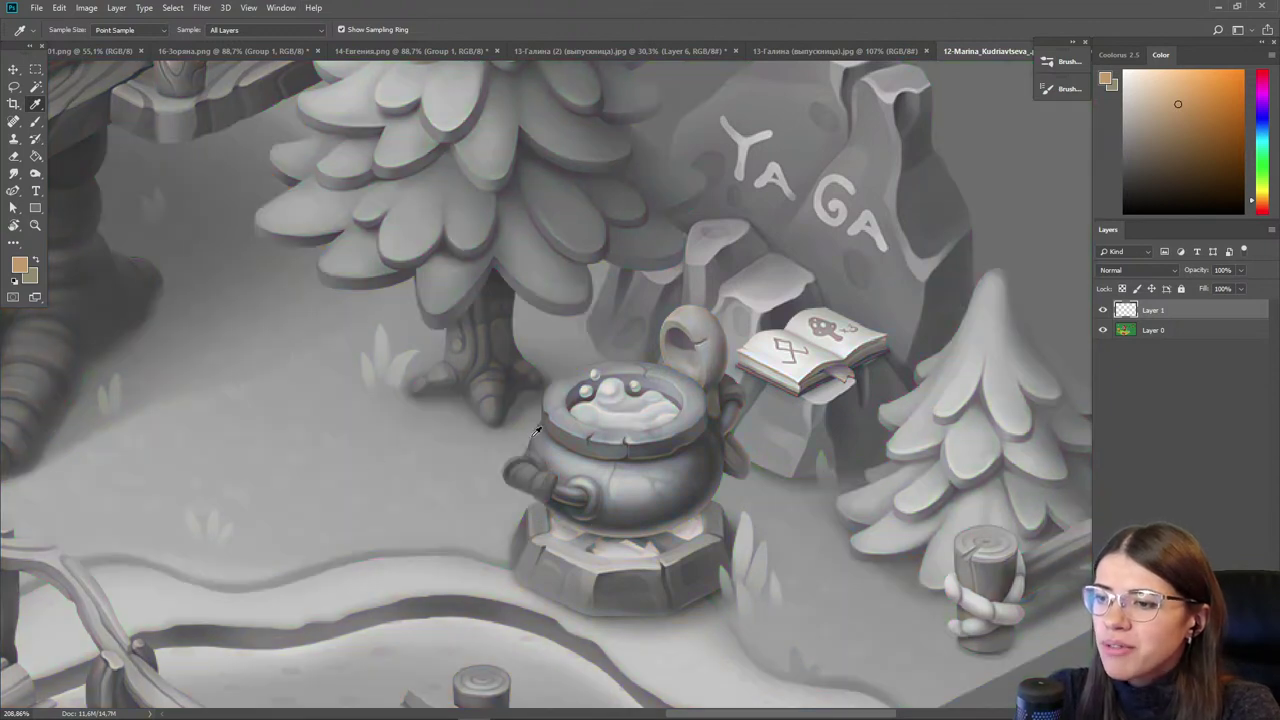
{"action": "left_click", "coordinate": [698, 470], "text": "alt"}
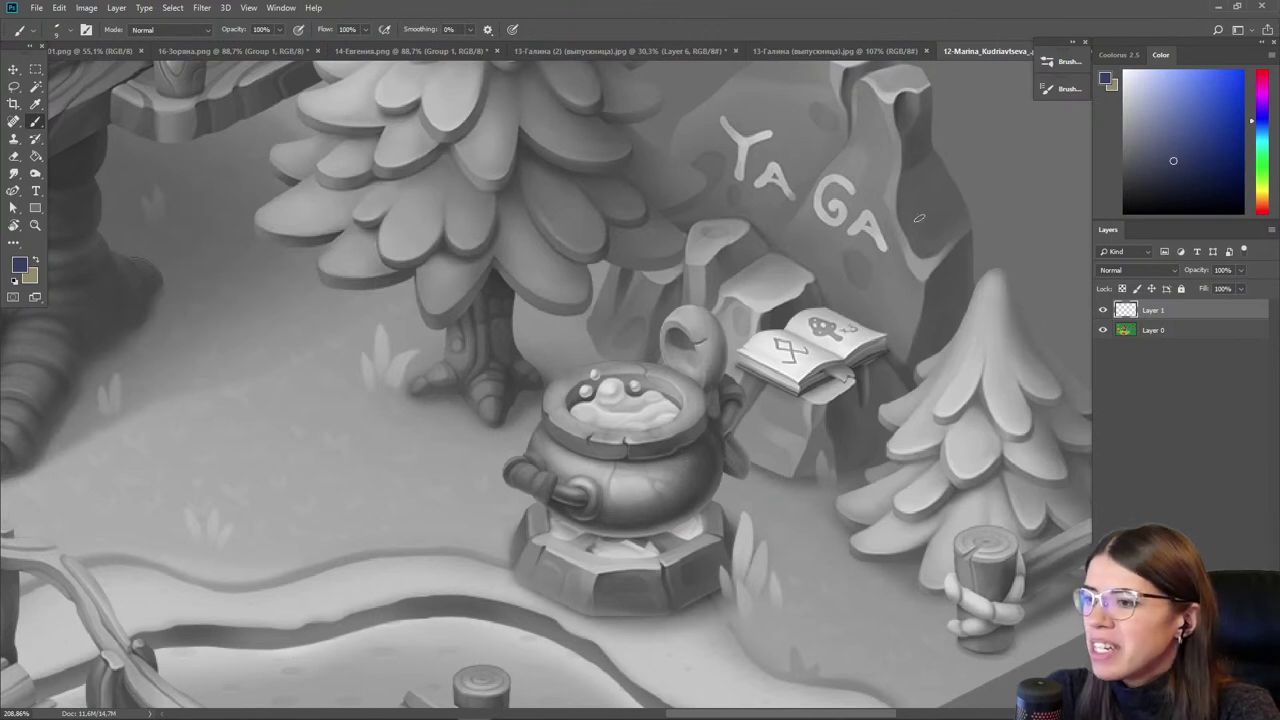
{"action": "left_click", "coordinate": [703, 456], "text": "alt"}
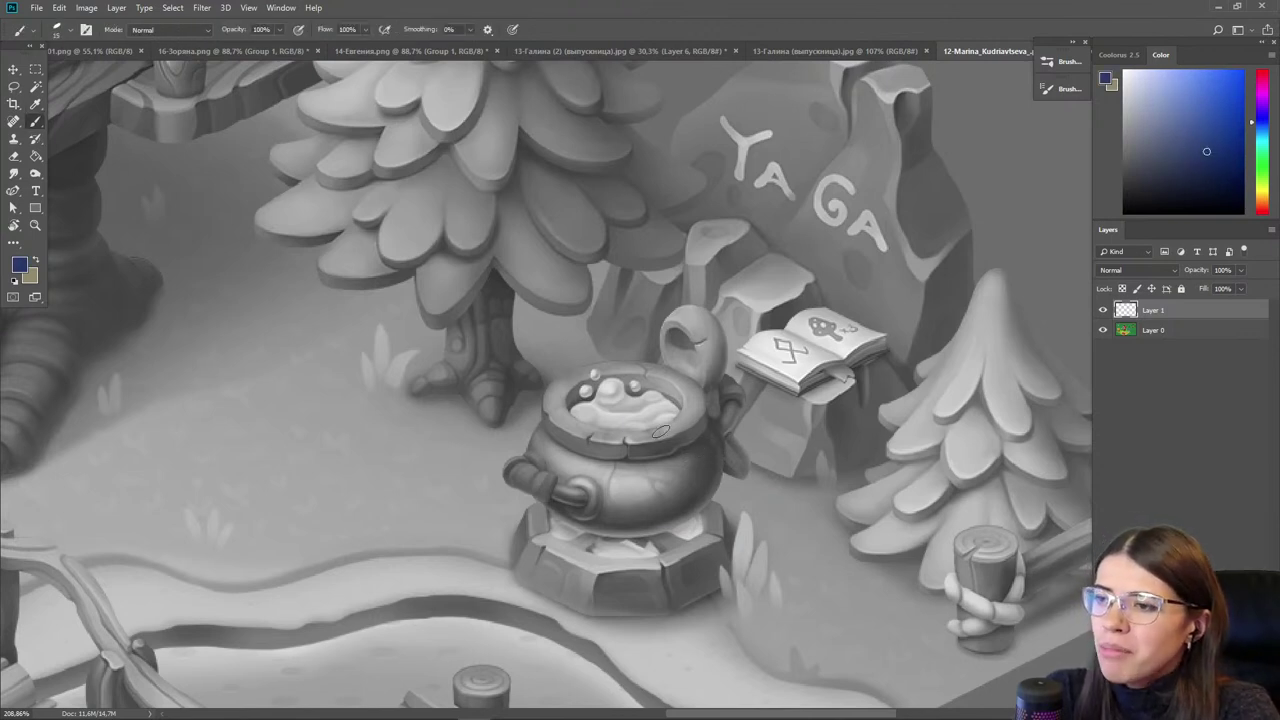
{"action": "key", "text": "bracketleft"}
{"action": "mouse_move", "coordinate": [697, 390]}
{"action": "left_mouse_down"}
{"action": "mouse_move", "coordinate": [706, 444]}
{"action": "mouse_move", "coordinate": [683, 470]}
{"action": "mouse_move", "coordinate": [641, 442]}
{"action": "mouse_move", "coordinate": [594, 438]}
{"action": "mouse_move", "coordinate": [619, 442]}
{"action": "mouse_move", "coordinate": [583, 450]}
{"action": "mouse_move", "coordinate": [579, 464]}
{"action": "mouse_move", "coordinate": [628, 495]}
{"action": "mouse_move", "coordinate": [556, 461]}
{"action": "mouse_move", "coordinate": [566, 438]}
{"action": "mouse_move", "coordinate": [611, 441]}
{"action": "mouse_move", "coordinate": [590, 437]}
{"action": "mouse_move", "coordinate": [564, 390]}
{"action": "mouse_move", "coordinate": [545, 451]}
{"action": "mouse_move", "coordinate": [560, 385]}
{"action": "mouse_move", "coordinate": [676, 377]}
{"action": "left_mouse_up"}
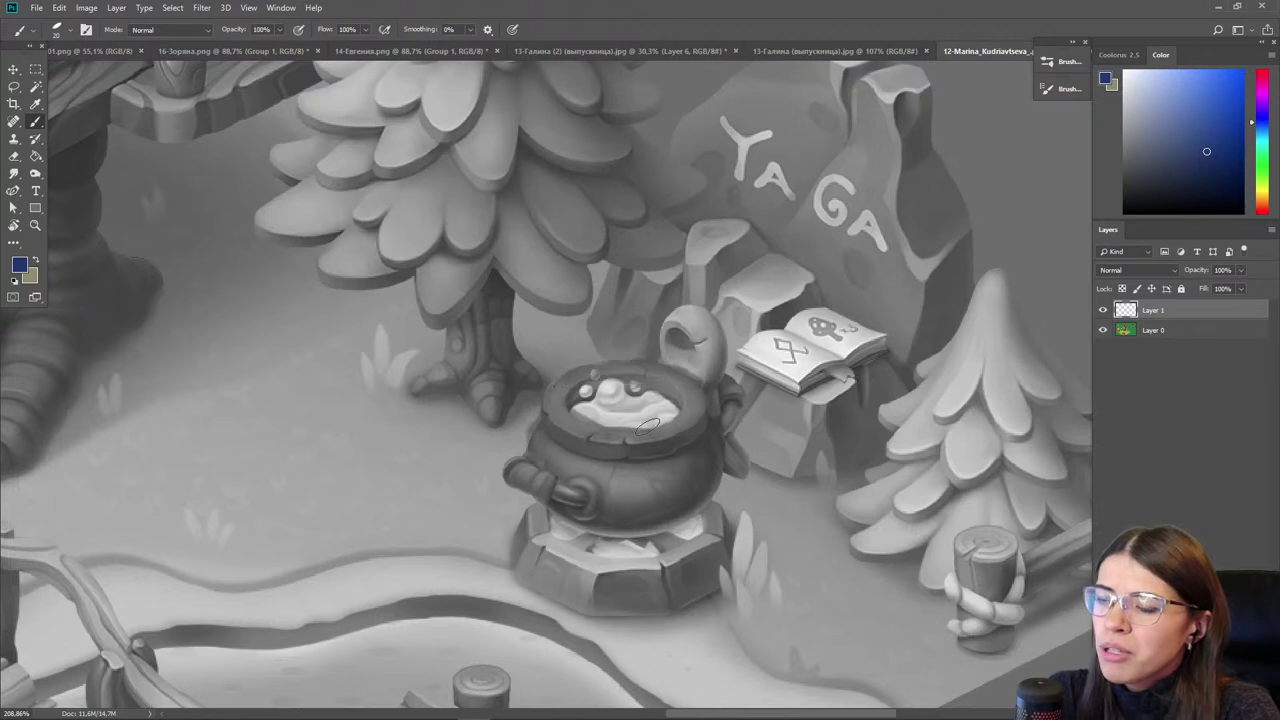
- Erase the excess dark blue paint from the brew and the area around the cauldron
{"action": "key", "text": "e"}
{"action": "key", "text": "bracketleft"}
{"action": "key", "text": "bracketleft"}
{"action": "key", "text": "bracketleft"}
{"action": "key", "text": "bracketleft"}
{"action": "key", "text": "bracketleft"}
{"action": "key", "text": "bracketleft"}
{"action": "key", "text": "bracketleft"}
{"action": "key", "text": "bracketleft"}
{"action": "key", "text": "bracketleft"}
{"action": "key", "text": "bracketleft"}
{"action": "key", "text": "bracketleft"}
{"action": "key", "text": "bracketleft"}
{"action": "key", "text": "bracketleft"}
{"action": "key", "text": "bracketleft"}
{"action": "key", "text": "bracketleft"}
{"action": "key", "text": "bracketleft"}
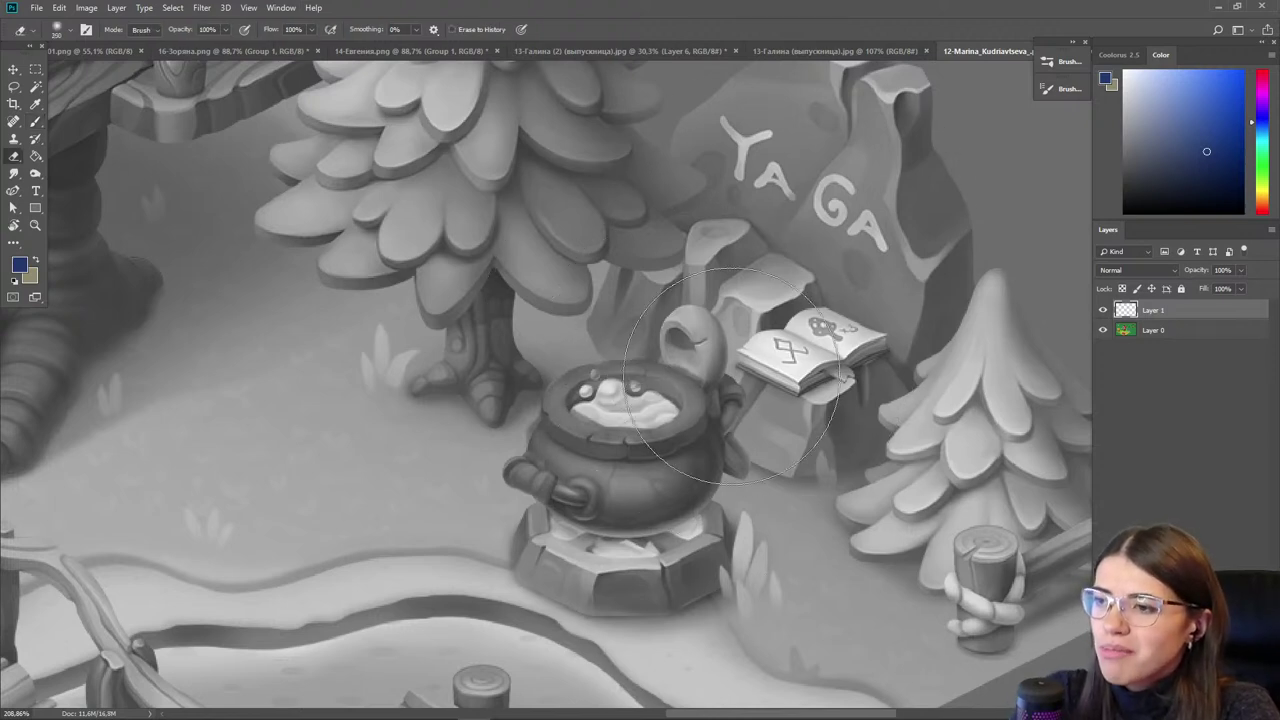
- Lighten the brew inside the cauldron with a pale cyan based on its own colour, and erase the excess around the bubbles
{"action": "key", "text": "b"}
{"action": "left_click", "coordinate": [616, 416], "text": "alt"}
{"action": "left_click", "coordinate": [1190, 76]}
{"action": "key", "text": "ctrl+y"}
{"action": "key", "text": "ctrl+y"}
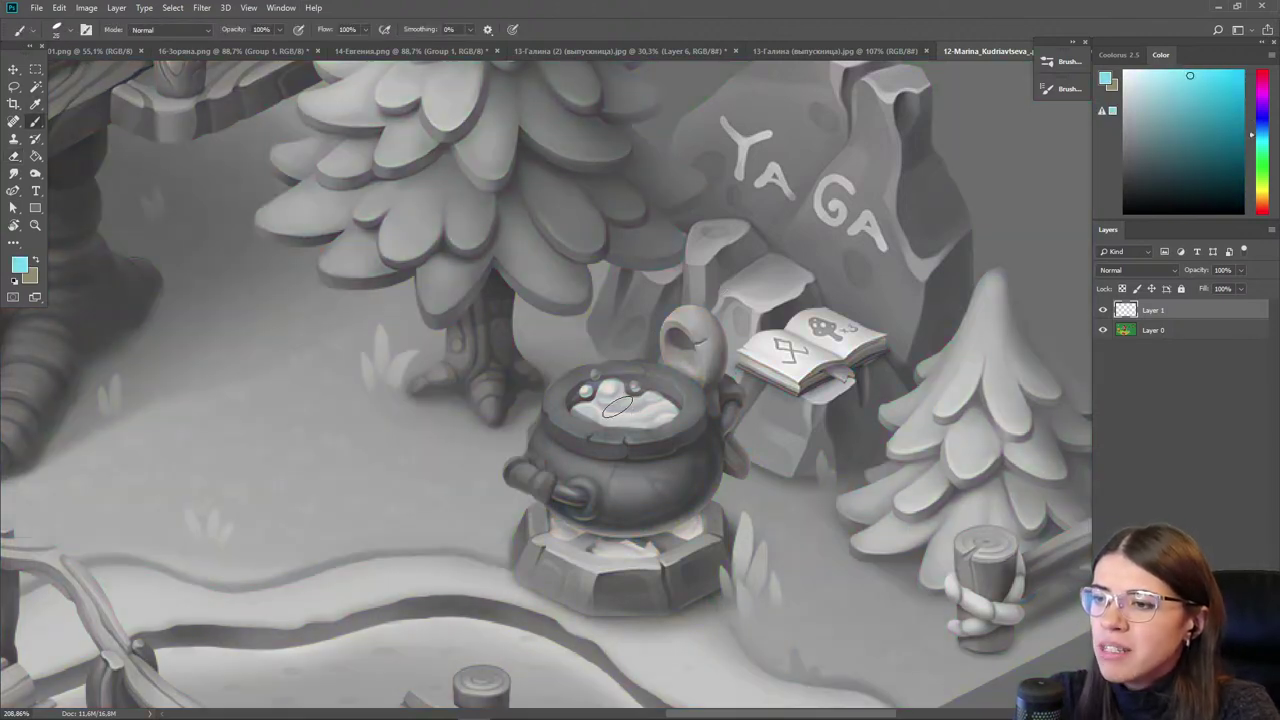
{"action": "mouse_move", "coordinate": [669, 404]}
{"action": "left_mouse_down"}
{"action": "mouse_move", "coordinate": [607, 388]}
{"action": "mouse_move", "coordinate": [667, 410]}
{"action": "mouse_move", "coordinate": [569, 398]}
{"action": "mouse_move", "coordinate": [586, 388]}
{"action": "mouse_move", "coordinate": [608, 400]}
{"action": "mouse_move", "coordinate": [603, 385]}
{"action": "mouse_move", "coordinate": [596, 413]}
{"action": "mouse_move", "coordinate": [614, 386]}
{"action": "mouse_move", "coordinate": [586, 391]}
{"action": "mouse_move", "coordinate": [674, 426]}
{"action": "left_mouse_up"}
{"action": "key", "text": "e"}
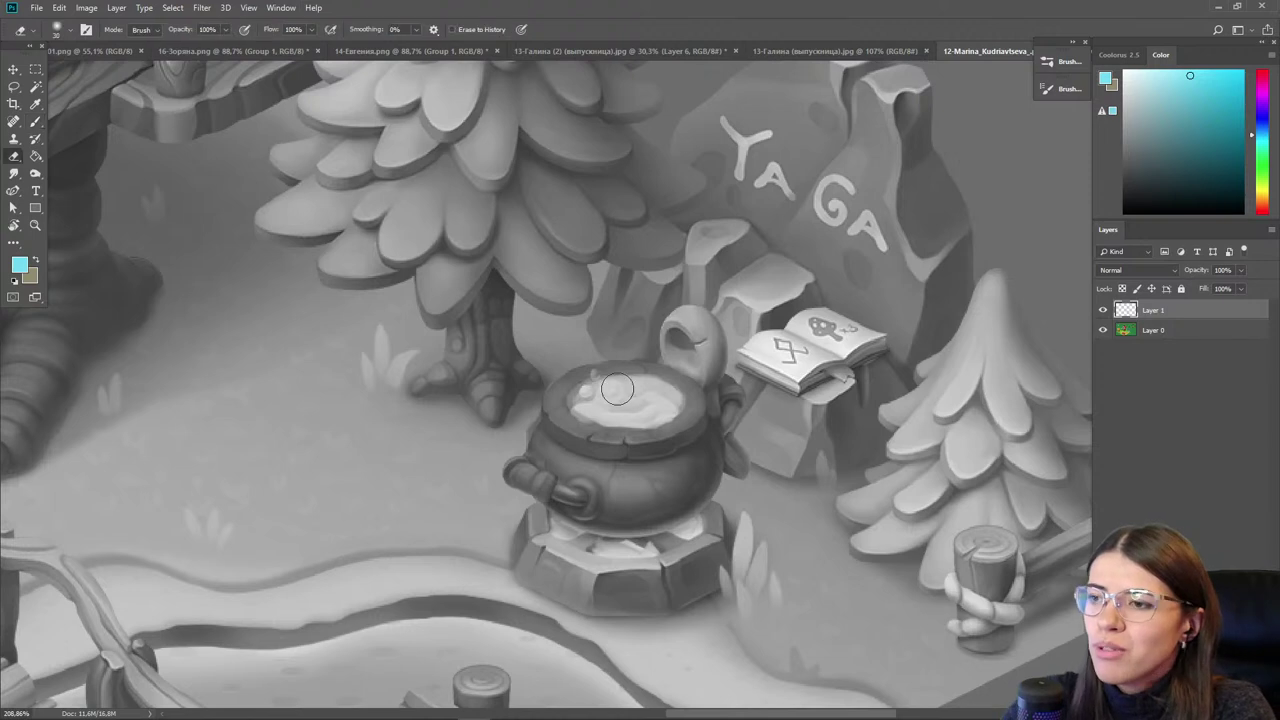
{"action": "mouse_move", "coordinate": [624, 380]}
{"action": "left_mouse_down"}
{"action": "mouse_move", "coordinate": [676, 391]}
{"action": "mouse_move", "coordinate": [586, 399]}
{"action": "left_mouse_up"}
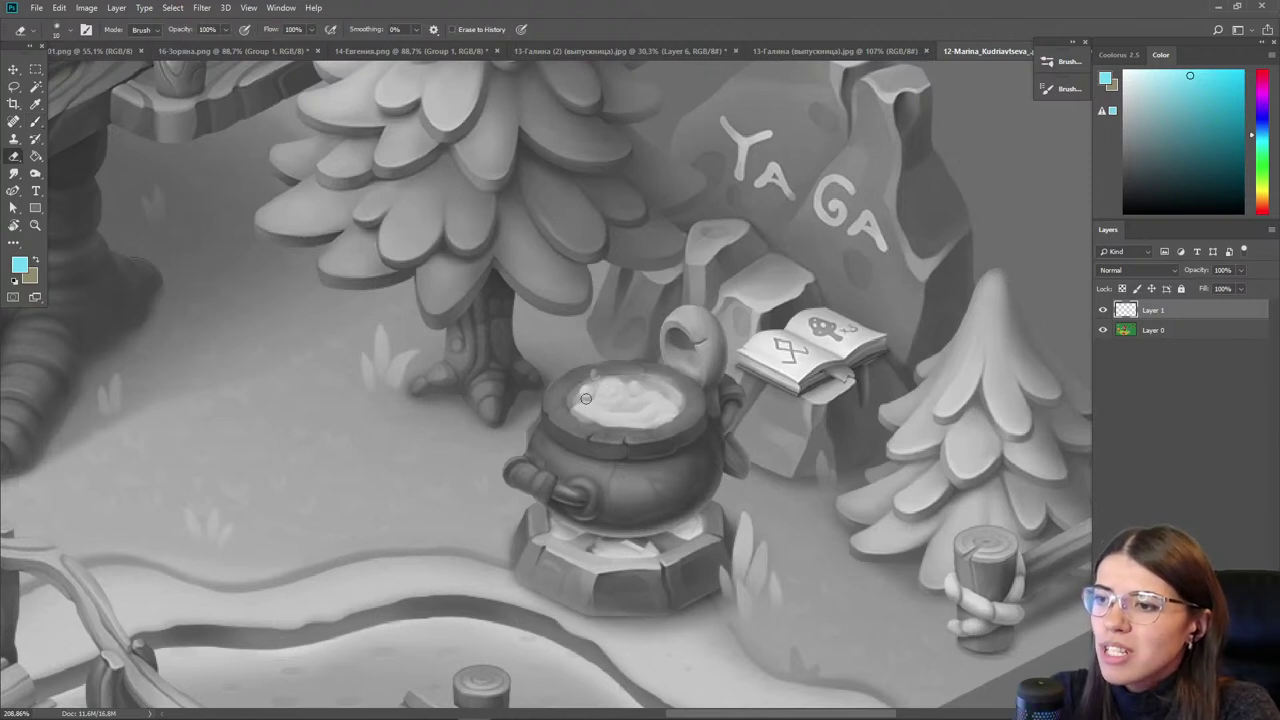
- Clean up the inner edge of the cauldron's rim with sampled blue tones
{"action": "key", "text": "b"}
{"action": "left_click", "coordinate": [676, 379], "text": "alt"}
{"action": "left_click", "coordinate": [668, 375], "text": "alt"}
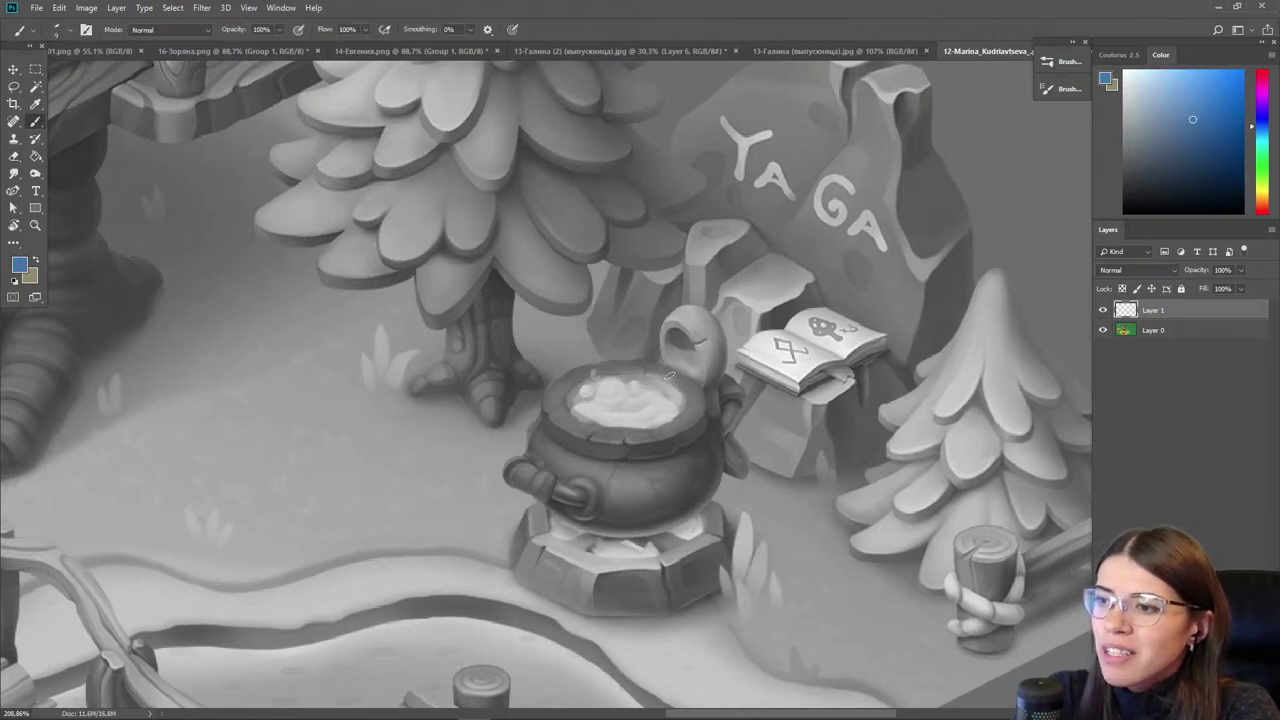
{"action": "left_click", "coordinate": [657, 427], "text": "alt"}
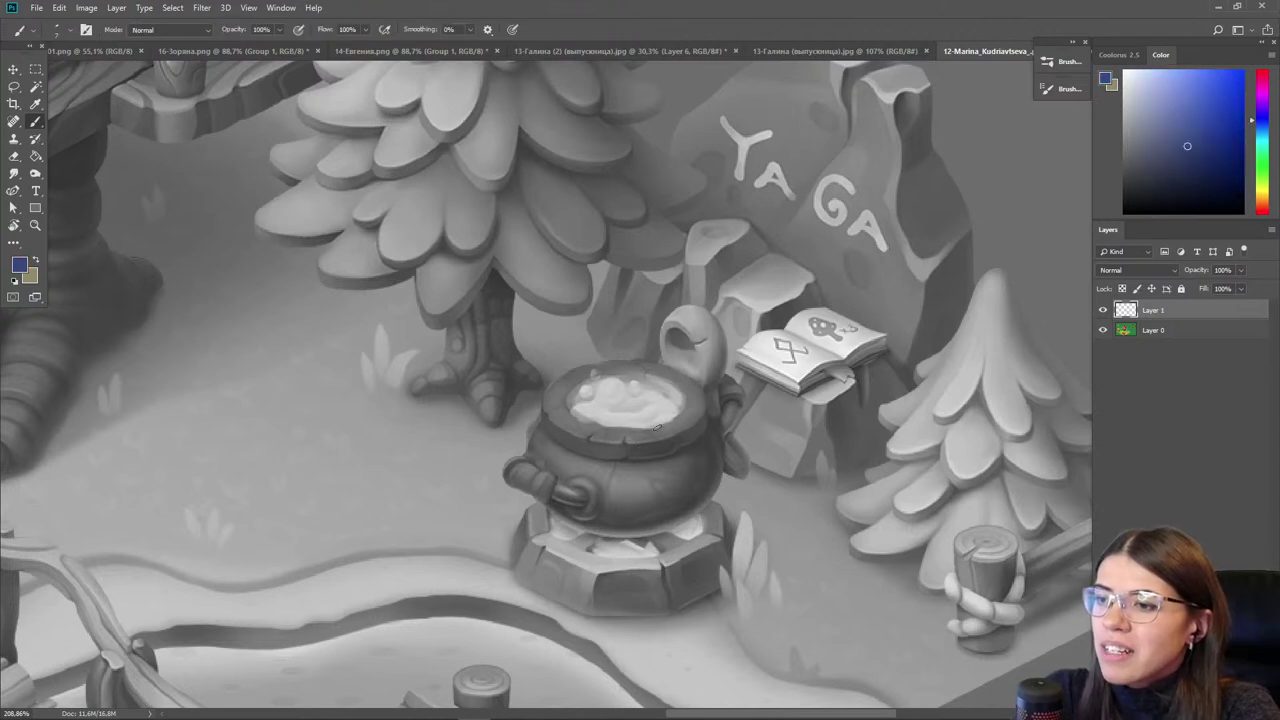
{"action": "left_click_drag", "start_coordinate": [670, 424], "coordinate": [588, 427]}
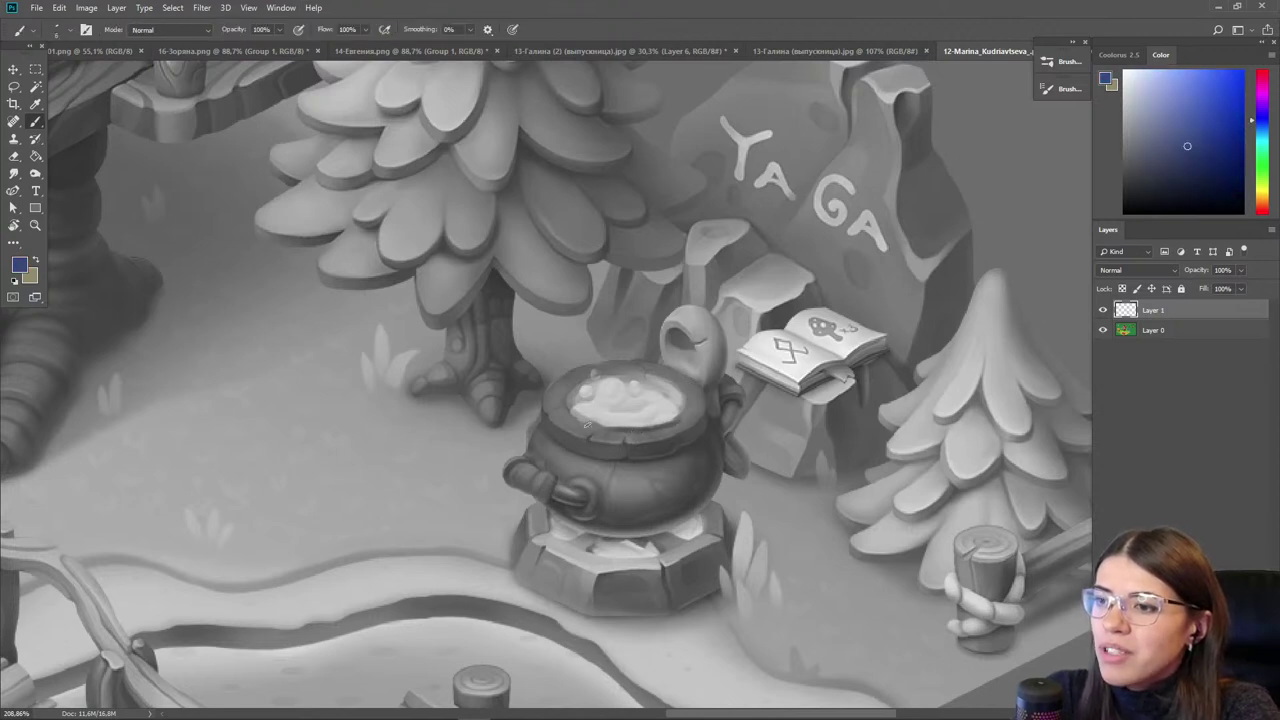
{"action": "left_click", "coordinate": [675, 416], "text": "alt"}
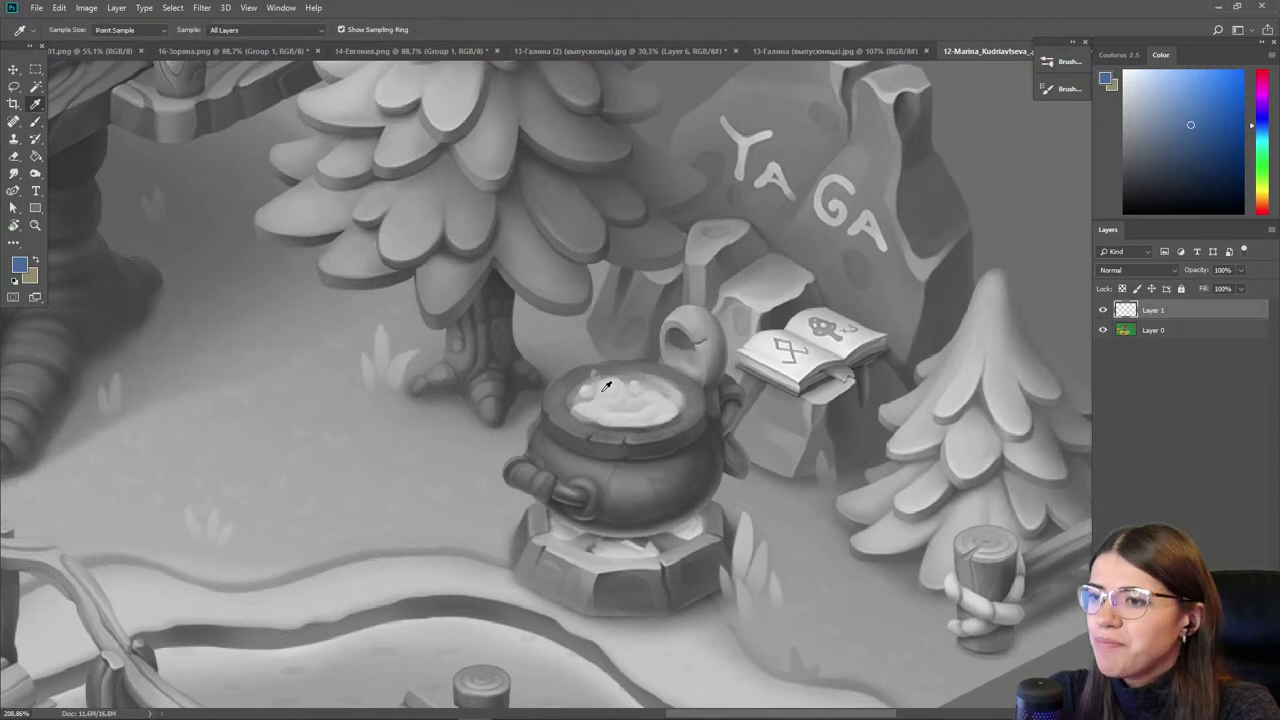
- Paint a curling column of steam rising from the cauldron and add white highlights to the steam and brew
{"action": "left_click", "coordinate": [606, 350], "text": "alt"}
{"action": "mouse_move", "coordinate": [602, 321]}
{"action": "left_mouse_down"}
{"action": "mouse_move", "coordinate": [622, 362]}
{"action": "mouse_move", "coordinate": [608, 344]}
{"action": "mouse_move", "coordinate": [648, 286]}
{"action": "mouse_move", "coordinate": [626, 264]}
{"action": "mouse_move", "coordinate": [640, 278]}
{"action": "mouse_move", "coordinate": [590, 360]}
{"action": "mouse_move", "coordinate": [596, 376]}
{"action": "left_mouse_up"}
{"action": "left_click", "coordinate": [602, 318], "text": "alt"}
{"action": "key", "text": "]"}
{"action": "left_click", "coordinate": [1125, 72]}
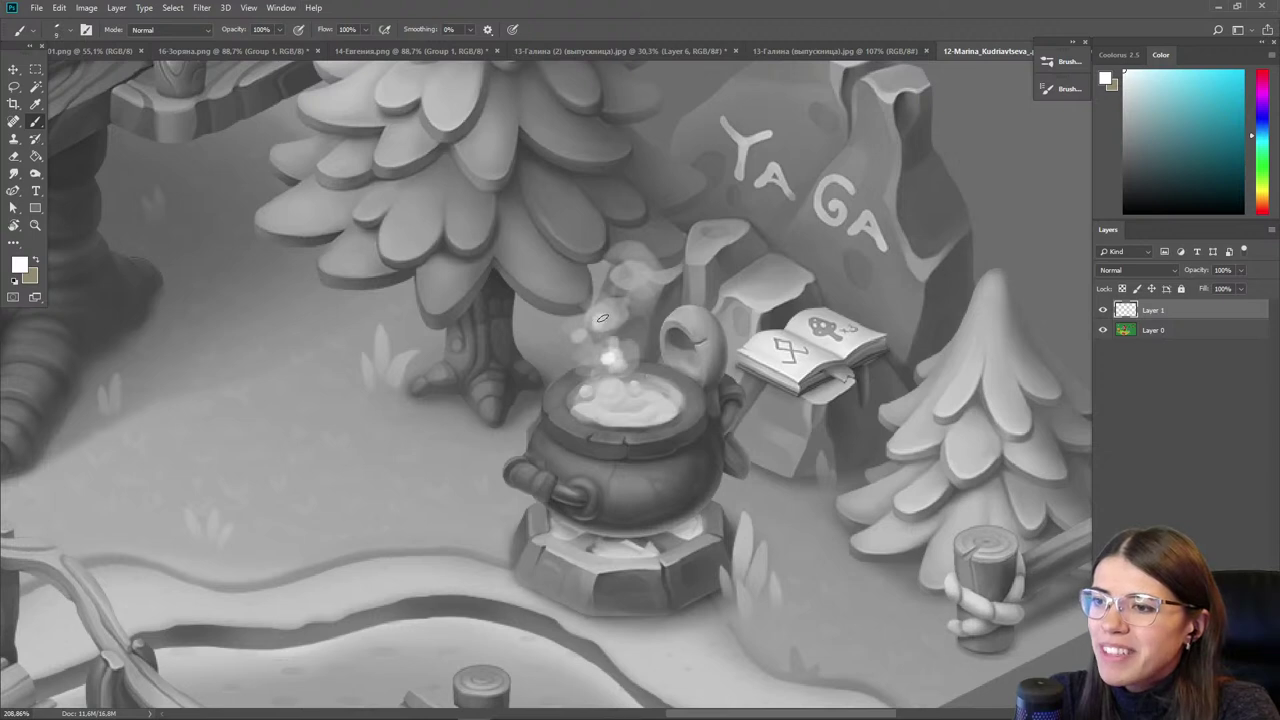
{"action": "mouse_move", "coordinate": [612, 314]}
{"action": "left_mouse_down"}
{"action": "mouse_move", "coordinate": [631, 280]}
{"action": "mouse_move", "coordinate": [613, 289]}
{"action": "mouse_move", "coordinate": [641, 302]}
{"action": "mouse_move", "coordinate": [617, 310]}
{"action": "mouse_move", "coordinate": [603, 349]}
{"action": "mouse_move", "coordinate": [615, 363]}
{"action": "mouse_move", "coordinate": [603, 373]}
{"action": "mouse_move", "coordinate": [628, 373]}
{"action": "mouse_move", "coordinate": [613, 392]}
{"action": "mouse_move", "coordinate": [628, 419]}
{"action": "left_mouse_up"}
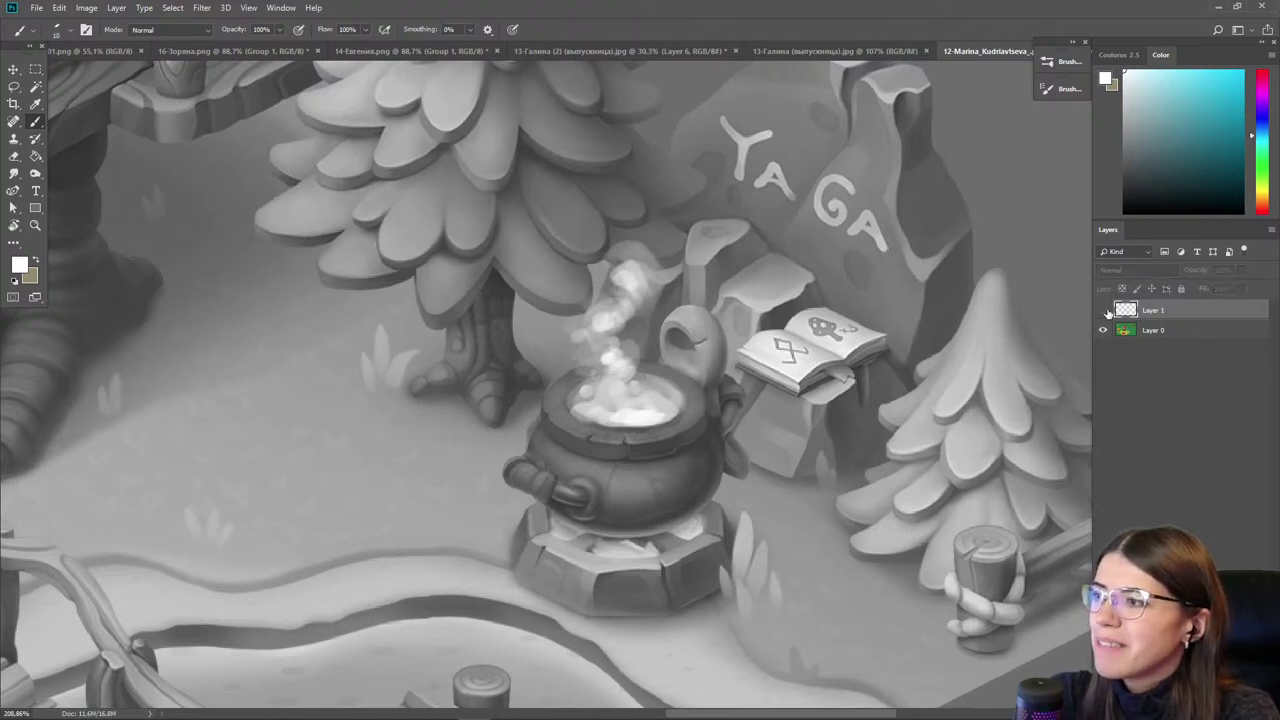
- Compare the cauldron with and without the Layer 1 corrections
{"action": "left_click", "coordinate": [1103, 310]}
{"action": "left_click", "coordinate": [1103, 310]}
{"action": "left_click", "coordinate": [1104, 311]}
{"action": "left_click", "coordinate": [1104, 311]}
{"action": "key", "text": "e"}
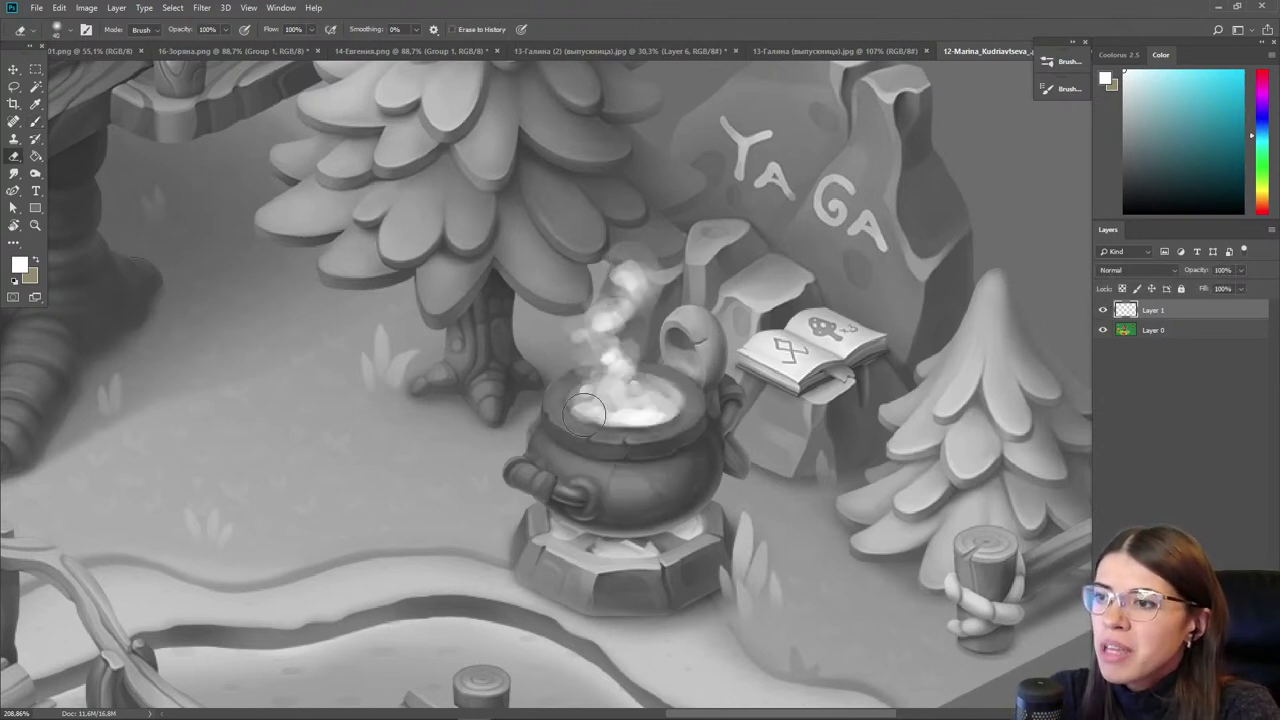
- Brighten the flames beneath the cauldron with a pale yellow-orange based on the fire's colour
{"action": "key", "text": "i"}
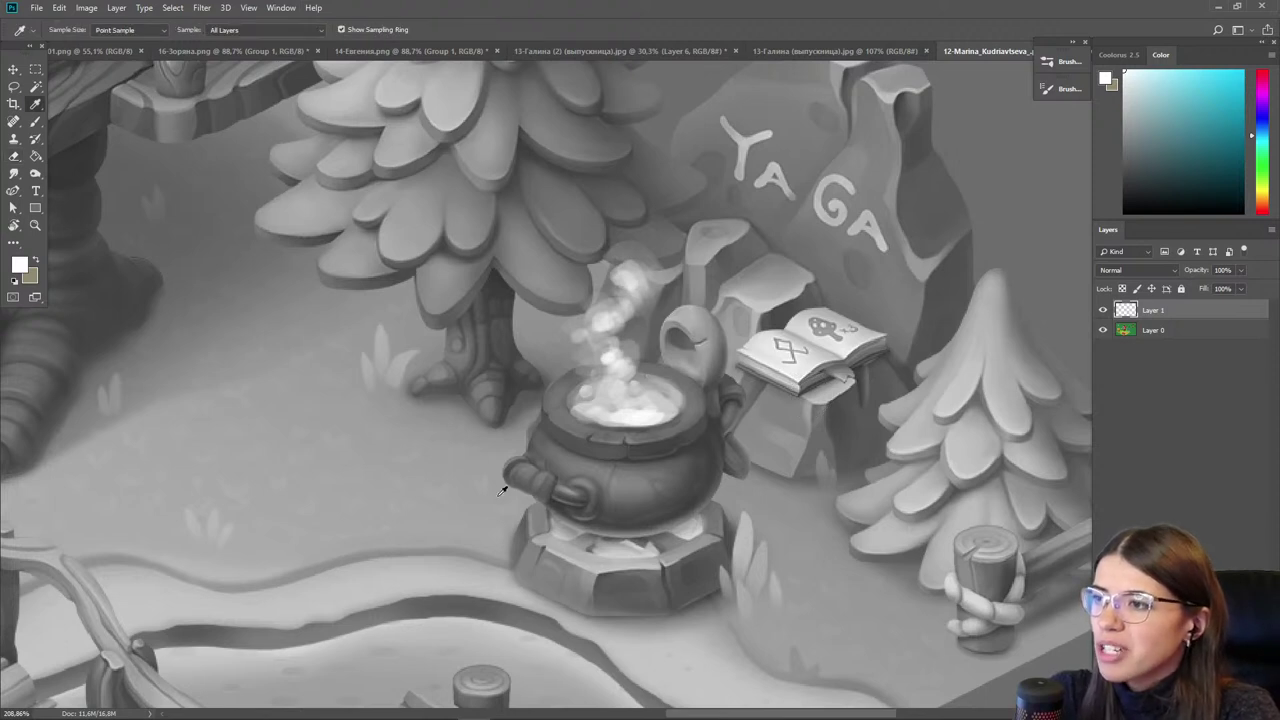
{"action": "scroll", "coordinate": [634, 420], "scroll_direction": "down", "scroll_amount": 2}
{"action": "left_click", "coordinate": [641, 472]}
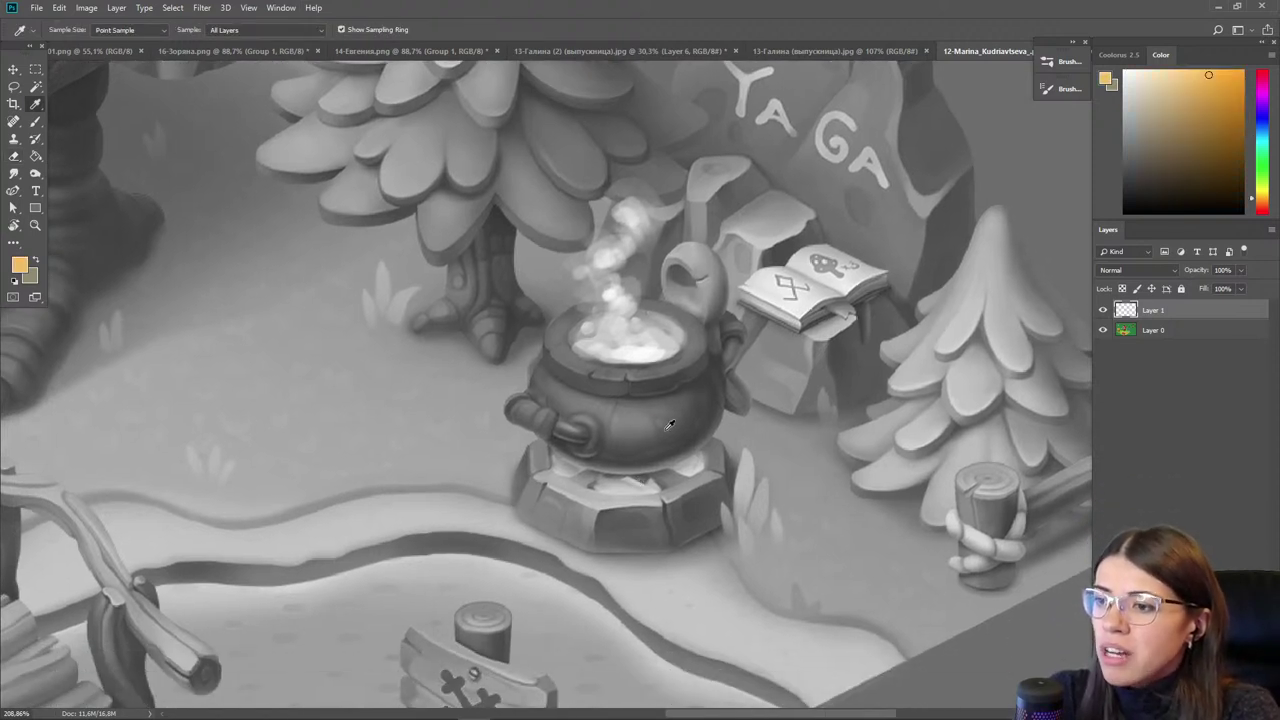
{"action": "key", "text": "b"}
{"action": "left_click_drag", "start_coordinate": [648, 484], "coordinate": [600, 481]}
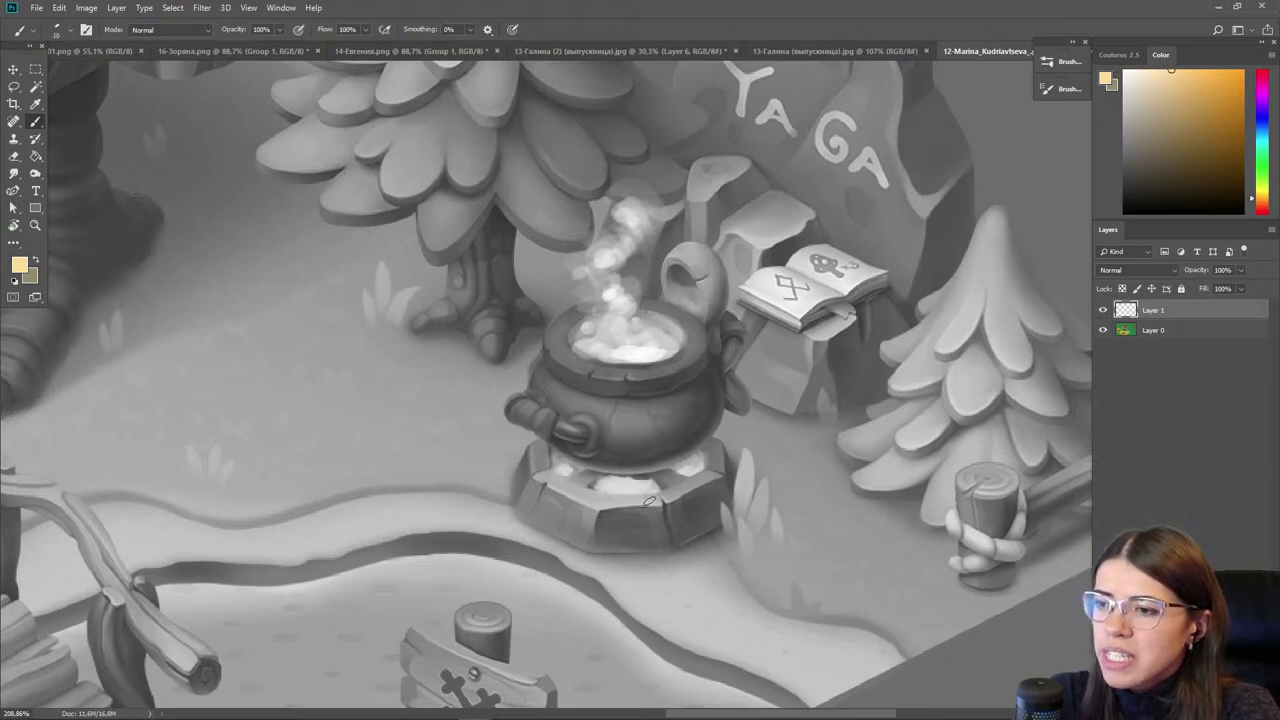
- Paint pale orange reflected firelight along the cauldron's underside and smudge it into the dark body
{"action": "mouse_move", "coordinate": [680, 460]}
{"action": "left_mouse_down"}
{"action": "mouse_move", "coordinate": [692, 448]}
{"action": "mouse_move", "coordinate": [630, 468]}
{"action": "mouse_move", "coordinate": [695, 445]}
{"action": "mouse_move", "coordinate": [660, 458]}
{"action": "left_mouse_up"}
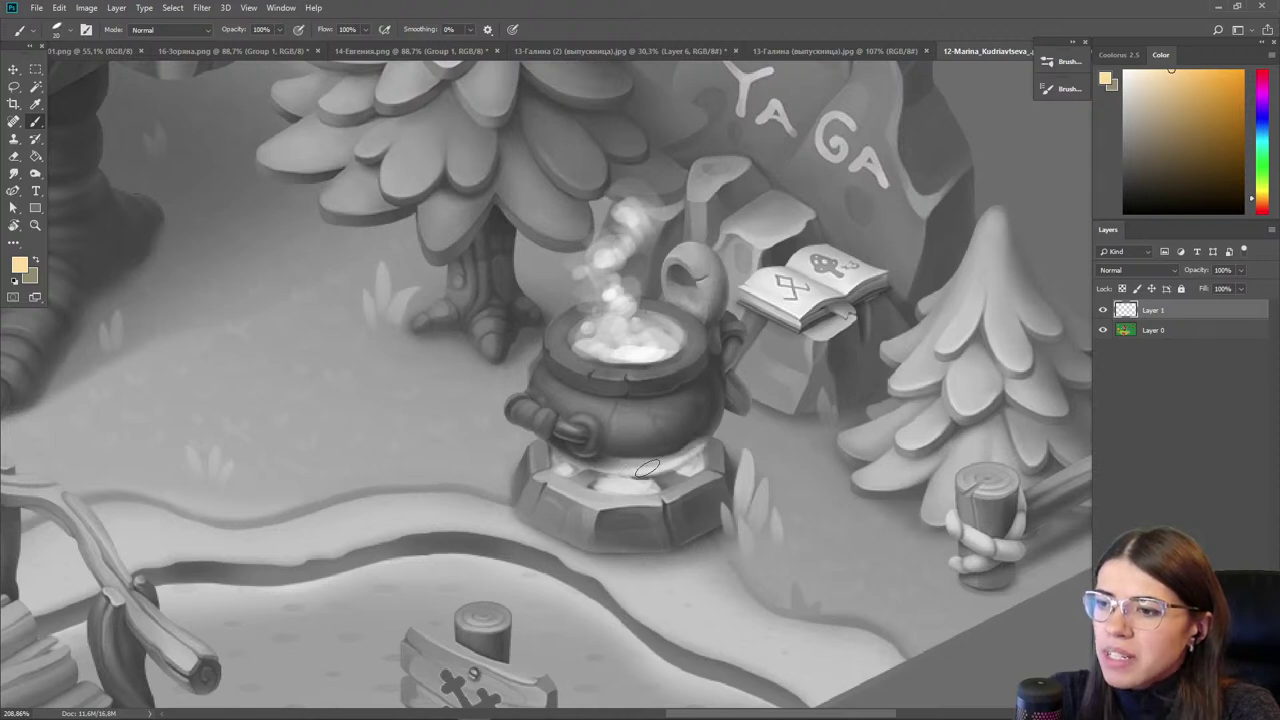
{"action": "key", "text": "i"}
{"action": "left_click", "coordinate": [650, 450]}
{"action": "key", "text": "r"}
{"action": "key", "text": "bracketleft"}
{"action": "key", "text": "bracketleft"}
{"action": "key", "text": "bracketleft"}
{"action": "mouse_move", "coordinate": [655, 443]}
{"action": "left_mouse_down"}
{"action": "mouse_move", "coordinate": [634, 446]}
{"action": "mouse_move", "coordinate": [712, 418]}
{"action": "left_mouse_up"}
- Add warm reflected light beneath the cauldron's front handle, smudge it, and sample the body's blue tones beside it
{"action": "key", "text": "b"}
{"action": "left_click", "coordinate": [582, 461], "text": "alt"}
{"action": "left_click_drag", "start_coordinate": [592, 452], "coordinate": [564, 455]}
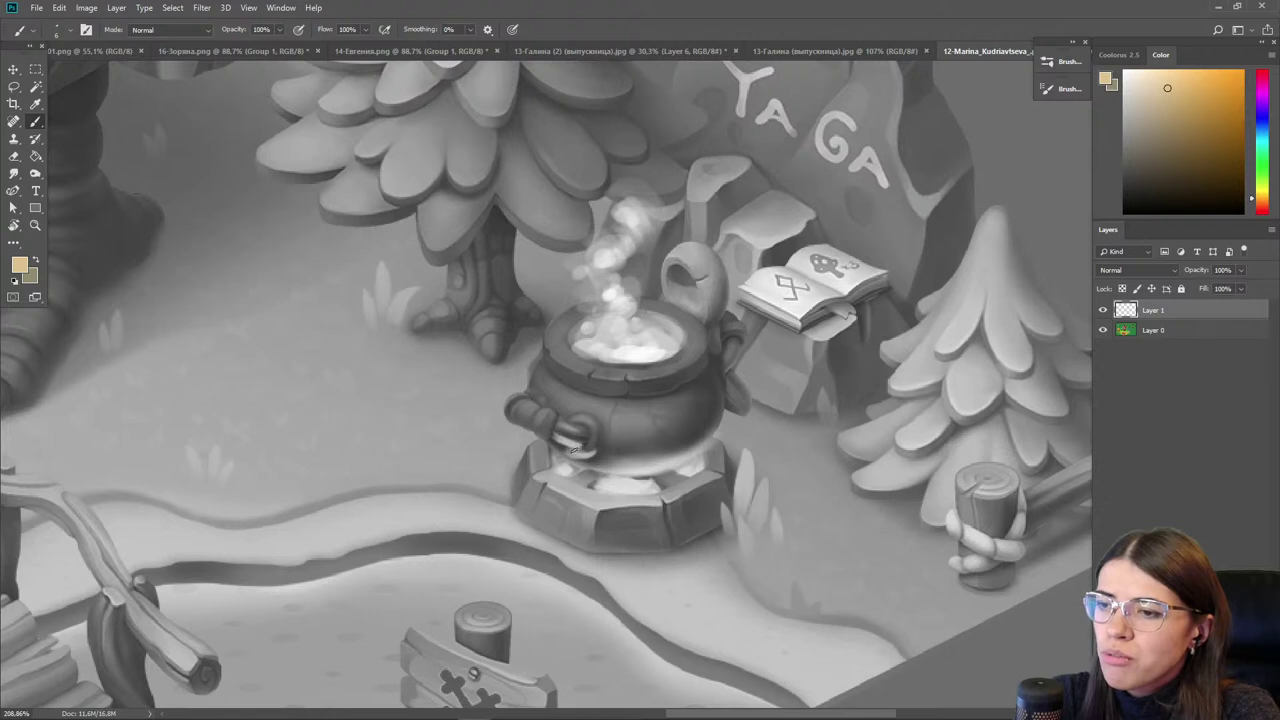
{"action": "key", "text": "r"}
{"action": "left_click_drag", "start_coordinate": [594, 444], "coordinate": [578, 446]}
{"action": "key", "text": "b"}
{"action": "left_click", "coordinate": [601, 447], "text": "alt"}
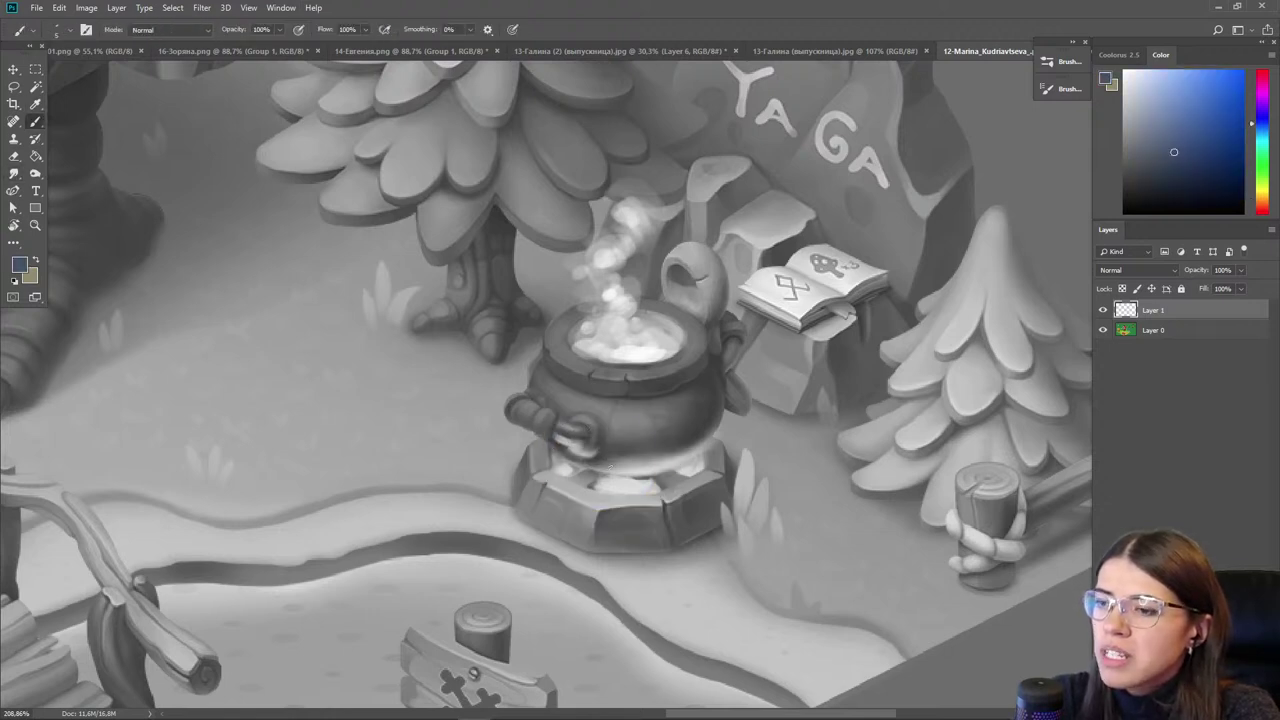
{"action": "left_click", "coordinate": [624, 455], "text": "alt"}
{"action": "key", "text": "r"}
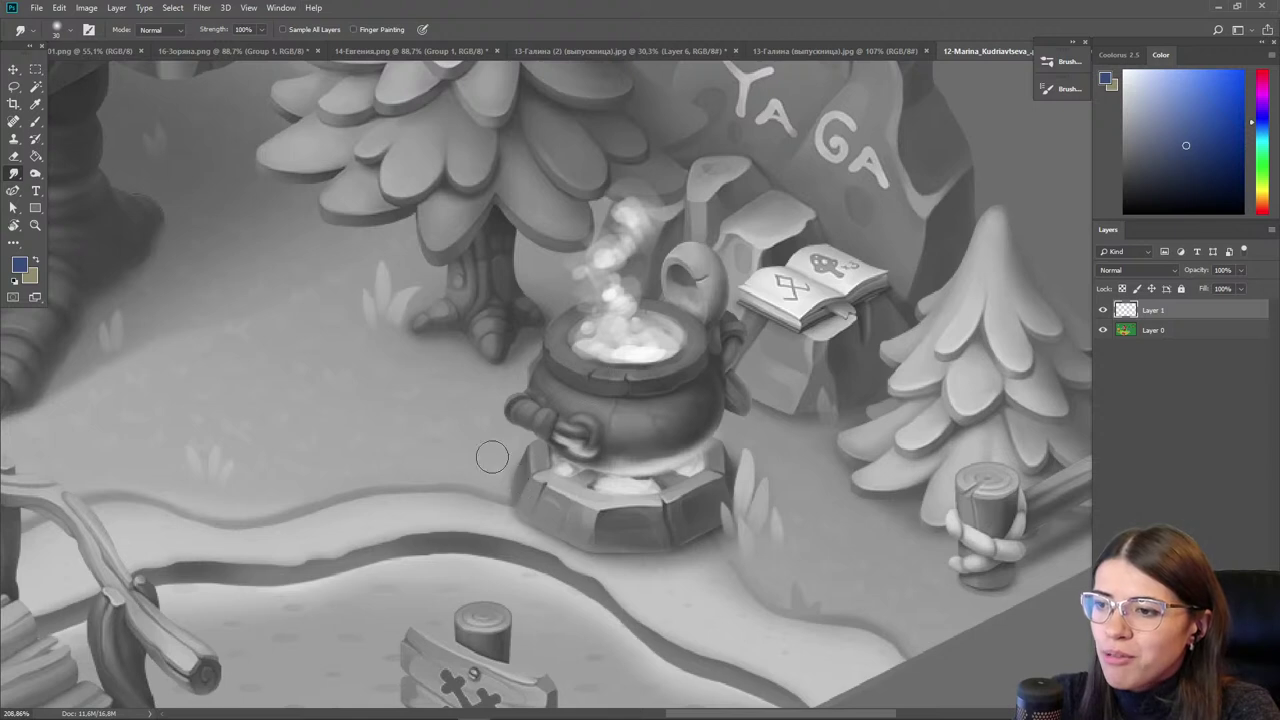
- Simplify the faces of the stone base under the cauldron by painting over its cracks and light edges with sampled stone tones
{"action": "key", "text": "b"}
{"action": "left_click", "coordinate": [621, 516], "text": "alt"}
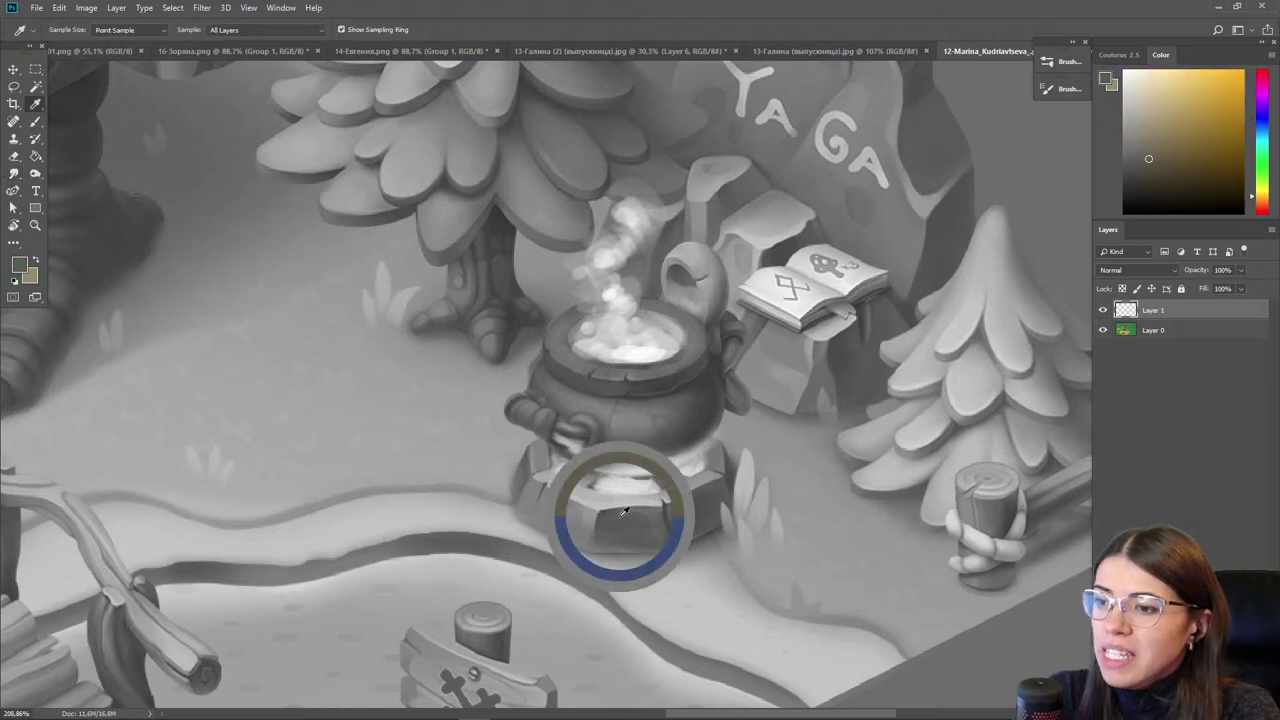
{"action": "left_click", "coordinate": [703, 480], "text": "alt"}
{"action": "key", "text": "]"}
{"action": "key", "text": "]"}
{"action": "key", "text": "]"}
{"action": "key", "text": "]"}
{"action": "mouse_move", "coordinate": [717, 457]}
{"action": "left_mouse_down"}
{"action": "mouse_move", "coordinate": [721, 502]}
{"action": "mouse_move", "coordinate": [702, 530]}
{"action": "mouse_move", "coordinate": [662, 512]}
{"action": "left_mouse_up"}
{"action": "left_click", "coordinate": [686, 522], "text": "alt"}
{"action": "key", "text": "]"}
{"action": "key", "text": "]"}
{"action": "key", "text": "]"}
{"action": "mouse_move", "coordinate": [712, 462]}
{"action": "left_mouse_down"}
{"action": "mouse_move", "coordinate": [673, 508]}
{"action": "mouse_move", "coordinate": [605, 508]}
{"action": "mouse_move", "coordinate": [657, 519]}
{"action": "mouse_move", "coordinate": [564, 506]}
{"action": "mouse_move", "coordinate": [632, 526]}
{"action": "mouse_move", "coordinate": [546, 493]}
{"action": "mouse_move", "coordinate": [532, 458]}
{"action": "mouse_move", "coordinate": [620, 535]}
{"action": "left_mouse_up"}
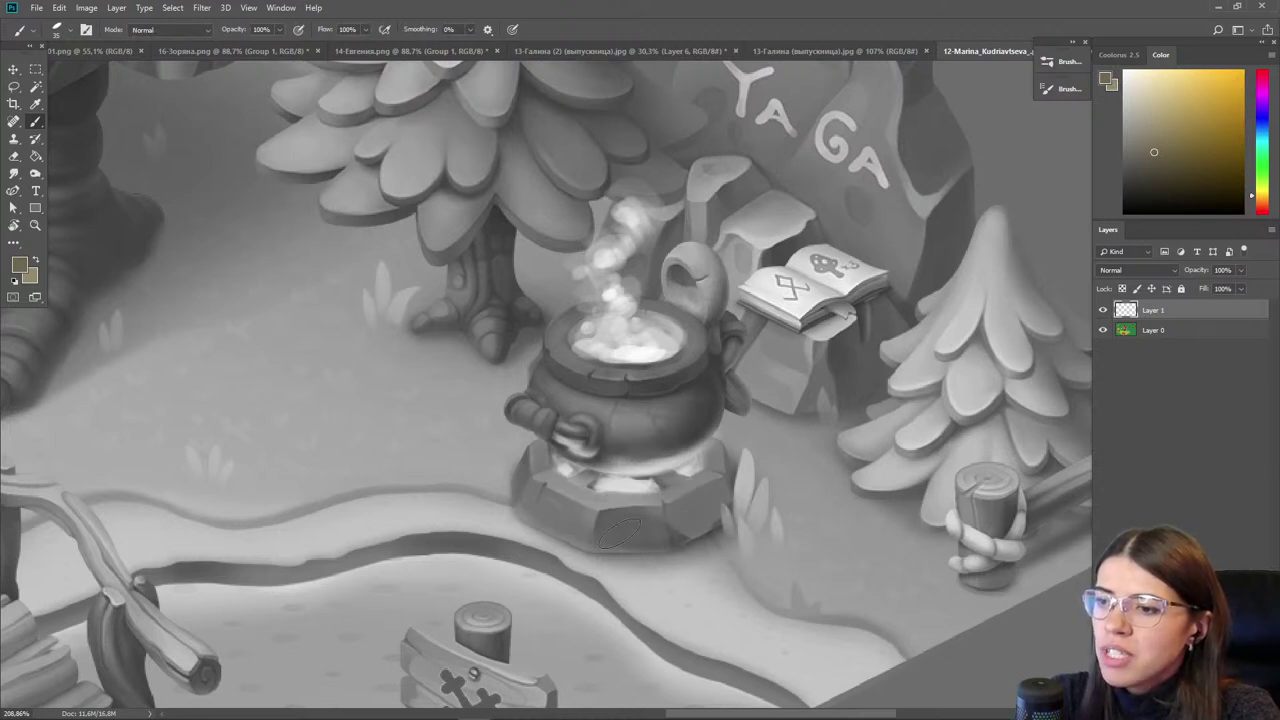
{"action": "left_click", "coordinate": [575, 530], "text": "alt"}
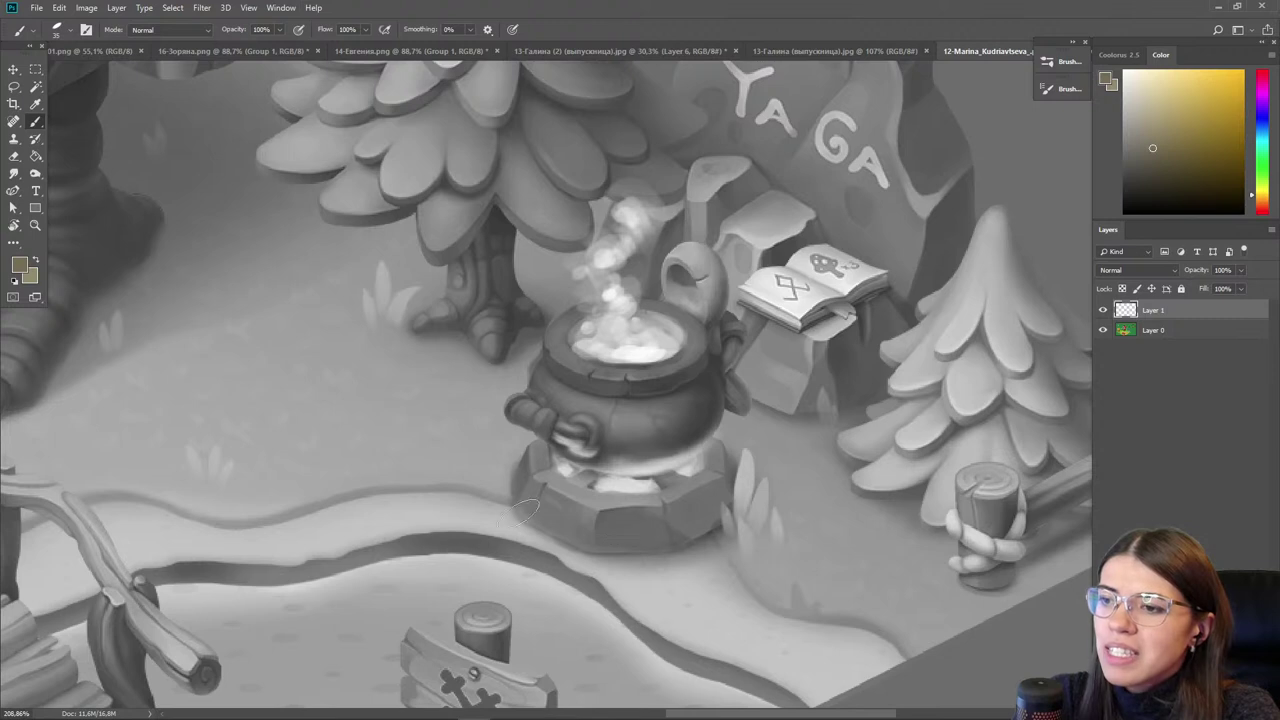
- Paint a thin black contact shadow beneath the cauldron's rim and darken the crack in the rim, undoing the unwanted stroke
{"action": "left_click", "coordinate": [1124, 212]}
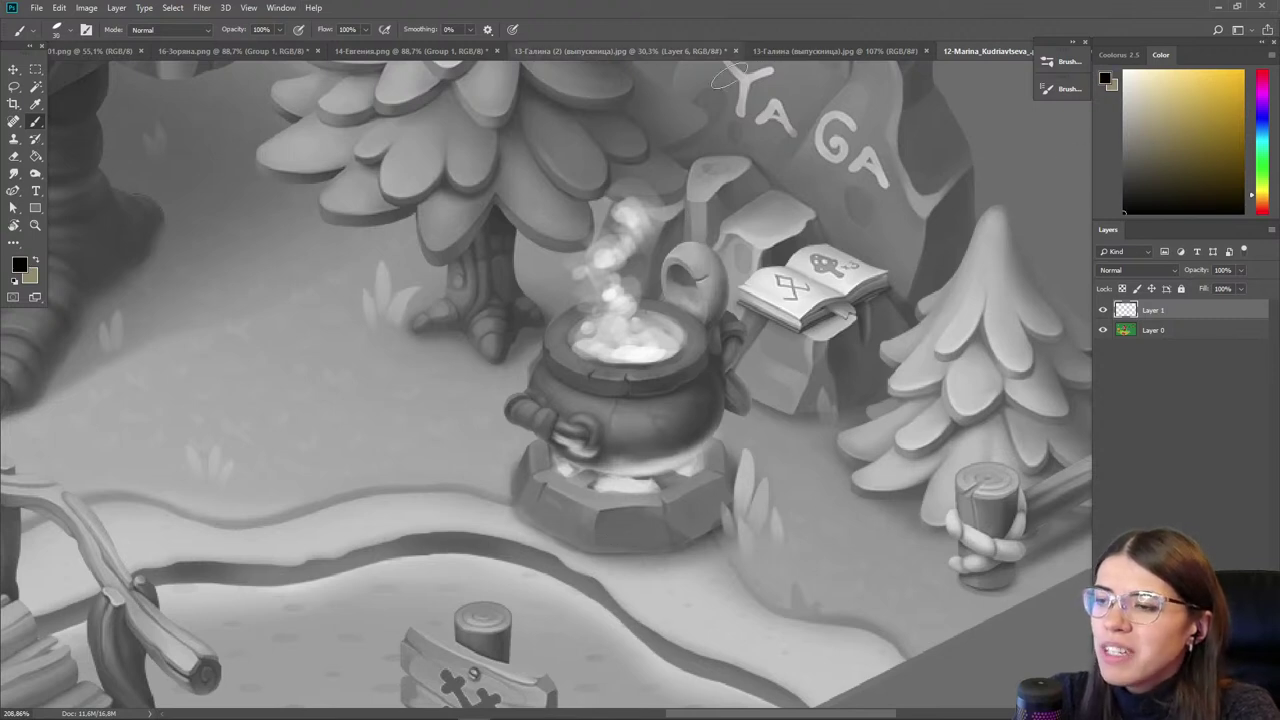
{"action": "left_click_drag", "start_coordinate": [698, 383], "coordinate": [586, 395]}
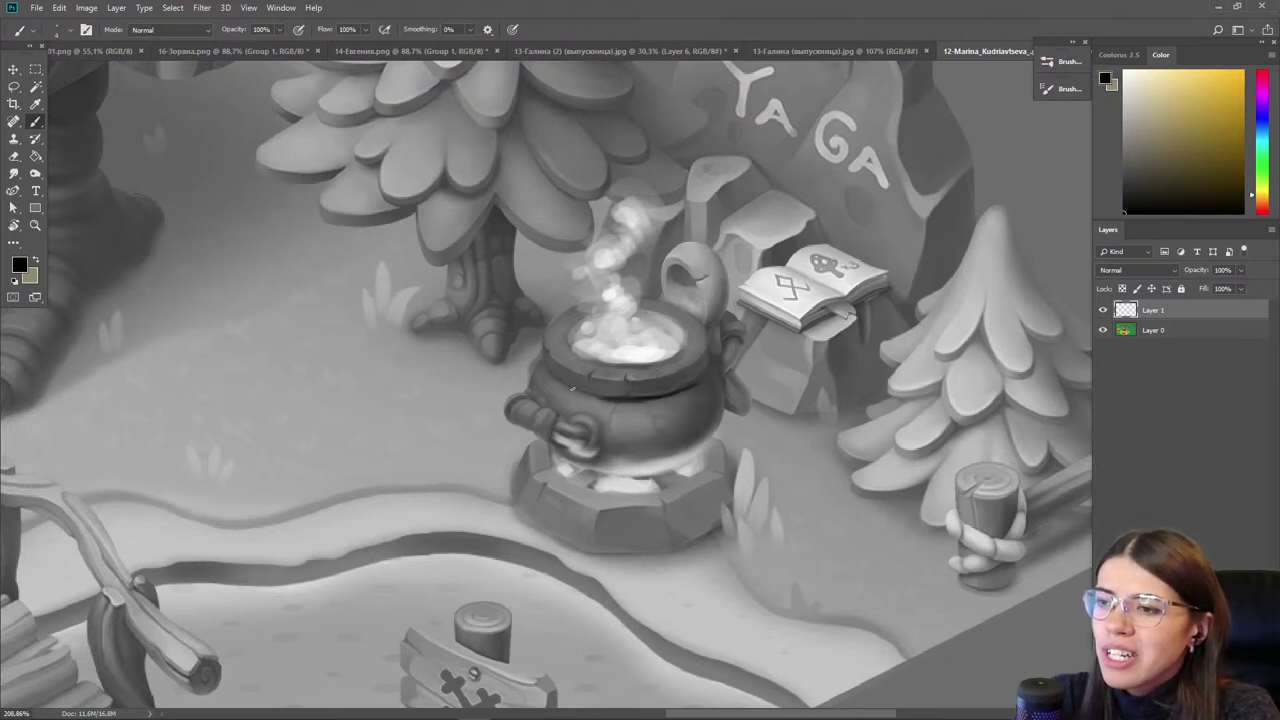
{"action": "key", "text": "ctrl+alt+z"}
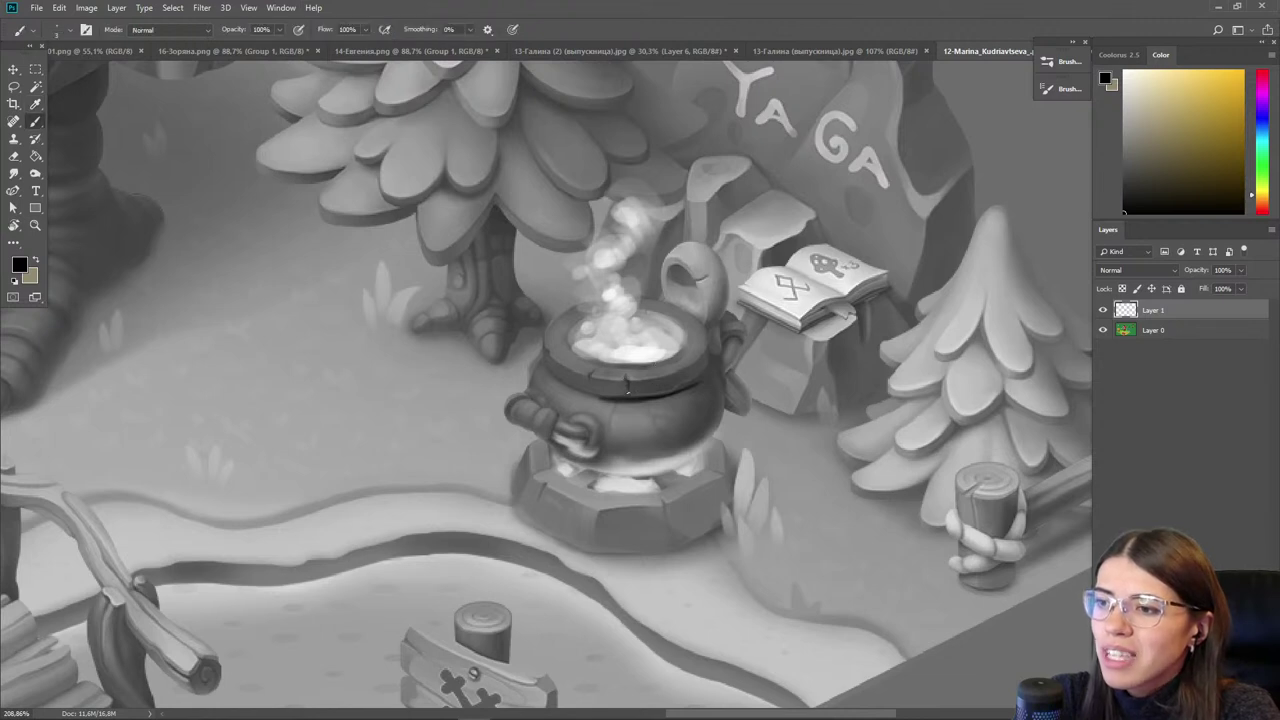
- Refine the shaded front of the cauldron's rim and the shadow below it with sampled dark blues
{"action": "left_click", "coordinate": [612, 372], "text": "alt"}
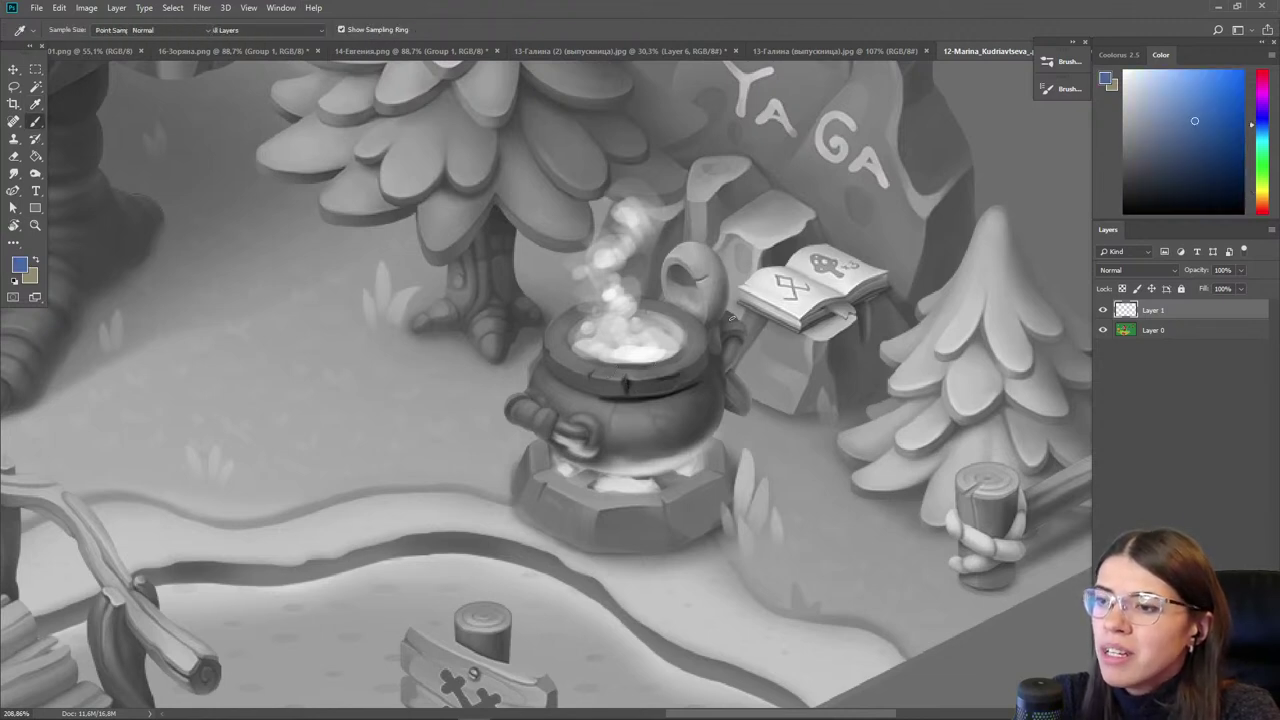
{"action": "left_click", "coordinate": [671, 377], "text": "alt"}
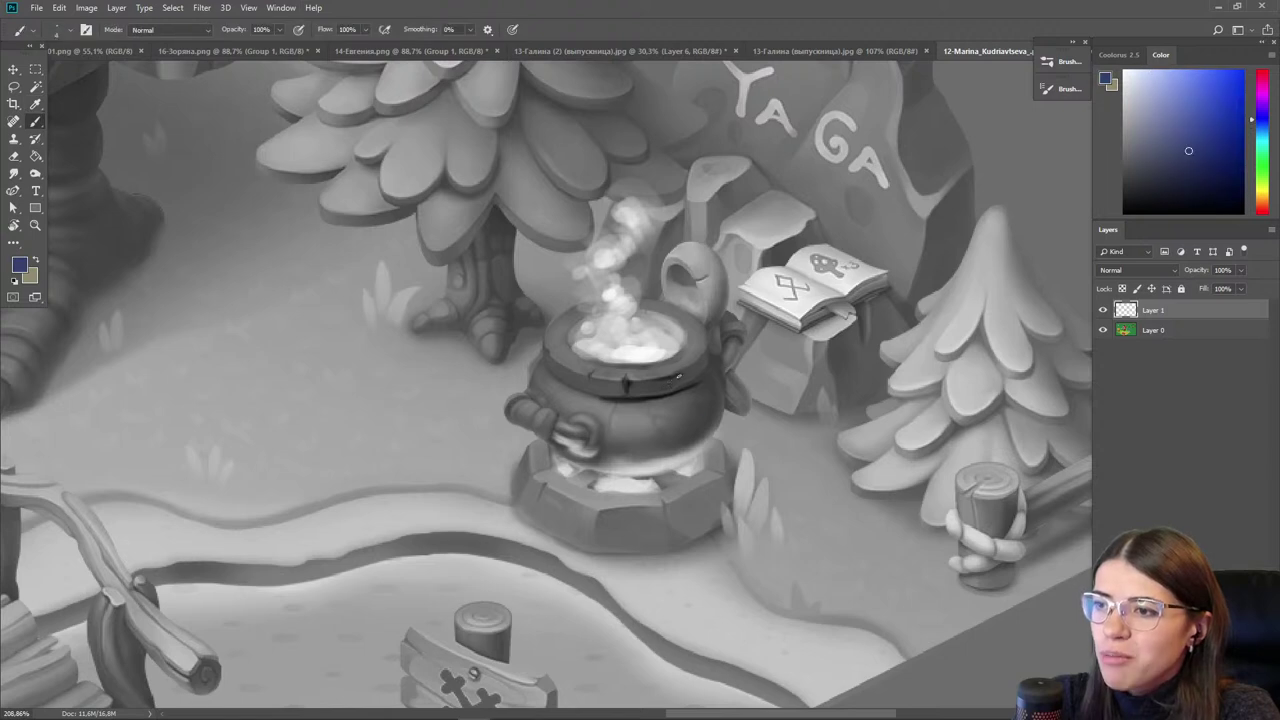
{"action": "left_click", "coordinate": [682, 388], "text": "alt"}
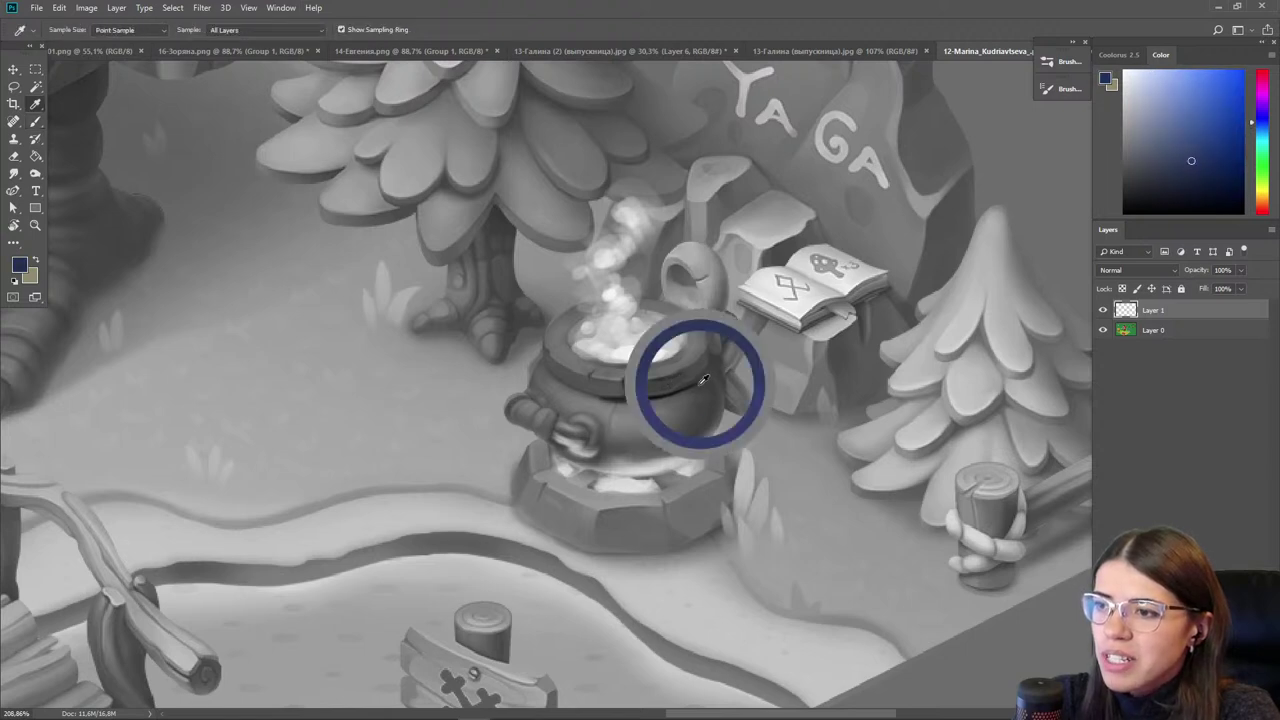
{"action": "left_click", "coordinate": [599, 400], "text": "alt"}
{"action": "left_click", "coordinate": [607, 392], "text": "alt"}
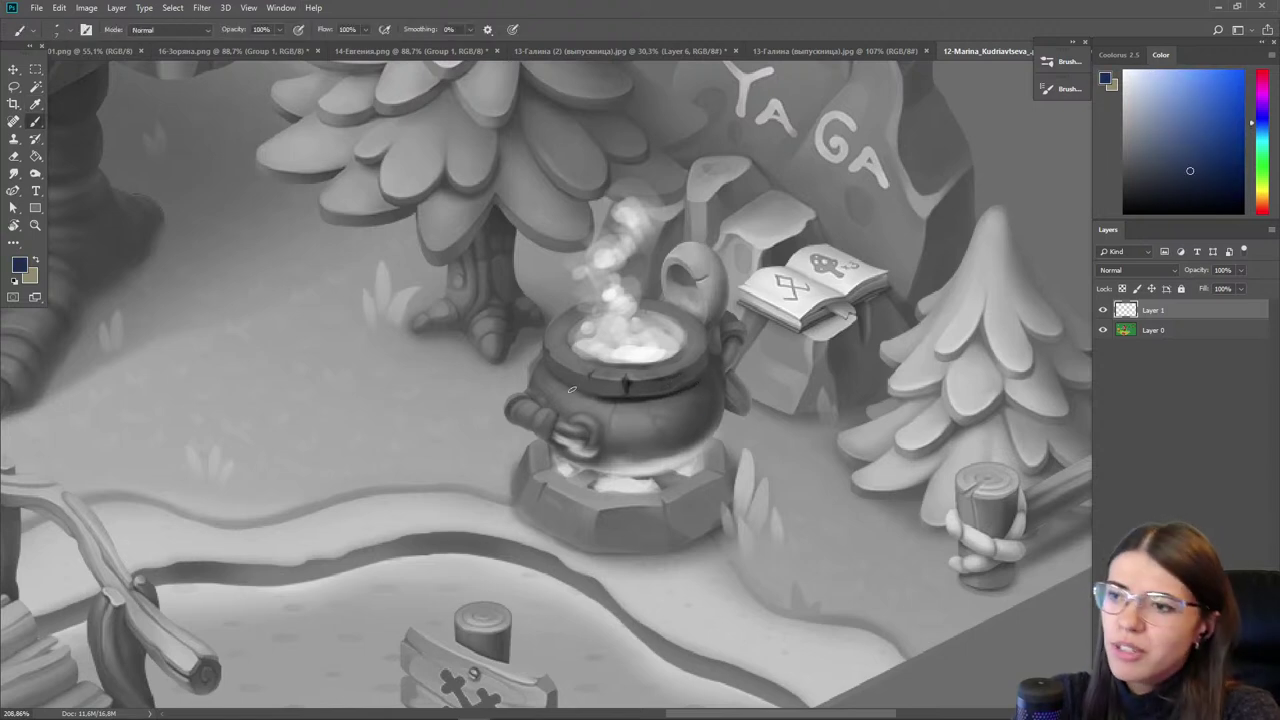
{"action": "left_click", "coordinate": [585, 391], "text": "alt"}
- Refine the light edge along the front of the cauldron's rim with sampled pale and mid blues
{"action": "left_click", "coordinate": [677, 369], "text": "alt"}
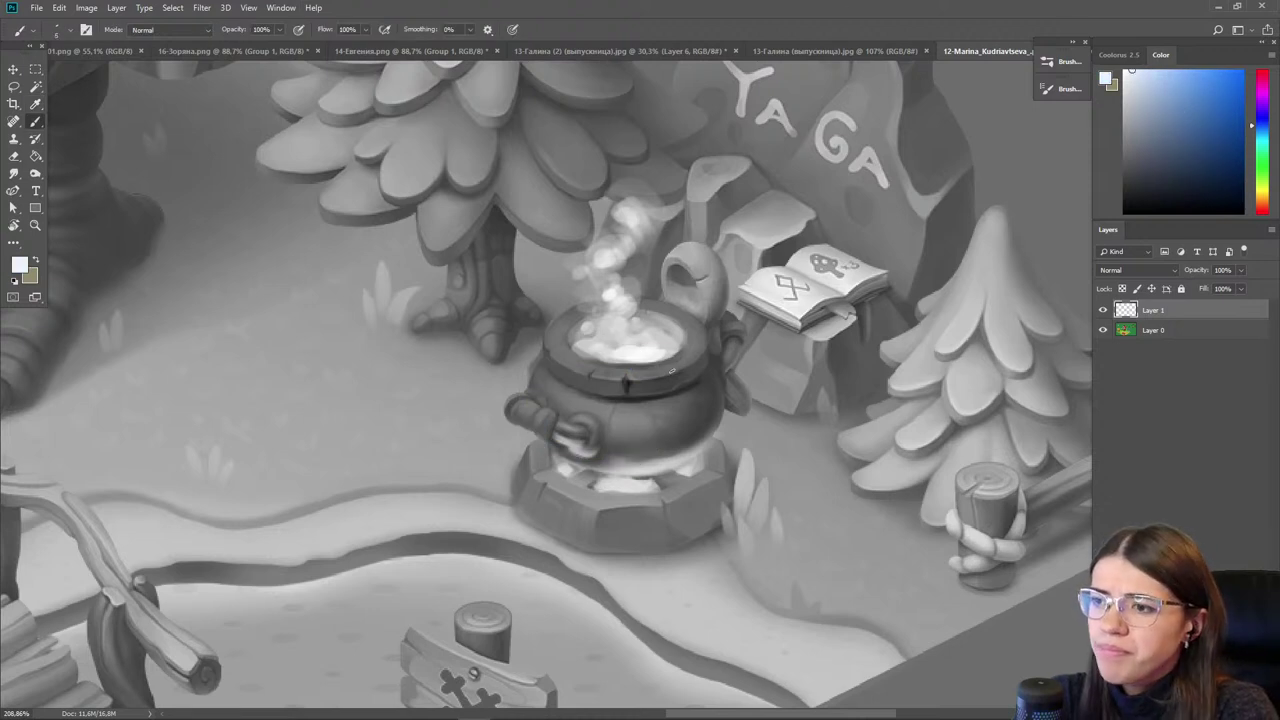
{"action": "left_click", "coordinate": [612, 377], "text": "alt"}
{"action": "left_click", "coordinate": [628, 377], "text": "alt"}
{"action": "left_click", "coordinate": [651, 374], "text": "alt"}
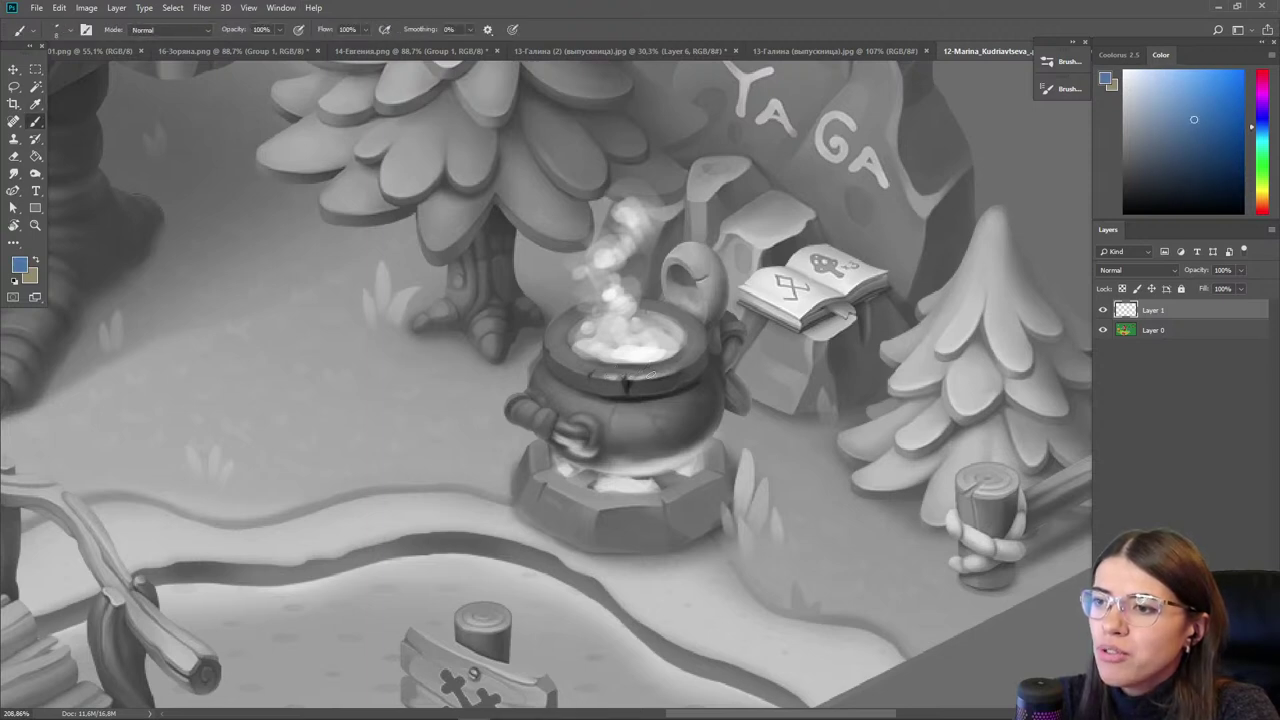
{"action": "left_click", "coordinate": [612, 372], "text": "alt"}
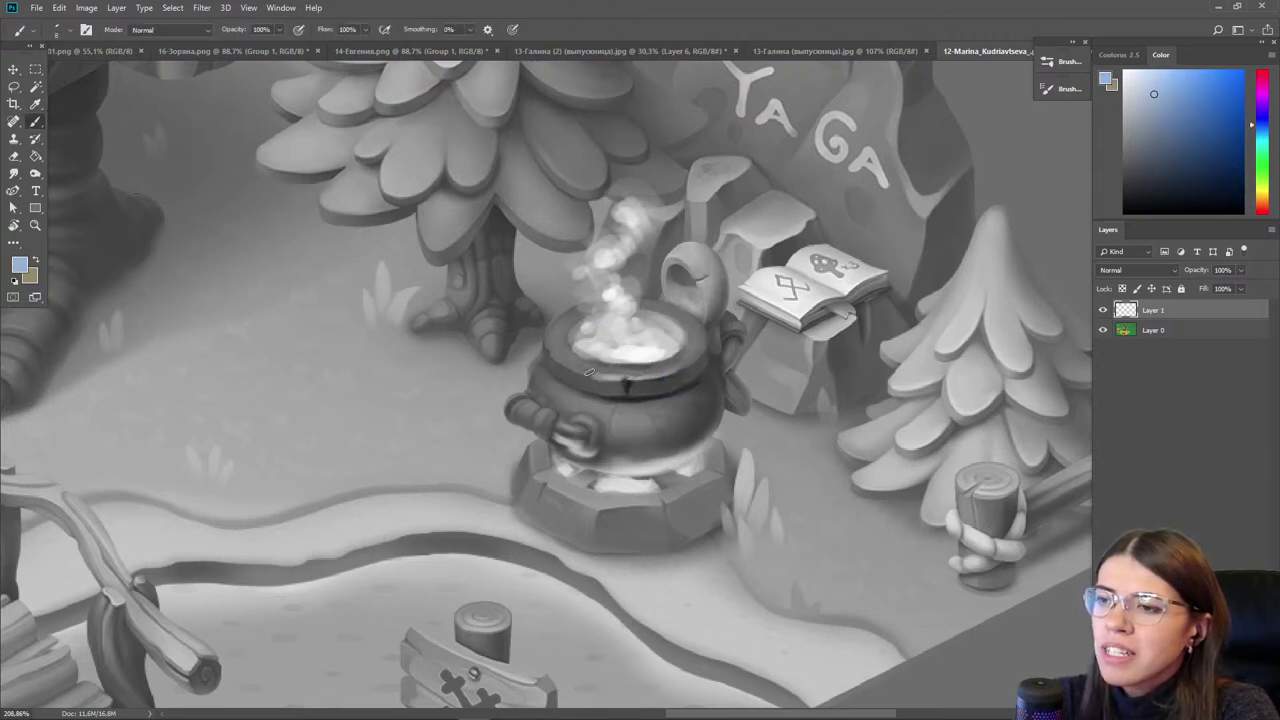
{"action": "left_click", "coordinate": [613, 376], "text": "alt"}
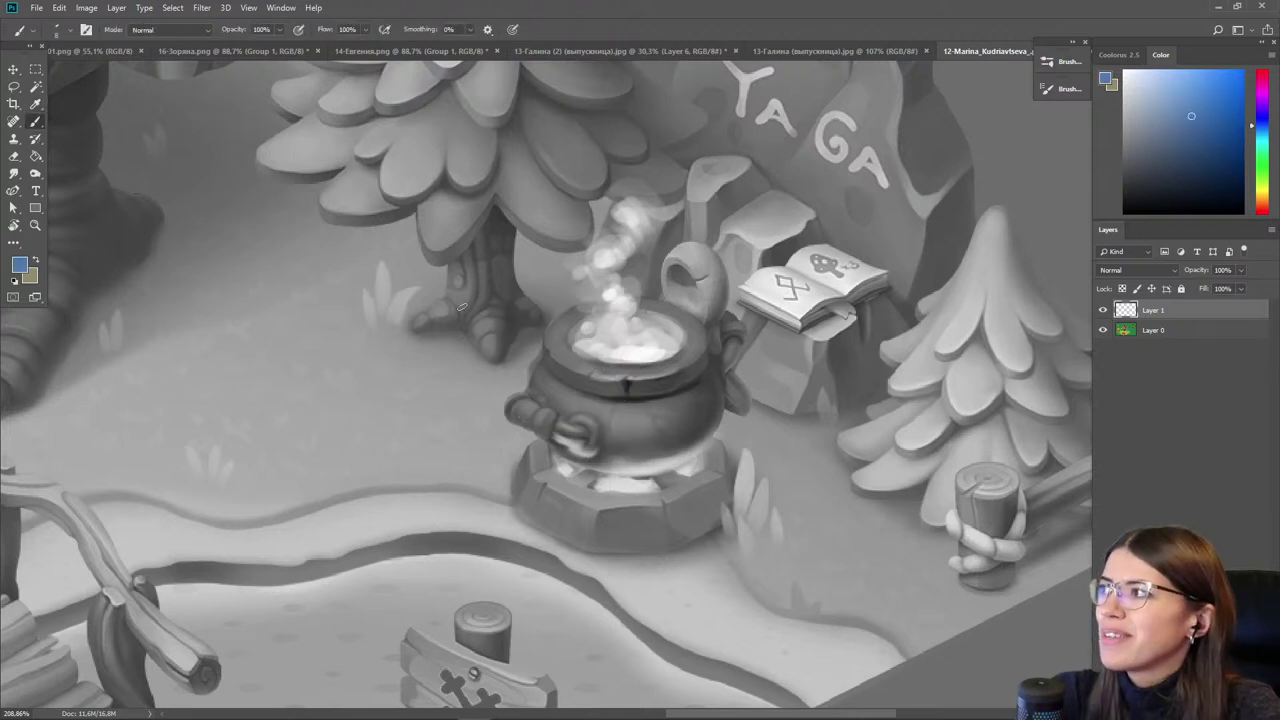
- Compare the cauldron in full colour with and without the corrections on Layer 1
{"action": "scroll", "coordinate": [488, 348], "scroll_direction": "down", "scroll_amount": 2}
{"action": "left_click", "coordinate": [1110, 312]}
{"action": "left_click", "coordinate": [1110, 312]}
{"action": "key", "text": "ctrl+y"}
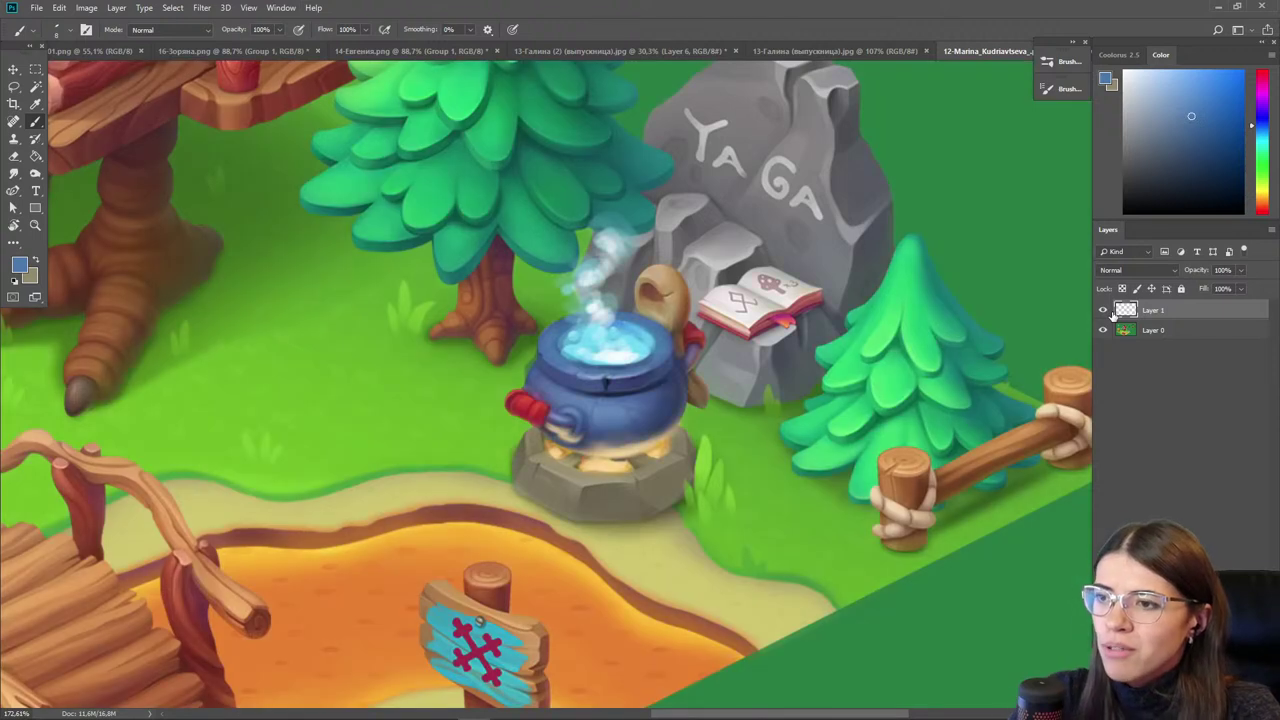
{"action": "left_click", "coordinate": [1108, 312]}
{"action": "left_click", "coordinate": [1108, 312]}
{"action": "left_click", "coordinate": [1108, 312]}
{"action": "left_click", "coordinate": [1108, 312]}
{"action": "scroll", "coordinate": [622, 372], "scroll_direction": "down", "scroll_amount": 3}
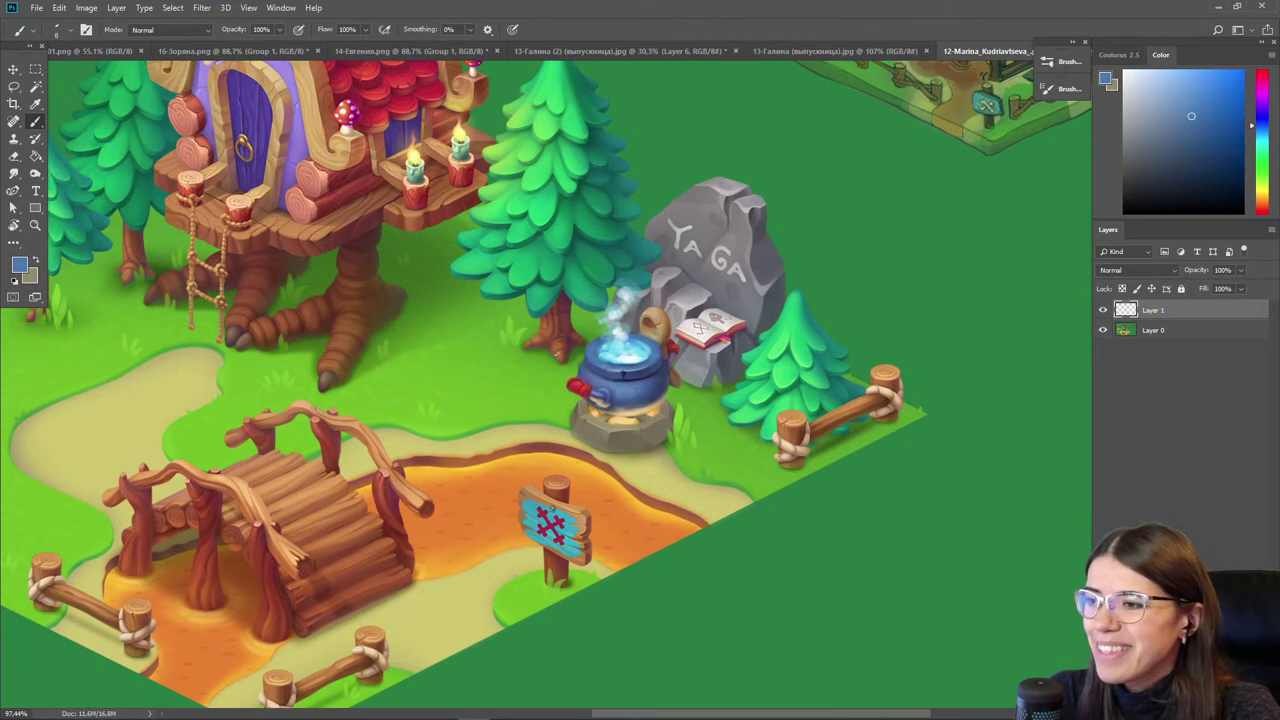
- Examine the tones of the bridge, lava and signpost in grayscale and in full colour
{"action": "left_click_drag", "start_coordinate": [488, 509], "coordinate": [631, 494]}
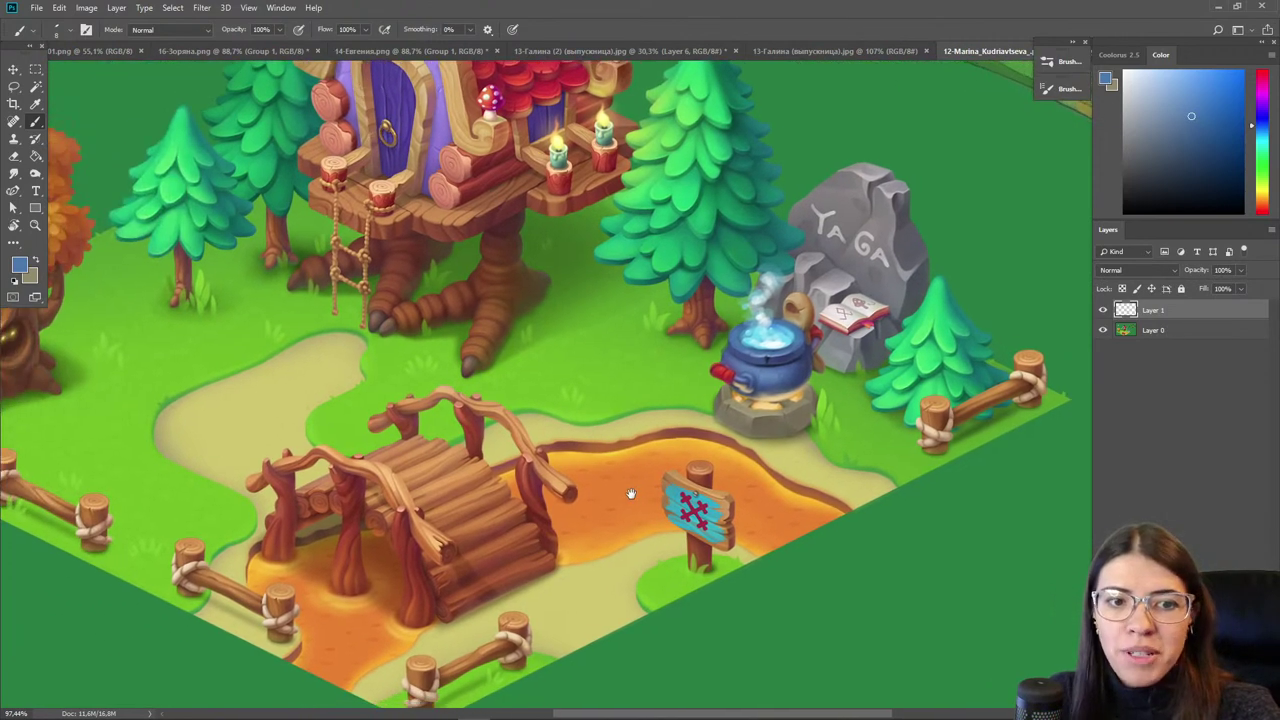
{"action": "scroll", "coordinate": [737, 544], "scroll_direction": "up", "scroll_amount": 3}
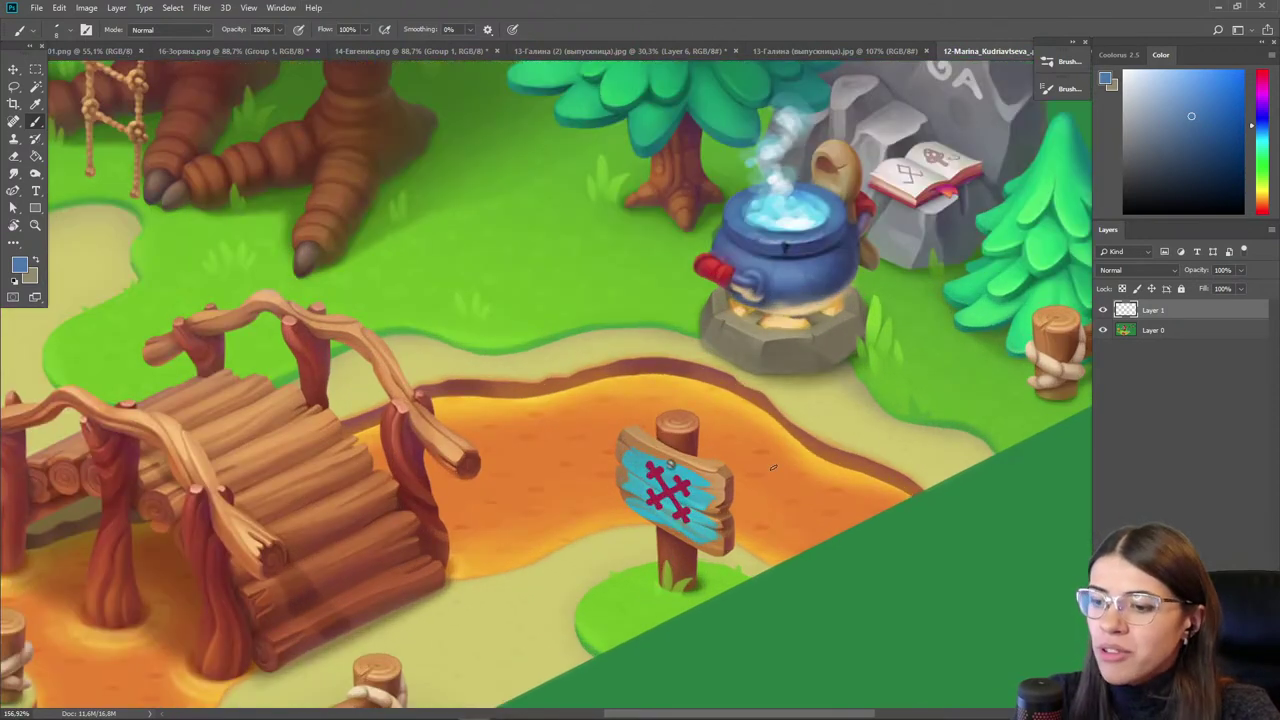
{"action": "key", "text": "ctrl+y"}
{"action": "scroll", "coordinate": [472, 563], "scroll_direction": "up", "scroll_amount": 2}
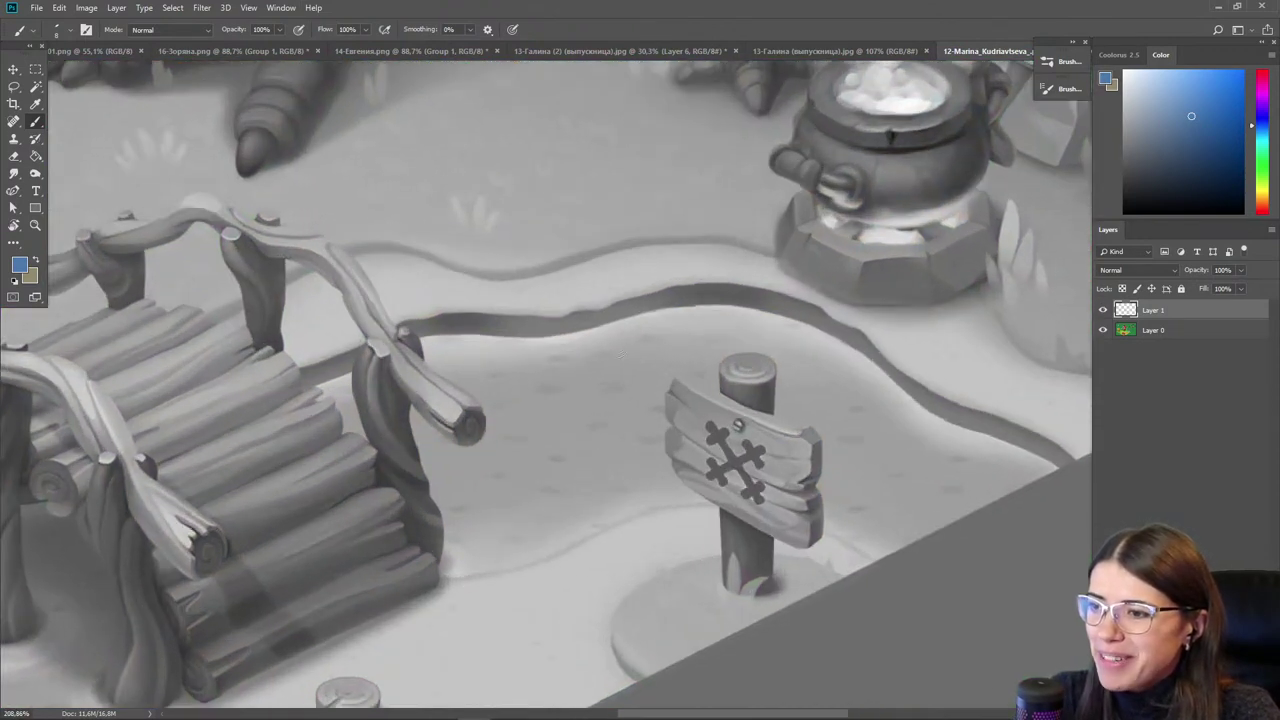
{"action": "left_click", "coordinate": [13, 70]}
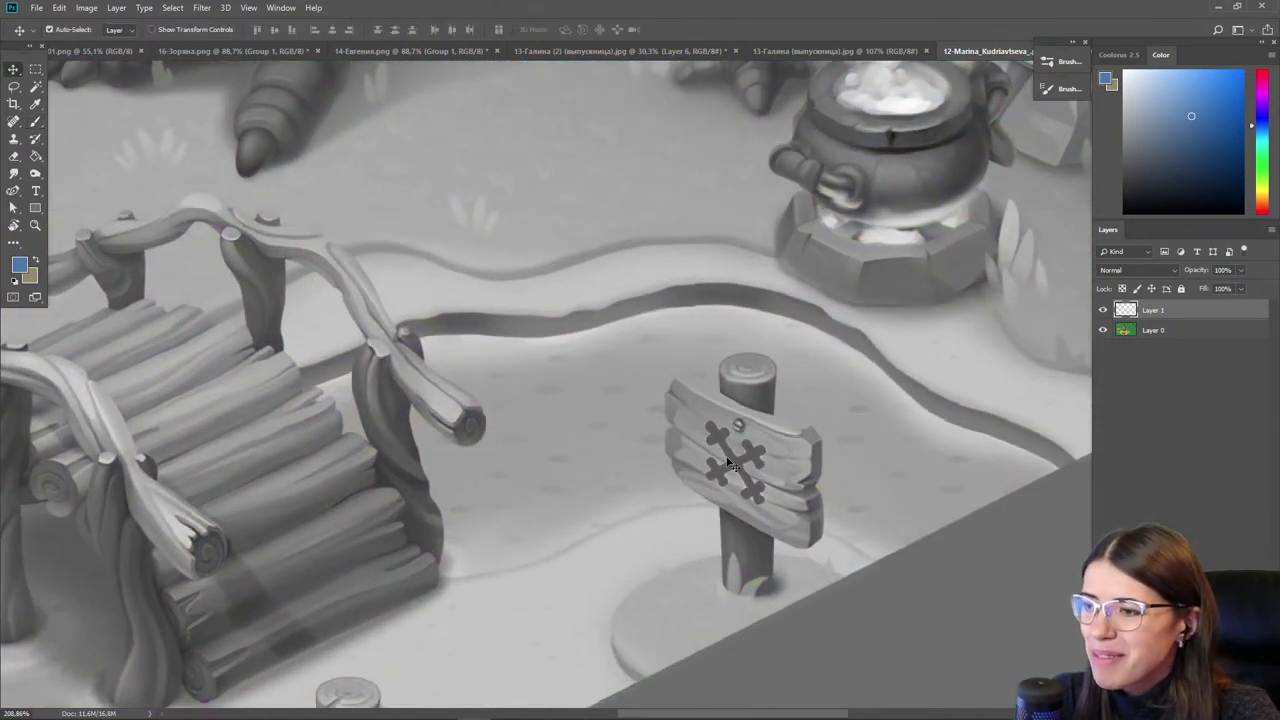
{"action": "scroll", "coordinate": [805, 487], "scroll_direction": "down", "scroll_amount": 1}
{"action": "left_click_drag", "start_coordinate": [499, 608], "coordinate": [746, 532]}
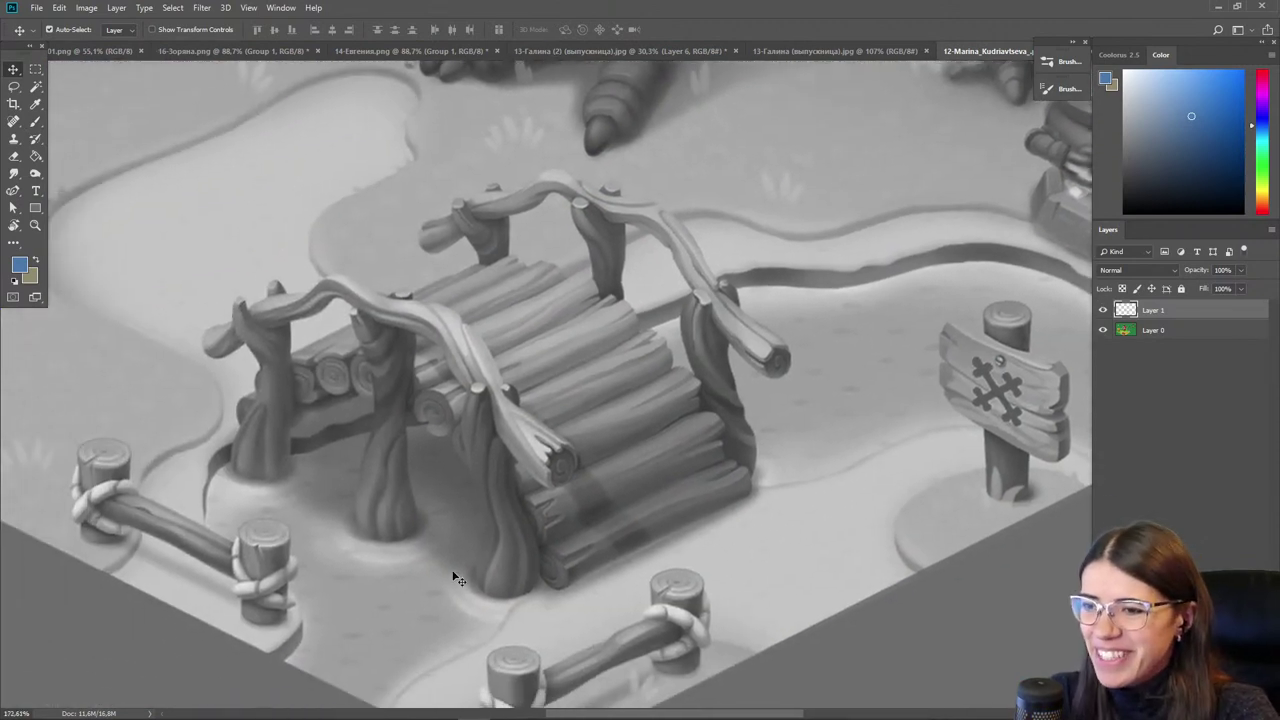
{"action": "left_click_drag", "start_coordinate": [451, 580], "coordinate": [557, 534]}
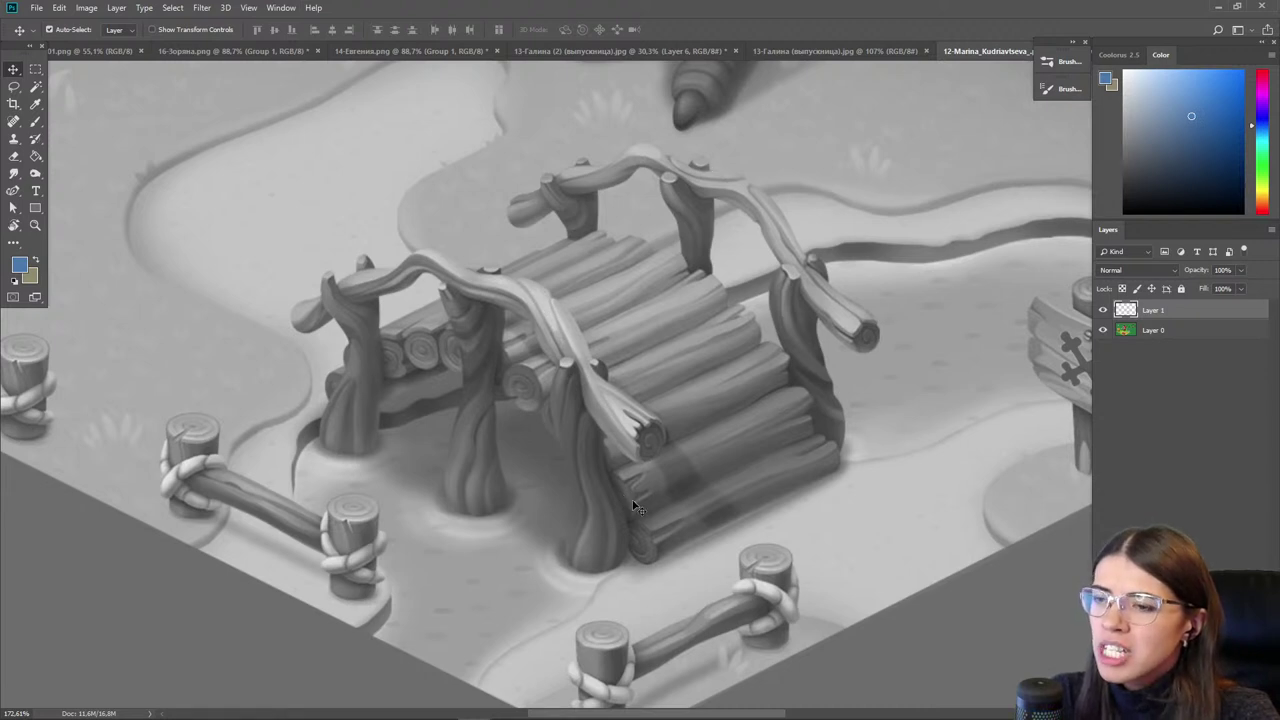
{"action": "scroll", "coordinate": [634, 498], "scroll_direction": "down", "scroll_amount": 1}
{"action": "key", "text": "ctrl+y"}
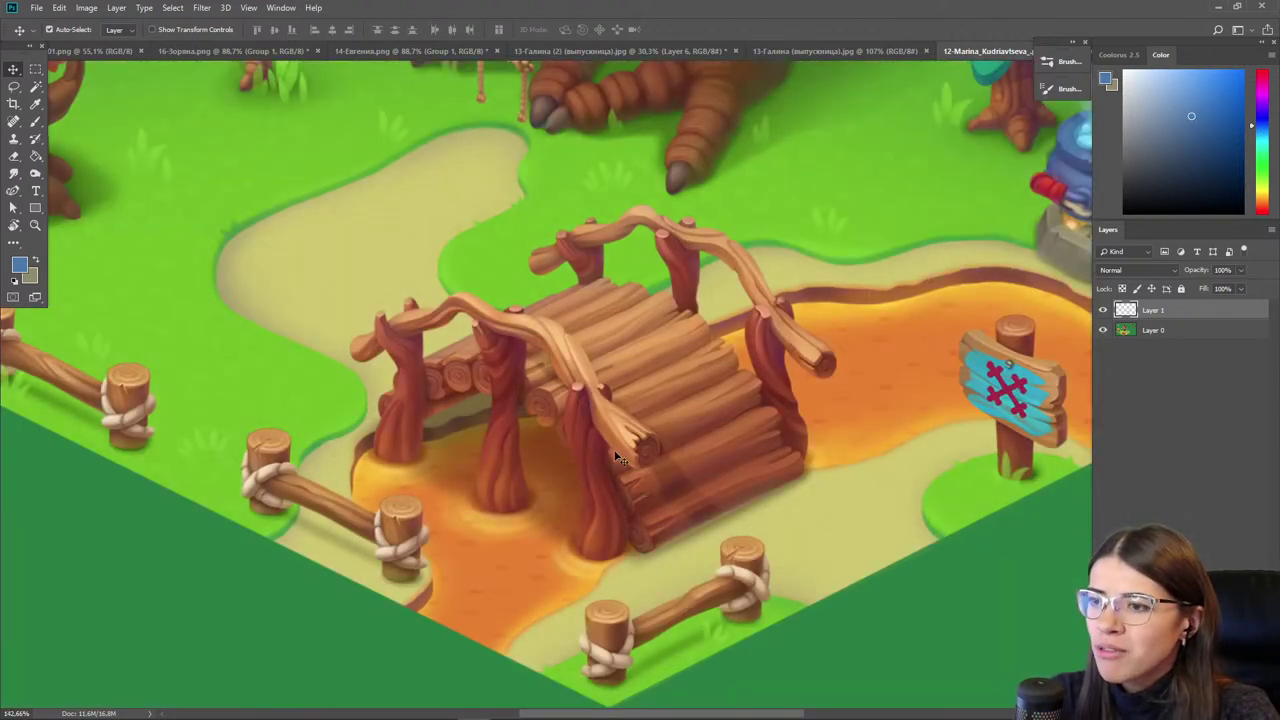
- Paint a darker brownish-orange oval on the lava between the bridge and the sign, inside a freehand selection, and deselect it
{"action": "left_click_drag", "start_coordinate": [818, 437], "coordinate": [557, 505]}
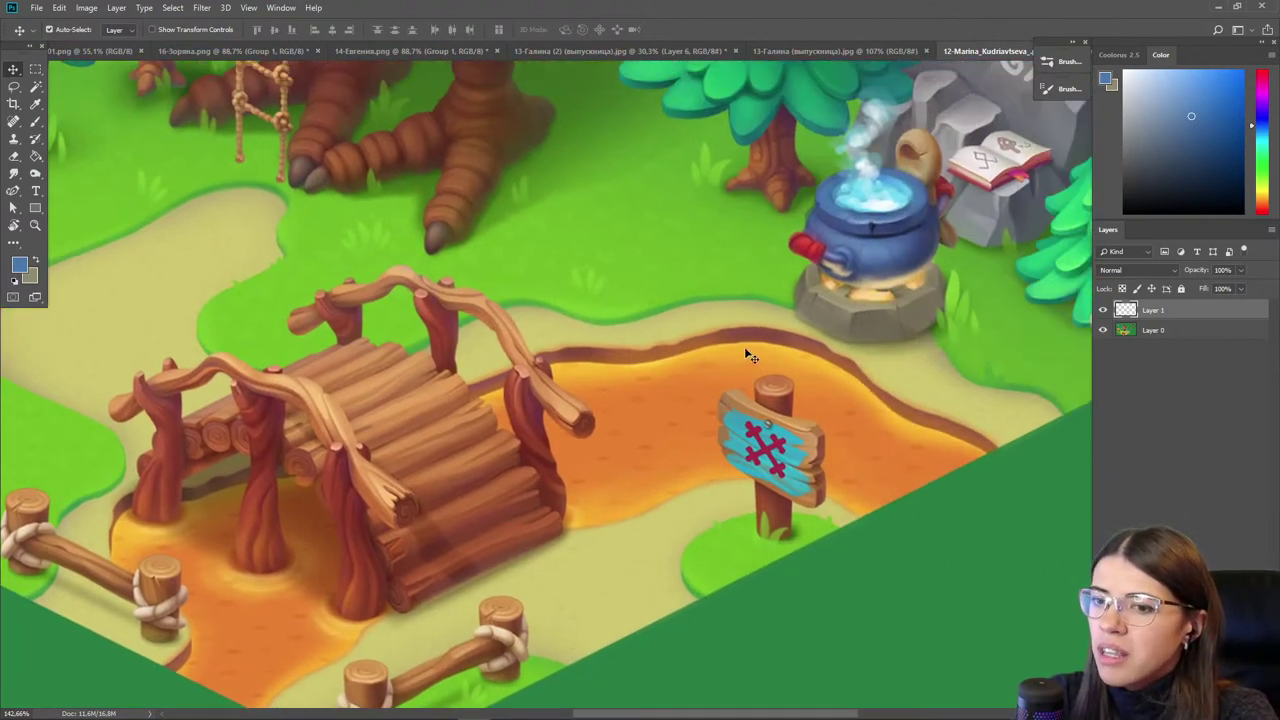
{"action": "scroll", "coordinate": [630, 368], "scroll_direction": "up", "scroll_amount": 2}
{"action": "scroll", "coordinate": [622, 368], "scroll_direction": "up", "scroll_amount": 1}
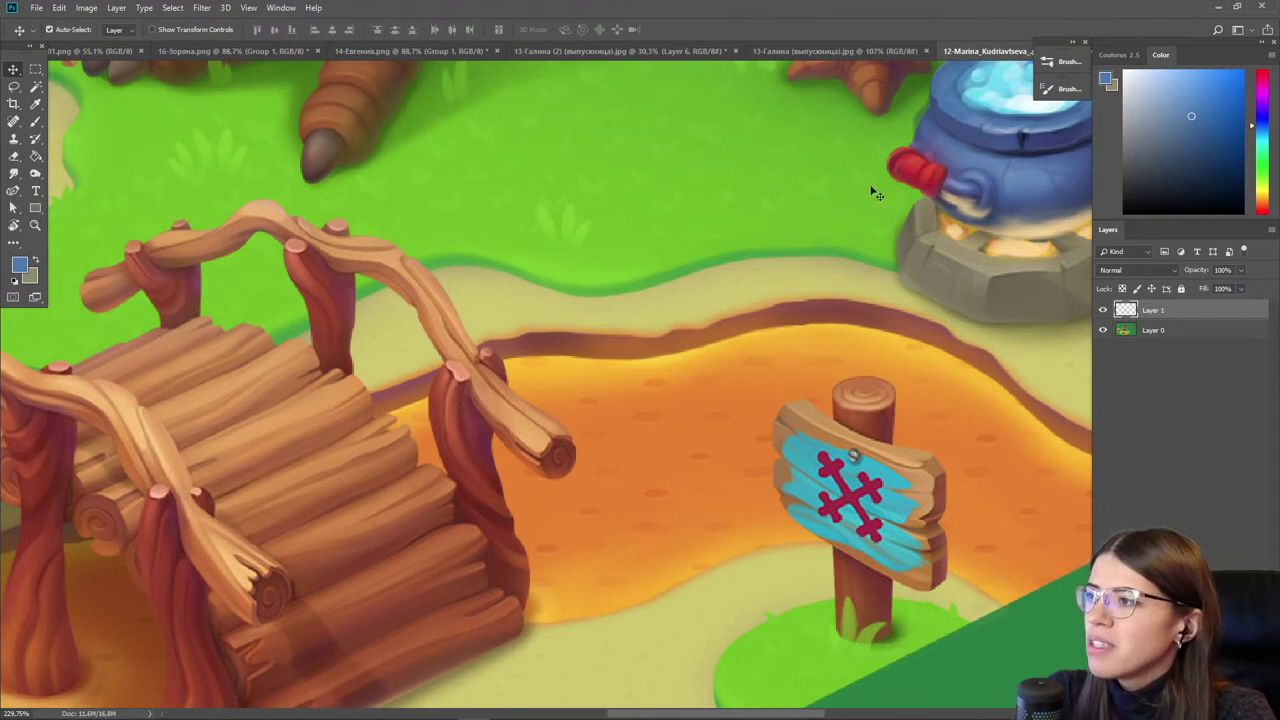
{"action": "key", "text": "b"}
{"action": "left_click", "coordinate": [735, 353], "text": "alt"}
{"action": "key", "text": "l"}
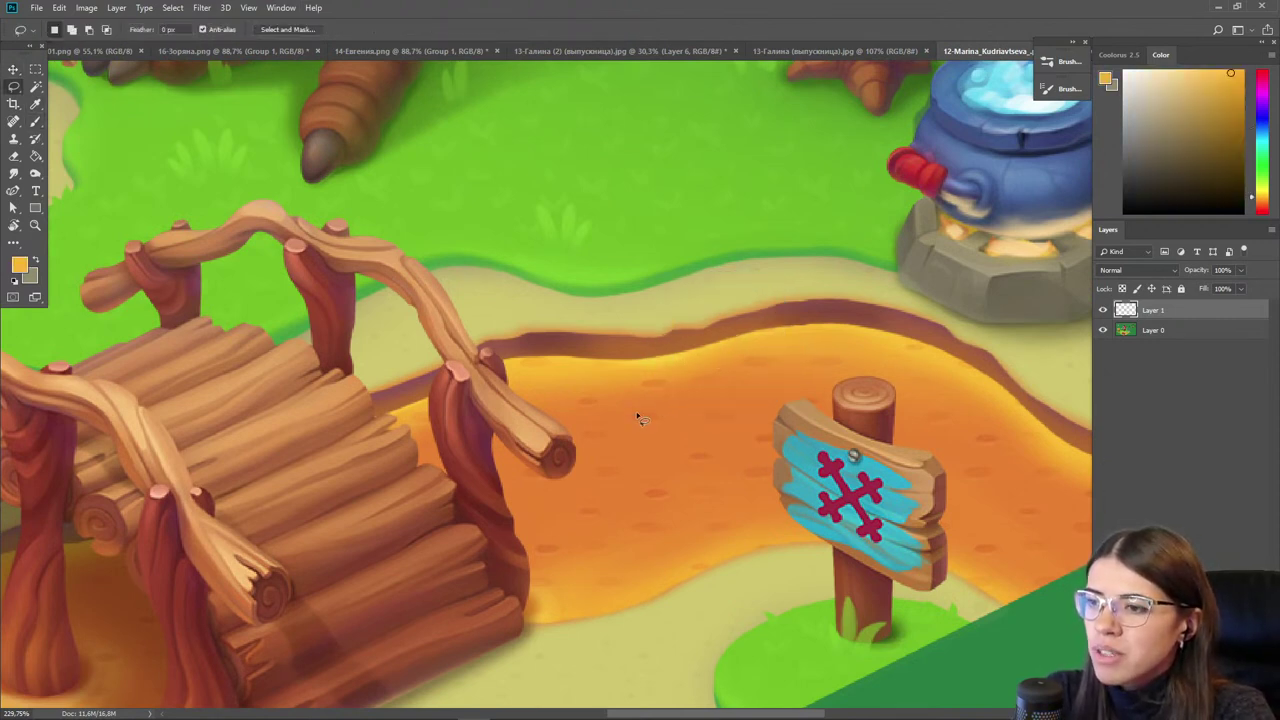
{"action": "mouse_move", "coordinate": [705, 432]}
{"action": "left_mouse_down"}
{"action": "mouse_move", "coordinate": [655, 445]}
{"action": "mouse_move", "coordinate": [625, 429]}
{"action": "mouse_move", "coordinate": [716, 432]}
{"action": "mouse_move", "coordinate": [614, 420]}
{"action": "left_mouse_up"}
{"action": "key", "text": "b"}
{"action": "left_click", "coordinate": [688, 411], "text": "alt"}
{"action": "left_click", "coordinate": [1220, 122]}
{"action": "key", "text": "bracketright"}
{"action": "key", "text": "bracketright"}
{"action": "key", "text": "bracketright"}
{"action": "key", "text": "bracketright"}
{"action": "key", "text": "bracketright"}
{"action": "key", "text": "bracketright"}
{"action": "key", "text": "bracketright"}
{"action": "key", "text": "bracketright"}
{"action": "left_click", "coordinate": [578, 425], "text": "alt"}
{"action": "key", "text": "l"}
{"action": "key", "text": "ctrl+d"}
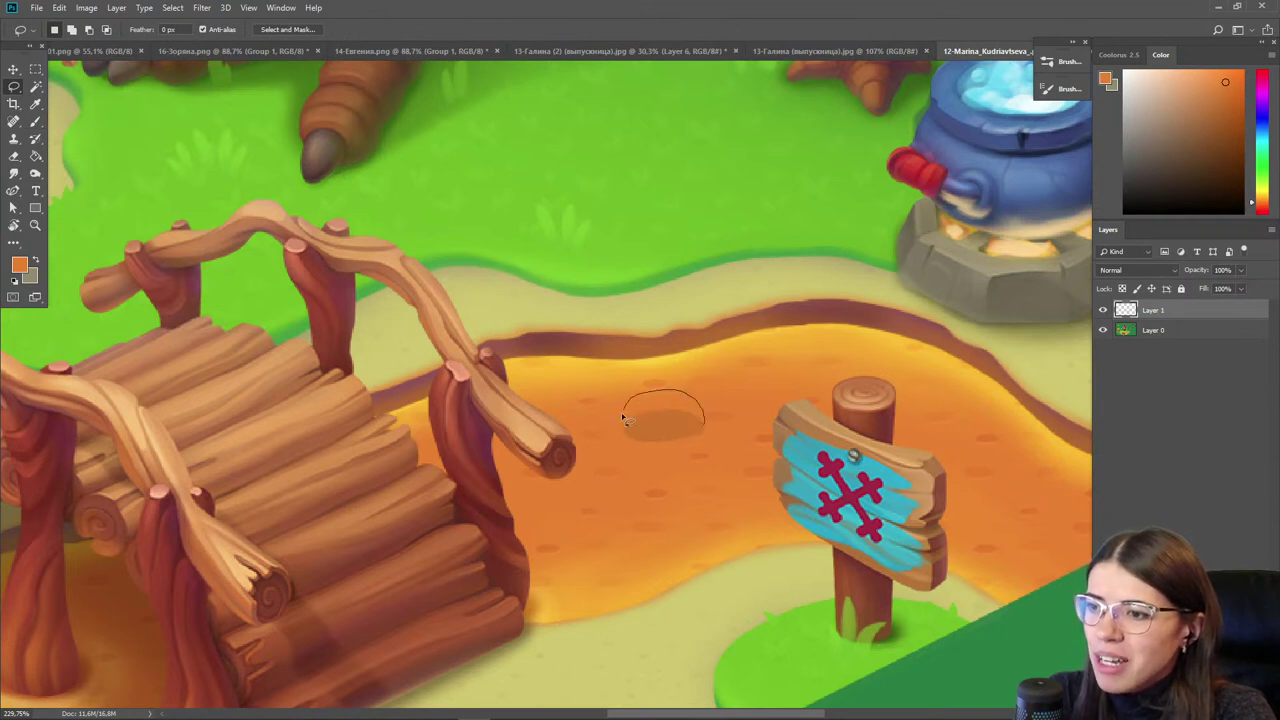
- Outline a dome-shaped bubble over the dark oval and paint it light yellow on a new layer
{"action": "left_click_drag", "start_coordinate": [695, 435], "coordinate": [700, 428]}
{"action": "key", "text": "b"}
{"action": "left_click", "coordinate": [730, 385], "text": "alt"}
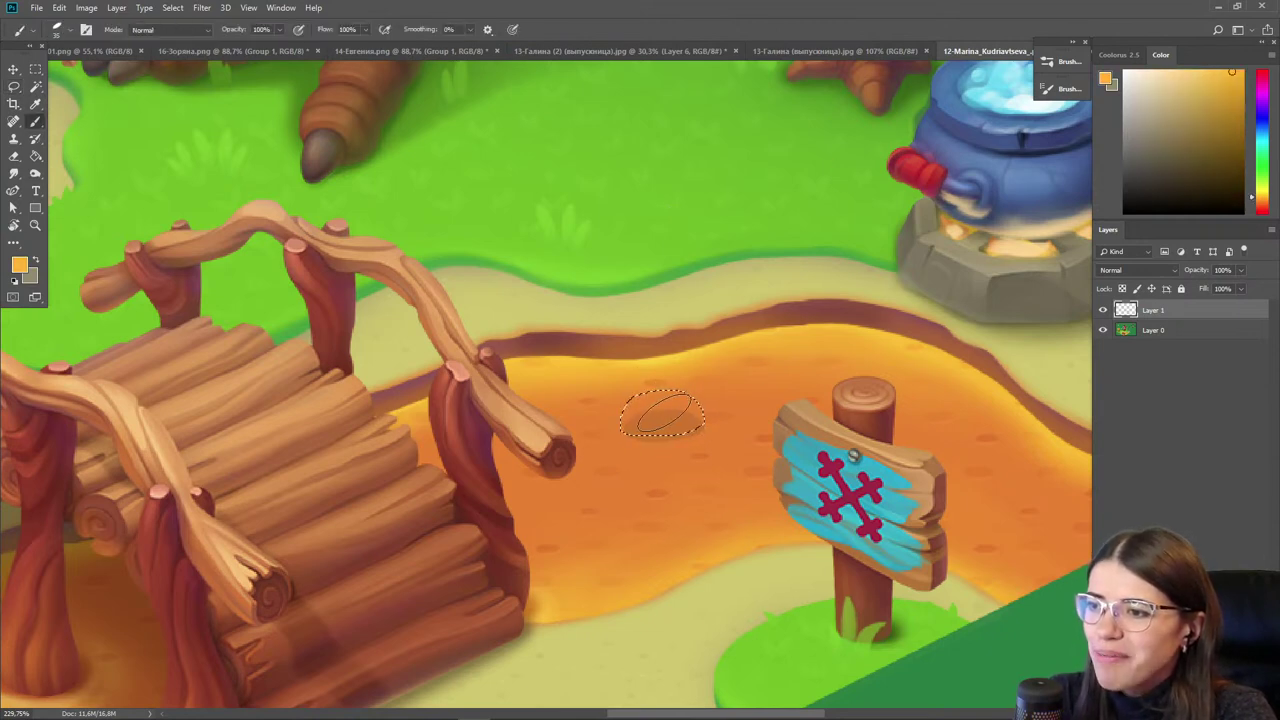
{"action": "key", "text": "ctrl+shift+alt+n"}
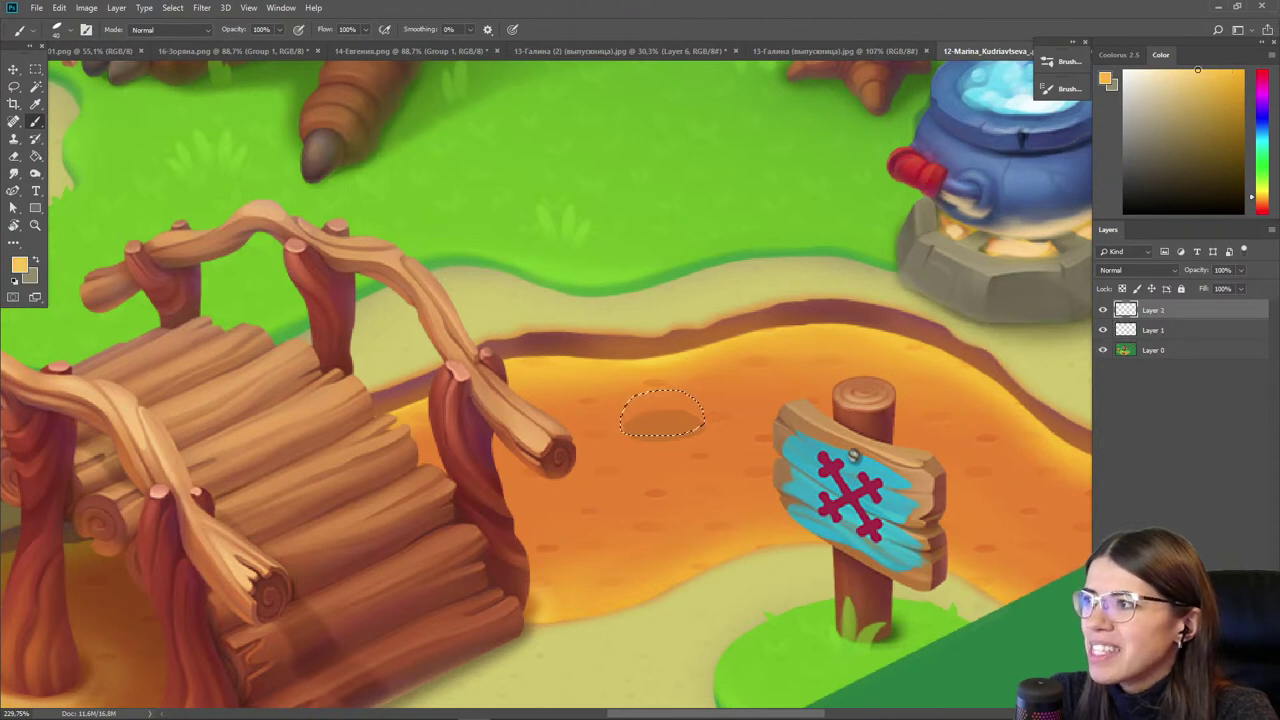
{"action": "left_click", "coordinate": [1195, 71]}
{"action": "key", "text": "bracketleft"}
{"action": "key", "text": "bracketleft"}
{"action": "key", "text": "bracketleft"}
{"action": "key", "text": "bracketleft"}
{"action": "mouse_move", "coordinate": [681, 389]}
{"action": "left_mouse_down"}
{"action": "mouse_move", "coordinate": [638, 397]}
{"action": "mouse_move", "coordinate": [674, 389]}
{"action": "mouse_move", "coordinate": [621, 415]}
{"action": "mouse_move", "coordinate": [614, 434]}
{"action": "mouse_move", "coordinate": [683, 418]}
{"action": "mouse_move", "coordinate": [681, 390]}
{"action": "mouse_move", "coordinate": [718, 418]}
{"action": "mouse_move", "coordinate": [625, 403]}
{"action": "mouse_move", "coordinate": [646, 396]}
{"action": "mouse_move", "coordinate": [653, 424]}
{"action": "mouse_move", "coordinate": [658, 382]}
{"action": "mouse_move", "coordinate": [646, 418]}
{"action": "mouse_move", "coordinate": [660, 384]}
{"action": "mouse_move", "coordinate": [676, 438]}
{"action": "mouse_move", "coordinate": [654, 452]}
{"action": "mouse_move", "coordinate": [682, 420]}
{"action": "mouse_move", "coordinate": [634, 448]}
{"action": "left_mouse_up"}
- Add a white highlight to the lava bubble and paint pale ripples around its base
{"action": "key", "text": "r"}
{"action": "key", "text": "b"}
{"action": "key", "text": "x"}
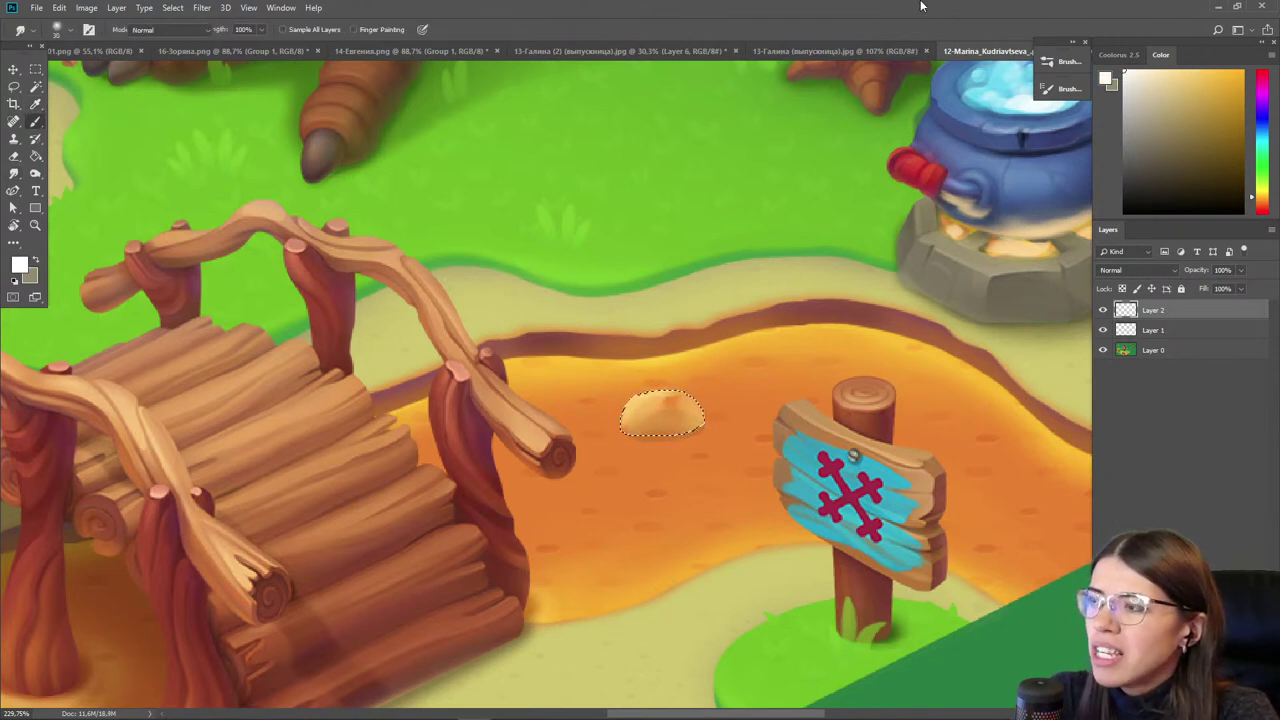
{"action": "key", "text": "ctrl+d"}
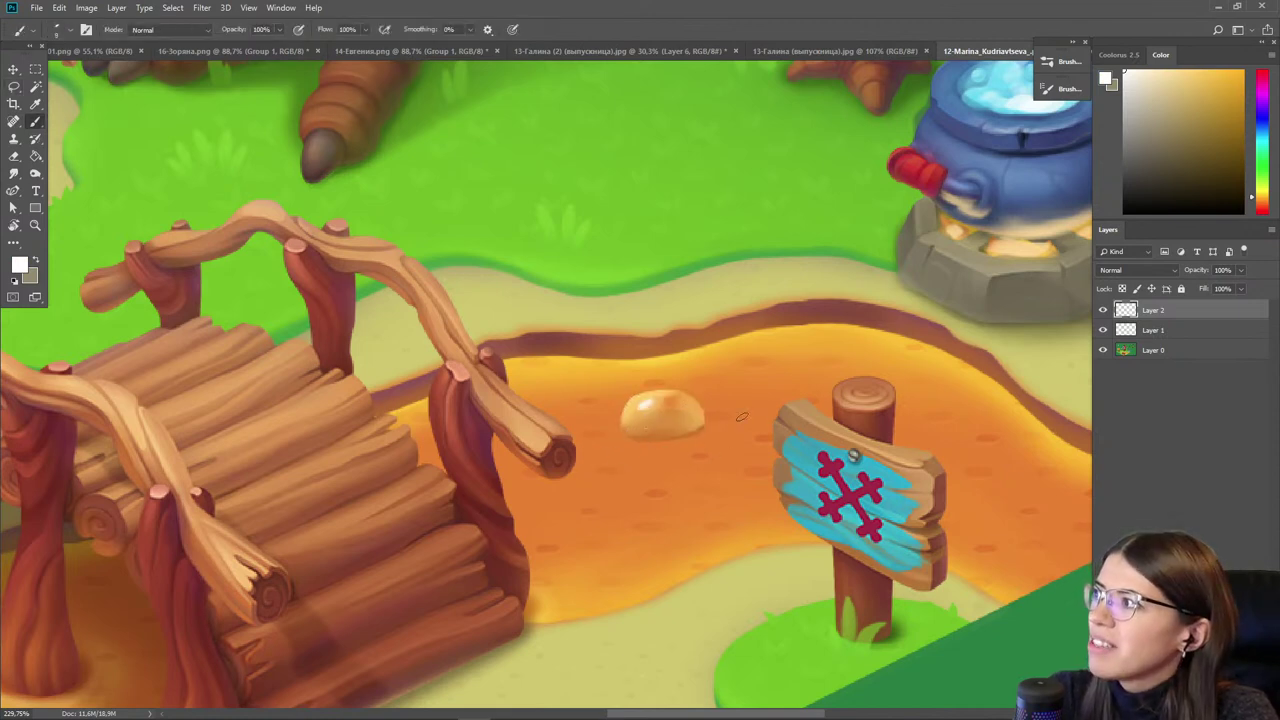
{"action": "key", "text": "i"}
{"action": "key", "text": "b"}
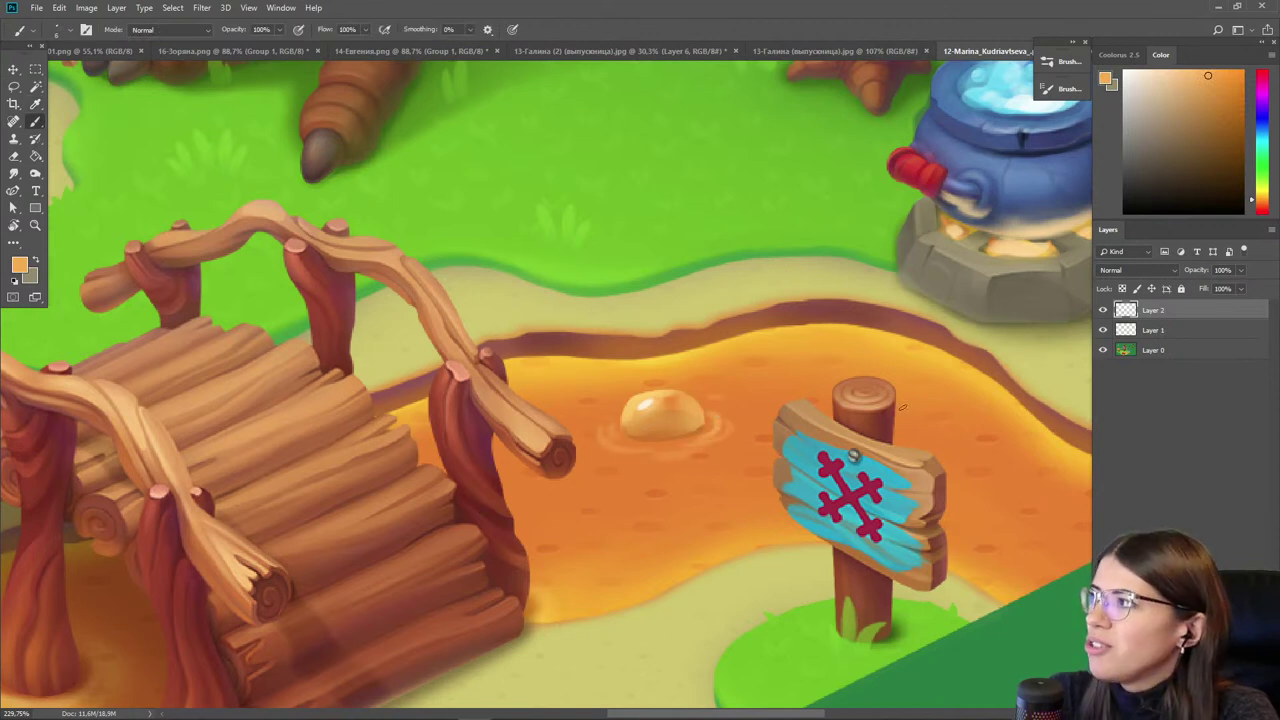
- Paint a small brown spot on the bubble's upper surface and soften it with sampled bubble colours
{"action": "left_click", "coordinate": [661, 434], "text": "alt"}
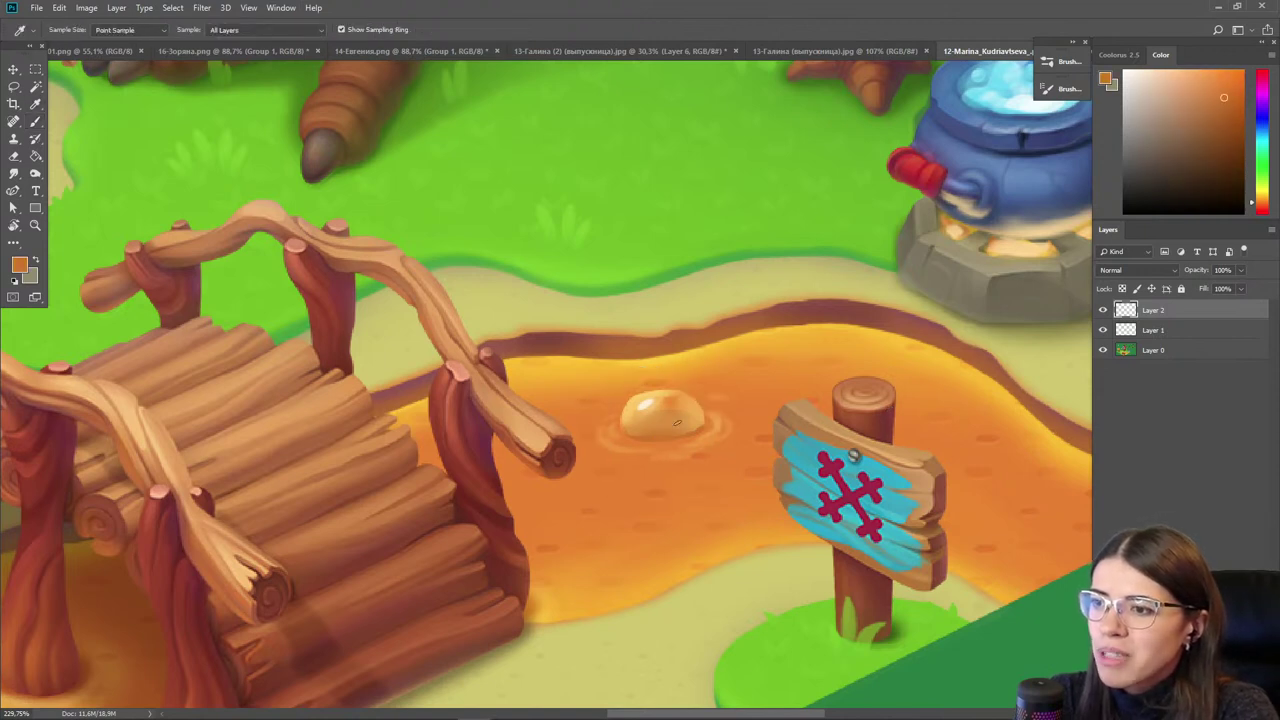
{"action": "left_click", "coordinate": [1217, 135]}
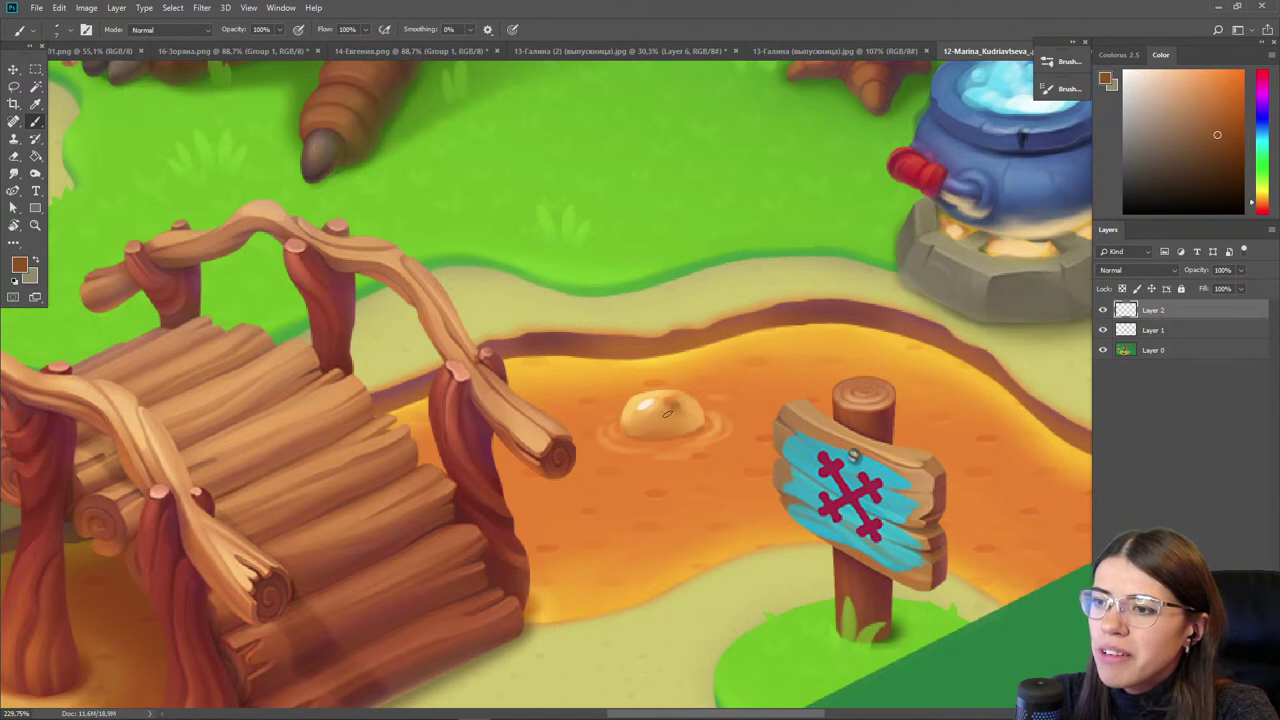
{"action": "left_click", "coordinate": [677, 412], "text": "alt"}
{"action": "left_click", "coordinate": [652, 398], "text": "alt"}
{"action": "left_click", "coordinate": [664, 399], "text": "alt"}
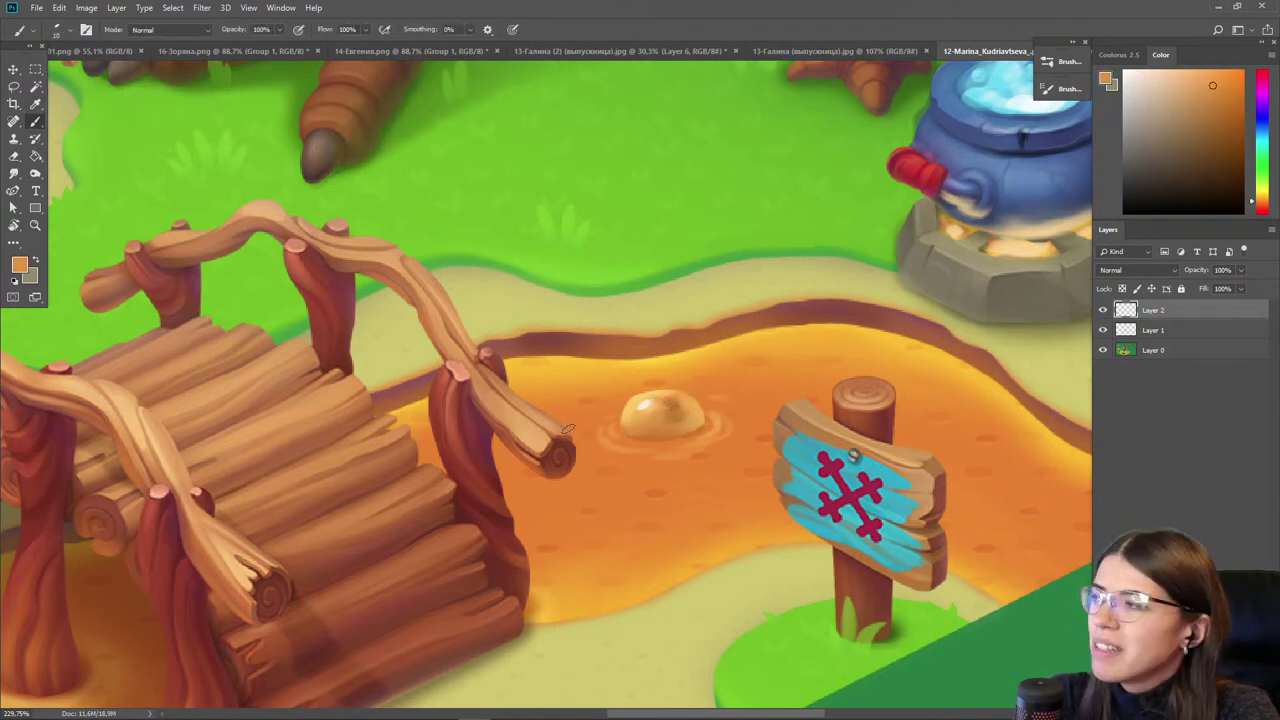
- Scale down the lava bubble with its ripples and place it between the bridge and the sign
{"action": "scroll", "coordinate": [640, 428], "scroll_direction": "down", "scroll_amount": 1}
{"action": "key", "text": "ctrl+t"}
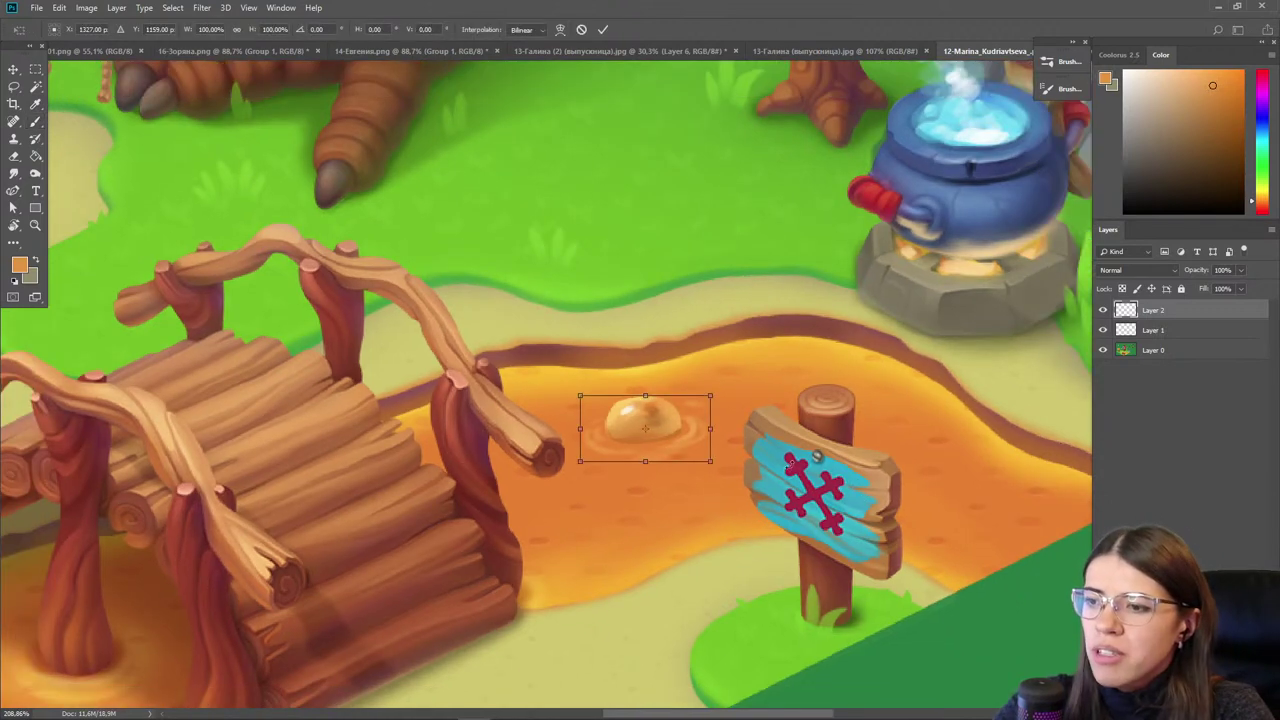
{"action": "left_click_drag", "start_coordinate": [576, 394], "coordinate": [643, 428]}
{"action": "left_click_drag", "start_coordinate": [699, 487], "coordinate": [691, 494]}
{"action": "key", "text": "Return"}
{"action": "scroll", "coordinate": [639, 461], "scroll_direction": "down", "scroll_amount": 3}
{"action": "scroll", "coordinate": [643, 451], "scroll_direction": "down", "scroll_amount": 2}
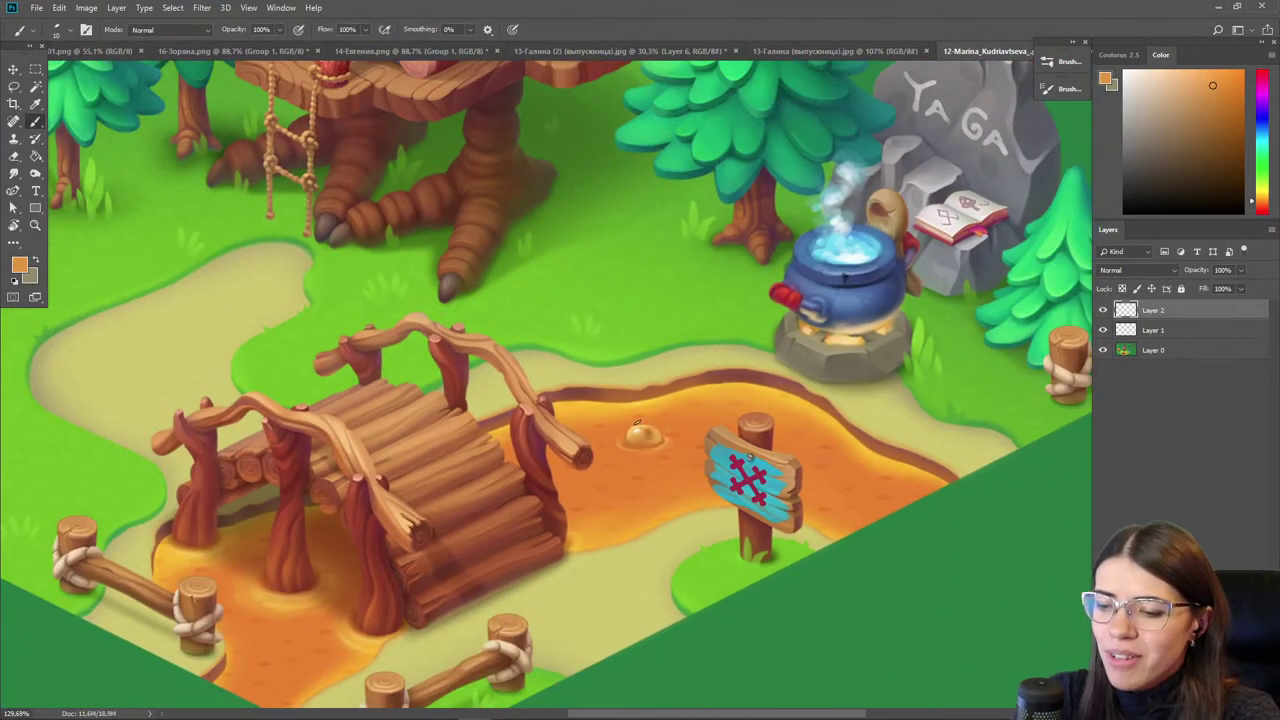
- Adjust the bubble's colour balance, then set its saturation to +46 and lightness to +12
{"action": "key", "text": "ctrl+b"}
{"action": "left_click_drag", "start_coordinate": [984, 437], "coordinate": [1033, 401]}
{"action": "left_click", "coordinate": [1124, 375]}
{"action": "key", "text": "ctrl+u"}
{"action": "left_click_drag", "start_coordinate": [841, 420], "coordinate": [869, 391]}
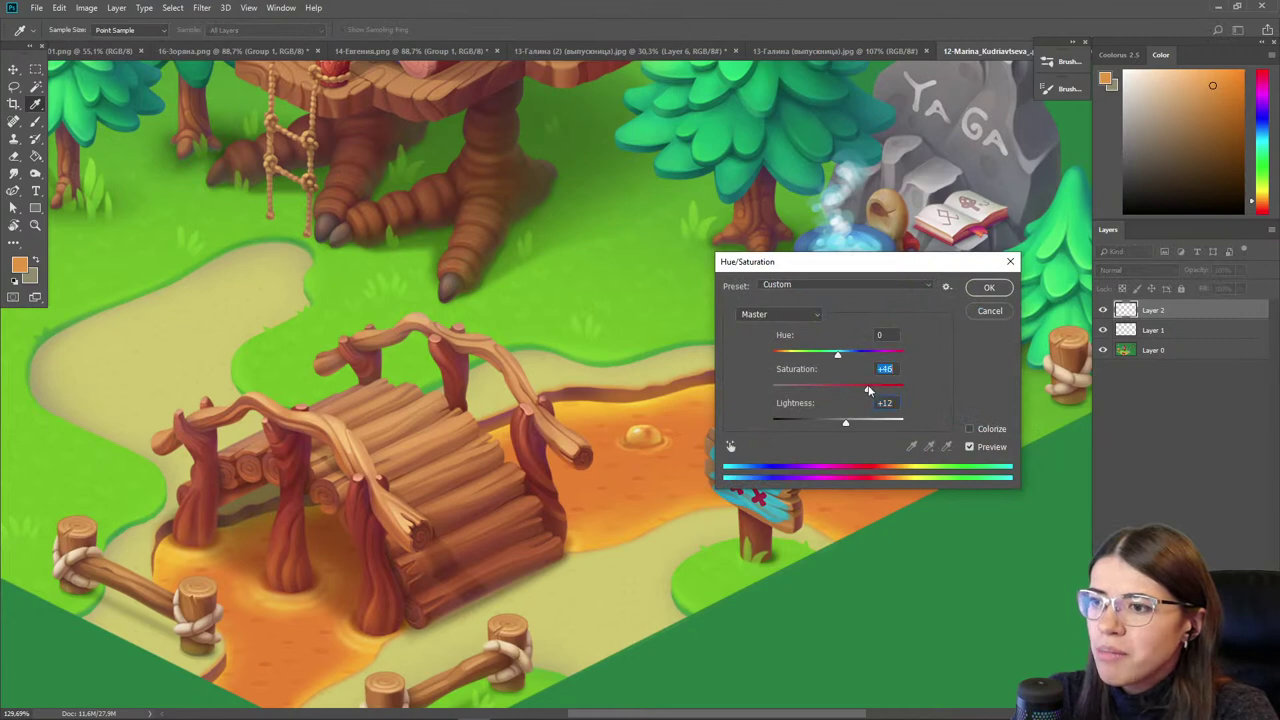
{"action": "left_click", "coordinate": [988, 288]}
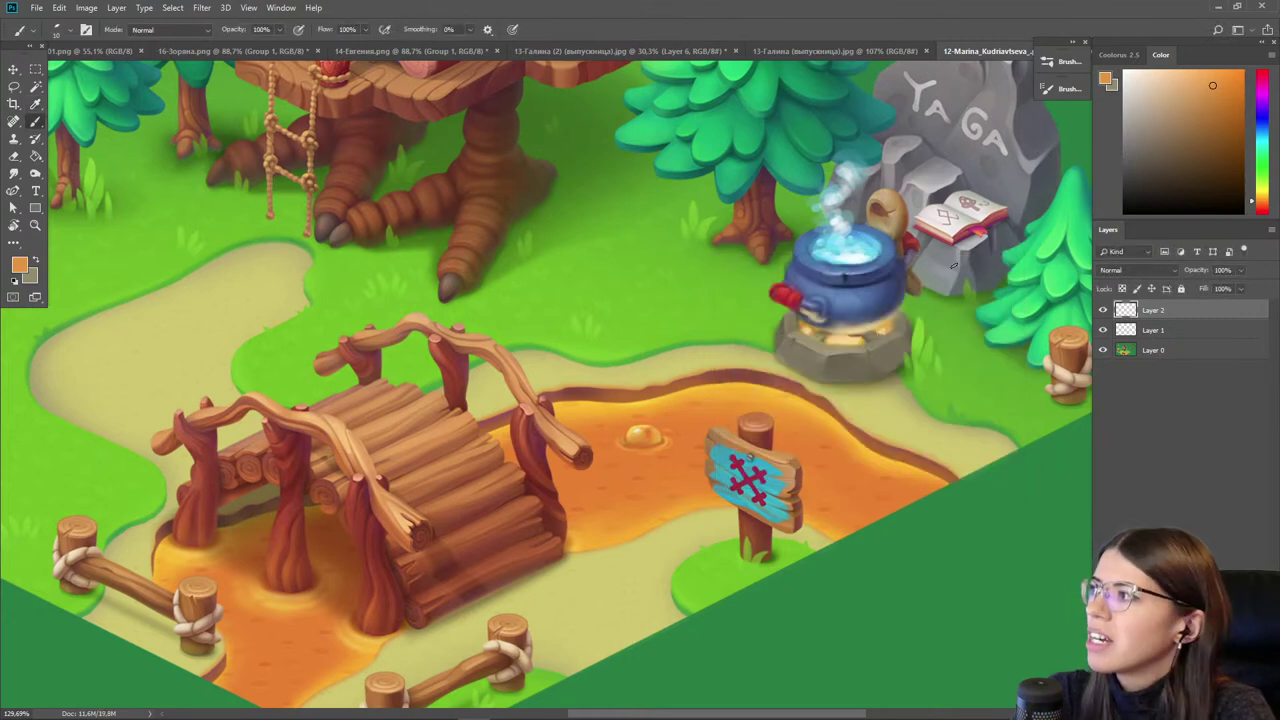
- Duplicate the bubble layer and place a smaller copy in the lava on the far side of the sign
{"action": "scroll", "coordinate": [730, 389], "scroll_direction": "up", "scroll_amount": 2}
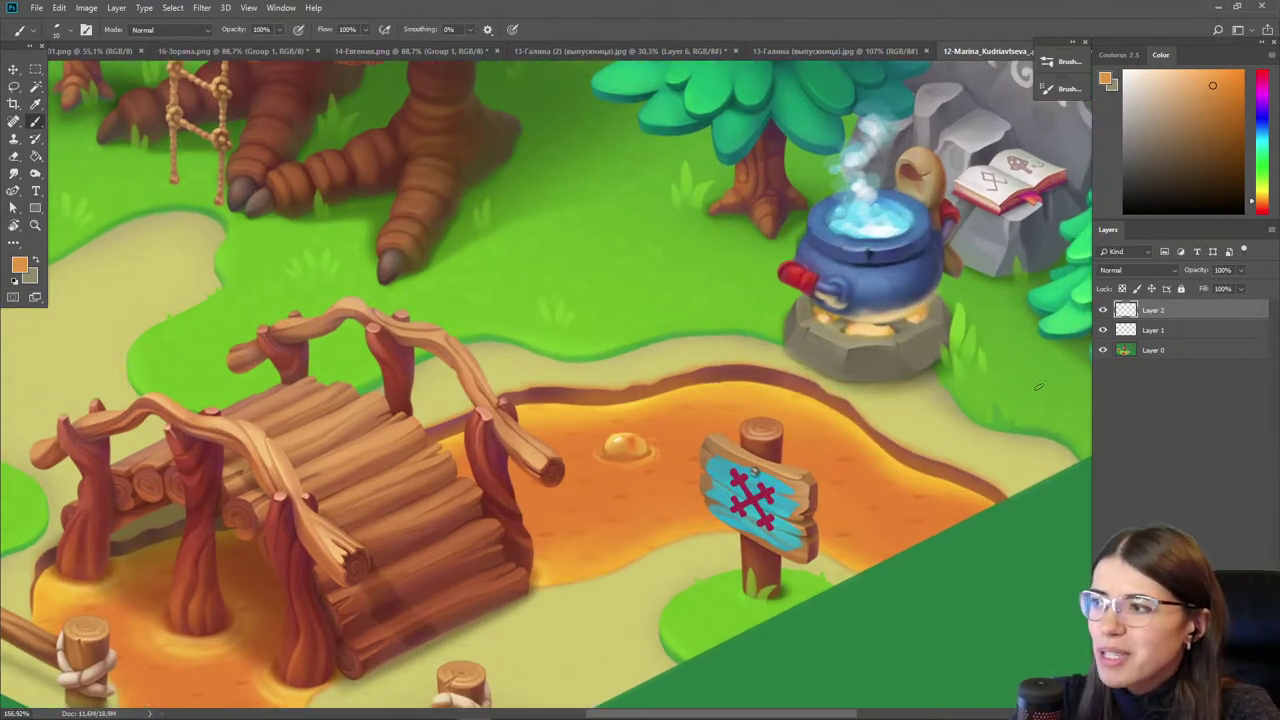
{"action": "key", "text": "ctrl+j"}
{"action": "key", "text": "ctrl+t"}
{"action": "mouse_move", "coordinate": [610, 450]}
{"action": "left_mouse_down"}
{"action": "mouse_move", "coordinate": [745, 449]}
{"action": "mouse_move", "coordinate": [850, 470]}
{"action": "mouse_move", "coordinate": [855, 490]}
{"action": "mouse_move", "coordinate": [893, 483]}
{"action": "mouse_move", "coordinate": [880, 490]}
{"action": "left_mouse_up"}
{"action": "key", "text": "Return"}
{"action": "key", "text": "b"}
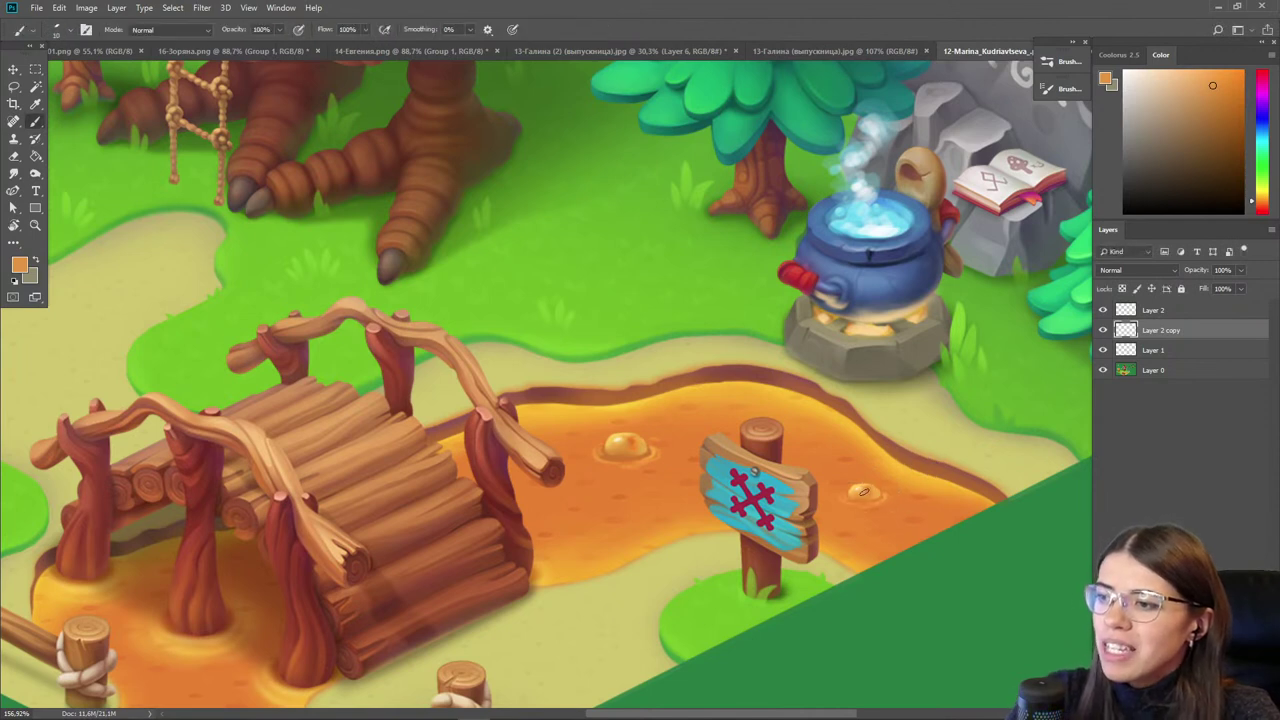
- Place two more copies of the small bubble, one near the lava's far bank and one below the large bubble
{"action": "key", "text": "v"}
{"action": "left_click_drag", "start_coordinate": [883, 496], "coordinate": [709, 403]}
{"action": "scroll", "coordinate": [630, 494], "scroll_direction": "down", "scroll_amount": 2}
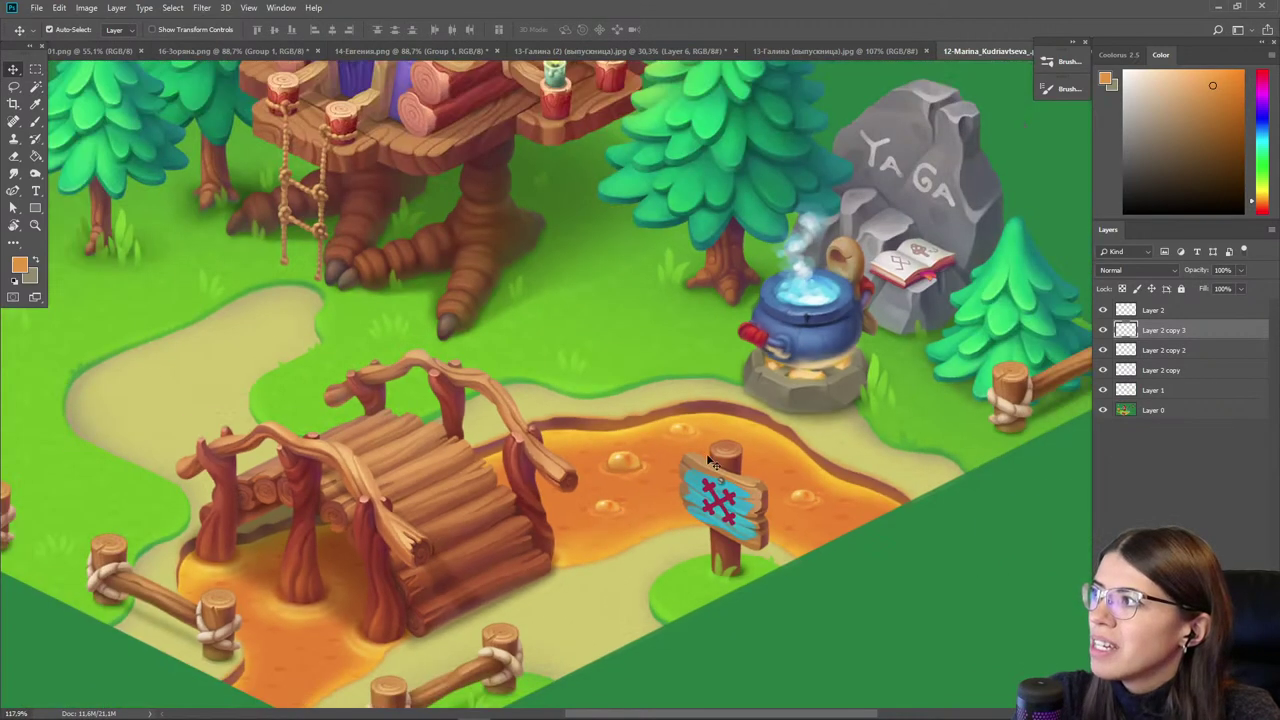
- On a new layer, paint a light yellow-orange glow over the base of the bridge's front post and the lava beside it
{"action": "scroll", "coordinate": [583, 473], "scroll_direction": "up", "scroll_amount": 1}
{"action": "left_click_drag", "start_coordinate": [583, 473], "coordinate": [593, 465]}
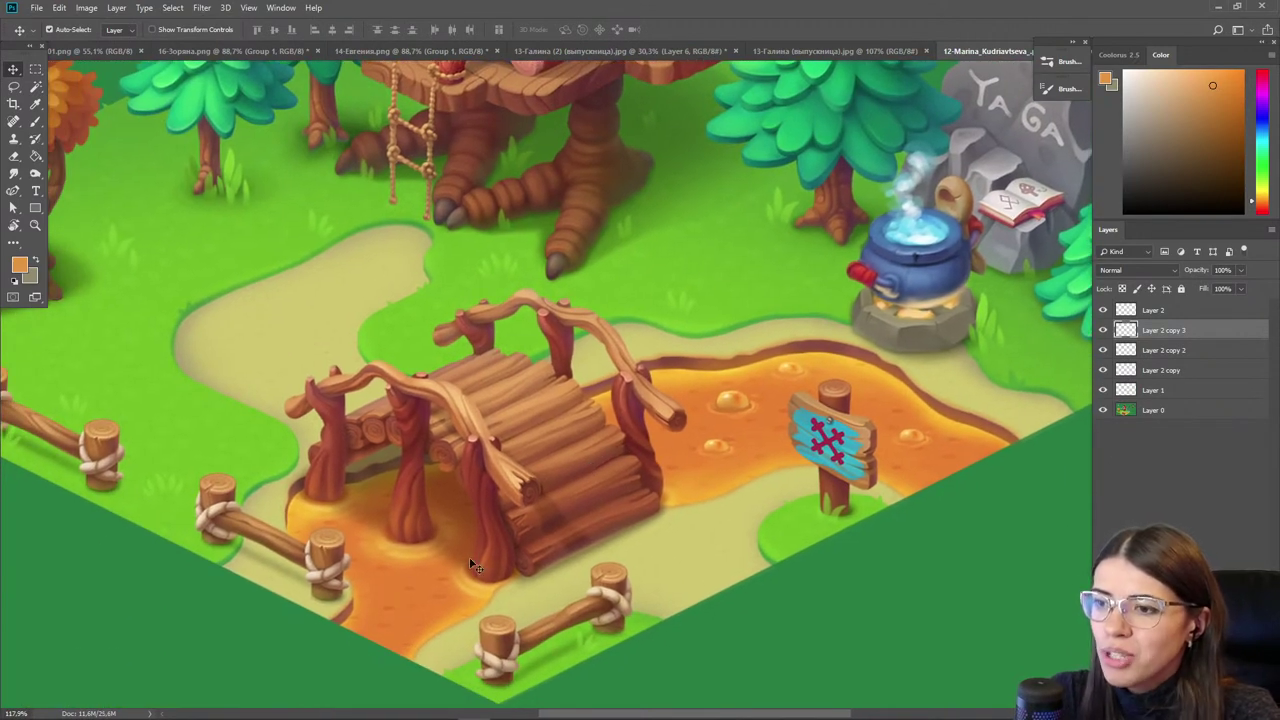
{"action": "scroll", "coordinate": [340, 527], "scroll_direction": "up", "scroll_amount": 3}
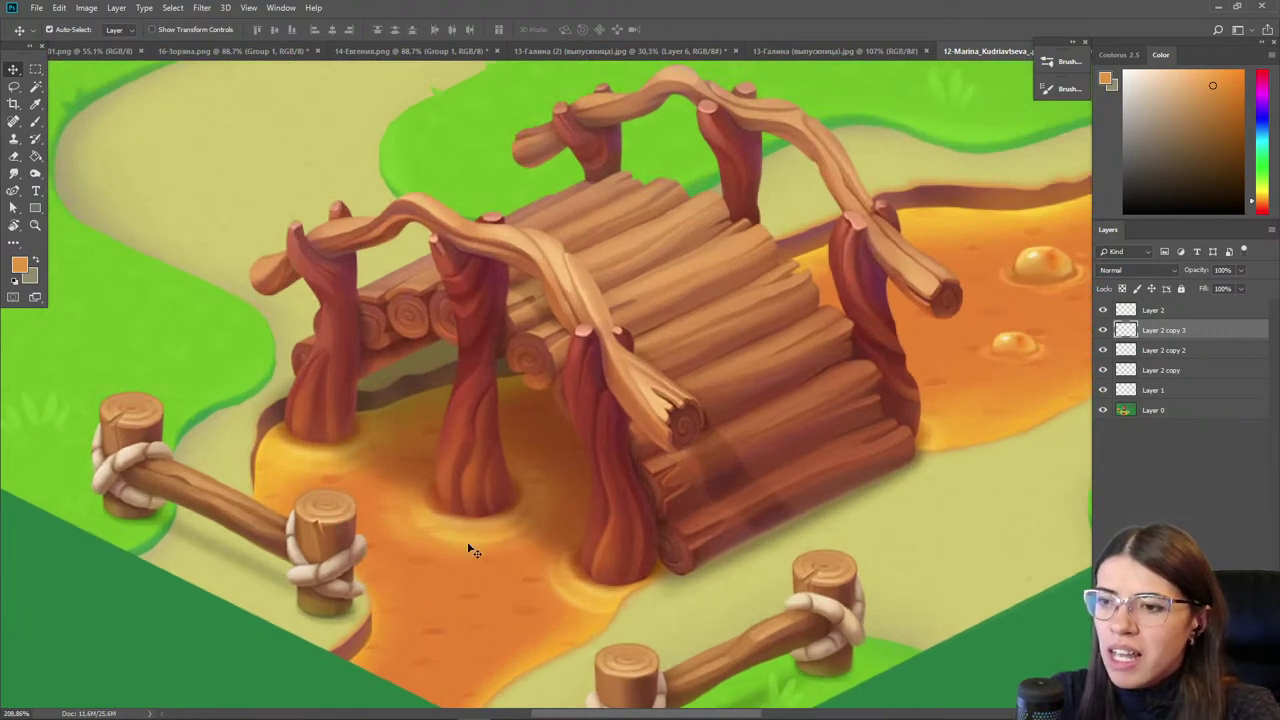
{"action": "left_click_drag", "start_coordinate": [481, 546], "coordinate": [538, 547]}
{"action": "key", "text": "ctrl+shift+alt+n"}
{"action": "left_click_drag", "start_coordinate": [941, 356], "coordinate": [862, 363]}
{"action": "left_click", "coordinate": [1262, 197]}
{"action": "left_click", "coordinate": [1223, 71]}
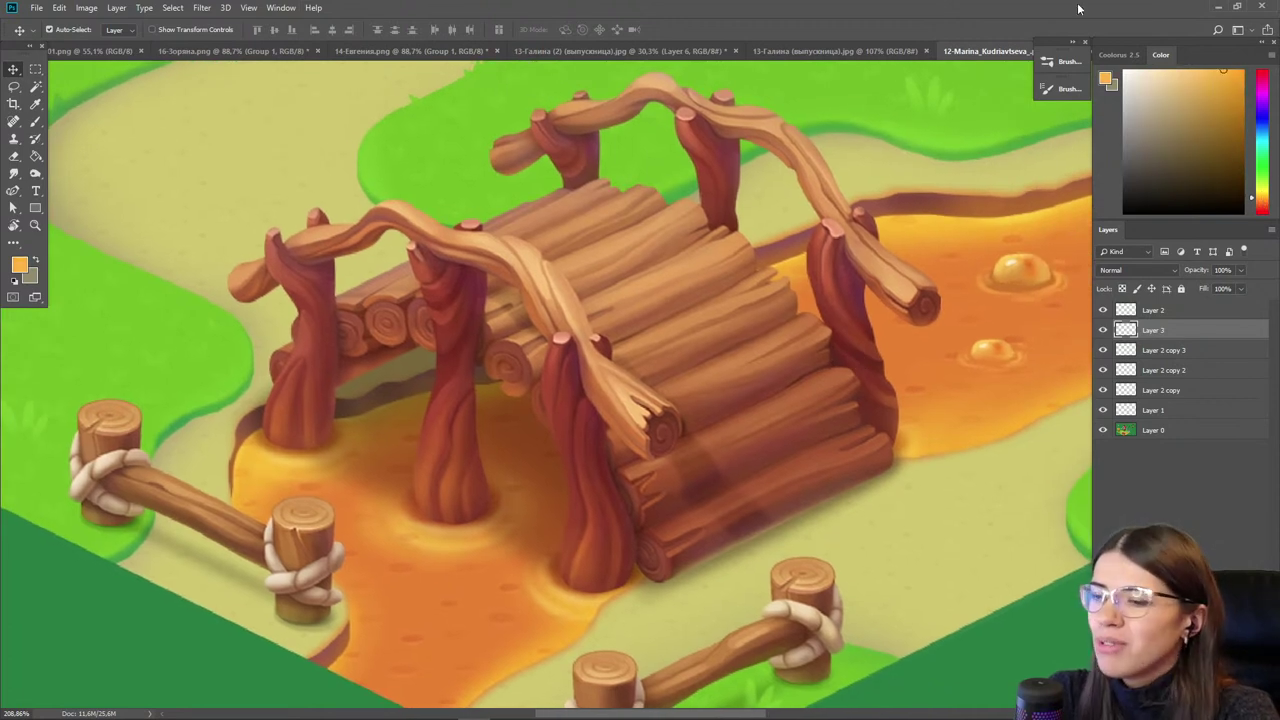
{"action": "key", "text": "b"}
{"action": "mouse_move", "coordinate": [560, 607]}
{"action": "left_mouse_down"}
{"action": "mouse_move", "coordinate": [540, 612]}
{"action": "mouse_move", "coordinate": [550, 620]}
{"action": "mouse_move", "coordinate": [520, 610]}
{"action": "left_mouse_up"}
{"action": "mouse_move", "coordinate": [585, 563]}
{"action": "left_mouse_down"}
{"action": "mouse_move", "coordinate": [613, 581]}
{"action": "mouse_move", "coordinate": [585, 557]}
{"action": "mouse_move", "coordinate": [566, 572]}
{"action": "mouse_move", "coordinate": [570, 582]}
{"action": "mouse_move", "coordinate": [589, 507]}
{"action": "mouse_move", "coordinate": [573, 567]}
{"action": "mouse_move", "coordinate": [584, 554]}
{"action": "mouse_move", "coordinate": [595, 492]}
{"action": "mouse_move", "coordinate": [616, 532]}
{"action": "mouse_move", "coordinate": [608, 556]}
{"action": "mouse_move", "coordinate": [606, 522]}
{"action": "mouse_move", "coordinate": [604, 553]}
{"action": "mouse_move", "coordinate": [576, 545]}
{"action": "mouse_move", "coordinate": [562, 520]}
{"action": "mouse_move", "coordinate": [563, 533]}
{"action": "mouse_move", "coordinate": [614, 563]}
{"action": "mouse_move", "coordinate": [619, 541]}
{"action": "mouse_move", "coordinate": [627, 581]}
{"action": "mouse_move", "coordinate": [588, 549]}
{"action": "mouse_move", "coordinate": [598, 511]}
{"action": "mouse_move", "coordinate": [561, 465]}
{"action": "left_mouse_up"}
{"action": "key", "text": "r"}
{"action": "key", "text": "e"}
- Paint the same lava glow onto the bases of the bridge's middle and rear posts
{"action": "key", "text": "b"}
{"action": "mouse_move", "coordinate": [460, 515]}
{"action": "left_mouse_down"}
{"action": "mouse_move", "coordinate": [423, 470]}
{"action": "mouse_move", "coordinate": [464, 519]}
{"action": "mouse_move", "coordinate": [470, 507]}
{"action": "mouse_move", "coordinate": [453, 470]}
{"action": "mouse_move", "coordinate": [446, 508]}
{"action": "mouse_move", "coordinate": [422, 496]}
{"action": "mouse_move", "coordinate": [460, 502]}
{"action": "mouse_move", "coordinate": [447, 464]}
{"action": "left_mouse_up"}
{"action": "key", "text": "e"}
{"action": "key", "text": "b"}
{"action": "mouse_move", "coordinate": [325, 440]}
{"action": "left_mouse_down"}
{"action": "mouse_move", "coordinate": [306, 395]}
{"action": "mouse_move", "coordinate": [318, 432]}
{"action": "mouse_move", "coordinate": [287, 426]}
{"action": "mouse_move", "coordinate": [282, 393]}
{"action": "mouse_move", "coordinate": [287, 422]}
{"action": "mouse_move", "coordinate": [306, 415]}
{"action": "mouse_move", "coordinate": [317, 376]}
{"action": "mouse_move", "coordinate": [280, 385]}
{"action": "mouse_move", "coordinate": [272, 415]}
{"action": "mouse_move", "coordinate": [300, 475]}
{"action": "mouse_move", "coordinate": [313, 475]}
{"action": "mouse_move", "coordinate": [280, 465]}
{"action": "left_mouse_up"}
{"action": "key", "text": "e"}
- Lighten the lava in front of the bridge posts with broad, lighter orange strokes using a larger brush
{"action": "key", "text": "b"}
{"action": "key", "text": "bracketright"}
{"action": "key", "text": "bracketright"}
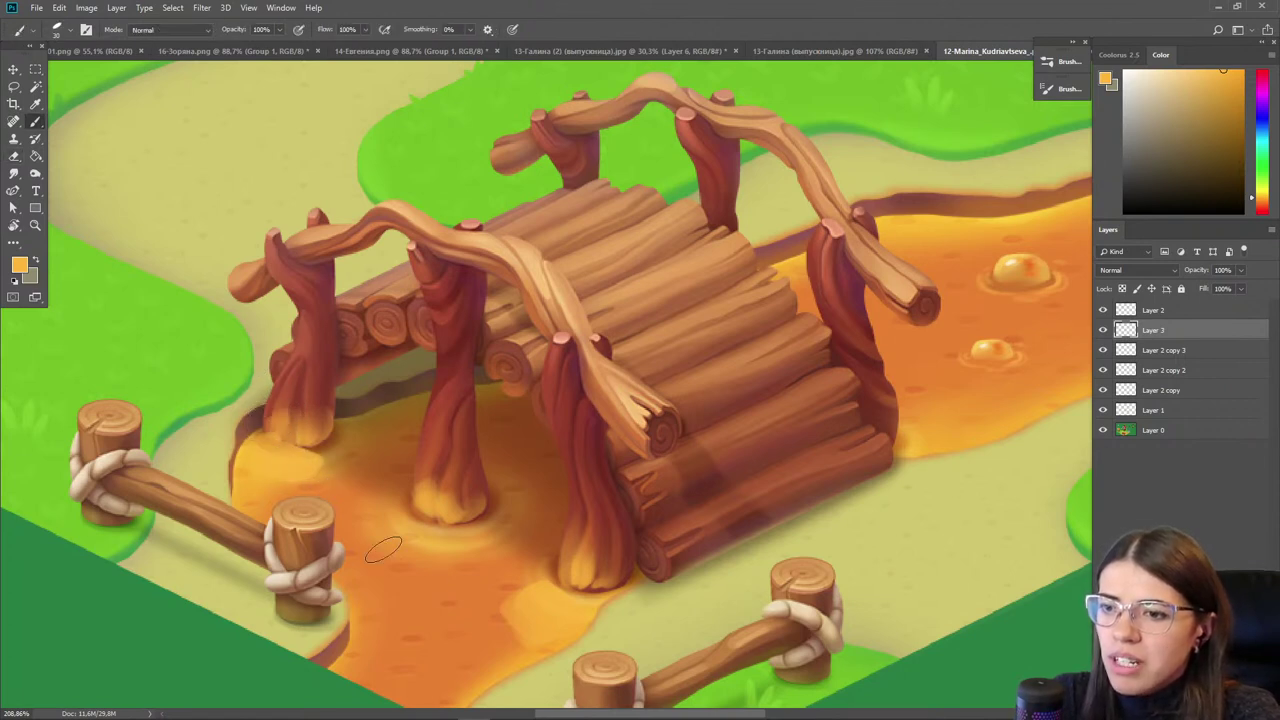
{"action": "mouse_move", "coordinate": [516, 604]}
{"action": "left_mouse_down"}
{"action": "mouse_move", "coordinate": [522, 550]}
{"action": "mouse_move", "coordinate": [514, 648]}
{"action": "mouse_move", "coordinate": [440, 625]}
{"action": "left_mouse_up"}
{"action": "left_click", "coordinate": [486, 620], "text": "alt"}
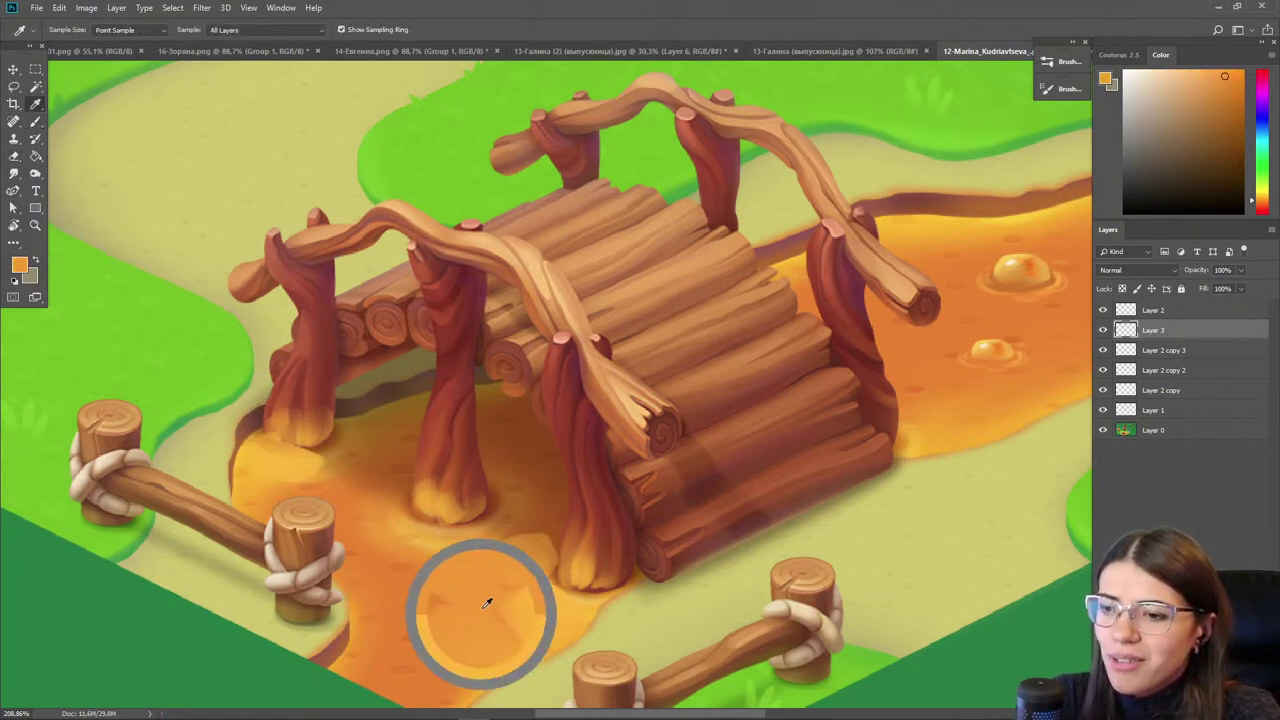
{"action": "left_click_drag", "start_coordinate": [389, 566], "coordinate": [434, 677]}
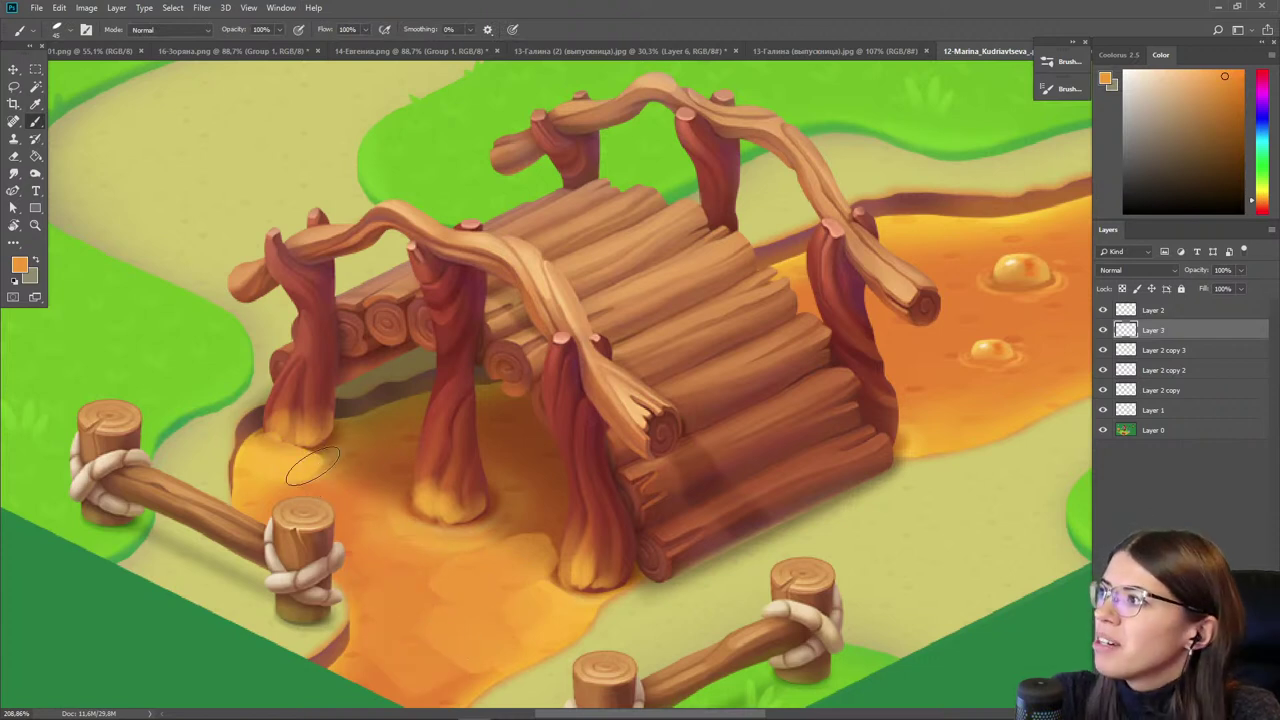
- Blend the lava around the base of the middle post with a smaller brush and sampled orange tones
{"action": "key", "text": "bracketleft"}
{"action": "key", "text": "bracketleft"}
{"action": "key", "text": "bracketleft"}
{"action": "key", "text": "bracketleft"}
{"action": "key", "text": "bracketleft"}
{"action": "key", "text": "bracketleft"}
{"action": "mouse_move", "coordinate": [441, 531]}
{"action": "left_mouse_down"}
{"action": "mouse_move", "coordinate": [472, 526]}
{"action": "mouse_move", "coordinate": [434, 519]}
{"action": "mouse_move", "coordinate": [490, 517]}
{"action": "left_mouse_up"}
{"action": "left_click", "coordinate": [314, 457], "text": "alt"}
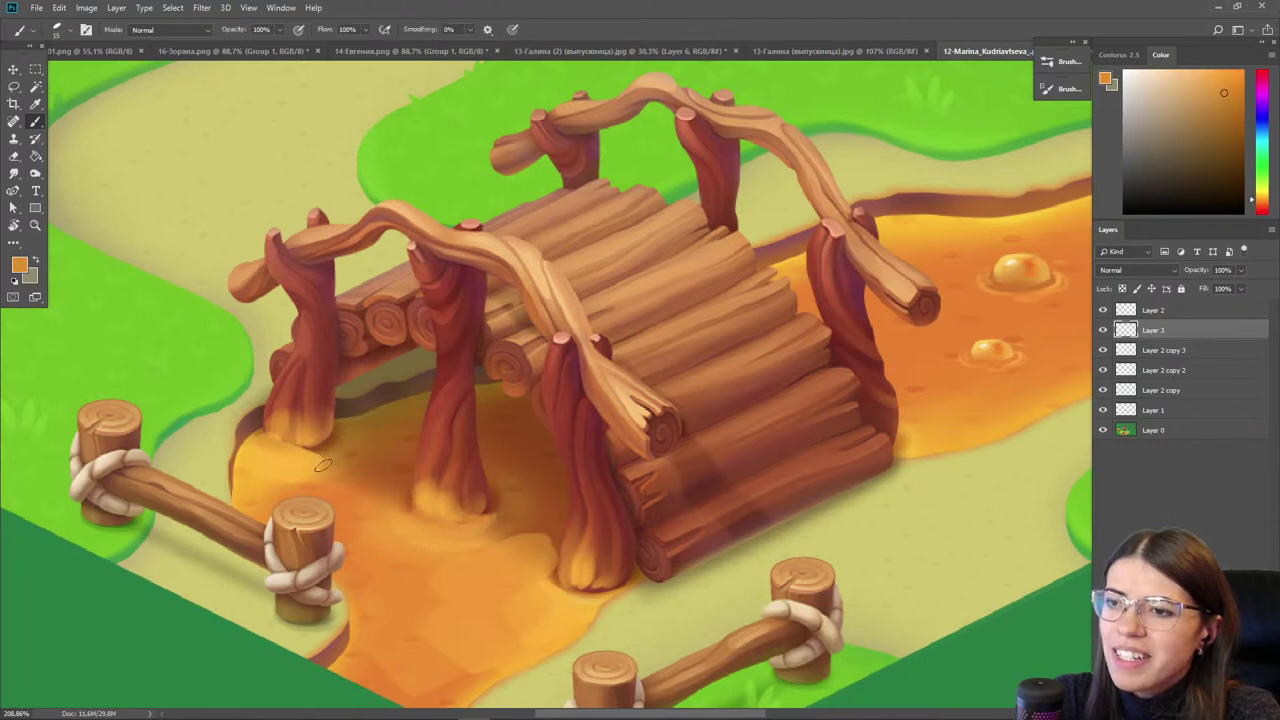
- On a new layer, sketch one larger and one smaller grey stone along the upper edge of the sandy path
{"action": "scroll", "coordinate": [188, 105], "scroll_direction": "down", "scroll_amount": 3}
{"action": "left_click_drag", "start_coordinate": [374, 464], "coordinate": [552, 528]}
{"action": "left_click_drag", "start_coordinate": [362, 440], "coordinate": [526, 551]}
{"action": "left_click_drag", "start_coordinate": [455, 346], "coordinate": [440, 432]}
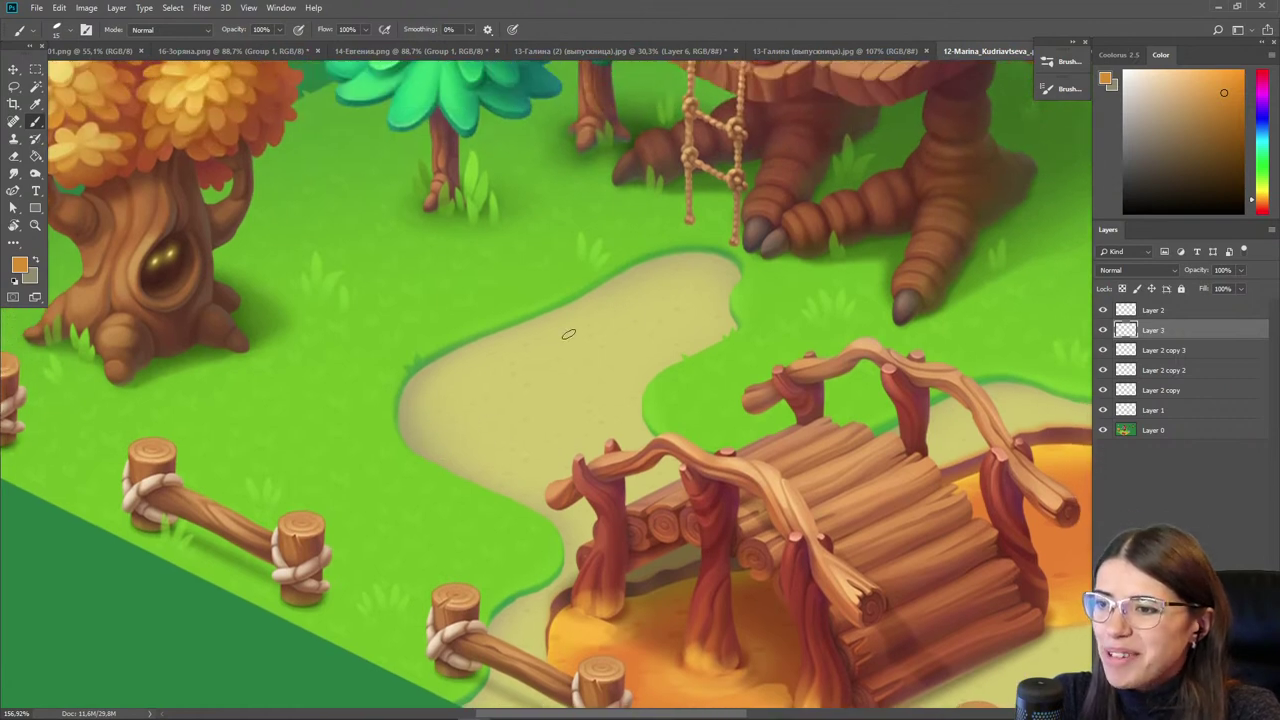
{"action": "scroll", "coordinate": [562, 331], "scroll_direction": "up", "scroll_amount": 3}
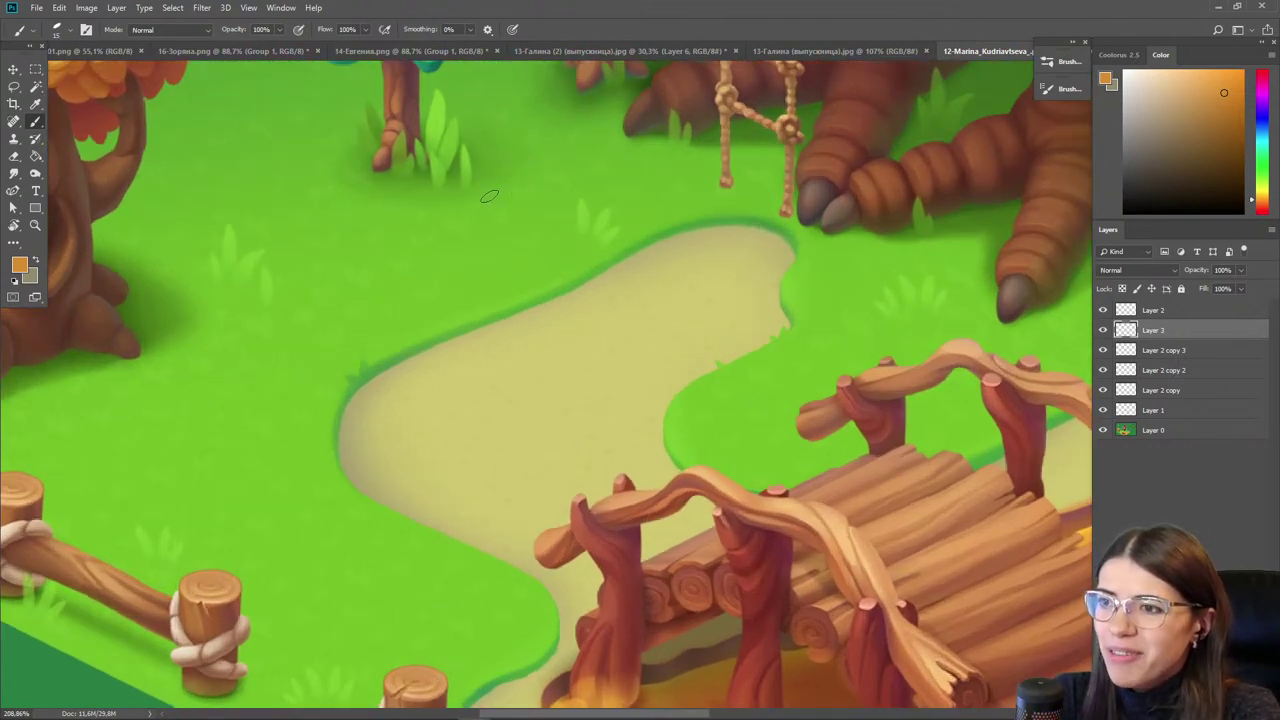
{"action": "left_click_drag", "start_coordinate": [1153, 159], "coordinate": [1133, 166]}
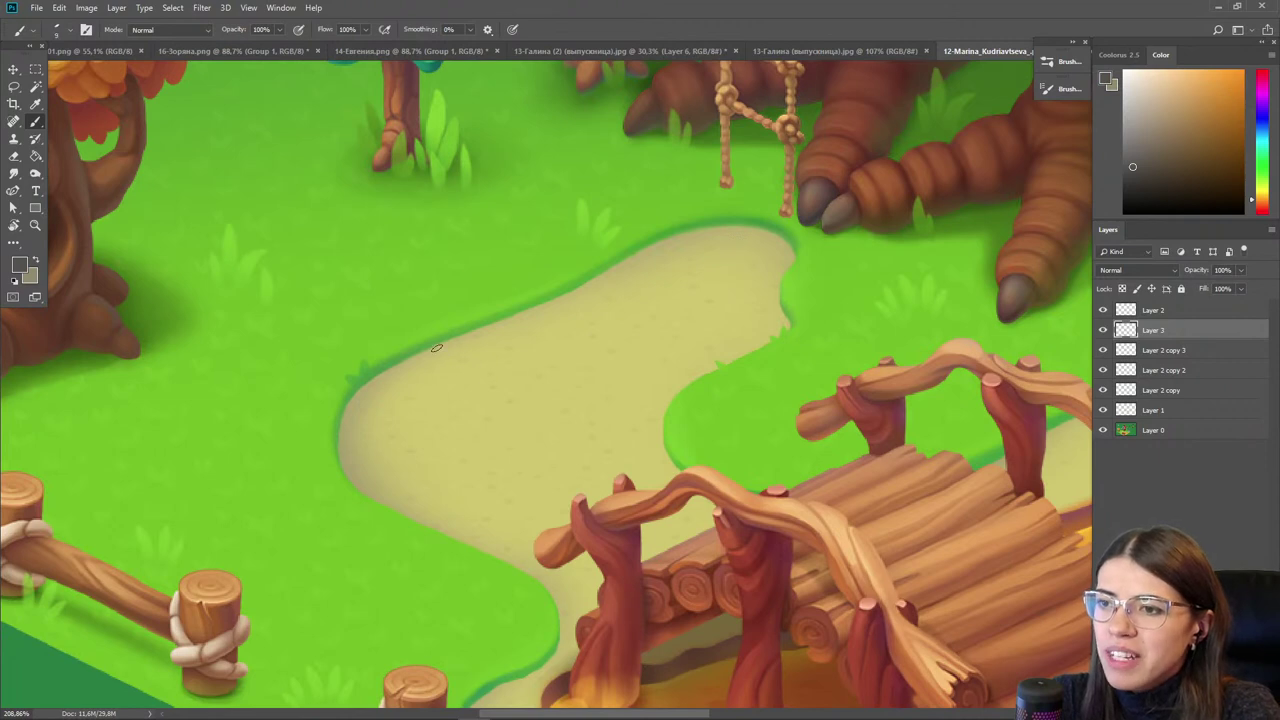
{"action": "key", "text": "ctrl+shift+alt+n"}
{"action": "mouse_move", "coordinate": [459, 345]}
{"action": "left_mouse_down"}
{"action": "mouse_move", "coordinate": [483, 319]}
{"action": "mouse_move", "coordinate": [503, 360]}
{"action": "mouse_move", "coordinate": [472, 332]}
{"action": "mouse_move", "coordinate": [497, 342]}
{"action": "mouse_move", "coordinate": [461, 333]}
{"action": "mouse_move", "coordinate": [461, 356]}
{"action": "mouse_move", "coordinate": [506, 356]}
{"action": "mouse_move", "coordinate": [470, 362]}
{"action": "mouse_move", "coordinate": [470, 336]}
{"action": "mouse_move", "coordinate": [512, 354]}
{"action": "mouse_move", "coordinate": [454, 354]}
{"action": "mouse_move", "coordinate": [528, 393]}
{"action": "left_mouse_up"}
- Shade the two stones with light and dark tones sampled from the sketch and the sand
{"action": "left_click", "coordinate": [474, 344], "text": "alt"}
{"action": "left_click", "coordinate": [459, 356], "text": "alt"}
{"action": "key", "text": "bracketright"}
{"action": "key", "text": "bracketright"}
{"action": "left_click", "coordinate": [472, 335], "text": "alt"}
{"action": "left_click", "coordinate": [474, 332], "text": "alt"}
{"action": "left_click", "coordinate": [463, 357], "text": "alt"}
{"action": "key", "text": "bracketleft"}
{"action": "left_click", "coordinate": [485, 335], "text": "alt"}
{"action": "key", "text": "bracketright"}
{"action": "left_click", "coordinate": [467, 359], "text": "alt"}
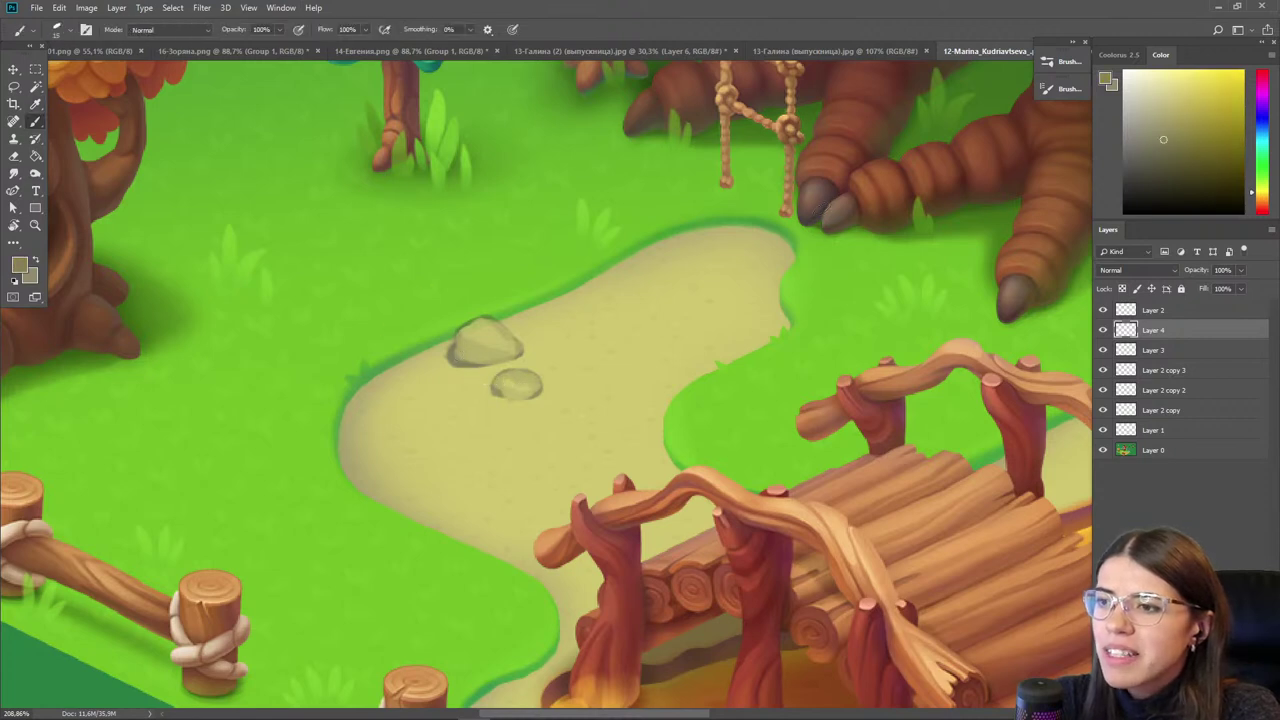
- Paint another pair of stones, one large and one small, at the end of the sandy path near the rope ladder
{"action": "mouse_move", "coordinate": [777, 302]}
{"action": "left_mouse_down"}
{"action": "mouse_move", "coordinate": [712, 300]}
{"action": "mouse_move", "coordinate": [785, 306]}
{"action": "mouse_move", "coordinate": [770, 270]}
{"action": "mouse_move", "coordinate": [728, 302]}
{"action": "mouse_move", "coordinate": [726, 284]}
{"action": "mouse_move", "coordinate": [703, 327]}
{"action": "left_mouse_up"}
{"action": "left_click", "coordinate": [714, 237], "text": "alt"}
{"action": "left_click", "coordinate": [657, 299], "text": "alt"}
{"action": "left_click", "coordinate": [708, 302], "text": "alt"}
{"action": "key", "text": "bracketleft"}
{"action": "key", "text": "bracketleft"}
{"action": "left_click", "coordinate": [709, 305], "text": "alt"}
{"action": "left_click", "coordinate": [743, 277], "text": "alt"}
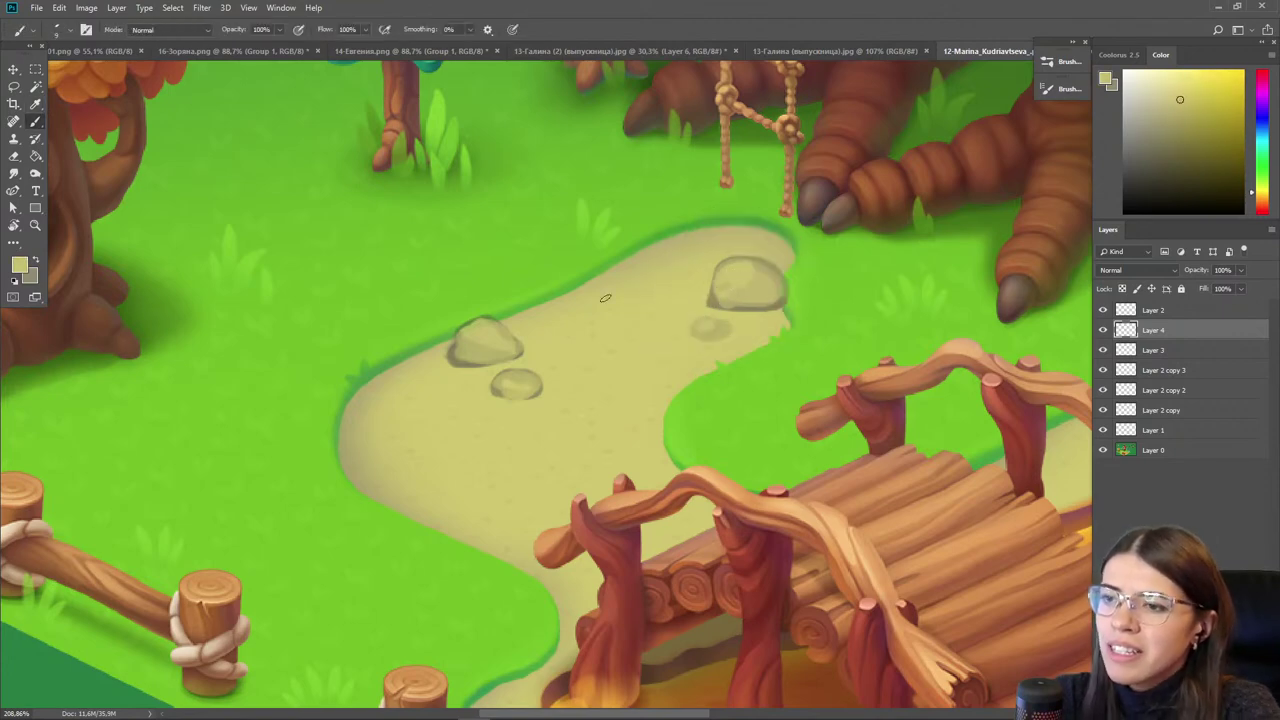
- Examine the new stones within the whole scene, then the autumn tree's foliage and trunk up close
{"action": "scroll", "coordinate": [455, 407], "scroll_direction": "down", "scroll_amount": 5}
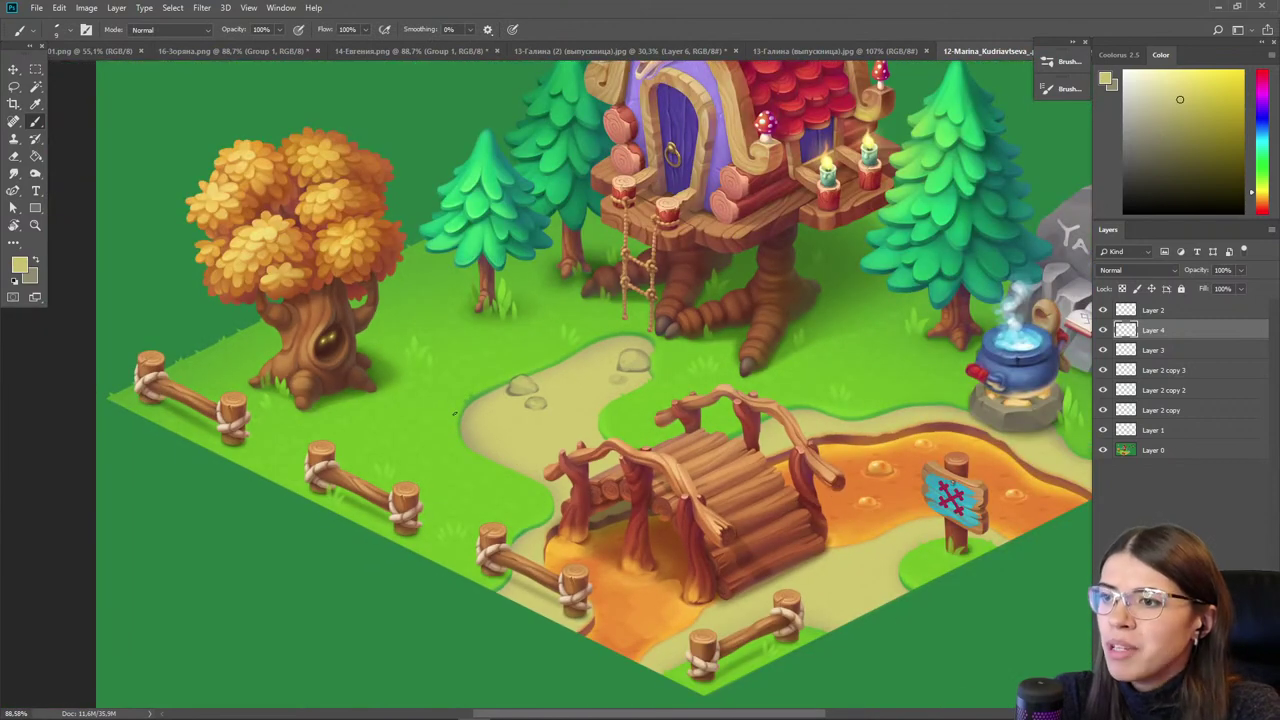
{"action": "scroll", "coordinate": [872, 391], "scroll_direction": "up", "scroll_amount": 4}
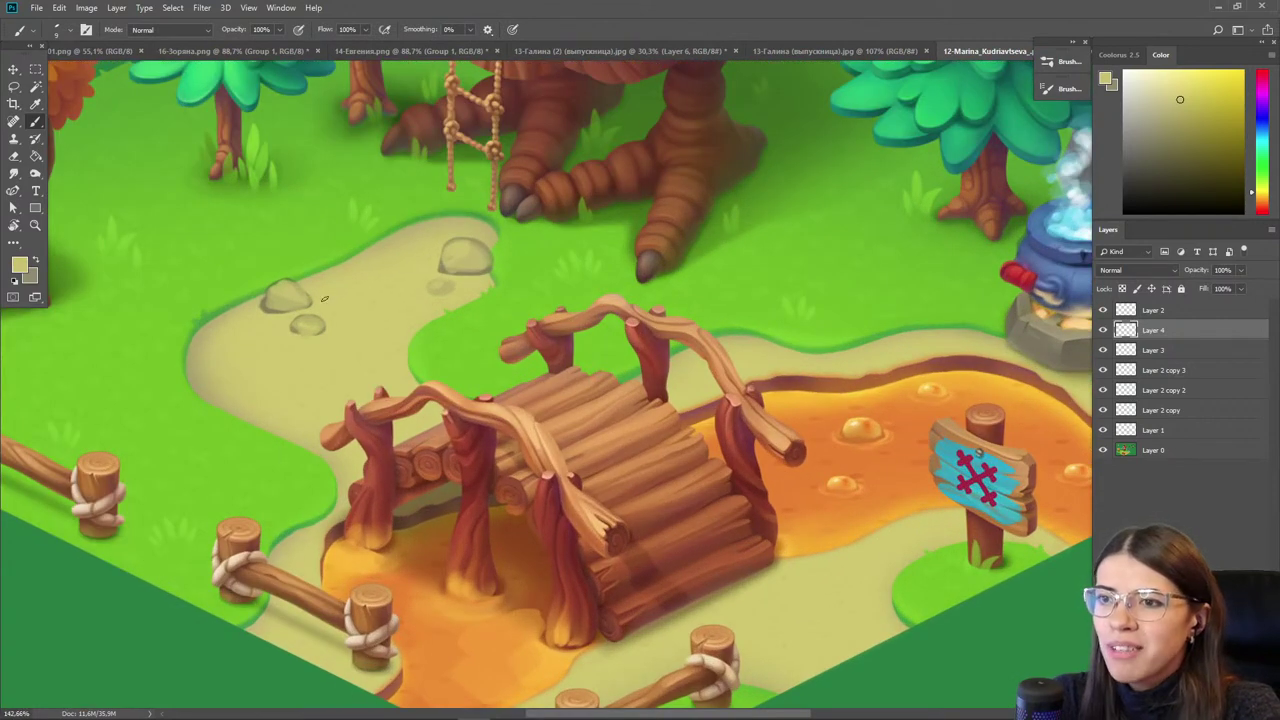
{"action": "scroll", "coordinate": [284, 323], "scroll_direction": "down", "scroll_amount": 5}
{"action": "scroll", "coordinate": [527, 567], "scroll_direction": "up", "scroll_amount": 4}
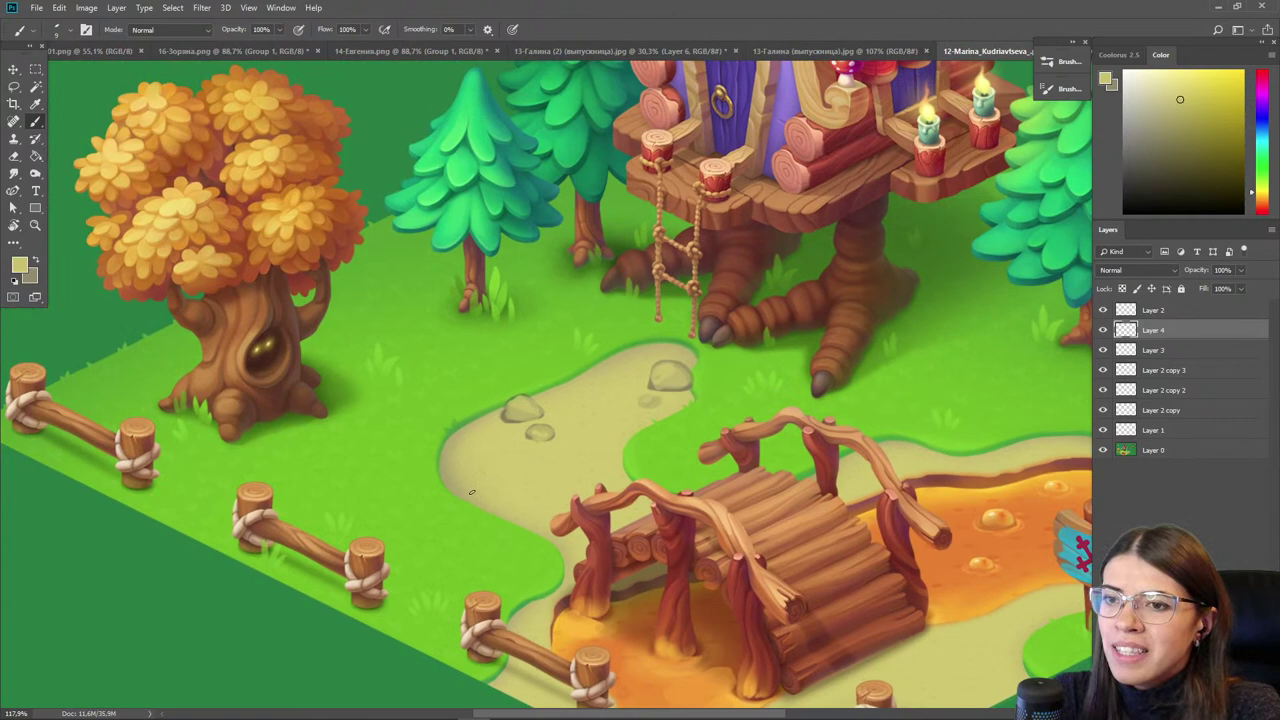
{"action": "scroll", "coordinate": [471, 492], "scroll_direction": "down", "scroll_amount": 3}
{"action": "scroll", "coordinate": [328, 340], "scroll_direction": "up", "scroll_amount": 8}
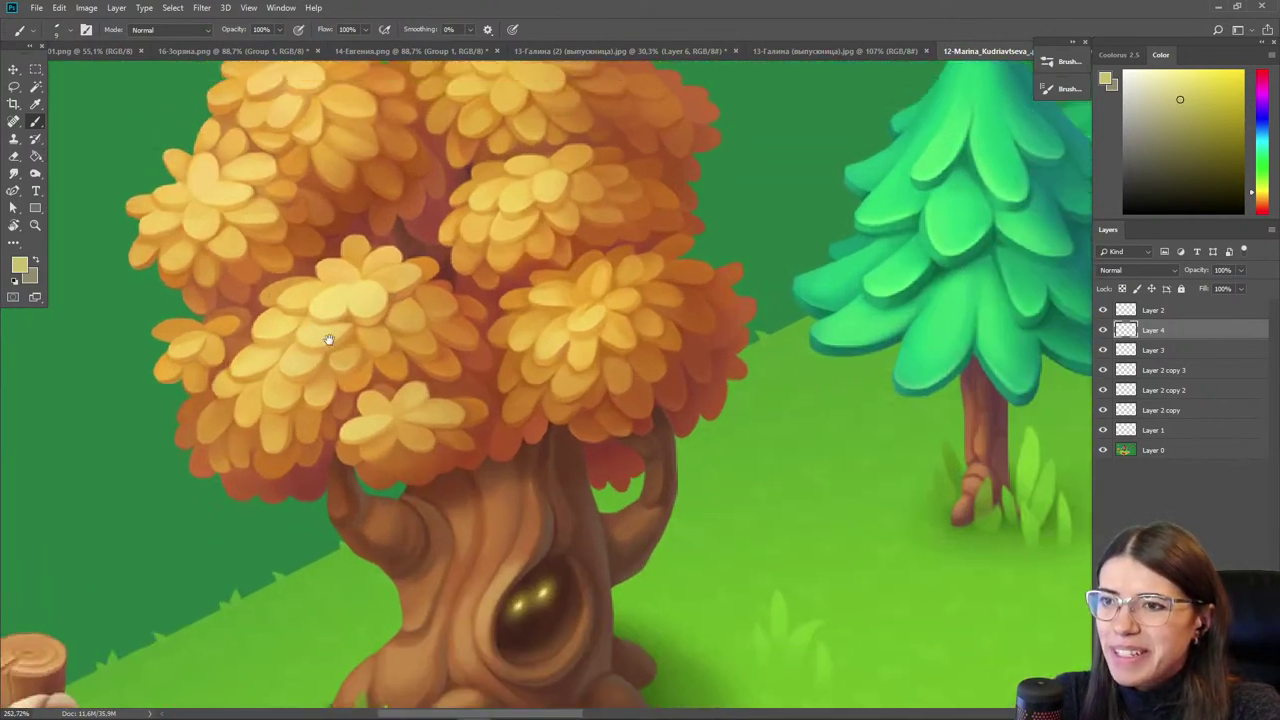
{"action": "left_click_drag", "start_coordinate": [328, 340], "coordinate": [452, 401]}
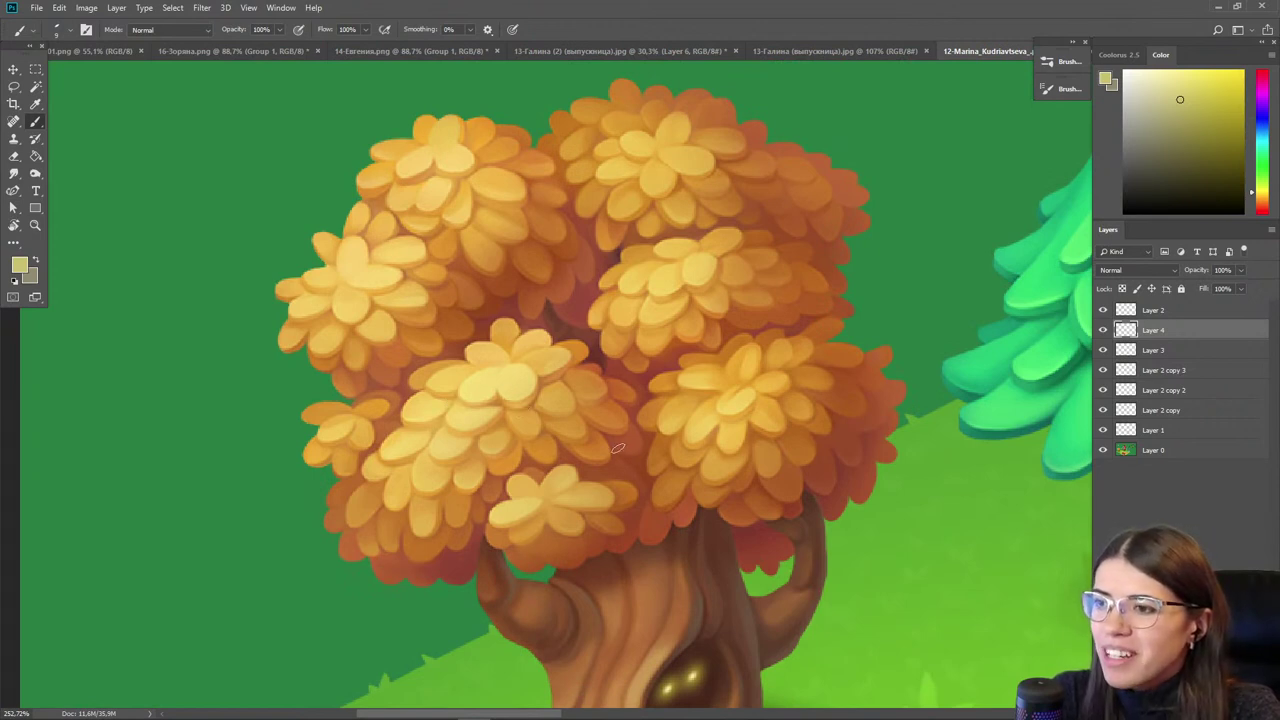
{"action": "left_click_drag", "start_coordinate": [530, 607], "coordinate": [459, 361]}
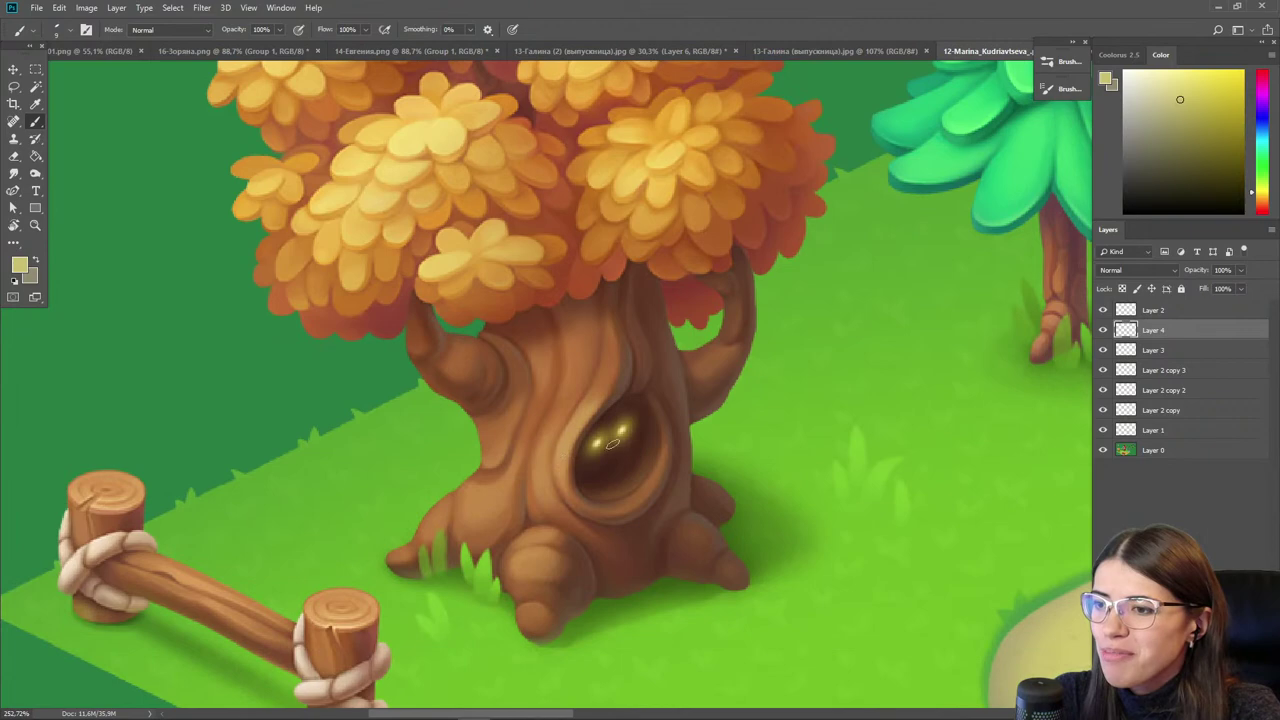
{"action": "scroll", "coordinate": [616, 470], "scroll_direction": "down", "scroll_amount": 4}
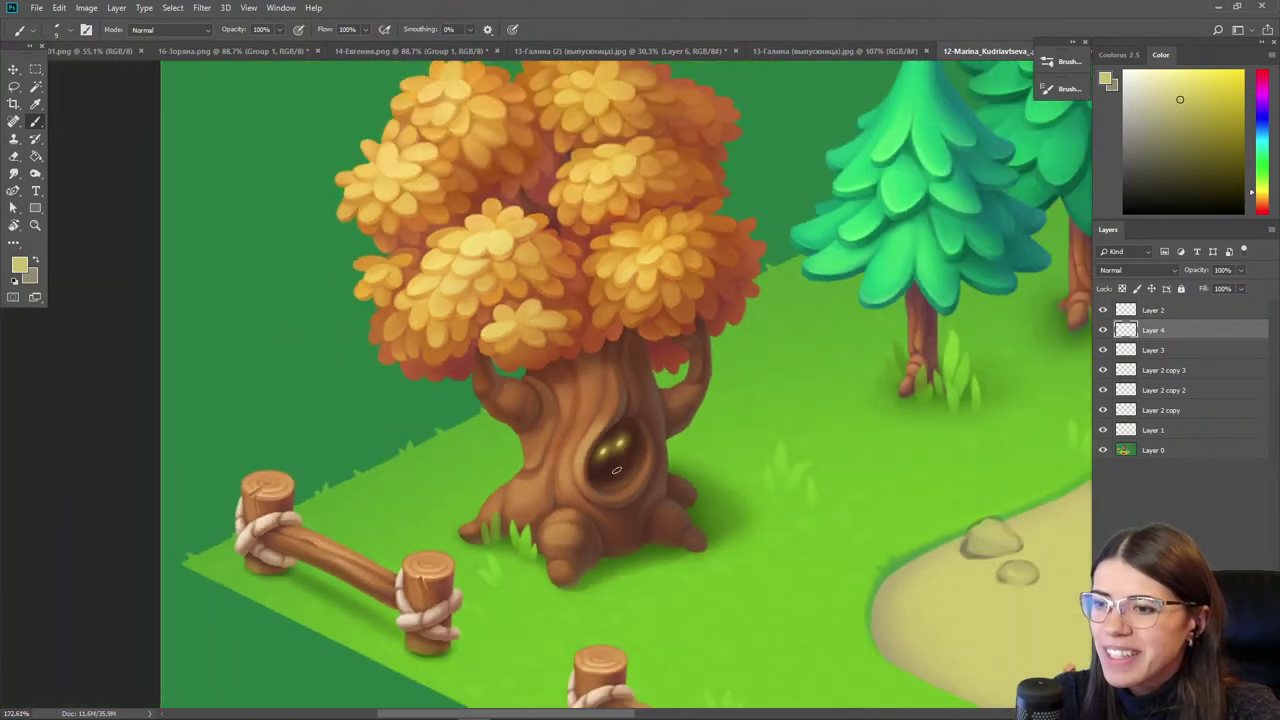
{"action": "left_click_drag", "start_coordinate": [631, 501], "coordinate": [519, 454]}
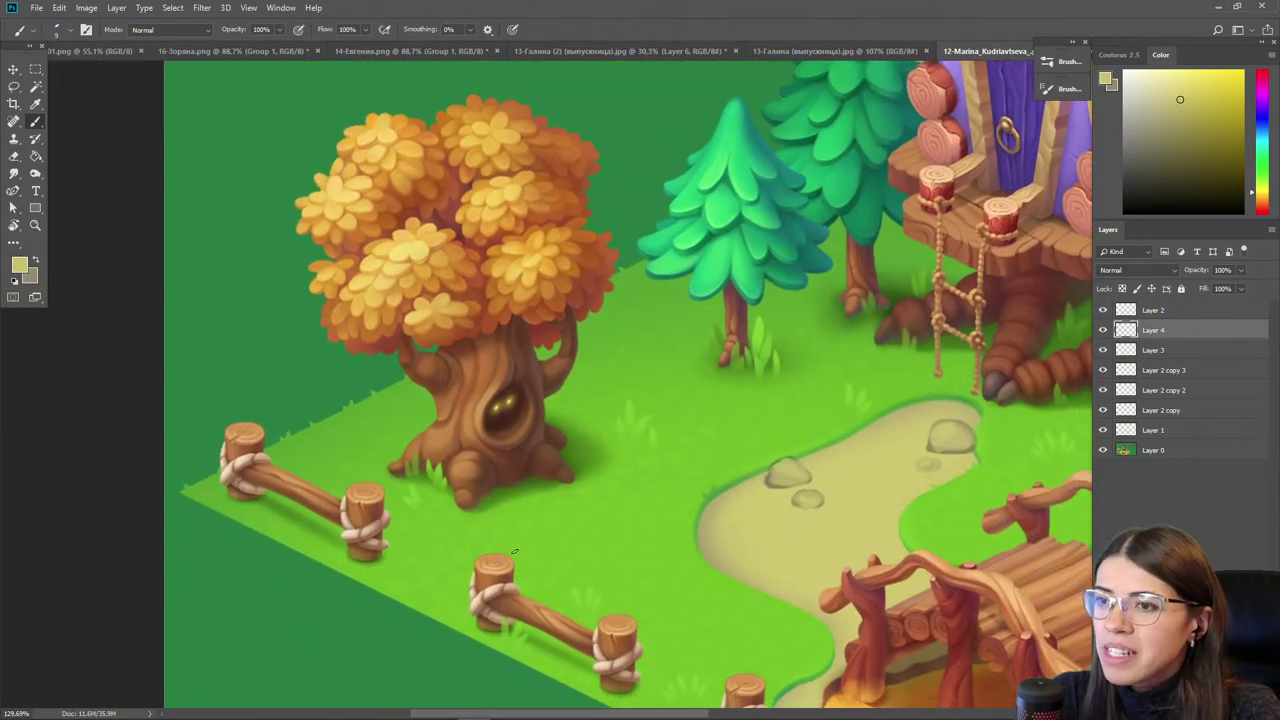
- On a new layer, paint a small bright yellow flower on the grass between the autumn tree and the path
{"action": "scroll", "coordinate": [514, 551], "scroll_direction": "up", "scroll_amount": 3}
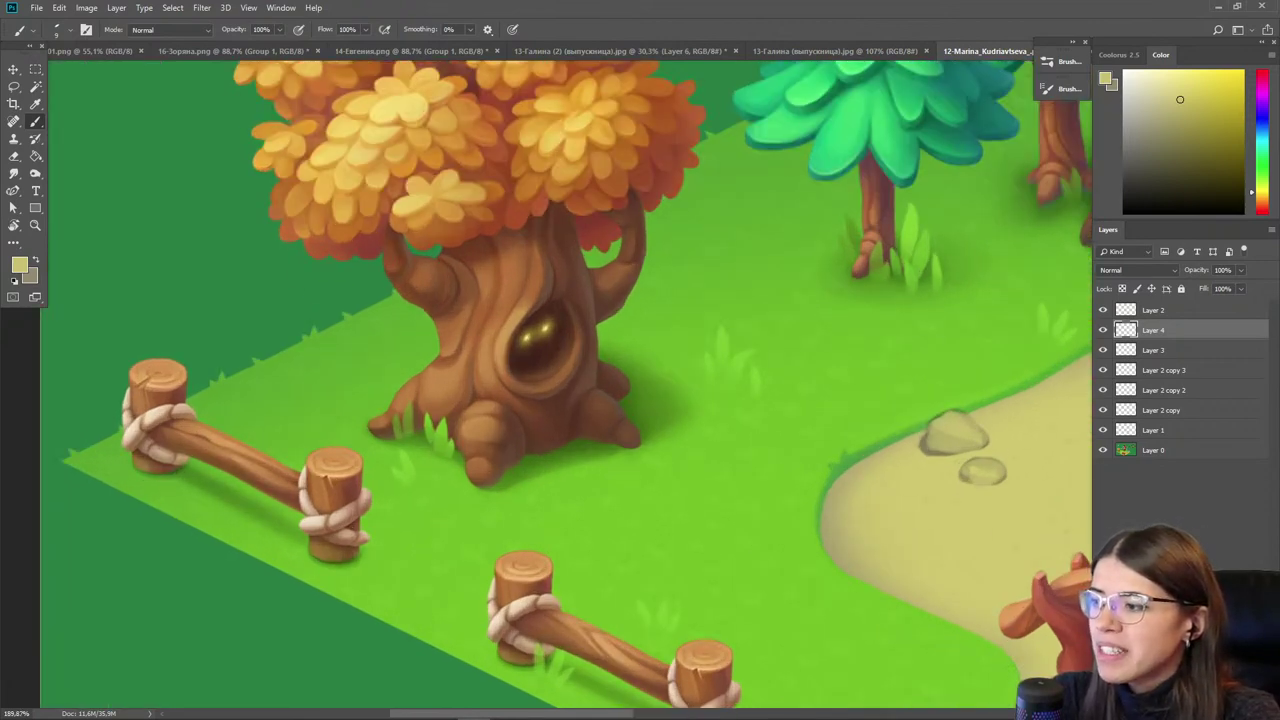
{"action": "key", "text": "ctrl+shift+alt+n"}
{"action": "left_click", "coordinate": [1202, 71]}
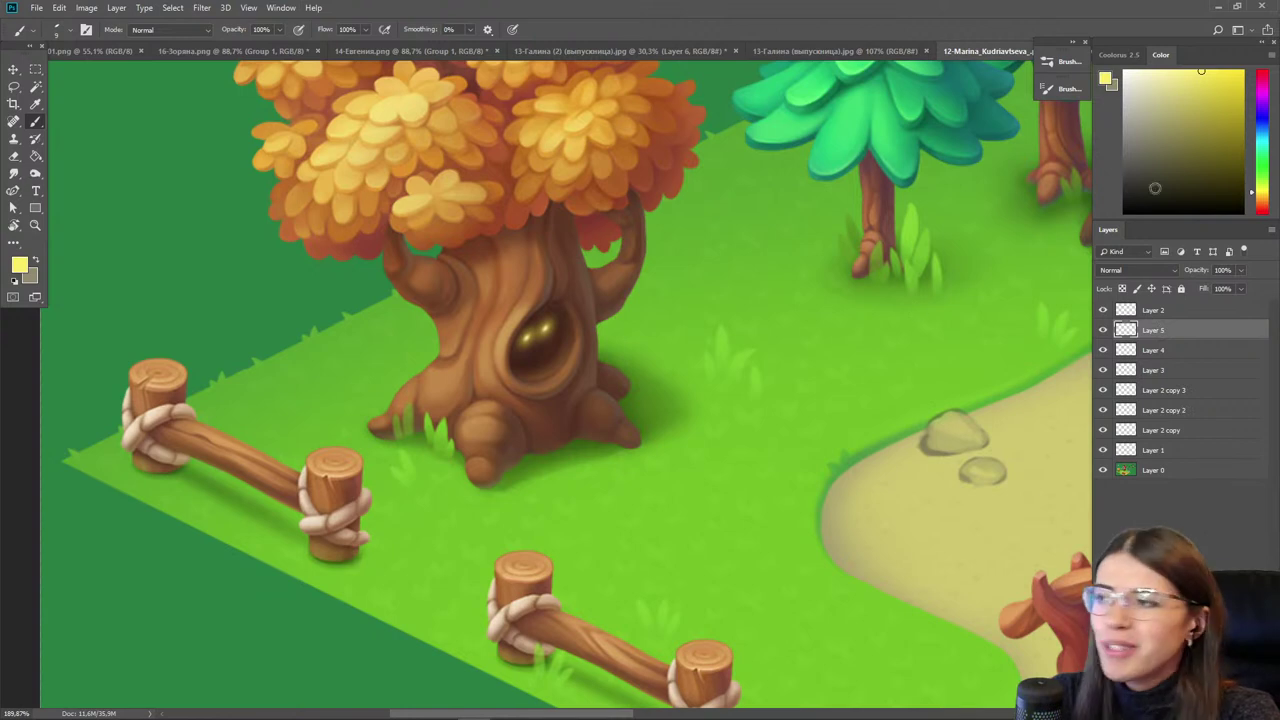
{"action": "mouse_move", "coordinate": [651, 503]}
{"action": "left_mouse_down"}
{"action": "mouse_move", "coordinate": [650, 490]}
{"action": "mouse_move", "coordinate": [670, 495]}
{"action": "mouse_move", "coordinate": [640, 500]}
{"action": "mouse_move", "coordinate": [661, 510]}
{"action": "left_mouse_up"}
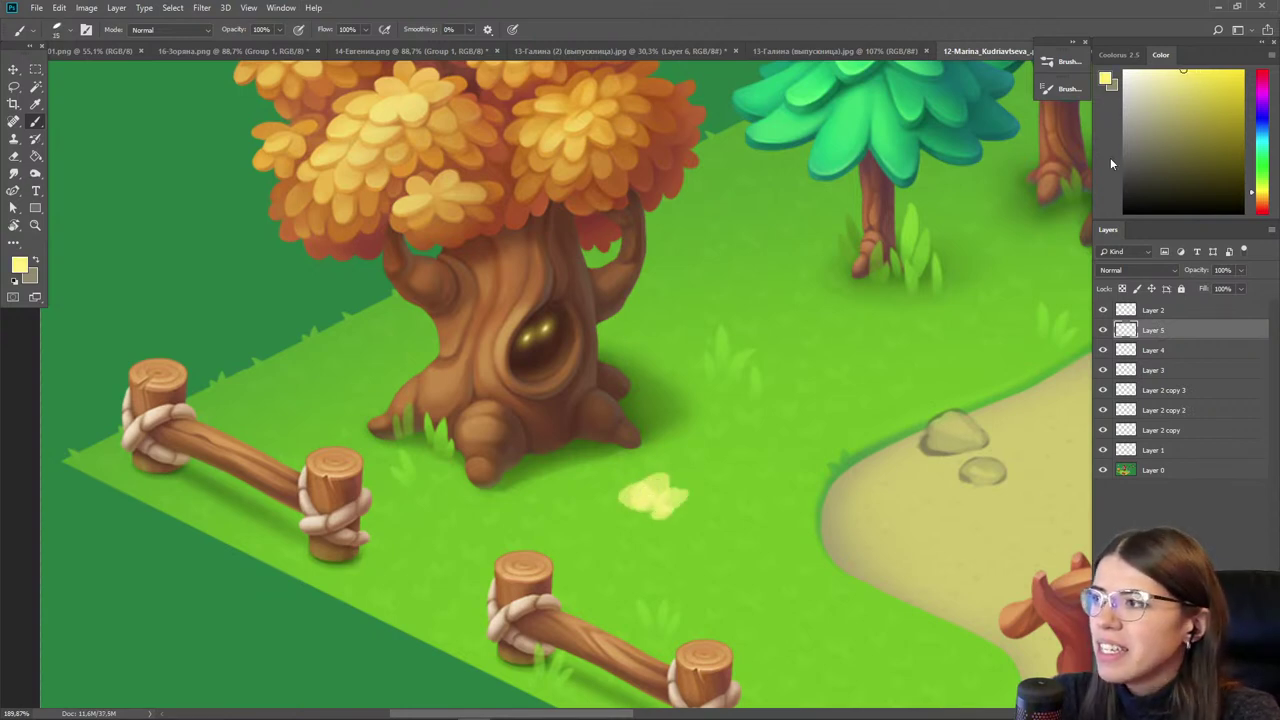
{"action": "left_click_drag", "start_coordinate": [1262, 203], "coordinate": [1263, 193]}
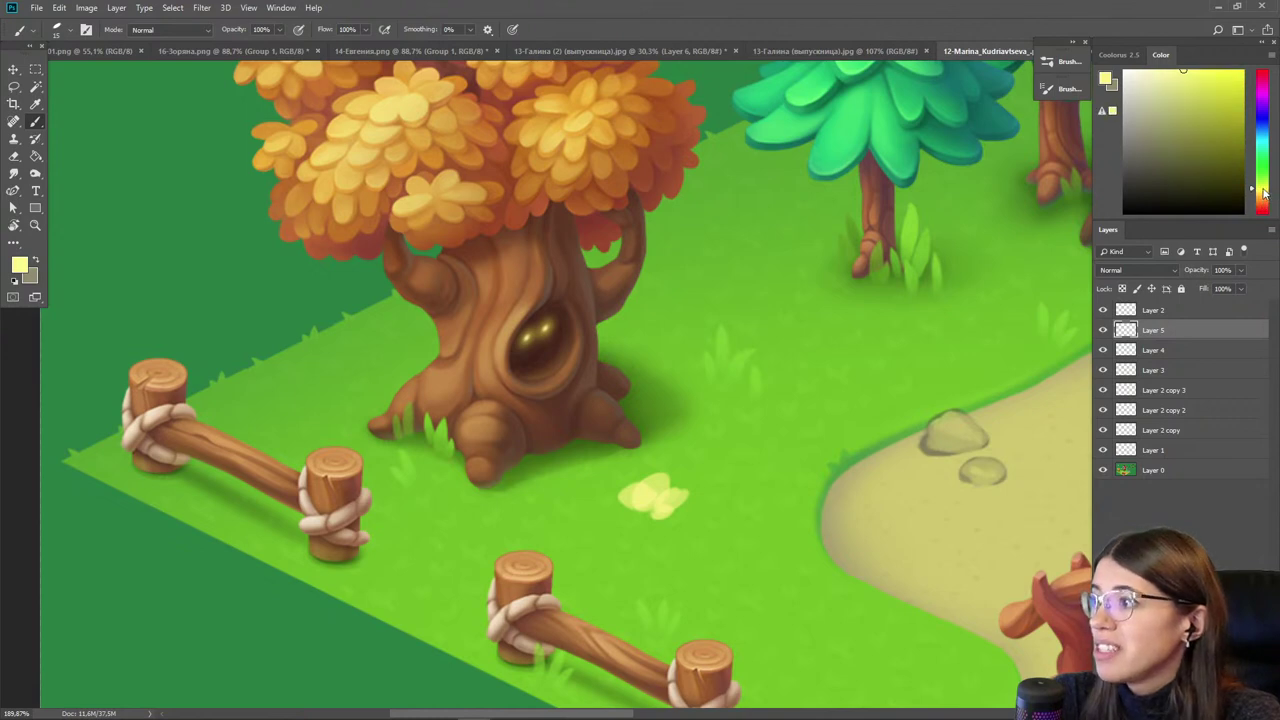
{"action": "mouse_move", "coordinate": [667, 500]}
{"action": "left_mouse_down"}
{"action": "mouse_move", "coordinate": [632, 493]}
{"action": "mouse_move", "coordinate": [666, 505]}
{"action": "left_mouse_up"}
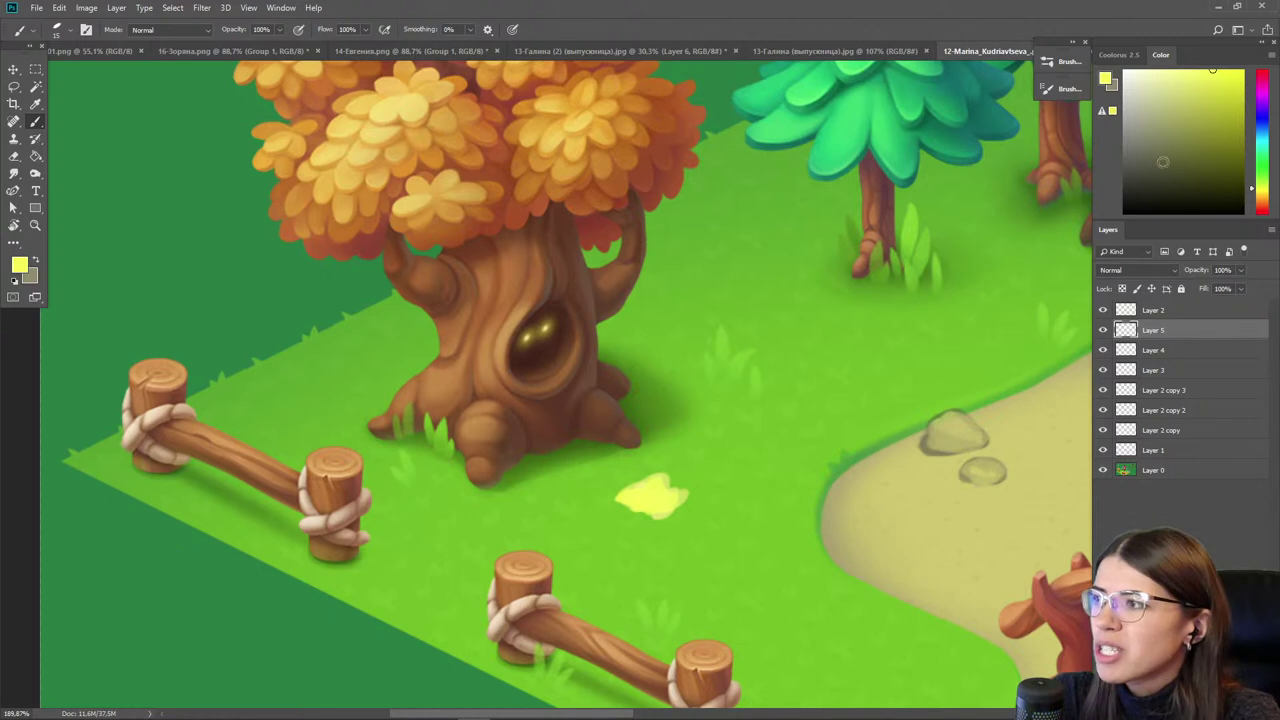
{"action": "key", "text": "ctrl+u"}
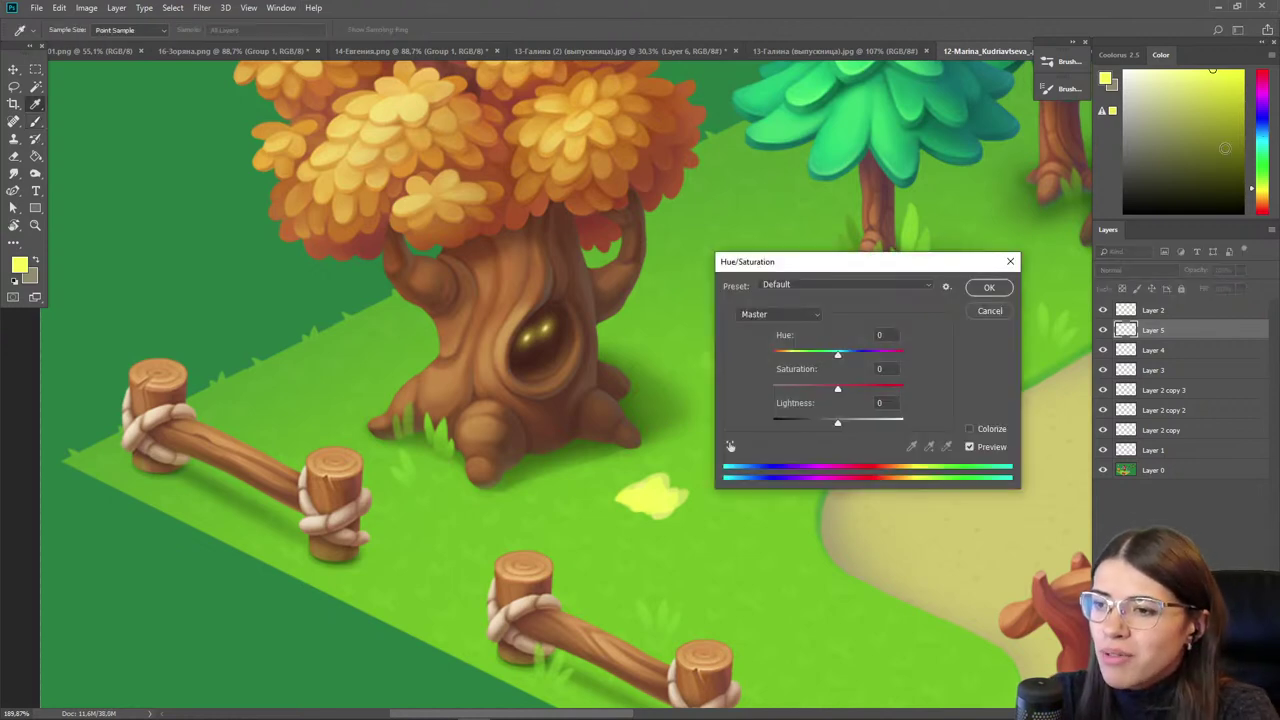
{"action": "key", "text": "Escape"}
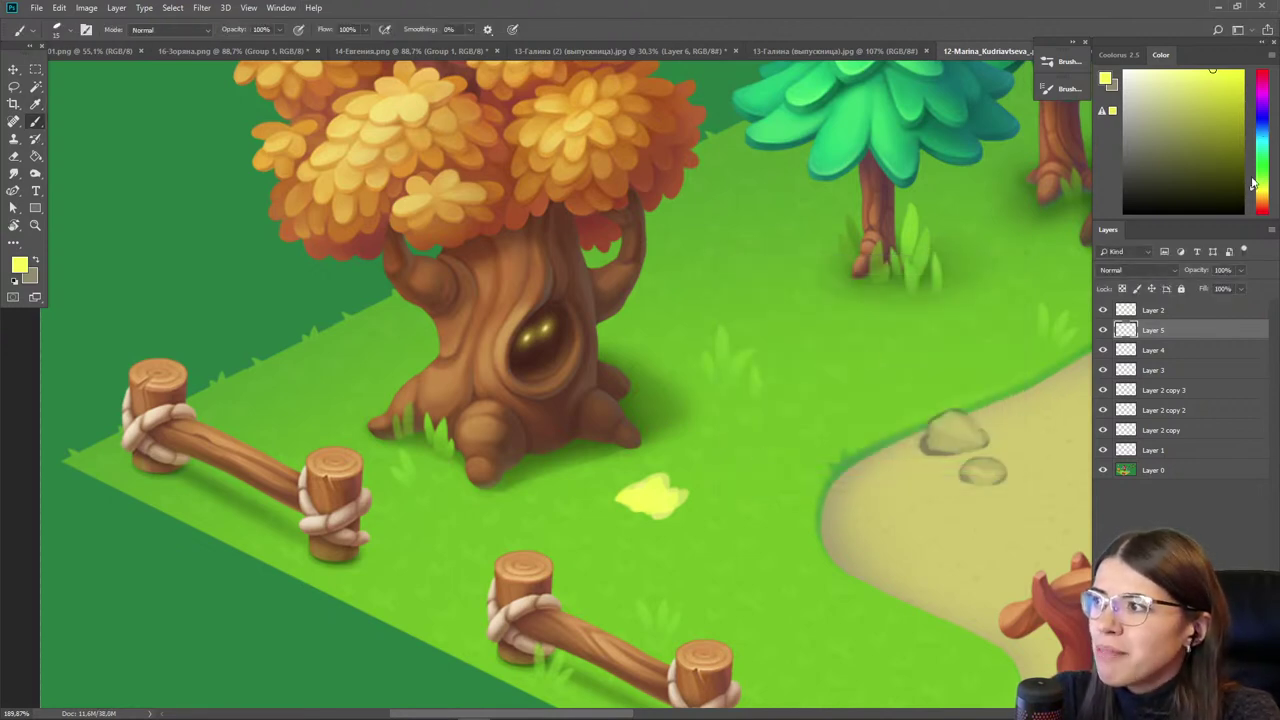
- Add an orange centre to the yellow flower and sample its colour for blending
{"action": "left_click_drag", "start_coordinate": [1249, 178], "coordinate": [1251, 202]}
{"action": "left_click", "coordinate": [1214, 92]}
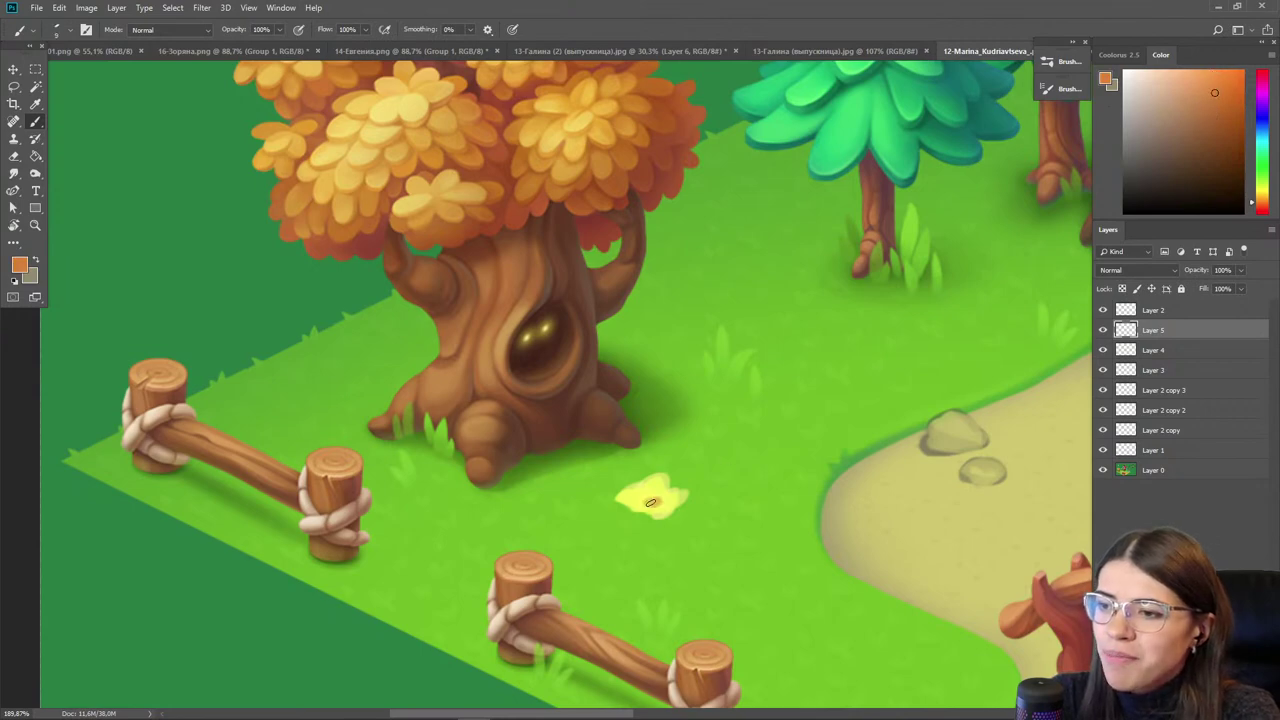
{"action": "left_click", "coordinate": [654, 500], "text": "alt"}
- Examine the rest of the scene, including the hut's legs, the cauldron, the stone and the lava
{"action": "left_click_drag", "start_coordinate": [733, 570], "coordinate": [266, 597]}
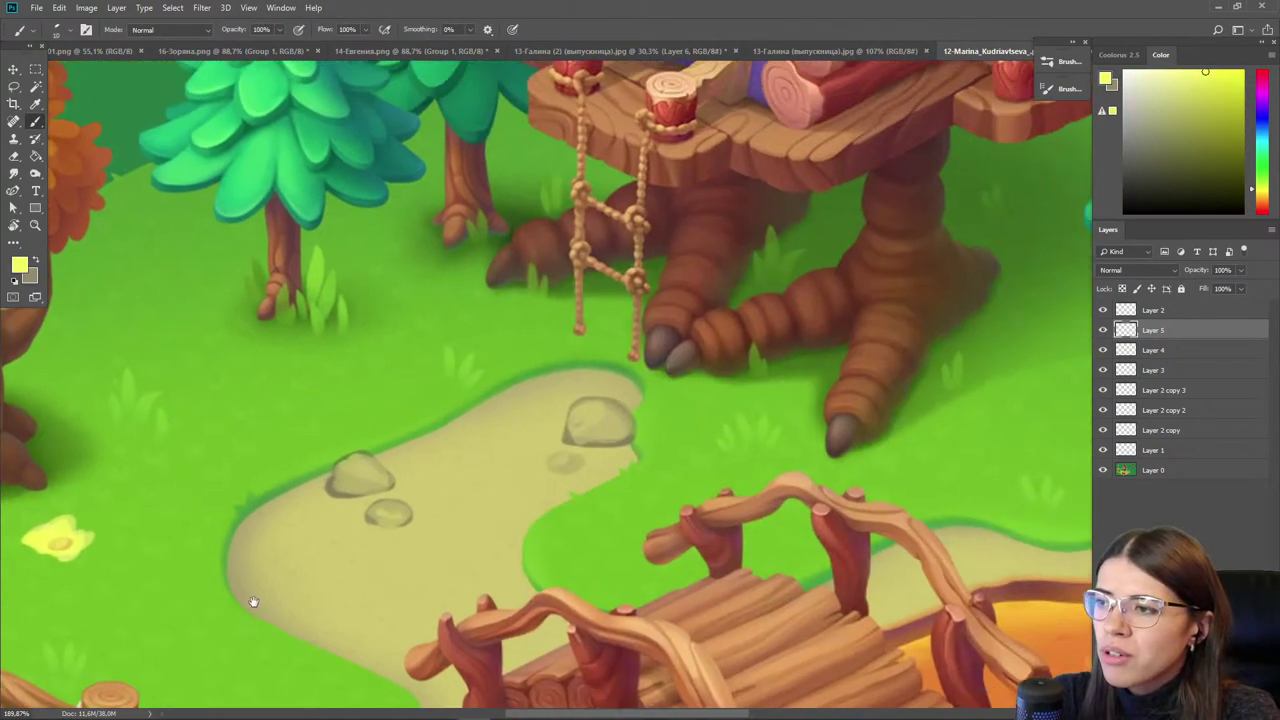
{"action": "left_click_drag", "start_coordinate": [686, 386], "coordinate": [651, 606]}
{"action": "left_click_drag", "start_coordinate": [919, 568], "coordinate": [420, 405]}
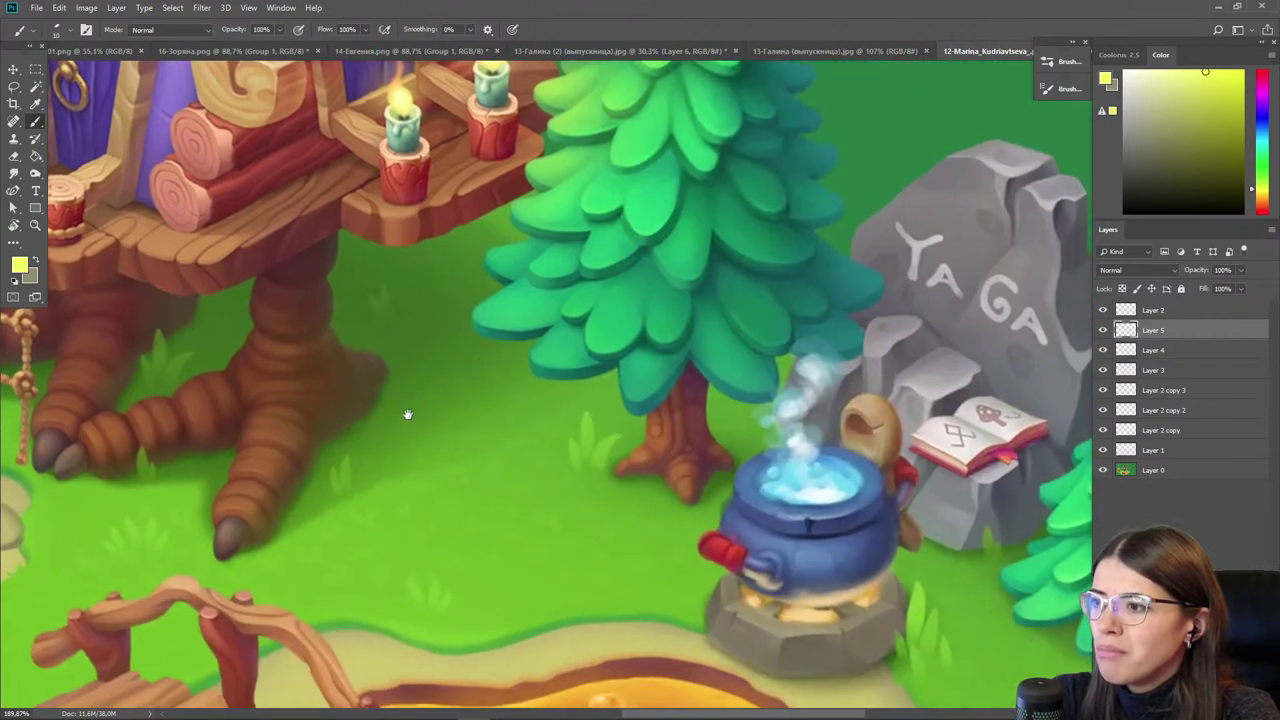
{"action": "left_click_drag", "start_coordinate": [680, 514], "coordinate": [617, 439]}
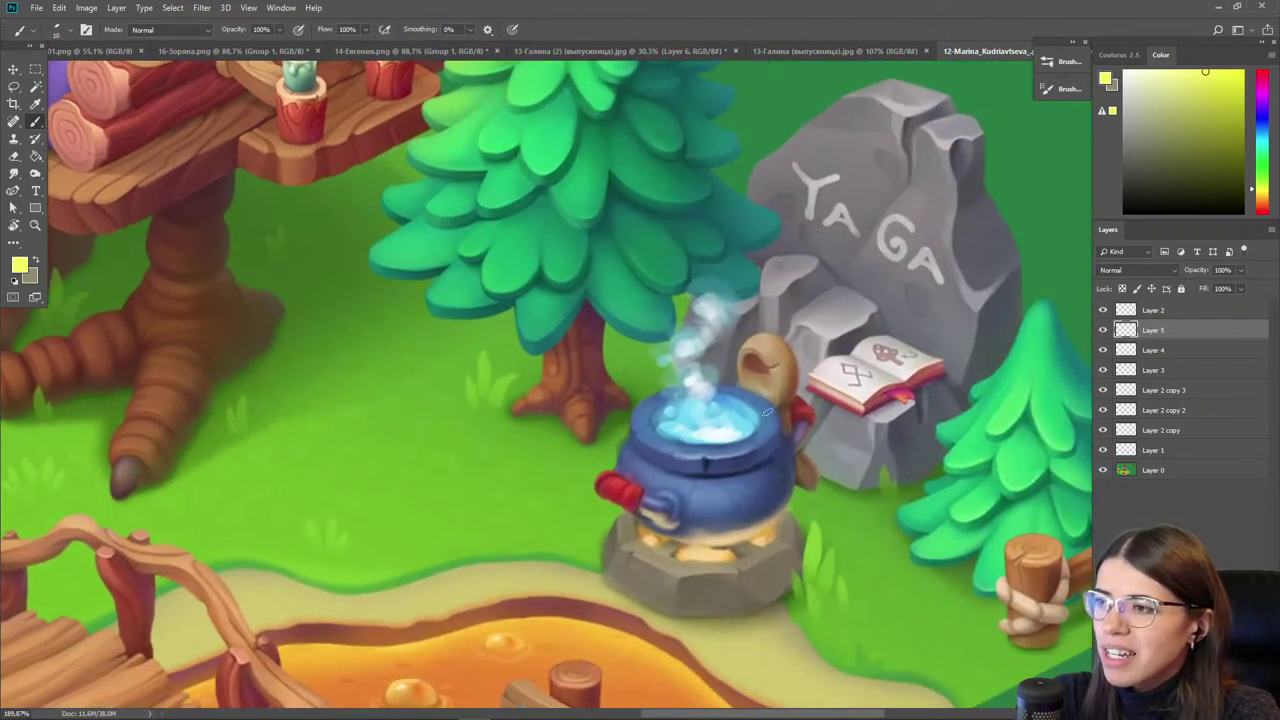
{"action": "scroll", "coordinate": [605, 250], "scroll_direction": "down", "scroll_amount": 5}
{"action": "left_click_drag", "start_coordinate": [506, 484], "coordinate": [626, 450]}
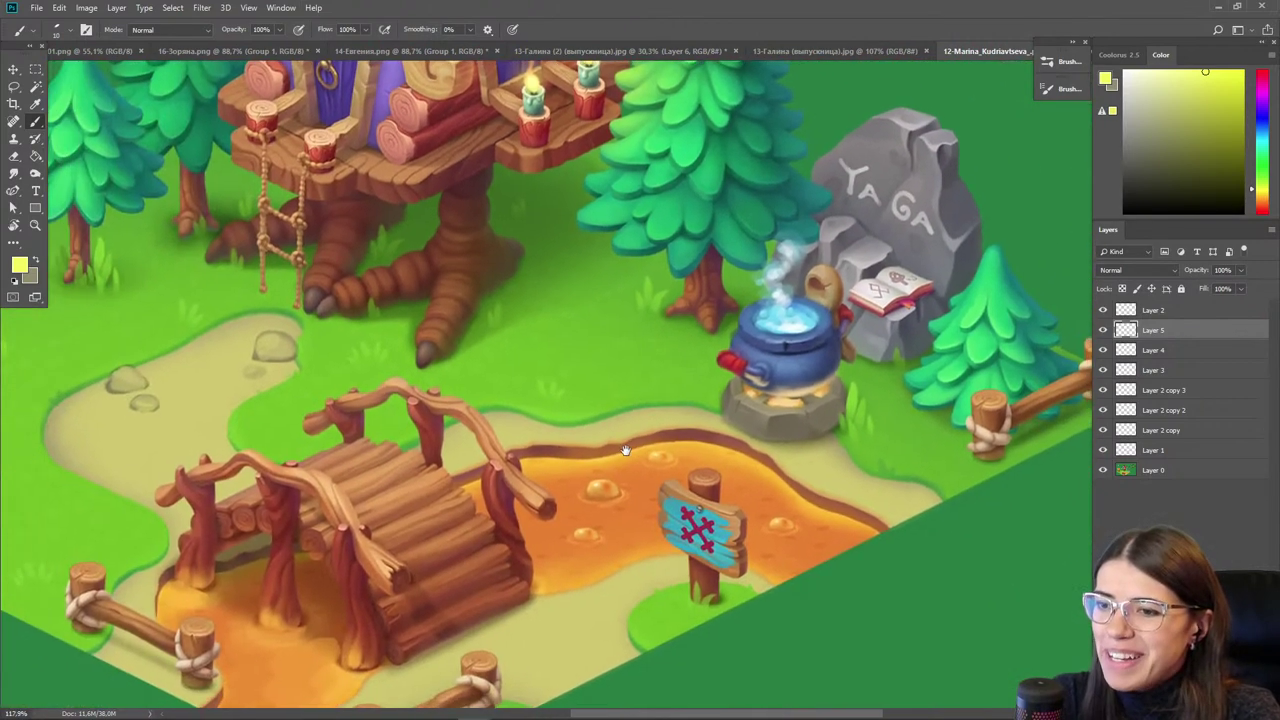
{"action": "scroll", "coordinate": [537, 497], "scroll_direction": "up", "scroll_amount": 2}
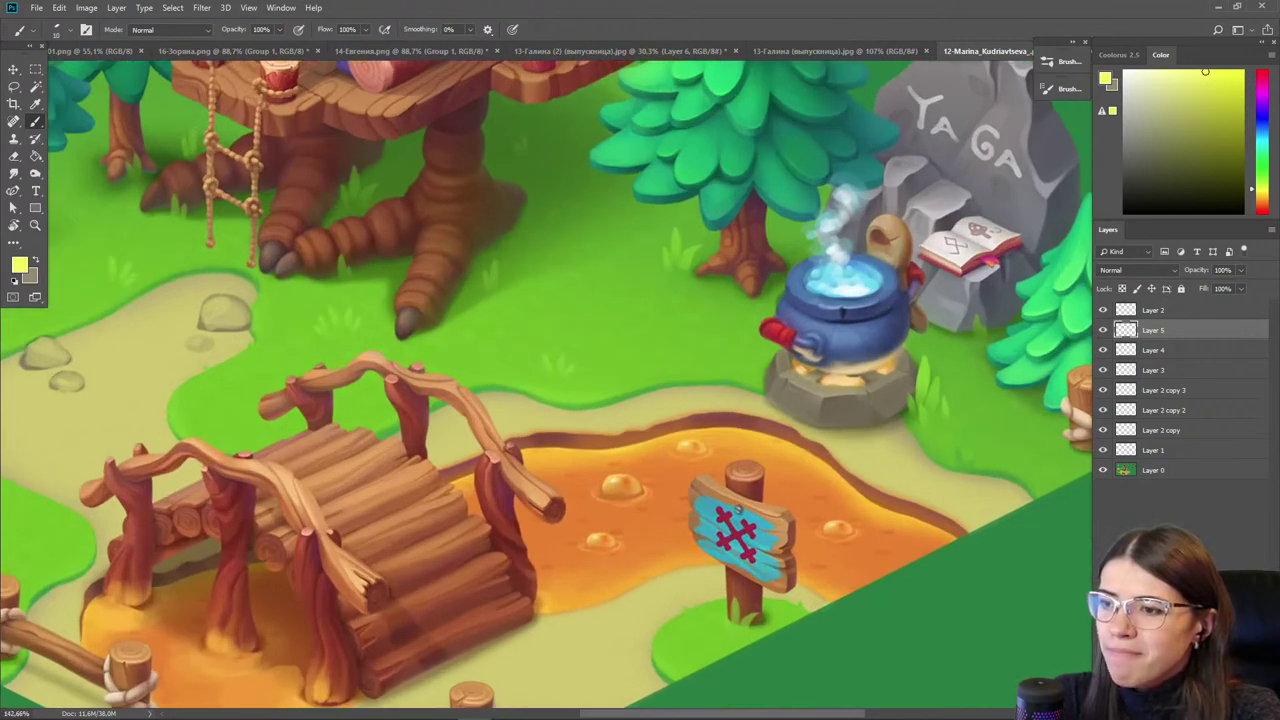
- Paint a second small creamy-white flower with a yellow centre on the grass just behind the first yellow flower
{"action": "left_click_drag", "start_coordinate": [323, 565], "coordinate": [697, 588]}
{"action": "left_click_drag", "start_coordinate": [462, 500], "coordinate": [717, 557]}
{"action": "scroll", "coordinate": [263, 432], "scroll_direction": "up", "scroll_amount": 2}
{"action": "key", "text": "x"}
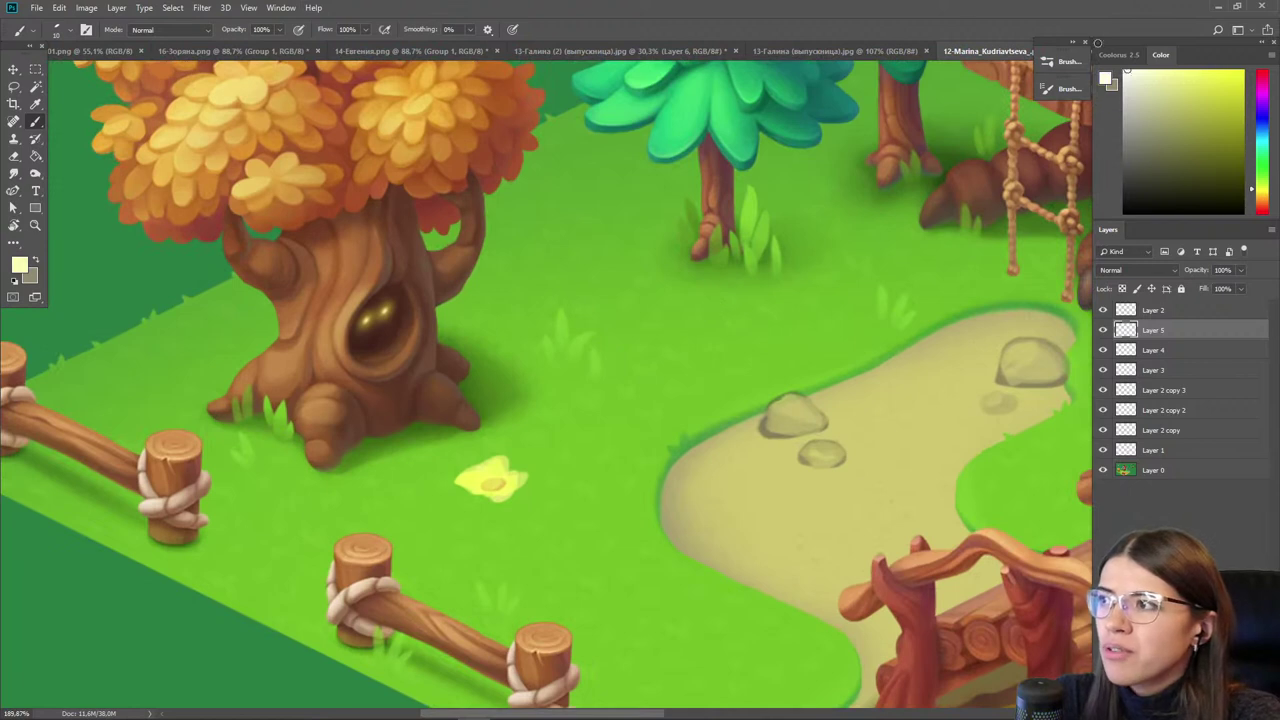
{"action": "left_click", "coordinate": [486, 482], "text": "alt"}
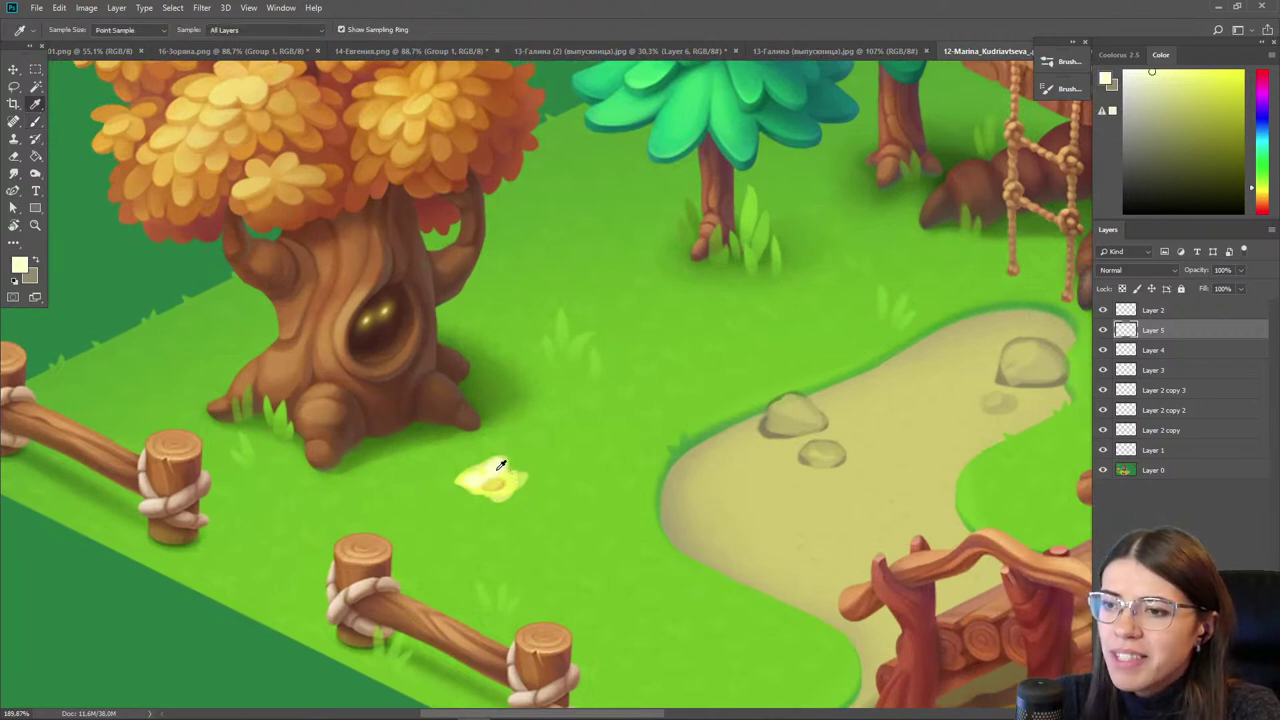
{"action": "left_click_drag", "start_coordinate": [543, 438], "coordinate": [560, 433]}
{"action": "mouse_move", "coordinate": [540, 431]}
{"action": "left_mouse_down"}
{"action": "mouse_move", "coordinate": [520, 439]}
{"action": "mouse_move", "coordinate": [558, 442]}
{"action": "mouse_move", "coordinate": [524, 438]}
{"action": "mouse_move", "coordinate": [534, 434]}
{"action": "left_mouse_up"}
{"action": "left_click", "coordinate": [490, 472], "text": "alt"}
{"action": "left_click_drag", "start_coordinate": [546, 435], "coordinate": [538, 442]}
{"action": "left_click", "coordinate": [493, 484], "text": "alt"}
- Paint a third pale flower with a yellow centre on the grass between the autumn tree and the front fence
{"action": "left_click", "coordinate": [500, 462], "text": "alt"}
{"action": "mouse_move", "coordinate": [294, 502]}
{"action": "left_mouse_down"}
{"action": "mouse_move", "coordinate": [274, 497]}
{"action": "mouse_move", "coordinate": [310, 504]}
{"action": "mouse_move", "coordinate": [278, 501]}
{"action": "mouse_move", "coordinate": [297, 510]}
{"action": "left_mouse_up"}
{"action": "left_click", "coordinate": [480, 483], "text": "alt"}
{"action": "left_click", "coordinate": [478, 470], "text": "alt"}
{"action": "left_click", "coordinate": [492, 478], "text": "alt"}
{"action": "key", "text": "alt"}
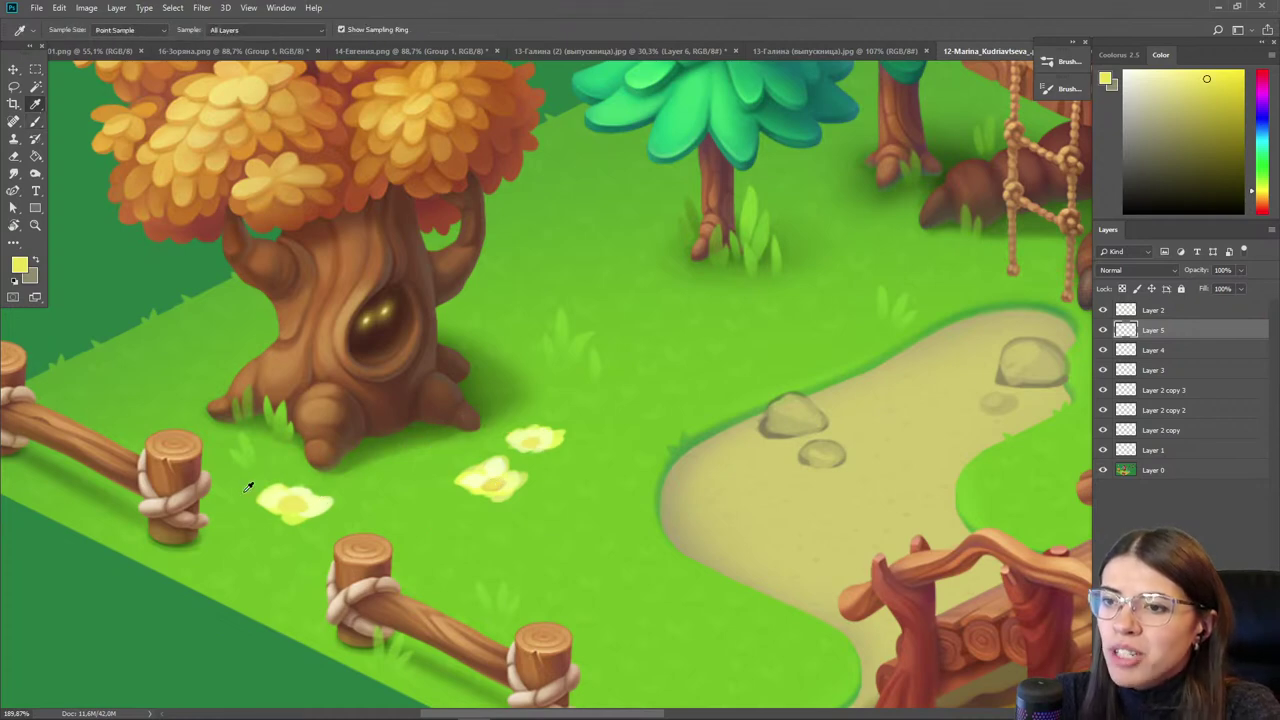
- Examine the three flowers within the whole scene, from the cauldron and stone back to the autumn tree
{"action": "scroll", "coordinate": [248, 487], "scroll_direction": "down", "scroll_amount": 4}
{"action": "left_click_drag", "start_coordinate": [576, 409], "coordinate": [448, 488]}
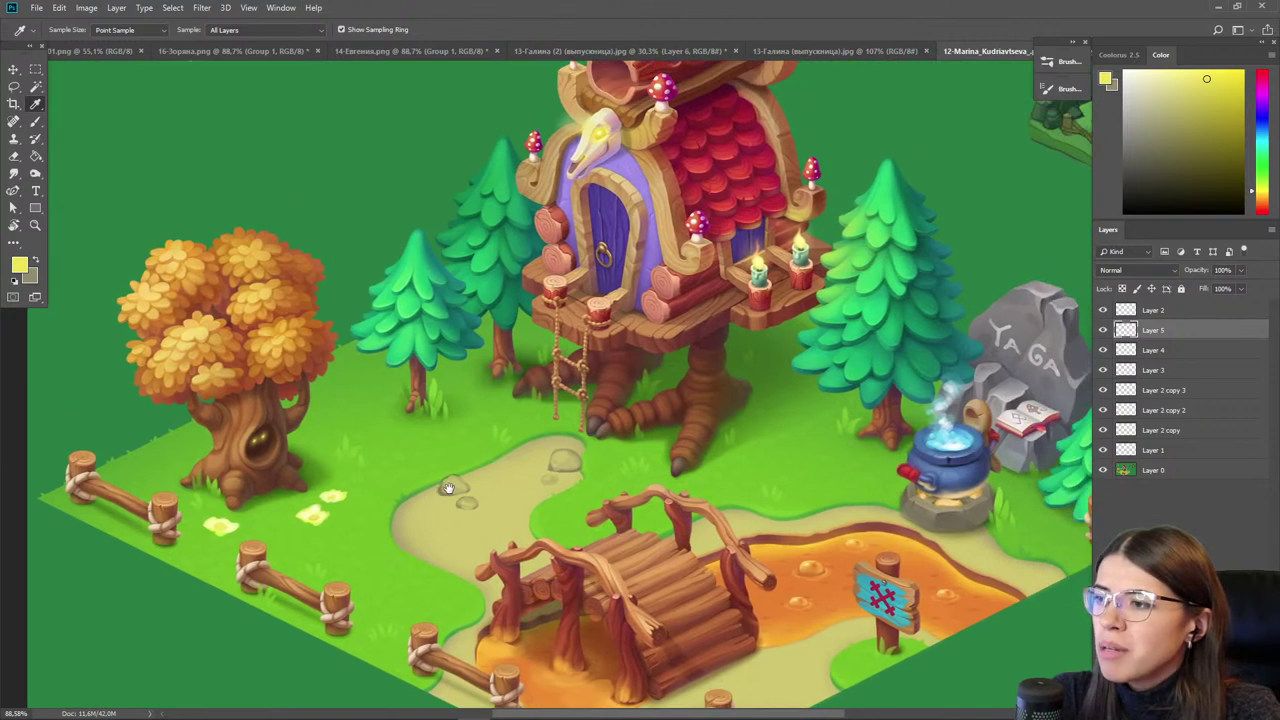
{"action": "left_click_drag", "start_coordinate": [658, 349], "coordinate": [529, 356]}
{"action": "scroll", "coordinate": [631, 301], "scroll_direction": "up", "scroll_amount": 2}
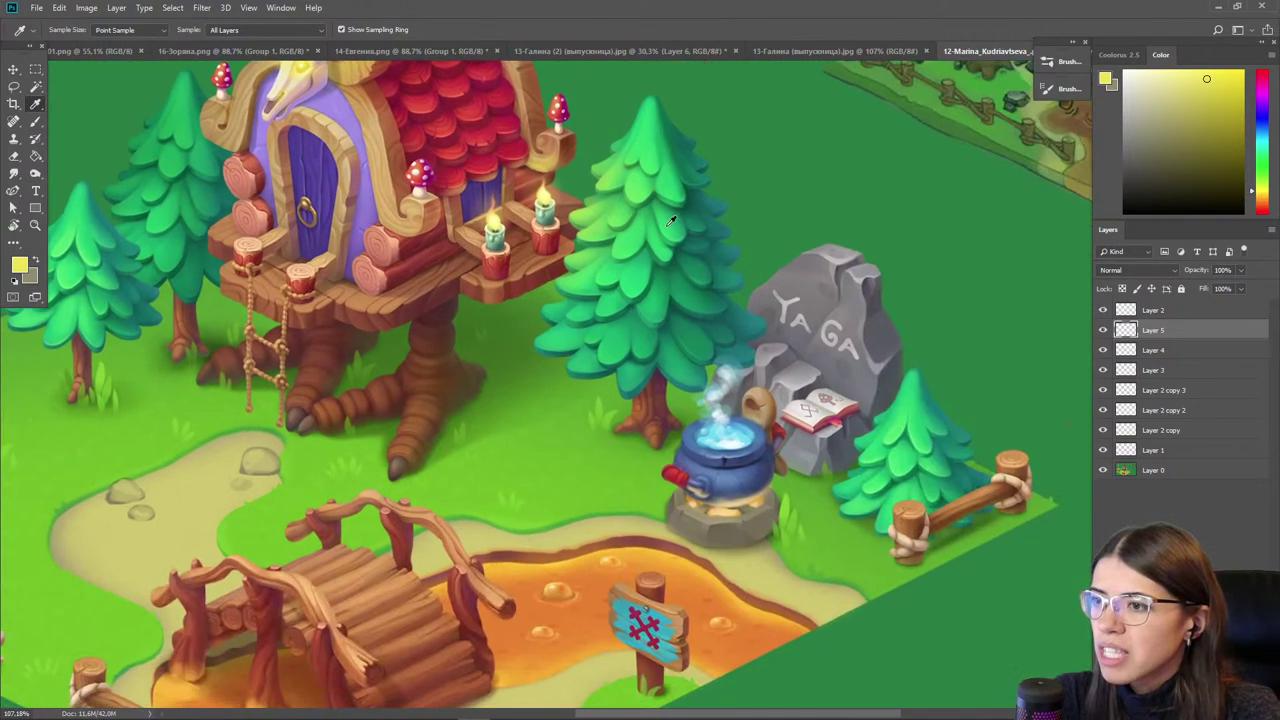
{"action": "left_click_drag", "start_coordinate": [470, 579], "coordinate": [755, 479]}
{"action": "left_click_drag", "start_coordinate": [302, 490], "coordinate": [526, 576]}
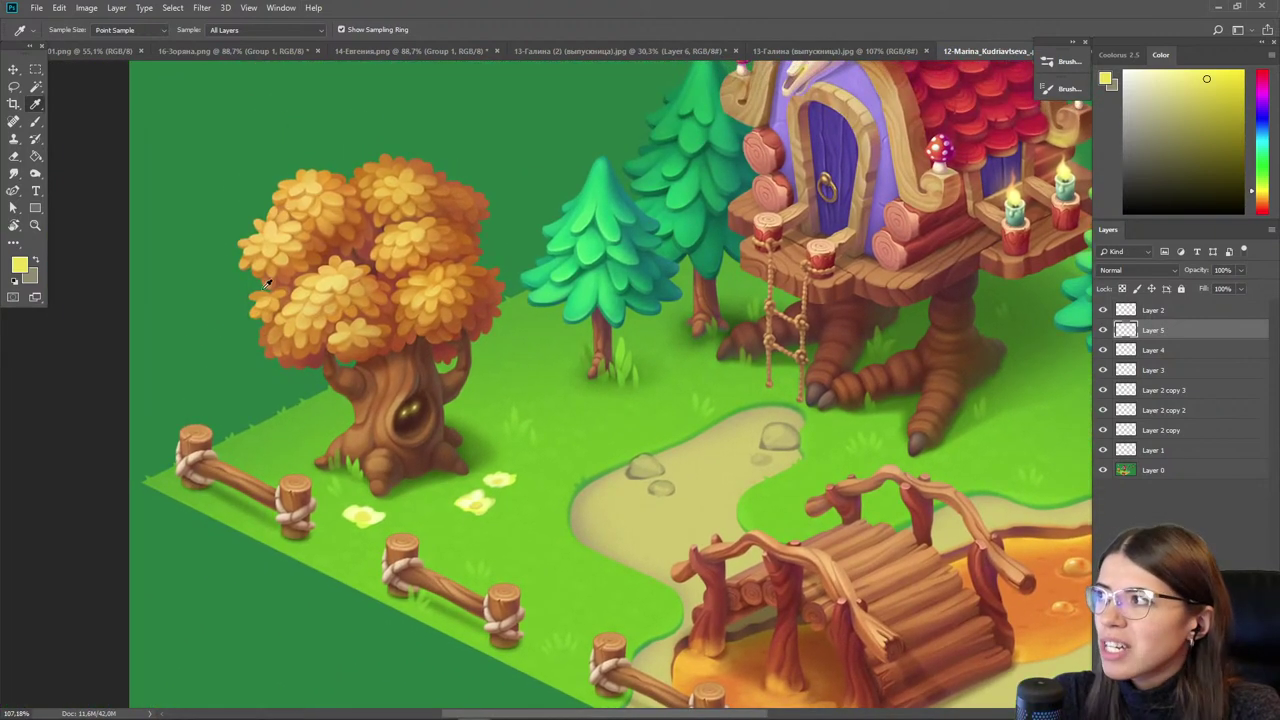
- Sample a pale flower colour and paint muted flower petals on the grass between the autumn tree and the path
{"action": "scroll", "coordinate": [354, 446], "scroll_direction": "up", "scroll_amount": 4}
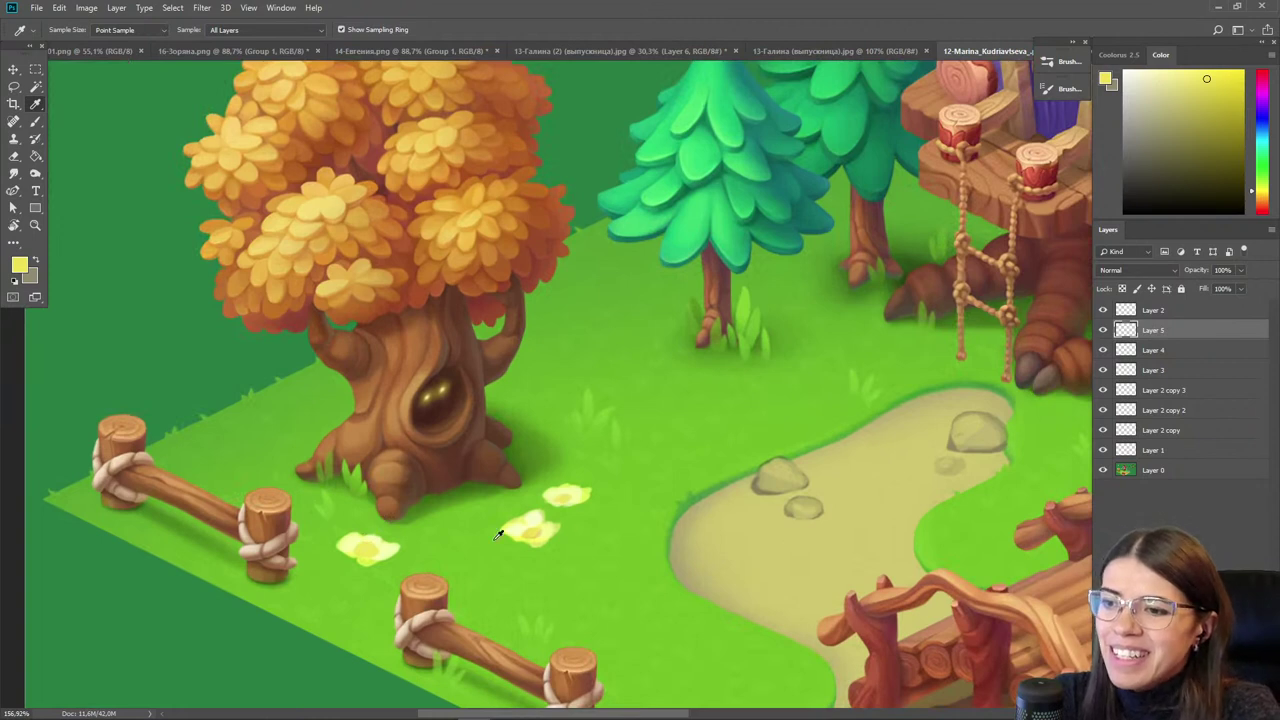
{"action": "left_click", "coordinate": [527, 524]}
{"action": "mouse_move", "coordinate": [573, 399]}
{"action": "left_mouse_down"}
{"action": "mouse_move", "coordinate": [553, 414]}
{"action": "mouse_move", "coordinate": [606, 390]}
{"action": "left_mouse_up"}
{"action": "key", "text": "]"}
{"action": "mouse_move", "coordinate": [645, 438]}
{"action": "left_mouse_down"}
{"action": "mouse_move", "coordinate": [618, 440]}
{"action": "mouse_move", "coordinate": [648, 443]}
{"action": "left_mouse_up"}
- Build up the cluster of muted flowers beside the autumn tree's trunk, adding darker yellow centres and resampled petal colours
{"action": "key", "text": "i"}
{"action": "left_click", "coordinate": [564, 493]}
{"action": "left_click", "coordinate": [1206, 144]}
{"action": "key", "text": "b"}
{"action": "left_click_drag", "start_coordinate": [596, 388], "coordinate": [607, 391]}
{"action": "left_click", "coordinate": [556, 407]}
{"action": "left_click_drag", "start_coordinate": [623, 439], "coordinate": [633, 439]}
{"action": "left_click", "coordinate": [566, 495], "text": "alt"}
{"action": "mouse_move", "coordinate": [602, 386]}
{"action": "left_mouse_down"}
{"action": "mouse_move", "coordinate": [562, 422]}
{"action": "mouse_move", "coordinate": [594, 444]}
{"action": "mouse_move", "coordinate": [651, 449]}
{"action": "left_mouse_up"}
{"action": "left_click", "coordinate": [582, 412], "text": "alt"}
{"action": "left_click", "coordinate": [546, 408], "text": "alt"}
- Paint faint, pale flower patches on the grass behind the autumn tree and on its far side near the fence
{"action": "left_click_drag", "start_coordinate": [539, 343], "coordinate": [551, 338]}
{"action": "key", "text": "]"}
{"action": "left_click_drag", "start_coordinate": [240, 453], "coordinate": [264, 453]}
{"action": "left_click_drag", "start_coordinate": [281, 415], "coordinate": [270, 422]}
- Paint two soft, pale flowers on the grass between the yellow flowers and the path's edge
{"action": "left_click_drag", "start_coordinate": [645, 578], "coordinate": [667, 588]}
{"action": "mouse_move", "coordinate": [621, 572]}
{"action": "left_mouse_down"}
{"action": "mouse_move", "coordinate": [657, 583]}
{"action": "mouse_move", "coordinate": [648, 590]}
{"action": "left_mouse_up"}
{"action": "key", "text": "e"}
{"action": "key", "text": "b"}
{"action": "left_click_drag", "start_coordinate": [637, 574], "coordinate": [627, 571]}
{"action": "left_click_drag", "start_coordinate": [574, 522], "coordinate": [611, 531]}
- Sample the flower yellow and paint a muted yellow flower between the bright flowers and the front fence
{"action": "key", "text": "i"}
{"action": "left_click", "coordinate": [563, 493]}
{"action": "key", "text": "b"}
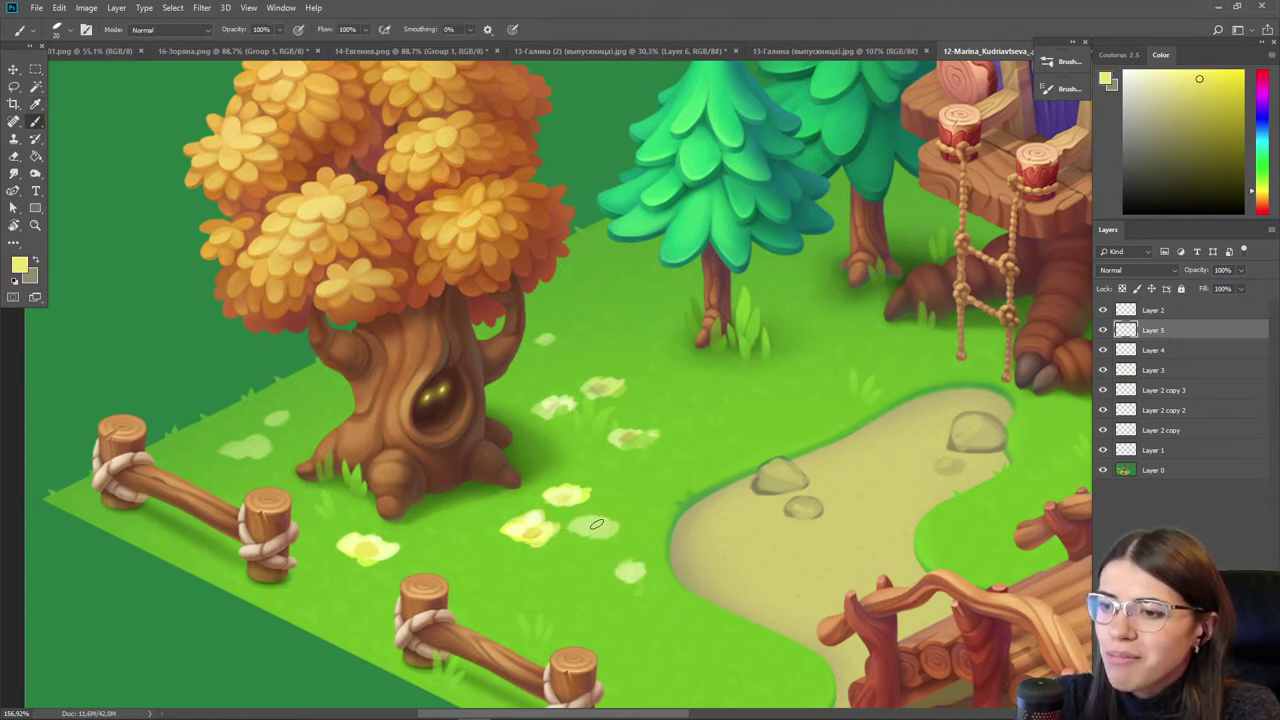
{"action": "mouse_move", "coordinate": [482, 577]}
{"action": "left_mouse_down"}
{"action": "mouse_move", "coordinate": [512, 596]}
{"action": "mouse_move", "coordinate": [481, 596]}
{"action": "left_mouse_up"}
- Examine the flower meadow within the whole scene, checking its values in a greyscale proof and in colour
{"action": "scroll", "coordinate": [530, 547], "scroll_direction": "down", "scroll_amount": 2}
{"action": "scroll", "coordinate": [530, 547], "scroll_direction": "down", "scroll_amount": 3}
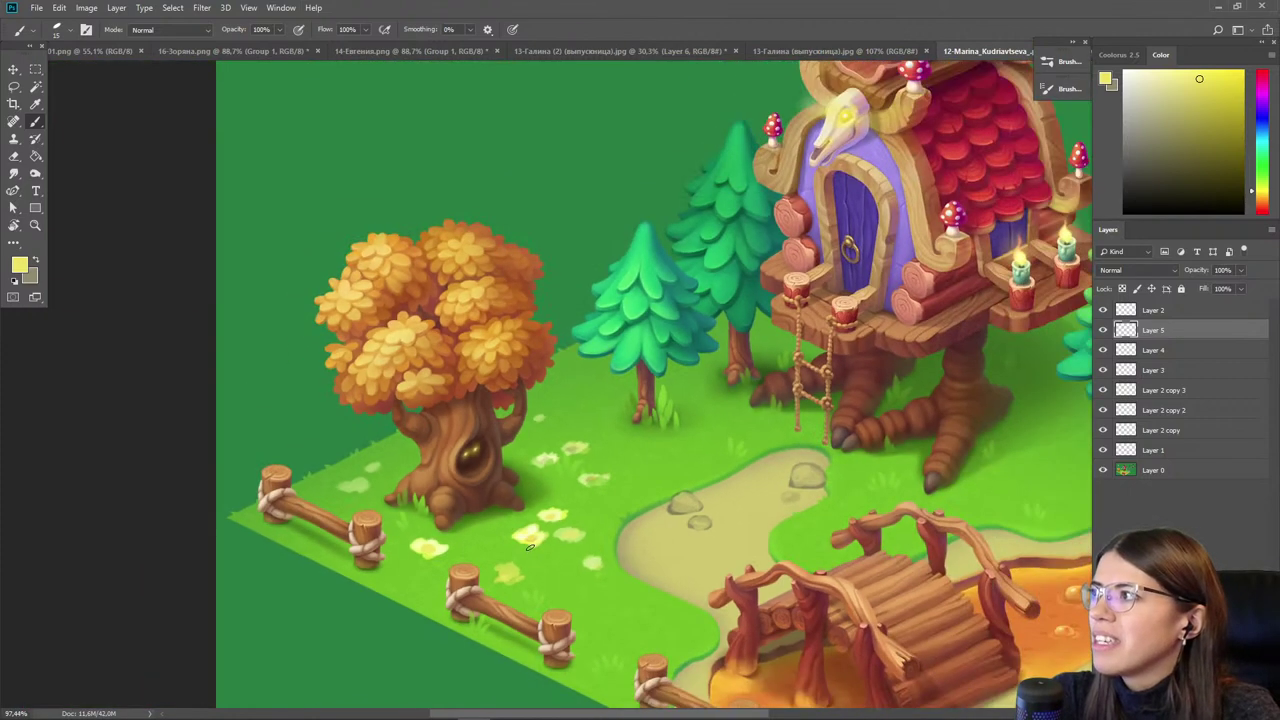
{"action": "left_click_drag", "start_coordinate": [685, 465], "coordinate": [525, 457]}
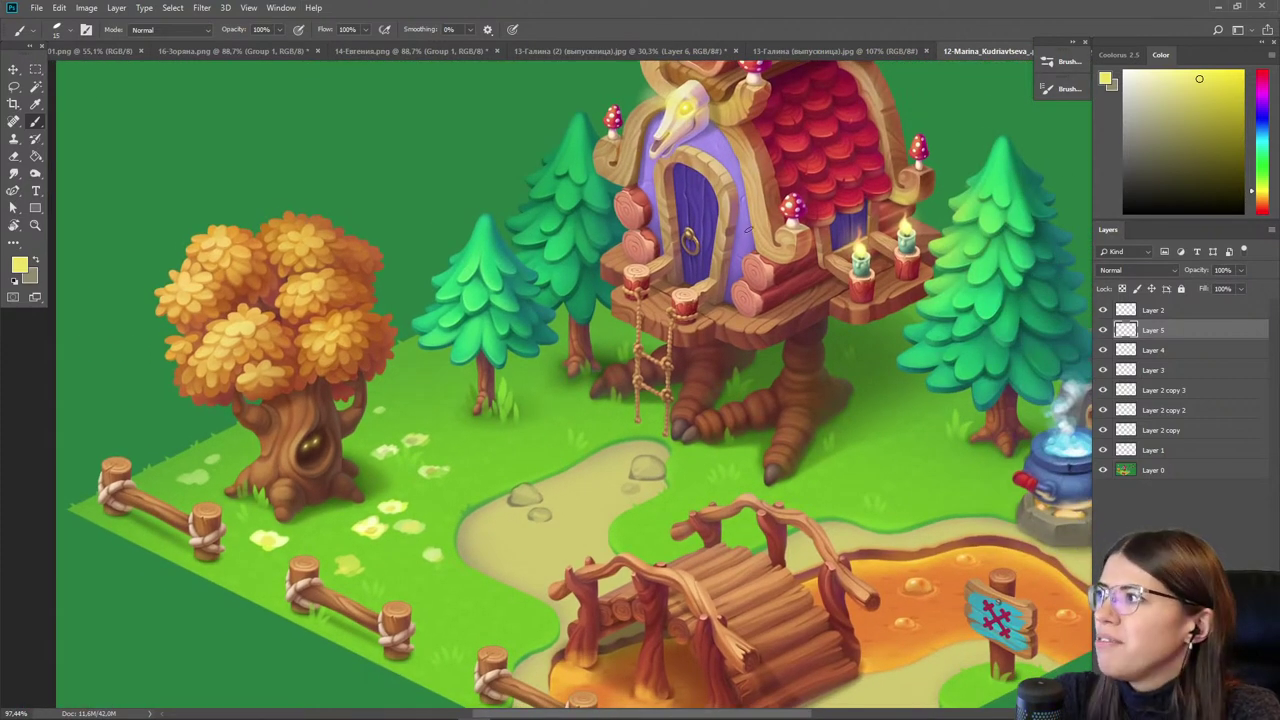
{"action": "scroll", "coordinate": [315, 406], "scroll_direction": "down", "scroll_amount": 1}
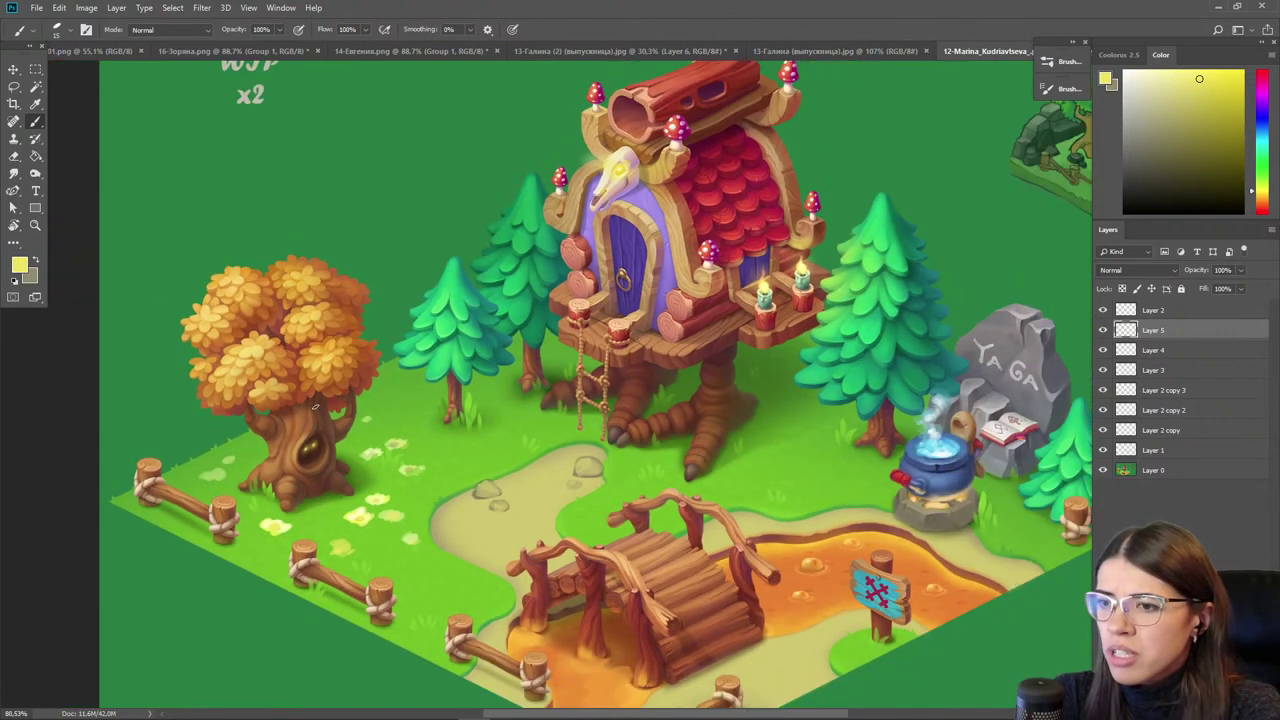
{"action": "key", "text": "ctrl+y"}
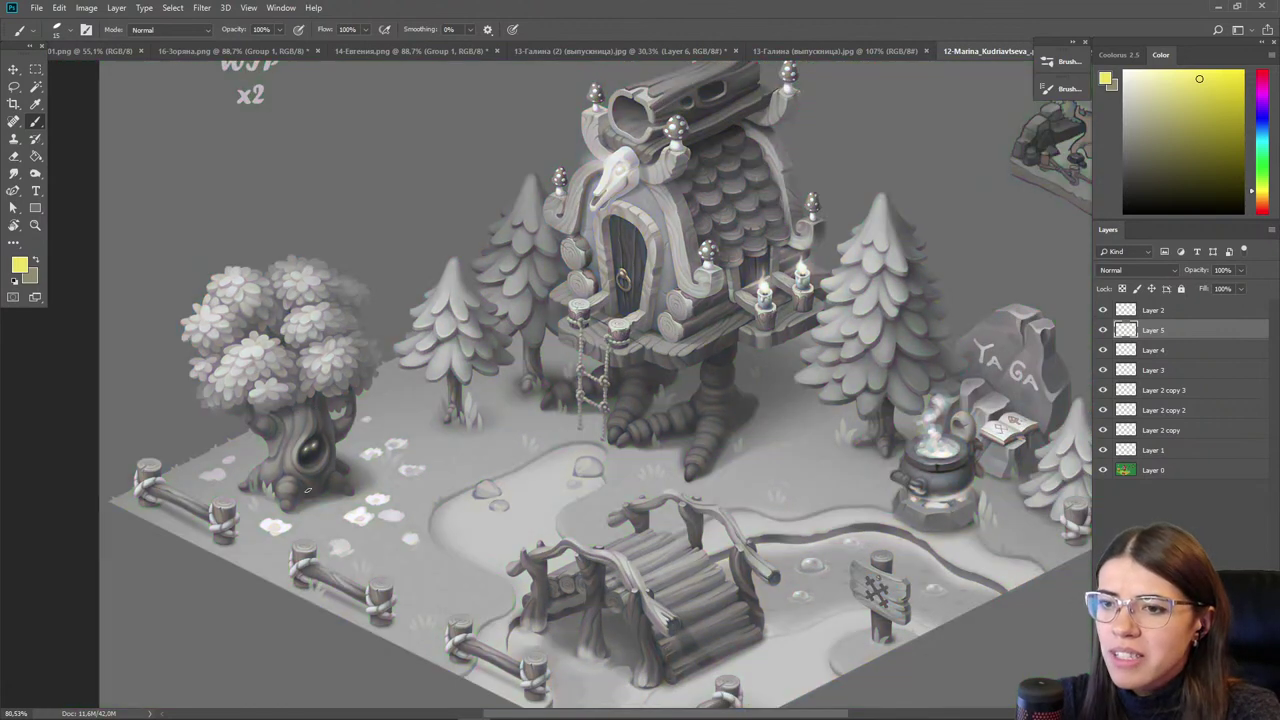
{"action": "key", "text": "ctrl+y"}
{"action": "left_click", "coordinate": [357, 514], "text": "alt"}
{"action": "key", "text": "bracketright"}
{"action": "key", "text": "bracketright"}
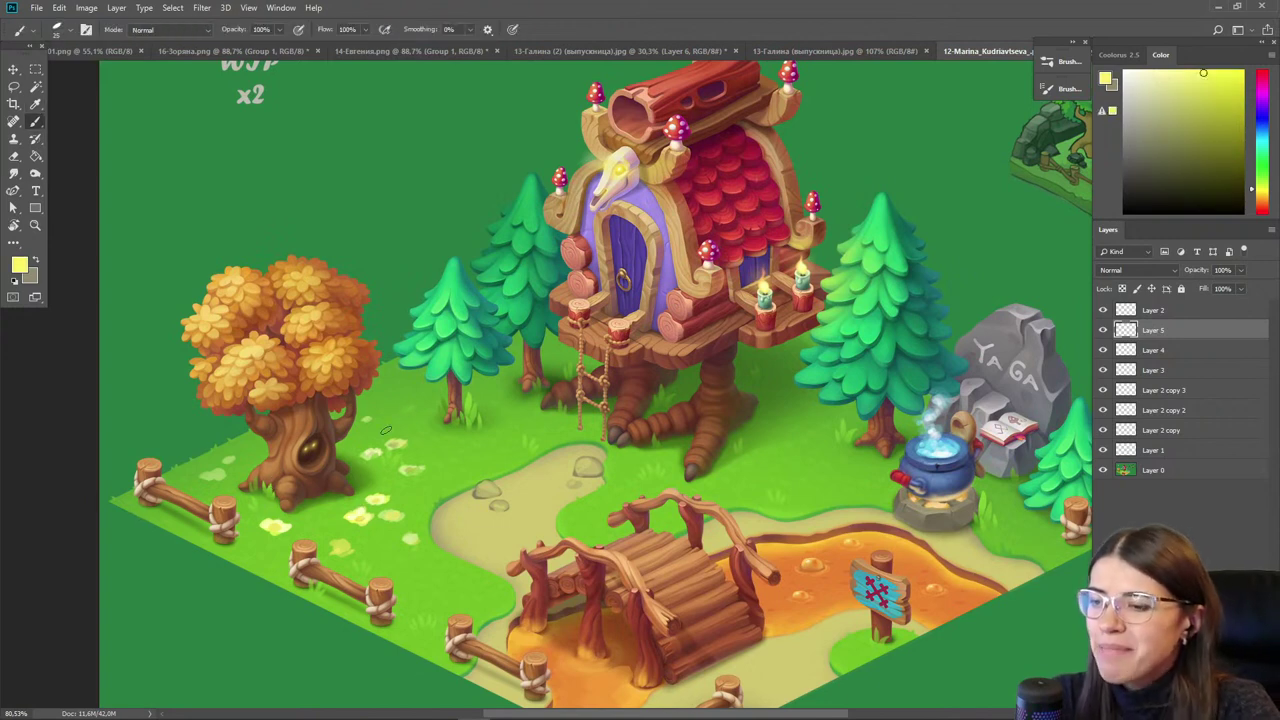
{"action": "scroll", "coordinate": [409, 408], "scroll_direction": "down", "scroll_amount": 1}
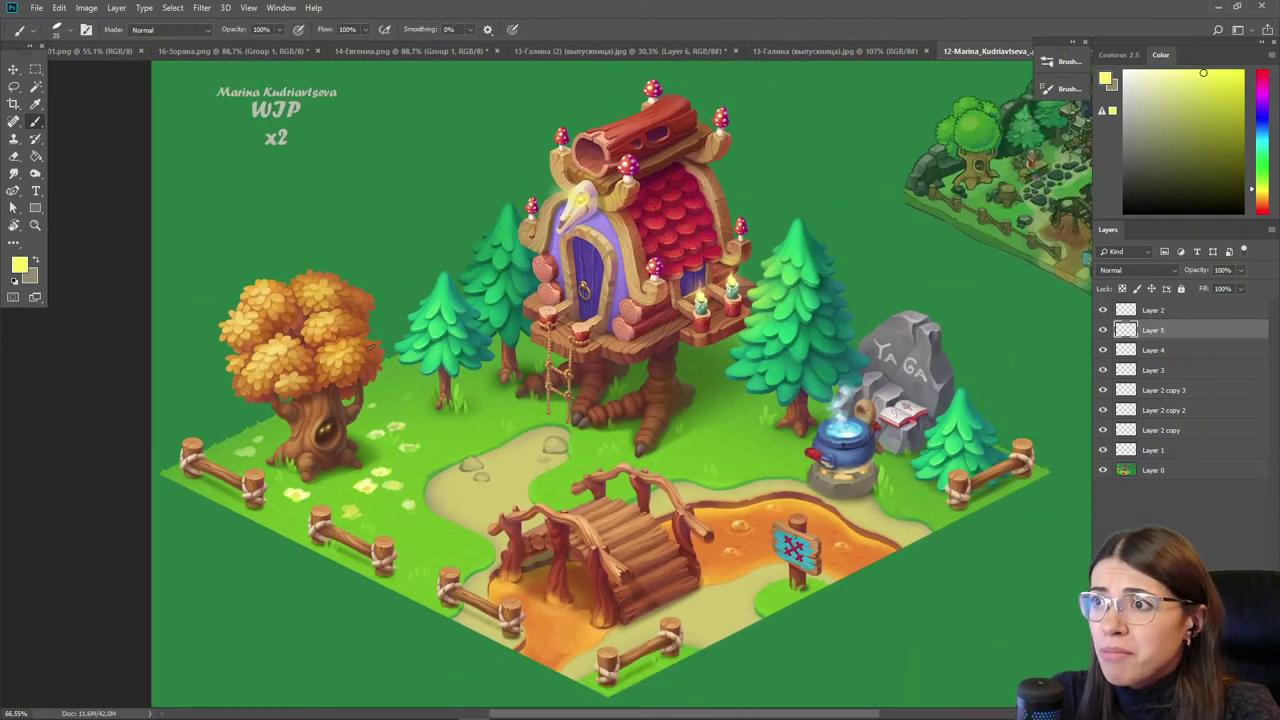
- Examine the hut, the fir tree with candlelight, the cauldron and the bridge up close
{"action": "left_click", "coordinate": [14, 69]}
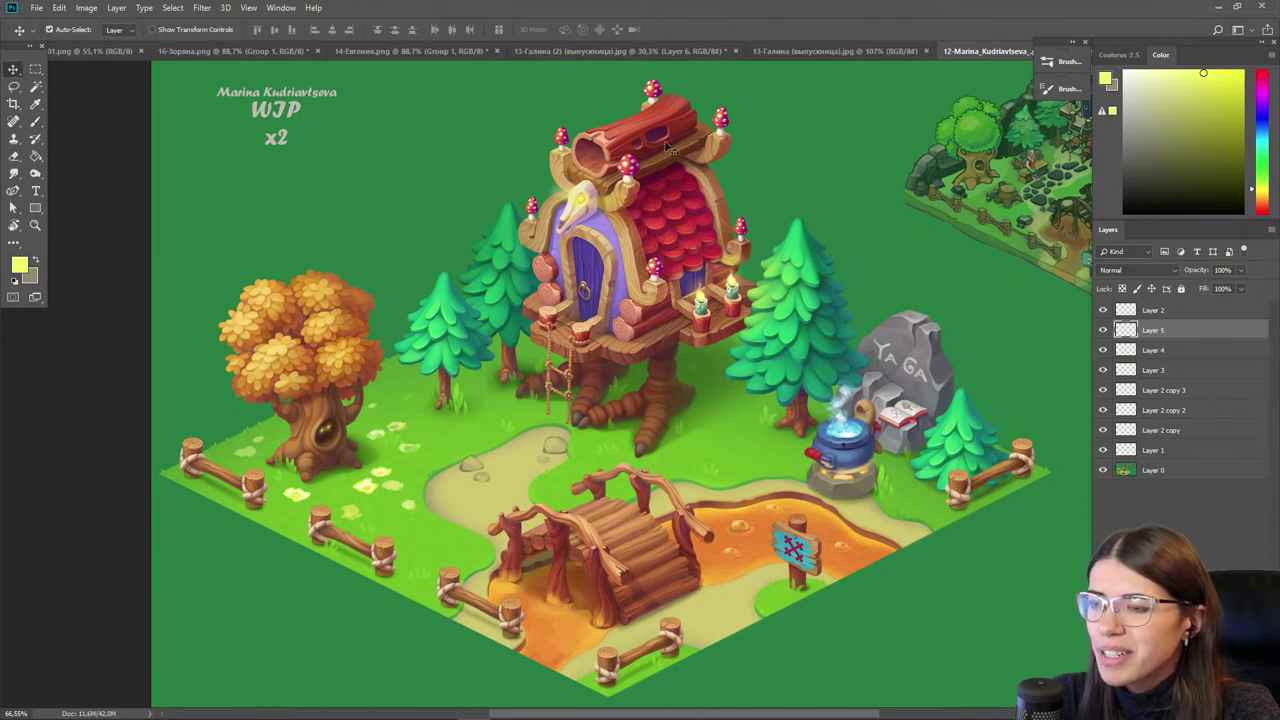
{"action": "scroll", "coordinate": [668, 158], "scroll_direction": "up", "scroll_amount": 2}
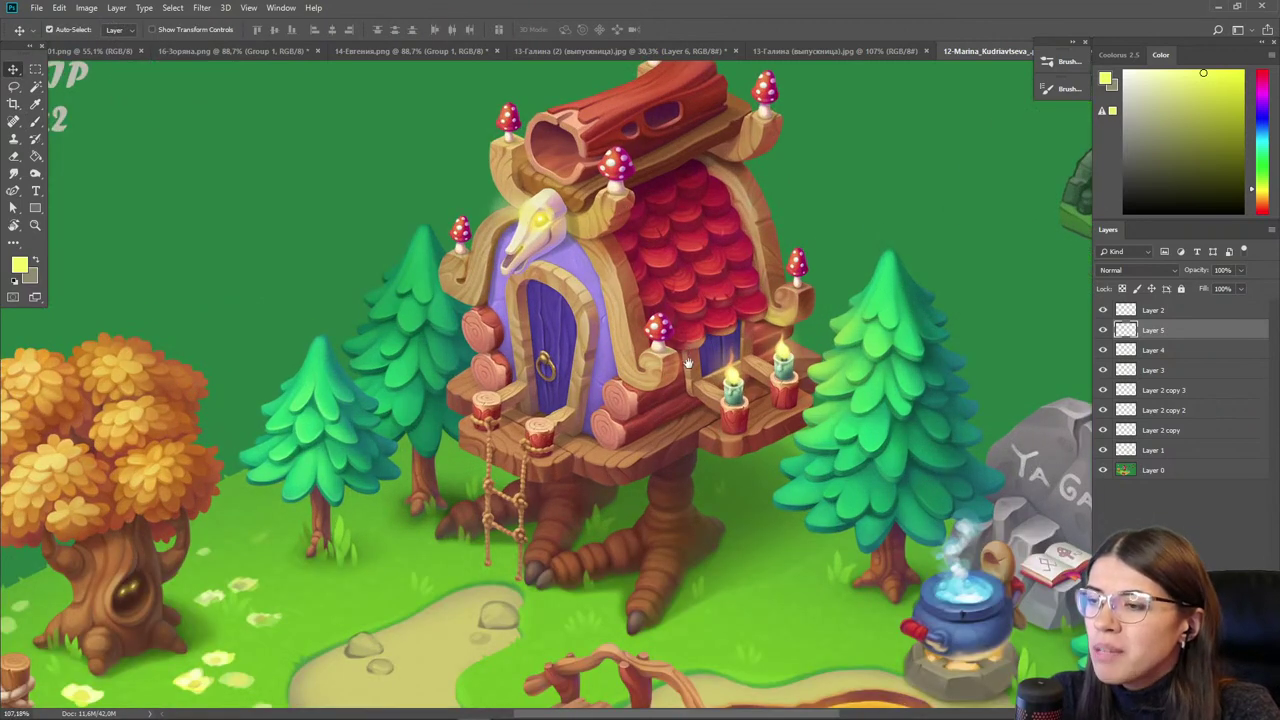
{"action": "left_click_drag", "start_coordinate": [688, 364], "coordinate": [700, 406]}
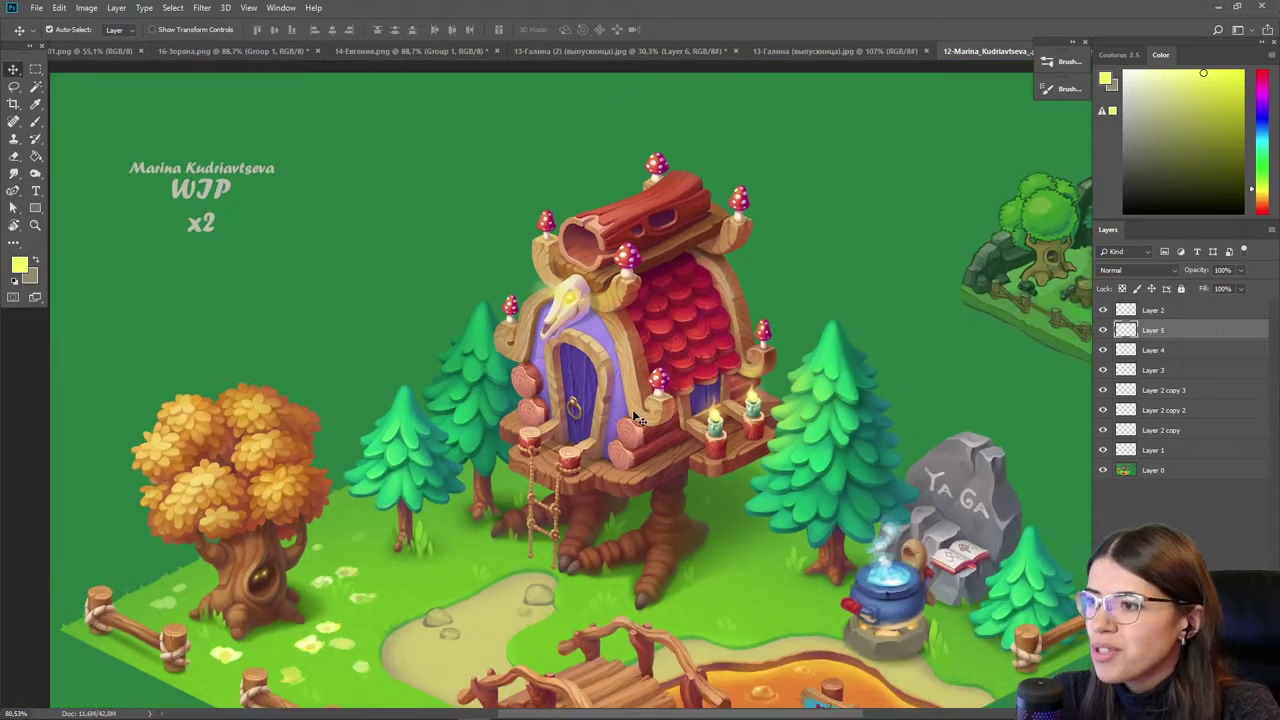
{"action": "scroll", "coordinate": [633, 415], "scroll_direction": "down", "scroll_amount": 1}
{"action": "left_click_drag", "start_coordinate": [657, 510], "coordinate": [578, 408]}
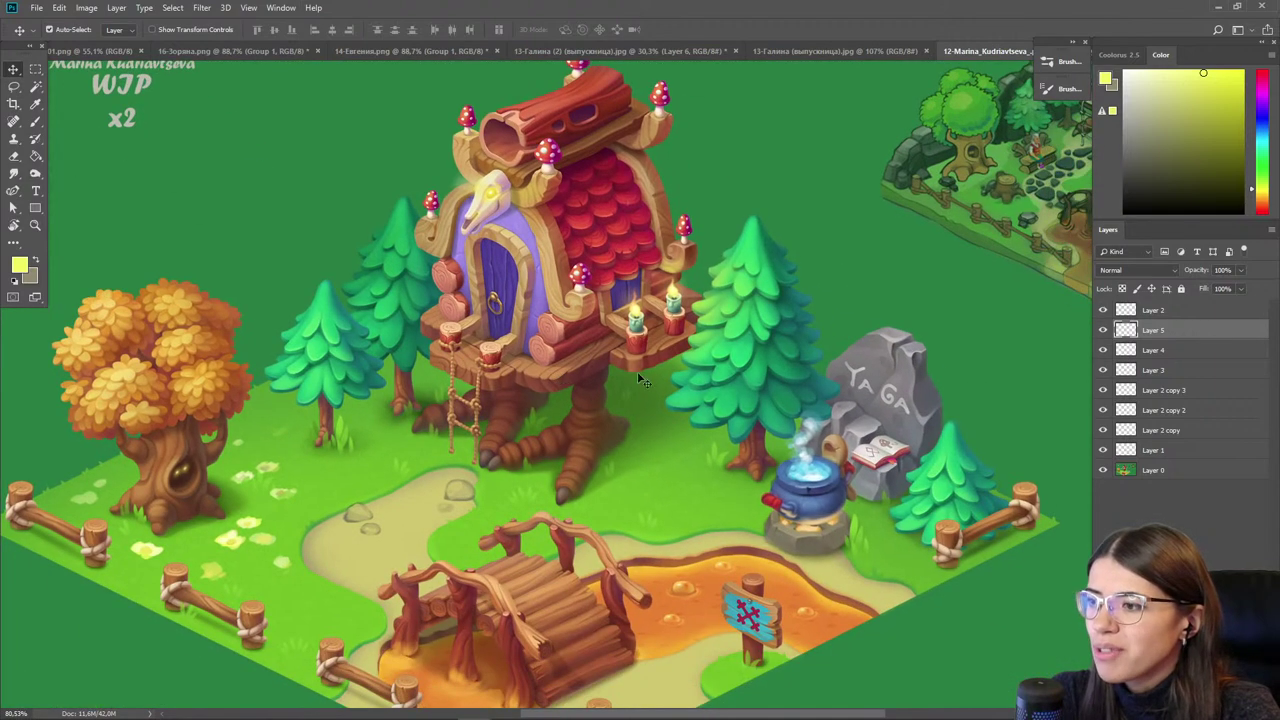
{"action": "scroll", "coordinate": [835, 314], "scroll_direction": "up", "scroll_amount": 2}
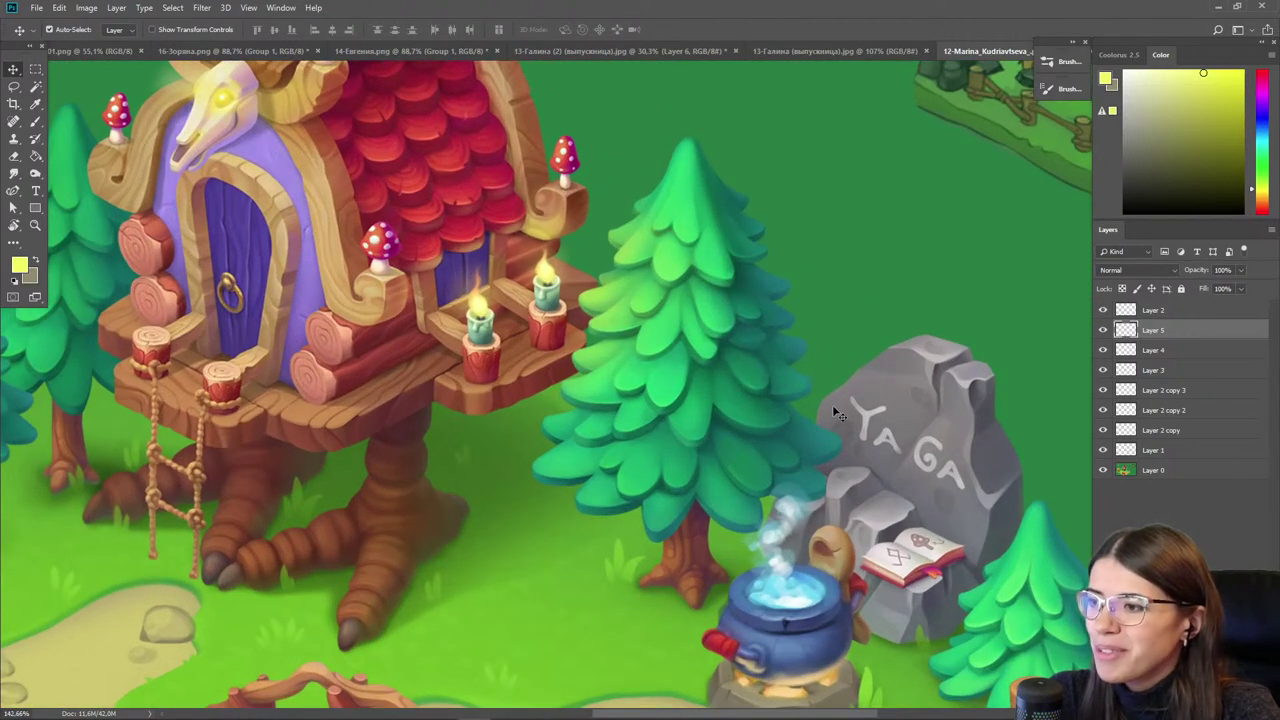
{"action": "scroll", "coordinate": [874, 330], "scroll_direction": "down", "scroll_amount": 1}
{"action": "left_click_drag", "start_coordinate": [606, 529], "coordinate": [714, 286]}
{"action": "scroll", "coordinate": [588, 452], "scroll_direction": "down", "scroll_amount": 1}
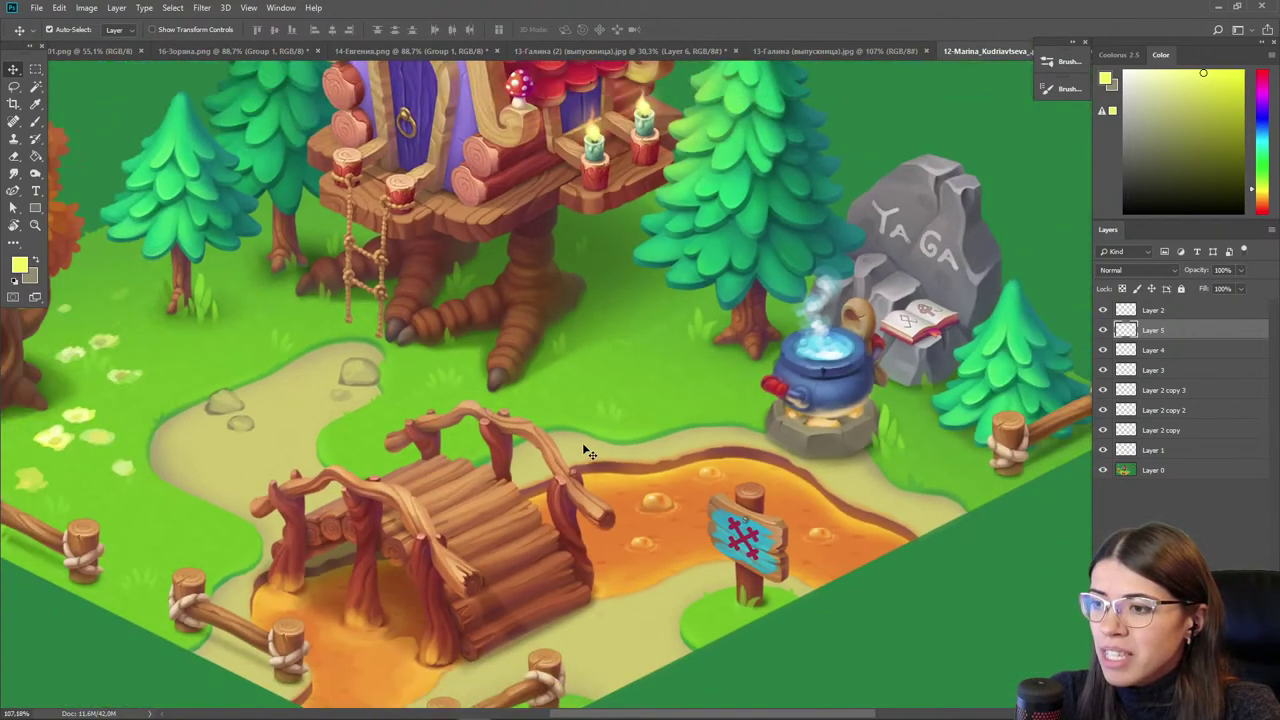
- Sample the lava's yellow-orange and paint a thin glow along the brown bank behind the lava pool
{"action": "scroll", "coordinate": [588, 452], "scroll_direction": "up", "scroll_amount": 3}
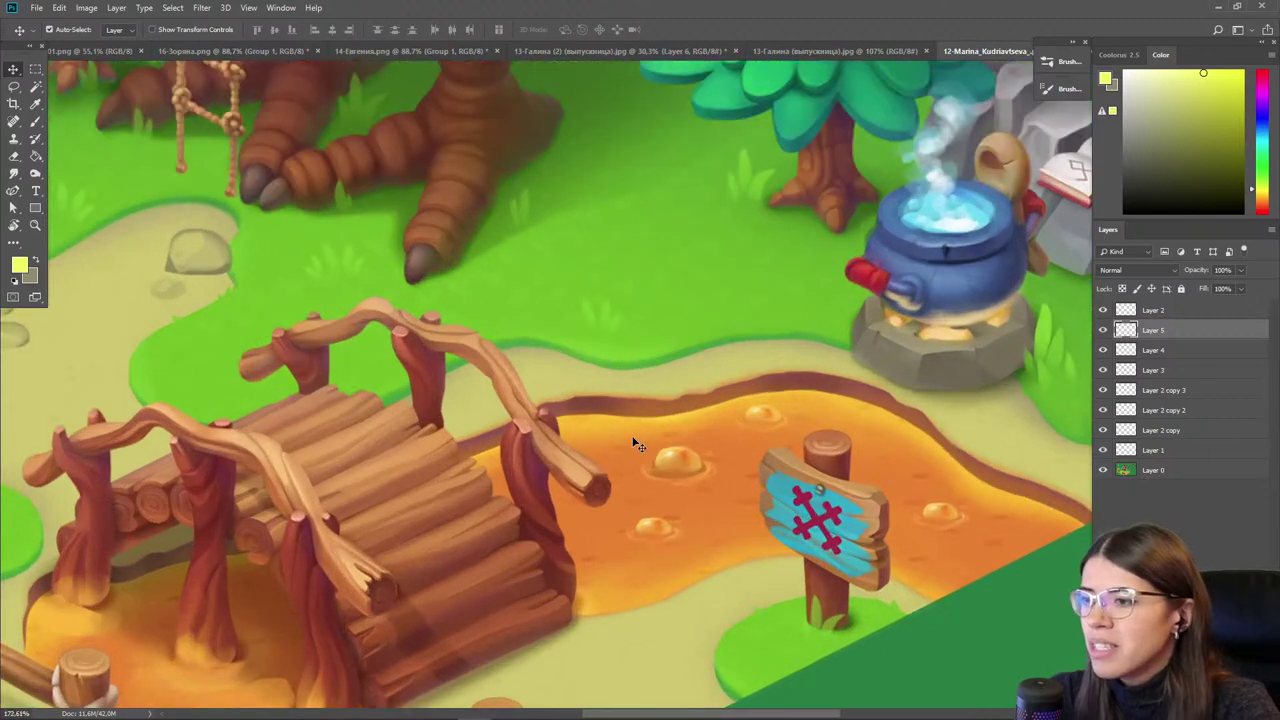
{"action": "key", "text": "i"}
{"action": "left_click", "coordinate": [700, 398]}
{"action": "key", "text": "b"}
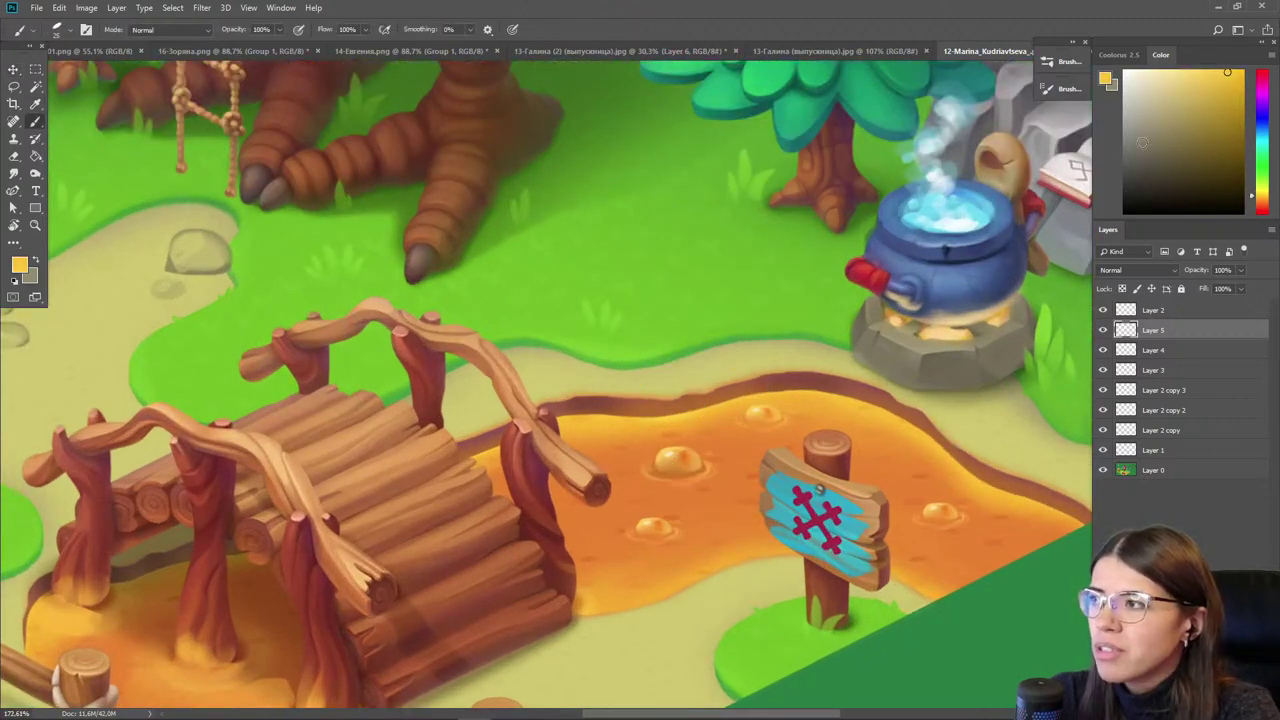
{"action": "key", "text": "bracketleft"}
{"action": "key", "text": "bracketleft"}
{"action": "key", "text": "bracketleft"}
{"action": "mouse_move", "coordinate": [768, 384]}
{"action": "left_mouse_down"}
{"action": "mouse_move", "coordinate": [671, 411]}
{"action": "mouse_move", "coordinate": [748, 392]}
{"action": "mouse_move", "coordinate": [640, 414]}
{"action": "mouse_move", "coordinate": [681, 408]}
{"action": "mouse_move", "coordinate": [614, 408]}
{"action": "left_mouse_up"}
- Resample a deeper orange from the lava and extend the glow along the whole bank, past the signpost
{"action": "key", "text": "i"}
{"action": "left_click", "coordinate": [666, 411]}
{"action": "key", "text": "b"}
{"action": "left_click_drag", "start_coordinate": [756, 390], "coordinate": [572, 407]}
{"action": "mouse_move", "coordinate": [758, 392]}
{"action": "left_mouse_down"}
{"action": "mouse_move", "coordinate": [850, 393]}
{"action": "mouse_move", "coordinate": [915, 425]}
{"action": "mouse_move", "coordinate": [950, 463]}
{"action": "mouse_move", "coordinate": [1045, 497]}
{"action": "mouse_move", "coordinate": [984, 477]}
{"action": "left_mouse_up"}
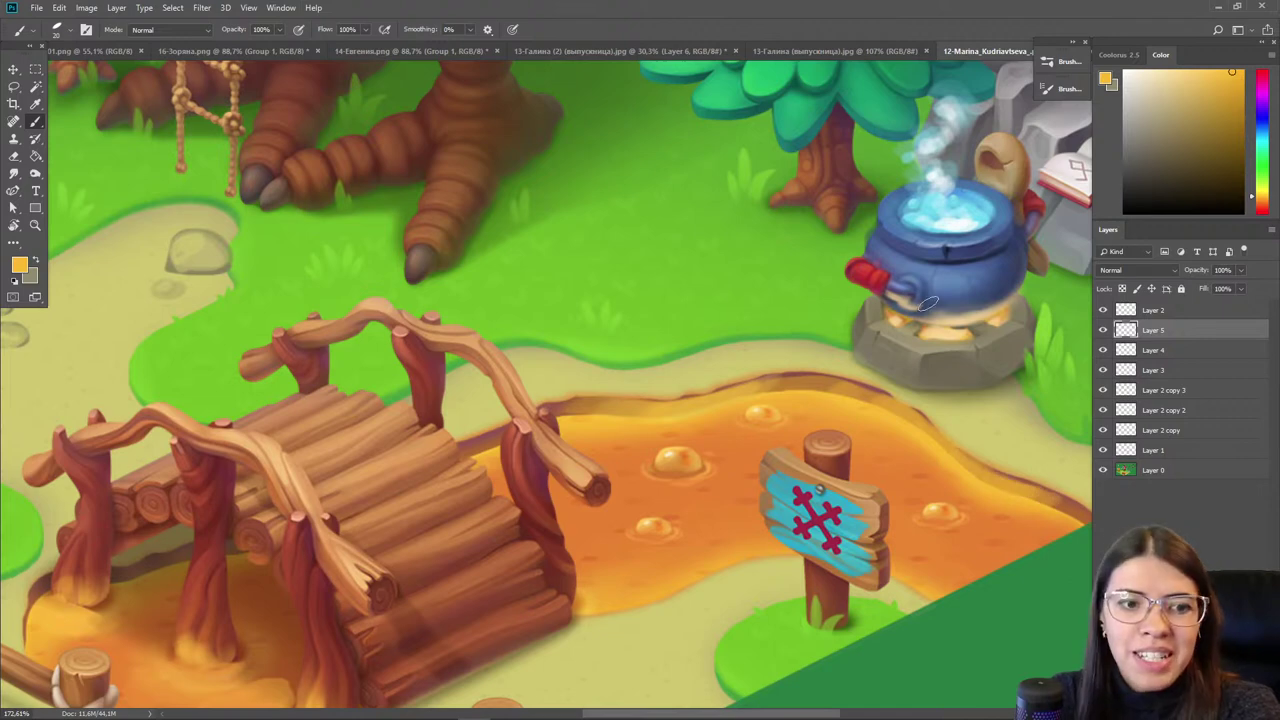
{"action": "key", "text": "bracketright"}
{"action": "left_click_drag", "start_coordinate": [983, 476], "coordinate": [1045, 496]}
- Continue the glow on the lava bank beneath the bridge and sample a dark brownish orange there
{"action": "mouse_move", "coordinate": [276, 525]}
{"action": "left_mouse_down"}
{"action": "mouse_move", "coordinate": [610, 477]}
{"action": "mouse_move", "coordinate": [597, 475]}
{"action": "left_mouse_up"}
{"action": "mouse_move", "coordinate": [490, 508]}
{"action": "left_mouse_down"}
{"action": "mouse_move", "coordinate": [508, 503]}
{"action": "mouse_move", "coordinate": [426, 537]}
{"action": "left_mouse_up"}
{"action": "left_click", "coordinate": [477, 528]}
{"action": "key", "text": "b"}
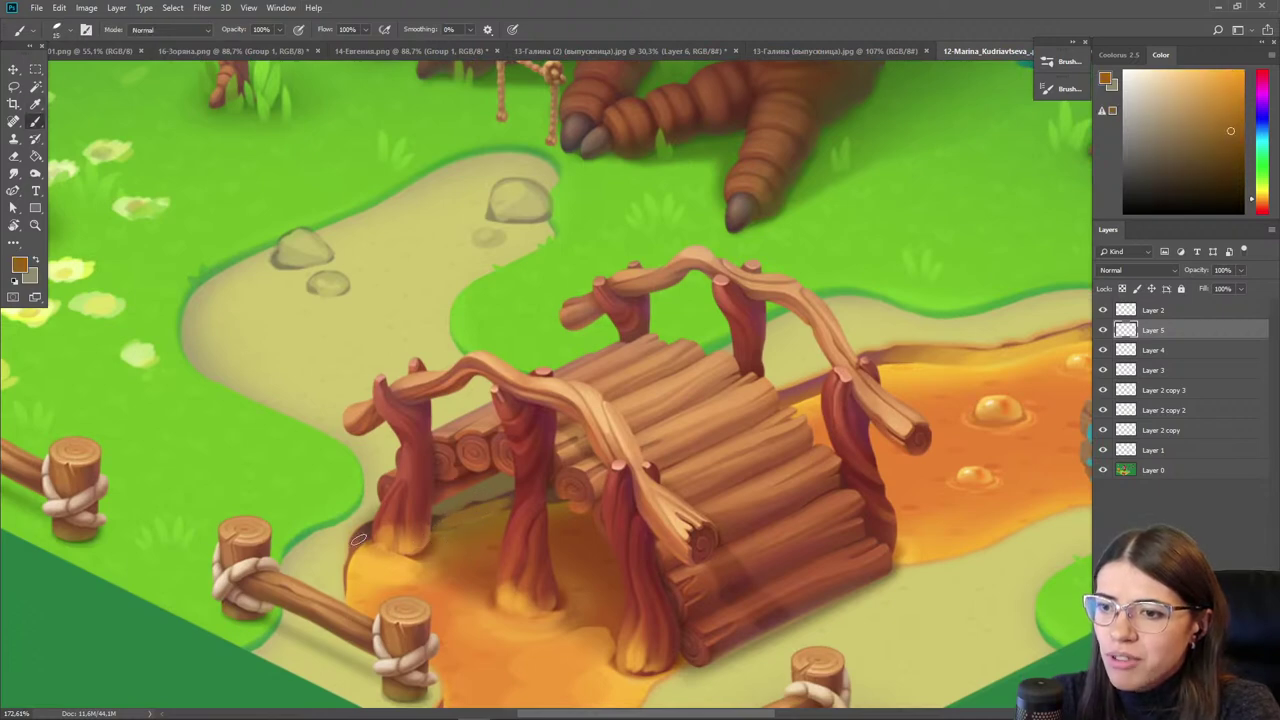
- Examine the glowing lava banks and new flowers within the whole scene, from the autumn tree to the cauldron
{"action": "scroll", "coordinate": [367, 553], "scroll_direction": "down", "scroll_amount": 5}
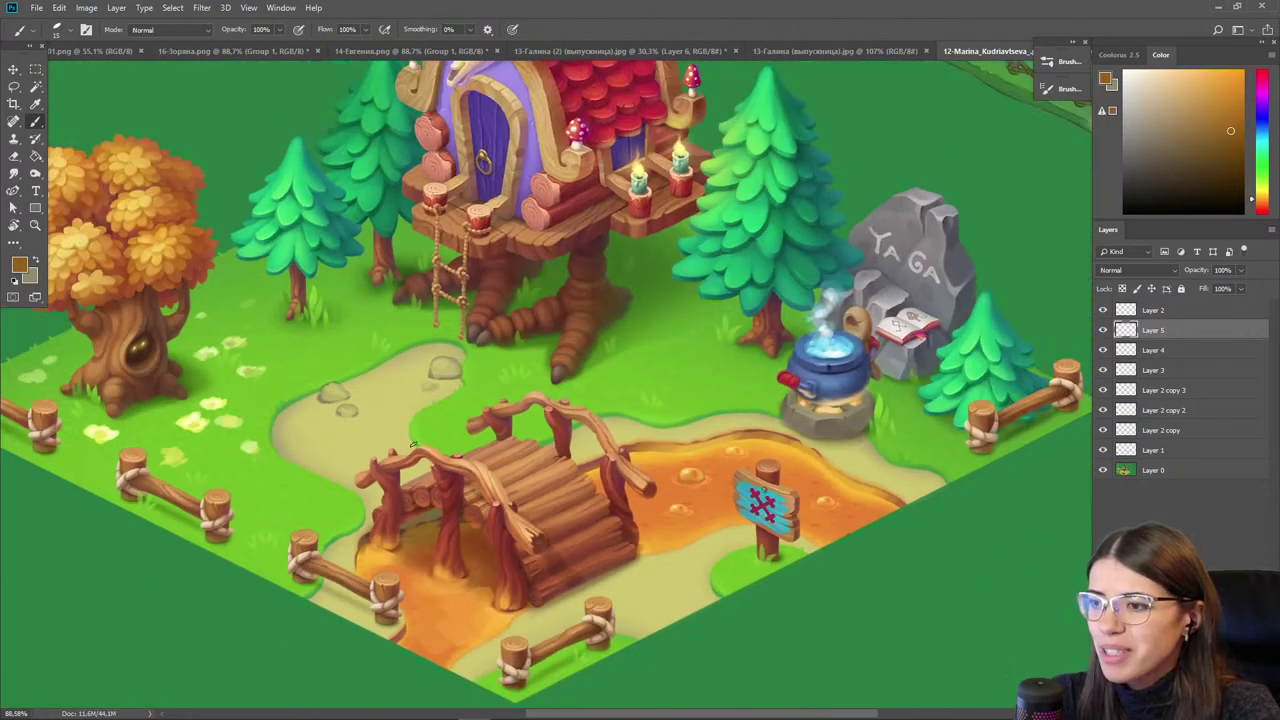
{"action": "scroll", "coordinate": [336, 383], "scroll_direction": "down", "scroll_amount": 2}
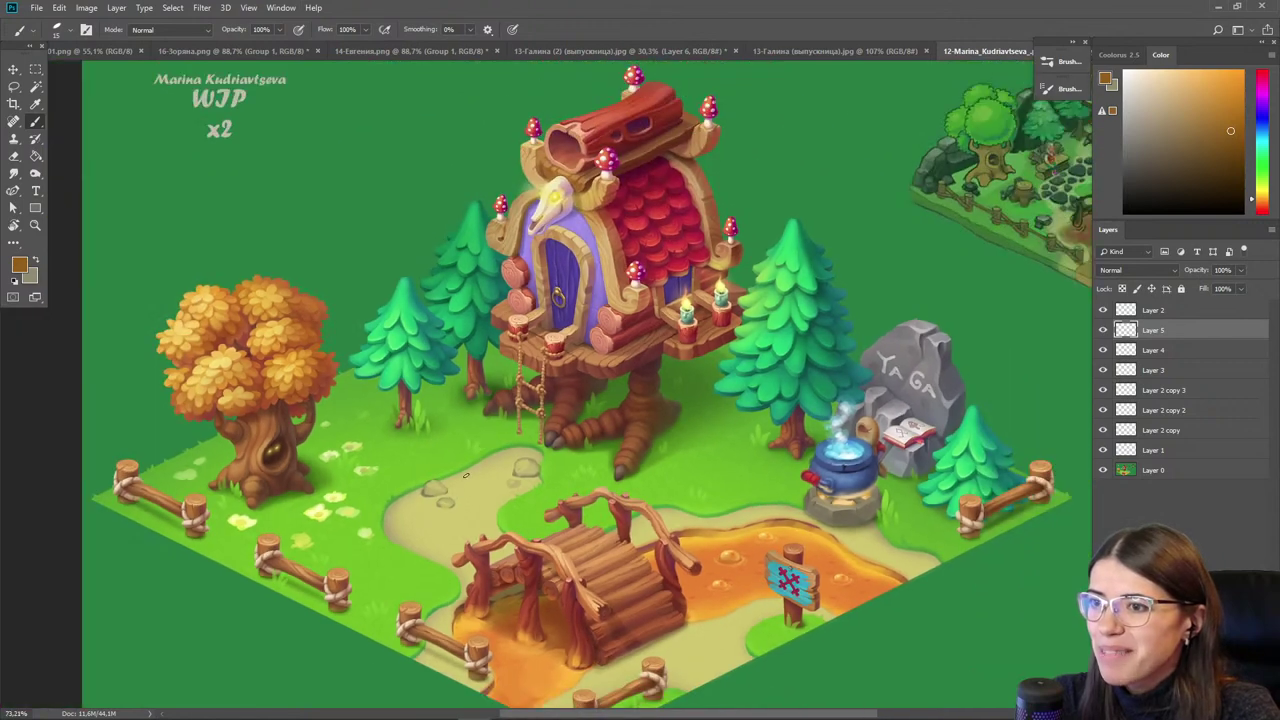
{"action": "scroll", "coordinate": [618, 335], "scroll_direction": "up", "scroll_amount": 2}
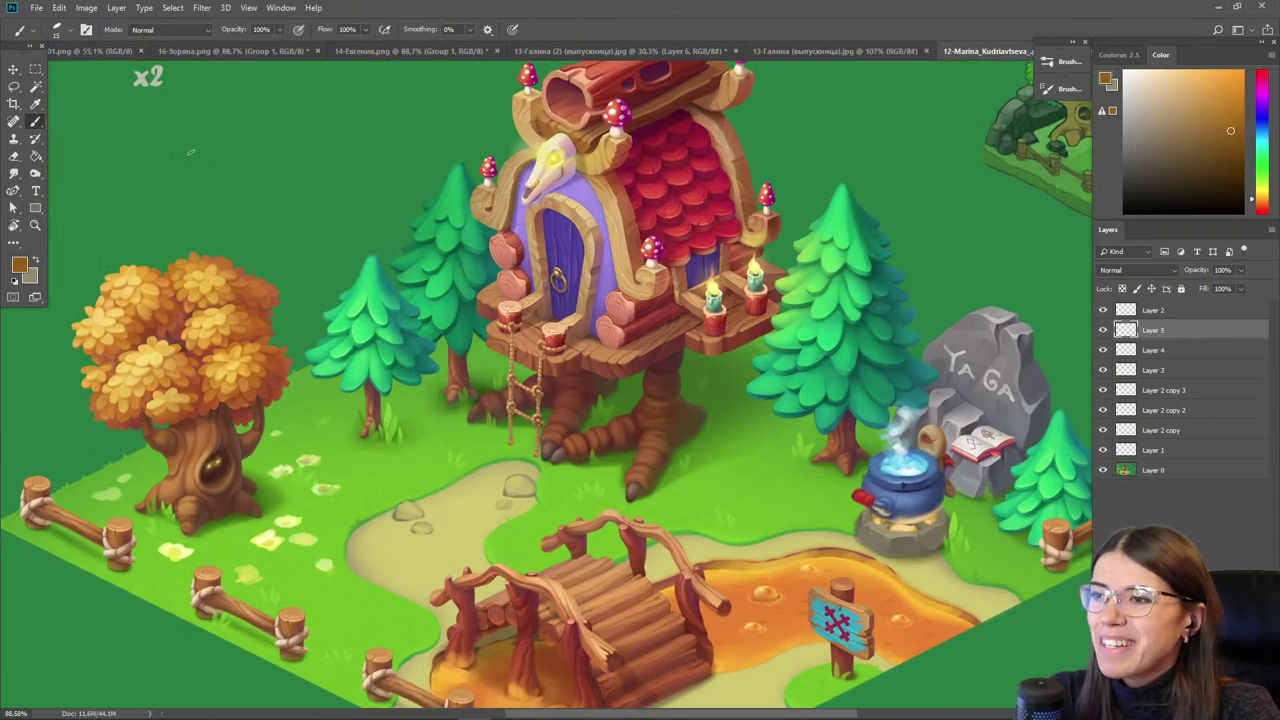
{"action": "left_click", "coordinate": [12, 71]}
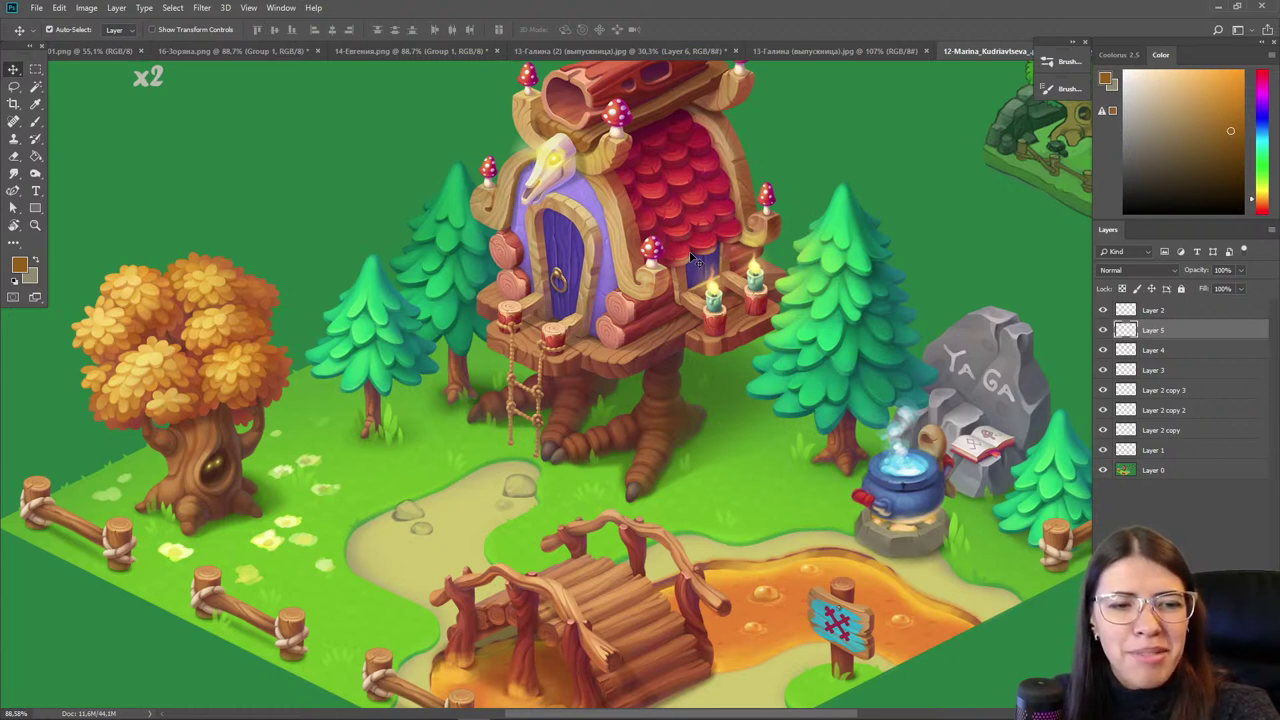
{"action": "scroll", "coordinate": [690, 313], "scroll_direction": "down", "scroll_amount": 2}
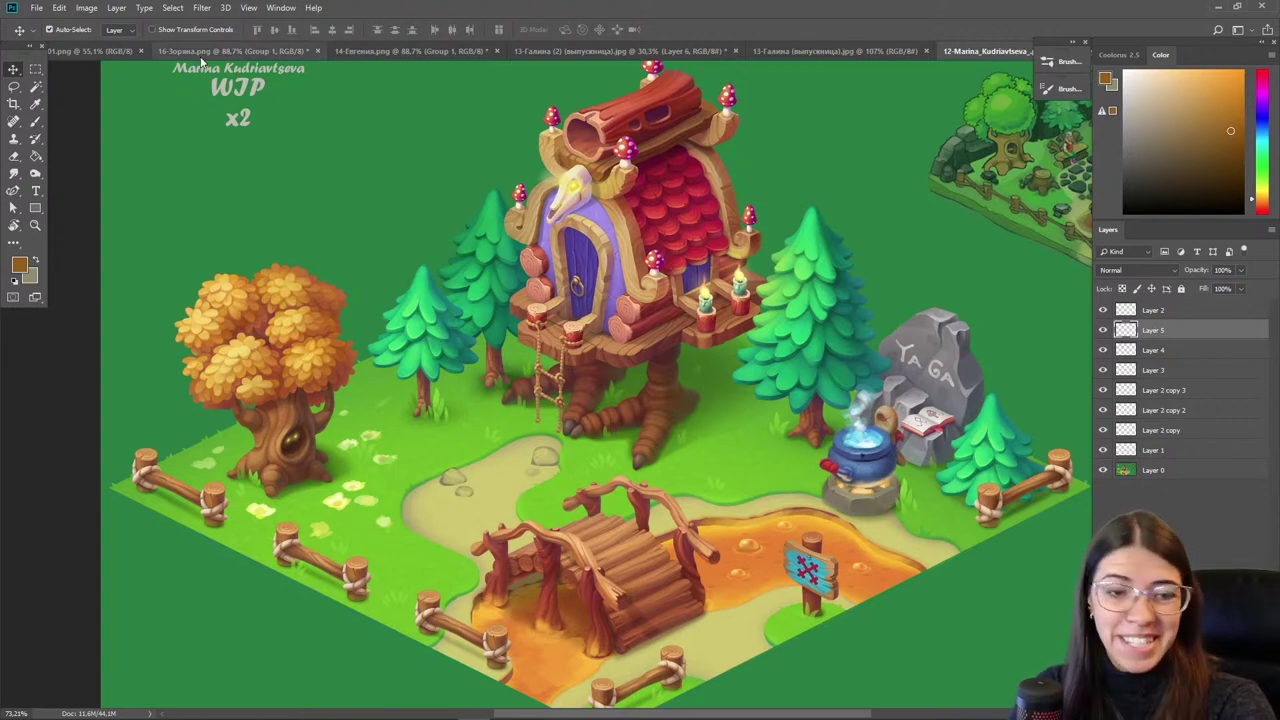
{"action": "left_click", "coordinate": [611, 402]}
{"action": "scroll", "coordinate": [612, 410], "scroll_direction": "down", "scroll_amount": 1}
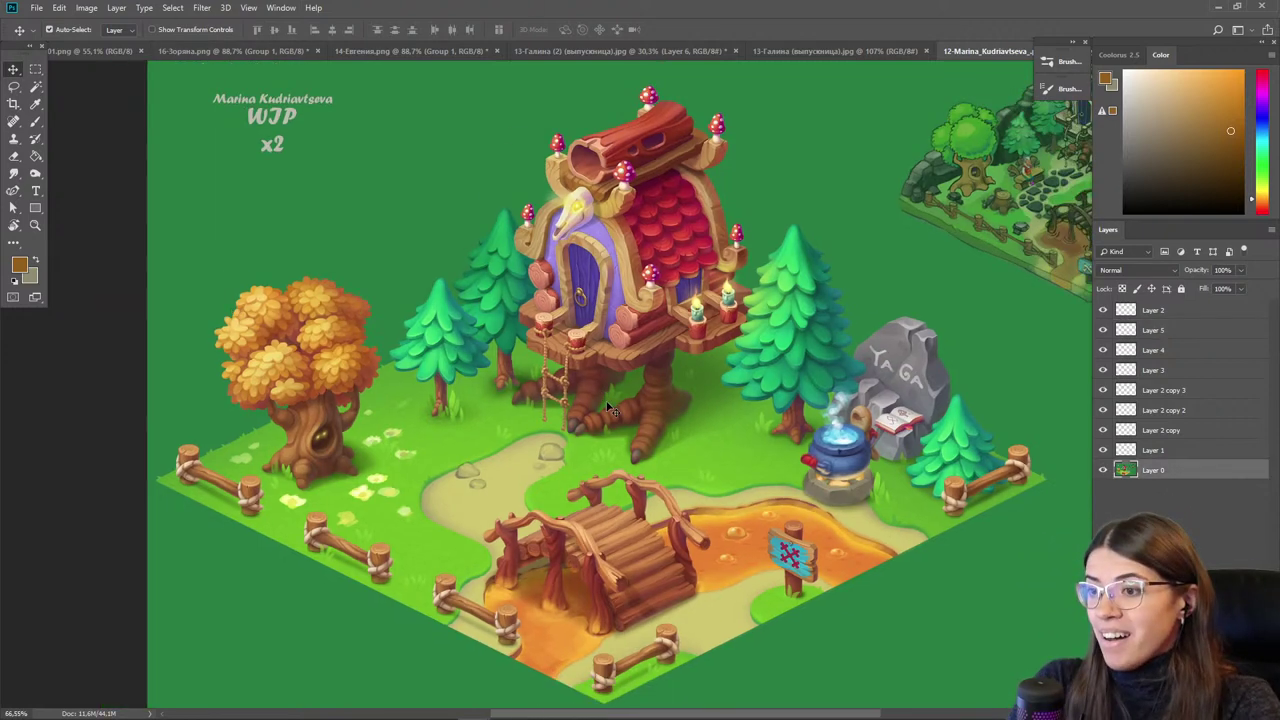